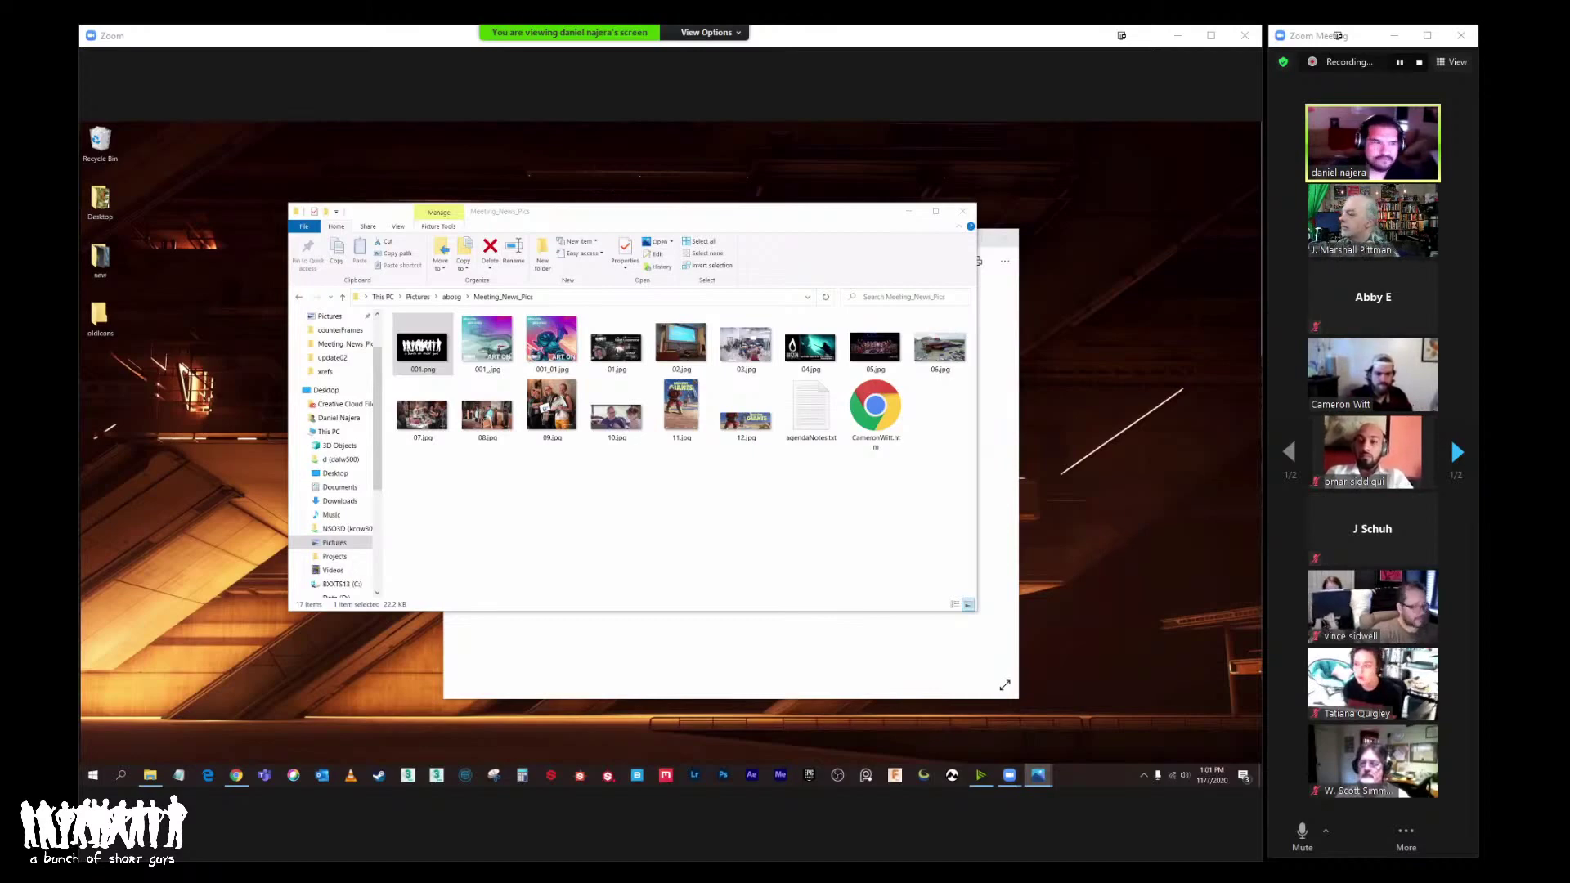
# Step: Mute the microphone in the running meeting
pyautogui.click(1271, 836)
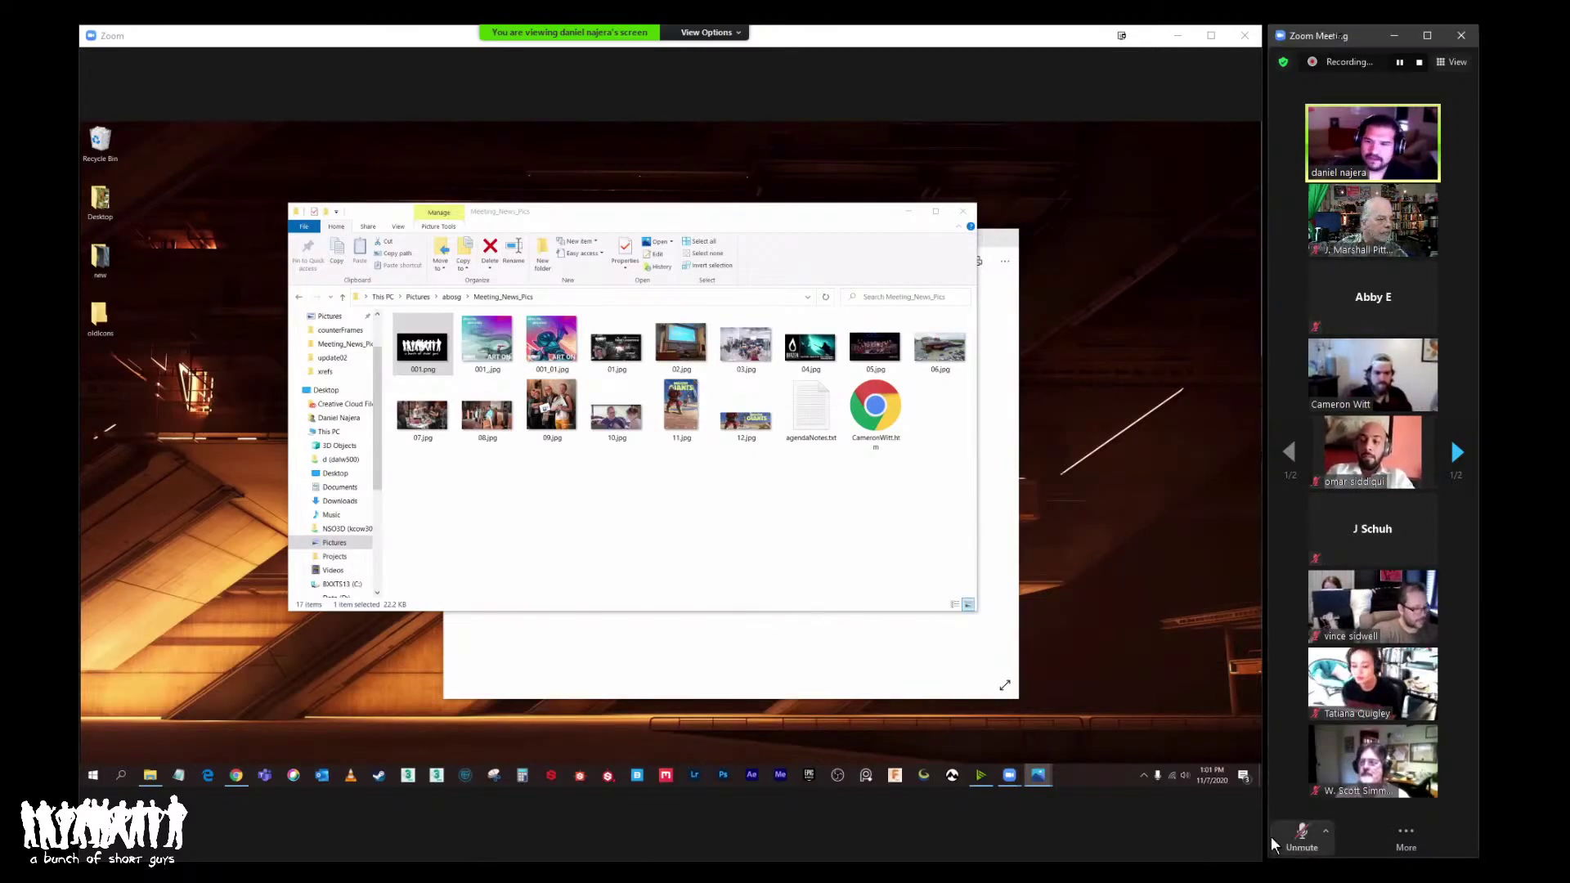
pyautogui.hotkey('alt', 'a')
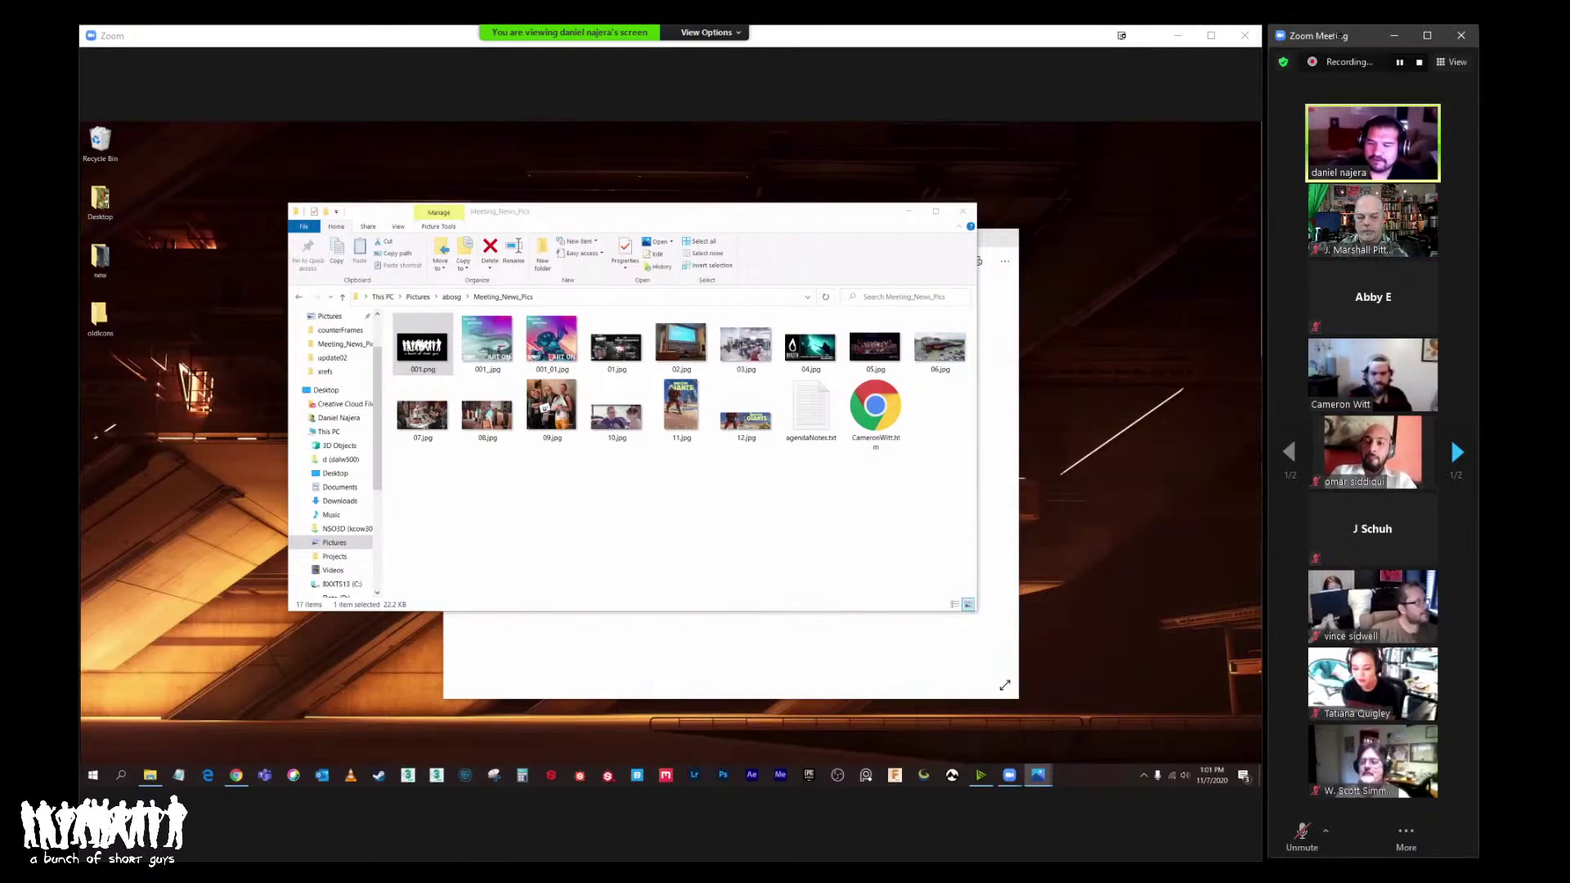
pyautogui.hotkey('alt', 'Tab')
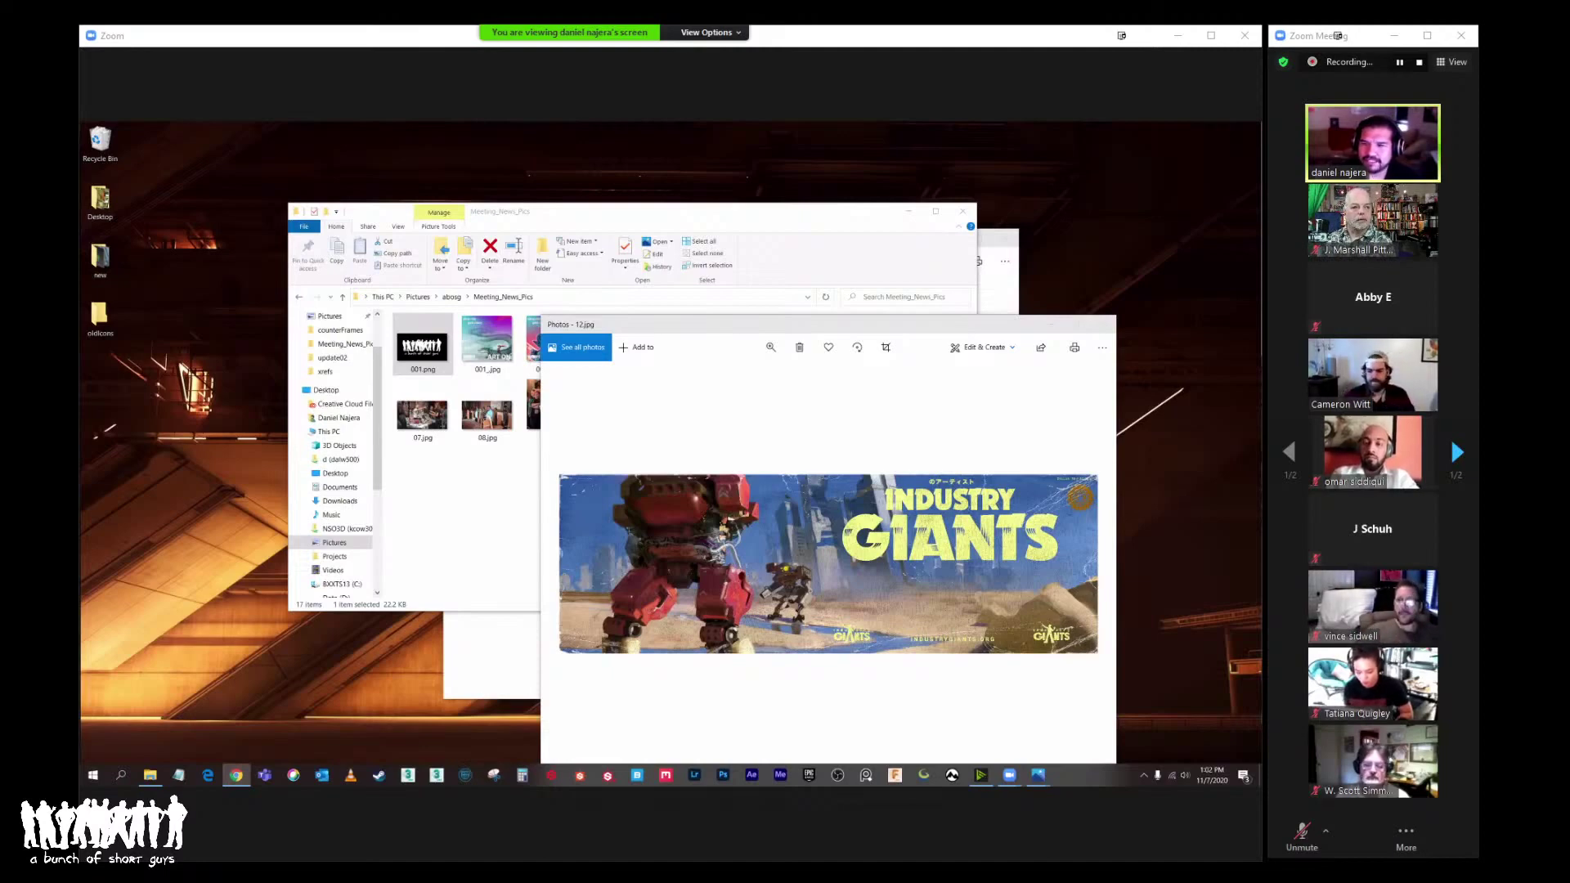
# Step: View the second page of the participant gallery, and return to the first page
pyautogui.click(1457, 454)
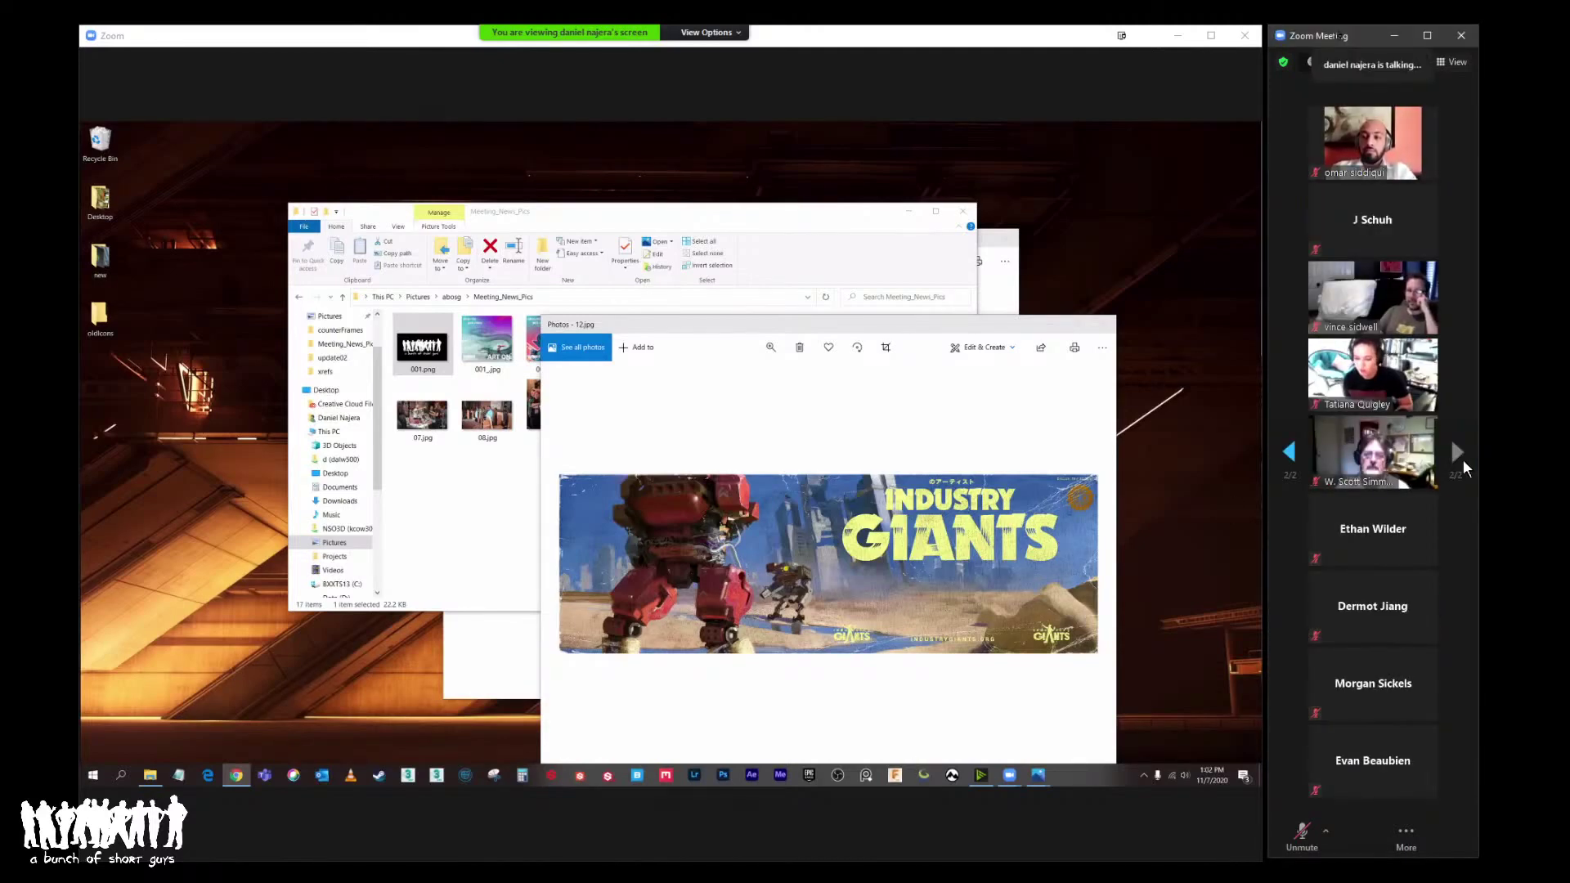
pyautogui.click(1289, 461)
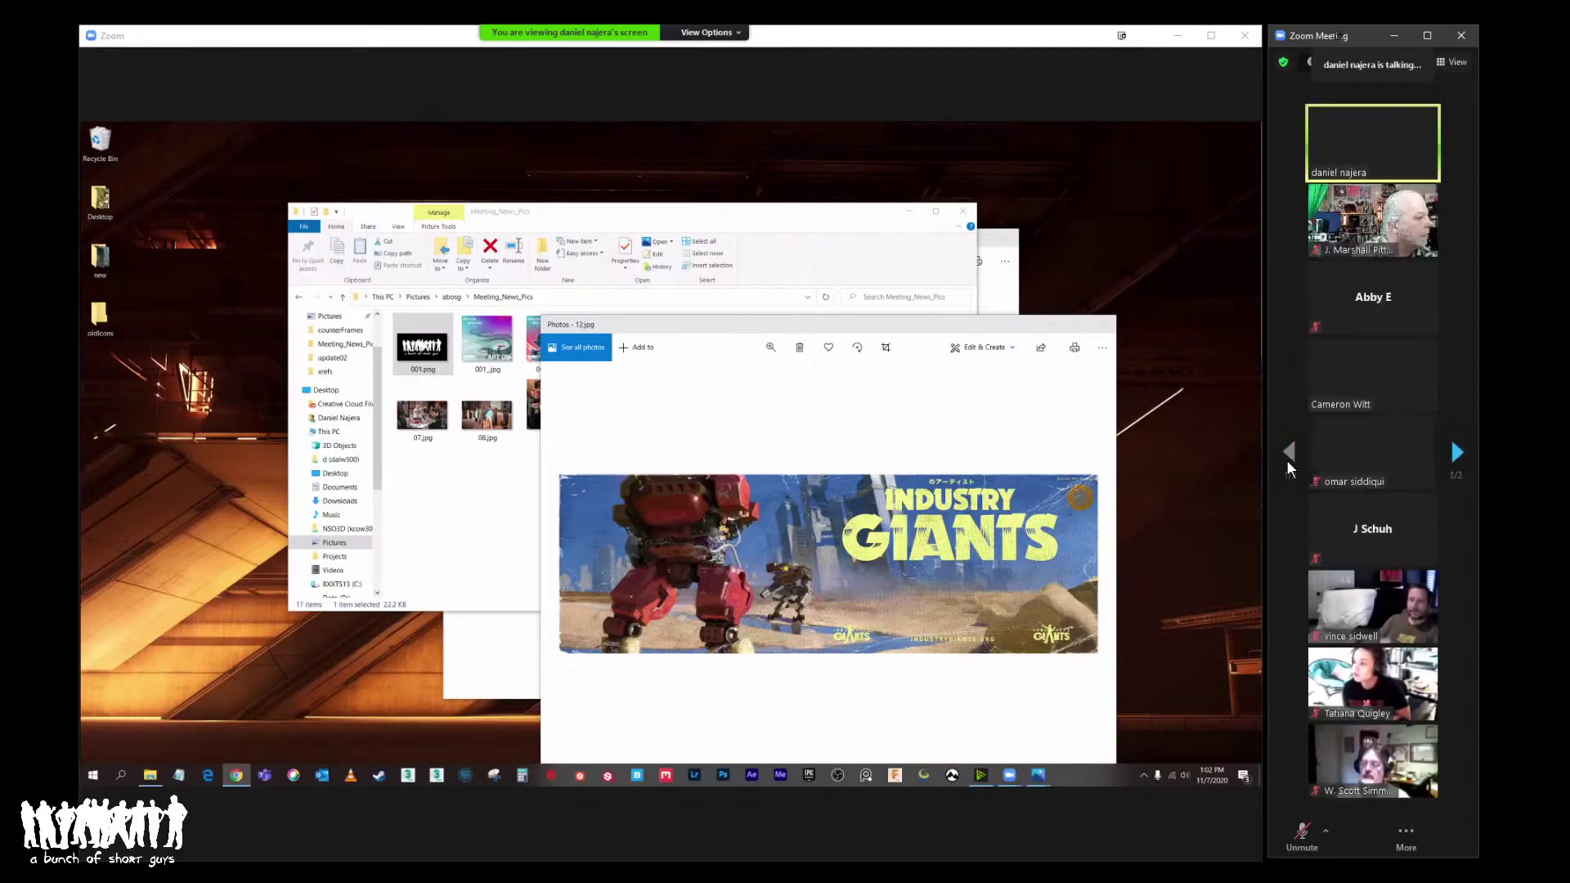
pyautogui.click(1455, 63)
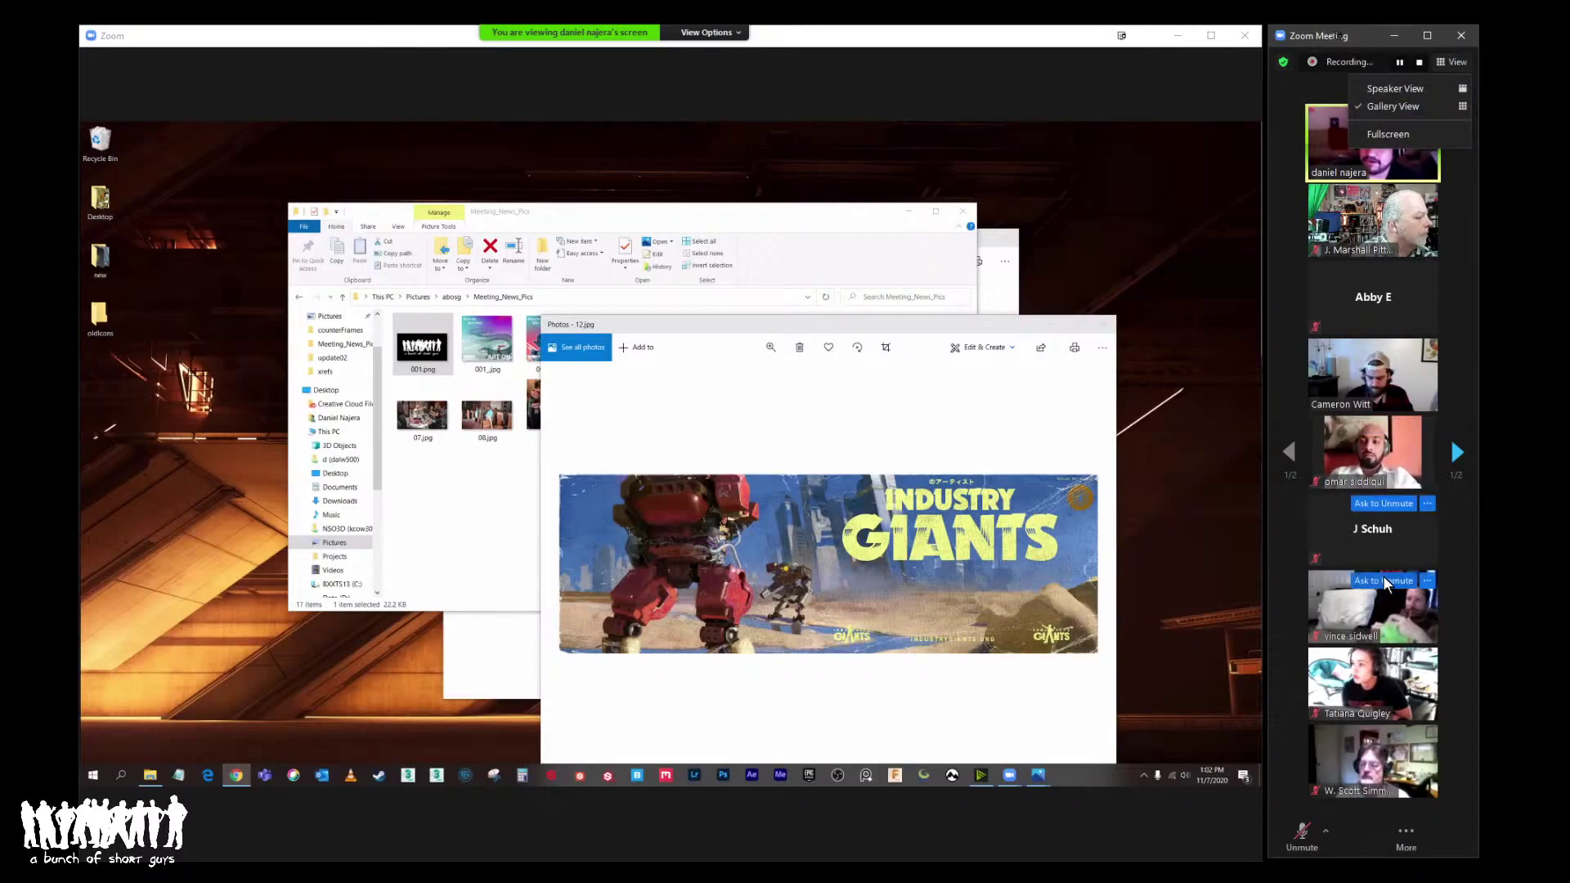
pyautogui.click(1412, 840)
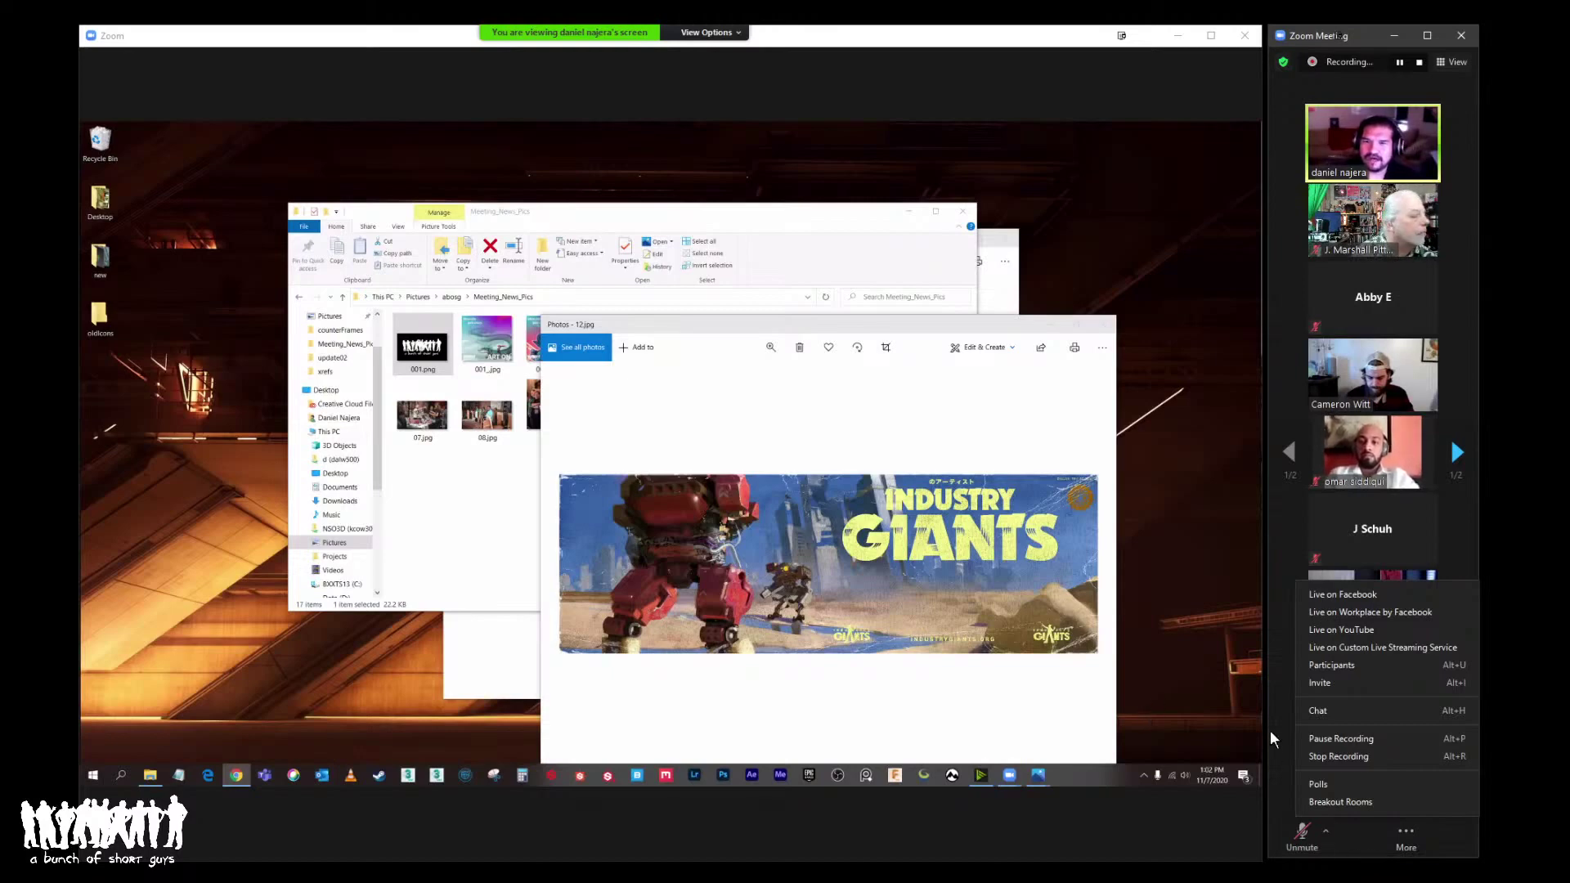
pyautogui.click(1414, 837)
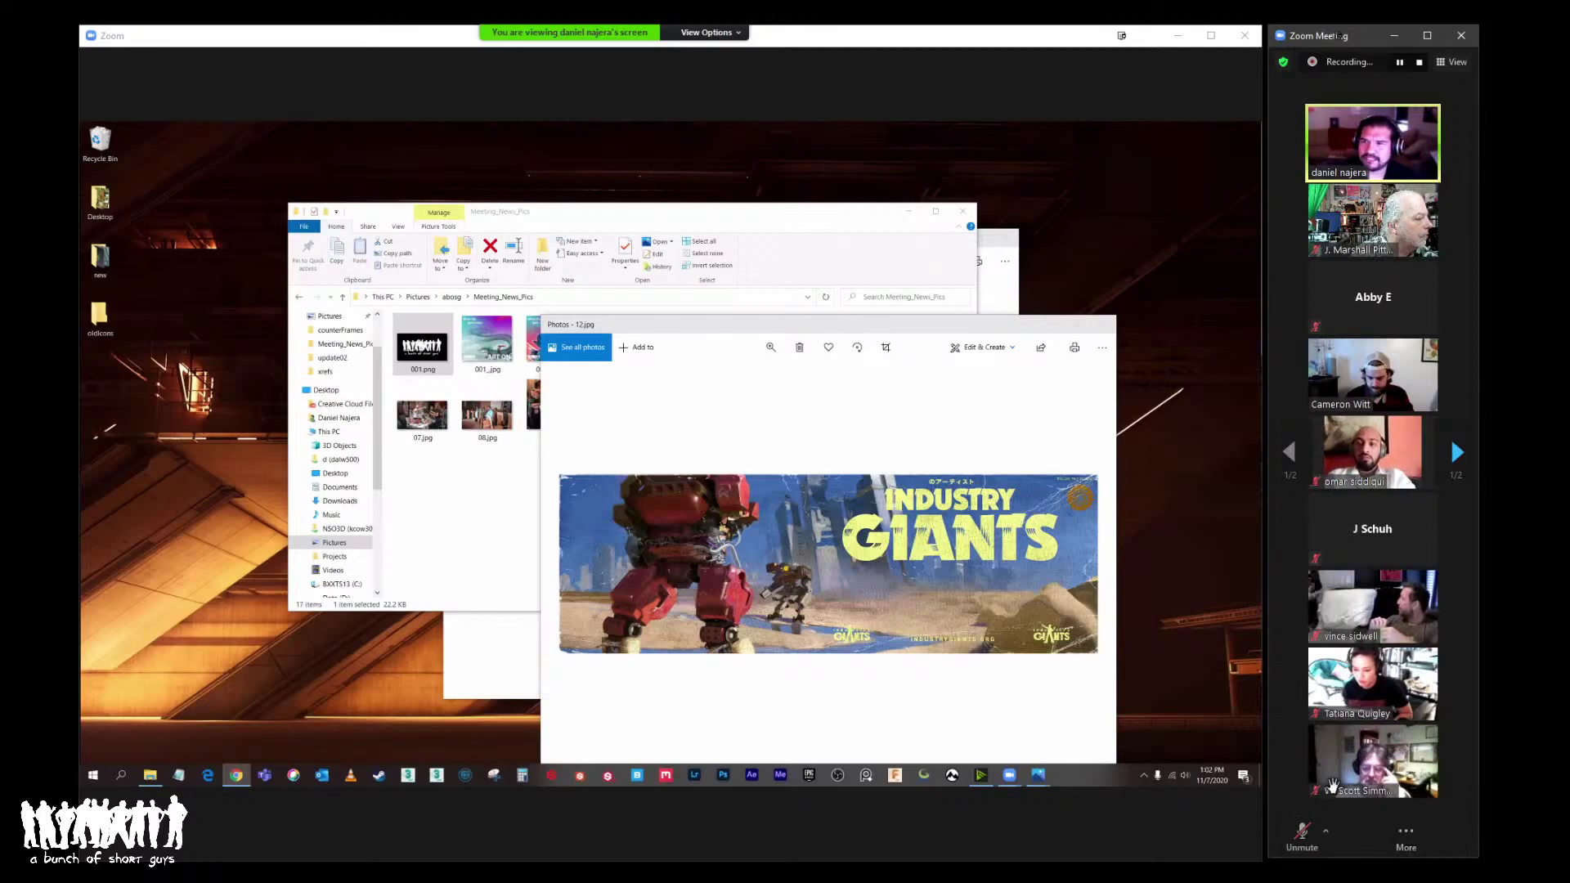
pyautogui.click(1456, 65)
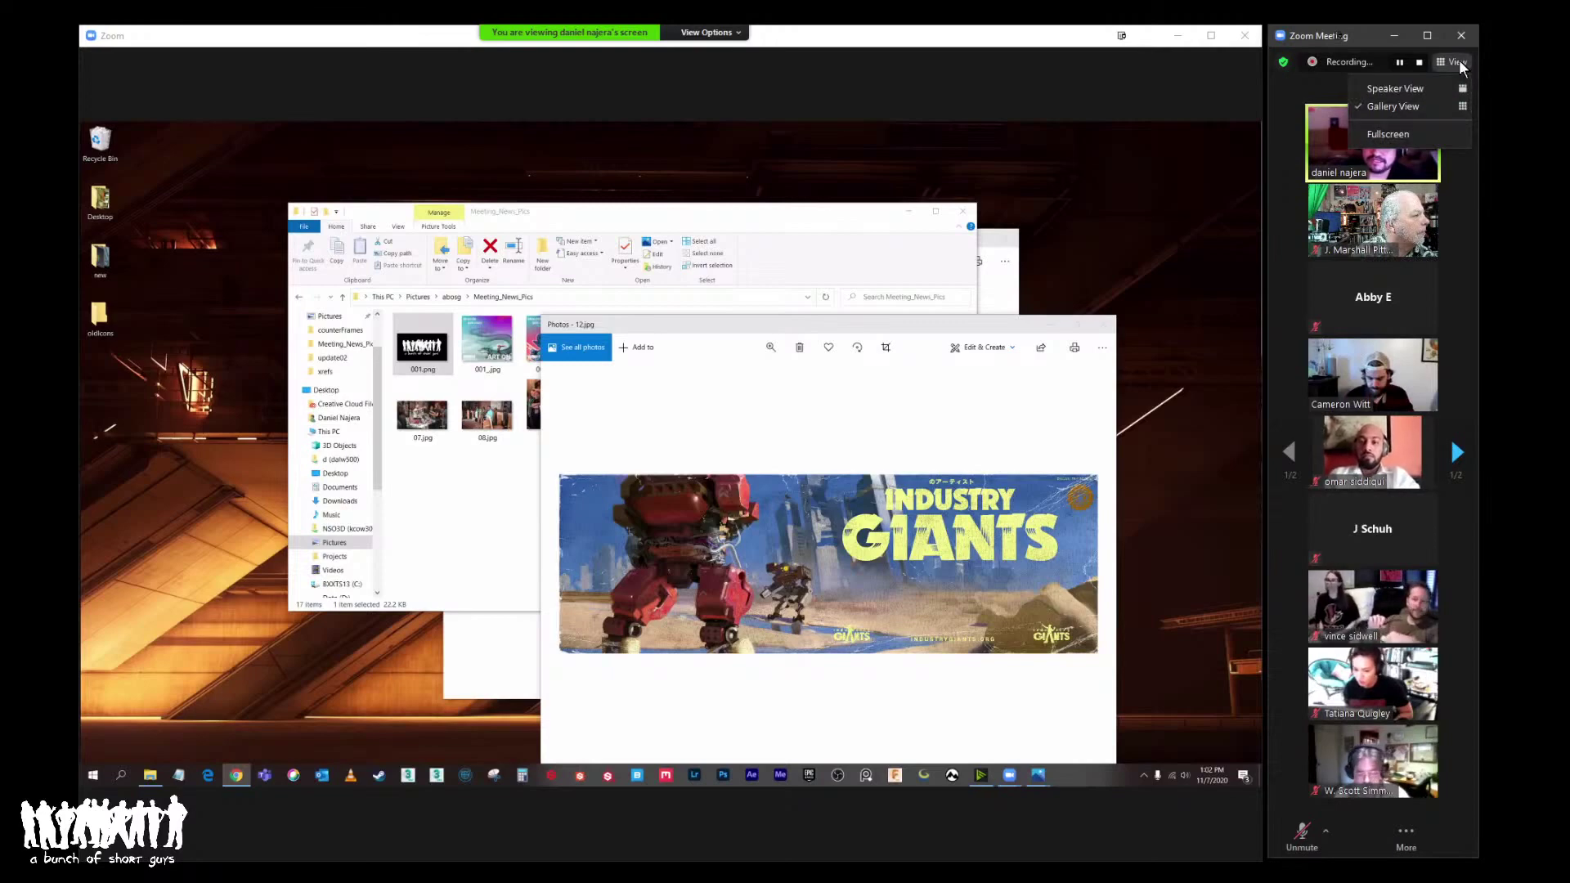
pyautogui.click(740, 33)
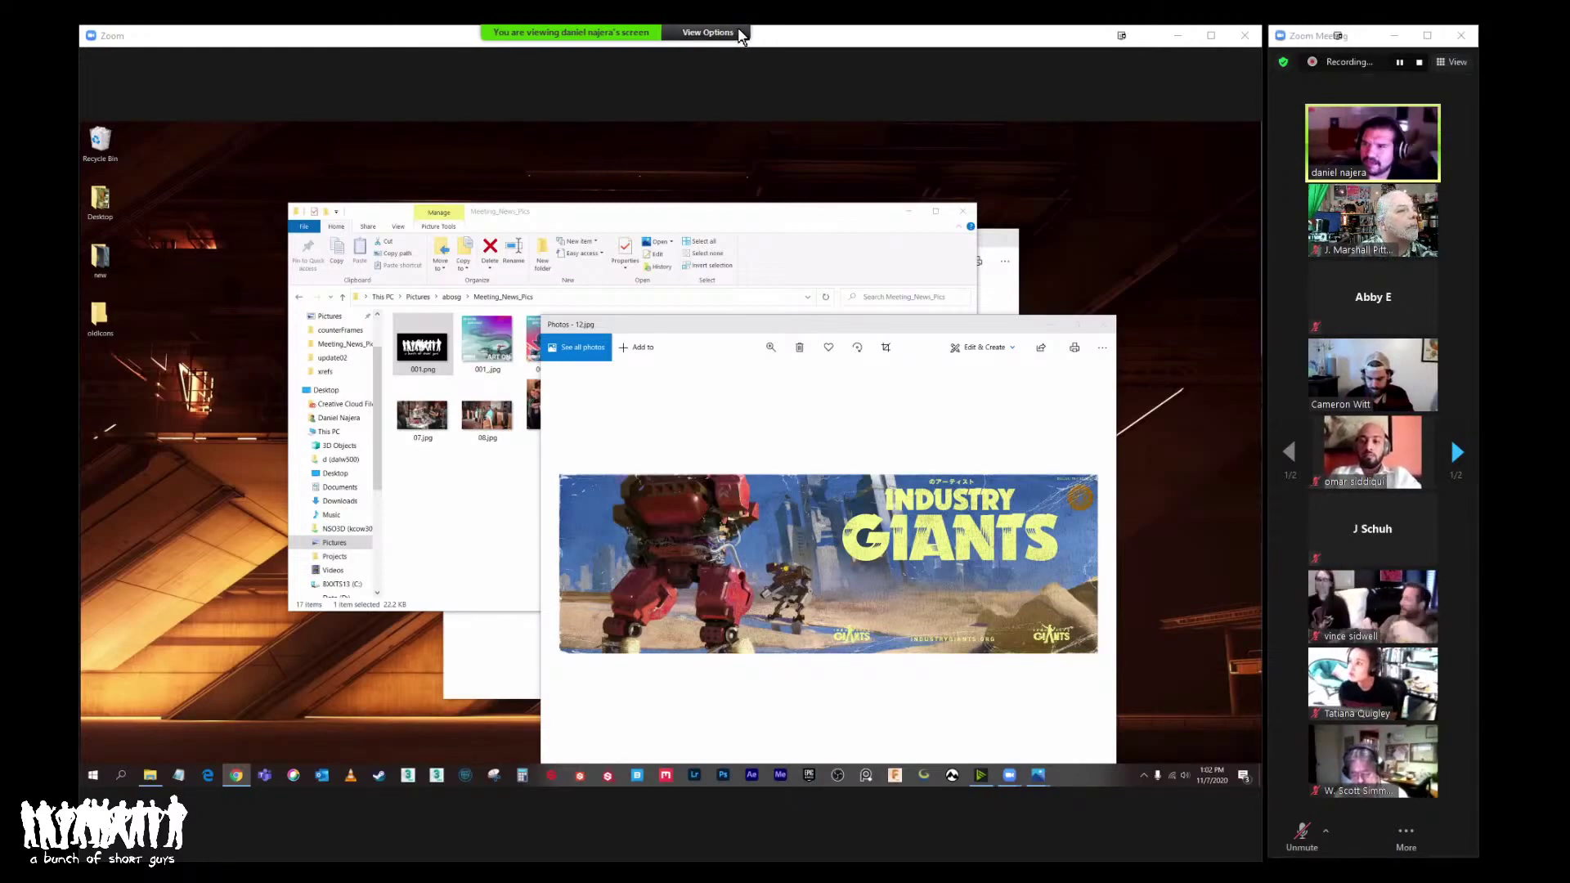
pyautogui.click(742, 32)
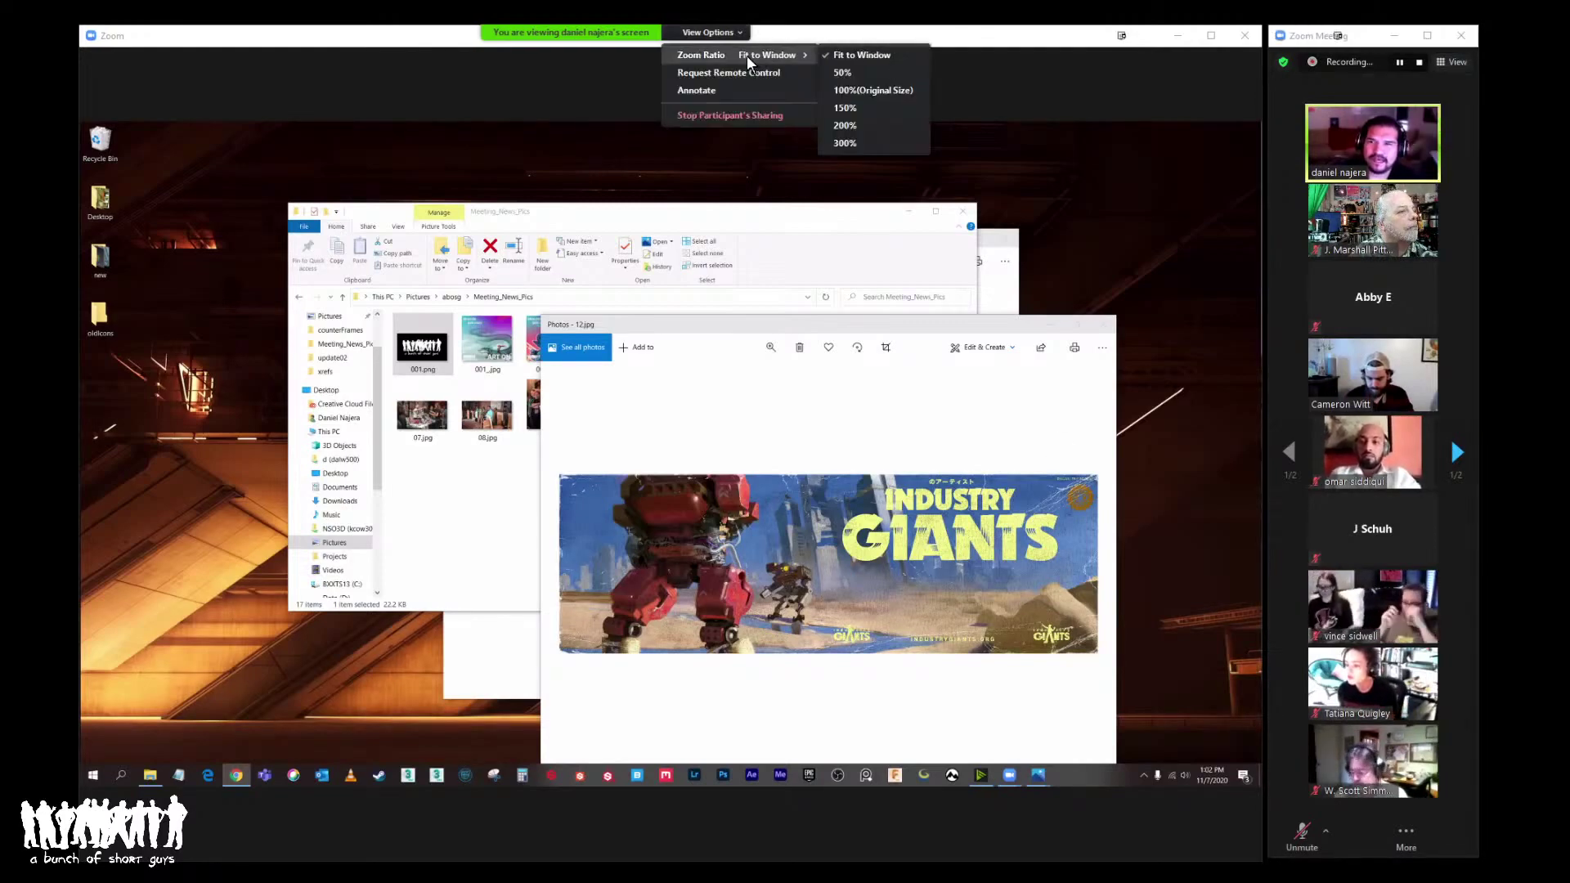
pyautogui.click(883, 38)
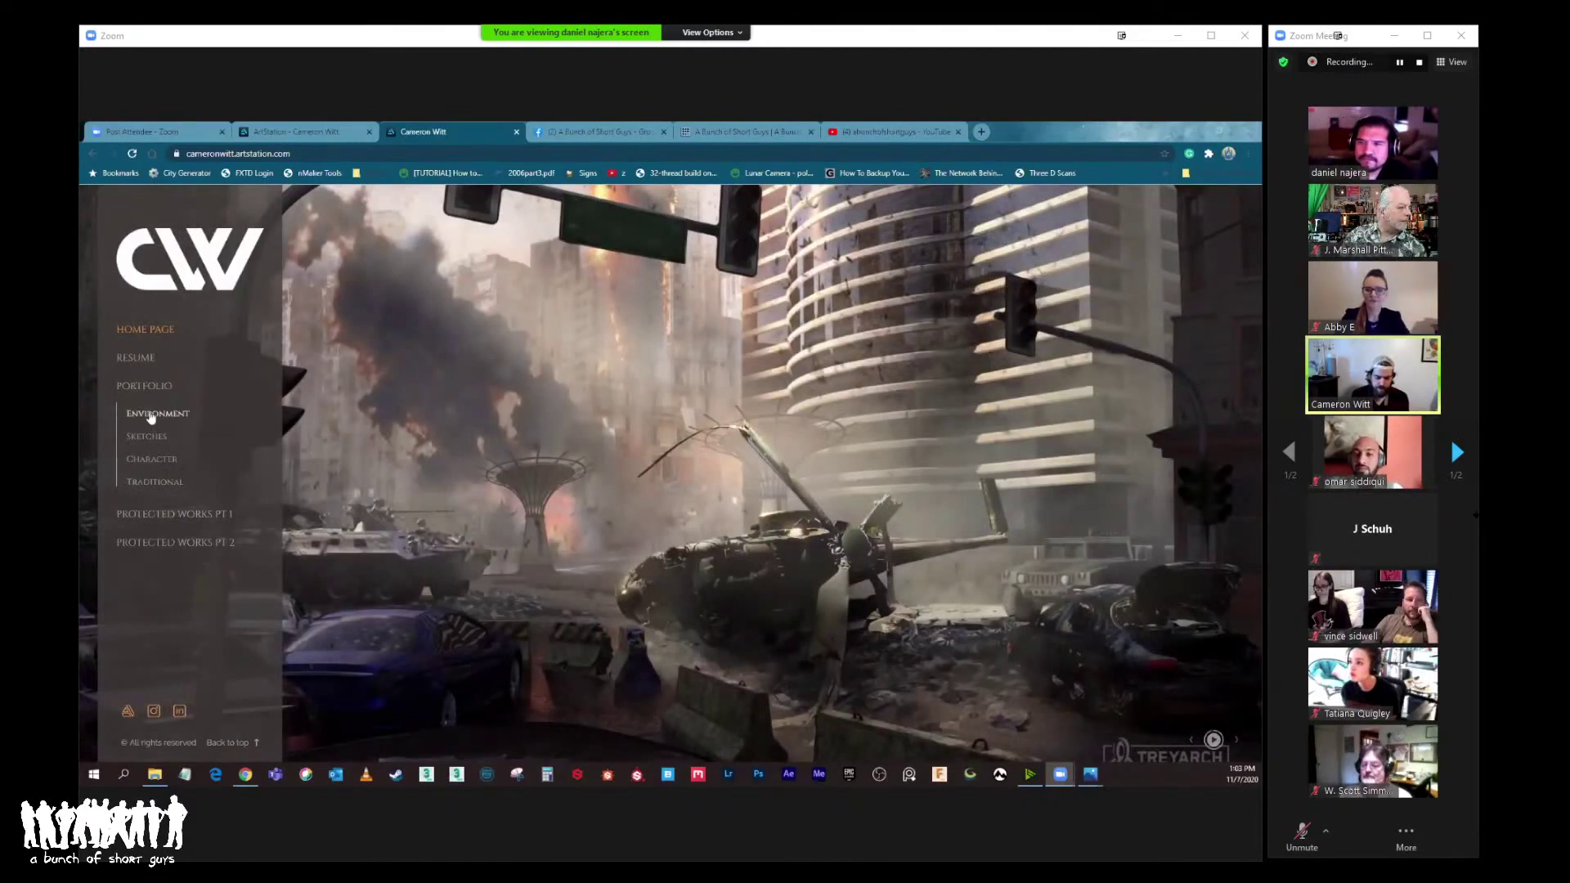
# Step: Check the remaining participants on the gallery's second page once more
pyautogui.click(1458, 468)
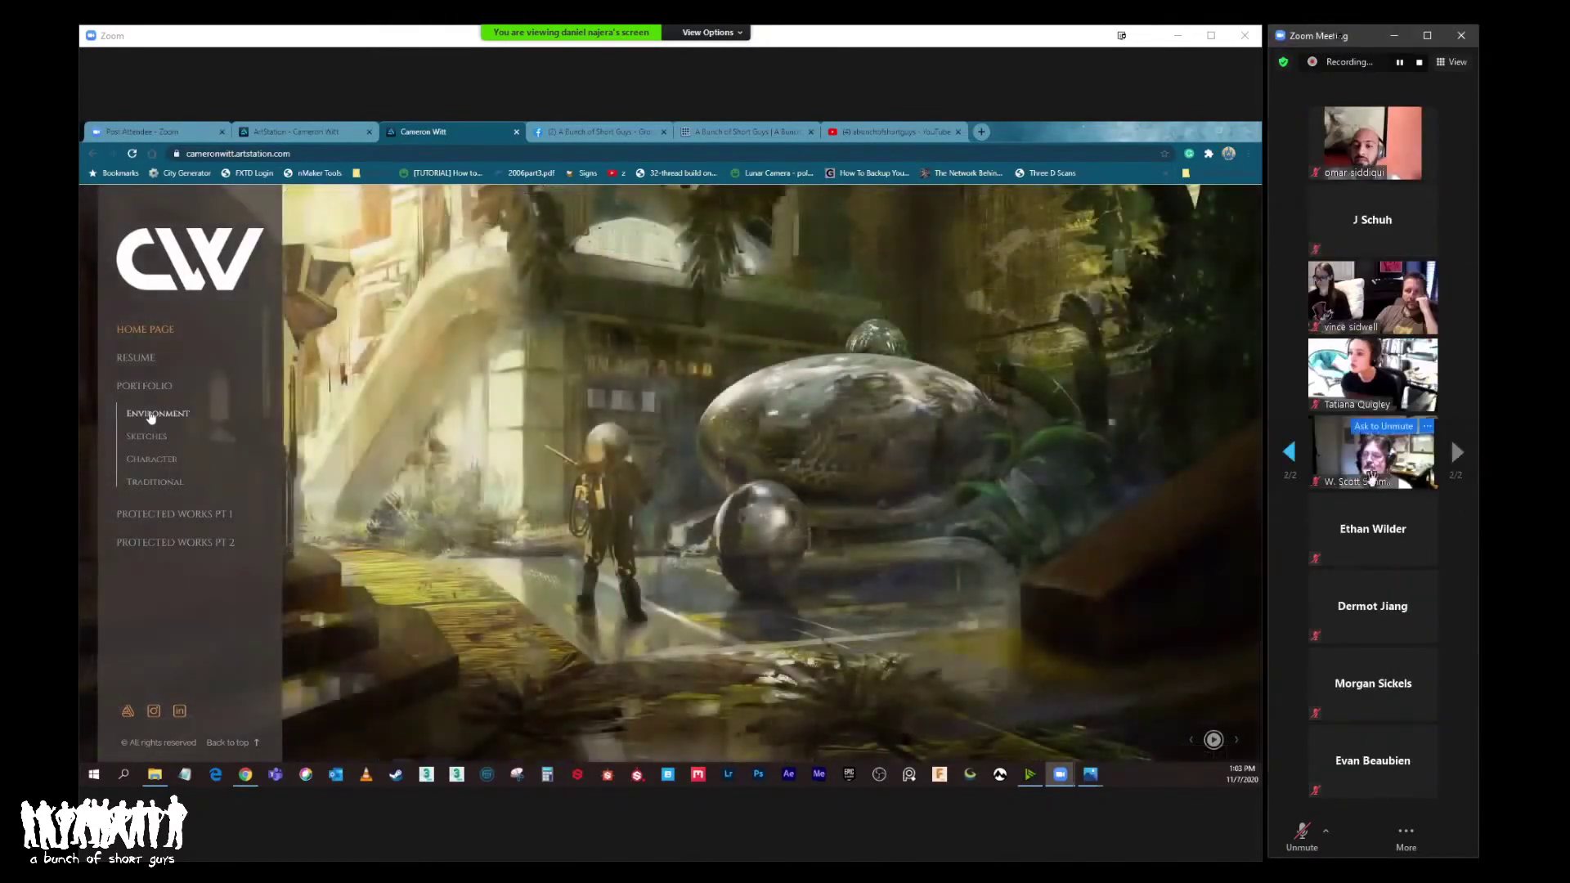
pyautogui.scroll(2, 1371, 476)
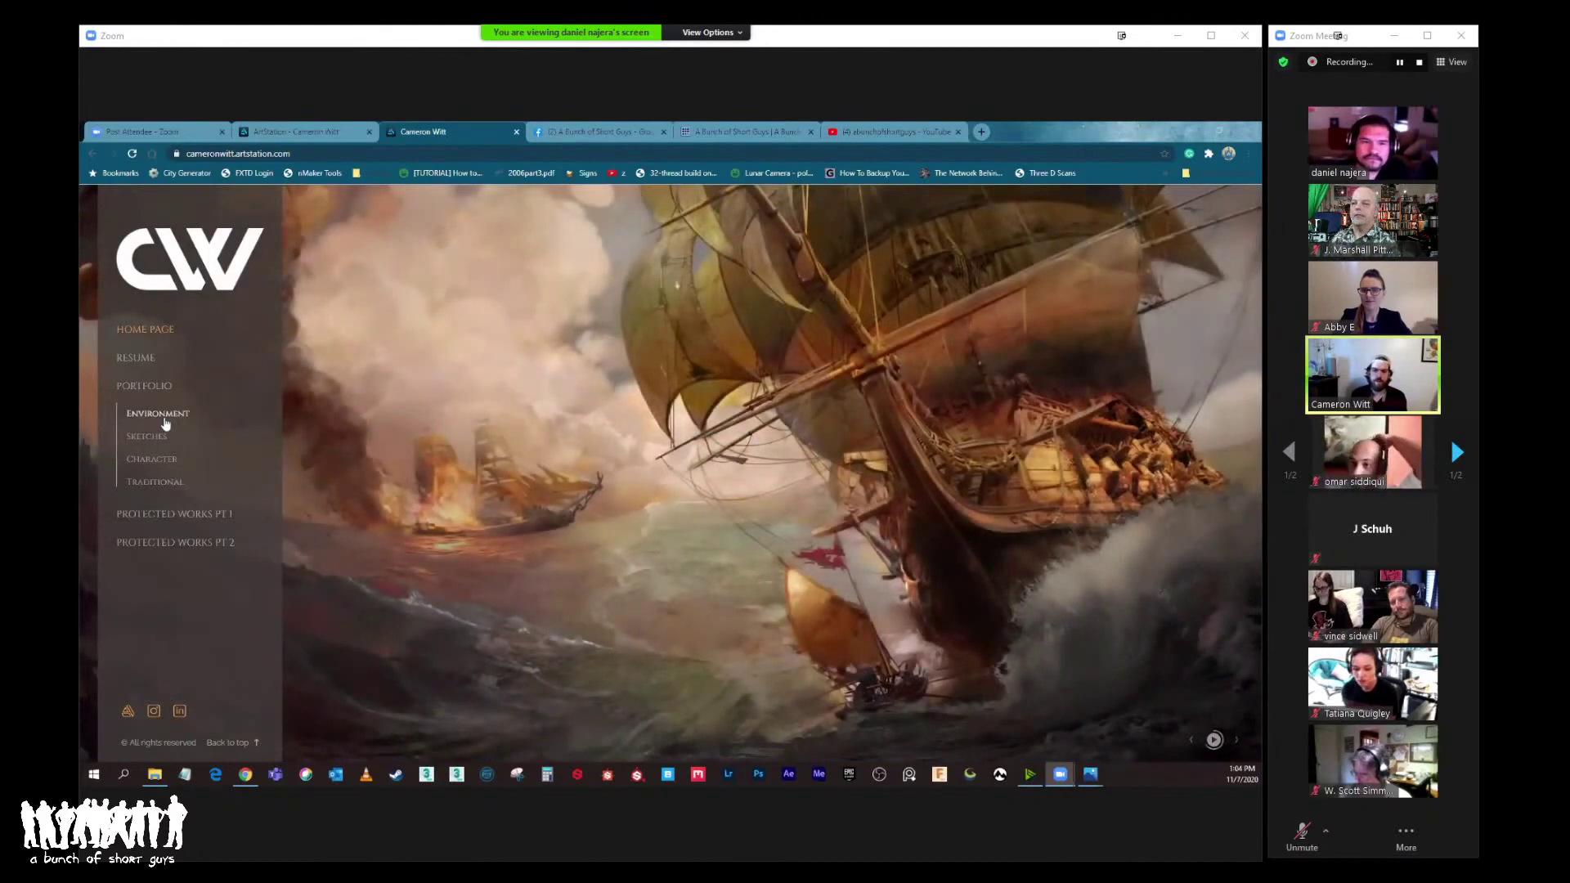
# Step: Open the Environment album of the portfolio site and look over its Architectural Studies project down to the sketch sheet
pyautogui.click(163, 420)
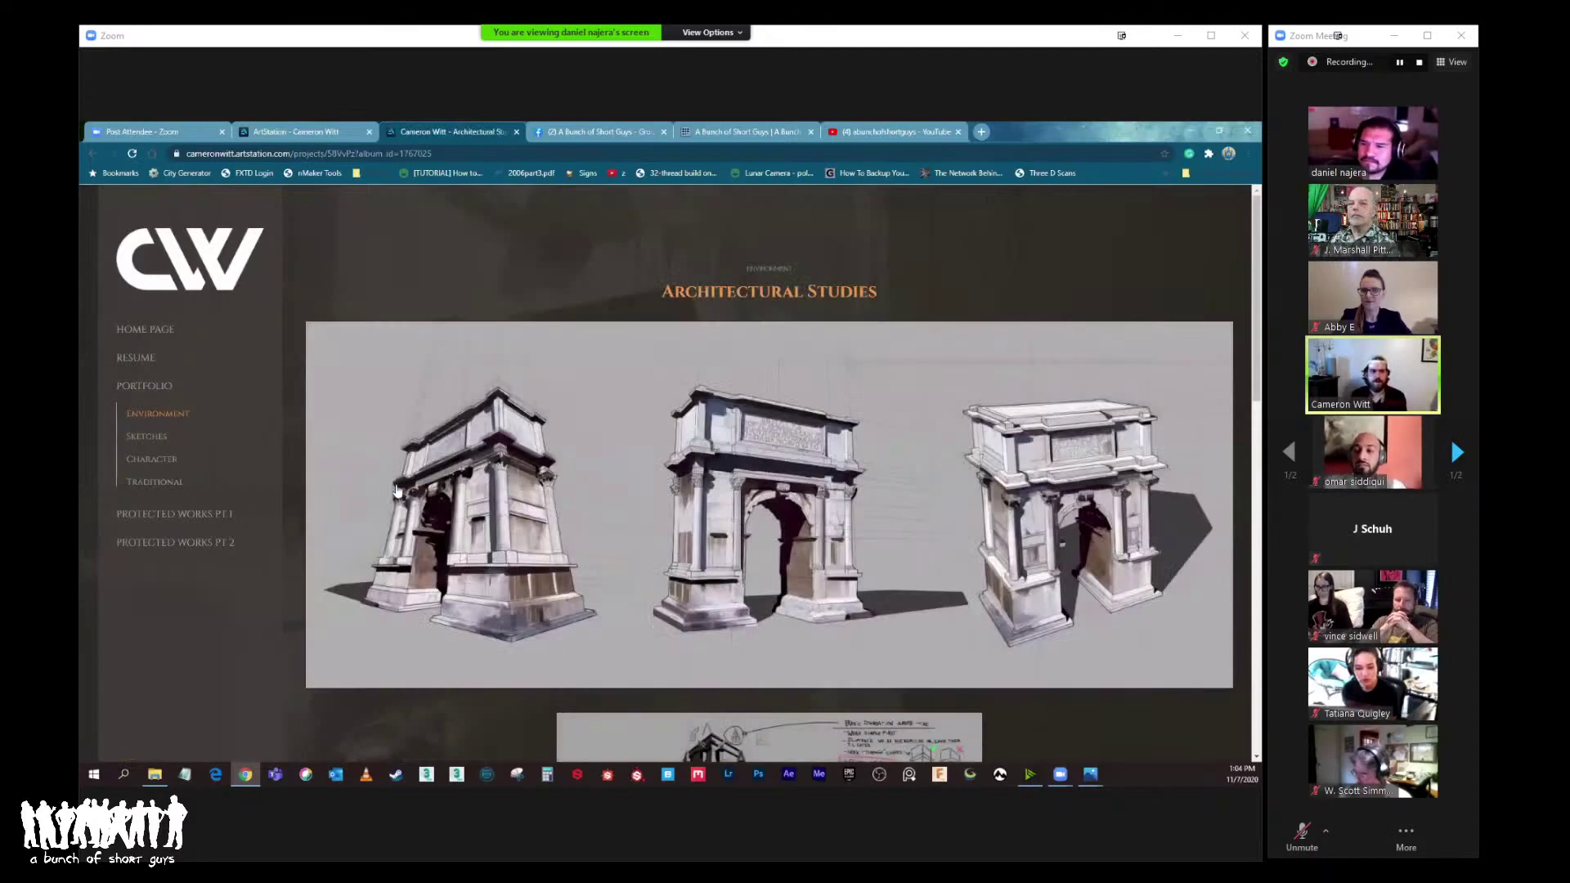
pyautogui.scroll(-2, 396, 490)
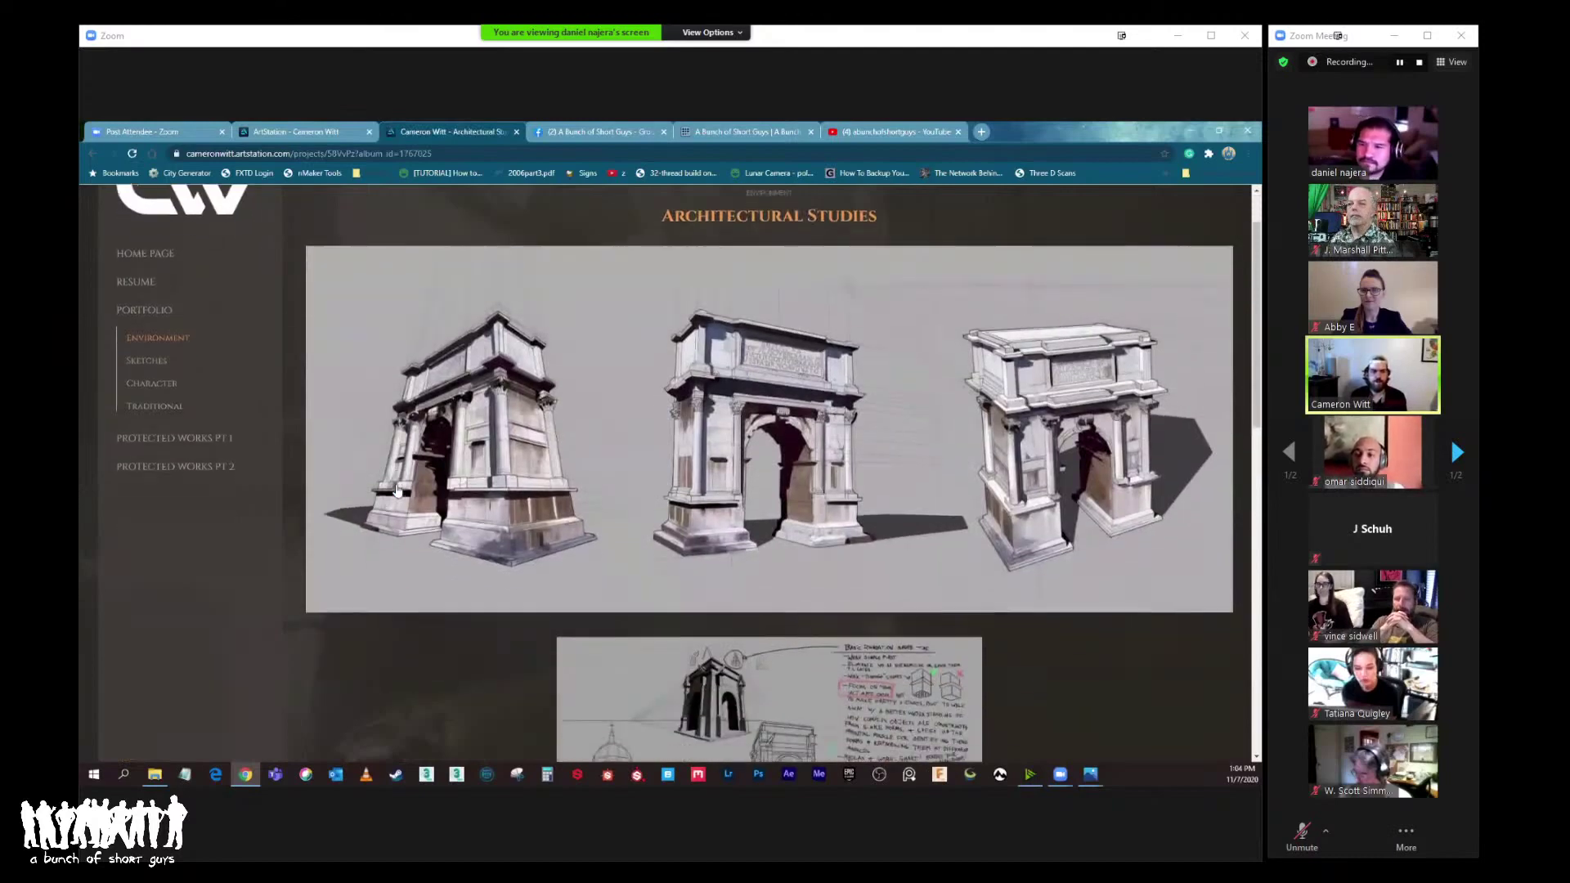
pyautogui.scroll(-1, 396, 491)
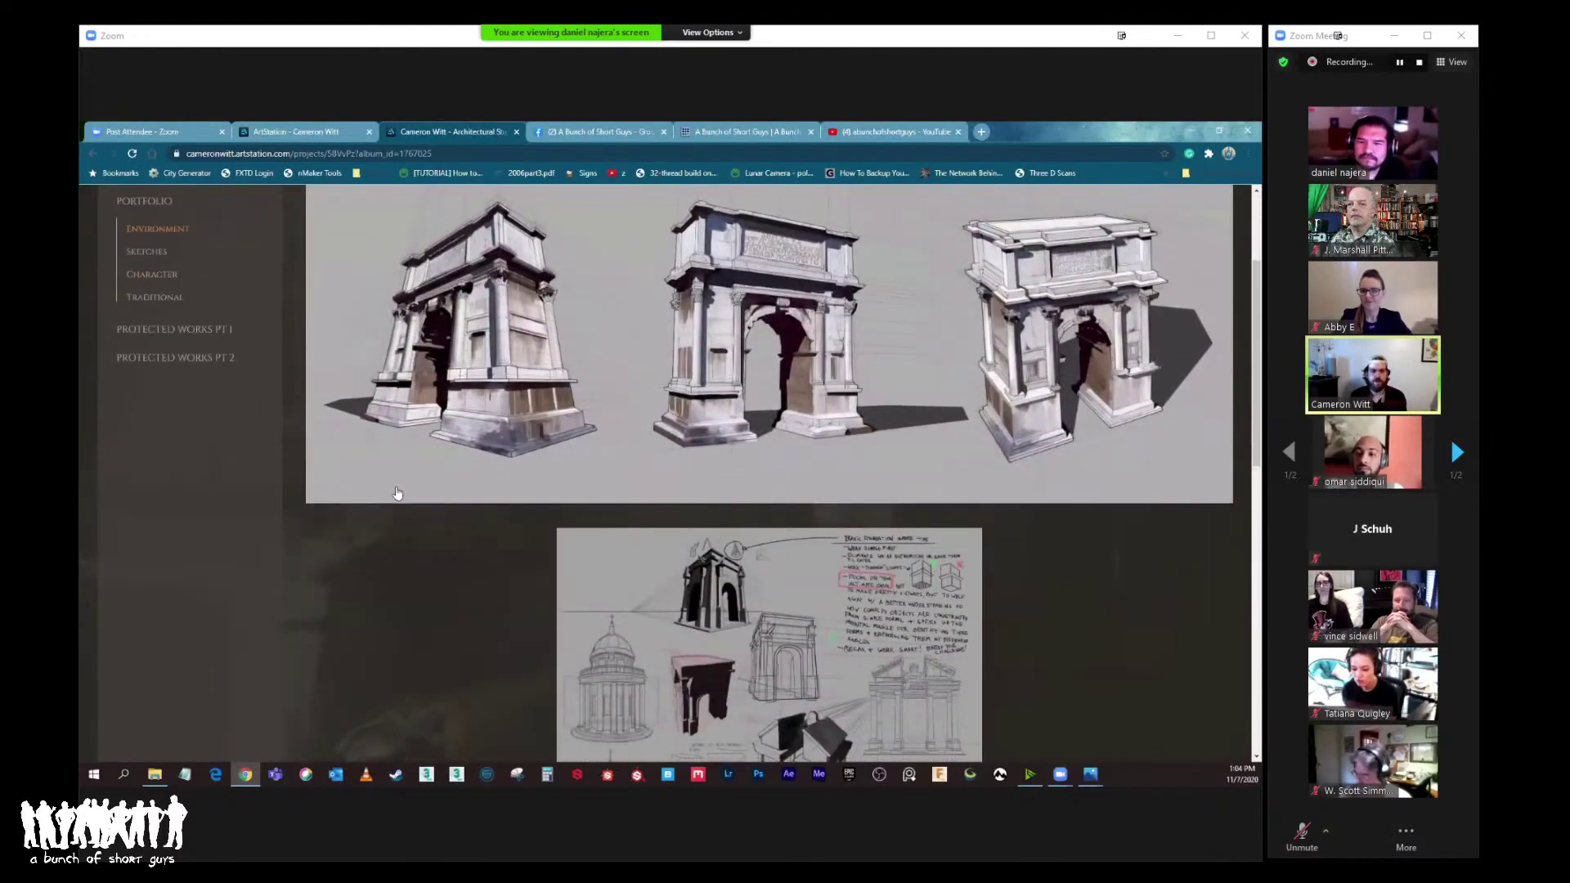
pyautogui.scroll(-4, 397, 493)
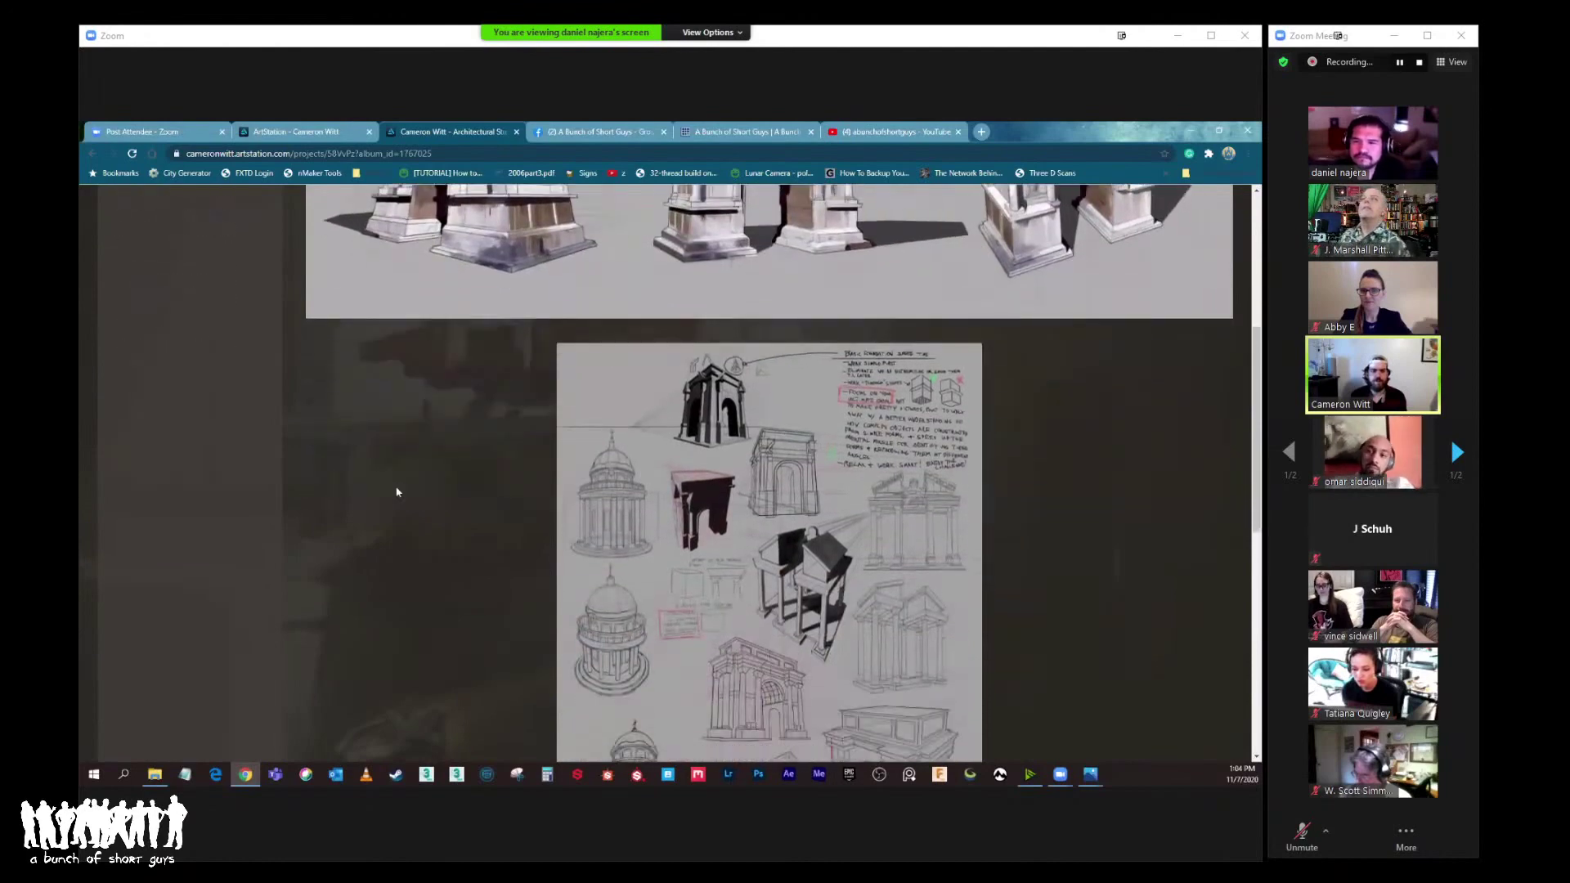
# Step: Enlarge the architectural sketch sheet, compare it with the image of the three arches, and close the enlarged view
pyautogui.click(596, 551)
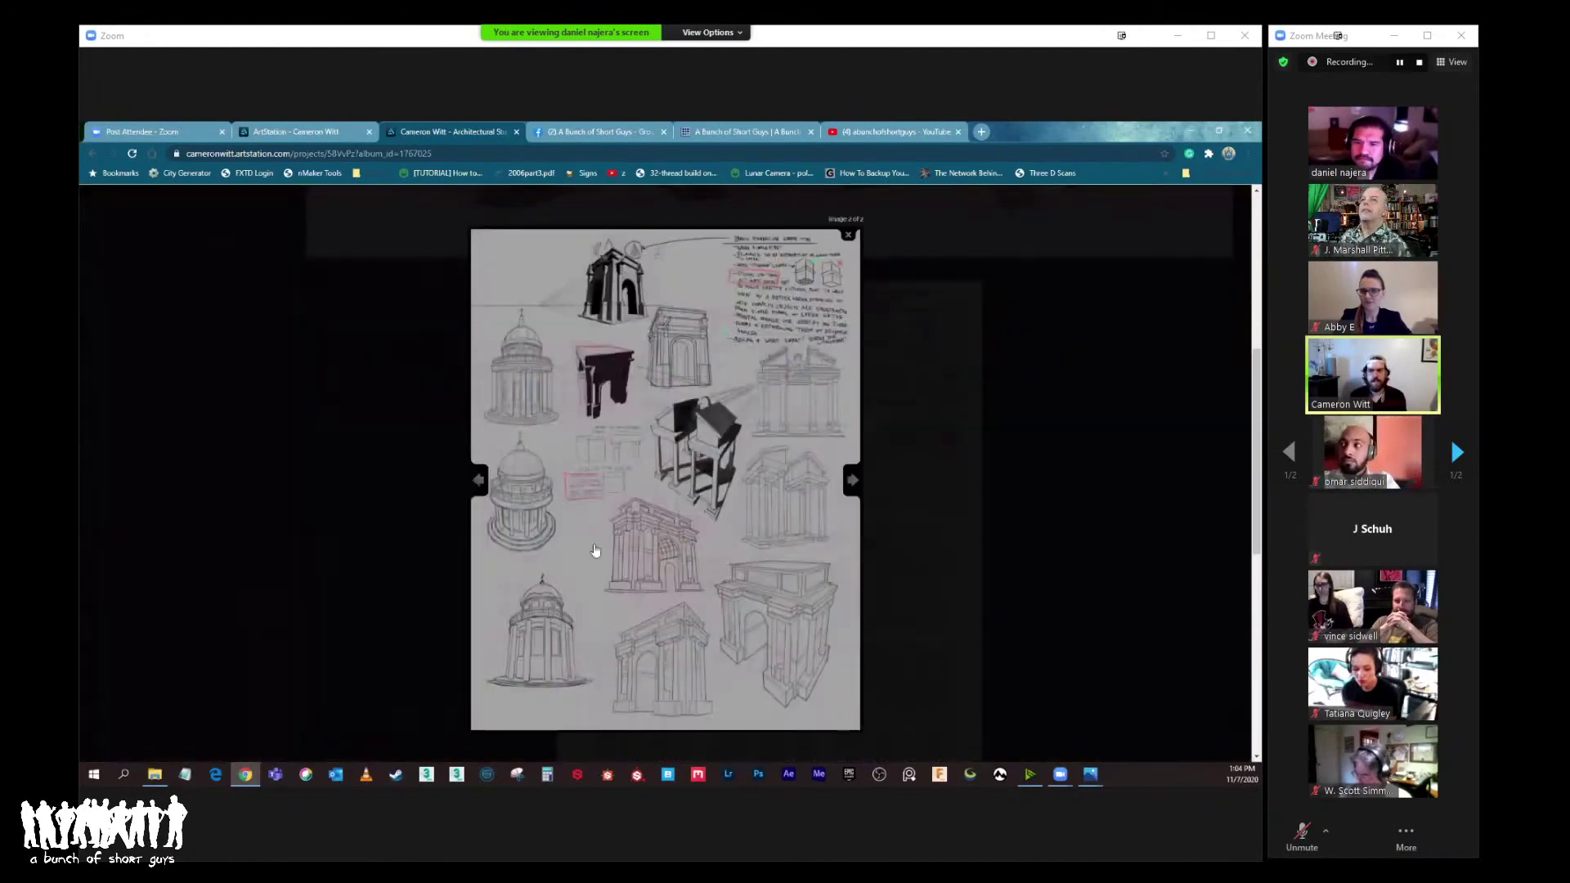
pyautogui.click(850, 482)
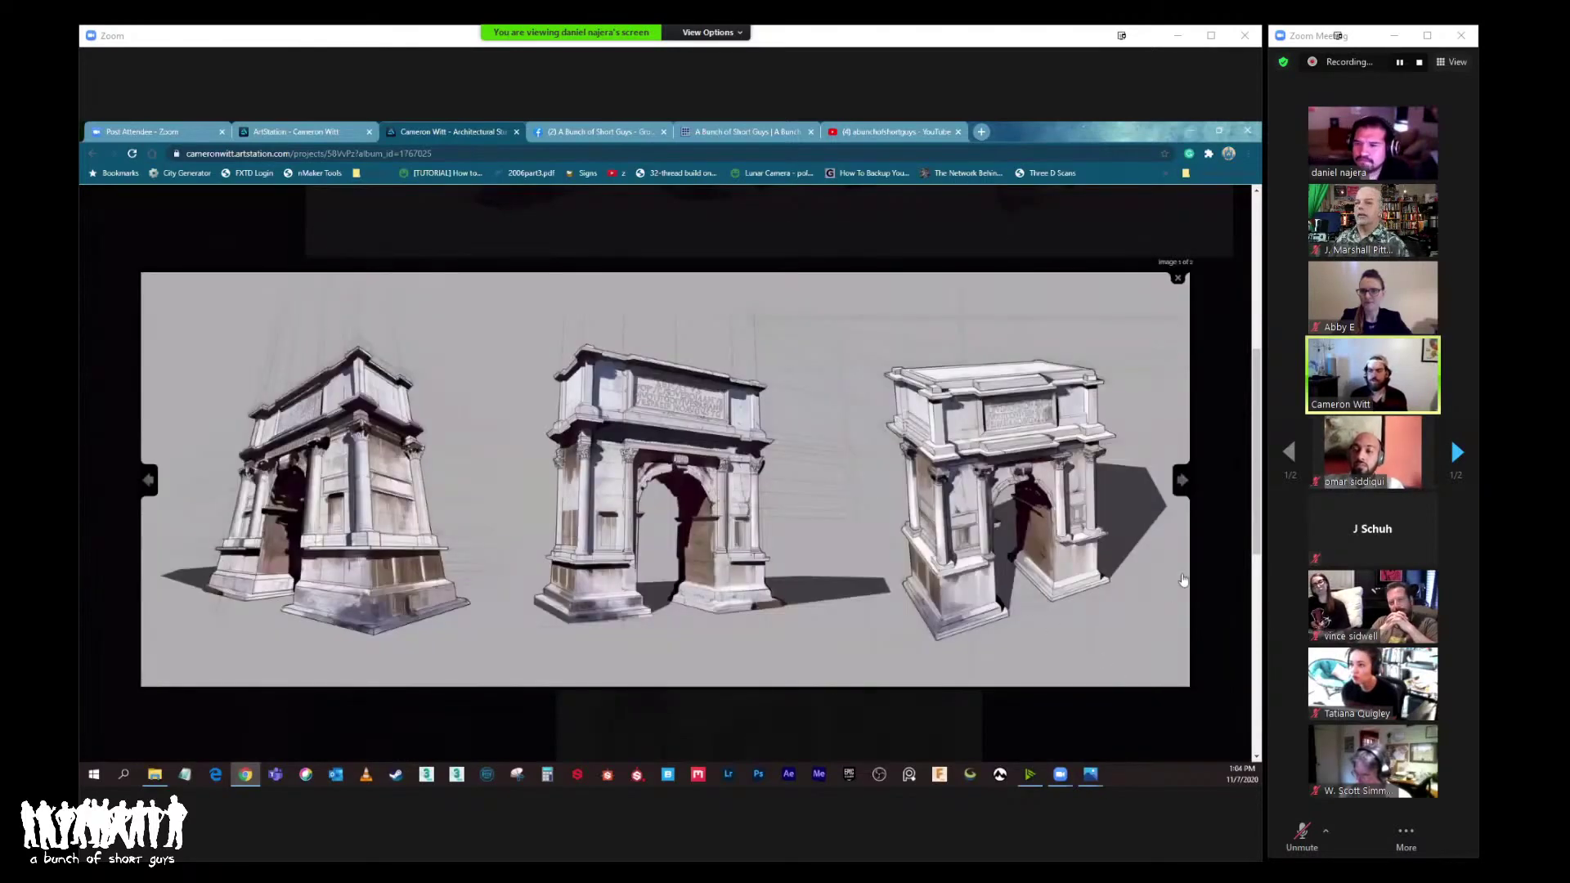
pyautogui.click(1181, 483)
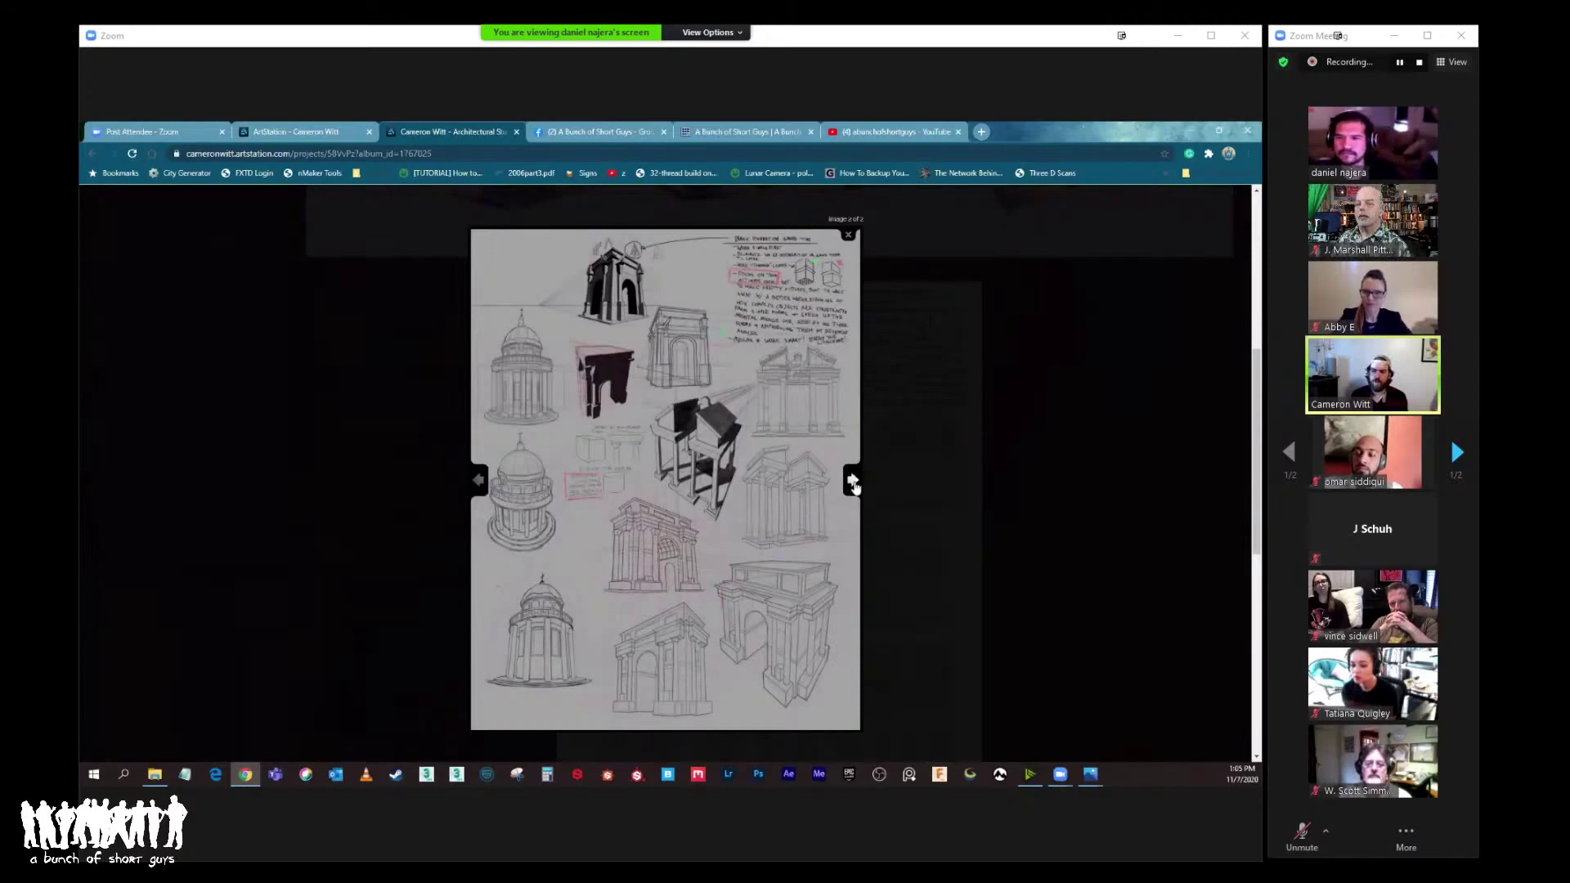
pyautogui.click(854, 484)
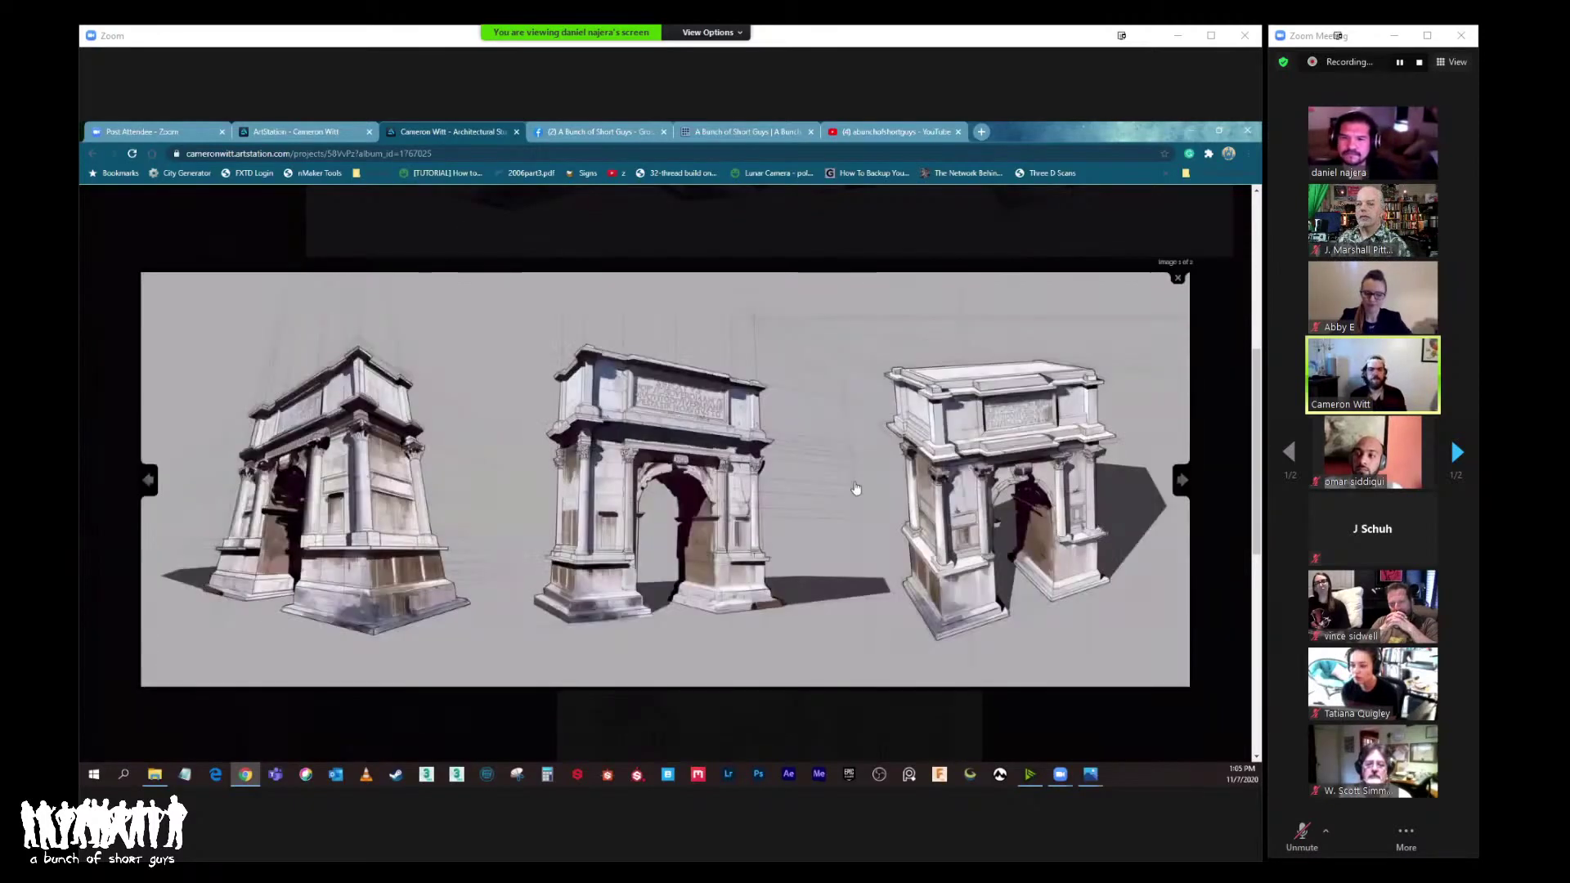
pyautogui.click(1010, 729)
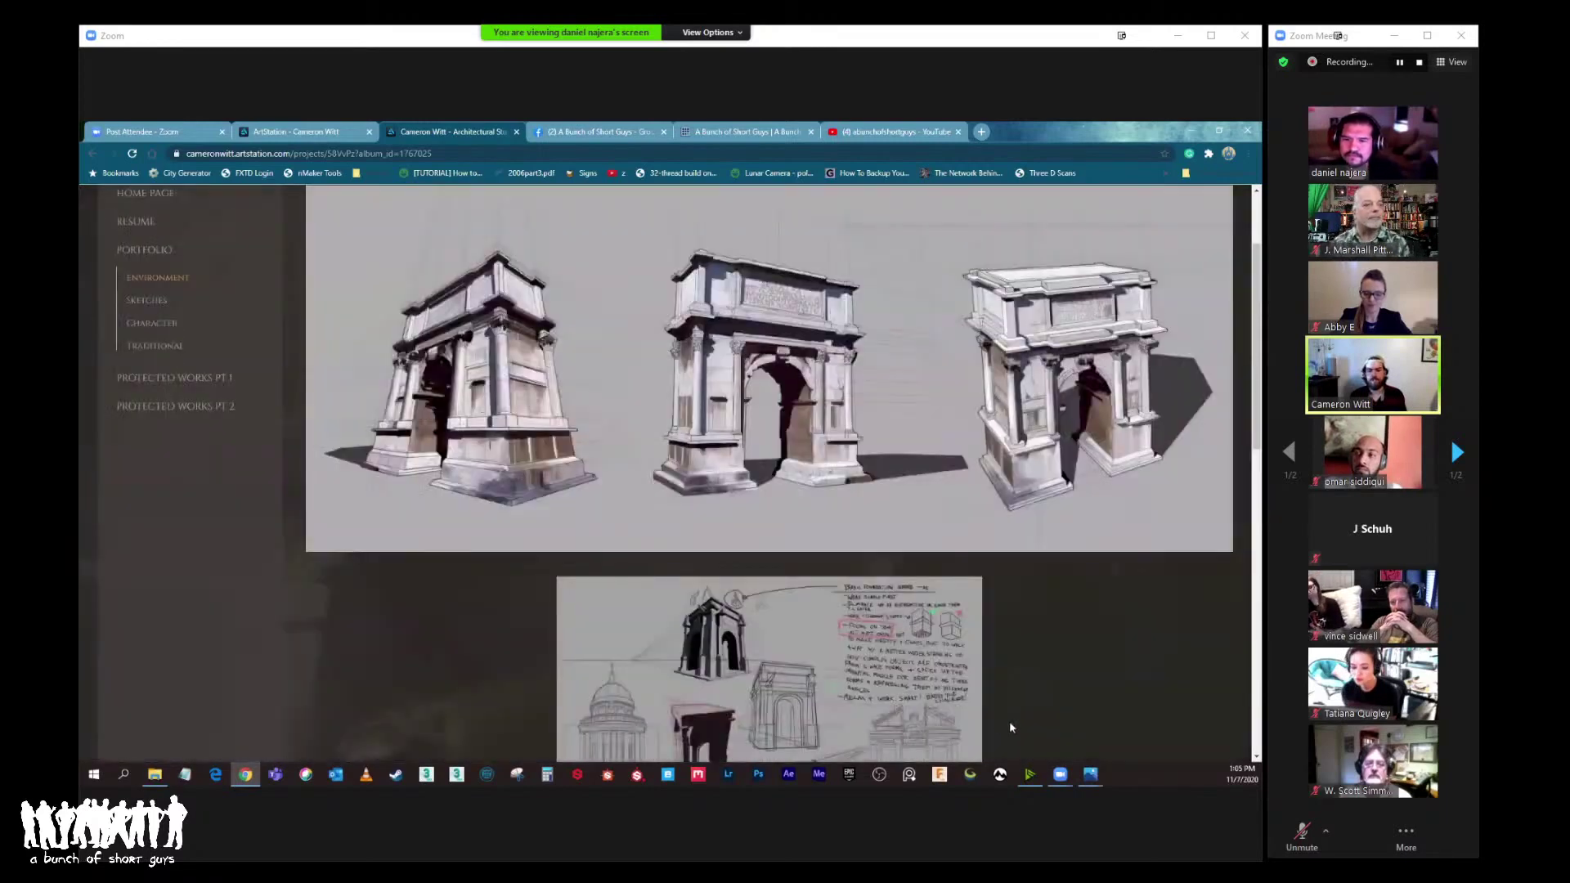
# Step: View the rest of the Architectural Studies page, return to the Environment album and open They Used to Race Chariots Here
pyautogui.scroll(-1, 1009, 720)
pyautogui.scroll(-10, 1008, 722)
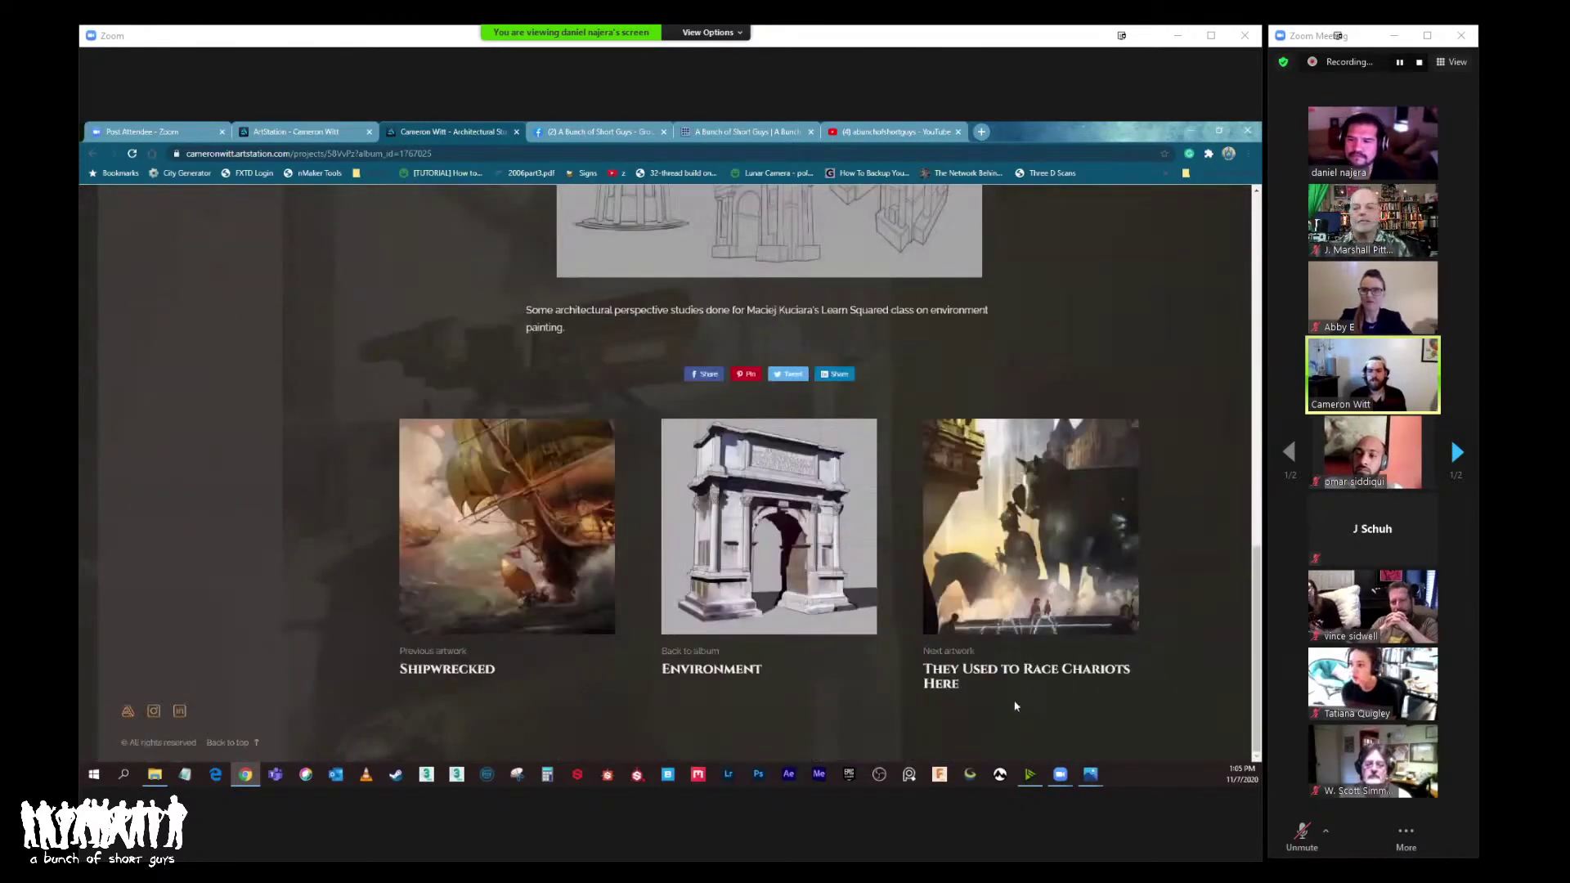
pyautogui.hotkey('alt', 'Left')
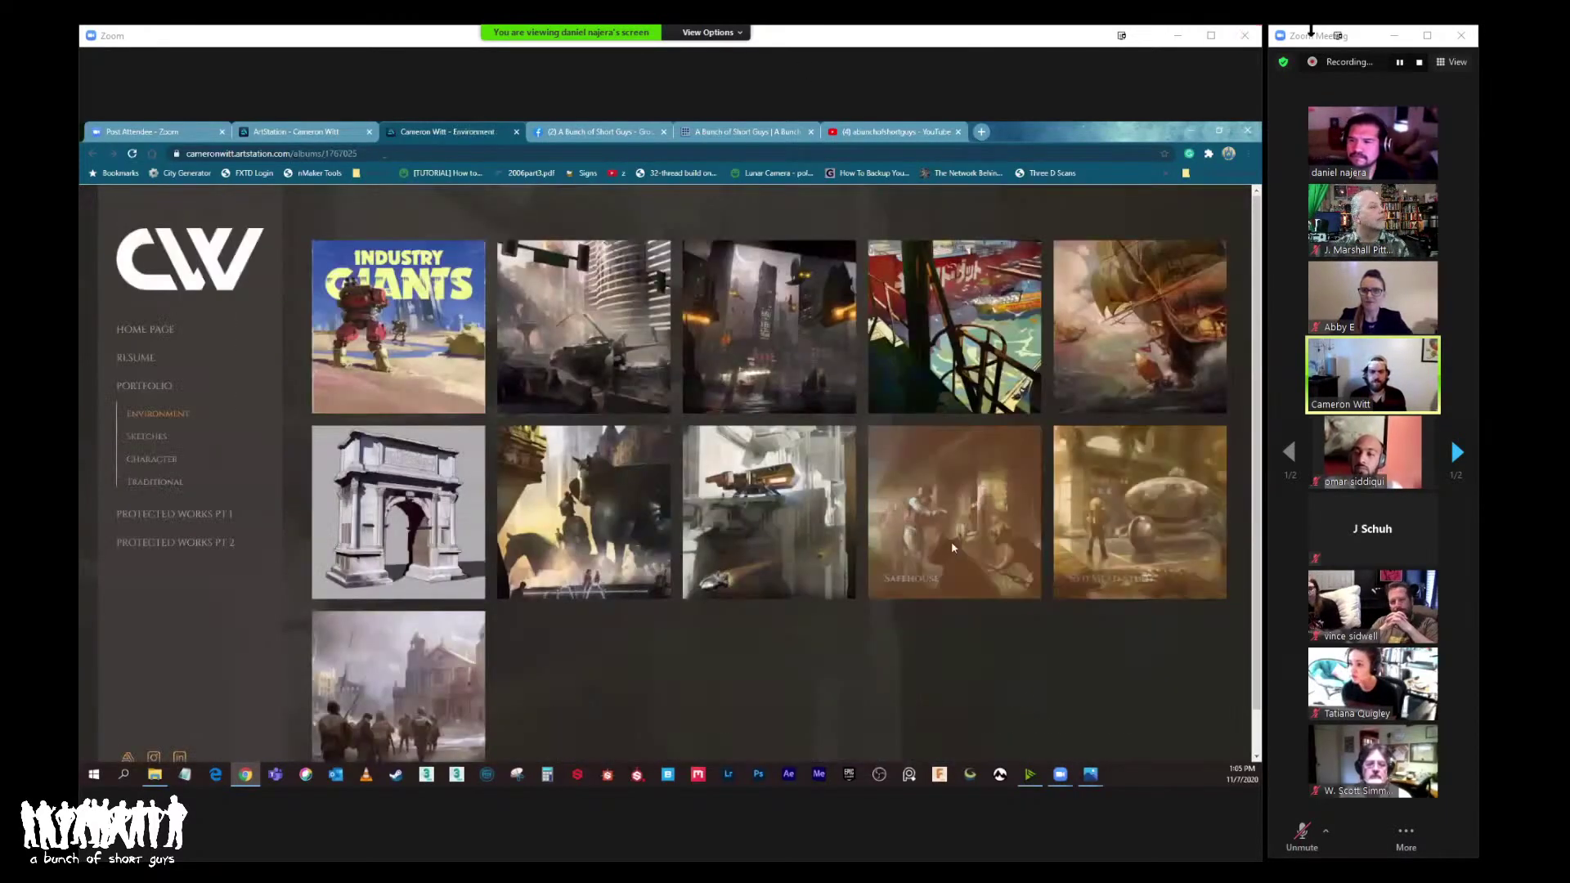
pyautogui.click(556, 567)
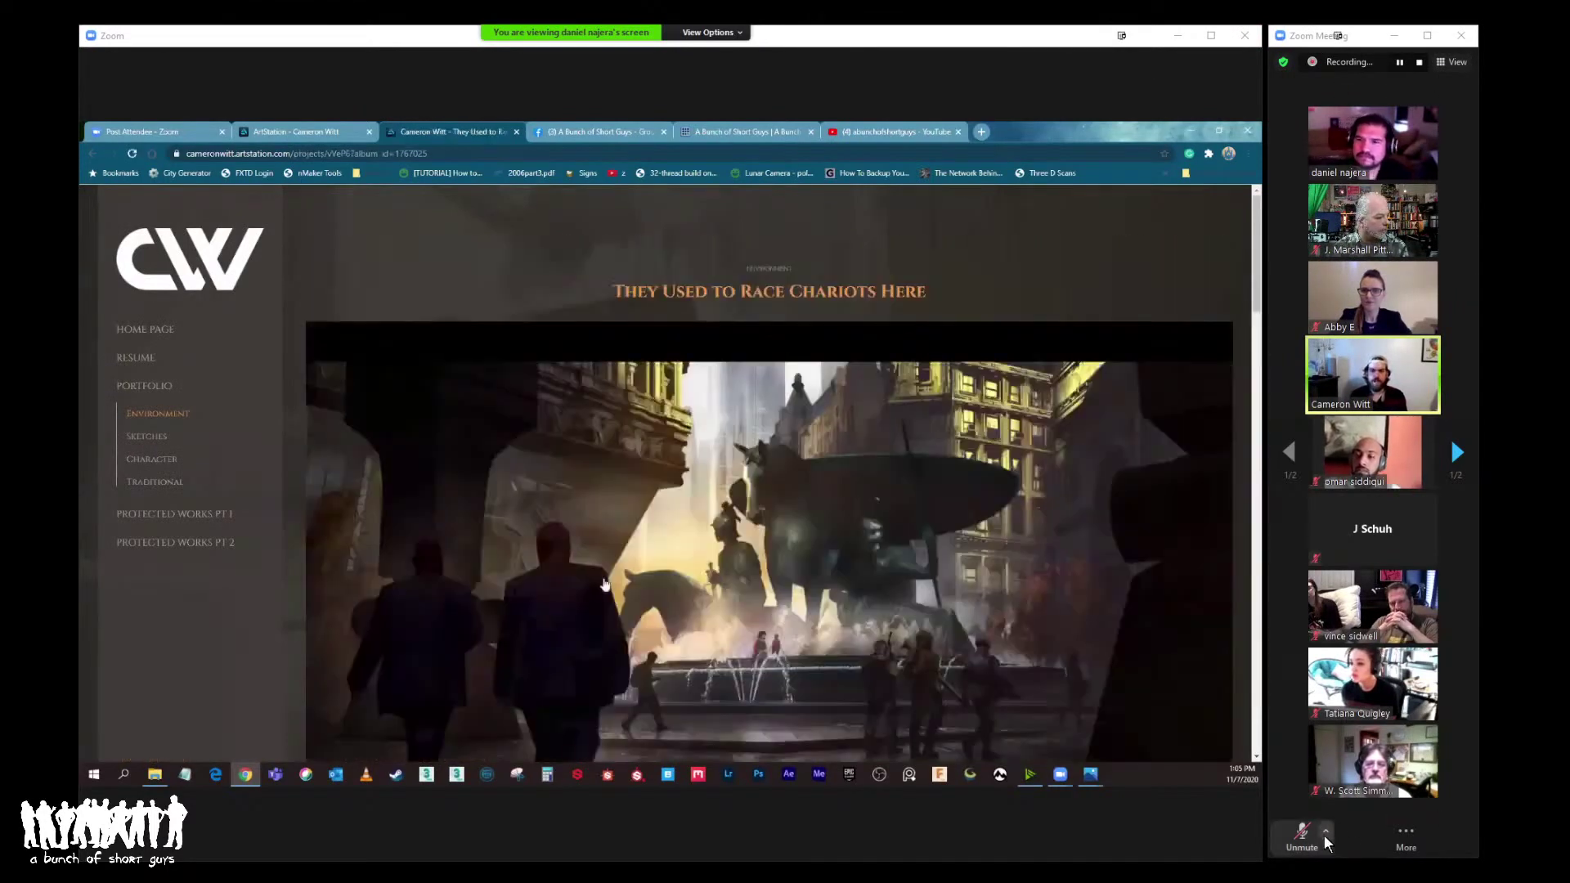
pyautogui.click(1324, 833)
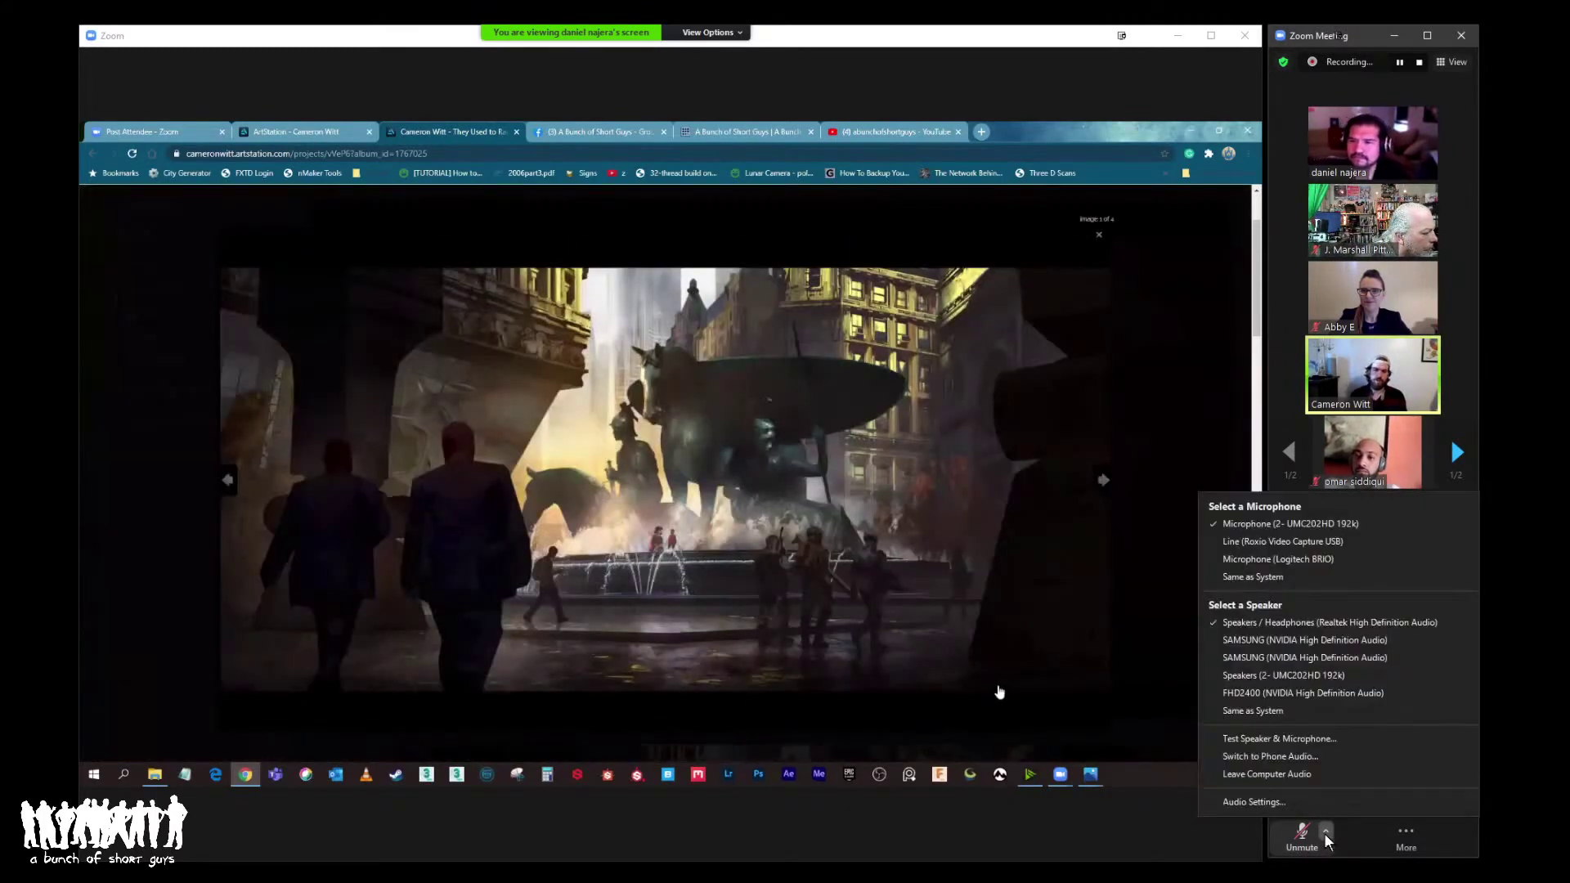
pyautogui.click(1325, 833)
pyautogui.click(1406, 837)
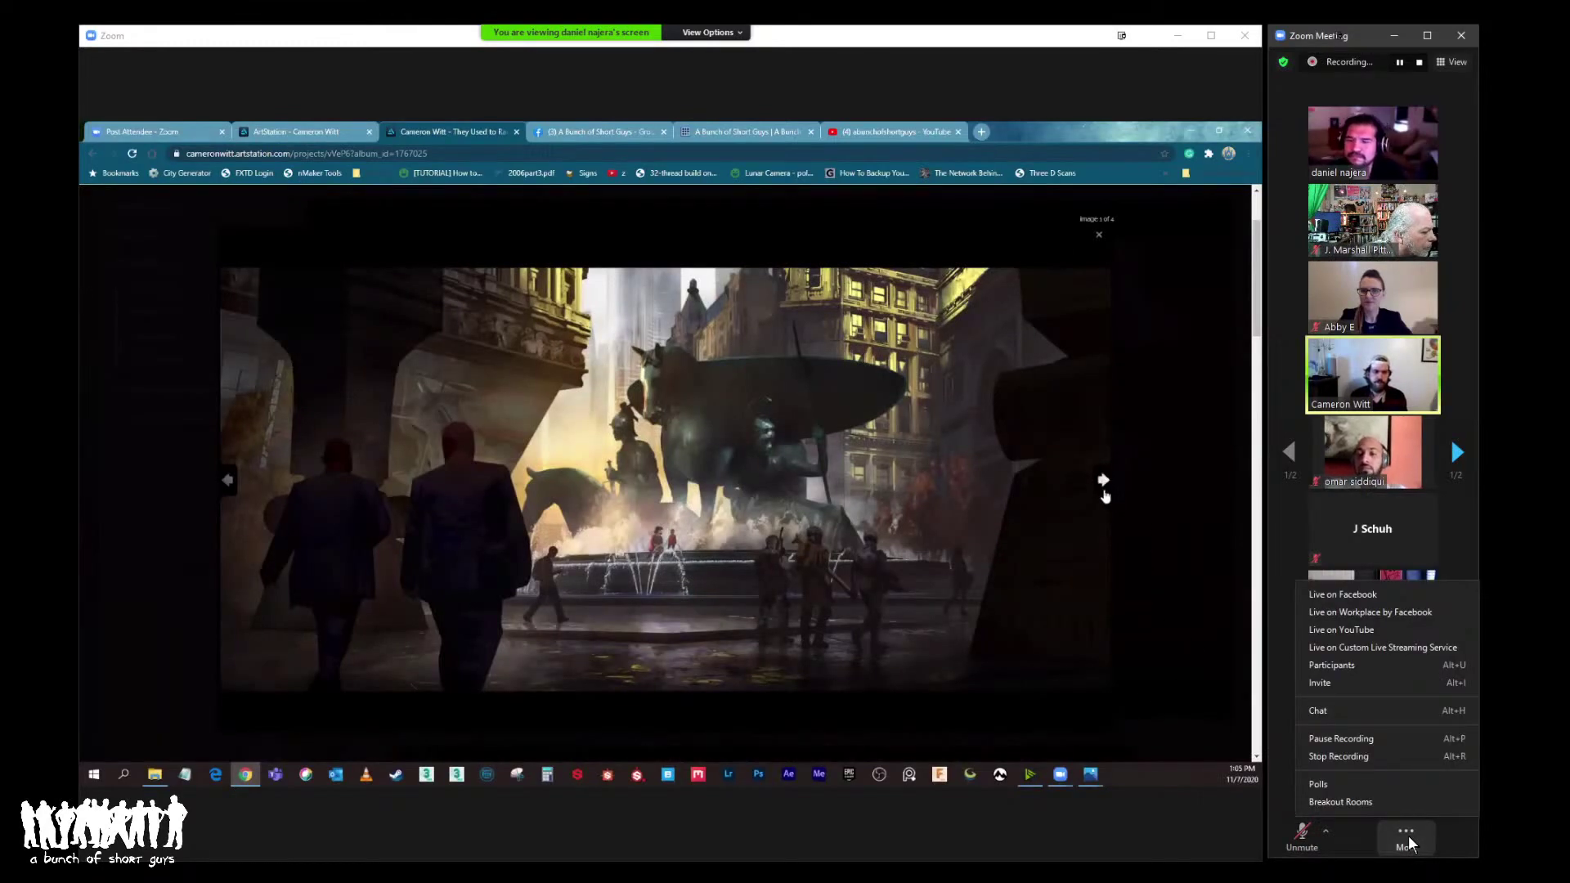
pyautogui.click(1353, 848)
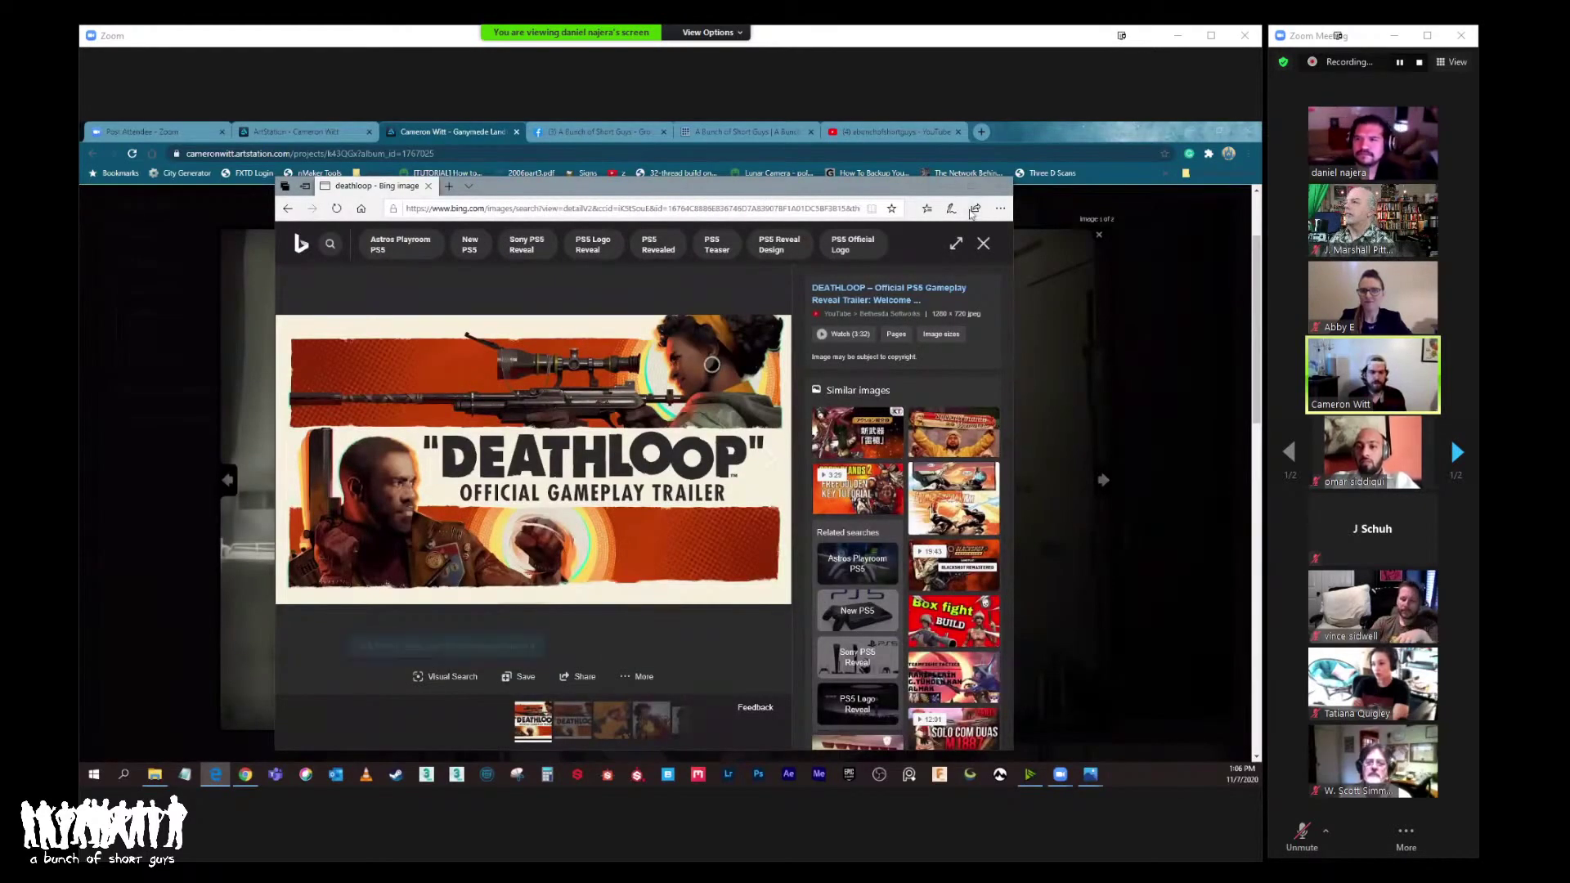
# Step: Compare the finished Ganymede painting with its grey base render, and close the enlarged view
pyautogui.click(1103, 481)
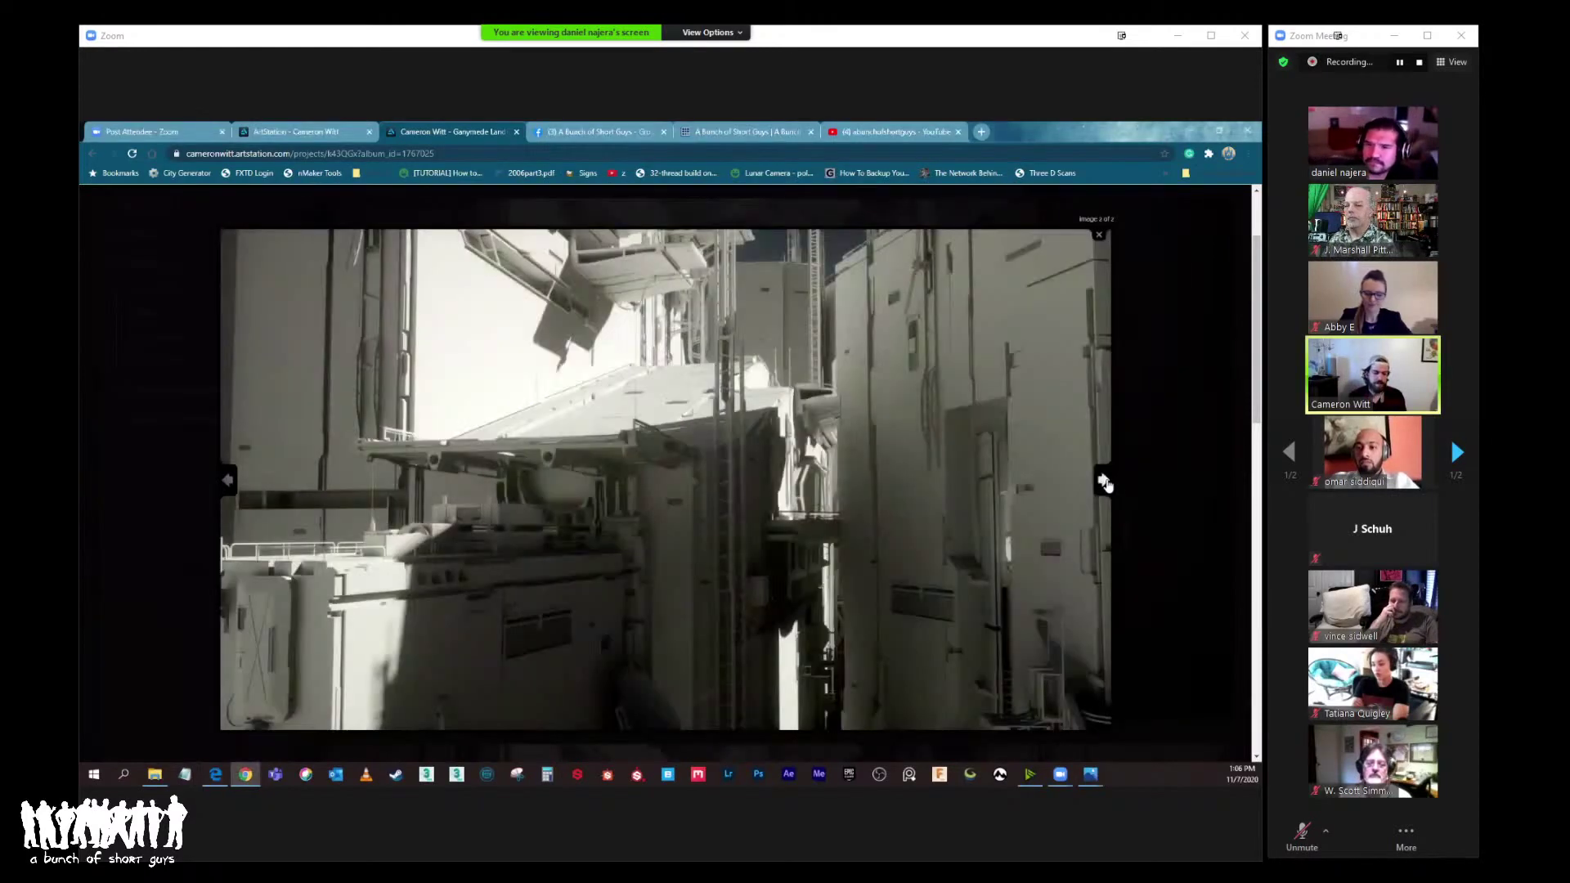
pyautogui.click(1103, 482)
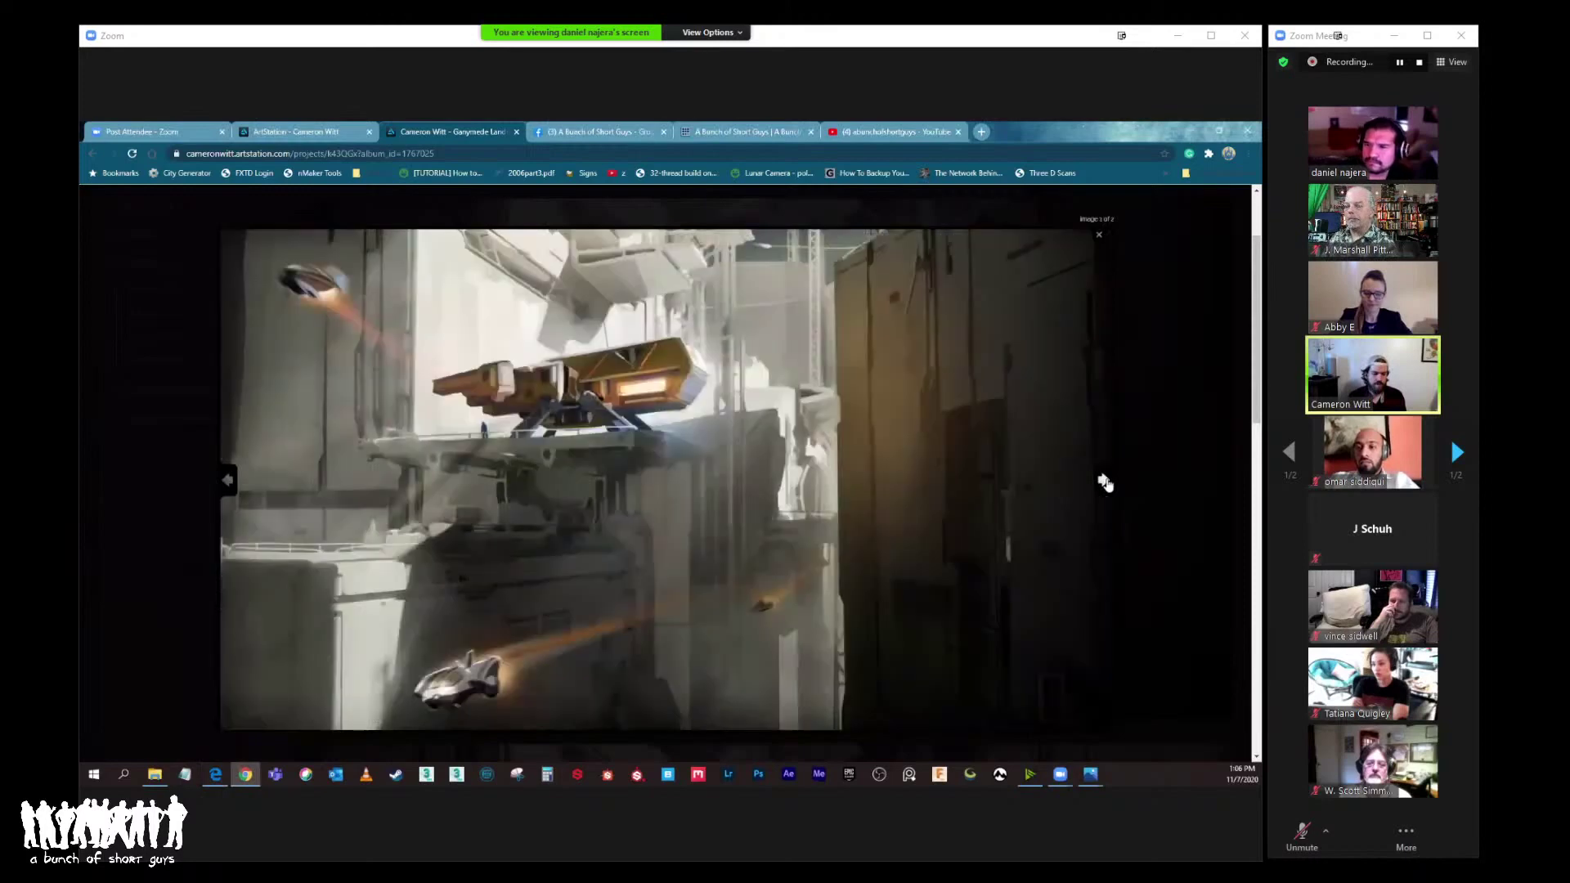
pyautogui.click(1153, 477)
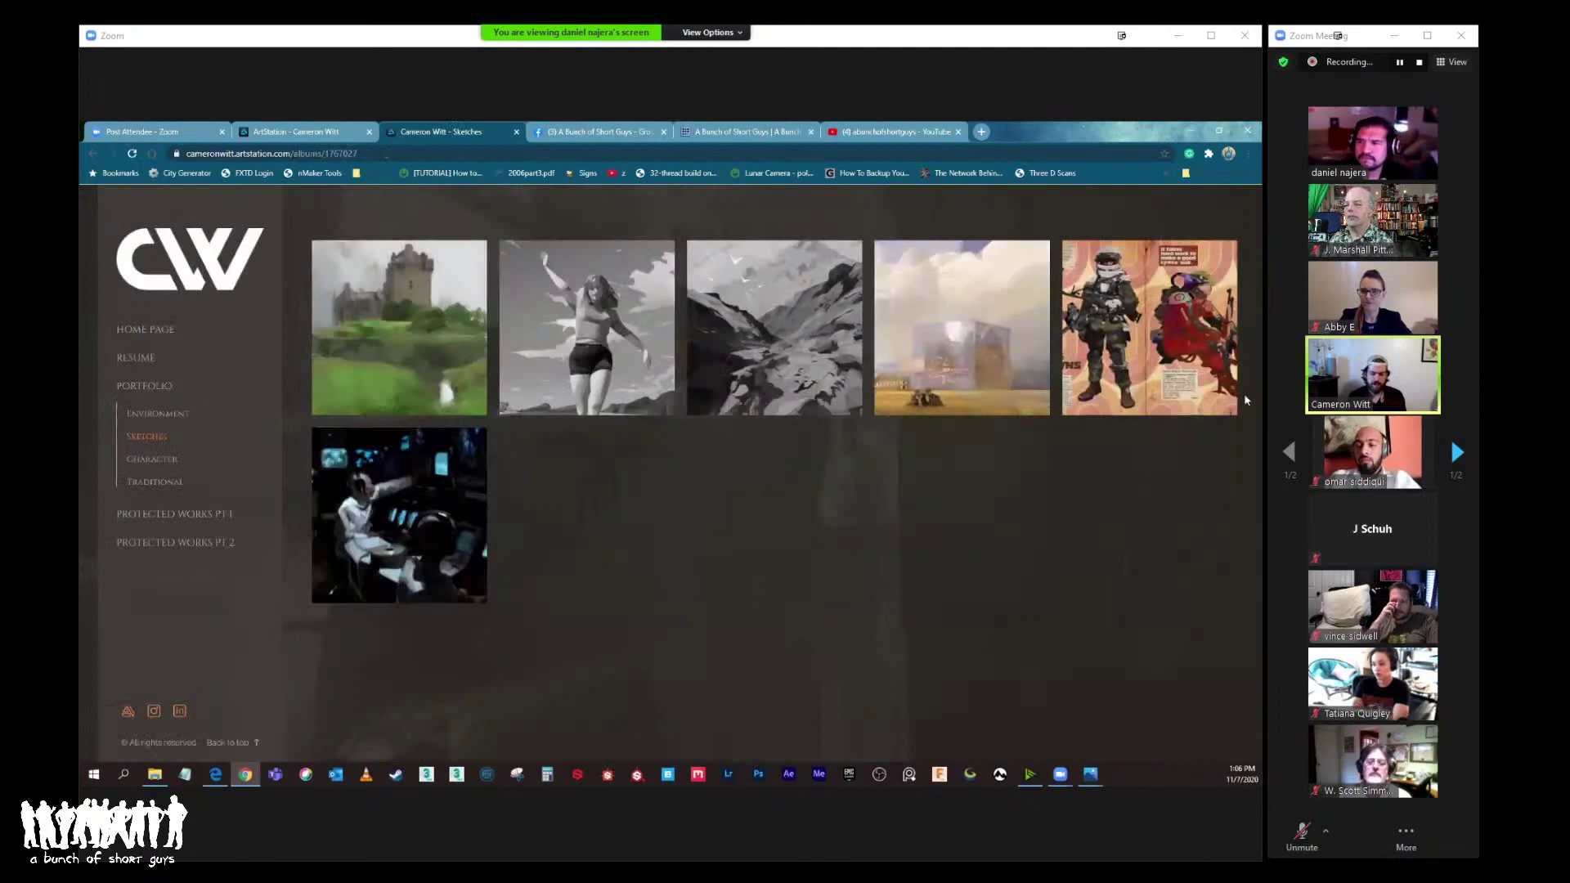
# Step: Open the Character Ideation 1 project from the Sketches album and look through its artwork
pyautogui.click(1196, 364)
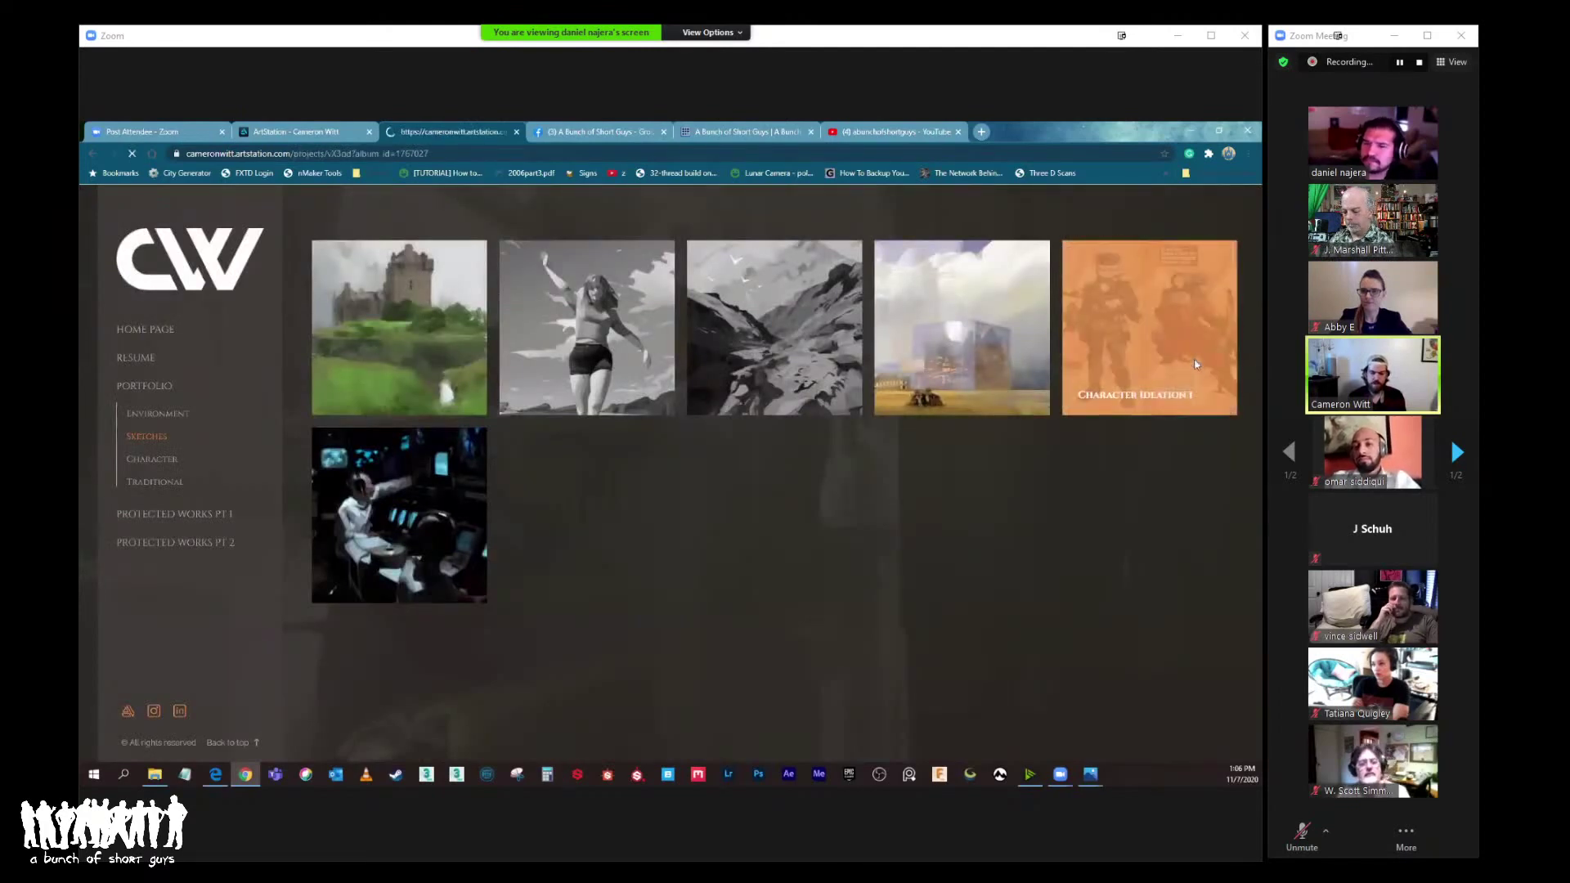
pyautogui.scroll(-3, 1155, 424)
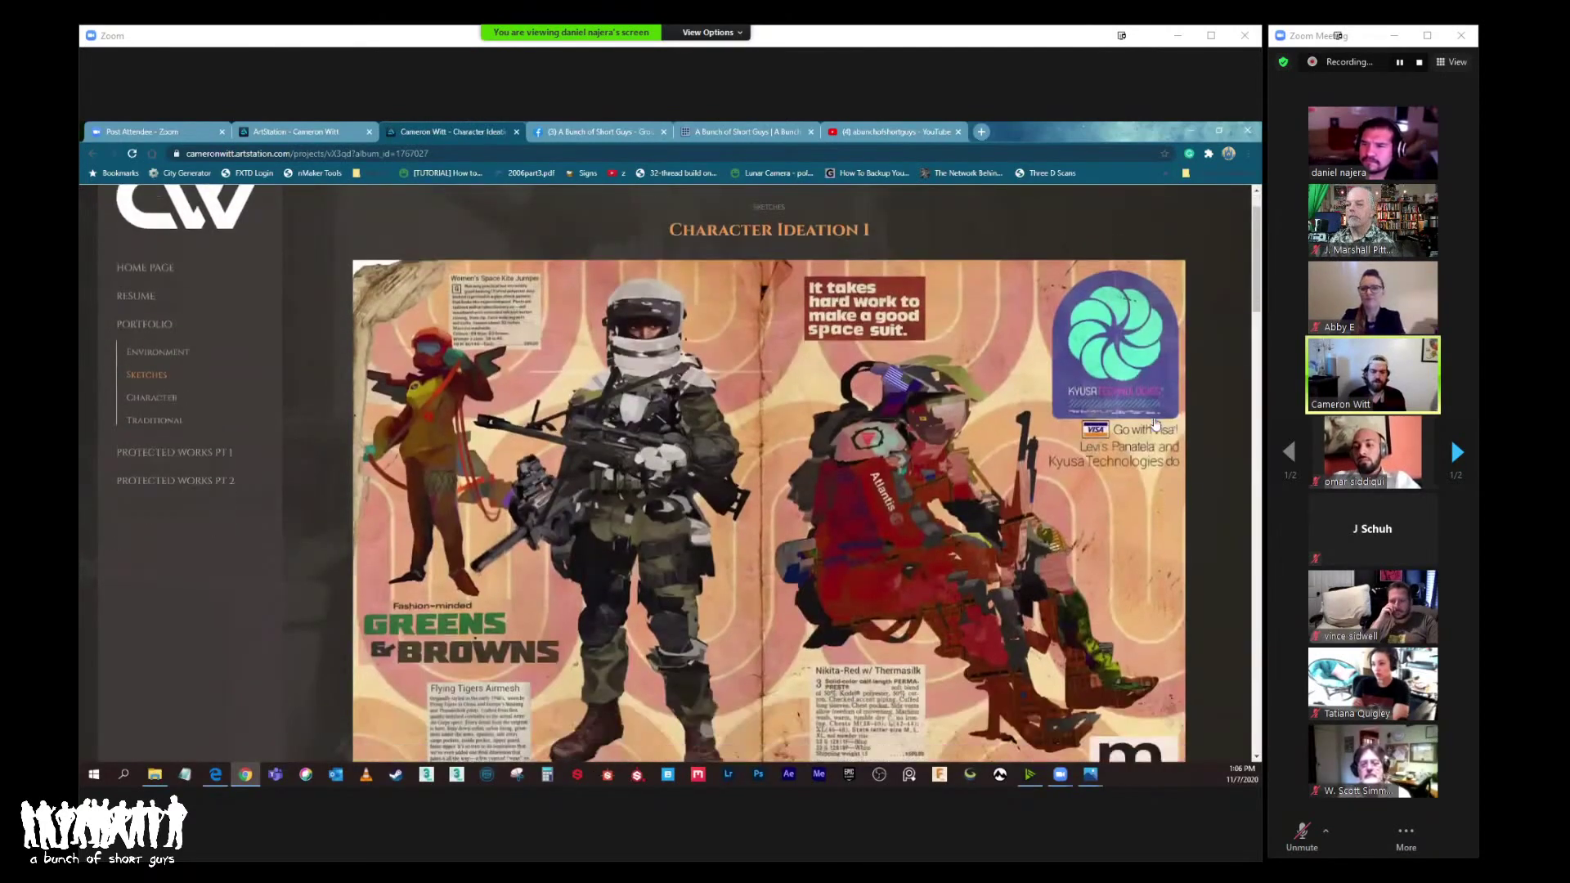
pyautogui.scroll(-2, 1155, 424)
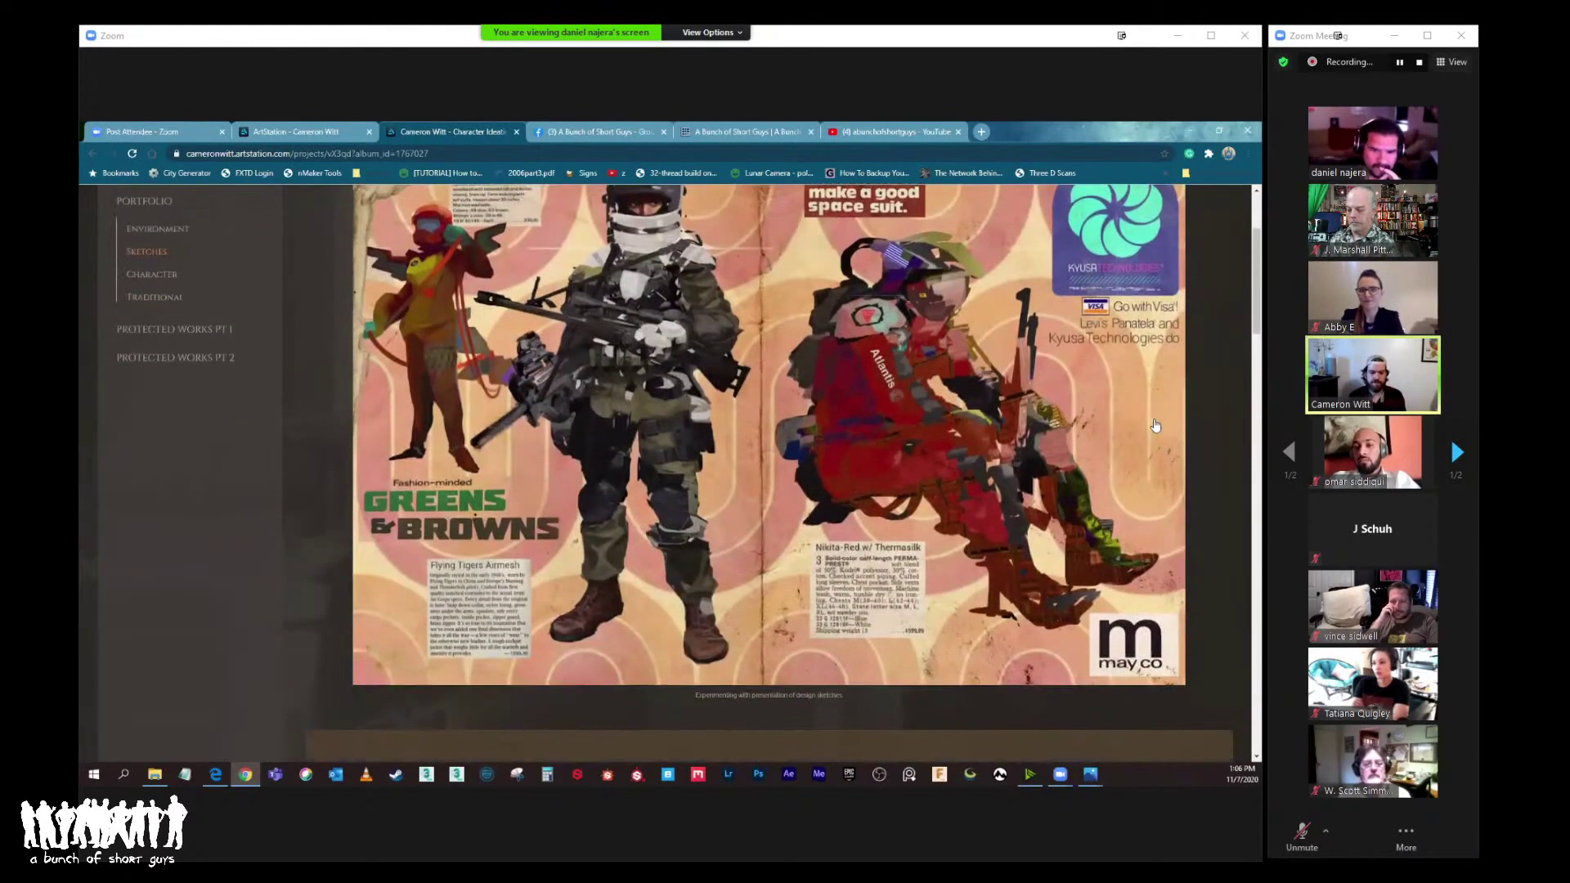
pyautogui.scroll(-6, 1155, 427)
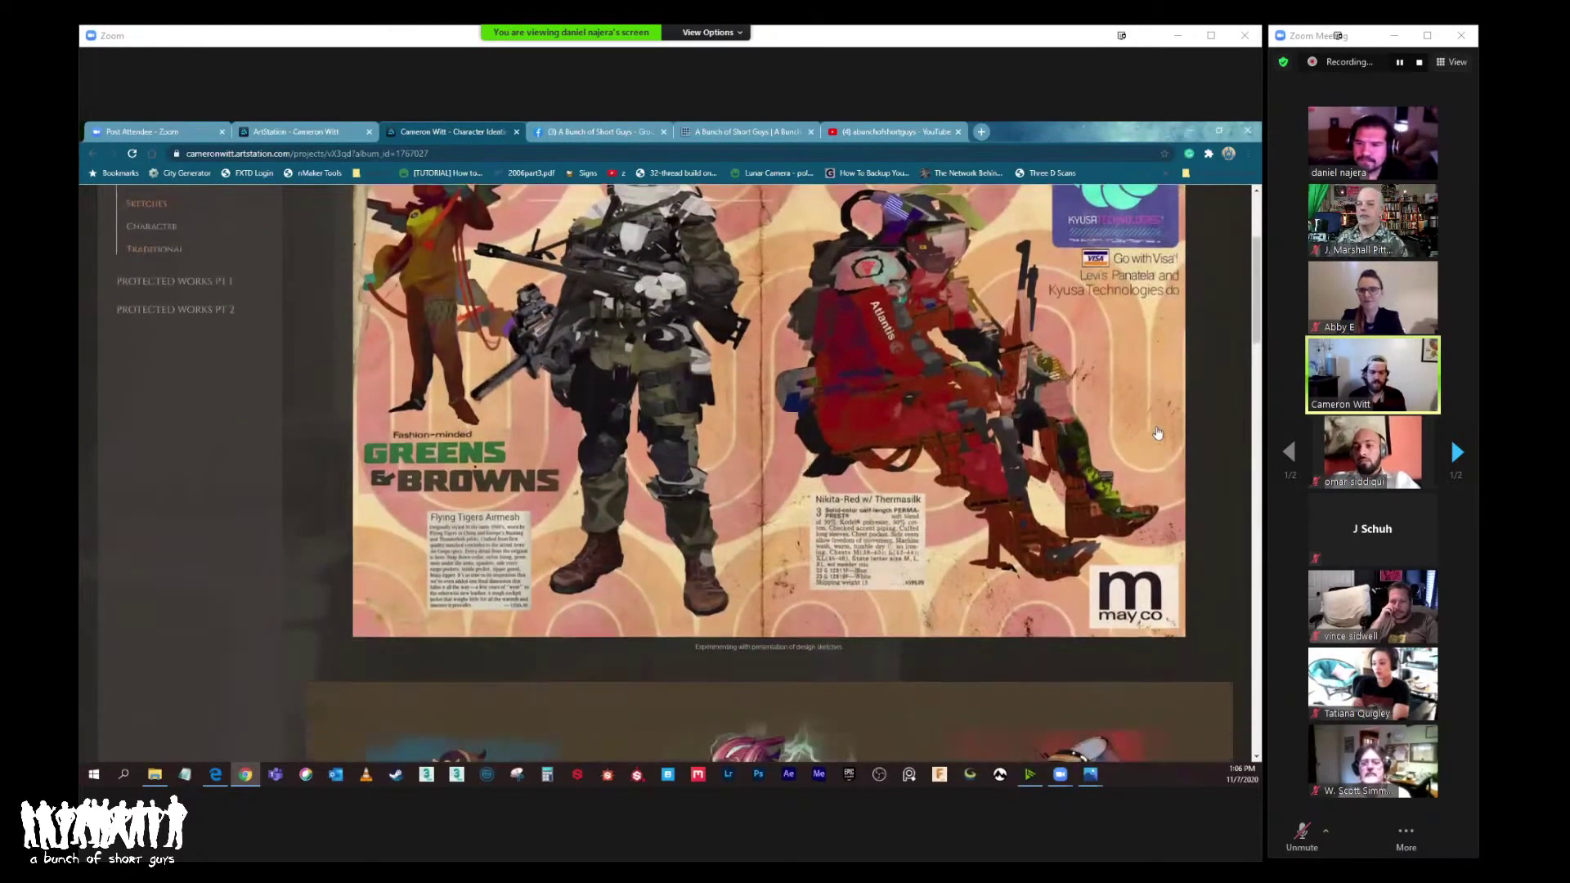
# Step: Enlarge the image of three full-colour characters in Character Ideation 1, close it, and continue to the sheet of character silhouettes
pyautogui.scroll(-5, 1158, 442)
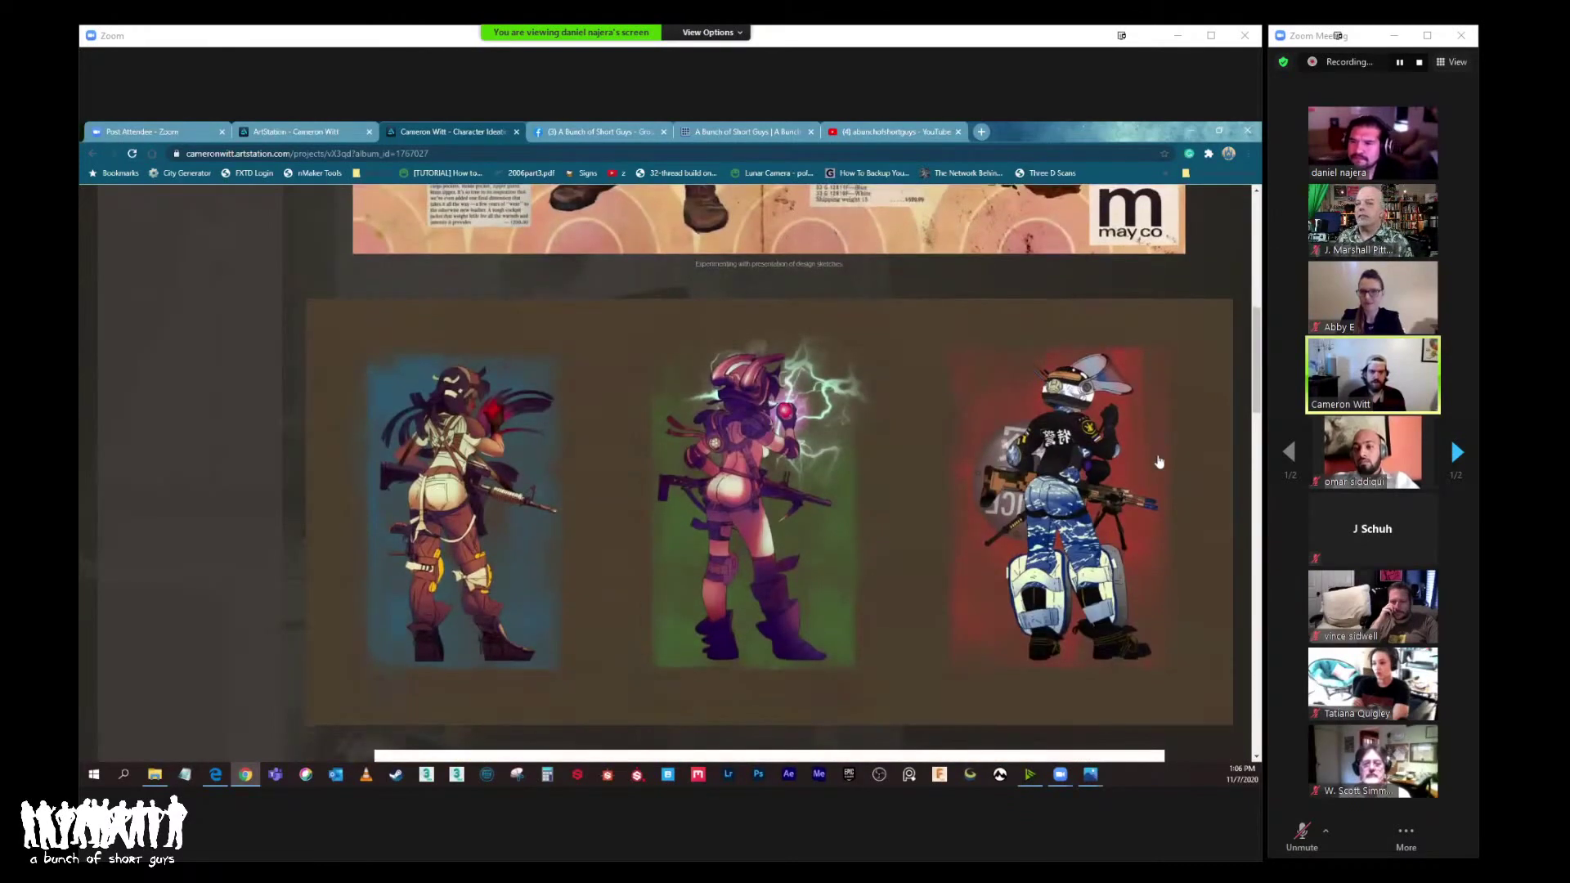
pyautogui.click(1158, 462)
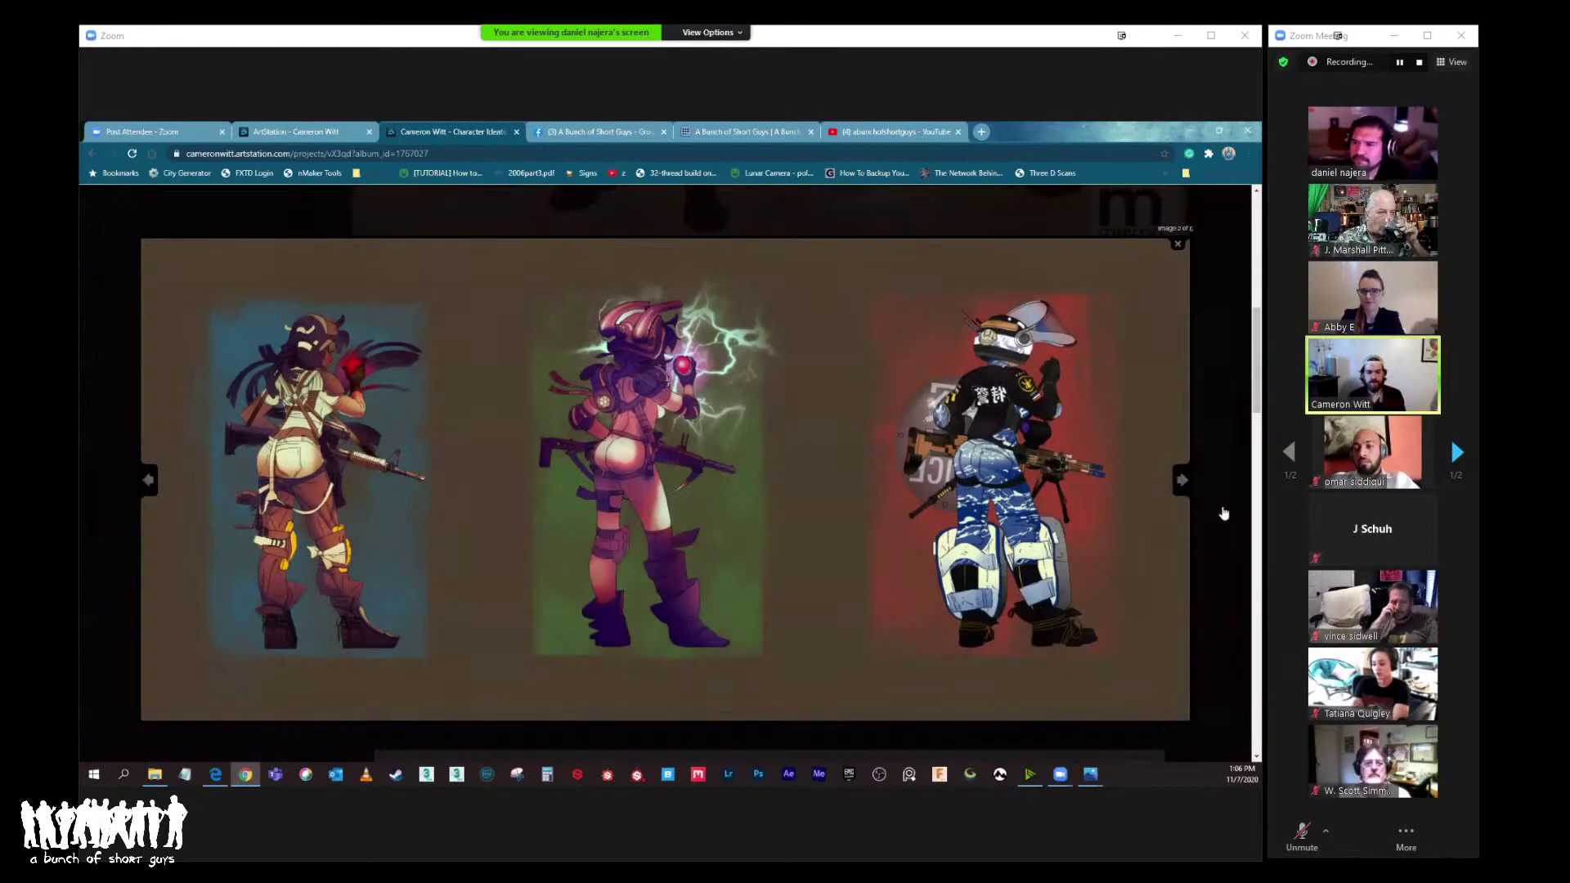
pyautogui.click(1224, 604)
pyautogui.scroll(-3, 1224, 604)
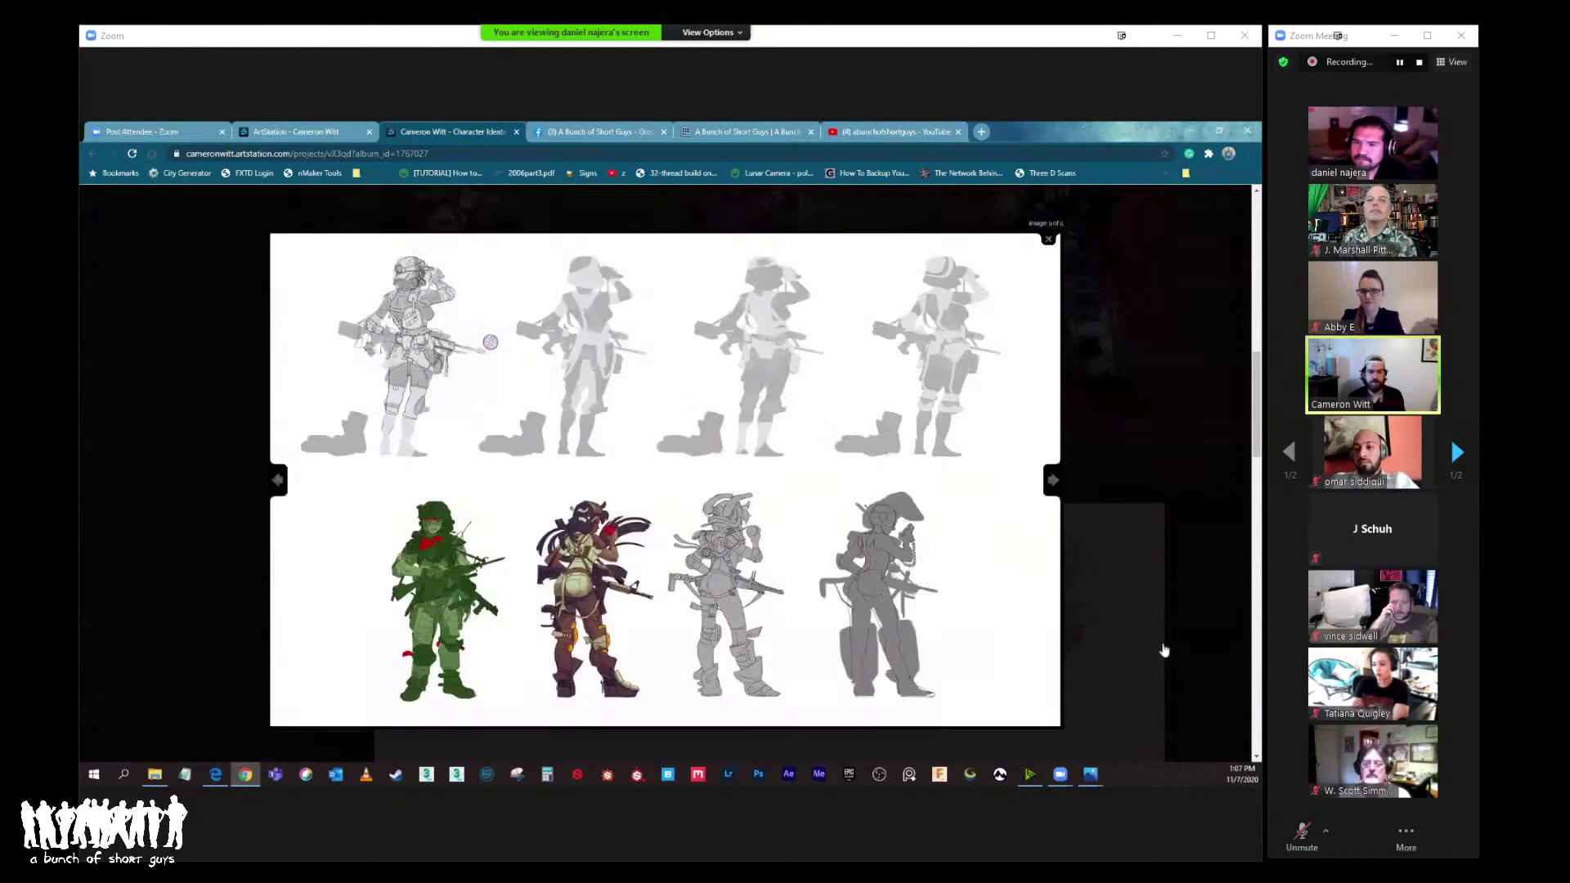
# Step: Capture a screenshot of the meeting windows, close the enlarged silhouette sheet, and continue down the project page
pyautogui.press('Print')
pyautogui.moveTo(79, 1); pyautogui.dragTo(1490, 882)
pyautogui.click(1201, 619)
pyautogui.scroll(-11, 1201, 618)
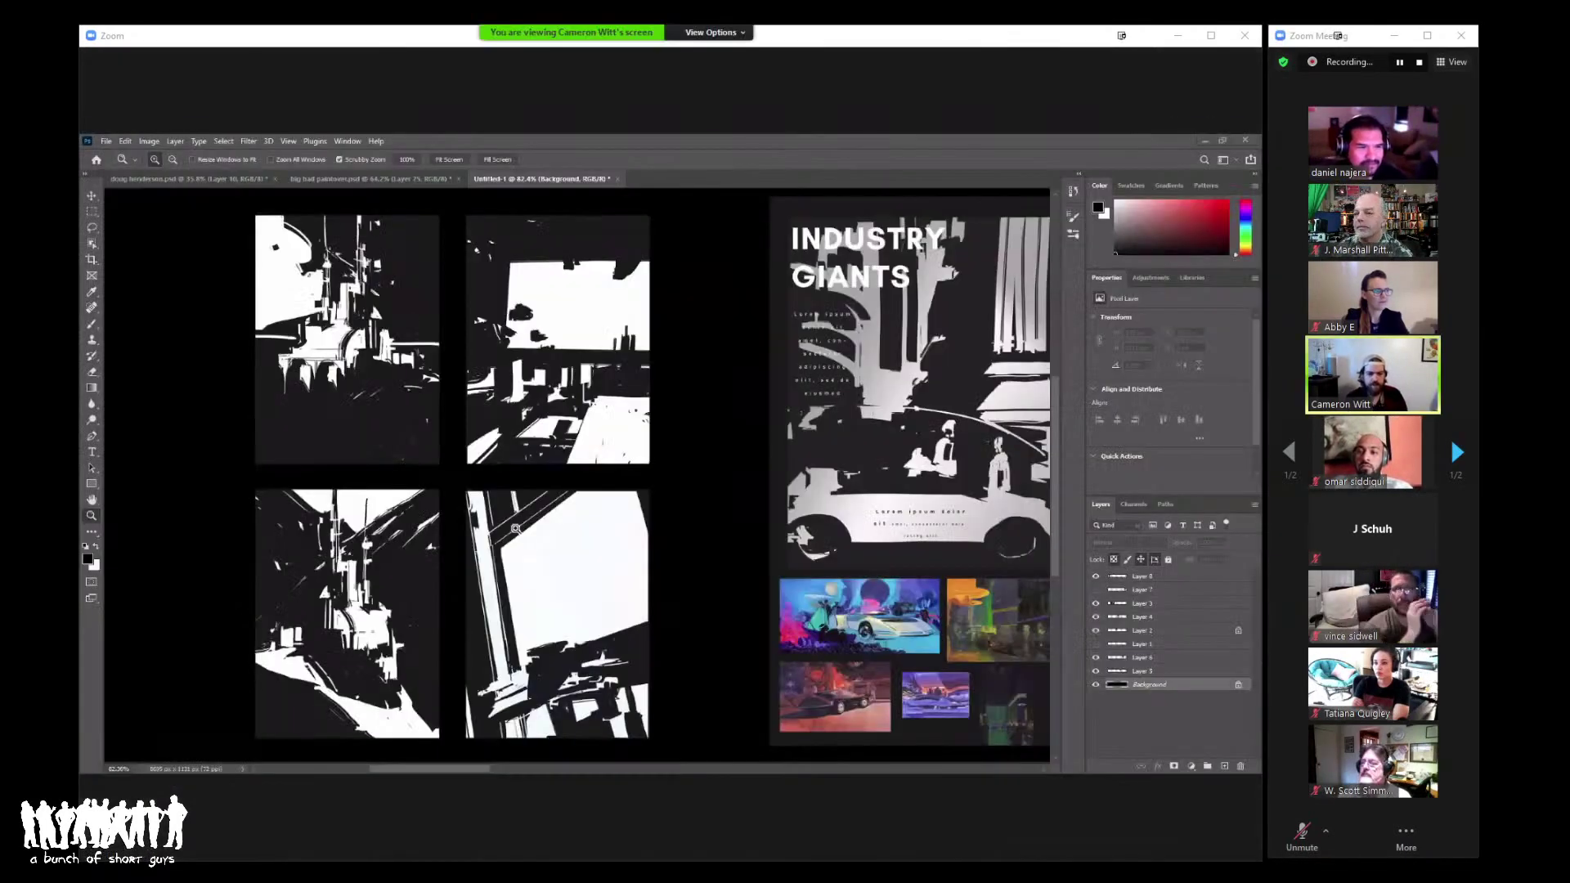
# Step: Examine the four black-and-white composition thumbnails up close, and widen the shared-screen window beside the participant gallery
pyautogui.moveTo(512, 521); pyautogui.dragTo(552, 511)
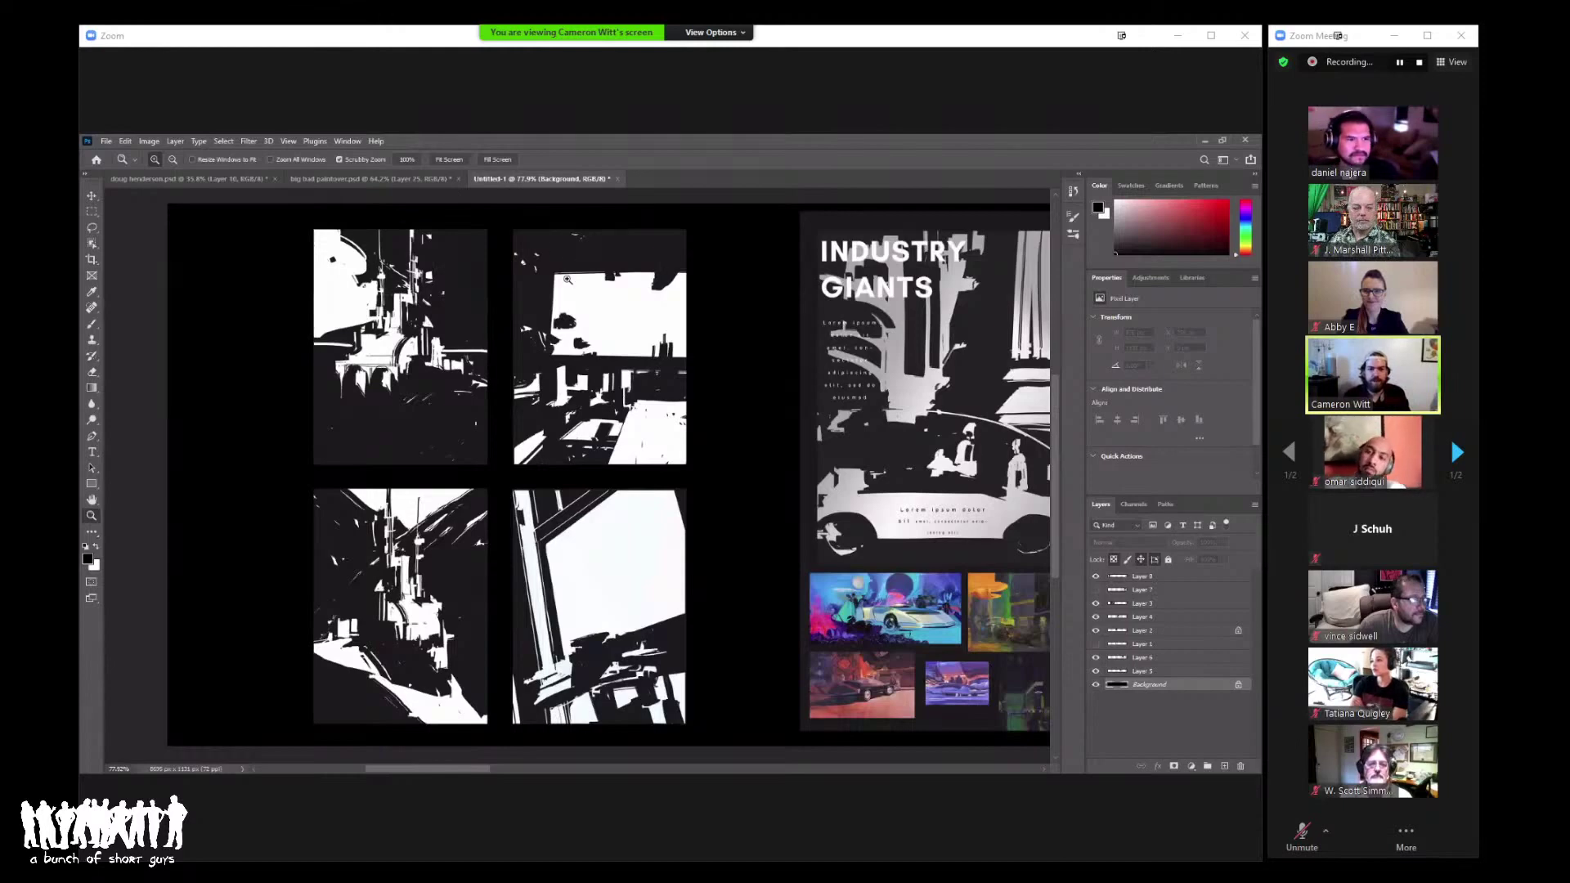
pyautogui.moveTo(605, 284)
pyautogui.mouseDown()
pyautogui.moveTo(545, 287)
pyautogui.moveTo(623, 280)
pyautogui.mouseUp()
pyautogui.scroll(-1, 569, 272)
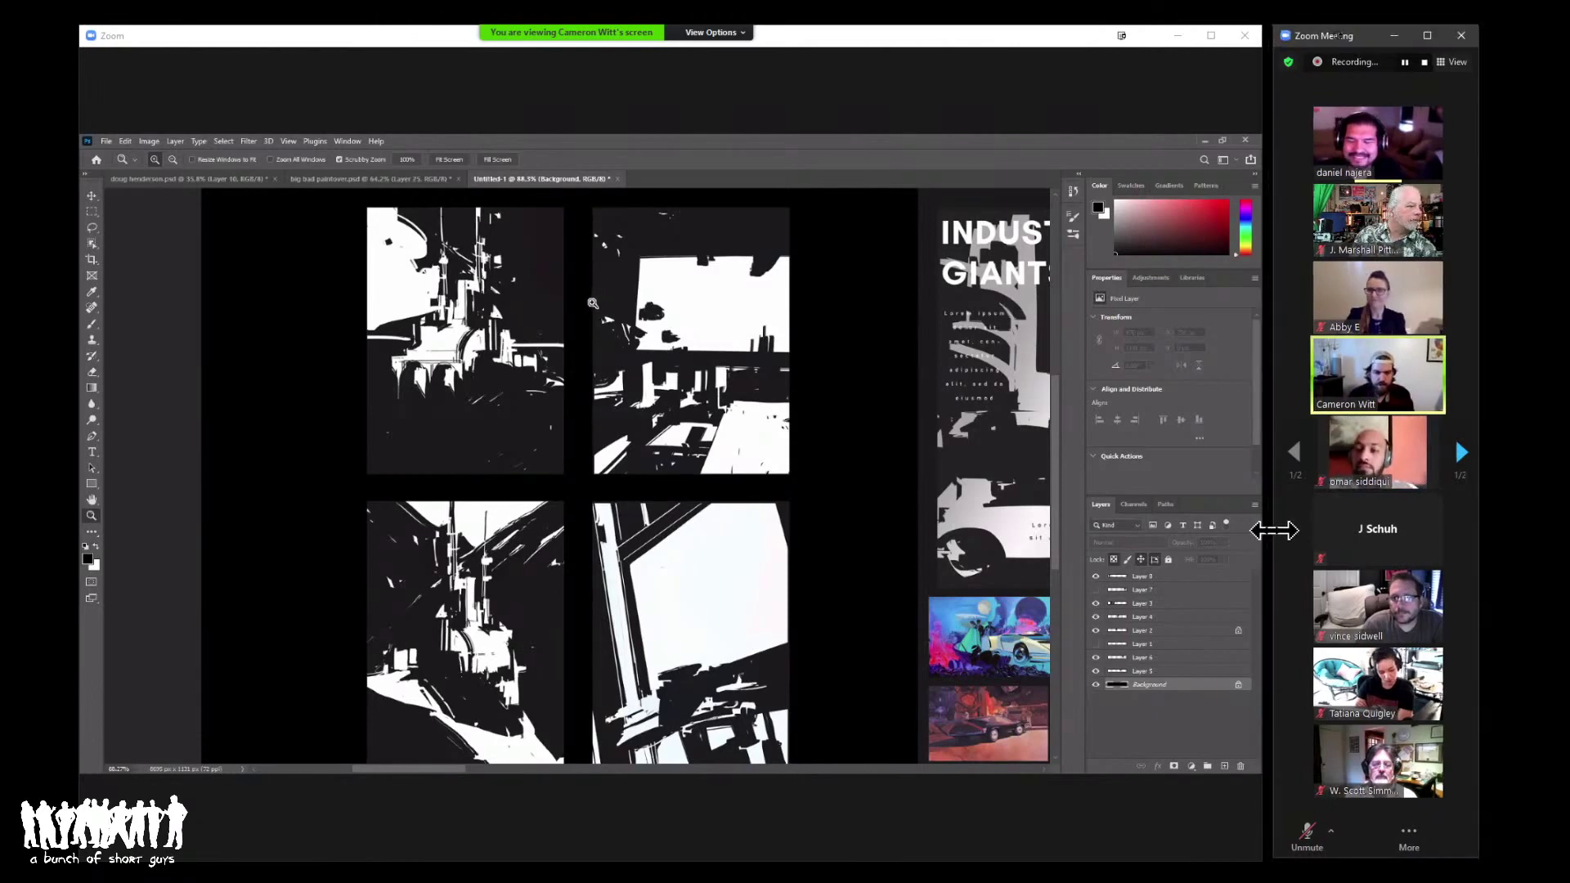
pyautogui.moveTo(1268, 530); pyautogui.dragTo(1288, 529)
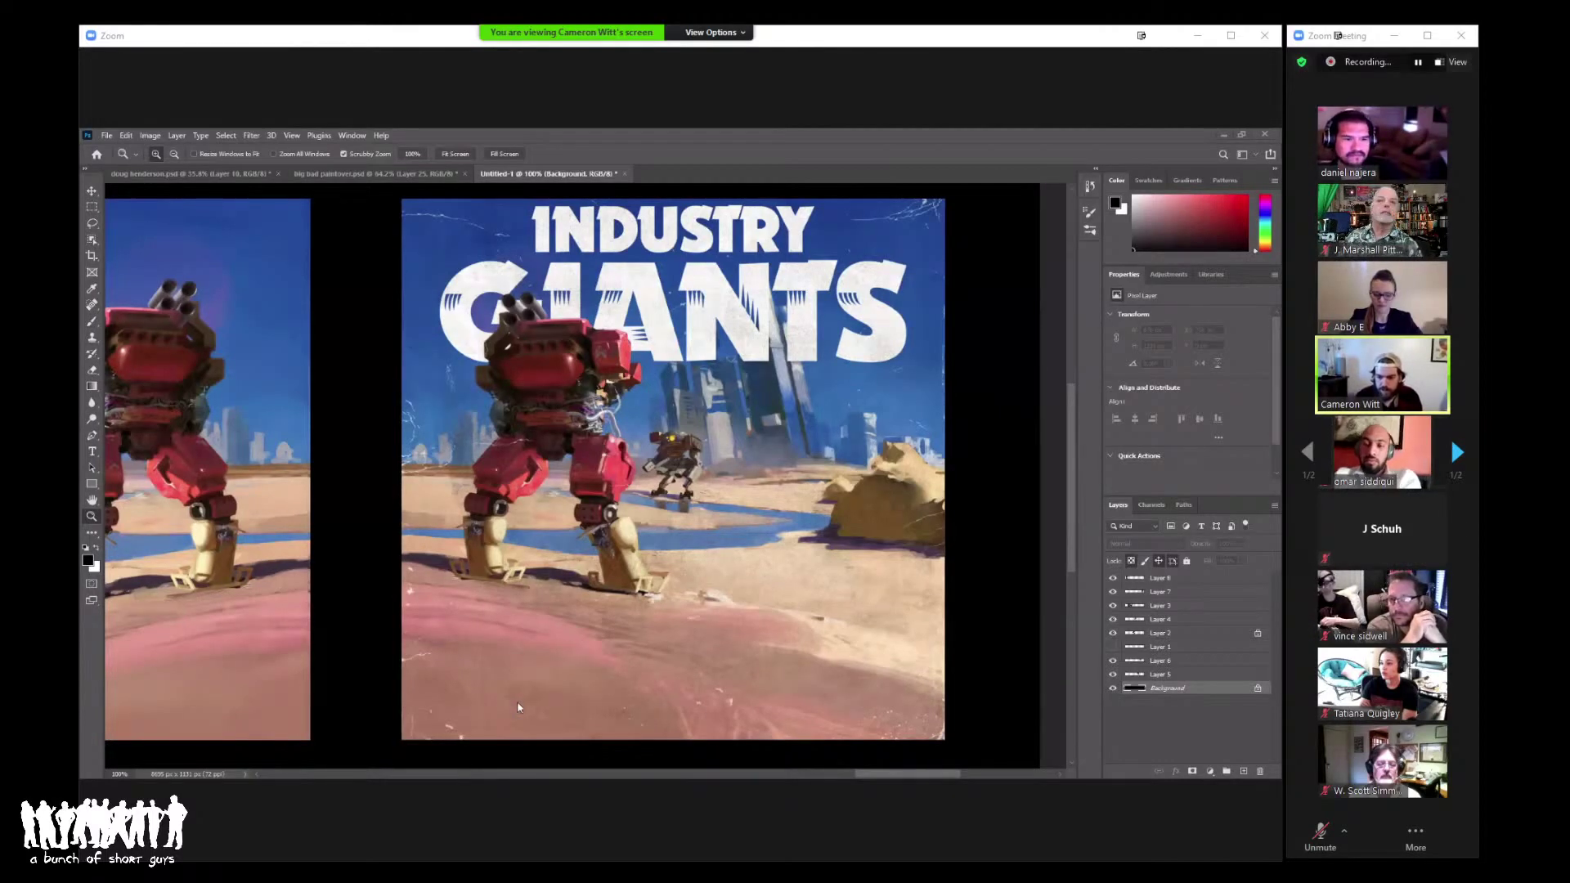
# Step: Switch to the web browser, search for the concept artist by name, and open the artist's ArtStation profile
pyautogui.hotkey('alt', 'Tab')
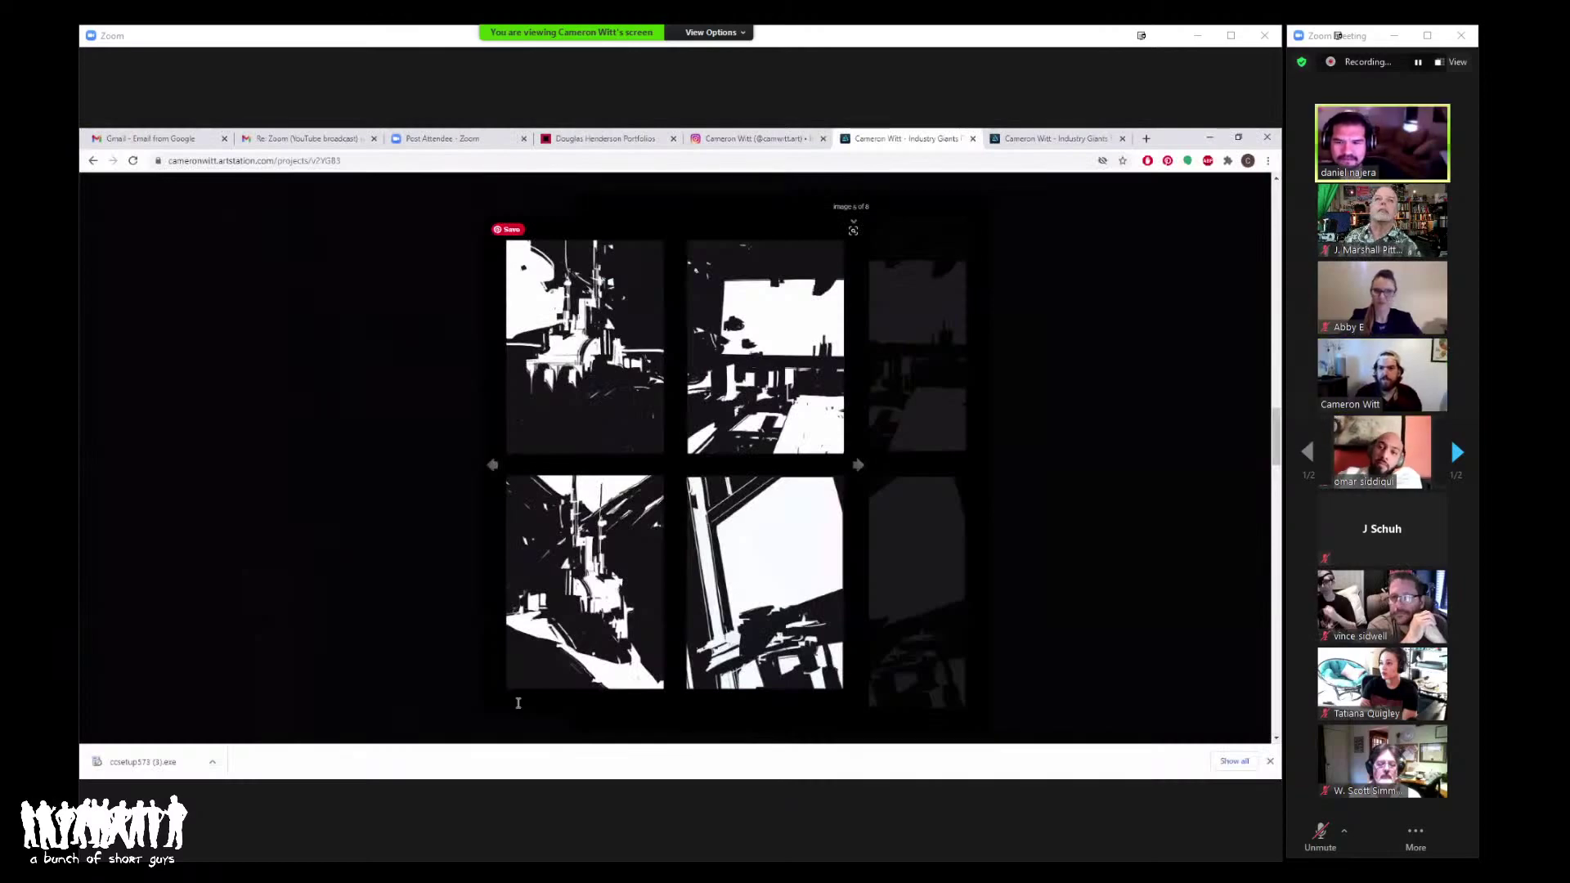
pyautogui.click(731, 163)
pyautogui.write('devin korwin')
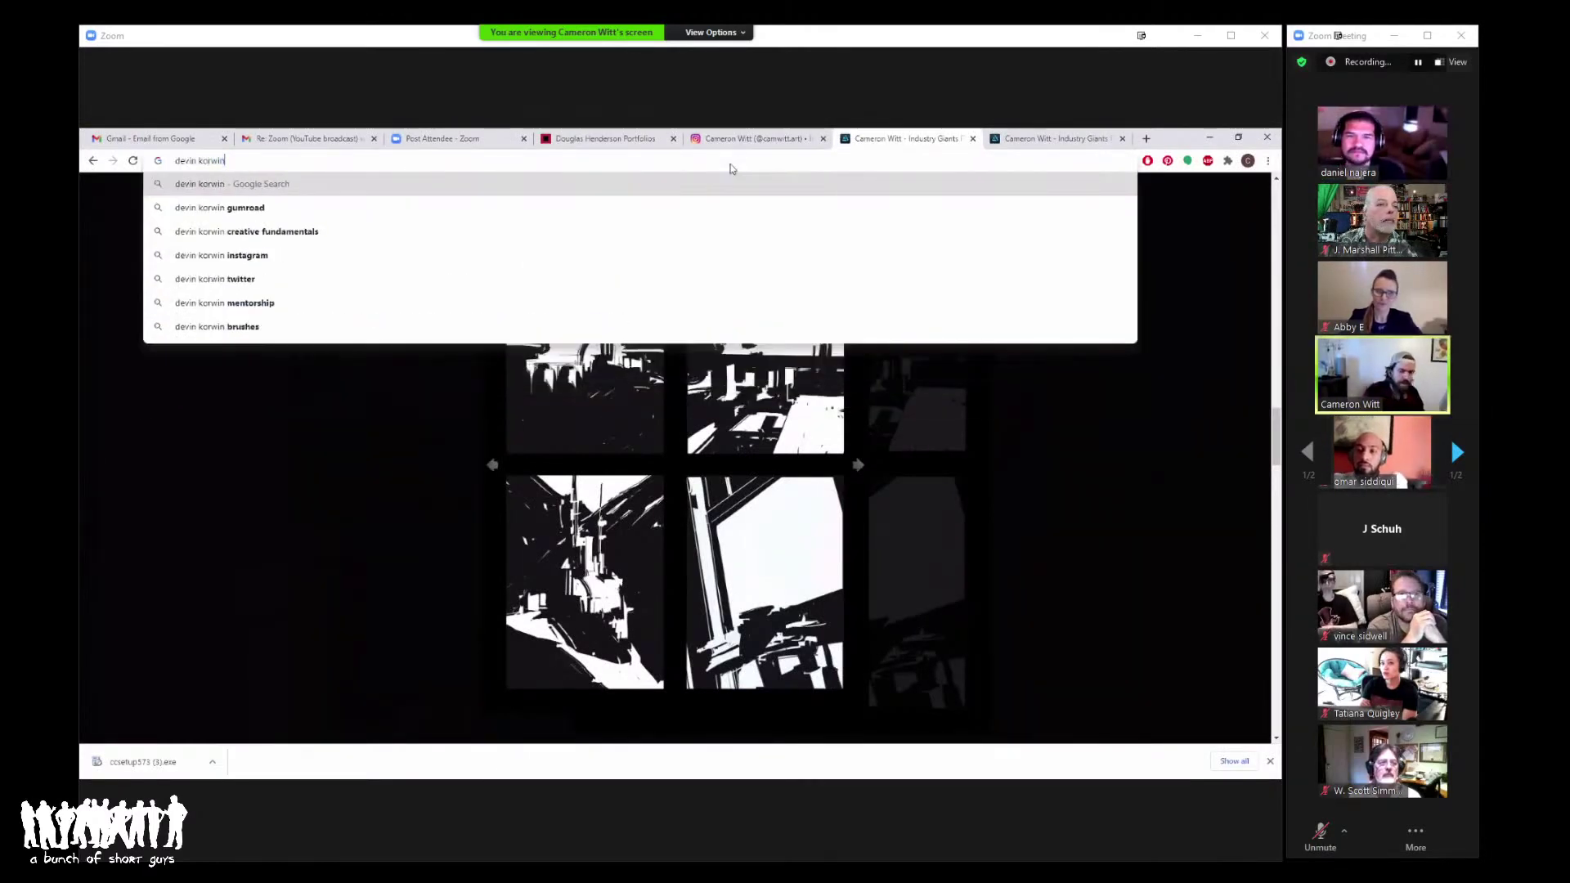
pyautogui.press('Return')
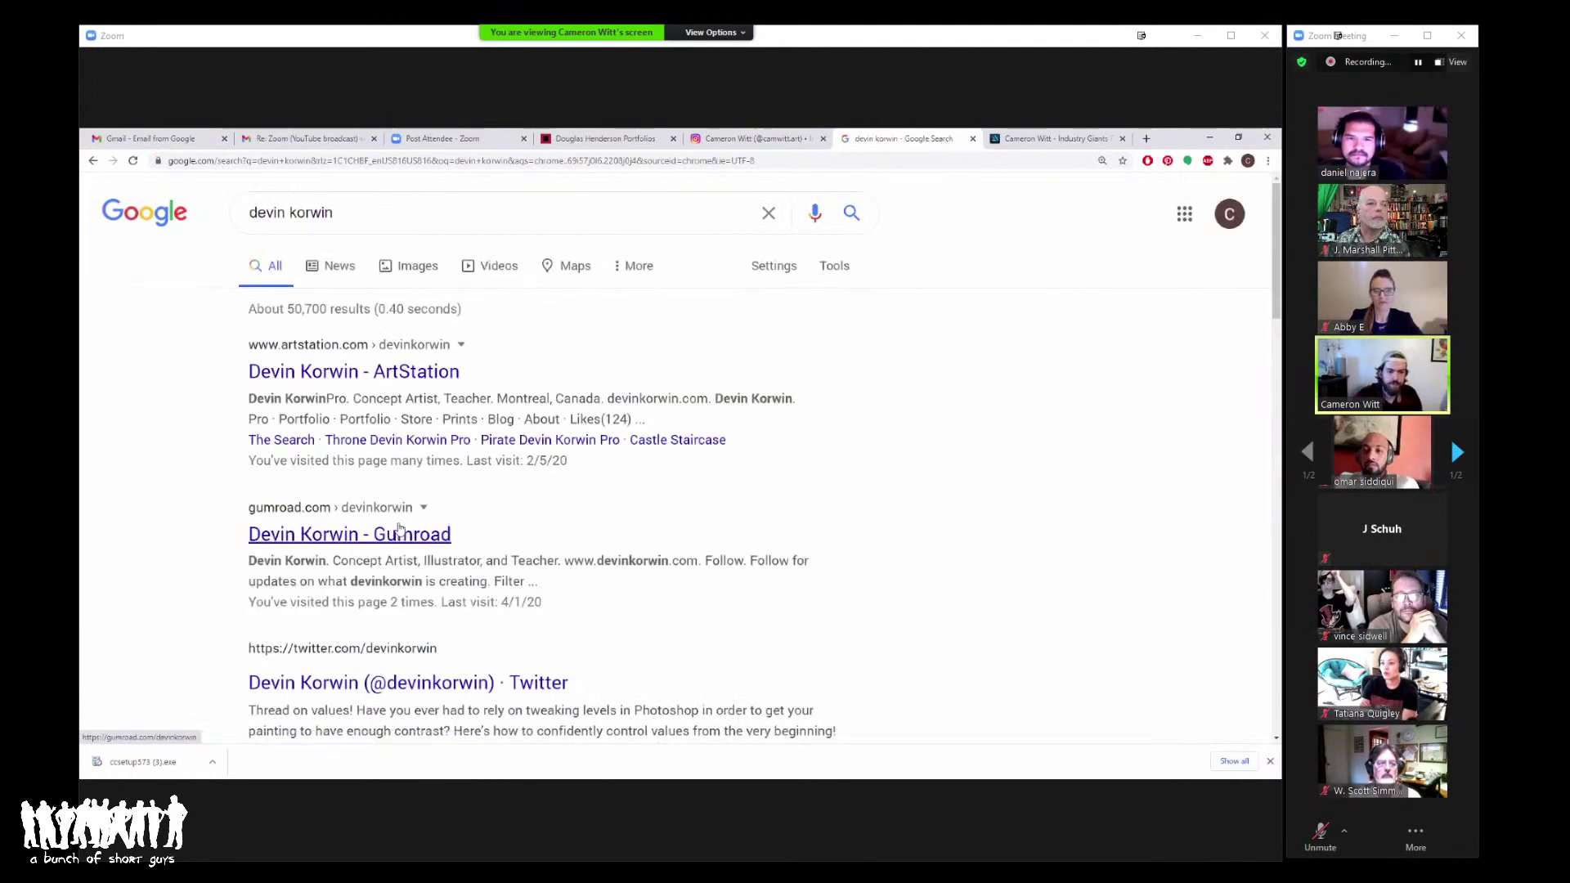
pyautogui.click(402, 373)
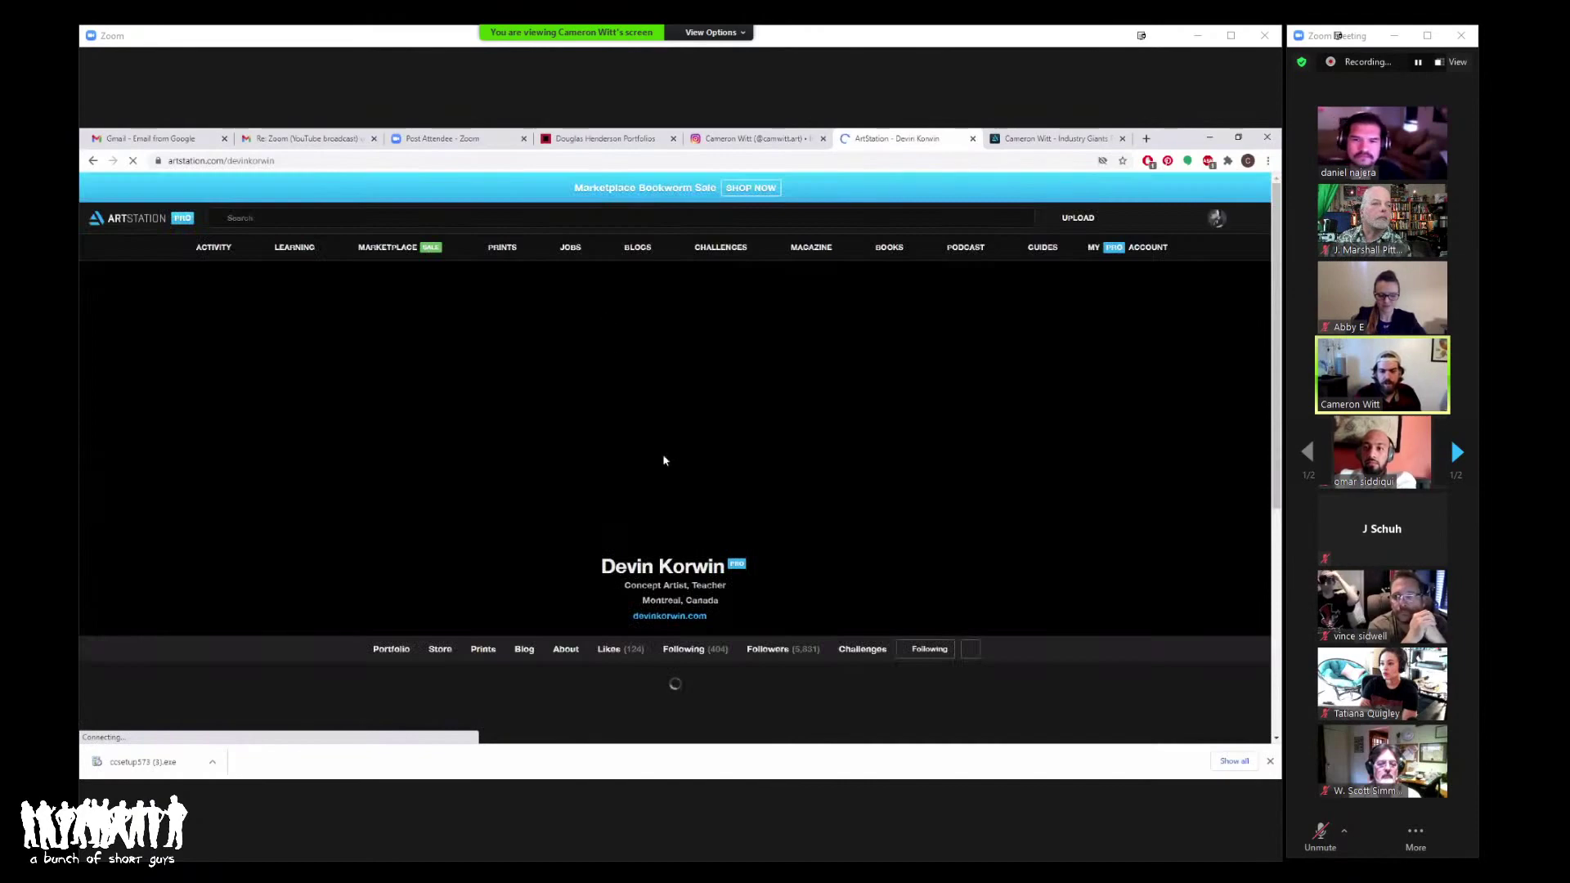
# Step: Open the Group 6 project from the artist's portfolio and look through its paintings down to the skull study
pyautogui.scroll(-5, 664, 458)
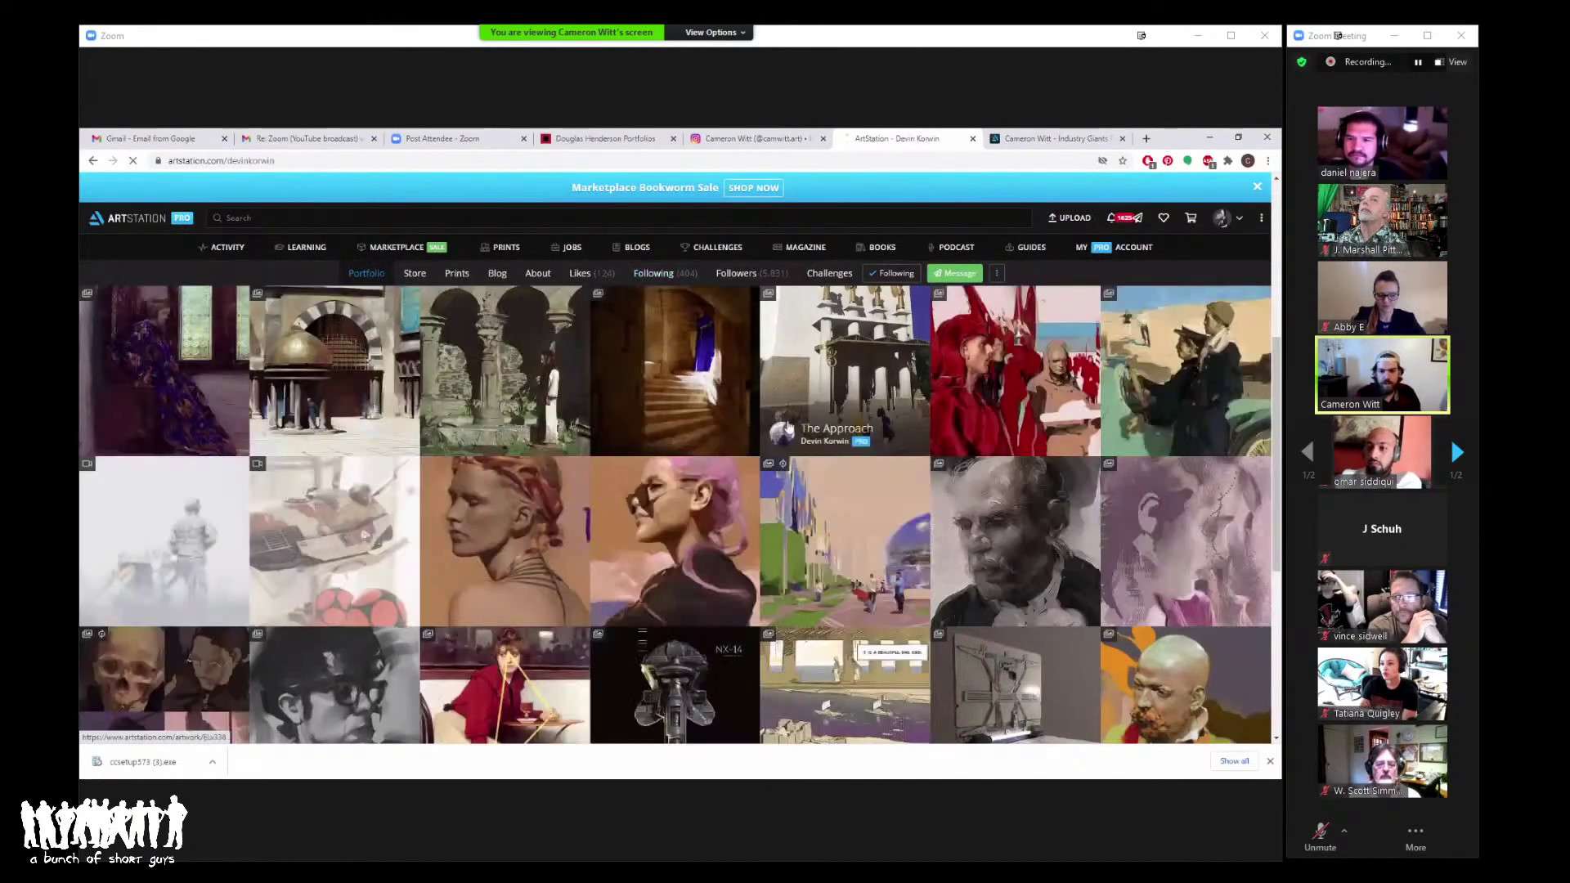
pyautogui.scroll(-4, 789, 428)
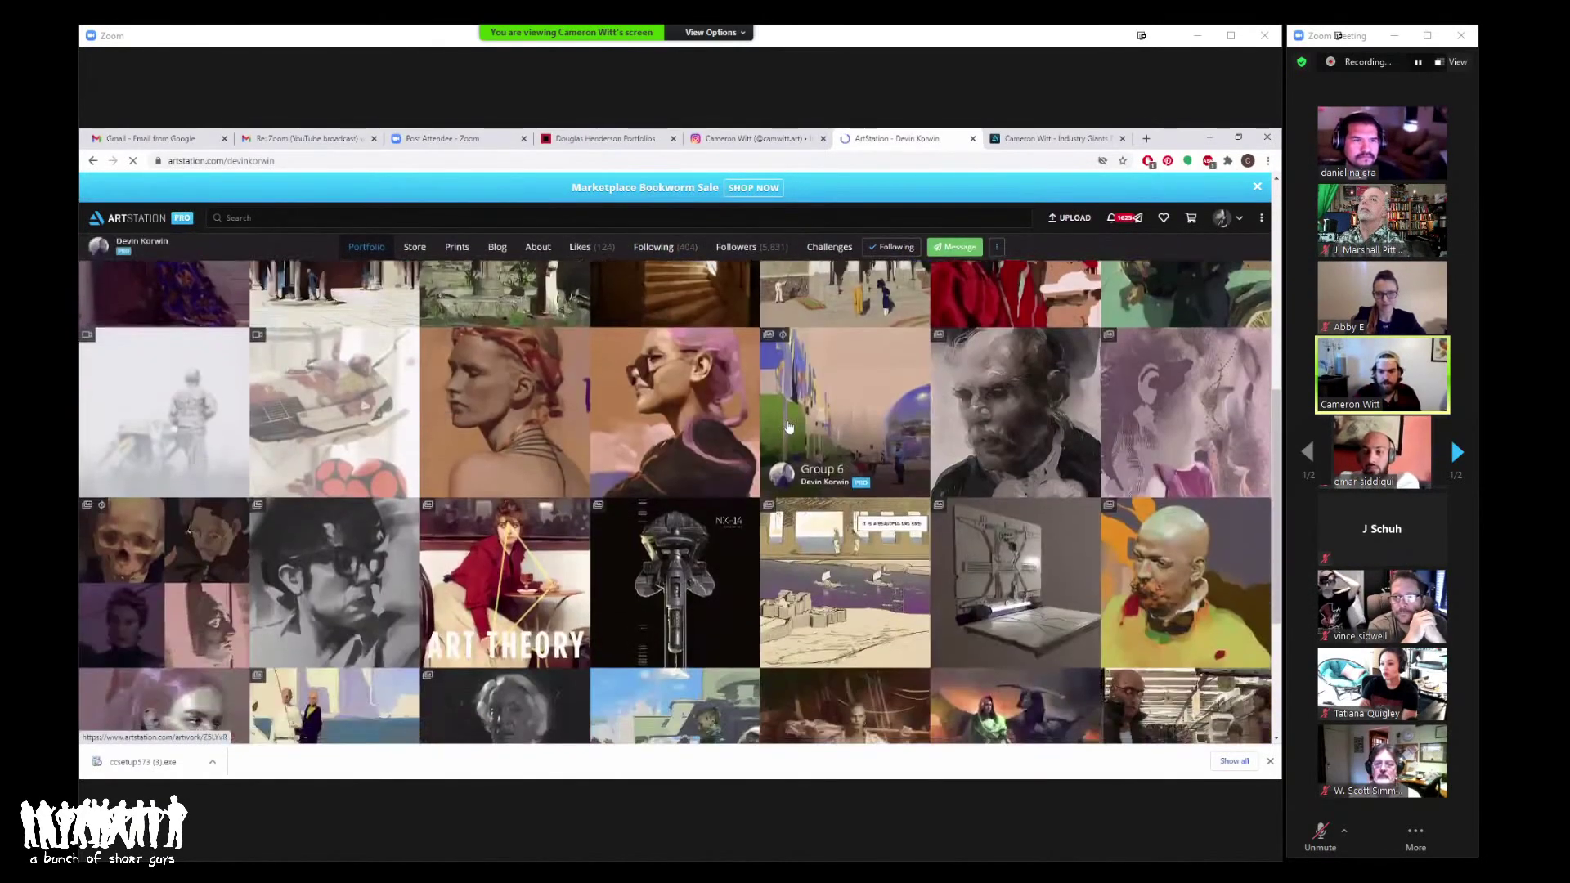
pyautogui.click(851, 321)
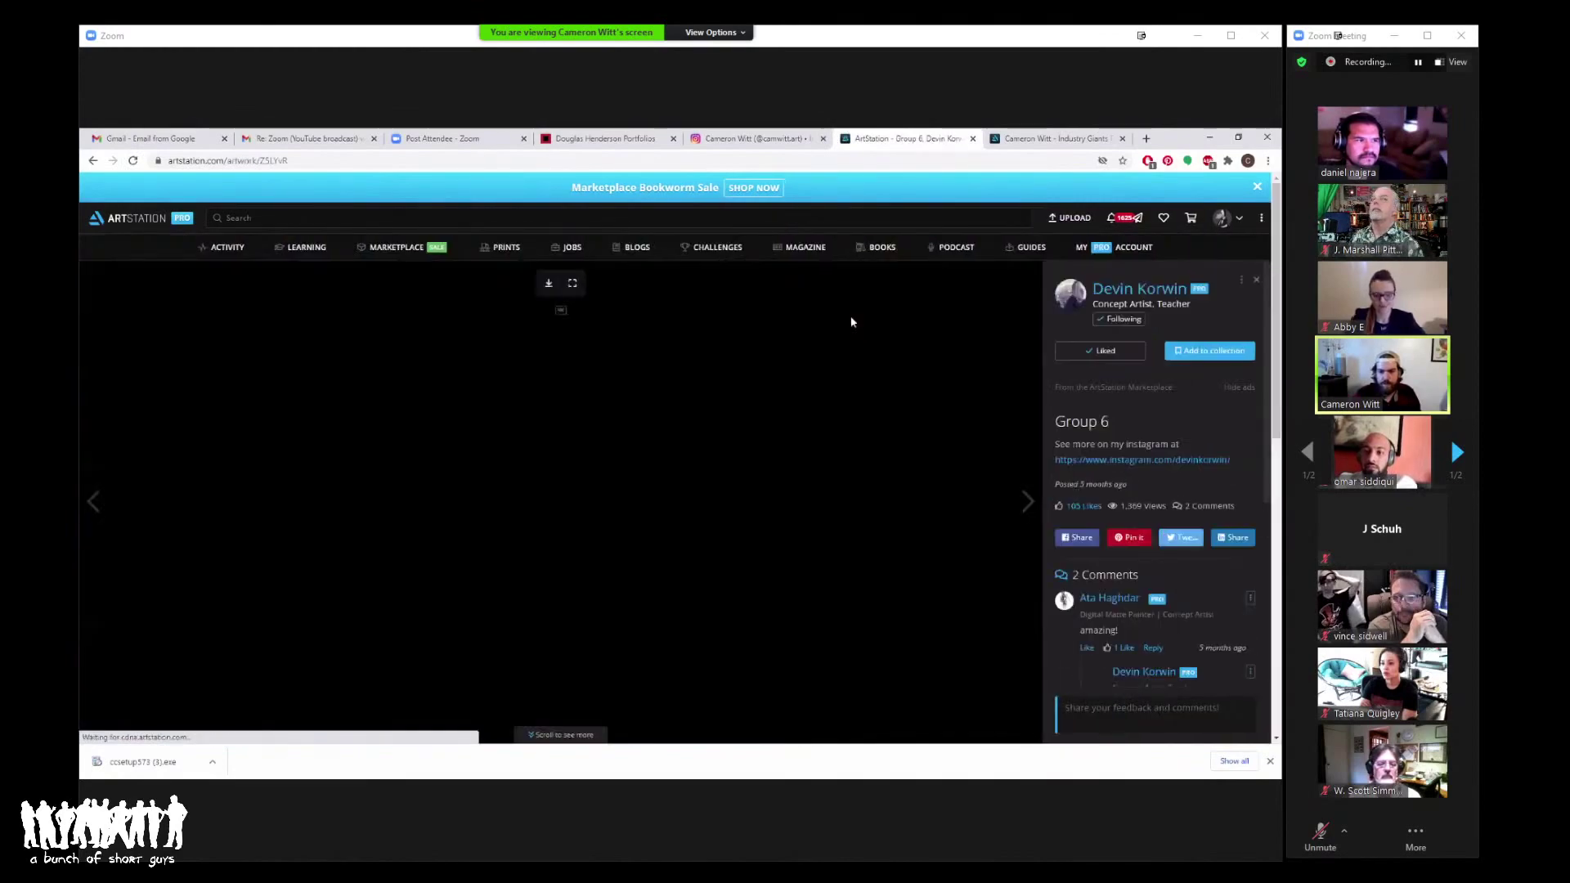
pyautogui.scroll(-5, 816, 402)
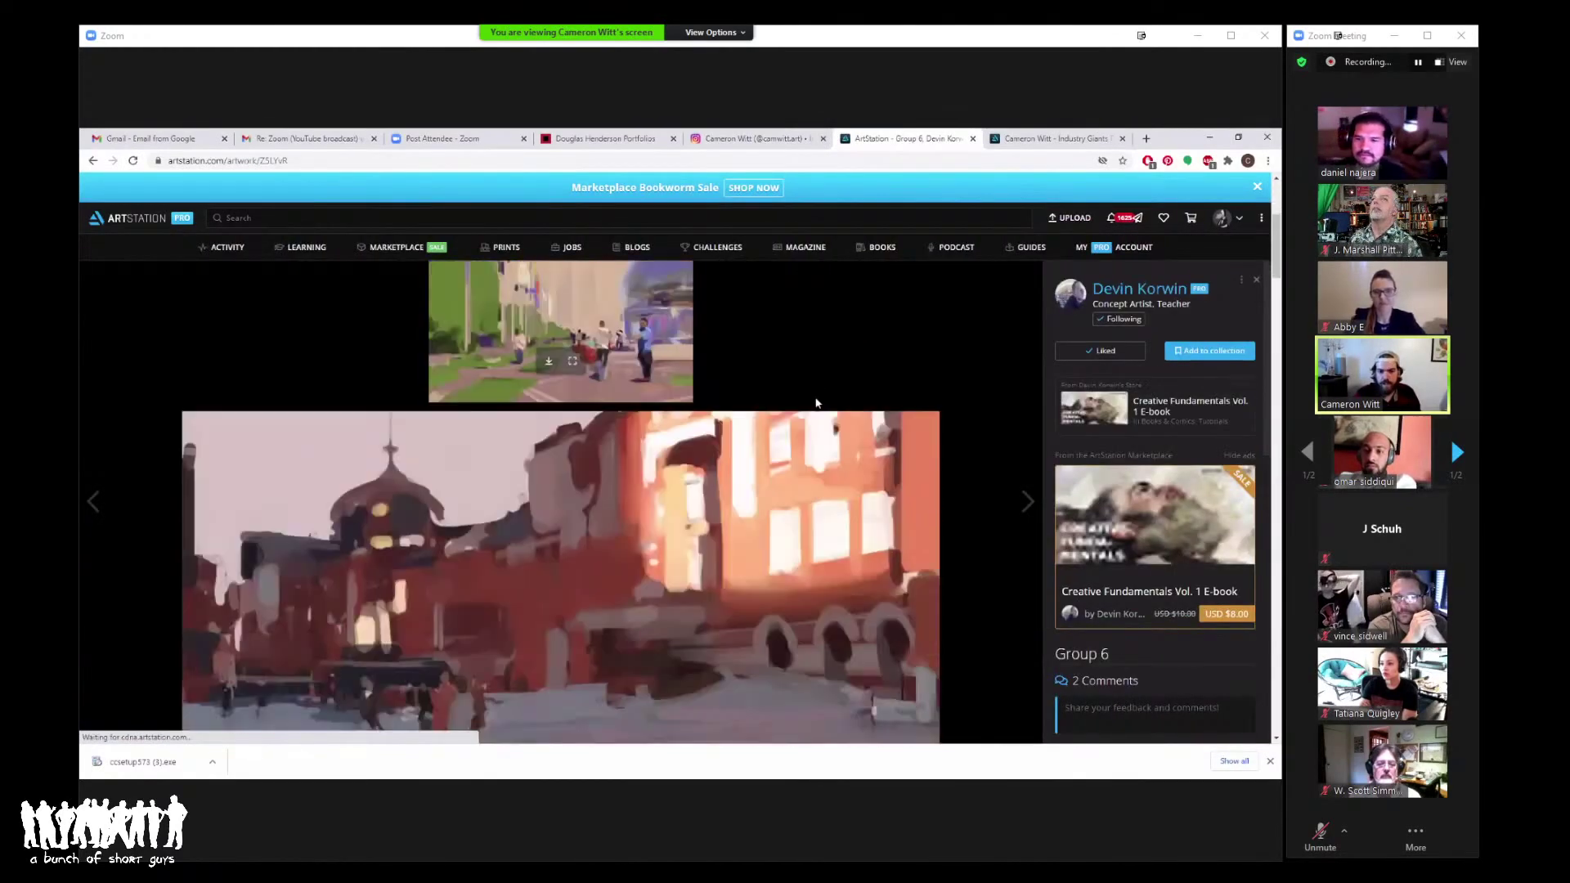
pyautogui.scroll(-5, 809, 408)
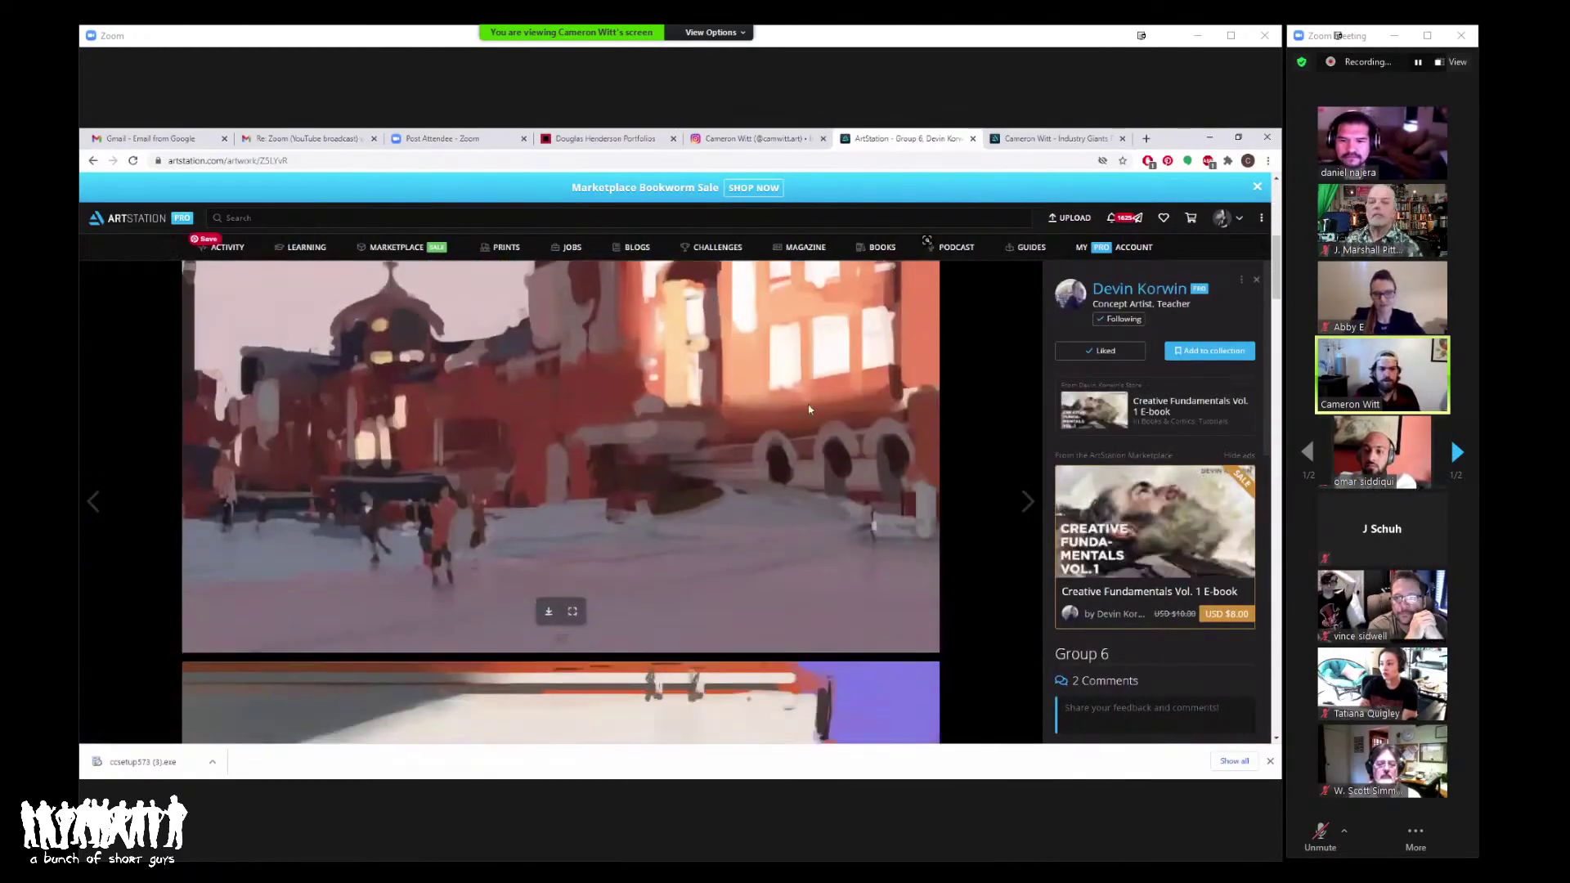
pyautogui.scroll(-3, 805, 412)
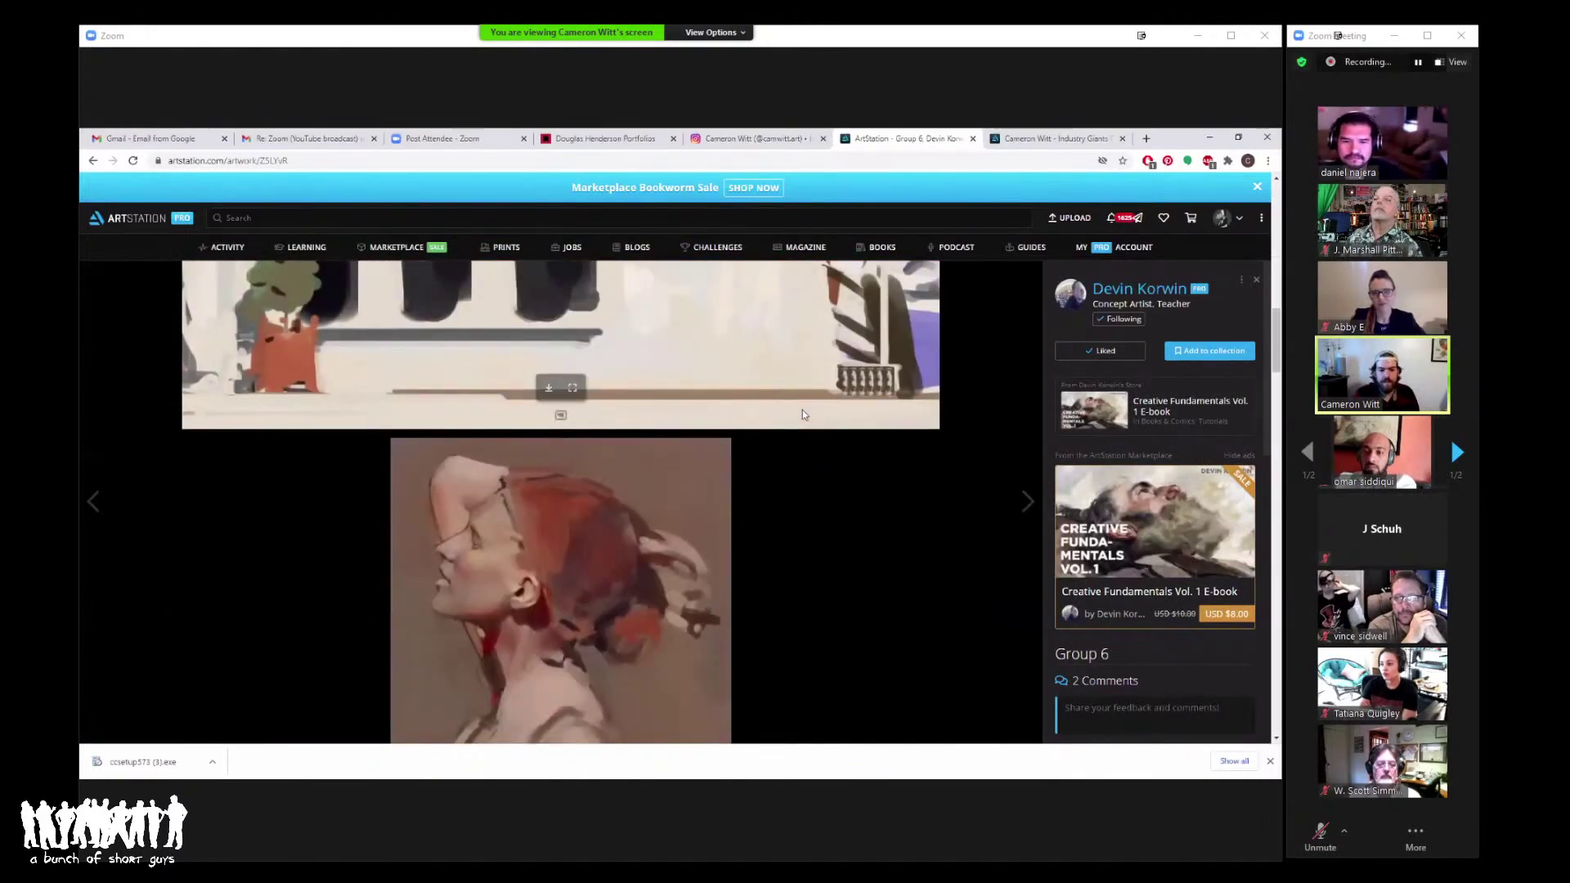
pyautogui.scroll(-7, 802, 413)
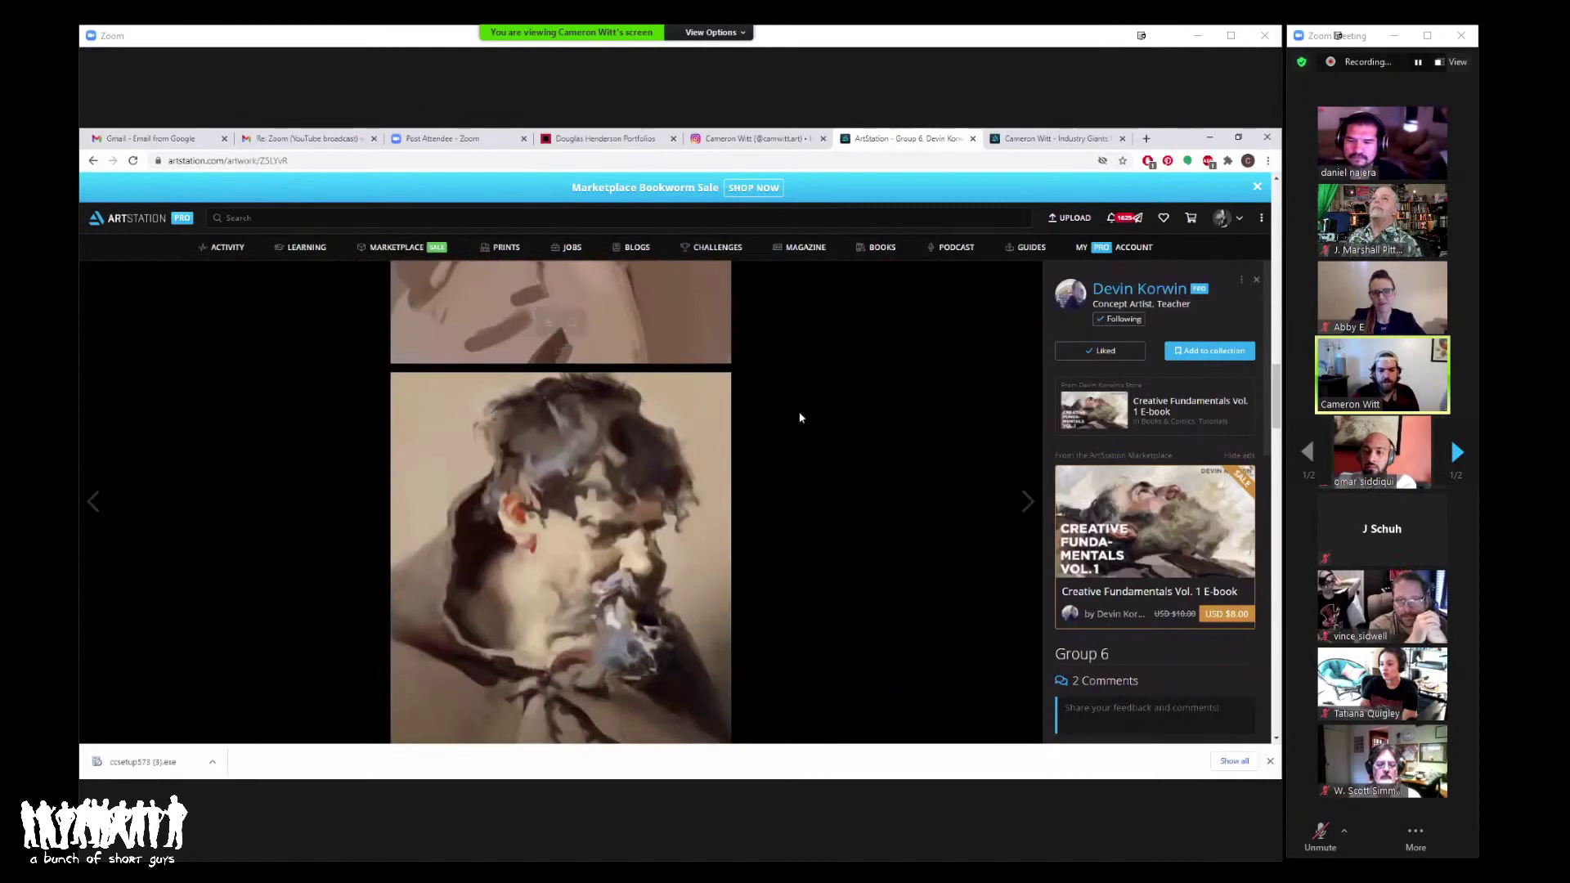
pyautogui.scroll(-5, 800, 417)
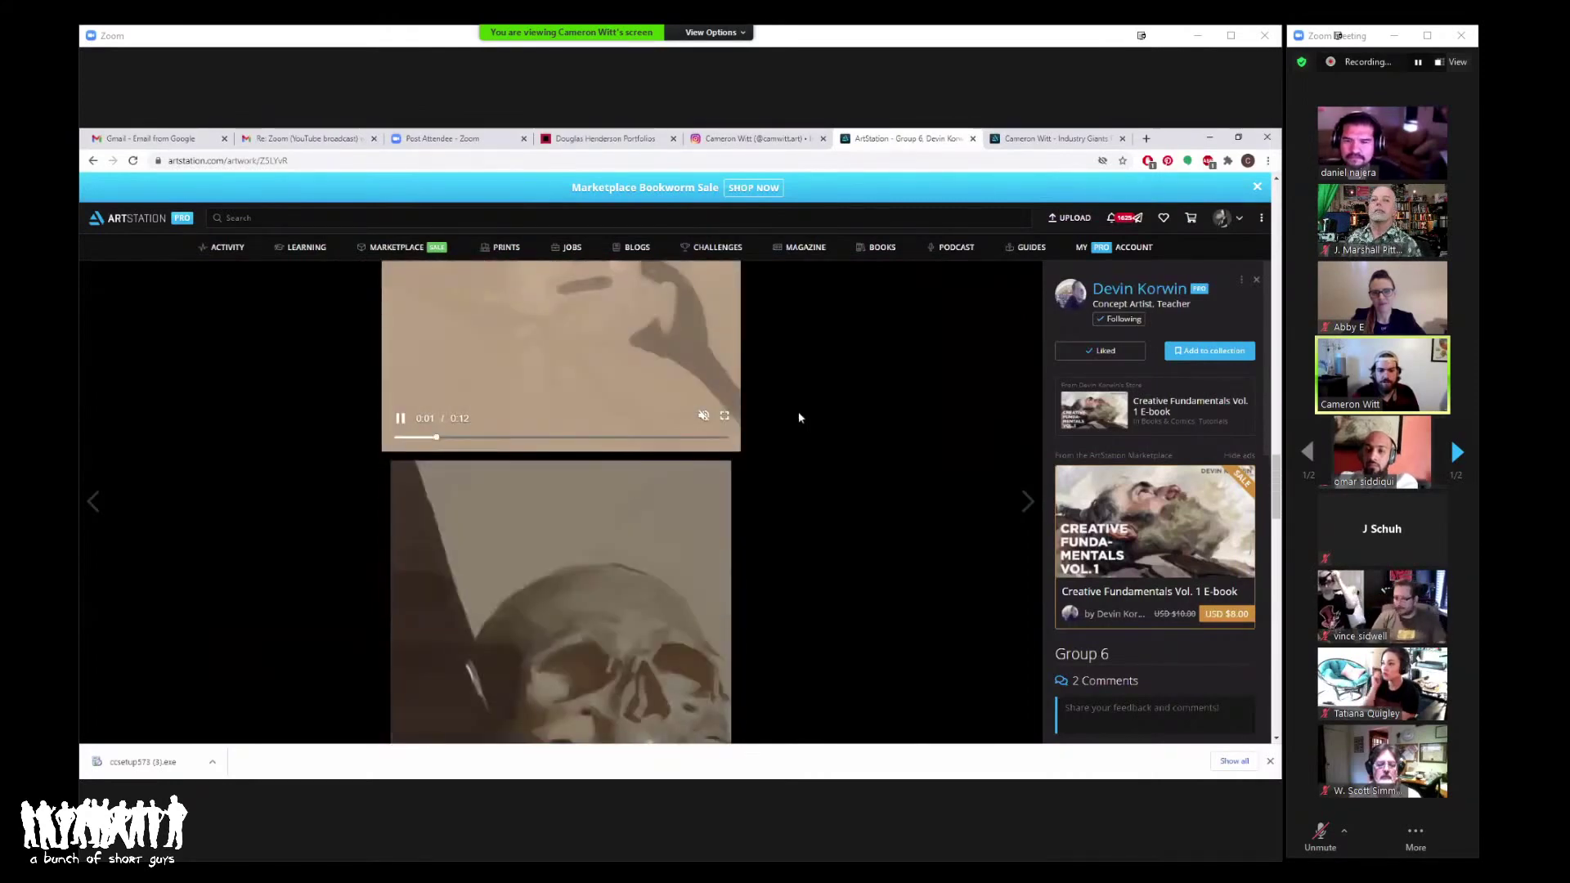
# Step: Review the Group 6 paintings again from the bearded man's portrait back up to the first street scene
pyautogui.scroll(3, 800, 418)
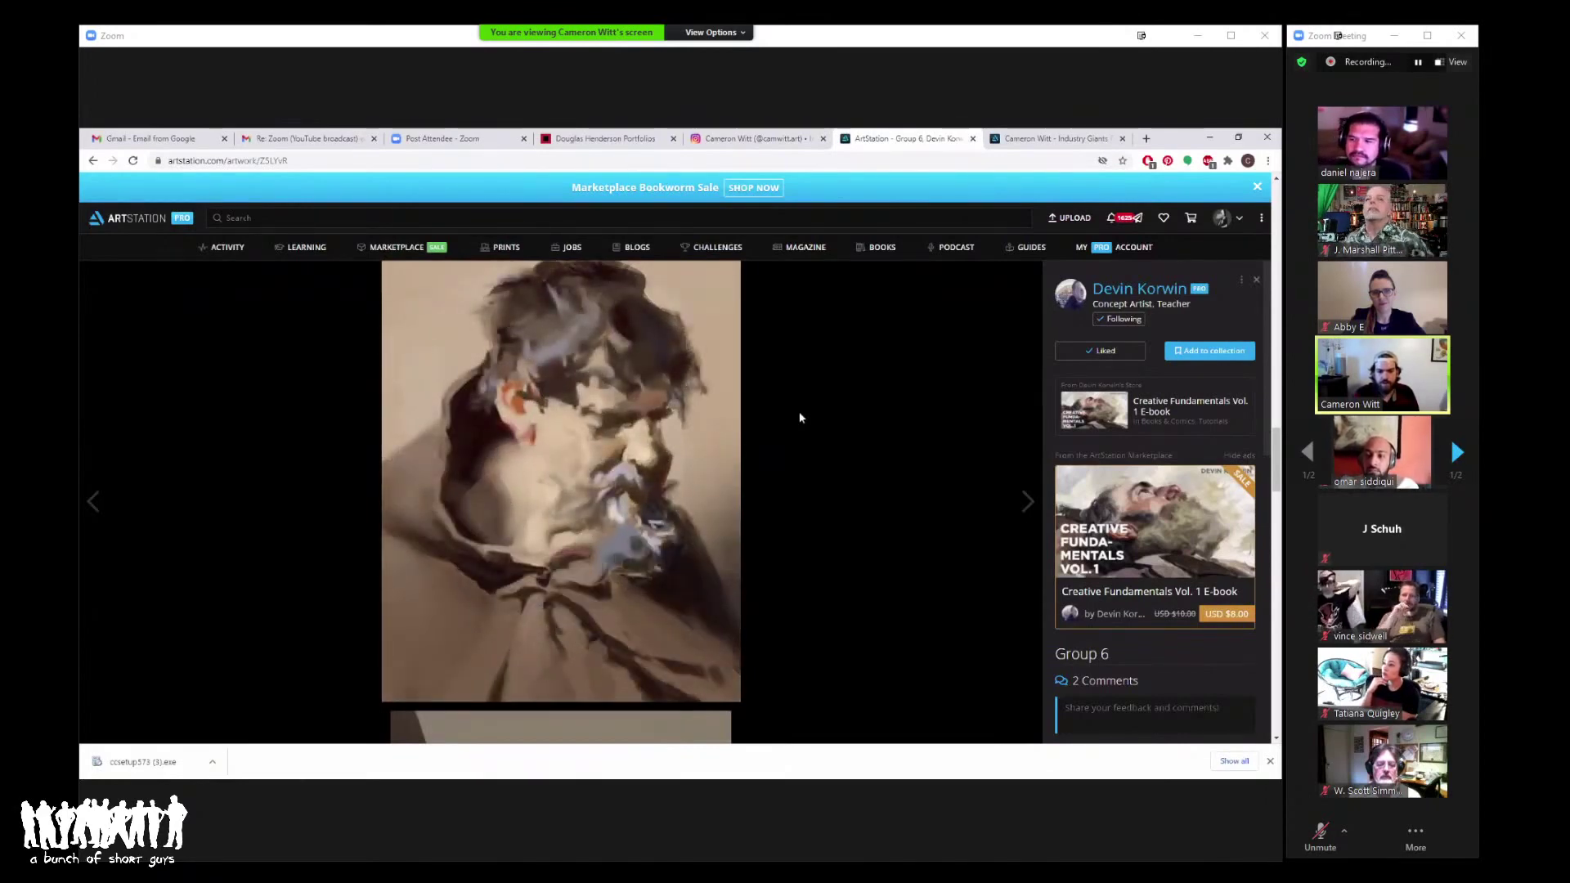
pyautogui.scroll(10, 795, 419)
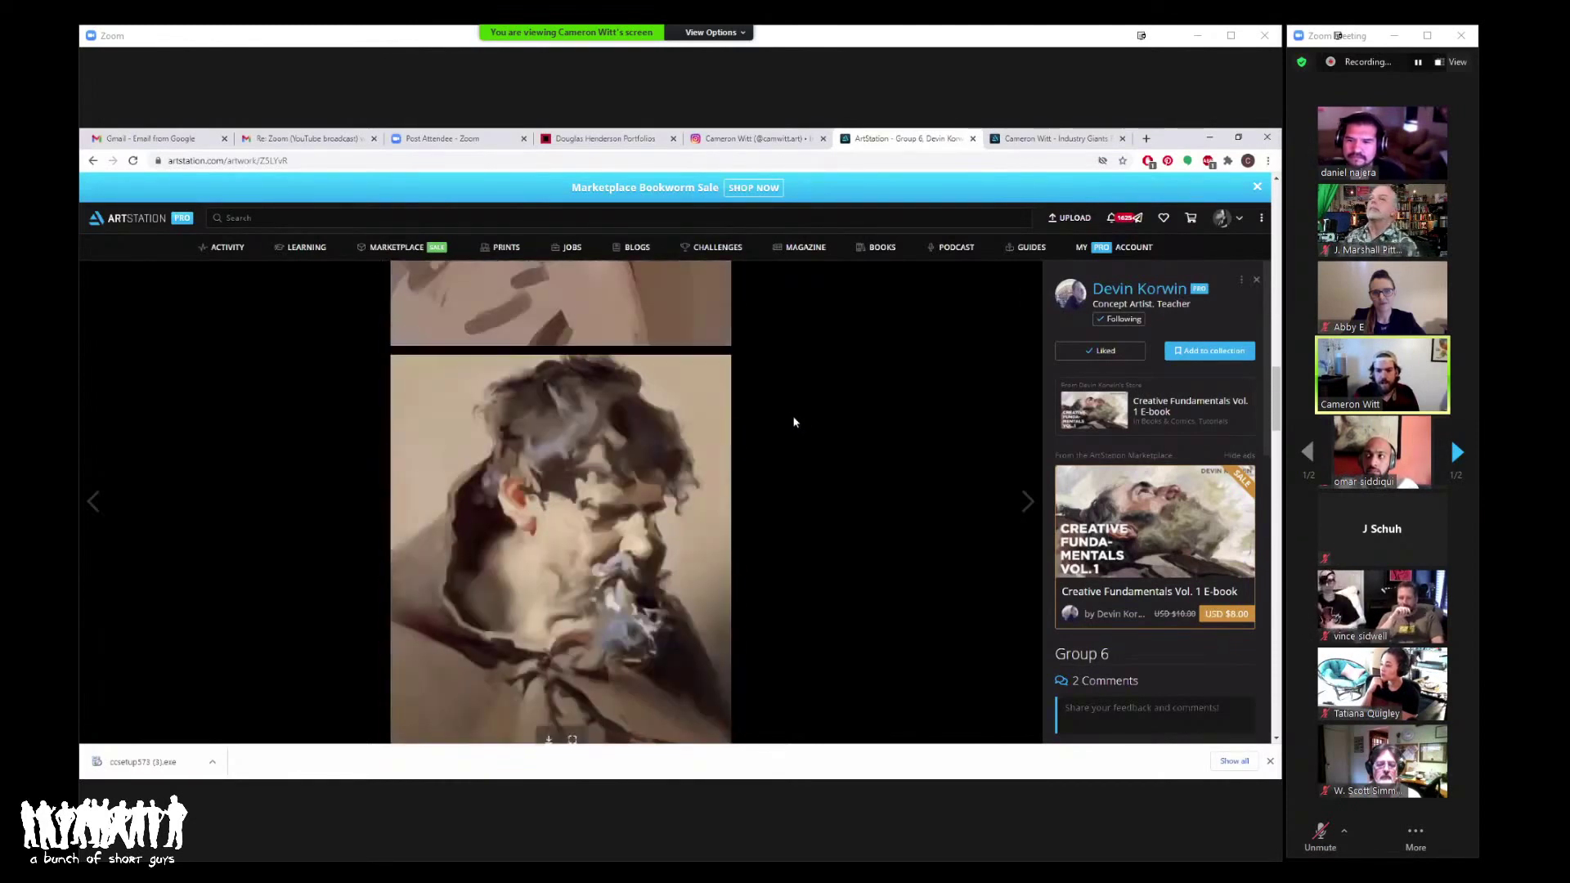
pyautogui.scroll(5, 794, 425)
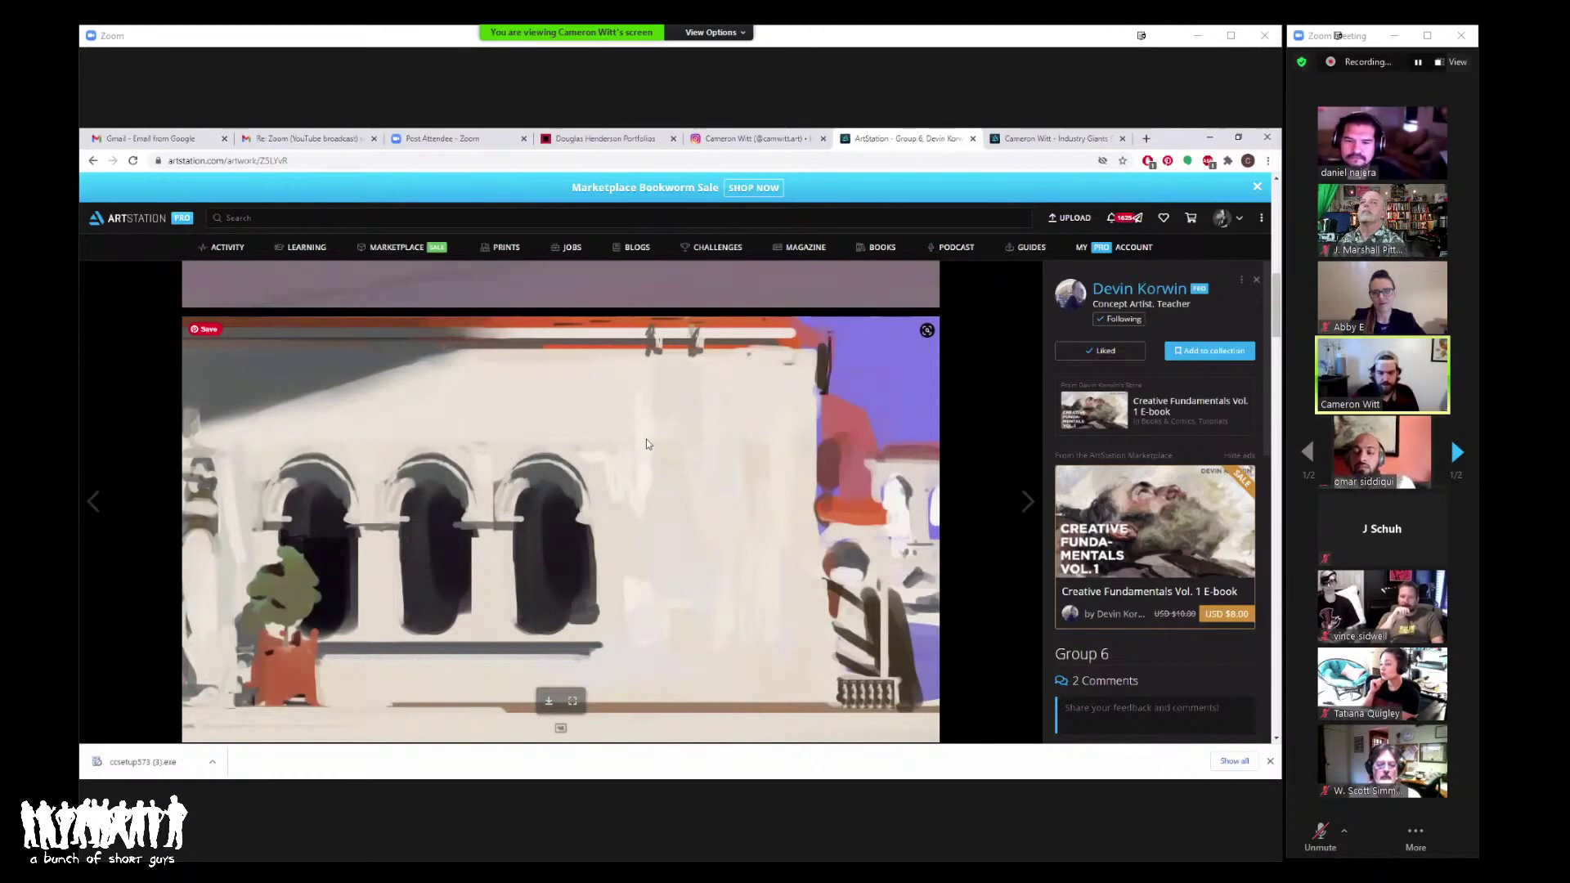
pyautogui.scroll(6, 646, 444)
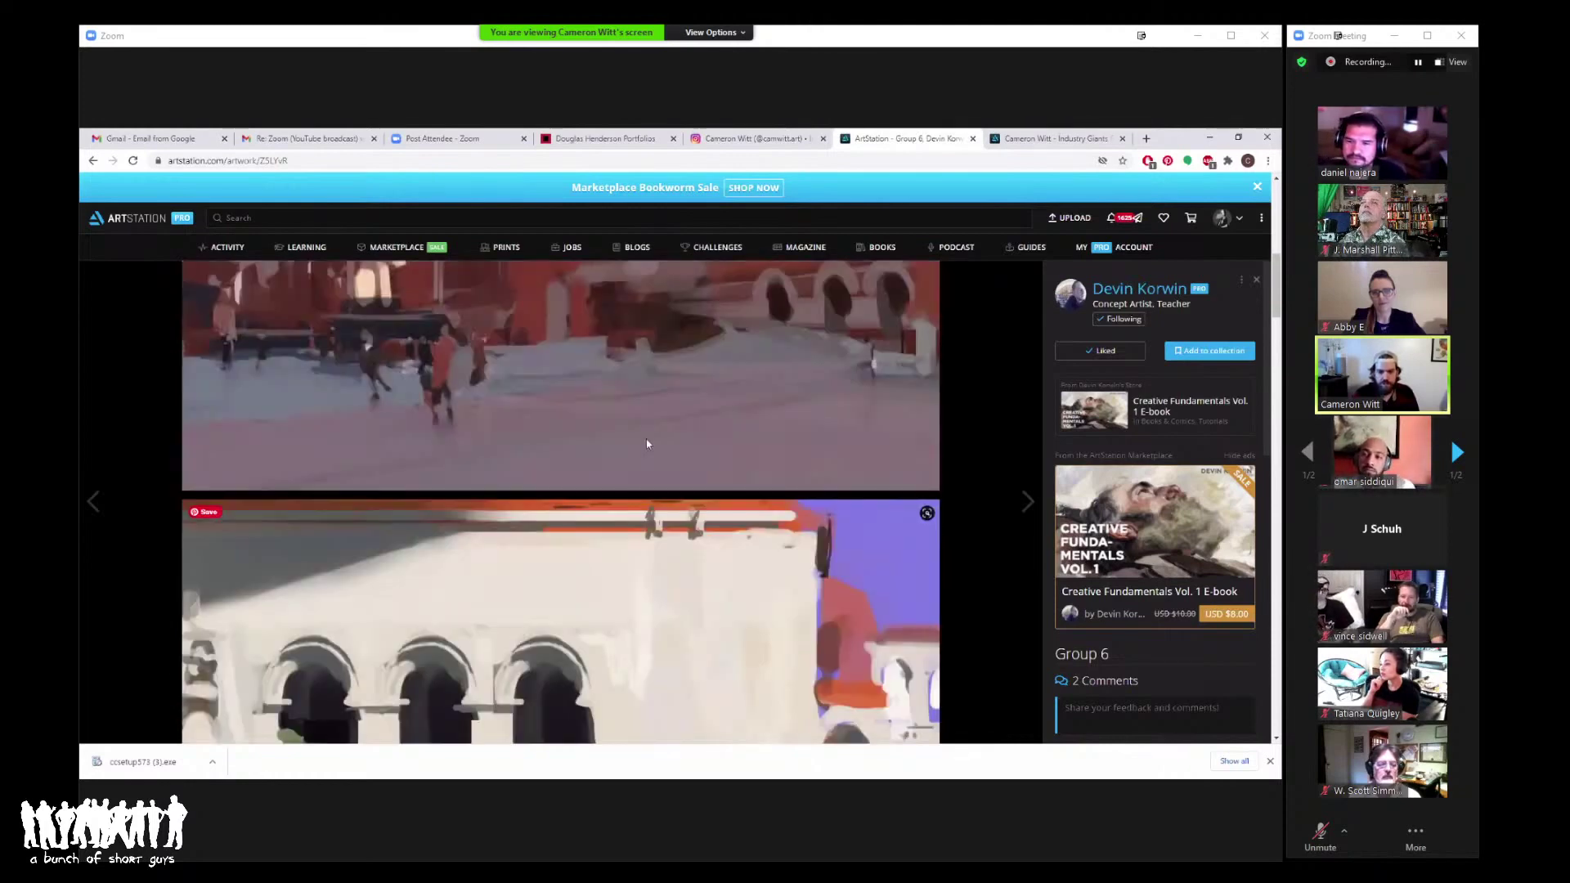
pyautogui.scroll(4, 646, 444)
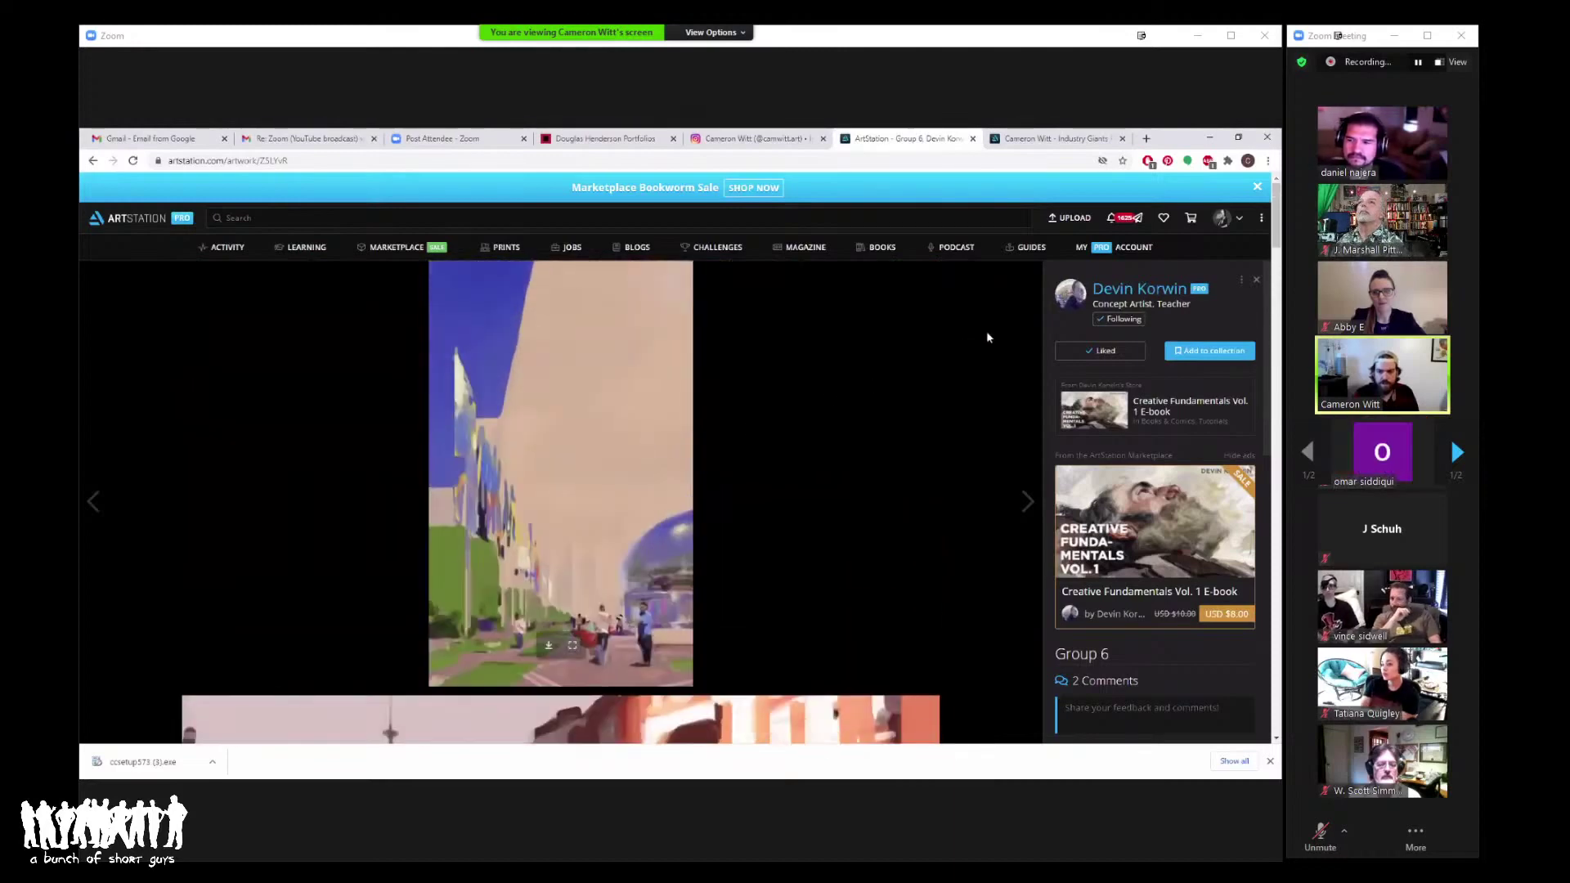
# Step: Return to the artist's portfolio, view the painting The Search, and switch to the open Industry Giants Poster Art page
pyautogui.click(1128, 296)
pyautogui.scroll(-5, 700, 588)
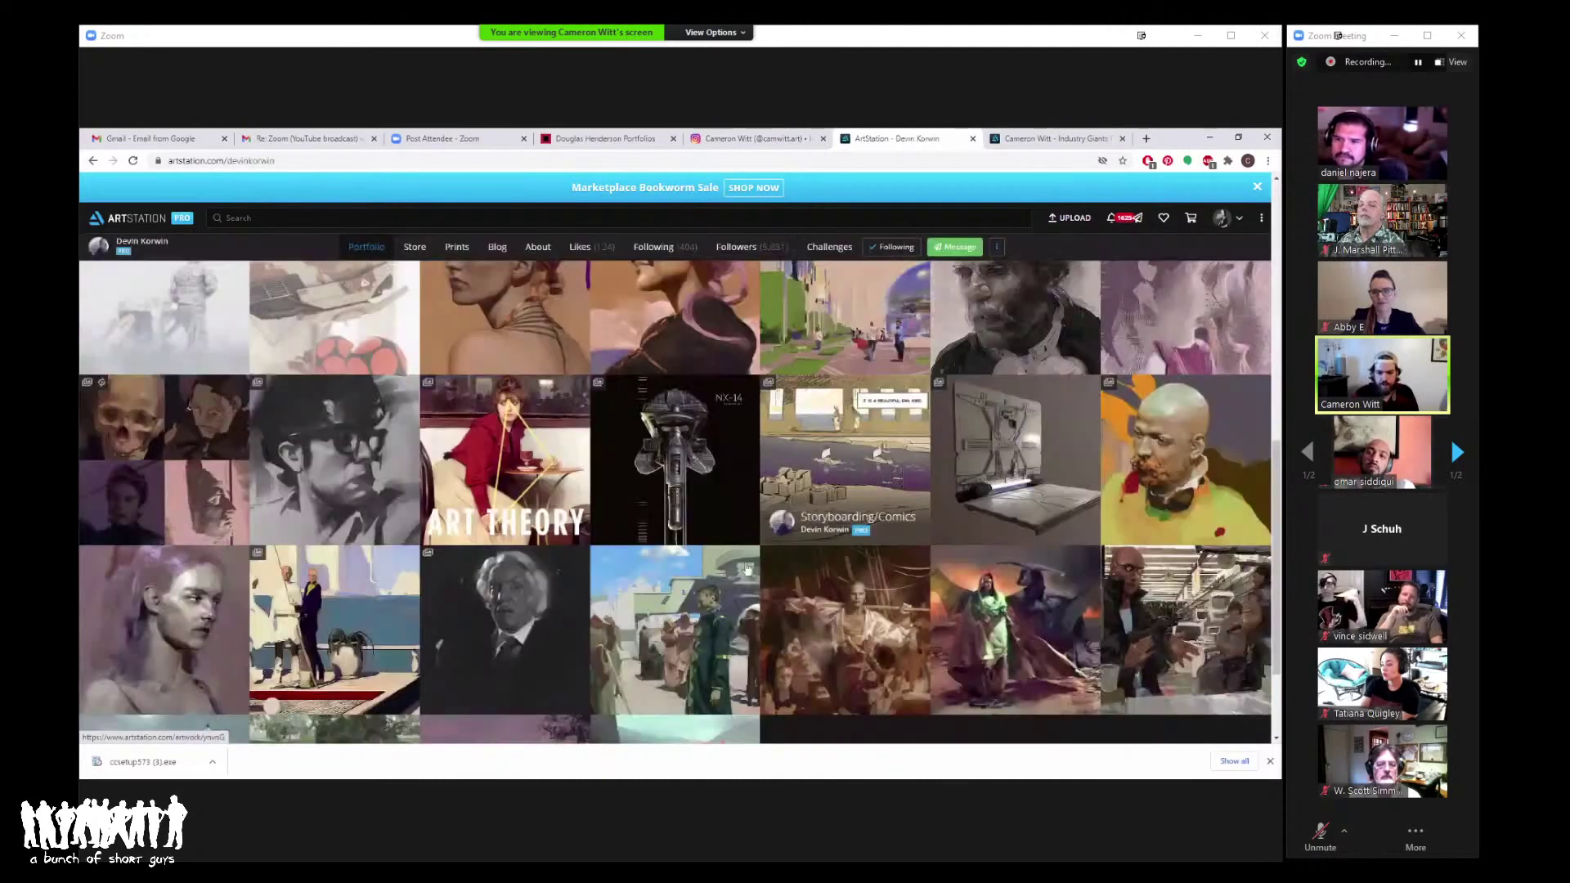
pyautogui.click(703, 586)
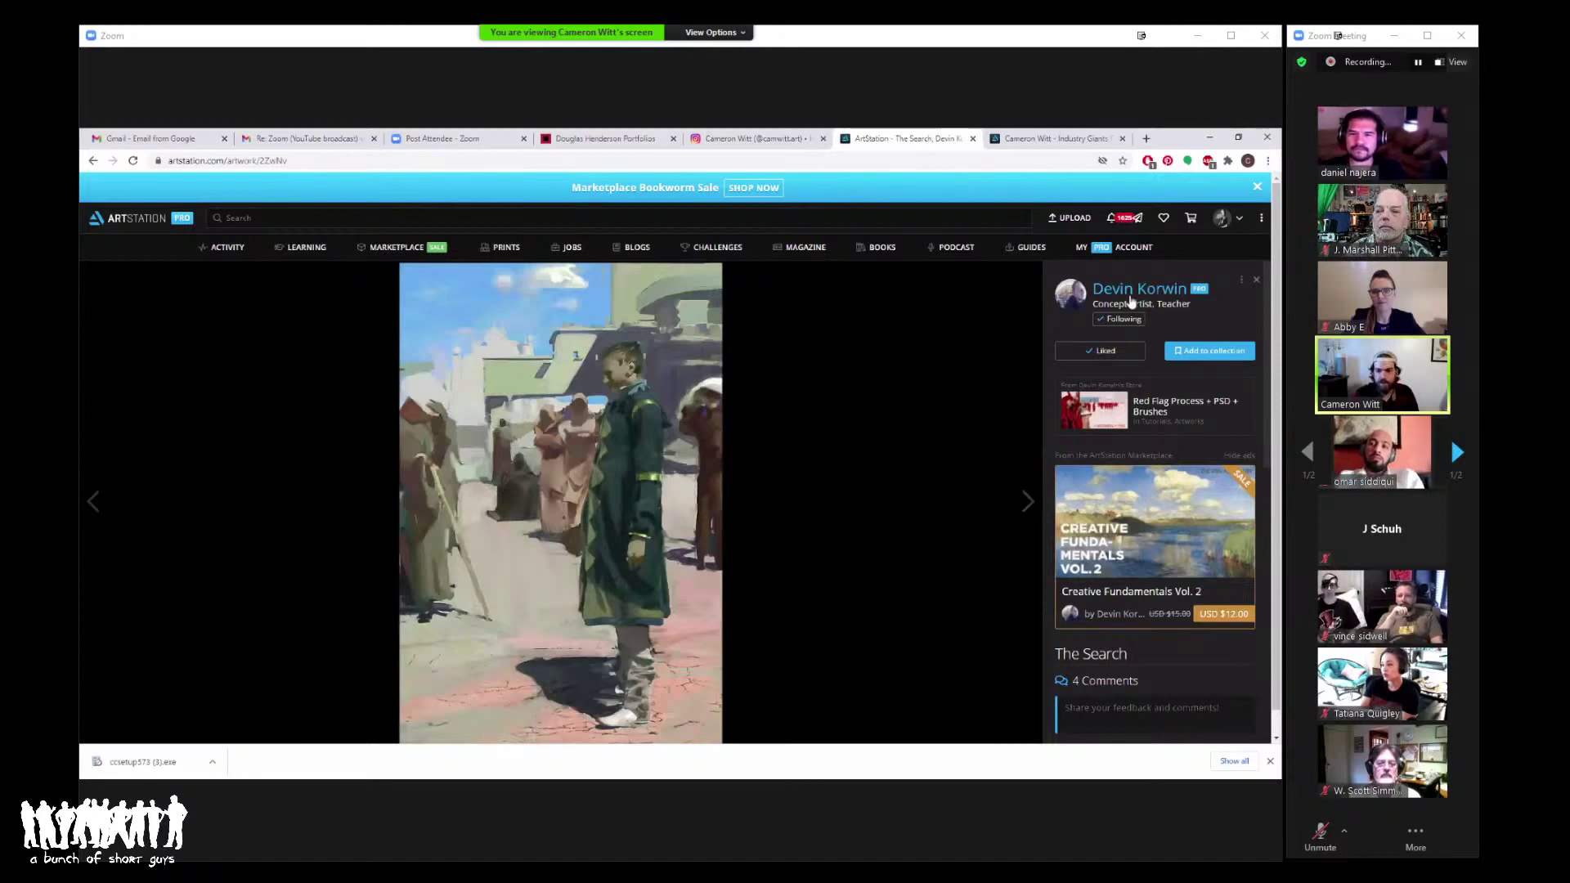
pyautogui.moveTo(1130, 302)
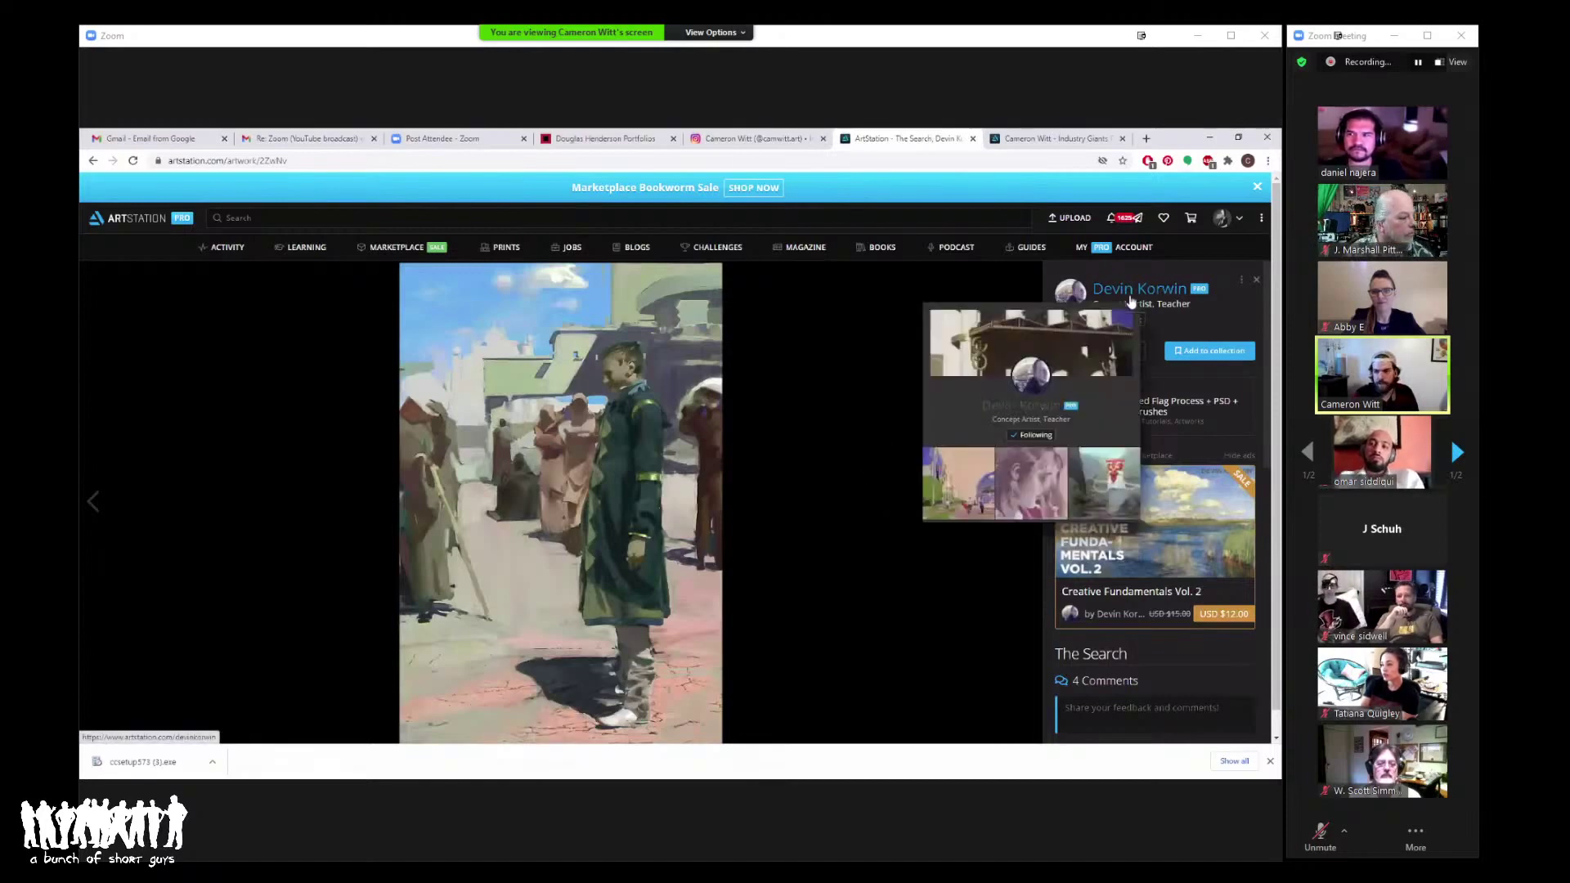
pyautogui.click(1025, 140)
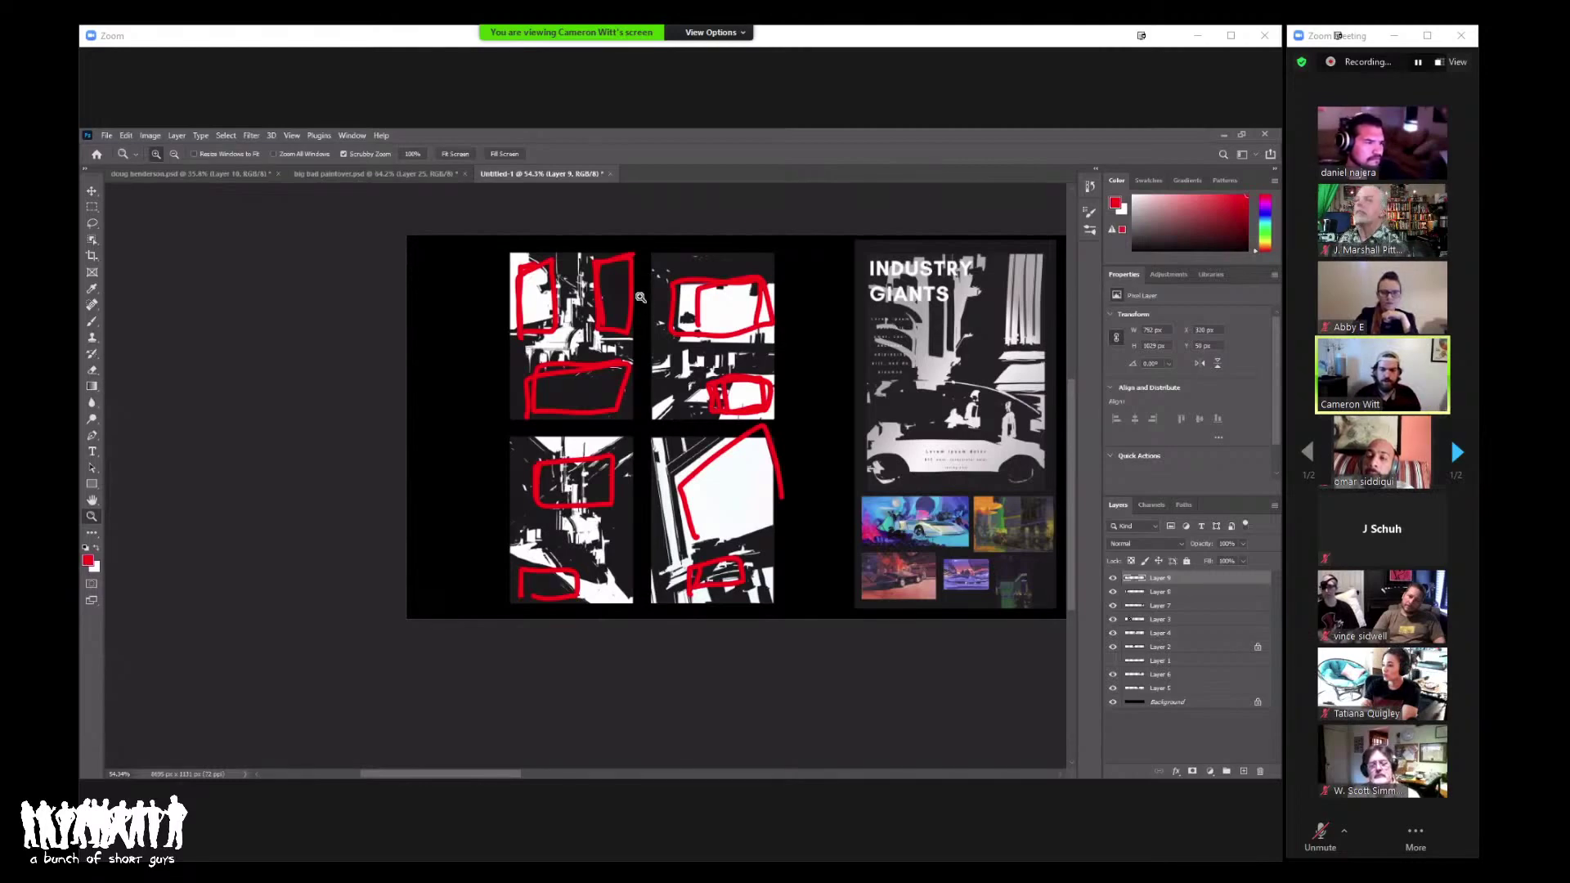
# Step: Compare the red-marked composition thumbnails with the three Industry Giants poster mock-ups, and examine the mock-ups with their reference images up close
pyautogui.moveTo(899, 334); pyautogui.dragTo(603, 330)
pyautogui.hscroll(4, 603, 329)
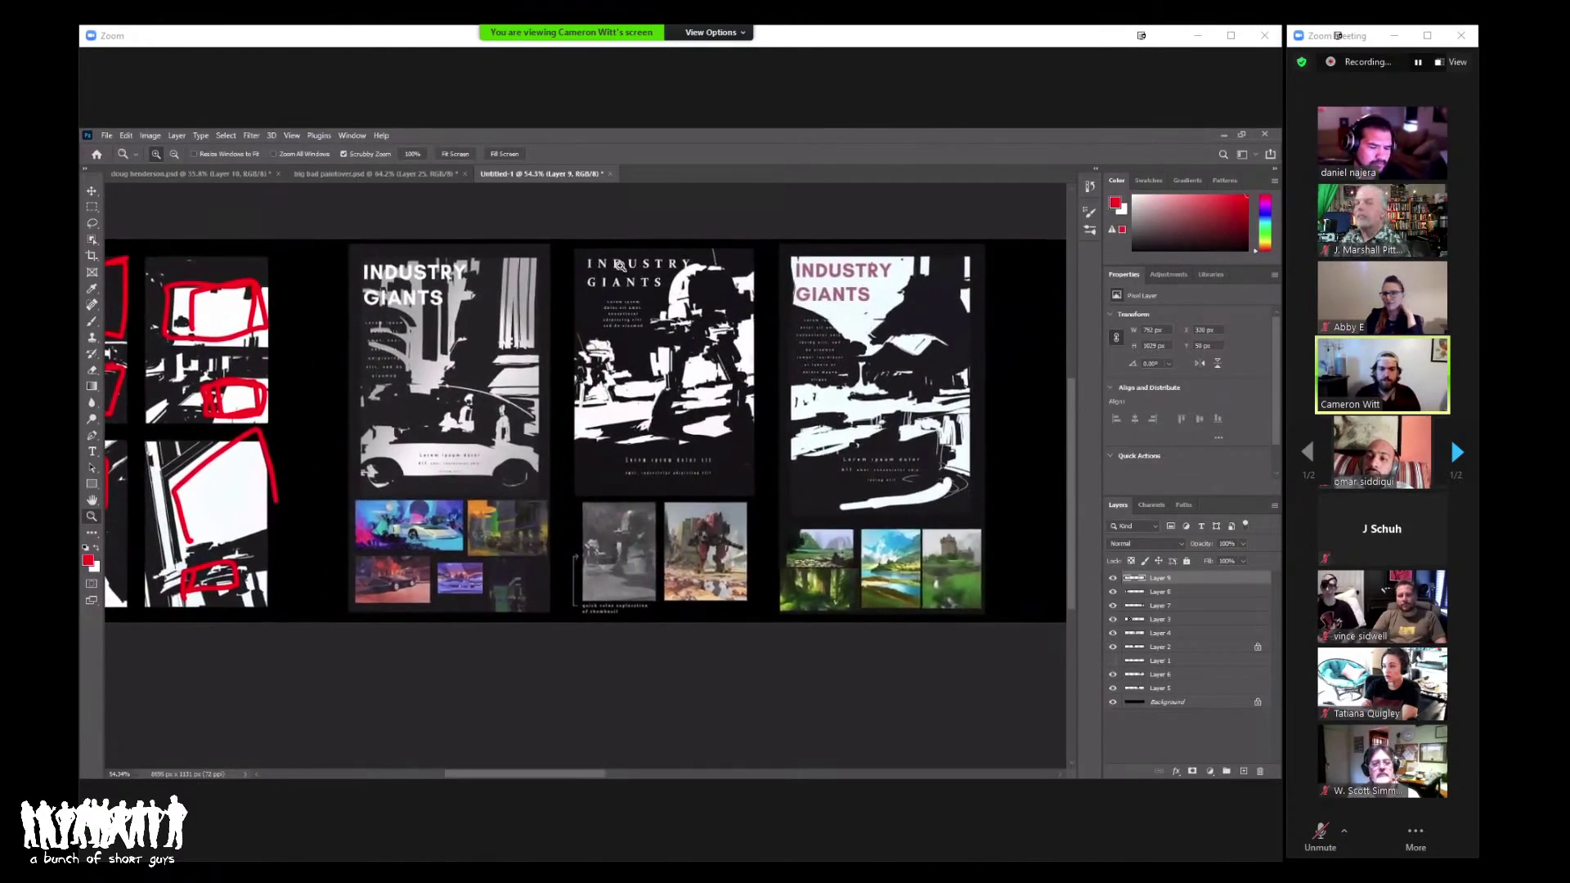
pyautogui.moveTo(619, 266); pyautogui.dragTo(652, 275)
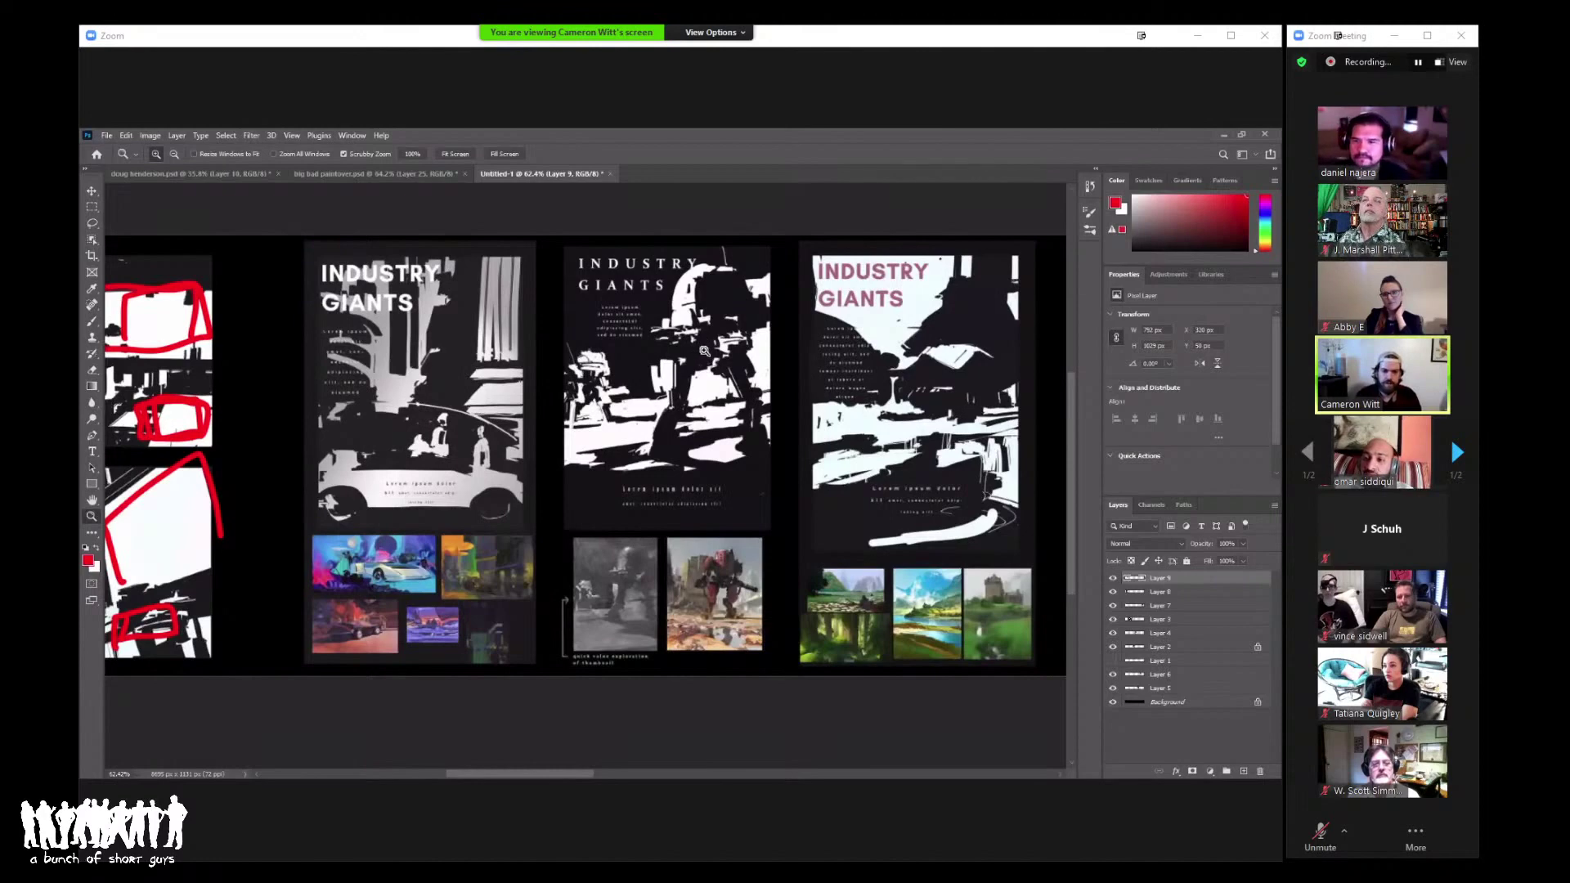
pyautogui.moveTo(697, 363); pyautogui.dragTo(625, 365)
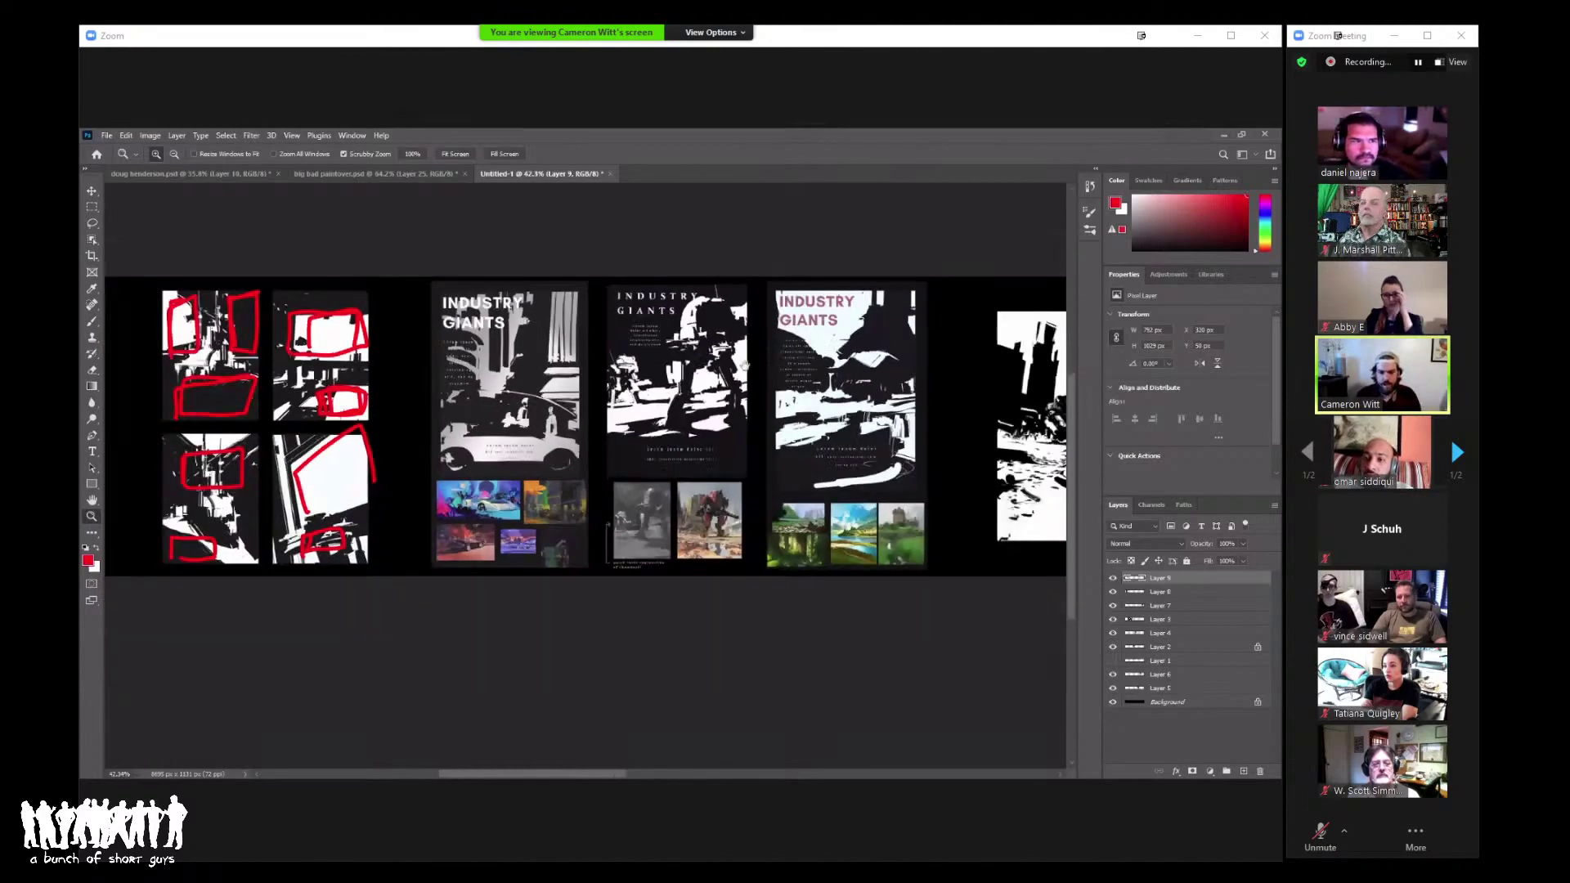
pyautogui.moveTo(673, 304); pyautogui.dragTo(761, 305)
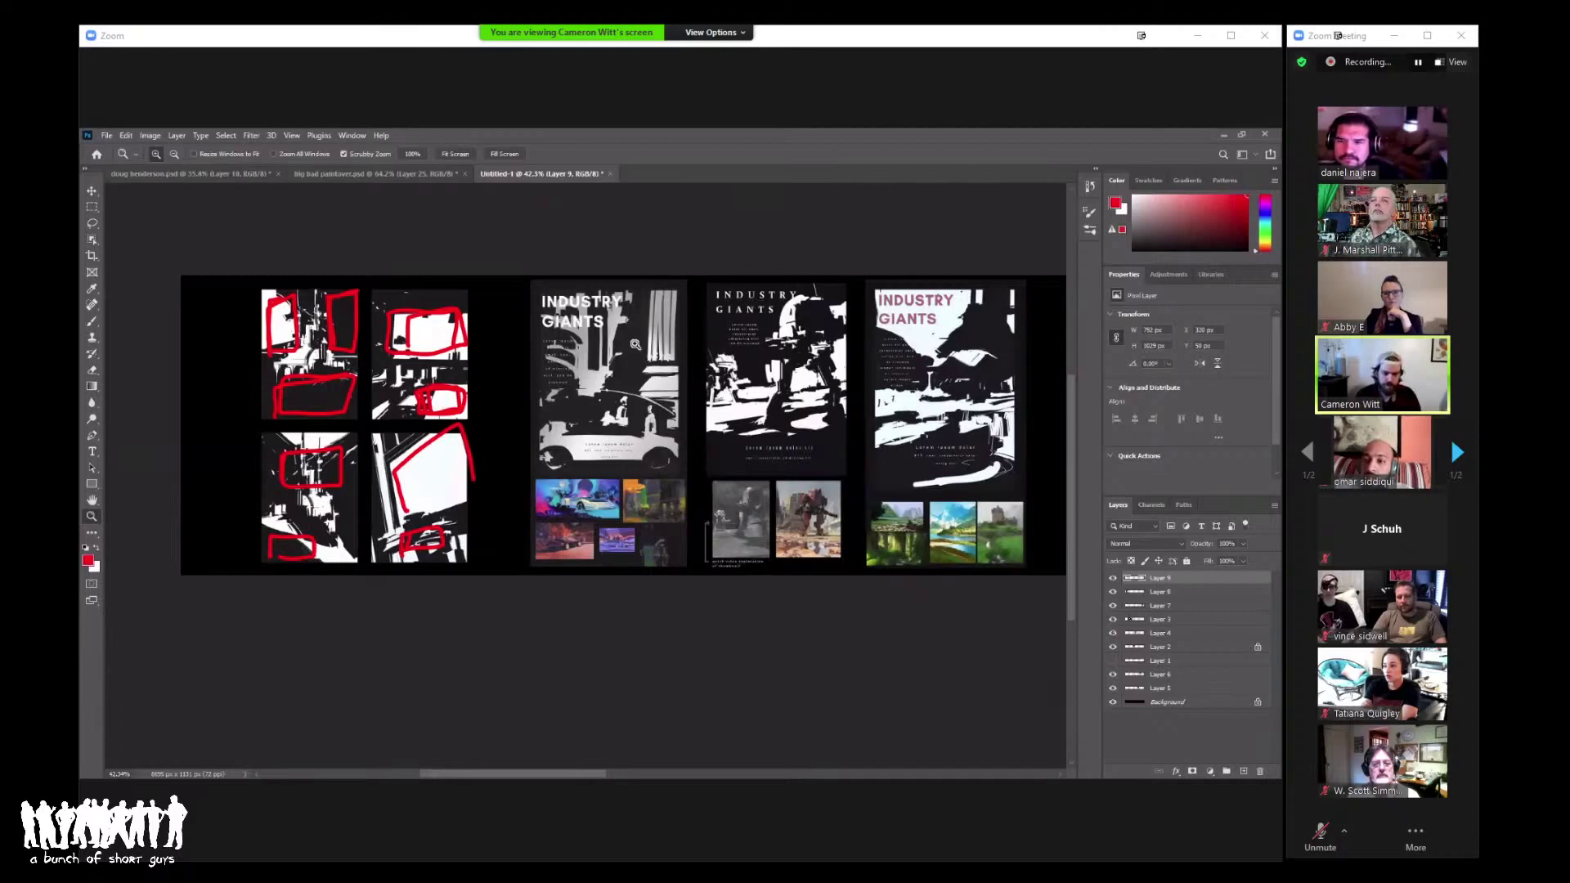
pyautogui.scroll(3, 747, 329)
pyautogui.scroll(2, 646, 331)
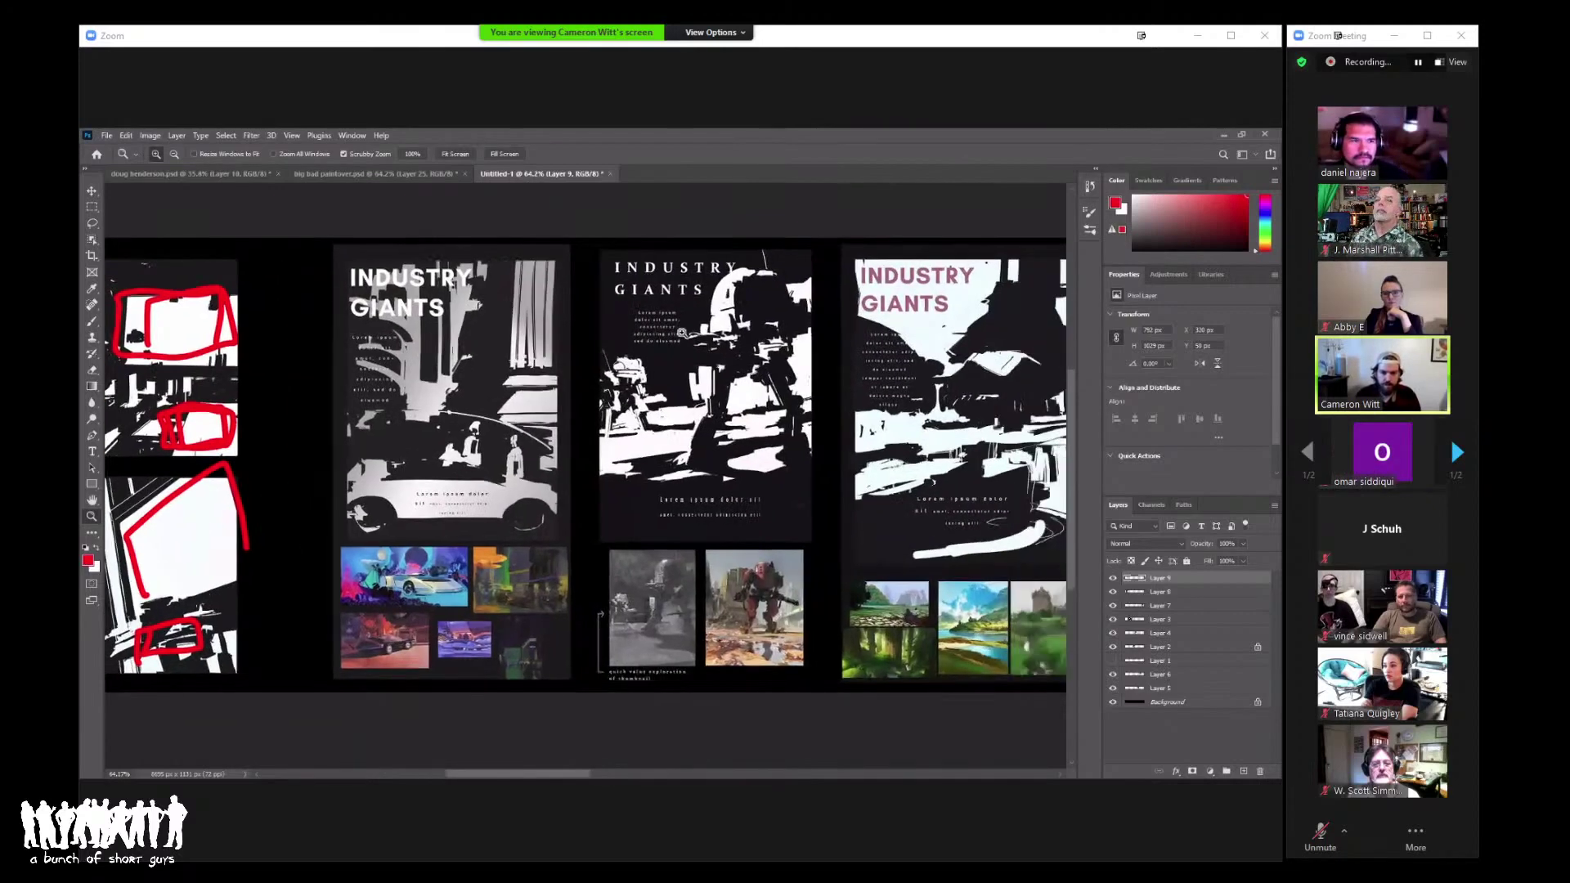
pyautogui.scroll(1, 691, 345)
pyautogui.scroll(-1, 691, 345)
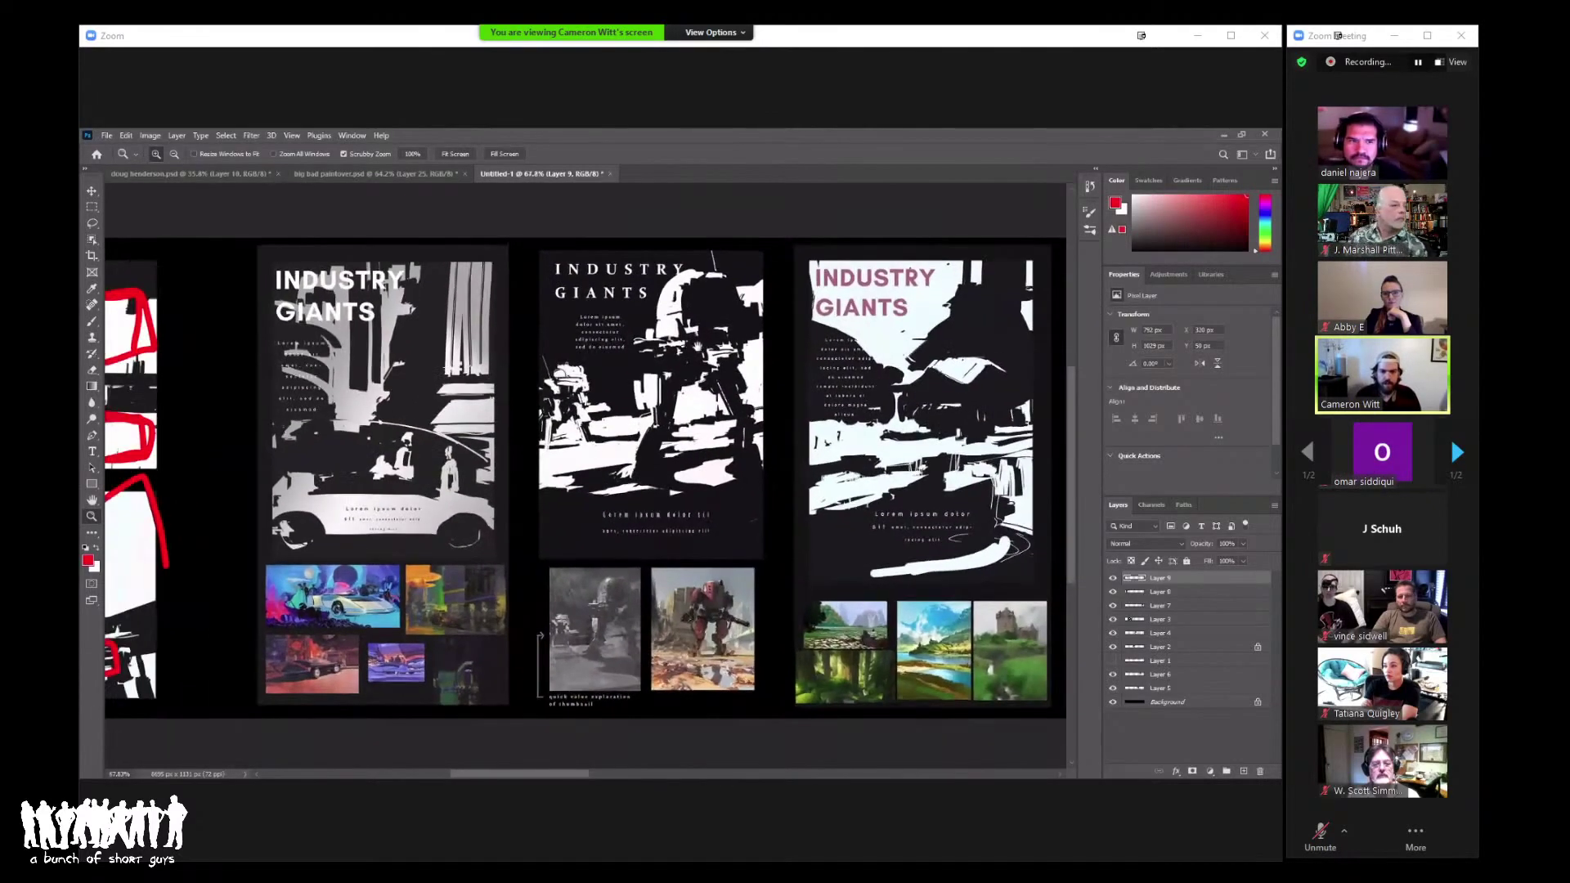
pyautogui.scroll(-1, 691, 345)
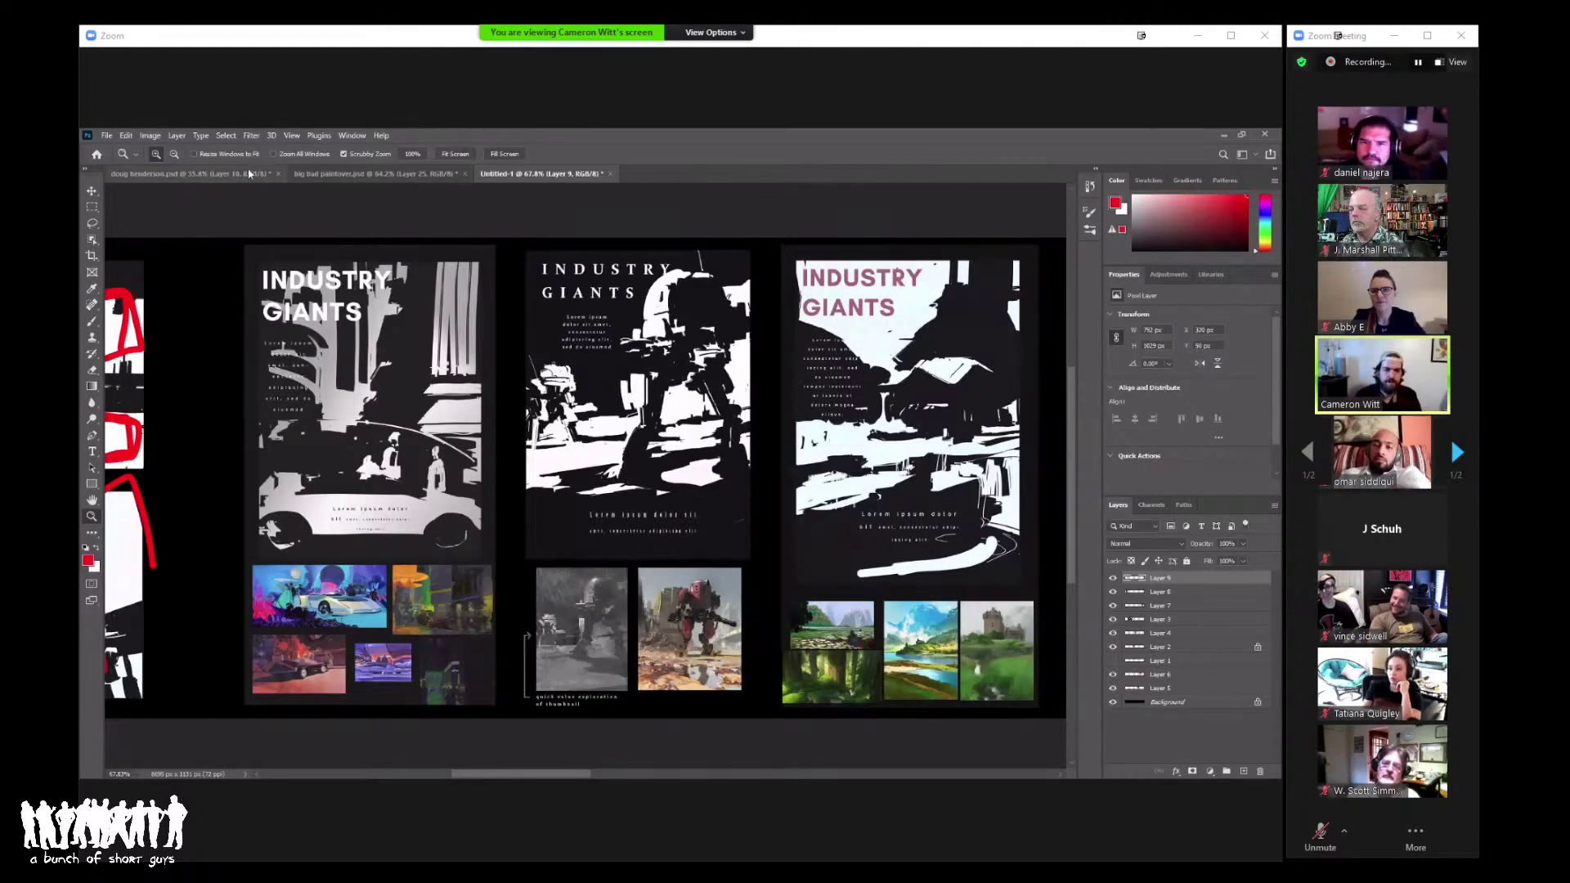
pyautogui.click(372, 173)
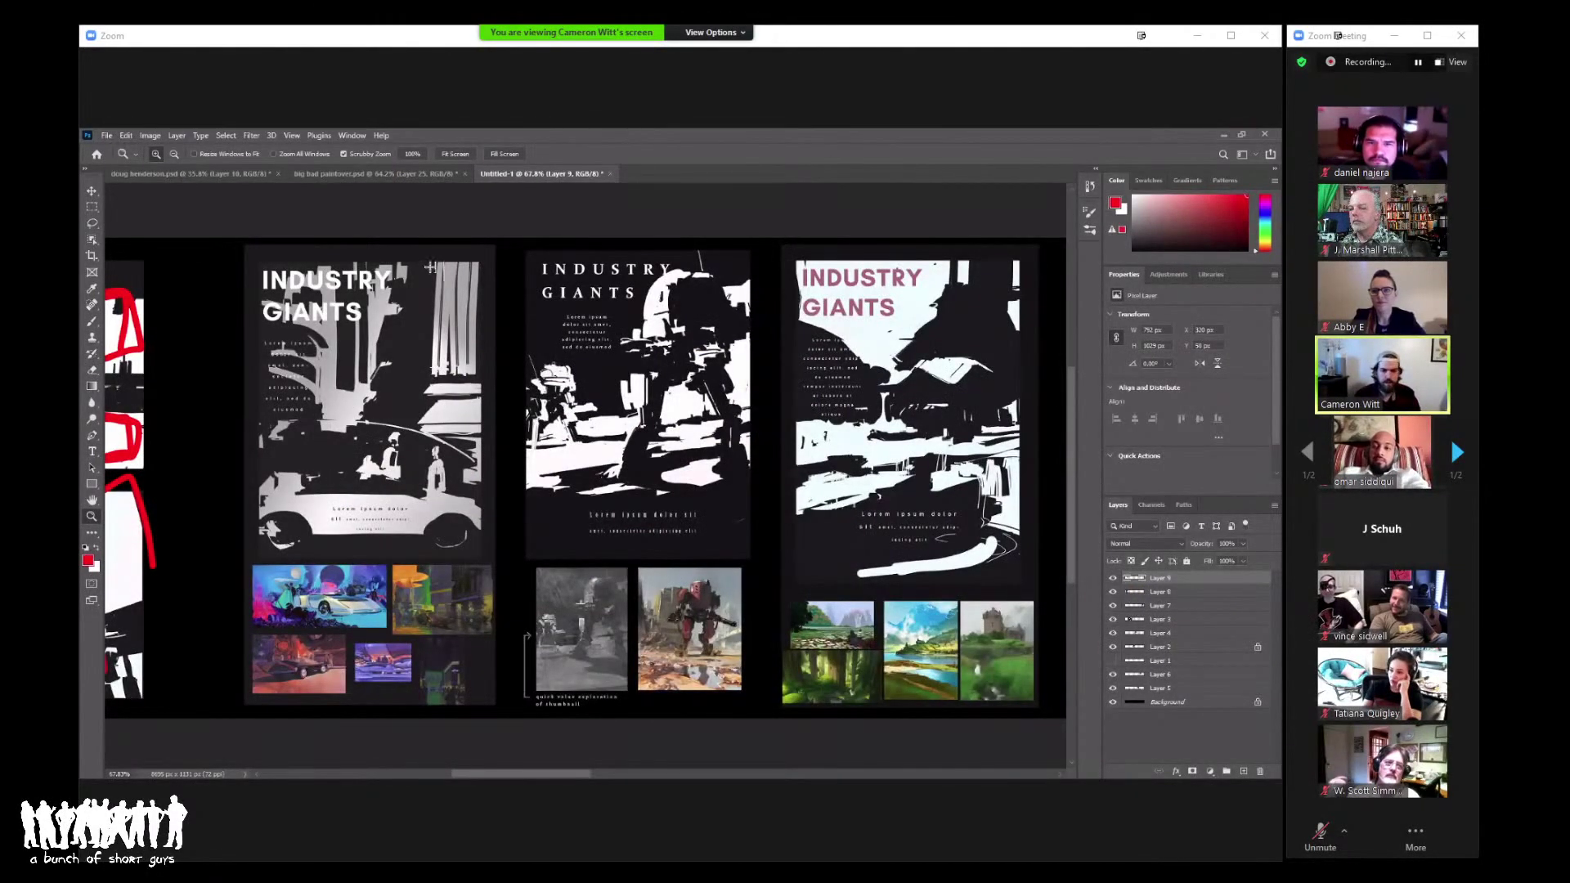
pyautogui.press('m')
pyautogui.moveTo(425, 257); pyautogui.dragTo(954, 712)
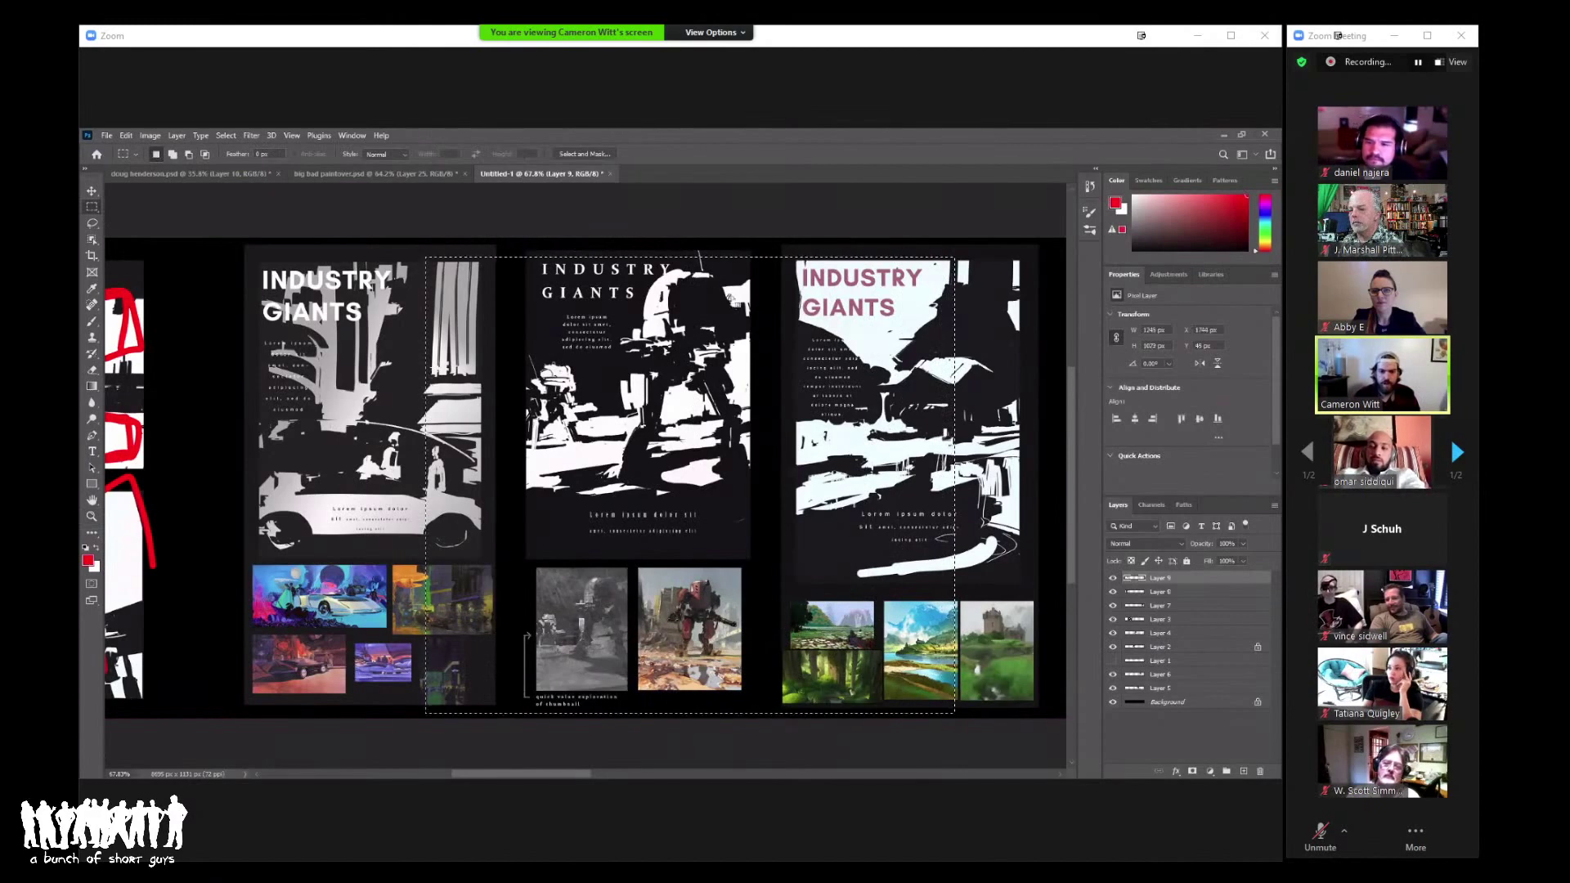
pyautogui.click(670, 230)
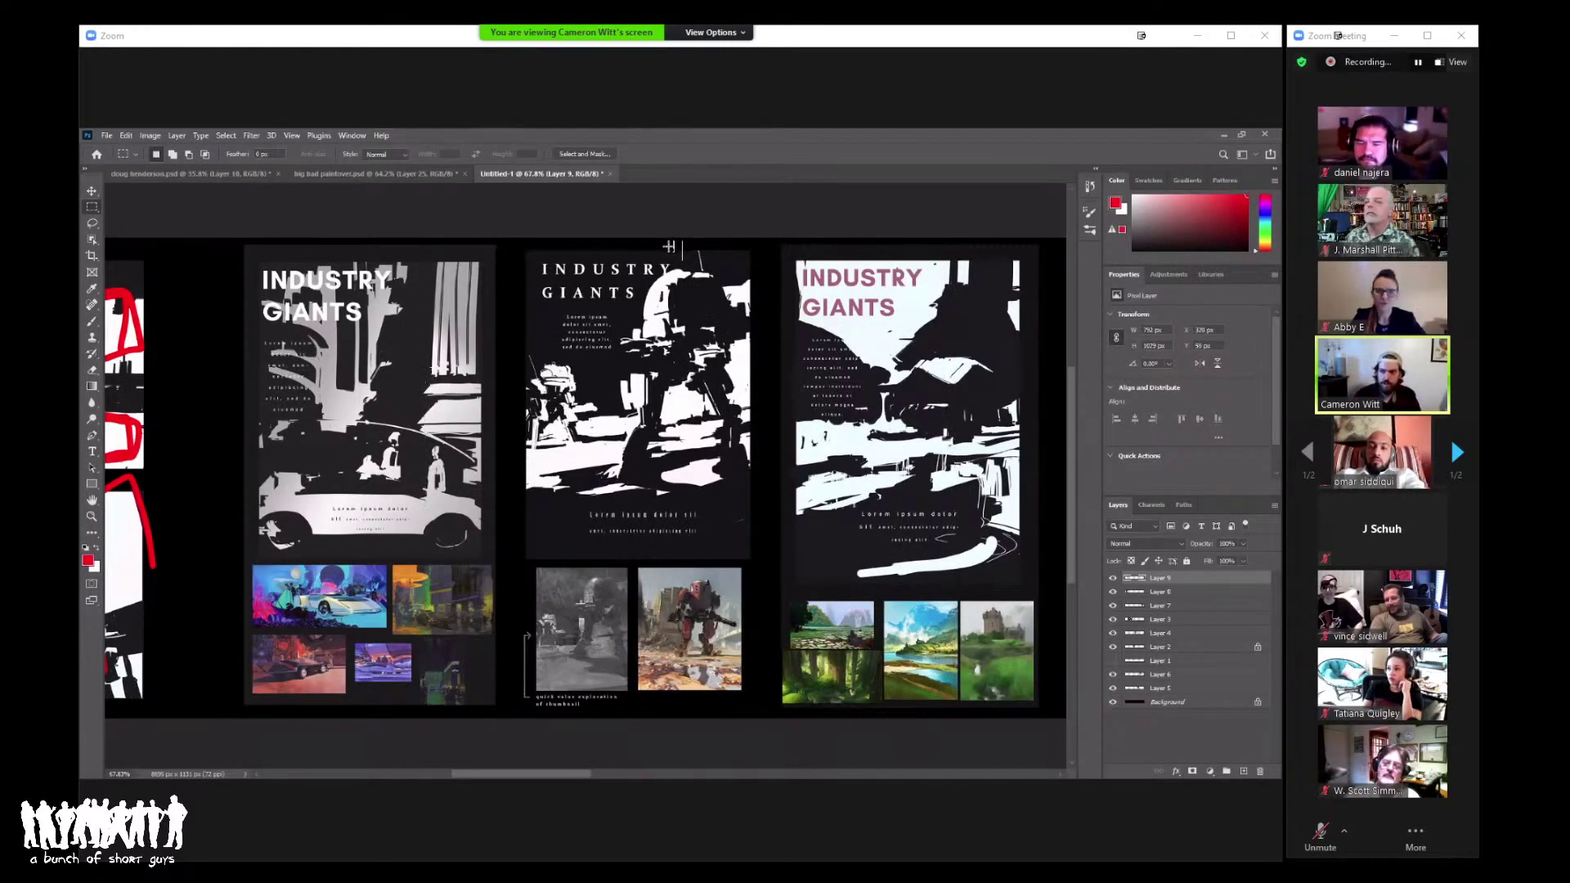
# Step: Create a new blank white portrait document for a composition demonstration
pyautogui.click(106, 136)
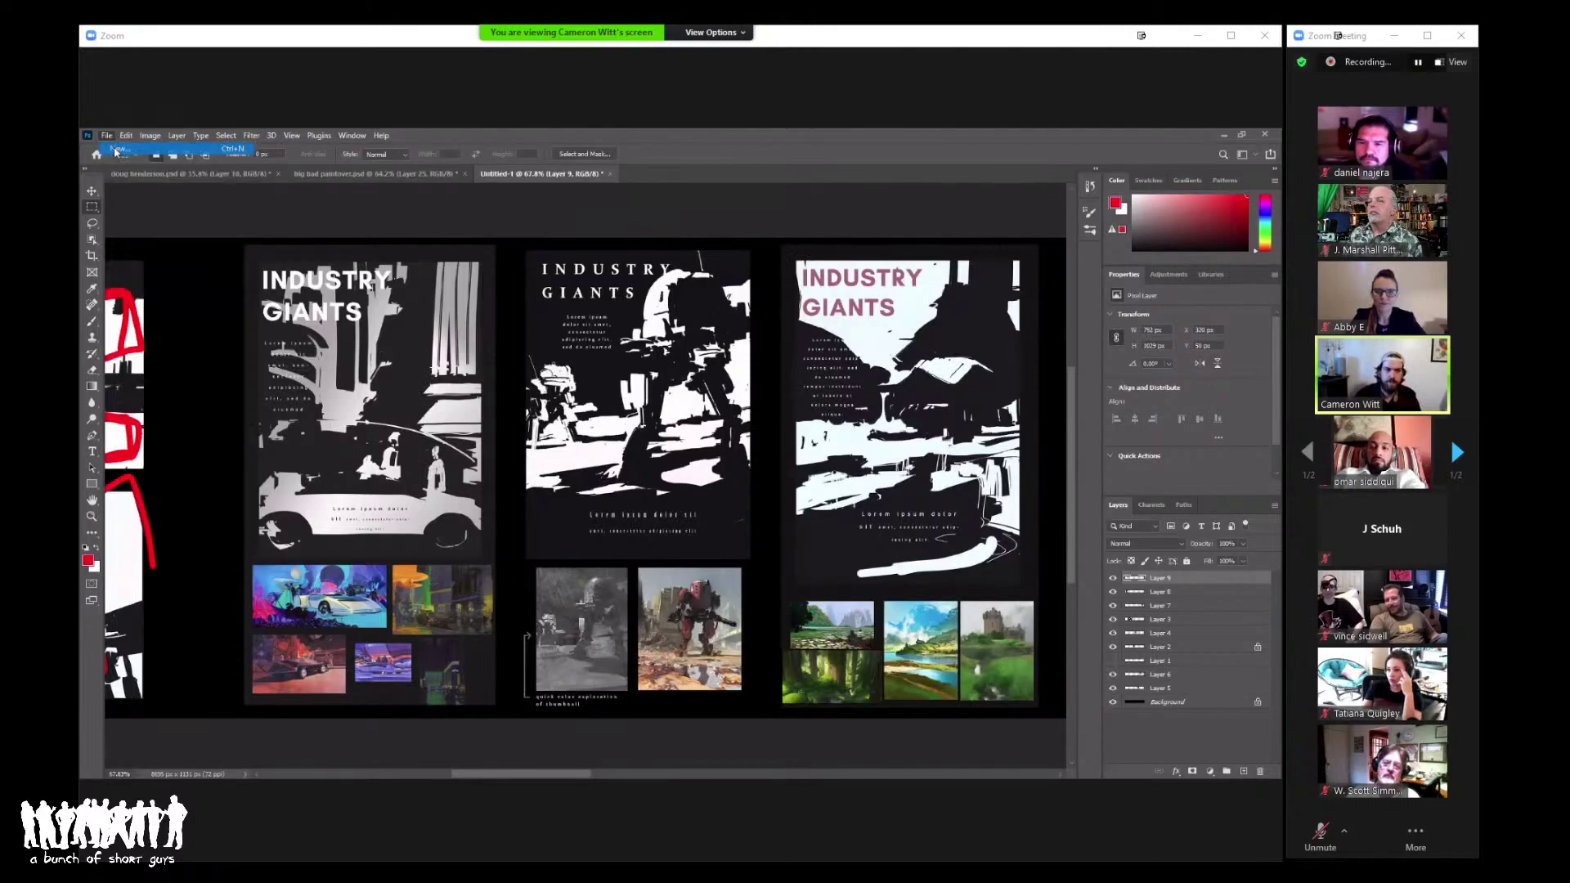
pyautogui.click(118, 150)
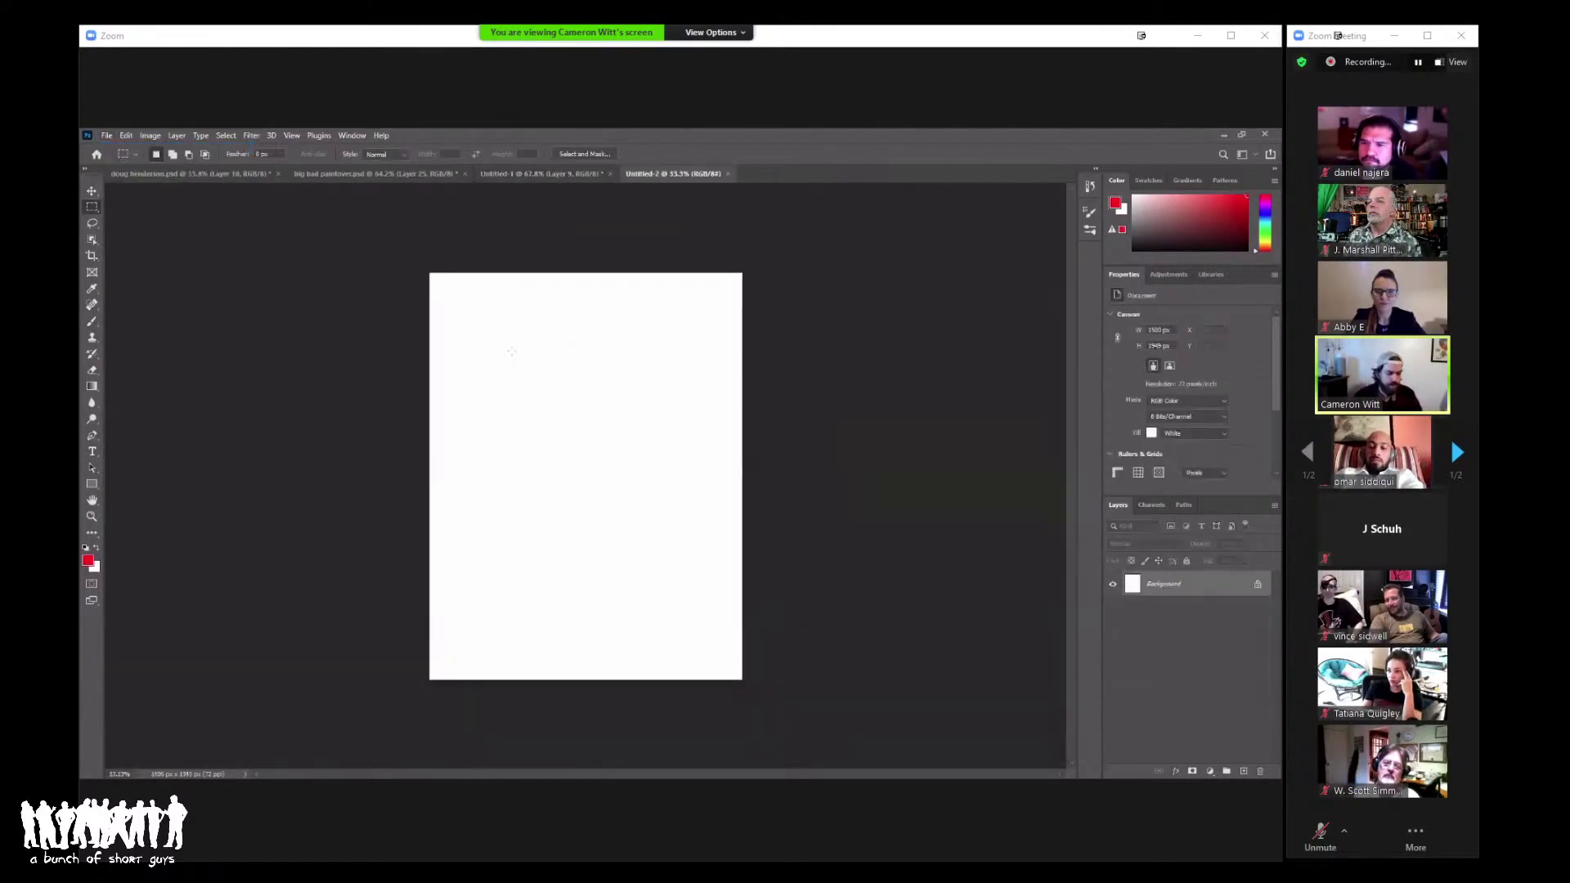
pyautogui.rightClick(520, 332)
pyautogui.press('Escape')
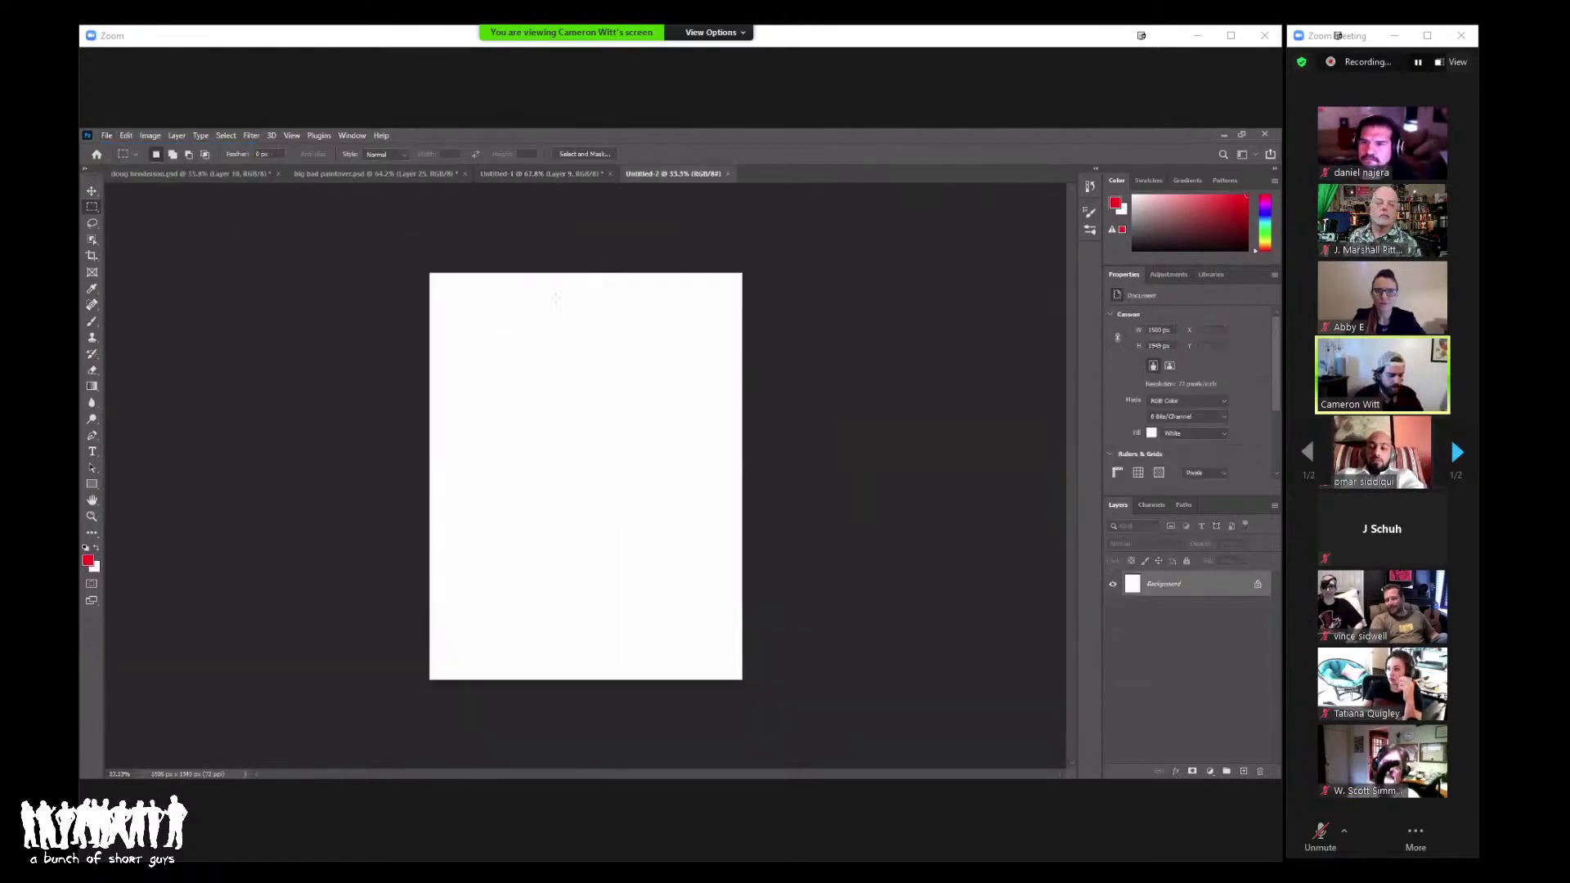
# Step: Brush a thin red box outline in the page's upper half, with a horizontal divider near the top of the box
pyautogui.press('b')
pyautogui.moveTo(510, 302)
pyautogui.mouseDown()
pyautogui.moveTo(522, 459)
pyautogui.moveTo(528, 308)
pyautogui.moveTo(671, 311)
pyautogui.moveTo(676, 517)
pyautogui.mouseUp()
pyautogui.moveTo(510, 488); pyautogui.dragTo(708, 488)
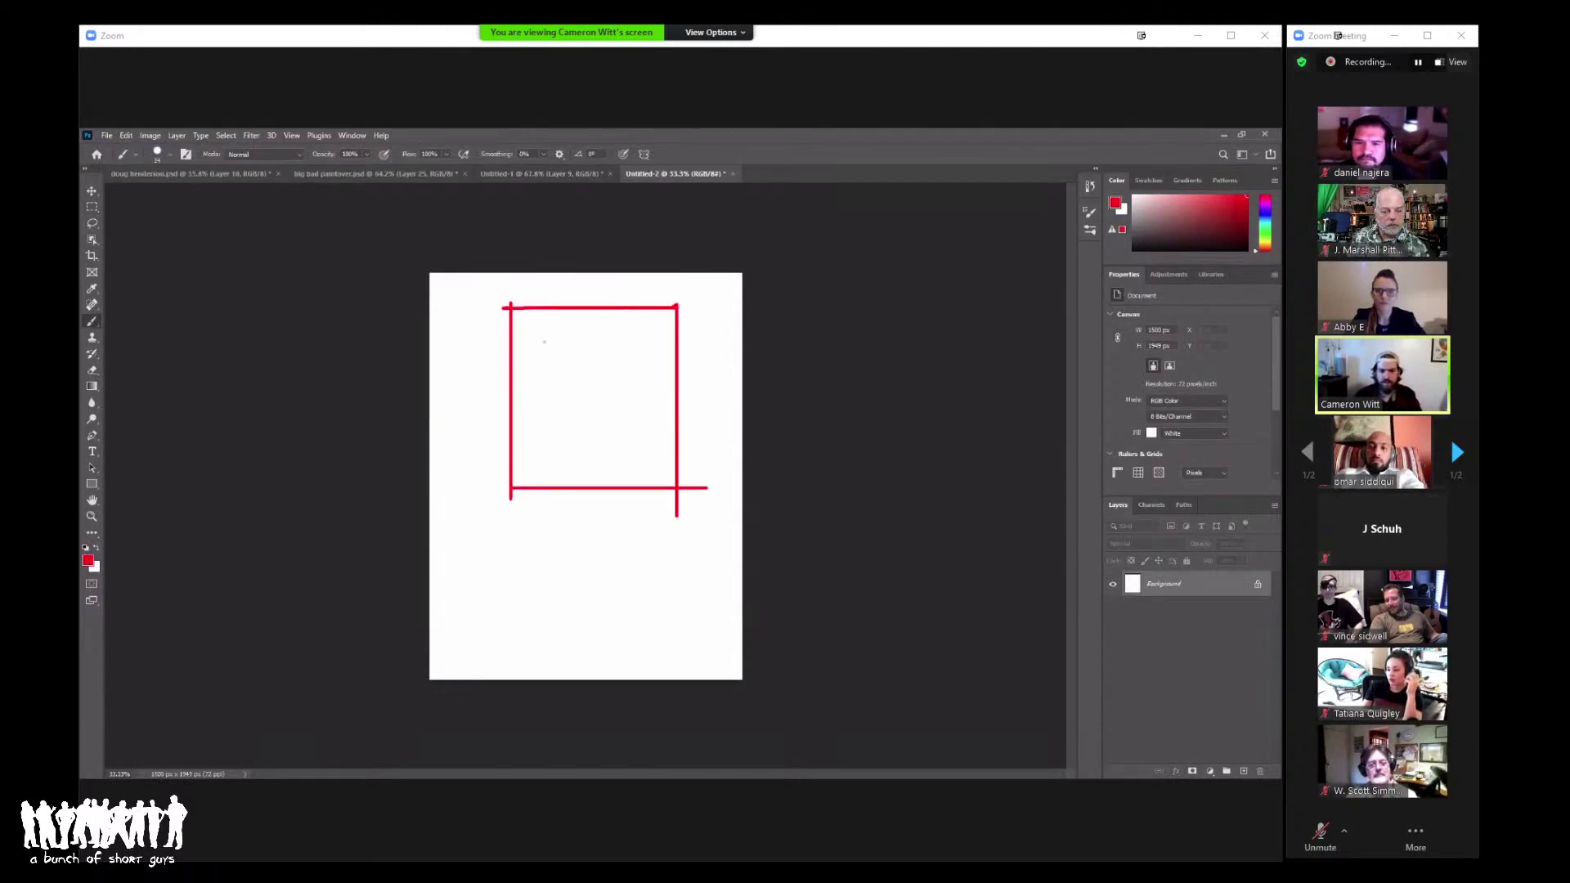
pyautogui.moveTo(508, 342); pyautogui.dragTo(660, 343)
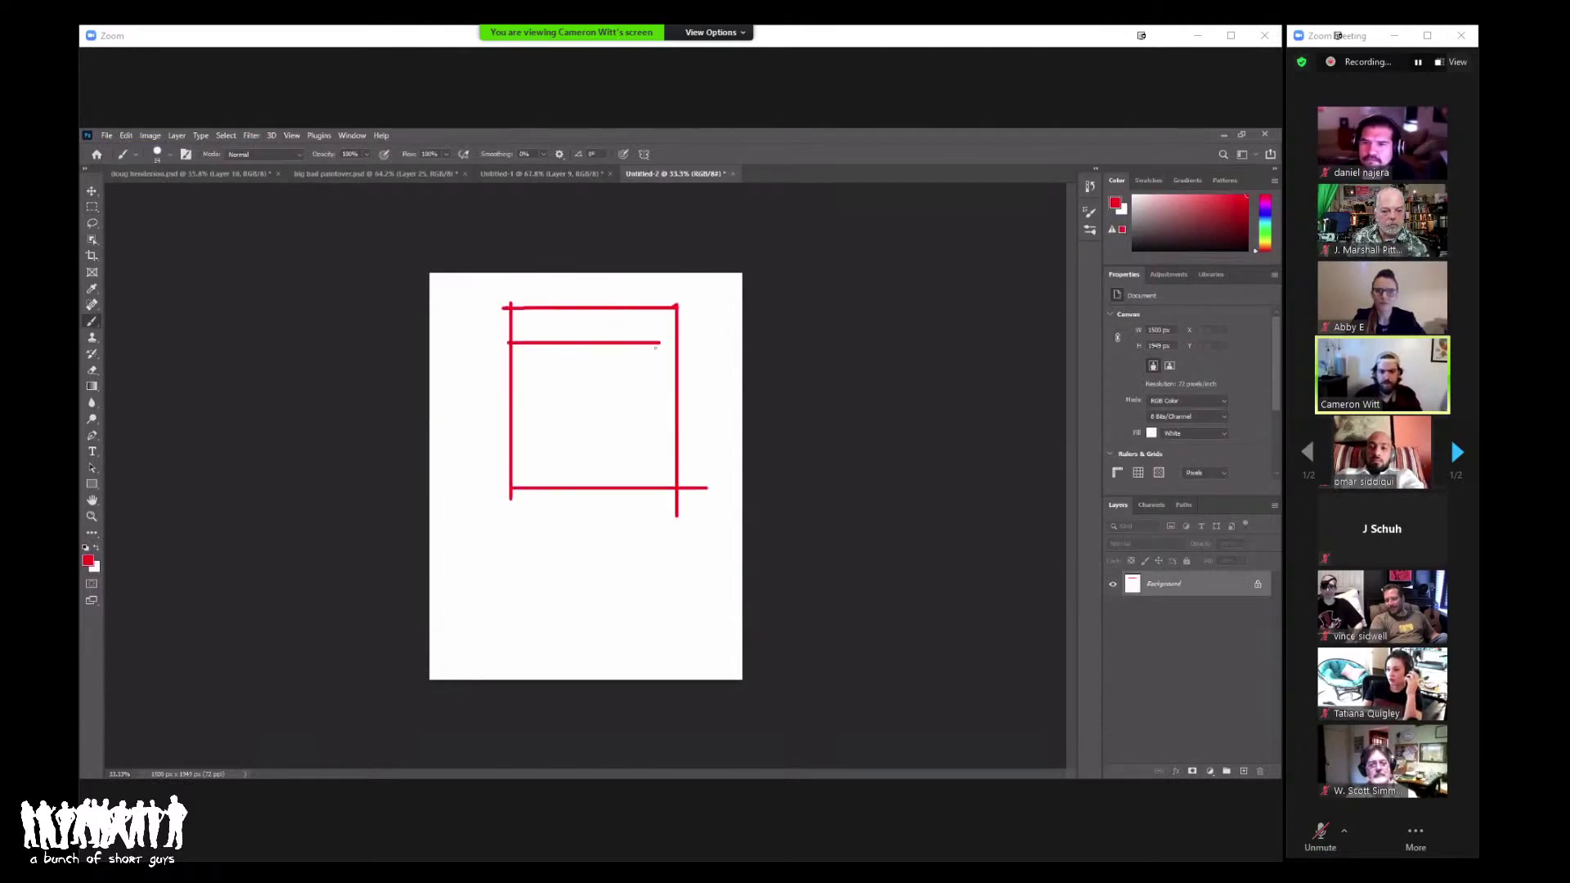
# Step: Scribble the box's large lower area and its narrow upper strip red with a thicker brush
pyautogui.rightClick(592, 343)
pyautogui.moveTo(514, 360)
pyautogui.mouseDown()
pyautogui.moveTo(585, 351)
pyautogui.moveTo(642, 425)
pyautogui.moveTo(663, 402)
pyautogui.moveTo(625, 353)
pyautogui.moveTo(516, 425)
pyautogui.moveTo(596, 484)
pyautogui.moveTo(650, 473)
pyautogui.moveTo(625, 360)
pyautogui.moveTo(589, 409)
pyautogui.mouseUp()
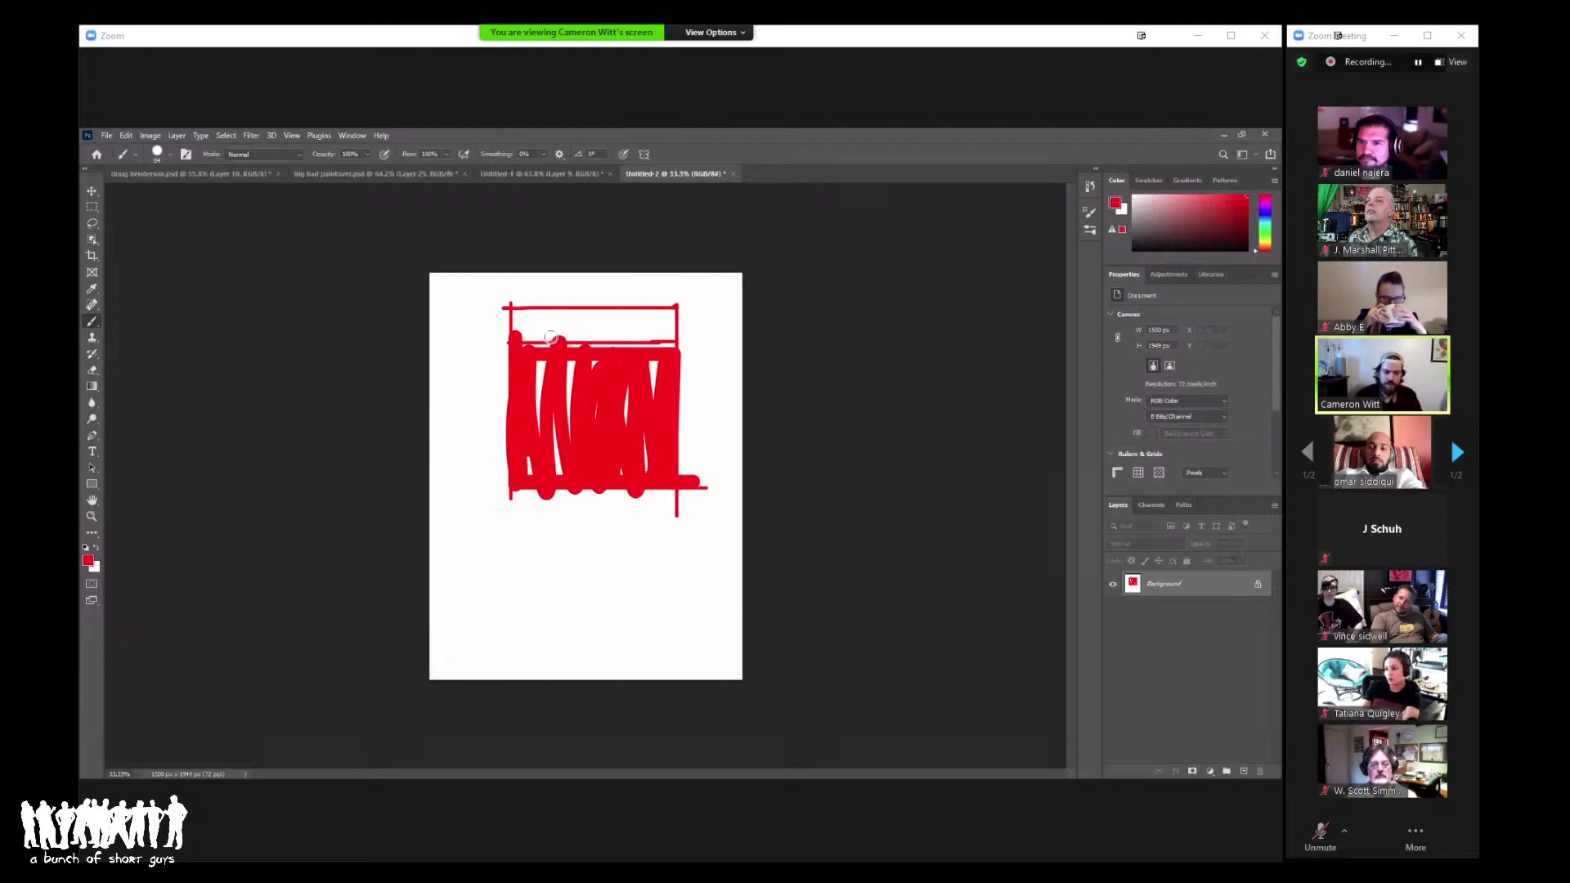
pyautogui.moveTo(543, 337)
pyautogui.mouseDown()
pyautogui.moveTo(672, 313)
pyautogui.moveTo(556, 331)
pyautogui.moveTo(641, 332)
pyautogui.moveTo(655, 322)
pyautogui.moveTo(554, 334)
pyautogui.moveTo(664, 341)
pyautogui.moveTo(524, 326)
pyautogui.mouseUp()
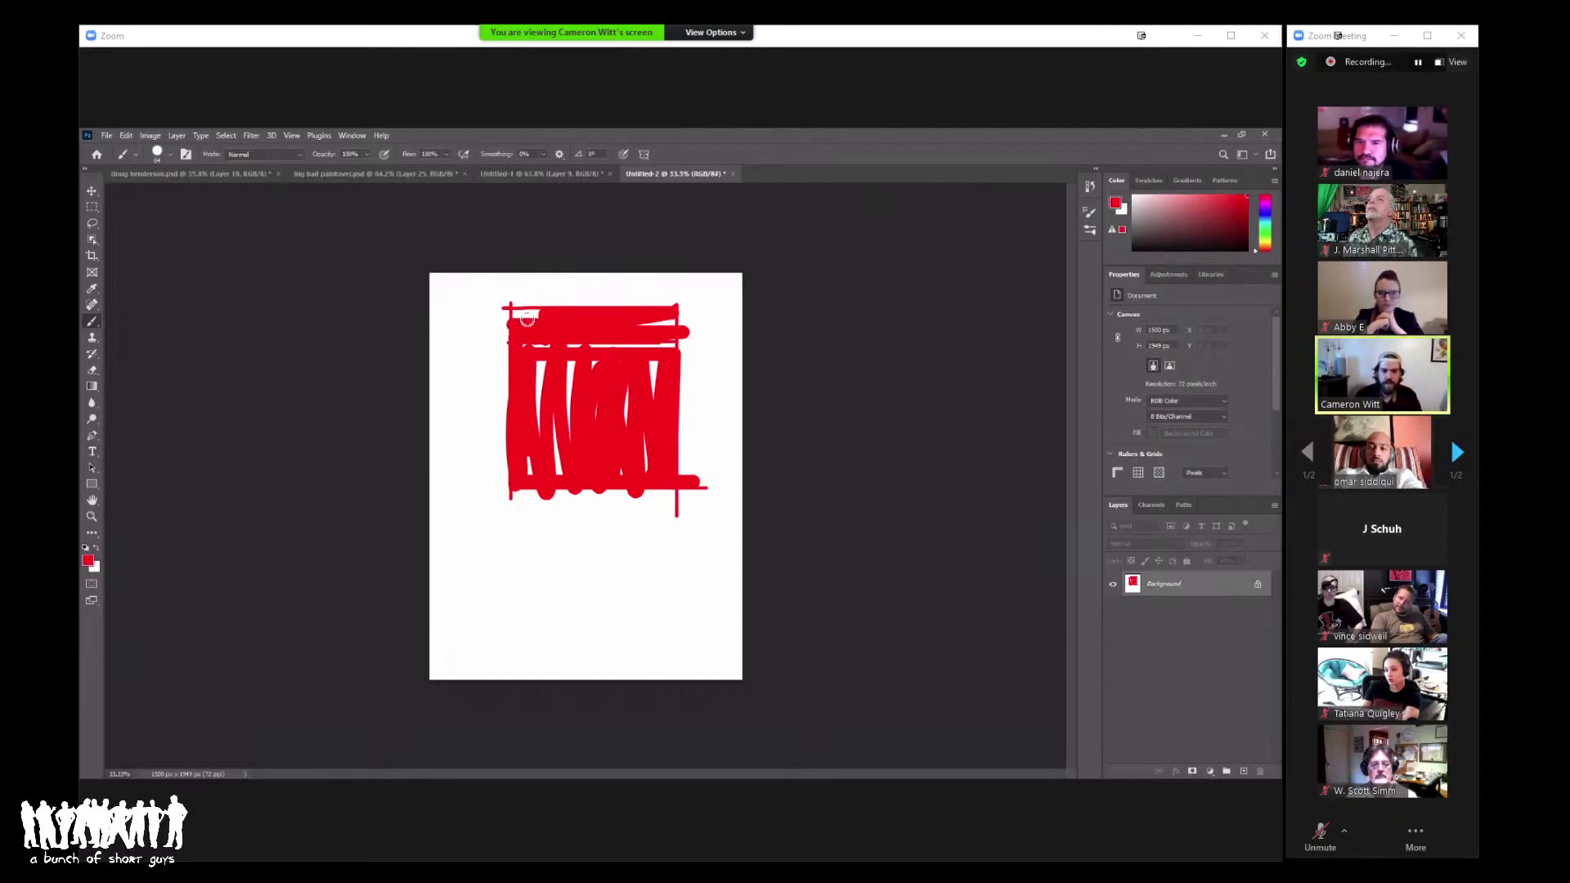
pyautogui.moveTo(552, 318)
pyautogui.mouseDown()
pyautogui.moveTo(537, 368)
pyautogui.moveTo(596, 354)
pyautogui.mouseUp()
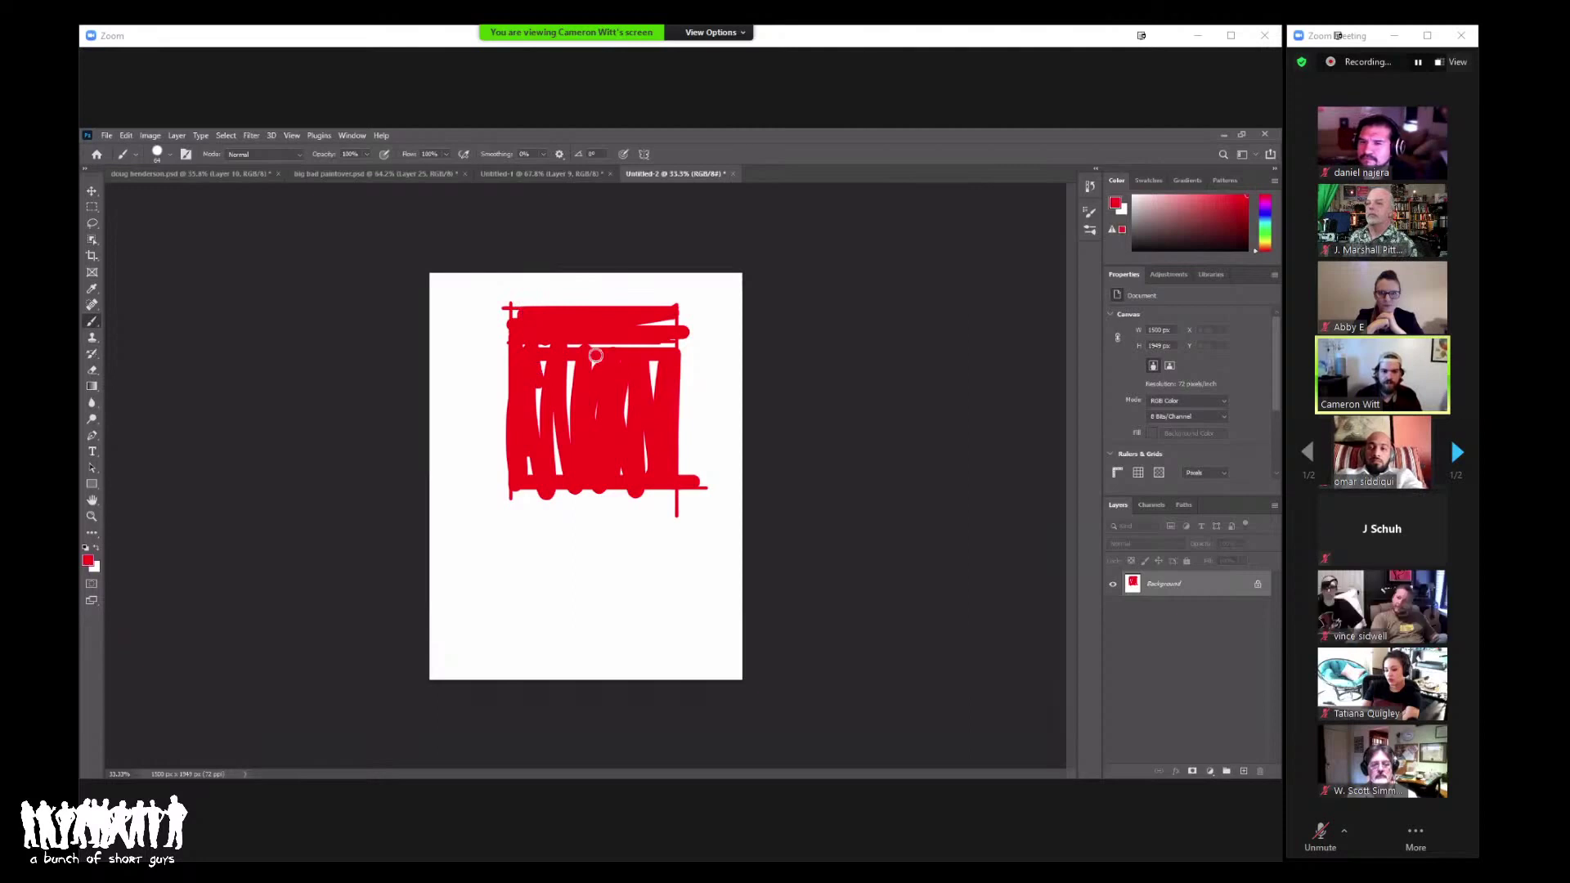
# Step: Dab a red dot beyond the box's upper-right corner and fill the remaining gaps solid red using rectangular selections
pyautogui.click(683, 299)
pyautogui.press('.')
pyautogui.press('m')
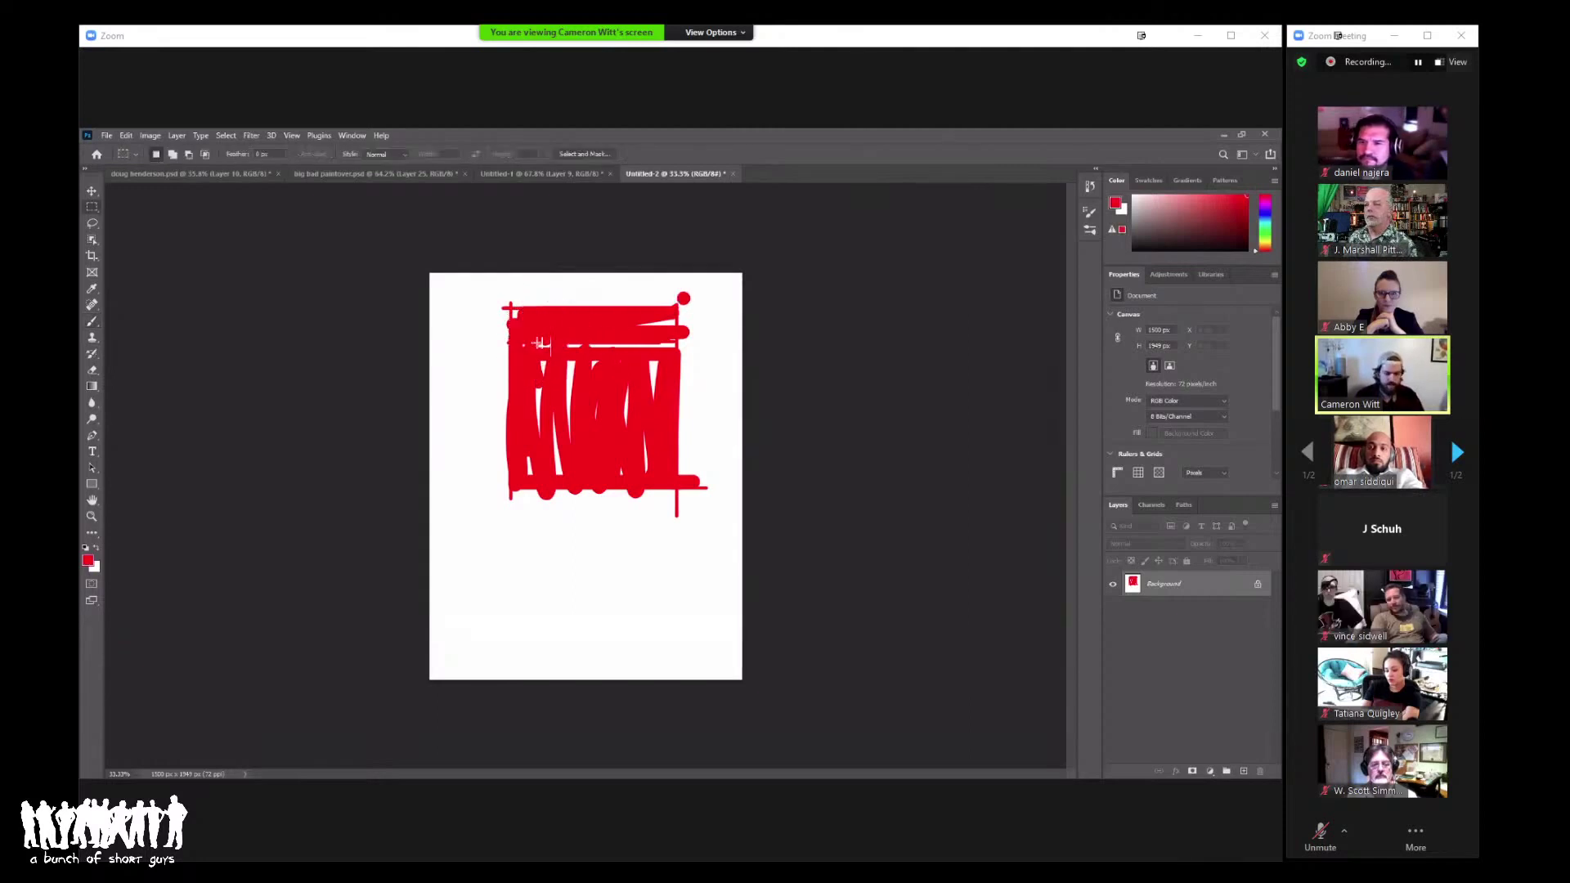
pyautogui.moveTo(510, 322)
pyautogui.mouseDown()
pyautogui.moveTo(703, 442)
pyautogui.moveTo(677, 484)
pyautogui.mouseUp()
pyautogui.hotkey('alt', 'BackSpace')
pyautogui.press('z')
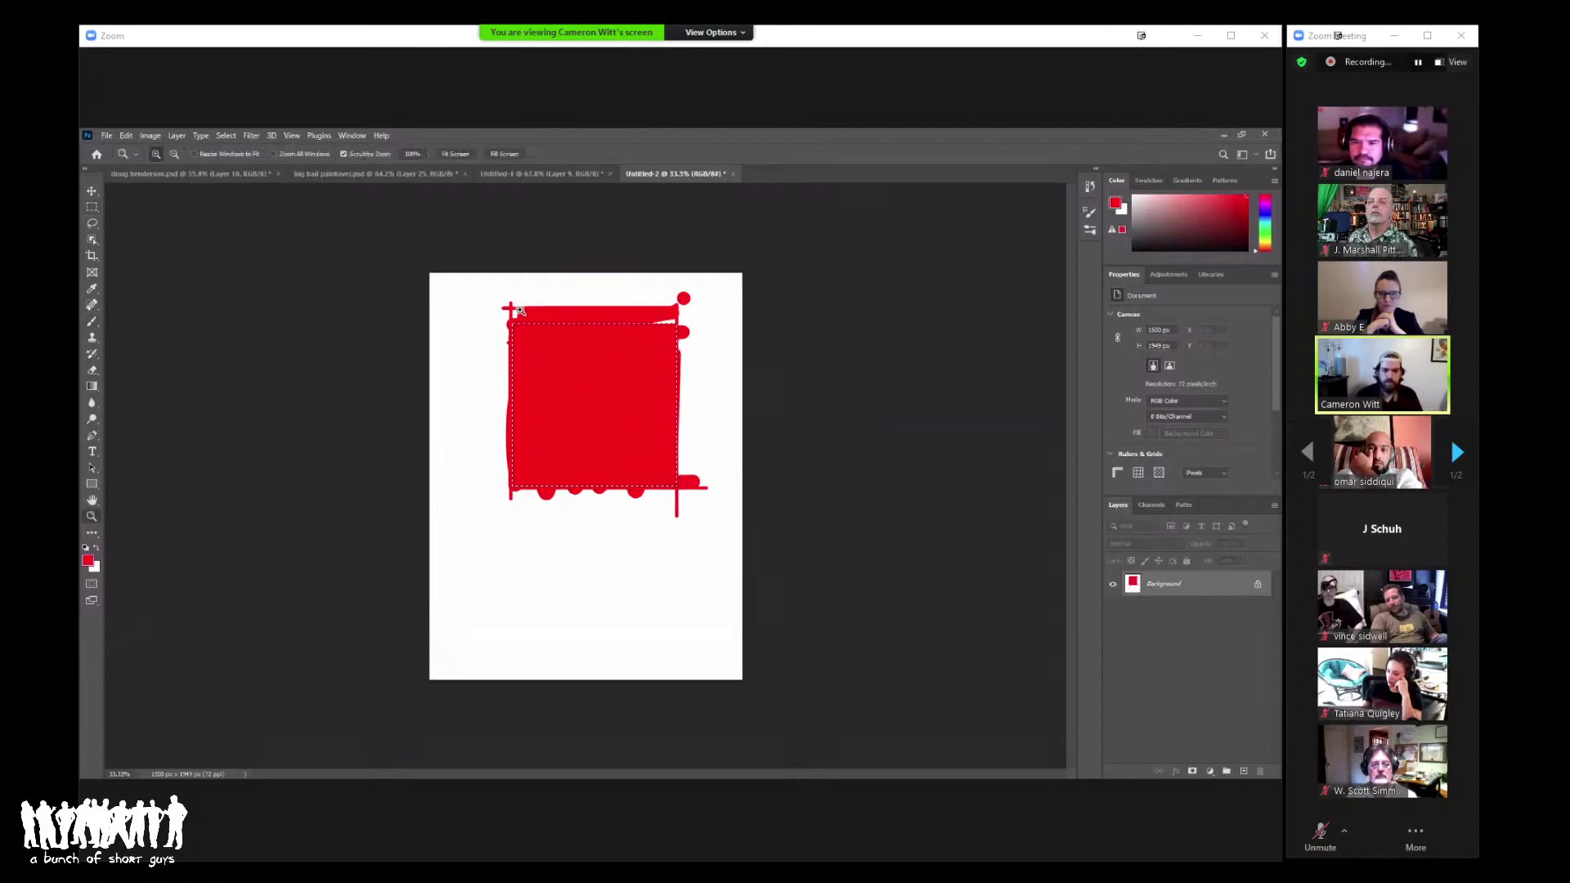
pyautogui.moveTo(518, 311); pyautogui.dragTo(688, 349)
pyautogui.moveTo(682, 312); pyautogui.dragTo(861, 384)
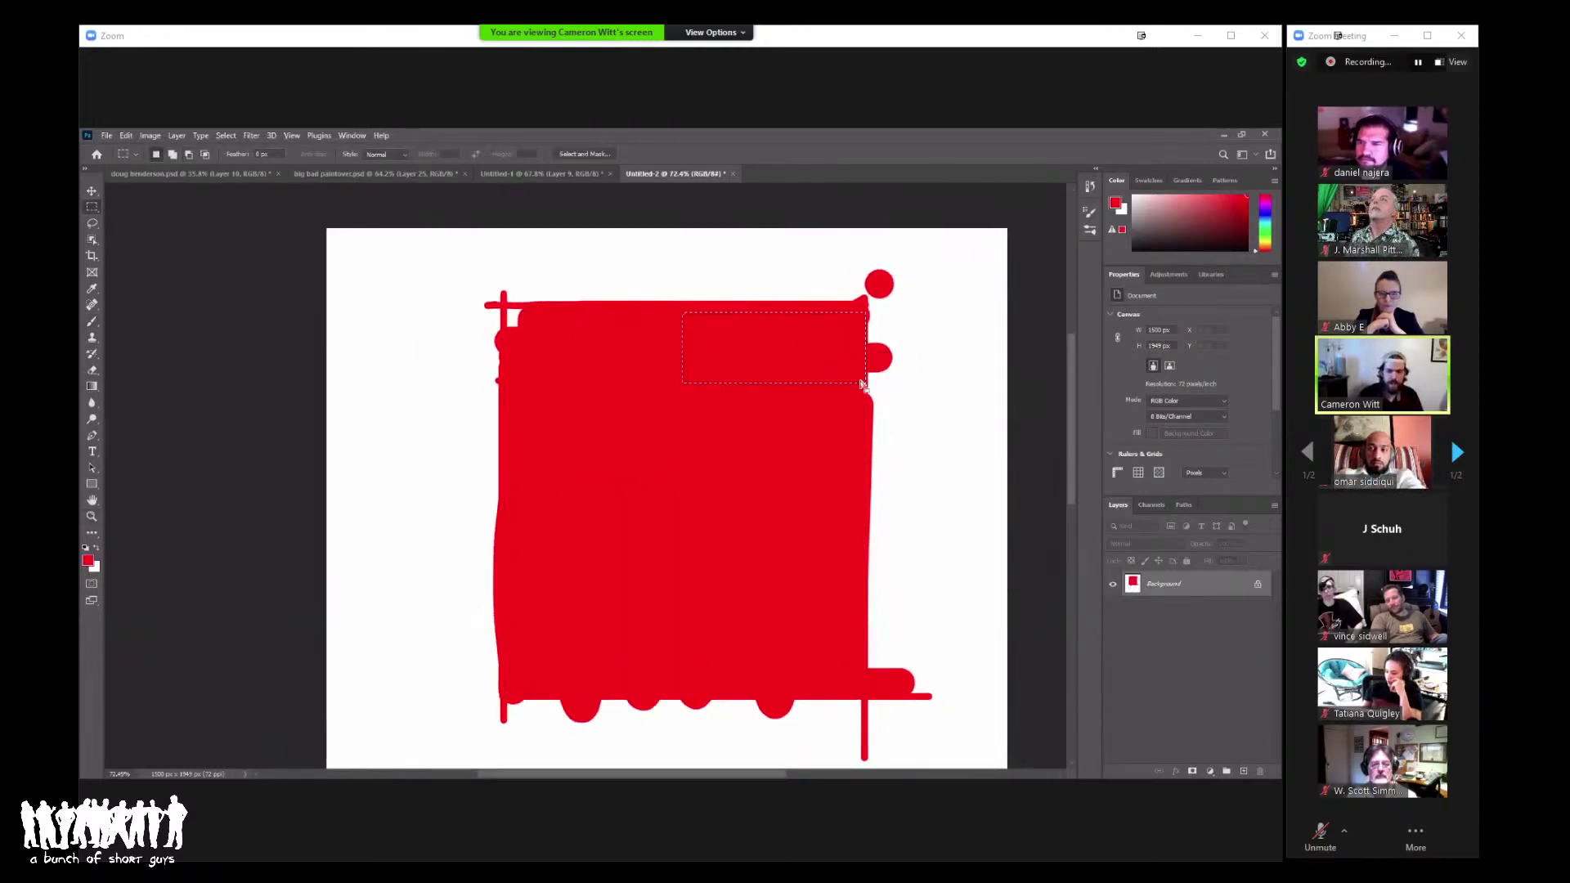
pyautogui.click(396, 255)
# Step: Undo the red brushwork and fills back to the thin box outline with its divider line
pyautogui.press('z')
pyautogui.moveTo(480, 296); pyautogui.dragTo(562, 291)
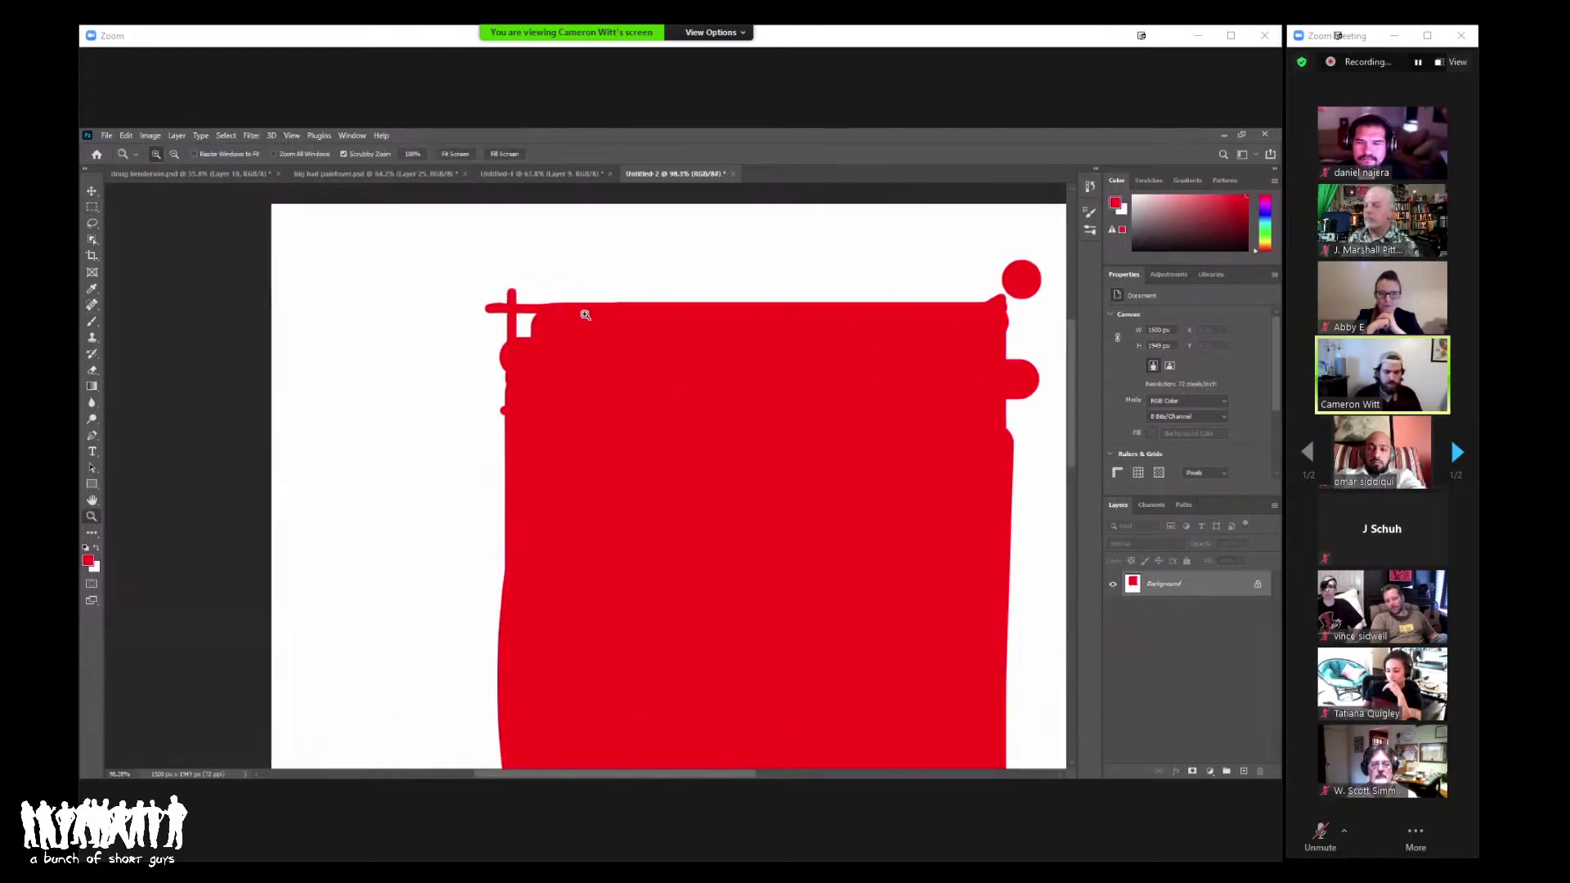
pyautogui.moveTo(588, 316); pyautogui.dragTo(599, 461)
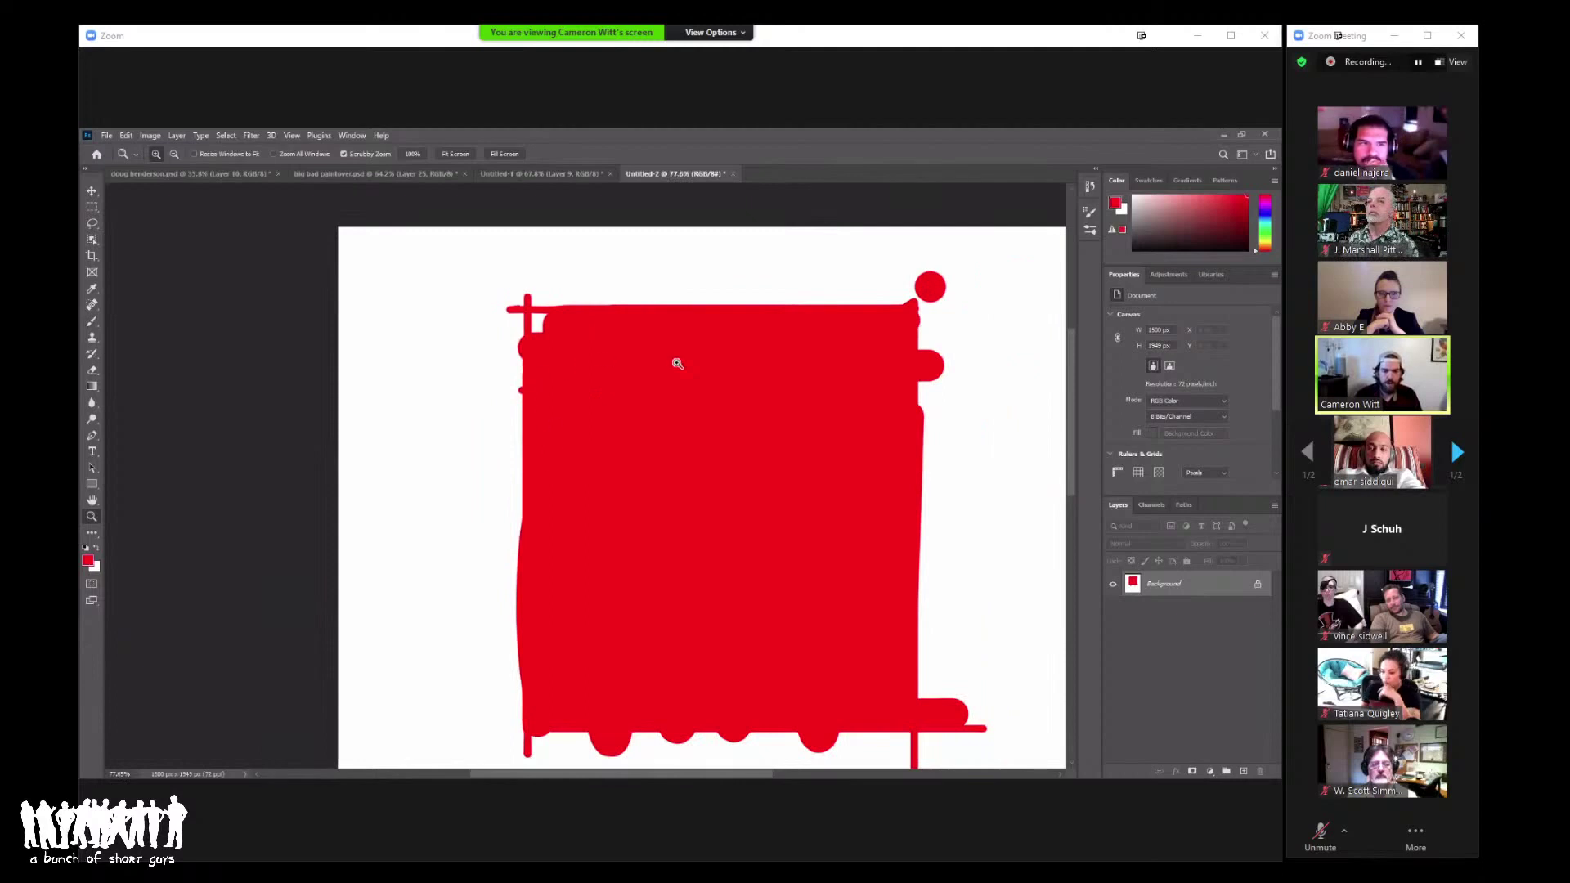
pyautogui.moveTo(612, 380); pyautogui.dragTo(676, 385)
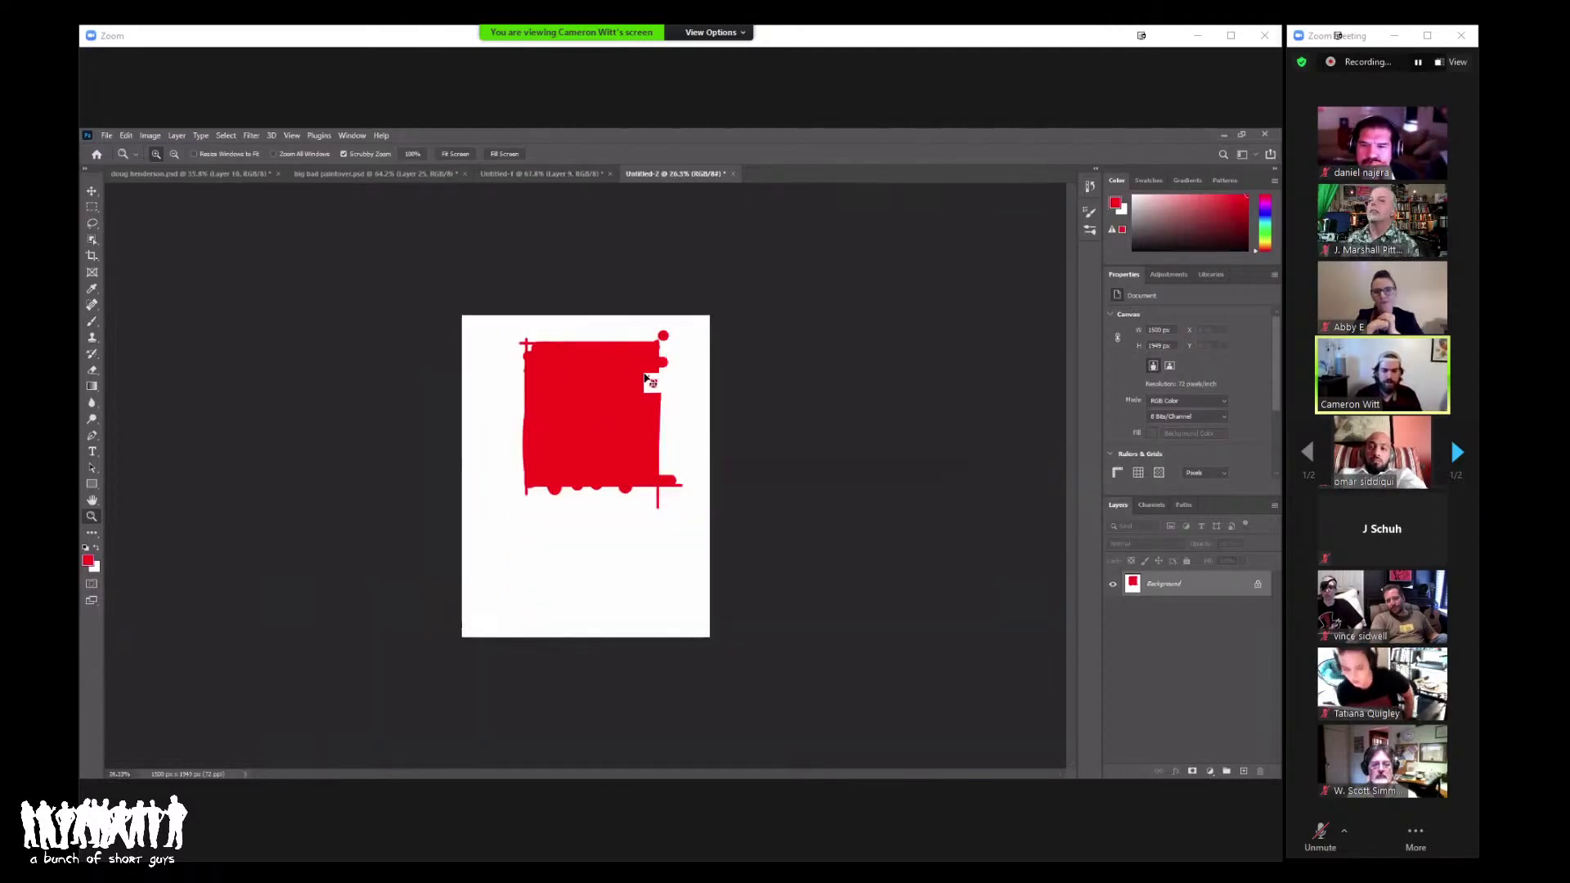
pyautogui.moveTo(659, 367)
pyautogui.mouseDown()
pyautogui.moveTo(659, 391)
pyautogui.moveTo(540, 366)
pyautogui.moveTo(572, 354)
pyautogui.moveTo(649, 377)
pyautogui.mouseUp()
pyautogui.hotkey('ctrl', 'z')
pyautogui.hotkey('ctrl', 'z')
pyautogui.hotkey('ctrl', 'z')
pyautogui.hotkey('ctrl', 'z')
pyautogui.hotkey('ctrl', 'z')
pyautogui.hotkey('ctrl', 'z')
pyautogui.hotkey('ctrl', 'z')
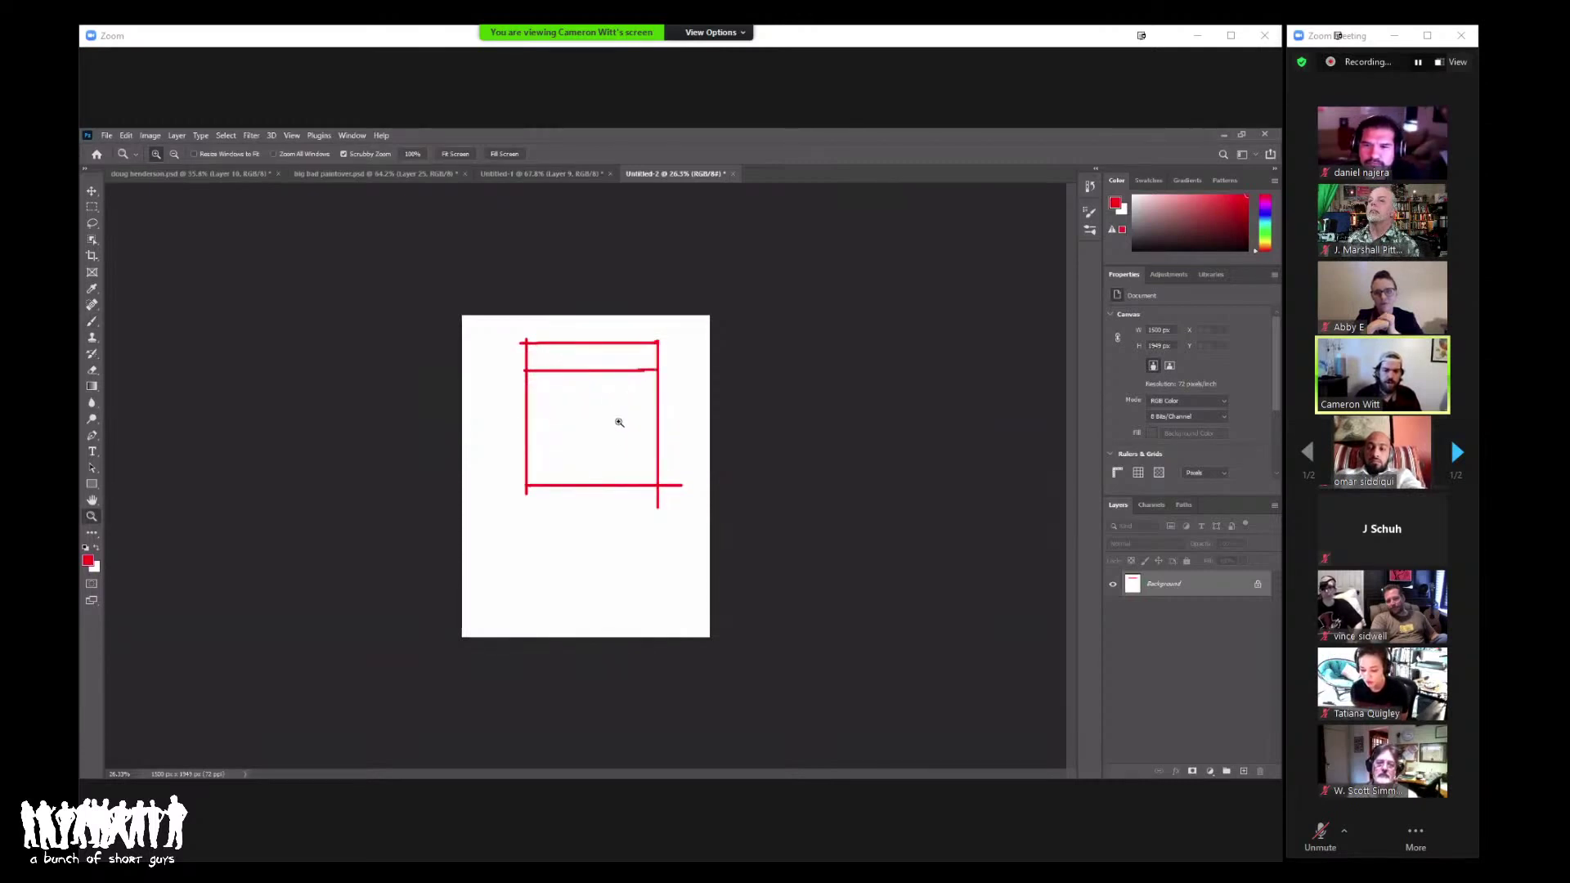
pyautogui.moveTo(617, 415); pyautogui.dragTo(691, 407)
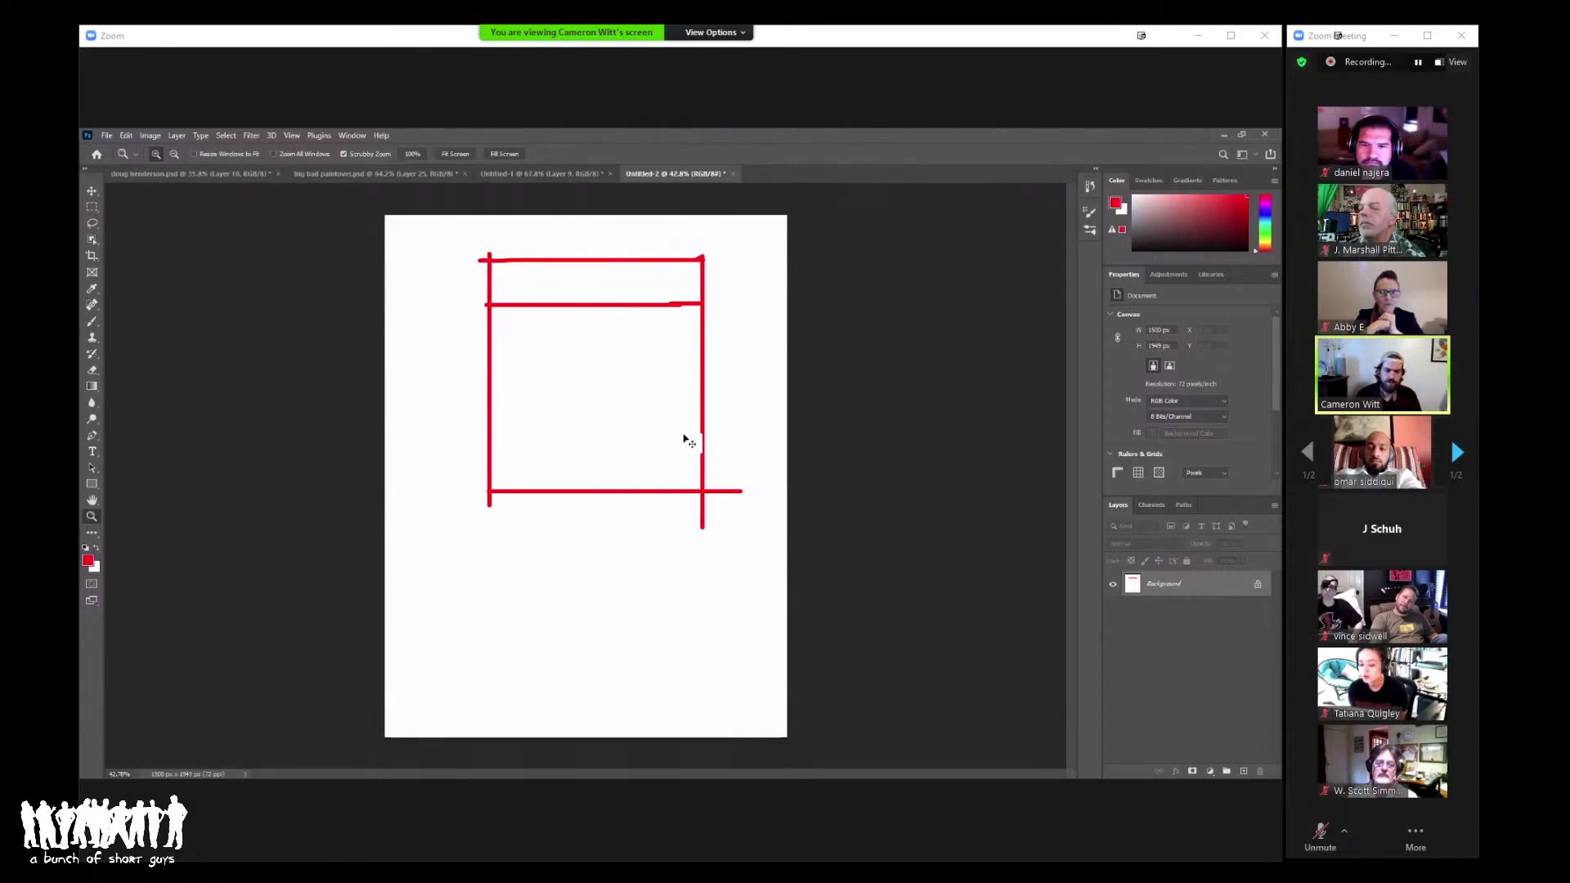
# Step: Redo the red brushwork and solid fills in the box and inspect the small gap in its upper-left corner
pyautogui.moveTo(684, 439); pyautogui.dragTo(678, 400)
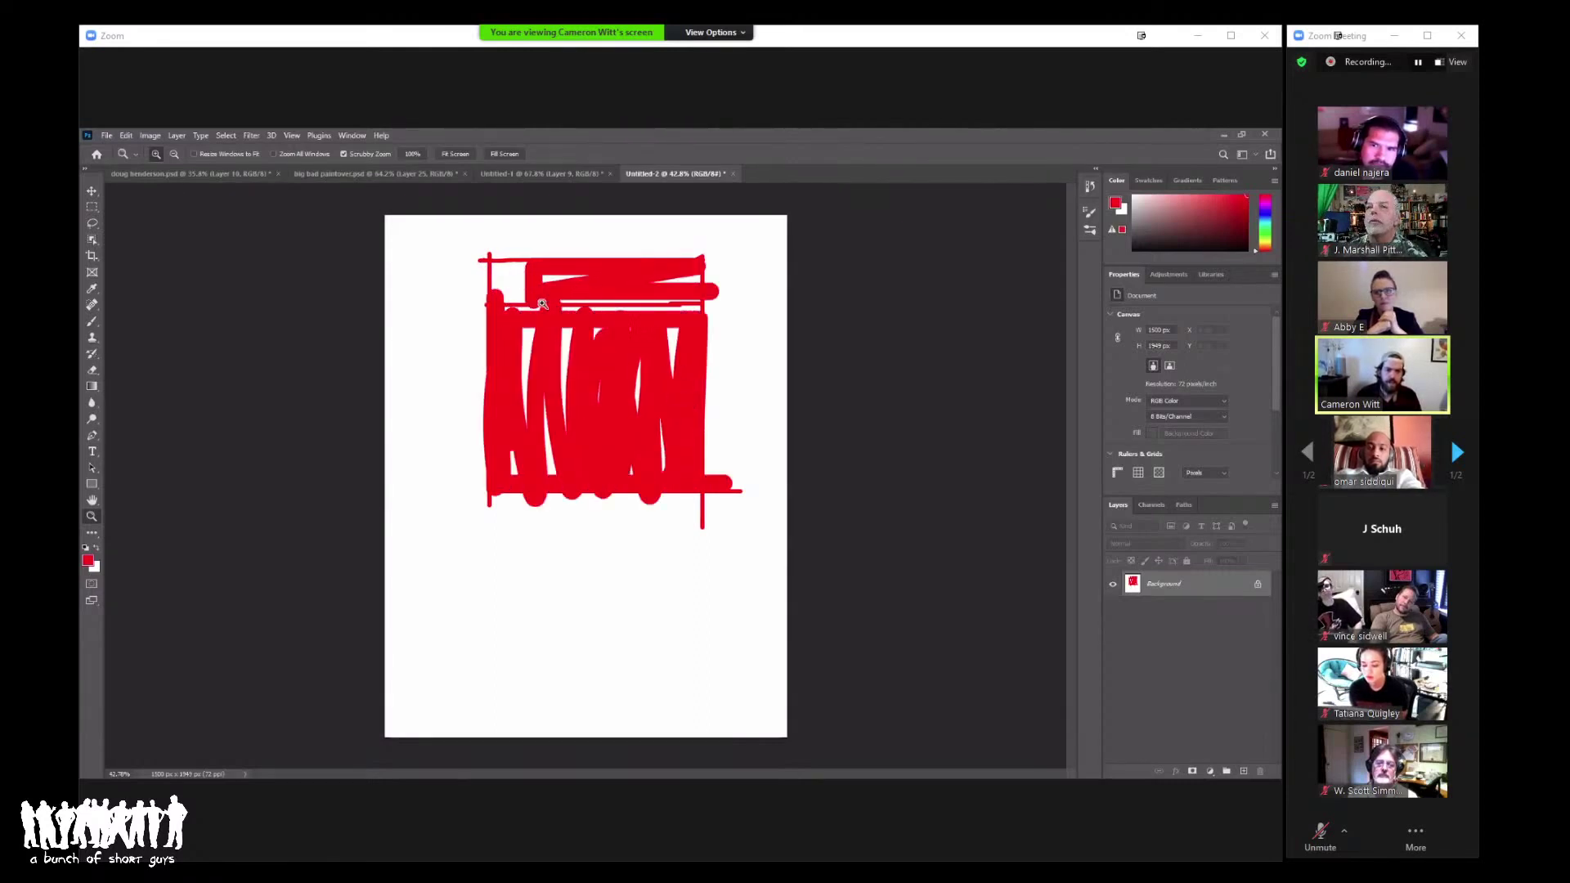
pyautogui.moveTo(507, 277)
pyautogui.mouseDown()
pyautogui.moveTo(523, 286)
pyautogui.moveTo(508, 300)
pyautogui.mouseUp()
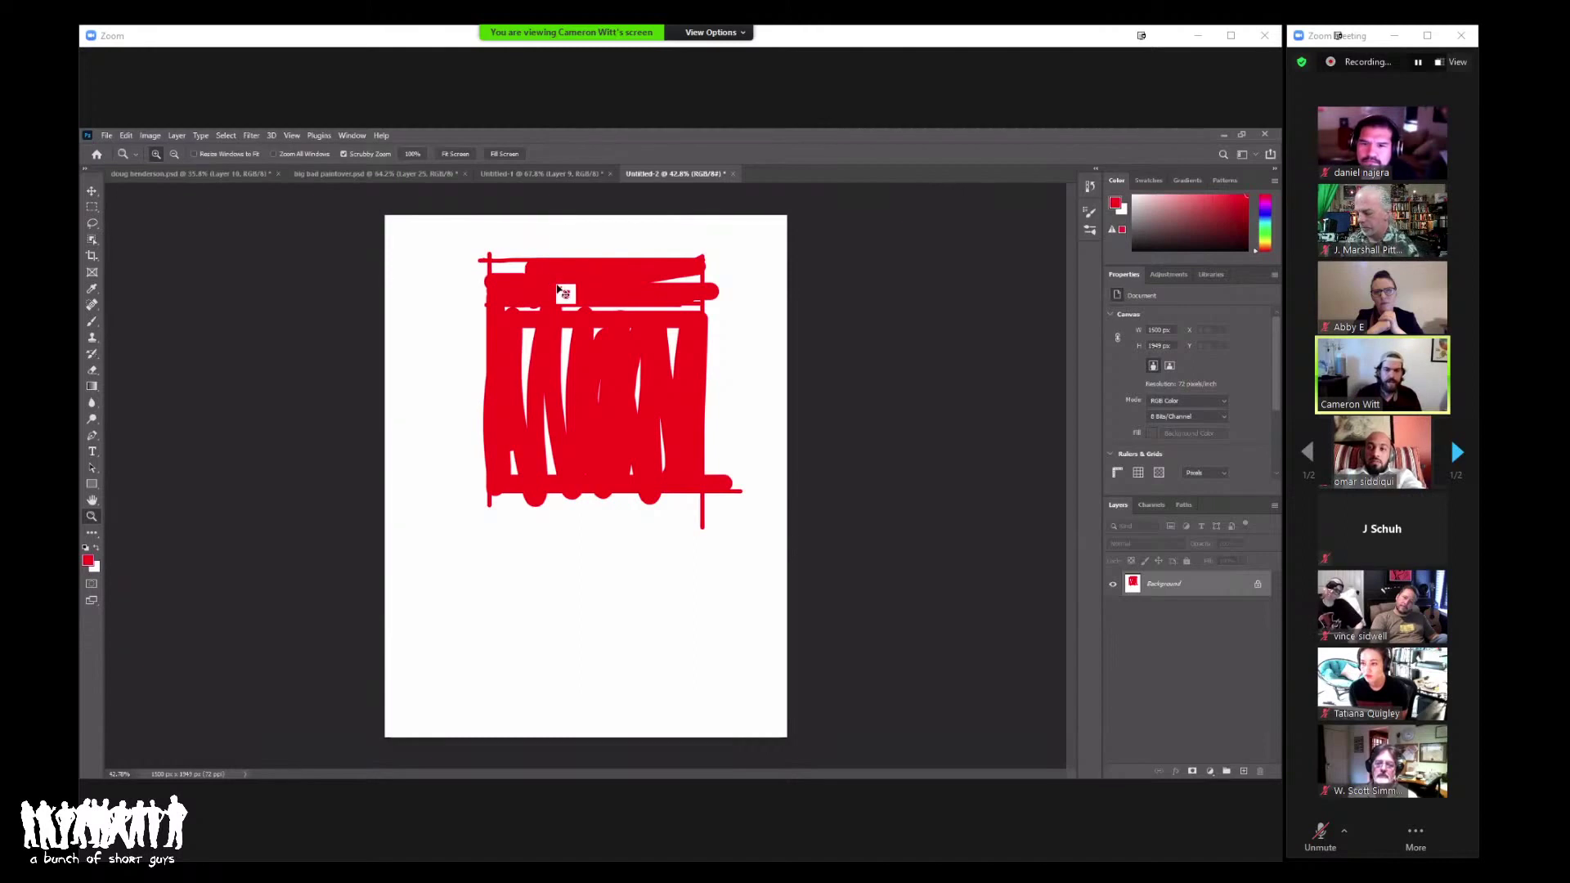
pyautogui.moveTo(527, 268)
pyautogui.mouseDown()
pyautogui.moveTo(514, 269)
pyautogui.moveTo(526, 357)
pyautogui.mouseUp()
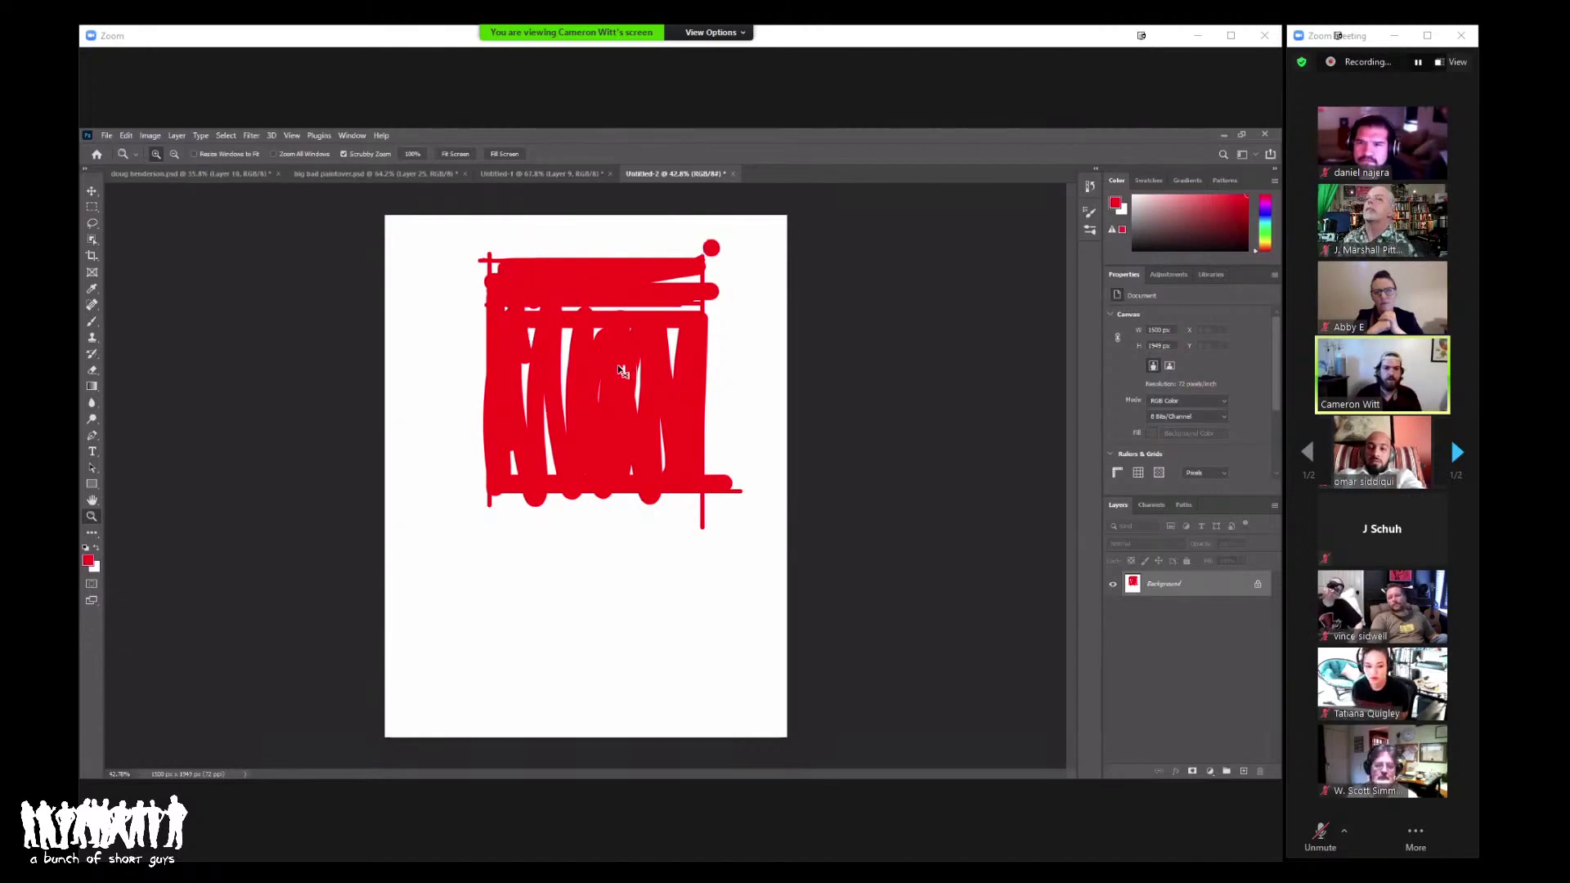
pyautogui.hotkey('ctrl', 'shift', 'z')
pyautogui.hotkey('ctrl', 'shift', 'z')
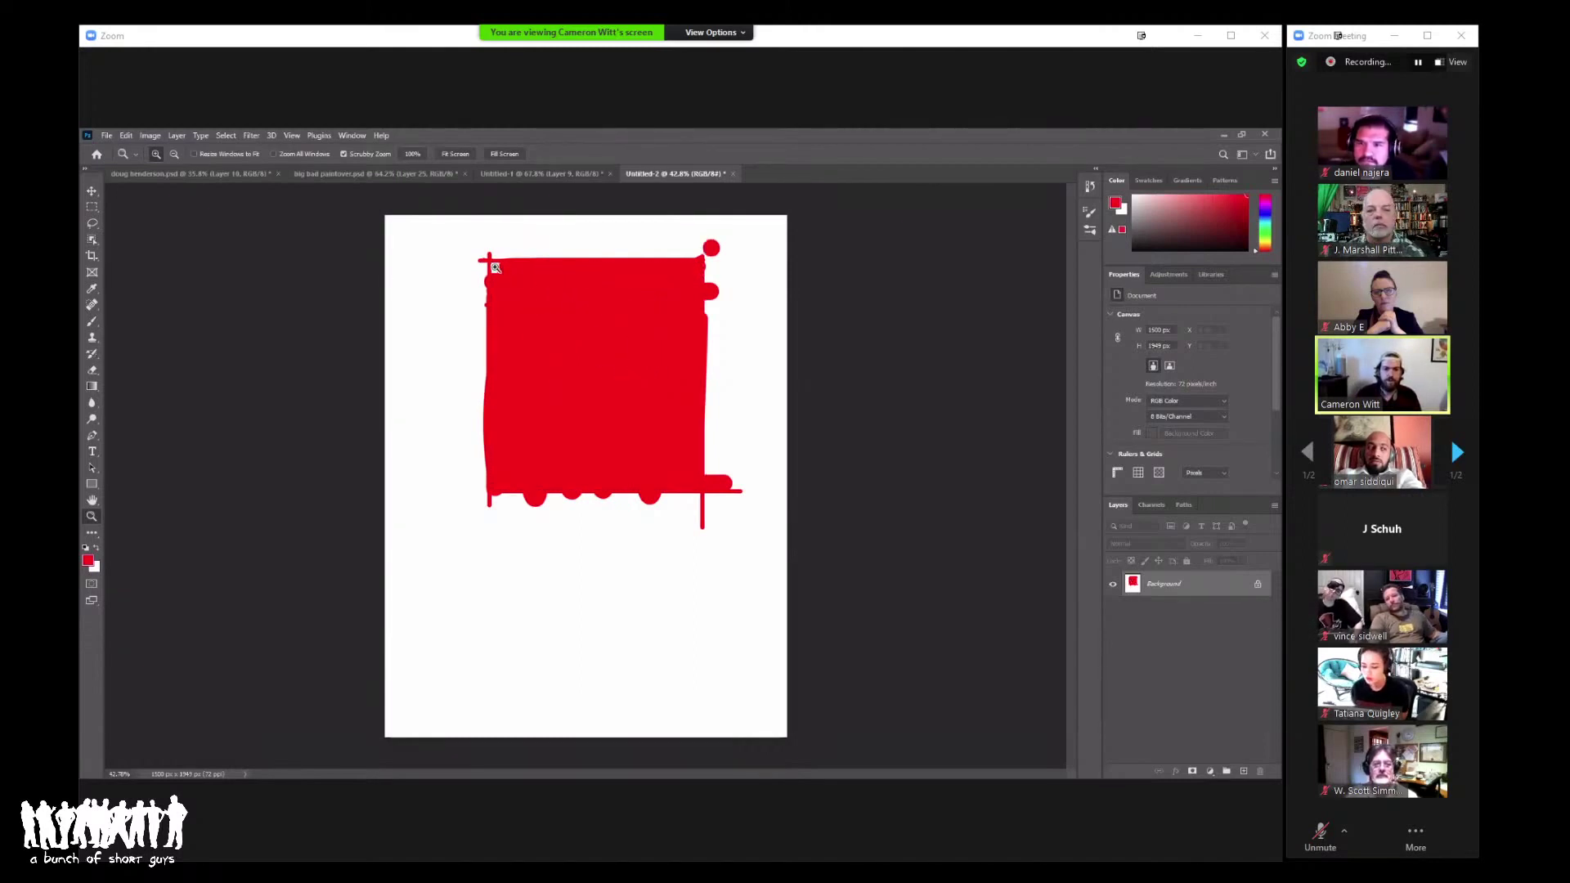
pyautogui.moveTo(518, 279)
pyautogui.mouseDown()
pyautogui.moveTo(572, 287)
pyautogui.moveTo(524, 282)
pyautogui.mouseUp()
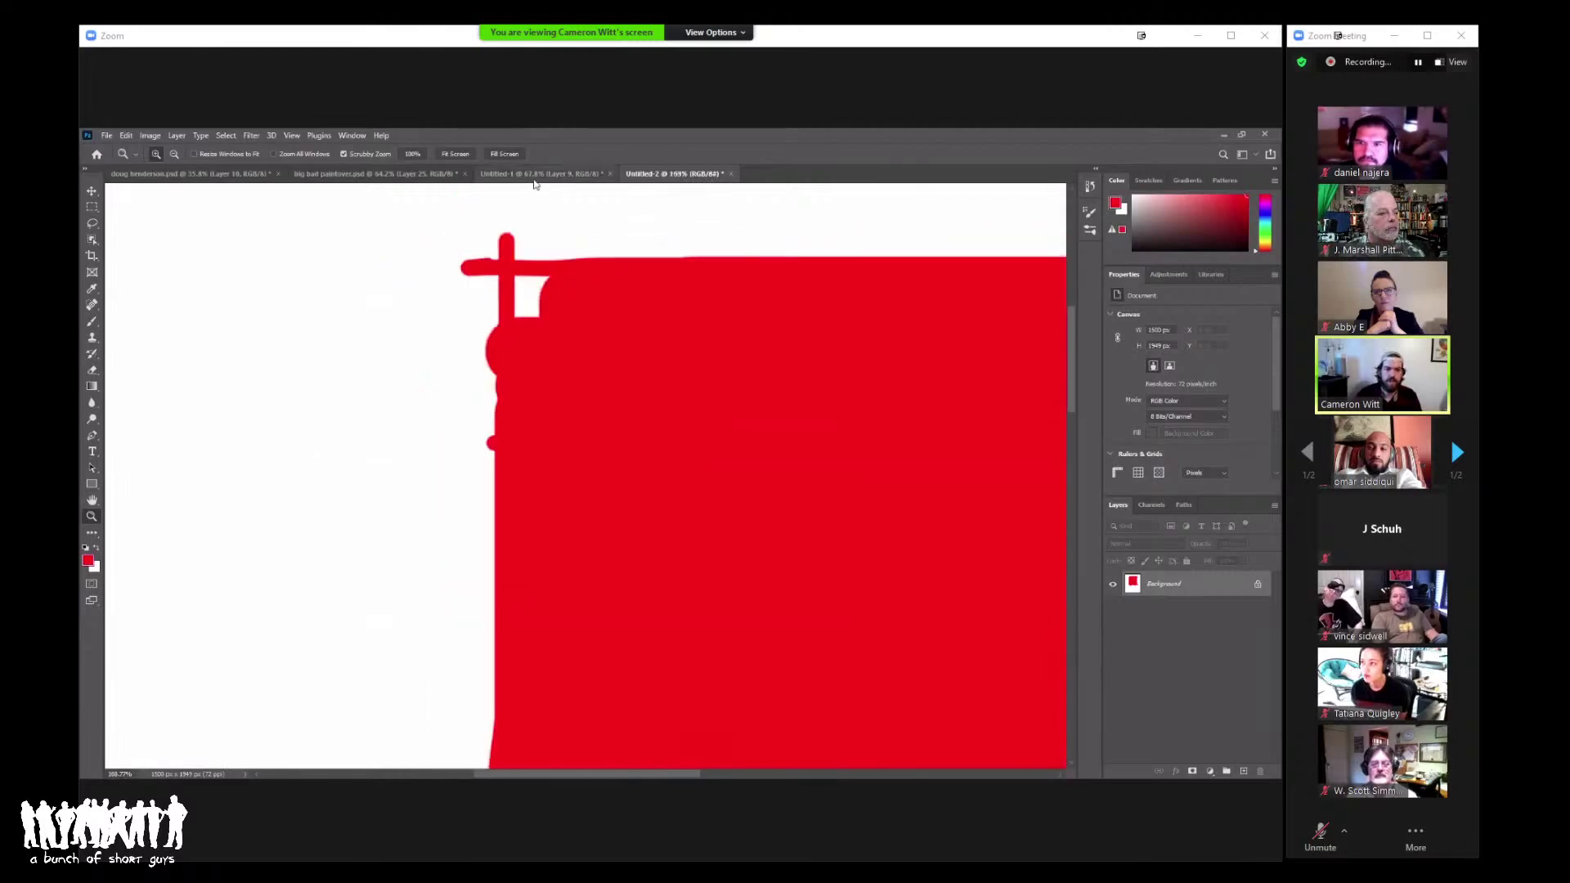
# Step: Switch to the Untitled-1 poster sheet and compare the three Industry Giants mock-ups with their reference images
pyautogui.click(537, 175)
pyautogui.moveTo(629, 328); pyautogui.dragTo(607, 325)
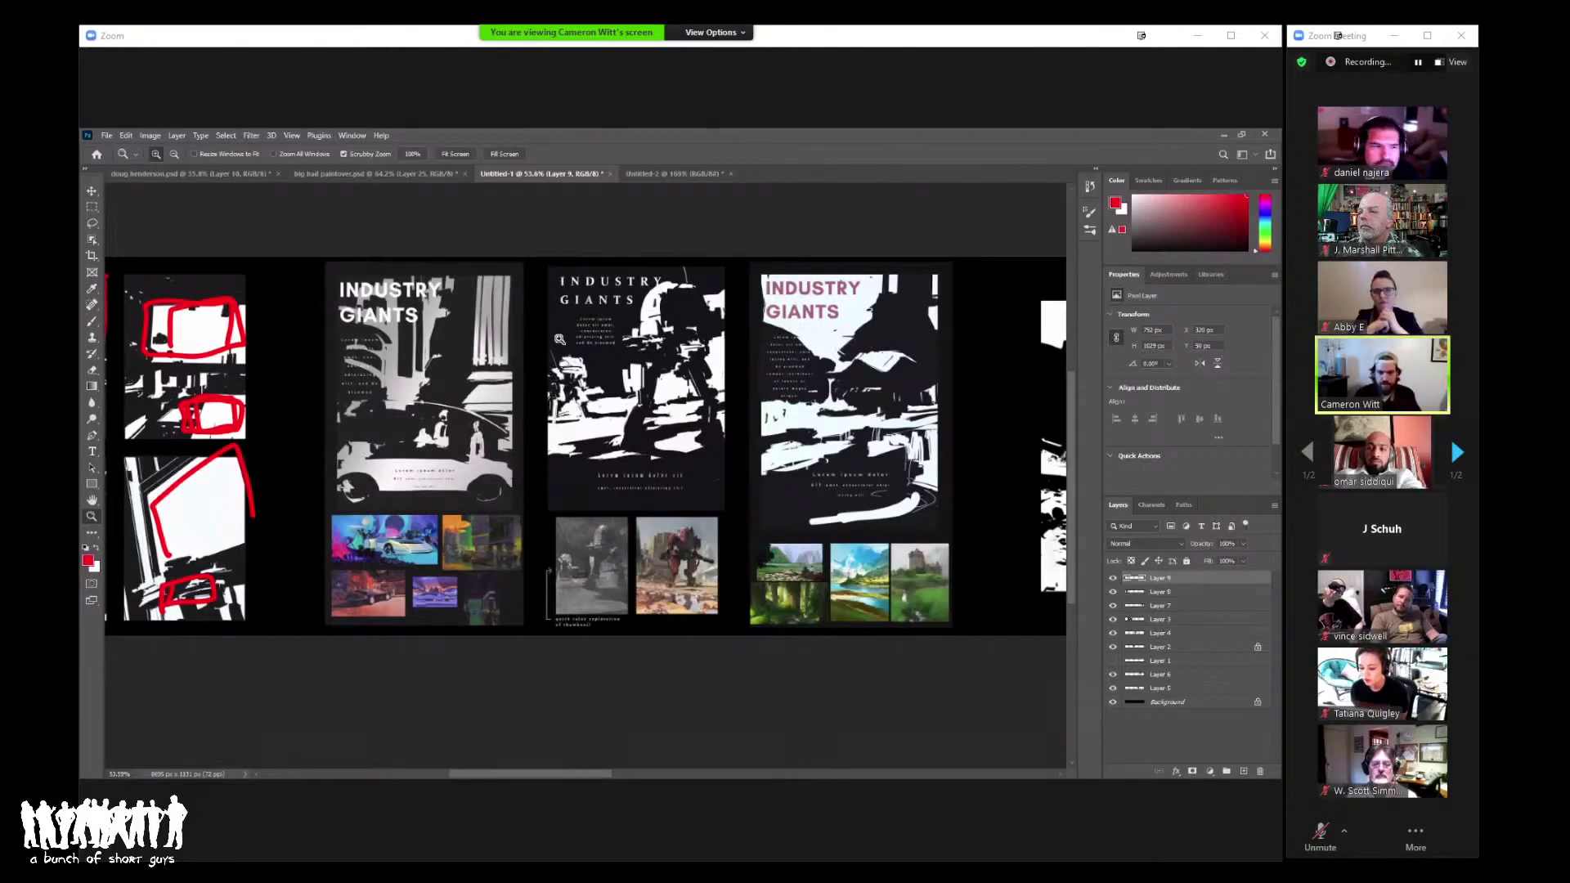
pyautogui.moveTo(618, 320); pyautogui.dragTo(666, 304)
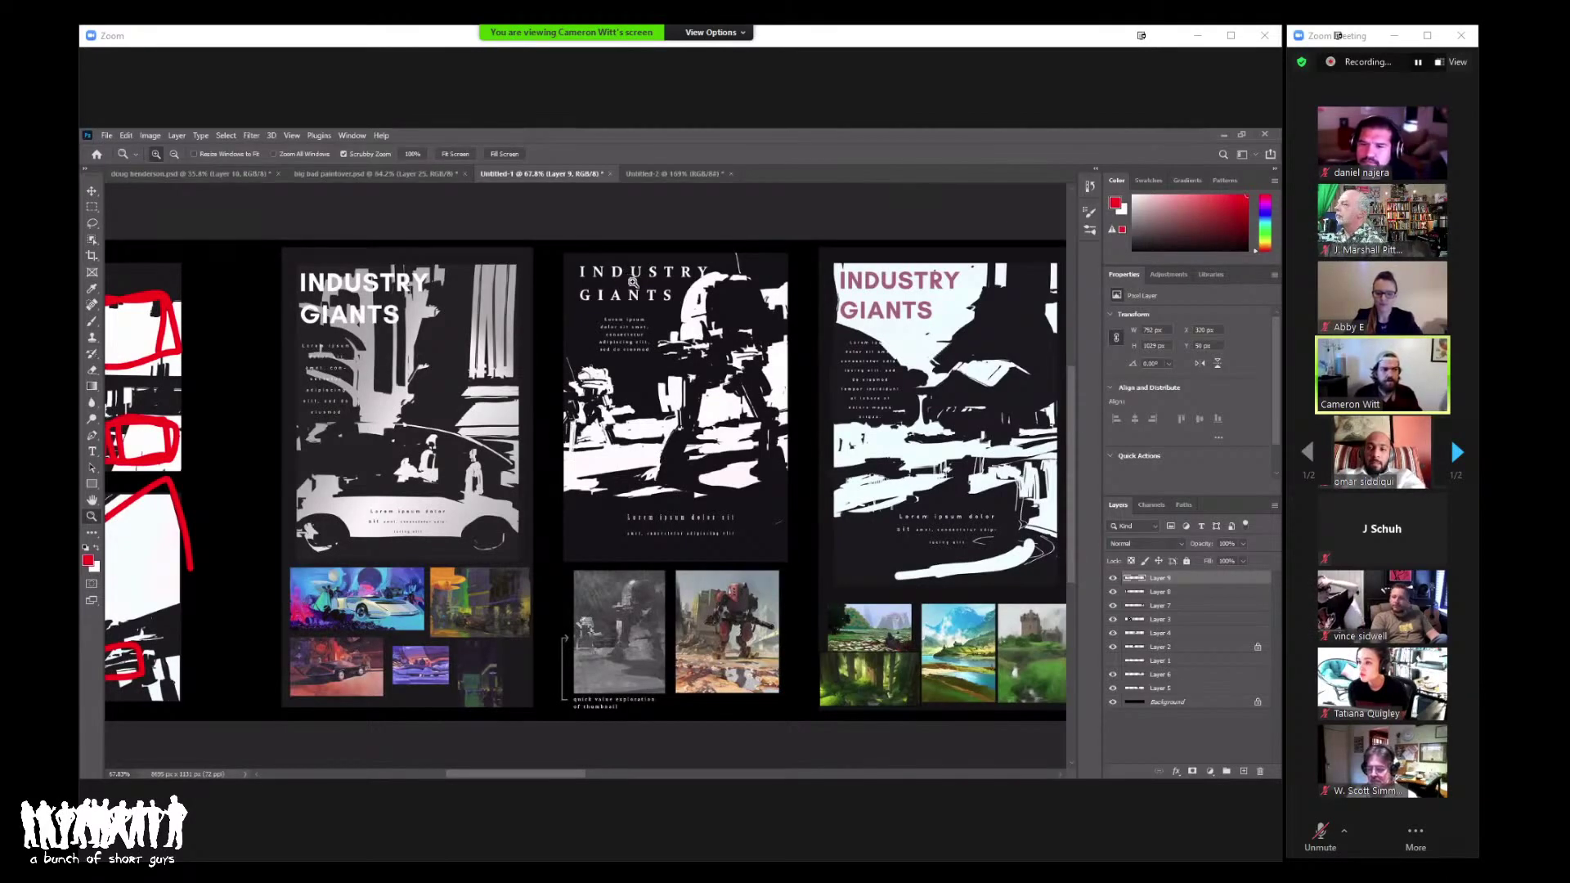
pyautogui.moveTo(637, 284); pyautogui.dragTo(629, 284)
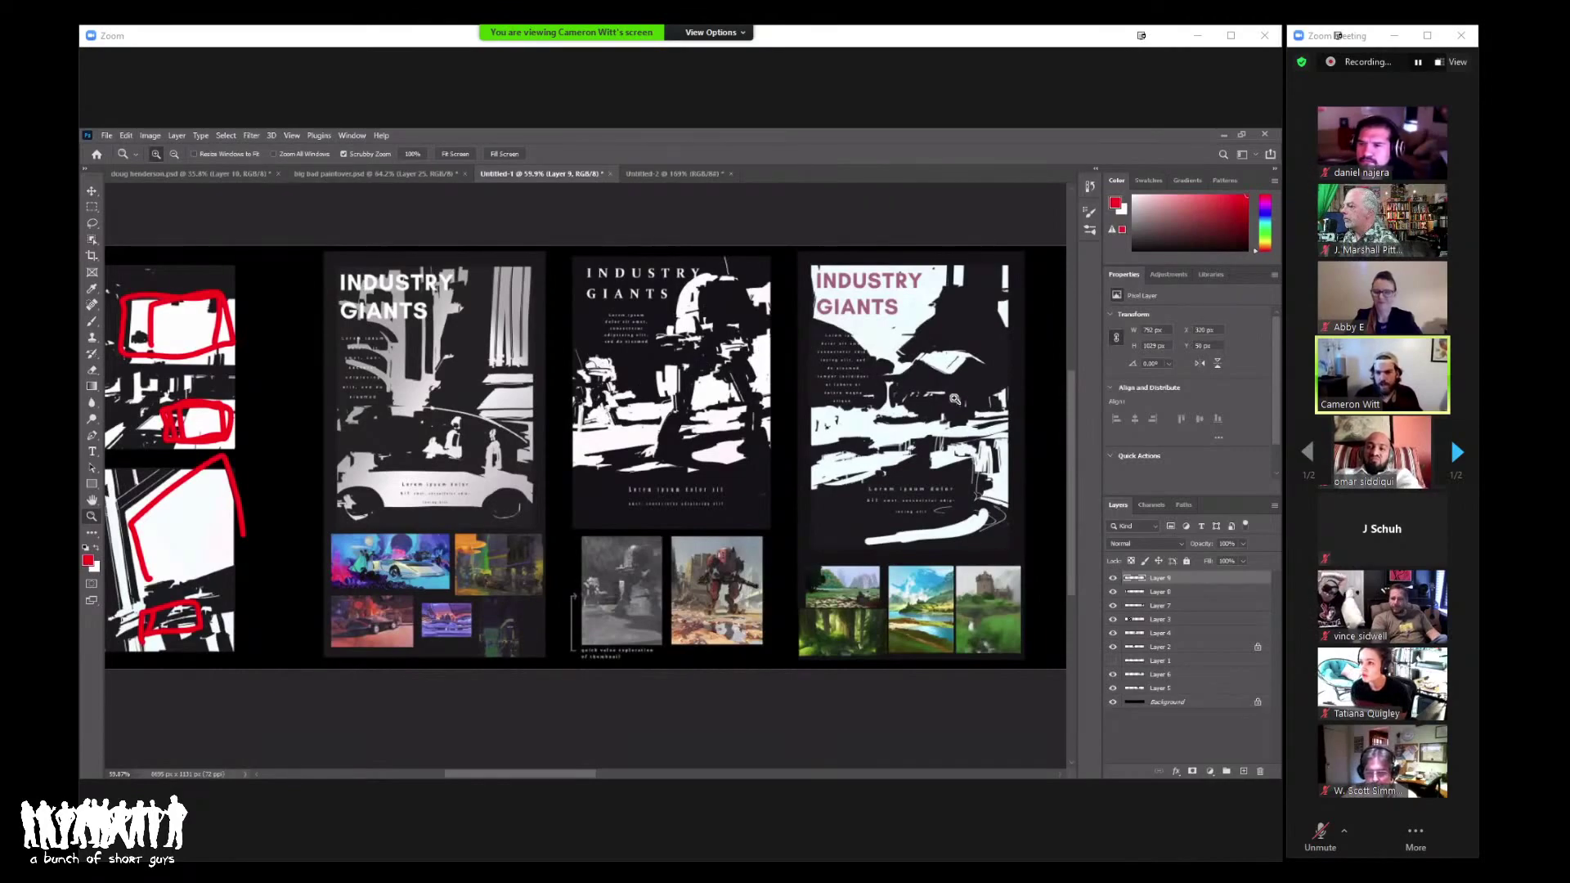
pyautogui.scroll(1, 955, 401)
pyautogui.scroll(5, 955, 407)
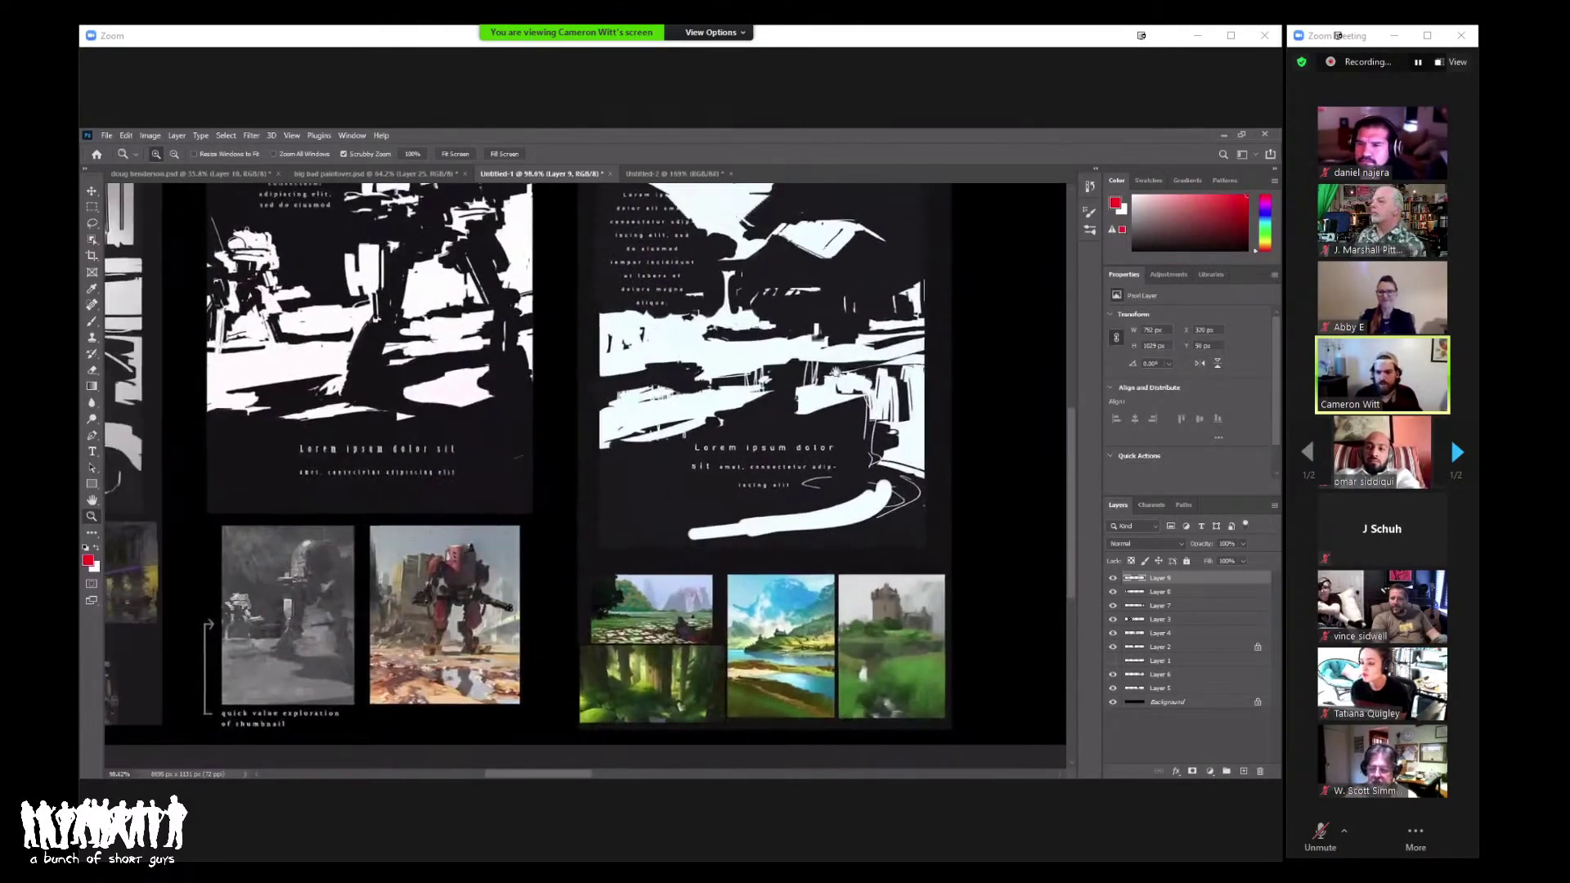
pyautogui.scroll(-3, 846, 415)
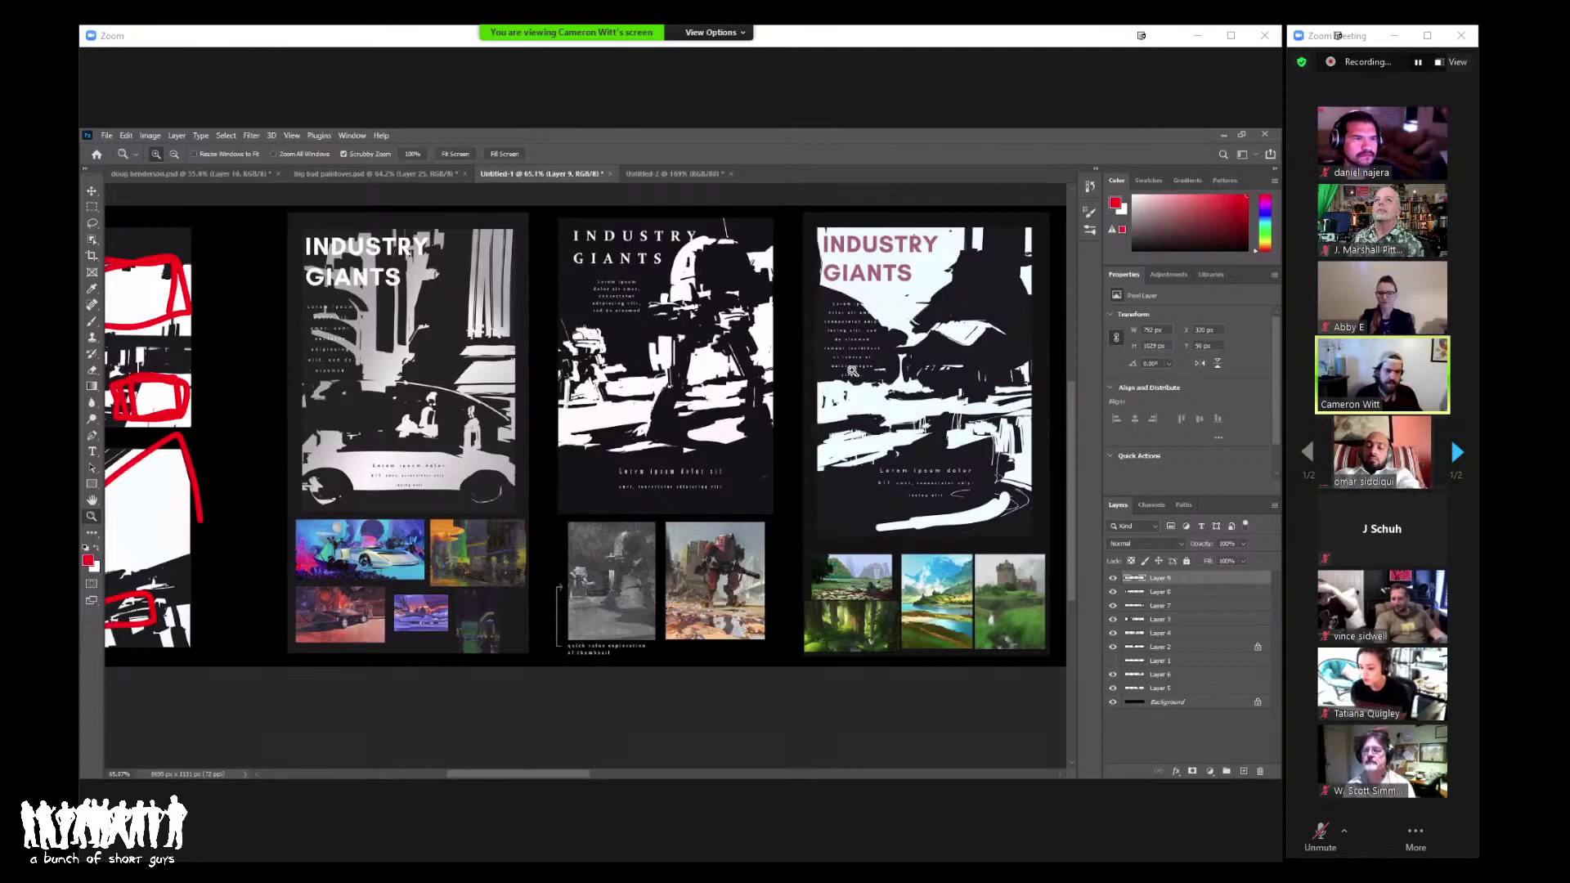
pyautogui.moveTo(794, 381); pyautogui.dragTo(770, 400)
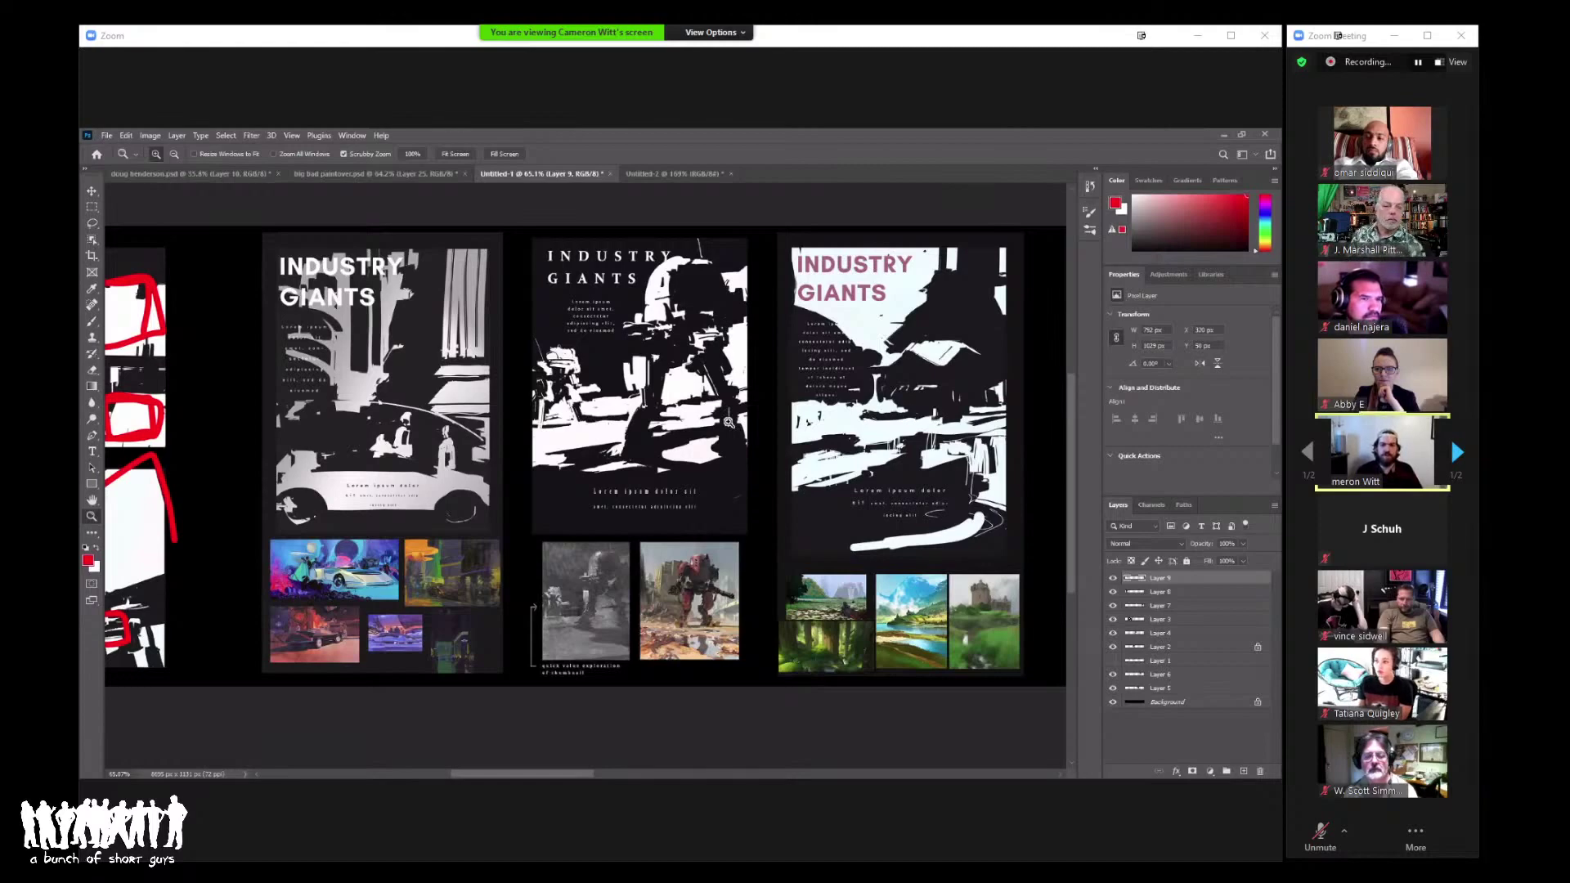
pyautogui.moveTo(722, 373); pyautogui.dragTo(822, 338)
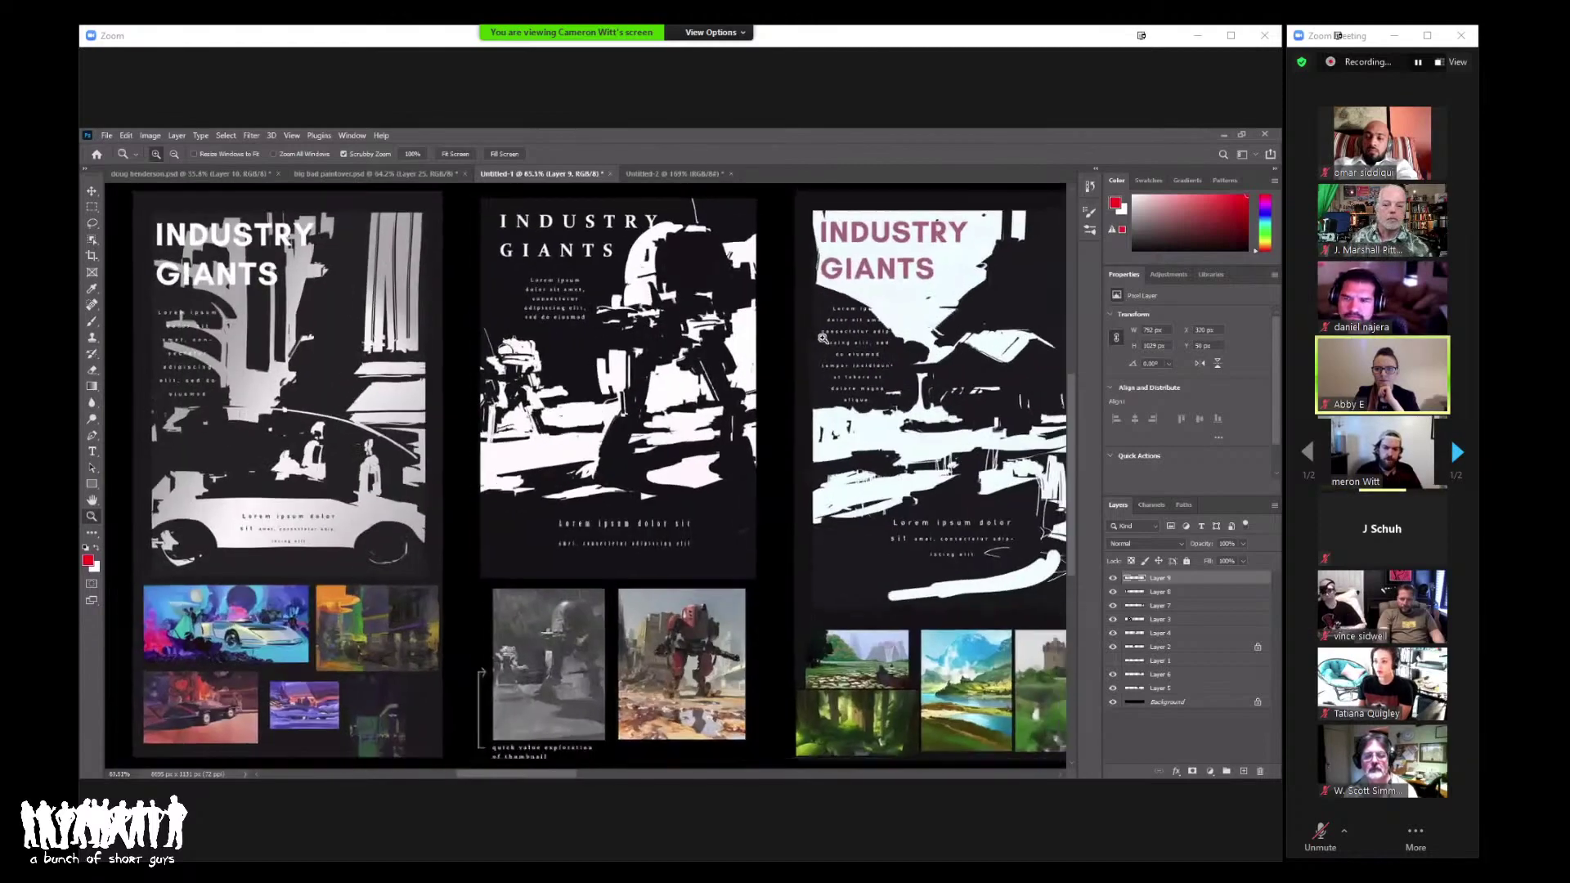
pyautogui.scroll(-1, 815, 348)
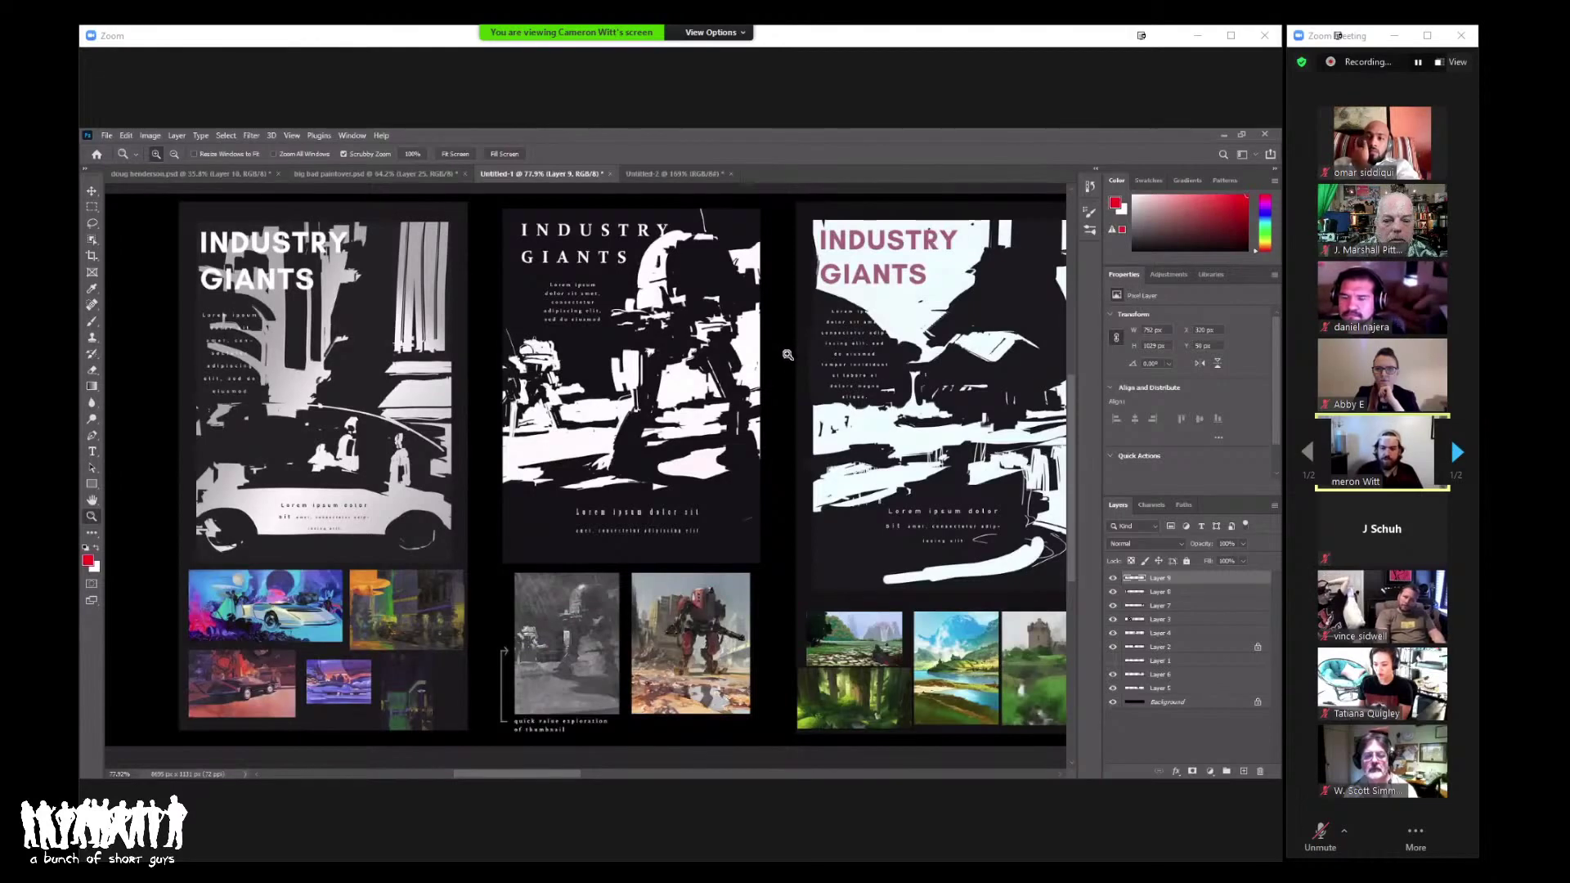
# Step: Examine the Industry Giants mock-up with the car up close, alongside its reference paintings and the red-marked composition thumbnails
pyautogui.moveTo(775, 358); pyautogui.dragTo(691, 351)
pyautogui.moveTo(433, 346); pyautogui.dragTo(820, 422)
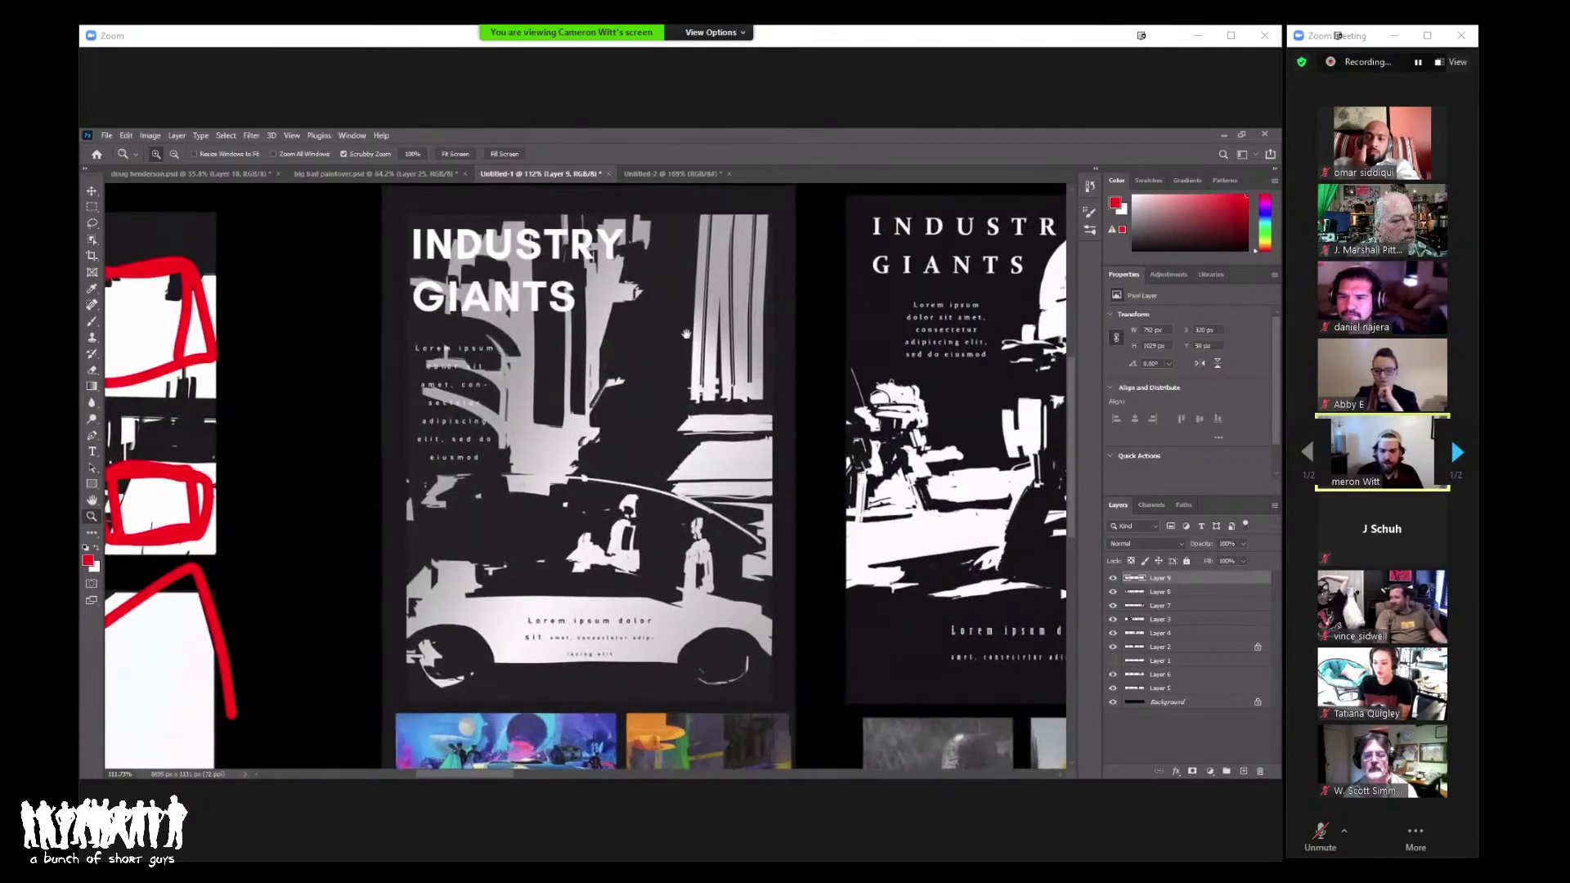
pyautogui.moveTo(650, 638); pyautogui.dragTo(668, 406)
pyautogui.moveTo(645, 532)
pyautogui.mouseDown()
pyautogui.moveTo(691, 535)
pyautogui.moveTo(623, 536)
pyautogui.mouseUp()
pyautogui.moveTo(707, 338); pyautogui.dragTo(694, 447)
pyautogui.moveTo(741, 393); pyautogui.dragTo(720, 435)
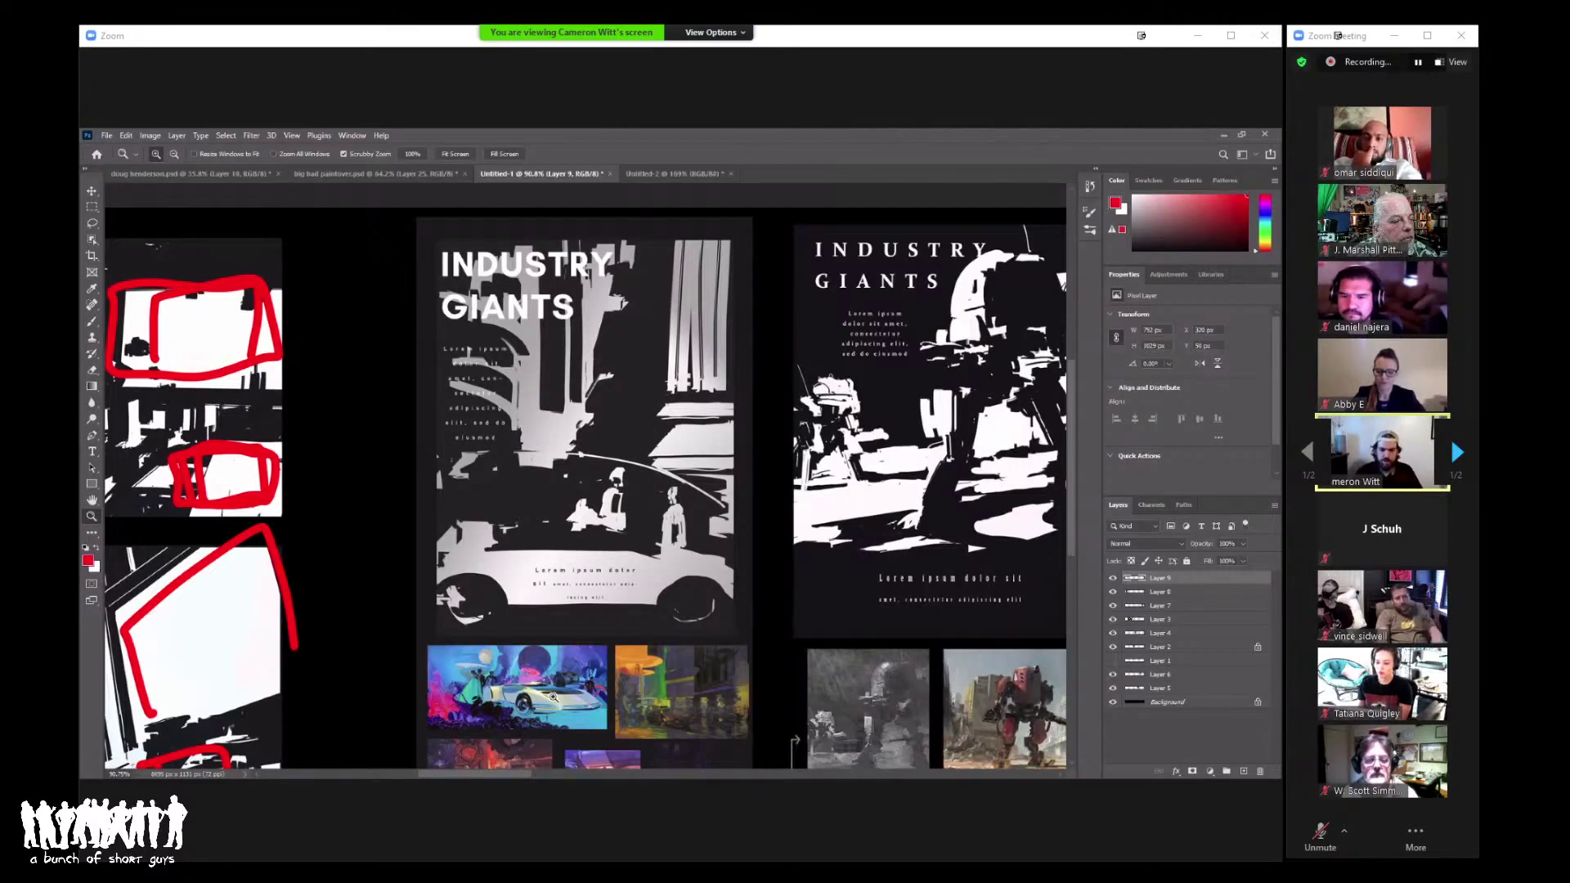
pyautogui.moveTo(544, 688); pyautogui.dragTo(595, 700)
pyautogui.moveTo(646, 472); pyautogui.dragTo(666, 507)
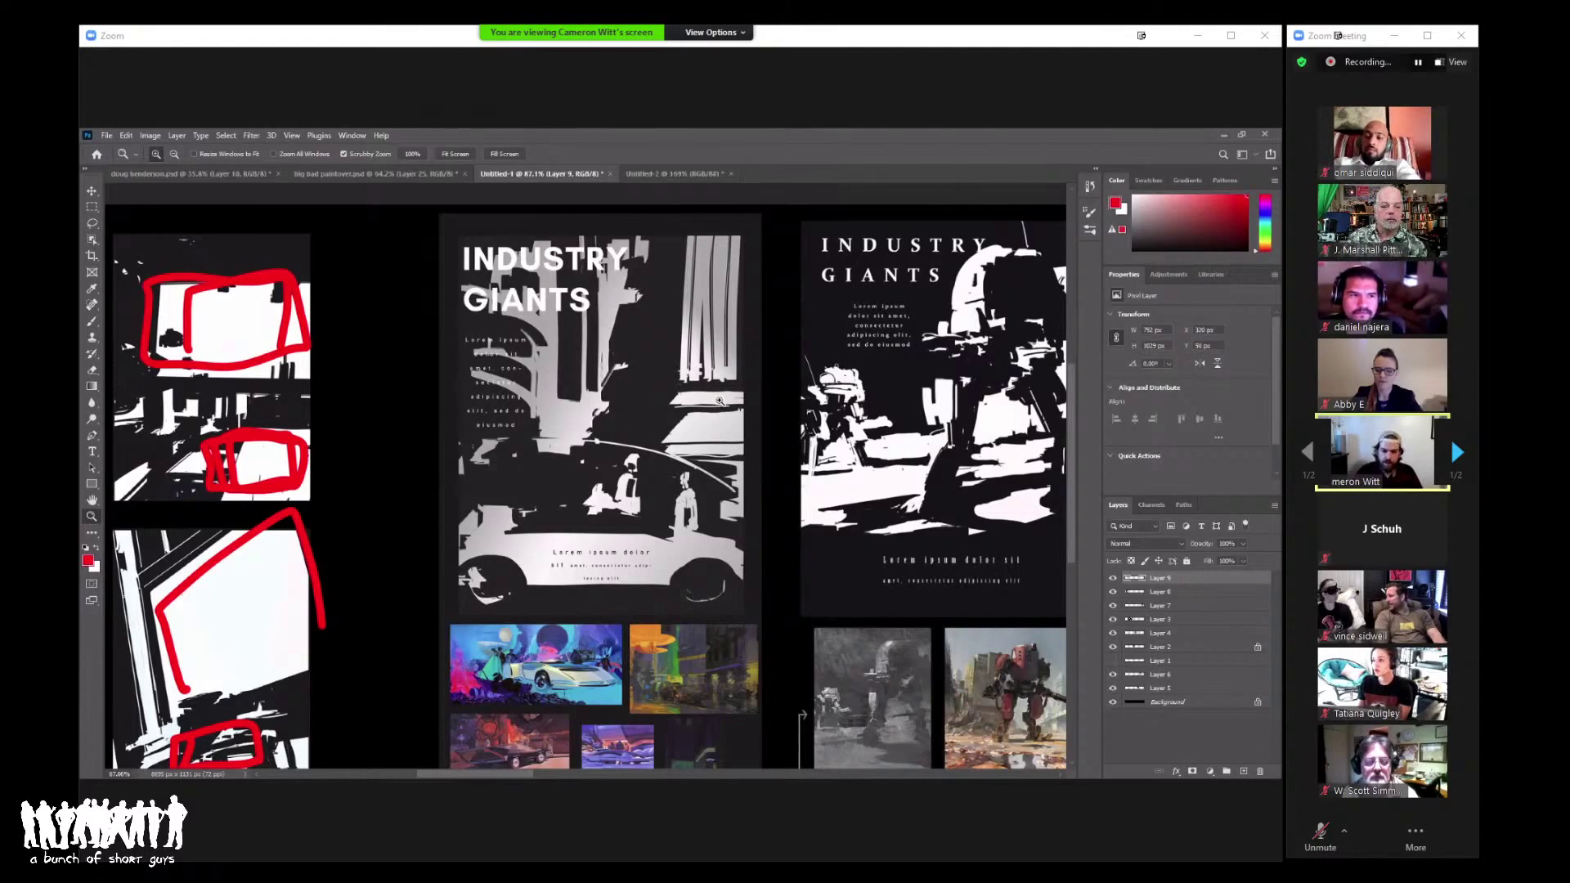
# Step: Examine the Industry Giants mock-up with the mech beside its neighbours, and check the second page of meeting participants
pyautogui.moveTo(707, 401); pyautogui.dragTo(678, 367)
pyautogui.hscroll(5, 679, 366)
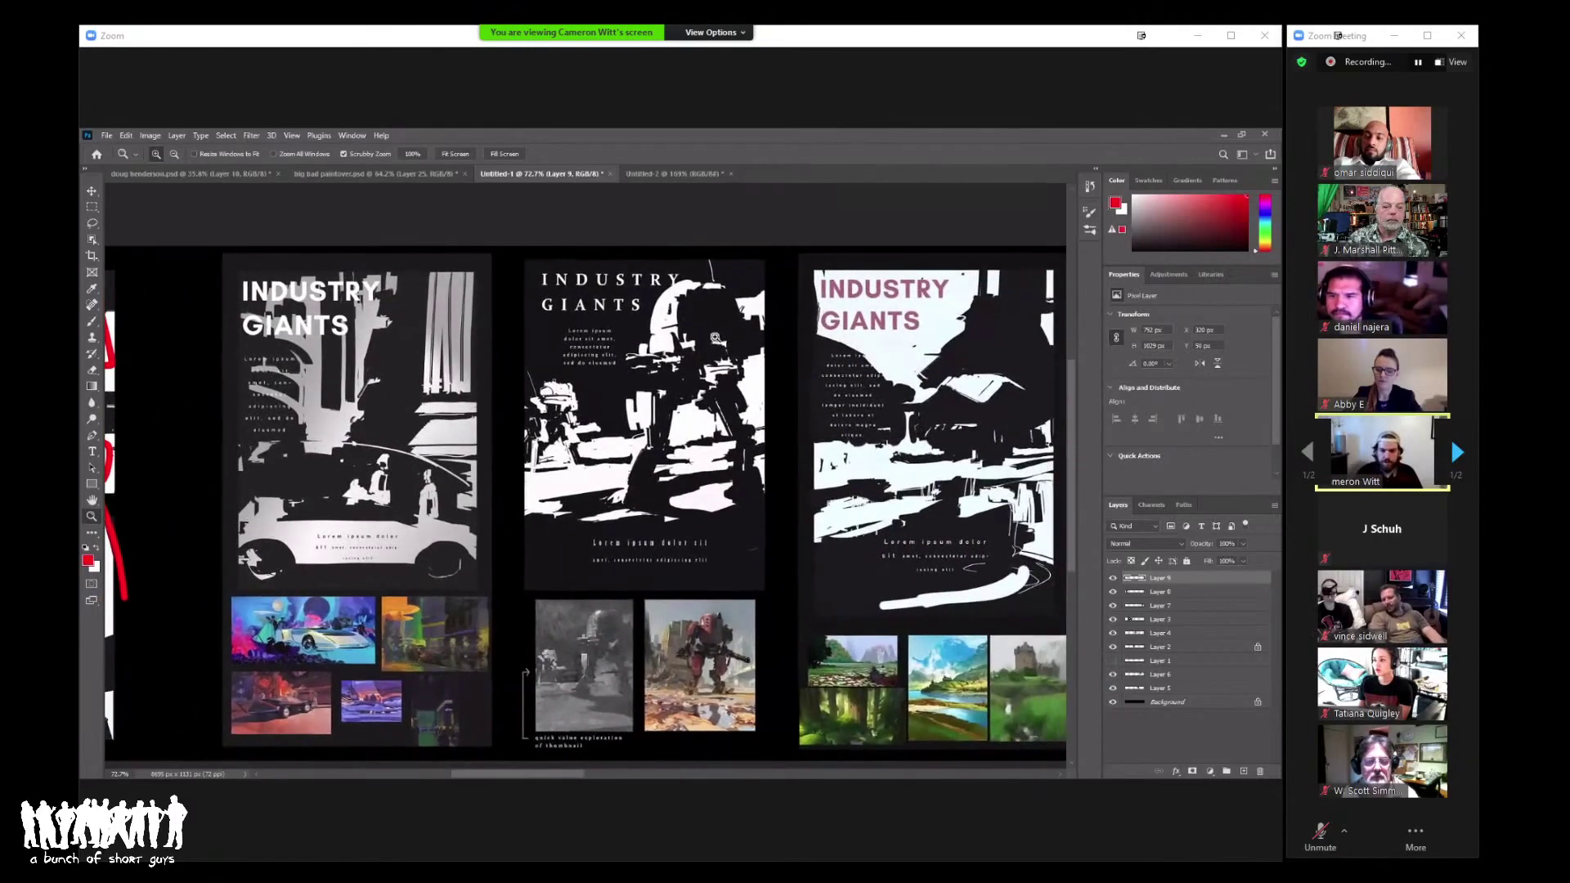
pyautogui.scroll(2, 740, 353)
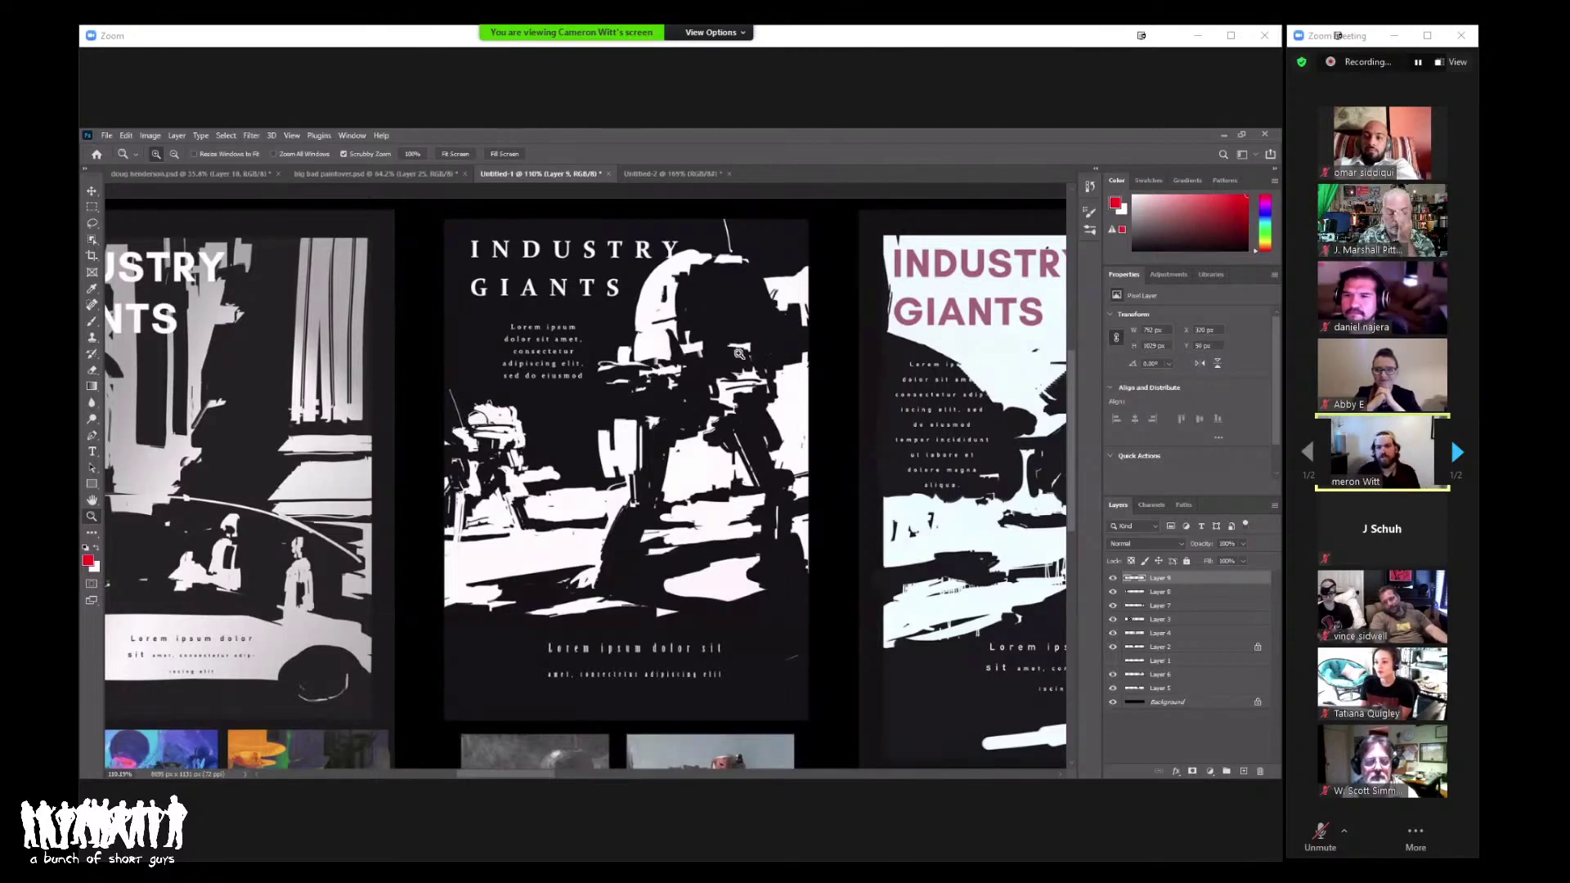
pyautogui.moveTo(771, 412); pyautogui.dragTo(733, 361)
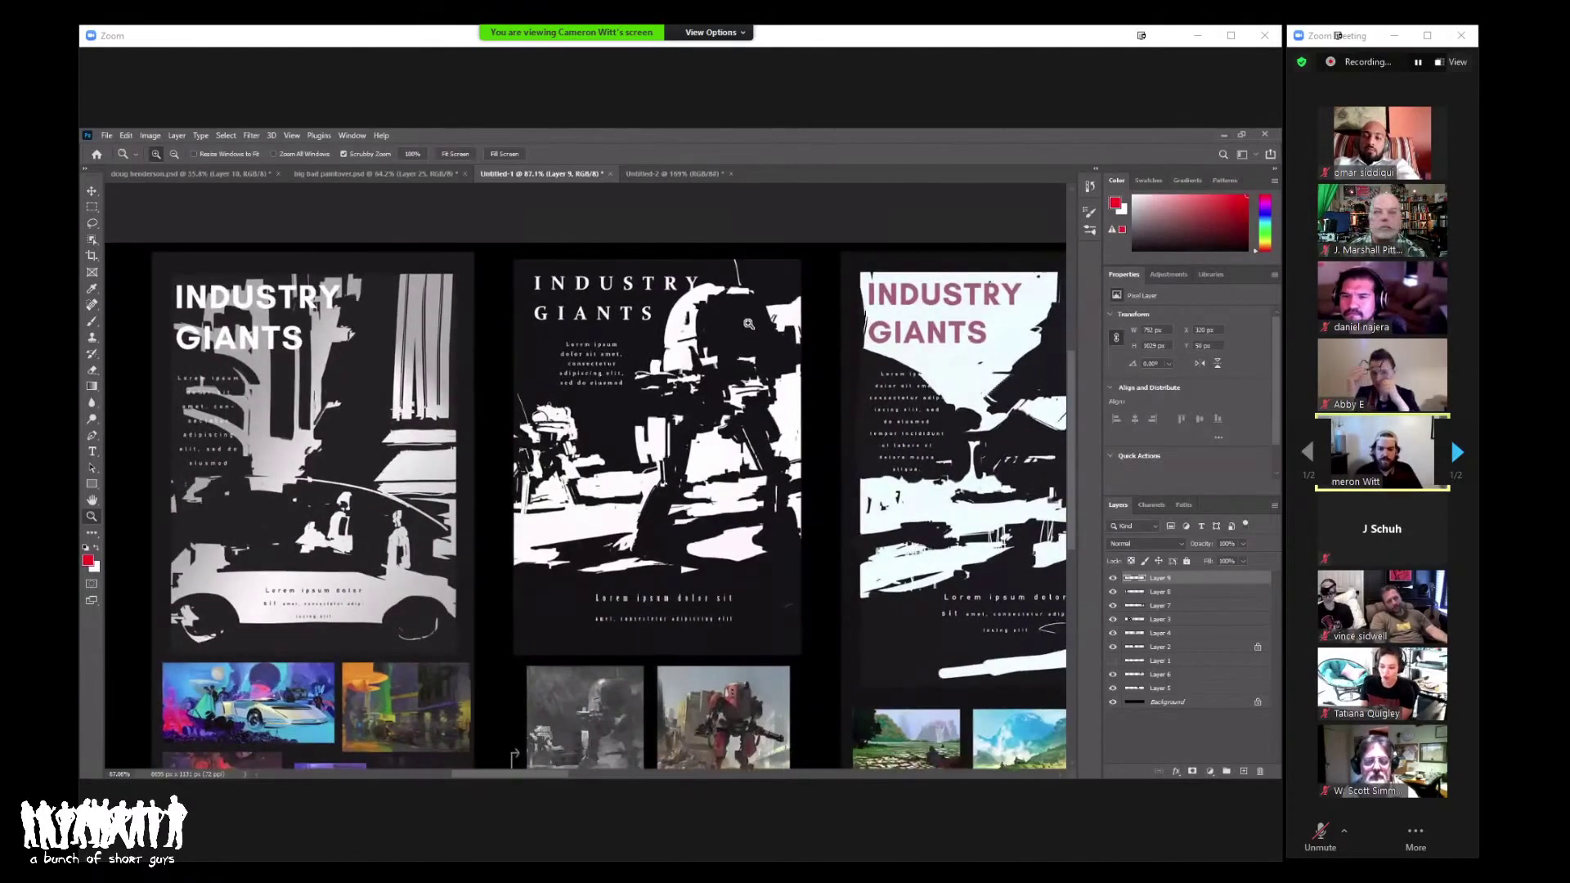
pyautogui.scroll(1, 733, 361)
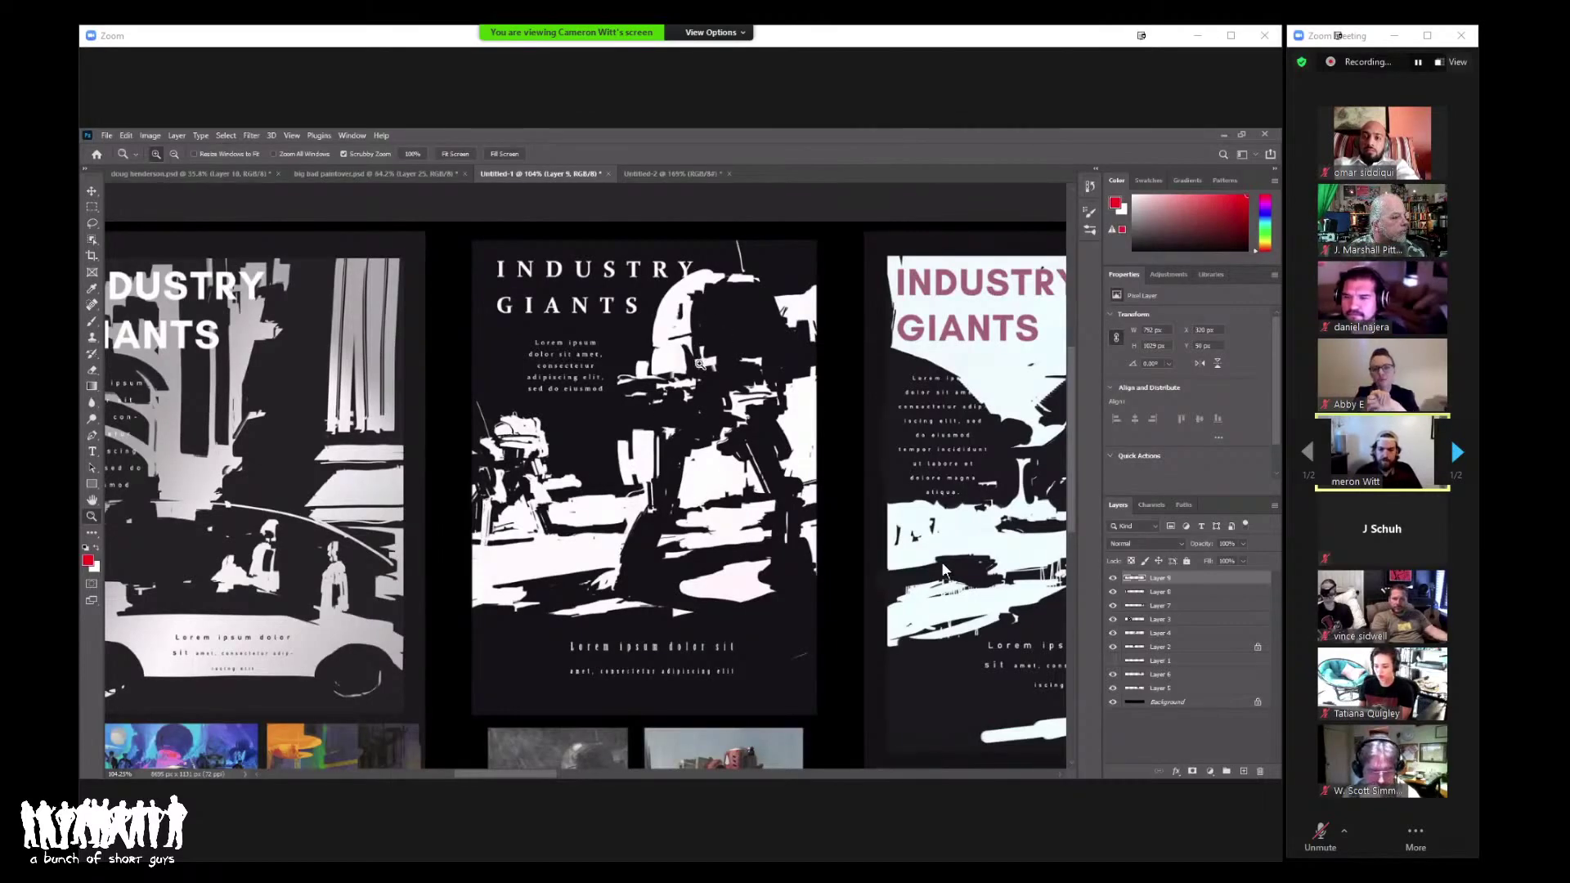
pyautogui.click(1458, 454)
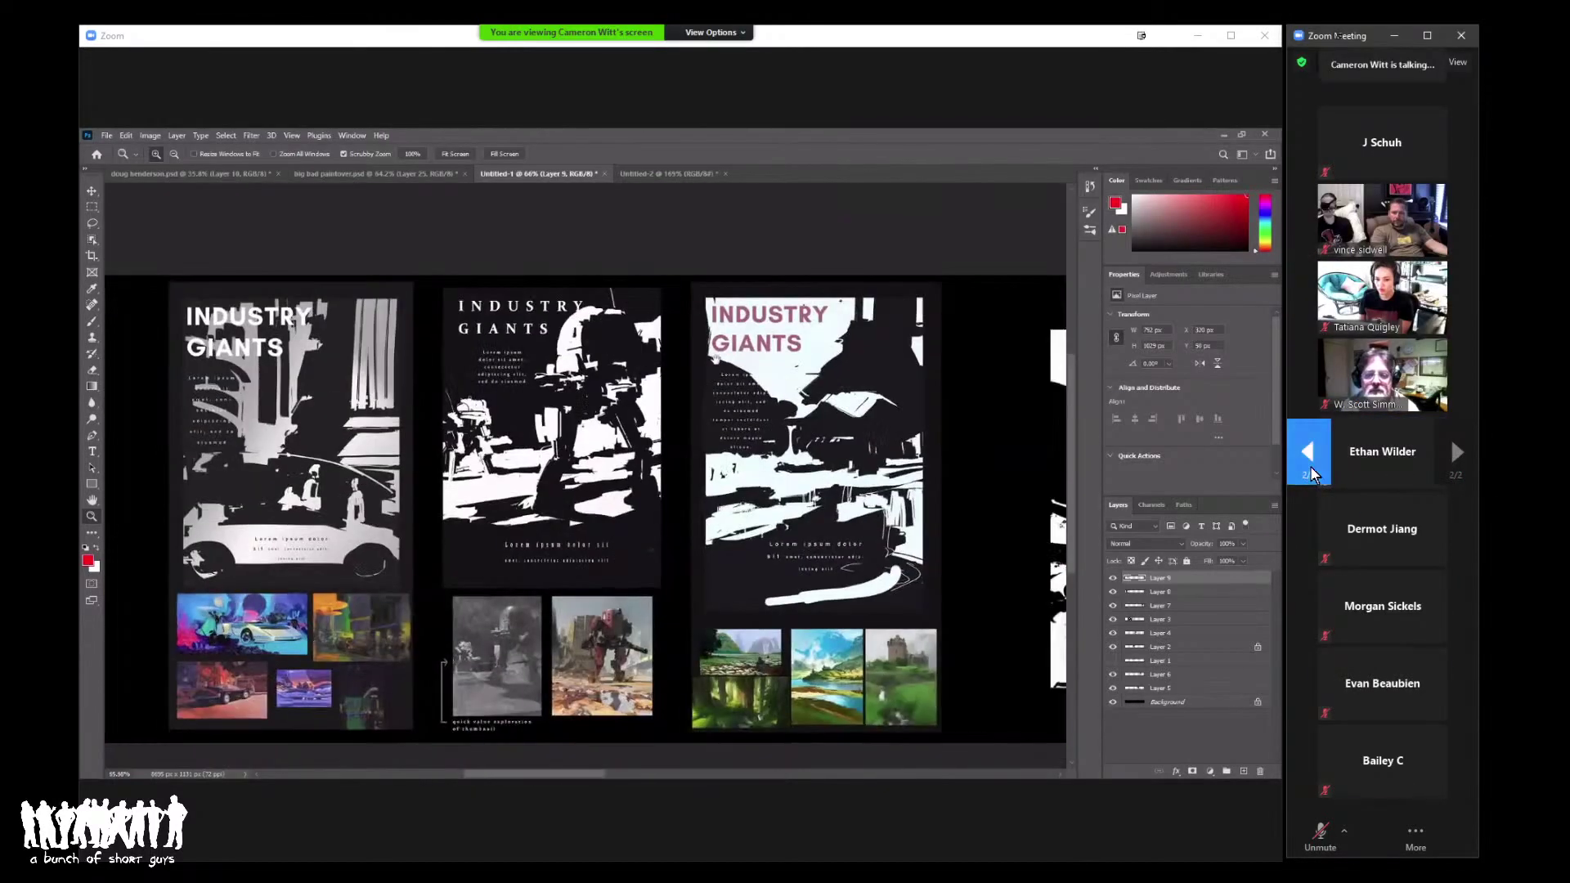
pyautogui.click(1310, 472)
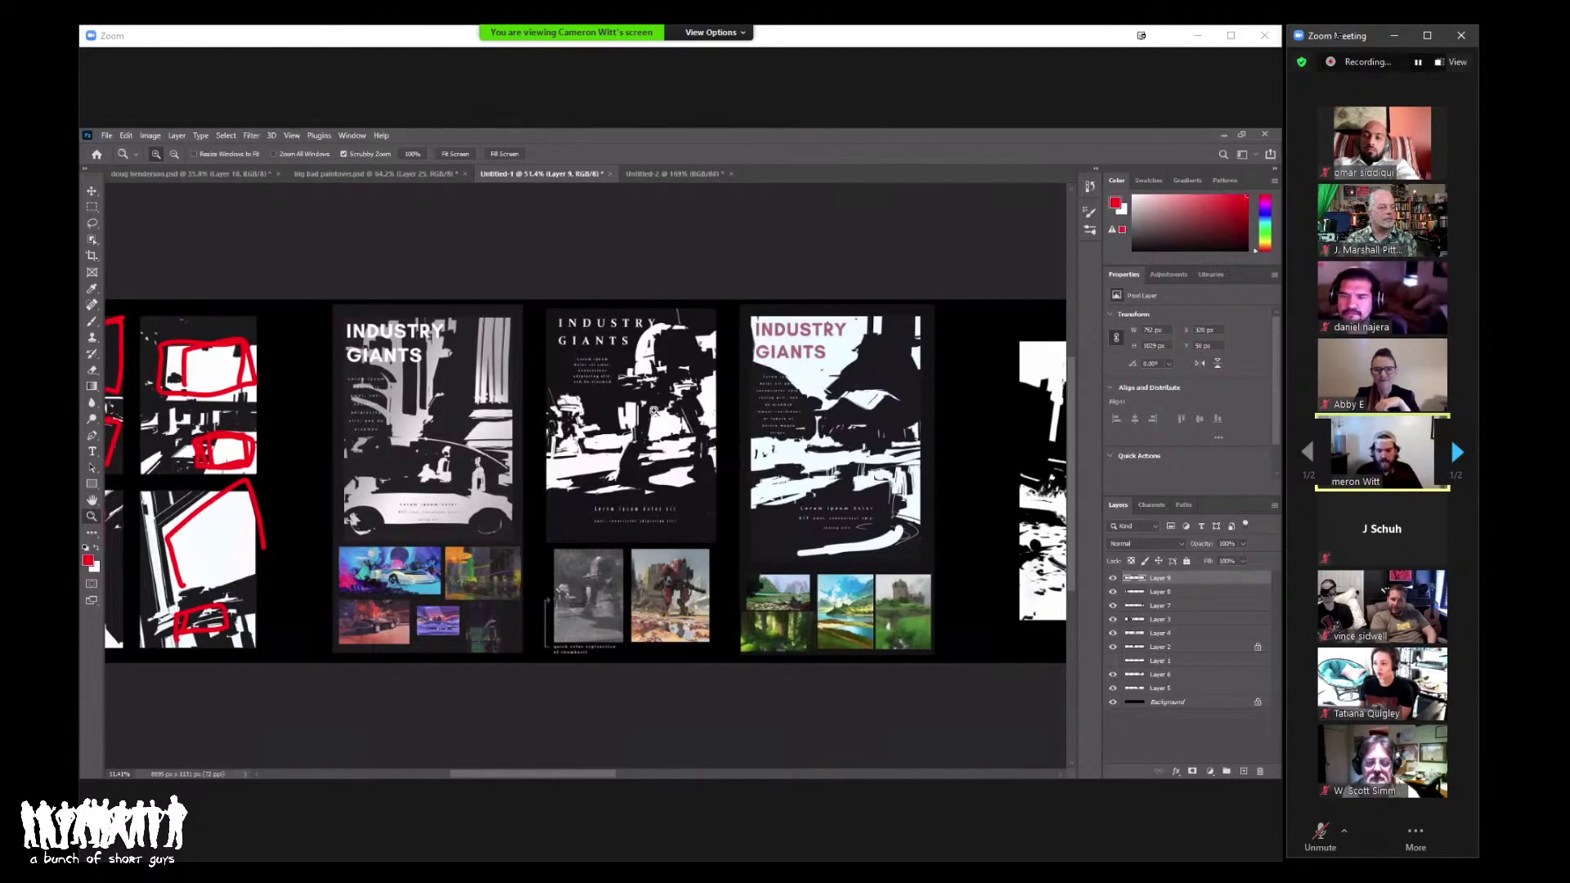
# Step: Compare the light and dark shapes of the three Industry Giants mock-ups, up close and side by side
pyautogui.moveTo(657, 411); pyautogui.dragTo(674, 409)
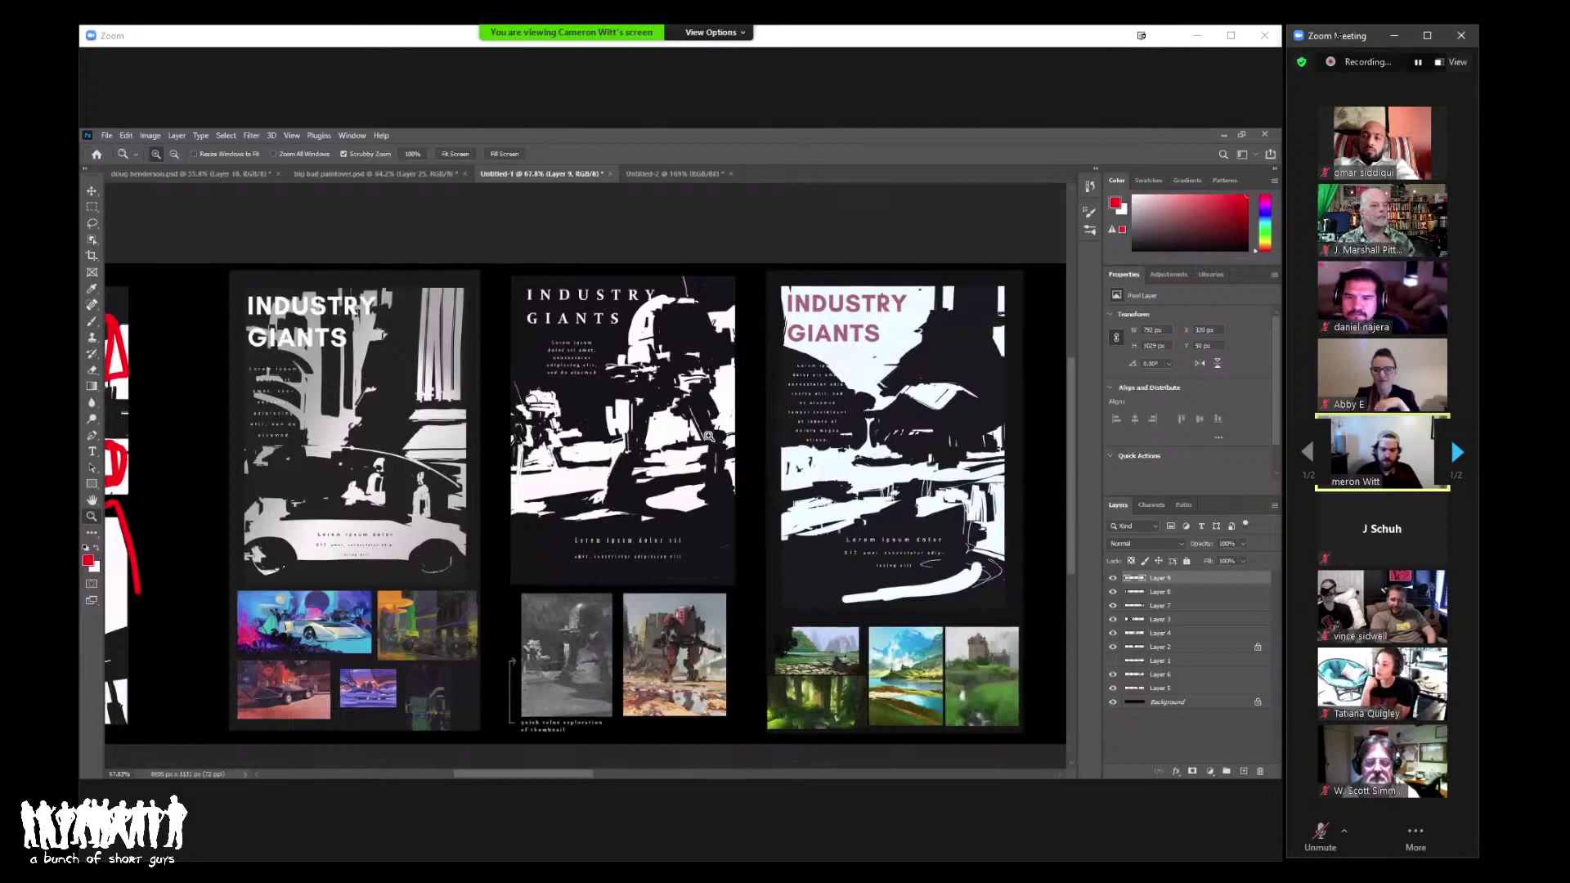
pyautogui.scroll(2, 627, 407)
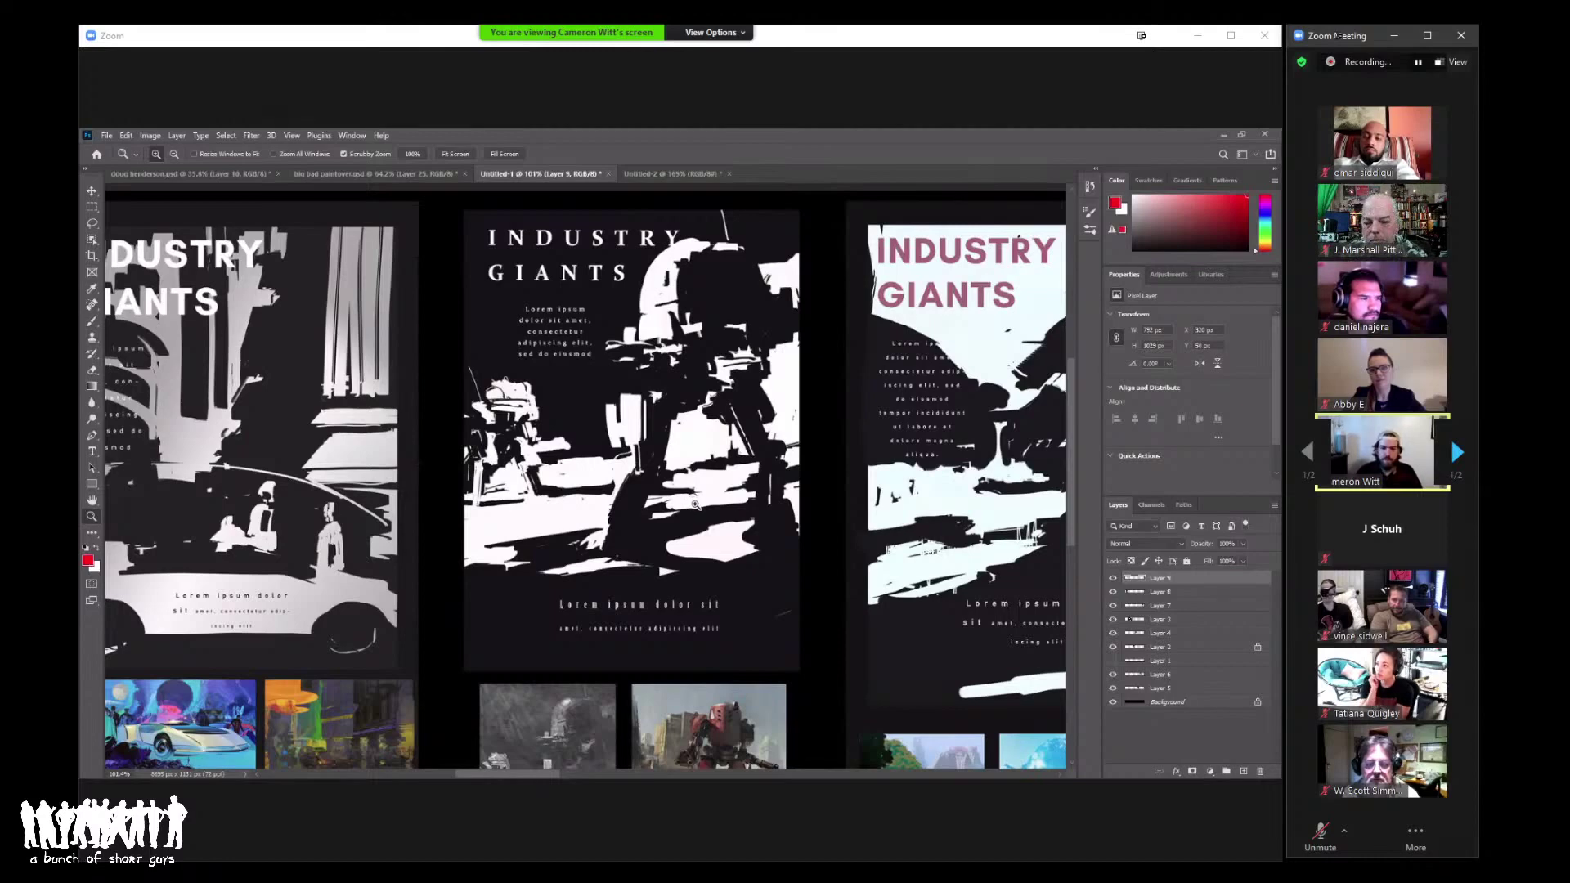
pyautogui.moveTo(691, 502); pyautogui.dragTo(689, 465)
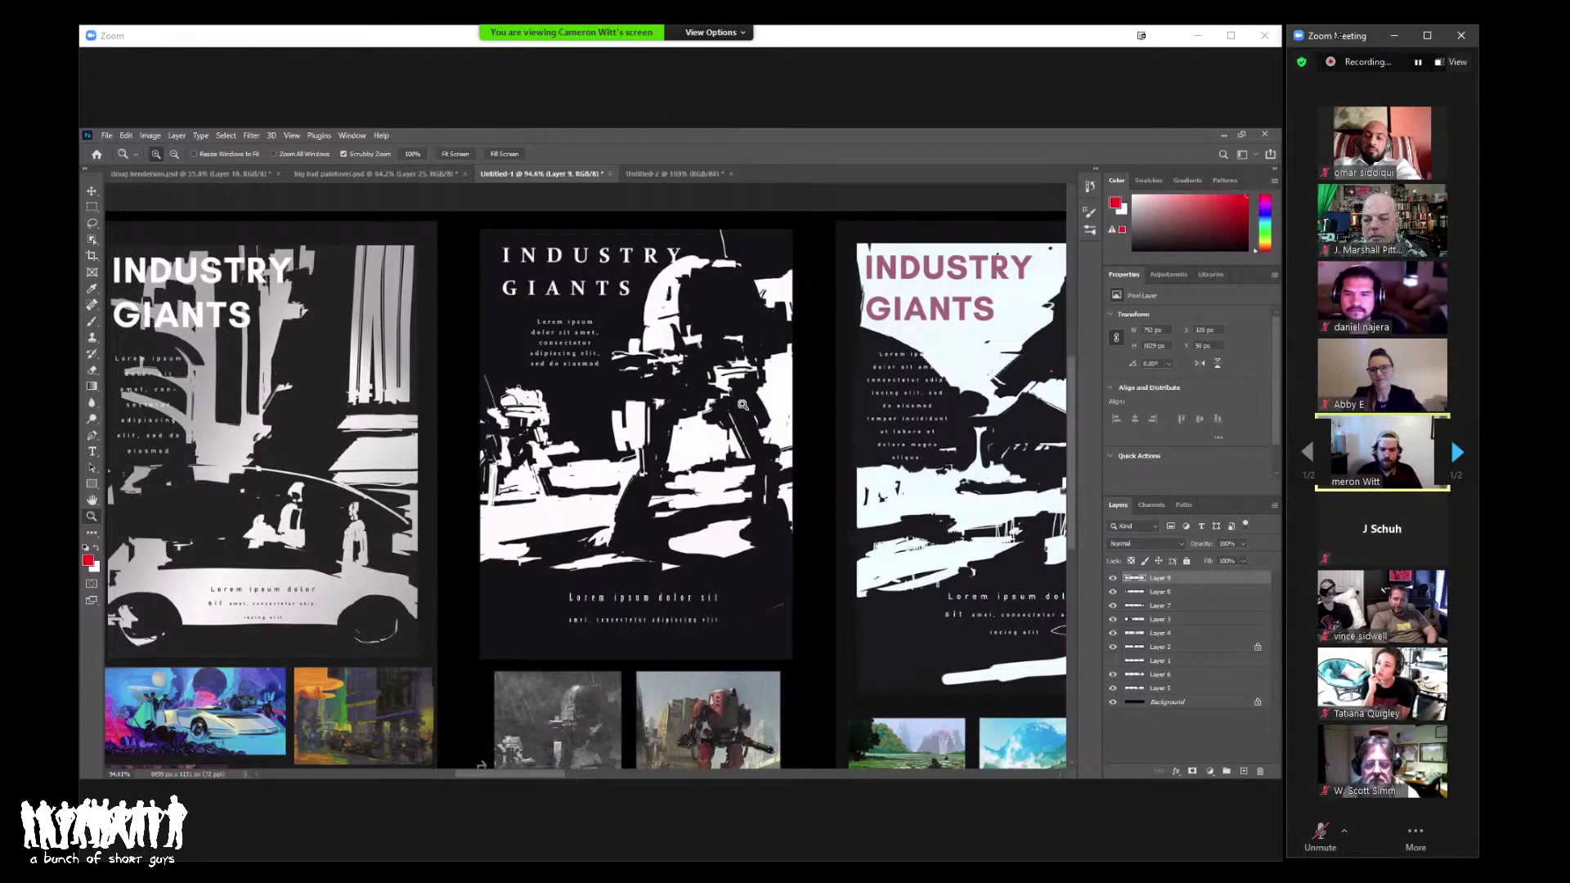
pyautogui.moveTo(768, 400); pyautogui.dragTo(713, 398)
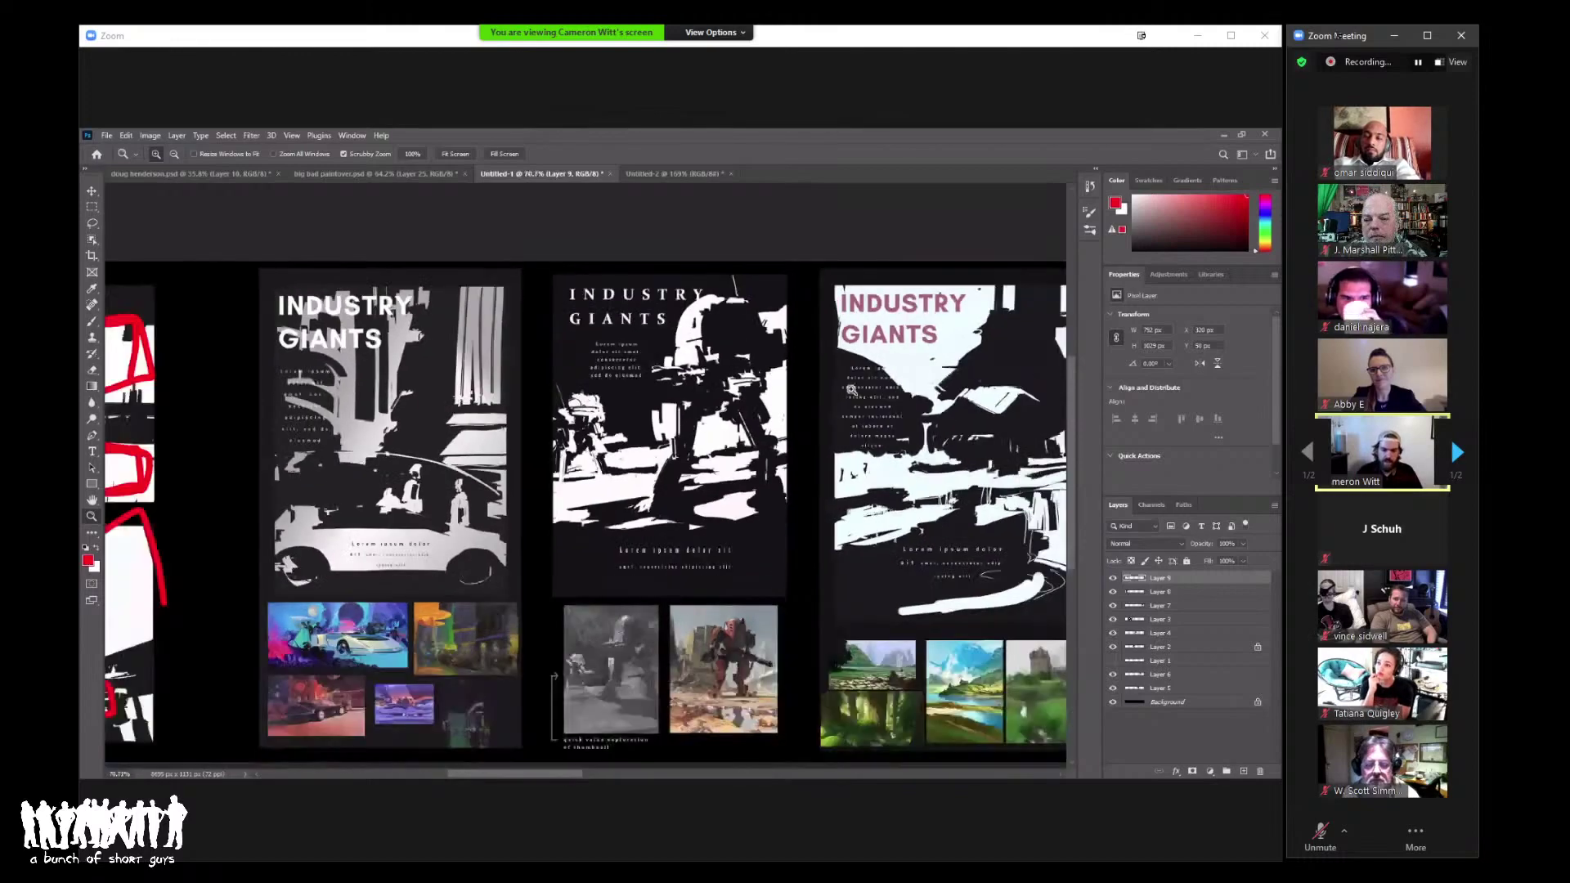
pyautogui.moveTo(860, 394); pyautogui.dragTo(792, 406)
# Step: Paste the Once Upon a Time in the West poster, shrink it and place it just left of the black-and-white walking mech picture
pyautogui.hscroll(10, 778, 408)
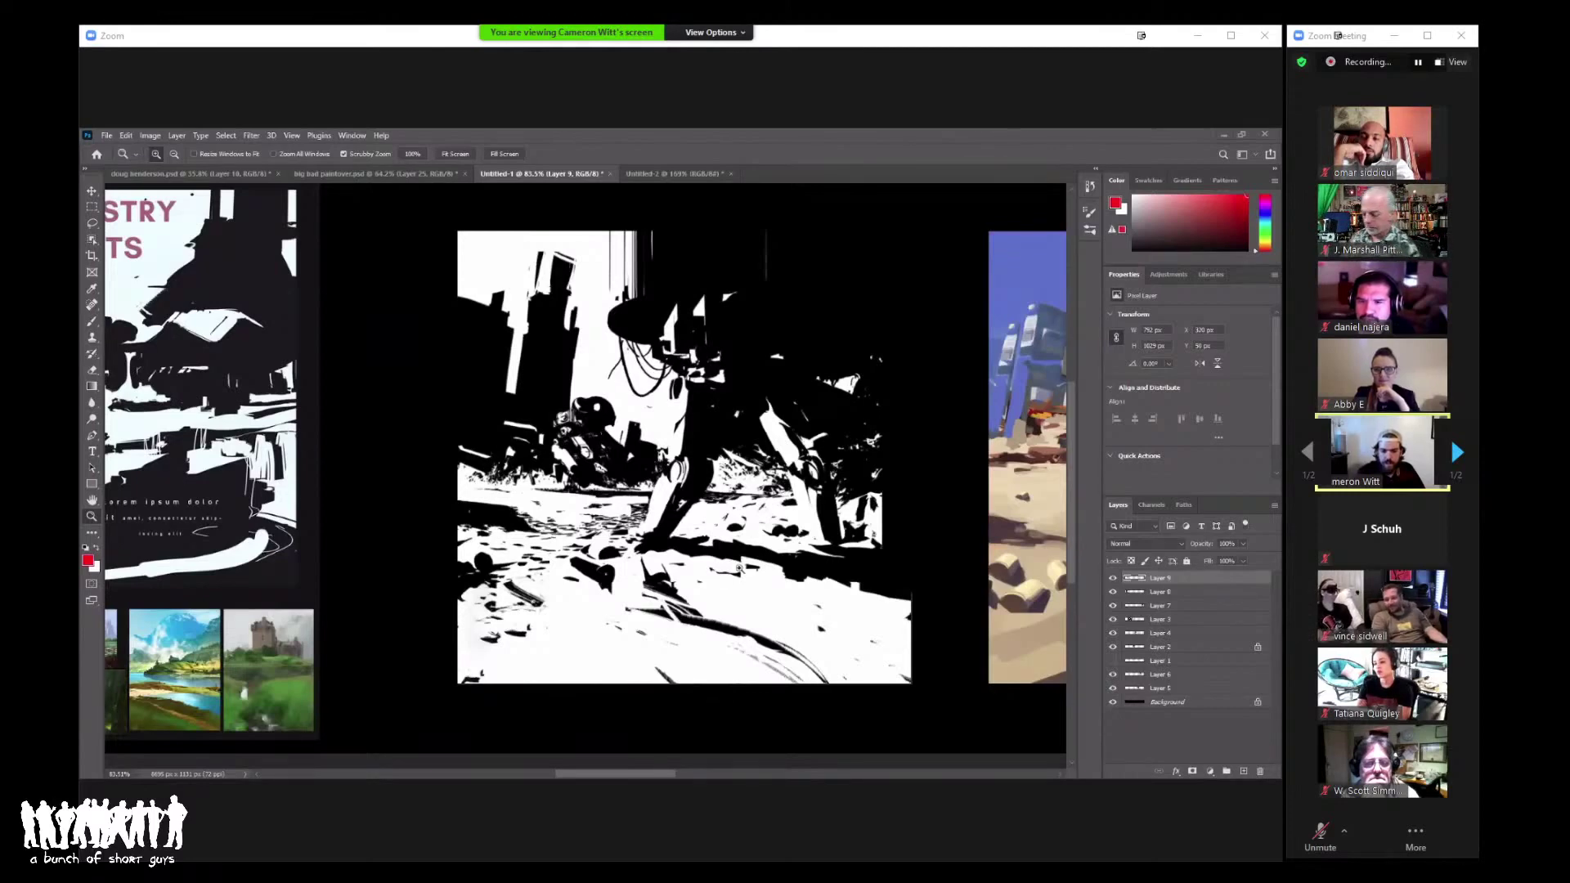
pyautogui.moveTo(739, 567)
pyautogui.mouseDown()
pyautogui.moveTo(760, 569)
pyautogui.moveTo(745, 571)
pyautogui.mouseUp()
pyautogui.hotkey('ctrl', 'v')
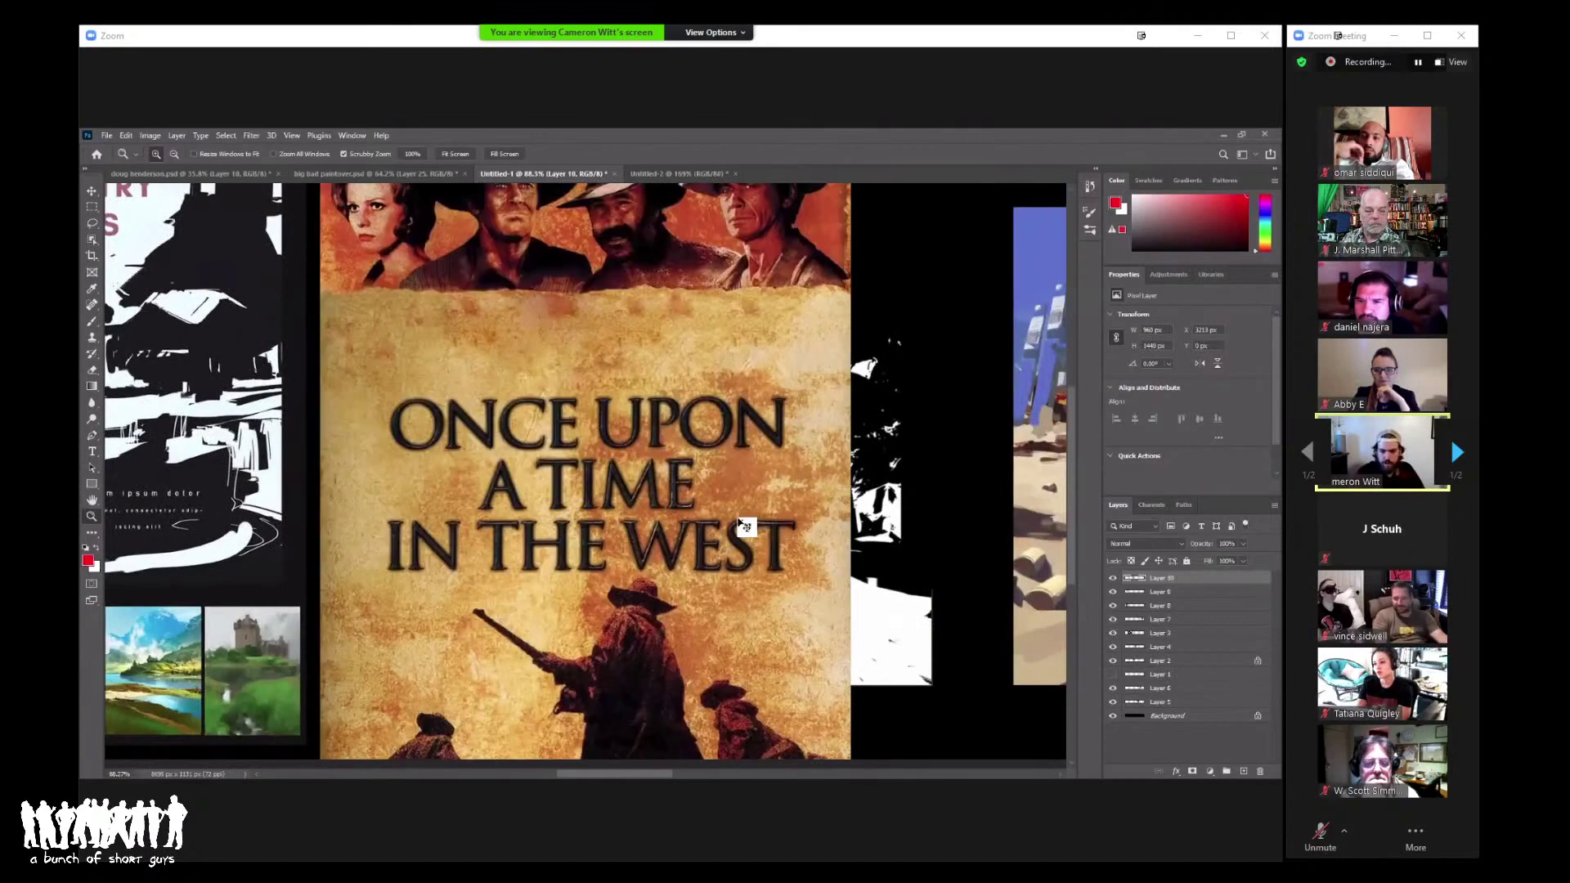
pyautogui.hotkey('ctrl', 't')
pyautogui.moveTo(784, 481); pyautogui.dragTo(760, 633)
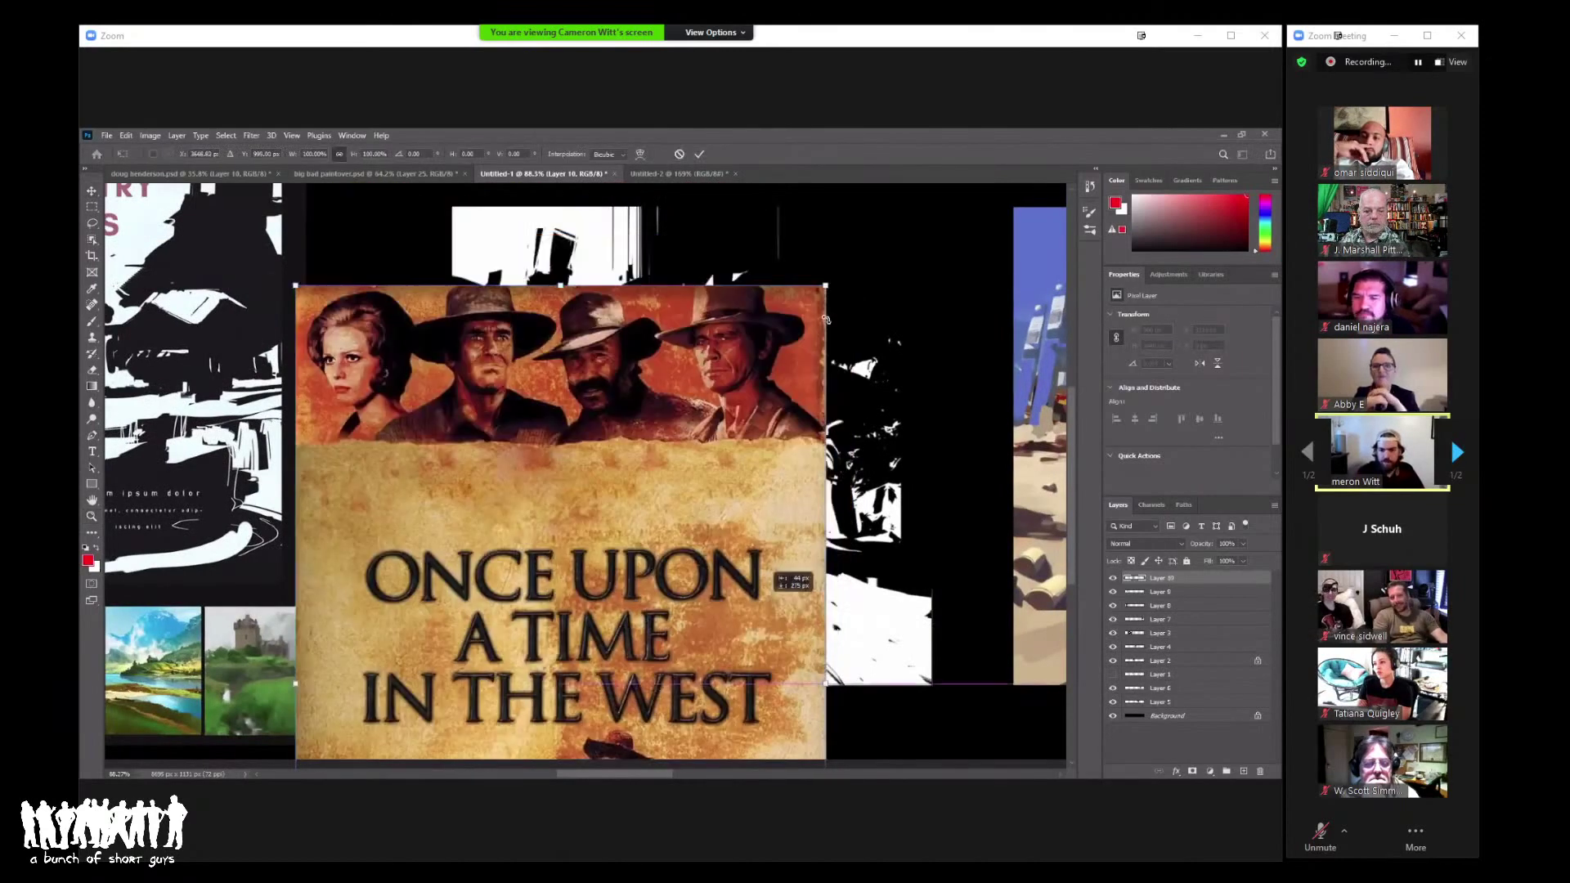
pyautogui.moveTo(640, 631); pyautogui.dragTo(463, 425)
pyautogui.press('Return')
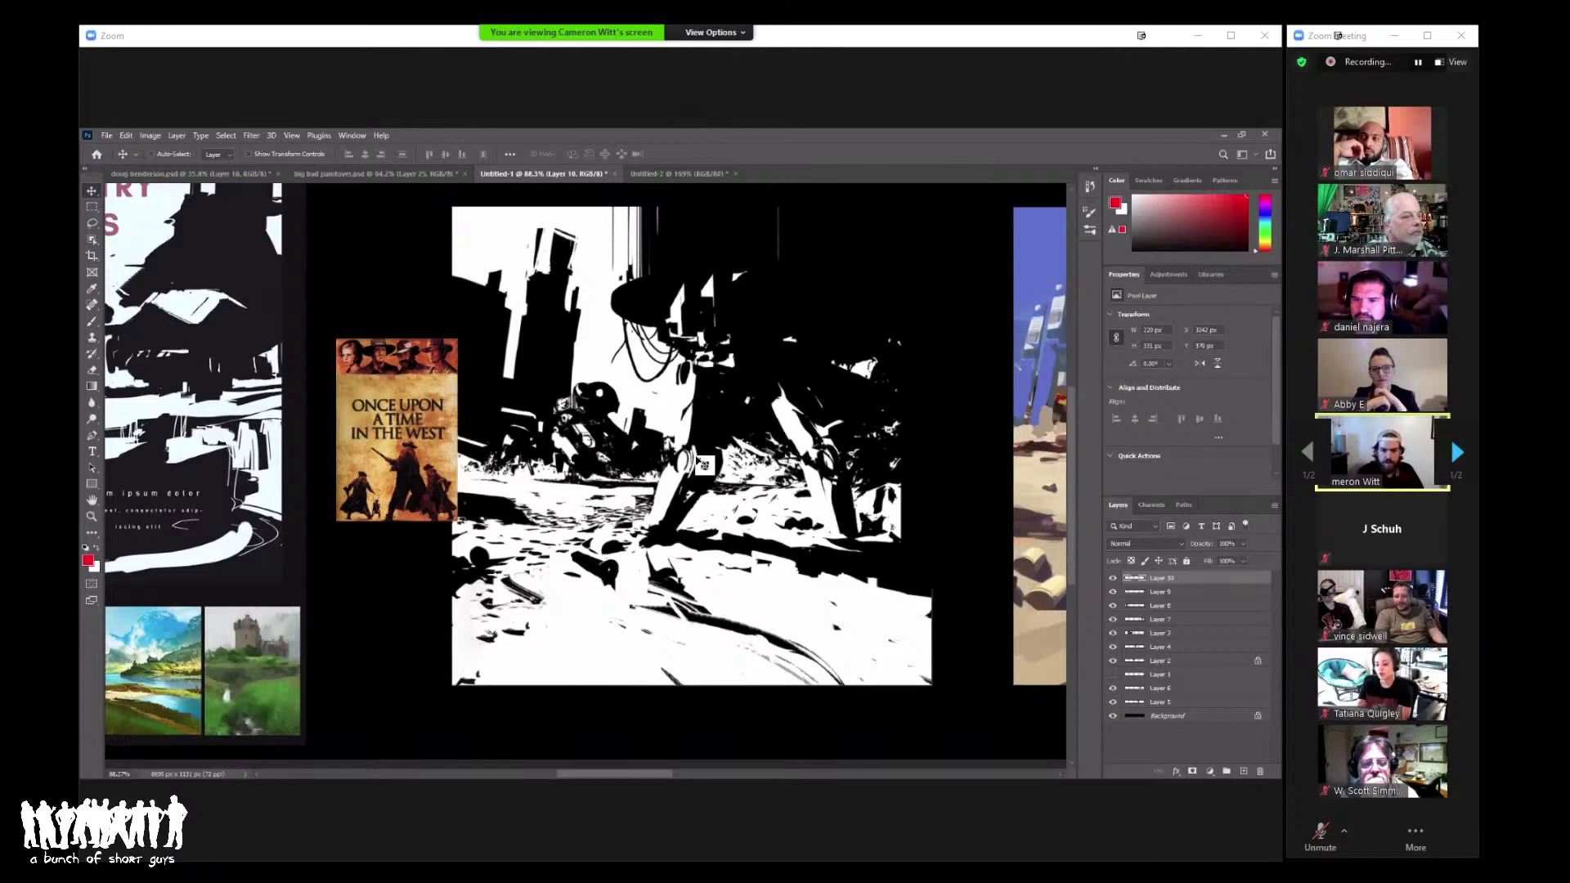
pyautogui.moveTo(700, 462); pyautogui.dragTo(735, 470)
pyautogui.moveTo(437, 471); pyautogui.dragTo(423, 472)
# Step: Compare the small western film poster with the Industry Giants mock-ups and the black-and-white mech picture
pyautogui.moveTo(733, 526); pyautogui.dragTo(652, 559)
pyautogui.moveTo(668, 506); pyautogui.dragTo(966, 473)
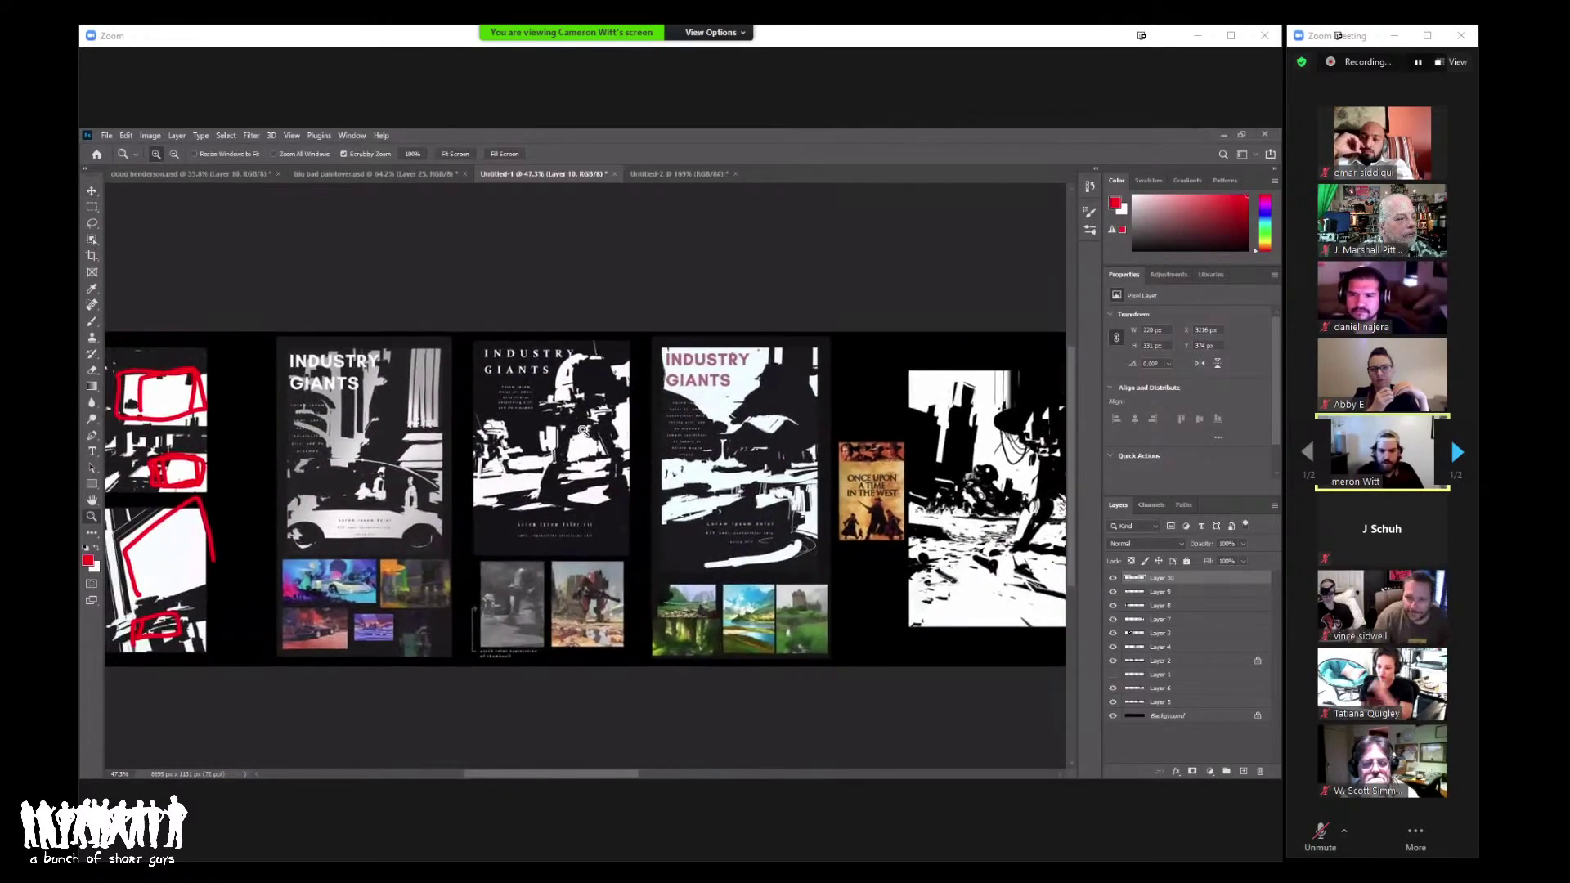
pyautogui.moveTo(547, 431); pyautogui.dragTo(574, 473)
pyautogui.moveTo(900, 470); pyautogui.dragTo(406, 410)
pyautogui.moveTo(744, 440); pyautogui.dragTo(867, 421)
pyautogui.moveTo(645, 325); pyautogui.dragTo(651, 320)
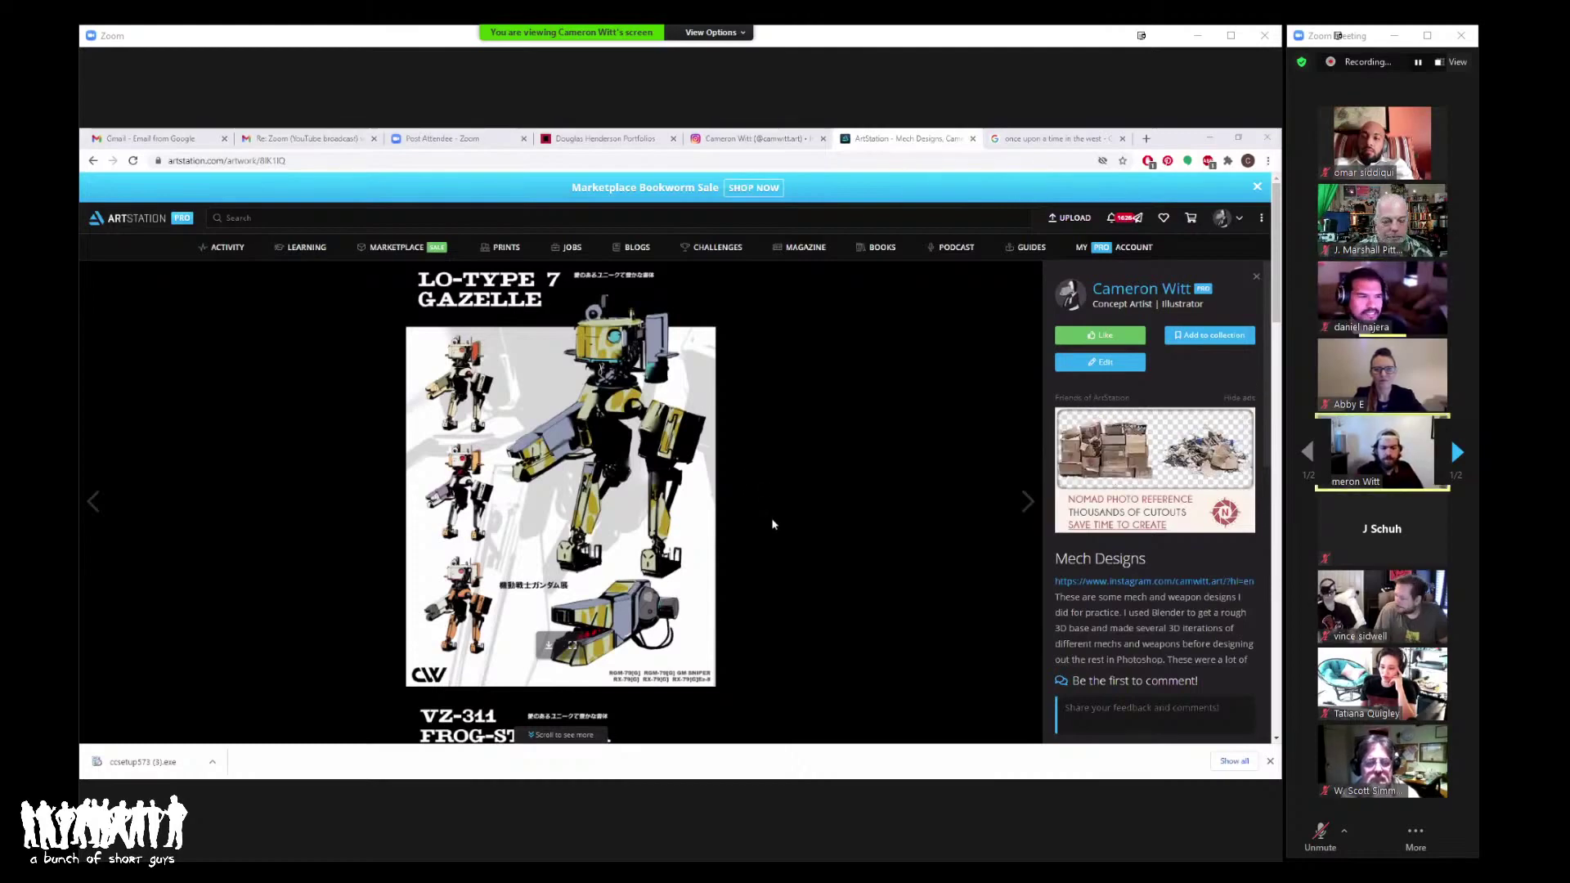
# Step: Look through the Mech Designs project on ArtStation in the browser, from the Lo-Type 7 Gazelle sheet to the grey 3D block-outs
pyautogui.scroll(-5, 770, 498)
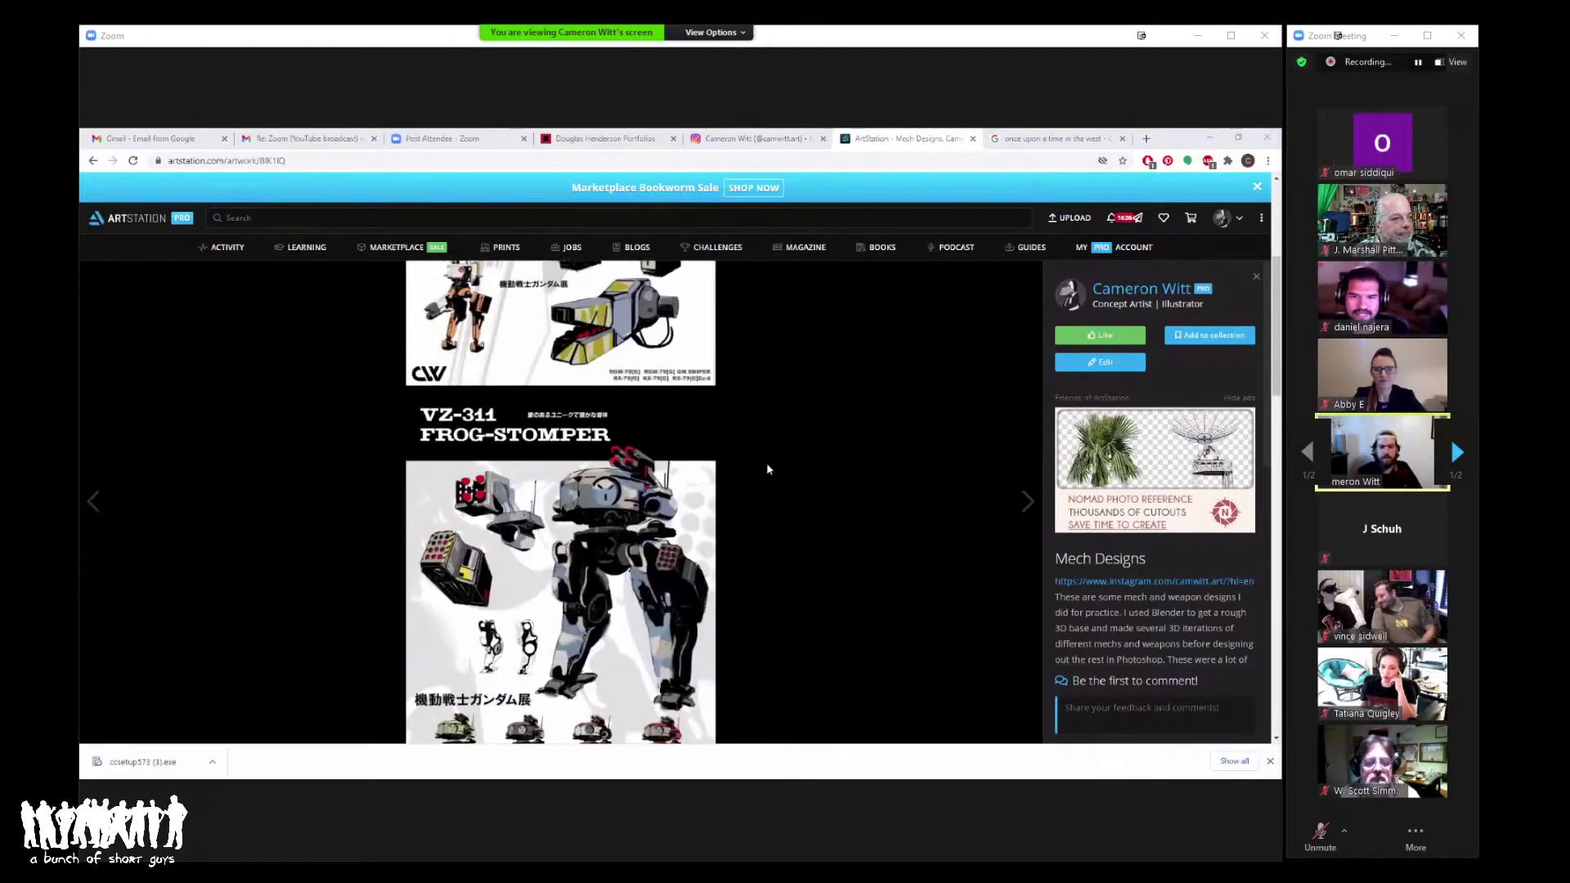
pyautogui.scroll(4, 767, 462)
pyautogui.scroll(-1, 769, 472)
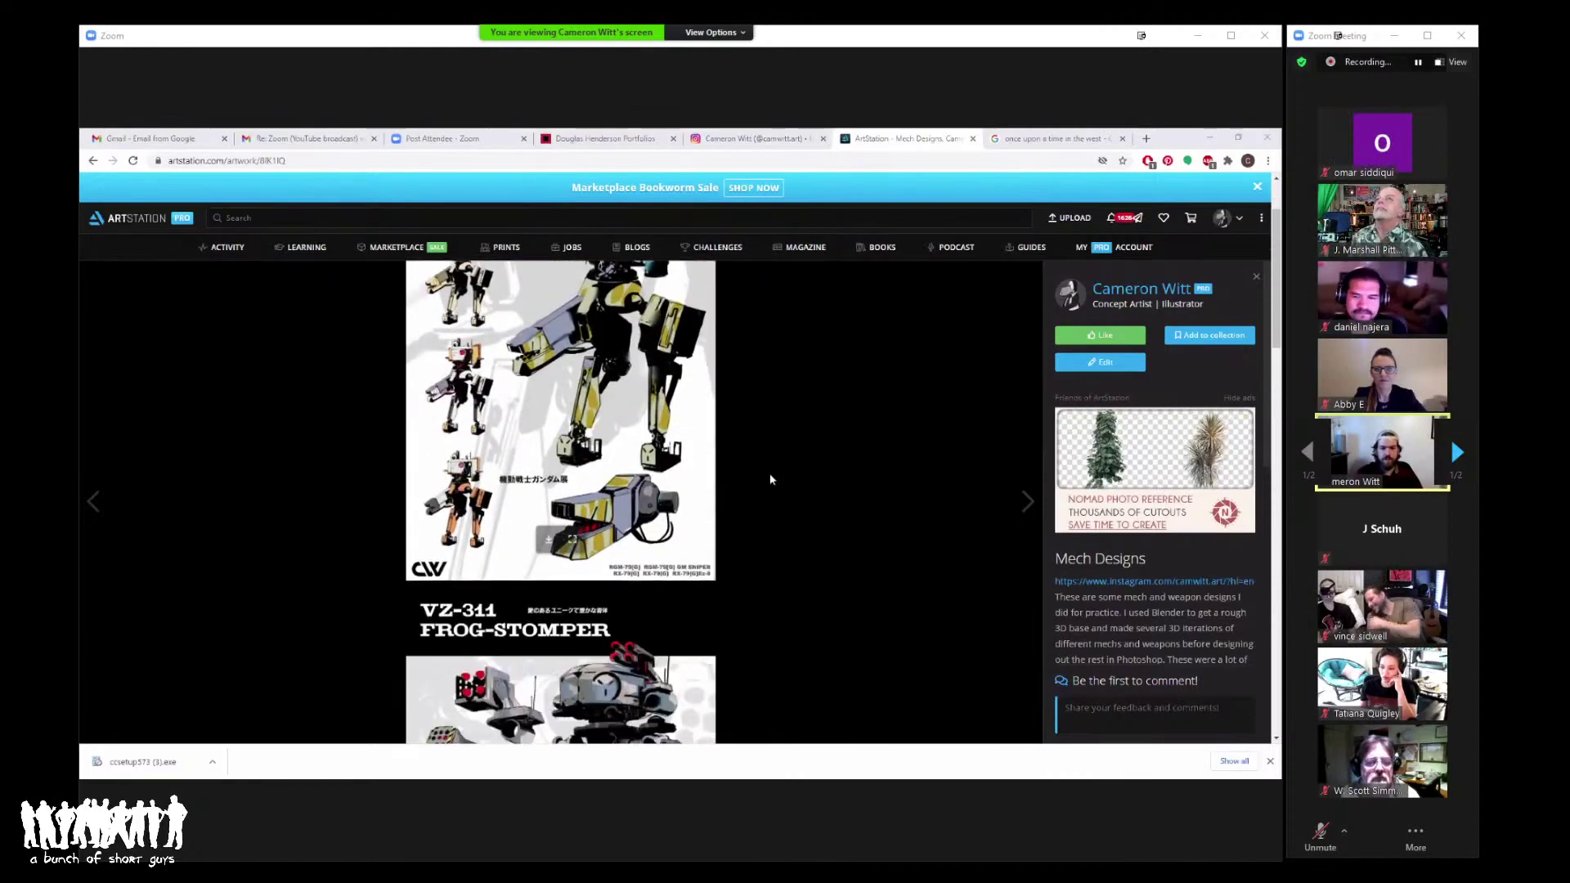
pyautogui.scroll(-4, 770, 479)
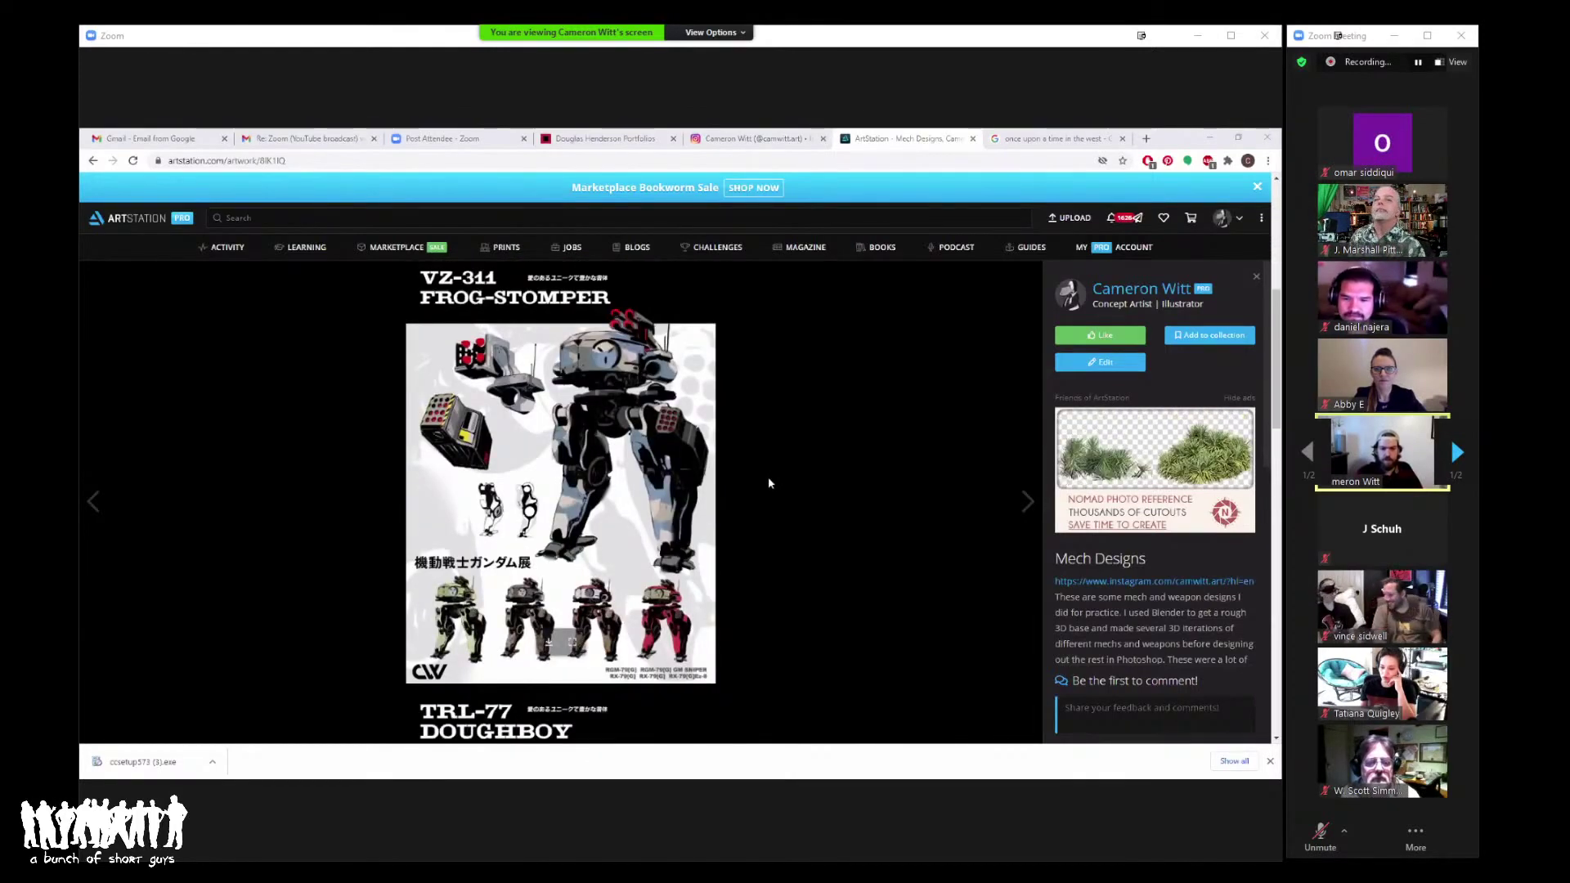
pyautogui.scroll(-5, 768, 478)
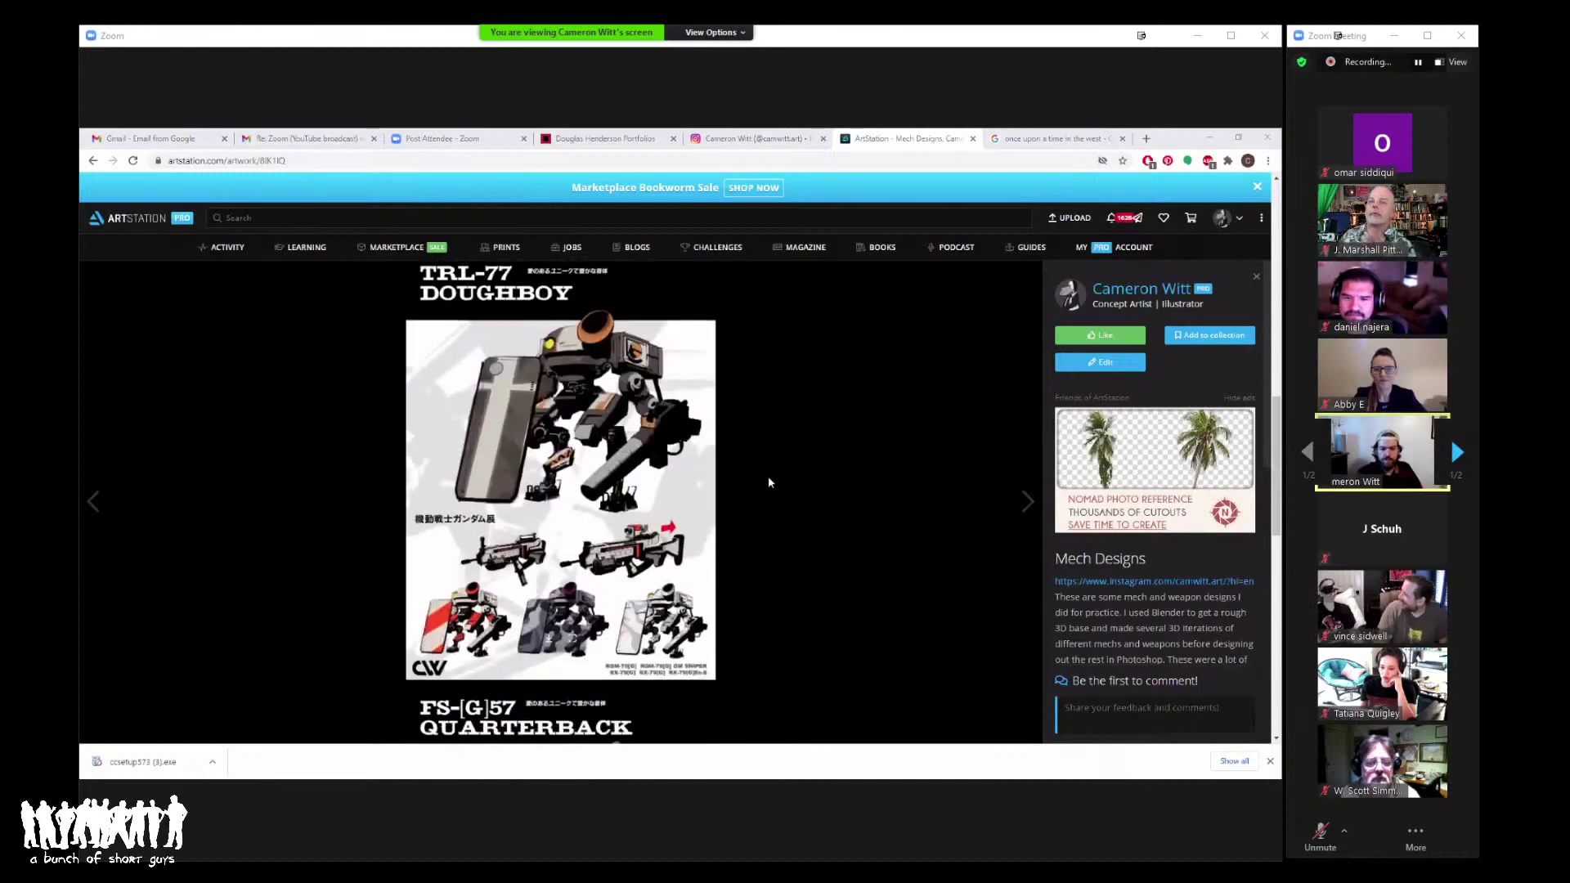
pyautogui.scroll(-2, 769, 482)
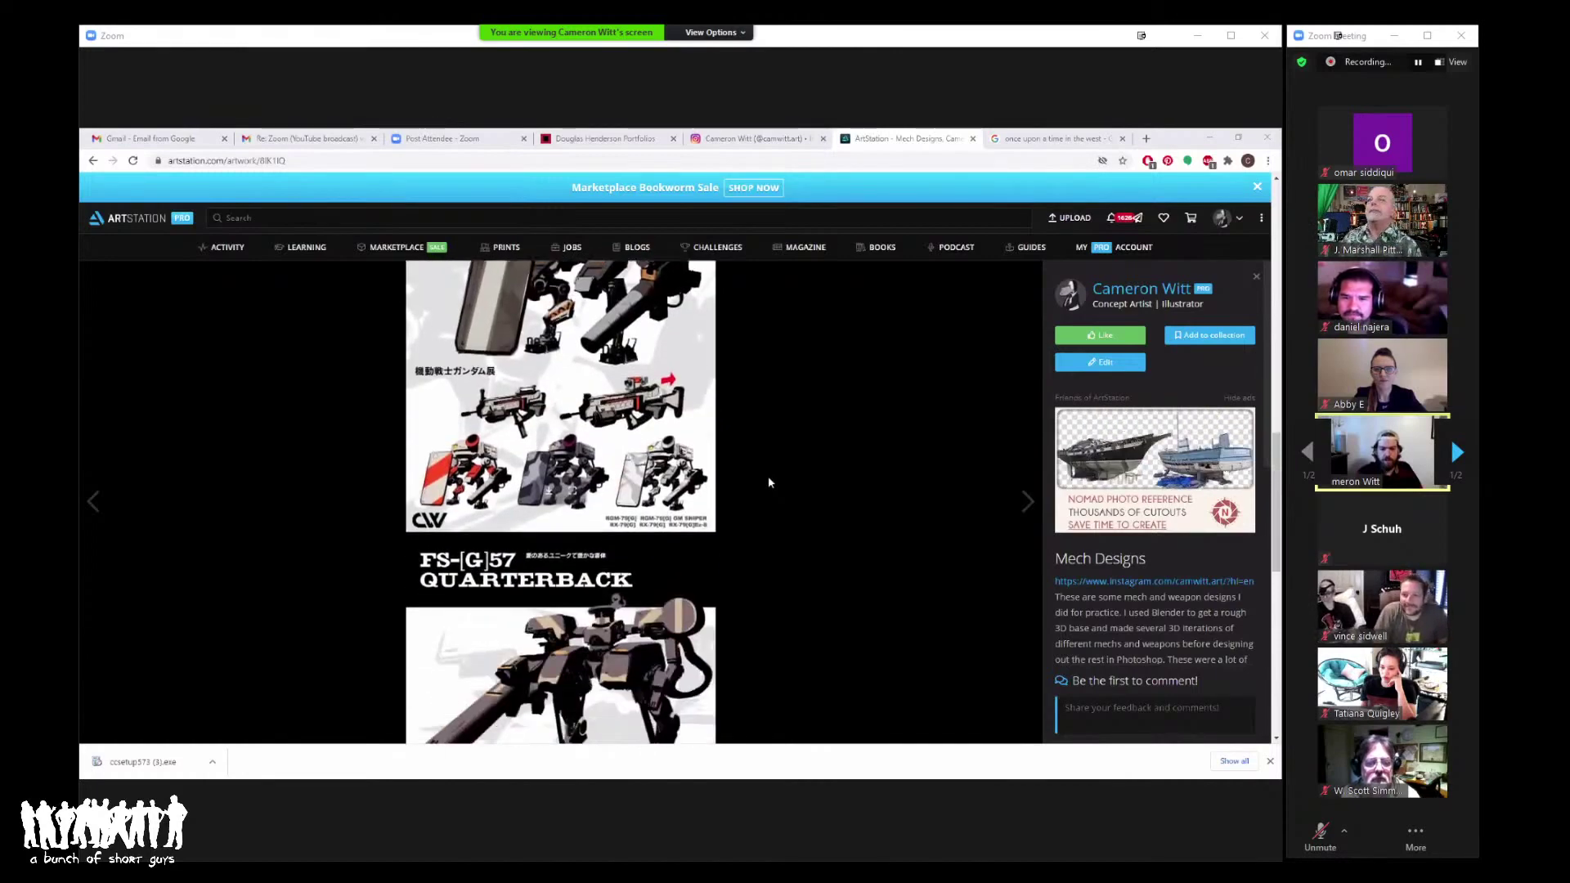
pyautogui.scroll(-8, 767, 482)
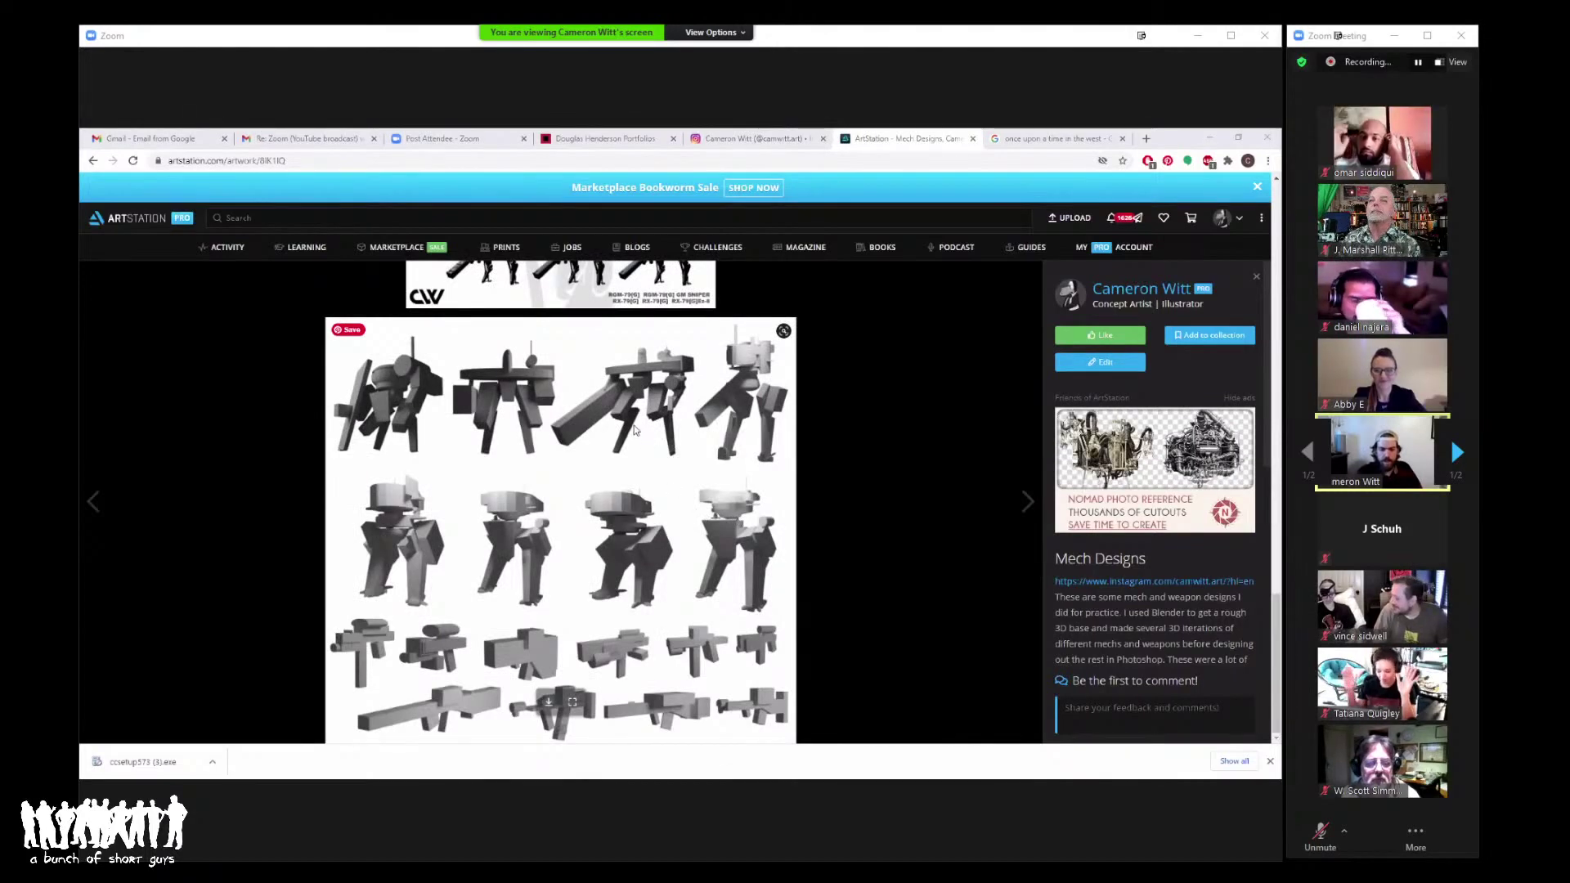
# Step: Open the grey 3D block-out process image at full size and inspect the mech shapes
pyautogui.click(571, 701)
pyautogui.click(742, 465)
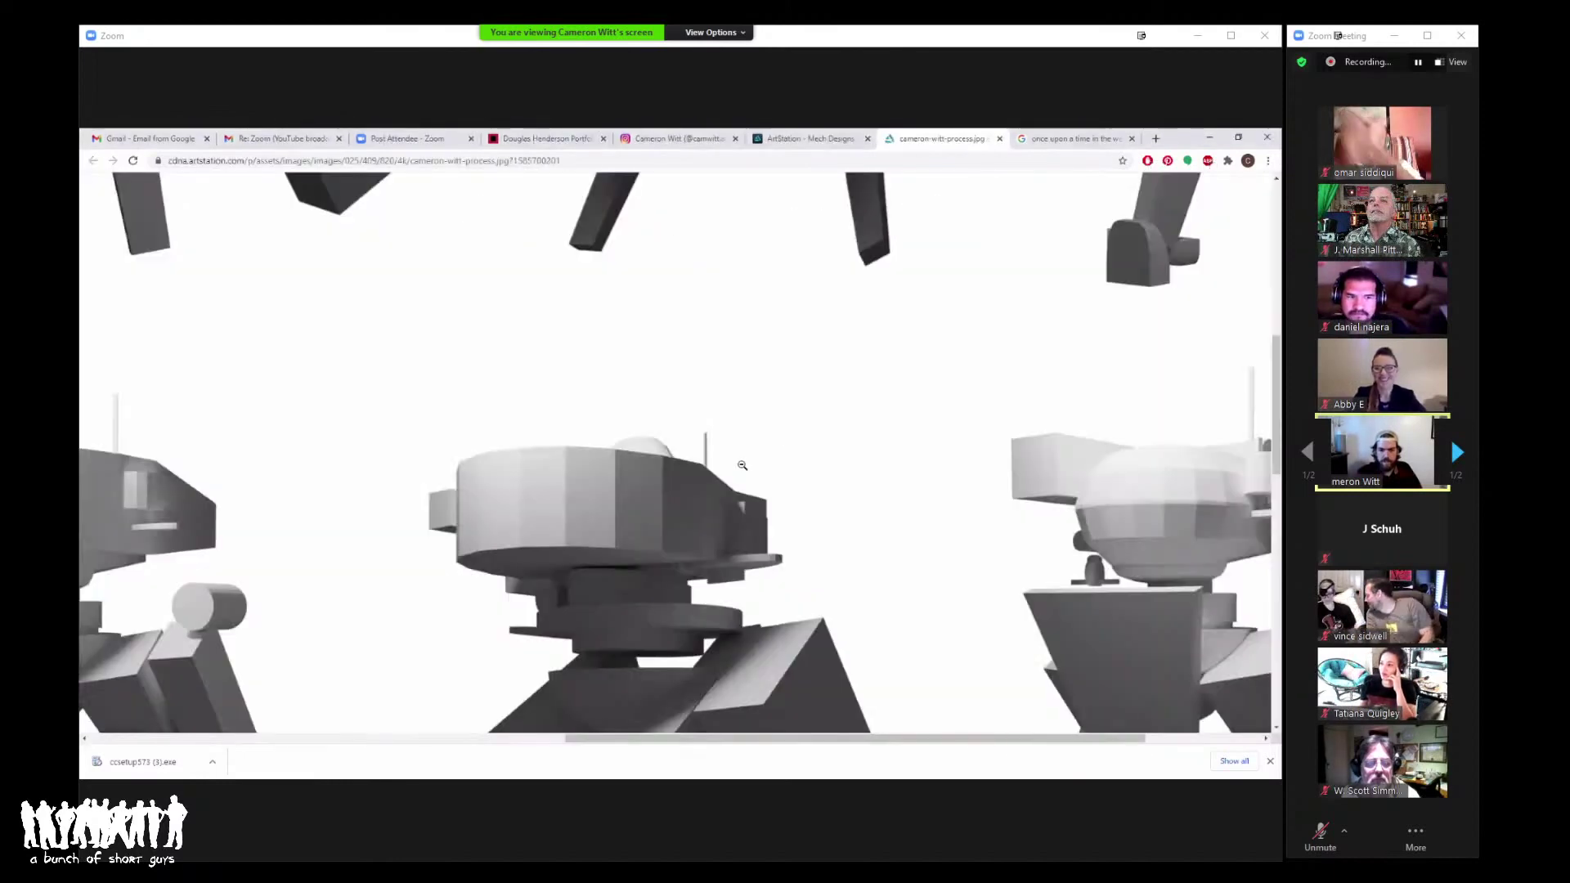
pyautogui.scroll(-3, 742, 465)
pyautogui.click(589, 426)
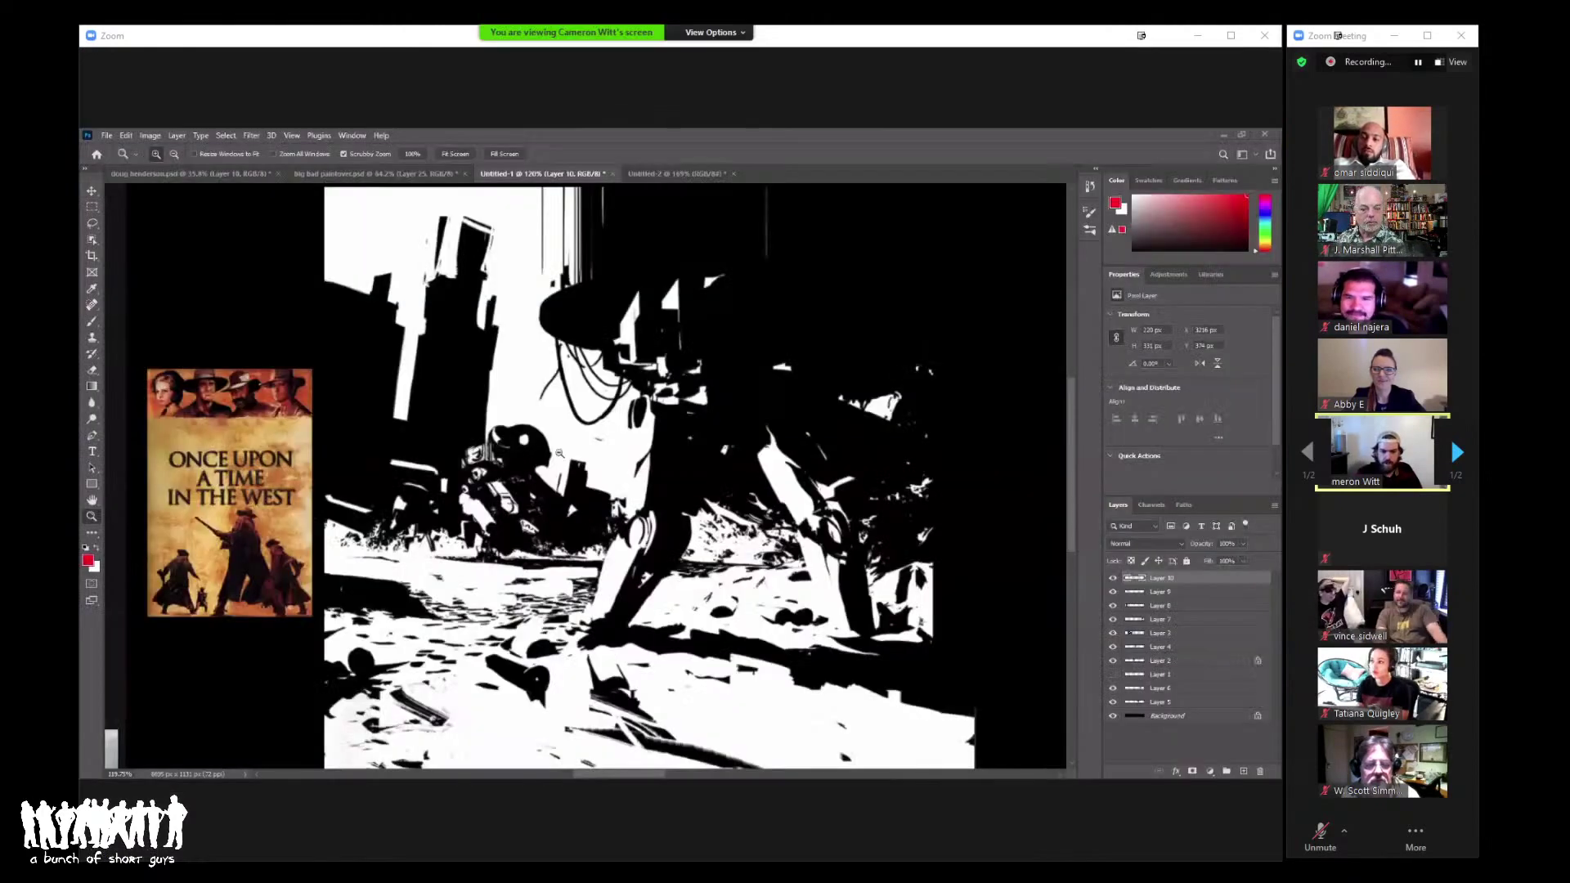
# Step: Switch back to the Untitled-1 sheet in Photoshop and compare the black-and-white mech picture with the red mech colour painting
pyautogui.moveTo(519, 457); pyautogui.dragTo(590, 446)
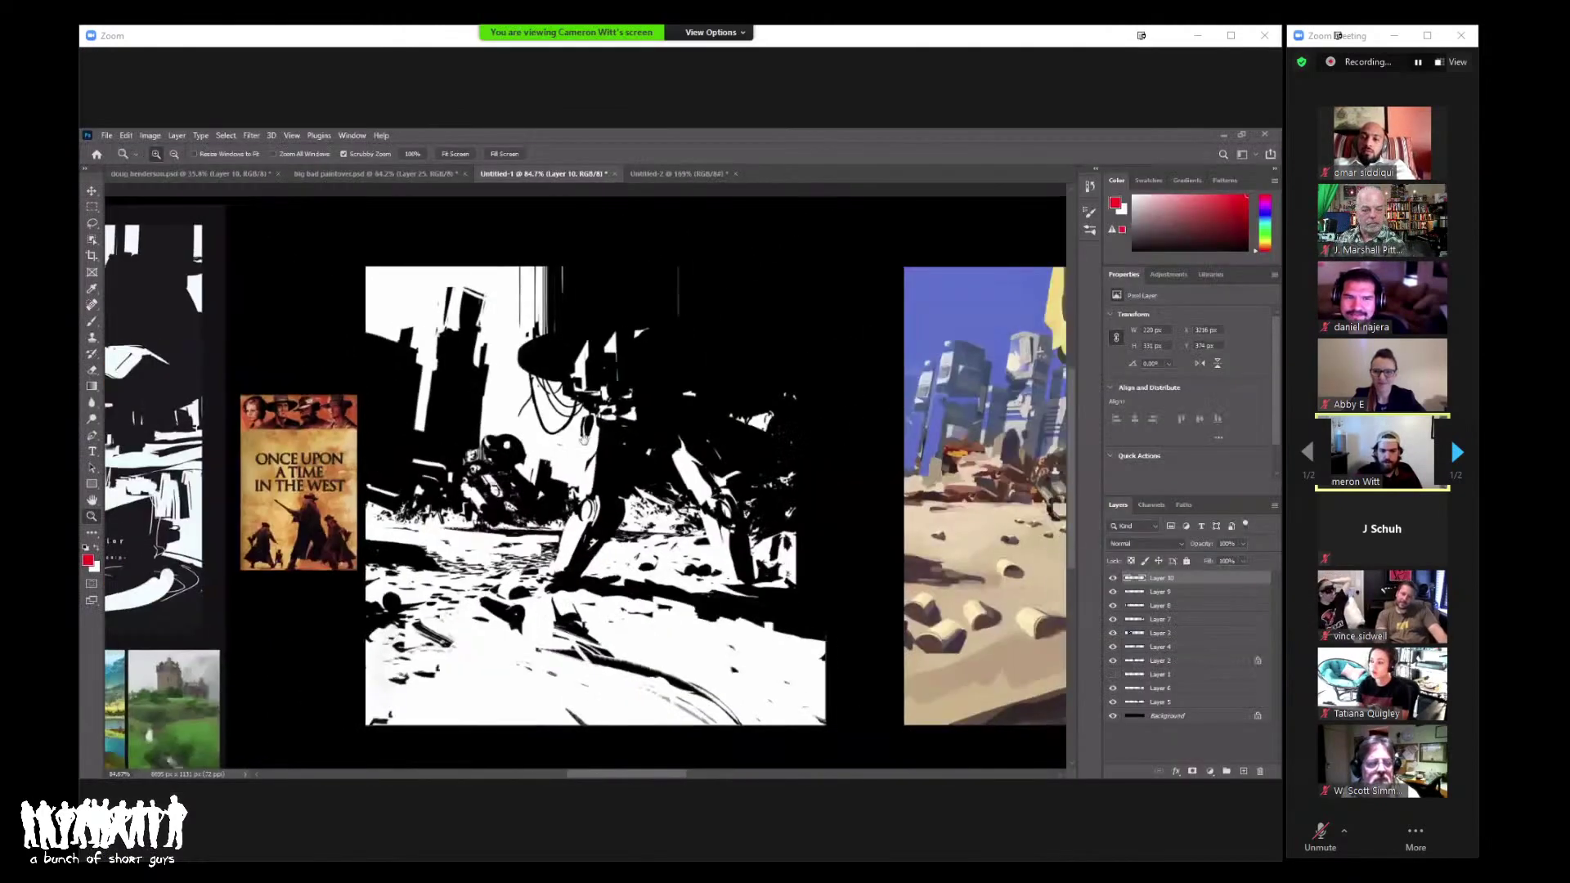
pyautogui.moveTo(681, 430); pyautogui.dragTo(611, 432)
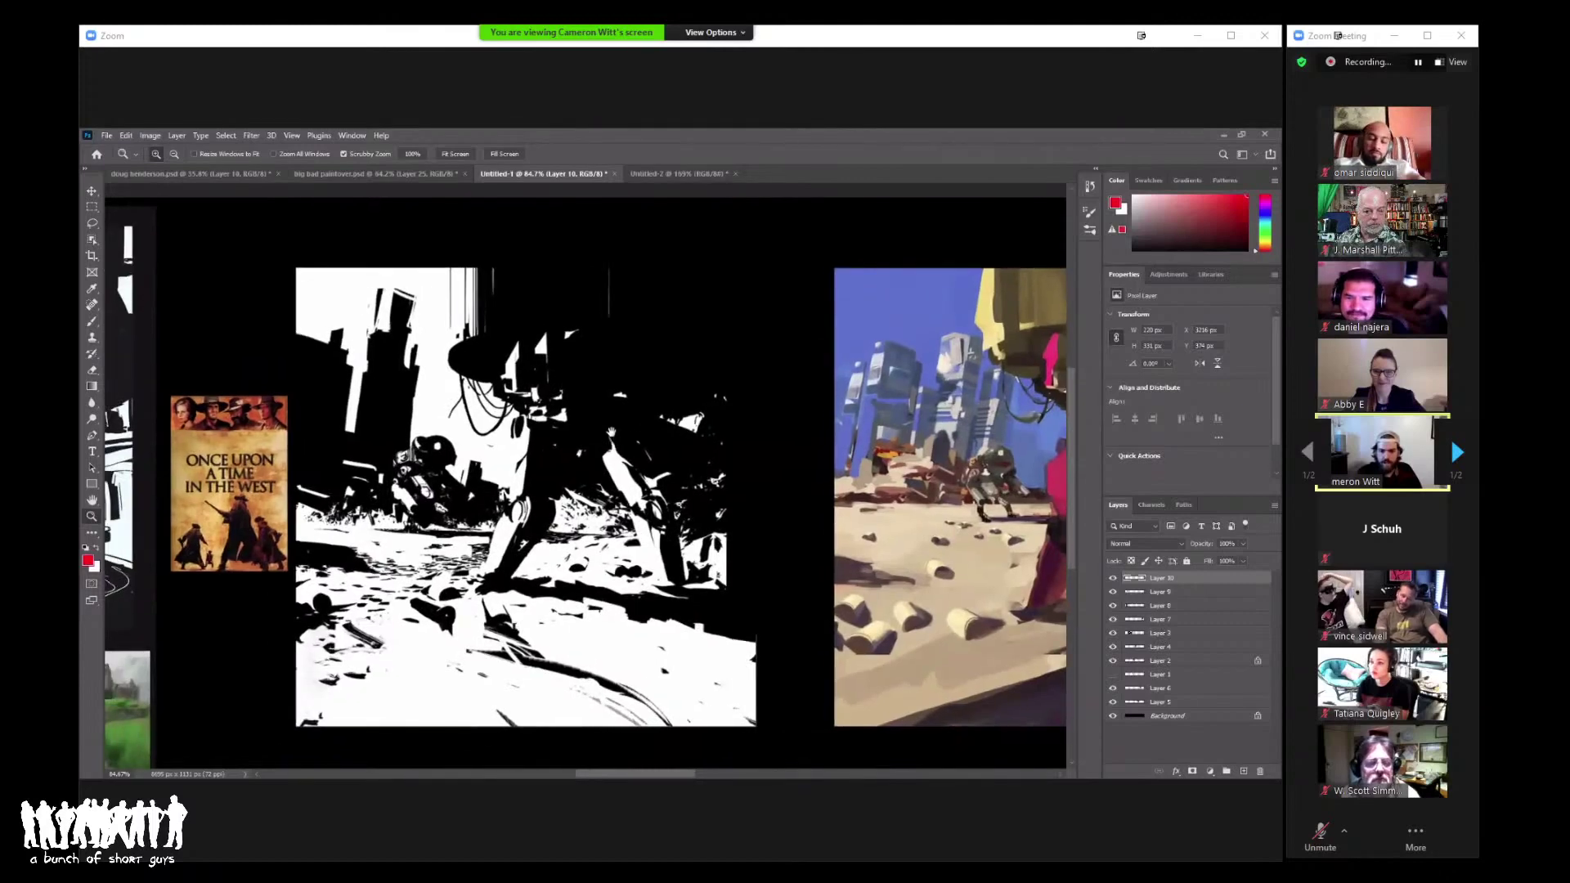
pyautogui.moveTo(793, 386); pyautogui.dragTo(374, 372)
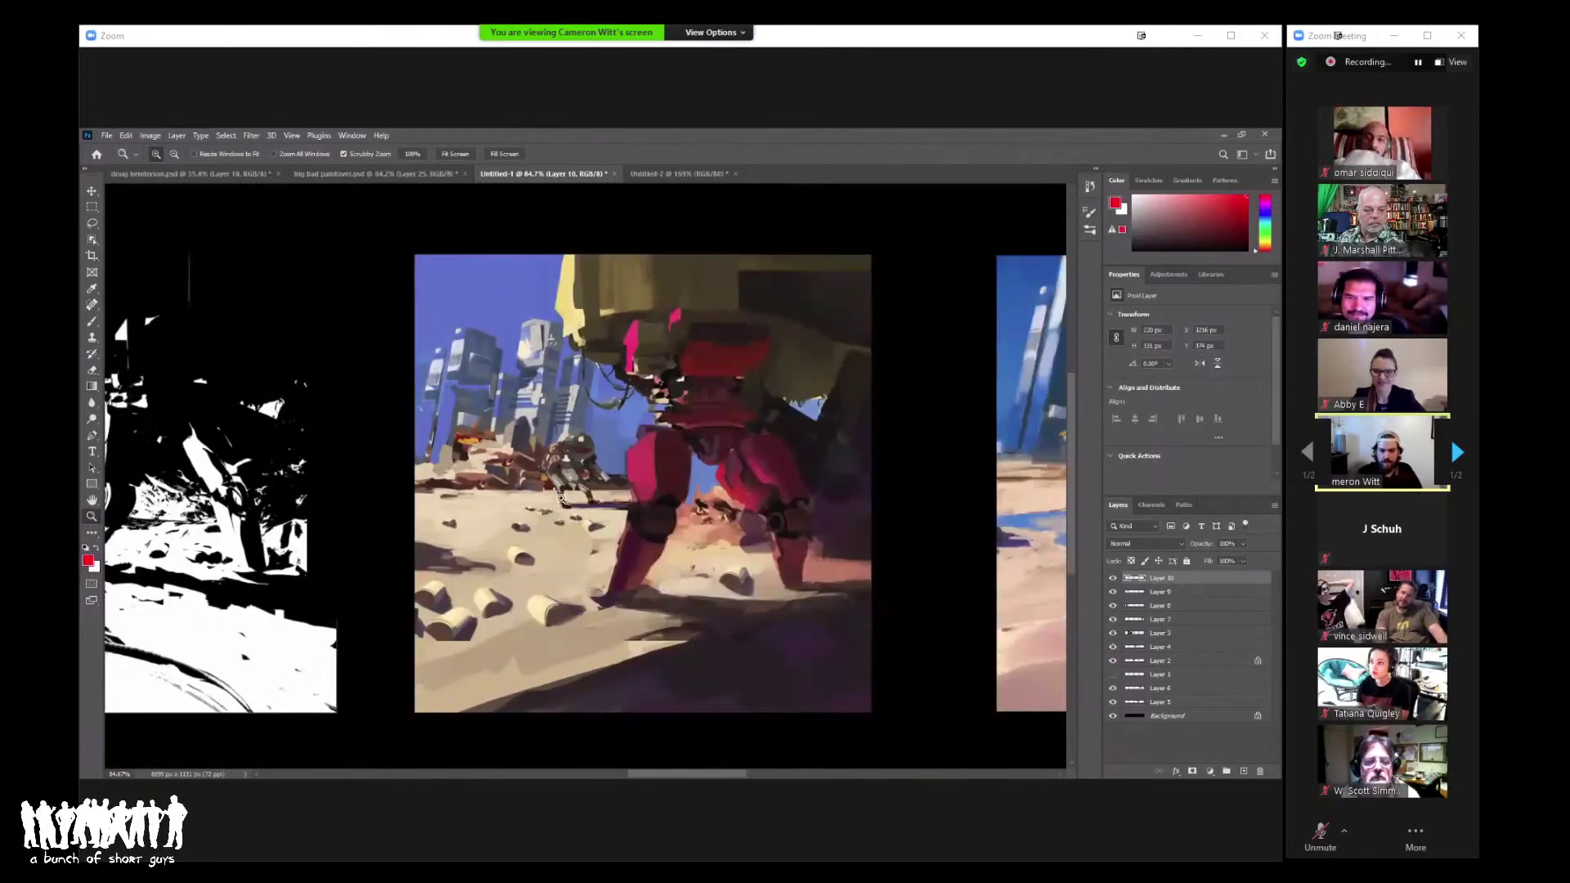
pyautogui.moveTo(561, 499); pyautogui.dragTo(759, 472)
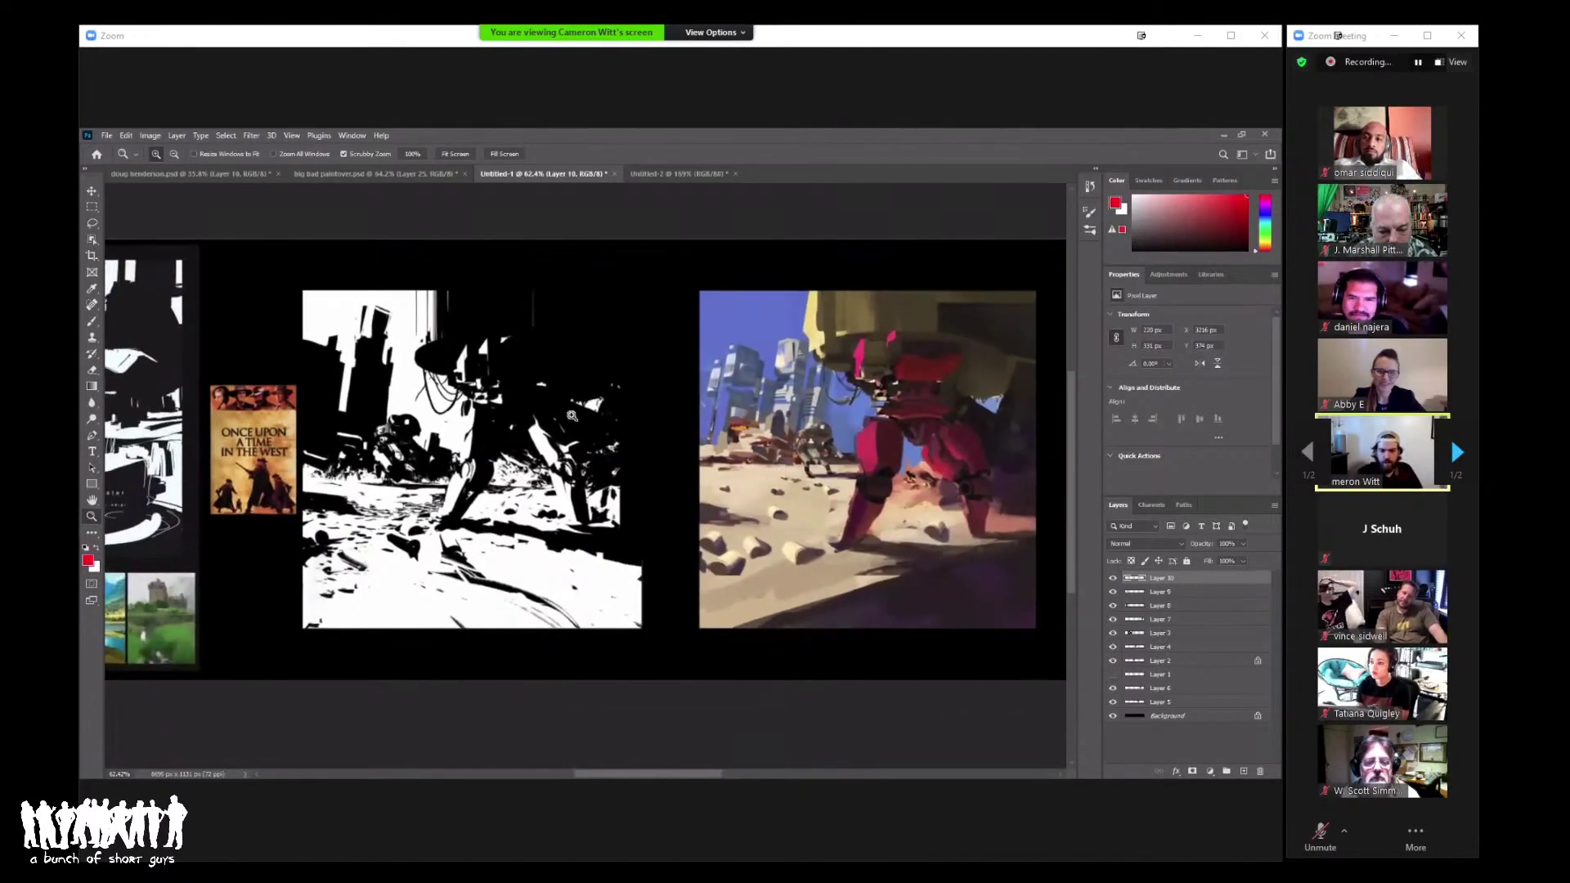
pyautogui.moveTo(668, 438); pyautogui.dragTo(660, 444)
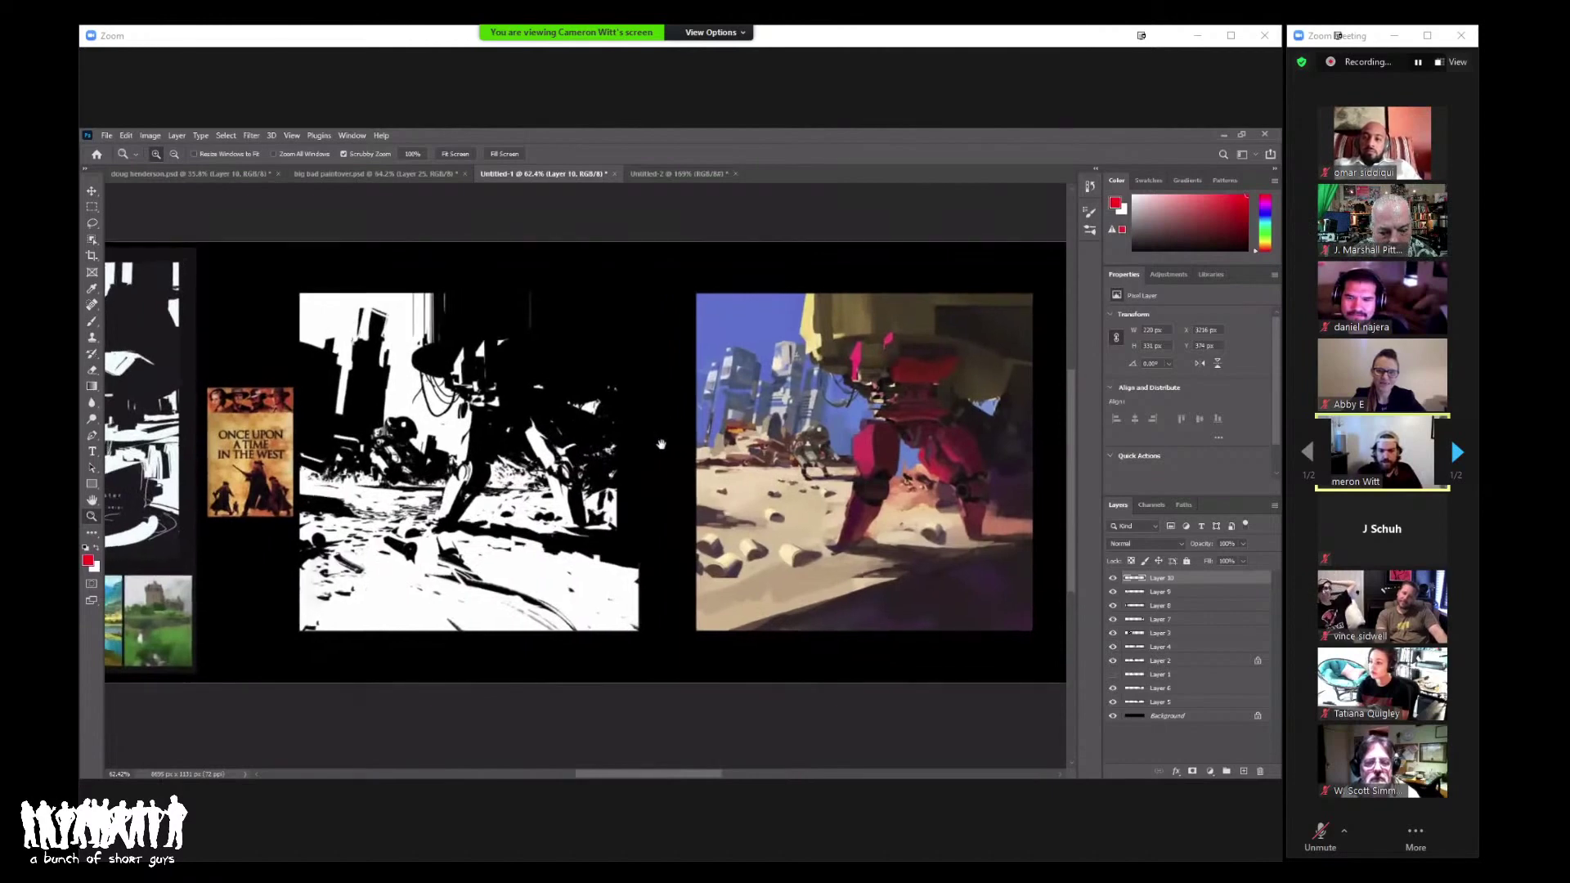
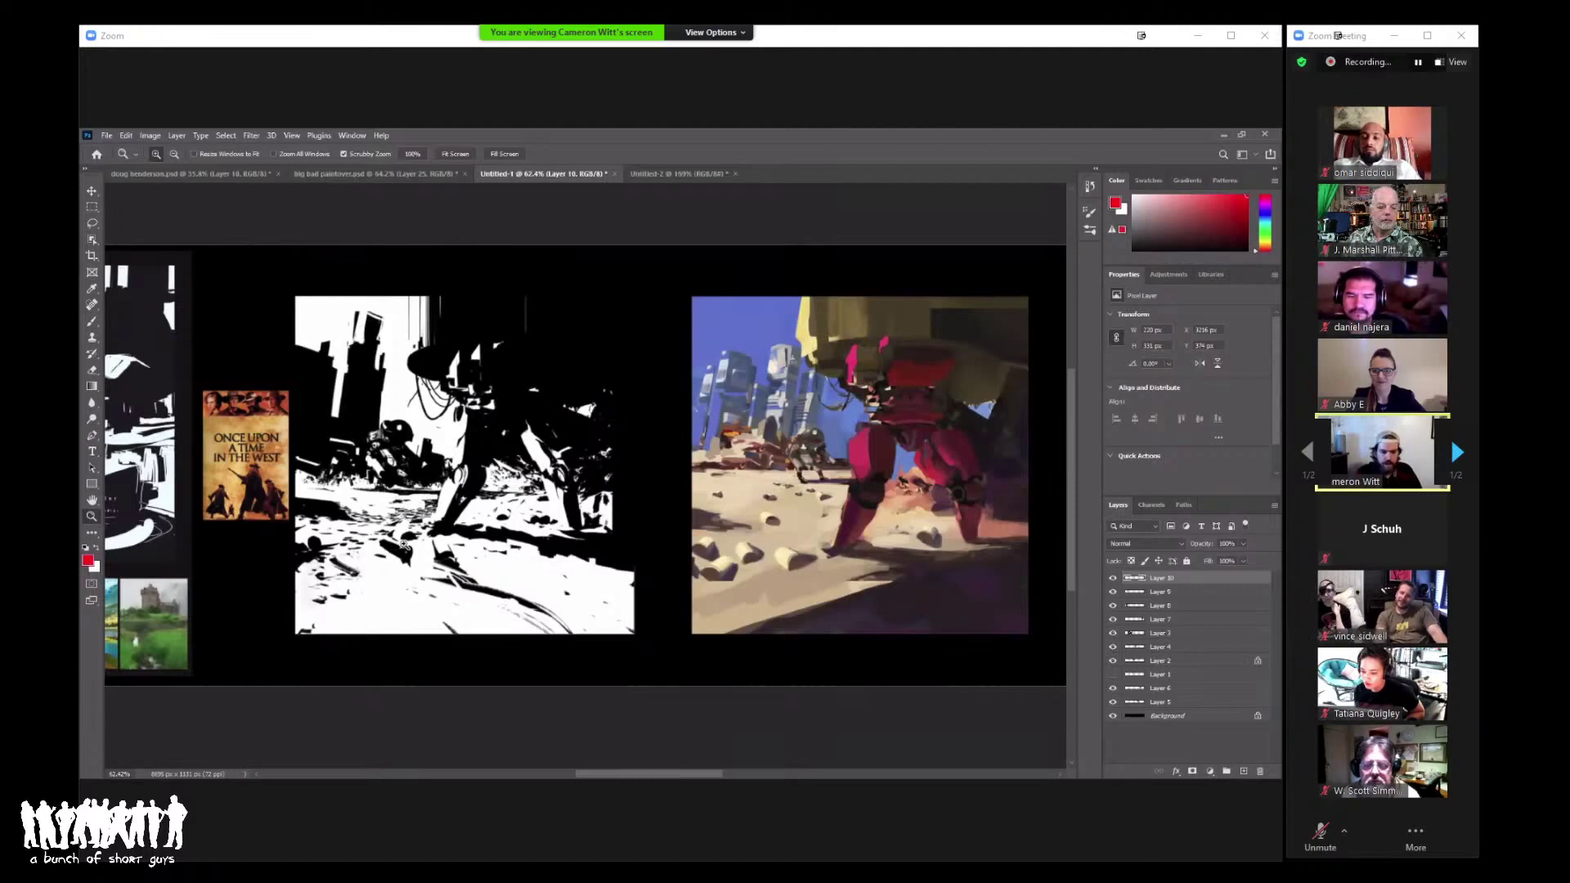
# Step: Inspect the foreground shapes and mech legs in the black-and-white mech picture at close range
pyautogui.click(401, 544)
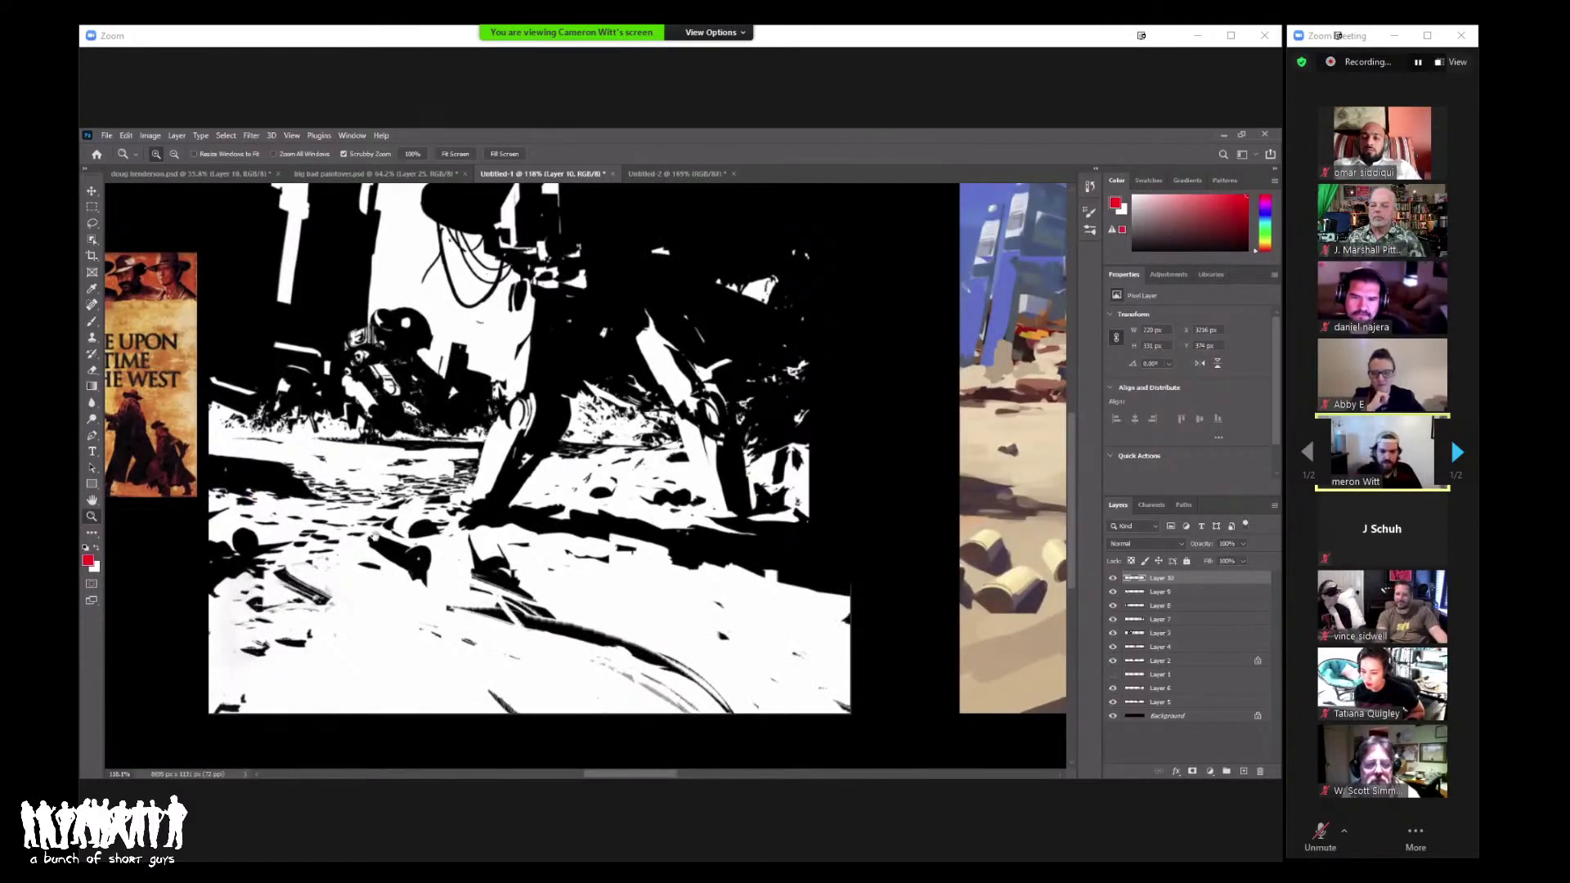
pyautogui.moveTo(375, 536); pyautogui.dragTo(436, 545)
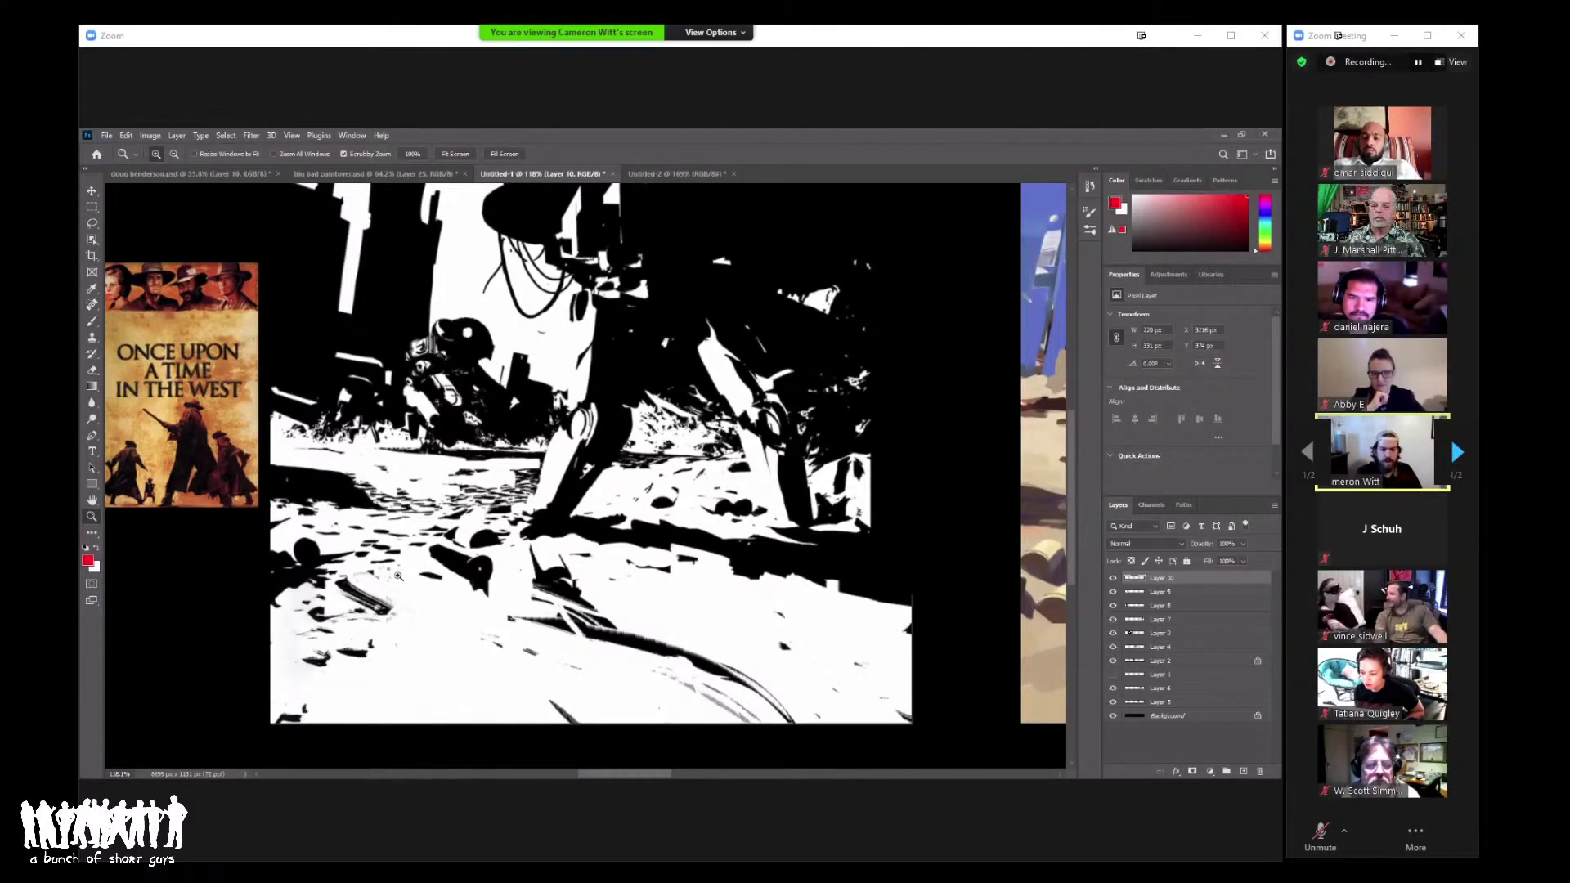
pyautogui.moveTo(503, 537); pyautogui.dragTo(417, 543)
pyautogui.moveTo(557, 573)
pyautogui.mouseDown()
pyautogui.moveTo(501, 582)
pyautogui.moveTo(557, 572)
pyautogui.mouseUp()
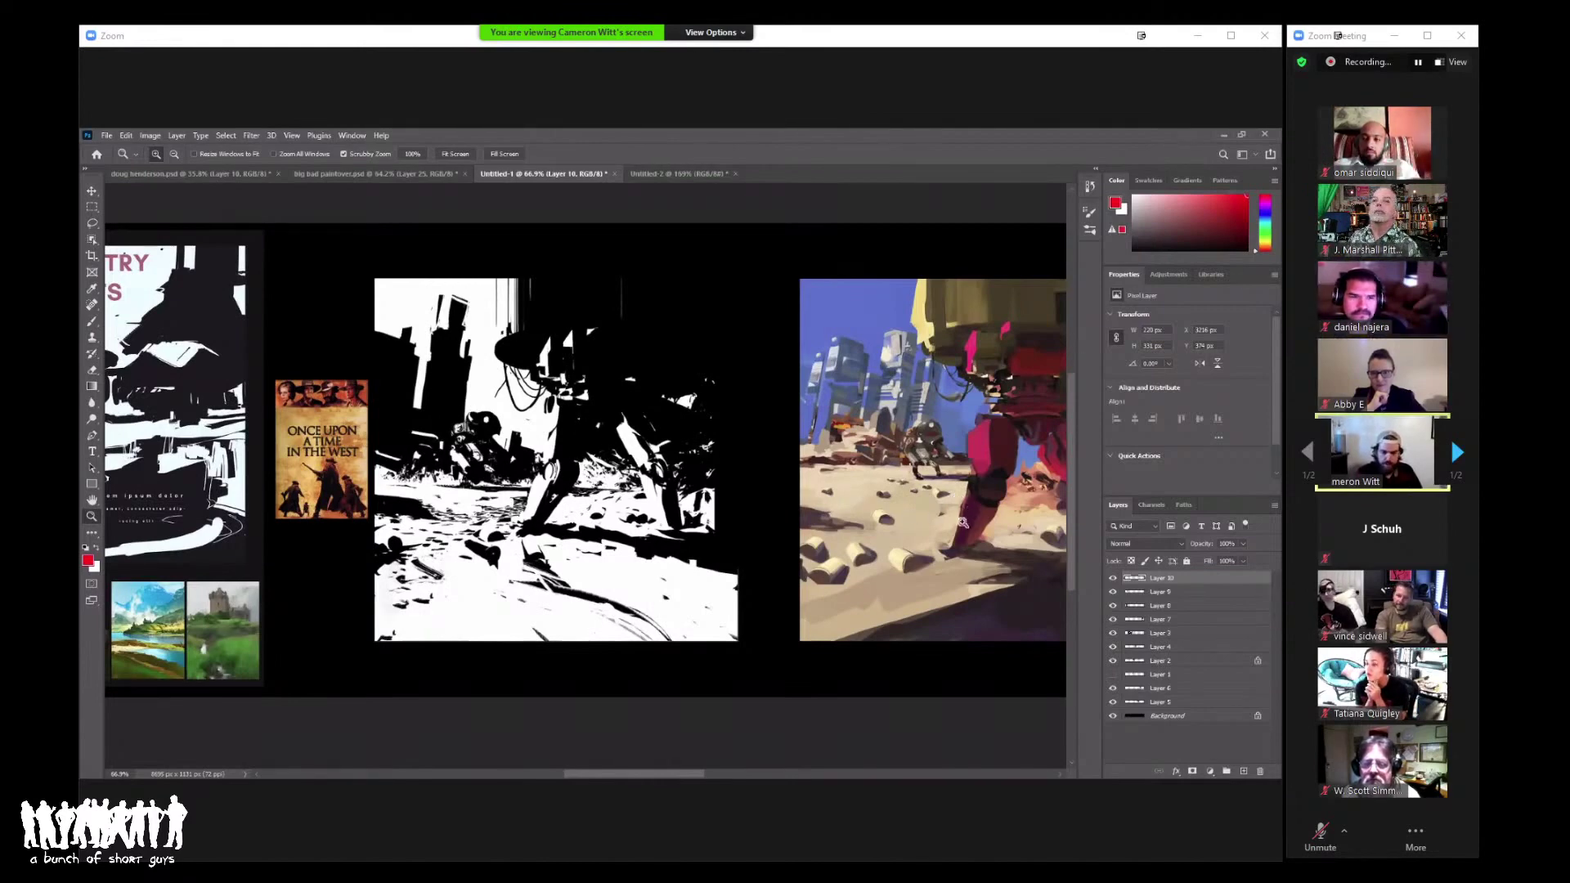
# Step: Compare the black-and-white mech picture with the shadowed red mech painting and the sunlit version beside it
pyautogui.moveTo(1026, 538); pyautogui.dragTo(655, 564)
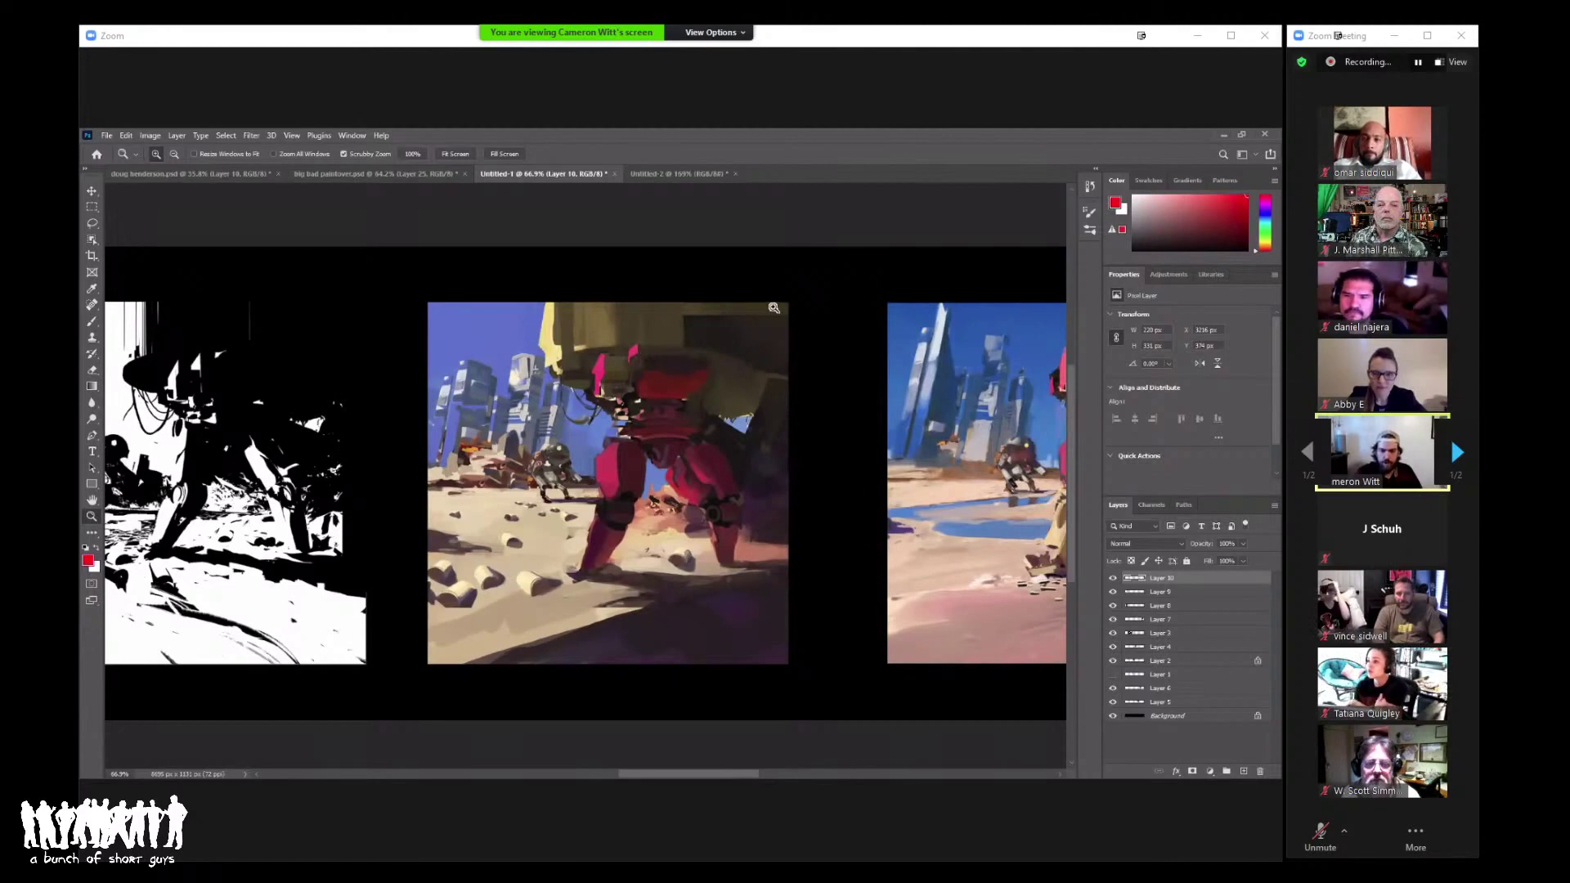
pyautogui.moveTo(479, 440); pyautogui.dragTo(834, 434)
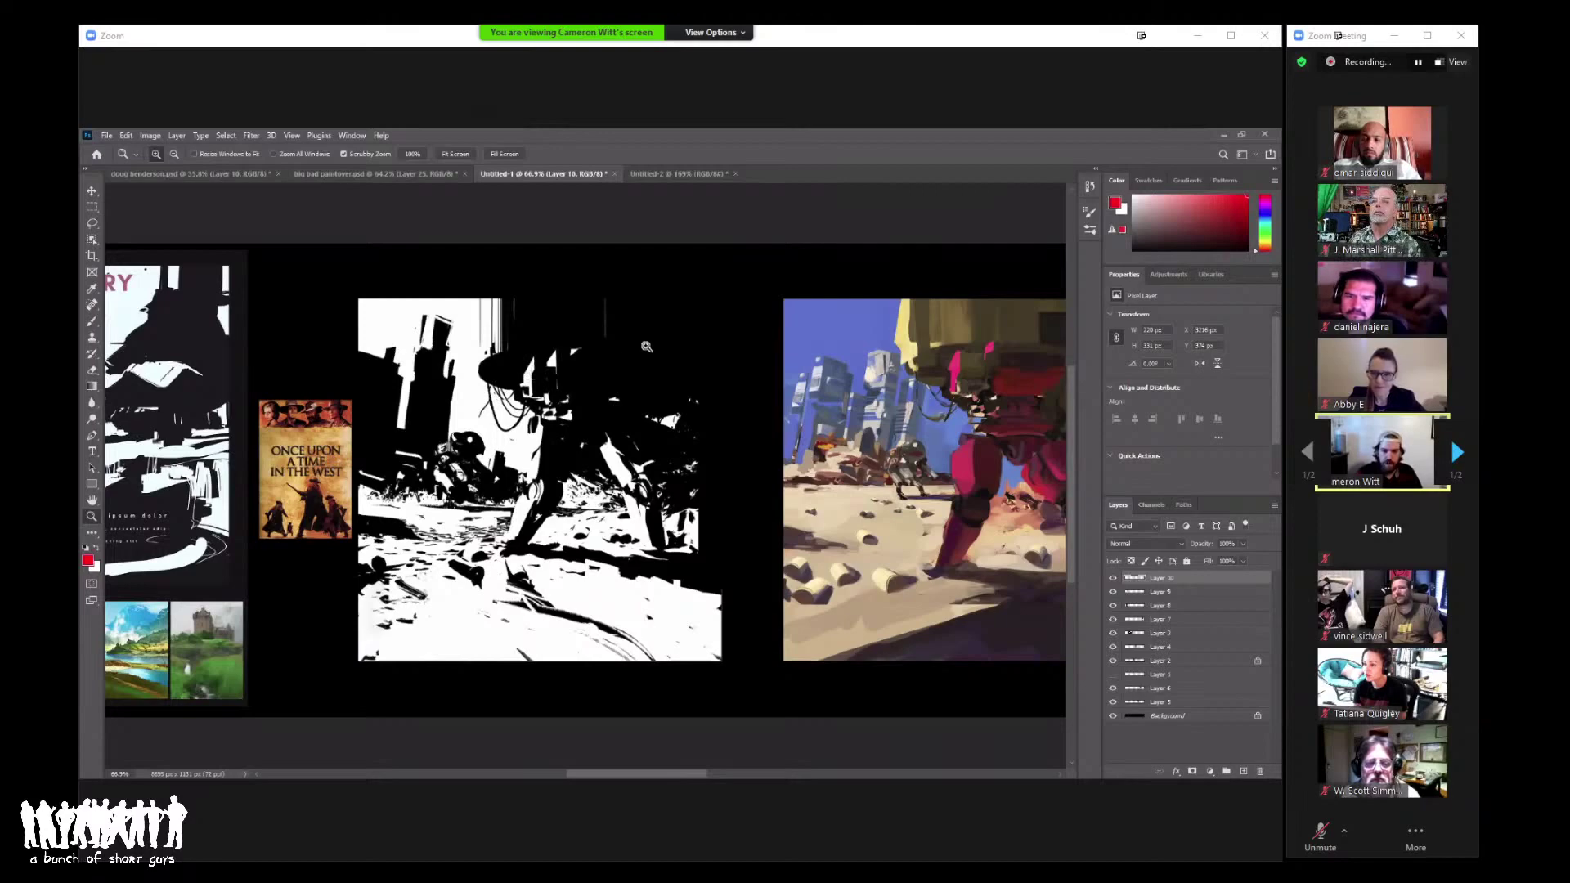
pyautogui.moveTo(825, 375); pyautogui.dragTo(545, 398)
pyautogui.moveTo(752, 416); pyautogui.dragTo(683, 398)
pyautogui.moveTo(828, 439); pyautogui.dragTo(693, 439)
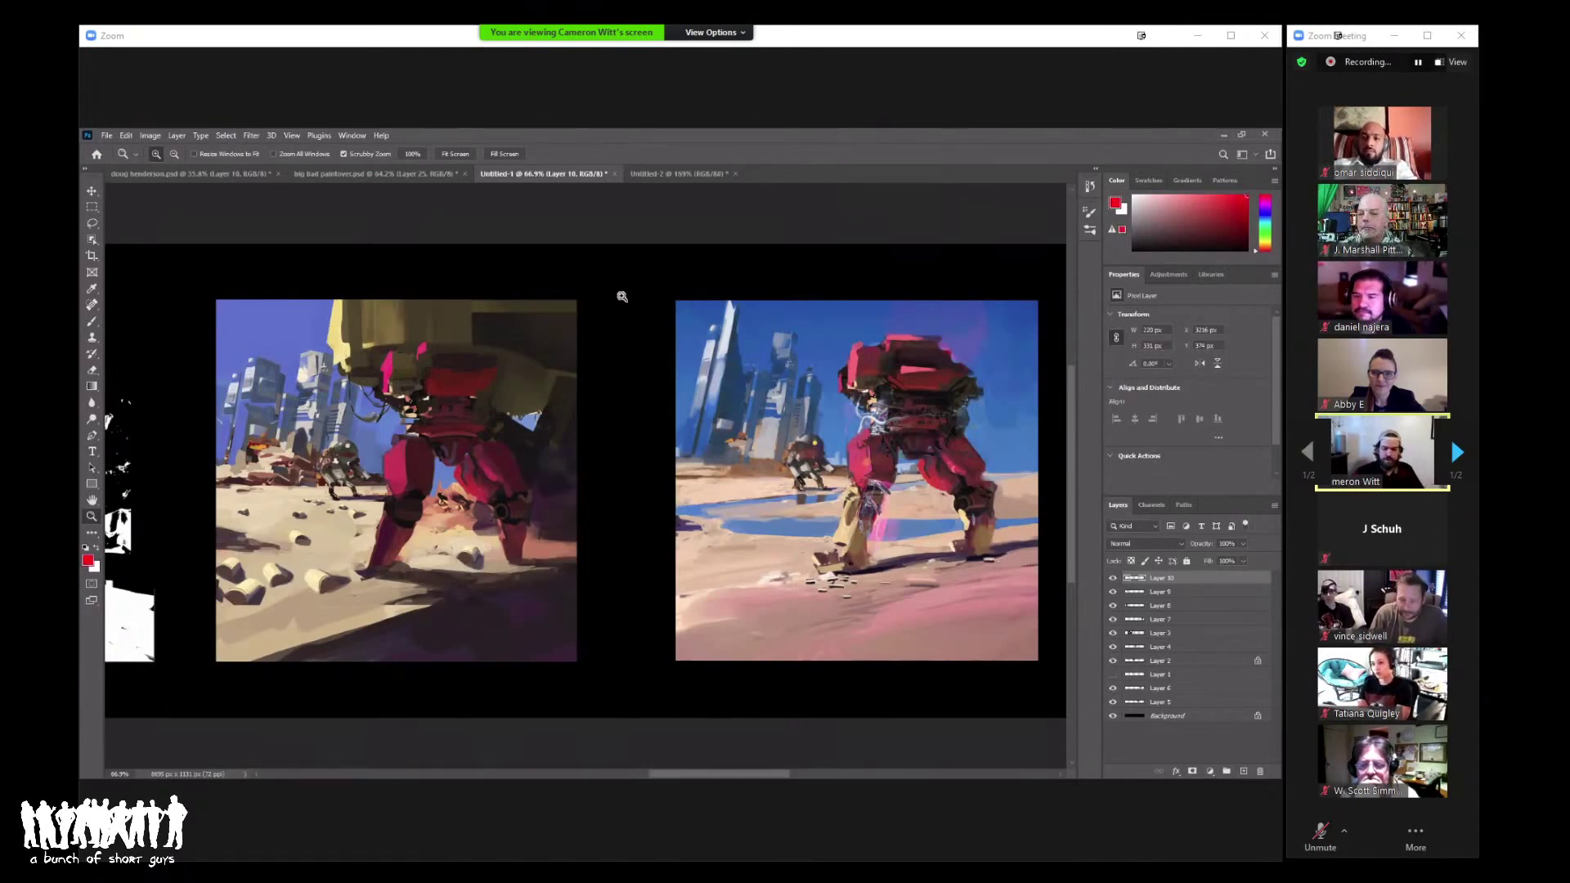
# Step: Add a new layer and set up a small hard round brush for drawing red annotation lines
pyautogui.press('b')
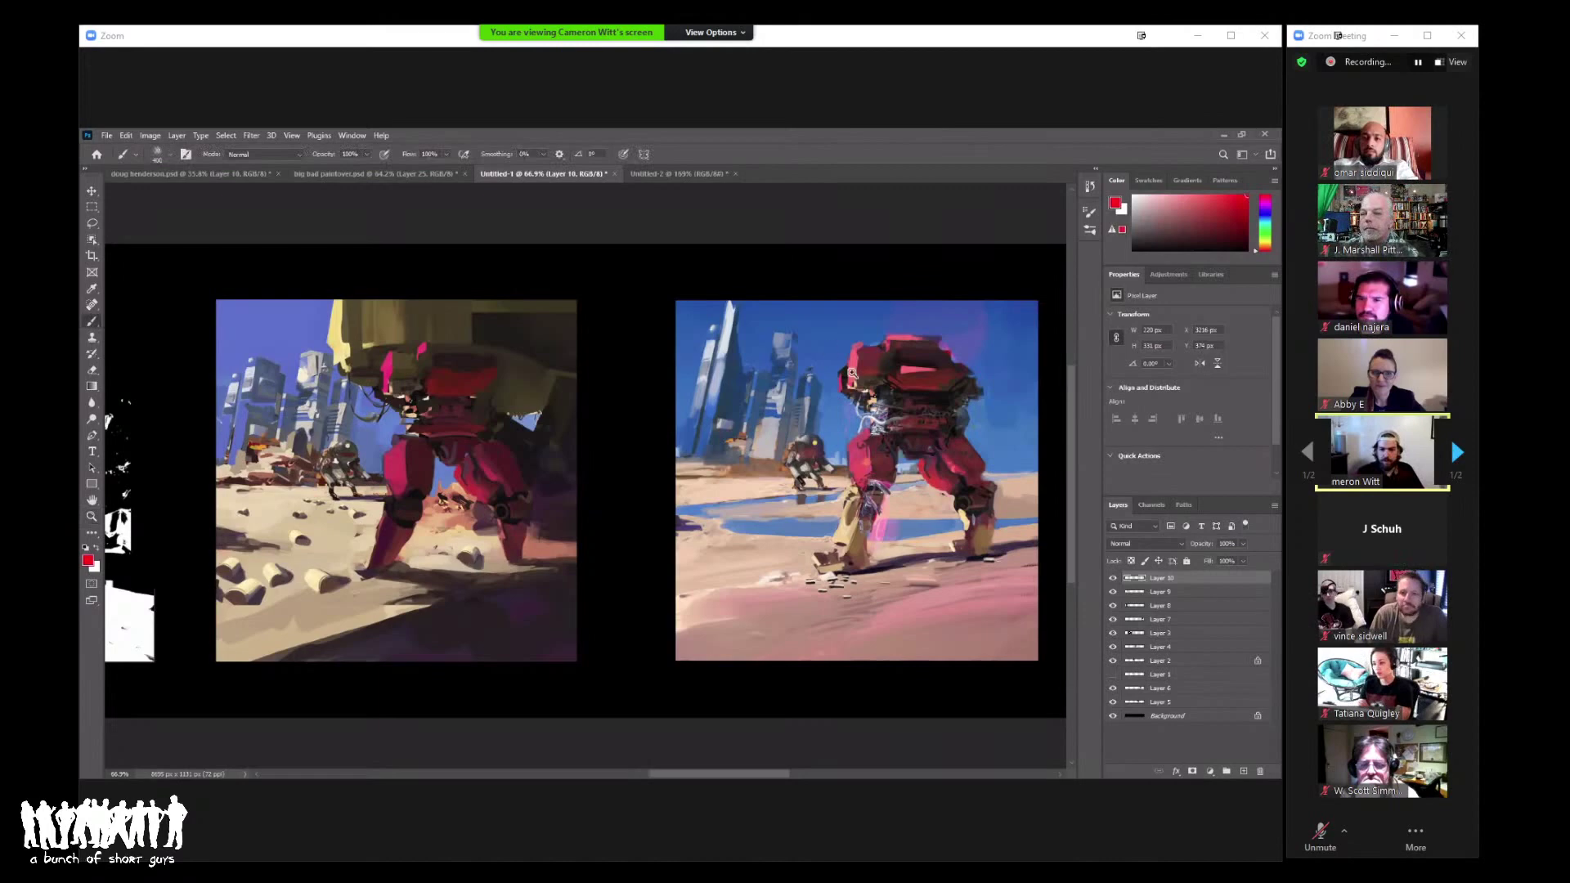
pyautogui.rightClick(868, 448)
pyautogui.click(845, 507)
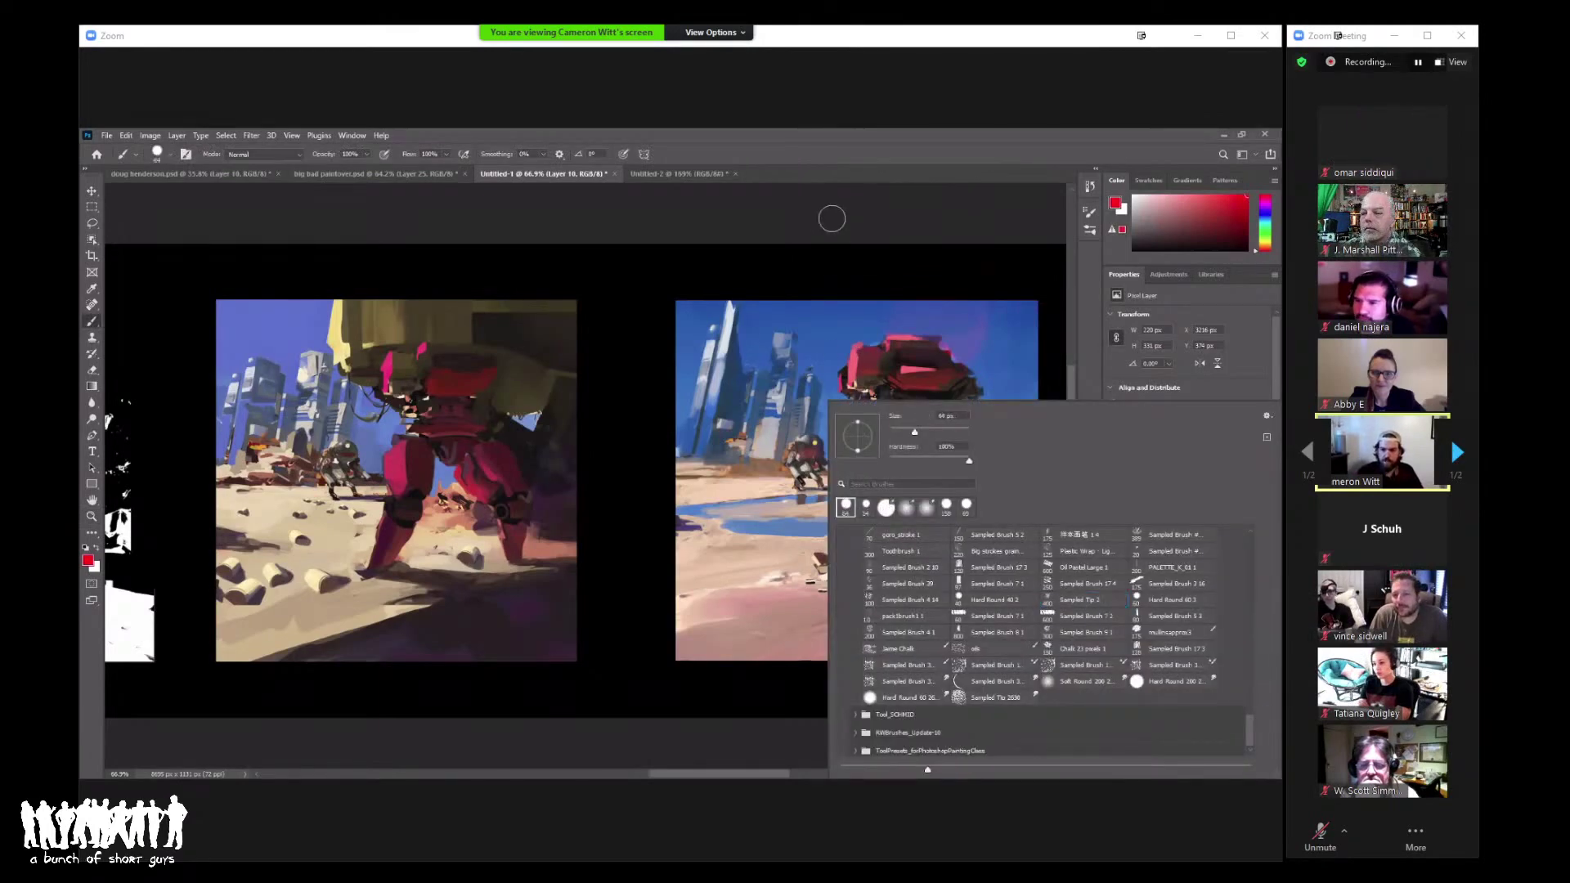
pyautogui.rightClick(868, 324)
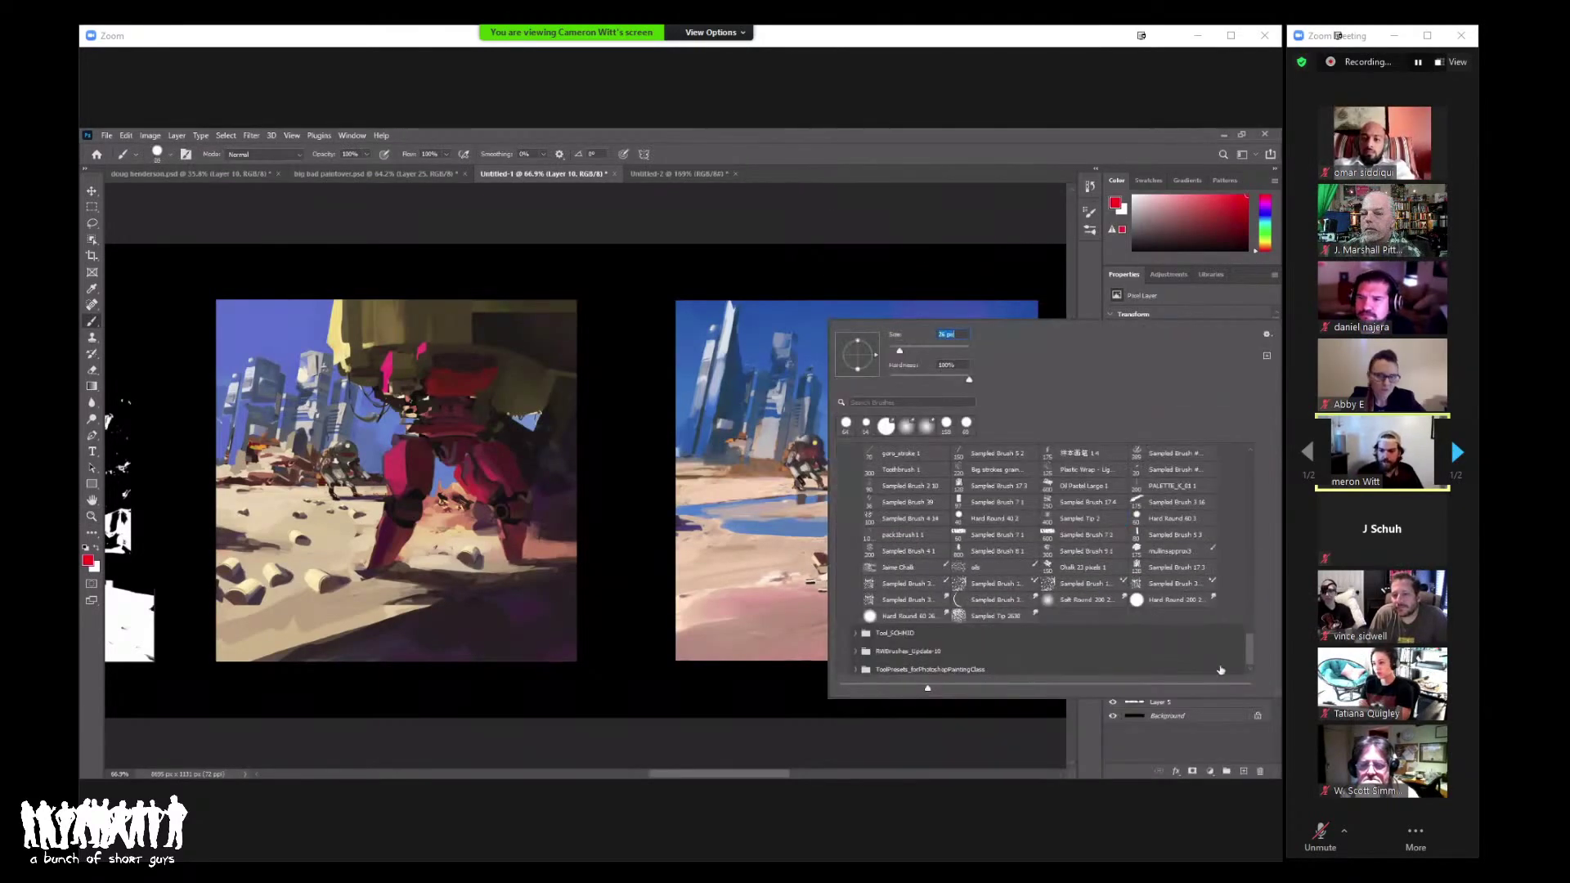
pyautogui.press('Return')
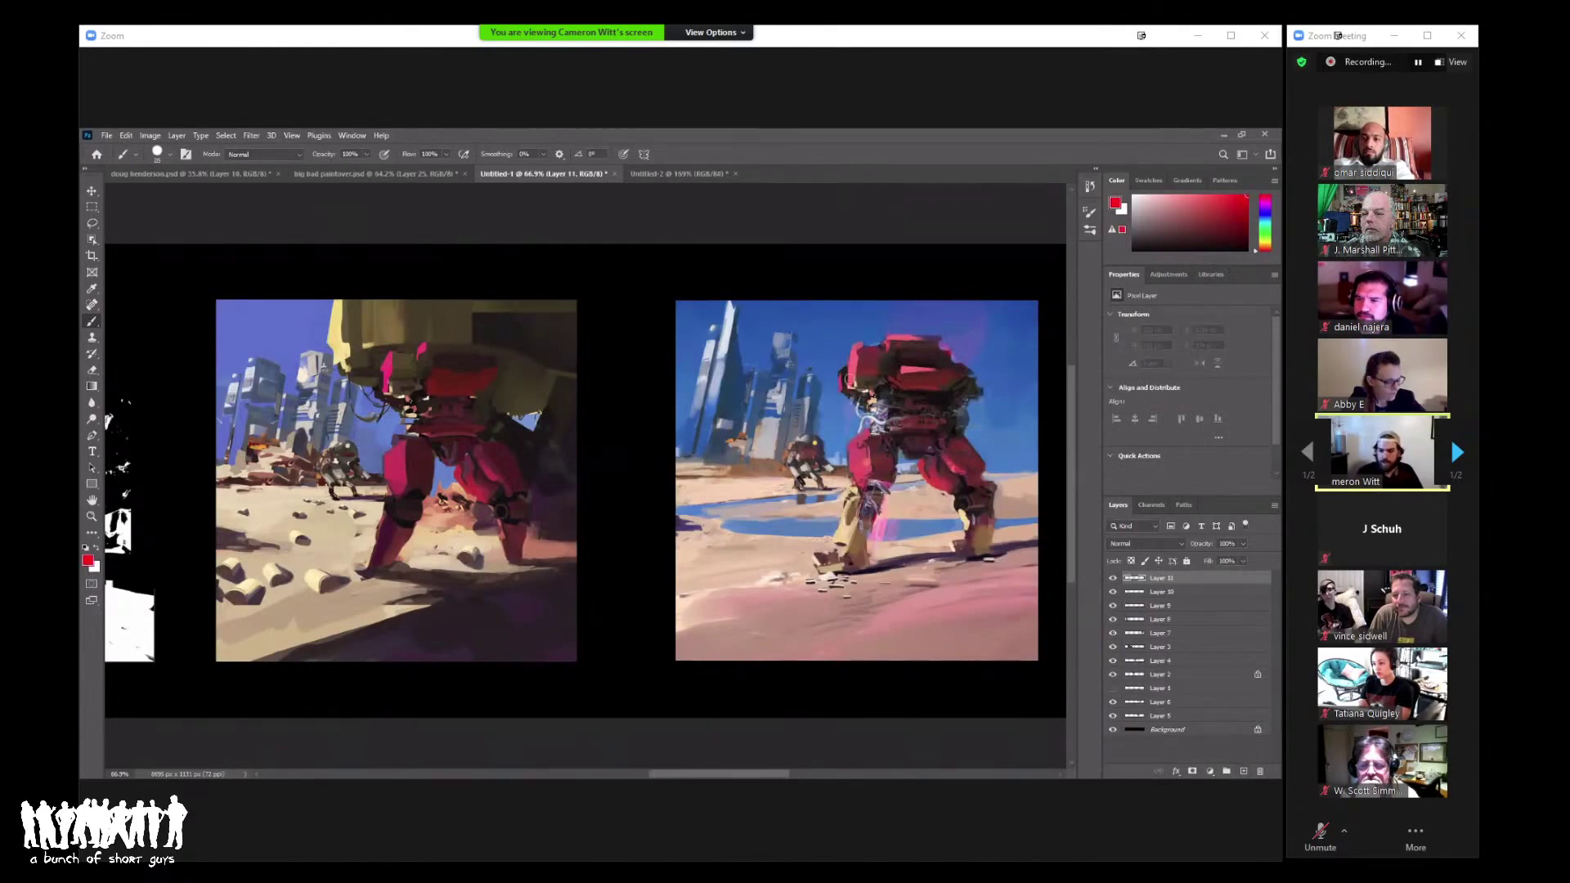
pyautogui.rightClick(850, 381)
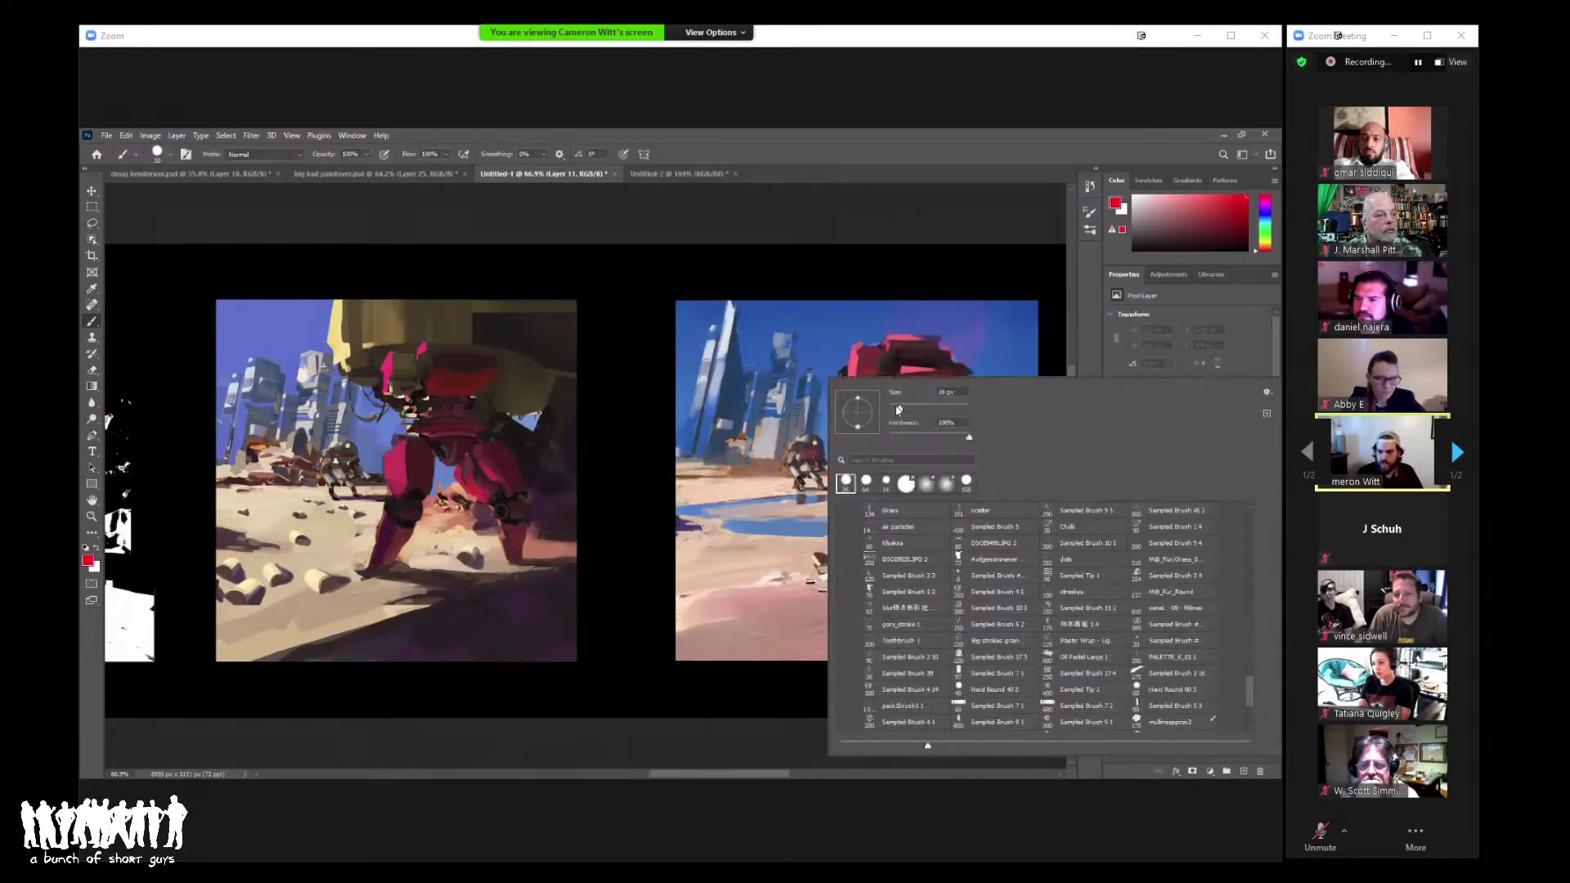
pyautogui.press('Return')
# Step: Draw a tall red rectangle around the mech in the shadowed painting, spanning nearly the full picture height
pyautogui.moveTo(371, 633); pyautogui.dragTo(472, 616)
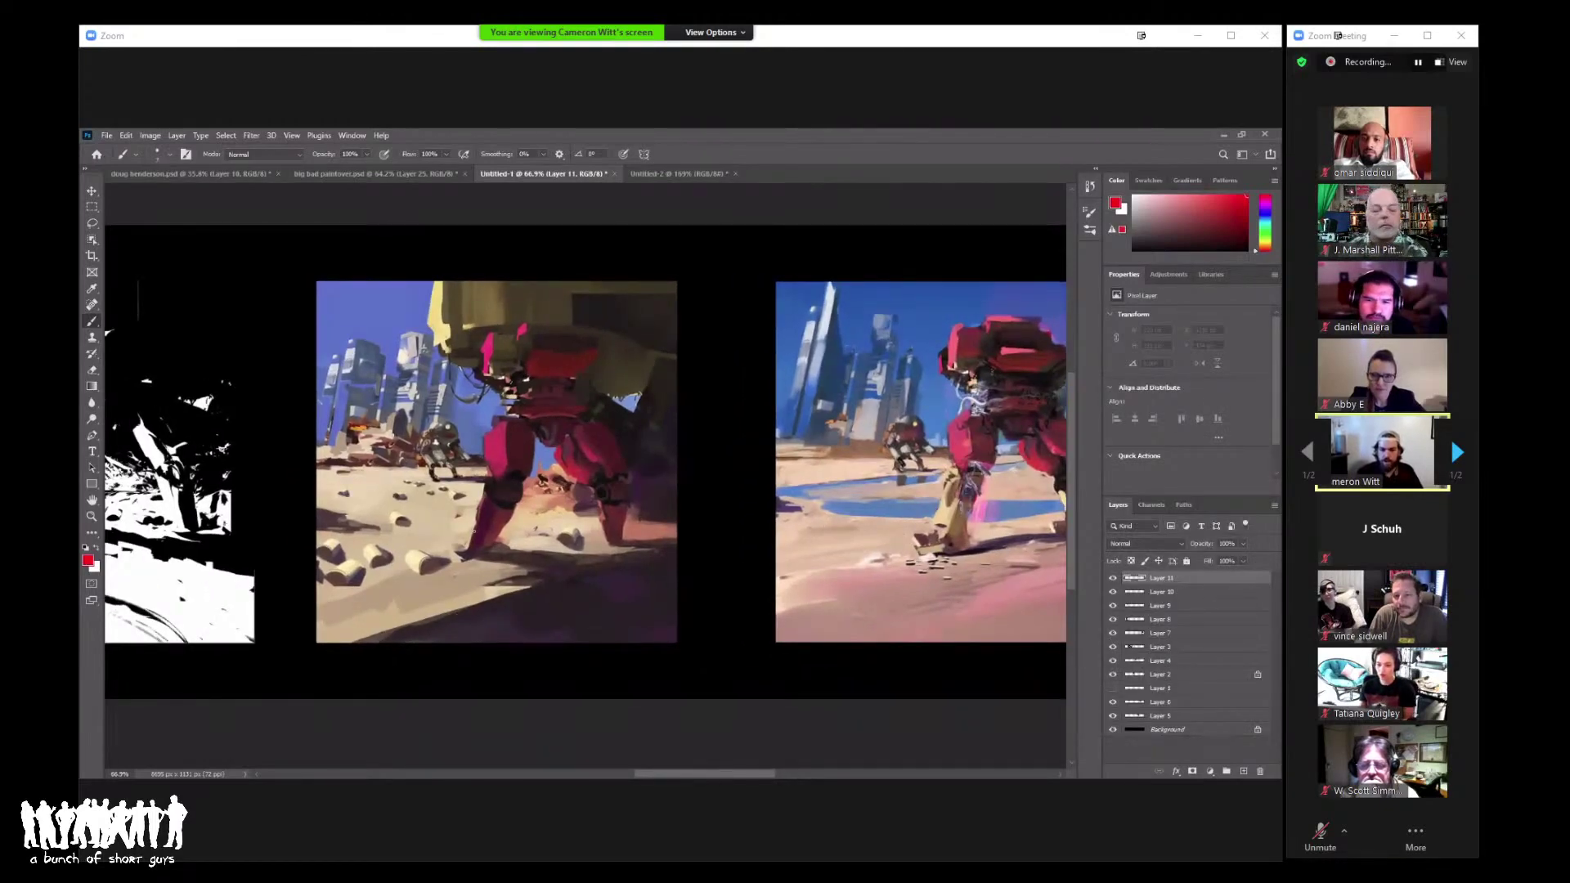
pyautogui.moveTo(420, 637)
pyautogui.mouseDown()
pyautogui.moveTo(449, 285)
pyautogui.moveTo(642, 296)
pyautogui.moveTo(629, 287)
pyautogui.moveTo(632, 636)
pyautogui.mouseUp()
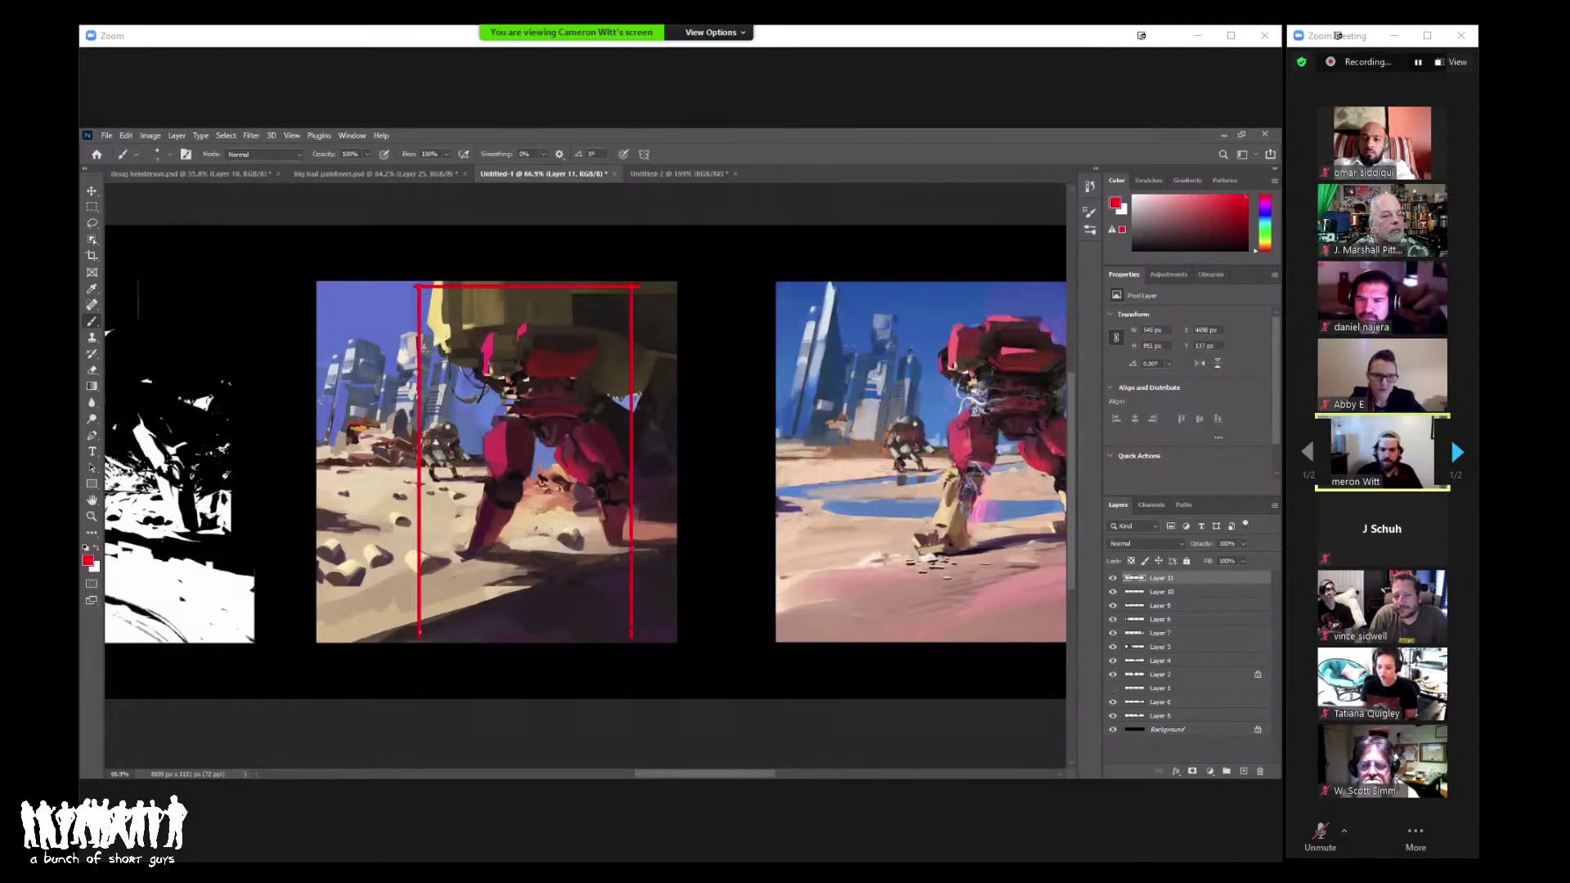
pyautogui.moveTo(412, 632); pyautogui.dragTo(652, 631)
# Step: Sketch smaller red boxes inside the tall frame, one over the foreground shadow and one over the mech's upper body
pyautogui.moveTo(439, 606); pyautogui.dragTo(439, 520)
pyautogui.moveTo(433, 513); pyautogui.dragTo(636, 513)
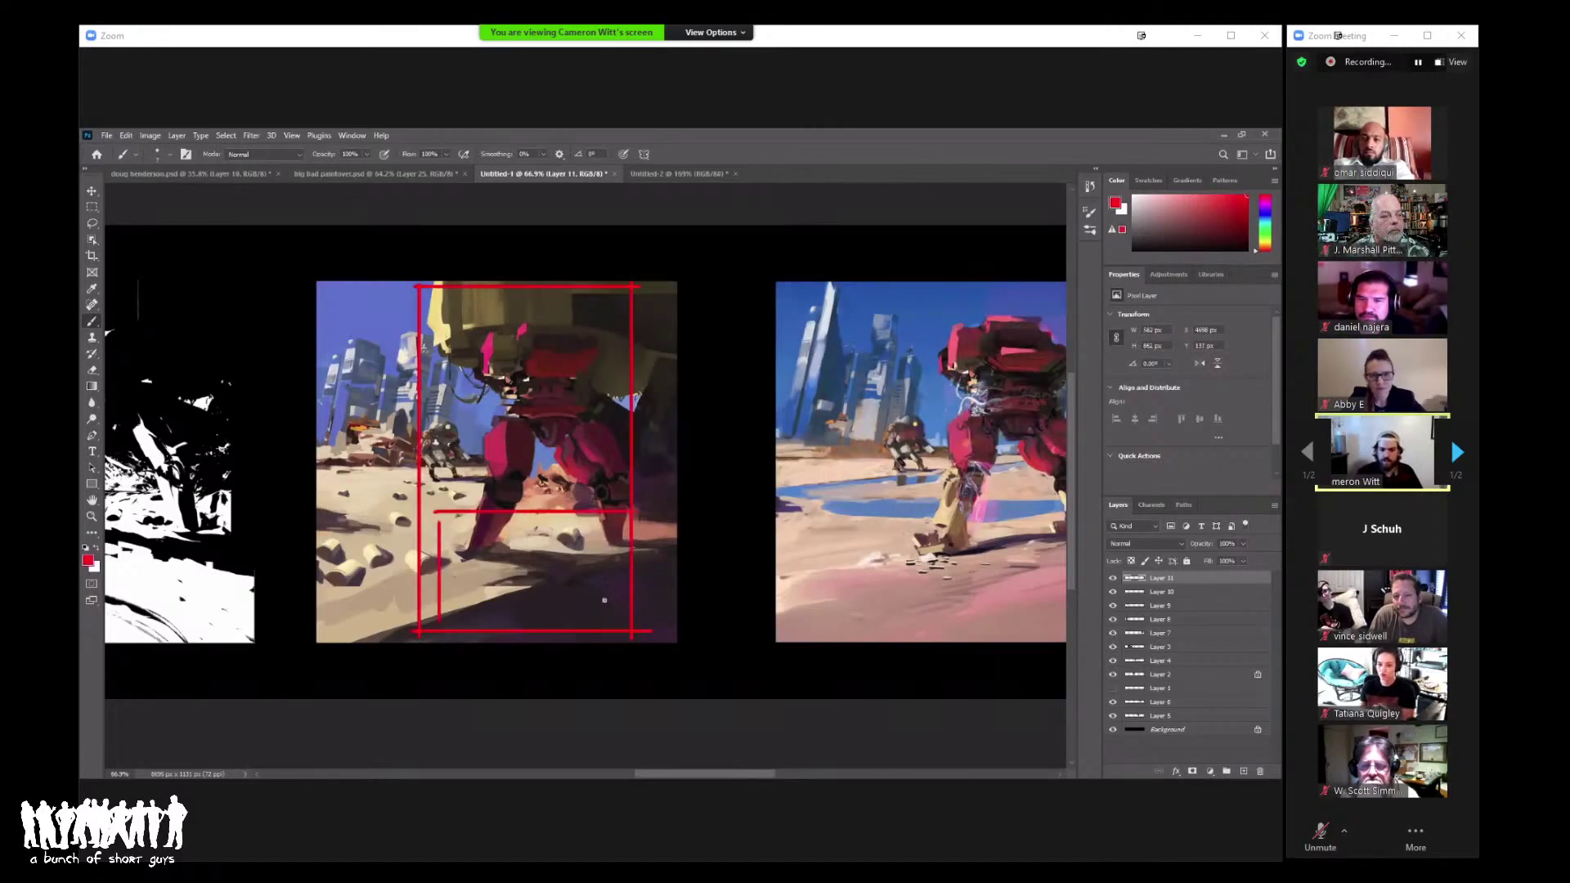
pyautogui.moveTo(604, 626); pyautogui.dragTo(604, 513)
pyautogui.moveTo(442, 614); pyautogui.dragTo(588, 614)
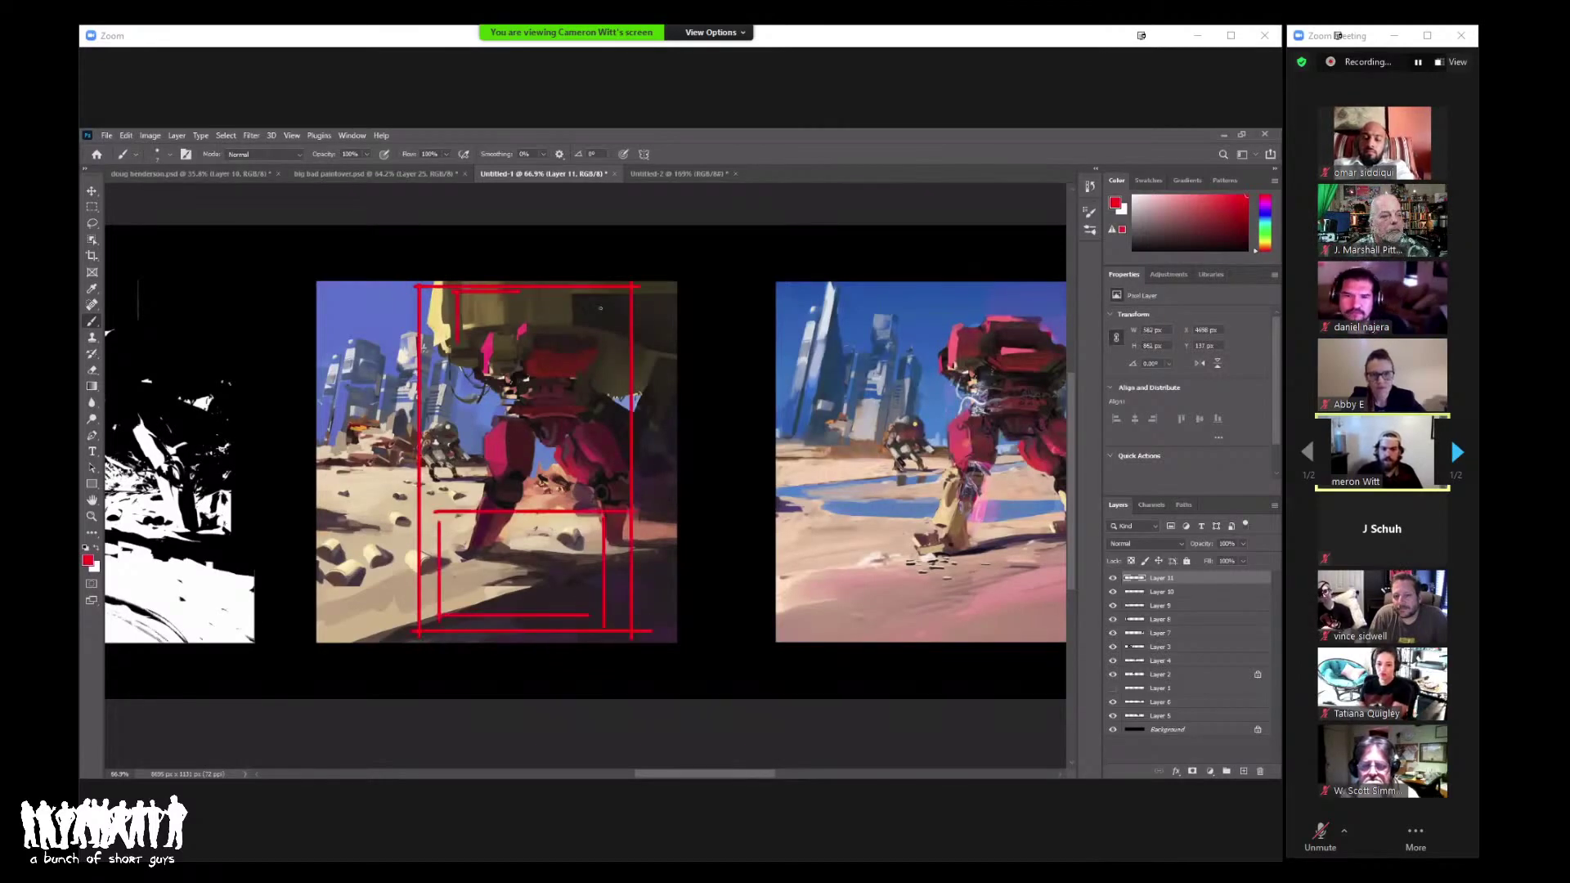
pyautogui.moveTo(519, 291); pyautogui.dragTo(602, 293)
pyautogui.moveTo(603, 292)
pyautogui.mouseDown()
pyautogui.moveTo(470, 347)
pyautogui.moveTo(601, 349)
pyautogui.mouseUp()
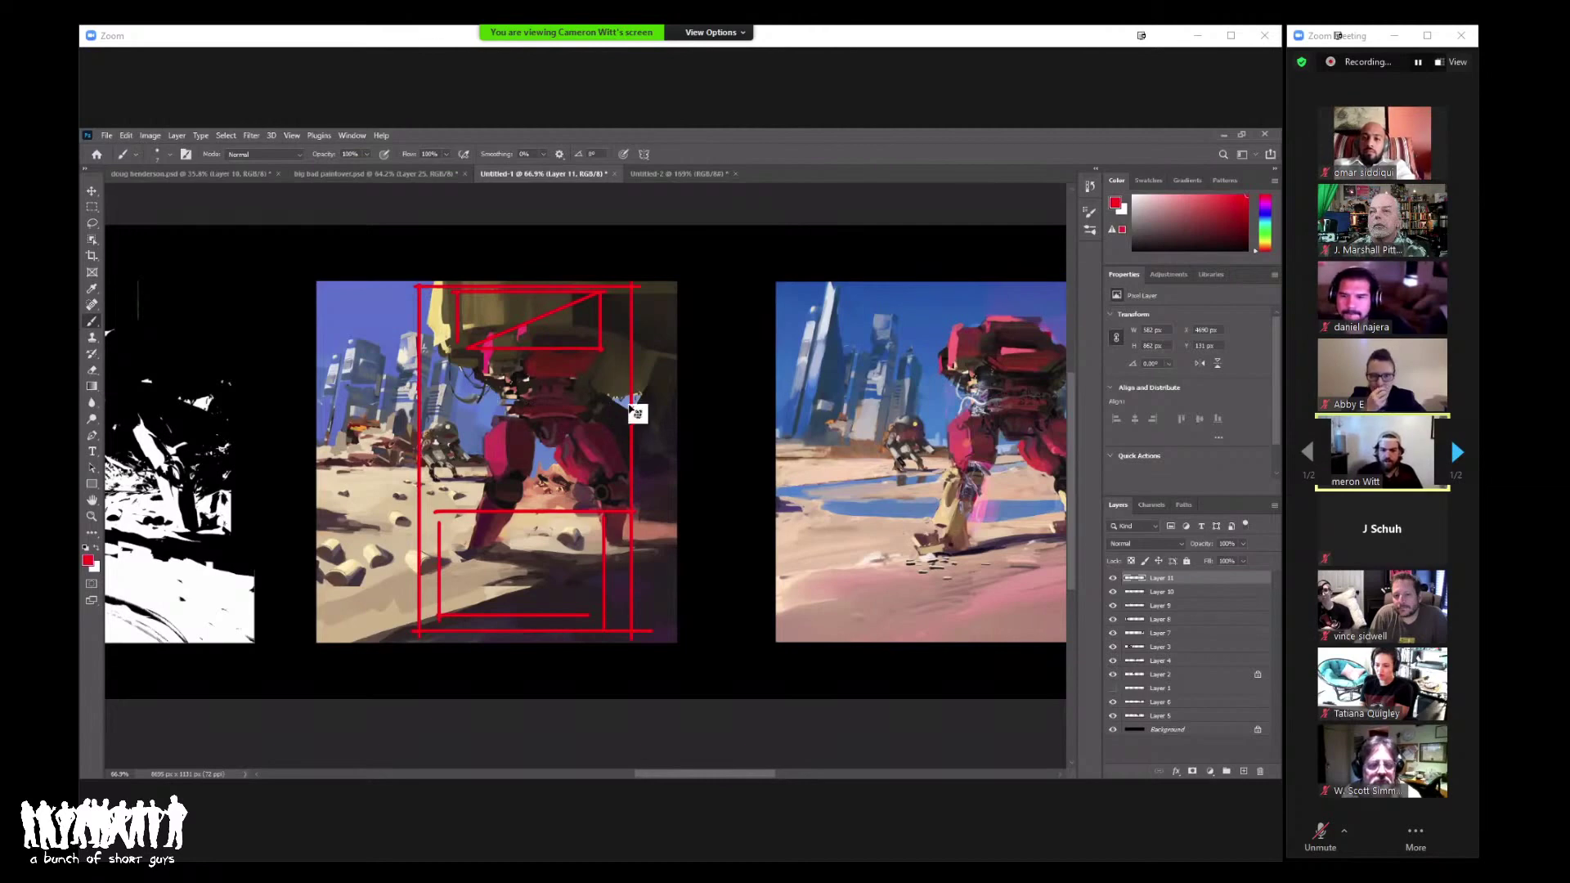
# Step: Undo all the red rectangle strokes over the shadowed mech painting
pyautogui.hotkey('ctrl', 'z')
pyautogui.hotkey('ctrl', 'z')
pyautogui.hotkey('ctrl', 'z')
pyautogui.hotkey('ctrl', 'z')
pyautogui.hotkey('ctrl', 'z')
pyautogui.hotkey('ctrl', 'z')
pyautogui.hotkey('ctrl', 'z')
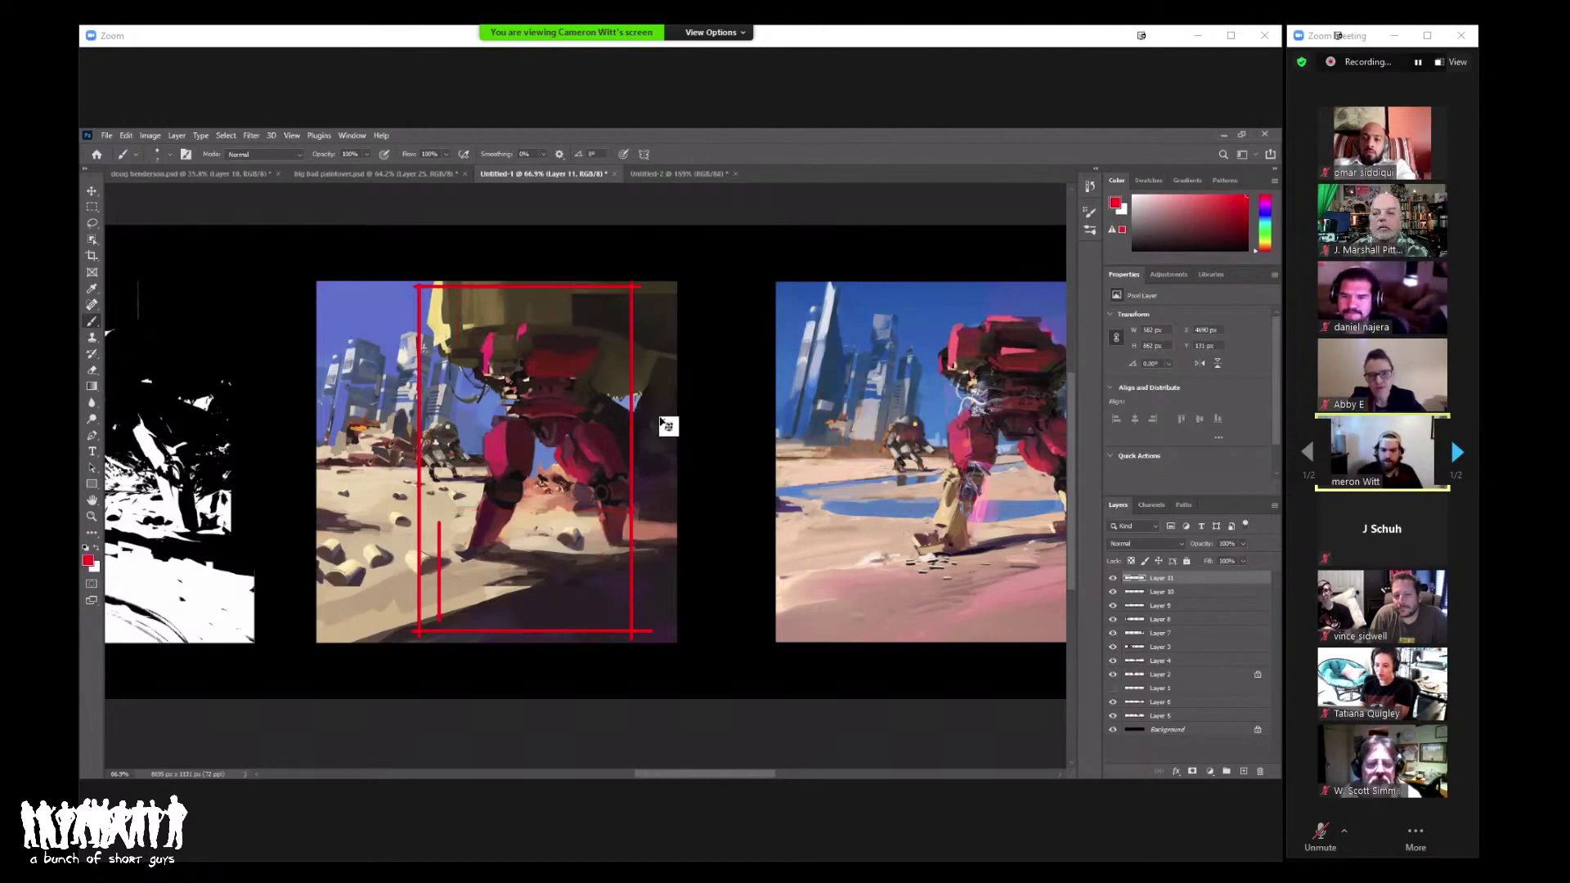
pyautogui.hotkey('ctrl', 'z')
pyautogui.hotkey('ctrl', 'z')
pyautogui.hotkey('ctrl', 'z')
pyautogui.hotkey('ctrl', 'z')
pyautogui.hotkey('ctrl', 'z')
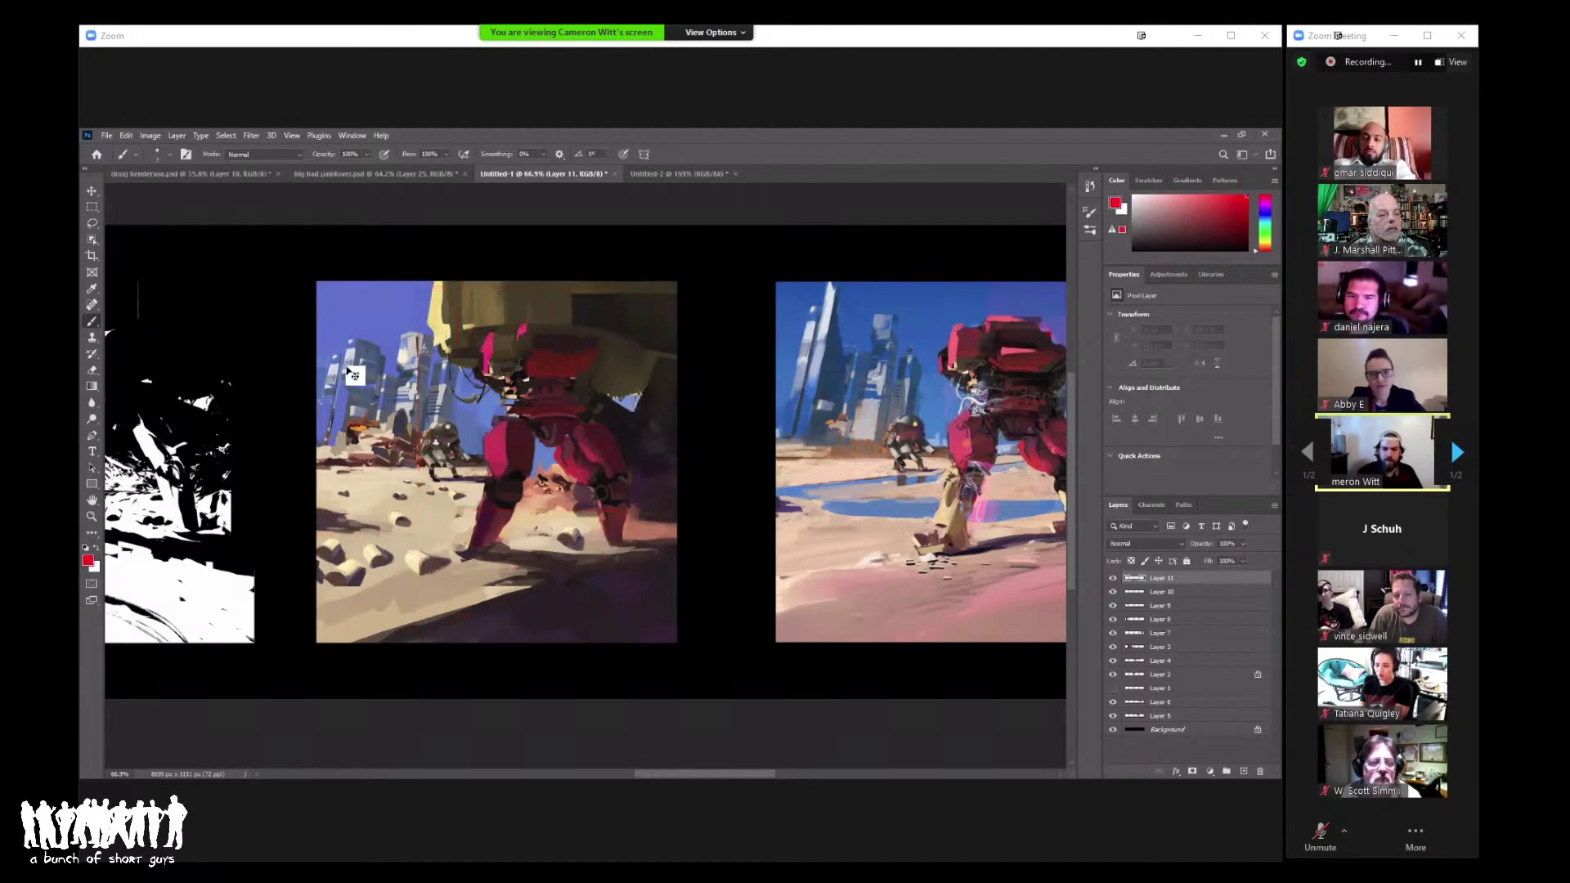
# Step: Draw a wide red horizontal frame across the middle of the shadowed painting, from the skyline to the mech's feet
pyautogui.hotkey('ctrl', 'shift', 'z')
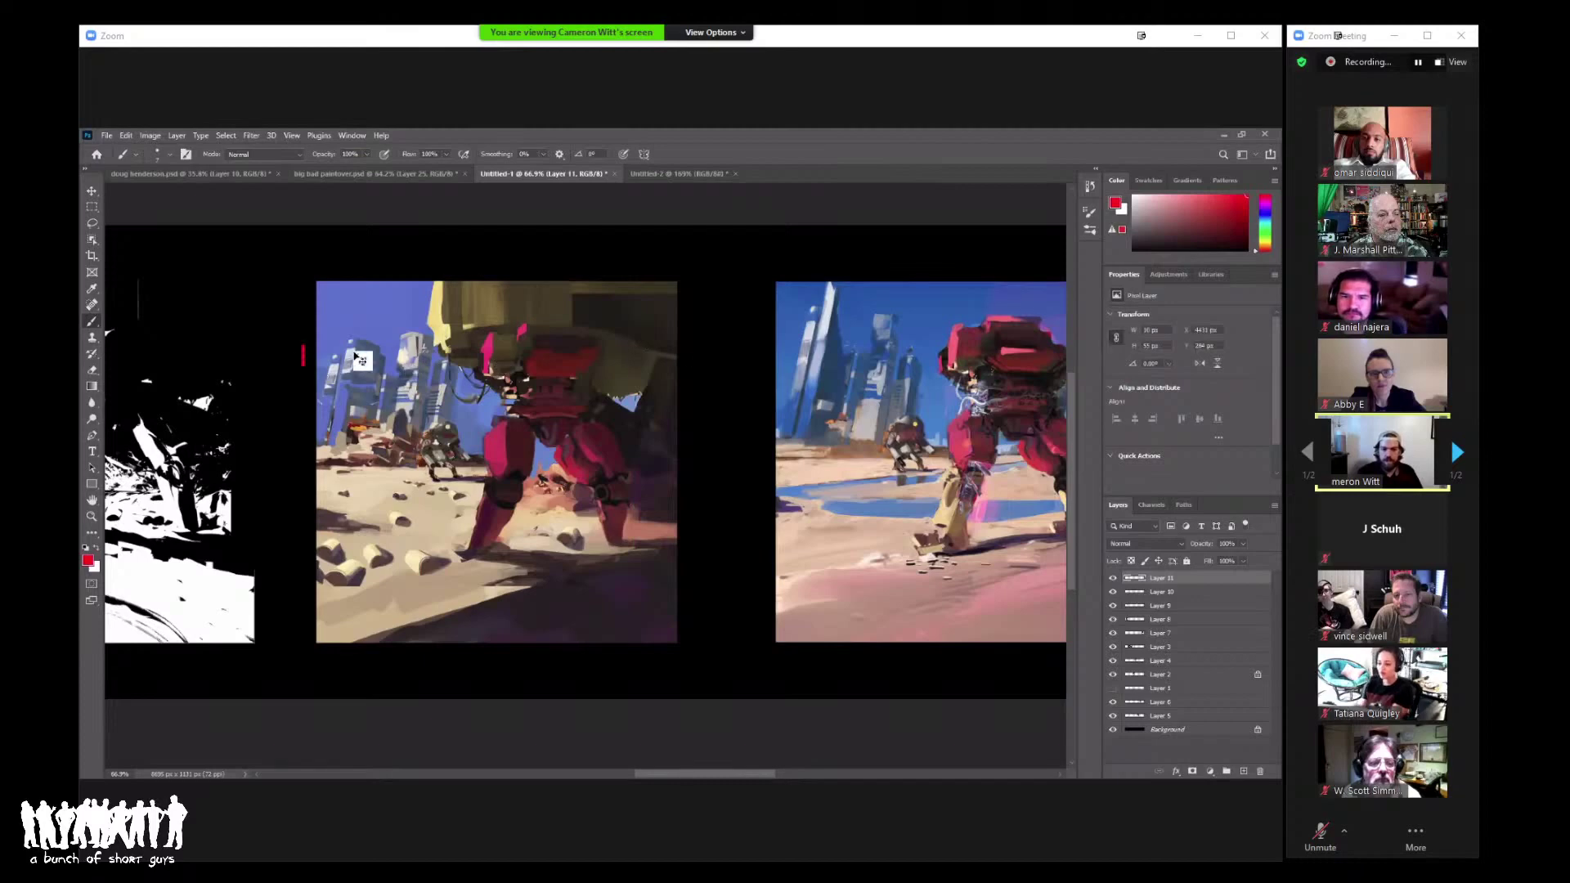
pyautogui.hotkey('ctrl', 'shift', 'z')
pyautogui.hotkey('ctrl', 'shift', 'z')
pyautogui.hotkey('ctrl', 'shift', 'z')
pyautogui.hotkey('ctrl', 'shift', 'z')
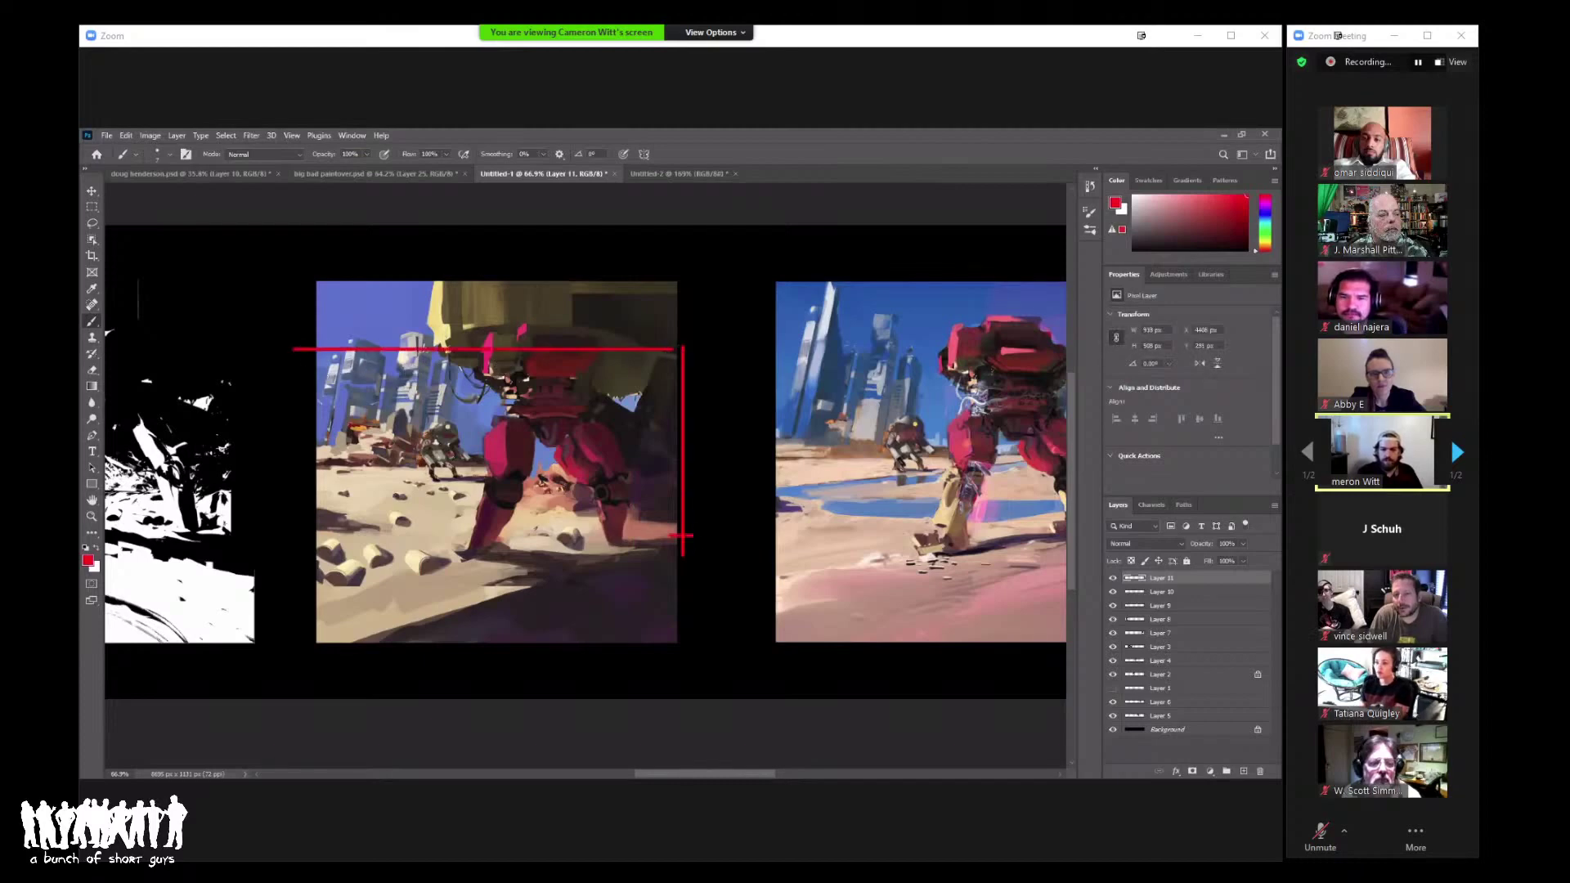
pyautogui.moveTo(671, 536); pyautogui.dragTo(310, 525)
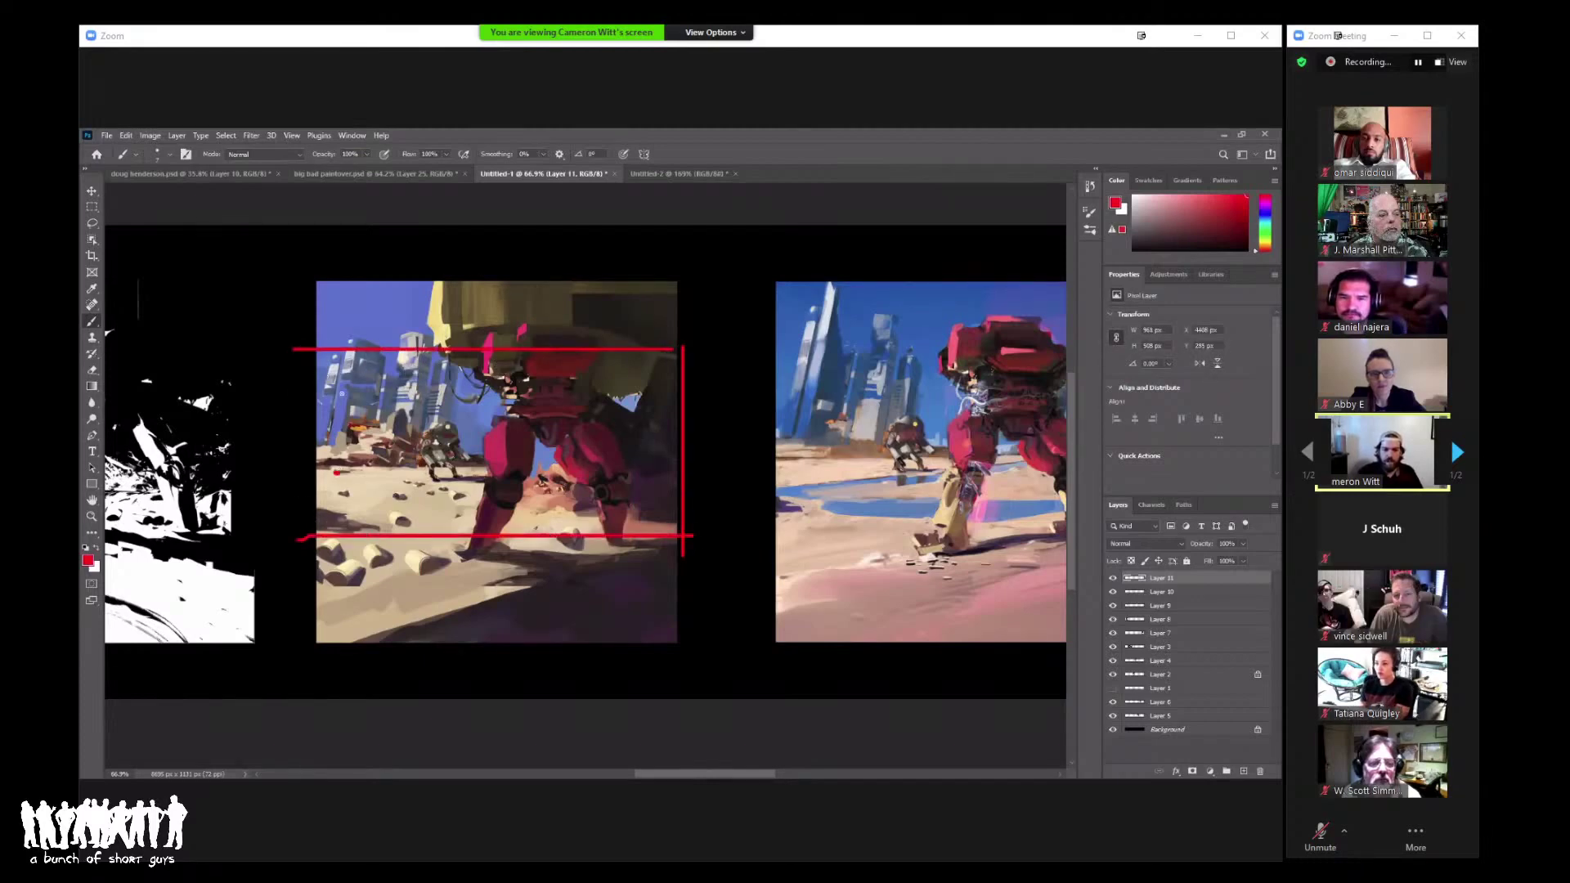
# Step: Mark the sandy ground and the distant towers with smaller red boxes inside the horizontal frame
pyautogui.moveTo(342, 393)
pyautogui.mouseDown()
pyautogui.moveTo(436, 373)
pyautogui.moveTo(454, 480)
pyautogui.moveTo(368, 491)
pyautogui.moveTo(337, 388)
pyautogui.moveTo(413, 373)
pyautogui.moveTo(422, 465)
pyautogui.mouseUp()
pyautogui.hotkey('ctrl', 'z')
pyautogui.hotkey('ctrl', 'z')
pyautogui.hotkey('ctrl', 'z')
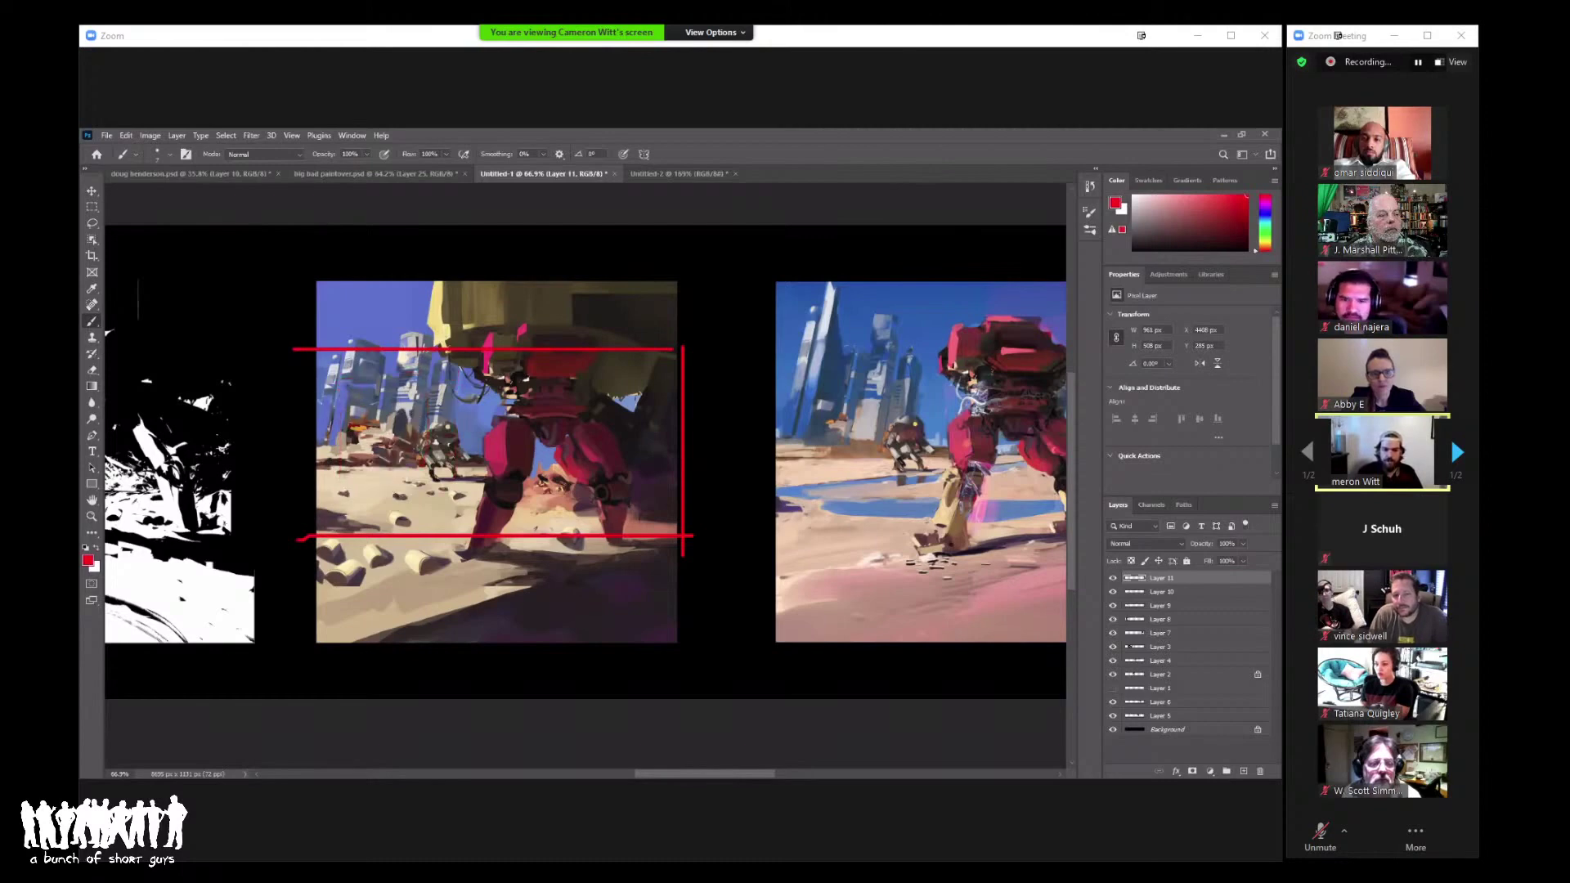
pyautogui.moveTo(333, 533)
pyautogui.mouseDown()
pyautogui.moveTo(484, 458)
pyautogui.moveTo(469, 528)
pyautogui.moveTo(333, 528)
pyautogui.mouseUp()
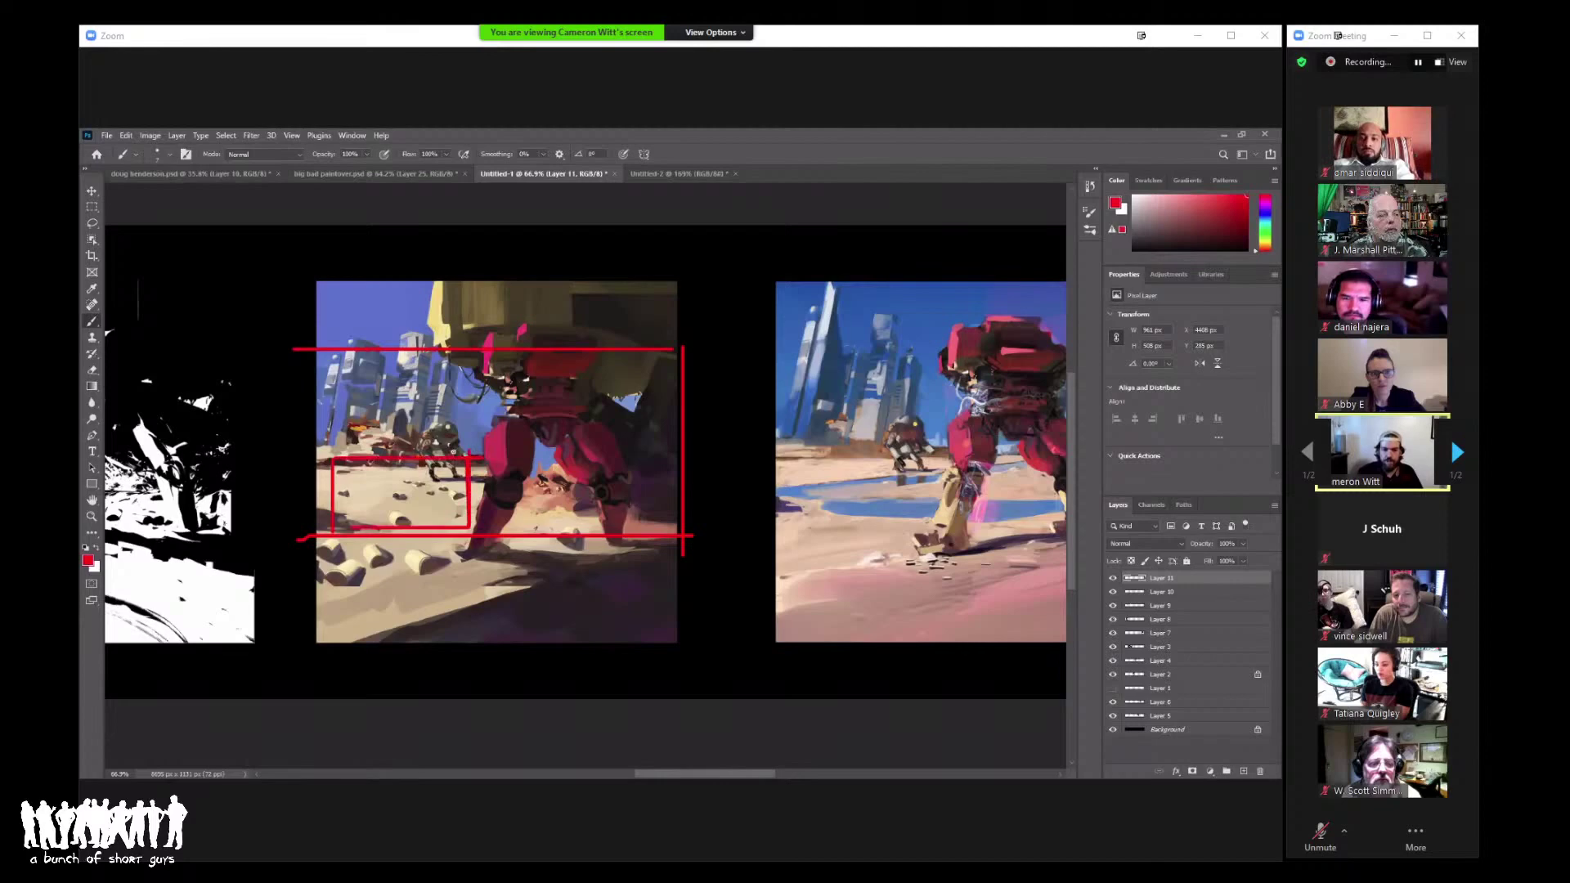
pyautogui.moveTo(358, 429)
pyautogui.mouseDown()
pyautogui.moveTo(358, 364)
pyautogui.moveTo(440, 360)
pyautogui.moveTo(355, 440)
pyautogui.mouseUp()
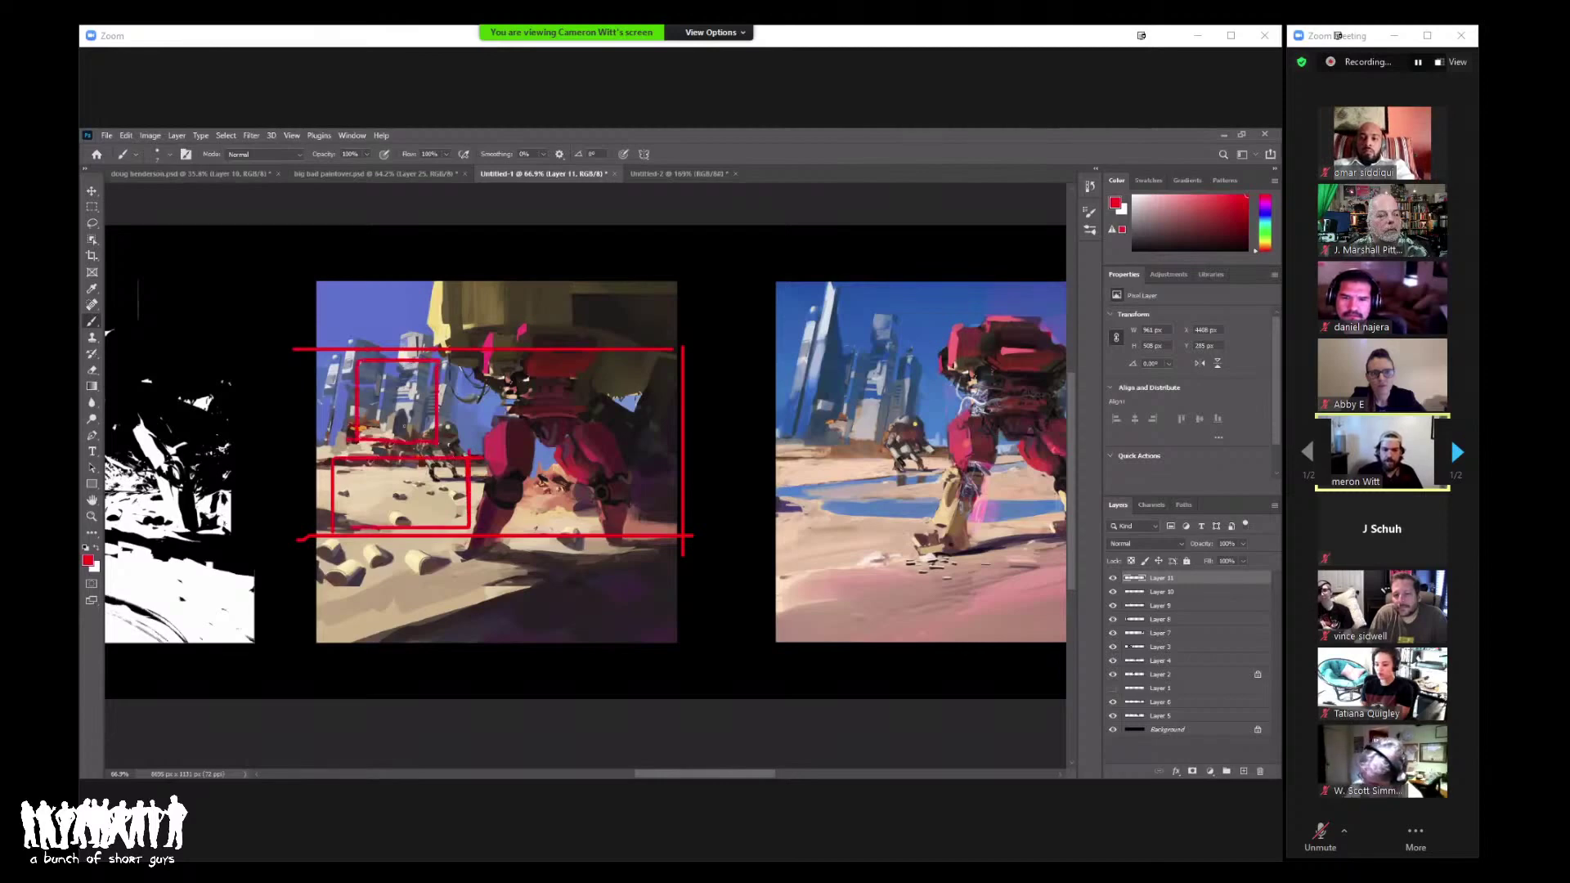
# Step: Undo the horizontal frame and the boxes marking the sand and the towers
pyautogui.hotkey('ctrl', 'z')
pyautogui.hotkey('ctrl', 'z')
pyautogui.hotkey('ctrl', 'z')
pyautogui.hotkey('ctrl', 'z')
pyautogui.hotkey('ctrl', 'z')
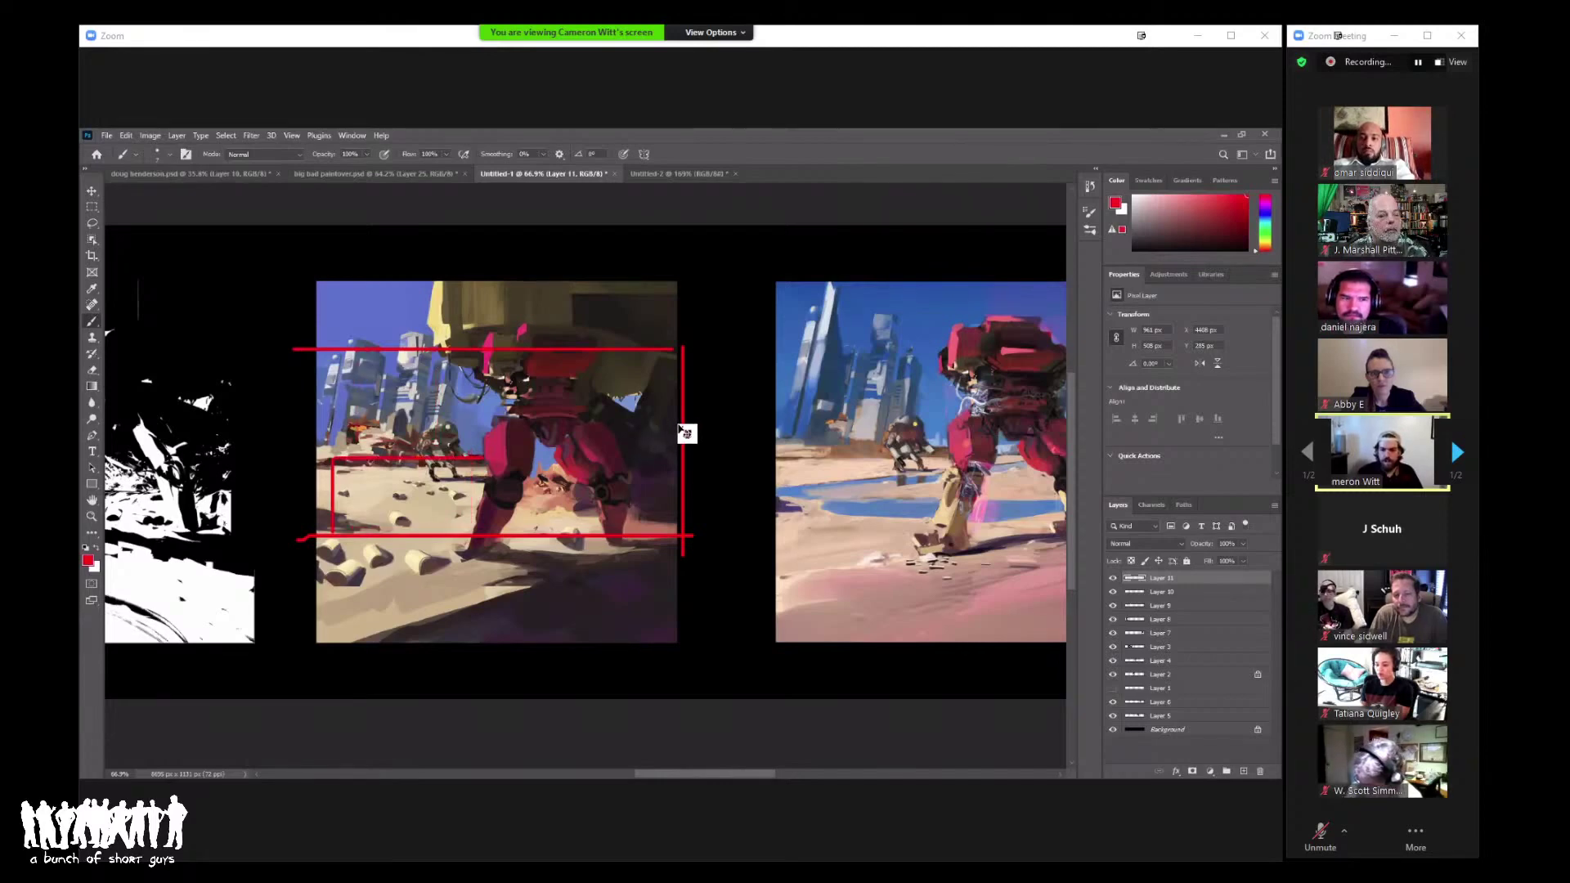
pyautogui.hotkey('ctrl', 'z')
pyautogui.hotkey('ctrl', 'z')
pyautogui.hotkey('ctrl', 'z')
pyautogui.hotkey('ctrl', 'z')
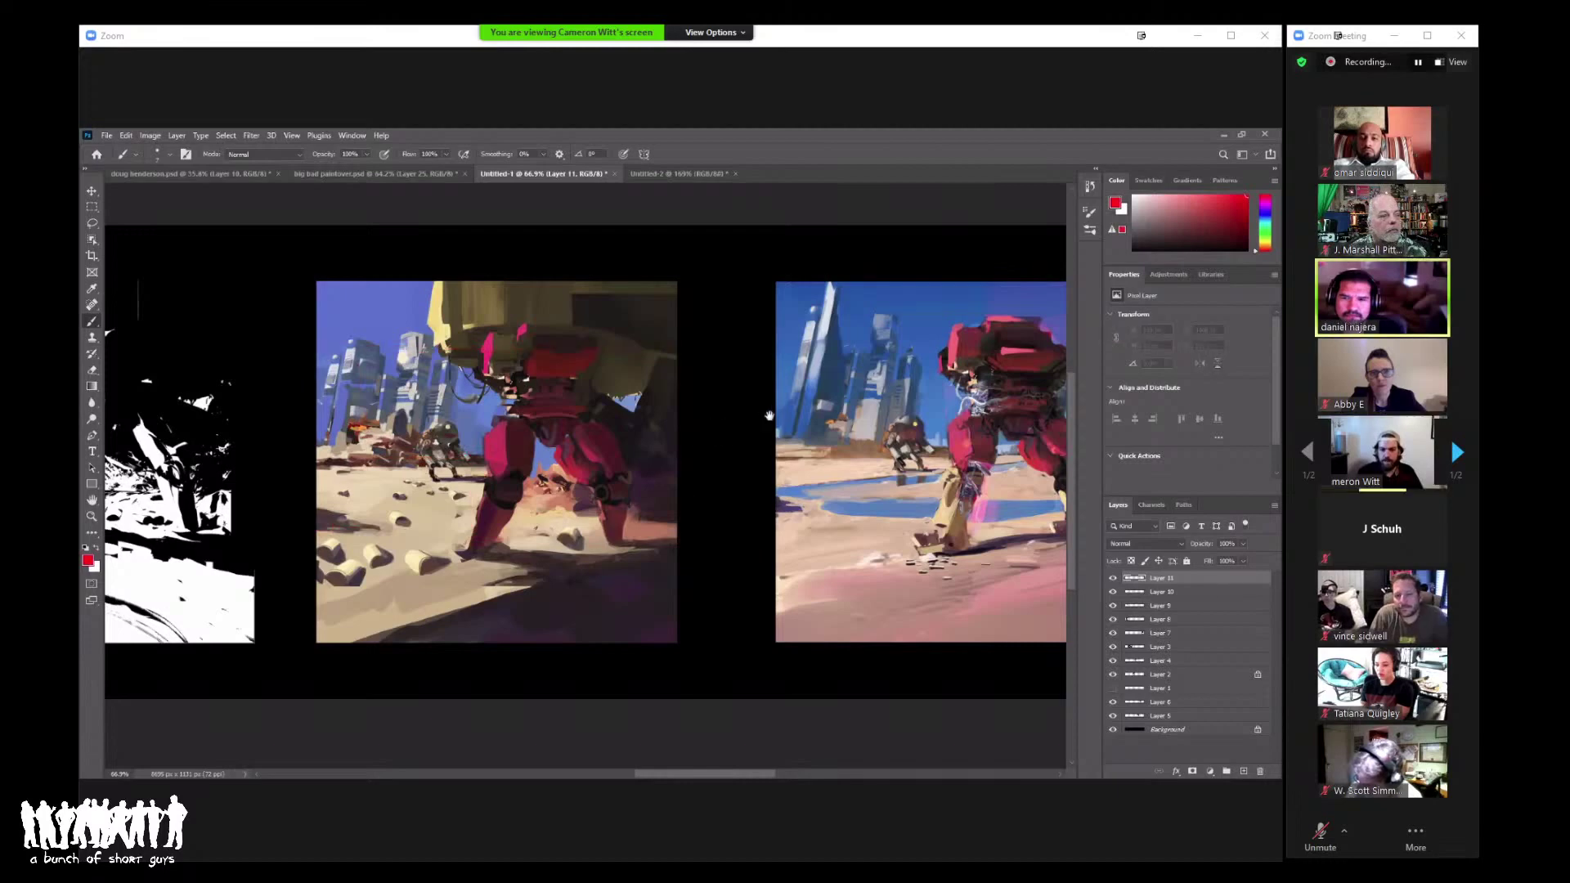
# Step: Compare the shadowed mech painting with the two sunlit versions, ending on the sunlit pair side by side
pyautogui.moveTo(769, 415); pyautogui.dragTo(598, 414)
pyautogui.moveTo(845, 415)
pyautogui.mouseDown()
pyautogui.moveTo(714, 412)
pyautogui.moveTo(750, 411)
pyautogui.mouseUp()
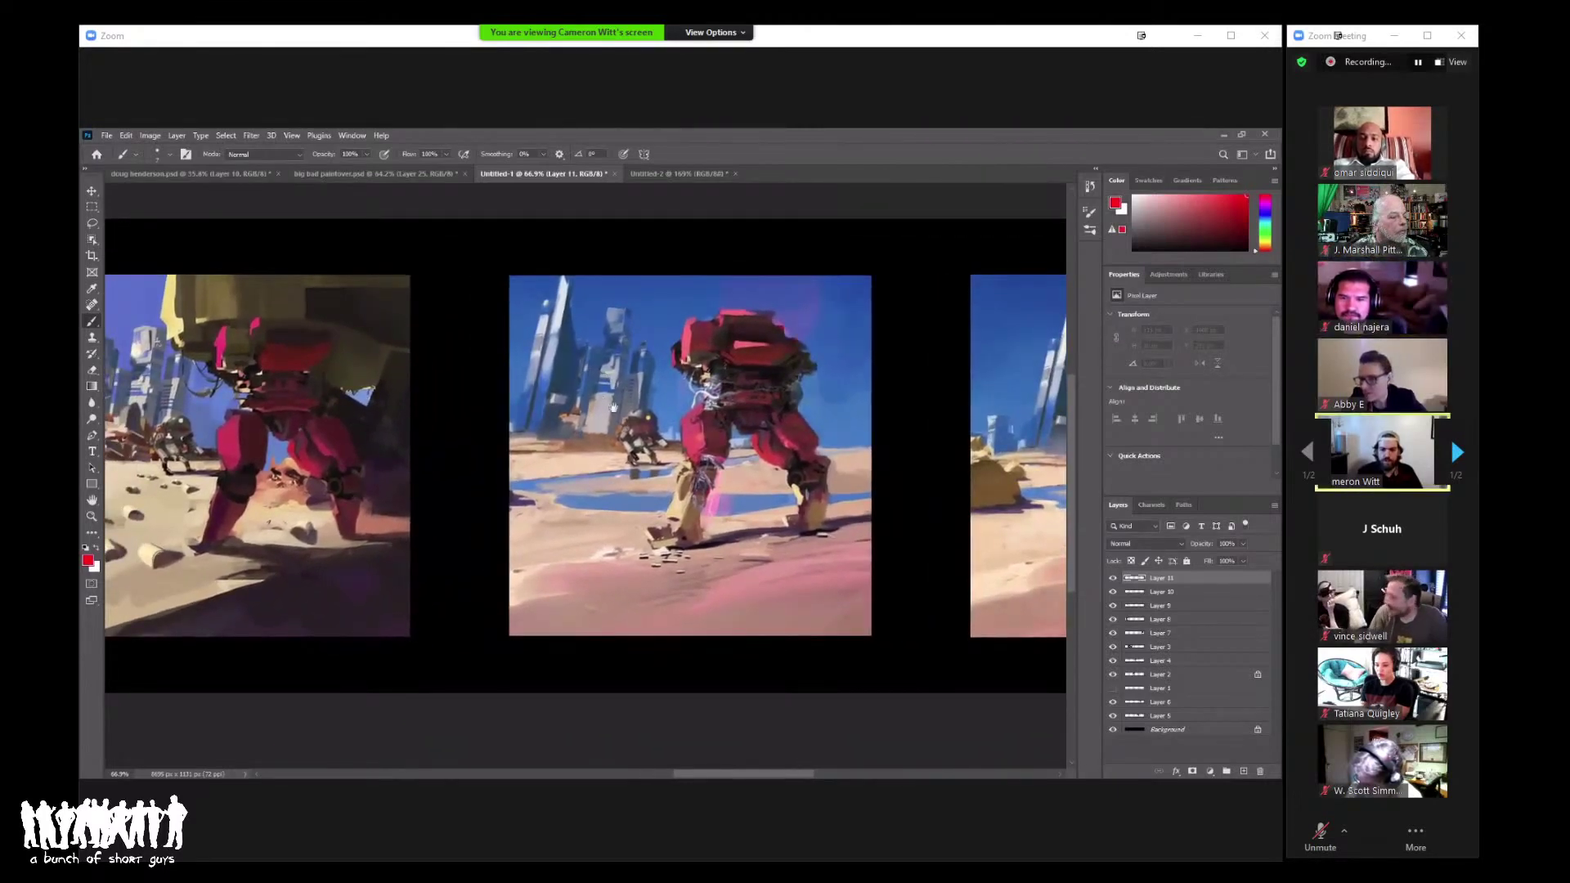
pyautogui.moveTo(476, 434)
pyautogui.mouseDown()
pyautogui.moveTo(719, 427)
pyautogui.moveTo(628, 402)
pyautogui.moveTo(674, 404)
pyautogui.moveTo(507, 396)
pyautogui.mouseUp()
pyautogui.moveTo(705, 357); pyautogui.dragTo(650, 373)
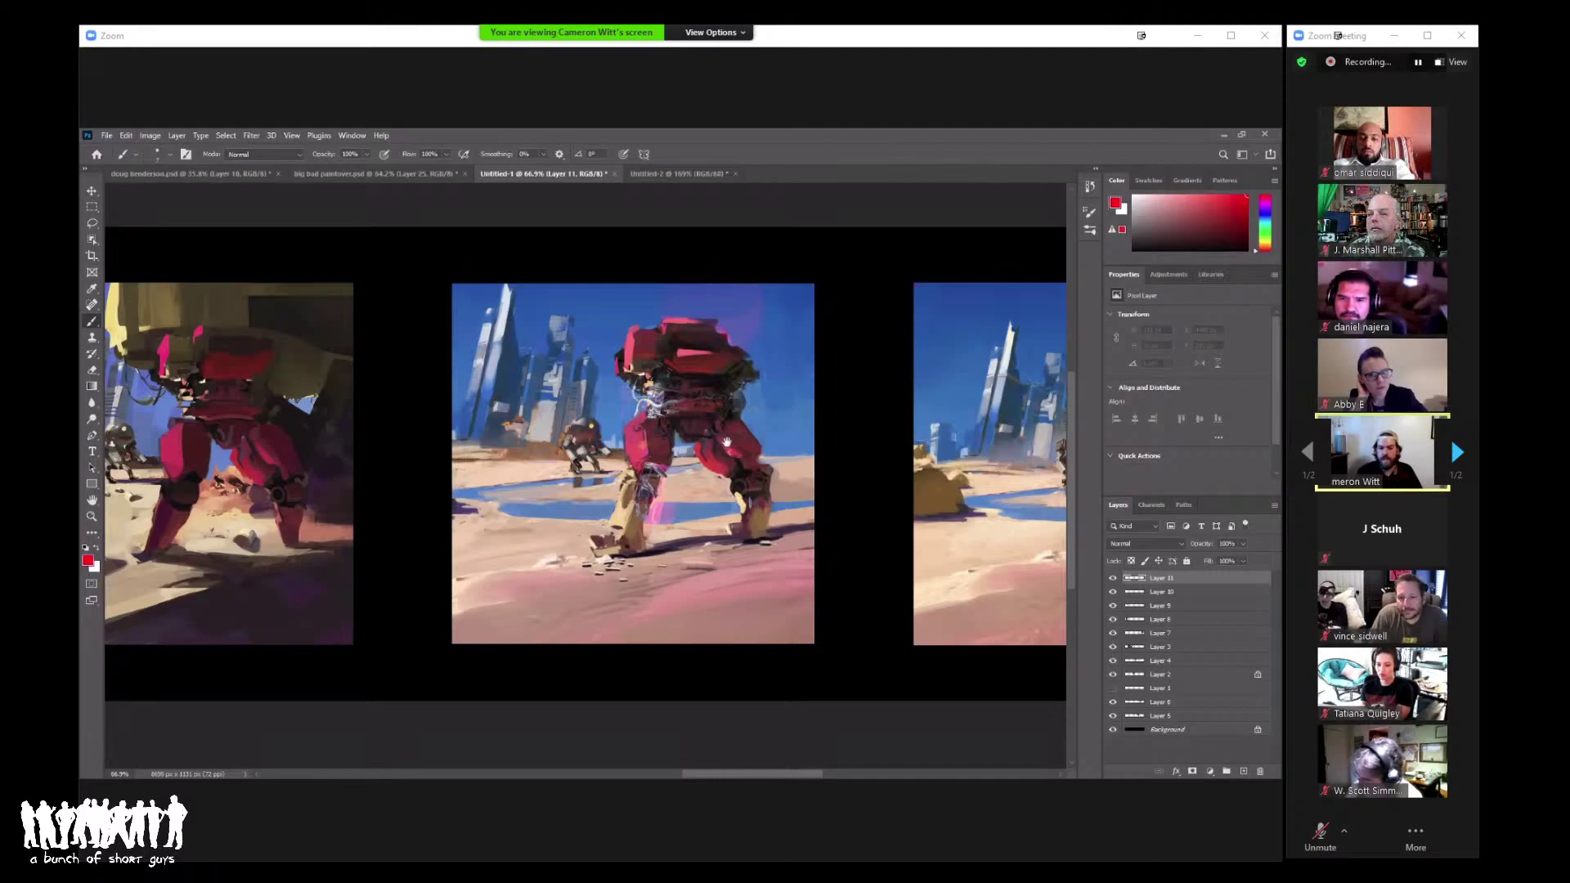
pyautogui.moveTo(737, 450); pyautogui.dragTo(583, 438)
pyautogui.moveTo(718, 406); pyautogui.dragTo(579, 410)
pyautogui.moveTo(810, 378); pyautogui.dragTo(828, 383)
pyautogui.moveTo(370, 366)
pyautogui.mouseDown()
pyautogui.moveTo(465, 371)
pyautogui.moveTo(444, 372)
pyautogui.mouseUp()
pyautogui.press('z')
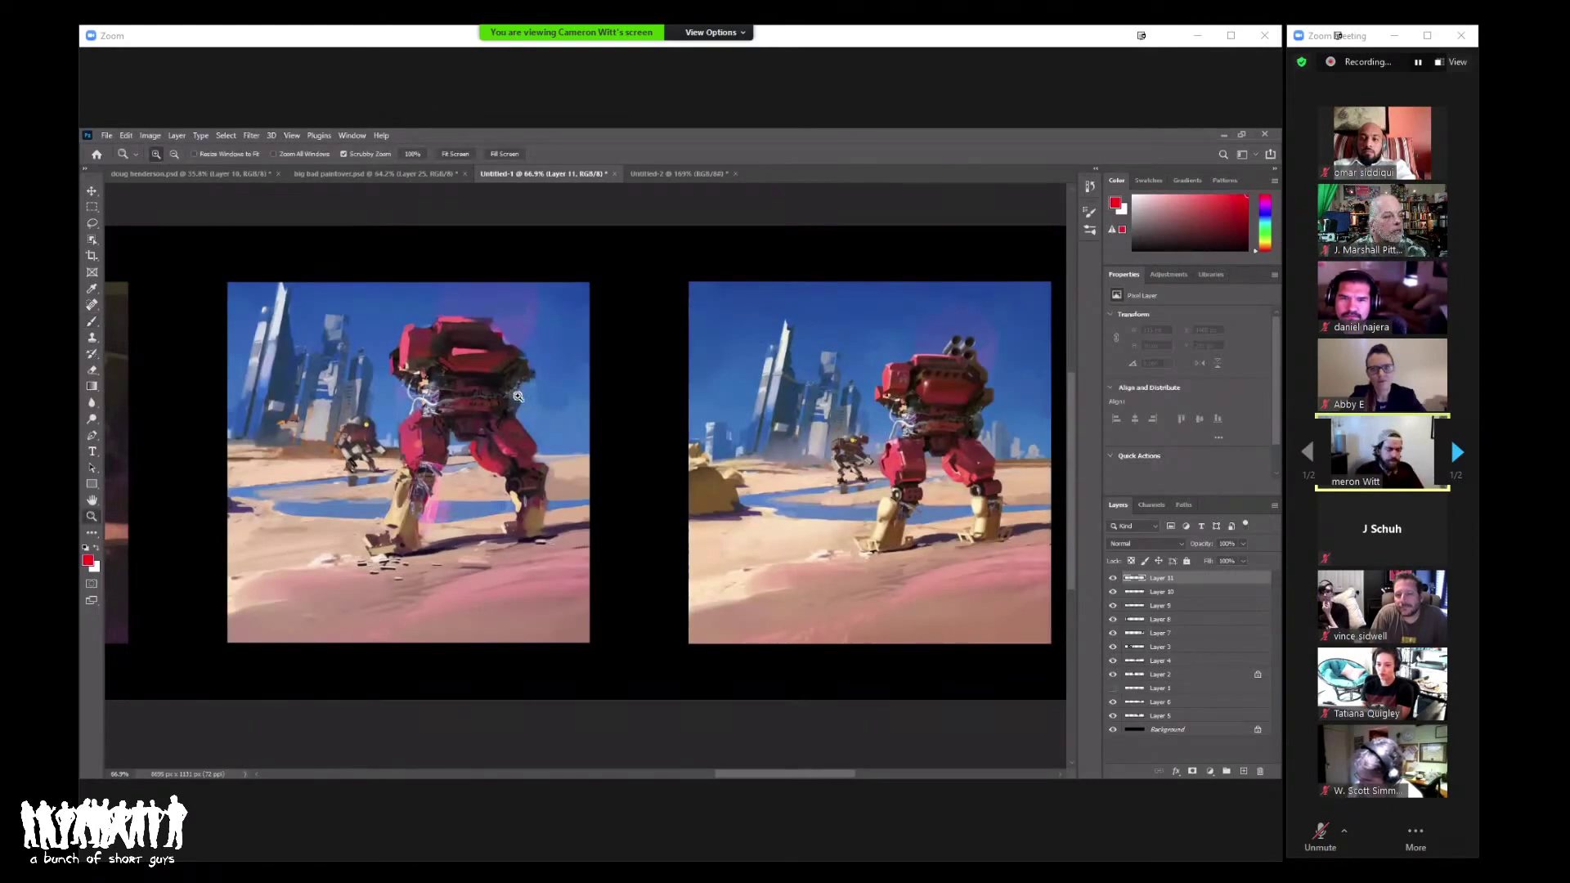
# Step: Sample the red armour colours from the mech torsos in both sunlit paintings to compare them
pyautogui.press('b')
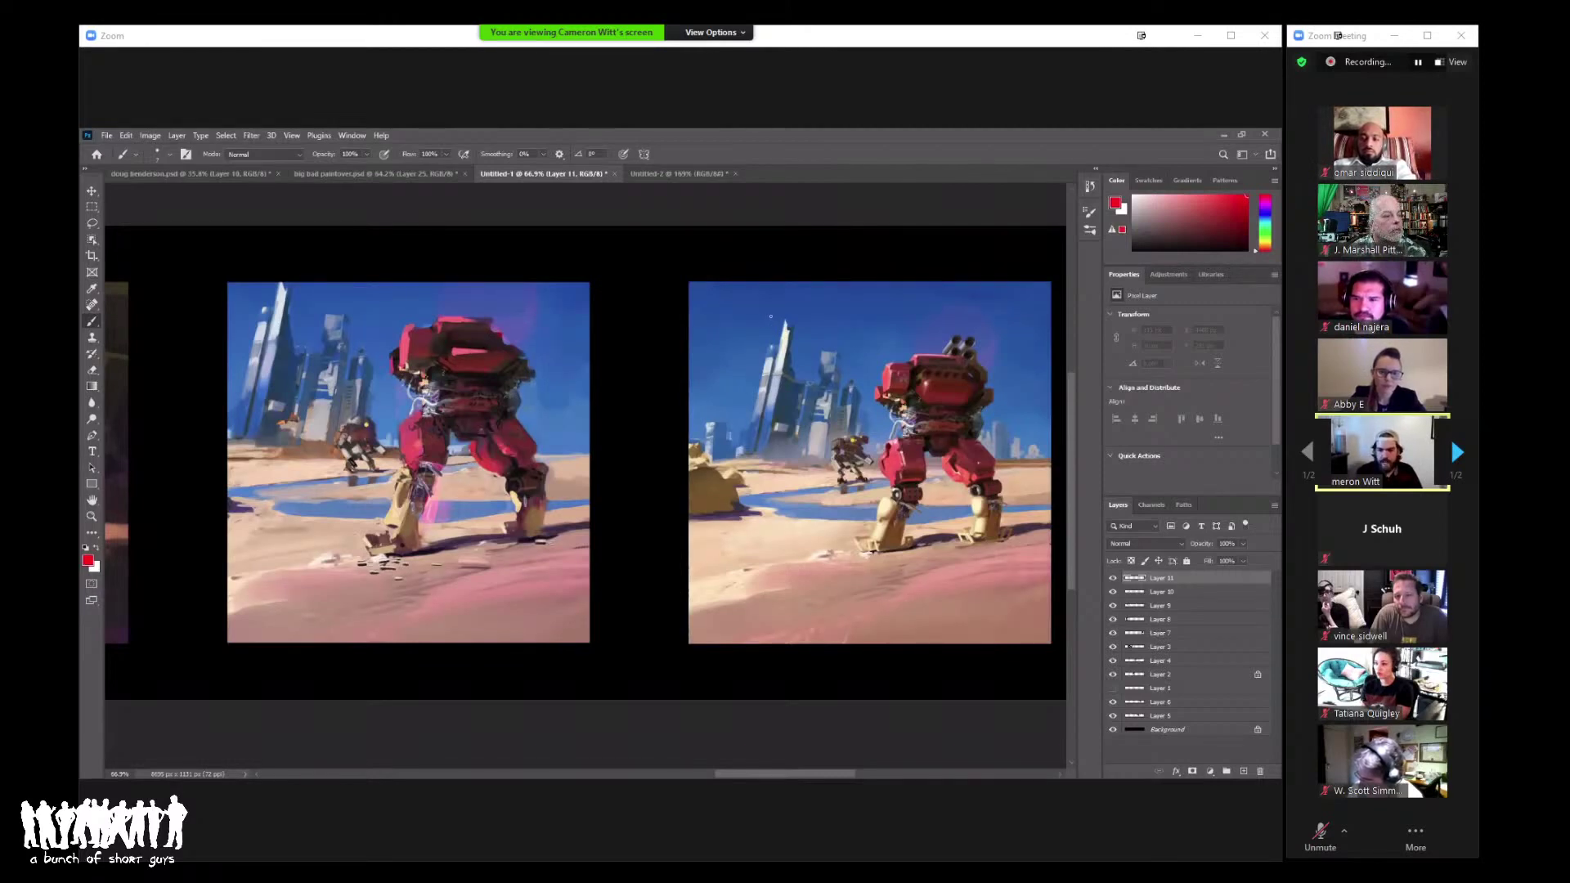
pyautogui.keyDown('alt'); pyautogui.click(411, 336); pyautogui.keyUp('alt')
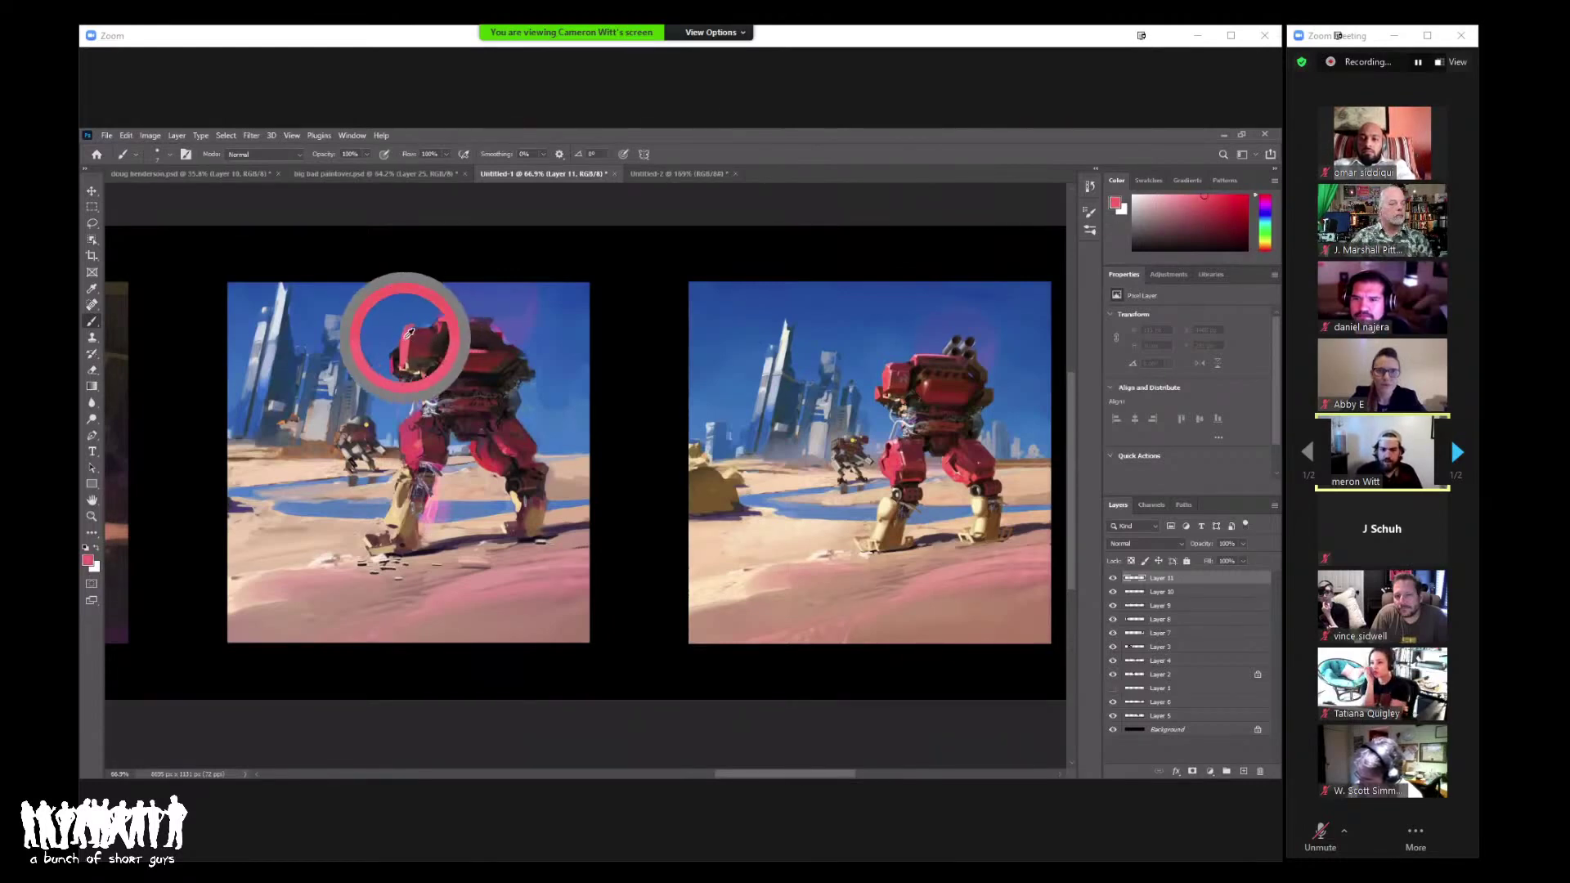
pyautogui.moveTo(414, 334); pyautogui.dragTo(410, 334)
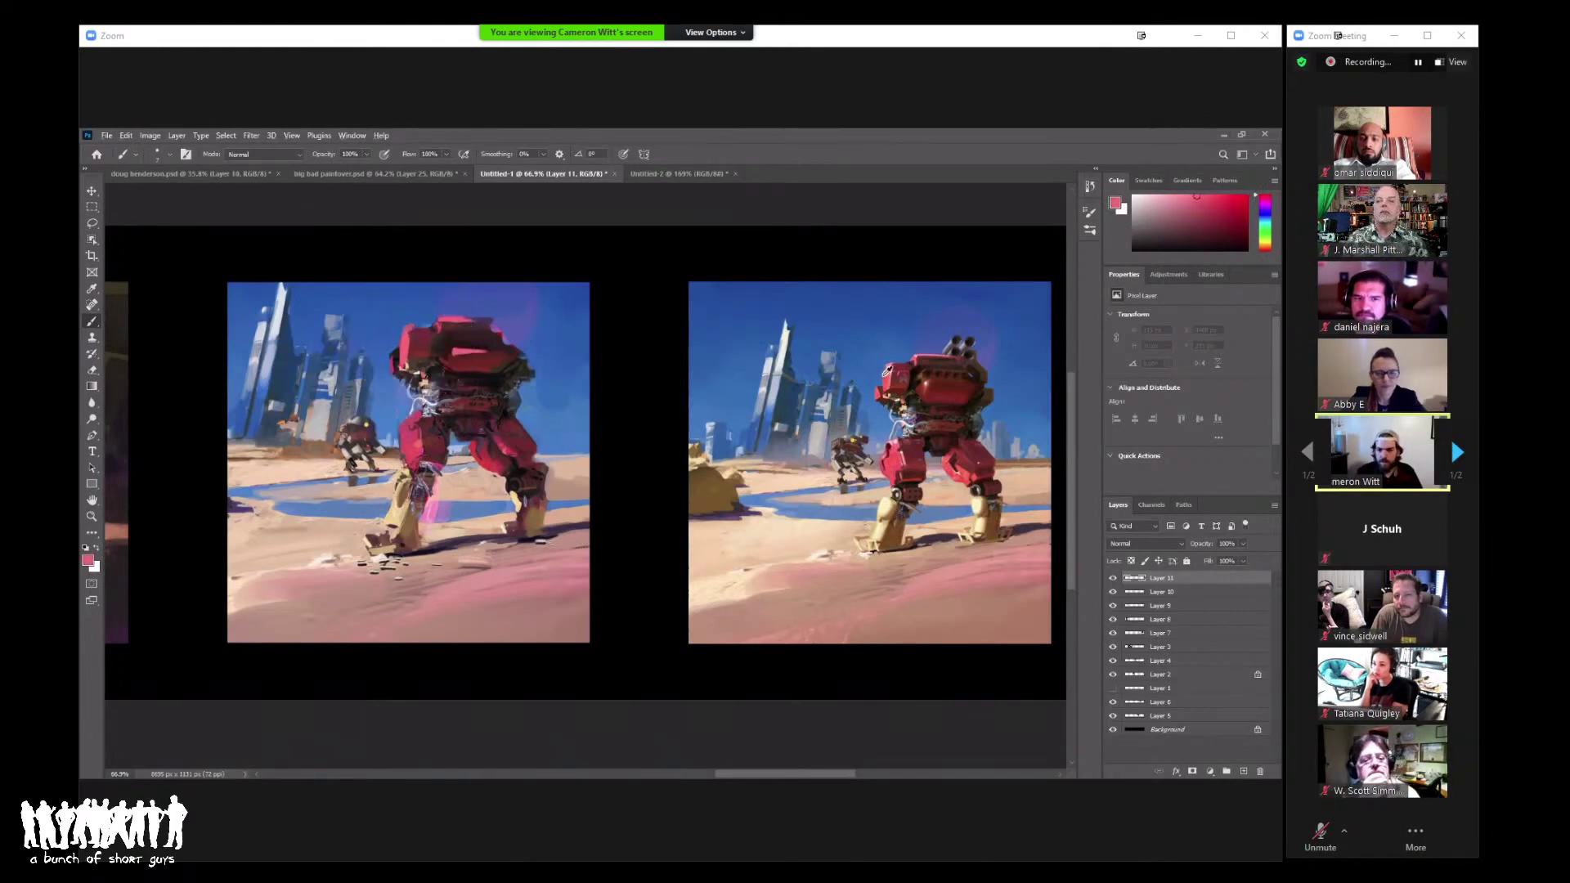
pyautogui.moveTo(894, 367); pyautogui.dragTo(898, 383)
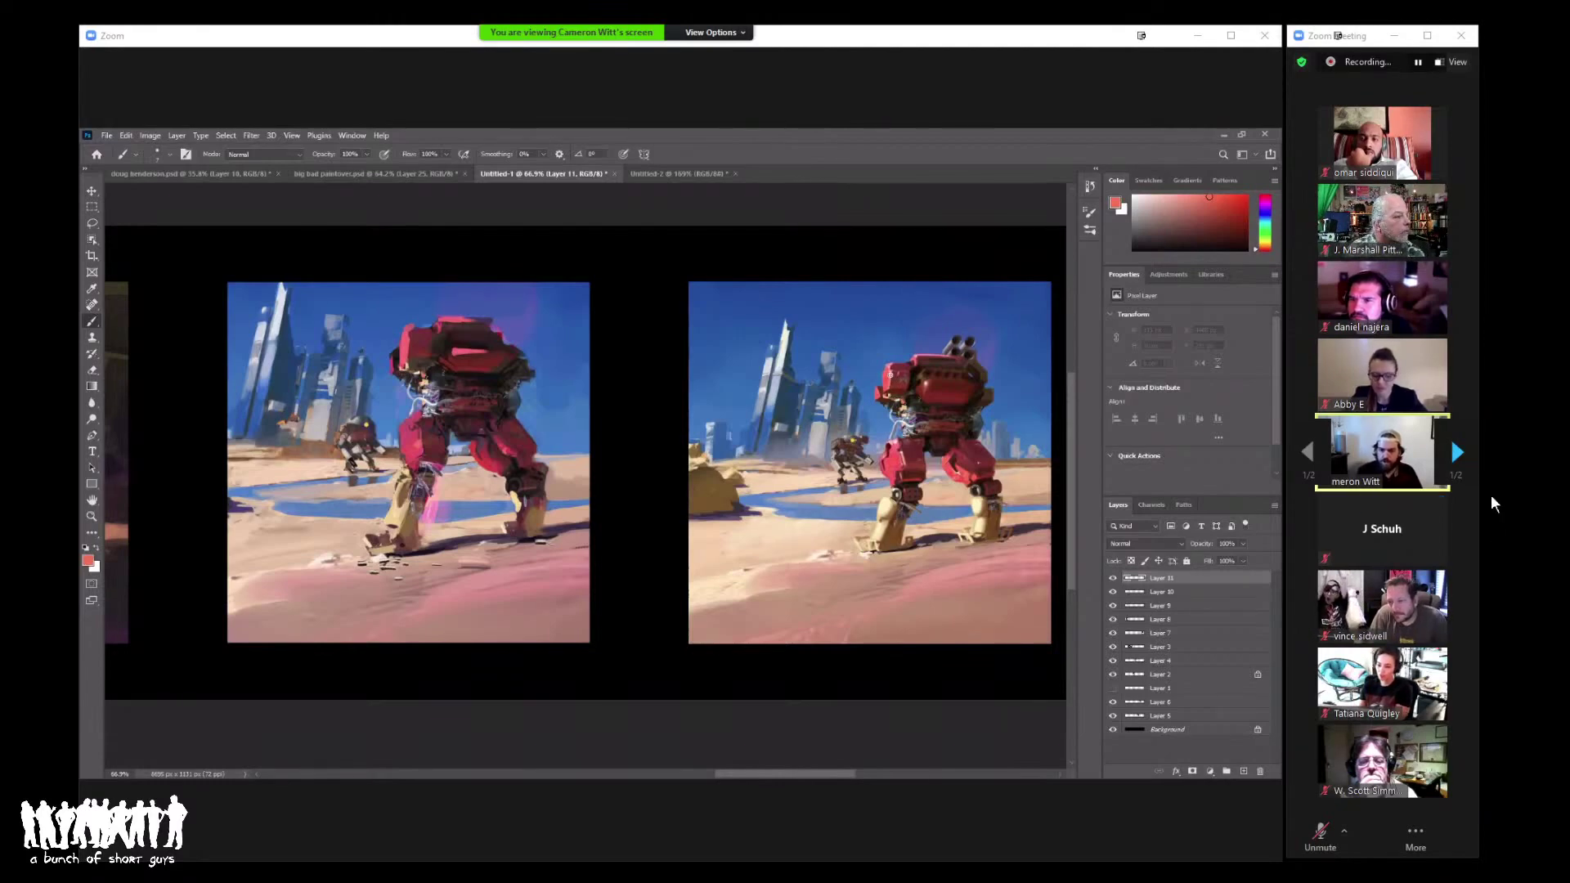
# Step: Check the second page of meeting participants in Zoom and return to the first page
pyautogui.click(1463, 453)
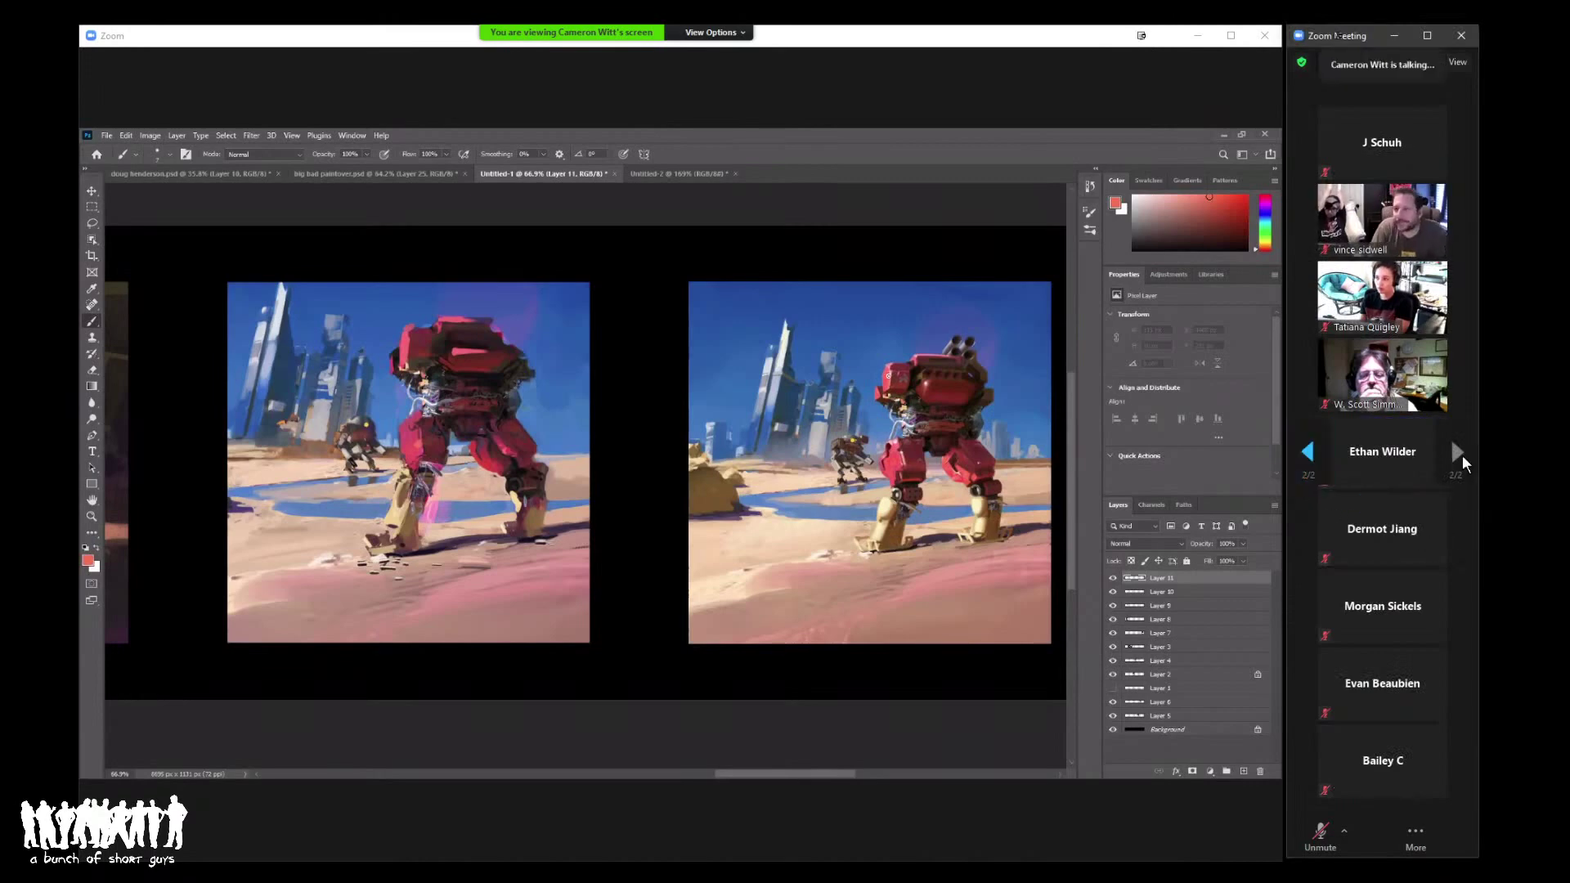
pyautogui.click(1307, 453)
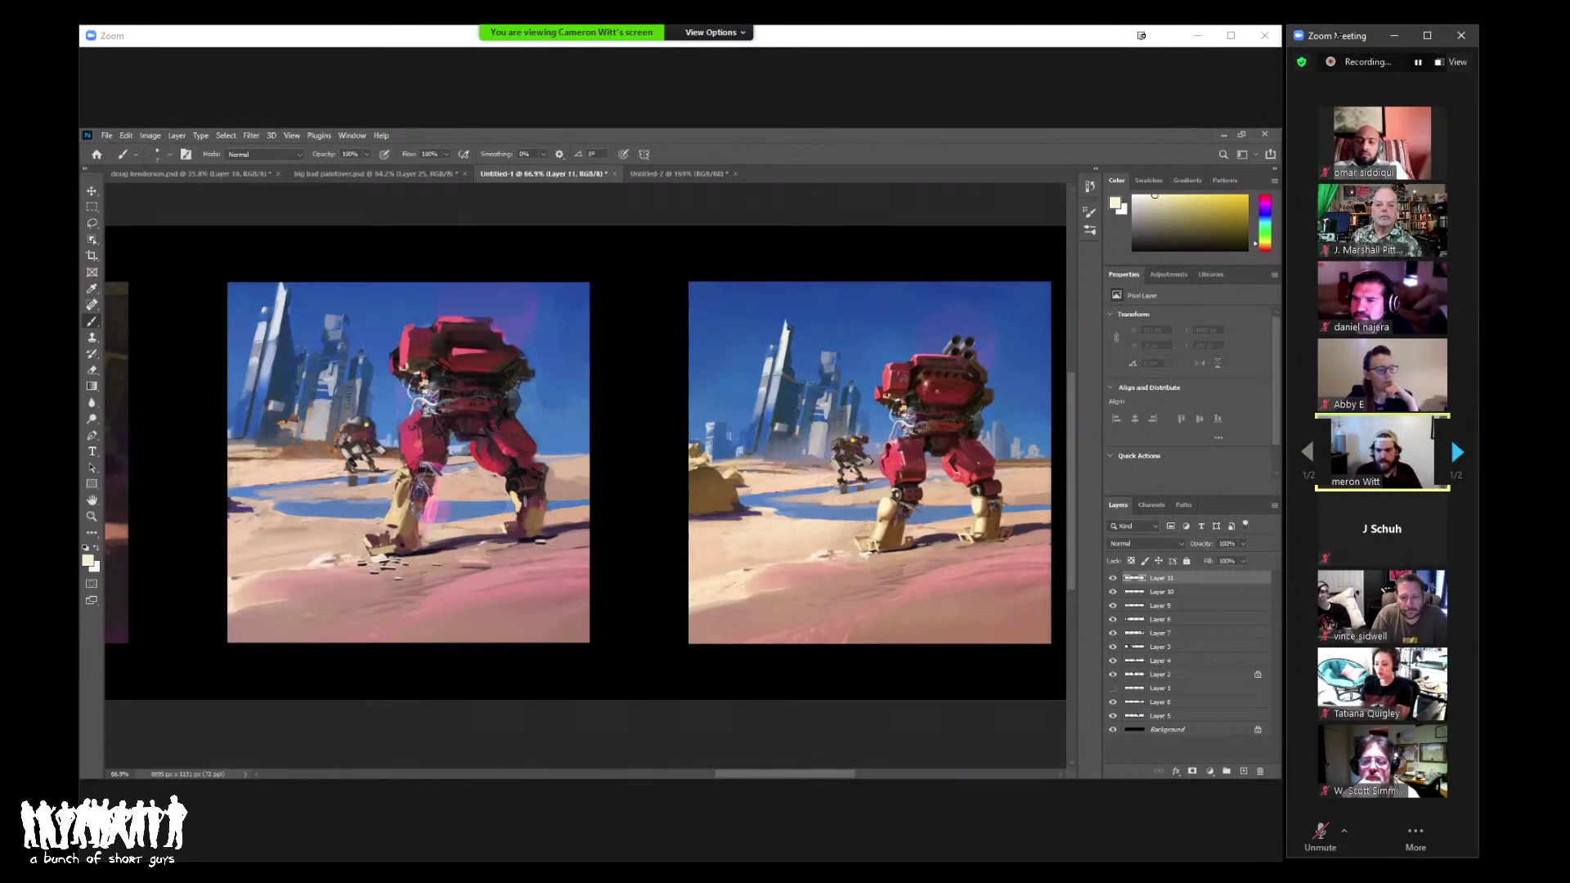
# Step: Sample the red side armour and its pink upper edge on the mech's torso in the finished sunlit painting
pyautogui.moveTo(894, 363)
pyautogui.mouseDown()
pyautogui.moveTo(965, 363)
pyautogui.moveTo(894, 363)
pyautogui.mouseUp()
pyautogui.press('b')
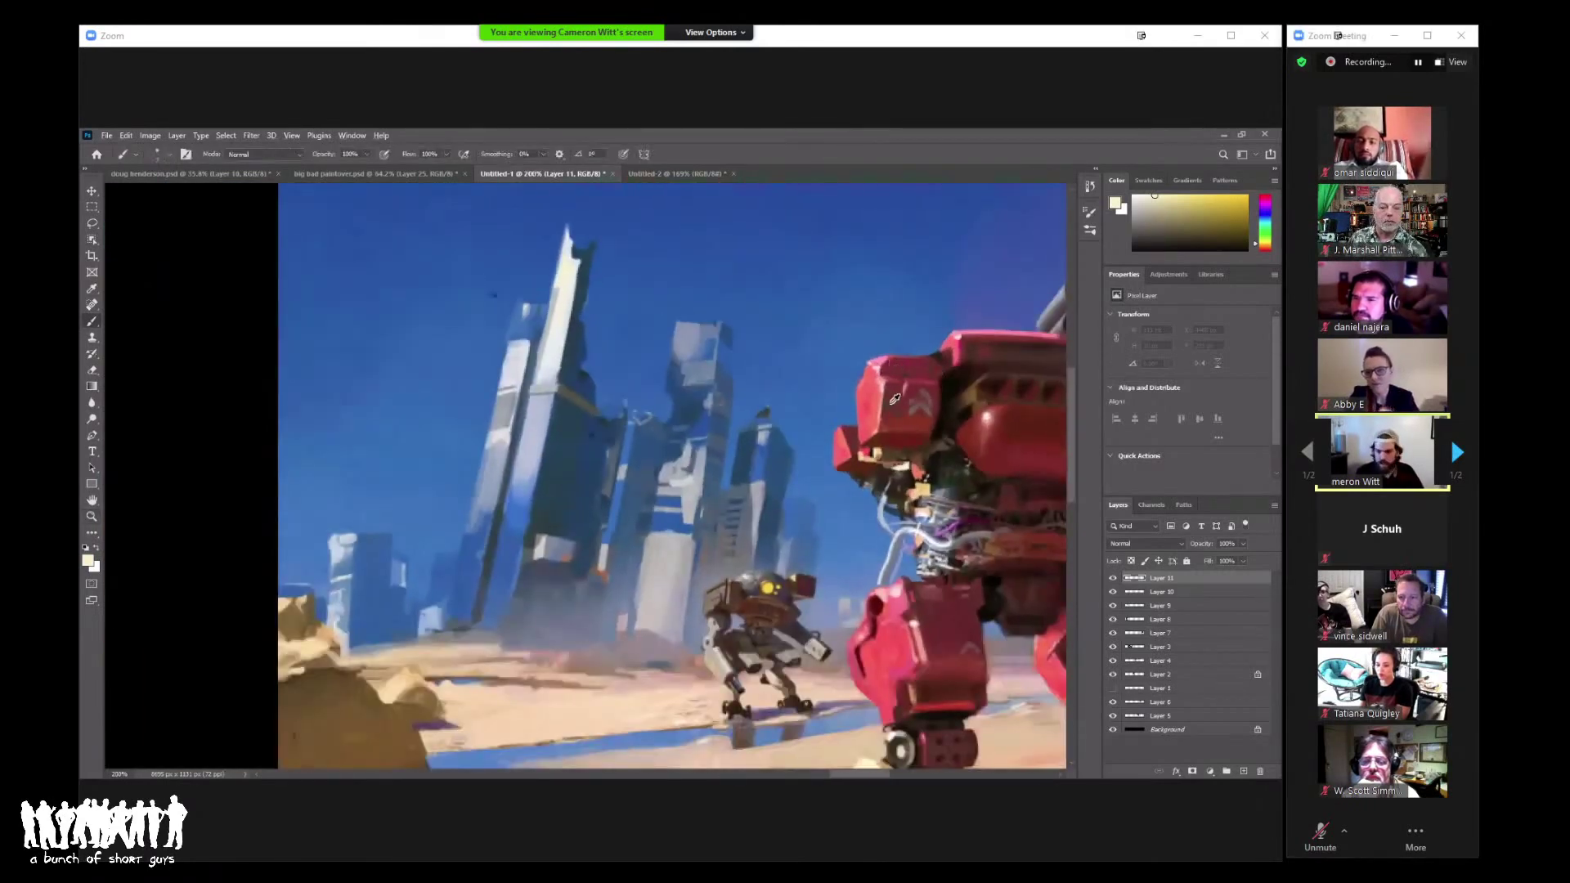
pyautogui.keyDown('alt'); pyautogui.click(881, 393); pyautogui.keyUp('alt')
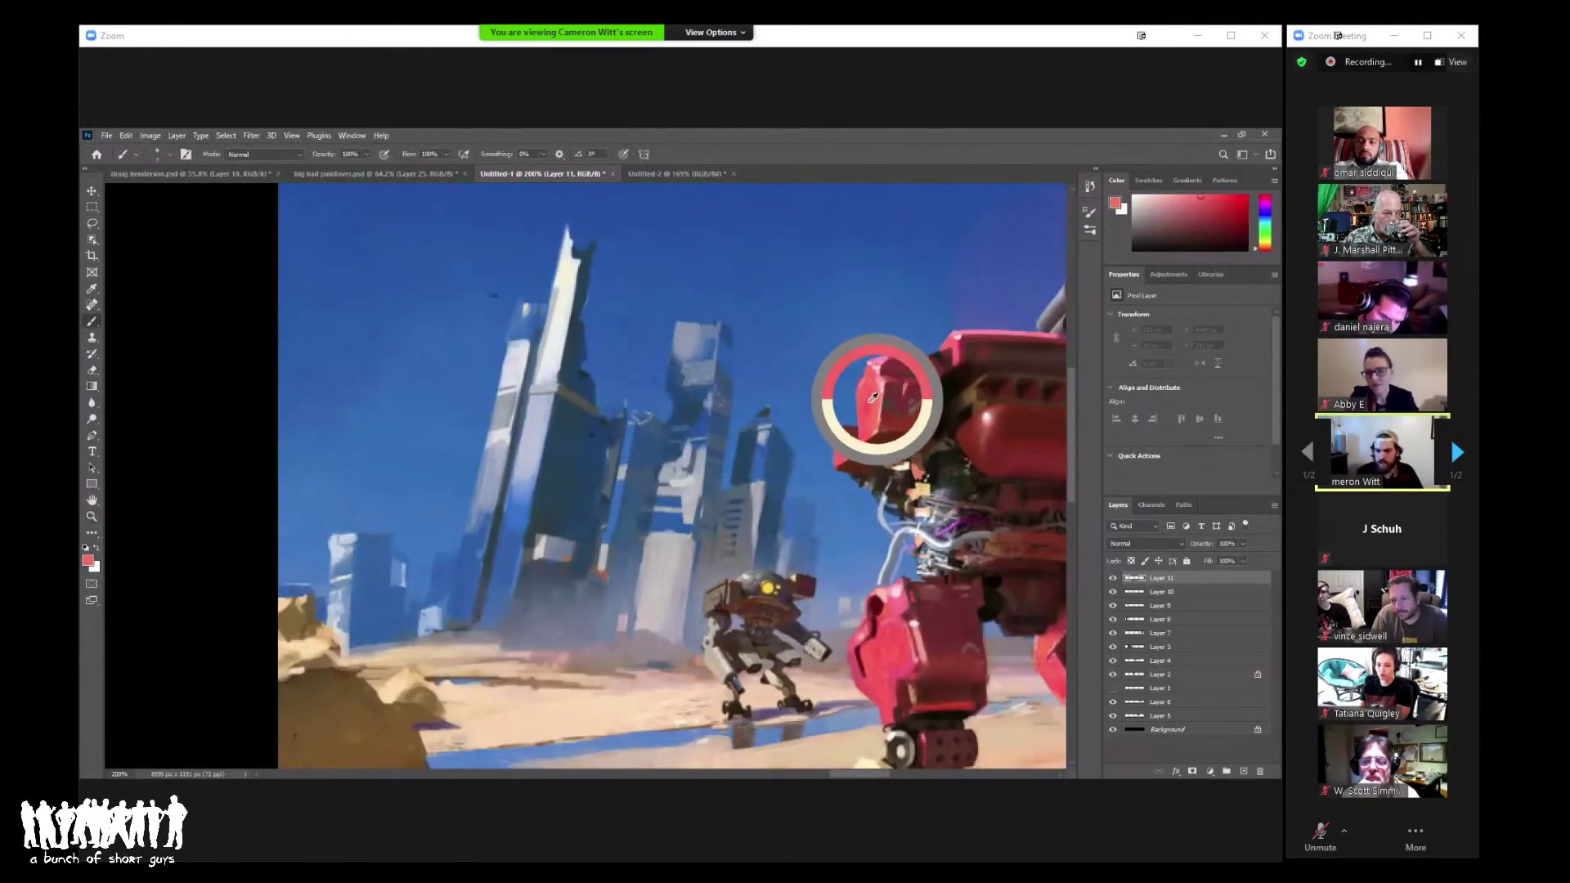
pyautogui.moveTo(886, 392); pyautogui.dragTo(875, 403)
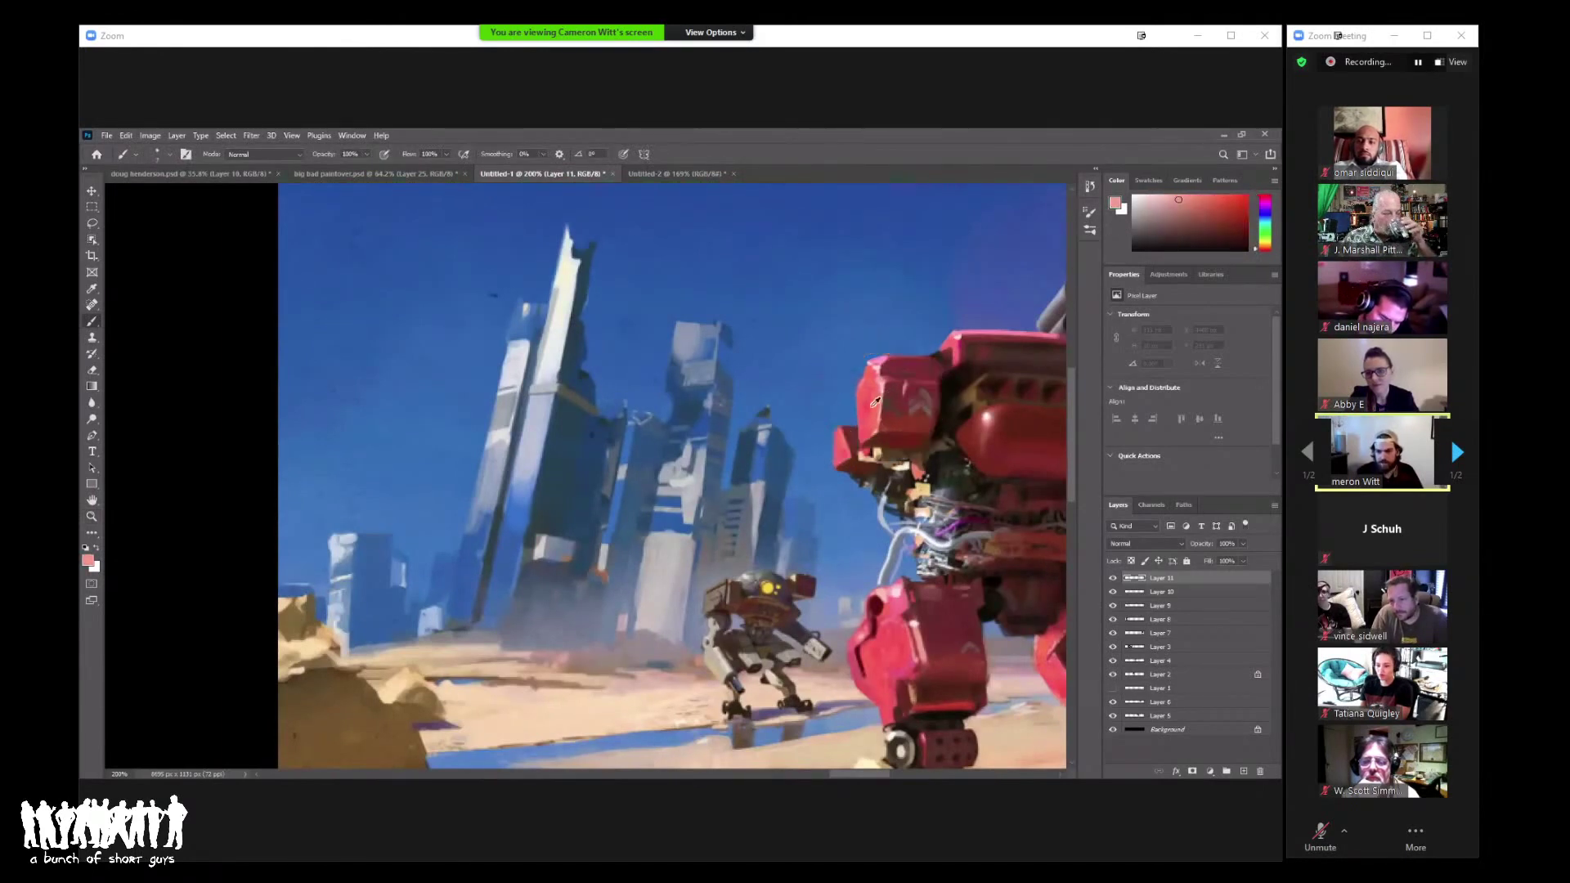
pyautogui.keyDown('alt'); pyautogui.click(887, 354); pyautogui.keyUp('alt')
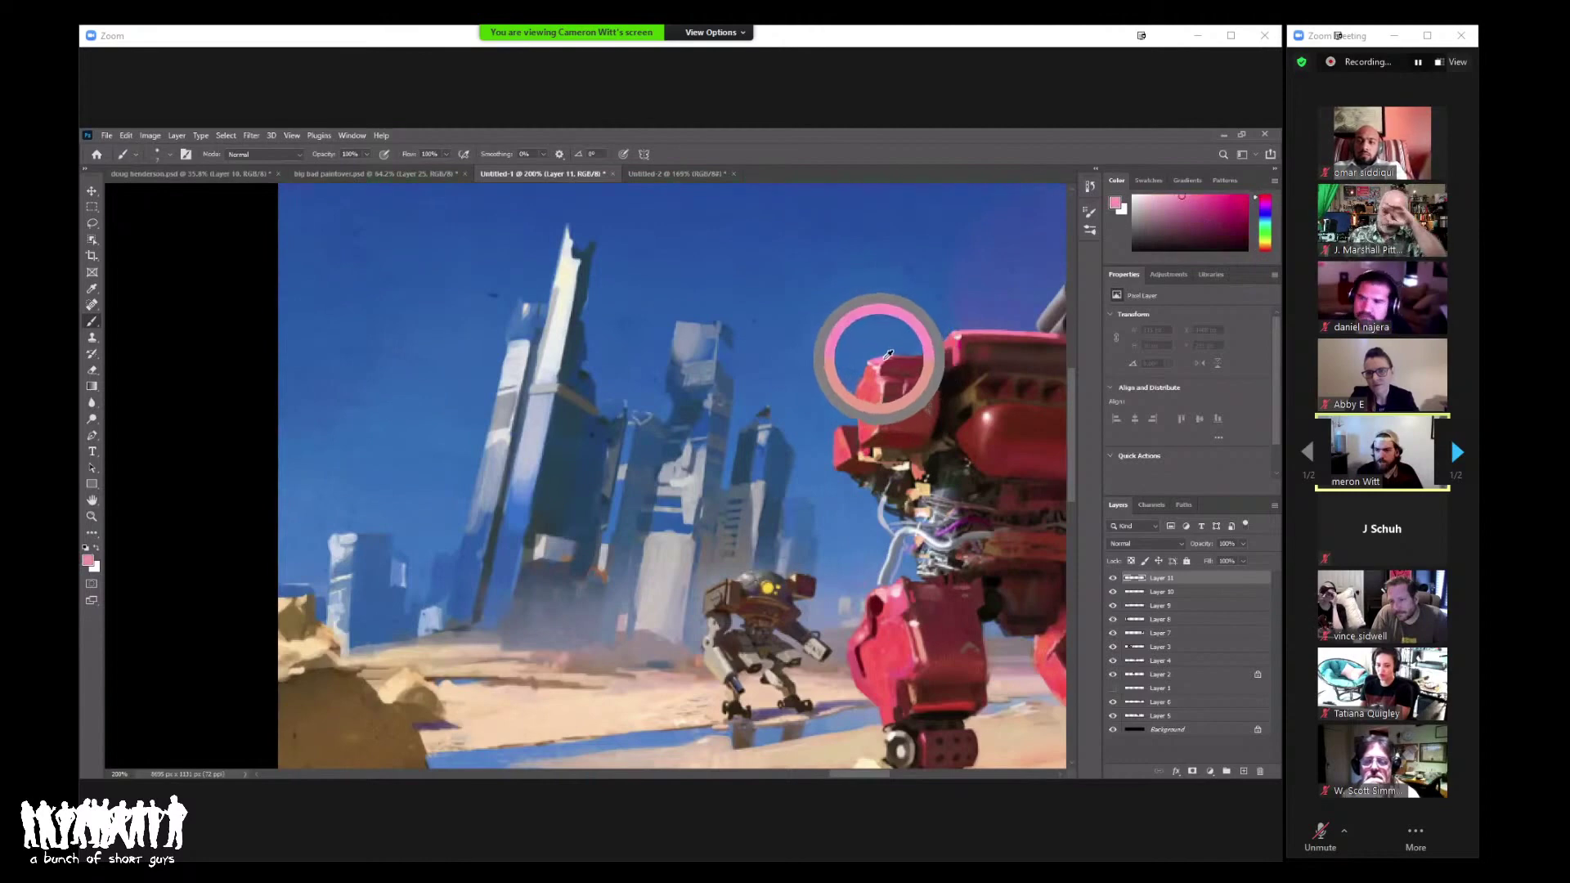
pyautogui.moveTo(887, 354)
pyautogui.mouseDown()
pyautogui.moveTo(898, 360)
pyautogui.moveTo(876, 358)
pyautogui.mouseUp()
# Step: Sketch a pink stroke above the mech's side armour and a pink arrow pointing away from it, and undo the marks
pyautogui.moveTo(888, 361)
pyautogui.mouseDown()
pyautogui.moveTo(926, 365)
pyautogui.moveTo(820, 366)
pyautogui.moveTo(764, 284)
pyautogui.mouseUp()
pyautogui.press('b')
pyautogui.moveTo(756, 334)
pyautogui.mouseDown()
pyautogui.moveTo(779, 288)
pyautogui.moveTo(818, 305)
pyautogui.mouseUp()
pyautogui.hotkey('ctrl', 'z')
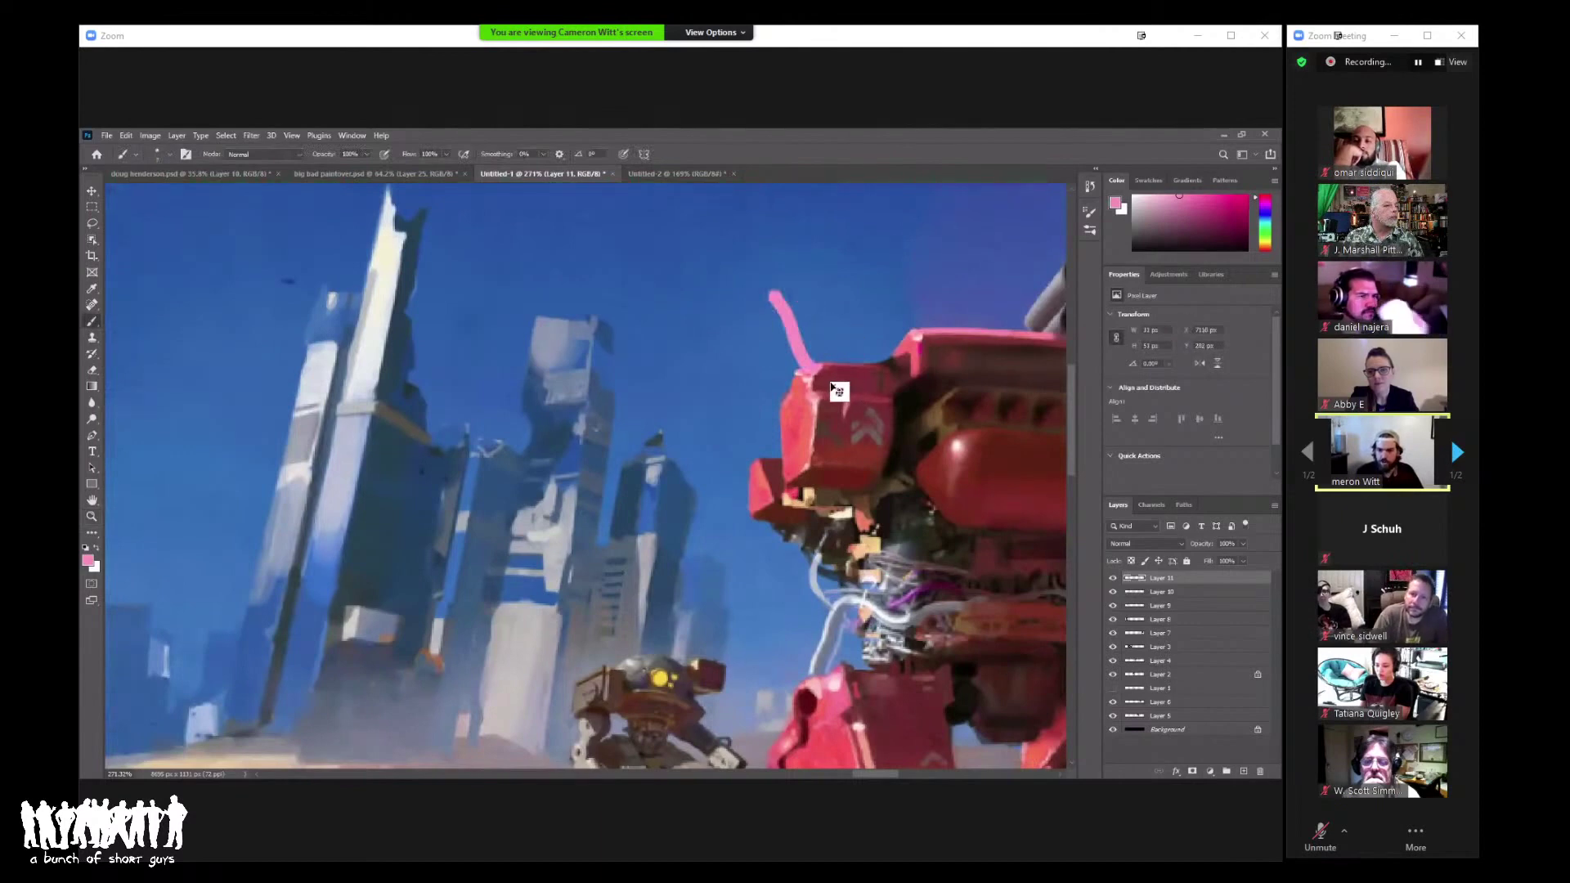
pyautogui.hotkey('ctrl', 'z')
pyautogui.moveTo(797, 391); pyautogui.dragTo(721, 394)
pyautogui.moveTo(744, 410); pyautogui.dragTo(740, 377)
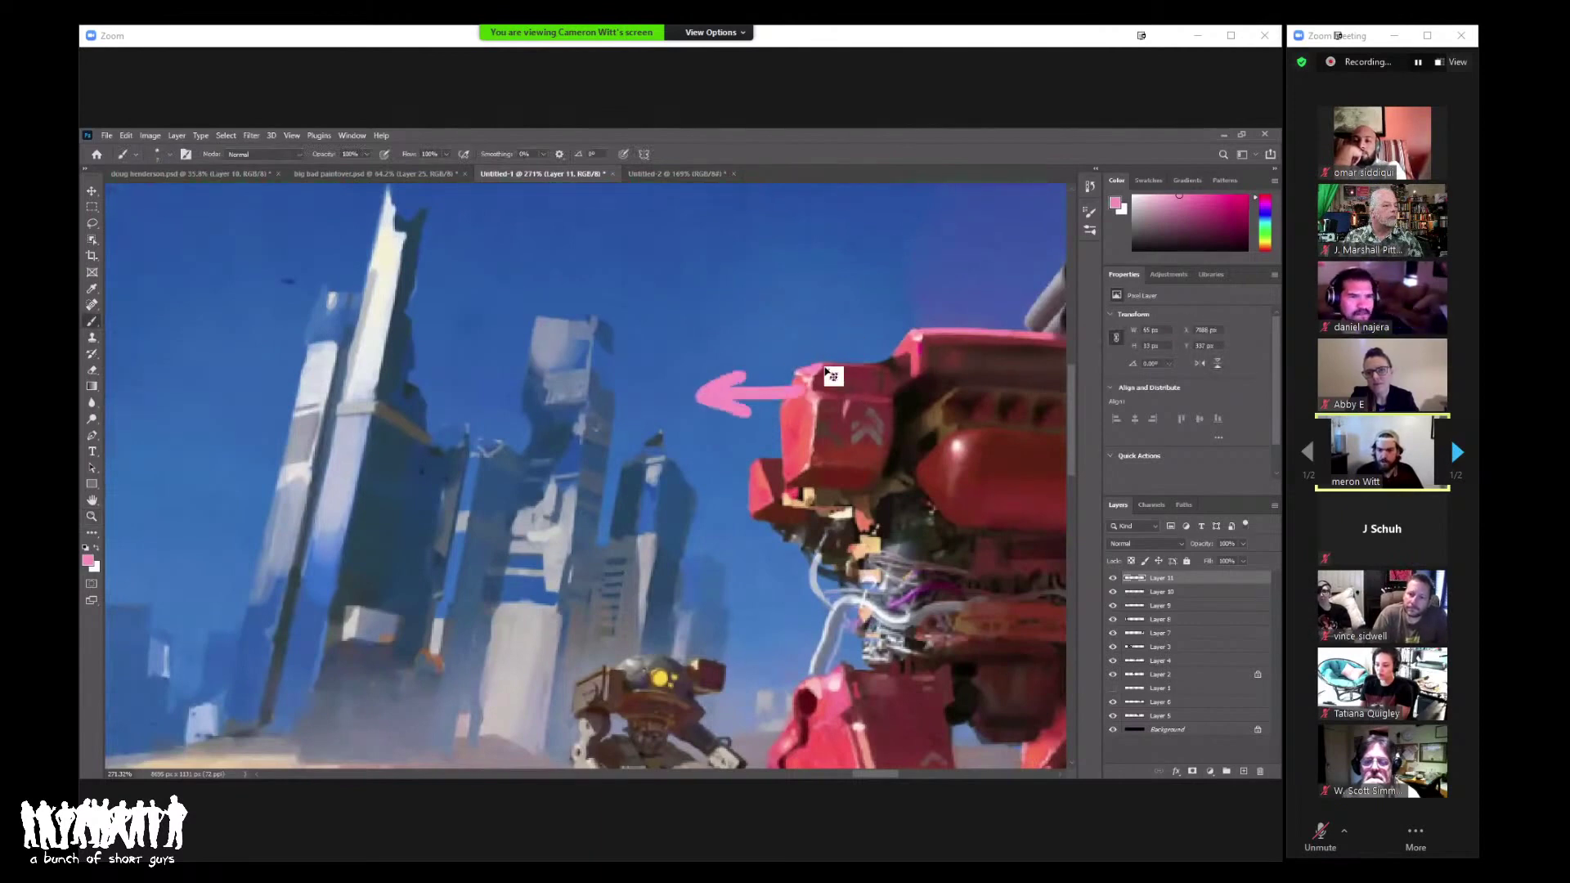
pyautogui.hotkey('ctrl', 'z')
pyautogui.hotkey('ctrl', 'z')
# Step: Sample the dark red top plane and the neighbouring edge of the mech's side armour to compare their colours
pyautogui.keyDown('alt'); pyautogui.click(836, 369); pyautogui.keyUp('alt')
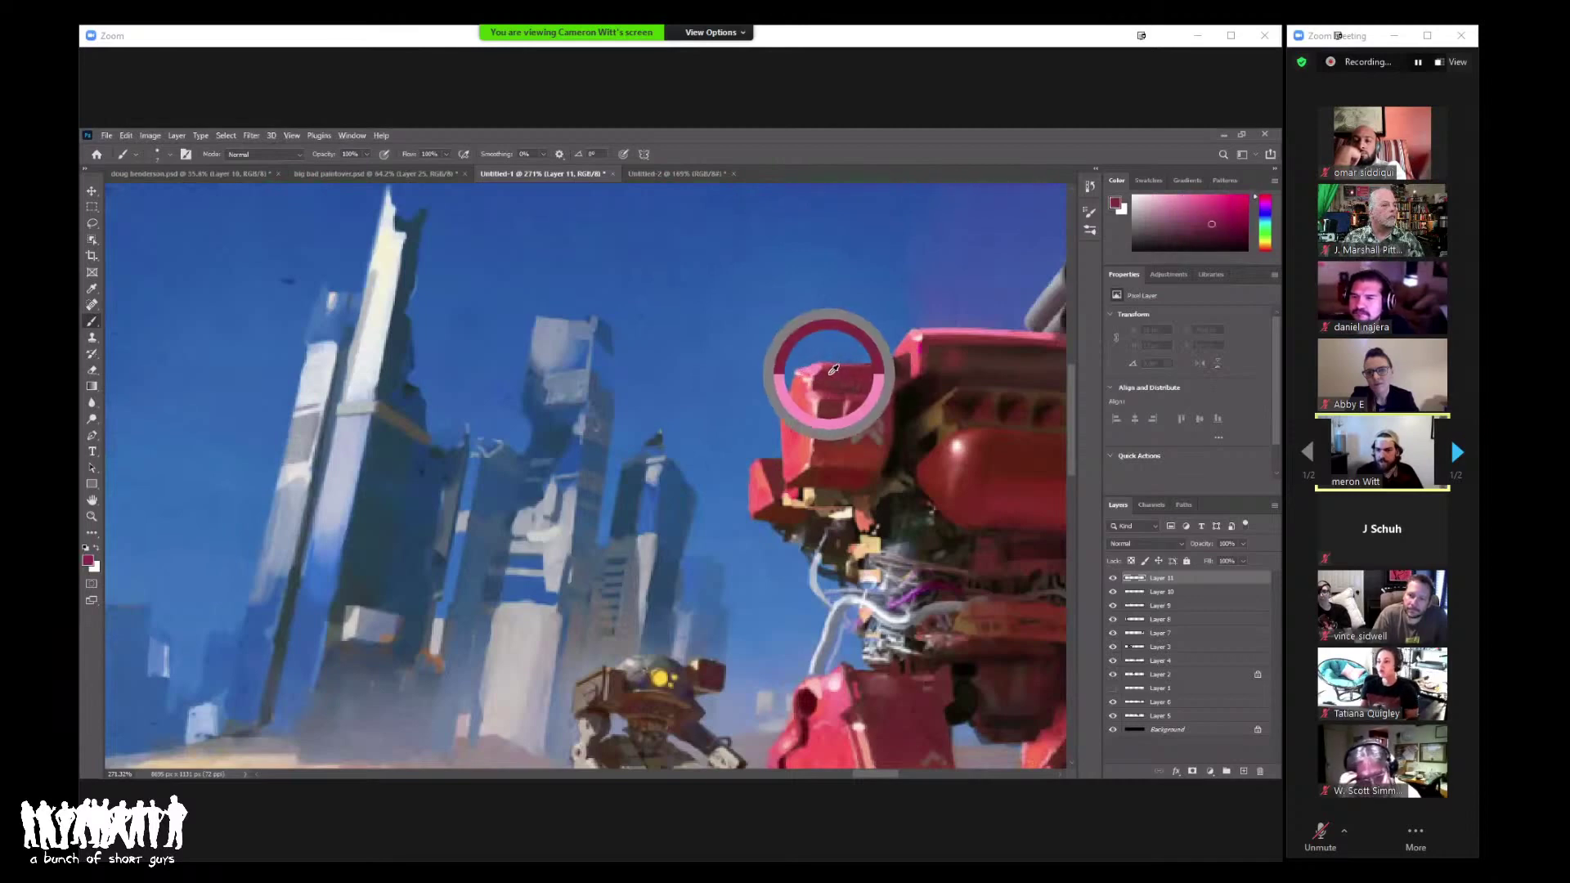
pyautogui.keyDown('alt'); pyautogui.click(817, 363); pyautogui.keyUp('alt')
pyautogui.moveTo(816, 363)
pyautogui.mouseDown()
pyautogui.moveTo(838, 367)
pyautogui.moveTo(778, 343)
pyautogui.mouseUp()
# Step: Compare the finished sunlit mech painting with the earlier sunlit version and the shadowed version
pyautogui.press('z')
pyautogui.moveTo(916, 364); pyautogui.dragTo(836, 361)
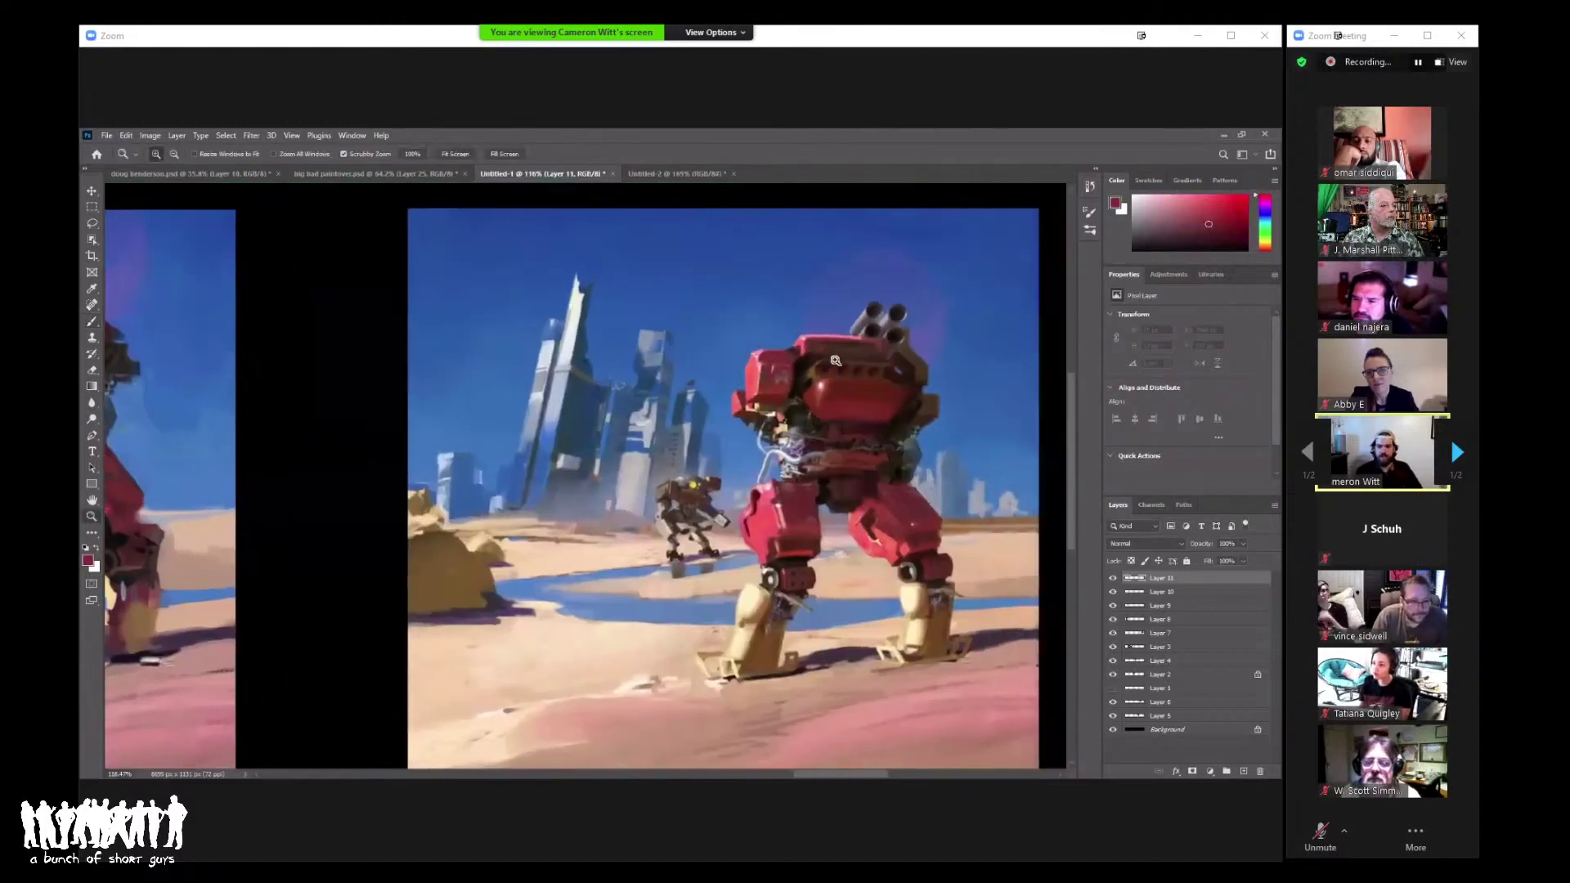
pyautogui.moveTo(920, 392); pyautogui.dragTo(846, 393)
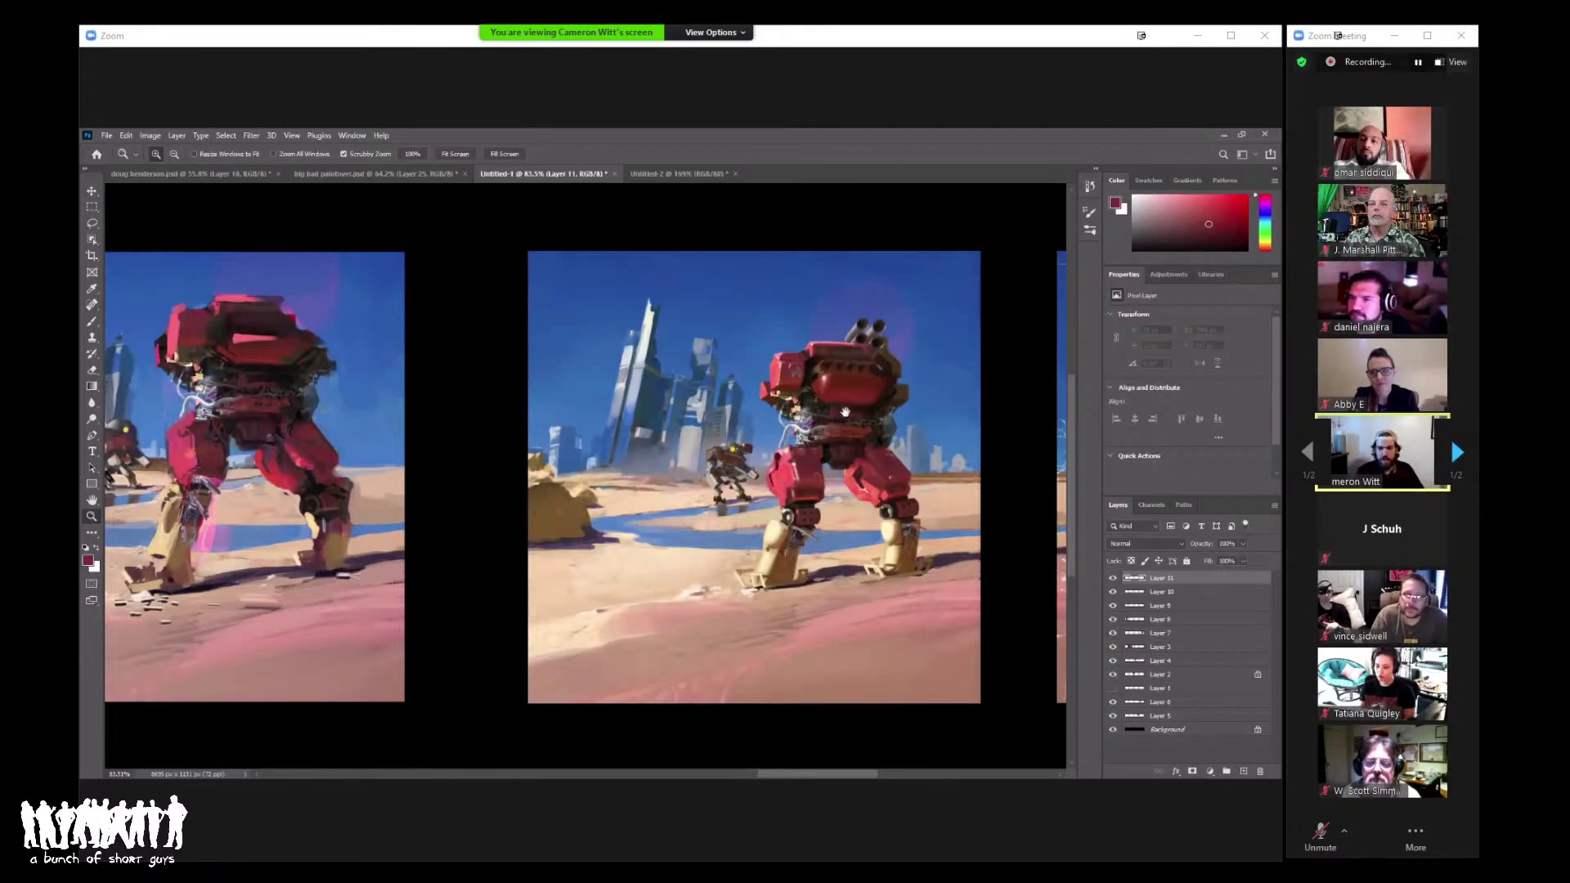
pyautogui.moveTo(845, 412)
pyautogui.mouseDown()
pyautogui.moveTo(636, 419)
pyautogui.moveTo(785, 413)
pyautogui.mouseUp()
pyautogui.keyDown('alt'); pyautogui.click(785, 413); pyautogui.keyUp('alt')
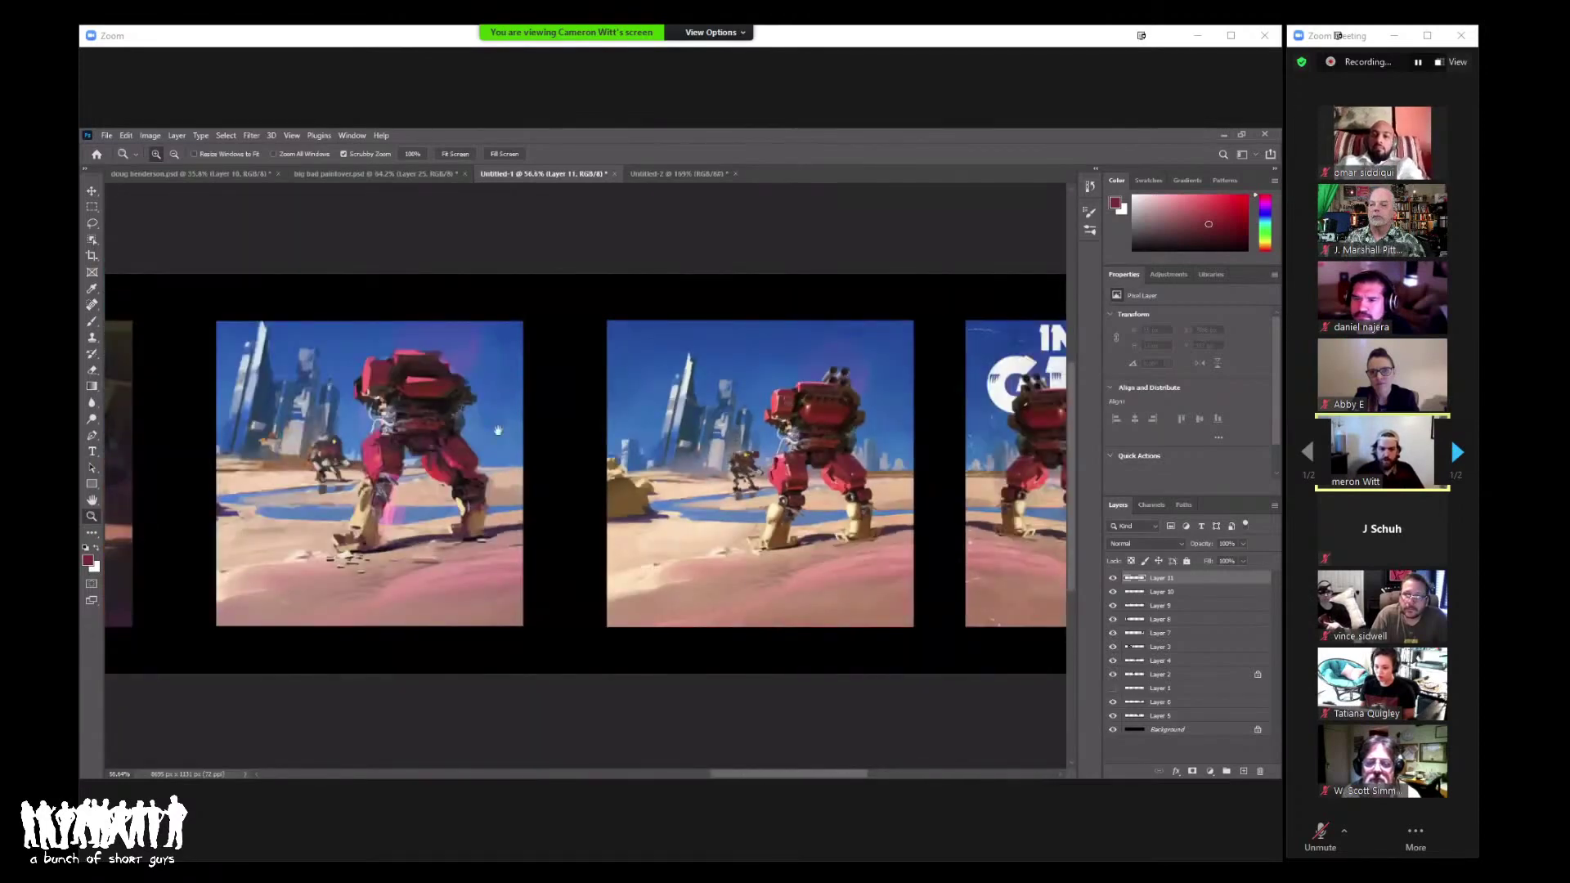
pyautogui.moveTo(498, 430); pyautogui.dragTo(765, 439)
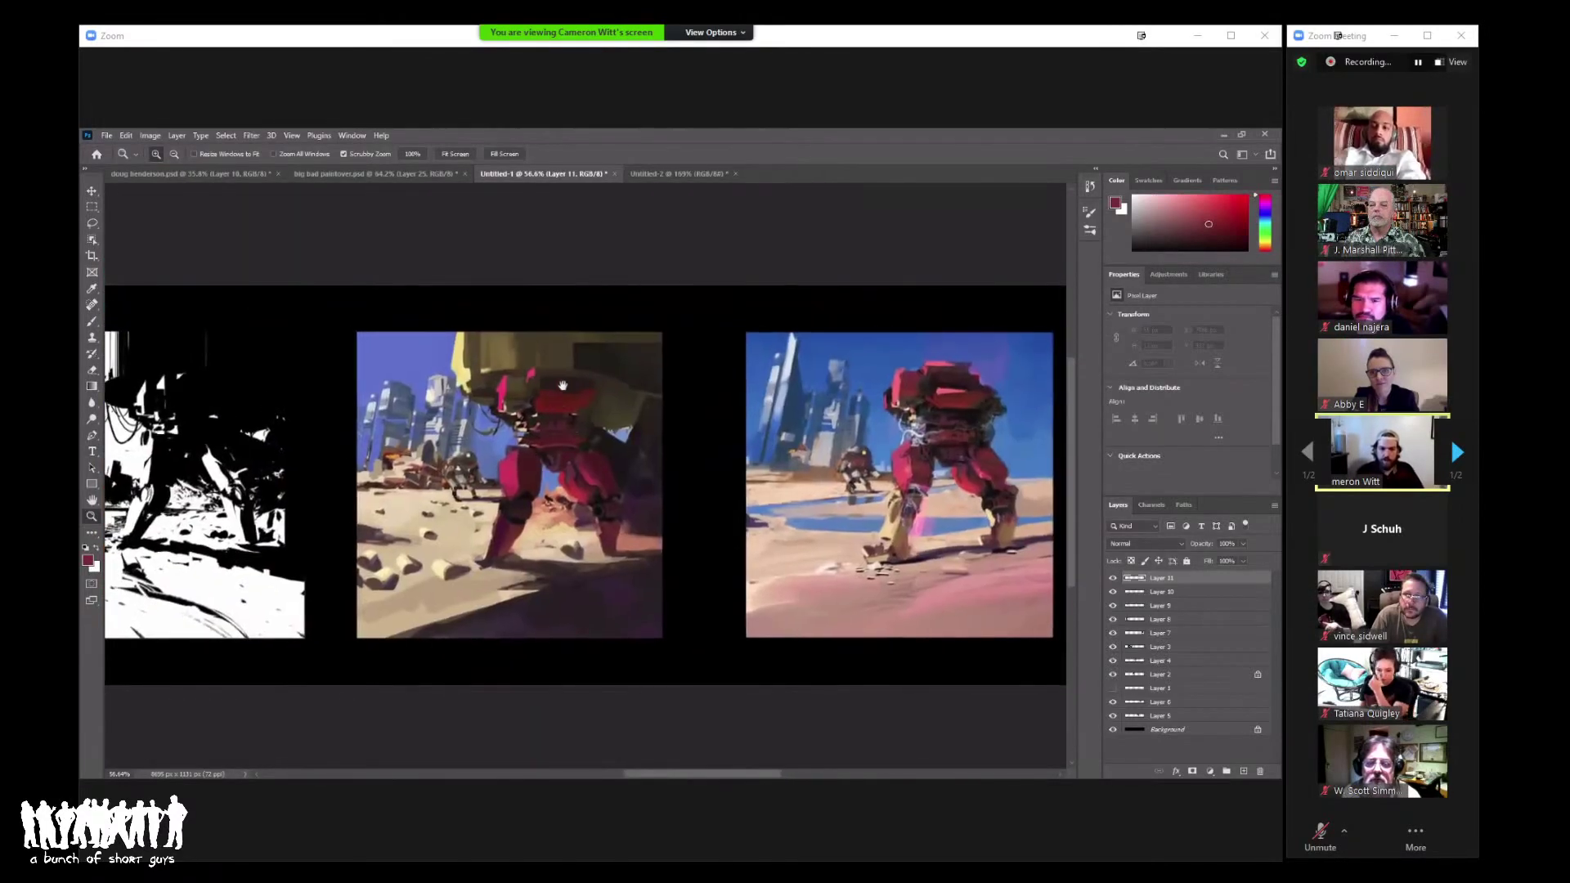
pyautogui.hscroll(5, 859, 443)
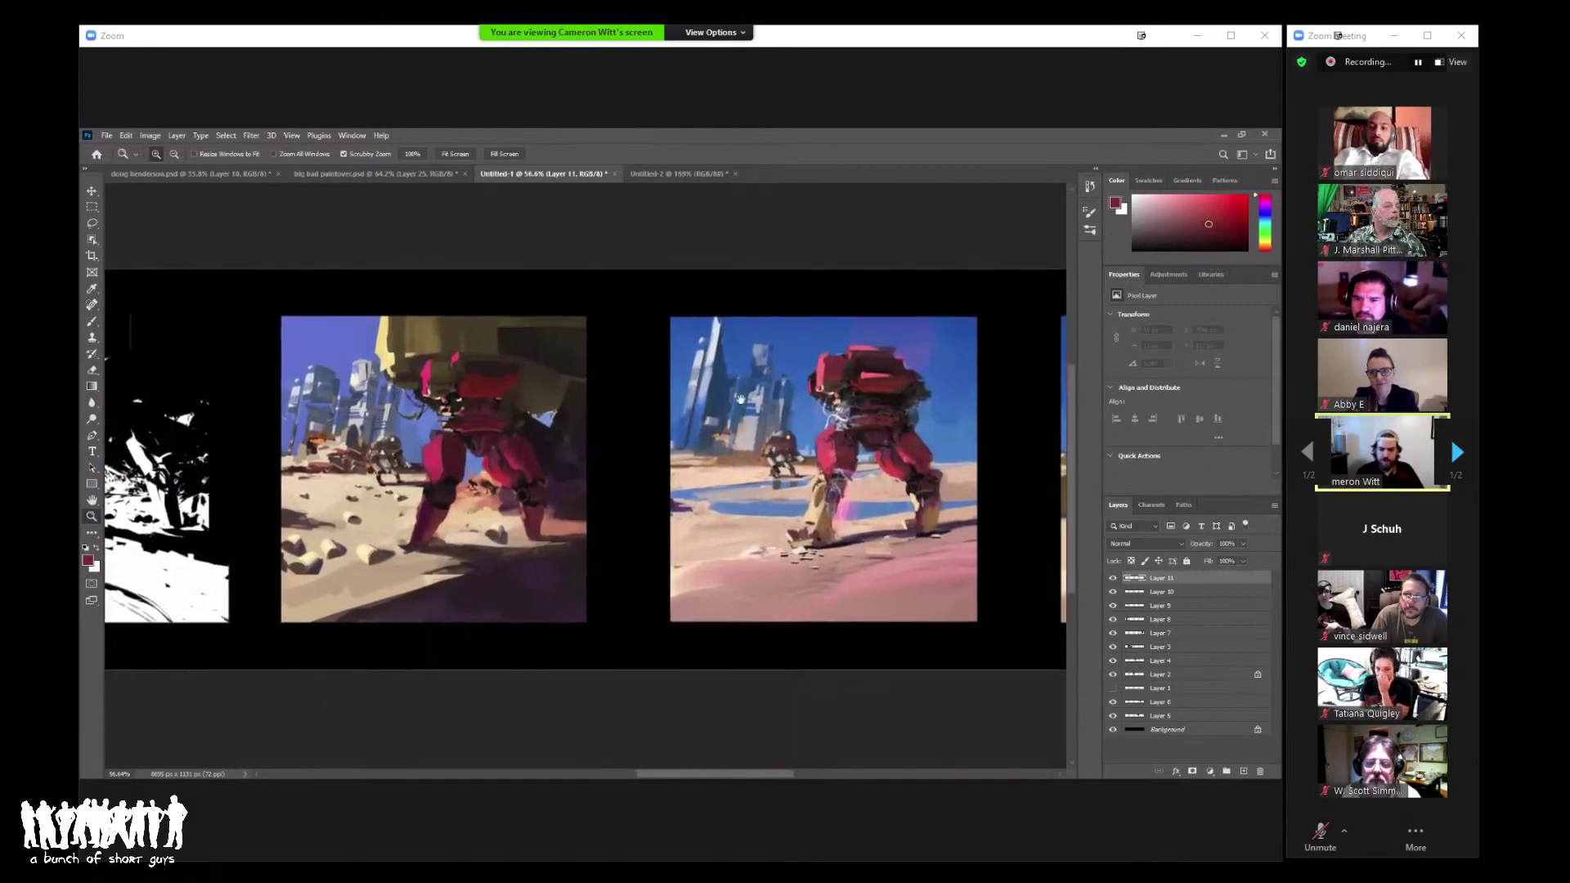
pyautogui.hscroll(2, 782, 416)
pyautogui.click(789, 425)
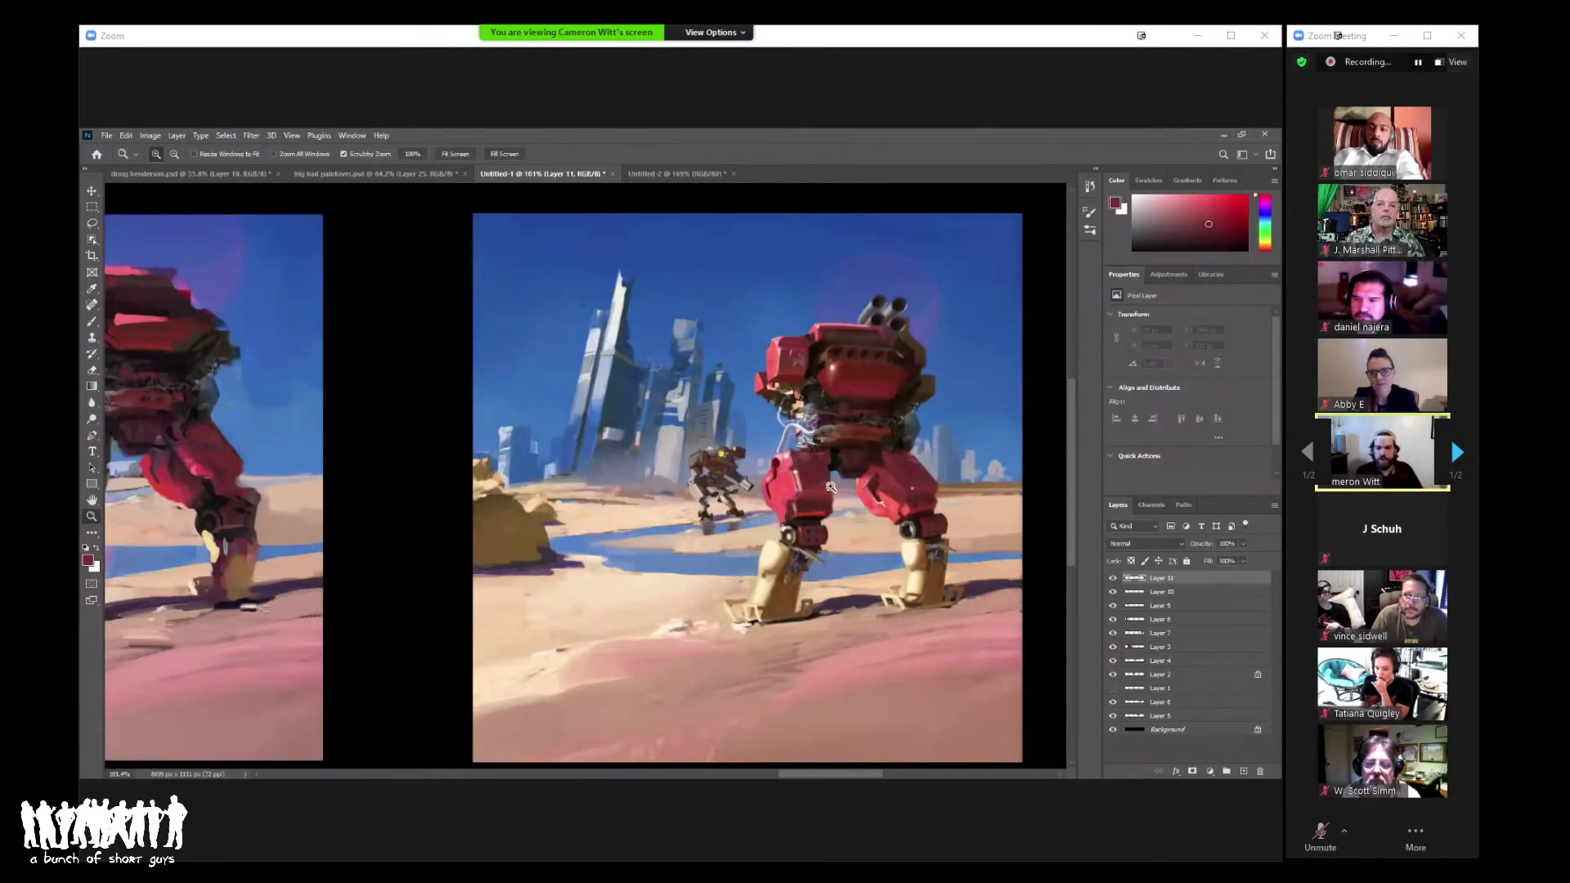
# Step: Examine the finished sunlit painting up close, covering the red mech's torso and legs, the small mech, the water and the towers
pyautogui.moveTo(785, 486); pyautogui.dragTo(875, 486)
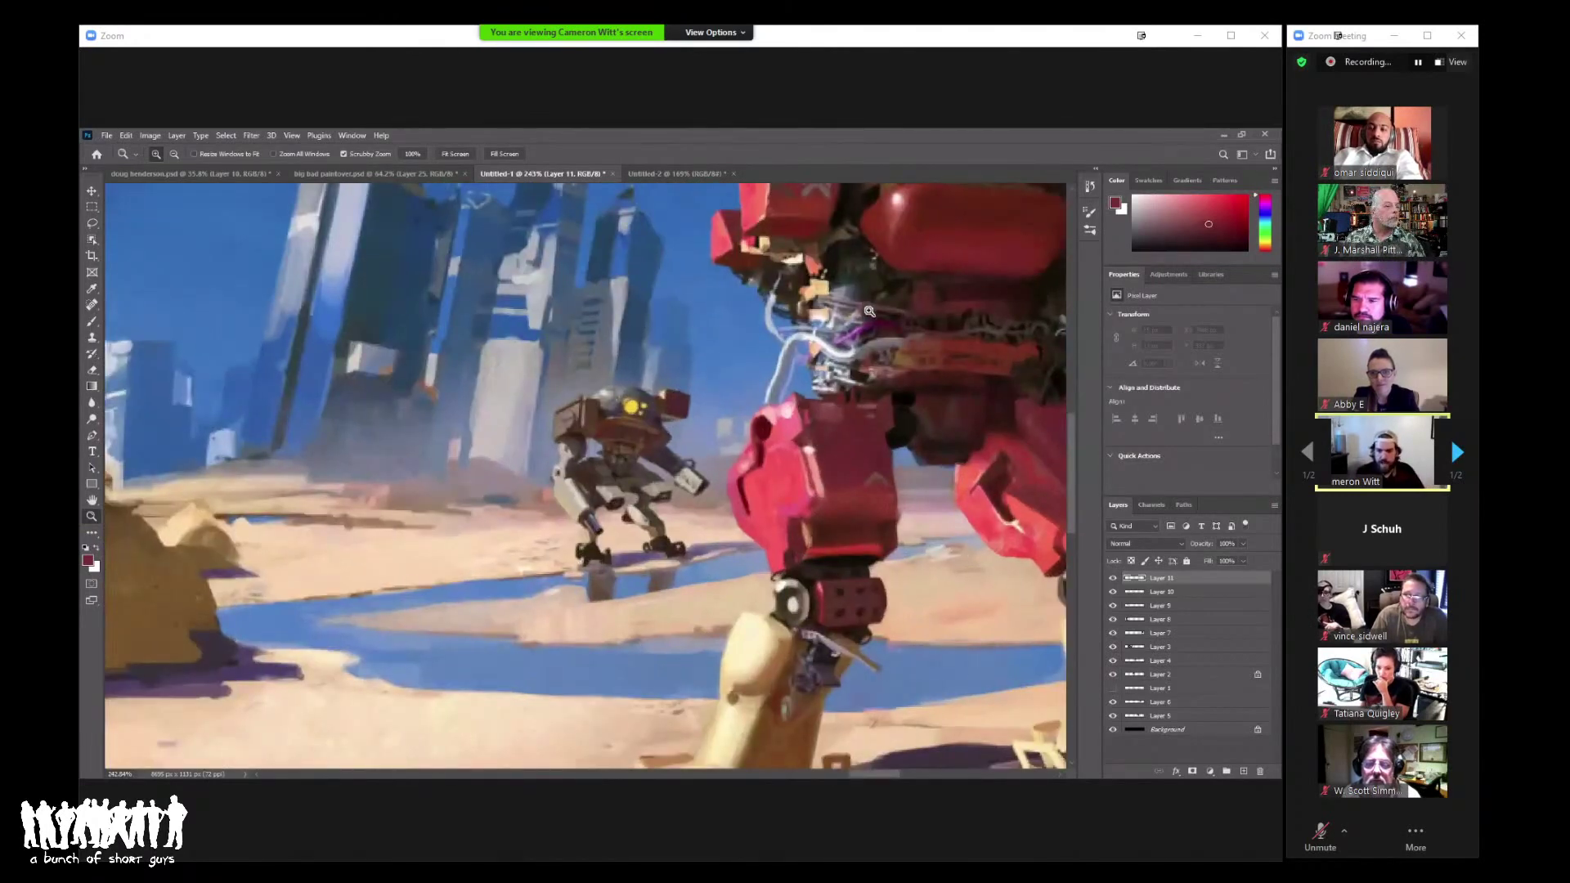
pyautogui.moveTo(869, 311); pyautogui.dragTo(768, 451)
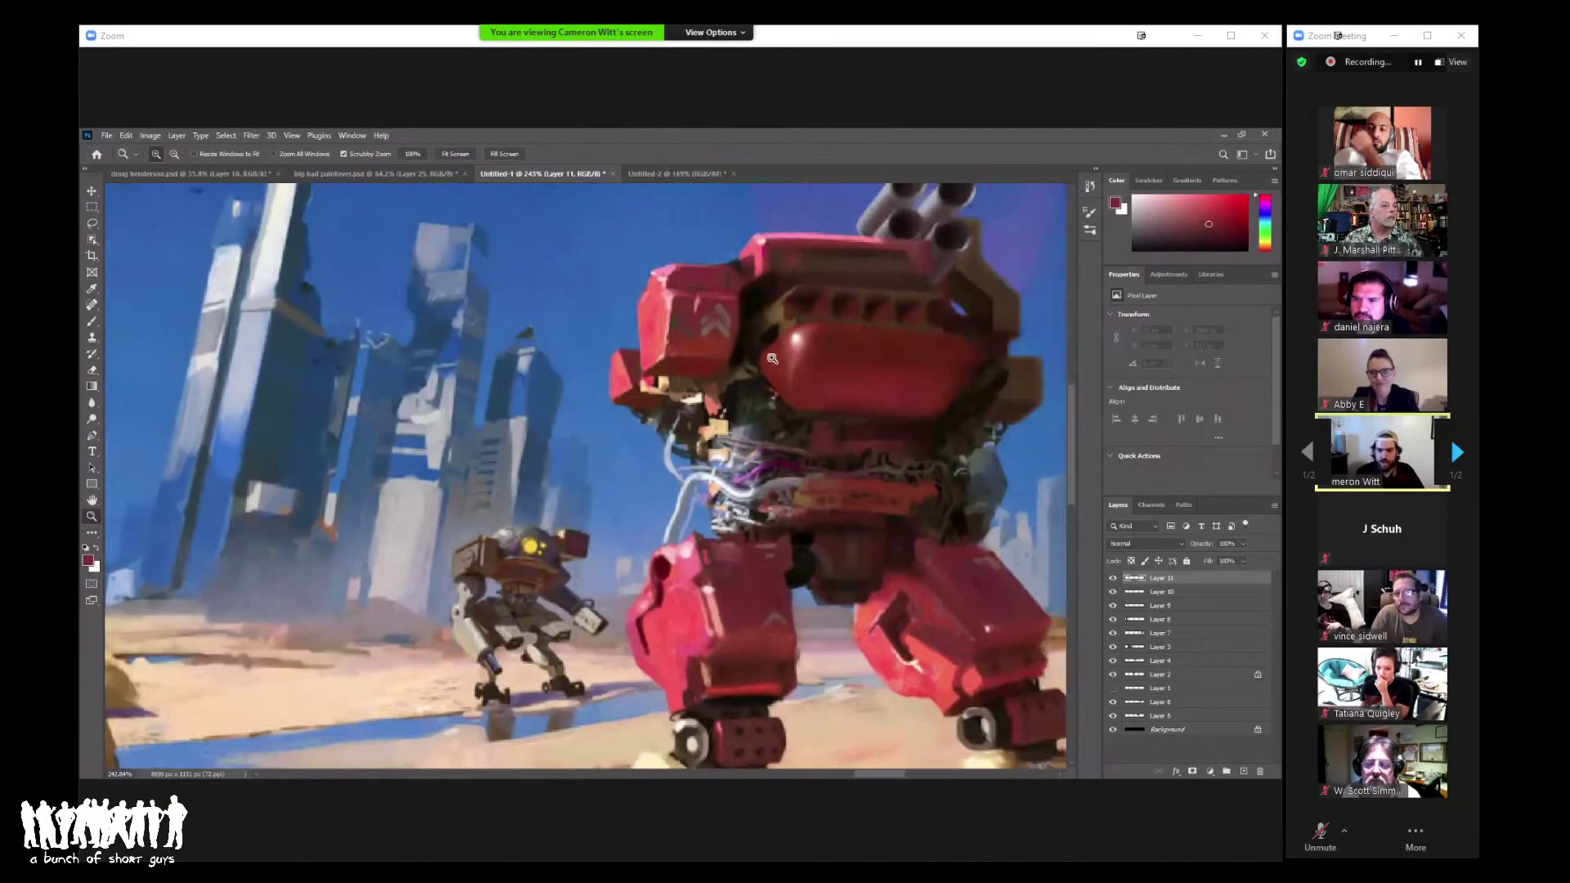
pyautogui.scroll(-4, 662, 489)
pyautogui.hscroll(-3, 663, 489)
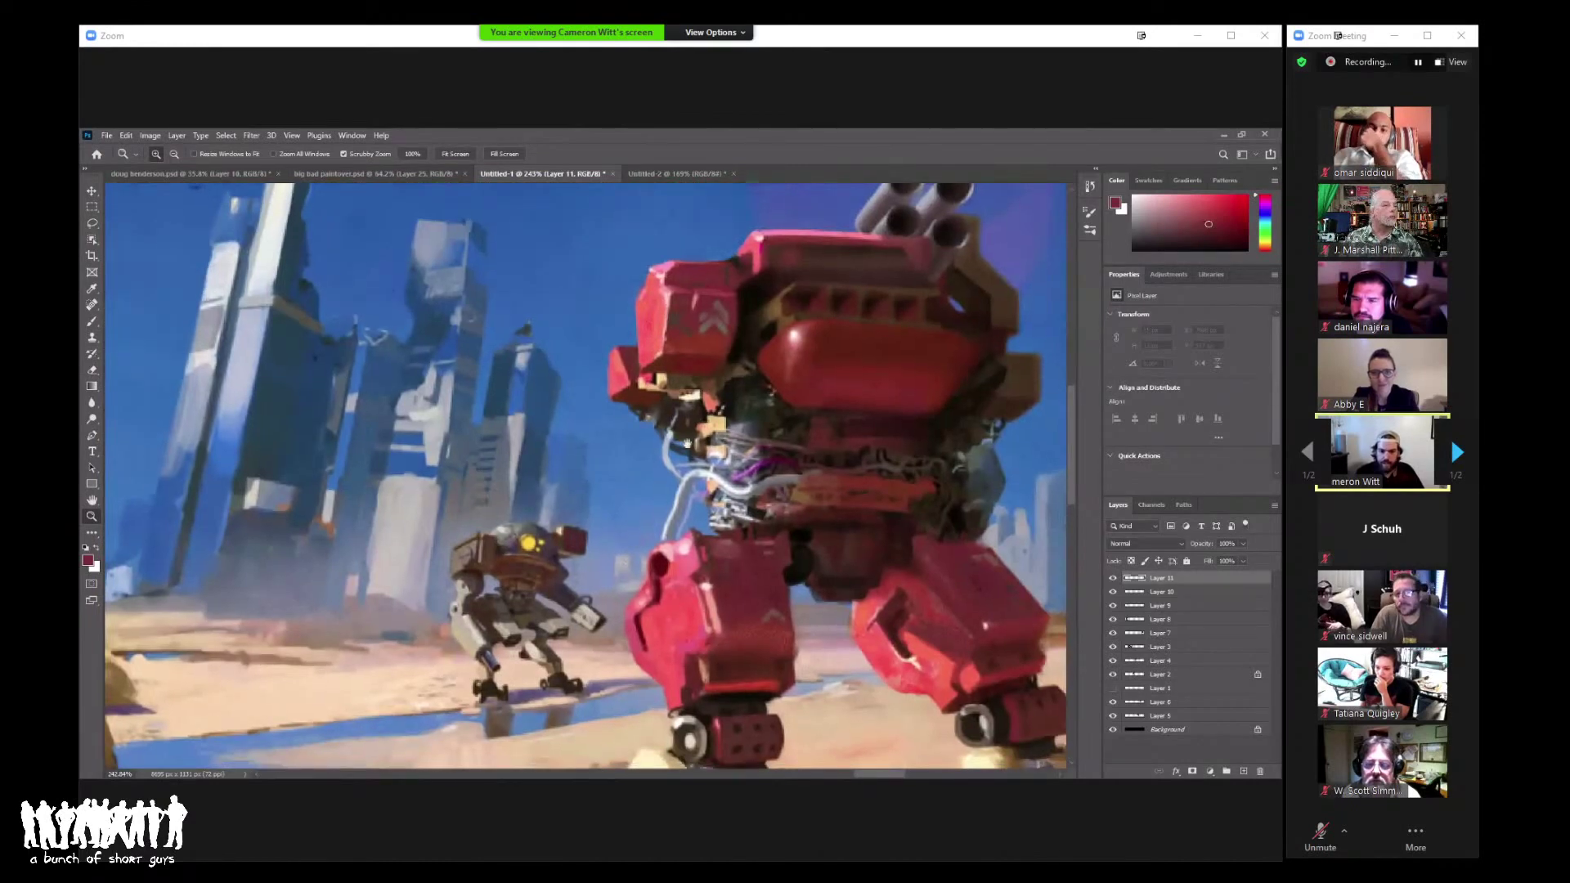
pyautogui.scroll(5, 627, 596)
pyautogui.hscroll(-1, 627, 596)
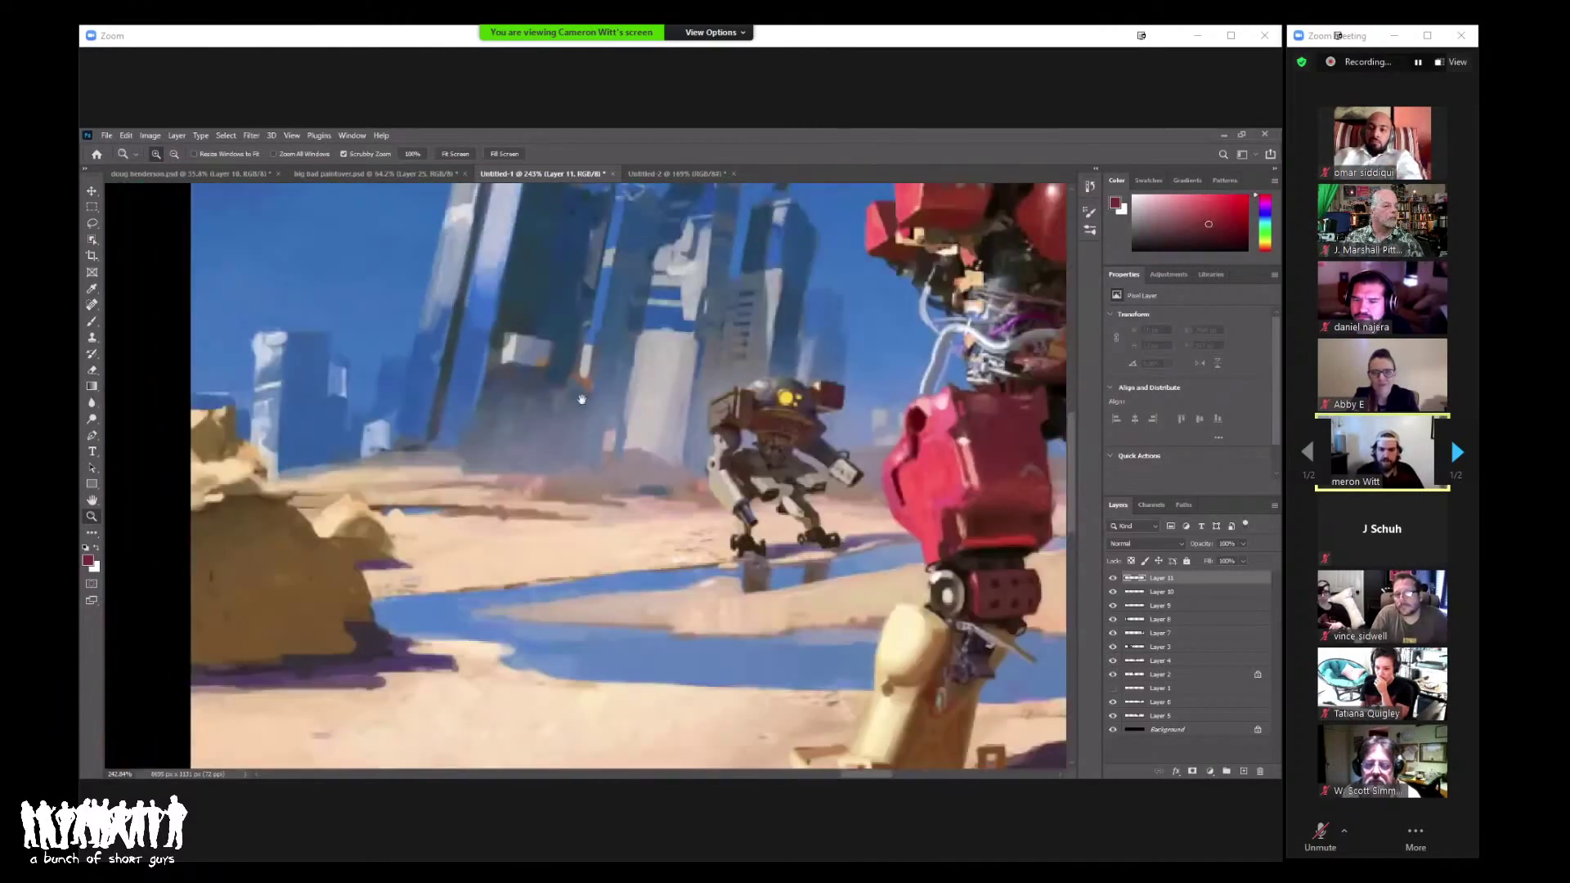
pyautogui.scroll(-2, 726, 533)
pyautogui.hscroll(4, 726, 533)
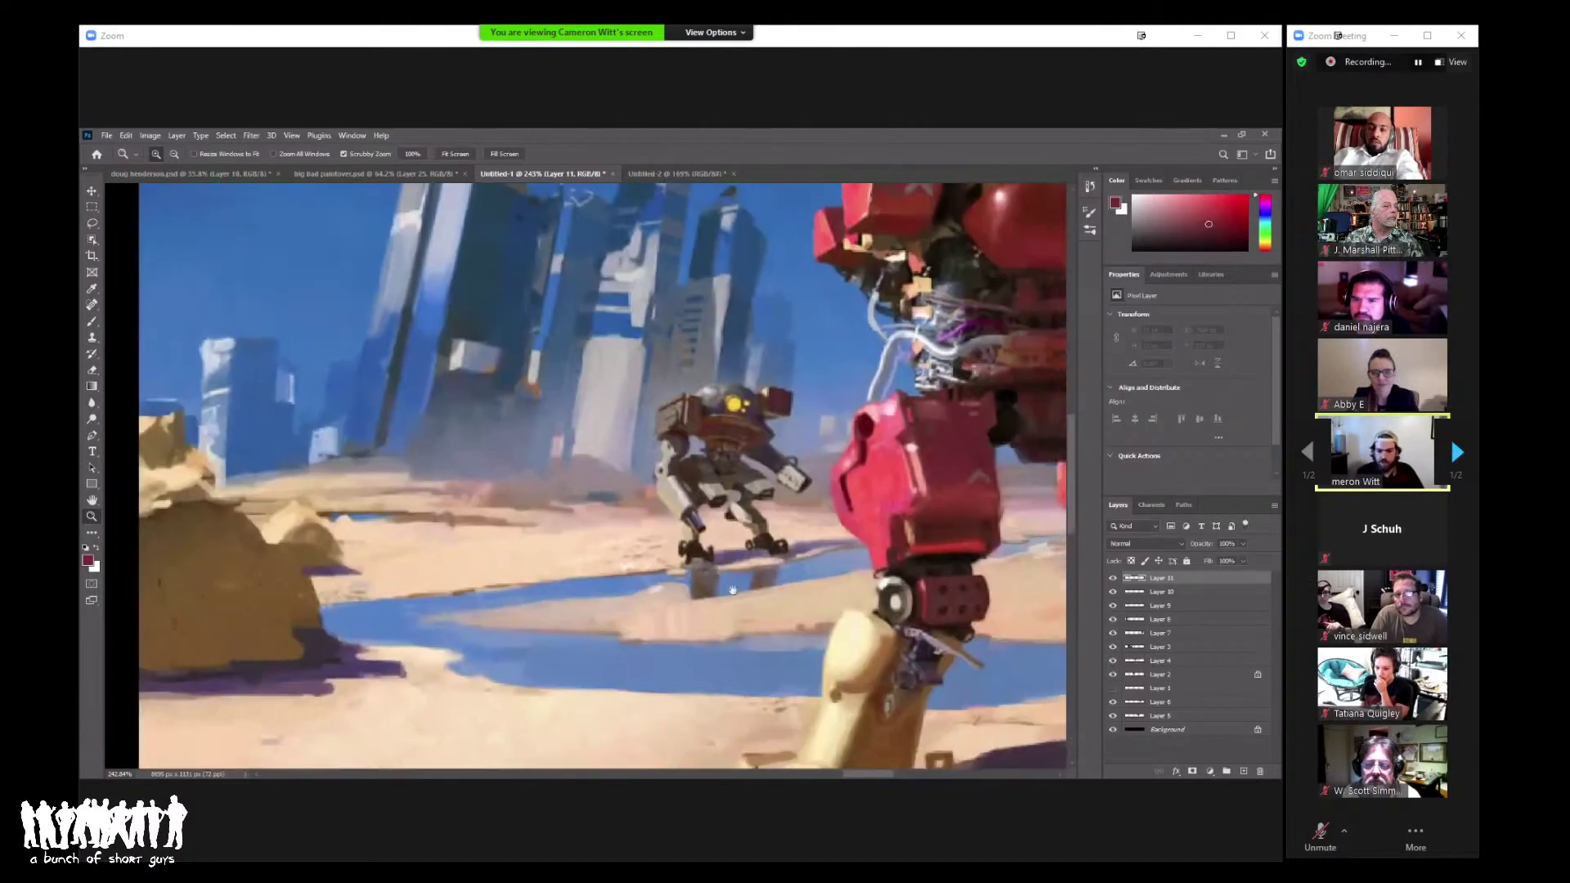
pyautogui.scroll(-3, 734, 535)
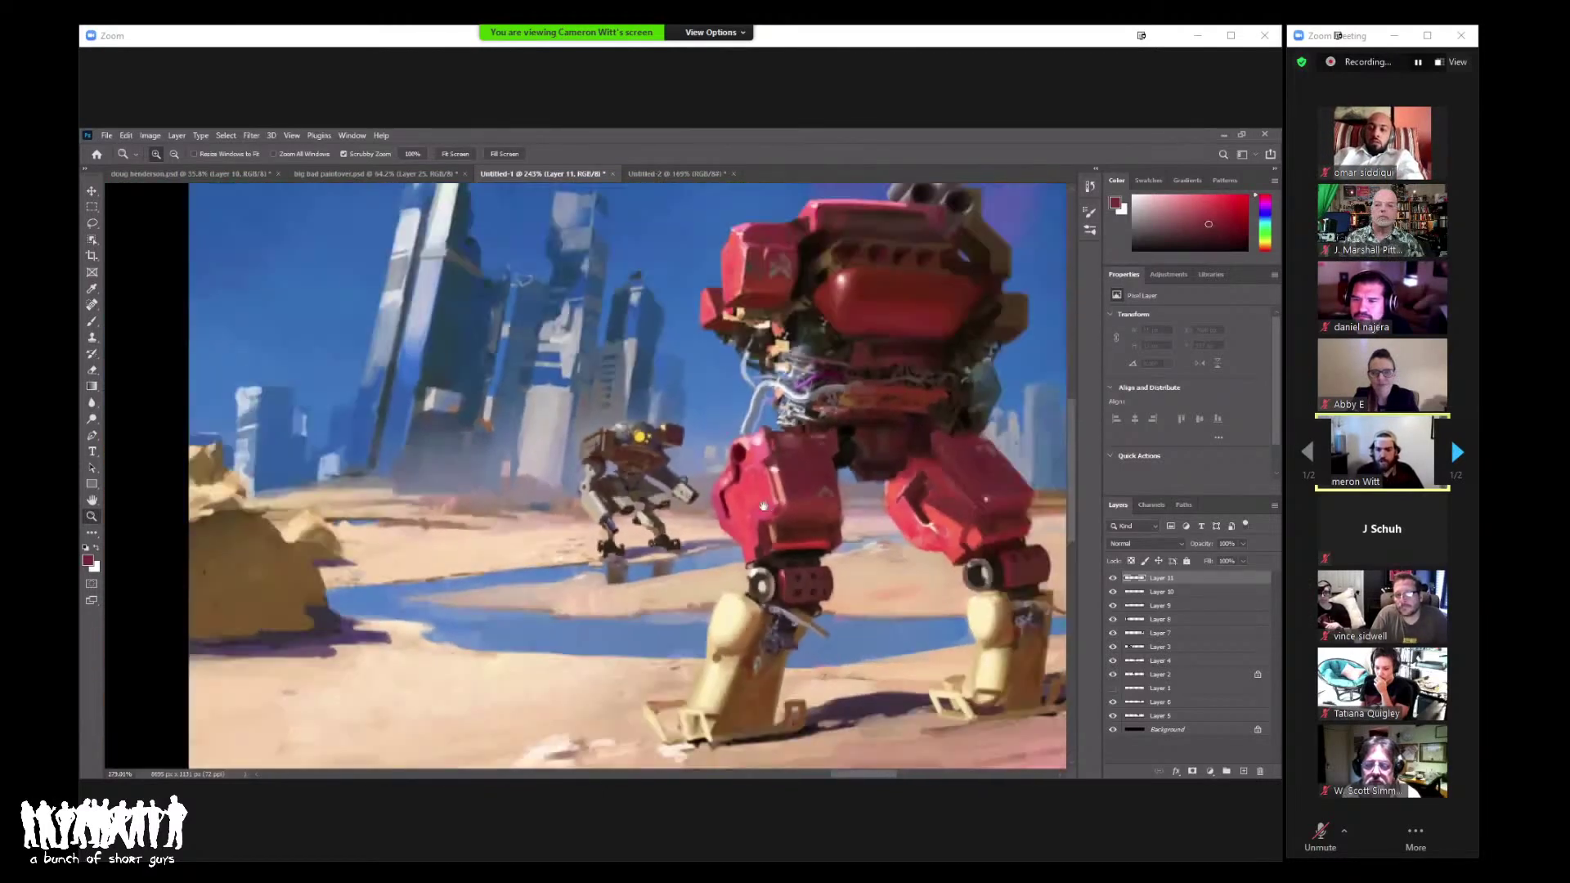
pyautogui.scroll(-1, 783, 502)
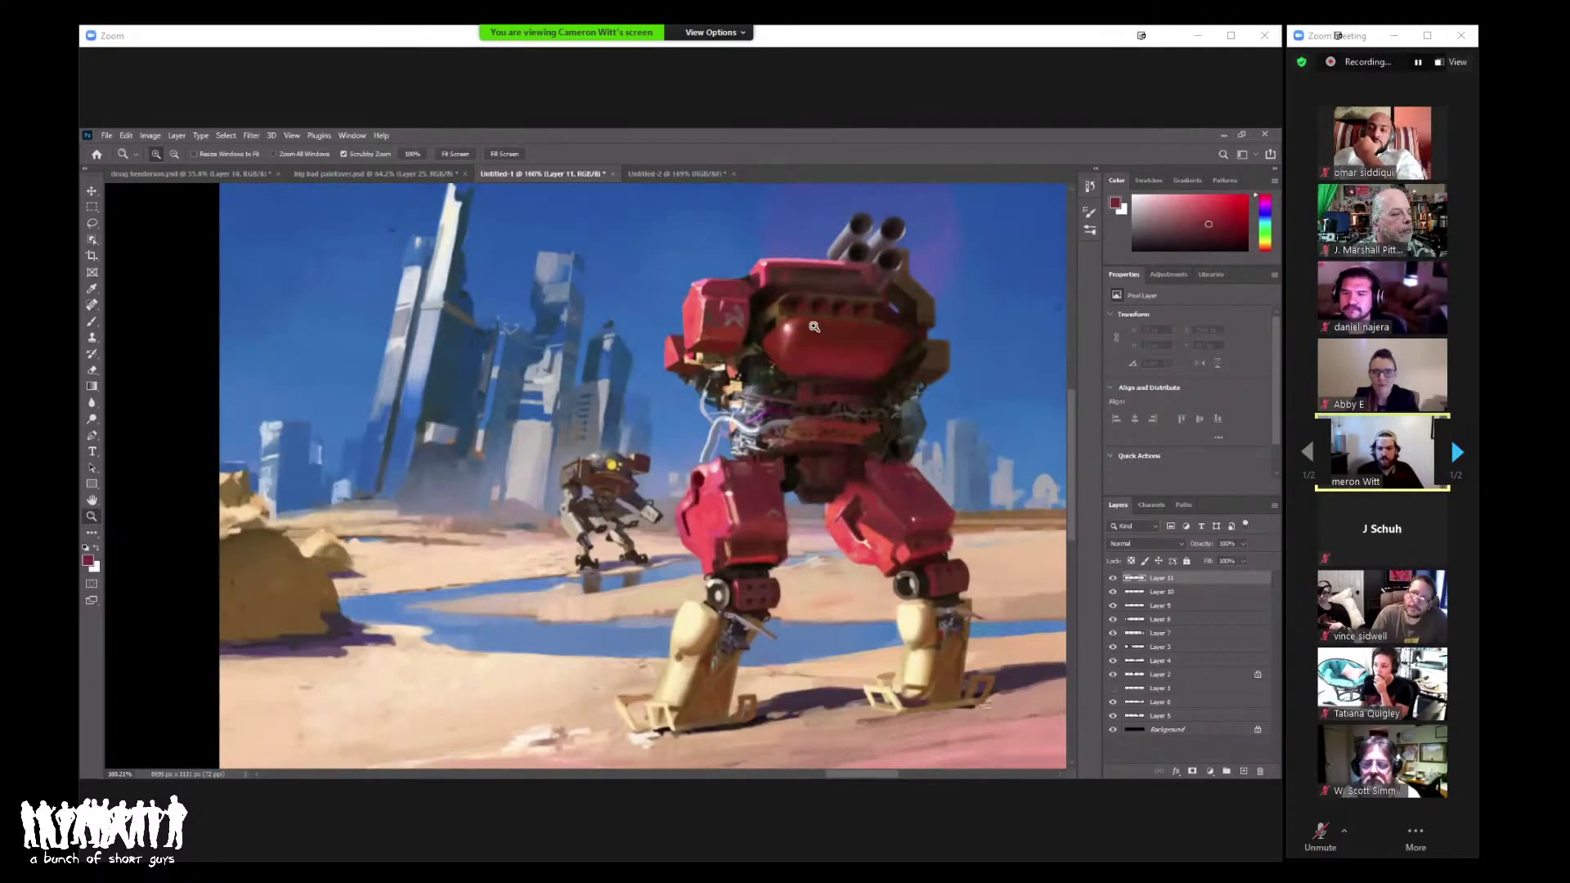
pyautogui.moveTo(786, 410); pyautogui.dragTo(708, 350)
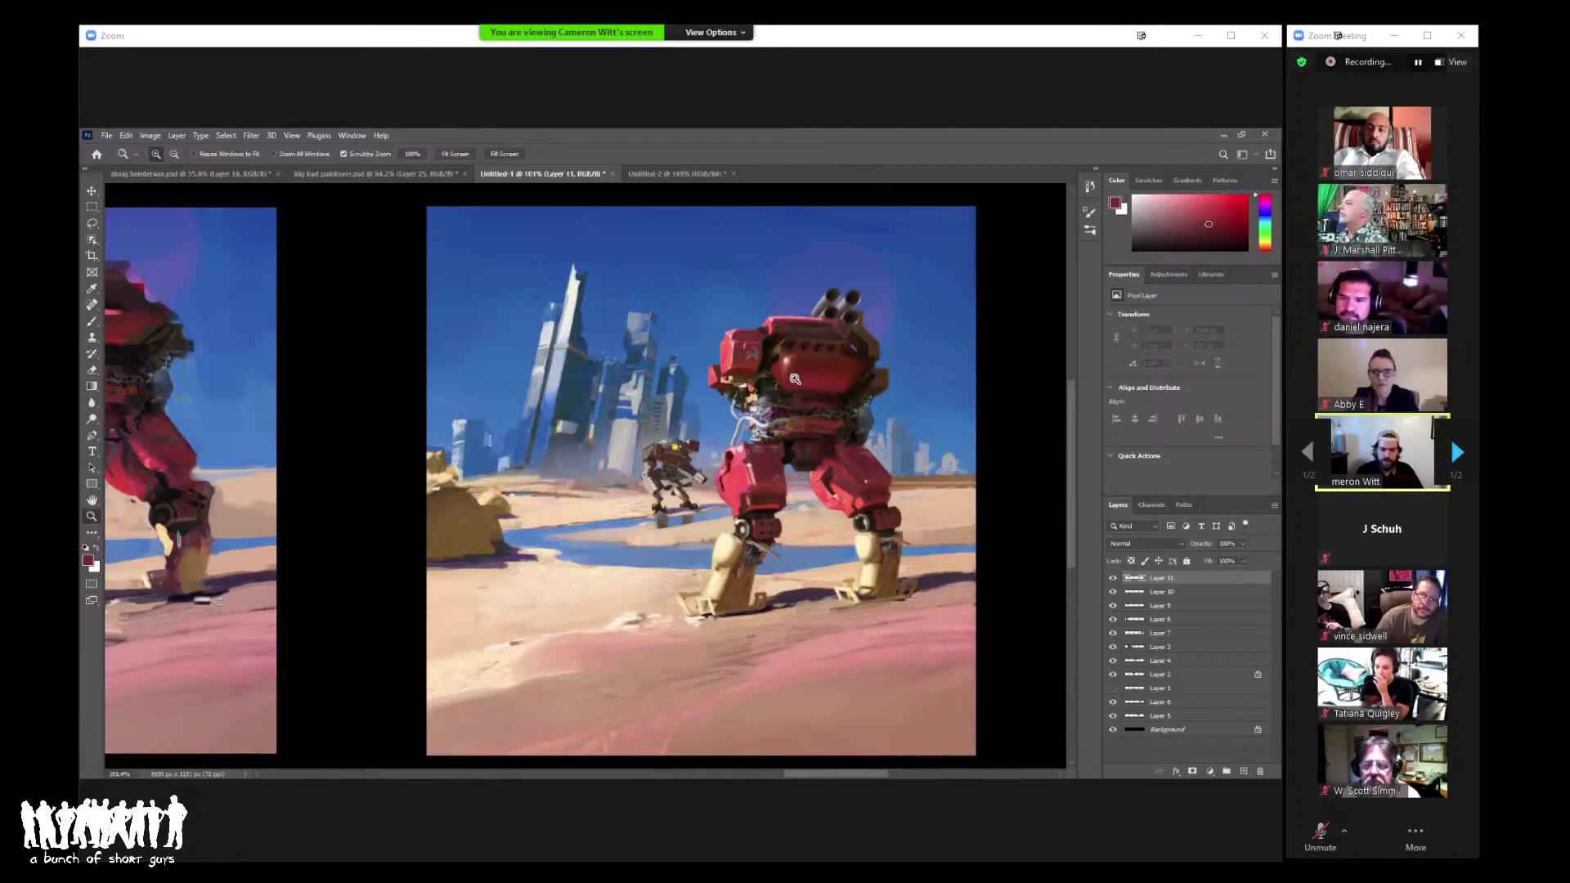
# Step: Compare the finished sunlit painting with its mirrored INDUSTRY GIANTS cover version
pyautogui.moveTo(800, 387); pyautogui.dragTo(756, 385)
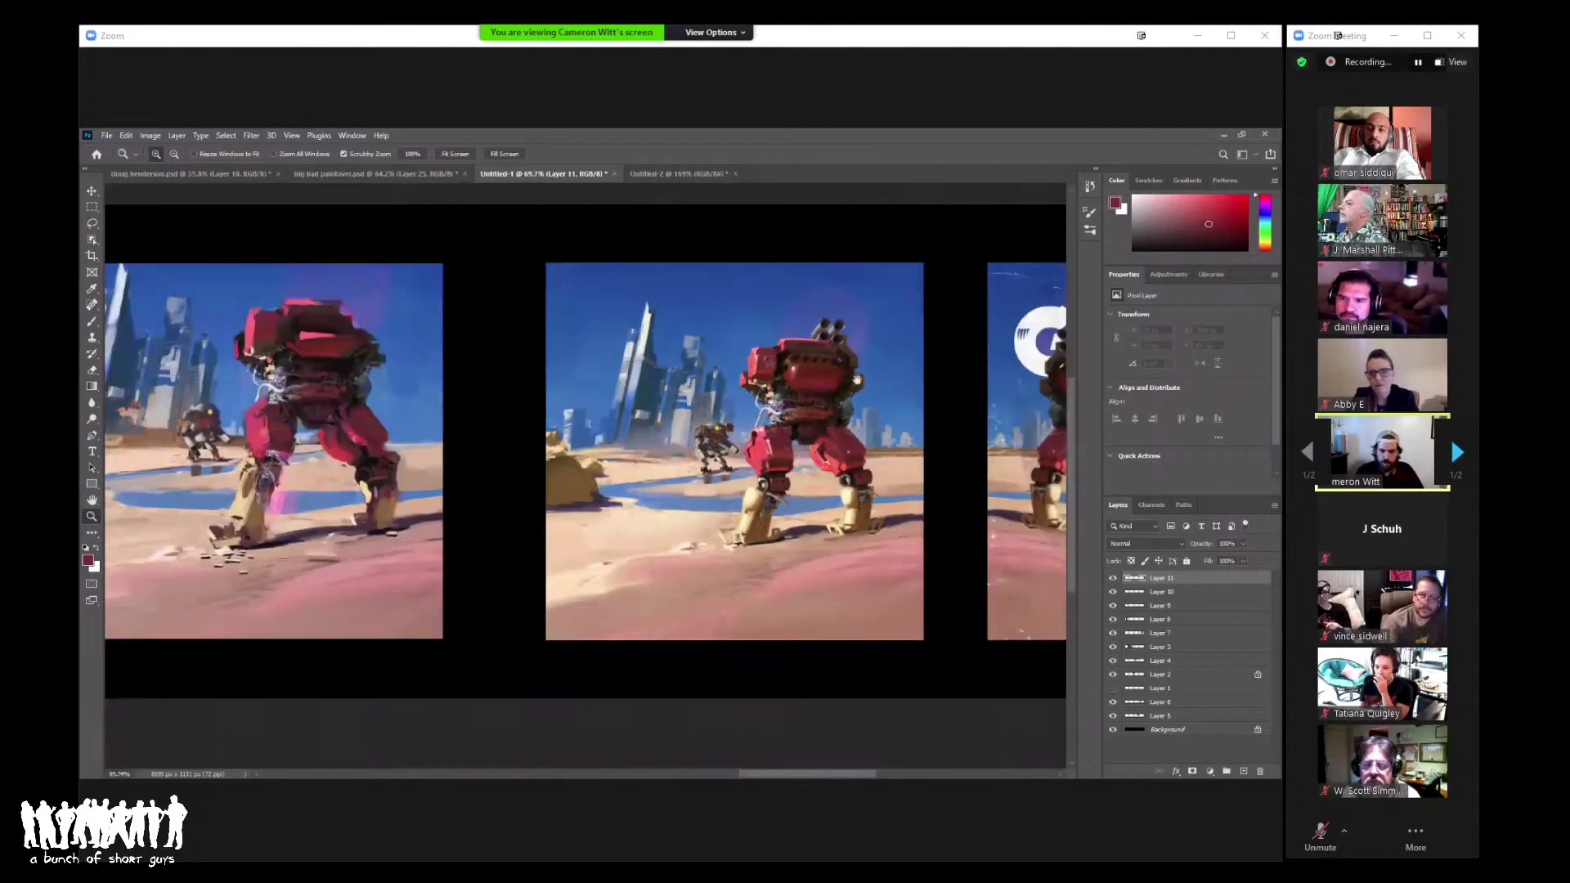
pyautogui.moveTo(897, 375); pyautogui.dragTo(500, 372)
pyautogui.moveTo(809, 372); pyautogui.dragTo(850, 372)
pyautogui.moveTo(814, 372); pyautogui.dragTo(791, 372)
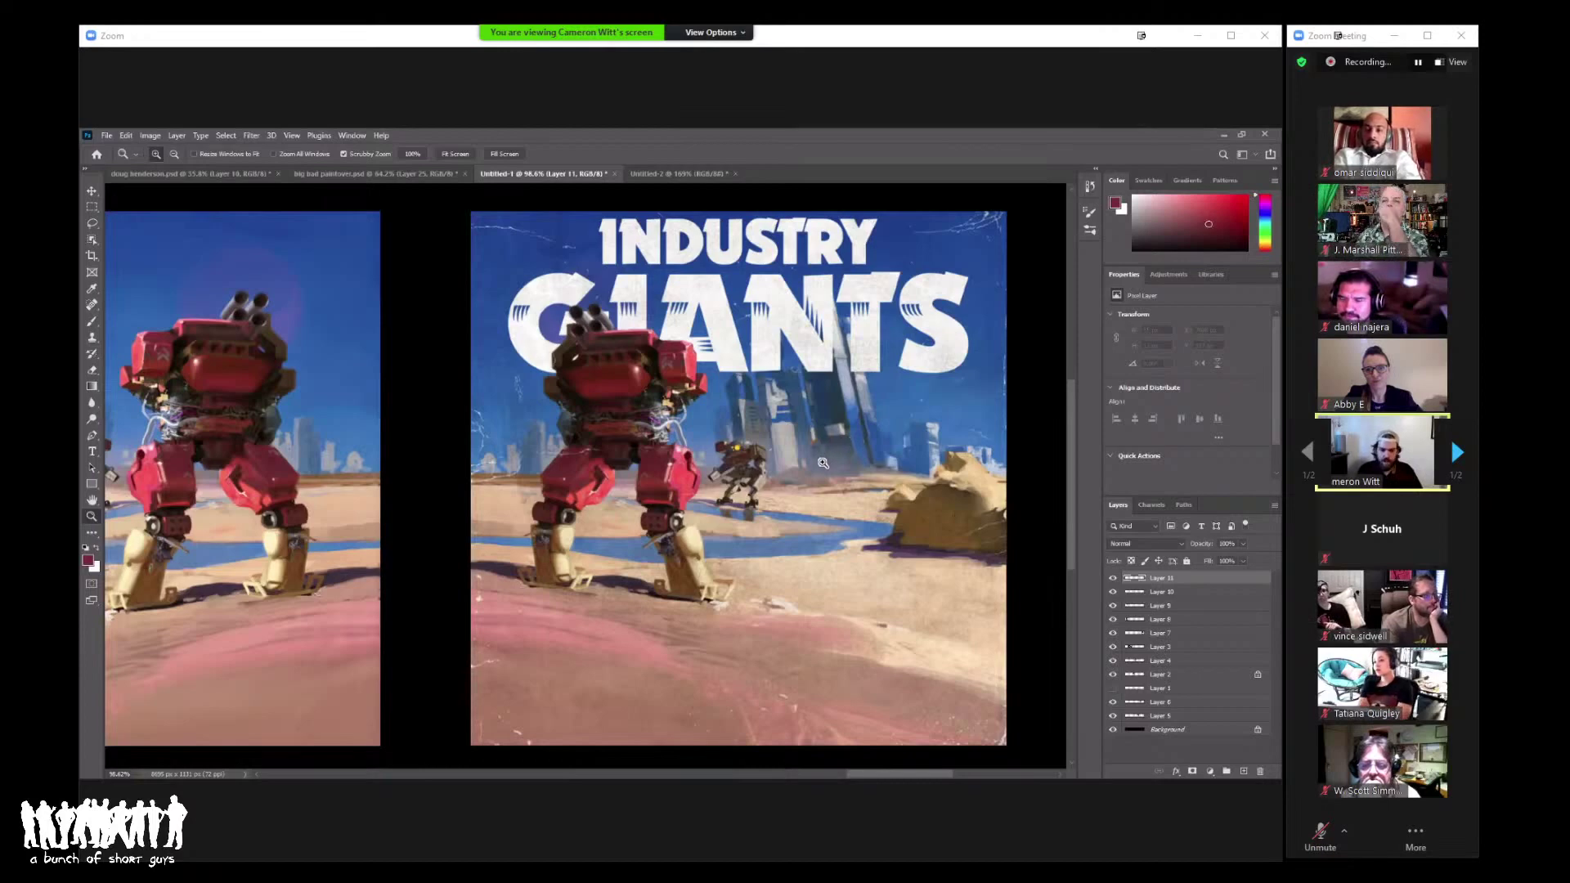
pyautogui.moveTo(803, 523); pyautogui.dragTo(849, 484)
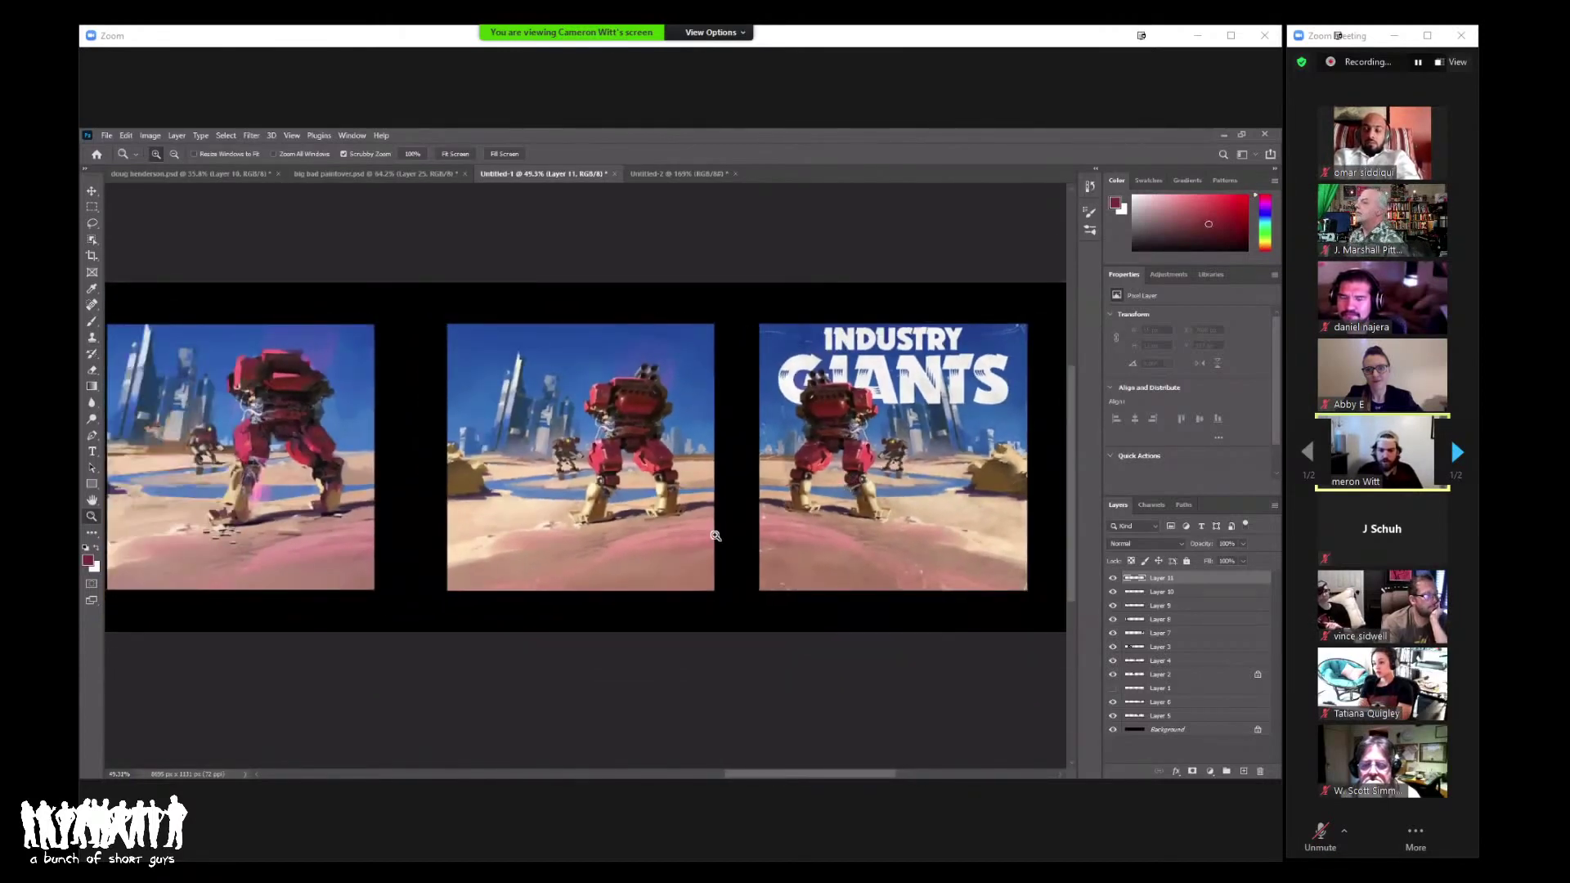
# Step: Examine the mech's feet, the scattered rocks and the pink foreground sand in the earlier sunlit version
pyautogui.moveTo(727, 530); pyautogui.dragTo(833, 523)
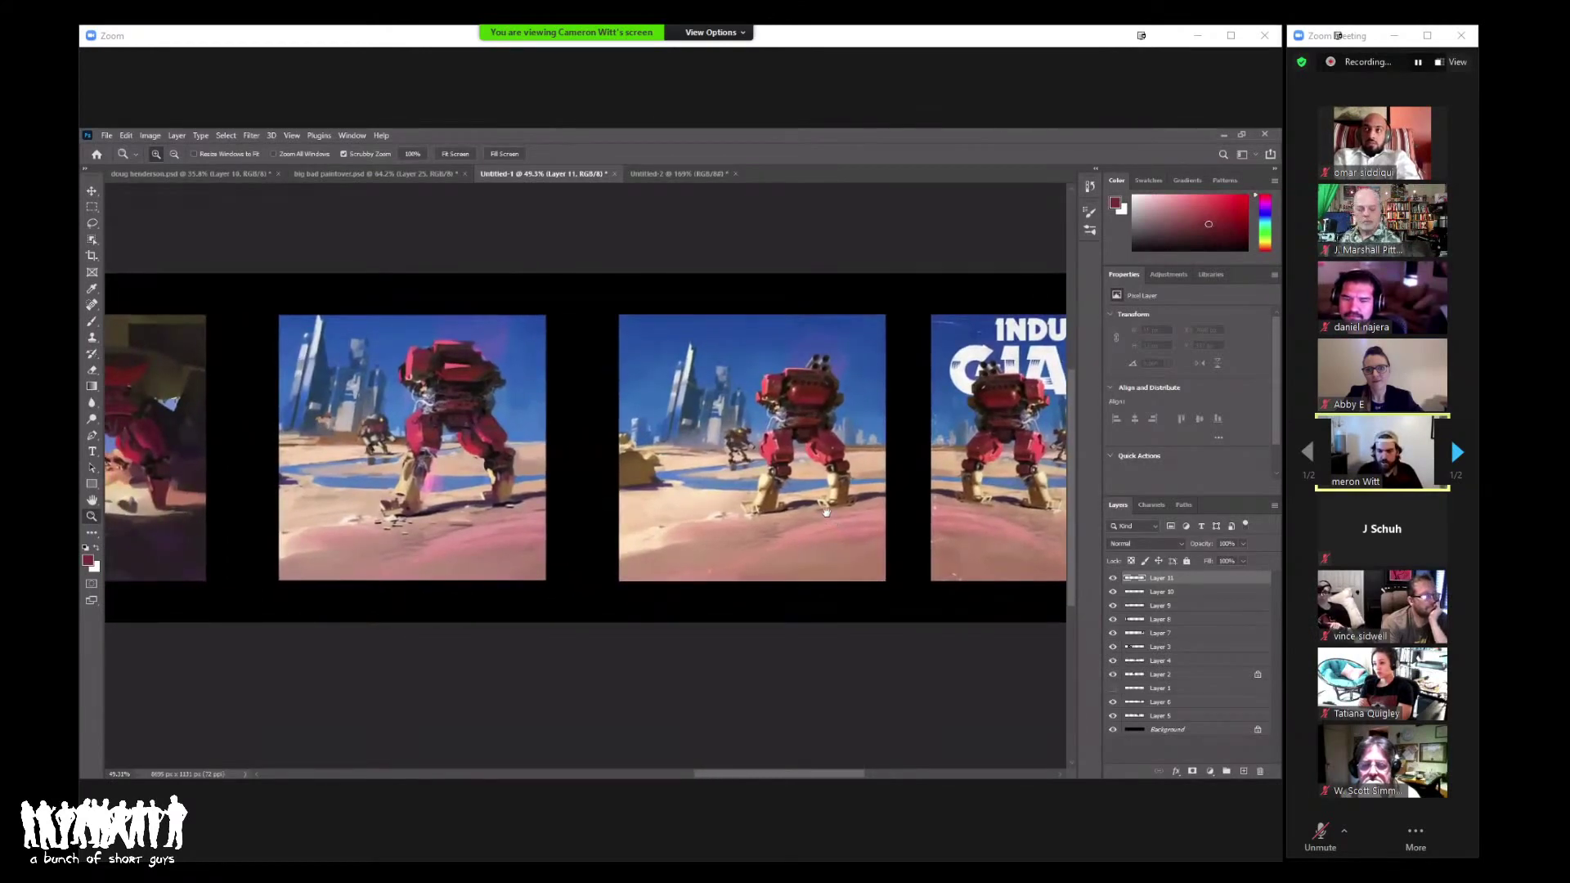
pyautogui.moveTo(768, 505); pyautogui.dragTo(830, 502)
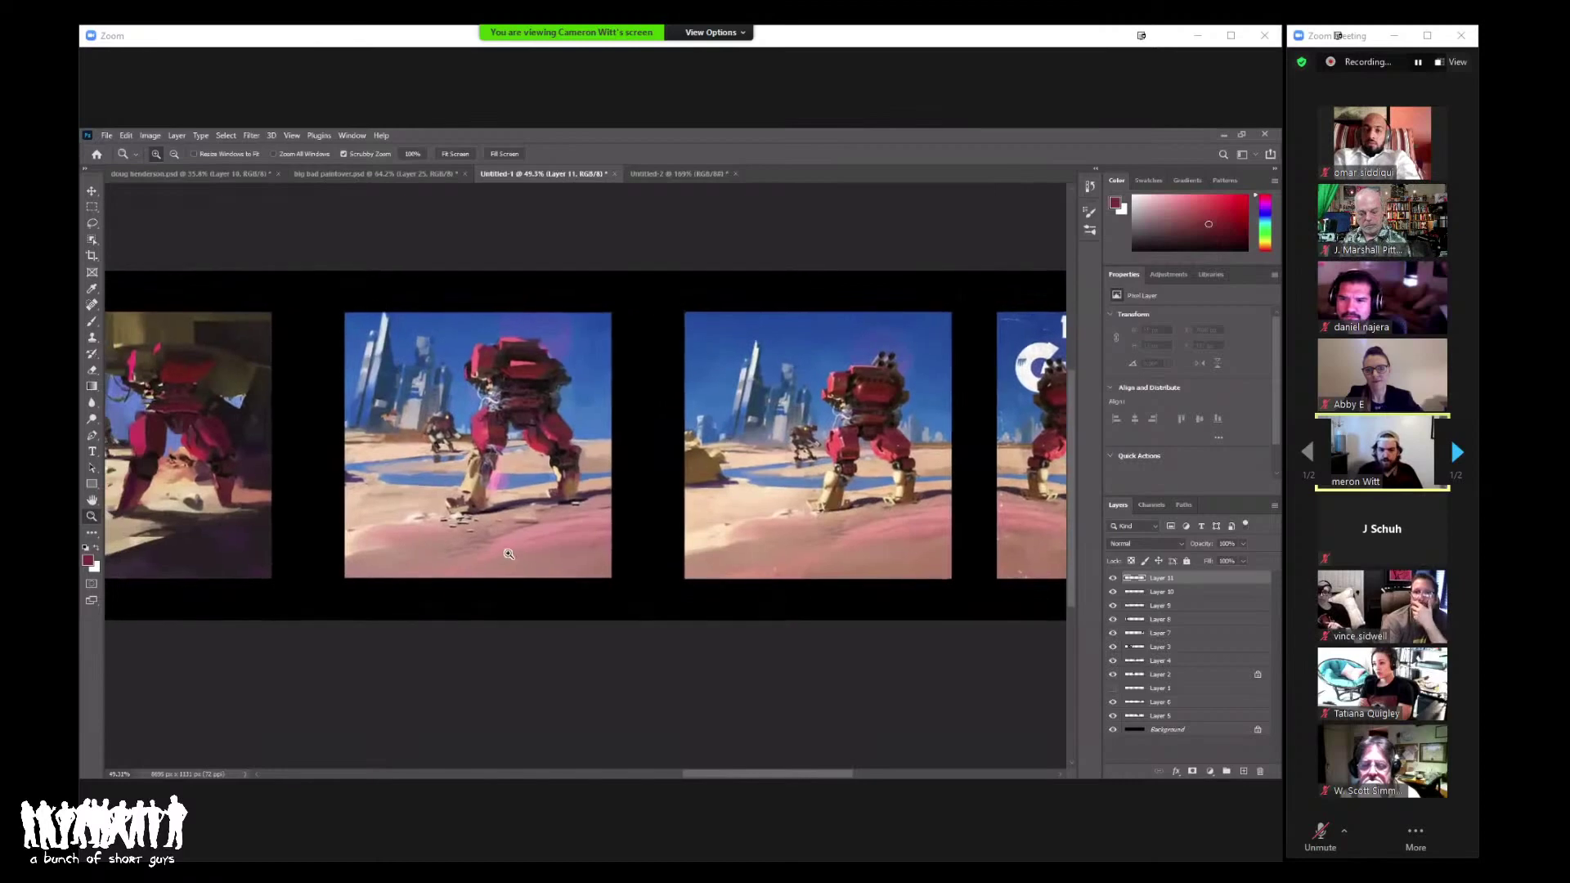
pyautogui.moveTo(508, 553); pyautogui.dragTo(579, 552)
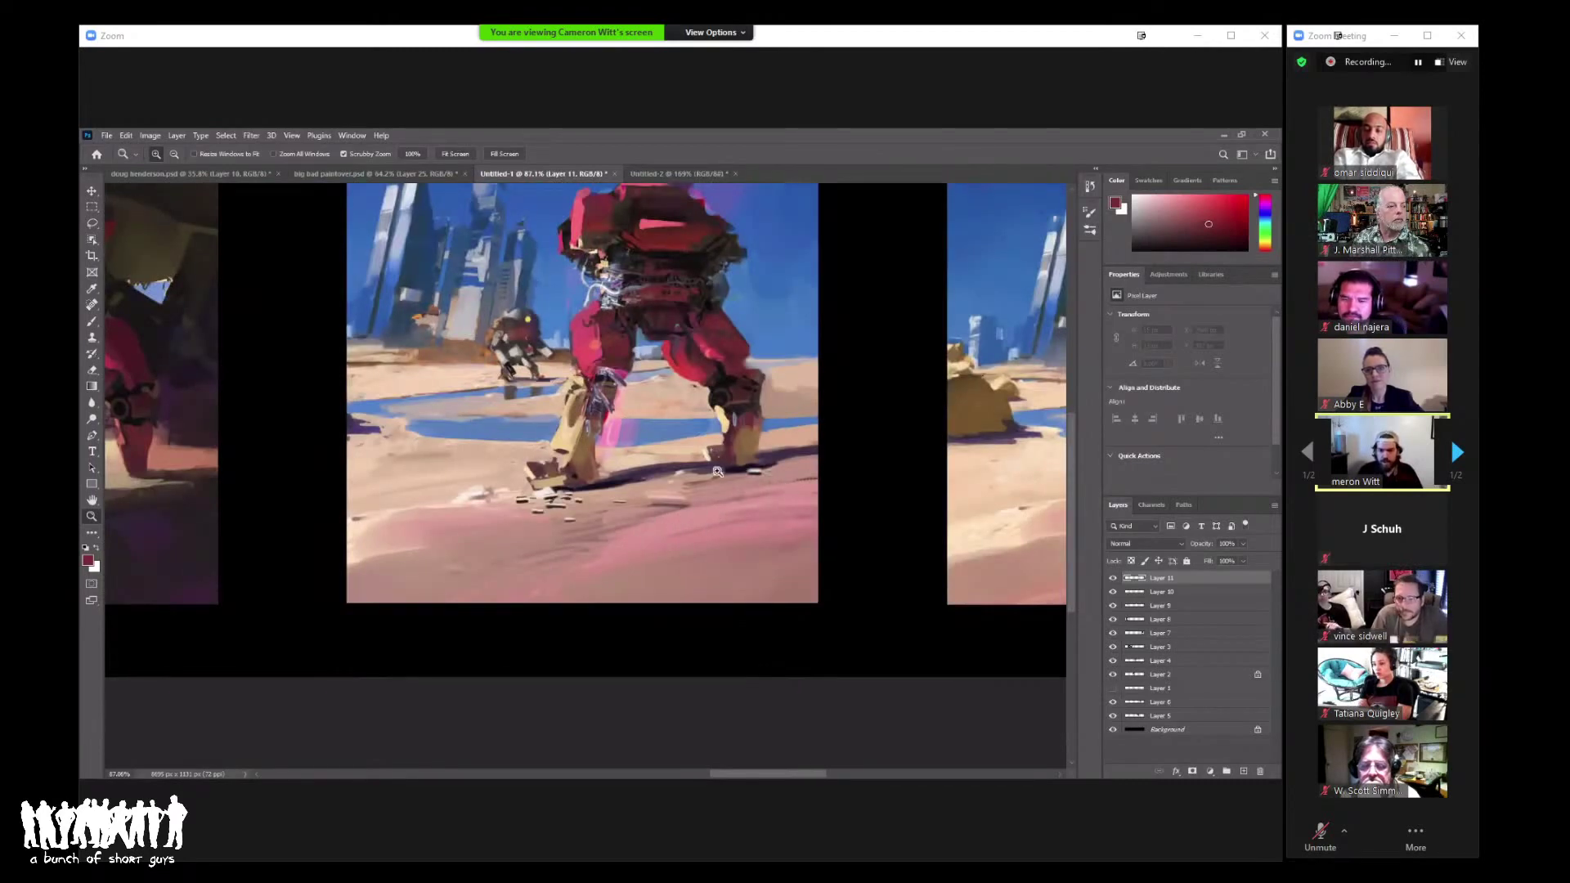
pyautogui.moveTo(637, 448); pyautogui.dragTo(593, 470)
pyautogui.moveTo(828, 506); pyautogui.dragTo(818, 467)
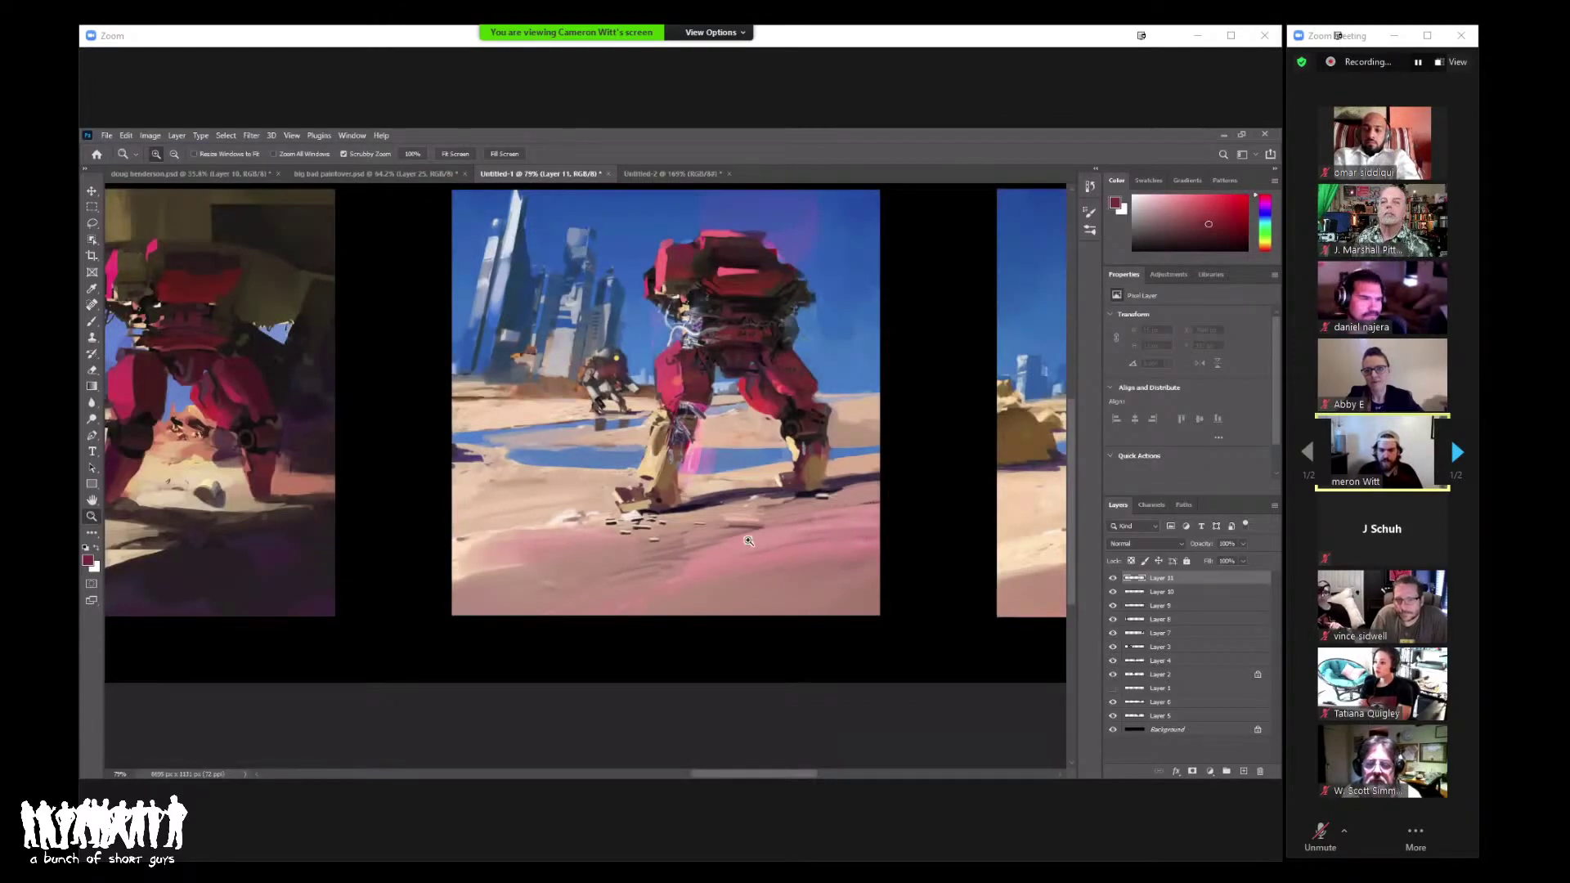
pyautogui.moveTo(751, 541); pyautogui.dragTo(682, 539)
# Step: Review the INDUSTRY GIANTS cover alongside the finished sunlit painting
pyautogui.moveTo(1030, 536)
pyautogui.mouseDown()
pyautogui.moveTo(725, 490)
pyautogui.moveTo(790, 491)
pyautogui.moveTo(743, 533)
pyautogui.mouseUp()
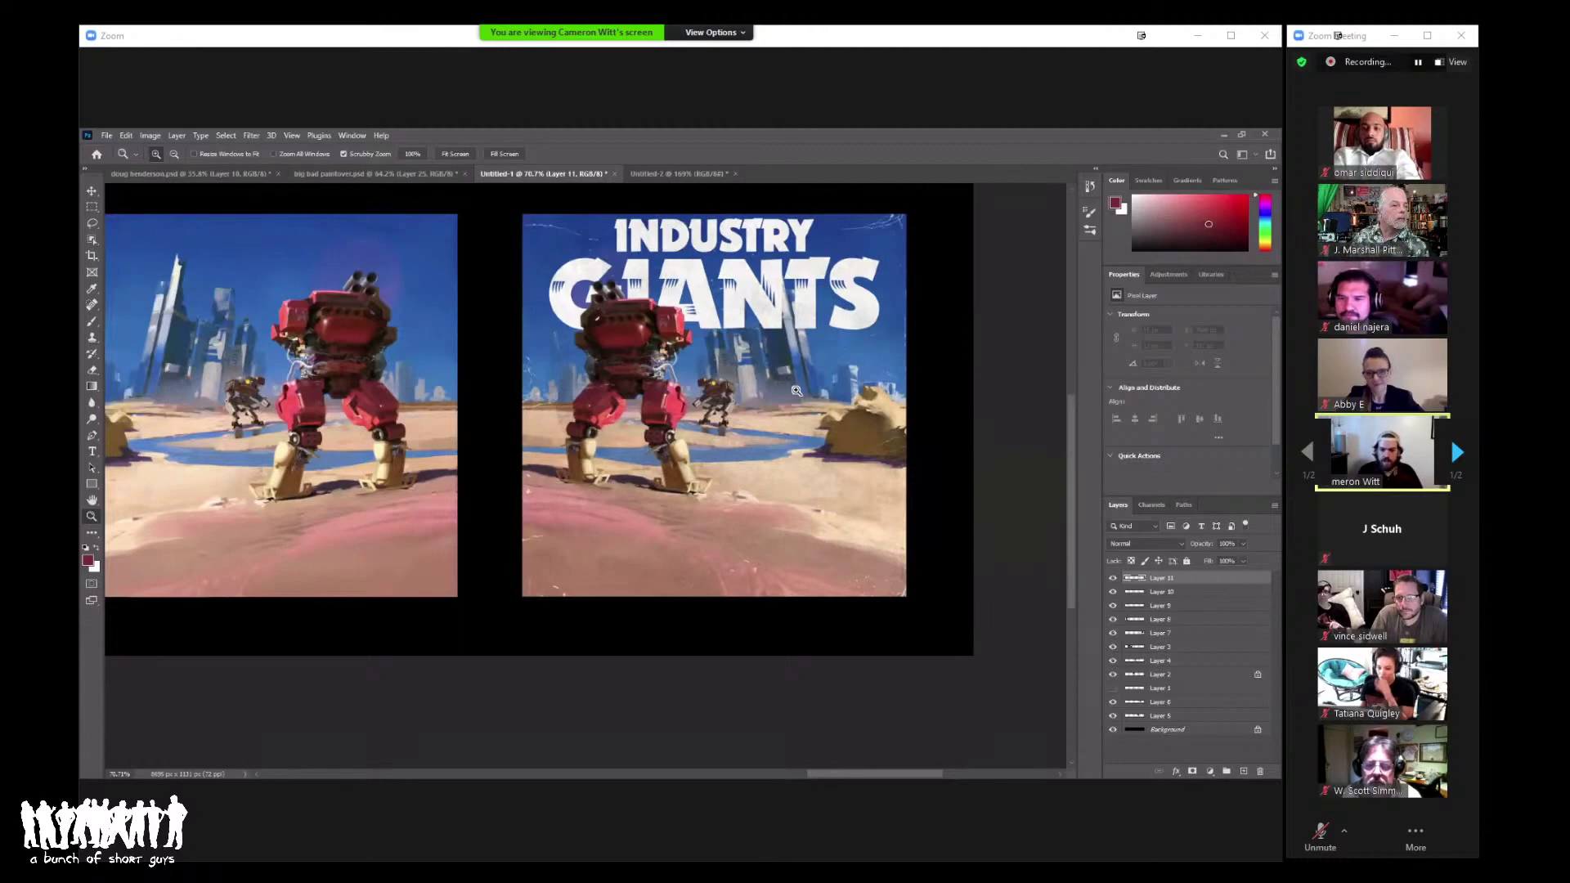
pyautogui.scroll(-2, 817, 413)
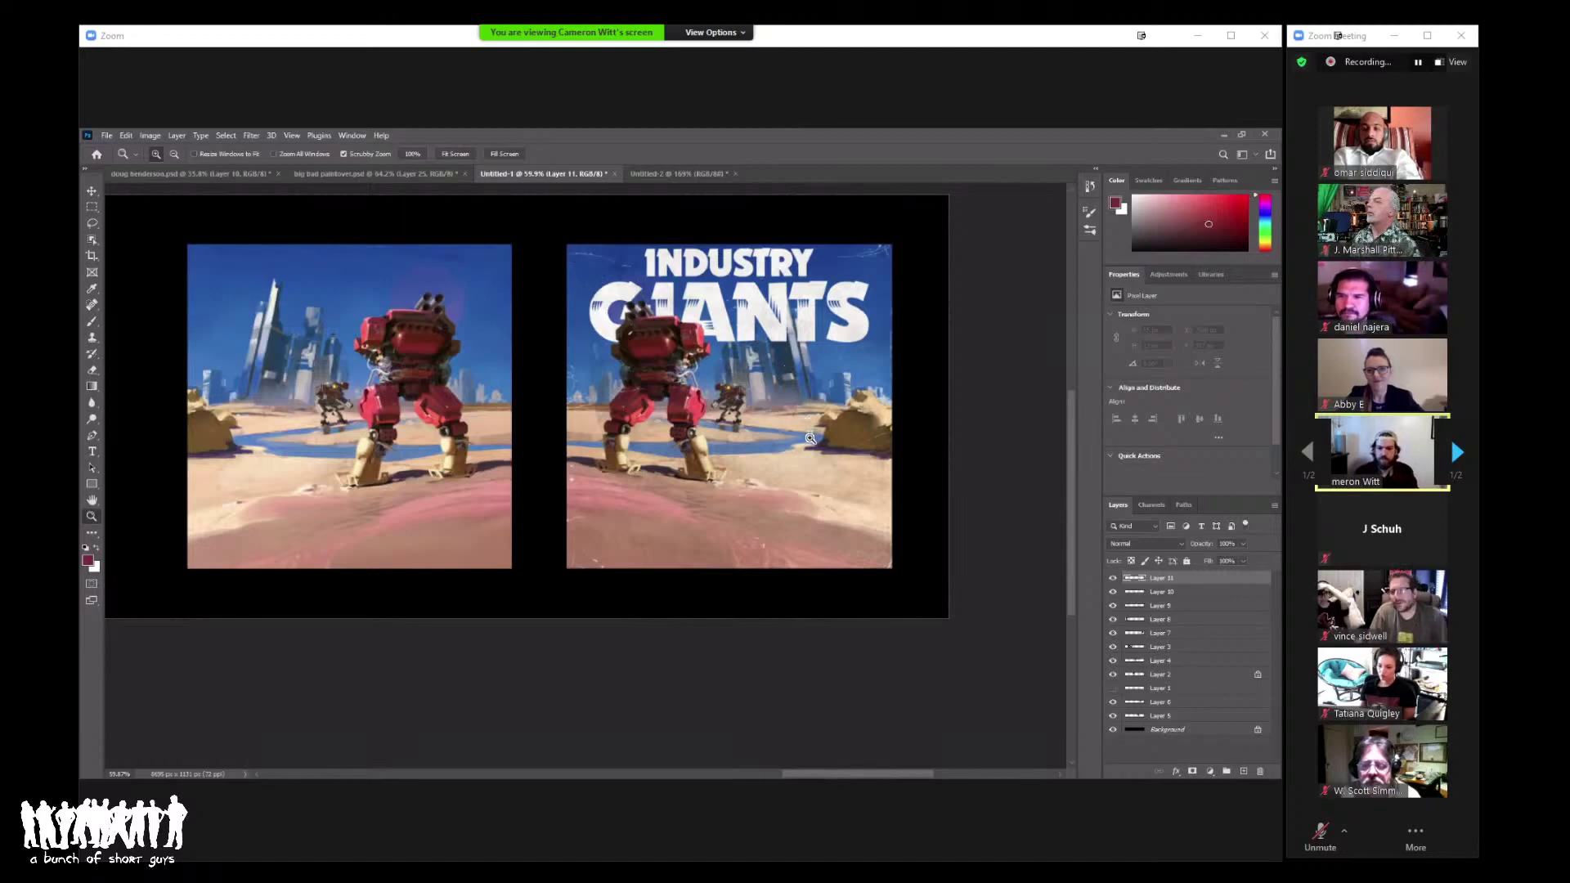
pyautogui.moveTo(814, 434); pyautogui.dragTo(825, 441)
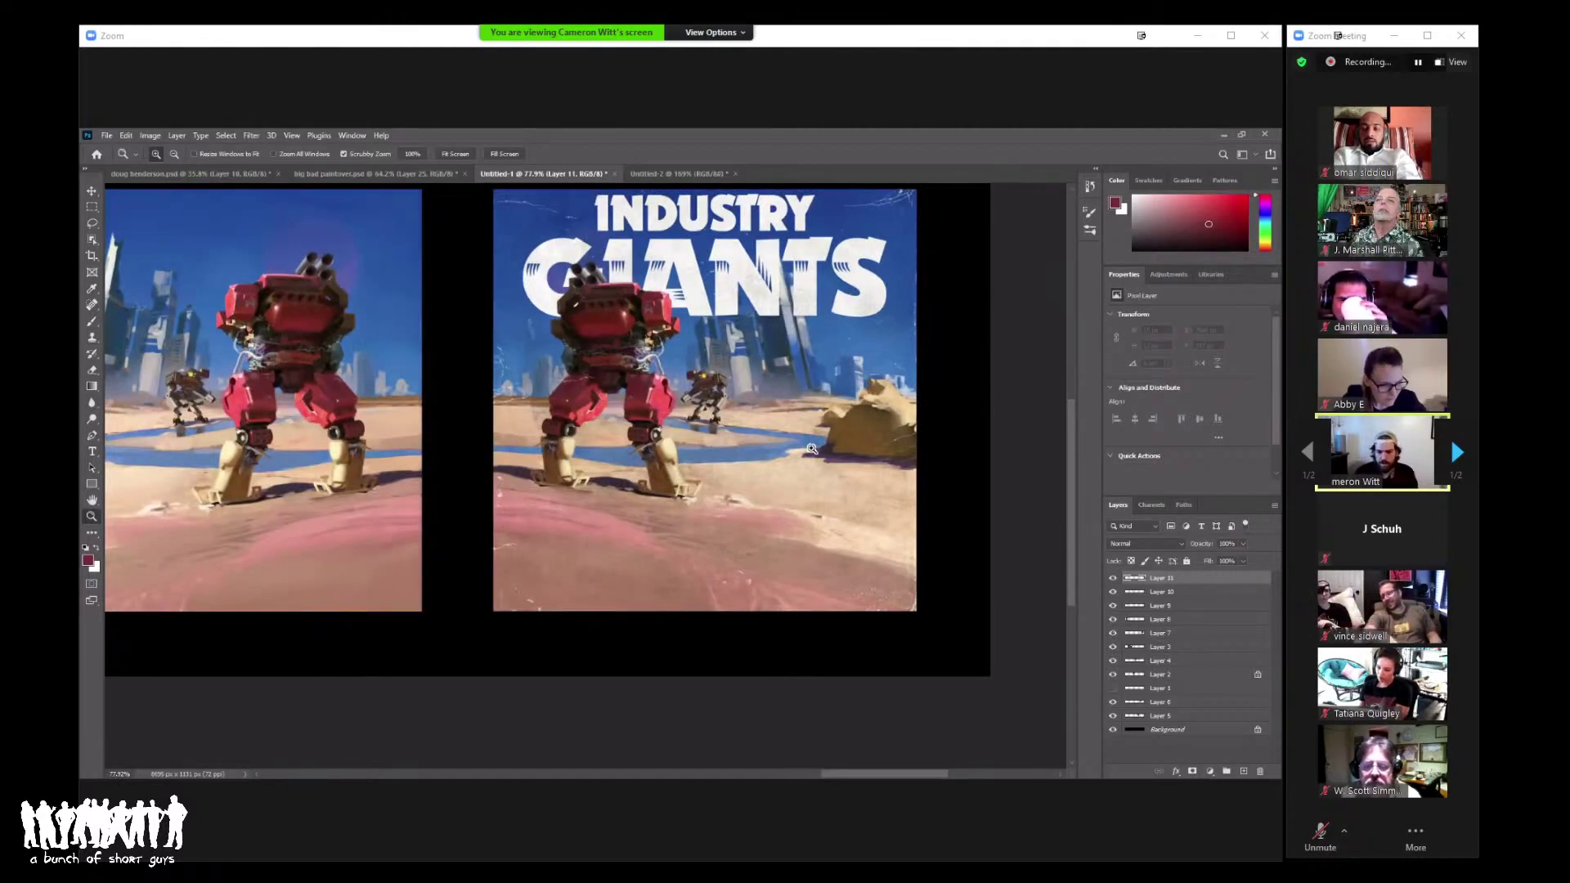
pyautogui.moveTo(812, 449); pyautogui.dragTo(802, 434)
# Step: Review the whole strip of artwork, ending on the black-and-white thumbnails with red boxes and the INDUSTRY GIANTS cover mock-ups
pyautogui.moveTo(710, 456); pyautogui.dragTo(681, 486)
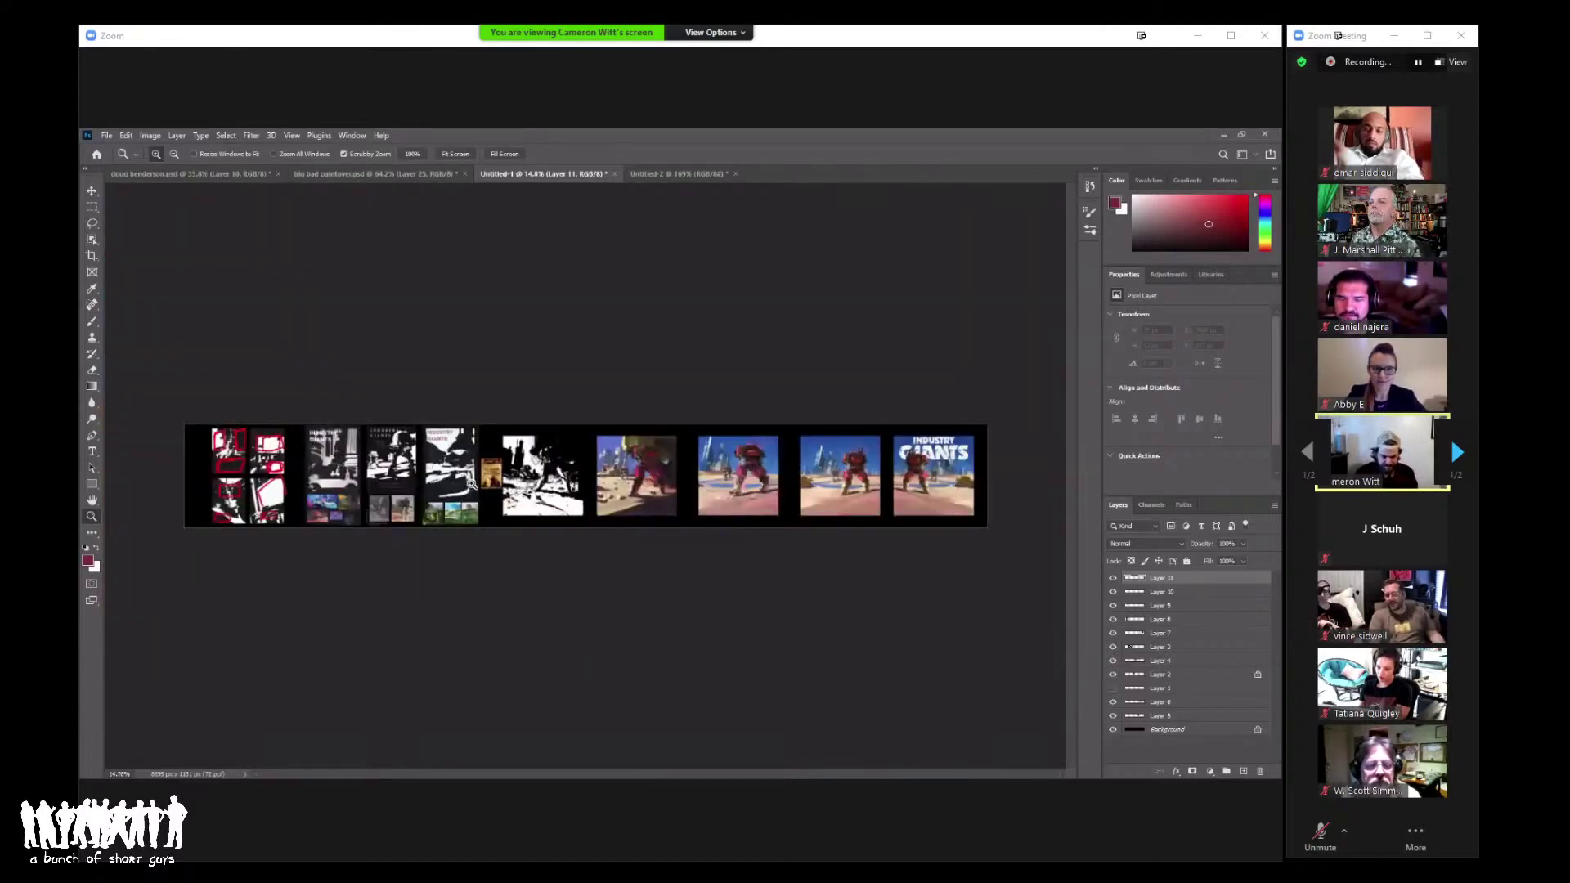
pyautogui.moveTo(445, 487); pyautogui.dragTo(488, 484)
pyautogui.moveTo(246, 464); pyautogui.dragTo(590, 449)
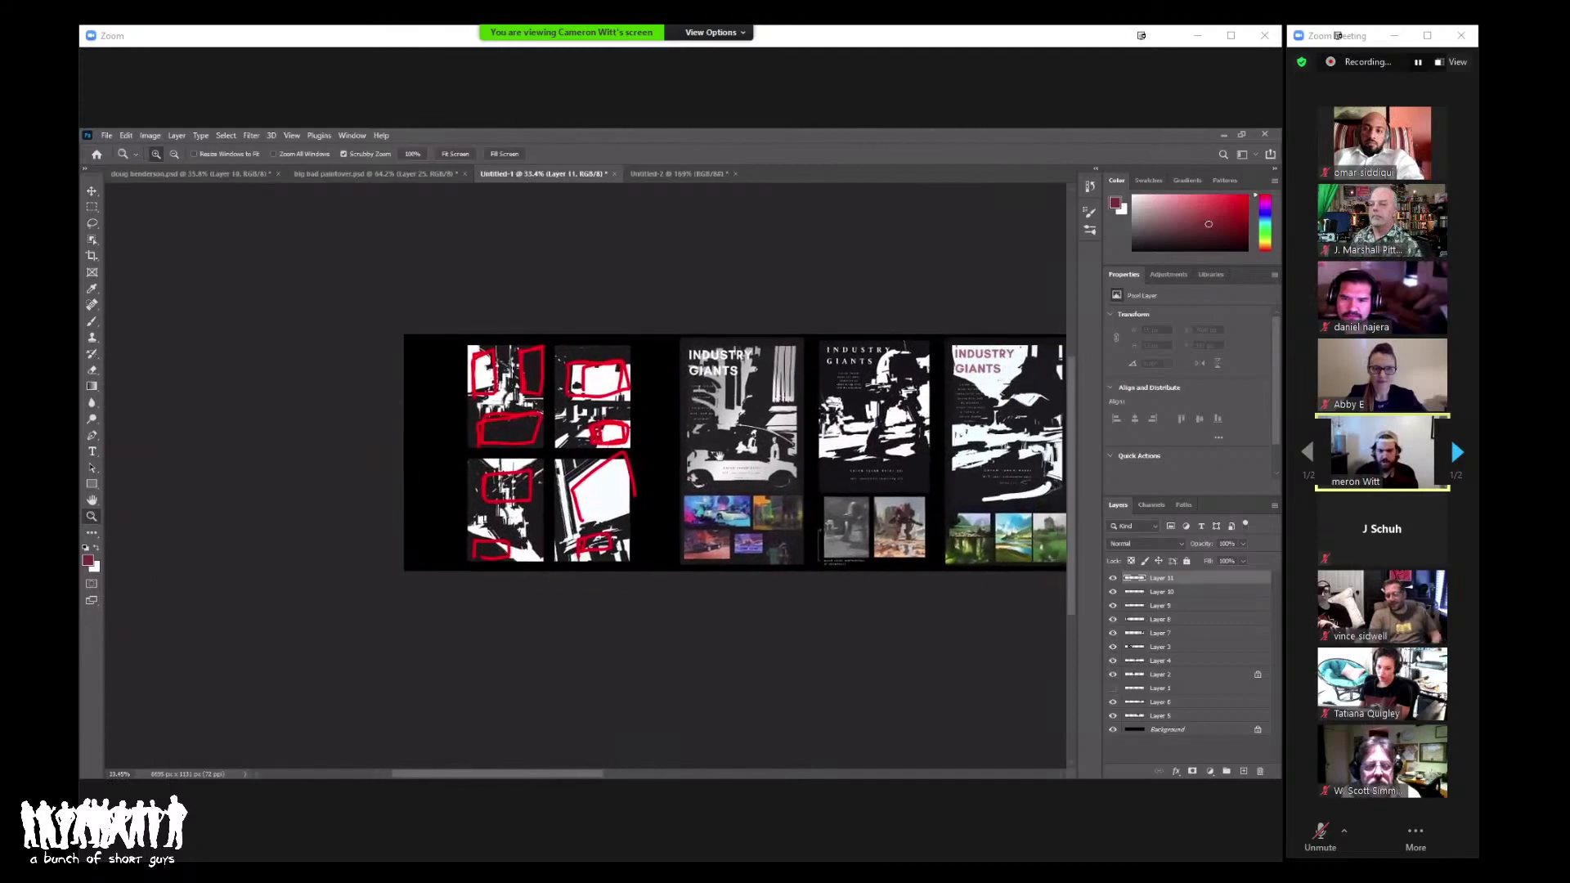
pyautogui.moveTo(746, 451); pyautogui.dragTo(703, 449)
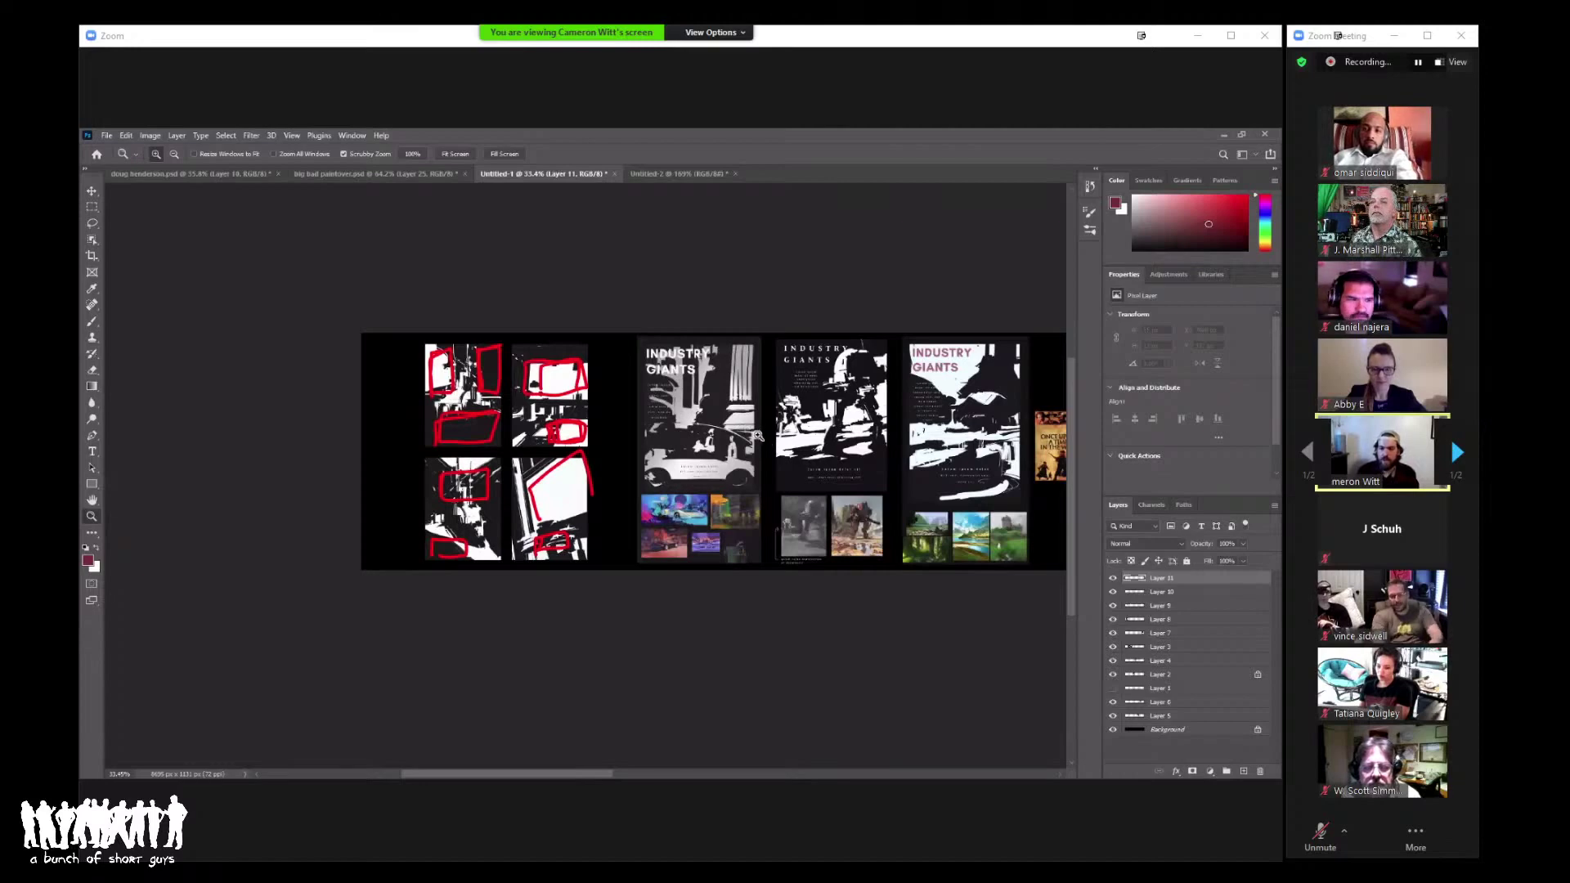
pyautogui.click(756, 436)
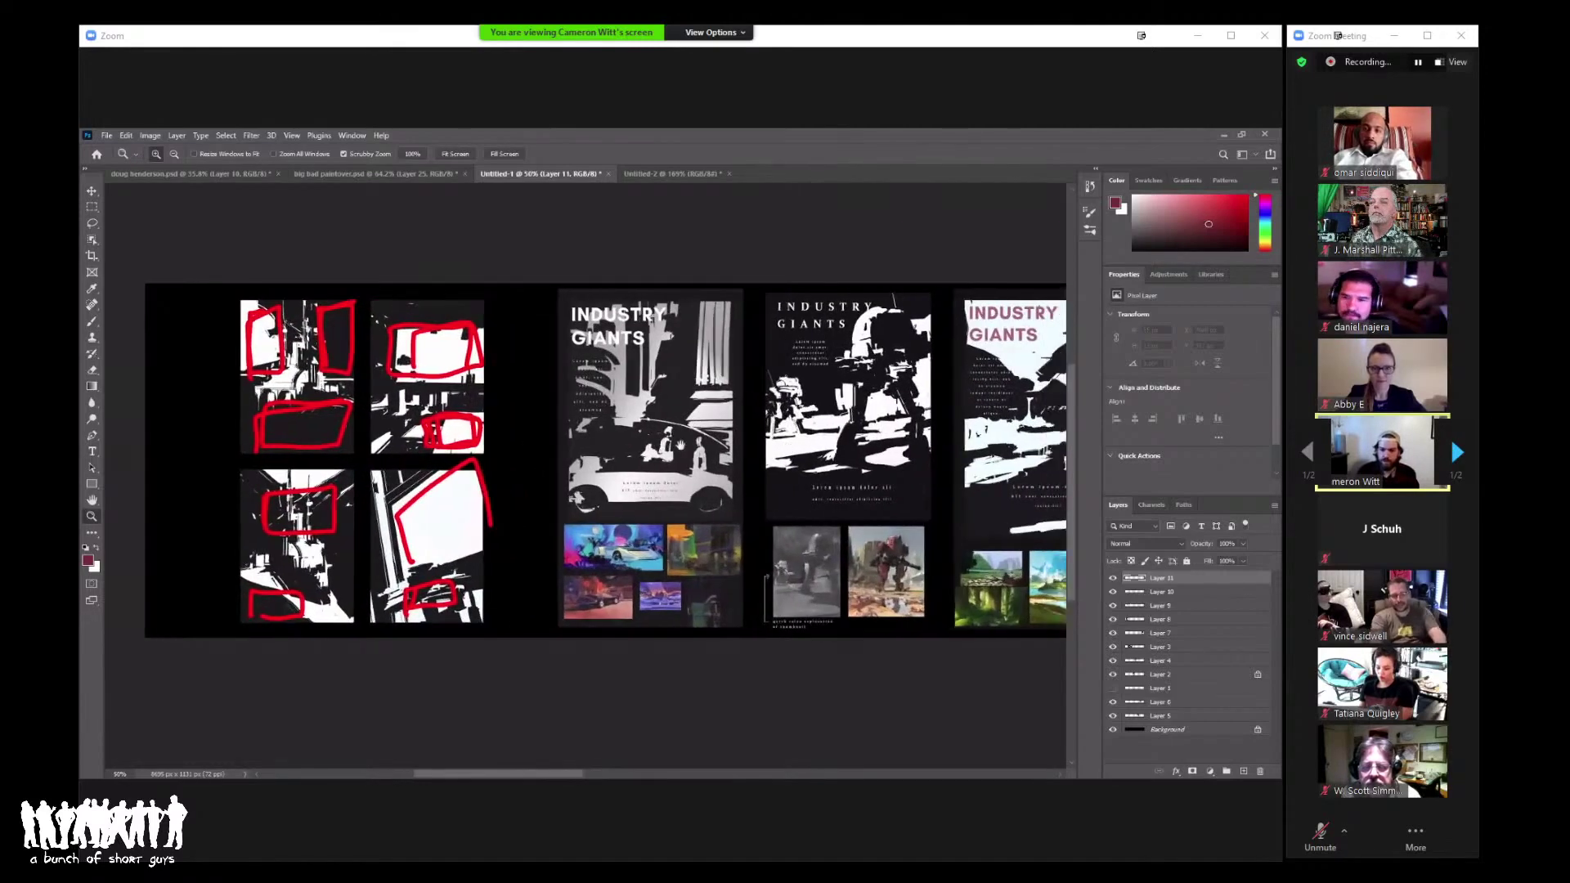
# Step: Review the strip from the INDUSTRY GIANTS cover mock-ups through the black-and-white mech composition to the two coloured mech paintings
pyautogui.moveTo(784, 447); pyautogui.dragTo(681, 446)
pyautogui.moveTo(846, 443); pyautogui.dragTo(759, 440)
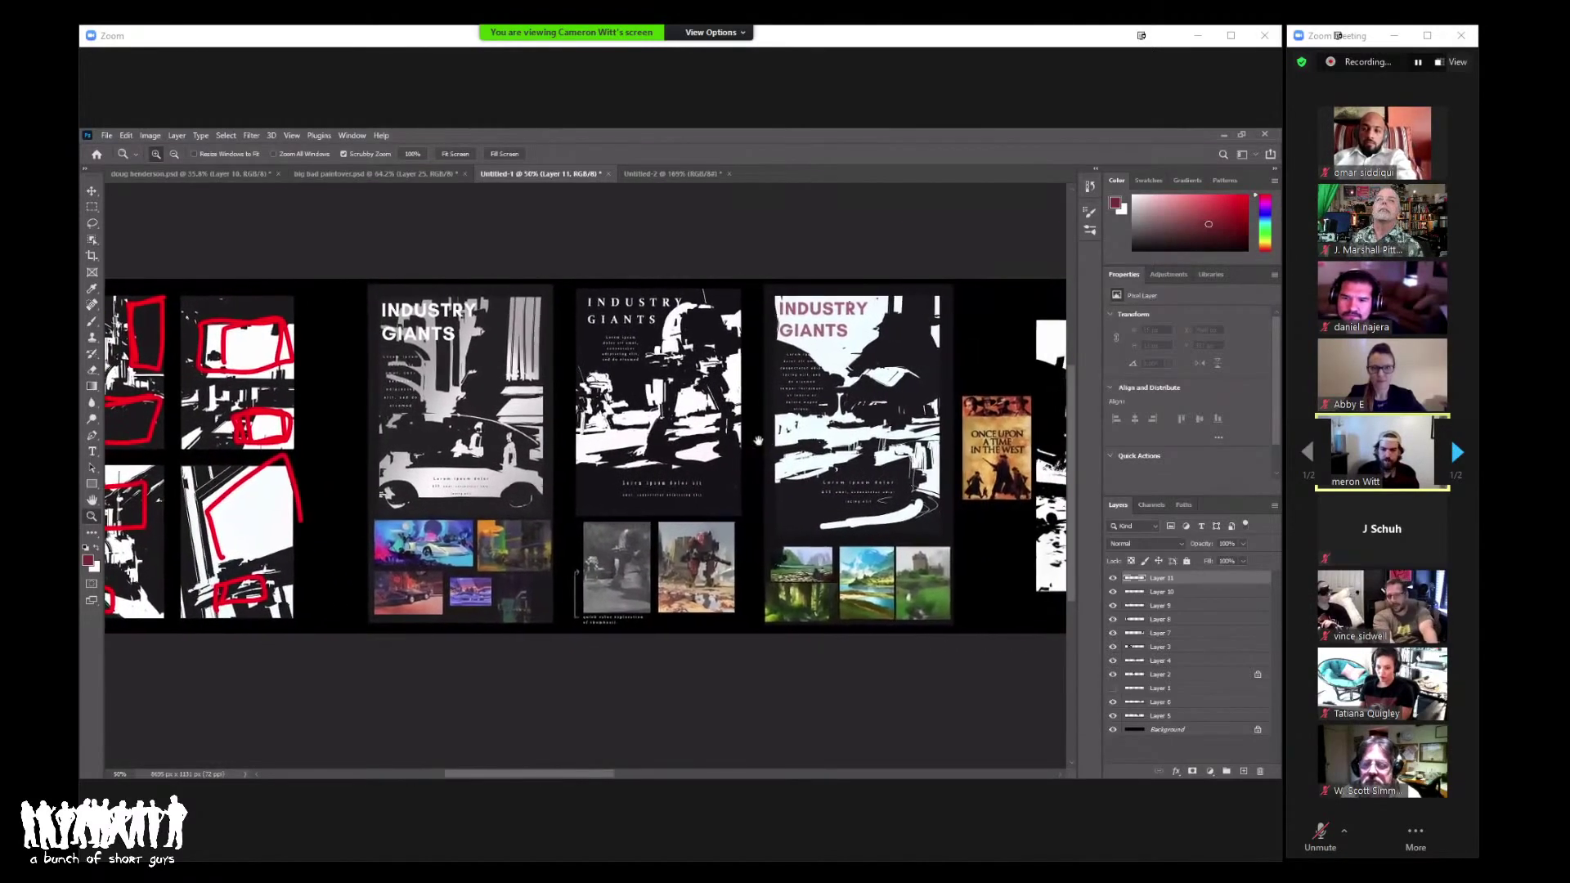
pyautogui.hscroll(6, 758, 442)
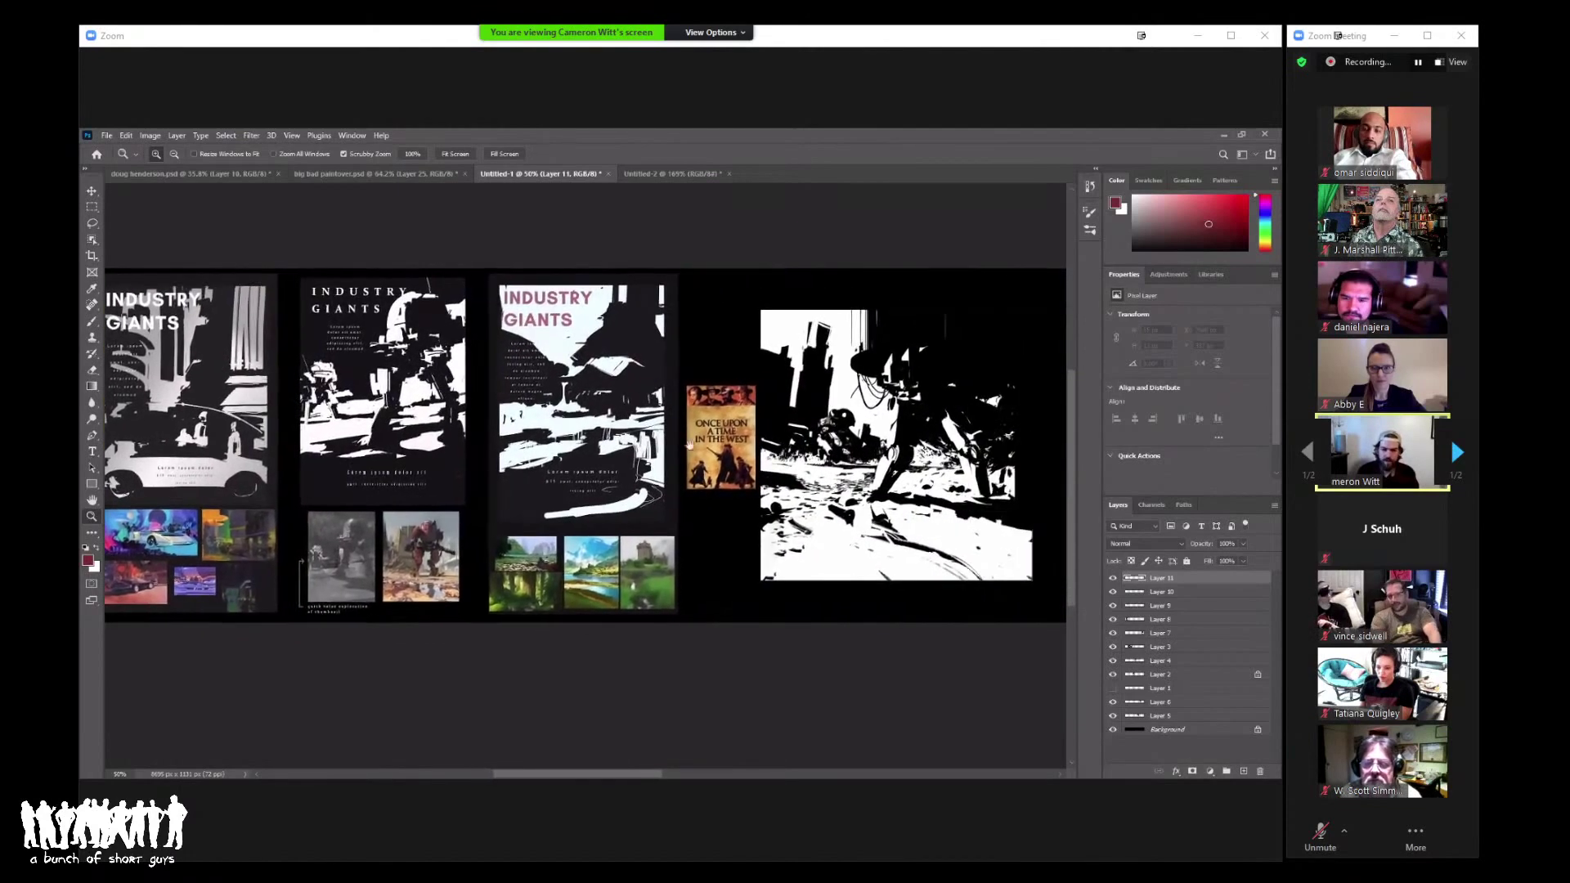
pyautogui.hscroll(2, 713, 454)
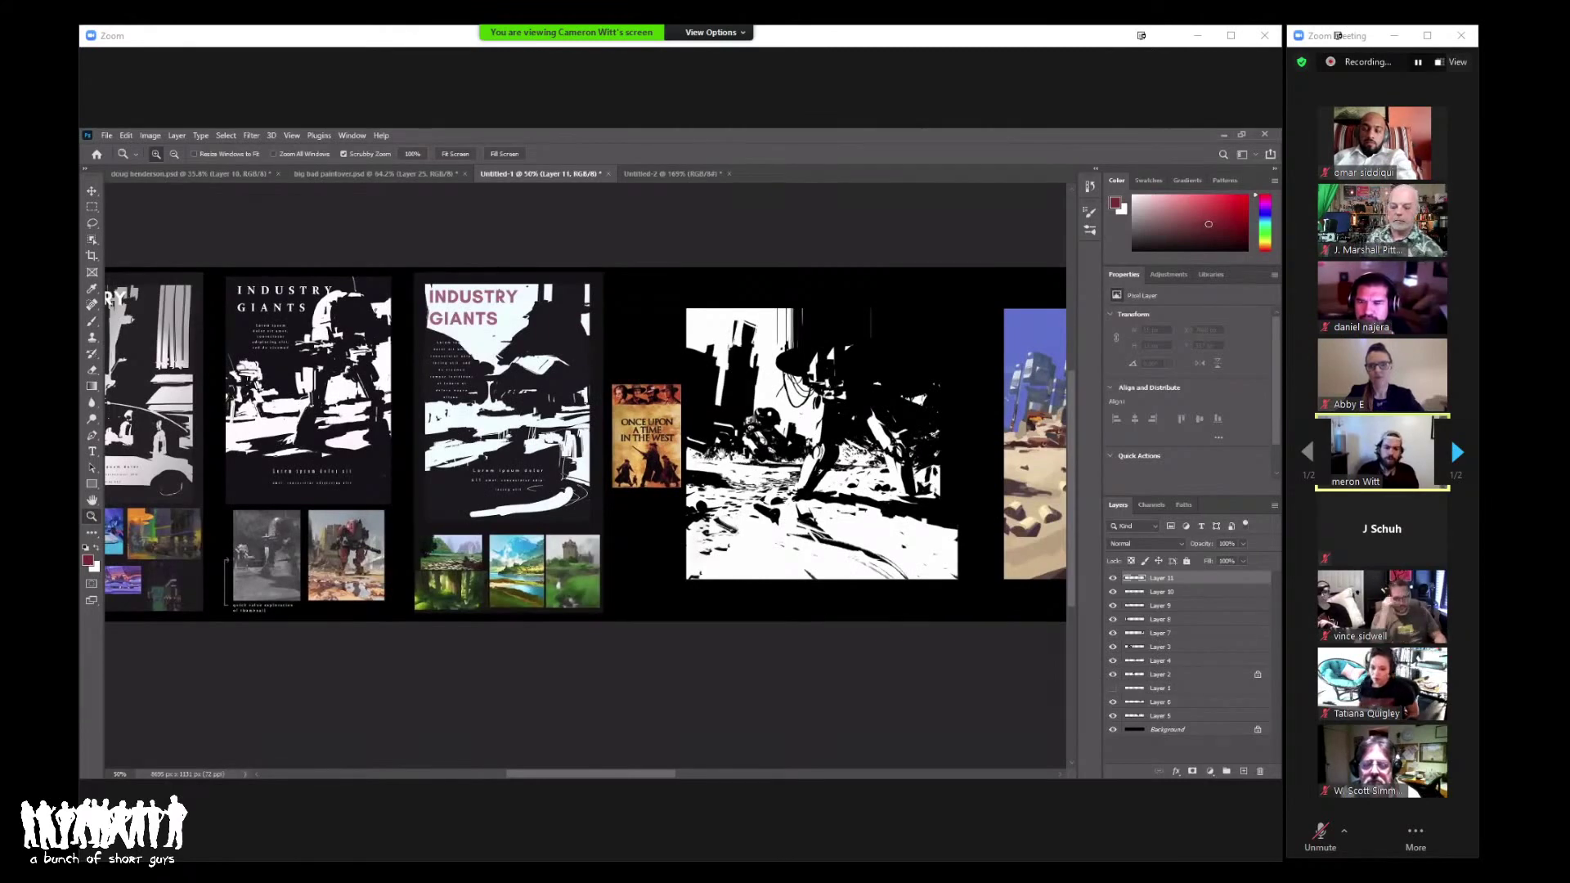
pyautogui.hscroll(4, 584, 445)
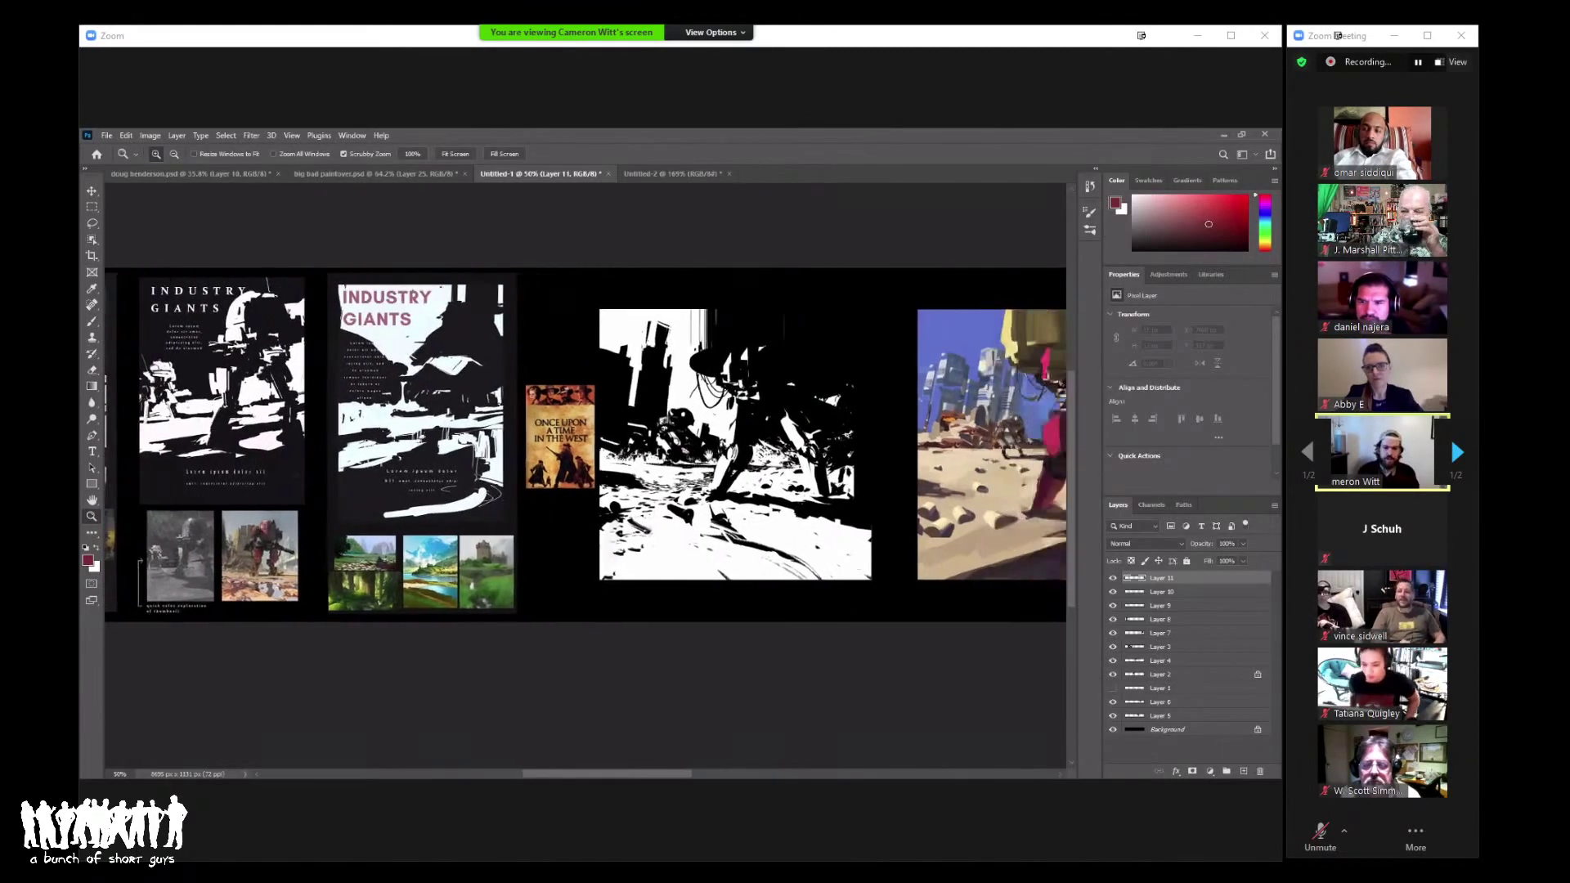
pyautogui.hscroll(1, 585, 446)
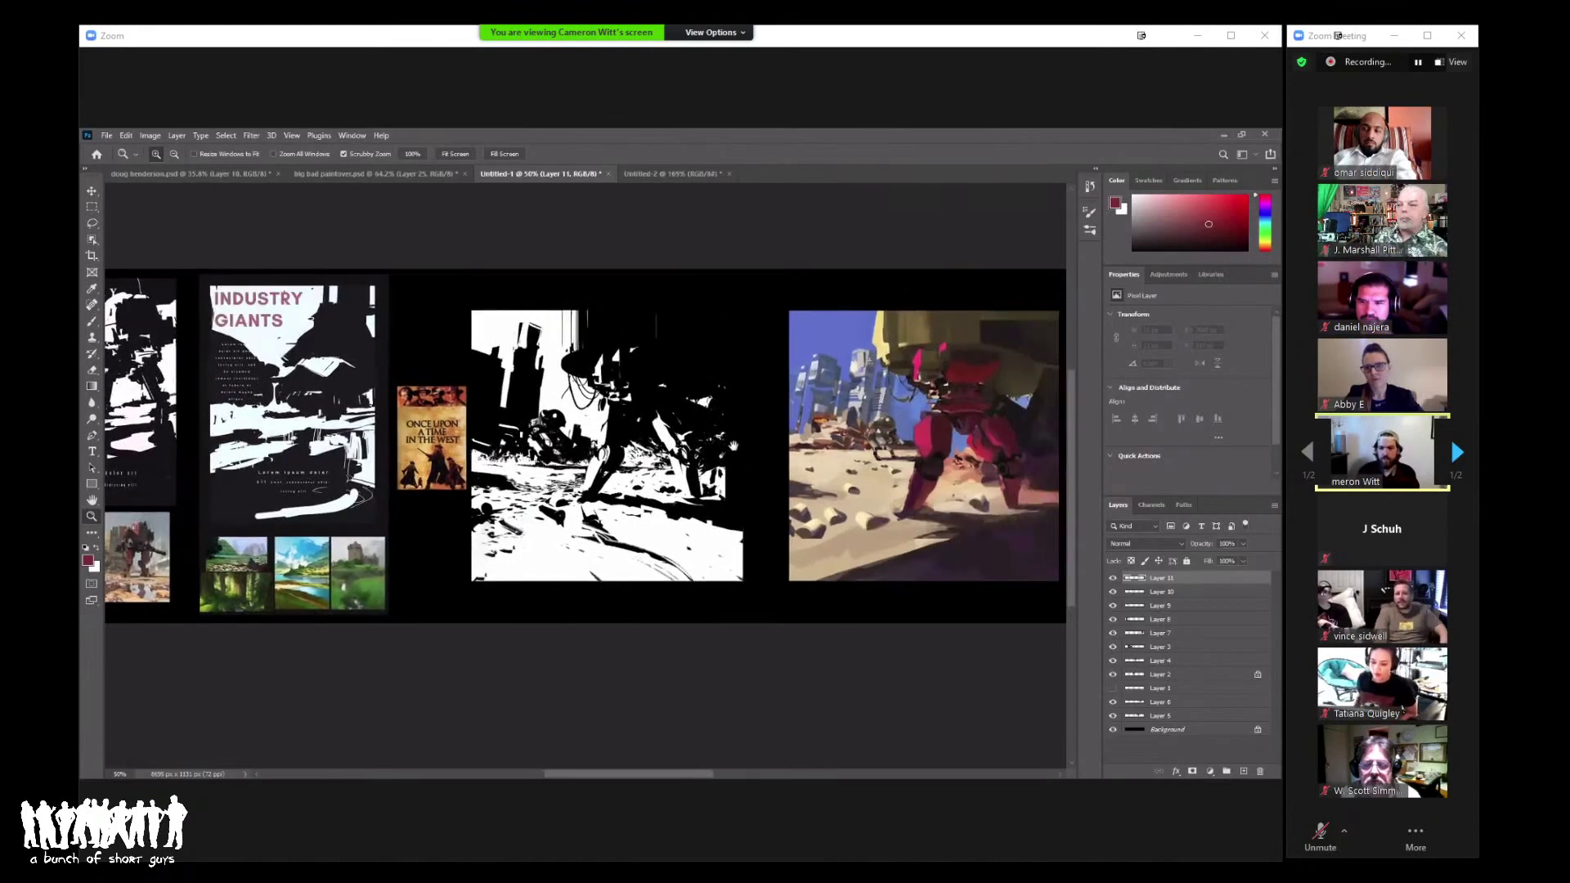
pyautogui.hscroll(1, 738, 452)
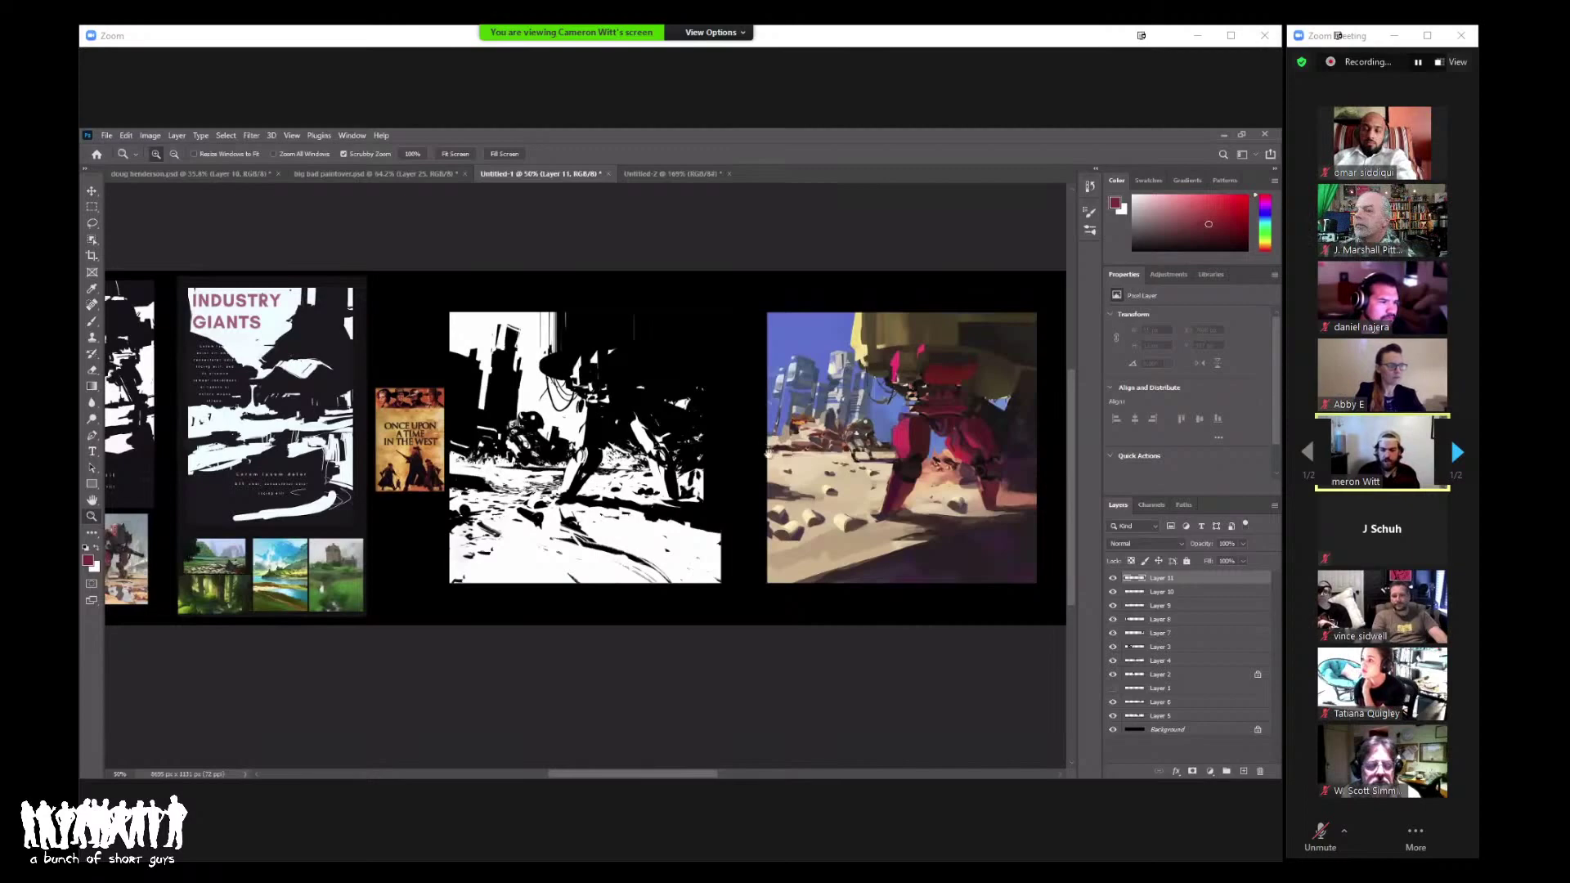
pyautogui.hscroll(5, 769, 452)
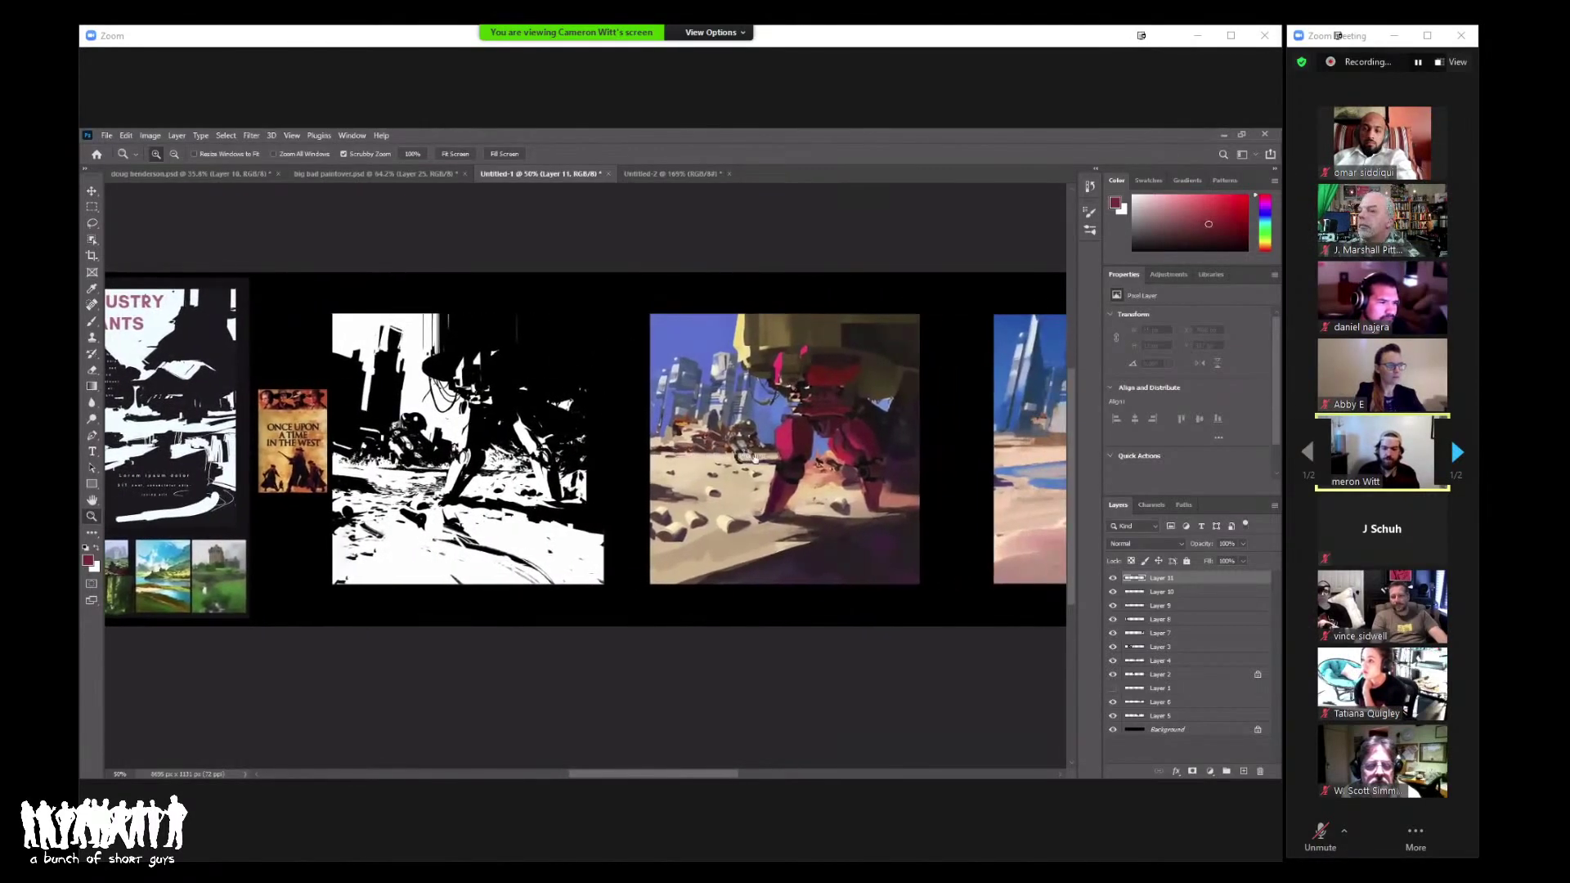
pyautogui.hscroll(10, 753, 457)
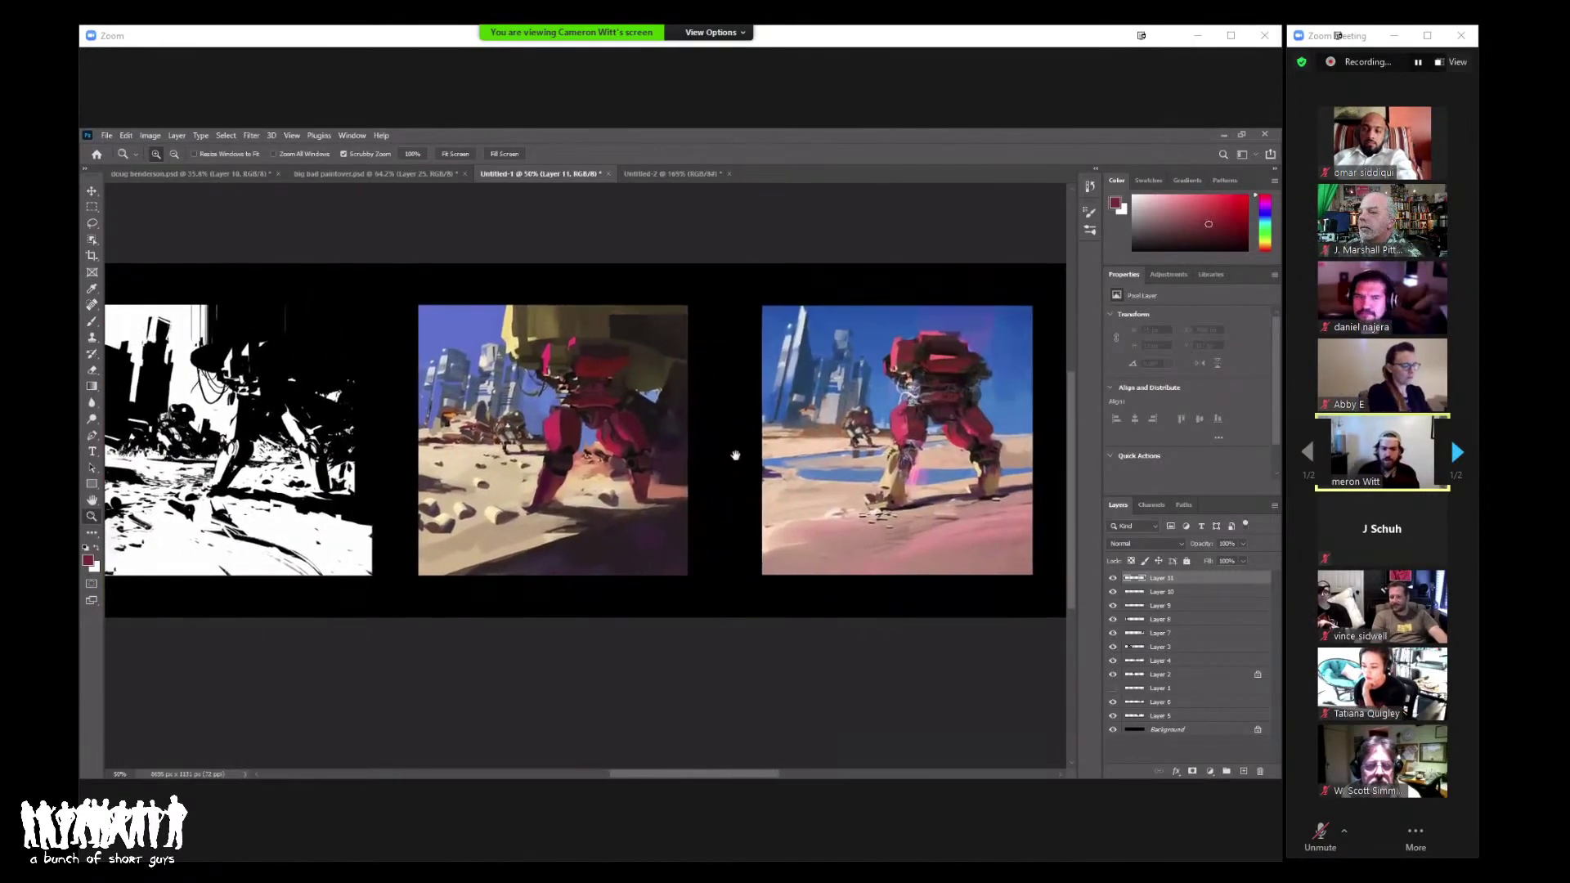
pyautogui.hscroll(1, 735, 456)
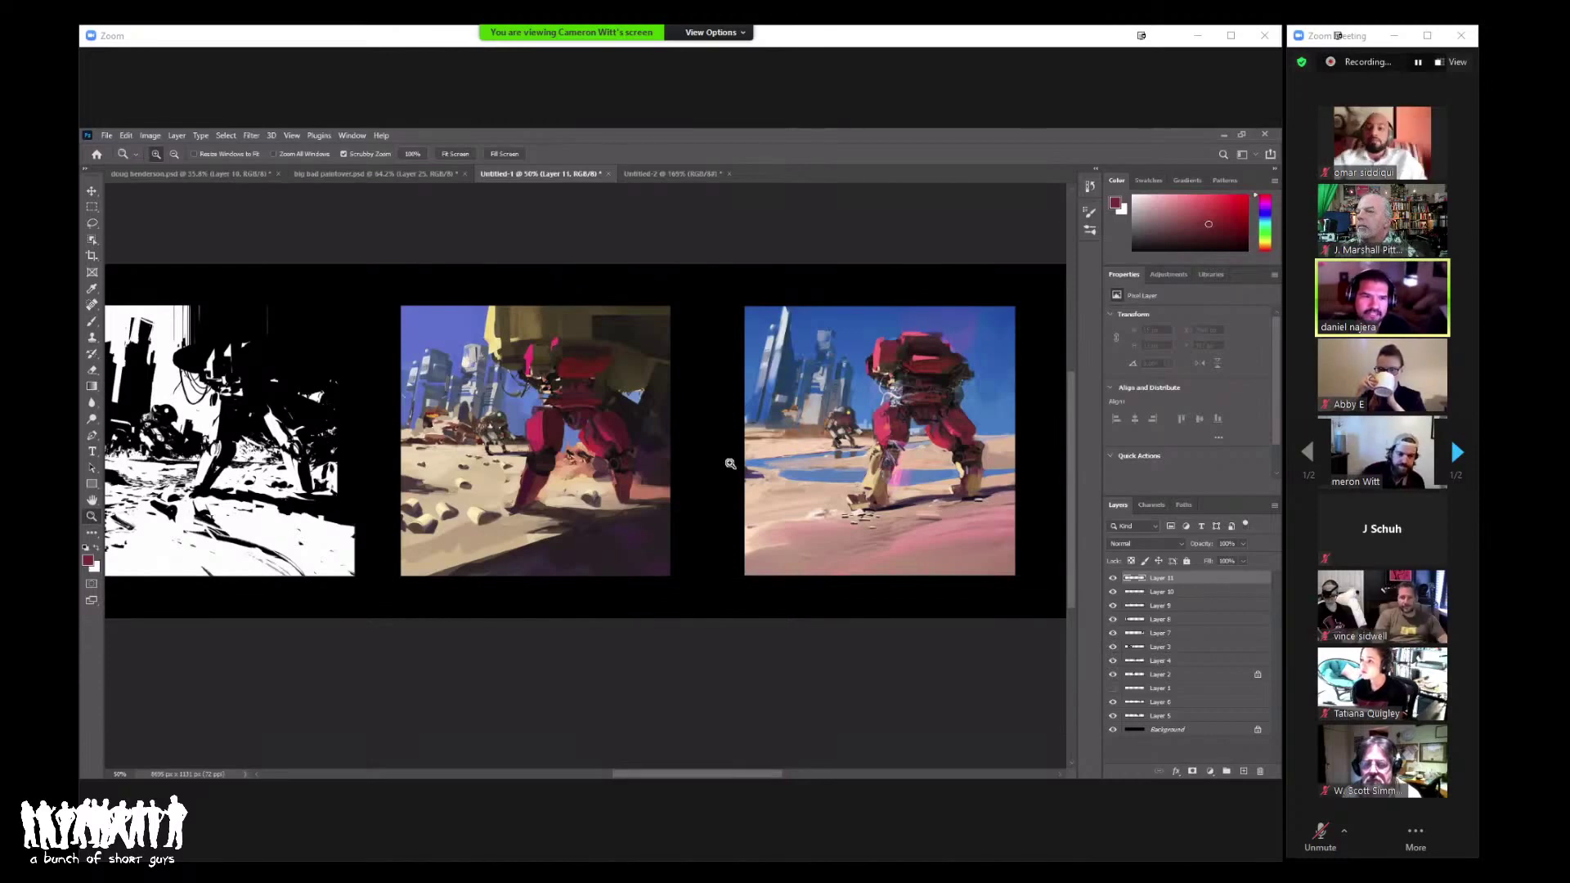
# Step: Compare the INDUSTRY GIANTS cover mock-ups with the western film poster and the black-and-white mech composition
pyautogui.moveTo(477, 409); pyautogui.dragTo(802, 413)
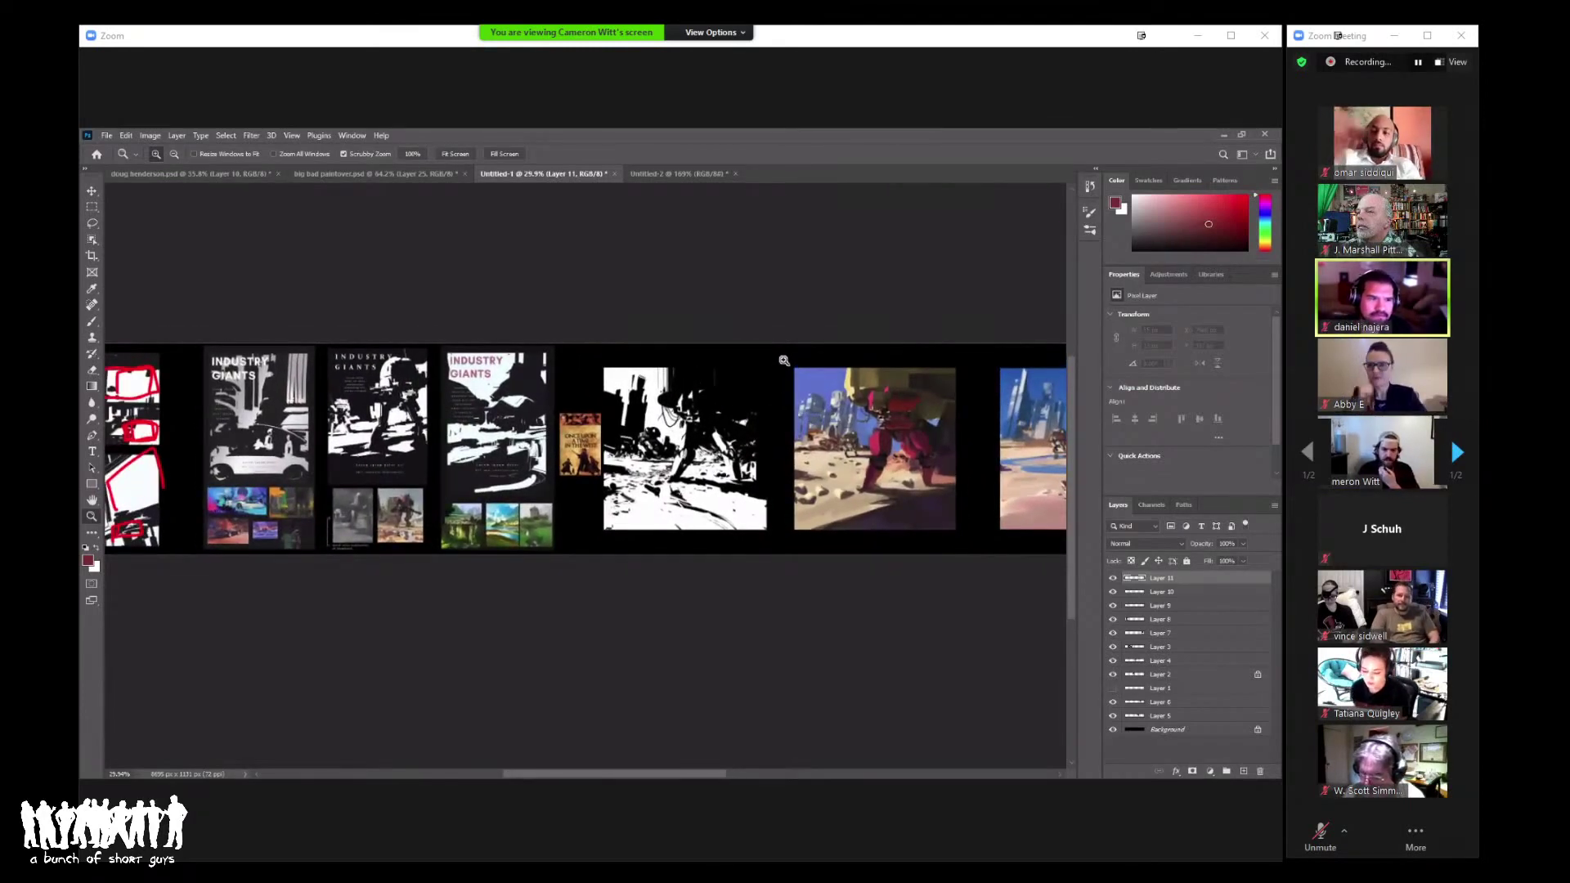
pyautogui.moveTo(430, 420); pyautogui.dragTo(719, 428)
pyautogui.moveTo(679, 388); pyautogui.dragTo(733, 397)
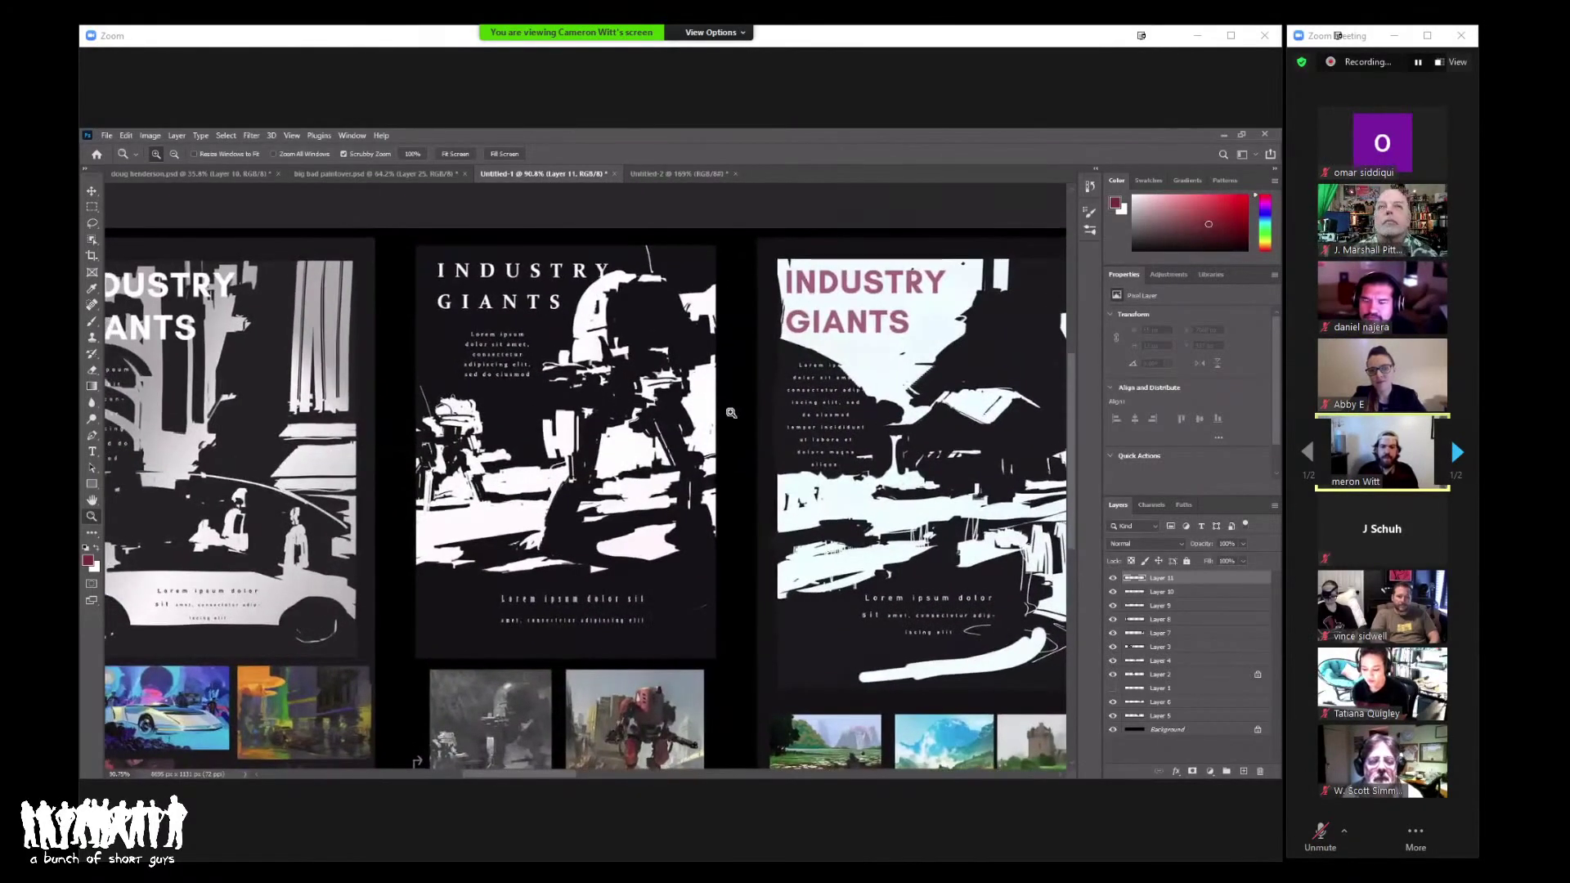
pyautogui.scroll(-5, 776, 400)
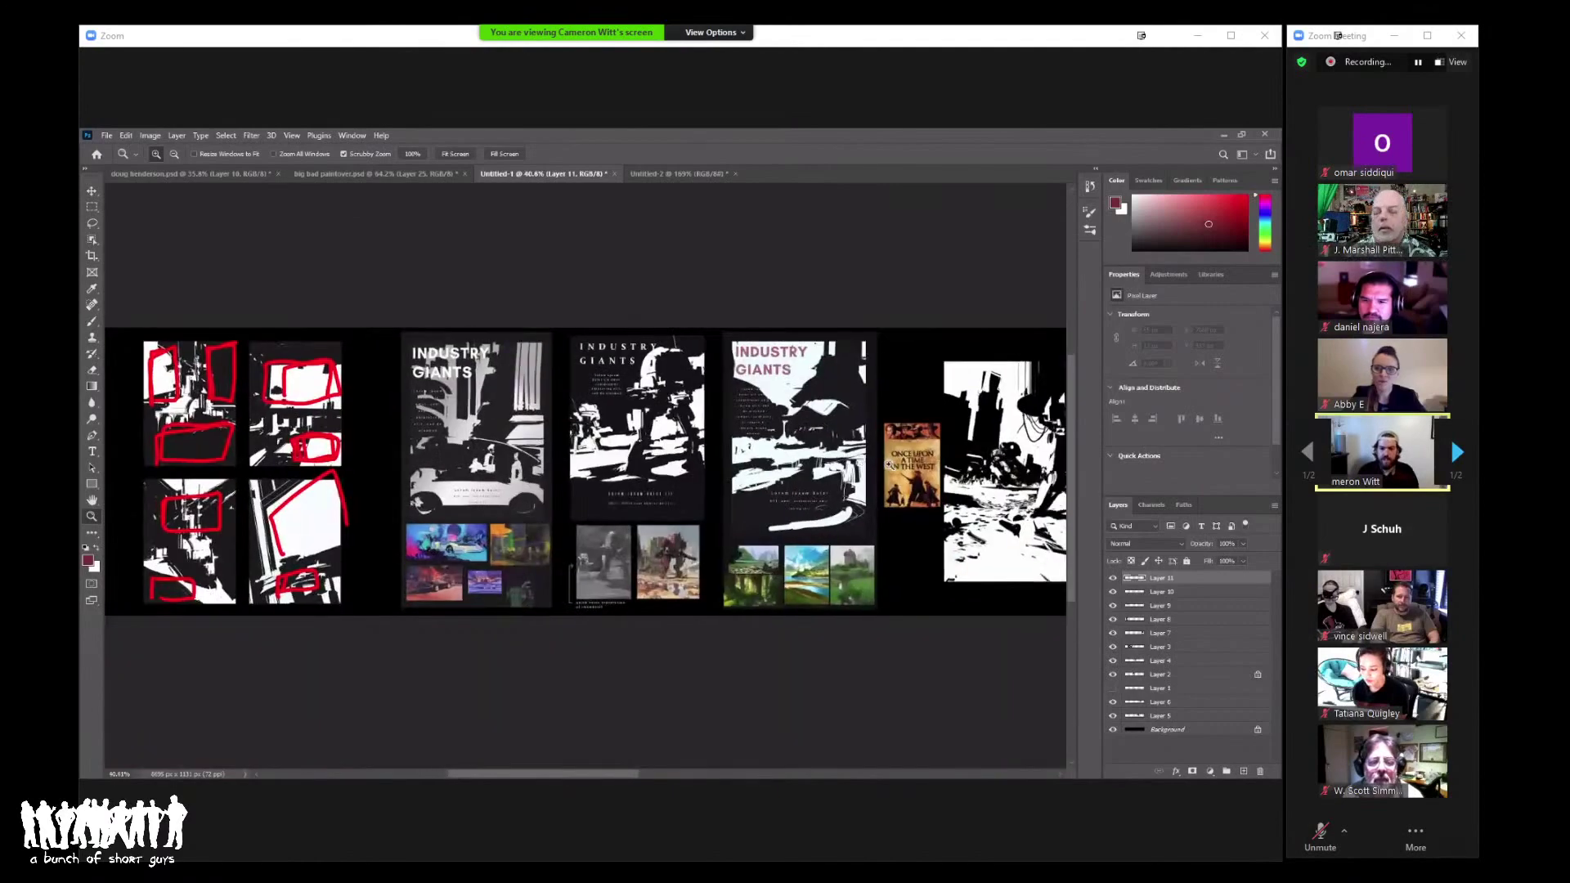
pyautogui.moveTo(758, 439); pyautogui.dragTo(579, 417)
pyautogui.moveTo(867, 412); pyautogui.dragTo(810, 422)
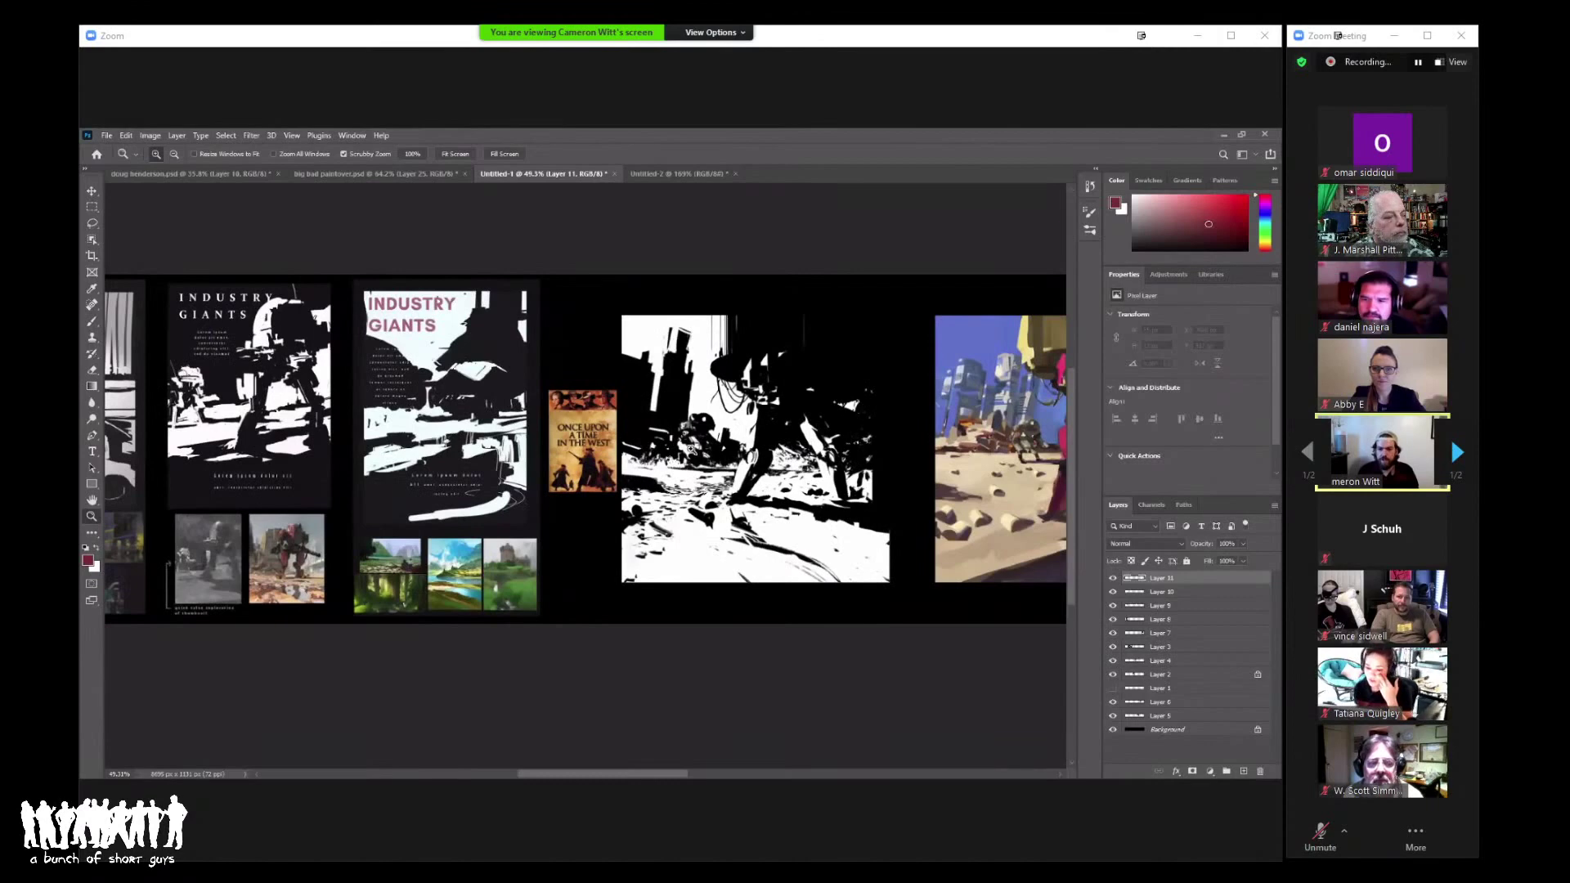
pyautogui.hscroll(-2, 688, 448)
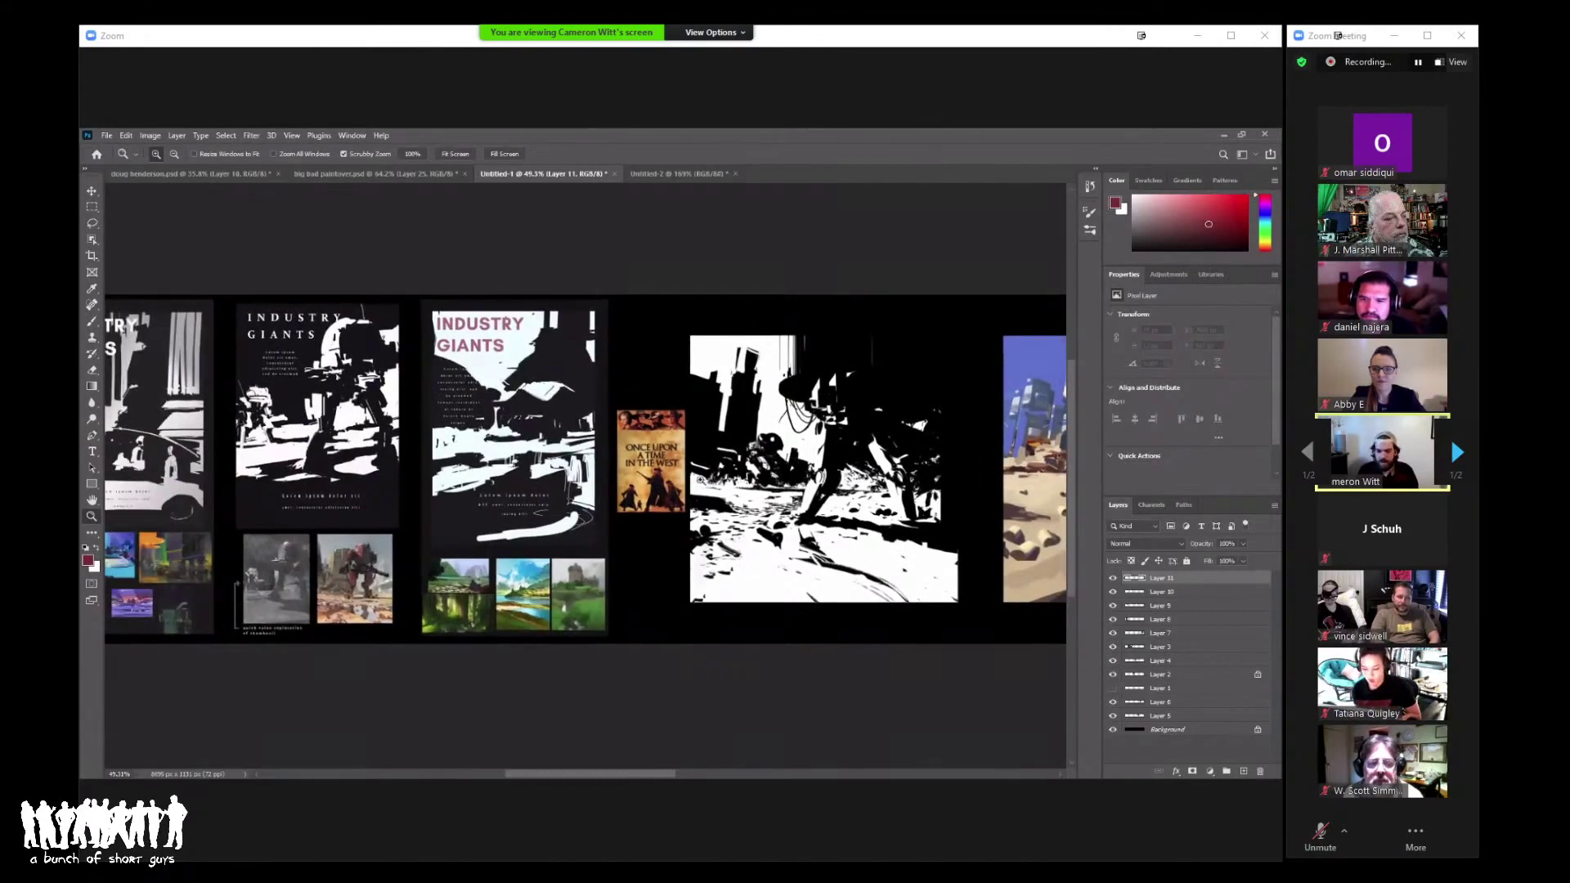
pyautogui.moveTo(736, 484); pyautogui.dragTo(968, 507)
pyautogui.moveTo(595, 454); pyautogui.dragTo(658, 448)
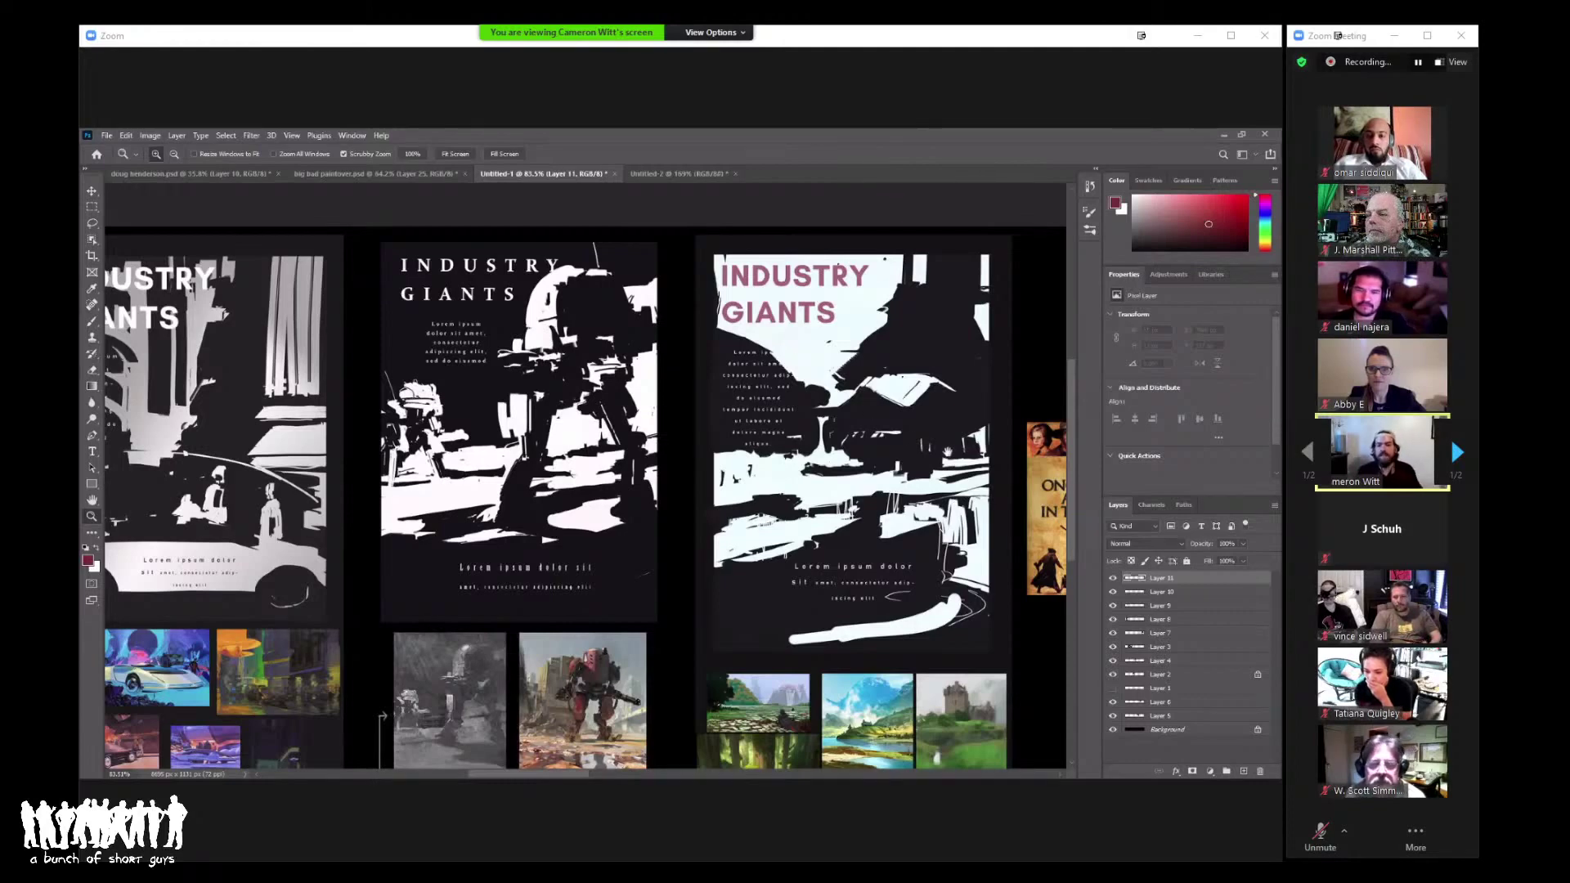
pyautogui.moveTo(802, 432); pyautogui.dragTo(640, 406)
pyautogui.moveTo(998, 466); pyautogui.dragTo(543, 447)
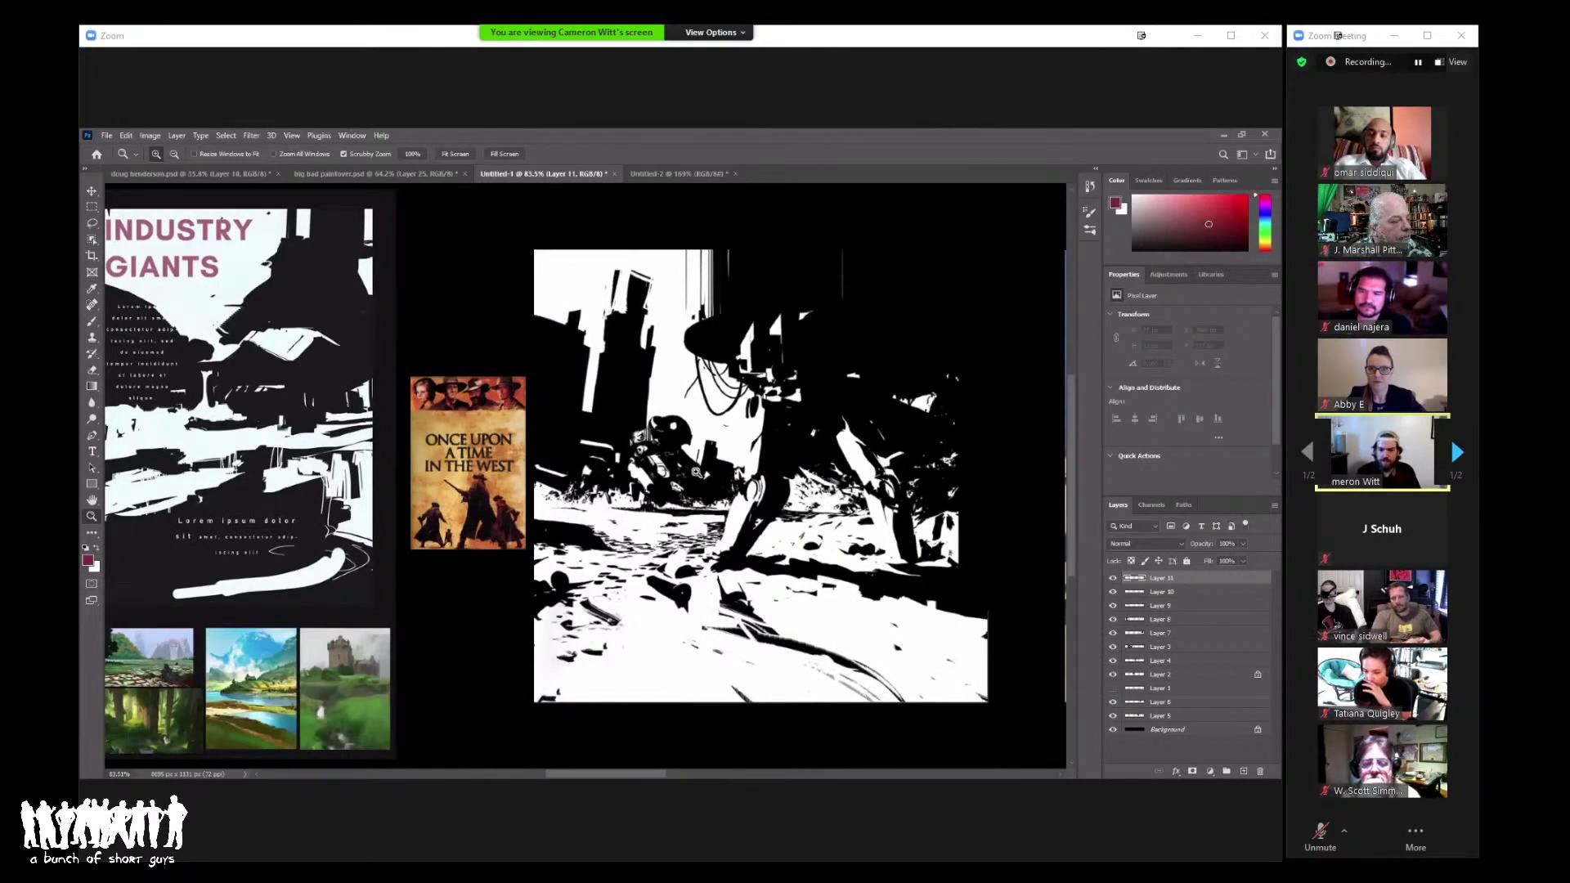
# Step: Try marking the small distant mech in the black-and-white composition with black and red brush strokes, undoing each one
pyautogui.moveTo(697, 472)
pyautogui.mouseDown()
pyautogui.moveTo(796, 478)
pyautogui.moveTo(790, 446)
pyautogui.moveTo(809, 470)
pyautogui.mouseUp()
pyautogui.keyDown('alt'); pyautogui.click(795, 464); pyautogui.keyUp('alt')
pyautogui.hotkey('ctrl', 'z')
pyautogui.moveTo(828, 490); pyautogui.dragTo(820, 503)
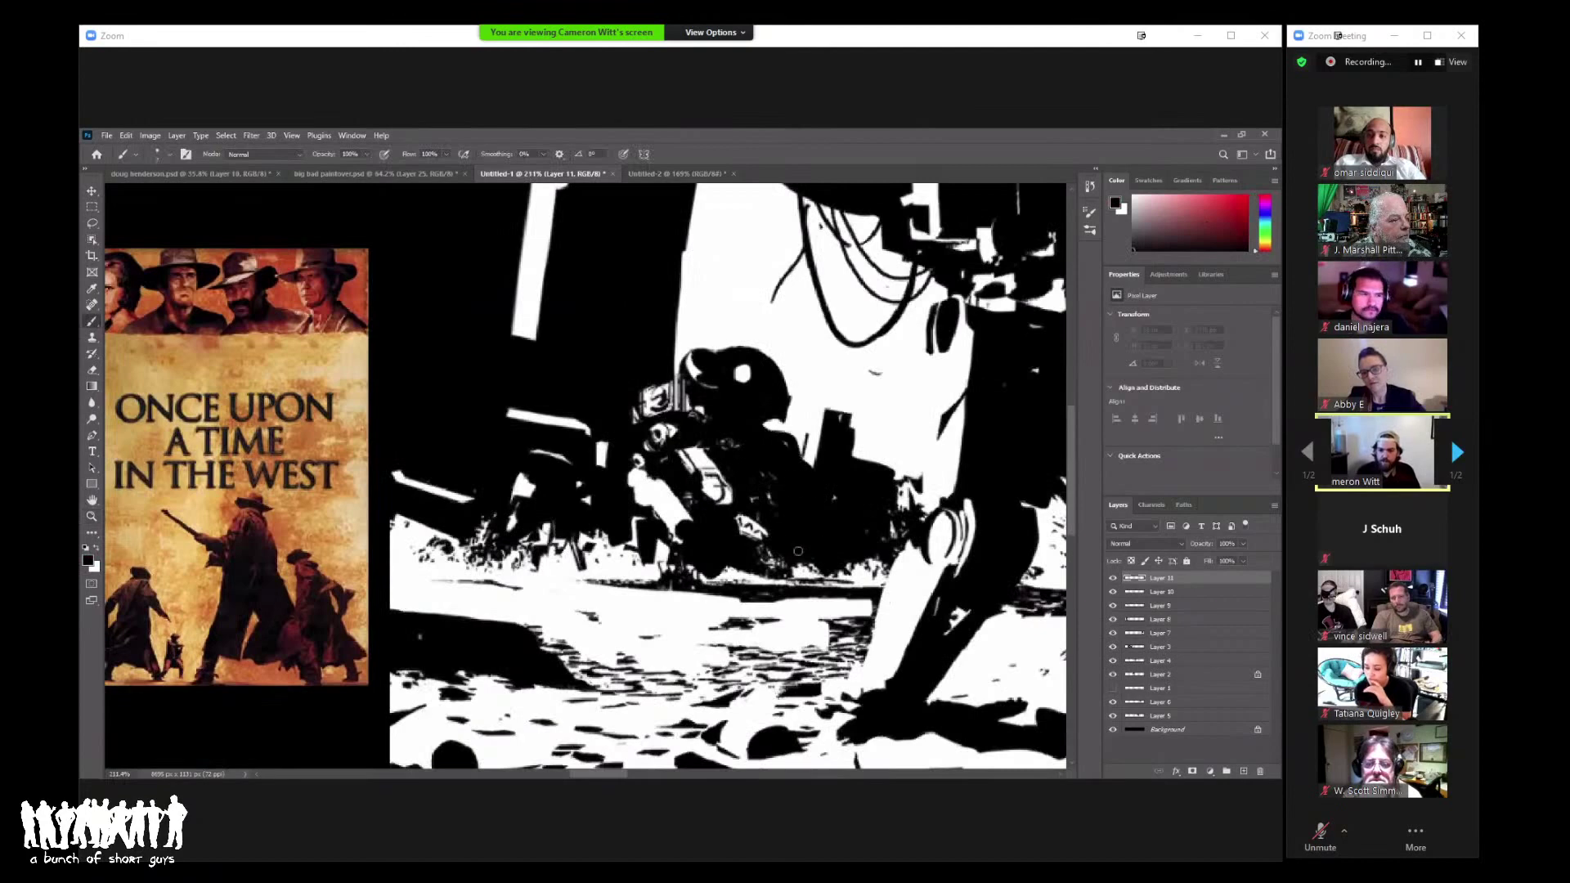
pyautogui.hotkey('ctrl', 'z')
pyautogui.click(1246, 196)
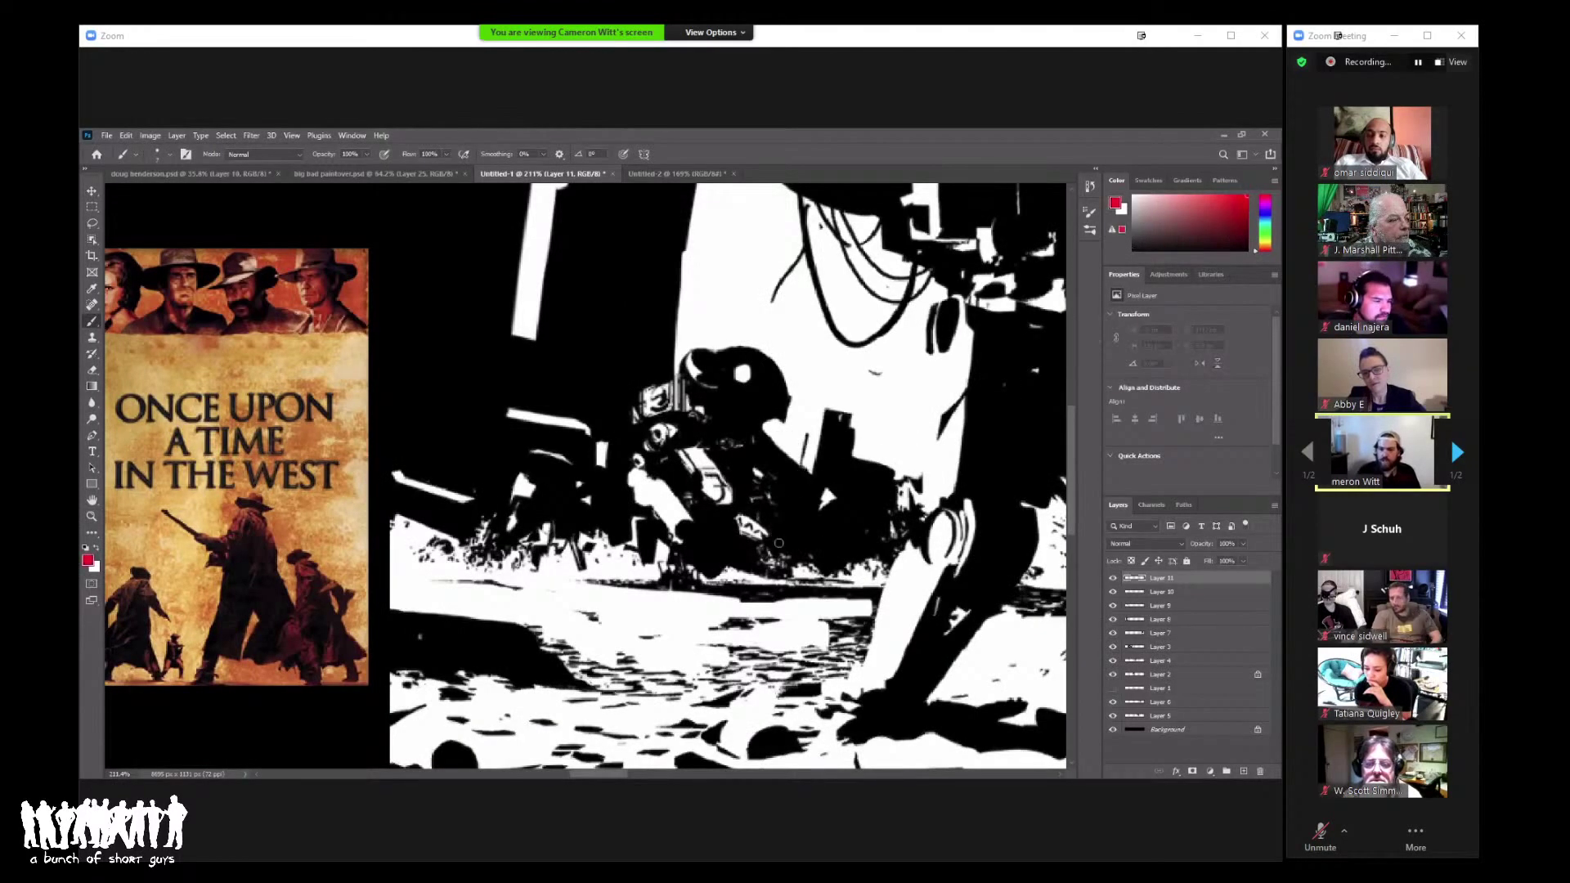
pyautogui.moveTo(778, 544)
pyautogui.mouseDown()
pyautogui.moveTo(832, 491)
pyautogui.moveTo(845, 501)
pyautogui.moveTo(798, 474)
pyautogui.moveTo(798, 423)
pyautogui.mouseUp()
pyautogui.hotkey('ctrl', 'z')
pyautogui.press('z')
# Step: Examine the black-and-white mech composition beside the ONCE UPON A TIME IN THE WEST poster, including the large mech's hanging cables and legs
pyautogui.moveTo(771, 496); pyautogui.dragTo(740, 502)
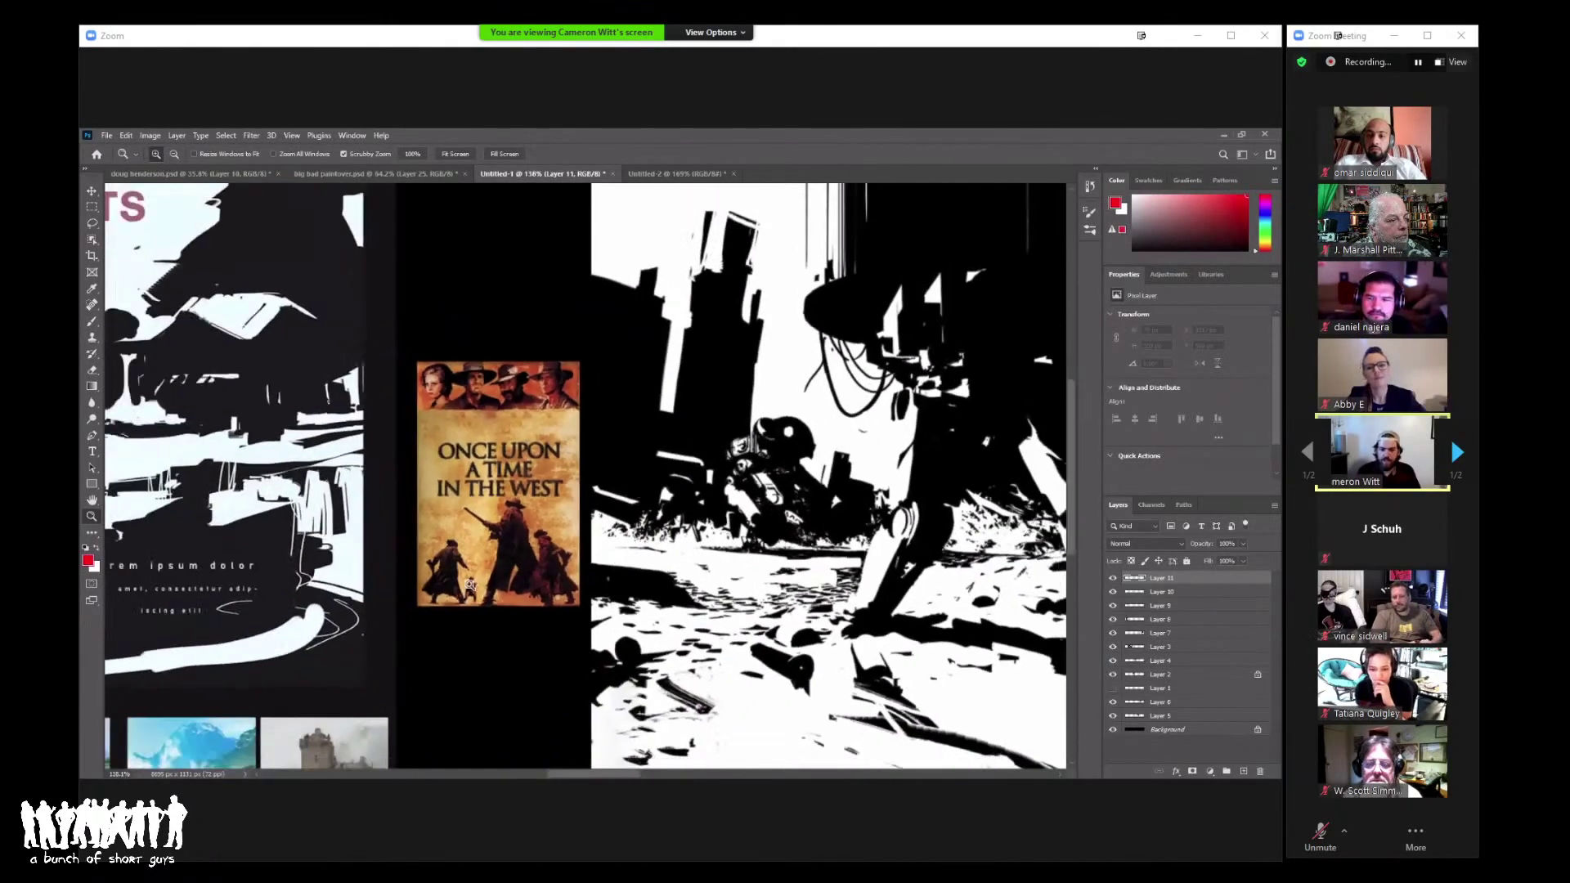
pyautogui.moveTo(531, 592); pyautogui.dragTo(490, 585)
pyautogui.moveTo(781, 498); pyautogui.dragTo(748, 500)
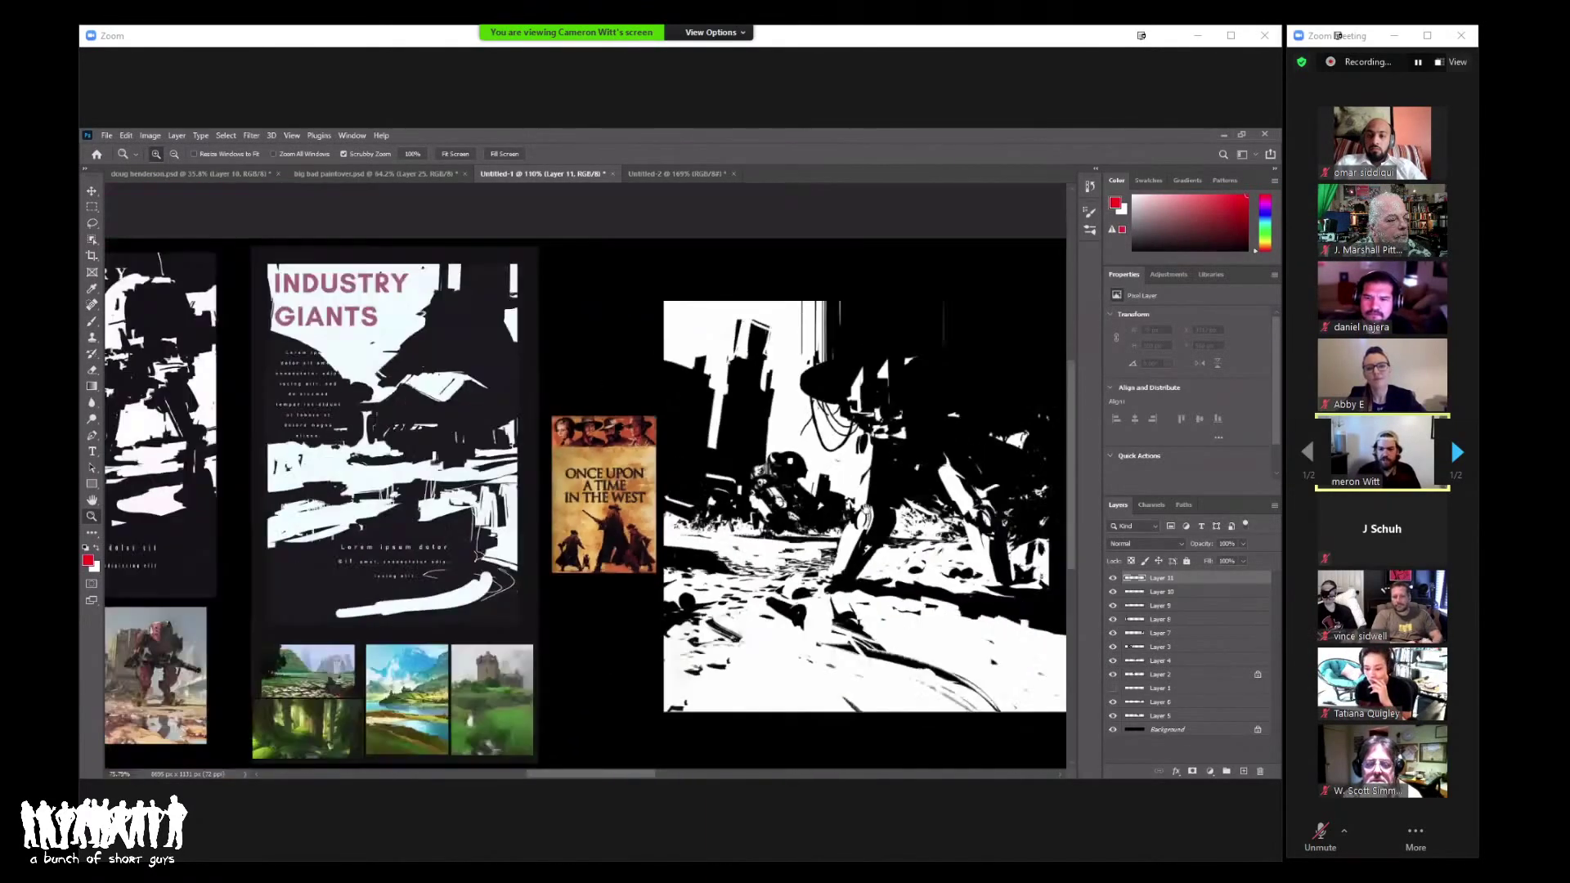
pyautogui.moveTo(780, 598); pyautogui.dragTo(702, 586)
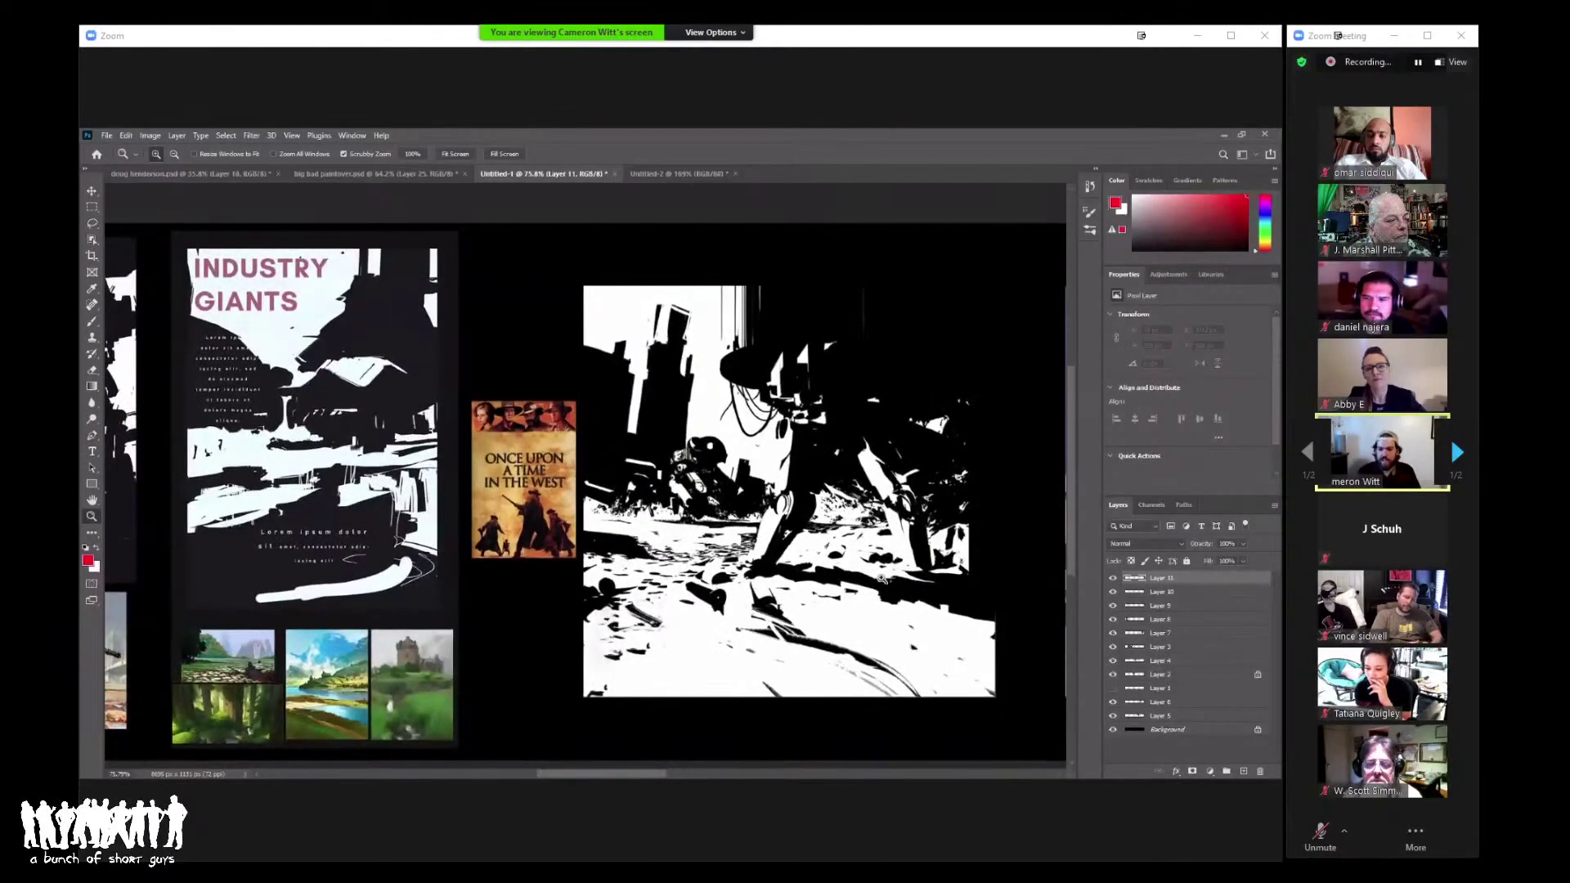
pyautogui.keyDown('alt'); pyautogui.click(887, 514); pyautogui.keyUp('alt')
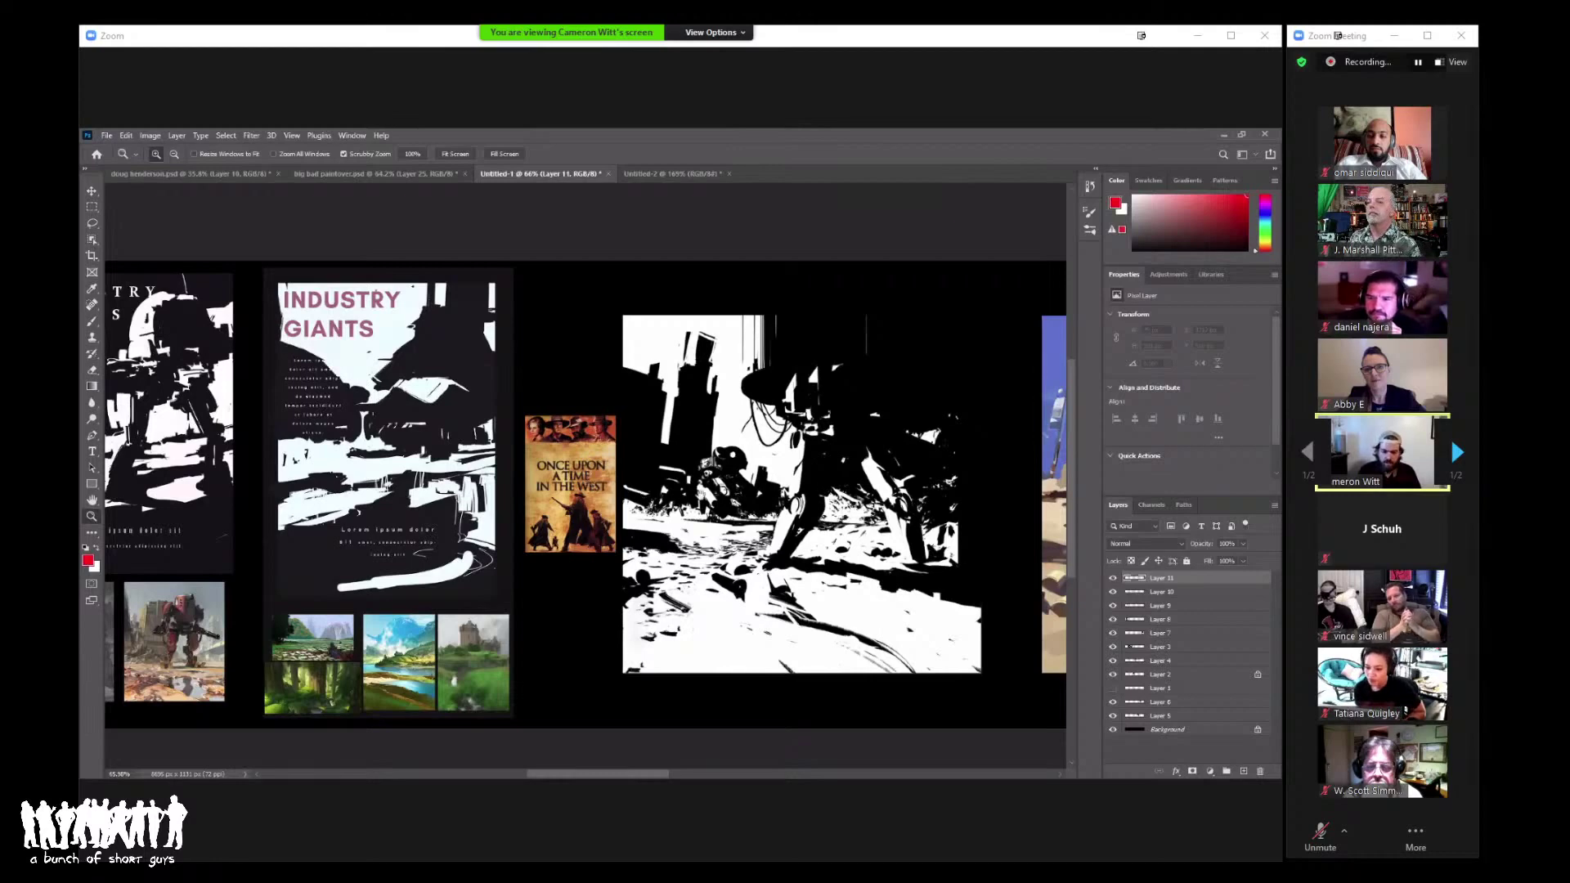
pyautogui.hscroll(2, 669, 498)
pyautogui.moveTo(825, 444)
pyautogui.mouseDown()
pyautogui.moveTo(518, 442)
pyautogui.moveTo(808, 460)
pyautogui.mouseUp()
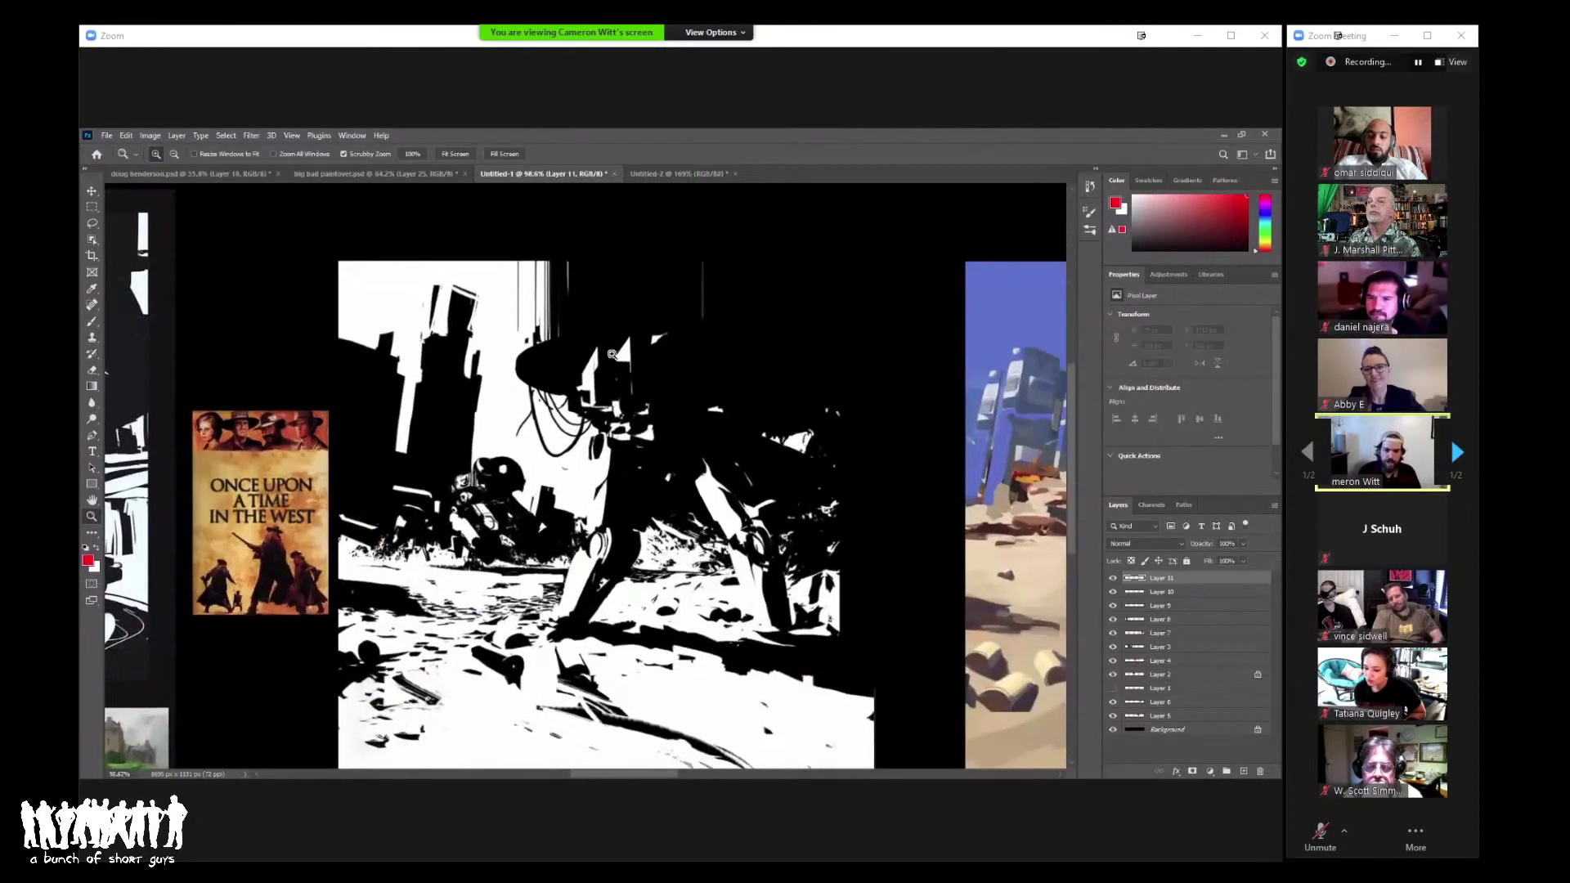
pyautogui.scroll(-4, 806, 461)
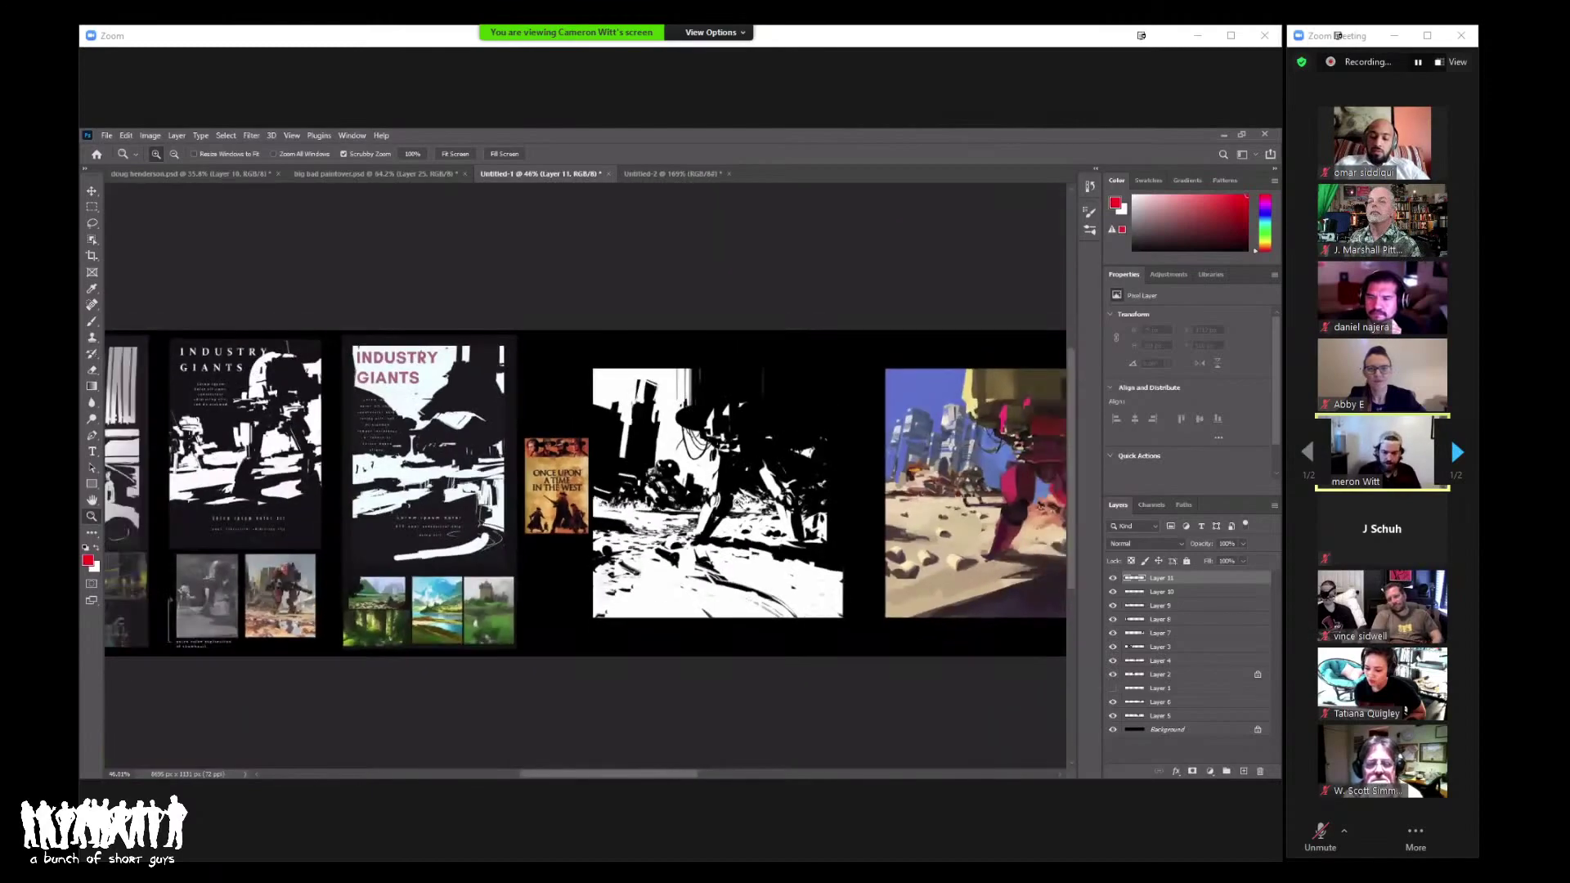
# Step: Compare the successive coloured mech paintings, from the shadowed version through the sunlit ones to the finished INDUSTRY GIANTS cover
pyautogui.hscroll(5, 839, 503)
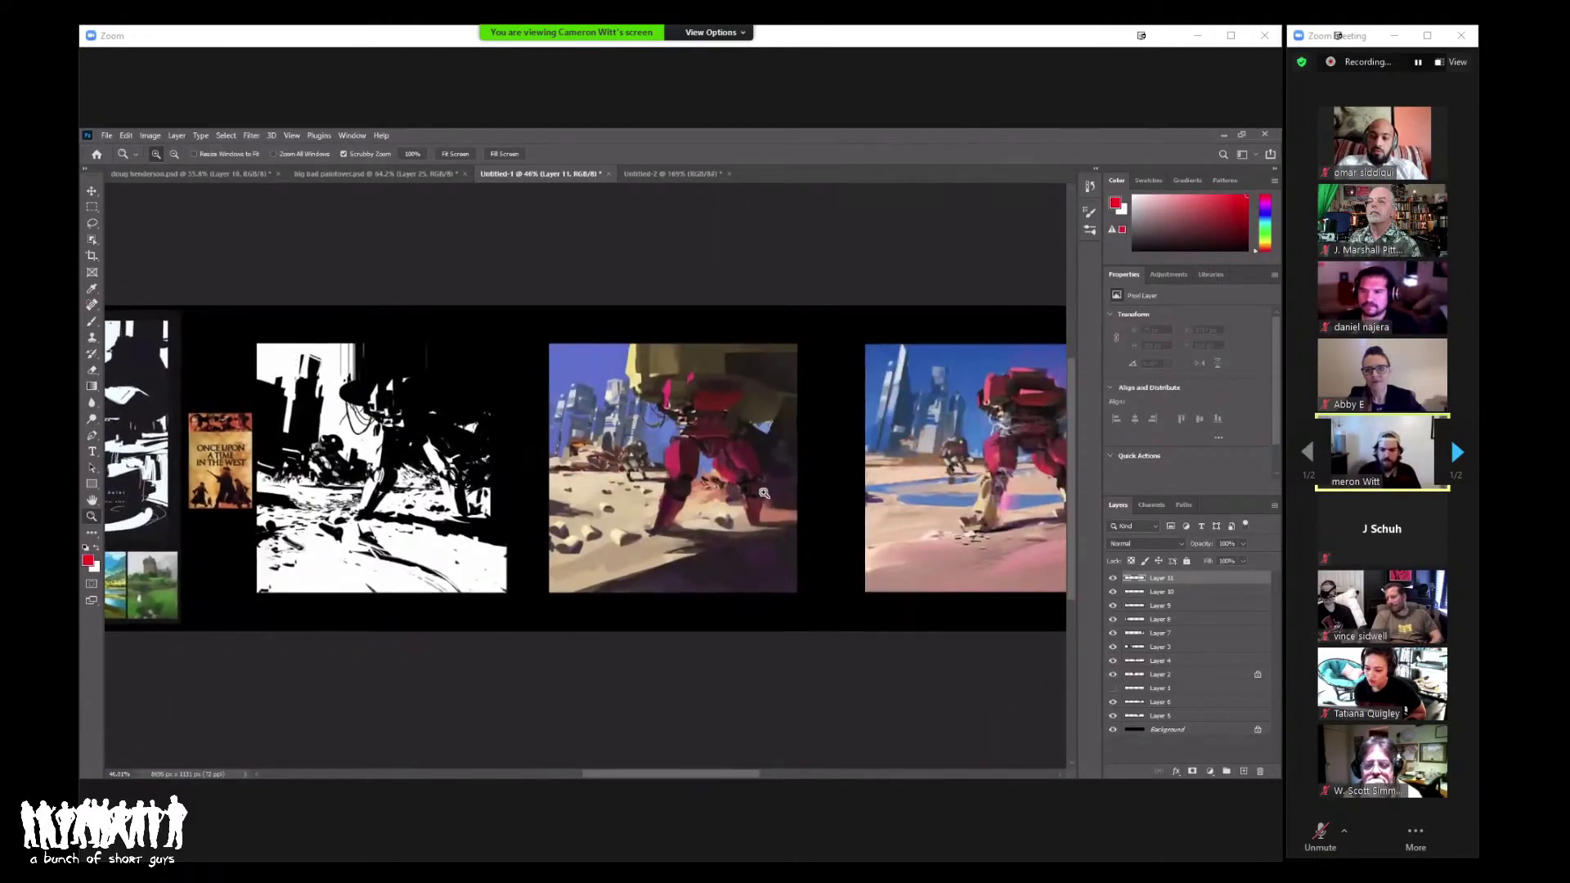
pyautogui.scroll(2, 788, 440)
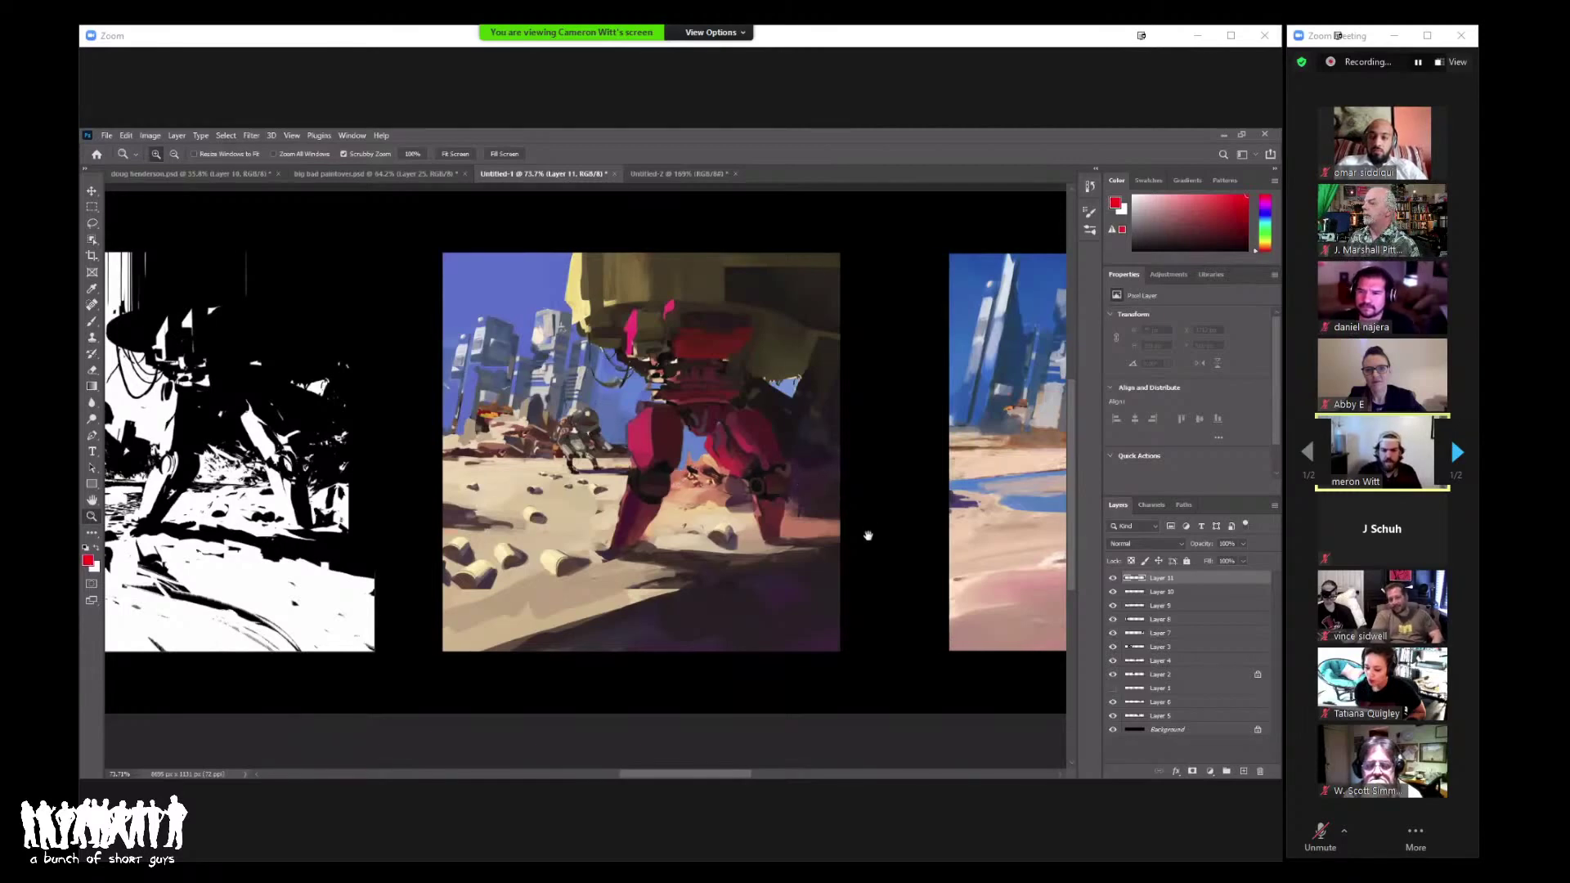
pyautogui.moveTo(865, 533); pyautogui.dragTo(703, 528)
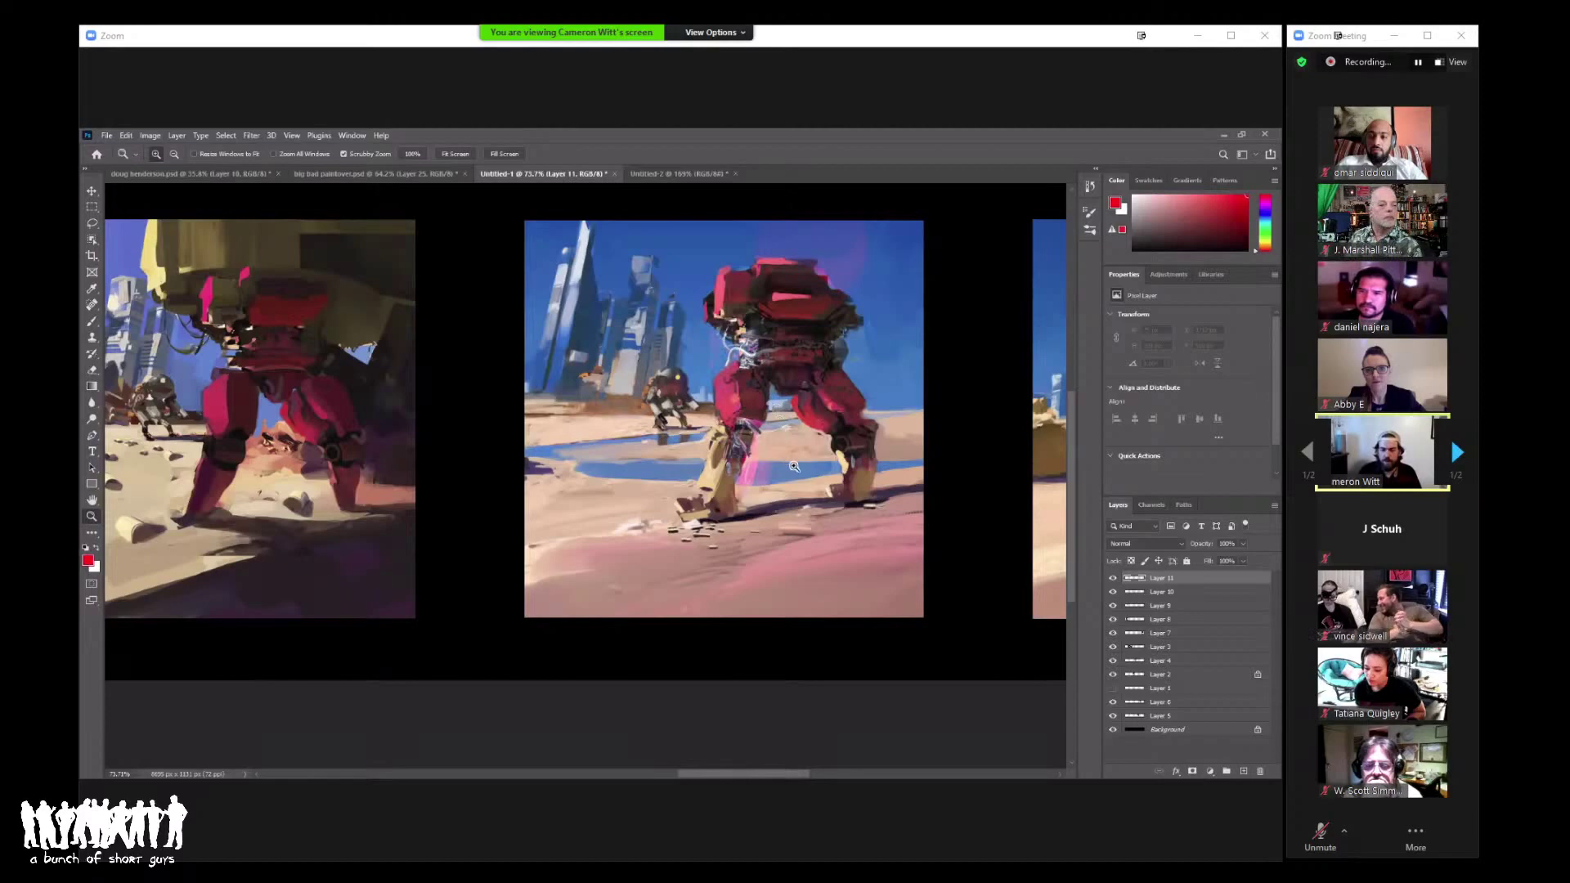
pyautogui.scroll(-2, 781, 468)
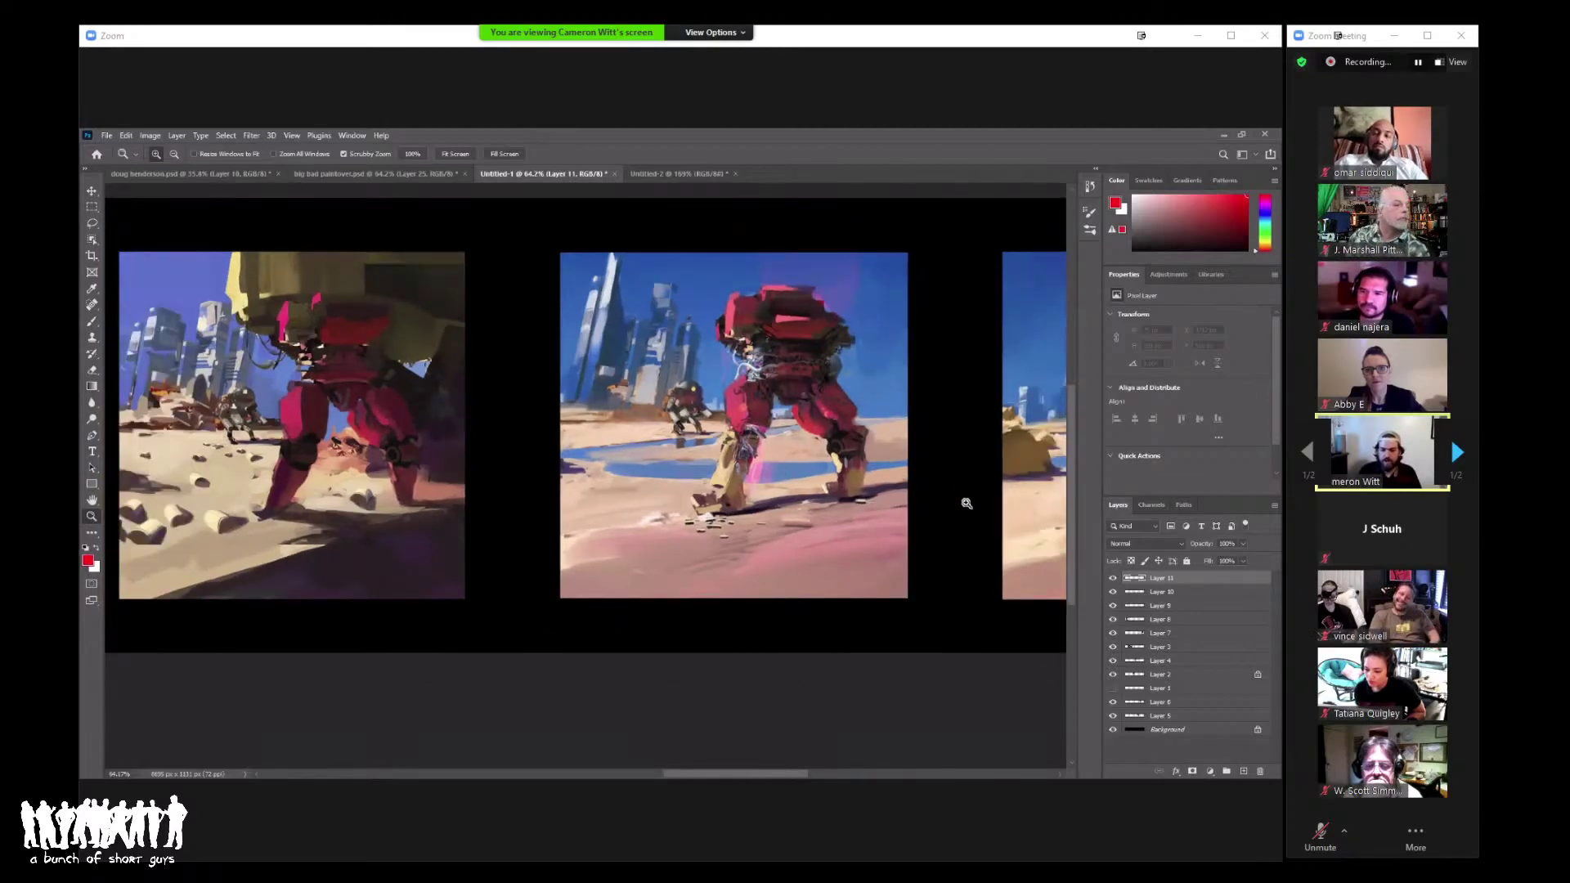
pyautogui.scroll(-3, 842, 438)
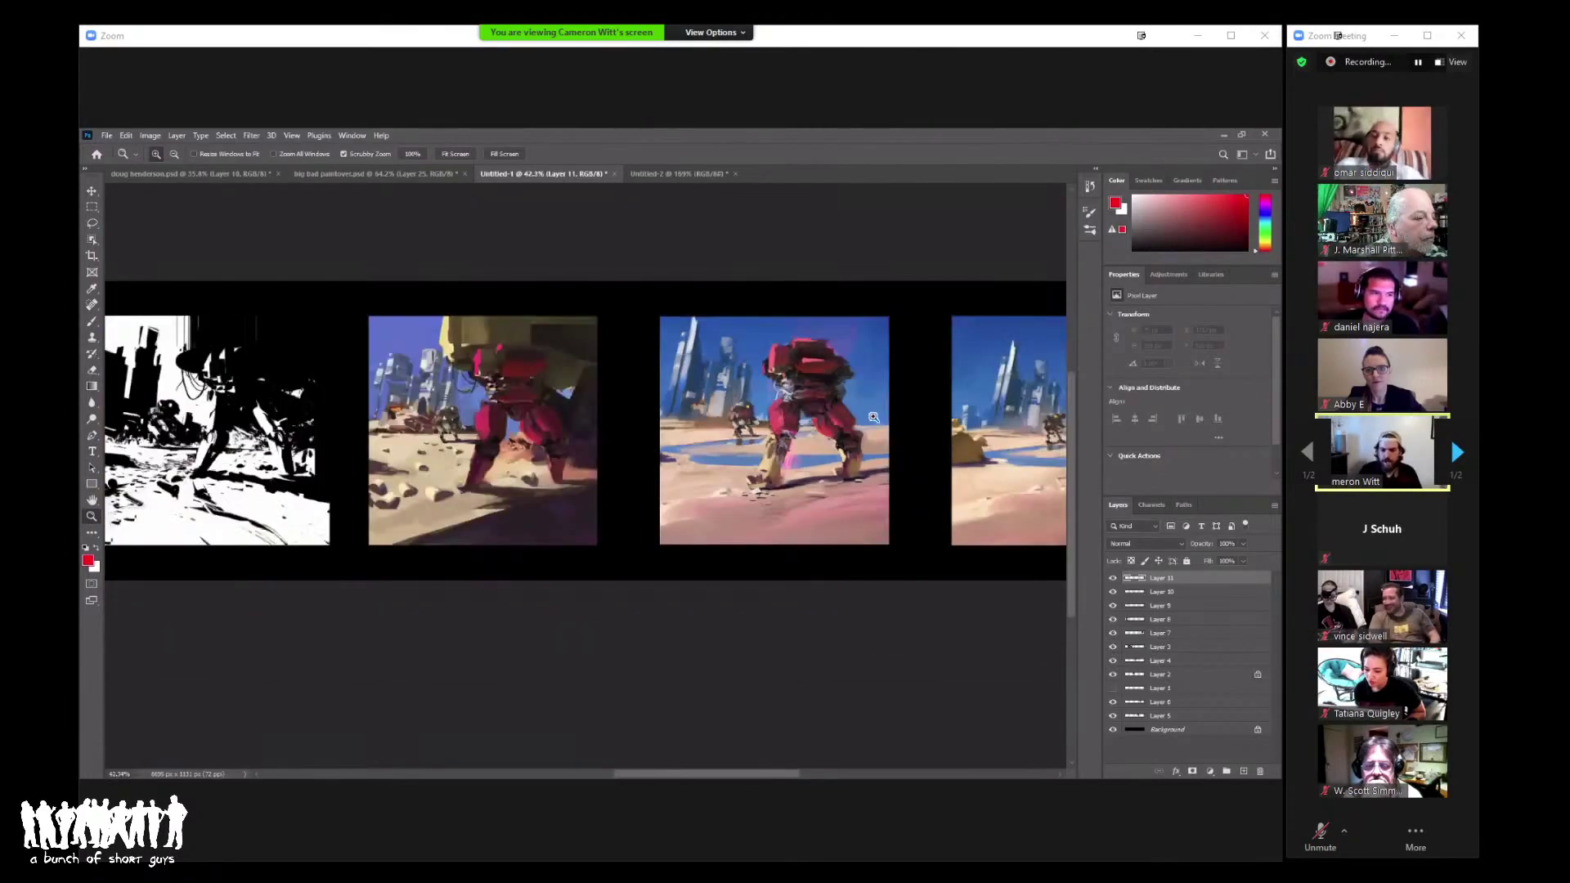
pyautogui.moveTo(931, 442)
pyautogui.mouseDown()
pyautogui.moveTo(716, 446)
pyautogui.moveTo(850, 447)
pyautogui.moveTo(816, 445)
pyautogui.mouseUp()
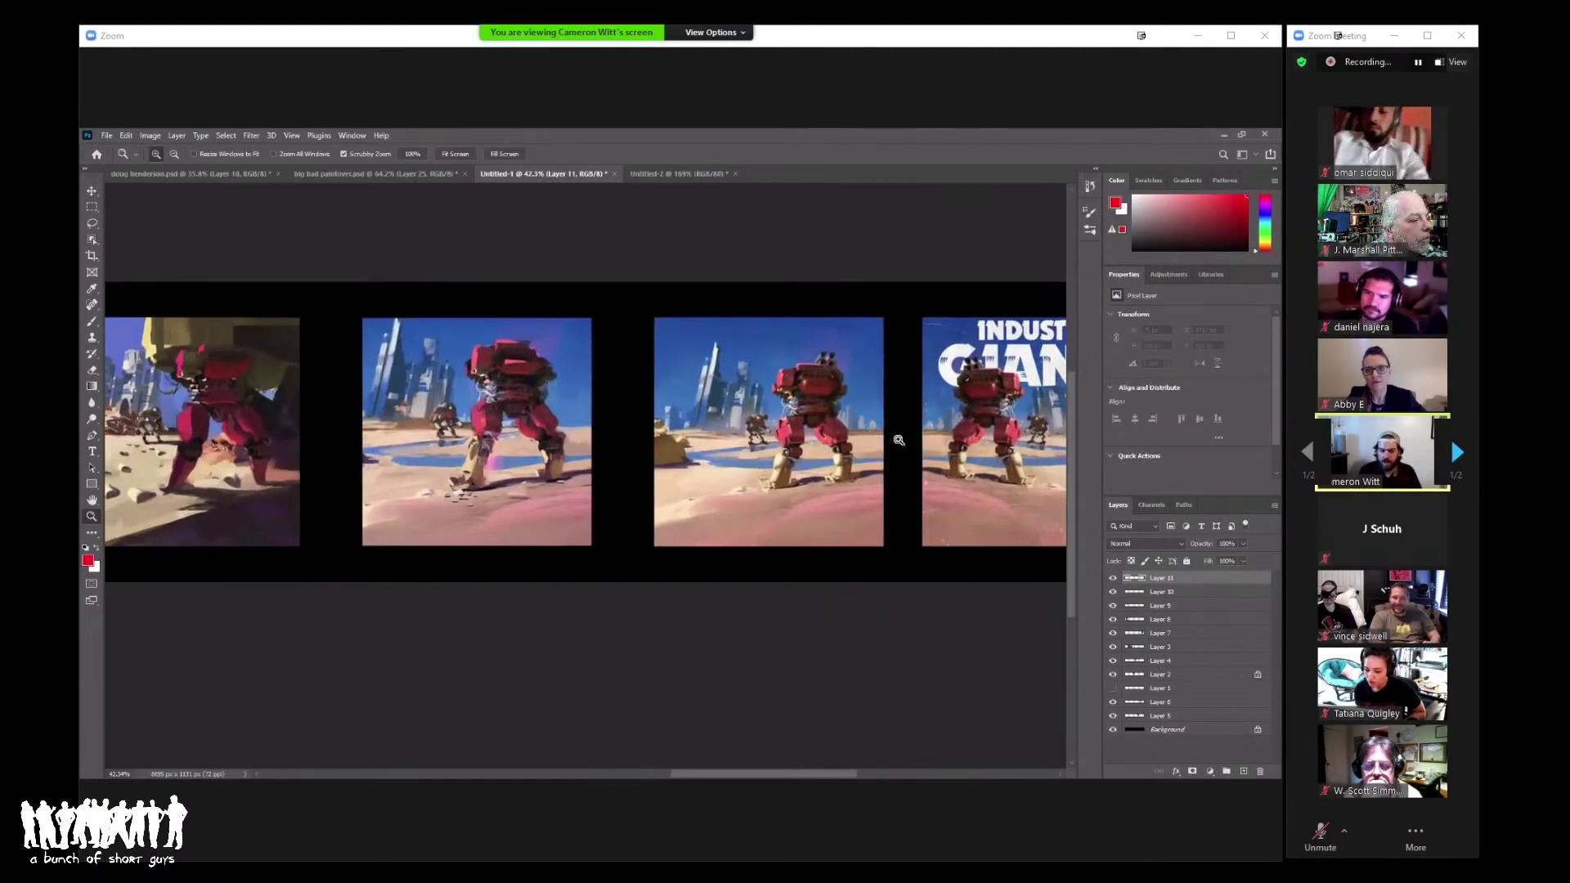
pyautogui.moveTo(1026, 511); pyautogui.dragTo(936, 520)
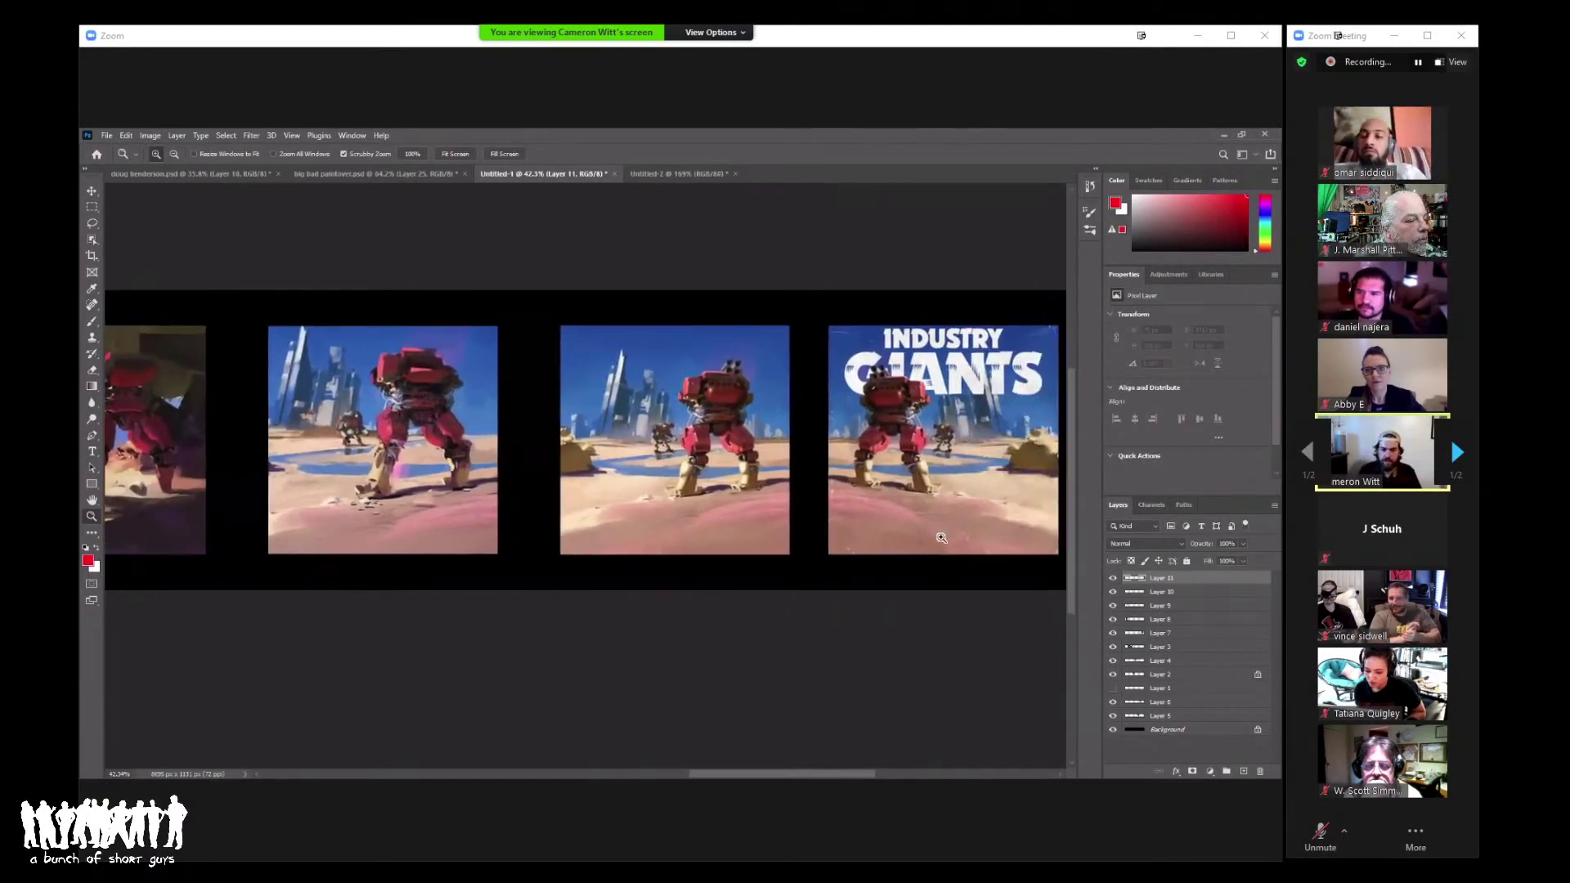
pyautogui.keyDown('alt'); pyautogui.click(927, 530); pyautogui.keyUp('alt')
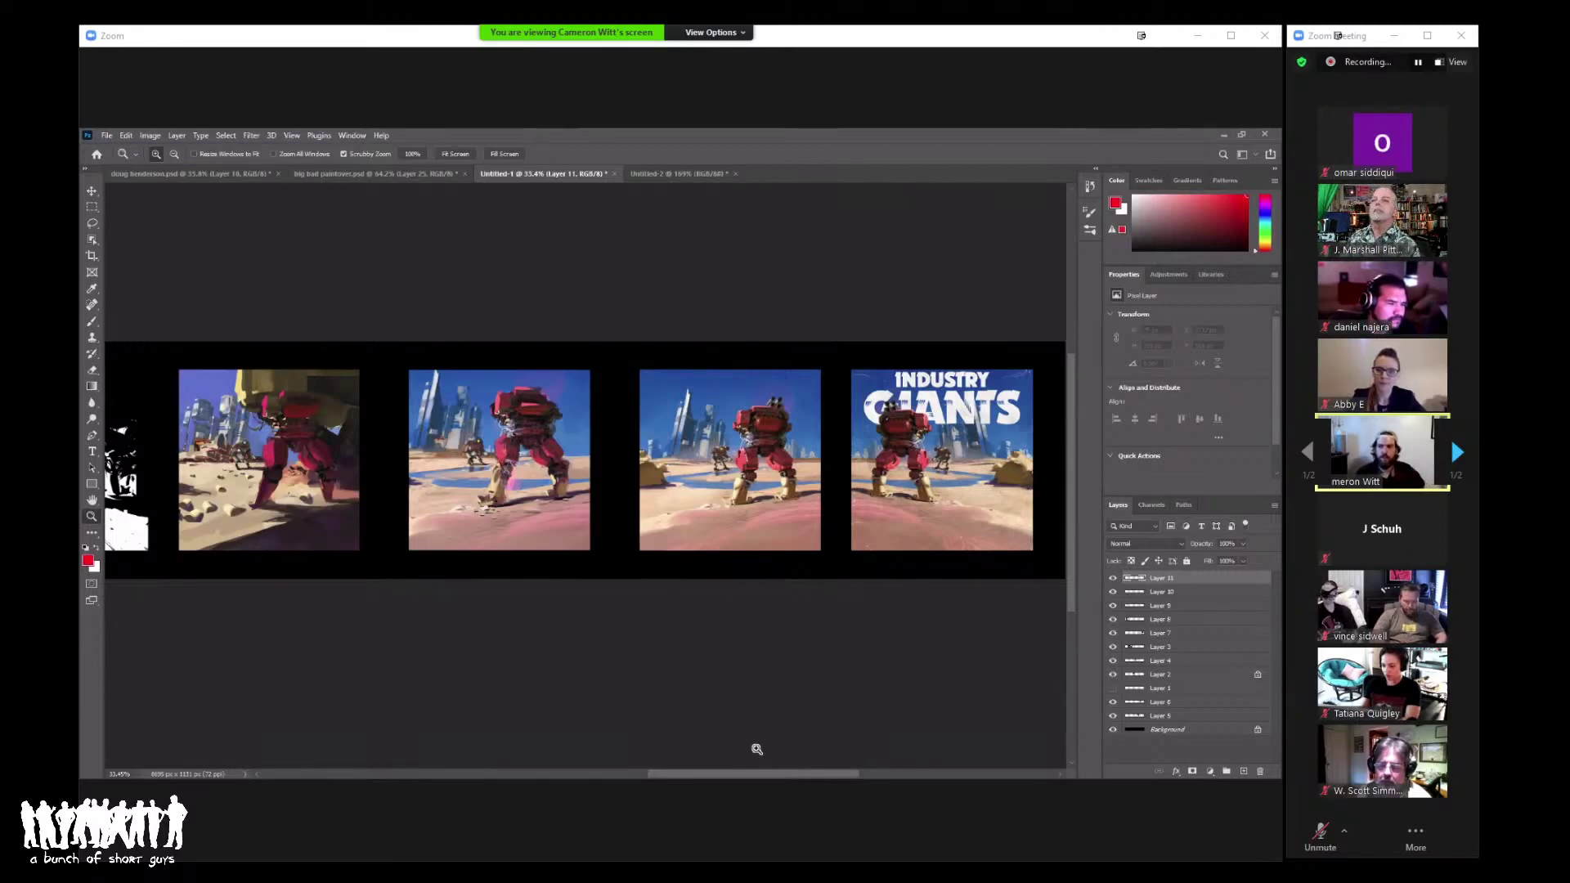
pyautogui.click(1332, 35)
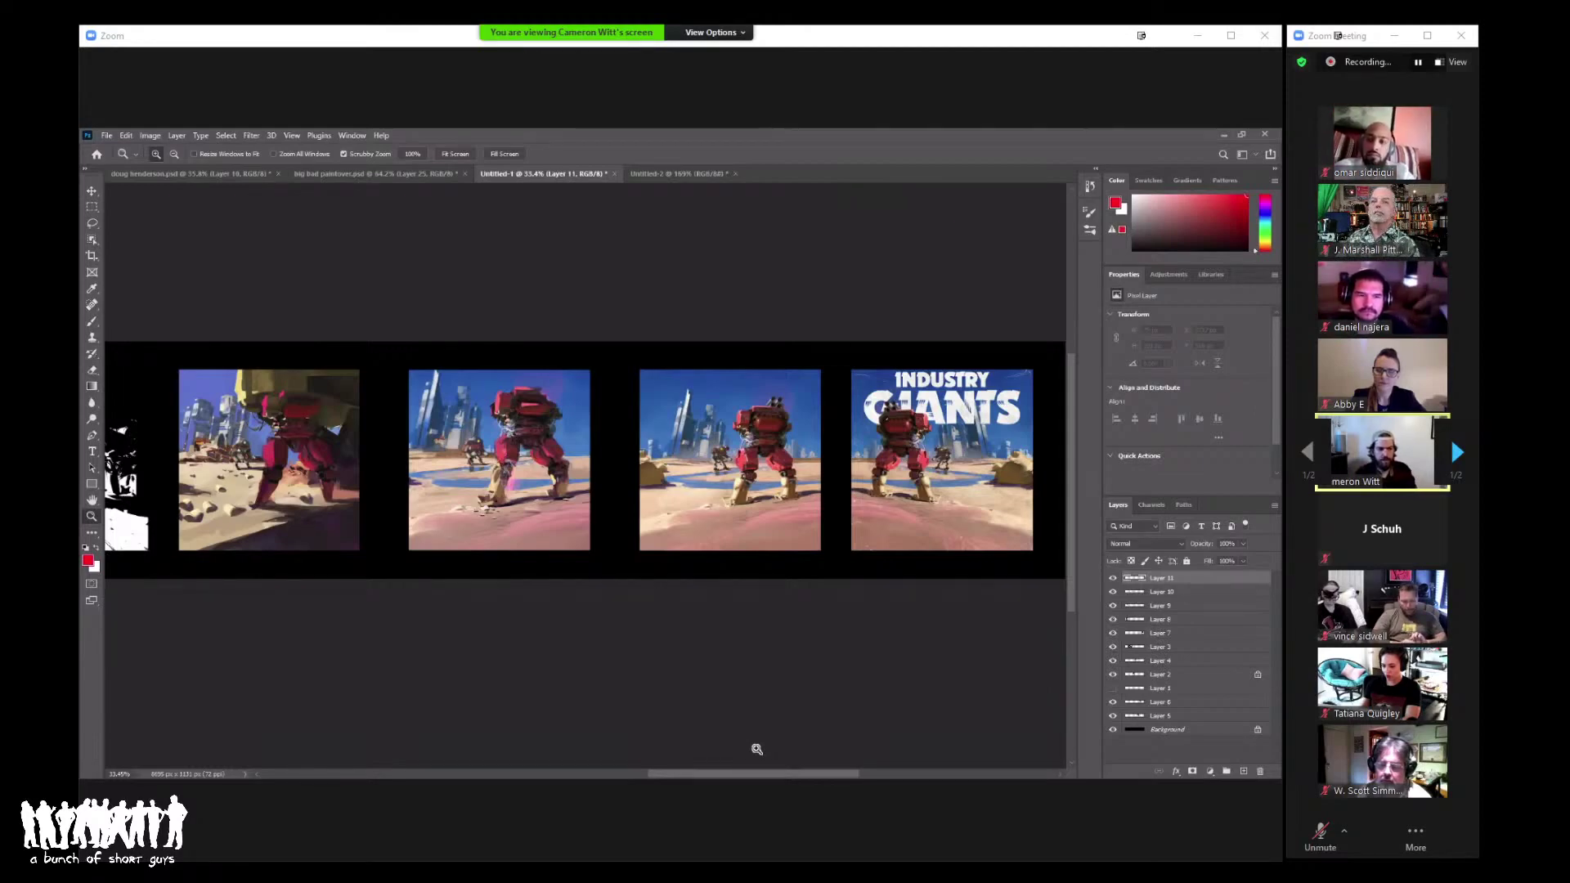
pyautogui.click(1337, 36)
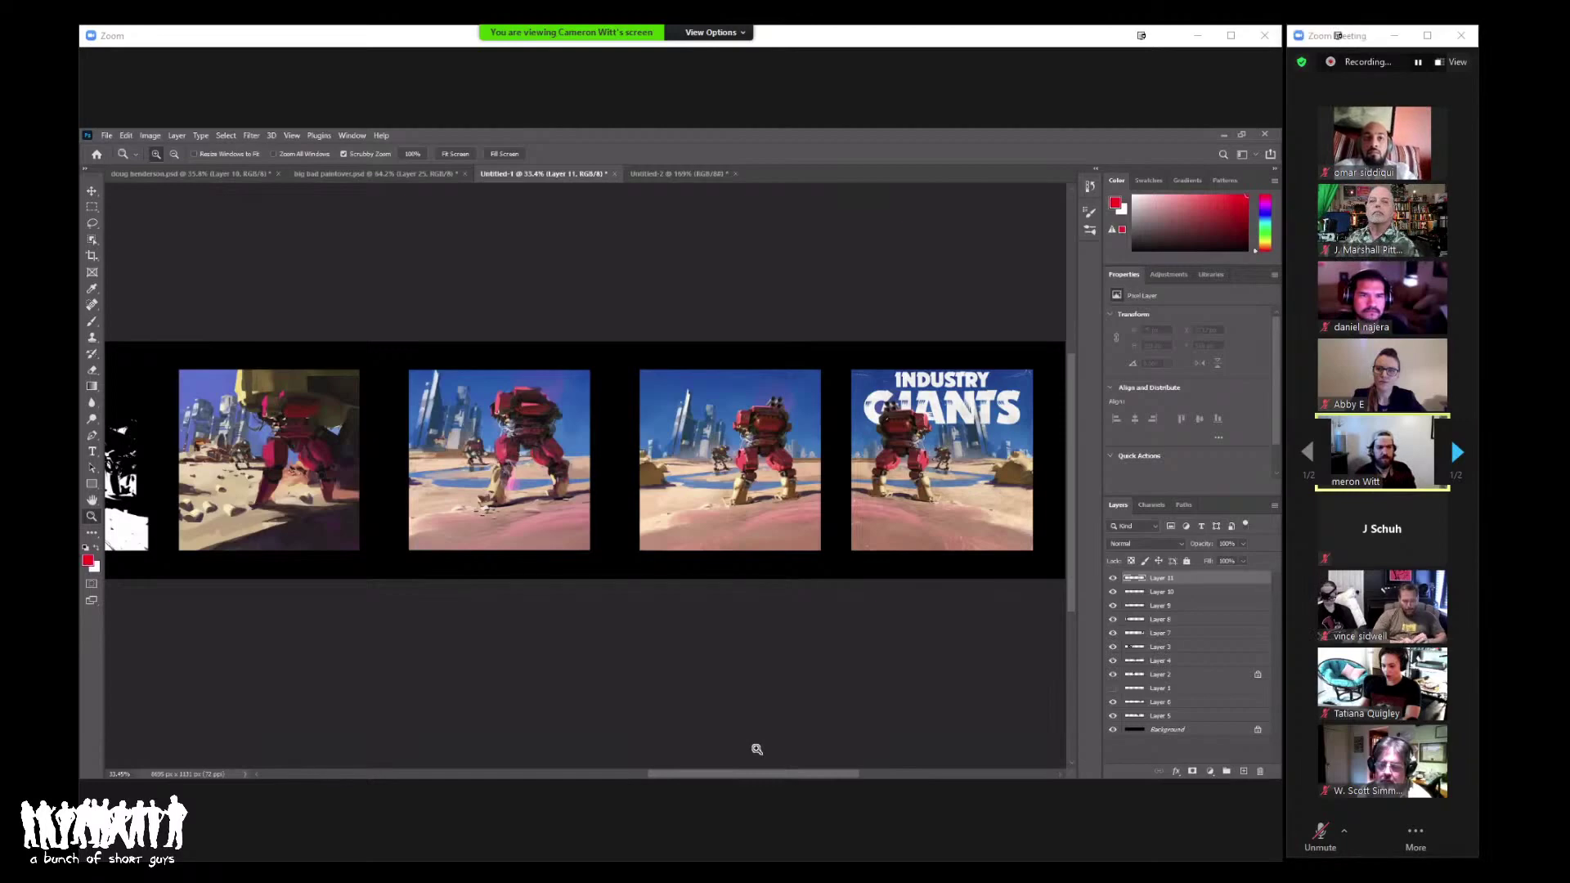
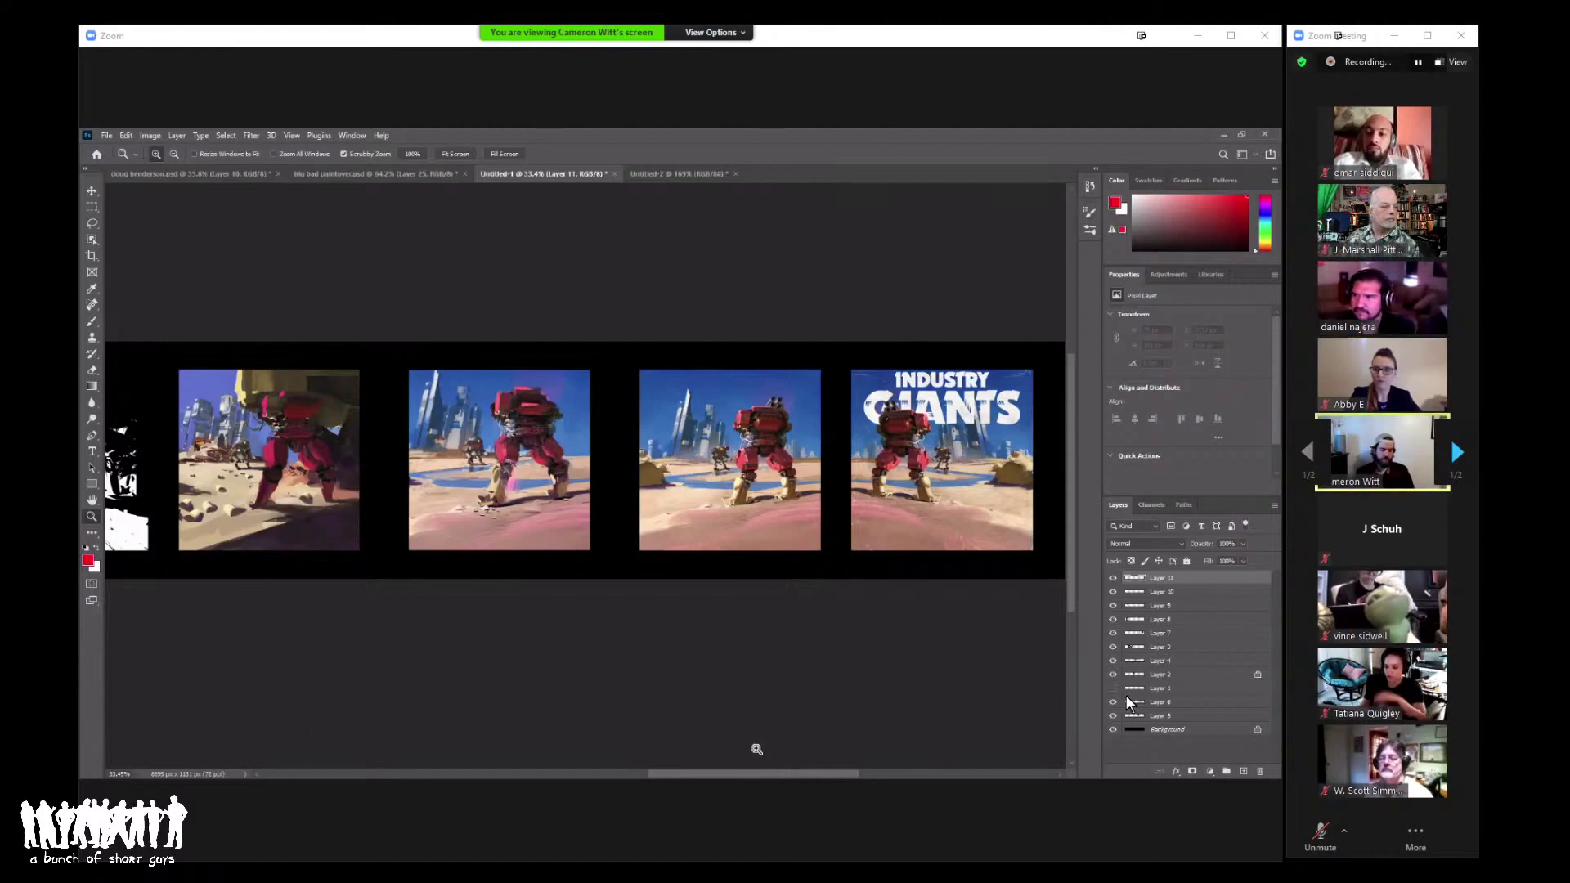
# Step: Toggle the meeting microphone to speak while viewing the INDUSTRY GIANTS artwork, and leave it unmuted
pyautogui.click(1318, 837)
pyautogui.click(1318, 837)
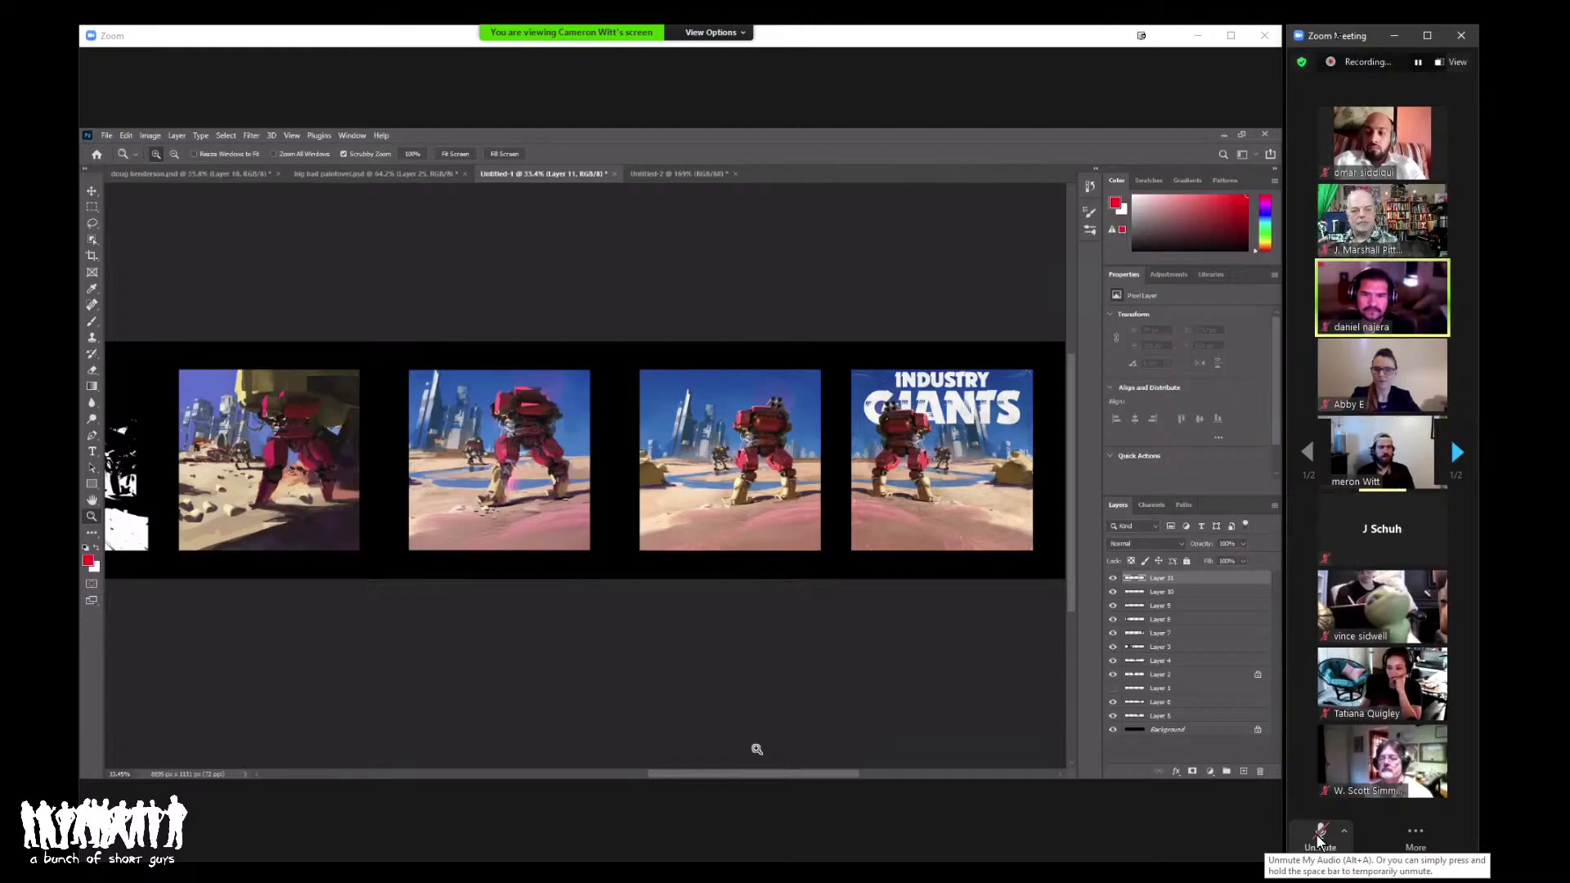
pyautogui.click(1318, 835)
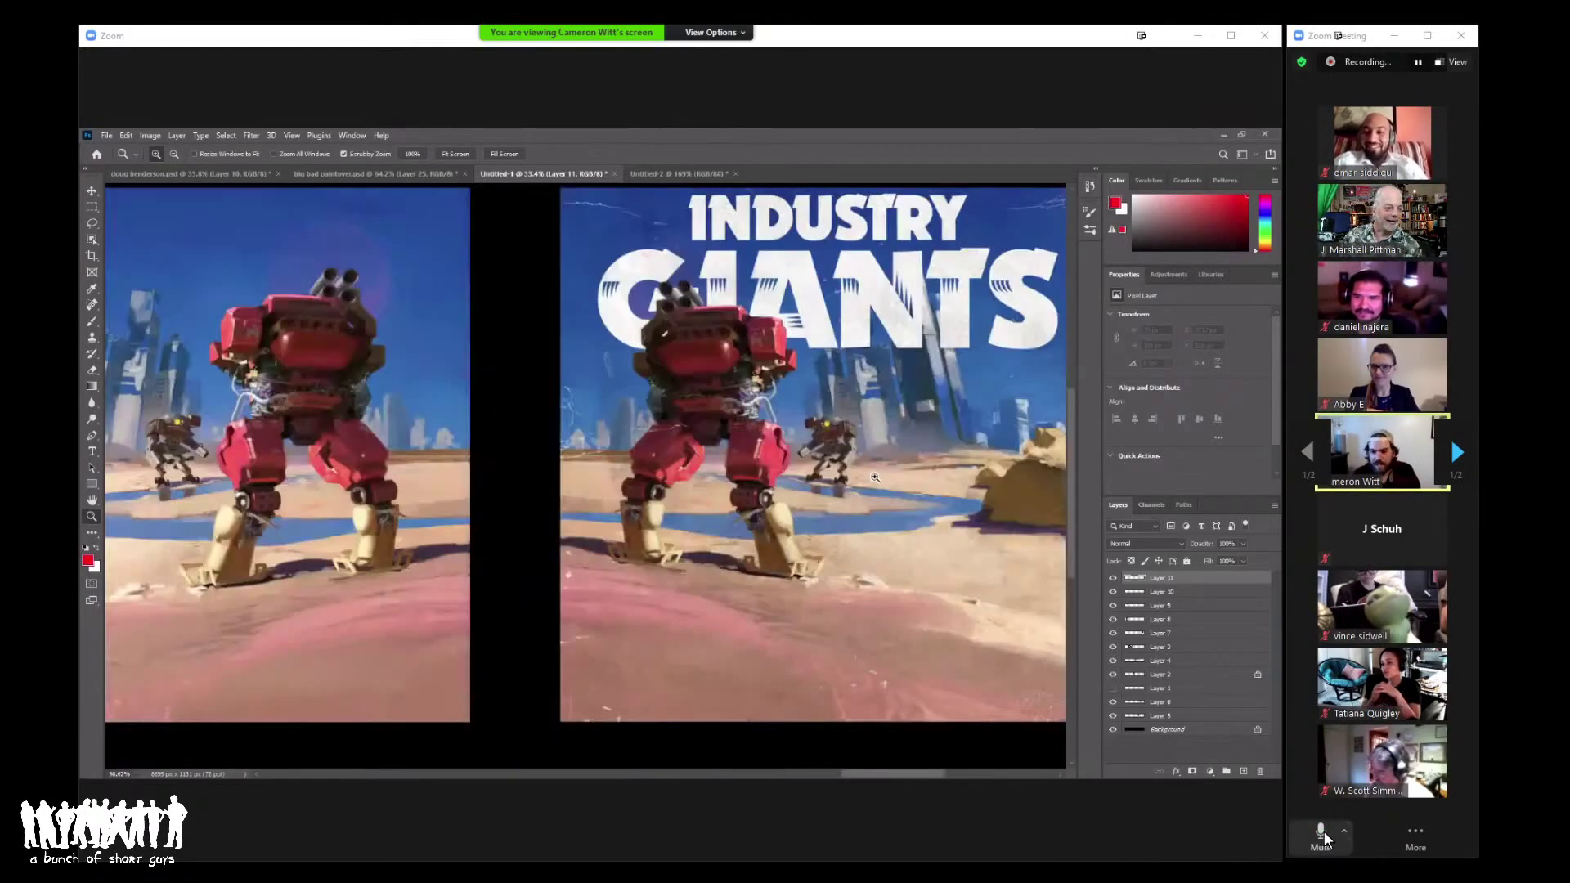
pyautogui.click(1321, 833)
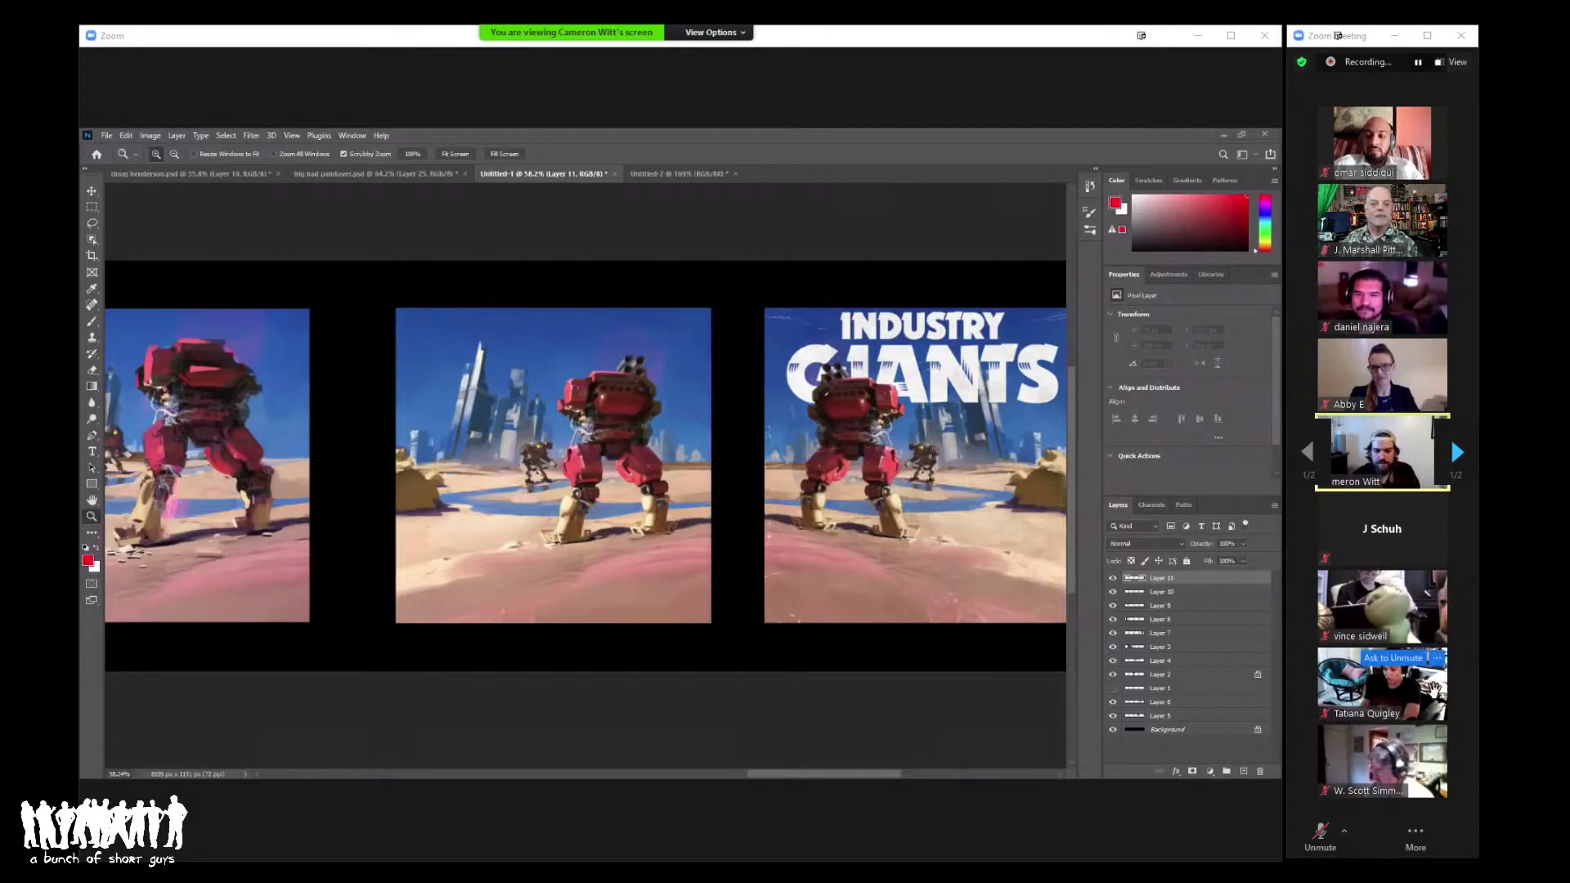
pyautogui.moveTo(873, 689); pyautogui.dragTo(857, 524)
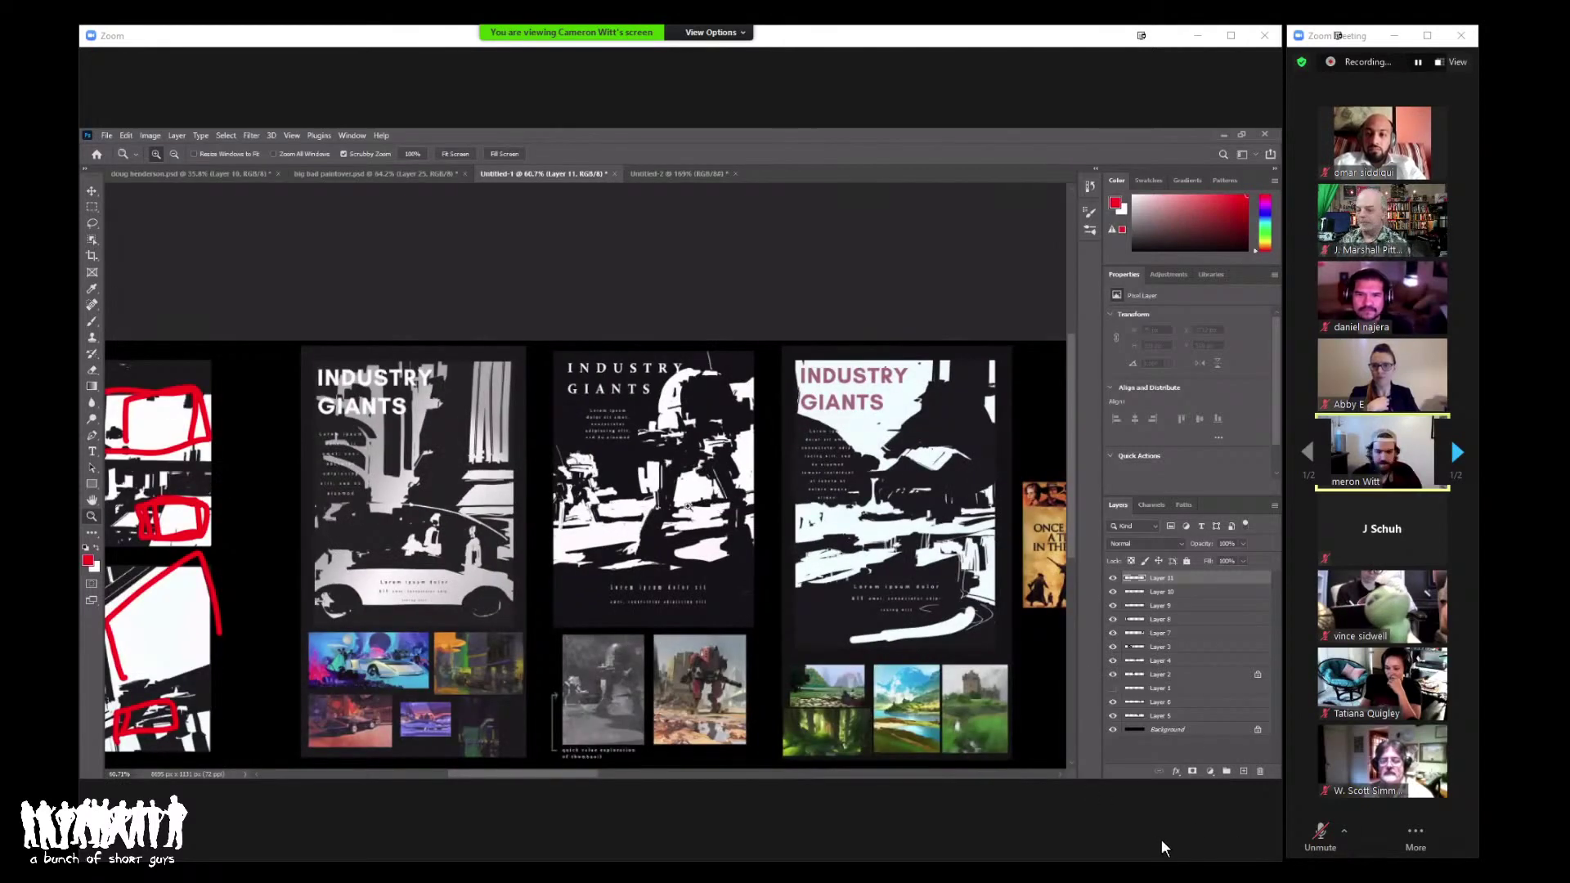
pyautogui.click(1319, 833)
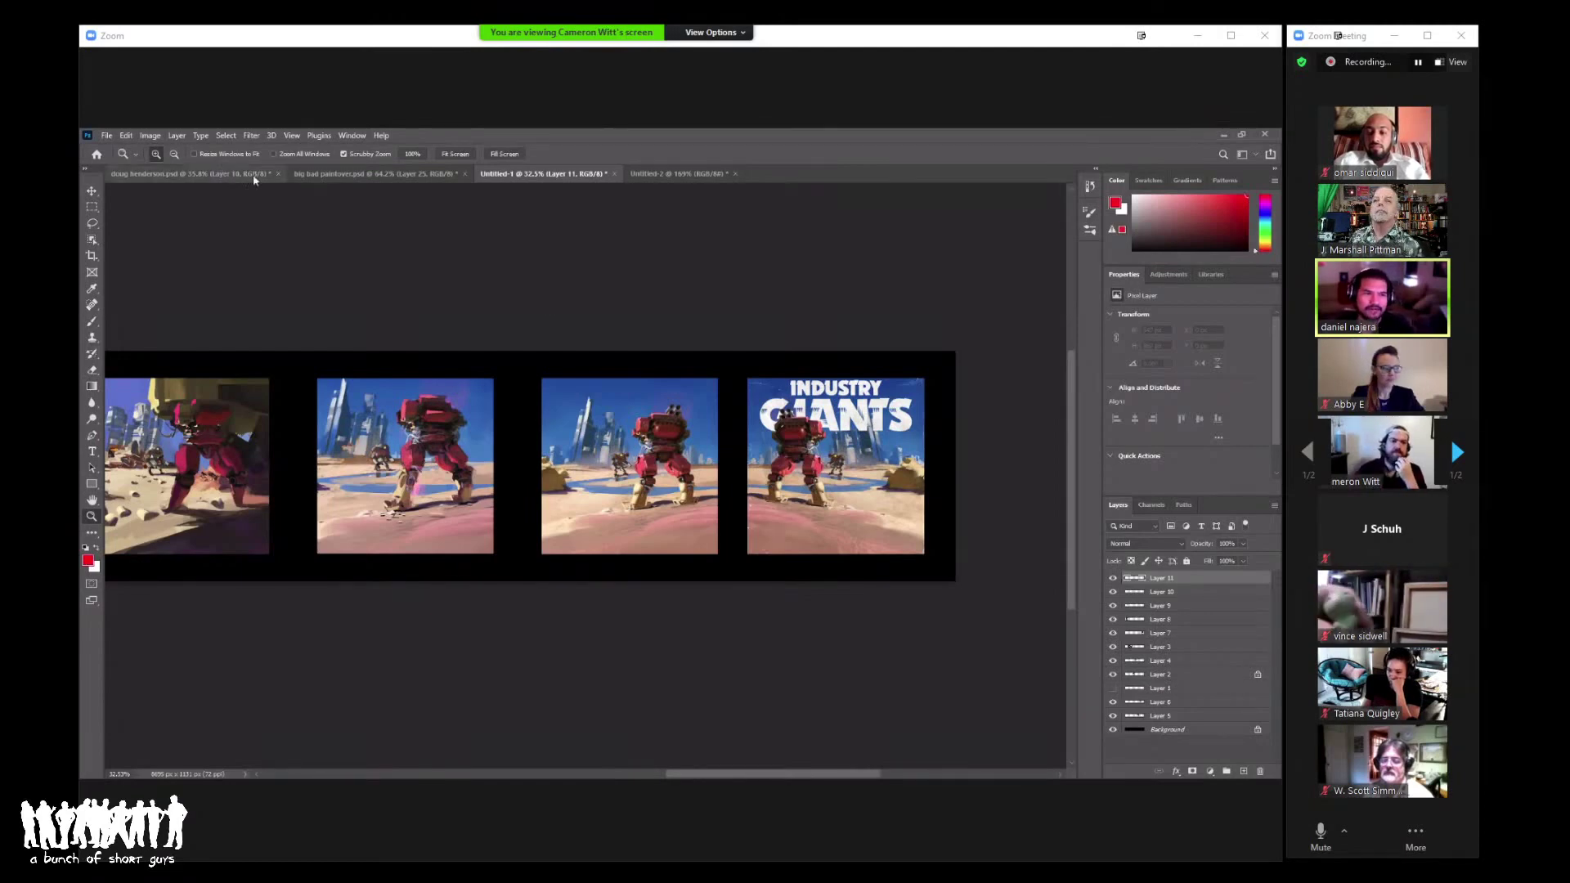
# Step: Bring up the forest waterfall painting document and flip the picture horizontally
pyautogui.click(675, 173)
pyautogui.click(490, 173)
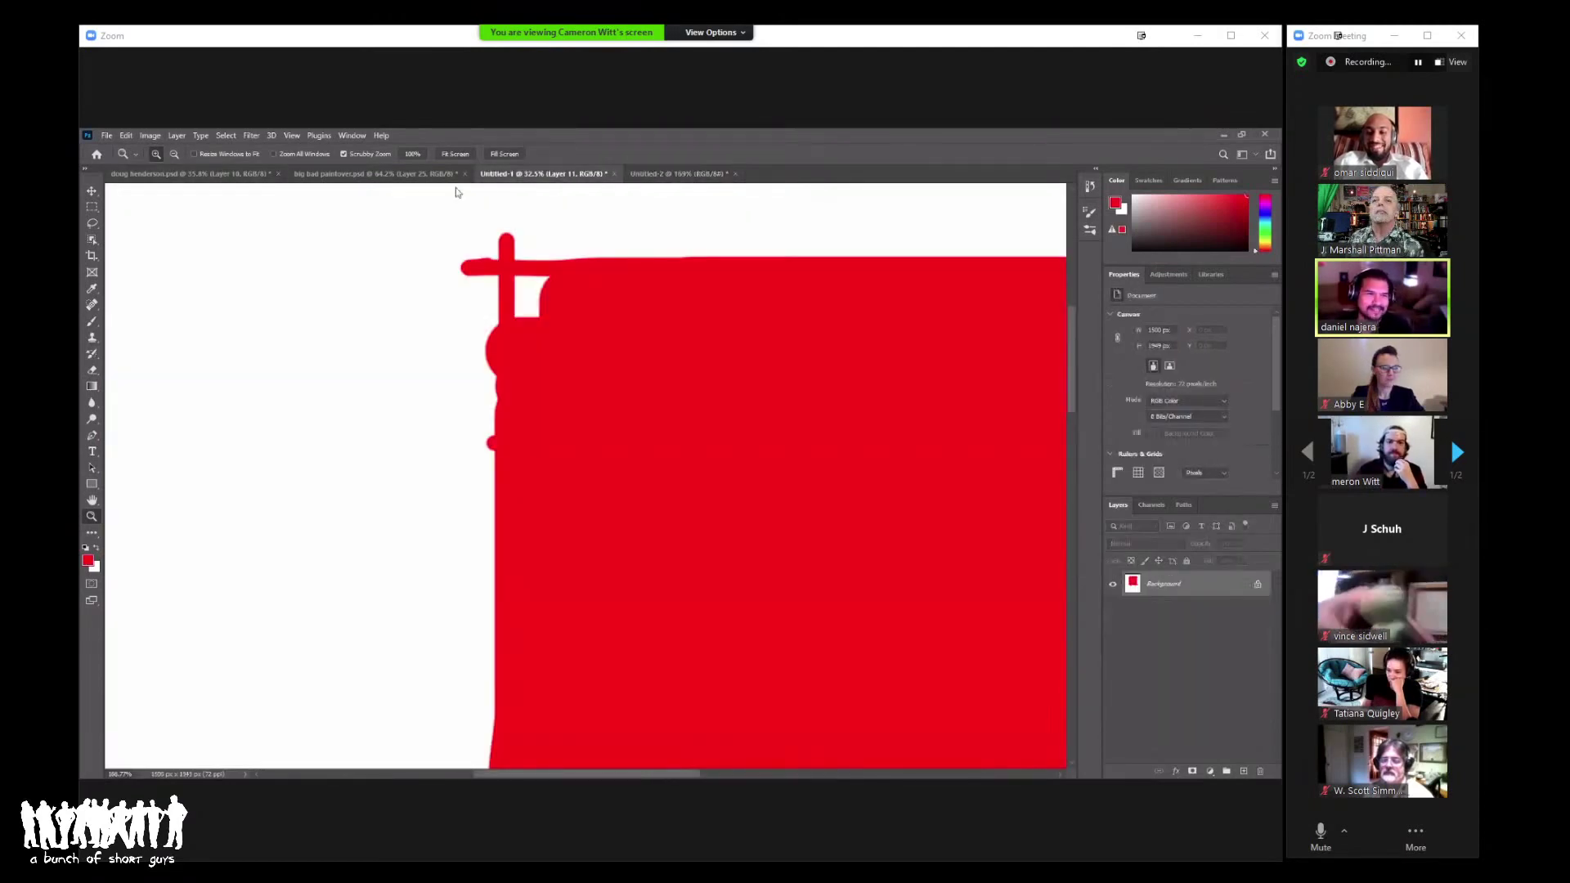
pyautogui.click(435, 177)
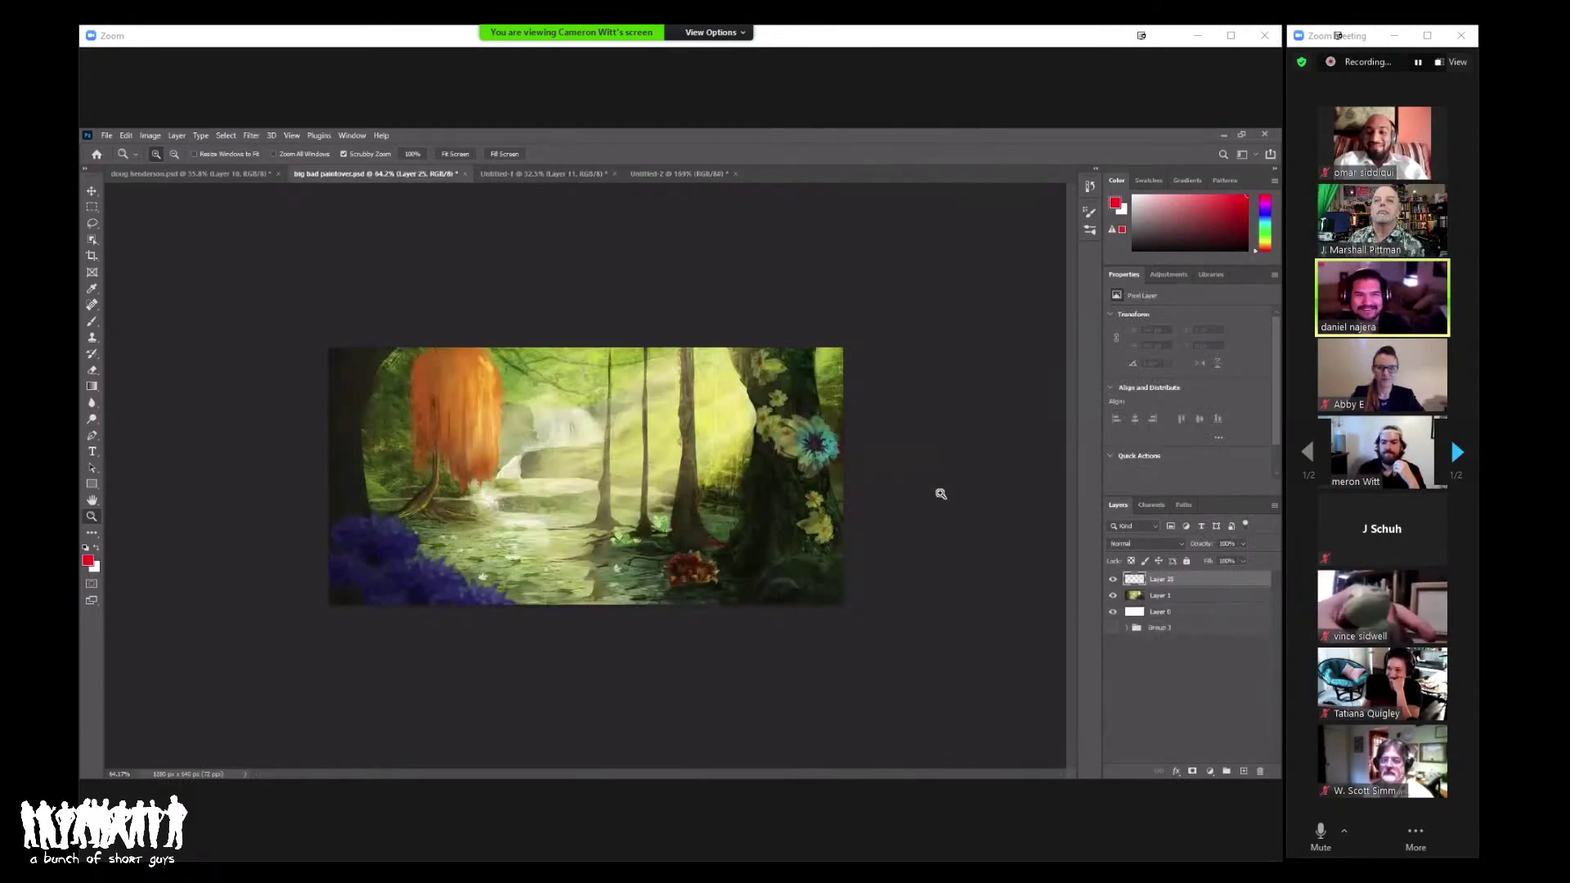
pyautogui.keyDown('alt'); pyautogui.click(648, 449); pyautogui.keyUp('alt')
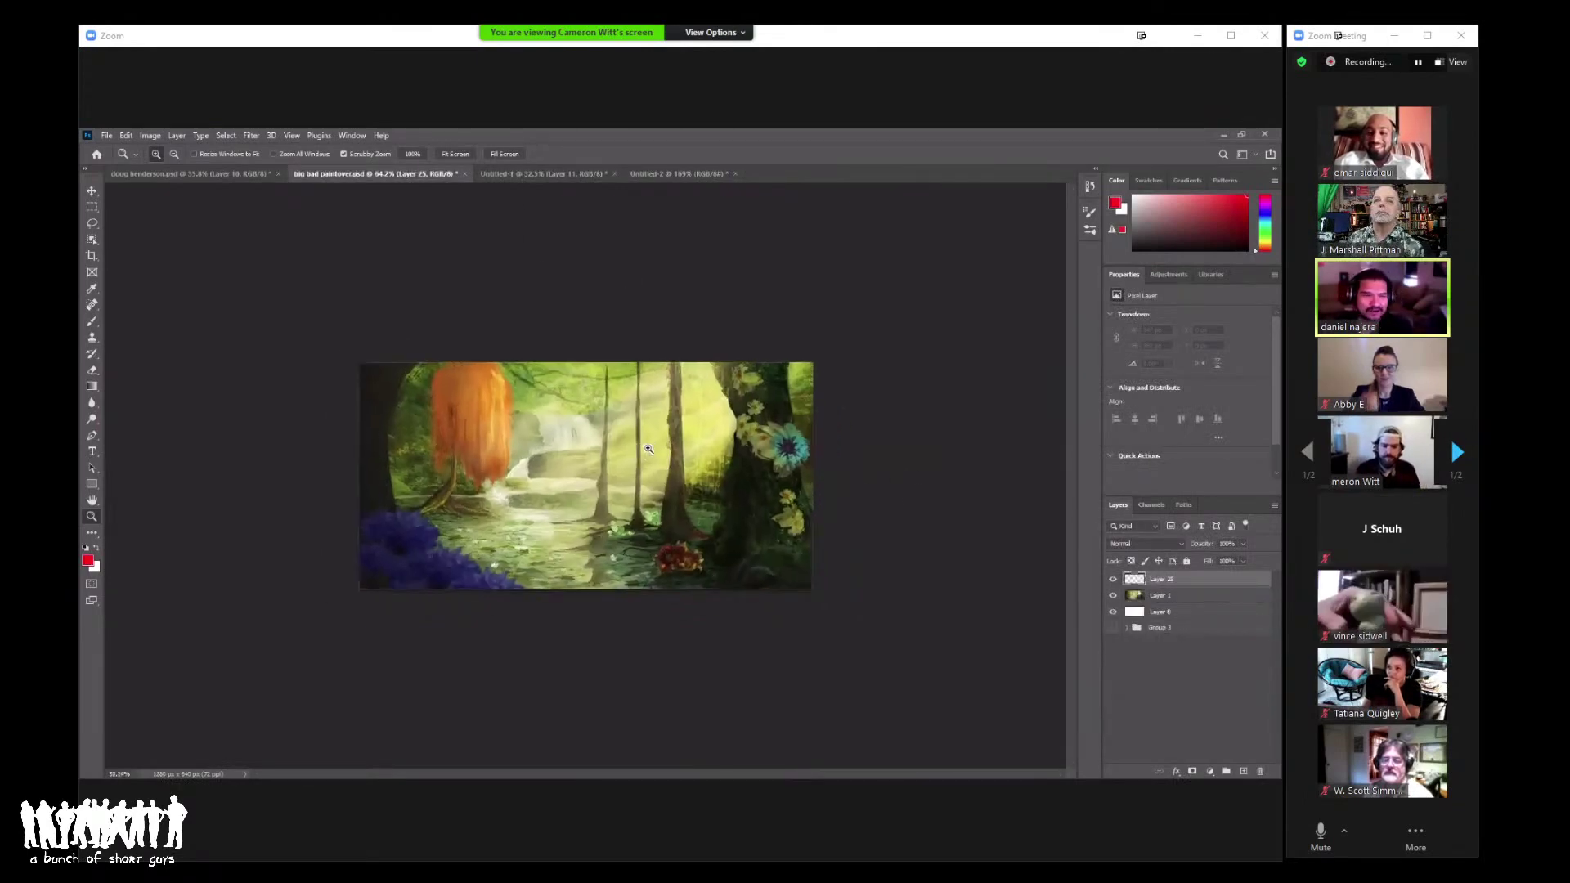
pyautogui.click(649, 449)
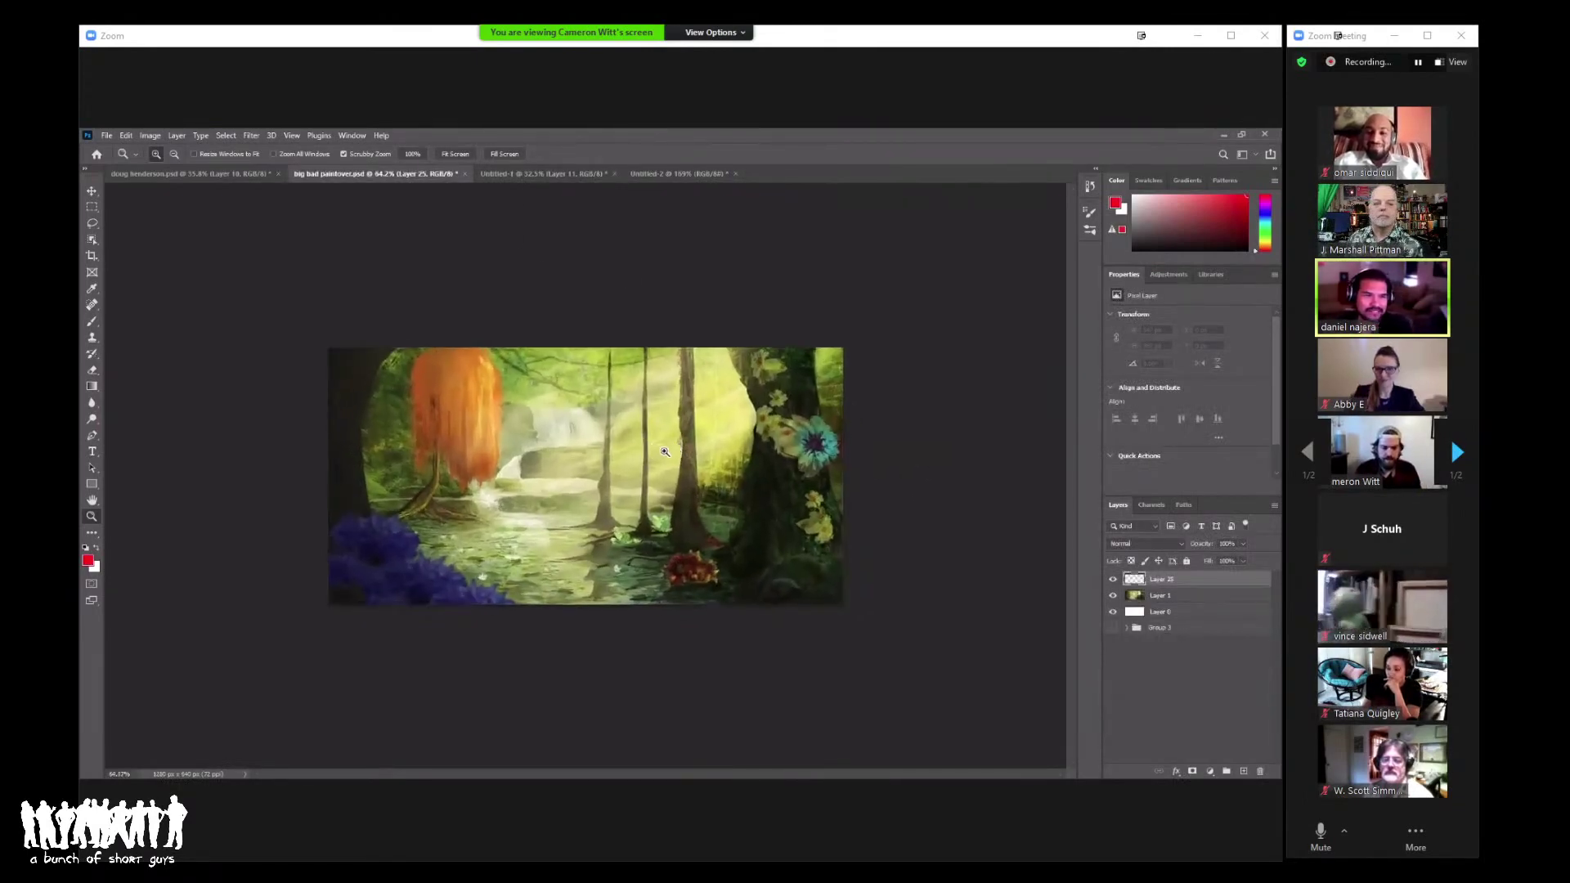
pyautogui.hotkey('ctrl', 'shift', 'h')
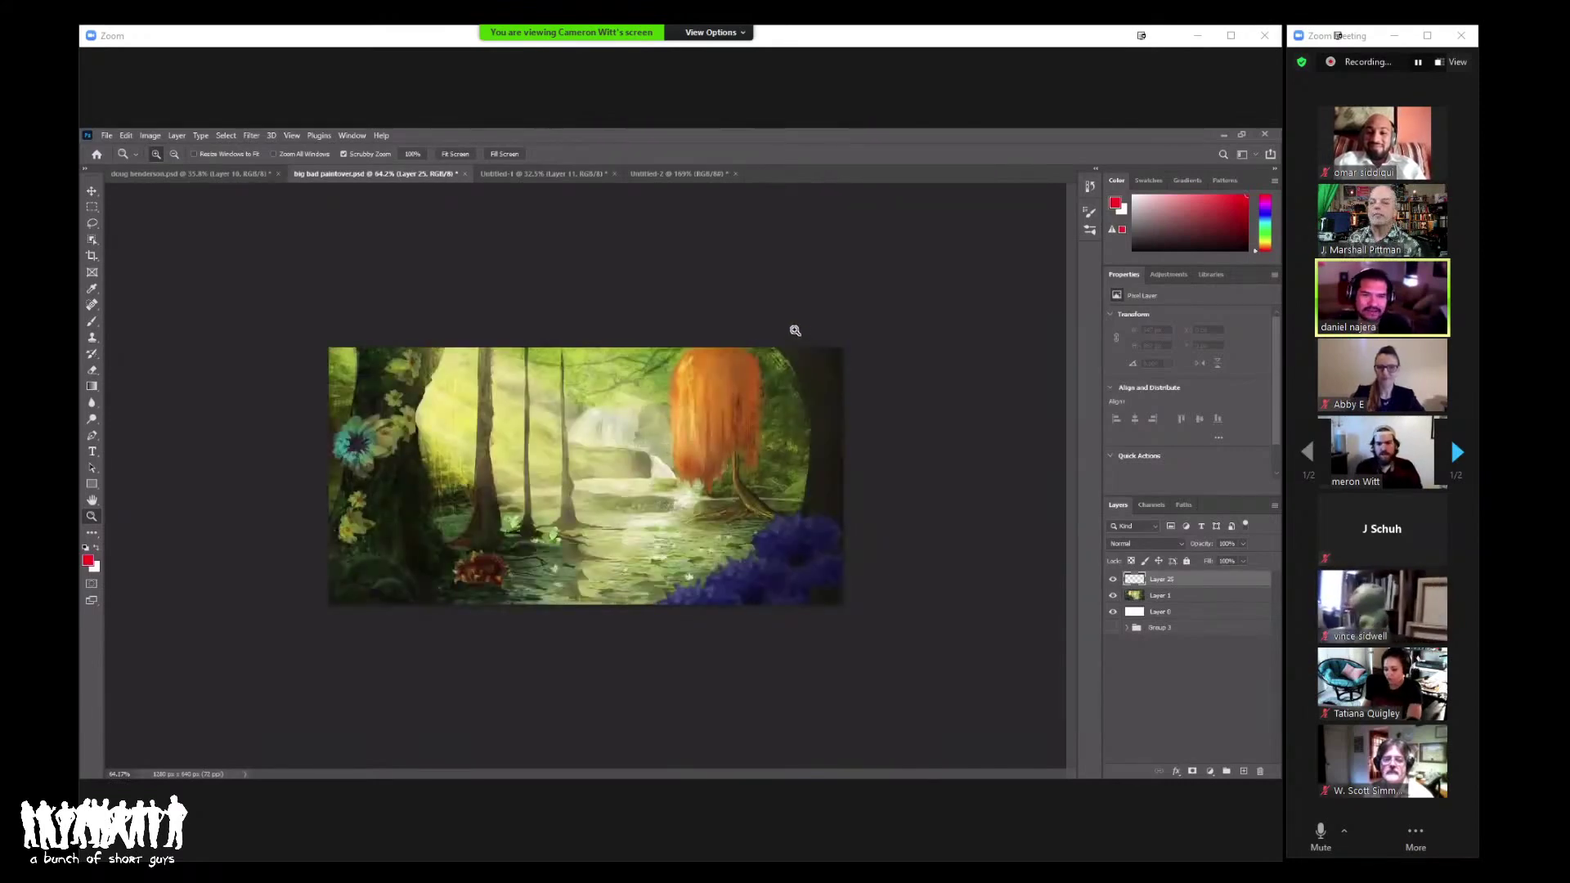
# Step: Enlarge the hard round brush and try a red scribble over the waterfall beside the orange willow, undoing it
pyautogui.press('b')
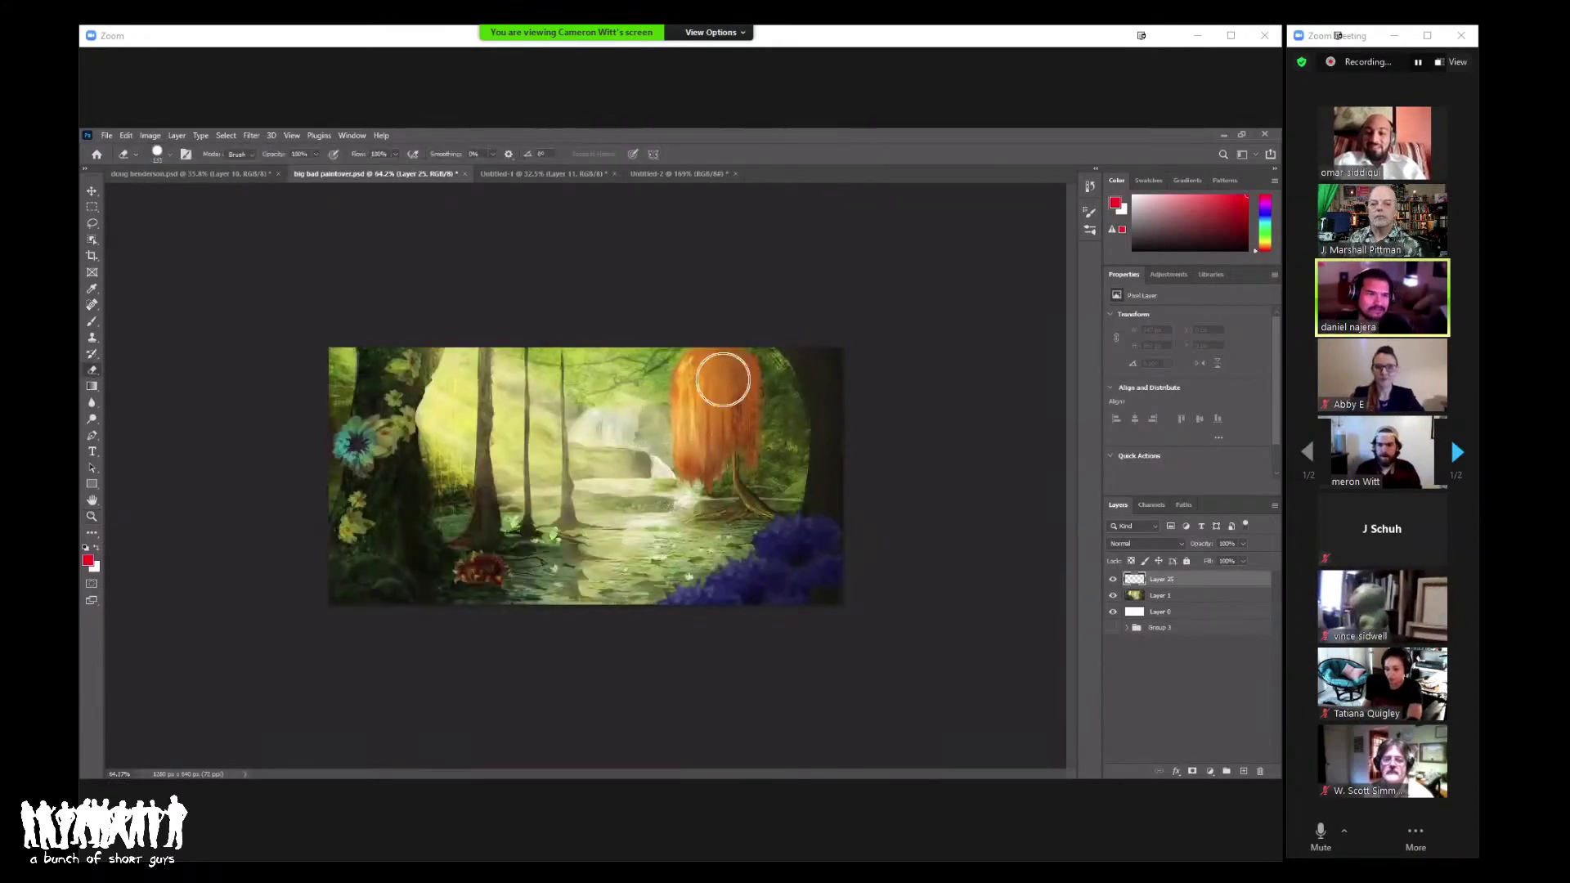
pyautogui.moveTo(689, 415); pyautogui.dragTo(662, 435)
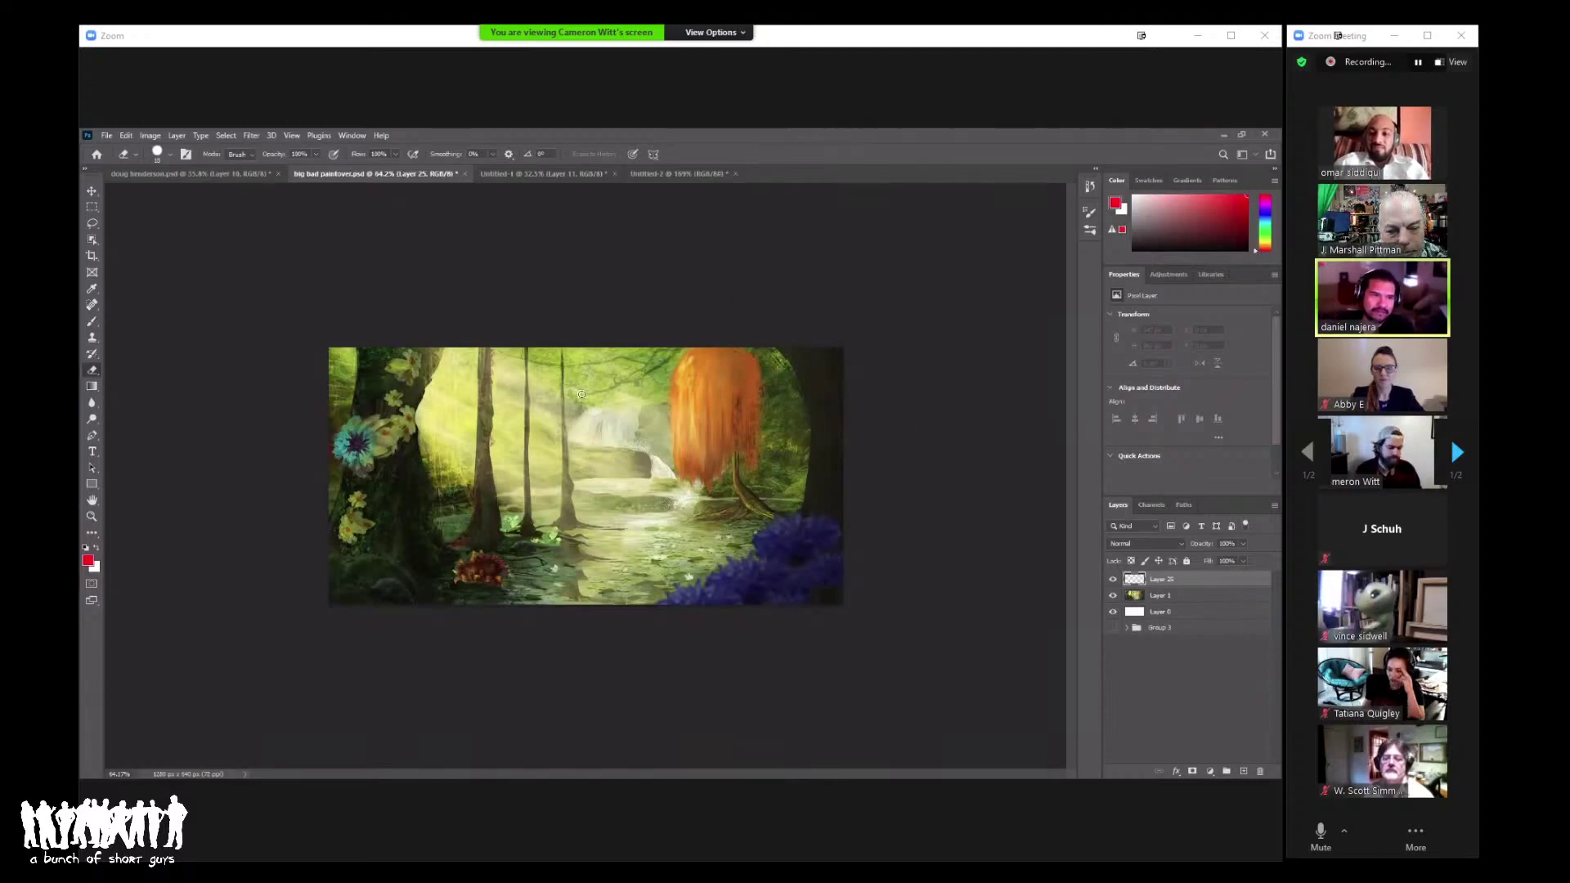
pyautogui.press('b')
pyautogui.rightClick(550, 397)
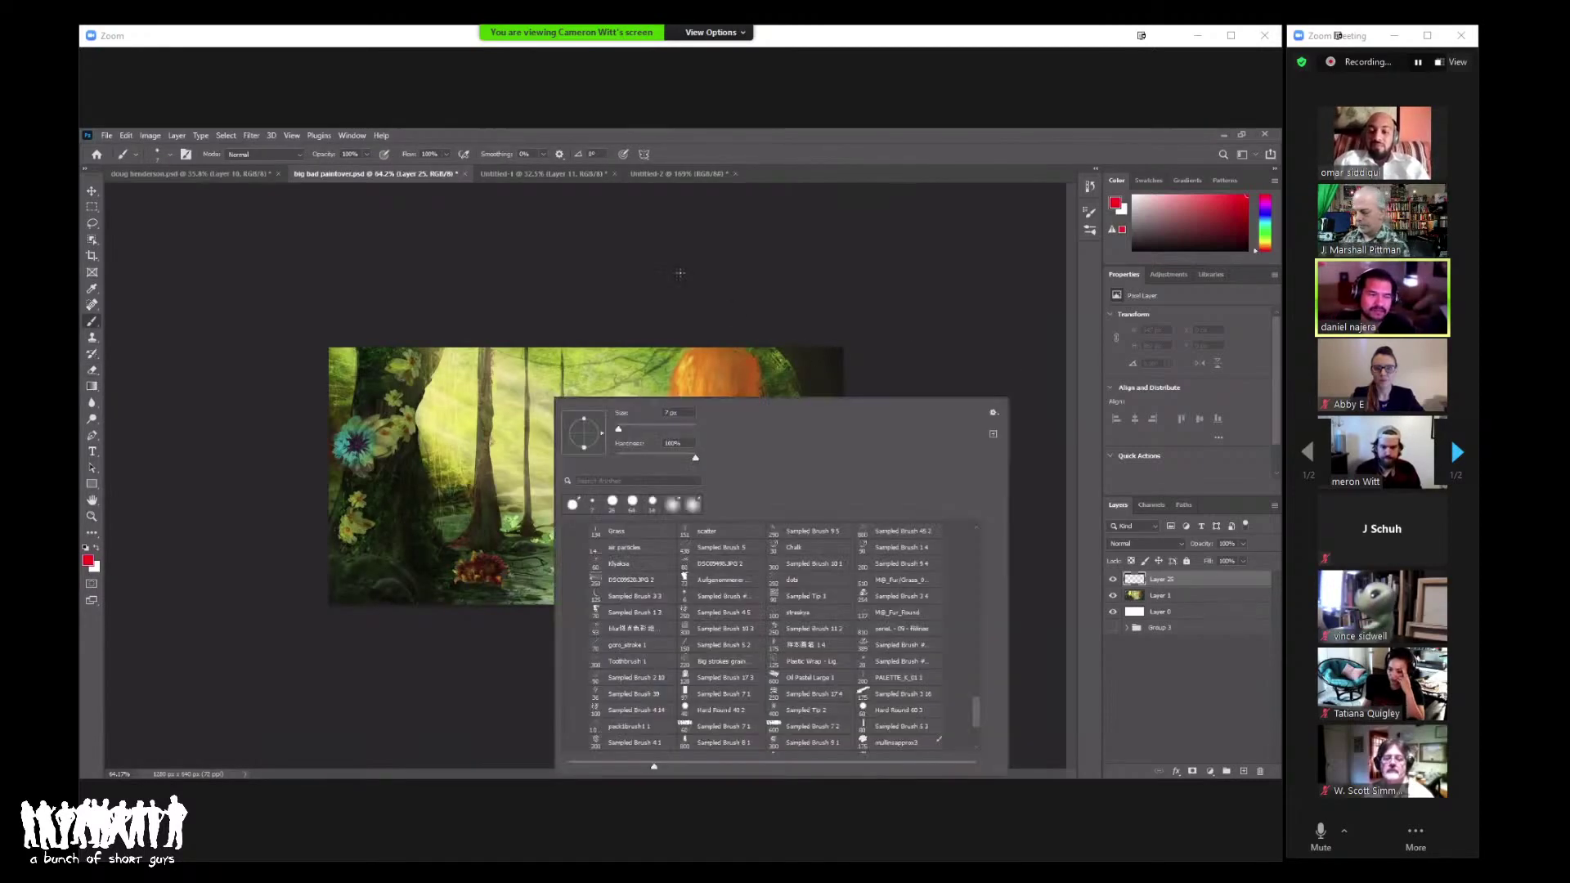
pyautogui.click(584, 391)
pyautogui.moveTo(585, 397); pyautogui.dragTo(620, 383)
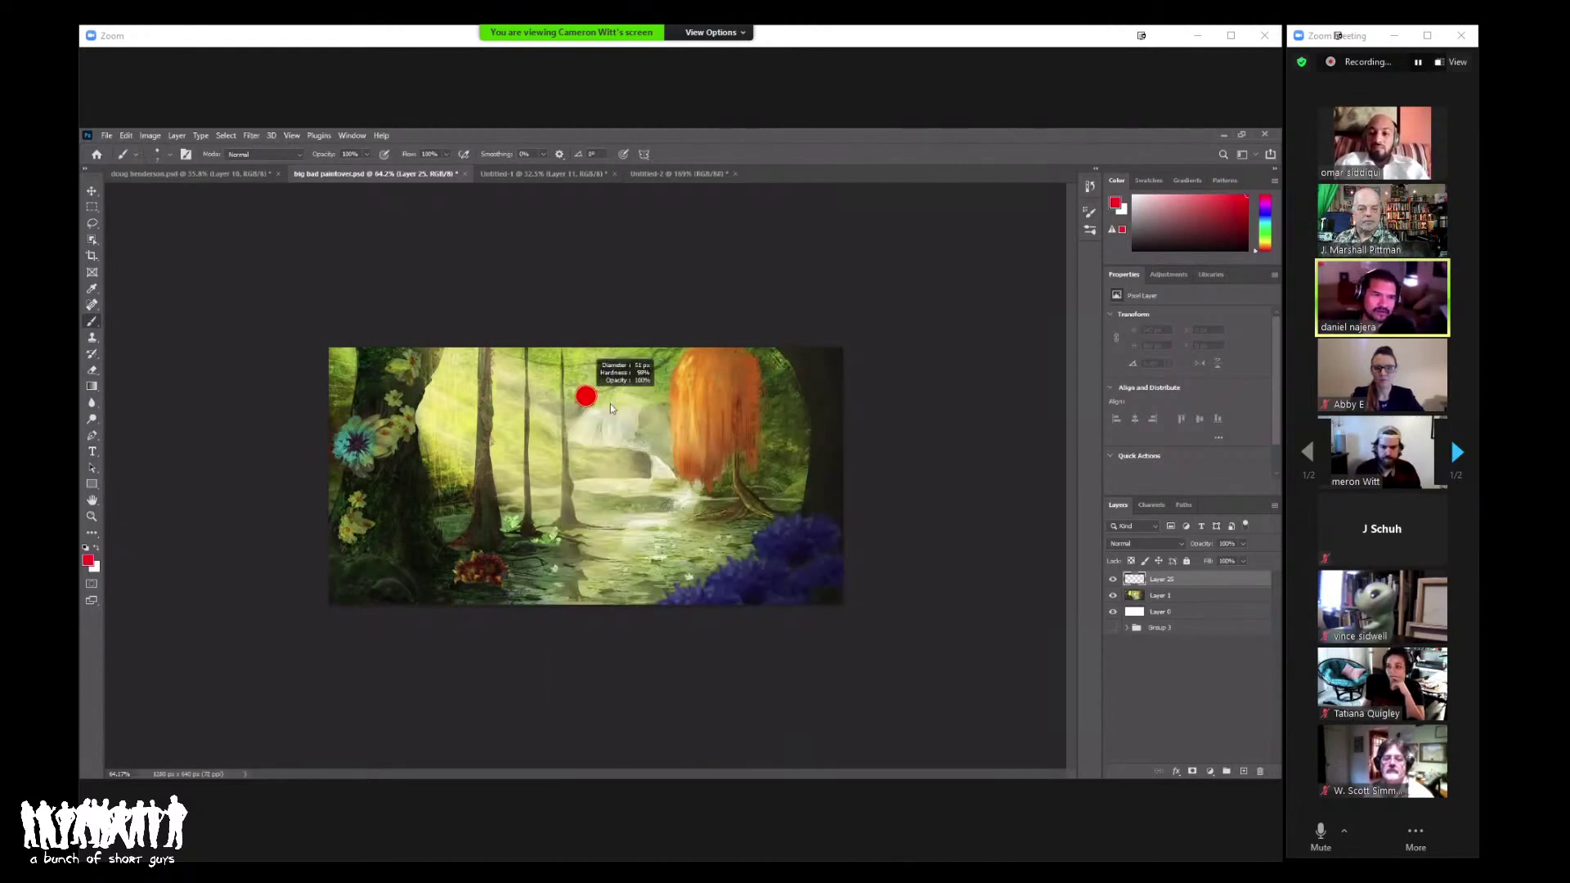
pyautogui.moveTo(608, 403); pyautogui.dragTo(667, 407)
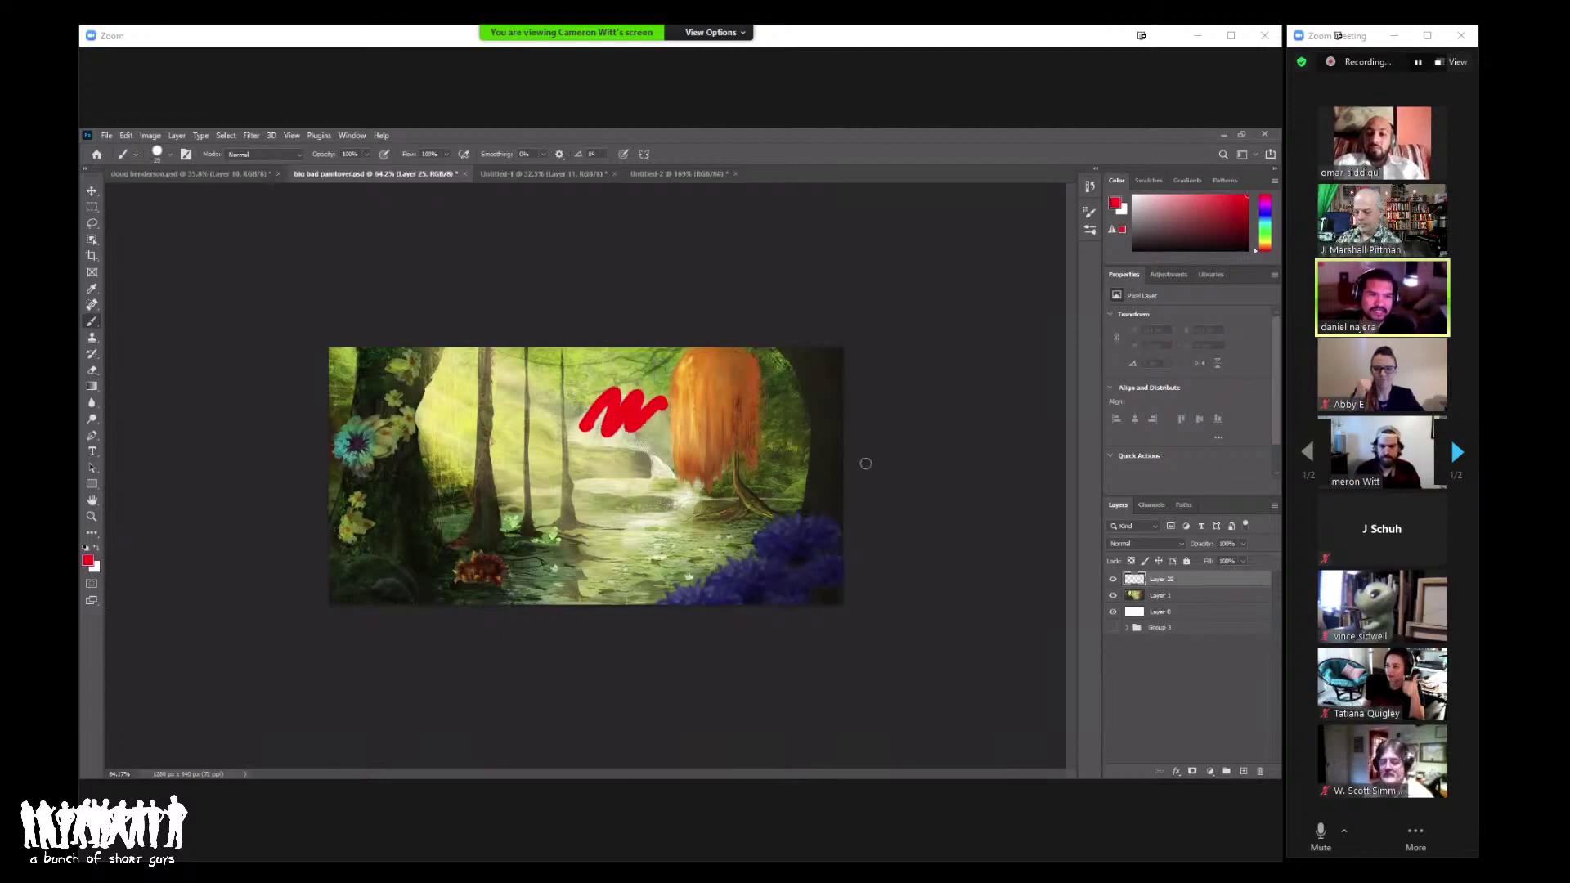
pyautogui.hotkey('ctrl', 'z')
# Step: Enable Transfer for the brush with opacity controlled by Pen Pressure and a minimum of 41%, undoing the test strokes
pyautogui.press('F5')
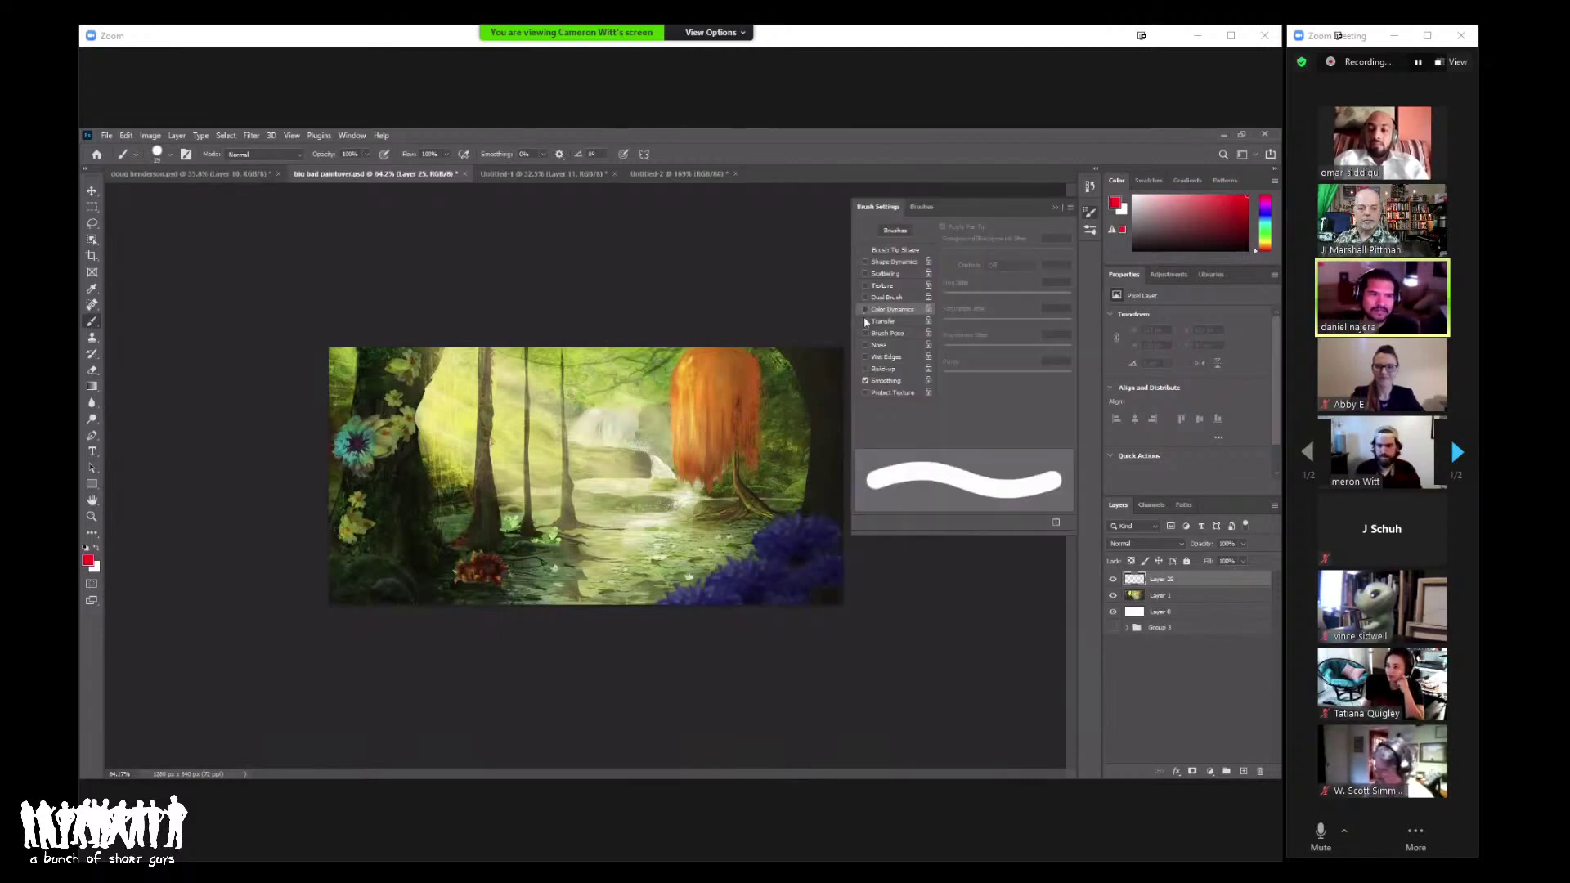
pyautogui.moveTo(596, 469); pyautogui.dragTo(640, 421)
pyautogui.hotkey('ctrl', 'z')
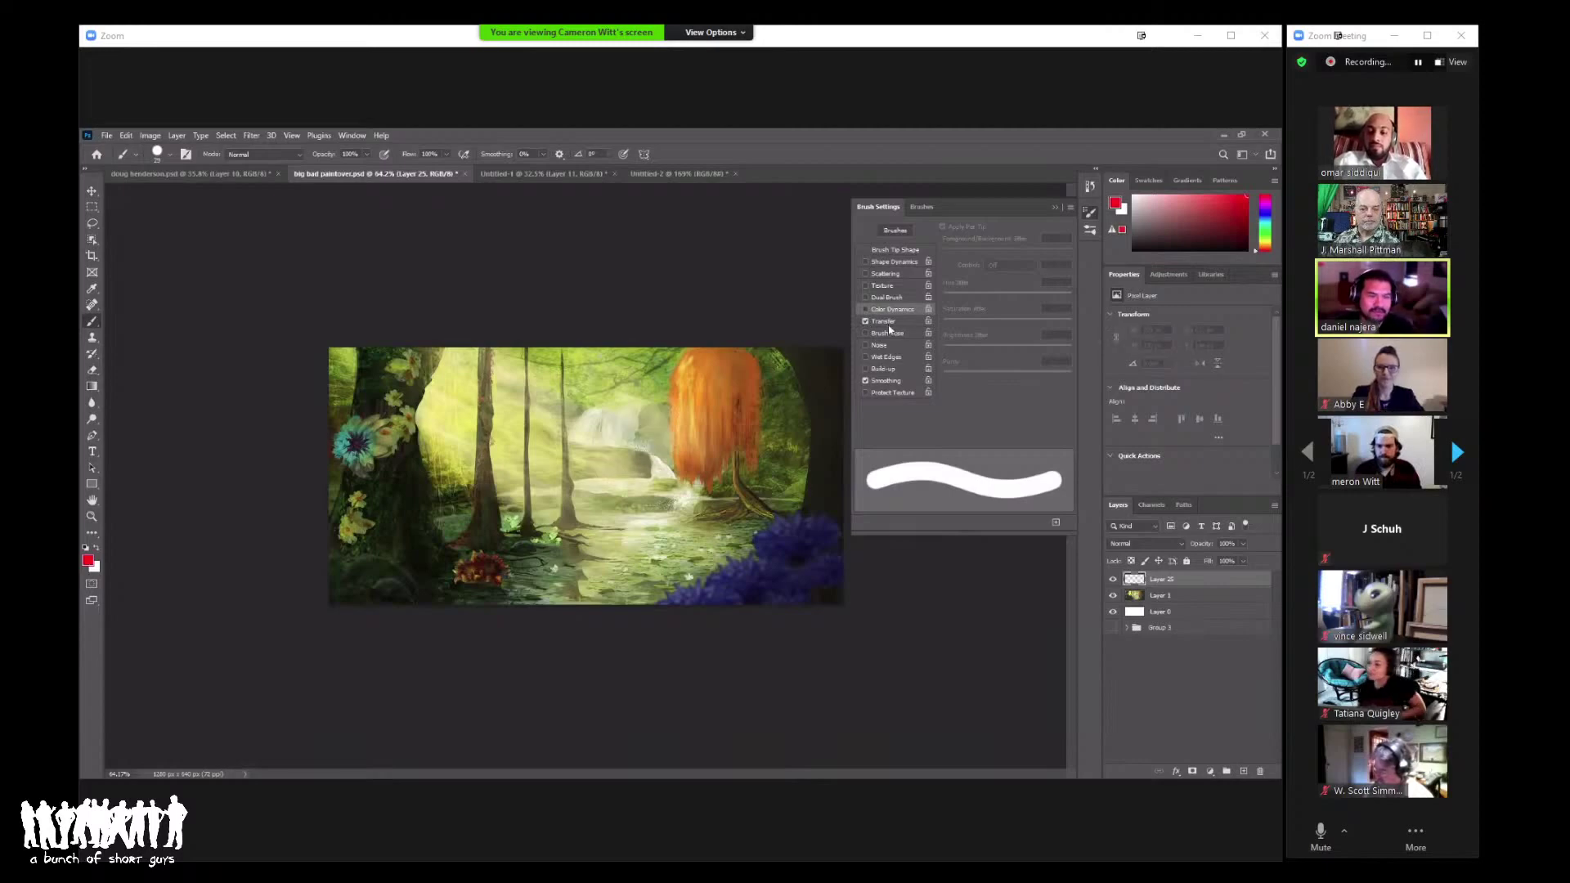
pyautogui.click(883, 320)
pyautogui.click(1011, 259)
pyautogui.click(1007, 284)
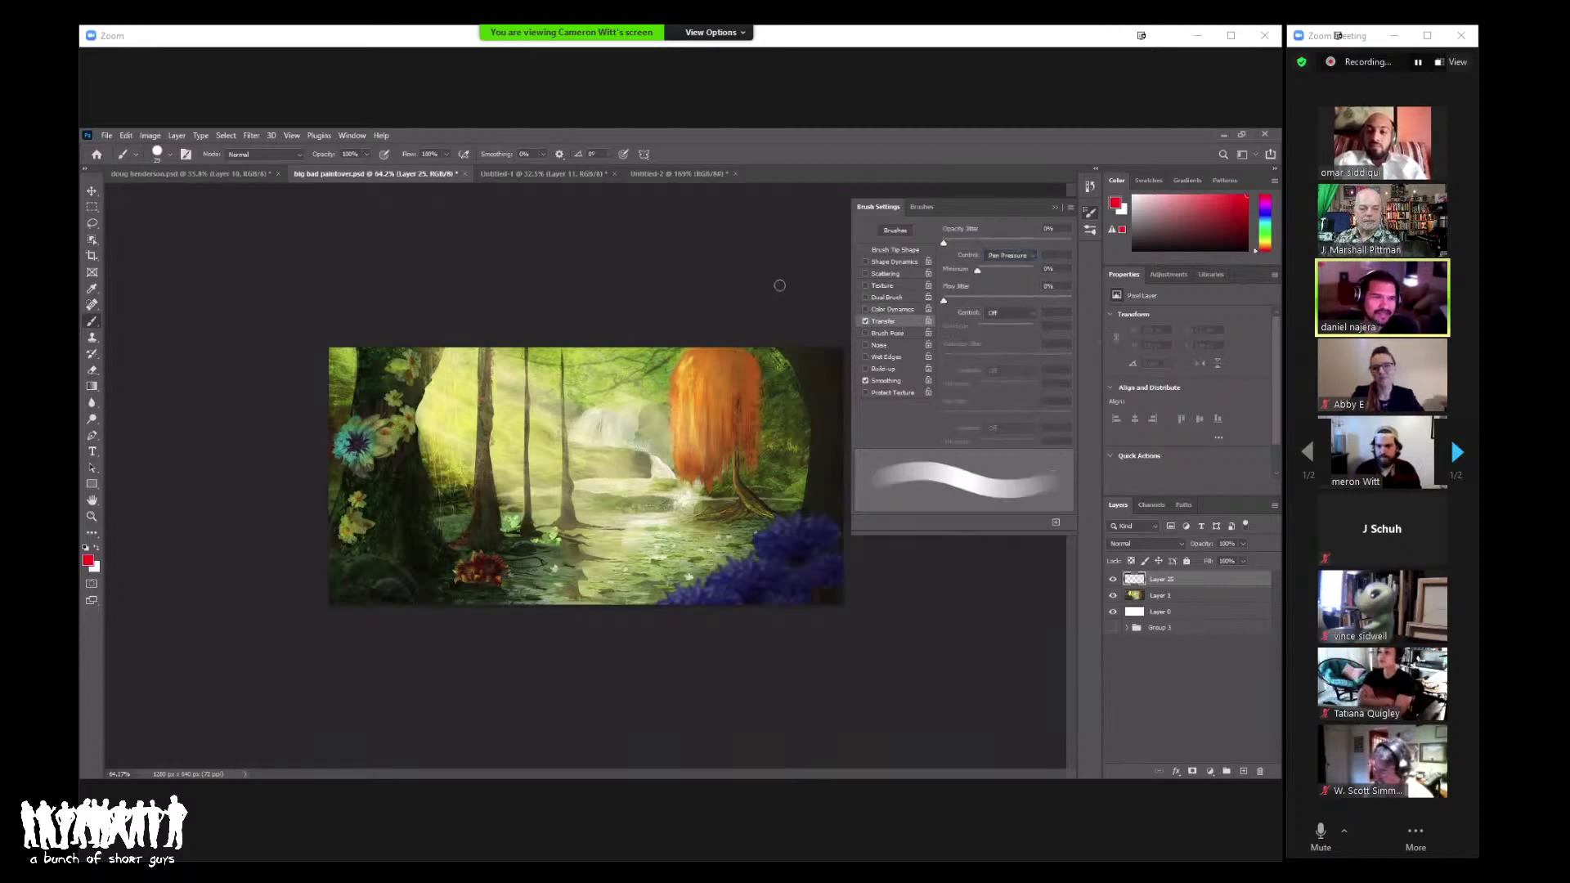
pyautogui.moveTo(621, 450)
pyautogui.mouseDown()
pyautogui.moveTo(649, 431)
pyautogui.moveTo(635, 474)
pyautogui.mouseUp()
pyautogui.hotkey('ctrl', 'z')
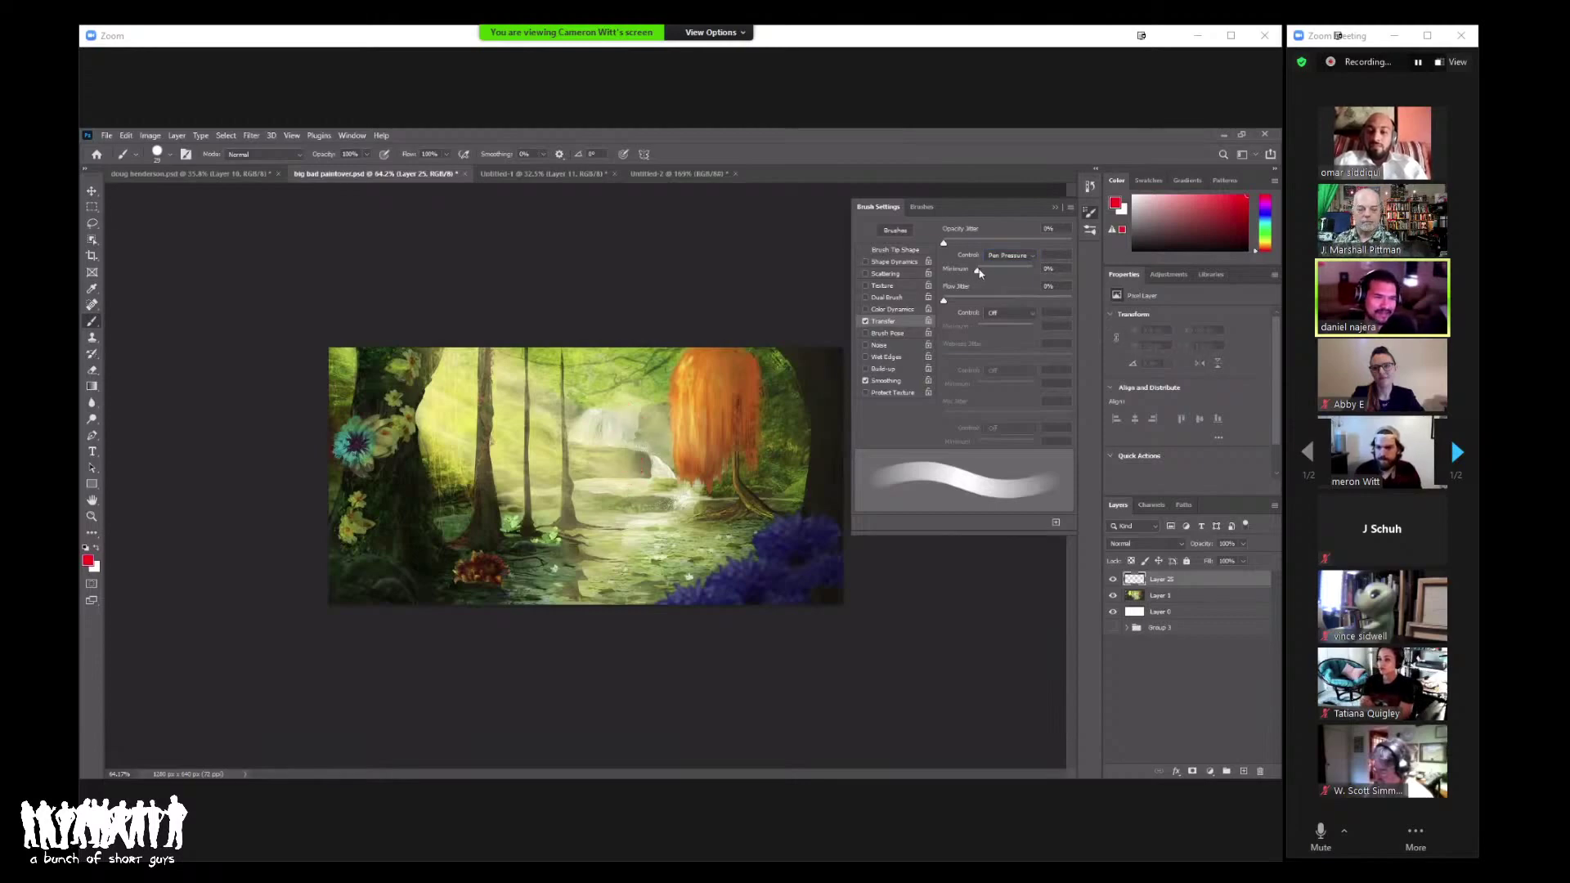
pyautogui.moveTo(979, 272); pyautogui.dragTo(1000, 271)
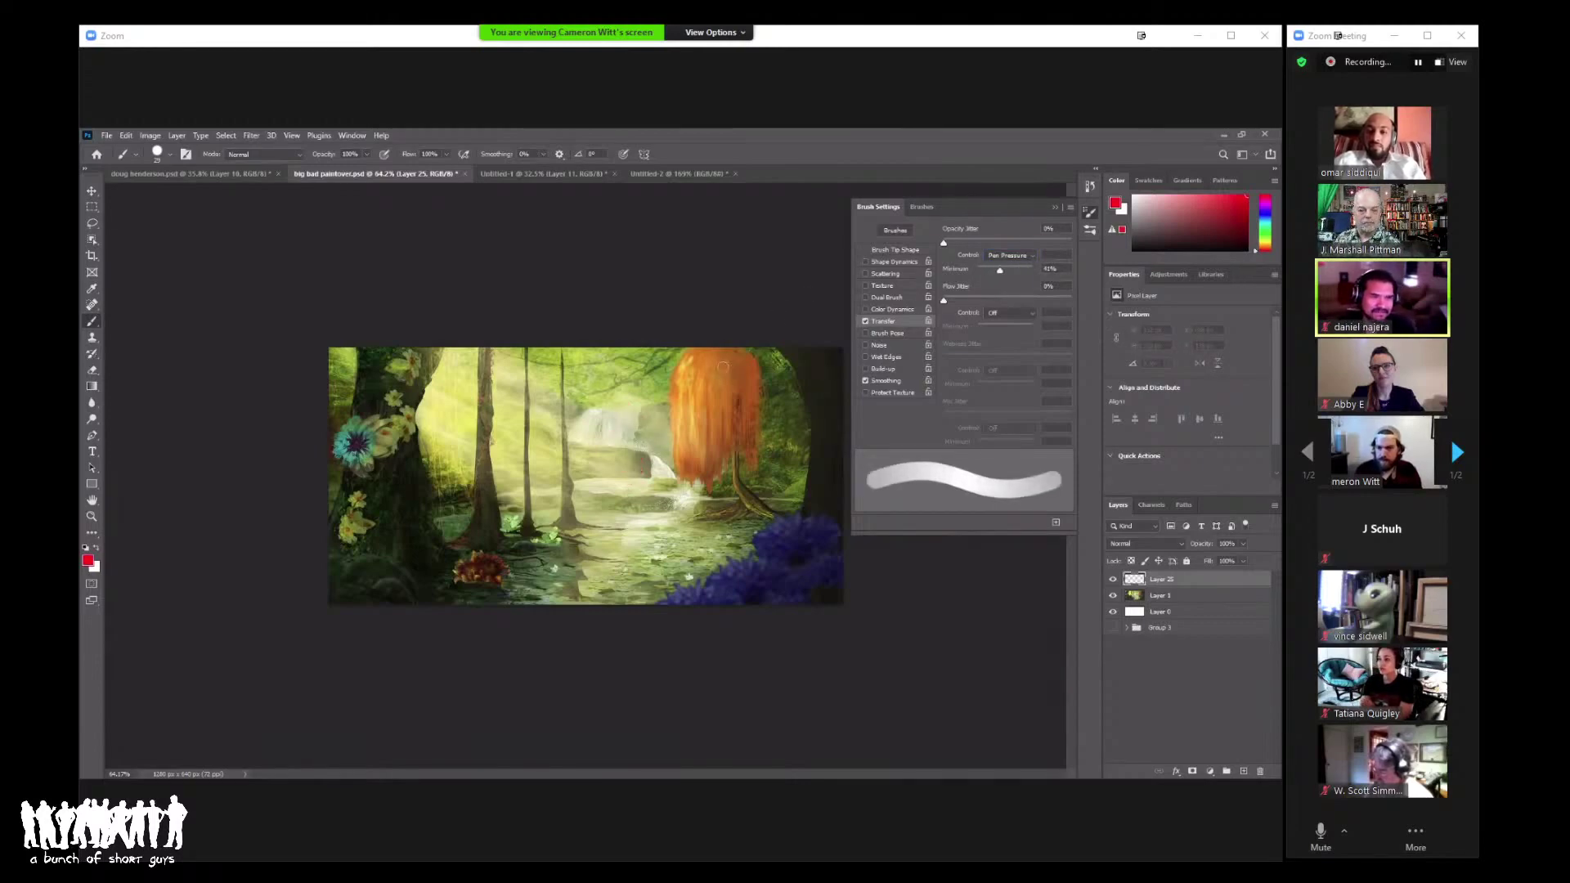
pyautogui.rightClick(691, 434)
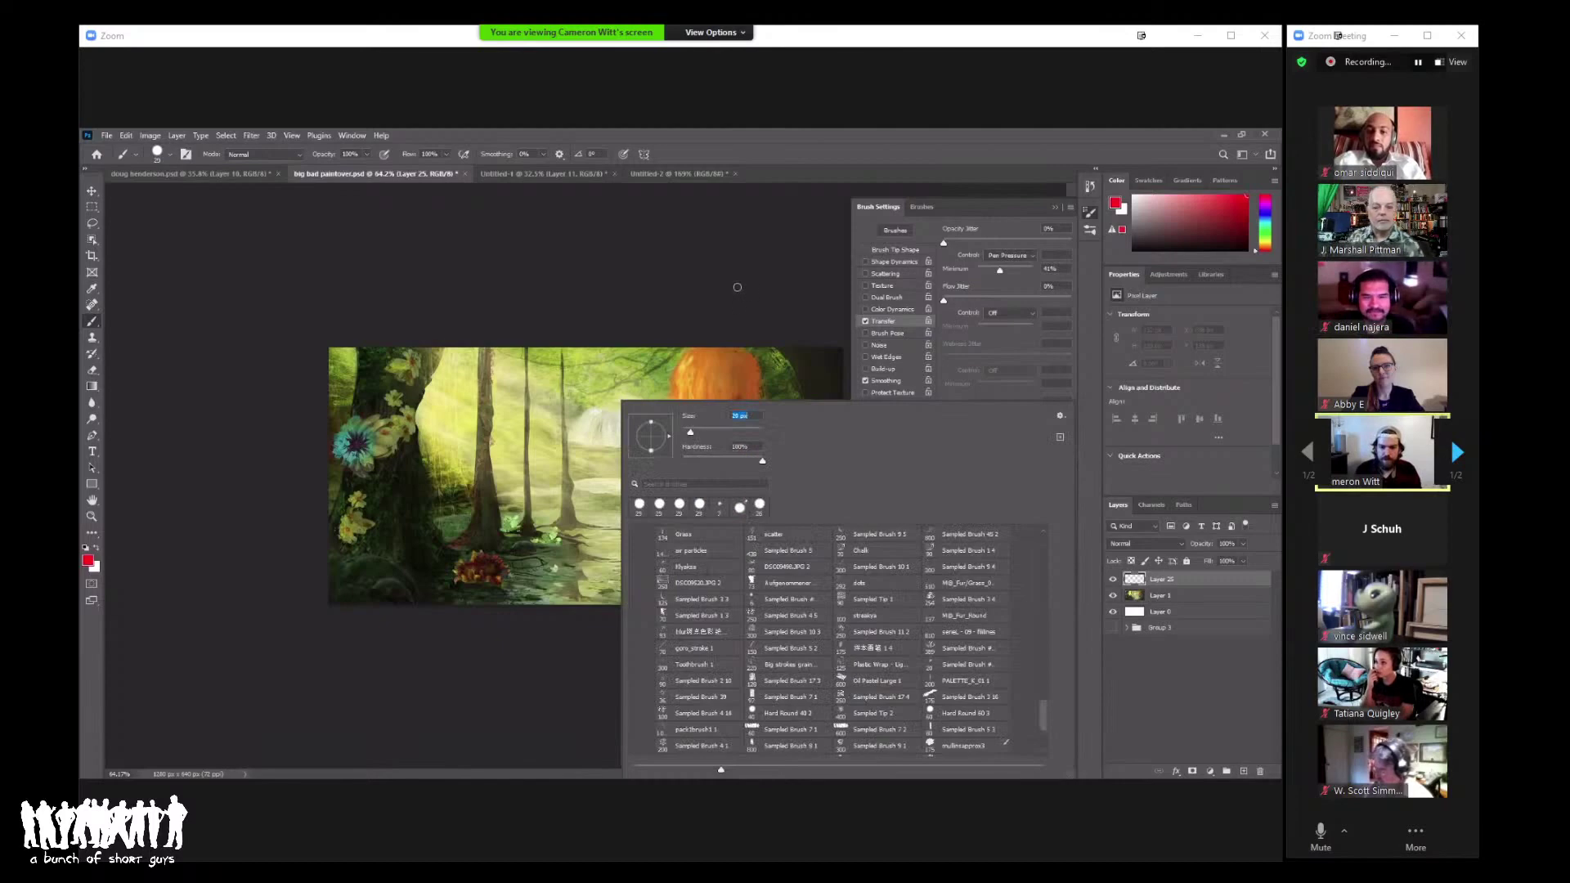
pyautogui.click(1053, 209)
pyautogui.click(1053, 209)
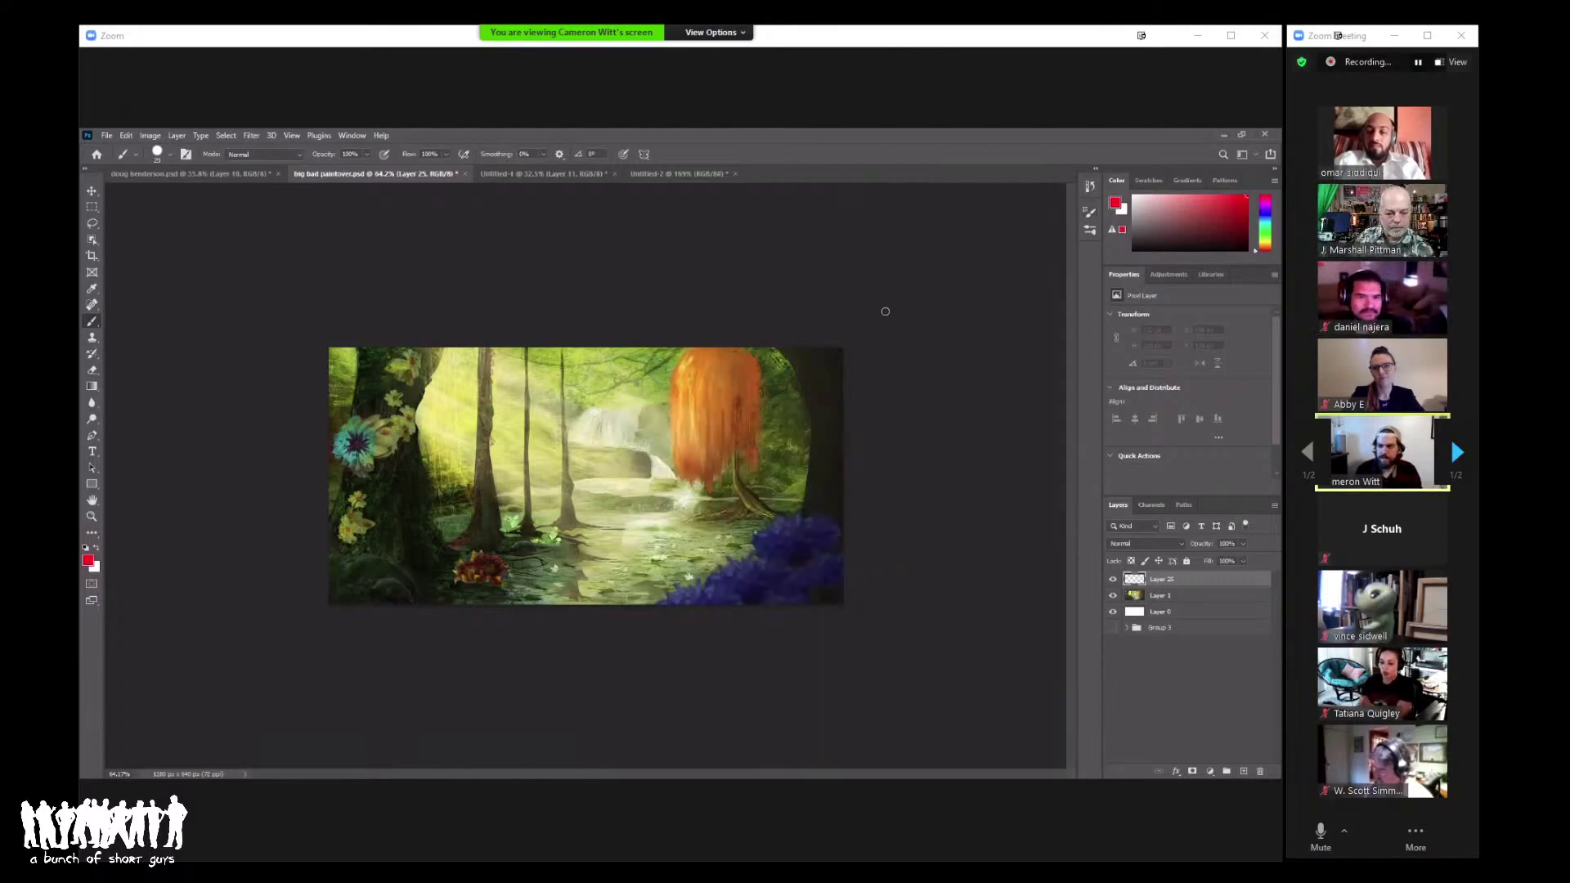
# Step: Show the forest painting in full-screen mode with the menu bar, enlarged and centred
pyautogui.press('z')
pyautogui.moveTo(725, 403); pyautogui.dragTo(717, 402)
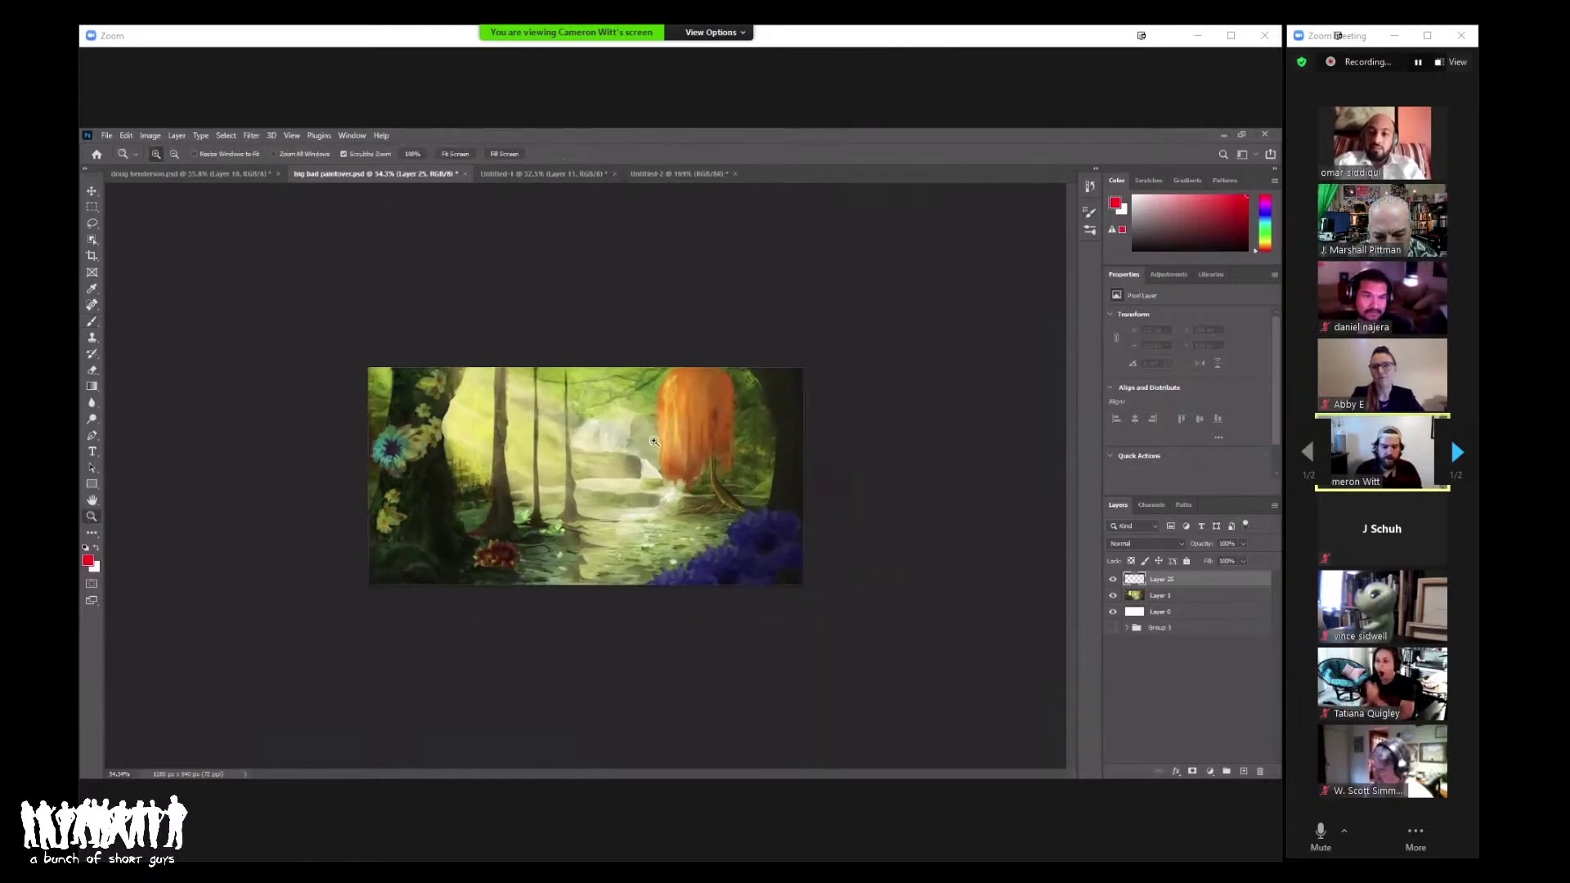
pyautogui.press('f')
pyautogui.moveTo(551, 441)
pyautogui.mouseDown()
pyautogui.moveTo(640, 441)
pyautogui.moveTo(714, 389)
pyautogui.moveTo(571, 443)
pyautogui.moveTo(556, 469)
pyautogui.mouseUp()
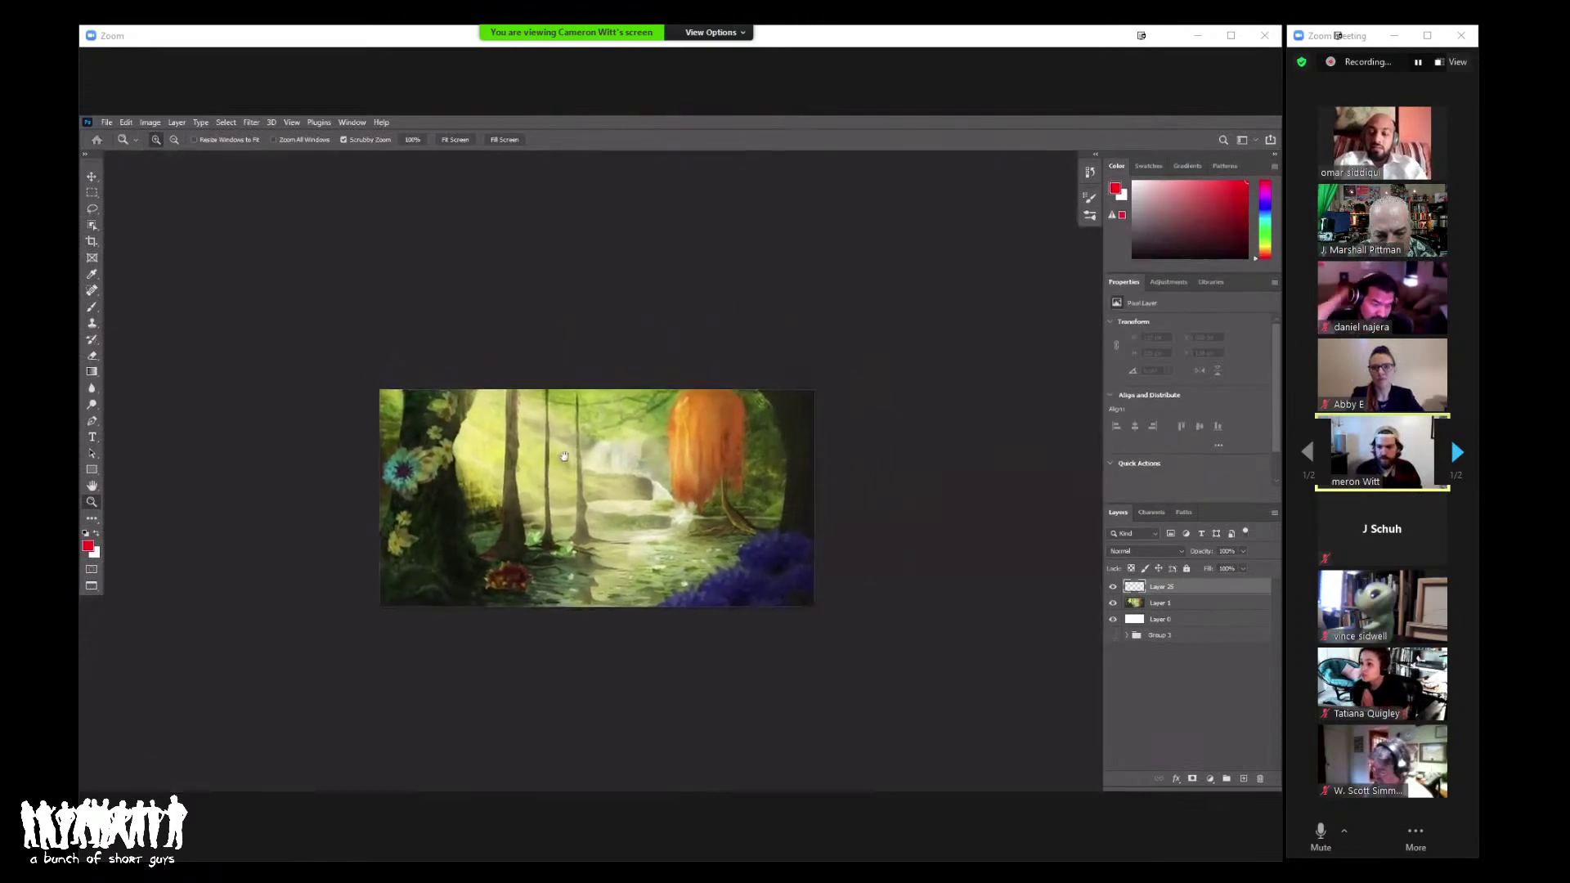
pyautogui.click(656, 473)
pyautogui.moveTo(655, 491); pyautogui.dragTo(674, 442)
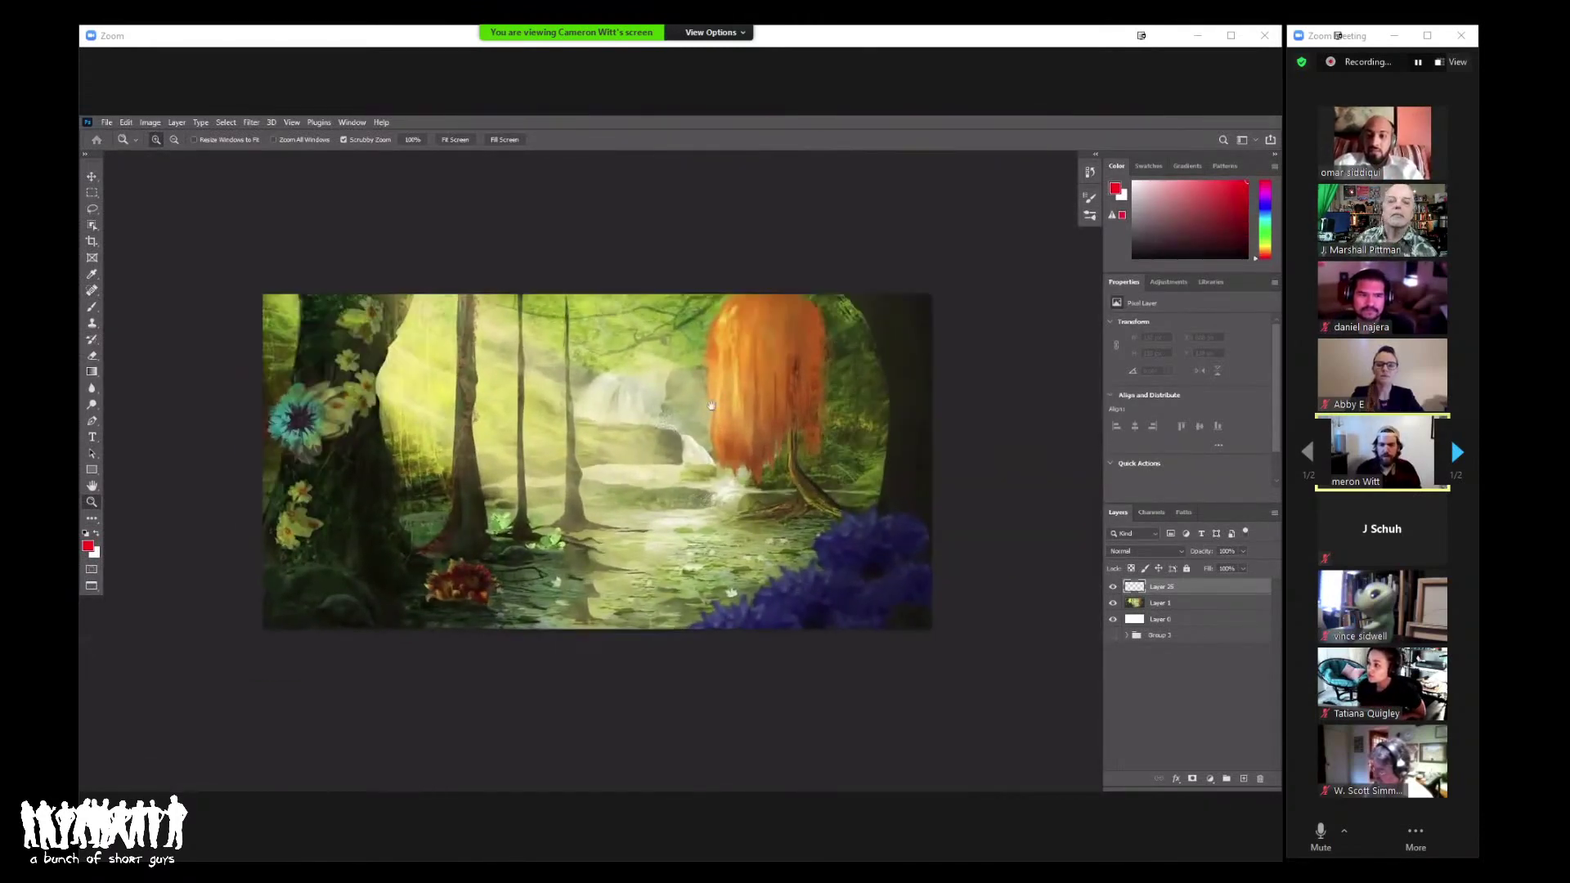
pyautogui.press('b')
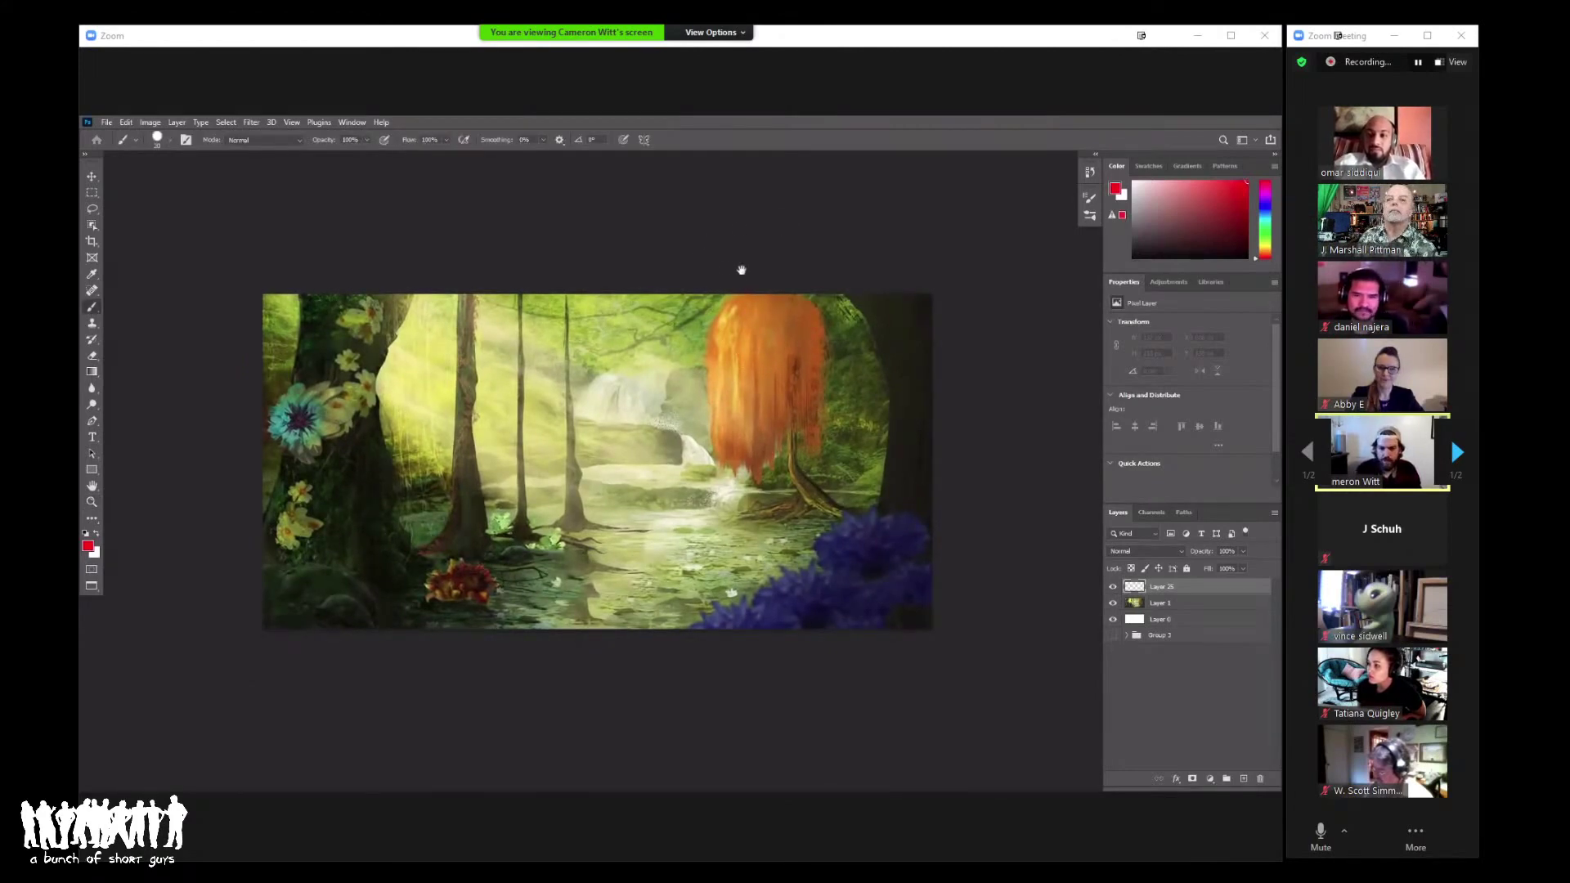
pyautogui.moveTo(741, 270)
pyautogui.mouseDown()
pyautogui.moveTo(706, 271)
pyautogui.moveTo(739, 331)
pyautogui.mouseUp()
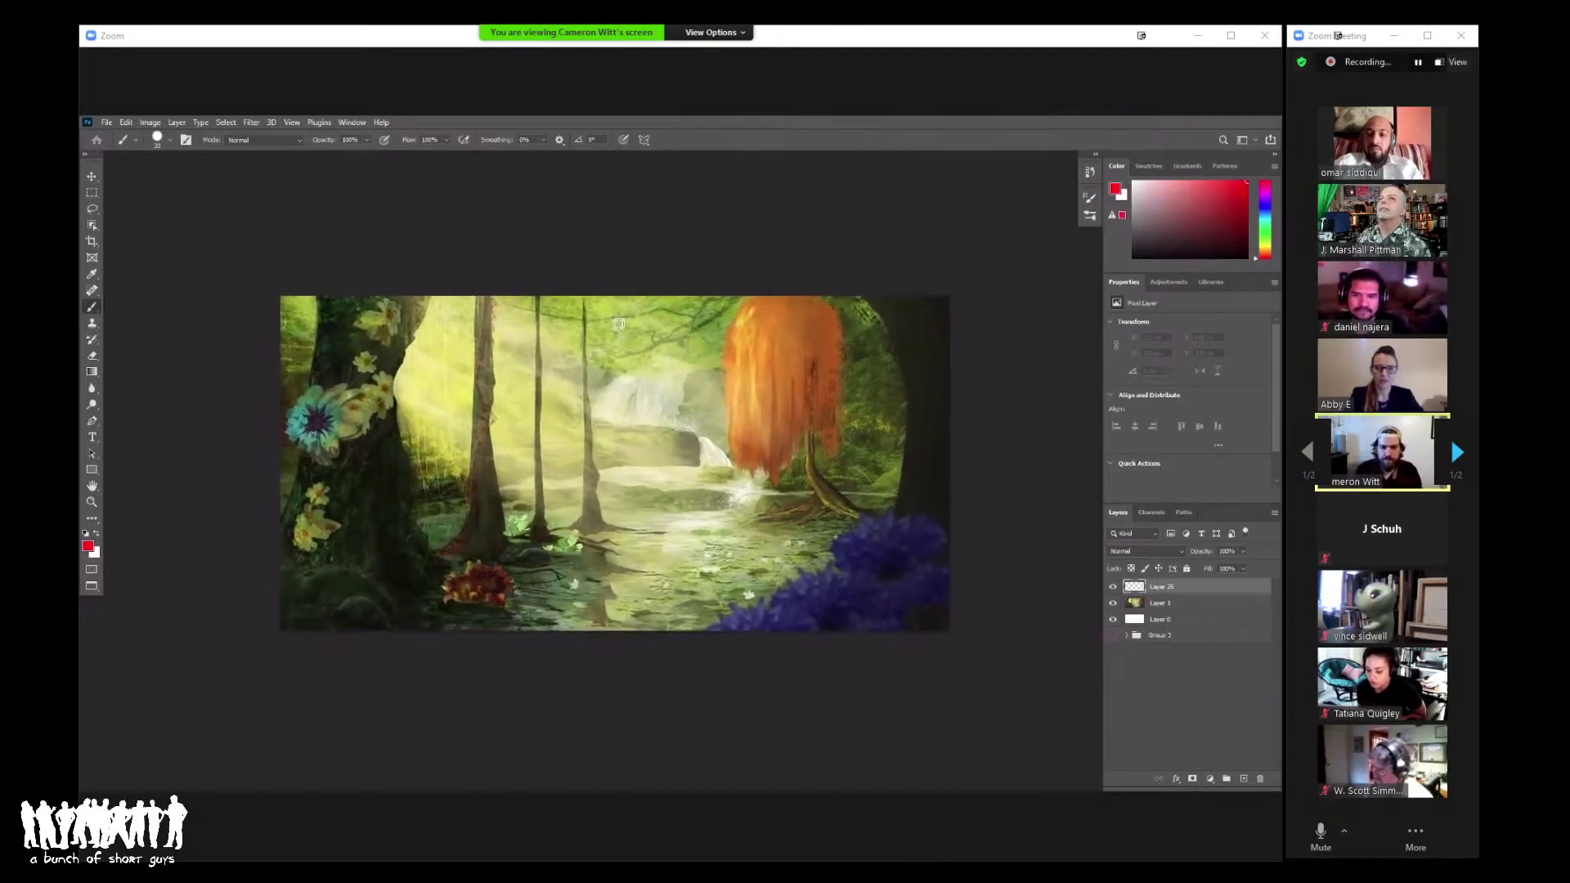
pyautogui.moveTo(587, 381); pyautogui.dragTo(592, 418)
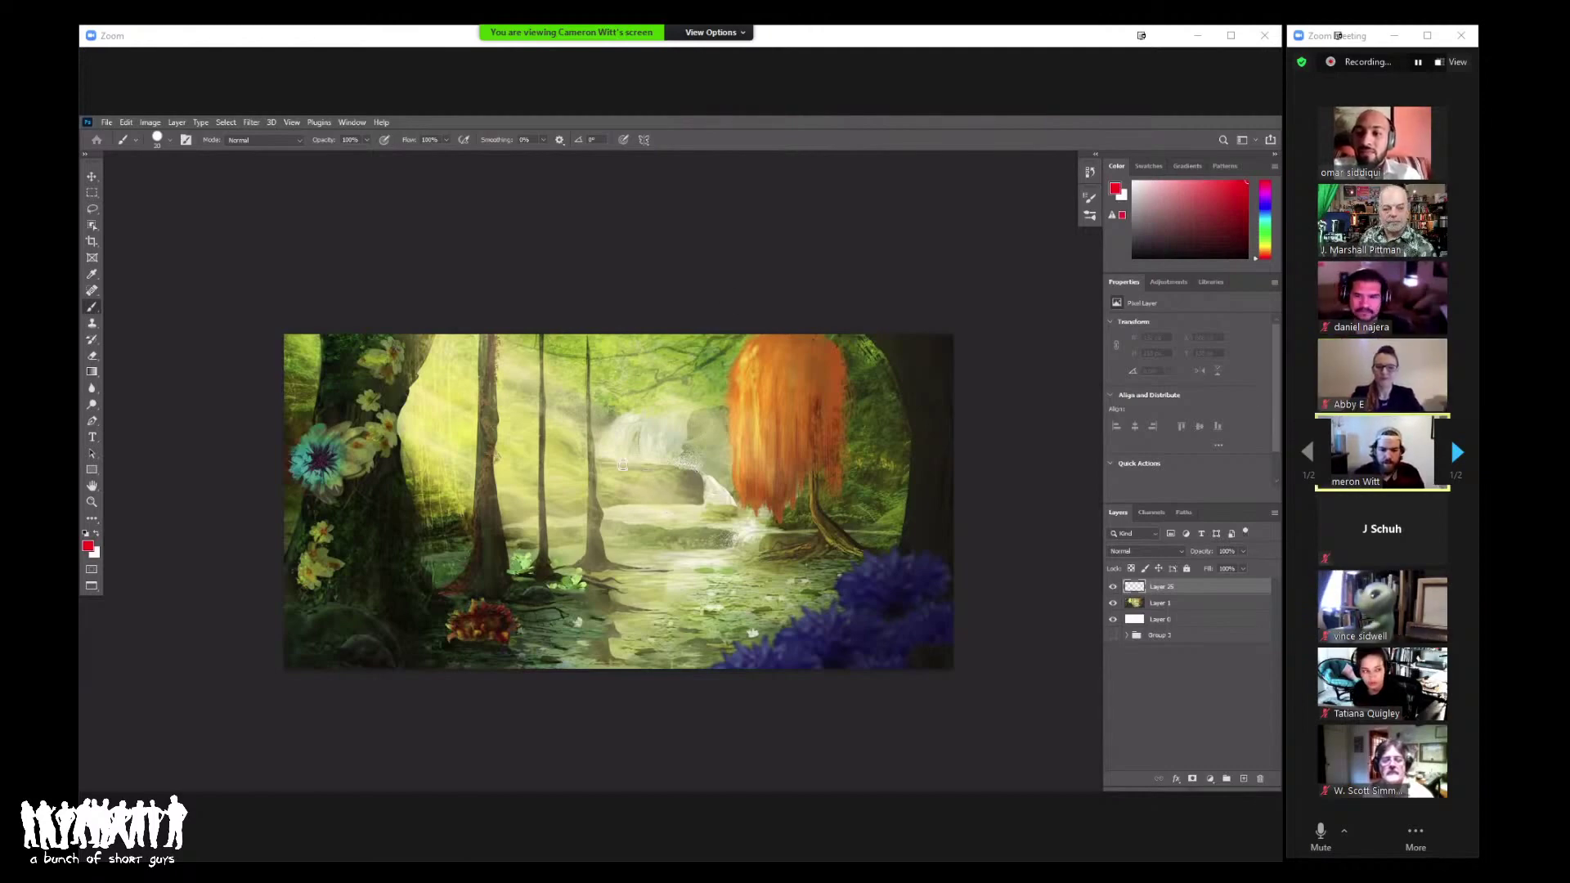
# Step: Examine the flipped forest painting from the flower-covered tree and thin trunks to the waterfall, orange willow and blue flowers
pyautogui.press('z')
pyautogui.moveTo(575, 479)
pyautogui.mouseDown()
pyautogui.moveTo(545, 475)
pyautogui.moveTo(654, 410)
pyautogui.mouseUp()
pyautogui.moveTo(654, 410); pyautogui.dragTo(664, 417)
pyautogui.press('b')
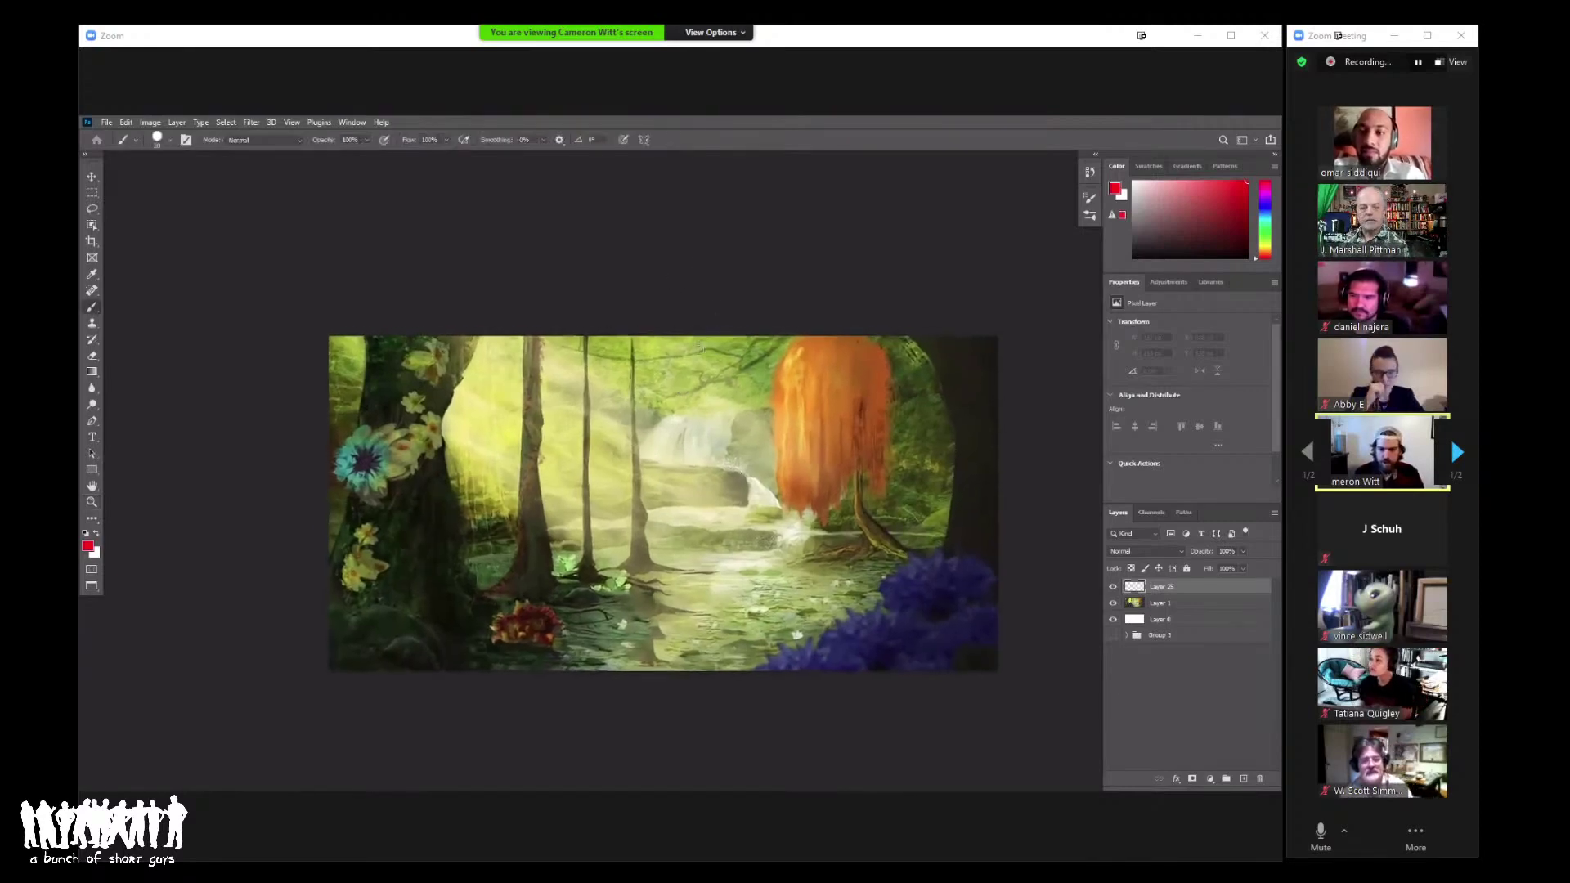
pyautogui.rightClick(688, 356)
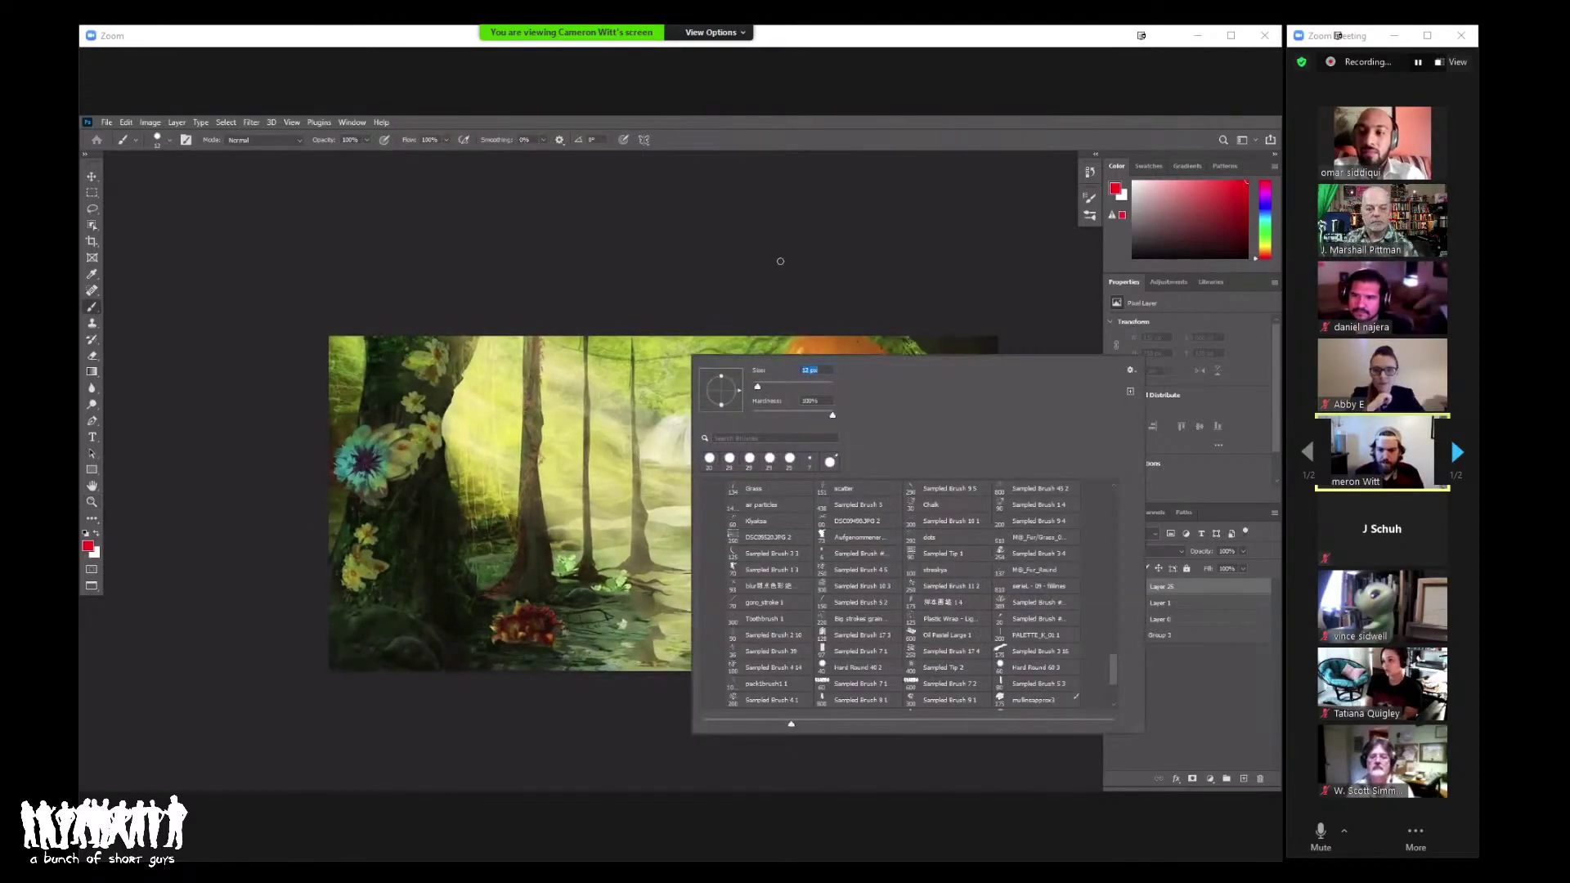
pyautogui.click(796, 294)
pyautogui.press('z')
pyautogui.moveTo(804, 276)
pyautogui.mouseDown()
pyautogui.moveTo(777, 280)
pyautogui.moveTo(907, 274)
pyautogui.mouseUp()
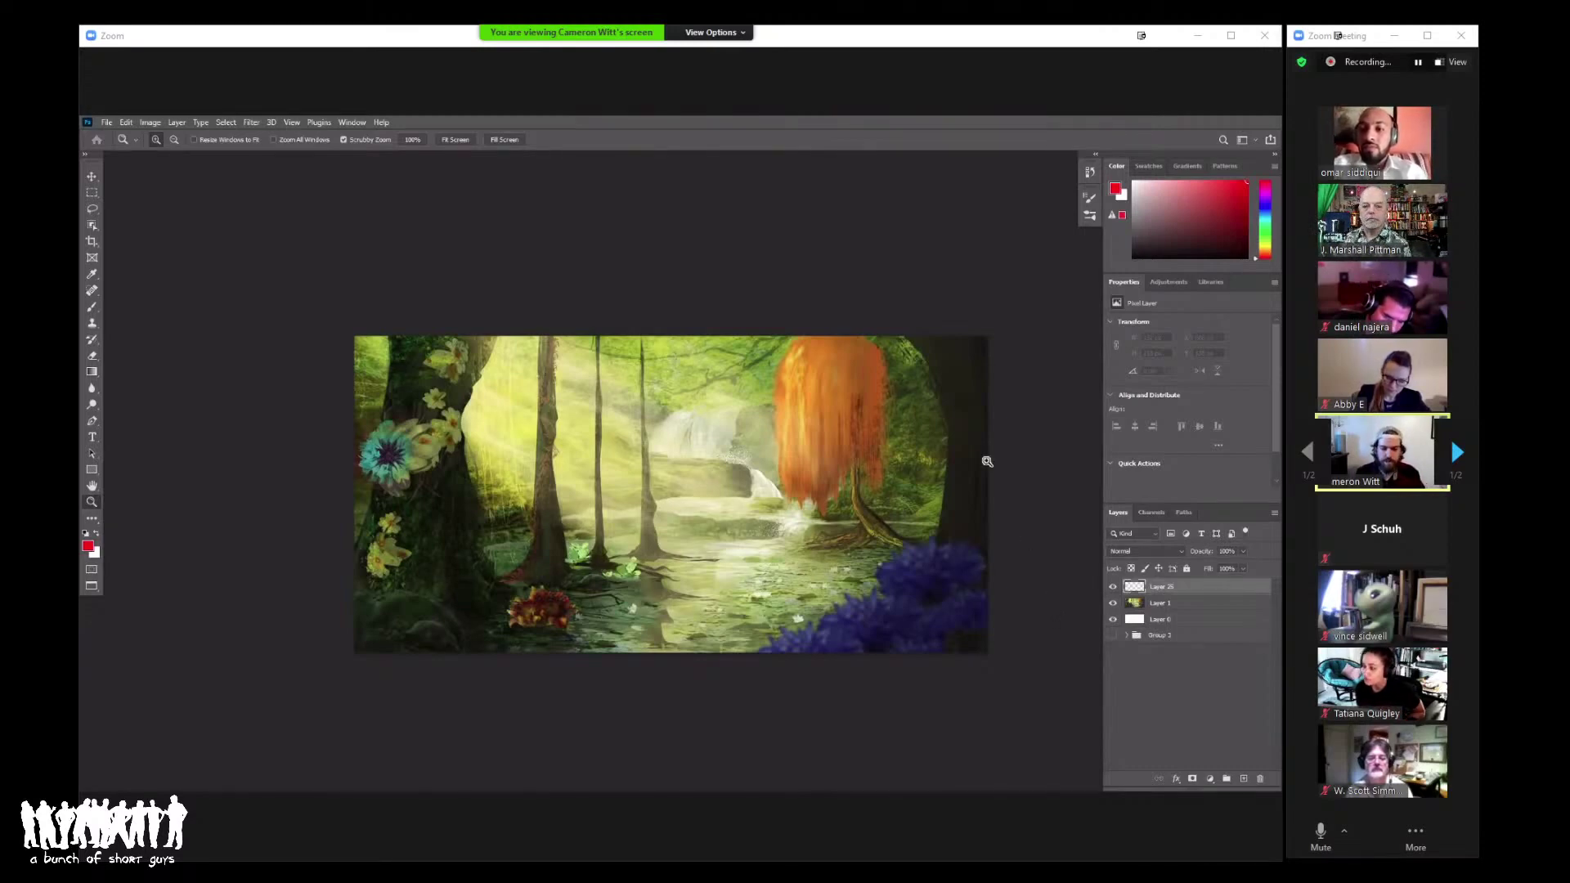
pyautogui.moveTo(856, 412); pyautogui.dragTo(767, 452)
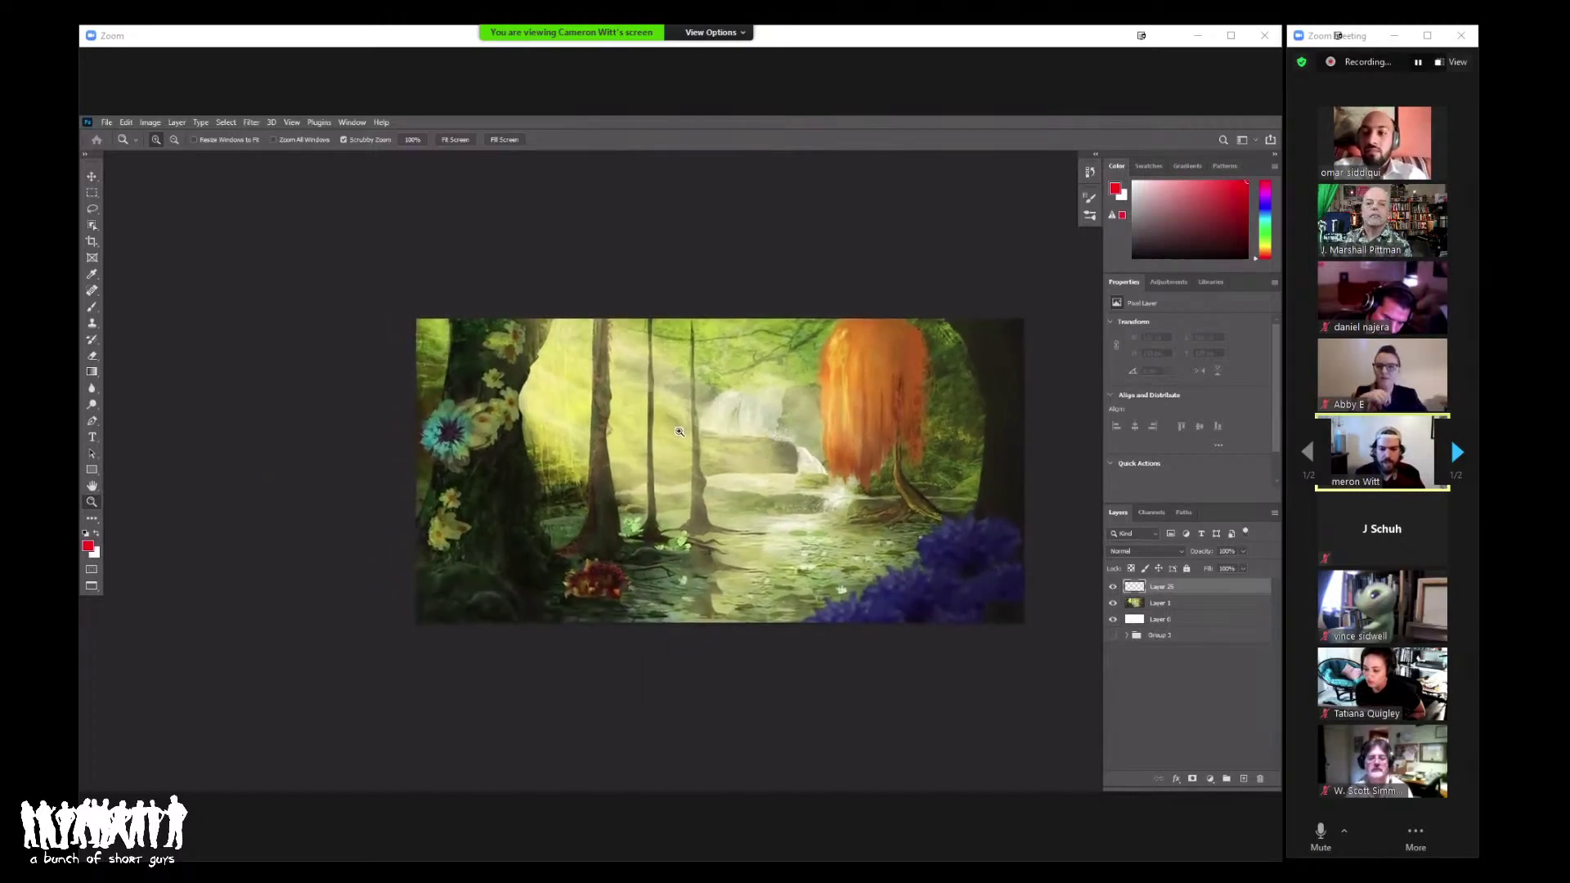
pyautogui.moveTo(679, 431); pyautogui.dragTo(677, 445)
# Step: Paint five vertical red lines down the flower-covered tree, its inner edge and the three thin trunks with the Brush tool
pyautogui.press('b')
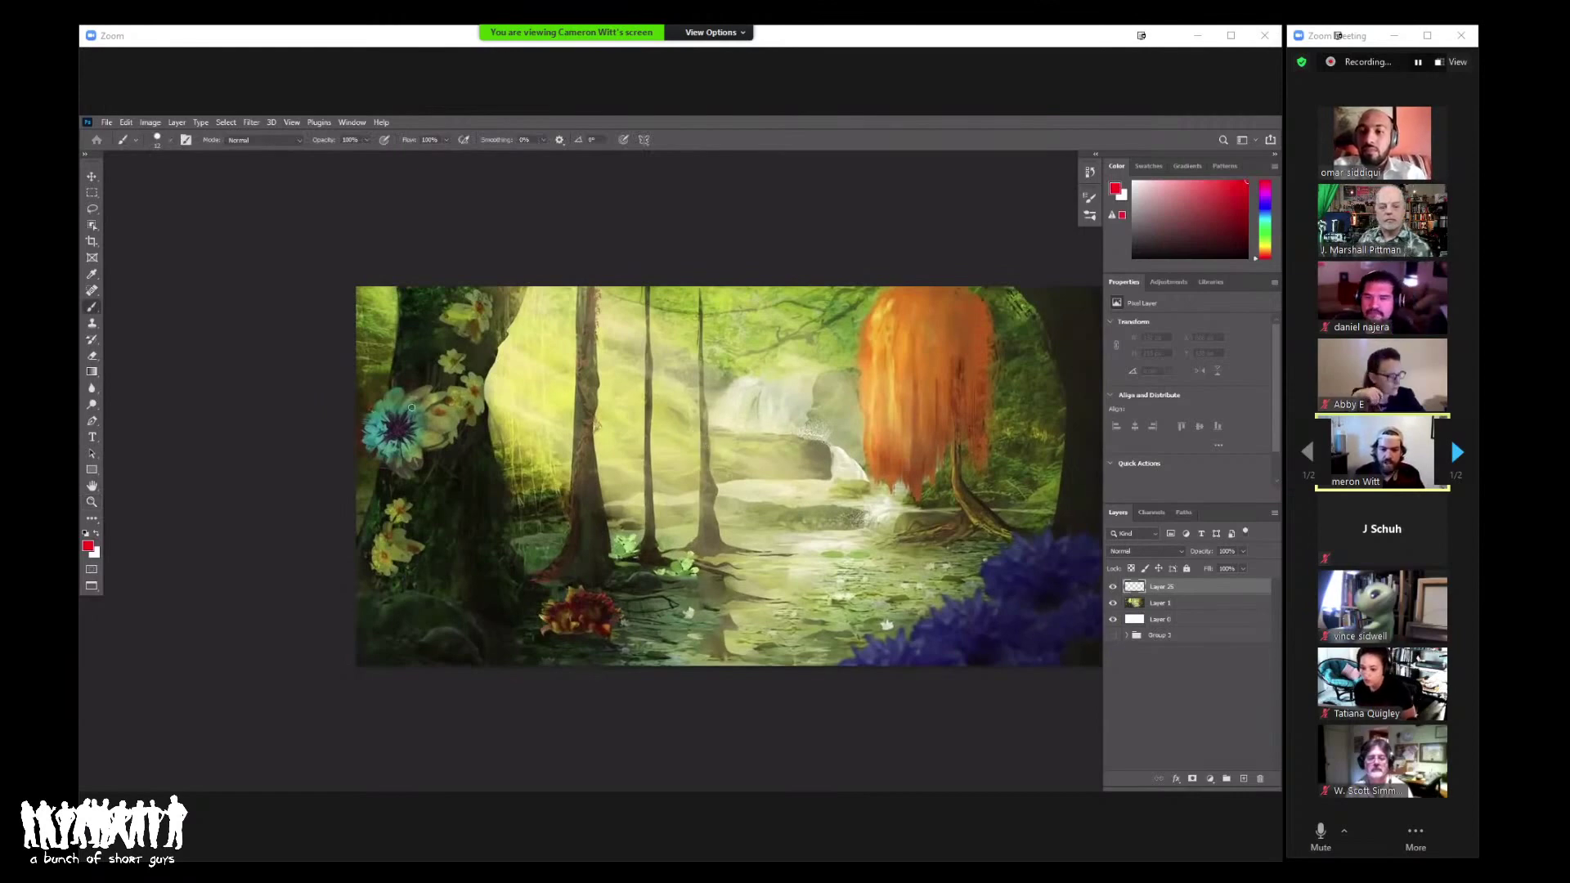
pyautogui.moveTo(481, 257); pyautogui.dragTo(454, 262)
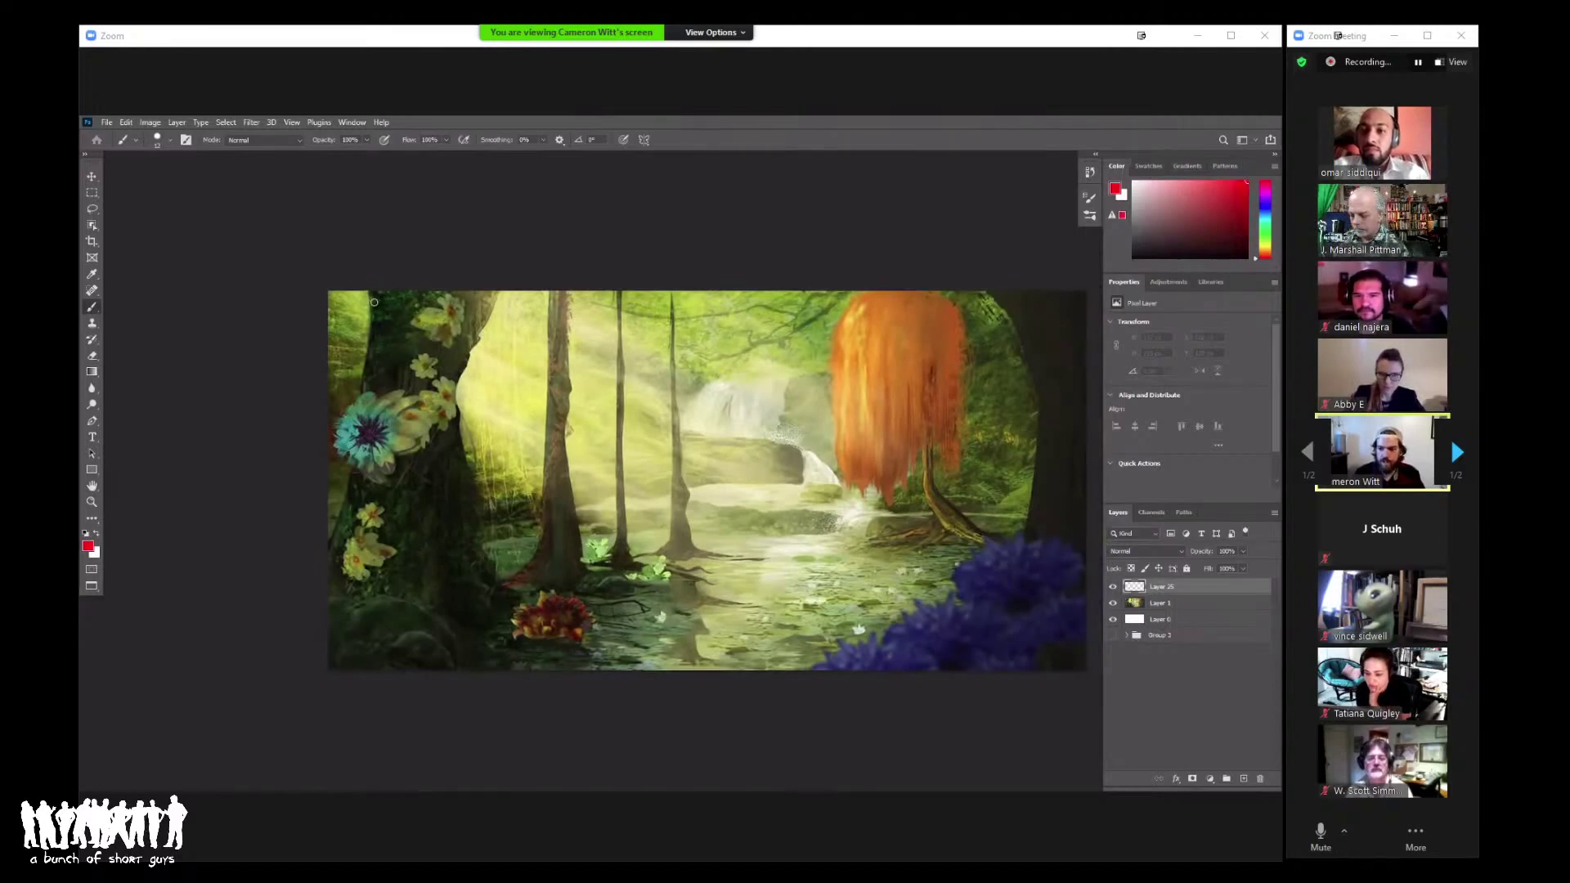
pyautogui.moveTo(374, 288); pyautogui.dragTo(374, 567)
pyautogui.moveTo(472, 288); pyautogui.dragTo(473, 589)
pyautogui.moveTo(554, 289); pyautogui.dragTo(555, 590)
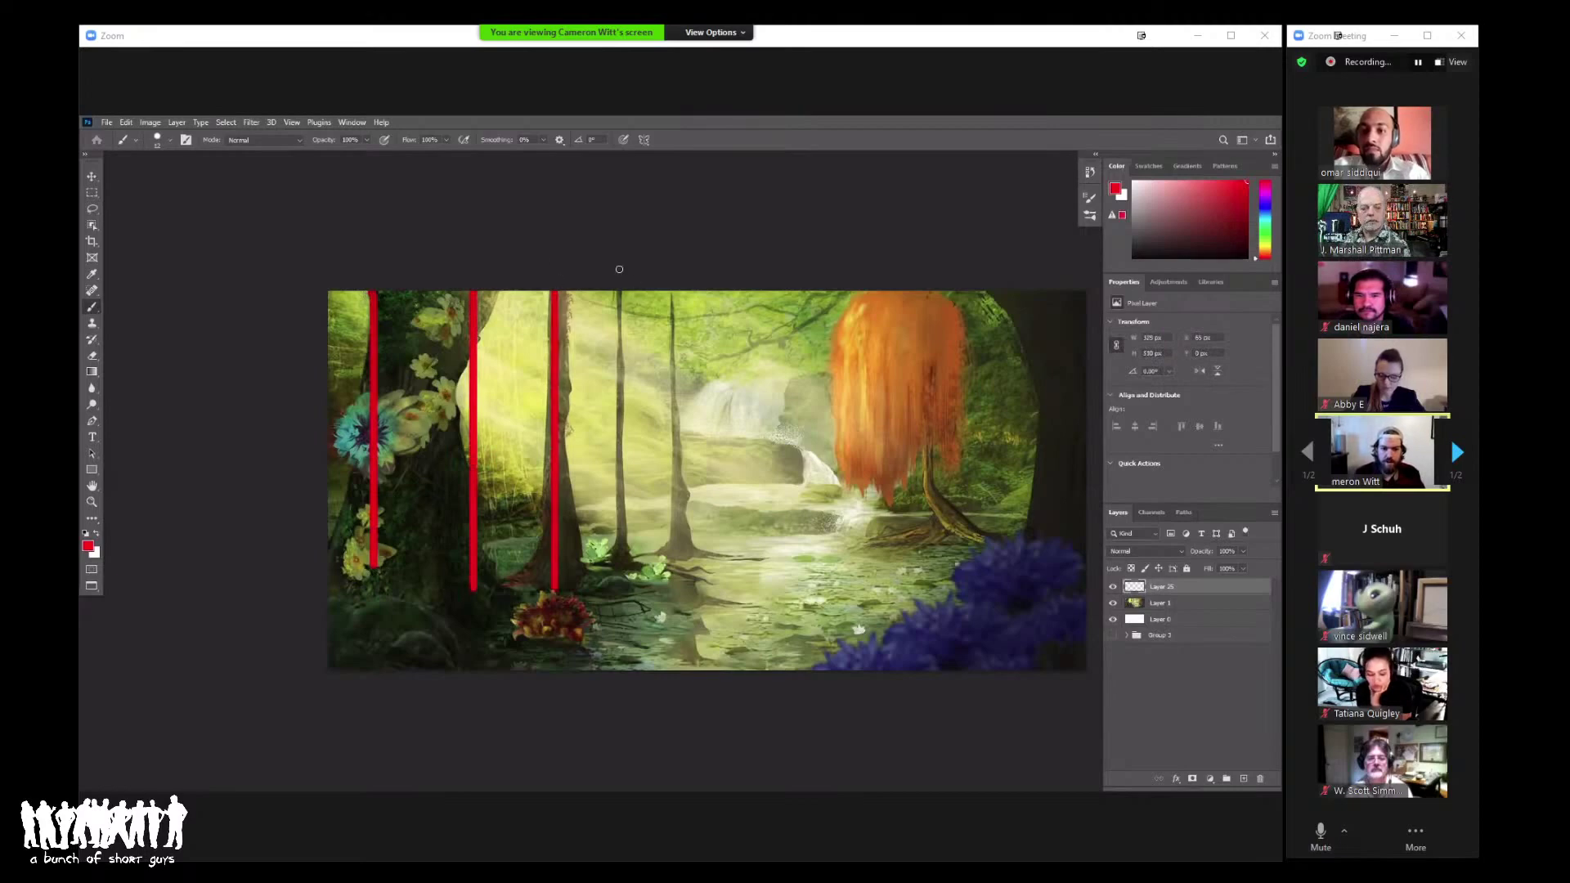
pyautogui.moveTo(618, 289)
pyautogui.mouseDown()
pyautogui.moveTo(602, 529)
pyautogui.moveTo(618, 590)
pyautogui.mouseUp()
pyautogui.moveTo(677, 292); pyautogui.dragTo(672, 582)
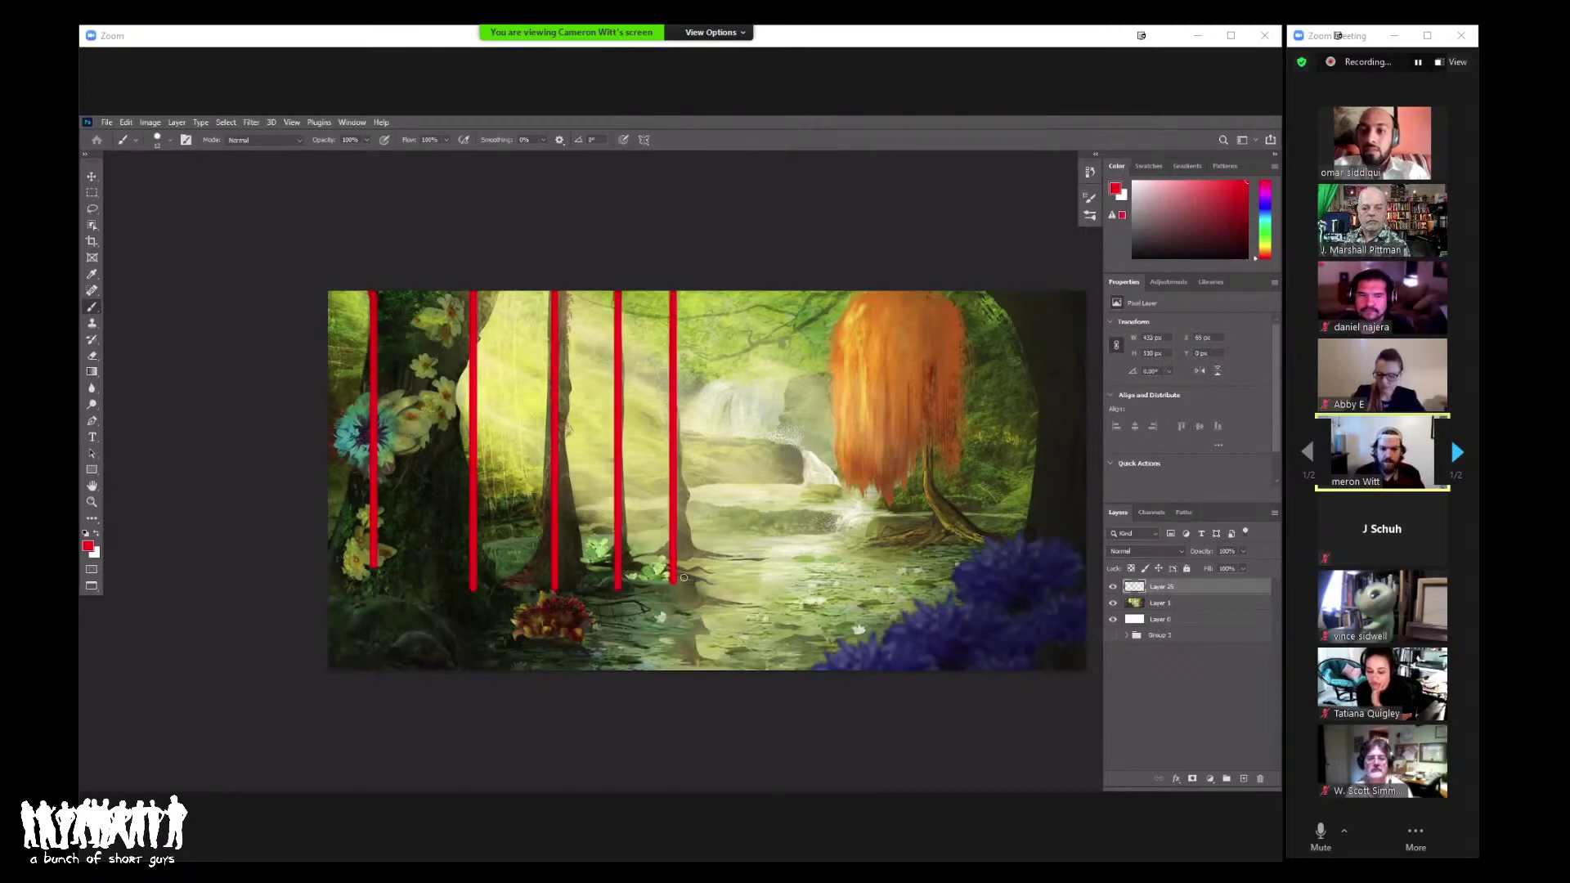
# Step: Add three vertical red lines along the orange willow's near edge, through its trunk, and beside the dark tree at the far edge
pyautogui.moveTo(817, 271); pyautogui.dragTo(504, 295)
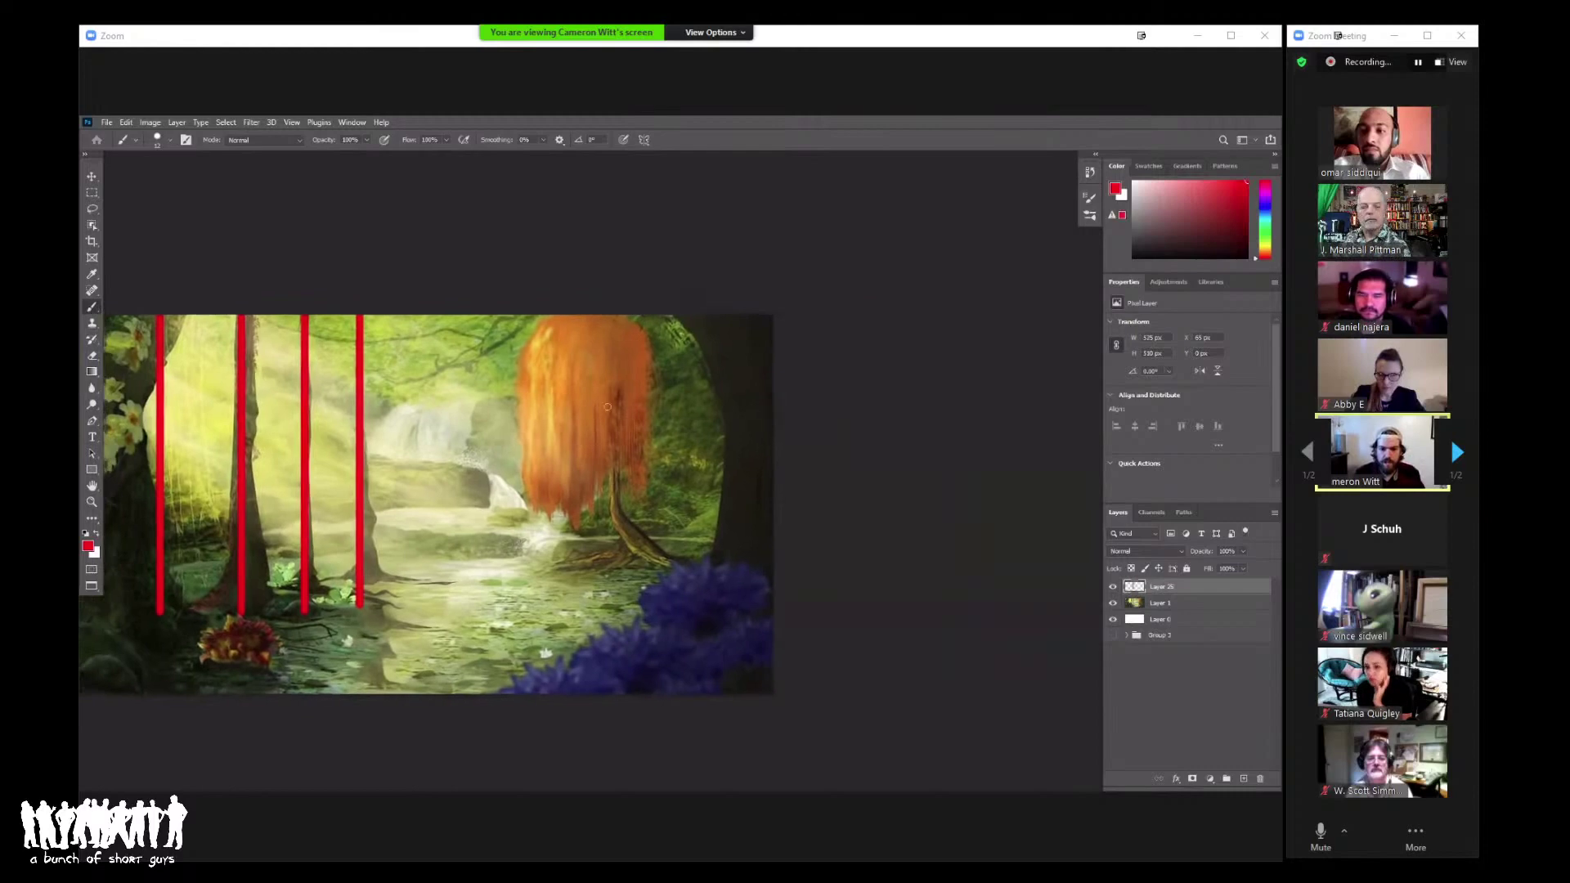
pyautogui.moveTo(616, 294); pyautogui.dragTo(615, 592)
pyautogui.moveTo(712, 285)
pyautogui.mouseDown()
pyautogui.moveTo(712, 554)
pyautogui.moveTo(710, 597)
pyautogui.mouseUp()
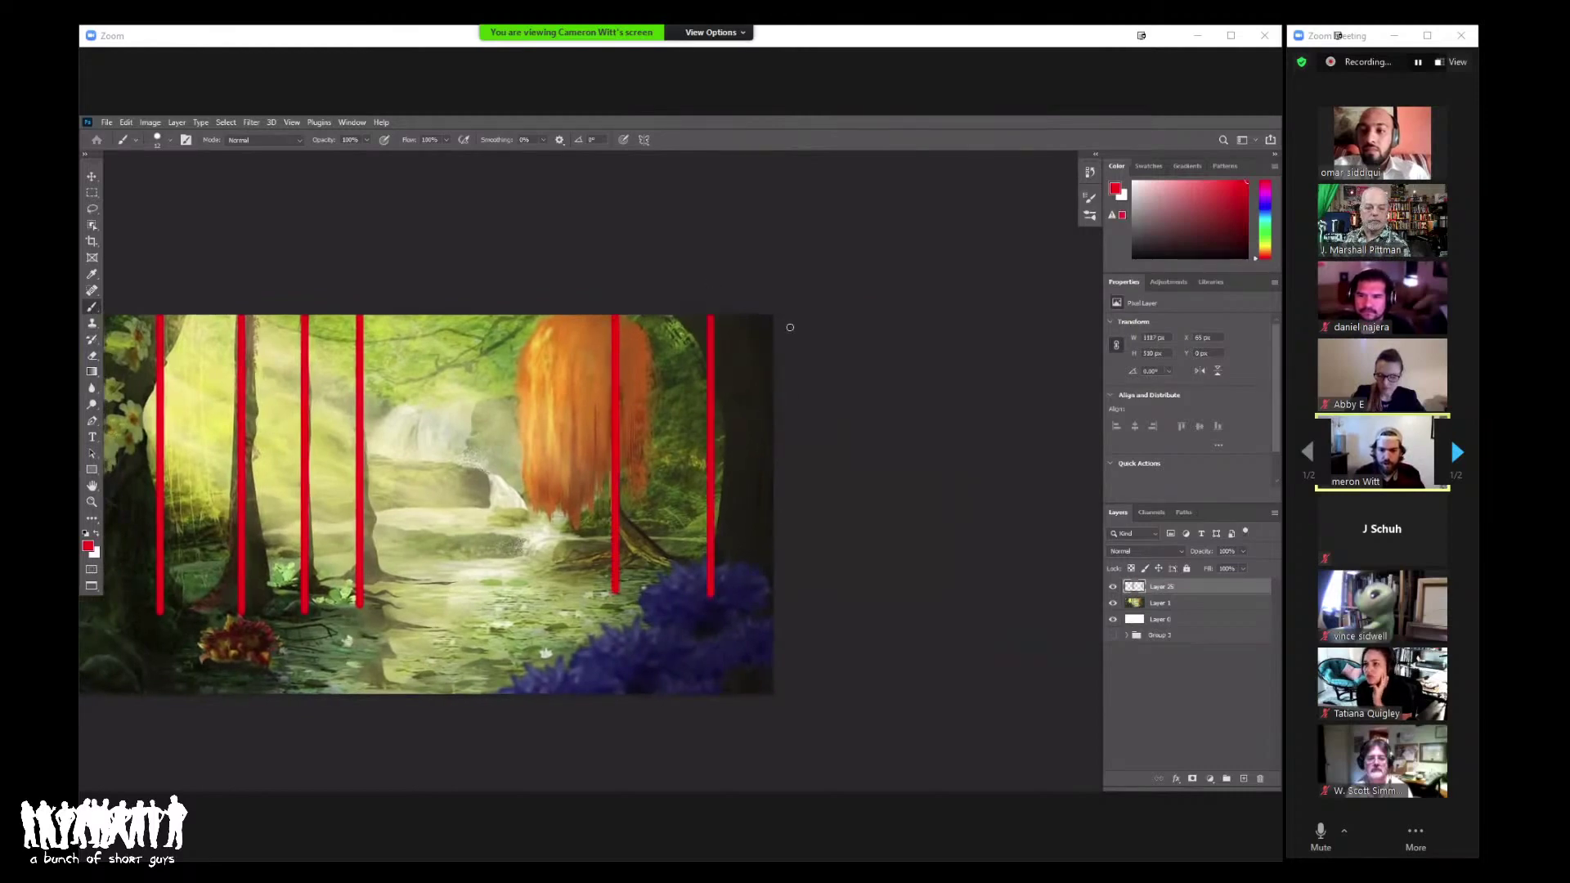
pyautogui.moveTo(525, 283); pyautogui.dragTo(524, 576)
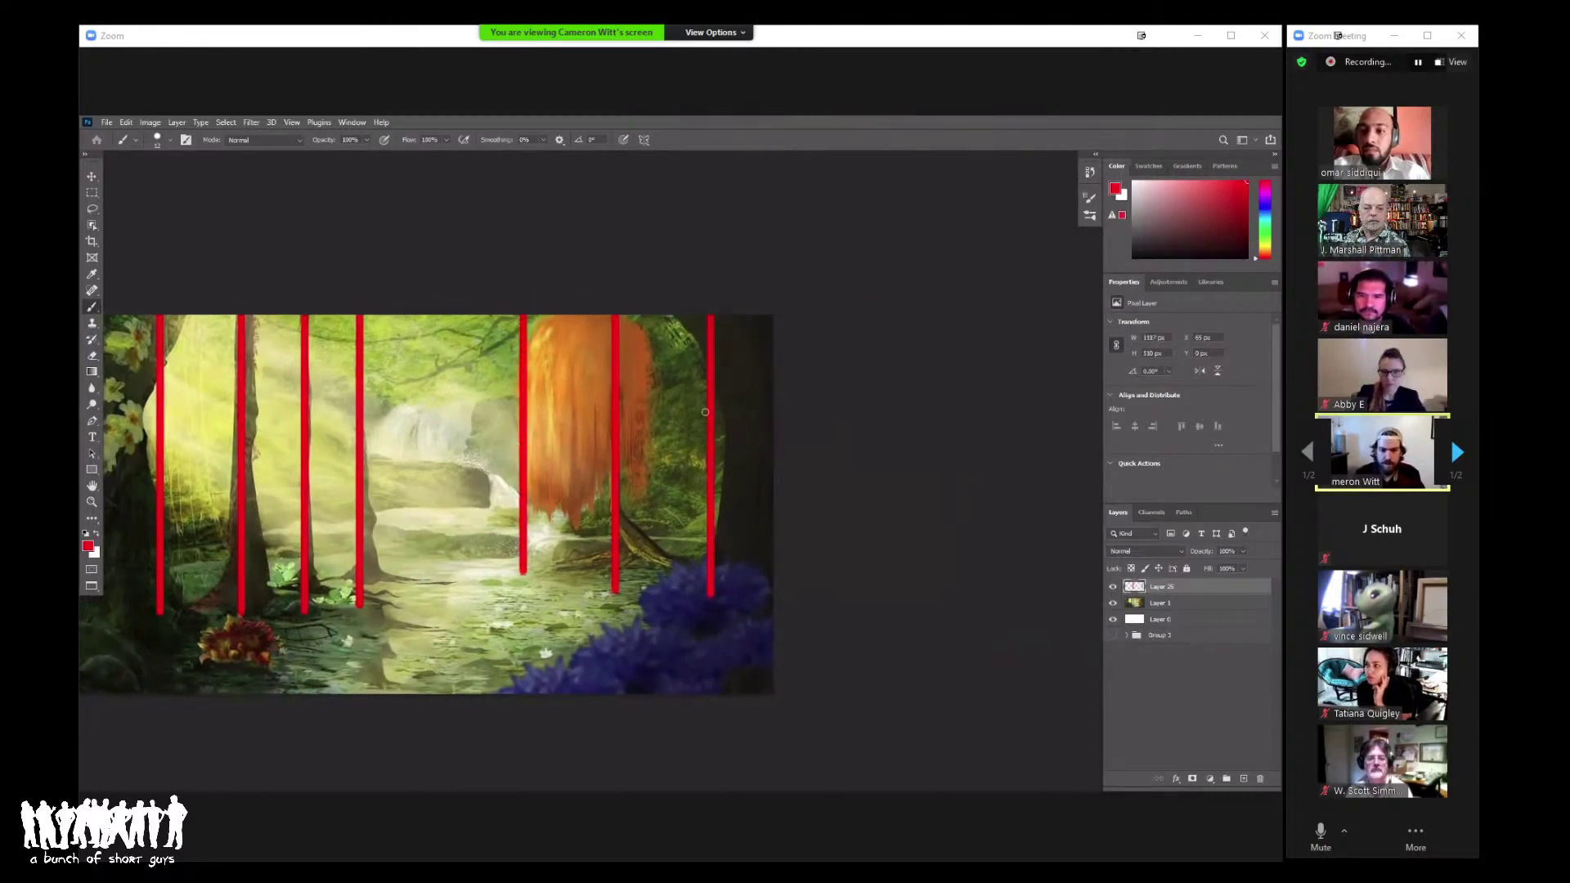
# Step: Paint red arrows and horizontal dashes between the vertical lines from the flower-covered tree to the last thin trunk
pyautogui.press('z')
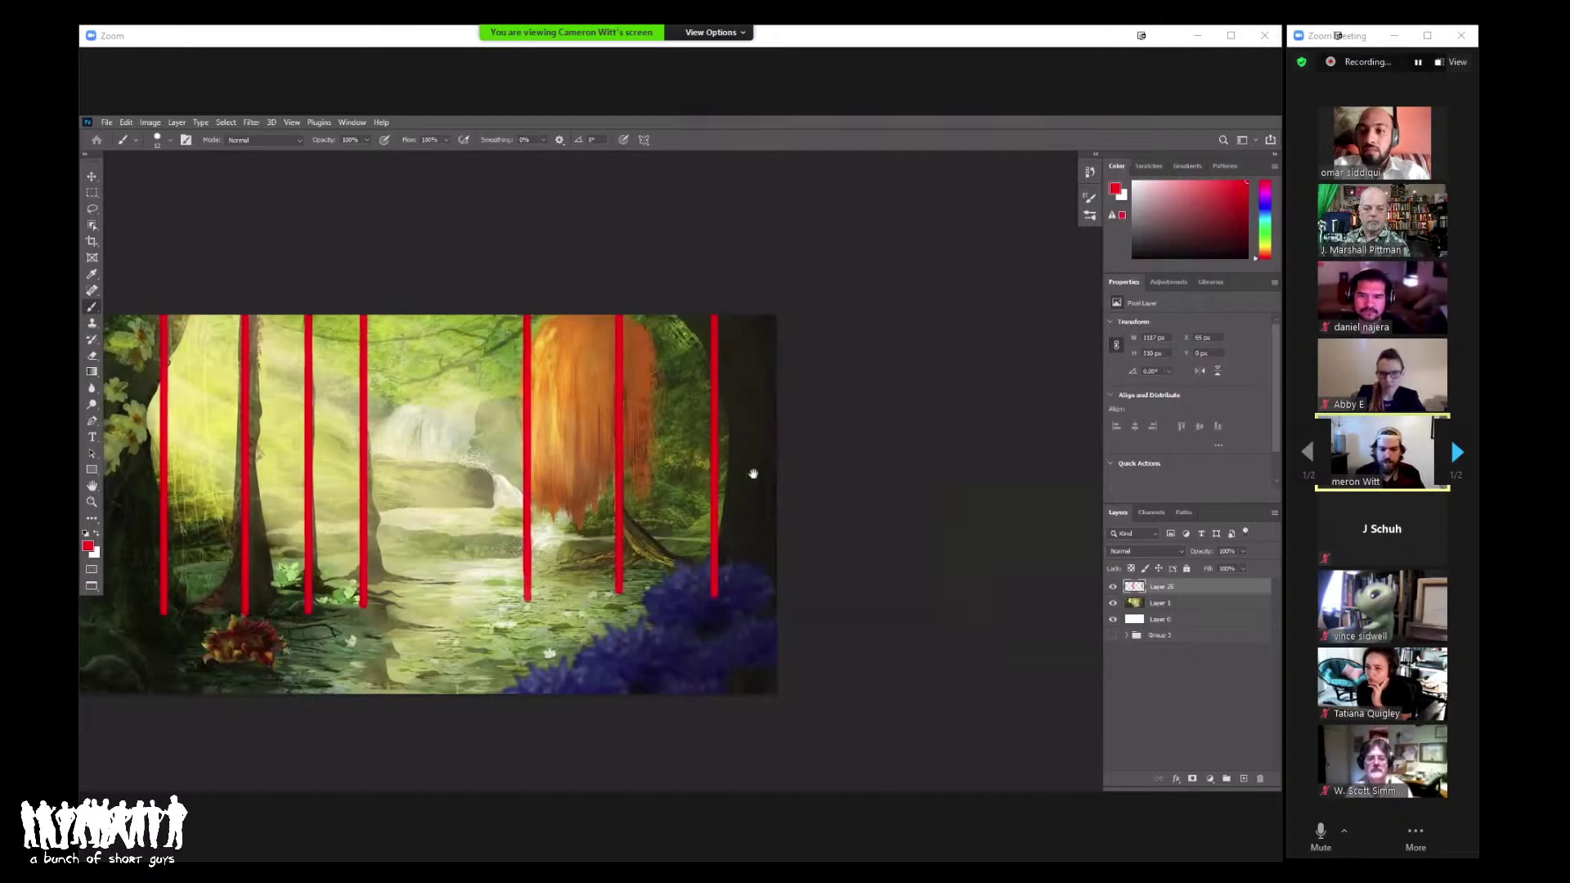
pyautogui.moveTo(750, 469); pyautogui.dragTo(698, 463)
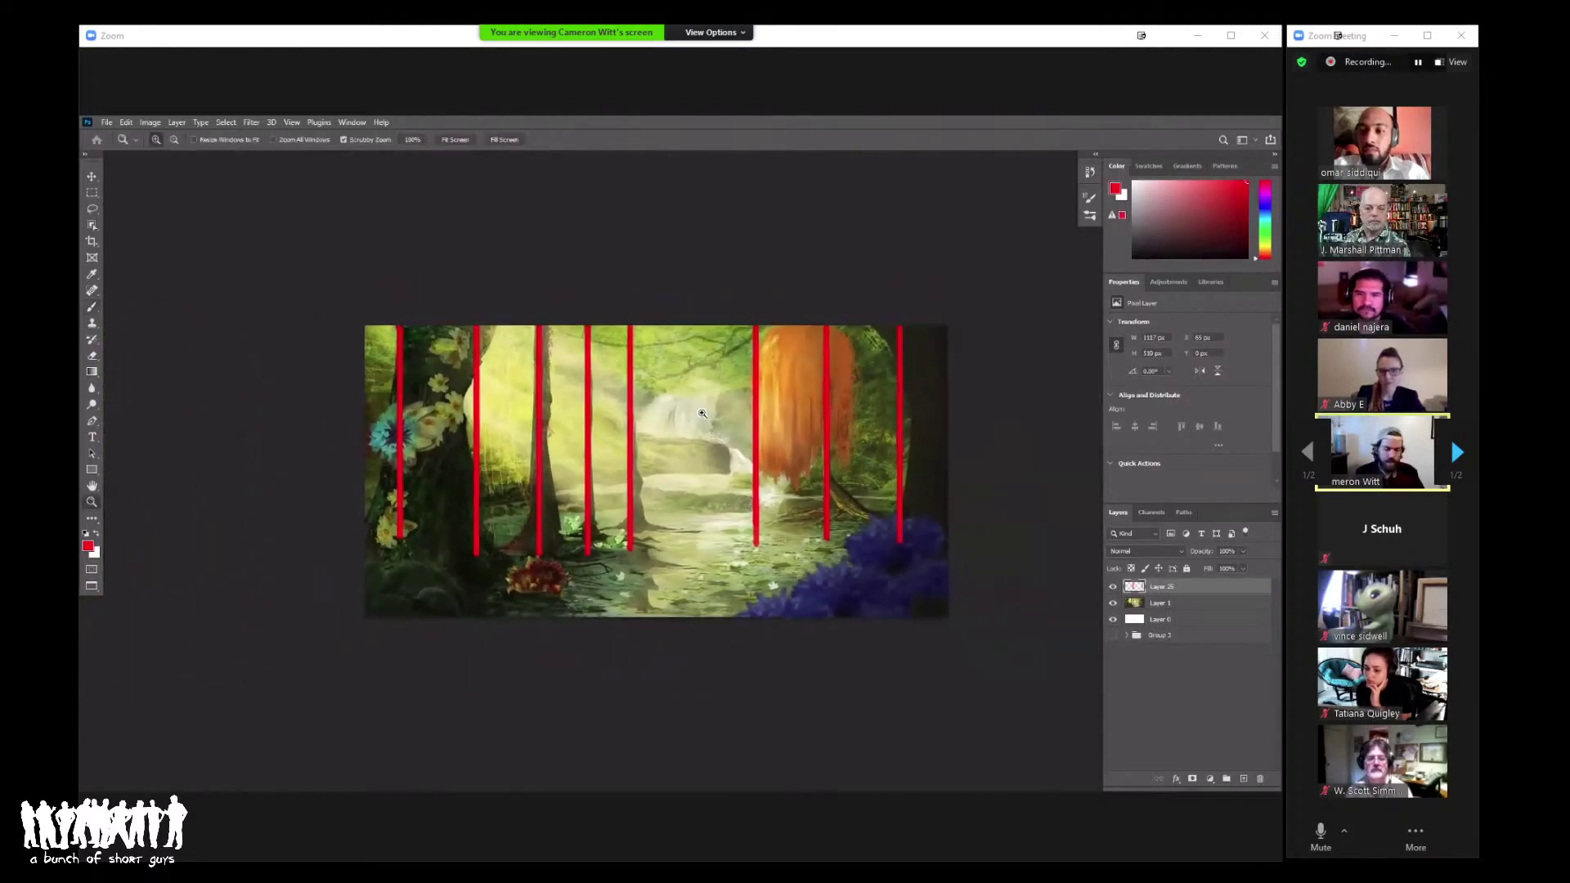
pyautogui.press('b')
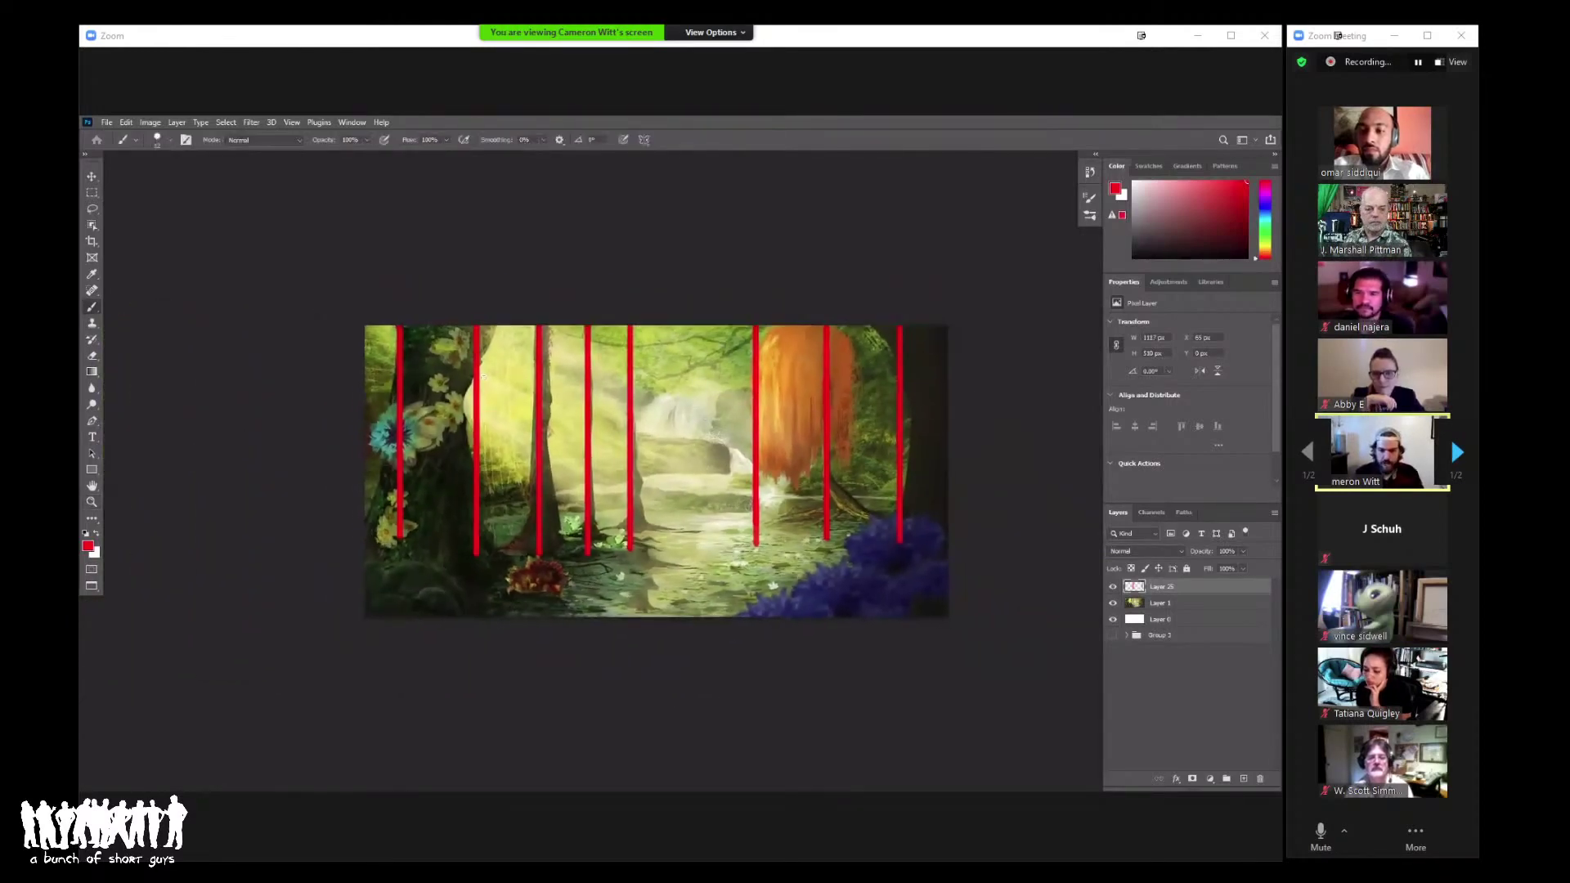
pyautogui.moveTo(406, 390)
pyautogui.mouseDown()
pyautogui.moveTo(528, 397)
pyautogui.moveTo(499, 410)
pyautogui.mouseUp()
pyautogui.moveTo(517, 398)
pyautogui.mouseDown()
pyautogui.moveTo(585, 391)
pyautogui.moveTo(547, 397)
pyautogui.mouseUp()
pyautogui.moveTo(542, 339); pyautogui.dragTo(646, 339)
pyautogui.moveTo(527, 340); pyautogui.dragTo(400, 341)
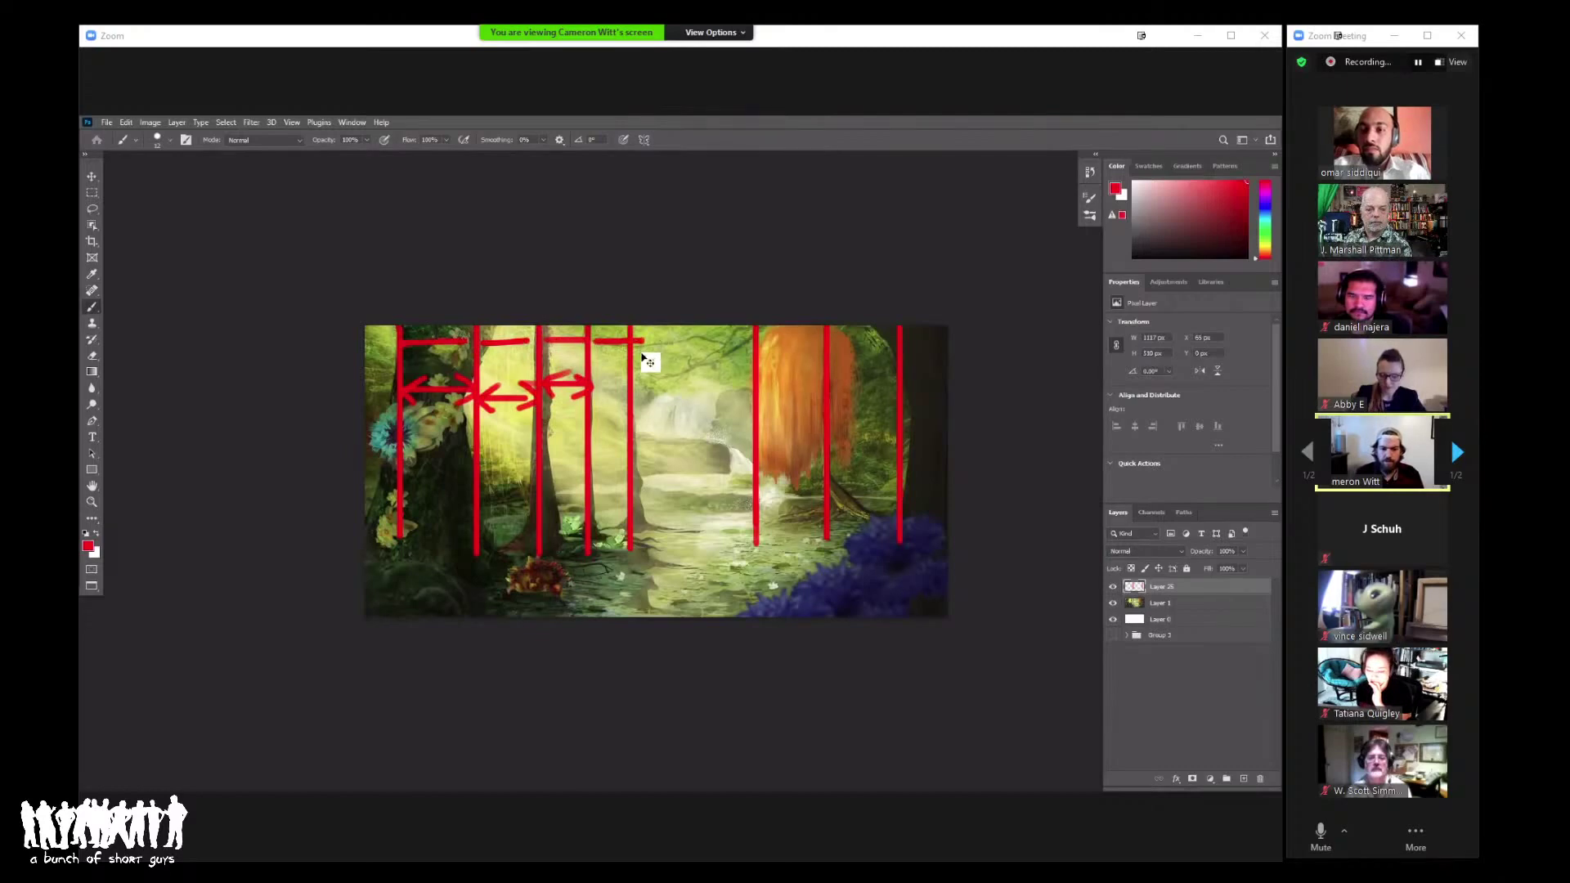
# Step: Undo the red spacing arrows and dashes, keeping the vertical trunk lines
pyautogui.hotkey('ctrl', 'z')
pyautogui.hotkey('ctrl', 'z')
pyautogui.hotkey('ctrl', 'z')
pyautogui.hotkey('ctrl', 'z')
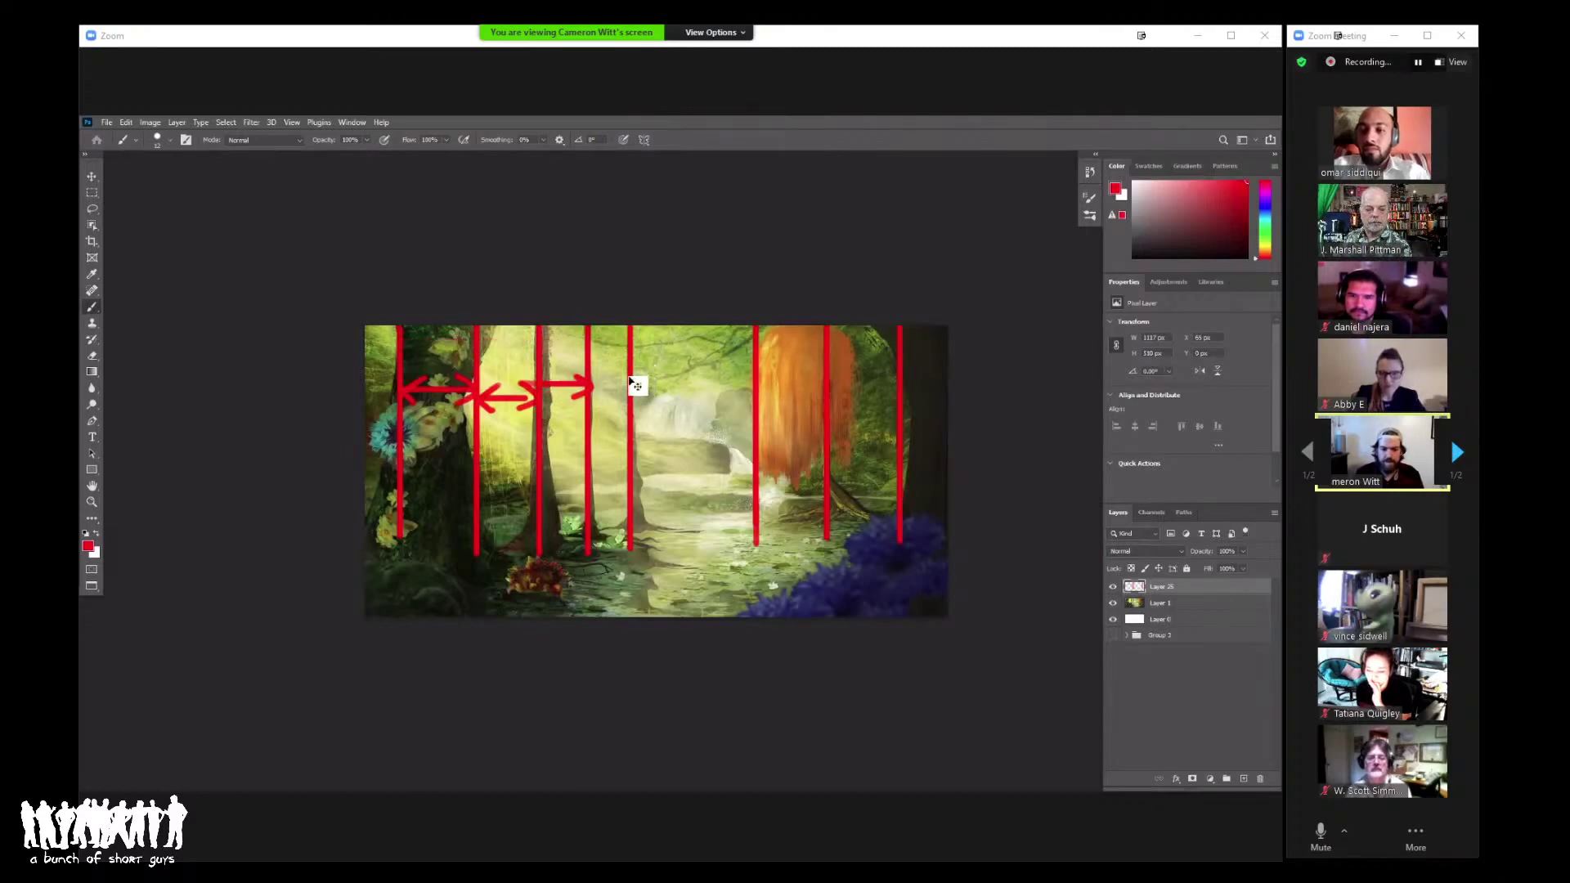
pyautogui.hotkey('ctrl', 'z')
pyautogui.hotkey('ctrl', 'z')
pyautogui.hotkey('ctrl', 'z')
pyautogui.hotkey('ctrl', 'z')
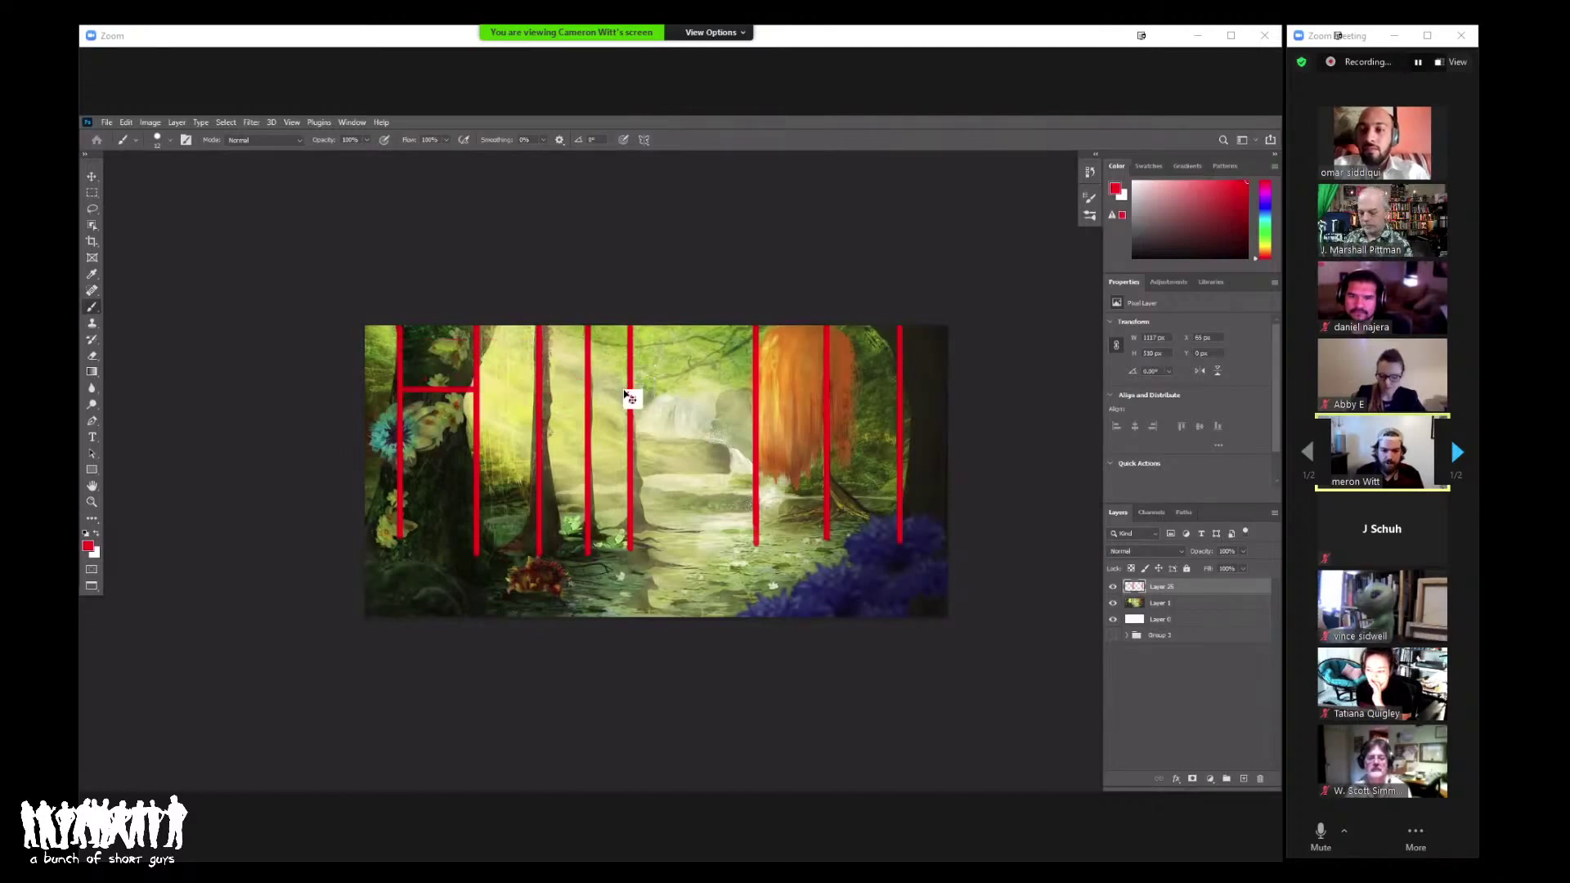
# Step: Hide the layer with the vertical red lines and add a new empty layer above it
pyautogui.moveTo(619, 389)
pyautogui.mouseDown()
pyautogui.moveTo(493, 355)
pyautogui.moveTo(570, 330)
pyautogui.moveTo(620, 373)
pyautogui.mouseUp()
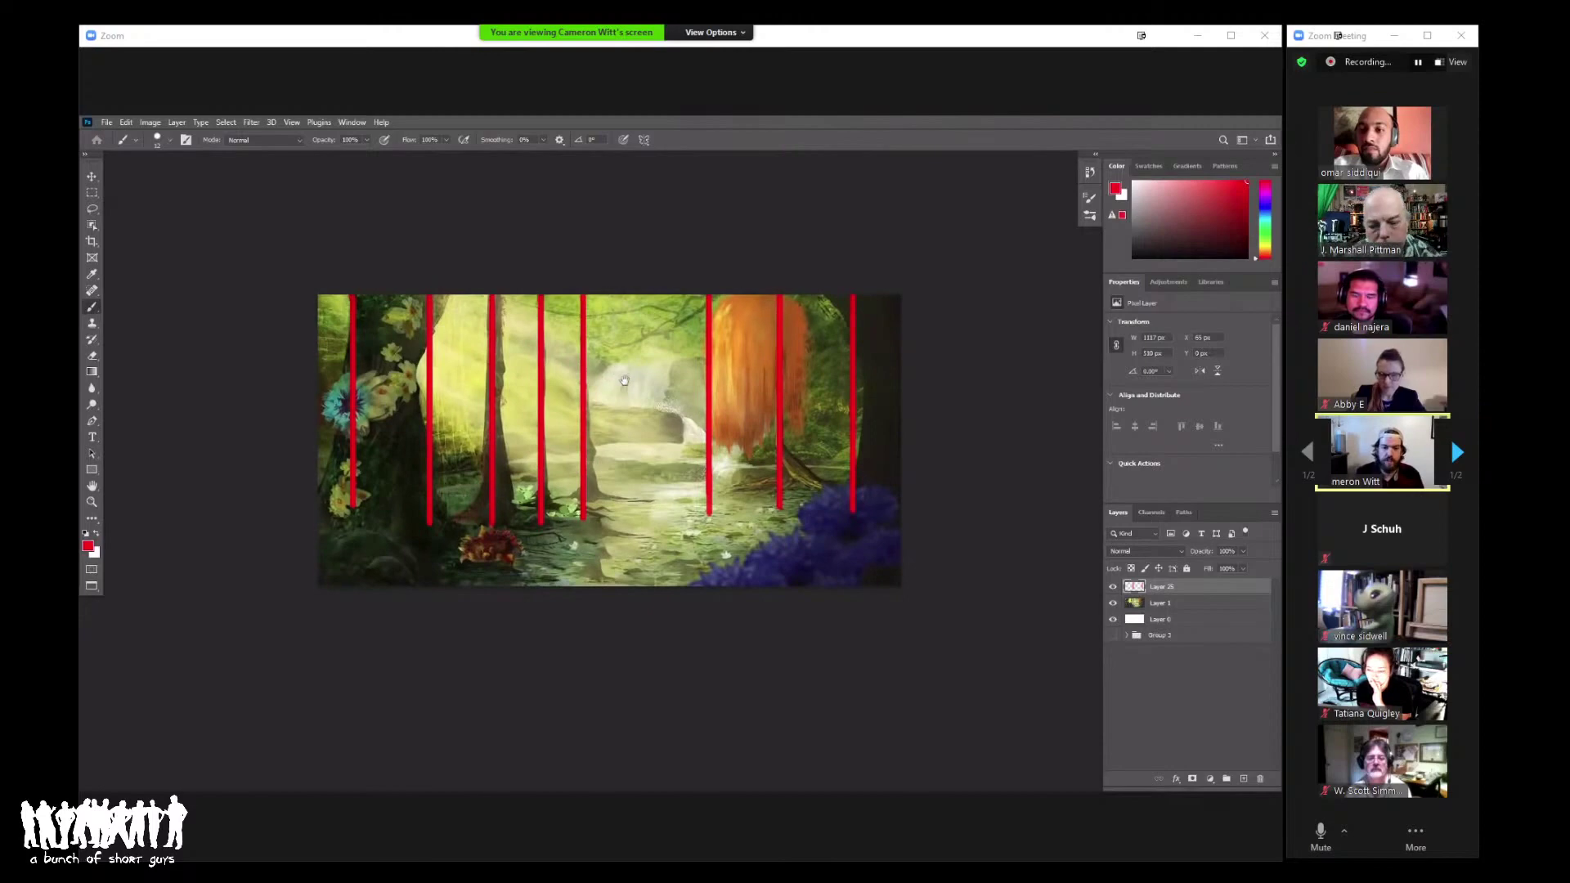
pyautogui.moveTo(730, 439)
pyautogui.mouseDown()
pyautogui.moveTo(705, 448)
pyautogui.moveTo(787, 425)
pyautogui.mouseUp()
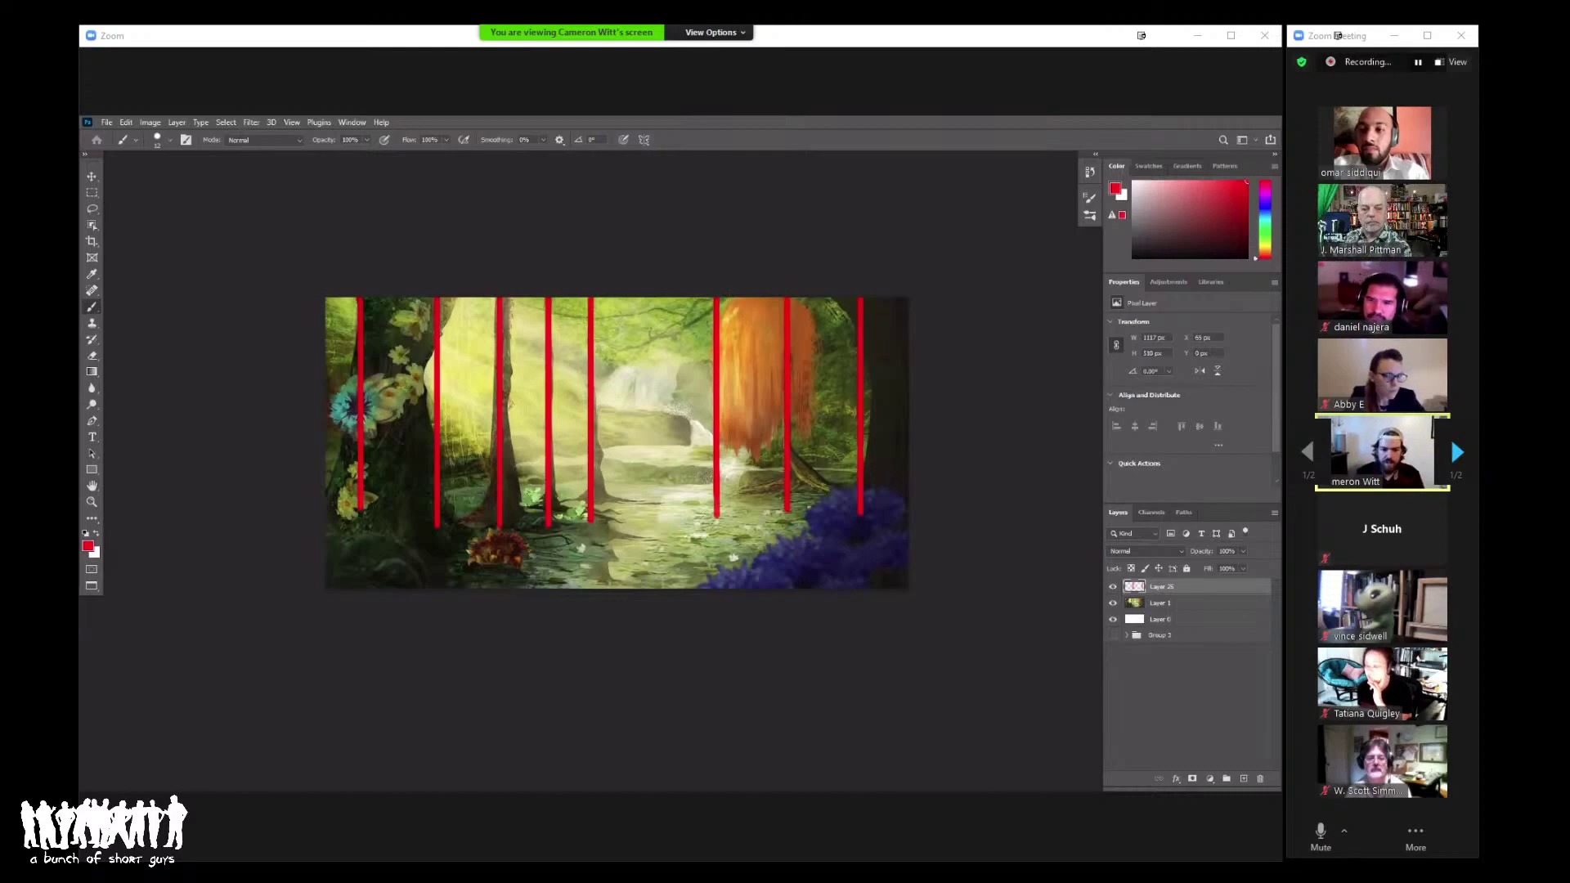
pyautogui.click(1113, 587)
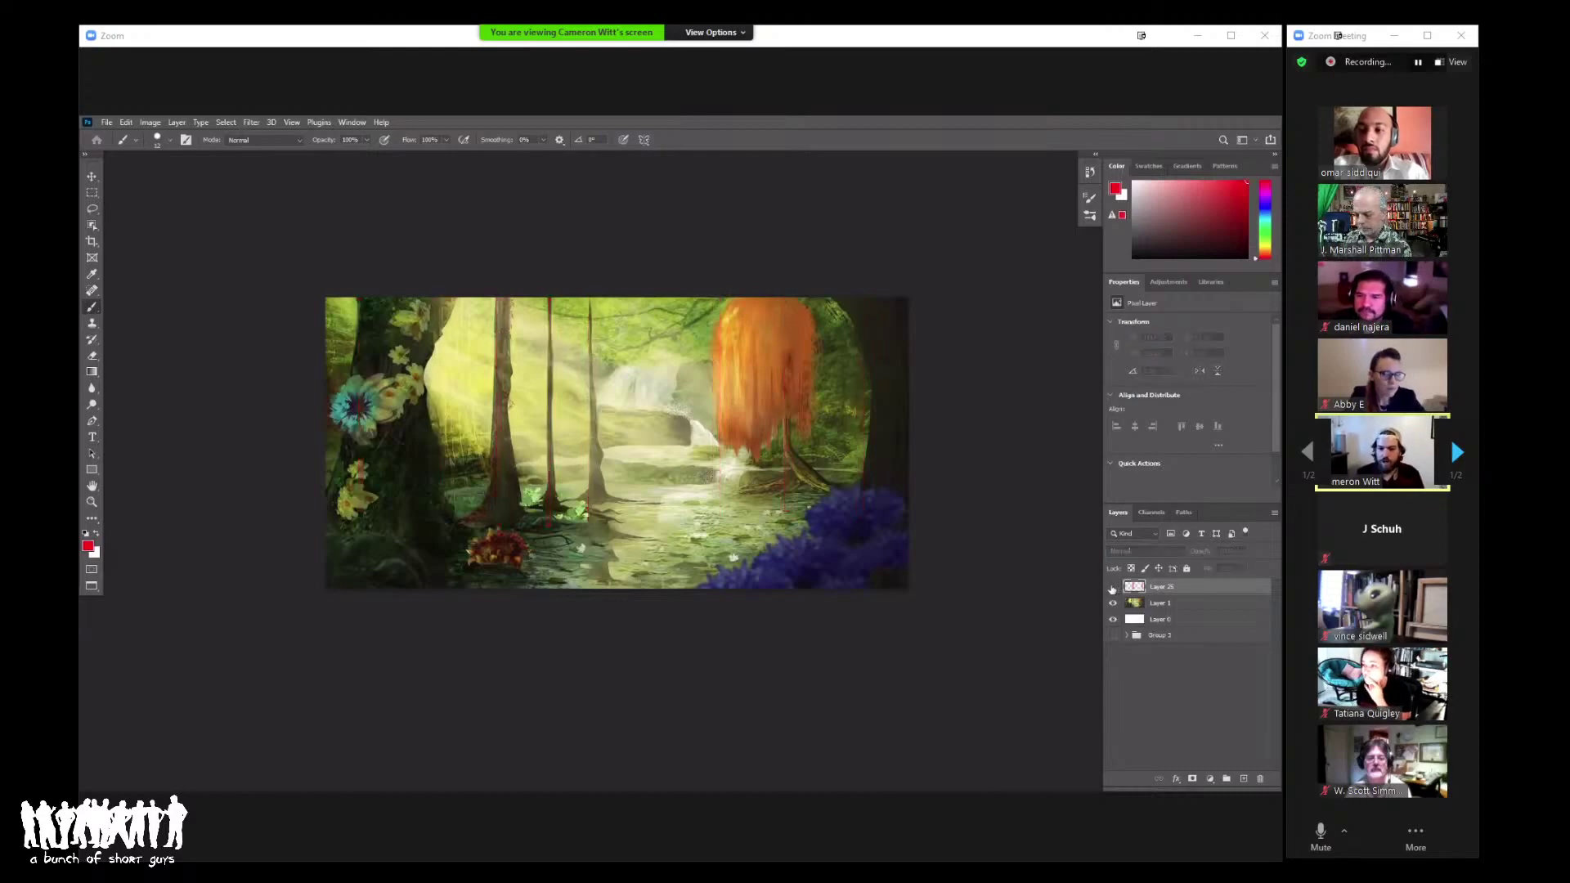
pyautogui.press('z')
pyautogui.moveTo(768, 442); pyautogui.dragTo(656, 390)
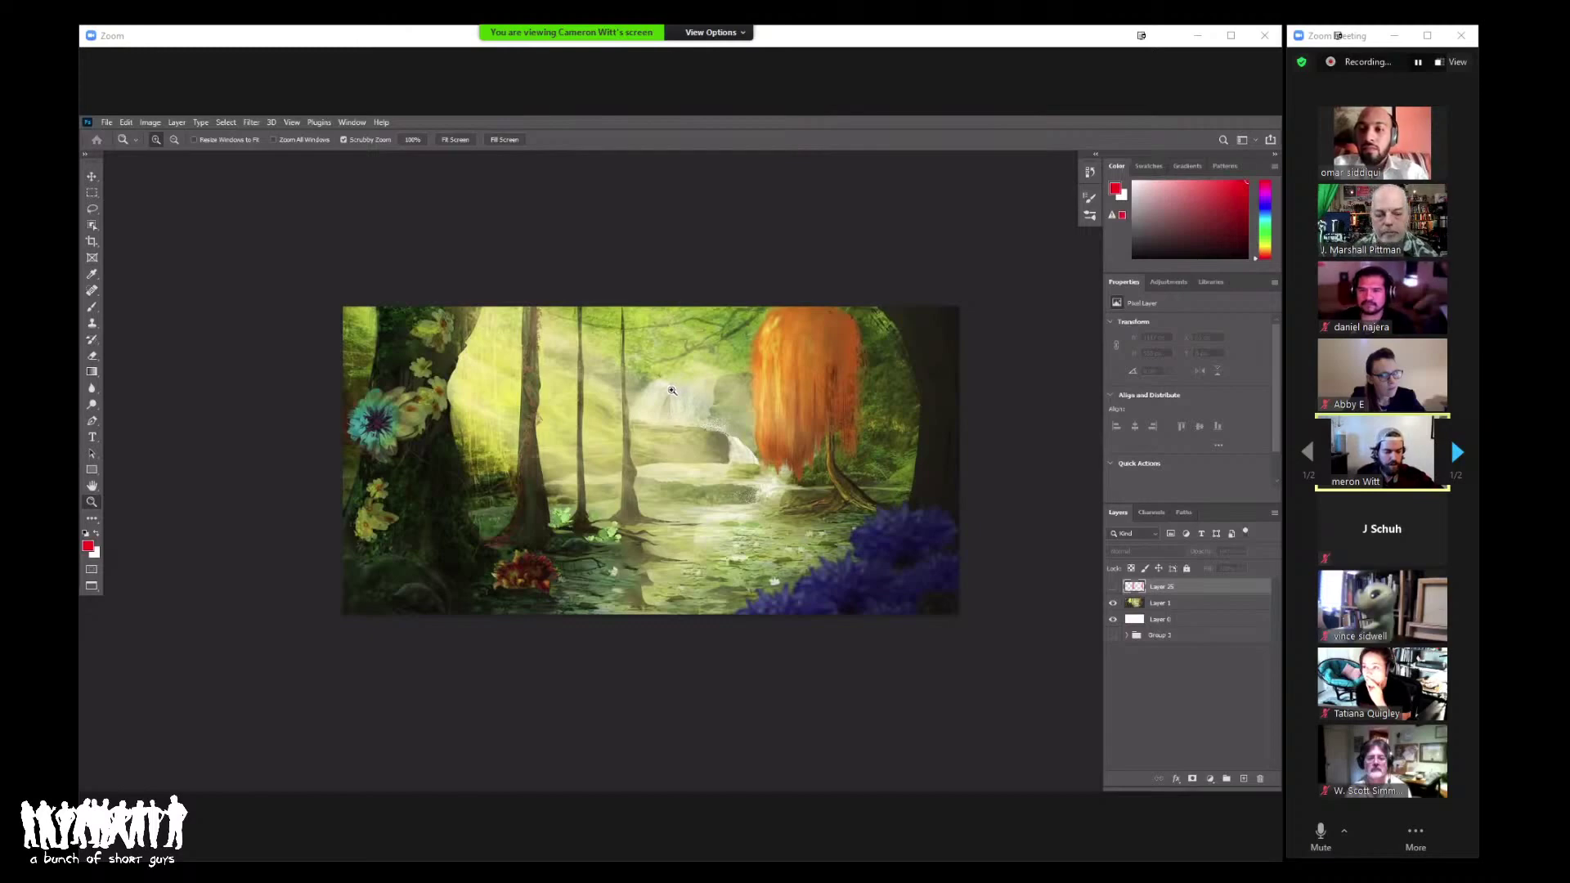
pyautogui.click(1244, 778)
pyautogui.moveTo(746, 392)
pyautogui.mouseDown()
pyautogui.moveTo(689, 387)
pyautogui.moveTo(719, 400)
pyautogui.mouseUp()
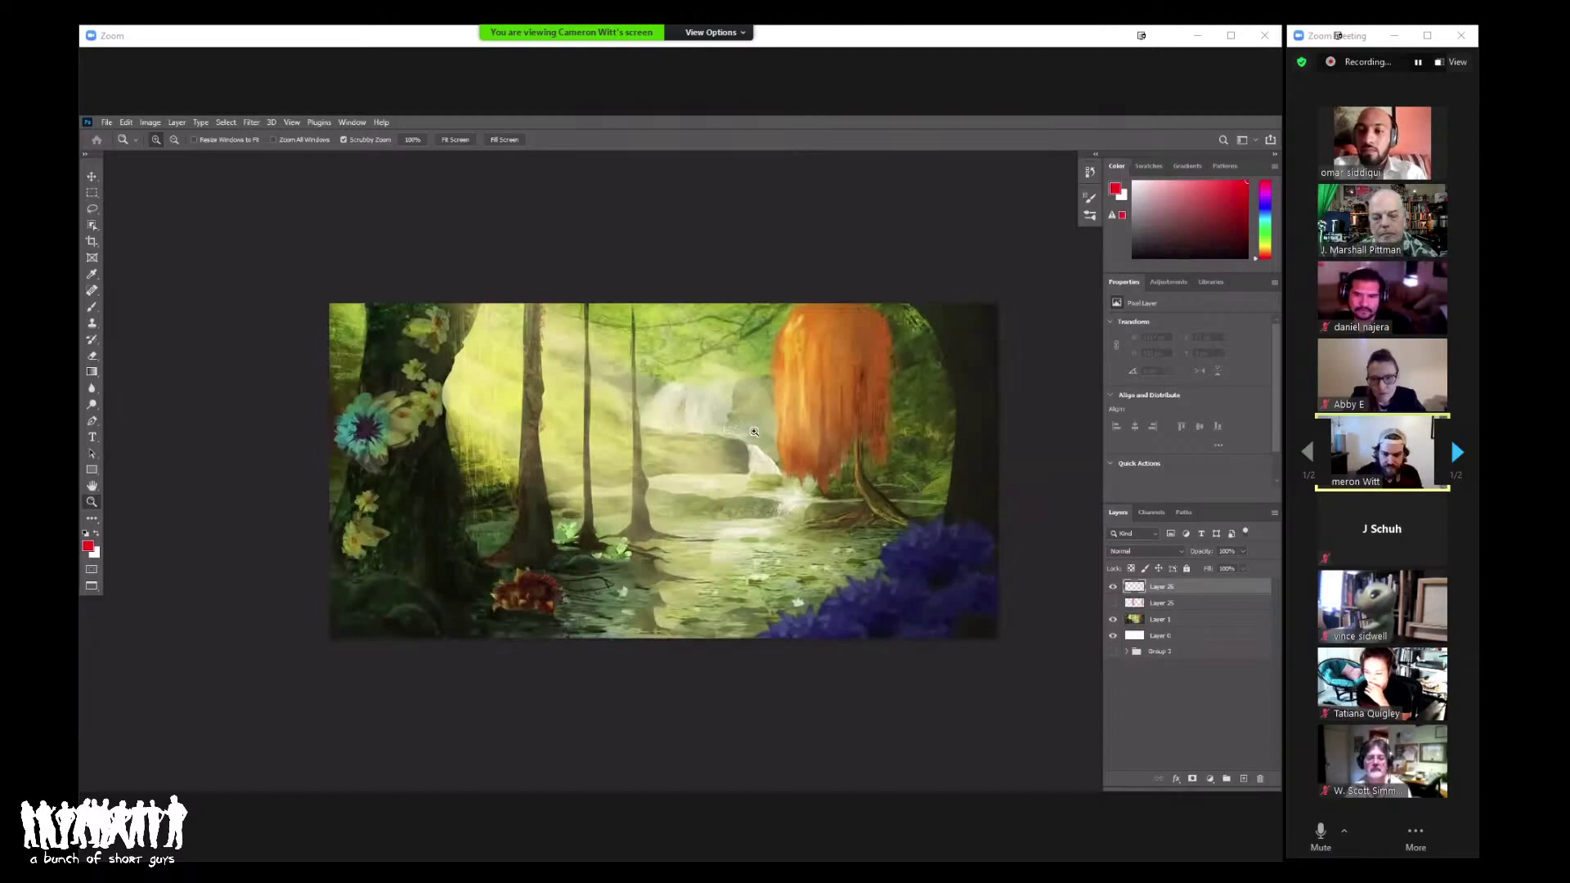
pyautogui.moveTo(772, 449); pyautogui.dragTo(669, 446)
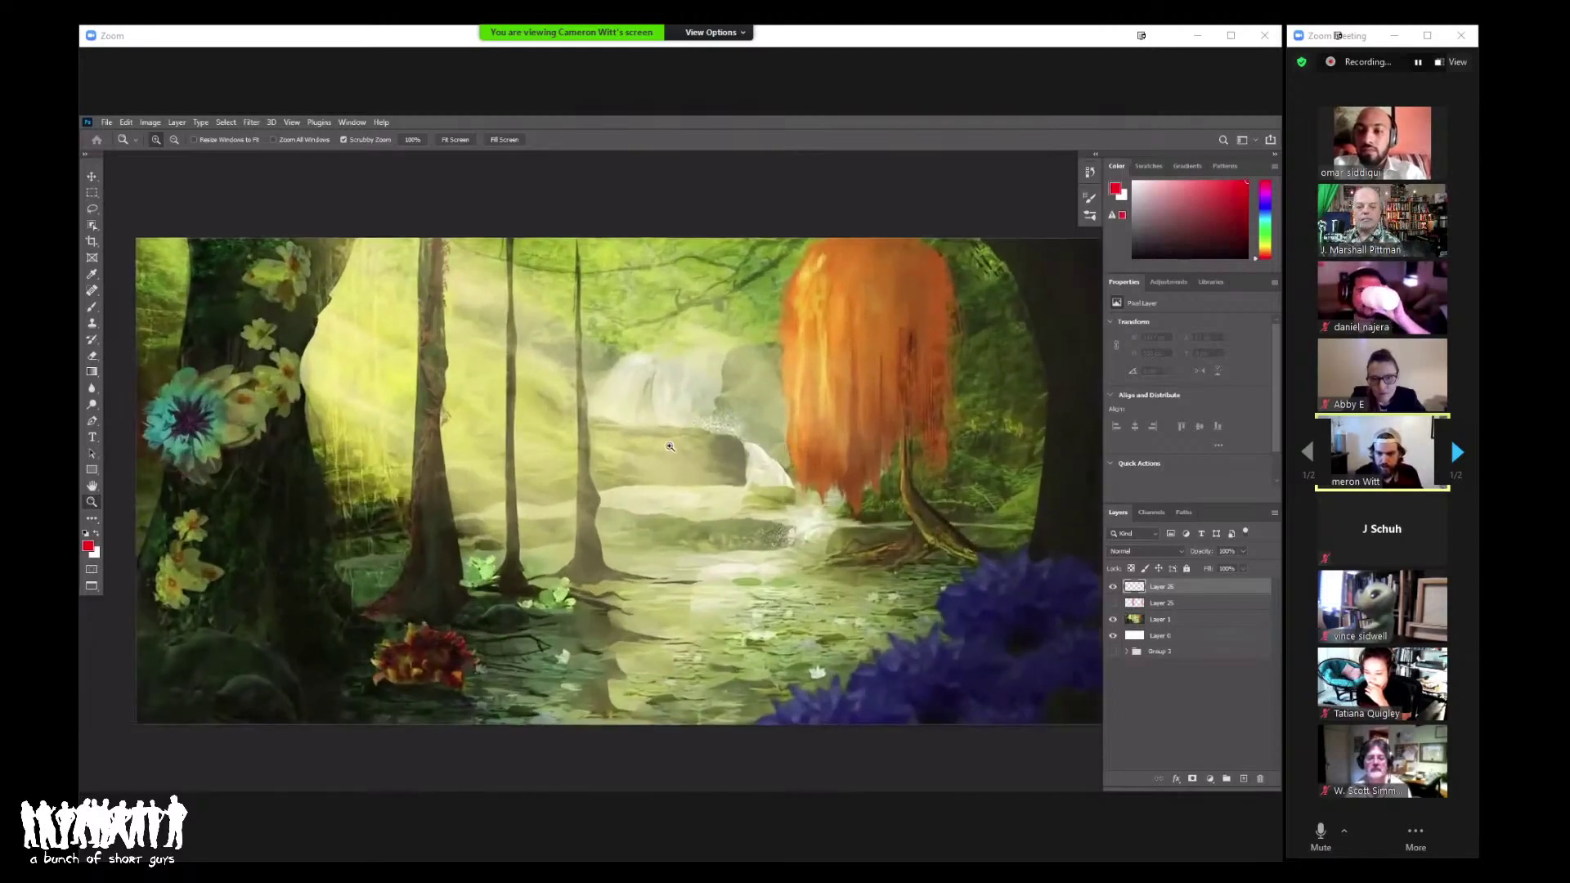
pyautogui.keyDown('alt'); pyautogui.click(773, 545); pyautogui.keyUp('alt')
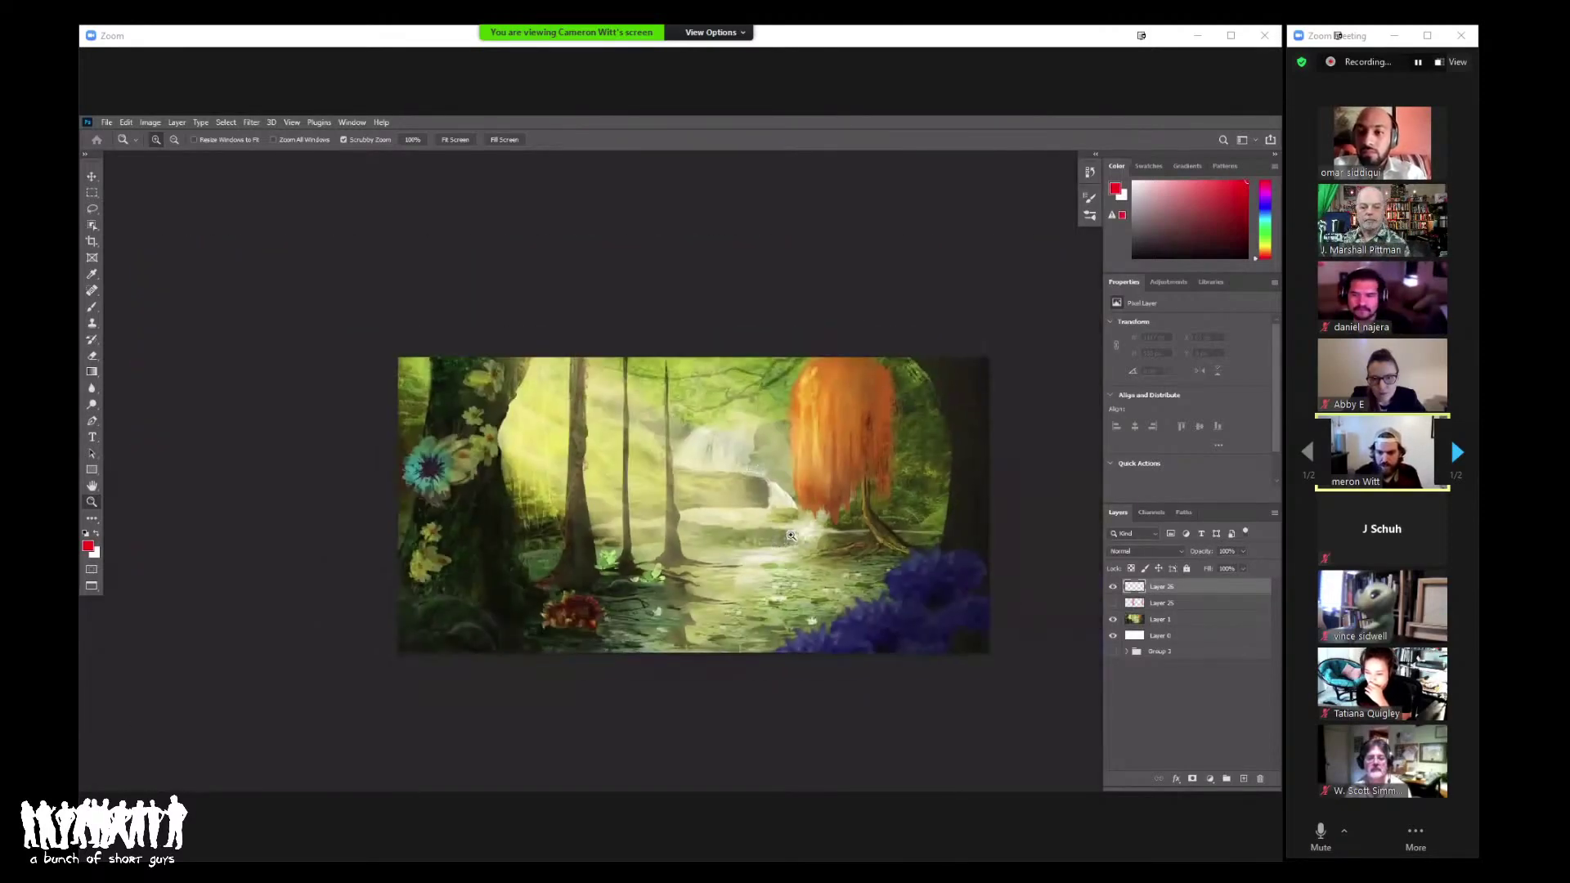
# Step: Paint a winding red path from the foreground water to the waterfall, with framing strokes and hatching over the trees on both sides
pyautogui.press('b')
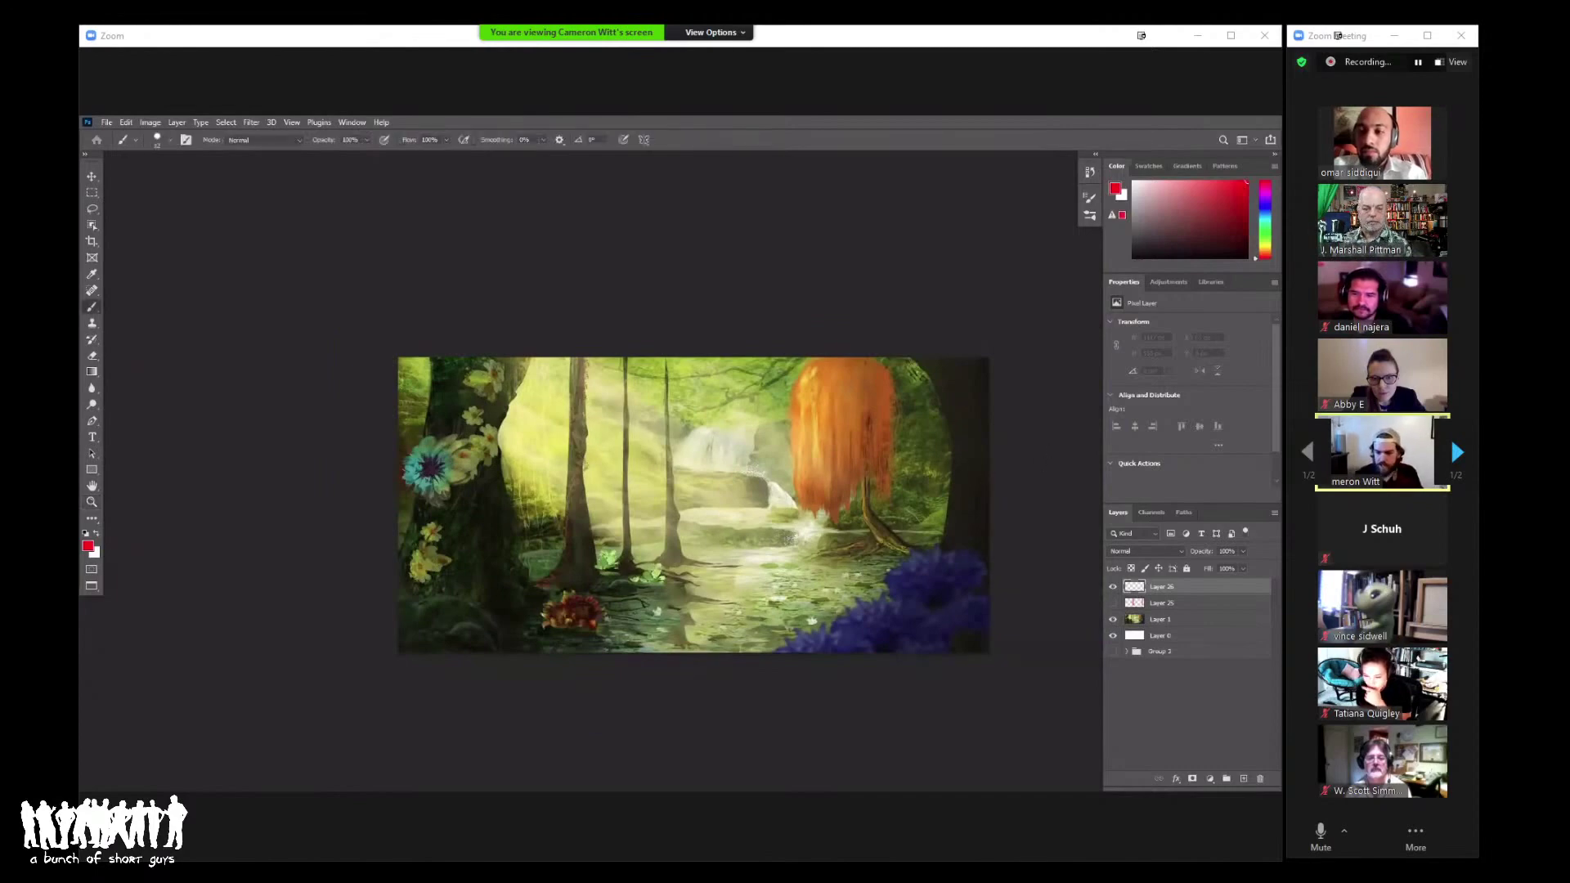
pyautogui.moveTo(609, 650)
pyautogui.mouseDown()
pyautogui.moveTo(793, 552)
pyautogui.moveTo(753, 531)
pyautogui.moveTo(672, 529)
pyautogui.moveTo(779, 527)
pyautogui.moveTo(702, 507)
pyautogui.moveTo(730, 466)
pyautogui.moveTo(678, 487)
pyautogui.moveTo(726, 437)
pyautogui.moveTo(789, 414)
pyautogui.moveTo(711, 470)
pyautogui.moveTo(781, 540)
pyautogui.moveTo(576, 659)
pyautogui.mouseUp()
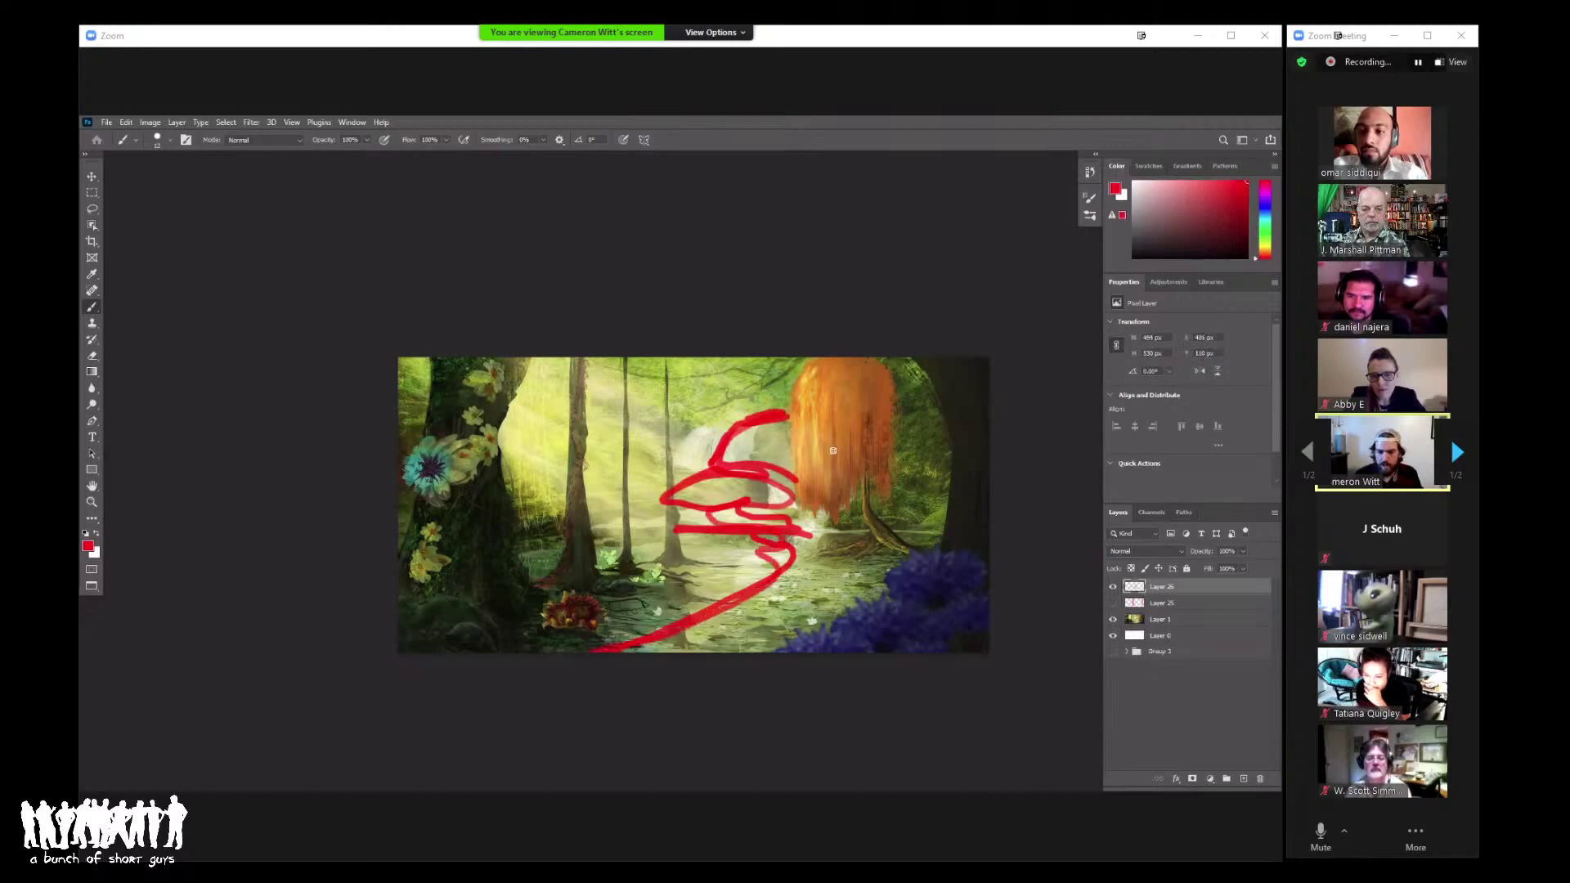
pyautogui.moveTo(738, 656)
pyautogui.mouseDown()
pyautogui.moveTo(801, 547)
pyautogui.moveTo(840, 342)
pyautogui.moveTo(971, 348)
pyautogui.moveTo(1003, 587)
pyautogui.moveTo(924, 668)
pyautogui.moveTo(748, 655)
pyautogui.moveTo(824, 637)
pyautogui.moveTo(897, 649)
pyautogui.moveTo(877, 511)
pyautogui.moveTo(964, 460)
pyautogui.moveTo(940, 360)
pyautogui.mouseUp()
pyautogui.moveTo(511, 652)
pyautogui.mouseDown()
pyautogui.moveTo(675, 574)
pyautogui.moveTo(666, 357)
pyautogui.mouseUp()
pyautogui.moveTo(404, 421)
pyautogui.mouseDown()
pyautogui.moveTo(458, 400)
pyautogui.moveTo(491, 483)
pyautogui.moveTo(564, 584)
pyautogui.moveTo(664, 481)
pyautogui.mouseUp()
pyautogui.moveTo(709, 532); pyautogui.dragTo(673, 563)
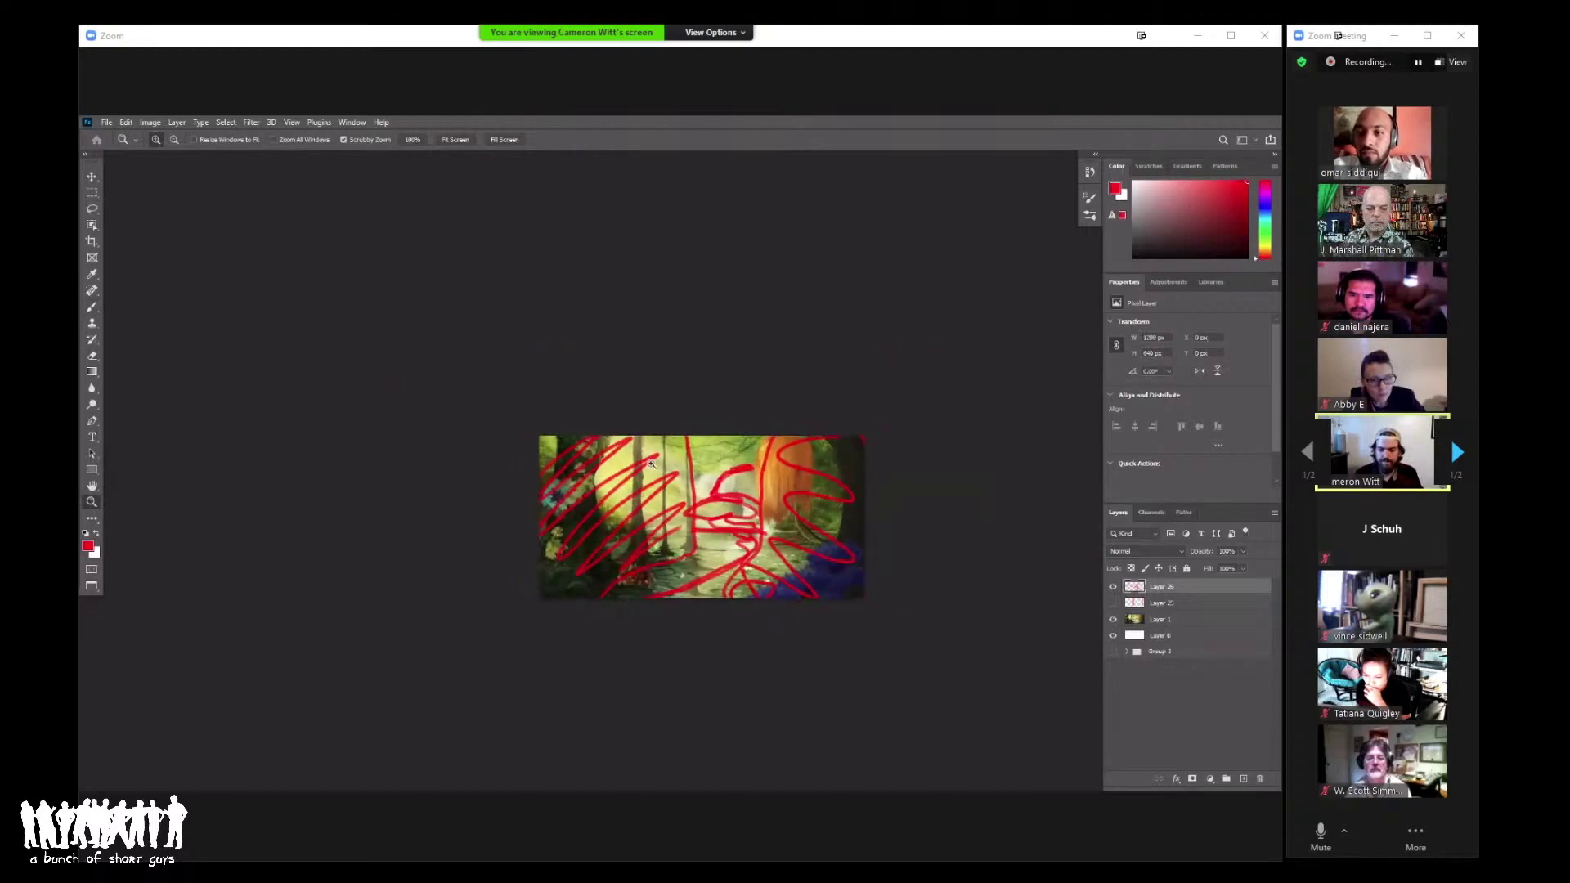
# Step: Undo the hatching, framing strokes and winding path on the new layer
pyautogui.hotkey('ctrl', 'z')
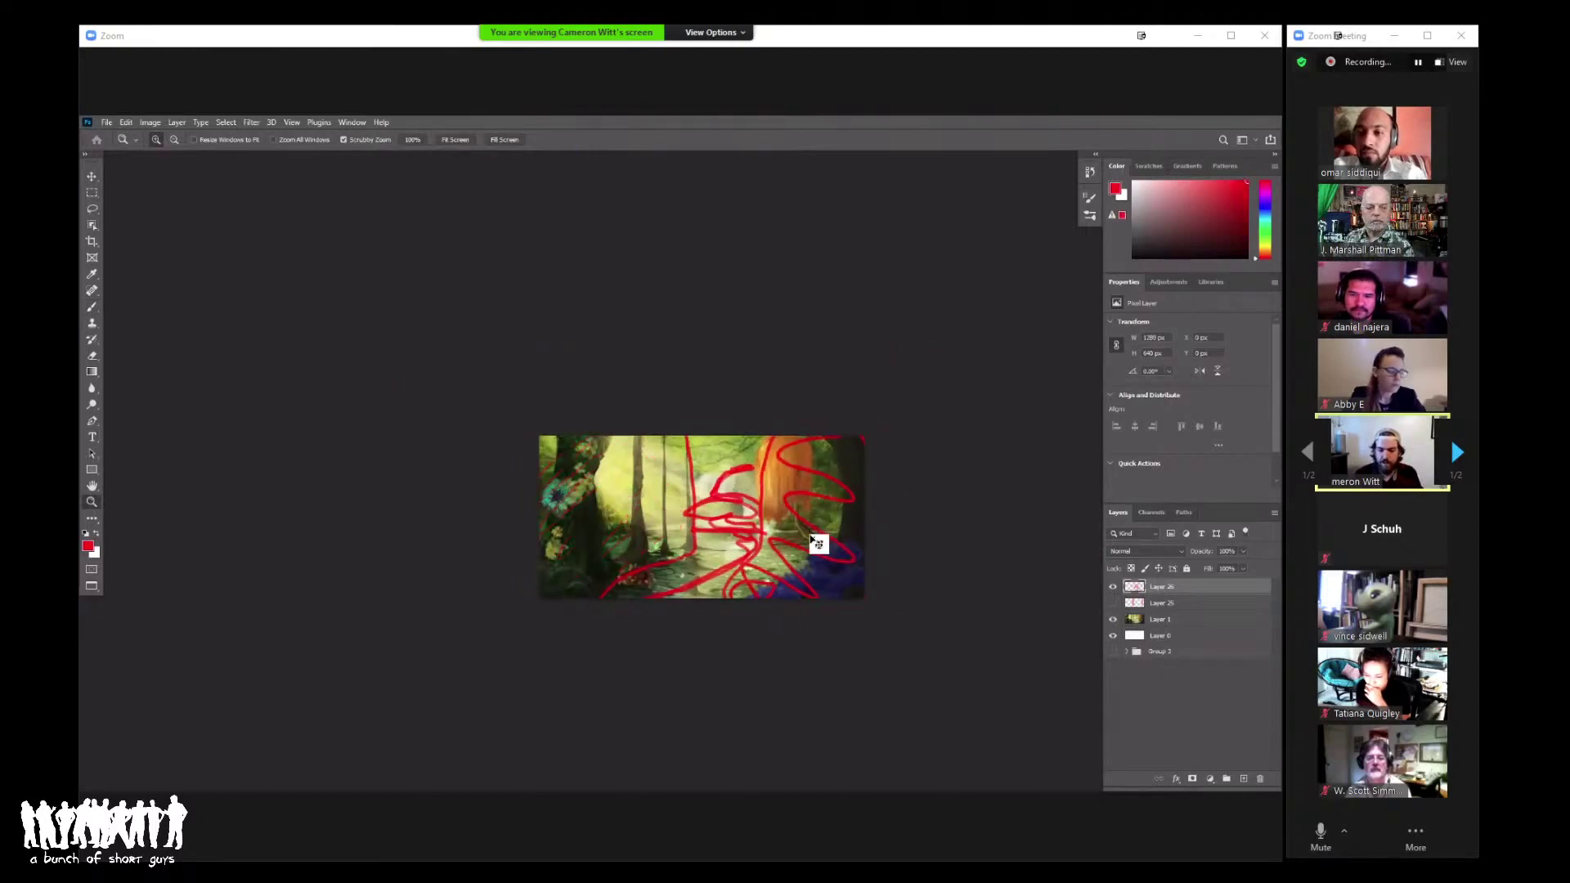
pyautogui.hotkey('ctrl', 'z')
pyautogui.hotkey('ctrl', 'z')
pyautogui.hotkey('ctrl', 'z')
pyautogui.hotkey('ctrl', 'z')
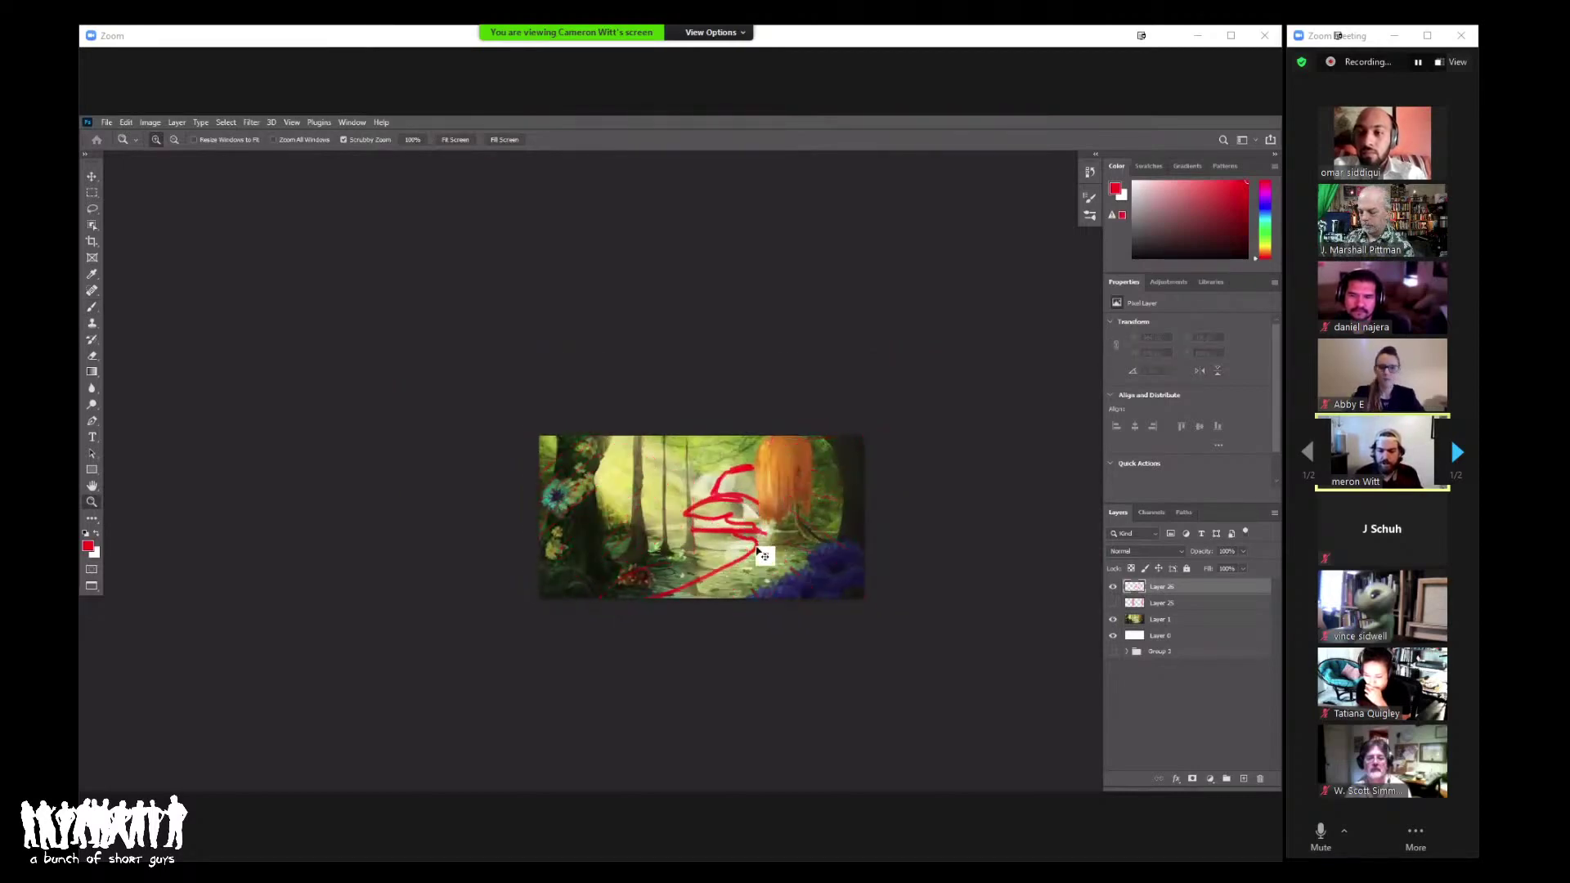
pyautogui.moveTo(763, 515); pyautogui.dragTo(814, 507)
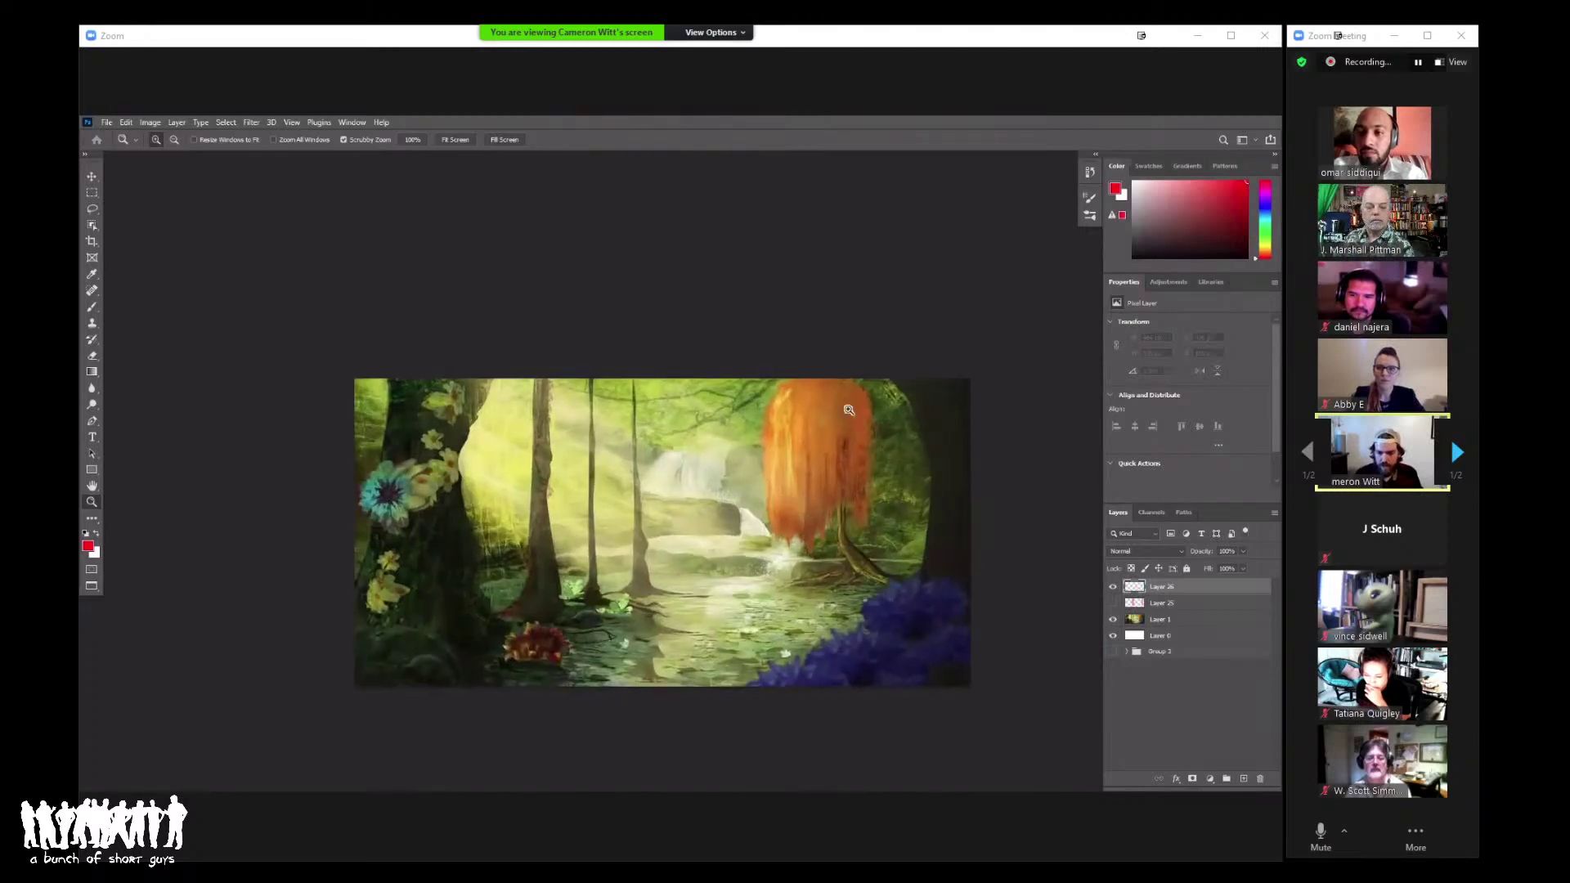
pyautogui.moveTo(893, 440); pyautogui.dragTo(600, 595)
pyautogui.moveTo(660, 514); pyautogui.dragTo(680, 515)
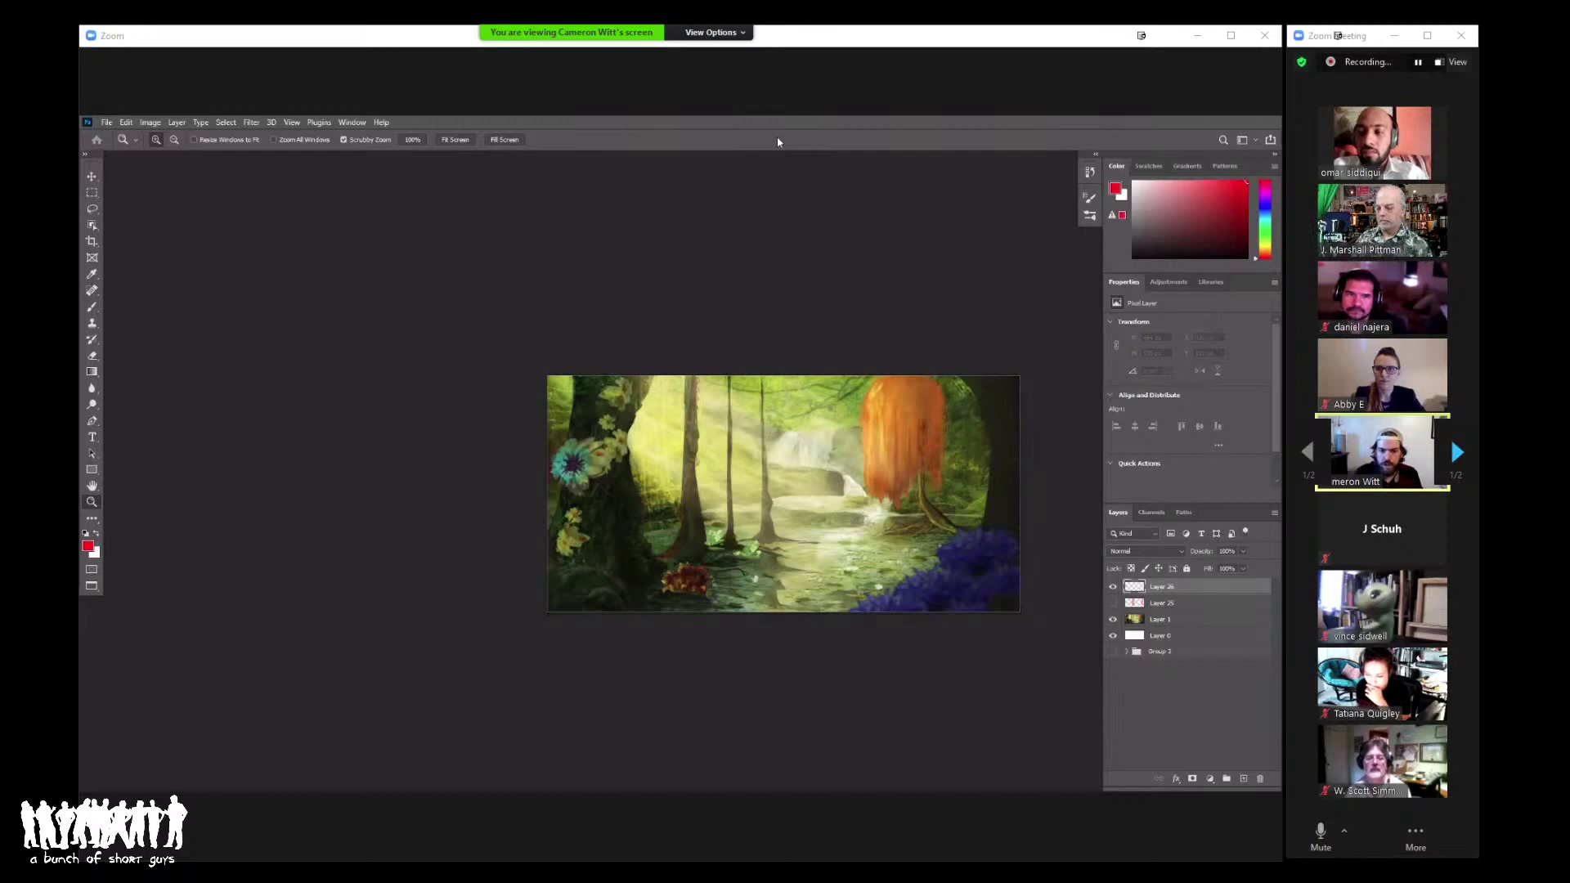
# Step: Switch to the web browser and open the Douglas Henderson portfolio site
pyautogui.hotkey('alt', 'Tab')
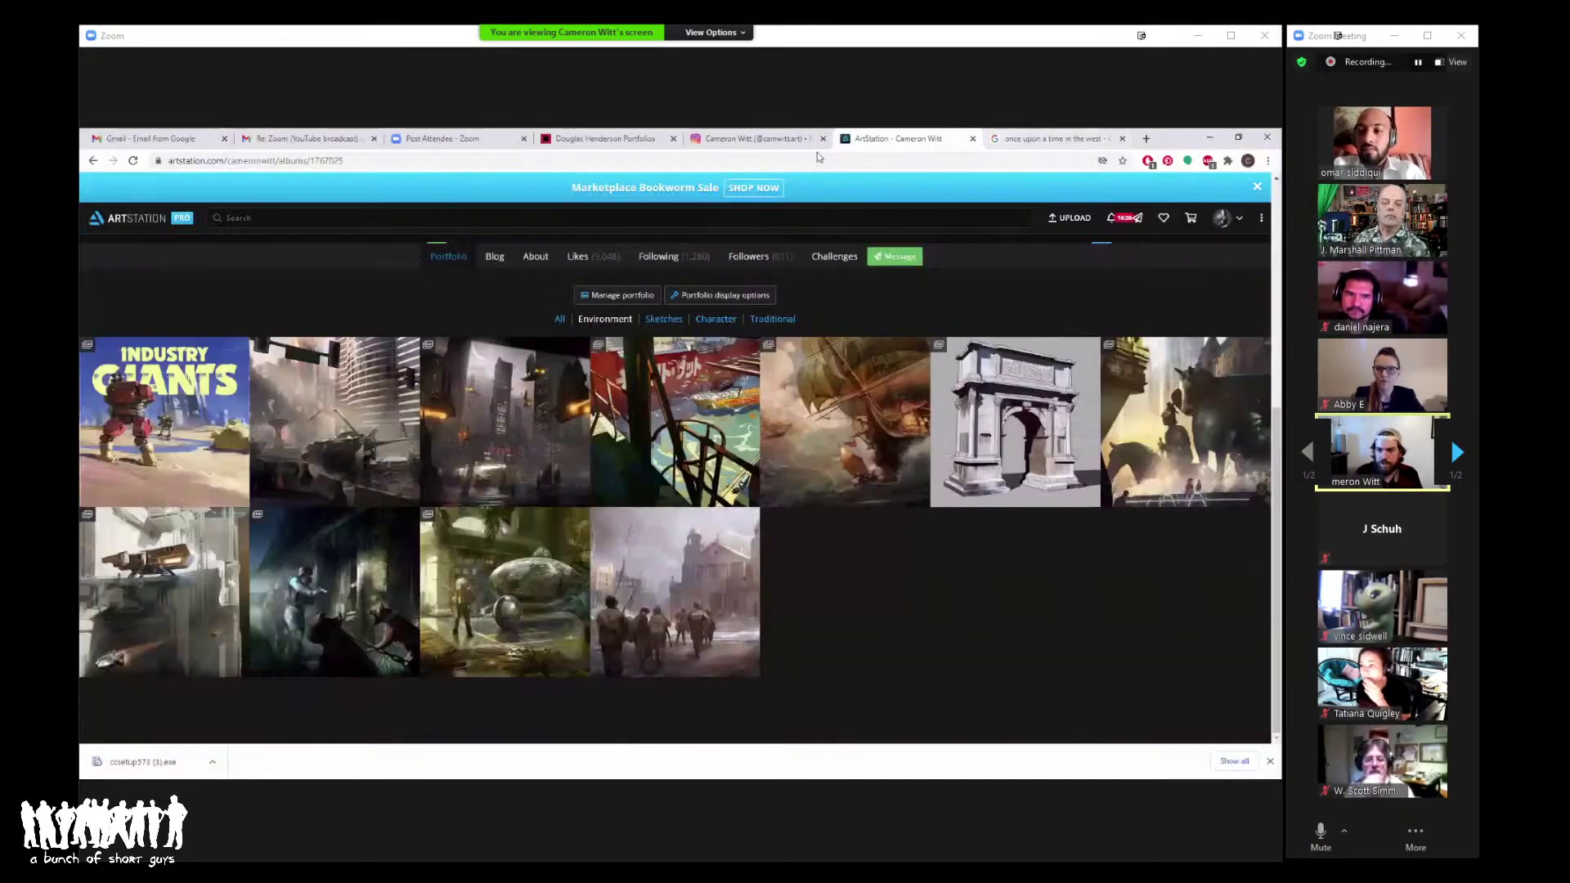
pyautogui.click(813, 144)
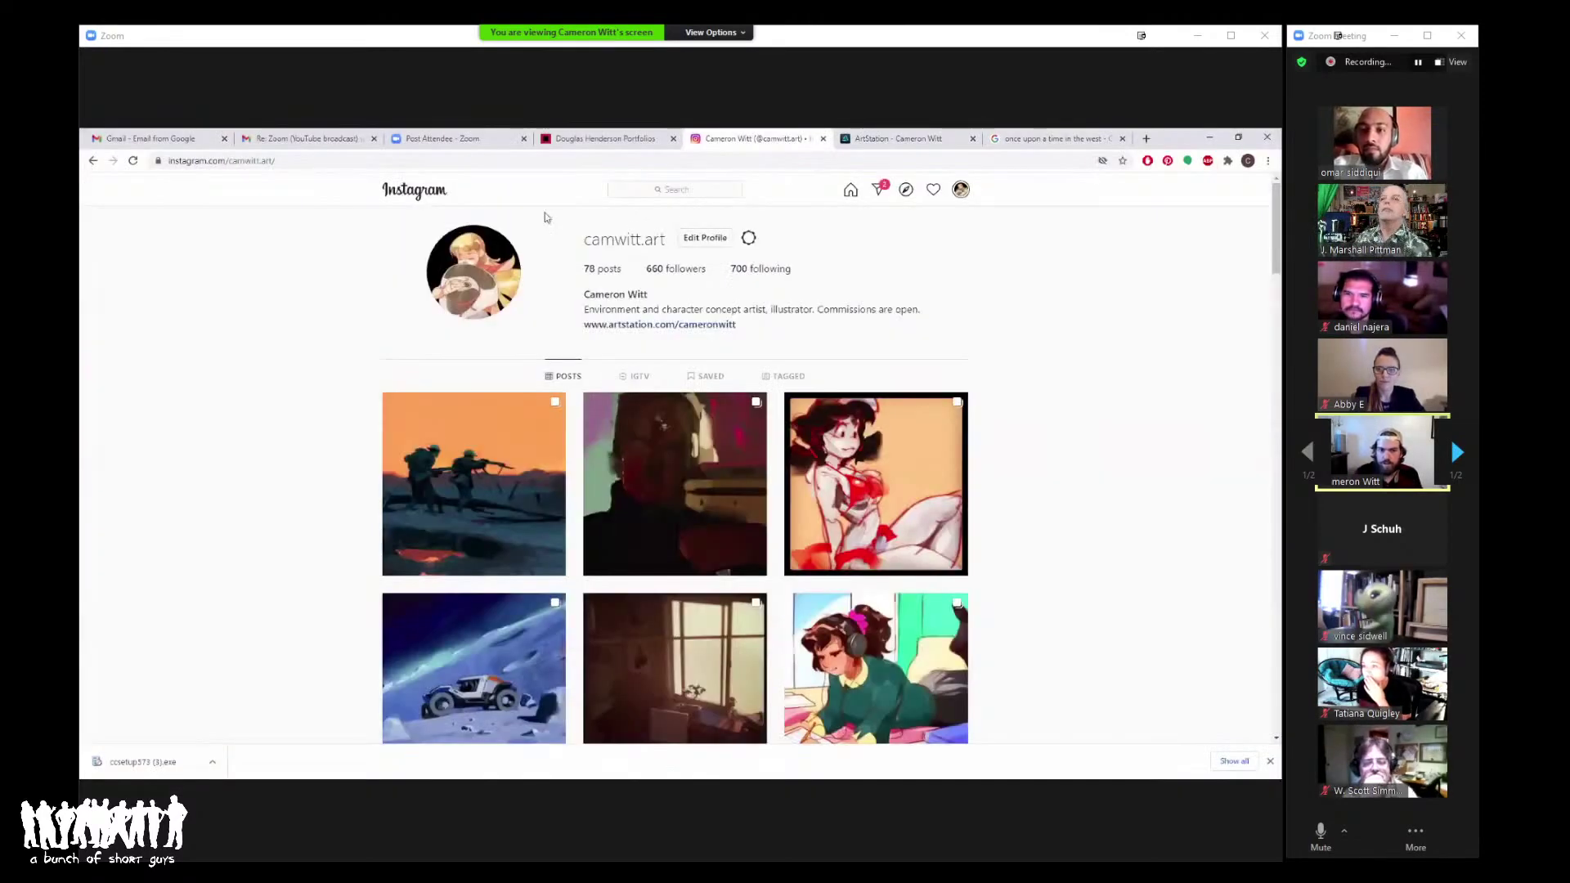
pyautogui.click(577, 139)
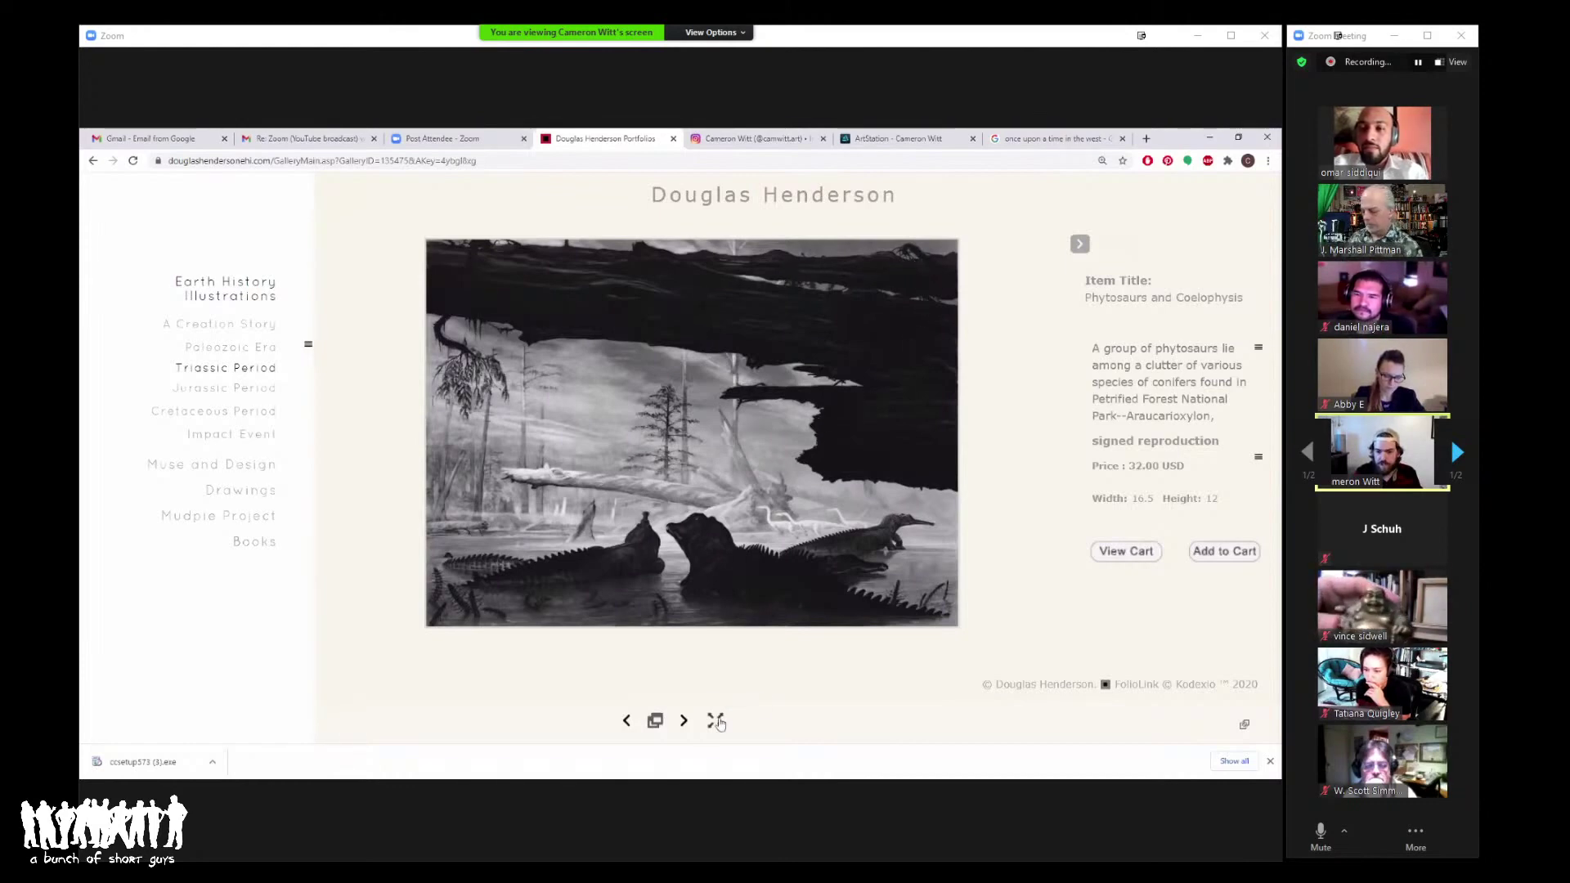
# Step: View the Typothorax painting in full screen, and return to the Triassic Period gallery overview
pyautogui.click(683, 721)
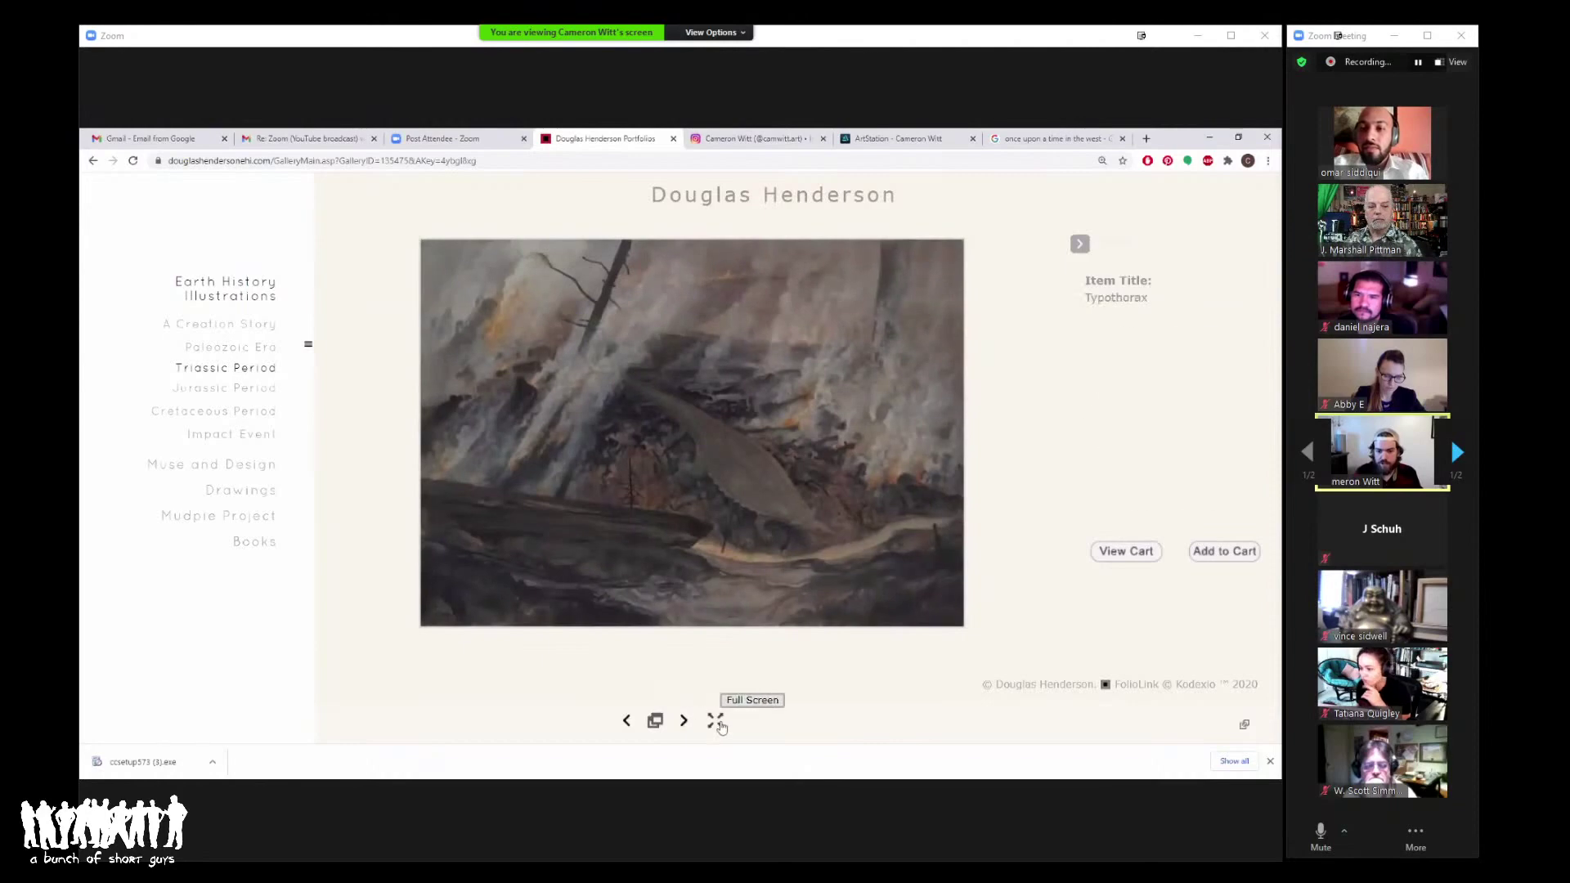
pyautogui.click(715, 720)
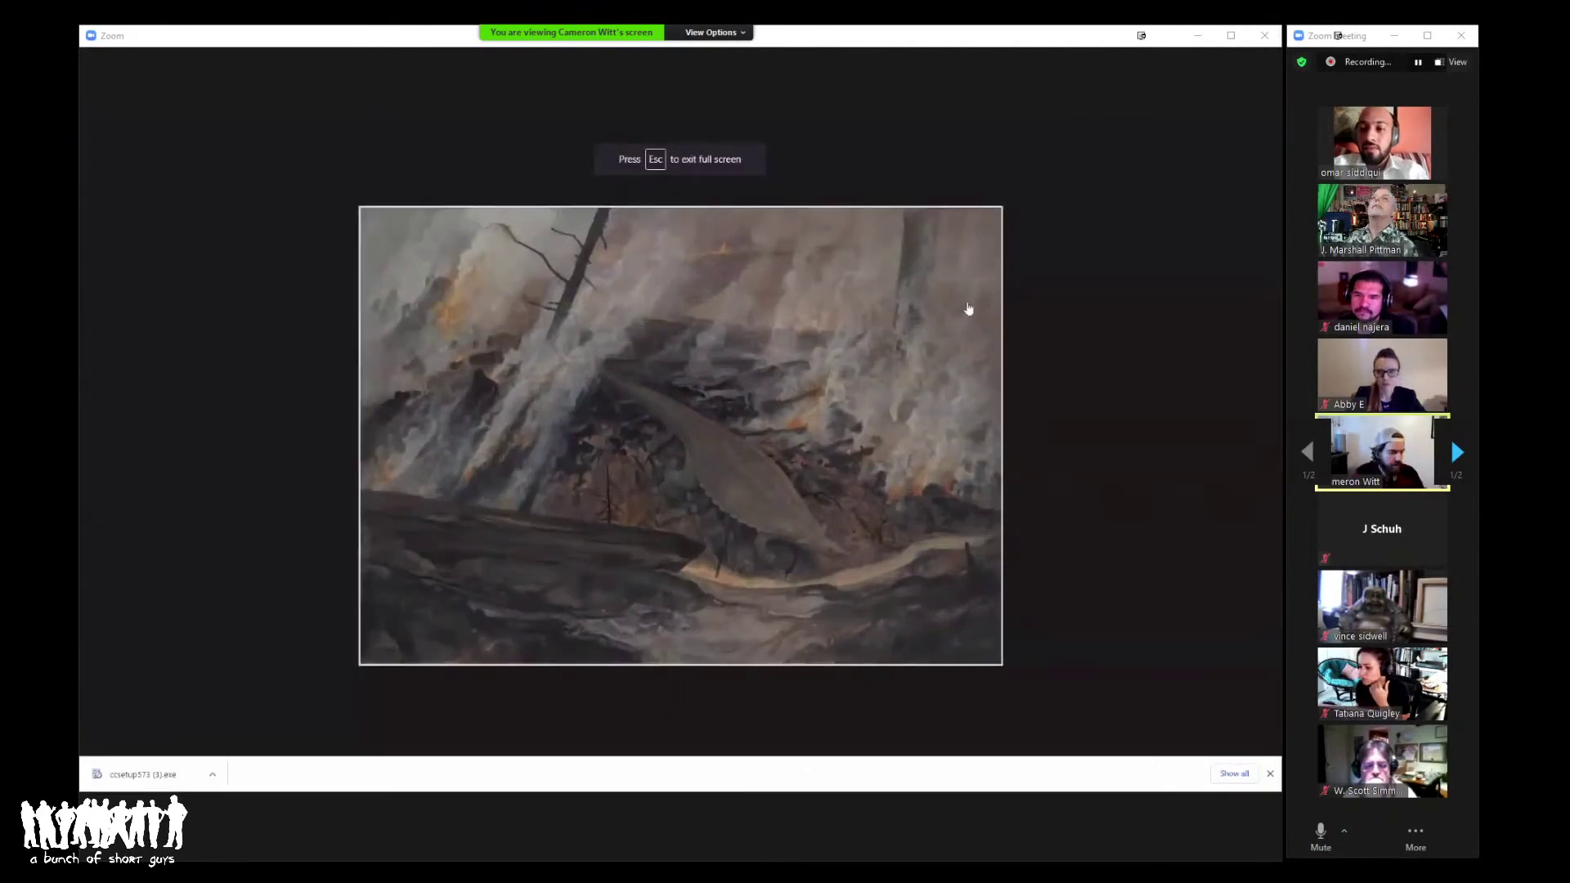
pyautogui.press('Escape')
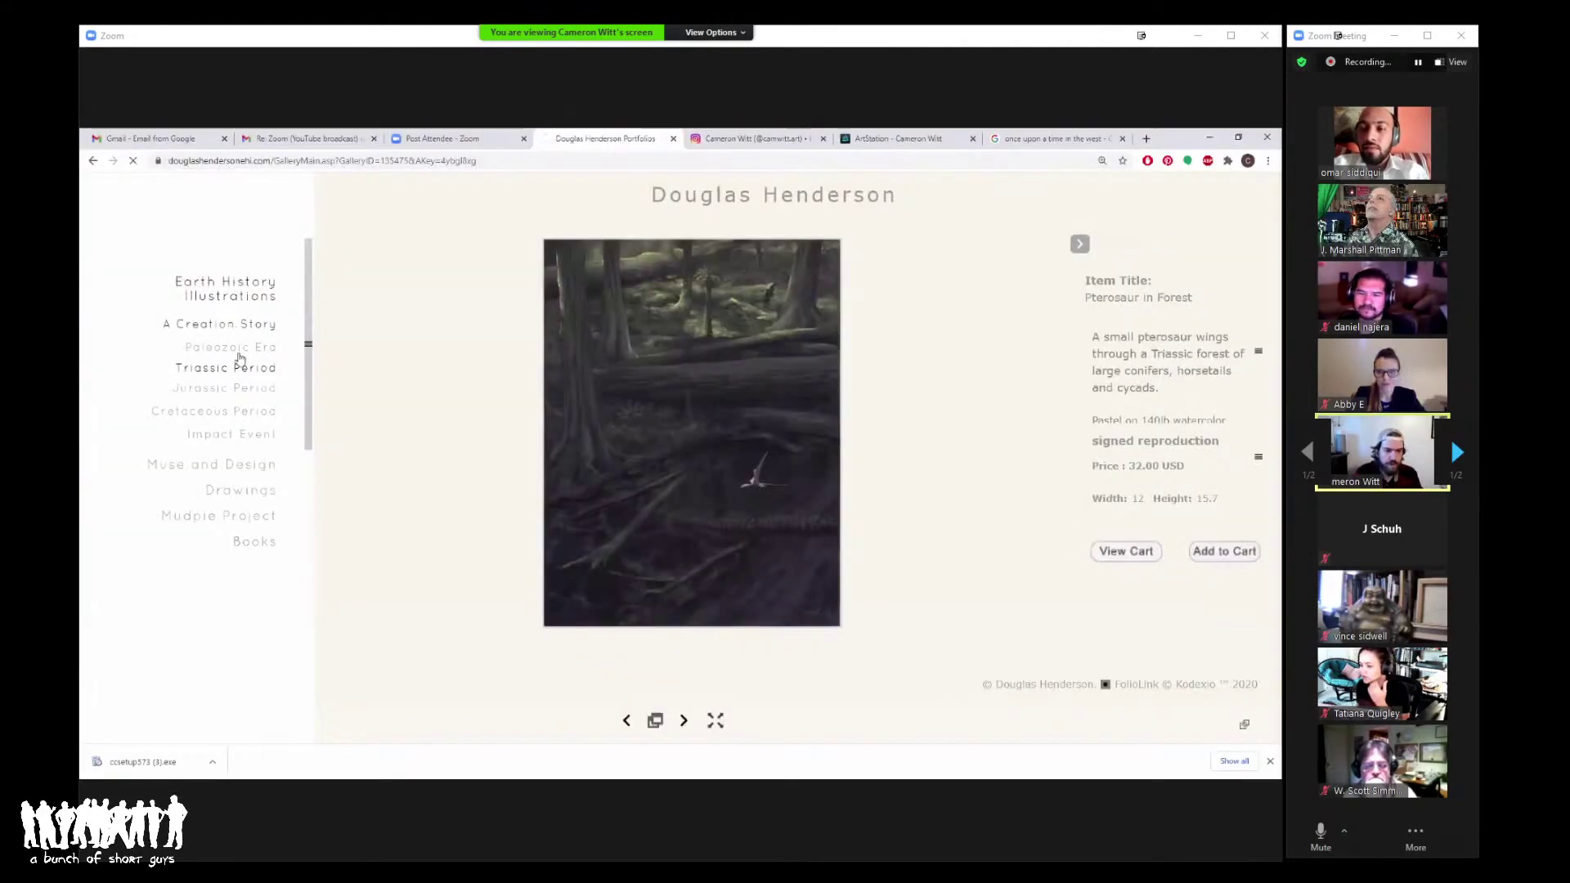
pyautogui.click(241, 369)
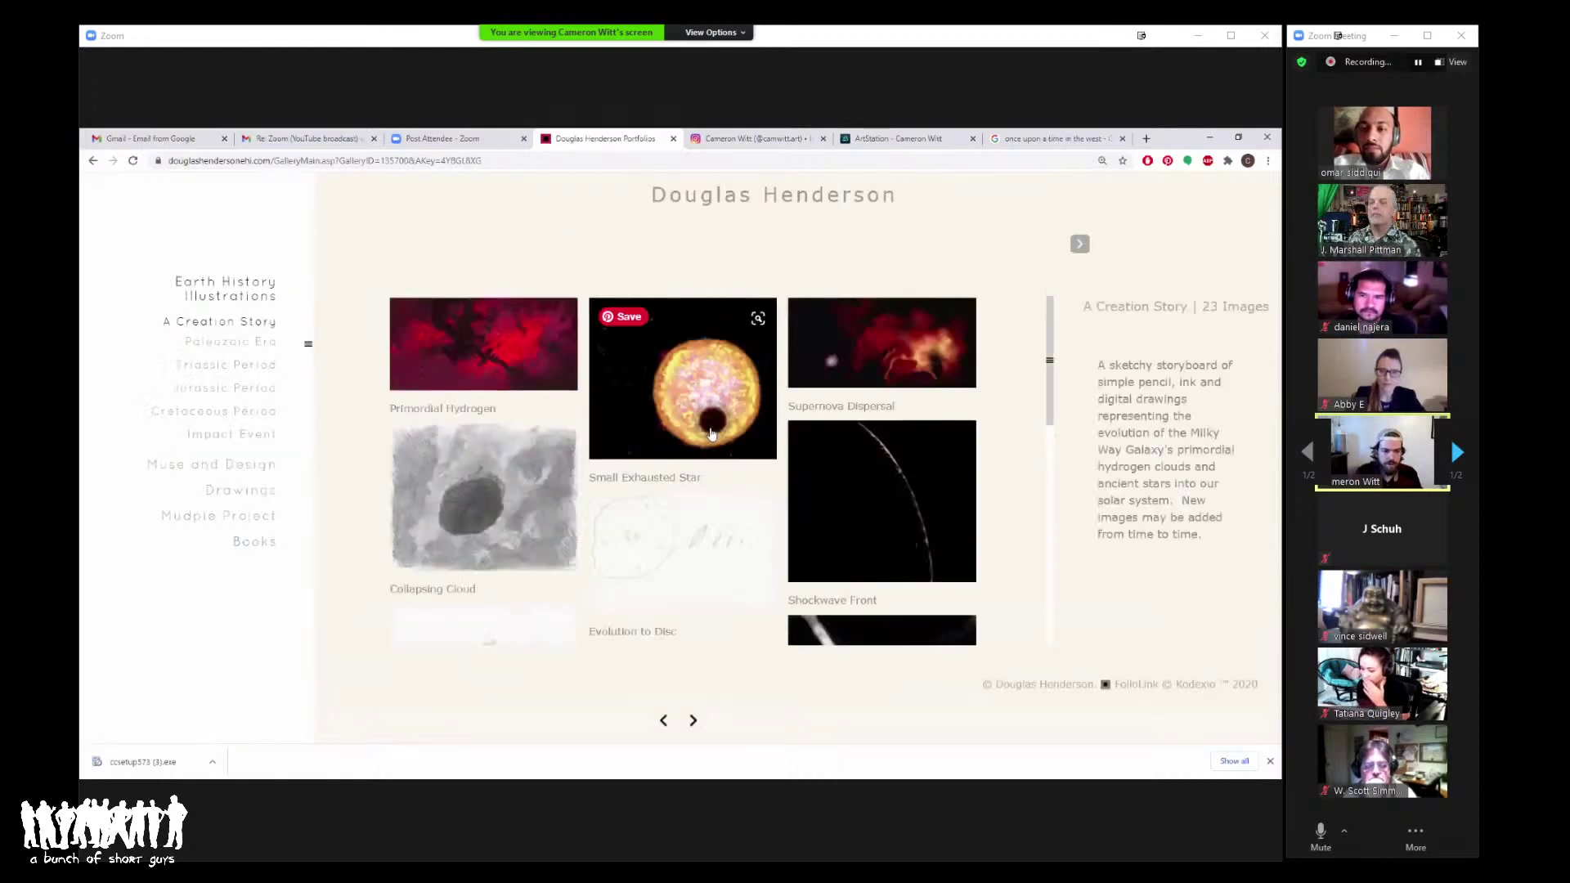
pyautogui.click(229, 369)
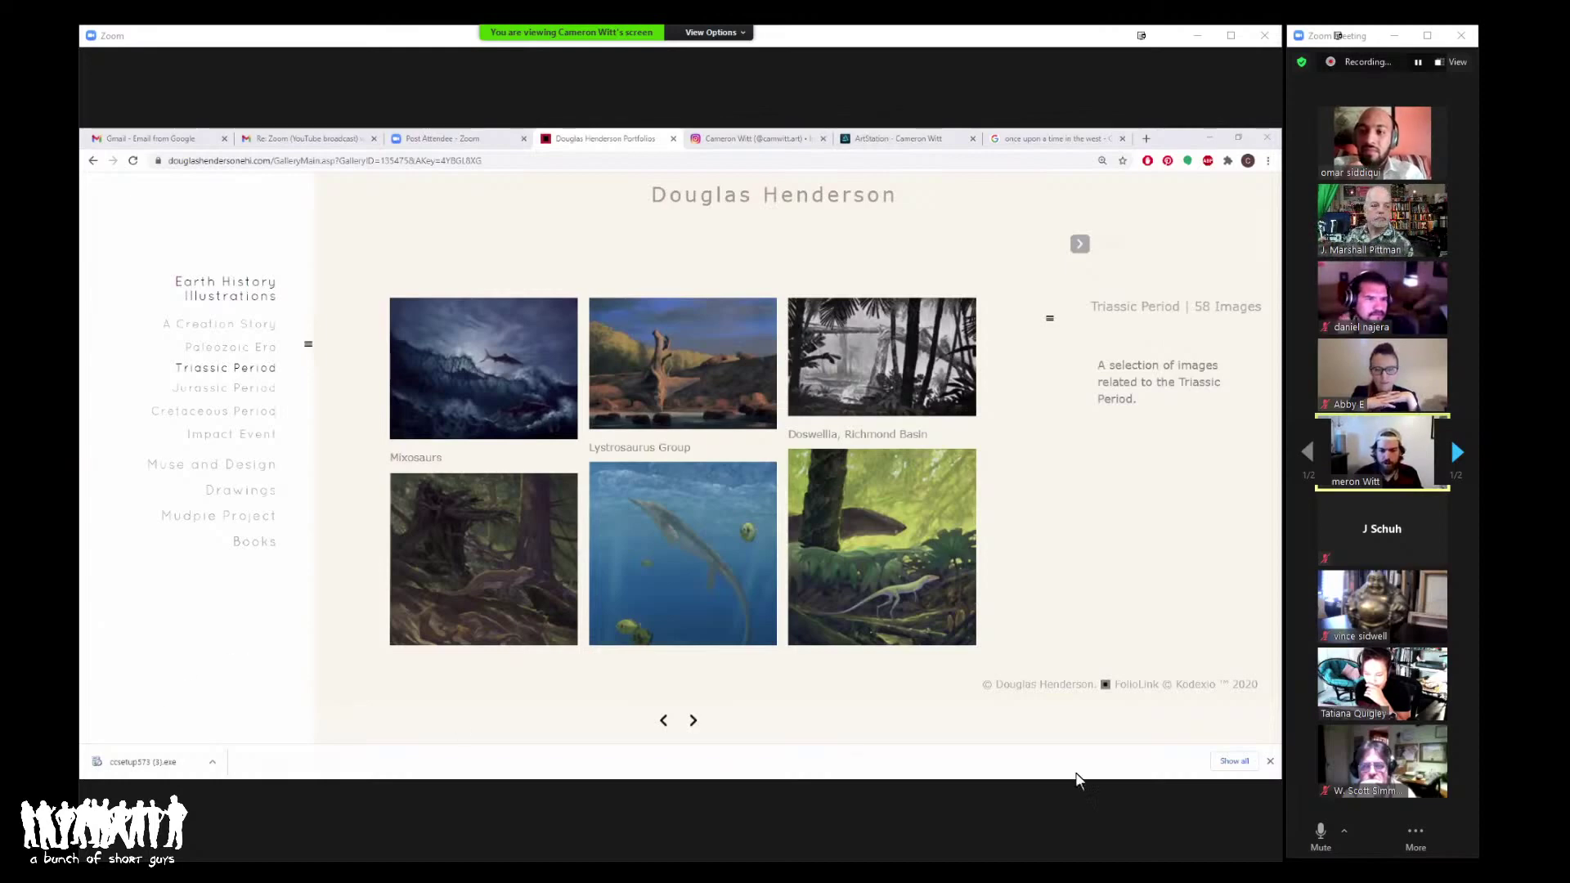
# Step: Mute the microphone in the video meeting, unmute it to speak, and mute it again
pyautogui.click(1323, 834)
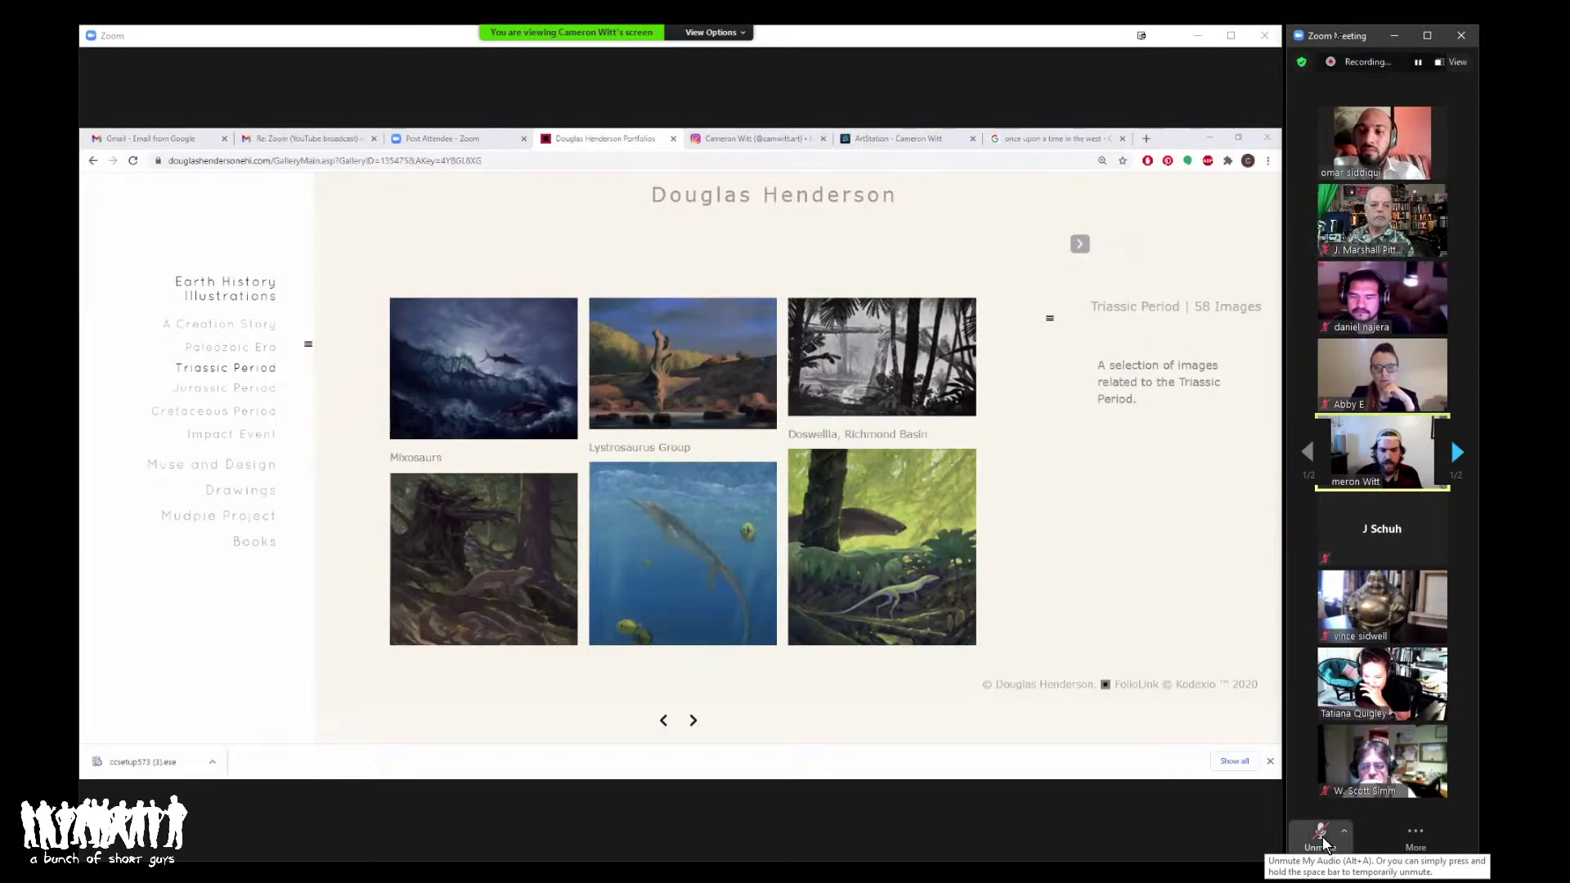
pyautogui.click(1323, 838)
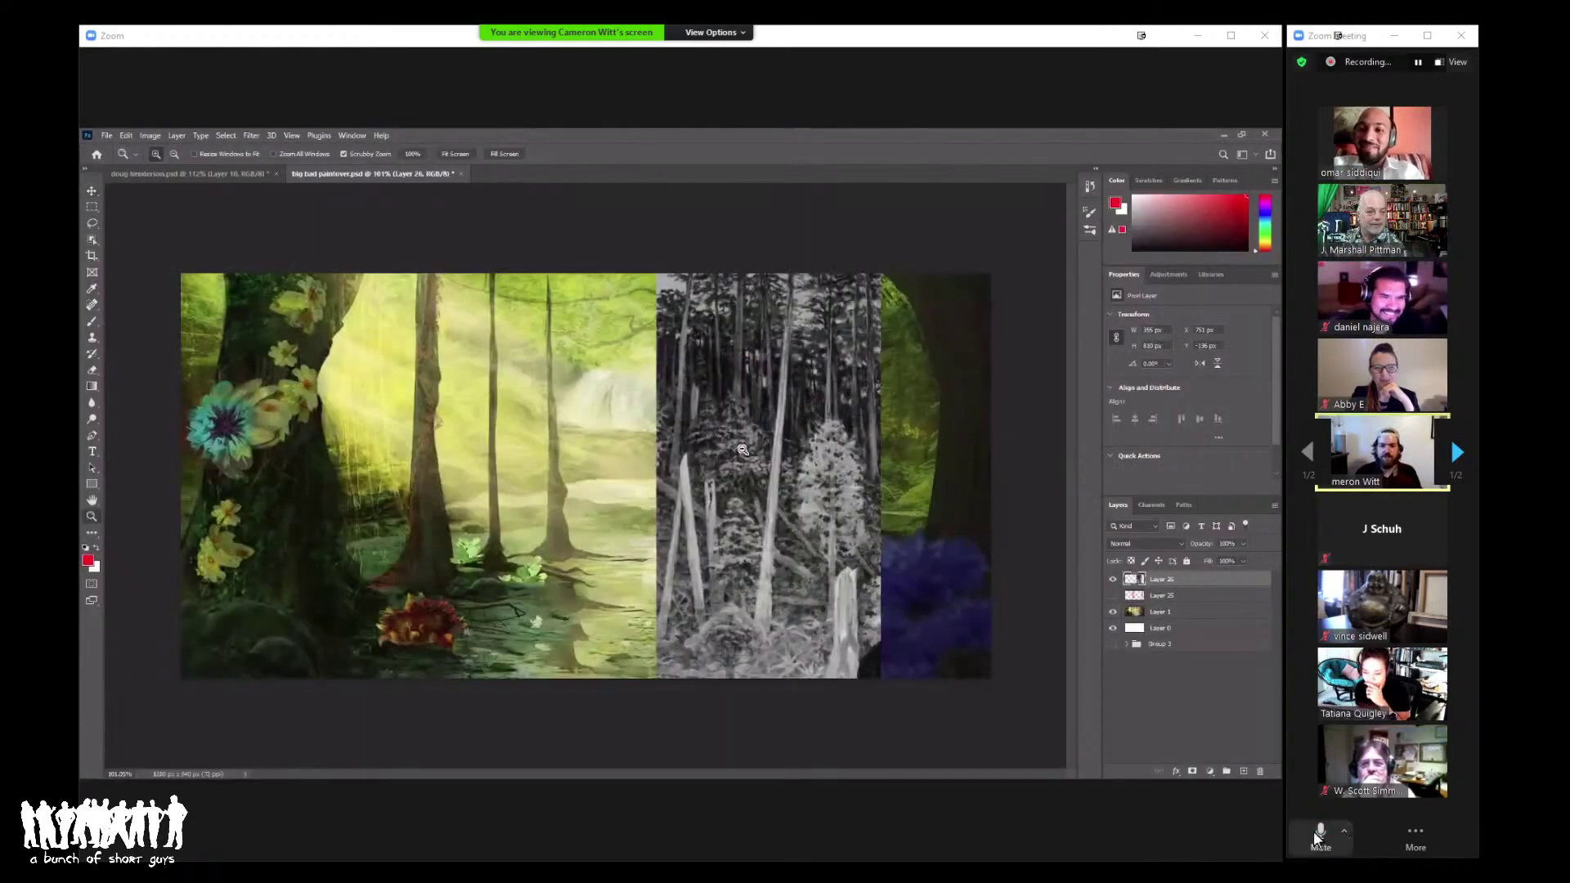
pyautogui.click(1319, 829)
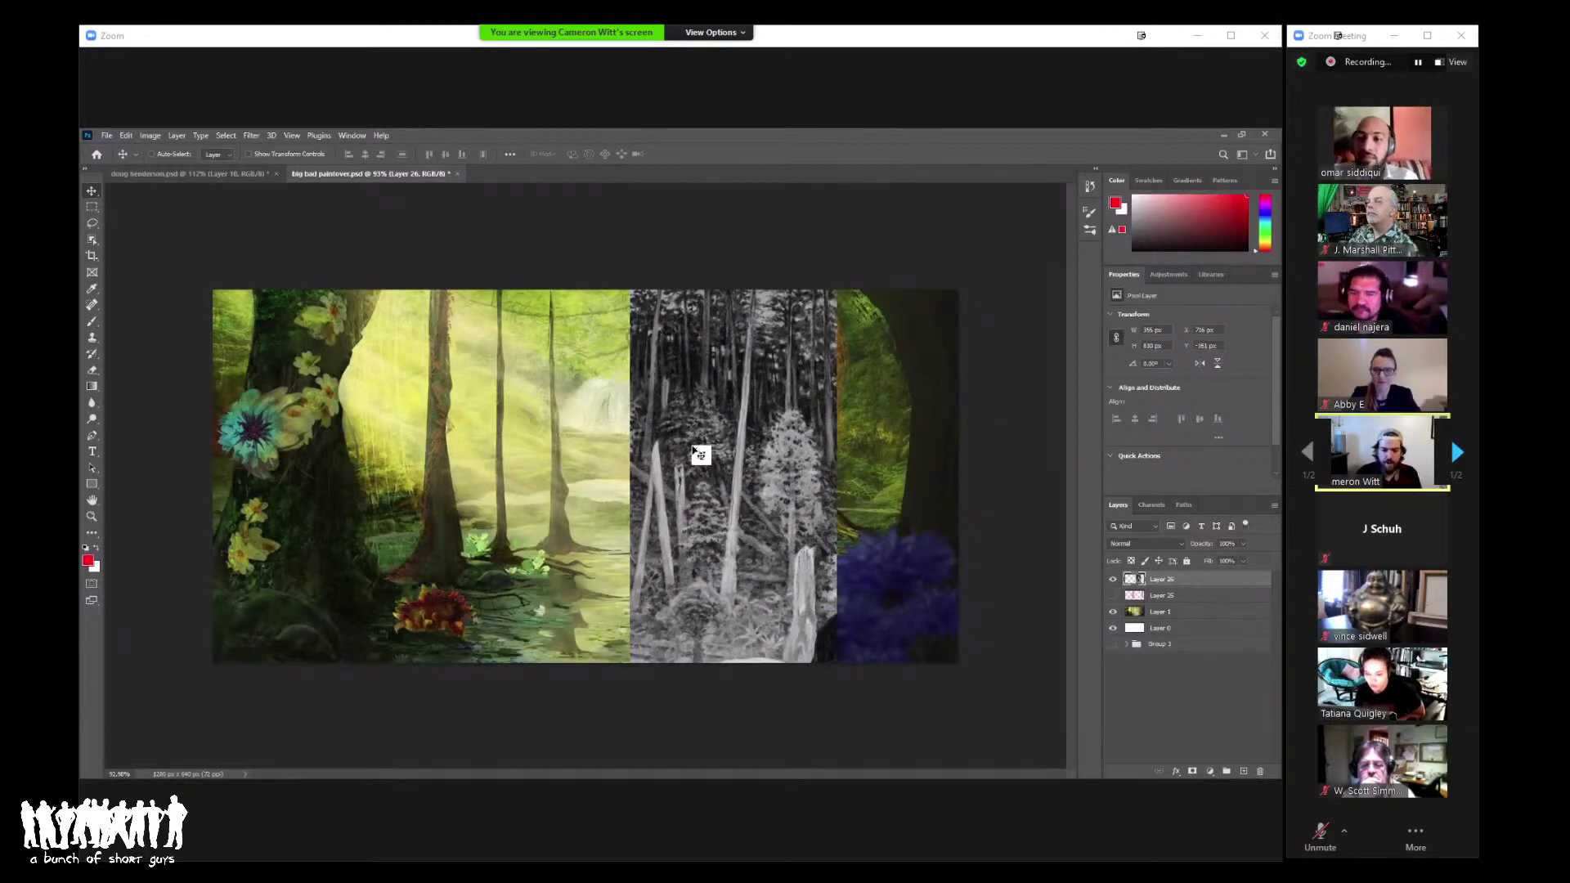
# Step: Shift the greyscale forest strip slightly right over the painting, and bring up the fallen-log stegosaurus picture in doug henderson.psd
pyautogui.moveTo(693, 449); pyautogui.dragTo(717, 448)
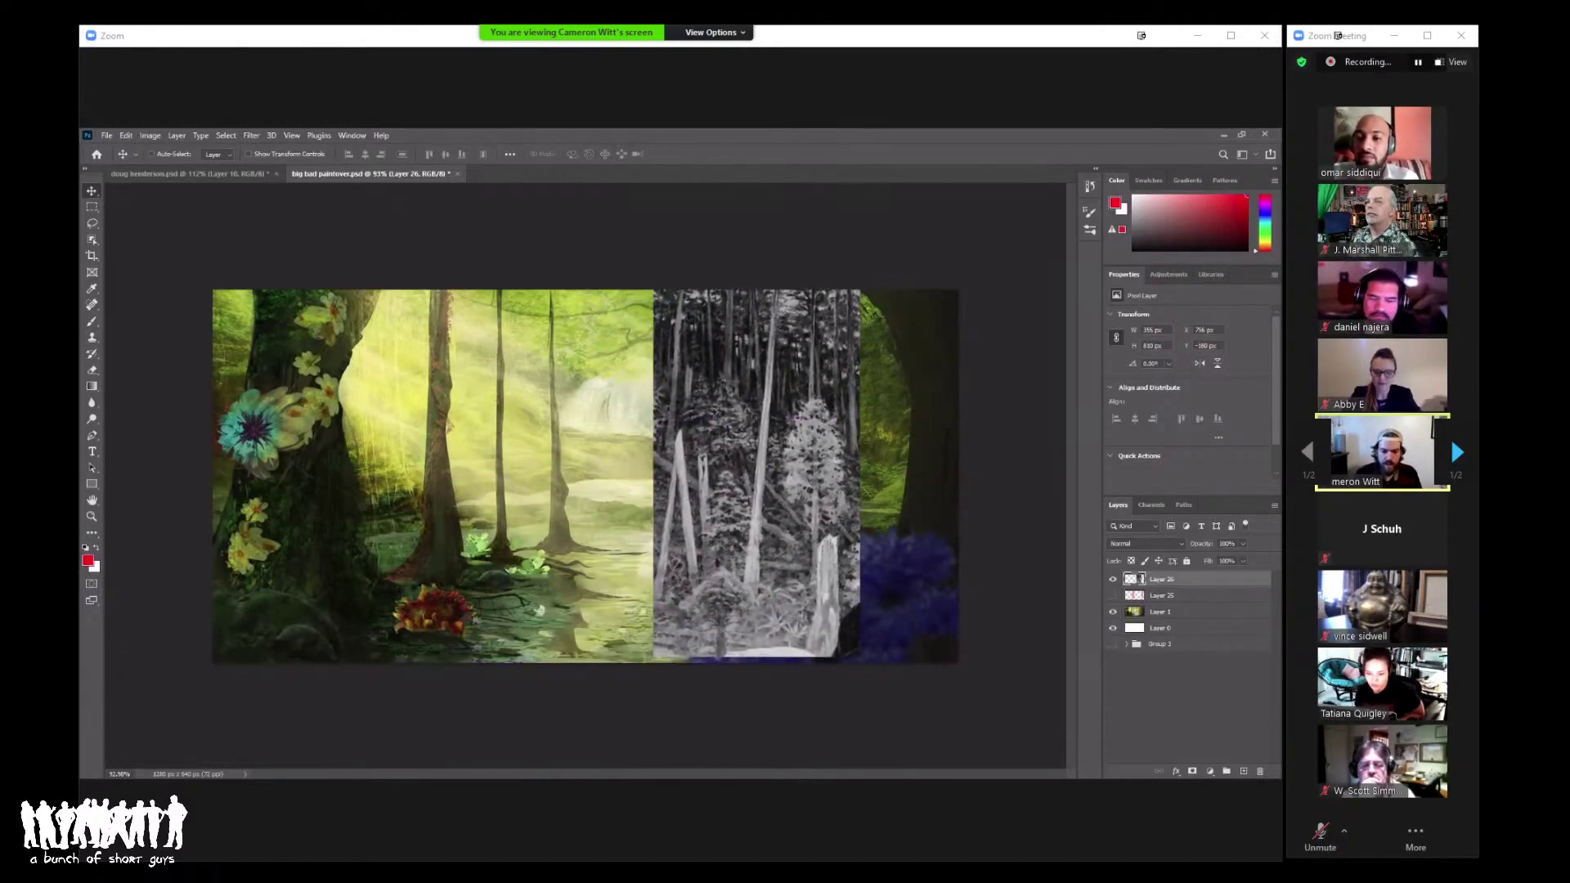
pyautogui.click(238, 173)
pyautogui.press('z')
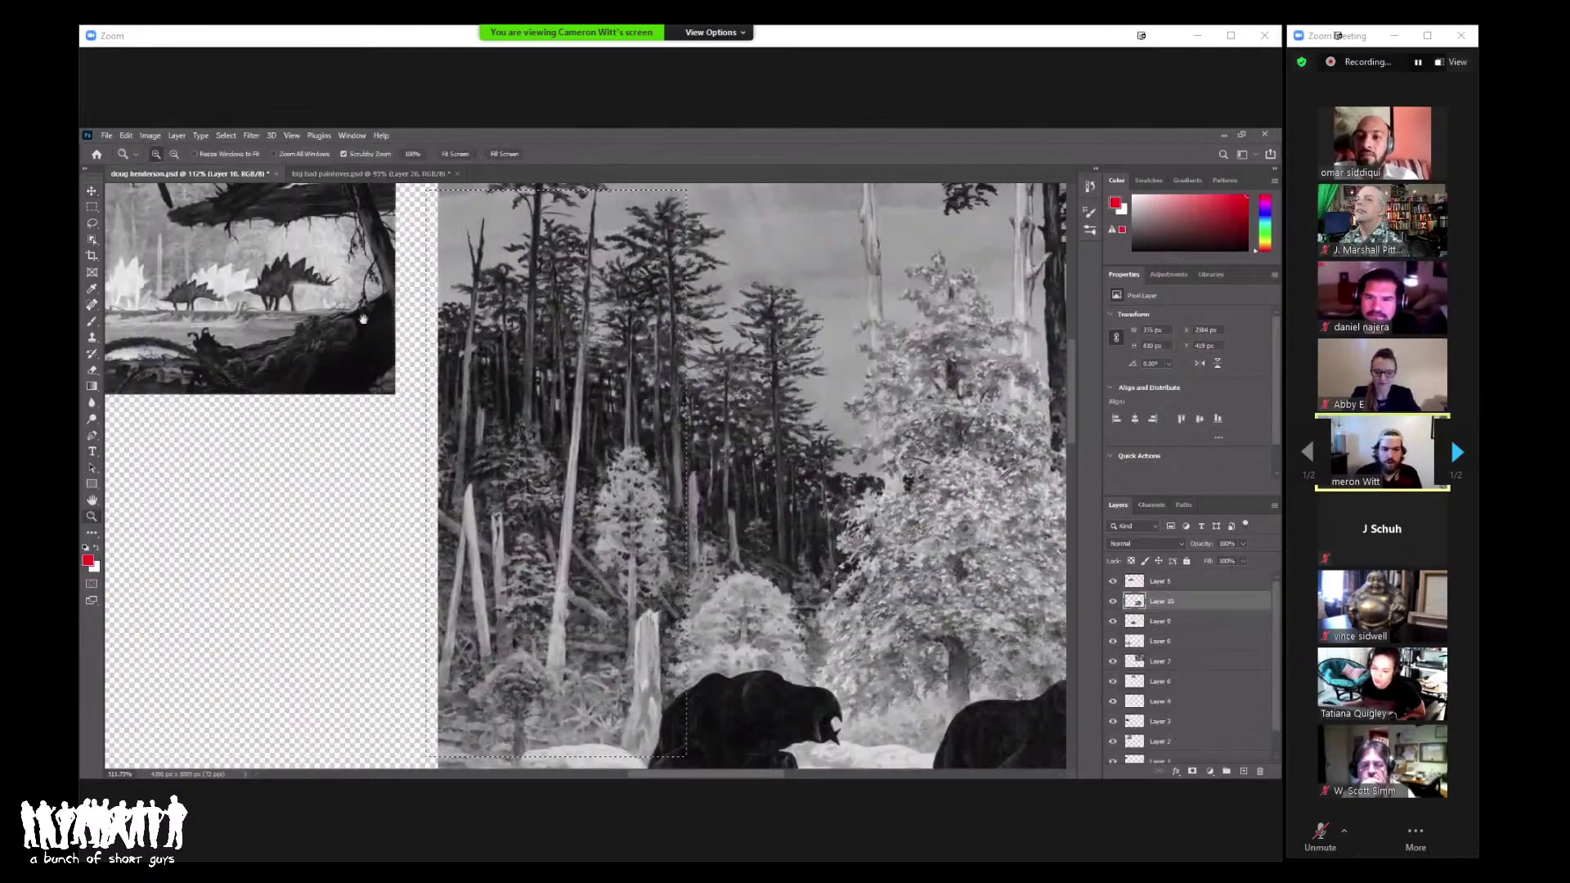
pyautogui.scroll(-5, 607, 275)
pyautogui.moveTo(358, 258); pyautogui.dragTo(643, 349)
pyautogui.press('b')
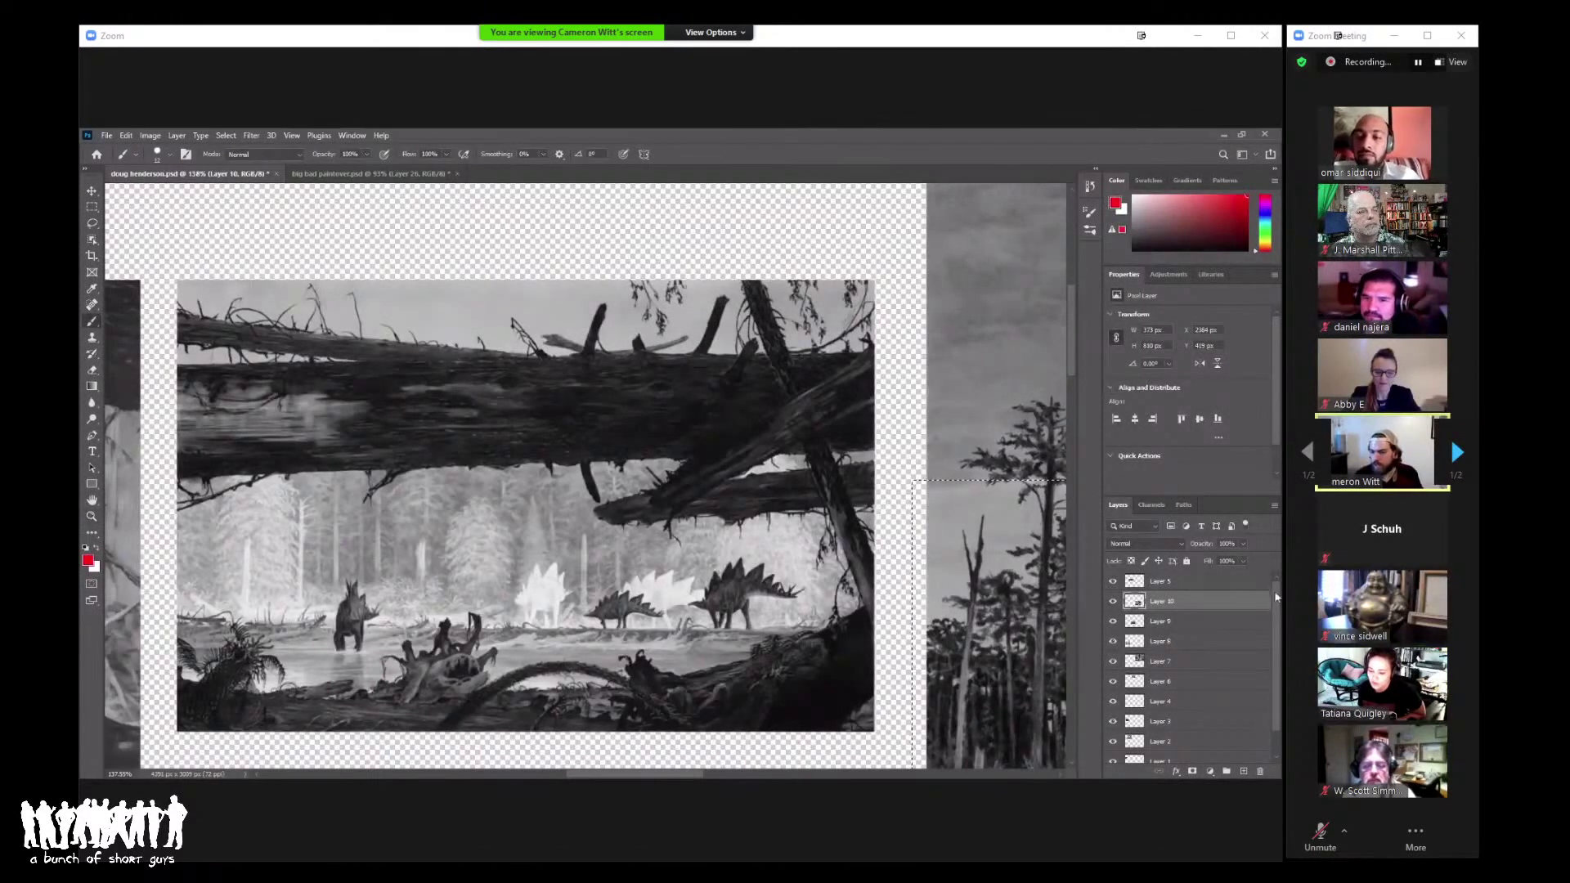
pyautogui.click(1226, 582)
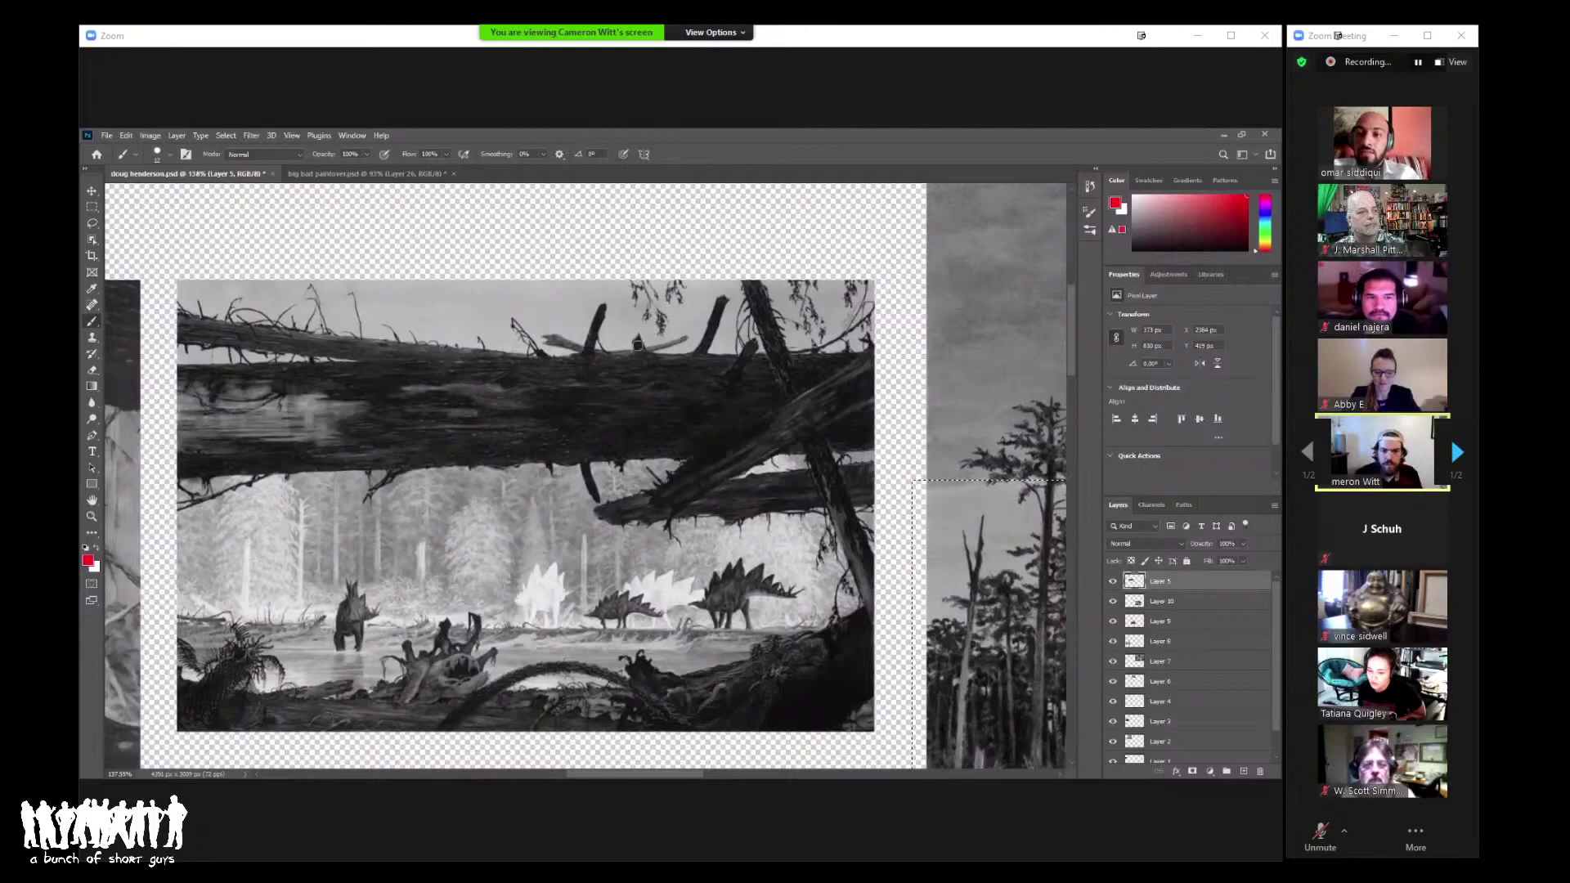
pyautogui.press('z')
pyautogui.moveTo(640, 342); pyautogui.dragTo(543, 348)
pyautogui.scroll(-1, 1276, 614)
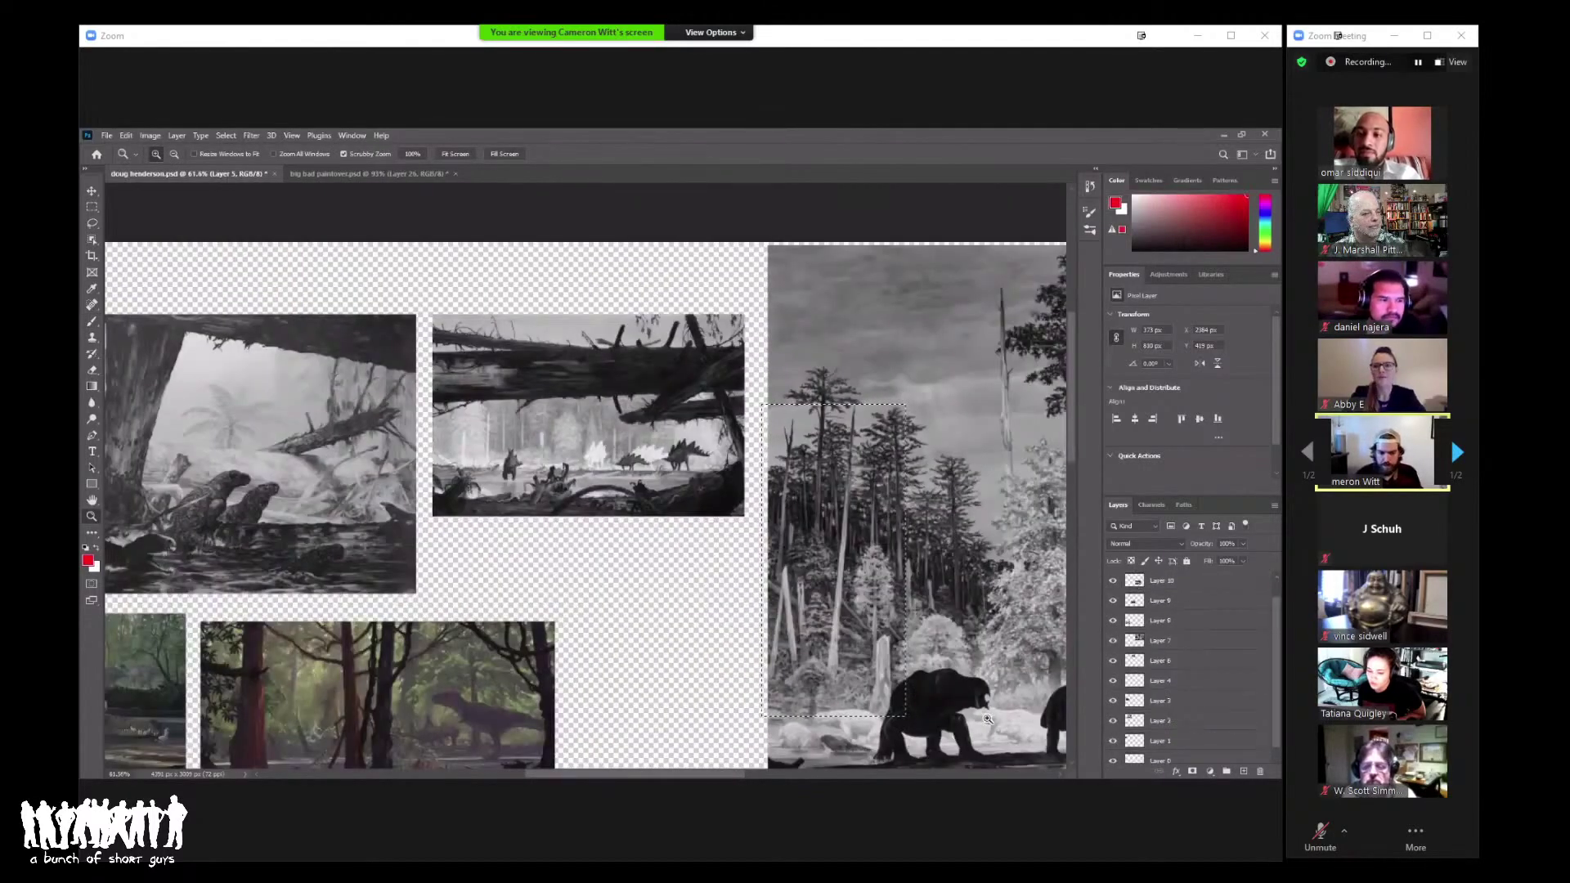
pyautogui.hotkey('ctrl', 'j')
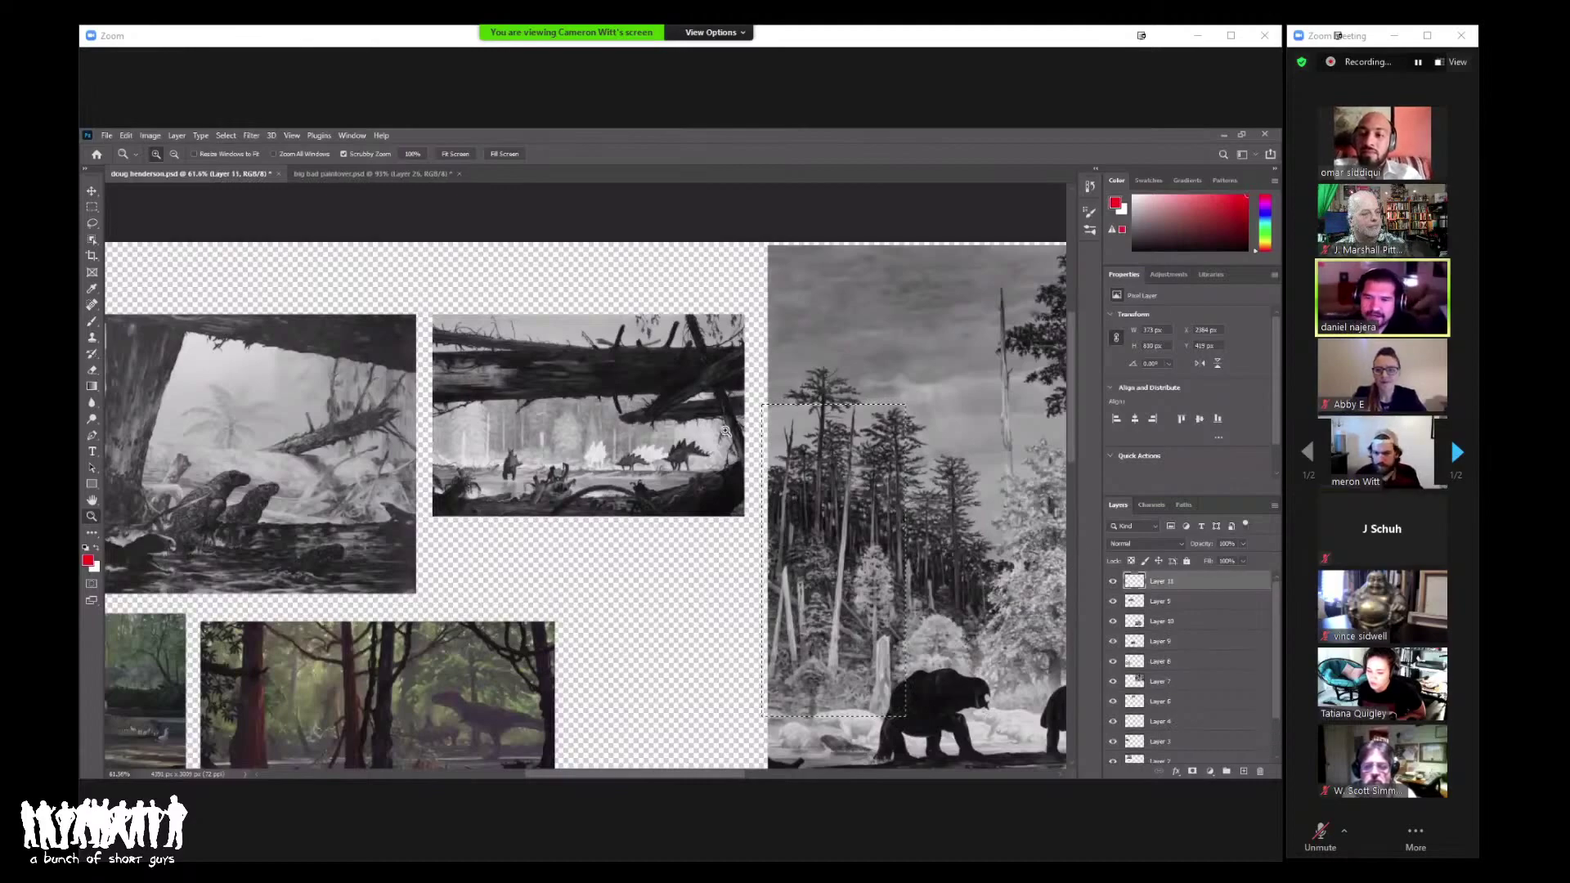
# Step: Paint red strokes over the branches projecting from the log in the stegosaurus picture and from the fallen branch in the neighbouring picture
pyautogui.moveTo(722, 430); pyautogui.dragTo(678, 353)
pyautogui.scroll(3, 678, 353)
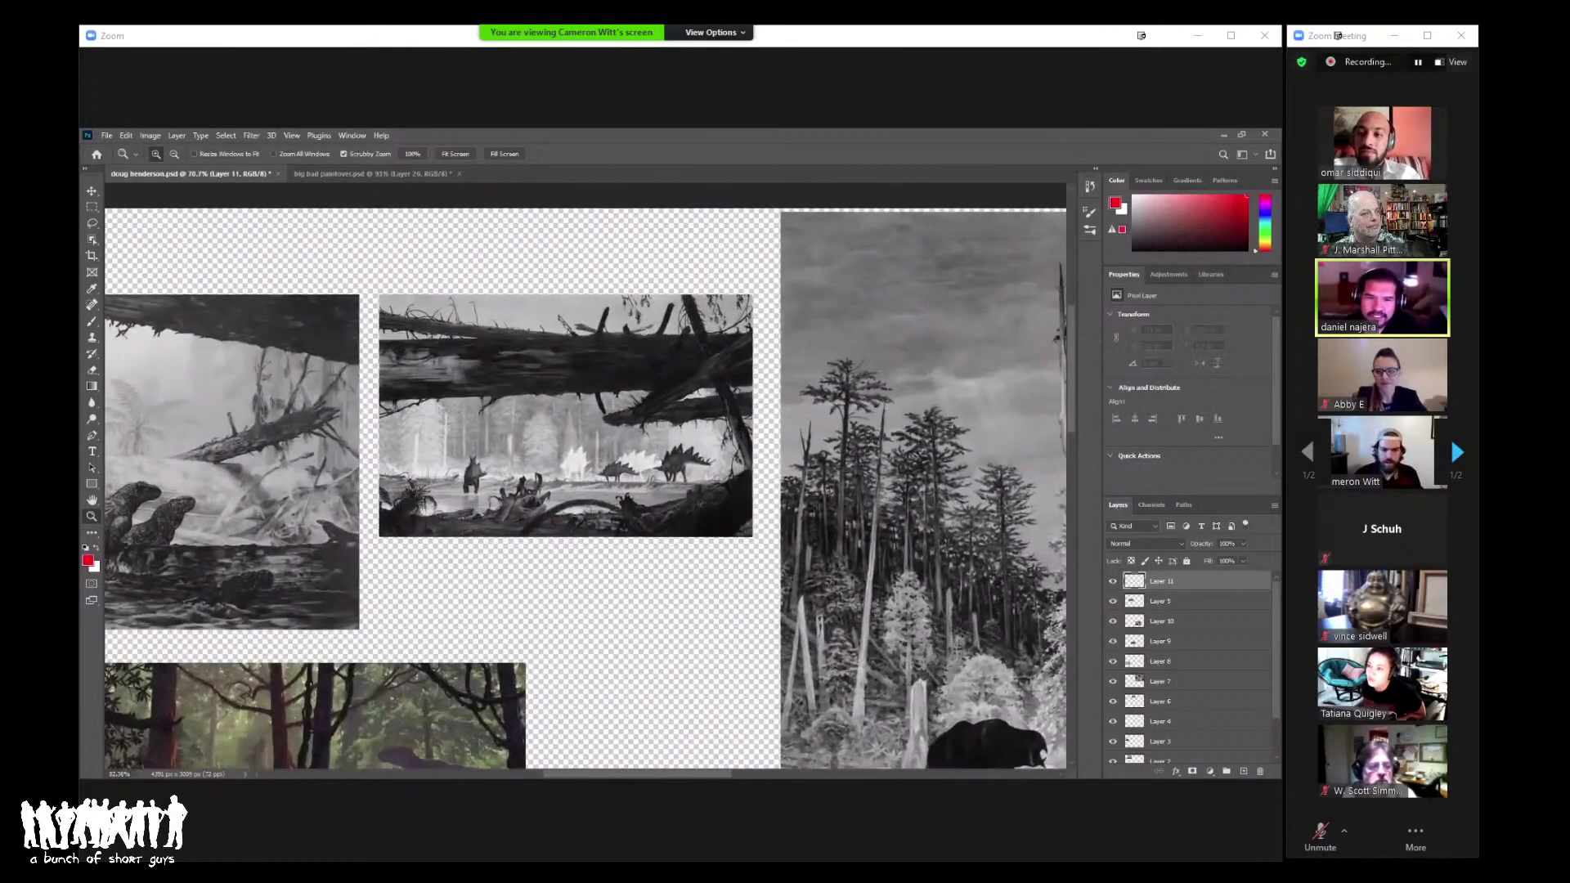
pyautogui.press('b')
pyautogui.moveTo(592, 324); pyautogui.dragTo(610, 284)
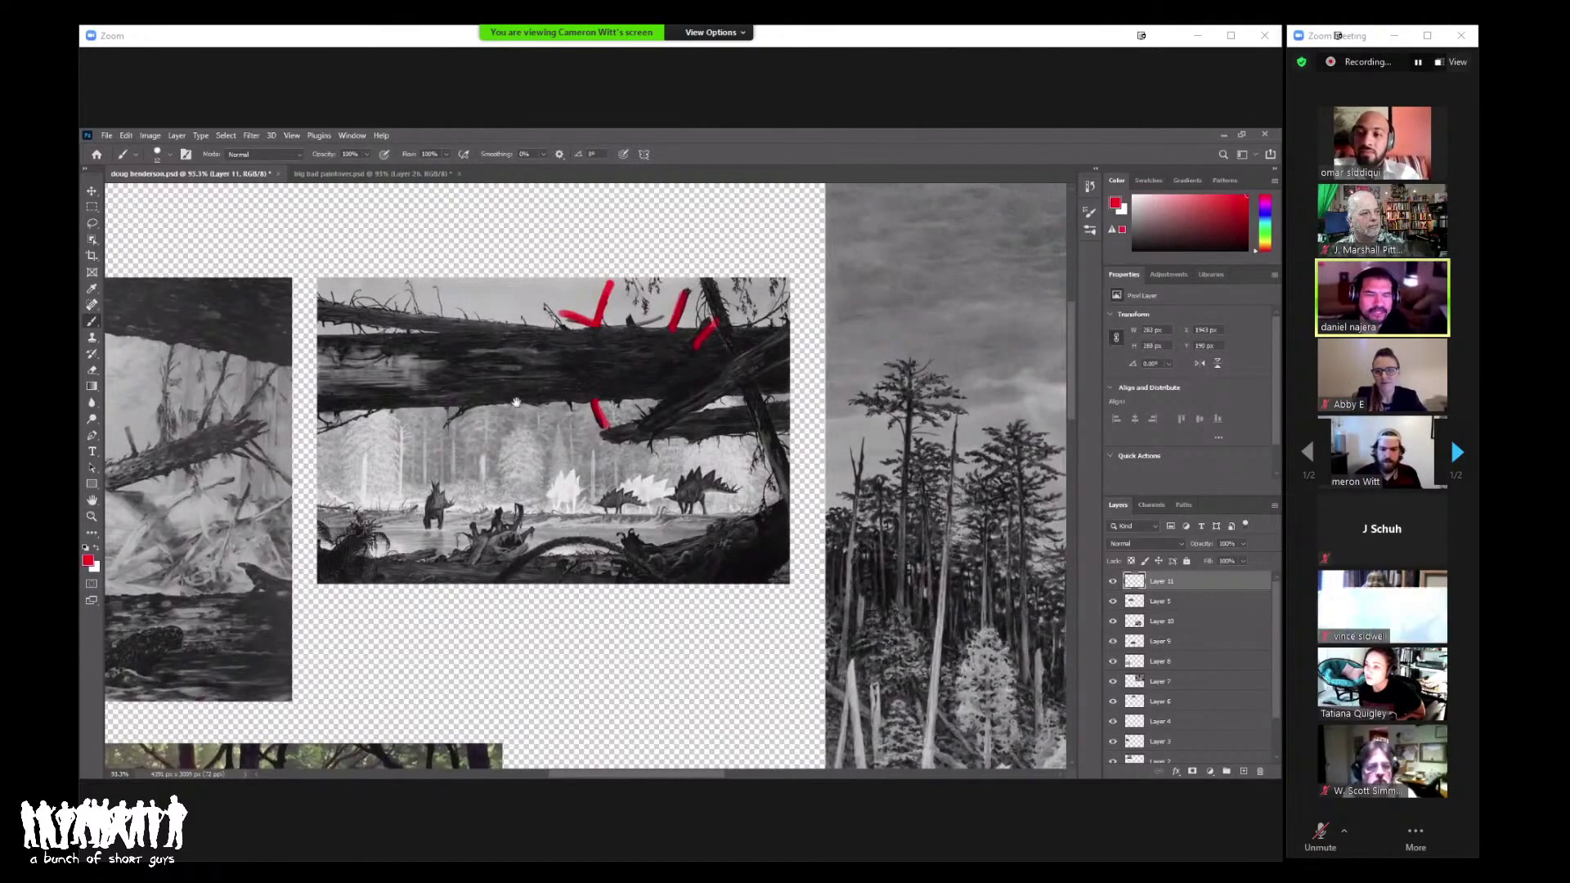
pyautogui.moveTo(516, 403)
pyautogui.mouseDown()
pyautogui.moveTo(697, 374)
pyautogui.moveTo(476, 391)
pyautogui.moveTo(480, 305)
pyautogui.moveTo(504, 394)
pyautogui.mouseUp()
pyautogui.hscroll(1, 485, 384)
pyautogui.moveTo(582, 331)
pyautogui.mouseDown()
pyautogui.moveTo(541, 411)
pyautogui.moveTo(587, 428)
pyautogui.moveTo(475, 480)
pyautogui.mouseUp()
# Step: In the forest paintover document, toggle the greyscale strip's visibility off and back on, and add a new layer above Layer 1
pyautogui.click(427, 175)
pyautogui.press('z')
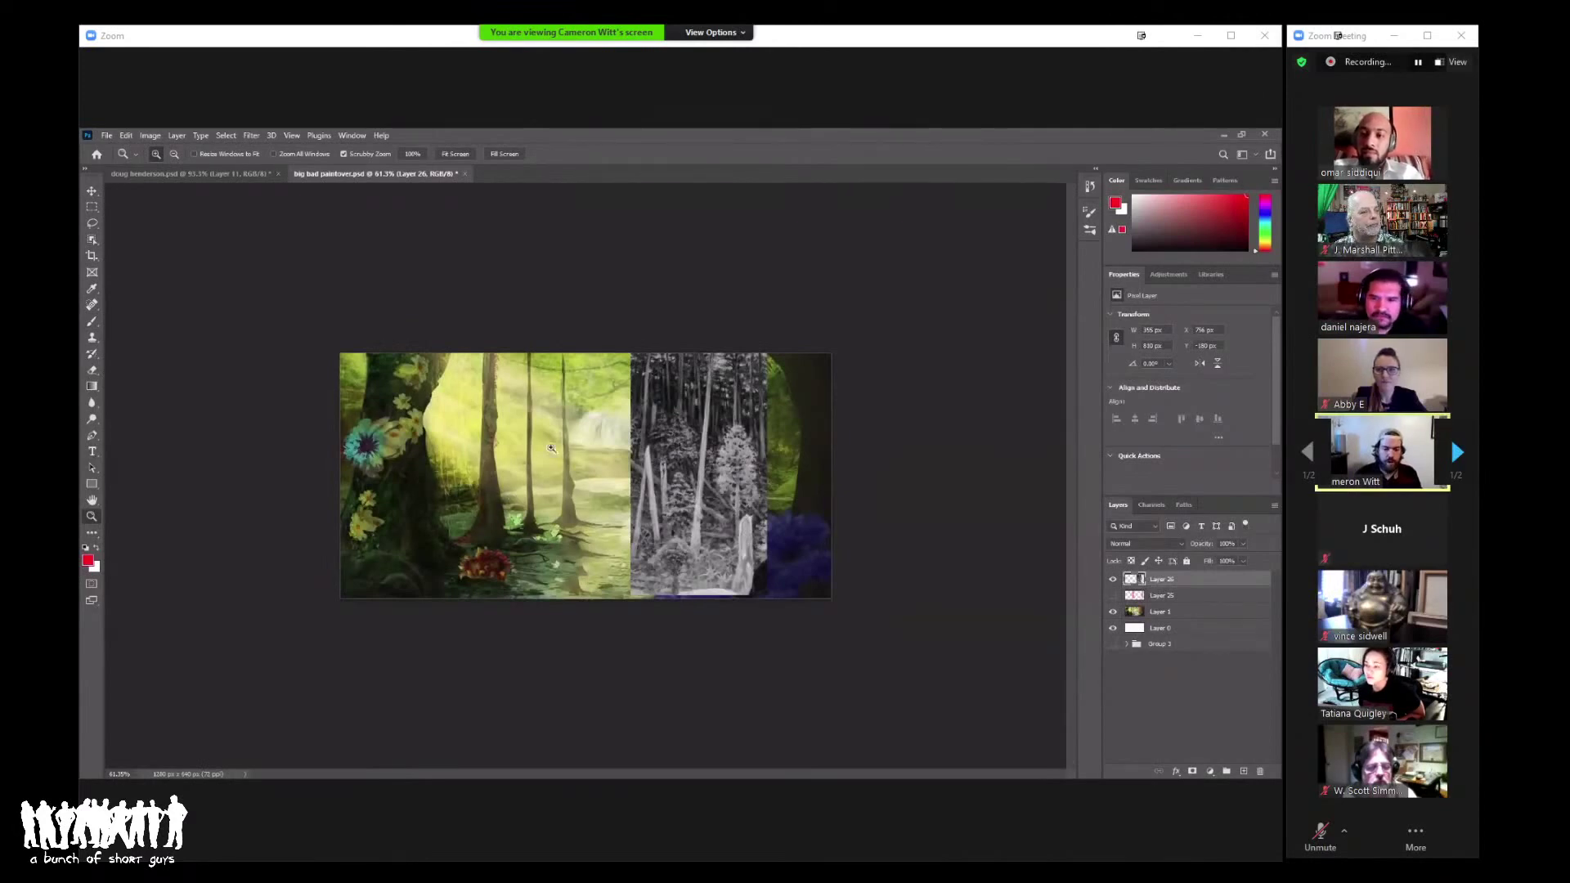
pyautogui.moveTo(630, 459); pyautogui.dragTo(642, 454)
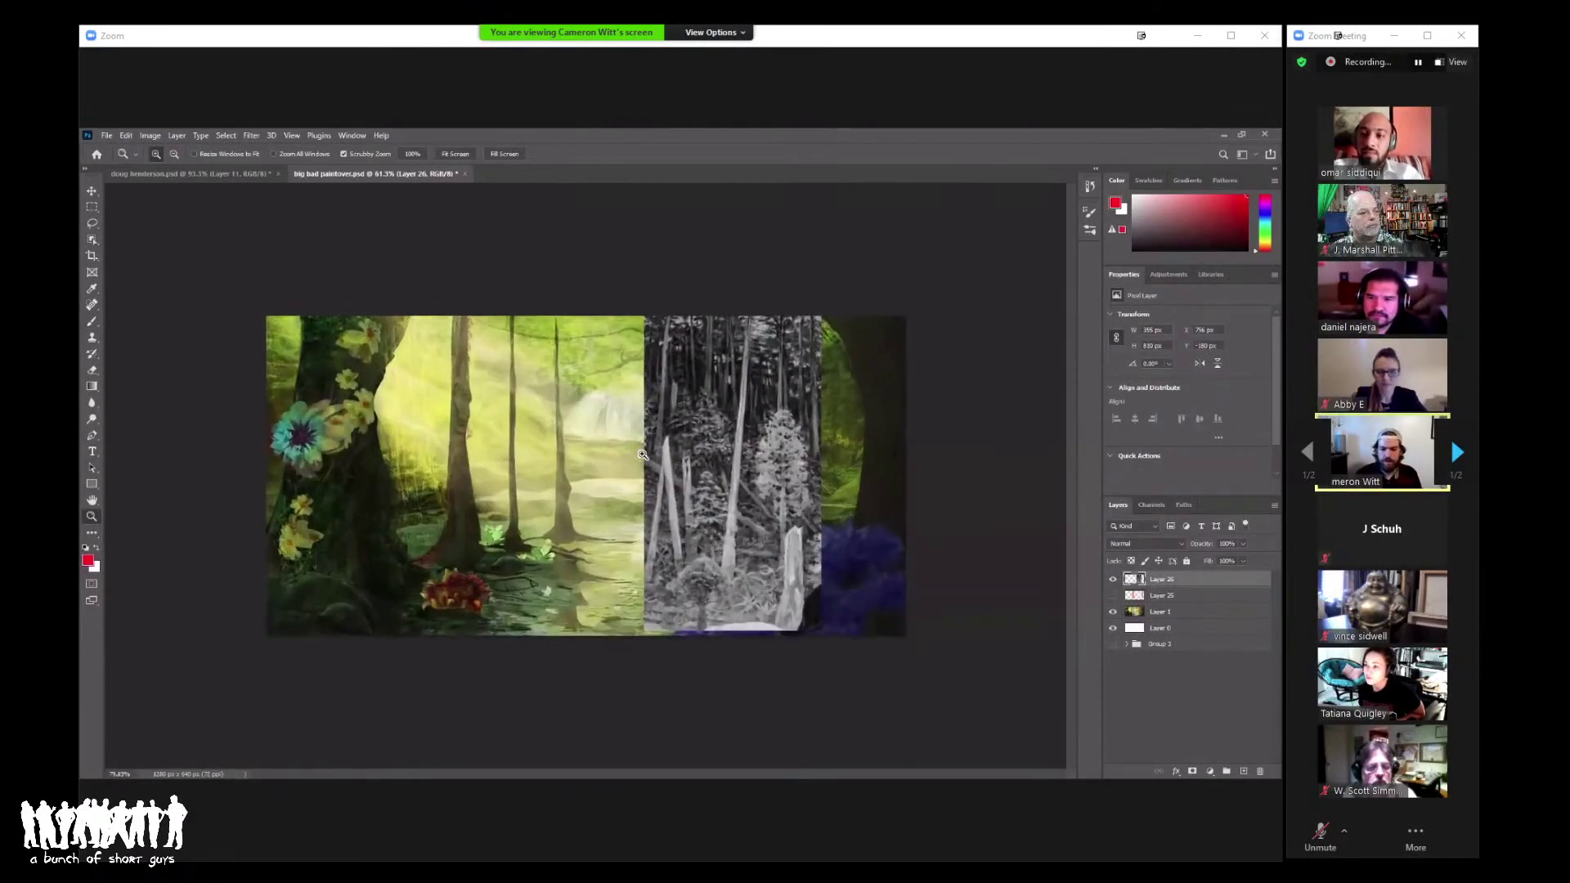
pyautogui.click(1112, 579)
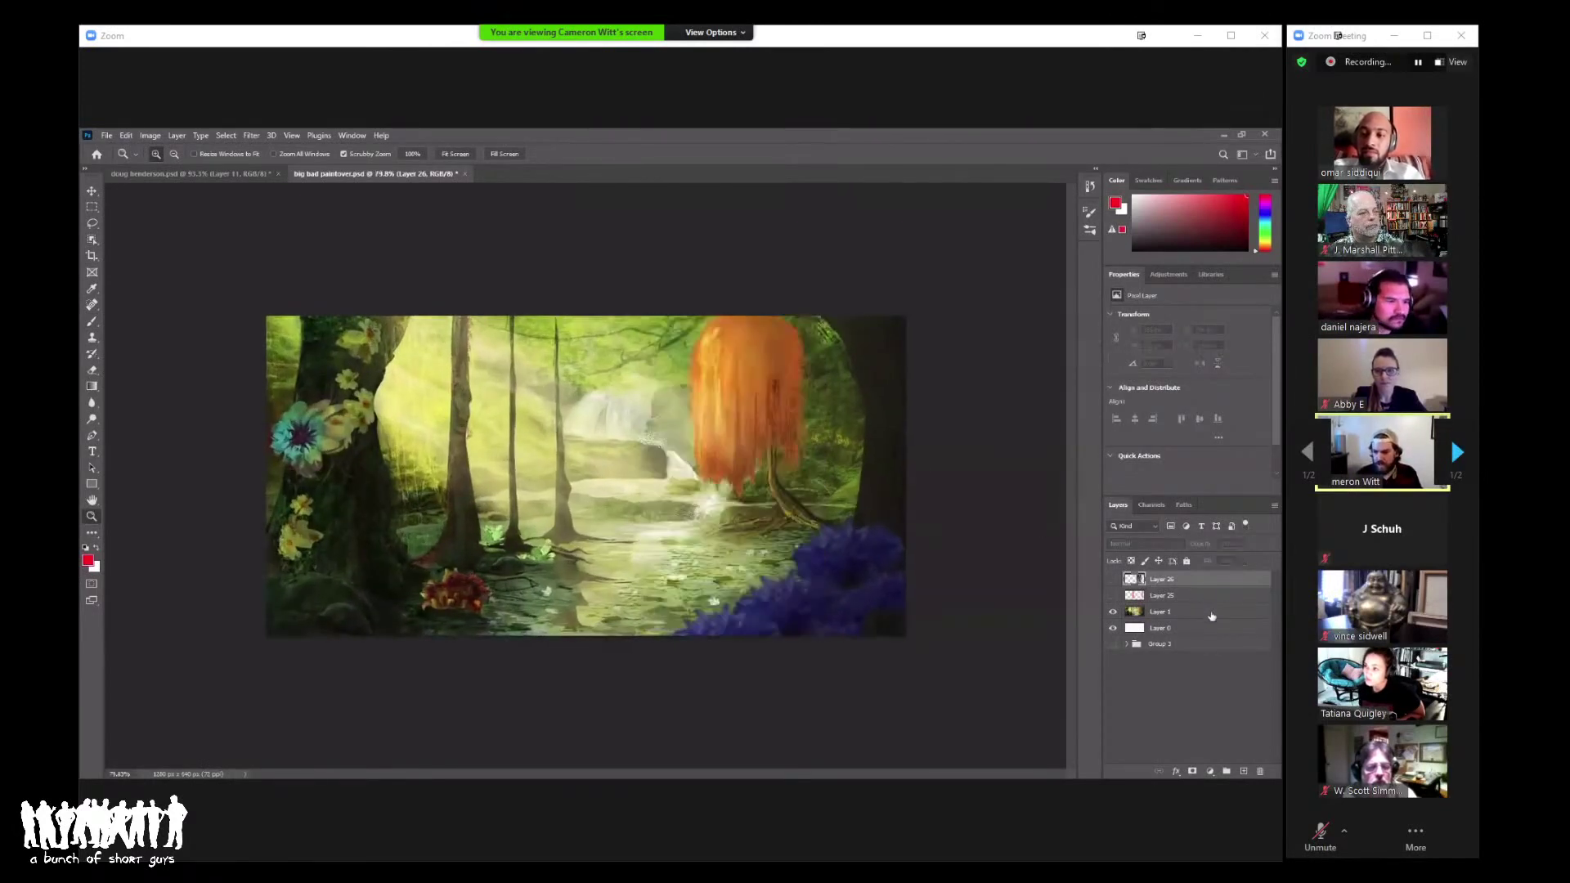
pyautogui.click(1184, 615)
pyautogui.click(1244, 771)
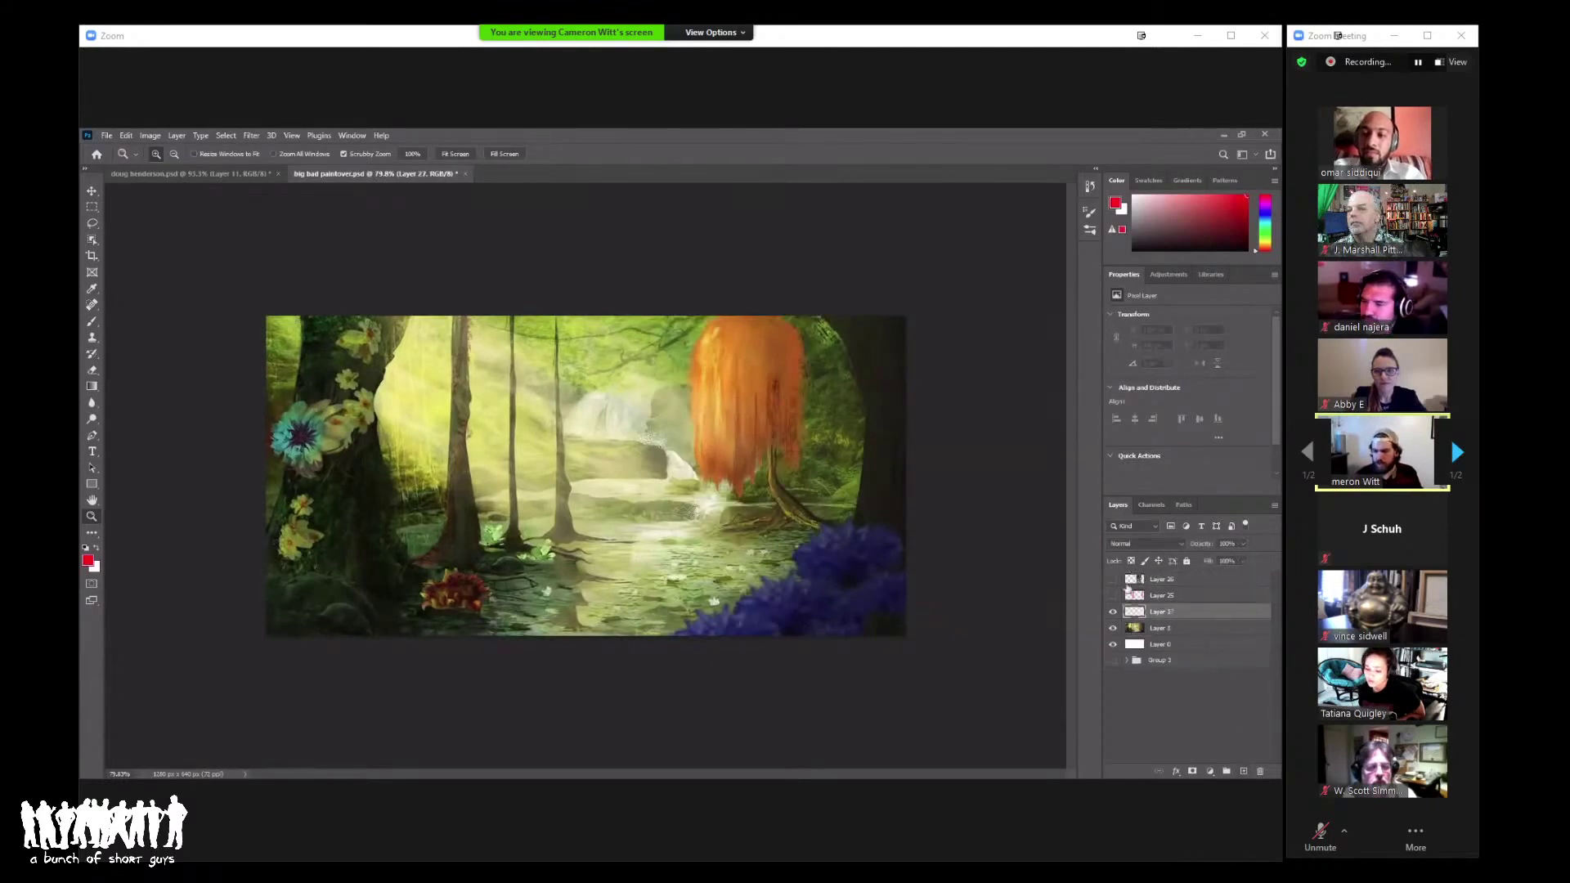
pyautogui.moveTo(710, 450); pyautogui.dragTo(754, 452)
pyautogui.moveTo(657, 411); pyautogui.dragTo(626, 331)
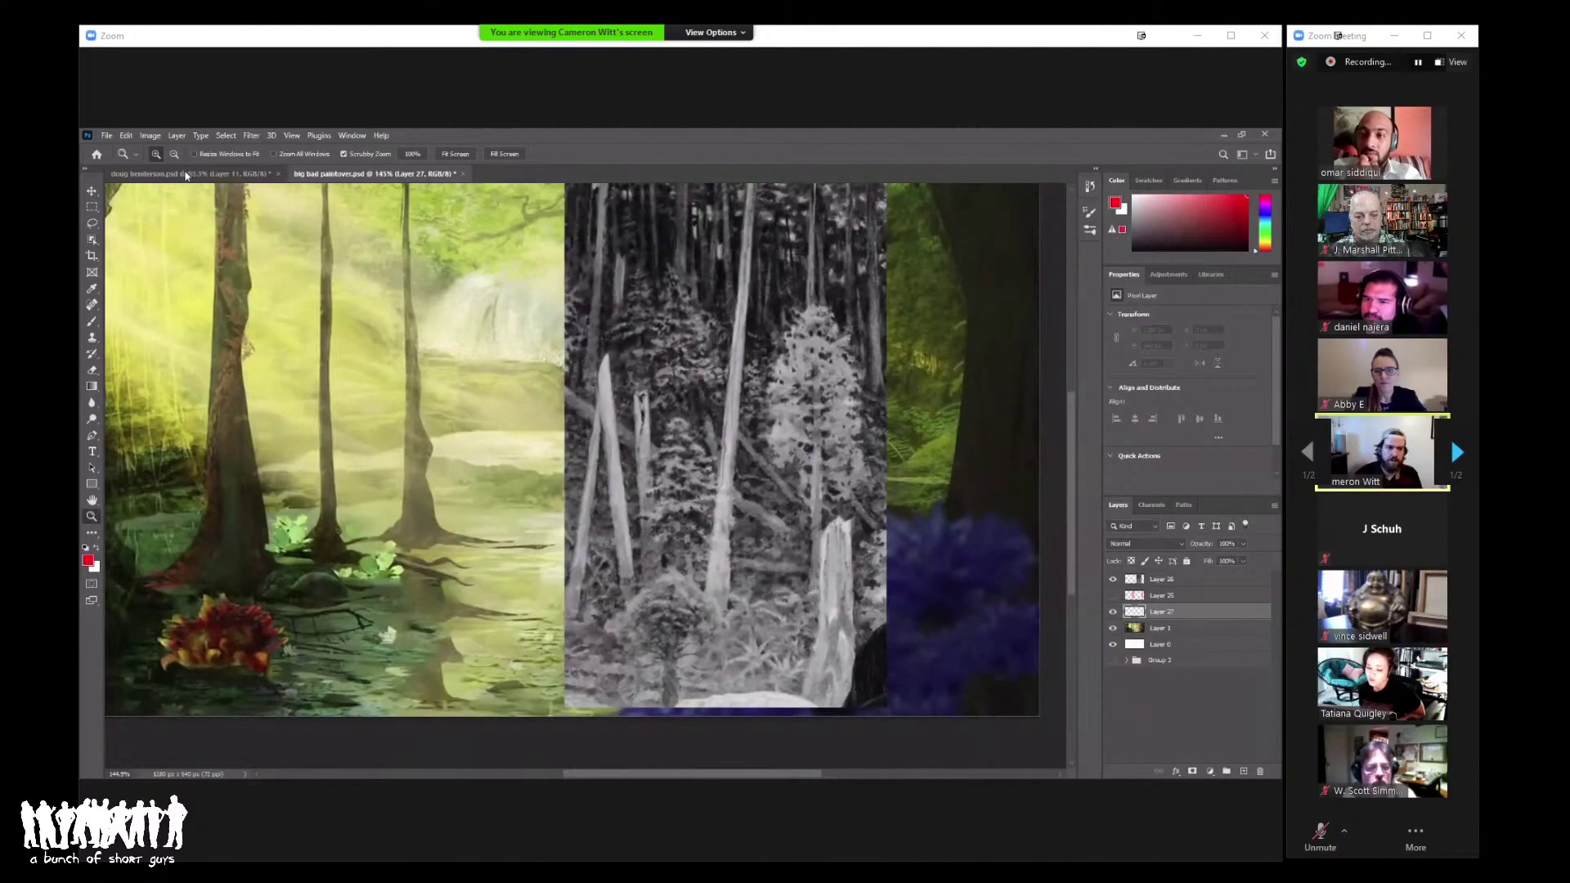
# Step: Try to copy the stegosaurus picture from doug henderson.psd and paste it into the forest paintover document
pyautogui.click(186, 174)
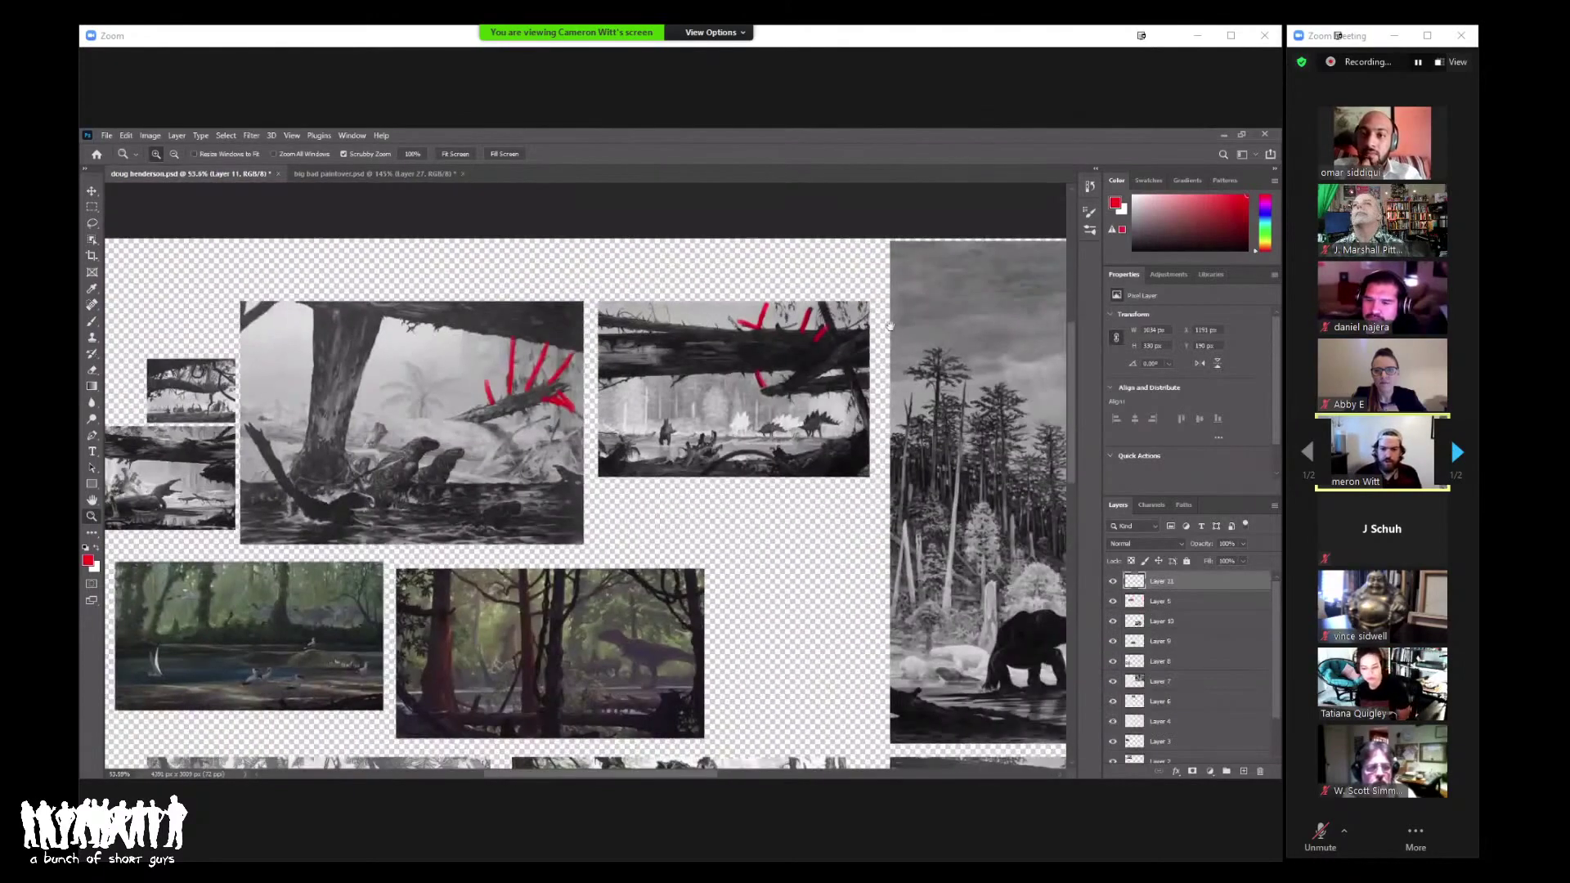
pyautogui.scroll(5, 817, 380)
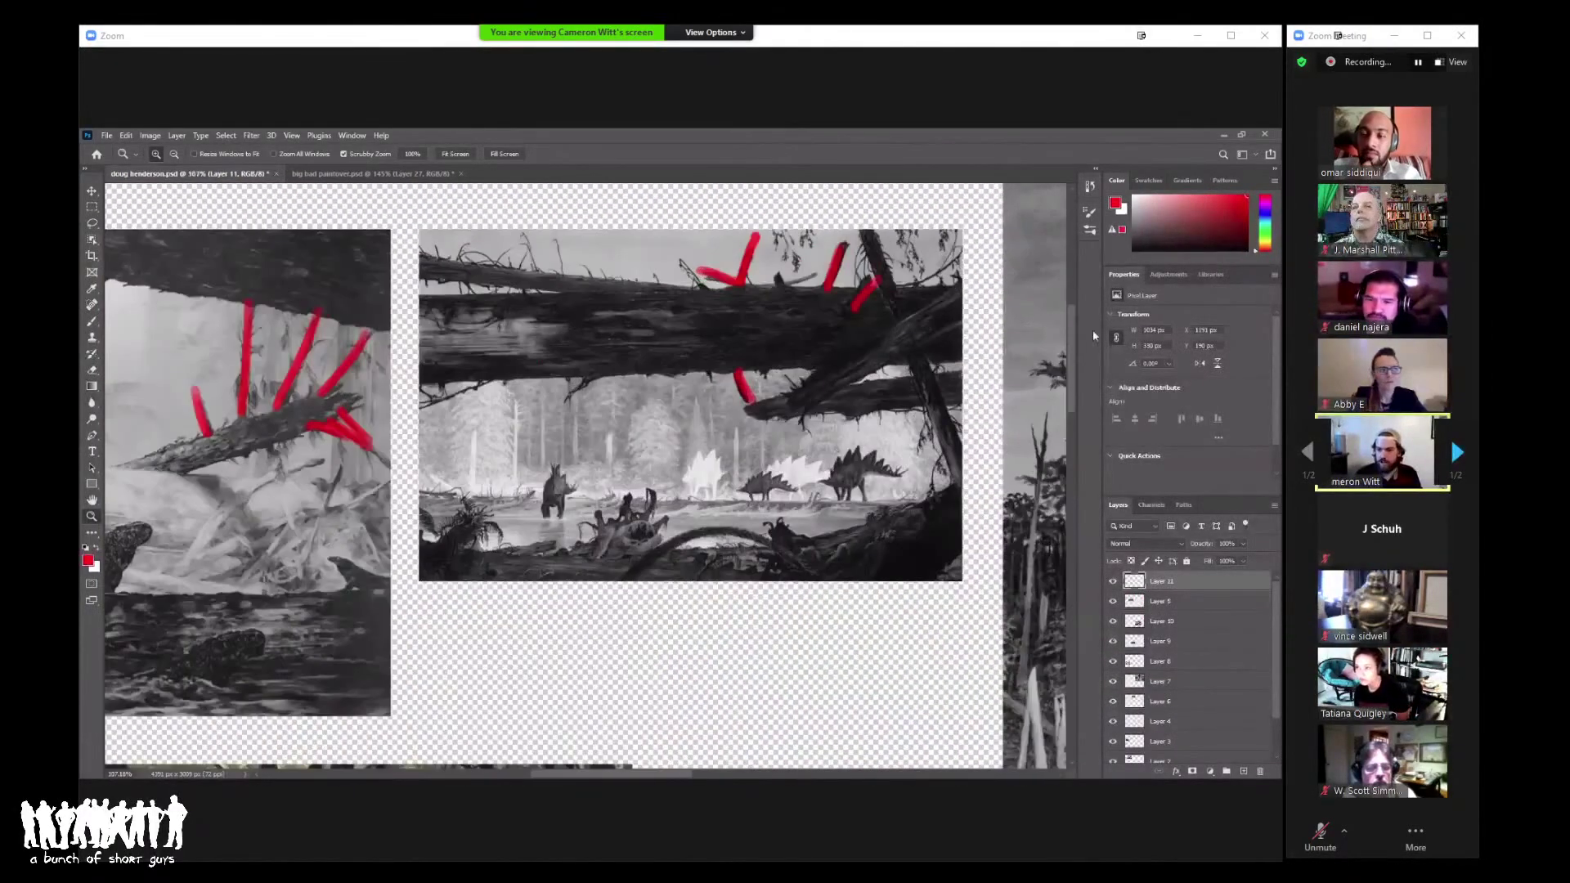
pyautogui.press('v')
pyautogui.click(742, 435)
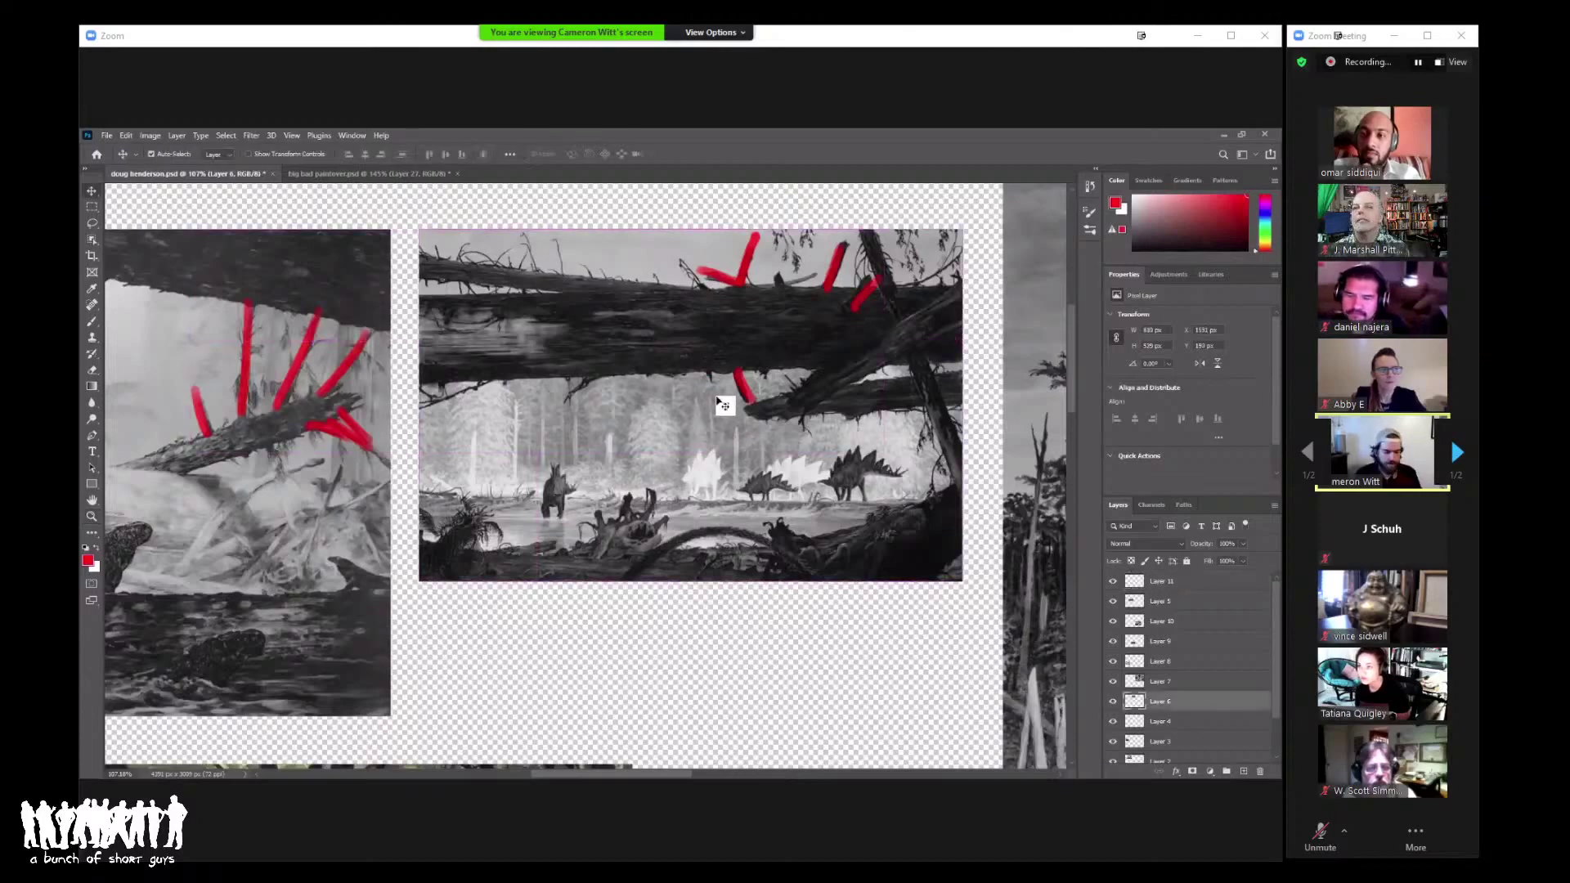
pyautogui.press('c')
pyautogui.click(404, 175)
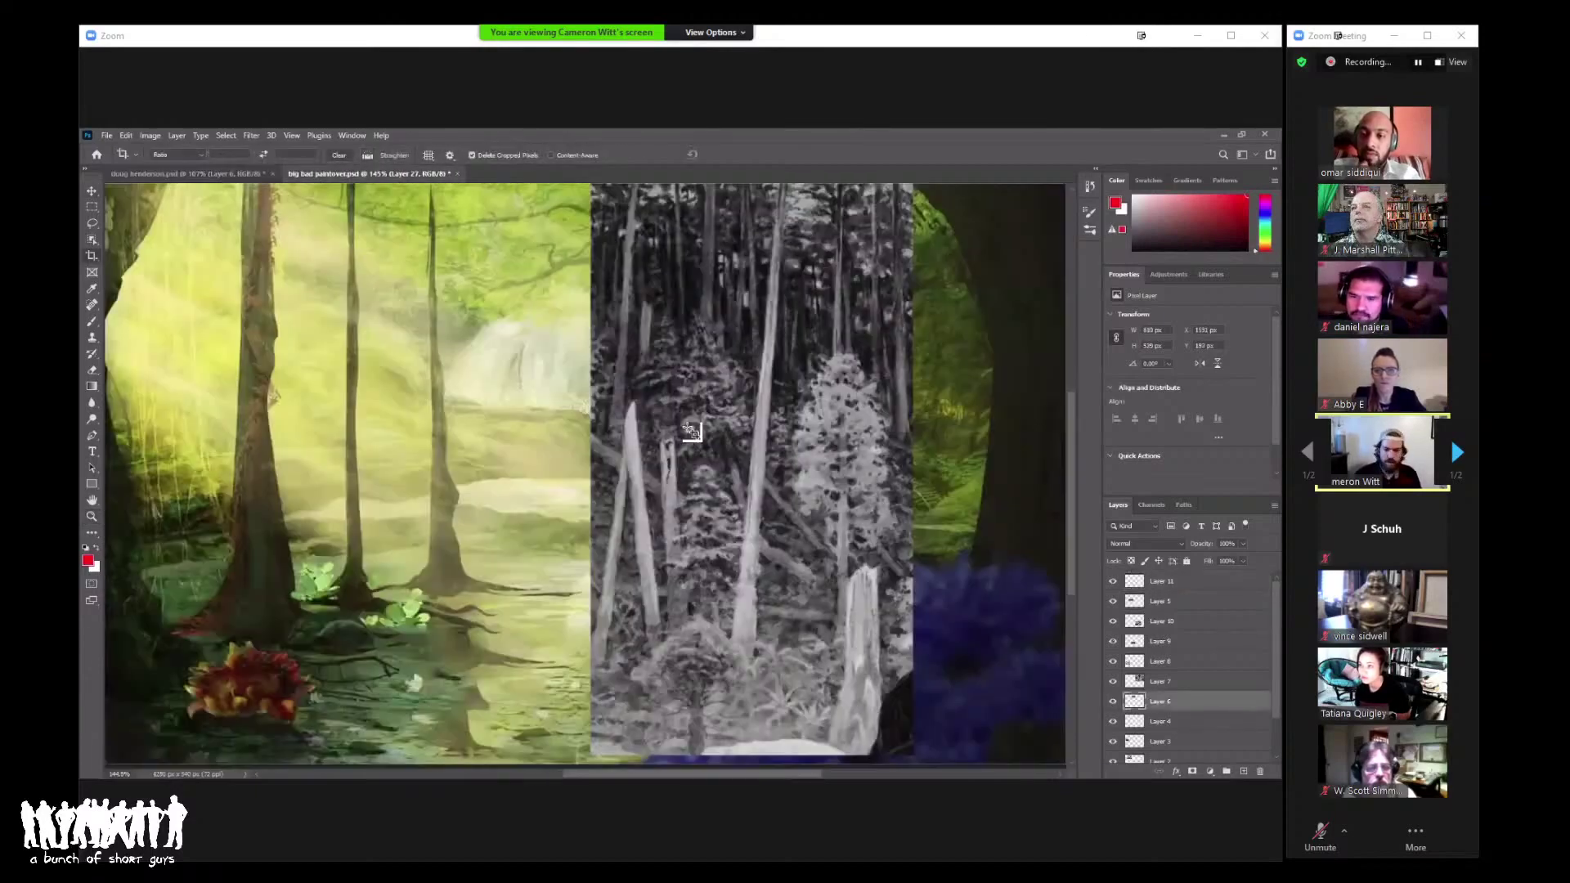
pyautogui.hotkey('ctrl', 'v')
pyautogui.press('z')
pyautogui.moveTo(691, 432); pyautogui.dragTo(651, 452)
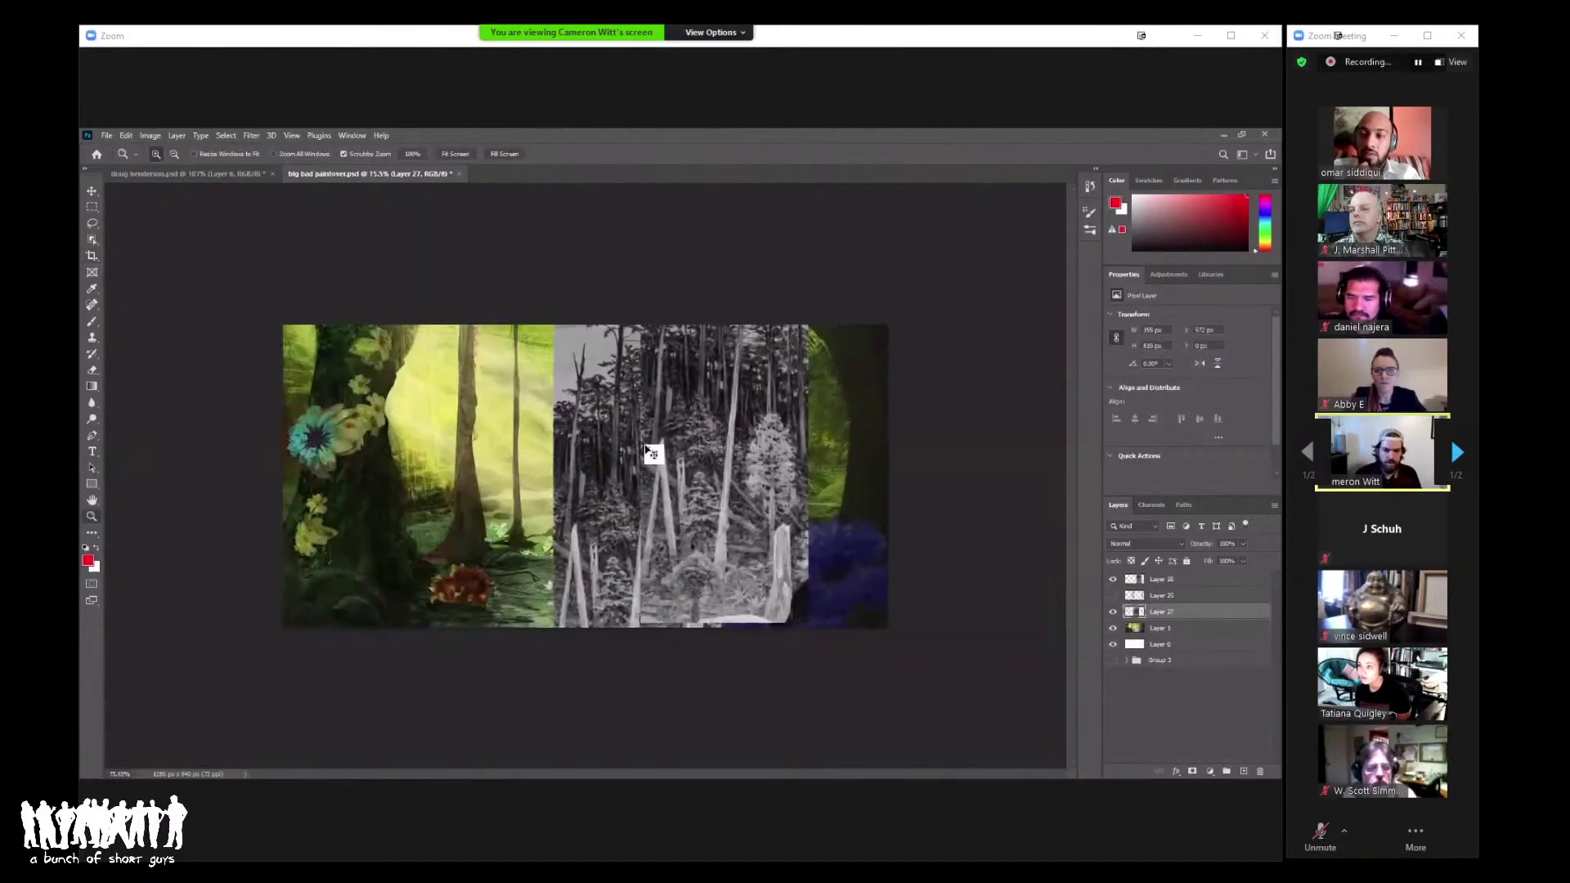
pyautogui.hotkey('ctrl', 'z')
# Step: Duplicate the stegosaurus picture in doug henderson.psd, offsetting the copy left so it overlaps the neighbouring picture
pyautogui.click(247, 173)
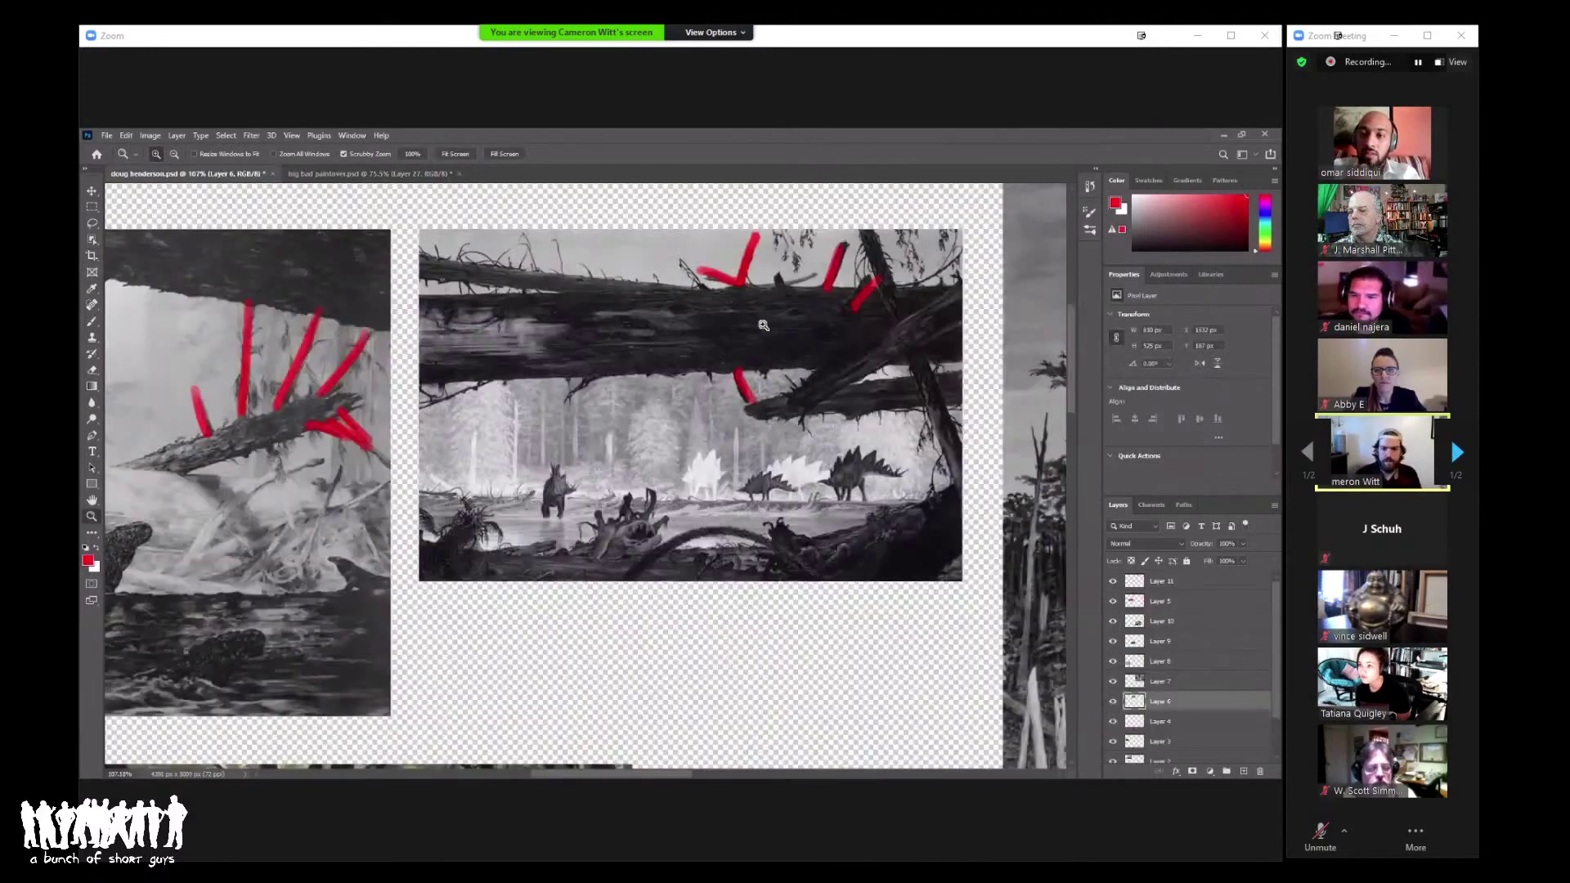
pyautogui.moveTo(760, 320); pyautogui.dragTo(752, 338)
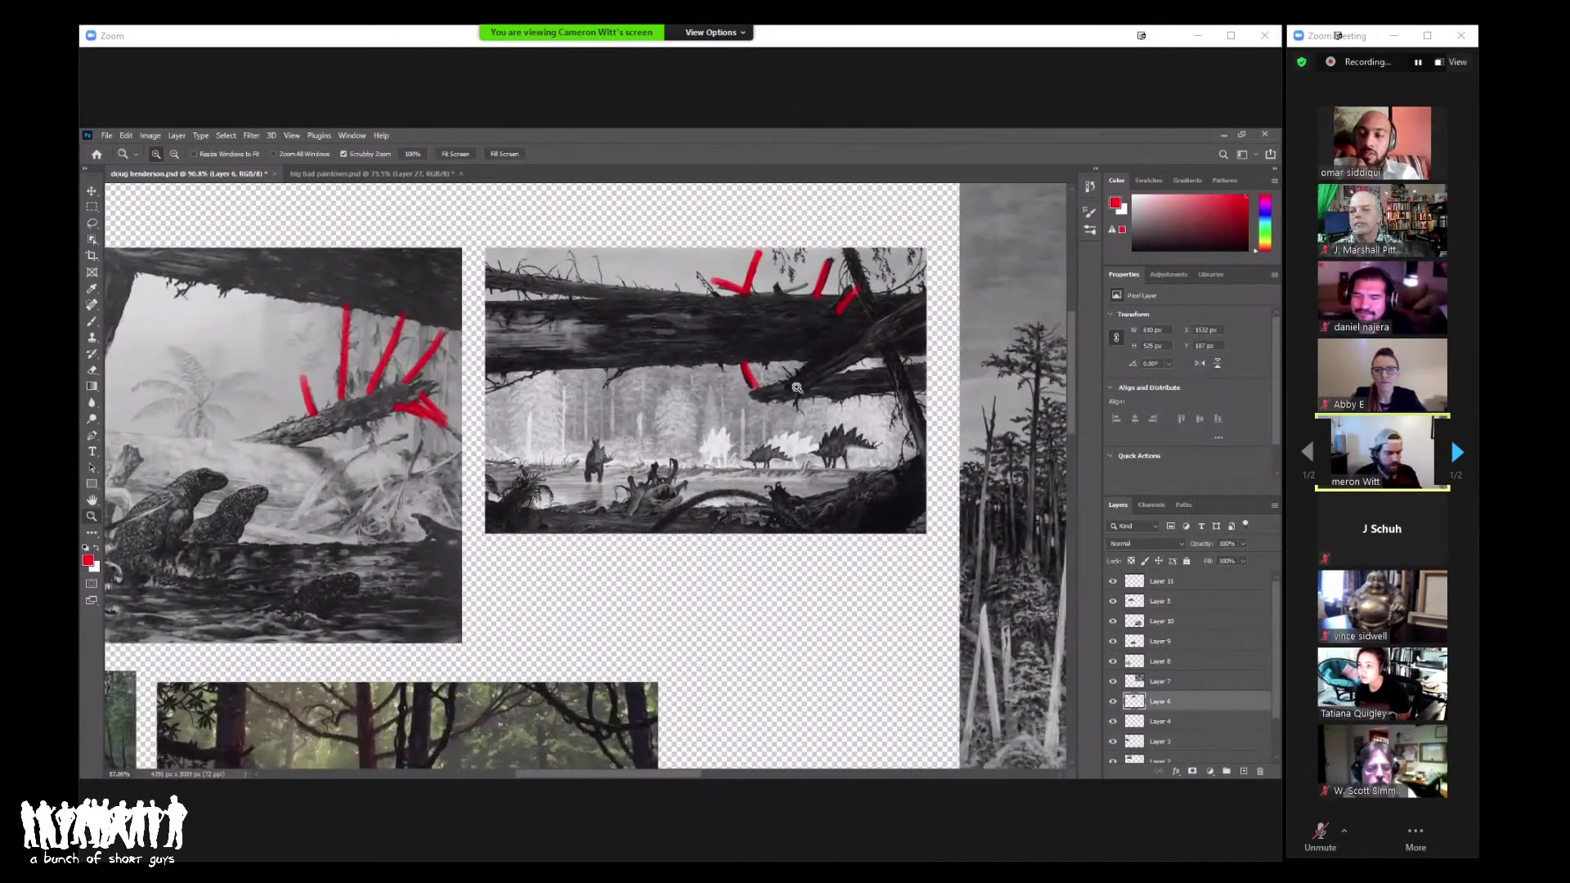
pyautogui.moveTo(797, 387); pyautogui.dragTo(668, 384)
pyautogui.press('v')
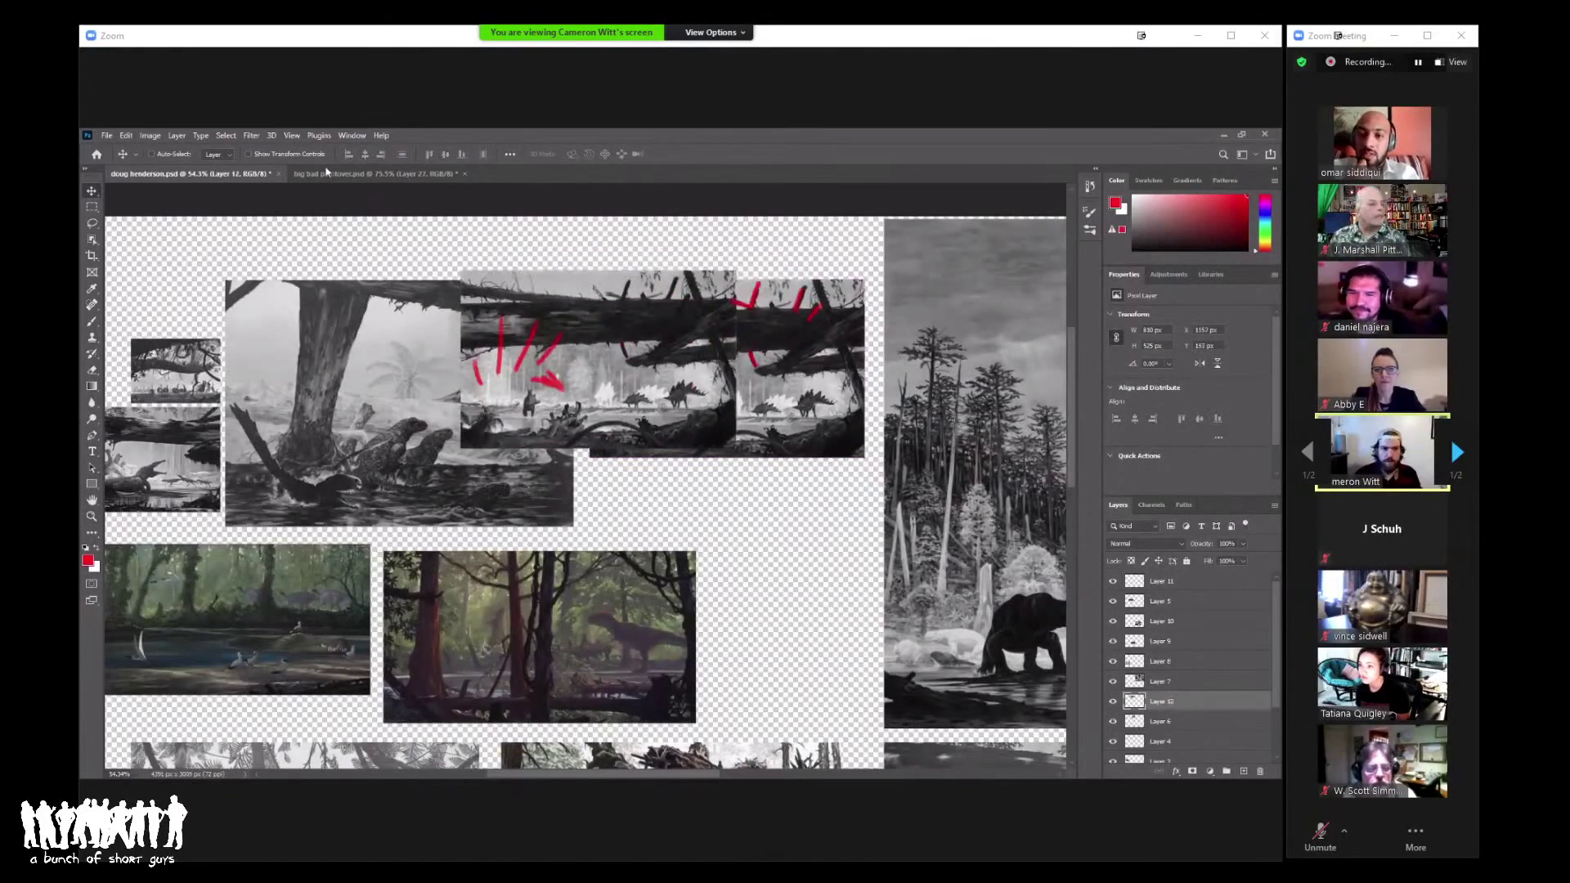
# Step: Bring the stegosaurus picture into the forest paintover document and position it behind the greyscale strip, against the painting's right edge
pyautogui.moveTo(326, 171)
pyautogui.mouseDown()
pyautogui.moveTo(700, 351)
pyautogui.moveTo(703, 367)
pyautogui.moveTo(542, 429)
pyautogui.moveTo(605, 411)
pyautogui.moveTo(481, 428)
pyautogui.mouseUp()
pyautogui.press('z')
pyautogui.moveTo(590, 381)
pyautogui.mouseDown()
pyautogui.moveTo(650, 384)
pyautogui.moveTo(592, 397)
pyautogui.mouseUp()
pyautogui.press('v')
pyautogui.moveTo(475, 455); pyautogui.dragTo(1004, 486)
pyautogui.press('z')
pyautogui.scroll(5, 572, 440)
pyautogui.press('v')
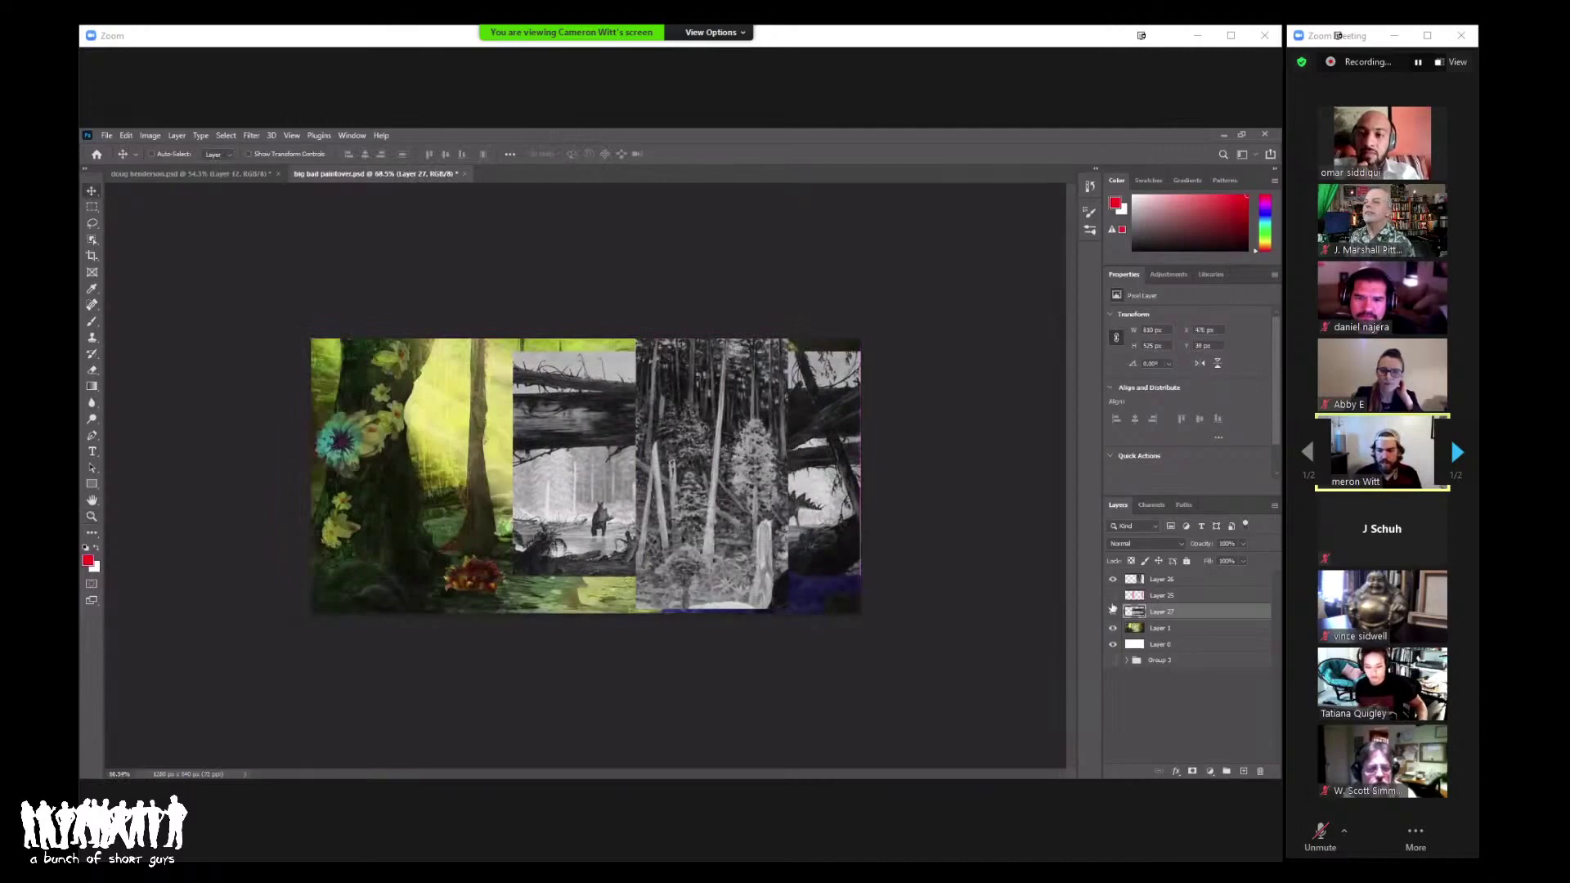
# Step: Hide the stegosaurus picture's layer in the paintover document and add a new layer above it
pyautogui.click(1112, 611)
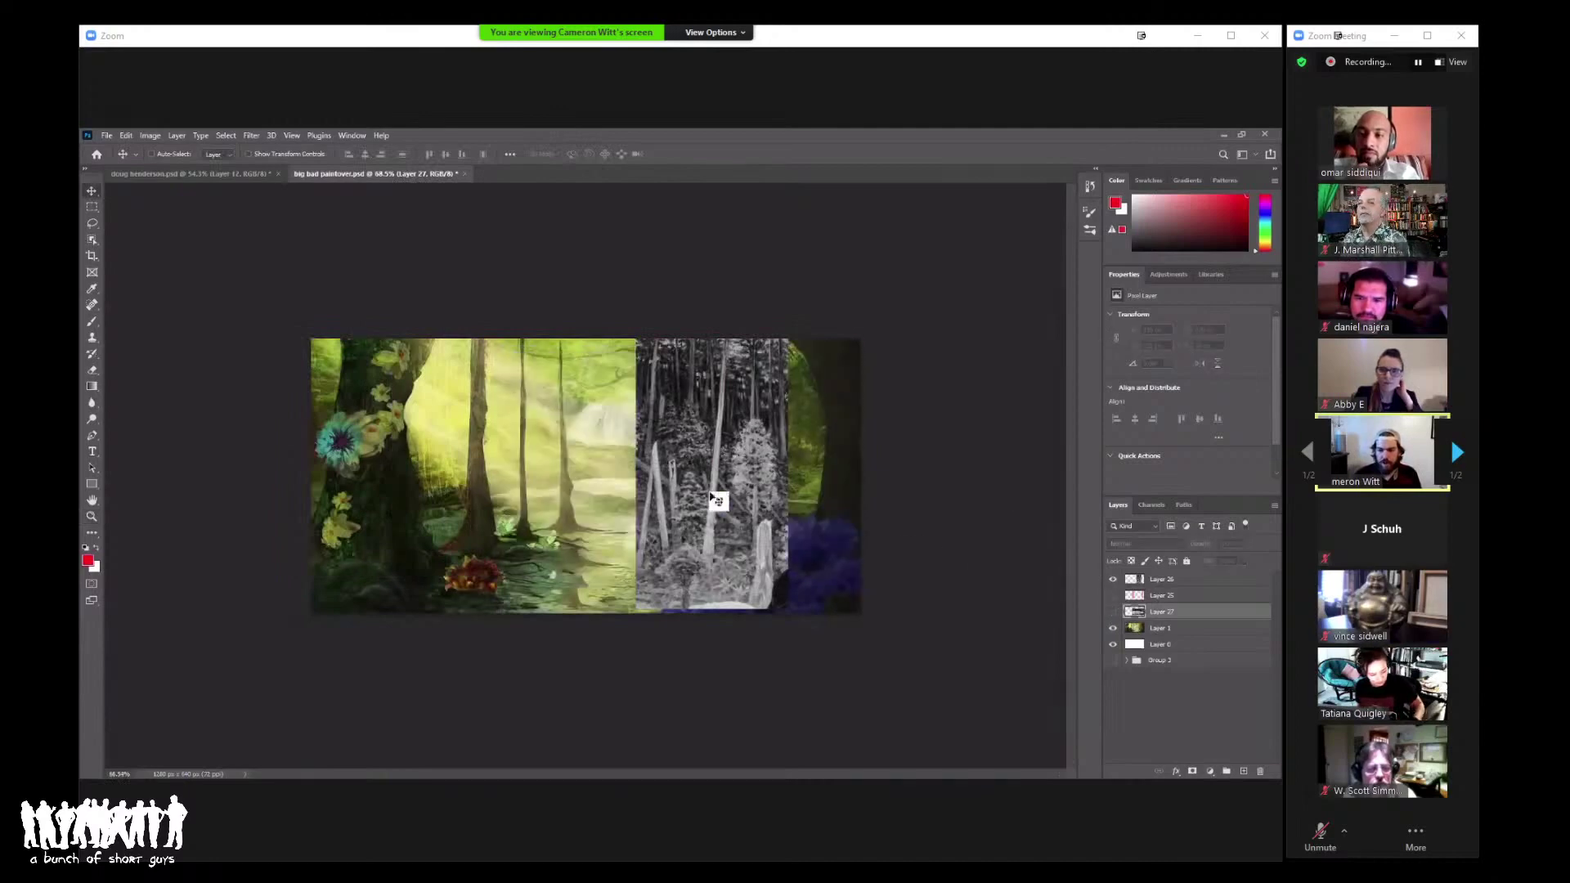
pyautogui.press('z')
pyautogui.moveTo(724, 443); pyautogui.dragTo(740, 436)
pyautogui.click(1242, 770)
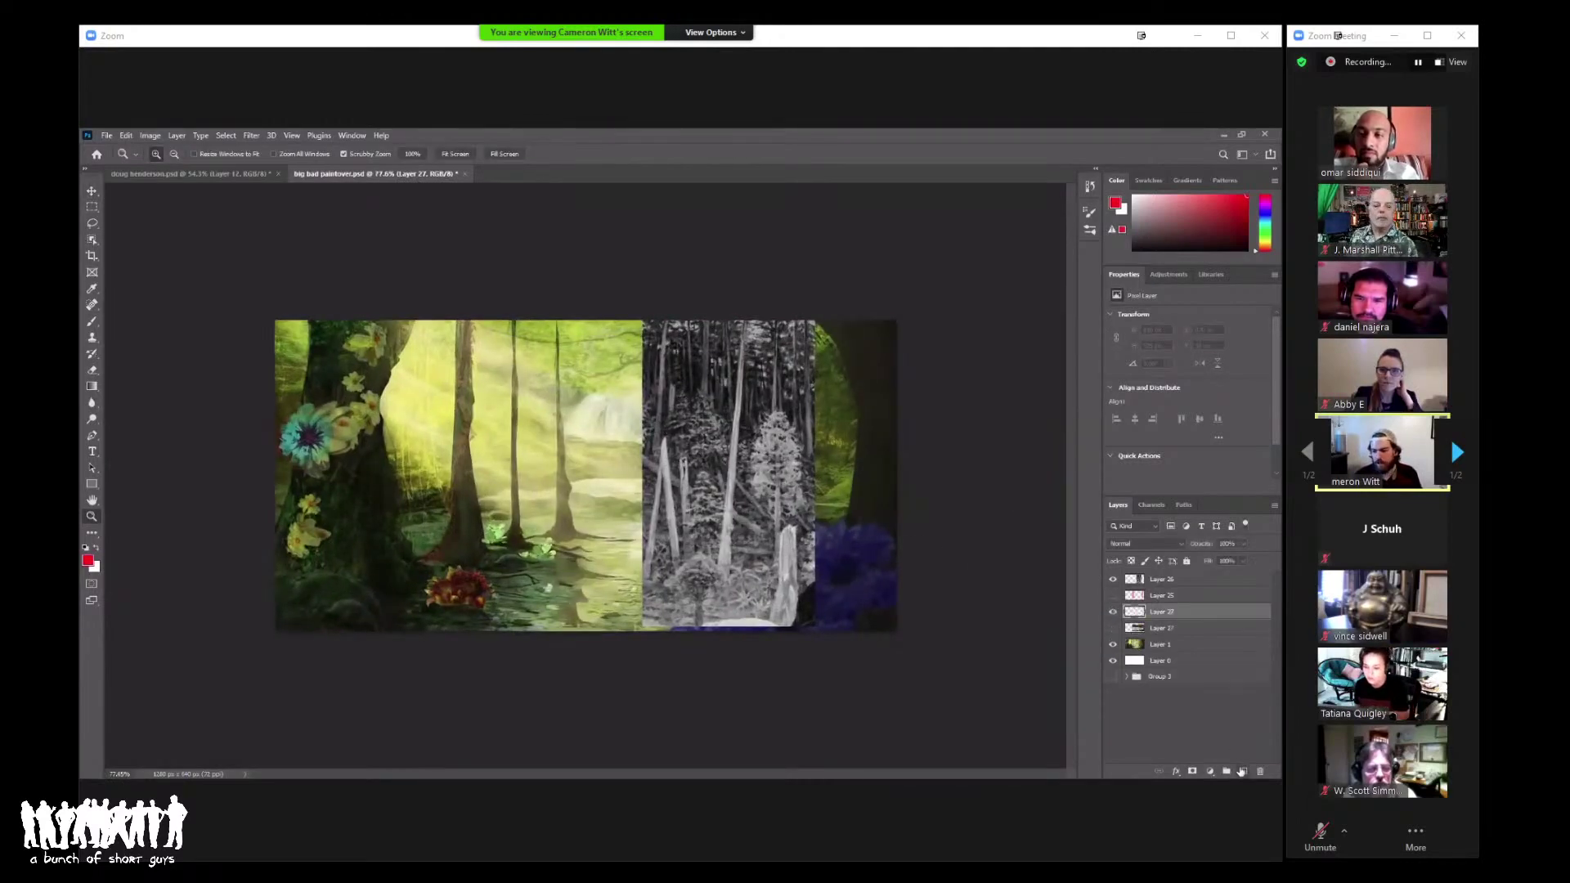
# Step: Sample a dark colour from the large foreground tree and paint a thick leaning trunk over the reddish tree beside it
pyautogui.moveTo(436, 443); pyautogui.dragTo(435, 424)
pyautogui.press('b')
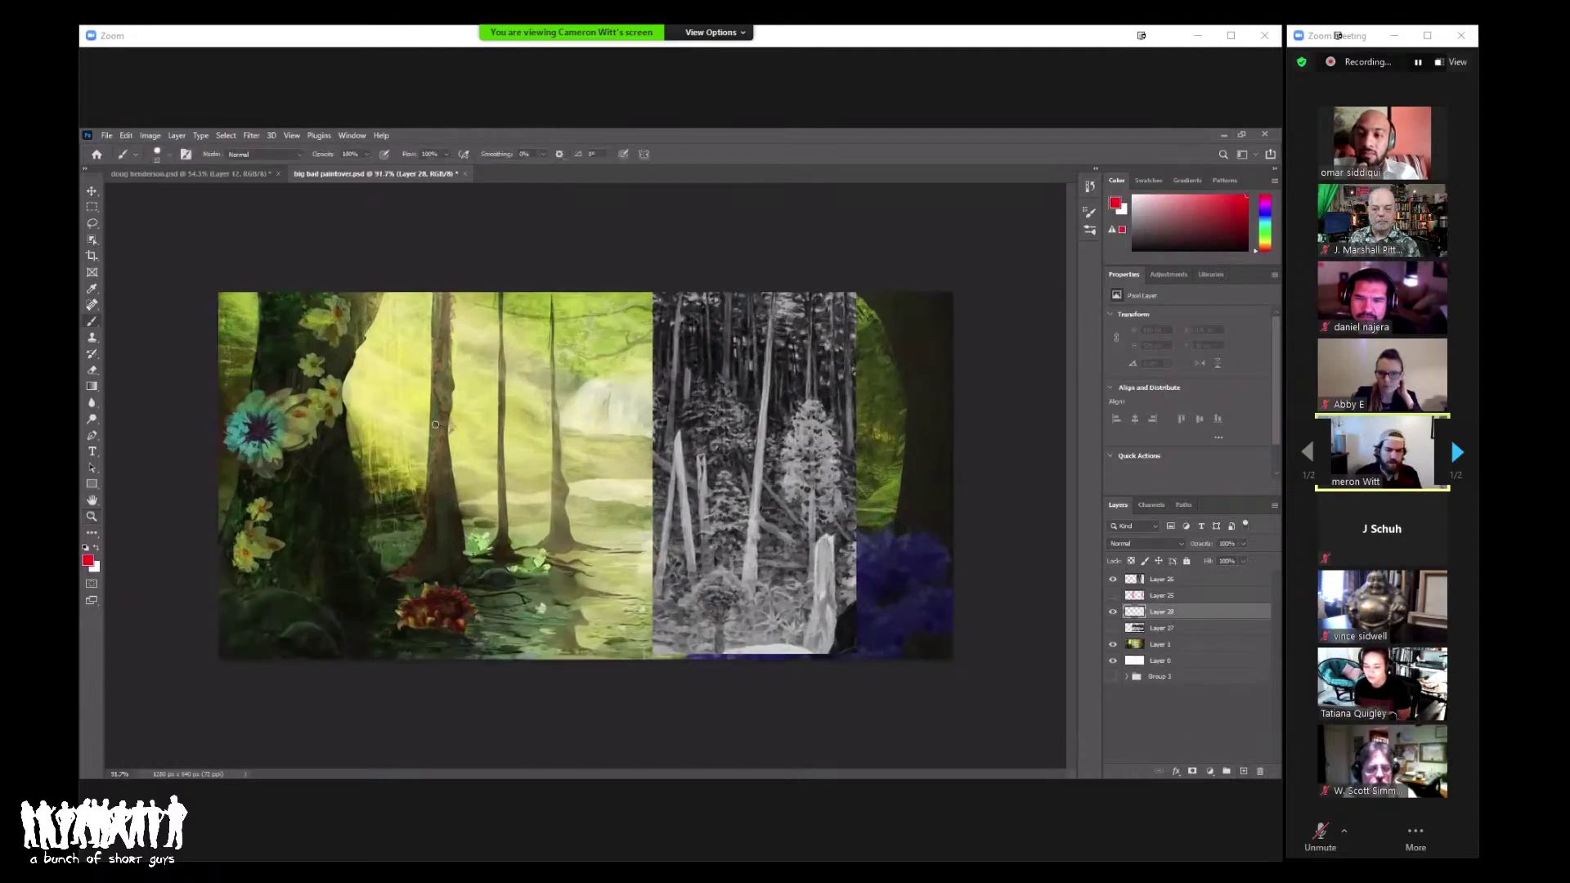
pyautogui.rightClick(447, 424)
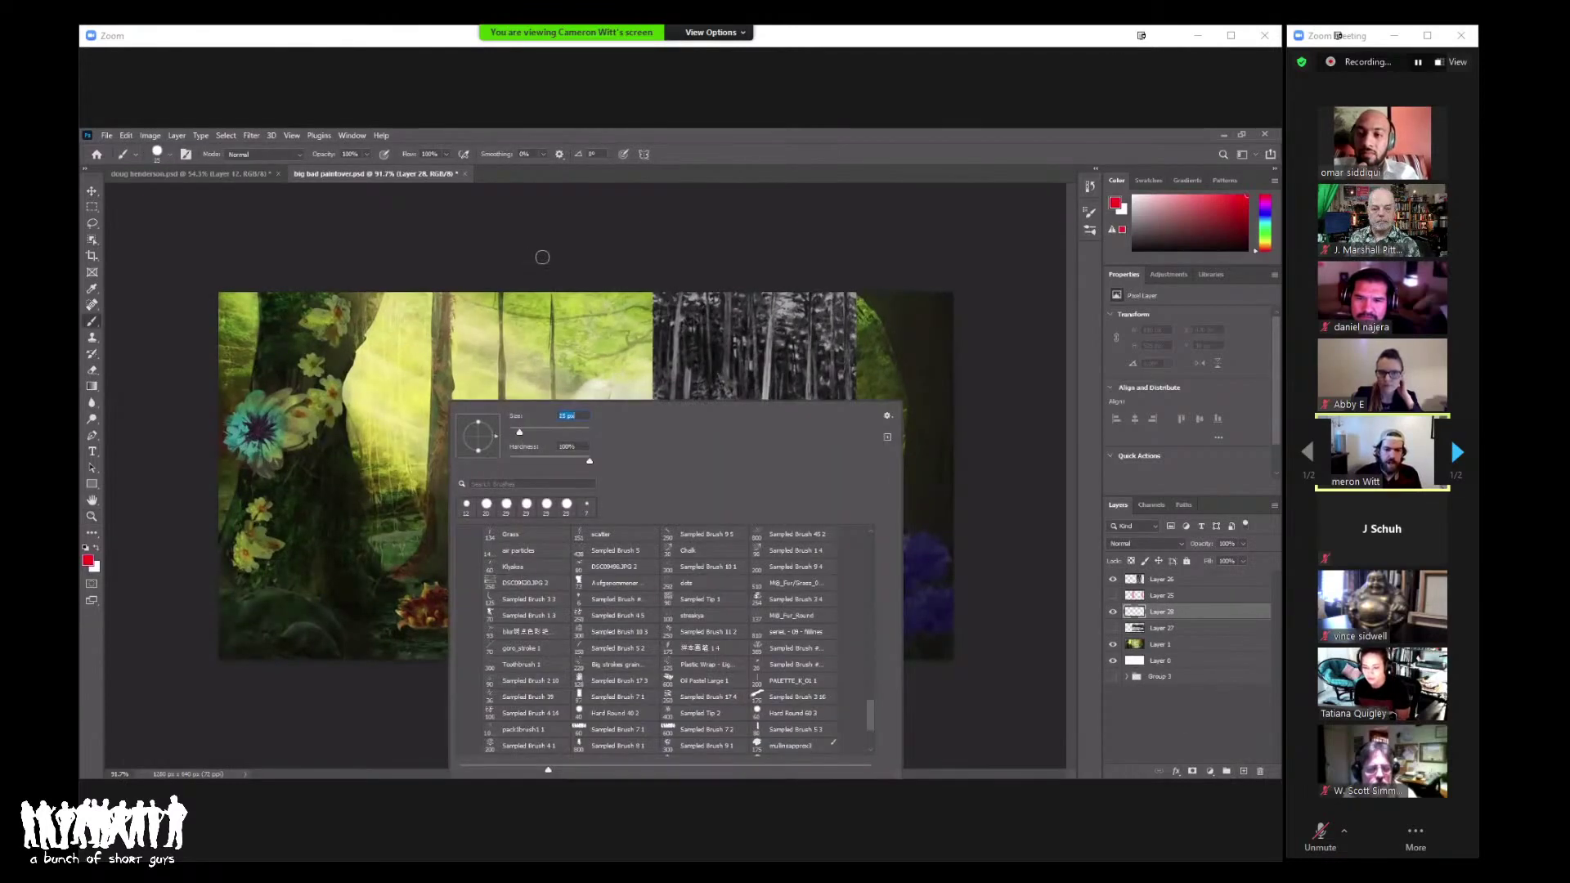
pyautogui.press('Return')
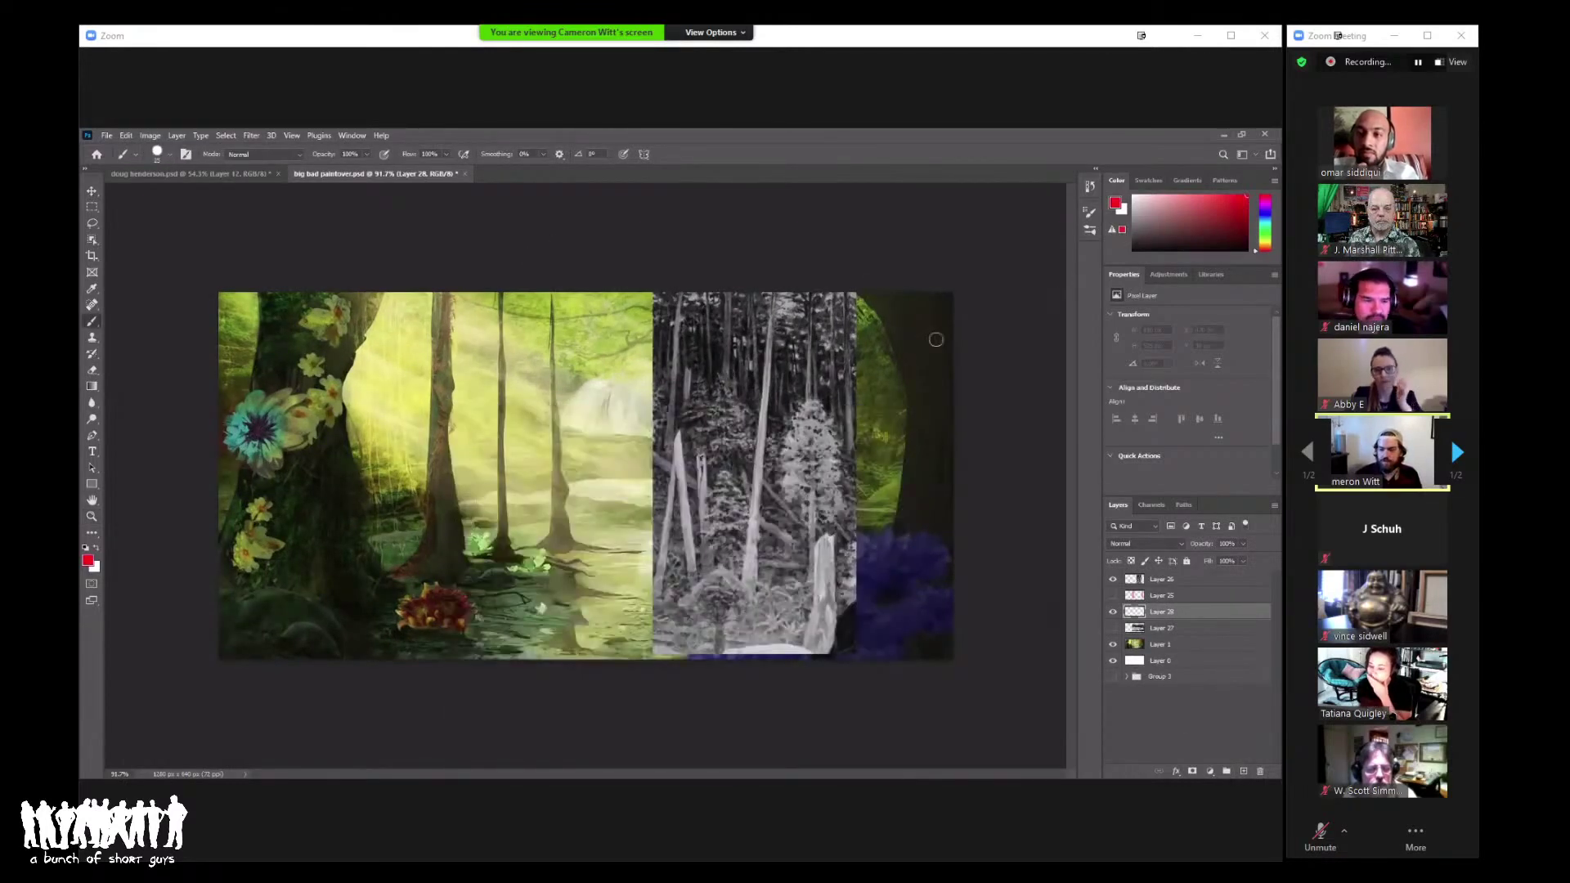
pyautogui.keyDown('alt'); pyautogui.click(339, 479); pyautogui.keyUp('alt')
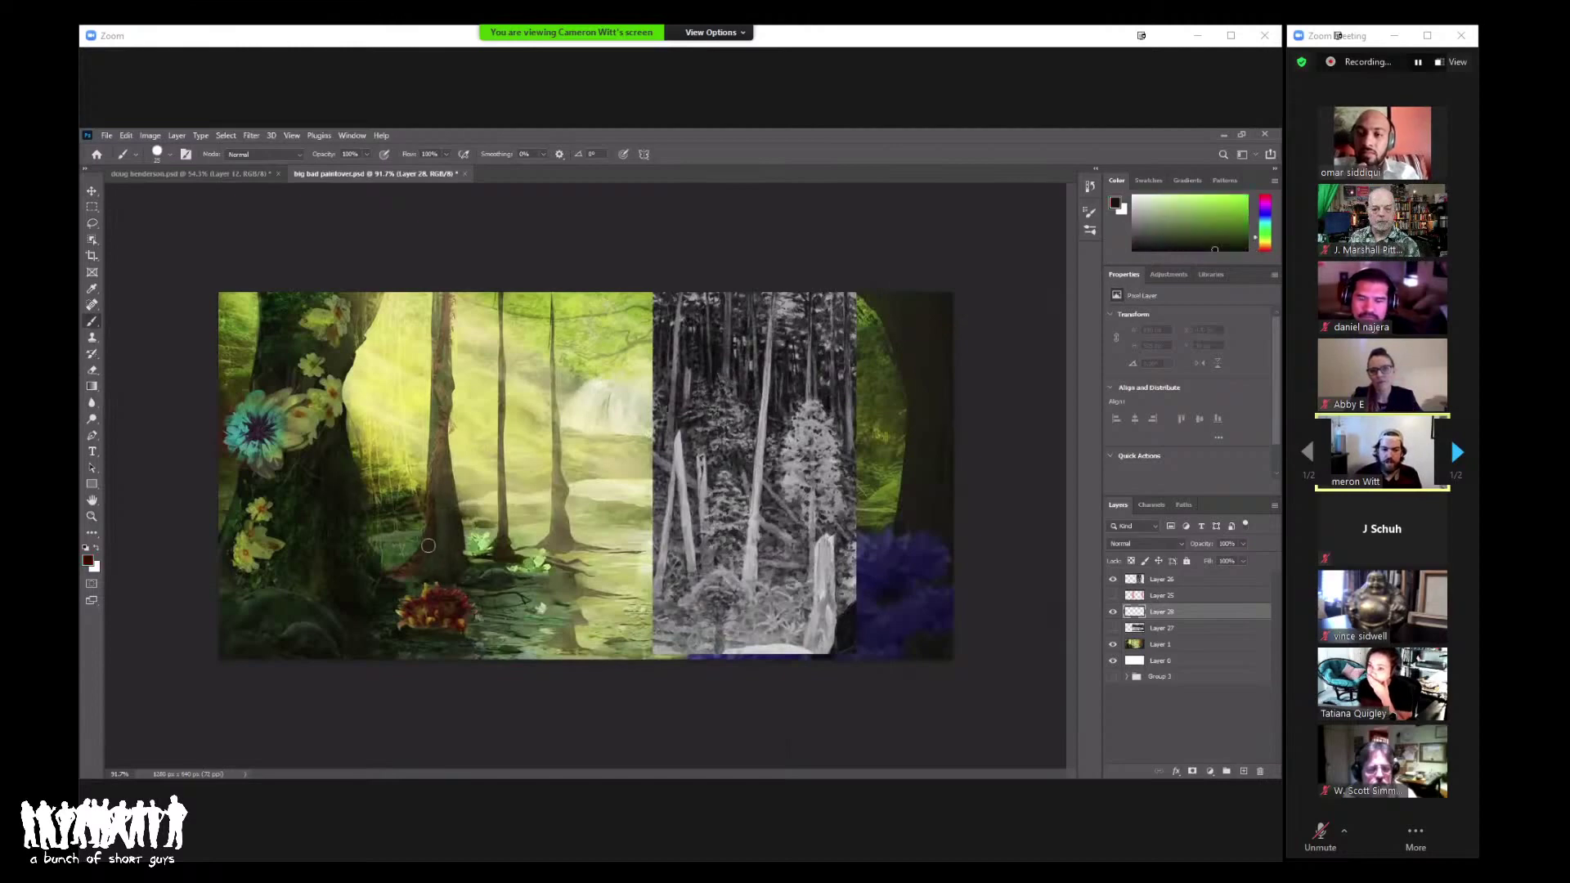
pyautogui.moveTo(428, 545)
pyautogui.mouseDown()
pyautogui.moveTo(445, 407)
pyautogui.moveTo(419, 490)
pyautogui.moveTo(428, 558)
pyautogui.moveTo(455, 395)
pyautogui.mouseUp()
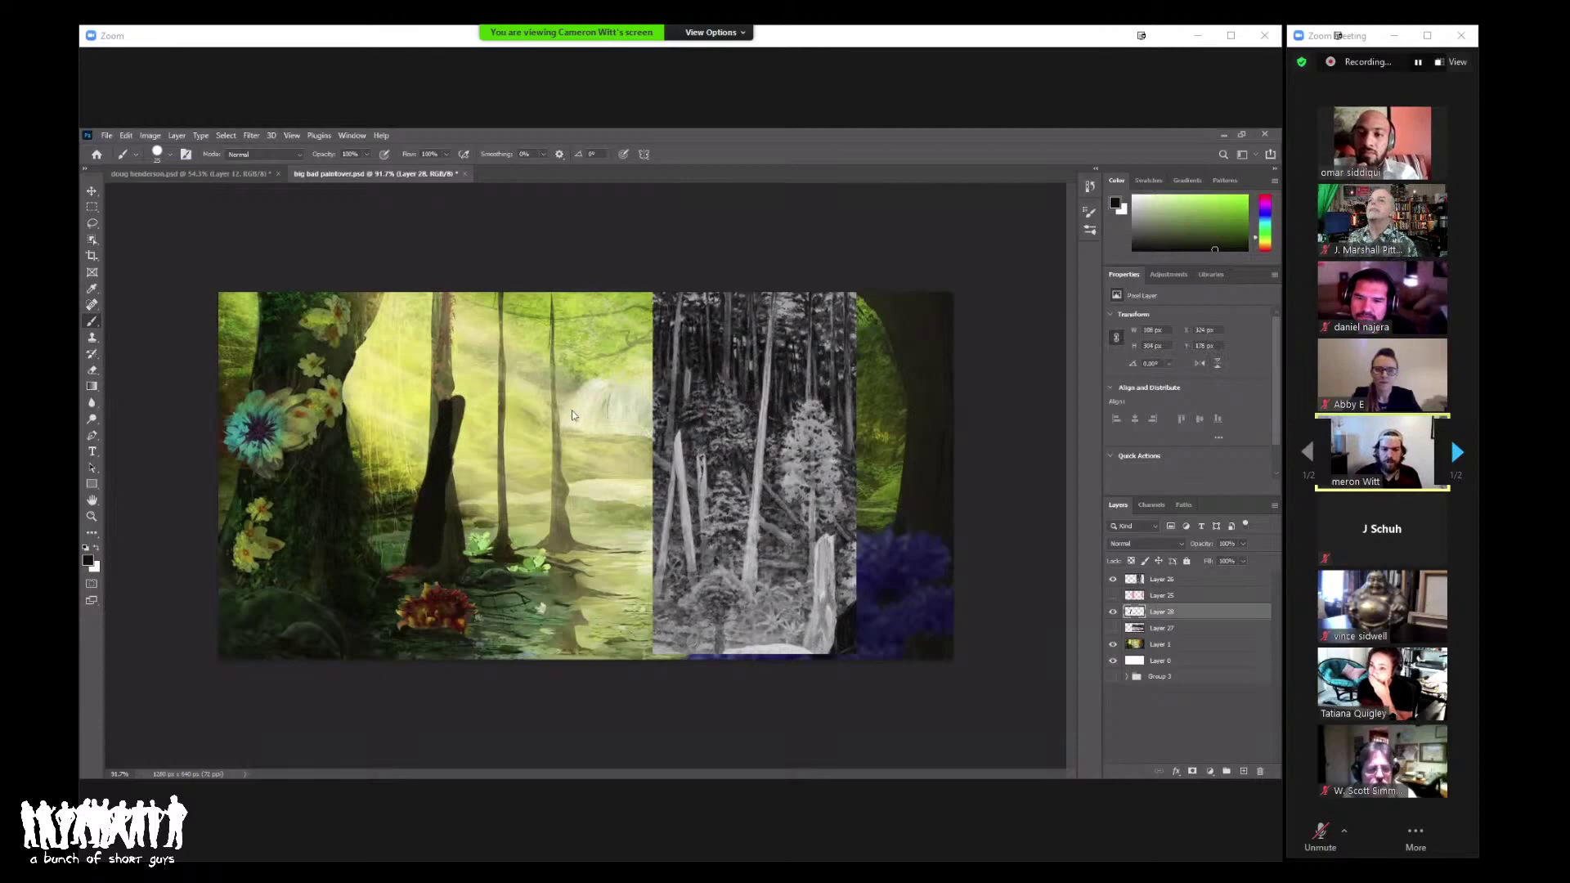
# Step: Extend the leaning trunk up to the painting's upper edge with a thinner brush and add a forked side branch
pyautogui.rightClick(524, 379)
pyautogui.moveTo(577, 415); pyautogui.dragTo(571, 415)
pyautogui.moveTo(491, 299)
pyautogui.mouseDown()
pyautogui.moveTo(460, 413)
pyautogui.moveTo(494, 293)
pyautogui.mouseUp()
pyautogui.moveTo(493, 294)
pyautogui.mouseDown()
pyautogui.moveTo(477, 404)
pyautogui.moveTo(514, 355)
pyautogui.mouseUp()
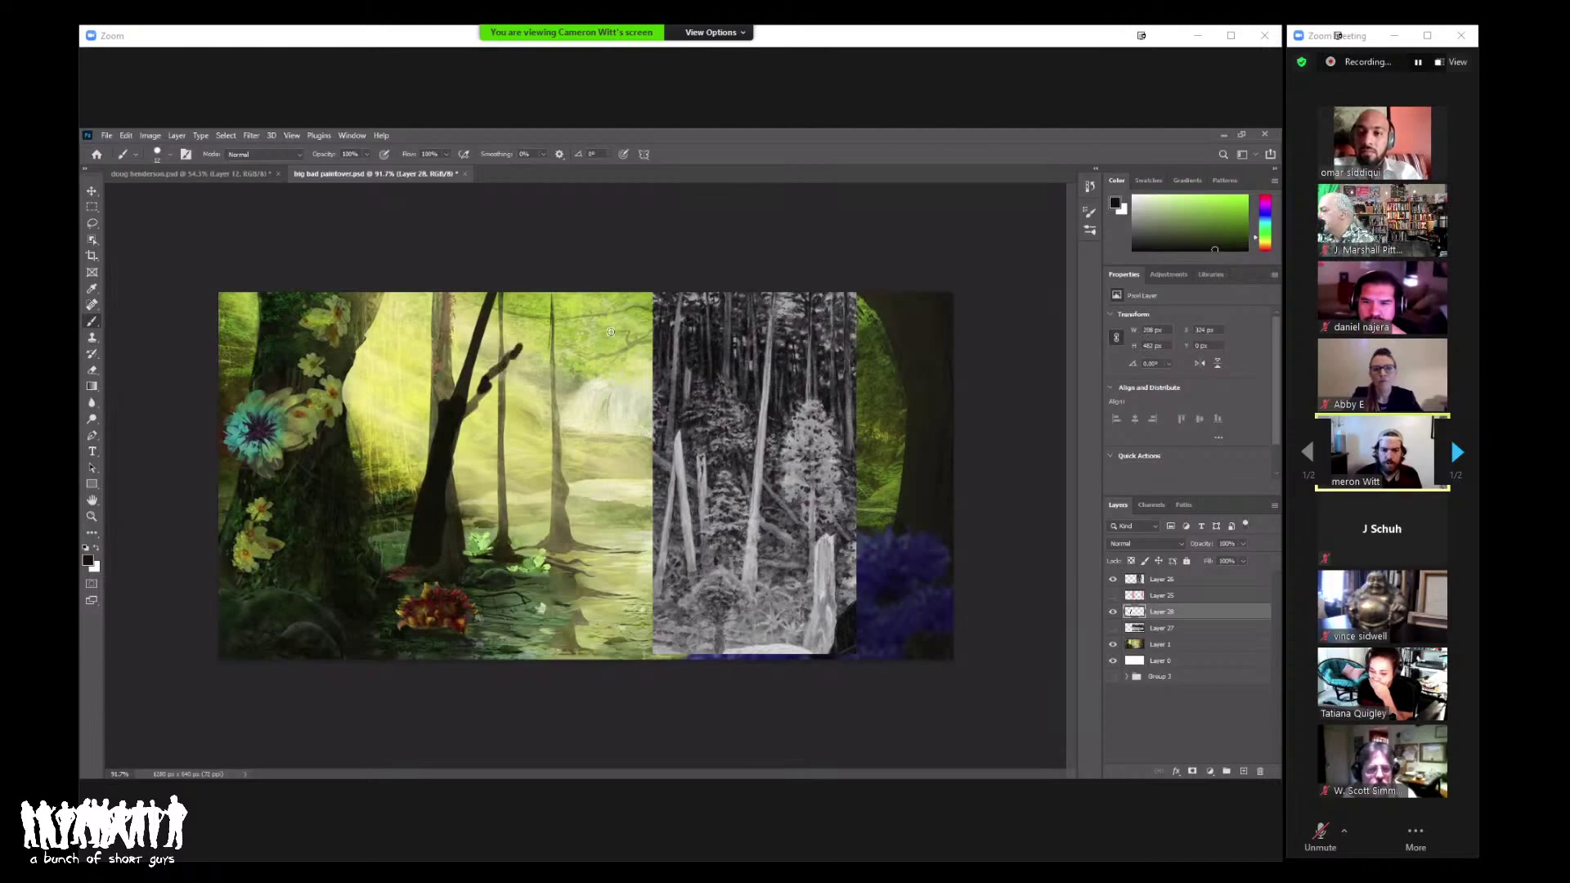
# Step: Adjust the brush size, add thin twigs to the branch, and paint more dark leaning trunks on both sides of the first one
pyautogui.rightClick(610, 331)
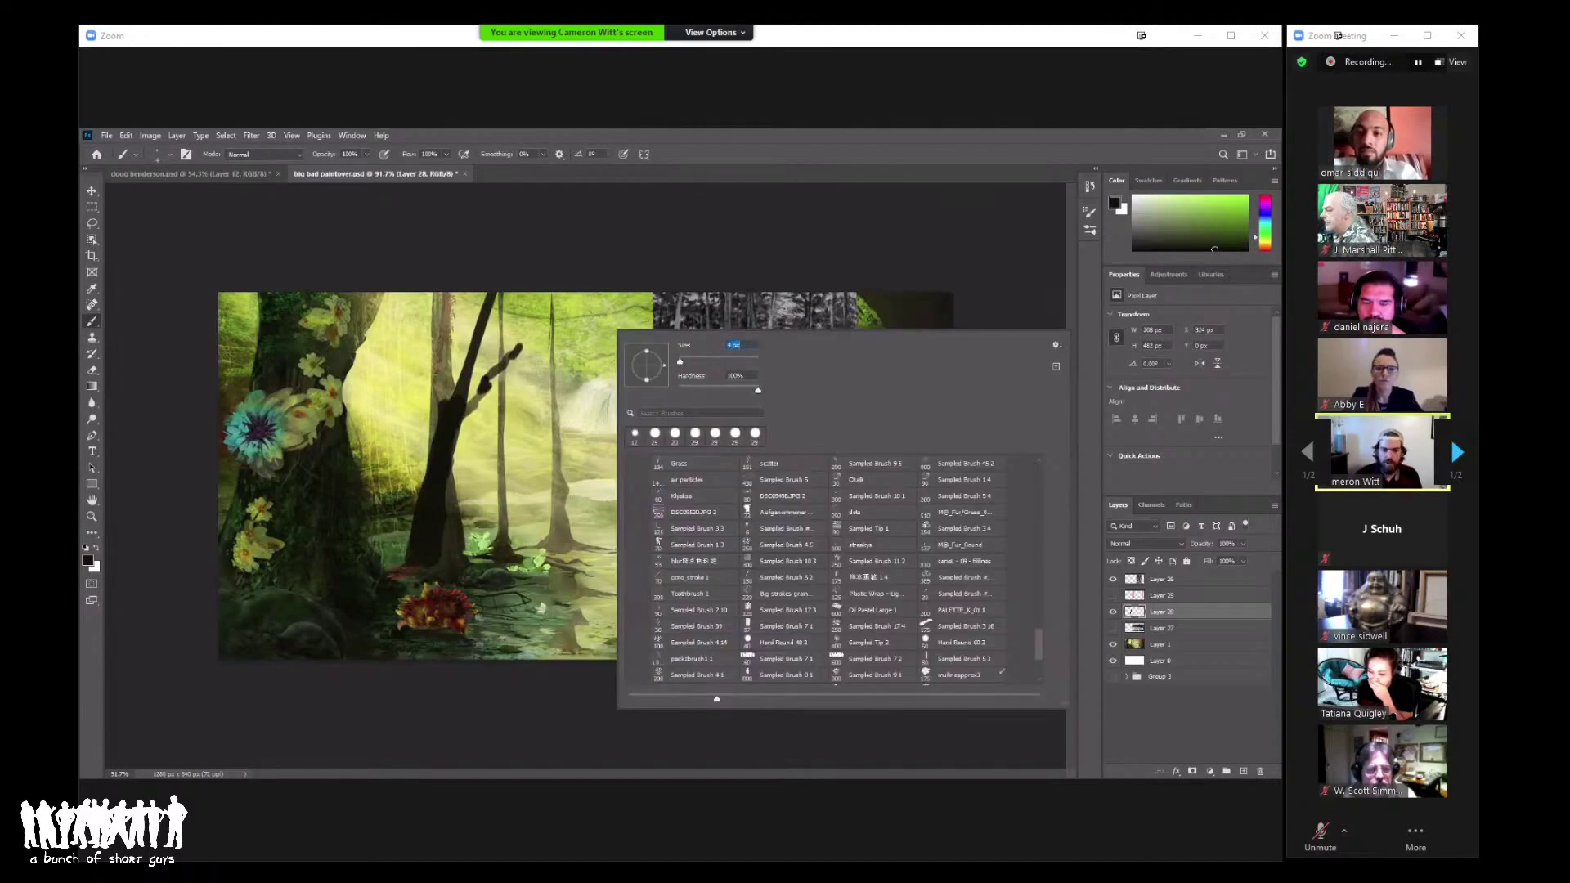
pyautogui.rightClick(545, 373)
pyautogui.moveTo(483, 403); pyautogui.dragTo(494, 396)
pyautogui.moveTo(448, 491)
pyautogui.mouseDown()
pyautogui.moveTo(497, 286)
pyautogui.moveTo(408, 536)
pyautogui.moveTo(421, 288)
pyautogui.moveTo(399, 545)
pyautogui.mouseUp()
pyautogui.moveTo(597, 502)
pyautogui.mouseDown()
pyautogui.moveTo(533, 504)
pyautogui.moveTo(557, 366)
pyautogui.mouseUp()
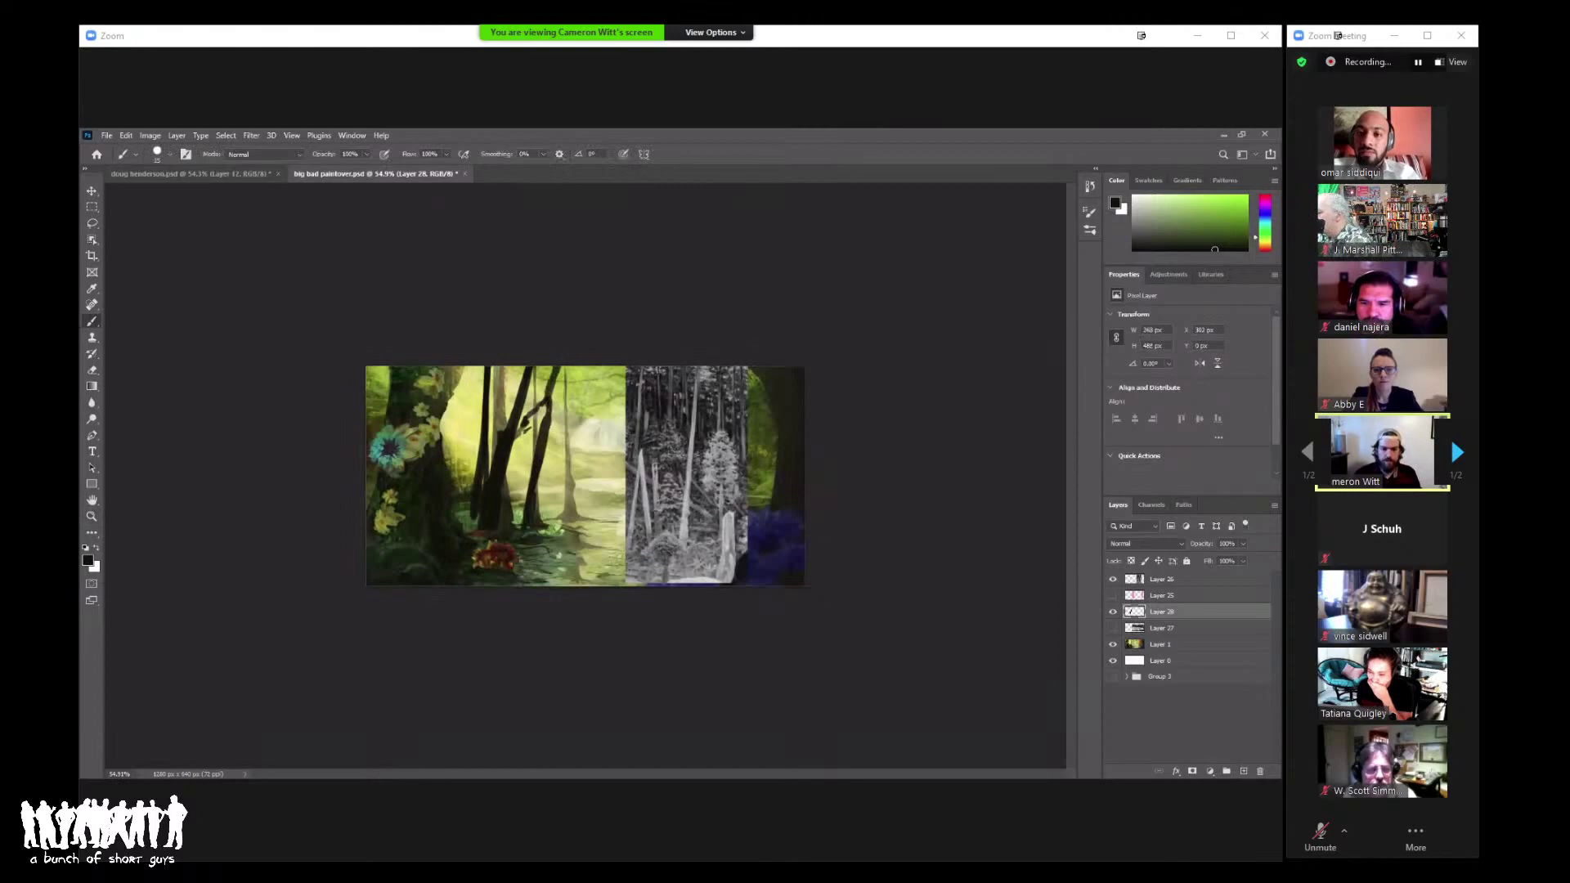
# Step: Paint short side branches and twigs on the dark leaning trunks, trying and undoing a curved branch near the painting's upper edge
pyautogui.moveTo(549, 505)
pyautogui.mouseDown()
pyautogui.moveTo(544, 523)
pyautogui.moveTo(561, 350)
pyautogui.moveTo(560, 419)
pyautogui.mouseUp()
pyautogui.scroll(2, 565, 418)
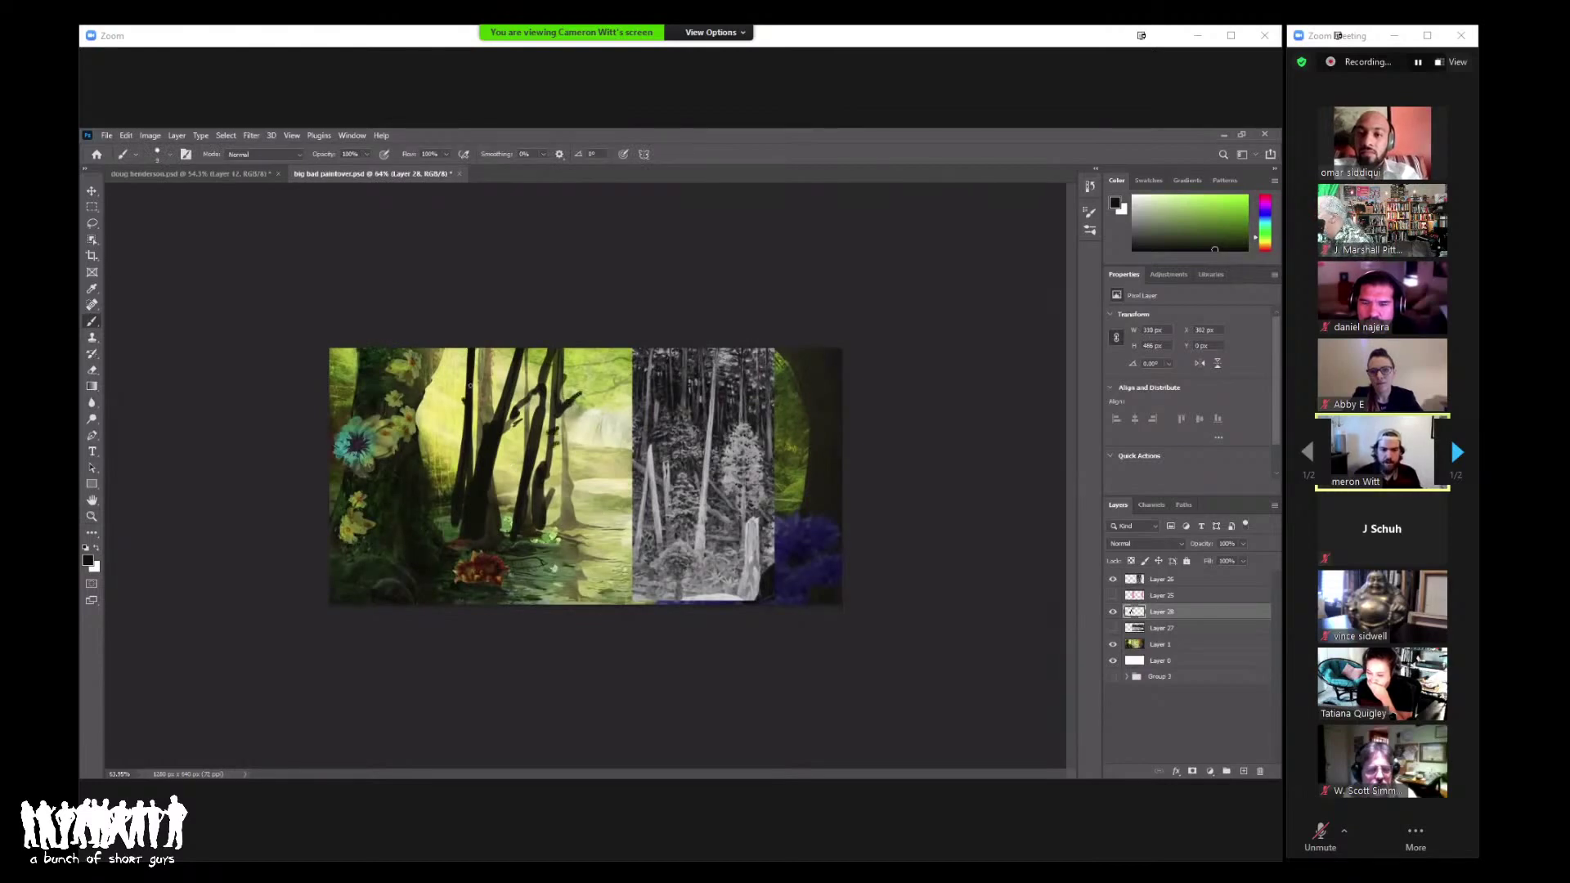
pyautogui.moveTo(467, 411); pyautogui.dragTo(450, 409)
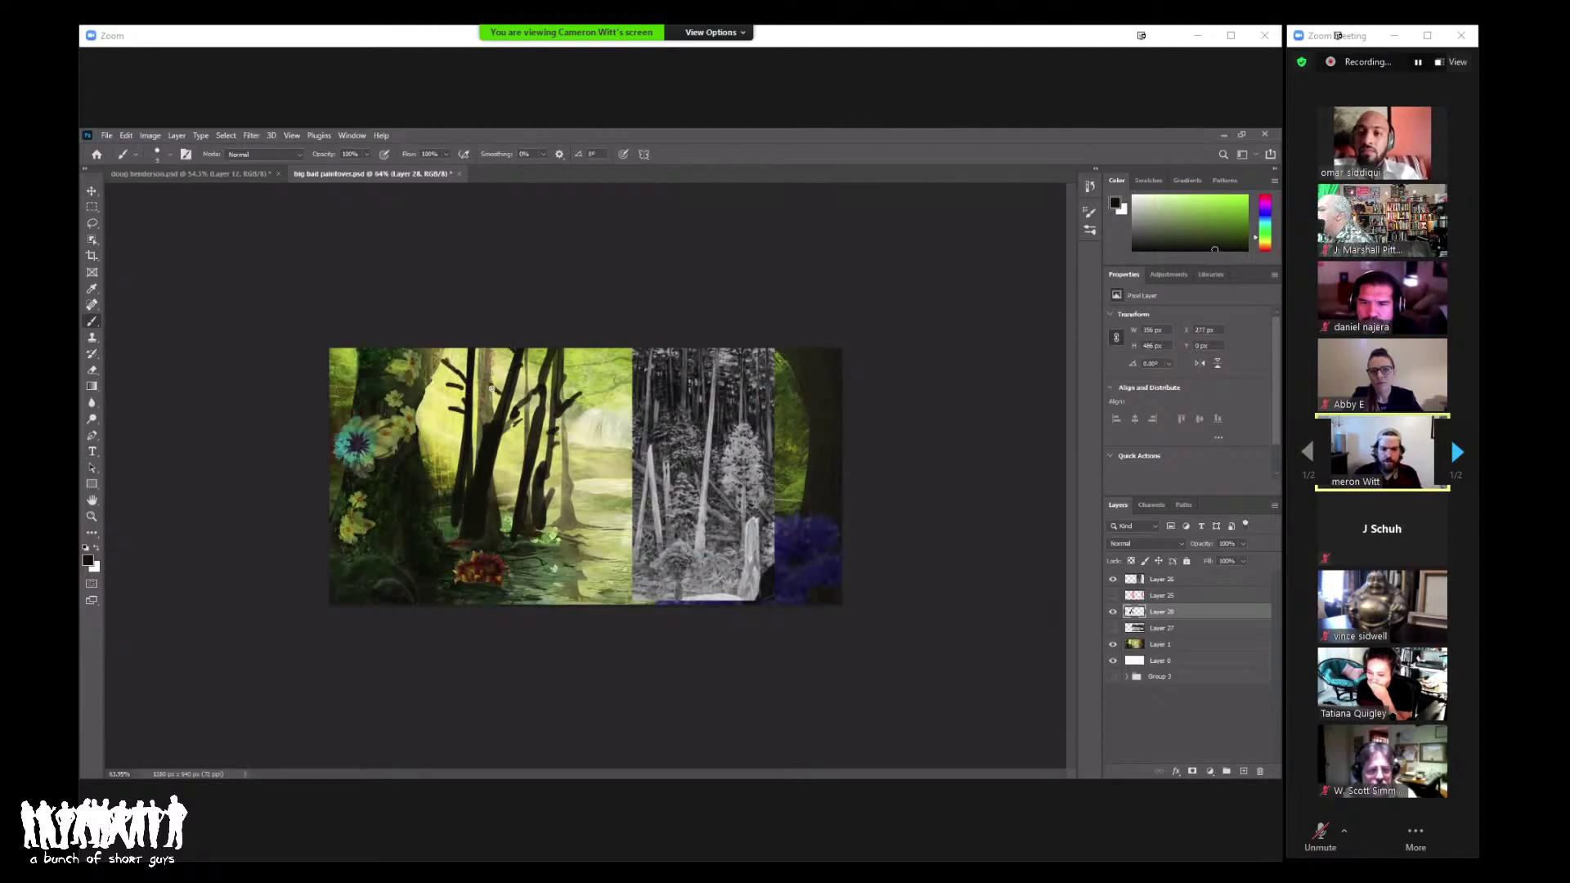
pyautogui.moveTo(565, 373); pyautogui.dragTo(605, 352)
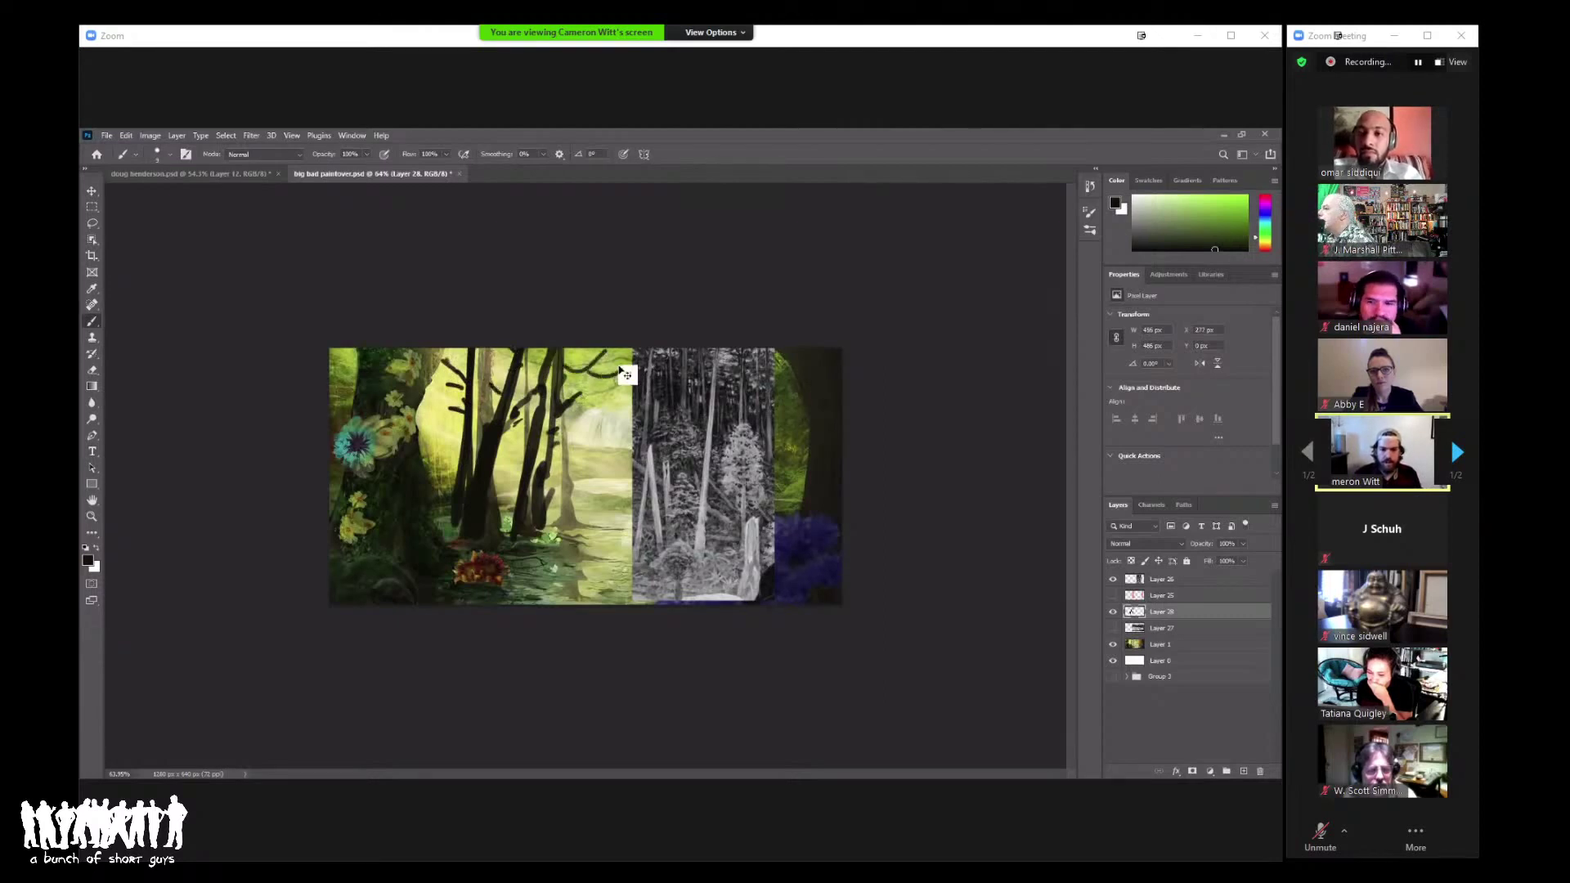
pyautogui.hotkey('ctrl', 'z')
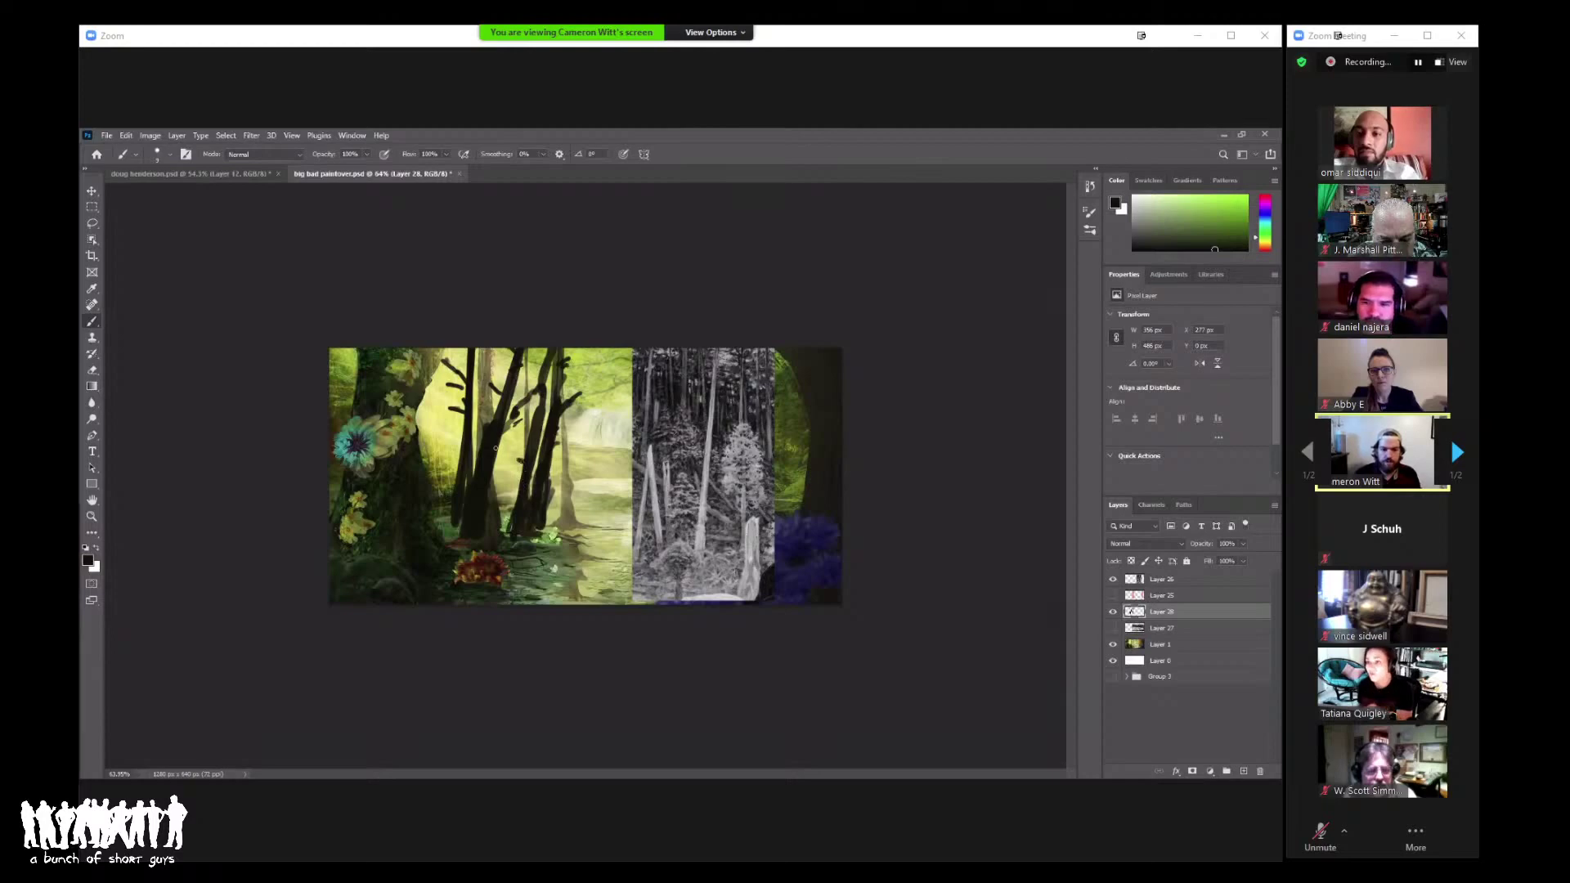
pyautogui.press('z')
pyautogui.moveTo(493, 384)
pyautogui.mouseDown()
pyautogui.moveTo(511, 334)
pyautogui.moveTo(574, 319)
pyautogui.moveTo(554, 277)
pyautogui.mouseUp()
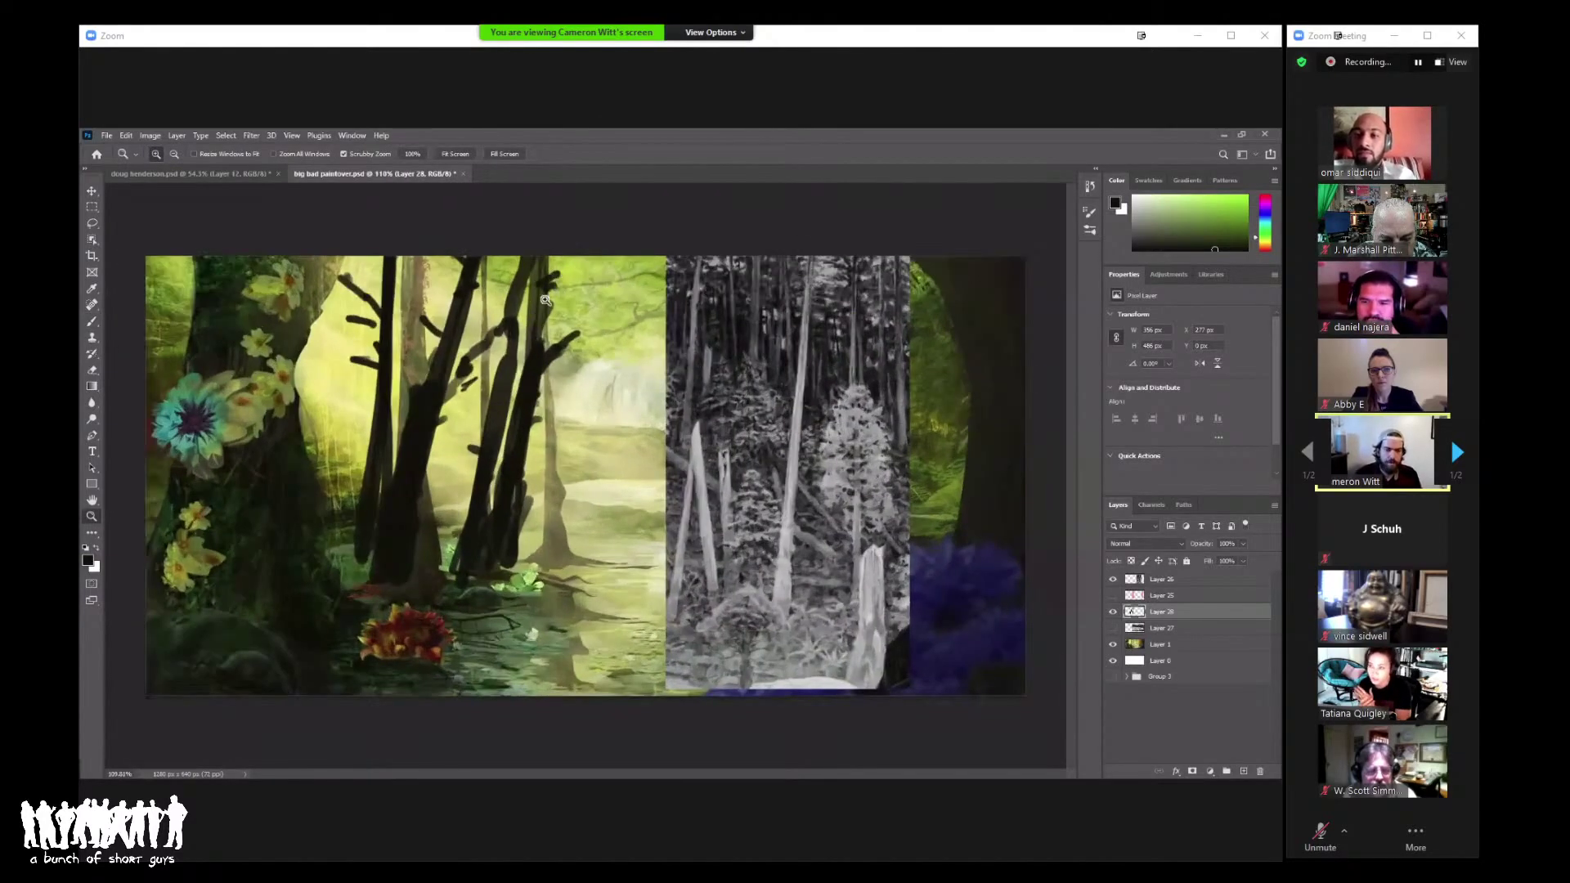
pyautogui.press('b')
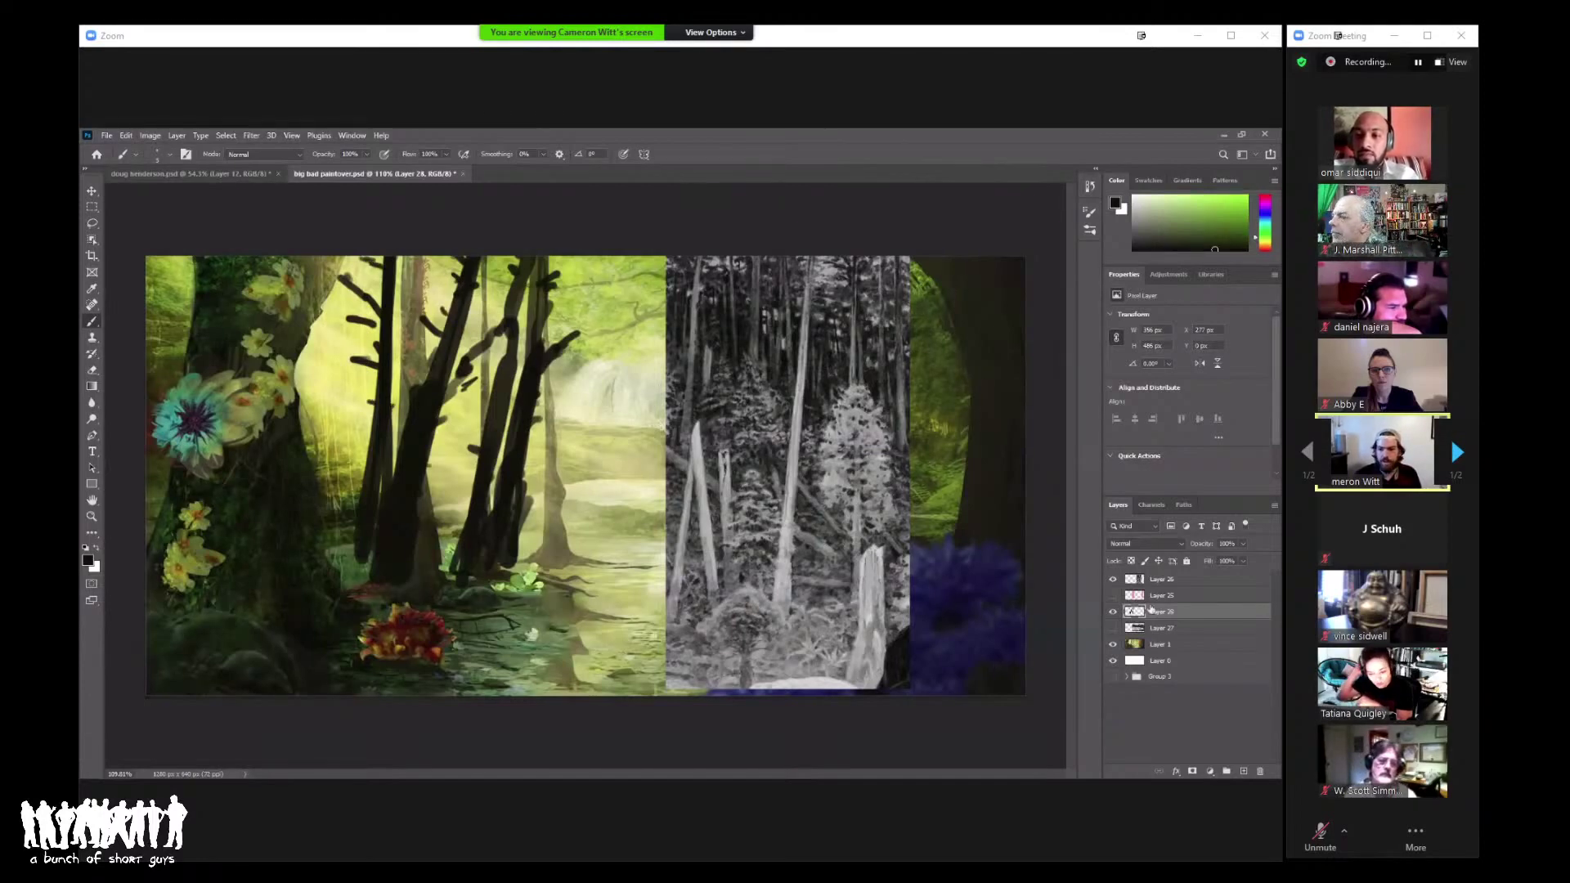
# Step: Hide the layer with the black-and-white forest photos, and undo a test stroke over the orange tree
pyautogui.click(1112, 580)
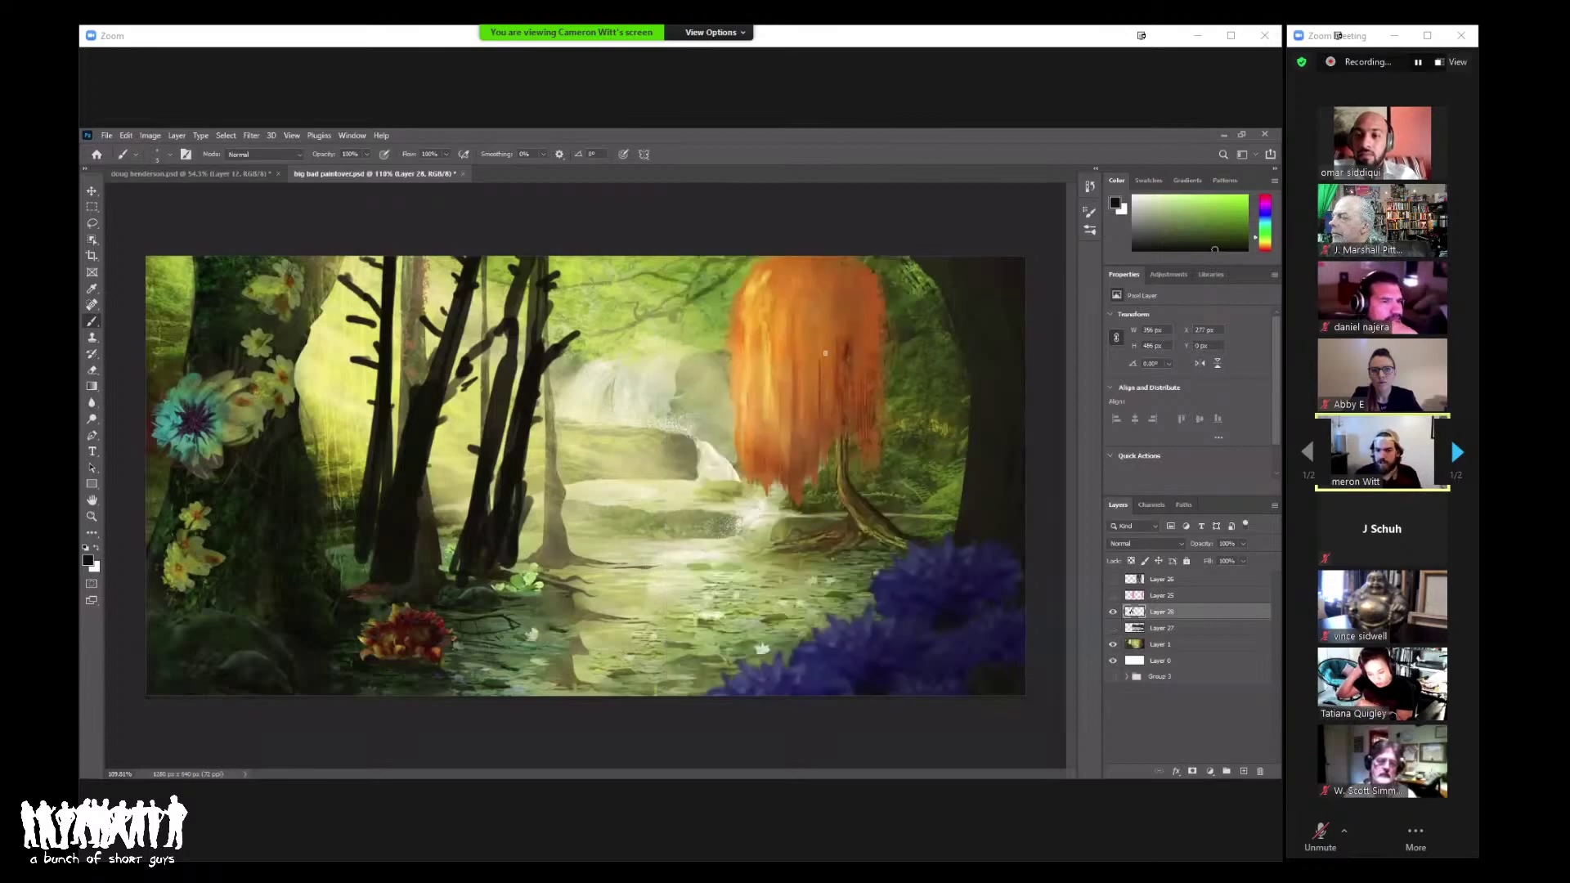
pyautogui.moveTo(767, 380)
pyautogui.mouseDown()
pyautogui.moveTo(752, 290)
pyautogui.moveTo(769, 273)
pyautogui.mouseUp()
pyautogui.hotkey('ctrl', 'z')
pyautogui.hotkey('ctrl', 'space')
pyautogui.moveTo(768, 368); pyautogui.dragTo(636, 368)
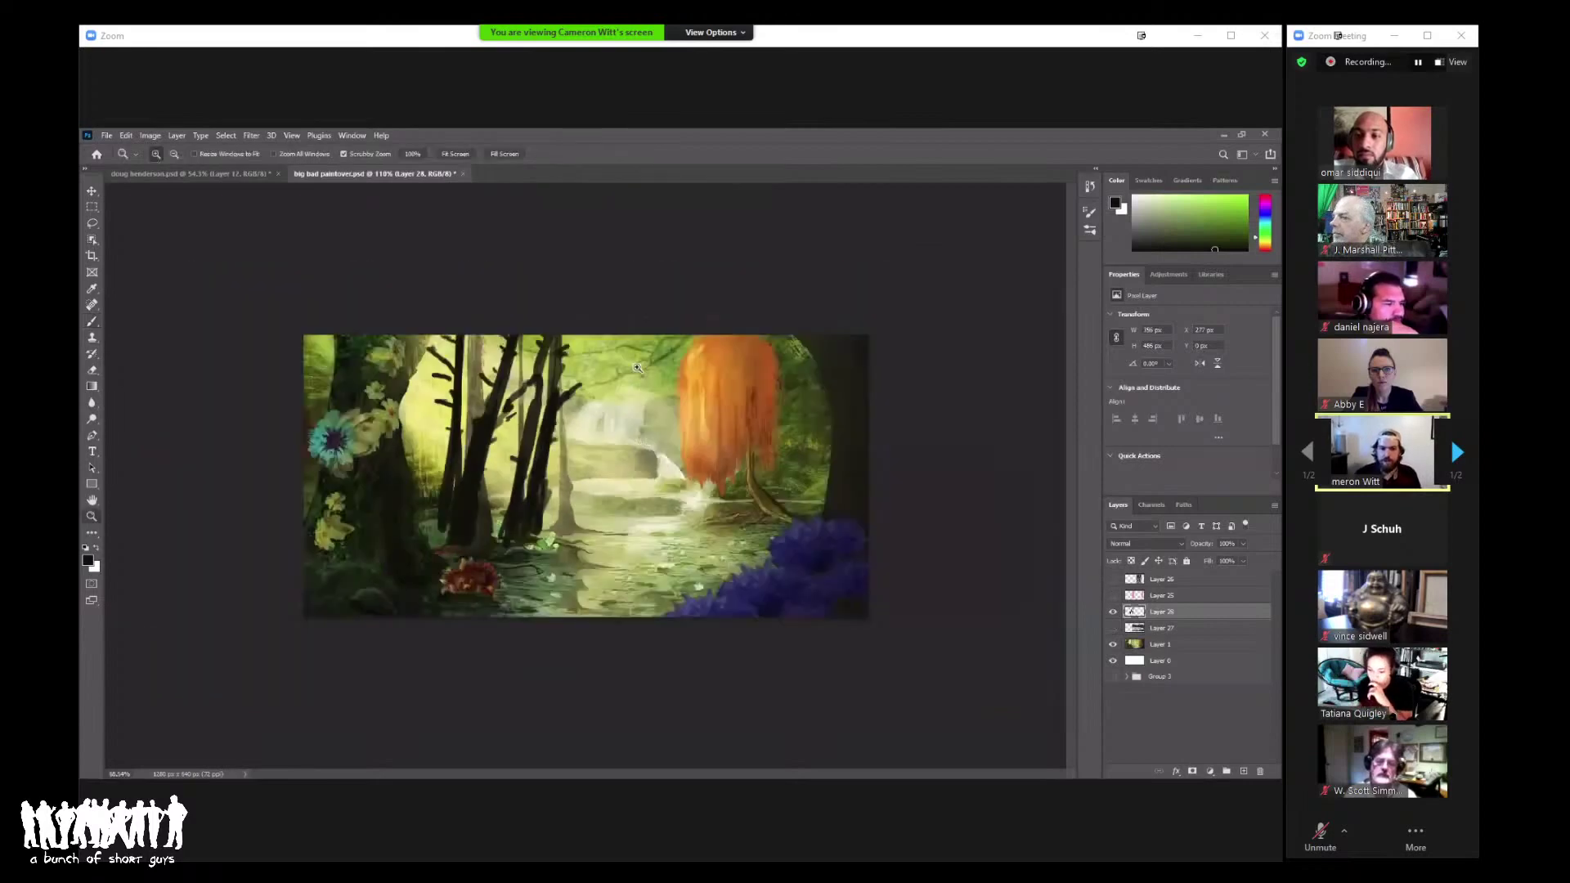
pyautogui.hotkey('ctrl', '+')
pyautogui.press('b')
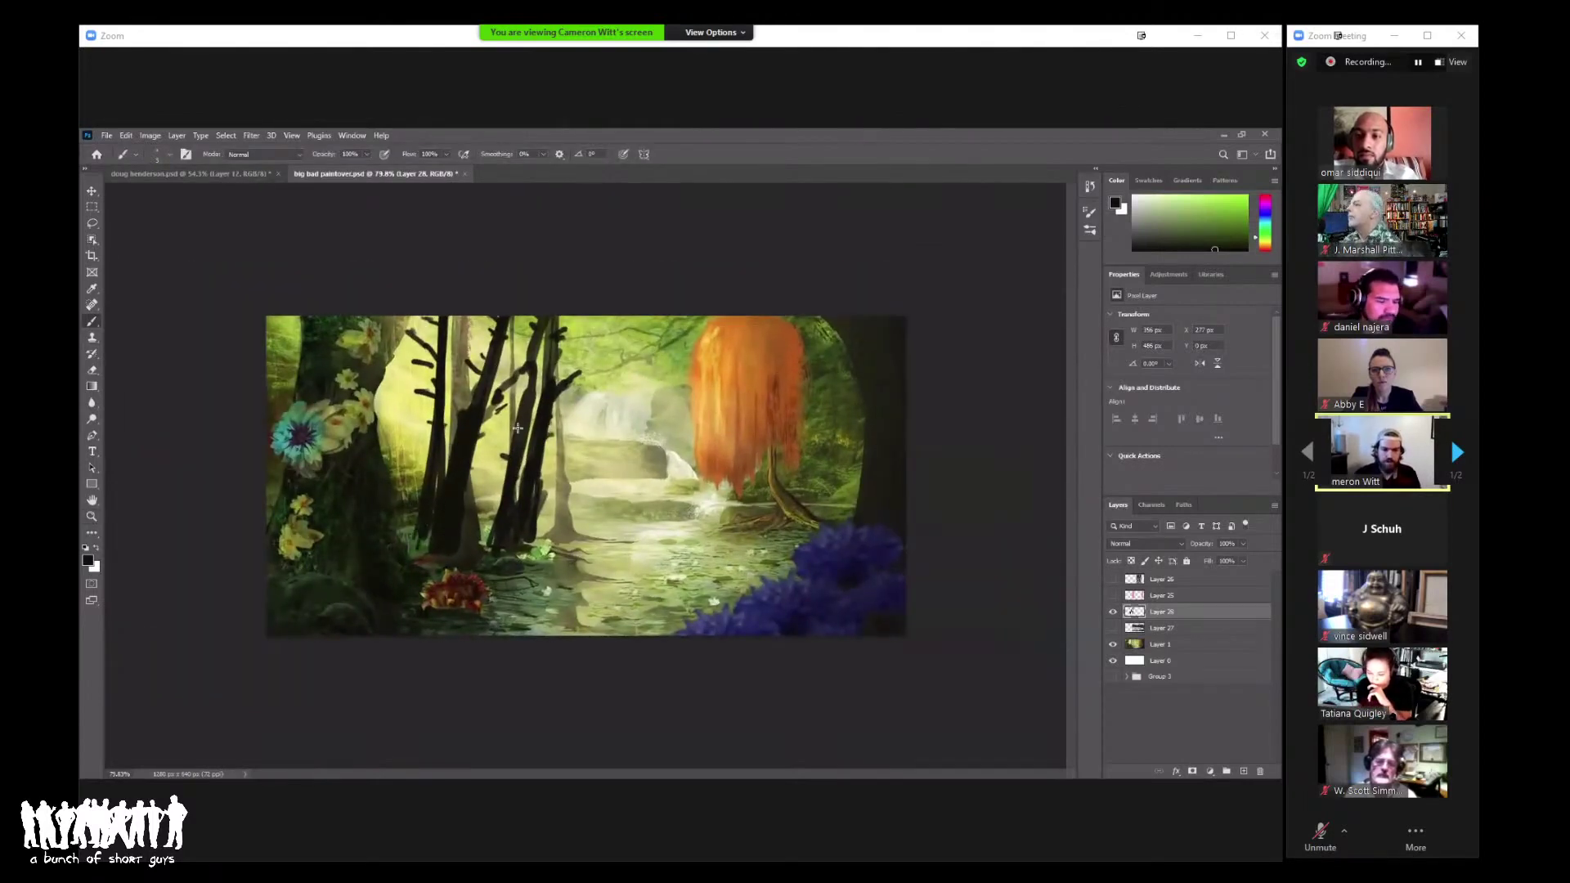
# Step: Paint another thick dark trunk between the flowered tree and the leaning trunks, and add thin branches with a smaller brush
pyautogui.rightClick(587, 433)
pyautogui.moveTo(397, 497); pyautogui.dragTo(406, 376)
pyautogui.rightClick(484, 396)
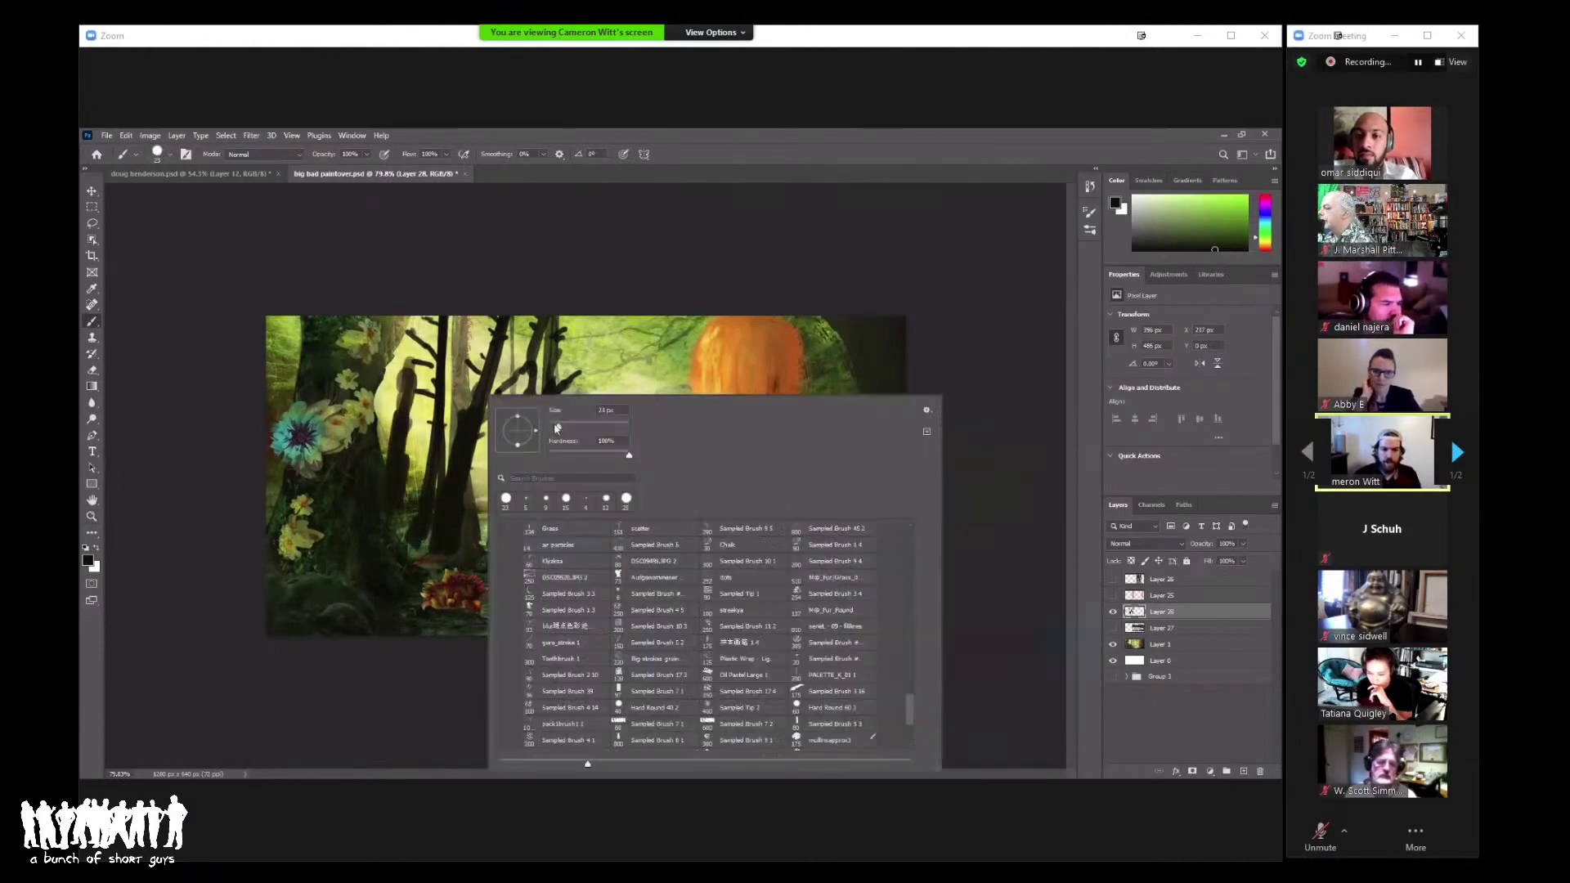
pyautogui.moveTo(410, 460); pyautogui.dragTo(481, 312)
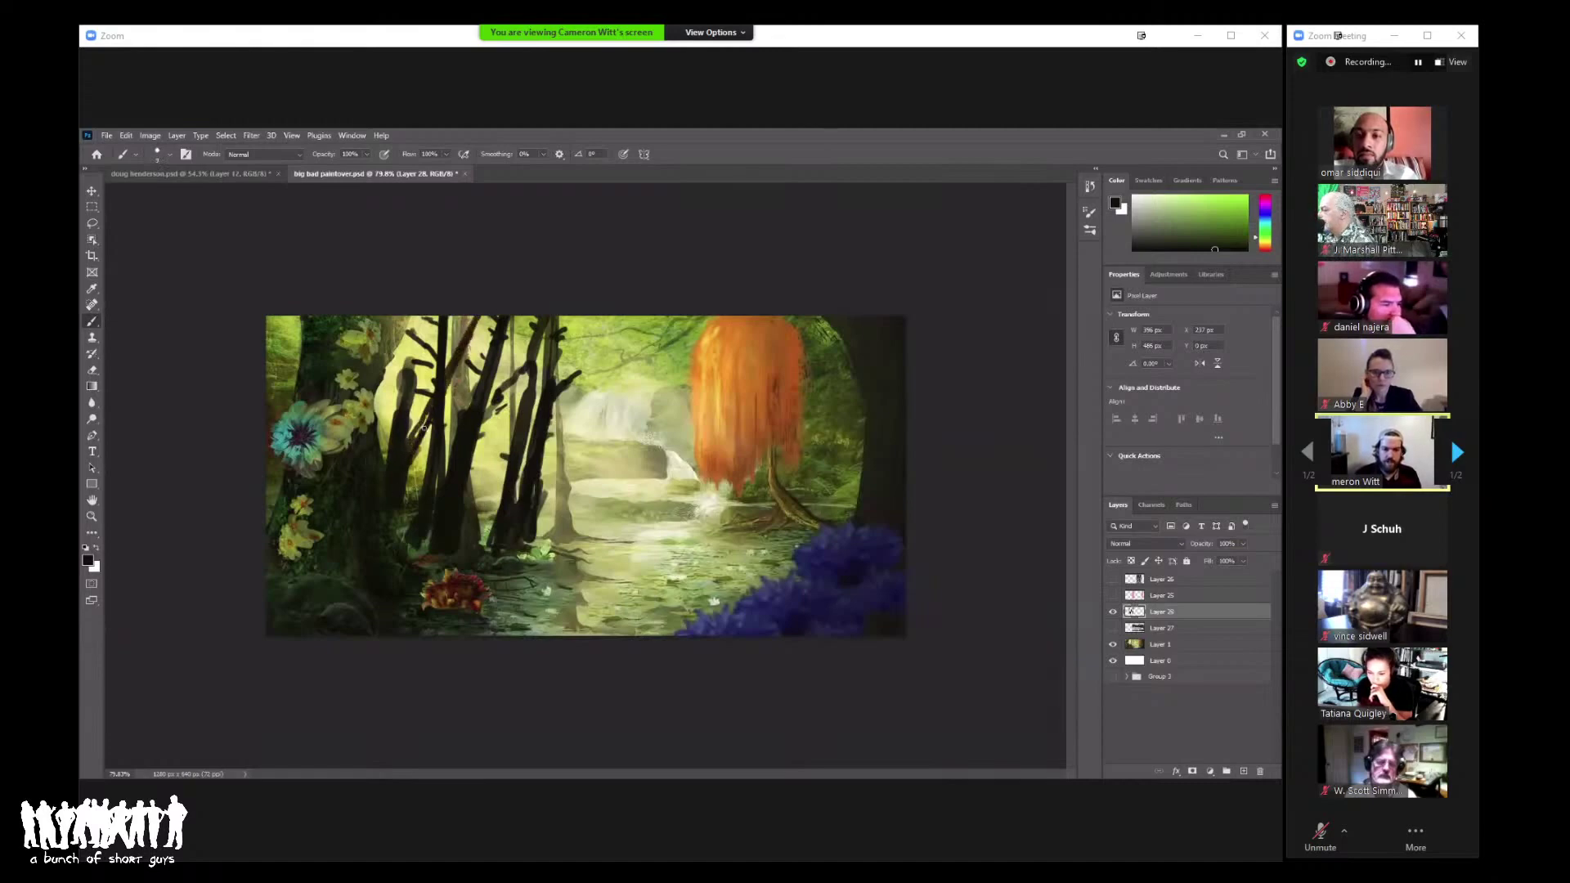
# Step: Enlarge the brush and paint a thick fallen log diagonally across the lower part of the trunks, ending at the water
pyautogui.rightClick(541, 425)
pyautogui.click(615, 434)
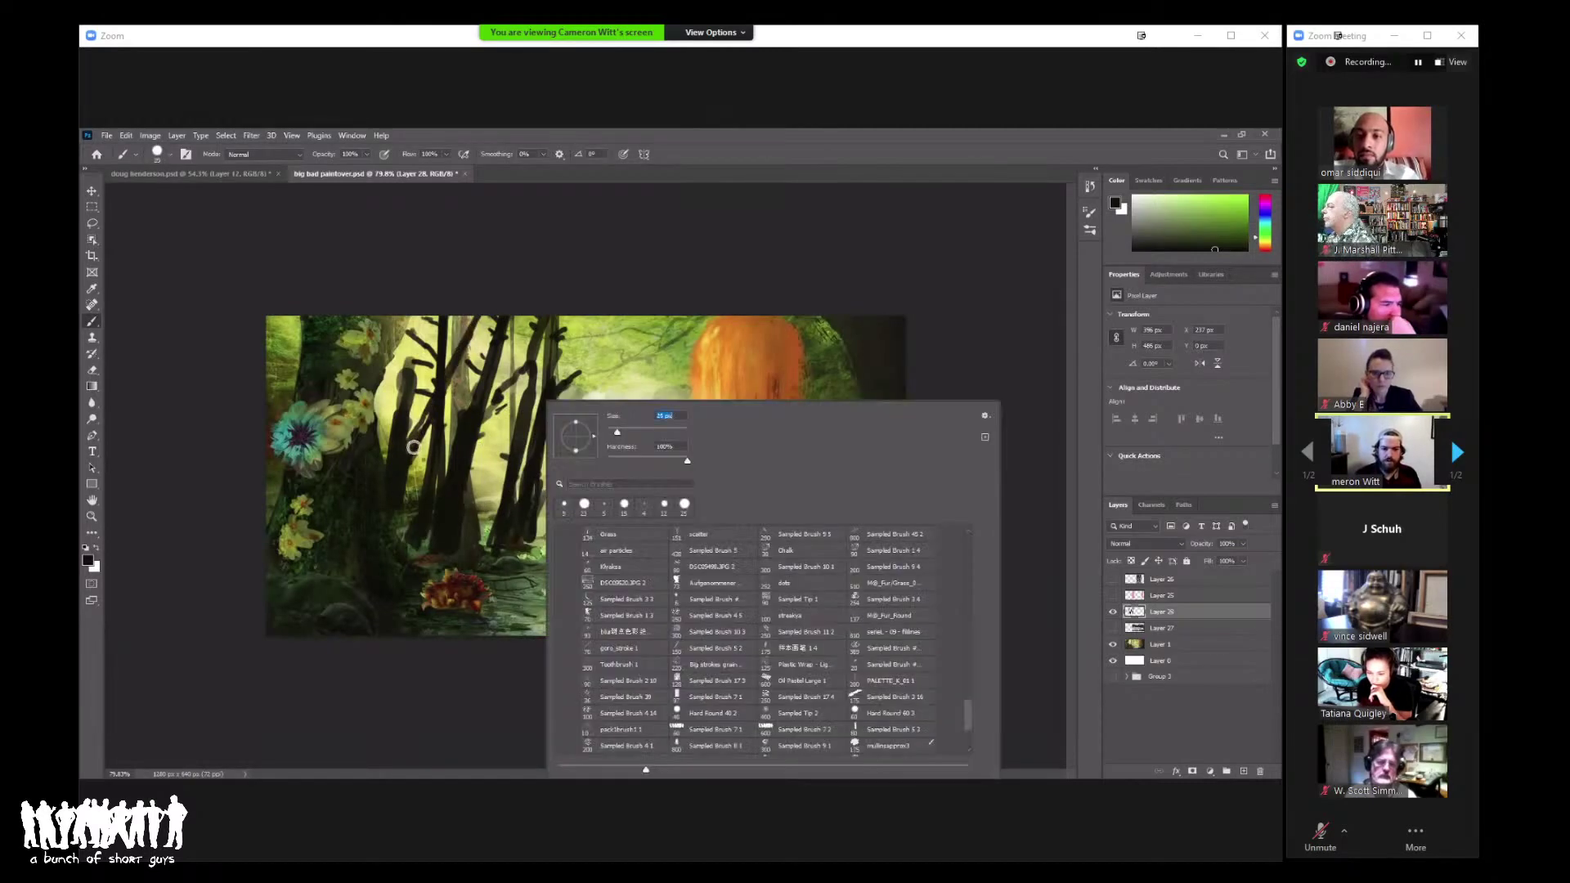
pyautogui.moveTo(407, 445)
pyautogui.mouseDown()
pyautogui.moveTo(589, 551)
pyautogui.moveTo(407, 459)
pyautogui.mouseUp()
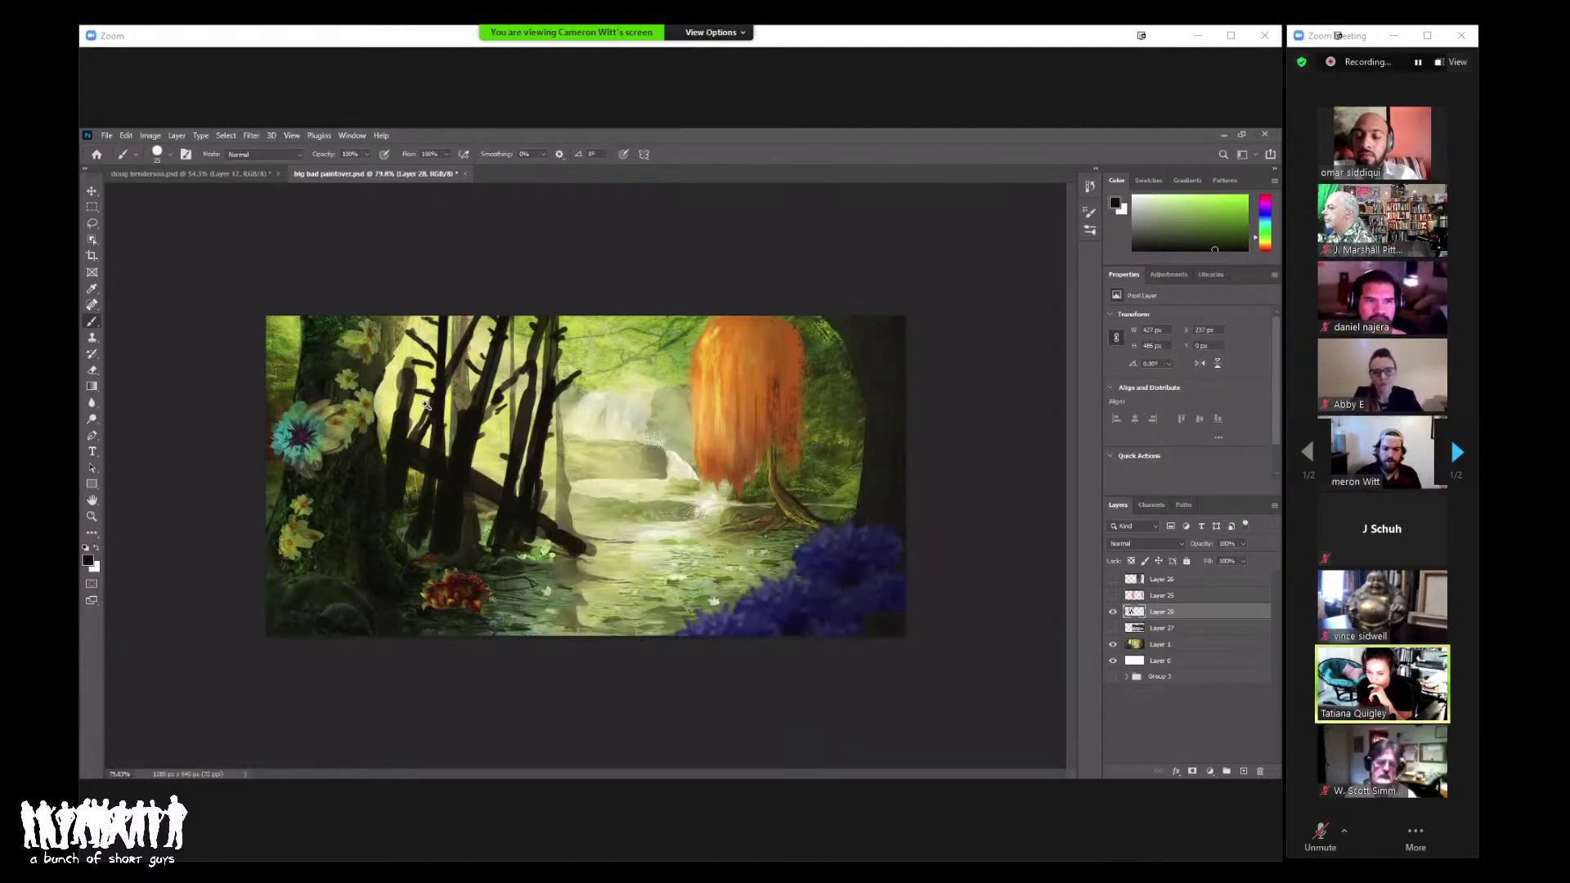
# Step: Flip the canvas horizontally back and forth to check the composition with the fallen log at reduced and enlarged views
pyautogui.hotkey('ctrl', 'space')
pyautogui.moveTo(564, 391); pyautogui.dragTo(488, 385)
pyautogui.hotkey('ctrl', 'shift', 'h')
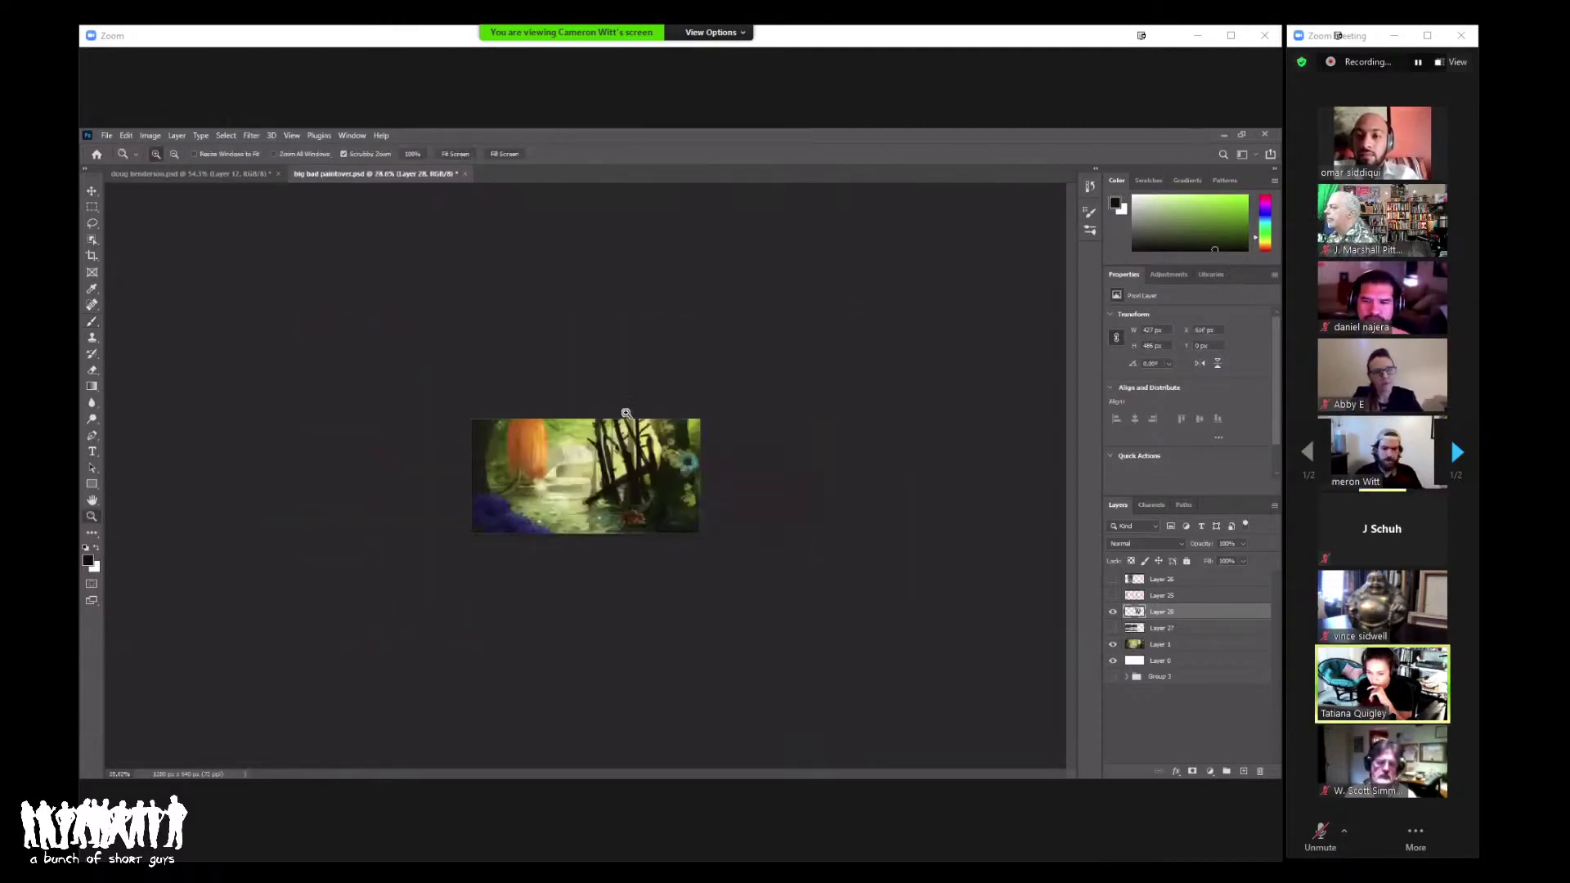
pyautogui.hotkey('ctrl', 'shift', 'h')
pyautogui.moveTo(687, 464); pyautogui.dragTo(738, 458)
pyautogui.hotkey('ctrl', 'shift', 'h')
pyautogui.moveTo(614, 474); pyautogui.dragTo(641, 452)
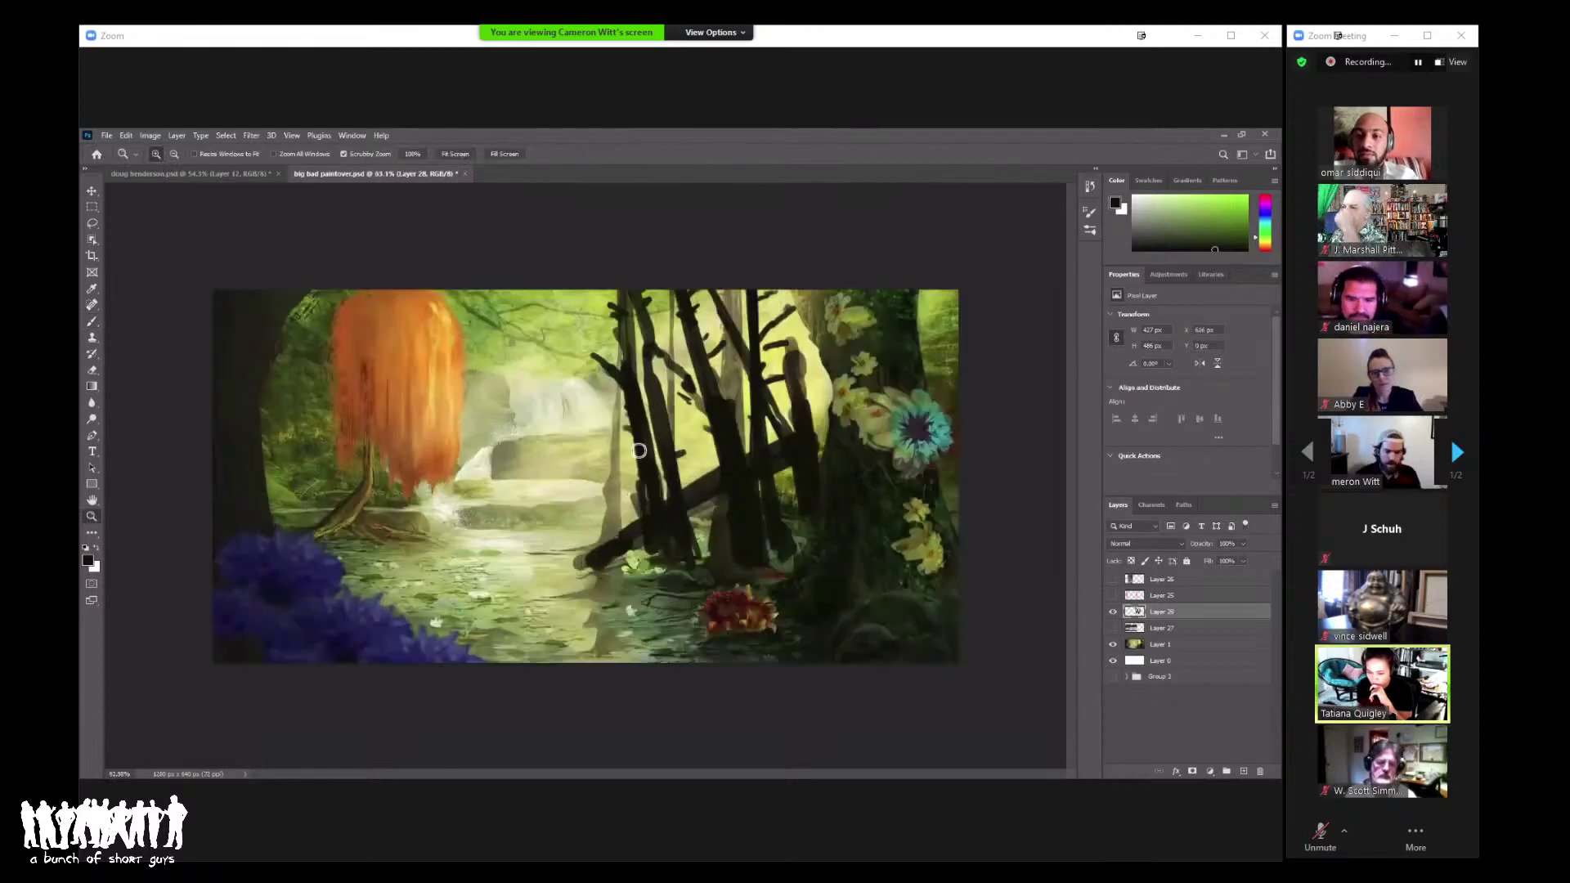
pyautogui.rightClick(640, 455)
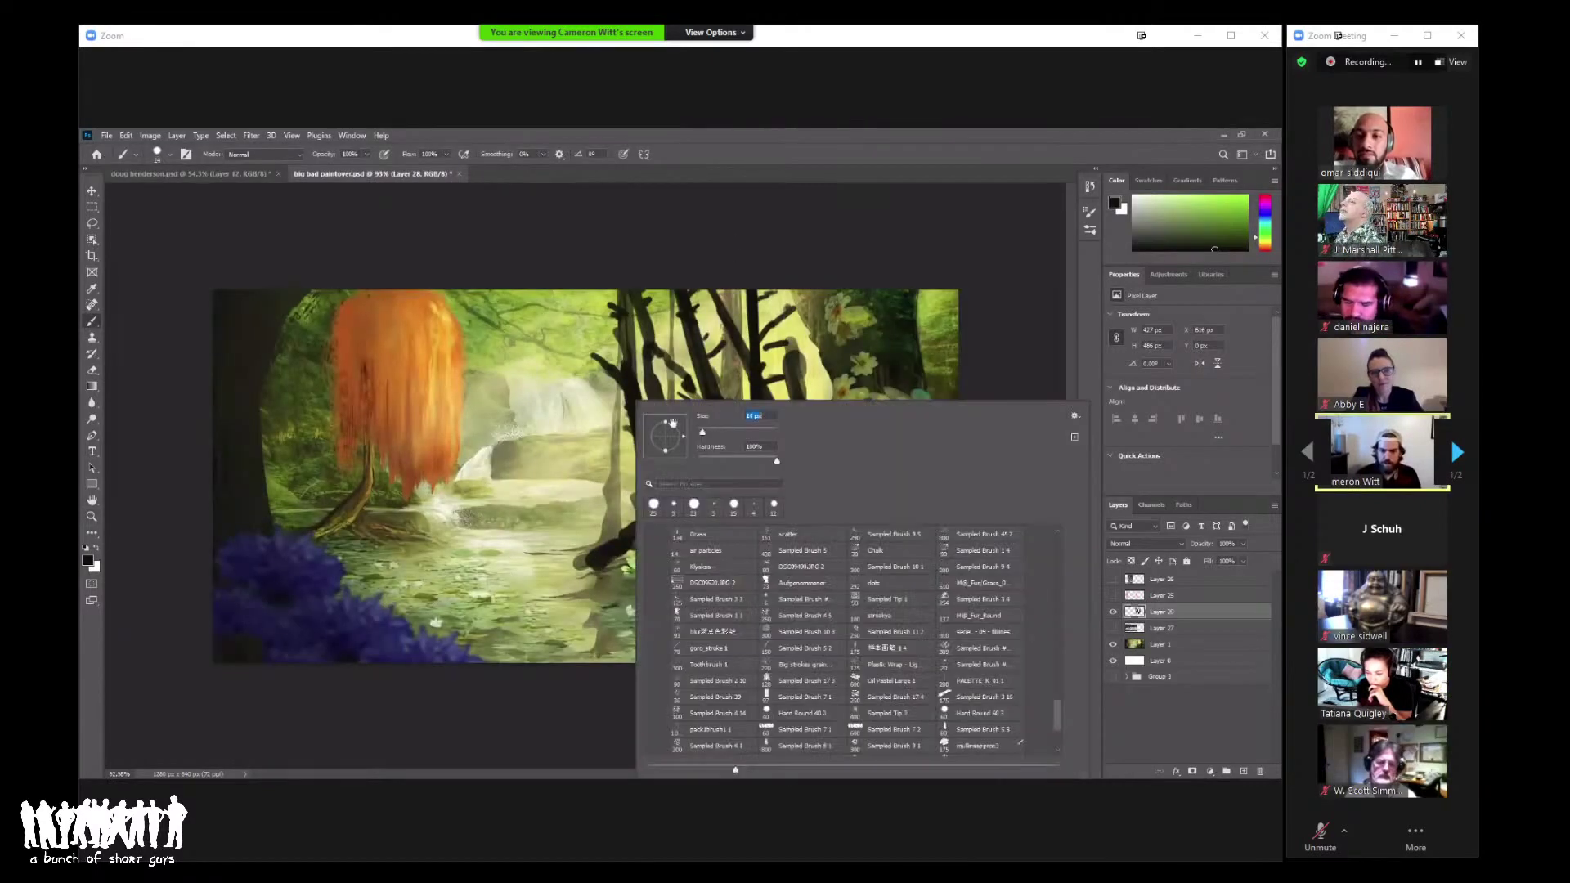
pyautogui.press('Escape')
pyautogui.hotkey('ctrl', 'shift', 'h')
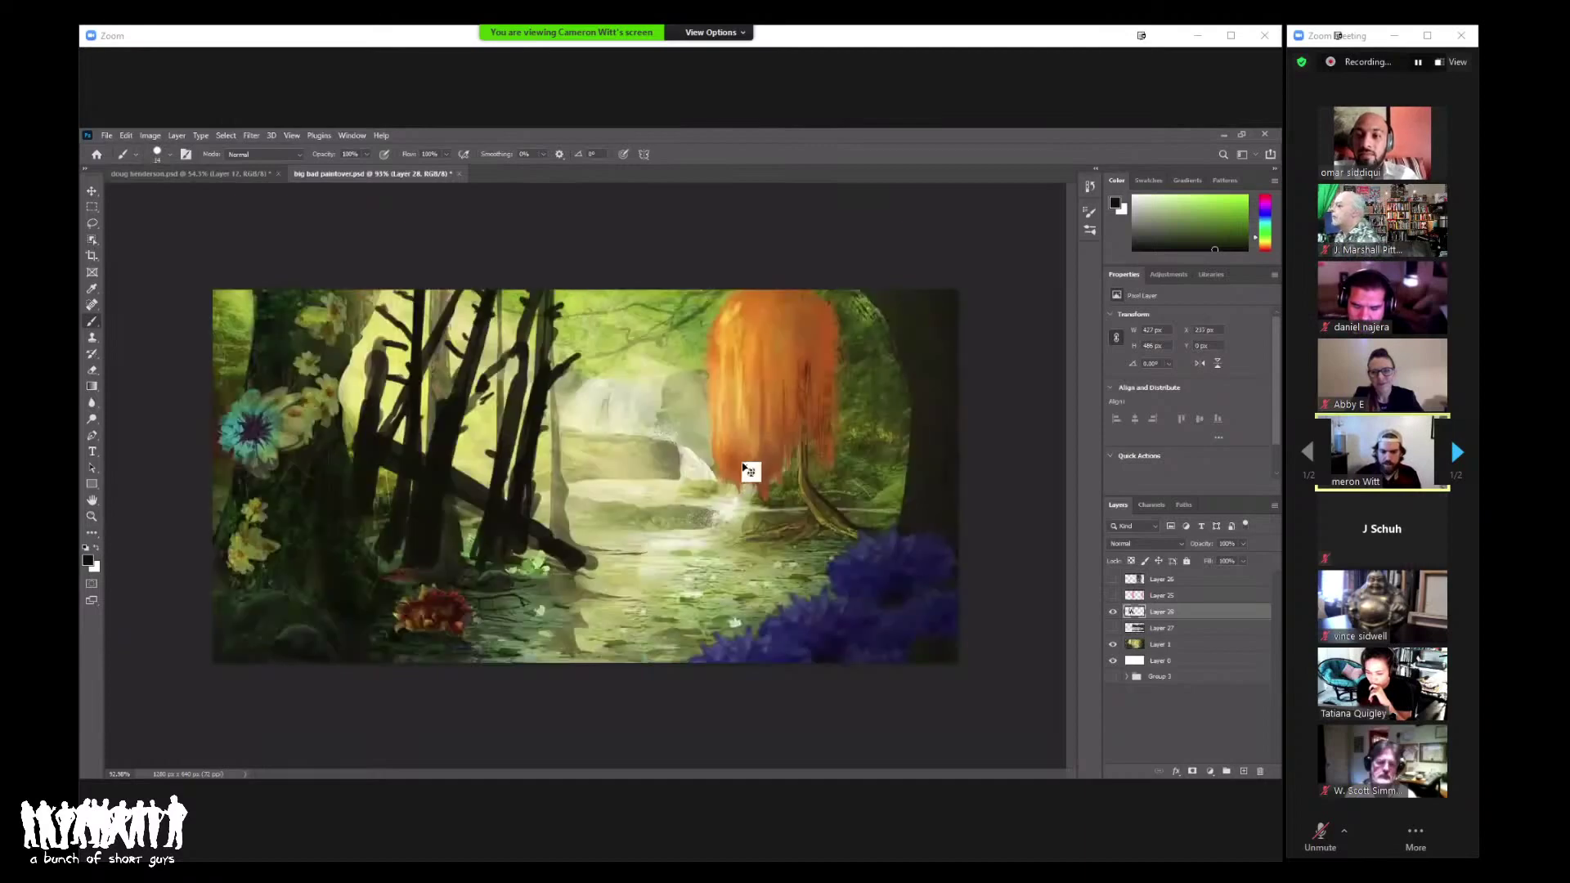
# Step: Undo the fallen log painted across the trunks
pyautogui.hotkey('ctrl', 'z')
pyautogui.hotkey('ctrl', 'z')
pyautogui.hotkey('ctrl', 'z')
pyautogui.hotkey('ctrl', 'z')
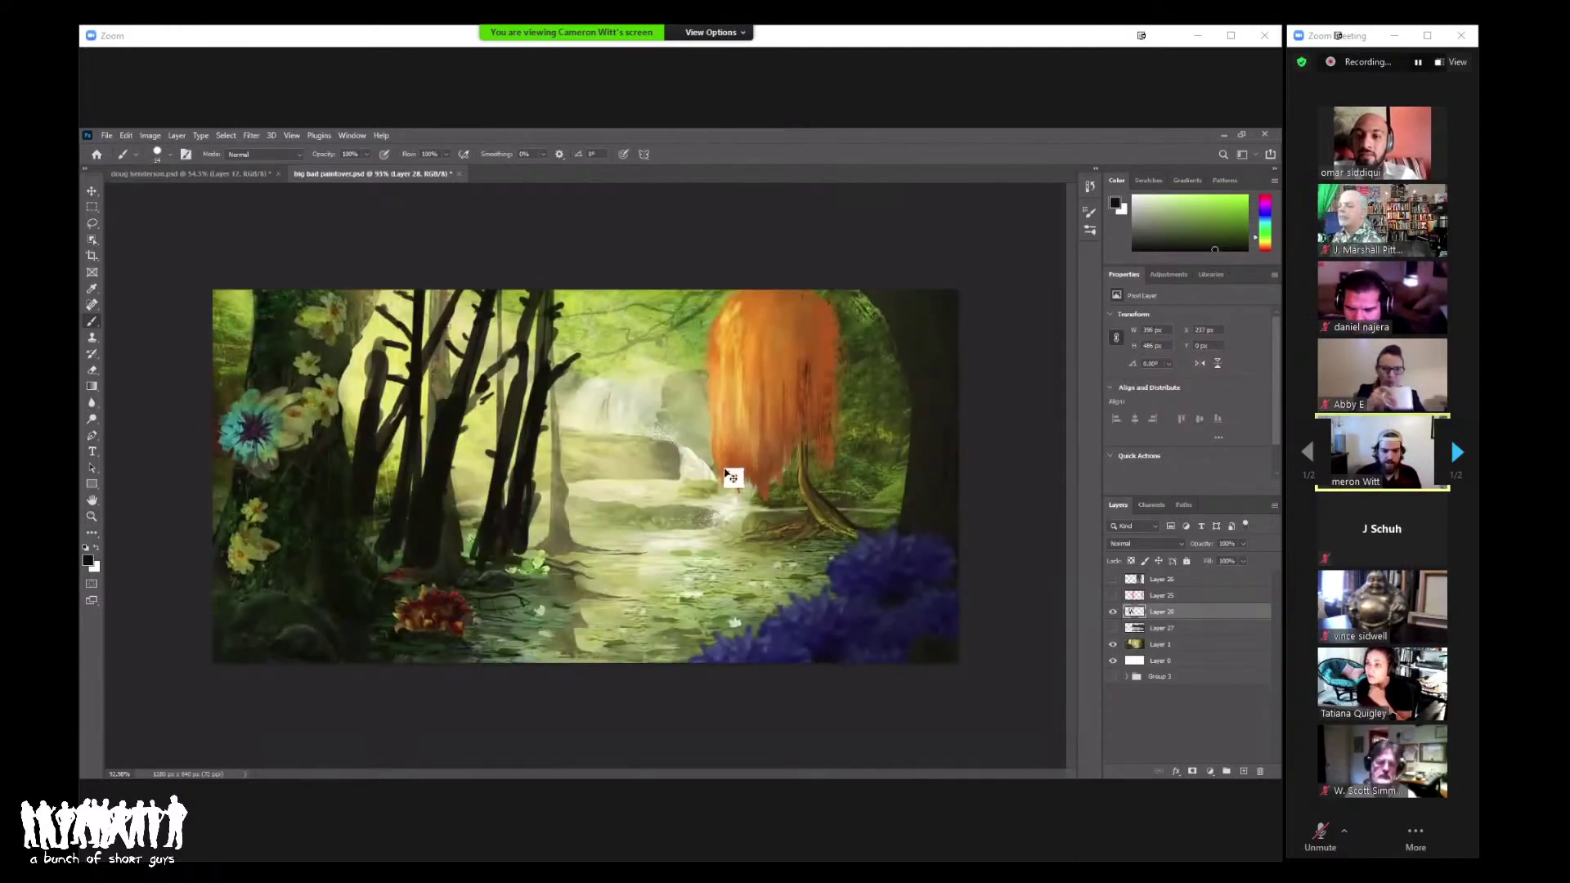
# Step: Flip the canvas horizontally and paint a lower fallen log across the trunk bases, with a tapering tip over the water and a small twig
pyautogui.hotkey('ctrl', 'shift', 'h')
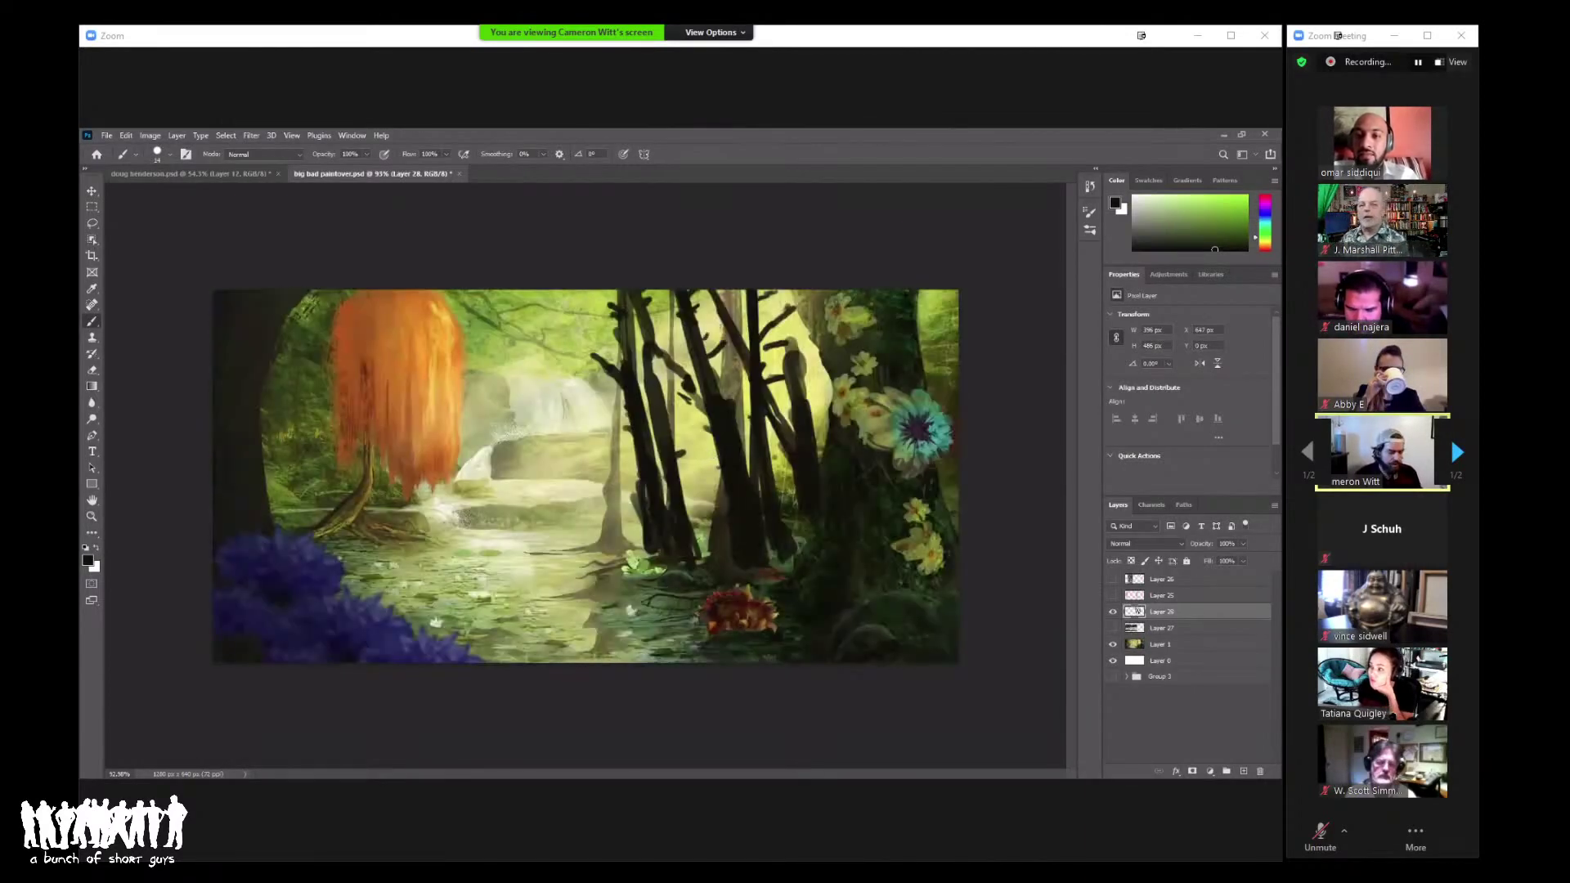
pyautogui.moveTo(694, 527)
pyautogui.mouseDown()
pyautogui.moveTo(828, 490)
pyautogui.moveTo(792, 498)
pyautogui.mouseUp()
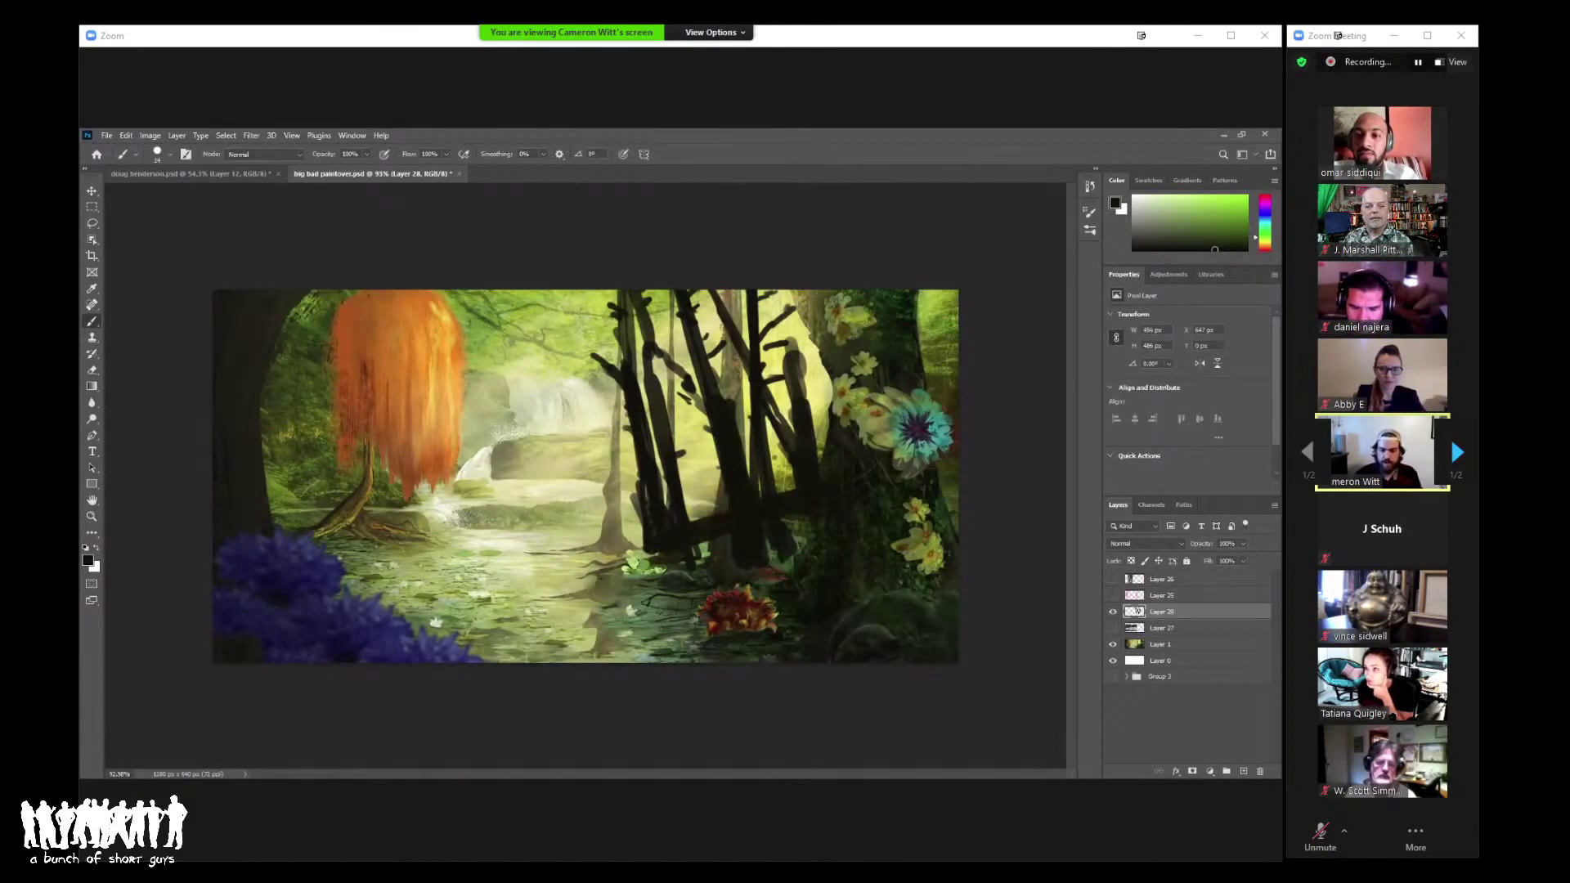
pyautogui.moveTo(650, 546); pyautogui.dragTo(585, 567)
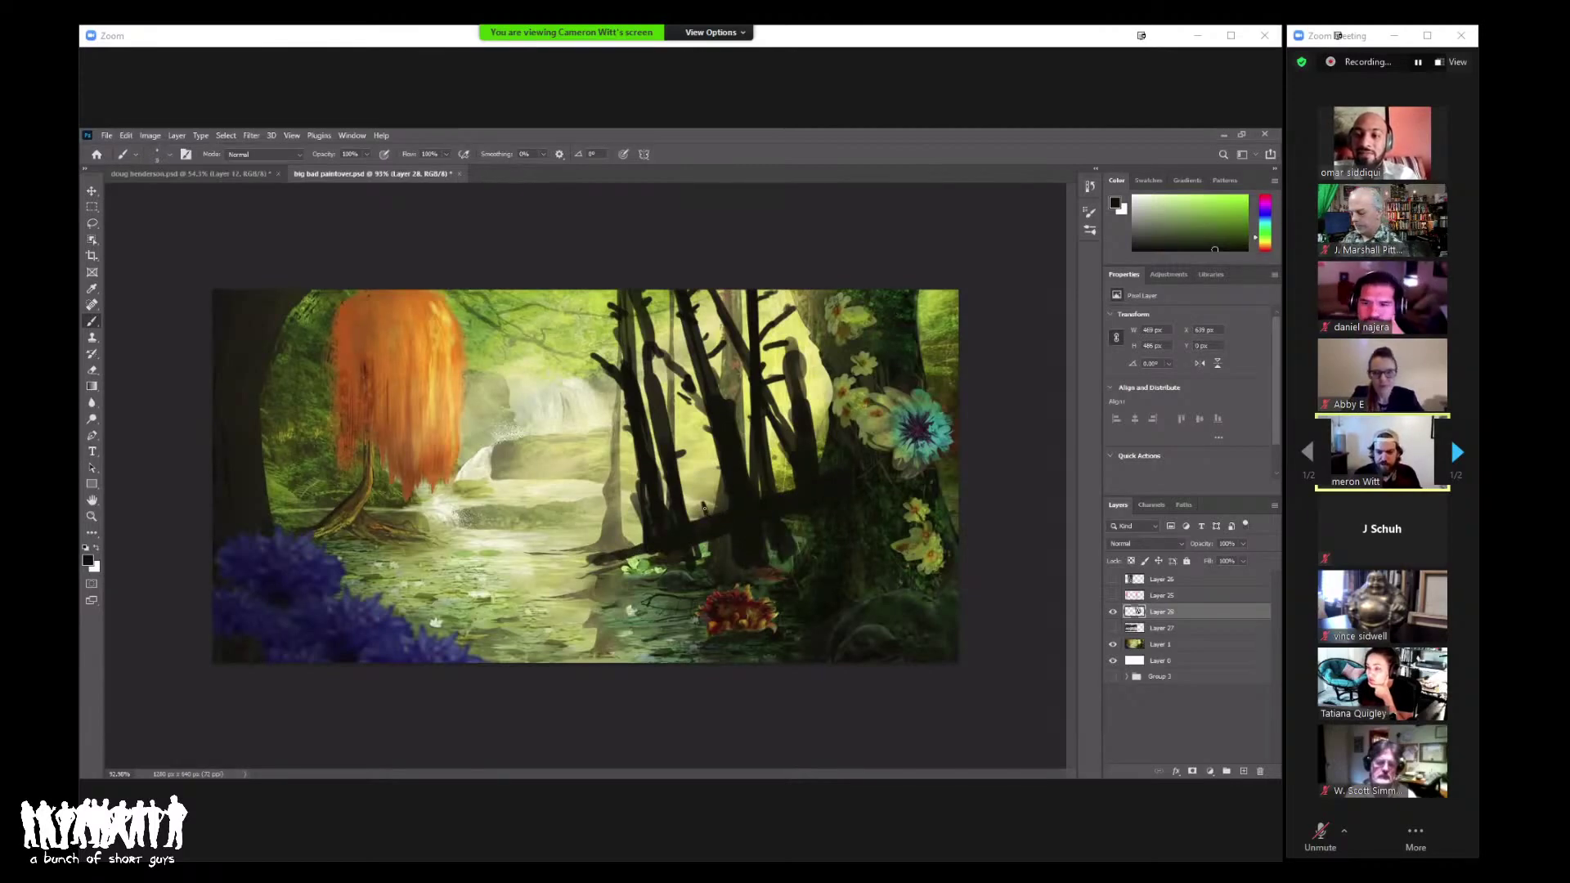
pyautogui.moveTo(700, 503)
pyautogui.mouseDown()
pyautogui.moveTo(690, 494)
pyautogui.moveTo(714, 512)
pyautogui.mouseUp()
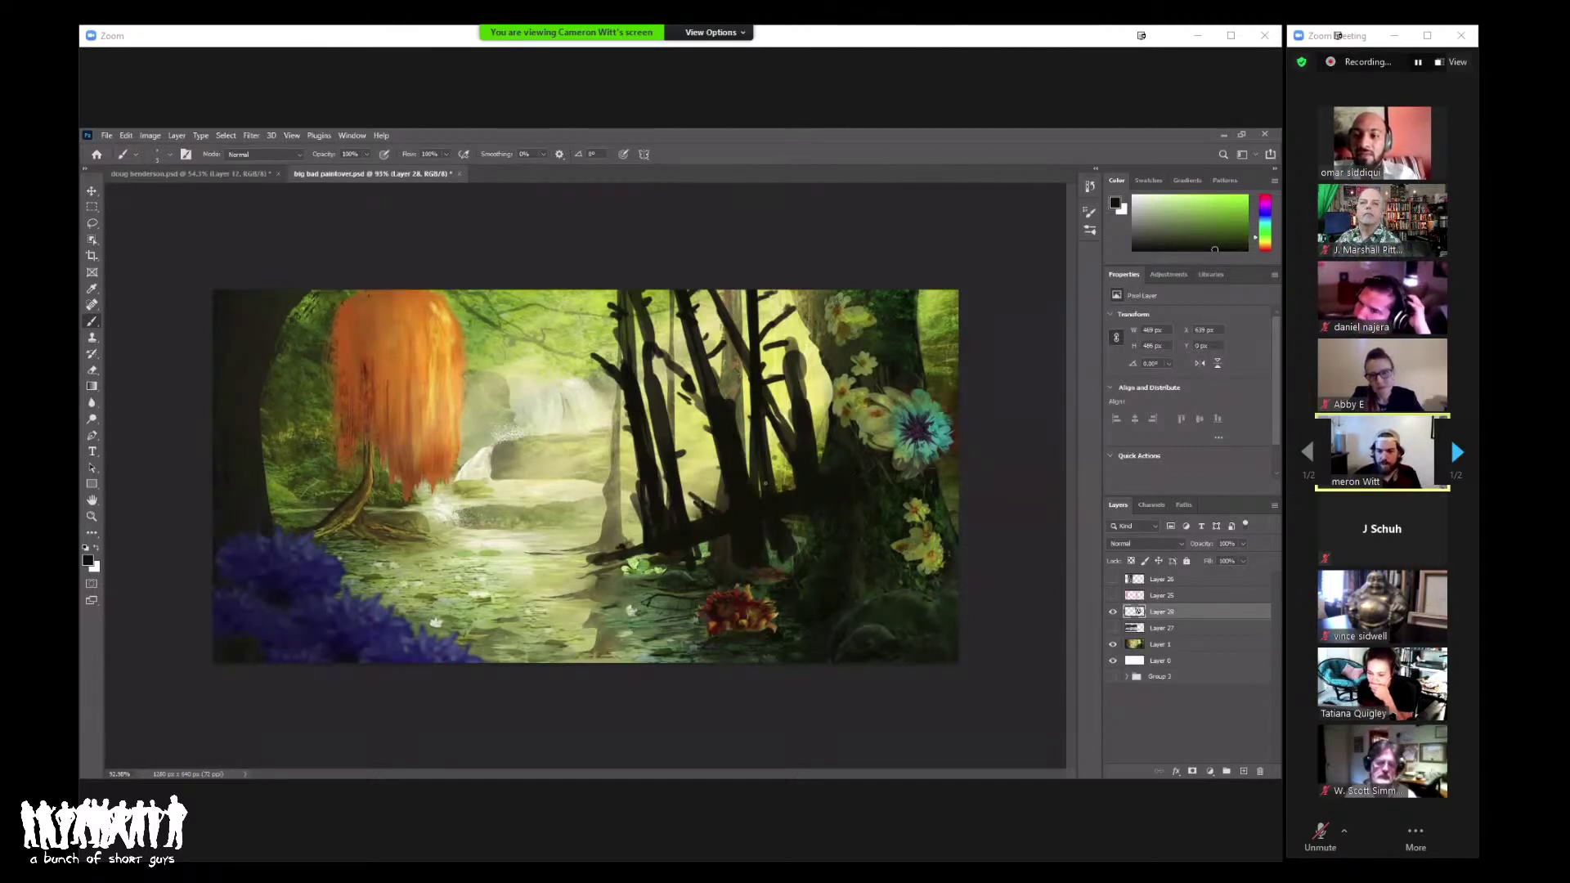
# Step: Adjust the brush size and paint many thin upright sticks and twigs rising from the fallen log between the trunks
pyautogui.press(']')
pyautogui.press(']')
pyautogui.moveTo(707, 461)
pyautogui.mouseDown()
pyautogui.moveTo(700, 506)
pyautogui.moveTo(667, 447)
pyautogui.moveTo(689, 477)
pyautogui.mouseUp()
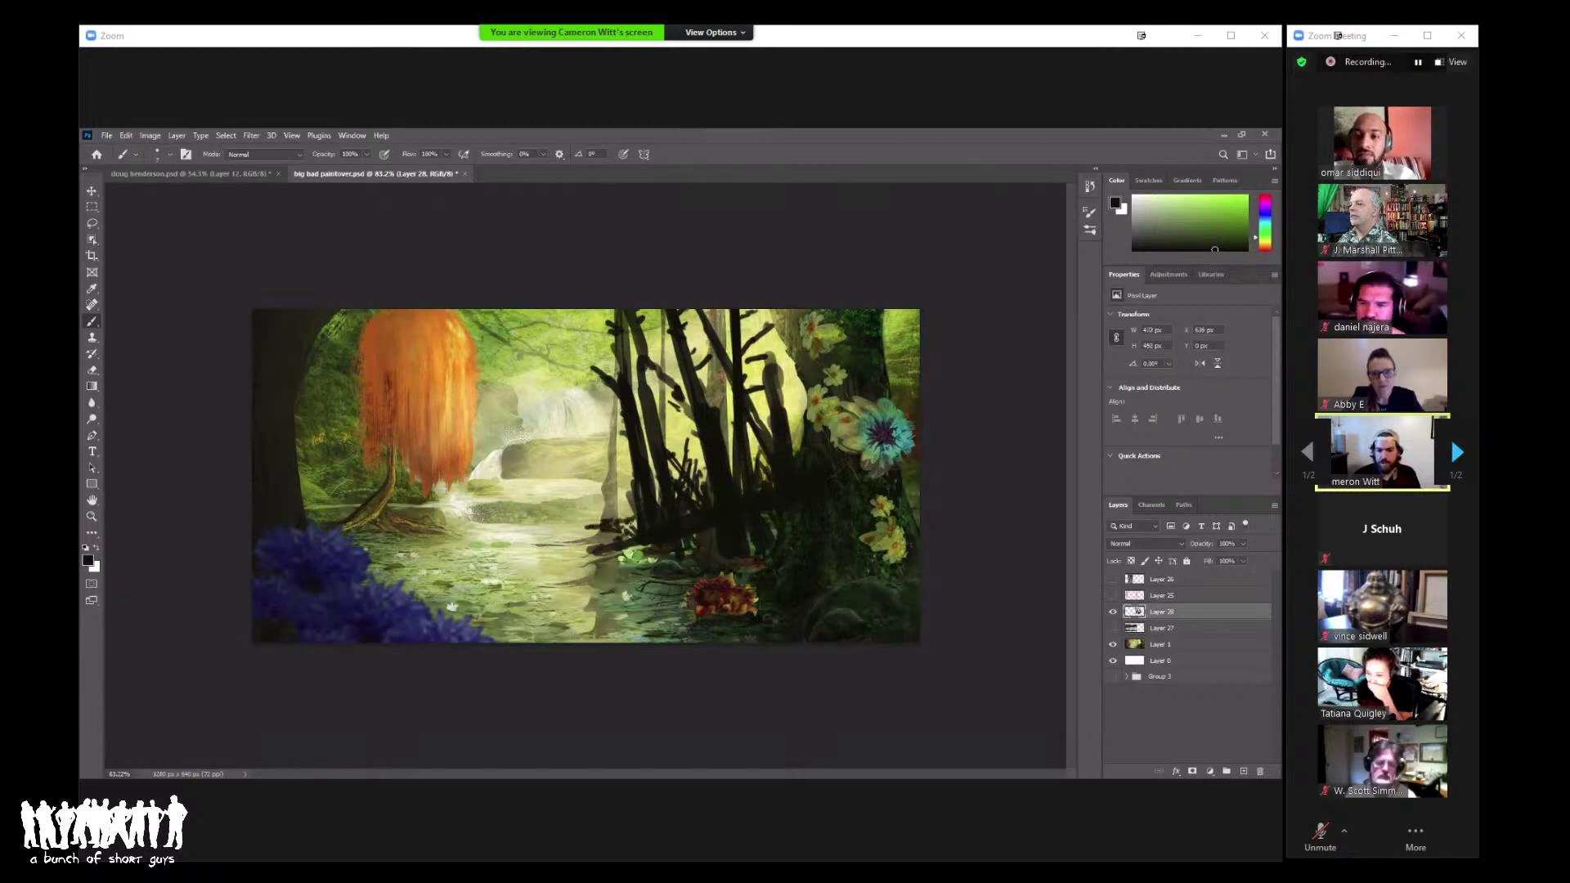
pyautogui.moveTo(631, 524); pyautogui.dragTo(637, 530)
# Step: Thicken the dark trunk beside the flowered tree with a larger brush and paint over the pale tree in the middle of the cluster
pyautogui.press('z')
pyautogui.moveTo(773, 443); pyautogui.dragTo(721, 425)
pyautogui.press('b')
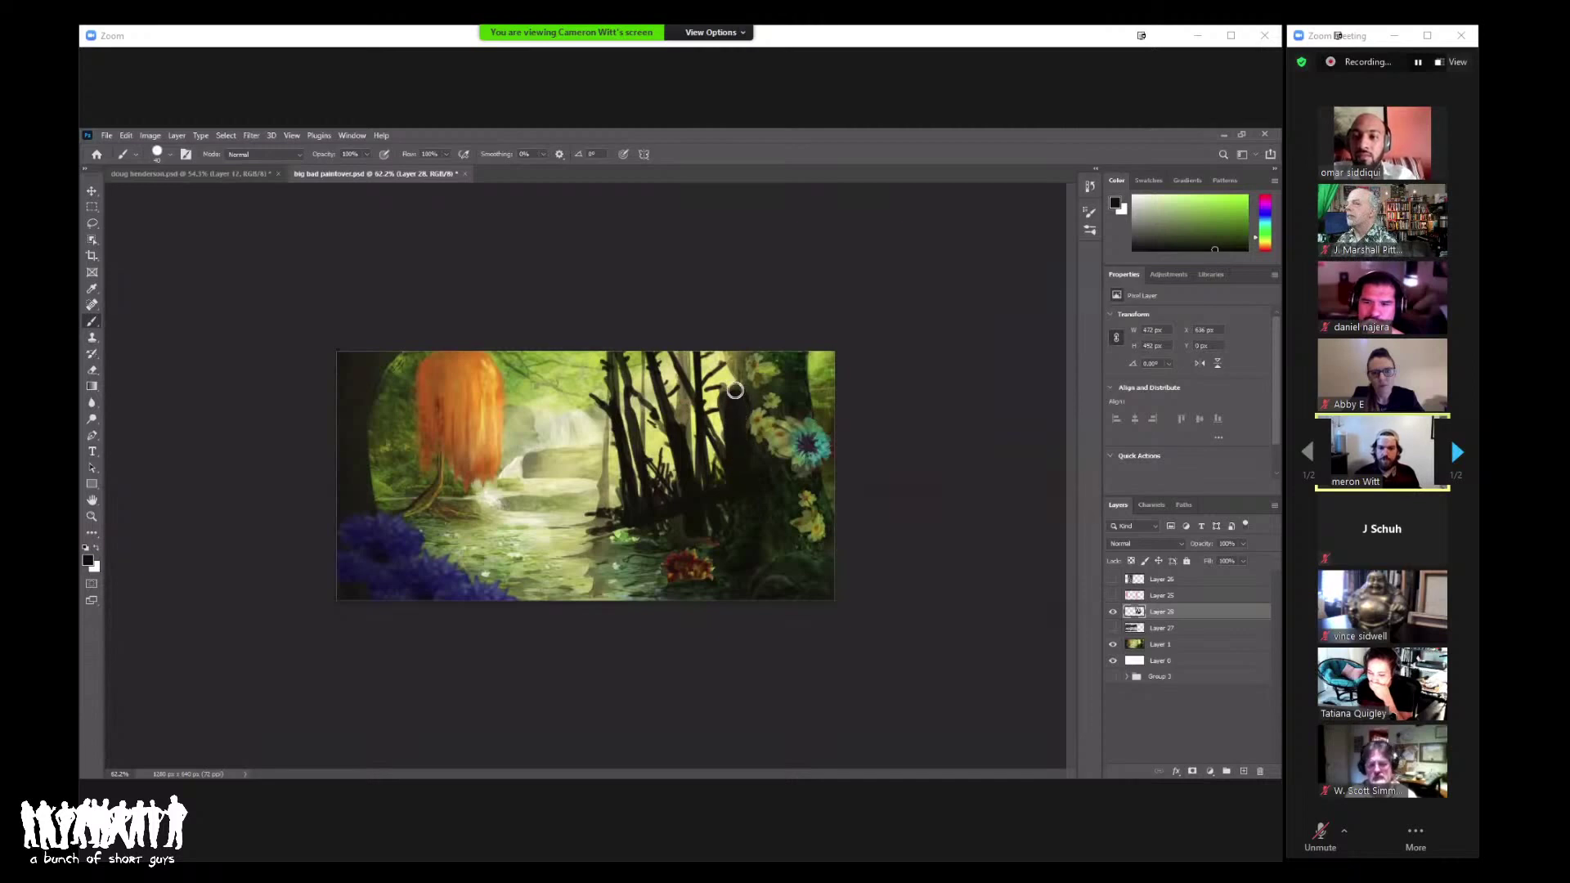
pyautogui.press('z')
pyautogui.moveTo(736, 449)
pyautogui.mouseDown()
pyautogui.moveTo(713, 421)
pyautogui.moveTo(727, 385)
pyautogui.mouseUp()
pyautogui.press('b')
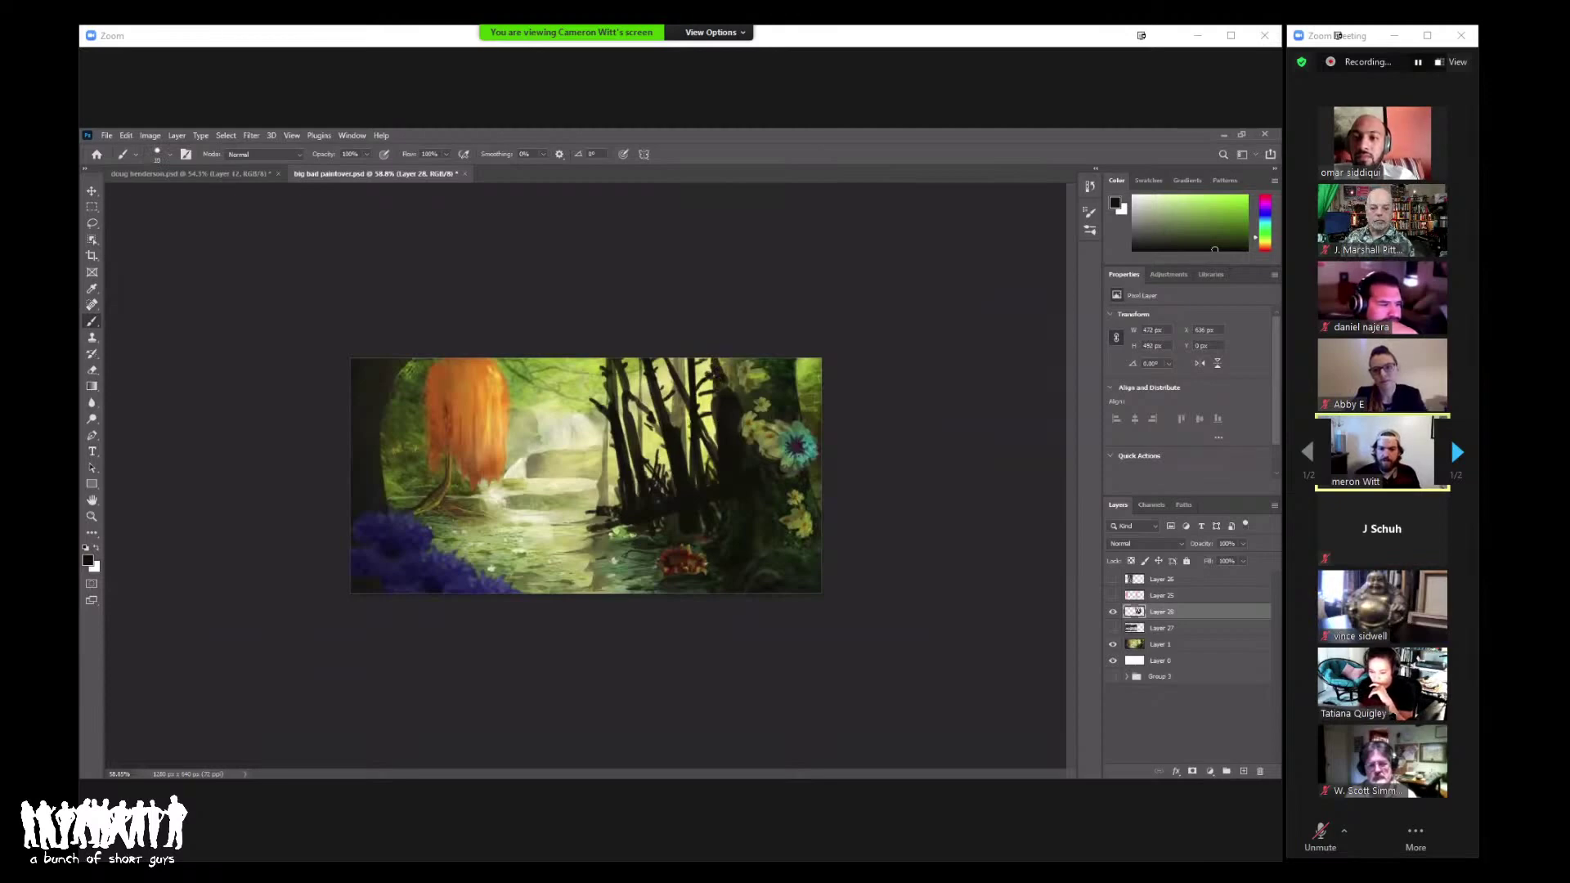
pyautogui.moveTo(687, 414); pyautogui.dragTo(695, 462)
pyautogui.moveTo(683, 360); pyautogui.dragTo(688, 461)
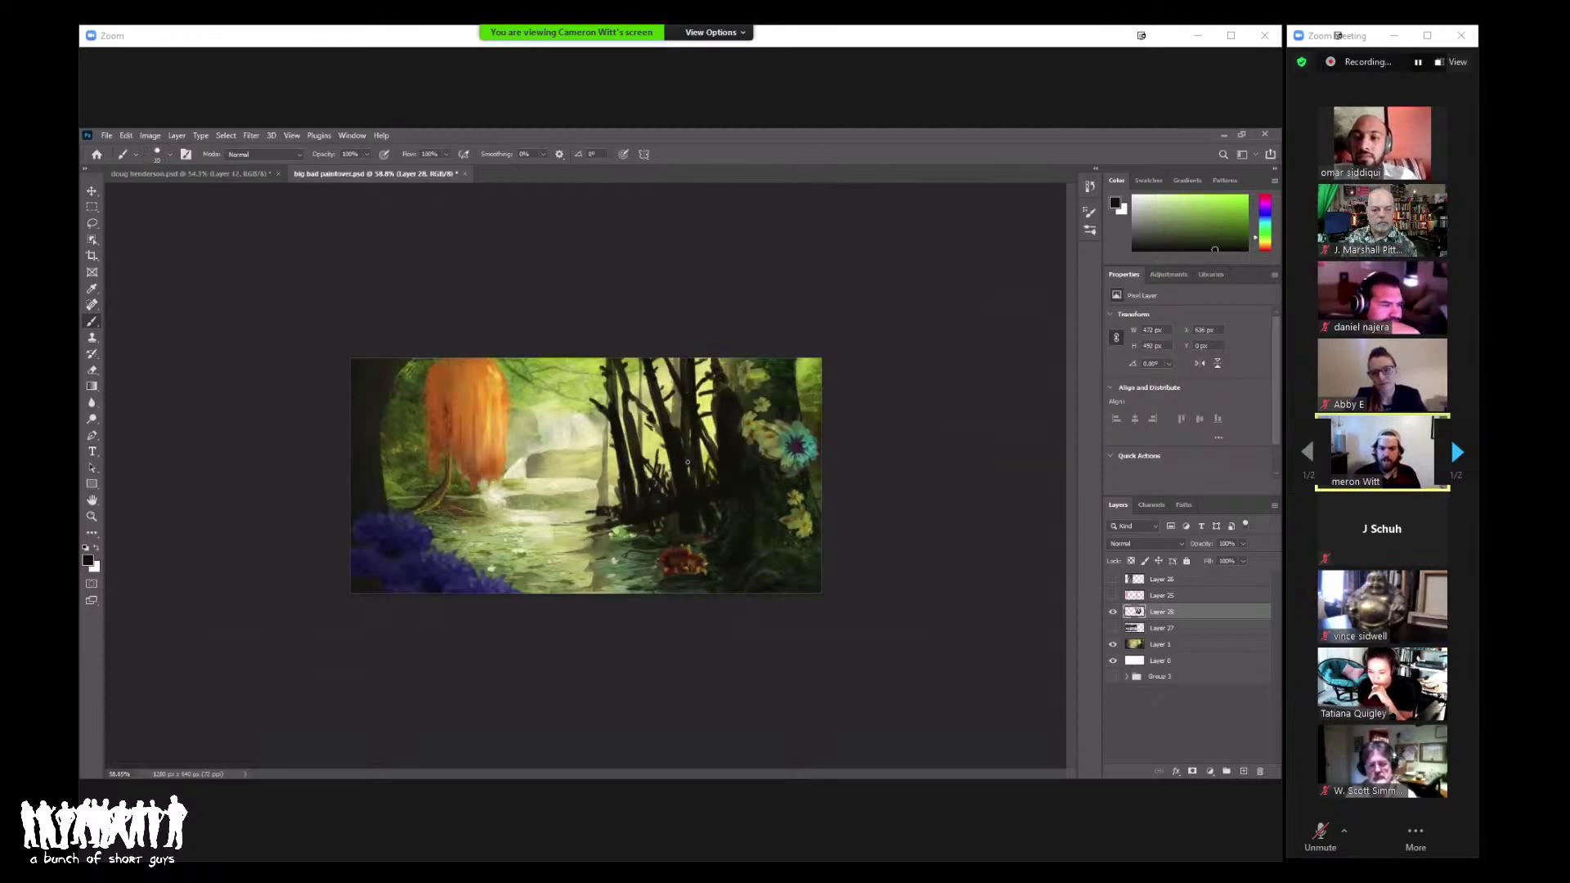
# Step: Paint dark upright broken sticks around the fallen log's tip at the water's edge
pyautogui.press('z')
pyautogui.moveTo(761, 417); pyautogui.dragTo(704, 401)
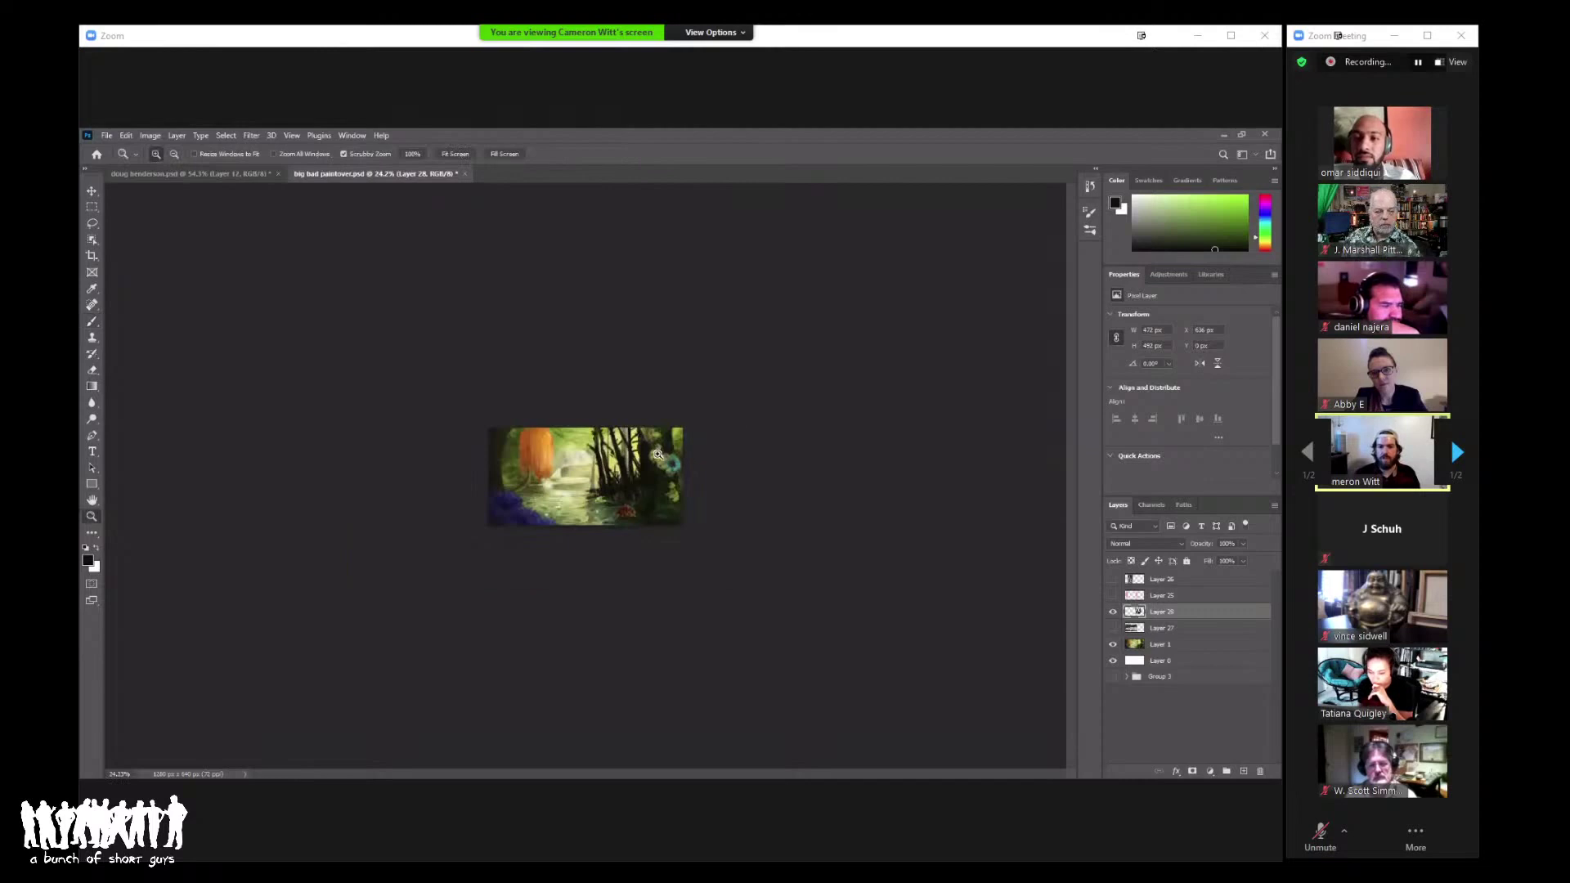
pyautogui.scroll(2, 721, 454)
pyautogui.press('b')
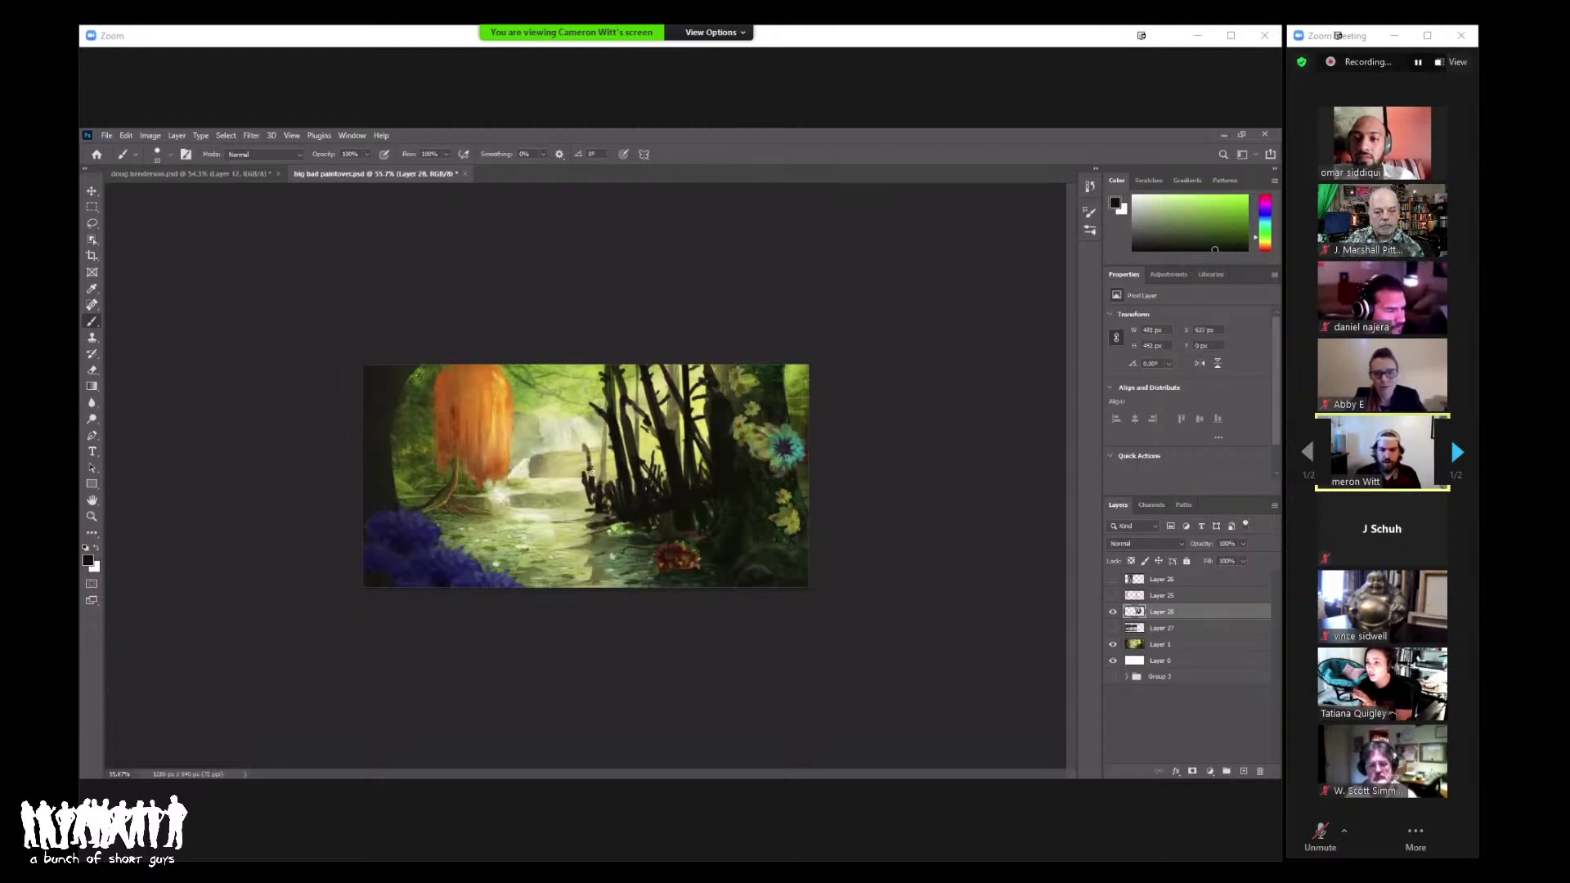
# Step: Review the whole painting and lock the transparent pixels of the painted trunks' layer
pyautogui.press('z')
pyautogui.scroll(-3, 718, 448)
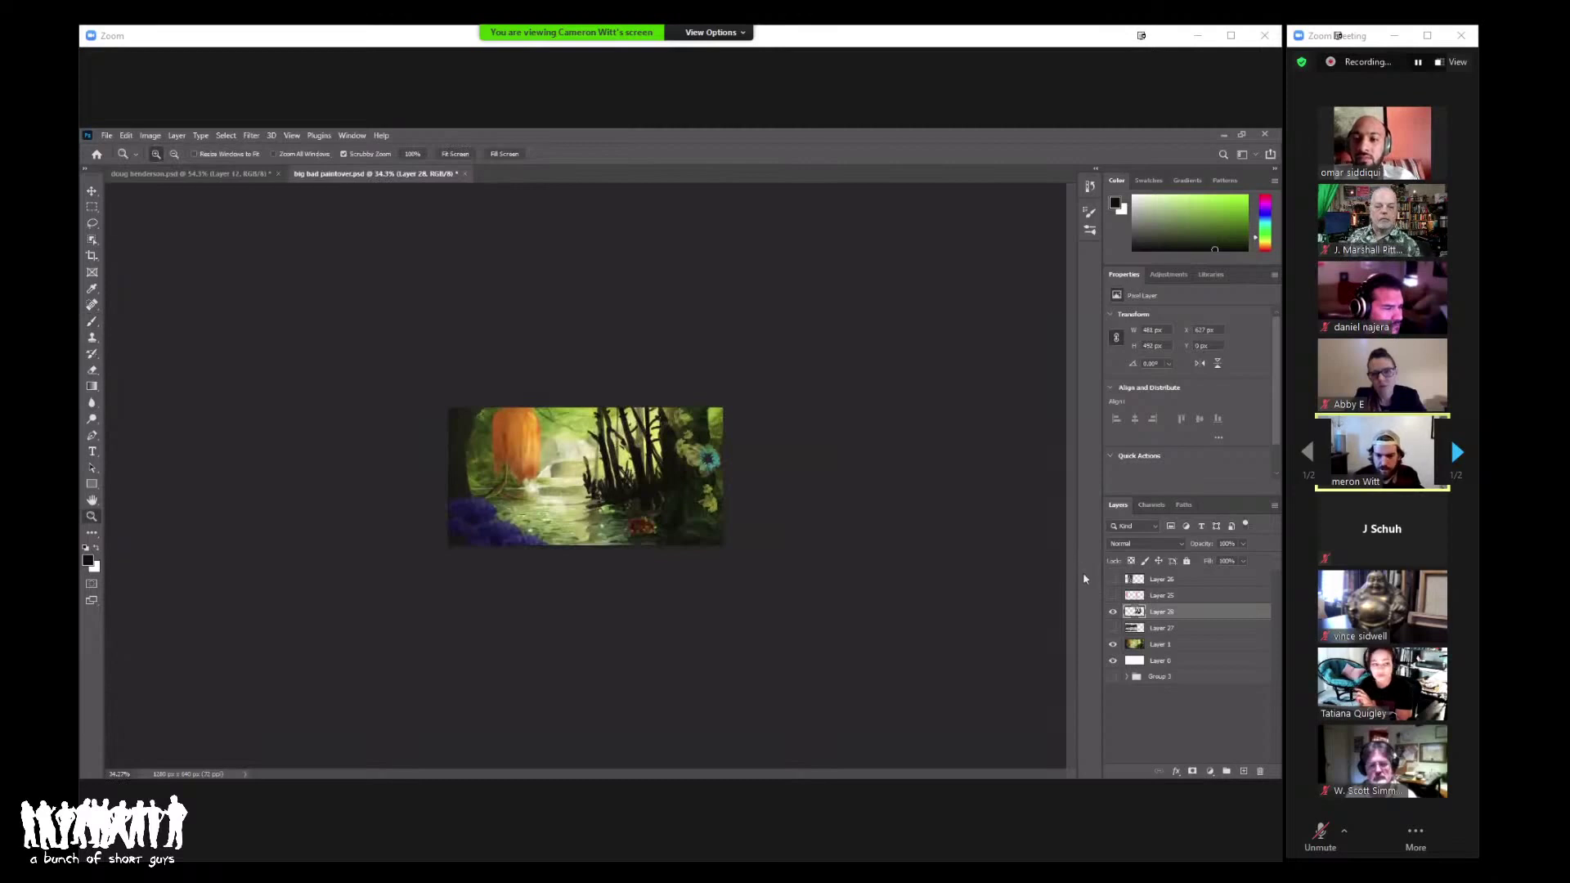
pyautogui.scroll(3, 733, 448)
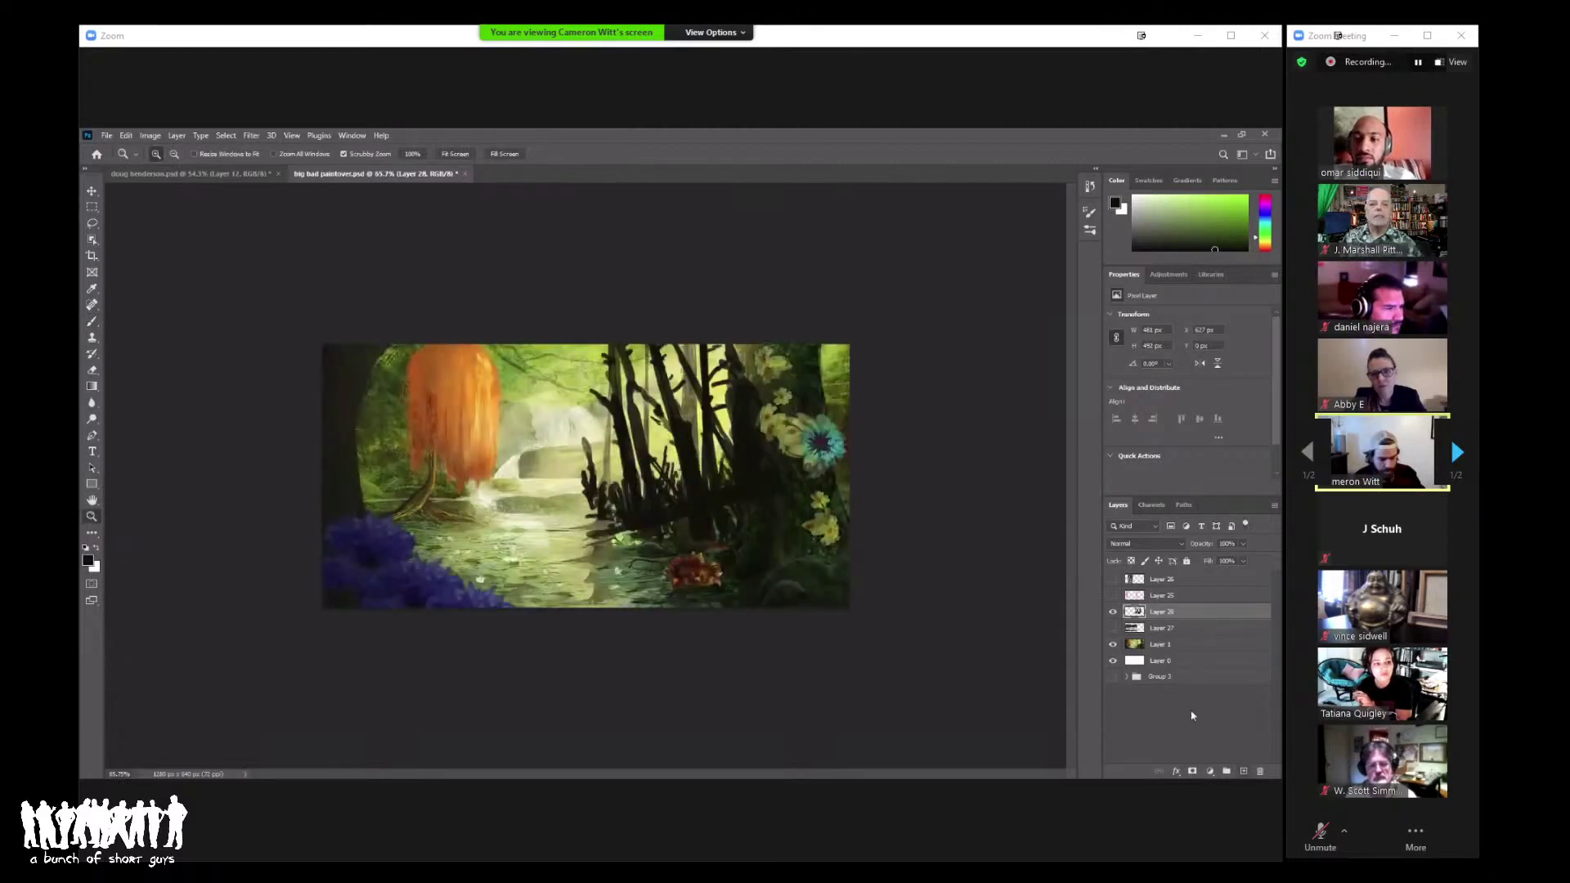
pyautogui.click(1131, 561)
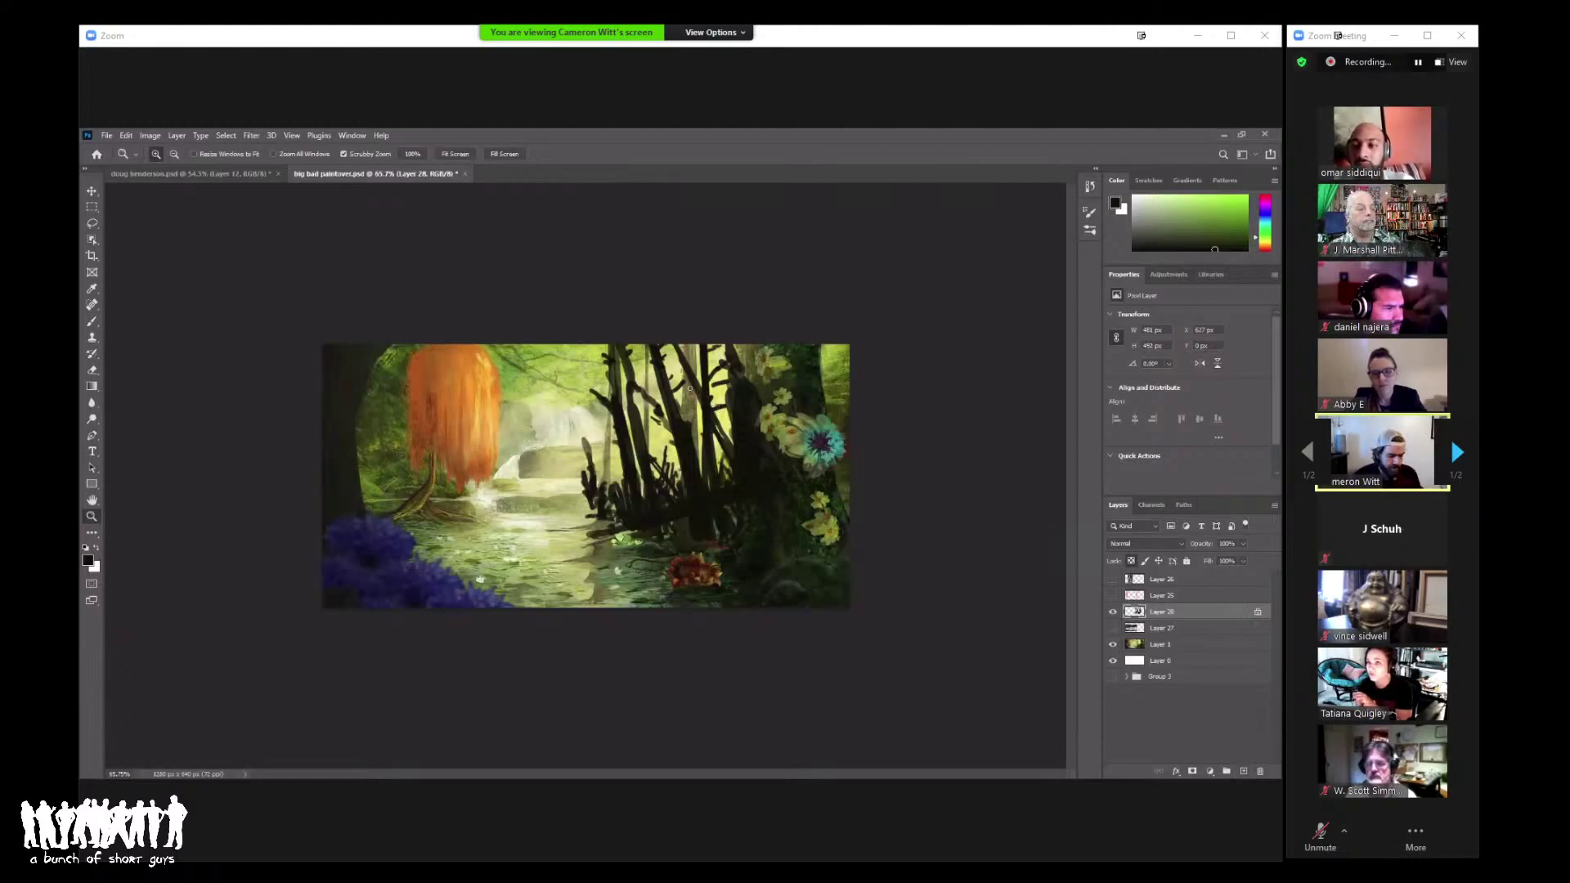
# Step: Select the Foliage 1 brush from the Plants brush group
pyautogui.press('b')
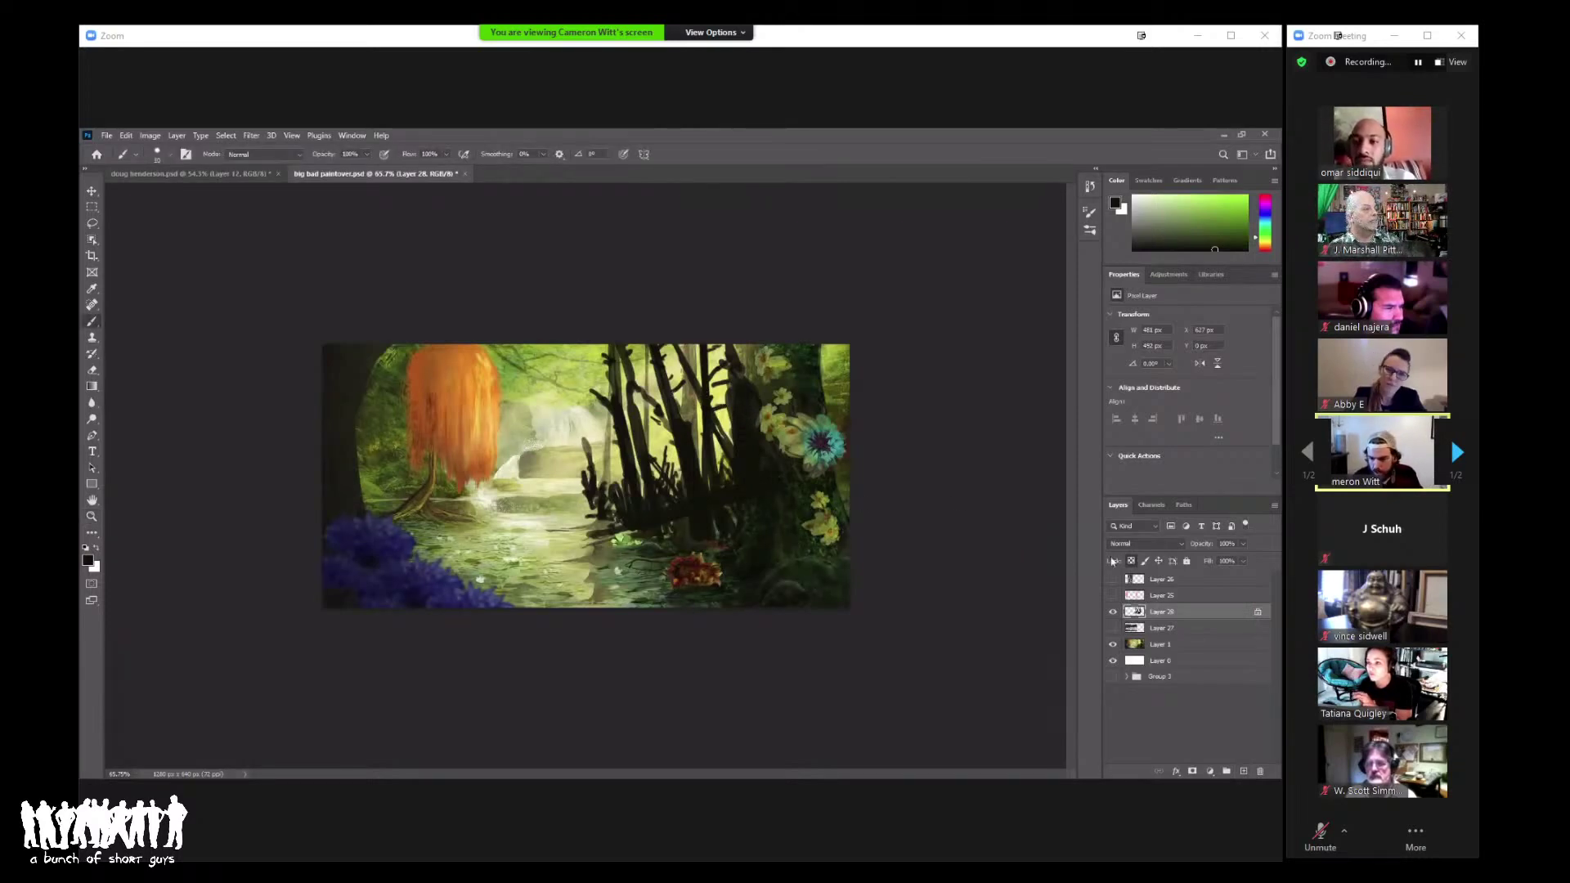
pyautogui.rightClick(1030, 404)
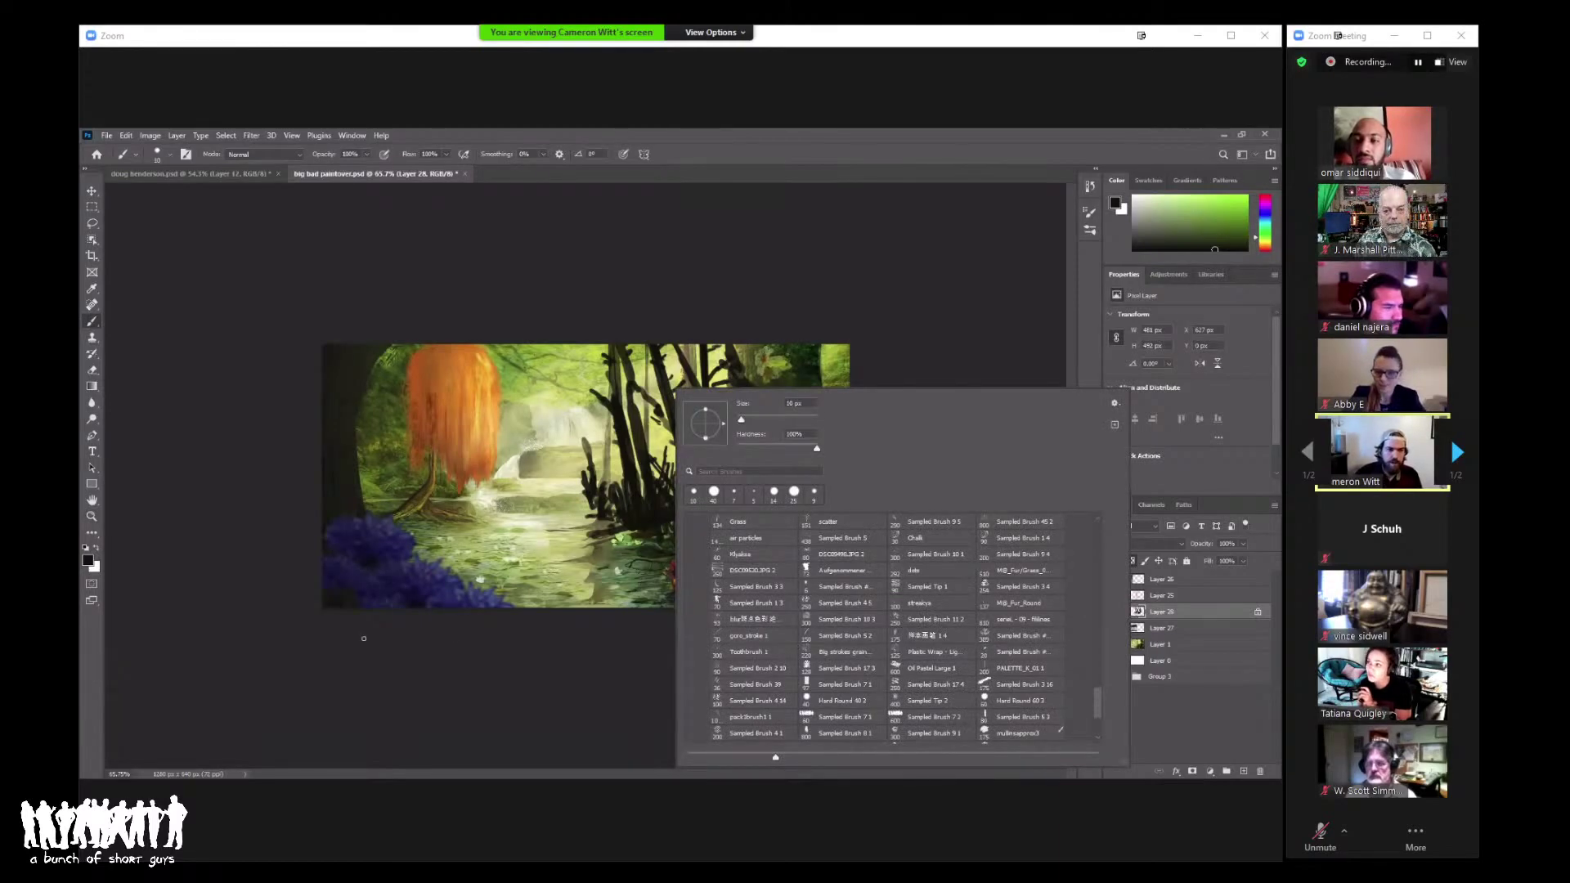
pyautogui.scroll(-3, 1096, 713)
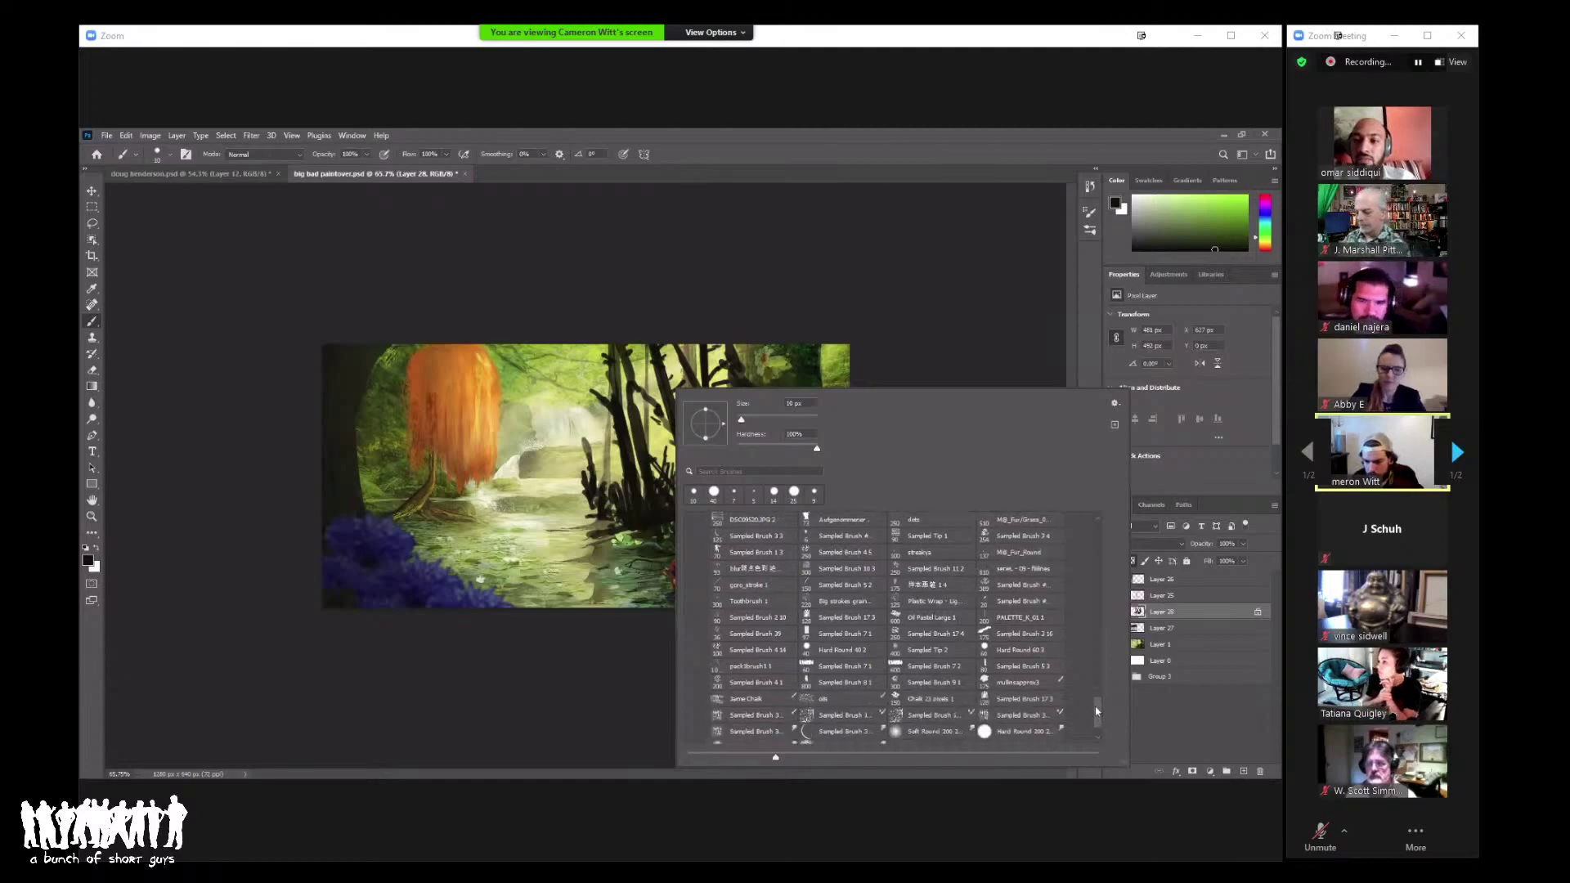
pyautogui.moveTo(1096, 714)
pyautogui.mouseDown()
pyautogui.moveTo(1136, 645)
pyautogui.moveTo(1106, 600)
pyautogui.moveTo(1114, 558)
pyautogui.mouseUp()
pyautogui.click(790, 605)
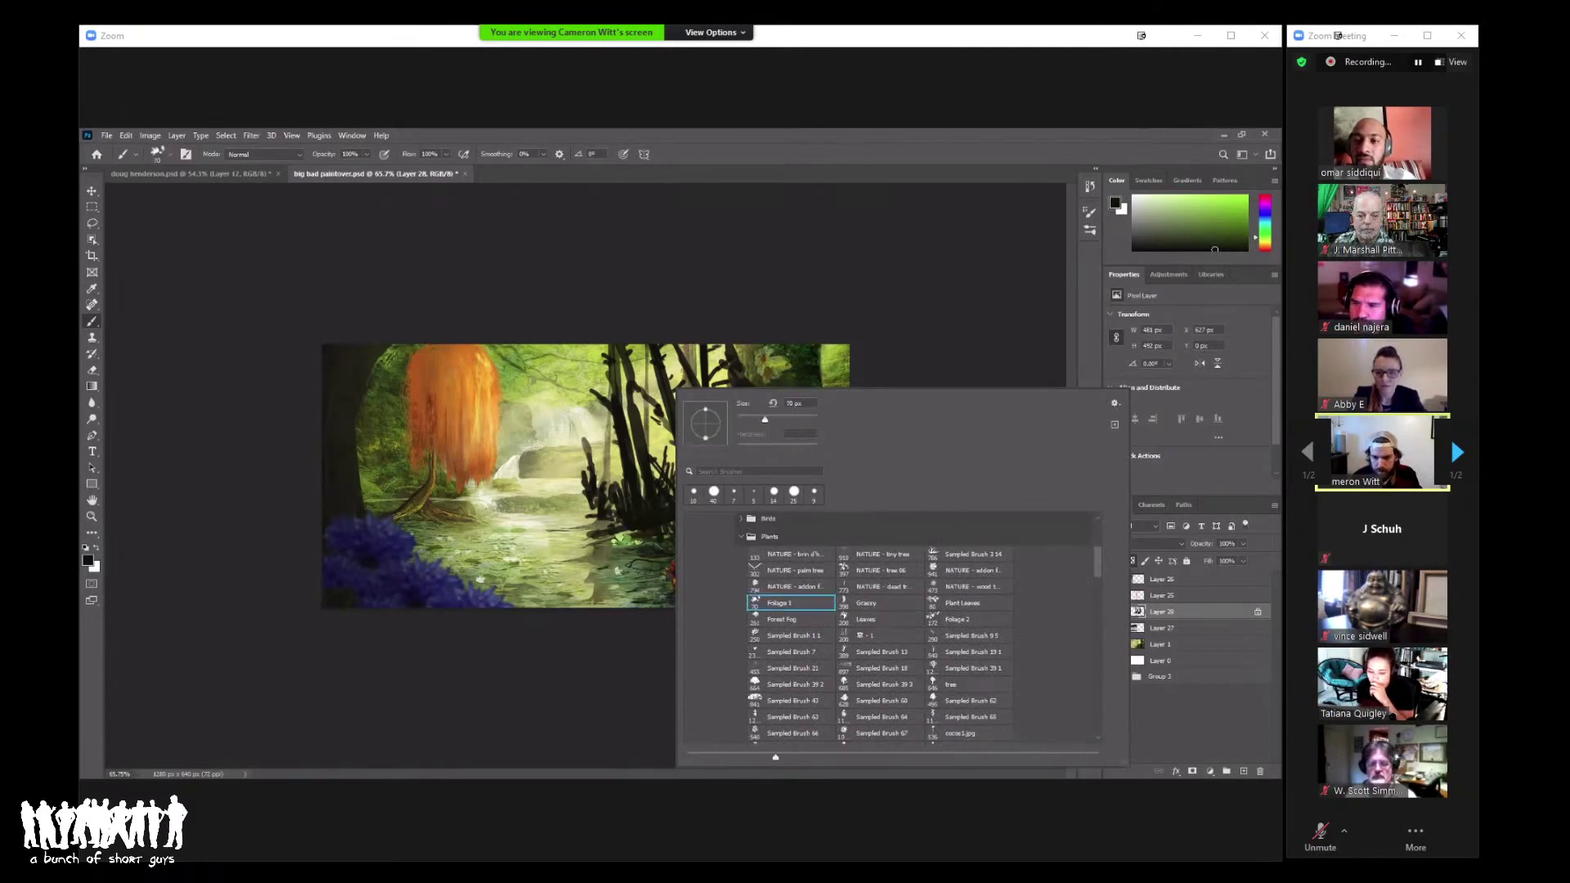
# Step: Frame the painting more closely and open the Color Dynamics settings of the foliage brush
pyautogui.click(666, 466)
pyautogui.press('z')
pyautogui.moveTo(670, 426)
pyautogui.mouseDown()
pyautogui.moveTo(936, 532)
pyautogui.moveTo(918, 522)
pyautogui.mouseUp()
pyautogui.press('b')
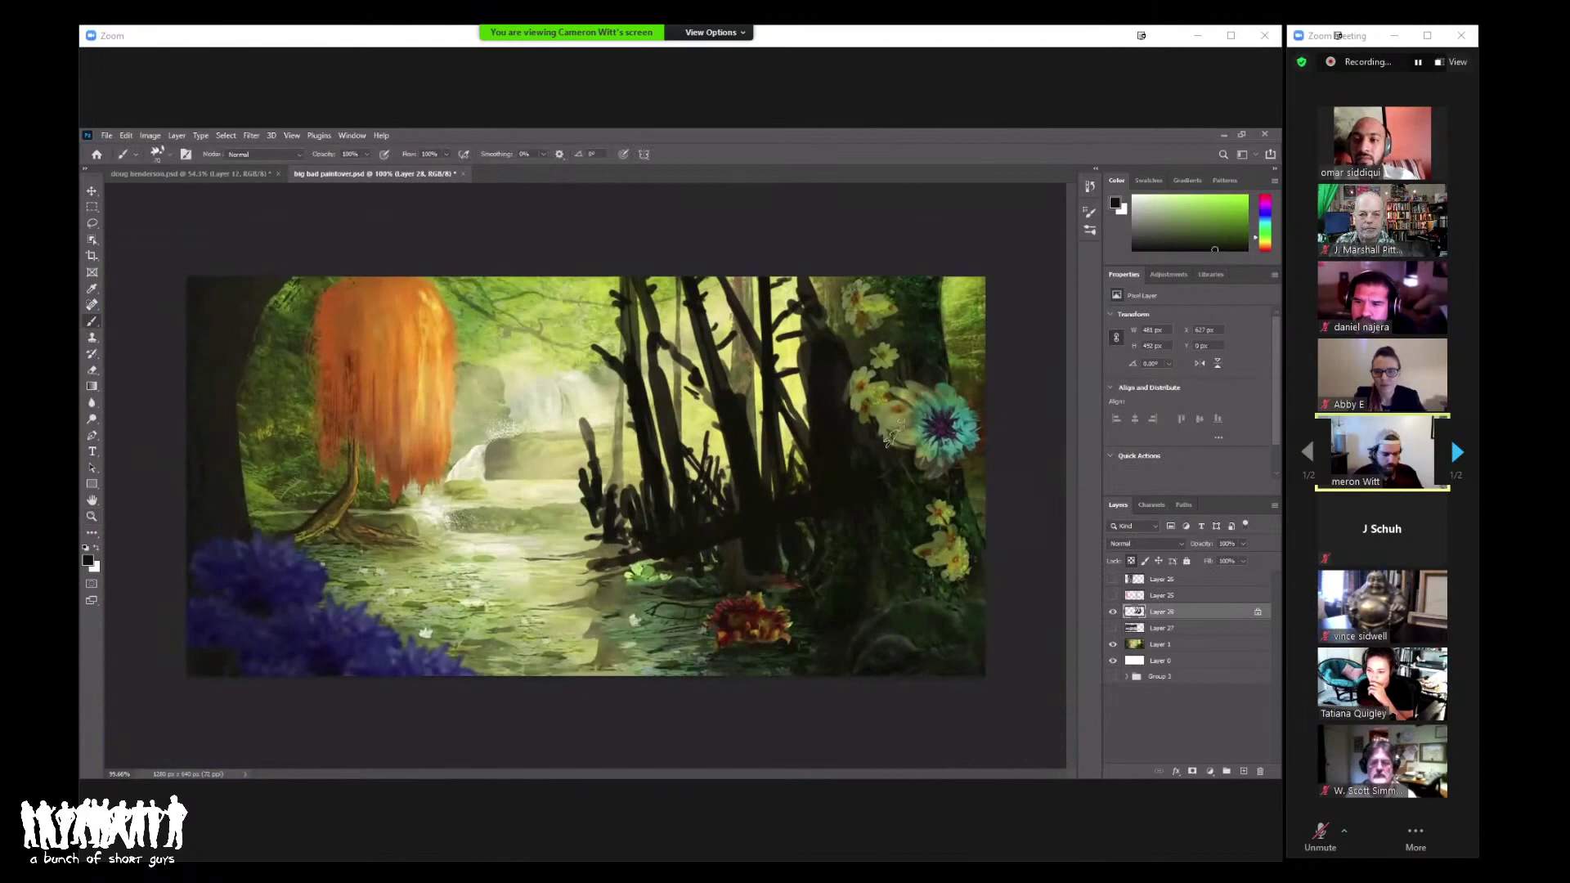
pyautogui.press('F5')
pyautogui.click(925, 313)
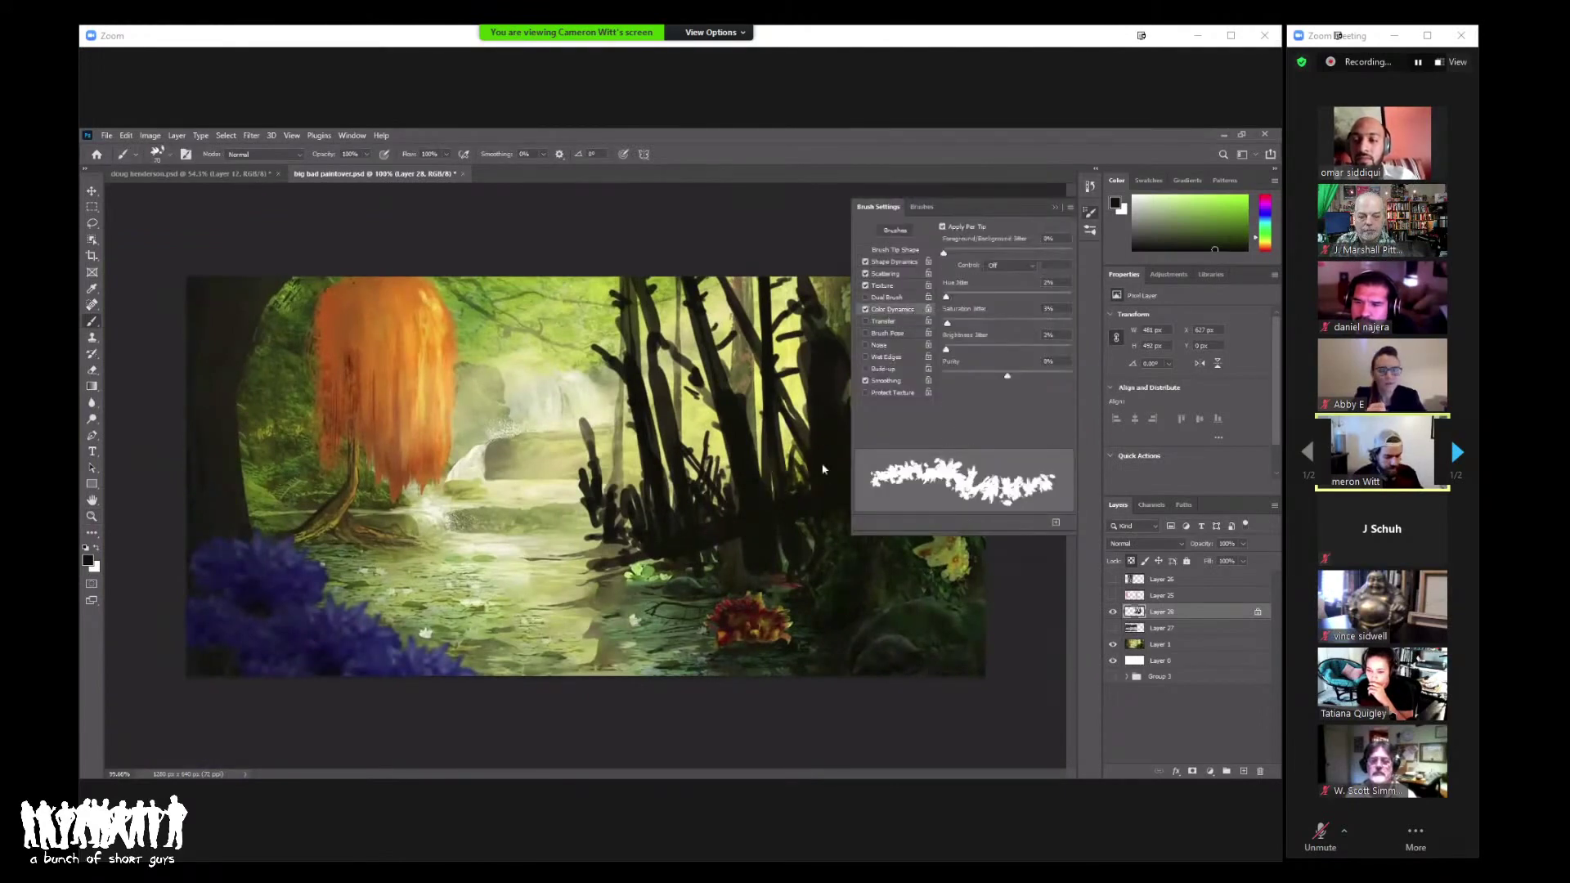
# Step: Compare the painting with the trunks' layer hidden and shown, and paint dark green foliage texture over the lower trunks
pyautogui.click(1112, 612)
pyautogui.click(1111, 612)
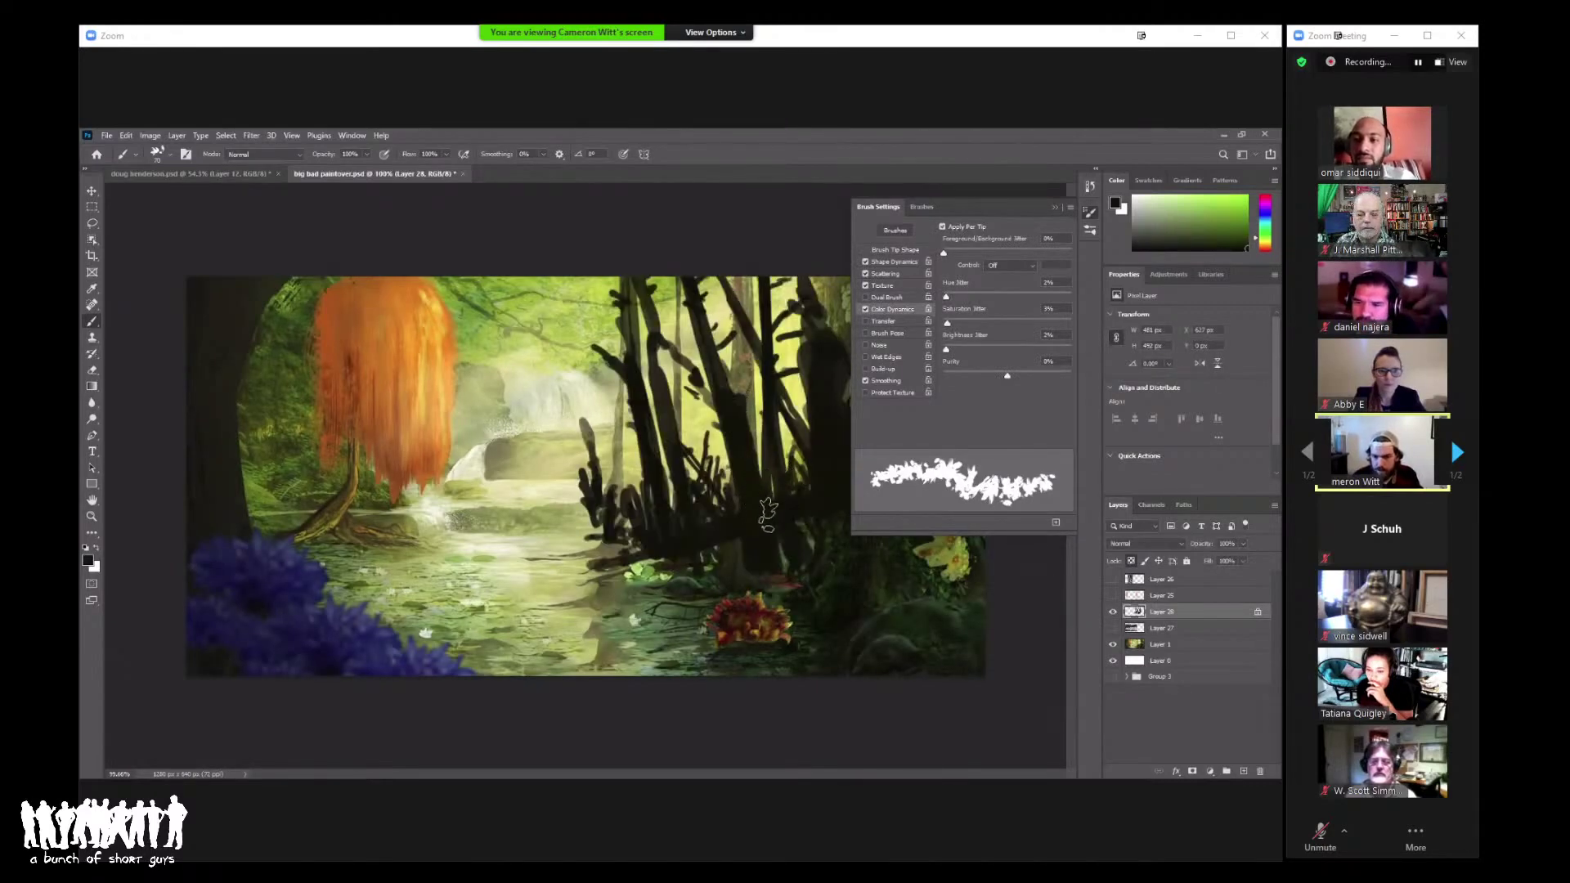
pyautogui.keyDown('alt'); pyautogui.click(832, 539); pyautogui.keyUp('alt')
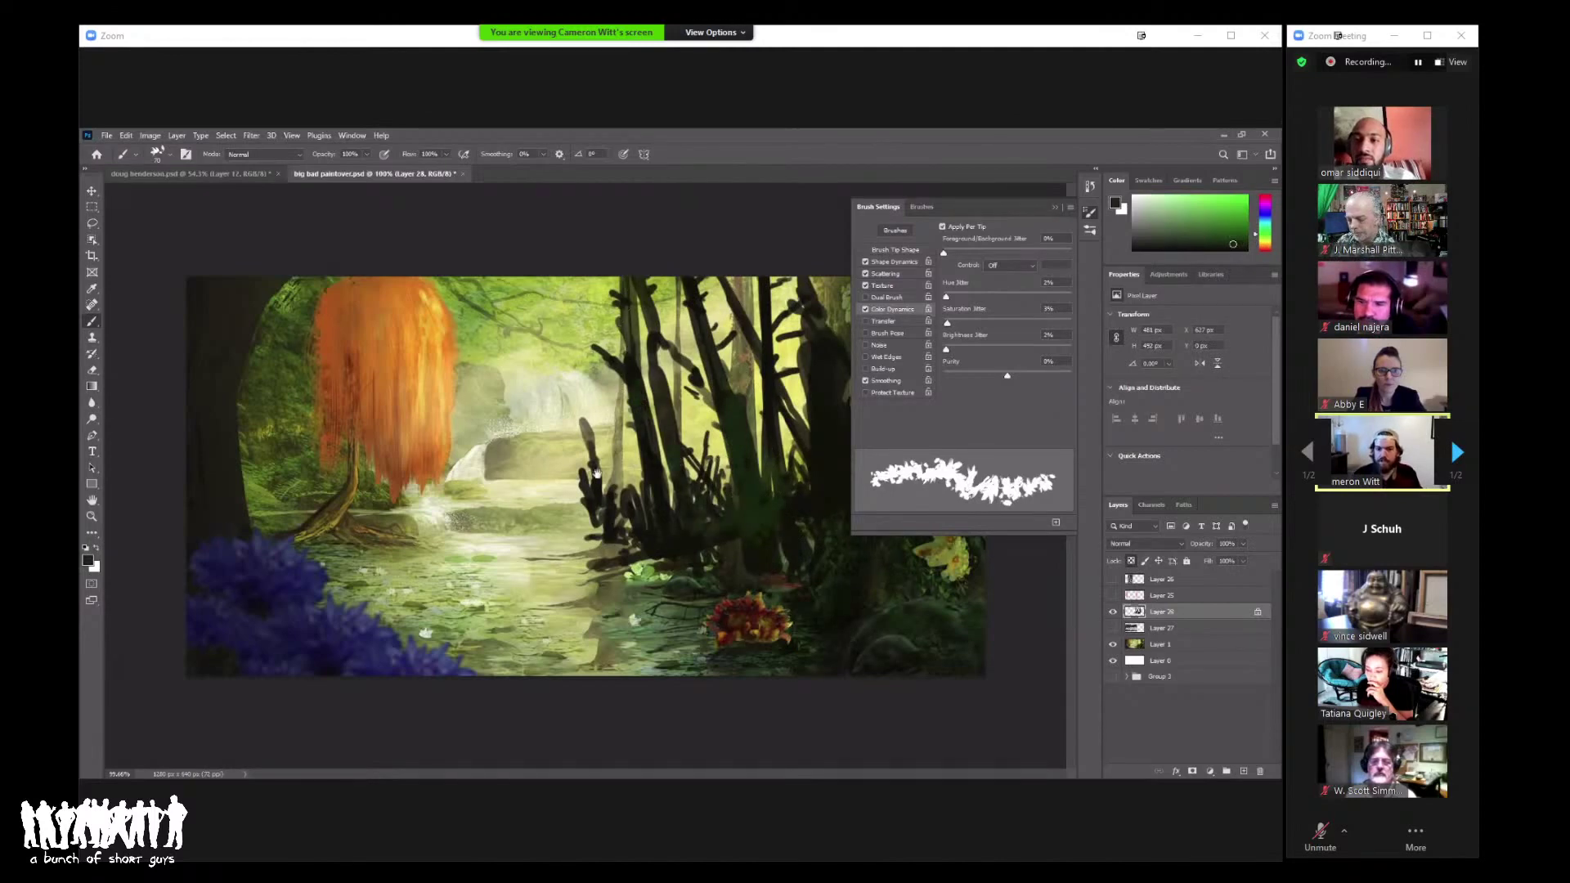
# Step: Sample an olive-yellow from the scene and enable Transfer on the brush with pen-pressure opacity and a 0% minimum
pyautogui.hotkey('ctrl', 'space')
pyautogui.moveTo(775, 353); pyautogui.dragTo(720, 435)
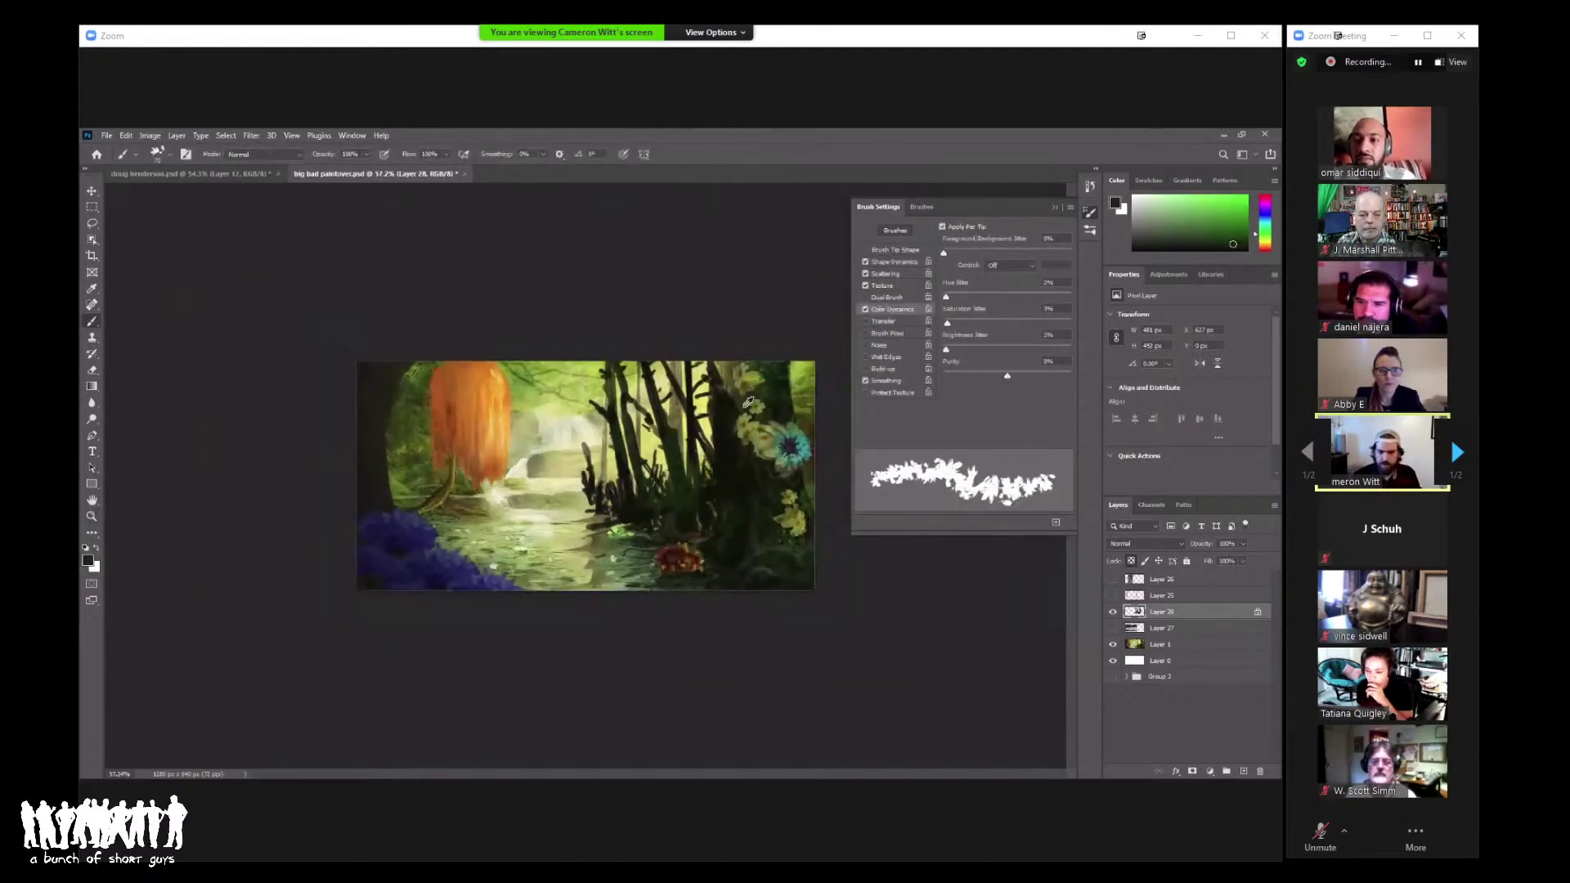
pyautogui.keyDown('alt'); pyautogui.click(742, 401); pyautogui.keyUp('alt')
pyautogui.hotkey('ctrl', 'z')
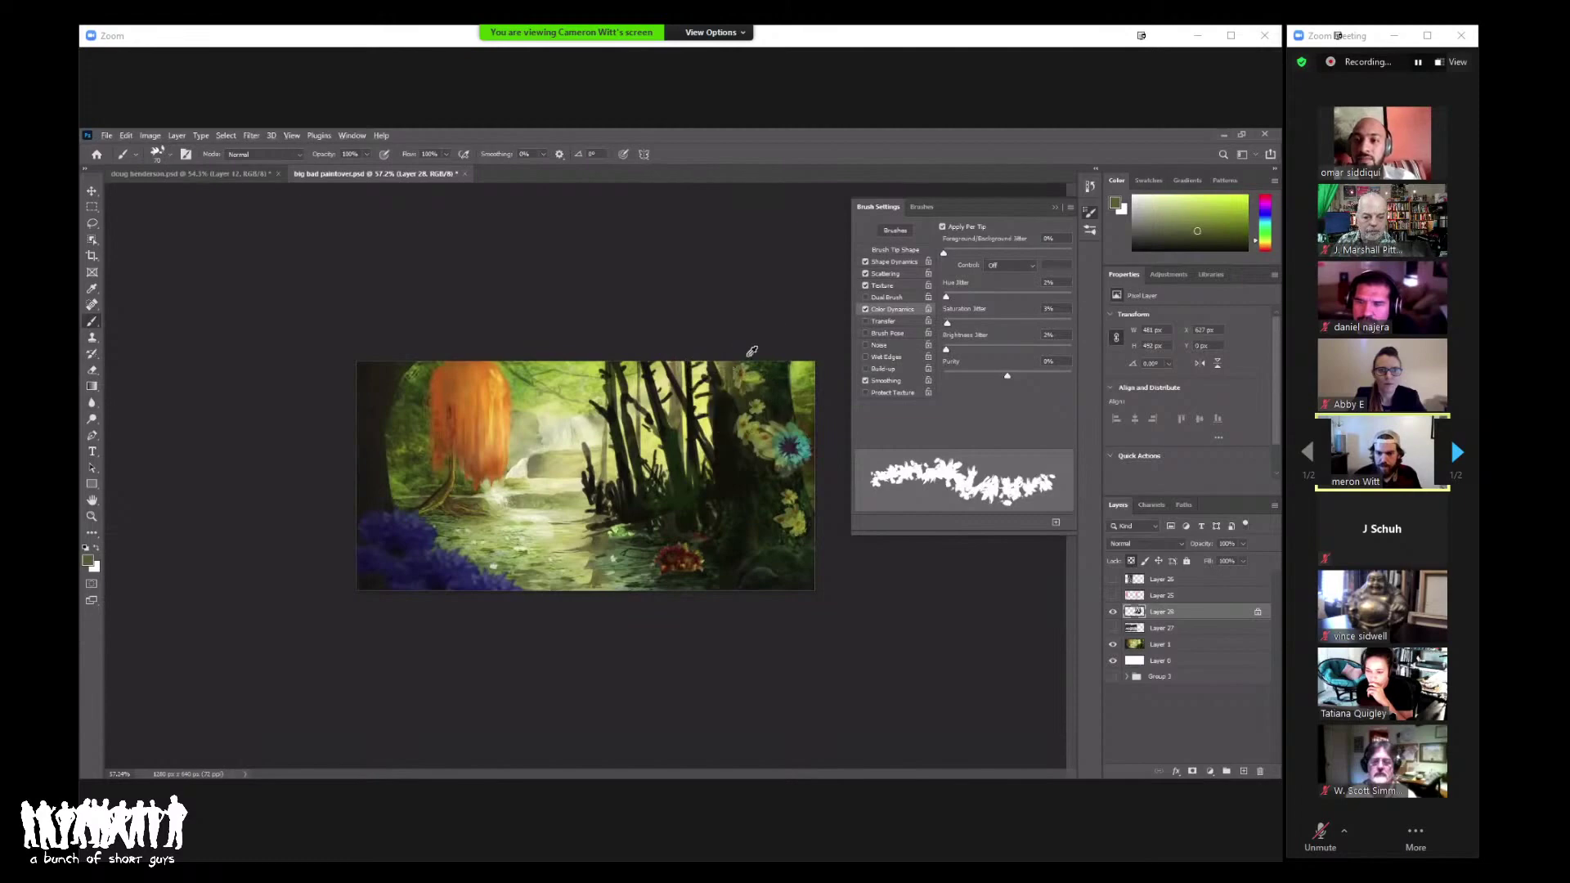
pyautogui.keyDown('alt'); pyautogui.click(746, 361); pyautogui.keyUp('alt')
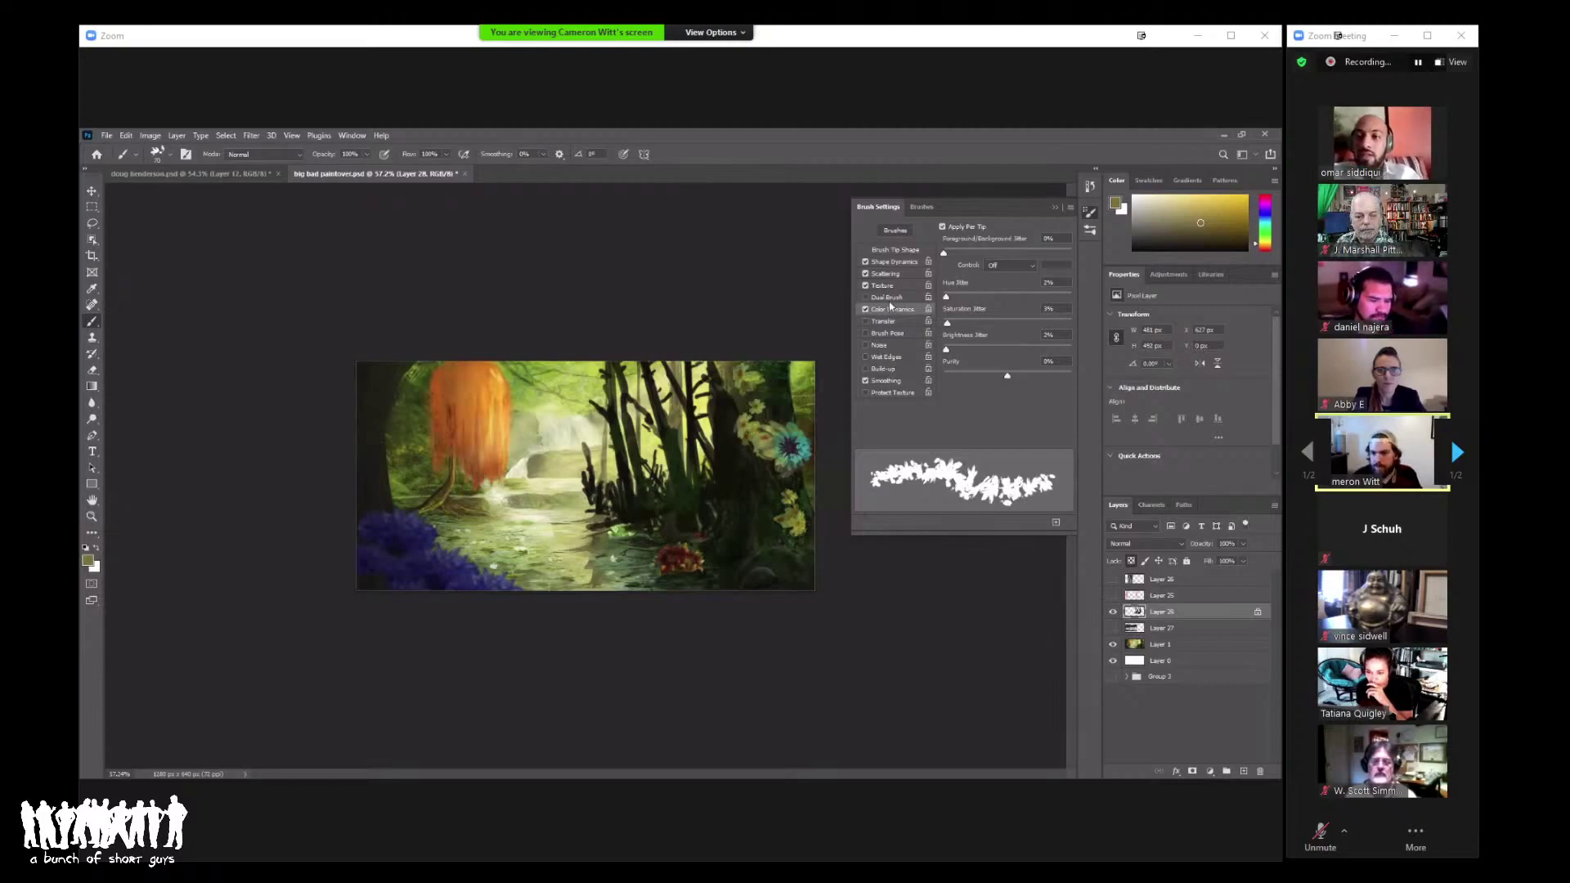
pyautogui.click(875, 323)
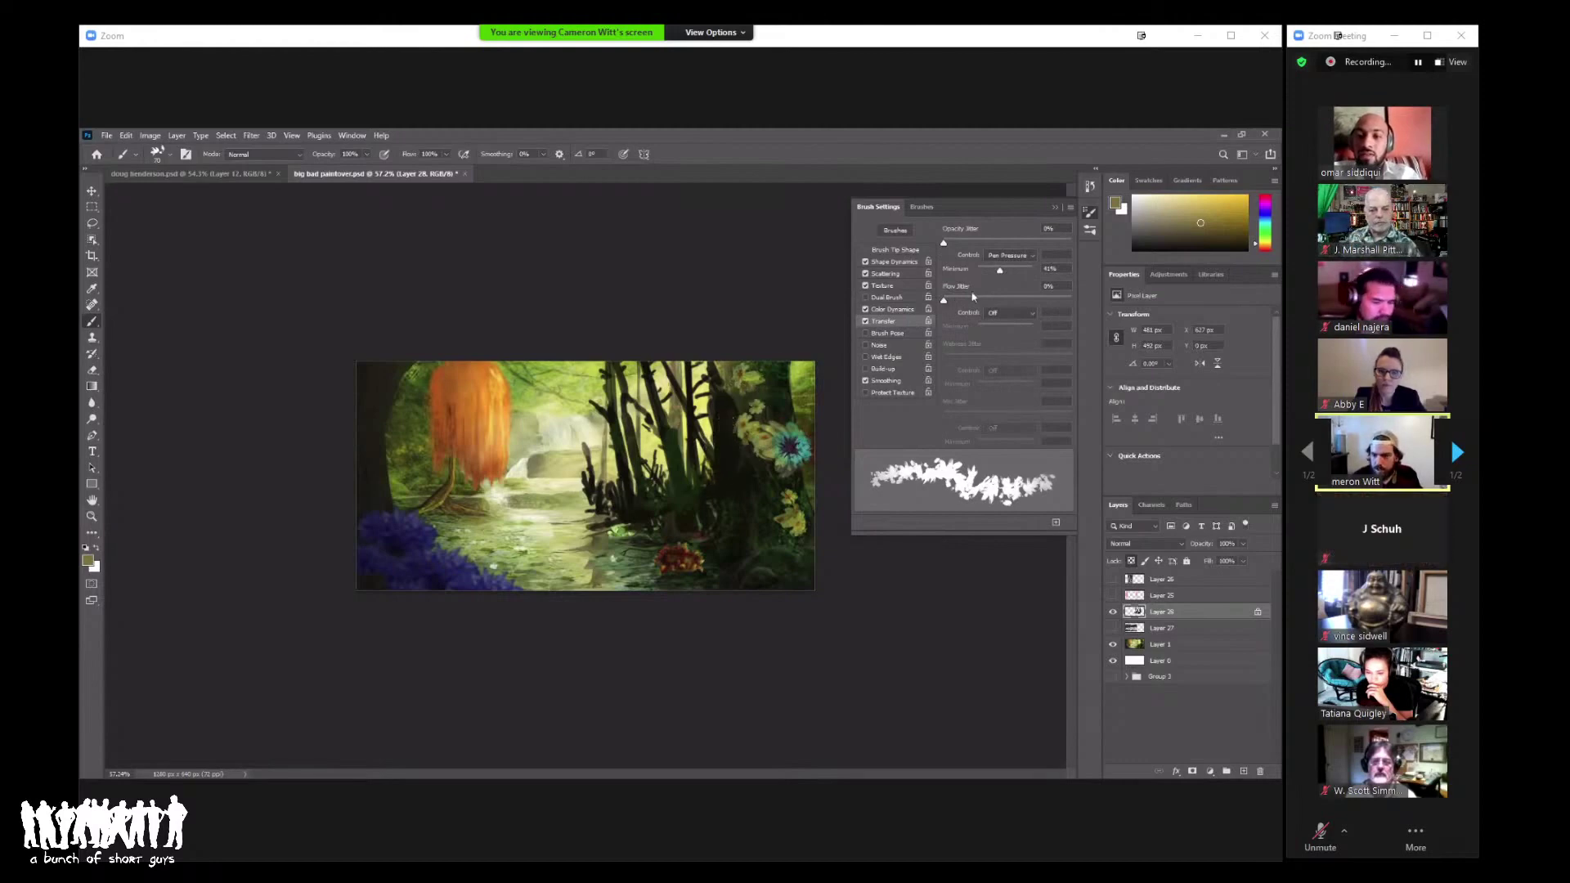
pyautogui.moveTo(1001, 270); pyautogui.dragTo(972, 271)
# Step: Paint muted olive and dark green foliage texture over the dark trunk beside the flowered tree, sampling nearby greens
pyautogui.keyDown('alt'); pyautogui.click(724, 396); pyautogui.keyUp('alt')
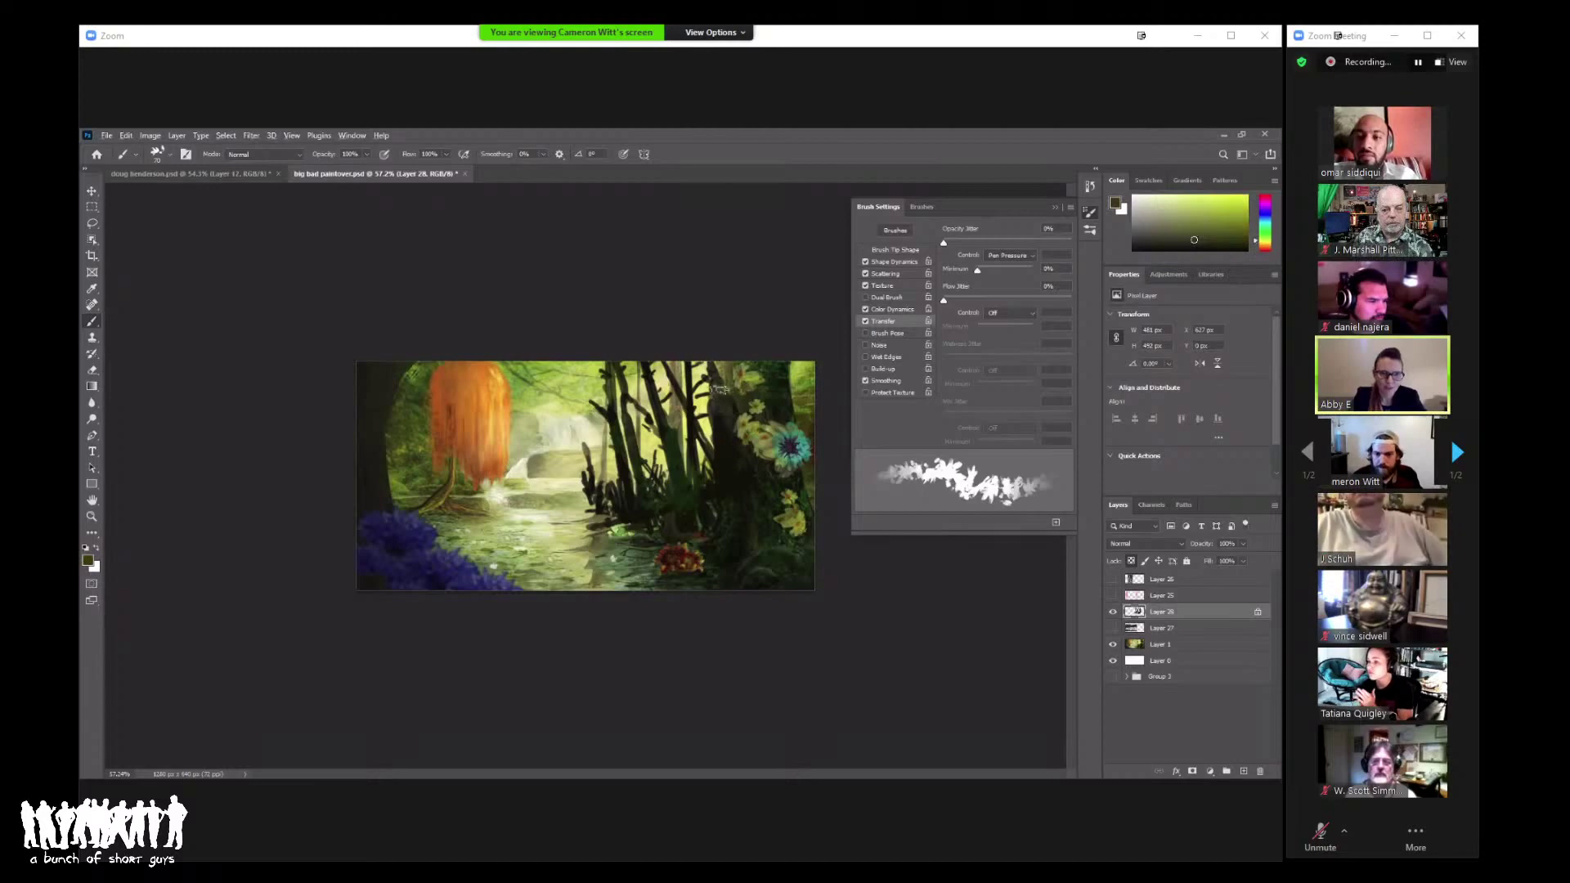
pyautogui.keyDown('alt'); pyautogui.click(736, 458); pyautogui.keyUp('alt')
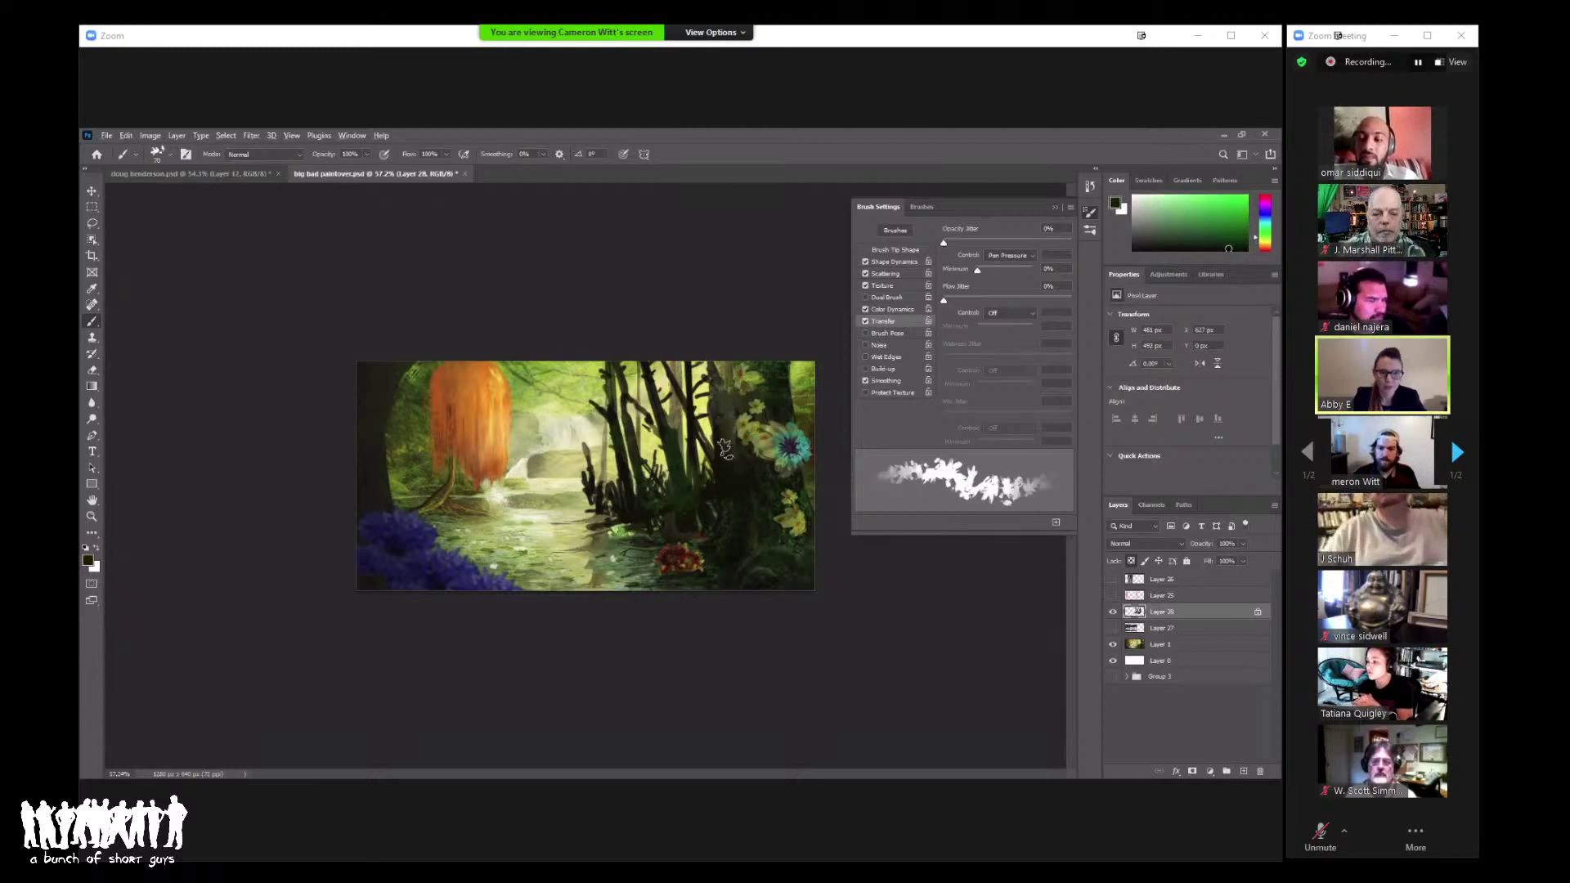
pyautogui.keyDown('alt'); pyautogui.click(694, 447); pyautogui.keyUp('alt')
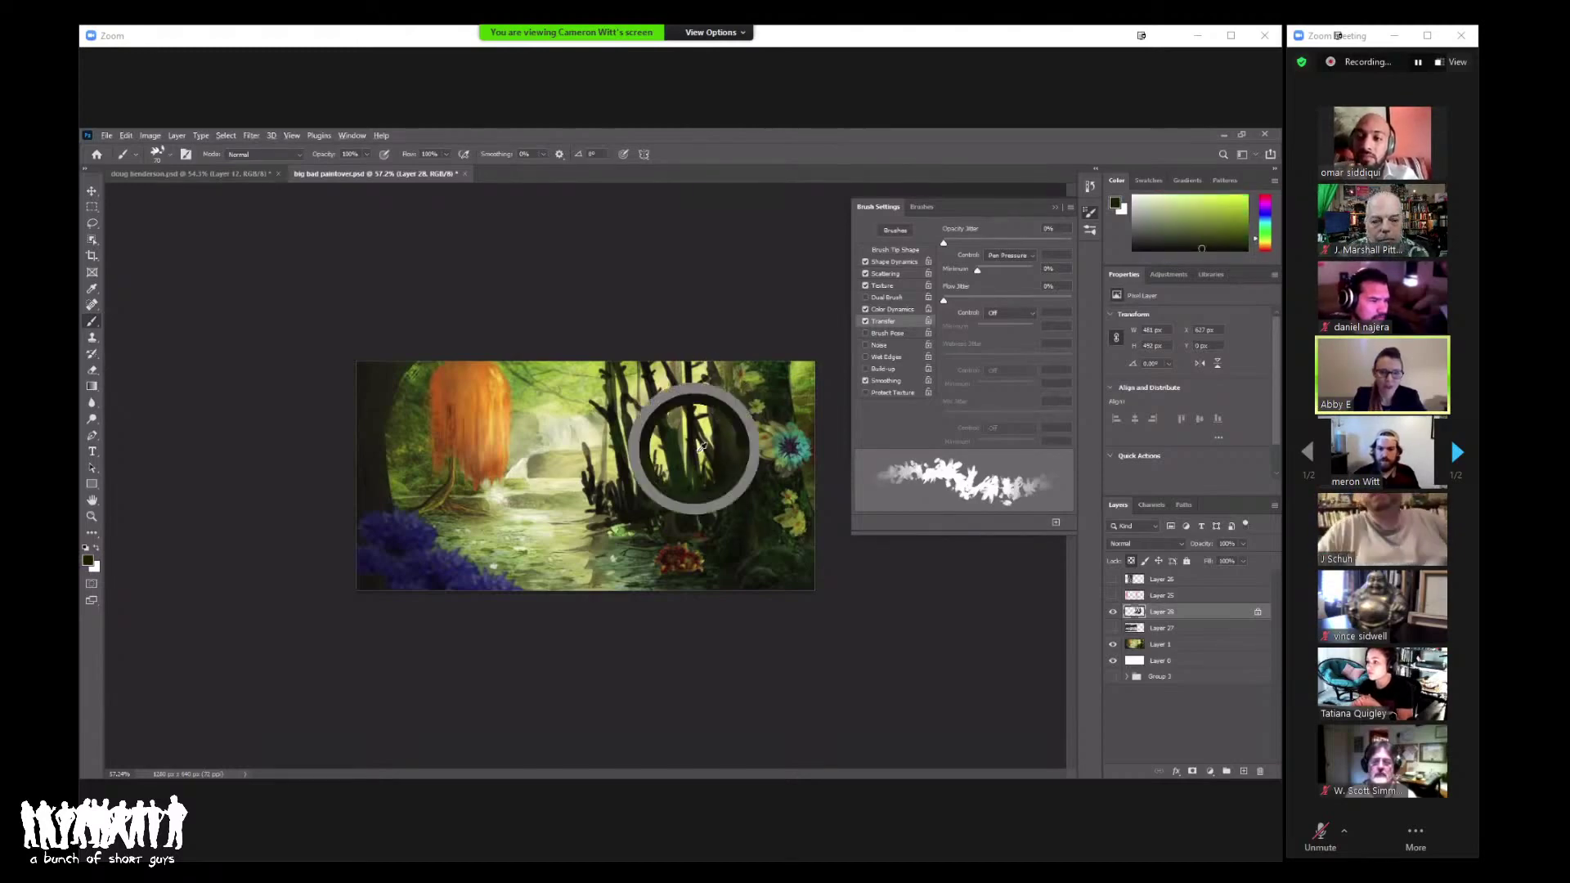
pyautogui.keyDown('alt'); pyautogui.click(723, 393); pyautogui.keyUp('alt')
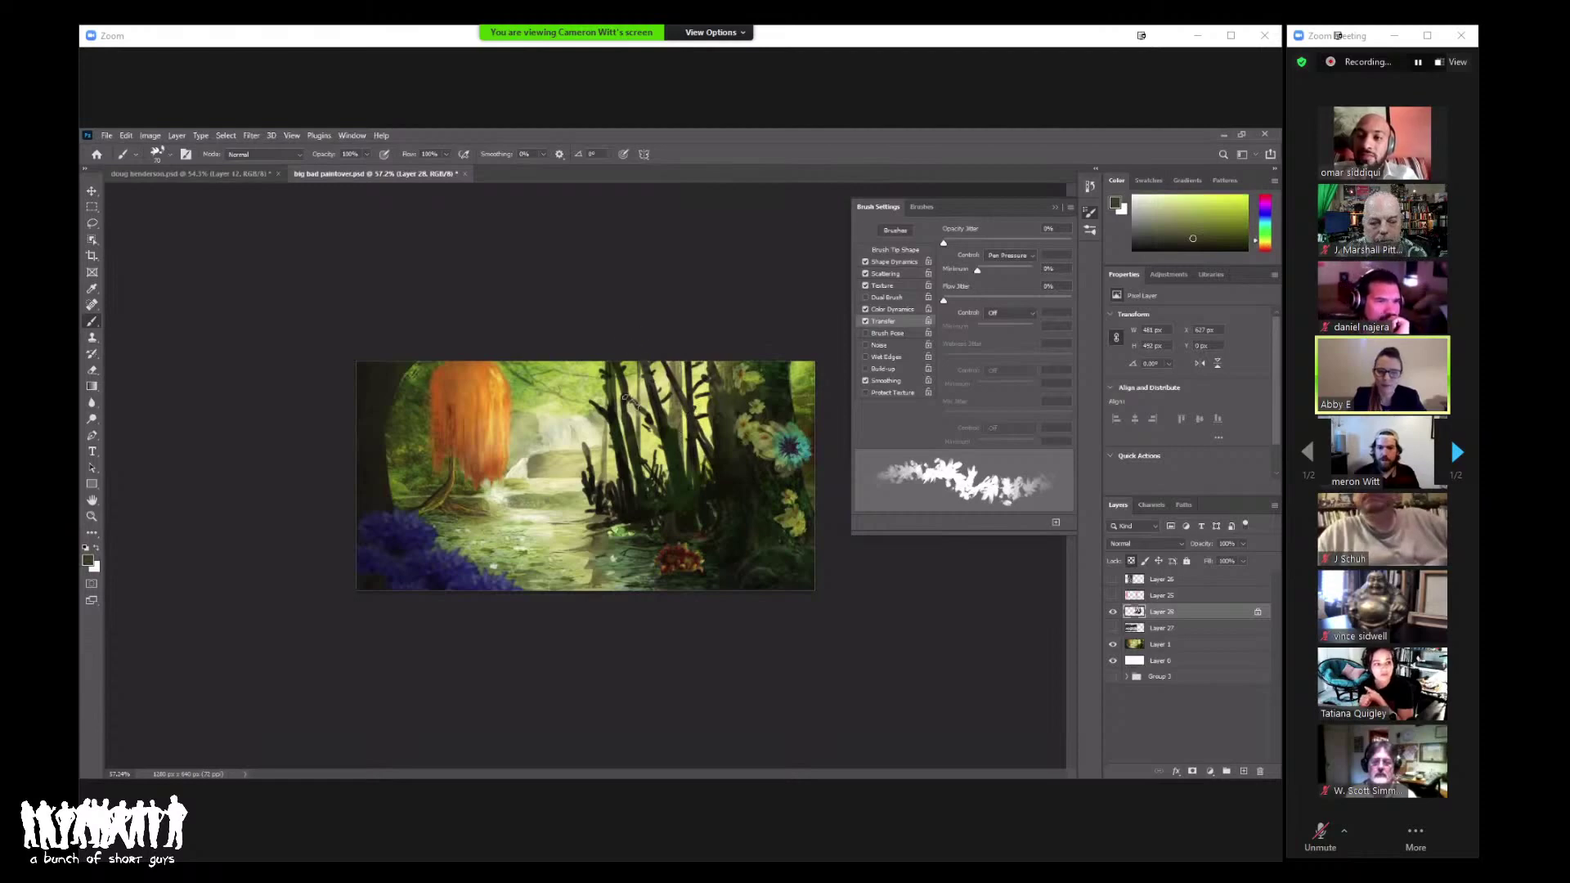
pyautogui.press('z')
pyautogui.moveTo(675, 413); pyautogui.dragTo(696, 404)
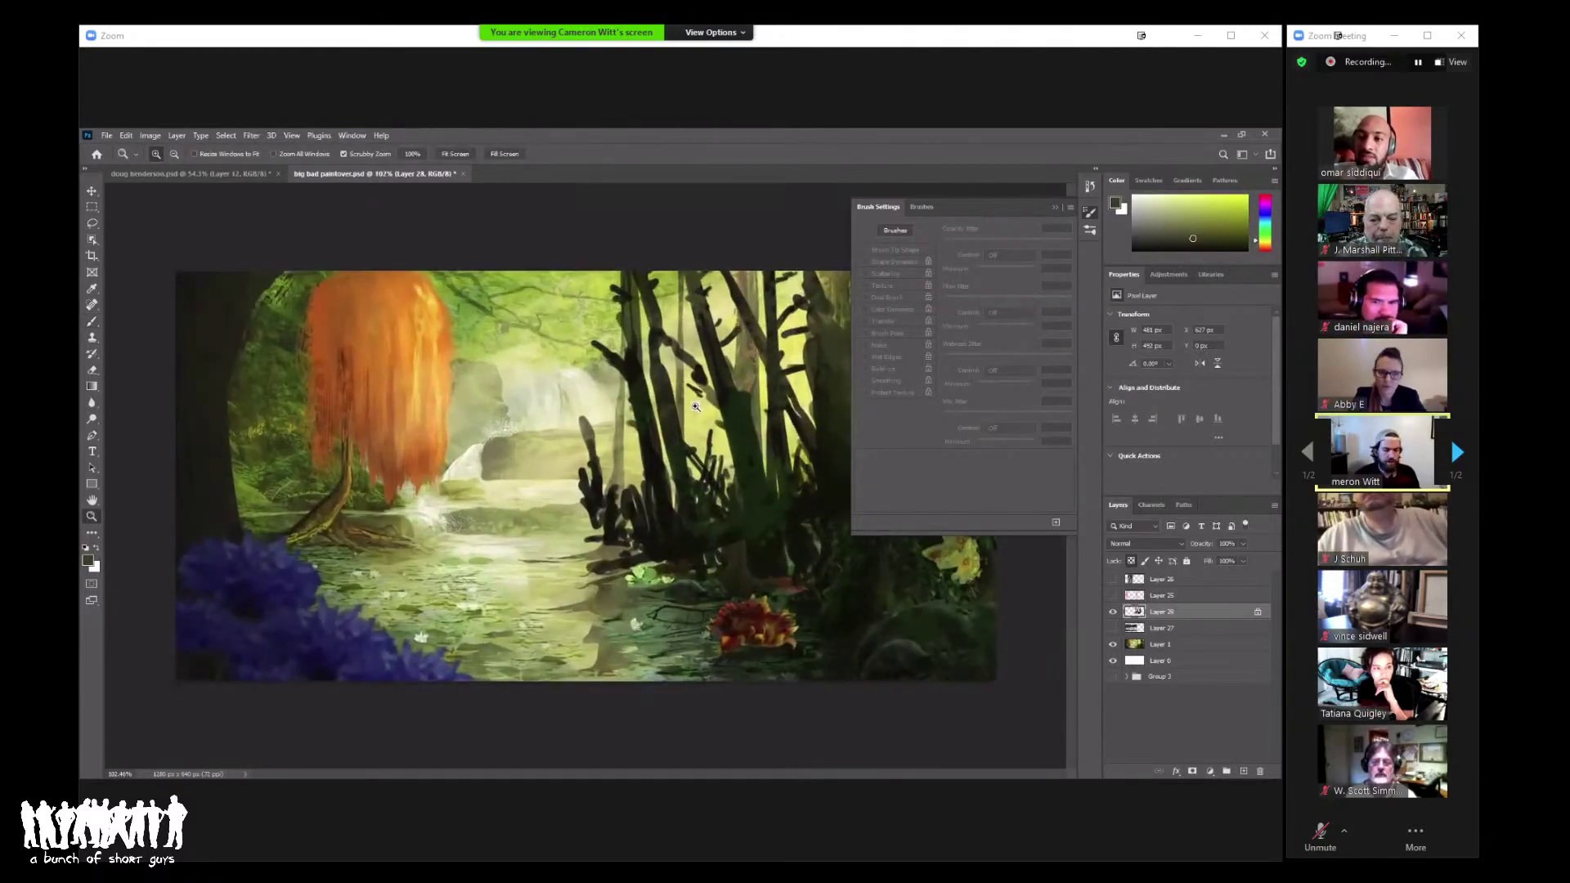
pyautogui.press('b')
pyautogui.keyDown('alt'); pyautogui.click(641, 369); pyautogui.keyUp('alt')
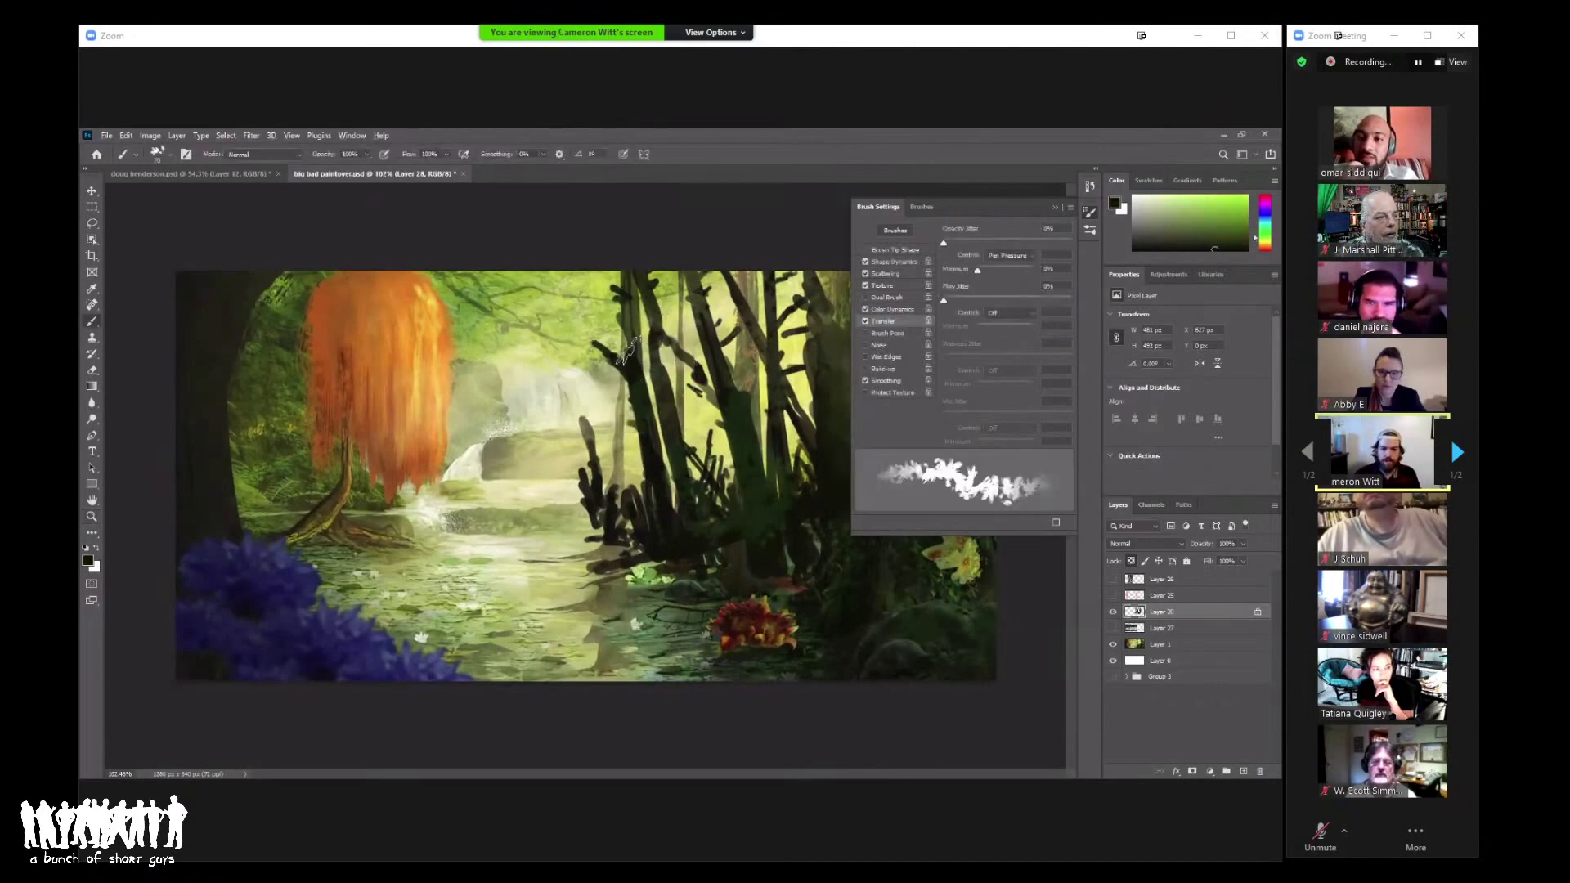
# Step: Show where the keyboard shortcuts are customized and leave the dialog without changing anything
pyautogui.click(129, 136)
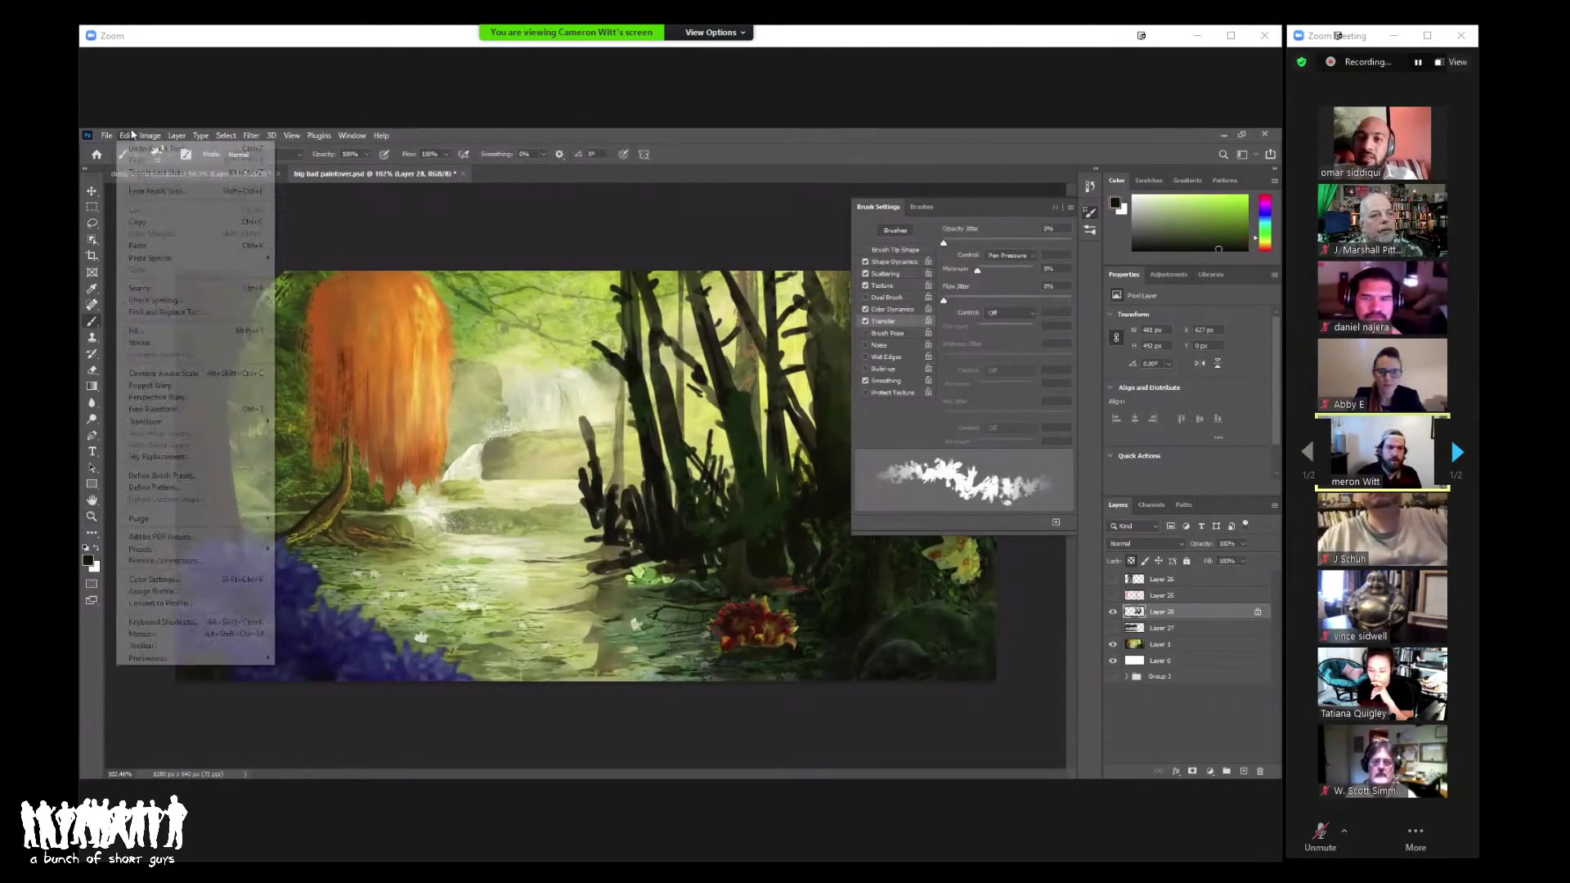
pyautogui.click(194, 624)
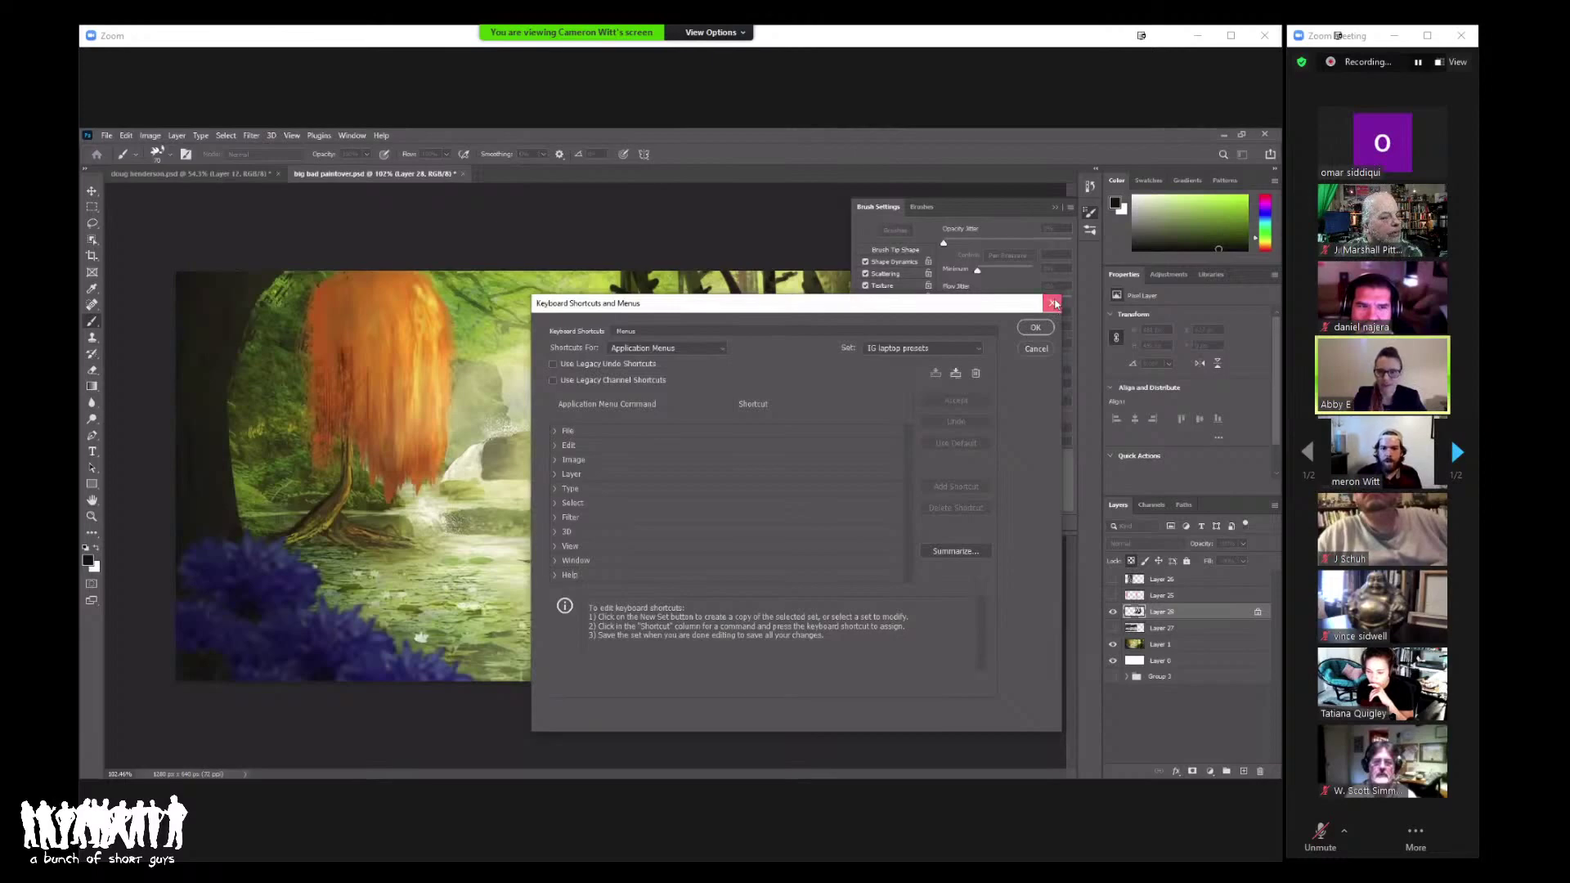
pyautogui.click(1054, 303)
# Step: Flip the canvas horizontally back and forth to check the composition in mirror image
pyautogui.press('z')
pyautogui.moveTo(323, 252); pyautogui.dragTo(333, 252)
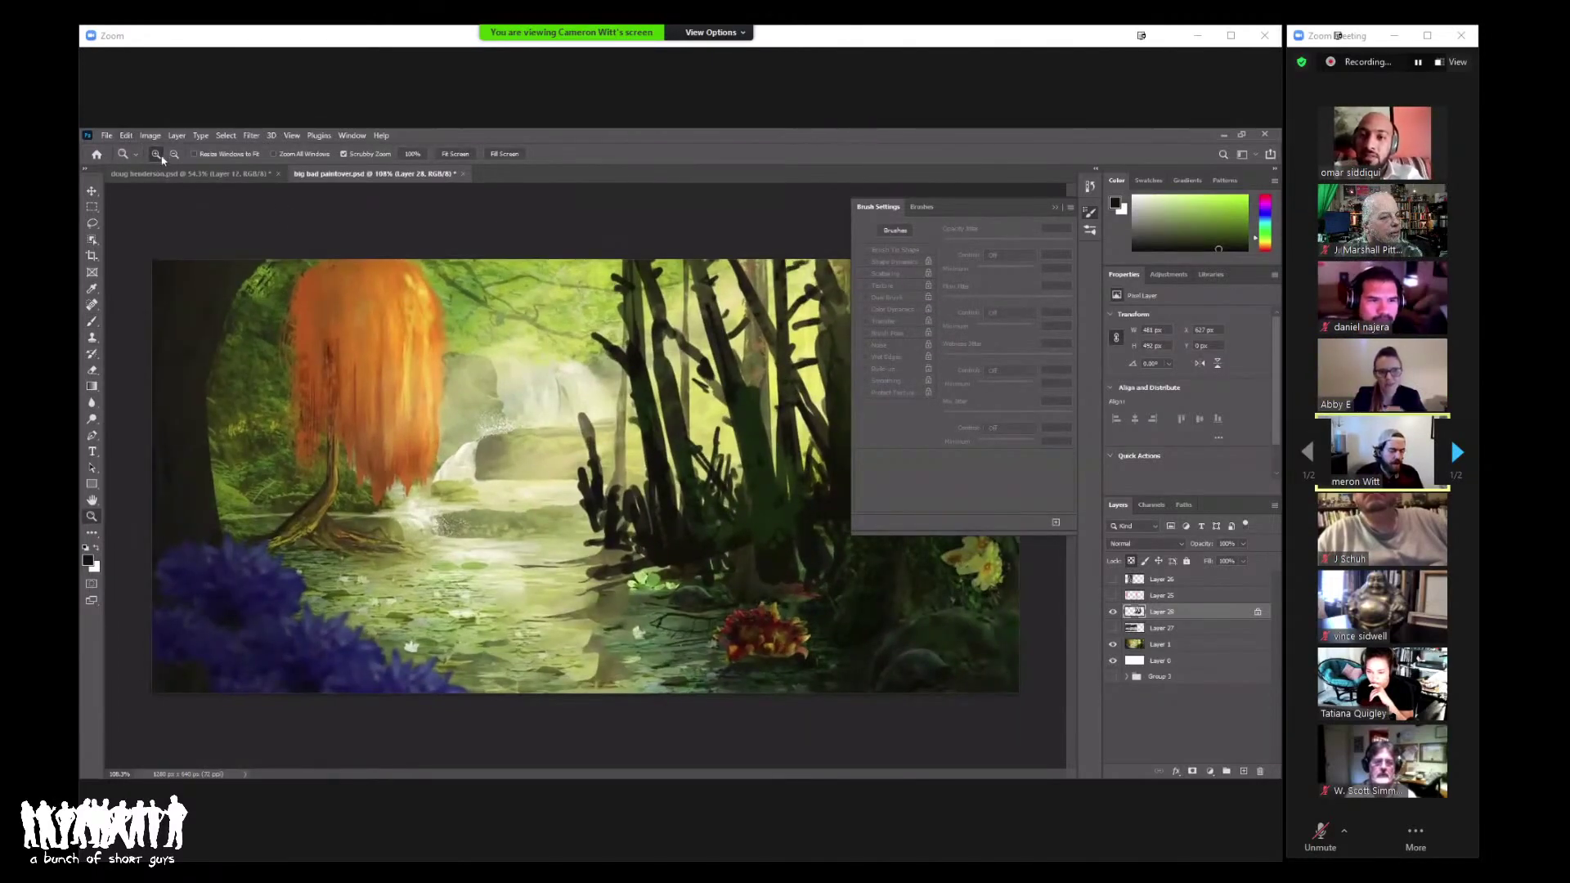
pyautogui.hotkey('ctrl', 'shift', 'h')
pyautogui.hotkey('ctrl', 'shift', 'h')
pyautogui.hotkey('ctrl', 'shift', 'h')
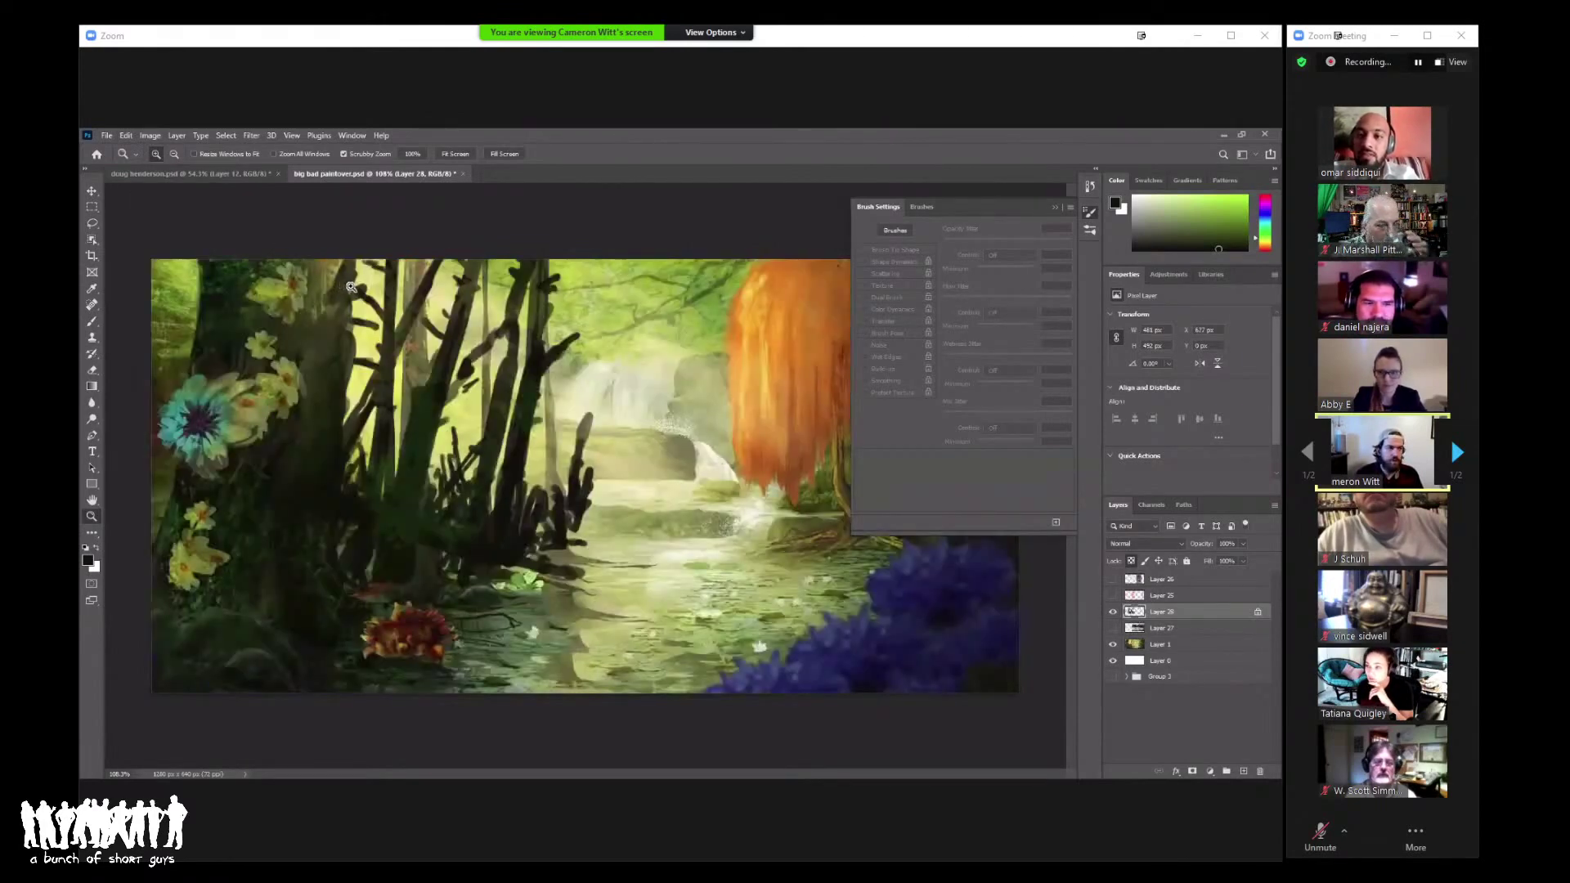
pyautogui.press('h')
pyautogui.press('h')
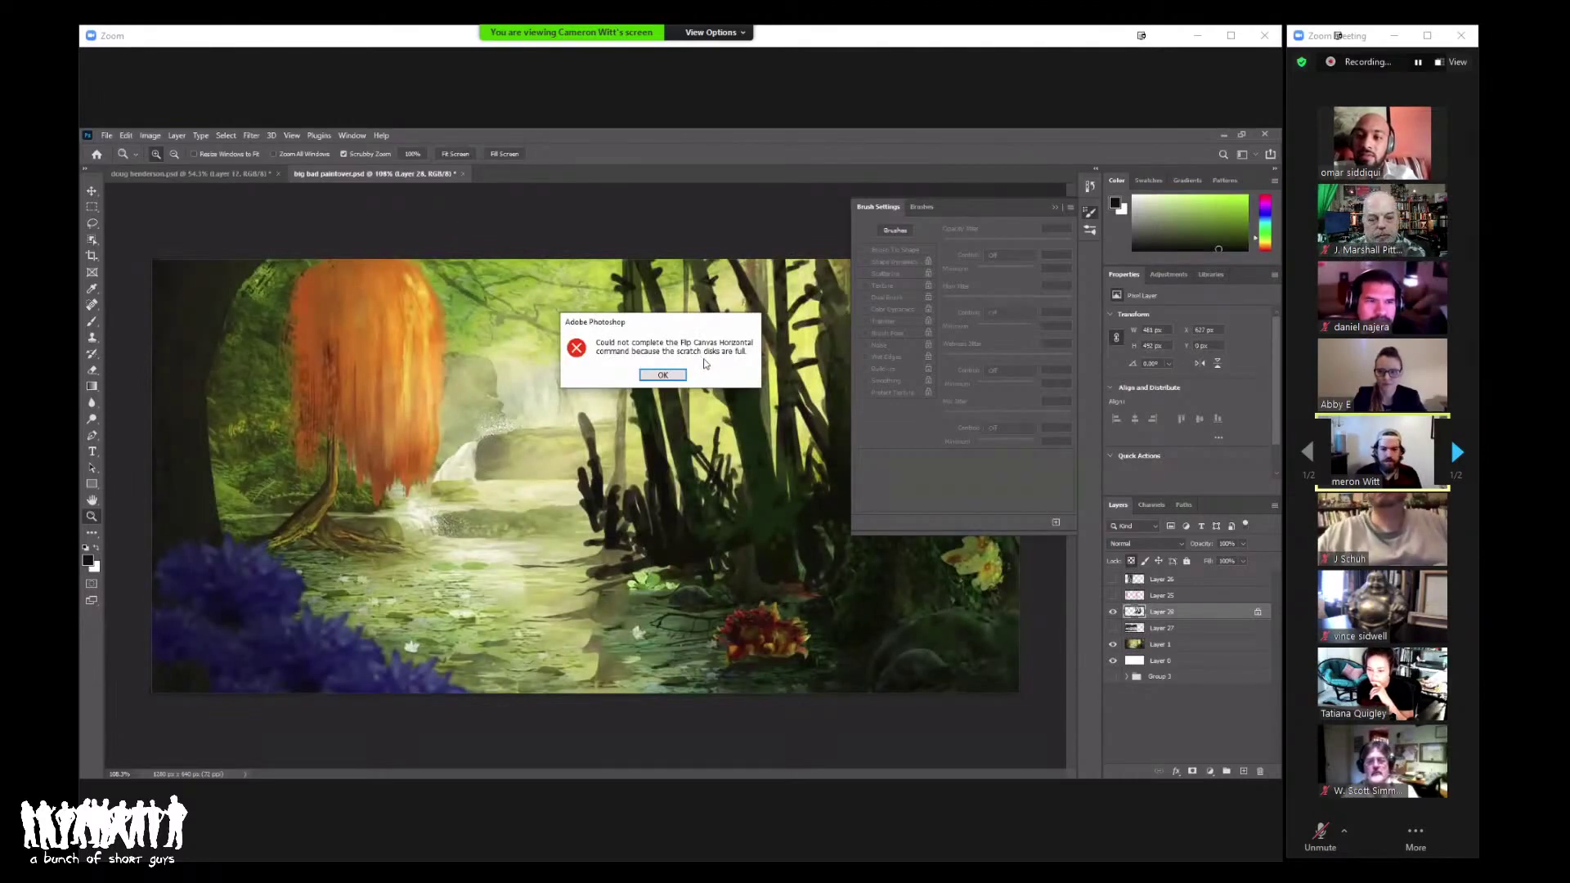
pyautogui.click(663, 376)
# Step: Collapse the brush settings and review the whole painting at different sizes
pyautogui.moveTo(660, 384); pyautogui.dragTo(619, 388)
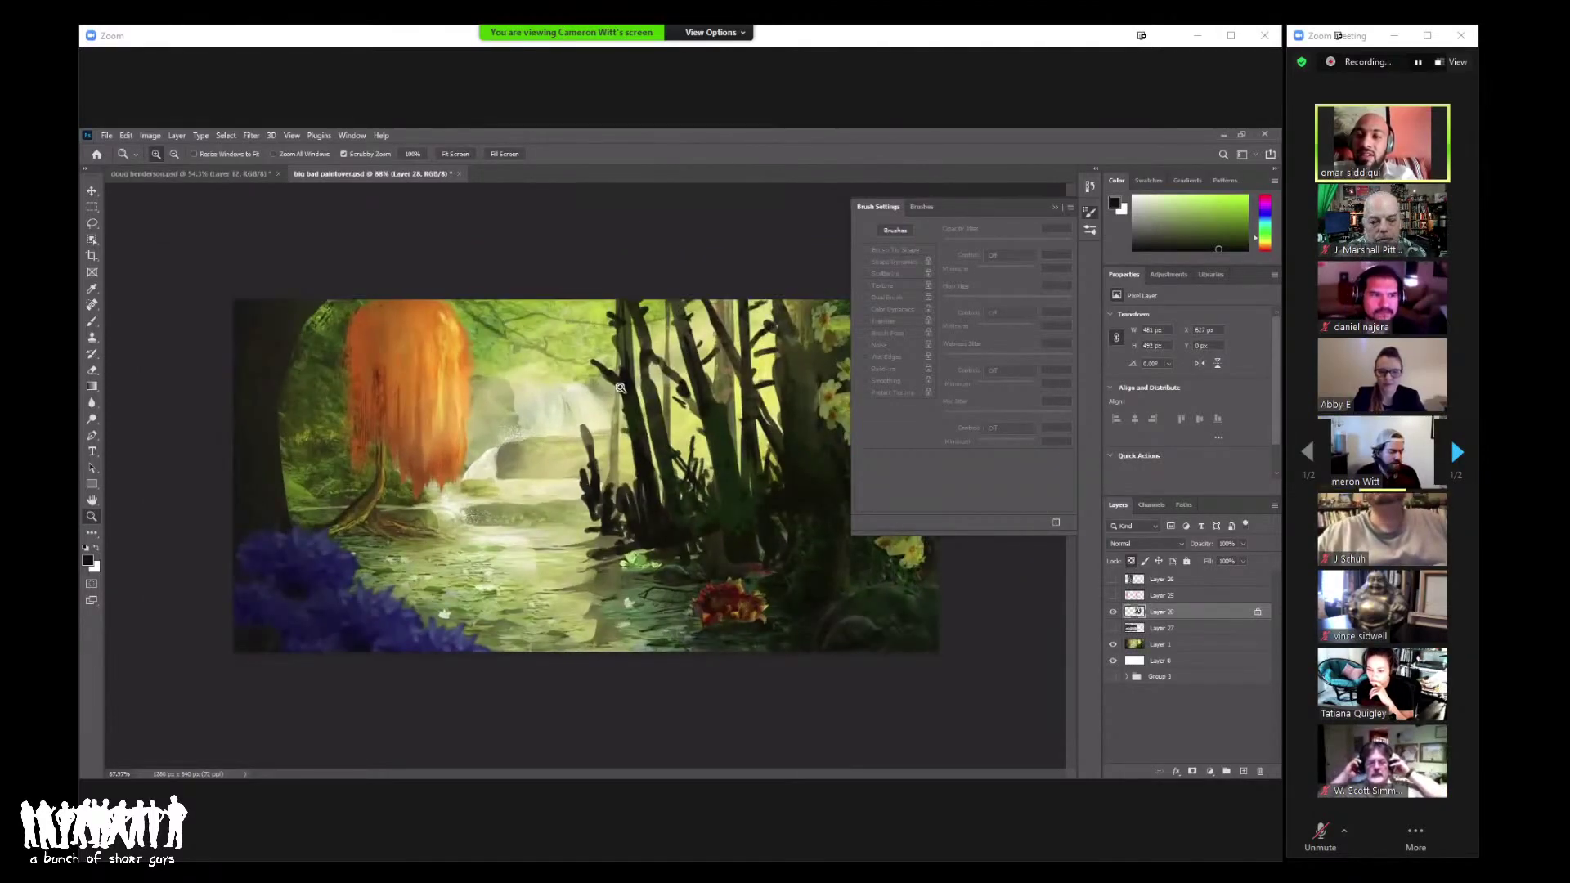
pyautogui.click(1090, 212)
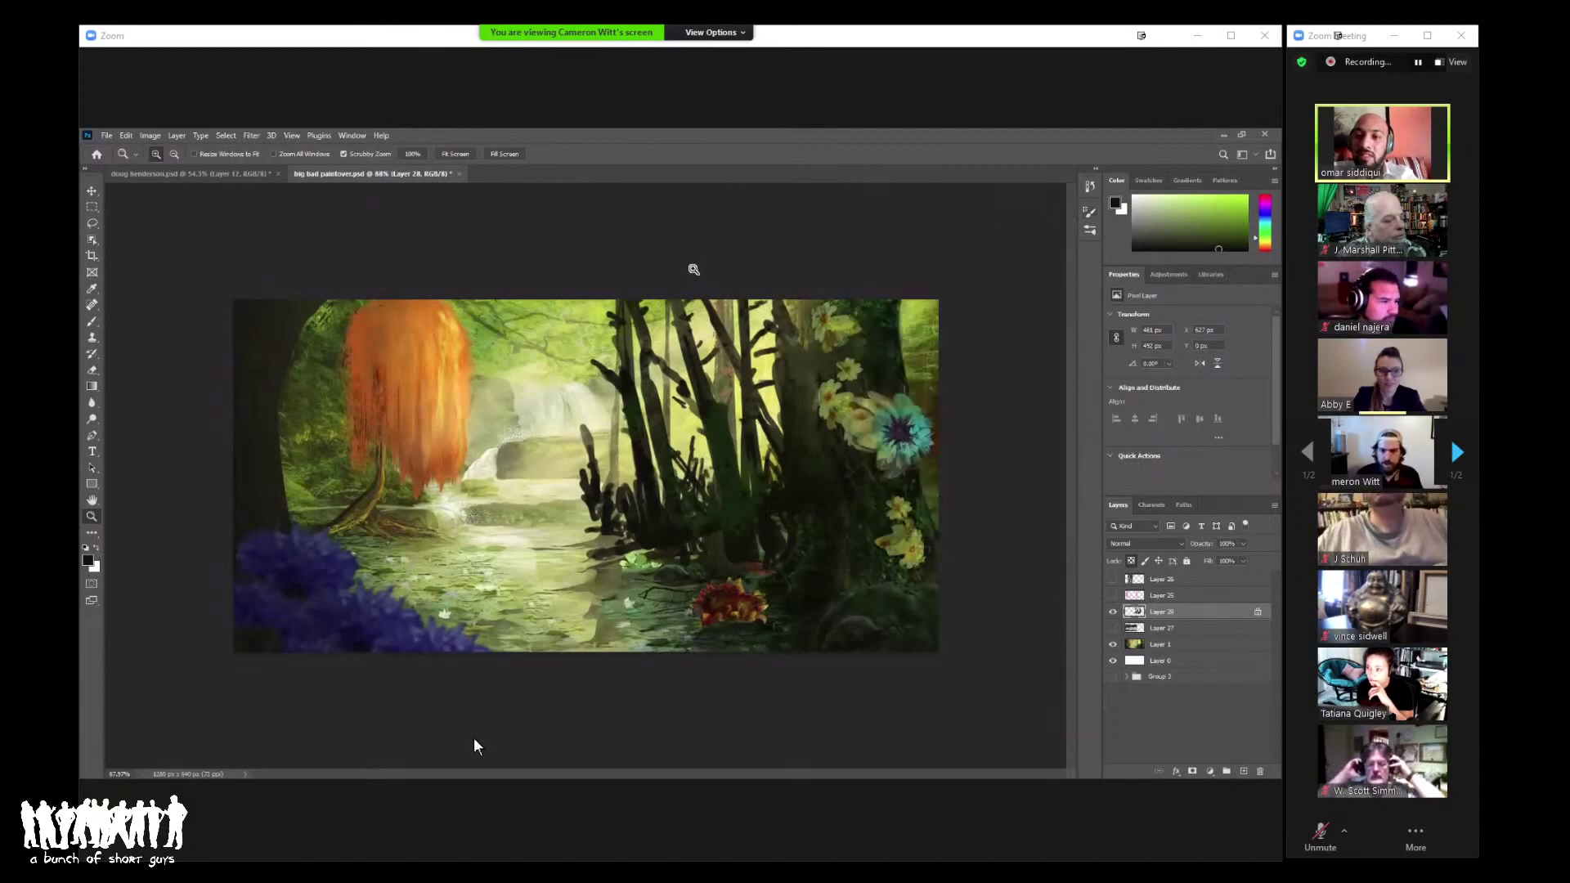
pyautogui.scroll(1, 693, 269)
pyautogui.scroll(-3, 691, 323)
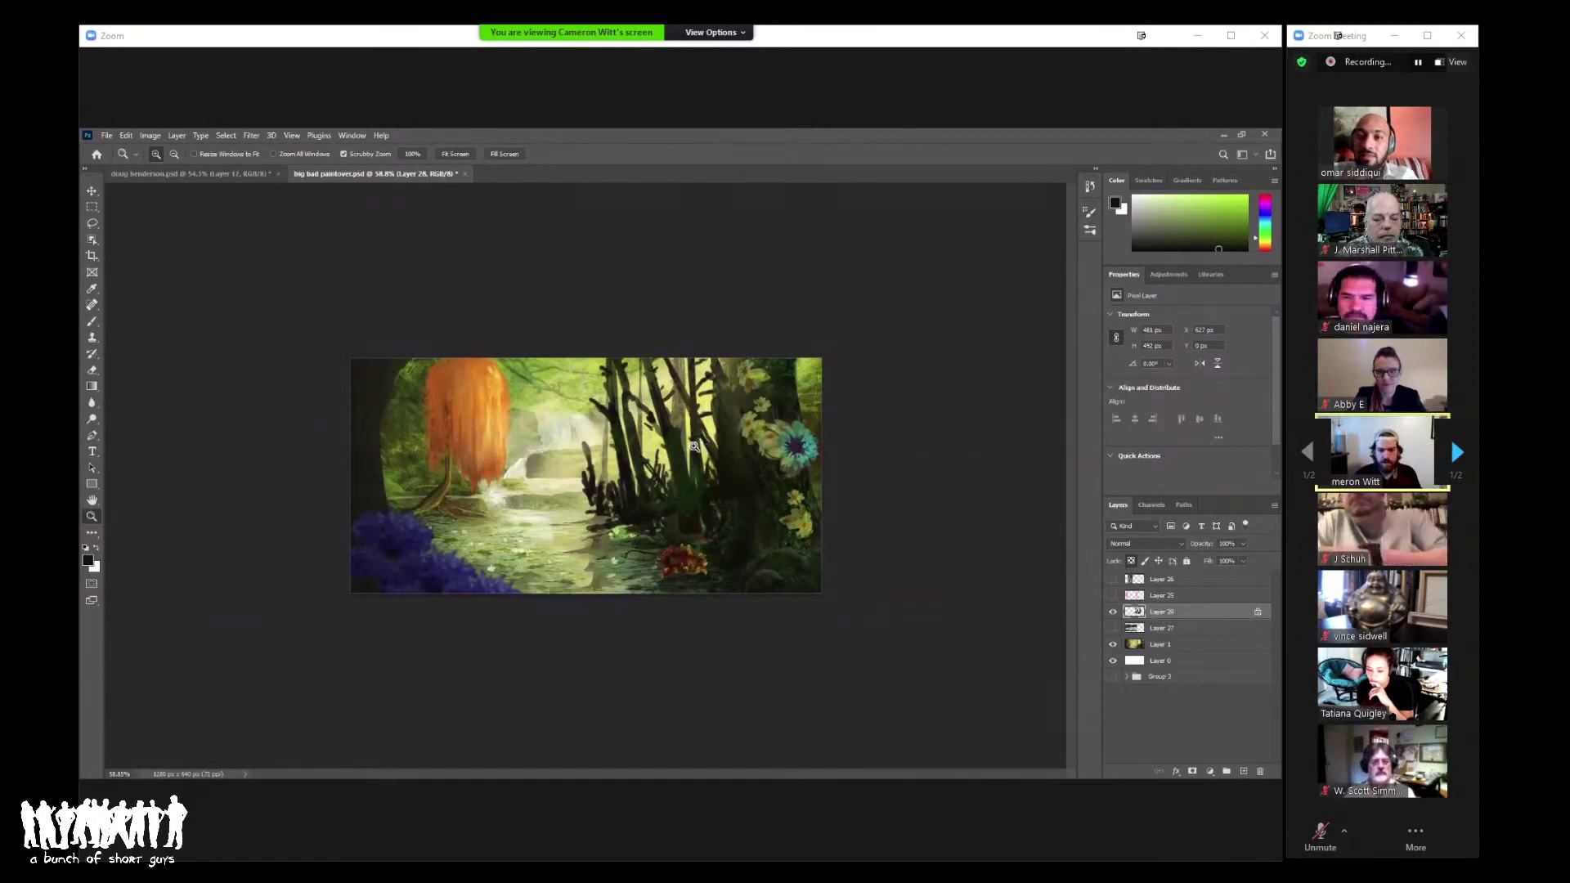
pyautogui.scroll(1, 732, 437)
# Step: Preview the painting in CMYK proof colors and look for the command that customizes the proof
pyautogui.hotkey('ctrl', 'y')
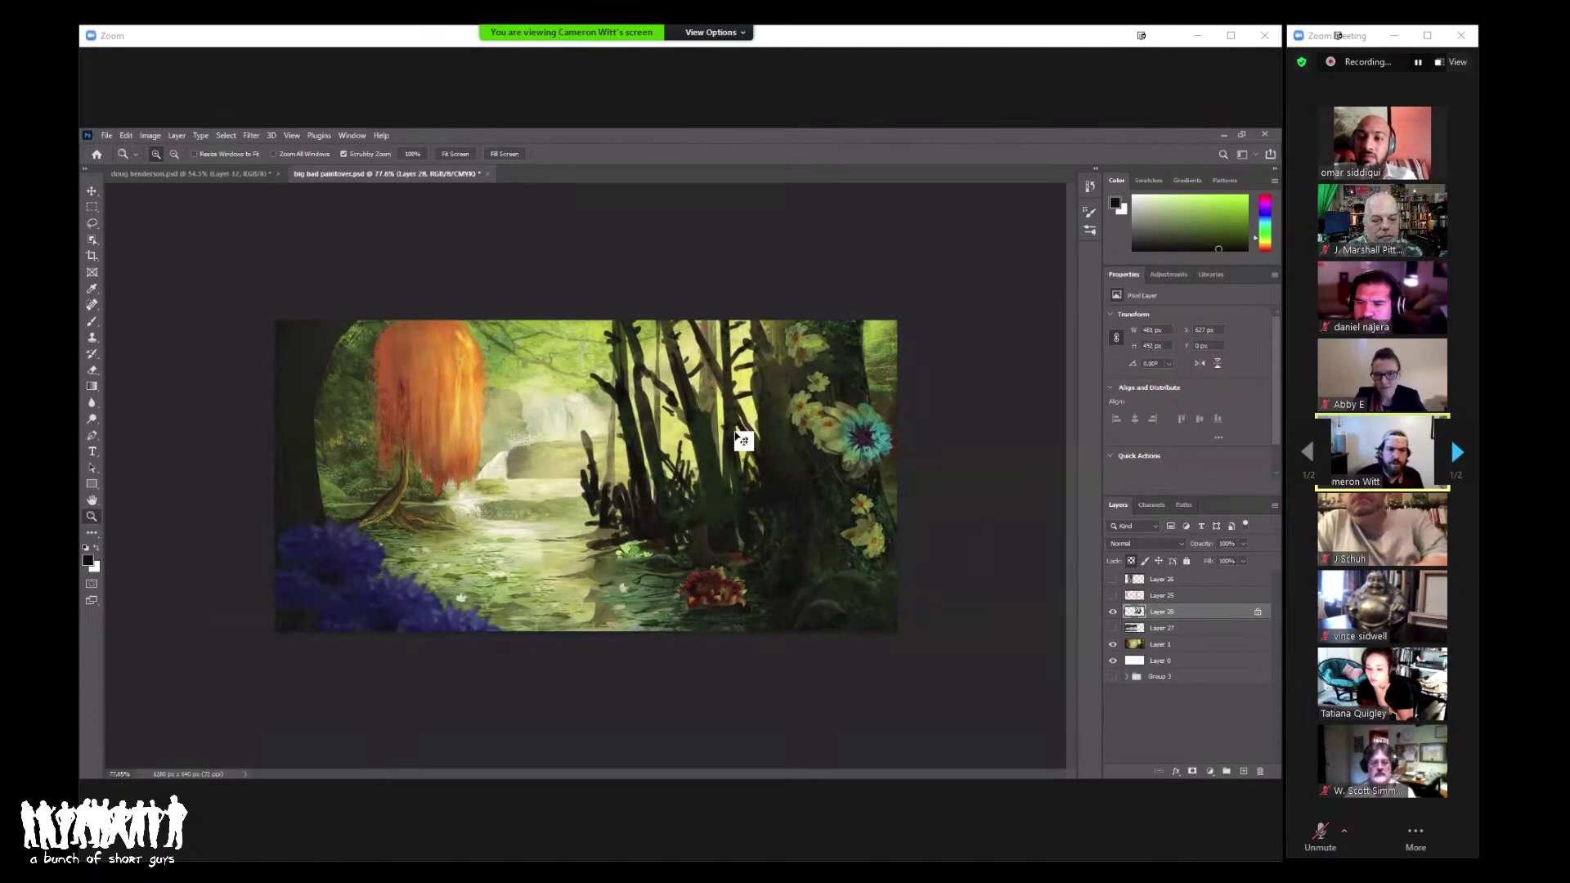
pyautogui.click(353, 135)
pyautogui.click(357, 136)
pyautogui.click(358, 137)
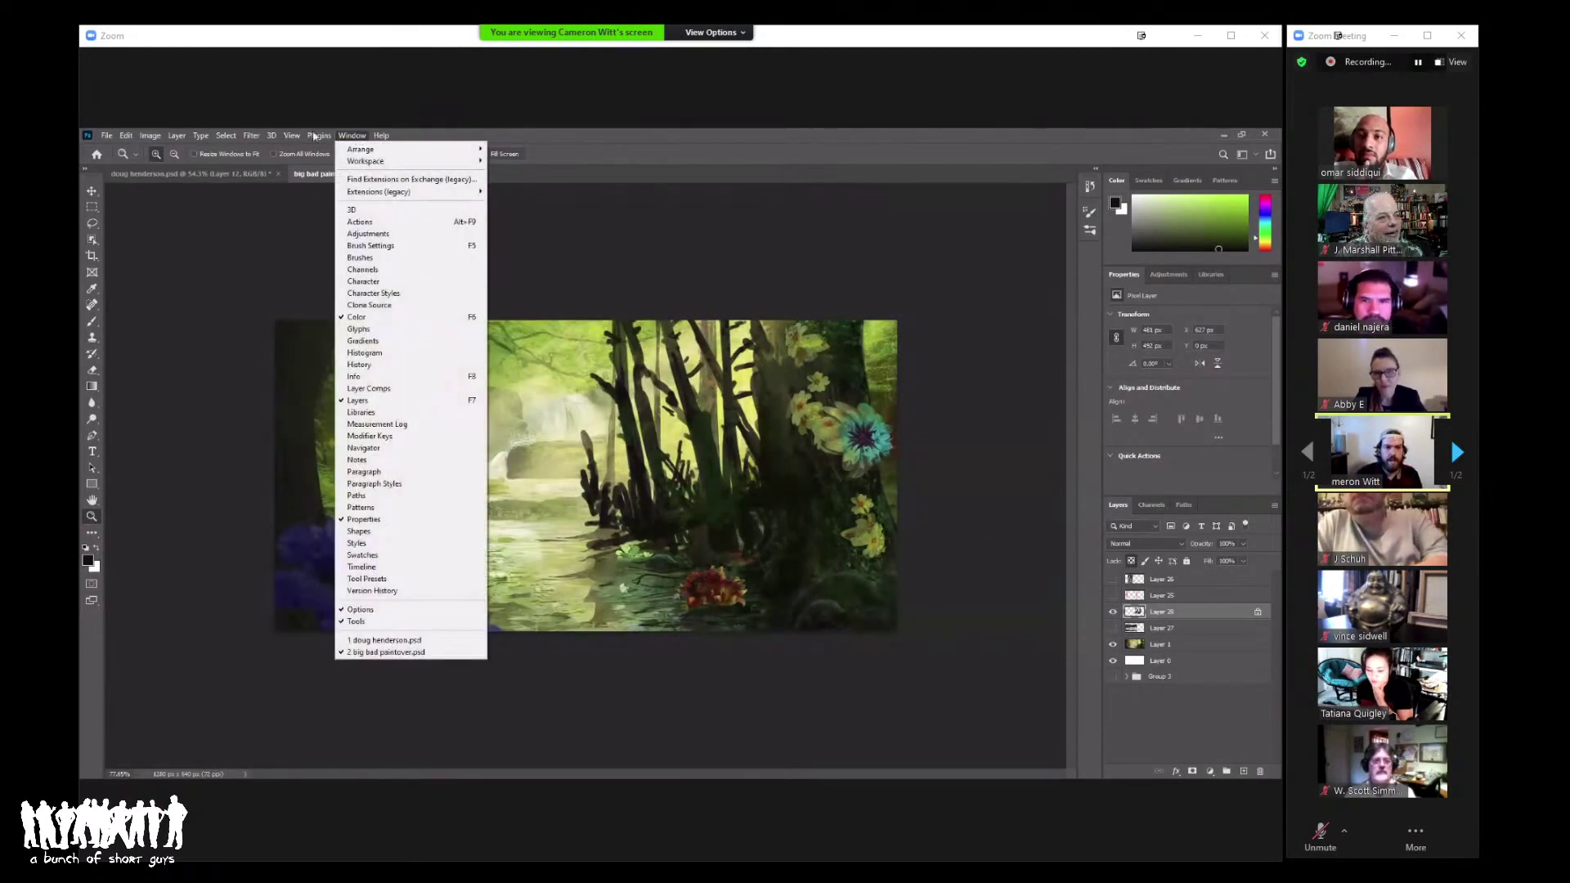
pyautogui.click(351, 136)
pyautogui.click(352, 136)
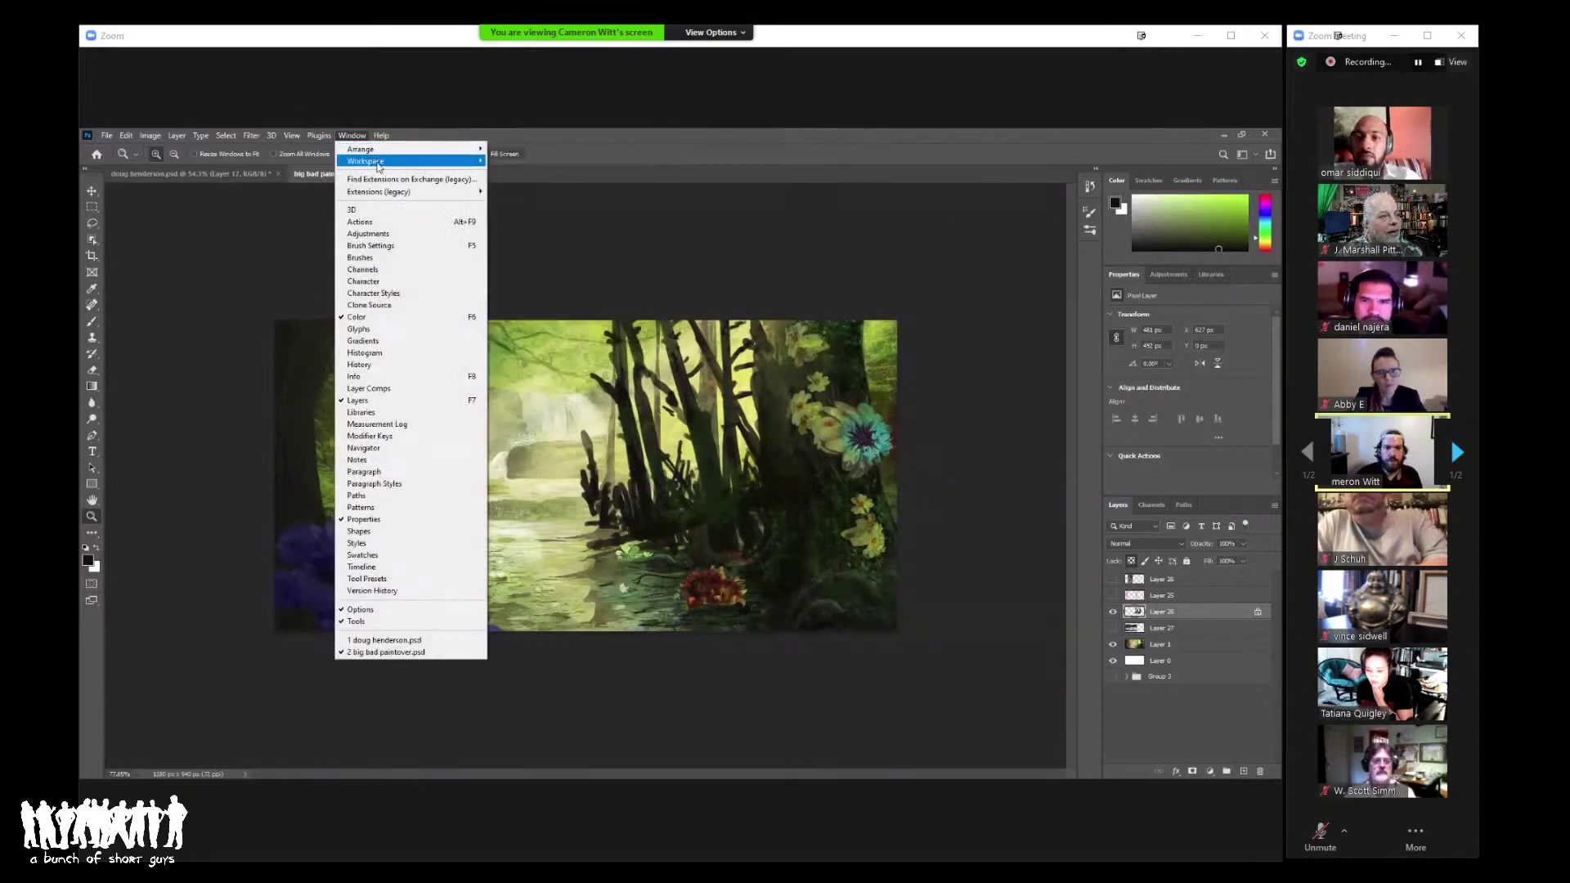
pyautogui.moveTo(315, 139)
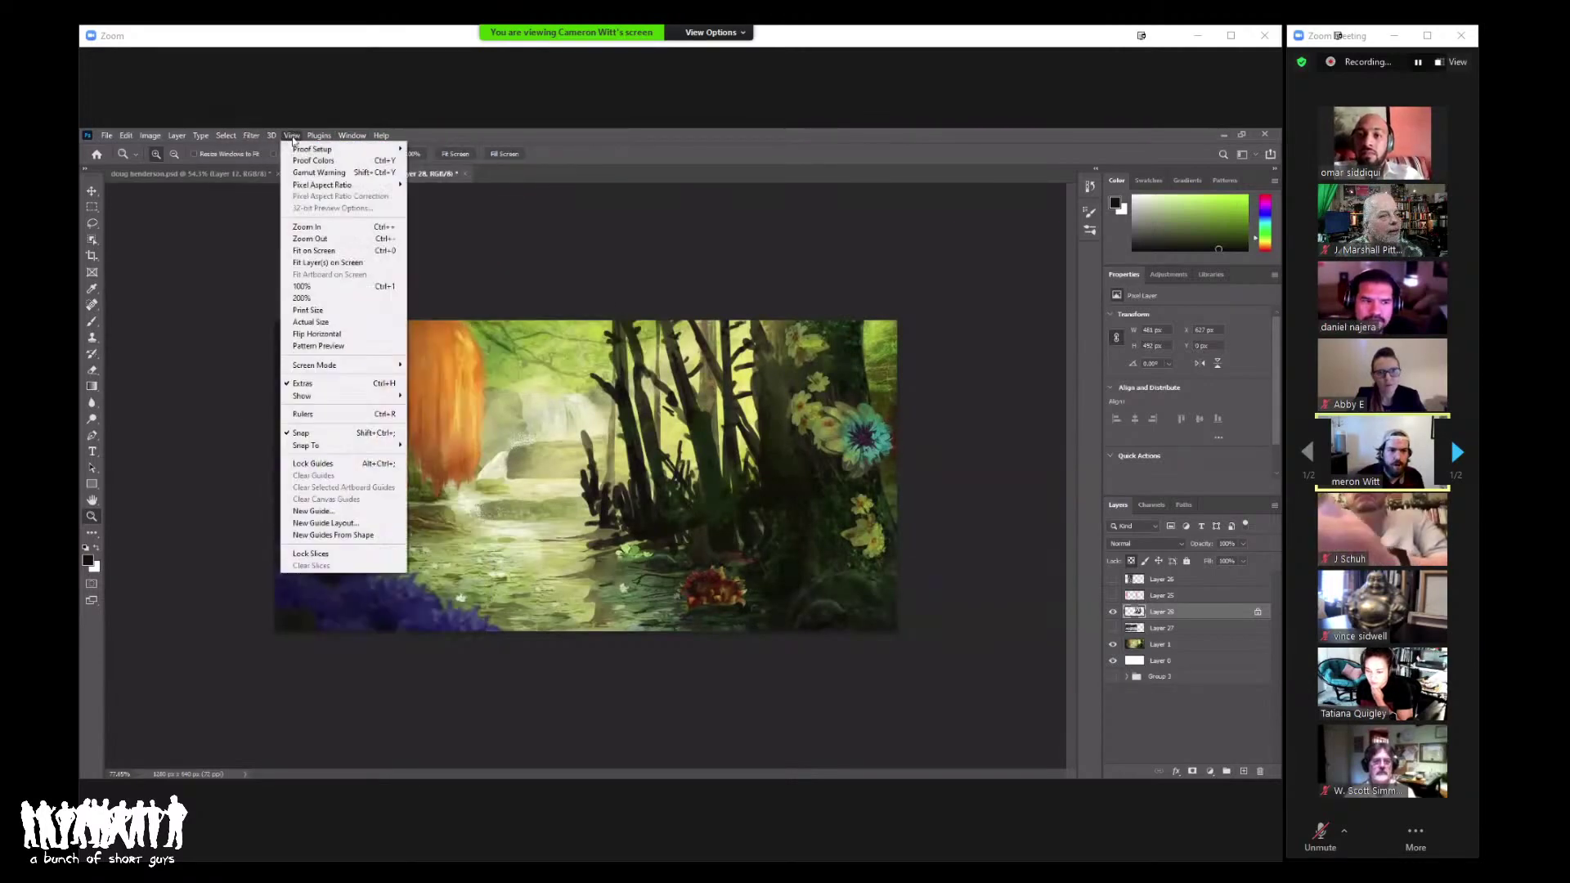
# Step: Set a custom proof condition that simulates Working Gray - Dot Gain 20%
pyautogui.click(293, 136)
pyautogui.click(292, 136)
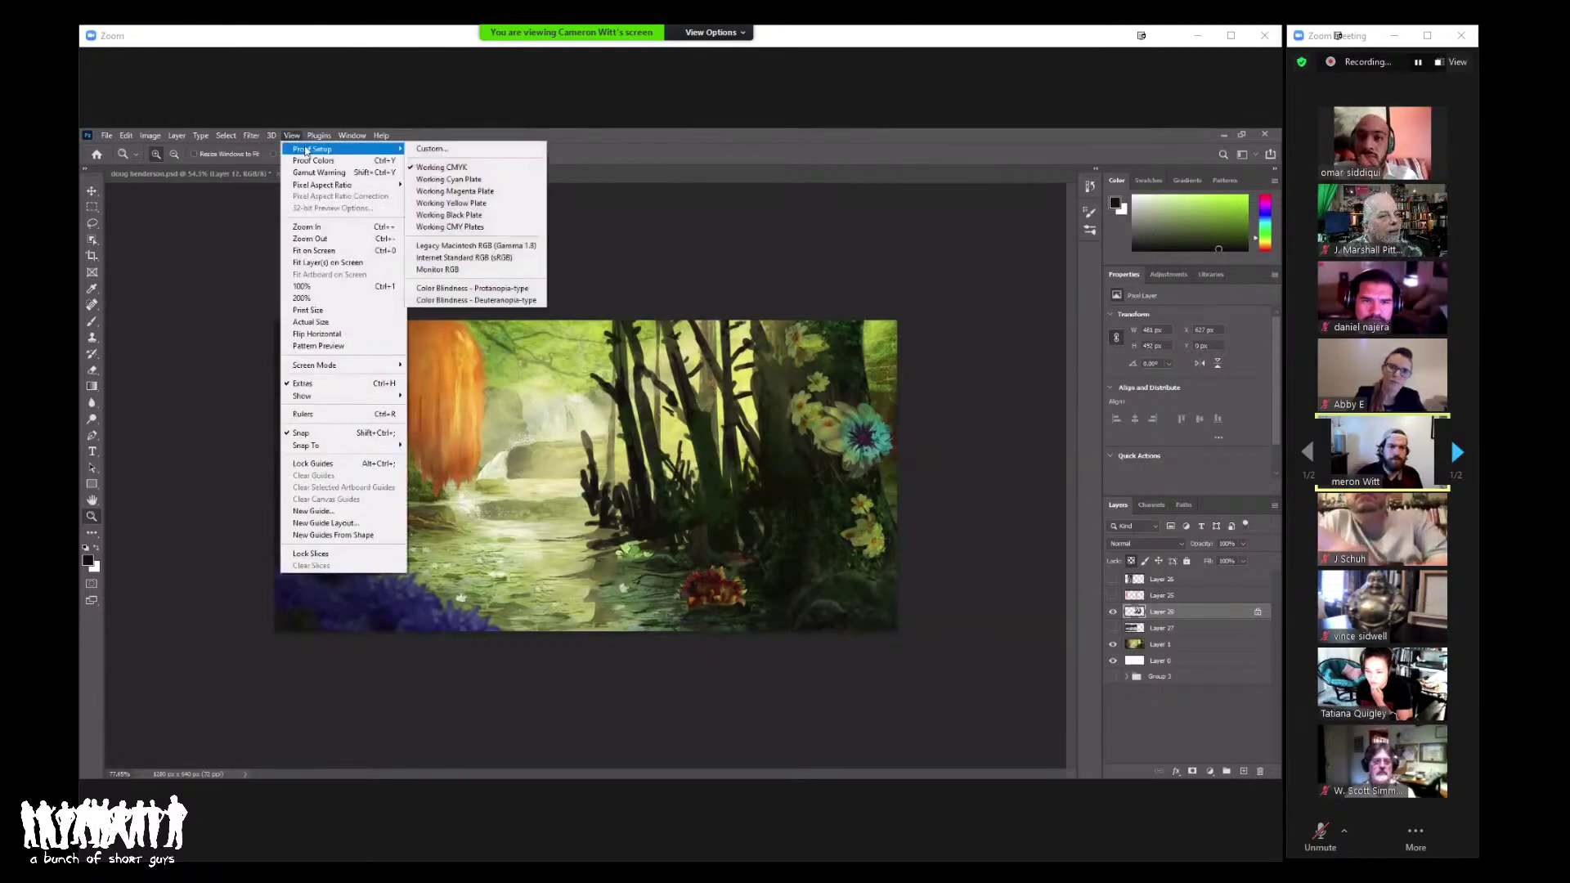
pyautogui.click(439, 151)
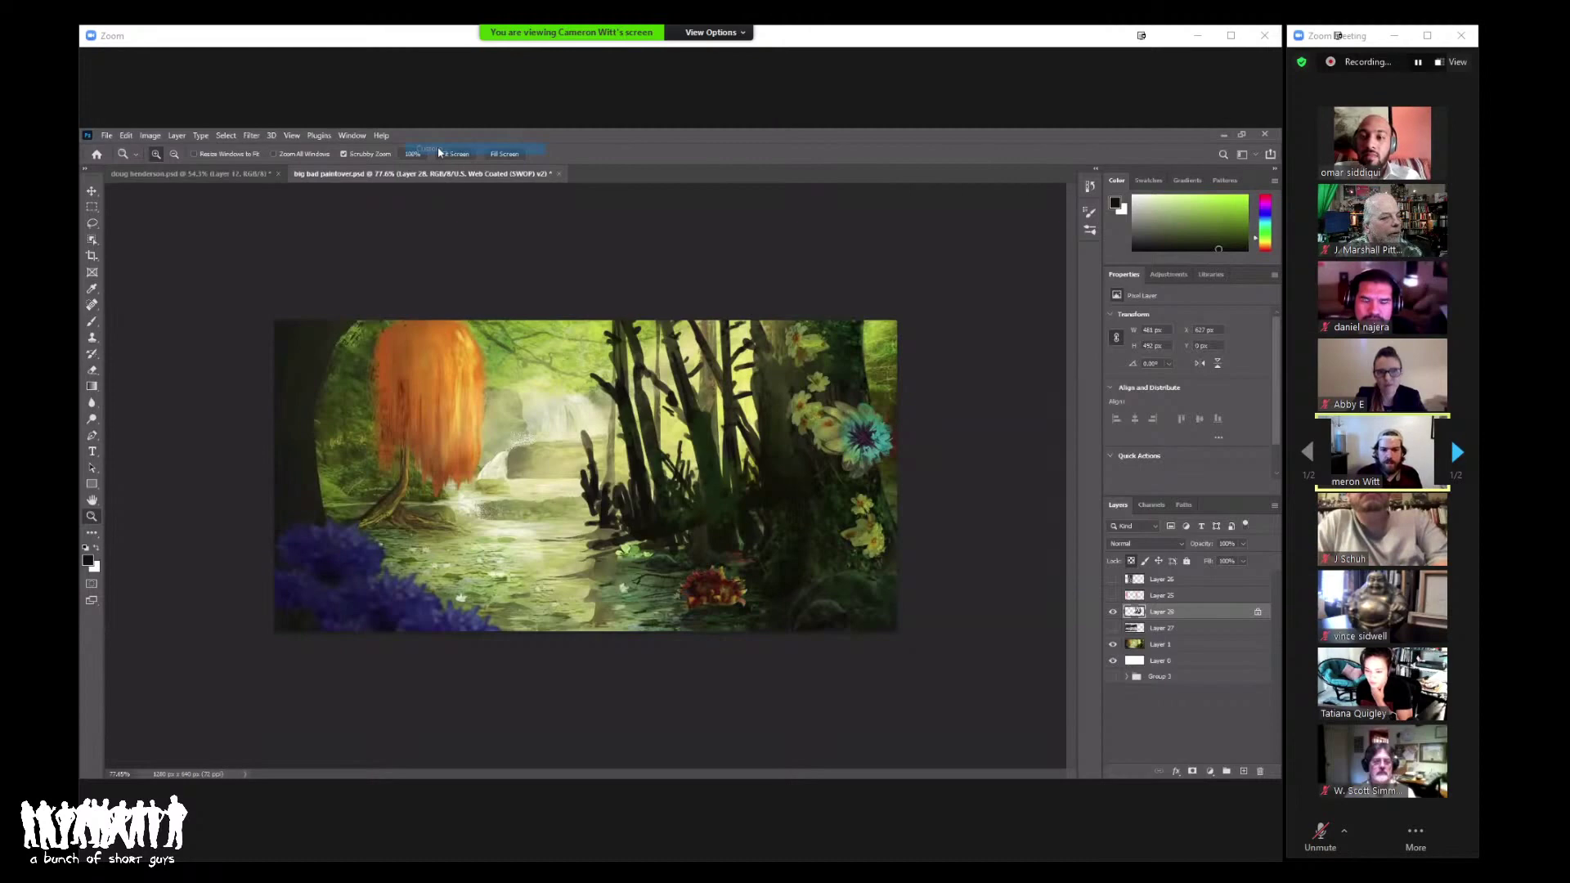
pyautogui.click(655, 326)
pyautogui.click(657, 151)
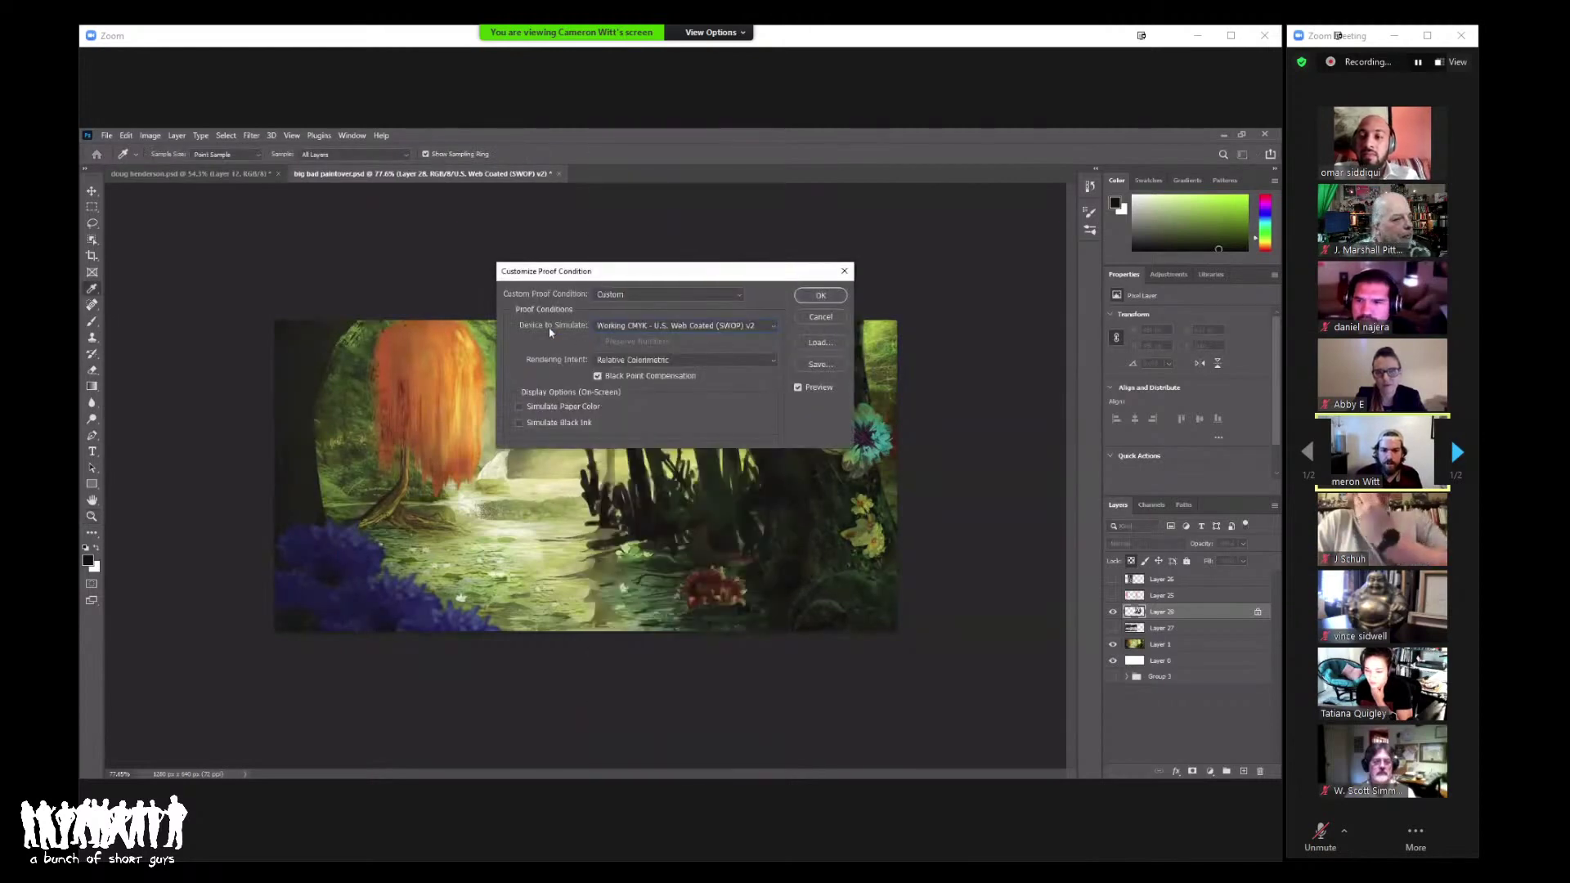
pyautogui.click(646, 327)
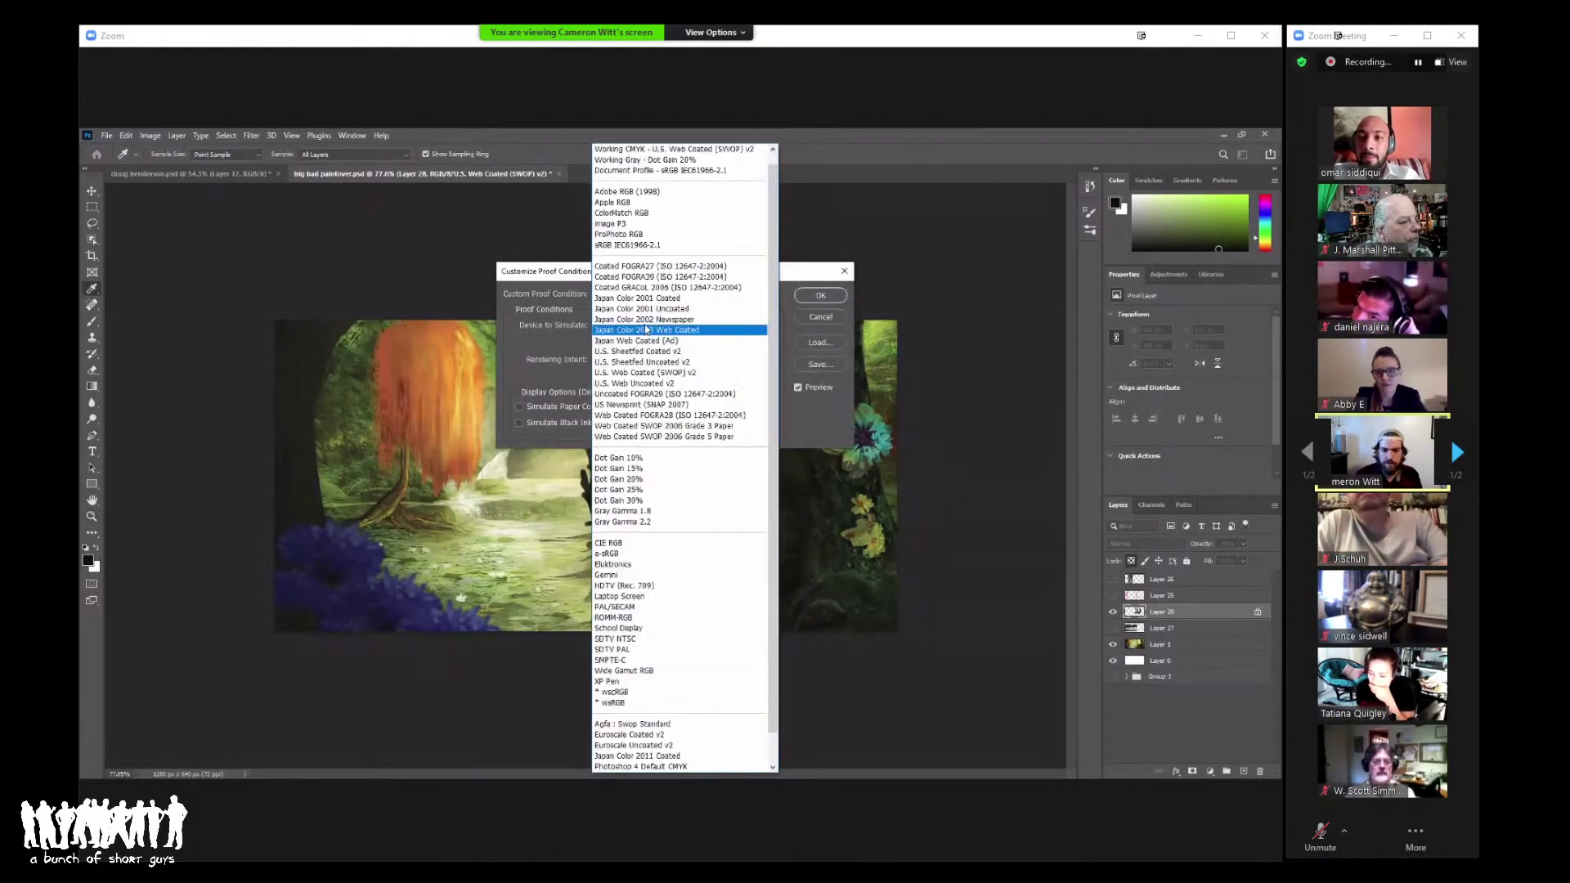
pyautogui.click(671, 164)
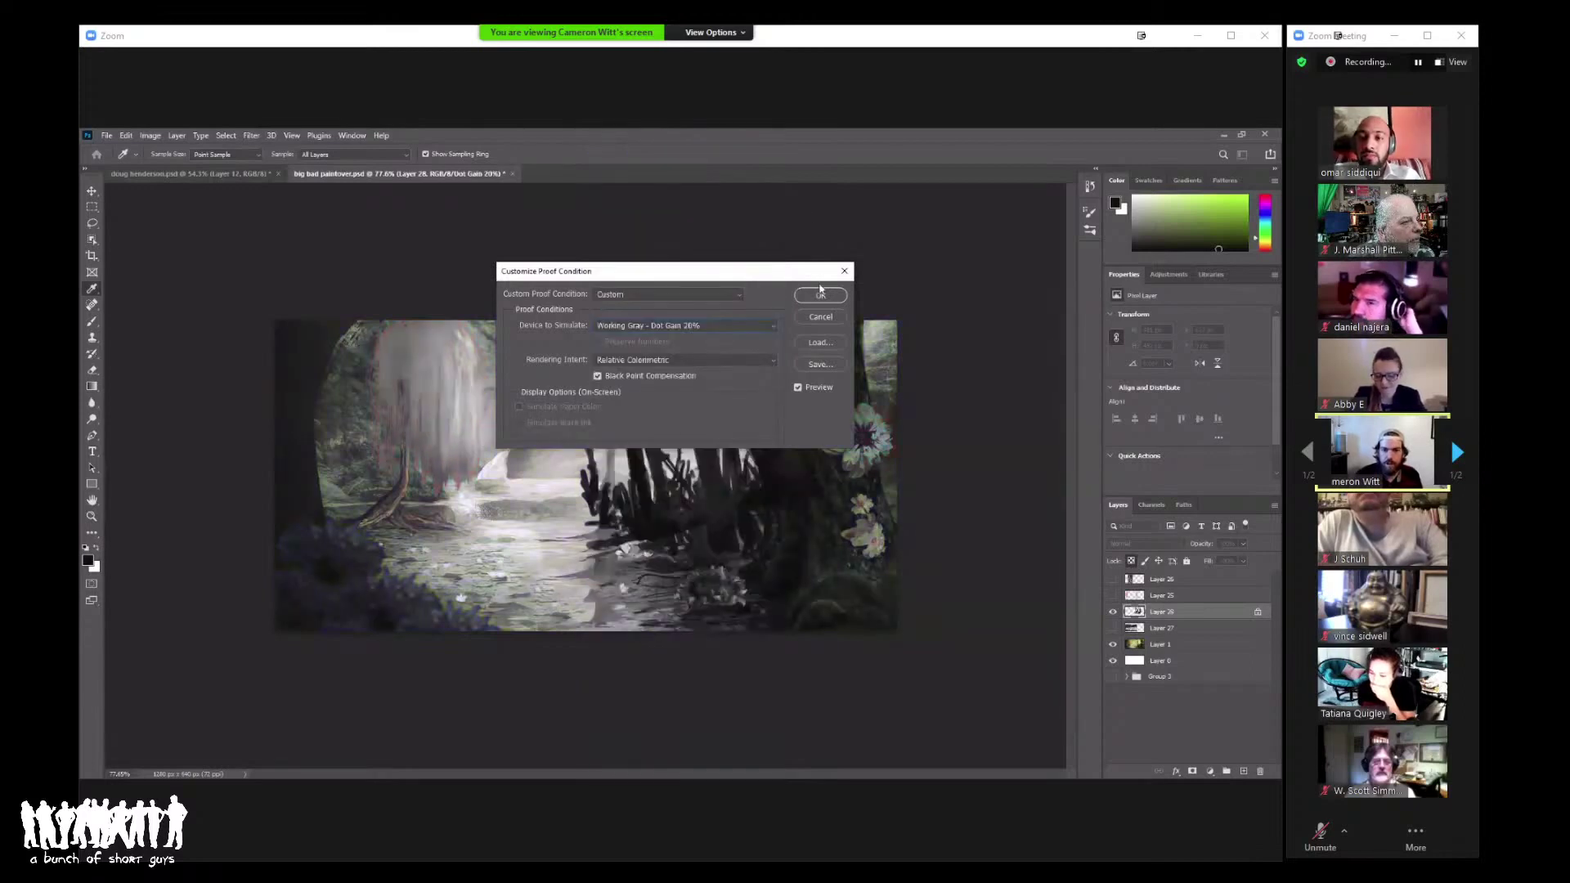
pyautogui.click(820, 294)
pyautogui.press('z')
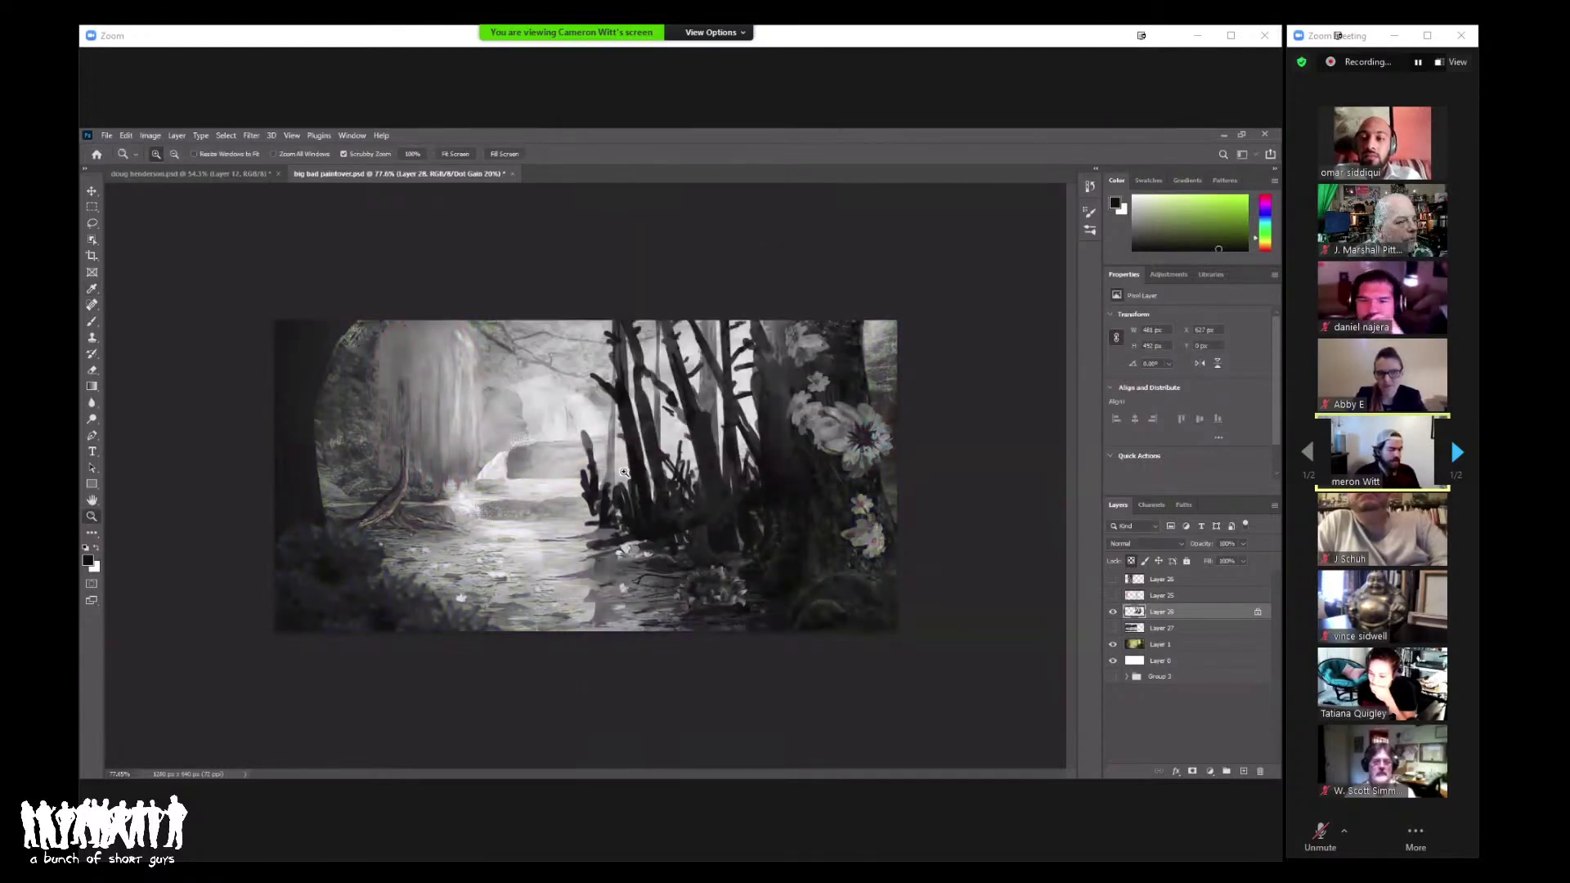
# Step: Toggle the grayscale proof on and off repeatedly to compare the painting's values with its colors
pyautogui.hotkey('ctrl', 'y')
pyautogui.hotkey('ctrl', 'y')
pyautogui.hotkey('ctrl', 'y')
pyautogui.hotkey('ctrl', 'y')
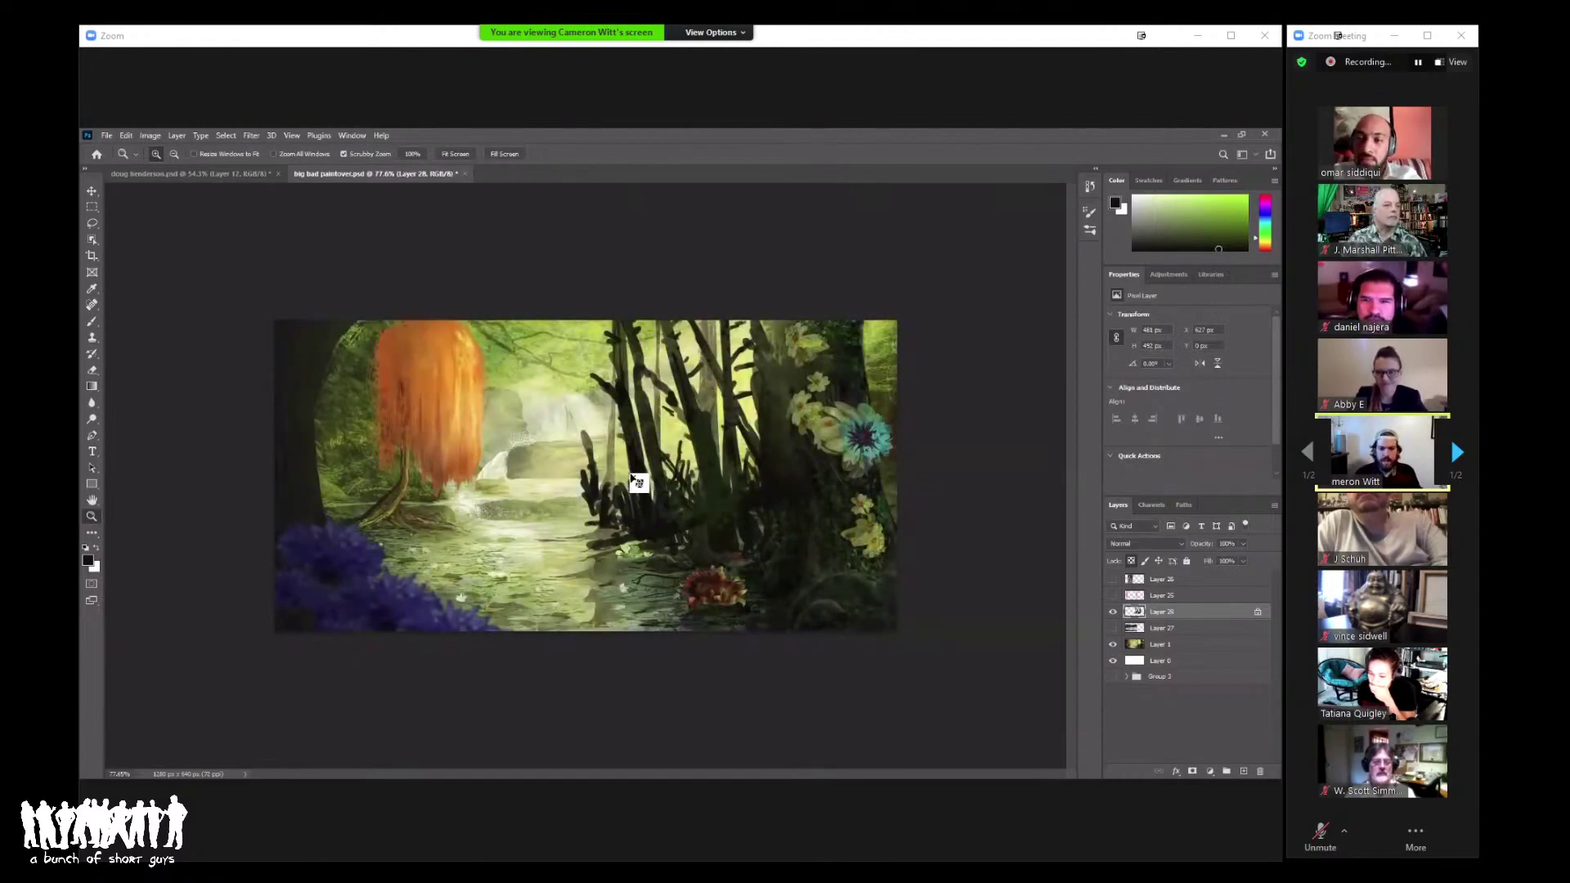
pyautogui.hotkey('ctrl', 'y')
pyautogui.hotkey('ctrl', 'y')
pyautogui.hotkey('ctrl', 'y')
pyautogui.hotkey('ctrl', 'y')
pyautogui.hotkey('ctrl', 'y')
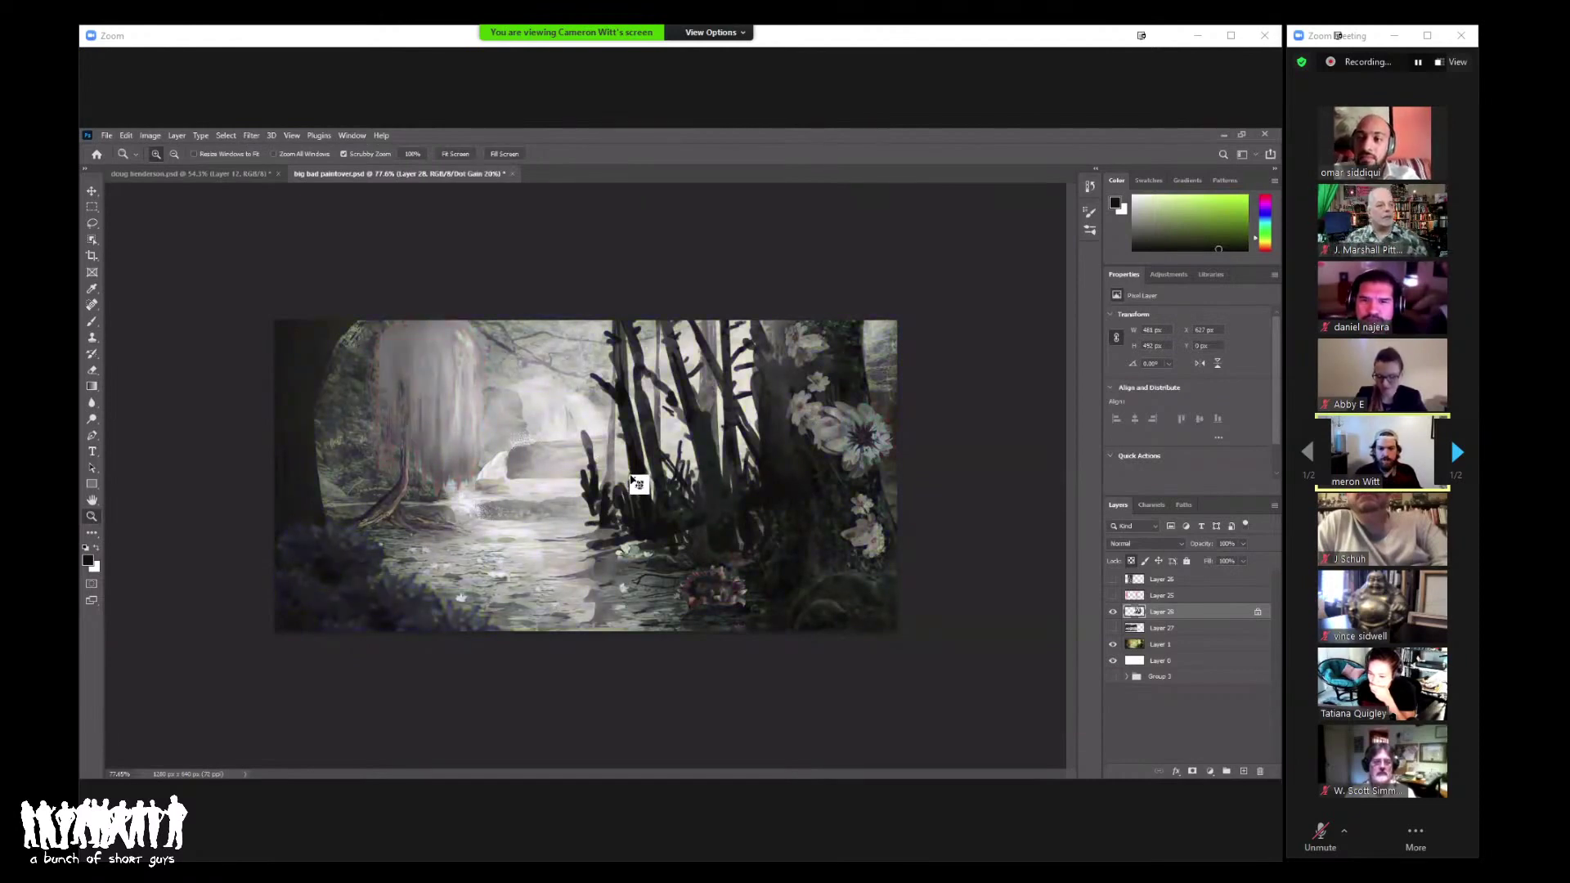
pyautogui.hotkey('ctrl', 'y')
pyautogui.hotkey('ctrl', 'y')
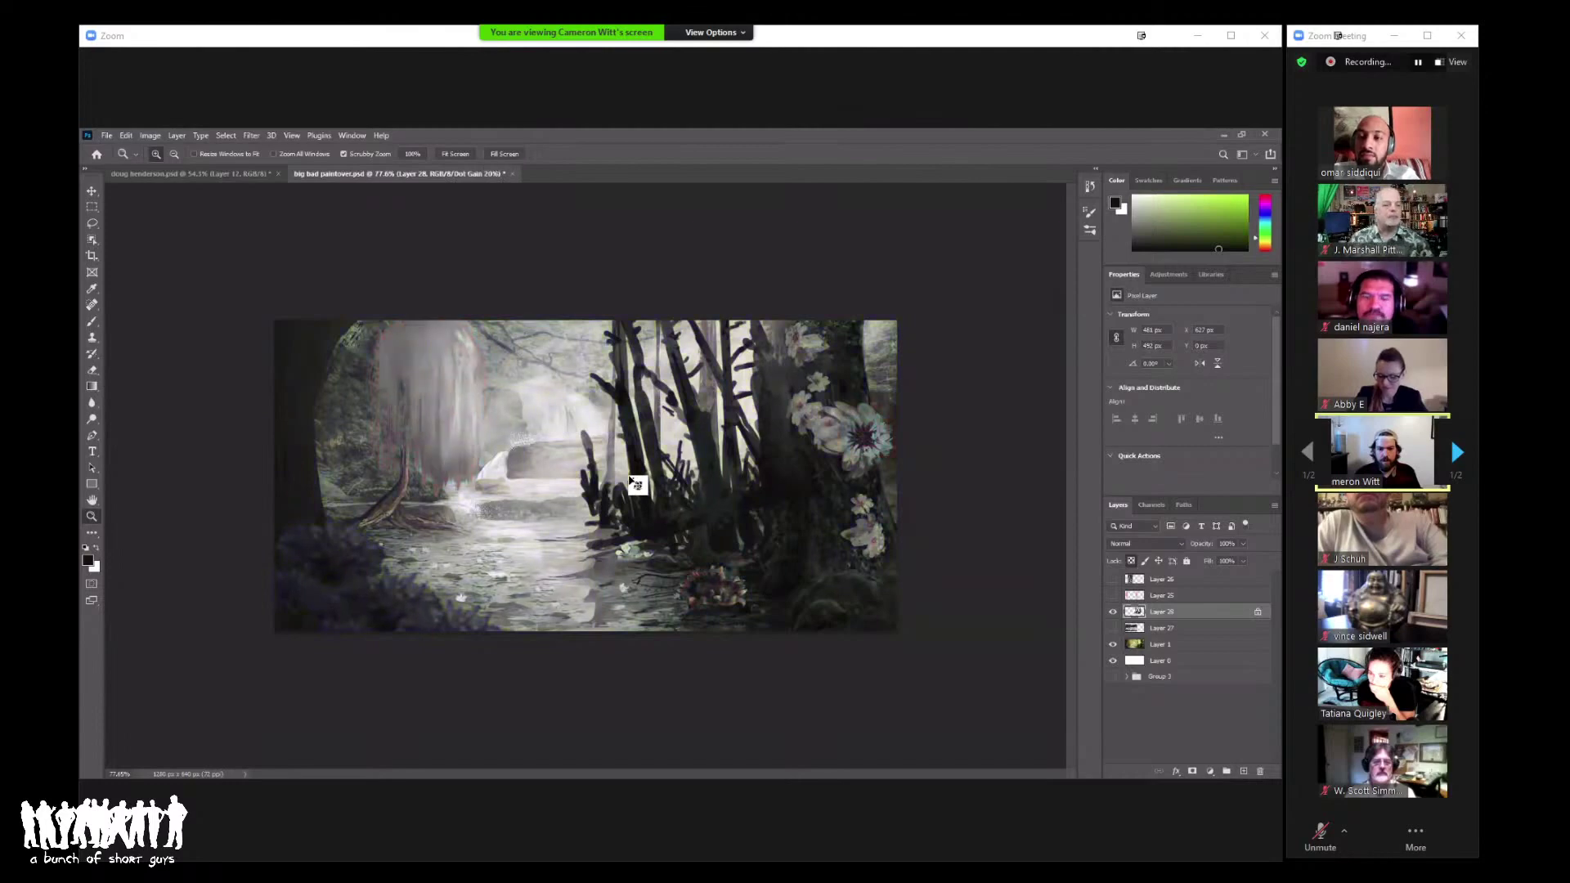
# Step: Compare the painting in full color and in grayscale proof at a reduced size
pyautogui.moveTo(651, 467); pyautogui.dragTo(629, 473)
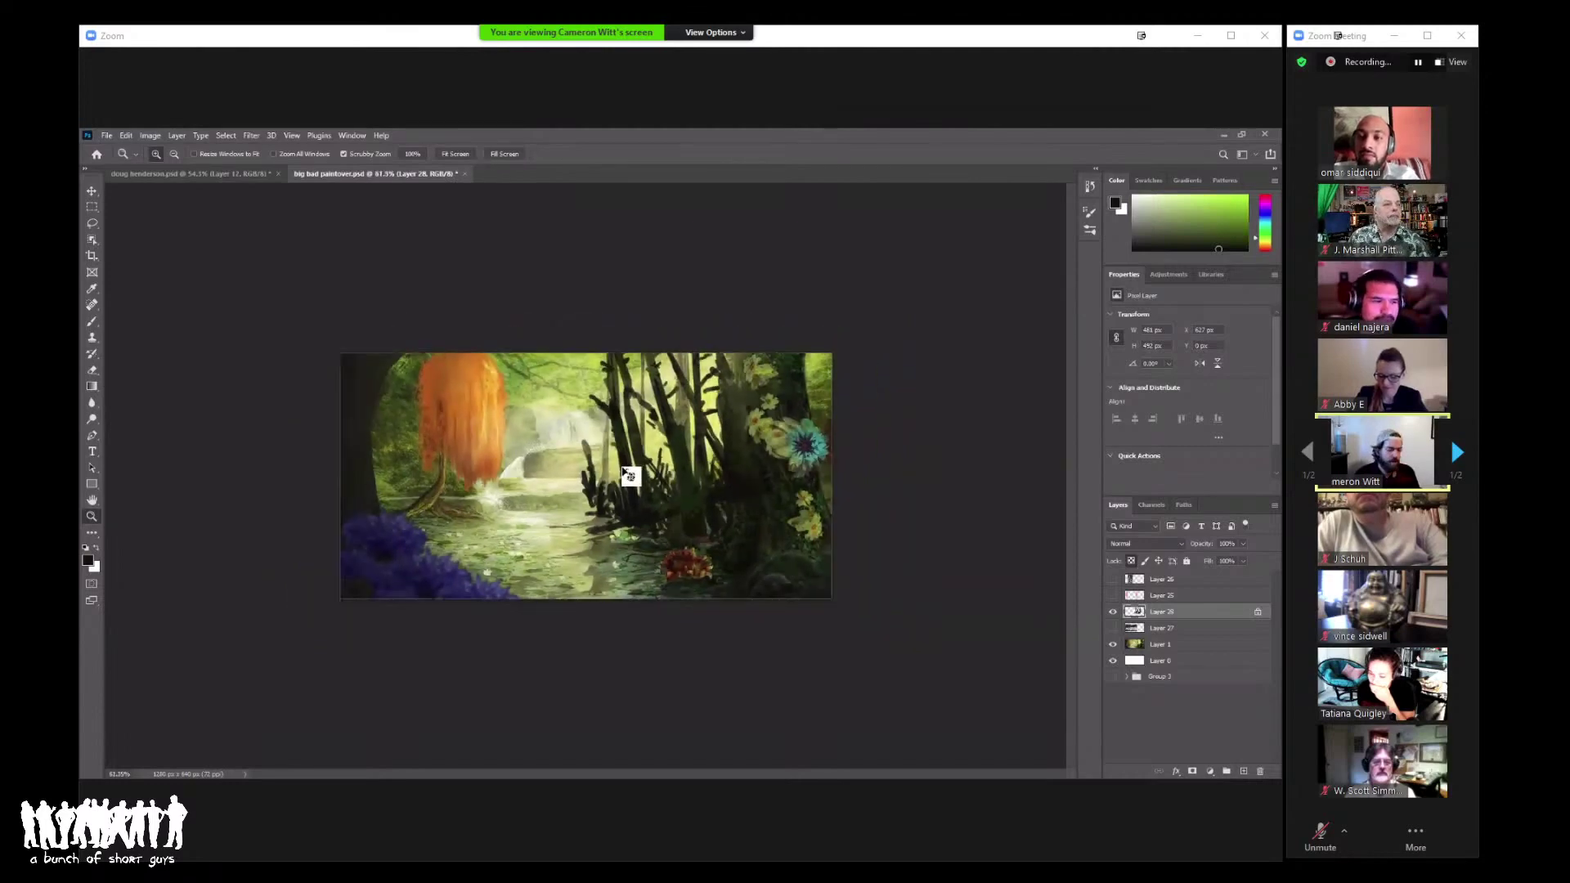
pyautogui.hotkey('ctrl', 'y')
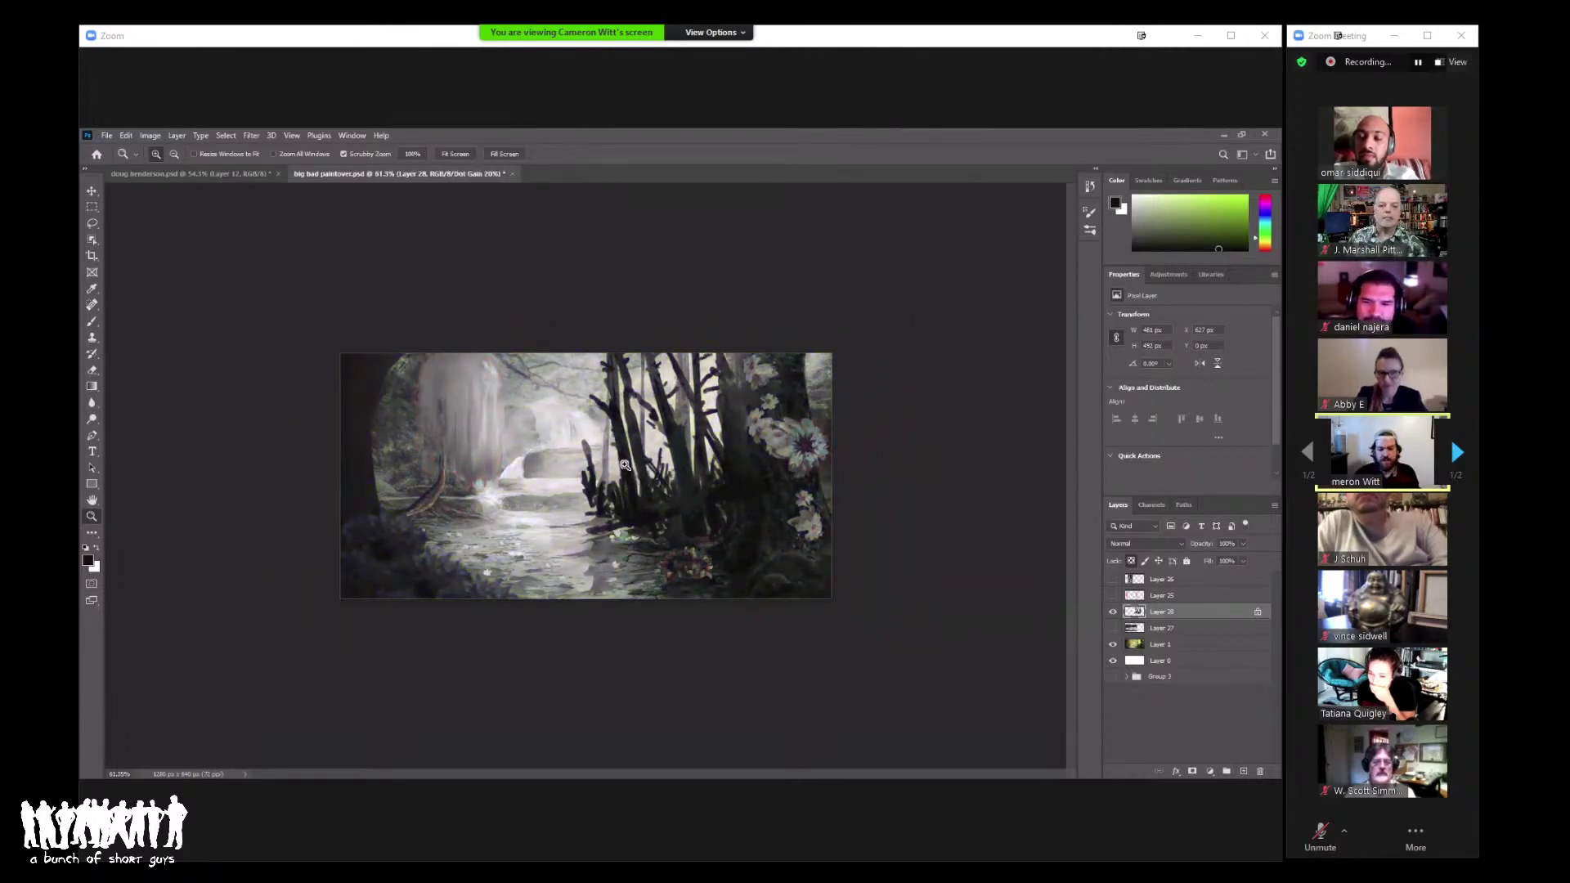
pyautogui.hotkey('ctrl', 'y')
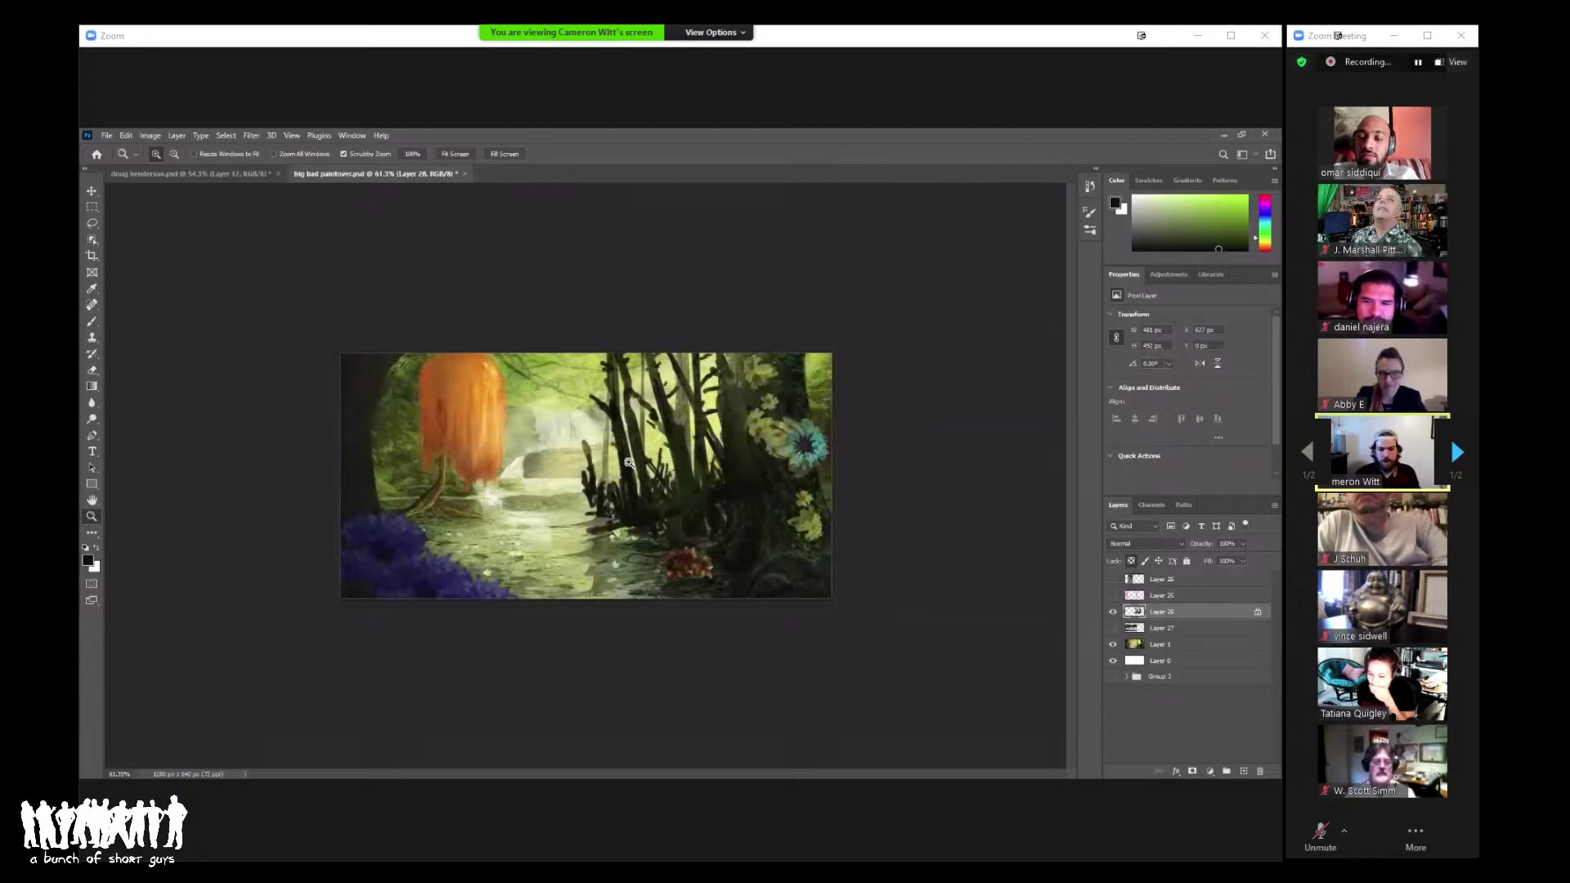
pyautogui.moveTo(648, 453)
pyautogui.mouseDown()
pyautogui.moveTo(672, 446)
pyautogui.moveTo(642, 425)
pyautogui.mouseUp()
# Step: Sample olive tones from the painting and brush them over the middle tree trunks under the grayscale proof to lighten their values
pyautogui.press('b')
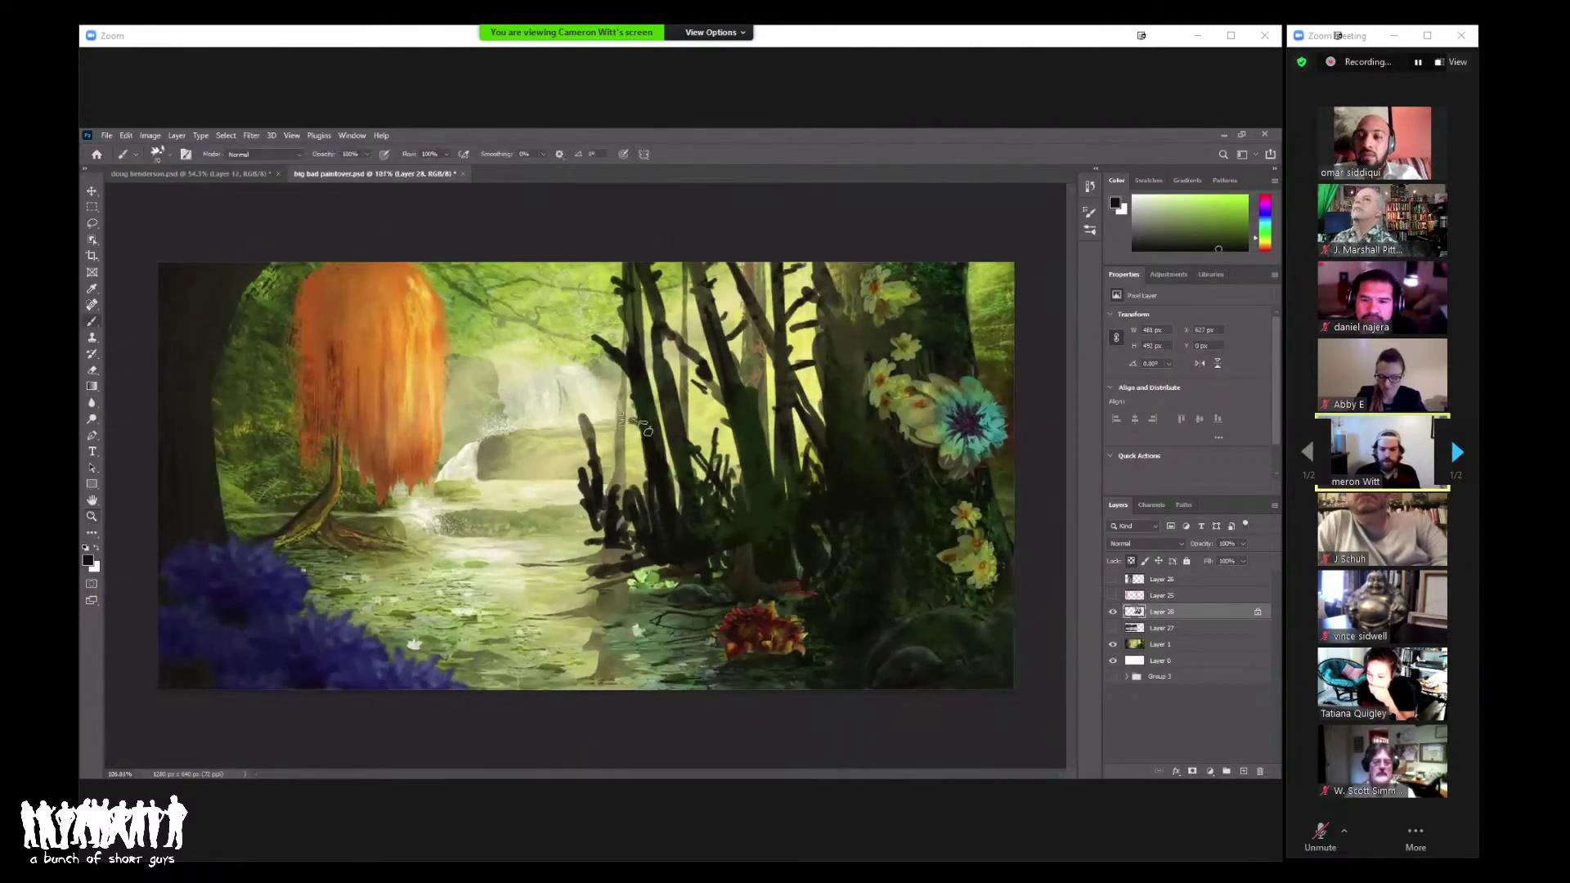
pyautogui.keyDown('alt'); pyautogui.click(674, 376); pyautogui.keyUp('alt')
pyautogui.keyDown('alt'); pyautogui.click(694, 387); pyautogui.keyUp('alt')
pyautogui.hotkey('ctrl', 'y')
pyautogui.press('z')
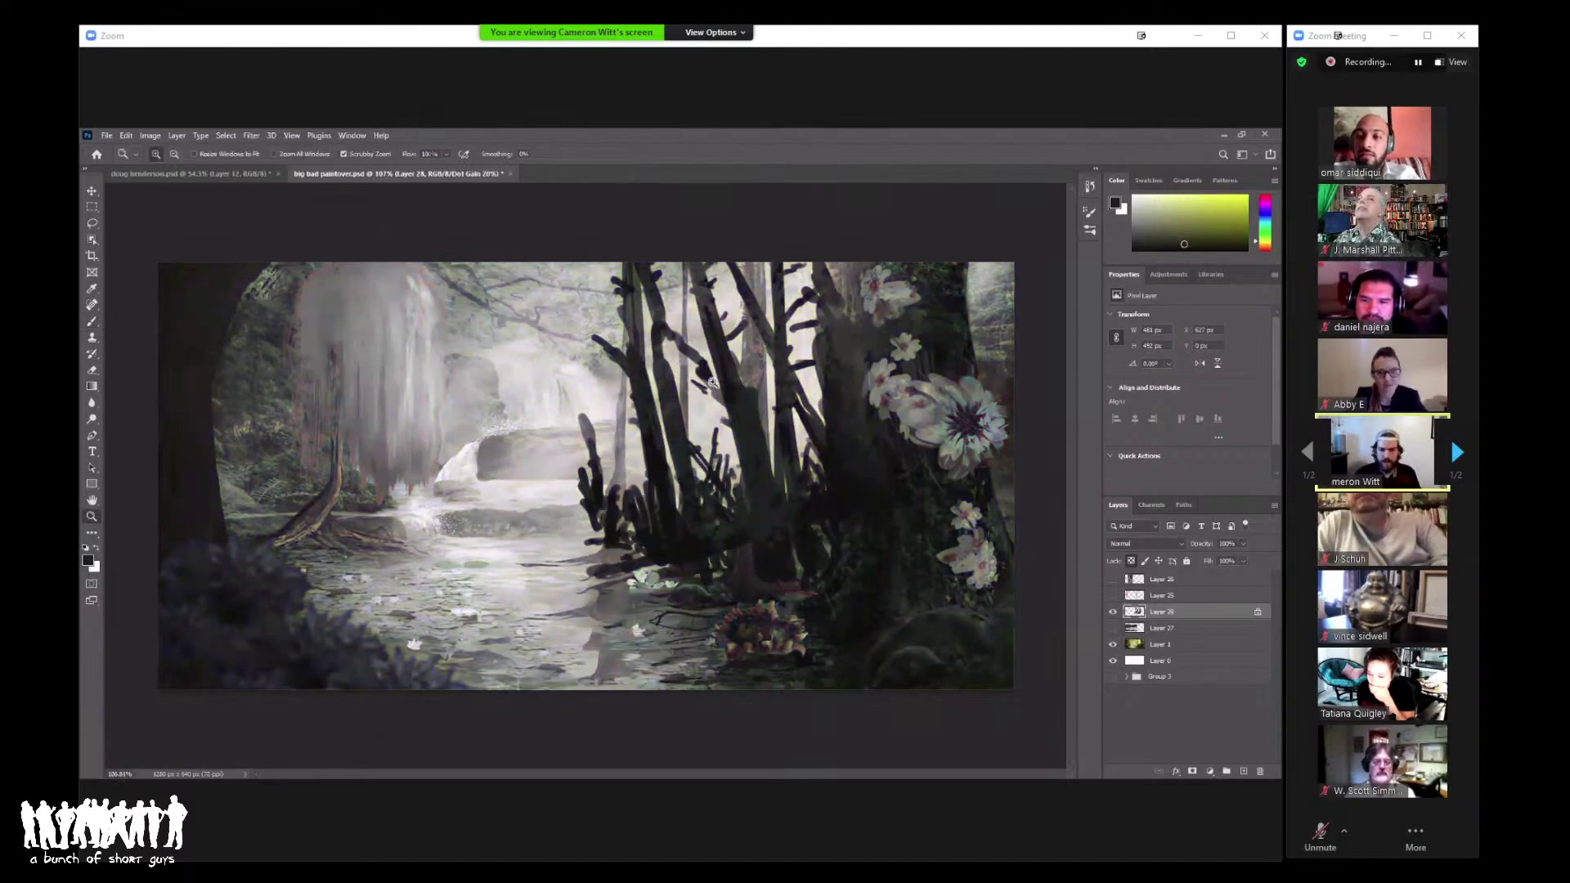
pyautogui.moveTo(705, 367); pyautogui.dragTo(688, 392)
pyautogui.press('b')
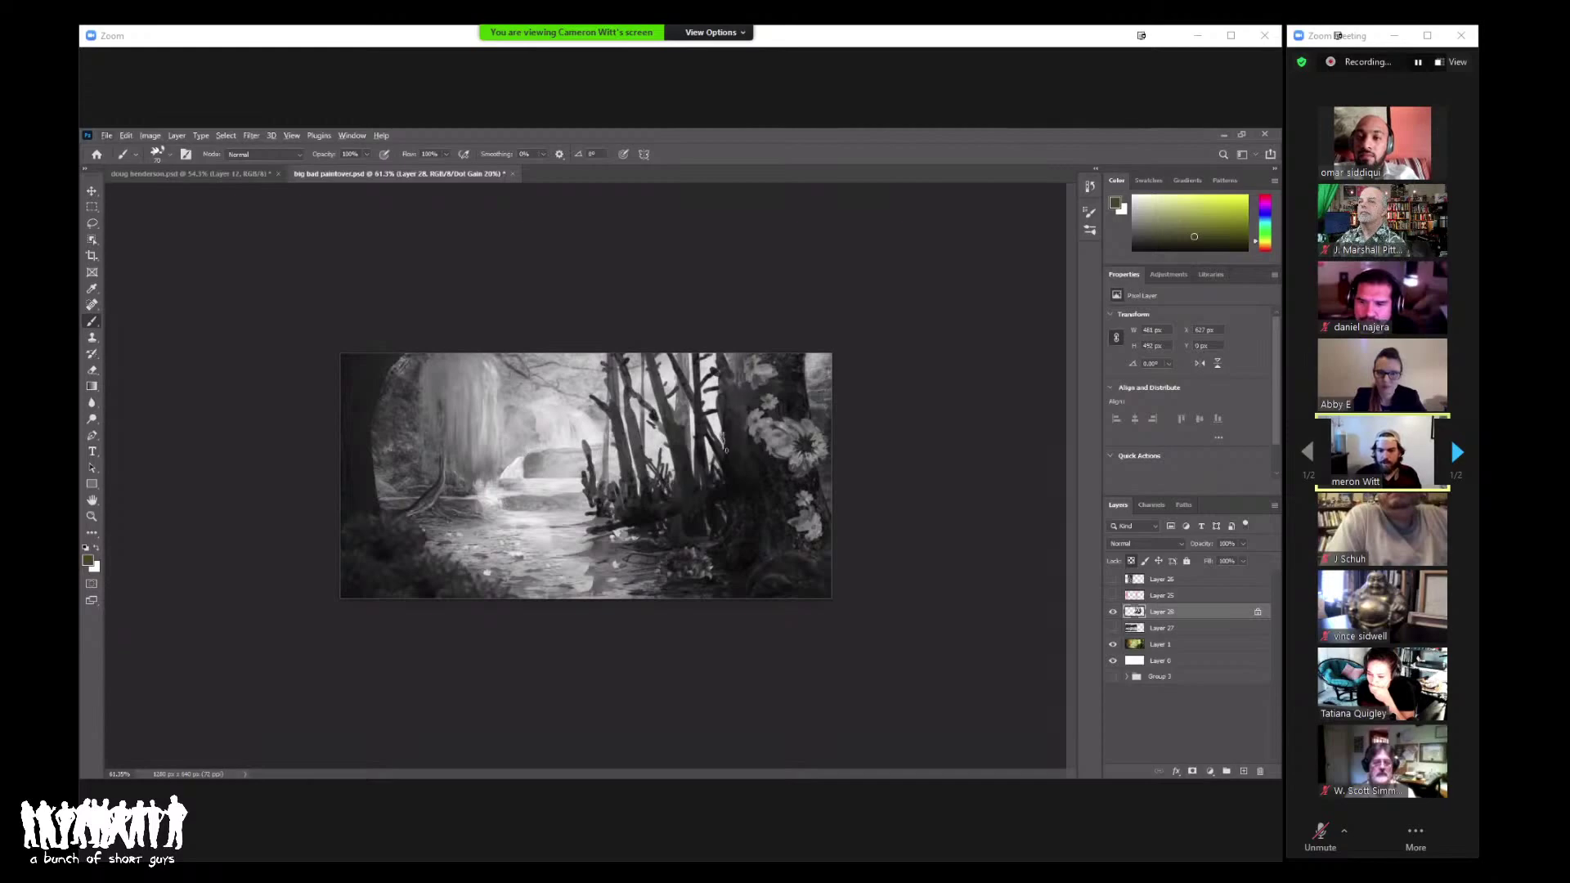
pyautogui.press('z')
pyautogui.moveTo(729, 405); pyautogui.dragTo(784, 410)
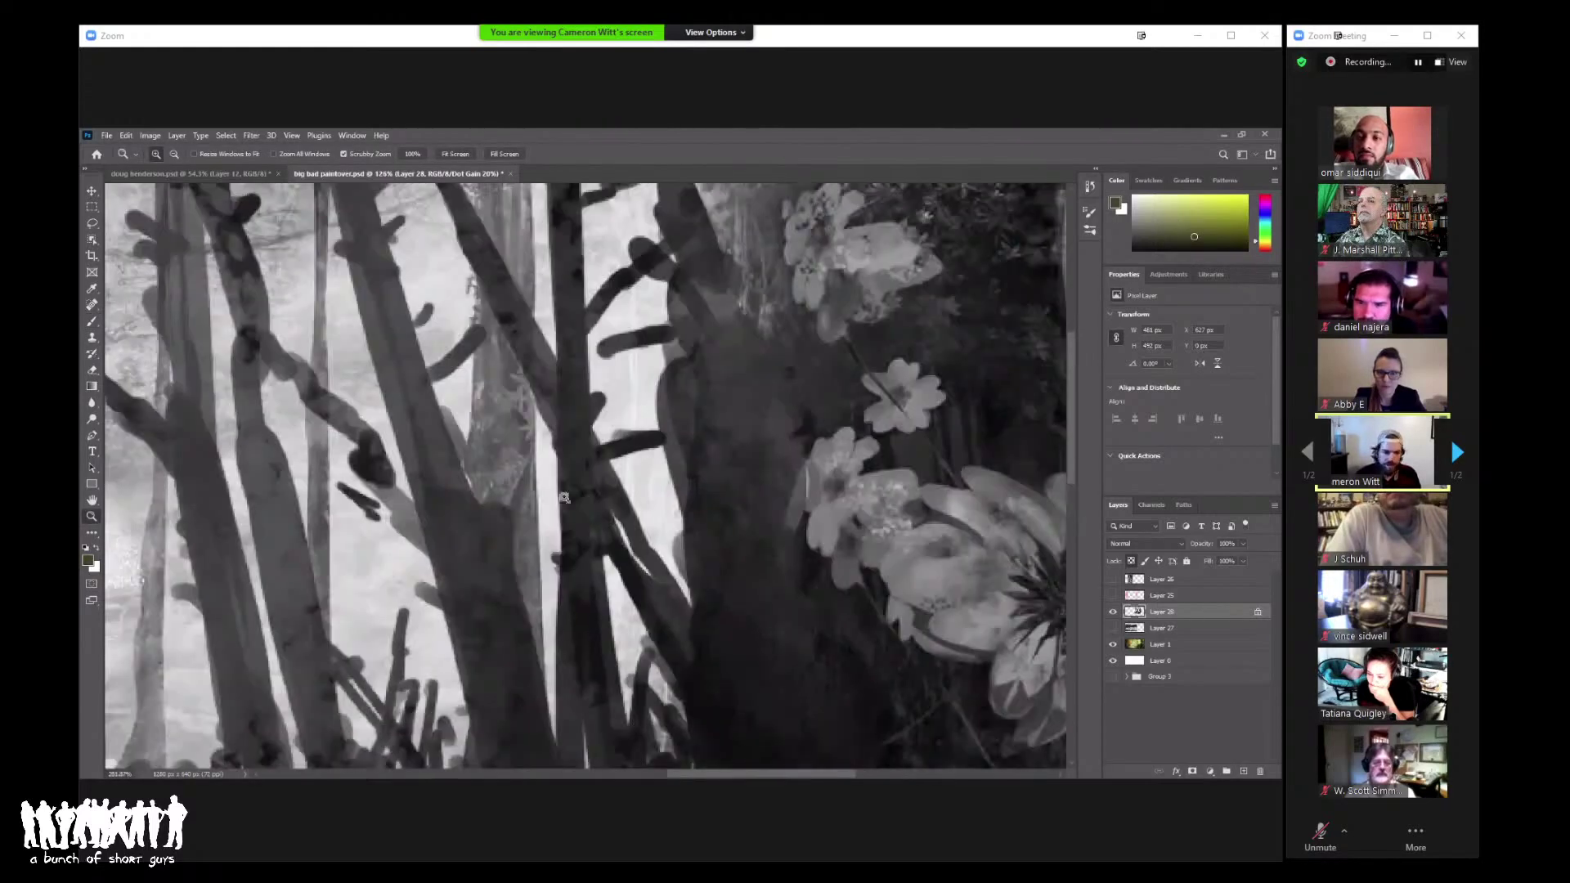
pyautogui.moveTo(565, 498); pyautogui.dragTo(520, 499)
pyautogui.press('b')
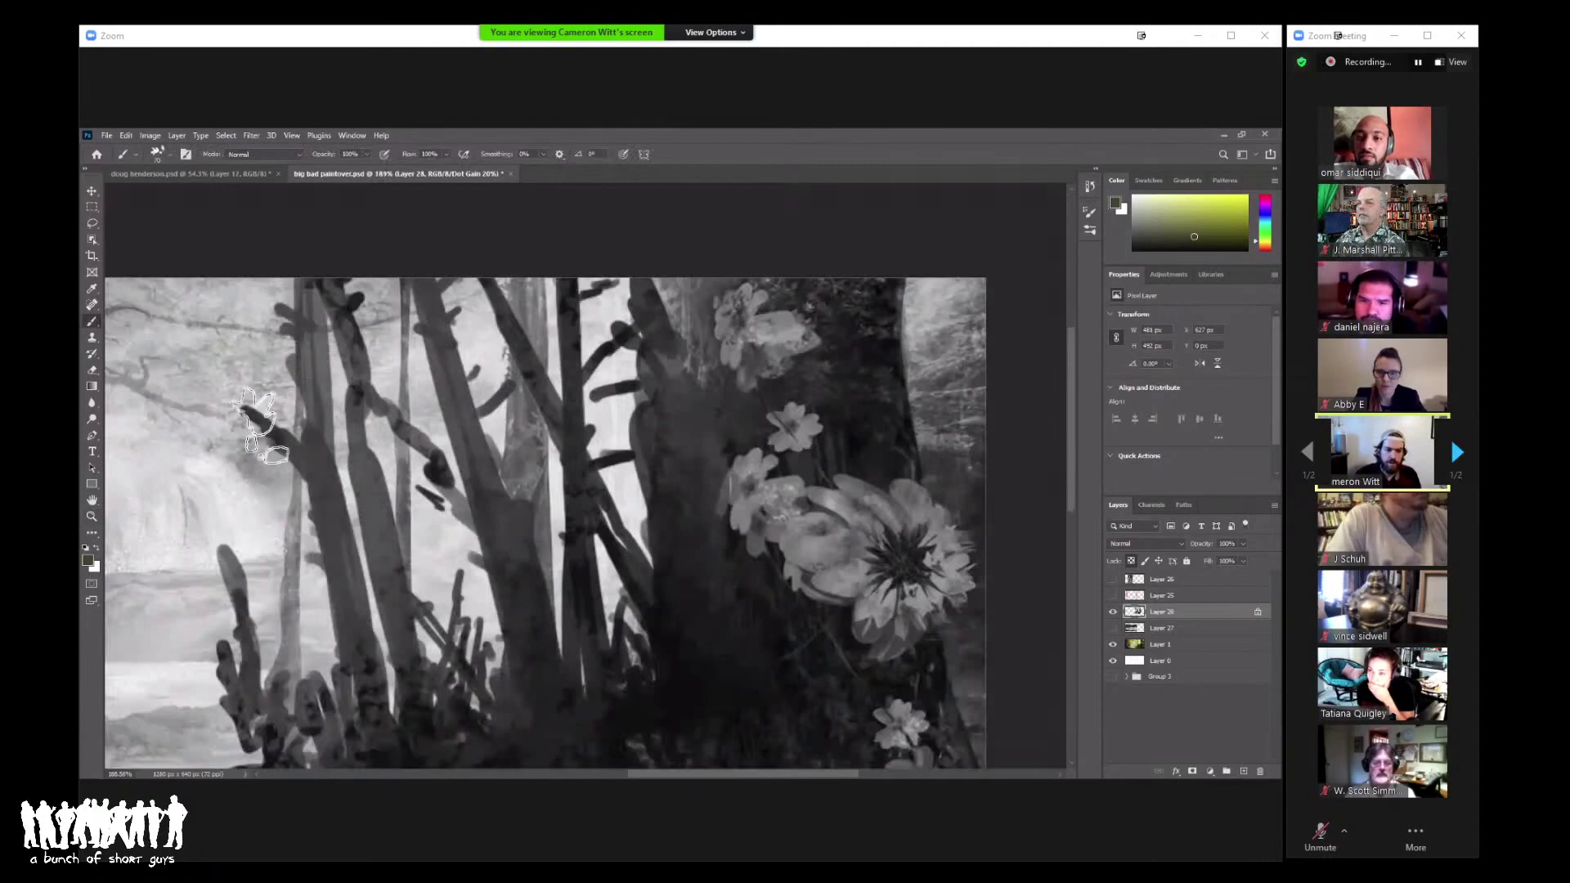
# Step: Check the values of the whole painting in grayscale at several sizes, down to a small thumbnail
pyautogui.press('z')
pyautogui.hotkey('ctrl', '0')
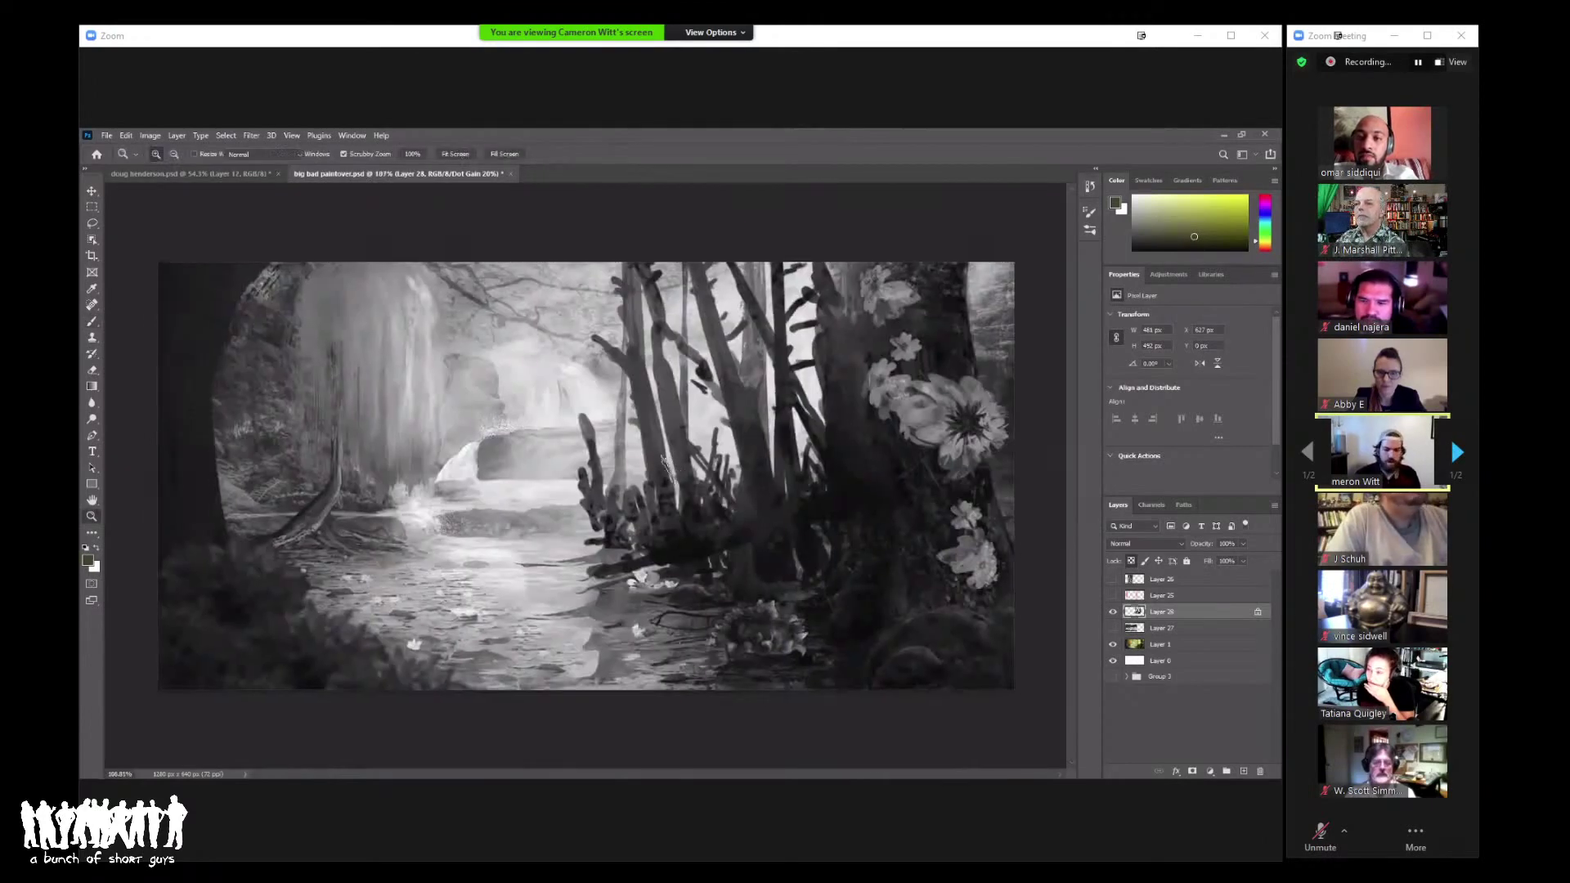
pyautogui.press('b')
pyautogui.press('z')
pyautogui.moveTo(740, 460); pyautogui.dragTo(695, 459)
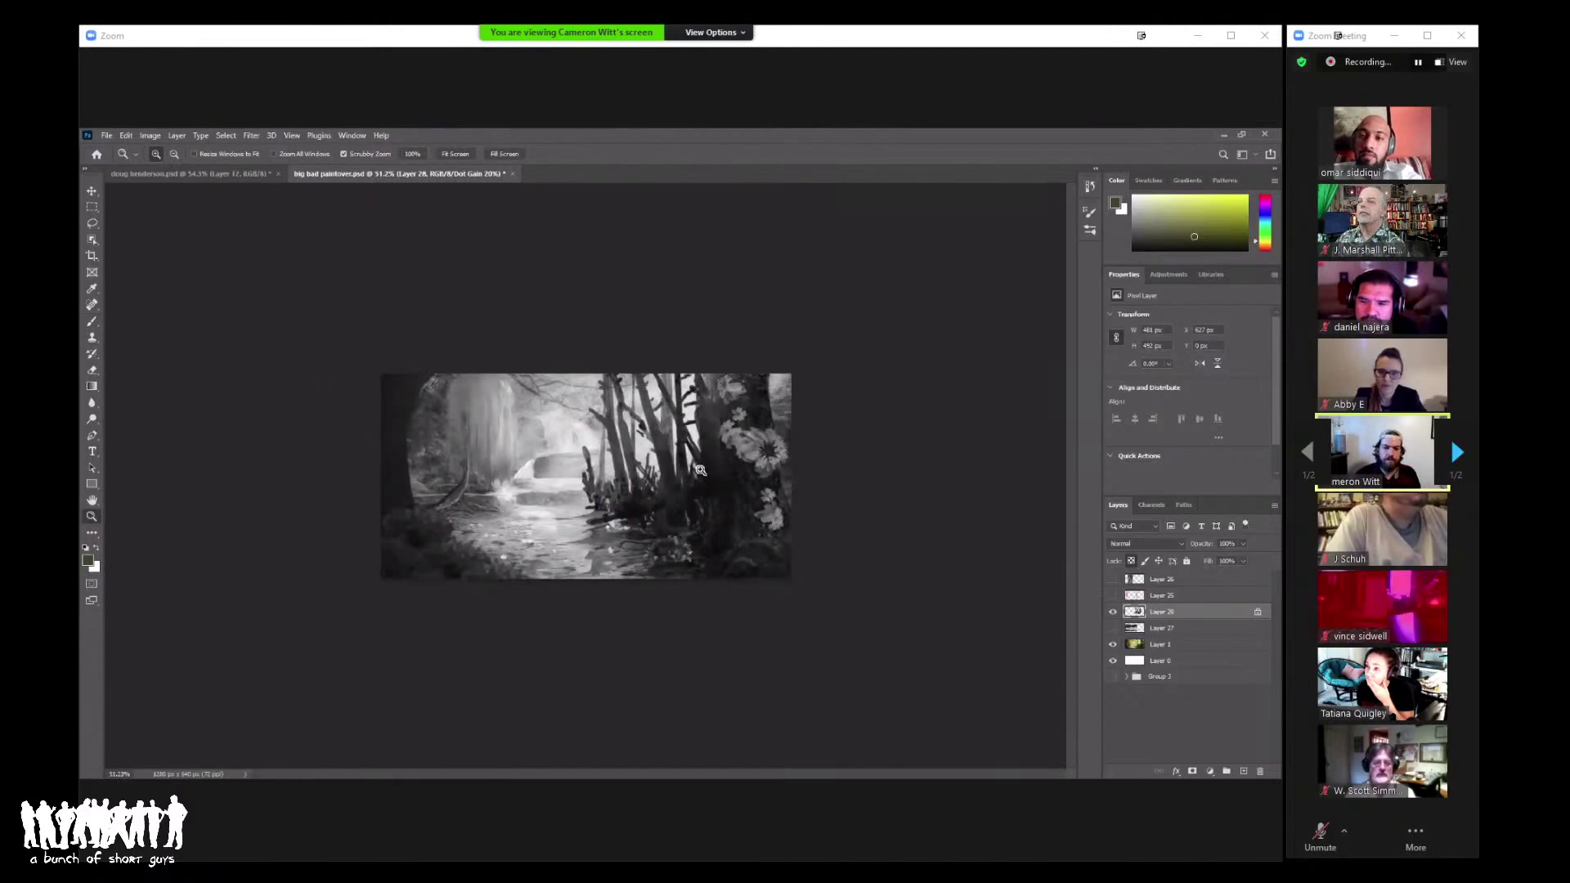
pyautogui.hotkey('ctrl', '-')
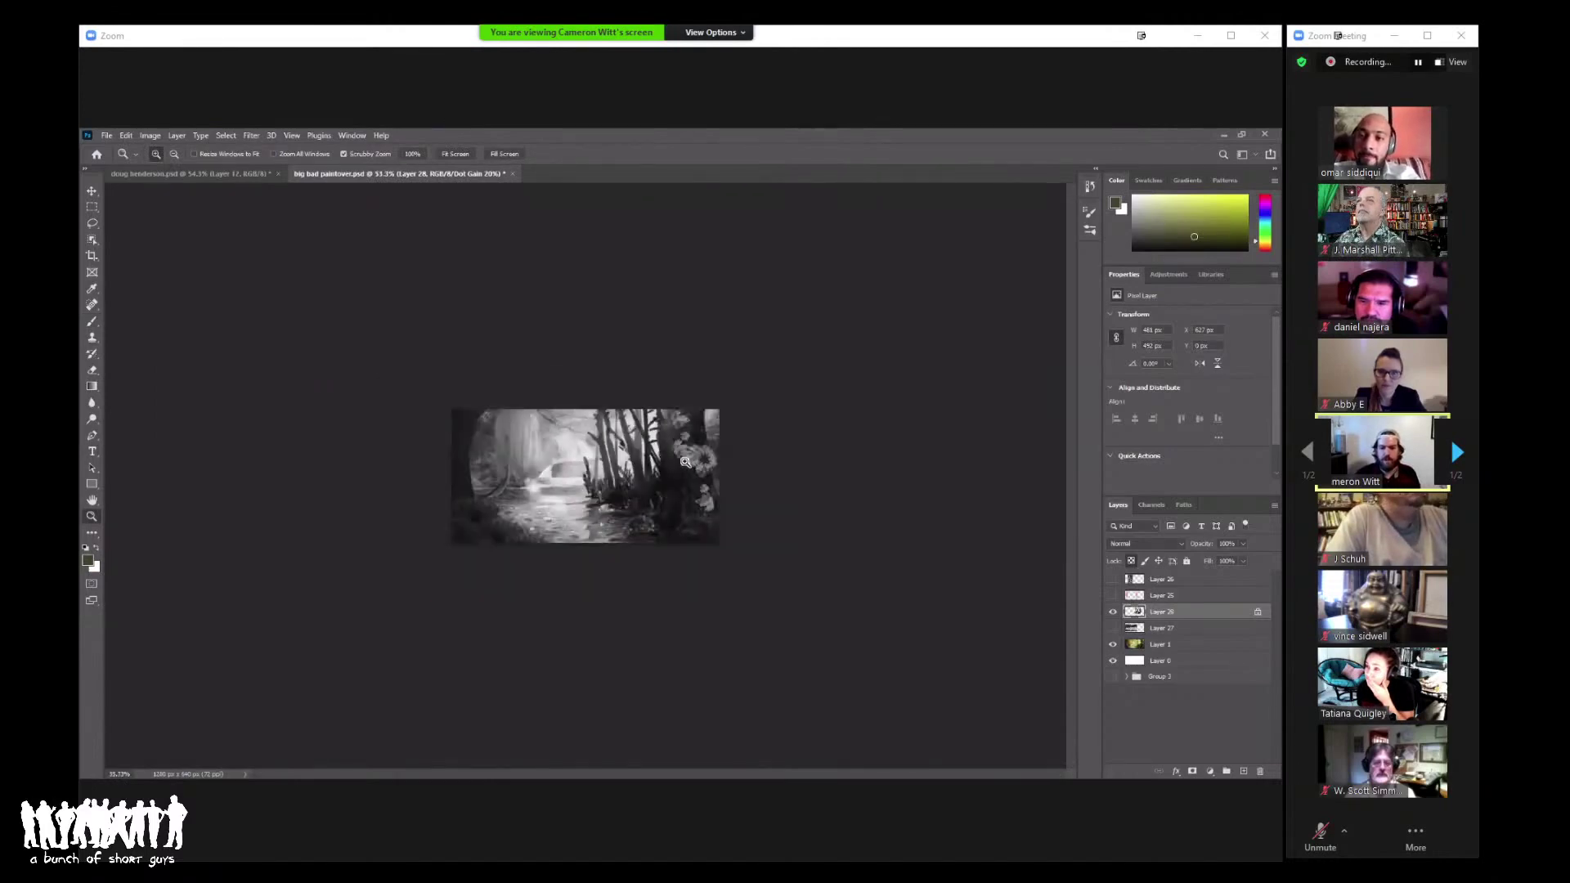
pyautogui.moveTo(685, 462); pyautogui.dragTo(730, 462)
# Step: Sample lighter green tones and brush them over the upper parts of the thin trunks
pyautogui.press('b')
pyautogui.keyDown('alt'); pyautogui.click(617, 460); pyautogui.keyUp('alt')
pyautogui.moveTo(637, 451); pyautogui.dragTo(631, 384)
pyautogui.hotkey('ctrl', 'z')
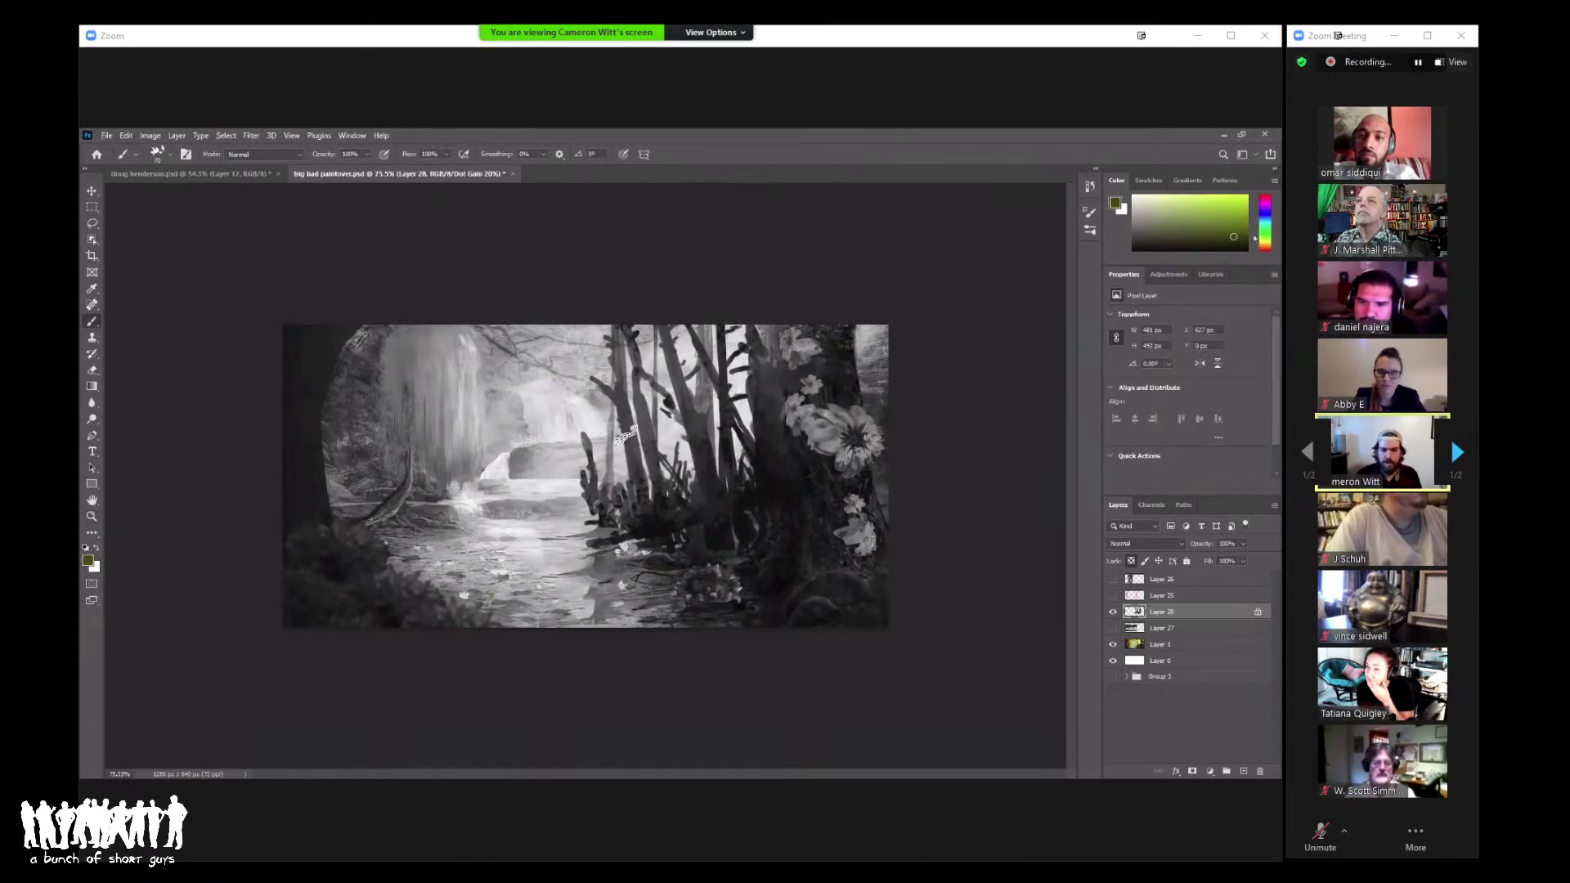
pyautogui.keyDown('alt'); pyautogui.click(628, 353); pyautogui.keyUp('alt')
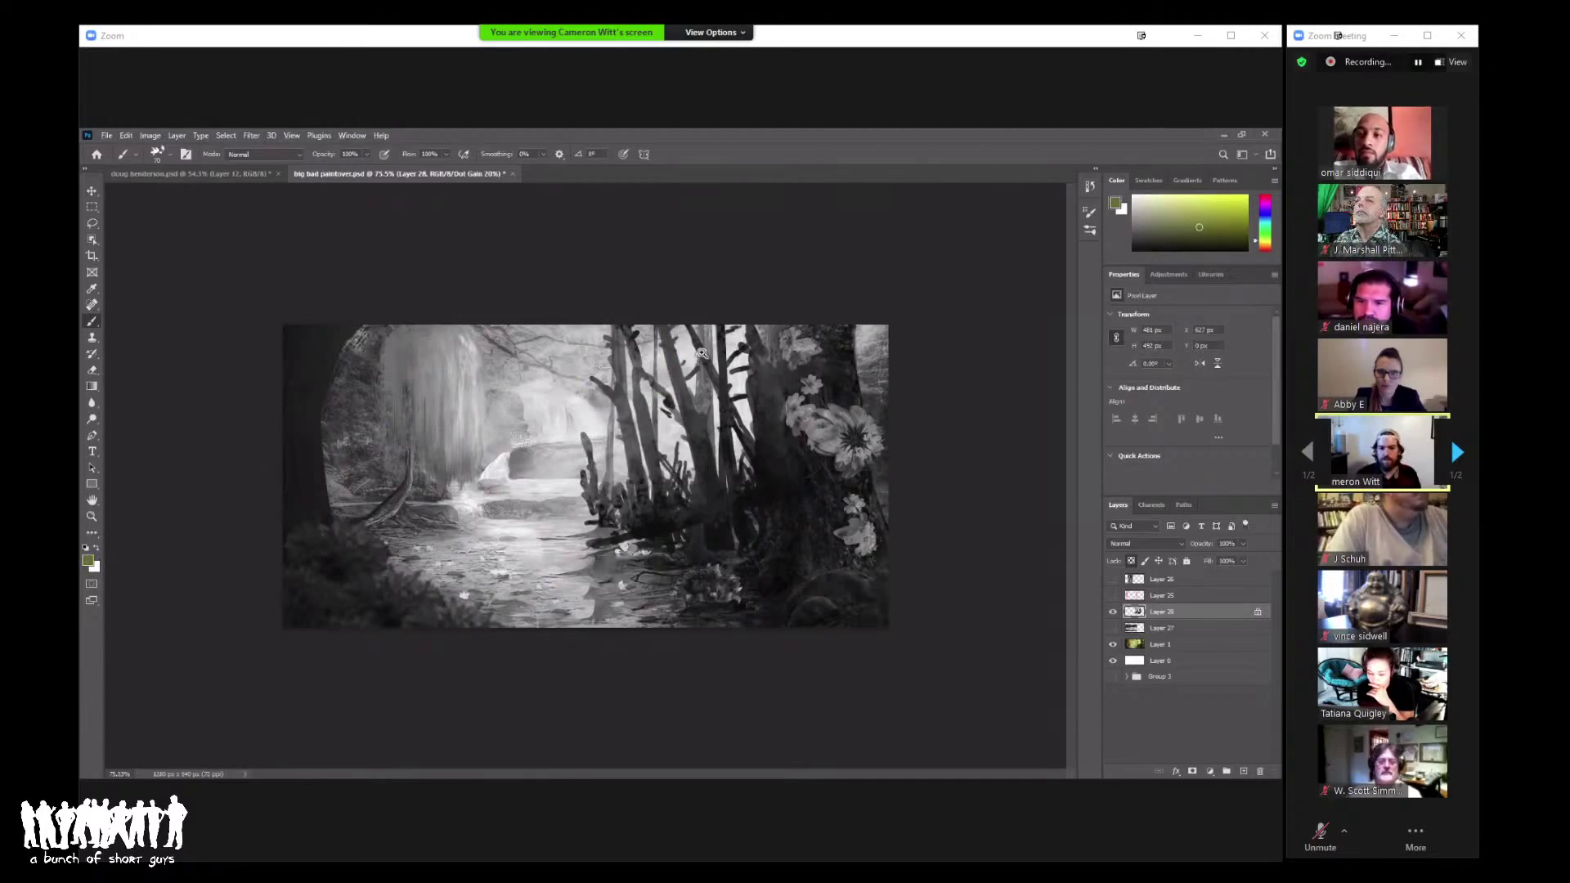
pyautogui.moveTo(702, 353); pyautogui.dragTo(1022, 590)
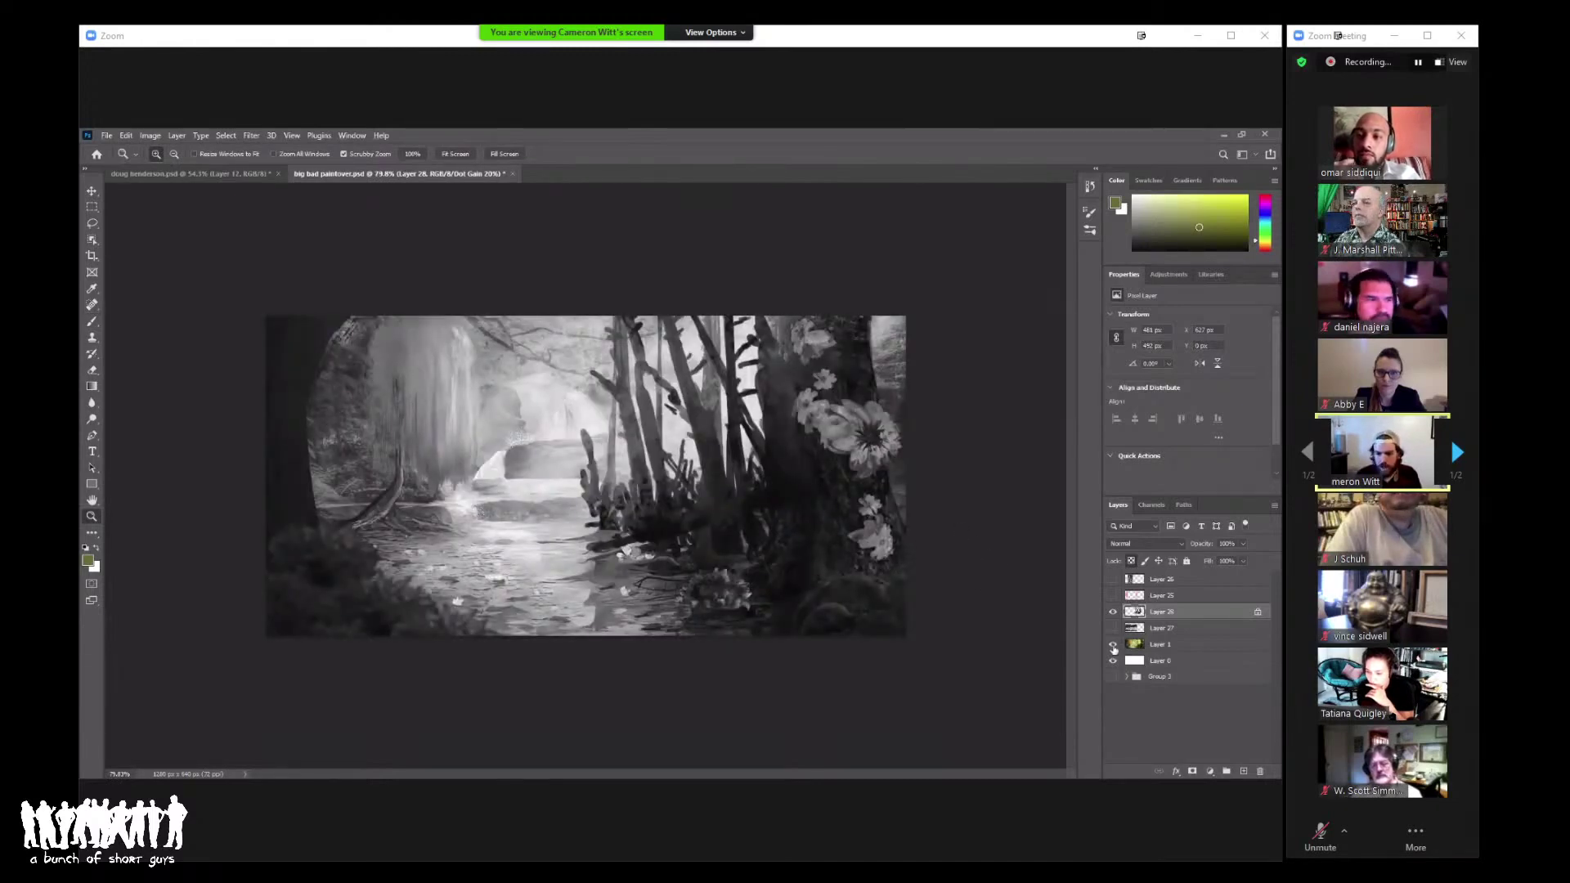
# Step: Isolate Layer 1 and restore the other layers to compare the original scene with the paintover in grayscale
pyautogui.click(1113, 645)
pyautogui.click(1113, 645)
pyautogui.click(1113, 645)
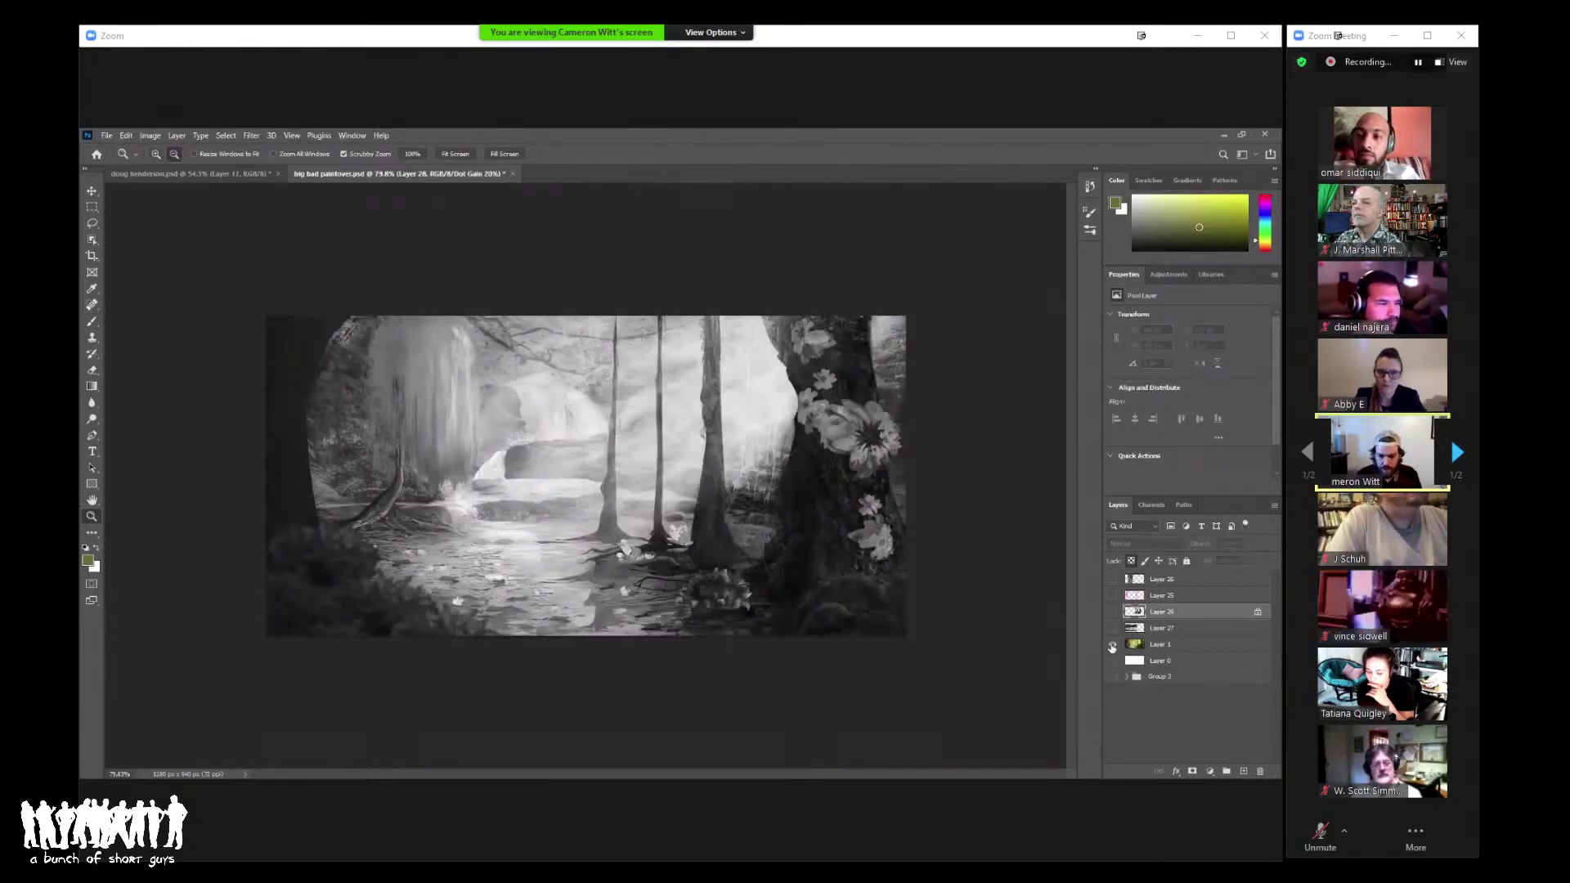
pyautogui.click(1113, 645)
# Step: Marquee-select a patch of water about 300 by 200 px on Layer 1 and try a Content-Aware fill
pyautogui.moveTo(621, 592); pyautogui.dragTo(634, 586)
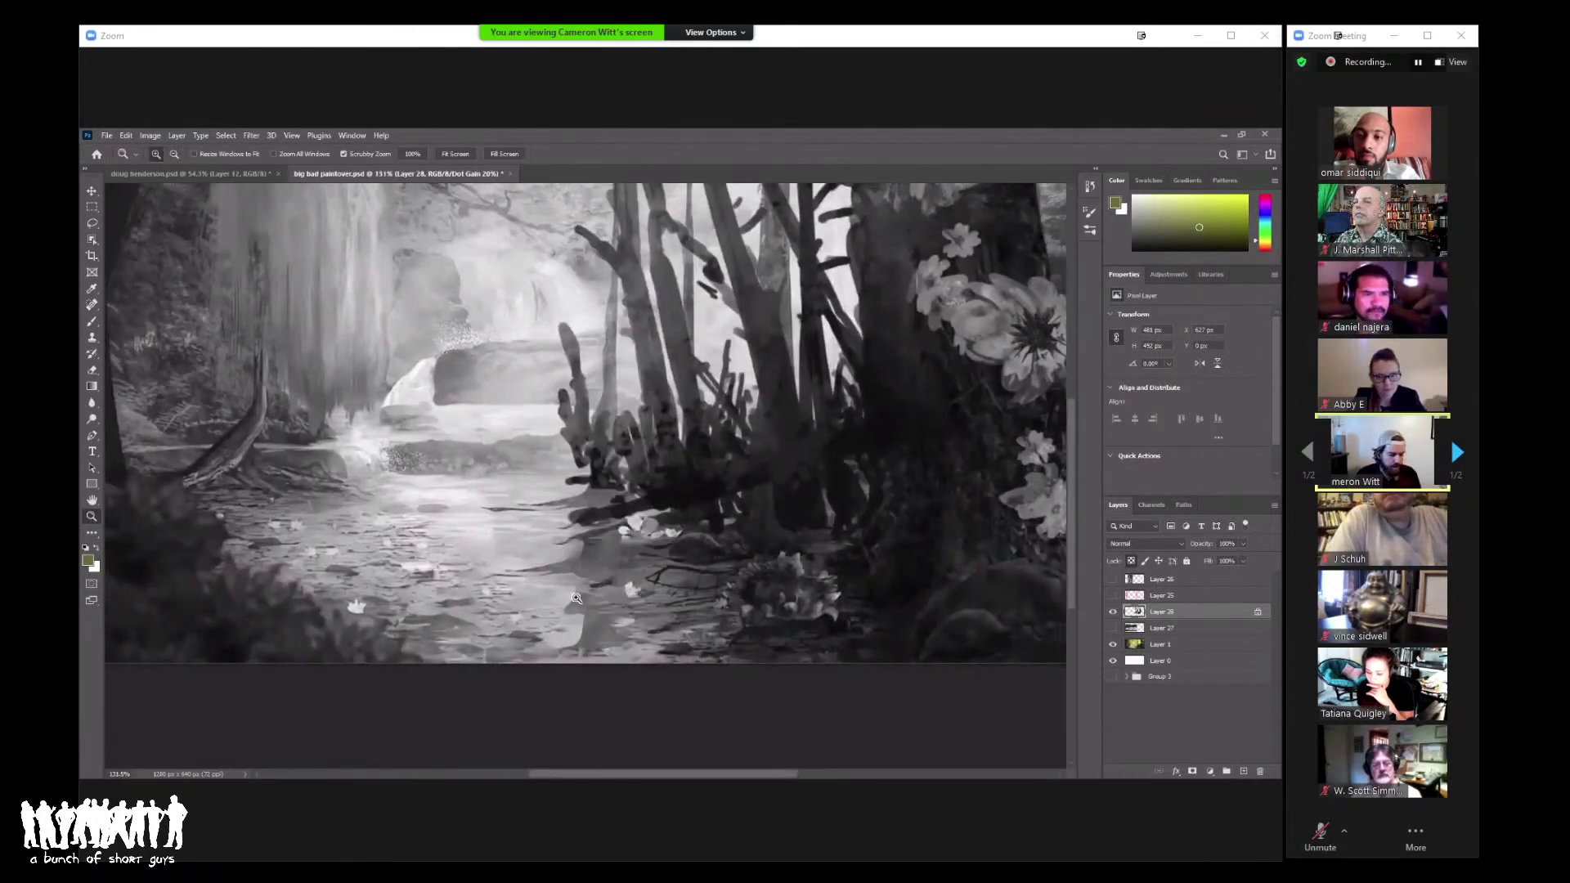
pyautogui.press('m')
pyautogui.moveTo(440, 499); pyautogui.dragTo(691, 662)
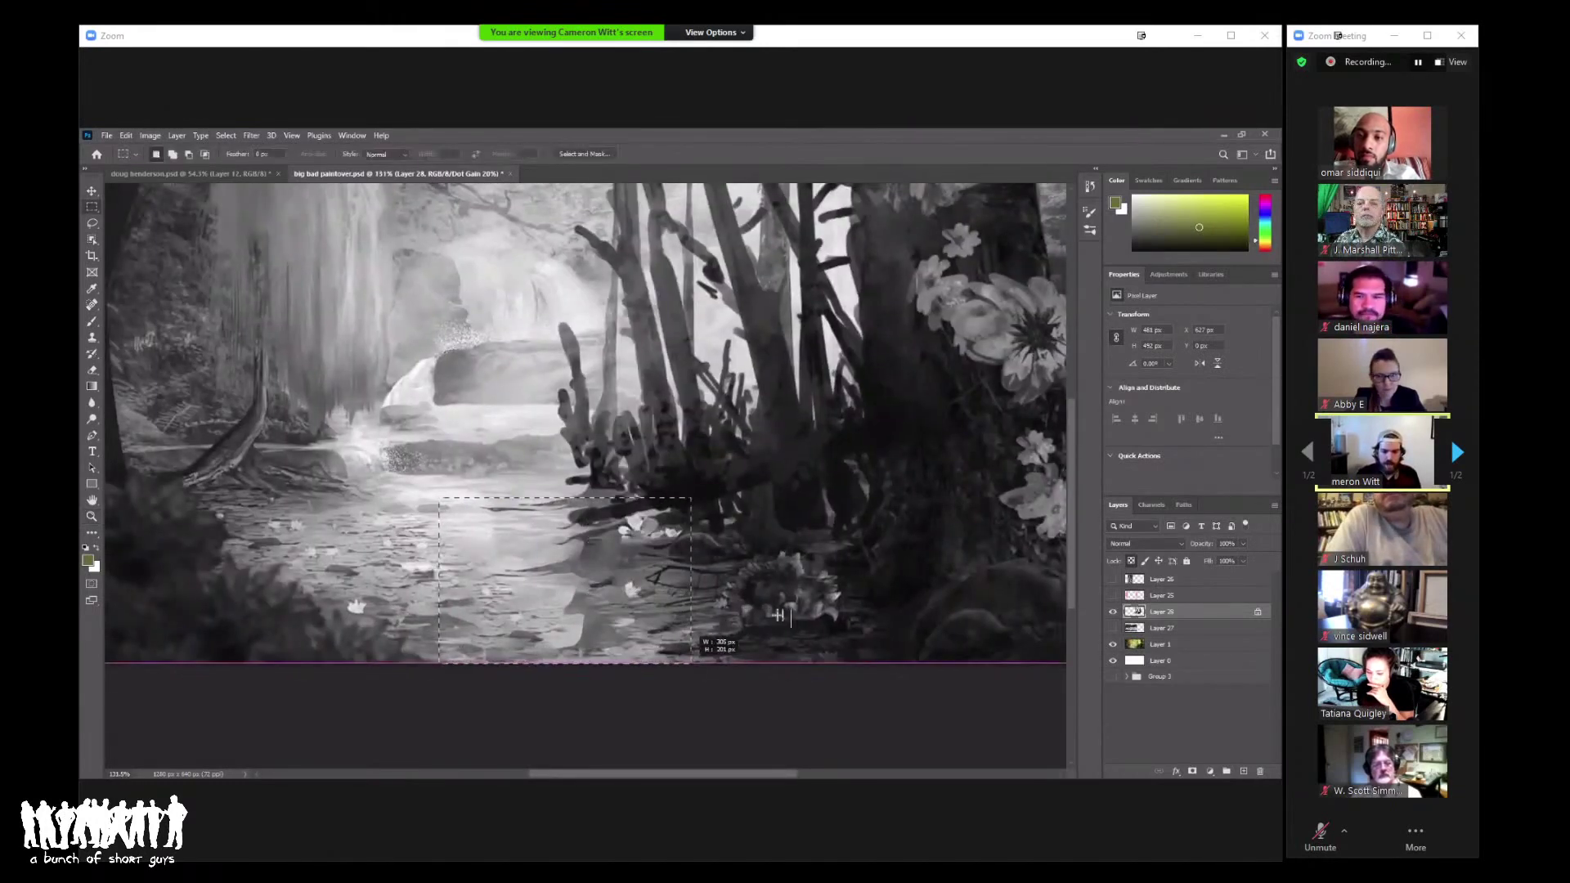
pyautogui.click(1158, 646)
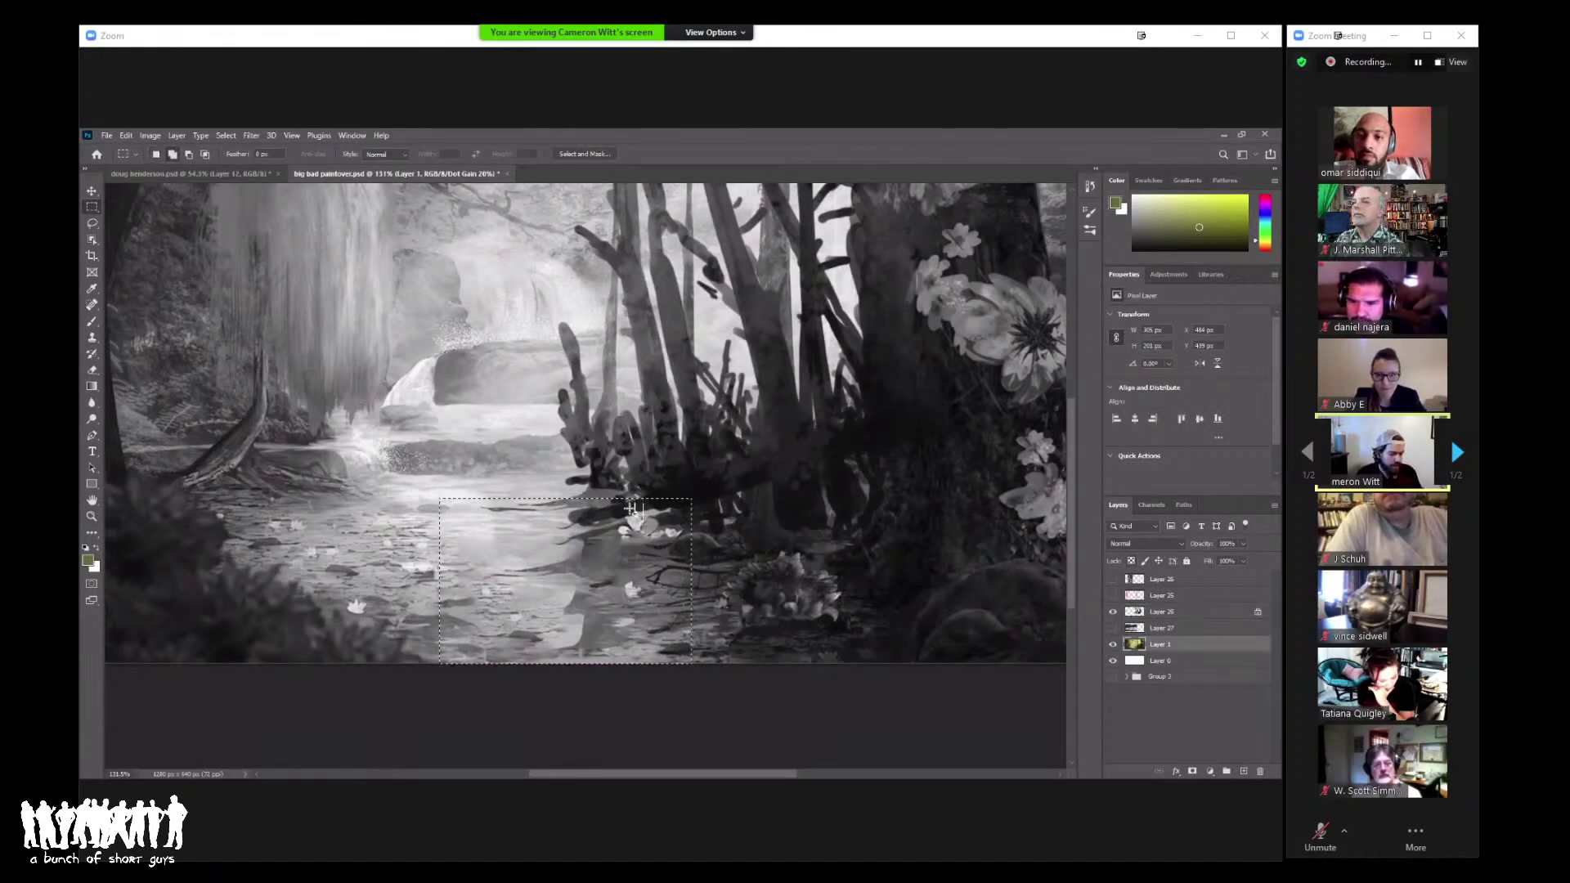
pyautogui.hotkey('shift', 'BackSpace')
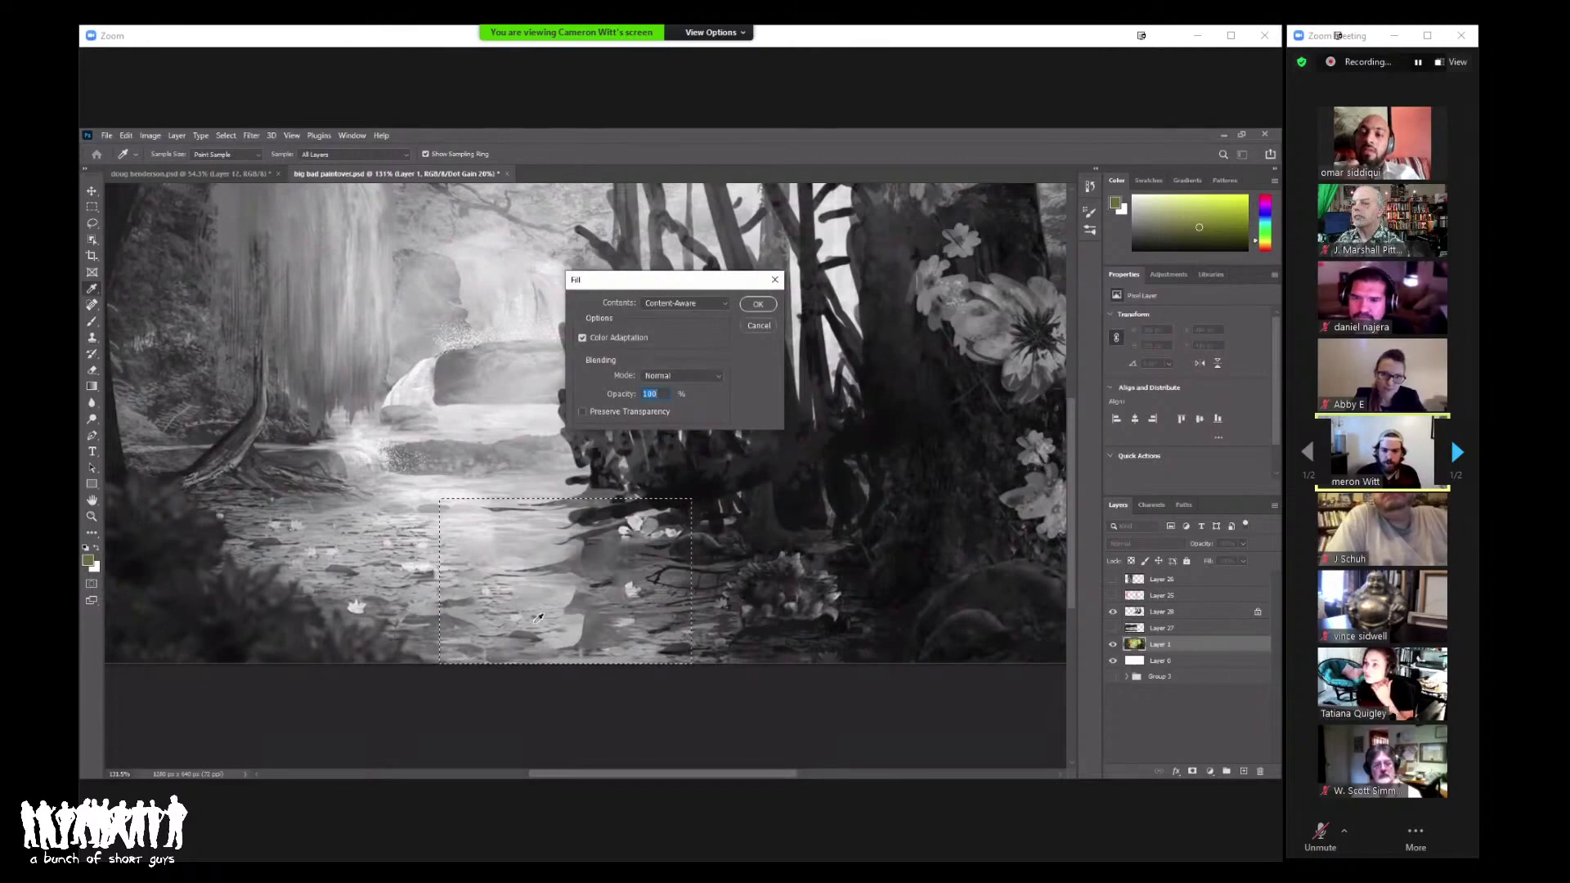
pyautogui.click(759, 326)
# Step: Expand the bottom layer group to look through its layers, and show only Layer 1
pyautogui.press('z')
pyautogui.moveTo(672, 467); pyautogui.dragTo(601, 471)
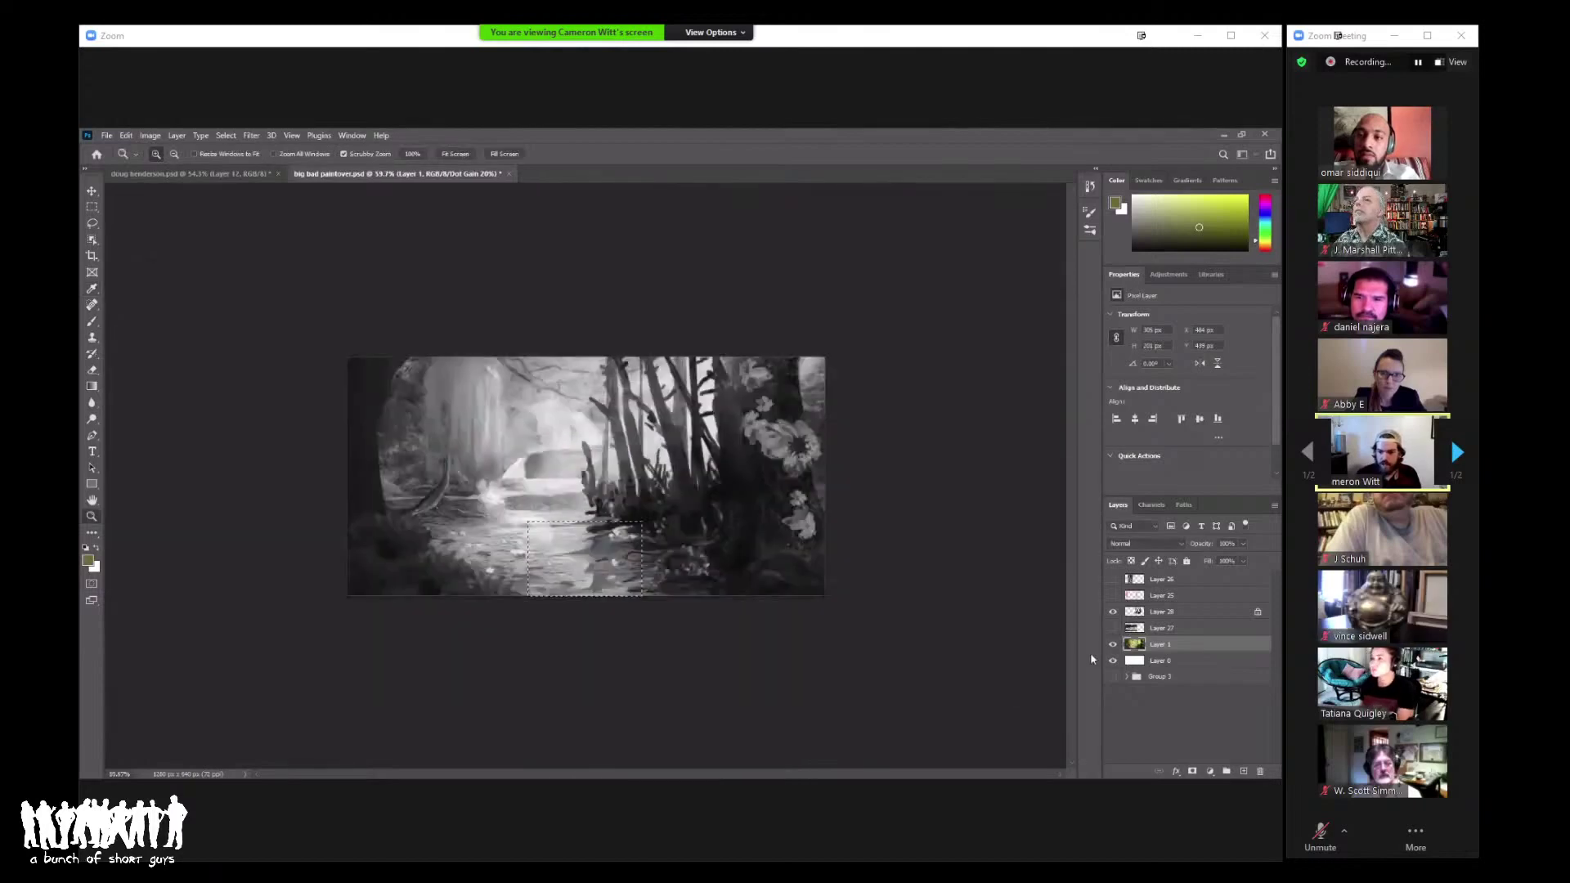
pyautogui.click(1126, 676)
pyautogui.scroll(-5, 1222, 685)
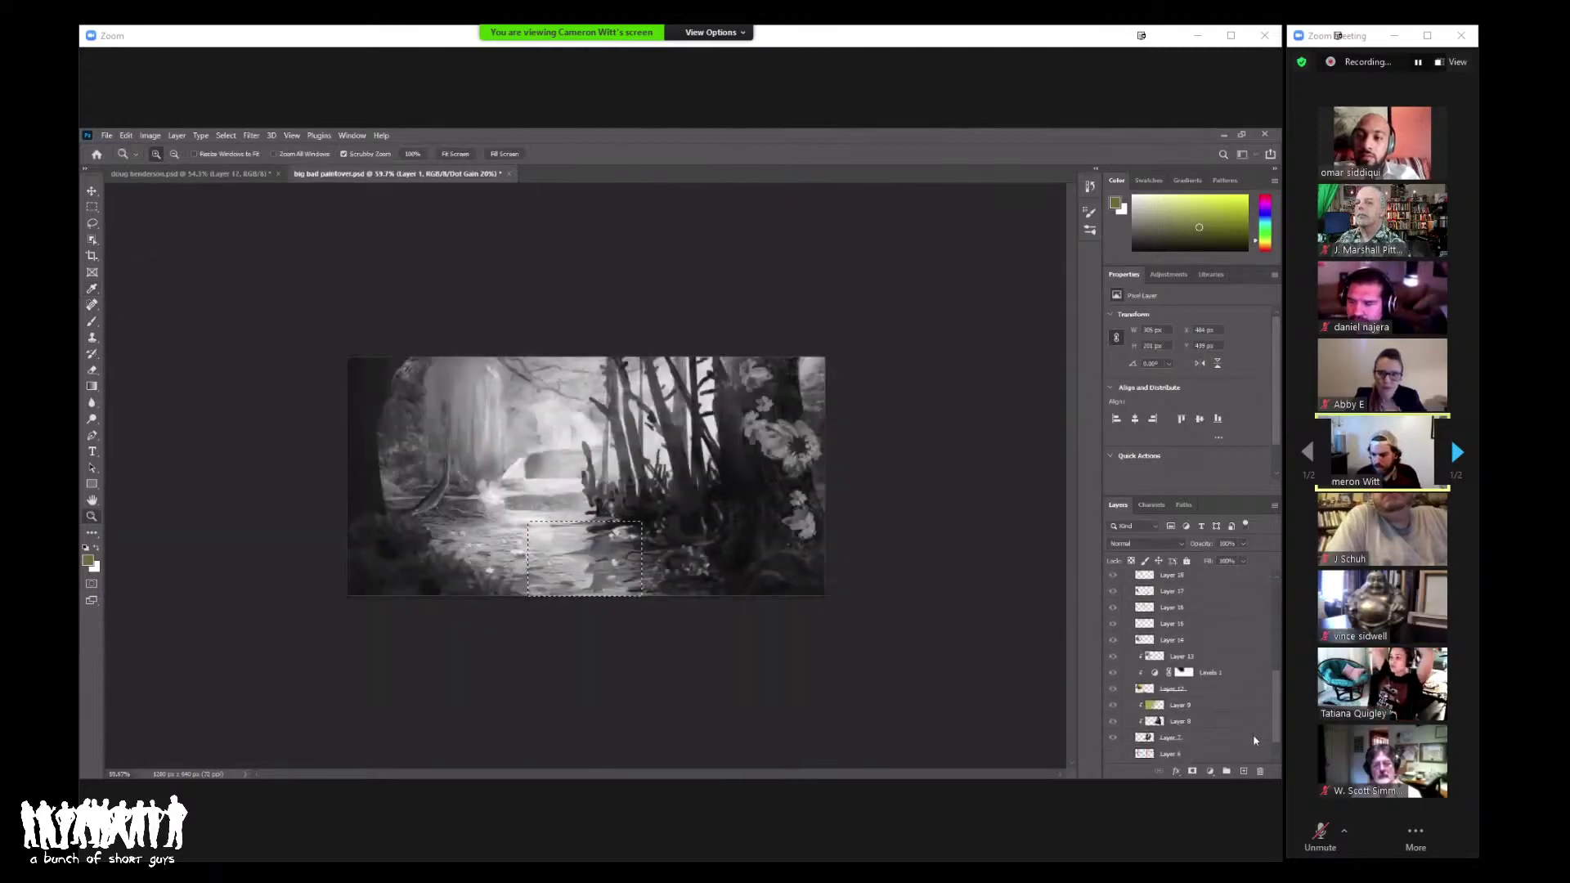
pyautogui.scroll(5, 1194, 687)
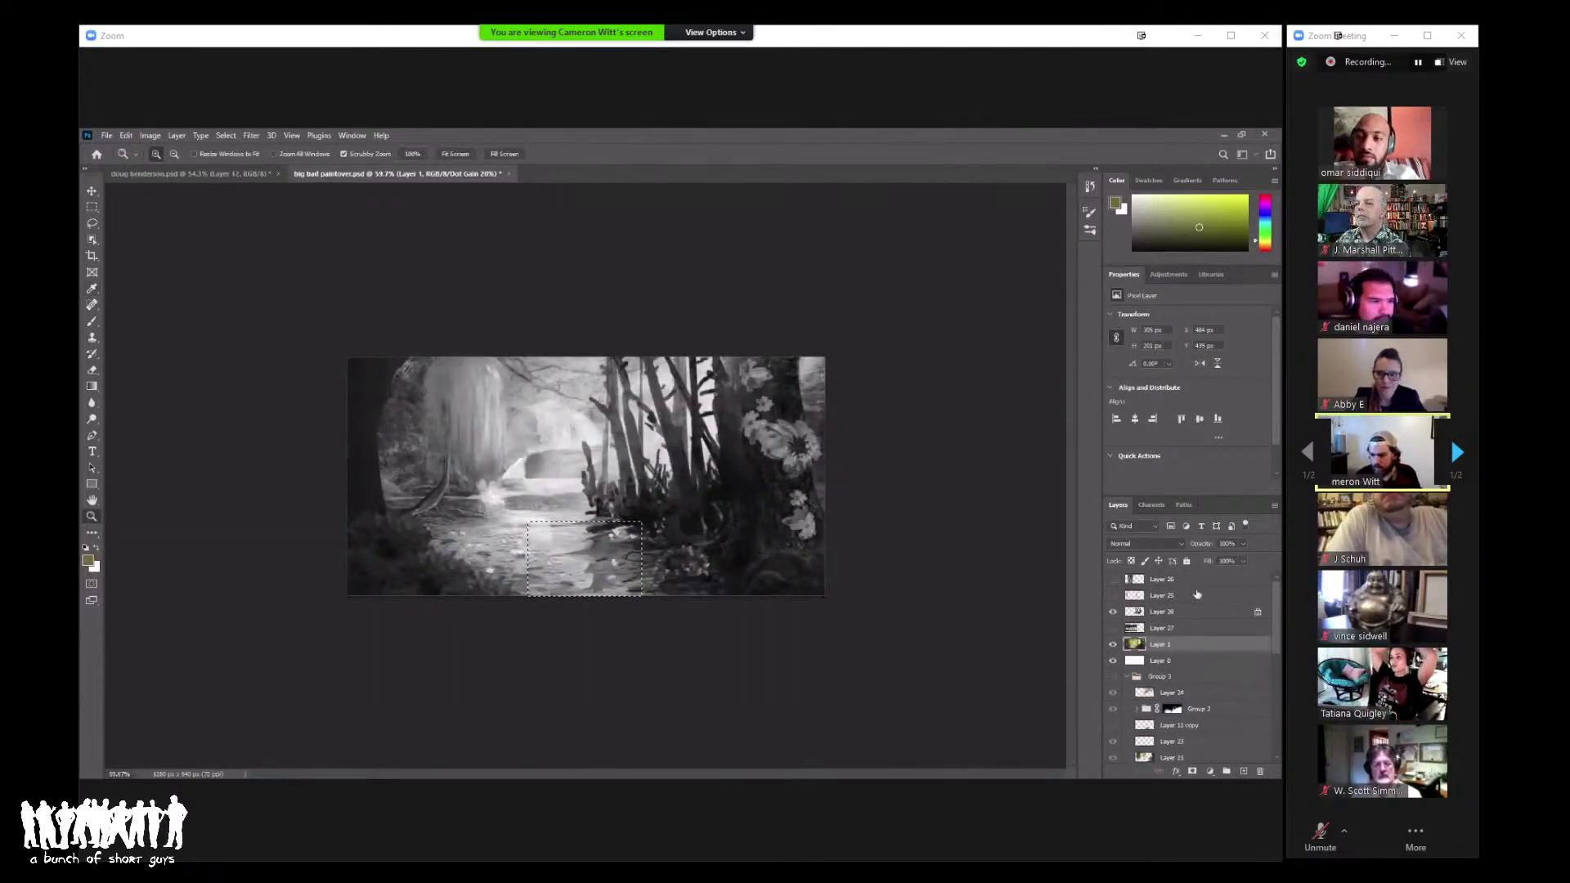
pyautogui.click(1112, 645)
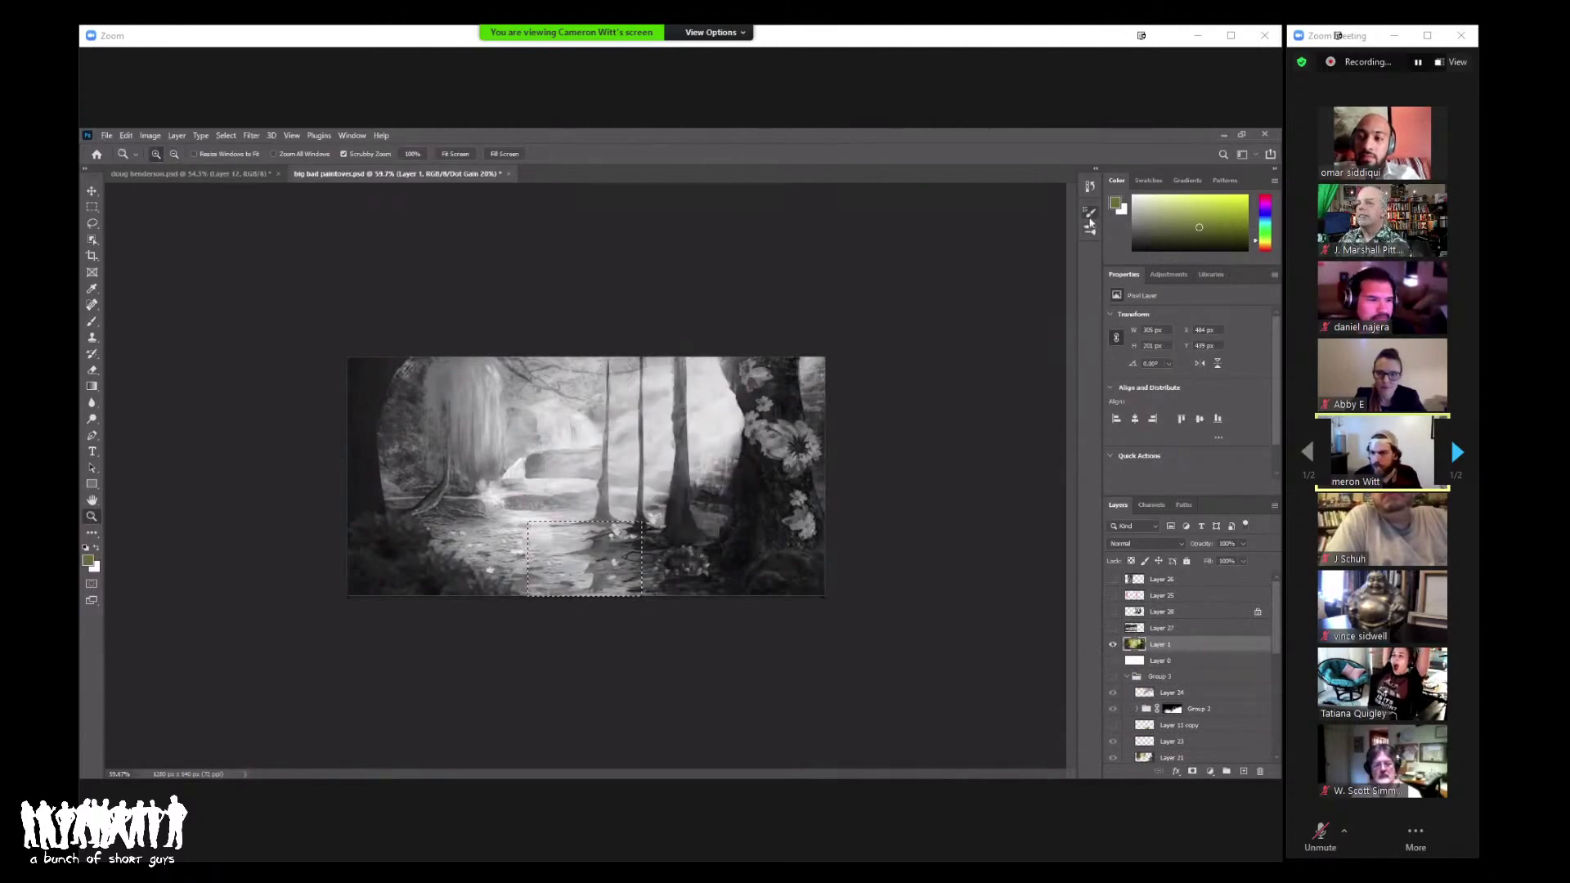
# Step: Open the document history, view the original opening snapshot and return to the latest state
pyautogui.click(1089, 214)
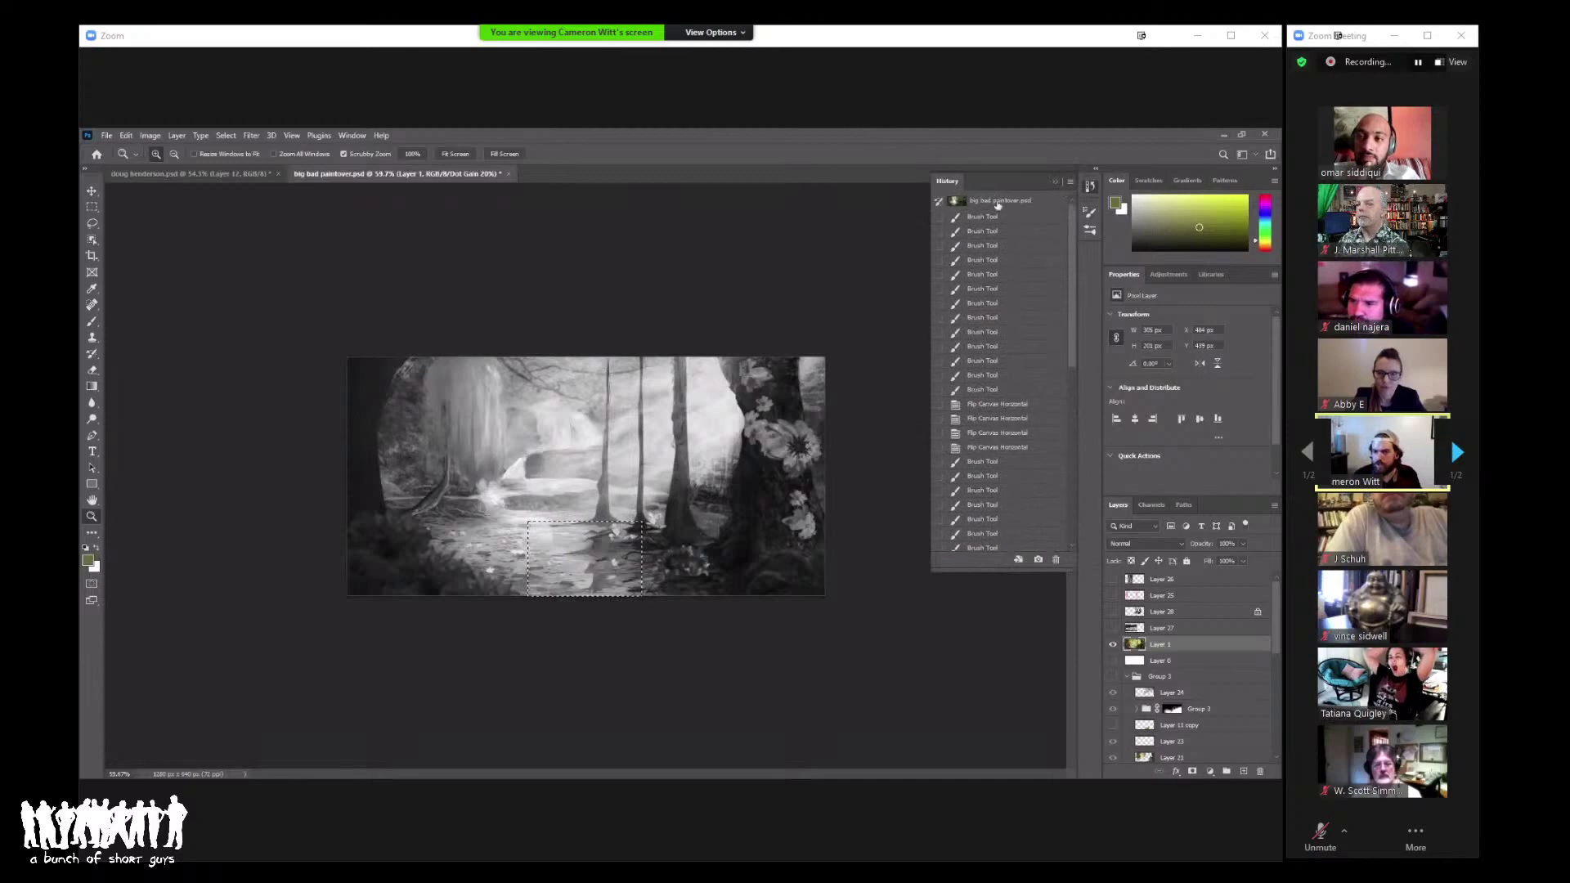
pyautogui.click(996, 203)
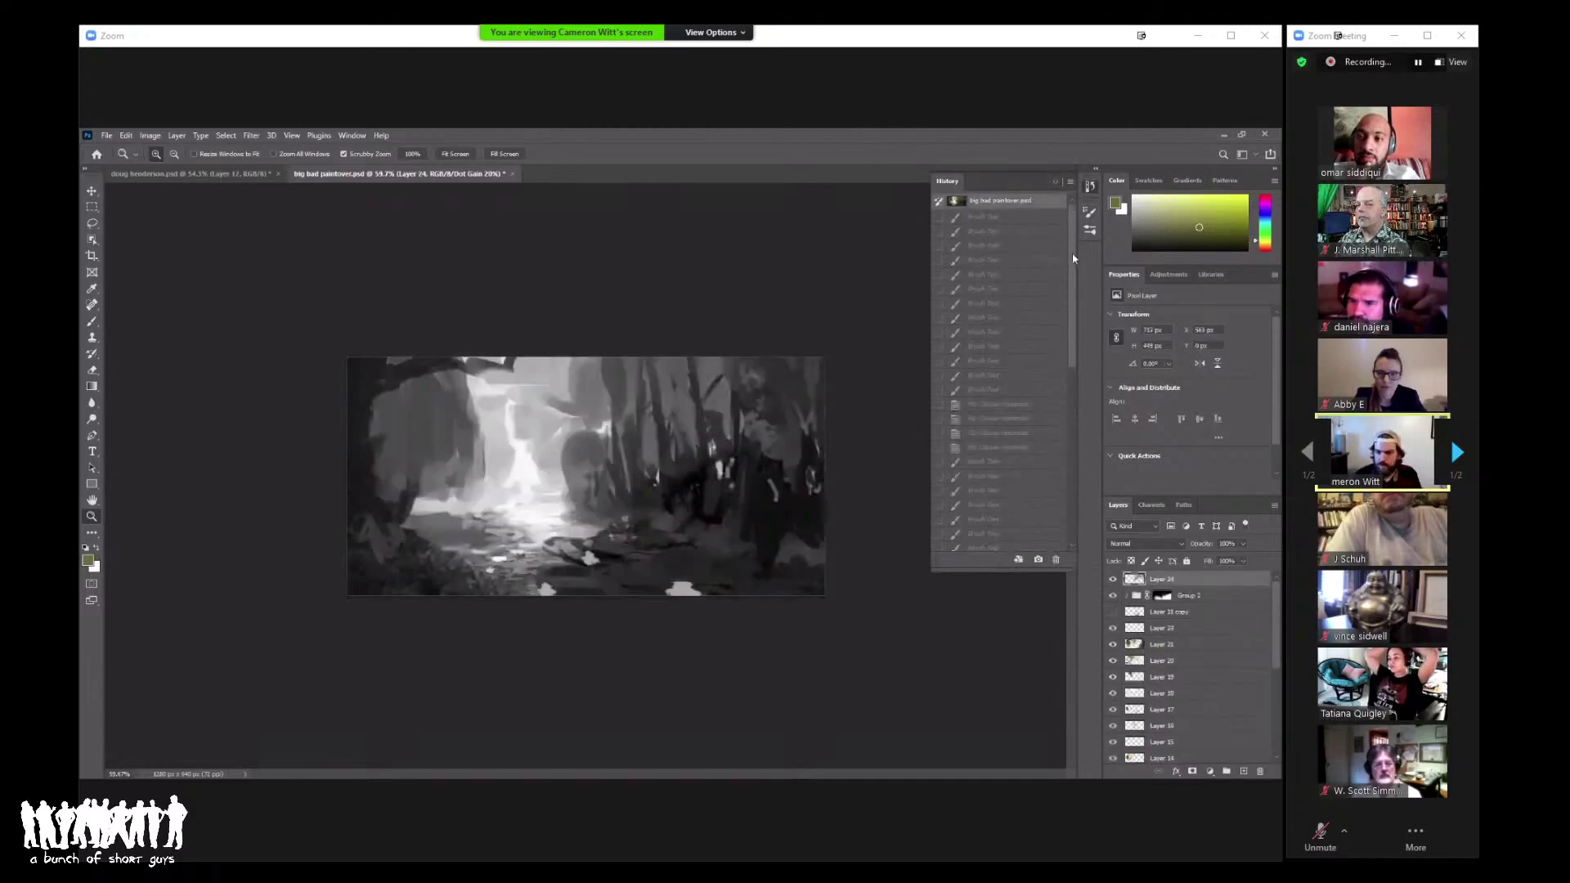
pyautogui.moveTo(1073, 256); pyautogui.dragTo(1071, 483)
pyautogui.click(1000, 543)
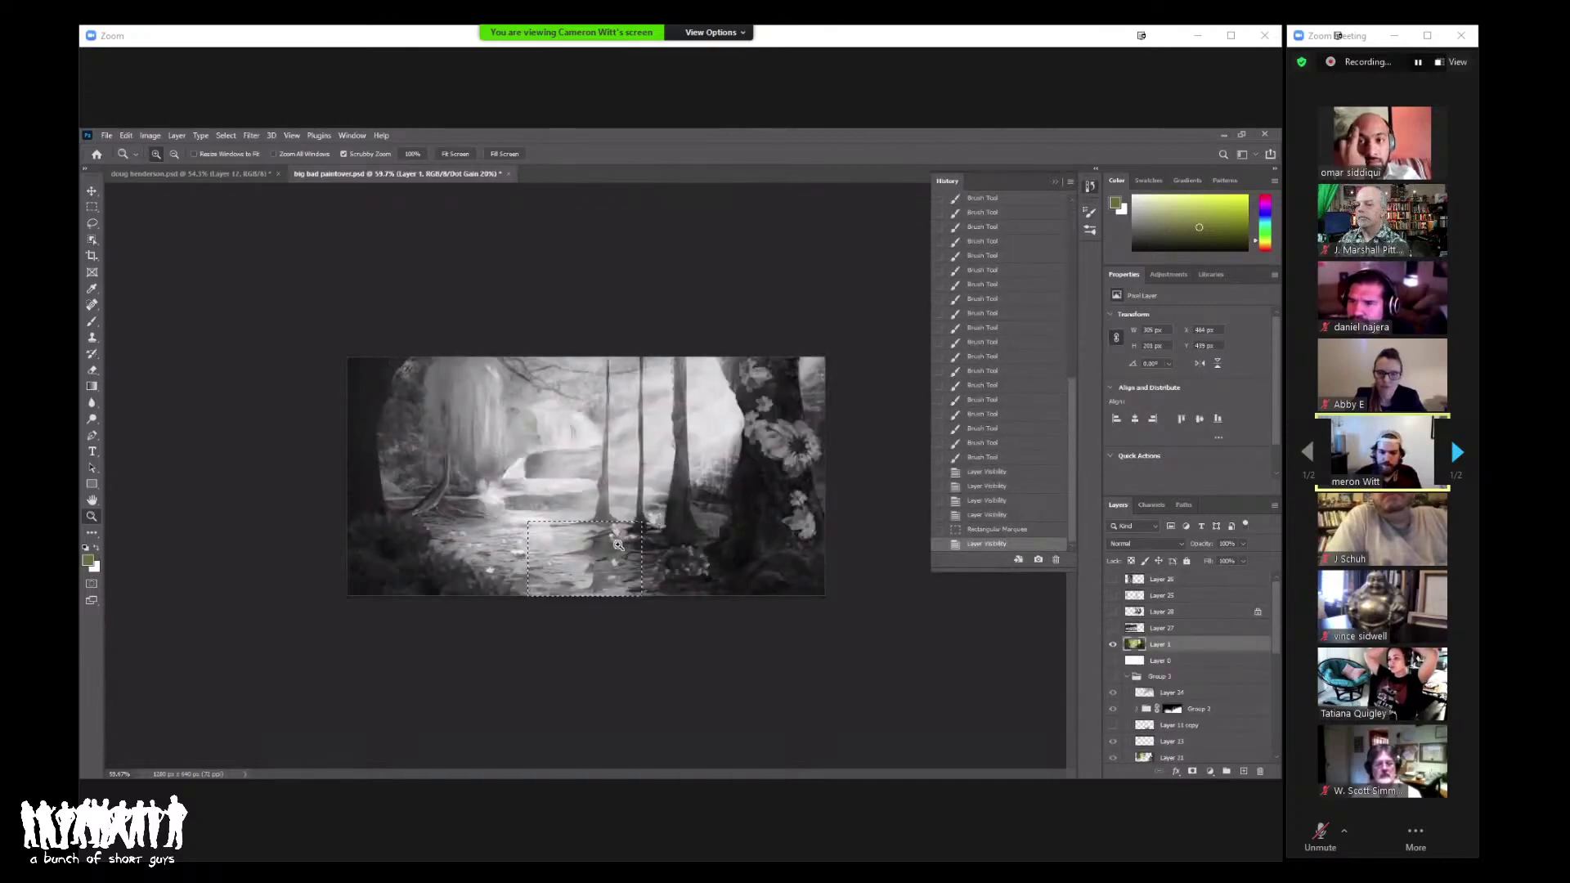
# Step: Deselect the water patch and step back through the history to the Rectangular Marquee state
pyautogui.moveTo(618, 545); pyautogui.dragTo(710, 550)
pyautogui.hotkey('ctrl', 'd')
pyautogui.moveTo(605, 575)
pyautogui.mouseDown()
pyautogui.moveTo(694, 494)
pyautogui.moveTo(631, 515)
pyautogui.mouseUp()
pyautogui.click(1004, 529)
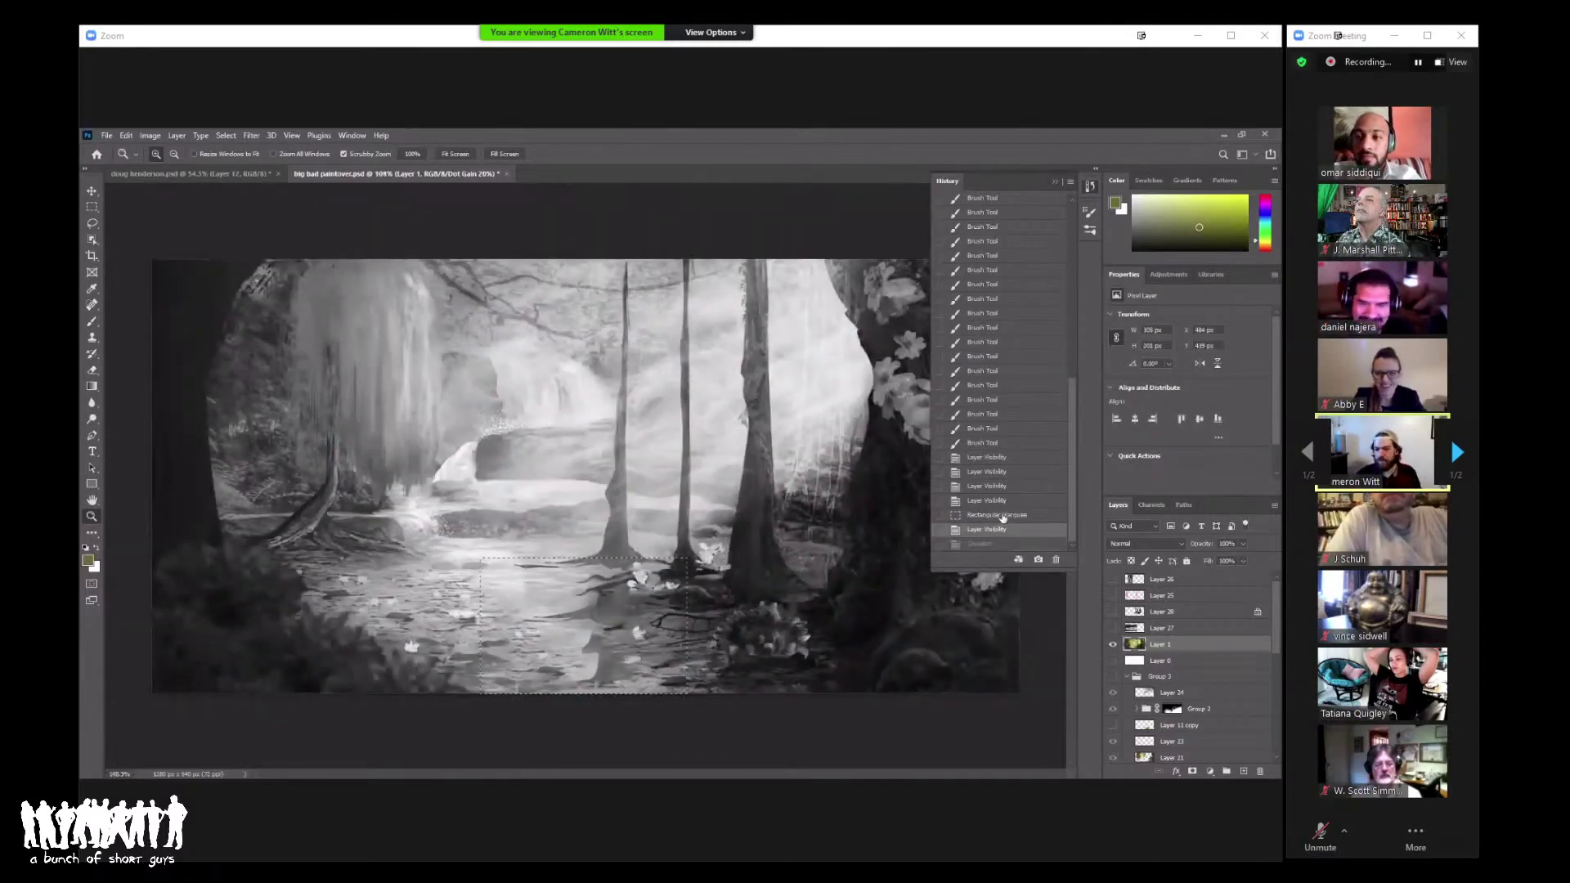
pyautogui.click(1003, 517)
pyautogui.click(1002, 502)
pyautogui.click(1003, 518)
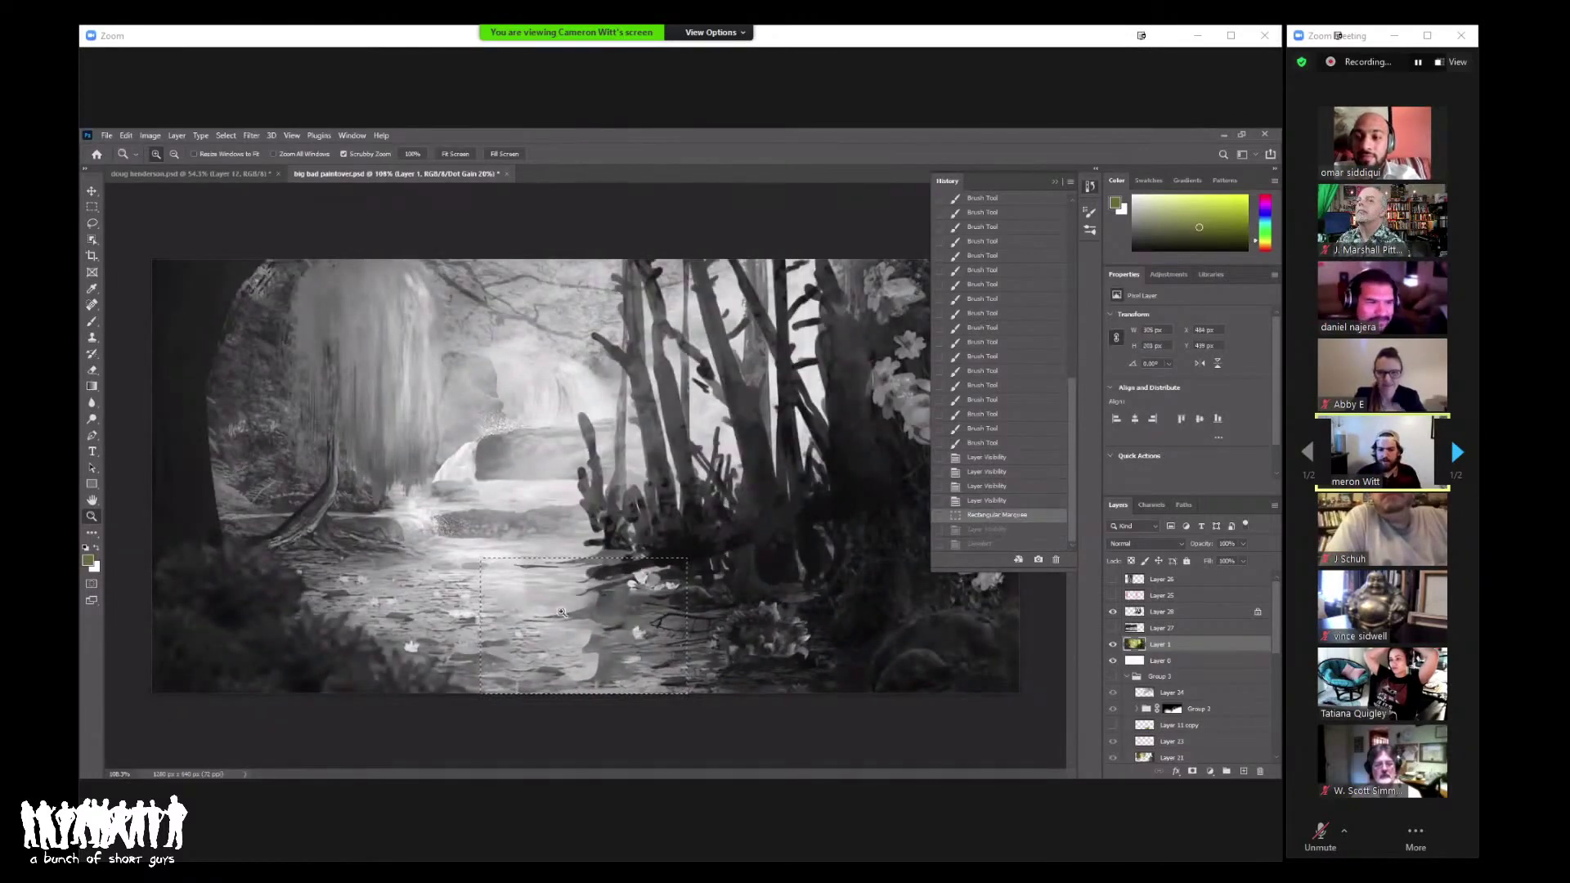
# Step: Try a dark brush stroke inside the selected water patch on Layer 1 and undo it
pyautogui.moveTo(561, 611); pyautogui.dragTo(478, 612)
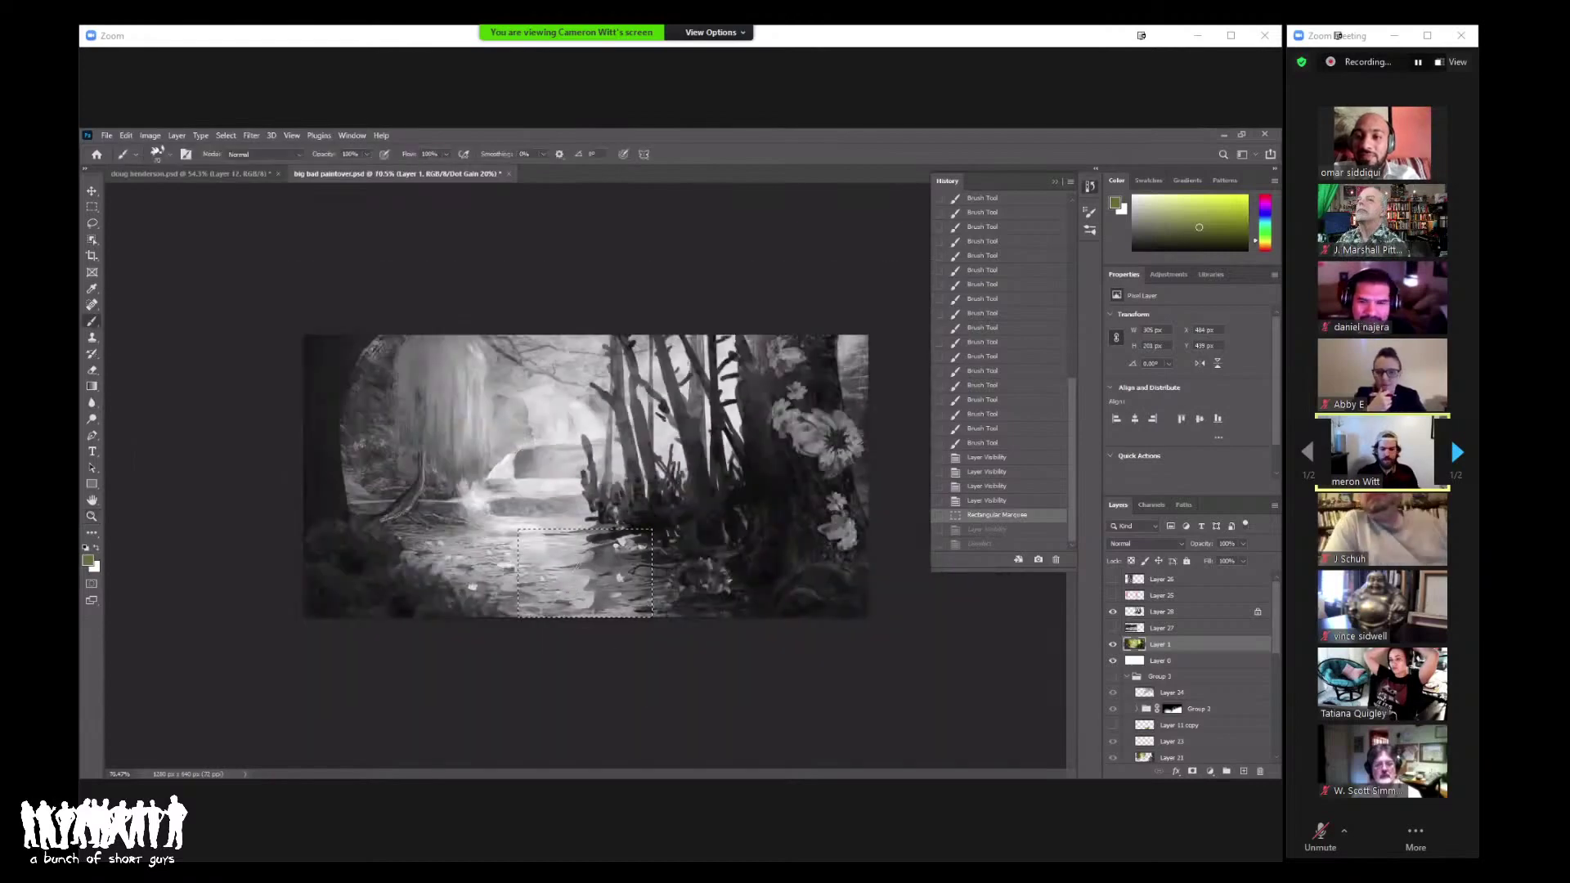
pyautogui.moveTo(564, 577); pyautogui.dragTo(610, 581)
pyautogui.hotkey('ctrl', 'z')
pyautogui.keyDown('alt'); pyautogui.click(705, 543); pyautogui.keyUp('alt')
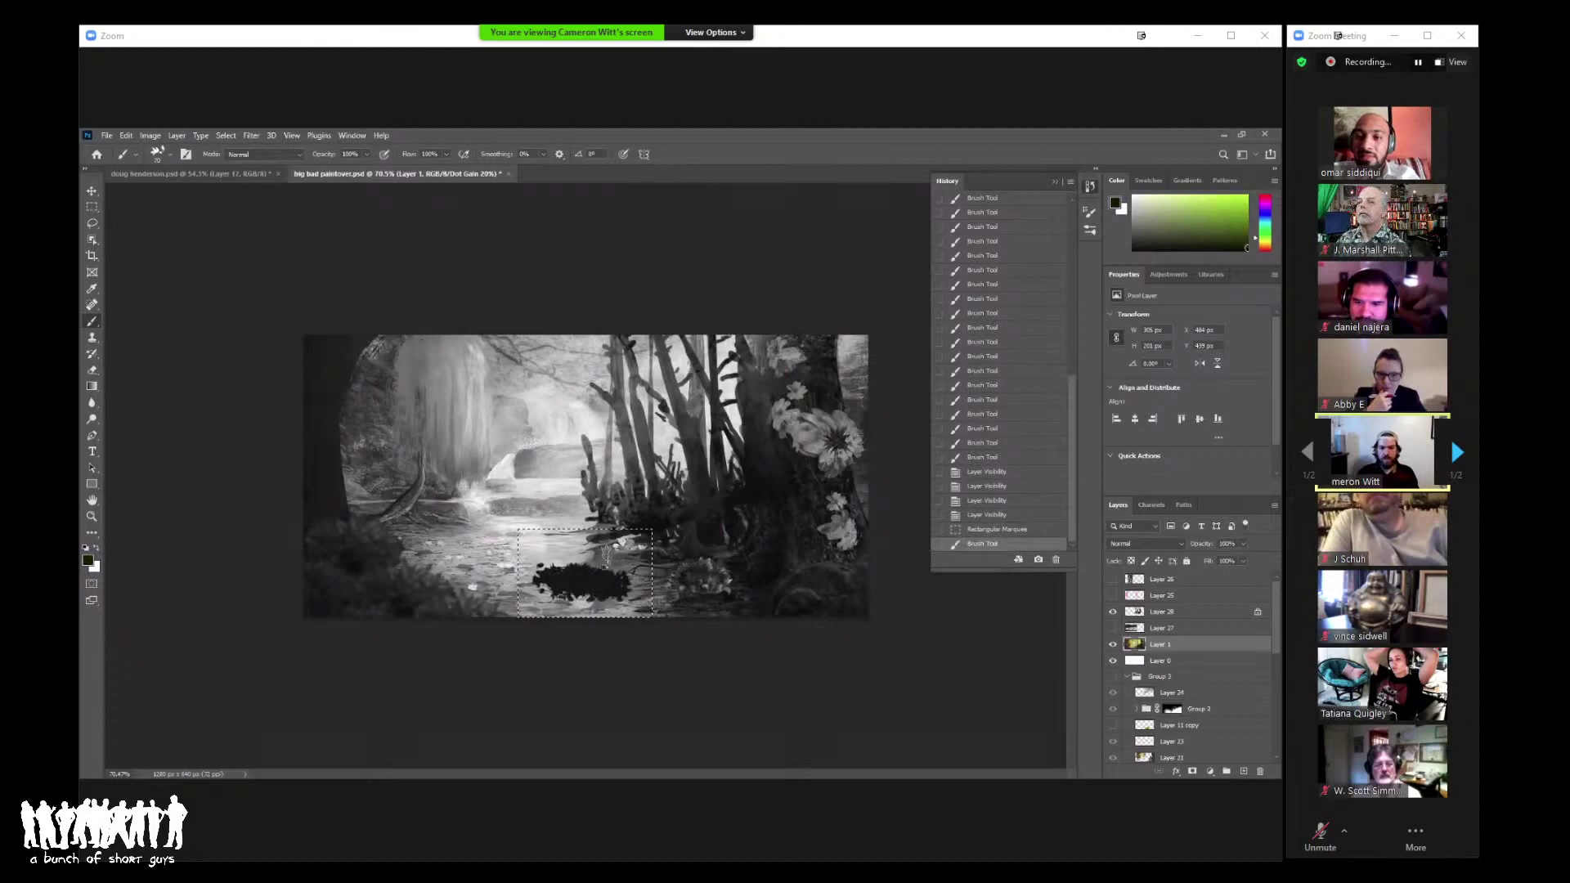
pyautogui.hotkey('ctrl', 'z')
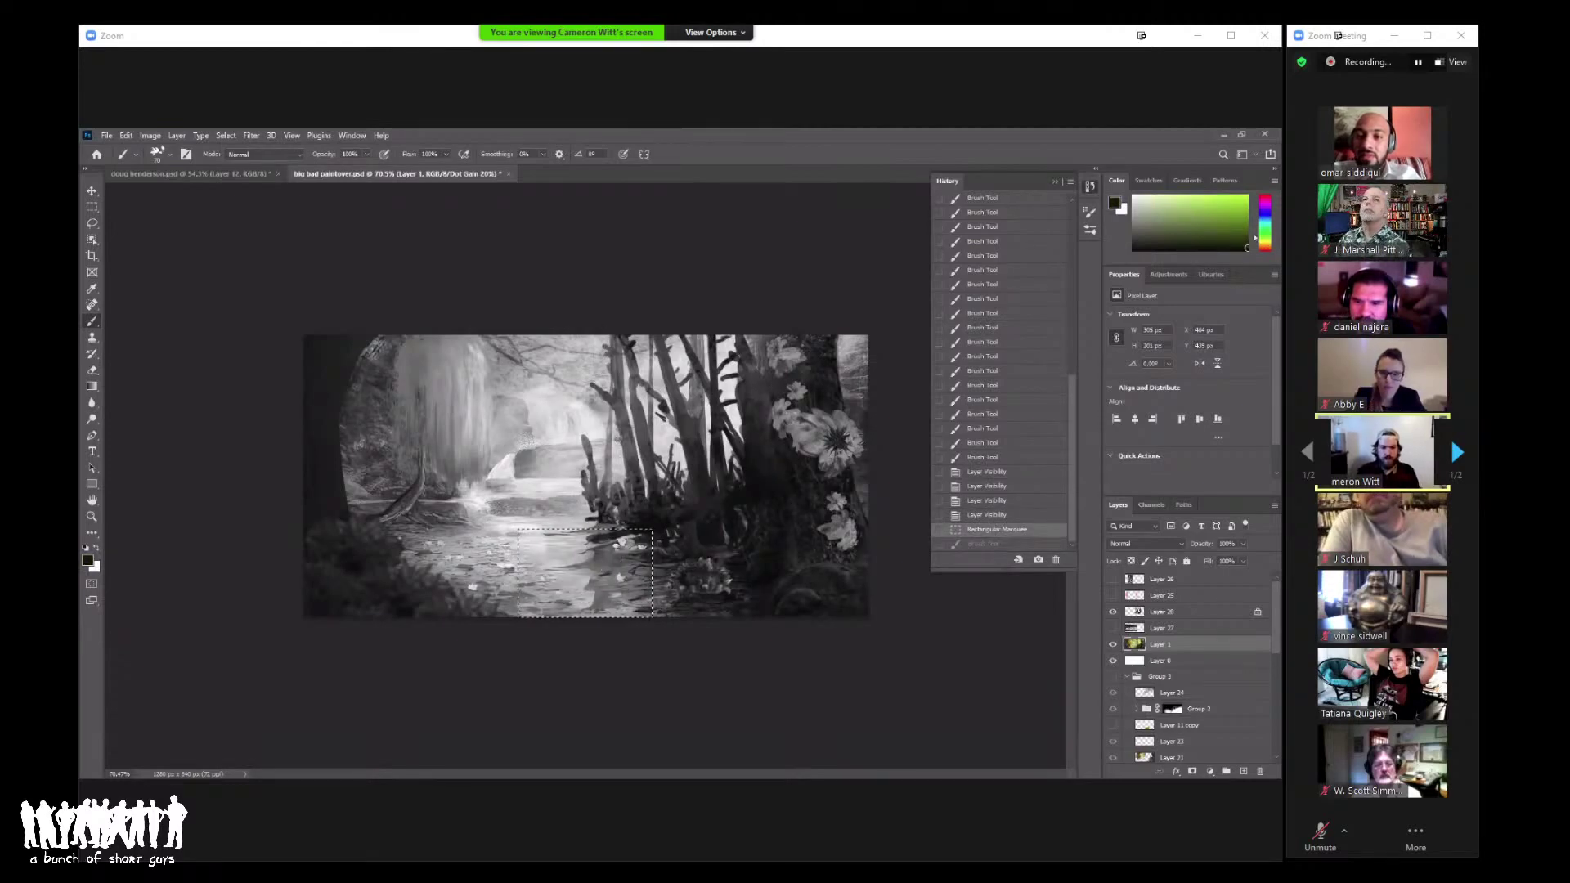
# Step: Deselect the water patch and place a vertical guide from the rulers at about 684 px, near the painting's center
pyautogui.hotkey('ctrl', 'd')
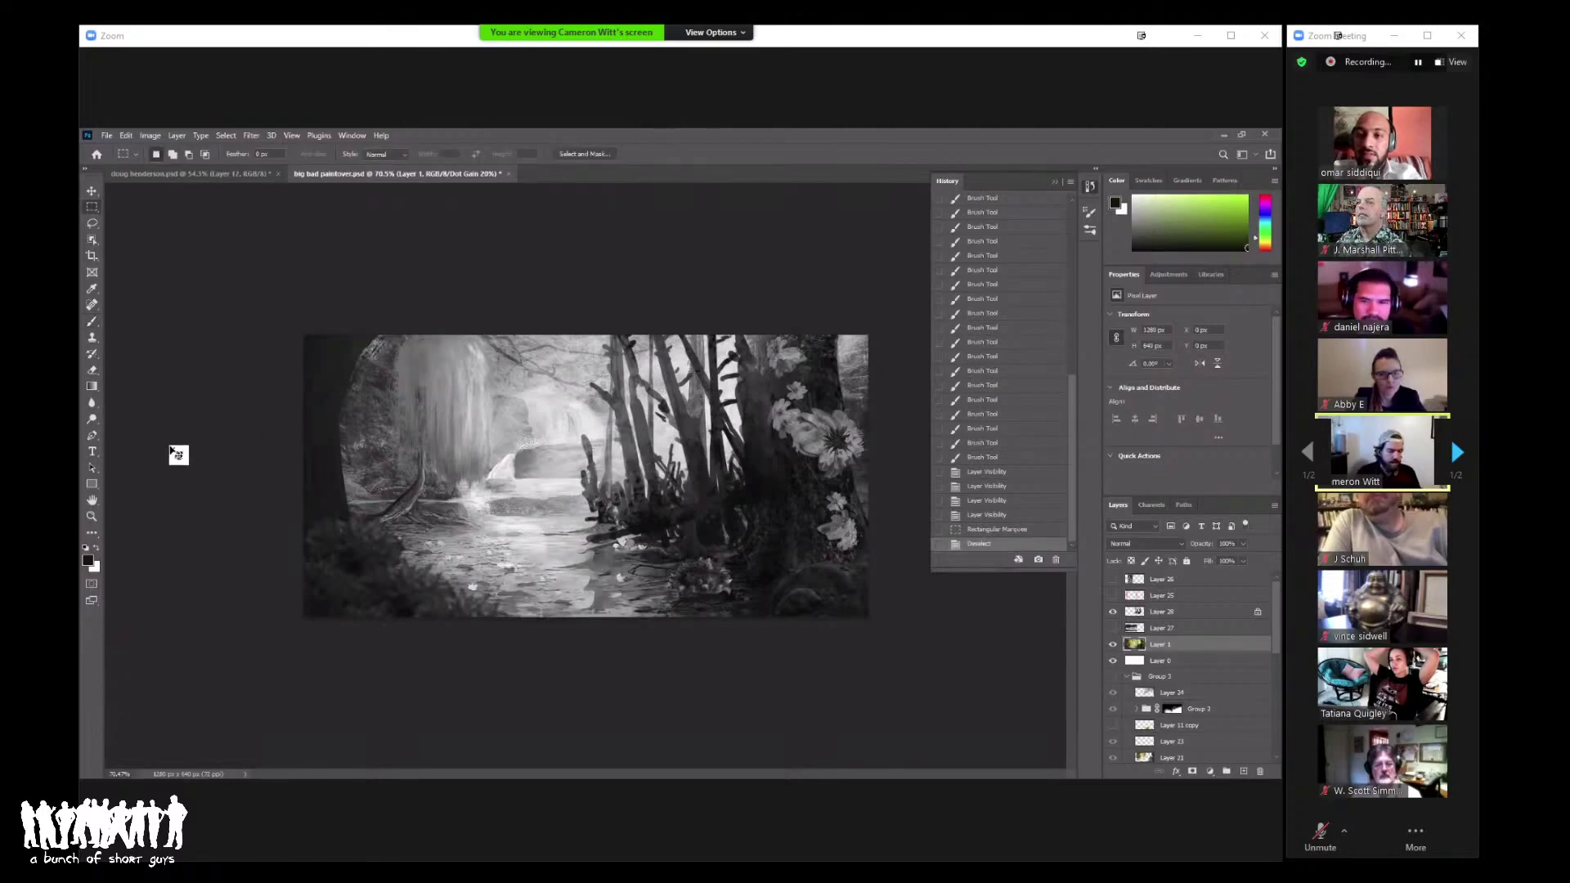
pyautogui.hotkey('ctrl', 't')
pyautogui.hotkey('ctrl', 'r')
pyautogui.moveTo(111, 400); pyautogui.dragTo(611, 459)
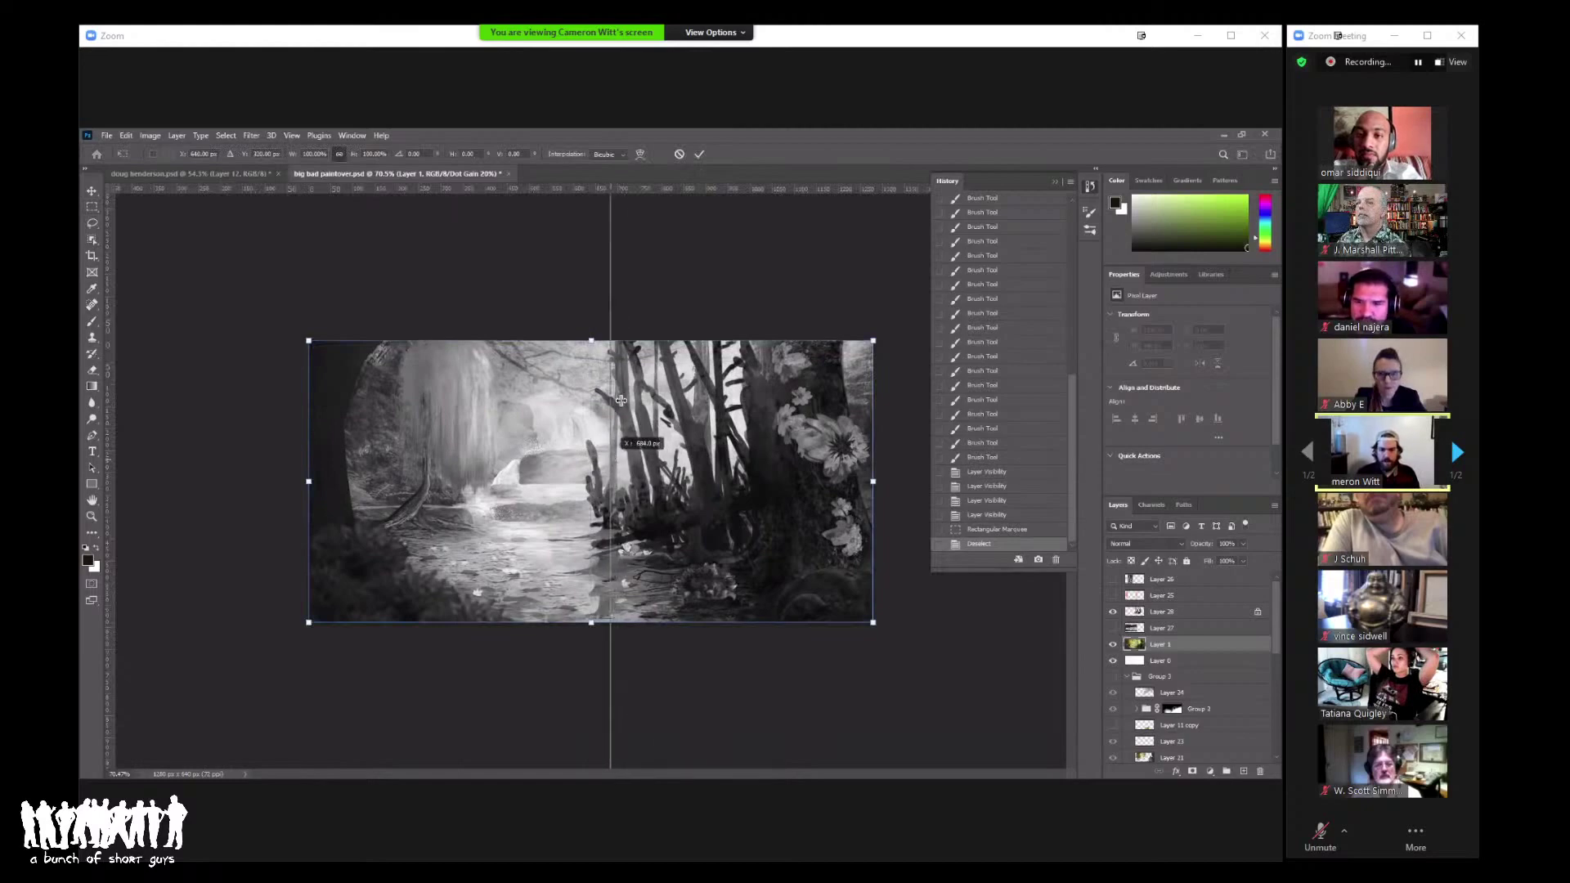
pyautogui.moveTo(621, 399); pyautogui.dragTo(622, 399)
pyautogui.press('Escape')
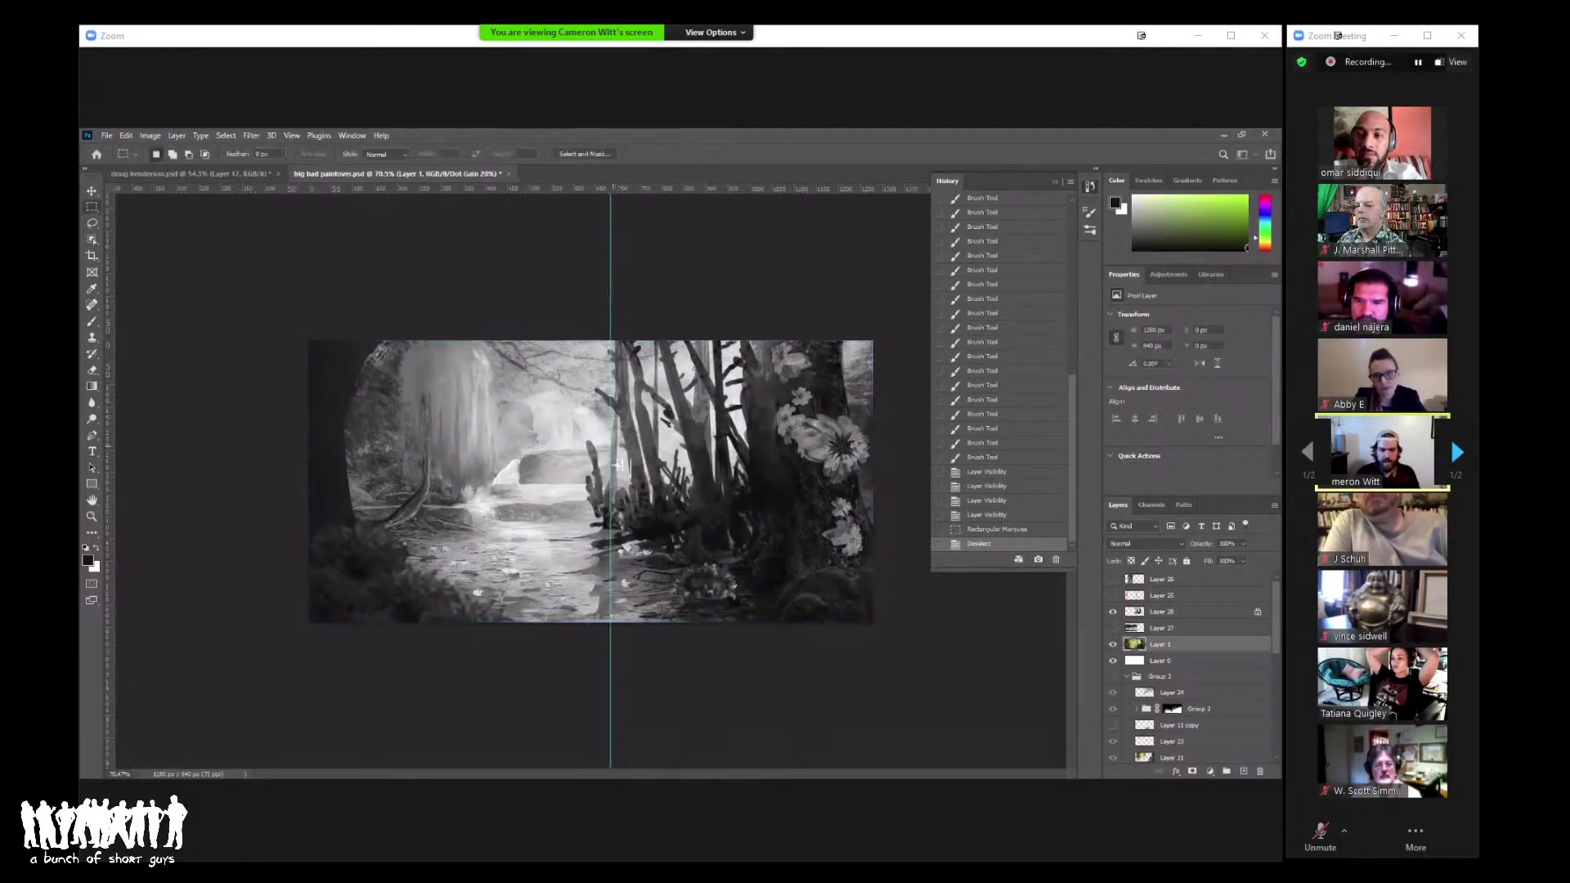
# Step: Undo the guide placement and the deselection, and return to the Brush tool
pyautogui.hotkey('ctrl', 'z')
pyautogui.hotkey('ctrl', 'z')
pyautogui.press('b')
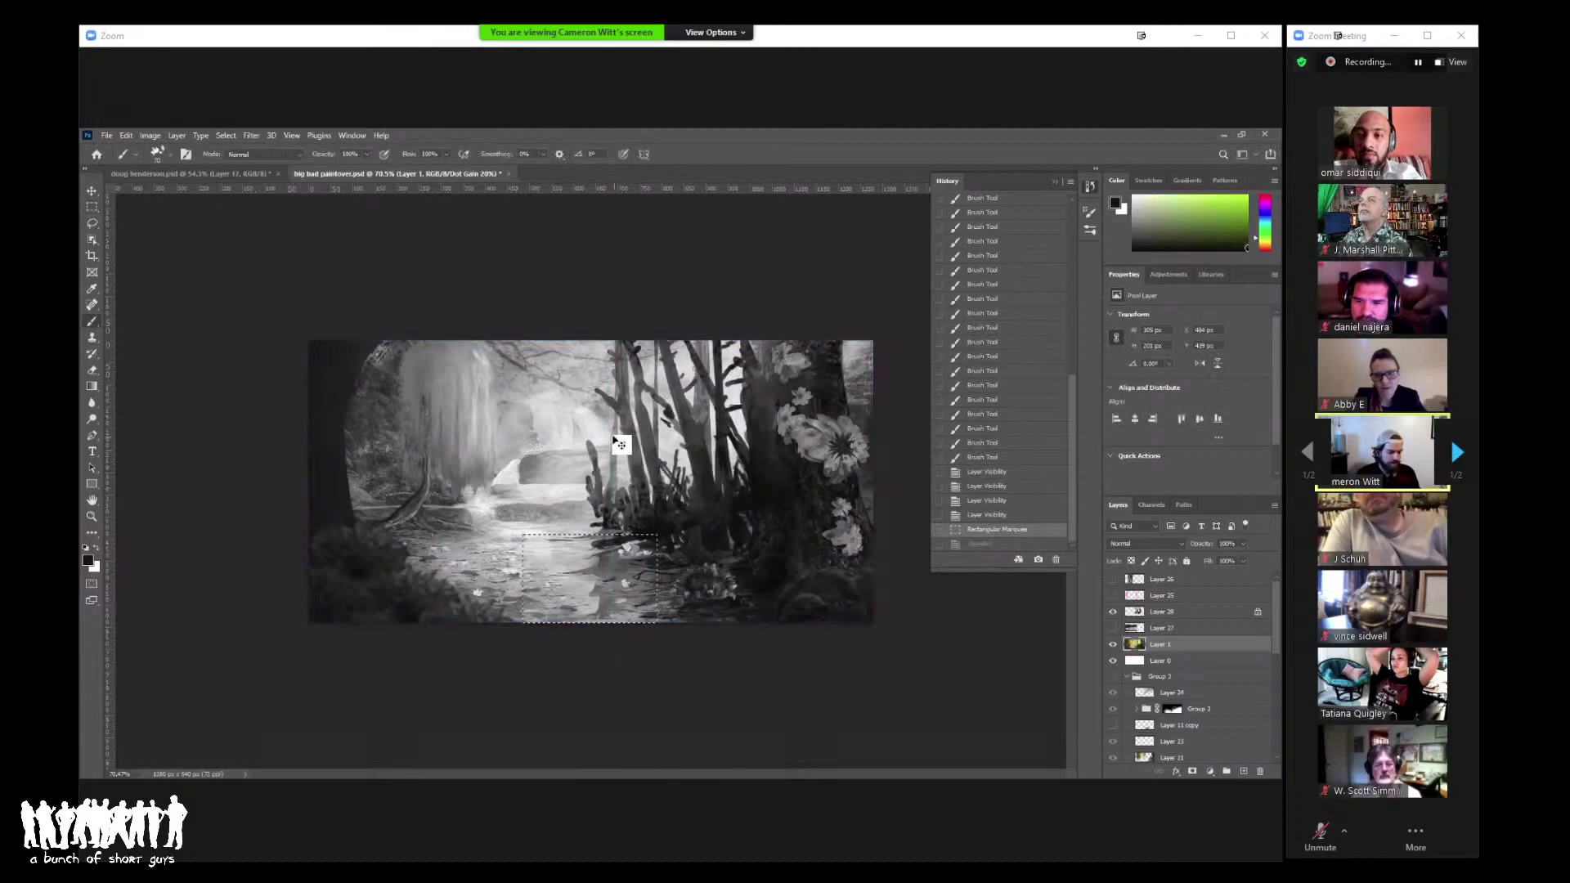
# Step: Deselect the water patch, paint over the stump beside the waterfall pool, and undo the last stroke
pyautogui.hotkey('ctrl', 'd')
pyautogui.keyDown('alt'); pyautogui.click(597, 452); pyautogui.keyUp('alt')
pyautogui.moveTo(610, 466)
pyautogui.mouseDown()
pyautogui.moveTo(613, 429)
pyautogui.moveTo(601, 460)
pyautogui.mouseUp()
pyautogui.keyDown('alt'); pyautogui.click(581, 465); pyautogui.keyUp('alt')
pyautogui.hotkey('ctrl', 'z')
# Step: Add a new layer at the top of the stack and paint sampled light yellow-green over the upright stumps beside the pool
pyautogui.click(1183, 578)
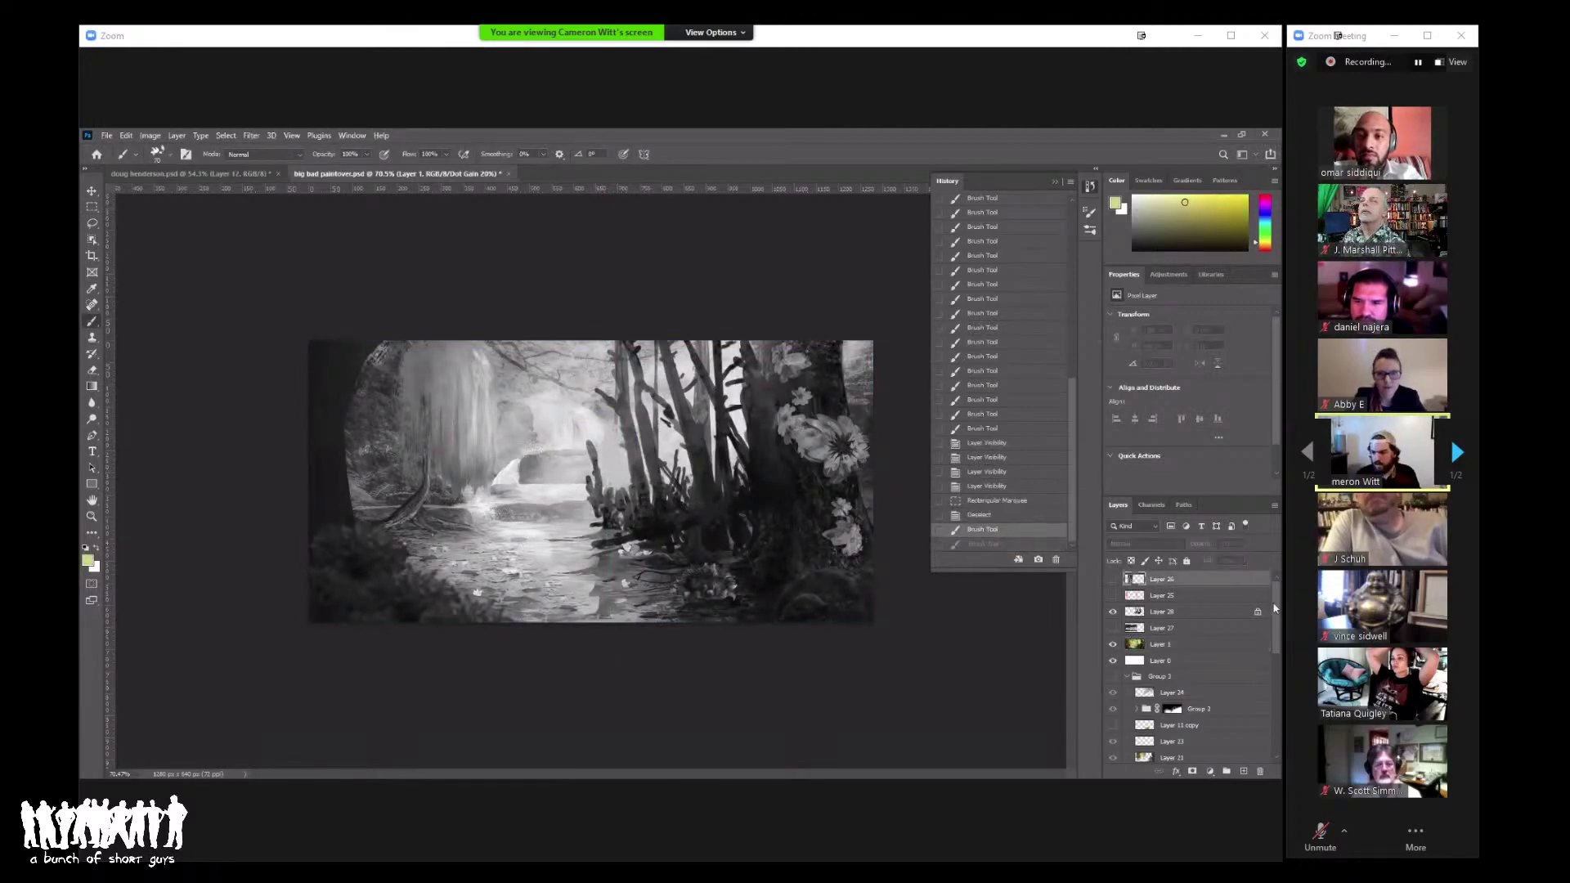
pyautogui.click(1244, 771)
pyautogui.keyDown('alt'); pyautogui.click(572, 455); pyautogui.keyUp('alt')
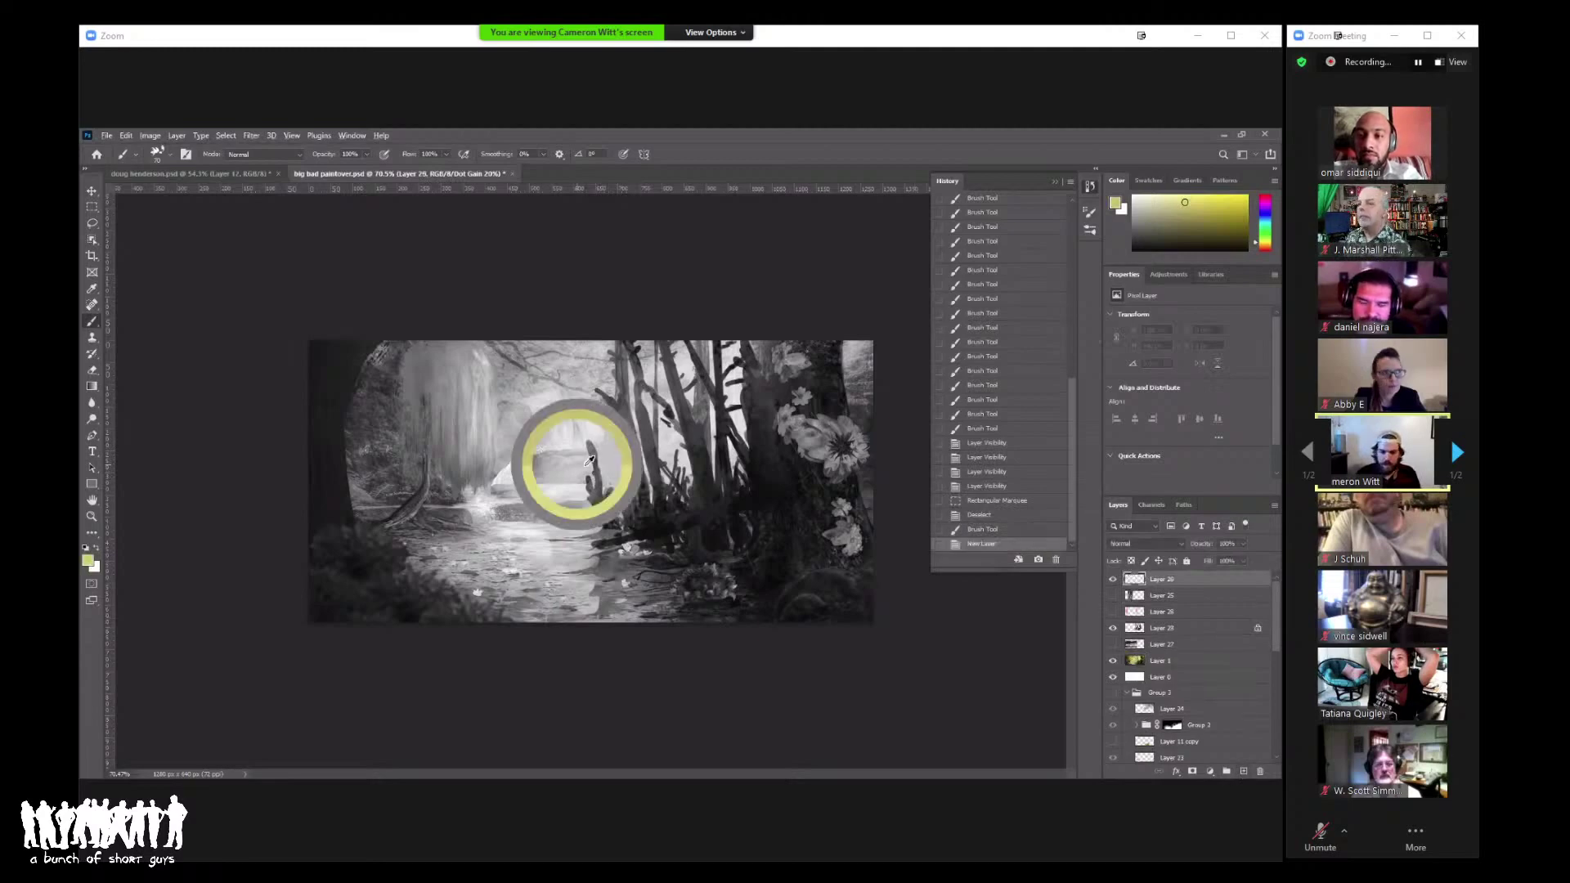
pyautogui.moveTo(589, 478)
pyautogui.mouseDown()
pyautogui.moveTo(606, 471)
pyautogui.moveTo(614, 499)
pyautogui.moveTo(583, 505)
pyautogui.mouseUp()
pyautogui.keyDown('alt'); pyautogui.click(589, 513); pyautogui.keyUp('alt')
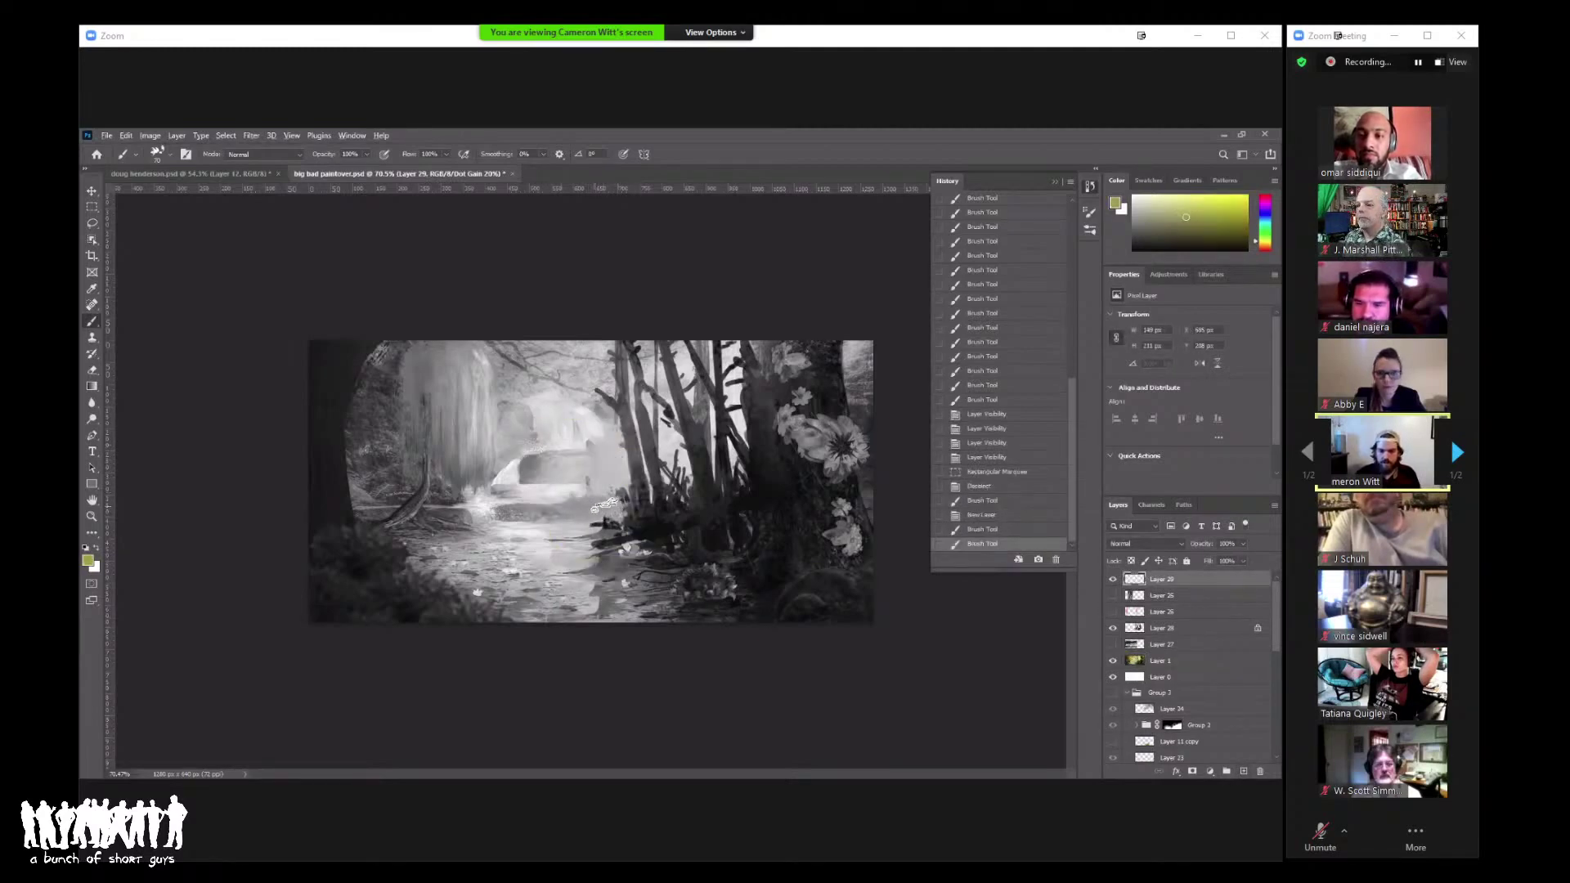
# Step: Brush sampled muted greens around the pool and up the leftmost thin trunk, and undo the last stroke
pyautogui.rightClick(742, 438)
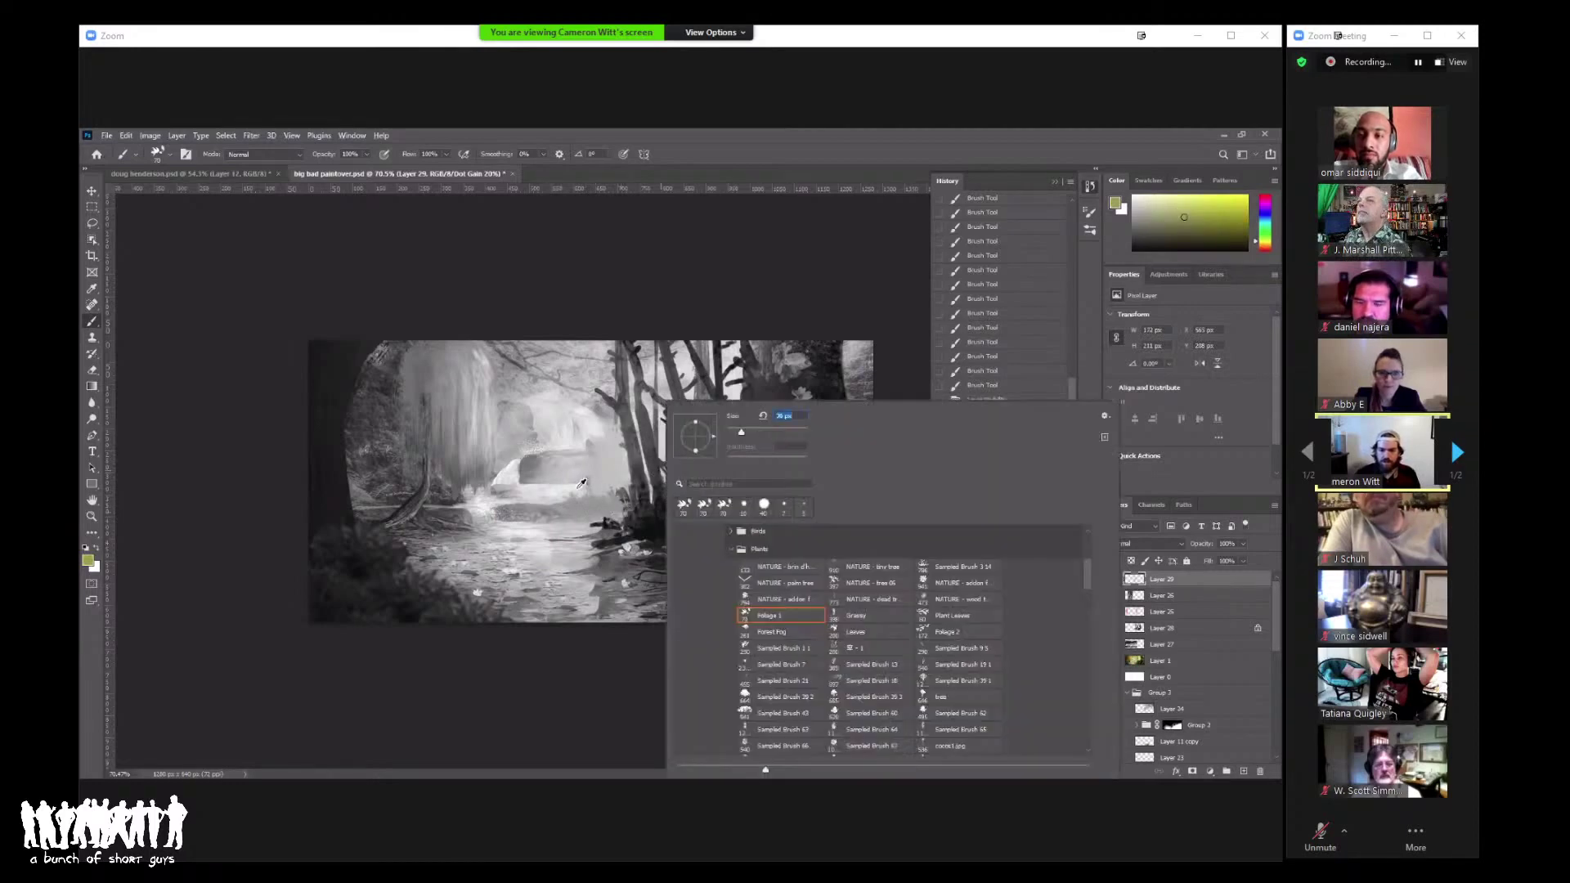
pyautogui.keyDown('alt'); pyautogui.click(596, 491); pyautogui.keyUp('alt')
pyautogui.keyDown('alt'); pyautogui.click(561, 485); pyautogui.keyUp('alt')
pyautogui.moveTo(579, 488)
pyautogui.mouseDown()
pyautogui.moveTo(615, 436)
pyautogui.moveTo(616, 378)
pyautogui.mouseUp()
pyautogui.keyDown('alt'); pyautogui.click(612, 419); pyautogui.keyUp('alt')
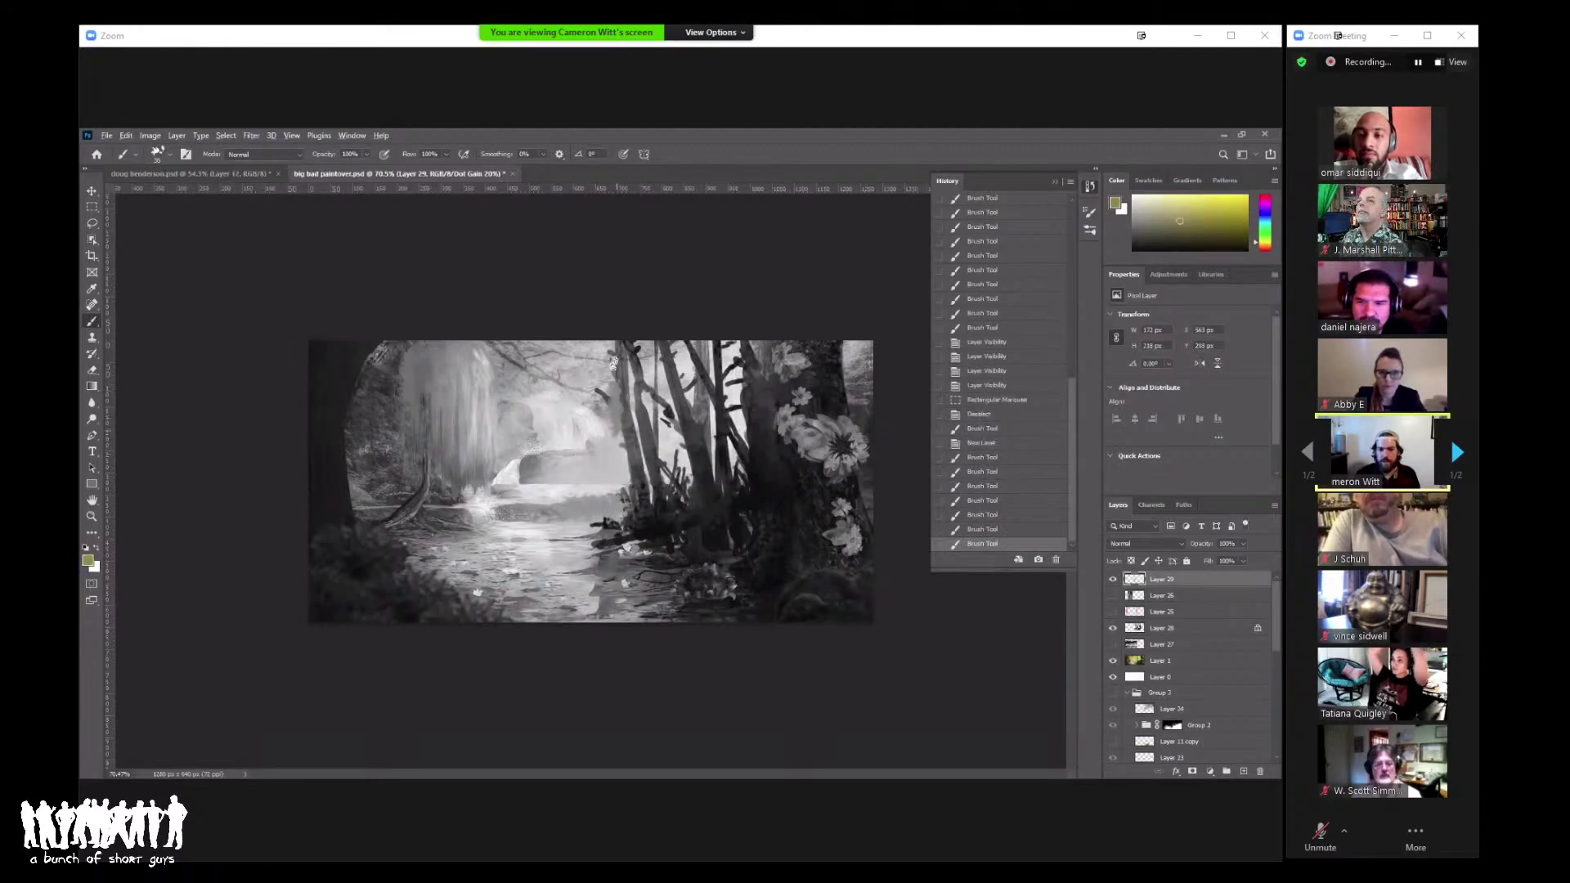
pyautogui.hotkey('ctrl', 'z')
# Step: Paint out the leftmost thin trunk up to the canvas's upper edge with sampled light yellow-green
pyautogui.keyDown('alt'); pyautogui.click(618, 409); pyautogui.keyUp('alt')
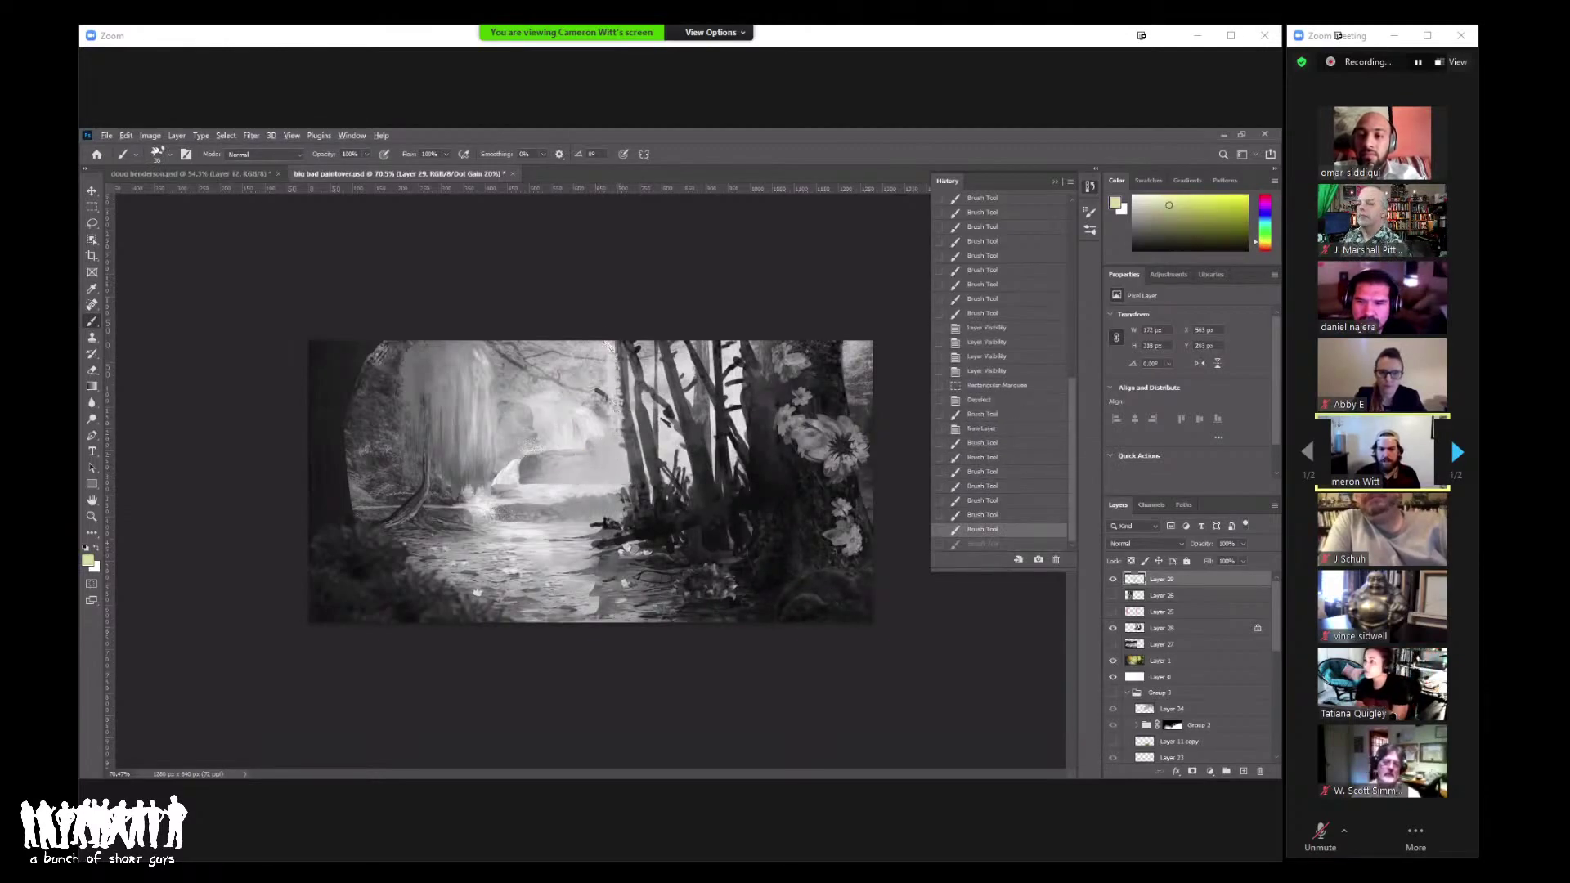
pyautogui.keyDown('alt'); pyautogui.click(611, 401); pyautogui.keyUp('alt')
pyautogui.moveTo(615, 408); pyautogui.dragTo(619, 347)
pyautogui.moveTo(655, 394)
pyautogui.mouseDown()
pyautogui.moveTo(645, 385)
pyautogui.moveTo(663, 427)
pyautogui.moveTo(597, 368)
pyautogui.moveTo(629, 443)
pyautogui.mouseUp()
pyautogui.moveTo(732, 445)
pyautogui.mouseDown()
pyautogui.moveTo(665, 449)
pyautogui.moveTo(696, 446)
pyautogui.mouseUp()
pyautogui.press('b')
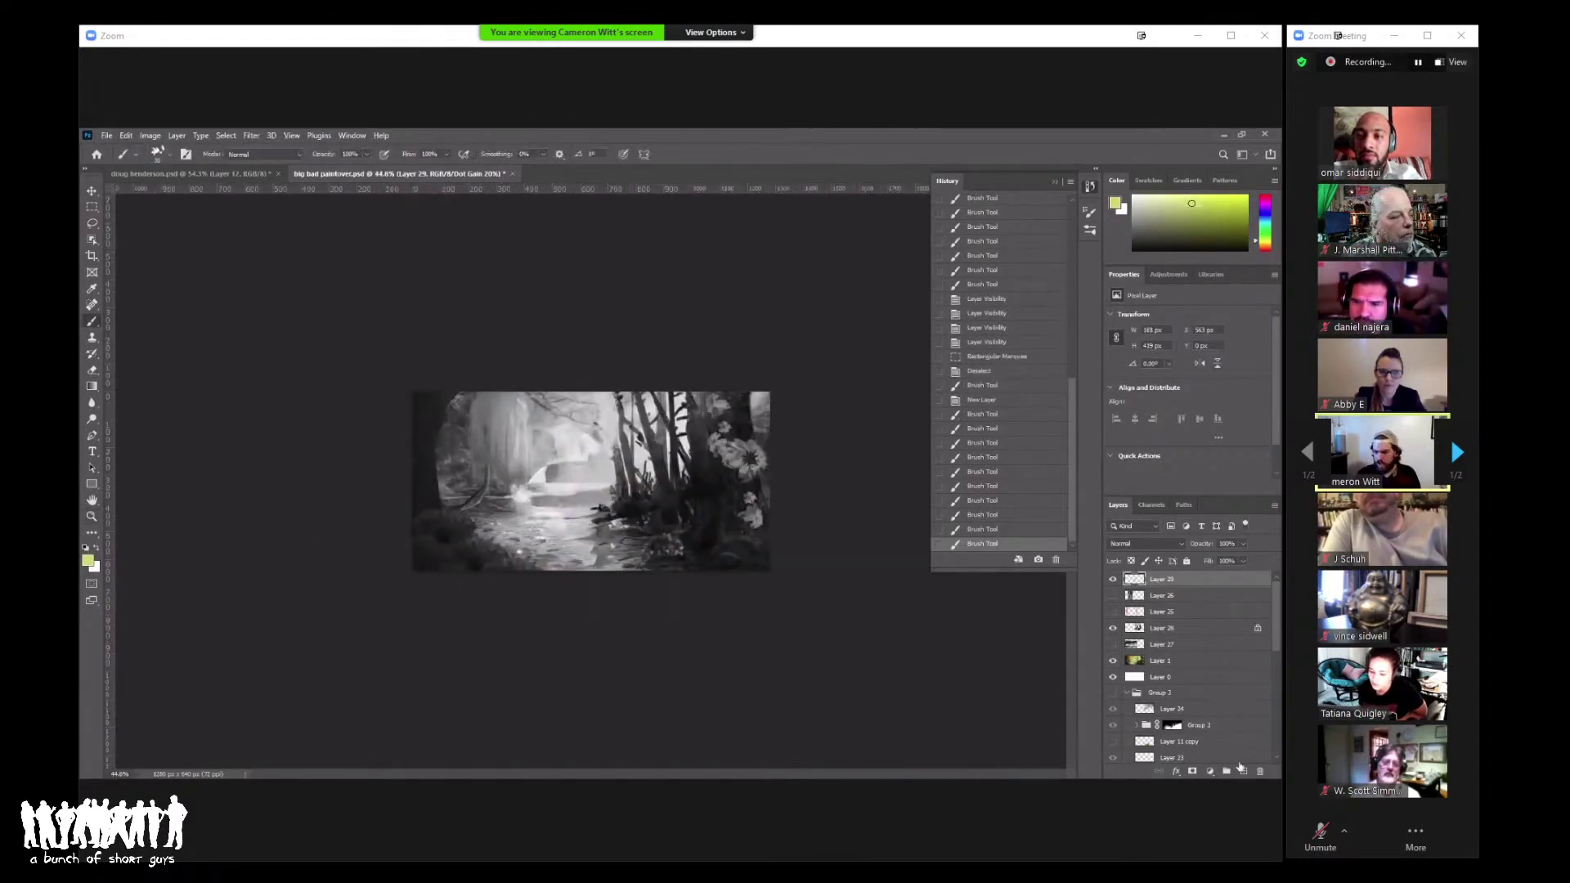
# Step: Add another new layer and start painting on it with a hard round brush, adjusting the brush size
pyautogui.hotkey('ctrl', 'shift', 'alt', 'n')
pyautogui.rightClick(739, 456)
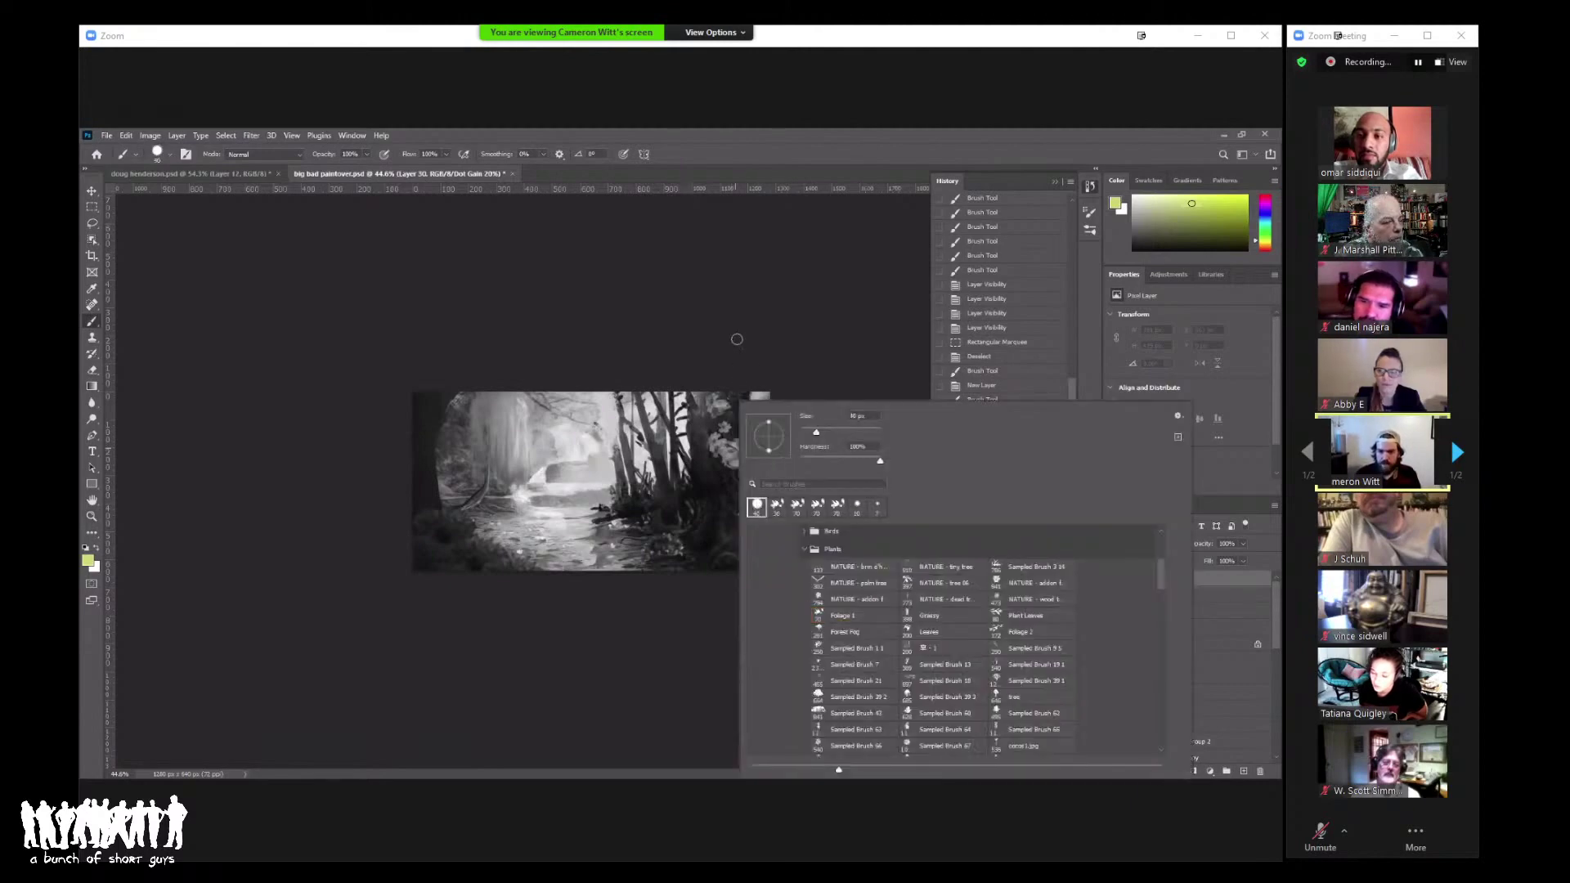
pyautogui.rightClick(713, 456)
pyautogui.press('z')
pyautogui.moveTo(800, 443); pyautogui.dragTo(854, 441)
pyautogui.press('b')
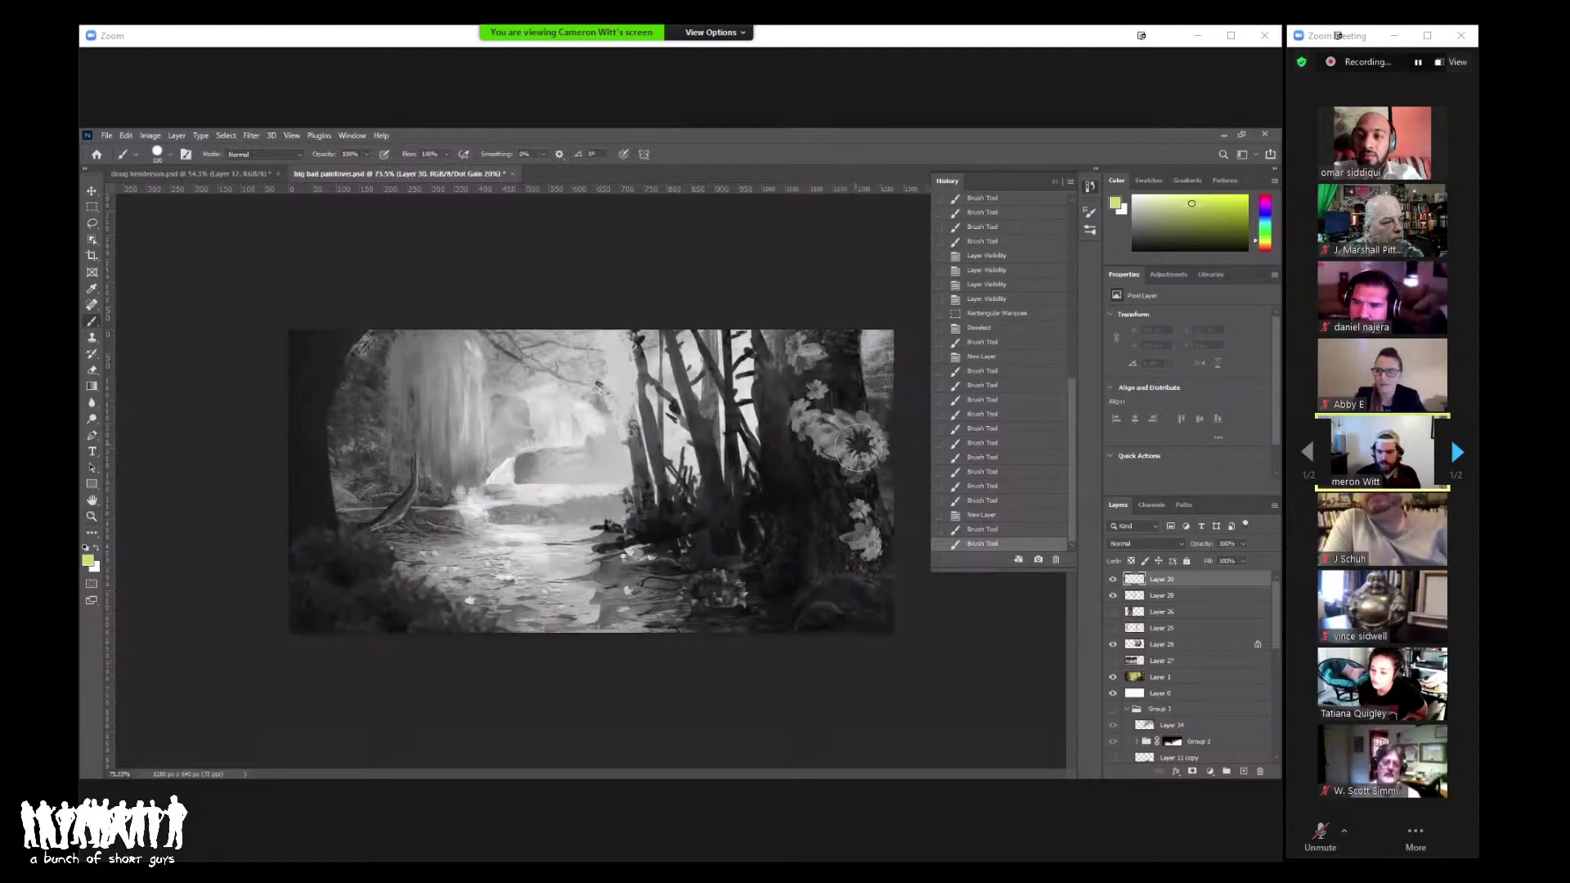
pyautogui.rightClick(859, 445)
pyautogui.press('Return')
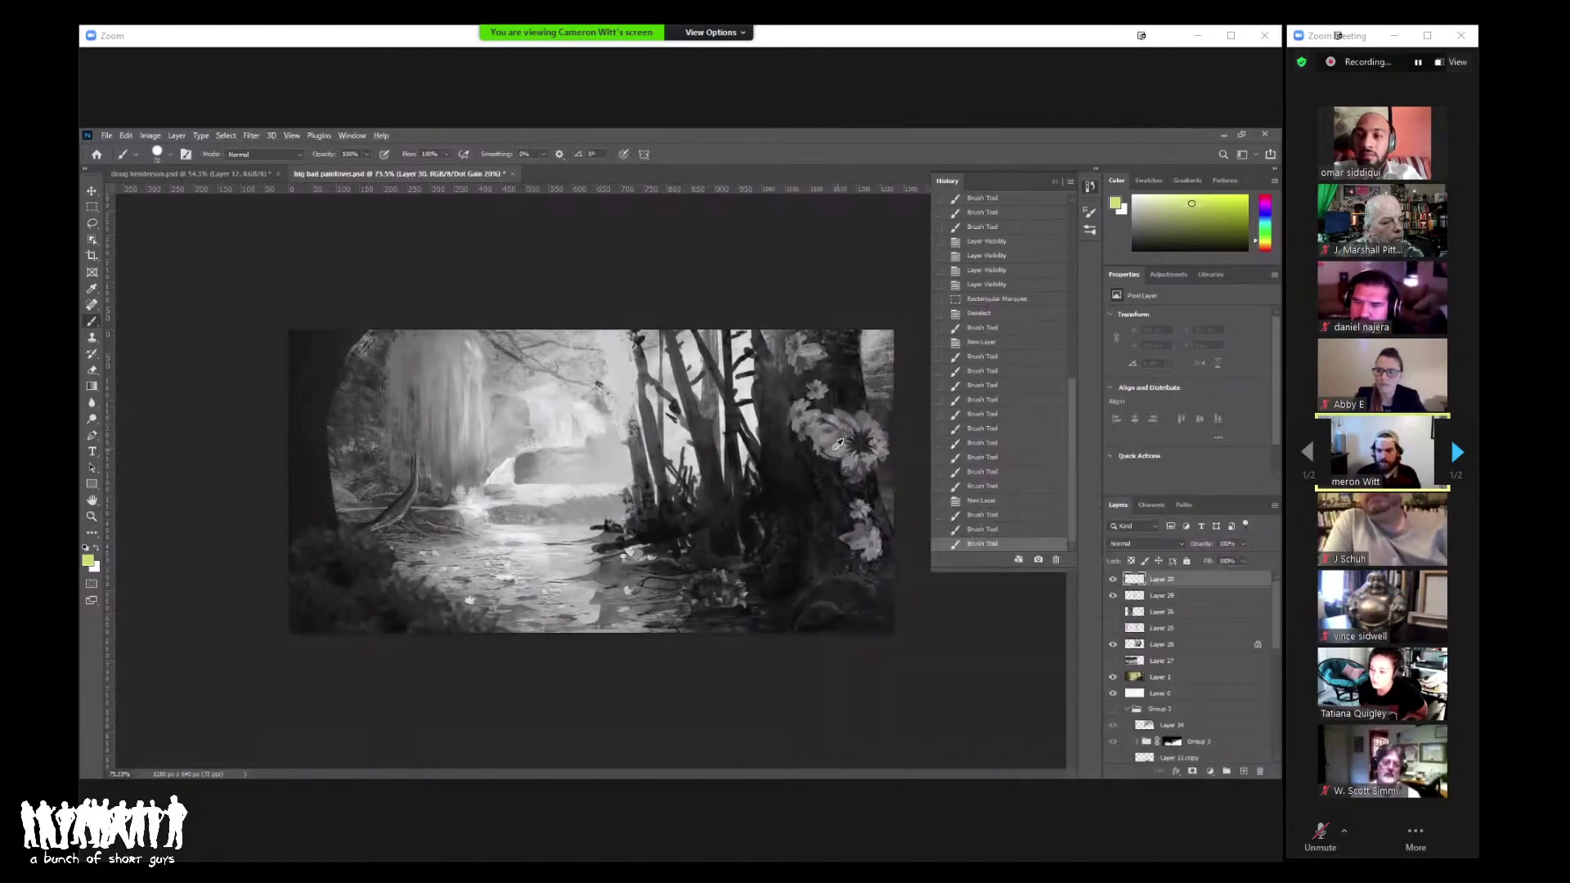
# Step: Turn off the grayscale proof view, try a dark stroke over the flowers on the large trunk, and undo it
pyautogui.hotkey('ctrl', 'y')
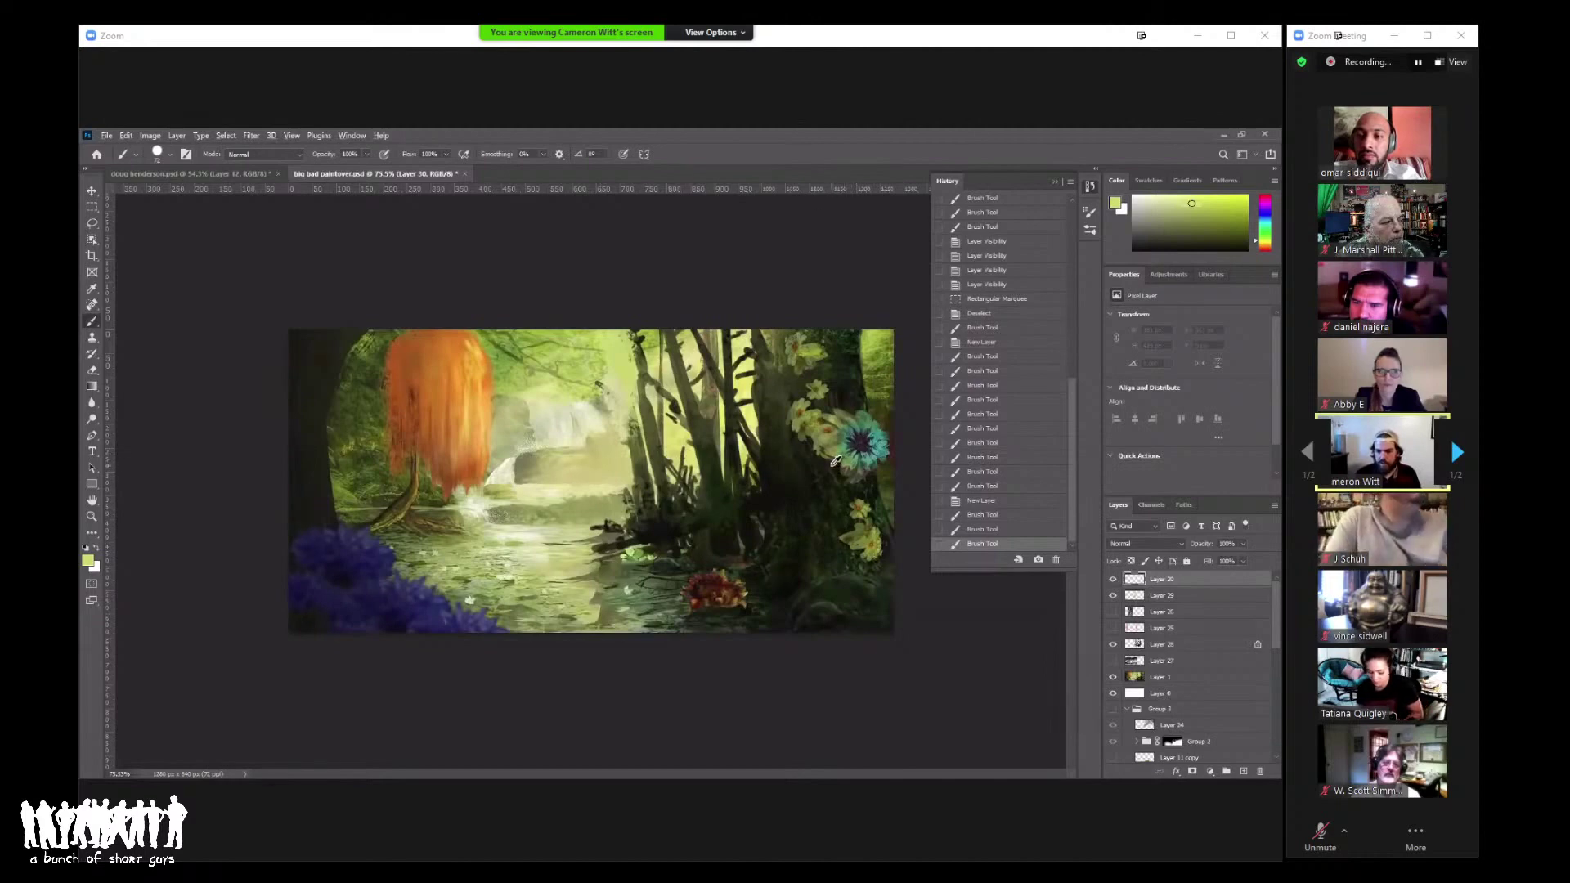
pyautogui.keyDown('alt'); pyautogui.click(835, 460); pyautogui.keyUp('alt')
pyautogui.moveTo(835, 460)
pyautogui.mouseDown()
pyautogui.moveTo(850, 423)
pyautogui.moveTo(820, 417)
pyautogui.moveTo(816, 446)
pyautogui.moveTo(868, 534)
pyautogui.moveTo(818, 357)
pyautogui.moveTo(806, 335)
pyautogui.moveTo(797, 393)
pyautogui.moveTo(784, 322)
pyautogui.moveTo(790, 454)
pyautogui.moveTo(829, 468)
pyautogui.moveTo(843, 444)
pyautogui.moveTo(868, 518)
pyautogui.moveTo(913, 557)
pyautogui.mouseUp()
pyautogui.hotkey('ctrl', 'z')
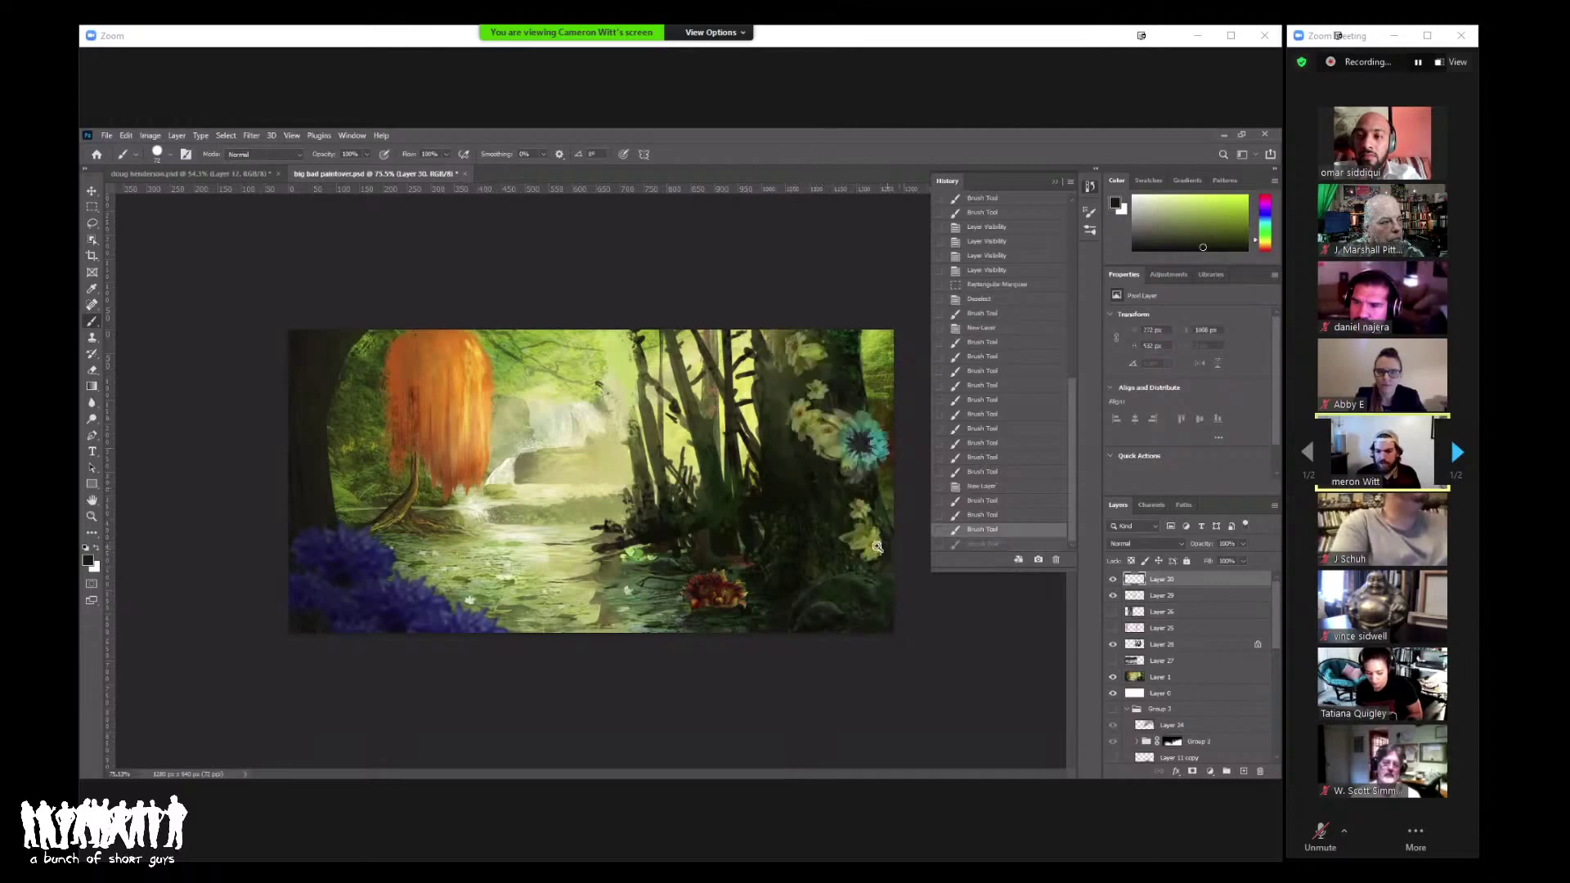
# Step: Collapse the History panel so the large flowering trunk is uncovered, and return to the Brush tool
pyautogui.hotkey('ctrl', 'space')
pyautogui.moveTo(791, 536); pyautogui.dragTo(877, 537)
pyautogui.moveTo(876, 537); pyautogui.dragTo(627, 536)
pyautogui.moveTo(793, 546)
pyautogui.mouseDown()
pyautogui.moveTo(819, 546)
pyautogui.moveTo(772, 540)
pyautogui.mouseUp()
pyautogui.moveTo(799, 445); pyautogui.dragTo(829, 482)
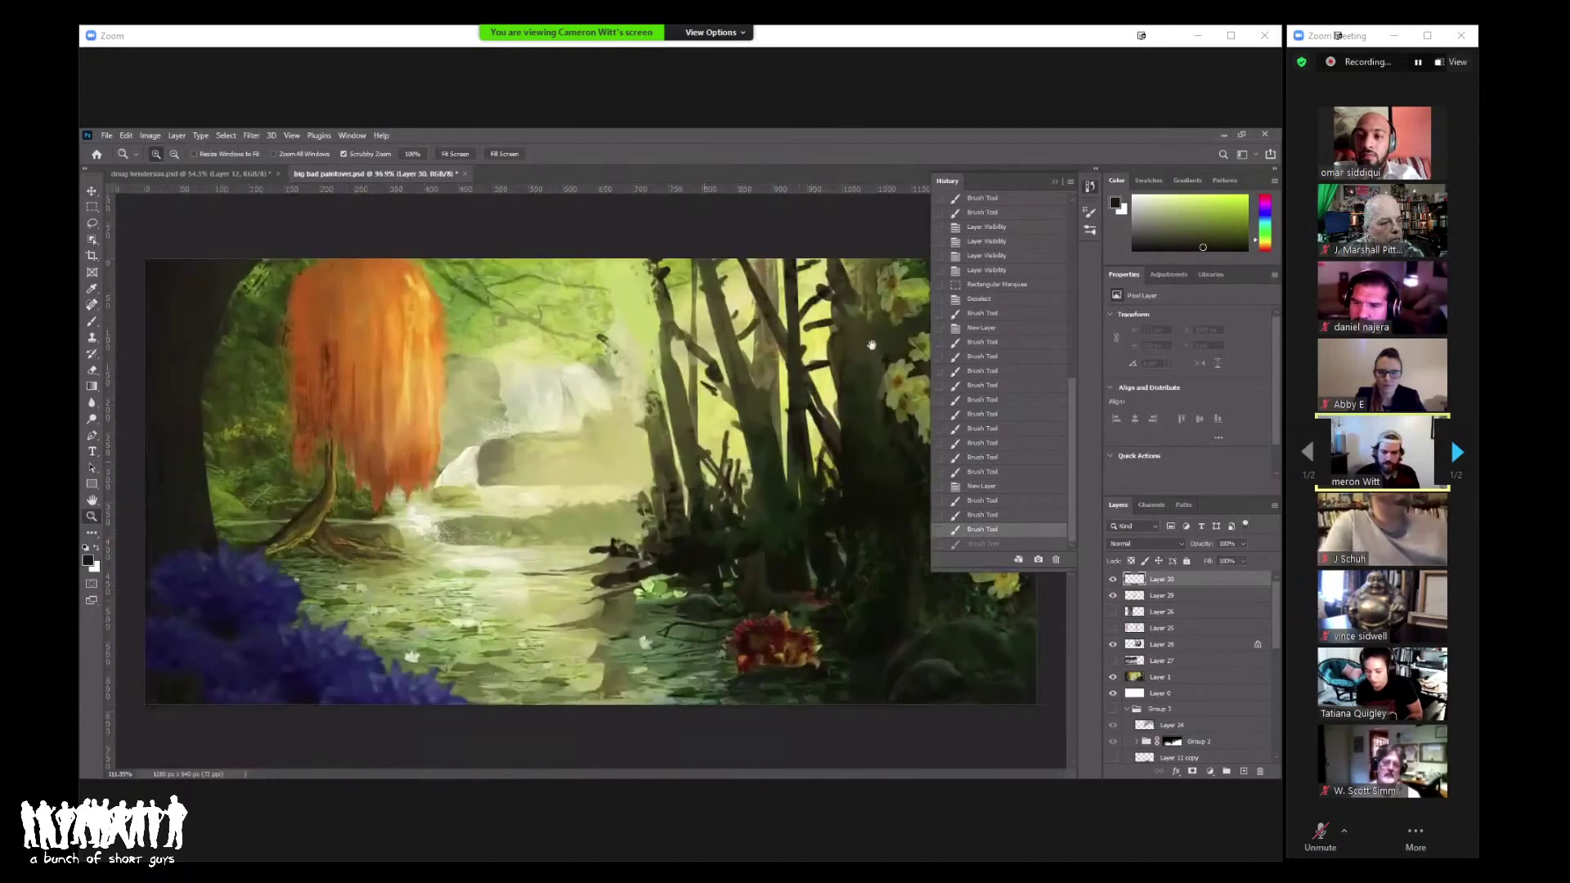
pyautogui.click(1055, 182)
pyautogui.press('b')
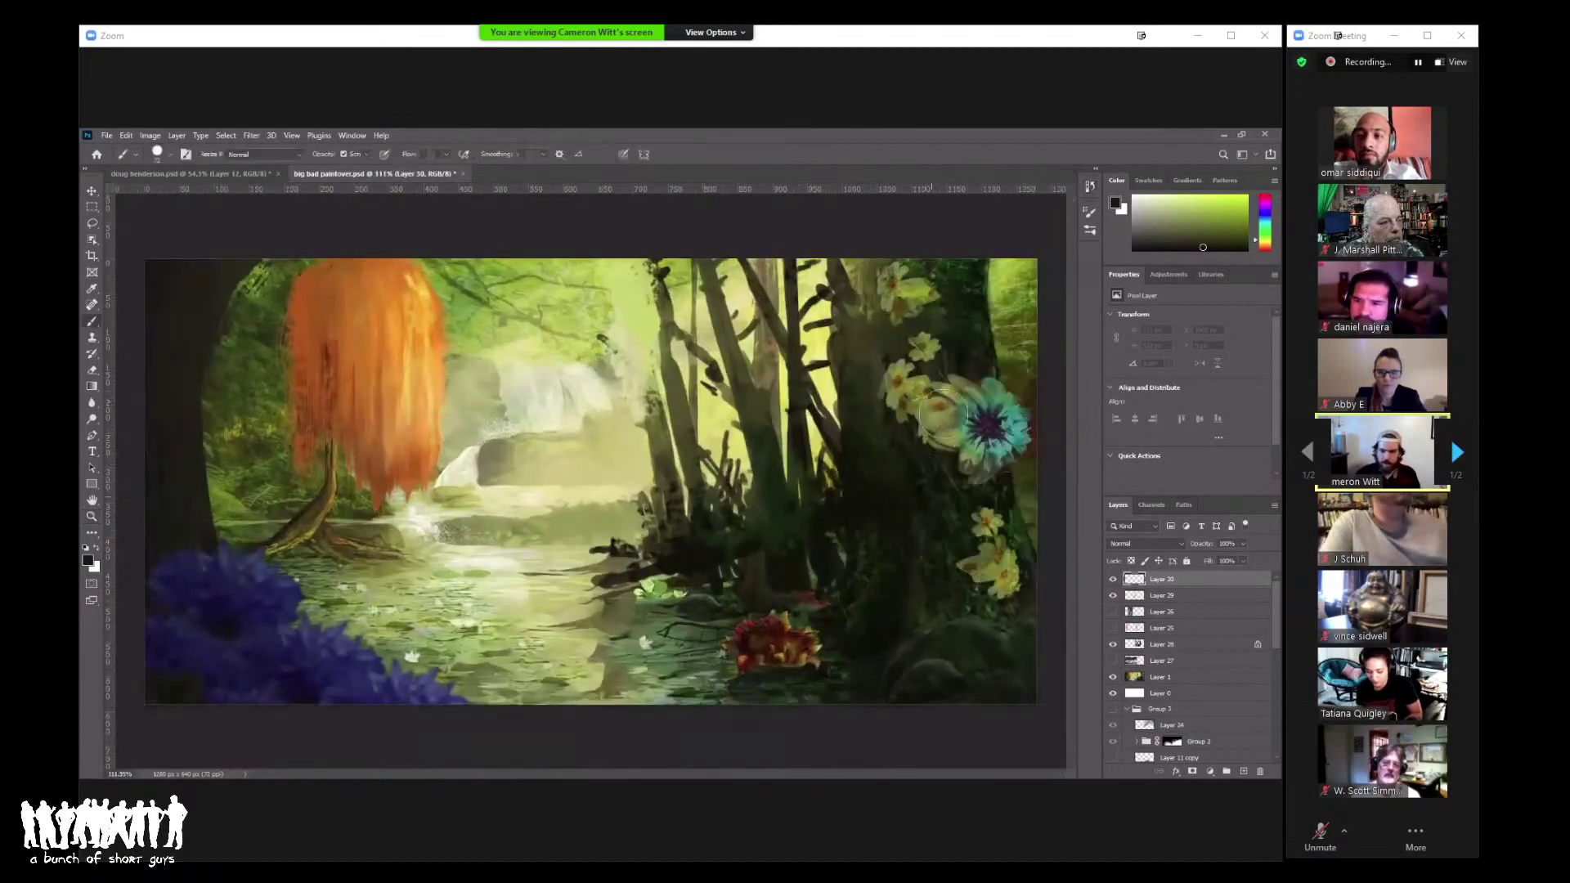
# Step: Paint over the upper yellow and white flowers on the large trunk with dark tones sampled from the bark
pyautogui.moveTo(932, 384)
pyautogui.mouseDown()
pyautogui.moveTo(980, 461)
pyautogui.moveTo(955, 374)
pyautogui.moveTo(923, 421)
pyautogui.moveTo(910, 285)
pyautogui.moveTo(885, 290)
pyautogui.moveTo(899, 256)
pyautogui.moveTo(938, 302)
pyautogui.moveTo(918, 328)
pyautogui.moveTo(959, 351)
pyautogui.moveTo(968, 405)
pyautogui.moveTo(923, 415)
pyautogui.moveTo(873, 323)
pyautogui.mouseUp()
pyautogui.keyDown('alt'); pyautogui.click(884, 291); pyautogui.keyUp('alt')
pyautogui.keyDown('alt'); pyautogui.click(948, 375); pyautogui.keyUp('alt')
pyautogui.keyDown('alt'); pyautogui.click(944, 331); pyautogui.keyUp('alt')
pyautogui.keyDown('alt'); pyautogui.click(968, 393); pyautogui.keyUp('alt')
pyautogui.keyDown('alt'); pyautogui.click(909, 429); pyautogui.keyUp('alt')
pyautogui.moveTo(915, 421)
pyautogui.mouseDown()
pyautogui.moveTo(892, 376)
pyautogui.moveTo(926, 437)
pyautogui.mouseUp()
pyautogui.moveTo(971, 375); pyautogui.dragTo(941, 376)
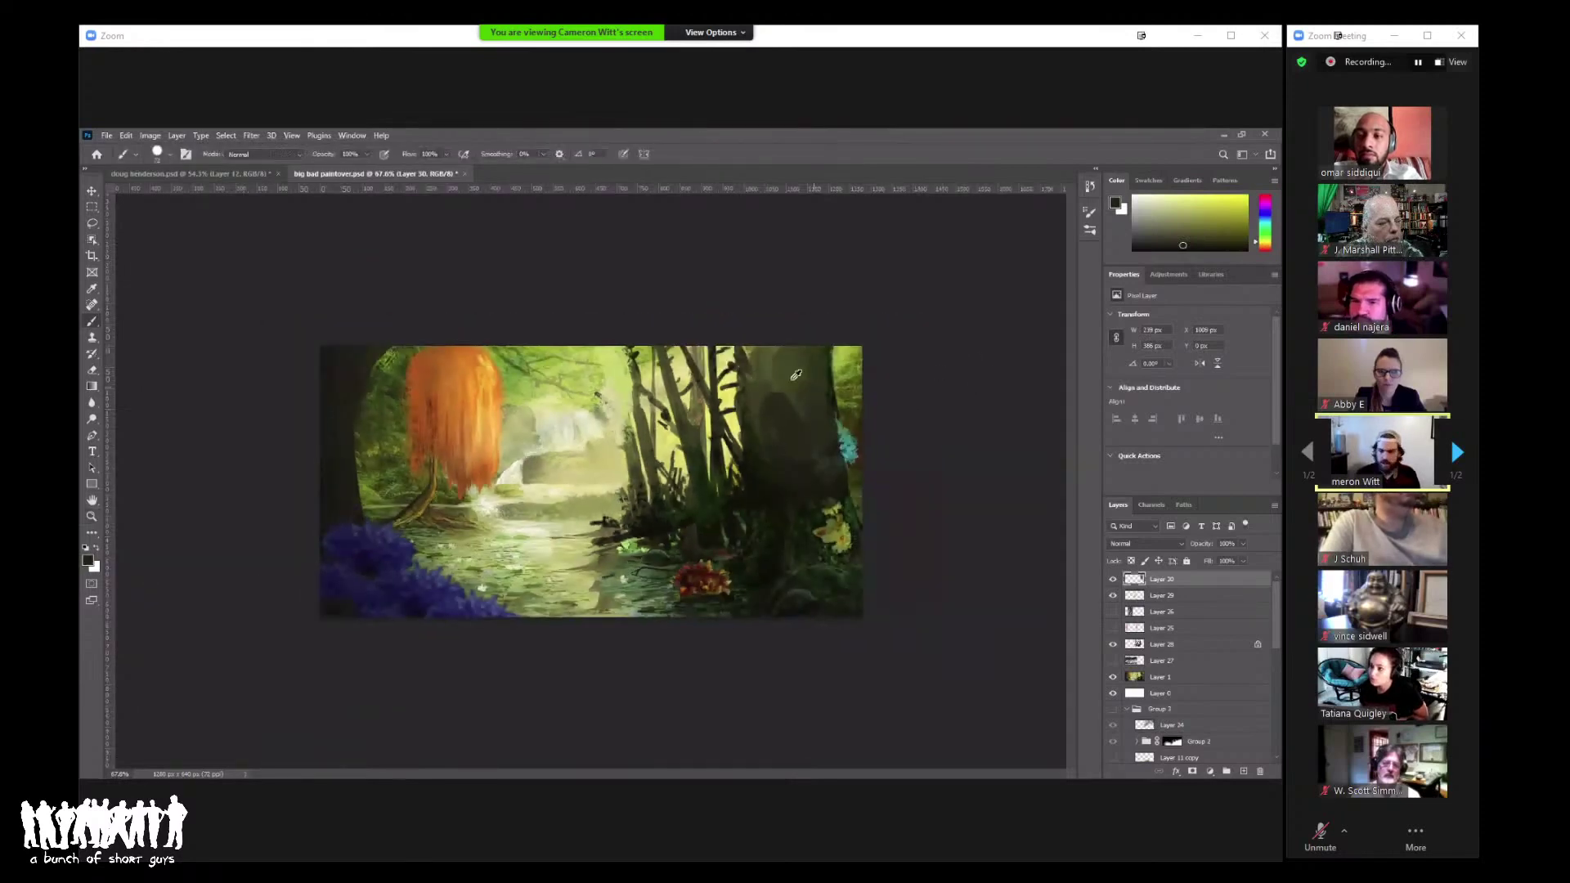
# Step: Blend the upper part of the large trunk with sampled bark greens and extend the strokes down over the lower yellow flowers
pyautogui.keyDown('alt'); pyautogui.click(764, 343); pyautogui.keyUp('alt')
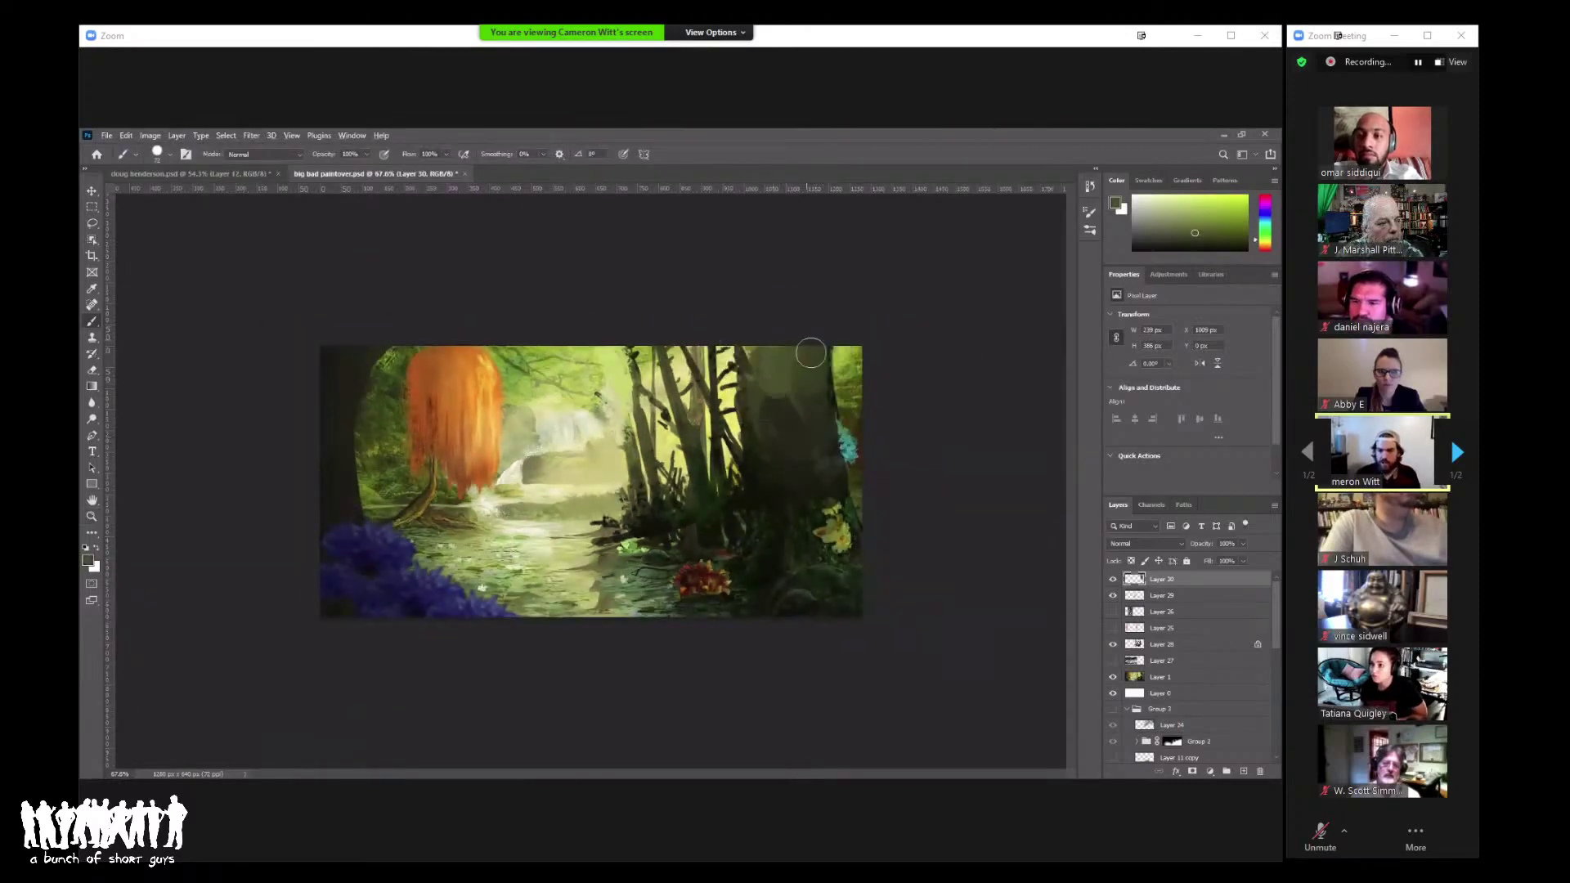
pyautogui.moveTo(758, 339); pyautogui.dragTo(799, 399)
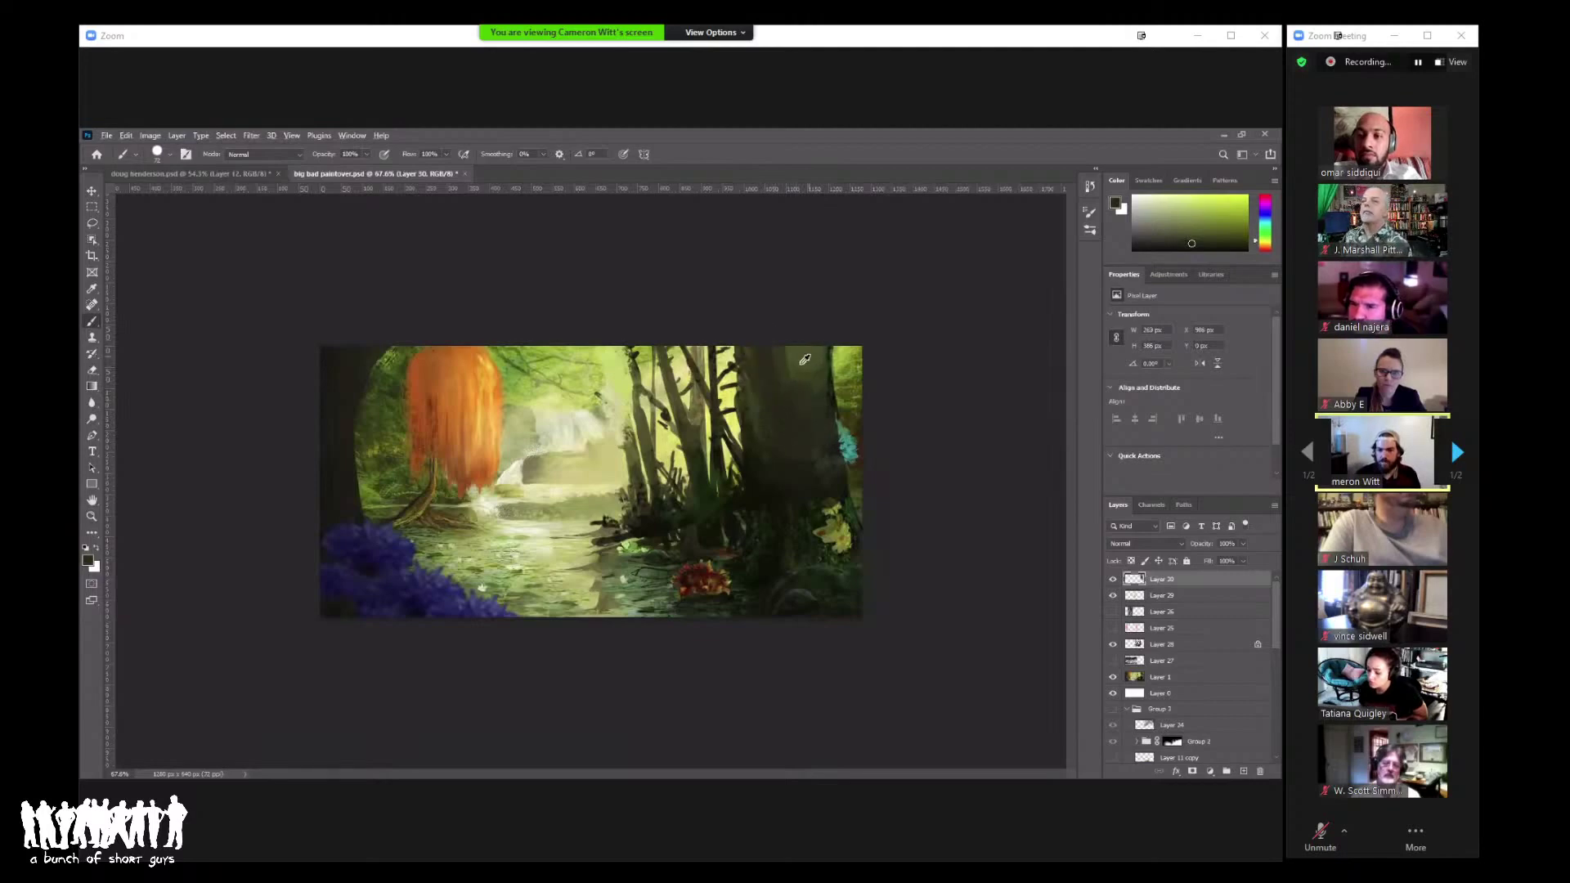
pyautogui.keyDown('alt'); pyautogui.click(803, 360); pyautogui.keyUp('alt')
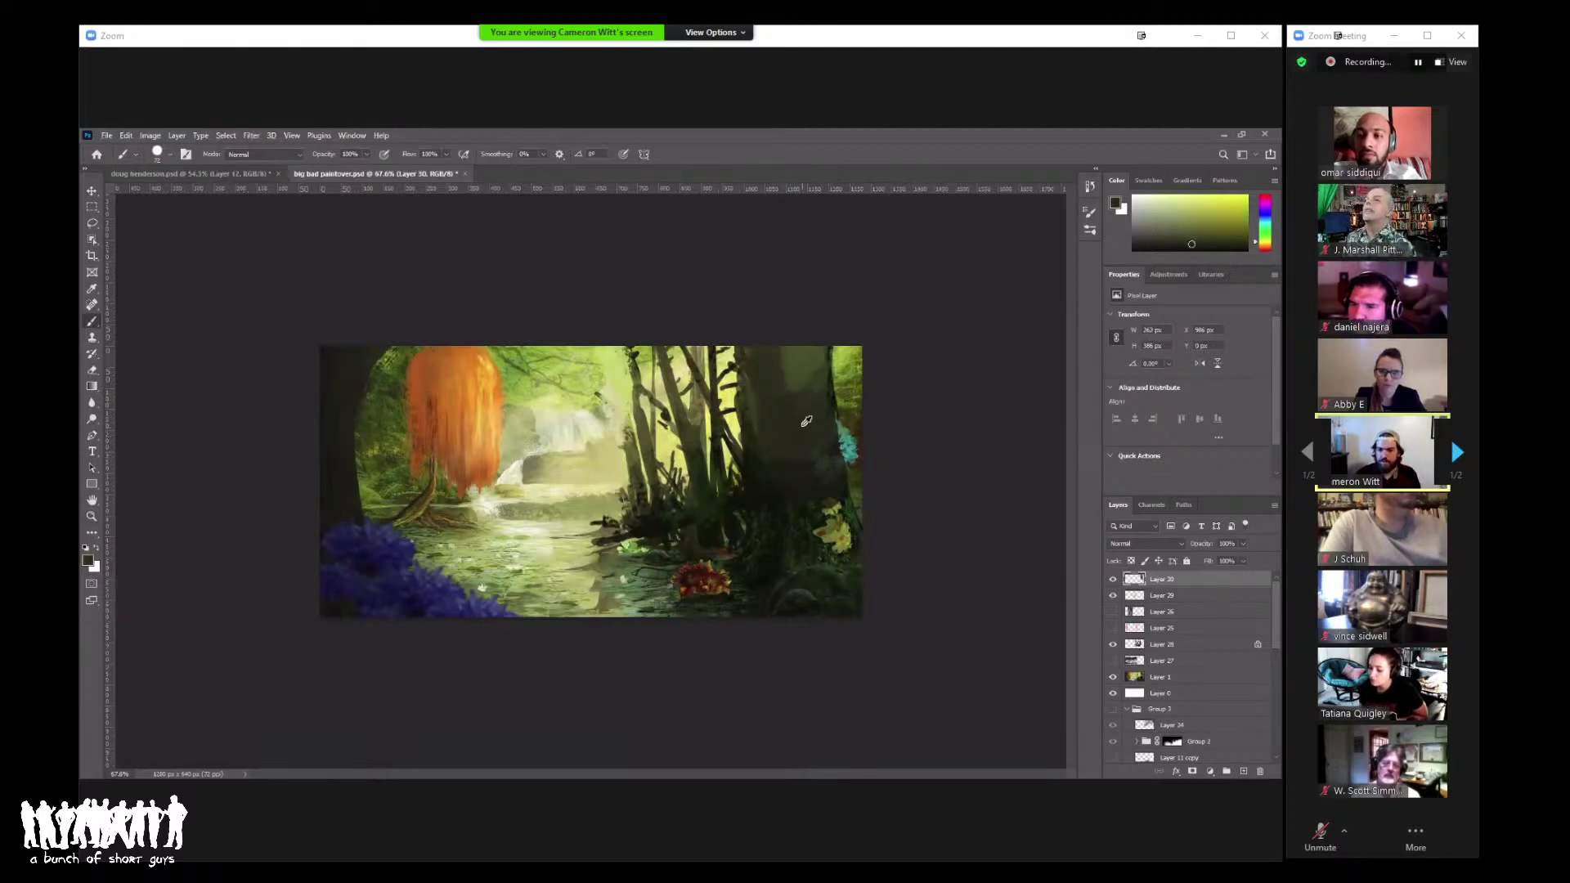
pyautogui.keyDown('alt'); pyautogui.click(795, 383); pyautogui.keyUp('alt')
pyautogui.moveTo(789, 384); pyautogui.dragTo(758, 382)
pyautogui.keyDown('alt'); pyautogui.click(808, 455); pyautogui.keyUp('alt')
pyautogui.moveTo(793, 439)
pyautogui.mouseDown()
pyautogui.moveTo(828, 515)
pyautogui.moveTo(779, 533)
pyautogui.mouseUp()
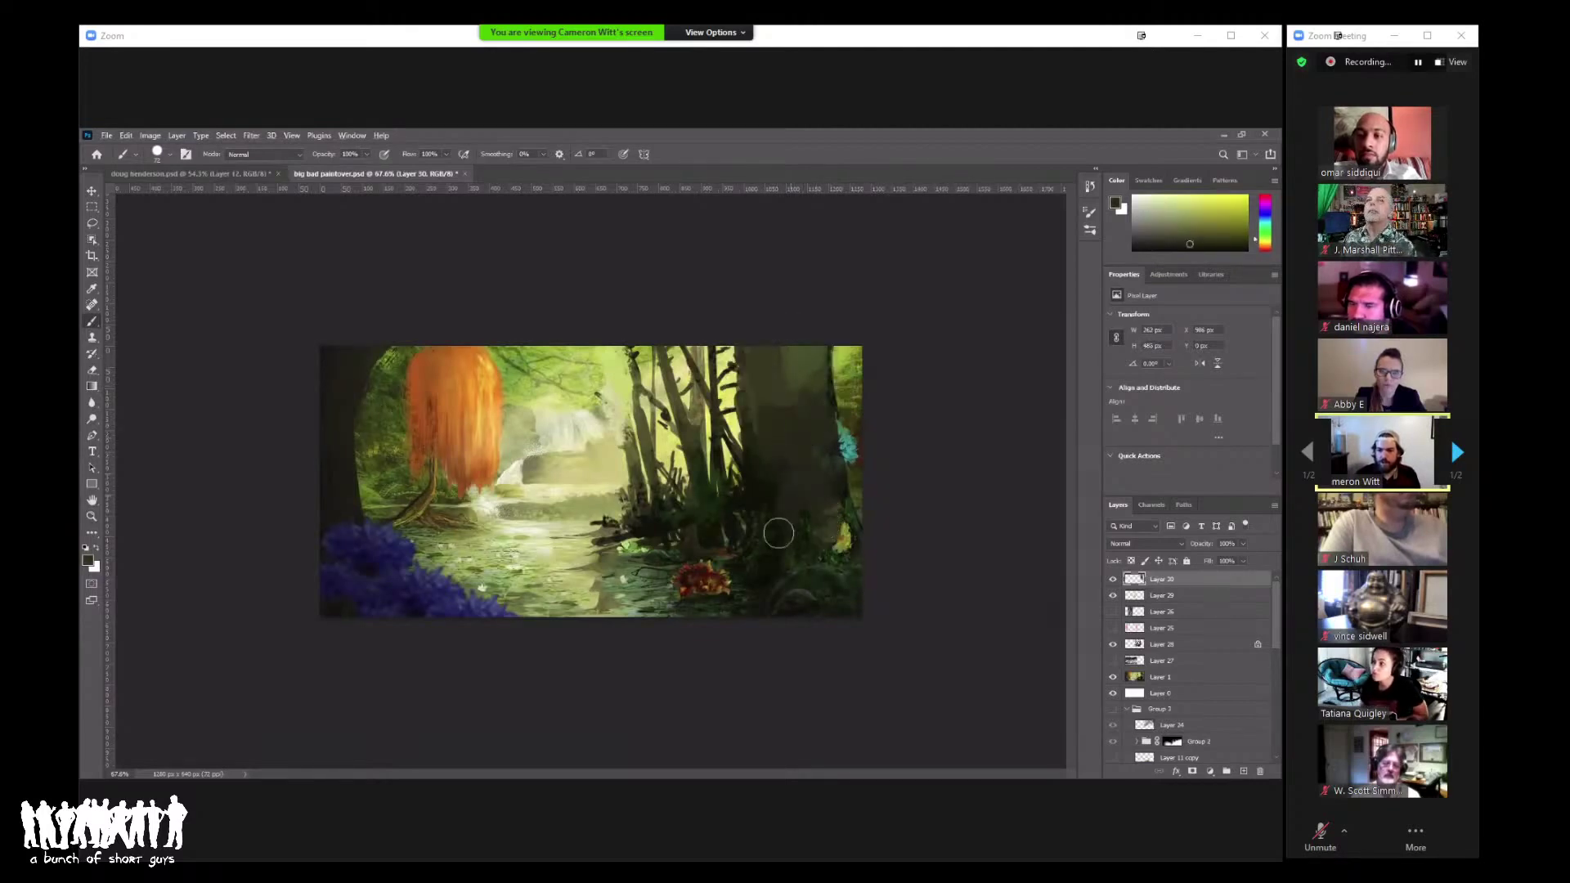
# Step: Darken the large trunk with long vertical strokes of sampled bark color from its middle to the canvas's upper edge
pyautogui.moveTo(779, 414); pyautogui.dragTo(777, 355)
pyautogui.moveTo(800, 443); pyautogui.dragTo(805, 326)
pyautogui.keyDown('alt'); pyautogui.click(805, 454); pyautogui.keyUp('alt')
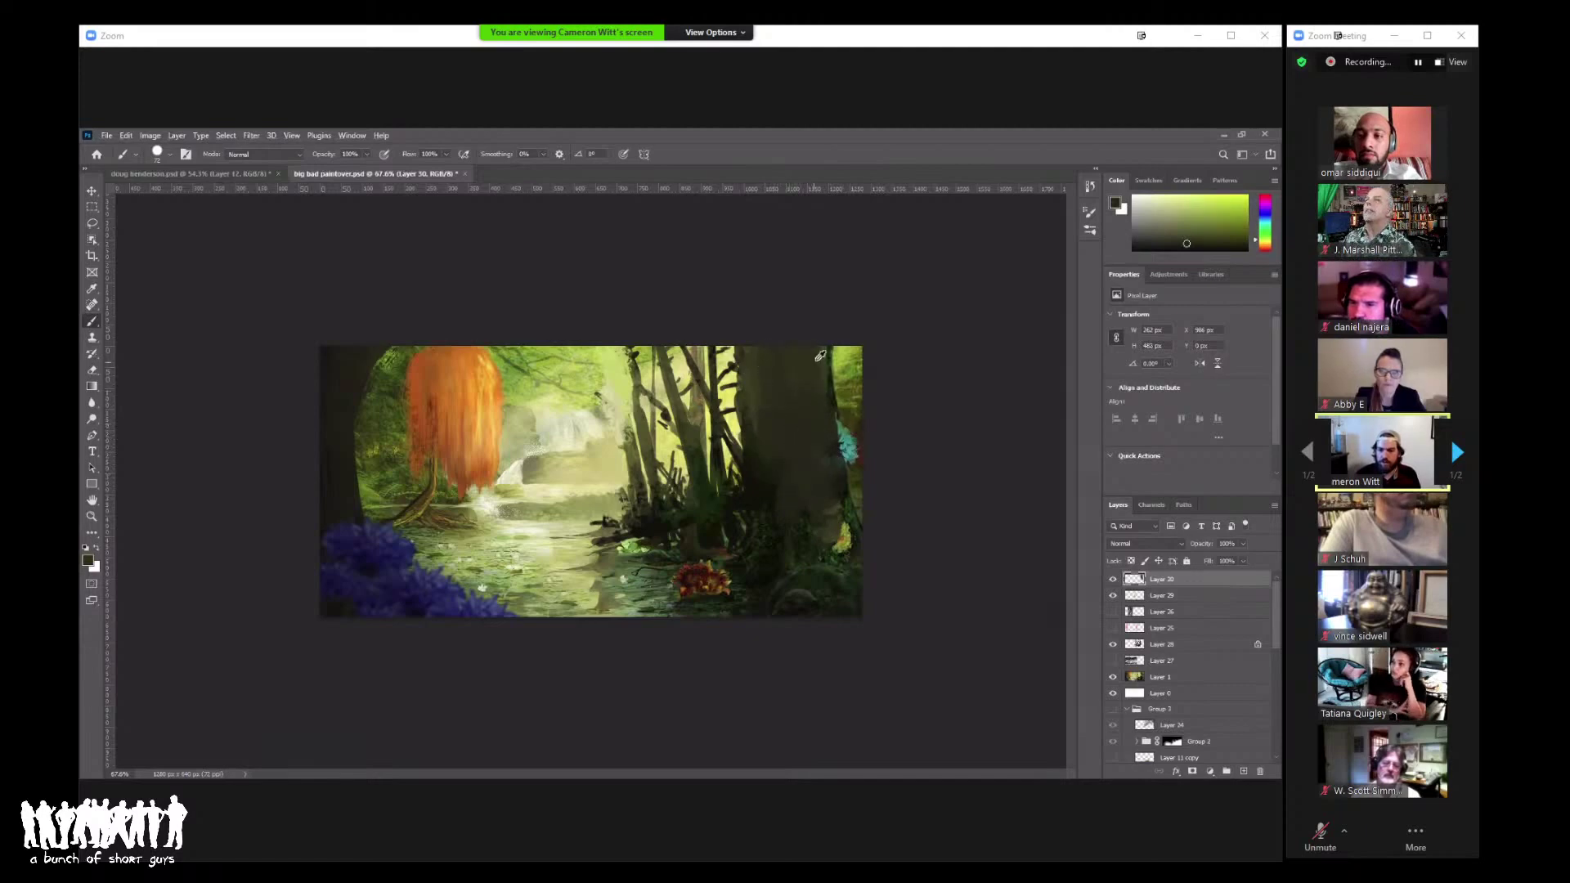
pyautogui.moveTo(798, 444)
pyautogui.mouseDown()
pyautogui.moveTo(781, 472)
pyautogui.moveTo(792, 404)
pyautogui.moveTo(798, 421)
pyautogui.mouseUp()
pyautogui.keyDown('alt'); pyautogui.click(783, 482); pyautogui.keyUp('alt')
# Step: Cover the remaining yellow flowers at the base of the large trunk with sampled dark green
pyautogui.hotkey('ctrl', 'space')
pyautogui.keyDown('alt'); pyautogui.click(738, 383); pyautogui.keyUp('alt')
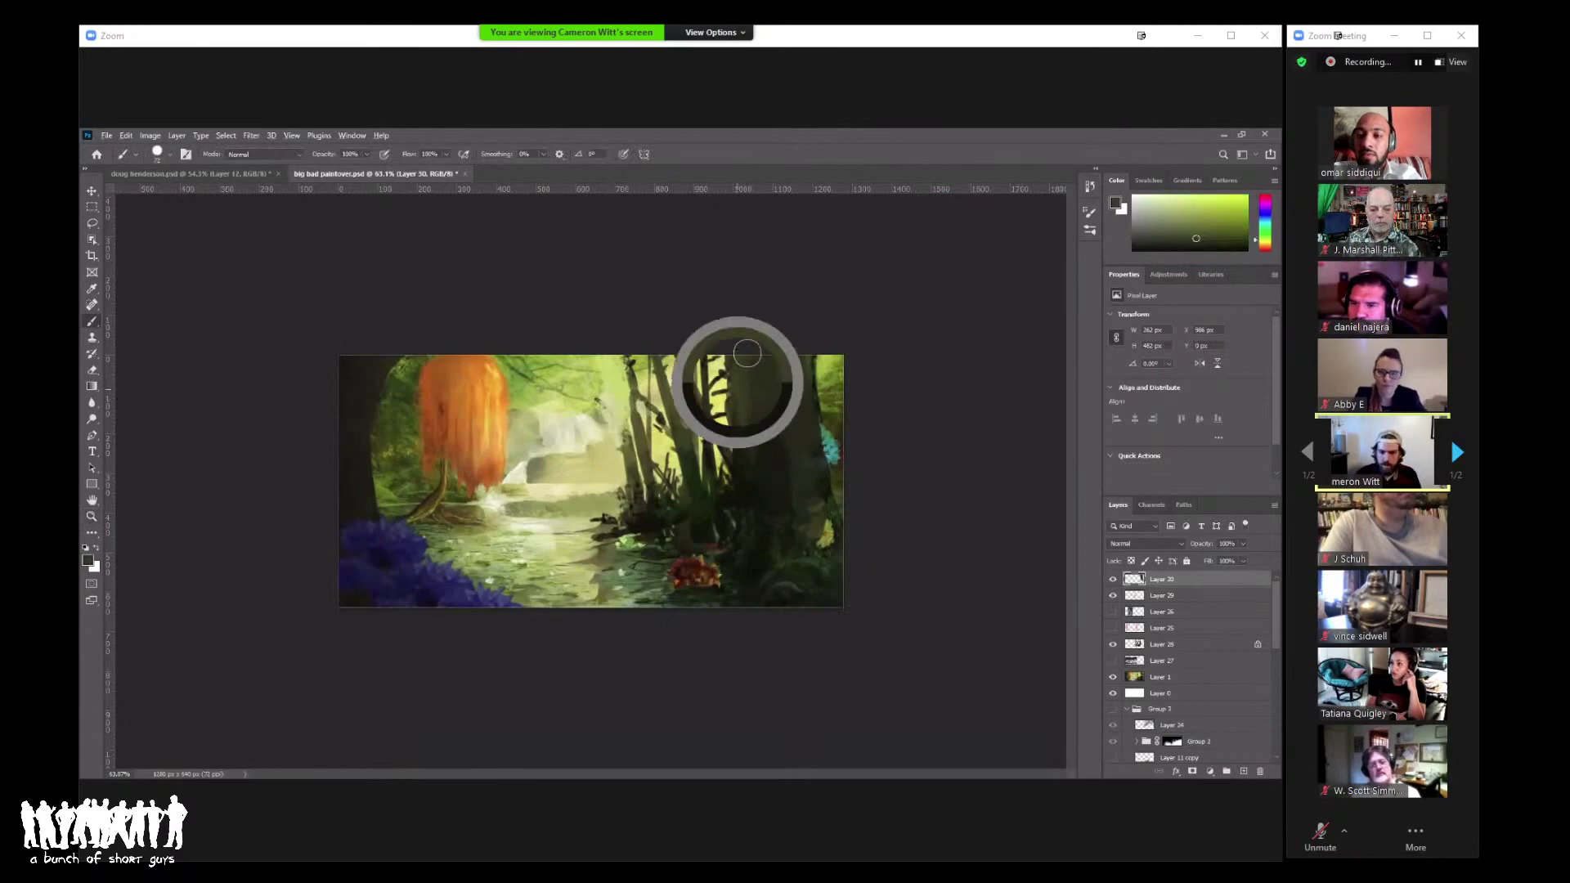
pyautogui.keyDown('alt'); pyautogui.click(817, 523); pyautogui.keyUp('alt')
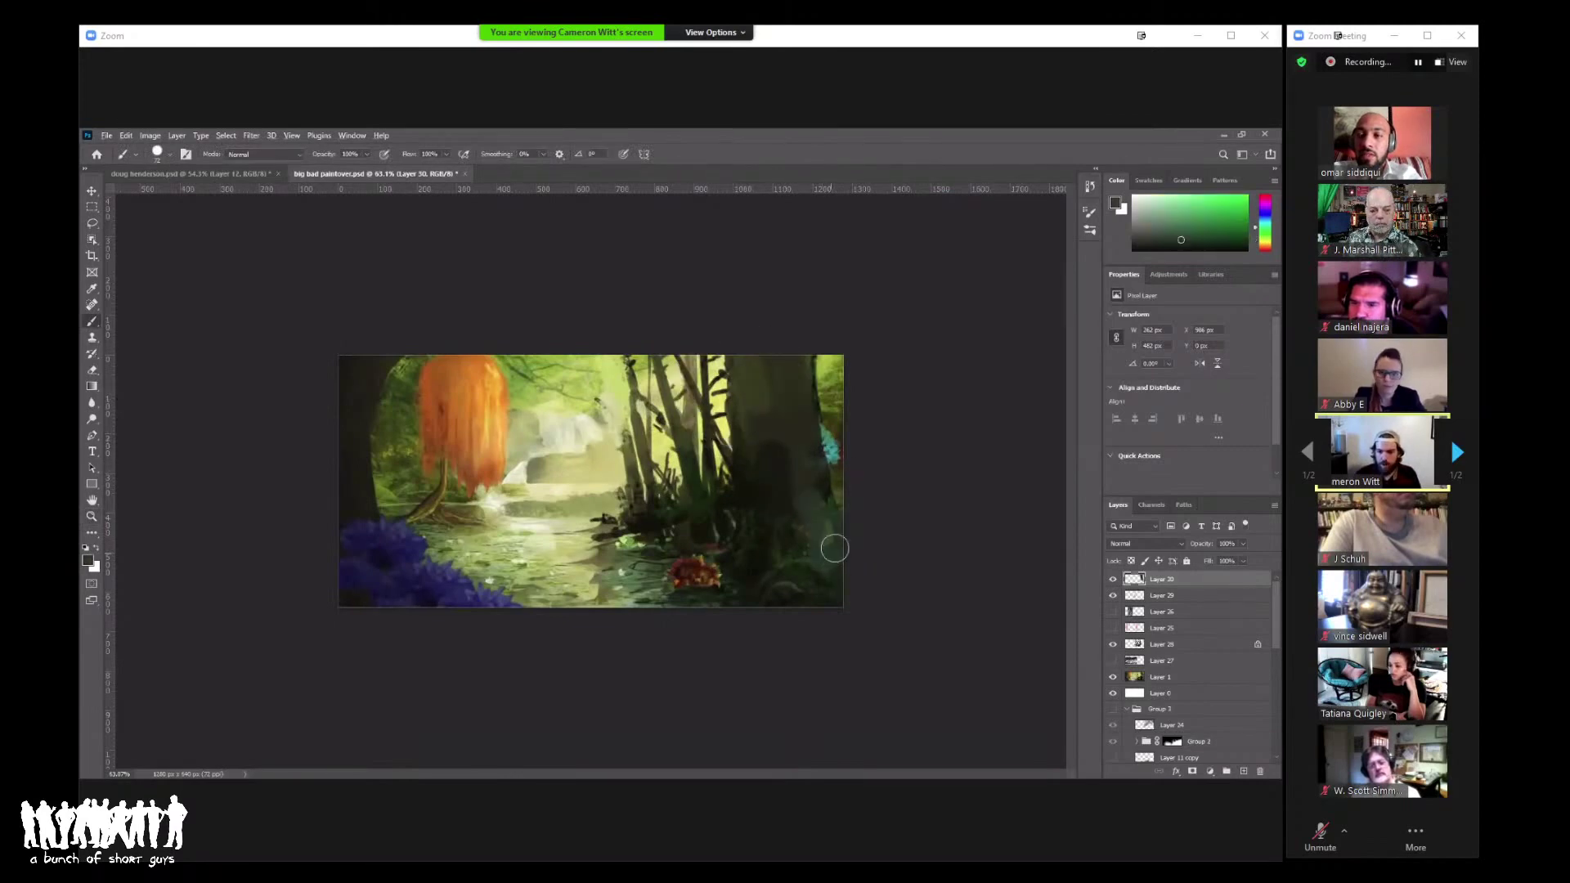
pyautogui.keyDown('alt'); pyautogui.click(809, 526); pyautogui.keyUp('alt')
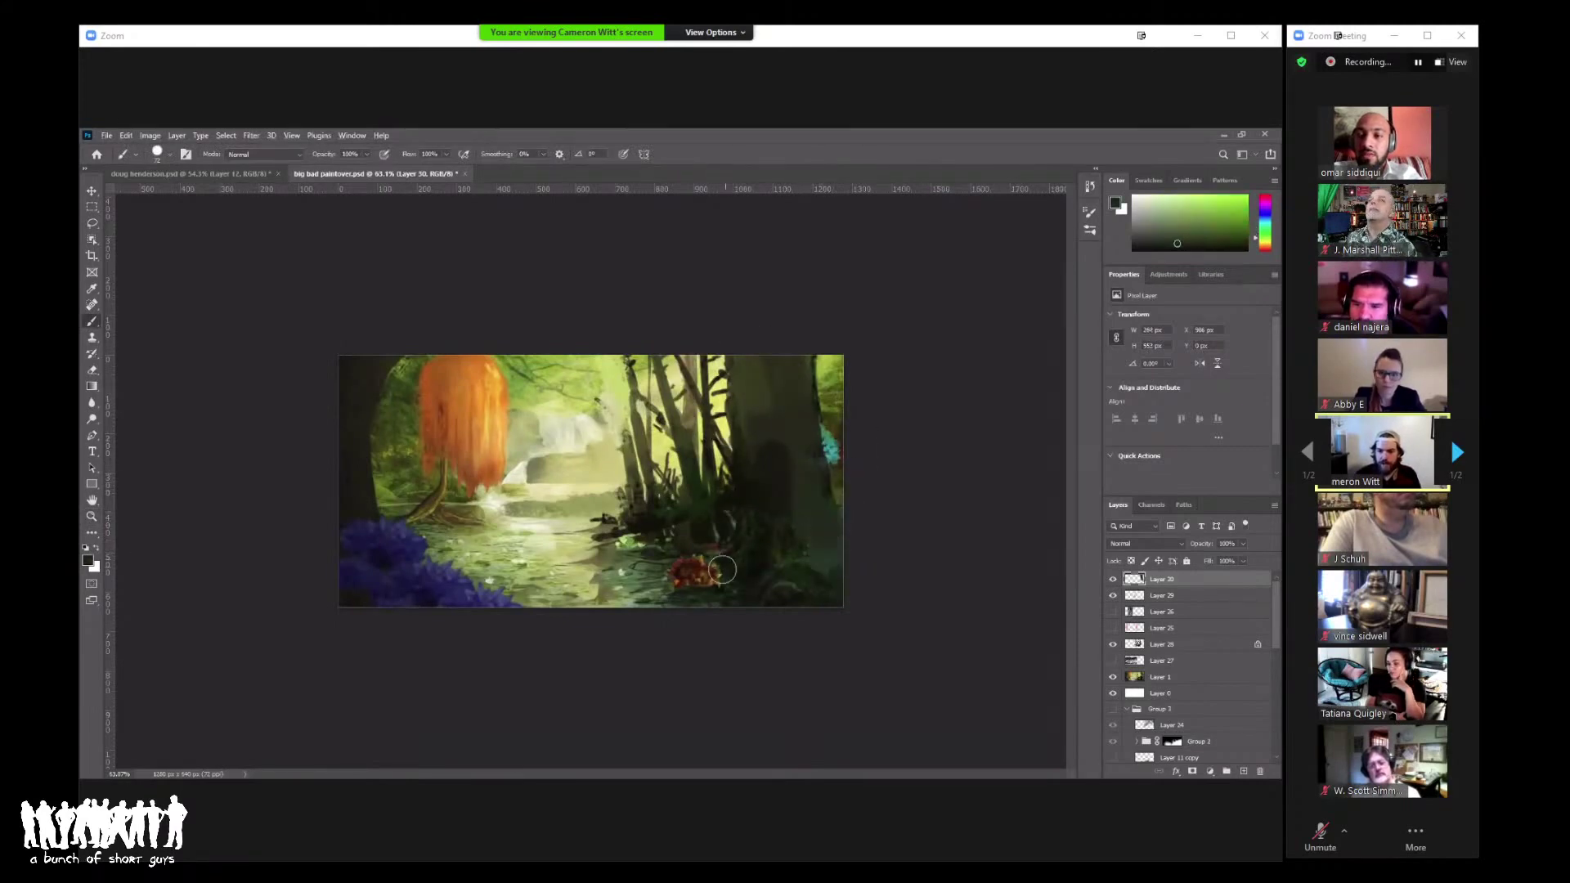
# Step: Pick a muted olive-yellow and dab a spot of it on the middle of the large trunk
pyautogui.keyDown('alt'); pyautogui.click(725, 570); pyautogui.keyUp('alt')
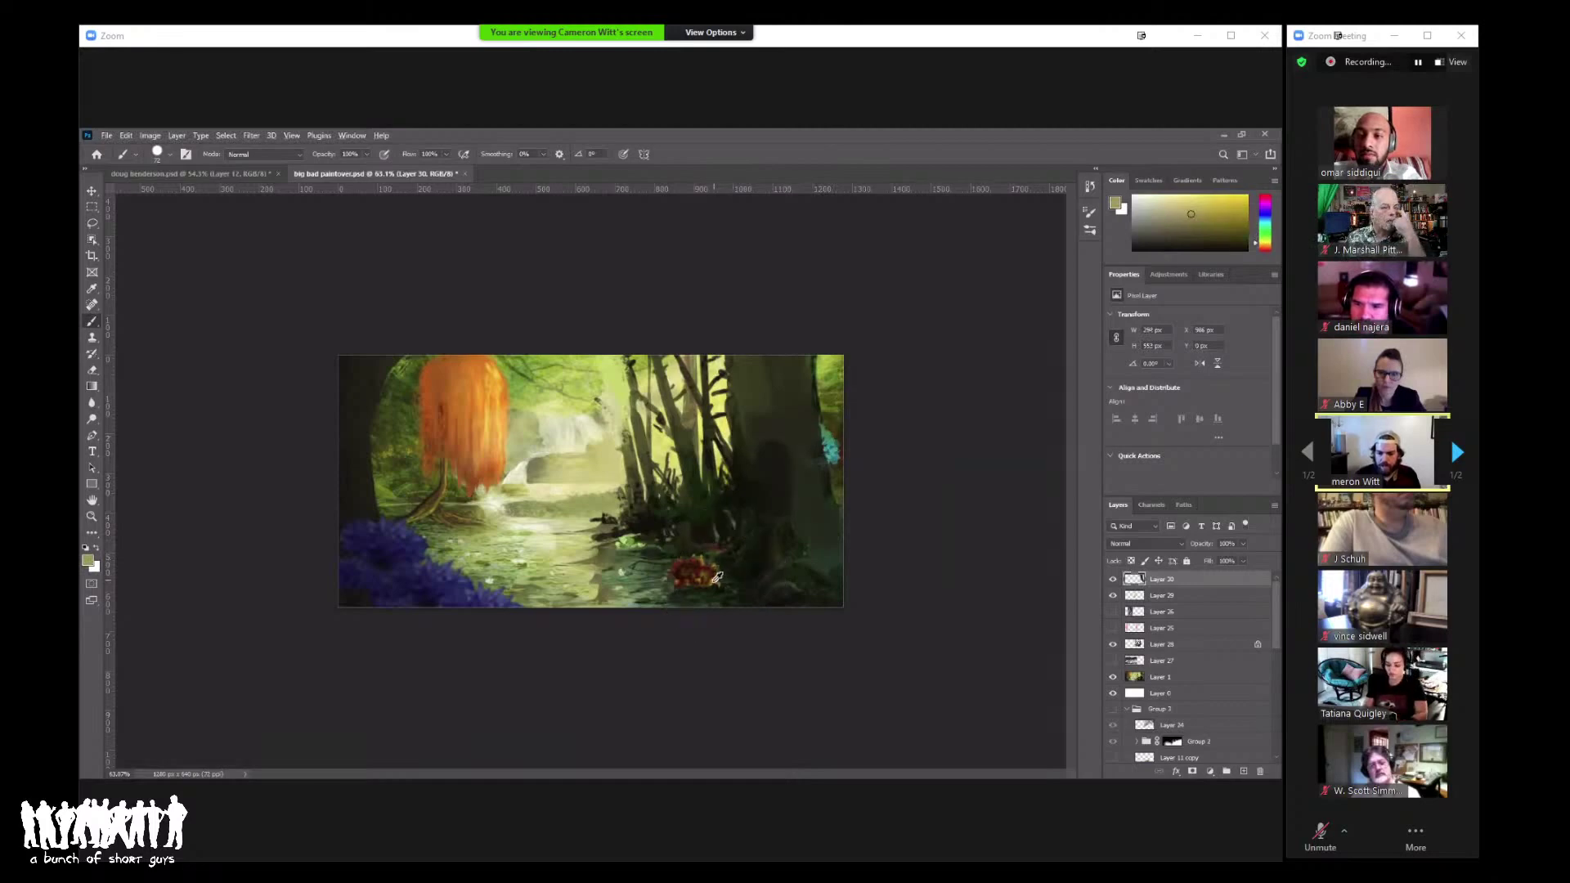
pyautogui.keyDown('alt'); pyautogui.click(794, 450); pyautogui.keyUp('alt')
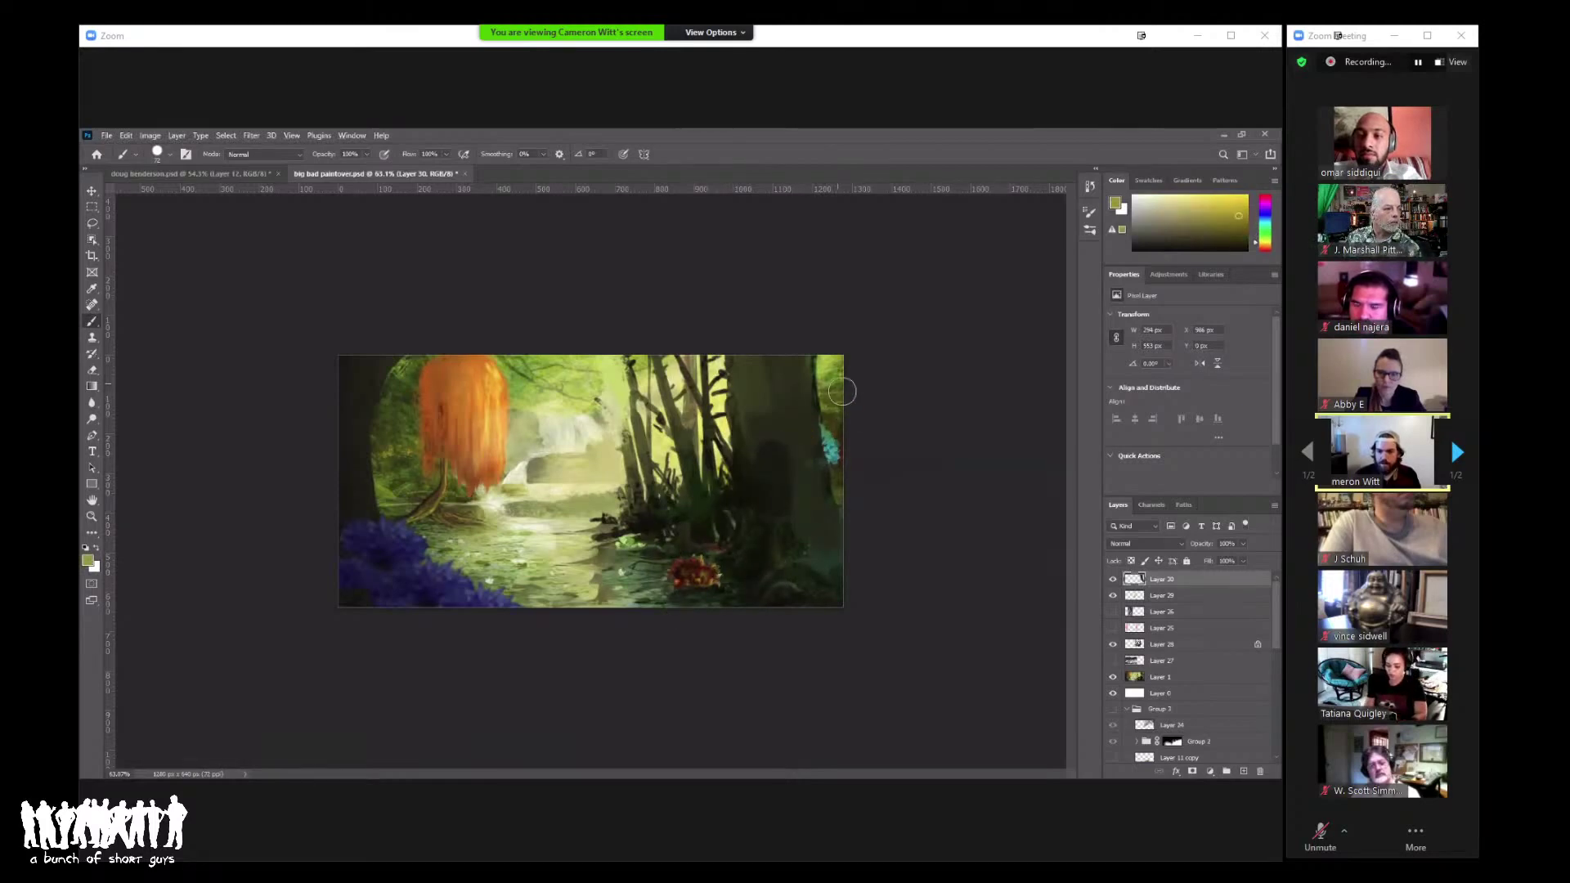
pyautogui.rightClick(842, 391)
pyautogui.moveTo(949, 384); pyautogui.dragTo(1006, 358)
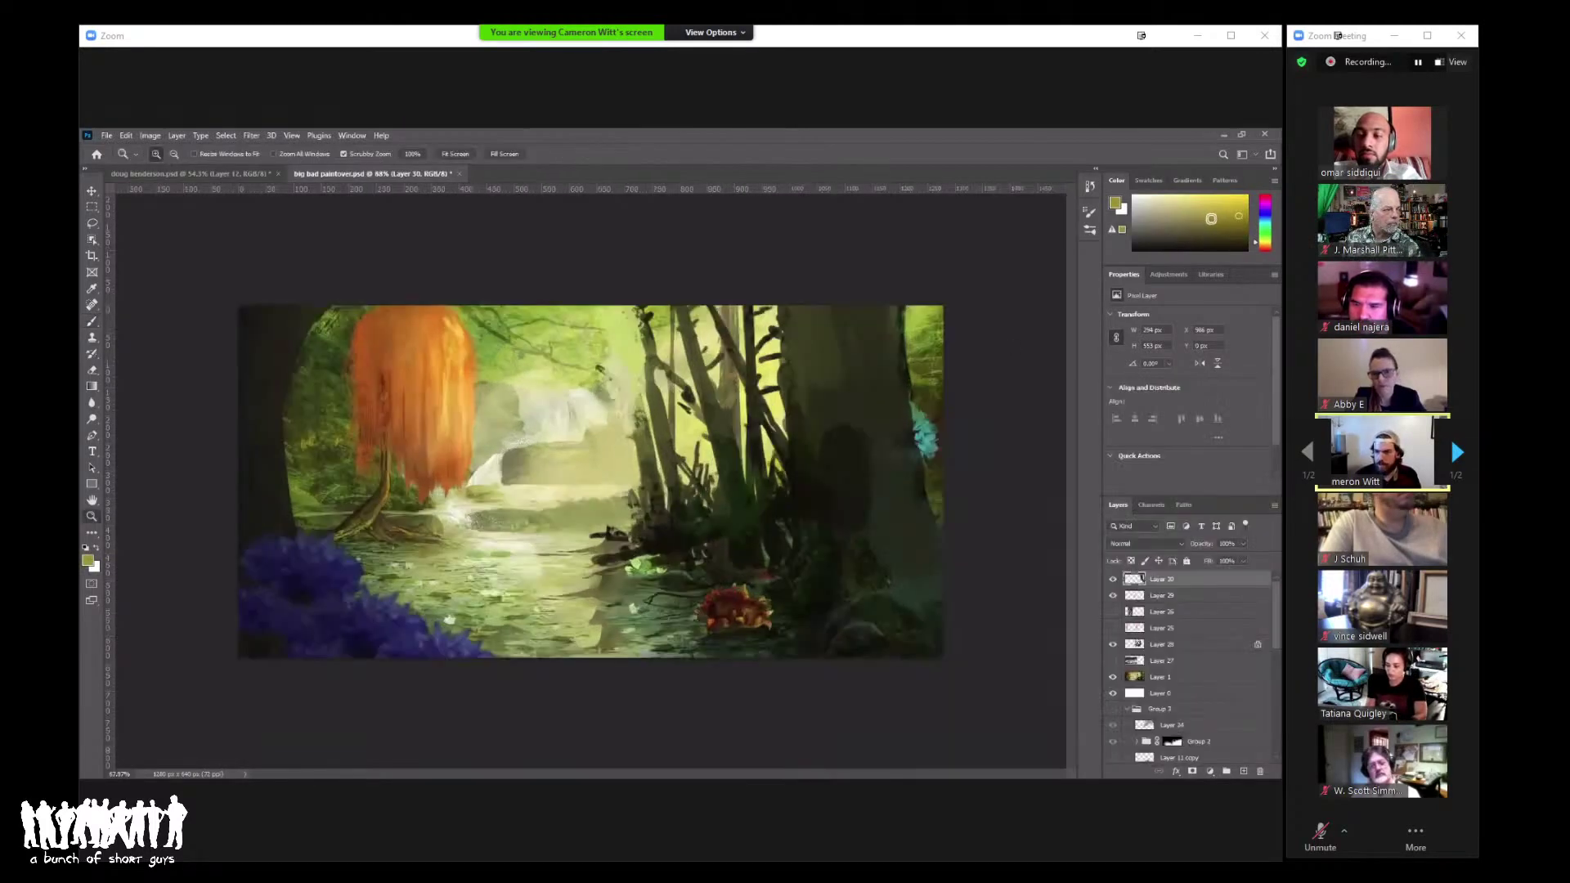
pyautogui.click(881, 453)
pyautogui.press('b')
pyautogui.moveTo(865, 451); pyautogui.dragTo(873, 438)
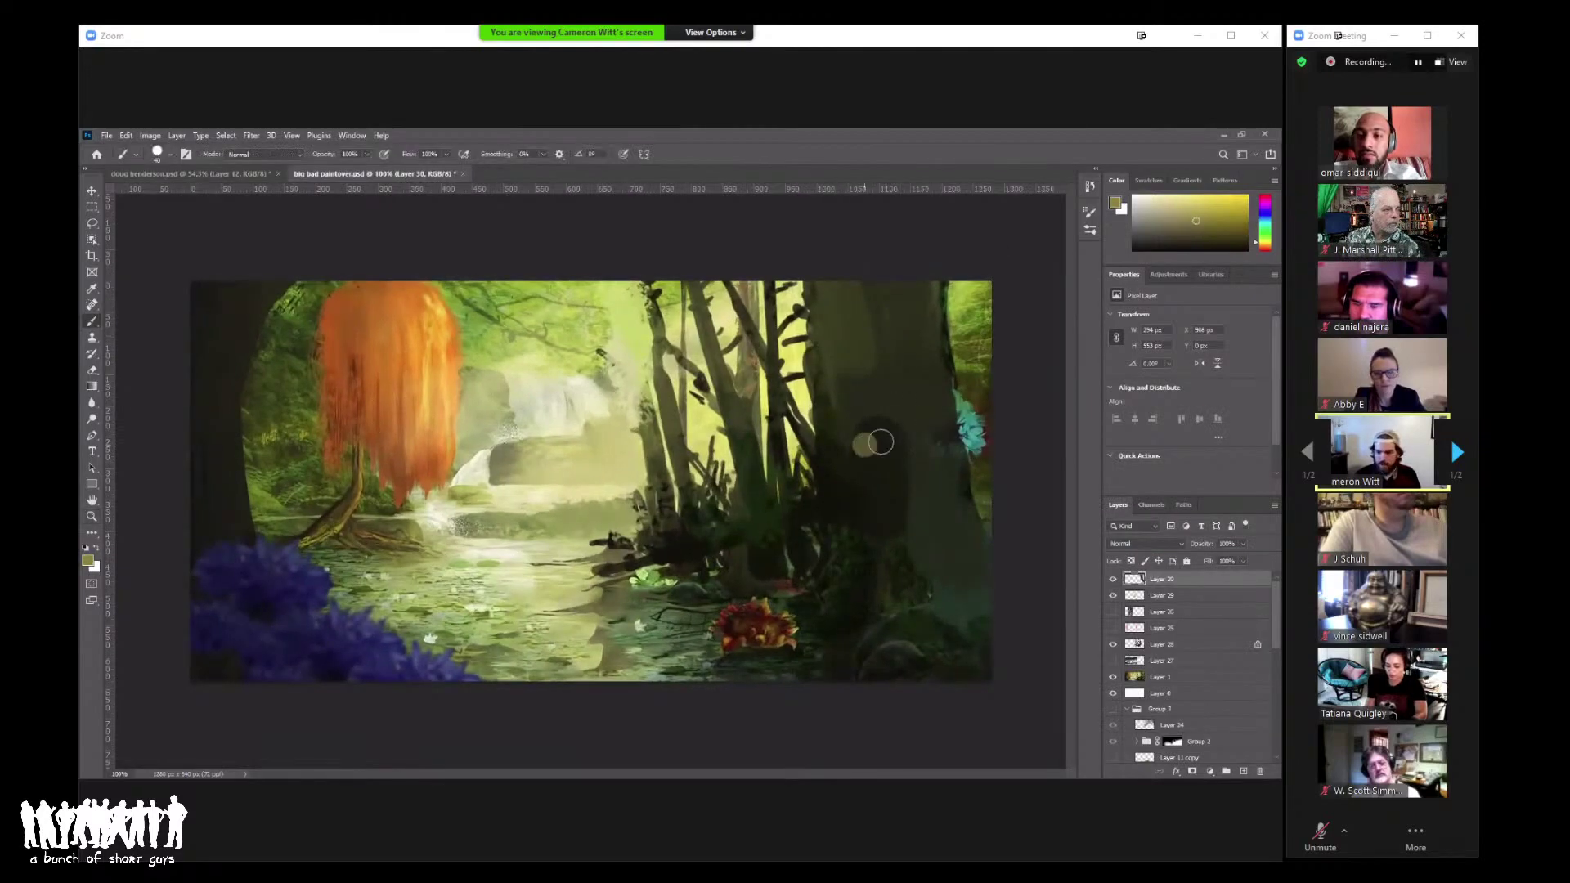
# Step: Reduce the brush size and dab more olive-yellow light spots on the upper half of the large trunk
pyautogui.rightClick(908, 377)
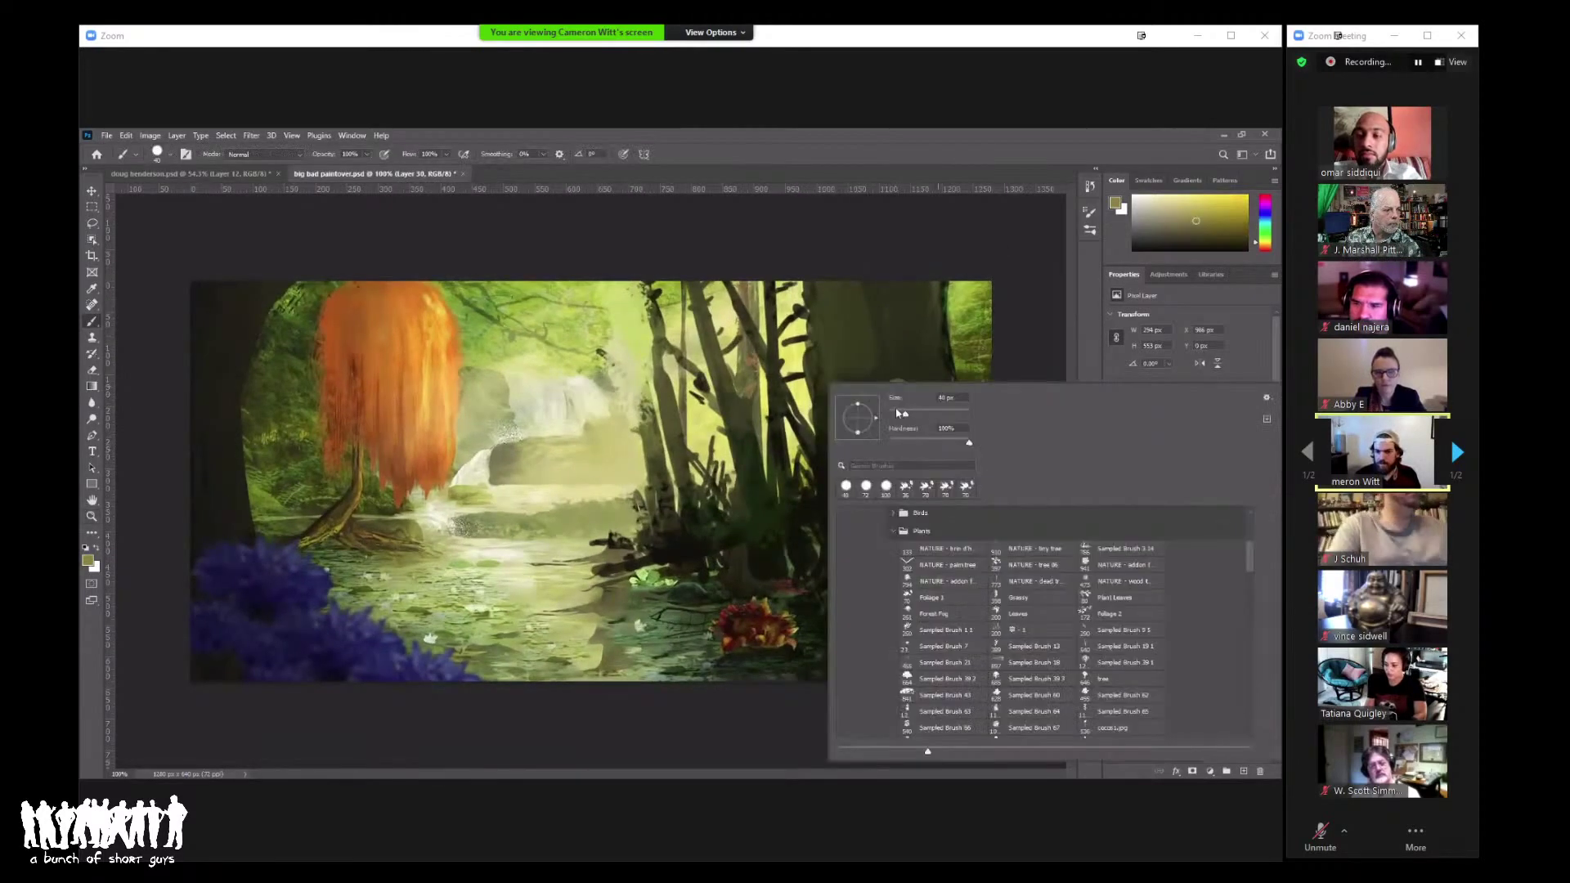
pyautogui.moveTo(909, 372); pyautogui.dragTo(920, 394)
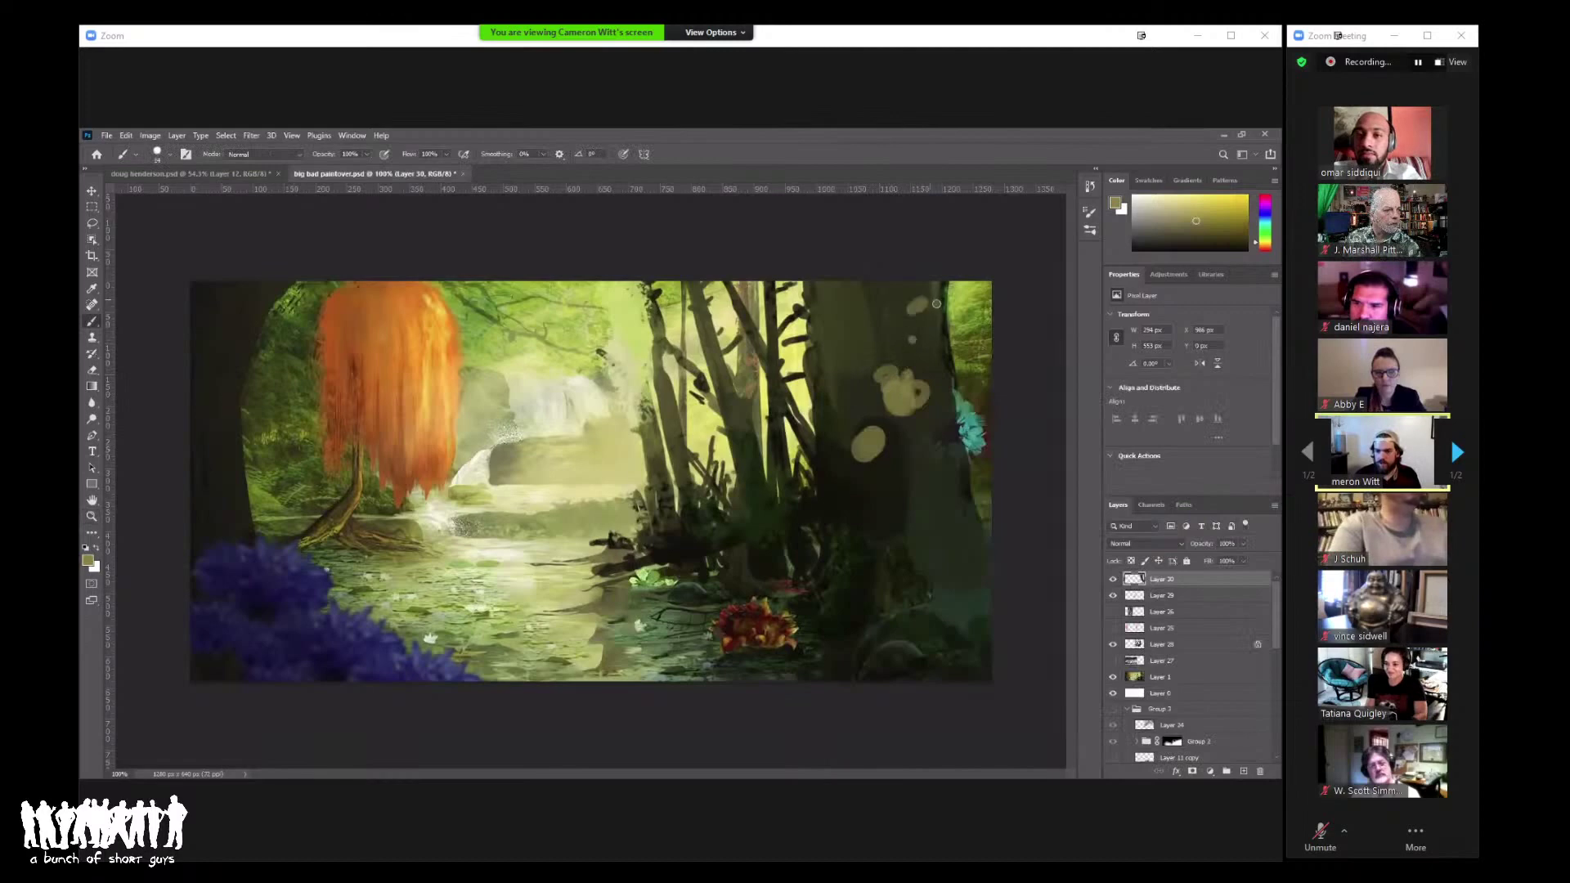
pyautogui.moveTo(936, 303); pyautogui.dragTo(944, 278)
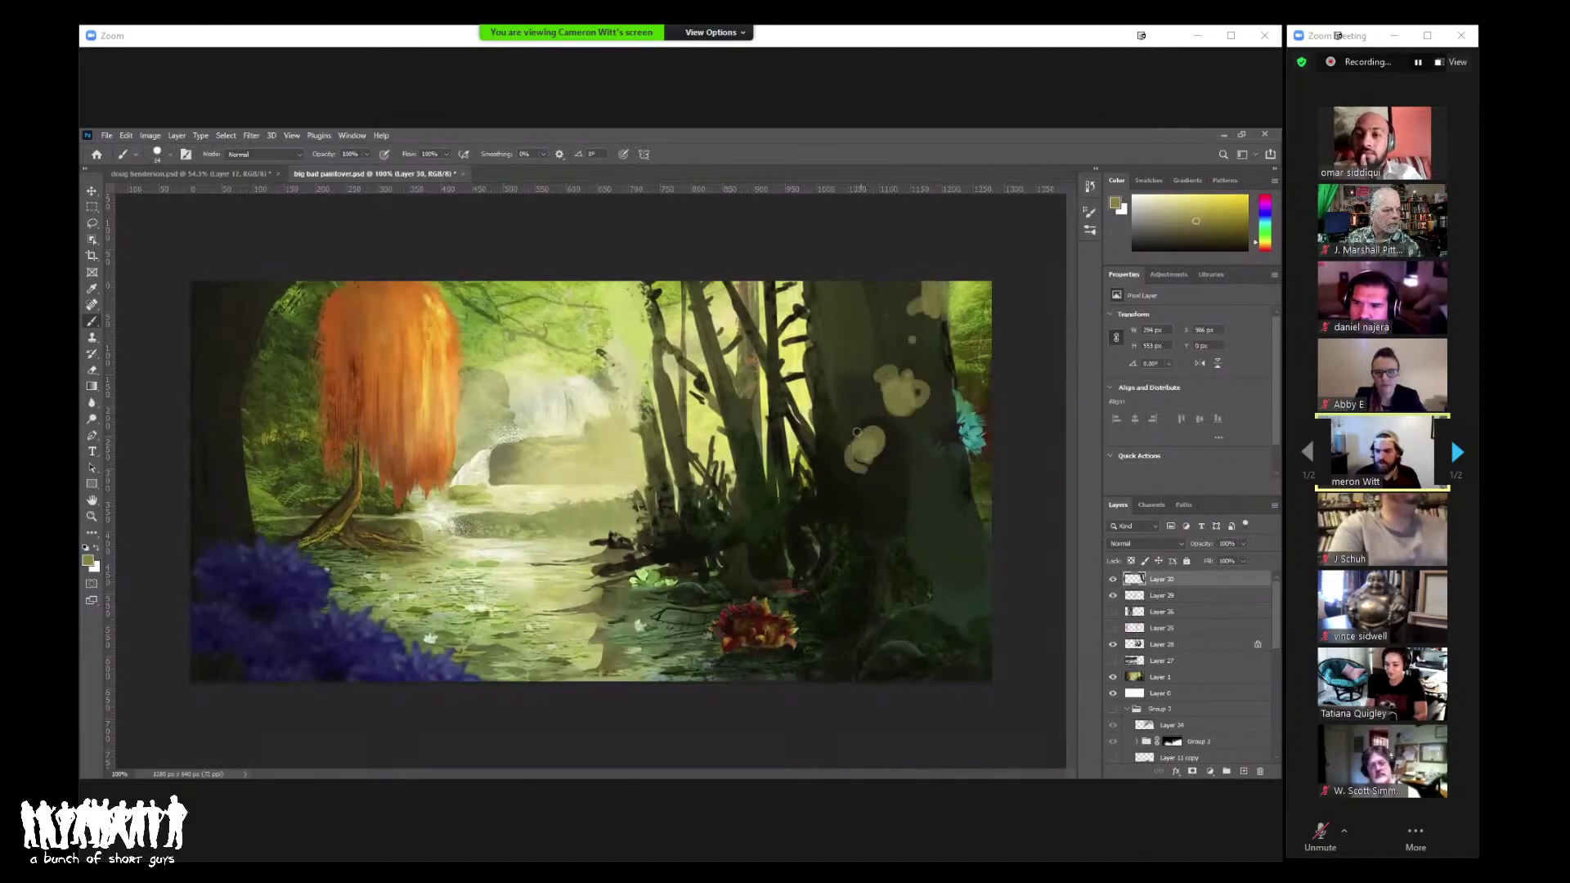
# Step: Paint over the trunk's light spots with dark red sampled from the red flower and with dark bark tones
pyautogui.keyDown('alt'); pyautogui.click(748, 614); pyautogui.keyUp('alt')
pyautogui.moveTo(861, 442); pyautogui.dragTo(856, 453)
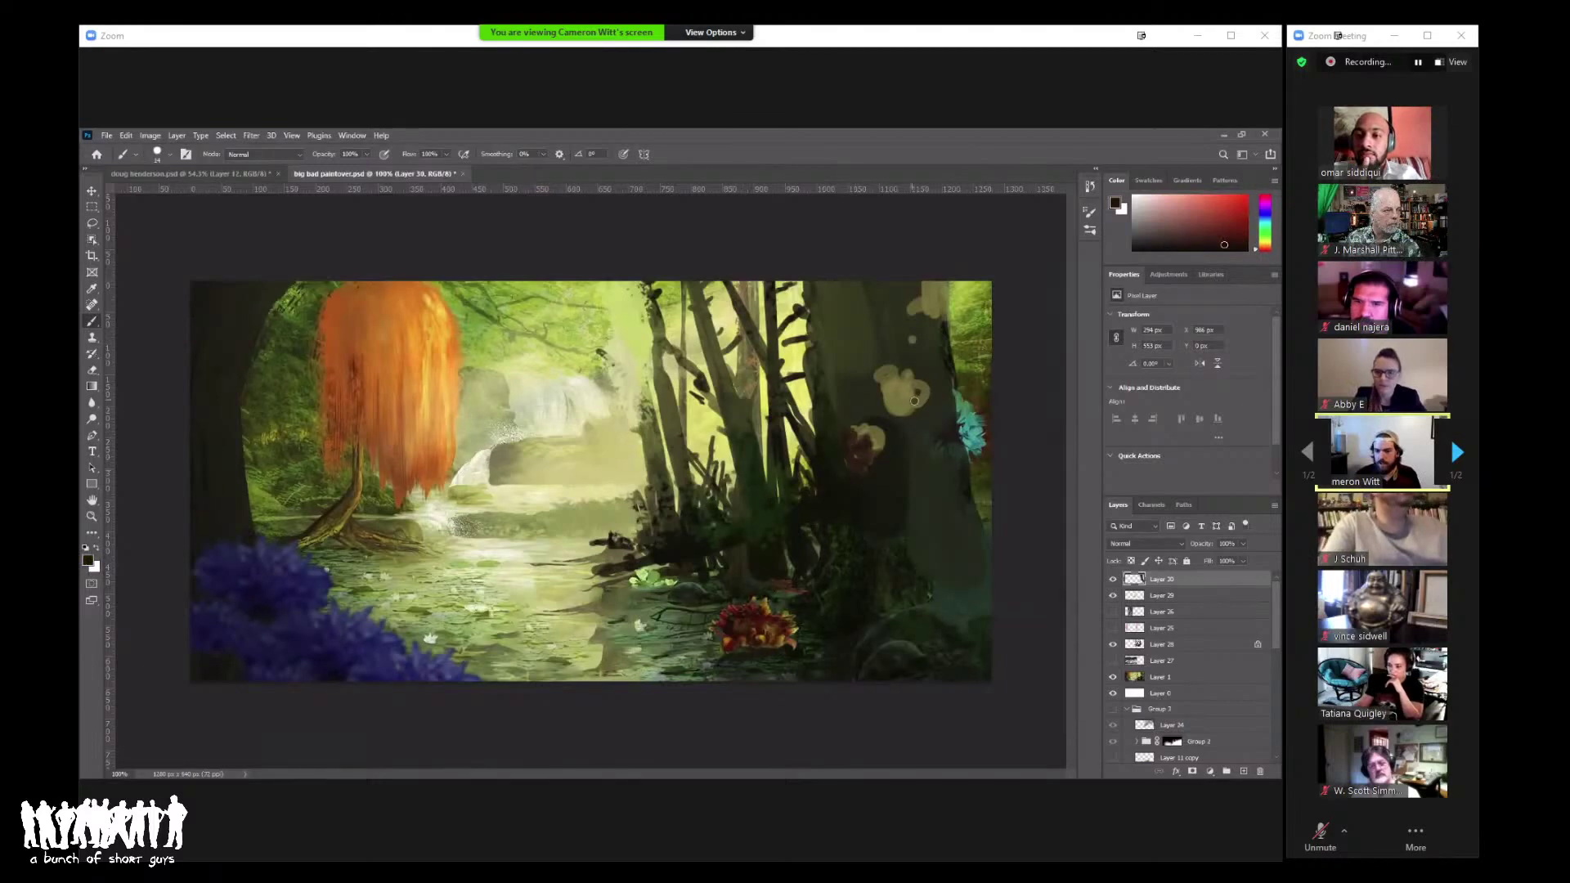
pyautogui.moveTo(914, 400)
pyautogui.mouseDown()
pyautogui.moveTo(883, 374)
pyautogui.moveTo(871, 403)
pyautogui.mouseUp()
pyautogui.press('z')
pyautogui.moveTo(765, 429)
pyautogui.mouseDown()
pyautogui.moveTo(788, 427)
pyautogui.moveTo(755, 459)
pyautogui.mouseUp()
pyautogui.press('b')
pyautogui.keyDown('alt'); pyautogui.click(787, 409); pyautogui.keyUp('alt')
pyautogui.rightClick(781, 425)
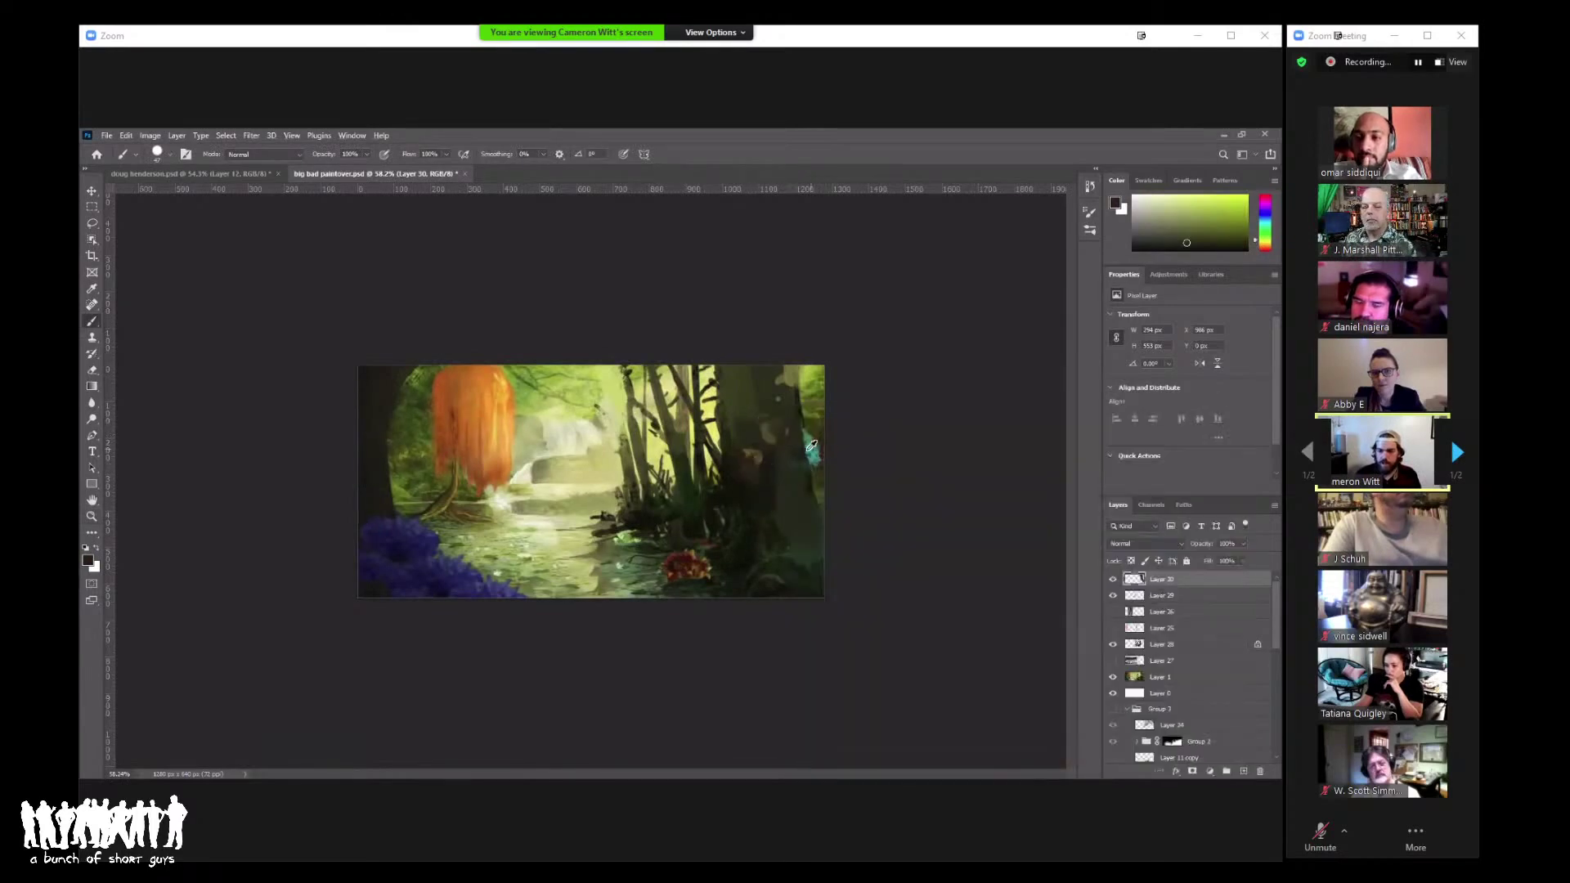
# Step: Sample the turquoise flower, red flower, blue flowers and orange tree to examine the colors of the scene's accents
pyautogui.keyDown('alt'); pyautogui.click(808, 447); pyautogui.keyUp('alt')
pyautogui.keyDown('alt'); pyautogui.click(808, 447); pyautogui.keyUp('alt')
pyautogui.keyDown('alt'); pyautogui.click(697, 564); pyautogui.keyUp('alt')
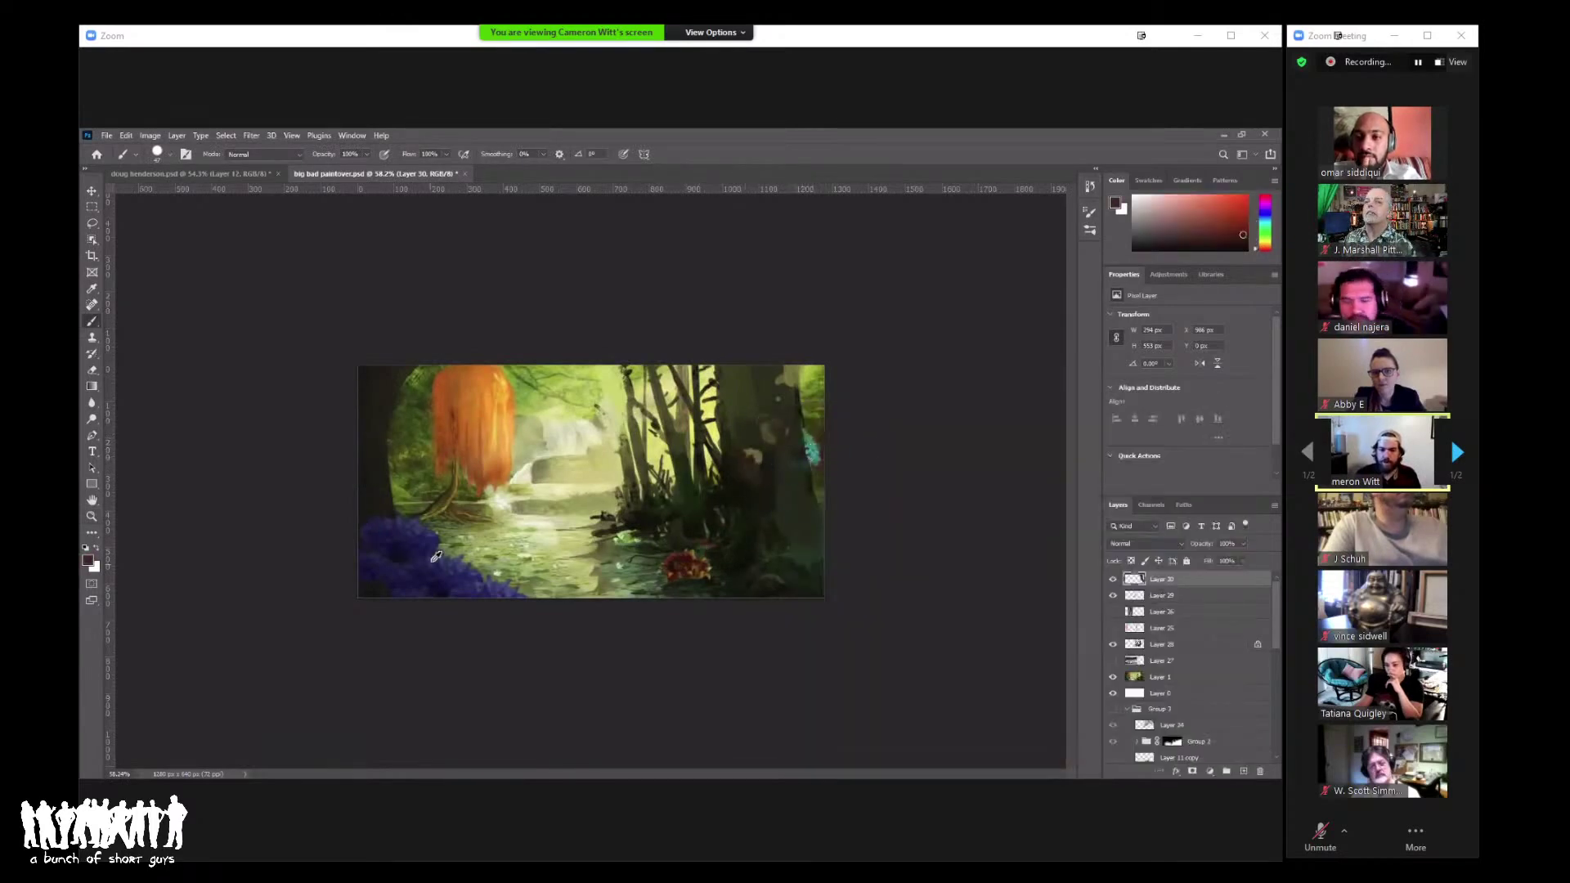
pyautogui.keyDown('alt'); pyautogui.click(415, 560); pyautogui.keyUp('alt')
pyautogui.keyDown('alt'); pyautogui.click(407, 534); pyautogui.keyUp('alt')
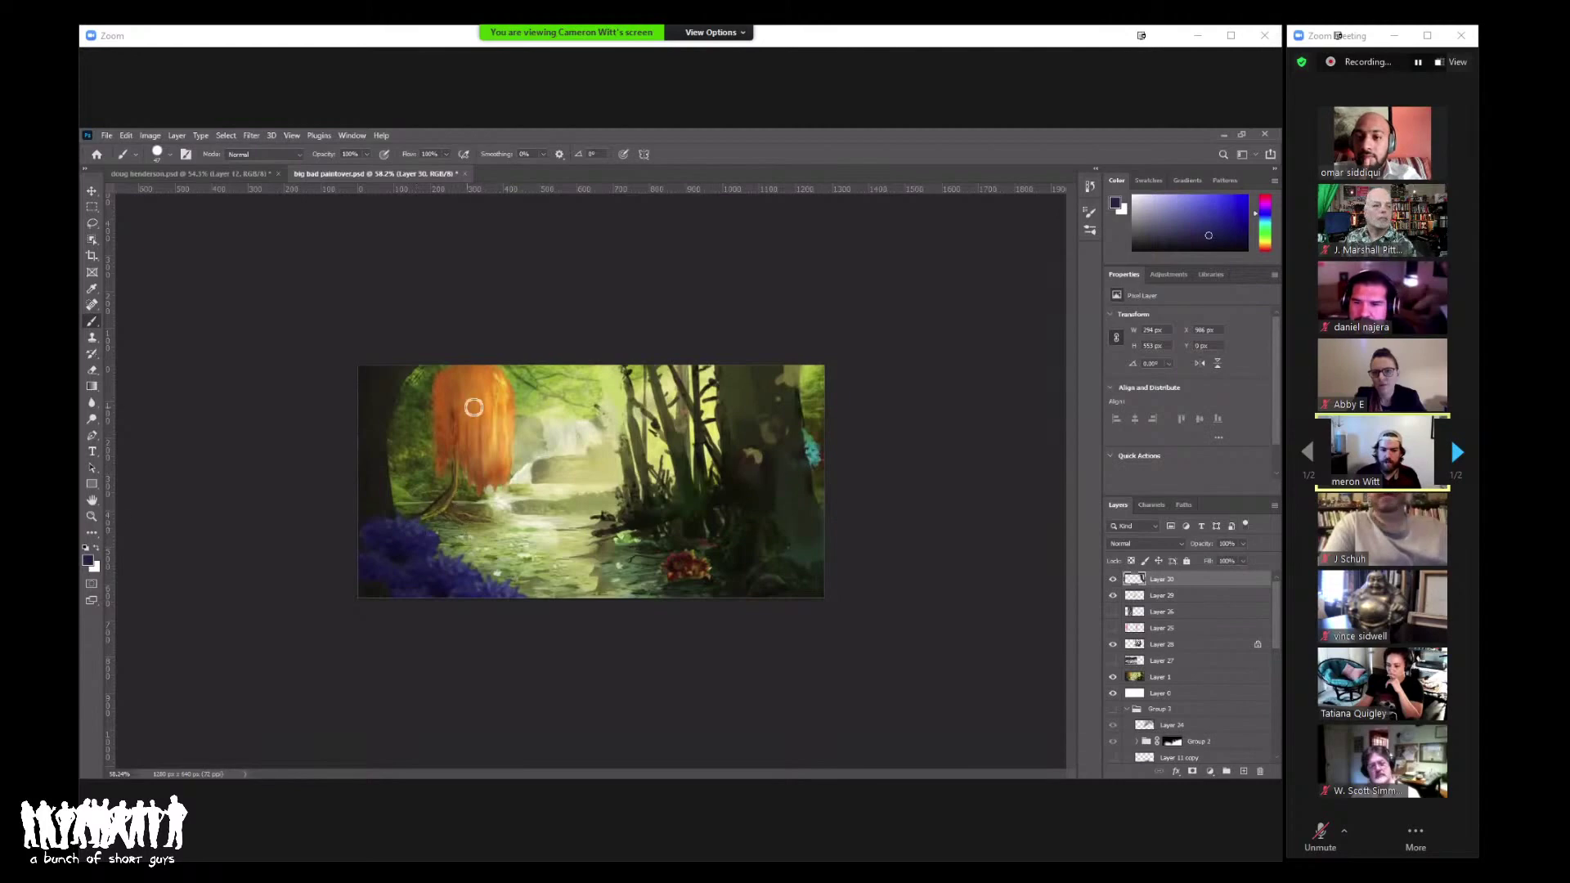
pyautogui.keyDown('alt'); pyautogui.click(474, 376); pyautogui.keyUp('alt')
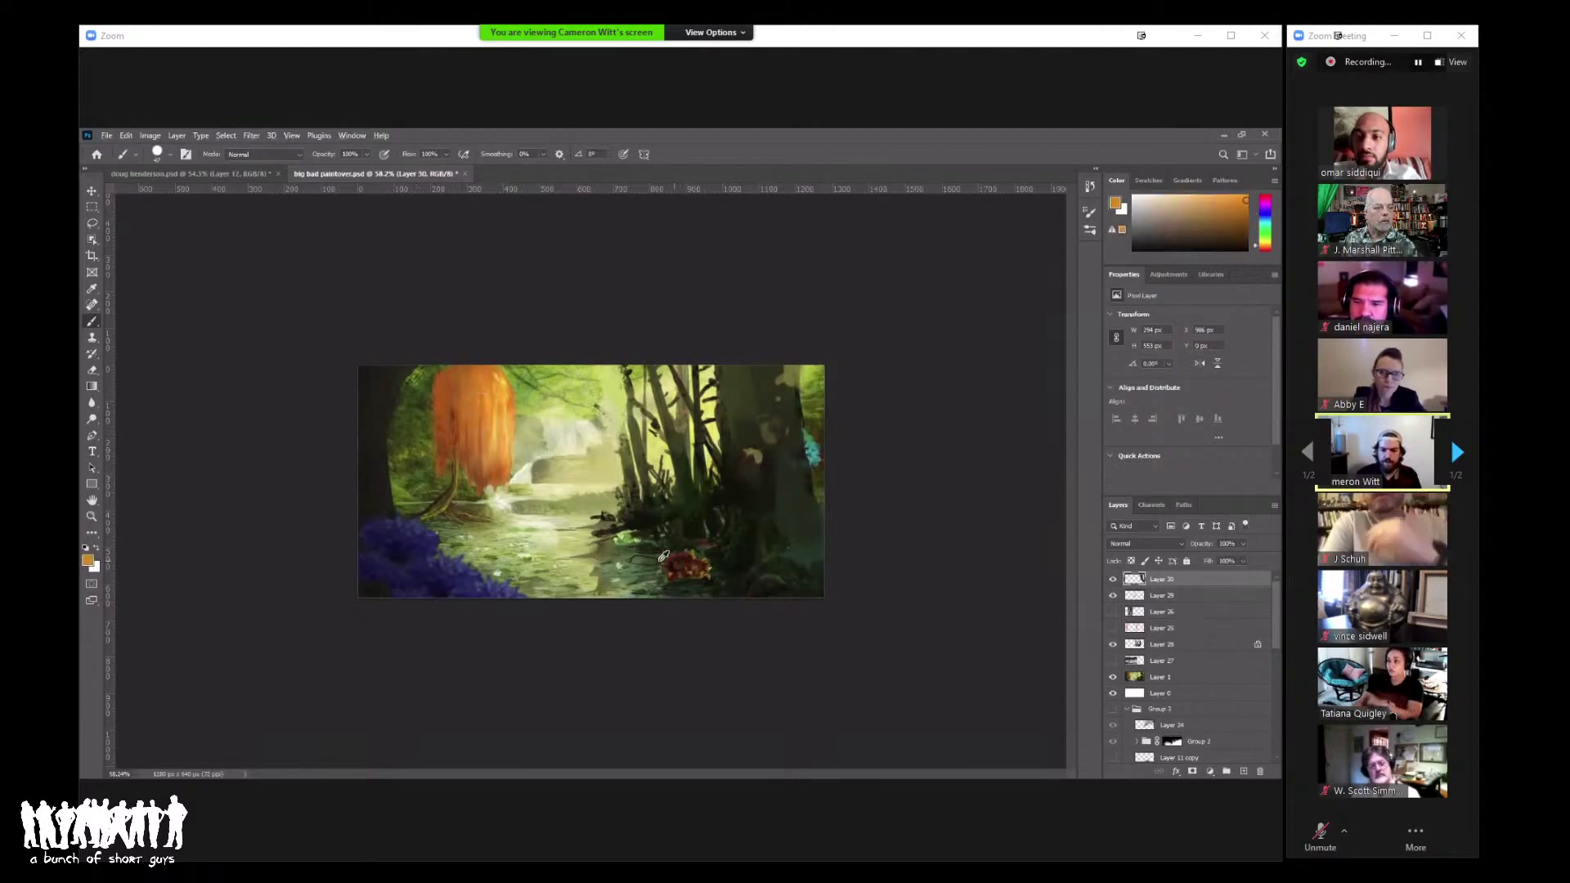
# Step: Paint over the red flower at the water's edge with green water tones and dark bank tones
pyautogui.keyDown('alt'); pyautogui.click(694, 572); pyautogui.keyUp('alt')
pyautogui.moveTo(701, 569)
pyautogui.mouseDown()
pyautogui.moveTo(665, 568)
pyautogui.moveTo(714, 572)
pyautogui.moveTo(626, 562)
pyautogui.moveTo(708, 563)
pyautogui.moveTo(645, 569)
pyautogui.moveTo(702, 580)
pyautogui.moveTo(655, 587)
pyautogui.moveTo(708, 589)
pyautogui.moveTo(670, 591)
pyautogui.mouseUp()
pyautogui.keyDown('alt'); pyautogui.click(634, 571); pyautogui.keyUp('alt')
pyautogui.keyDown('alt'); pyautogui.click(627, 564); pyautogui.keyUp('alt')
pyautogui.keyDown('alt'); pyautogui.click(641, 586); pyautogui.keyUp('alt')
# Step: Sample dark blue from the foreground flowers and choose the Sampled Brush 60 foliage brush at a much smaller size
pyautogui.keyDown('alt'); pyautogui.click(429, 556); pyautogui.keyUp('alt')
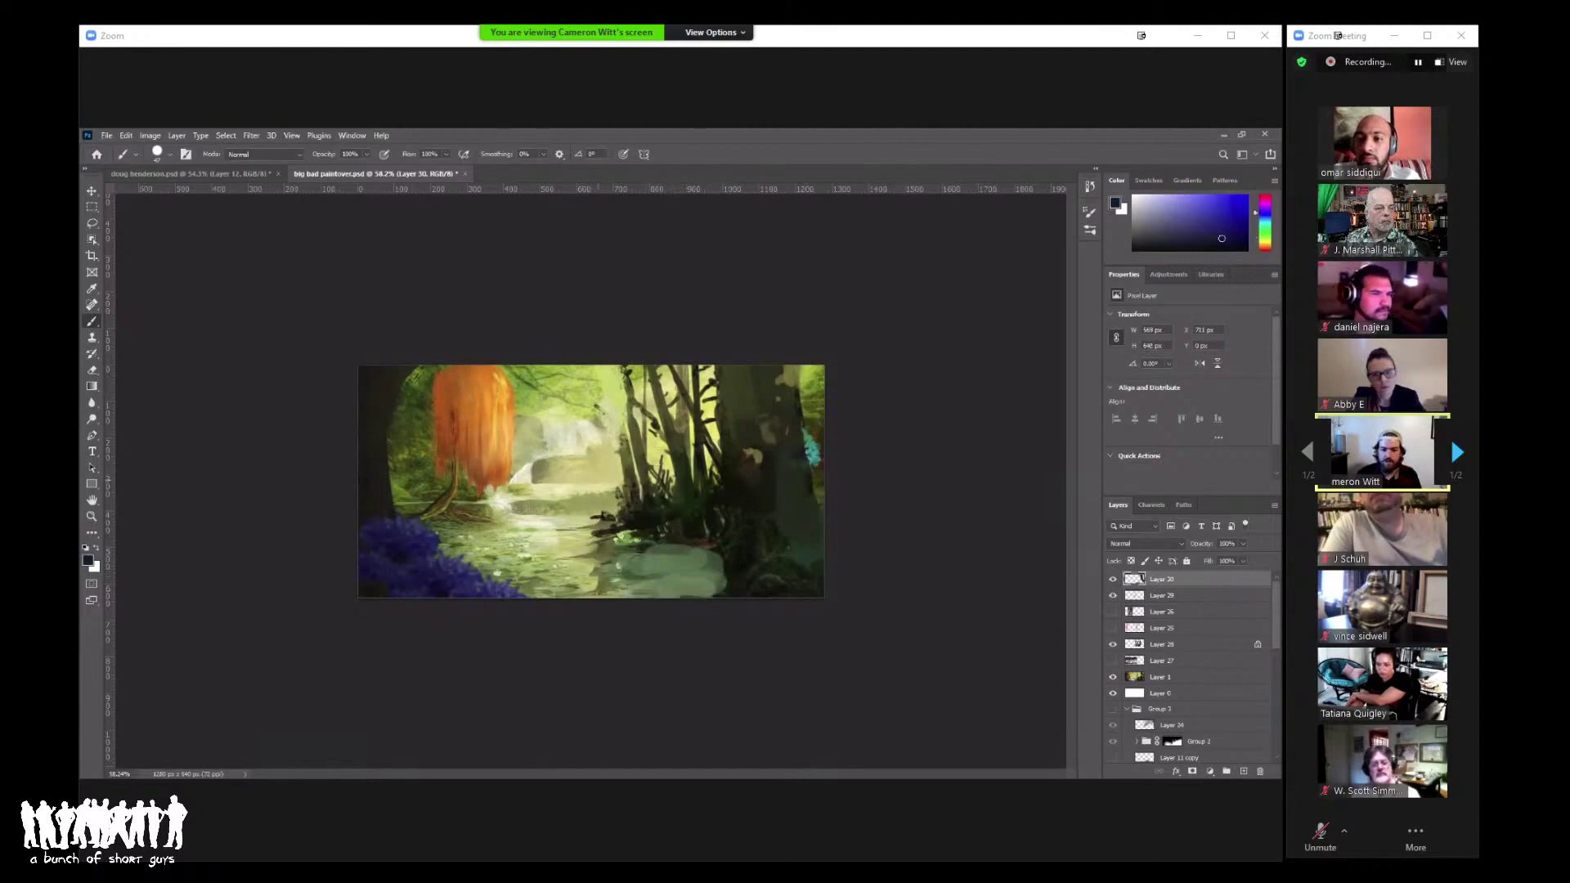
pyautogui.rightClick(887, 576)
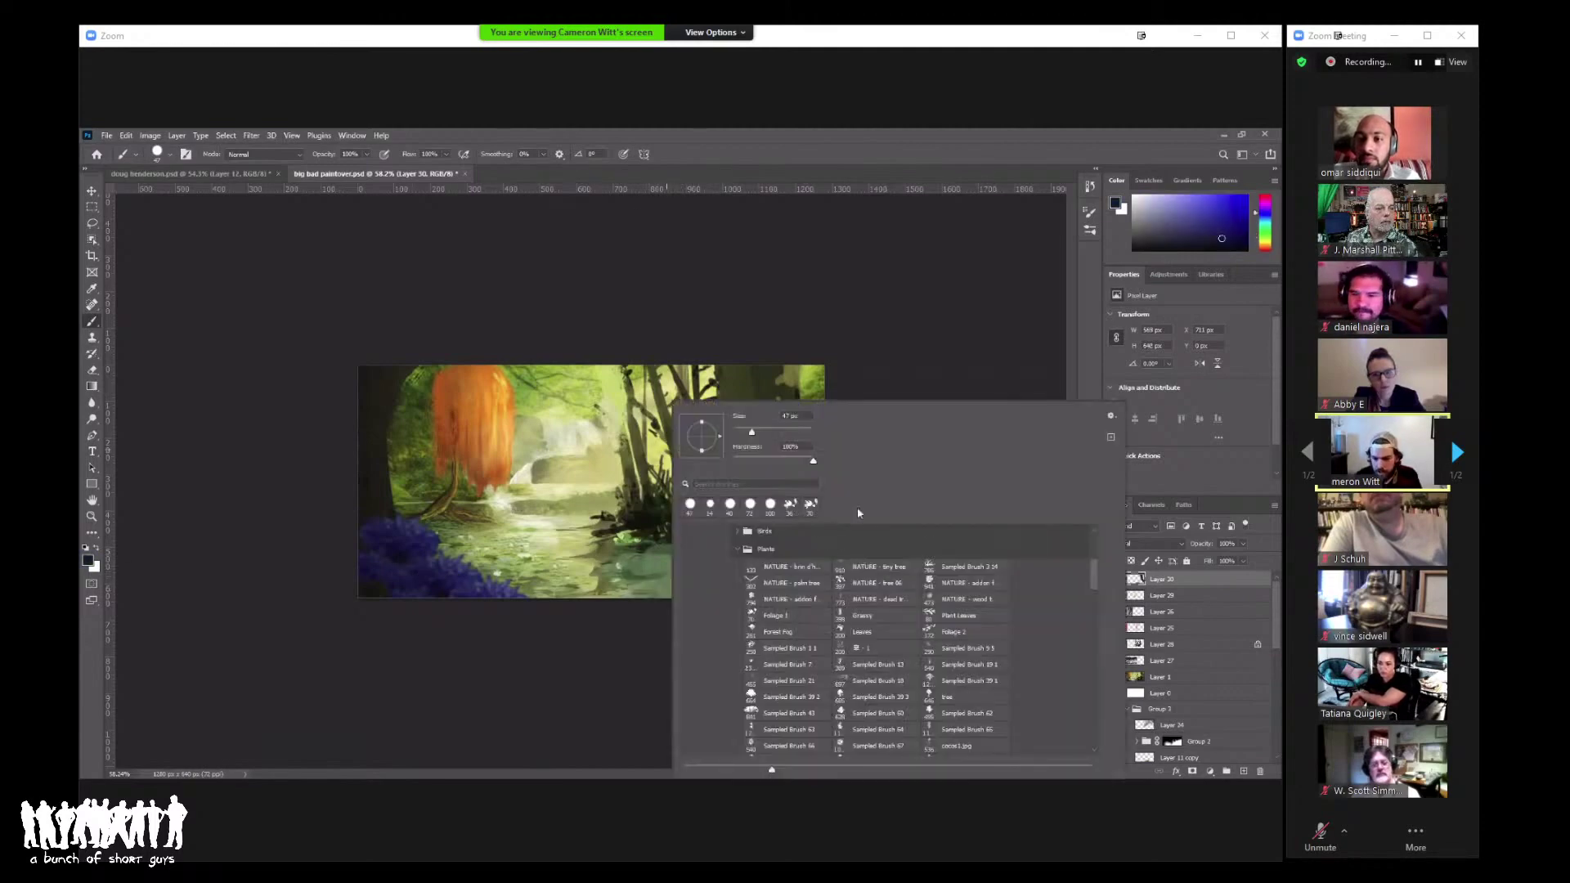
pyautogui.moveTo(1091, 573); pyautogui.dragTo(1090, 579)
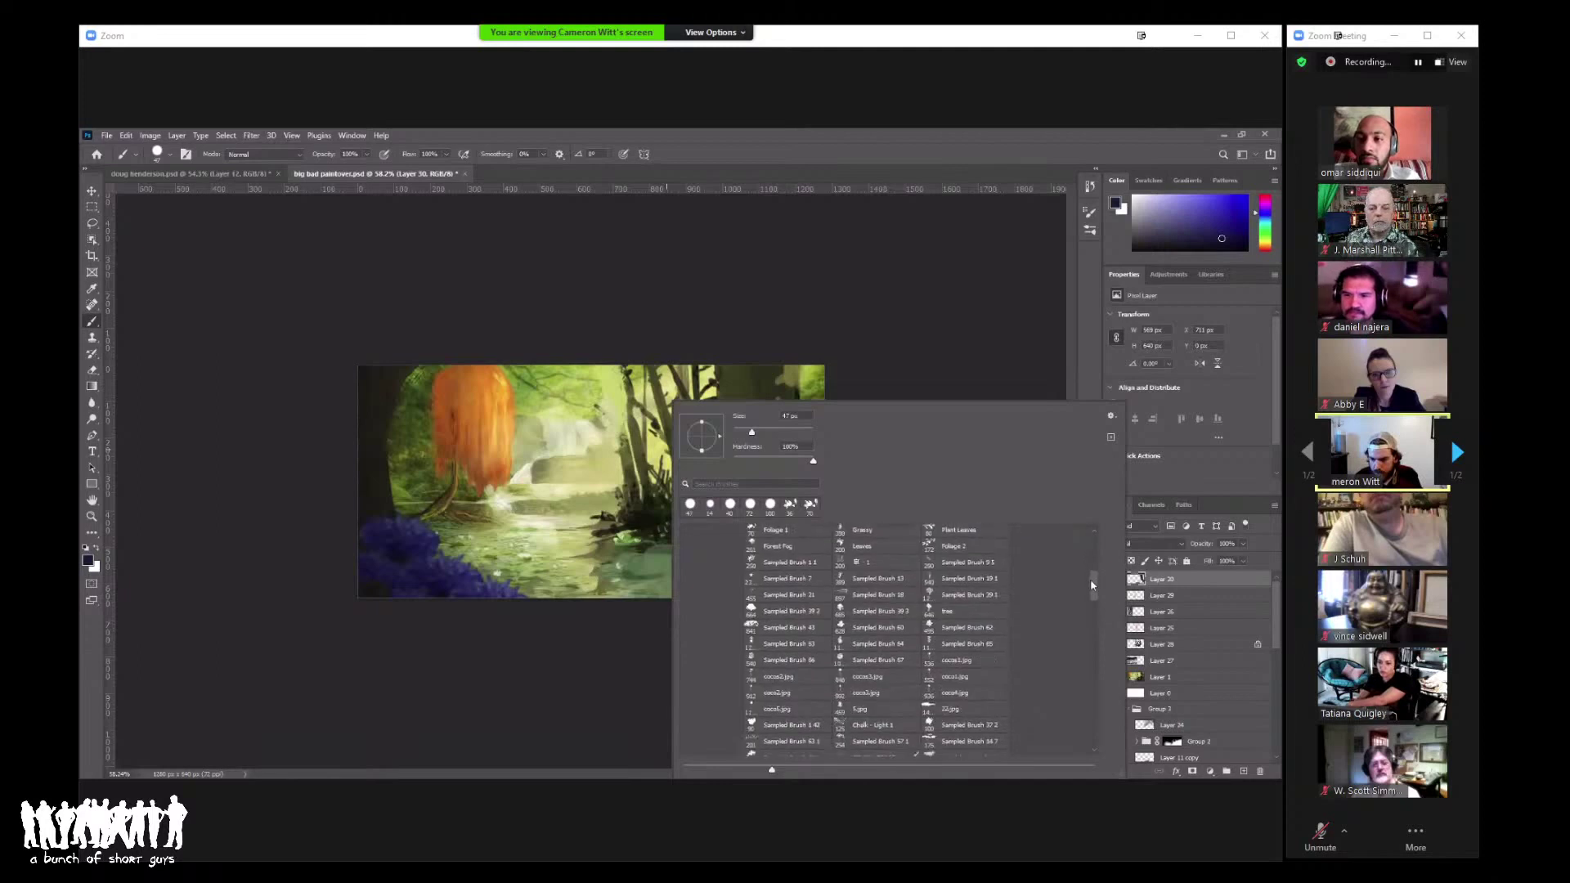
pyautogui.scroll(-3, 1089, 582)
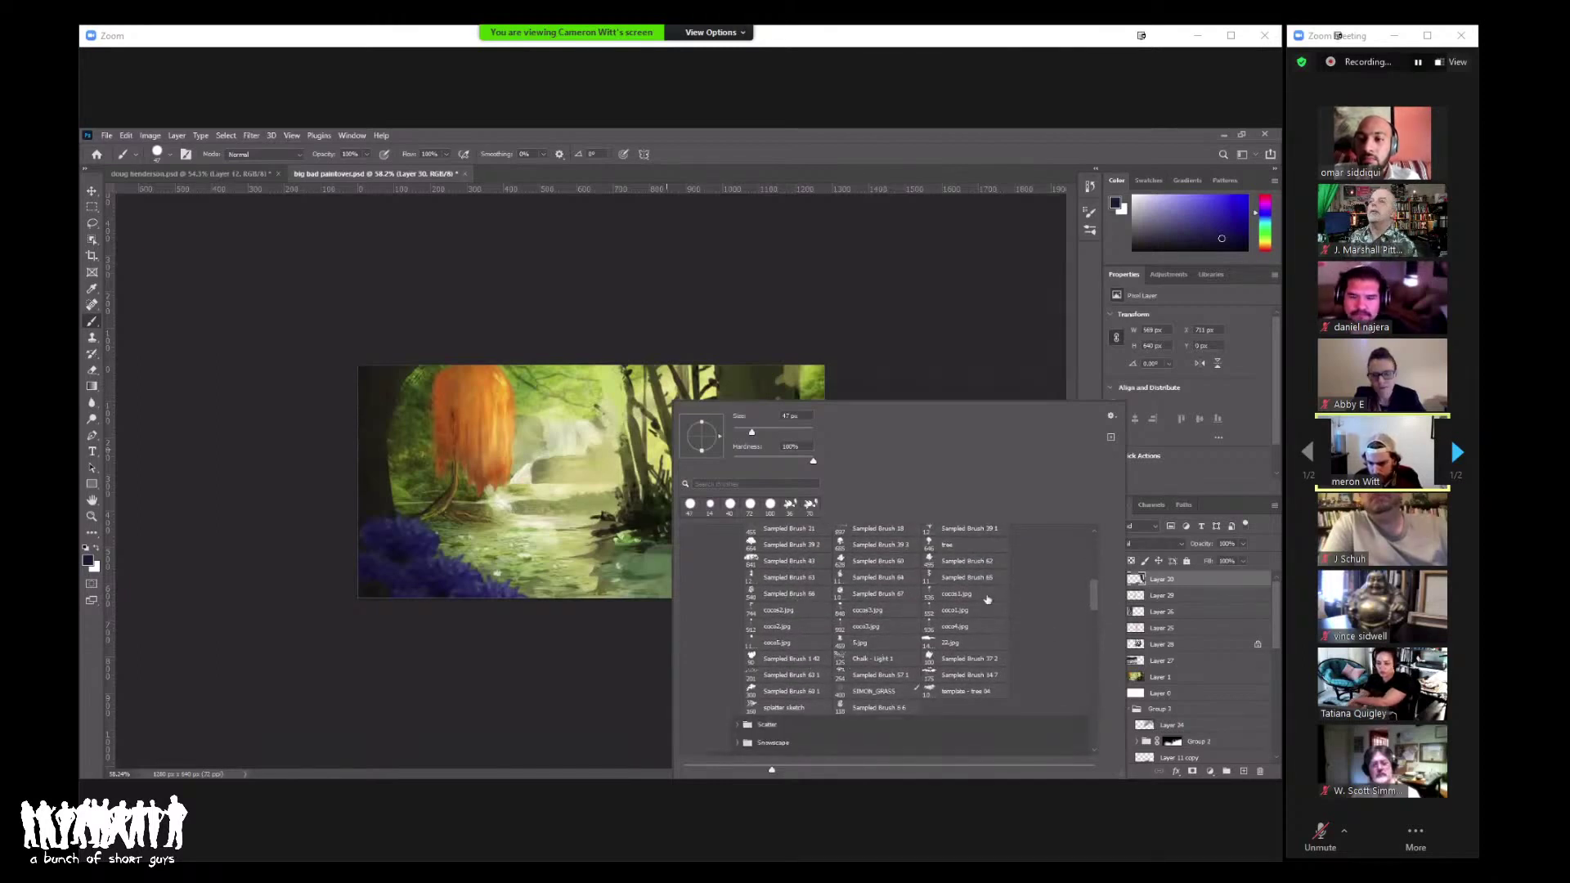
pyautogui.click(877, 560)
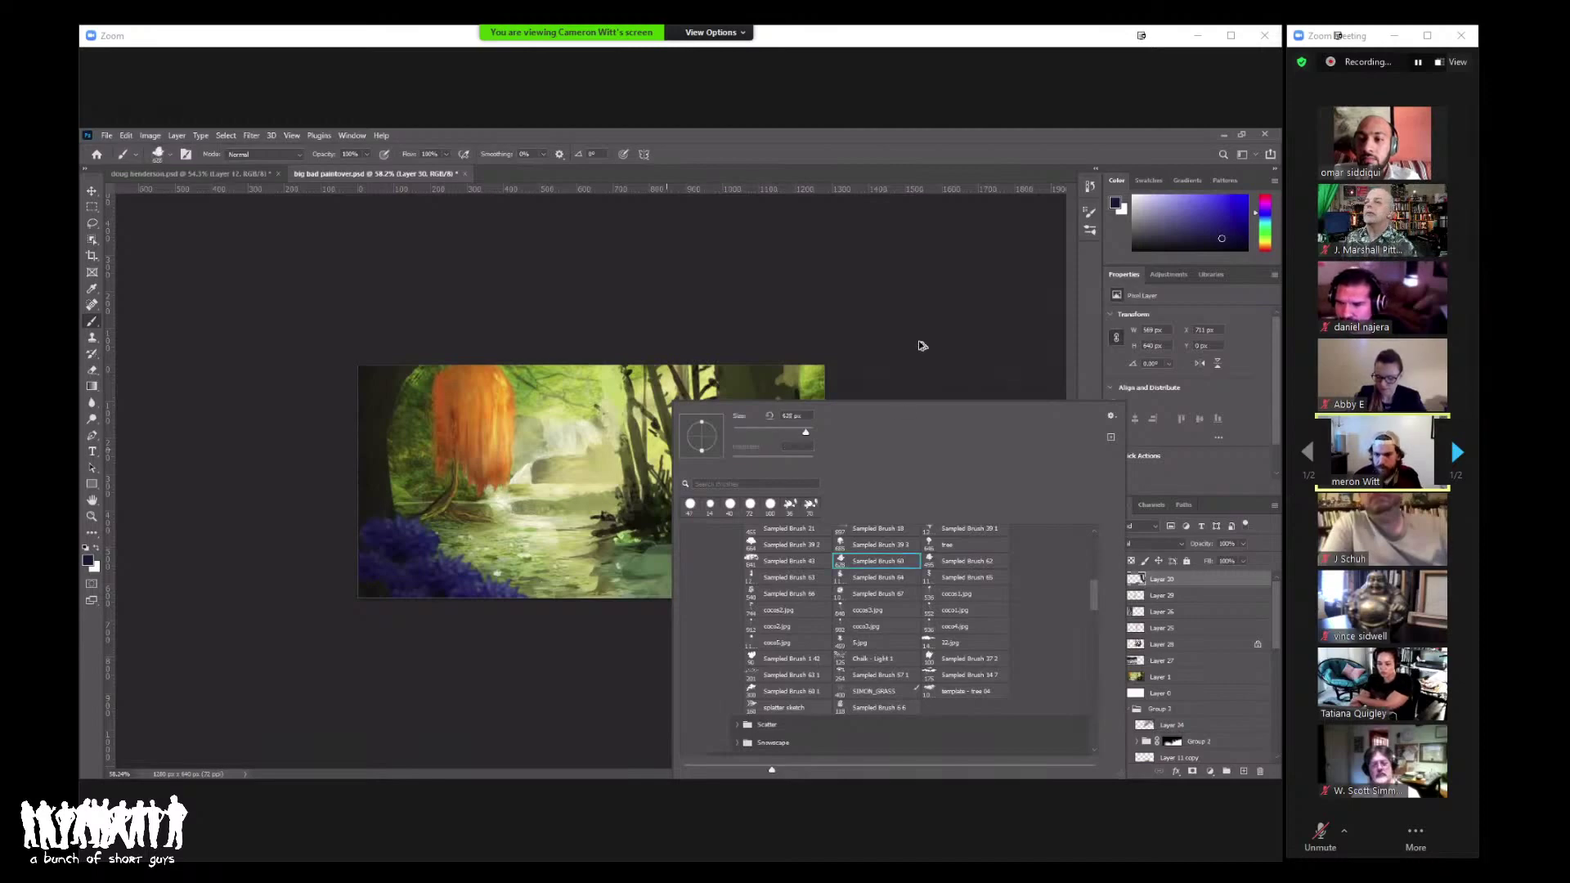
pyautogui.rightClick(629, 486)
pyautogui.moveTo(768, 431); pyautogui.dragTo(726, 432)
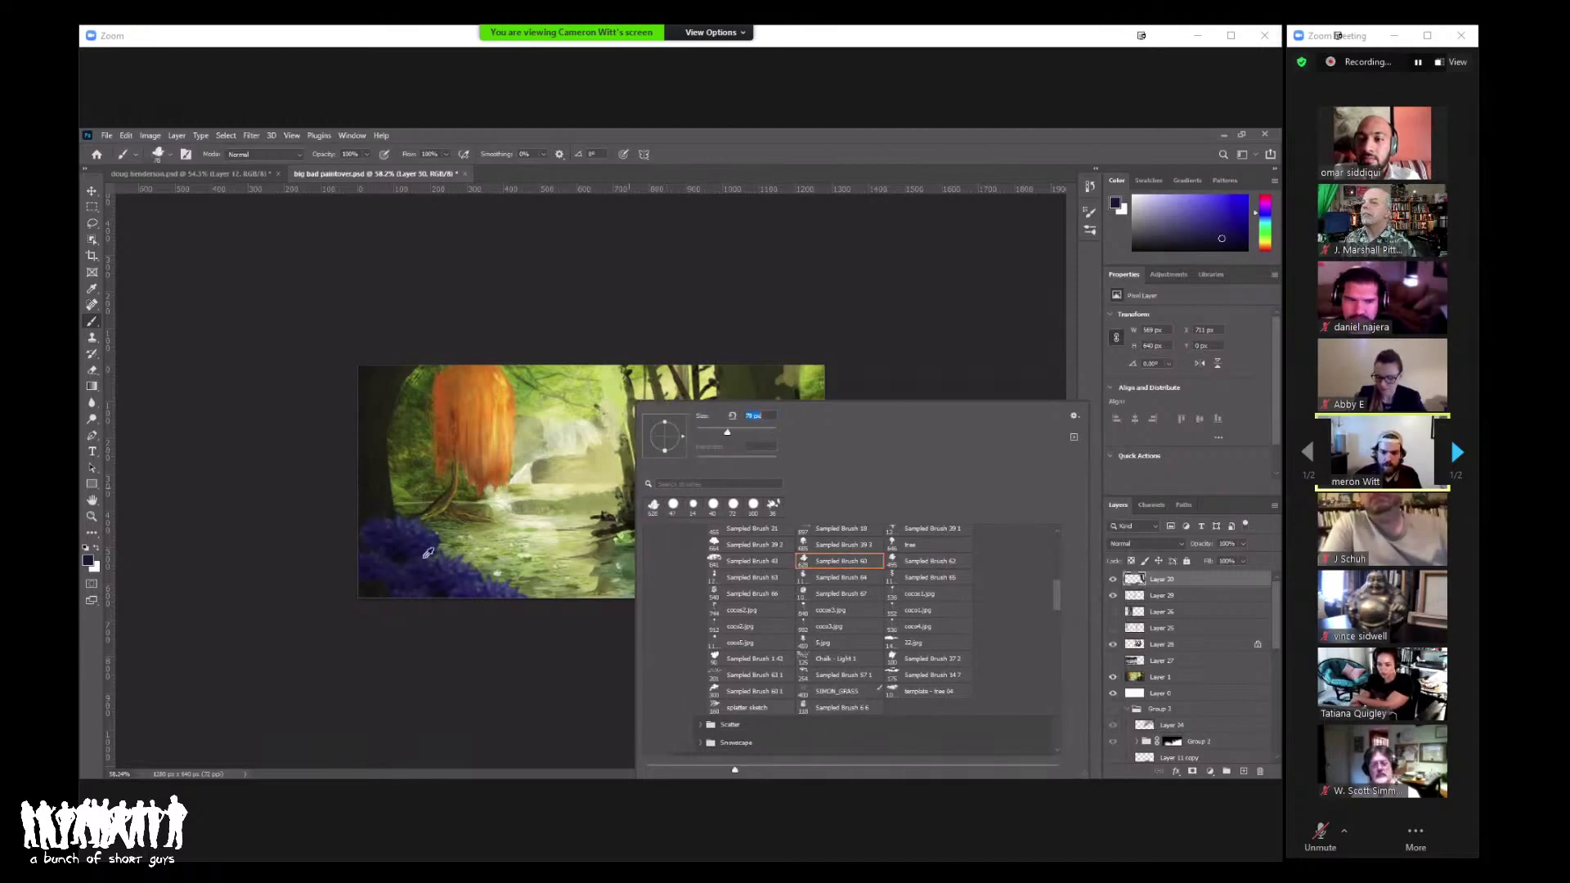
pyautogui.press('Return')
# Step: Enable Color Dynamics for the brush with 14% hue, 38% saturation and 7% brightness jitter
pyautogui.press('F5')
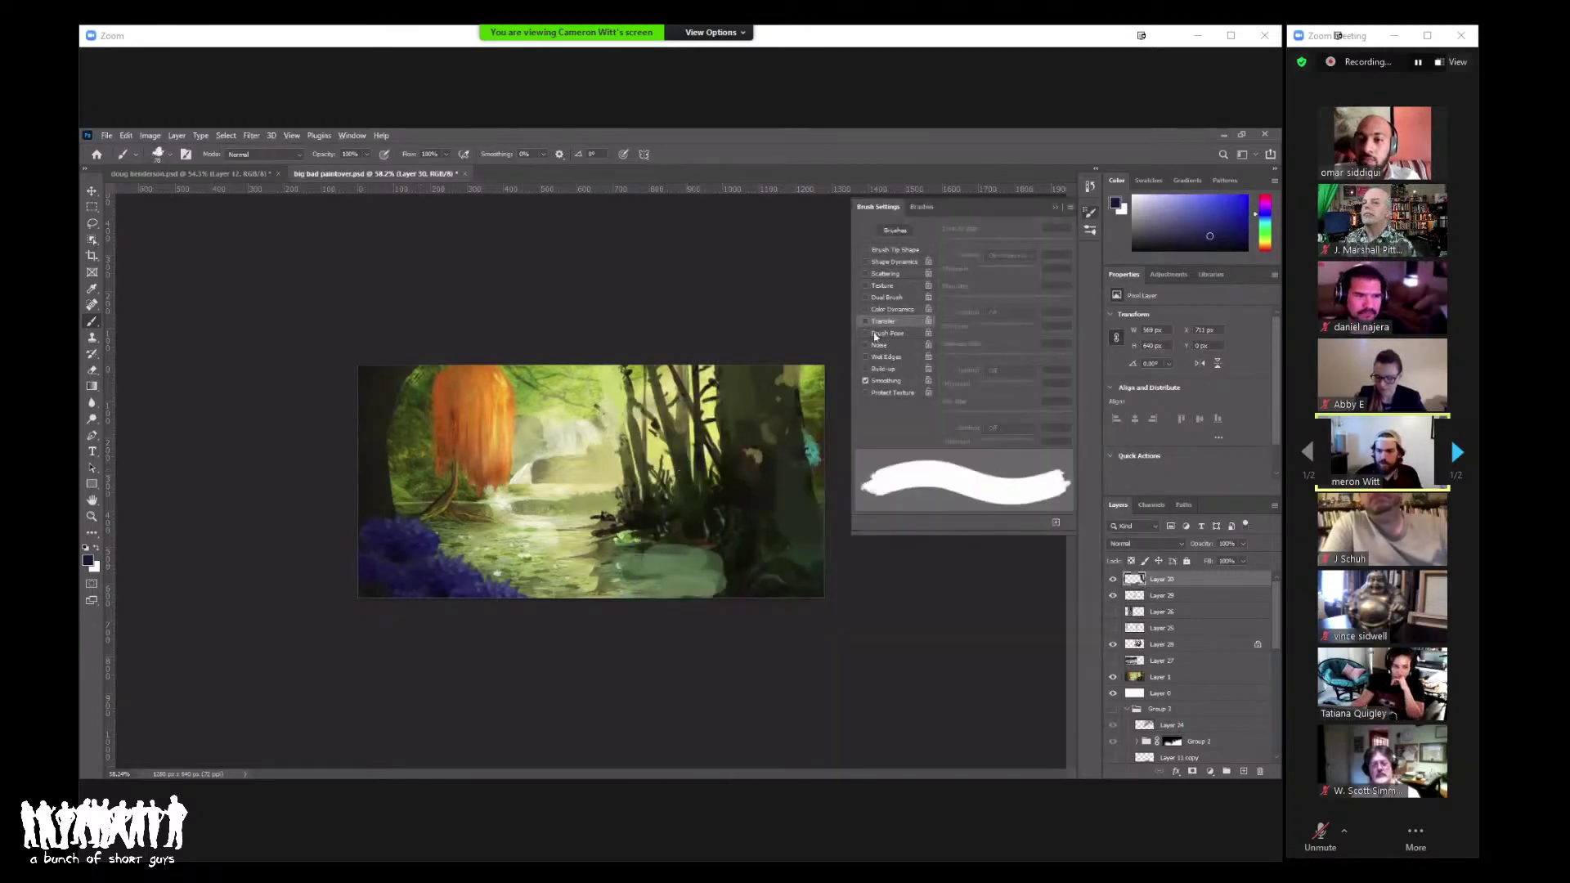
pyautogui.click(891, 312)
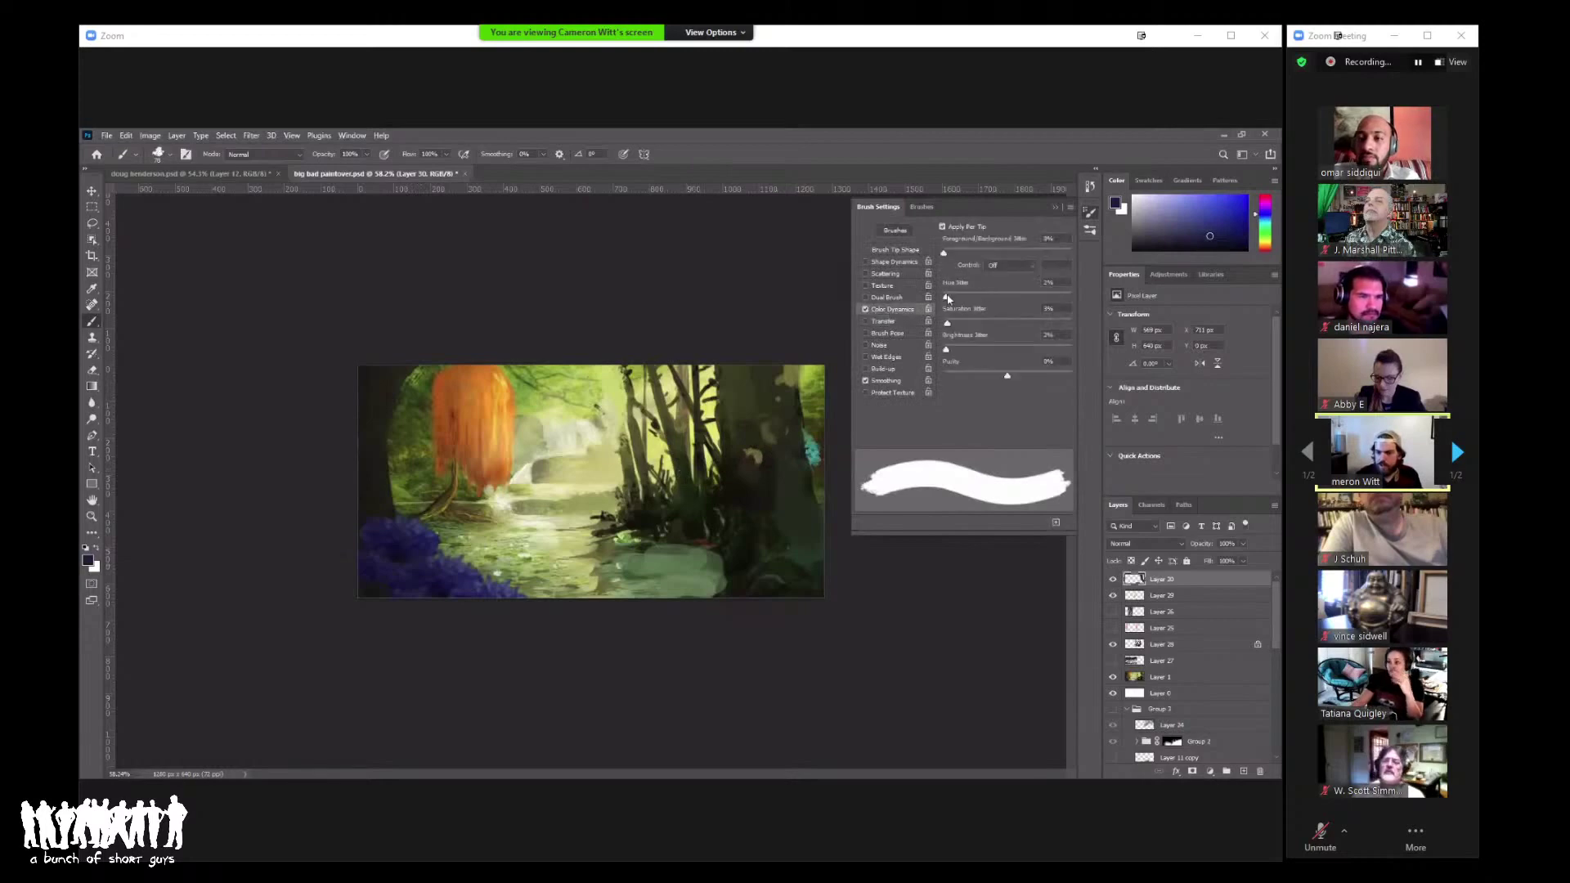
pyautogui.moveTo(965, 299); pyautogui.dragTo(979, 323)
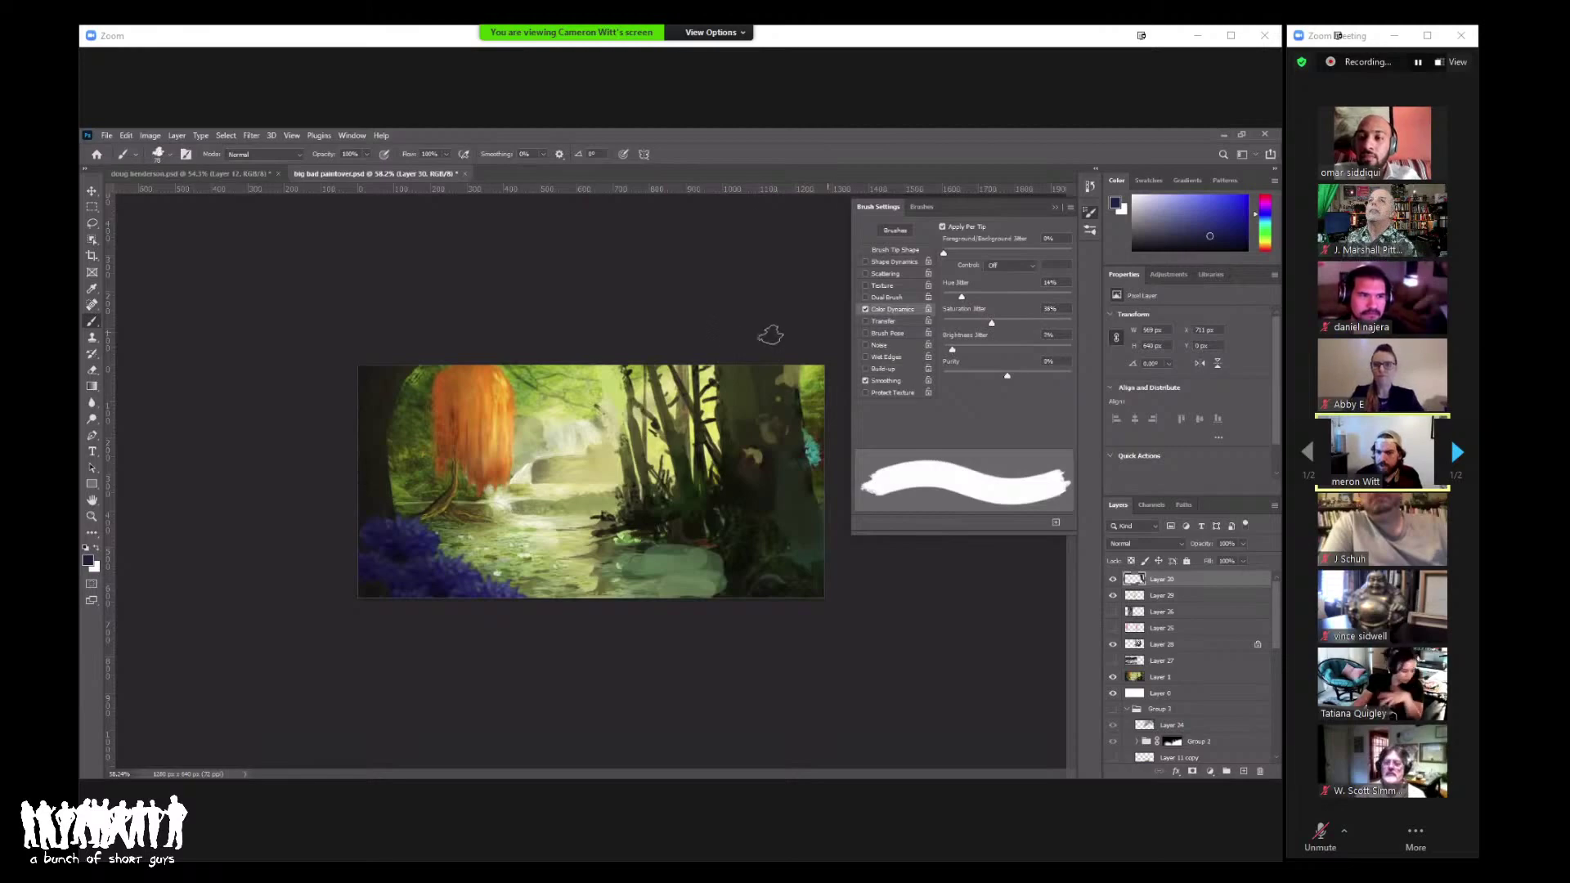
# Step: Test and undo a stroke, resample the flower blue, and dab small blue-violet flowers along the bank below the thin trunks
pyautogui.moveTo(619, 538); pyautogui.dragTo(680, 551)
pyautogui.hotkey('ctrl', 'z')
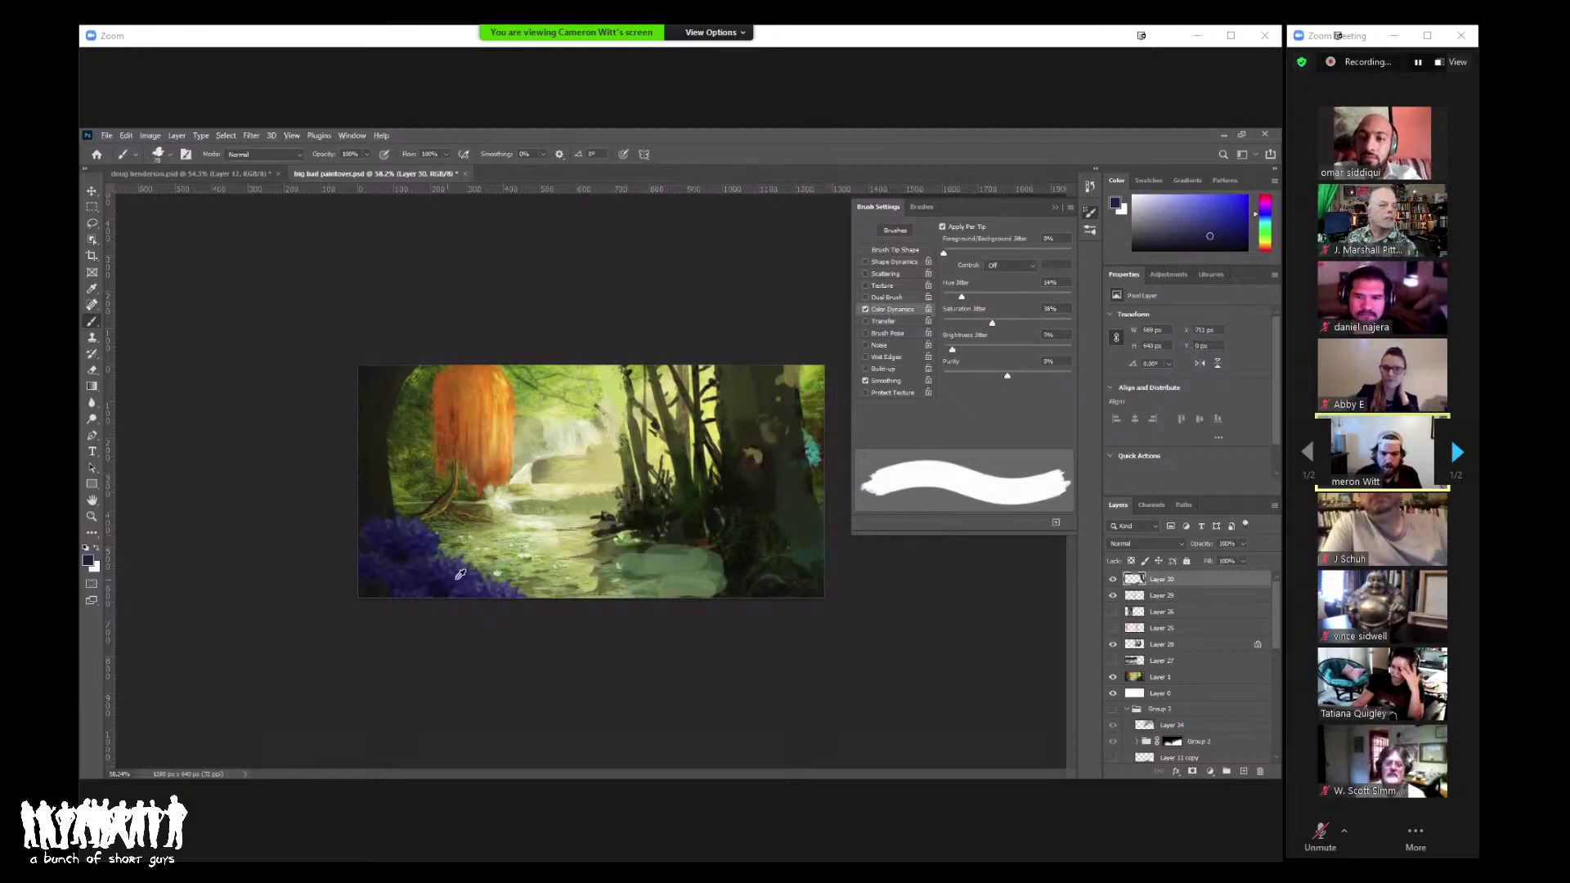
pyautogui.keyDown('alt'); pyautogui.click(457, 578); pyautogui.keyUp('alt')
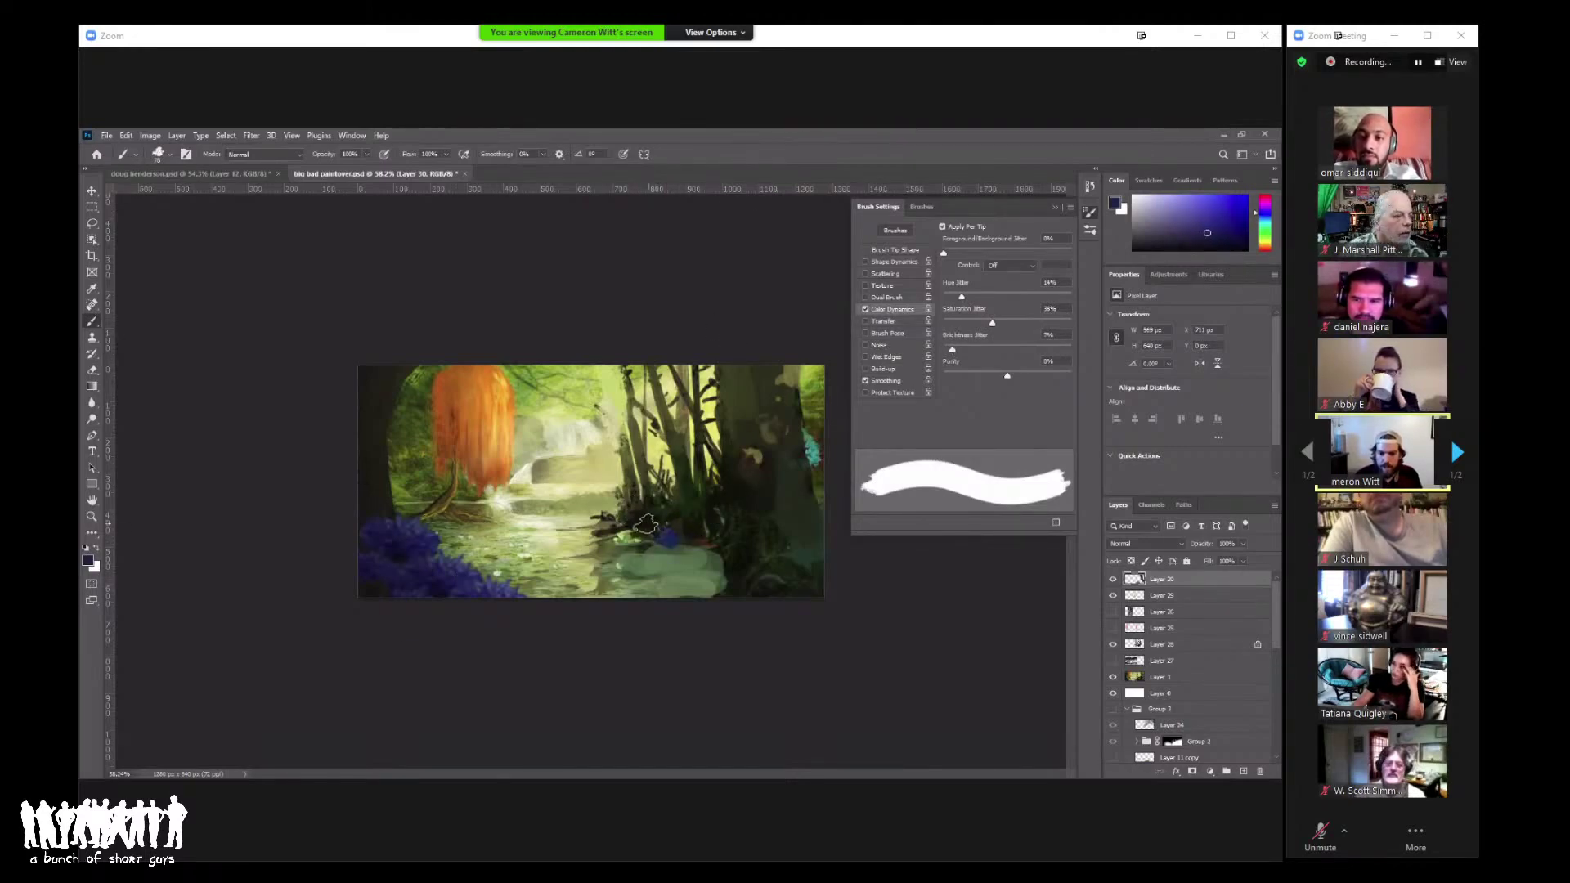
pyautogui.rightClick(705, 500)
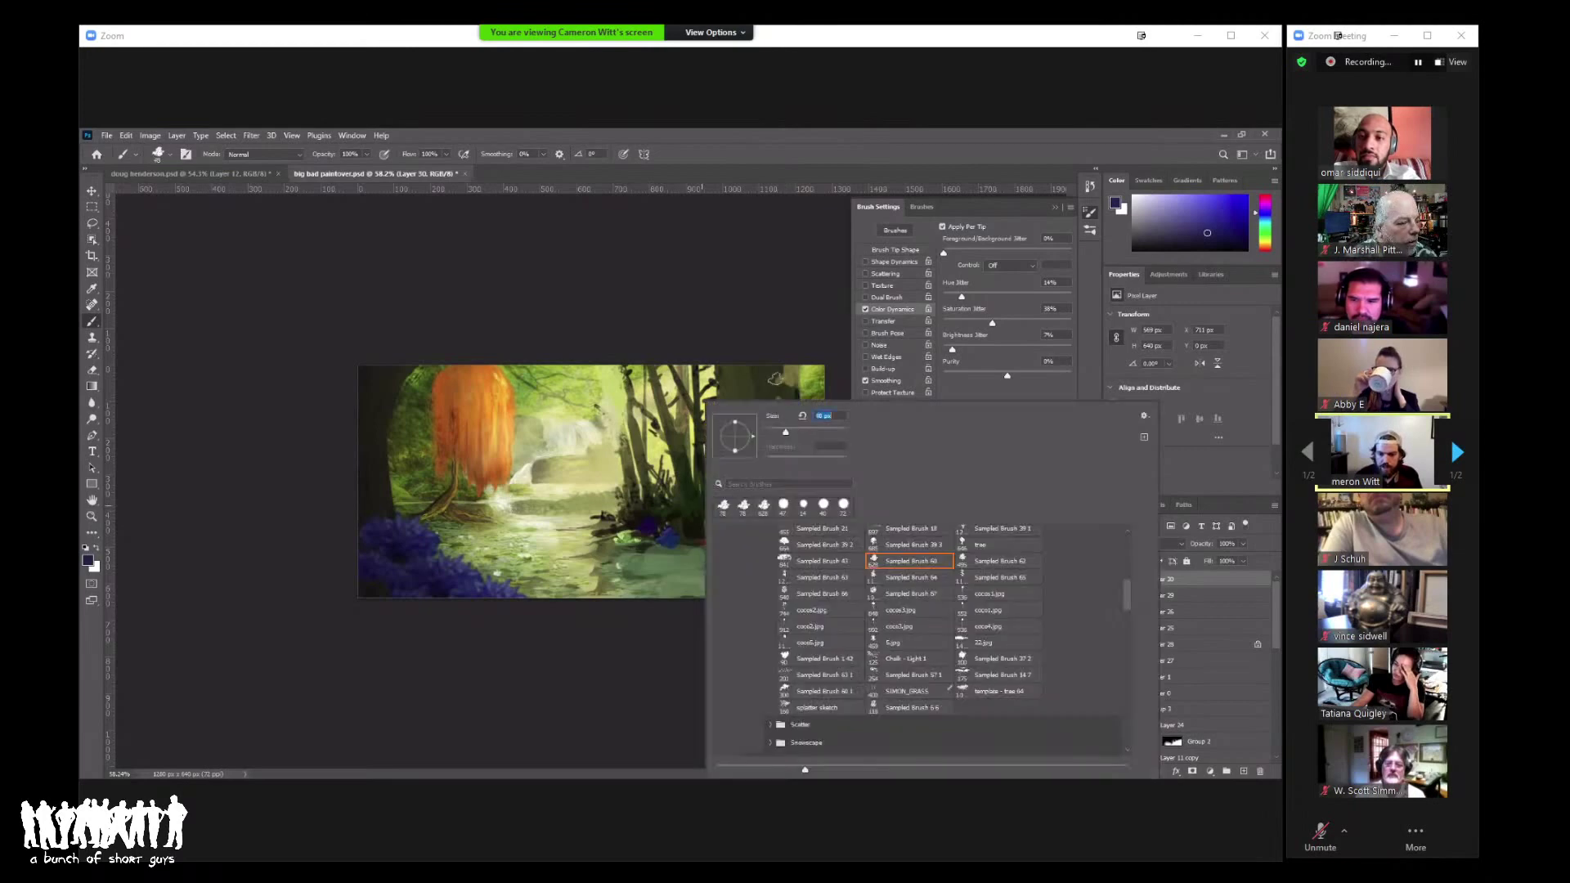
pyautogui.click(774, 322)
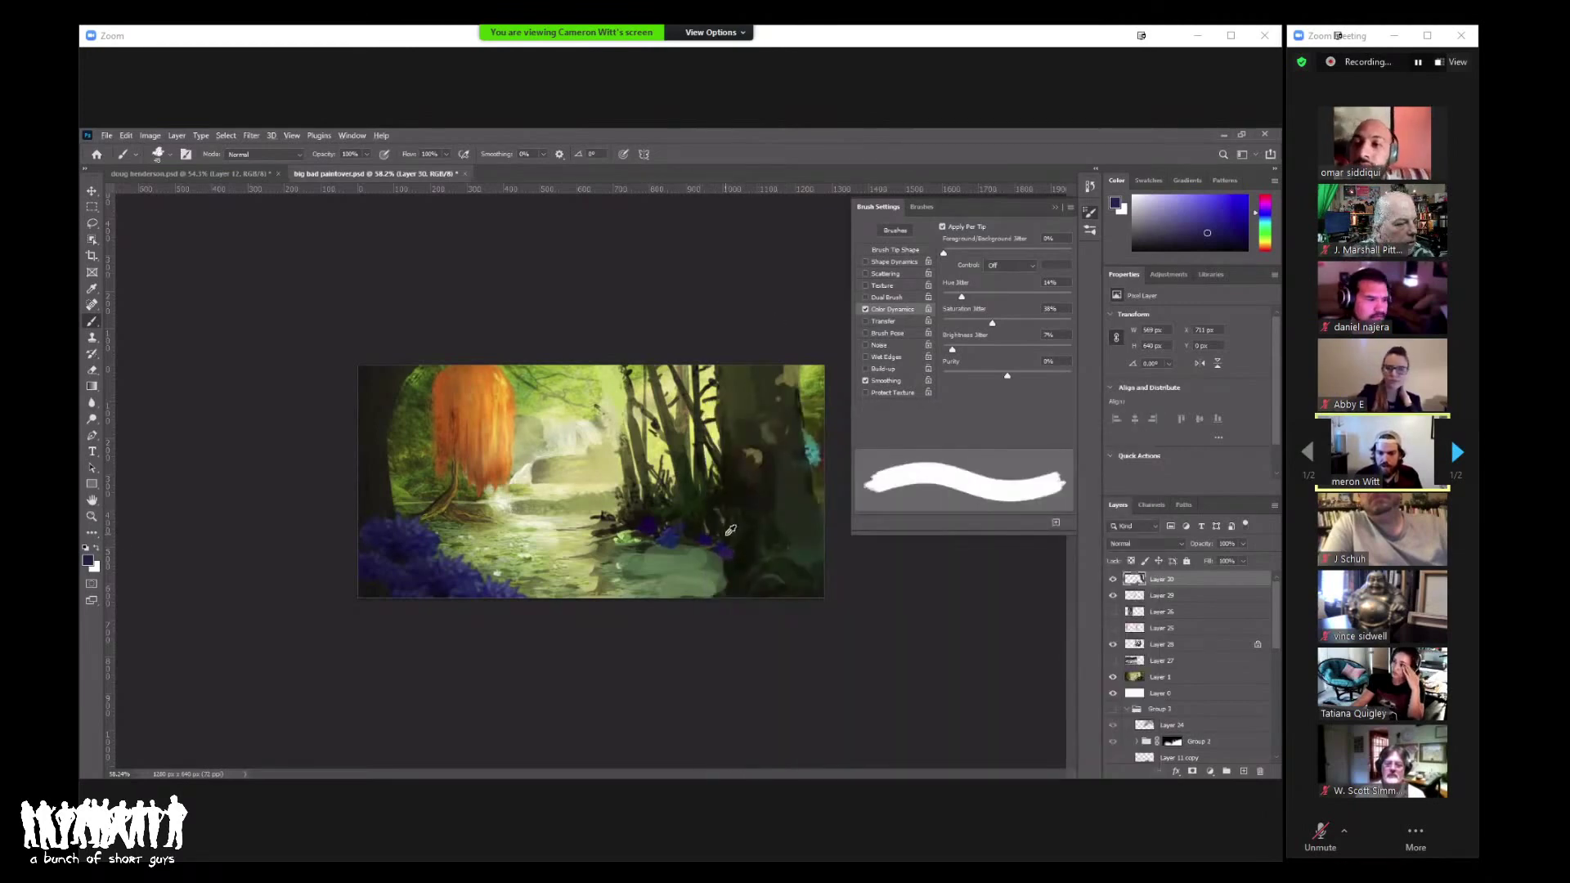
# Step: Sample dark green from the bank and enable Transfer for the brush with opacity controlled by pen pressure
pyautogui.keyDown('alt'); pyautogui.click(700, 533); pyautogui.keyUp('alt')
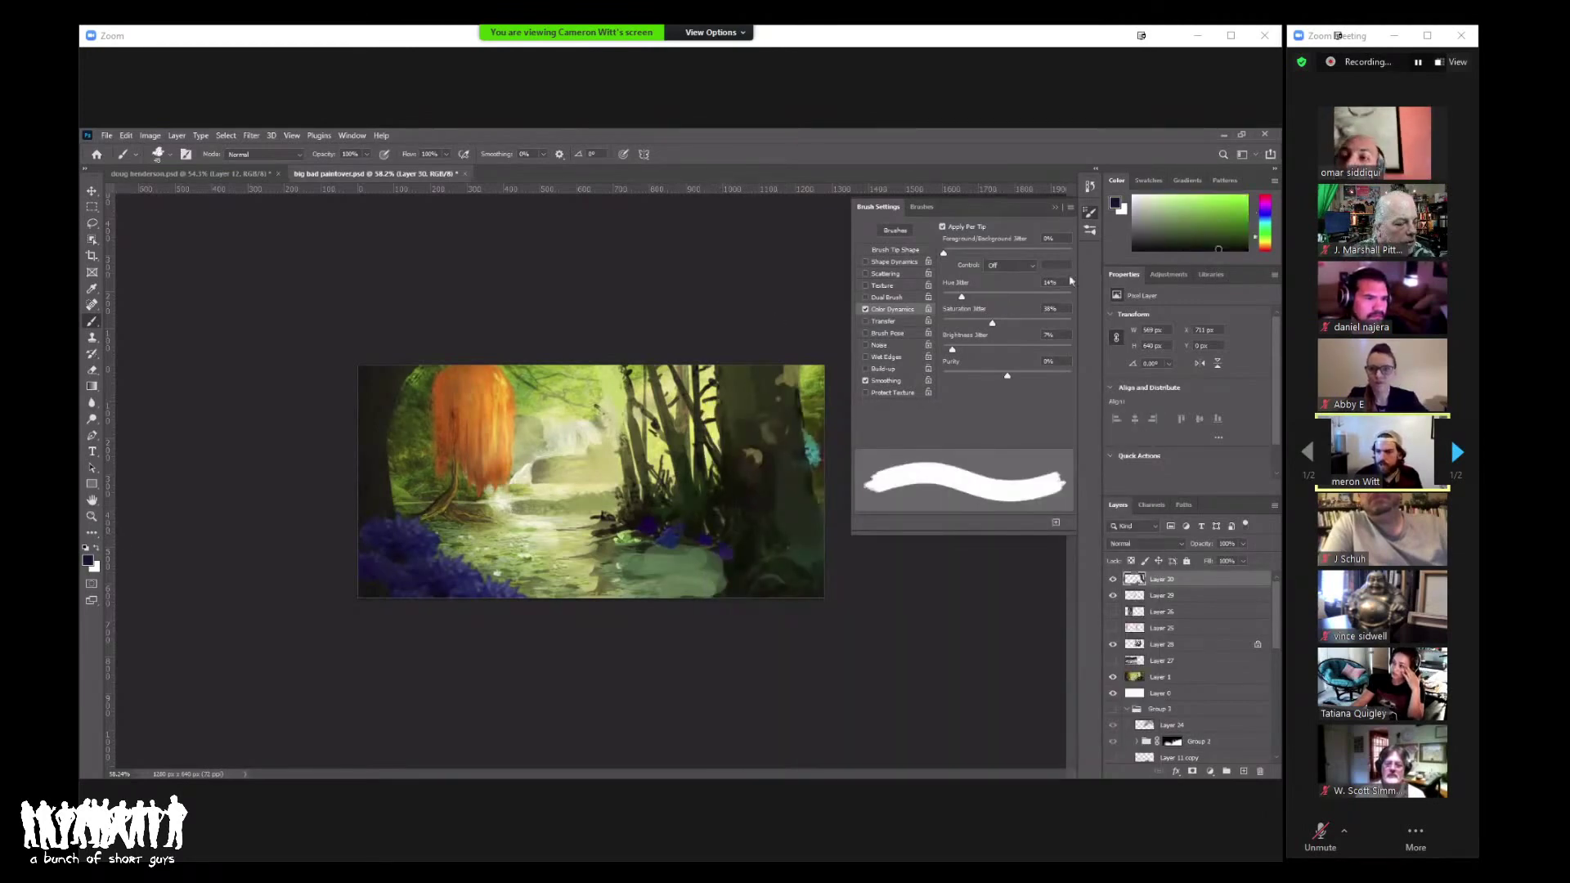
pyautogui.click(1092, 232)
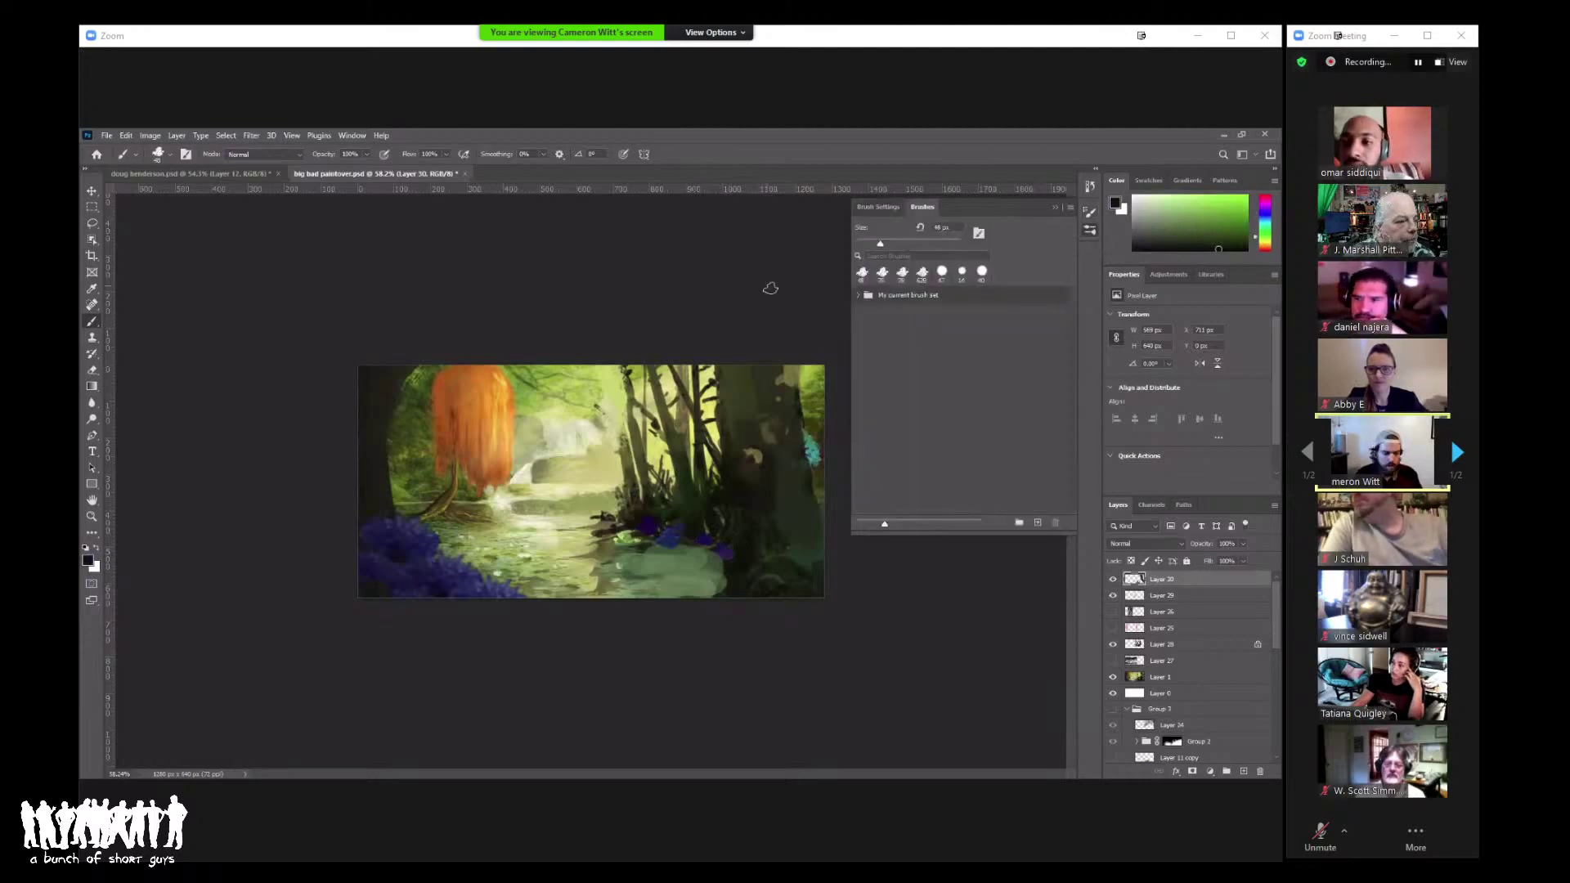
pyautogui.press('F5')
pyautogui.click(894, 323)
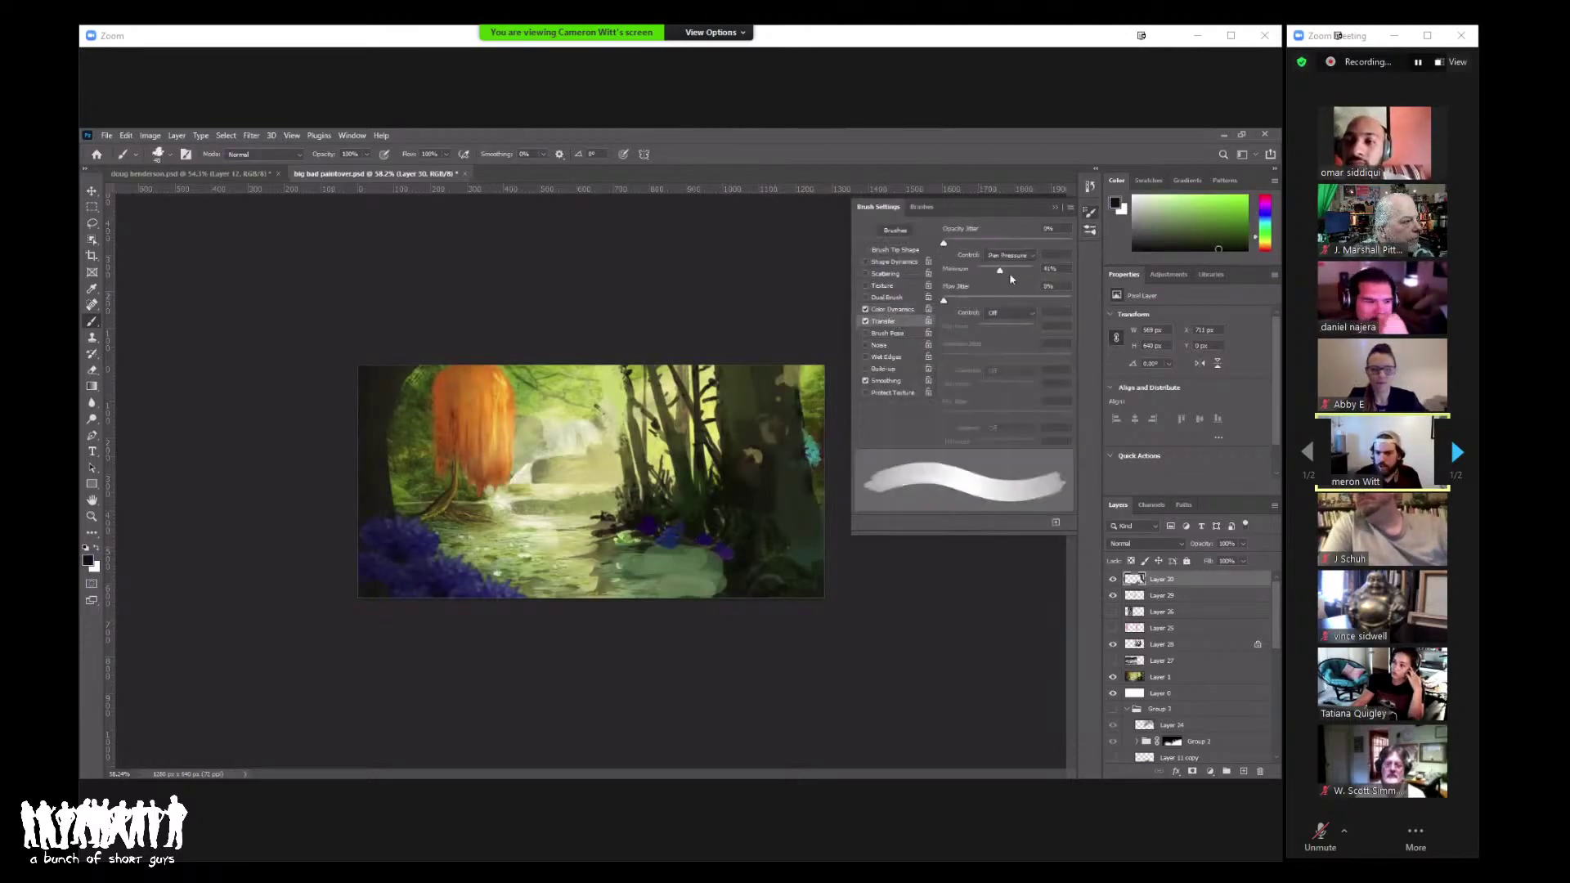
# Step: Blend the blue flower patches into the bank using dark and muted green tones sampled around them
pyautogui.moveTo(710, 519); pyautogui.dragTo(735, 523)
pyautogui.press('b')
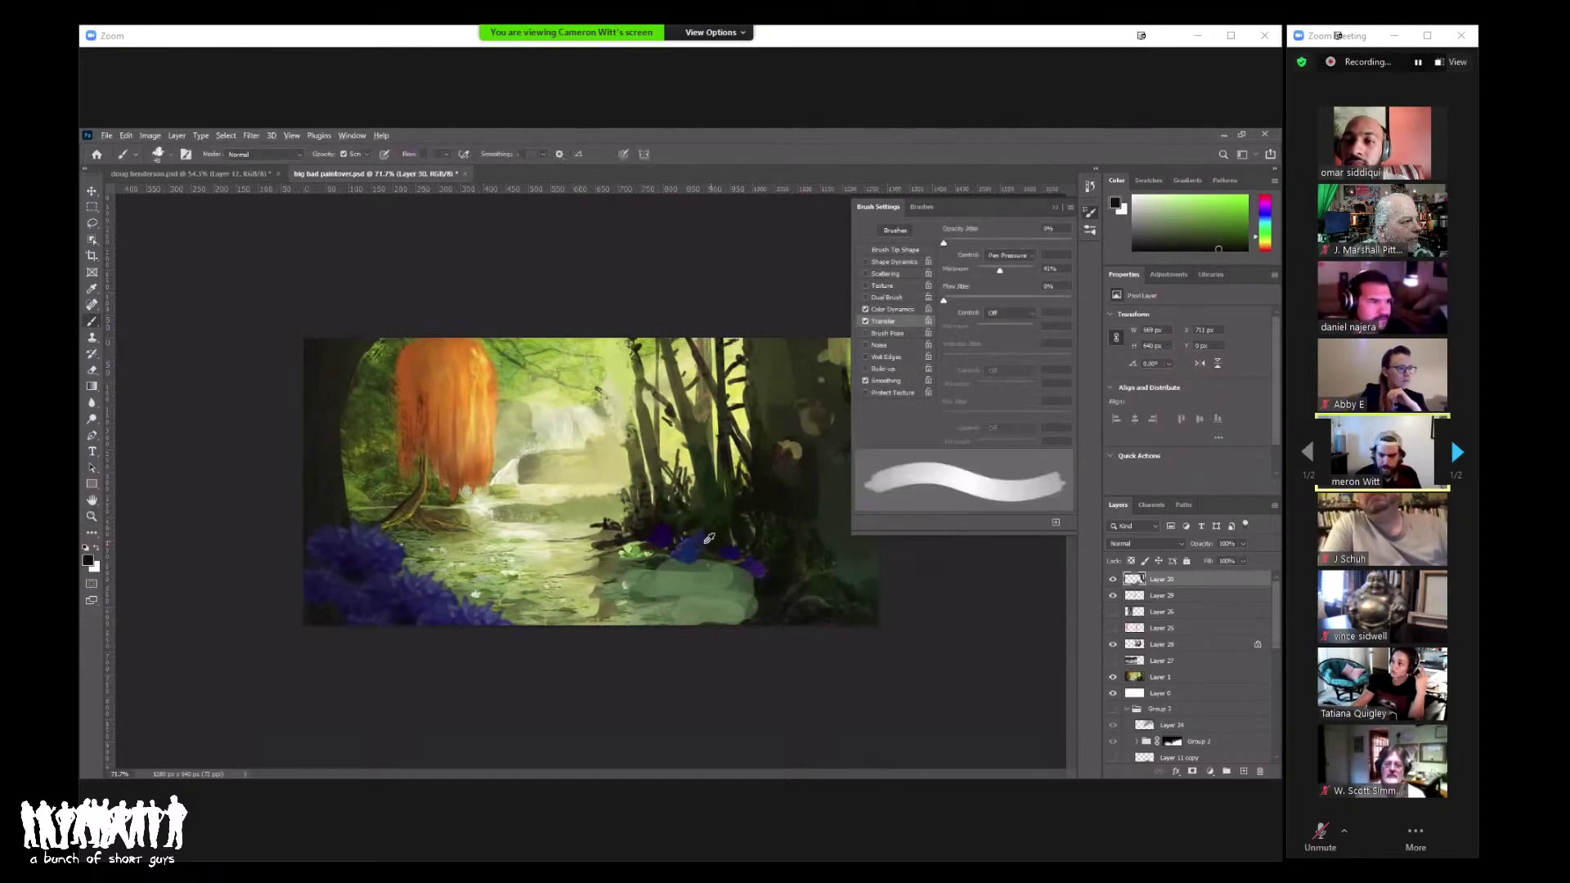
pyautogui.keyDown('alt'); pyautogui.click(705, 556); pyautogui.keyUp('alt')
pyautogui.keyDown('alt'); pyautogui.click(687, 568); pyautogui.keyUp('alt')
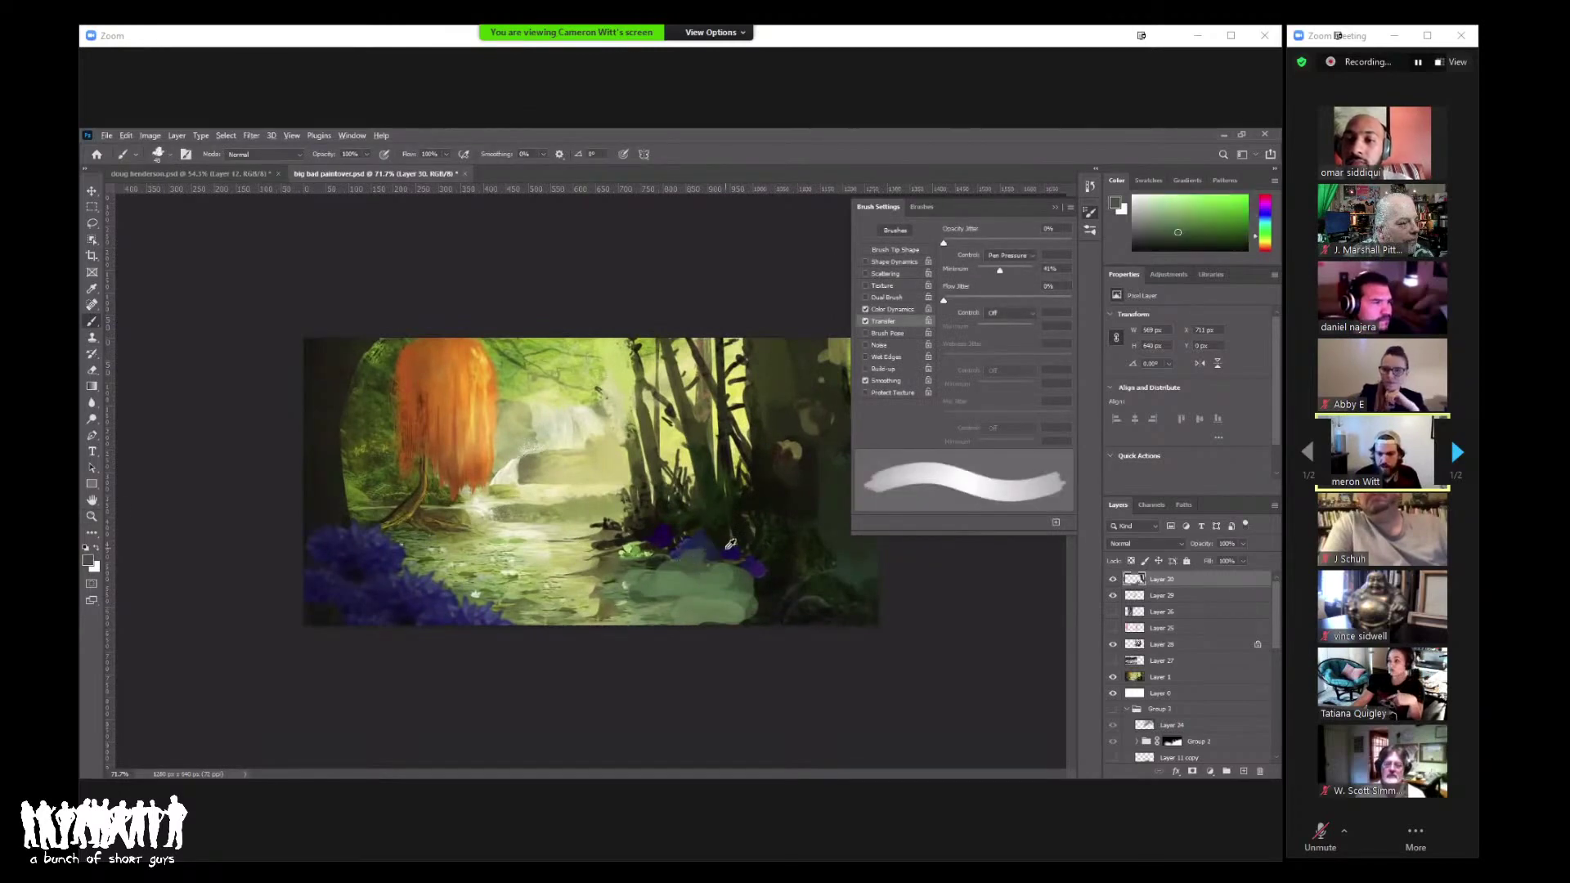
pyautogui.keyDown('alt'); pyautogui.click(727, 547); pyautogui.keyUp('alt')
# Step: Extend the blue flowers up against the base of the large trunk and sample a dark bark tone beside them
pyautogui.moveTo(746, 475); pyautogui.dragTo(609, 456)
pyautogui.keyDown('alt'); pyautogui.click(706, 505); pyautogui.keyUp('alt')
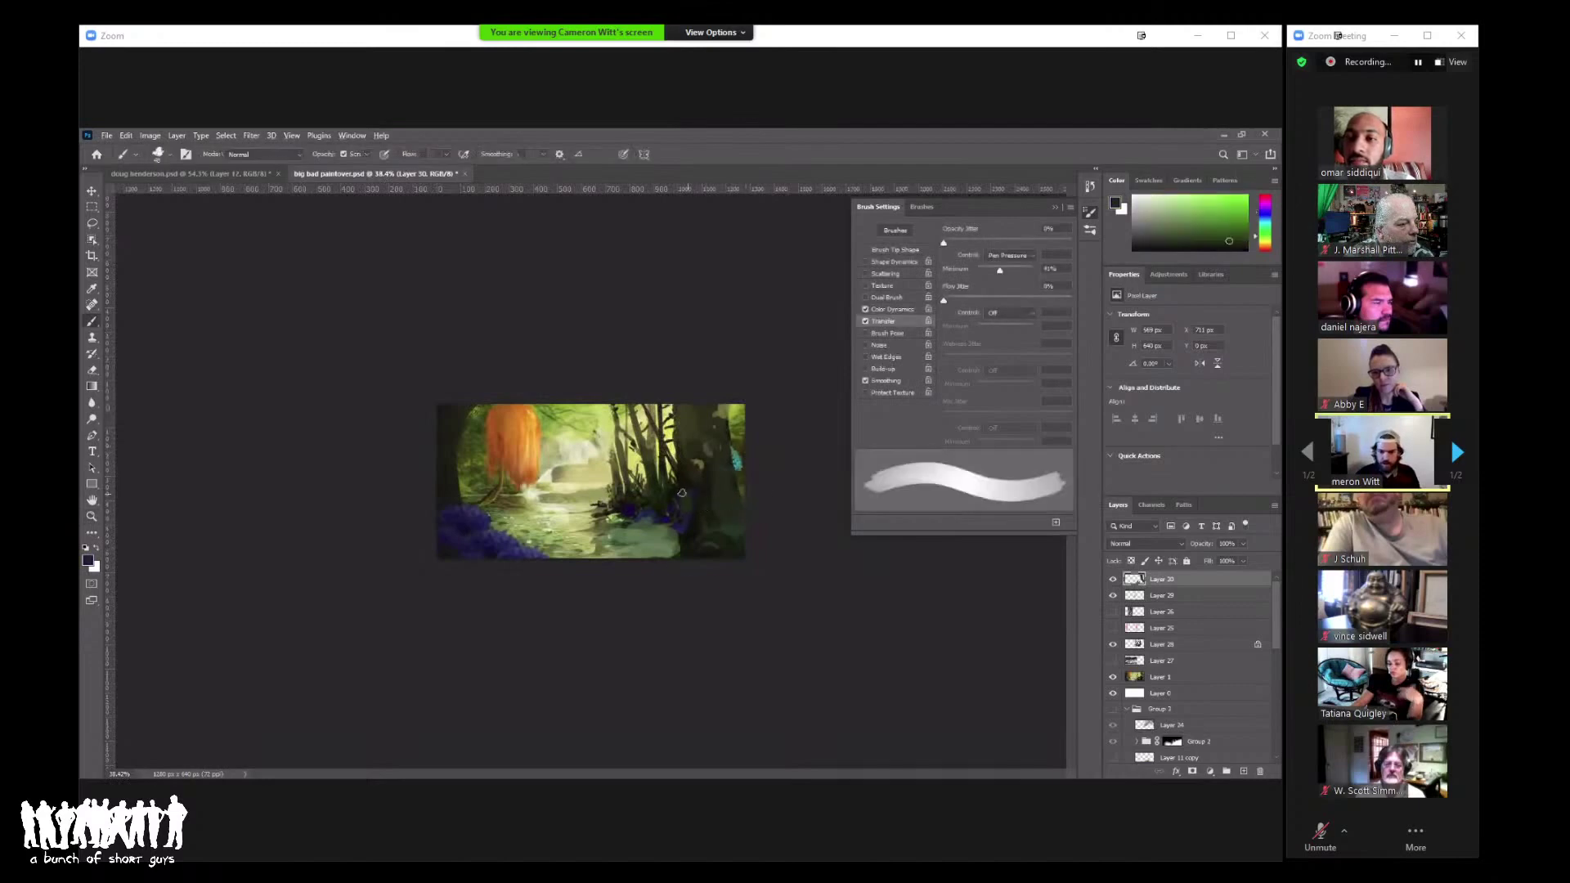
pyautogui.keyDown('alt'); pyautogui.click(701, 511); pyautogui.keyUp('alt')
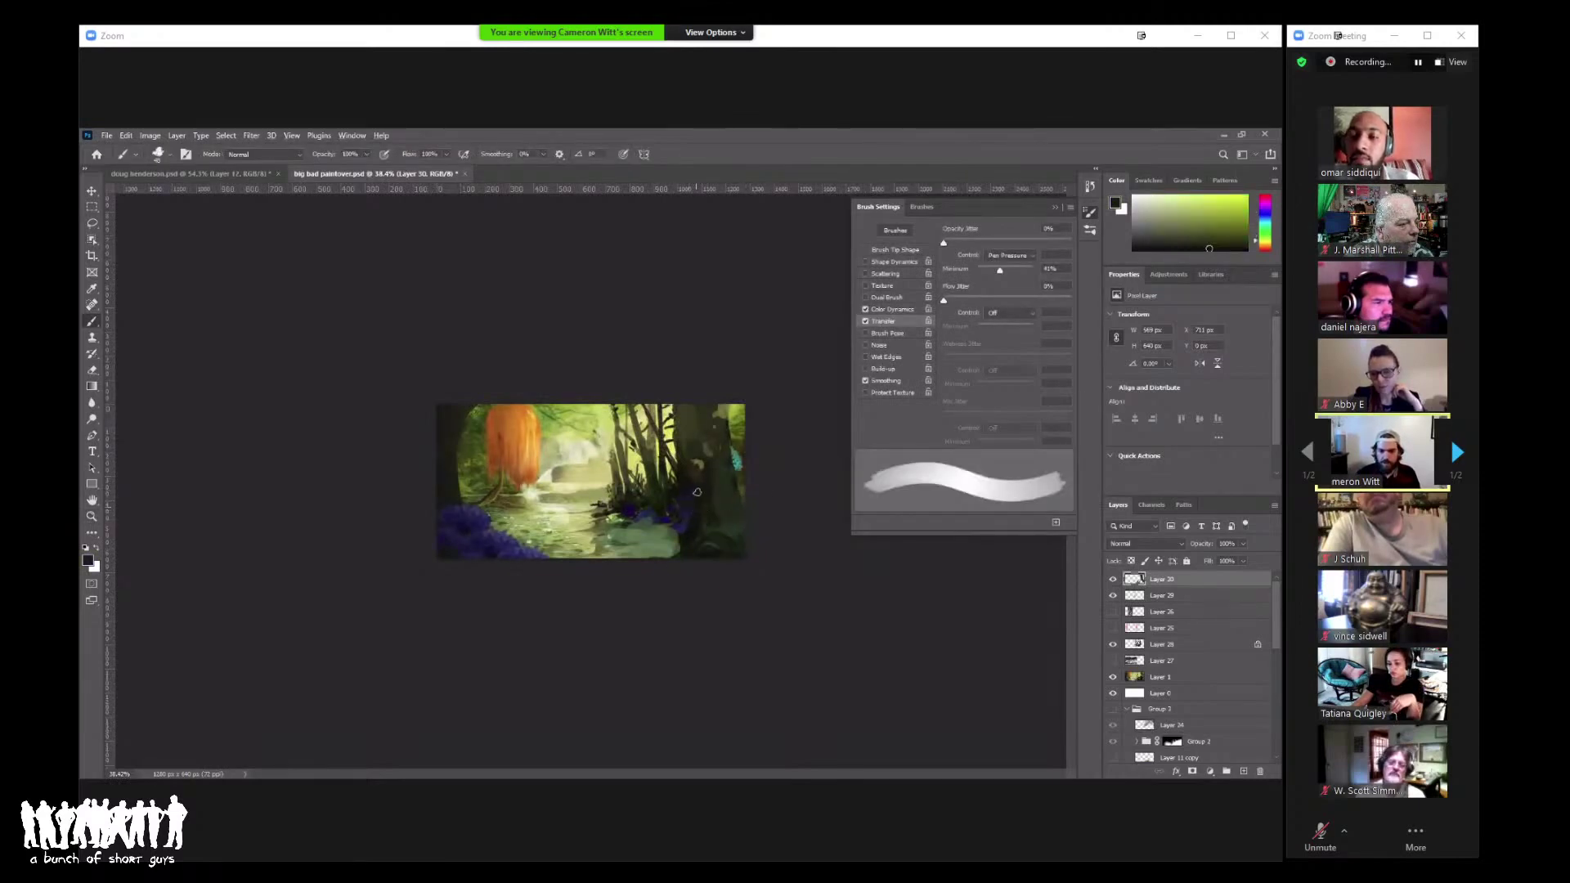
# Step: Add a distant patch of blue flowers beside the dark foreground tree, using blue and dark tones sampled nearby
pyautogui.keyDown('alt'); pyautogui.click(485, 535); pyautogui.keyUp('alt')
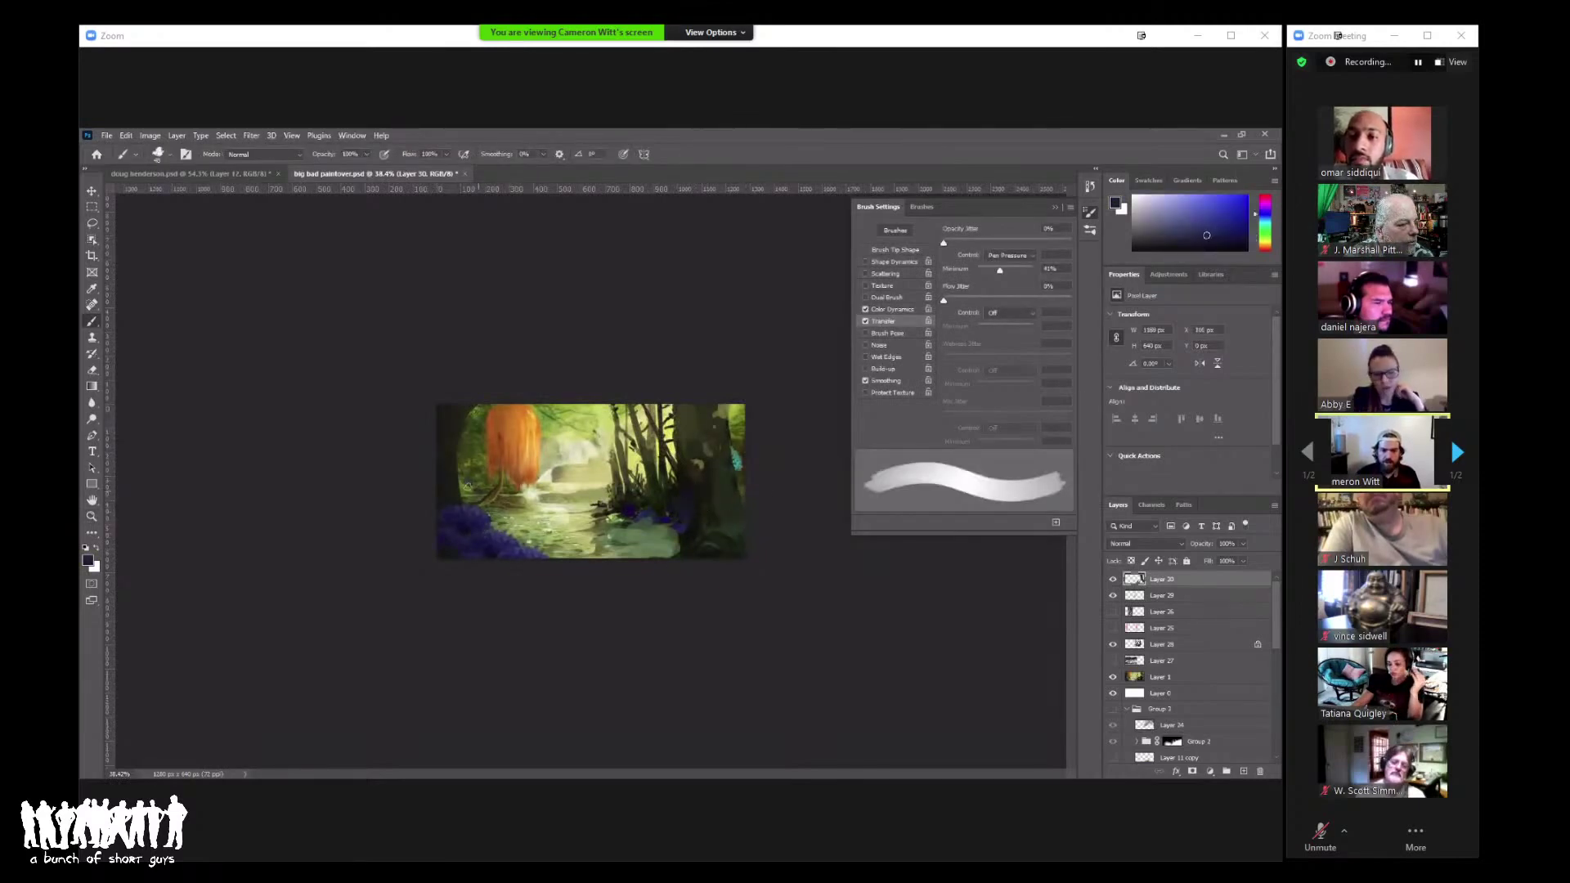
pyautogui.keyDown('alt'); pyautogui.click(442, 492); pyautogui.keyUp('alt')
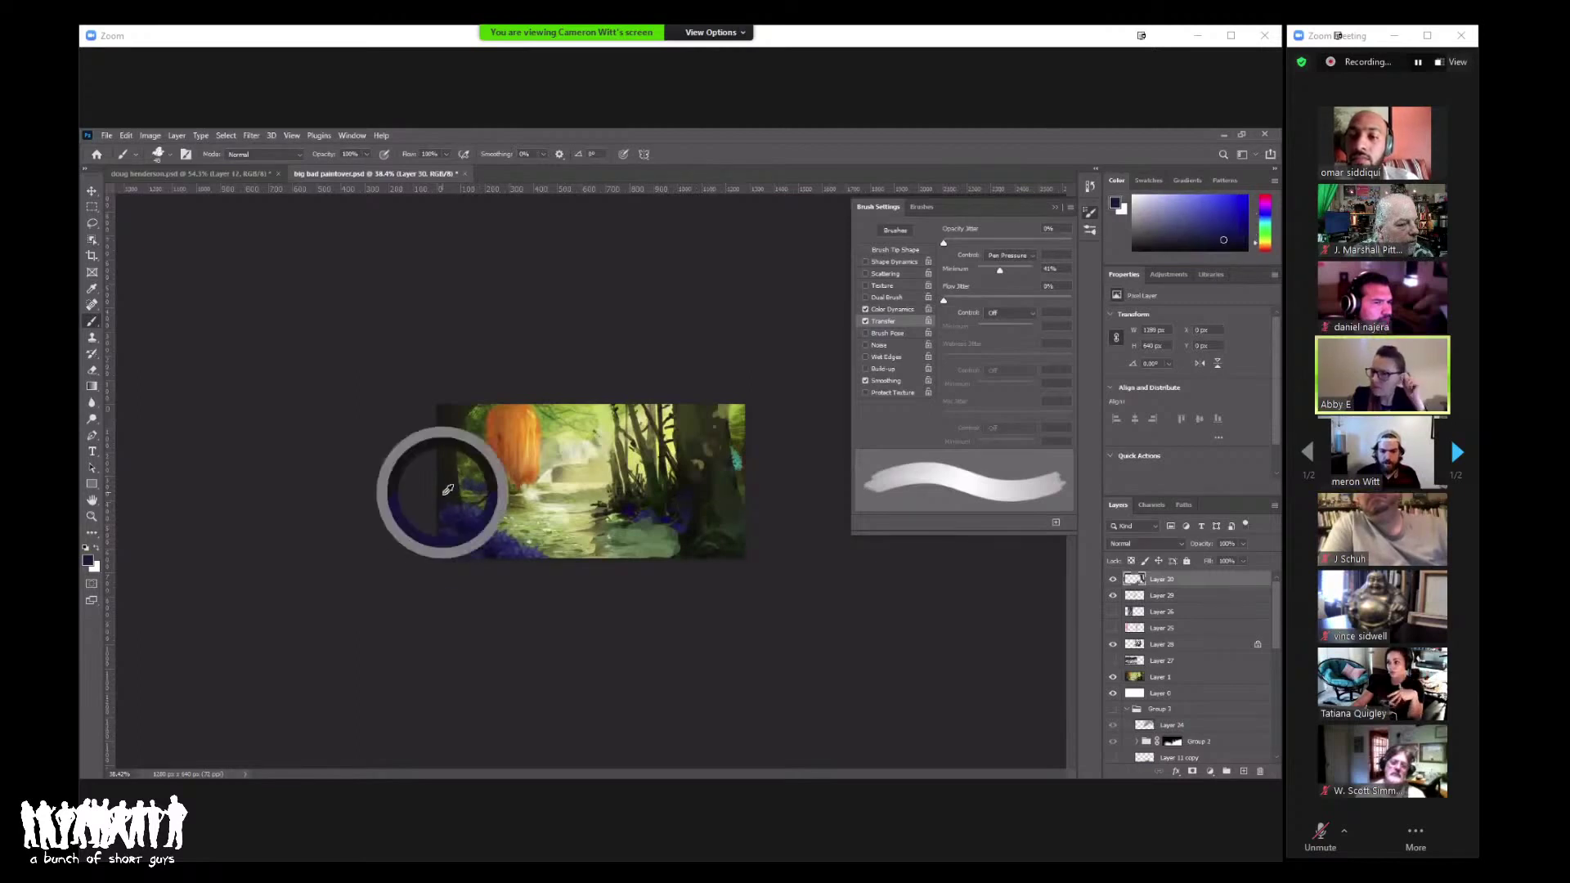
pyautogui.keyDown('alt'); pyautogui.click(464, 539); pyautogui.keyUp('alt')
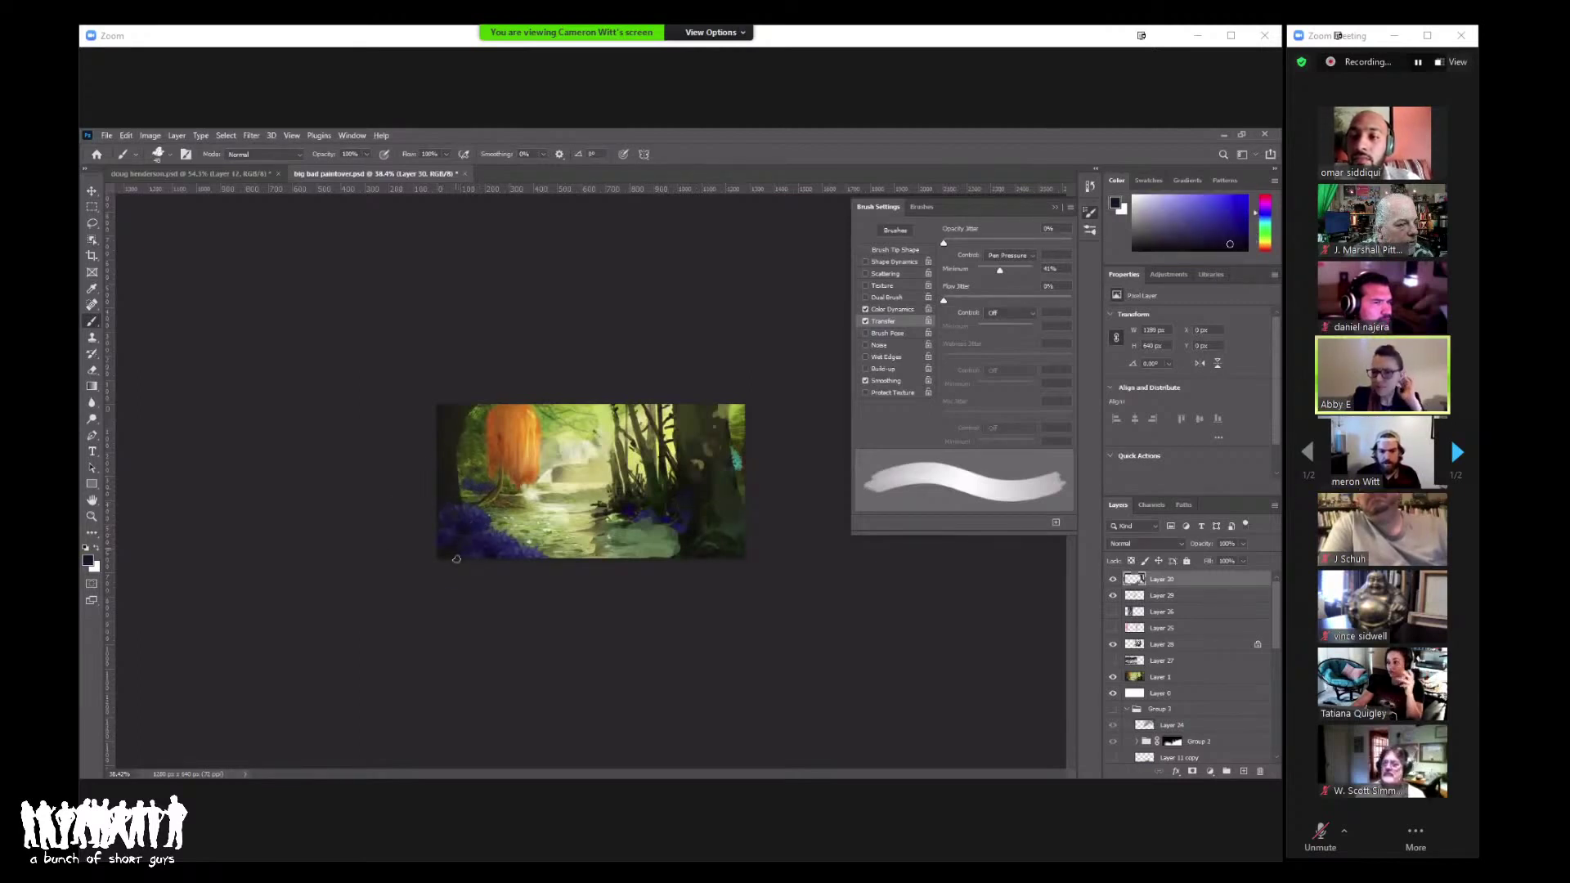
# Step: Dab more saturated blue flowers along the bank beneath the thin trunks
pyautogui.press('z')
pyautogui.moveTo(705, 484); pyautogui.dragTo(754, 479)
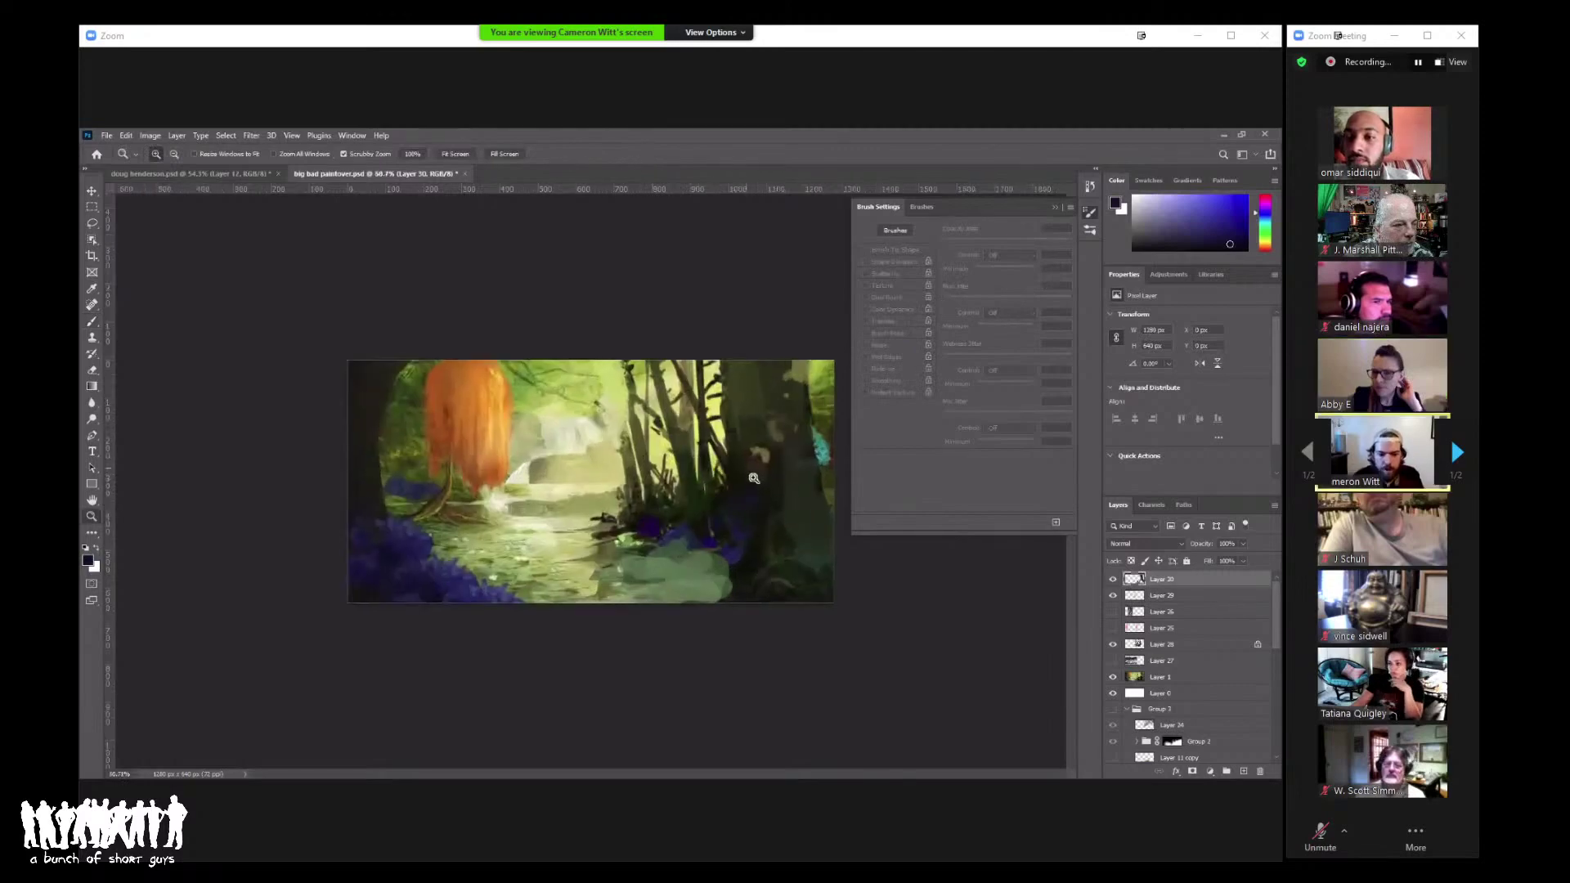
pyautogui.press('b')
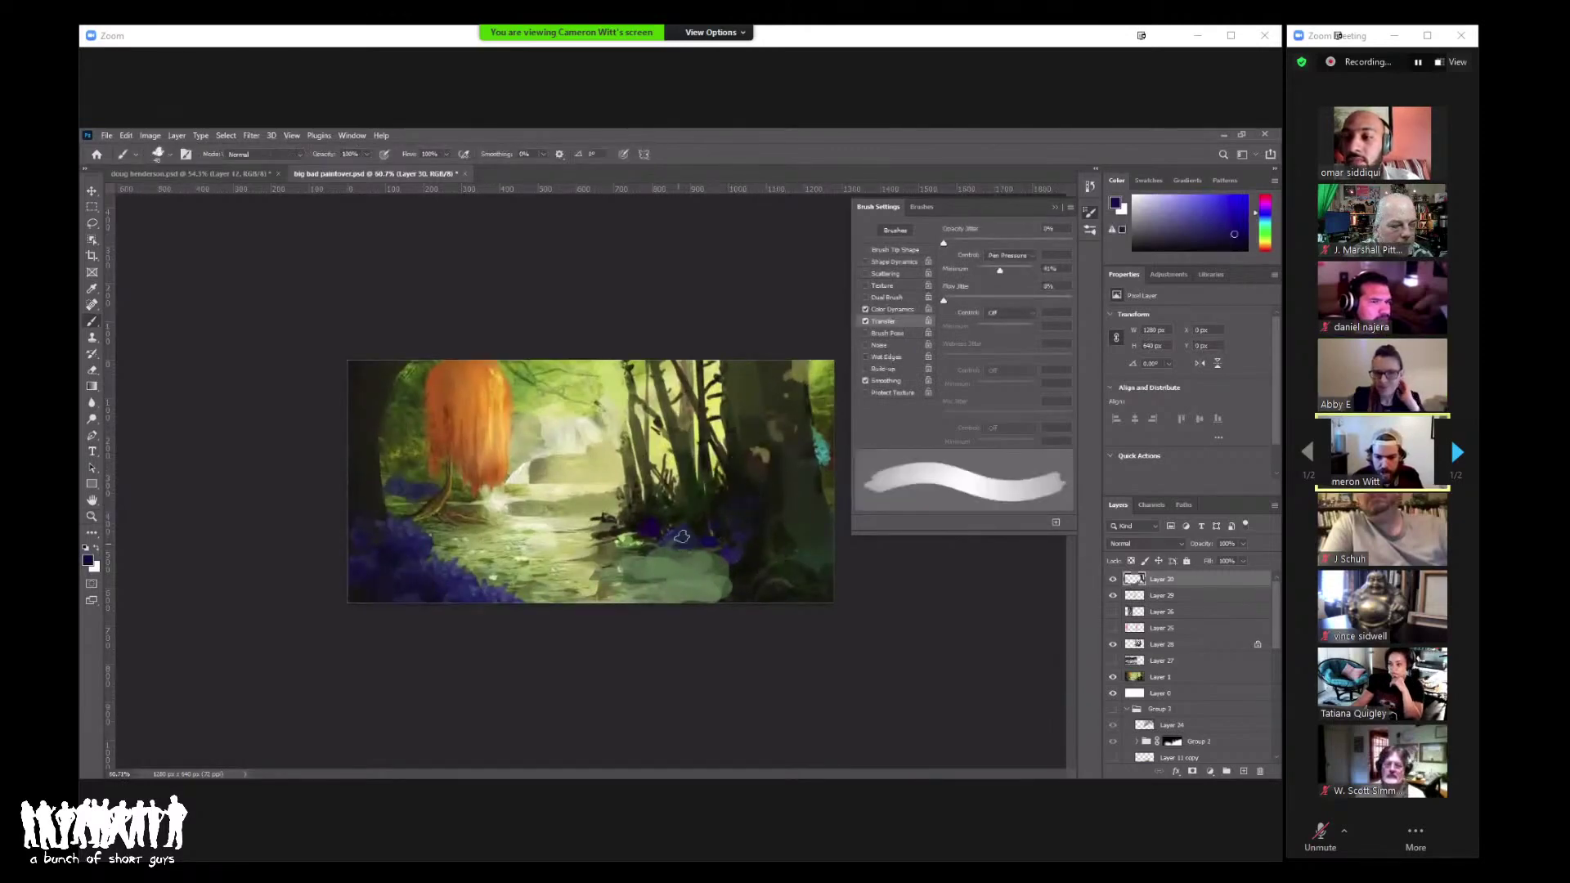
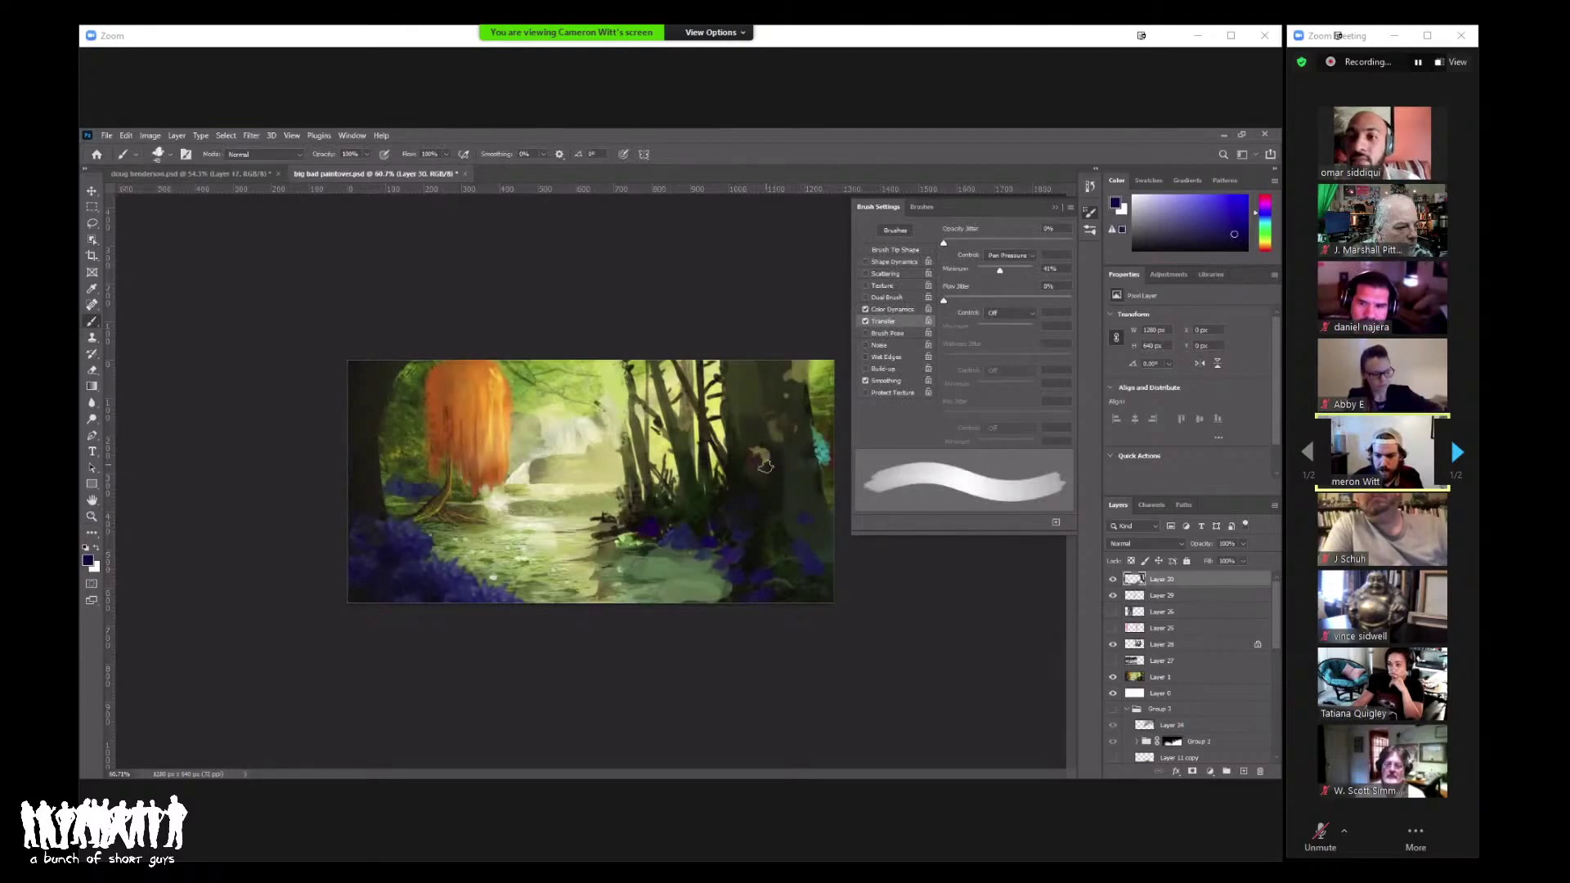
# Step: Soften the blue flowers along the shaded bank using dark and muted green tones sampled from that area
pyautogui.press('z')
pyautogui.moveTo(804, 446)
pyautogui.mouseDown()
pyautogui.moveTo(704, 444)
pyautogui.moveTo(740, 489)
pyautogui.mouseUp()
pyautogui.press('b')
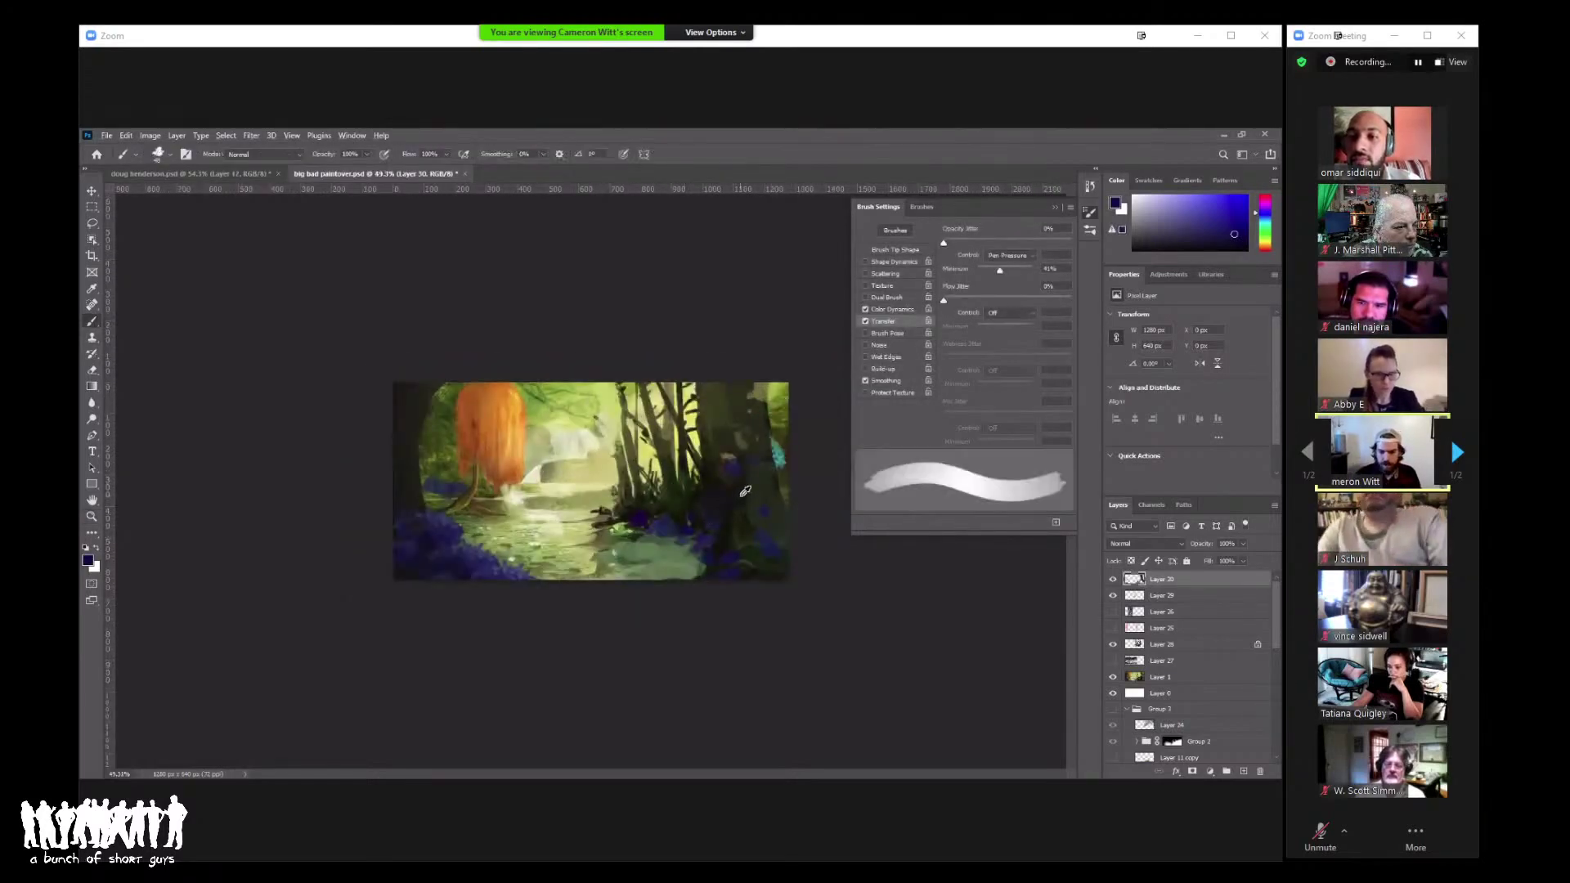
pyautogui.keyDown('alt'); pyautogui.click(745, 491); pyautogui.keyUp('alt')
pyautogui.keyDown('alt'); pyautogui.click(743, 540); pyautogui.keyUp('alt')
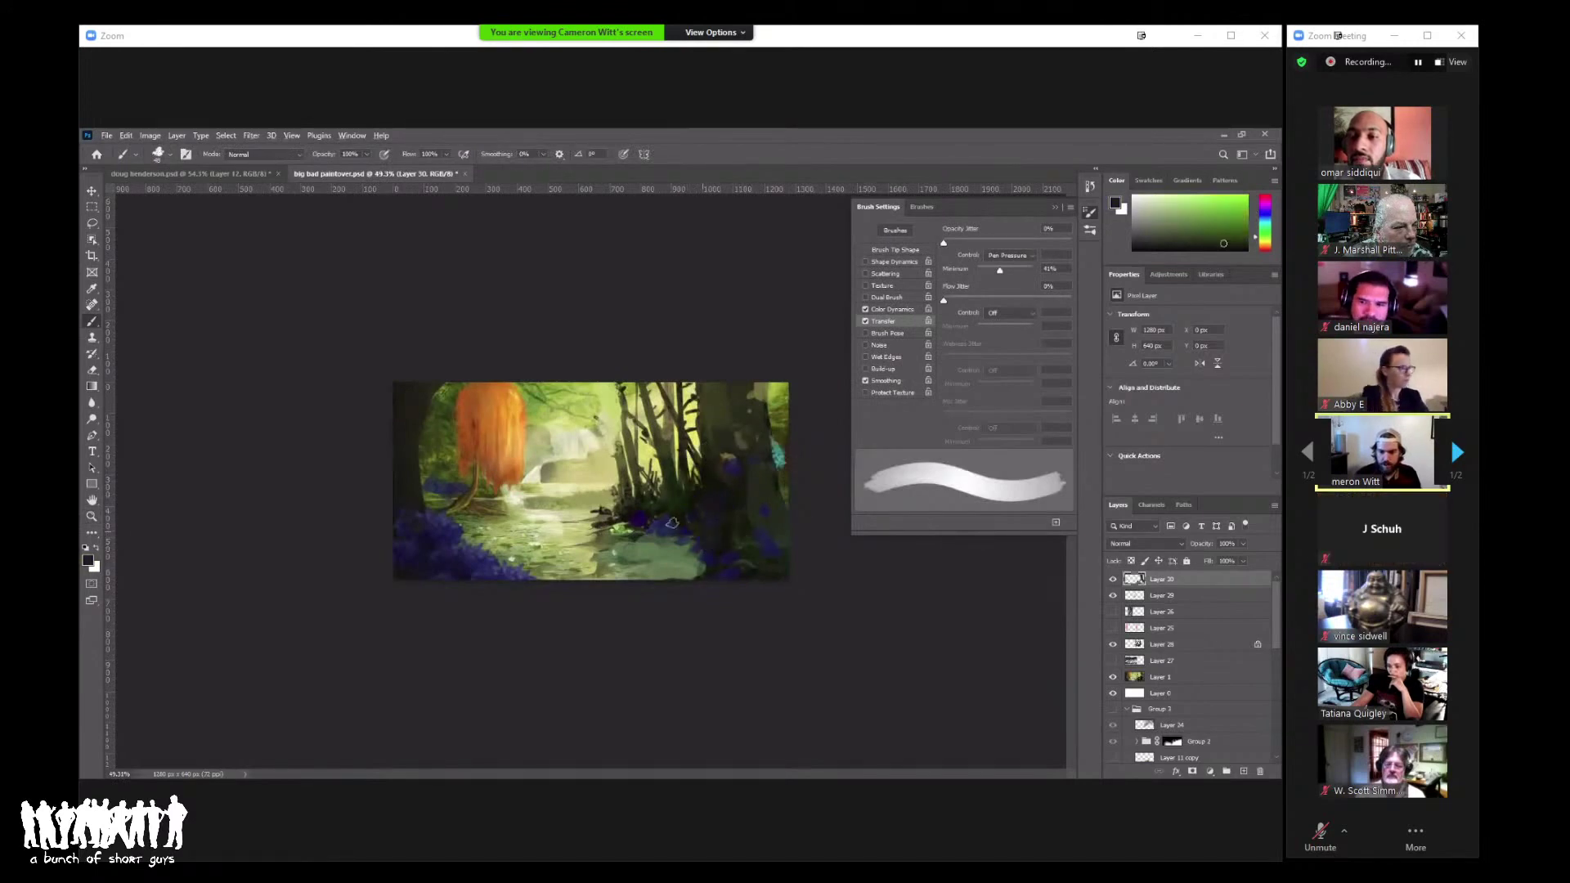
pyautogui.keyDown('alt'); pyautogui.click(682, 541); pyautogui.keyUp('alt')
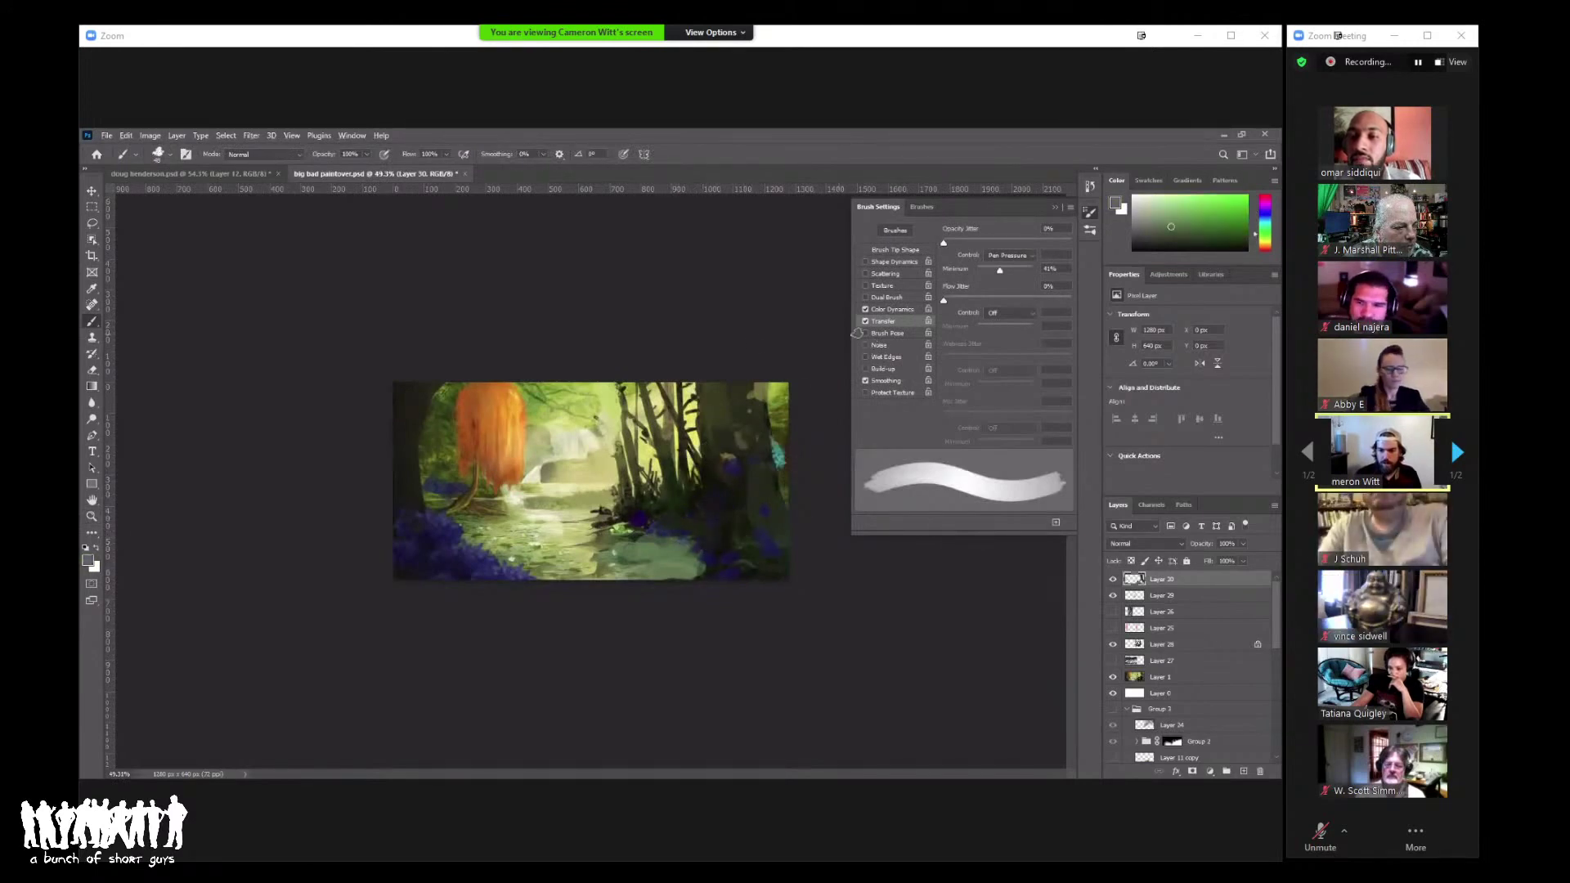
# Step: Switch to a hard round brush at 100% hardness, enlarge it, and sample a golden tone from the orange foliage
pyautogui.rightClick(718, 344)
pyautogui.click(684, 335)
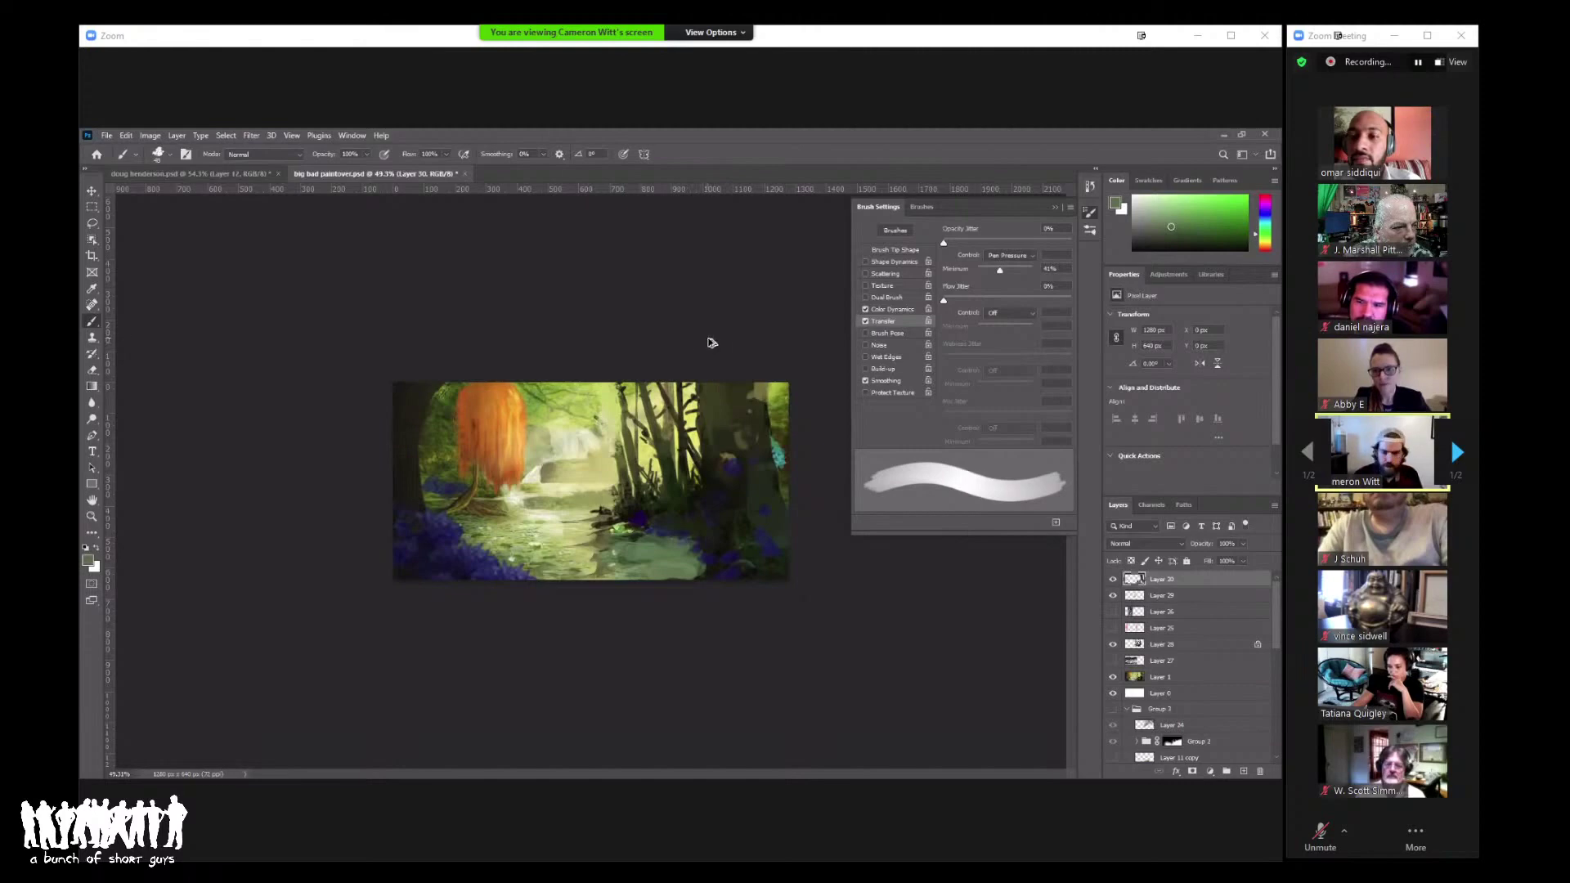
pyautogui.moveTo(666, 418)
pyautogui.mouseDown()
pyautogui.moveTo(685, 407)
pyautogui.moveTo(670, 414)
pyautogui.mouseUp()
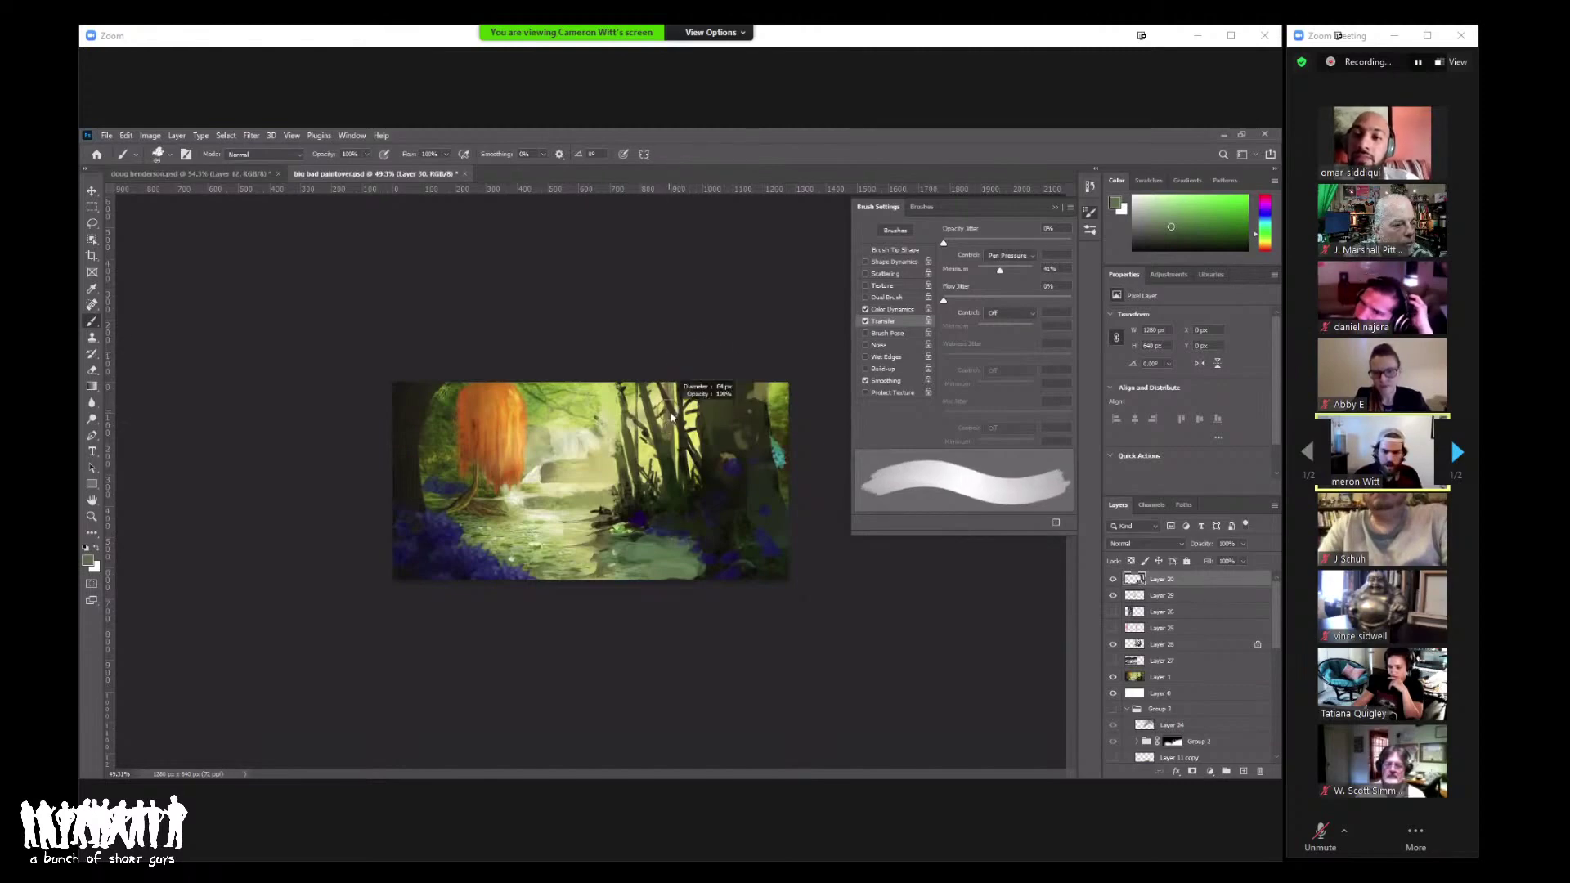
pyautogui.rightClick(696, 358)
pyautogui.click(716, 488)
pyautogui.rightClick(719, 493)
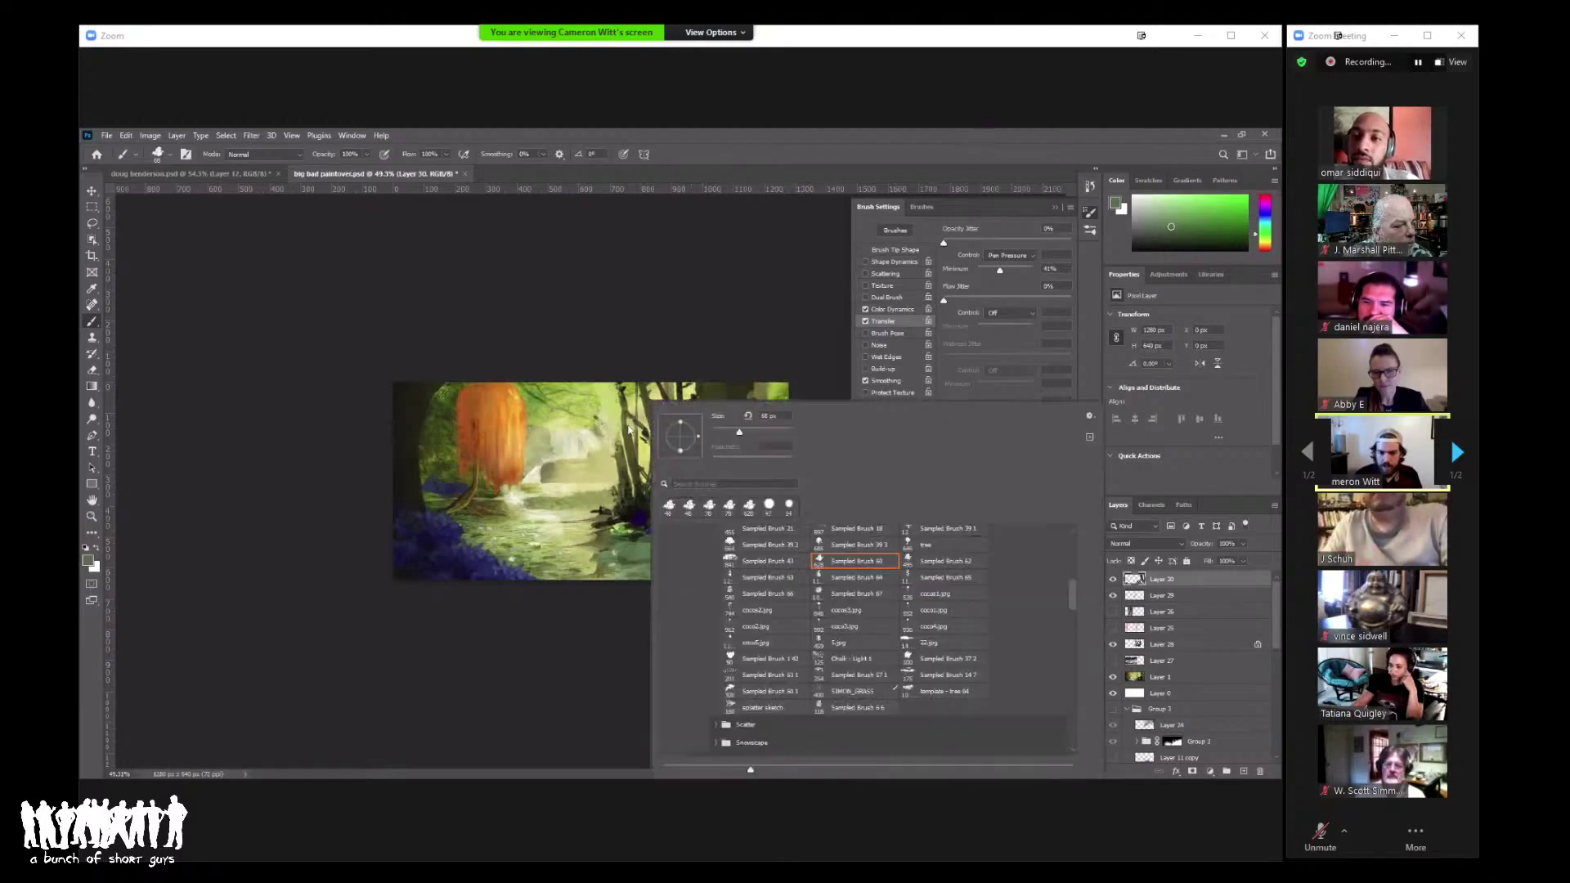
pyautogui.click(769, 506)
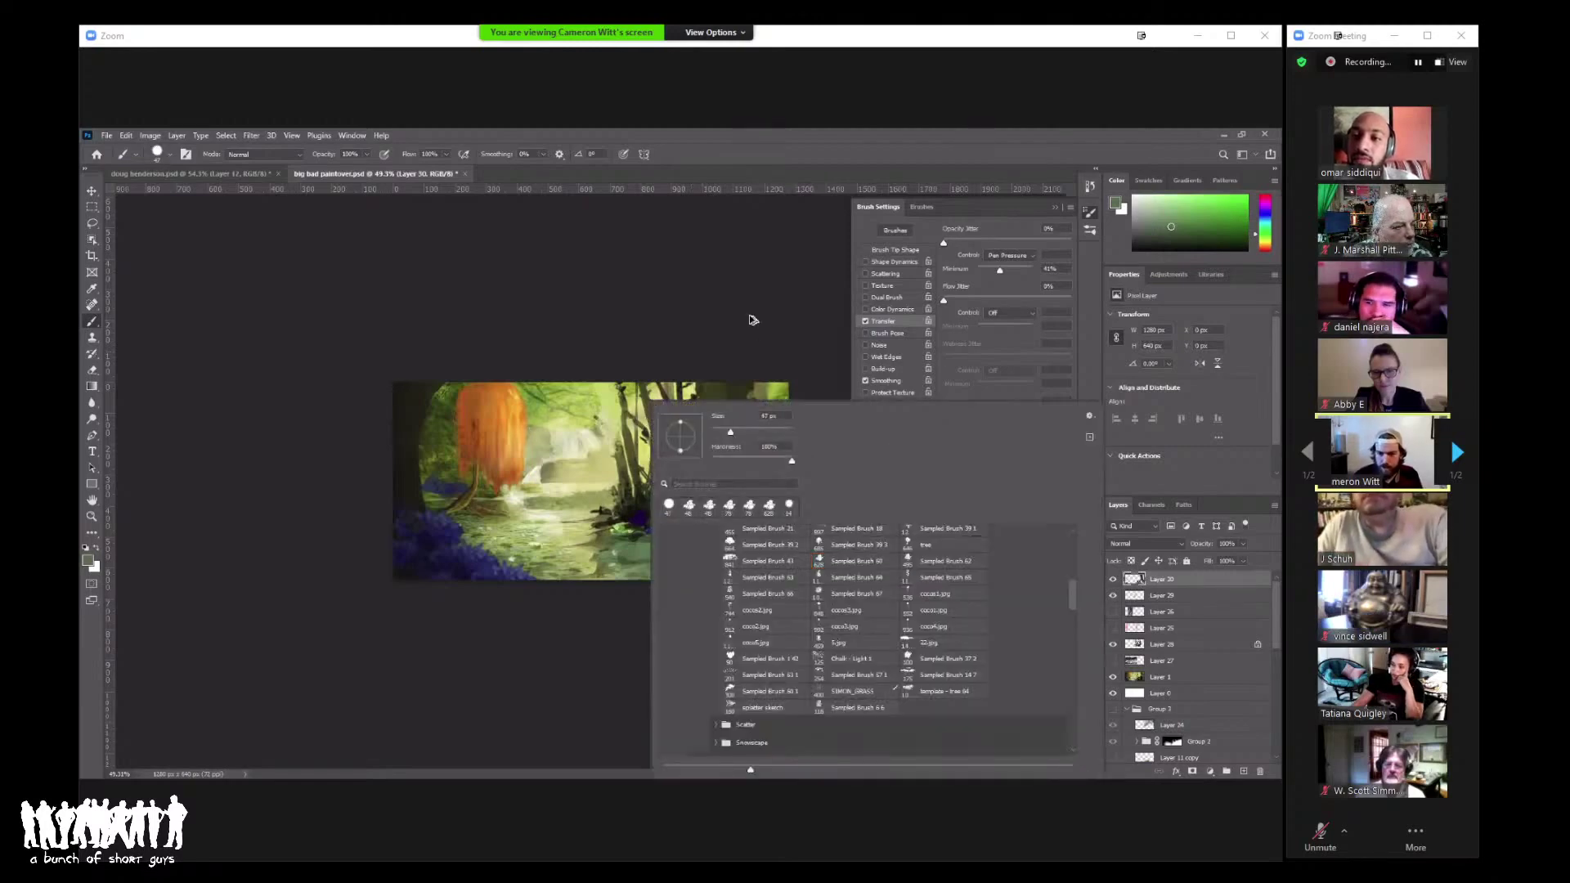
pyautogui.click(753, 320)
pyautogui.moveTo(503, 413); pyautogui.dragTo(546, 412)
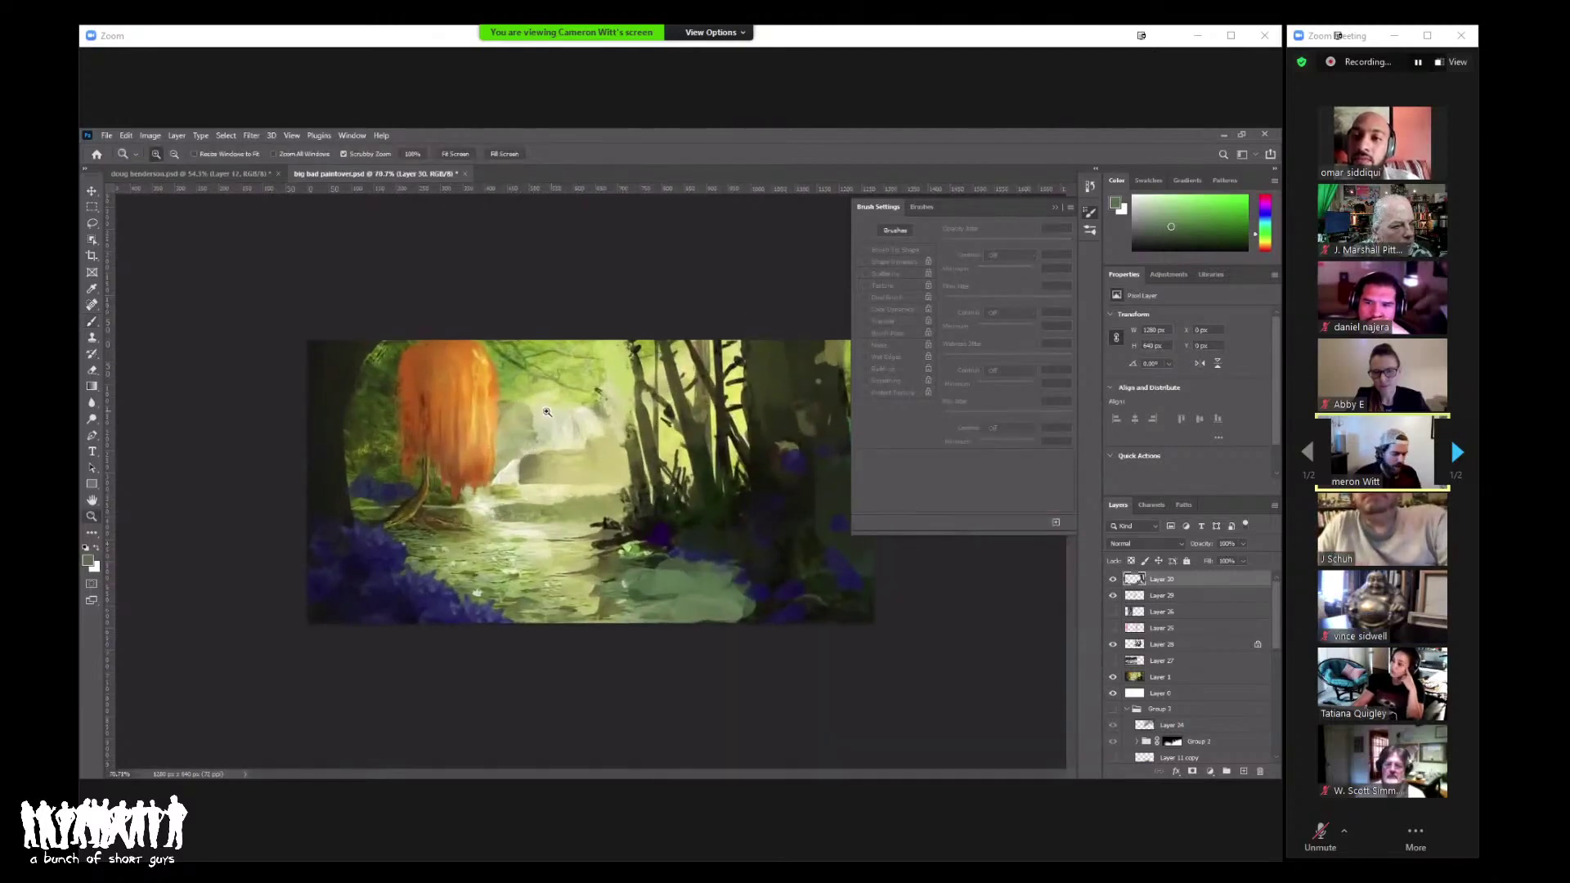
pyautogui.press('b')
pyautogui.keyDown('alt'); pyautogui.click(494, 394); pyautogui.keyUp('alt')
pyautogui.rightClick(498, 387)
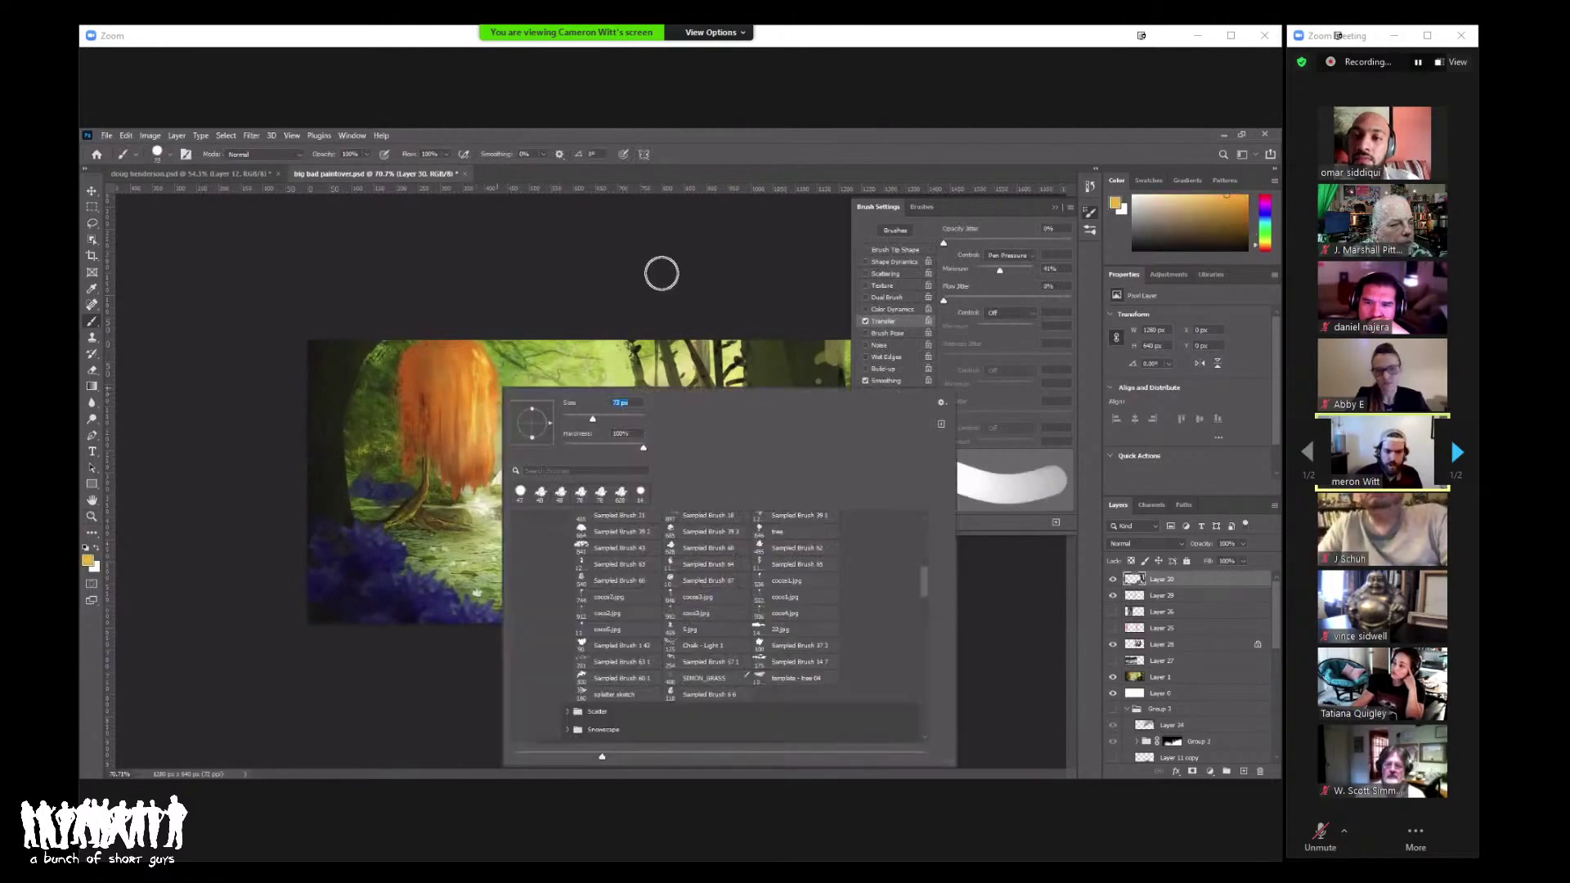
pyautogui.click(673, 267)
# Step: Try a broad light yellow-orange stroke down the waterfall-facing side of the orange foliage
pyautogui.moveTo(541, 415)
pyautogui.mouseDown()
pyautogui.moveTo(438, 414)
pyautogui.moveTo(521, 419)
pyautogui.mouseUp()
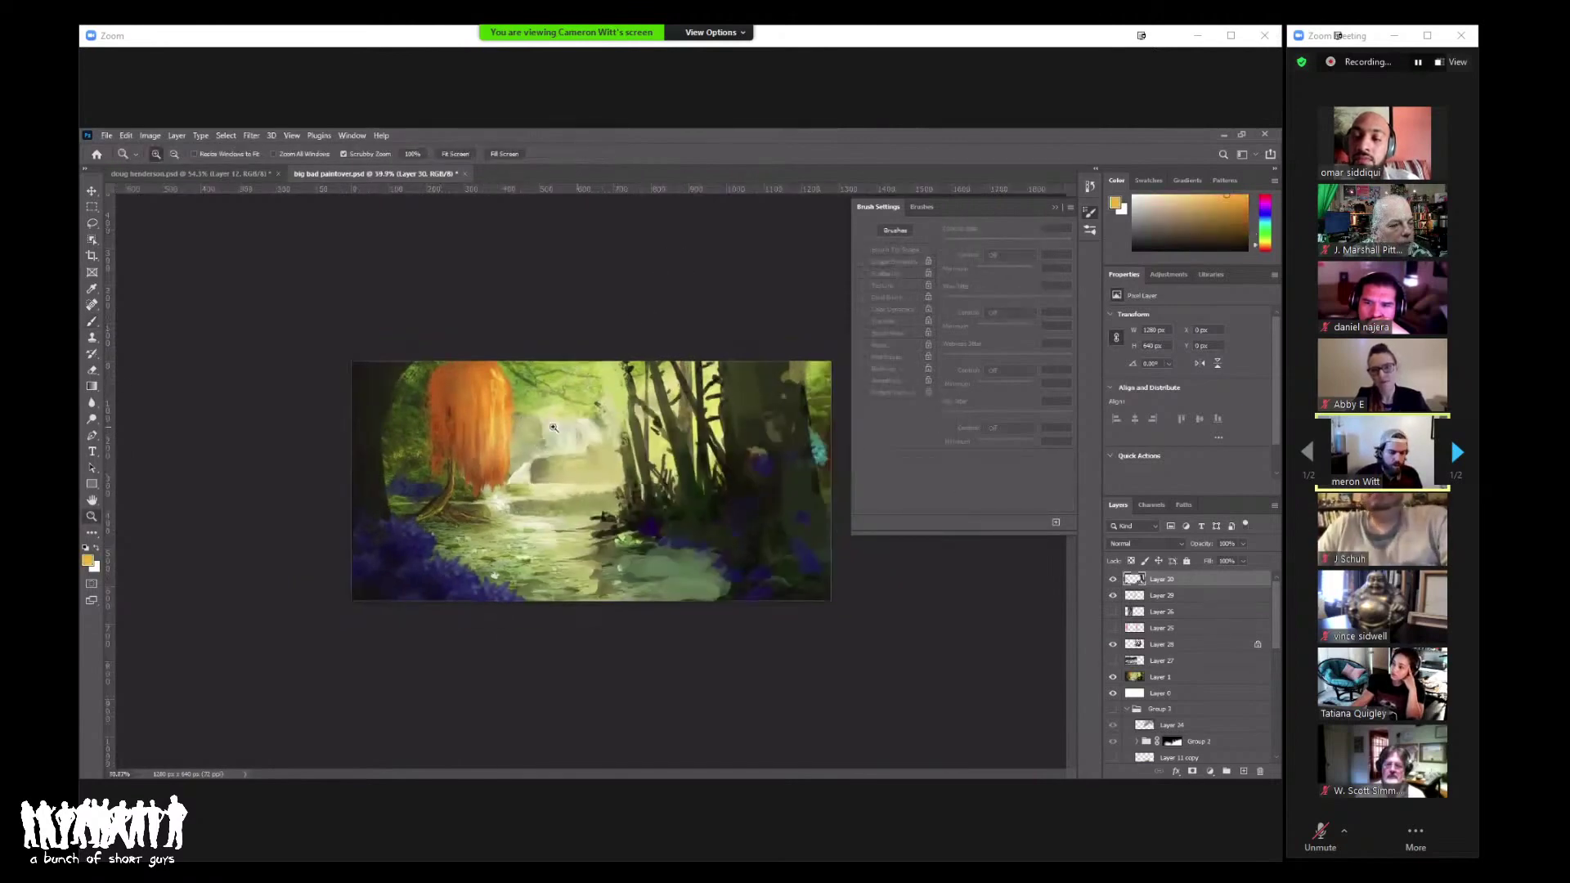
pyautogui.press('b')
pyautogui.keyDown('alt'); pyautogui.click(475, 402); pyautogui.keyUp('alt')
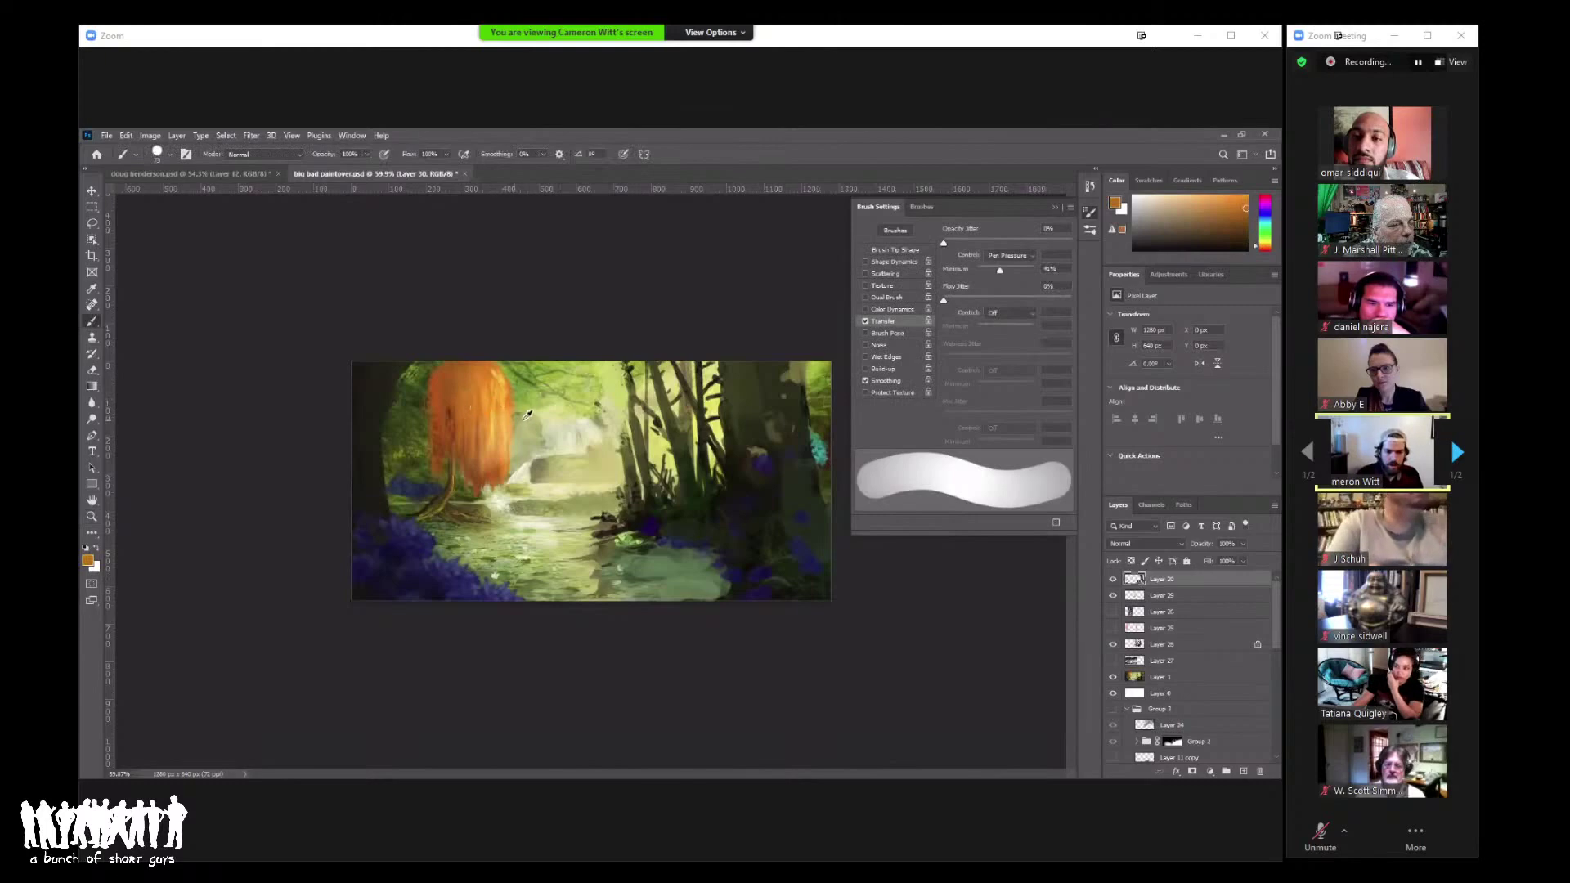
pyautogui.keyDown('alt'); pyautogui.click(486, 421); pyautogui.keyUp('alt')
pyautogui.moveTo(485, 387); pyautogui.dragTo(515, 471)
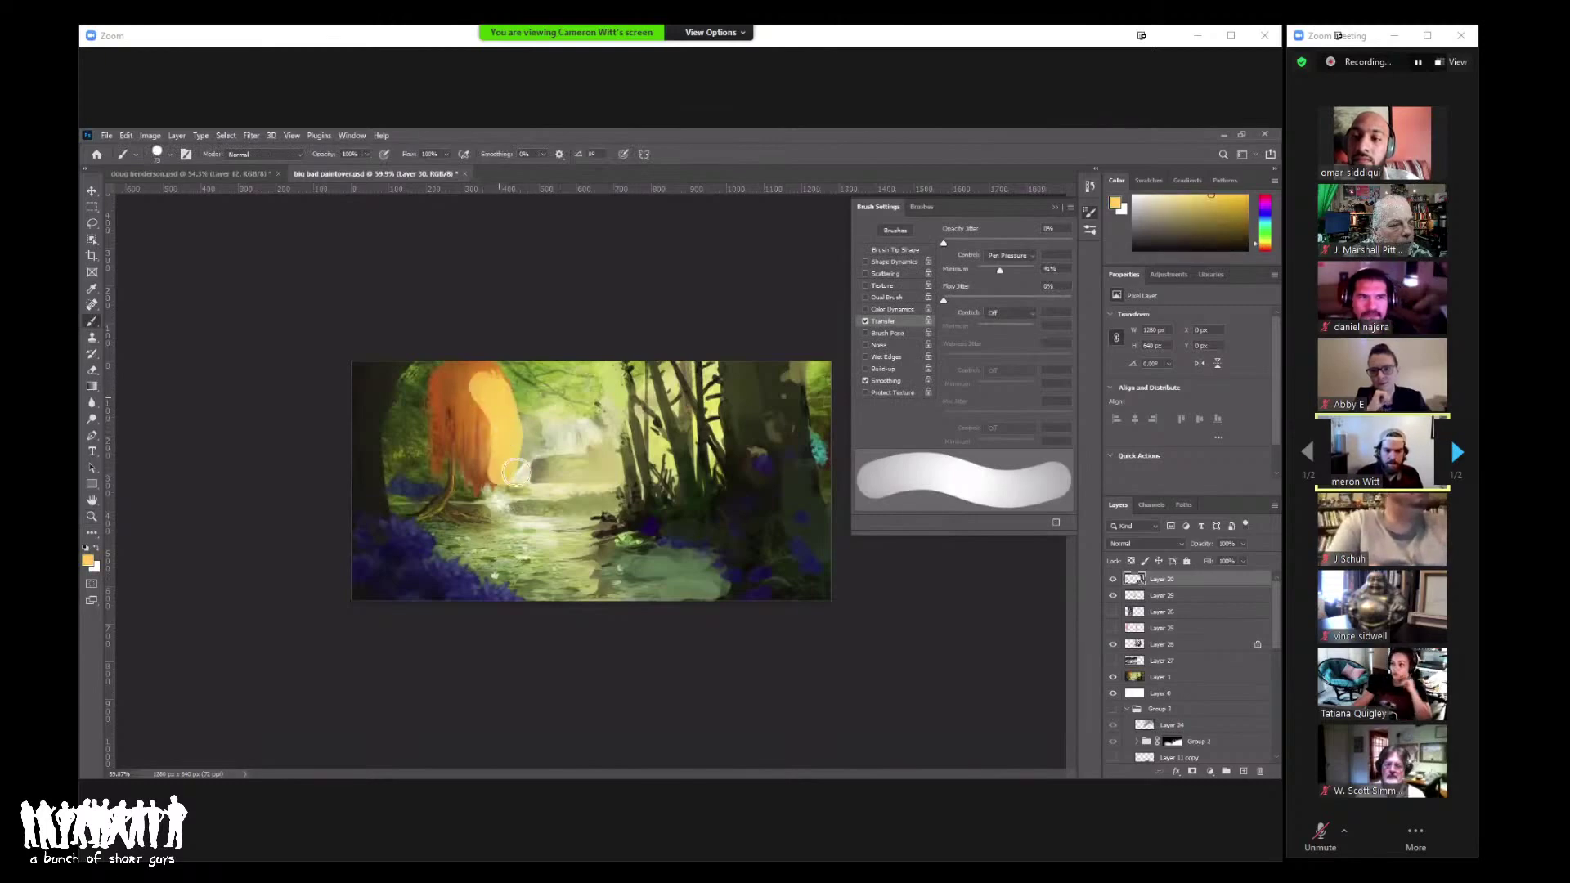
pyautogui.hotkey('ctrl', 'z')
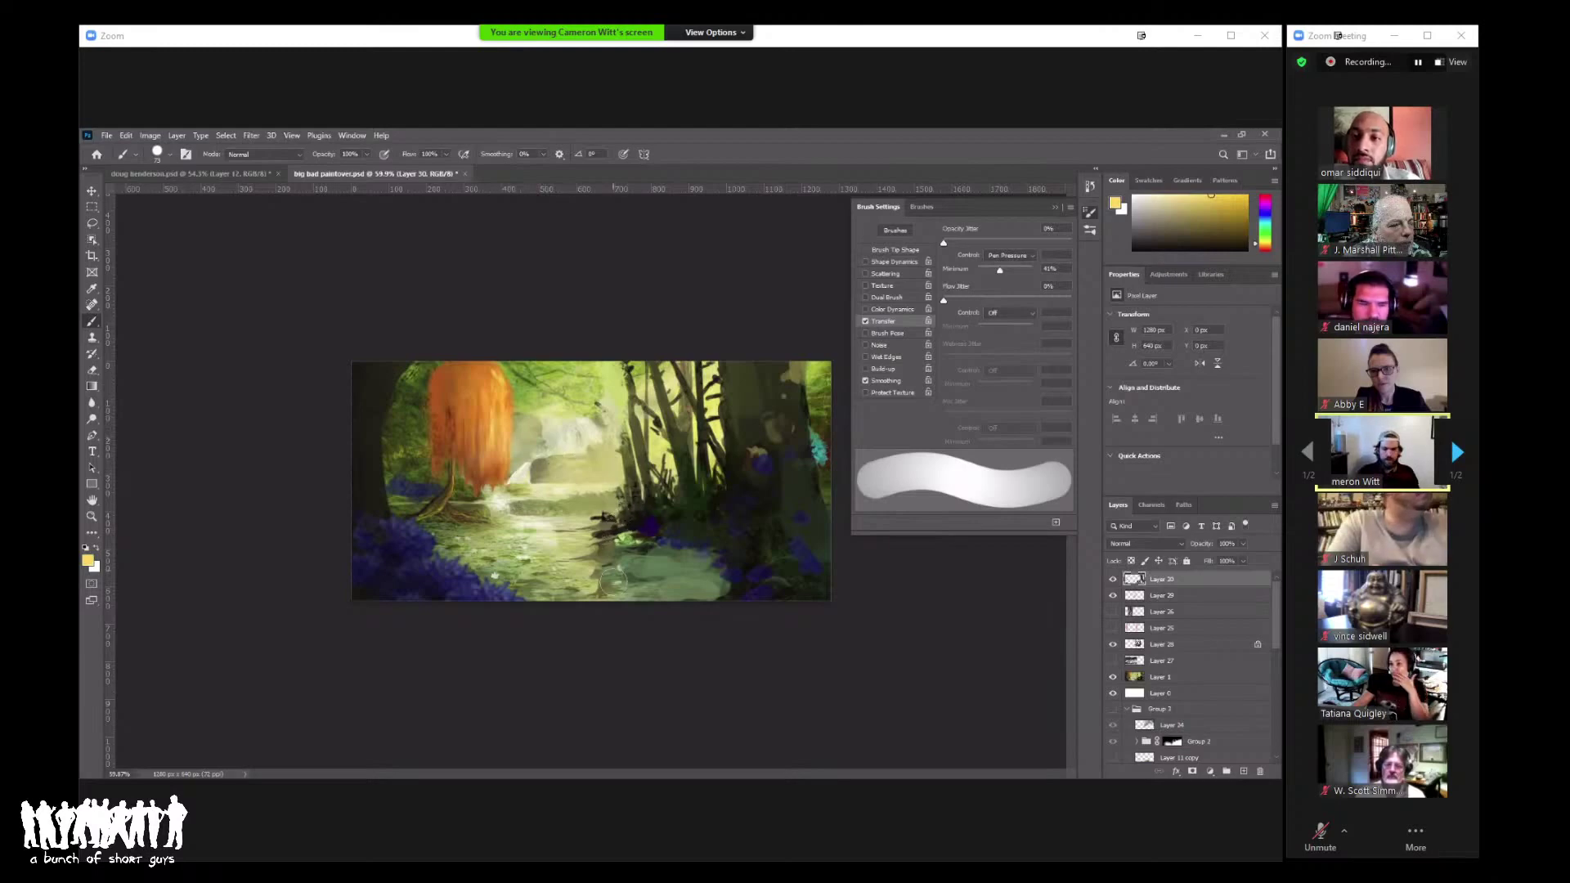
# Step: Try a pale yellow vertical band through the scene beside the thin trunks, along with a patch over their bases
pyautogui.moveTo(621, 609); pyautogui.dragTo(625, 360)
pyautogui.hotkey('ctrl', 'z')
pyautogui.keyDown('alt'); pyautogui.click(611, 477); pyautogui.keyUp('alt')
pyautogui.moveTo(622, 466); pyautogui.dragTo(624, 496)
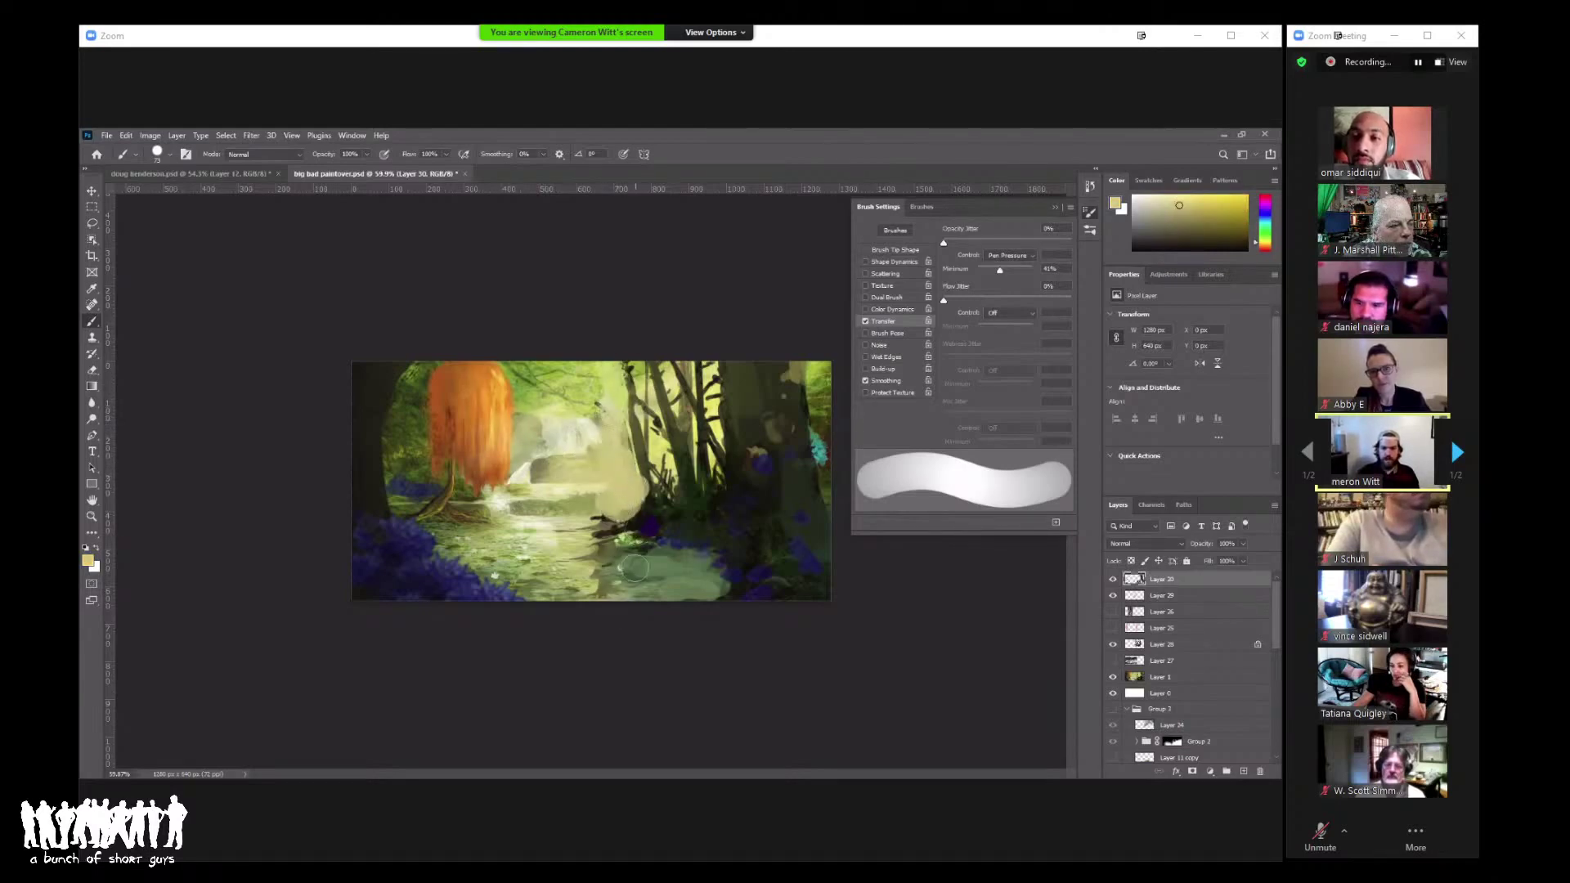
pyautogui.moveTo(592, 600); pyautogui.dragTo(617, 328)
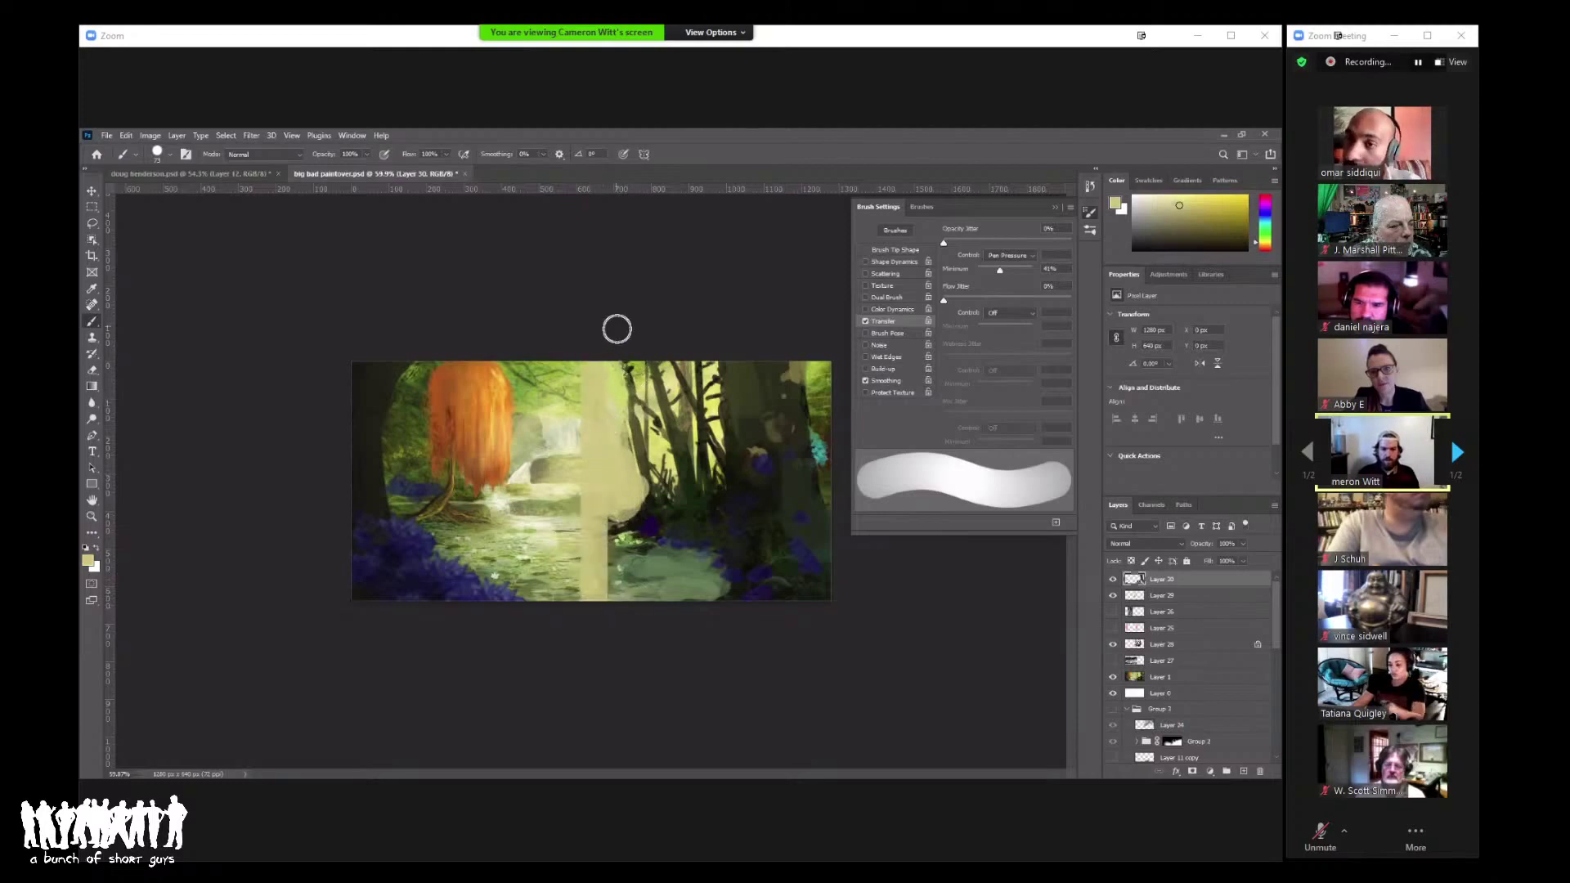
pyautogui.hotkey('ctrl', 'z')
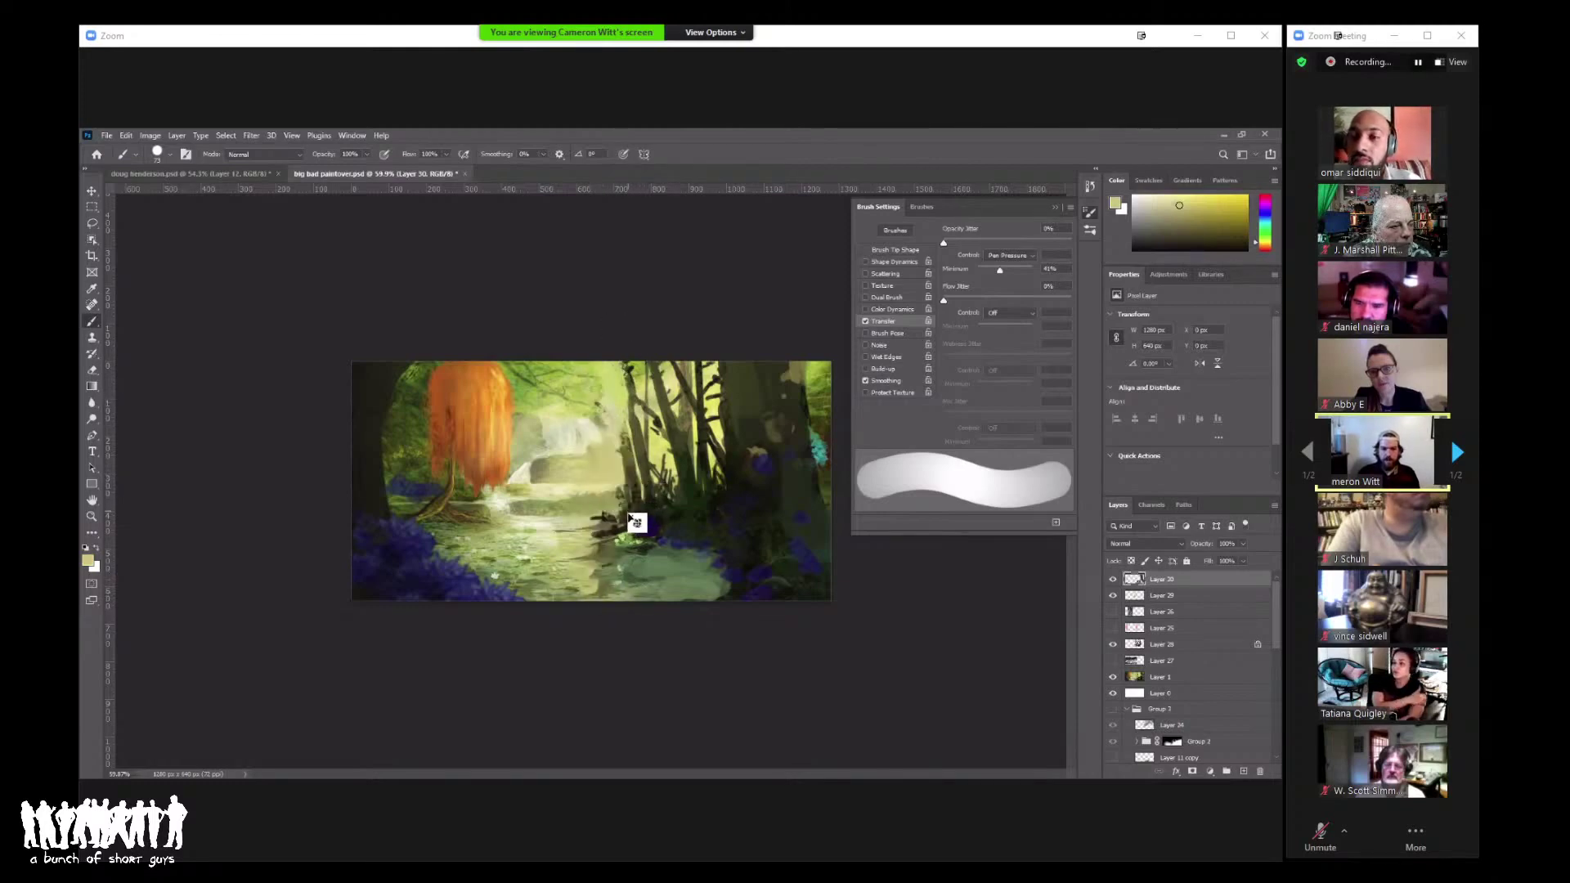
# Step: Try pale yellow vertical bands marking divisions of the composition around the waterfall and through the orange tree
pyautogui.moveTo(611, 605); pyautogui.dragTo(622, 335)
pyautogui.moveTo(527, 607); pyautogui.dragTo(539, 309)
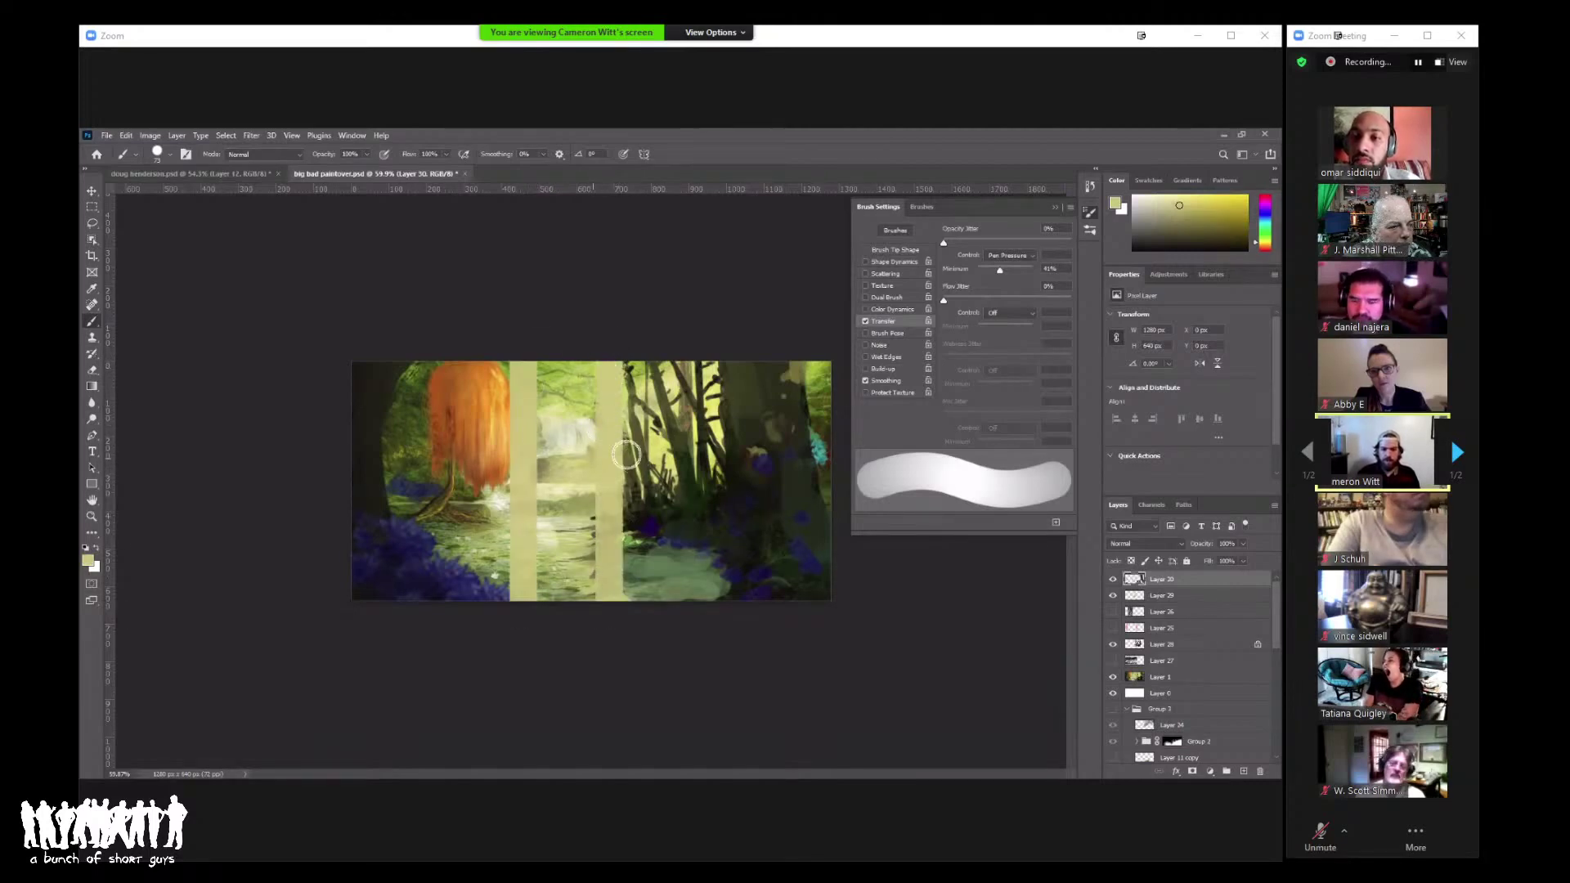
pyautogui.hotkey('ctrl', 'z')
pyautogui.hotkey('ctrl', 'z')
pyautogui.moveTo(472, 597); pyautogui.dragTo(483, 342)
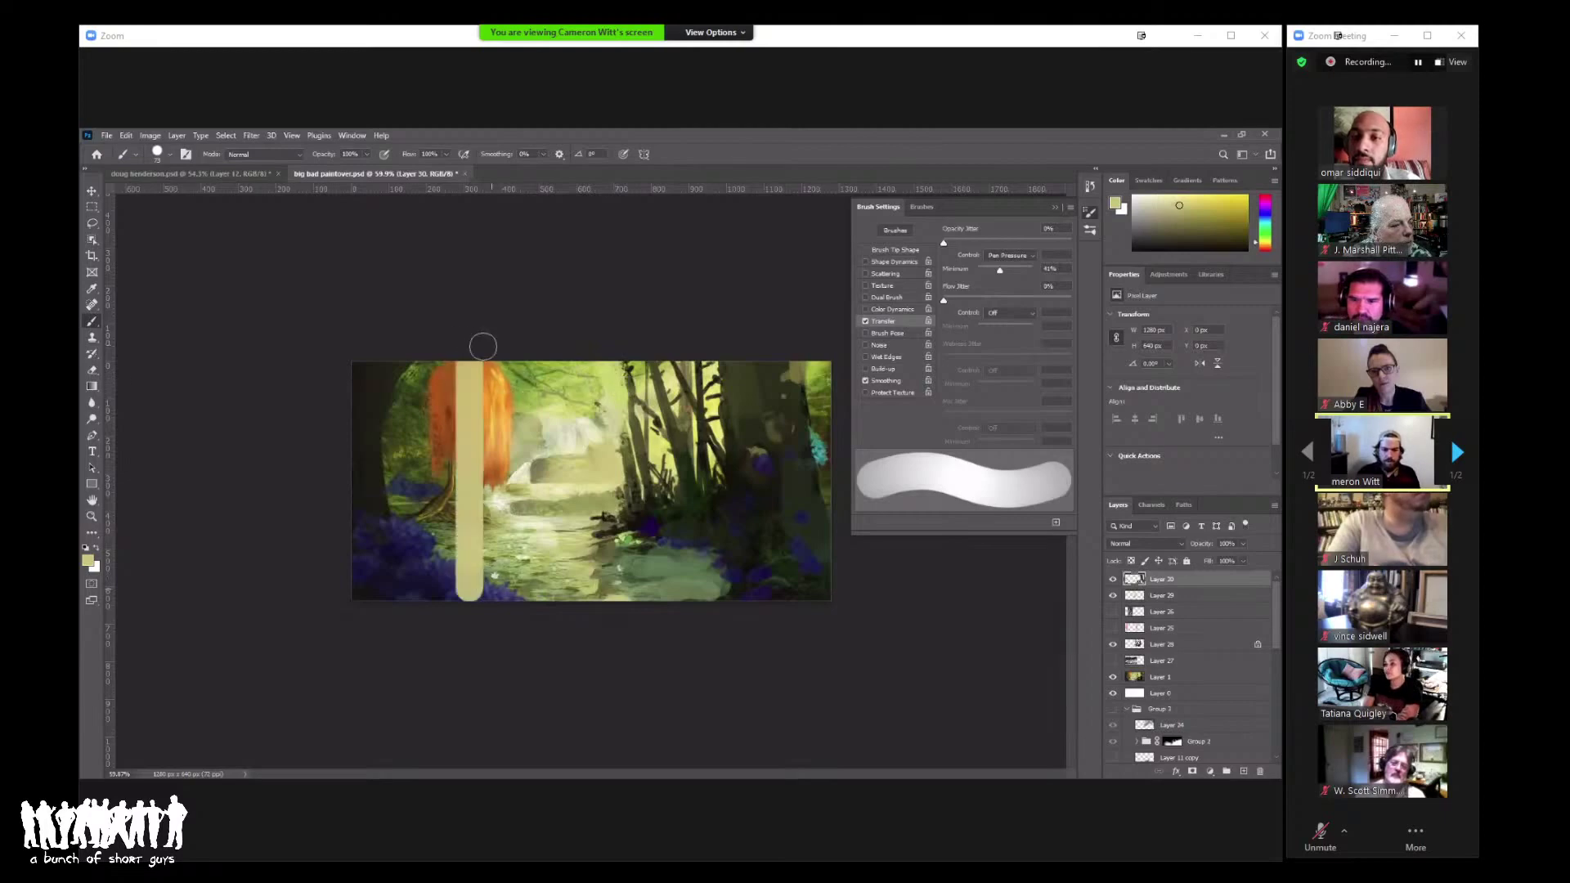
pyautogui.hotkey('ctrl', 'z')
# Step: Reshape the orange foliage by covering its waterfall side with sampled background tones and widening it toward the dark tree in burnt orange
pyautogui.keyDown('alt'); pyautogui.click(522, 438); pyautogui.keyUp('alt')
pyautogui.moveTo(508, 460)
pyautogui.mouseDown()
pyautogui.moveTo(488, 428)
pyautogui.moveTo(546, 388)
pyautogui.moveTo(498, 361)
pyautogui.mouseUp()
pyautogui.keyDown('alt'); pyautogui.click(522, 471); pyautogui.keyUp('alt')
pyautogui.keyDown('alt'); pyautogui.click(533, 384); pyautogui.keyUp('alt')
pyautogui.keyDown('alt'); pyautogui.click(516, 381); pyautogui.keyUp('alt')
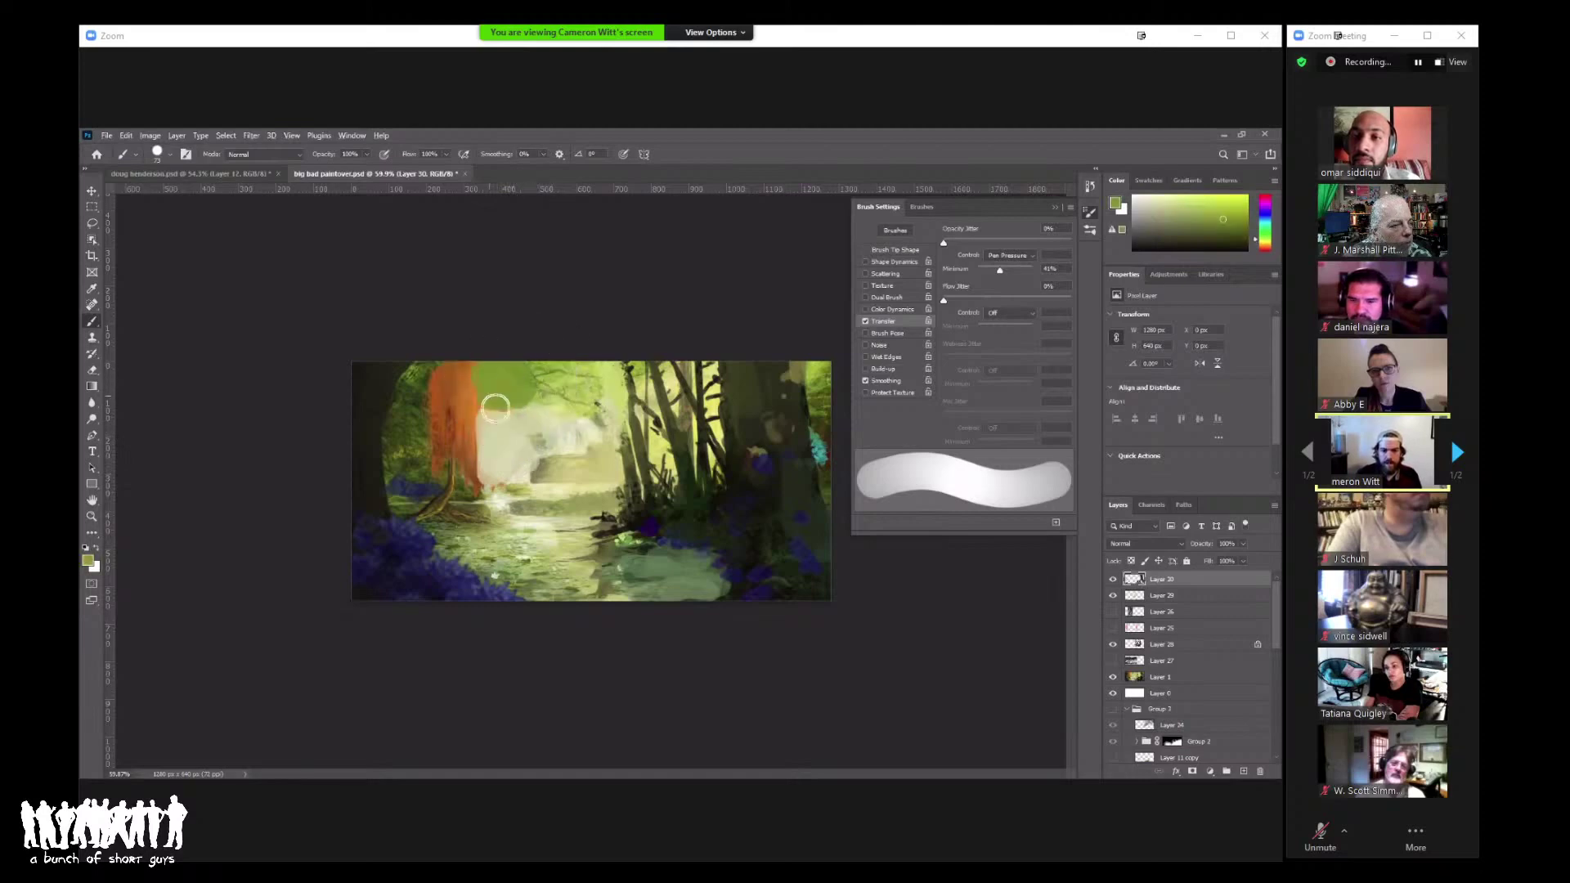
pyautogui.keyDown('alt'); pyautogui.click(462, 421); pyautogui.keyUp('alt')
pyautogui.moveTo(465, 423)
pyautogui.mouseDown()
pyautogui.moveTo(446, 376)
pyautogui.moveTo(410, 393)
pyautogui.moveTo(412, 464)
pyautogui.moveTo(457, 376)
pyautogui.moveTo(468, 447)
pyautogui.moveTo(402, 460)
pyautogui.moveTo(399, 439)
pyautogui.moveTo(455, 411)
pyautogui.mouseUp()
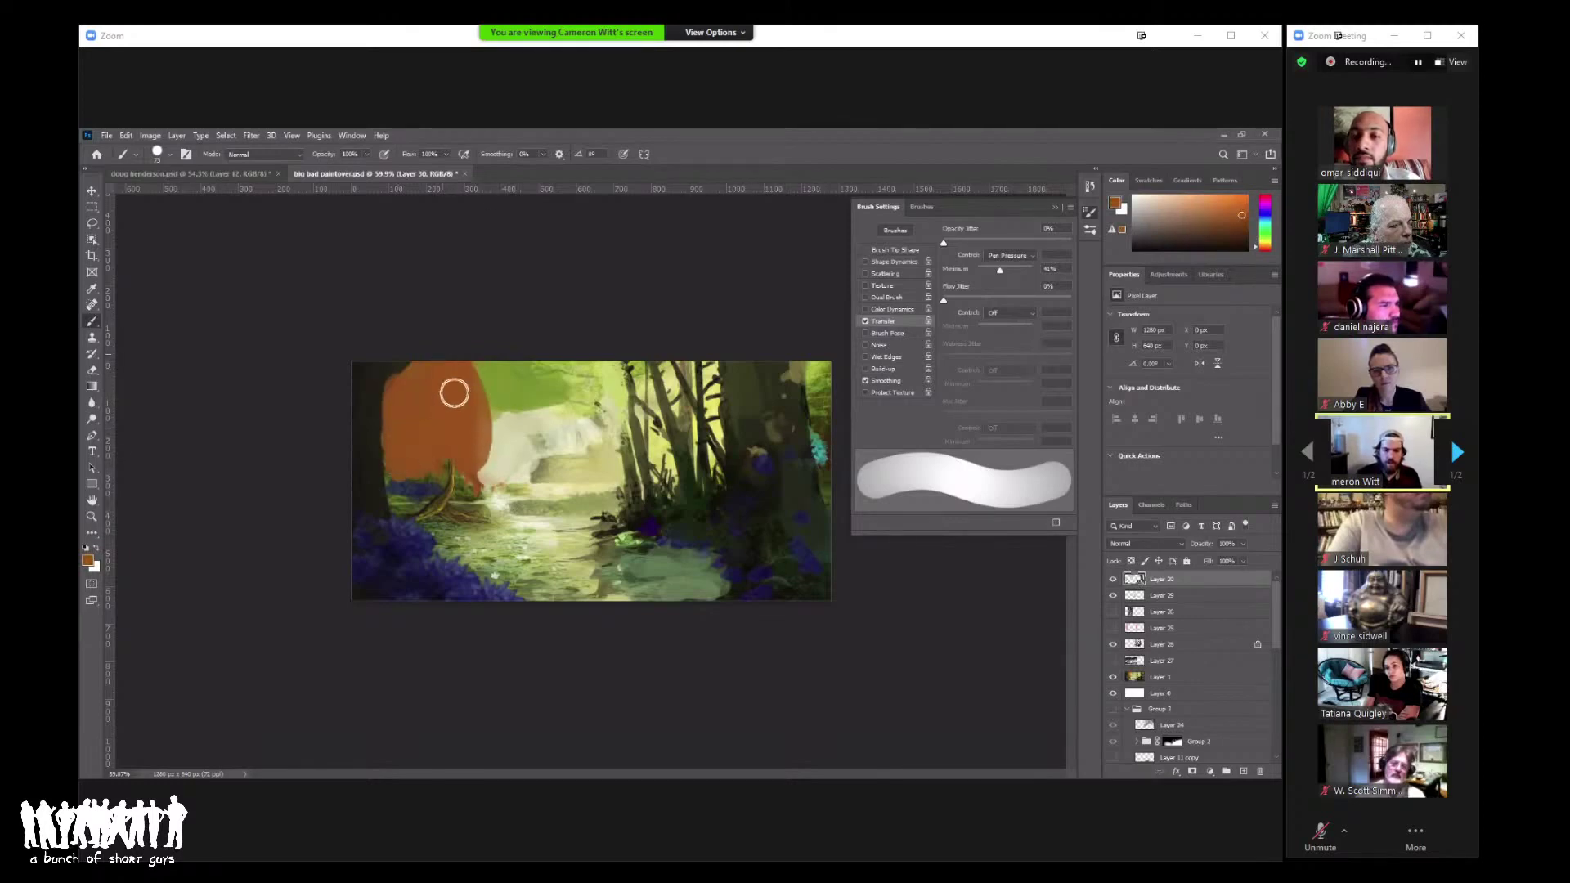
# Step: Switch the painting to the grayscale proof view to judge its values
pyautogui.moveTo(582, 417); pyautogui.dragTo(538, 411)
pyautogui.hotkey('ctrl', 'y')
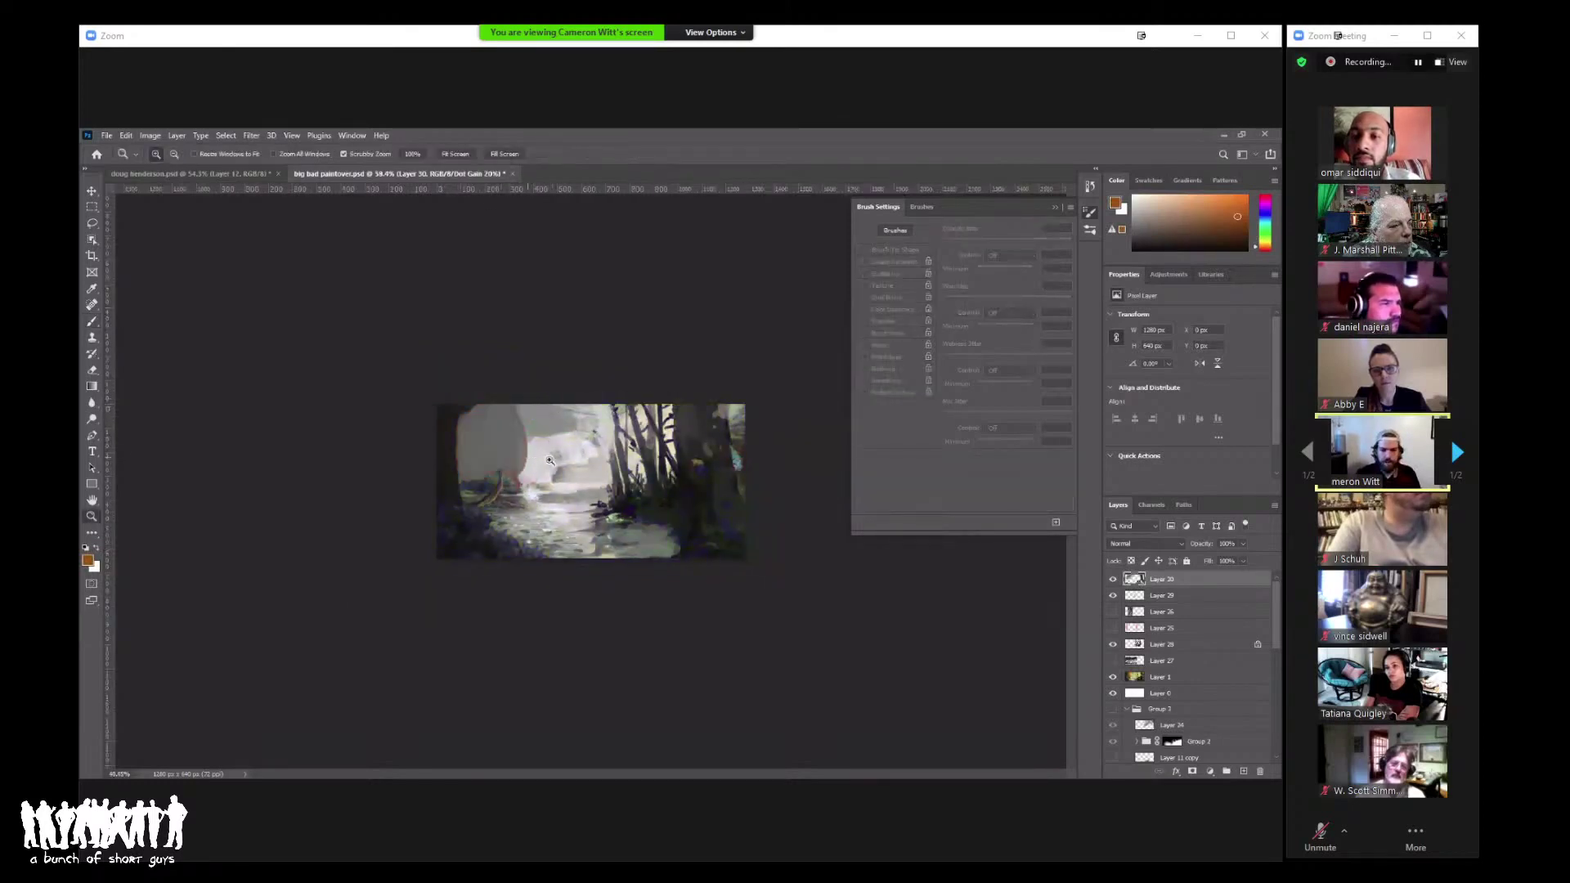
pyautogui.click(550, 460)
pyautogui.press('b')
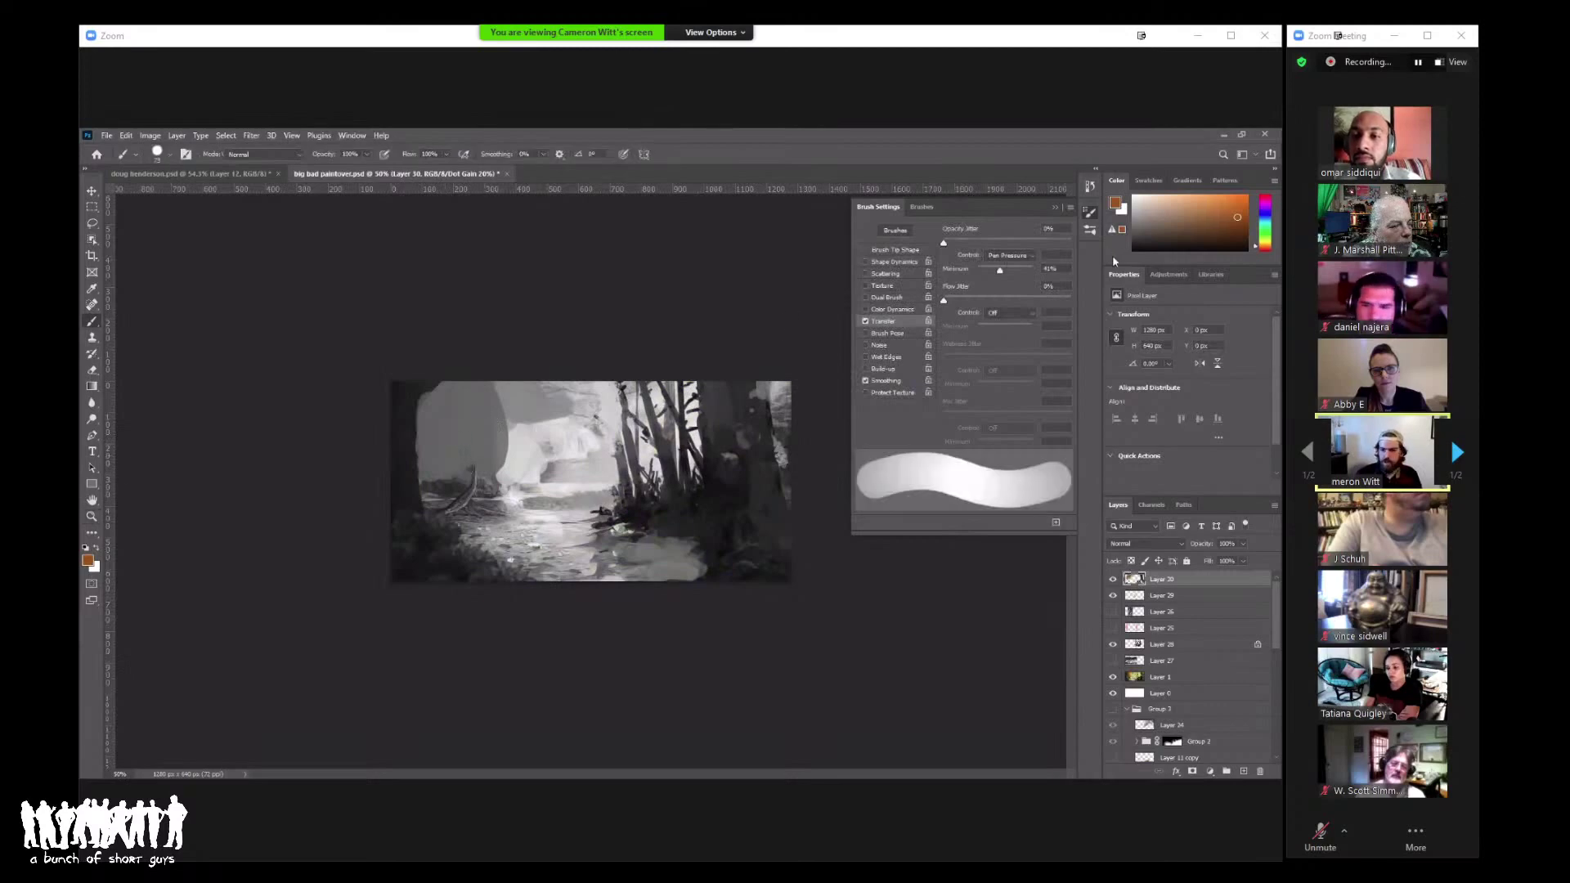
# Step: Fill out the foliage mass, cover the curved trunk beneath it, and darken the mass with sampled brown tones
pyautogui.moveTo(471, 441)
pyautogui.mouseDown()
pyautogui.moveTo(472, 373)
pyautogui.moveTo(488, 454)
pyautogui.moveTo(450, 408)
pyautogui.moveTo(429, 462)
pyautogui.moveTo(432, 420)
pyautogui.moveTo(467, 382)
pyautogui.moveTo(437, 445)
pyautogui.mouseUp()
pyautogui.keyDown('alt'); pyautogui.click(478, 488); pyautogui.keyUp('alt')
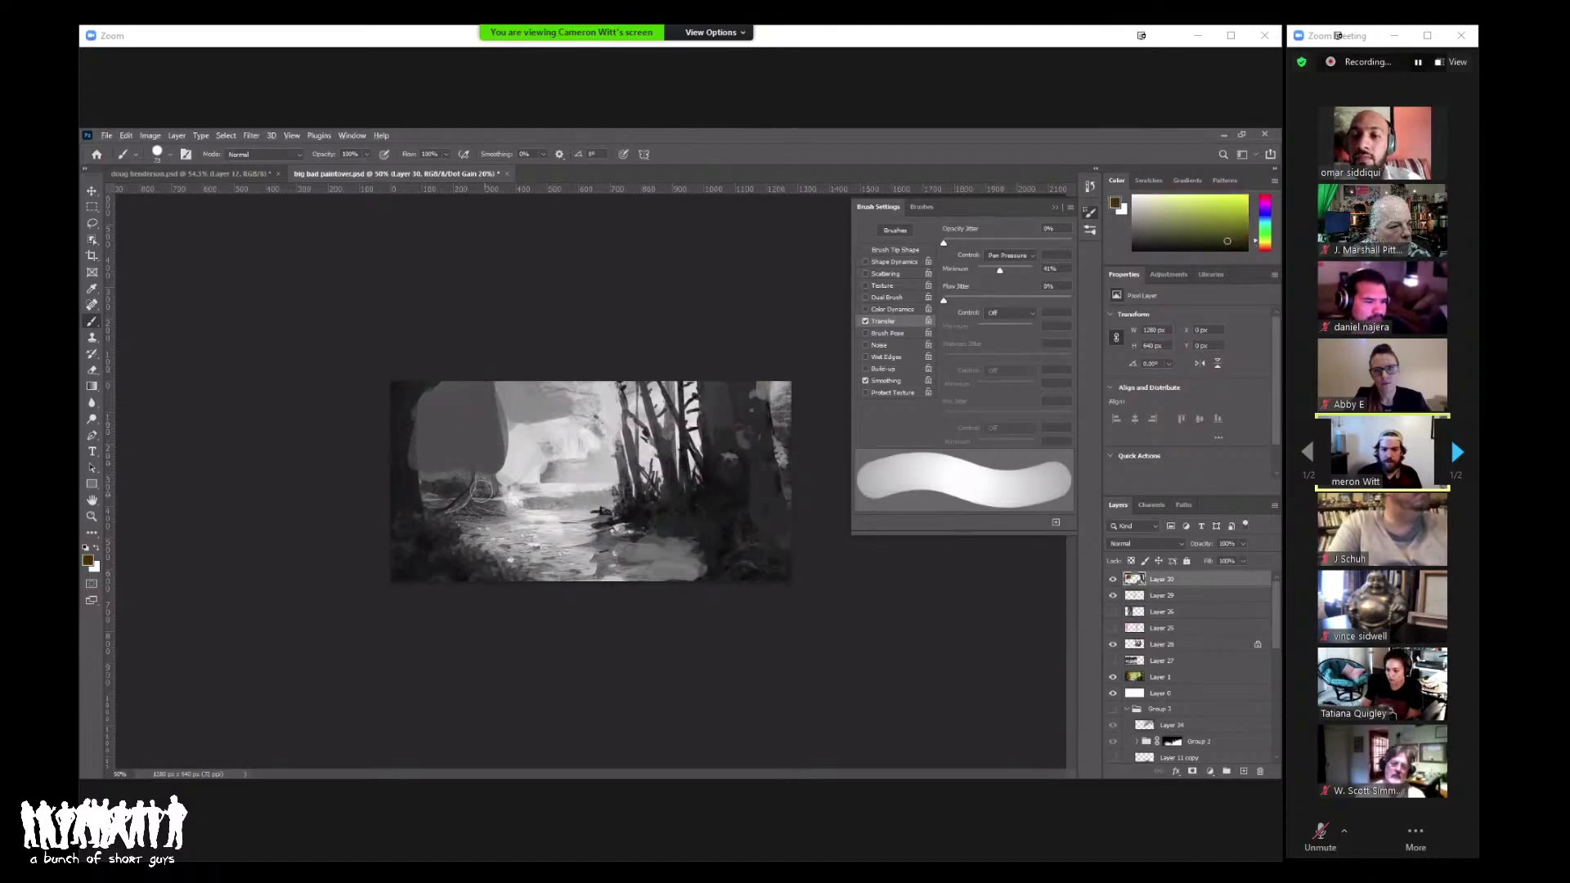
pyautogui.keyDown('alt'); pyautogui.click(454, 476); pyautogui.keyUp('alt')
pyautogui.keyDown('alt'); pyautogui.click(454, 479); pyautogui.keyUp('alt')
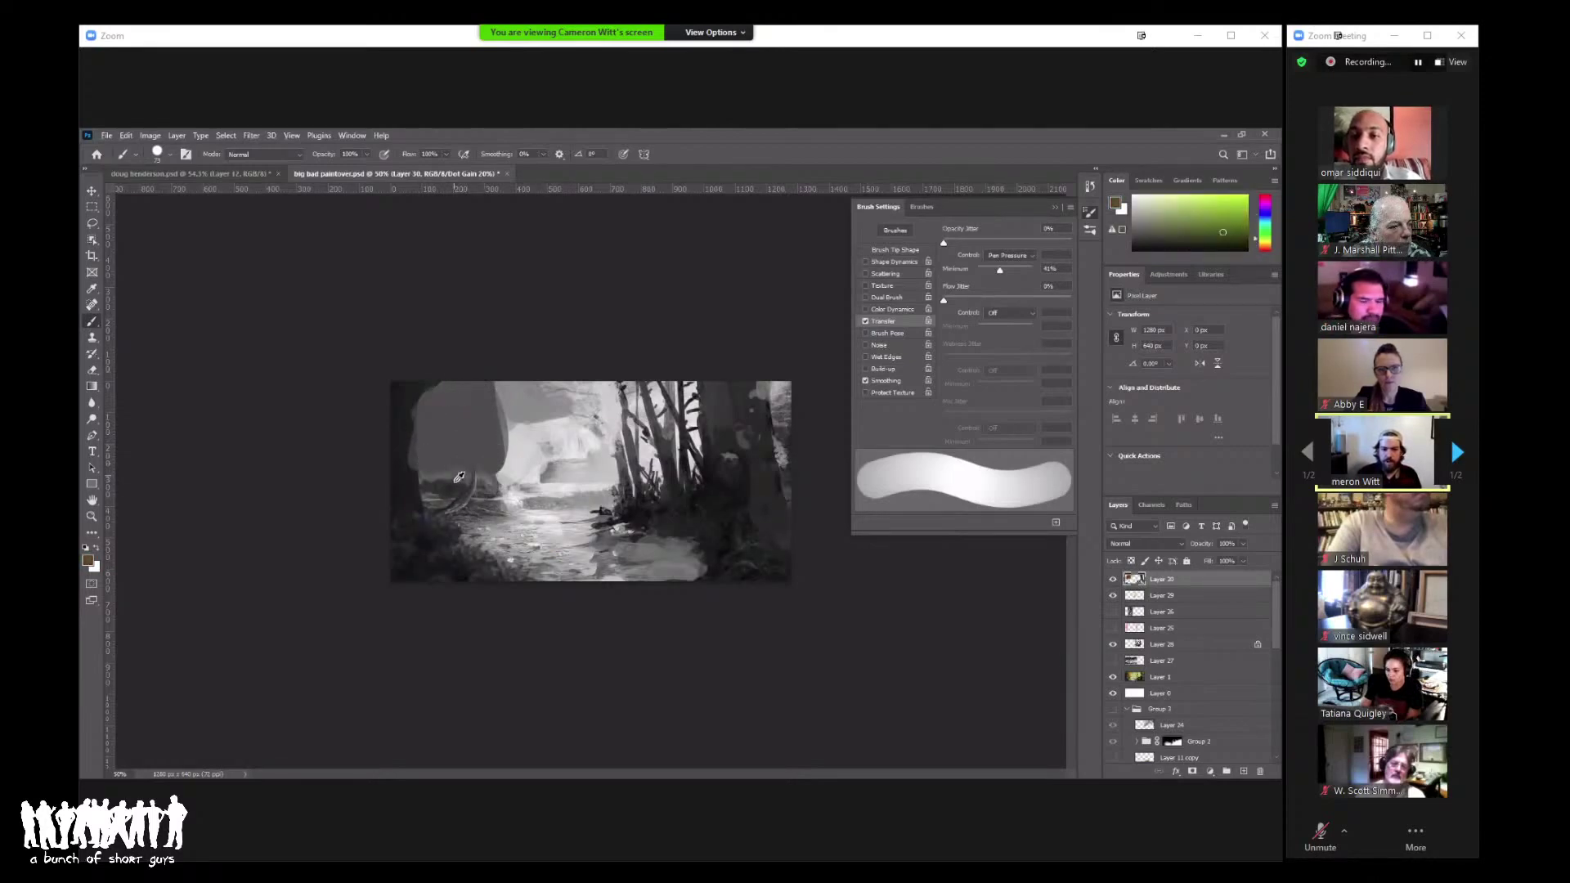
pyautogui.keyDown('alt'); pyautogui.click(465, 447); pyautogui.keyUp('alt')
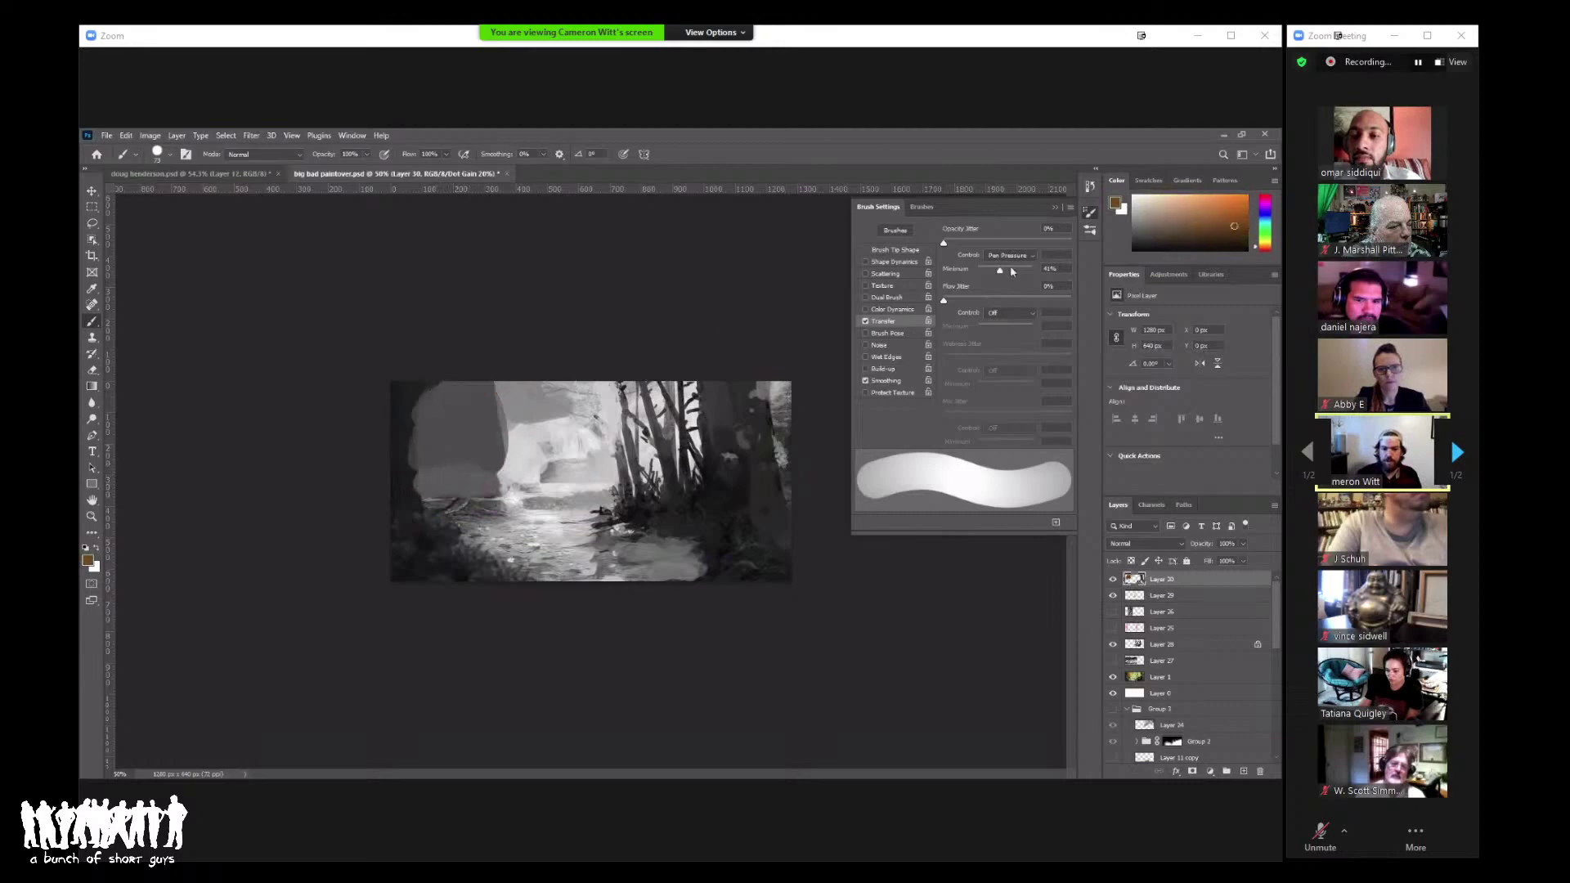
pyautogui.moveTo(498, 431)
pyautogui.mouseDown()
pyautogui.moveTo(480, 386)
pyautogui.moveTo(461, 450)
pyautogui.moveTo(450, 426)
pyautogui.moveTo(417, 432)
pyautogui.moveTo(457, 386)
pyautogui.moveTo(480, 454)
pyautogui.moveTo(435, 457)
pyautogui.moveTo(484, 472)
pyautogui.mouseUp()
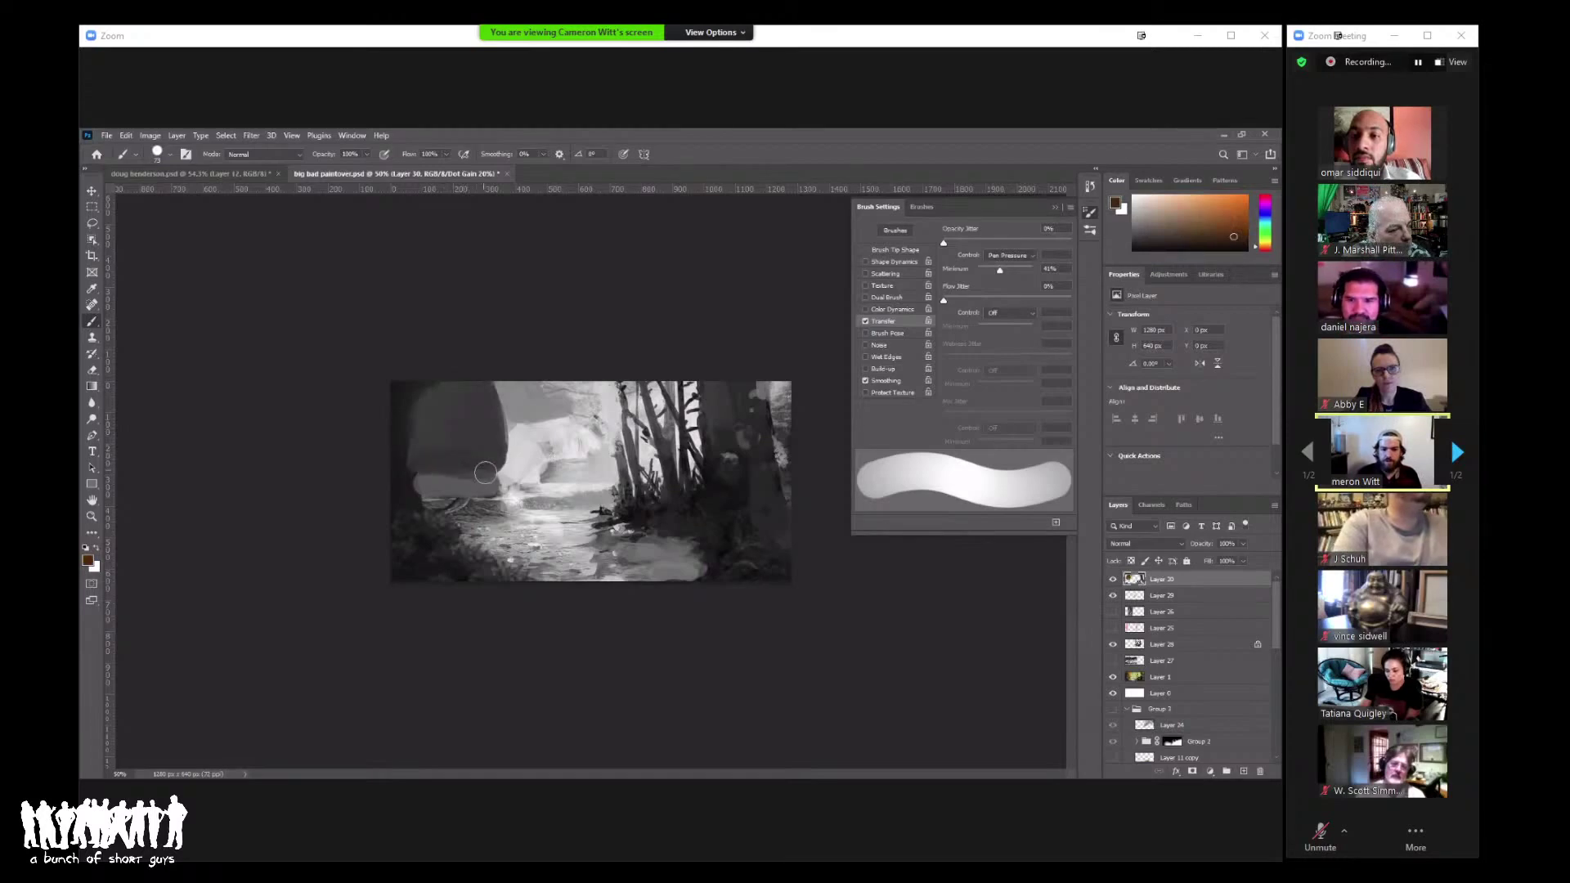
# Step: Paint a light strip beneath the foliage mass and restate the mass's lower edge in sampled dark brown
pyautogui.keyDown('alt'); pyautogui.click(459, 476); pyautogui.keyUp('alt')
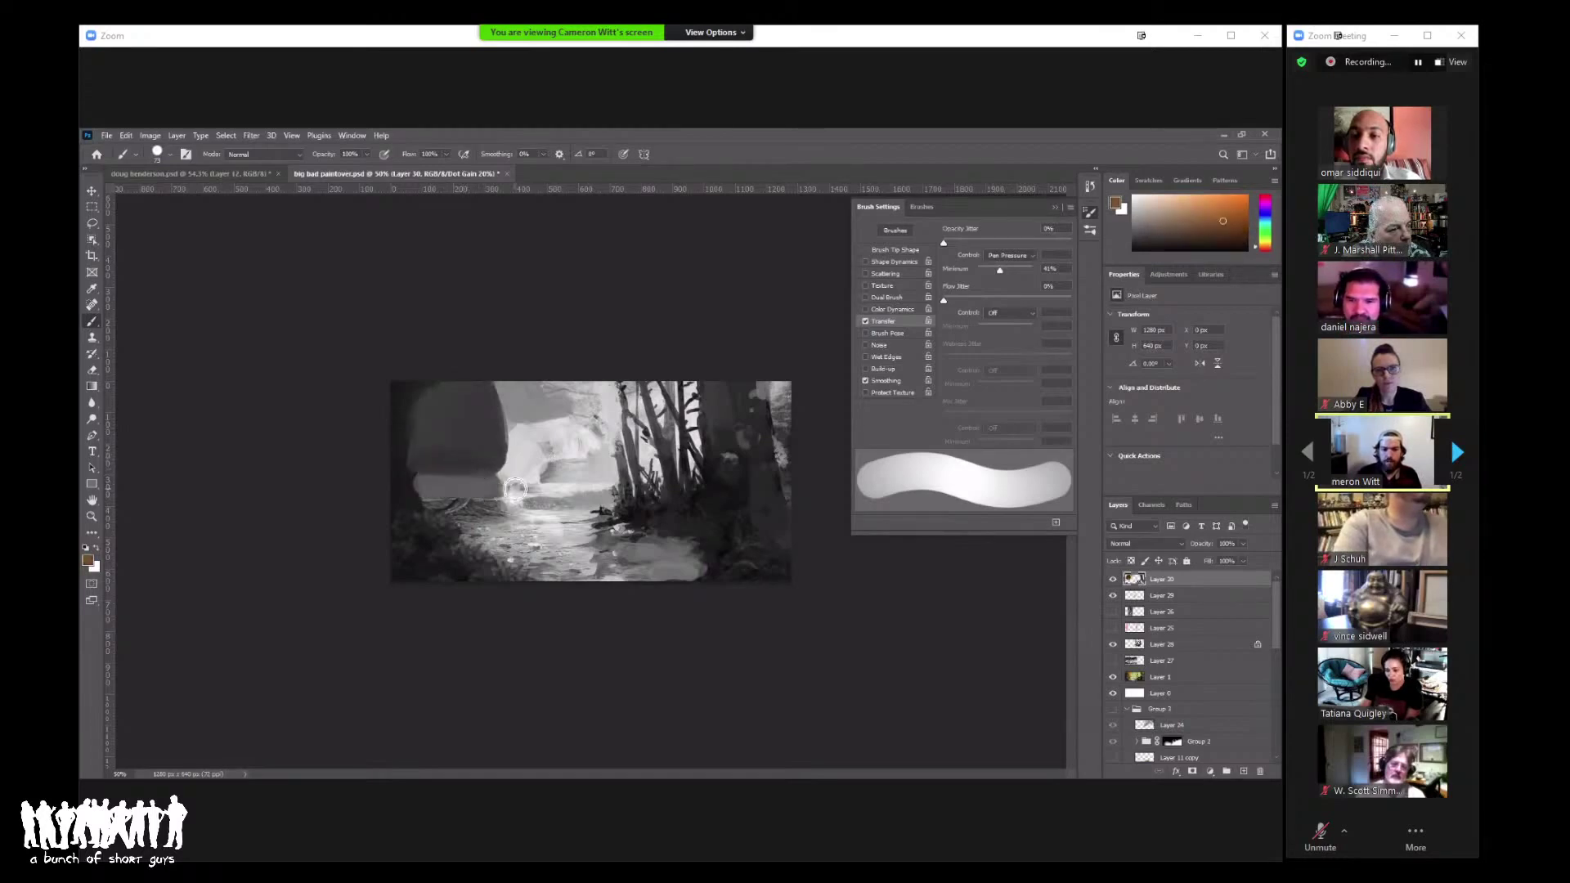
pyautogui.keyDown('alt'); pyautogui.click(515, 488); pyautogui.keyUp('alt')
pyautogui.moveTo(445, 486)
pyautogui.mouseDown()
pyautogui.moveTo(502, 488)
pyautogui.moveTo(431, 487)
pyautogui.moveTo(506, 484)
pyautogui.mouseUp()
pyautogui.hotkey('ctrl', 'z')
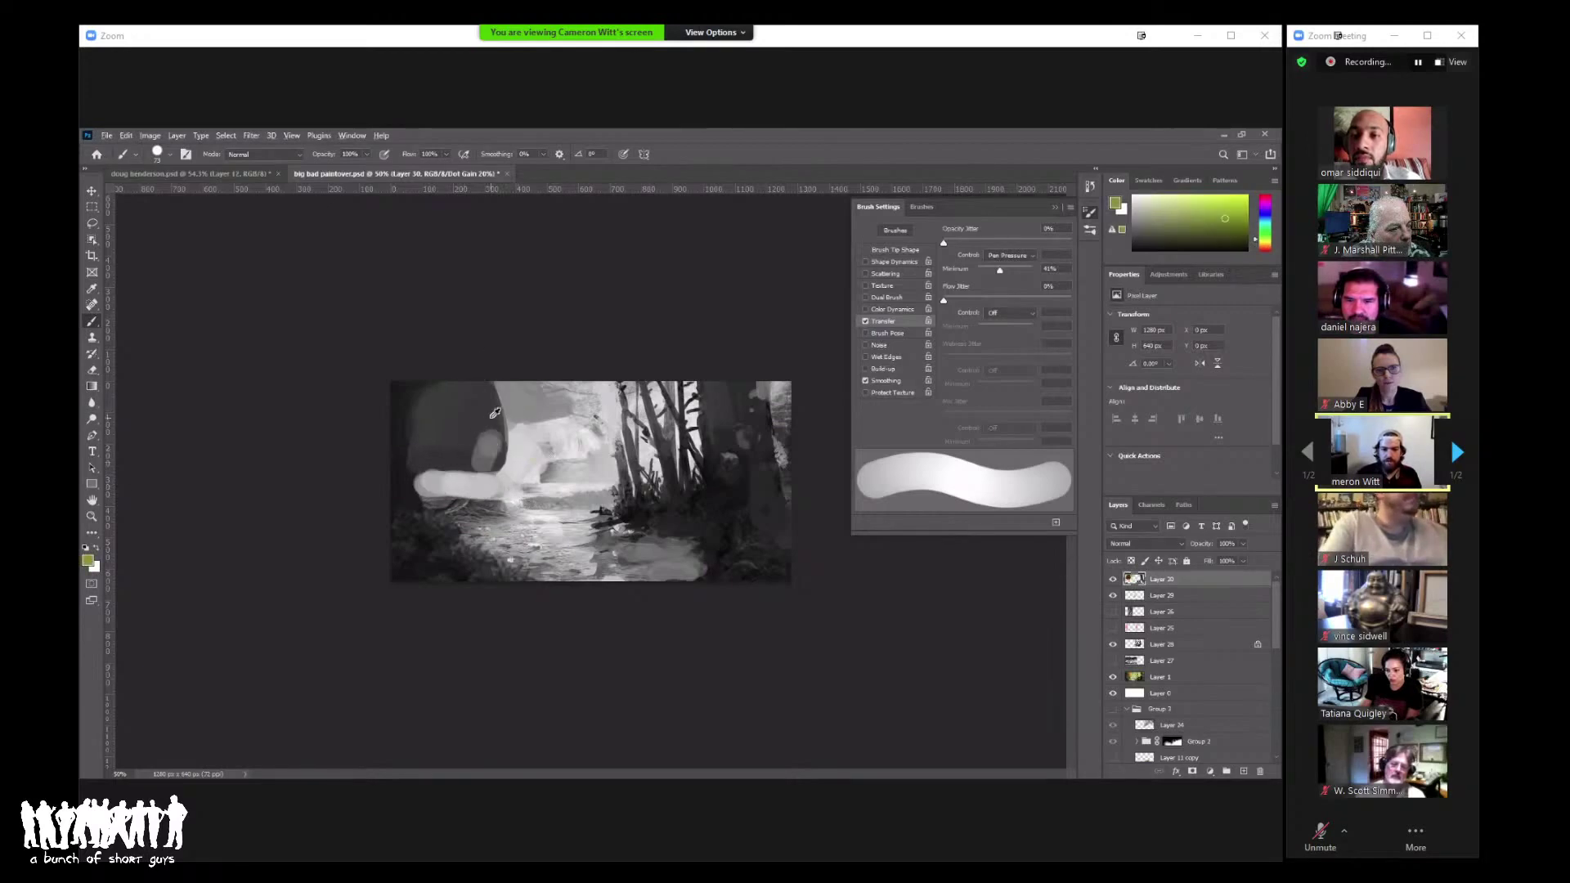
pyautogui.keyDown('alt'); pyautogui.click(472, 422); pyautogui.keyUp('alt')
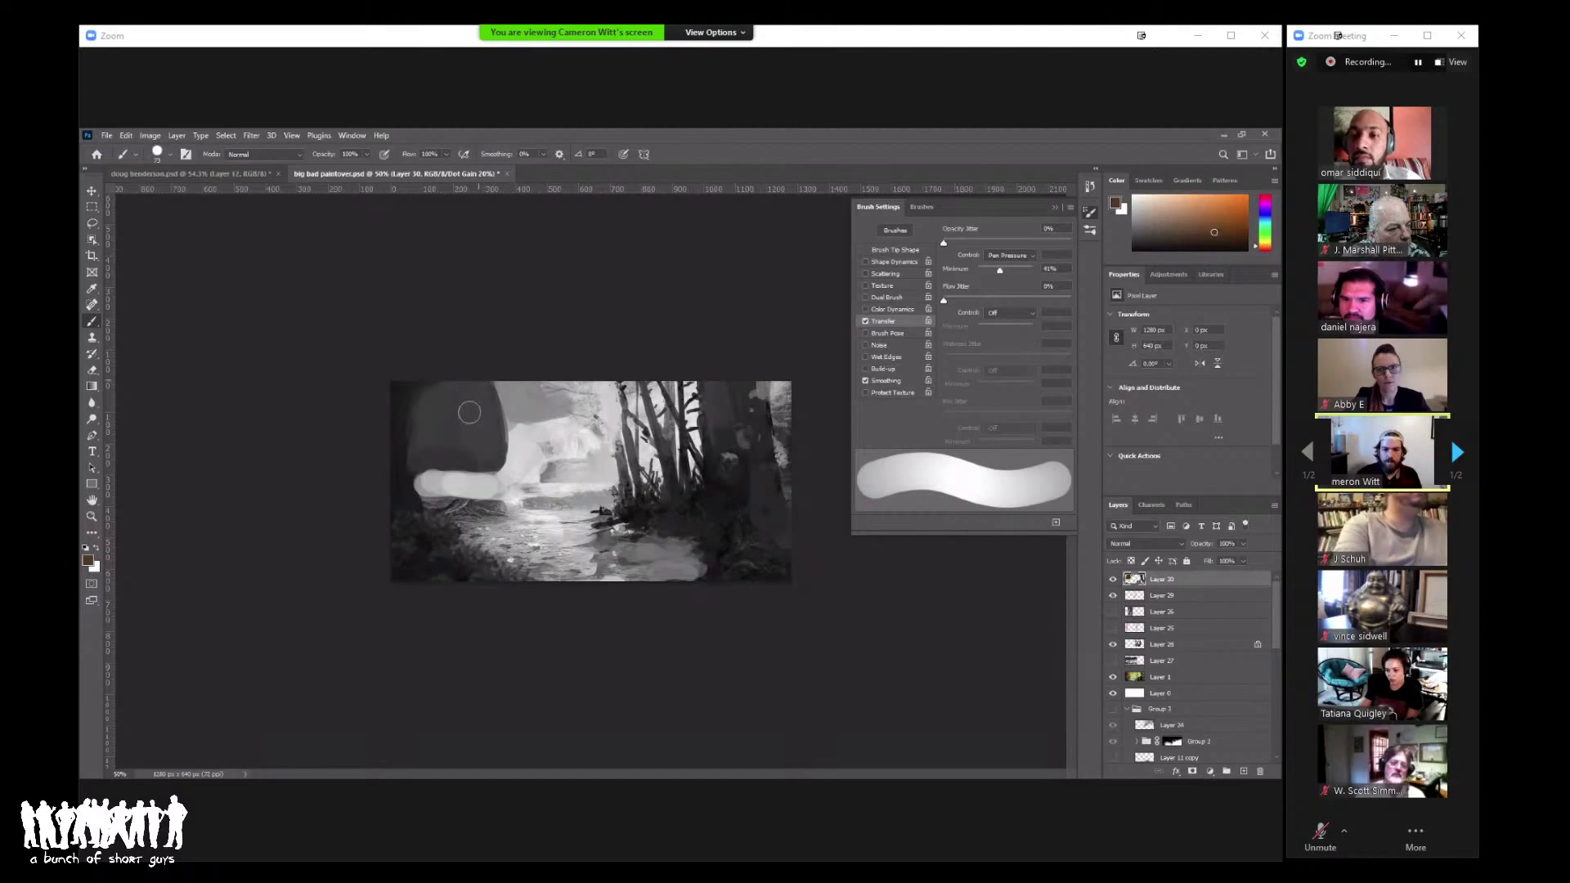
pyautogui.moveTo(434, 462)
pyautogui.mouseDown()
pyautogui.moveTo(468, 464)
pyautogui.moveTo(447, 462)
pyautogui.mouseUp()
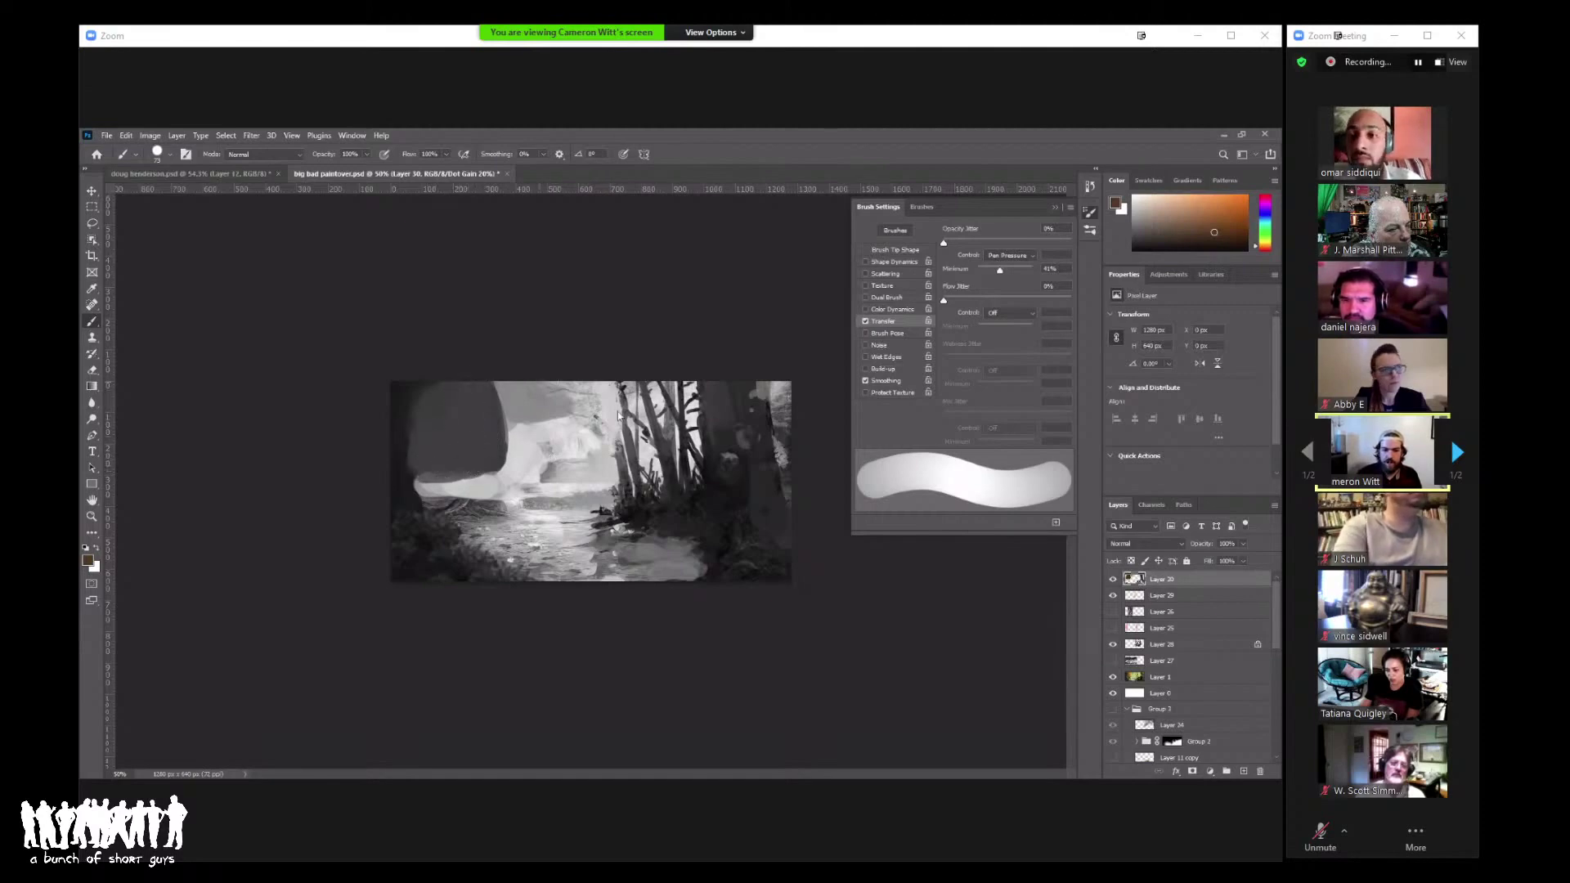
# Step: Reduce the brush size and paint a dark trunk connecting the foliage mass to the bank
pyautogui.rightClick(540, 380)
pyautogui.moveTo(629, 413); pyautogui.dragTo(618, 413)
pyautogui.click(641, 319)
pyautogui.moveTo(455, 481); pyautogui.dragTo(436, 507)
pyautogui.hotkey('ctrl', 'z')
pyautogui.keyDown('alt'); pyautogui.click(417, 488); pyautogui.keyUp('alt')
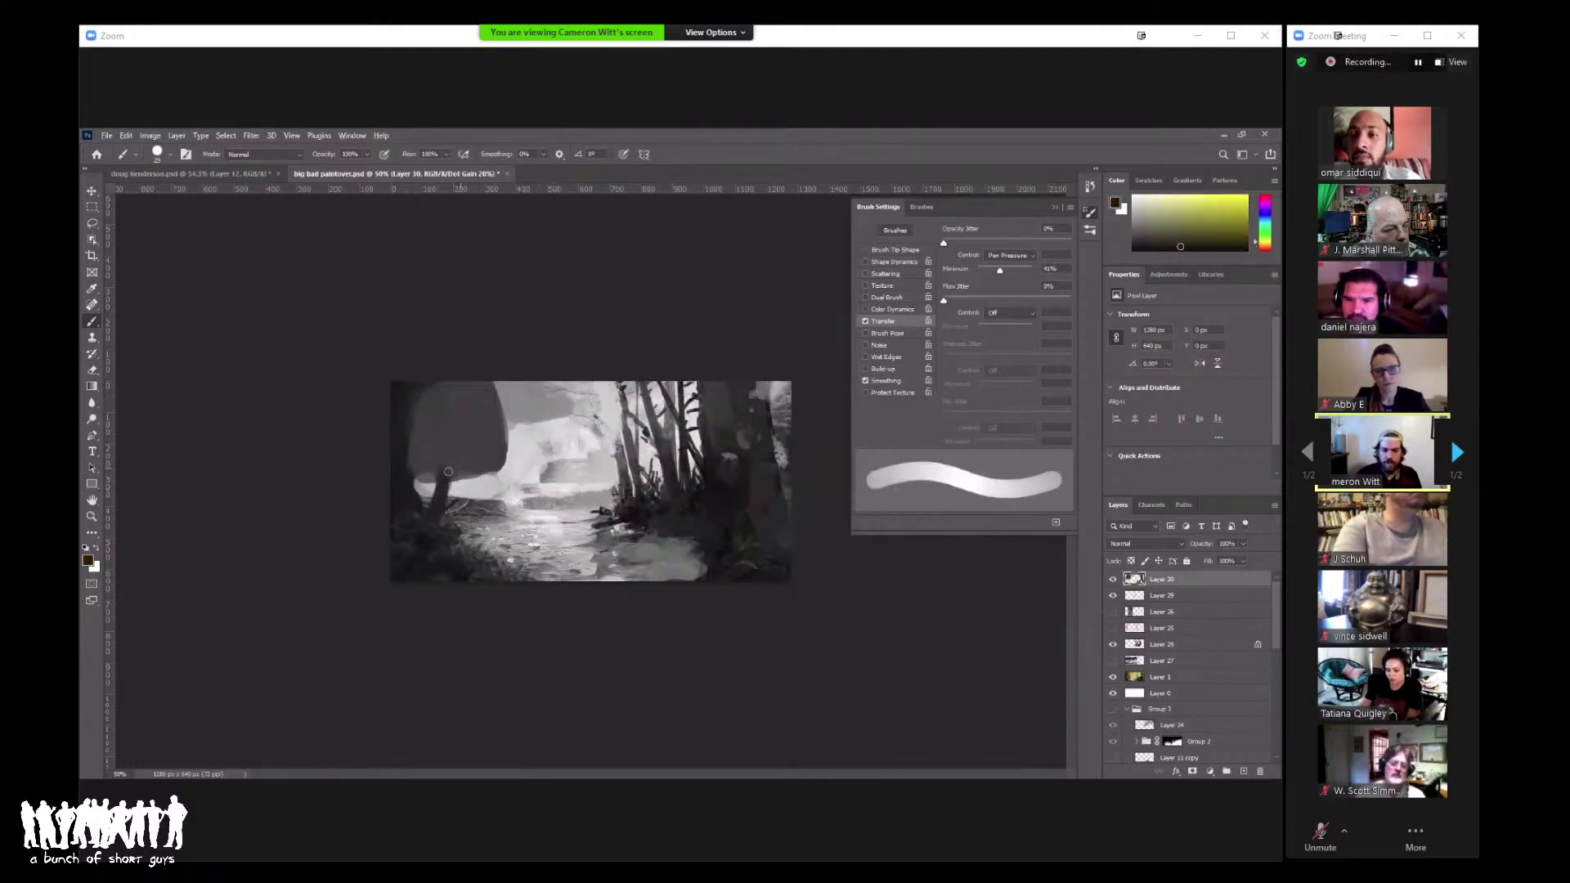
# Step: Break up the foliage's lower edge with sampled light gaps and short hanging dark strokes around the trunk
pyautogui.keyDown('alt'); pyautogui.click(477, 477); pyautogui.keyUp('alt')
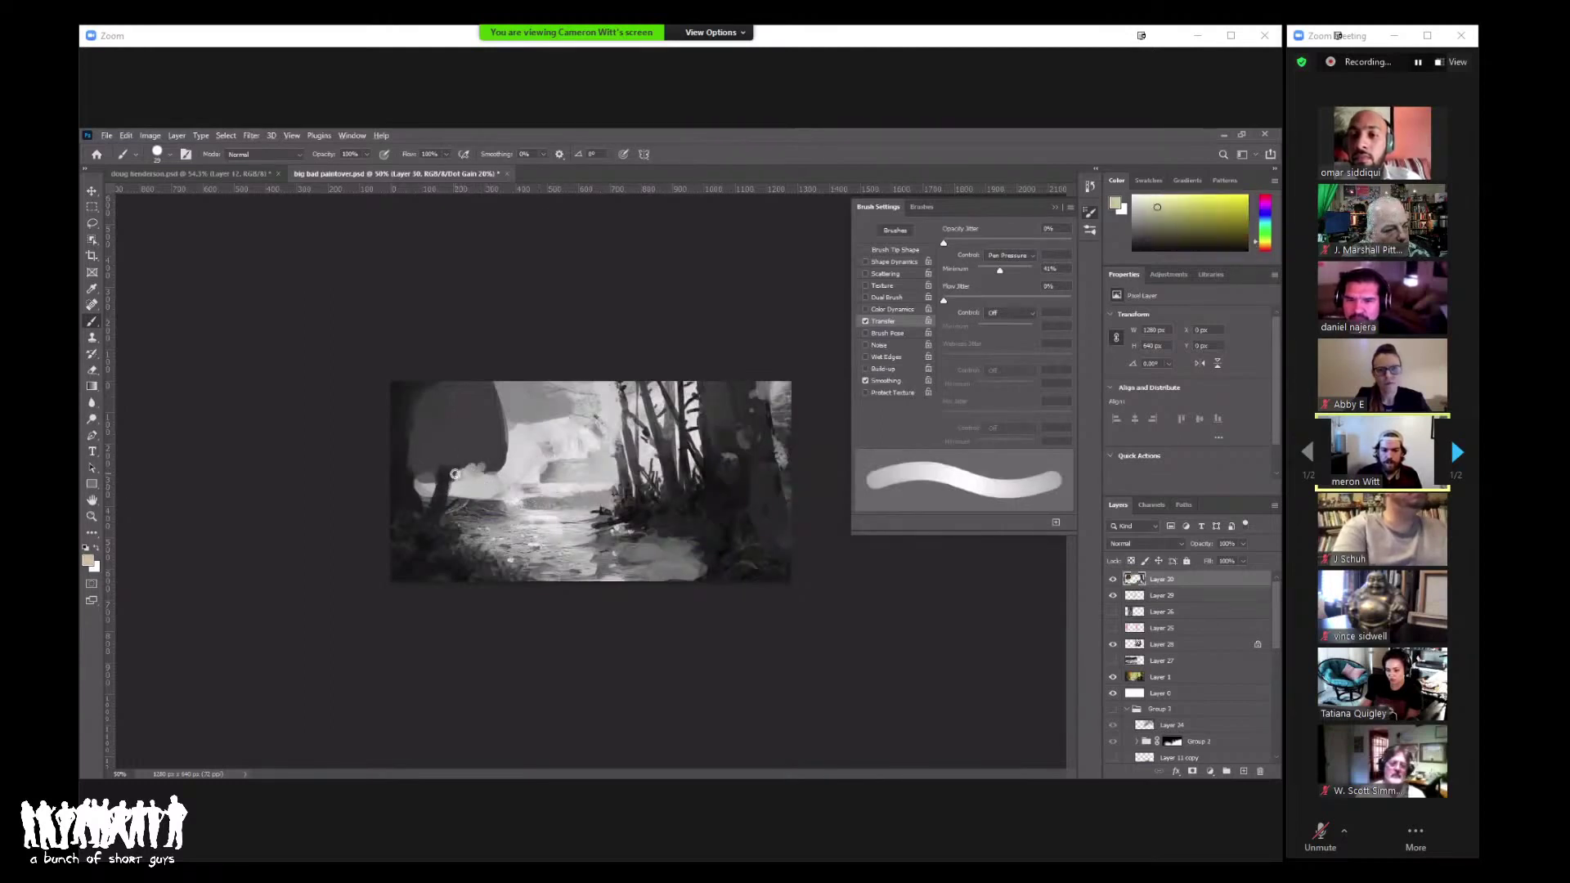
pyautogui.moveTo(455, 475)
pyautogui.mouseDown()
pyautogui.moveTo(425, 482)
pyautogui.moveTo(448, 466)
pyautogui.moveTo(448, 442)
pyautogui.moveTo(419, 449)
pyautogui.moveTo(419, 428)
pyautogui.moveTo(481, 489)
pyautogui.mouseUp()
pyautogui.keyDown('alt'); pyautogui.click(447, 446); pyautogui.keyUp('alt')
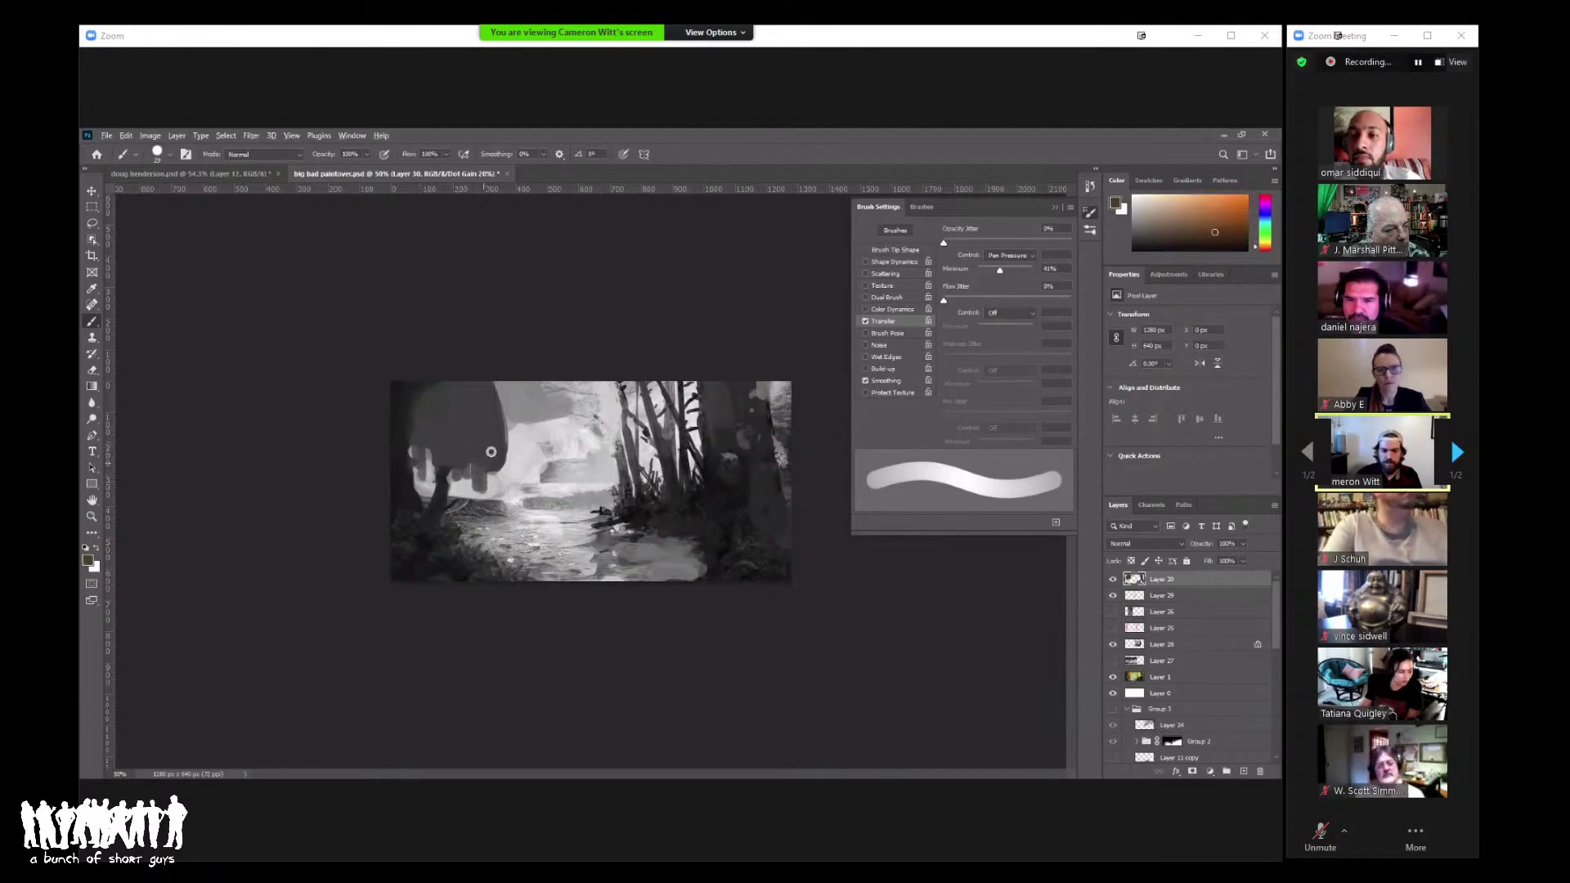
# Step: Flip the canvas horizontally to check the composition
pyautogui.press('z')
pyautogui.moveTo(593, 483)
pyautogui.mouseDown()
pyautogui.moveTo(512, 493)
pyautogui.moveTo(595, 491)
pyautogui.mouseUp()
pyautogui.press('b')
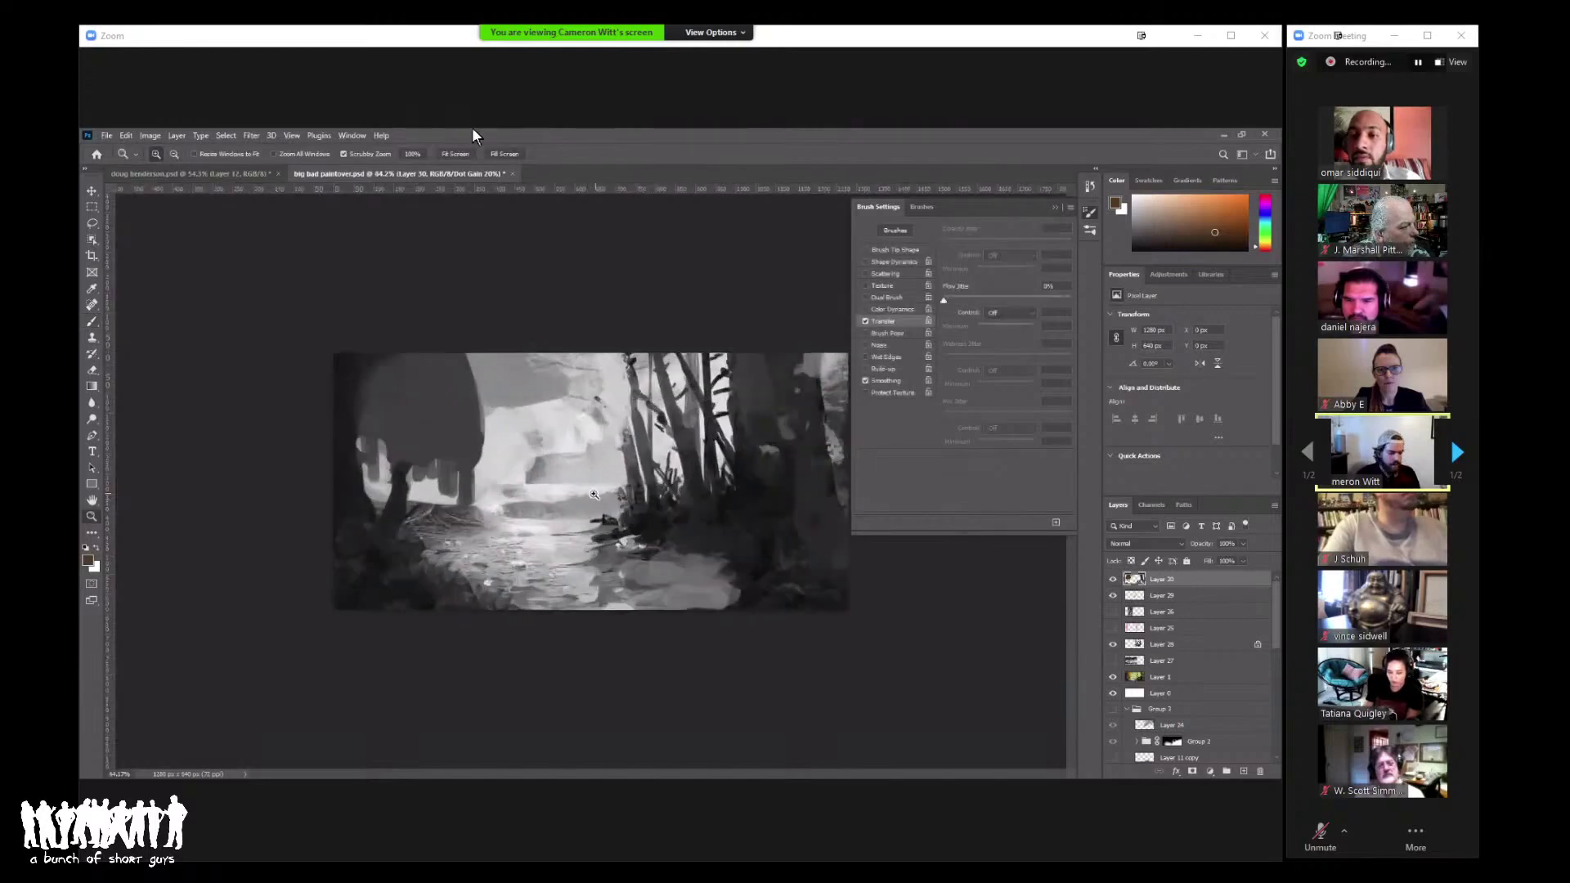
pyautogui.hotkey('ctrl', 'shift', 'h')
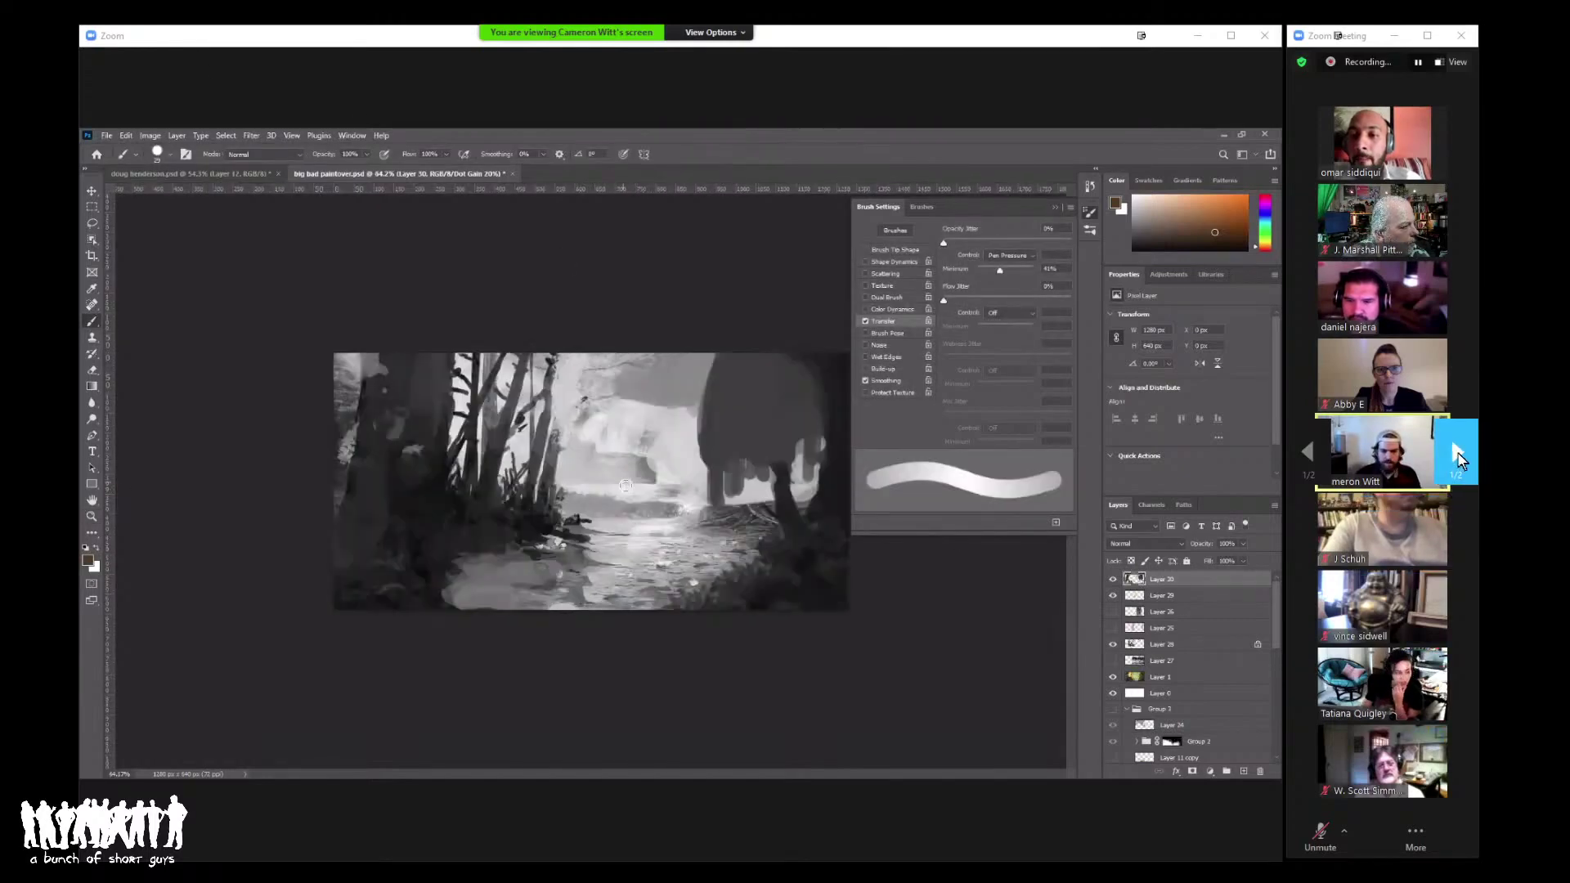
# Step: Page through the meeting's participant thumbnails and return to the first page
pyautogui.click(1458, 453)
pyautogui.press('z')
pyautogui.moveTo(672, 463)
pyautogui.mouseDown()
pyautogui.moveTo(651, 465)
pyautogui.moveTo(670, 459)
pyautogui.mouseUp()
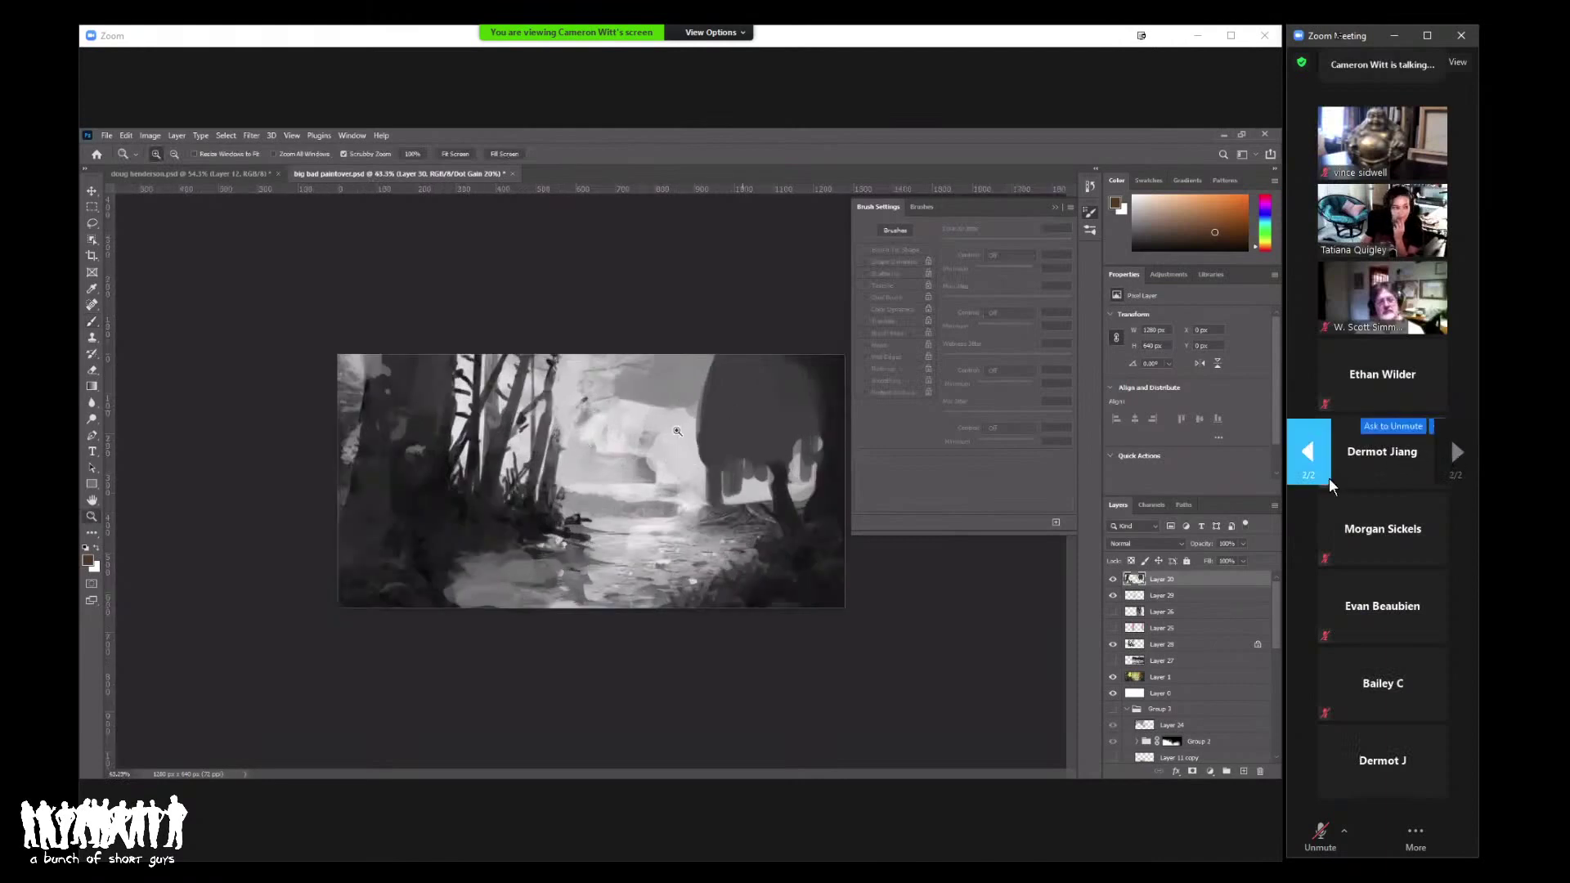
pyautogui.click(1307, 454)
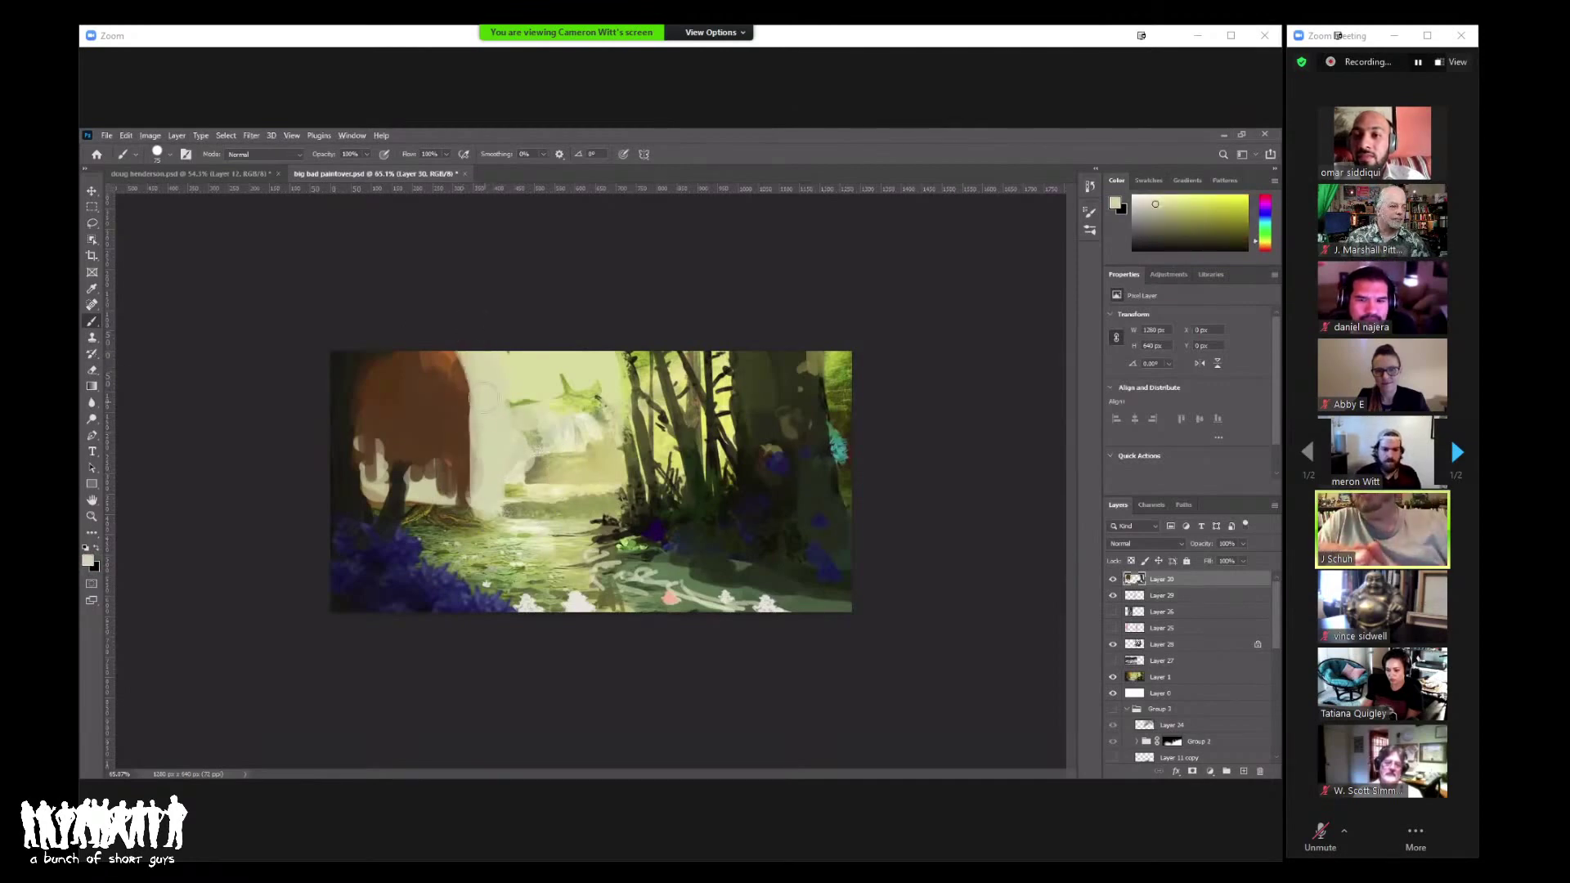
# Step: Paint a light green patch beside the orange tree and muted olive bands across the background with sampled colours
pyautogui.rightClick(470, 385)
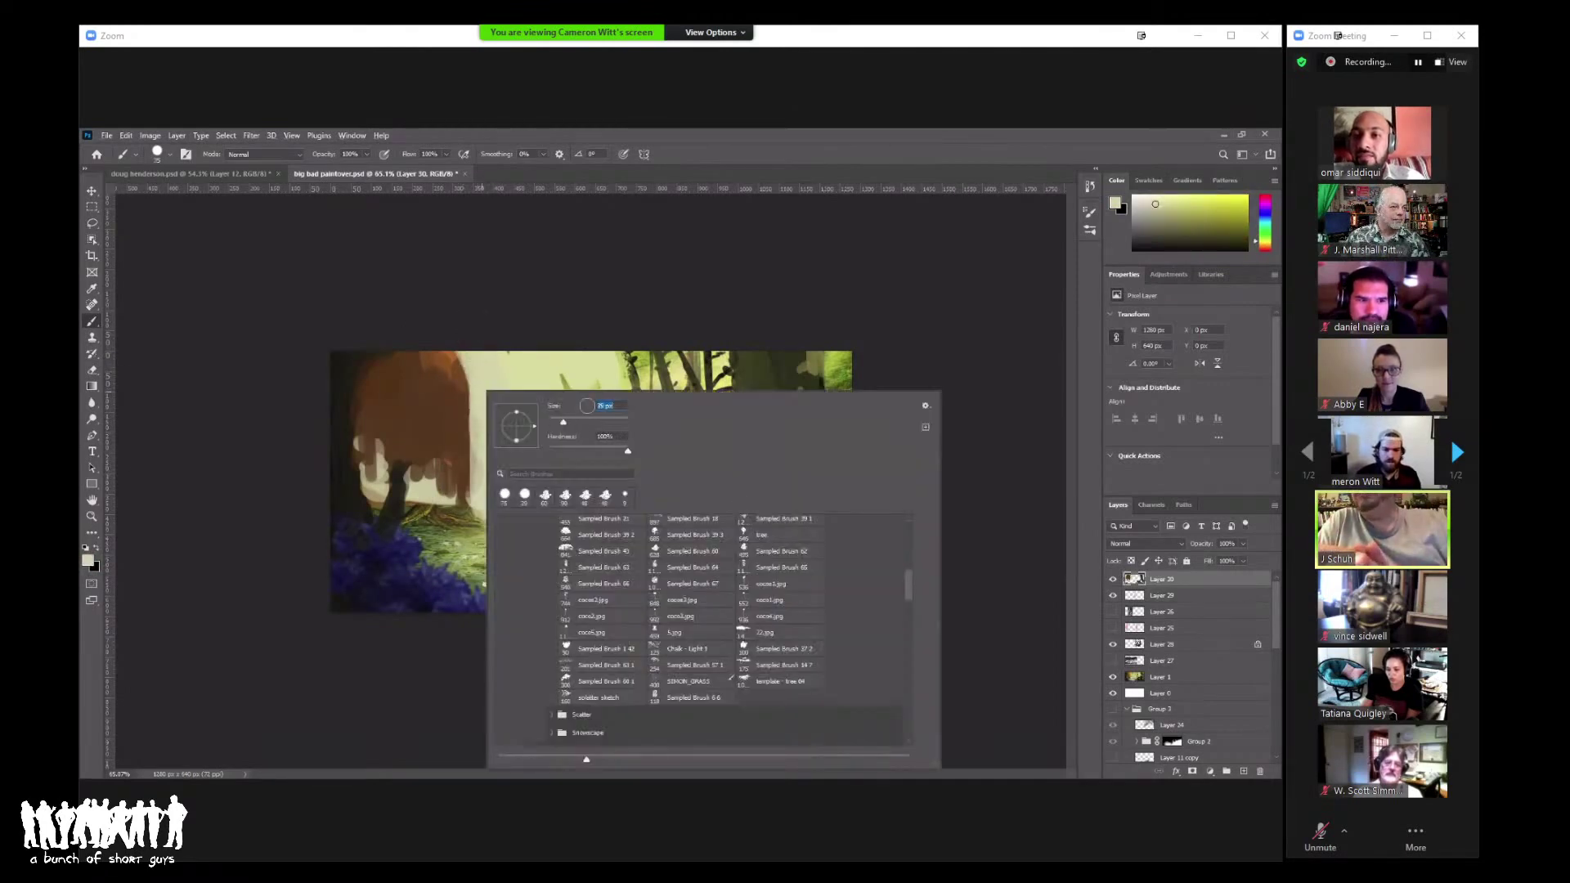
pyautogui.press('Escape')
pyautogui.keyDown('alt'); pyautogui.click(587, 402); pyautogui.keyUp('alt')
pyautogui.moveTo(486, 413); pyautogui.dragTo(499, 413)
pyautogui.keyDown('alt'); pyautogui.click(547, 469); pyautogui.keyUp('alt')
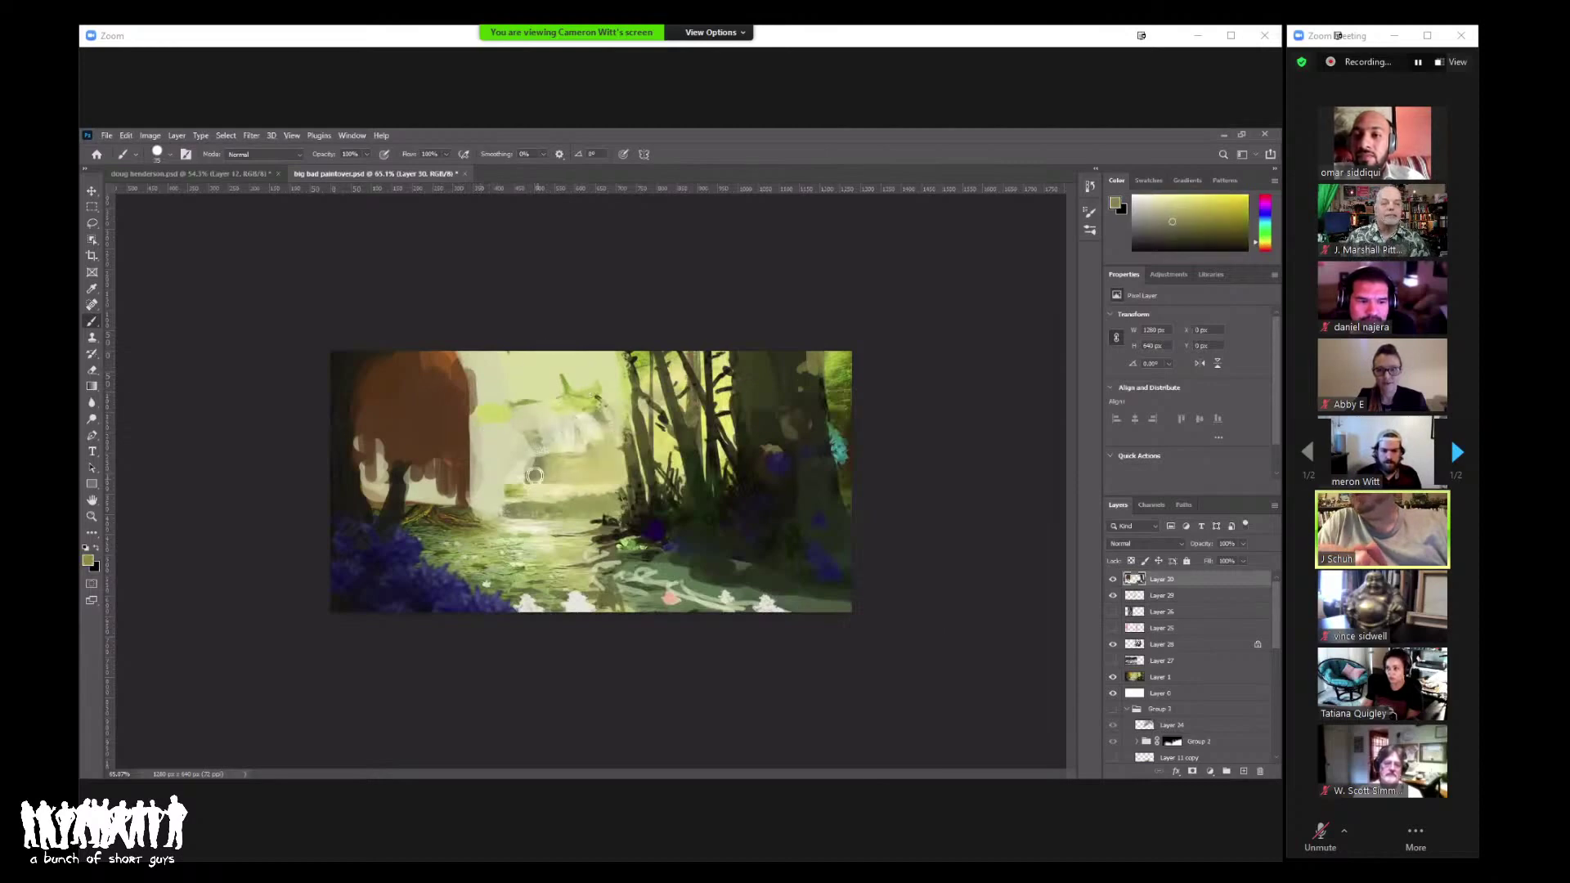
pyautogui.moveTo(535, 476)
pyautogui.mouseDown()
pyautogui.moveTo(486, 478)
pyautogui.moveTo(511, 507)
pyautogui.mouseUp()
pyautogui.keyDown('alt'); pyautogui.click(516, 513); pyautogui.keyUp('alt')
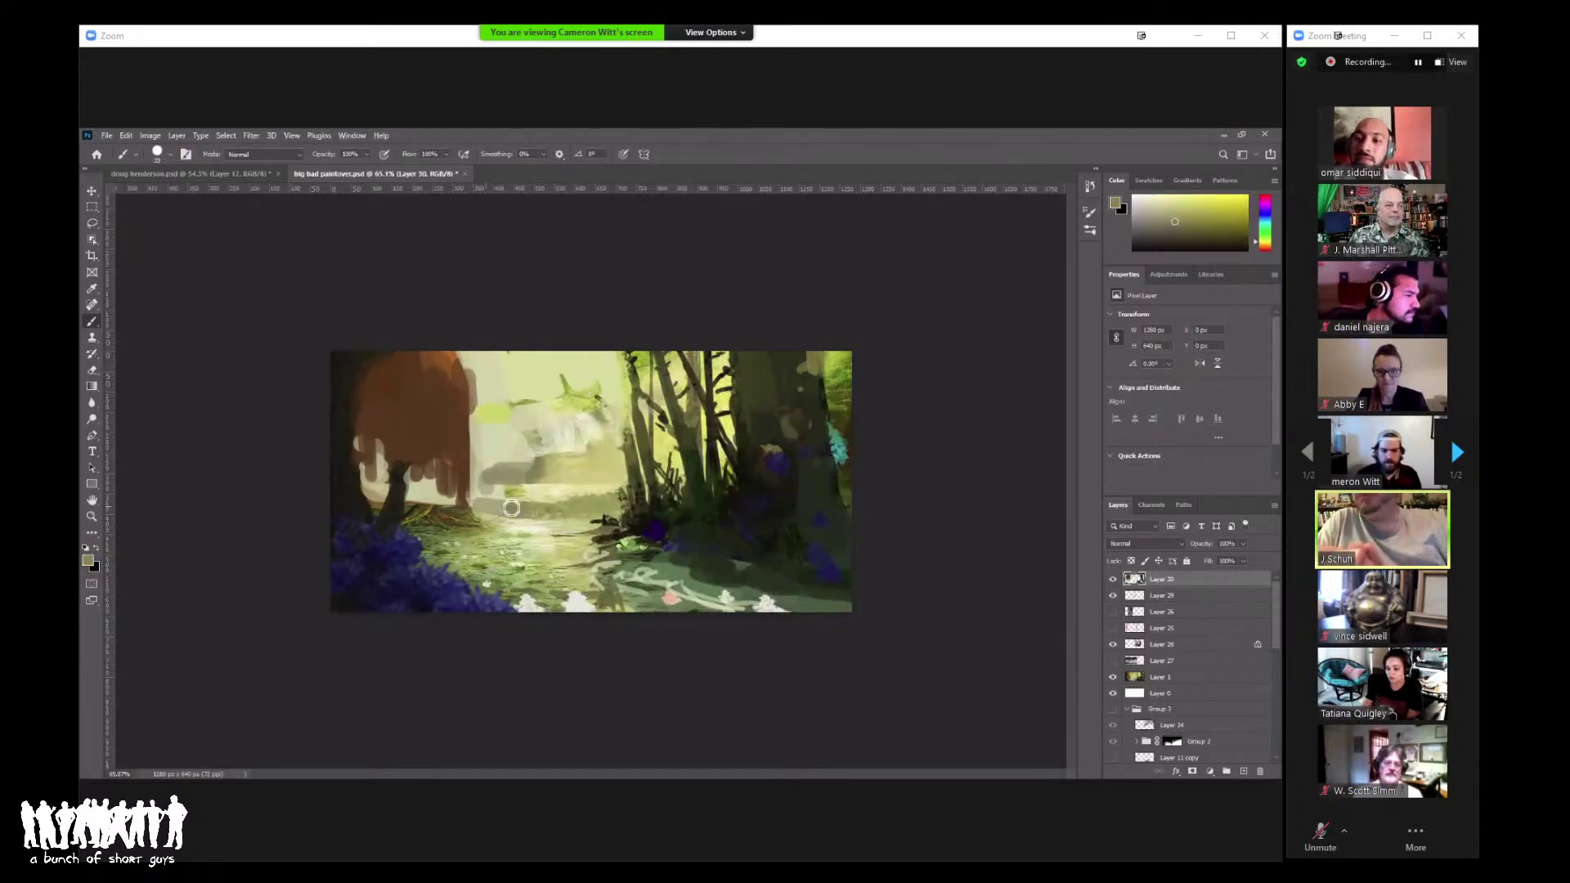
# Step: Paint whitish strokes and a green foliage band across the background clearing with sampled colours
pyautogui.keyDown('alt'); pyautogui.click(593, 585); pyautogui.keyUp('alt')
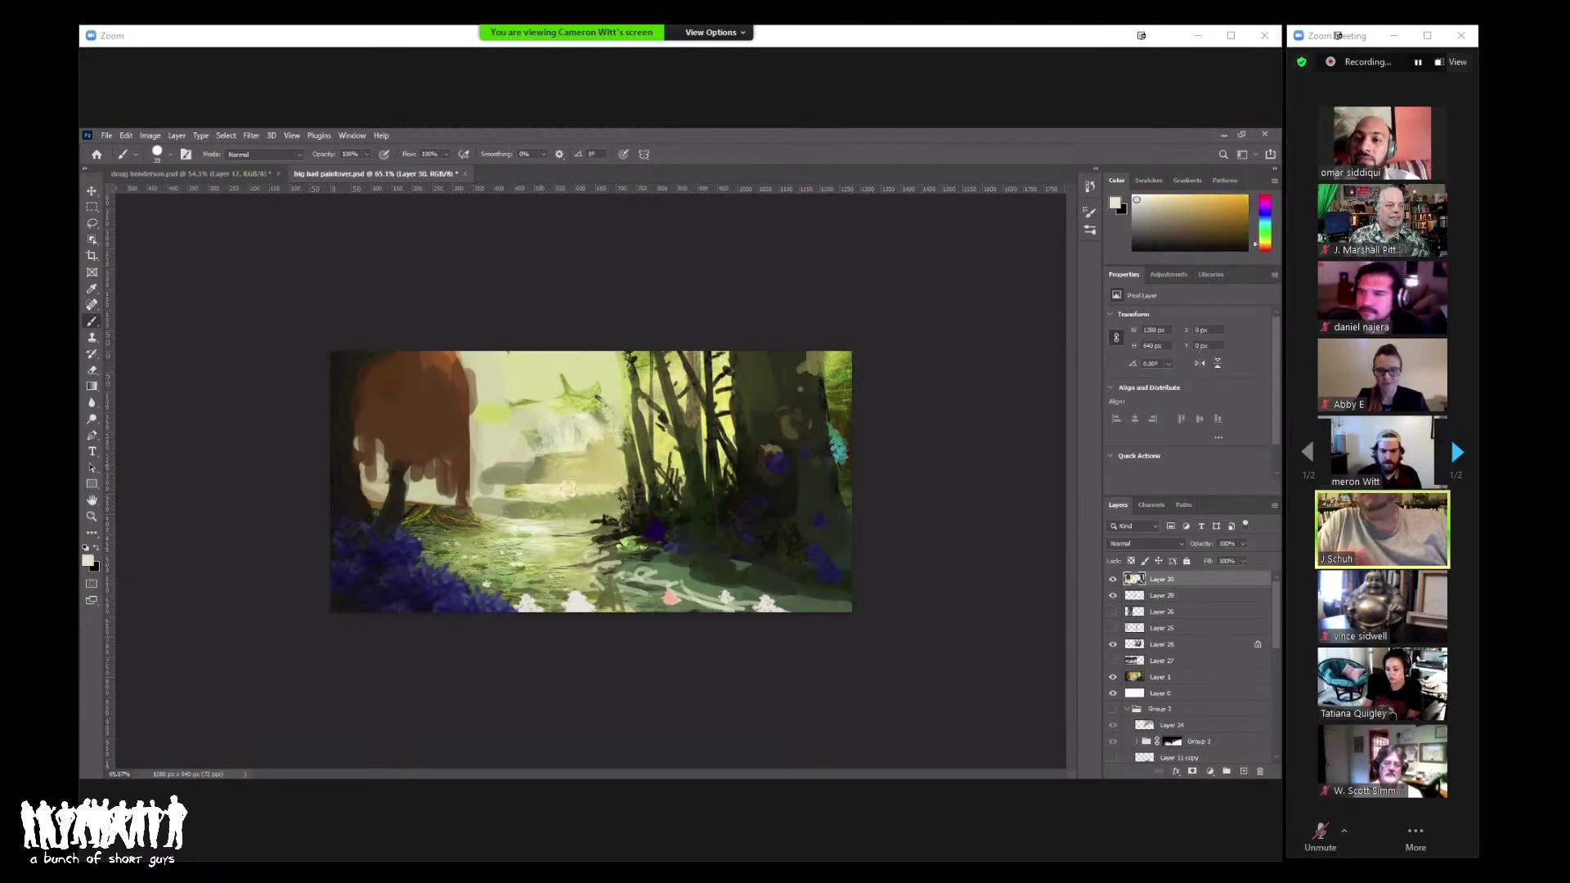
pyautogui.moveTo(535, 445)
pyautogui.mouseDown()
pyautogui.moveTo(479, 442)
pyautogui.moveTo(525, 426)
pyautogui.moveTo(479, 422)
pyautogui.moveTo(505, 425)
pyautogui.moveTo(528, 398)
pyautogui.moveTo(485, 407)
pyautogui.moveTo(589, 413)
pyautogui.mouseUp()
pyautogui.keyDown('alt'); pyautogui.click(499, 409); pyautogui.keyUp('alt')
pyautogui.keyDown('alt'); pyautogui.click(528, 397); pyautogui.keyUp('alt')
pyautogui.press('z')
pyautogui.press('b')
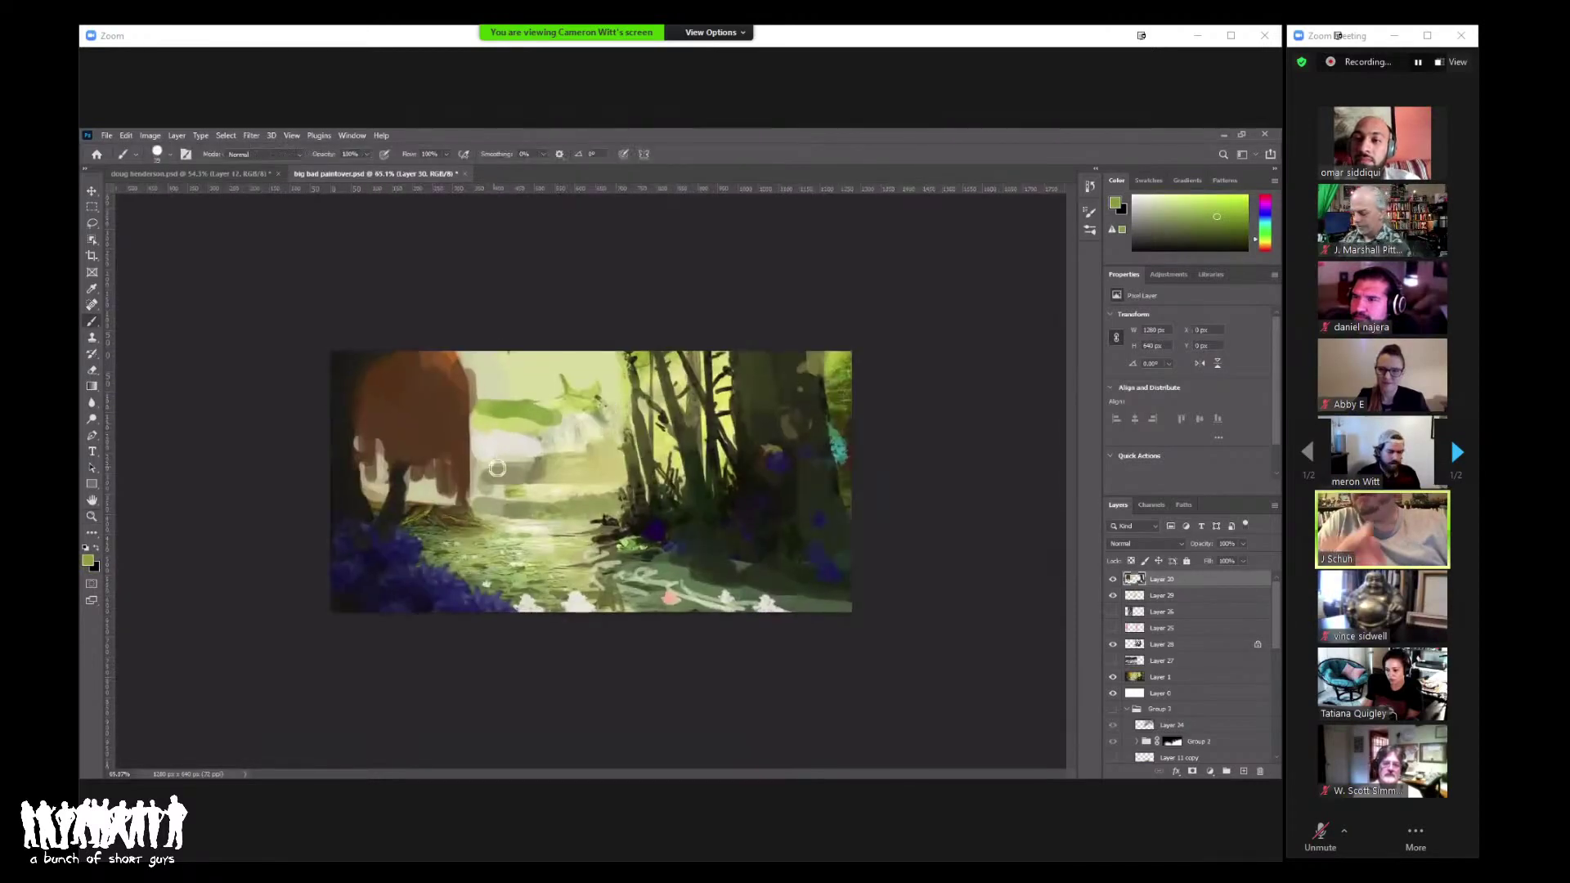
# Step: Adjust the brush size and paint thin dark trunks over the bright foliage at the painting's far edge in sampled dark green
pyautogui.rightClick(542, 433)
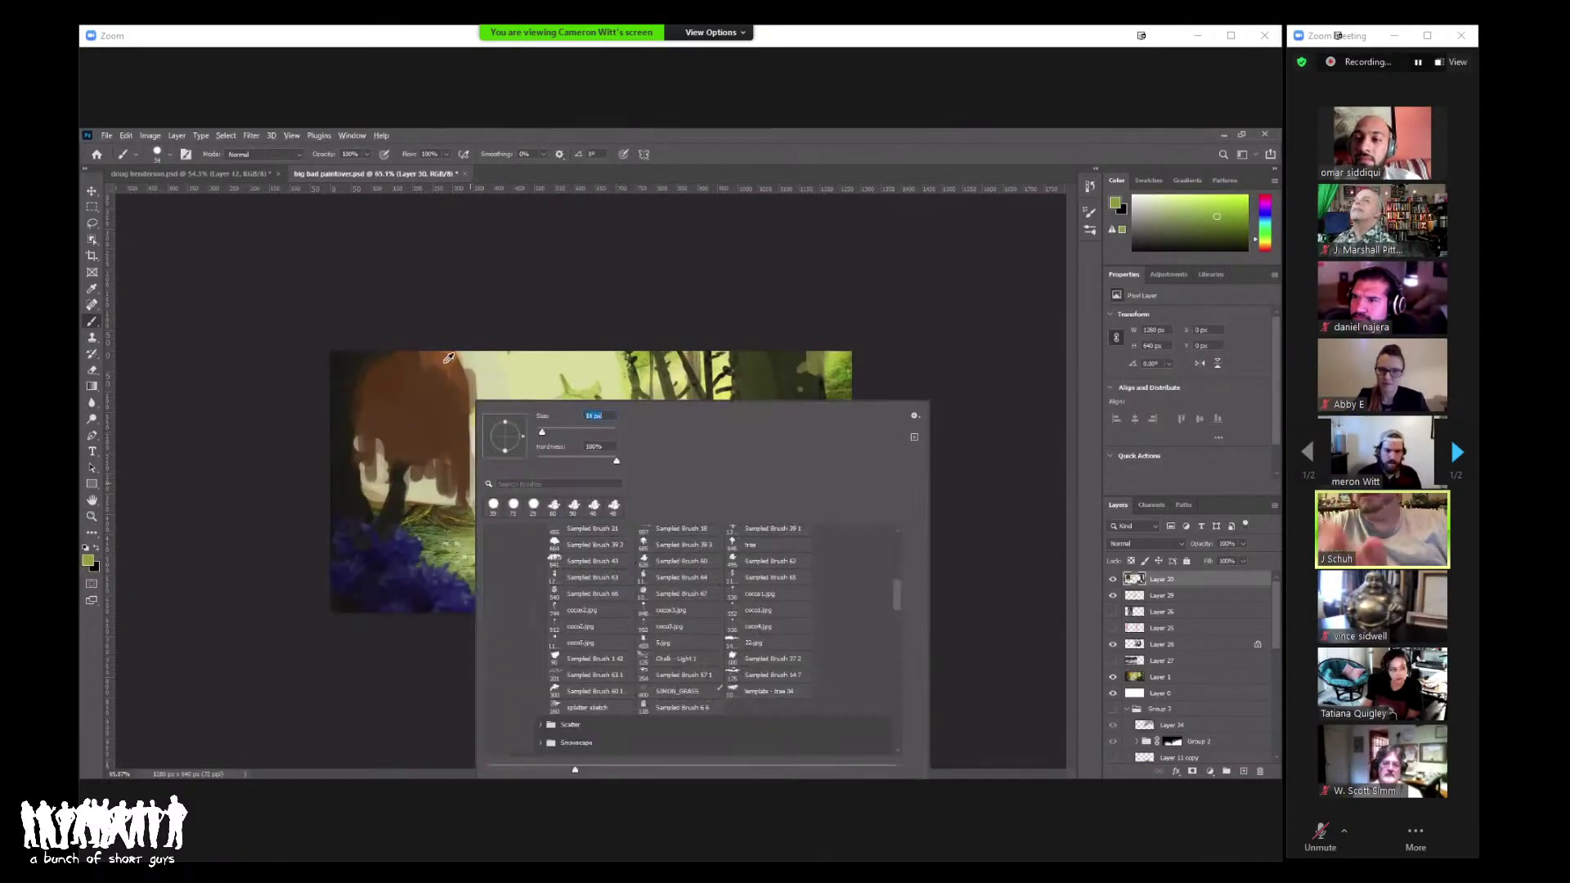
pyautogui.keyDown('alt'); pyautogui.click(449, 358); pyautogui.keyUp('alt')
pyautogui.press('z')
pyautogui.moveTo(680, 402)
pyautogui.mouseDown()
pyautogui.moveTo(634, 402)
pyautogui.moveTo(700, 402)
pyautogui.mouseUp()
pyautogui.press('b')
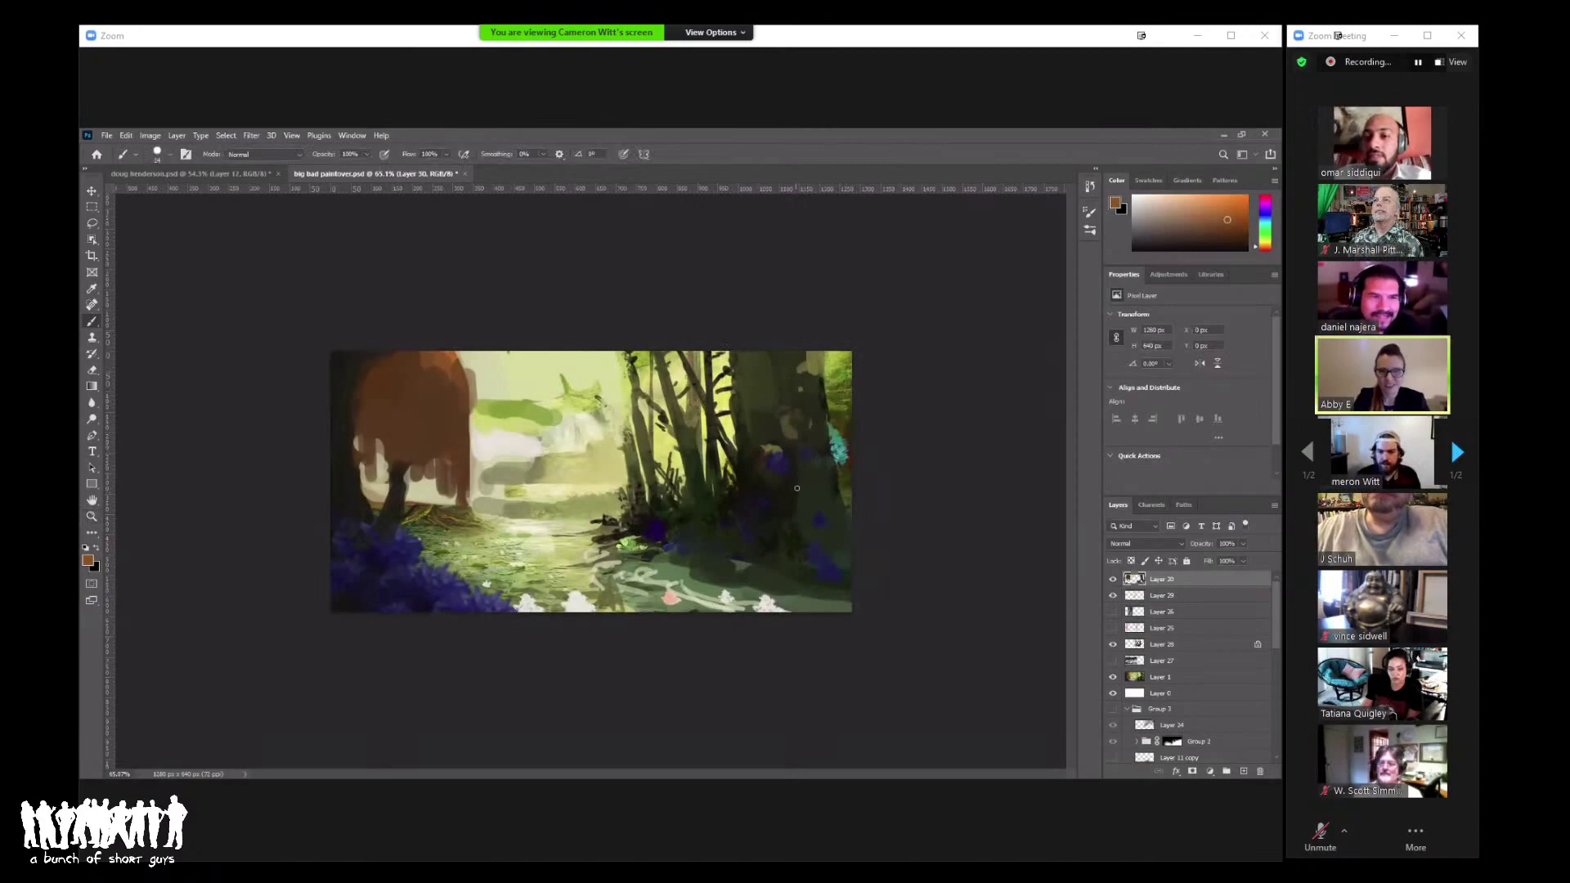
pyautogui.keyDown('alt'); pyautogui.click(816, 388); pyautogui.keyUp('alt')
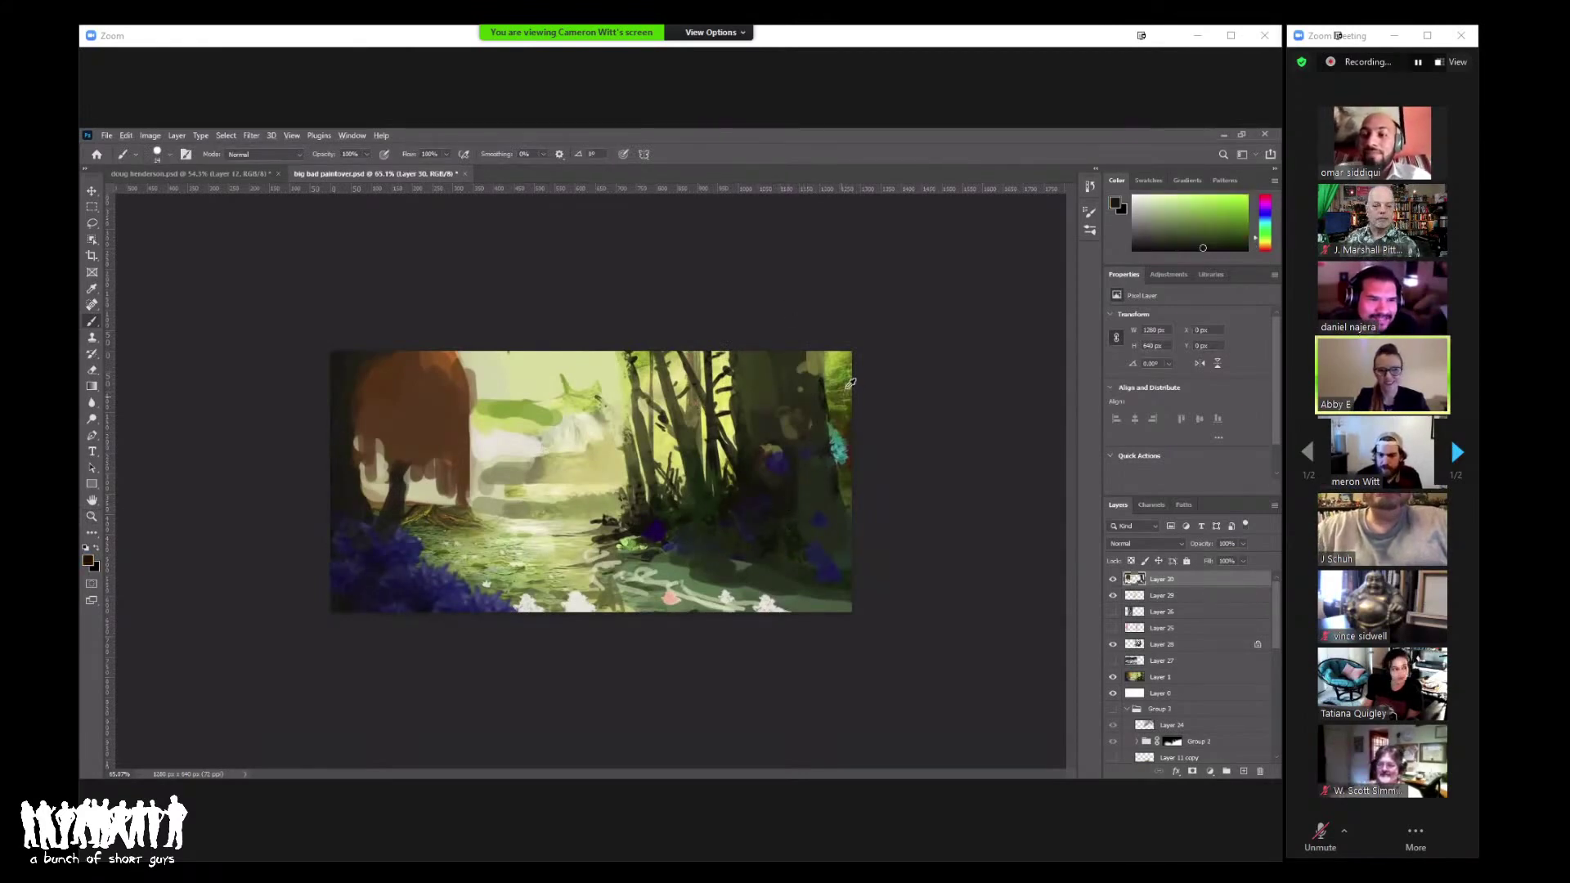
pyautogui.moveTo(833, 353)
pyautogui.mouseDown()
pyautogui.moveTo(830, 439)
pyautogui.moveTo(845, 392)
pyautogui.mouseUp()
pyautogui.moveTo(833, 475); pyautogui.dragTo(844, 393)
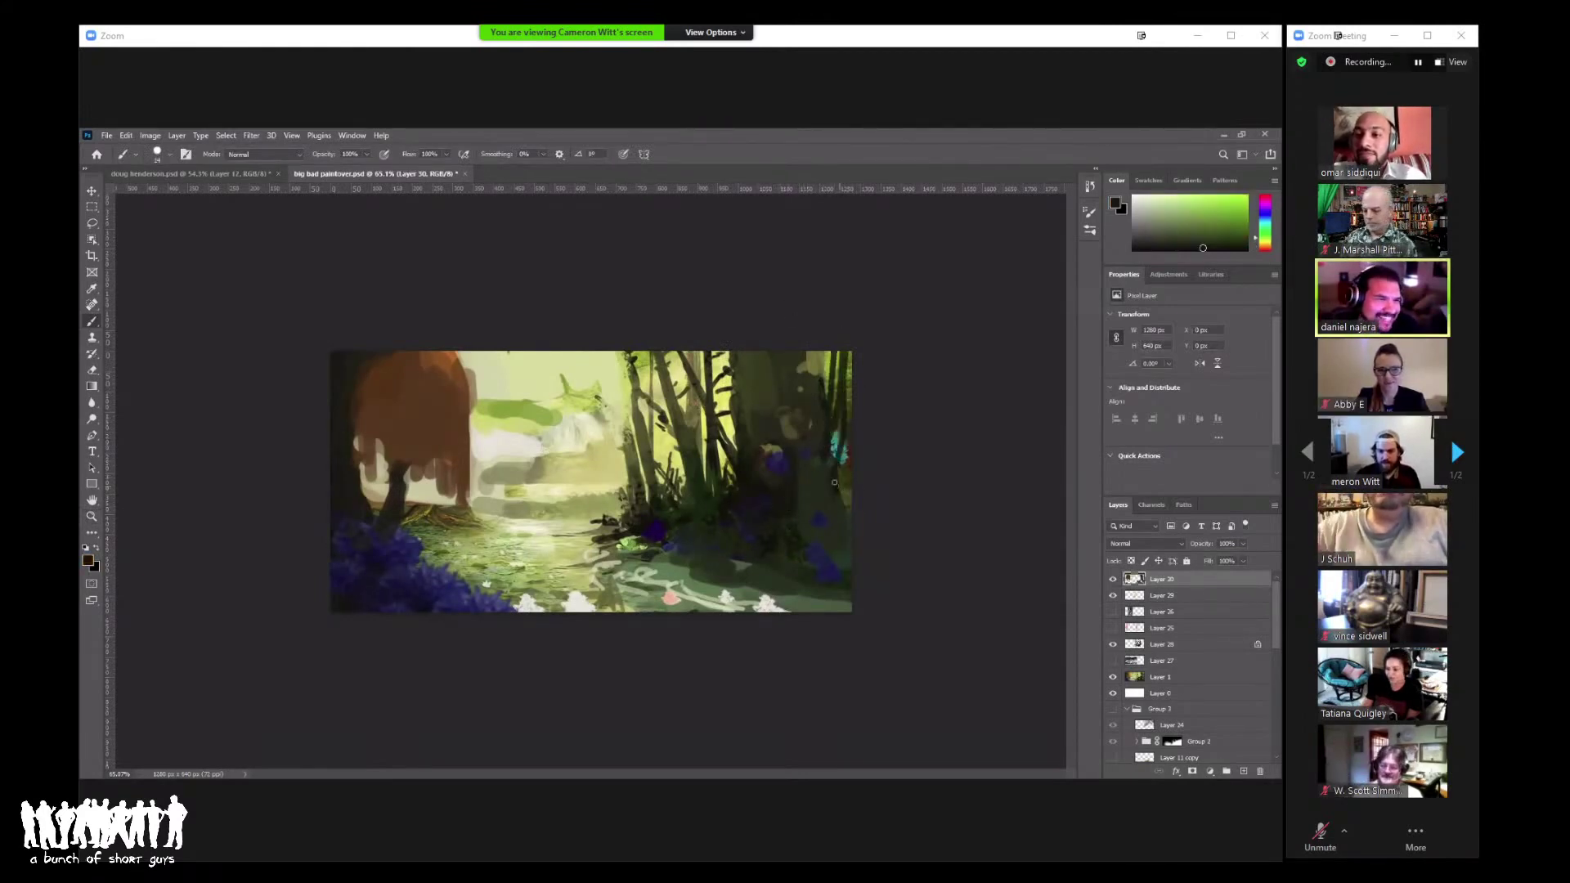
# Step: Add a new layer above the painting for the next brushwork
pyautogui.press('z')
pyautogui.moveTo(723, 425); pyautogui.dragTo(663, 425)
pyautogui.keyDown('alt'); pyautogui.click(663, 426); pyautogui.keyUp('alt')
pyautogui.click(663, 426)
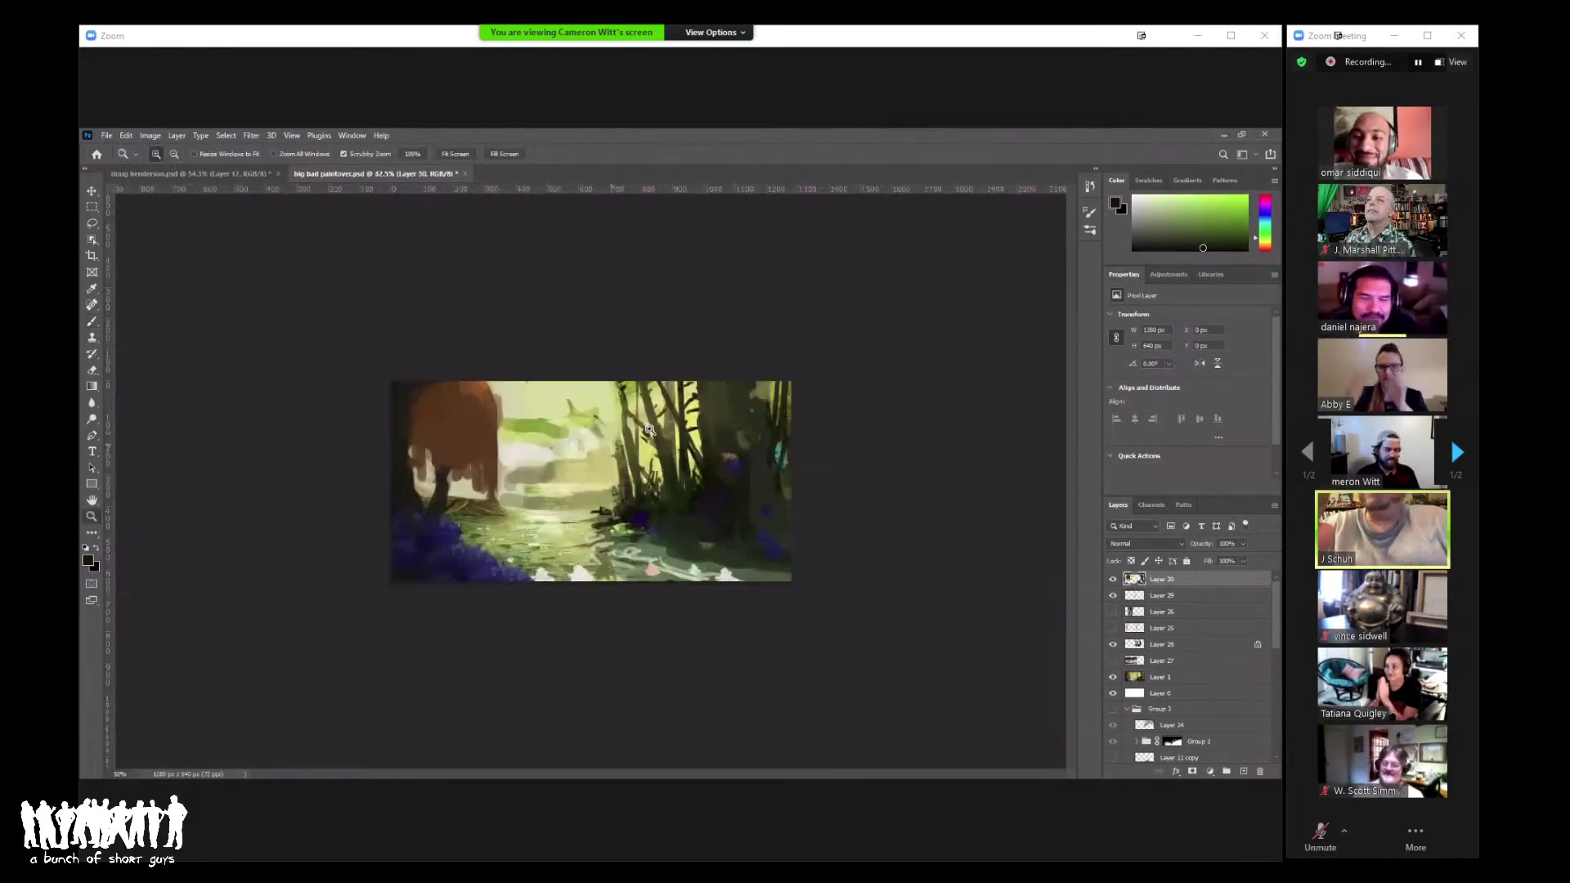
pyautogui.press('b')
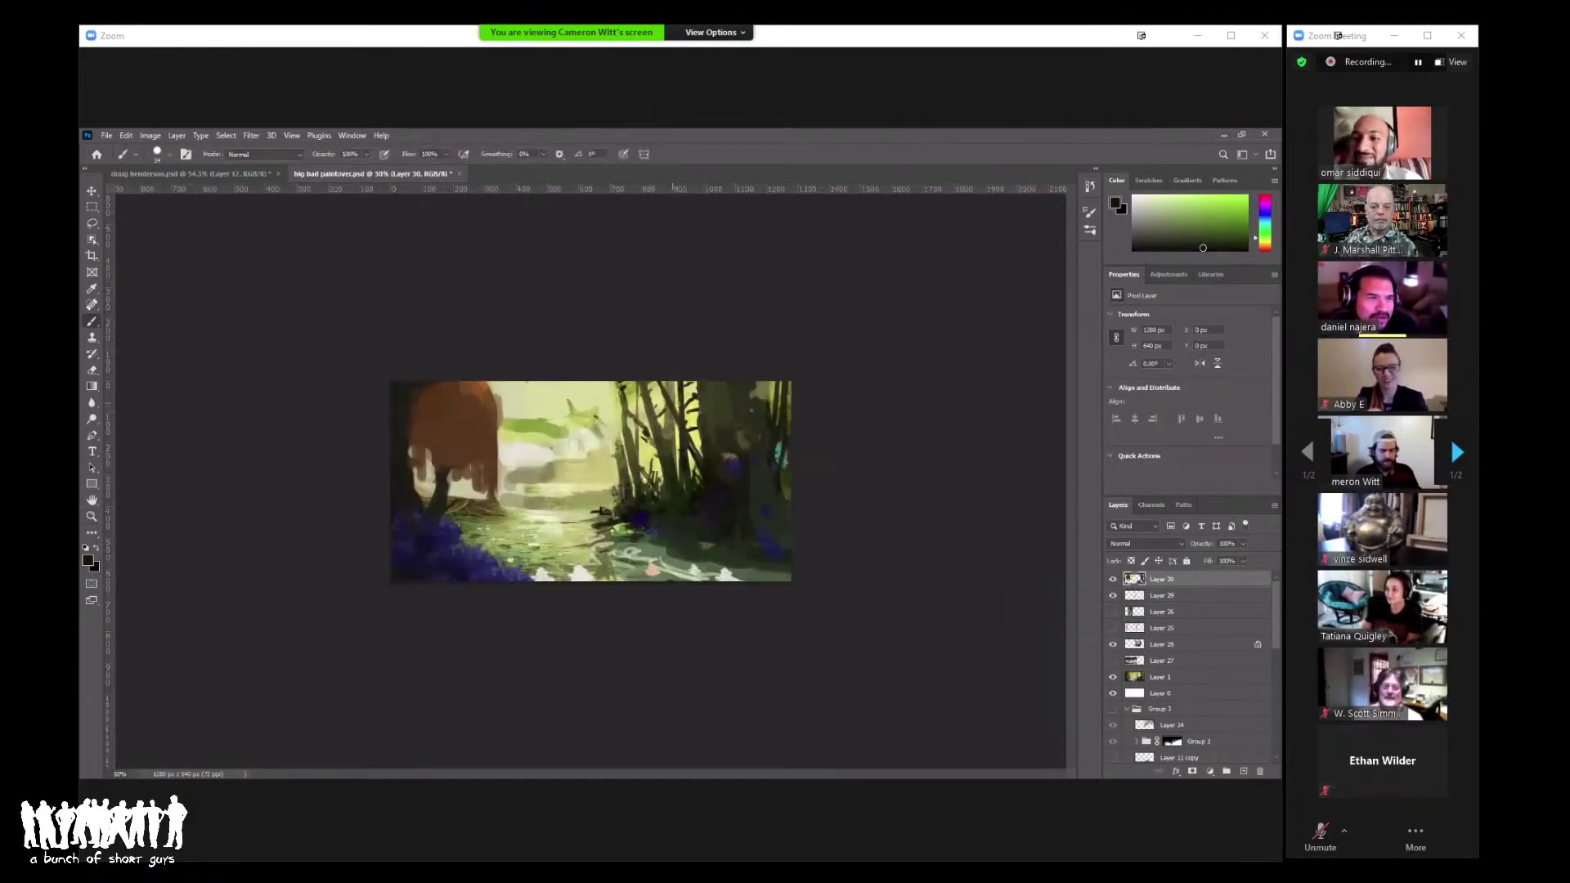
pyautogui.hotkey('ctrl', 'alt', 'shift', 'n')
pyautogui.press('z')
pyautogui.moveTo(576, 391); pyautogui.dragTo(597, 390)
pyautogui.press('b')
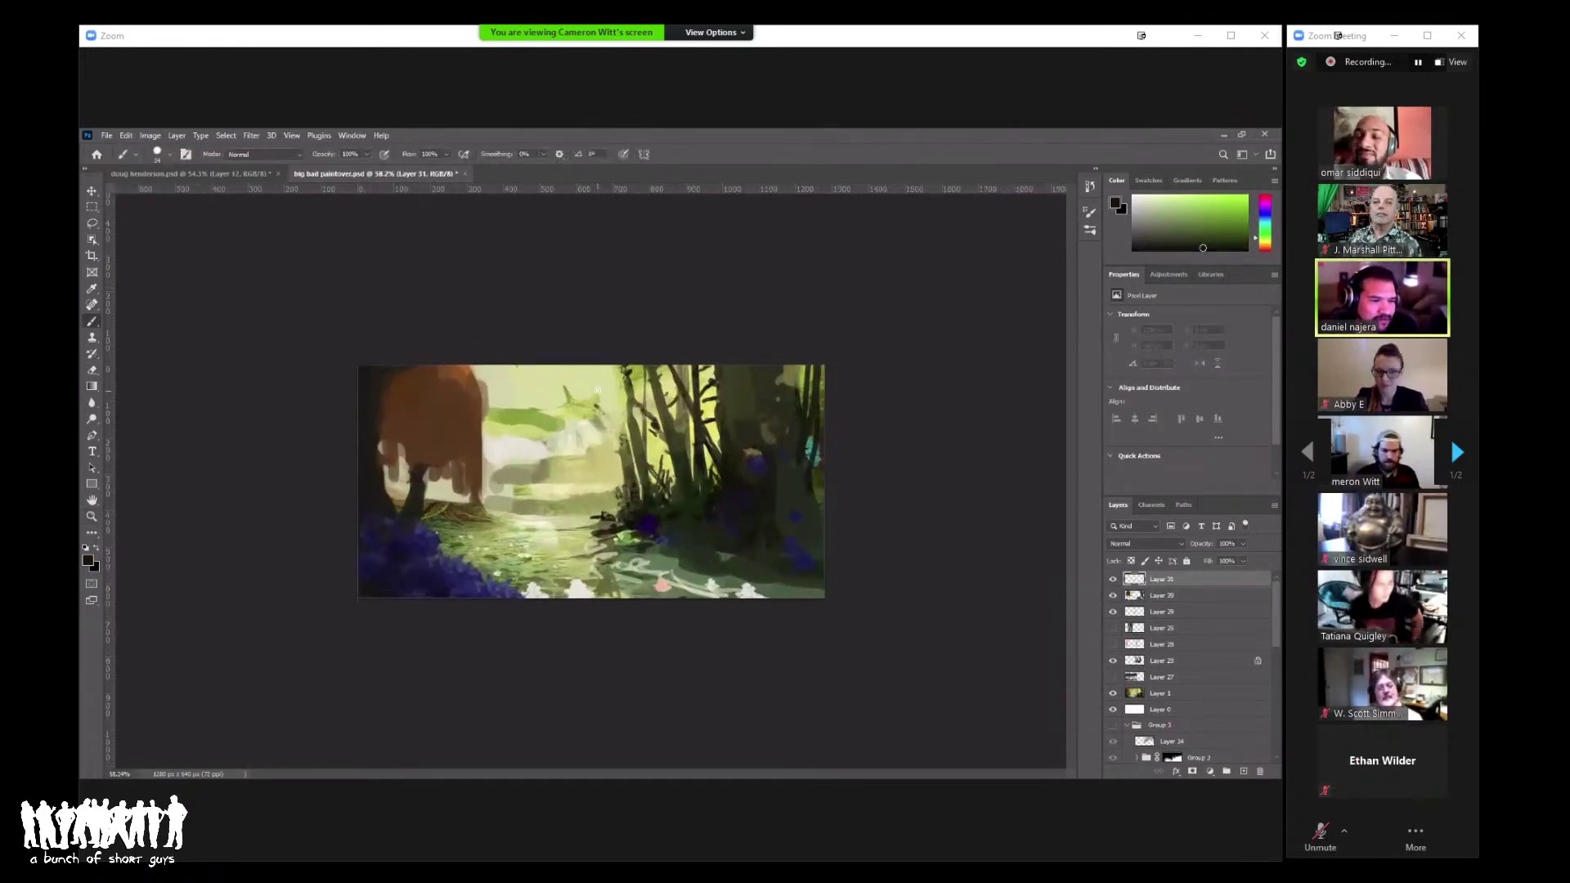
# Step: Reset the colours, switch to white, adjust the brush size and block in a waterfall in the background clearing
pyautogui.rightClick(597, 390)
pyautogui.click(677, 424)
pyautogui.click(693, 309)
pyautogui.press('d')
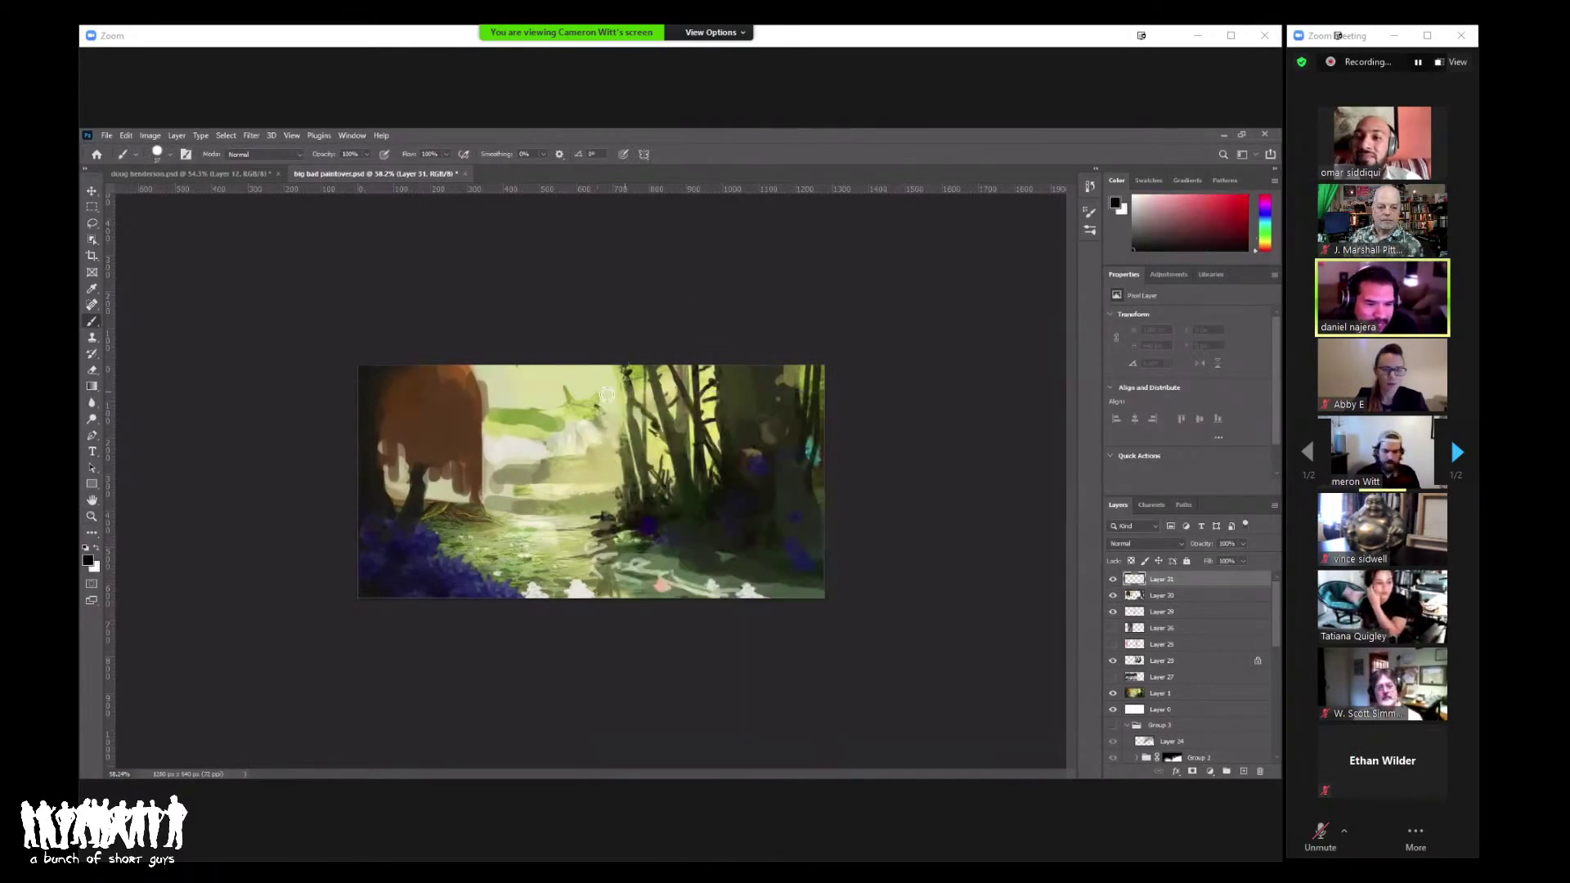
pyautogui.press('x')
pyautogui.rightClick(603, 390)
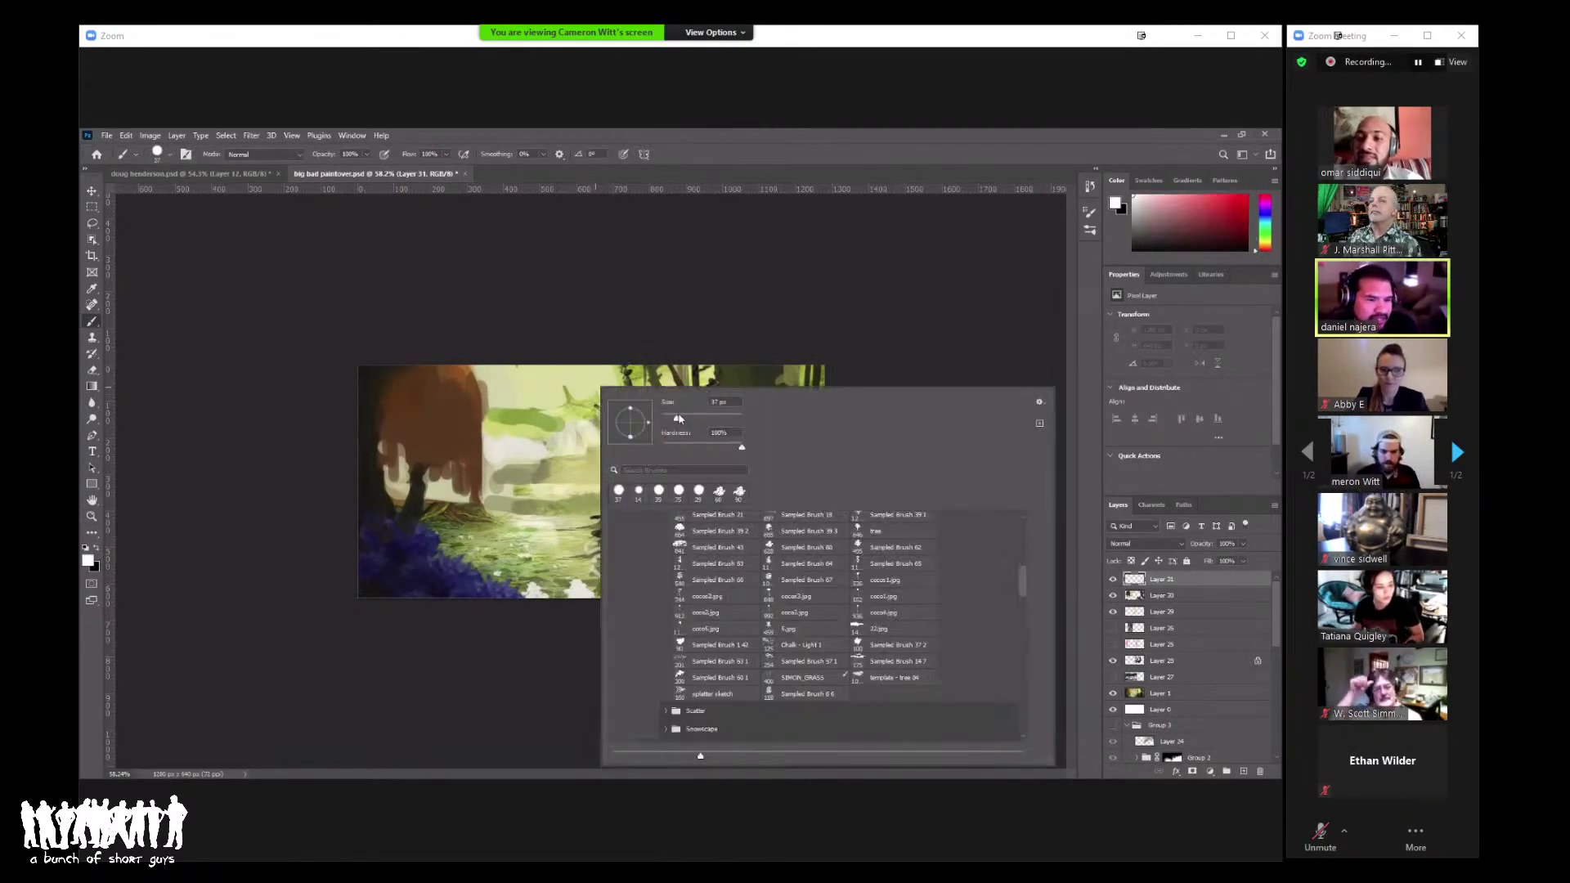
pyautogui.click(680, 417)
pyautogui.click(551, 461)
pyautogui.moveTo(550, 455)
pyautogui.mouseDown()
pyautogui.moveTo(551, 505)
pyautogui.moveTo(573, 460)
pyautogui.moveTo(560, 517)
pyautogui.moveTo(553, 504)
pyautogui.mouseUp()
# Step: Paint a grey rock shape beside the waterfall and sample yellow-green to trim the fall's outer edge
pyautogui.keyDown('alt'); pyautogui.click(527, 468); pyautogui.keyUp('alt')
pyautogui.keyDown('alt'); pyautogui.click(585, 469); pyautogui.keyUp('alt')
pyautogui.keyDown('alt'); pyautogui.click(555, 463); pyautogui.keyUp('alt')
pyautogui.keyDown('alt'); pyautogui.click(538, 479); pyautogui.keyUp('alt')
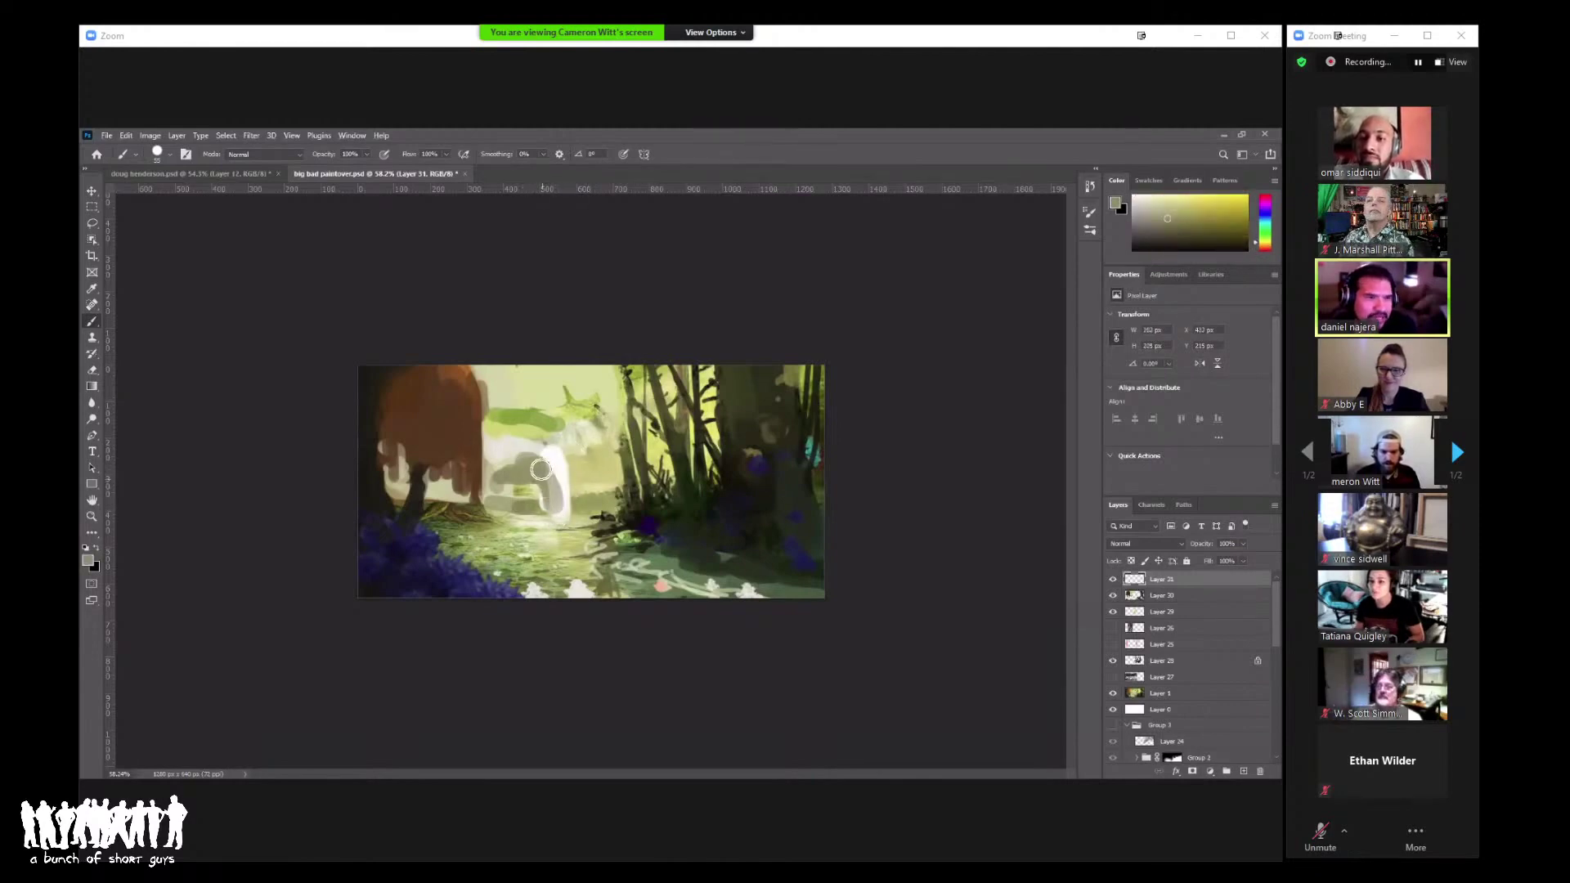
pyautogui.keyDown('alt'); pyautogui.click(587, 494); pyautogui.keyUp('alt')
pyautogui.keyDown('alt'); pyautogui.click(595, 460); pyautogui.keyUp('alt')
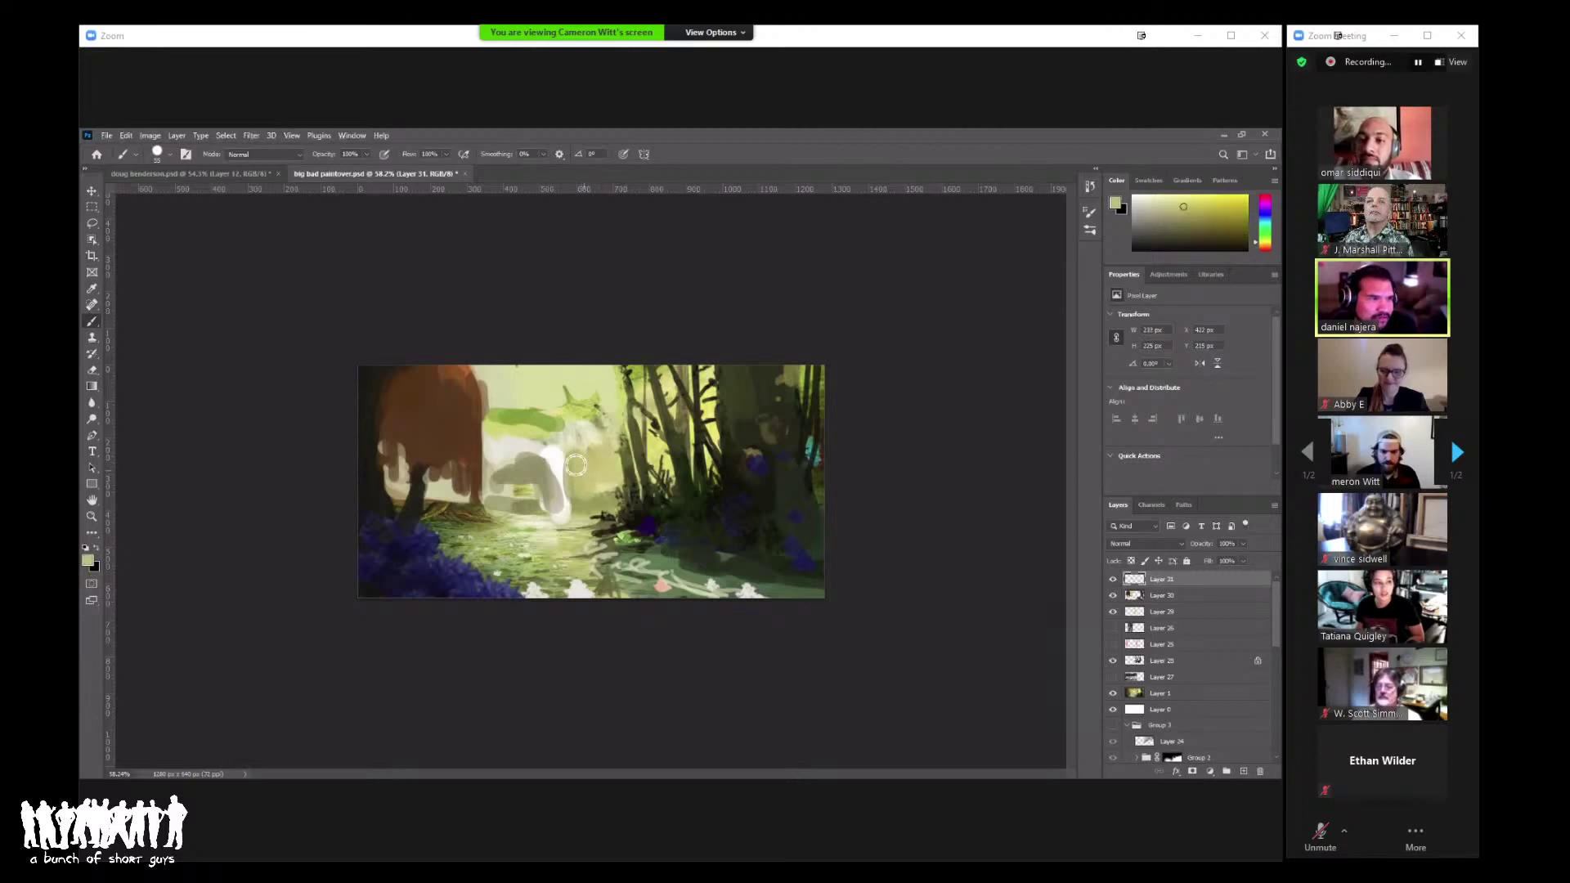
# Step: Reshape the rock and the waterfall's upper ledge with sampled light colours
pyautogui.moveTo(546, 458)
pyautogui.mouseDown()
pyautogui.moveTo(506, 453)
pyautogui.moveTo(554, 458)
pyautogui.moveTo(530, 464)
pyautogui.moveTo(528, 434)
pyautogui.moveTo(503, 442)
pyautogui.mouseUp()
pyautogui.keyDown('alt'); pyautogui.click(527, 435); pyautogui.keyUp('alt')
pyautogui.moveTo(504, 442); pyautogui.dragTo(538, 444)
pyautogui.scroll(-3, 582, 453)
pyautogui.scroll(4, 582, 478)
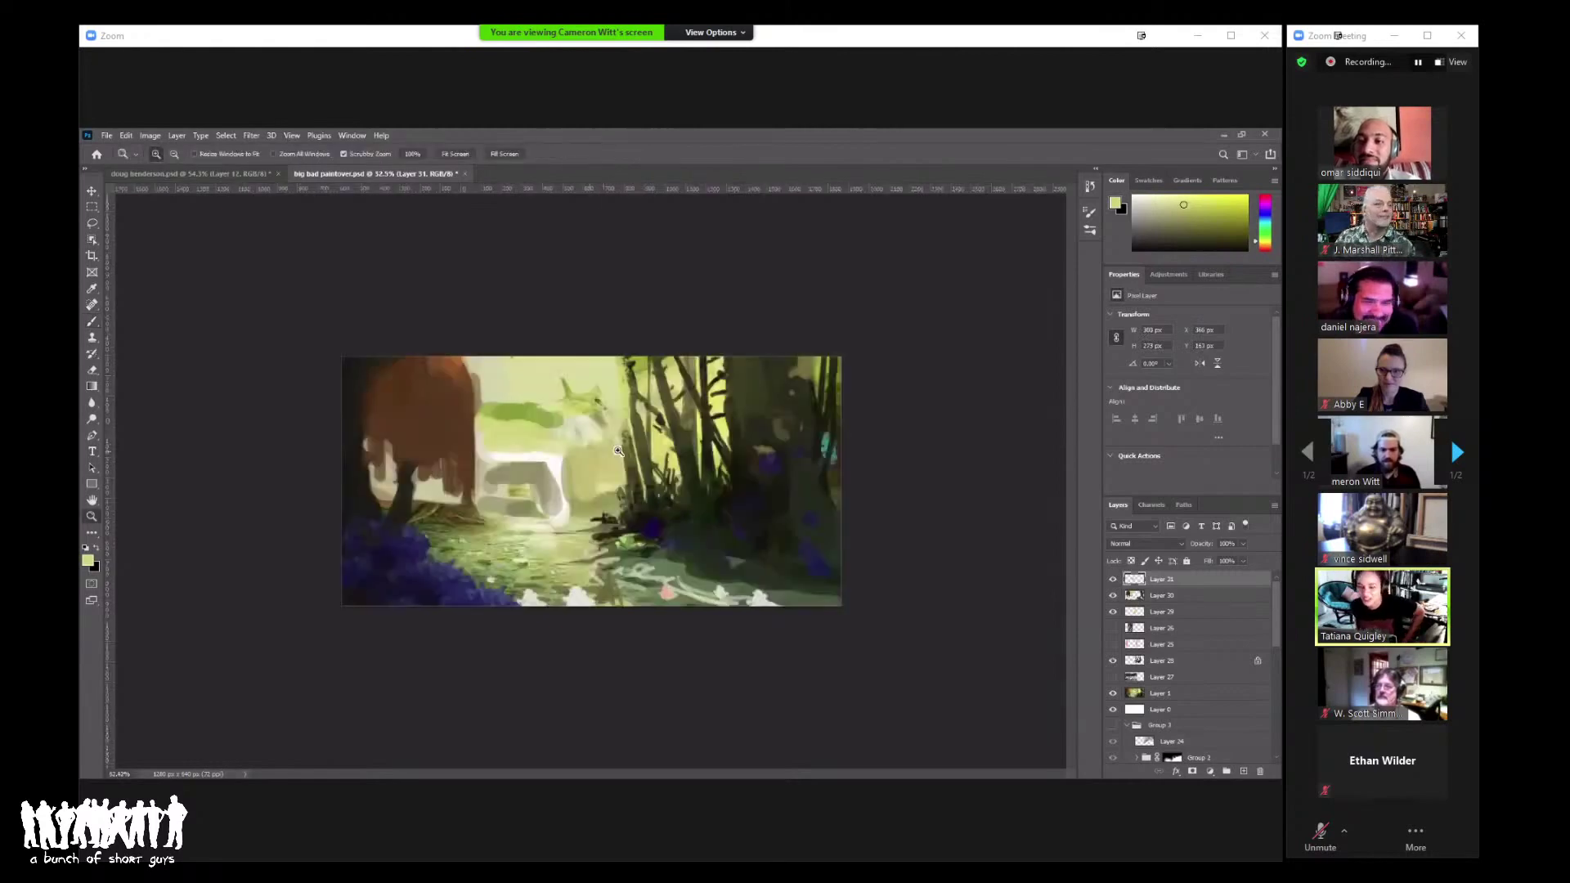
# Step: Resize the brush, narrow the waterfall with background colour and paint white splash strokes at its base
pyautogui.keyDown('alt'); pyautogui.click(561, 473); pyautogui.keyUp('alt')
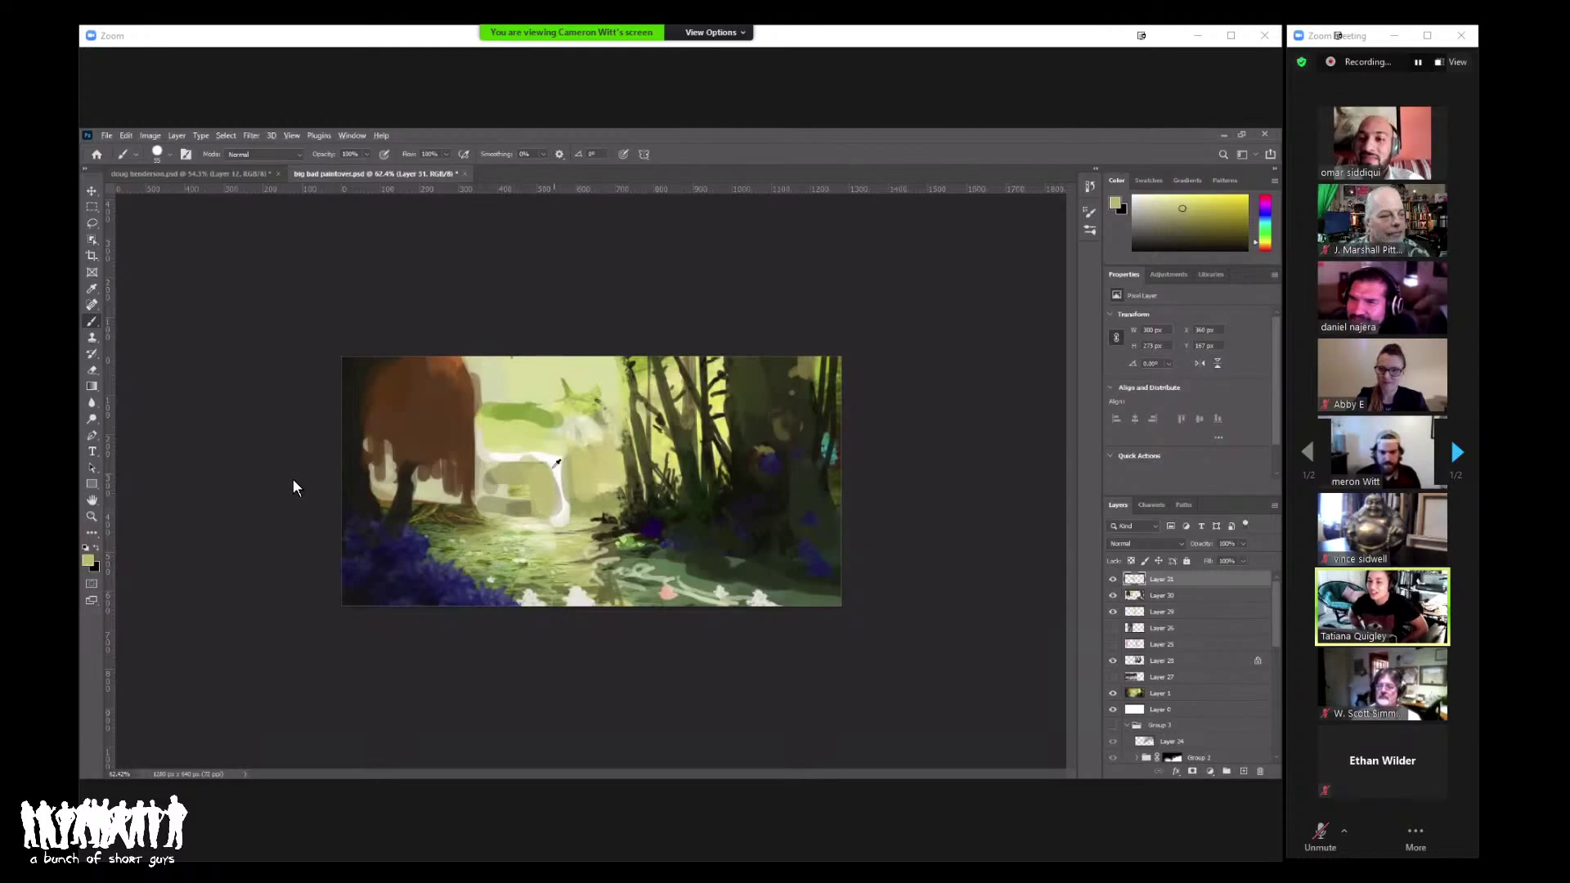
pyautogui.keyDown('alt'); pyautogui.click(589, 440); pyautogui.keyUp('alt')
pyautogui.keyDown('alt'); pyautogui.click(560, 458); pyautogui.keyUp('alt')
pyautogui.rightClick(615, 419)
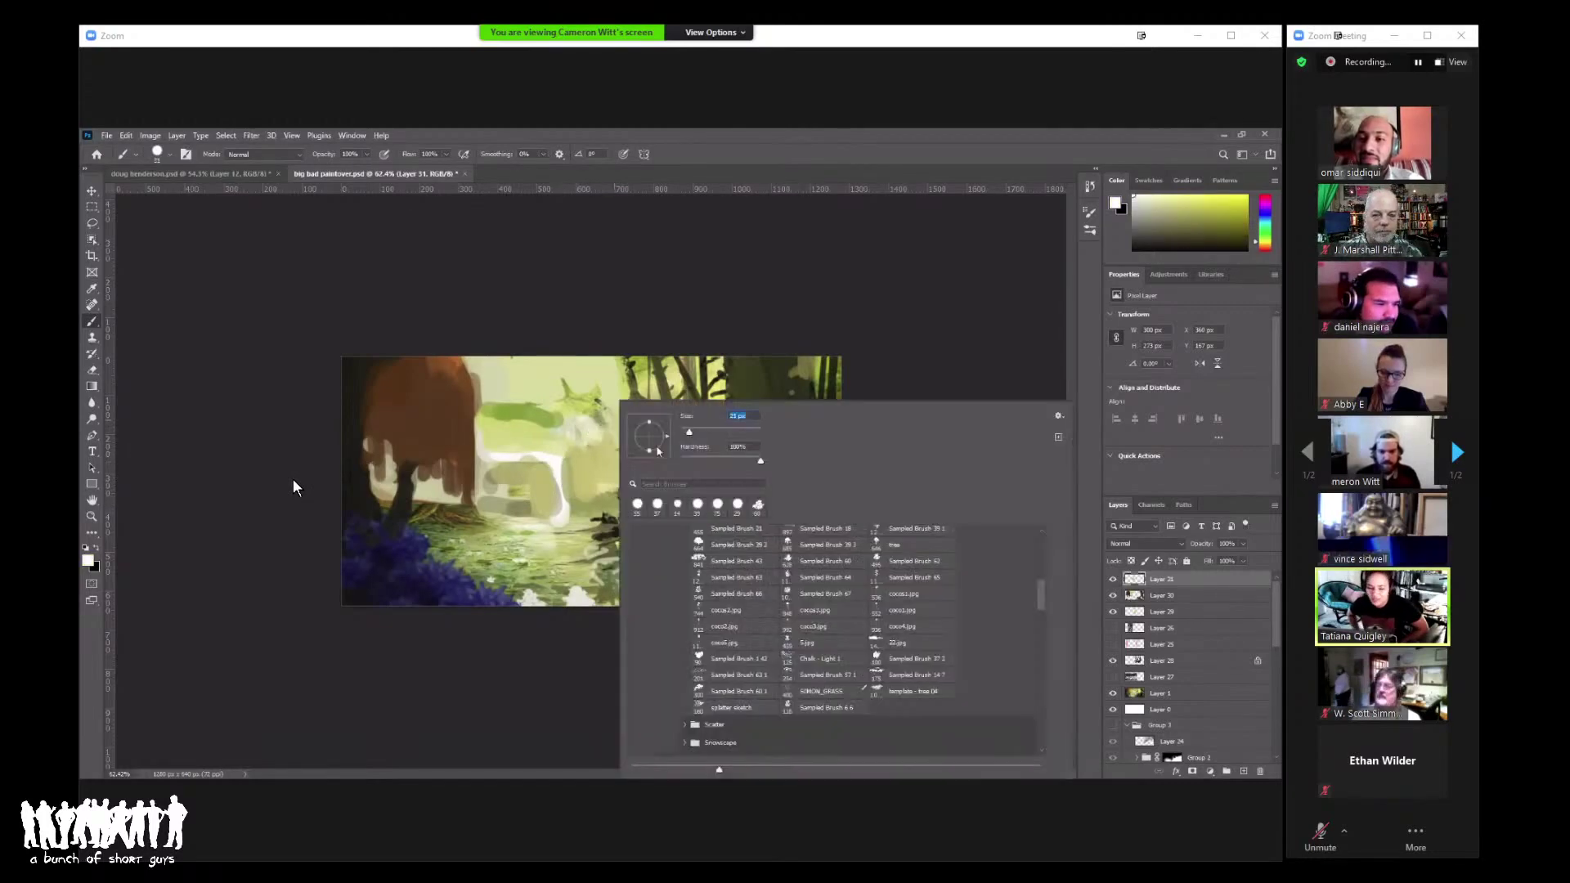
pyautogui.moveTo(566, 504)
pyautogui.mouseDown()
pyautogui.moveTo(514, 505)
pyautogui.moveTo(547, 506)
pyautogui.mouseUp()
pyautogui.keyDown('alt'); pyautogui.click(499, 463); pyautogui.keyUp('alt')
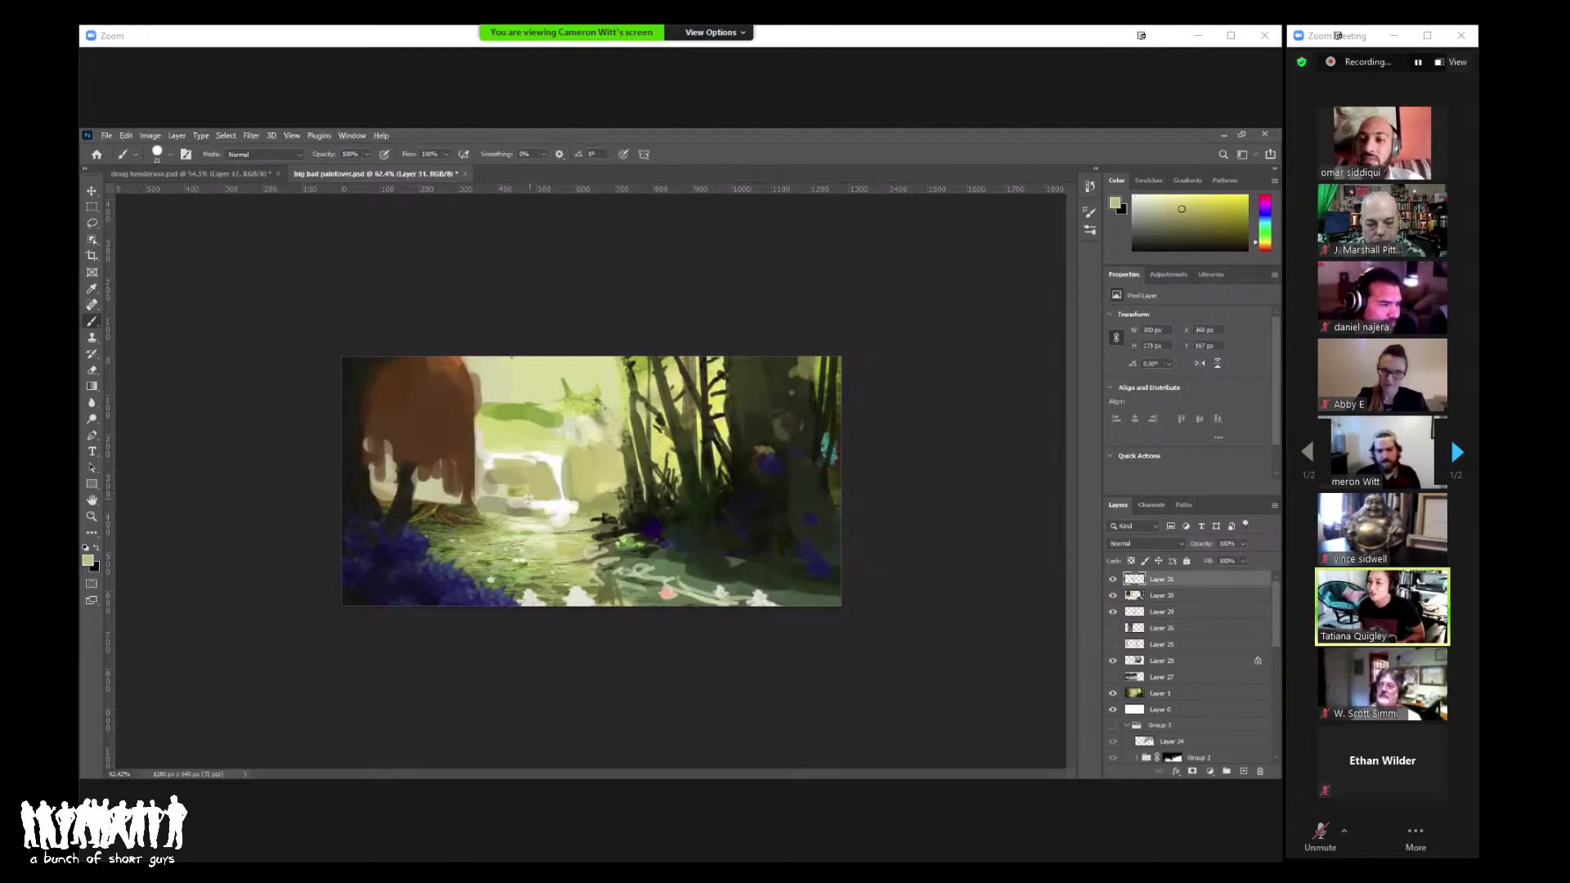
# Step: Extend the white foam along the waterfall's base and blend it into the water with sampled pale greens
pyautogui.keyDown('alt'); pyautogui.click(564, 506); pyautogui.keyUp('alt')
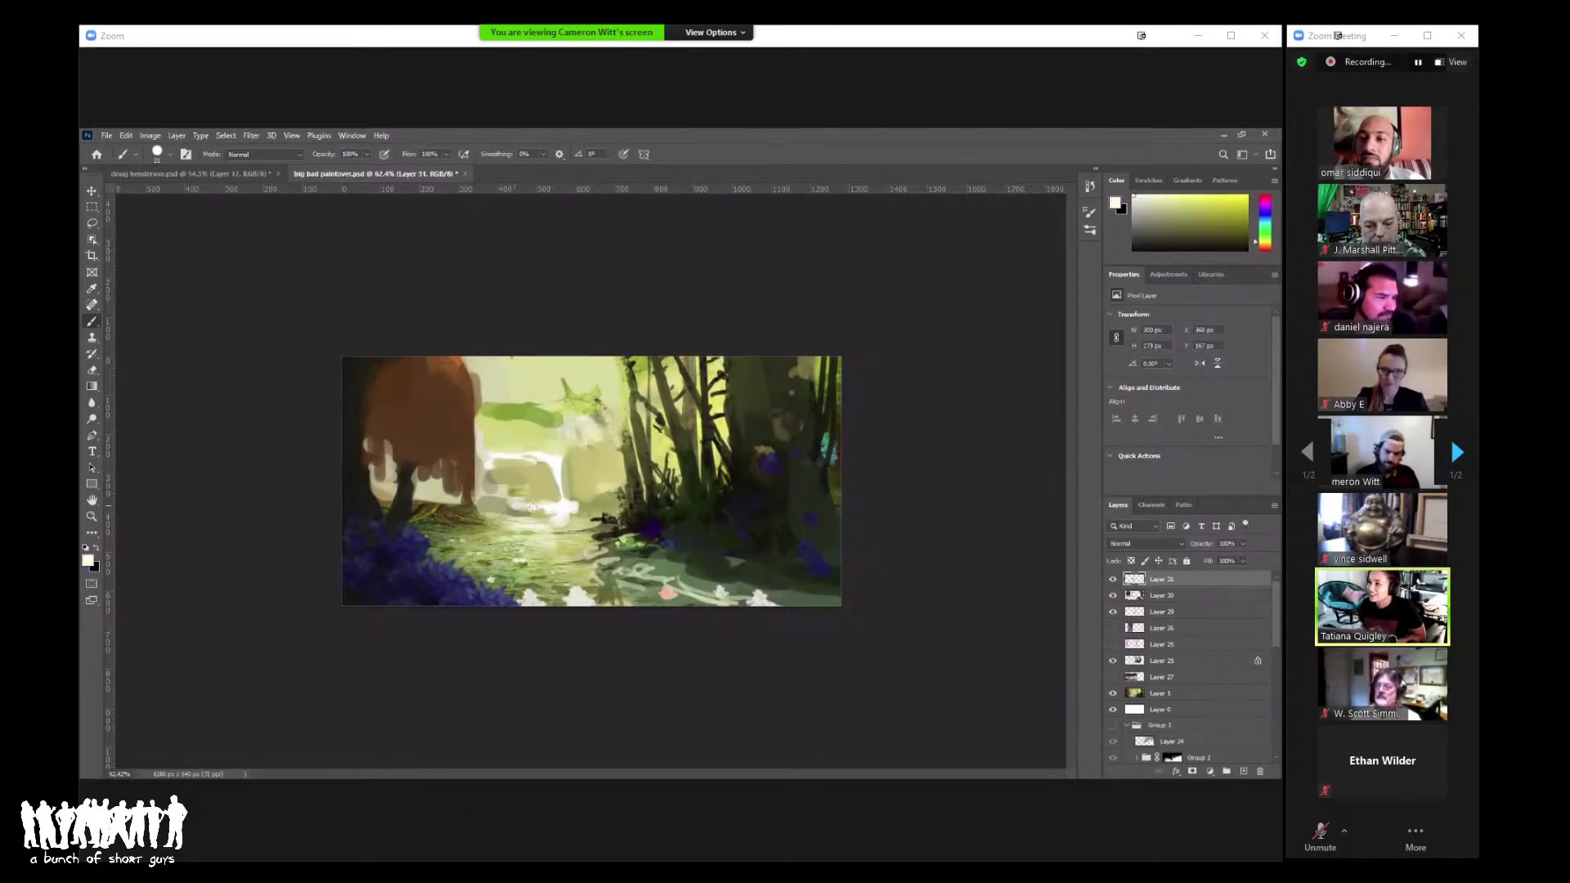
pyautogui.keyDown('alt'); pyautogui.click(516, 508); pyautogui.keyUp('alt')
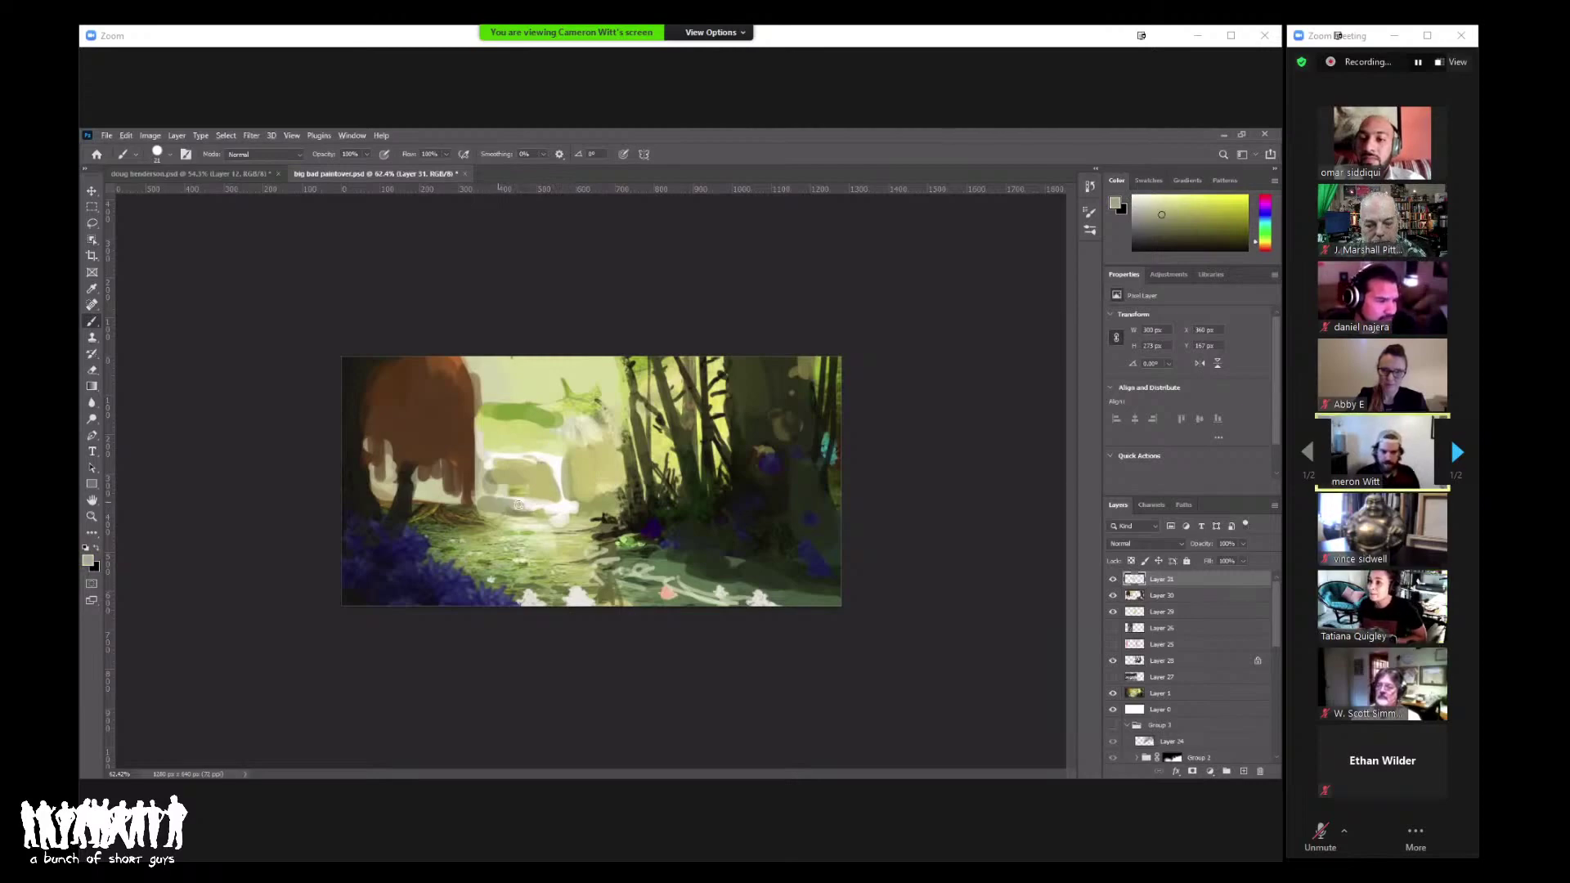
pyautogui.moveTo(623, 447)
pyautogui.mouseDown()
pyautogui.moveTo(596, 458)
pyautogui.moveTo(621, 464)
pyautogui.mouseUp()
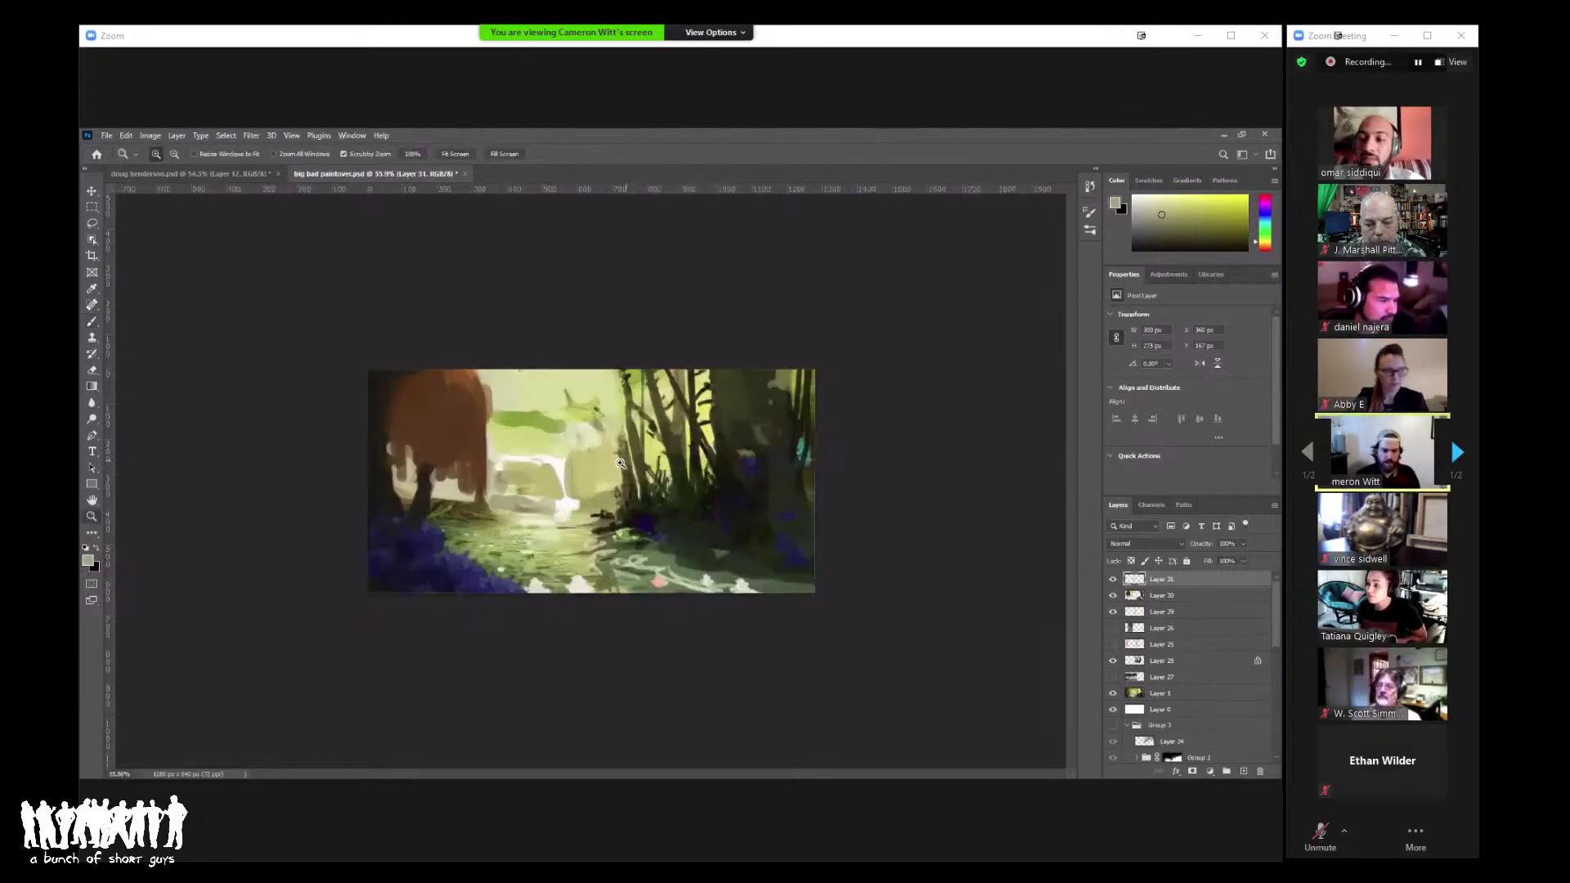
pyautogui.press('b')
pyautogui.keyDown('alt'); pyautogui.click(562, 506); pyautogui.keyUp('alt')
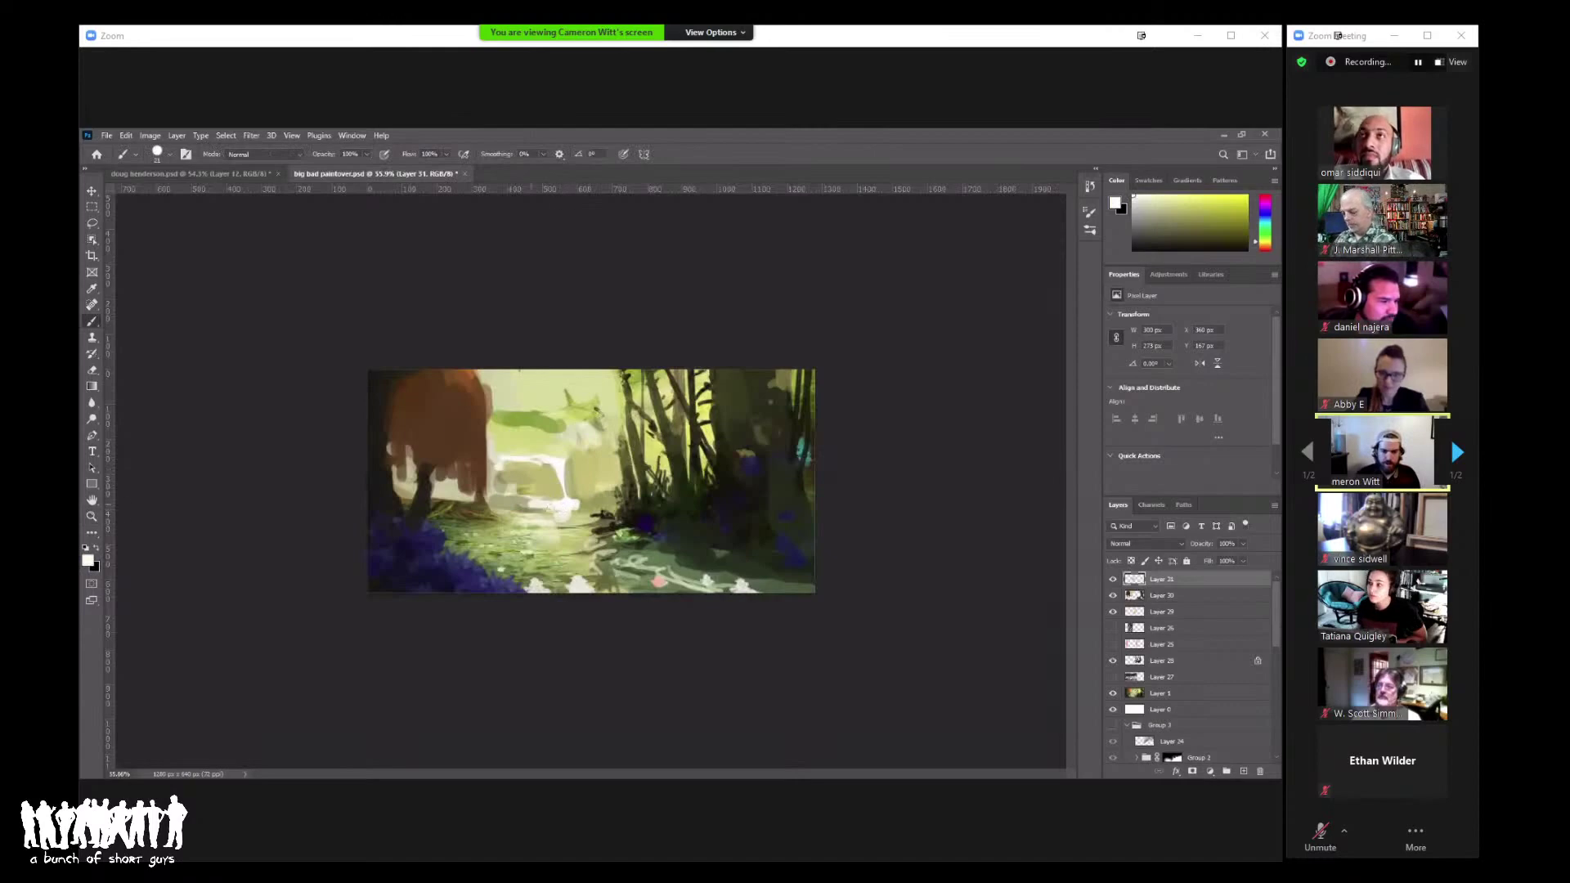
pyautogui.moveTo(532, 505)
pyautogui.mouseDown()
pyautogui.moveTo(556, 511)
pyautogui.moveTo(538, 510)
pyautogui.mouseUp()
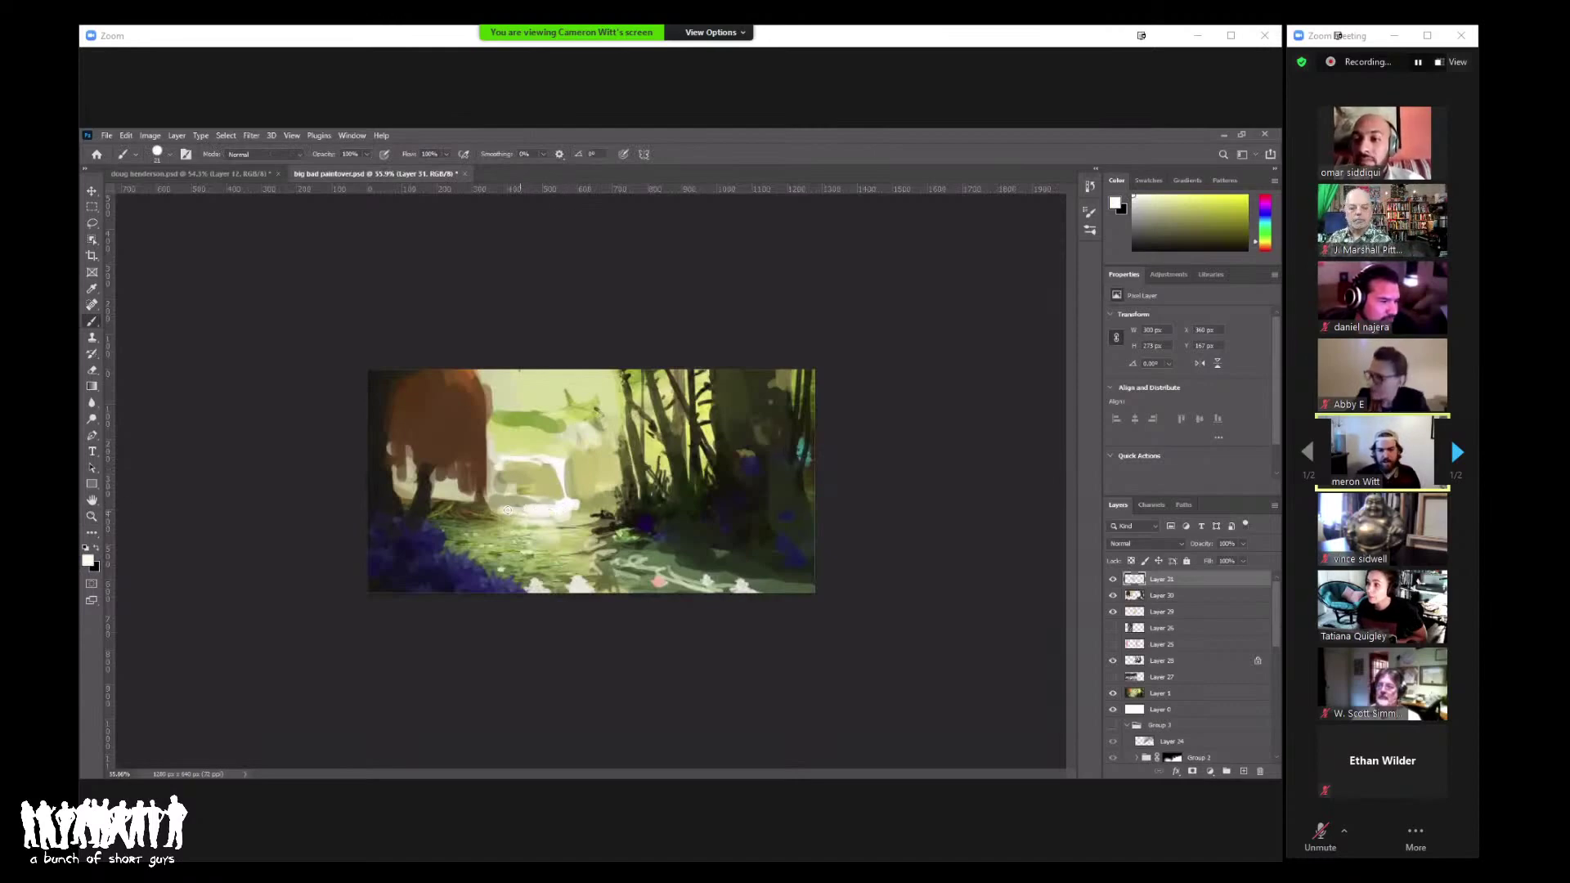
pyautogui.keyDown('alt'); pyautogui.click(521, 522); pyautogui.keyUp('alt')
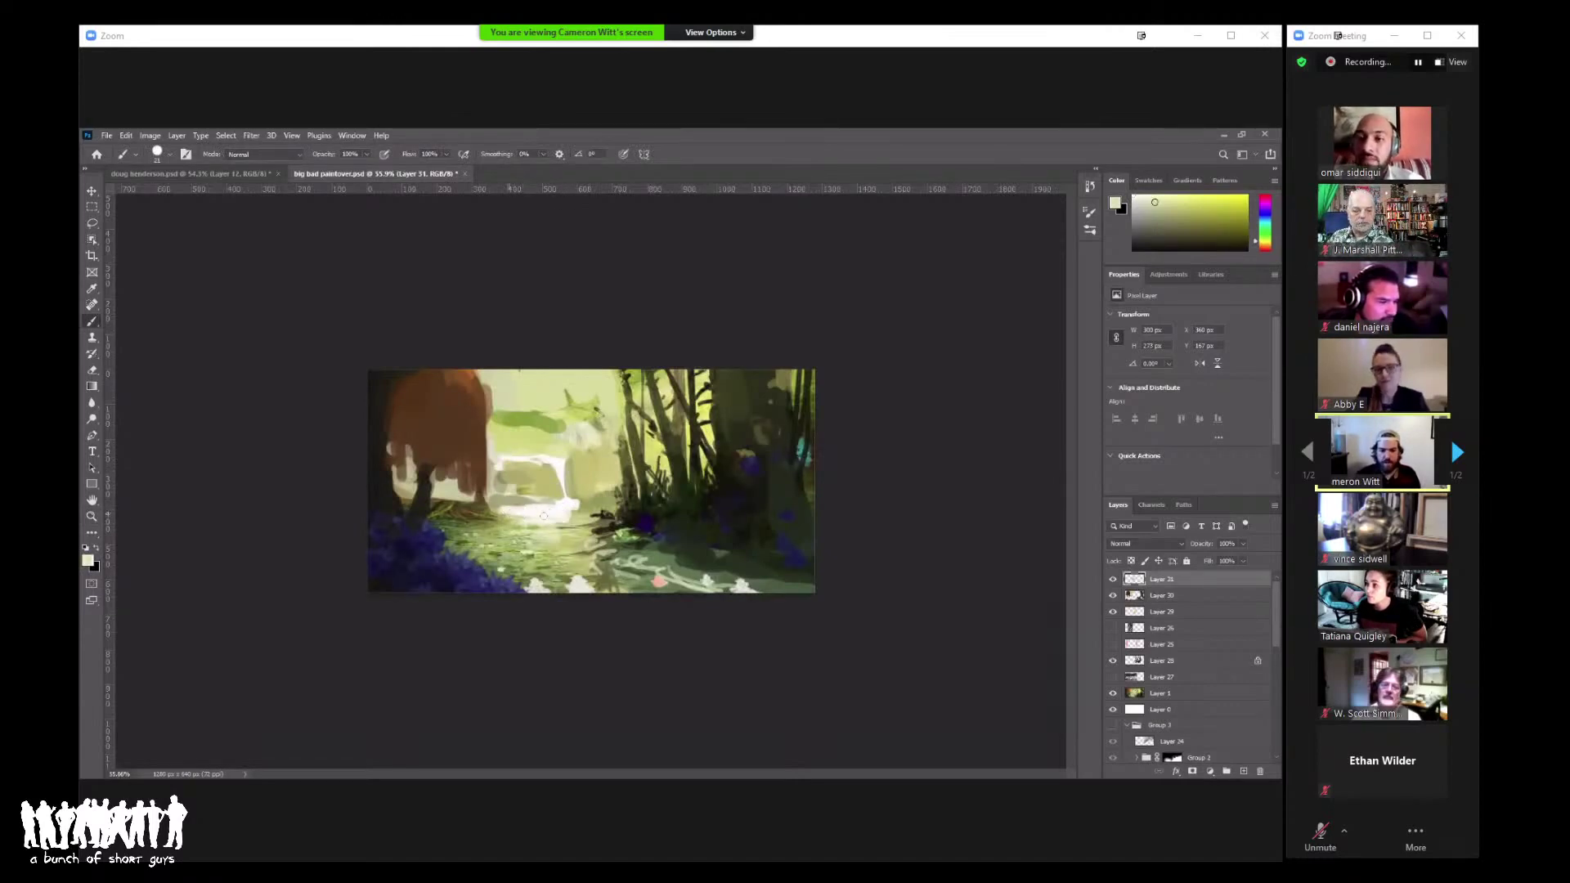
pyautogui.keyDown('alt'); pyautogui.click(575, 517); pyautogui.keyUp('alt')
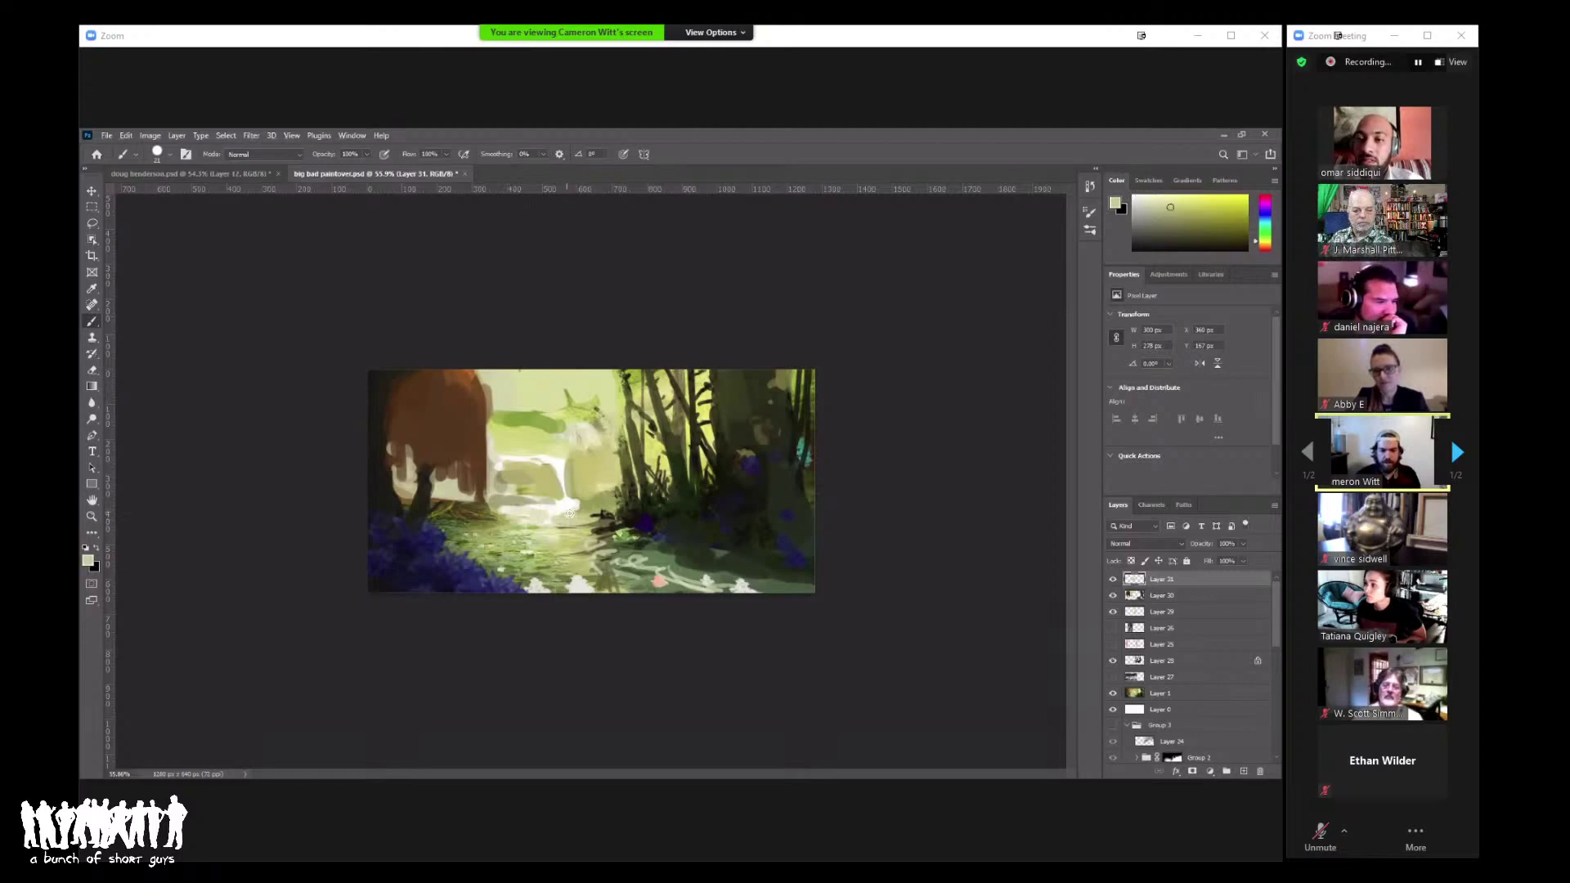
# Step: Flip the canvas horizontally to check the waterfall within the composition
pyautogui.press('z')
pyautogui.moveTo(599, 481)
pyautogui.mouseDown()
pyautogui.moveTo(544, 476)
pyautogui.moveTo(651, 444)
pyautogui.mouseUp()
pyautogui.hotkey('ctrl', 'shift', 'h')
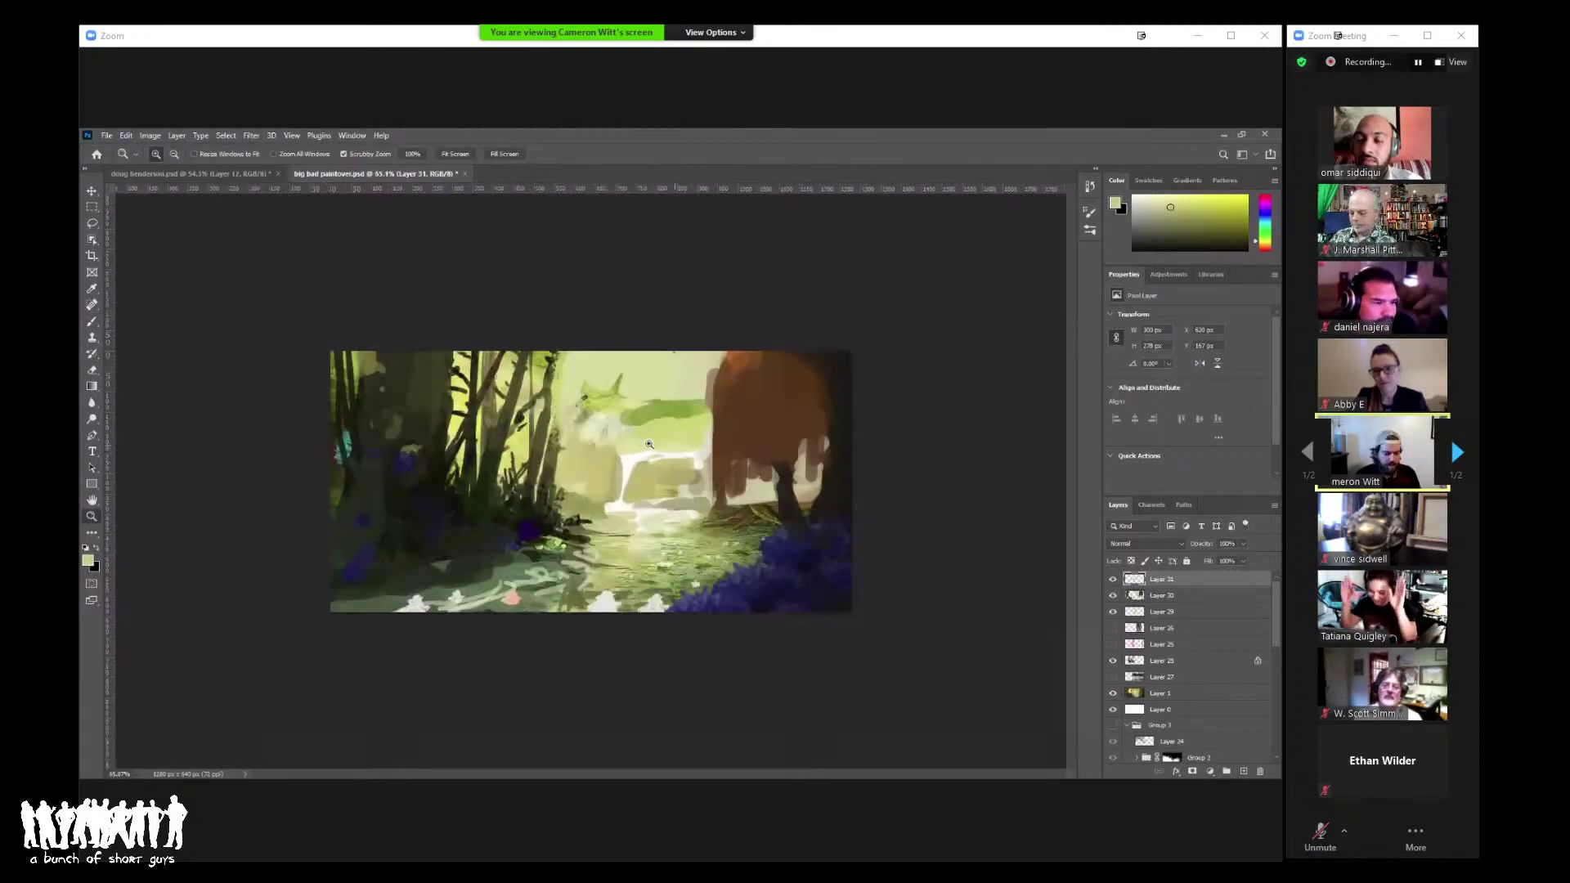
# Step: Refine the waterfall's outer edge and extend its upper lip with sampled white and yellow-green strokes
pyautogui.press('b')
pyautogui.keyDown('alt'); pyautogui.click(607, 483); pyautogui.keyUp('alt')
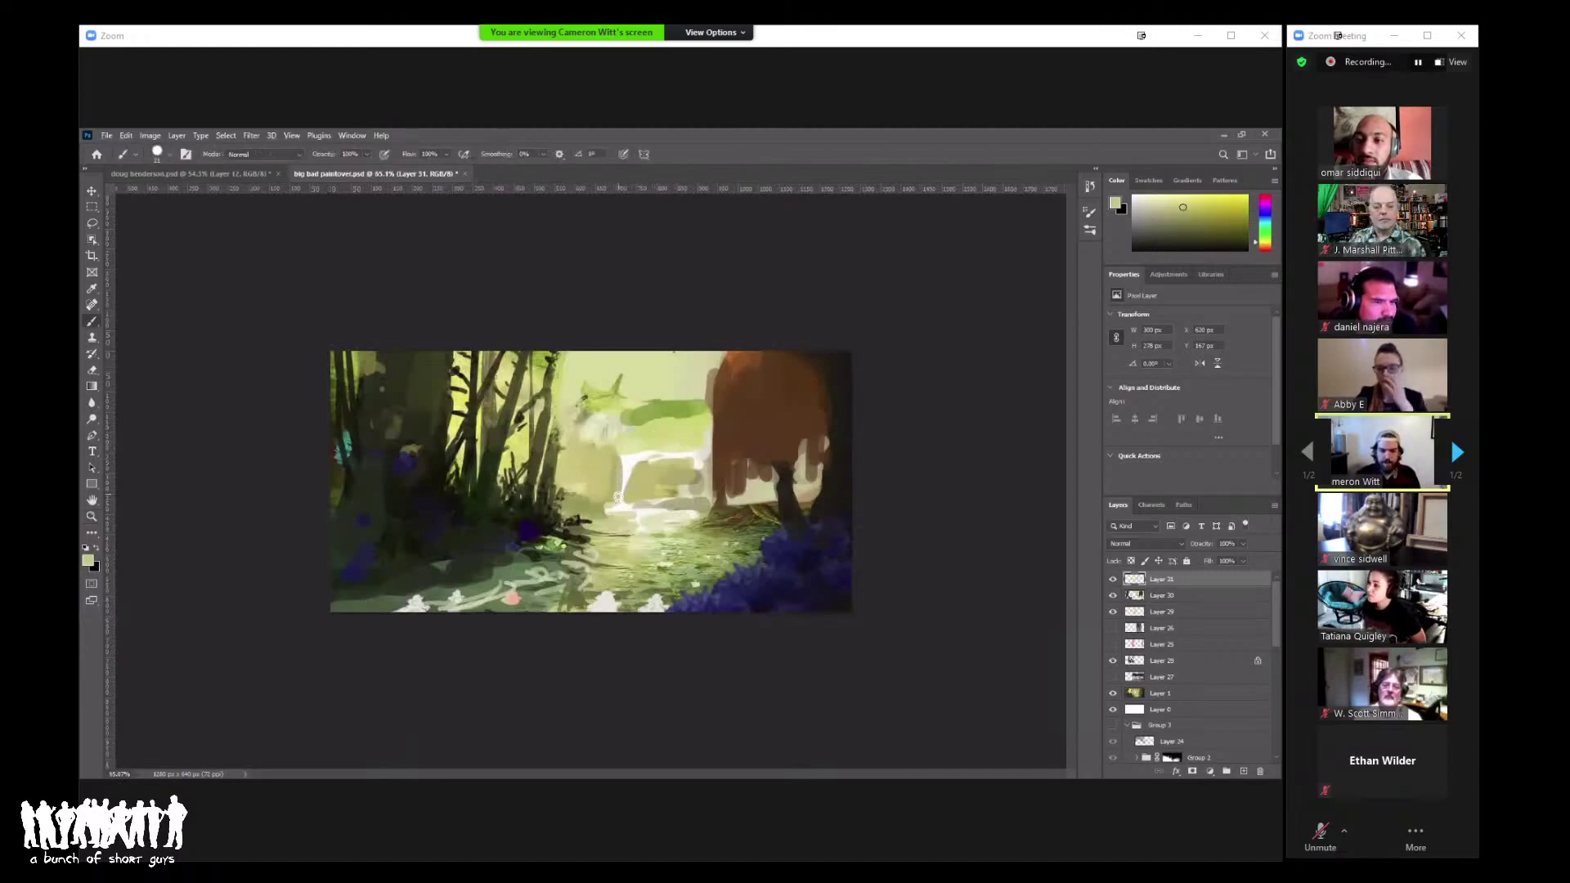
pyautogui.keyDown('alt'); pyautogui.click(611, 501); pyautogui.keyUp('alt')
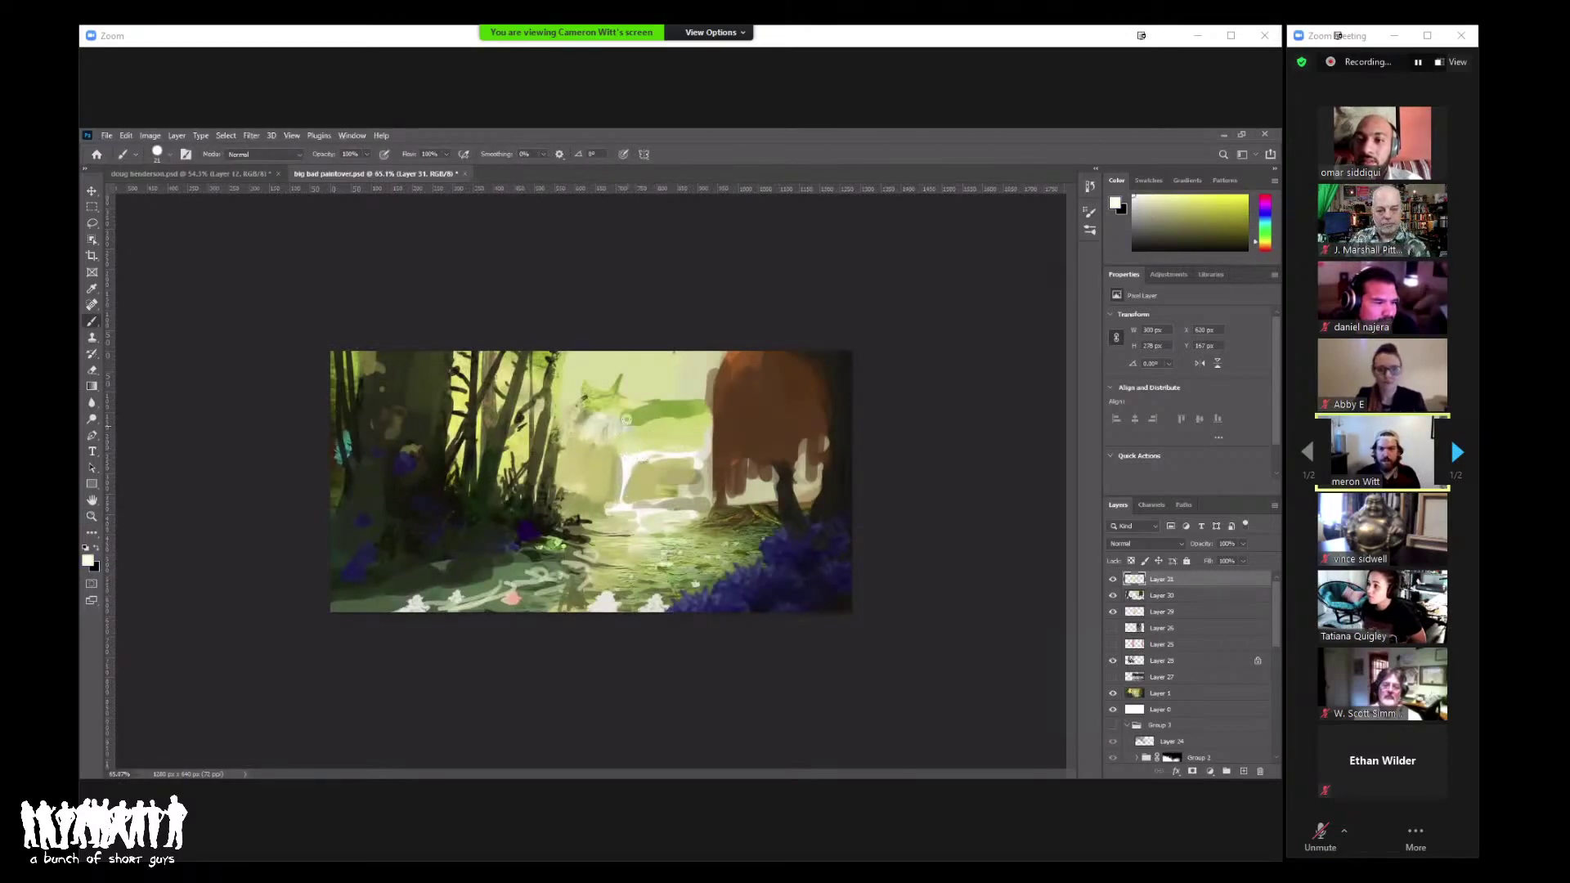
pyautogui.keyDown('alt'); pyautogui.click(586, 448); pyautogui.keyUp('alt')
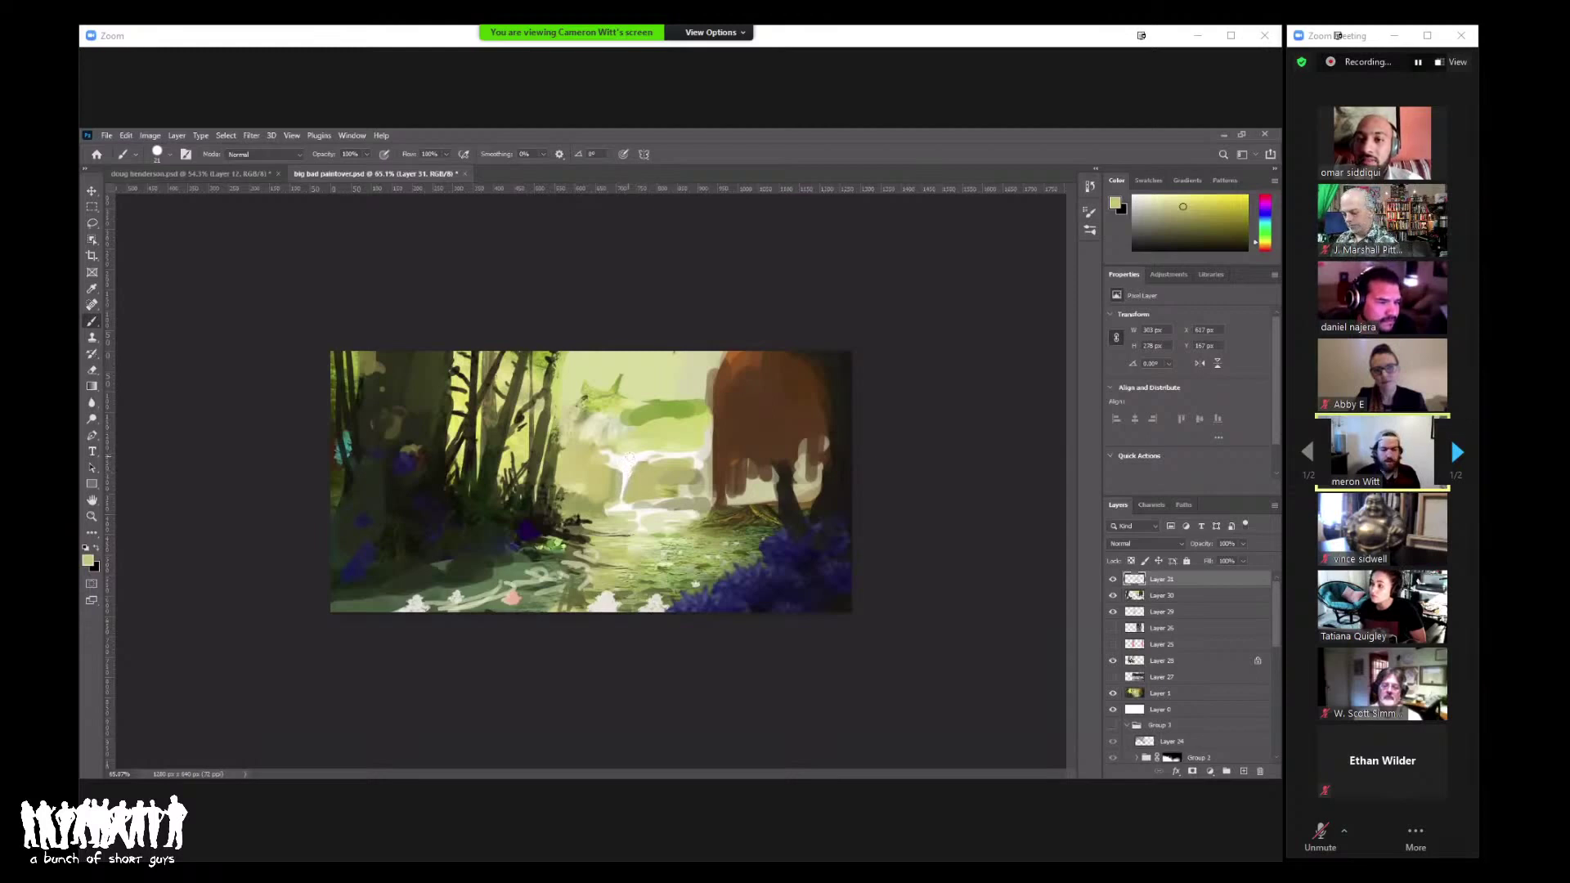
pyautogui.keyDown('alt'); pyautogui.click(615, 485); pyautogui.keyUp('alt')
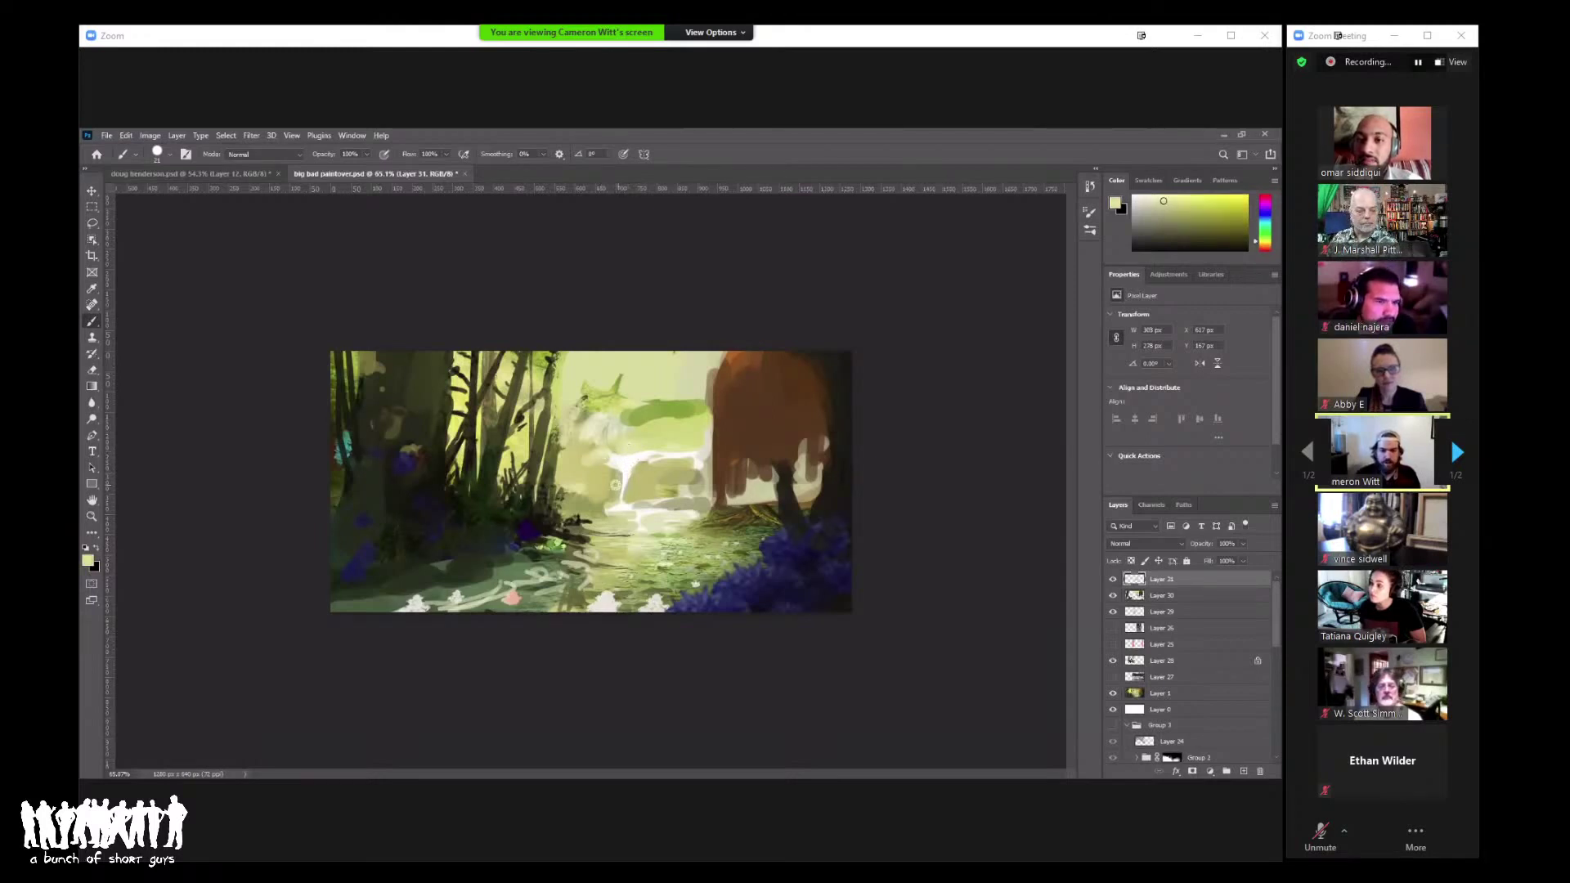
pyautogui.keyDown('alt'); pyautogui.click(605, 470); pyautogui.keyUp('alt')
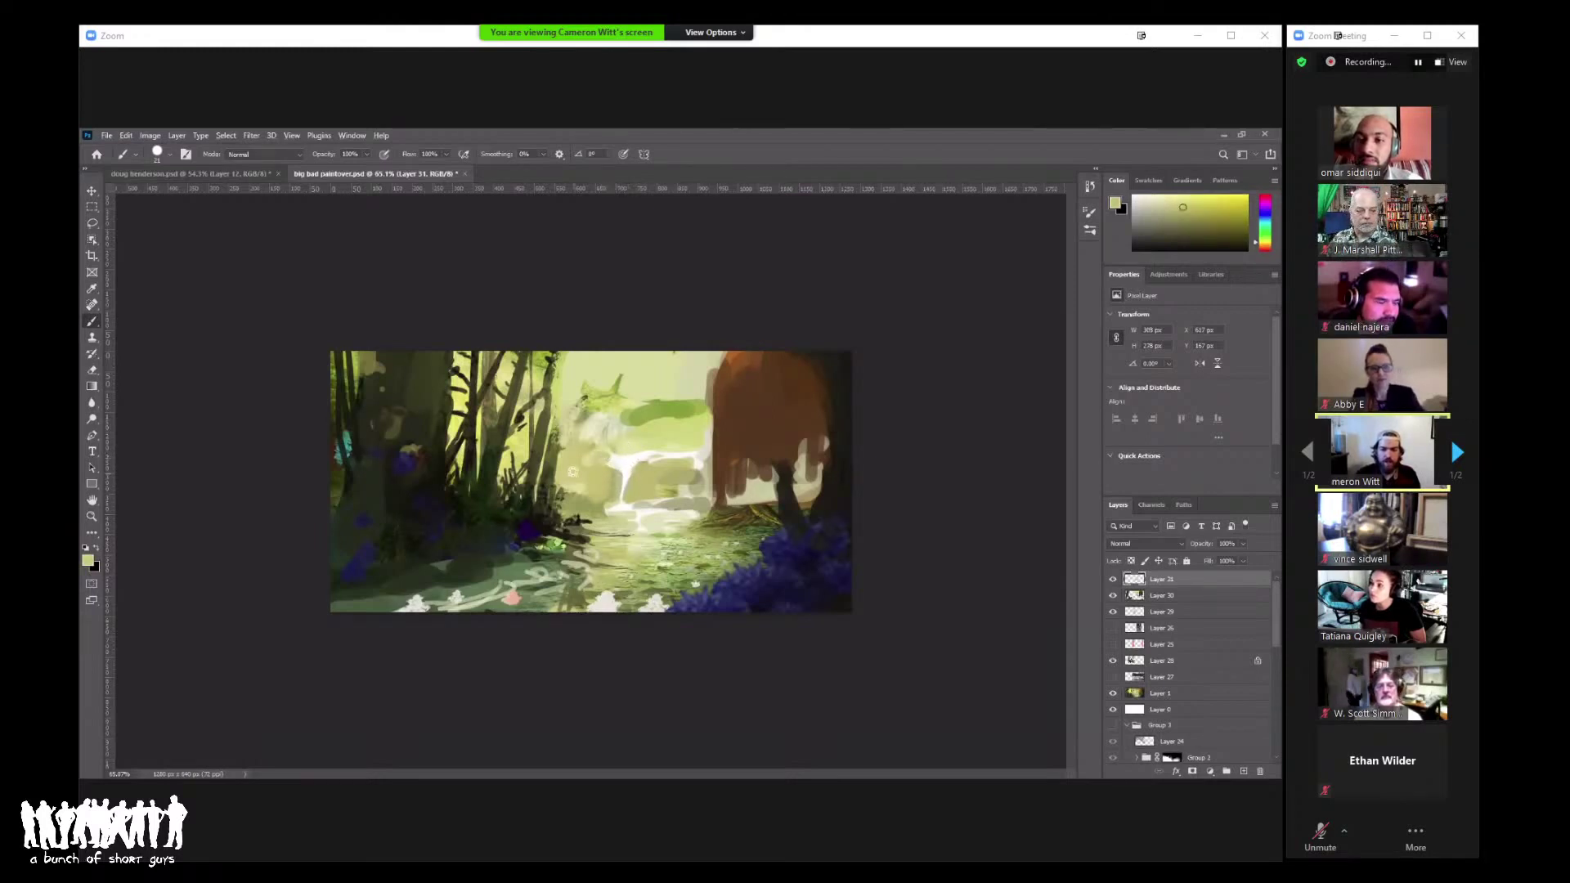
# Step: Touch up the rocks and white falls of the lower waterfall with sampled yellow-green and white strokes
pyautogui.moveTo(572, 472)
pyautogui.mouseDown()
pyautogui.moveTo(676, 460)
pyautogui.moveTo(663, 492)
pyautogui.mouseUp()
pyautogui.keyDown('alt'); pyautogui.click(673, 465); pyautogui.keyUp('alt')
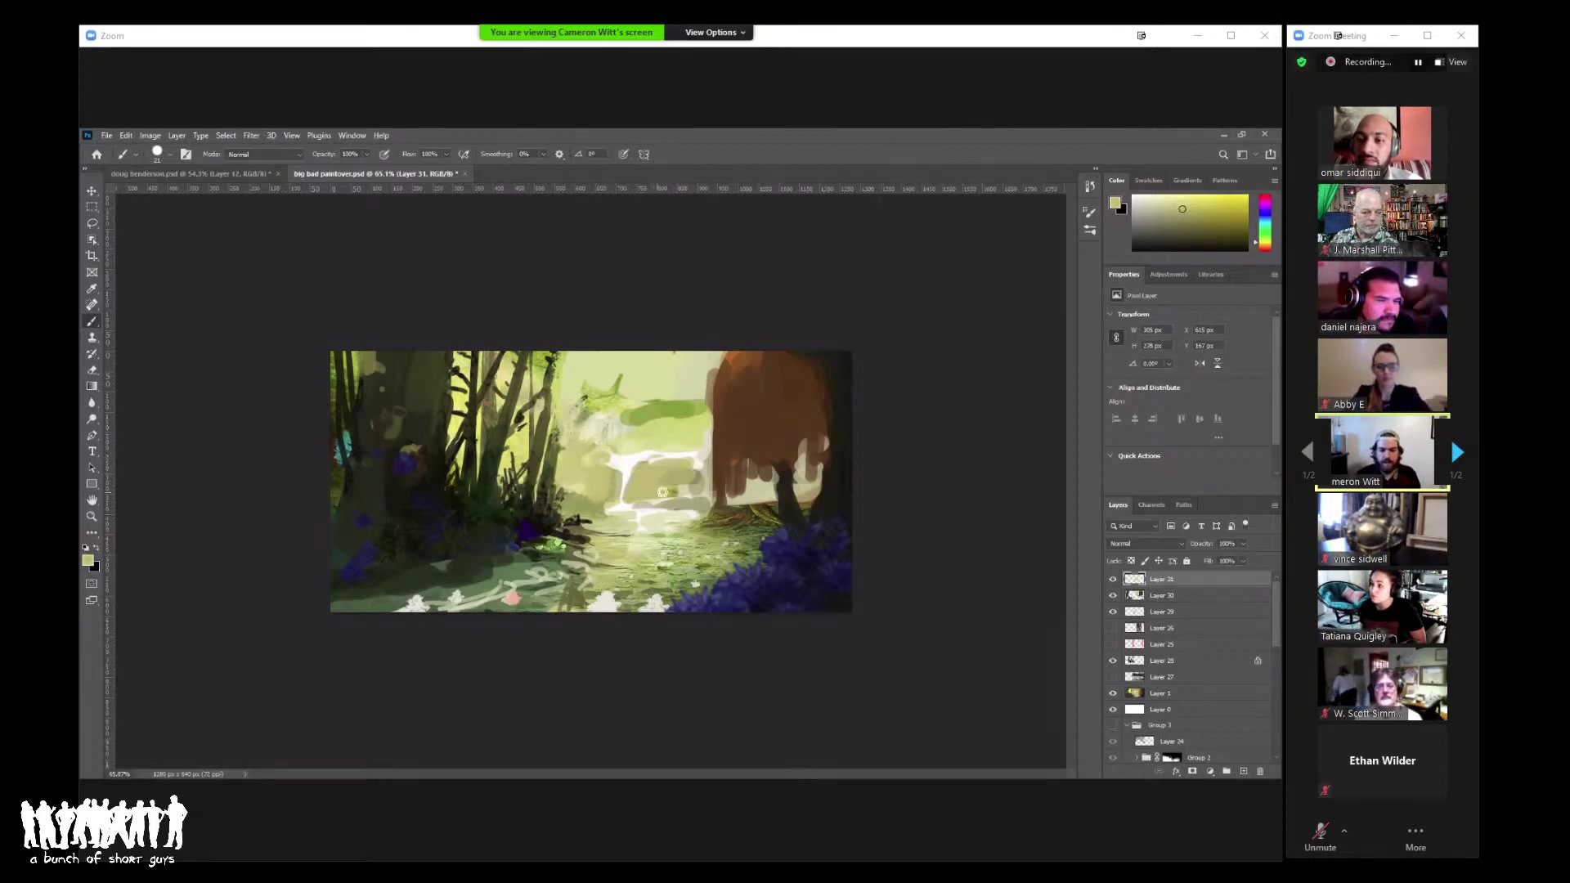
pyautogui.keyDown('alt'); pyautogui.click(639, 489); pyautogui.keyUp('alt')
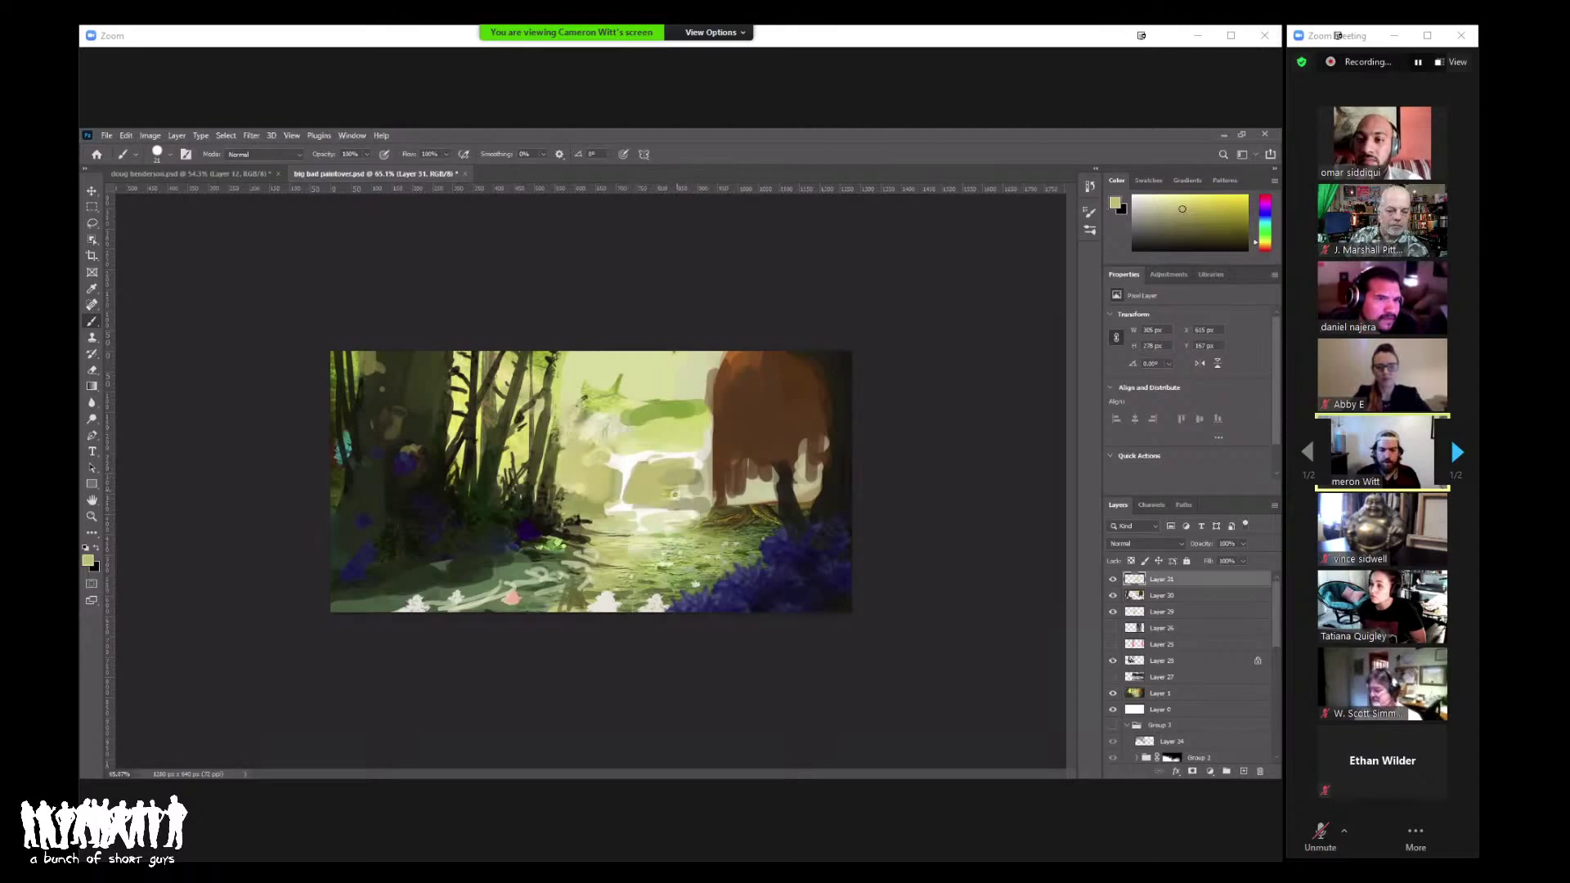
pyautogui.keyDown('alt'); pyautogui.click(646, 442); pyautogui.keyUp('alt')
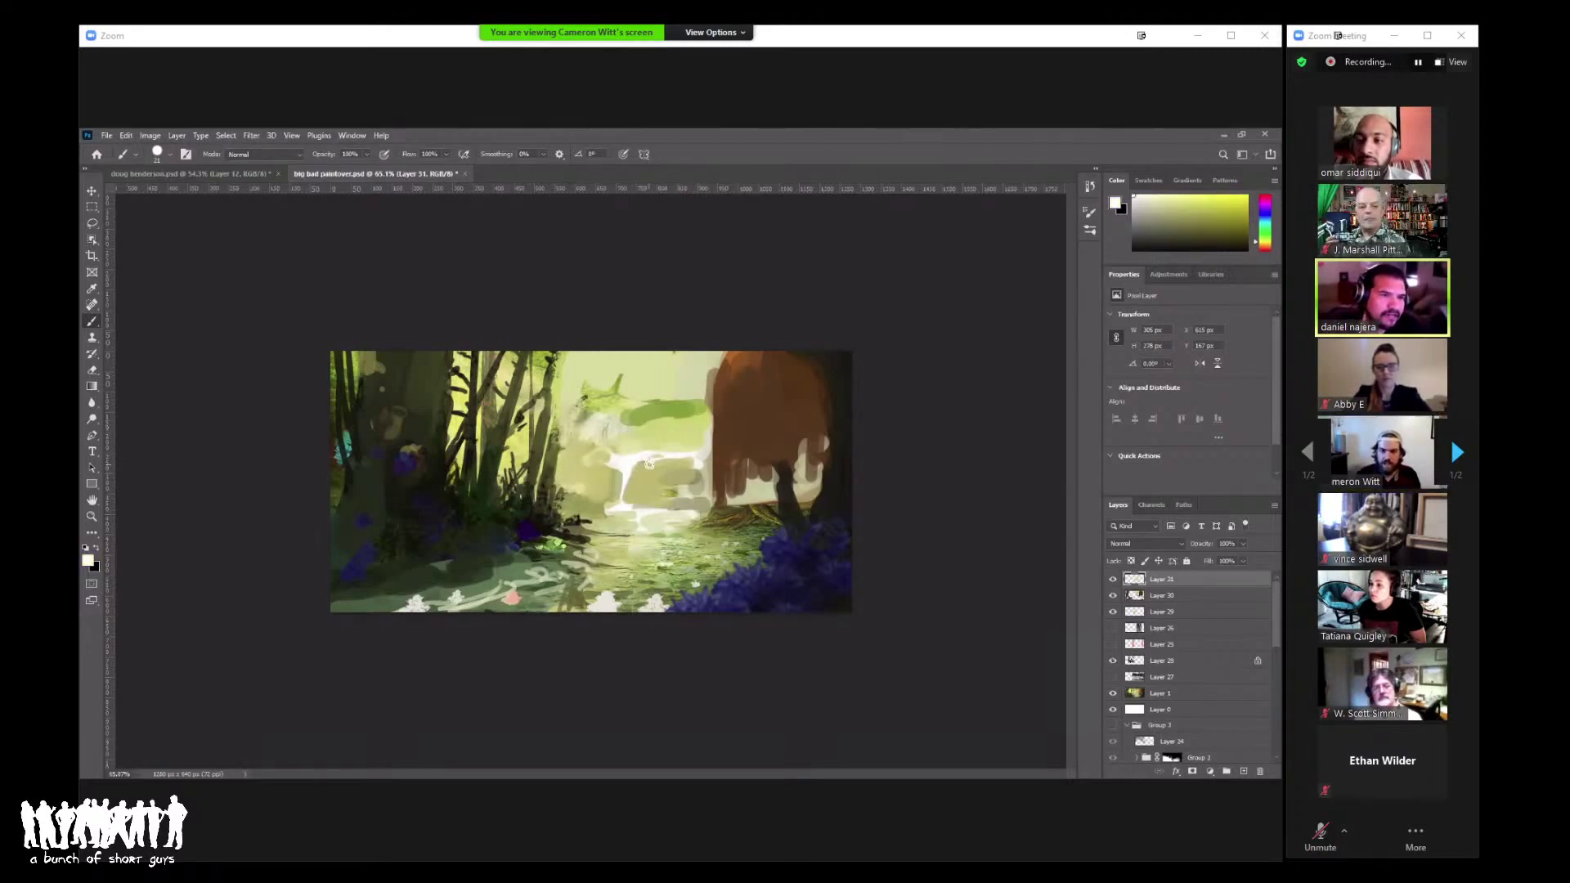
# Step: Unmute the microphone in the Zoom meeting and mute it again after speaking
pyautogui.click(1320, 834)
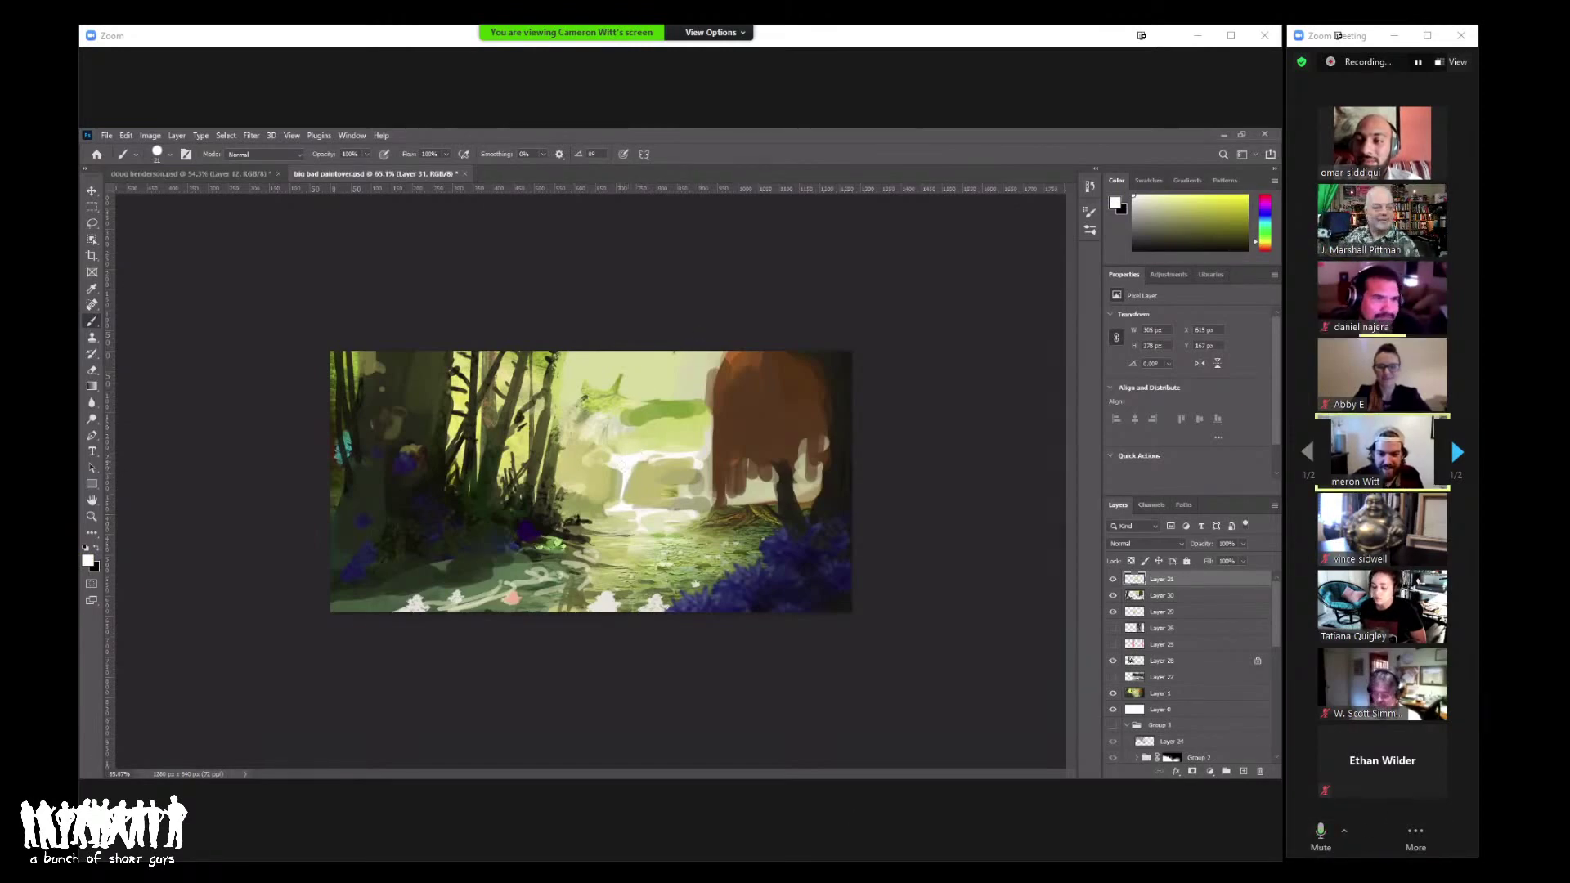
pyautogui.click(1320, 834)
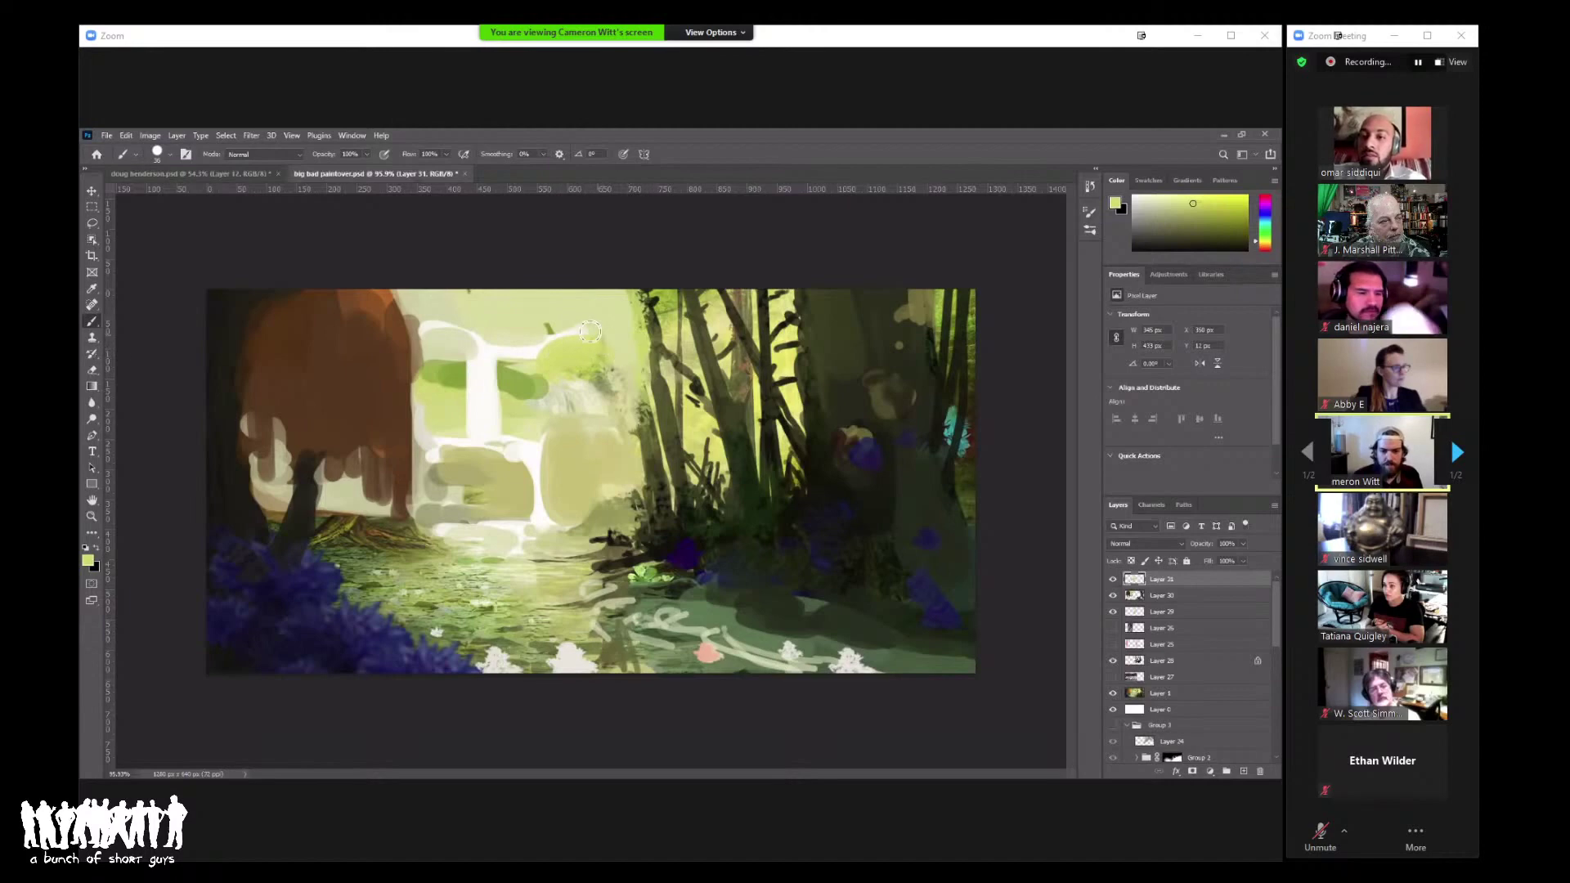
# Step: Paint sampled yellow-green foliage between the waterfall's upper lip and the tree trunks, undoing unwanted strokes
pyautogui.keyDown('alt'); pyautogui.click(548, 340); pyautogui.keyUp('alt')
pyautogui.moveTo(579, 330)
pyautogui.mouseDown()
pyautogui.moveTo(634, 318)
pyautogui.moveTo(644, 341)
pyautogui.moveTo(606, 338)
pyautogui.moveTo(642, 324)
pyautogui.moveTo(621, 307)
pyautogui.moveTo(626, 348)
pyautogui.moveTo(655, 338)
pyautogui.moveTo(636, 362)
pyautogui.mouseUp()
pyautogui.hotkey('ctrl', 'z')
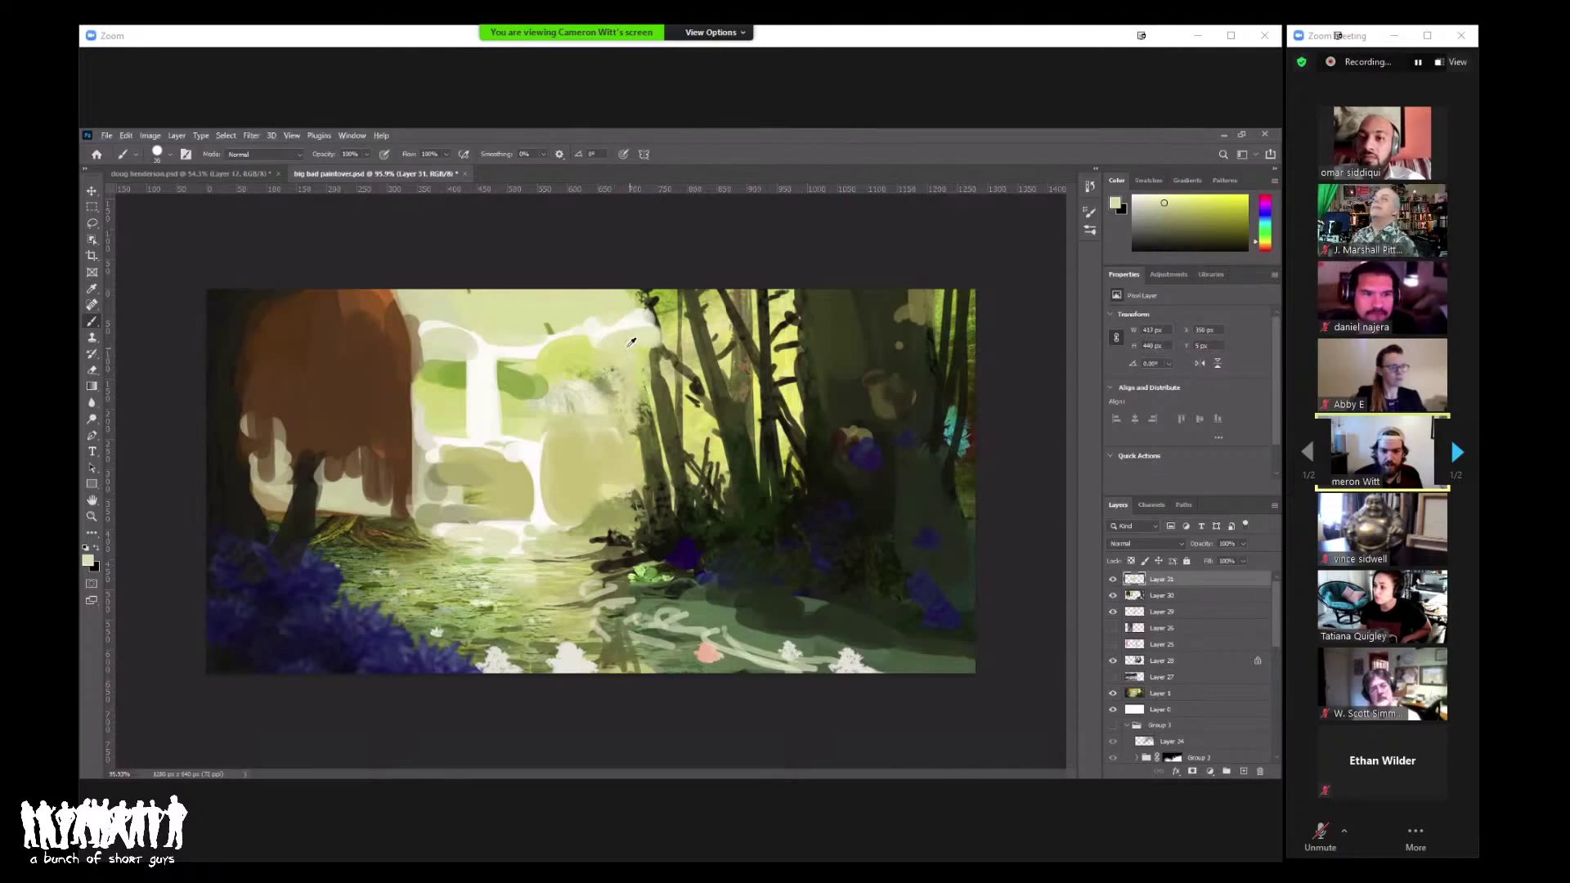
pyautogui.keyDown('alt'); pyautogui.click(655, 300); pyautogui.keyUp('alt')
pyautogui.moveTo(624, 301)
pyautogui.mouseDown()
pyautogui.moveTo(635, 337)
pyautogui.moveTo(628, 314)
pyautogui.moveTo(590, 331)
pyautogui.moveTo(572, 296)
pyautogui.mouseUp()
pyautogui.hotkey('ctrl', 'z')
pyautogui.keyDown('alt'); pyautogui.click(665, 300); pyautogui.keyUp('alt')
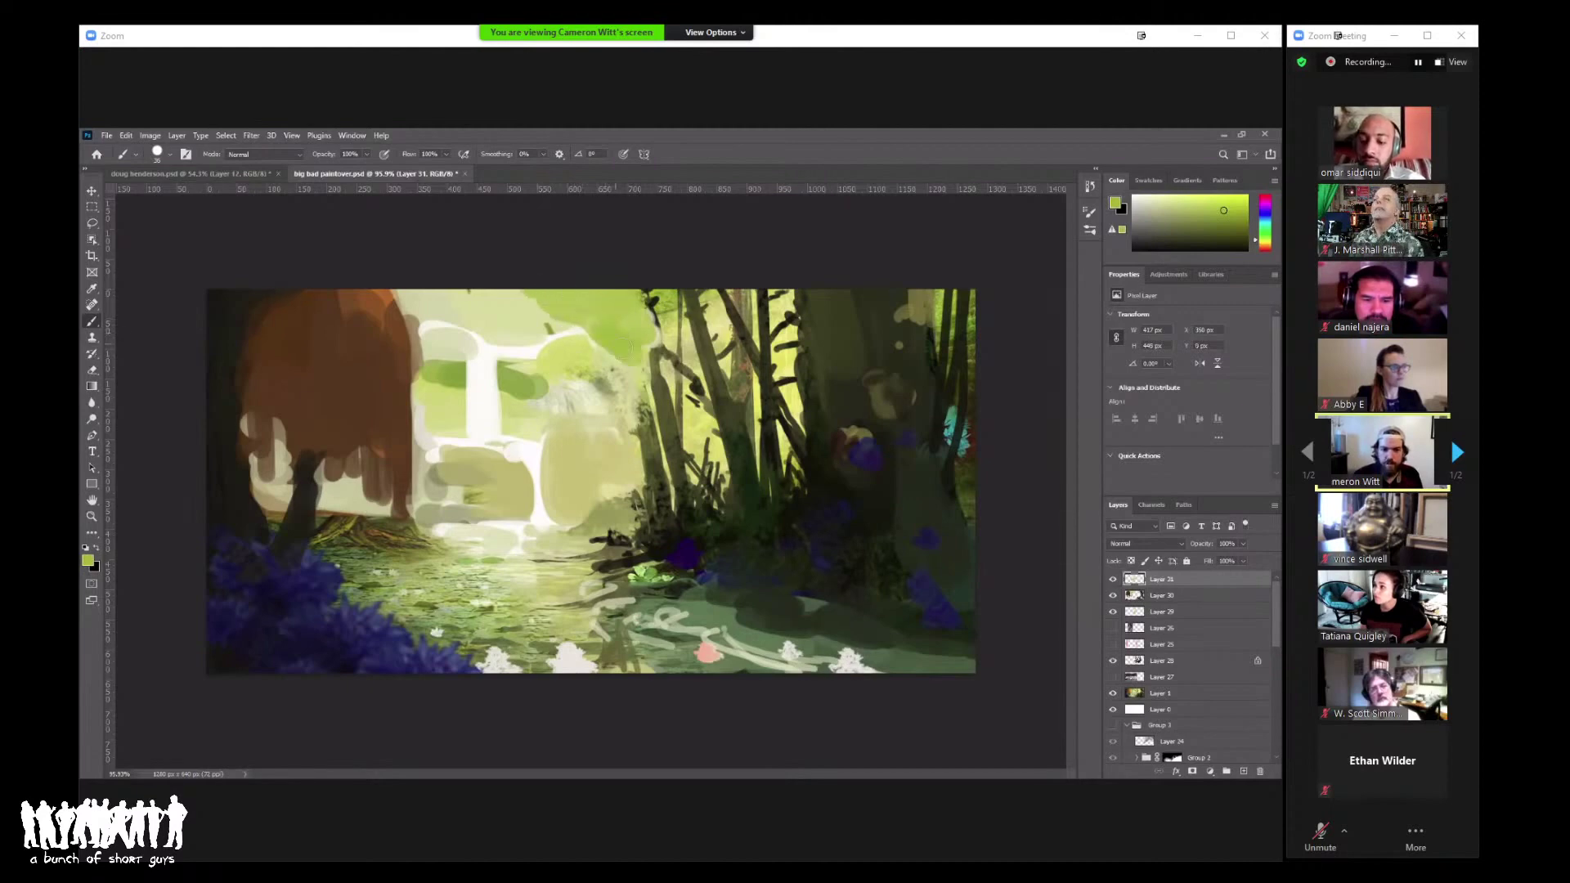
# Step: Brush light green up the cliff beside the upper waterfall and undo the last trial stroke
pyautogui.keyDown('alt'); pyautogui.click(675, 373); pyautogui.keyUp('alt')
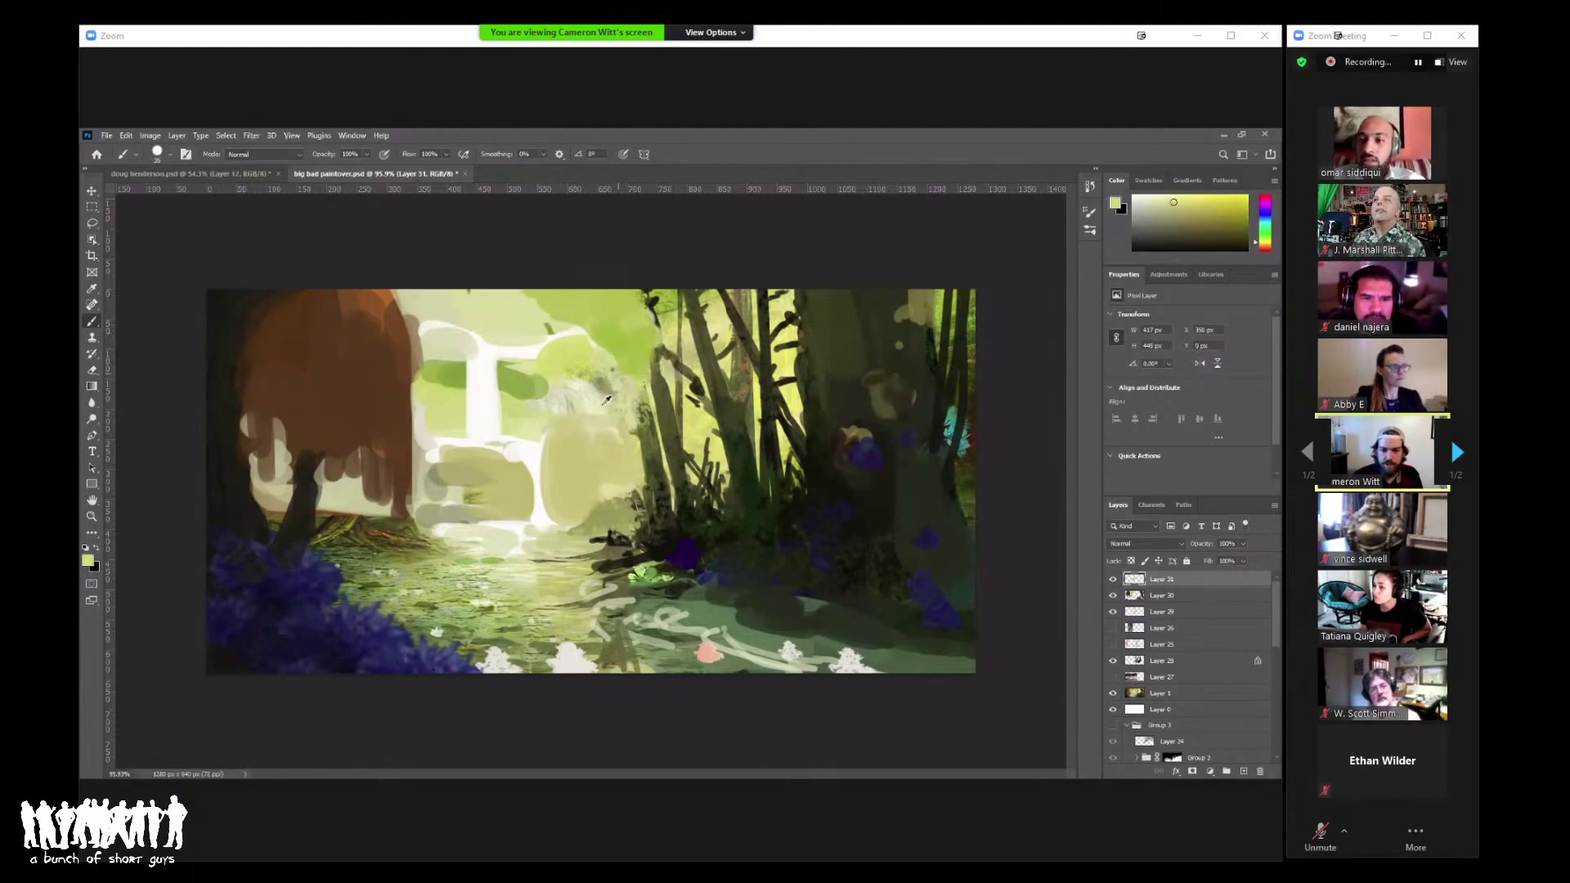
pyautogui.moveTo(629, 388)
pyautogui.mouseDown()
pyautogui.moveTo(660, 378)
pyautogui.moveTo(685, 402)
pyautogui.moveTo(670, 369)
pyautogui.moveTo(696, 440)
pyautogui.moveTo(718, 448)
pyautogui.moveTo(723, 377)
pyautogui.moveTo(633, 294)
pyautogui.mouseUp()
pyautogui.keyDown('alt'); pyautogui.click(724, 368); pyautogui.keyUp('alt')
pyautogui.hotkey('ctrl', 'z')
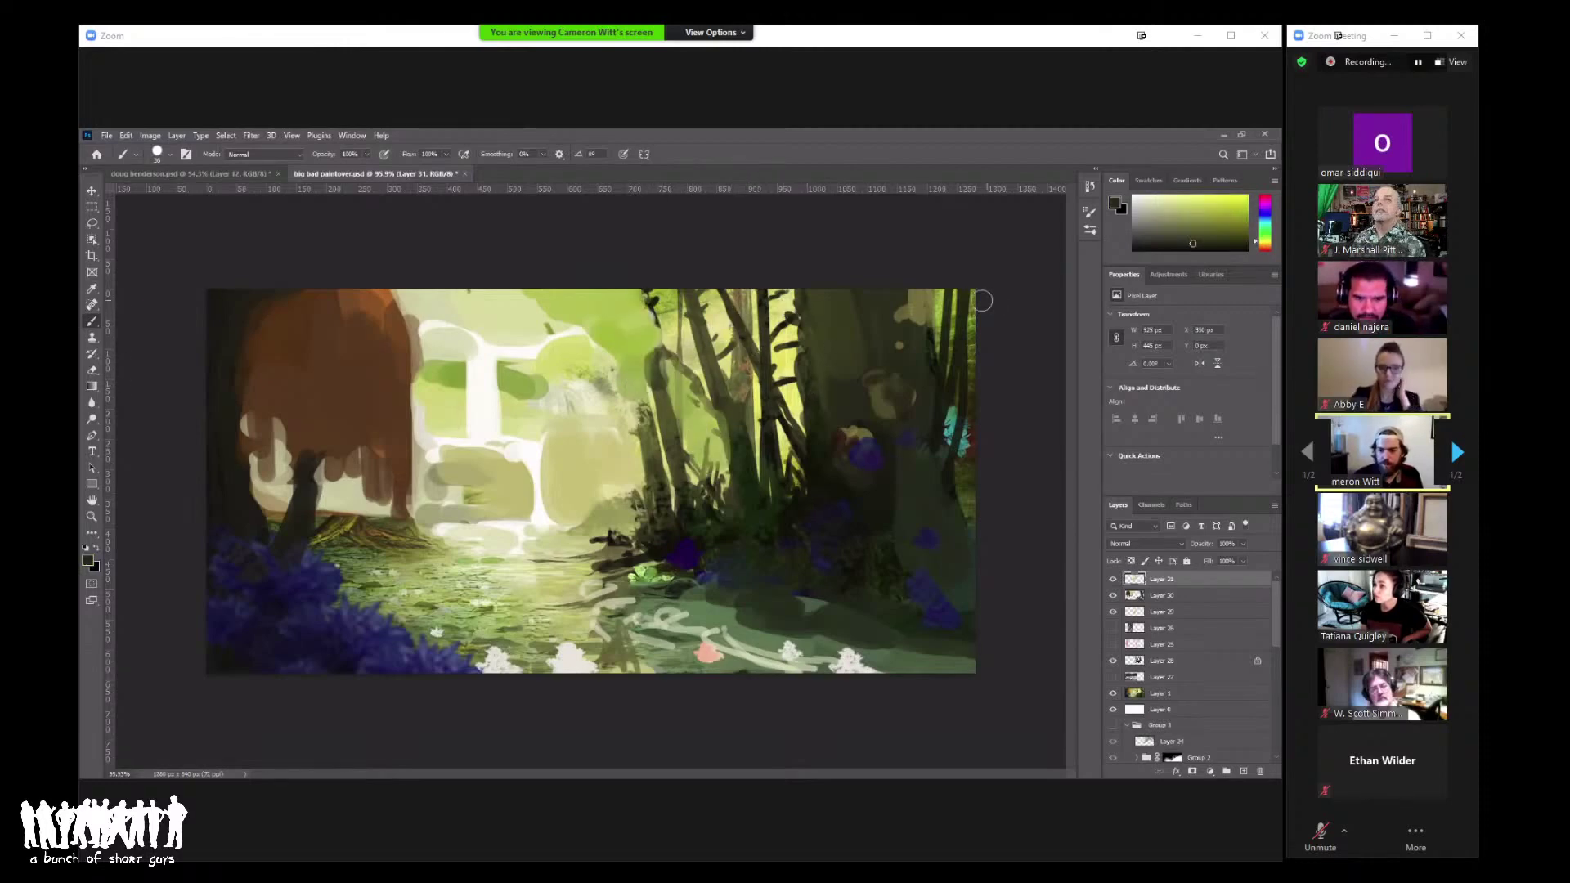
# Step: Lower the brush's minimum Transfer opacity to about 20%, resize the brush and test it across the trees
pyautogui.click(1090, 213)
pyautogui.click(879, 321)
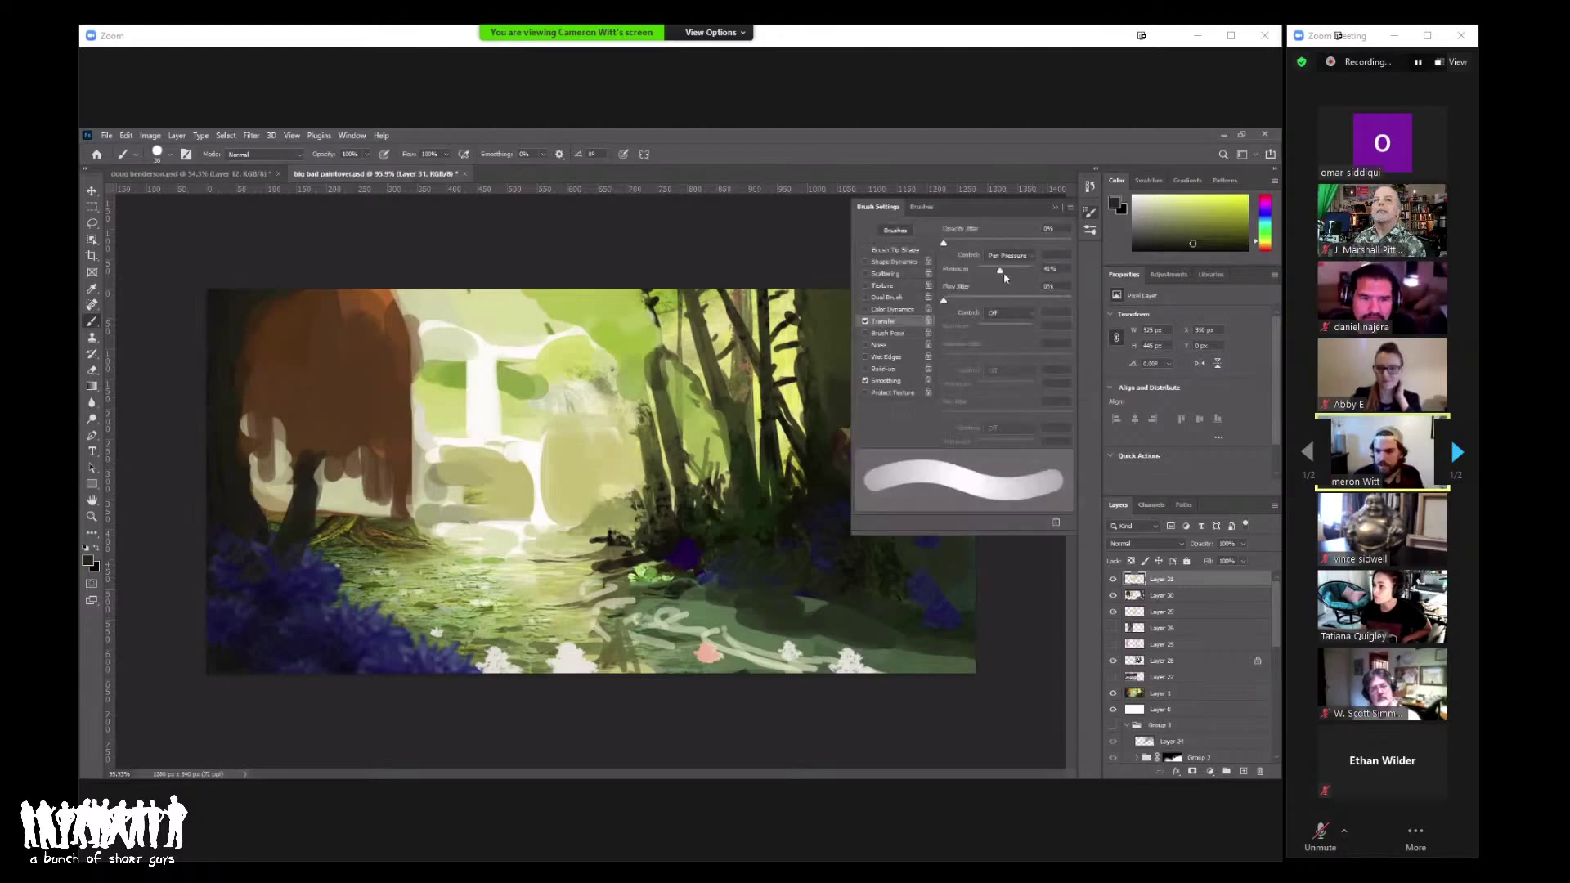
pyautogui.moveTo(1005, 278); pyautogui.dragTo(987, 276)
pyautogui.rightClick(754, 337)
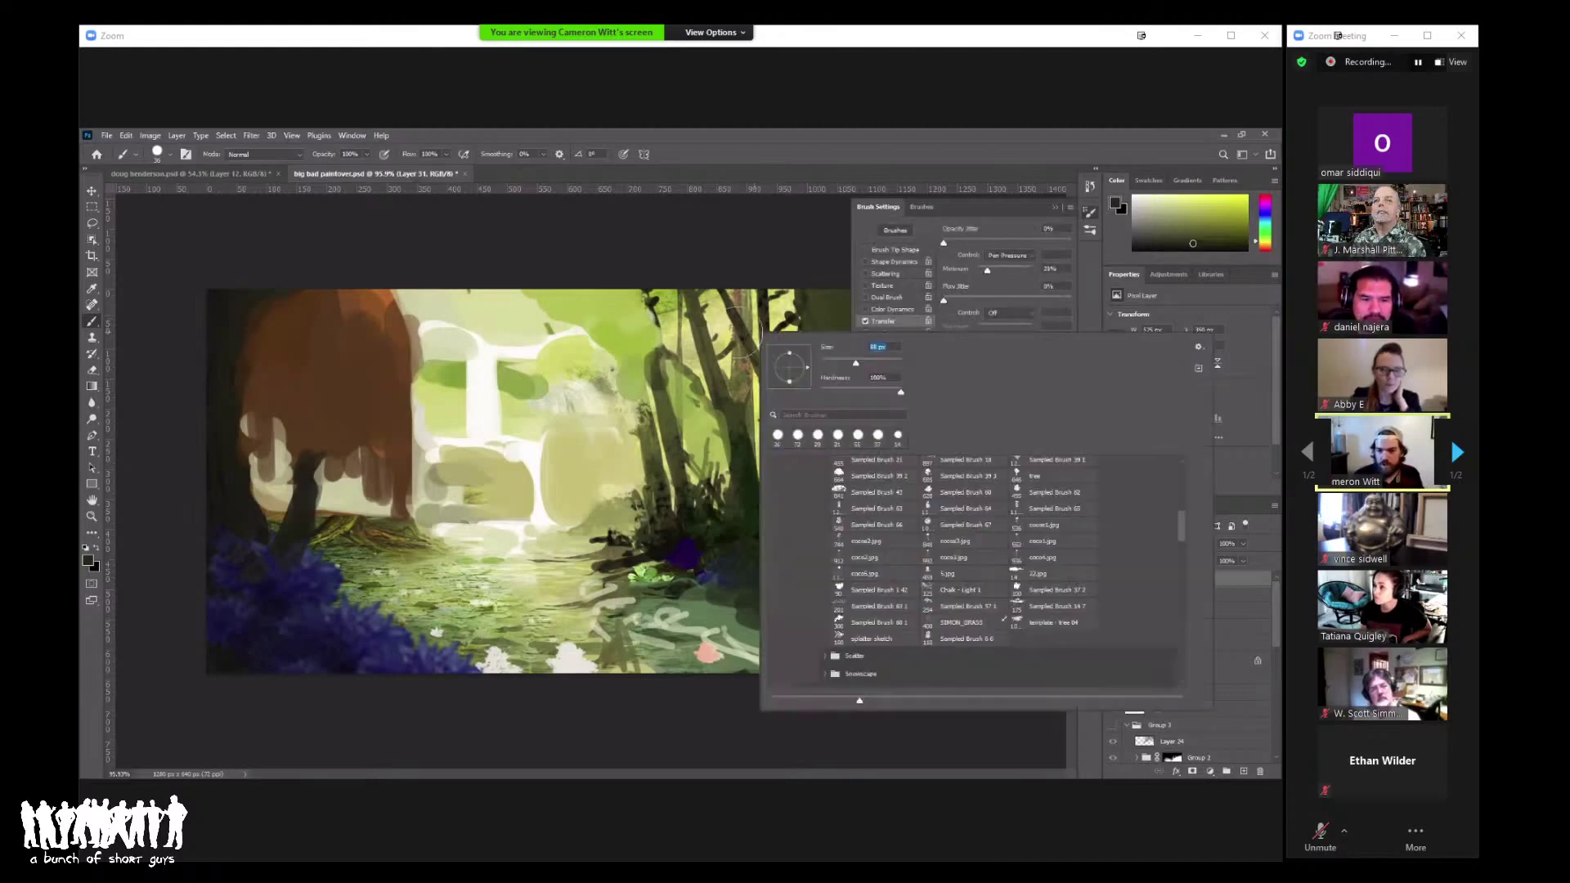
pyautogui.moveTo(705, 343)
pyautogui.mouseDown()
pyautogui.moveTo(760, 326)
pyautogui.moveTo(785, 368)
pyautogui.moveTo(783, 317)
pyautogui.mouseUp()
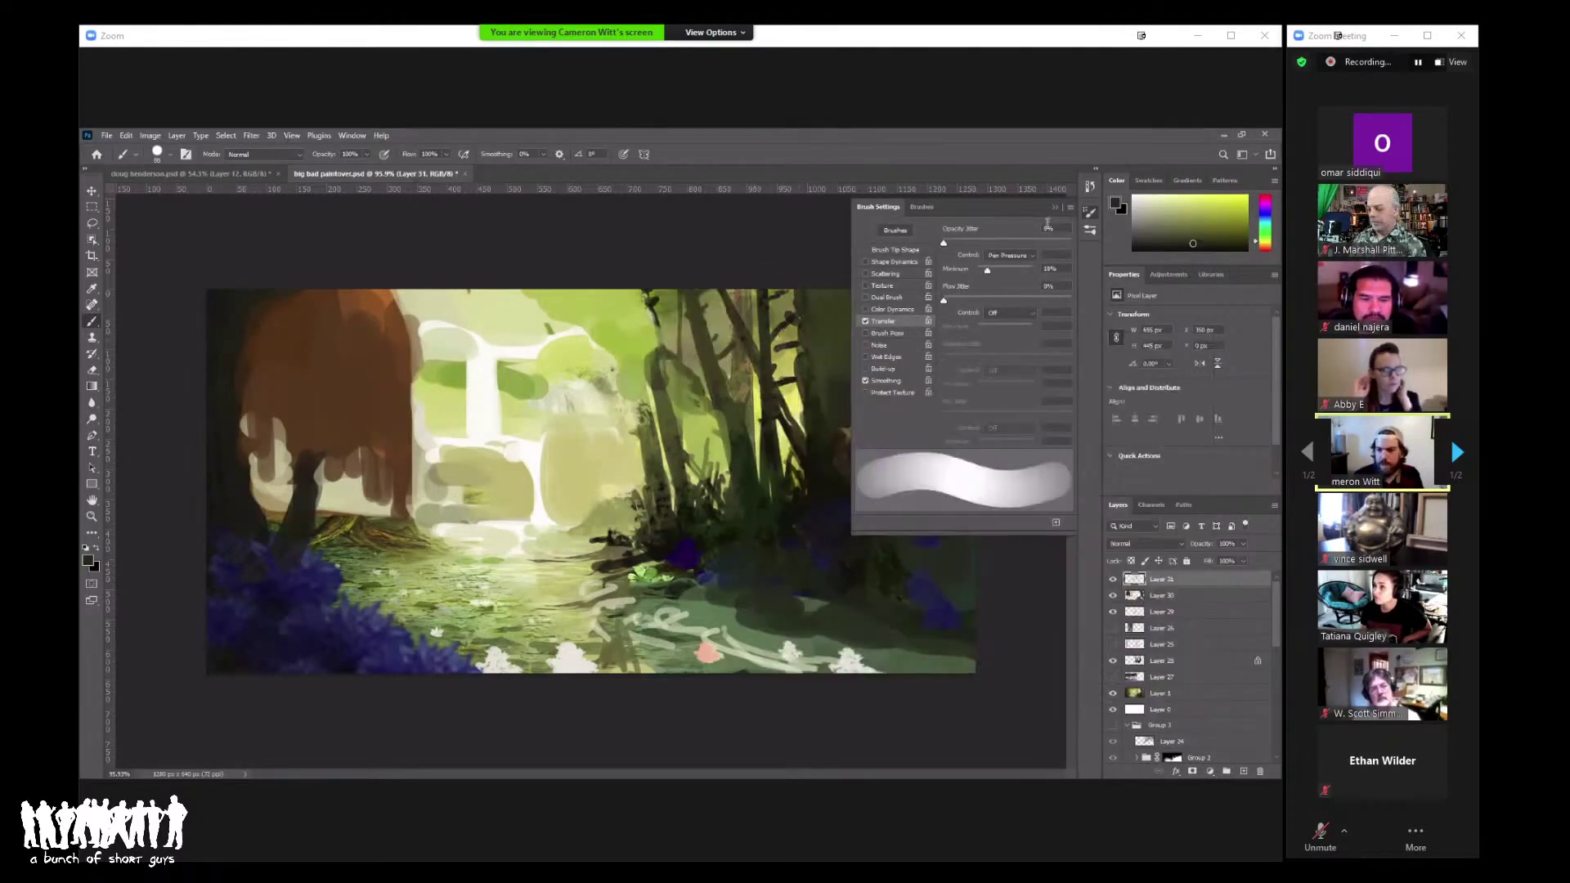
pyautogui.click(1055, 207)
# Step: Paint a dark olive foliage mass hanging from the tree canopy beside the waterfall
pyautogui.moveTo(658, 330)
pyautogui.mouseDown()
pyautogui.moveTo(641, 337)
pyautogui.moveTo(623, 414)
pyautogui.moveTo(590, 405)
pyautogui.mouseUp()
pyautogui.moveTo(619, 295); pyautogui.dragTo(635, 353)
pyautogui.press('z')
pyautogui.moveTo(769, 335)
pyautogui.mouseDown()
pyautogui.moveTo(734, 342)
pyautogui.moveTo(733, 368)
pyautogui.mouseUp()
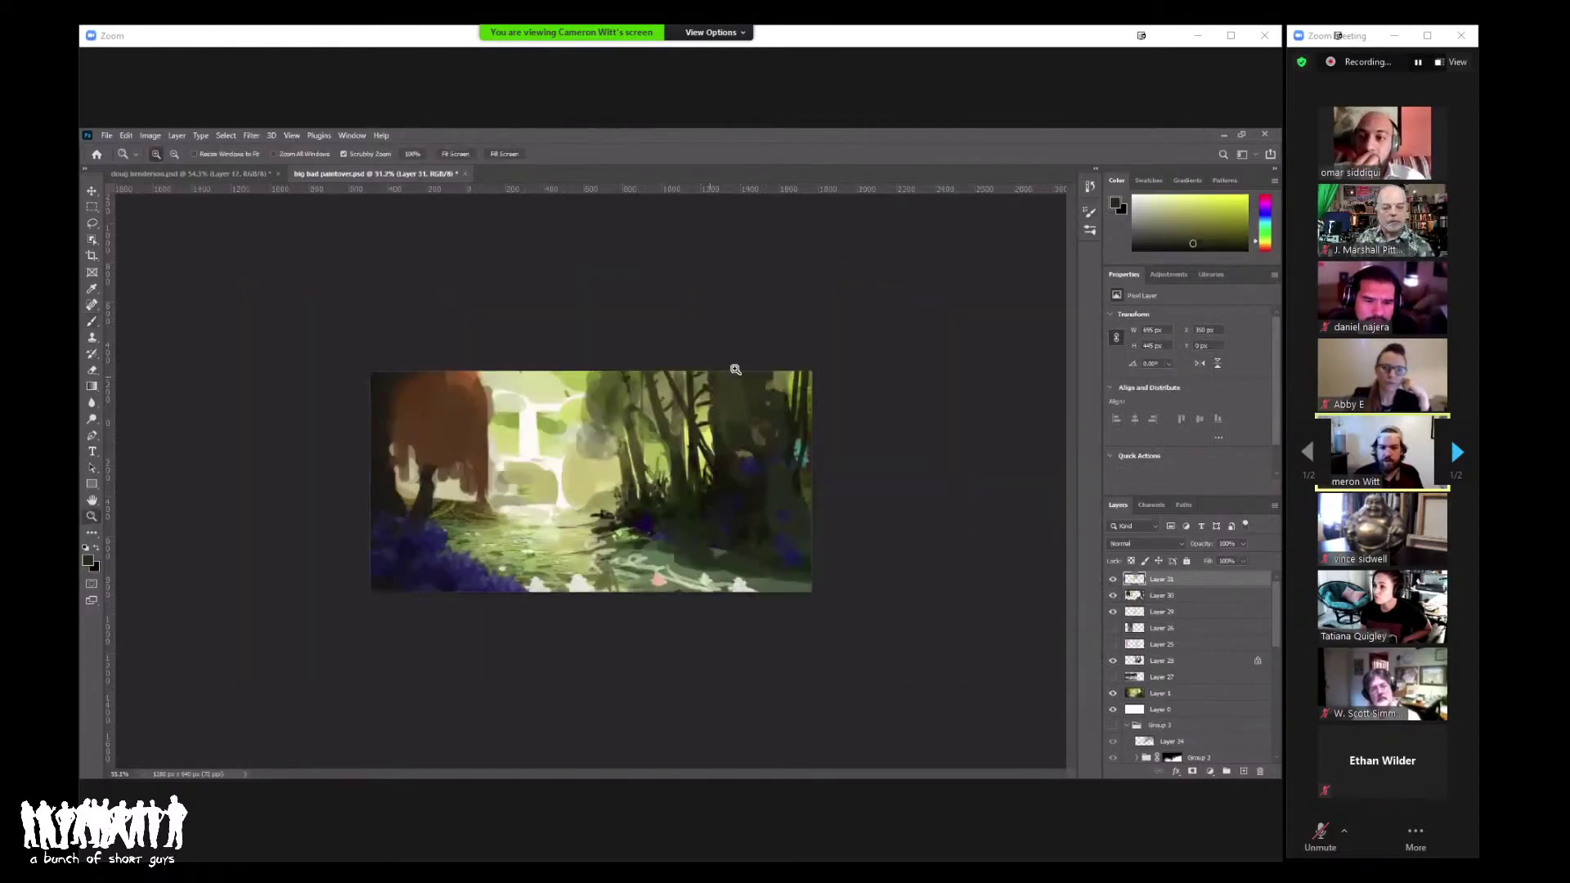
pyautogui.press('b')
pyautogui.keyDown('alt'); pyautogui.click(590, 412); pyautogui.keyUp('alt')
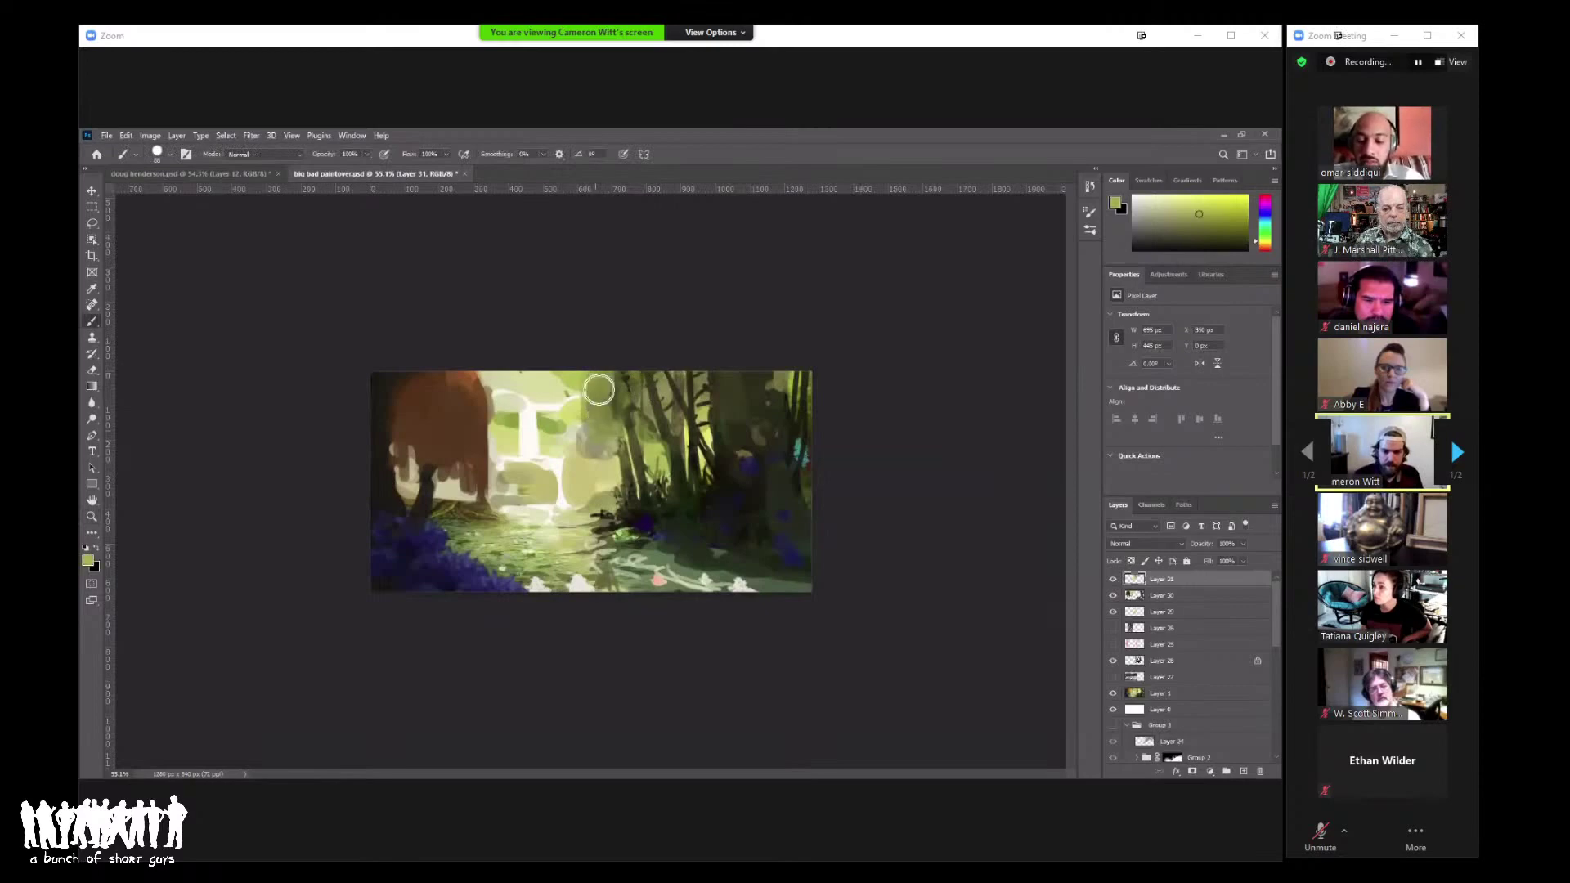
pyautogui.moveTo(623, 416)
pyautogui.mouseDown()
pyautogui.moveTo(635, 327)
pyautogui.moveTo(675, 331)
pyautogui.mouseUp()
# Step: Undo the last foliage stroke and extend the canopy over the upper trunks with sampled darker green
pyautogui.press('z')
pyautogui.moveTo(687, 393); pyautogui.dragTo(741, 385)
pyautogui.hotkey('ctrl', 'z')
pyautogui.press('b')
pyautogui.keyDown('alt'); pyautogui.click(637, 412); pyautogui.keyUp('alt')
pyautogui.moveTo(624, 420); pyautogui.dragTo(610, 350)
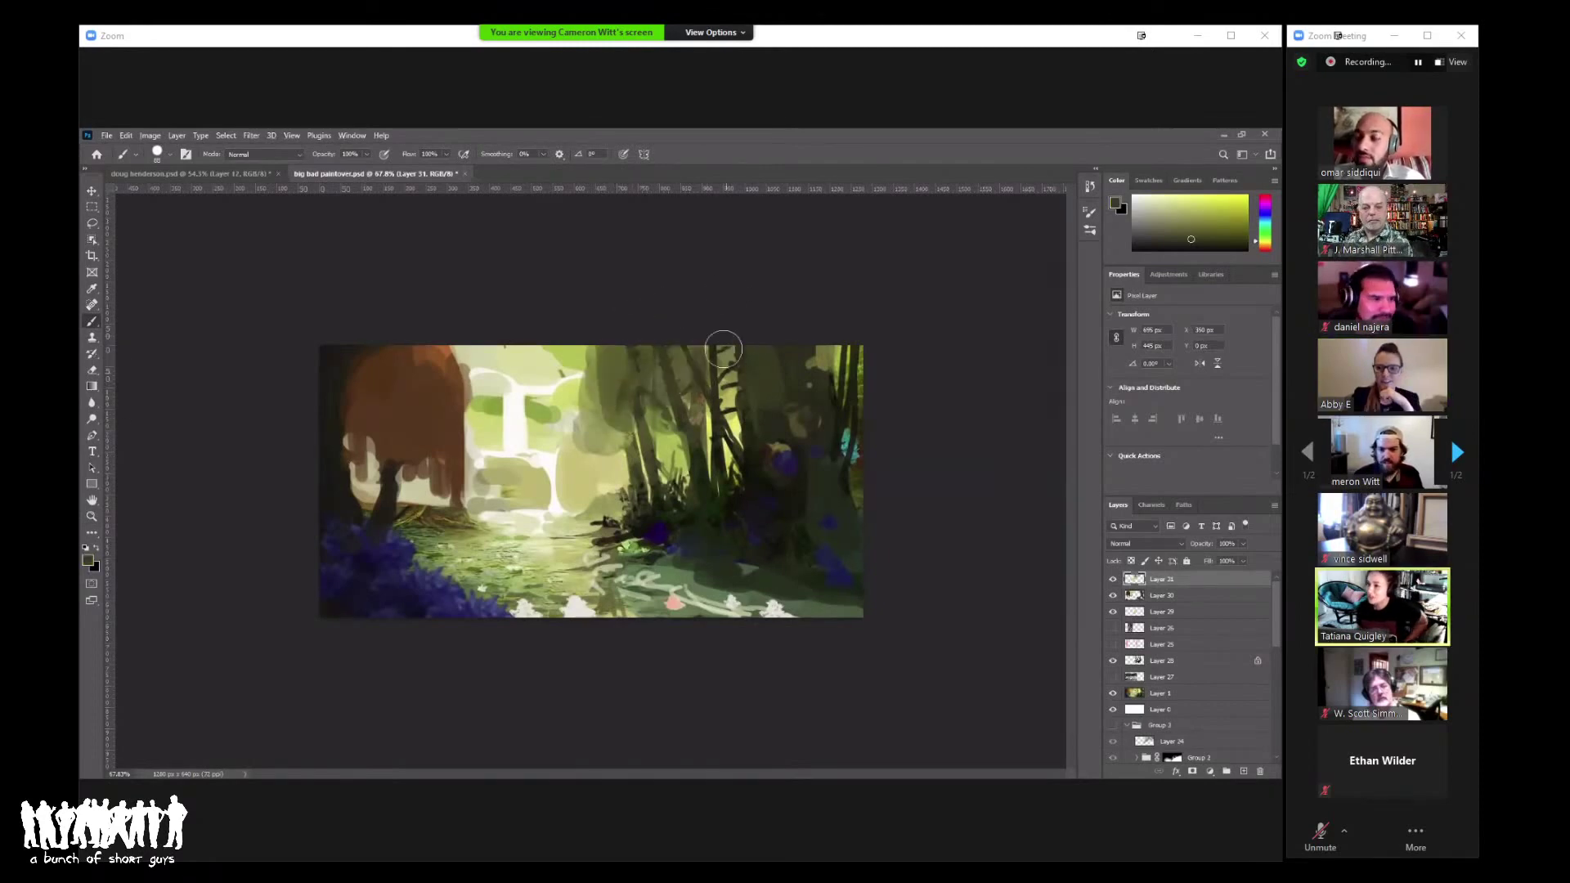
pyautogui.moveTo(667, 436)
pyautogui.mouseDown()
pyautogui.moveTo(638, 405)
pyautogui.moveTo(610, 426)
pyautogui.moveTo(593, 337)
pyautogui.moveTo(569, 407)
pyautogui.moveTo(563, 390)
pyautogui.moveTo(600, 360)
pyautogui.moveTo(664, 417)
pyautogui.mouseUp()
pyautogui.keyDown('alt'); pyautogui.click(575, 407); pyautogui.keyUp('alt')
pyautogui.press('b')
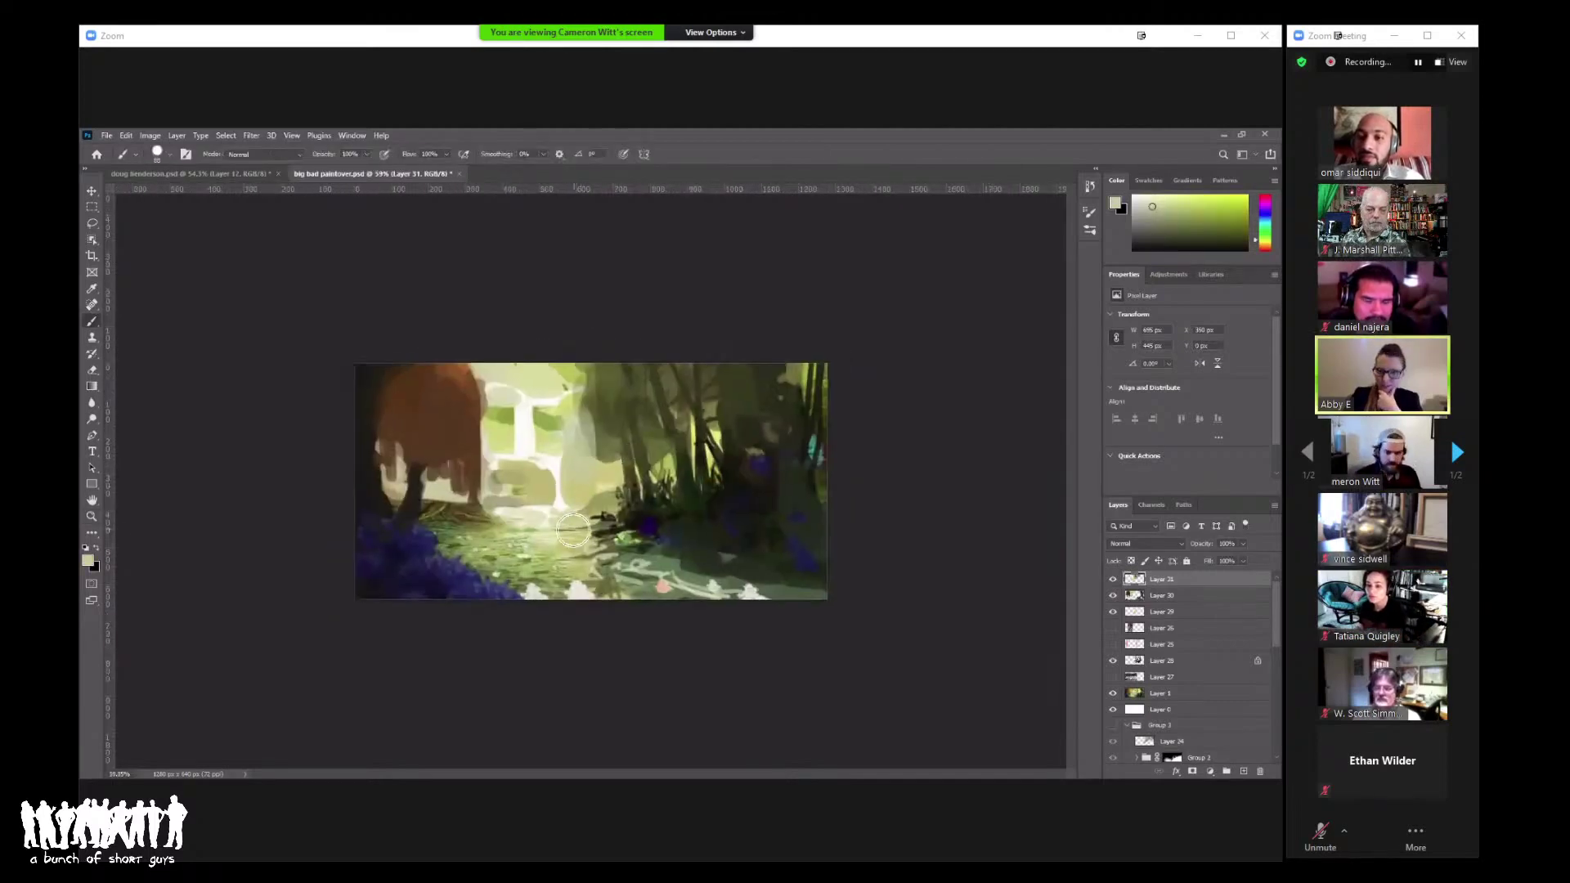
# Step: Sample the water's colour and create a new normal layer above the foliage layer
pyautogui.keyDown('alt'); pyautogui.click(582, 553); pyautogui.keyUp('alt')
pyautogui.hotkey('ctrl', 'shift', 'n')
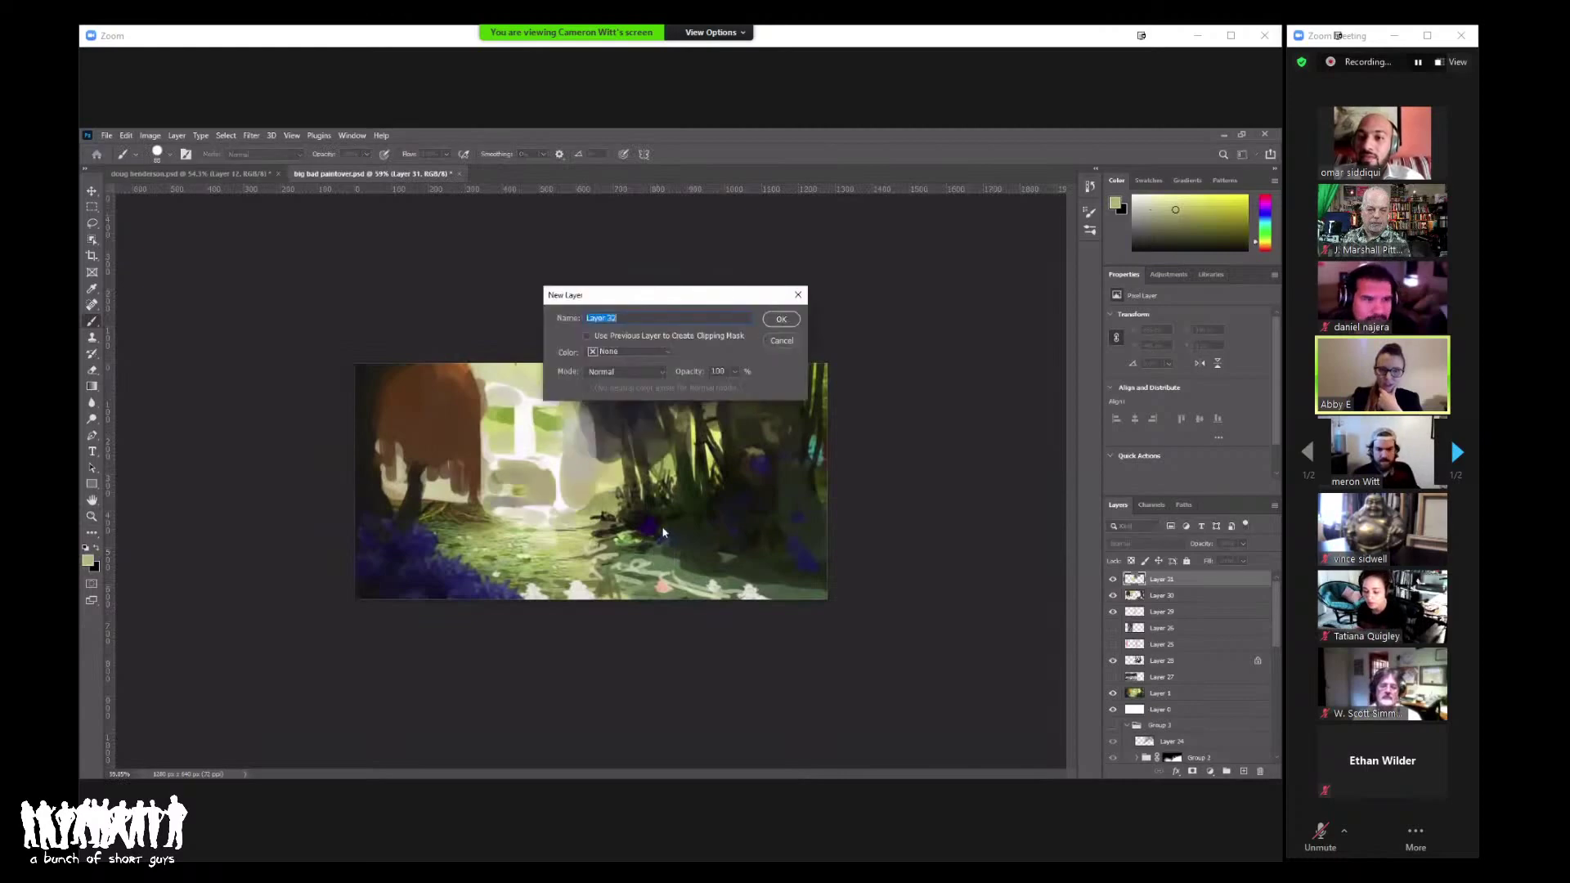
pyautogui.press('Return')
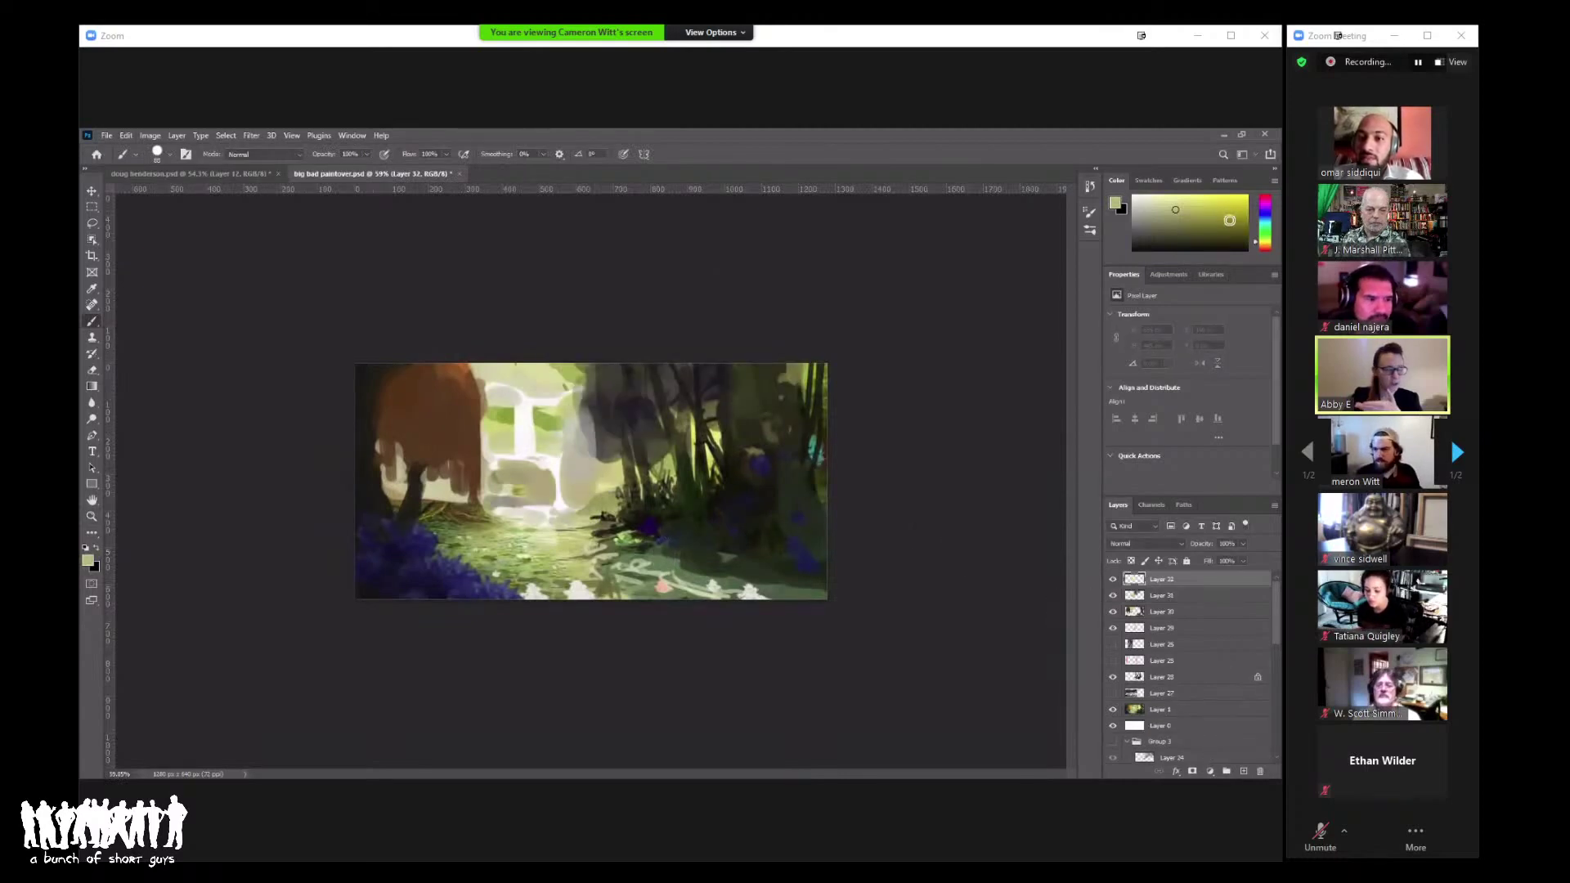
# Step: Choose a saturated green and block in the whole water surface below the waterfall
pyautogui.click(1237, 222)
pyautogui.moveTo(532, 555)
pyautogui.mouseDown()
pyautogui.moveTo(469, 540)
pyautogui.moveTo(531, 581)
pyautogui.moveTo(832, 609)
pyautogui.mouseUp()
pyautogui.moveTo(764, 533)
pyautogui.mouseDown()
pyautogui.moveTo(729, 493)
pyautogui.moveTo(690, 483)
pyautogui.moveTo(799, 452)
pyautogui.mouseUp()
pyautogui.click(1265, 237)
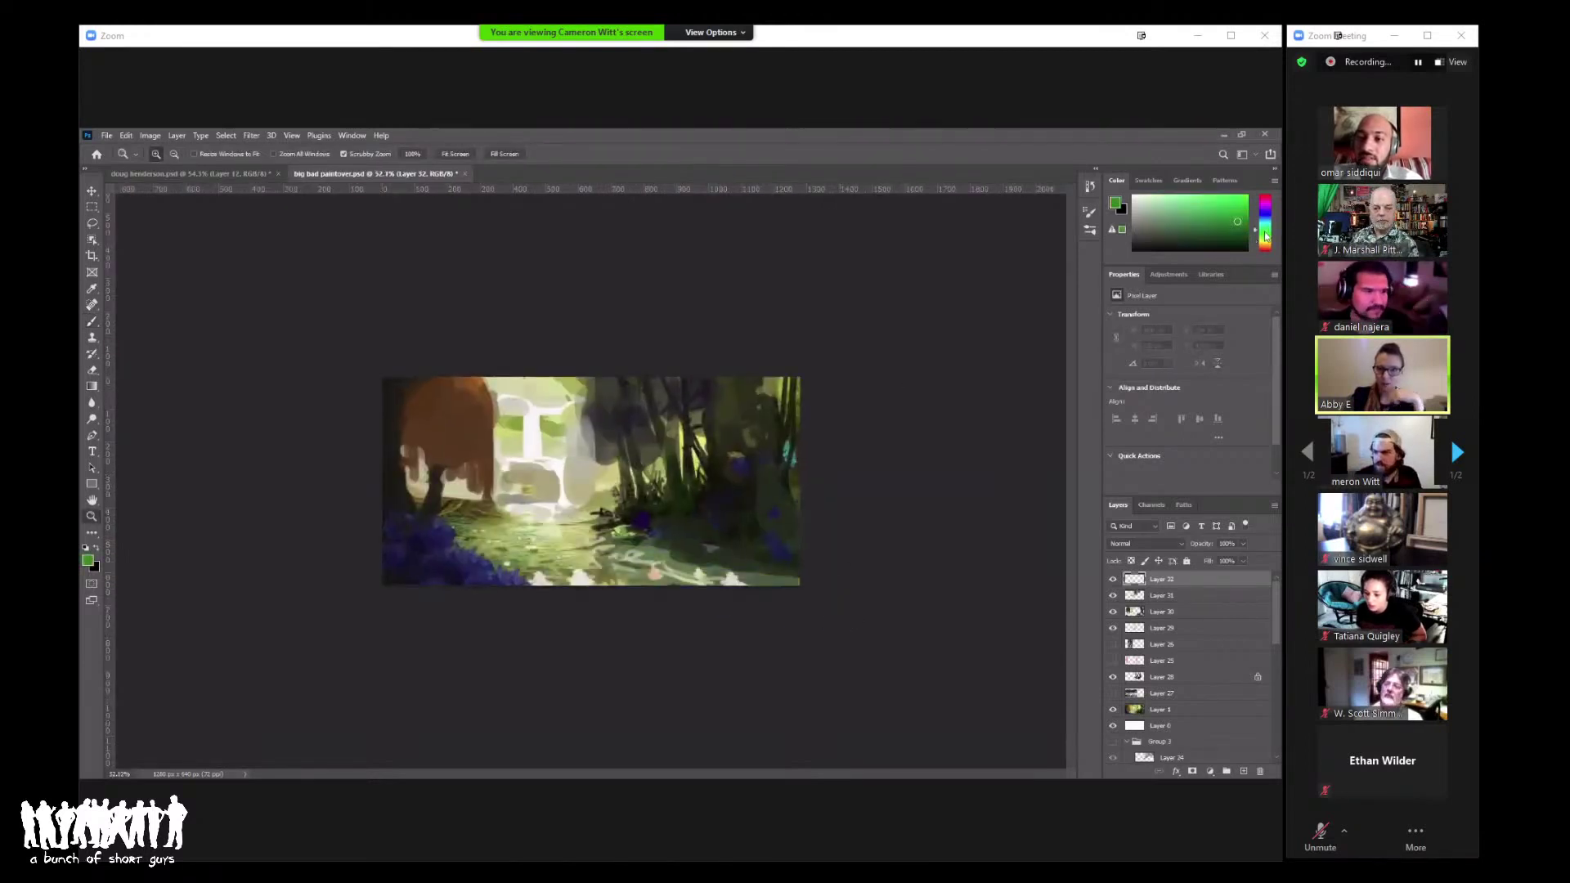
pyautogui.moveTo(587, 582)
pyautogui.mouseDown()
pyautogui.moveTo(583, 549)
pyautogui.moveTo(631, 552)
pyautogui.moveTo(564, 565)
pyautogui.moveTo(457, 555)
pyautogui.moveTo(574, 537)
pyautogui.moveTo(580, 548)
pyautogui.moveTo(442, 543)
pyautogui.moveTo(537, 607)
pyautogui.moveTo(560, 591)
pyautogui.moveTo(654, 597)
pyautogui.moveTo(634, 568)
pyautogui.moveTo(667, 596)
pyautogui.moveTo(551, 559)
pyautogui.moveTo(574, 547)
pyautogui.moveTo(470, 541)
pyautogui.mouseUp()
pyautogui.press('z')
pyautogui.moveTo(549, 497)
pyautogui.mouseDown()
pyautogui.moveTo(523, 494)
pyautogui.moveTo(591, 507)
pyautogui.mouseUp()
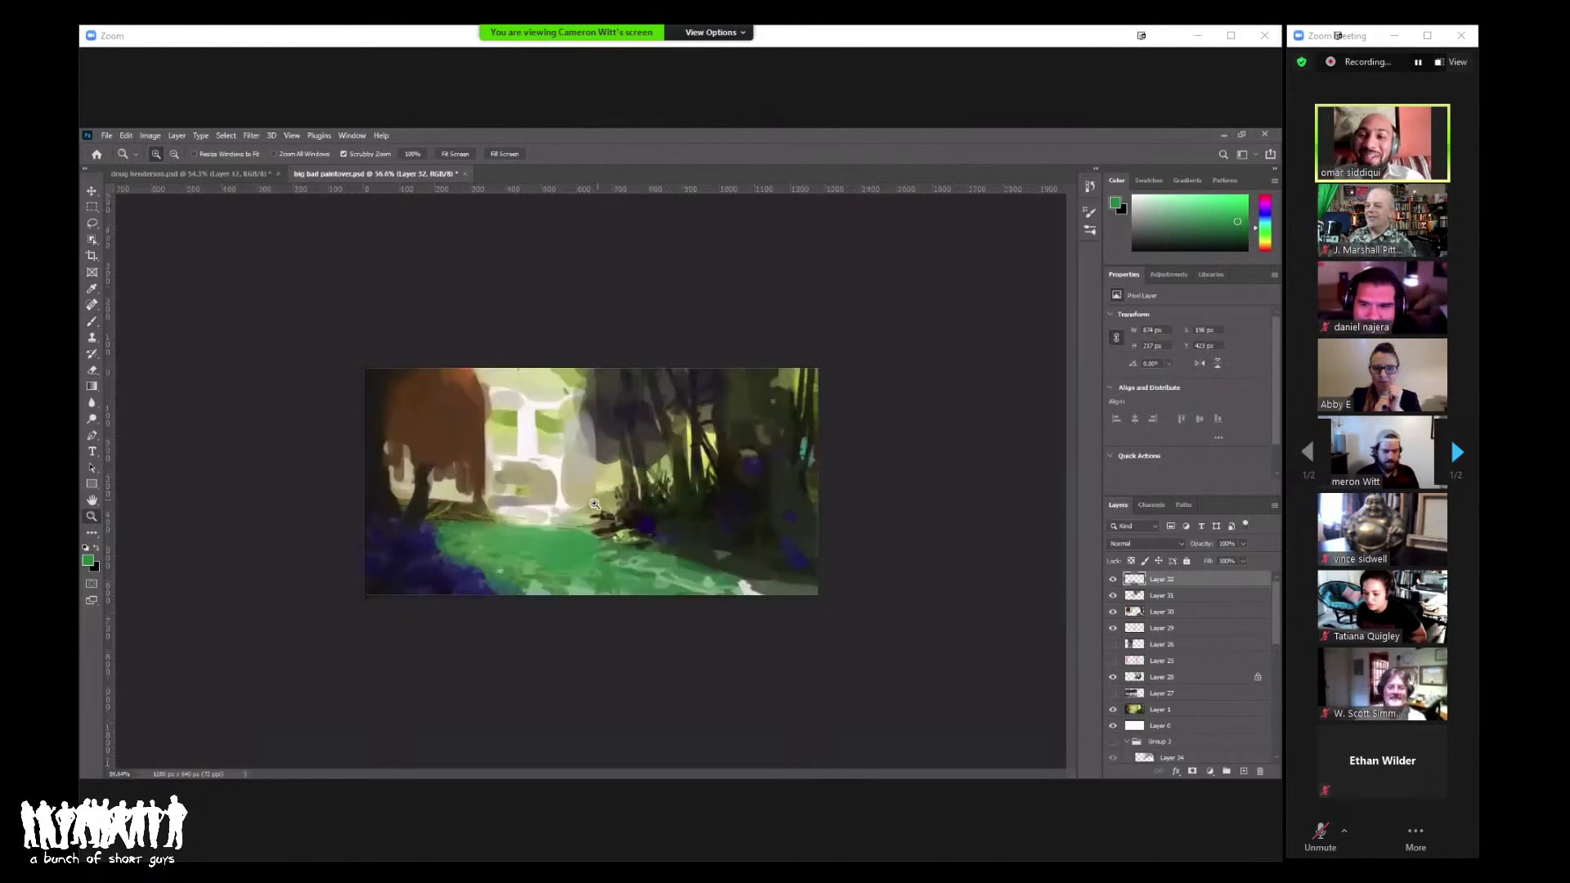
# Step: Sample a paler green, brush it over the water and zoom out to judge the whole scene
pyautogui.press('b')
pyautogui.keyDown('alt'); pyautogui.click(485, 542); pyautogui.keyUp('alt')
pyautogui.moveTo(485, 541)
pyautogui.mouseDown()
pyautogui.moveTo(561, 538)
pyautogui.moveTo(459, 541)
pyautogui.moveTo(539, 562)
pyautogui.moveTo(535, 546)
pyautogui.moveTo(570, 571)
pyautogui.moveTo(531, 567)
pyautogui.mouseUp()
pyautogui.press('z')
pyautogui.moveTo(676, 479); pyautogui.dragTo(641, 466)
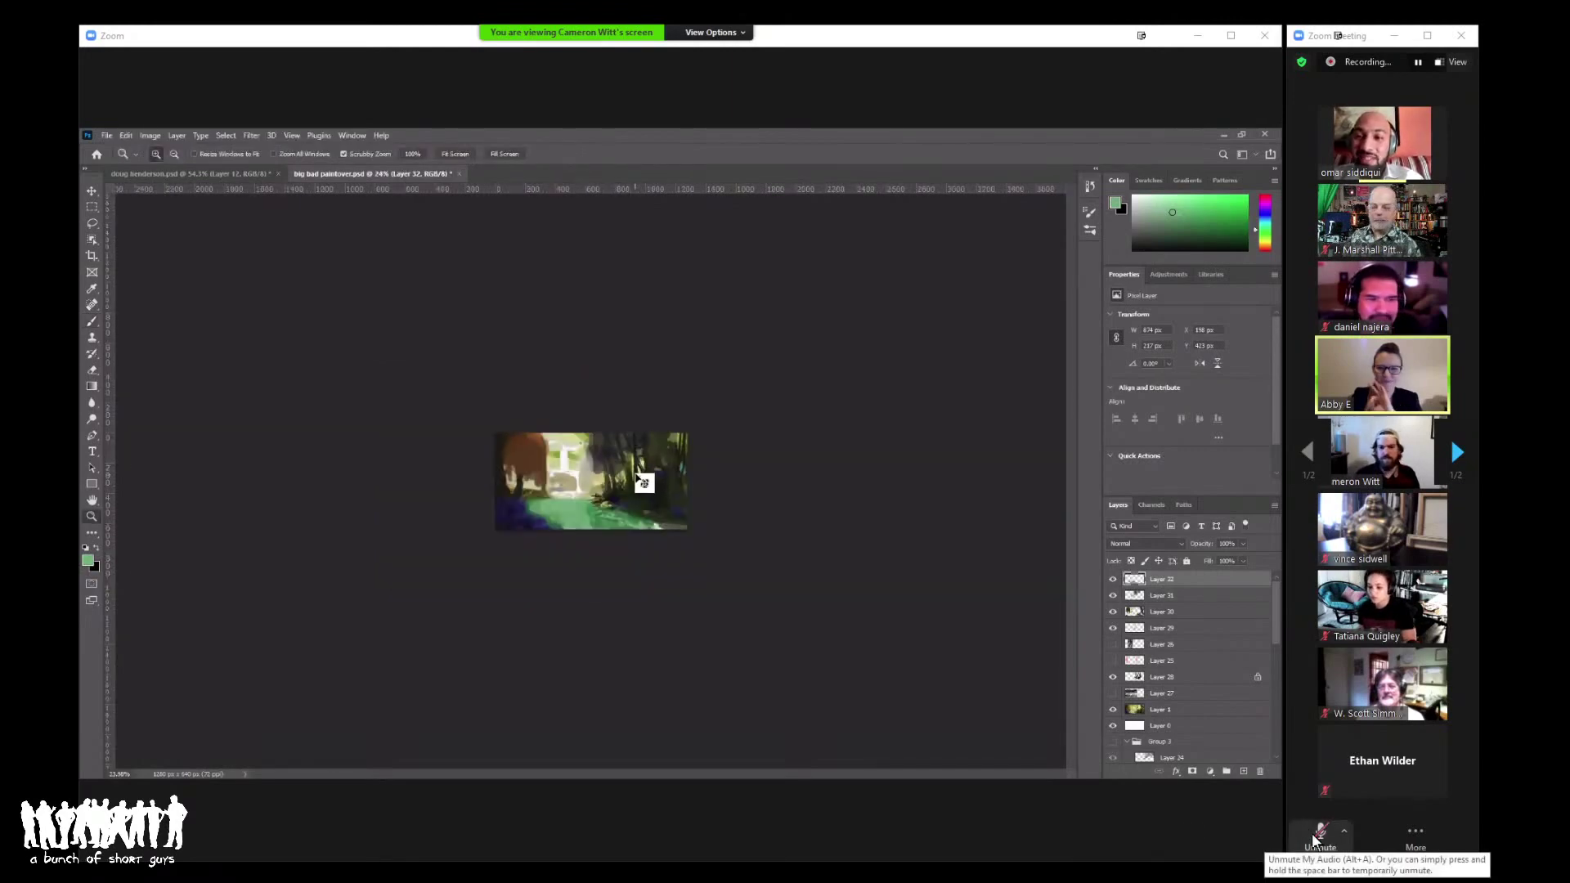
# Step: Shift the water layer's hue to -62 with Hue/Saturation
pyautogui.hotkey('ctrl', 'u')
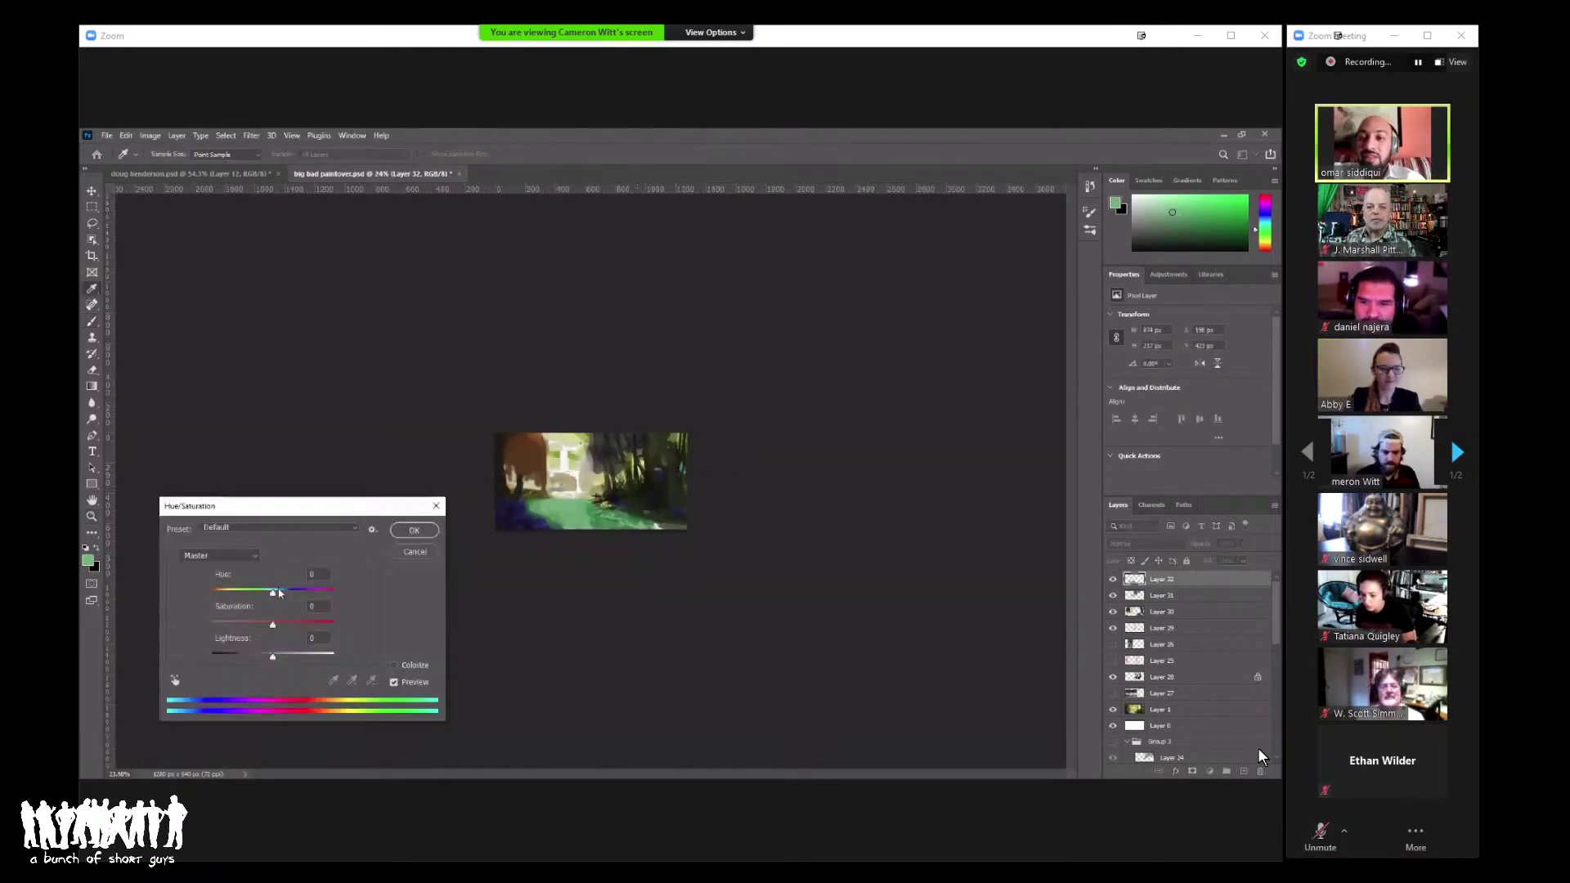
pyautogui.moveTo(272, 591); pyautogui.dragTo(240, 590)
pyautogui.click(400, 529)
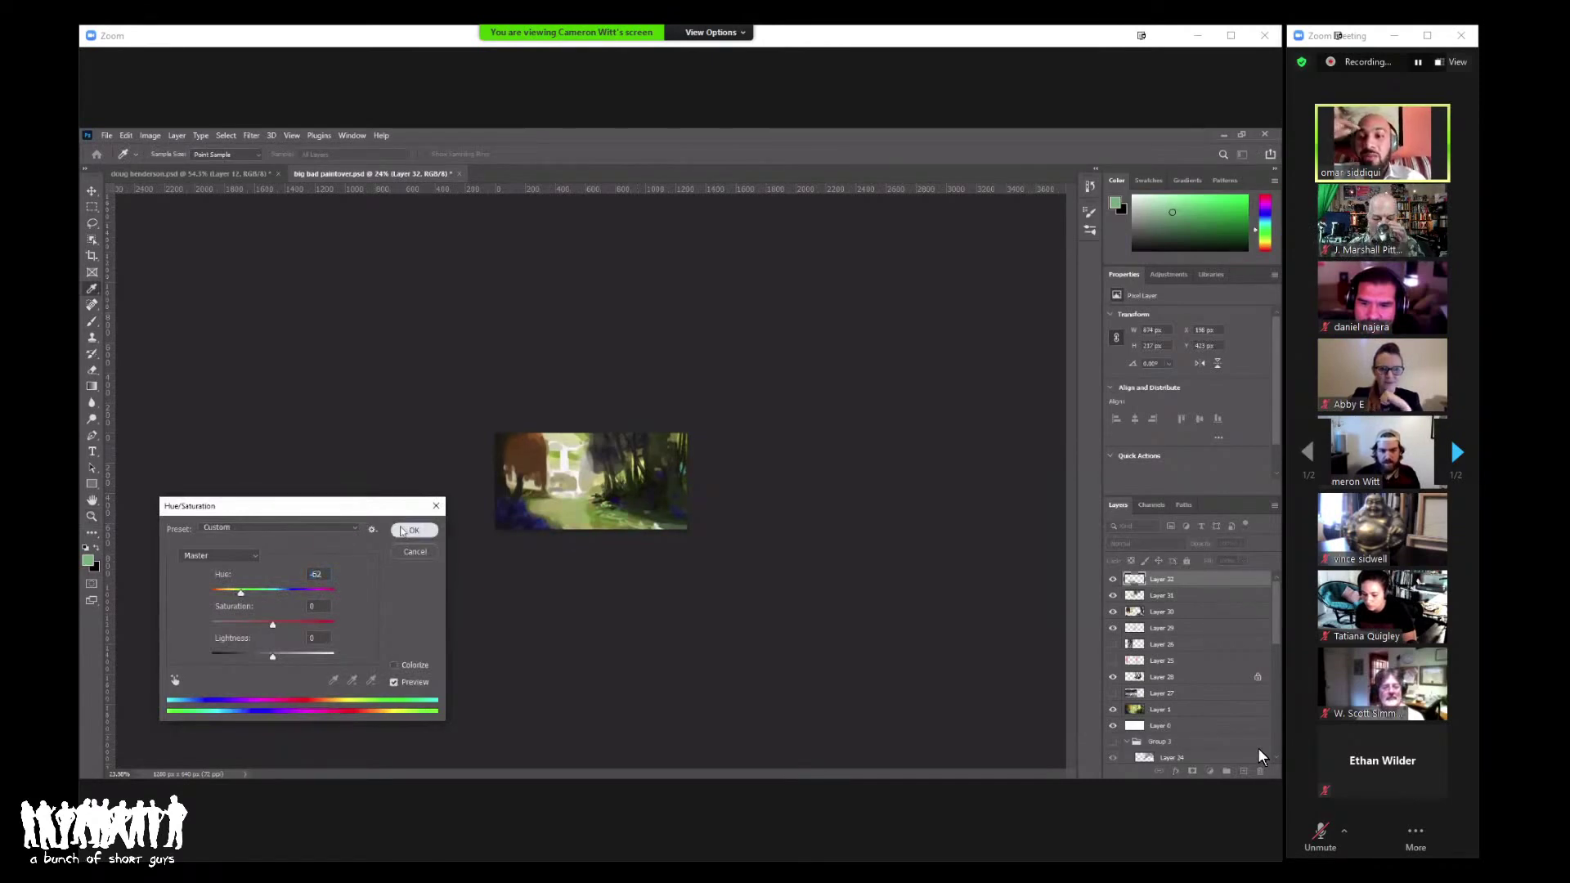
# Step: Resize the eraser and clean the water's far edge along the base of the waterfall
pyautogui.moveTo(479, 486); pyautogui.dragTo(537, 483)
pyautogui.press('e')
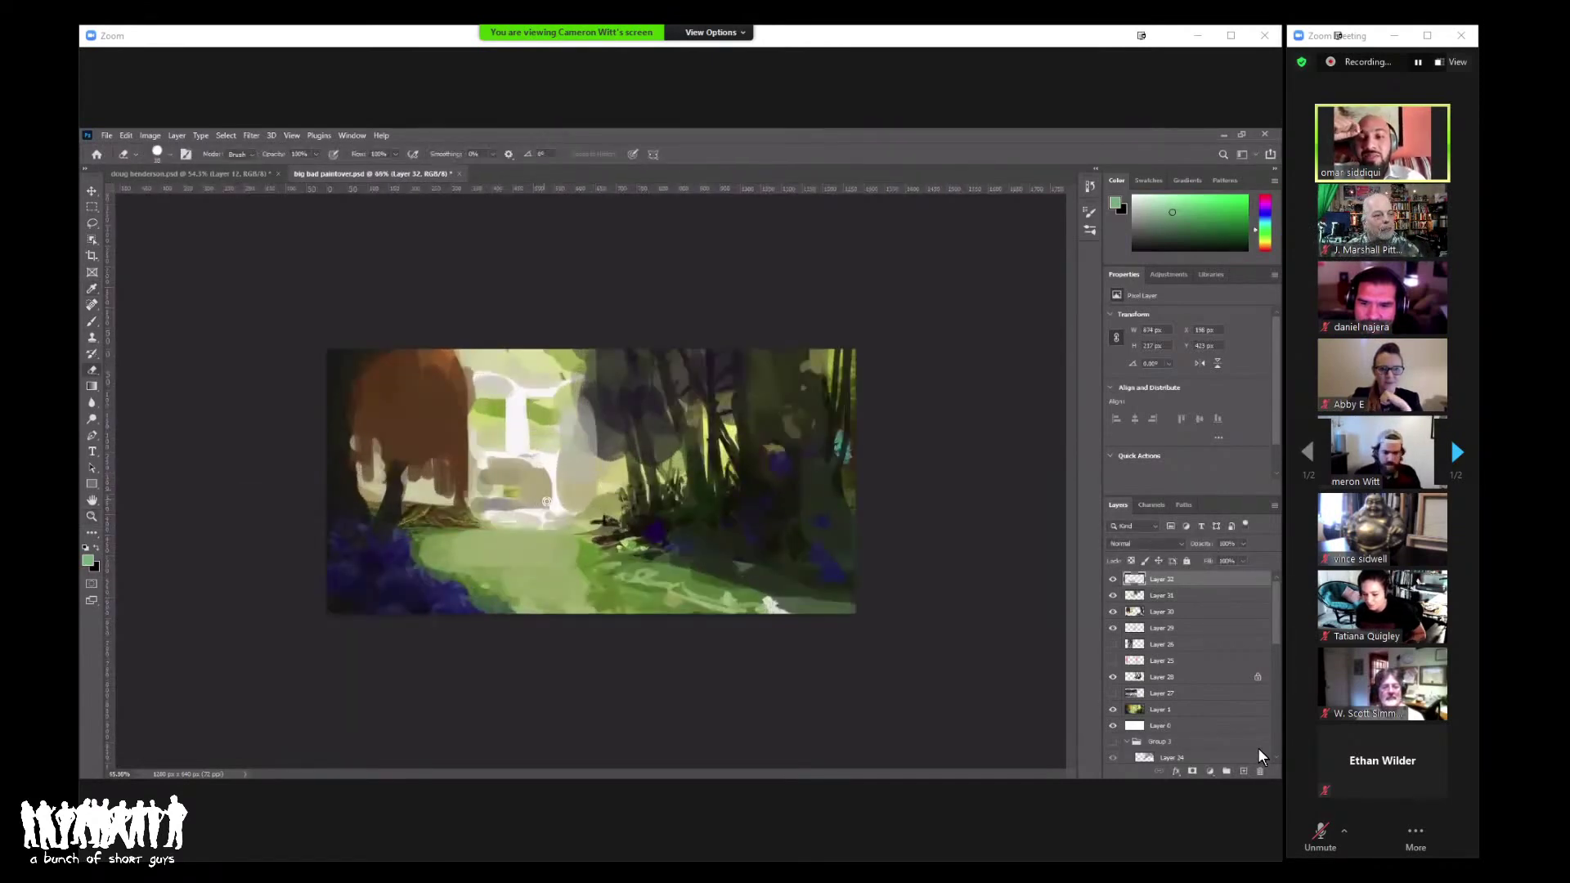
pyautogui.rightClick(544, 498)
pyautogui.moveTo(618, 432); pyautogui.dragTo(615, 432)
pyautogui.moveTo(440, 535); pyautogui.dragTo(576, 532)
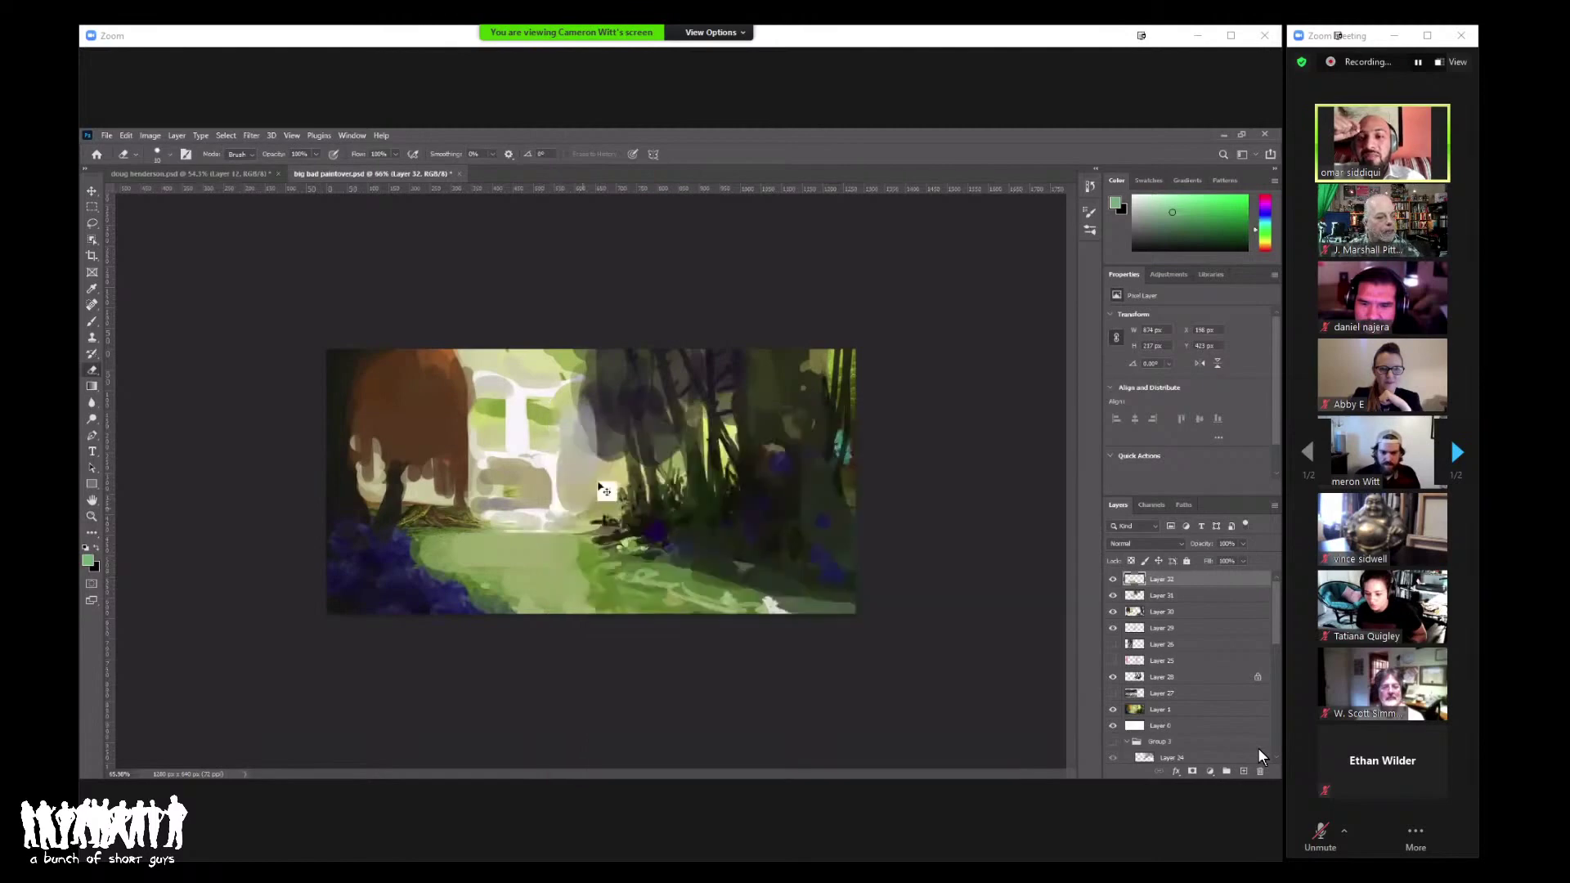
pyautogui.rightClick(666, 425)
pyautogui.moveTo(738, 433); pyautogui.dragTo(743, 433)
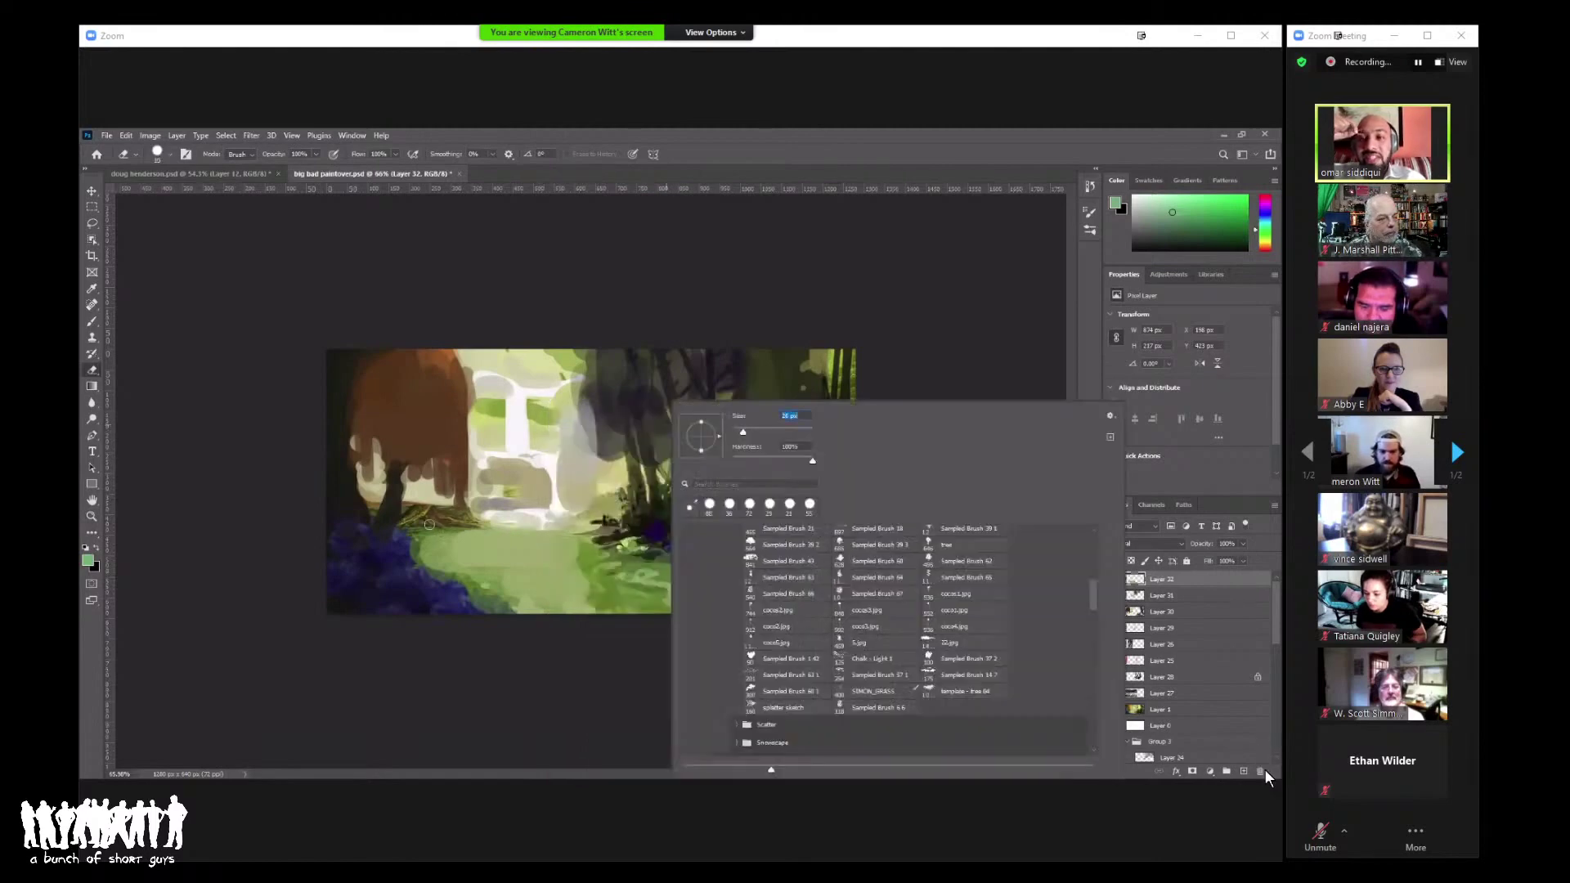
pyautogui.press('Escape')
# Step: Resize the brush and refine the far shoreline beneath the orange tree with a sampled water green
pyautogui.press('b')
pyautogui.keyDown('alt'); pyautogui.click(490, 529); pyautogui.keyUp('alt')
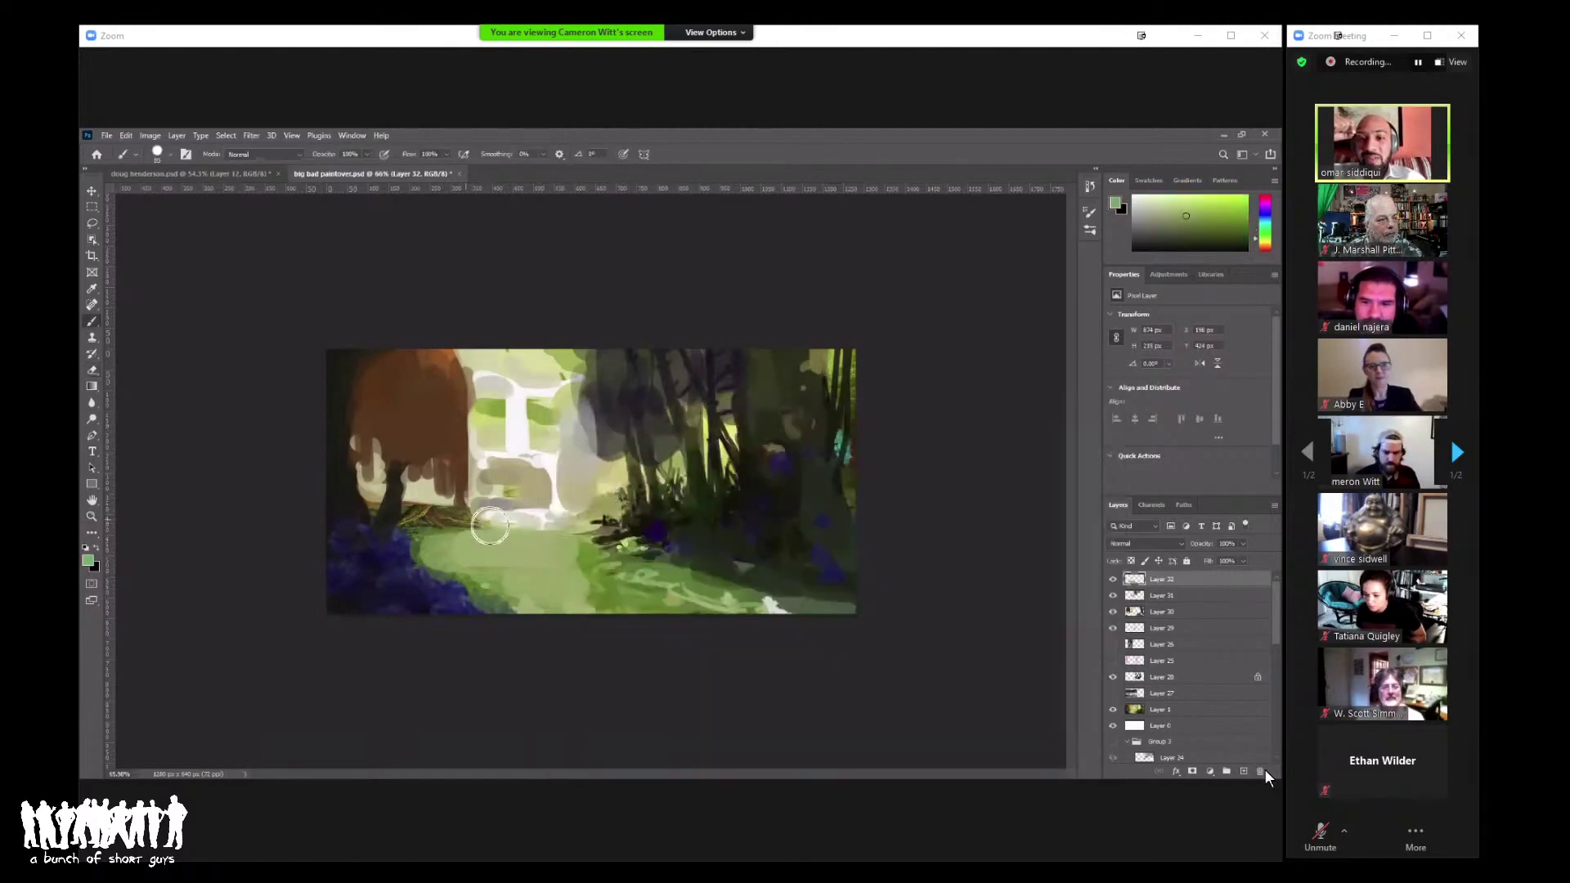
pyautogui.rightClick(482, 528)
pyautogui.moveTo(548, 432); pyautogui.dragTo(539, 432)
pyautogui.moveTo(435, 536); pyautogui.dragTo(442, 516)
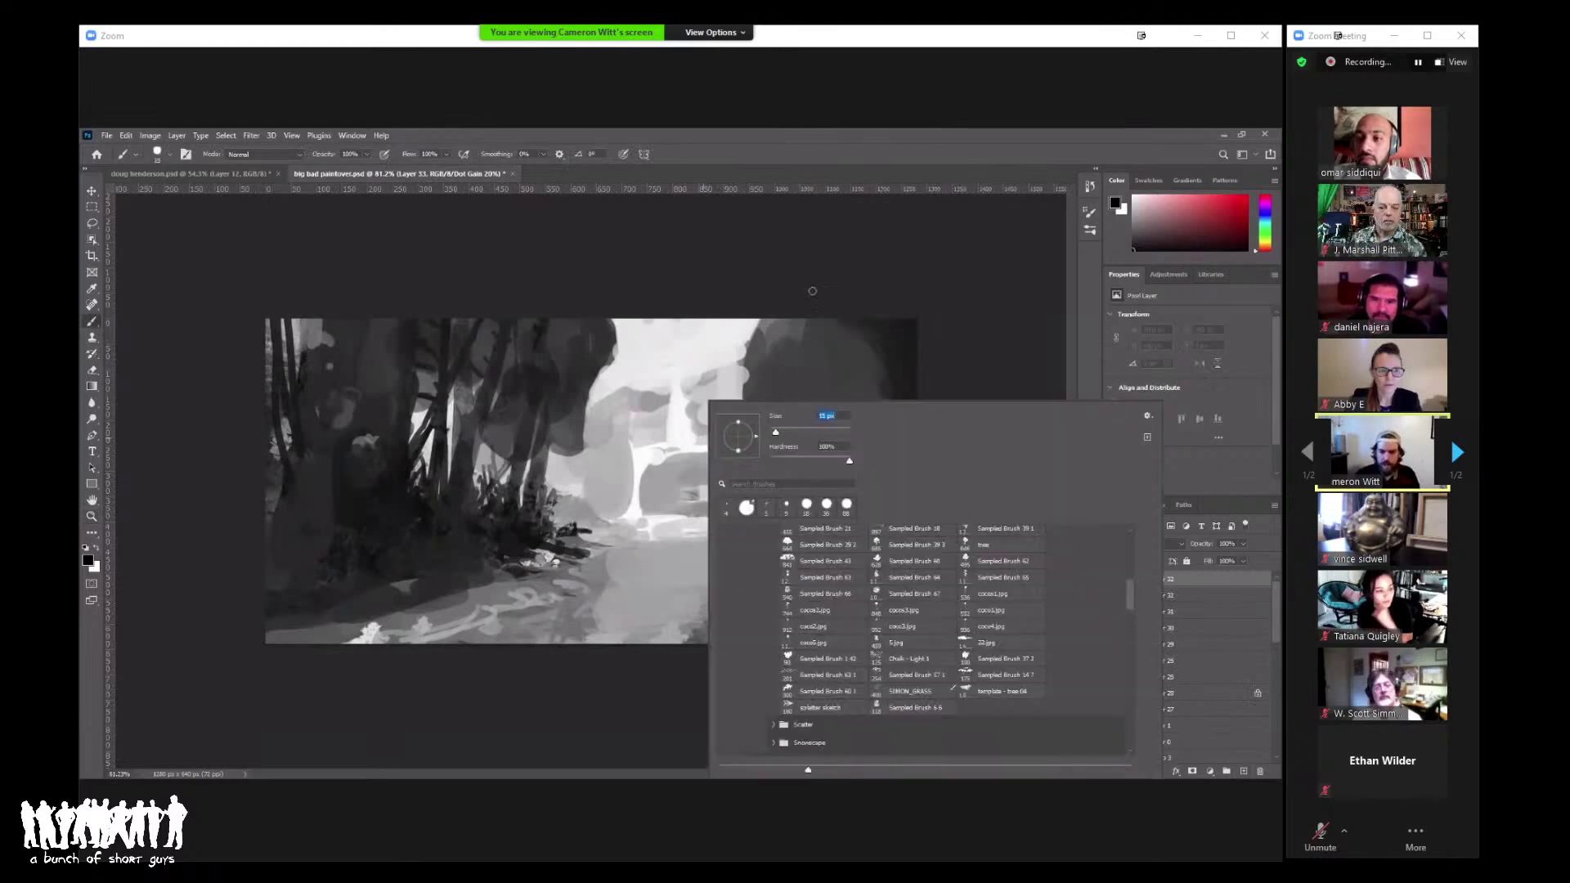
# Step: Trim the orange tree's inner edge and the cliff top beside the waterfall with sampled pale sky strokes
pyautogui.moveTo(750, 349); pyautogui.dragTo(766, 318)
pyautogui.keyDown('alt'); pyautogui.click(749, 336); pyautogui.keyUp('alt')
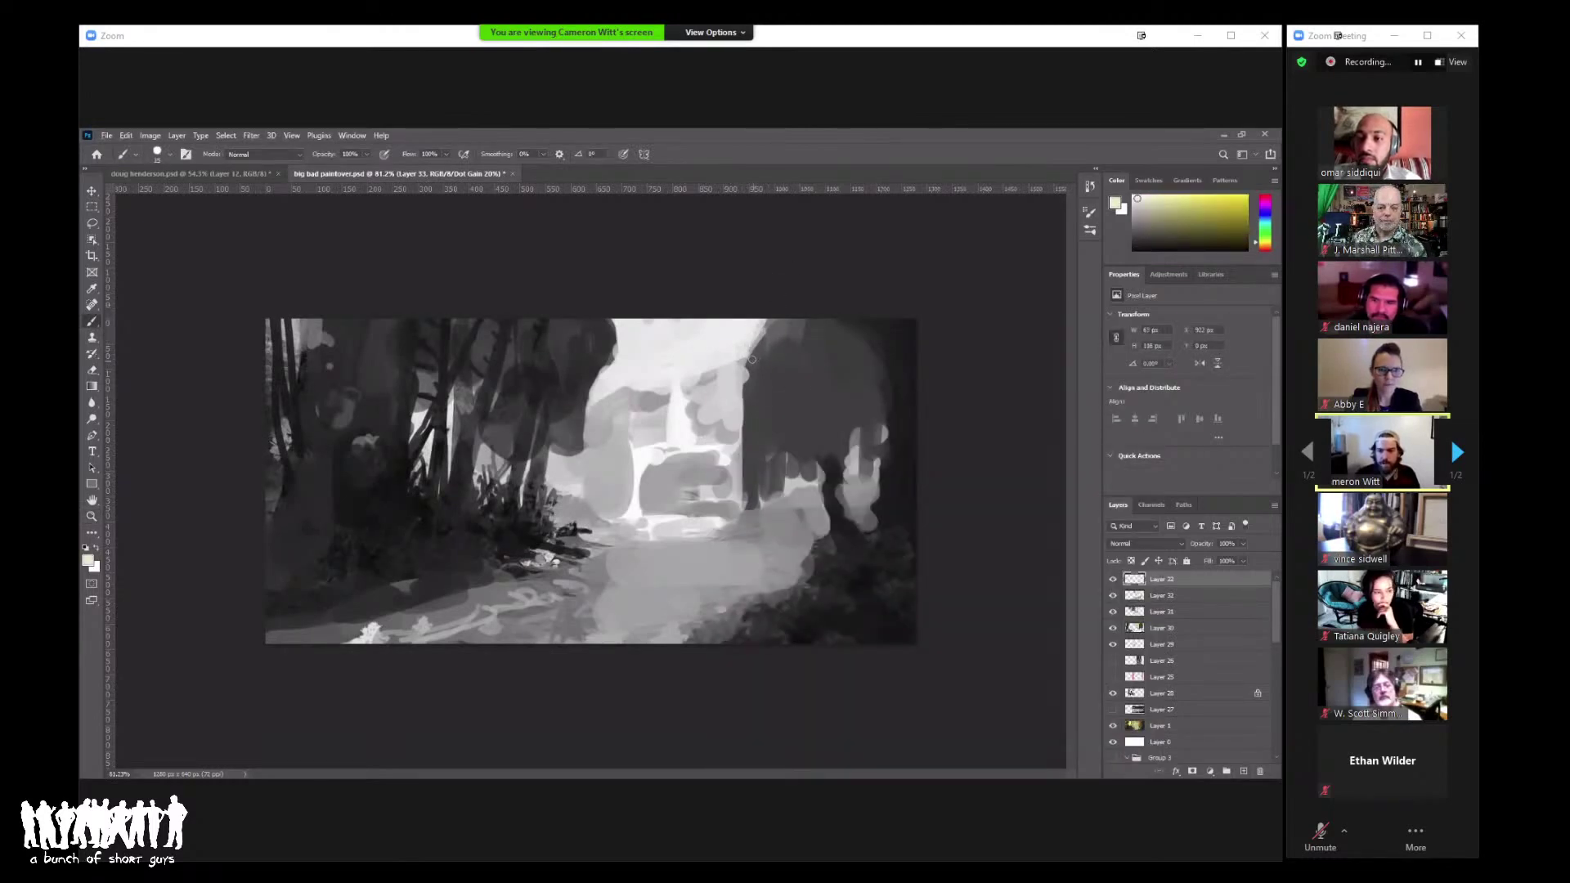
pyautogui.keyDown('alt'); pyautogui.click(660, 372); pyautogui.keyUp('alt')
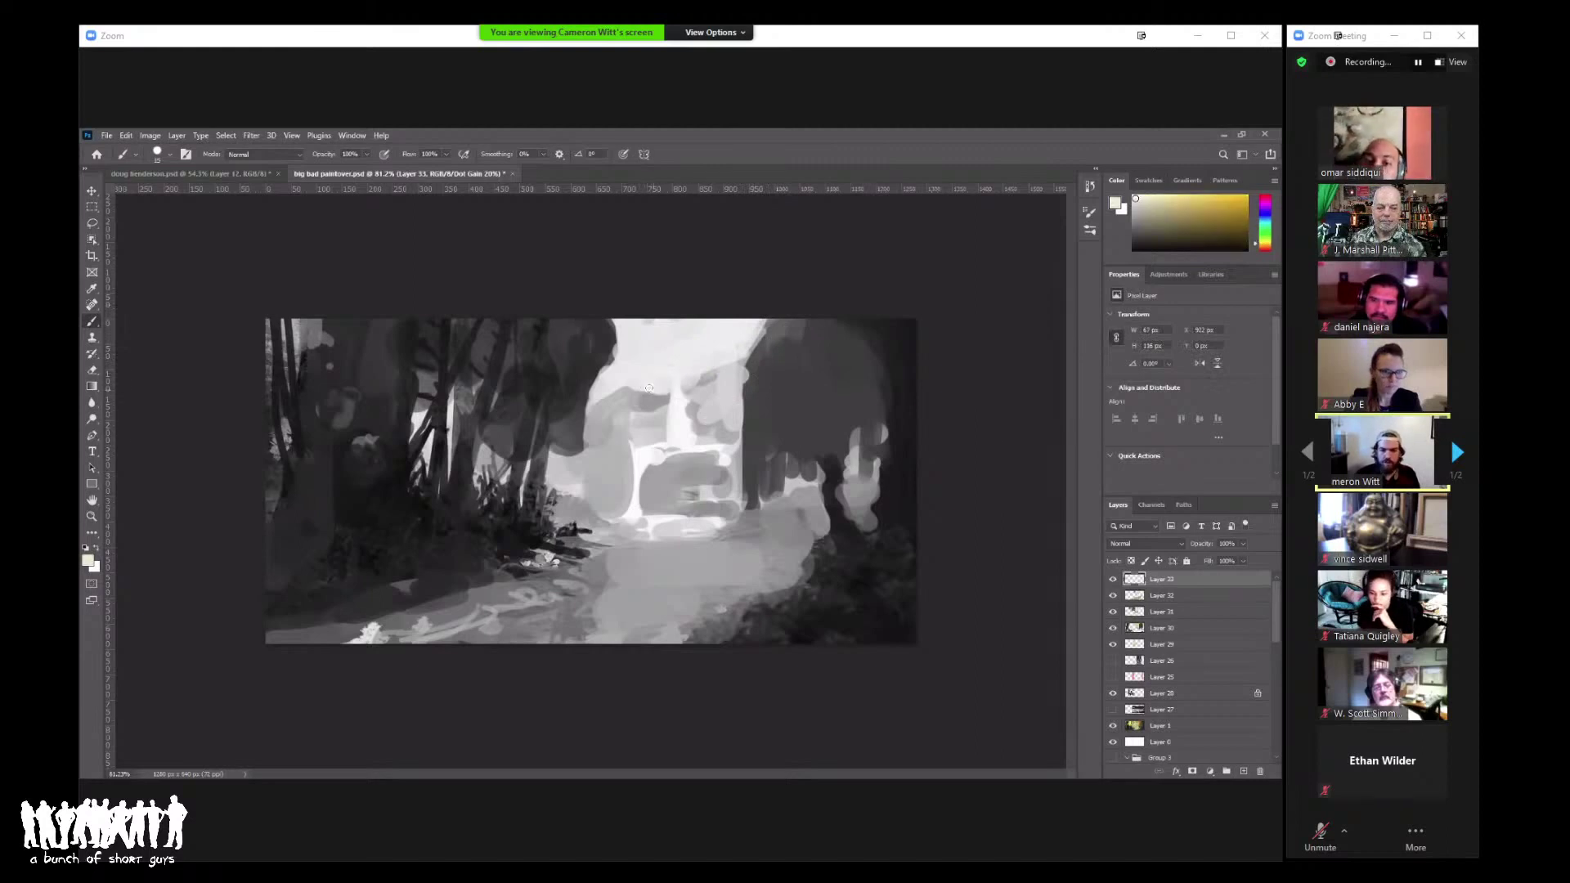
pyautogui.moveTo(648, 388); pyautogui.dragTo(609, 412)
# Step: Reshape the cliff face beside the upper waterfall with sampled greens and restate the fall's narrow stream in sampled white
pyautogui.keyDown('alt'); pyautogui.click(634, 387); pyautogui.keyUp('alt')
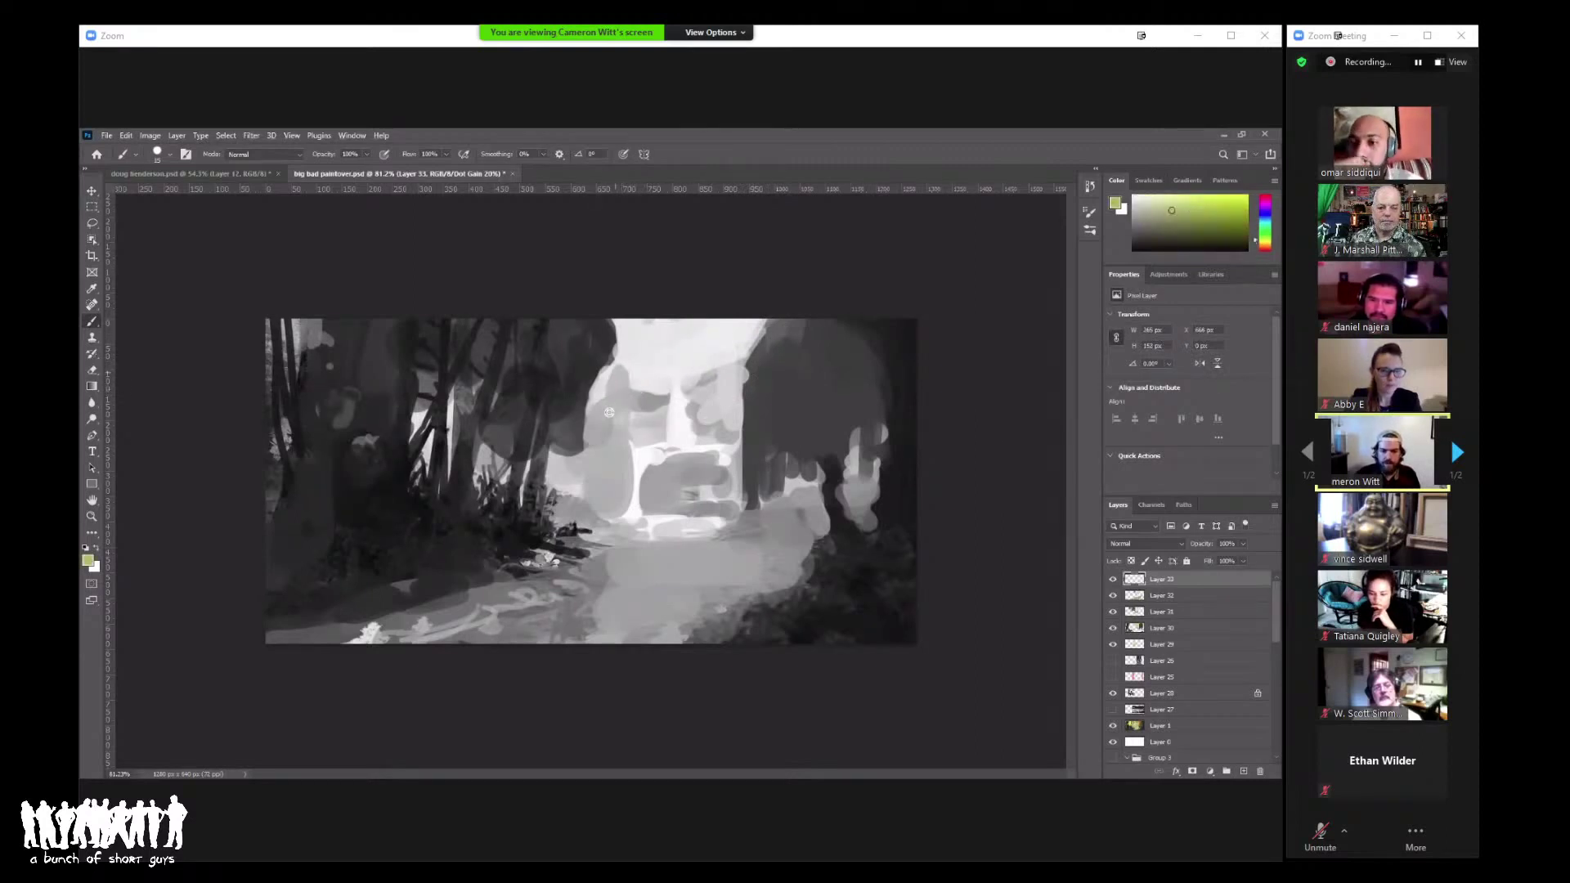
pyautogui.keyDown('alt'); pyautogui.click(645, 387); pyautogui.keyUp('alt')
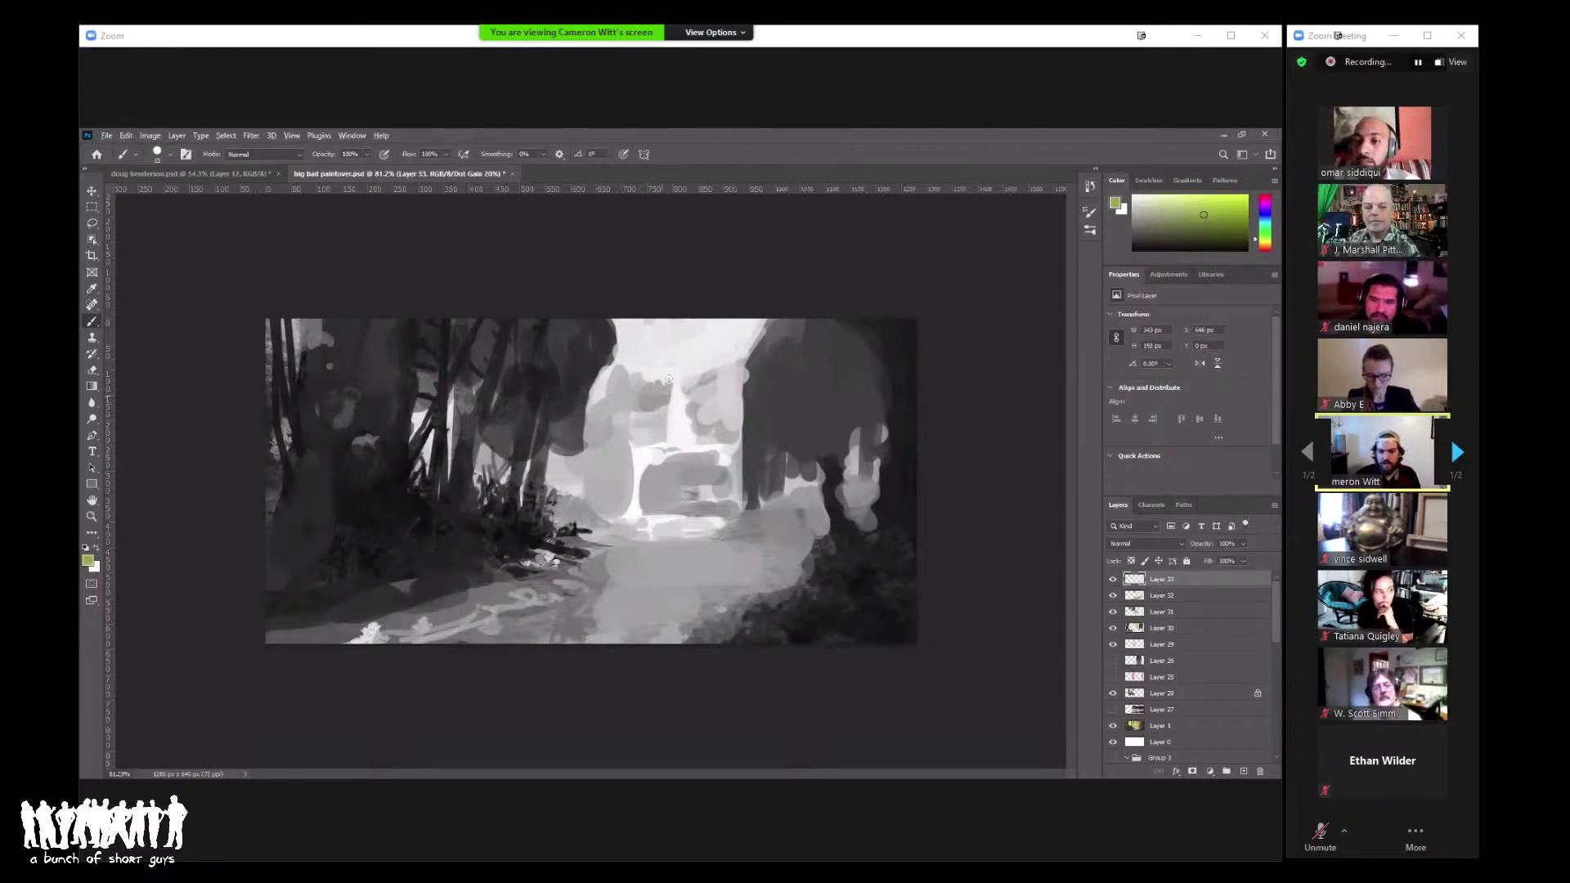
pyautogui.moveTo(648, 386); pyautogui.dragTo(657, 372)
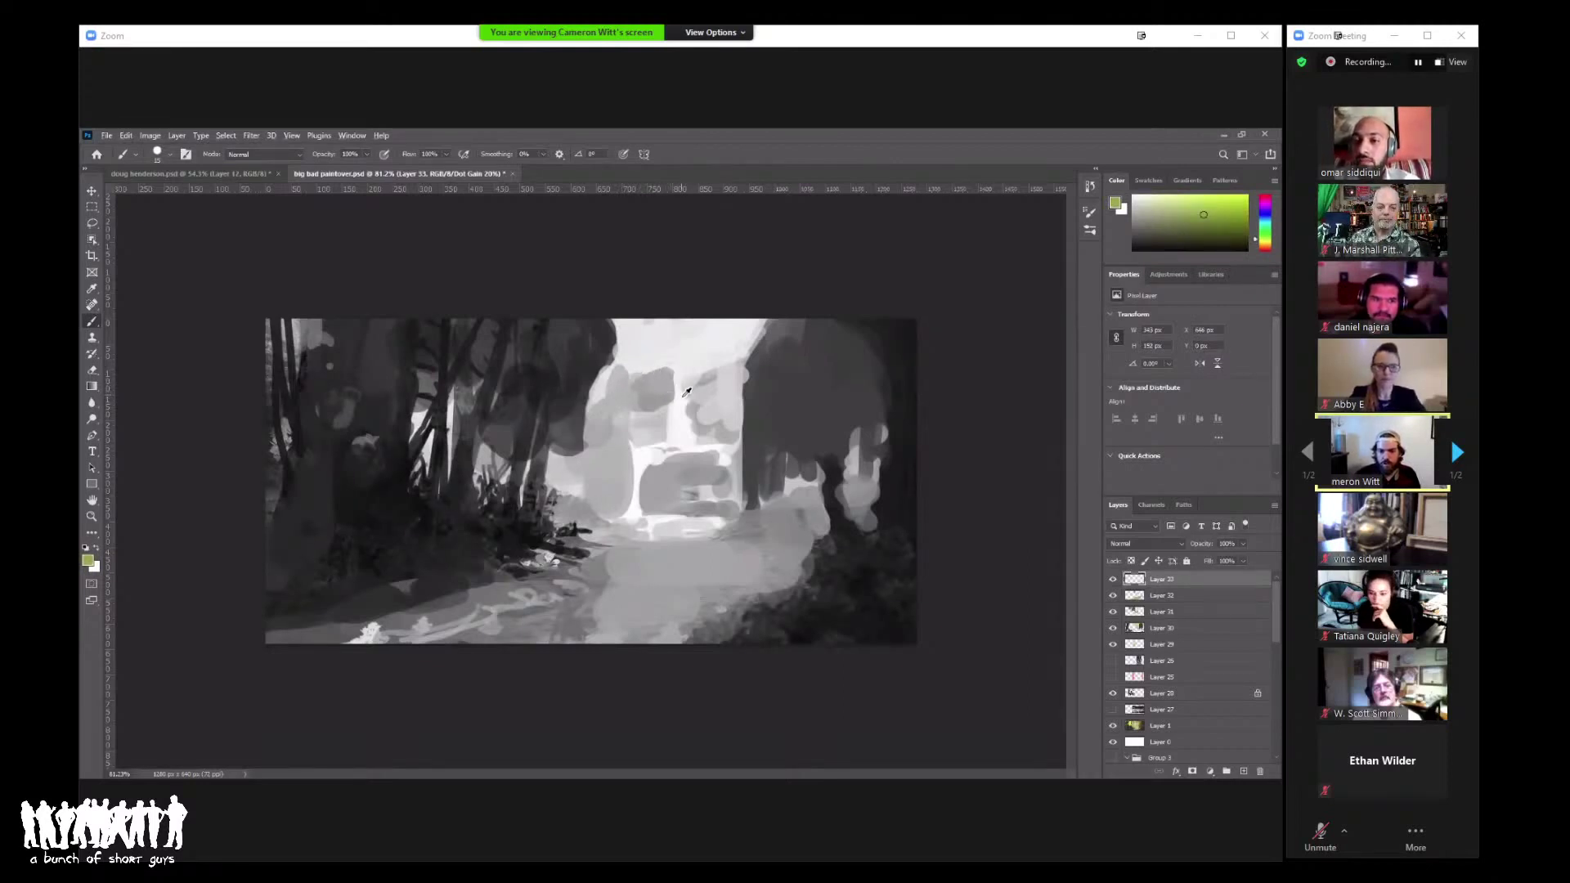
pyautogui.keyDown('alt'); pyautogui.click(678, 389); pyautogui.keyUp('alt')
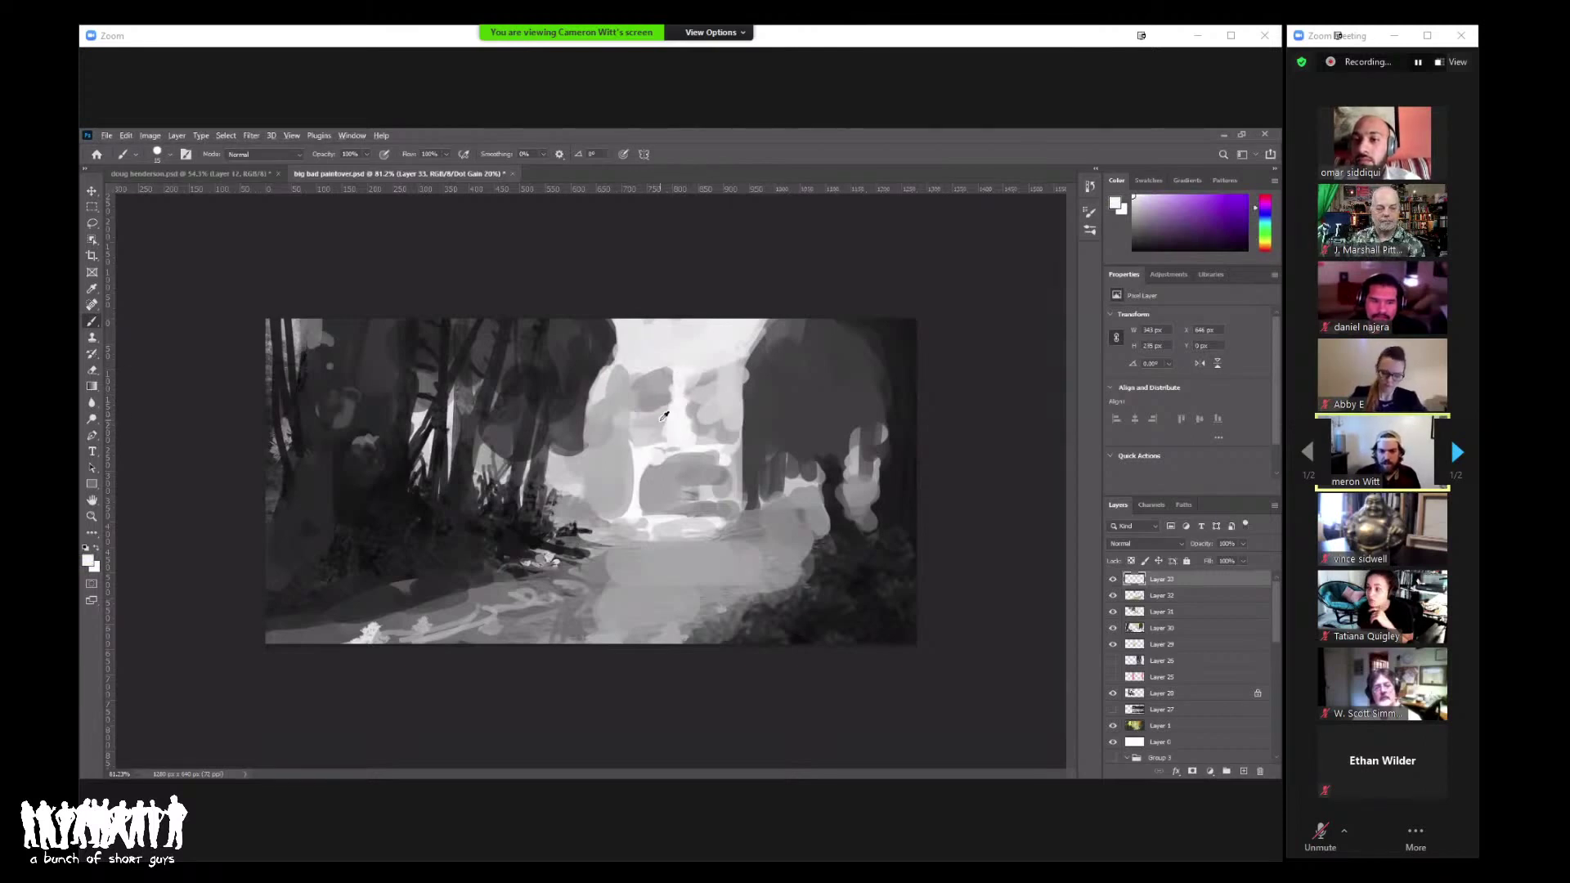
pyautogui.keyDown('alt'); pyautogui.click(670, 404); pyautogui.keyUp('alt')
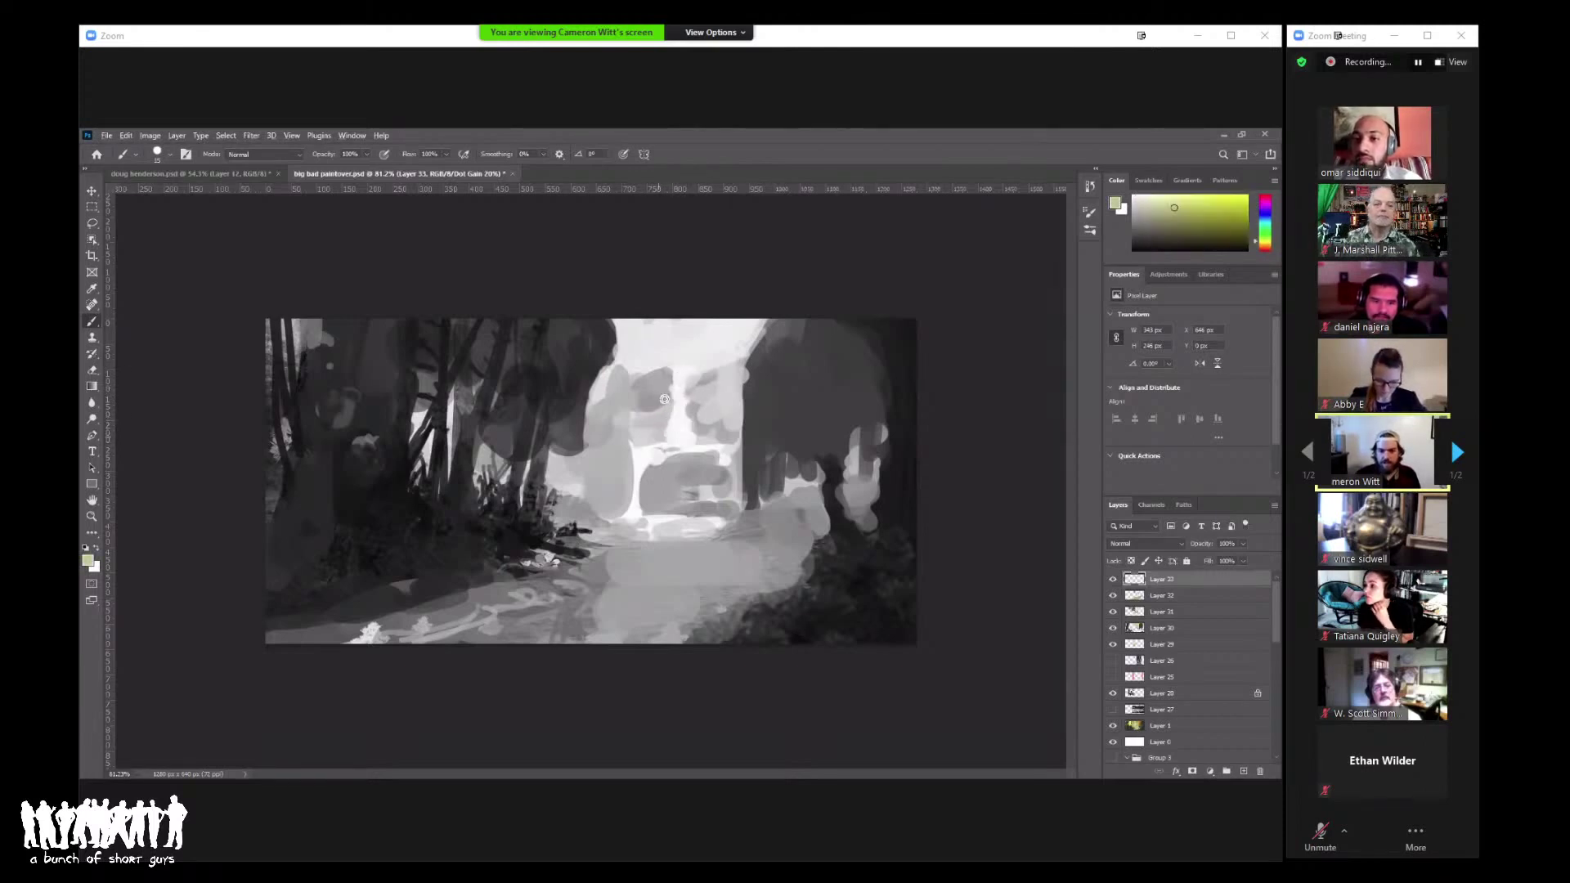
pyautogui.keyDown('alt'); pyautogui.click(685, 430); pyautogui.keyUp('alt')
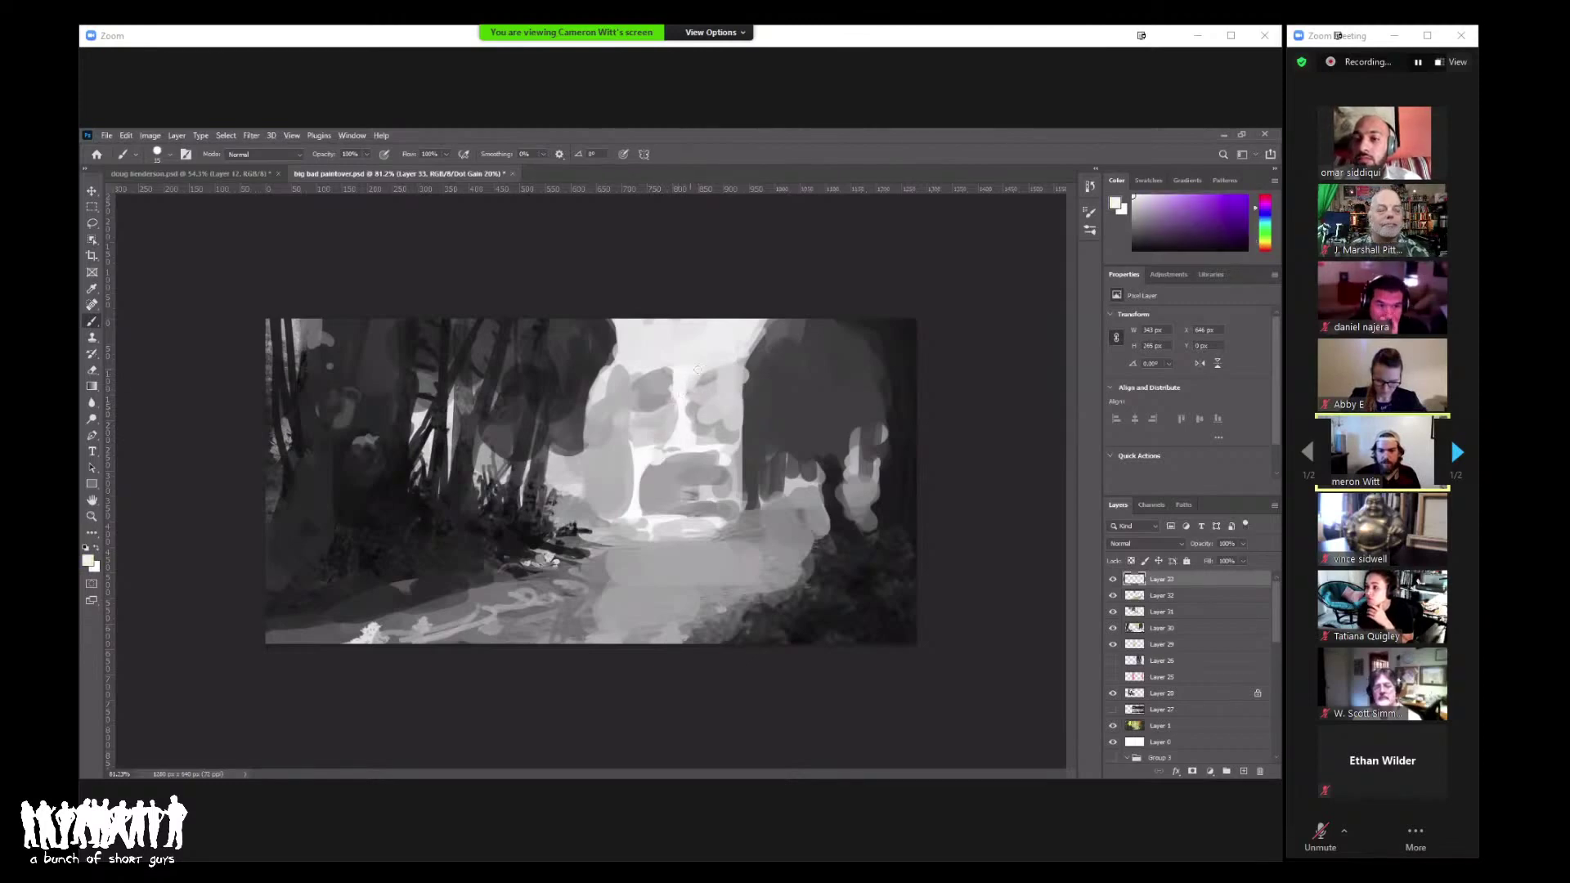
# Step: Adjust the brush size and split the upper waterfall into separate streams, alternating sampled white and pale cliff green strokes
pyautogui.rightClick(799, 406)
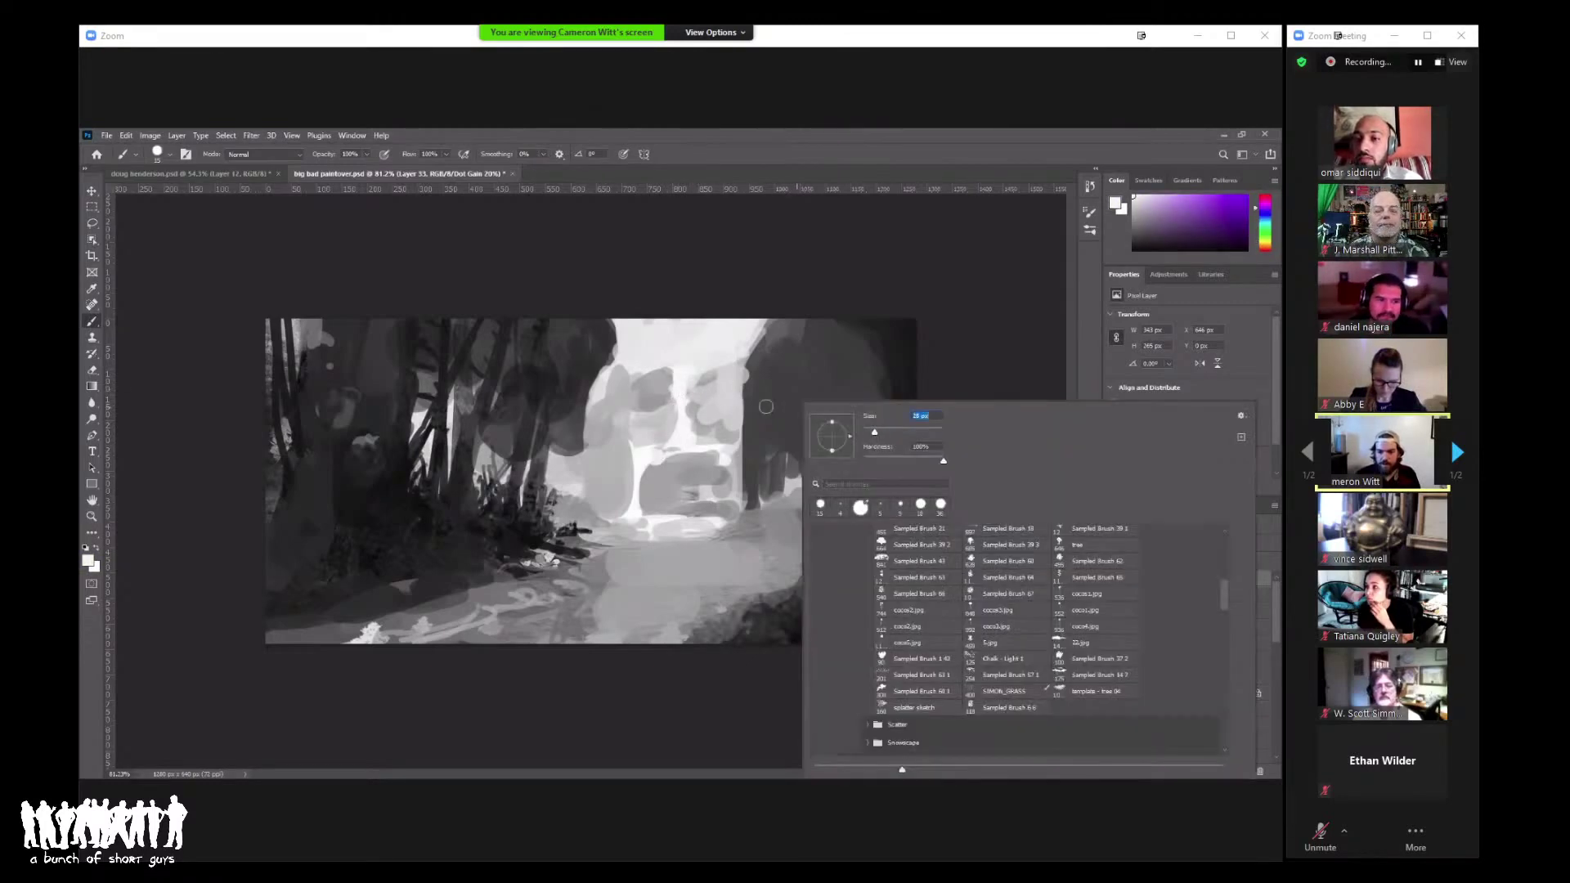
pyautogui.click(681, 403)
pyautogui.keyDown('alt'); pyautogui.click(694, 409); pyautogui.keyUp('alt')
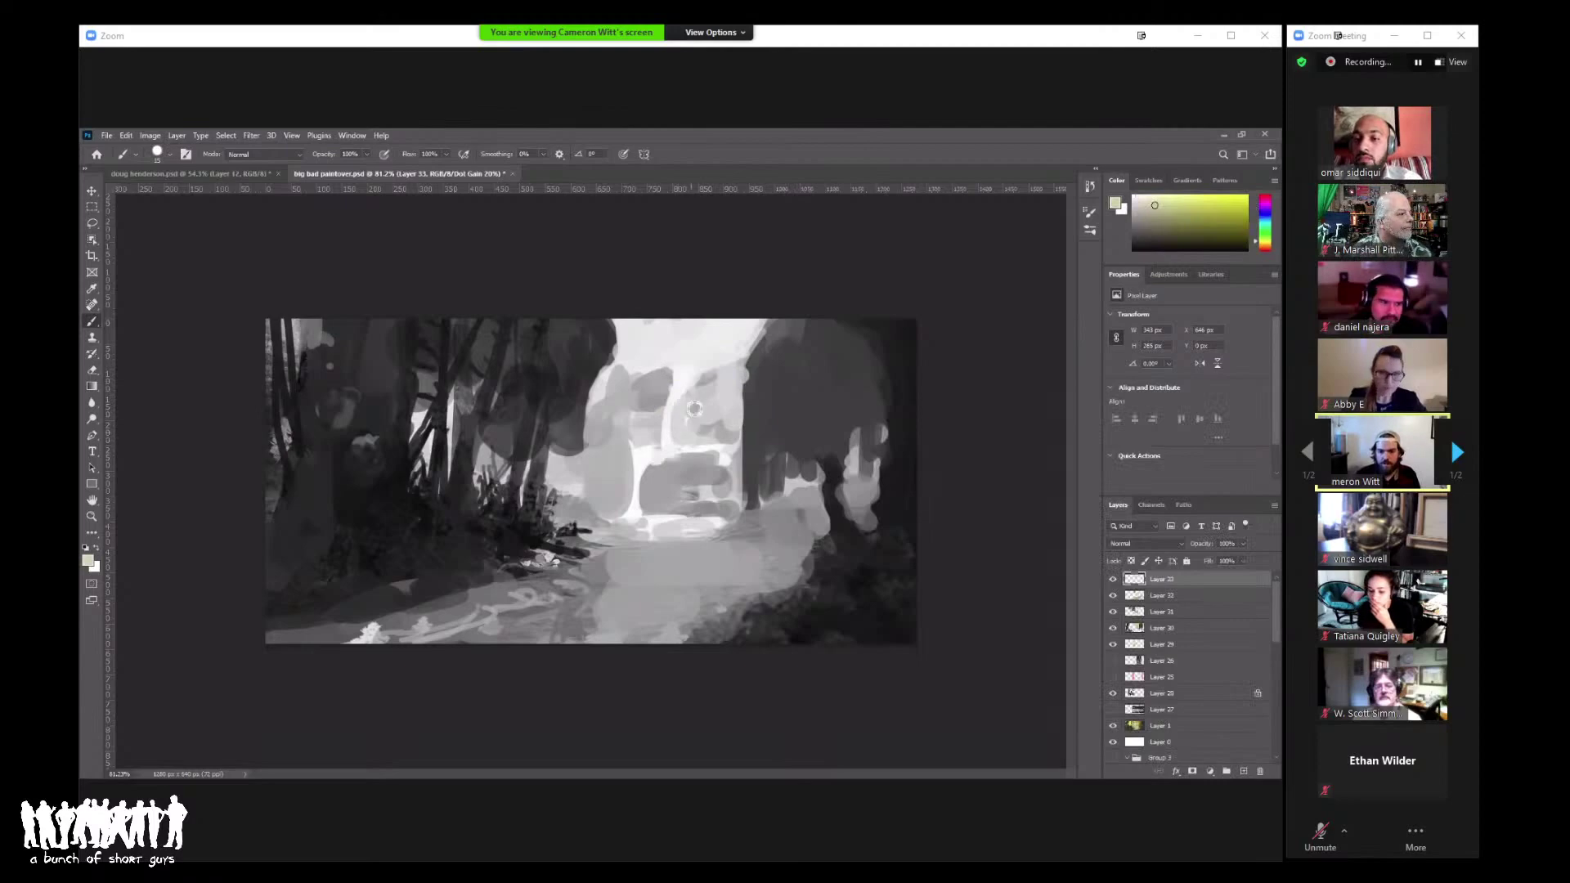
pyautogui.keyDown('alt'); pyautogui.click(670, 413); pyautogui.keyUp('alt')
pyautogui.moveTo(695, 397); pyautogui.dragTo(704, 437)
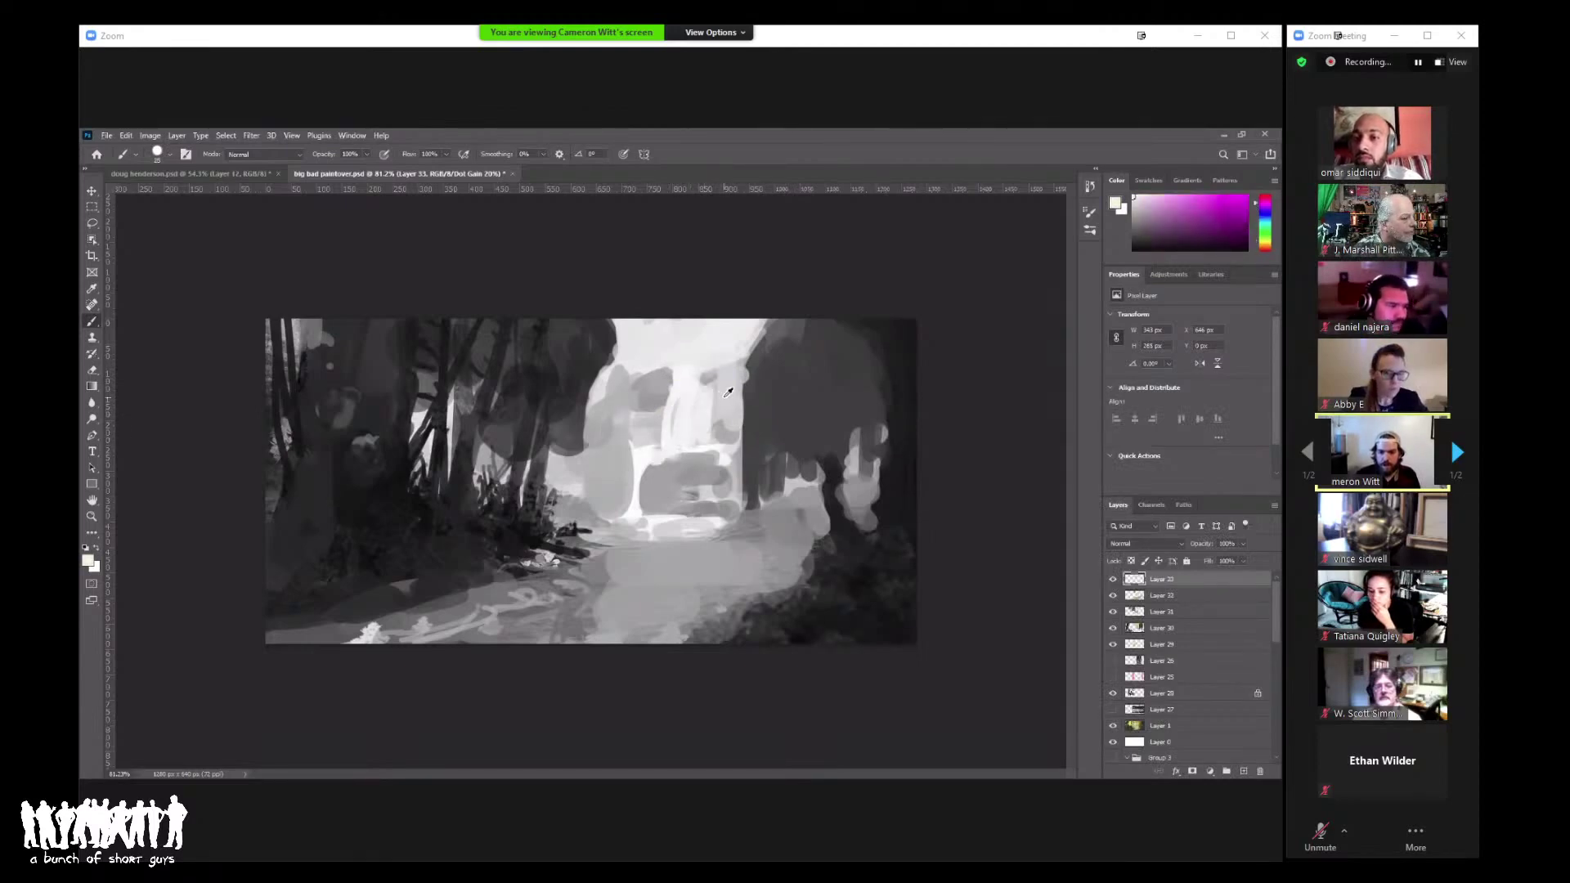
pyautogui.keyDown('alt'); pyautogui.click(727, 395); pyautogui.keyUp('alt')
pyautogui.moveTo(713, 383); pyautogui.dragTo(710, 430)
# Step: Brighten the waterfall's crest and the cliff top against the sky with sampled near-white strokes
pyautogui.keyDown('alt'); pyautogui.click(676, 363); pyautogui.keyUp('alt')
pyautogui.keyDown('alt'); pyautogui.click(677, 360); pyautogui.keyUp('alt')
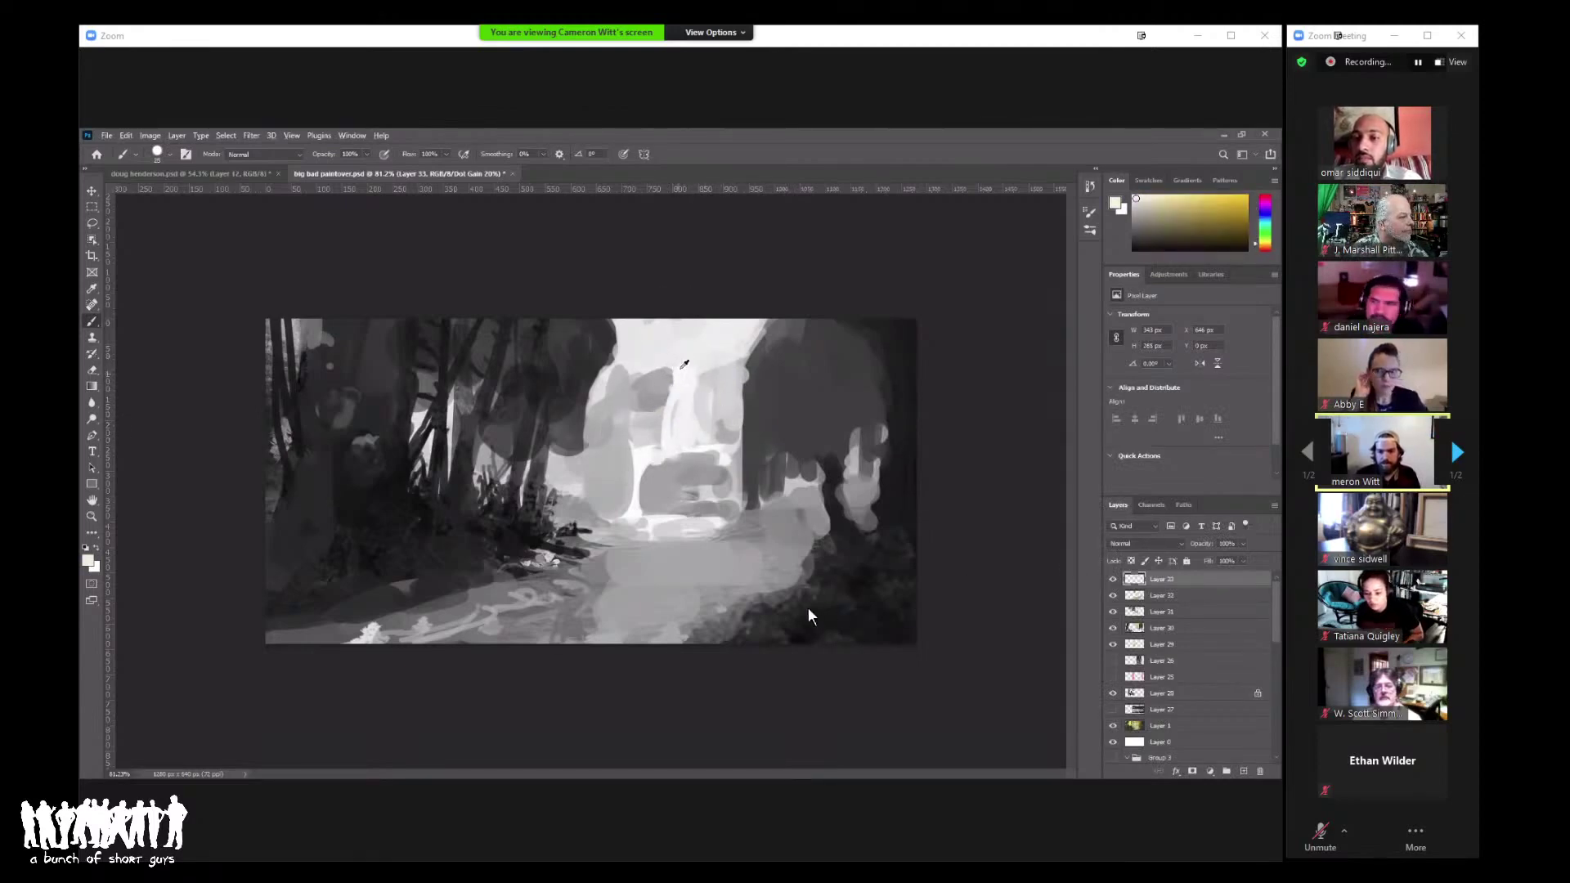
pyautogui.keyDown('alt'); pyautogui.click(678, 394); pyautogui.keyUp('alt')
pyautogui.keyDown('alt'); pyautogui.click(642, 467); pyautogui.keyUp('alt')
pyautogui.moveTo(695, 360)
pyautogui.mouseDown()
pyautogui.moveTo(699, 342)
pyautogui.moveTo(715, 358)
pyautogui.mouseUp()
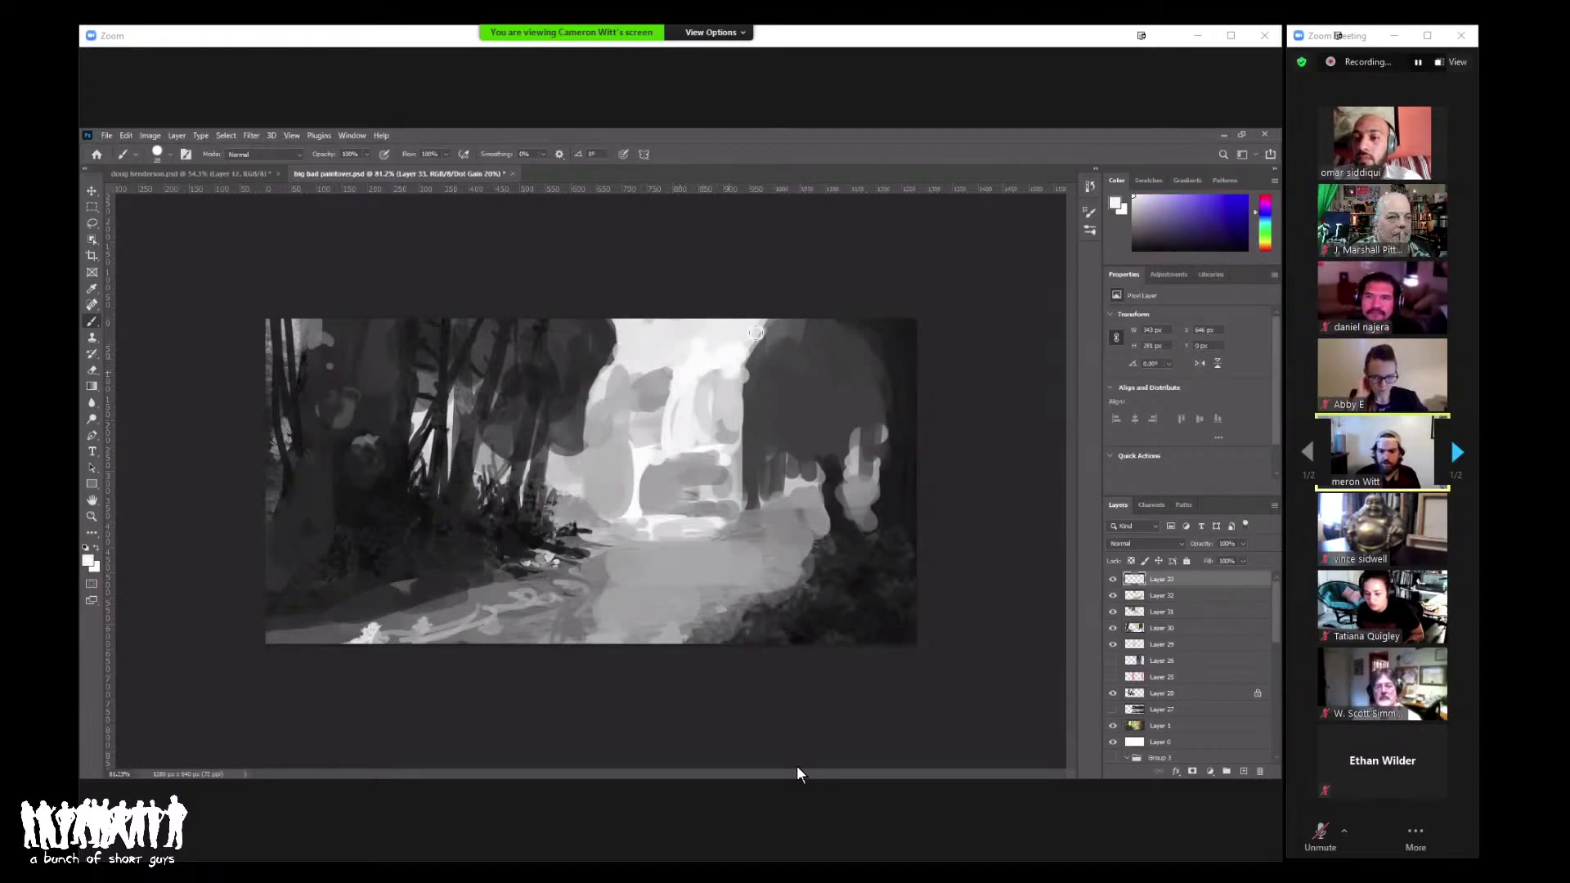
pyautogui.keyDown('alt'); pyautogui.click(708, 336); pyautogui.keyUp('alt')
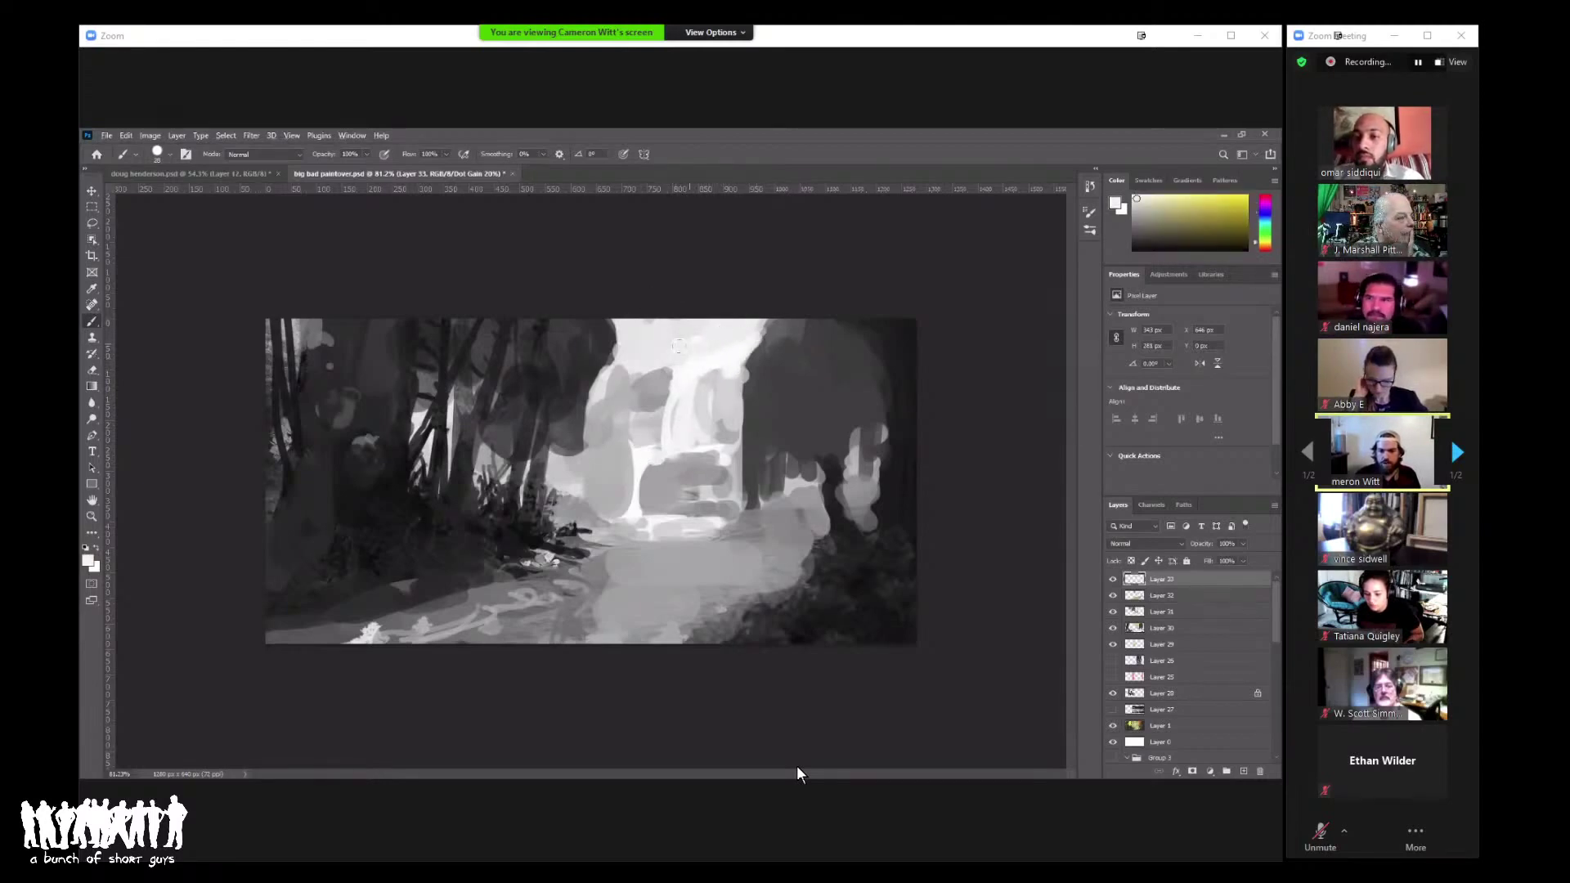
pyautogui.press('z')
pyautogui.moveTo(733, 364); pyautogui.dragTo(721, 385)
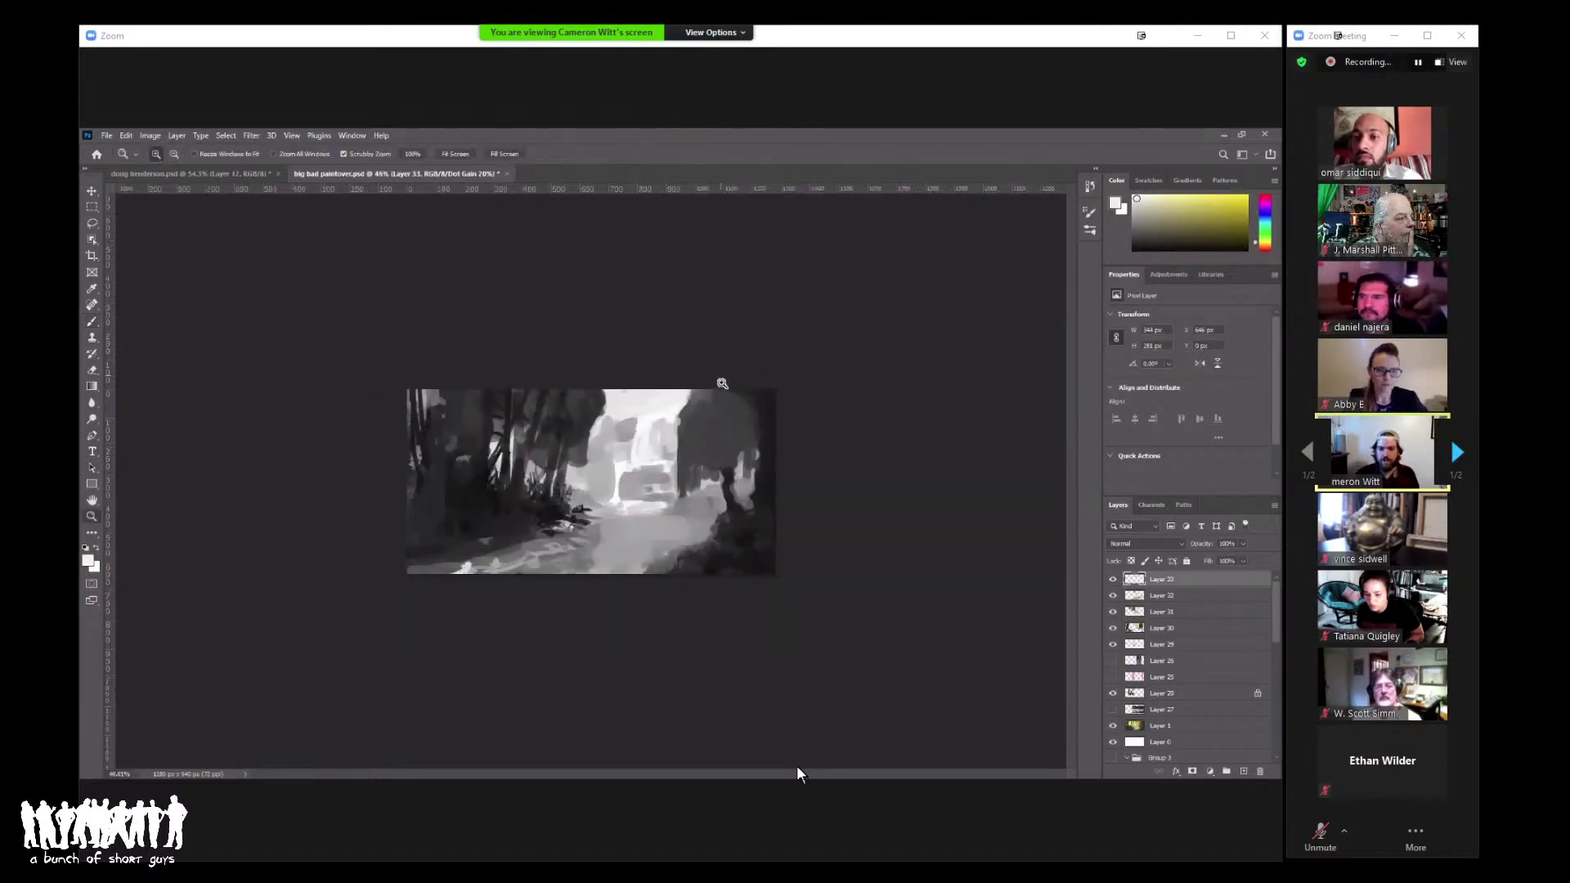
pyautogui.scroll(3, 728, 395)
pyautogui.press('b')
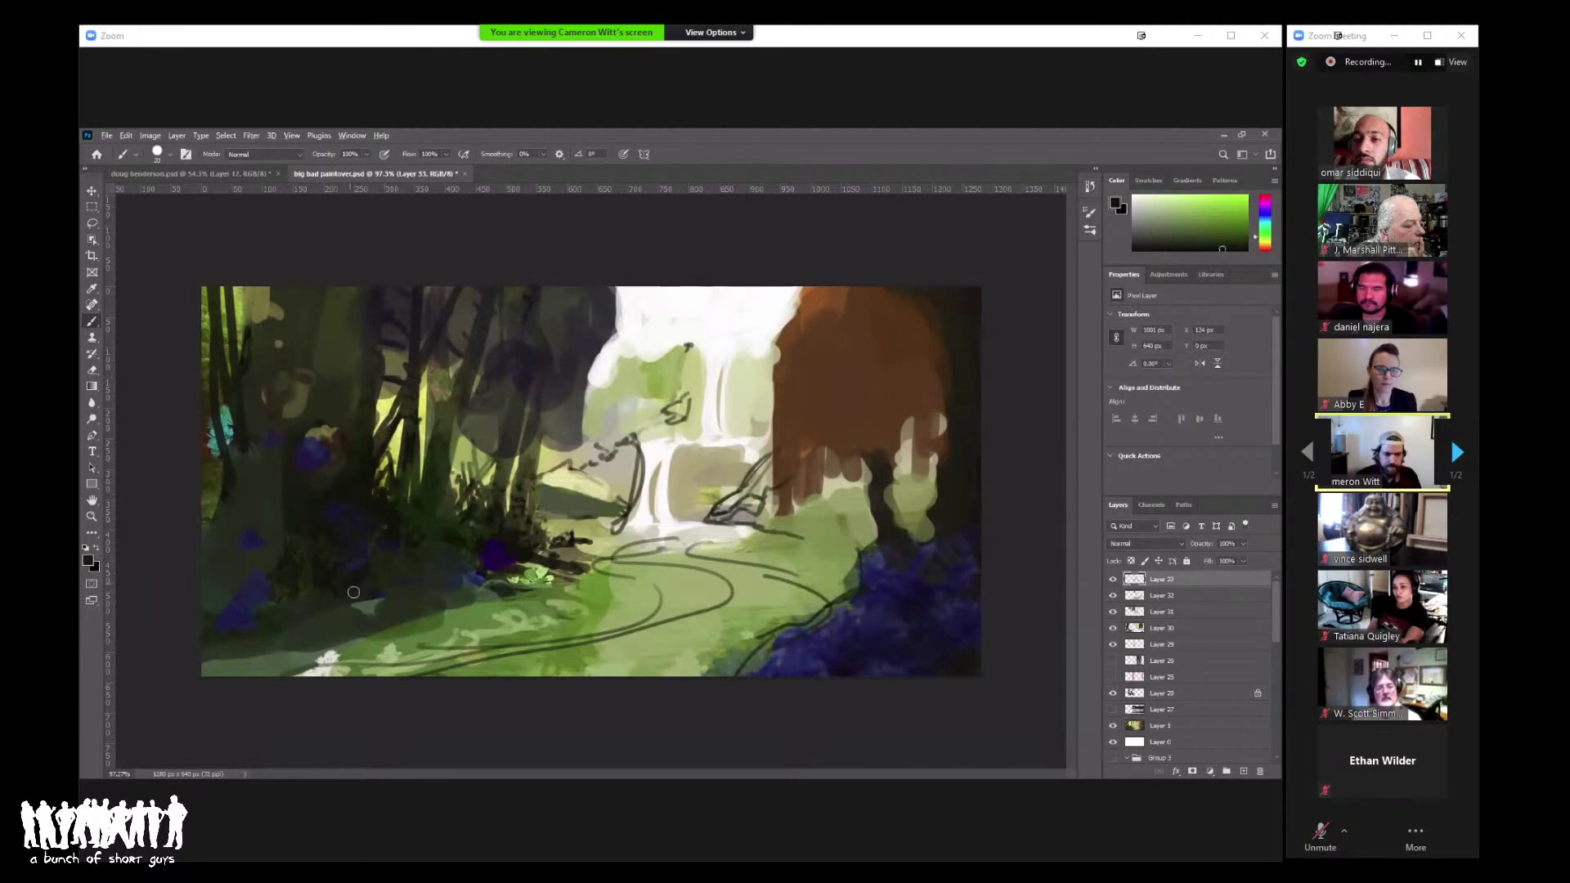
# Step: Reset the colours to default, enlarge the brush and paint sampled dark greens over the left forest's undergrowth and outer edge
pyautogui.press('d')
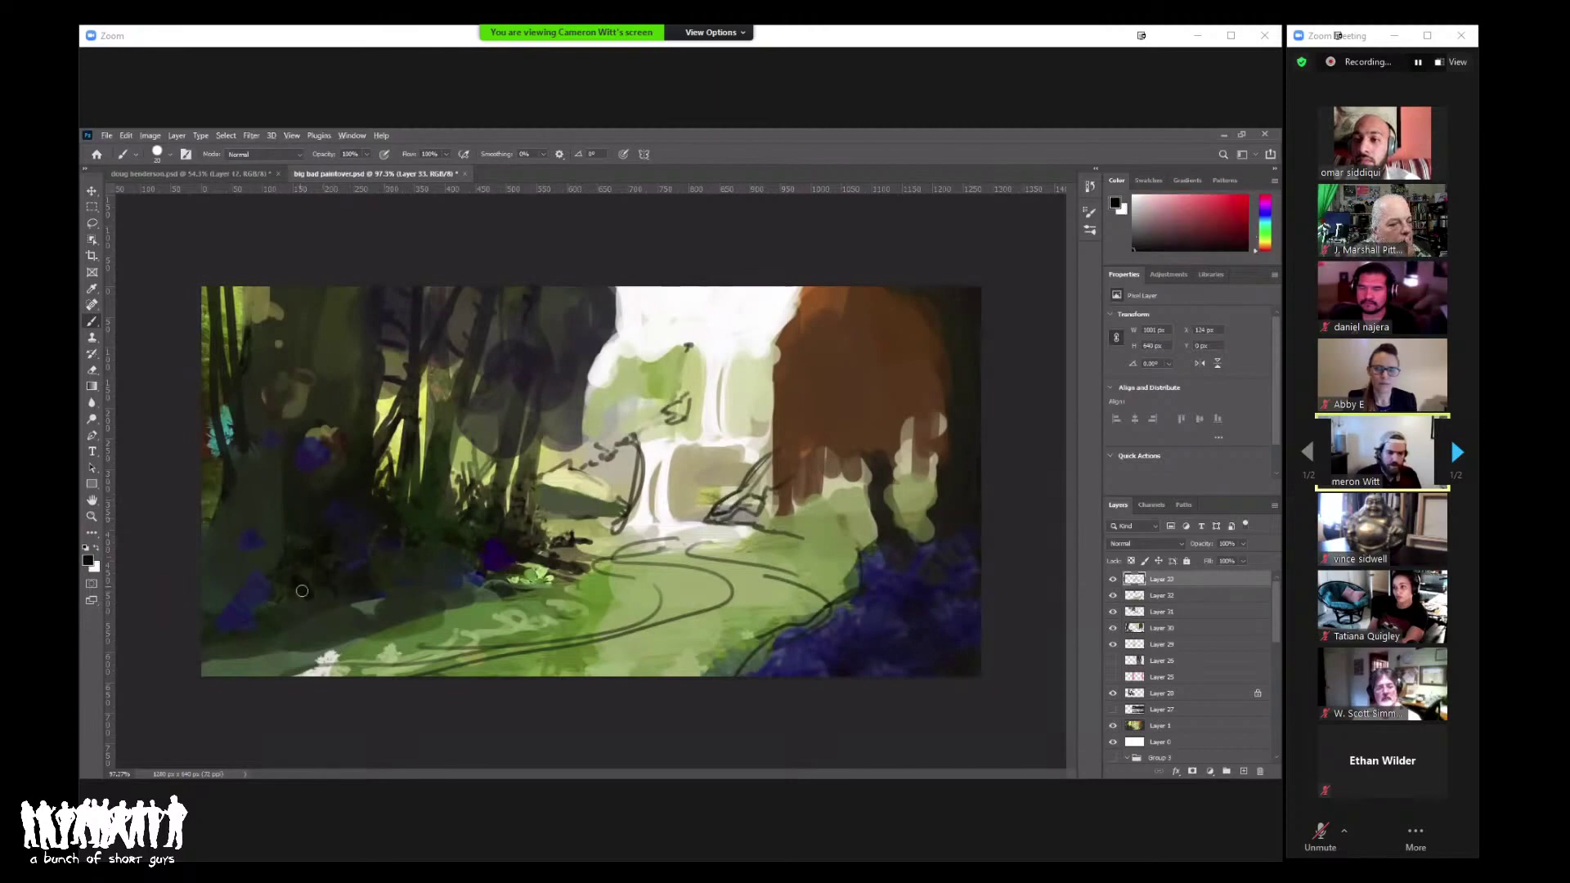
pyautogui.keyDown('alt'); pyautogui.click(319, 540); pyautogui.keyUp('alt')
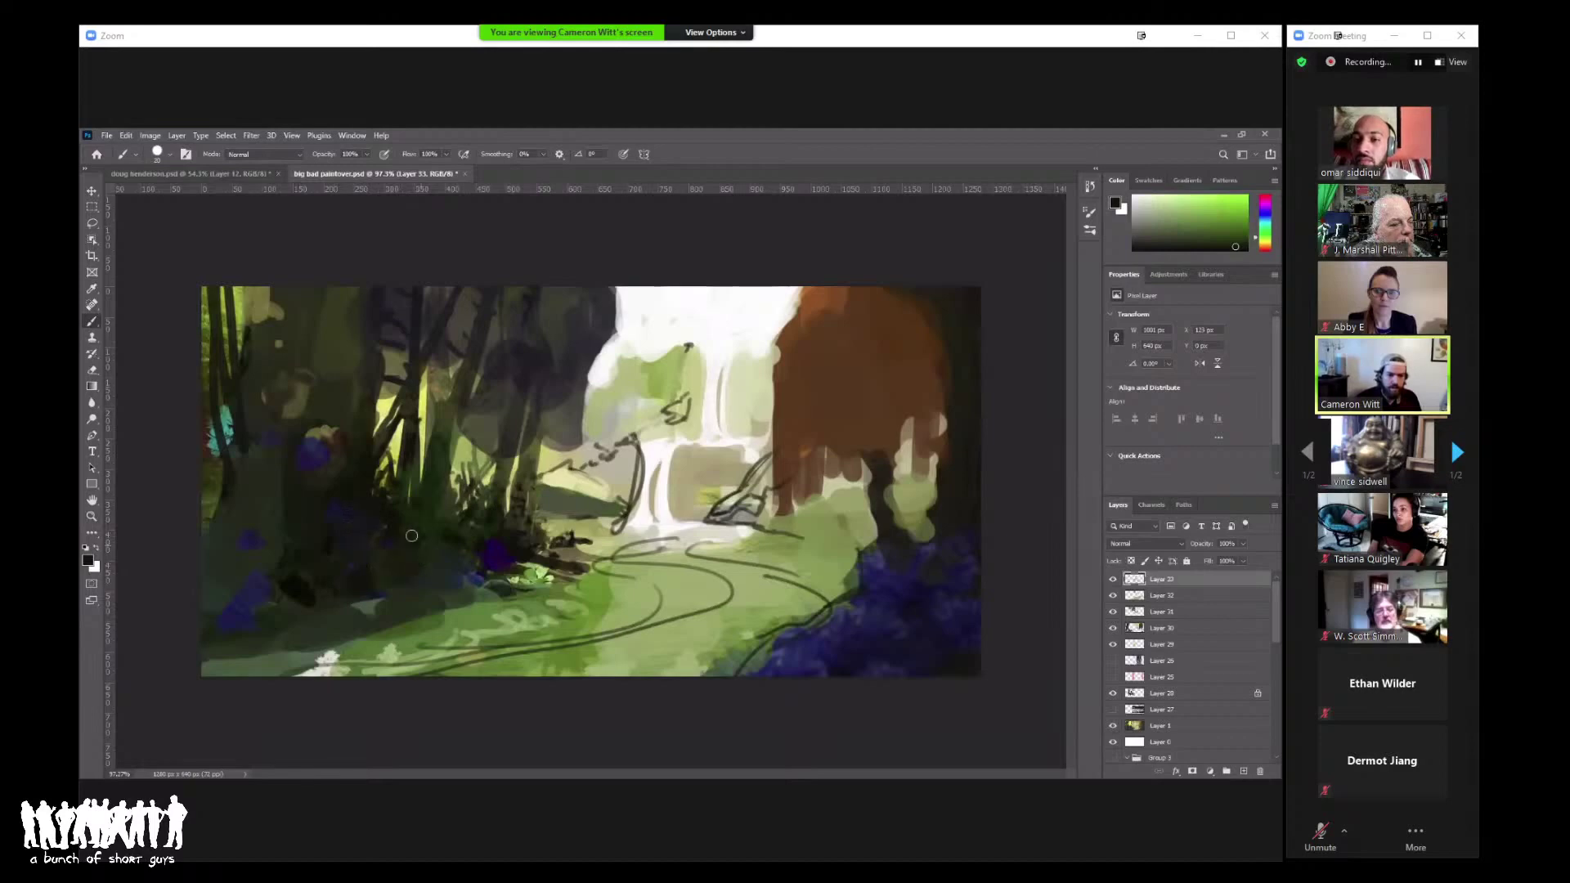
pyautogui.keyDown('alt'); pyautogui.click(348, 411); pyautogui.keyUp('alt')
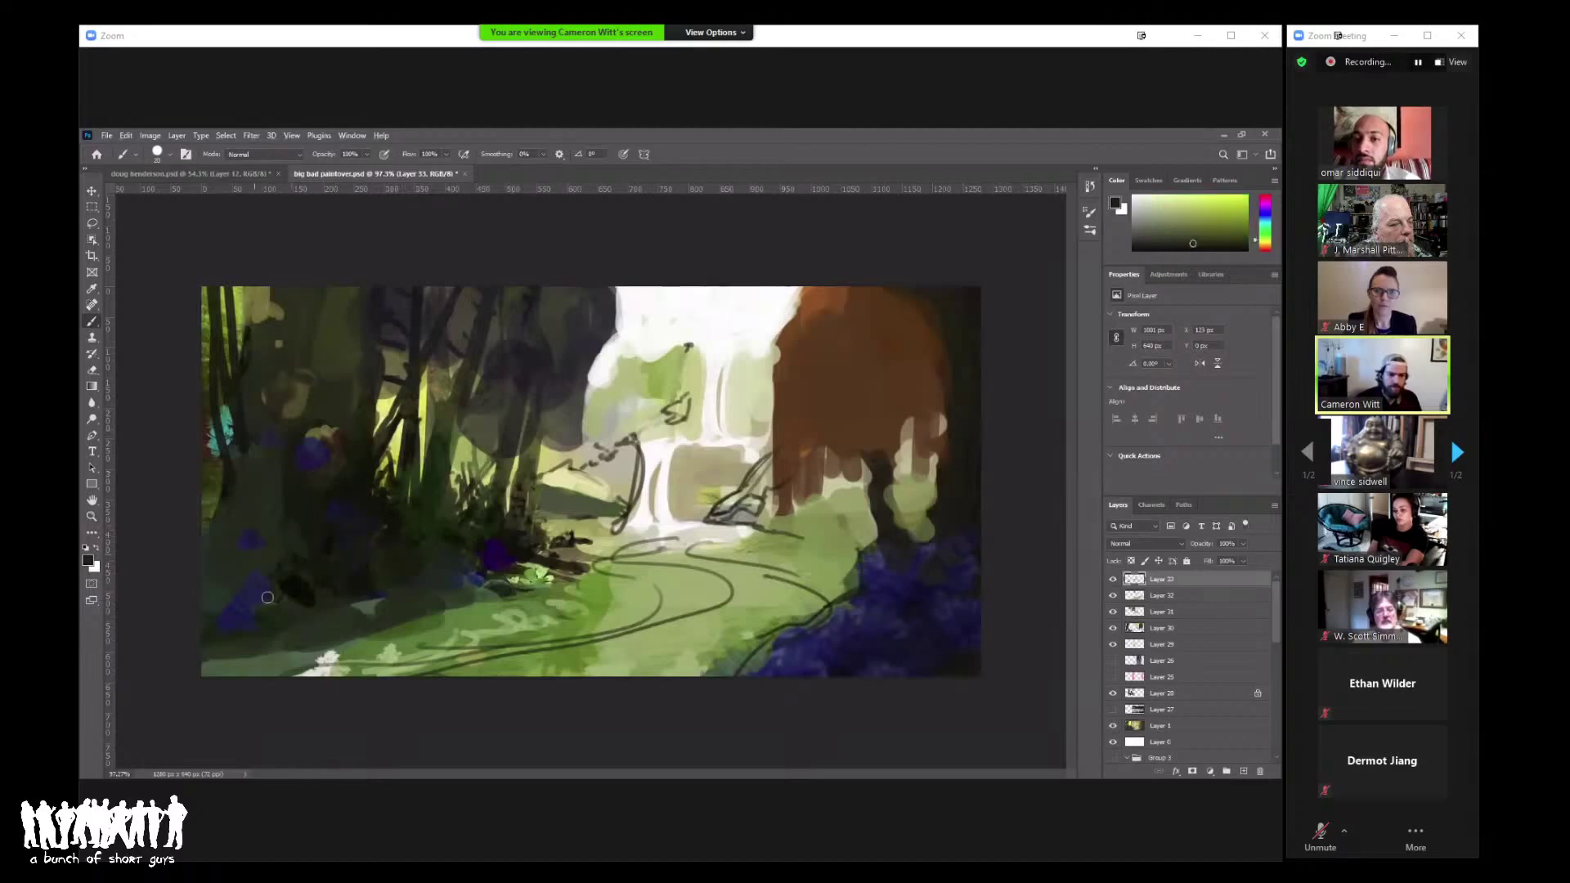
pyautogui.press(']')
pyautogui.press(']')
pyautogui.press(']')
pyautogui.keyDown('alt'); pyautogui.click(354, 430); pyautogui.keyUp('alt')
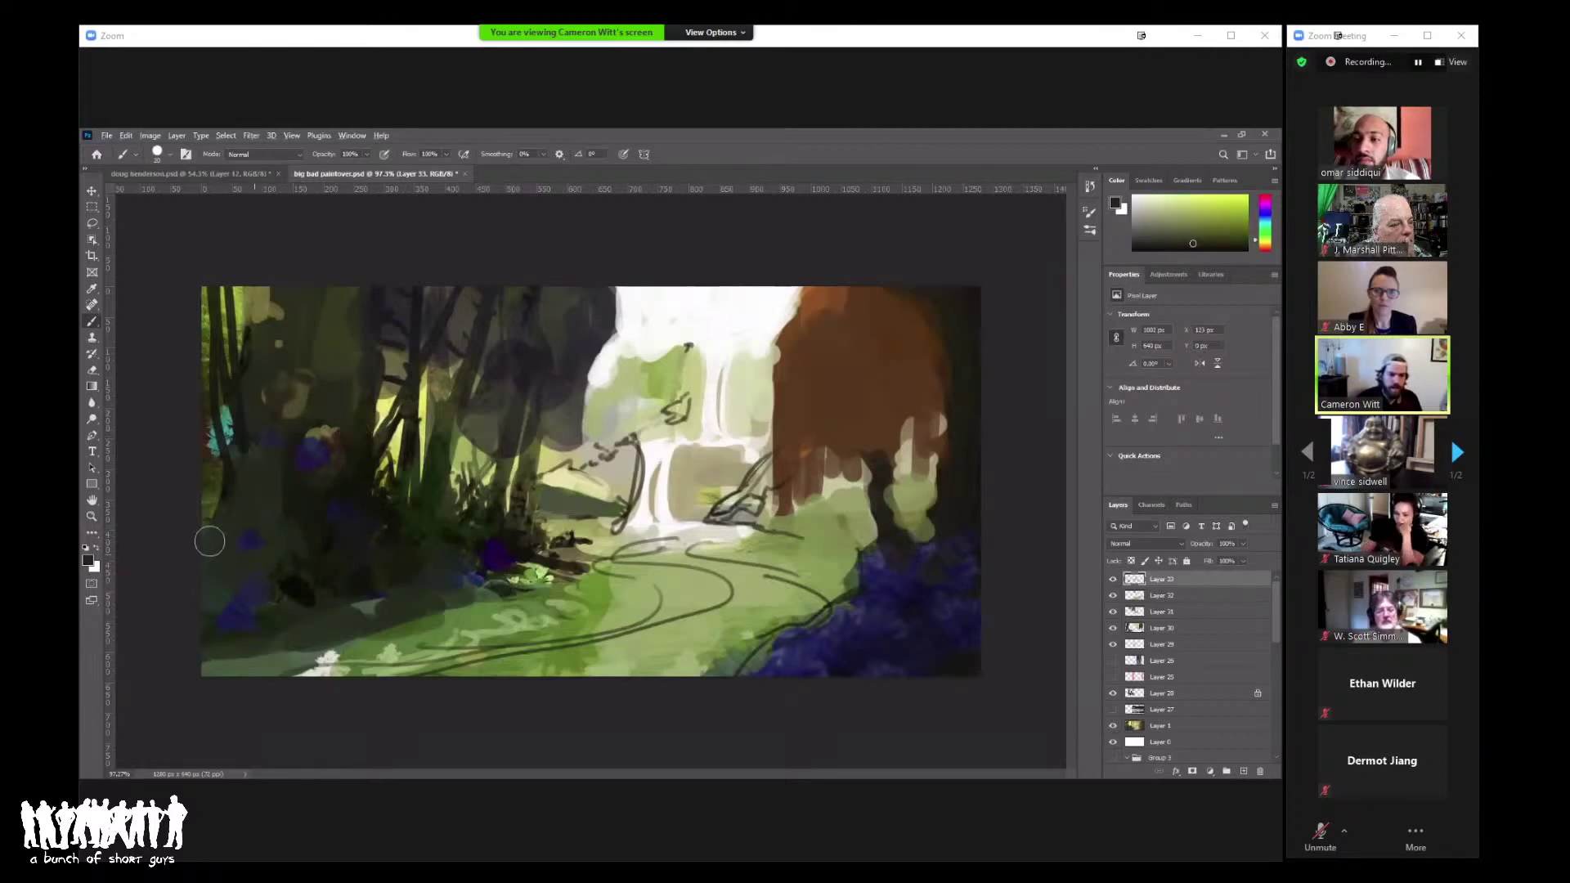
pyautogui.moveTo(208, 540)
pyautogui.mouseDown()
pyautogui.moveTo(221, 588)
pyautogui.moveTo(231, 506)
pyautogui.mouseUp()
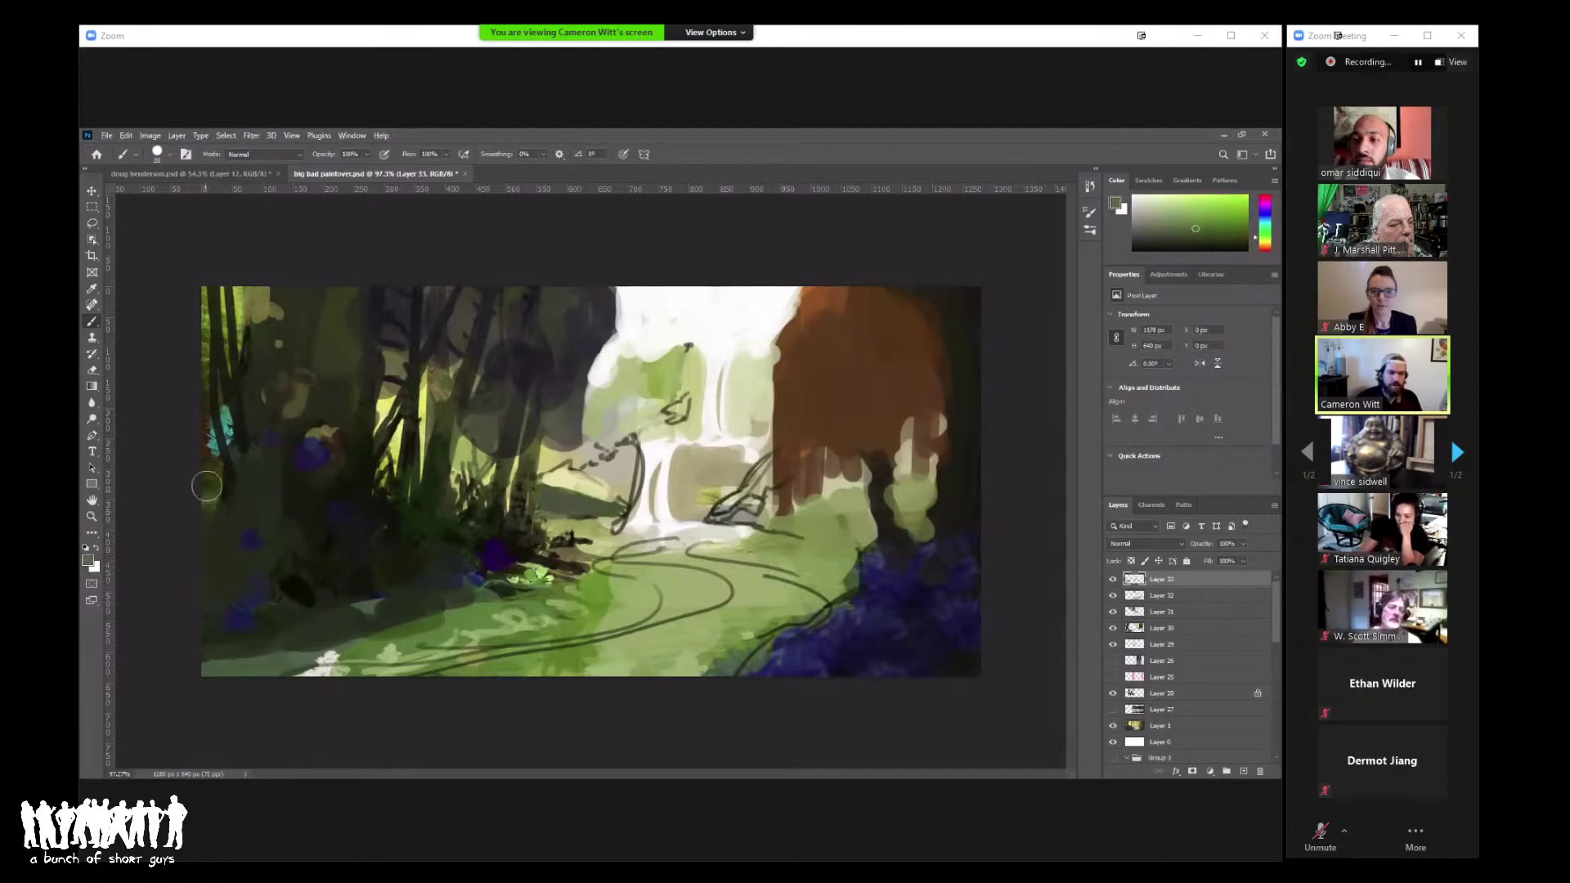
pyautogui.keyDown('alt'); pyautogui.click(206, 481); pyautogui.keyUp('alt')
pyautogui.keyDown('alt'); pyautogui.click(199, 360); pyautogui.keyUp('alt')
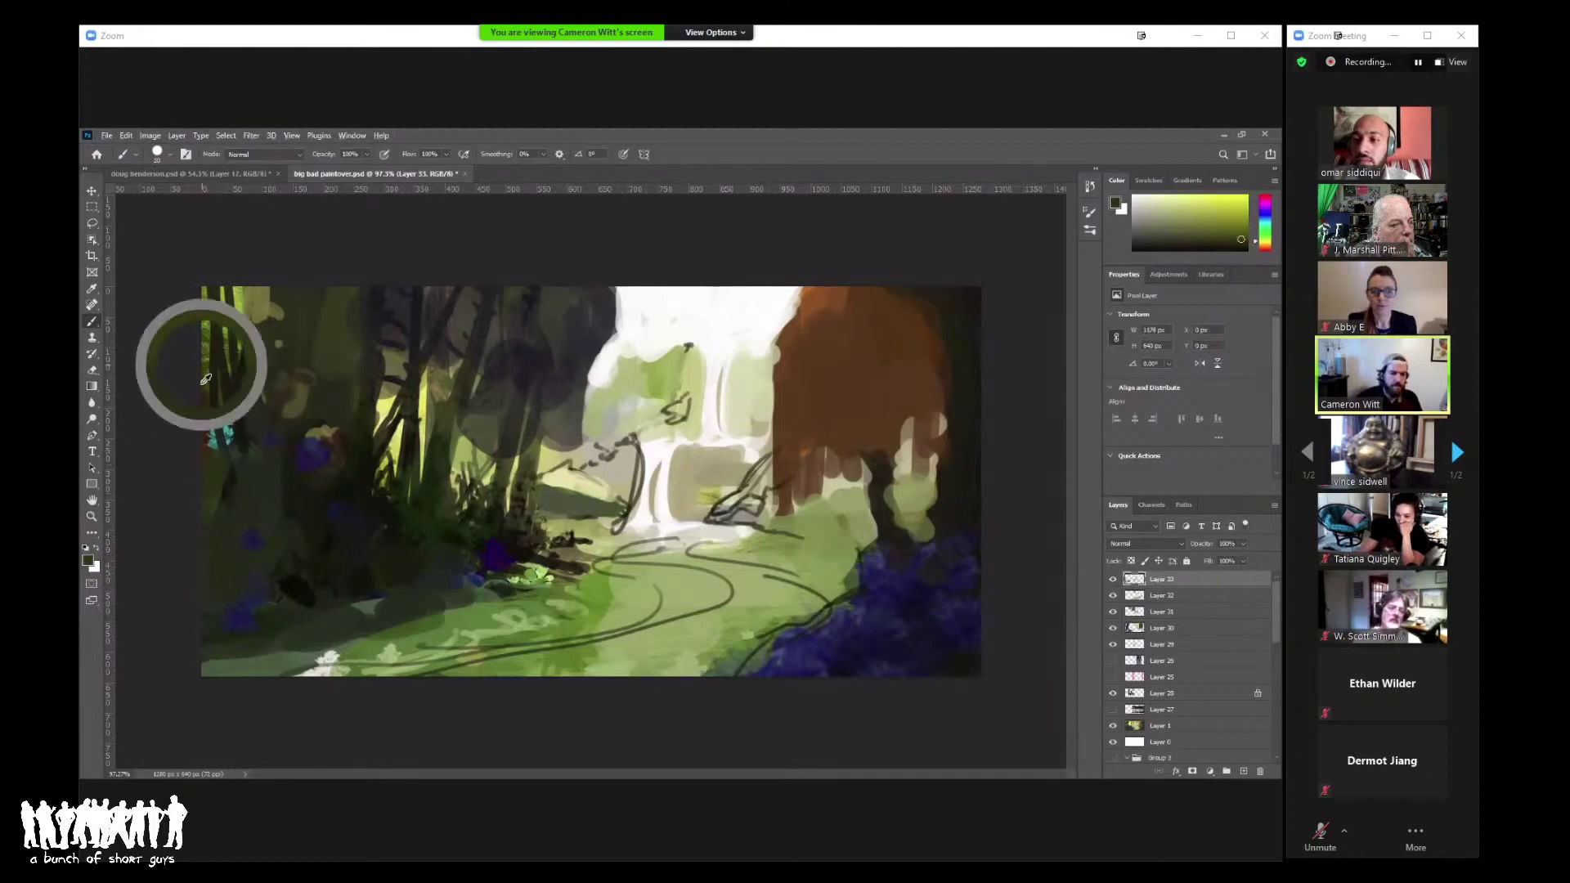
pyautogui.keyDown('alt'); pyautogui.click(237, 312); pyautogui.keyUp('alt')
pyautogui.moveTo(223, 334)
pyautogui.mouseDown()
pyautogui.moveTo(242, 272)
pyautogui.moveTo(221, 360)
pyautogui.moveTo(221, 298)
pyautogui.mouseUp()
pyautogui.hotkey('ctrl', 'z')
pyautogui.hotkey('ctrl', 'z')
# Step: Pick a darker olive green and cover the thin trunks and background at the forest's far-left edge
pyautogui.keyDown('alt'); pyautogui.click(222, 311); pyautogui.keyUp('alt')
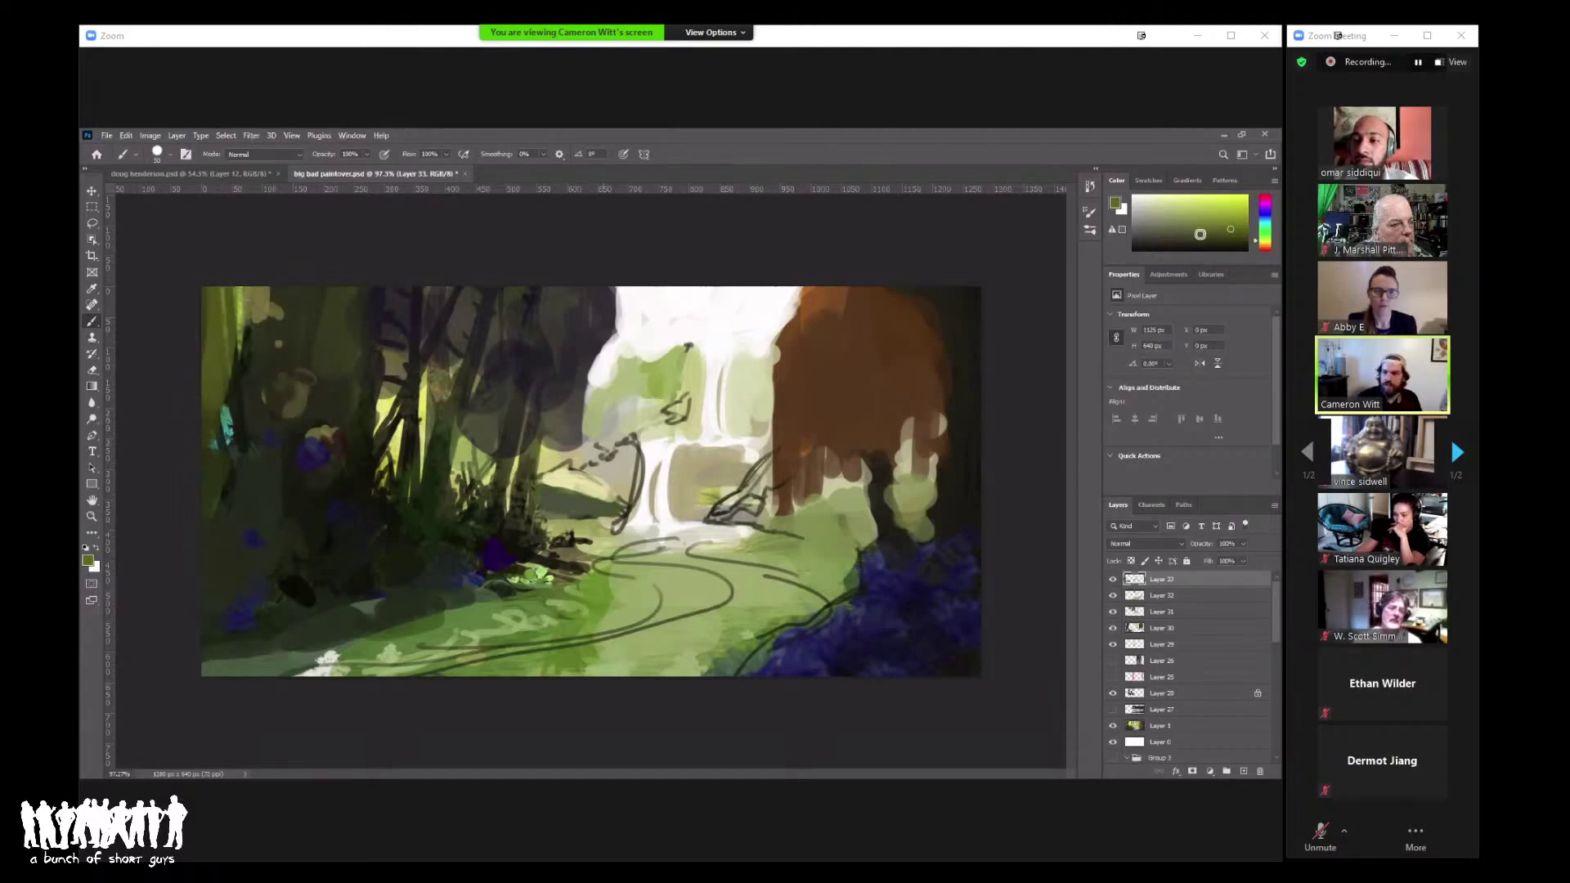
pyautogui.click(1192, 231)
pyautogui.moveTo(232, 296)
pyautogui.mouseDown()
pyautogui.moveTo(196, 448)
pyautogui.moveTo(233, 323)
pyautogui.moveTo(210, 392)
pyautogui.moveTo(210, 316)
pyautogui.moveTo(214, 426)
pyautogui.moveTo(255, 318)
pyautogui.moveTo(255, 264)
pyautogui.moveTo(264, 302)
pyautogui.moveTo(190, 494)
pyautogui.moveTo(212, 368)
pyautogui.moveTo(230, 428)
pyautogui.mouseUp()
pyautogui.keyDown('alt'); pyautogui.click(210, 503); pyautogui.keyUp('alt')
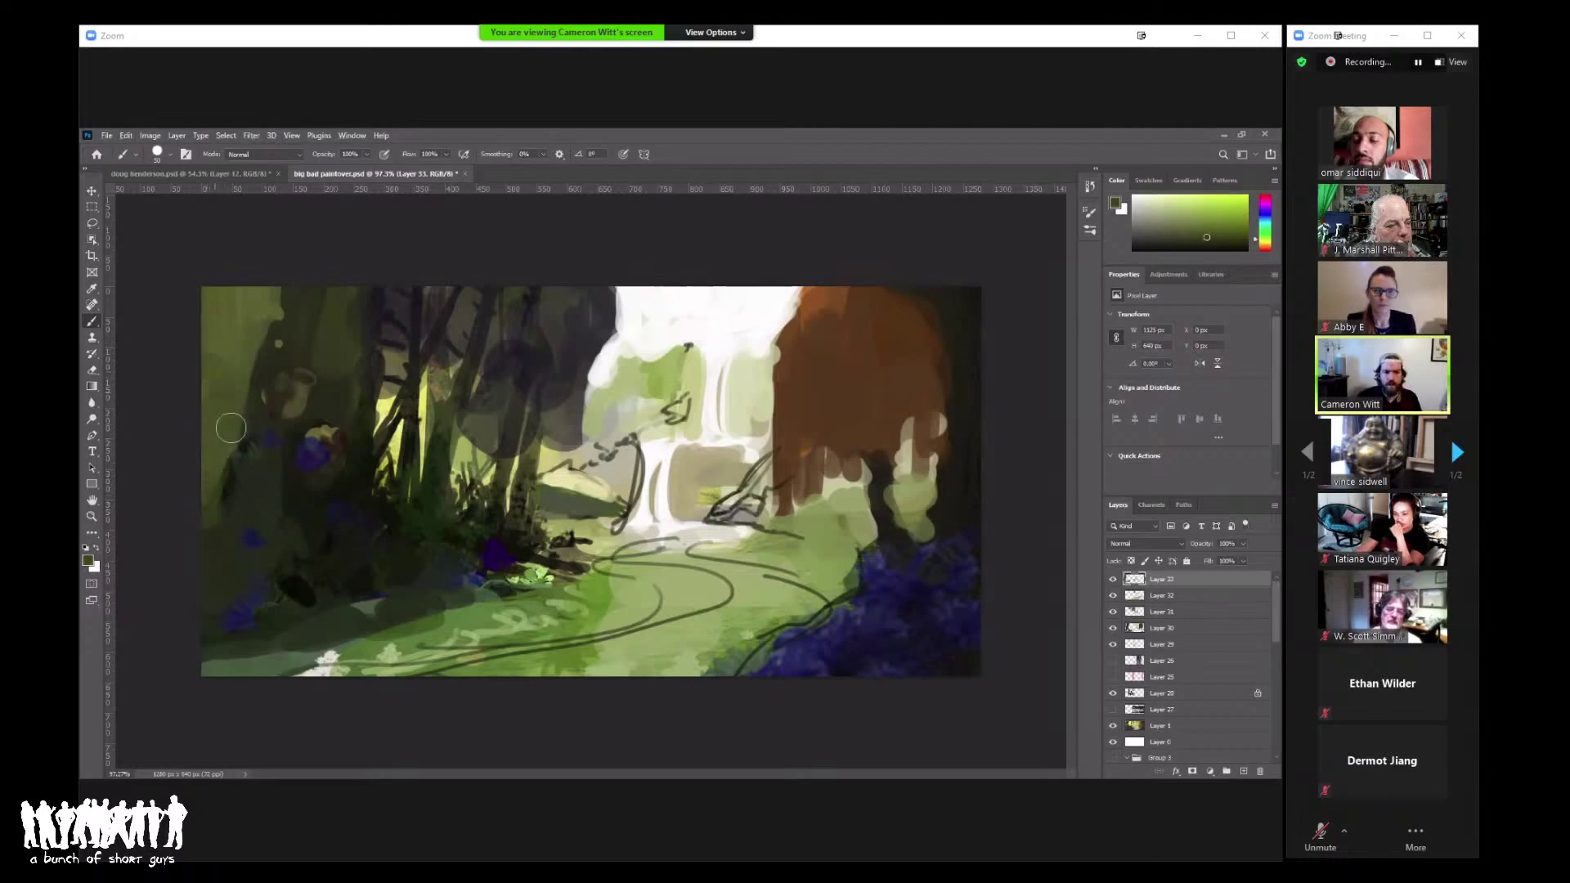
pyautogui.keyDown('alt'); pyautogui.click(225, 489); pyautogui.keyUp('alt')
pyautogui.moveTo(217, 497); pyautogui.dragTo(218, 428)
# Step: Tone down the forest's far-left background with muted dark olive strokes sampled from the trees
pyautogui.moveTo(474, 325); pyautogui.dragTo(388, 324)
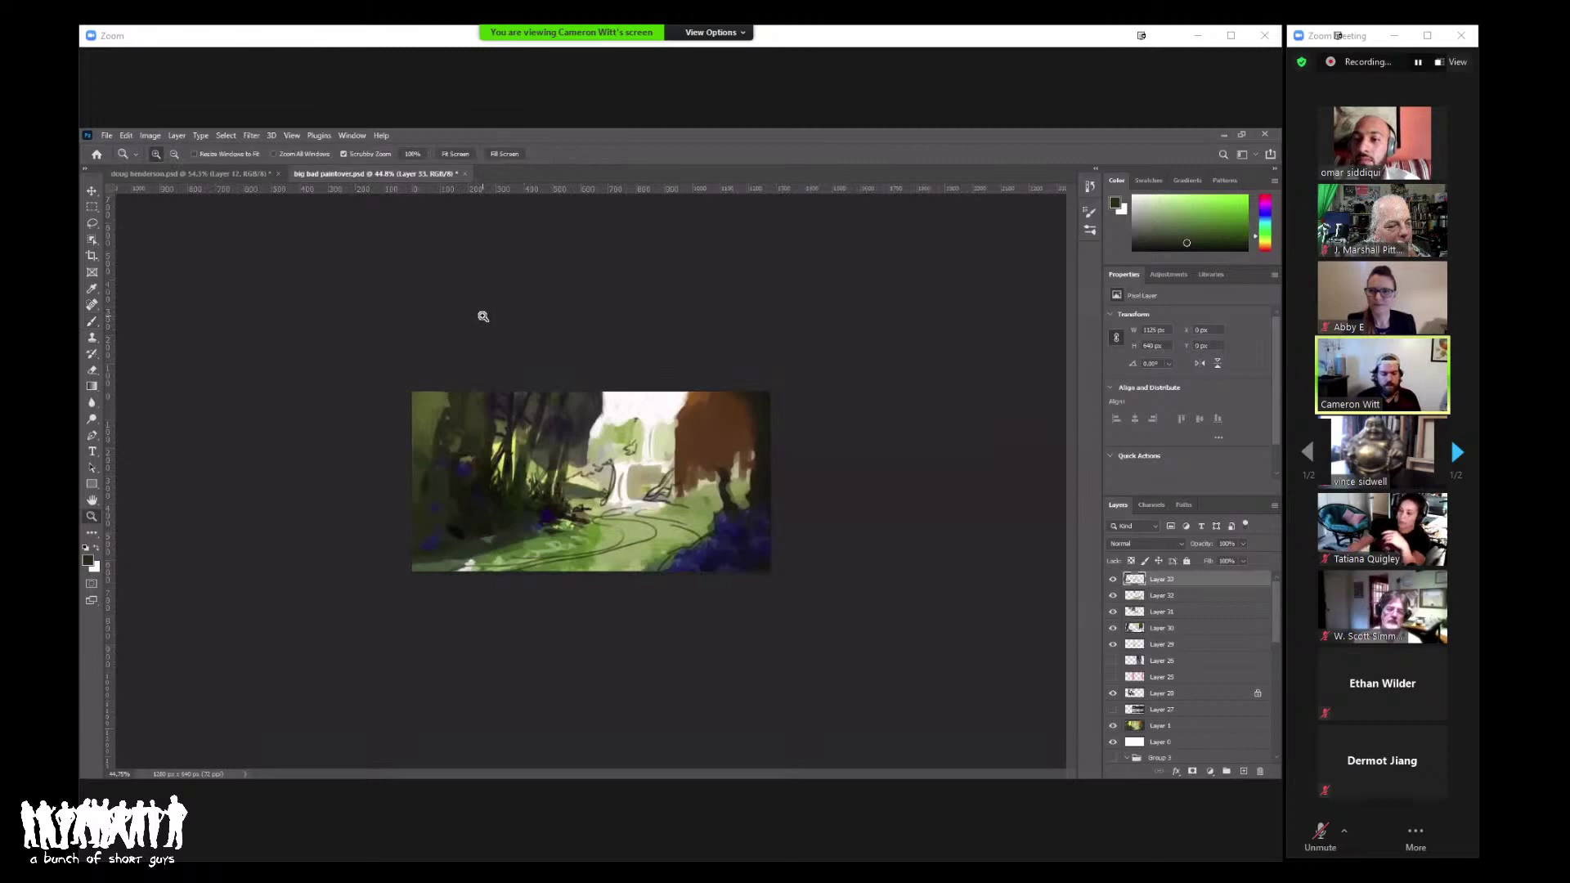
pyautogui.moveTo(635, 557); pyautogui.dragTo(702, 525)
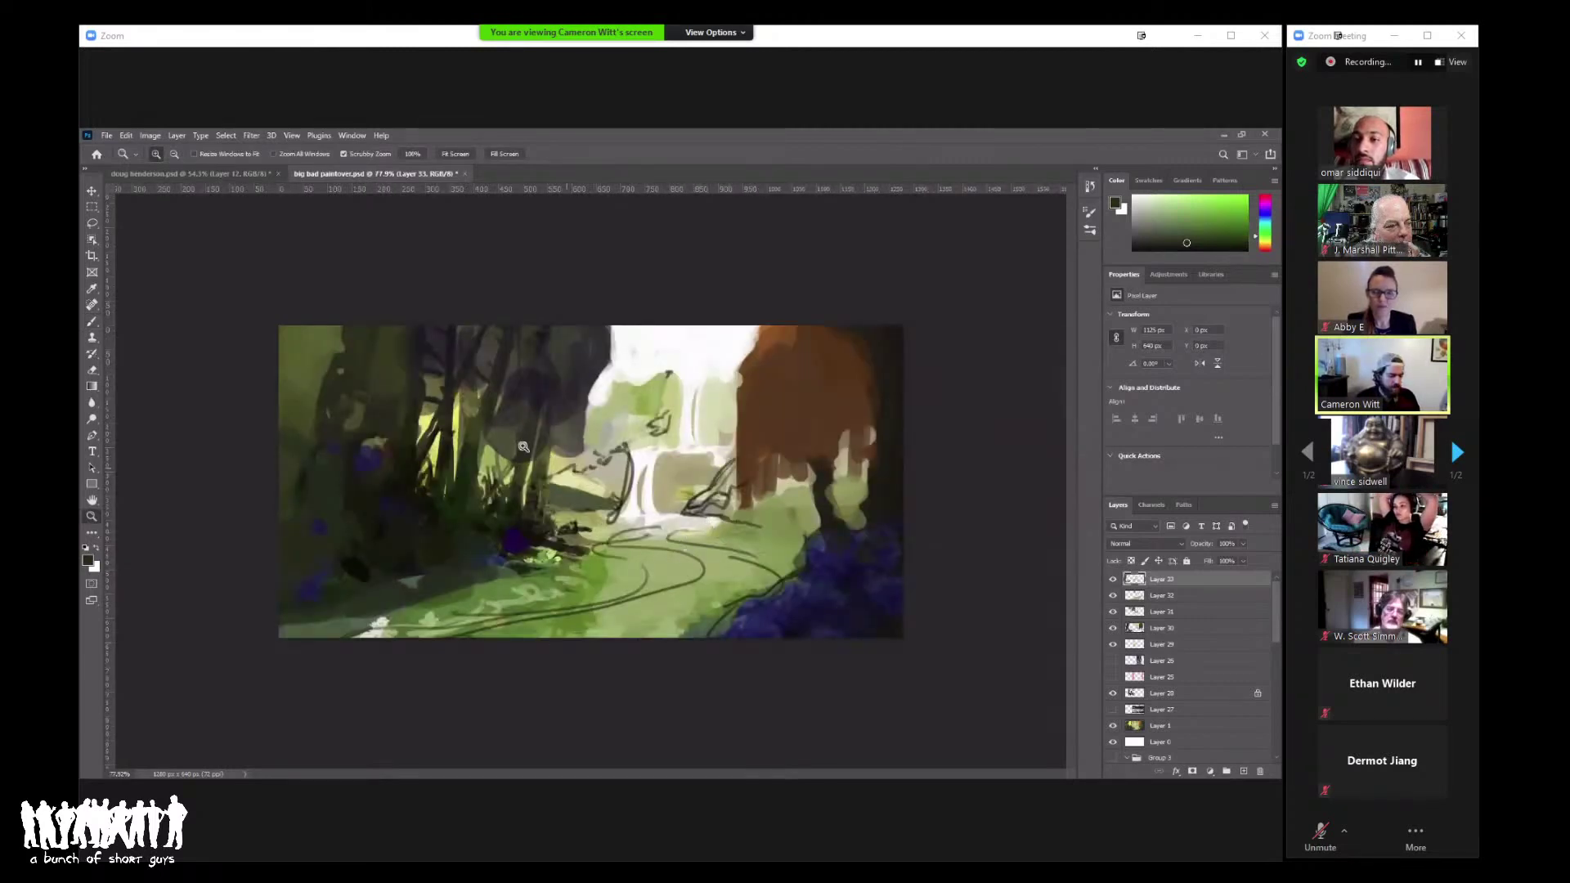
pyautogui.press('b')
pyautogui.keyDown('alt'); pyautogui.click(302, 452); pyautogui.keyUp('alt')
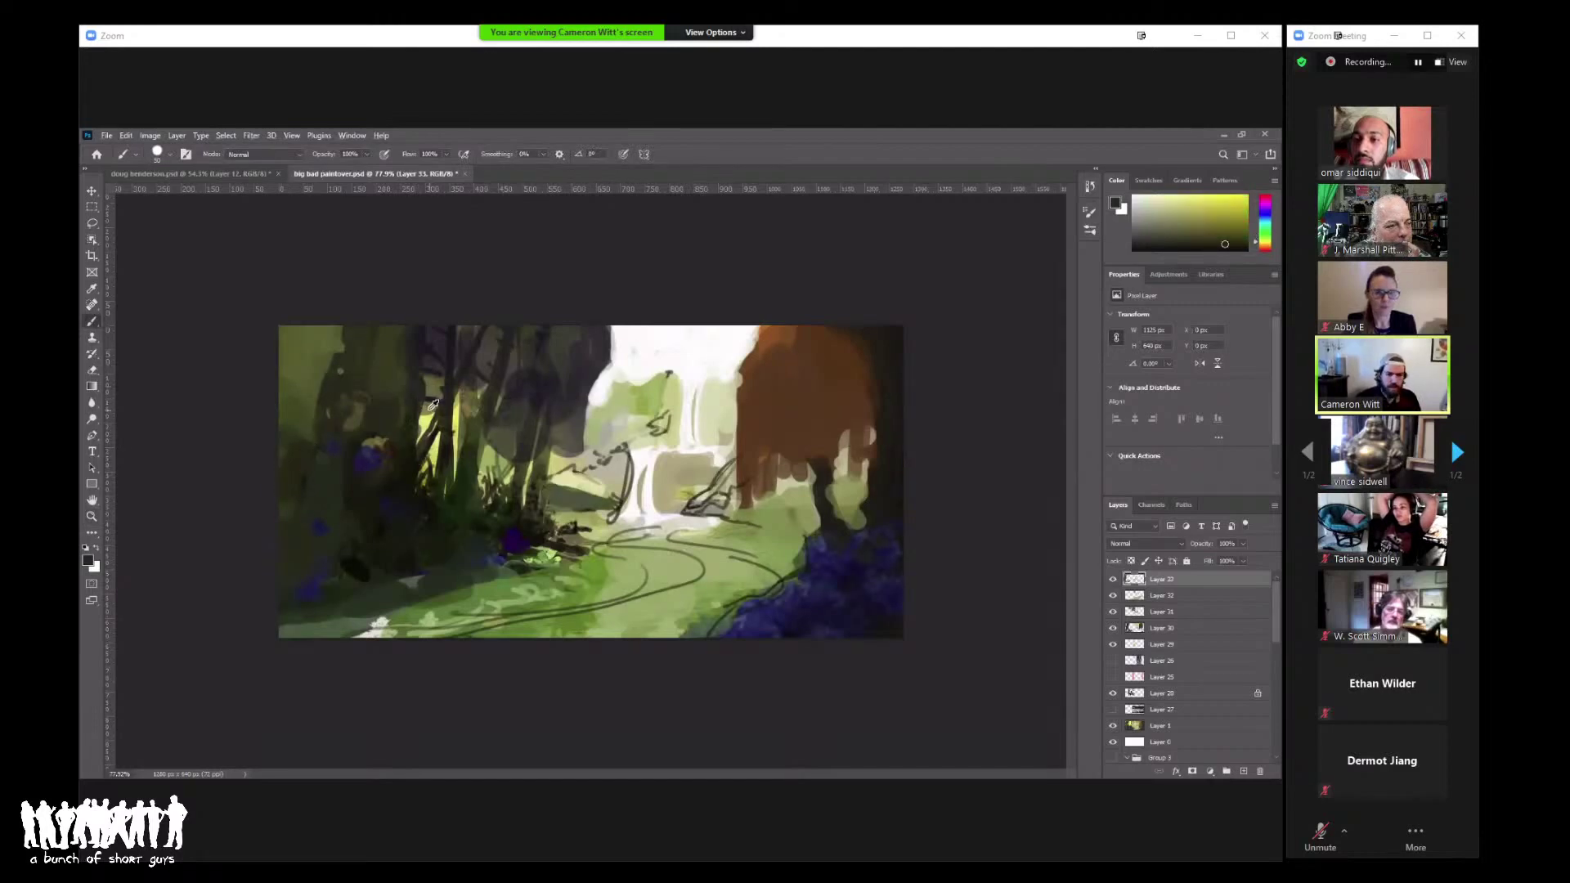
pyautogui.moveTo(332, 383)
pyautogui.mouseDown()
pyautogui.moveTo(295, 399)
pyautogui.moveTo(317, 357)
pyautogui.mouseUp()
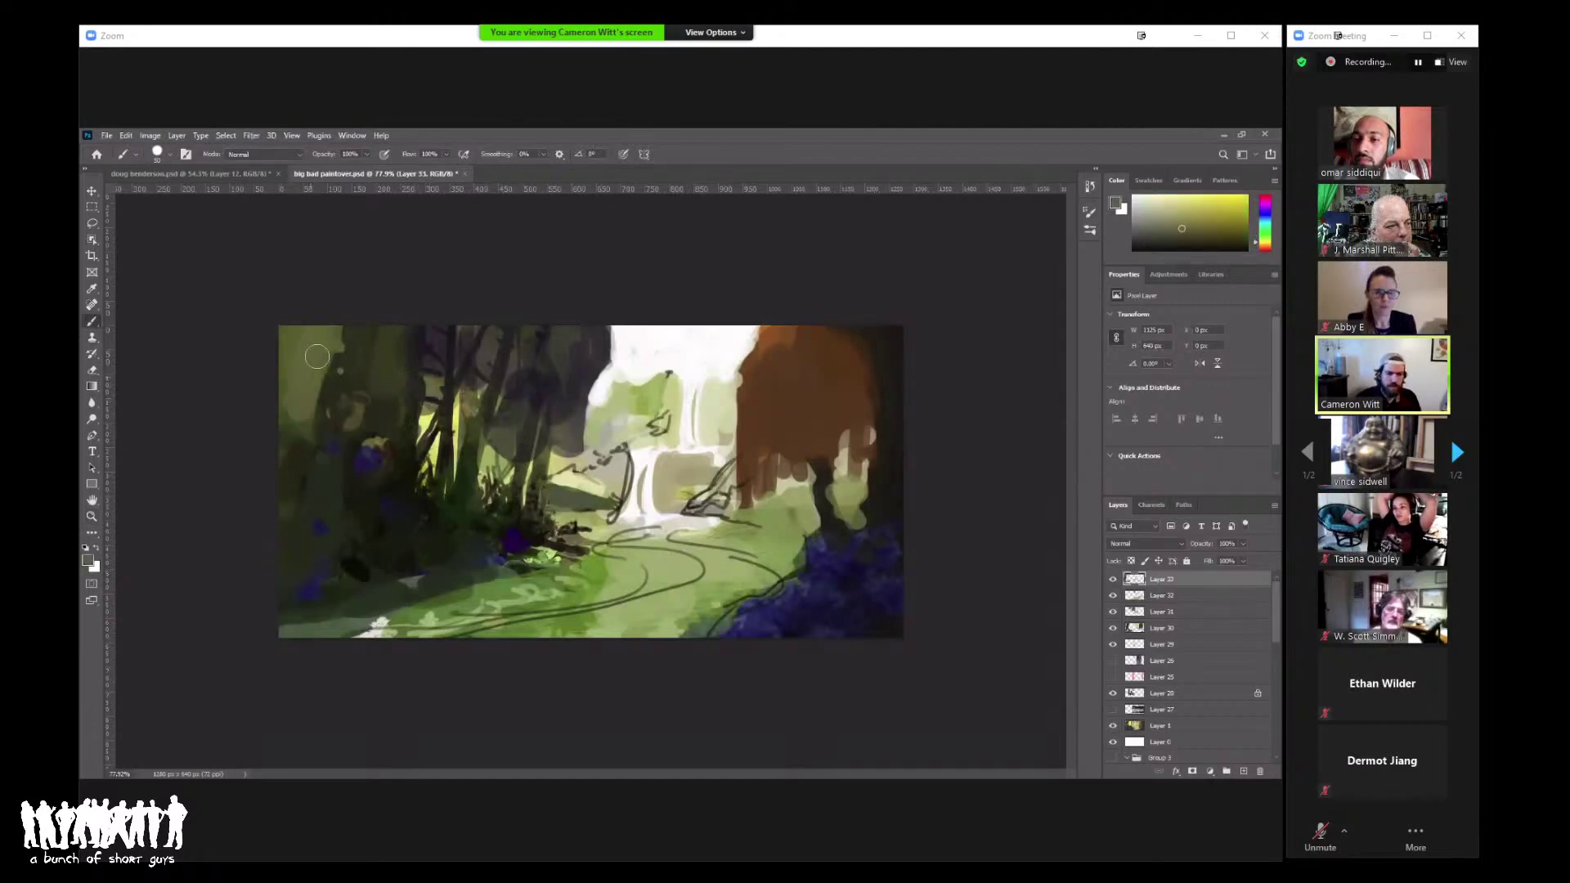
pyautogui.keyDown('alt'); pyautogui.click(457, 394); pyautogui.keyUp('alt')
pyautogui.moveTo(326, 341)
pyautogui.mouseDown()
pyautogui.moveTo(282, 422)
pyautogui.moveTo(295, 444)
pyautogui.moveTo(318, 380)
pyautogui.moveTo(497, 459)
pyautogui.moveTo(302, 340)
pyautogui.moveTo(308, 373)
pyautogui.moveTo(318, 341)
pyautogui.mouseUp()
# Step: Sample a lighter green from between the trunks and brighten the gap at the forest's far-left edge
pyautogui.keyDown('alt'); pyautogui.click(495, 464); pyautogui.keyUp('alt')
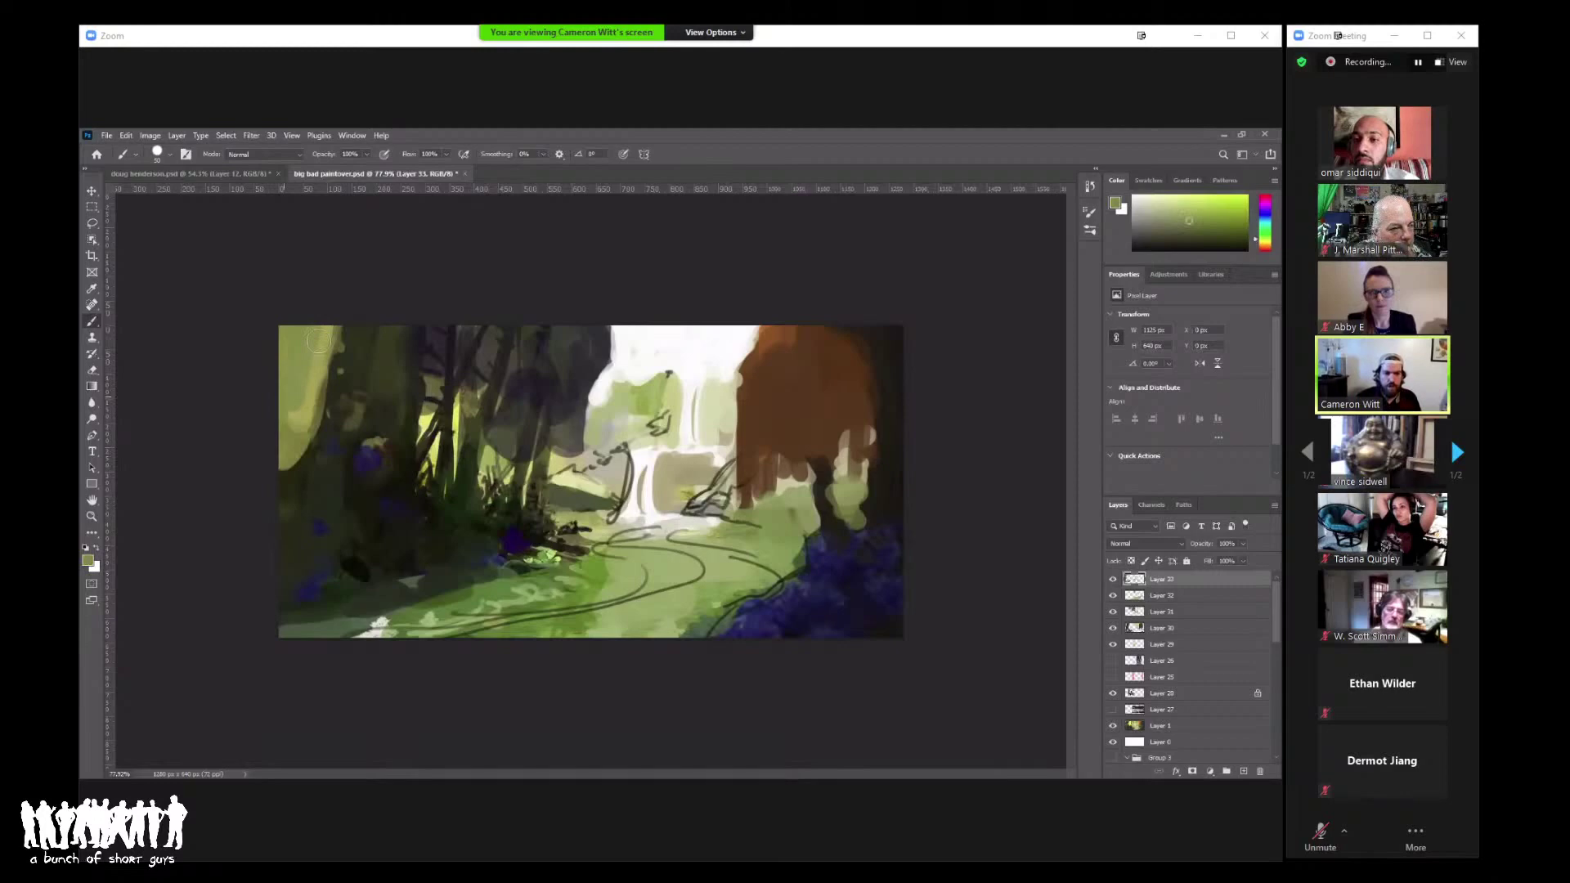
pyautogui.keyDown('alt'); pyautogui.click(284, 434); pyautogui.keyUp('alt')
pyautogui.moveTo(284, 434)
pyautogui.mouseDown()
pyautogui.moveTo(287, 409)
pyautogui.moveTo(291, 466)
pyautogui.moveTo(308, 327)
pyautogui.mouseUp()
# Step: Reduce the brush size and paint thin trunks and branches over the far-left gap with a sampled dark tone
pyautogui.rightClick(343, 409)
pyautogui.moveTo(300, 409)
pyautogui.mouseDown()
pyautogui.moveTo(286, 443)
pyautogui.moveTo(281, 404)
pyautogui.mouseUp()
pyautogui.keyDown('alt'); pyautogui.click(459, 400); pyautogui.keyUp('alt')
pyautogui.keyDown('alt'); pyautogui.click(439, 393); pyautogui.keyUp('alt')
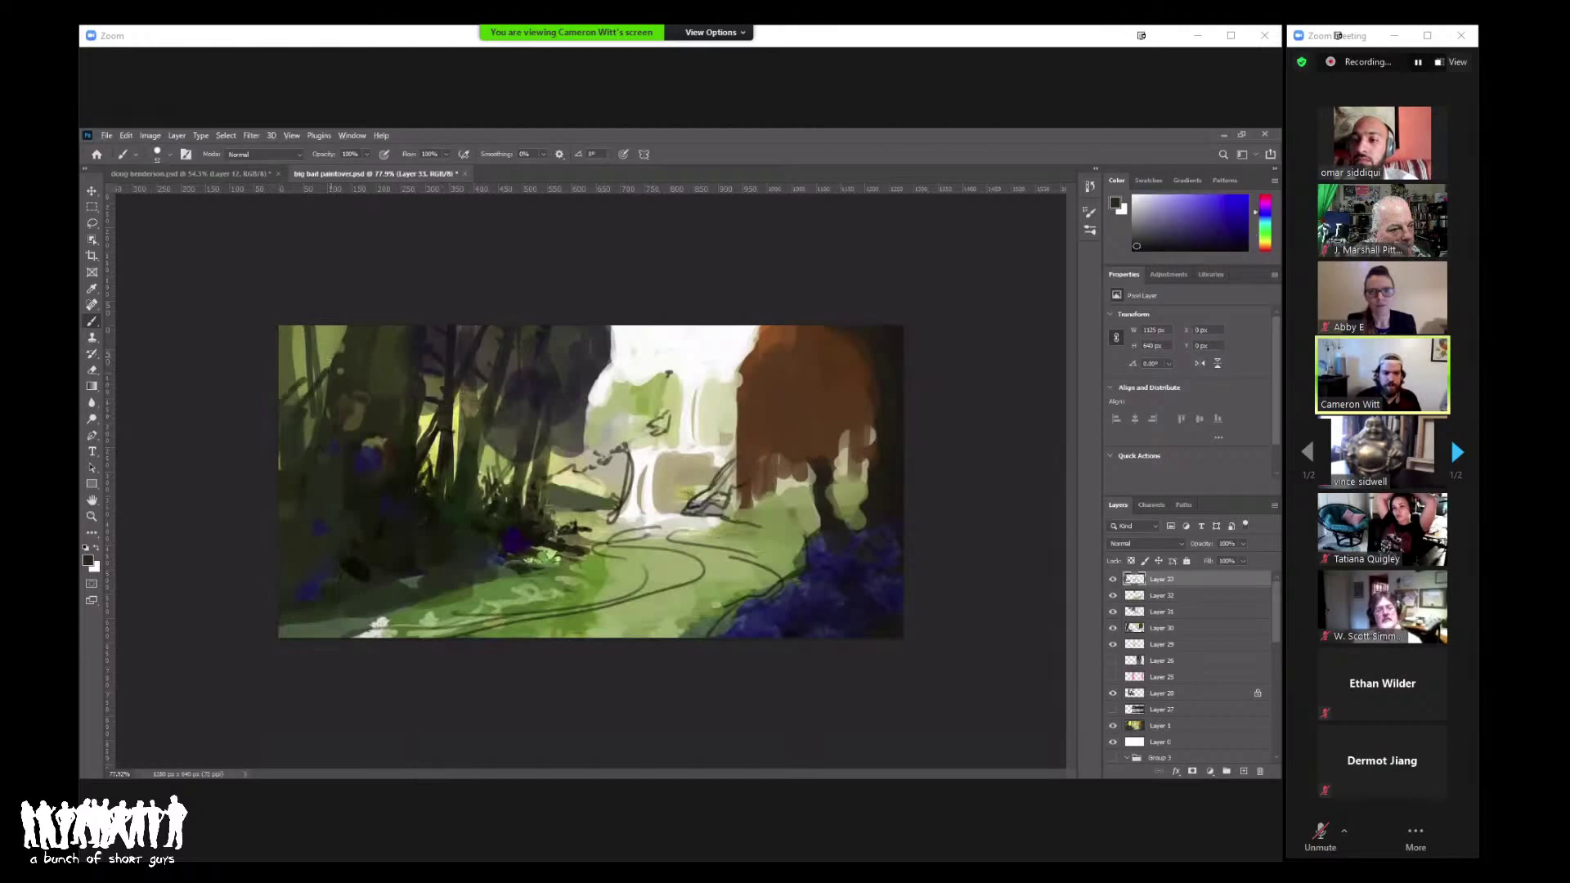
pyautogui.moveTo(273, 340); pyautogui.dragTo(298, 446)
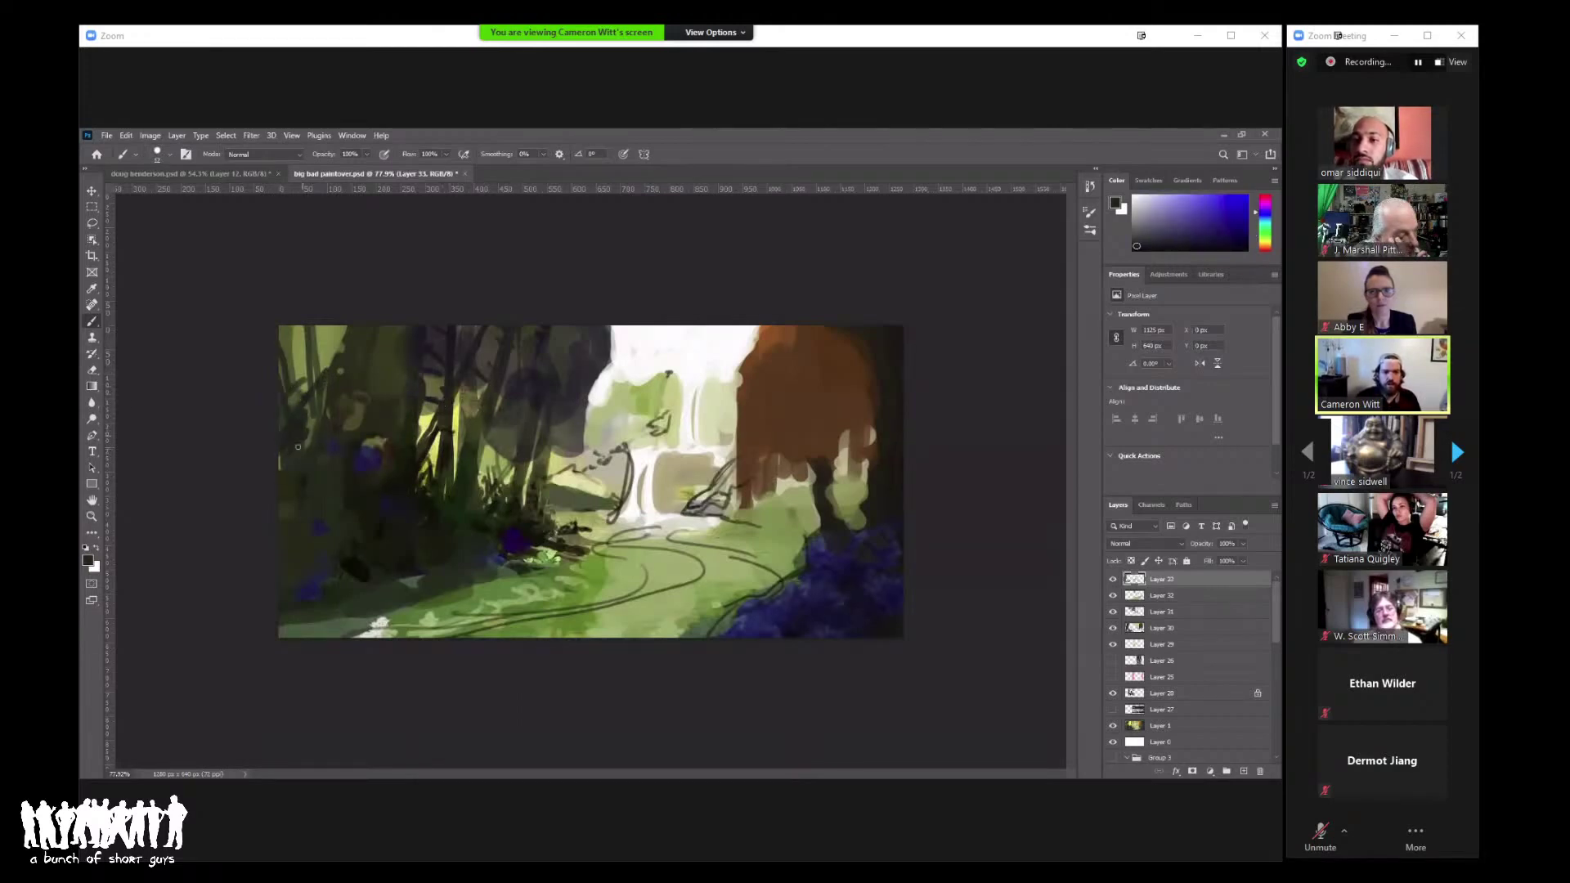
pyautogui.keyDown('alt'); pyautogui.click(312, 469); pyautogui.keyUp('alt')
pyautogui.press('z')
pyautogui.moveTo(531, 368); pyautogui.dragTo(428, 362)
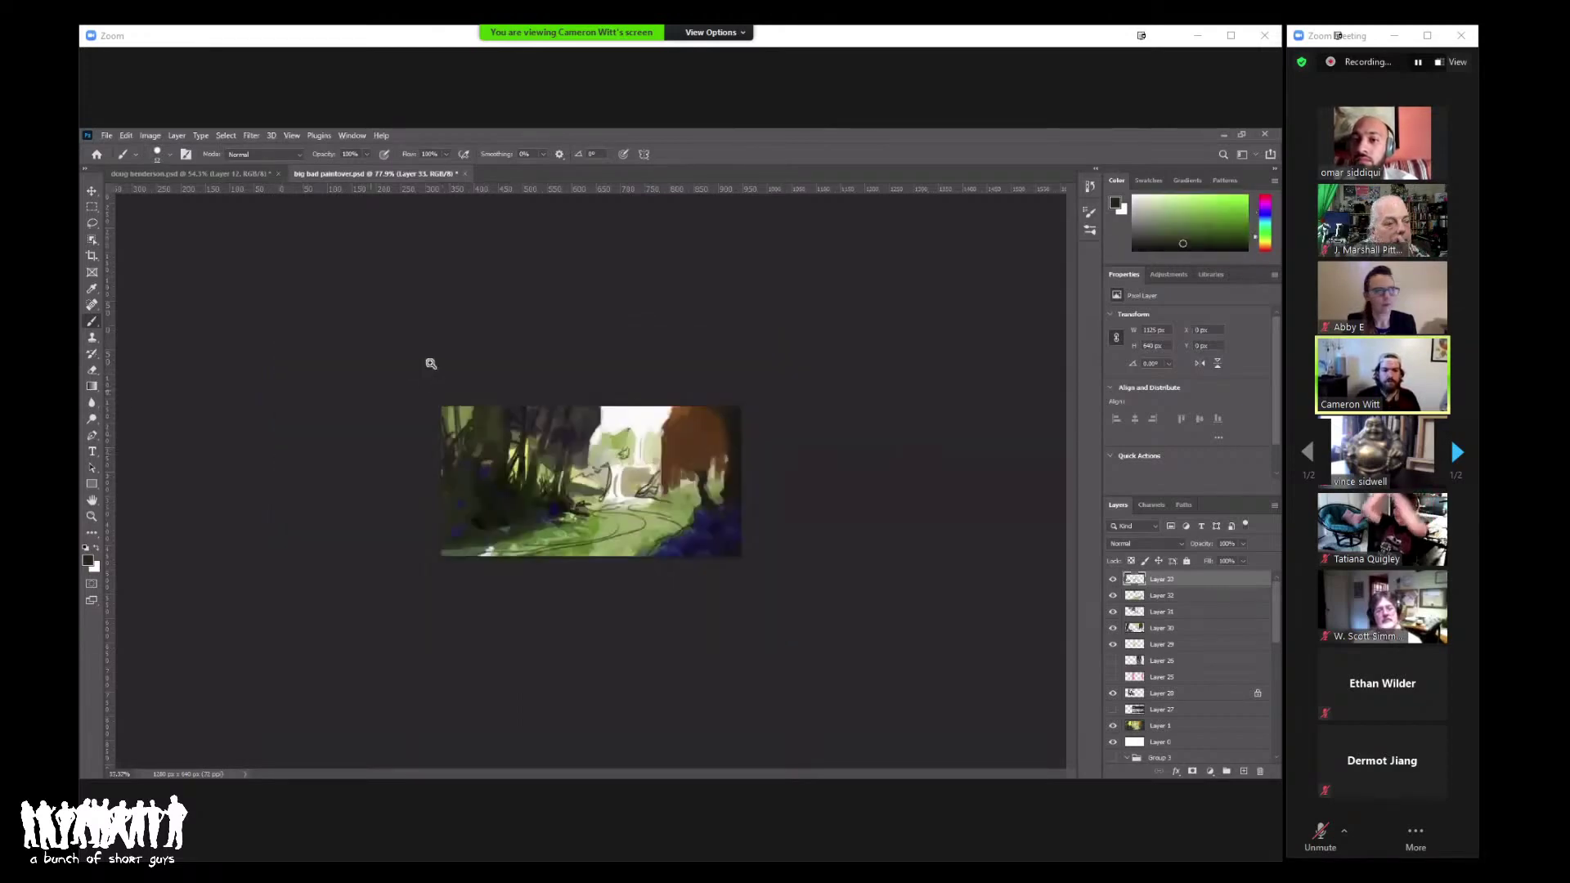
pyautogui.moveTo(573, 458); pyautogui.dragTo(676, 469)
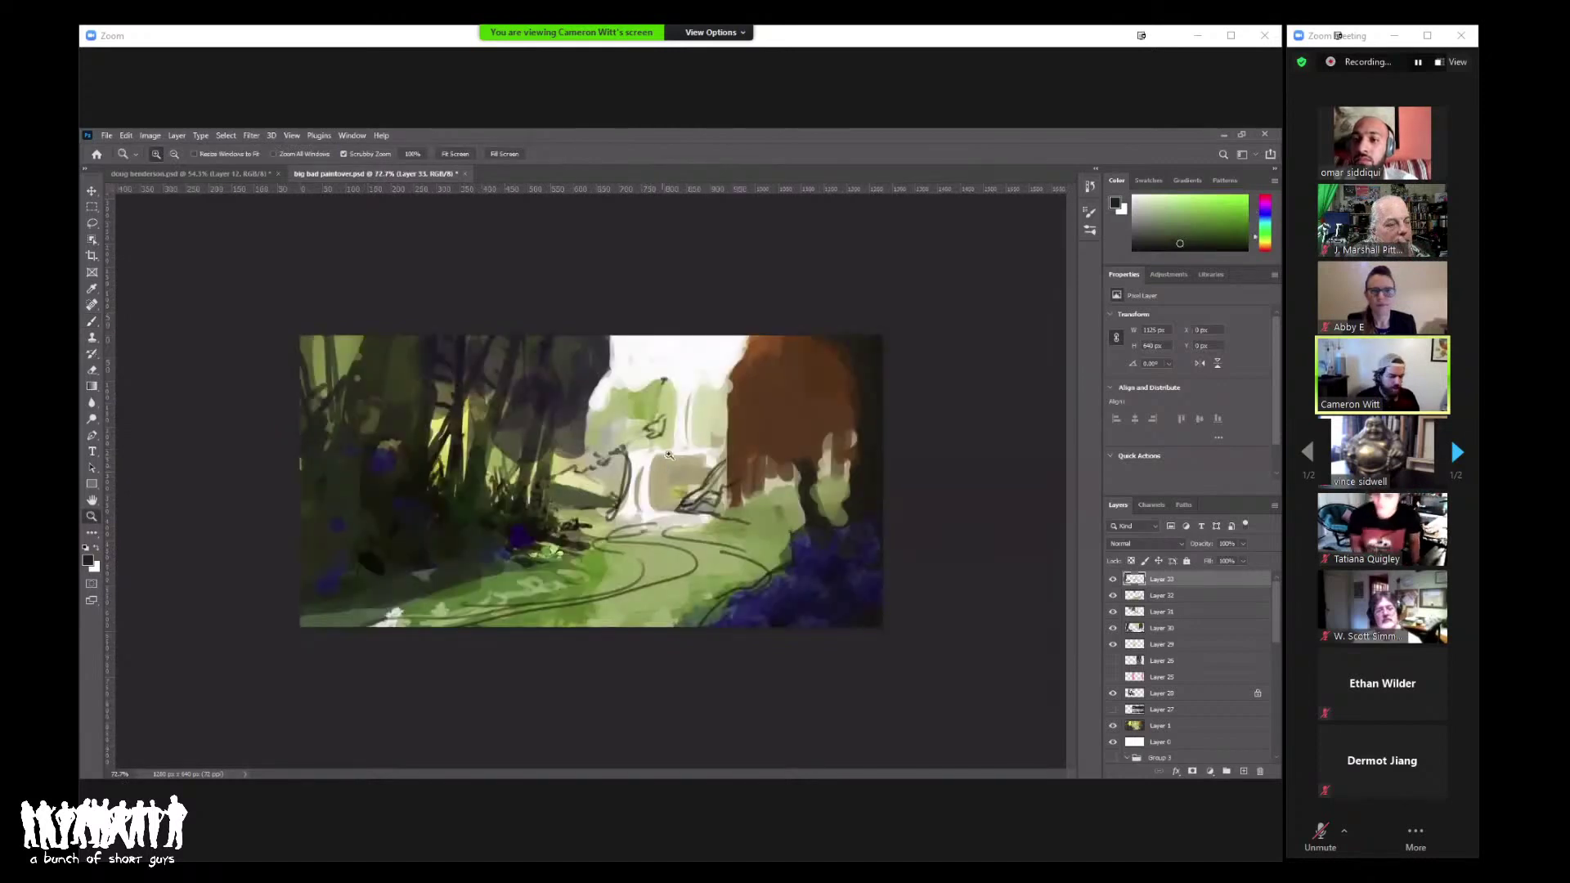
pyautogui.press('b')
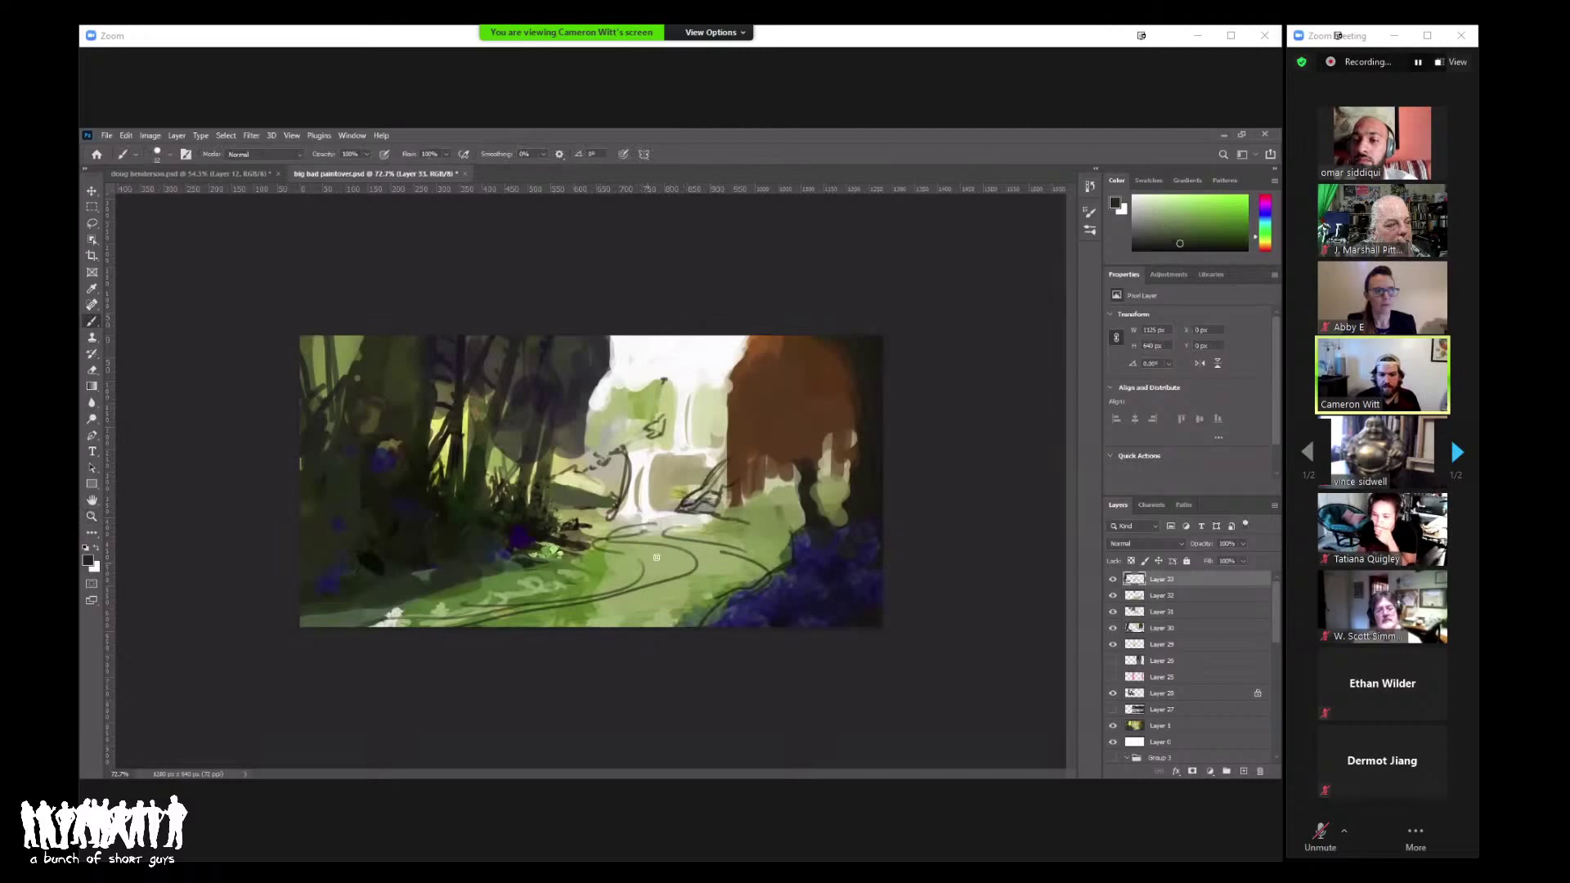
# Step: Hide Layer 33 with the repainted falls and sketch lines, add a new layer above it and check the brush settings
pyautogui.click(1112, 579)
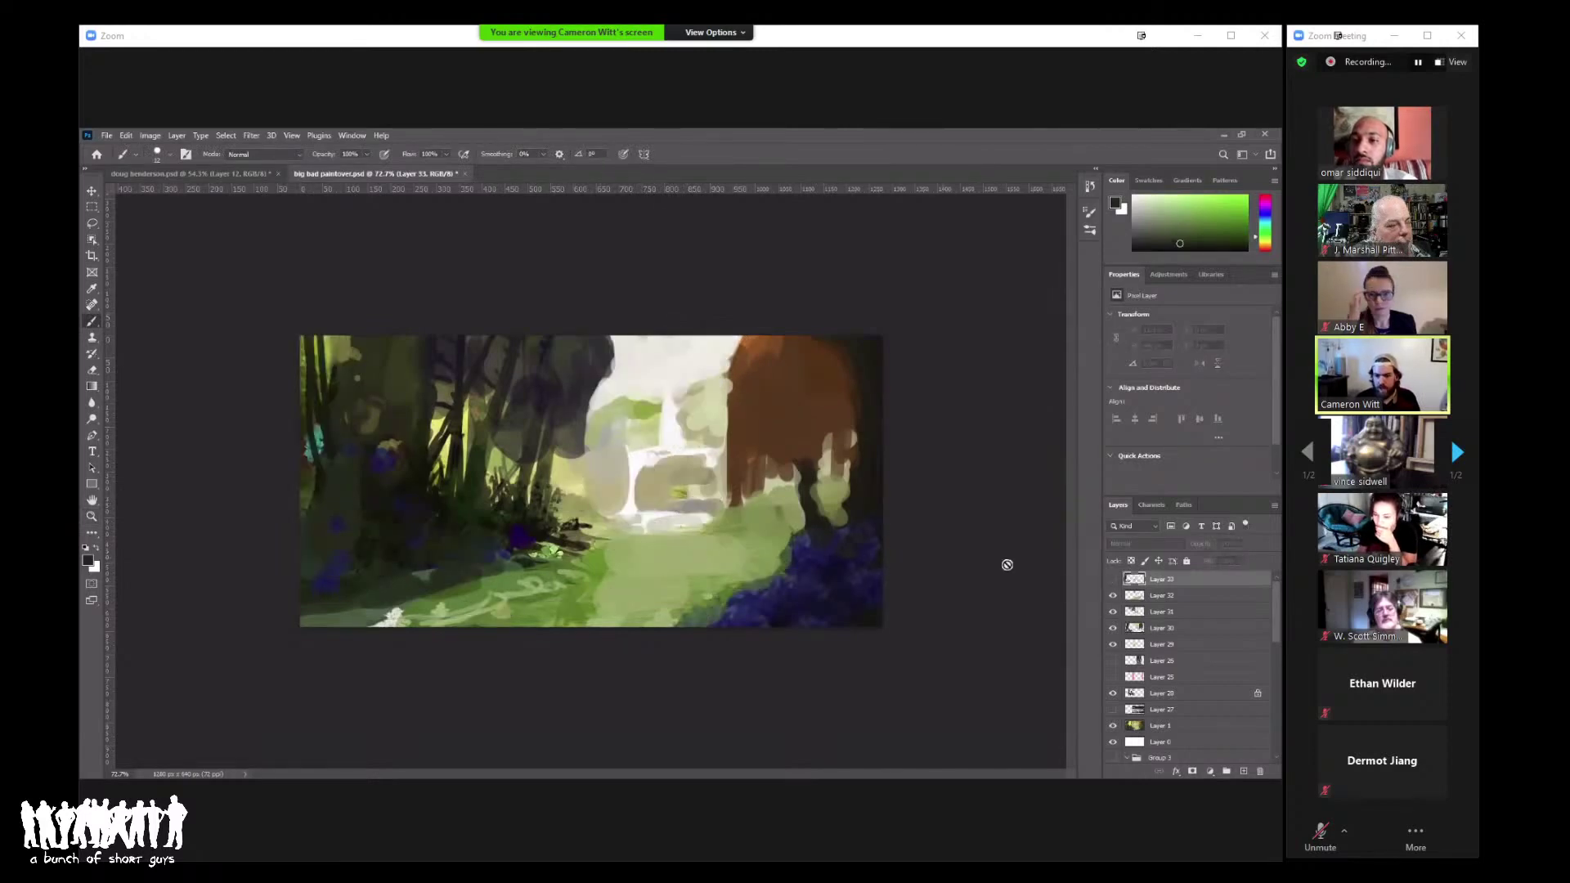
pyautogui.click(1244, 771)
pyautogui.press('z')
pyautogui.moveTo(672, 540); pyautogui.dragTo(699, 540)
pyautogui.press('b')
pyautogui.rightClick(805, 474)
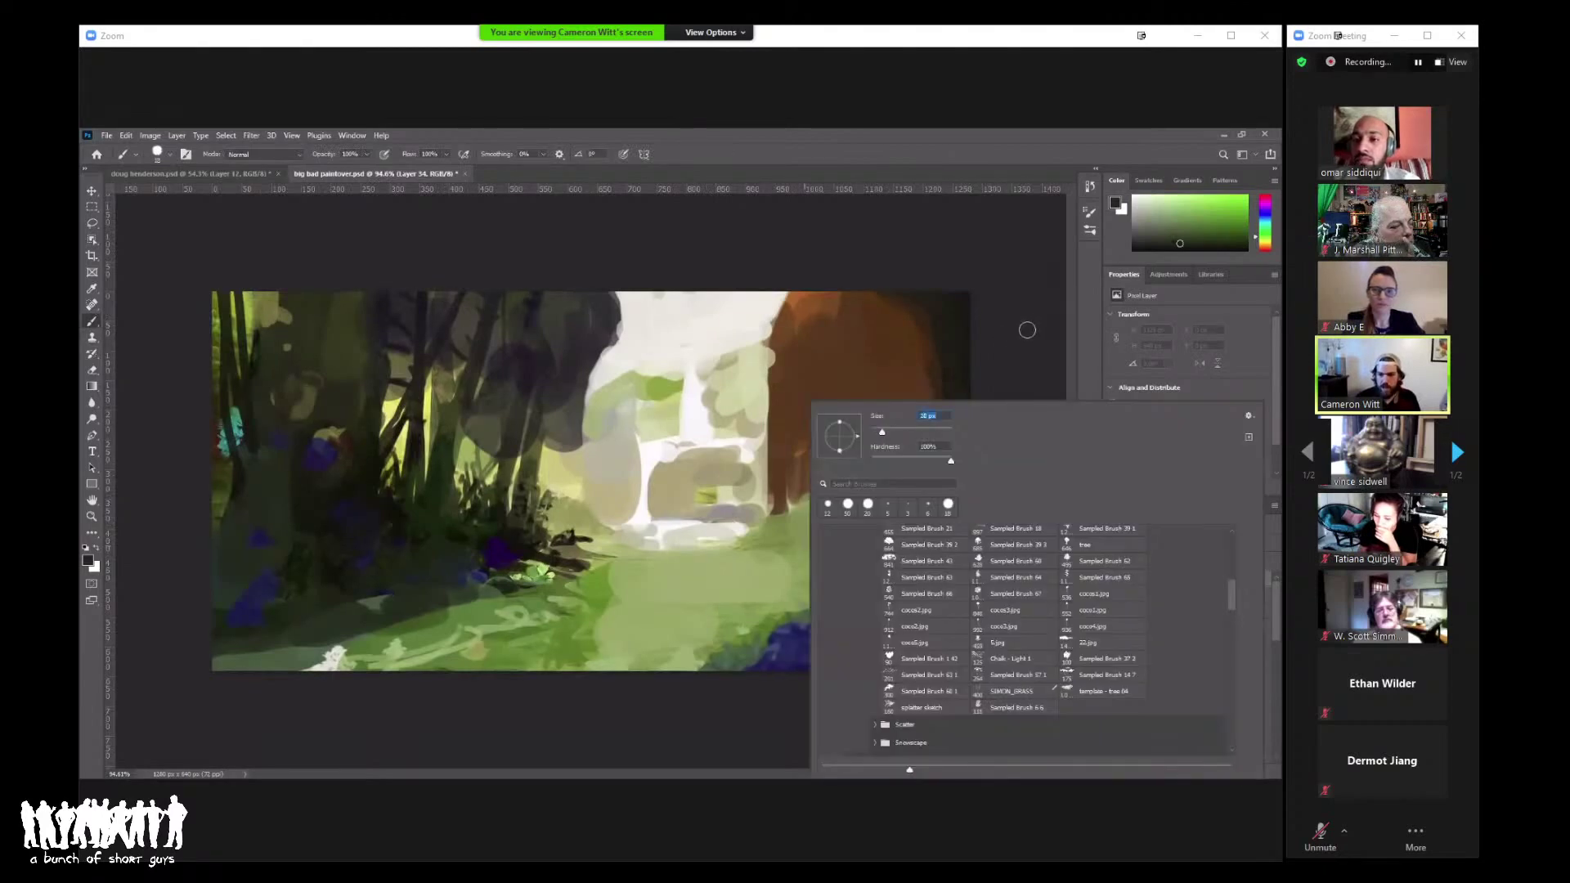
pyautogui.click(1027, 331)
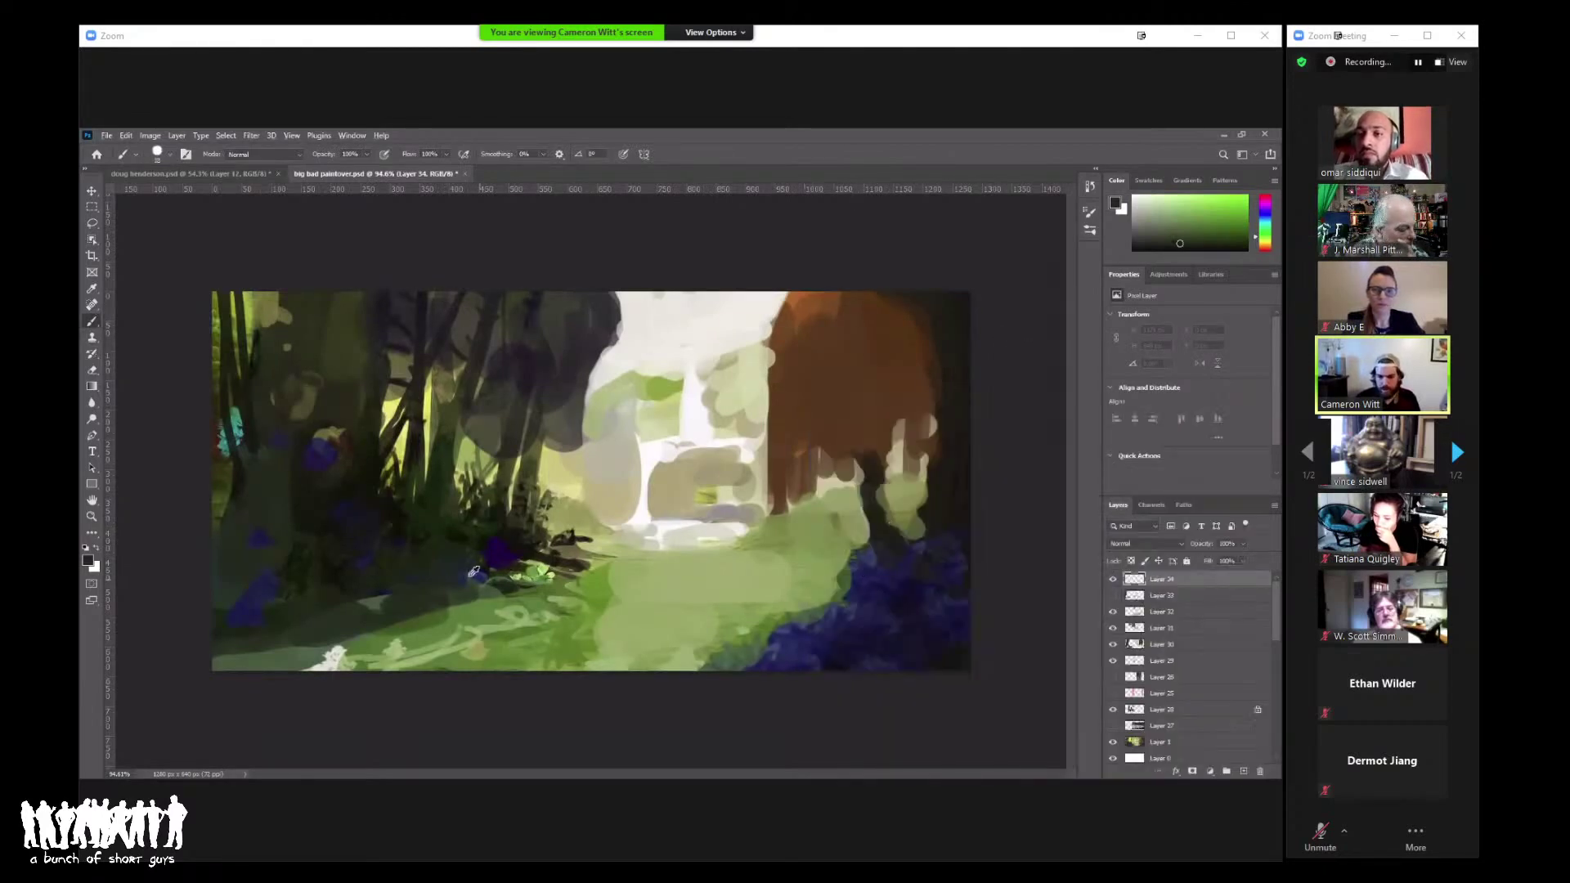
# Step: Paint a muted dark green bank at the foot of the large orange tree, beside the waterfall's pool
pyautogui.keyDown('alt'); pyautogui.click(561, 552); pyautogui.keyUp('alt')
pyautogui.moveTo(755, 539)
pyautogui.mouseDown()
pyautogui.moveTo(813, 553)
pyautogui.moveTo(792, 552)
pyautogui.moveTo(812, 586)
pyautogui.moveTo(839, 587)
pyautogui.moveTo(839, 546)
pyautogui.moveTo(822, 539)
pyautogui.moveTo(844, 508)
pyautogui.moveTo(859, 519)
pyautogui.moveTo(681, 559)
pyautogui.moveTo(684, 520)
pyautogui.moveTo(645, 631)
pyautogui.moveTo(776, 540)
pyautogui.moveTo(727, 544)
pyautogui.mouseUp()
pyautogui.keyDown('alt'); pyautogui.click(733, 558); pyautogui.keyUp('alt')
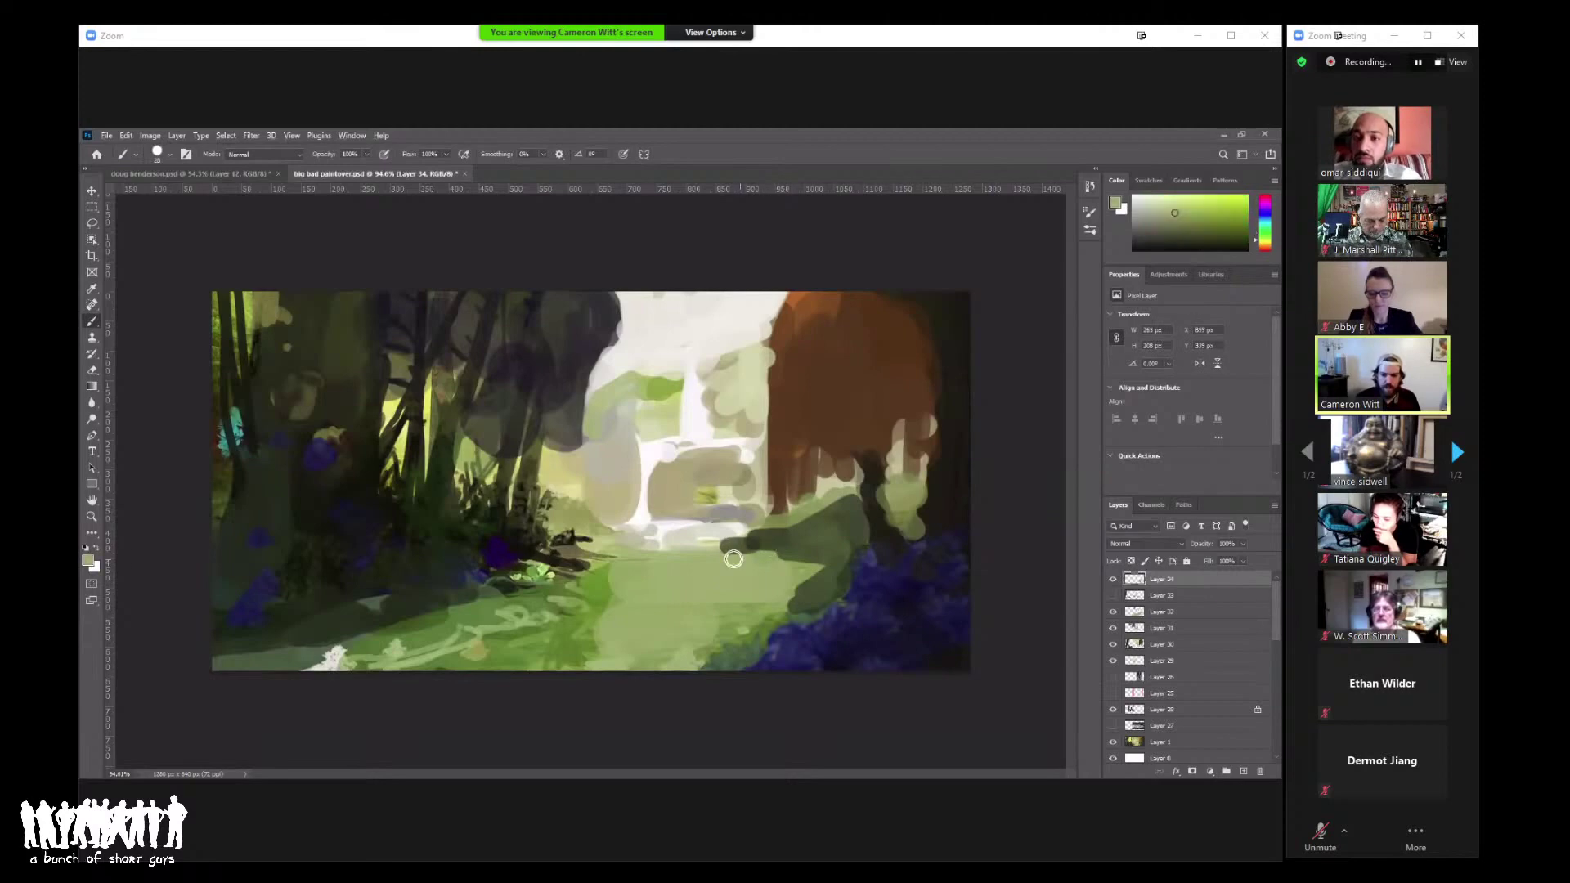
pyautogui.keyDown('alt'); pyautogui.click(790, 533); pyautogui.keyUp('alt')
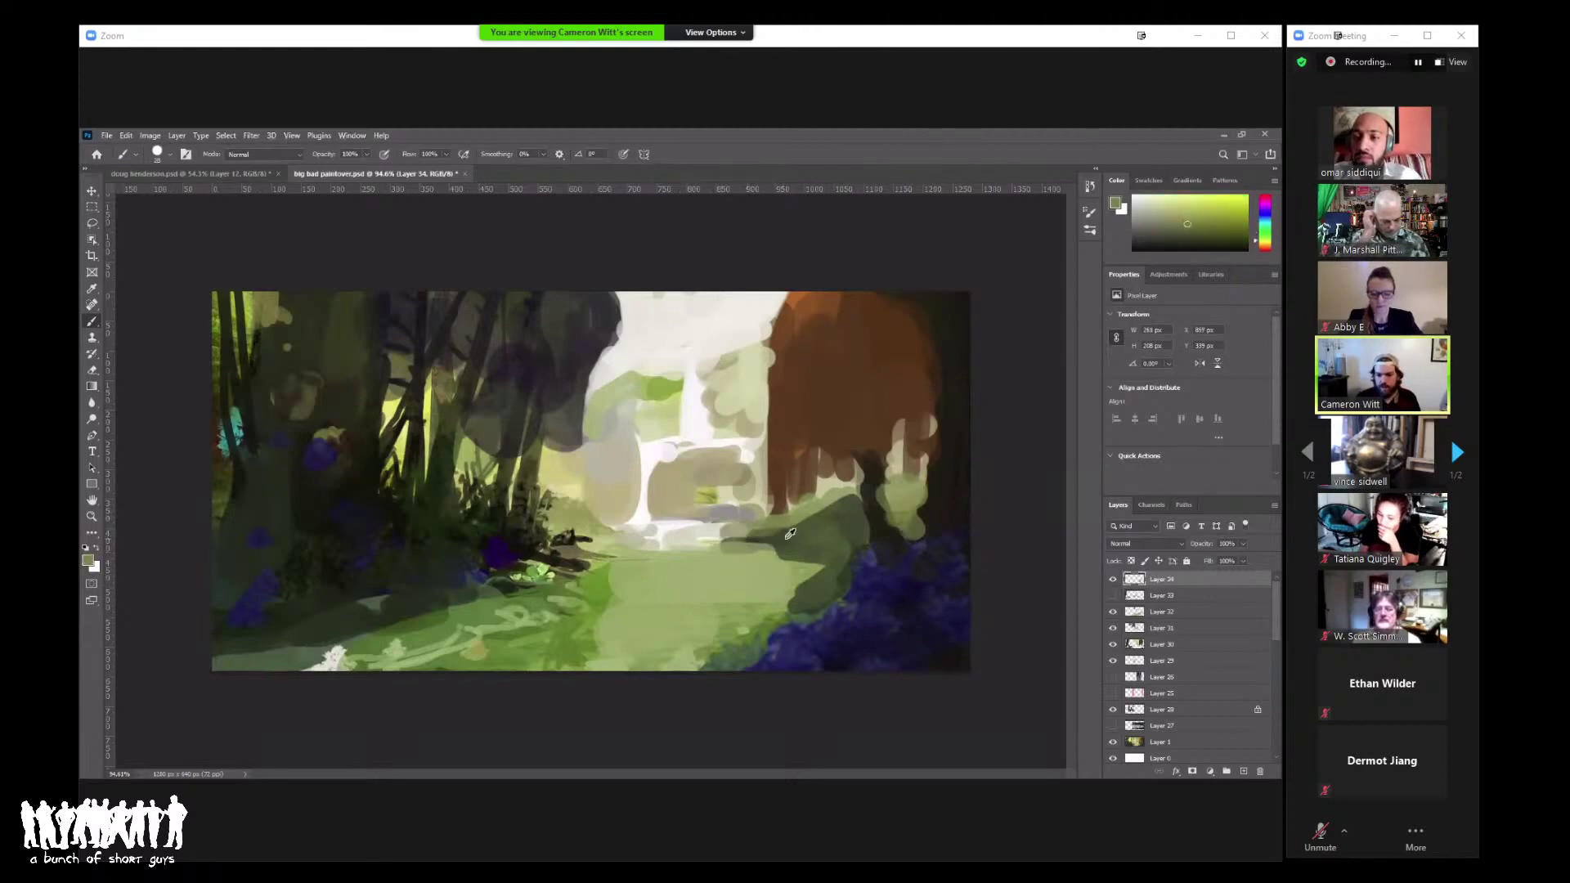
# Step: Sample the large tree's brown, shift it to a brighter orange and block in a foliage clump beside the upper falls
pyautogui.keyDown('alt'); pyautogui.click(818, 400); pyautogui.keyUp('alt')
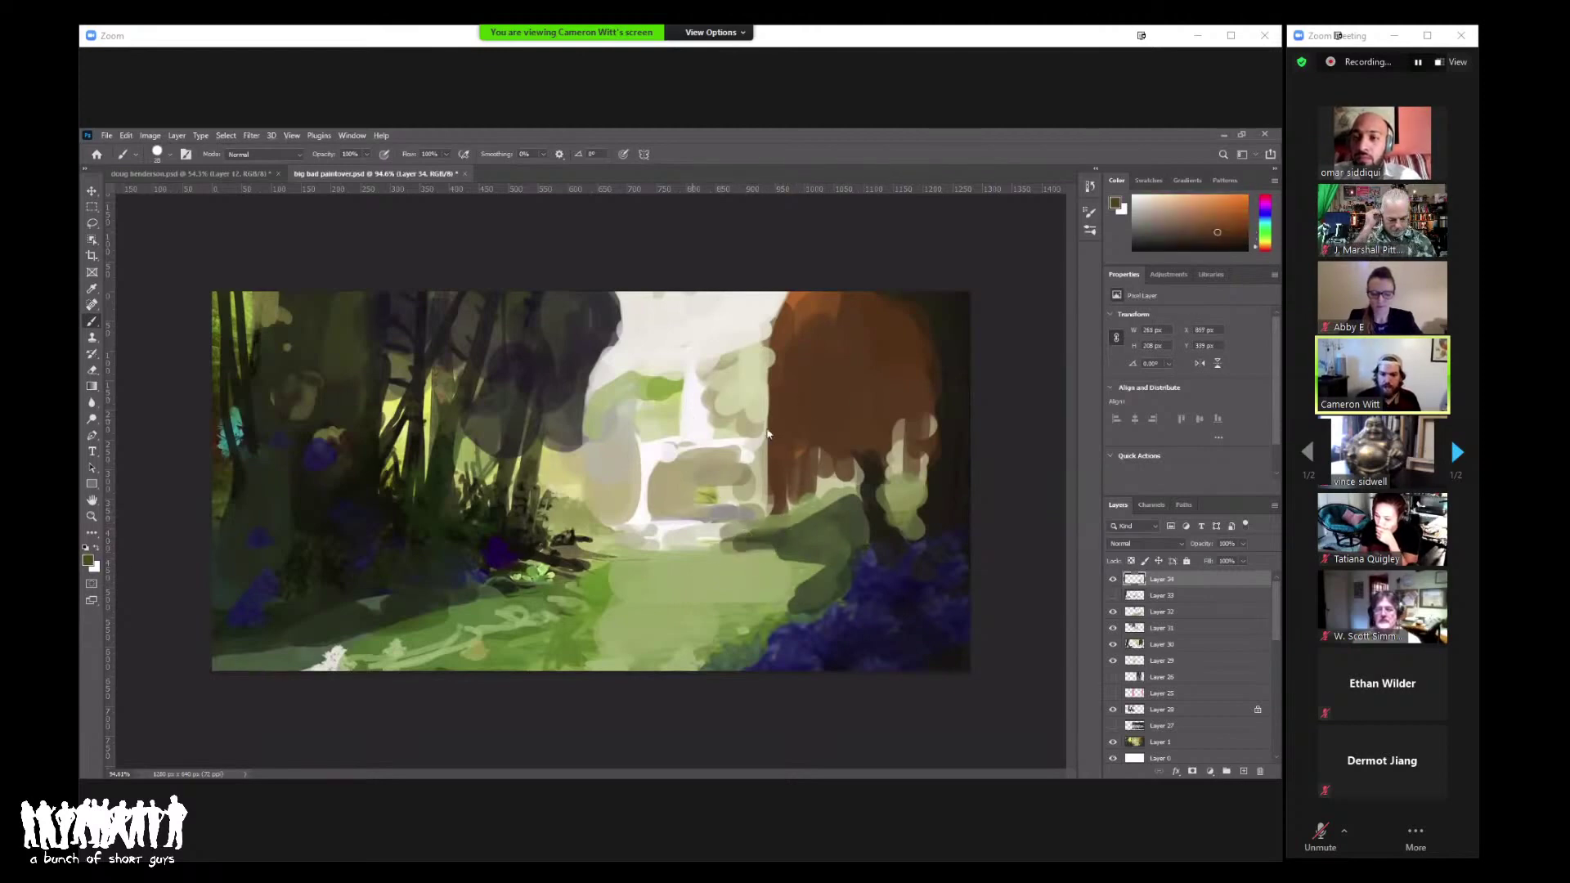
pyautogui.rightClick(697, 402)
pyautogui.click(646, 409)
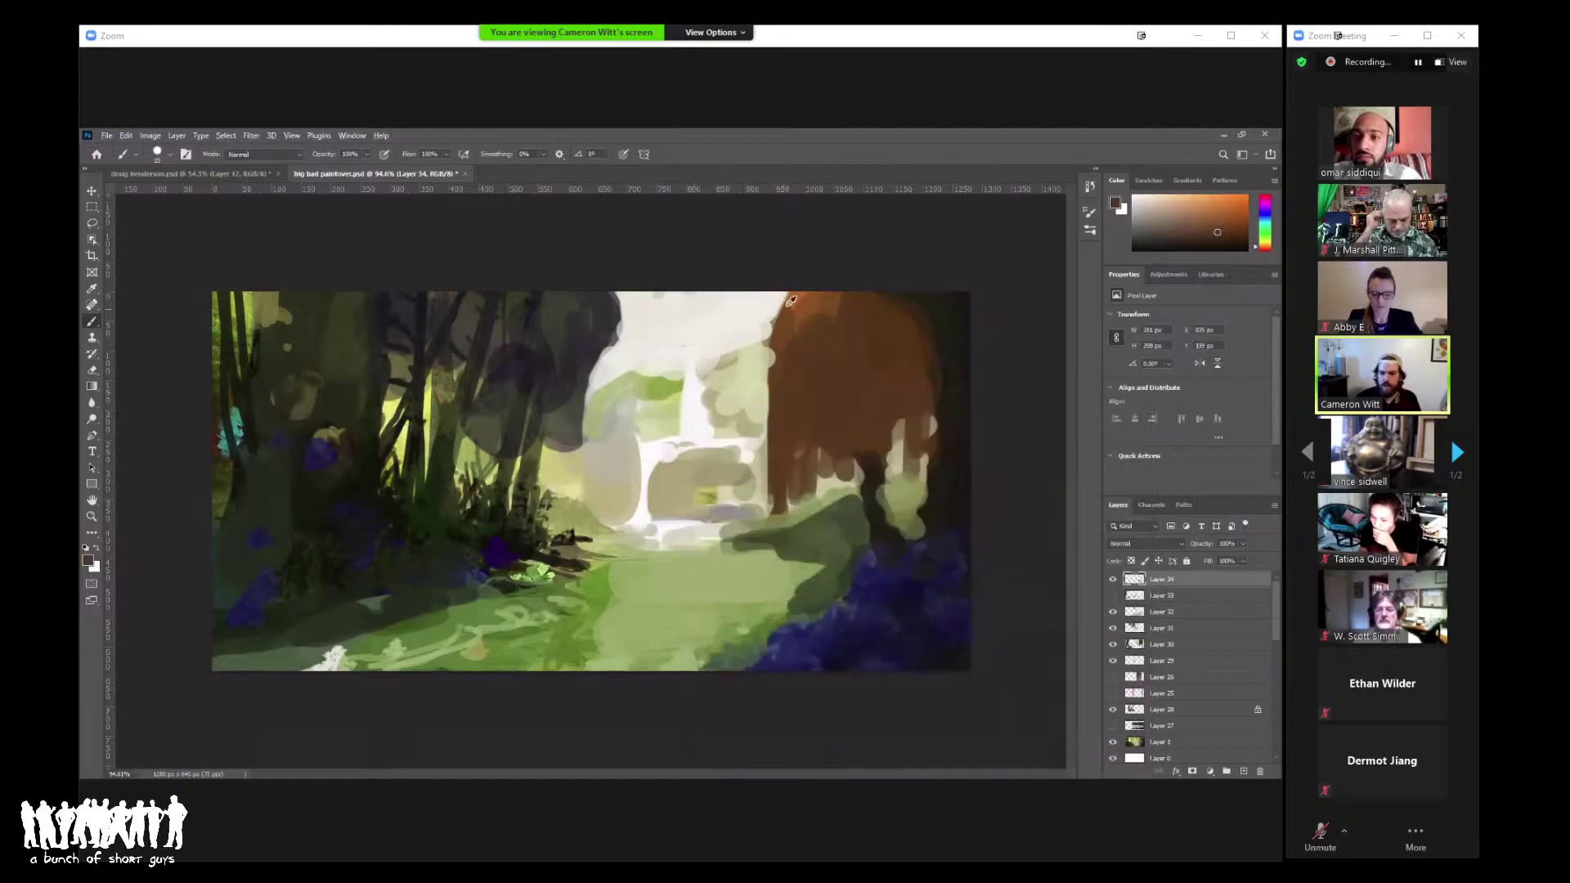
pyautogui.click(1231, 212)
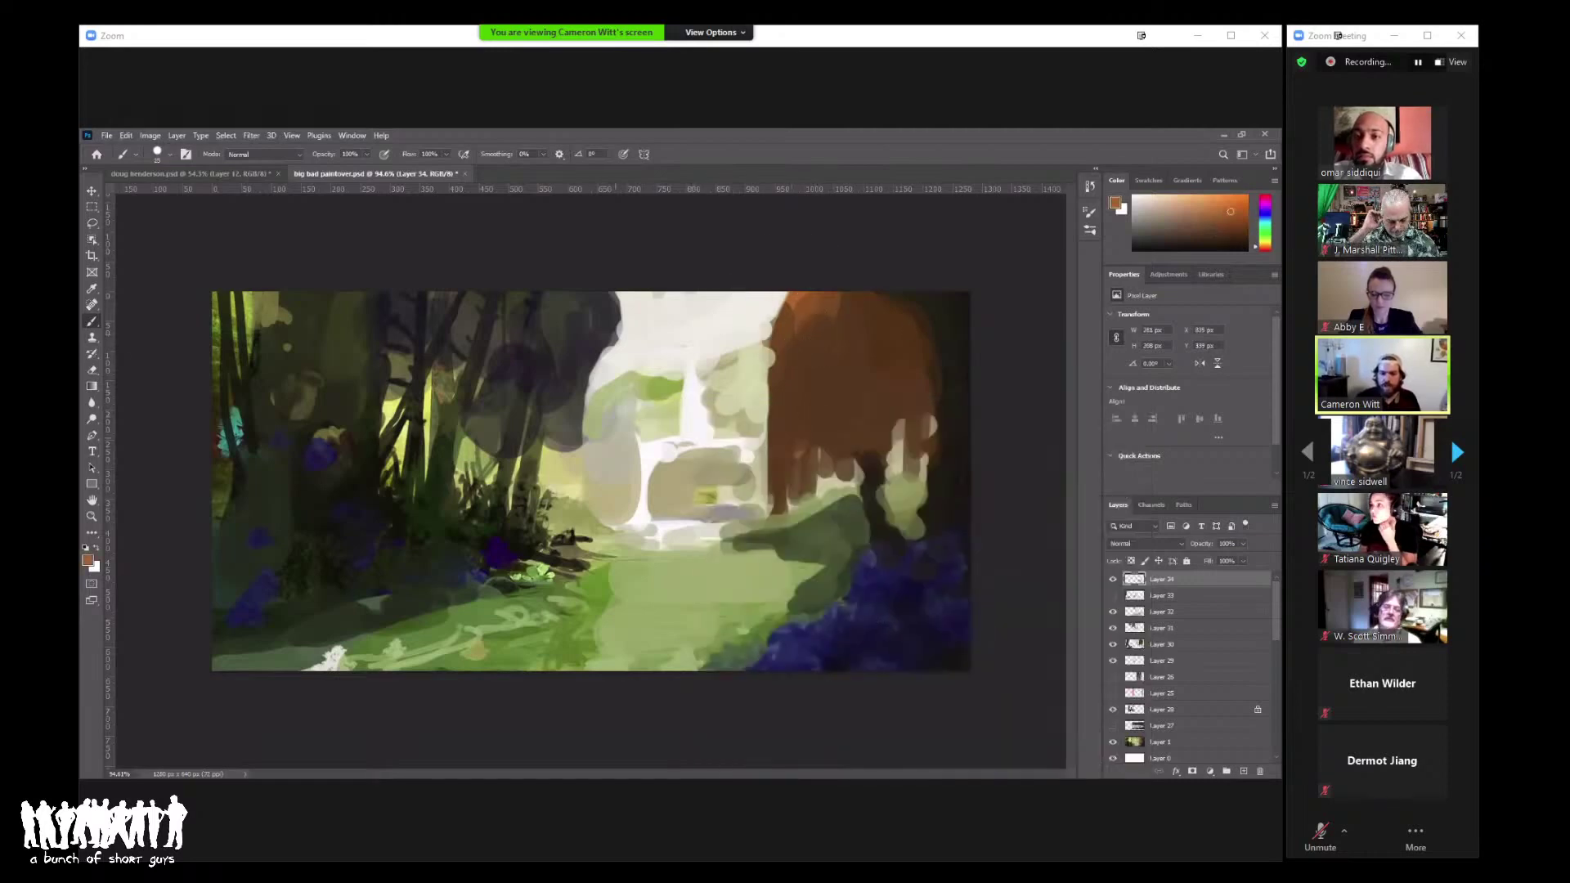
pyautogui.moveTo(635, 344)
pyautogui.mouseDown()
pyautogui.moveTo(654, 300)
pyautogui.moveTo(640, 330)
pyautogui.moveTo(654, 304)
pyautogui.moveTo(664, 333)
pyautogui.moveTo(643, 348)
pyautogui.moveTo(667, 342)
pyautogui.moveTo(660, 308)
pyautogui.moveTo(681, 338)
pyautogui.moveTo(637, 349)
pyautogui.moveTo(657, 305)
pyautogui.mouseUp()
pyautogui.keyDown('alt'); pyautogui.click(835, 422); pyautogui.keyUp('alt')
pyautogui.hotkey('ctrl', 'z')
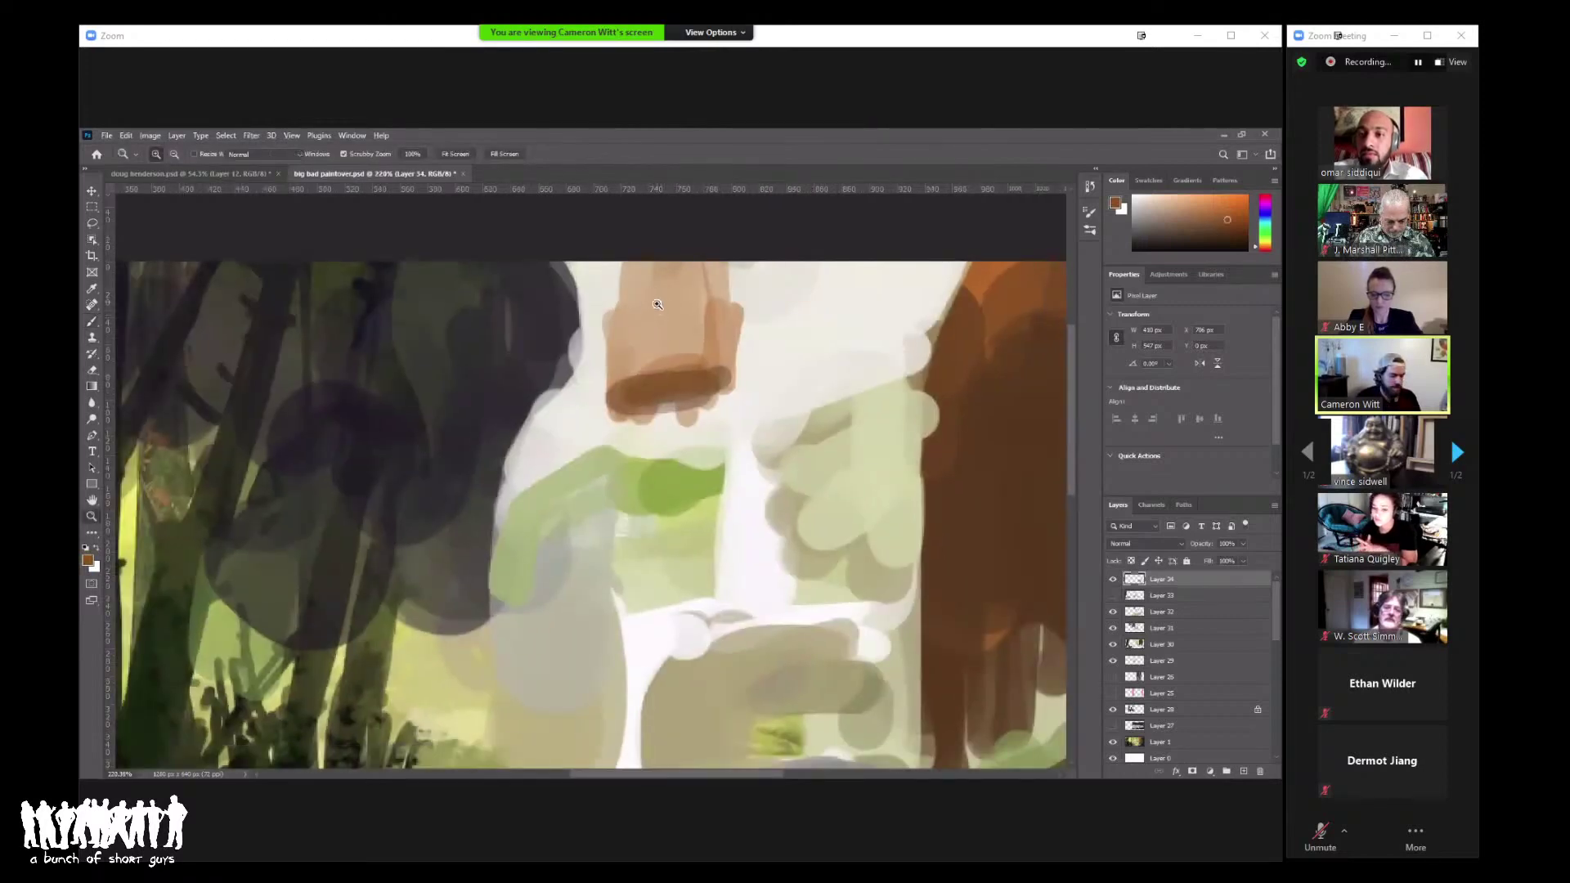
# Step: Sample light and dark browns from the new orange clump and refine its shaded underside
pyautogui.press('b')
pyautogui.keyDown('alt'); pyautogui.click(655, 315); pyautogui.keyUp('alt')
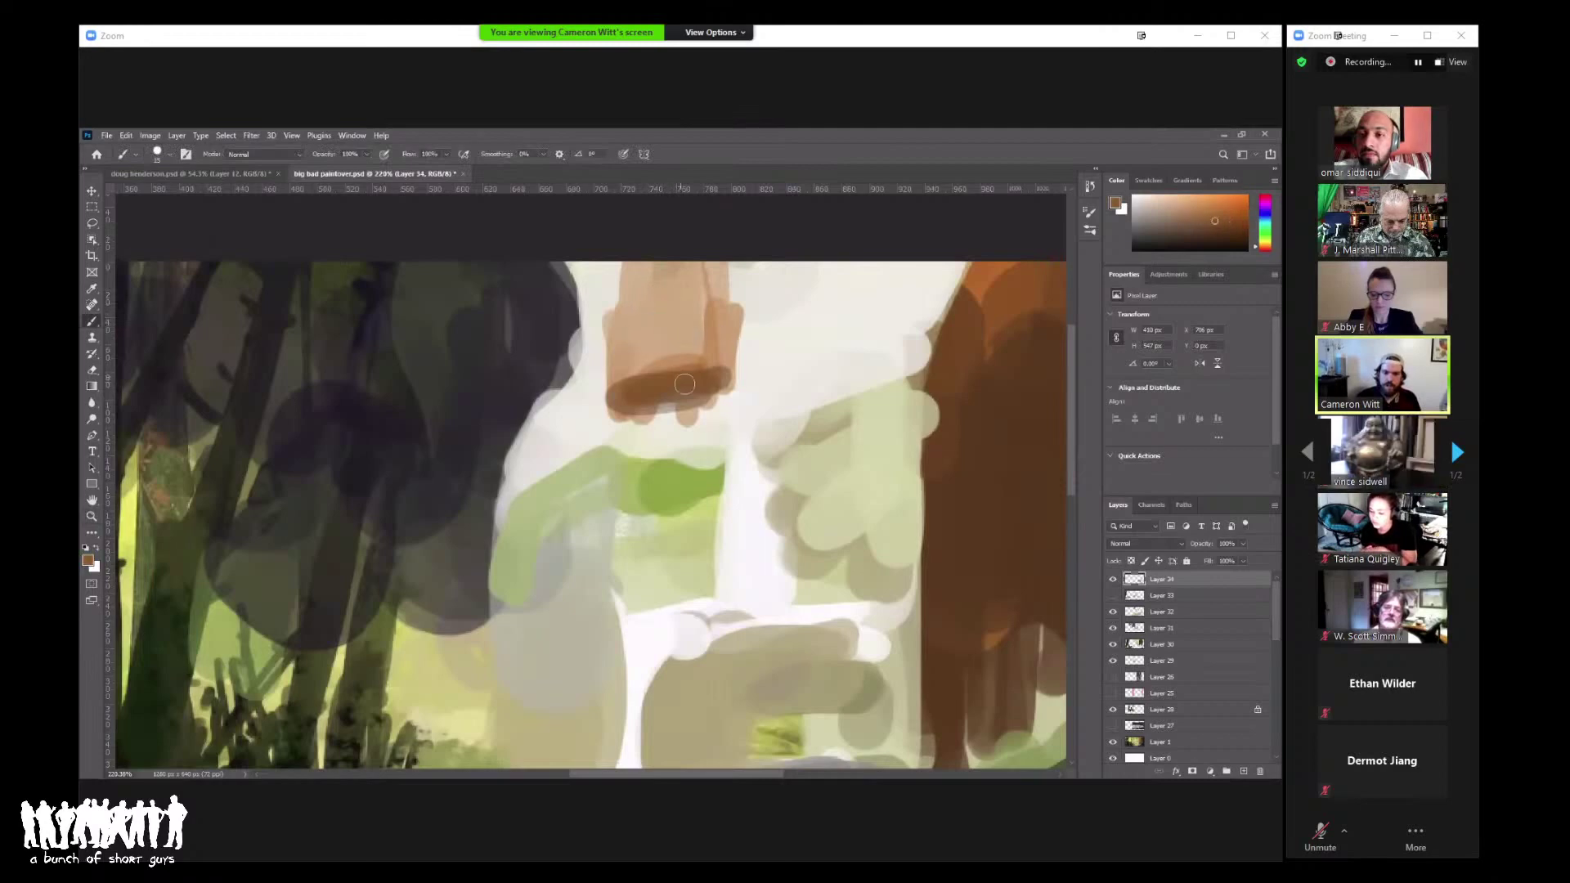
pyautogui.keyDown('alt'); pyautogui.click(695, 297); pyautogui.keyUp('alt')
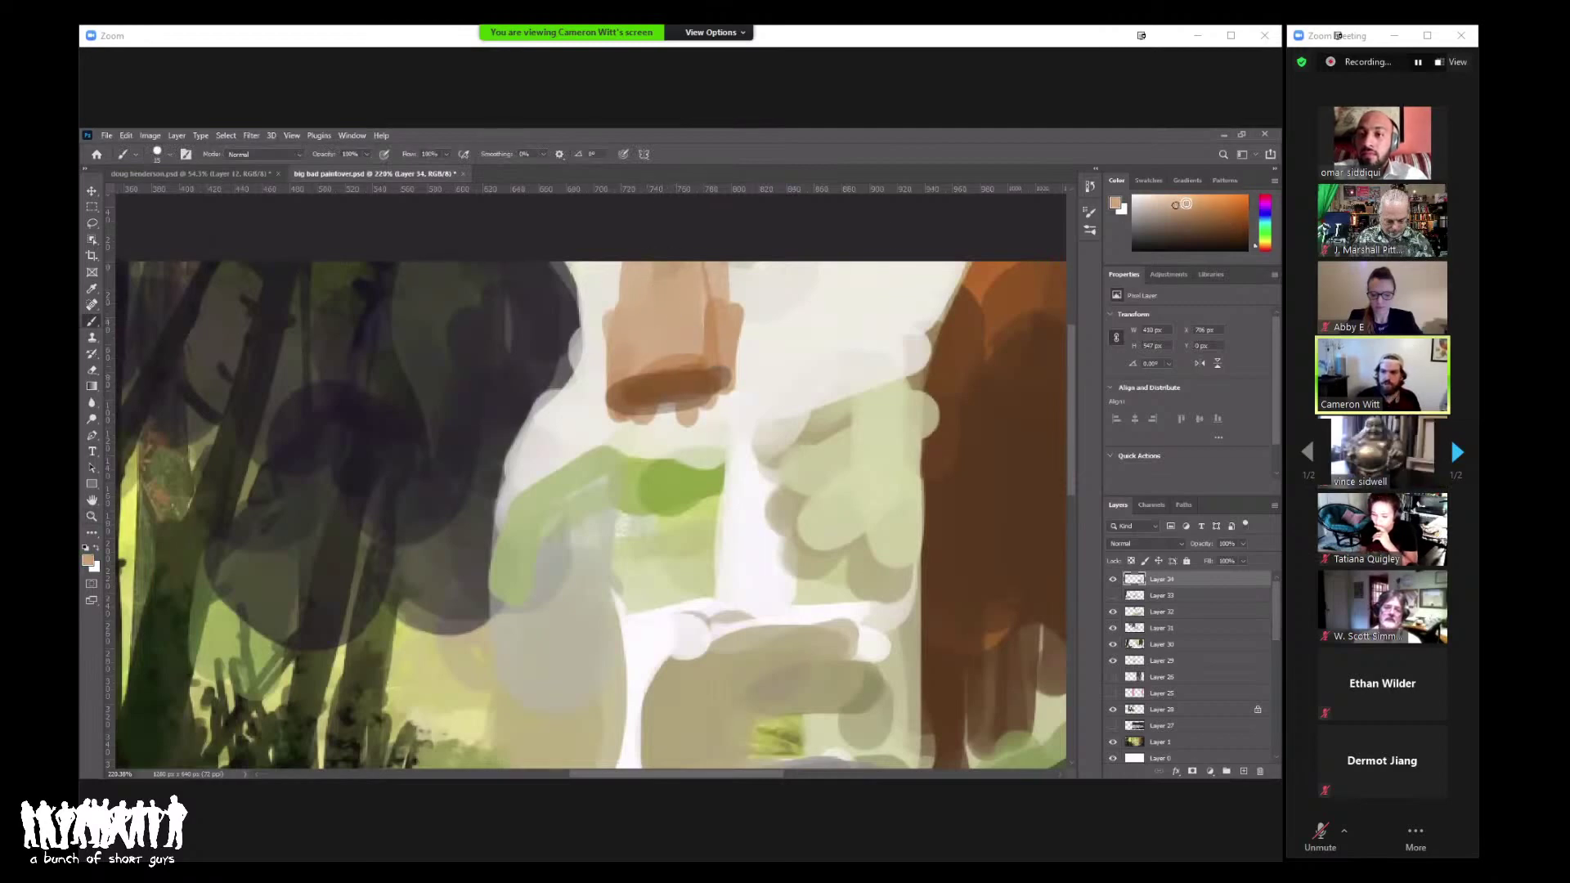
pyautogui.keyDown('alt'); pyautogui.click(688, 384); pyautogui.keyUp('alt')
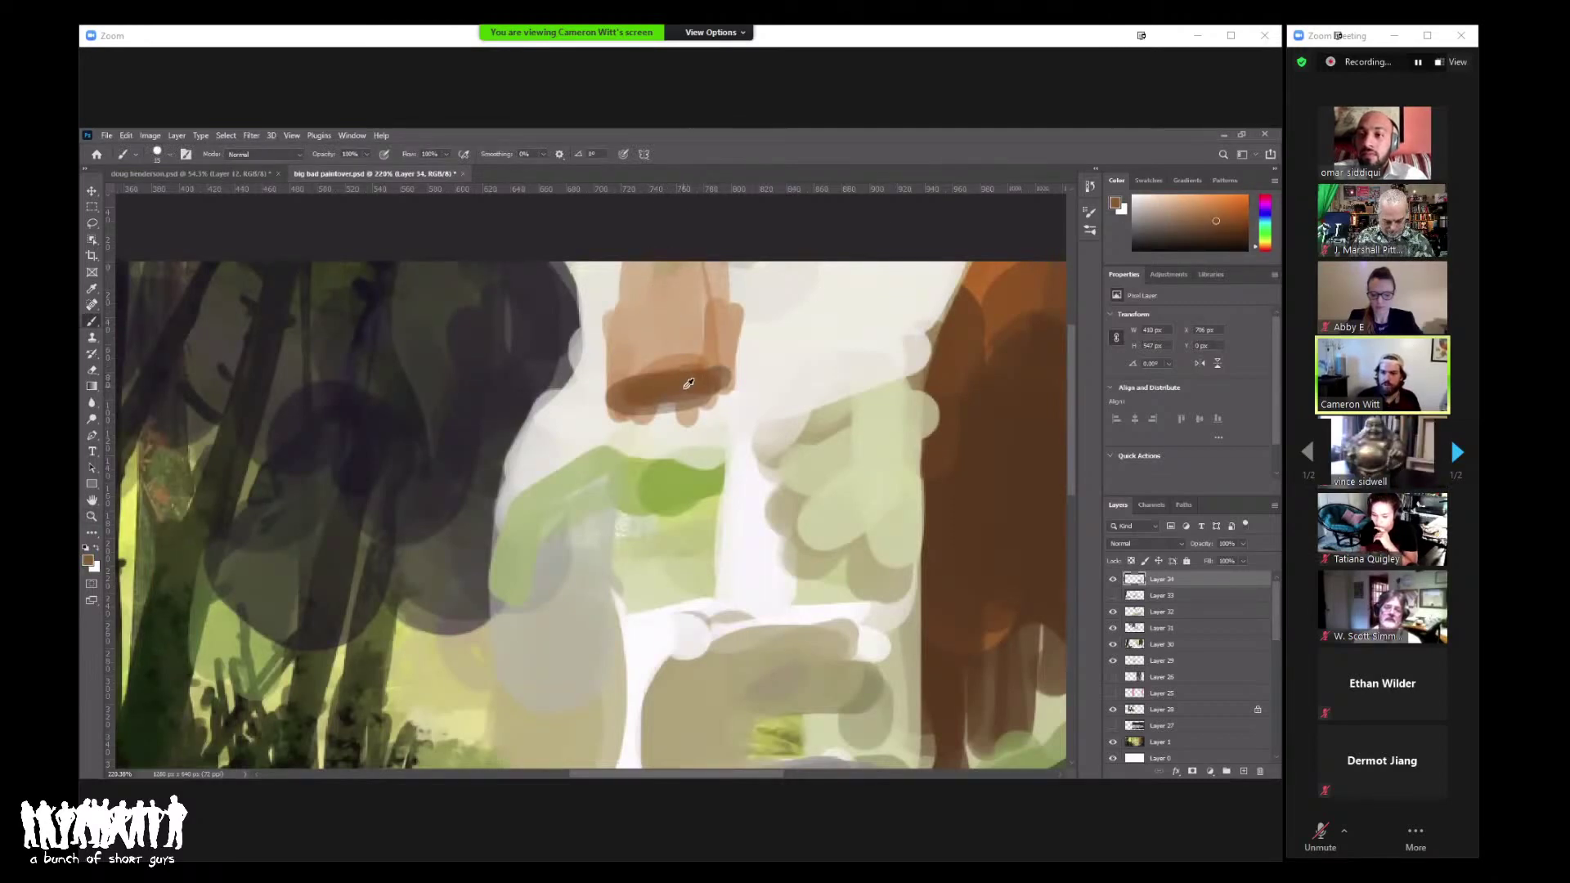
pyautogui.moveTo(718, 352); pyautogui.dragTo(695, 319)
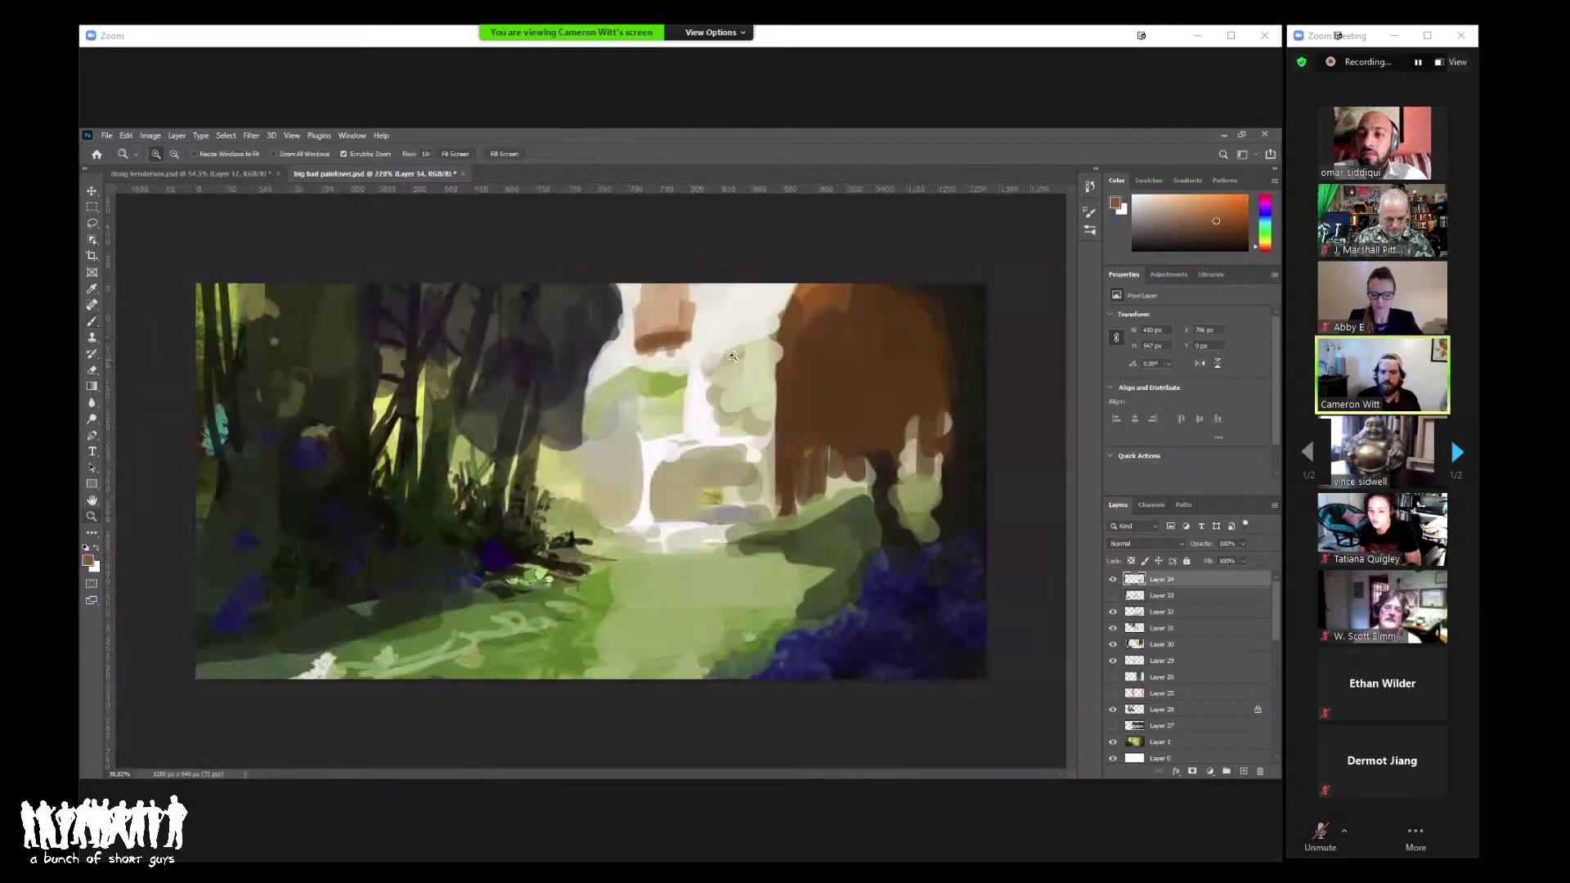
# Step: Adjust the brush size, rework the orange clump's lower edge and add a paler peach clump across the upper falls
pyautogui.press('b')
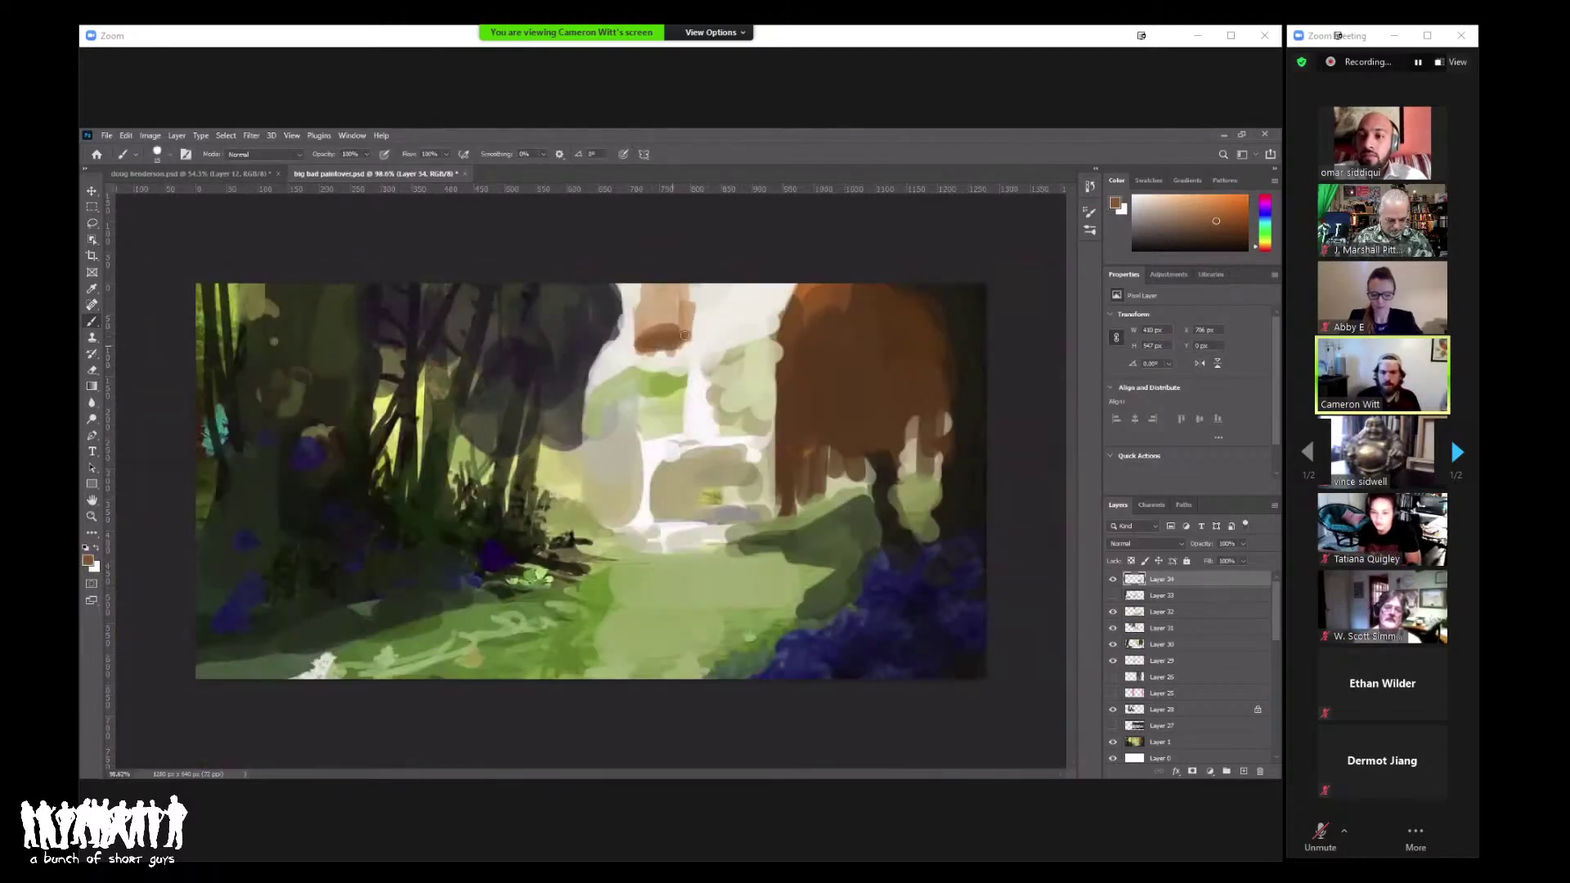
pyautogui.rightClick(717, 319)
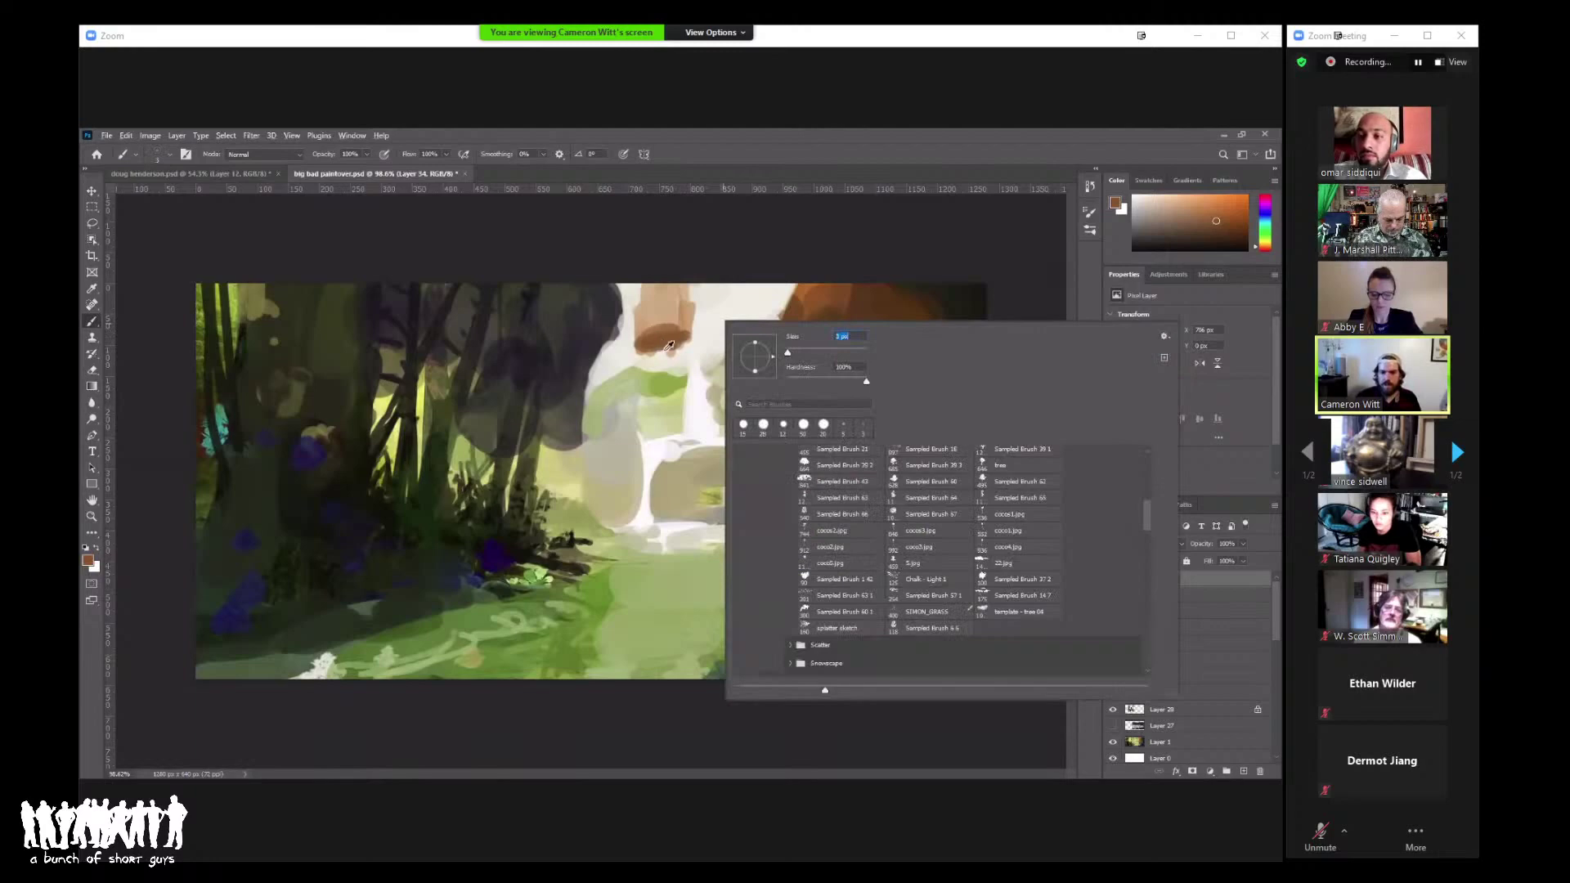
pyautogui.keyDown('alt'); pyautogui.click(664, 350); pyautogui.keyUp('alt')
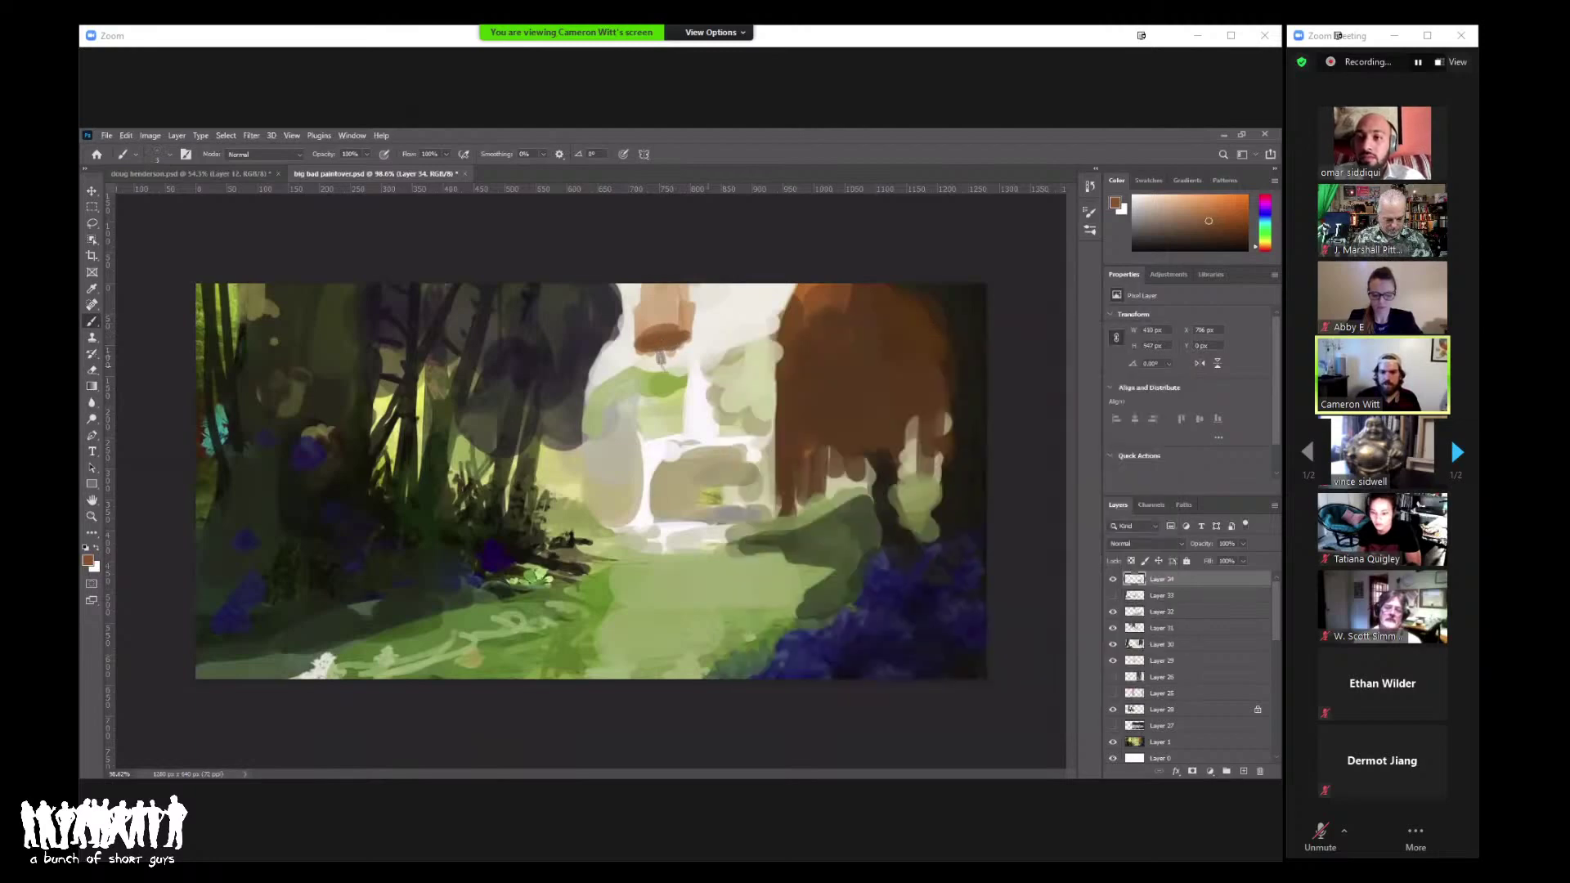
pyautogui.rightClick(714, 348)
pyautogui.click(826, 469)
pyautogui.keyDown('alt'); pyautogui.click(710, 331); pyautogui.keyUp('alt')
pyautogui.moveTo(648, 357)
pyautogui.mouseDown()
pyautogui.moveTo(679, 326)
pyautogui.moveTo(701, 326)
pyautogui.moveTo(700, 340)
pyautogui.mouseUp()
pyautogui.keyDown('alt'); pyautogui.click(659, 332); pyautogui.keyUp('alt')
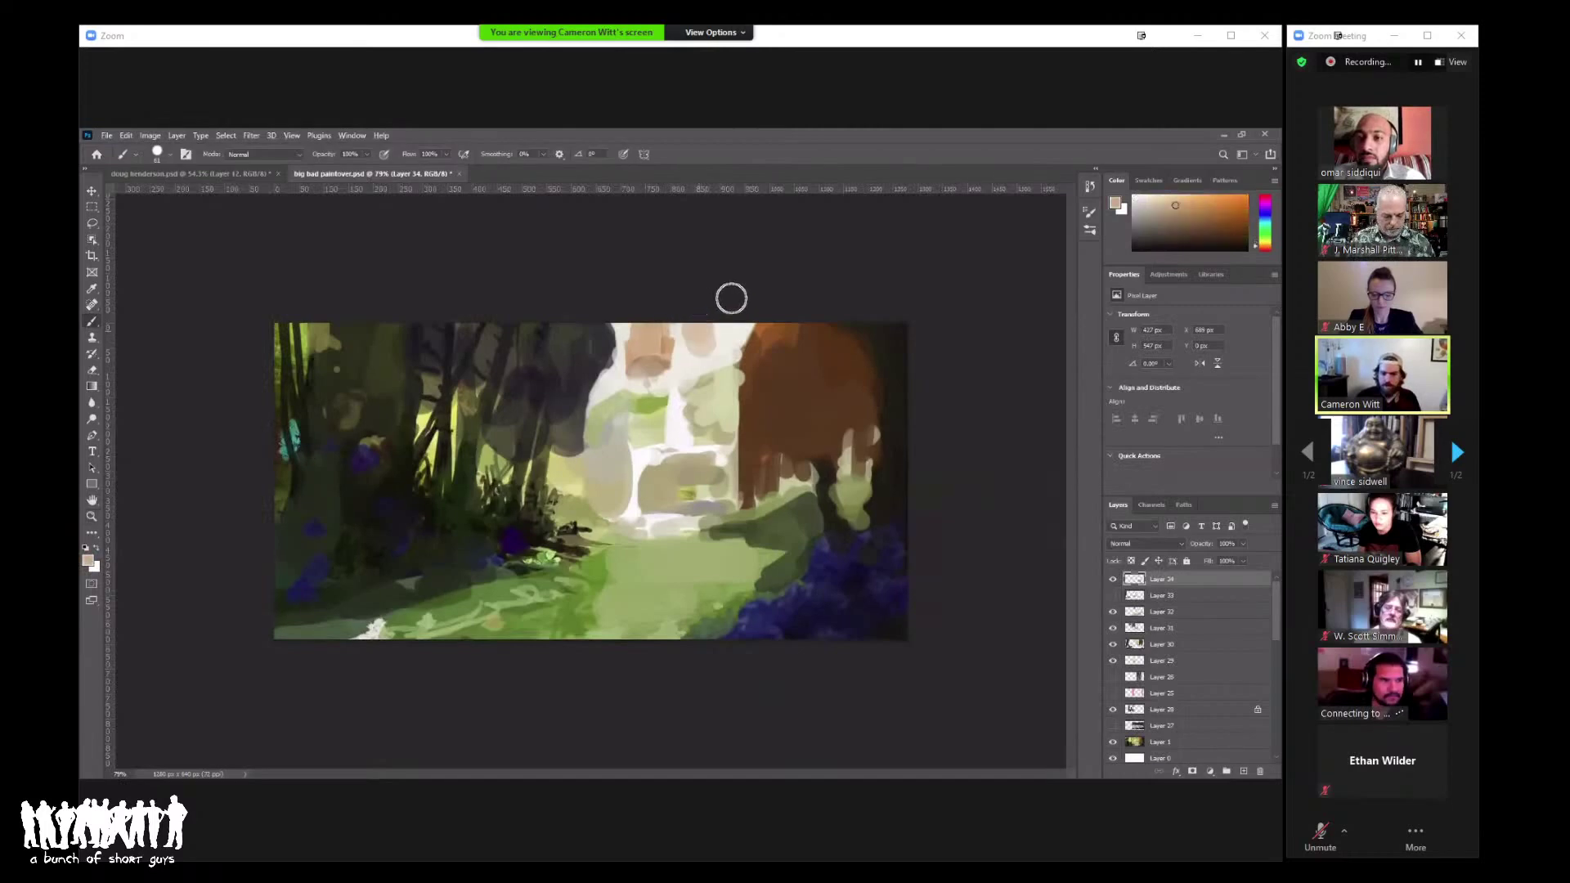
# Step: Reduce the brush size and brighten the foliage left of the upper falls with a more saturated orange
pyautogui.rightClick(697, 366)
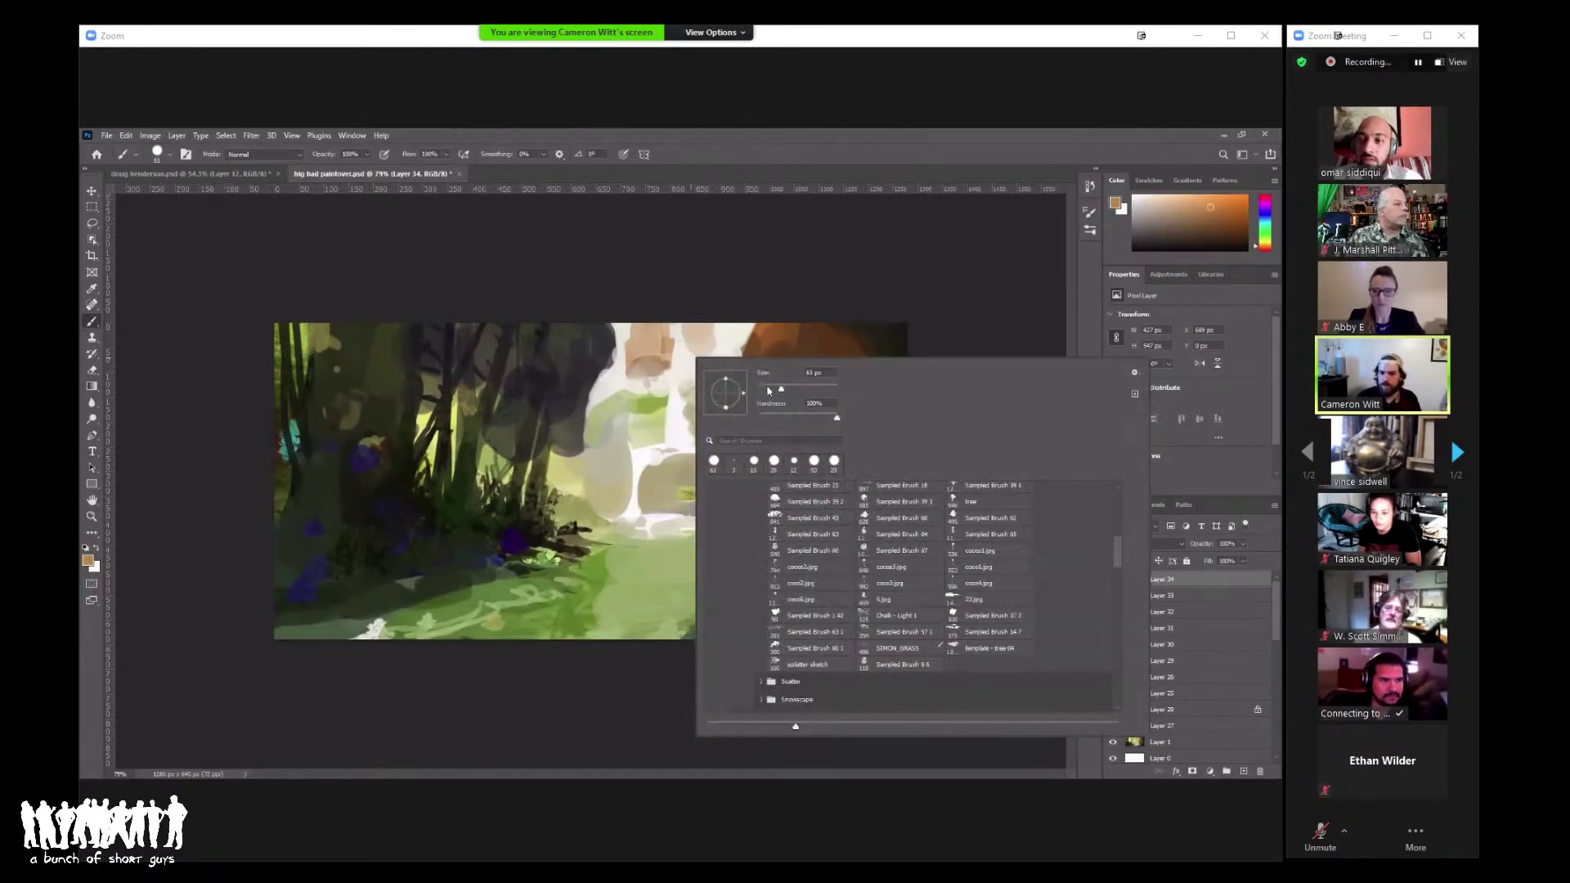
pyautogui.click(632, 355)
pyautogui.moveTo(632, 355); pyautogui.dragTo(632, 368)
pyautogui.click(1193, 202)
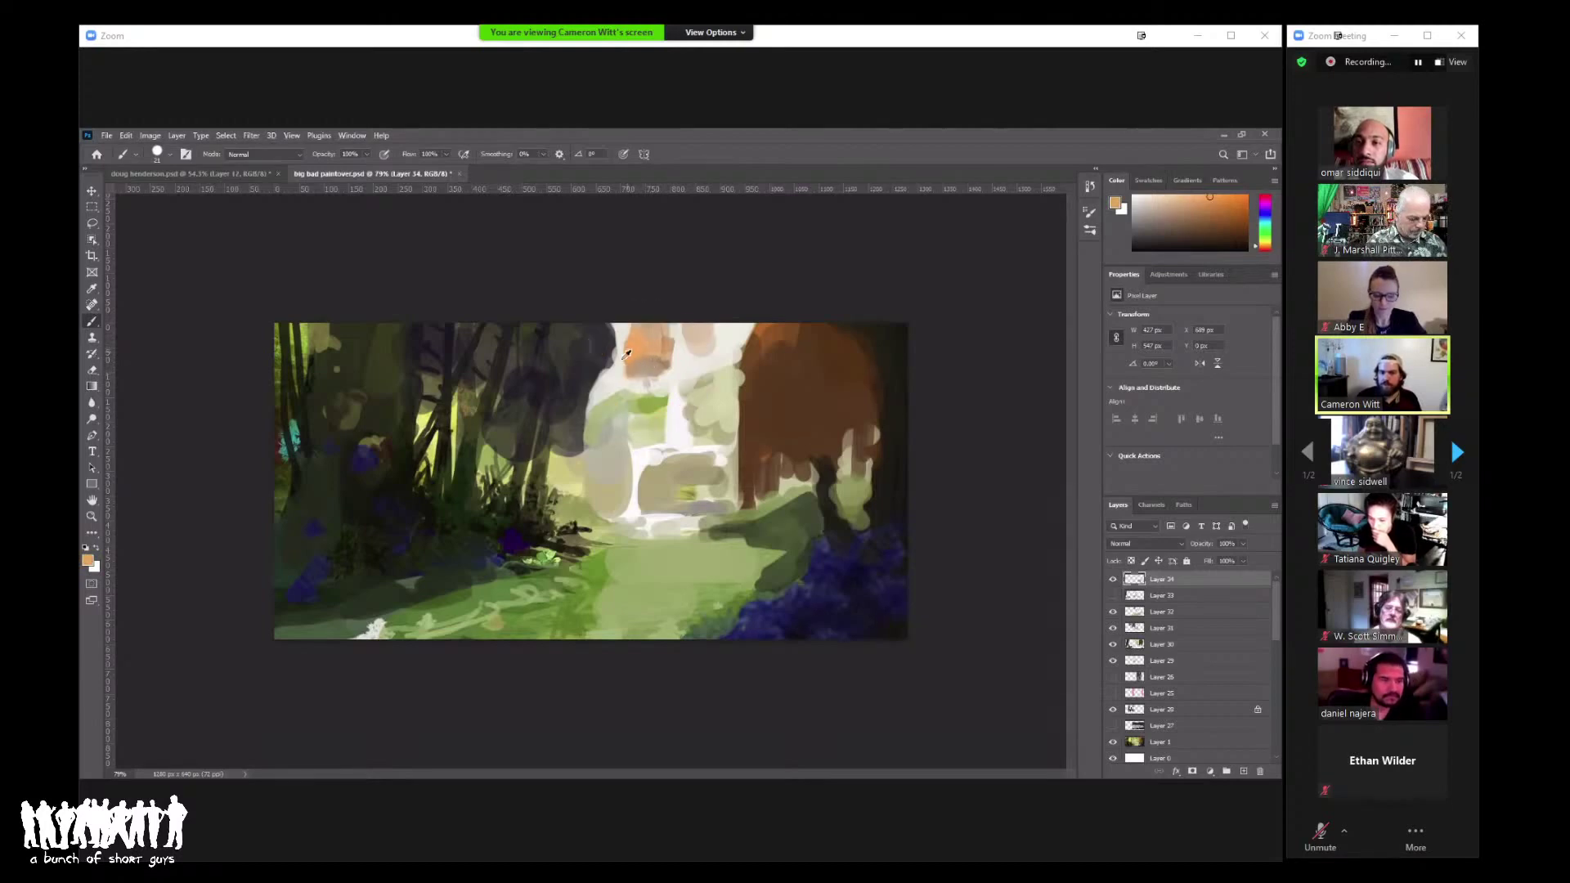
pyautogui.keyDown('alt'); pyautogui.click(698, 358); pyautogui.keyUp('alt')
pyautogui.moveTo(710, 384)
pyautogui.mouseDown()
pyautogui.moveTo(686, 446)
pyautogui.moveTo(728, 448)
pyautogui.mouseUp()
pyautogui.press('b')
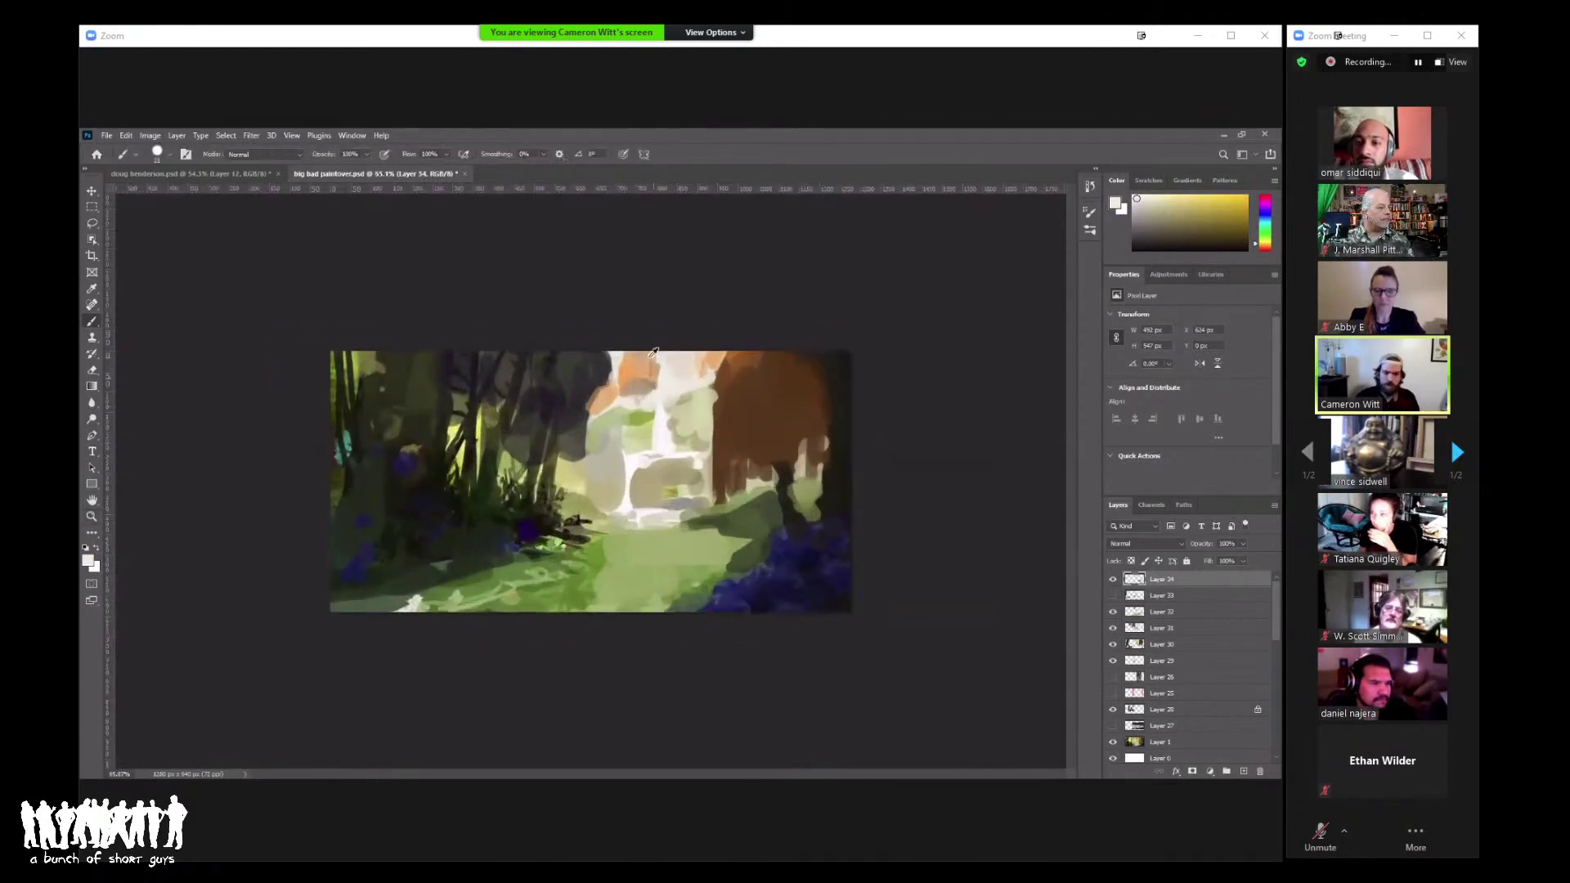
# Step: Build a rounded orange tree crown left of the waterfall, with a darker underside and a thin trunk below it
pyautogui.keyDown('alt'); pyautogui.click(629, 372); pyautogui.keyUp('alt')
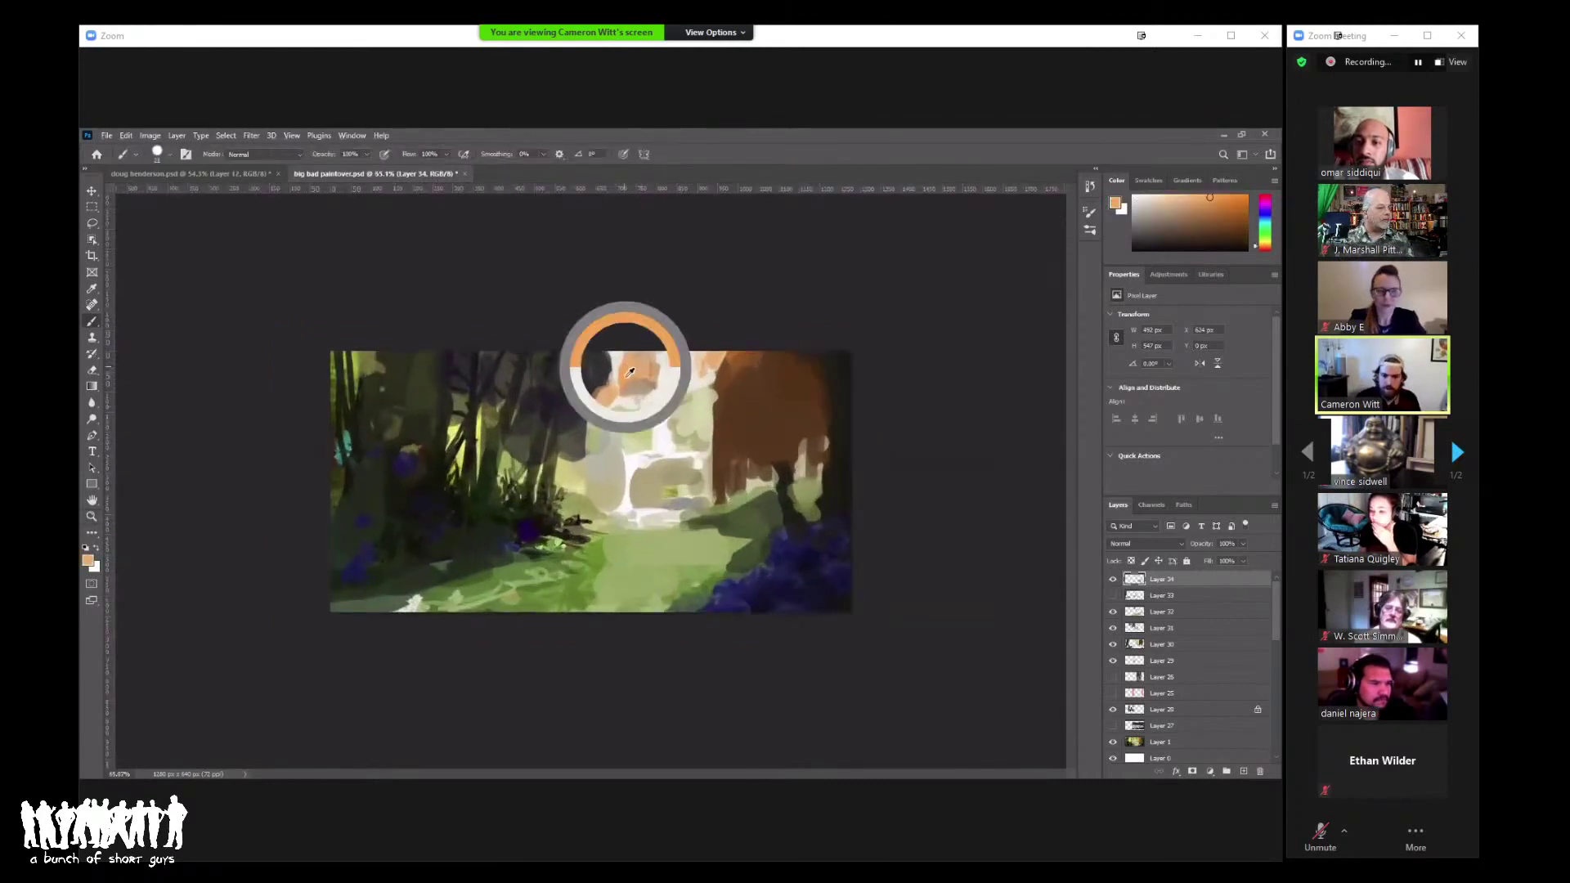
pyautogui.moveTo(602, 455)
pyautogui.mouseDown()
pyautogui.moveTo(589, 425)
pyautogui.moveTo(616, 462)
pyautogui.mouseUp()
pyautogui.keyDown('alt'); pyautogui.click(606, 460); pyautogui.keyUp('alt')
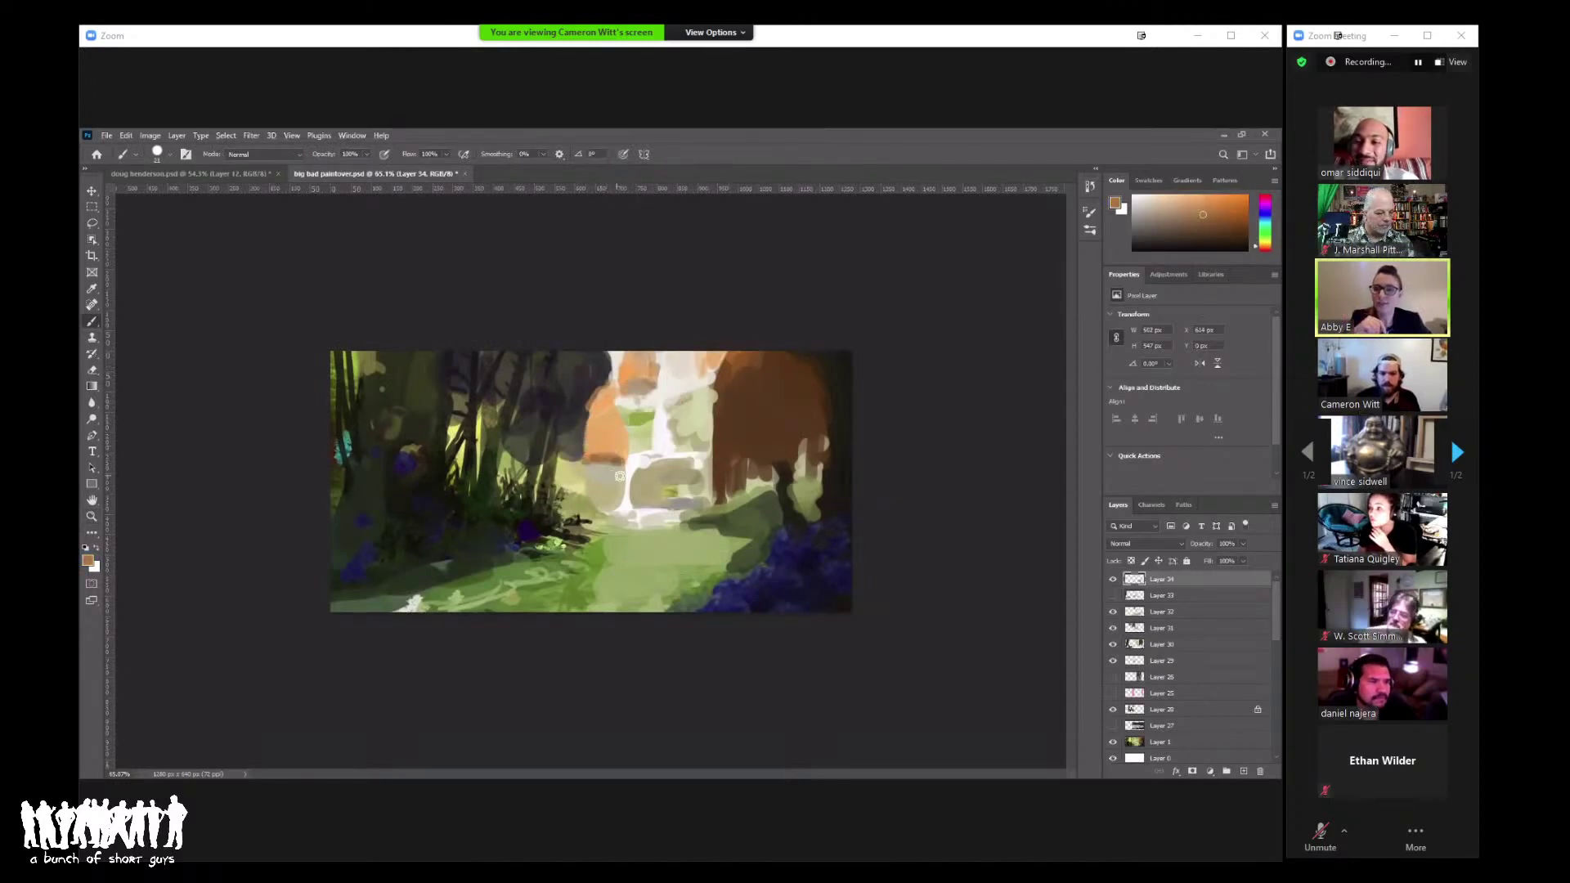
pyautogui.rightClick(684, 431)
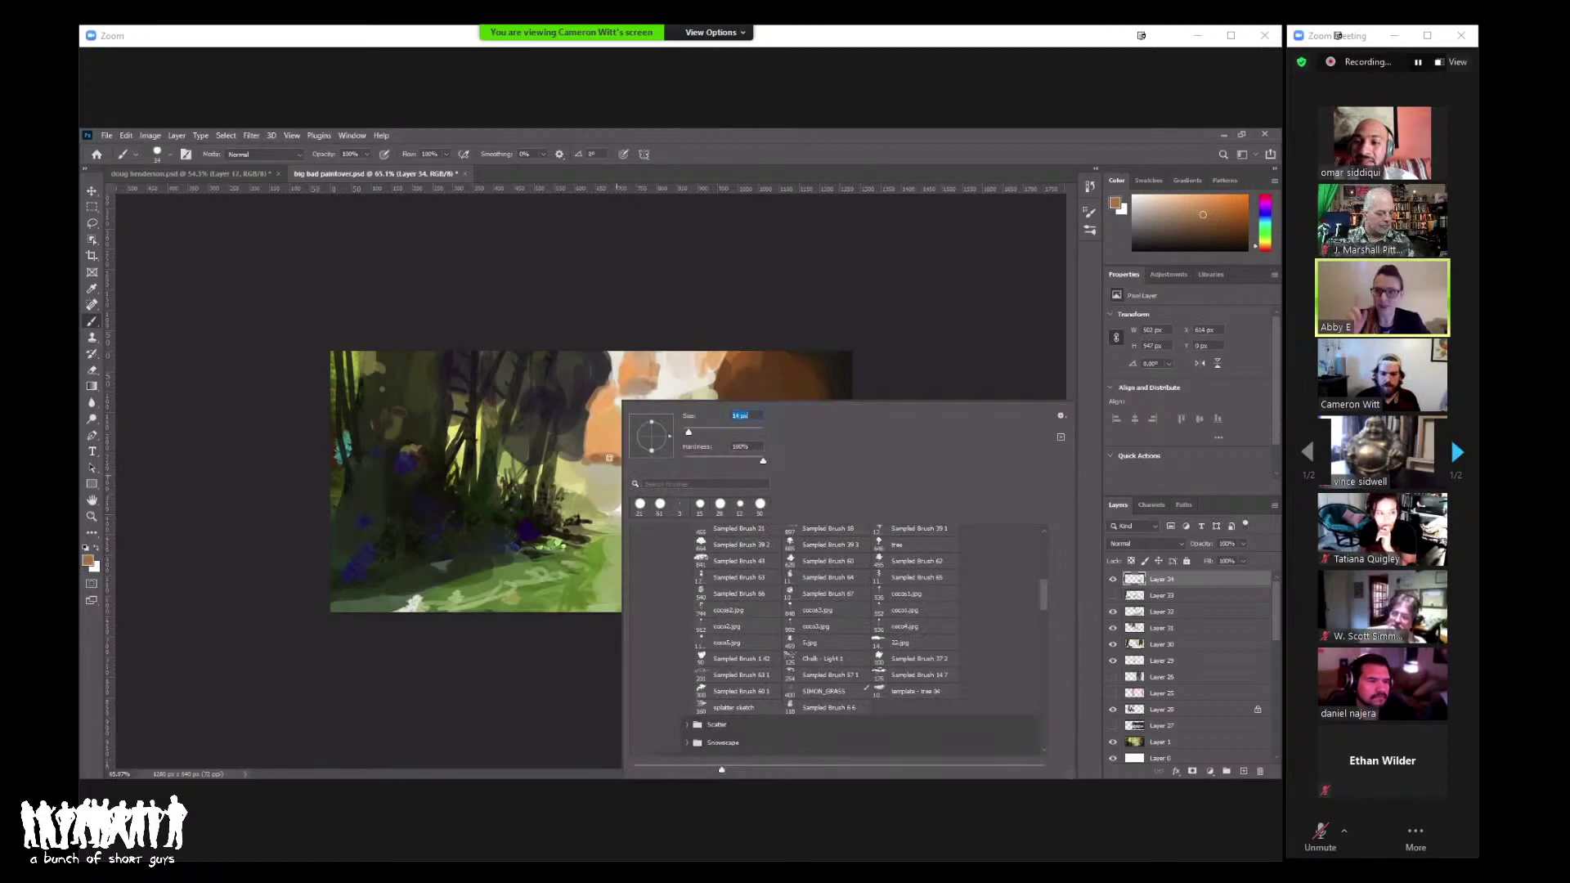
pyautogui.moveTo(609, 460); pyautogui.dragTo(596, 504)
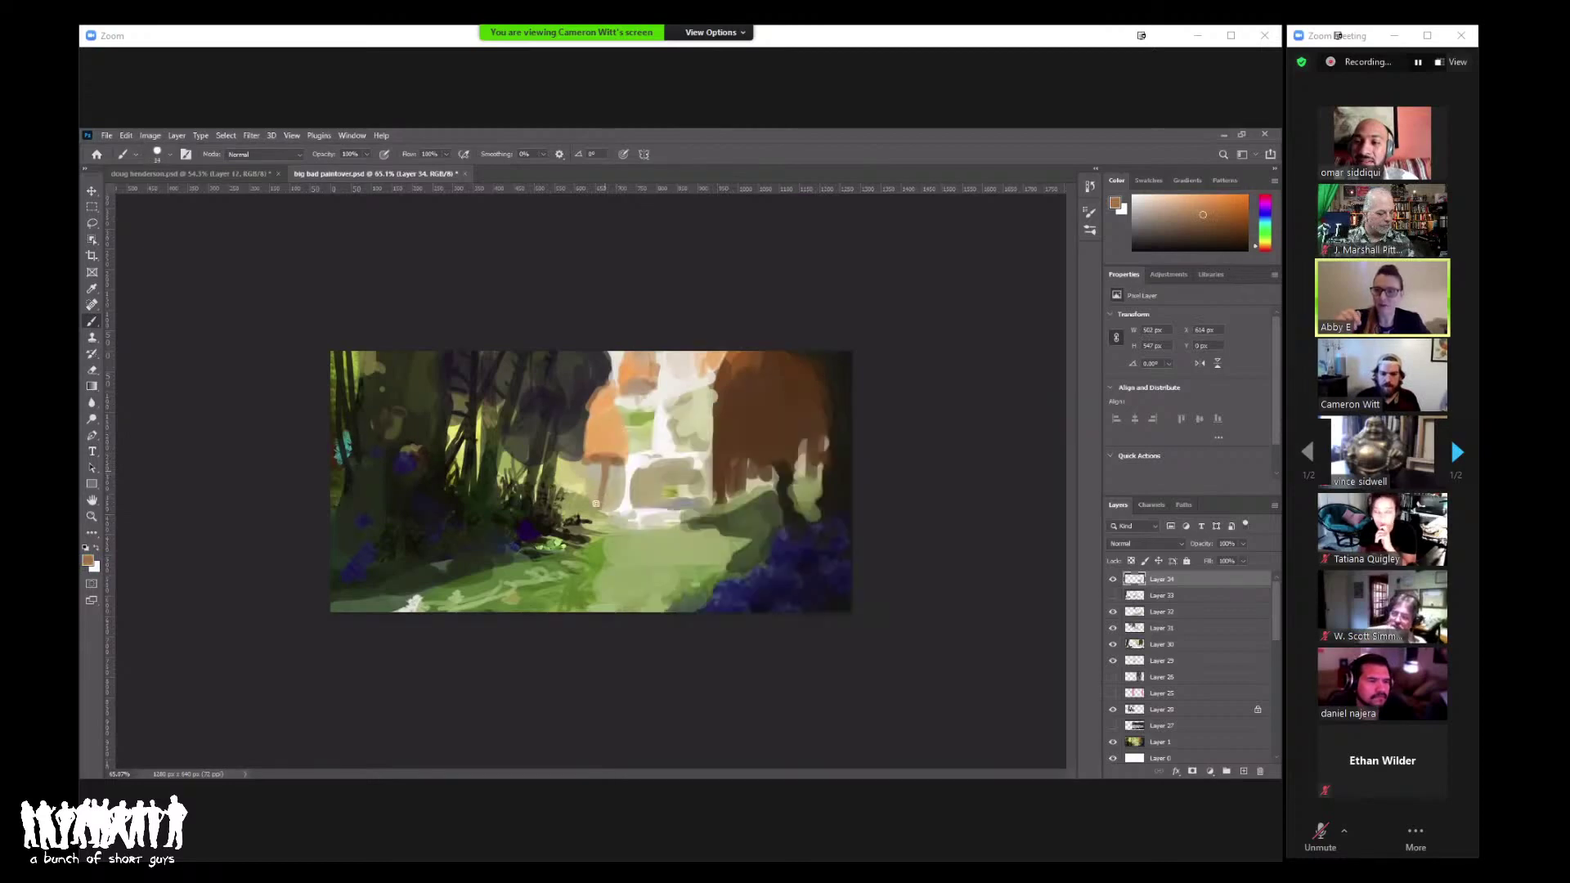
# Step: Extend the orange tree crown toward the dark forest using sampled brown and light orange tones
pyautogui.keyDown('alt'); pyautogui.click(798, 456); pyautogui.keyUp('alt')
pyautogui.hotkey('ctrl', 'space')
pyautogui.moveTo(677, 427)
pyautogui.mouseDown()
pyautogui.moveTo(641, 424)
pyautogui.moveTo(679, 424)
pyautogui.mouseUp()
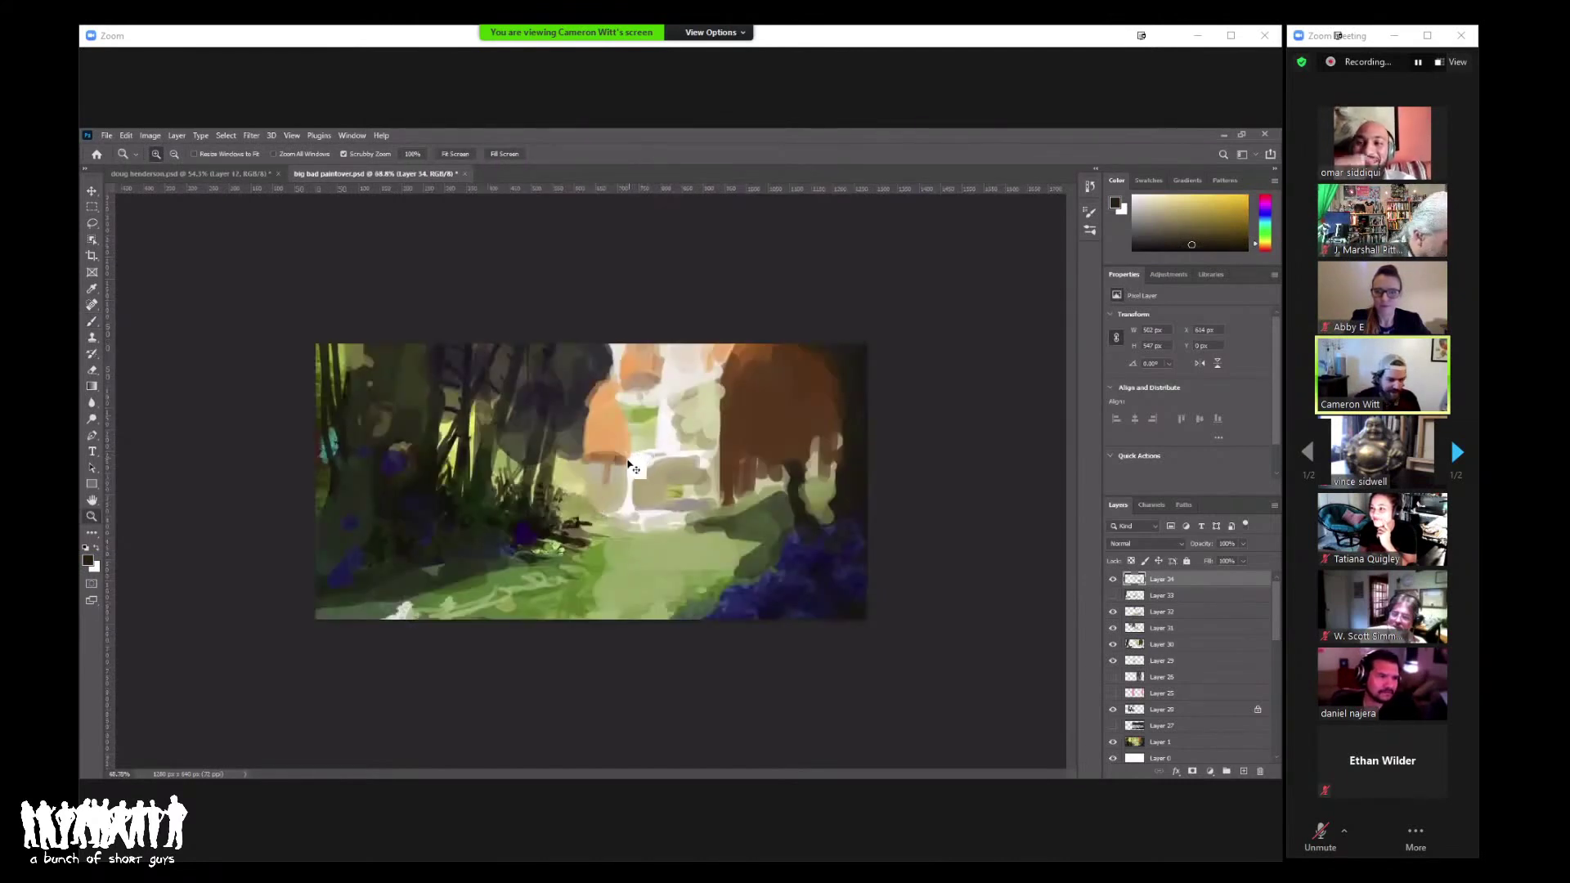
pyautogui.press('b')
pyautogui.keyDown('alt'); pyautogui.click(591, 459); pyautogui.keyUp('alt')
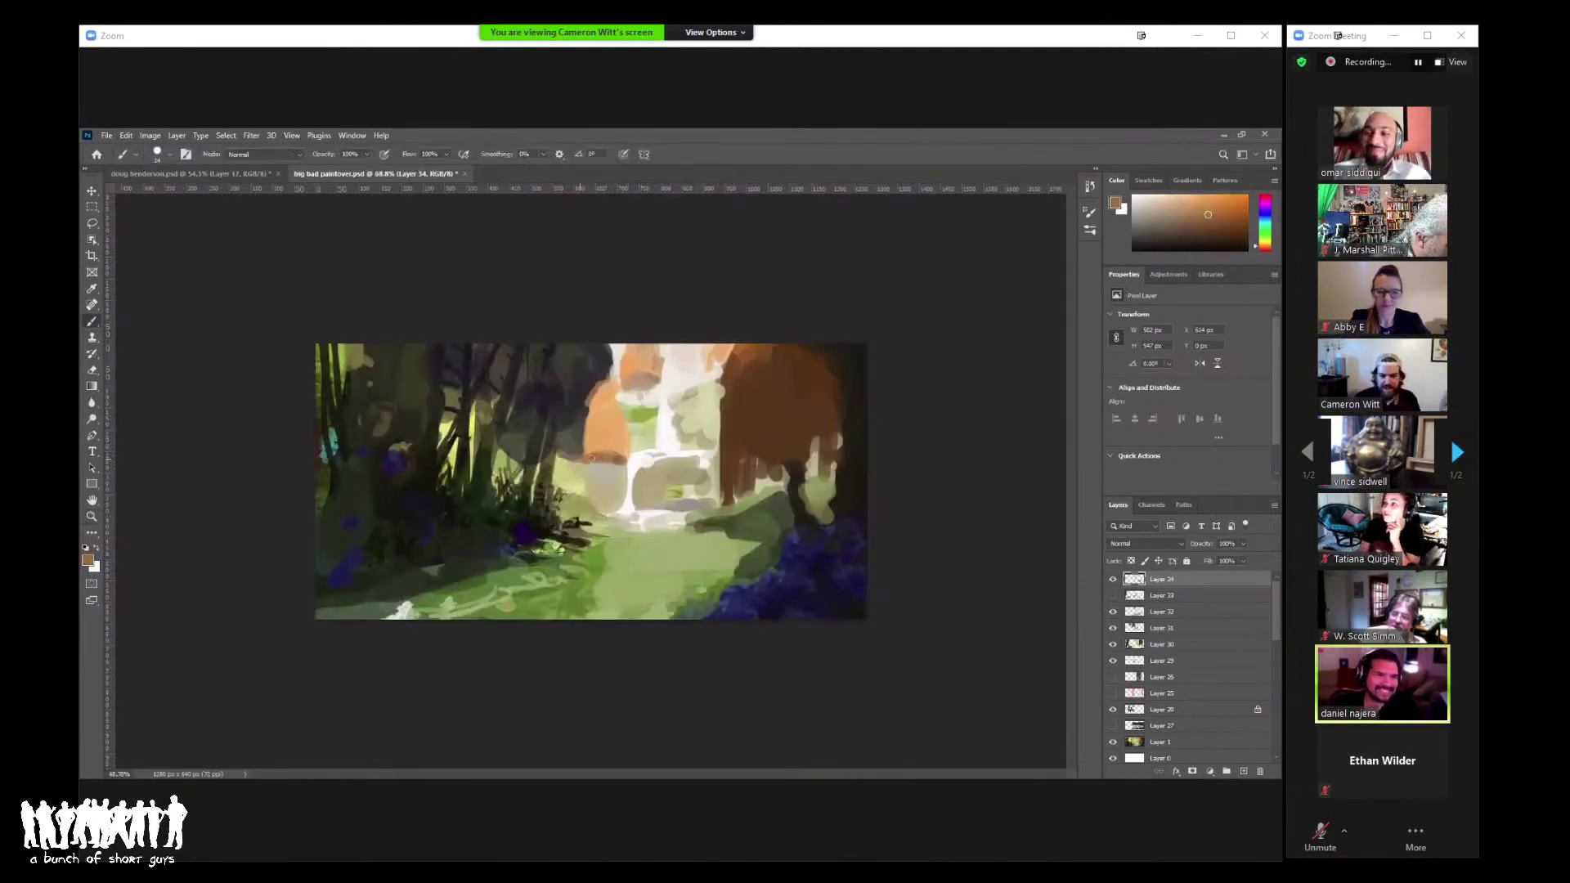
pyautogui.keyDown('alt'); pyautogui.click(577, 446); pyautogui.keyUp('alt')
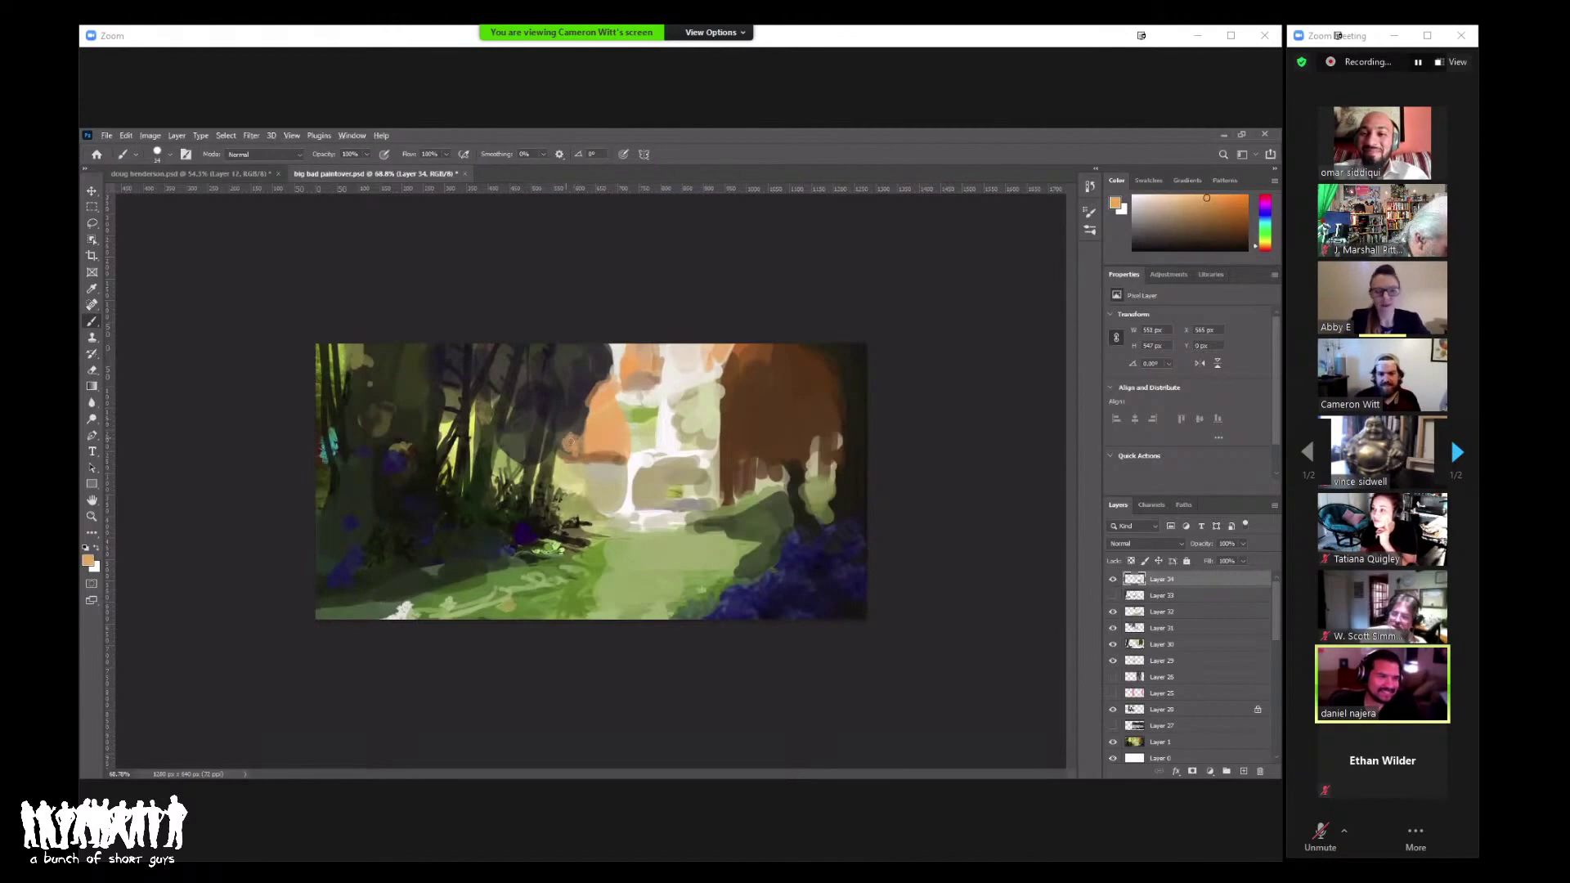
# Step: Paint a slanted brown trunk from the smaller orange tree's crown down to the bank
pyautogui.press('d')
pyautogui.press('z')
pyautogui.moveTo(631, 435)
pyautogui.mouseDown()
pyautogui.moveTo(577, 435)
pyautogui.moveTo(625, 435)
pyautogui.moveTo(567, 521)
pyautogui.mouseUp()
pyautogui.press('b')
pyautogui.keyDown('alt'); pyautogui.click(590, 465); pyautogui.keyUp('alt')
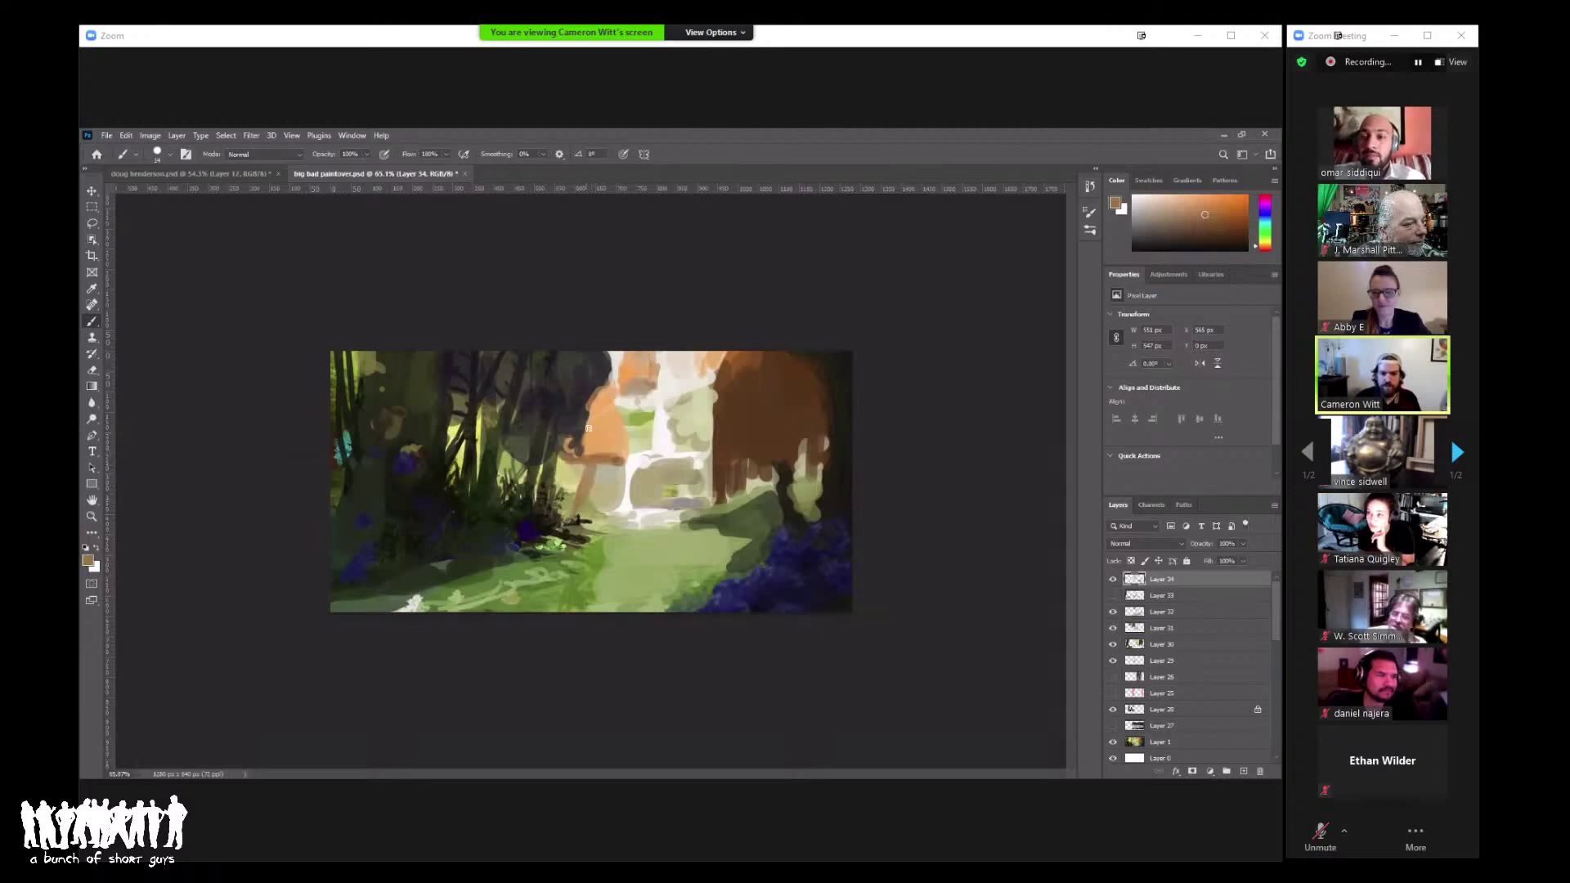
# Step: Enlarge the brush, sample a pale beige and dab light gaps into the large orange tree's lower foliage edge
pyautogui.press('z')
pyautogui.moveTo(452, 413); pyautogui.dragTo(508, 413)
pyautogui.press('b')
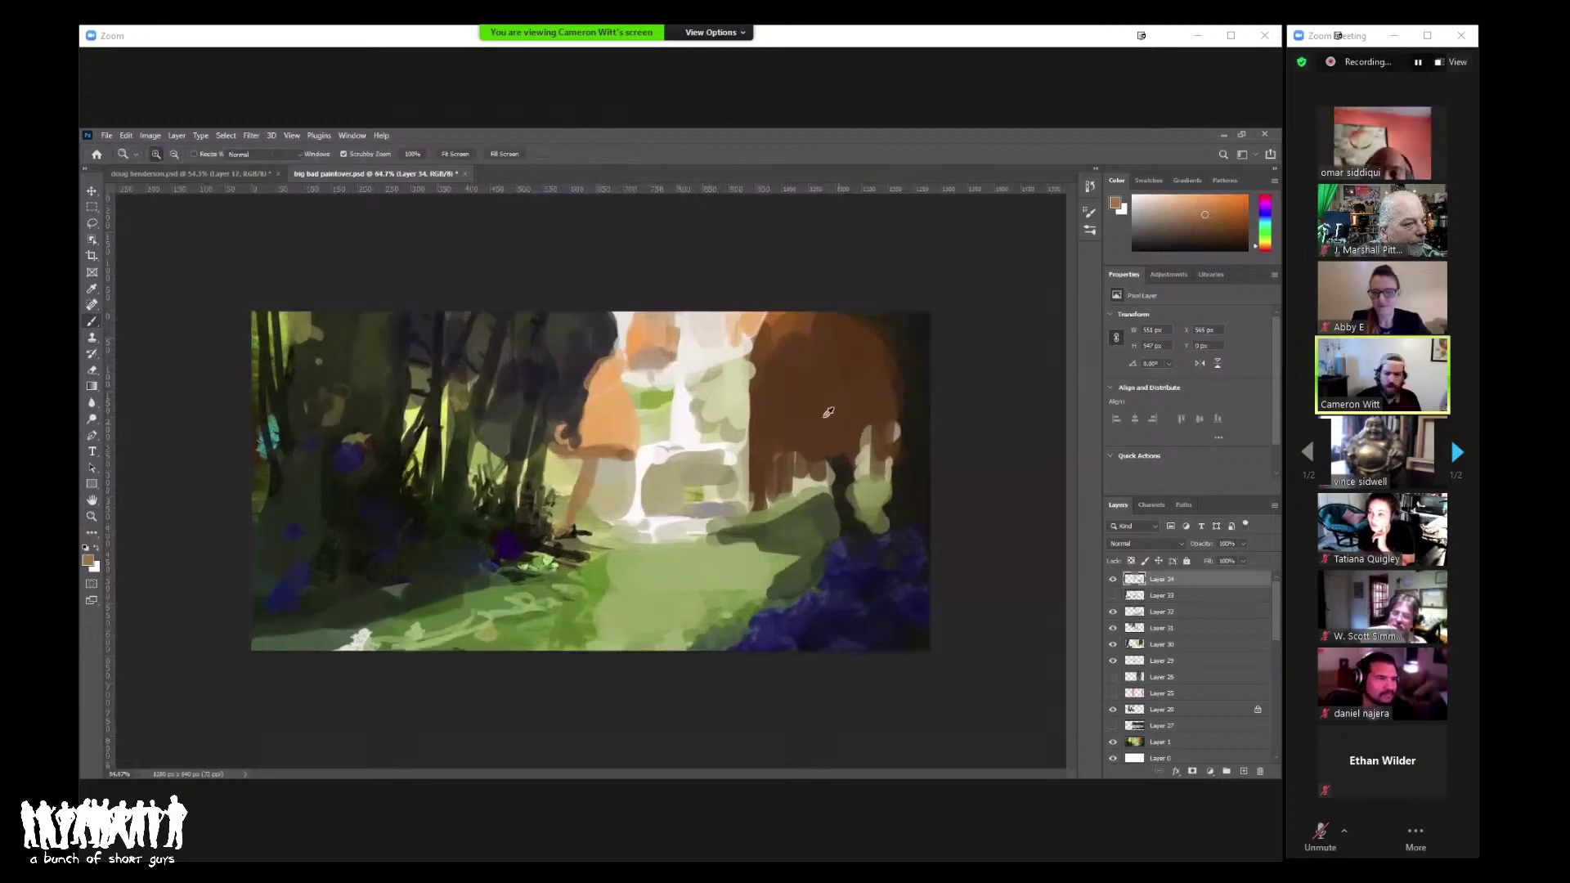
pyautogui.keyDown('alt'); pyautogui.click(823, 420); pyautogui.keyUp('alt')
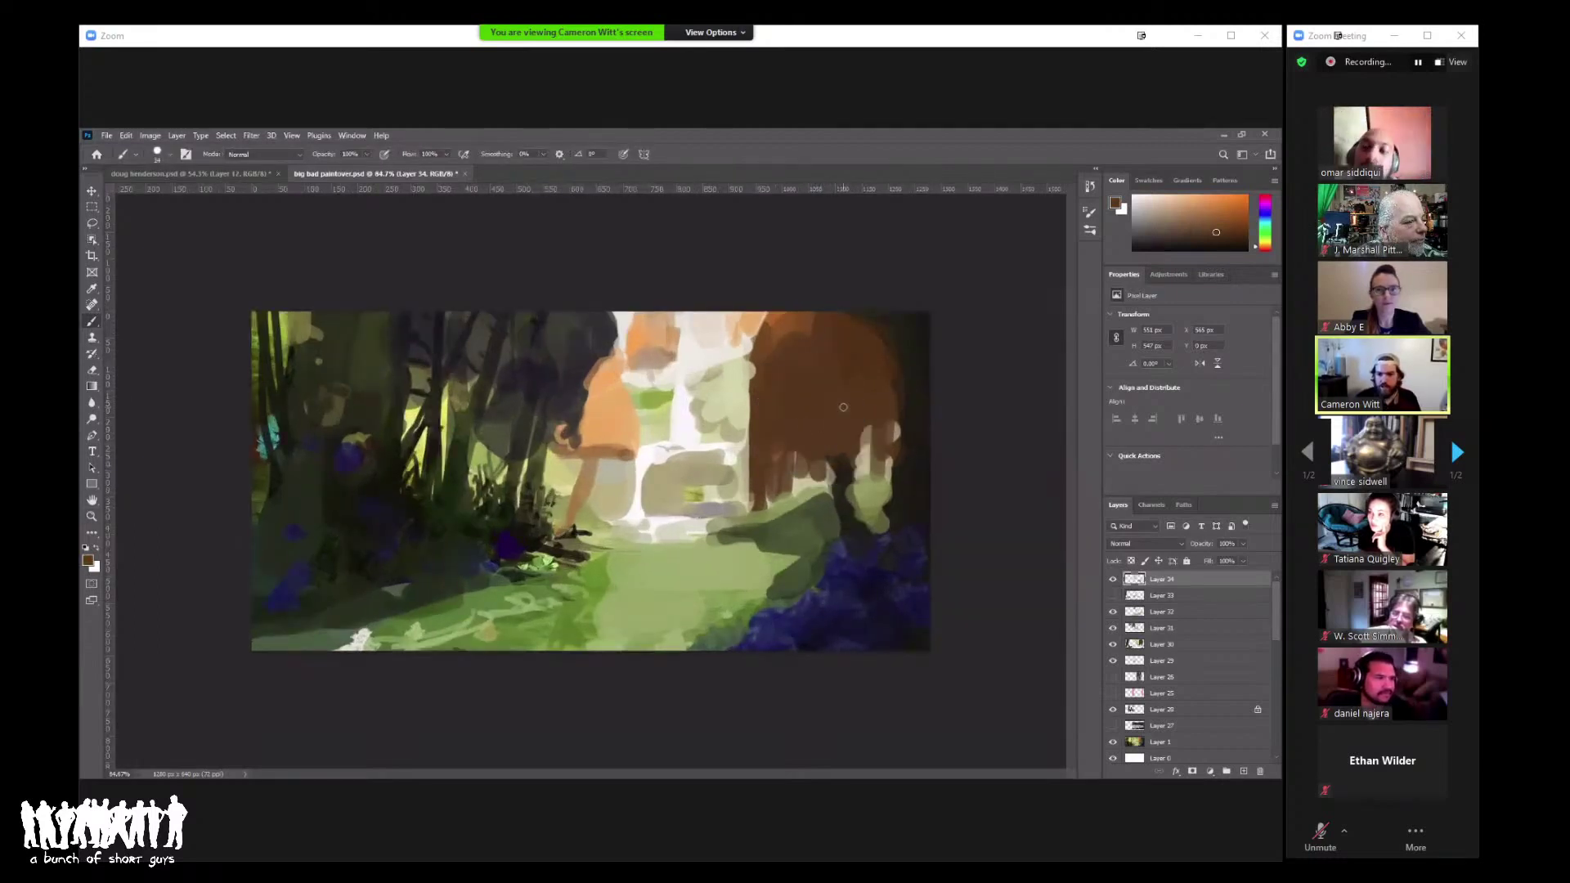
pyautogui.rightClick(844, 410)
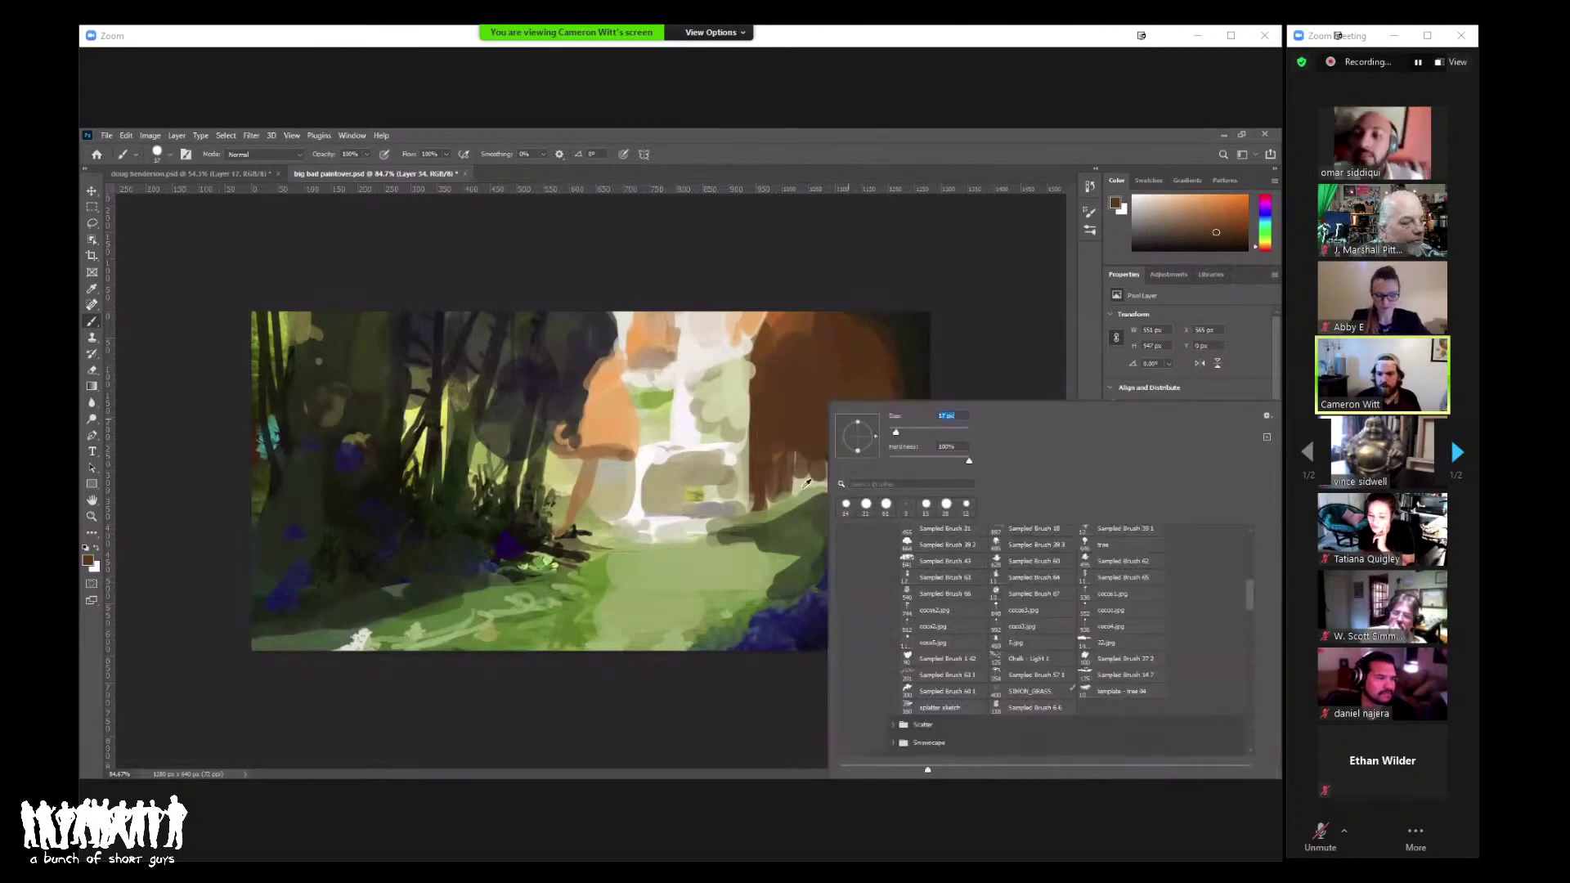
pyautogui.keyDown('alt'); pyautogui.click(803, 488); pyautogui.keyUp('alt')
pyautogui.moveTo(775, 462); pyautogui.dragTo(768, 469)
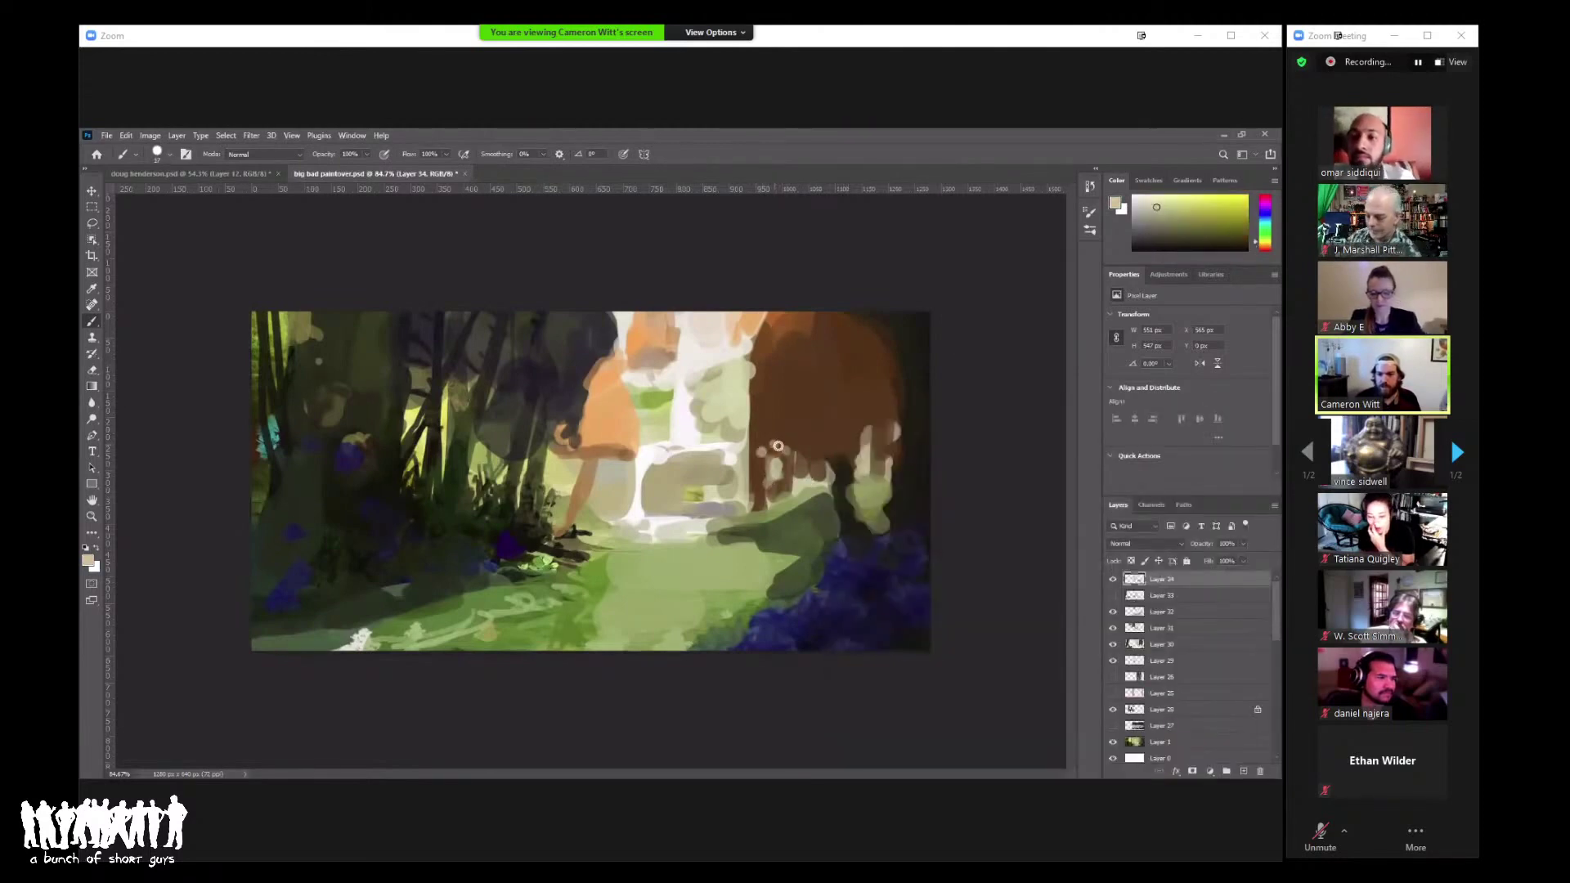
pyautogui.moveTo(885, 417)
pyautogui.mouseDown()
pyautogui.moveTo(886, 375)
pyautogui.moveTo(789, 428)
pyautogui.mouseUp()
# Step: Sample the large tree's dark brown and reshape the foliage around the light gaps at its outer edge
pyautogui.press('z')
pyautogui.moveTo(607, 421); pyautogui.dragTo(775, 409)
pyautogui.press('b')
pyautogui.keyDown('alt'); pyautogui.click(823, 416); pyautogui.keyUp('alt')
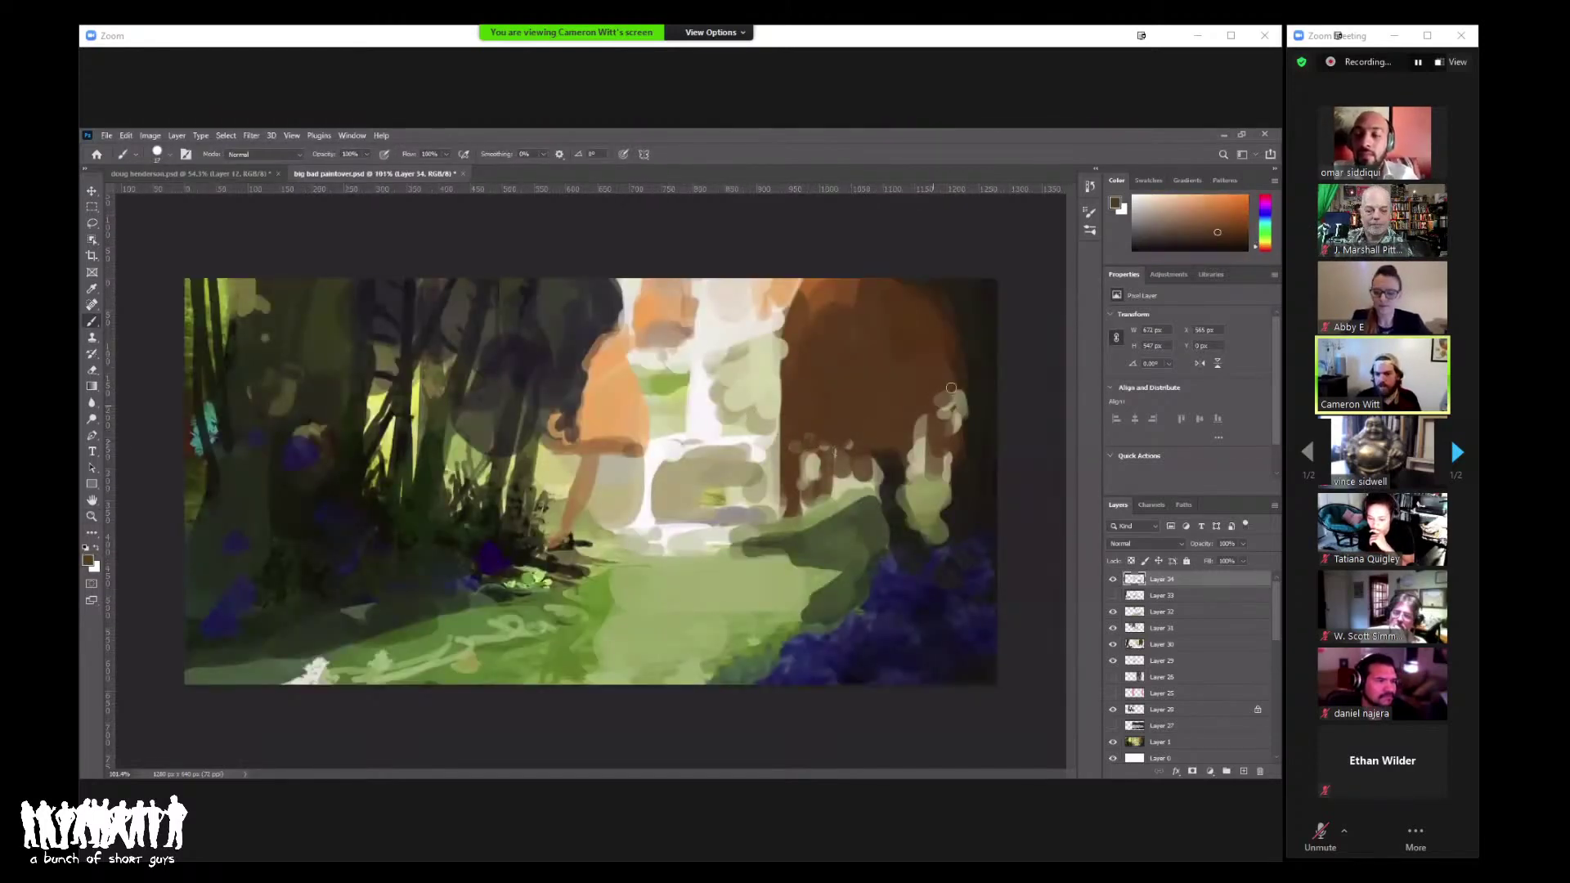
# Step: Flip the image horizontally to check the composition and sample a mid green from the grass
pyautogui.press('z')
pyautogui.moveTo(870, 434); pyautogui.dragTo(827, 427)
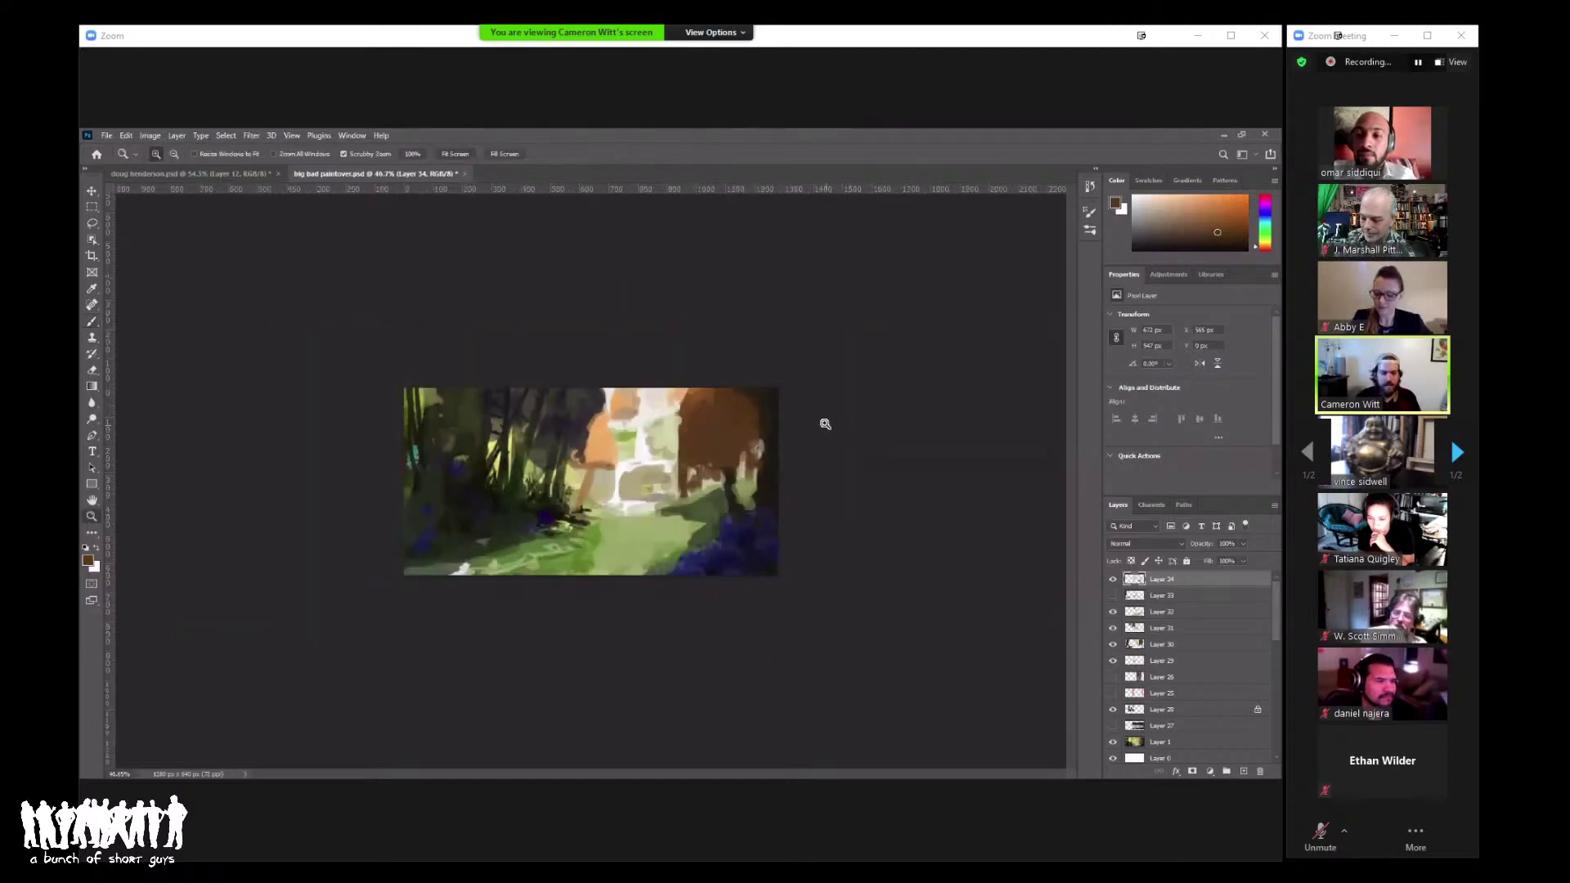
pyautogui.hotkey('ctrl', 'shift', 'h')
pyautogui.moveTo(627, 471); pyautogui.dragTo(773, 483)
pyautogui.press('b')
pyautogui.keyDown('alt'); pyautogui.click(688, 598); pyautogui.keyUp('alt')
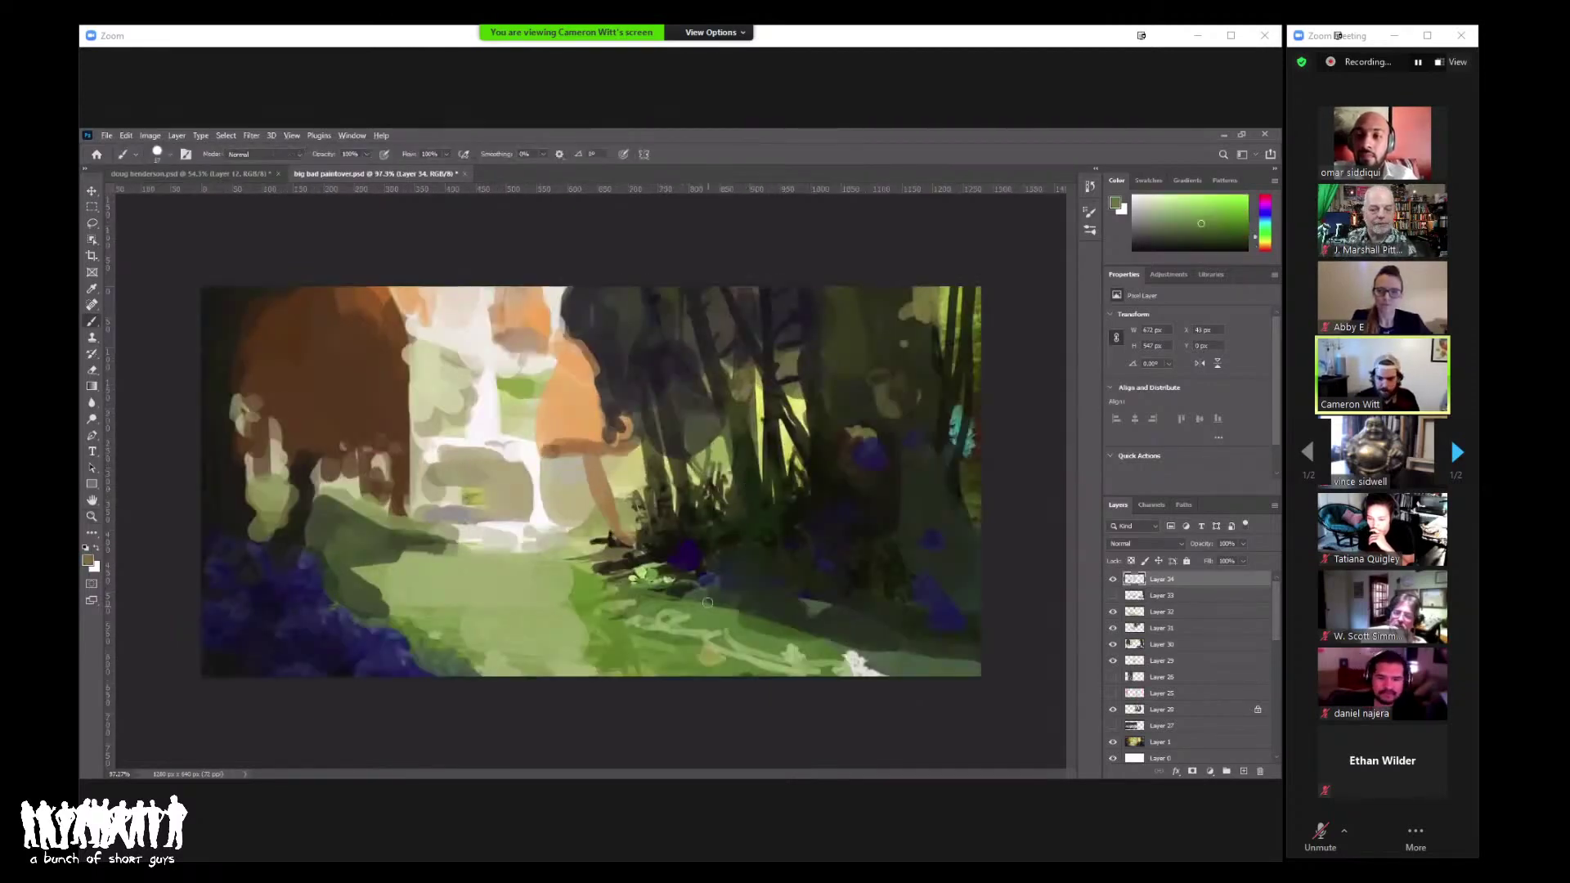
# Step: Sample dark blue and dark green tones and paint over the bright purple patch on the shaded bank below the dark trees
pyautogui.press('z')
pyautogui.moveTo(696, 584)
pyautogui.mouseDown()
pyautogui.moveTo(764, 581)
pyautogui.moveTo(627, 571)
pyautogui.moveTo(639, 568)
pyautogui.mouseUp()
pyautogui.press('b')
pyautogui.keyDown('alt'); pyautogui.click(627, 571); pyautogui.keyUp('alt')
pyautogui.rightClick(640, 566)
pyautogui.click(669, 501)
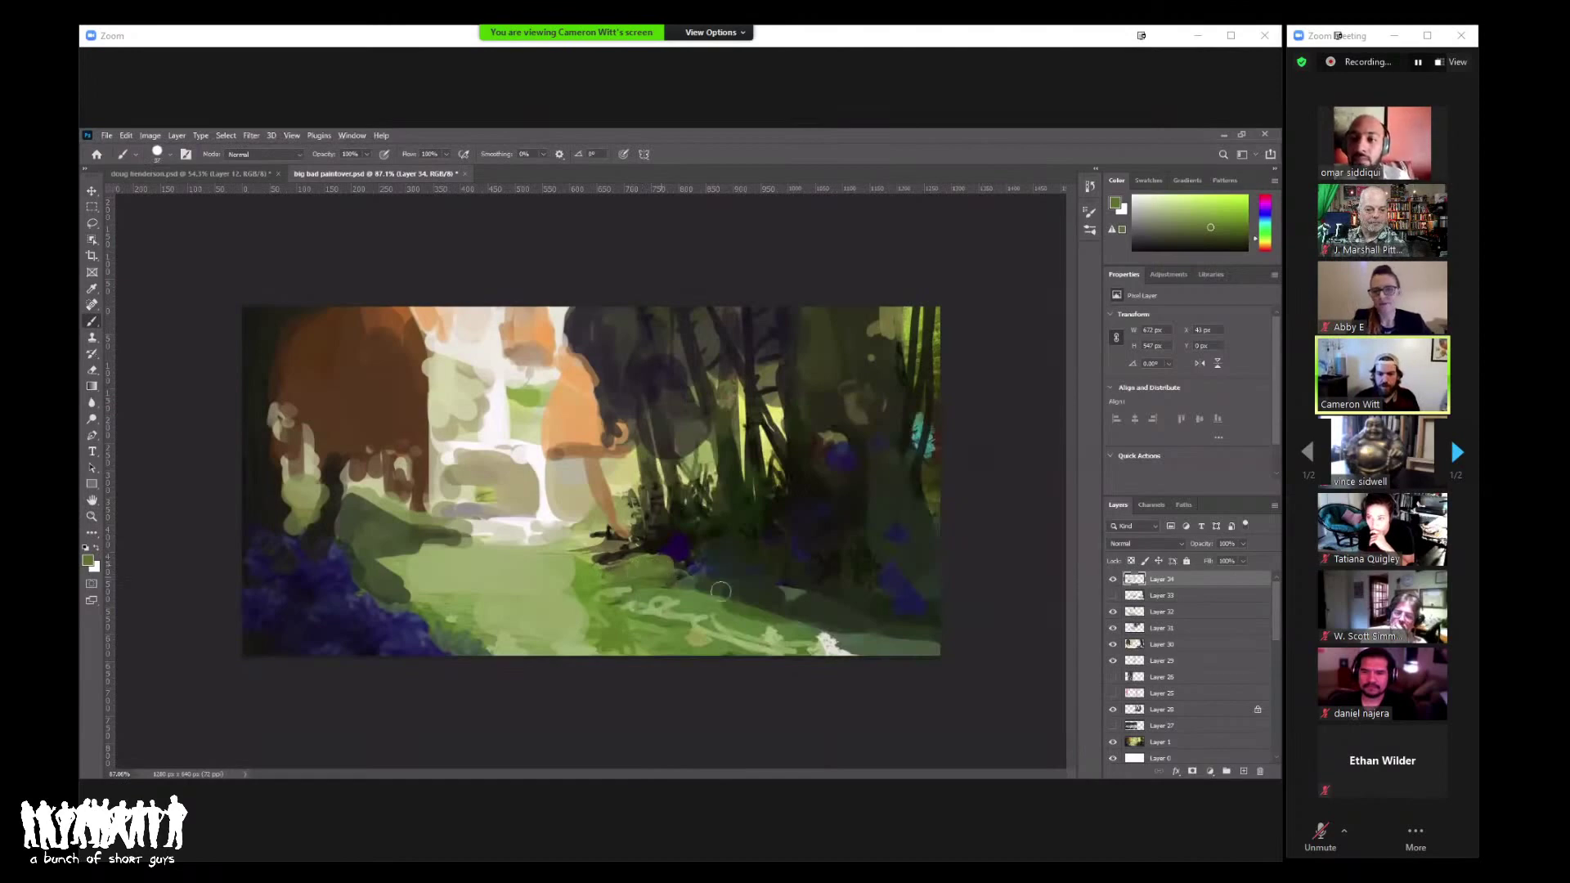
pyautogui.keyDown('alt'); pyautogui.click(676, 565); pyautogui.keyUp('alt')
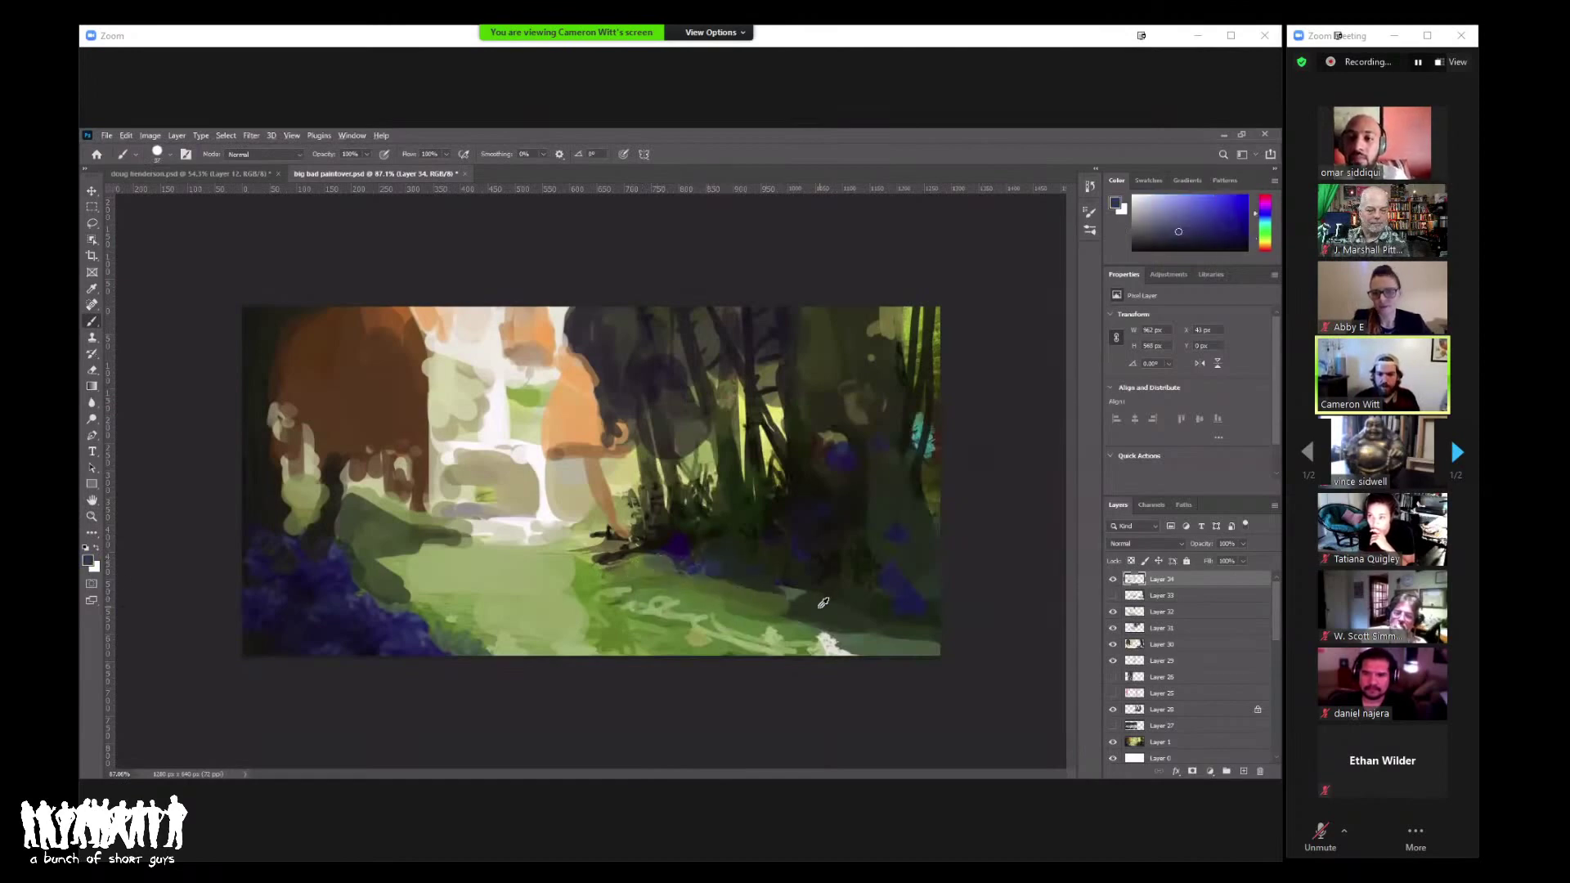
pyautogui.keyDown('alt'); pyautogui.click(719, 577); pyautogui.keyUp('alt')
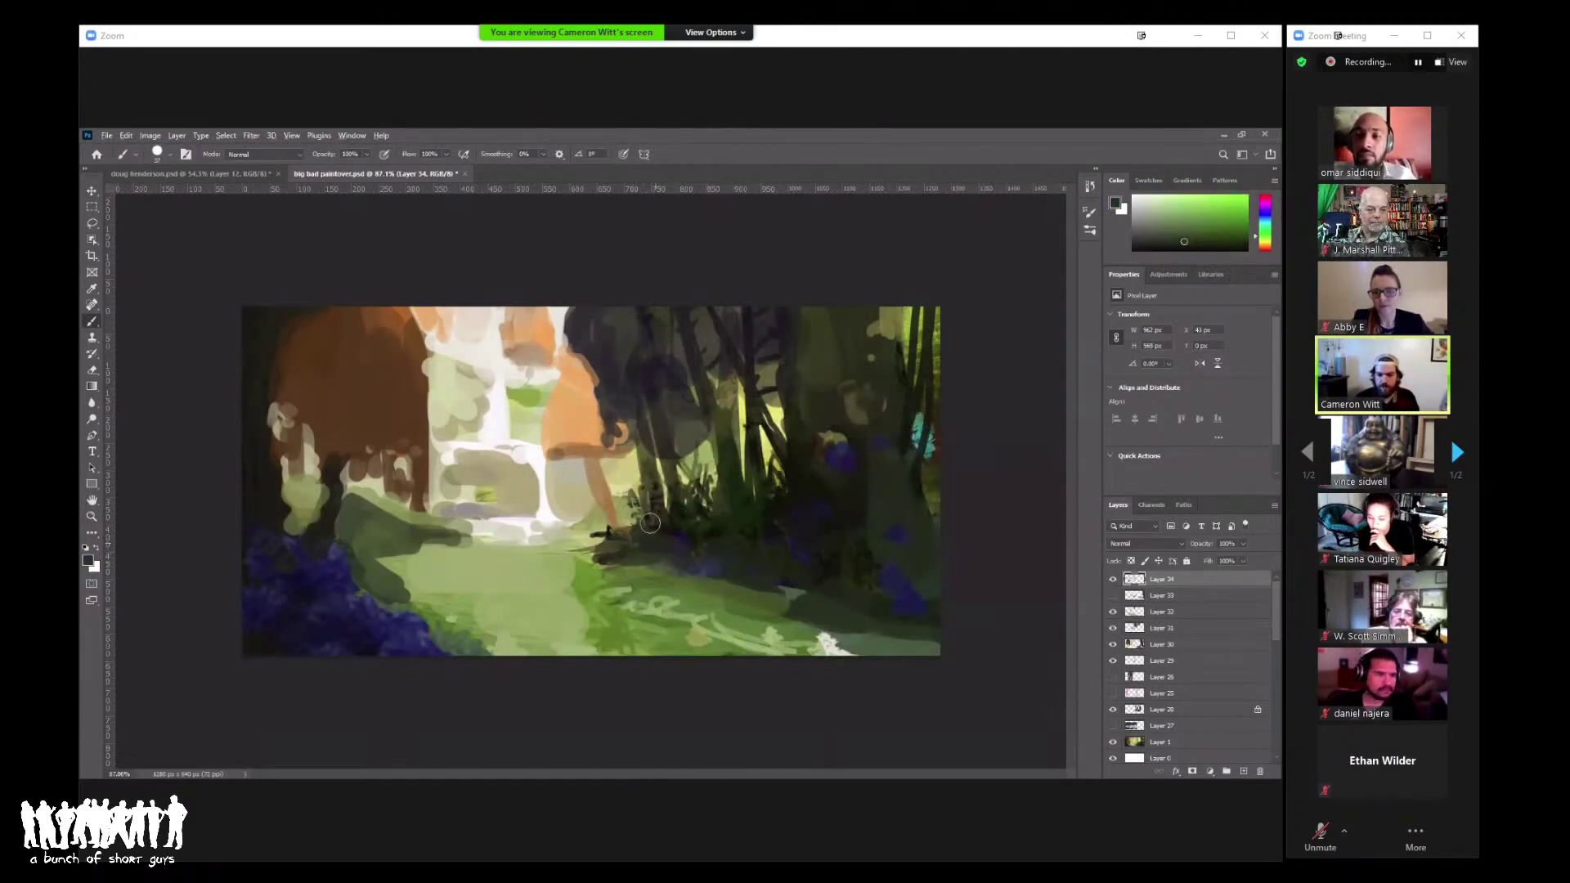
pyautogui.moveTo(675, 540); pyautogui.dragTo(707, 543)
pyautogui.keyDown('alt'); pyautogui.click(715, 533); pyautogui.keyUp('alt')
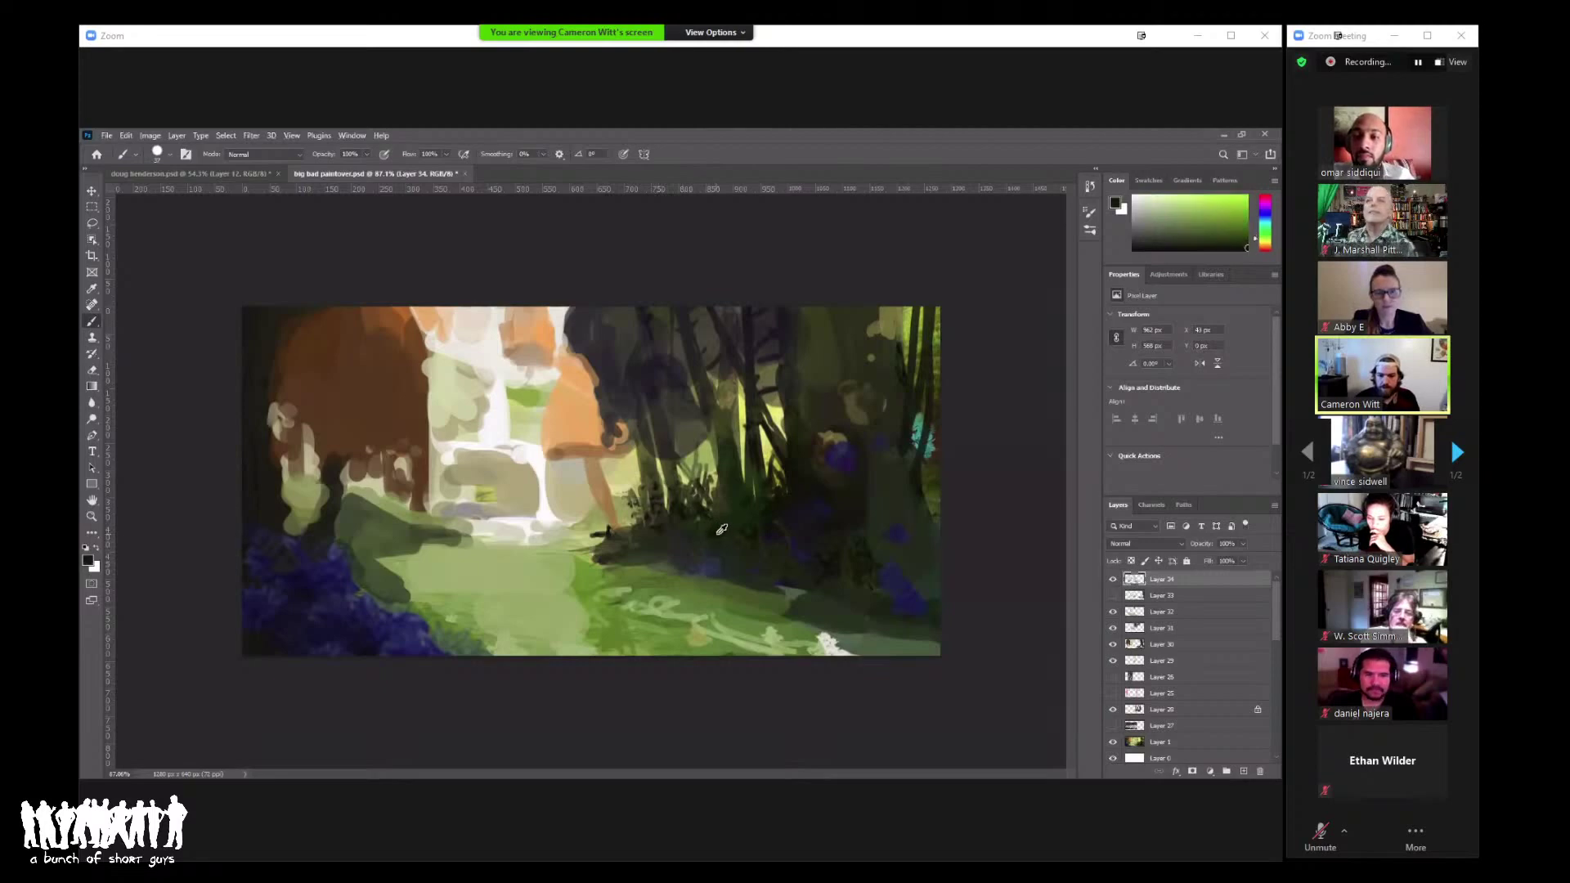
# Step: Resize the brush, sample a muted olive green and dab light foliage gaps between the dark trunks
pyautogui.rightClick(721, 530)
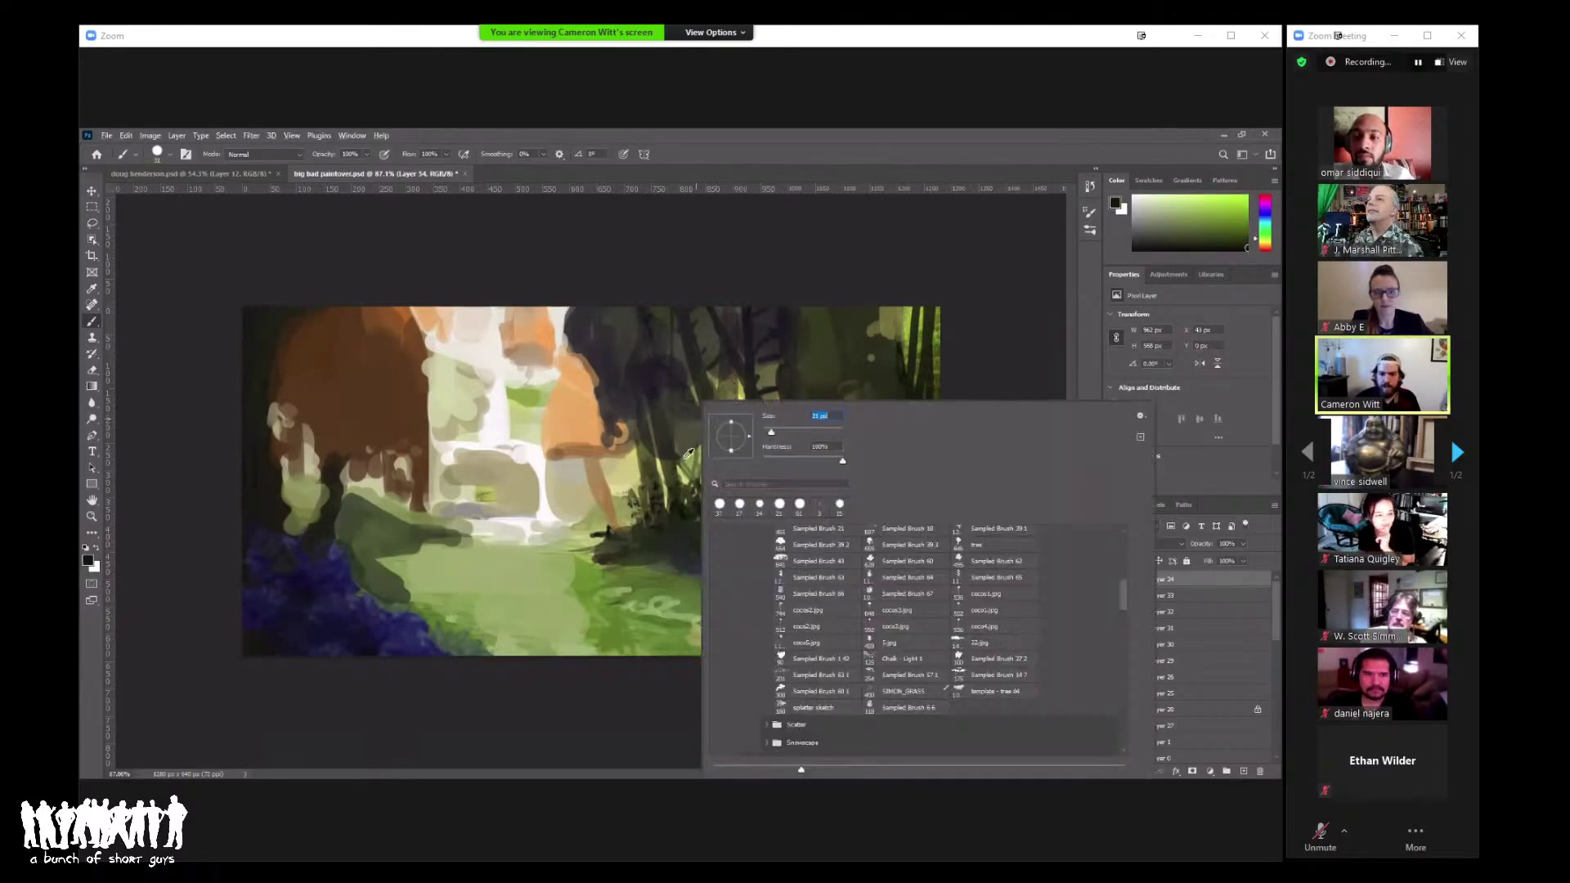
pyautogui.click(691, 455)
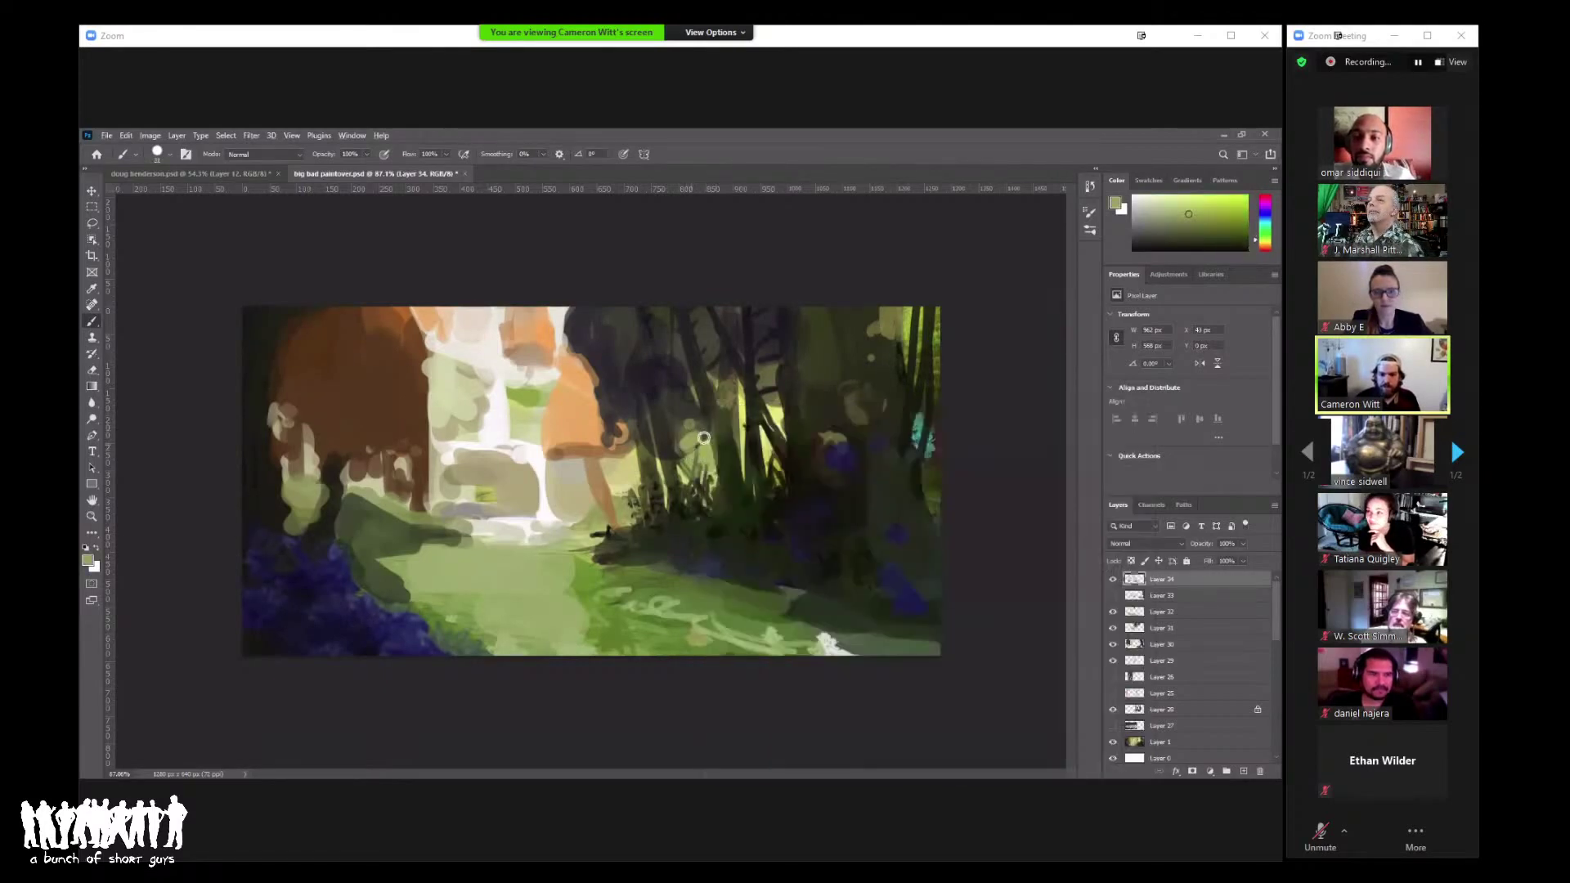
pyautogui.rightClick(730, 434)
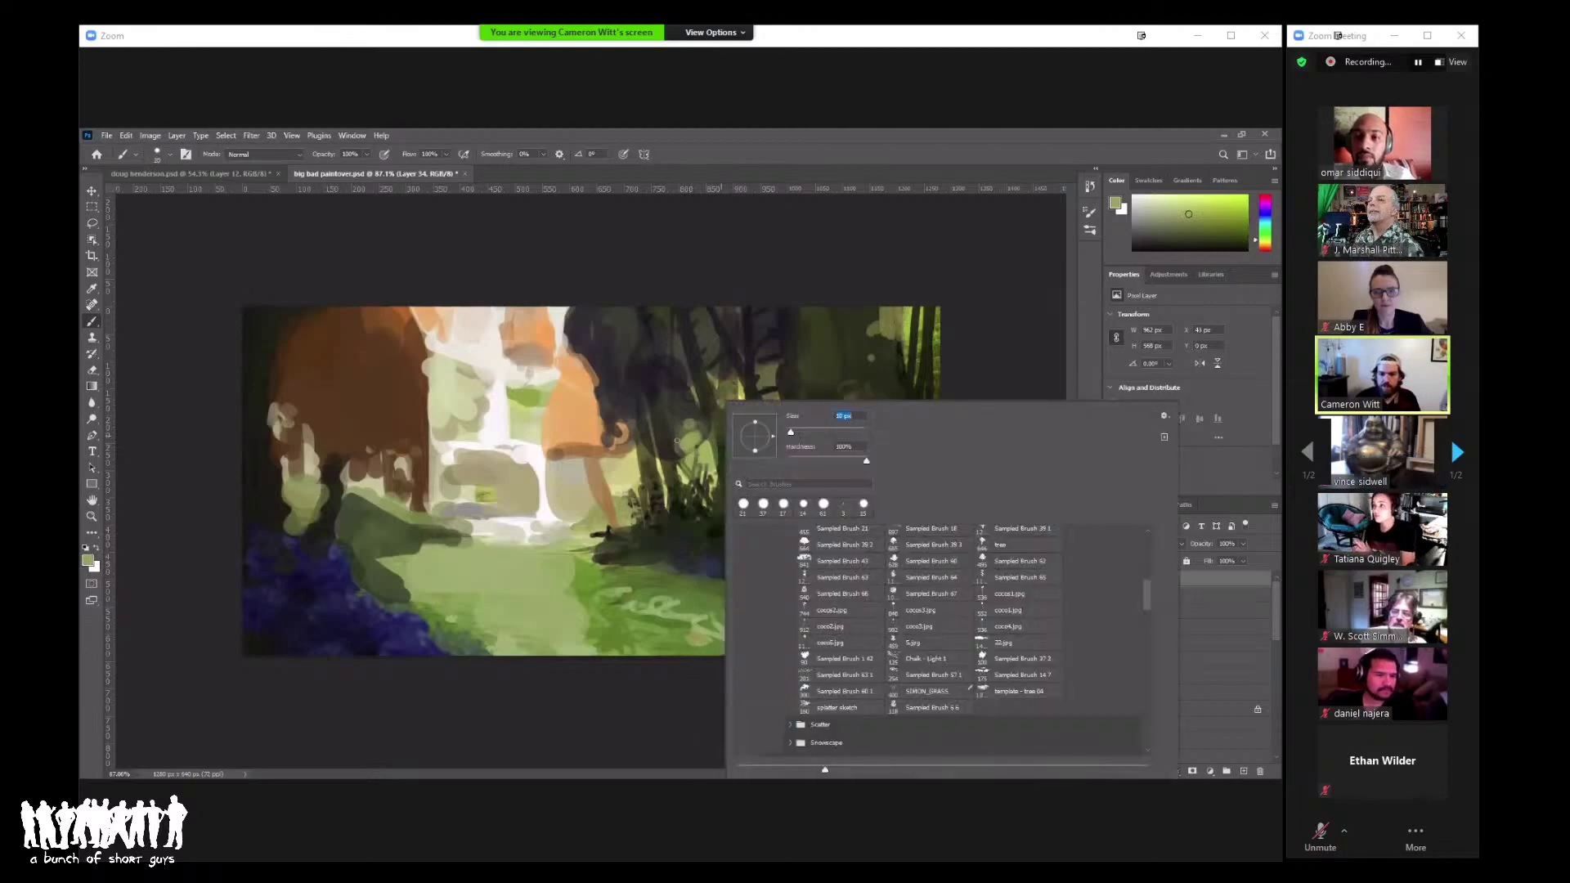
pyautogui.click(654, 448)
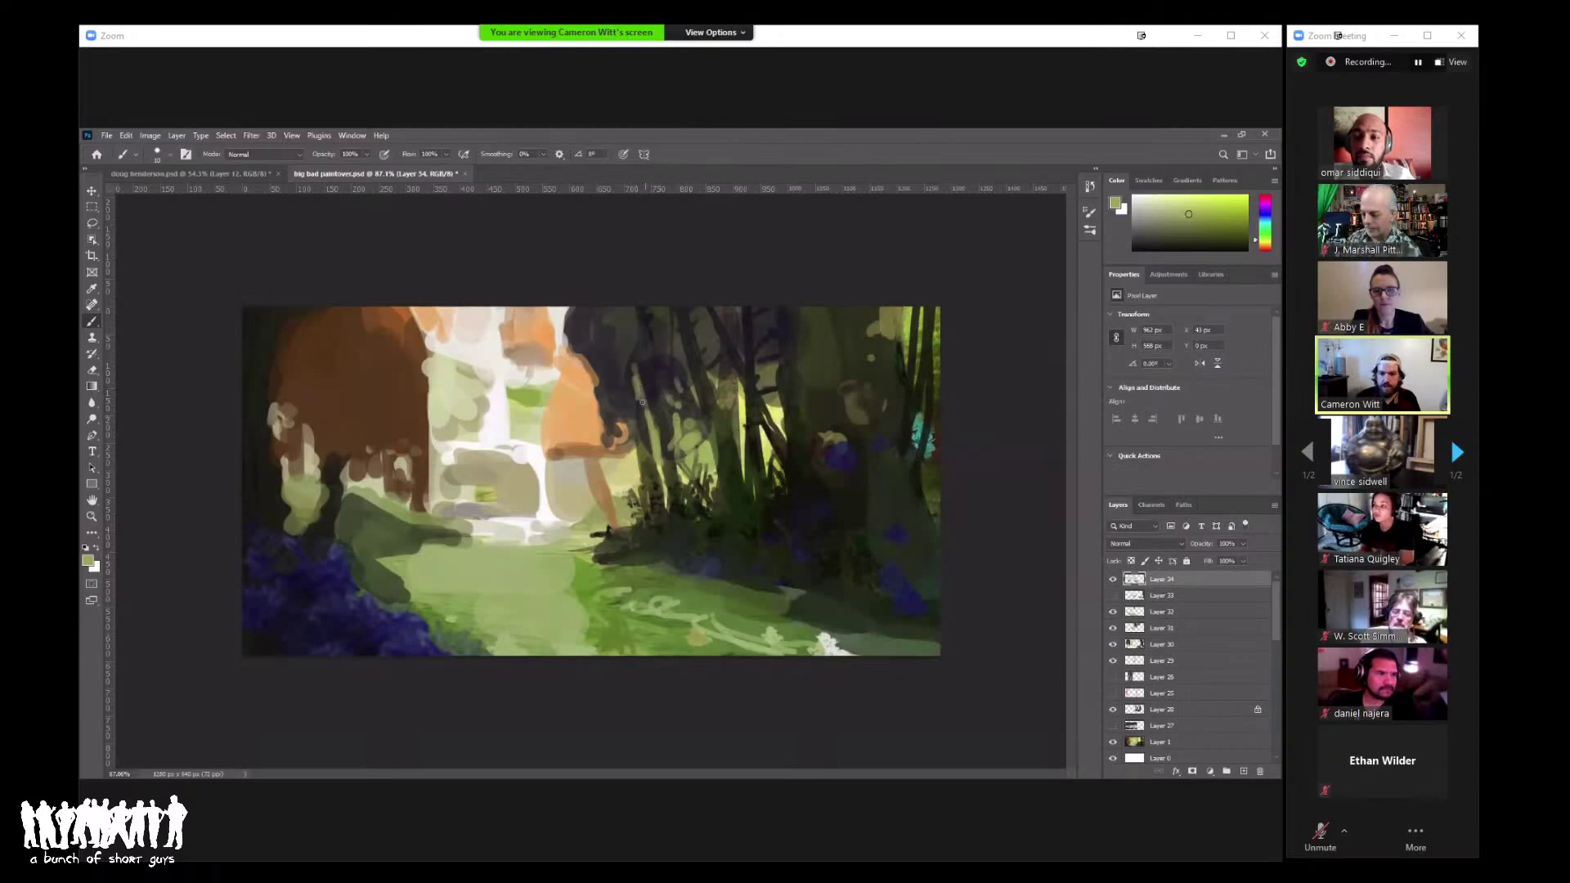
# Step: Sample light orange from the smaller orange tree and dab leaf clusters along its edge over the dark foliage
pyautogui.keyDown('alt'); pyautogui.click(582, 368); pyautogui.keyUp('alt')
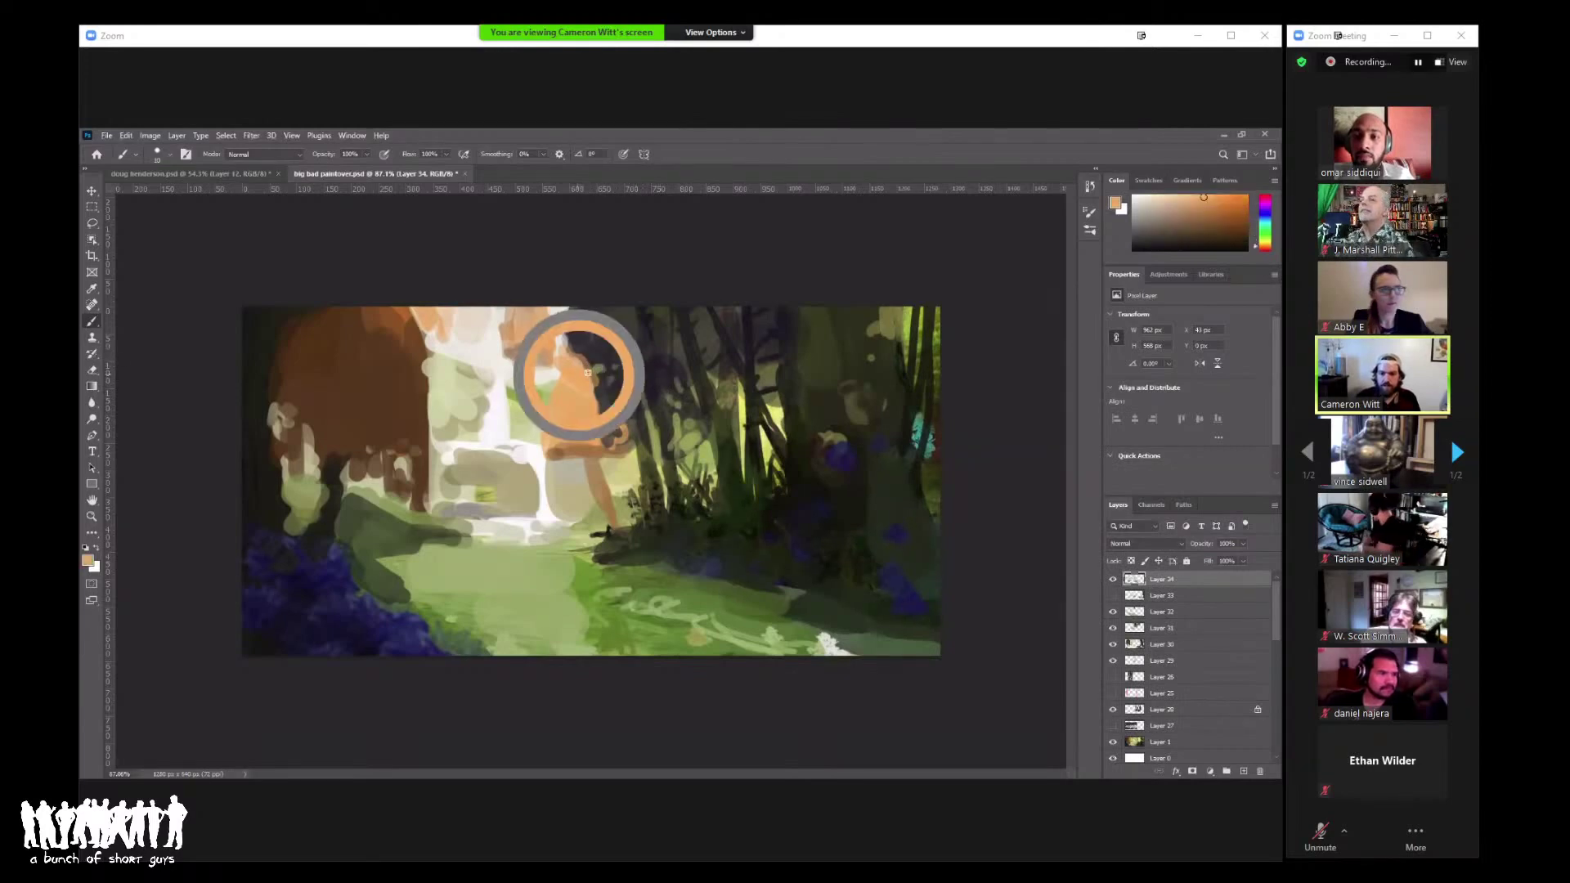
pyautogui.moveTo(610, 395)
pyautogui.mouseDown()
pyautogui.moveTo(606, 425)
pyautogui.moveTo(611, 409)
pyautogui.mouseUp()
pyautogui.keyDown('alt'); pyautogui.click(610, 419); pyautogui.keyUp('alt')
pyautogui.press('z')
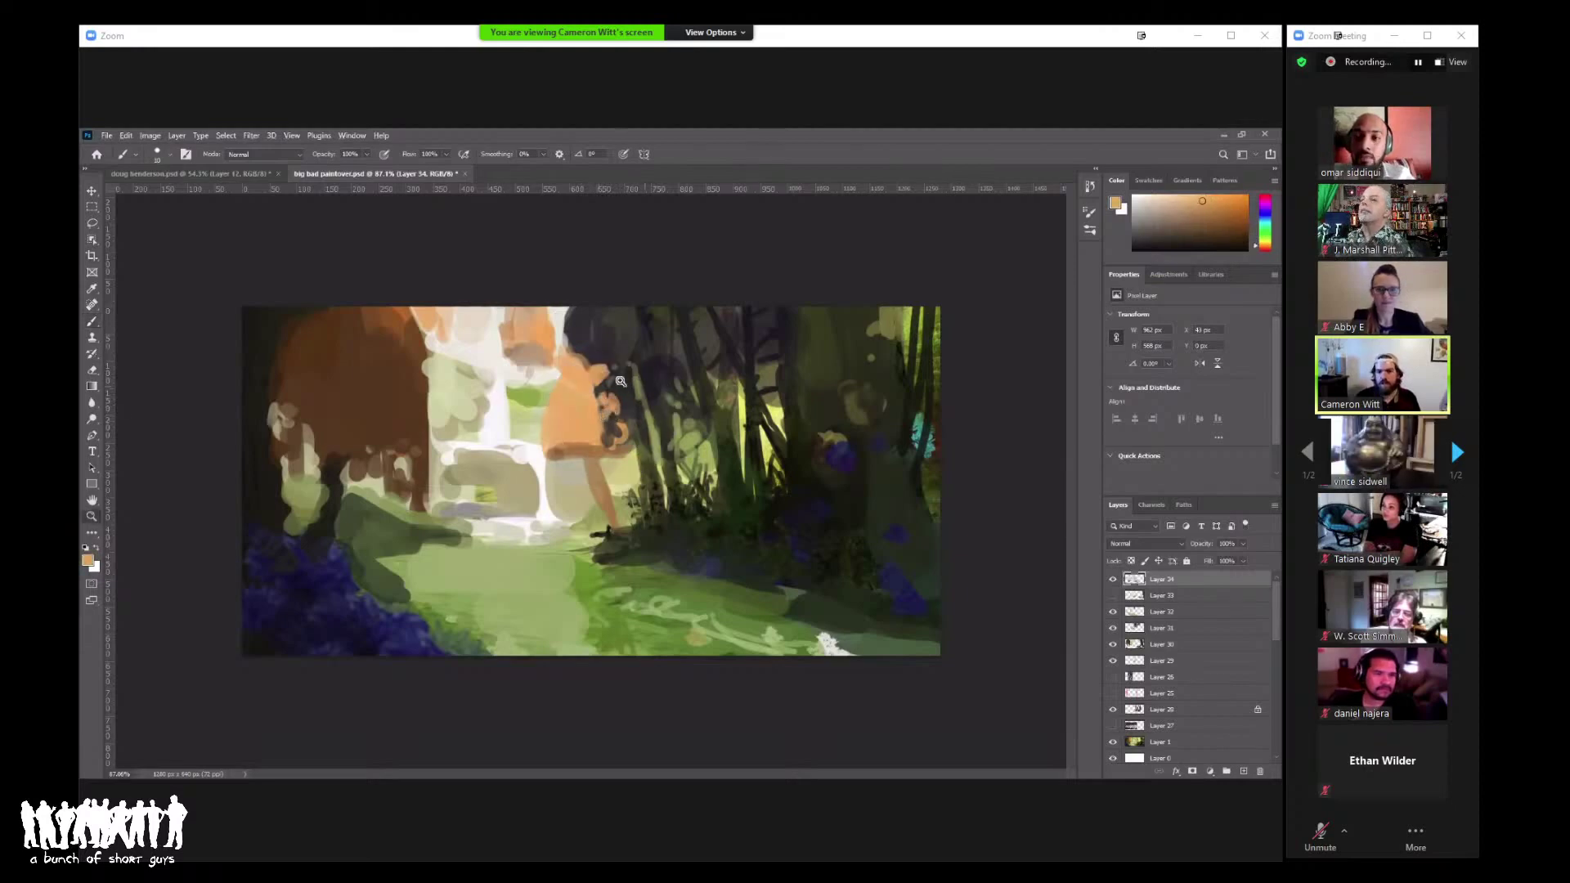
# Step: Sample near-white and pale green tones and touch up the upper waterfall around the green patch
pyautogui.moveTo(720, 383)
pyautogui.mouseDown()
pyautogui.moveTo(668, 383)
pyautogui.moveTo(641, 417)
pyautogui.moveTo(672, 440)
pyautogui.moveTo(658, 441)
pyautogui.moveTo(687, 442)
pyautogui.mouseUp()
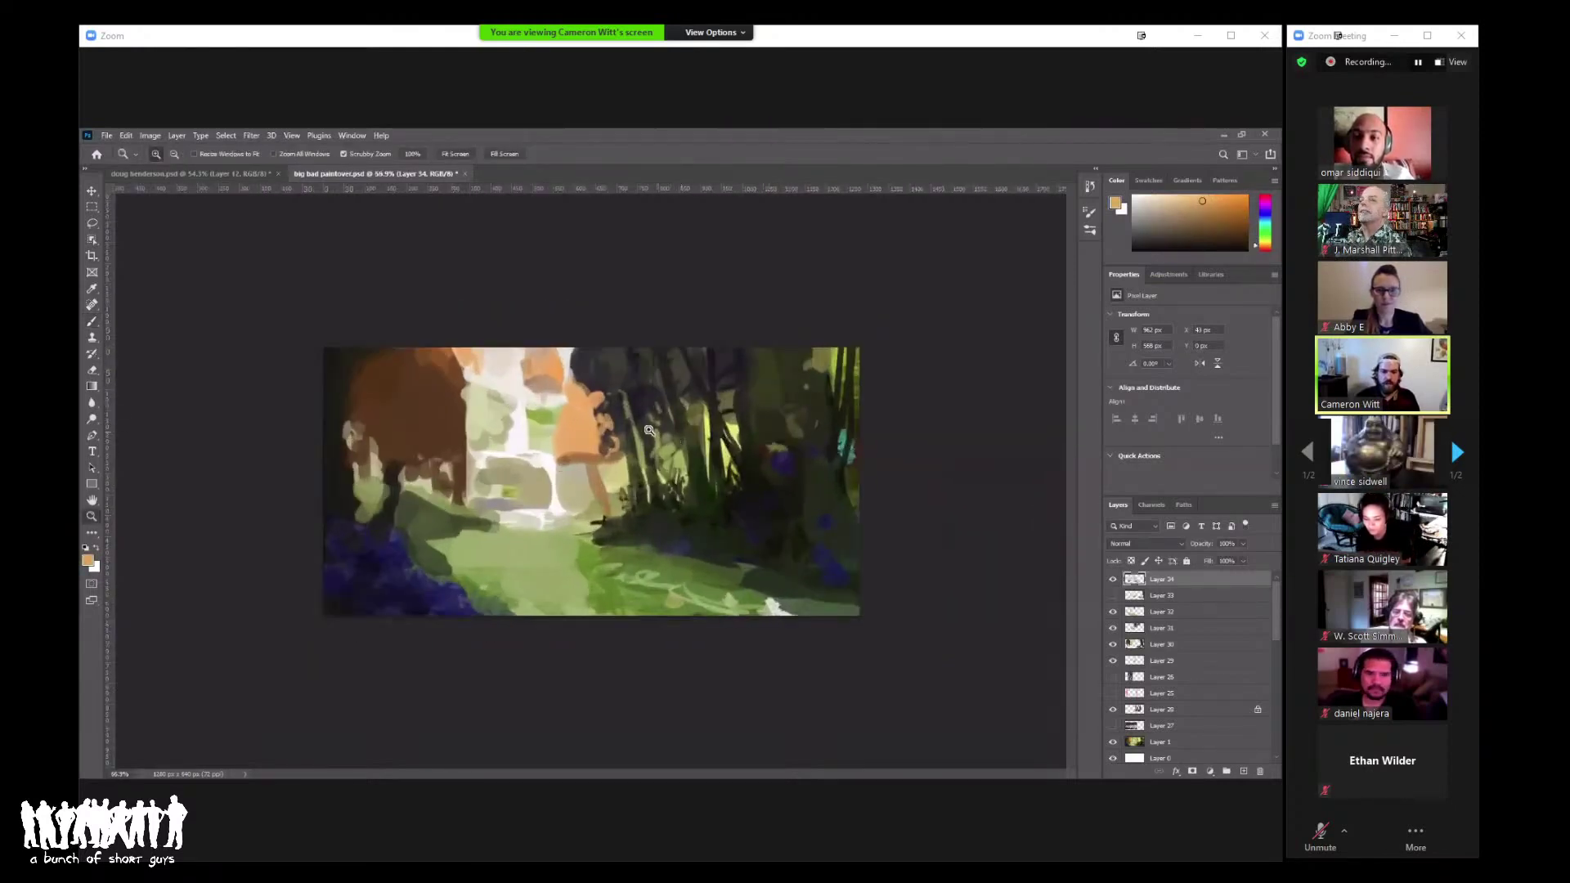
pyautogui.press('b')
pyautogui.keyDown('alt'); pyautogui.click(525, 402); pyautogui.keyUp('alt')
pyautogui.press('z')
pyautogui.moveTo(494, 397); pyautogui.dragTo(508, 396)
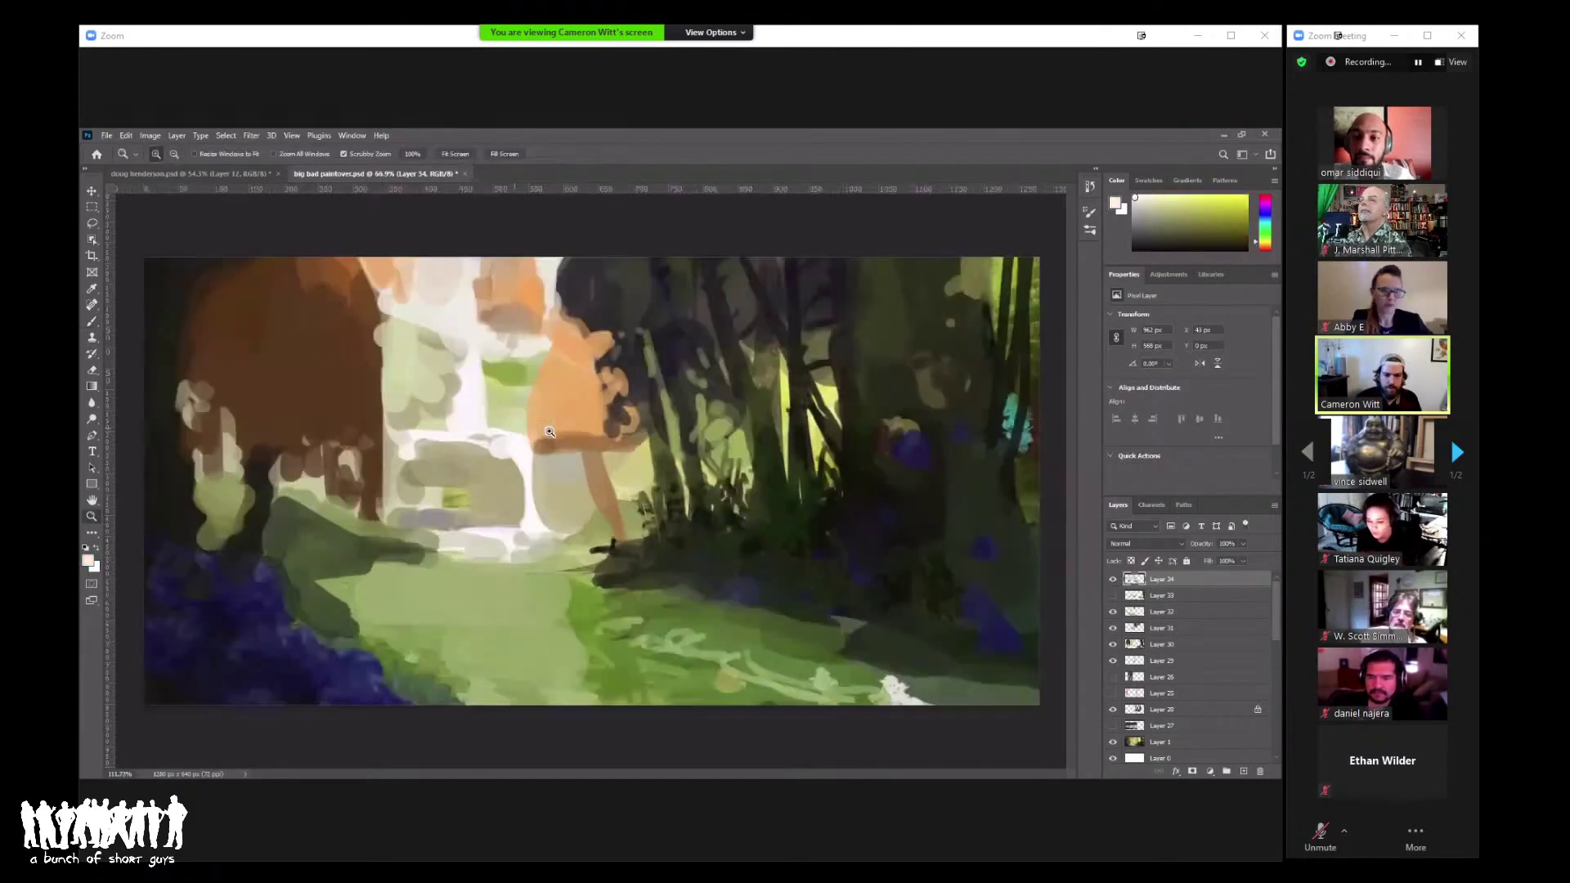
pyautogui.press('b')
pyautogui.keyDown('alt'); pyautogui.click(468, 405); pyautogui.keyUp('alt')
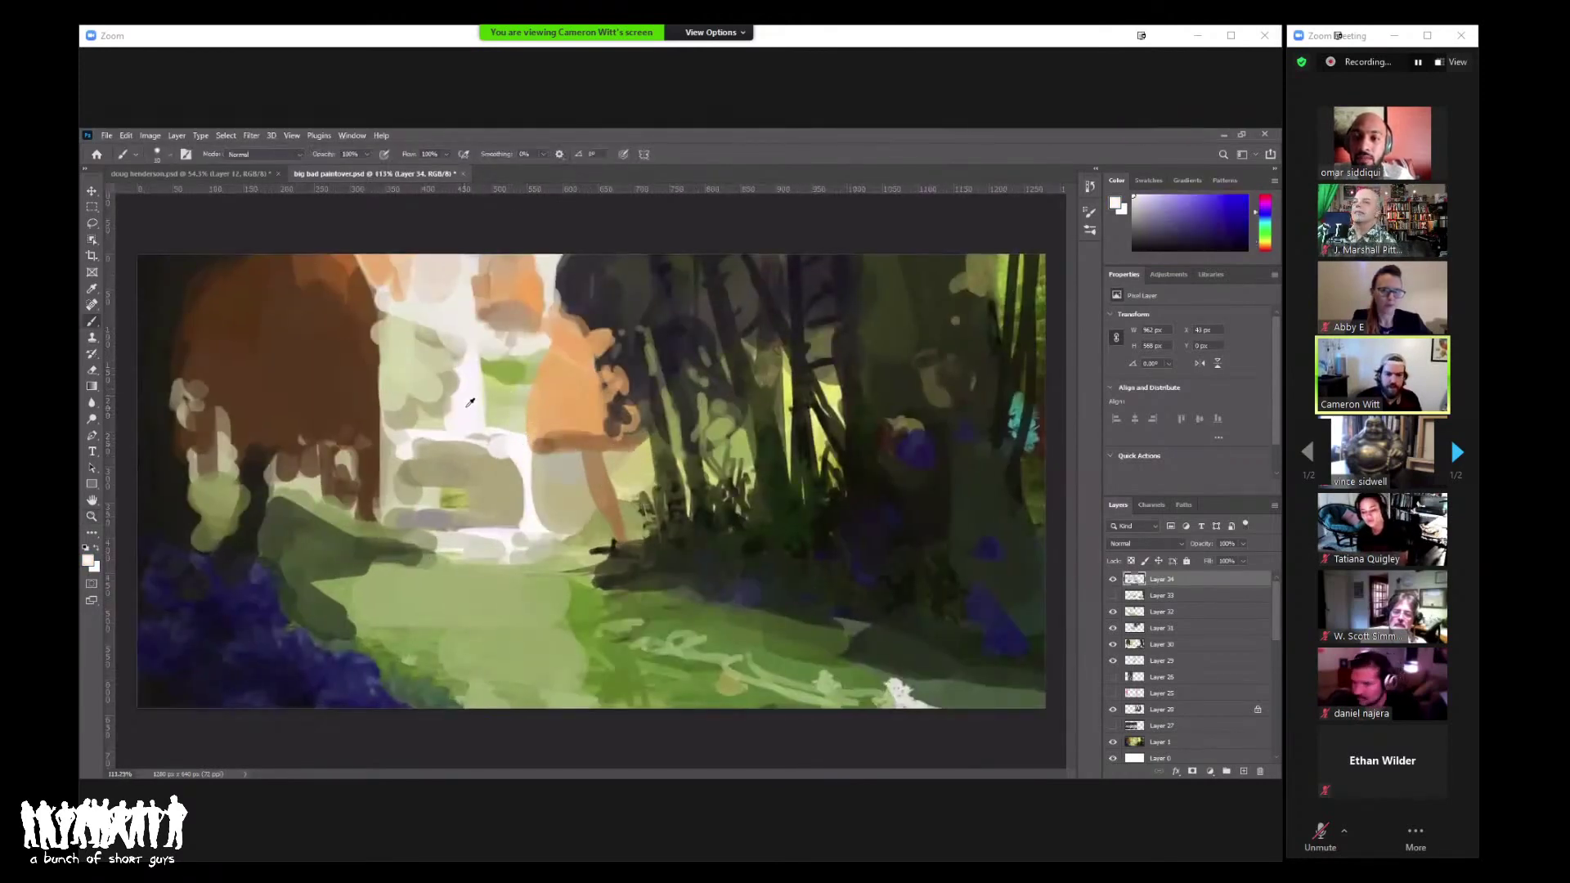
pyautogui.keyDown('alt'); pyautogui.click(498, 367); pyautogui.keyUp('alt')
pyautogui.keyDown('alt'); pyautogui.click(476, 393); pyautogui.keyUp('alt')
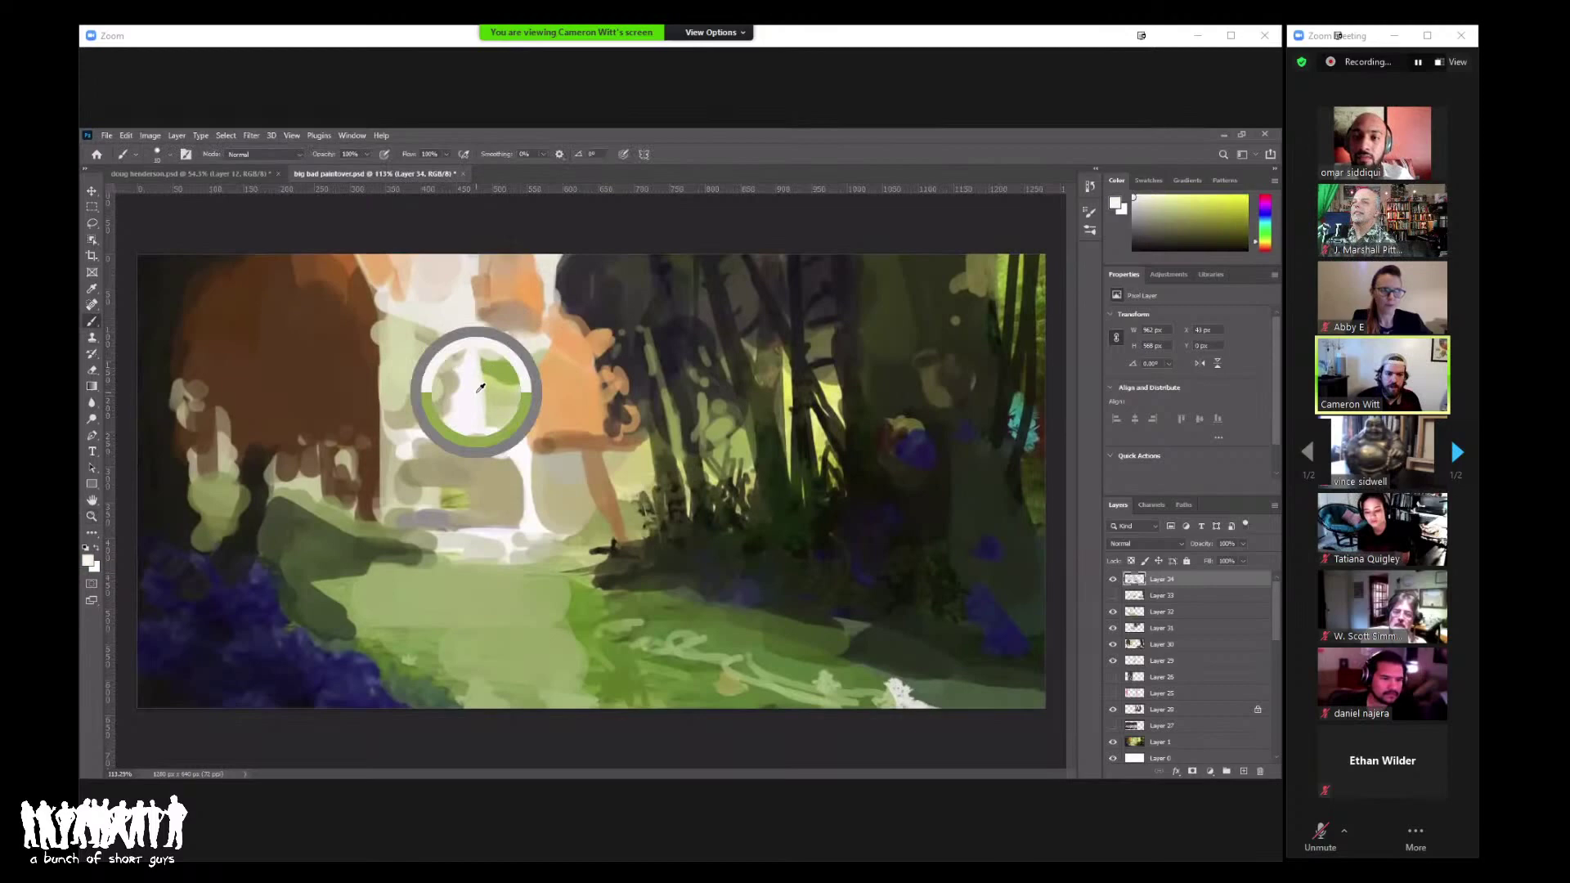
pyautogui.keyDown('alt'); pyautogui.click(461, 320); pyautogui.keyUp('alt')
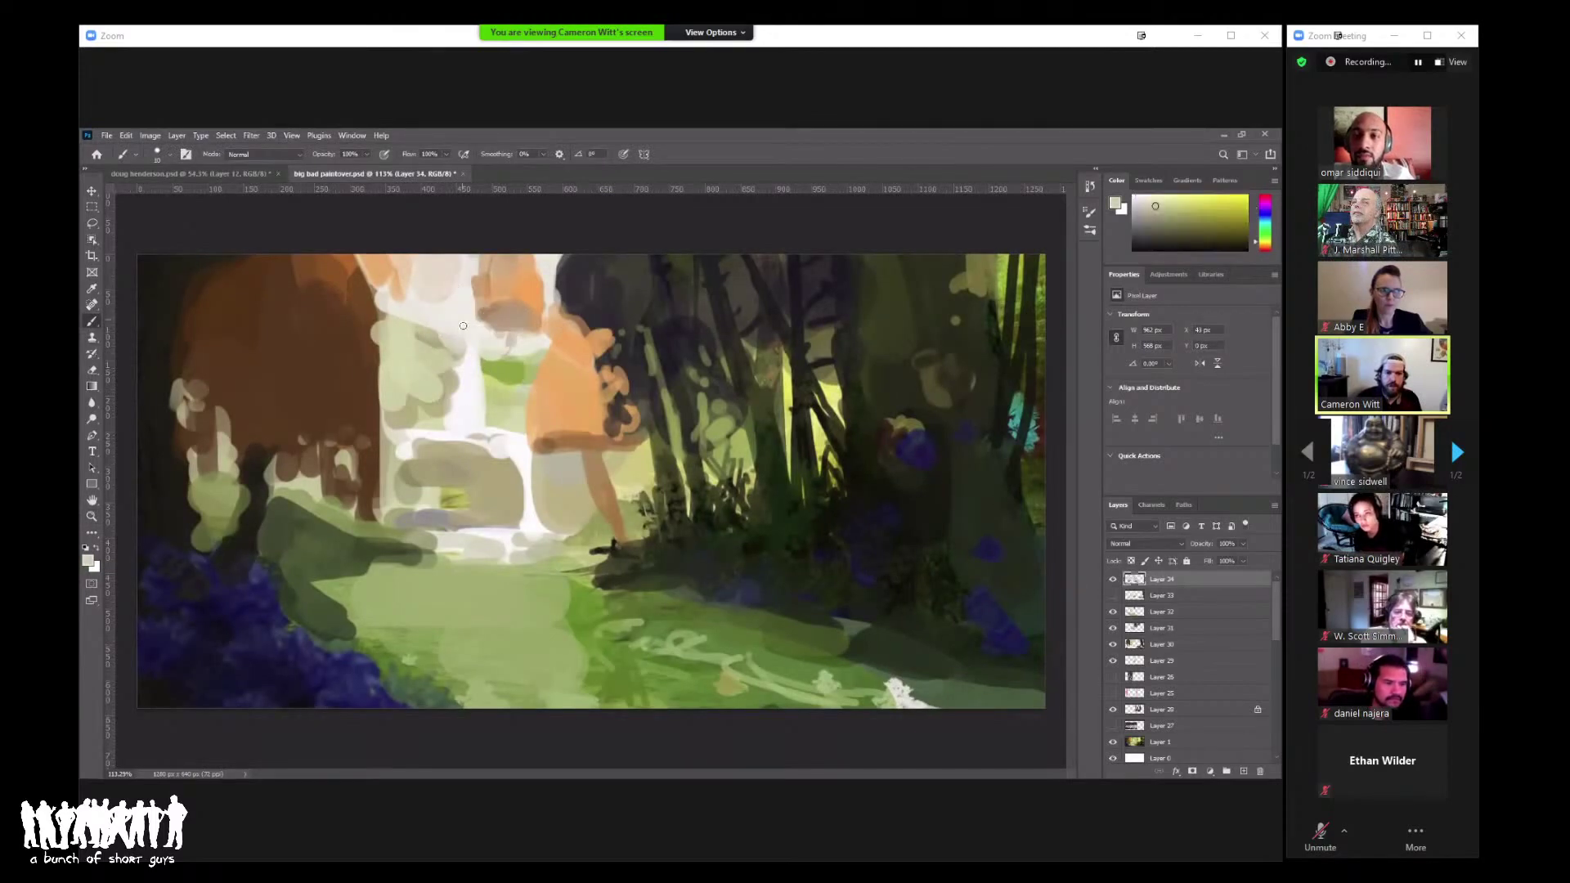
# Step: Set the brush to 40 px, pick a medium blue and paint a sky patch above the waterfall between the orange trees
pyautogui.rightClick(463, 325)
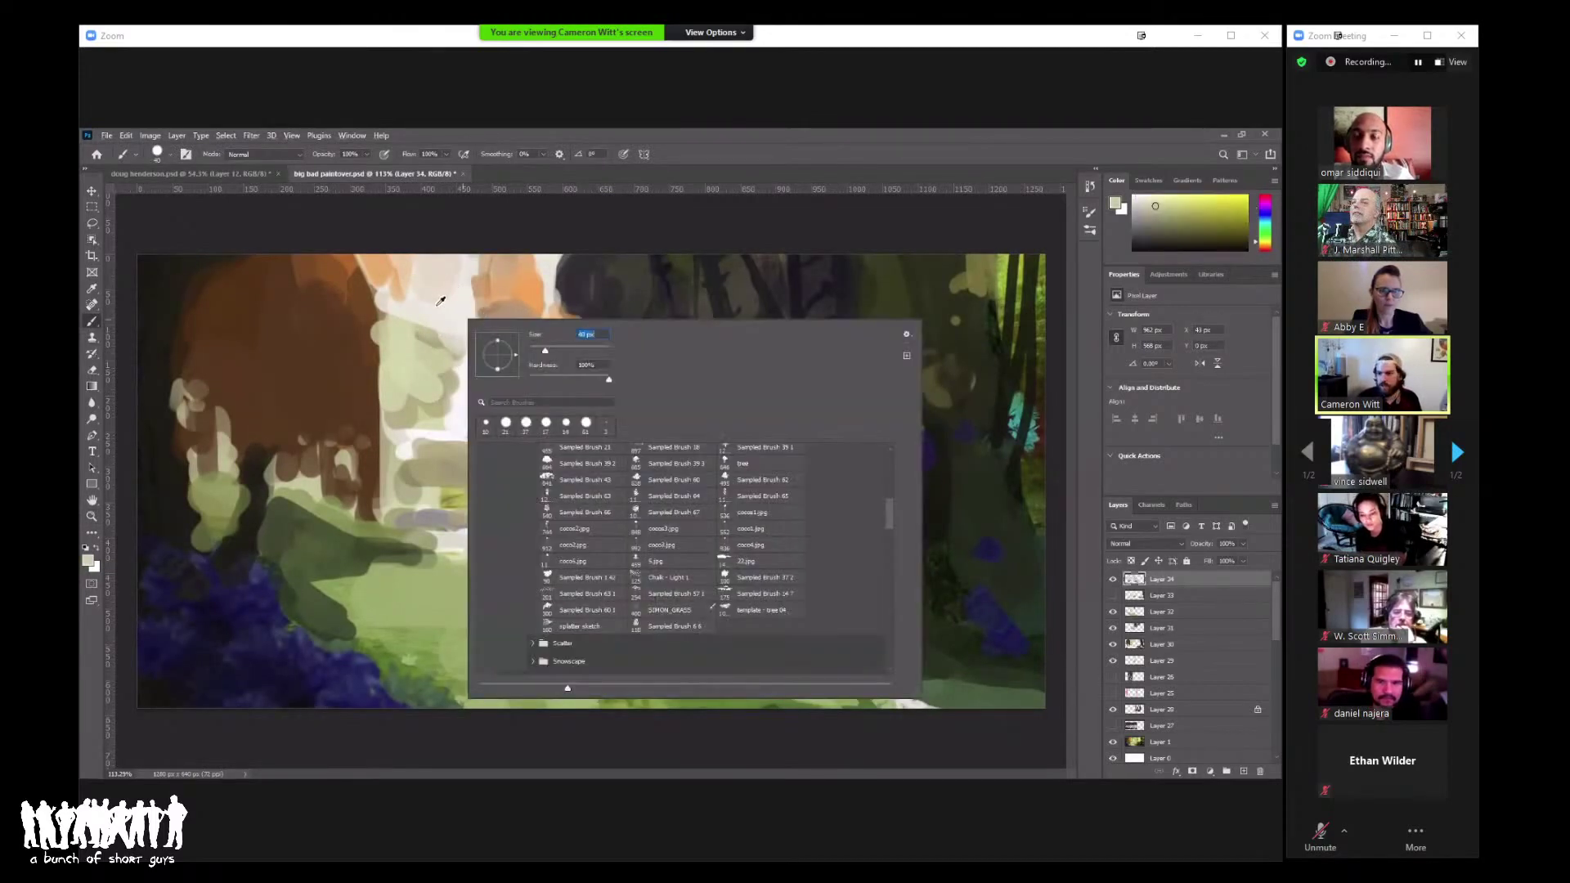
pyautogui.click(1266, 219)
pyautogui.moveTo(1148, 199); pyautogui.dragTo(1152, 195)
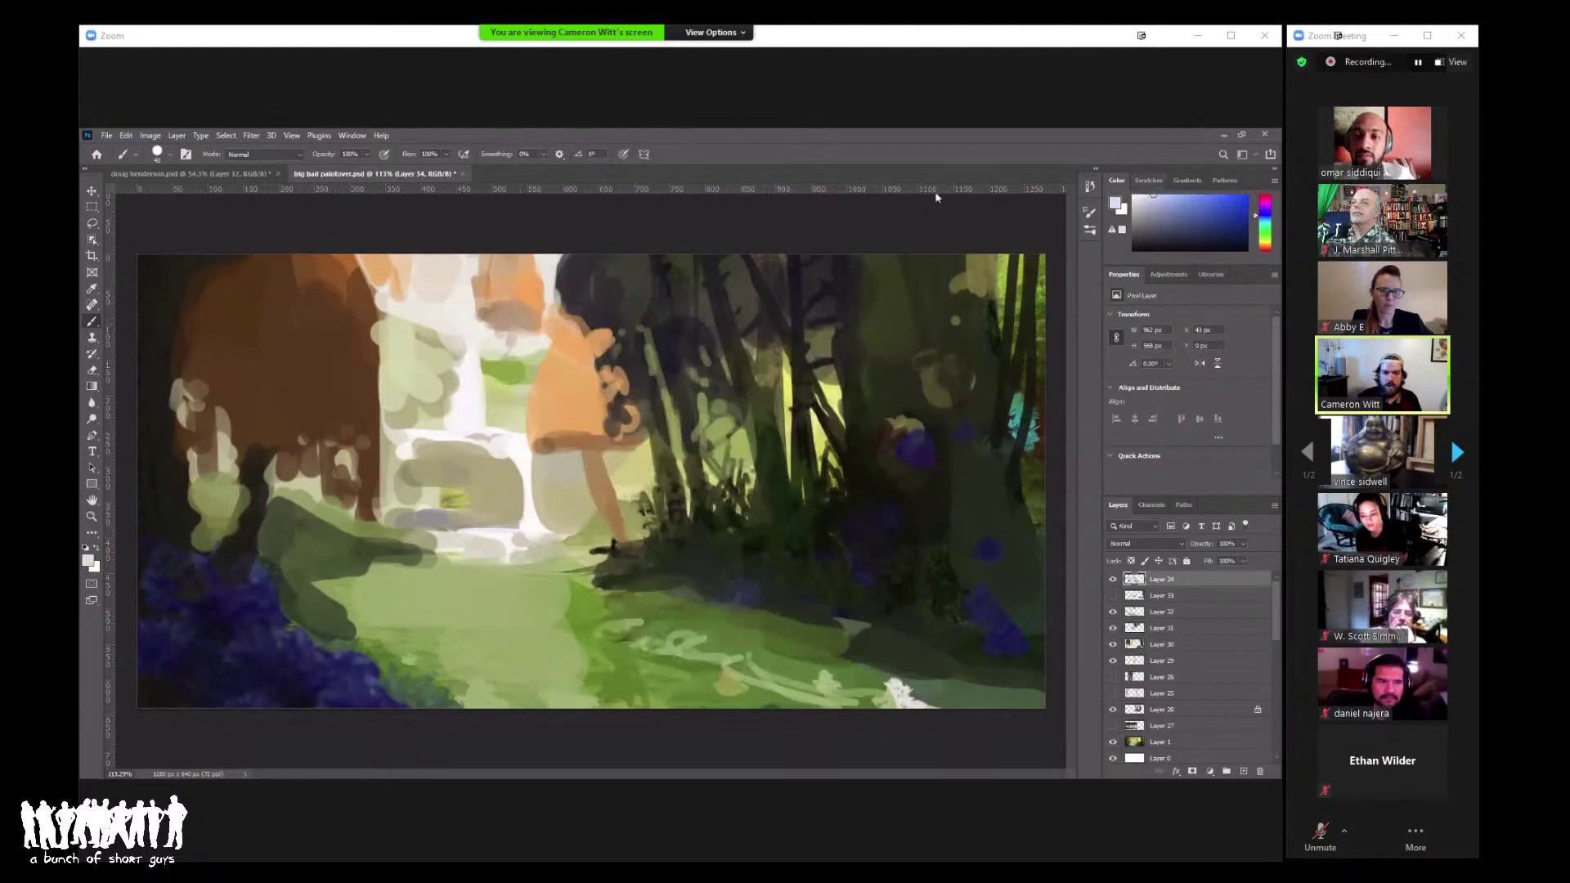
pyautogui.click(1200, 197)
pyautogui.moveTo(453, 312)
pyautogui.mouseDown()
pyautogui.moveTo(407, 295)
pyautogui.moveTo(453, 303)
pyautogui.moveTo(458, 255)
pyautogui.moveTo(437, 306)
pyautogui.mouseUp()
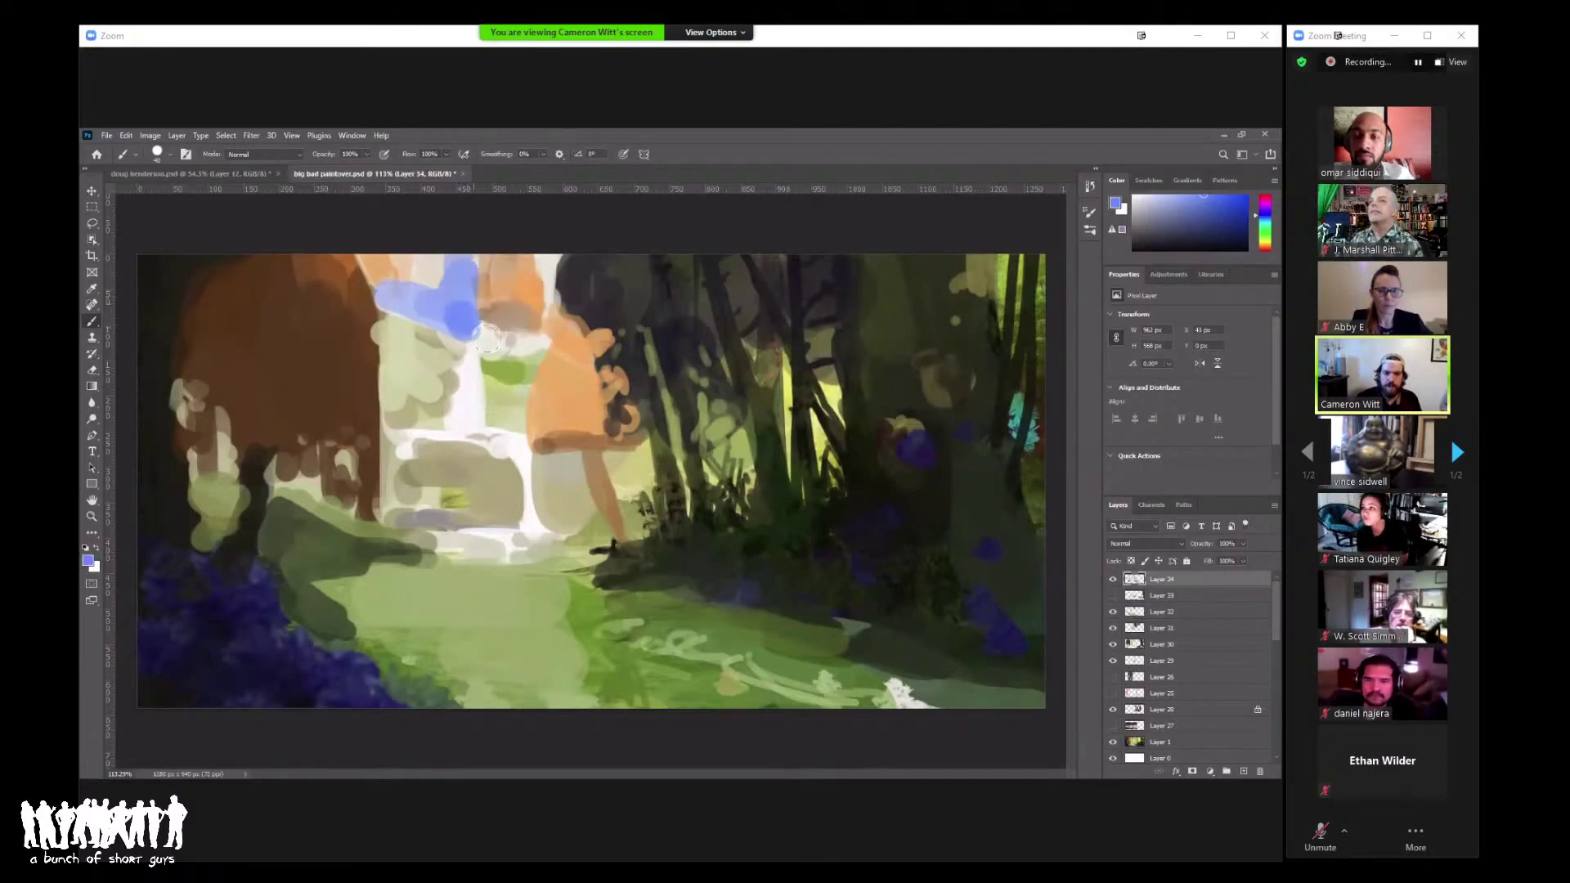
# Step: Switch to the grayscale proof, refine the blue sky patch's shape and value with a smaller brush, and return to colour
pyautogui.hotkey('ctrl', 'y')
pyautogui.rightClick(533, 317)
pyautogui.moveTo(613, 347); pyautogui.dragTo(605, 346)
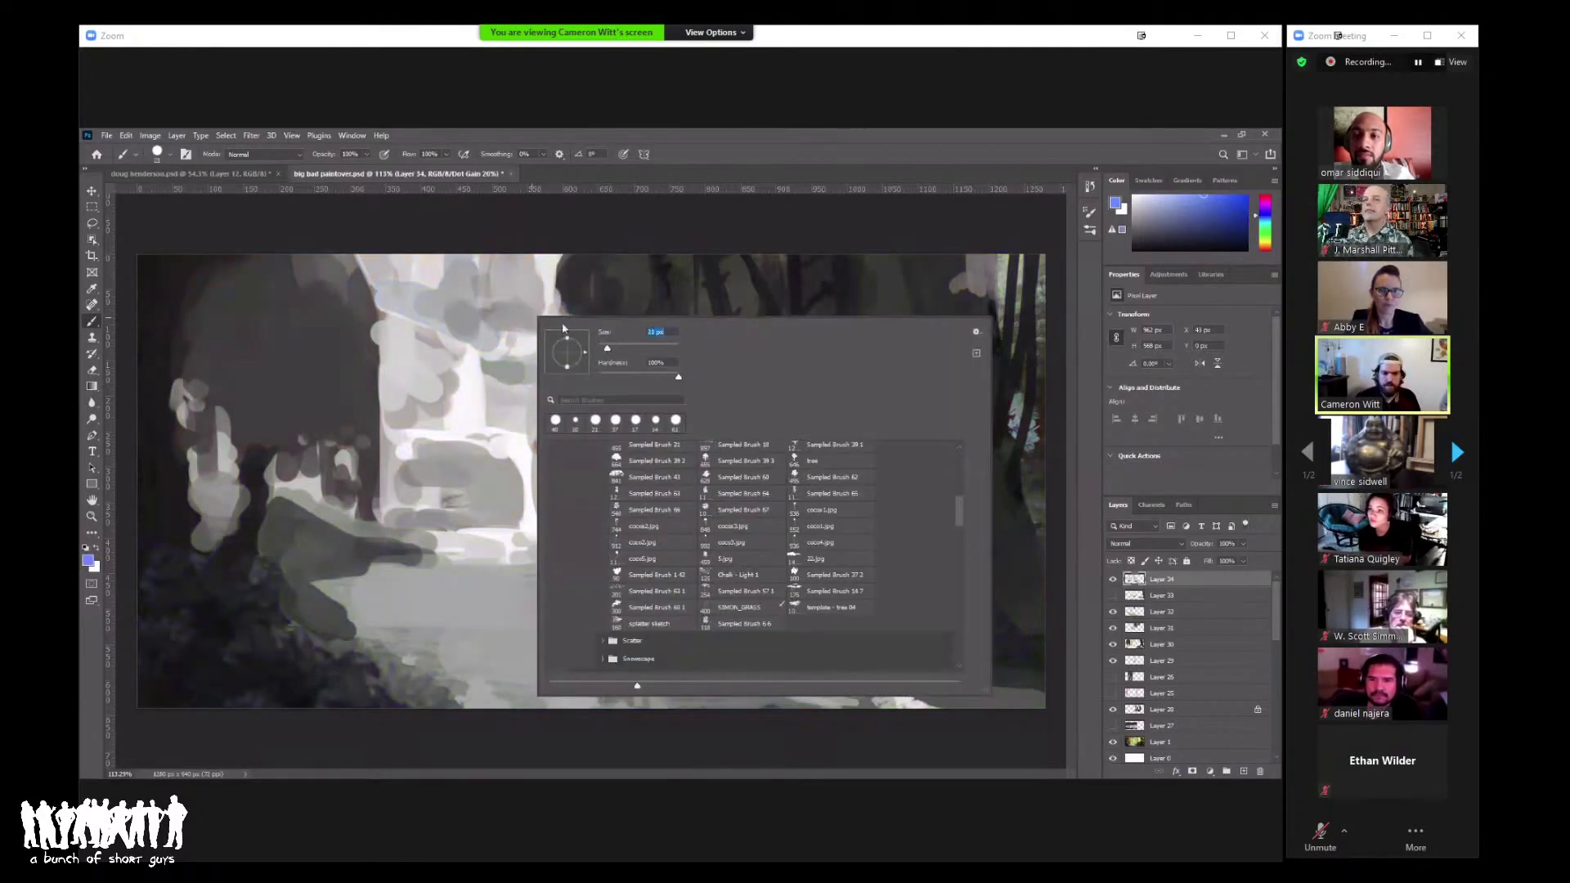
pyautogui.moveTo(462, 258); pyautogui.dragTo(461, 322)
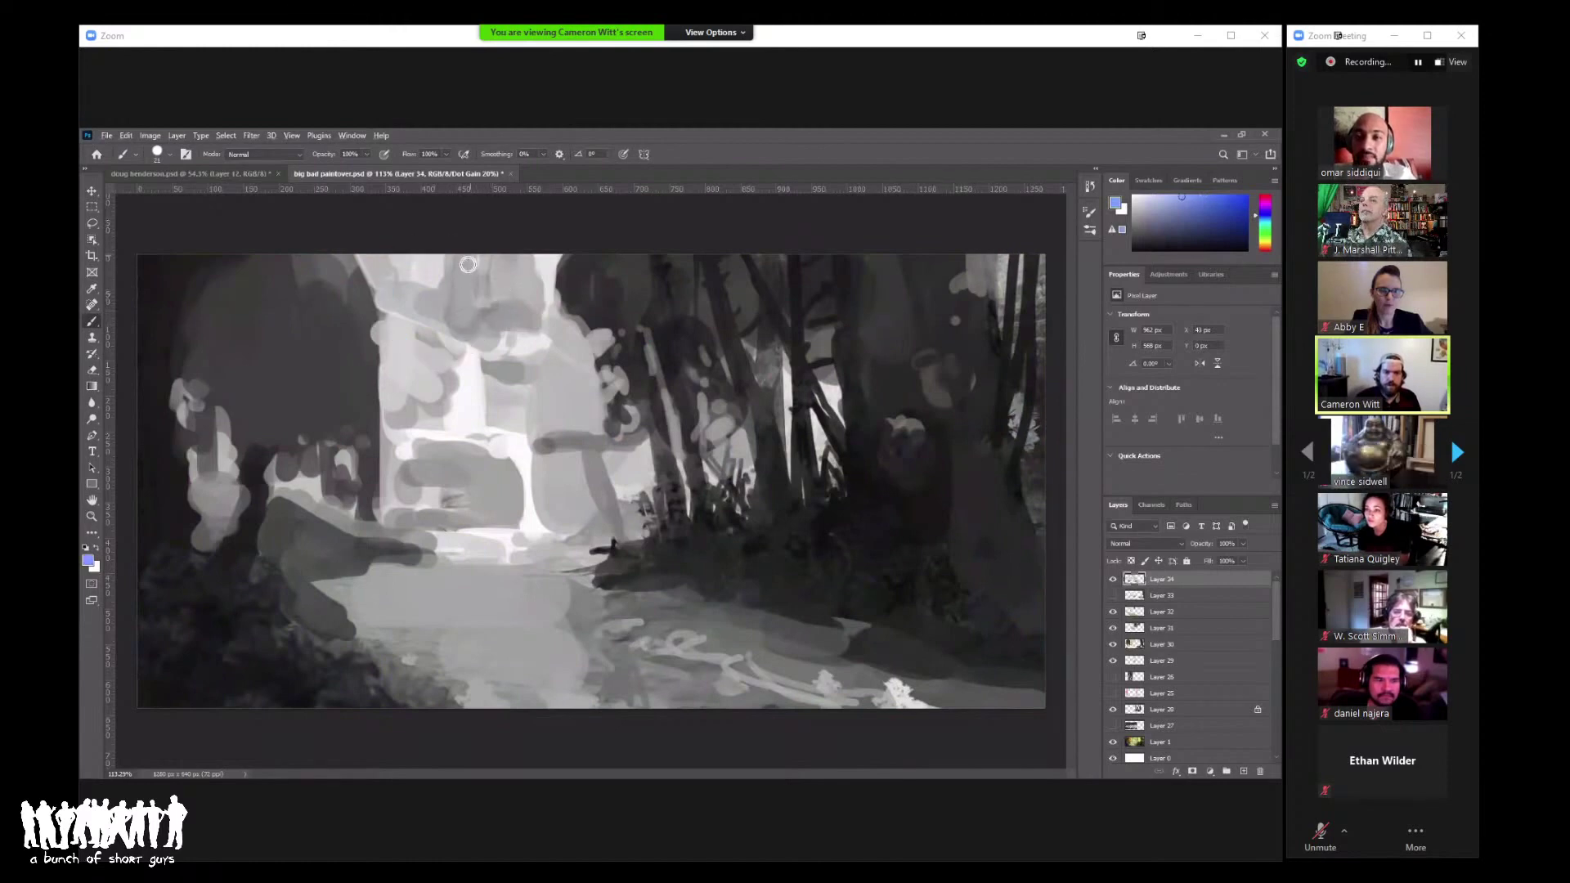
pyautogui.keyDown('alt'); pyautogui.click(482, 260); pyautogui.keyUp('alt')
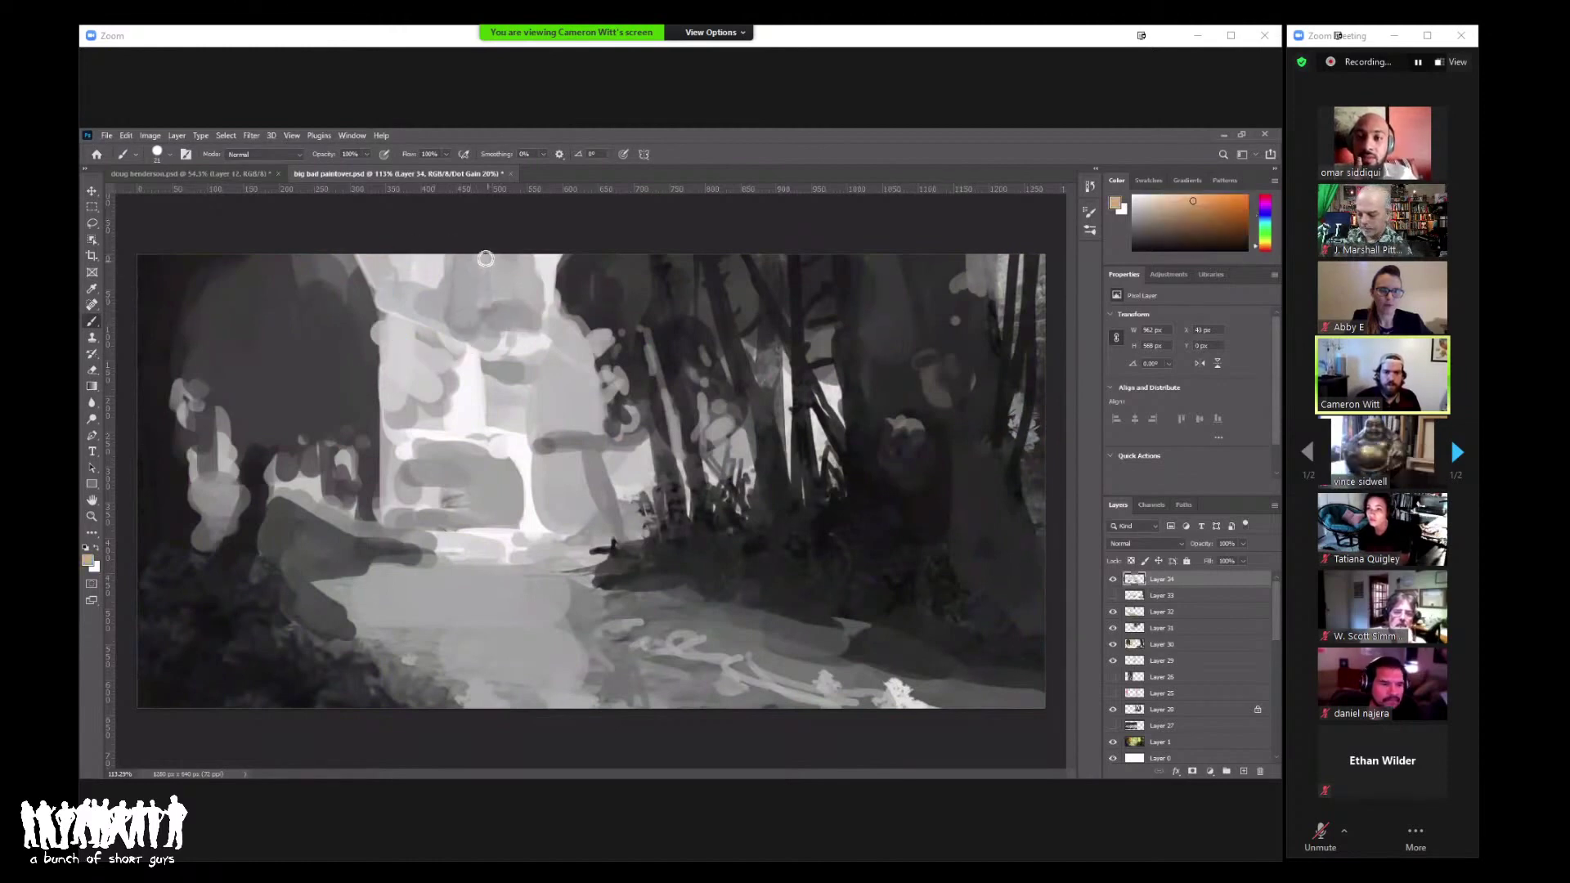
pyautogui.keyDown('alt'); pyautogui.click(472, 334); pyautogui.keyUp('alt')
pyautogui.moveTo(472, 334); pyautogui.dragTo(399, 301)
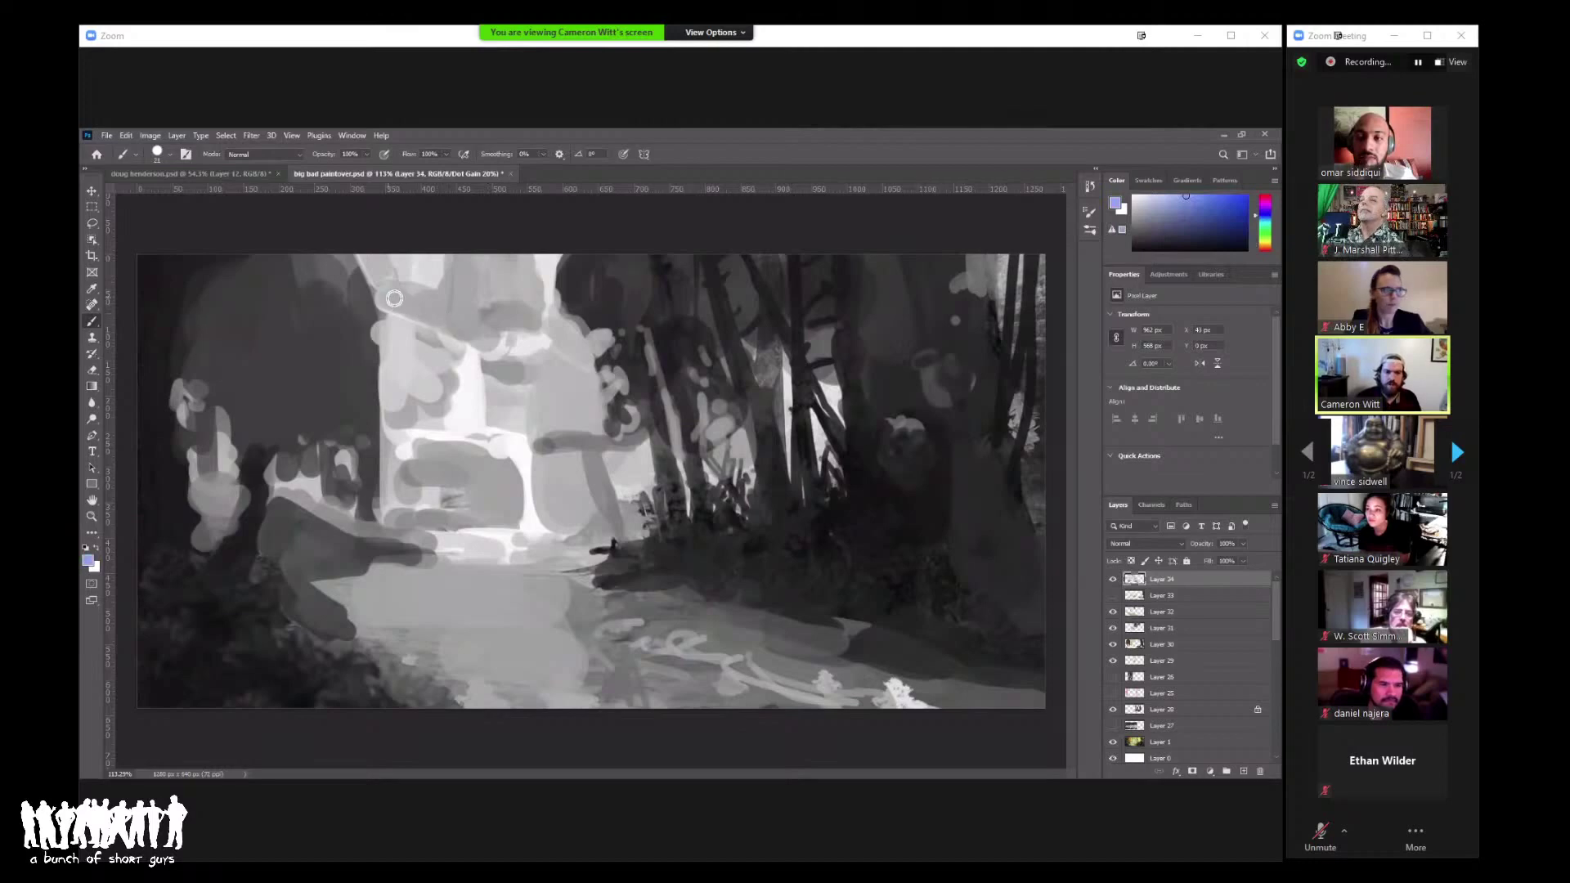
pyautogui.hotkey('ctrl', 'y')
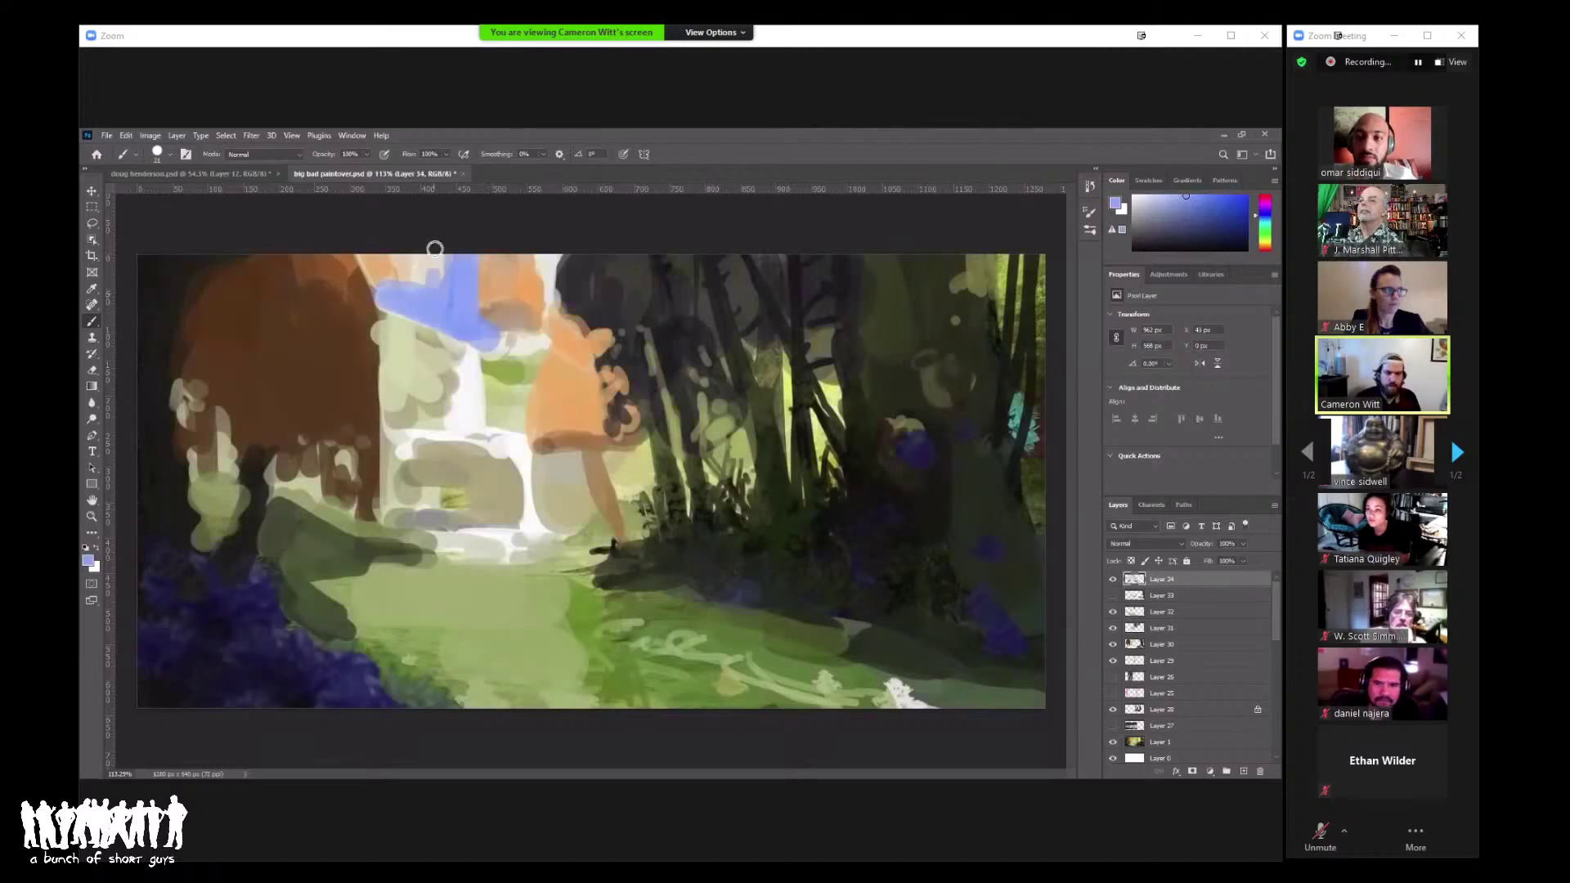
# Step: Flip the image horizontally and check the composition at thumbnail size
pyautogui.moveTo(434, 249)
pyautogui.mouseDown()
pyautogui.moveTo(428, 301)
pyautogui.moveTo(383, 290)
pyautogui.moveTo(451, 286)
pyautogui.moveTo(617, 393)
pyautogui.mouseUp()
pyautogui.keyDown('alt'); pyautogui.click(432, 307); pyautogui.keyUp('alt')
pyautogui.hotkey('ctrl', 'space')
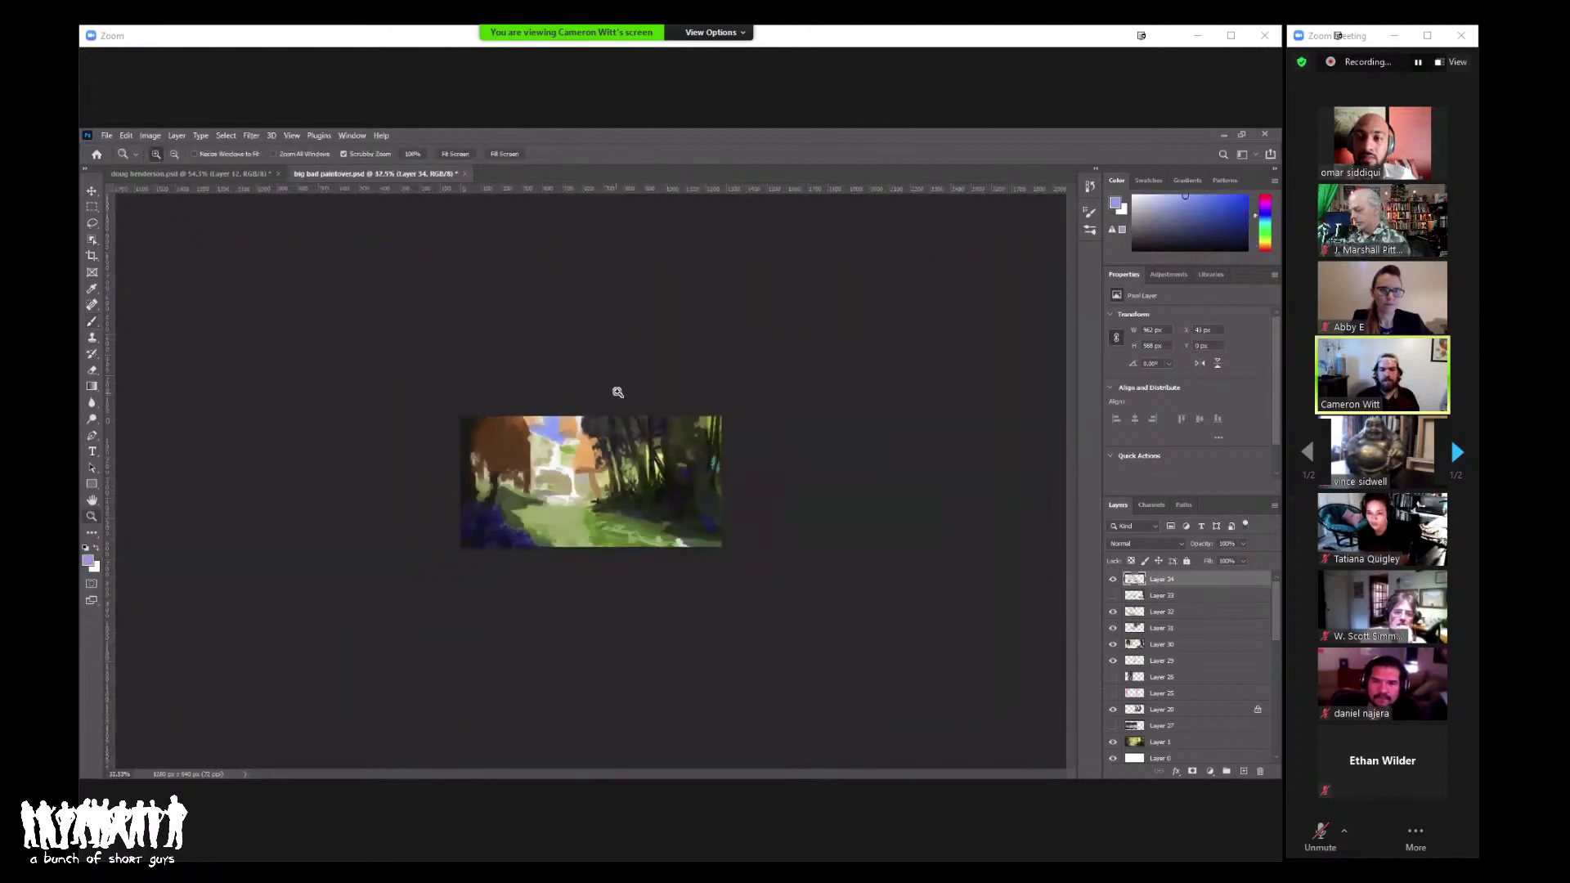
pyautogui.hotkey('ctrl', 'shift', 'h')
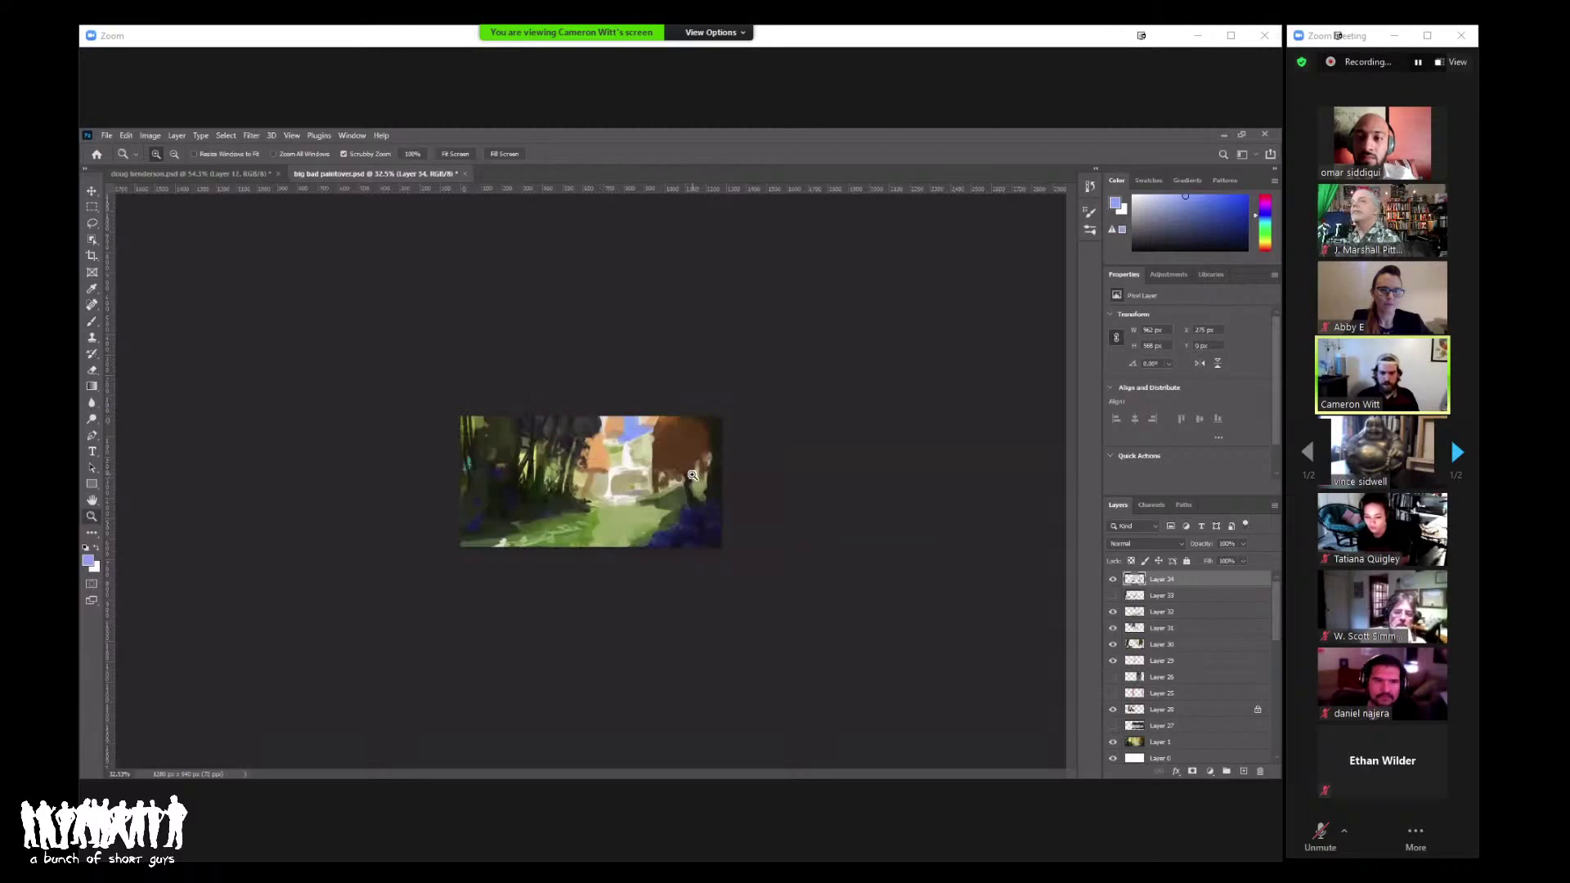
pyautogui.moveTo(669, 478)
pyautogui.mouseDown()
pyautogui.moveTo(825, 445)
pyautogui.moveTo(782, 427)
pyautogui.moveTo(866, 421)
pyautogui.mouseUp()
# Step: Shrink the brush, sample orange and pale sky tones and dab small light gaps into the dark foliage above the smaller orange tree
pyautogui.press('b')
pyautogui.keyDown('alt'); pyautogui.click(751, 368); pyautogui.keyUp('alt')
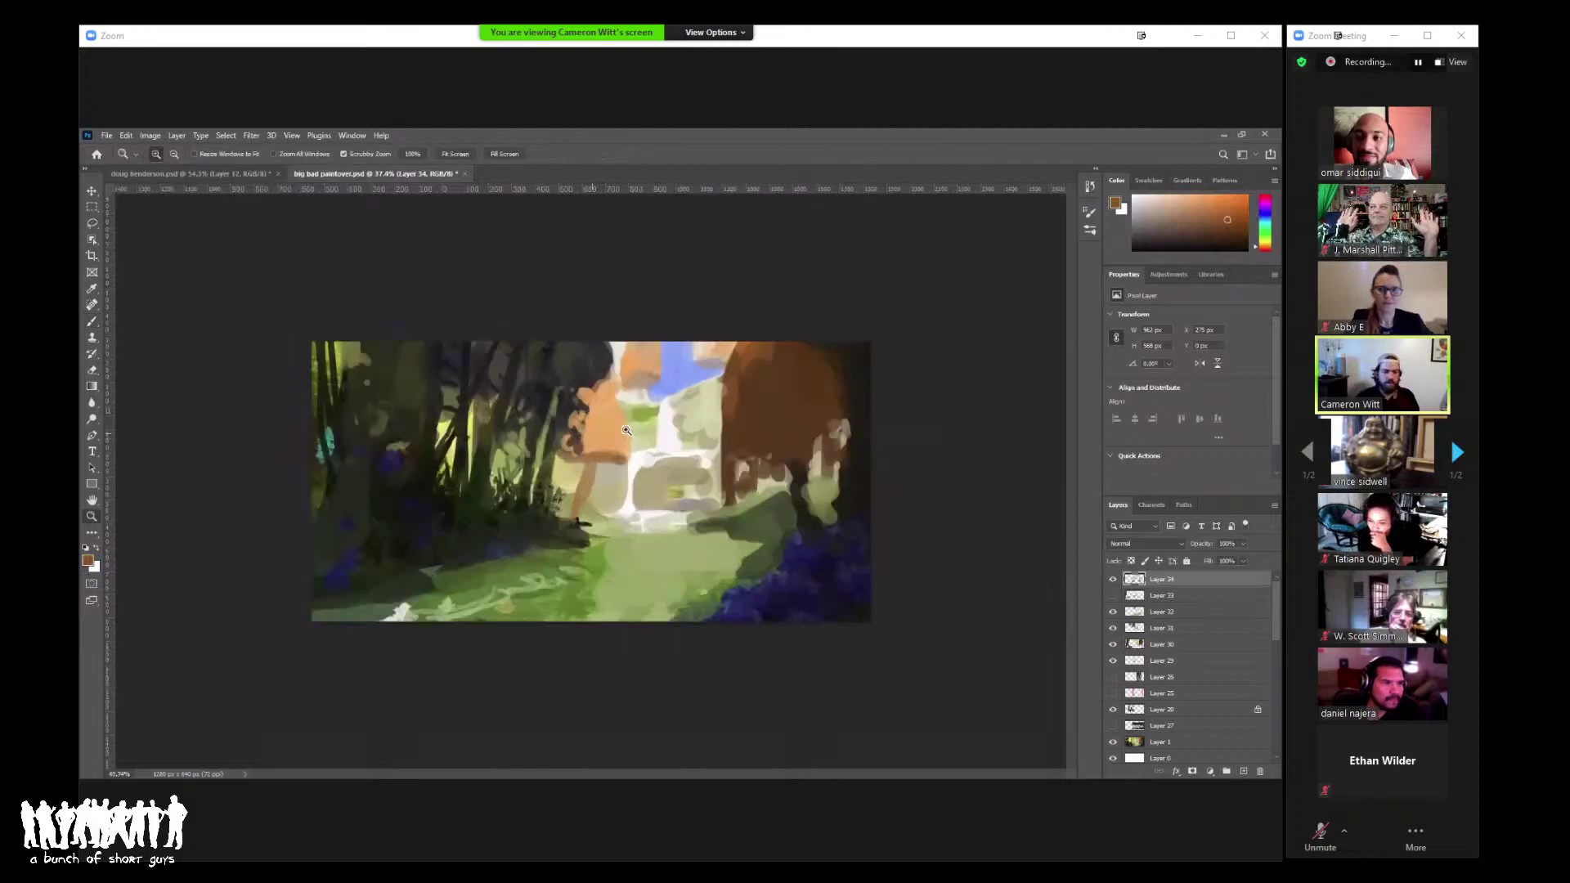
pyautogui.rightClick(614, 385)
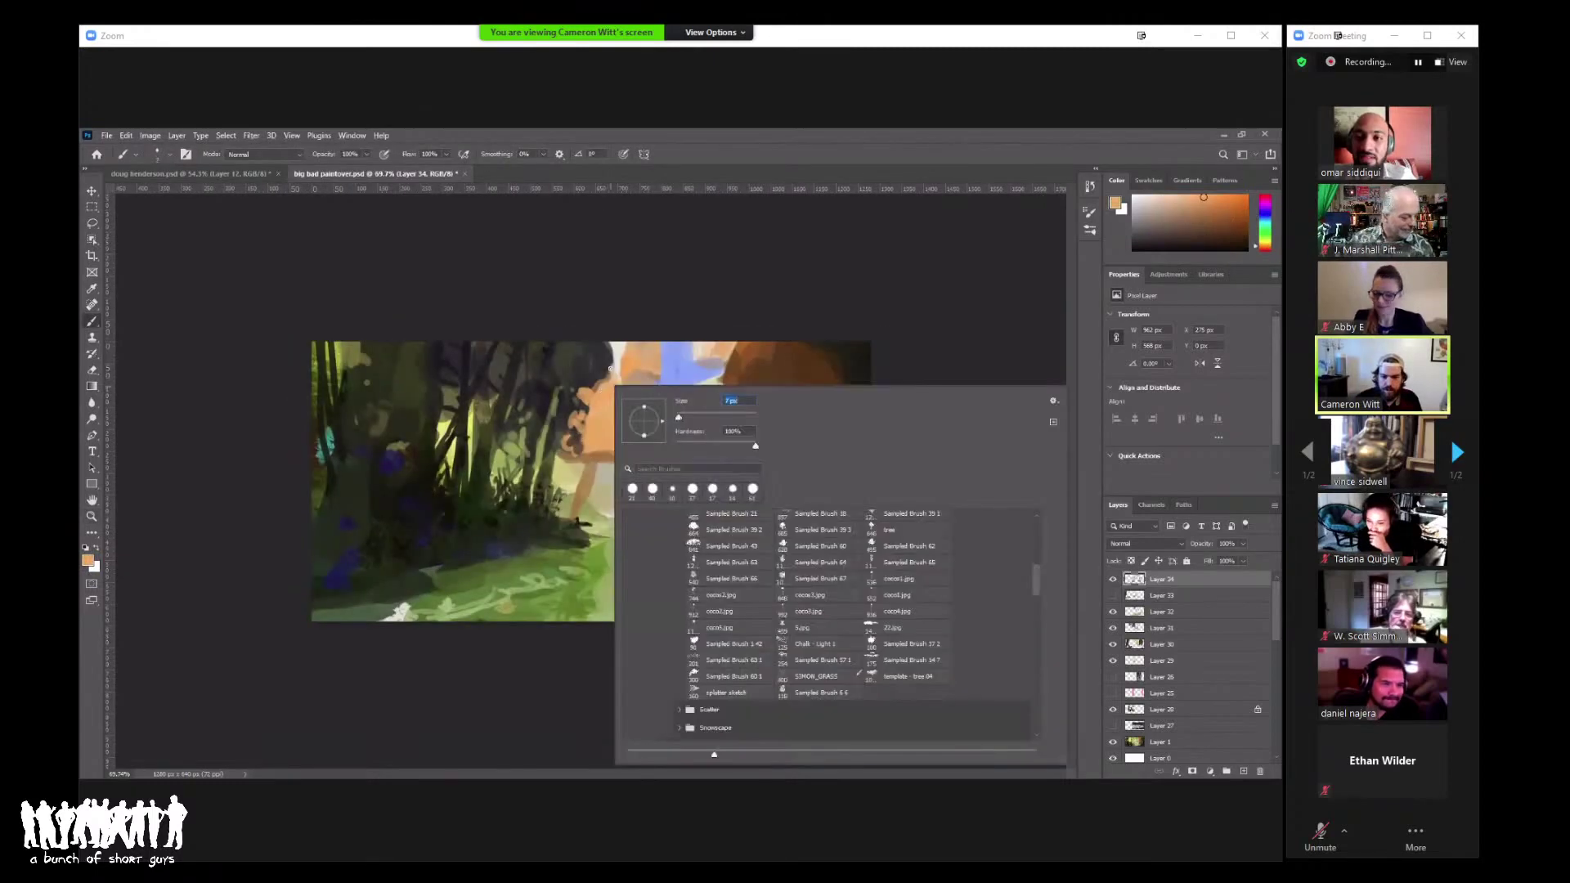
pyautogui.click(601, 368)
pyautogui.keyDown('alt'); pyautogui.click(619, 360); pyautogui.keyUp('alt')
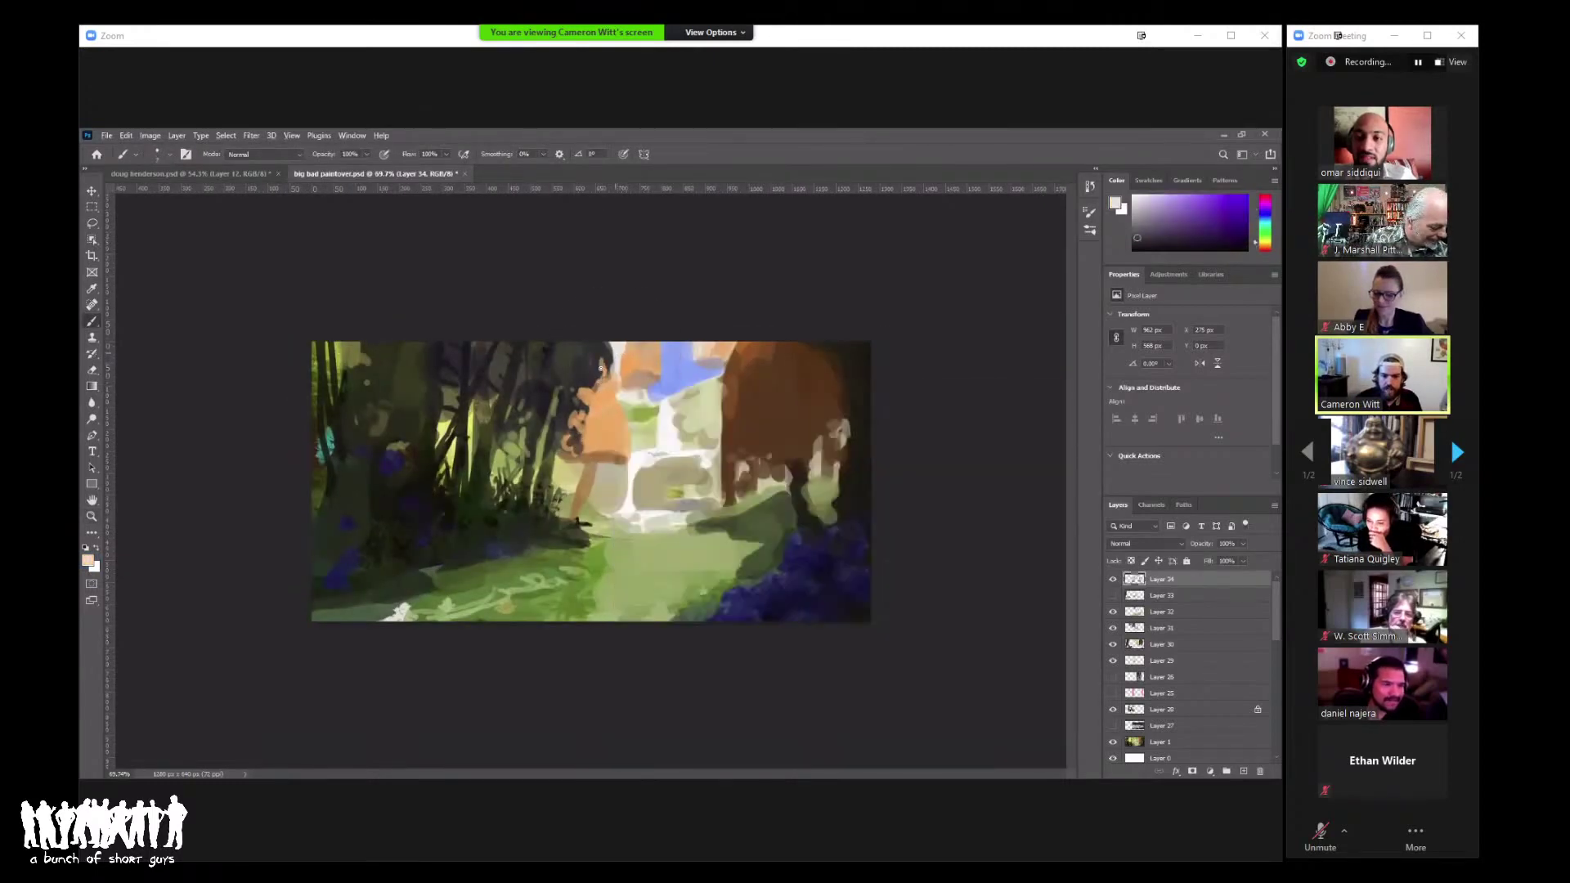
pyautogui.moveTo(601, 361); pyautogui.dragTo(599, 369)
pyautogui.keyDown('alt'); pyautogui.click(601, 360); pyautogui.keyUp('alt')
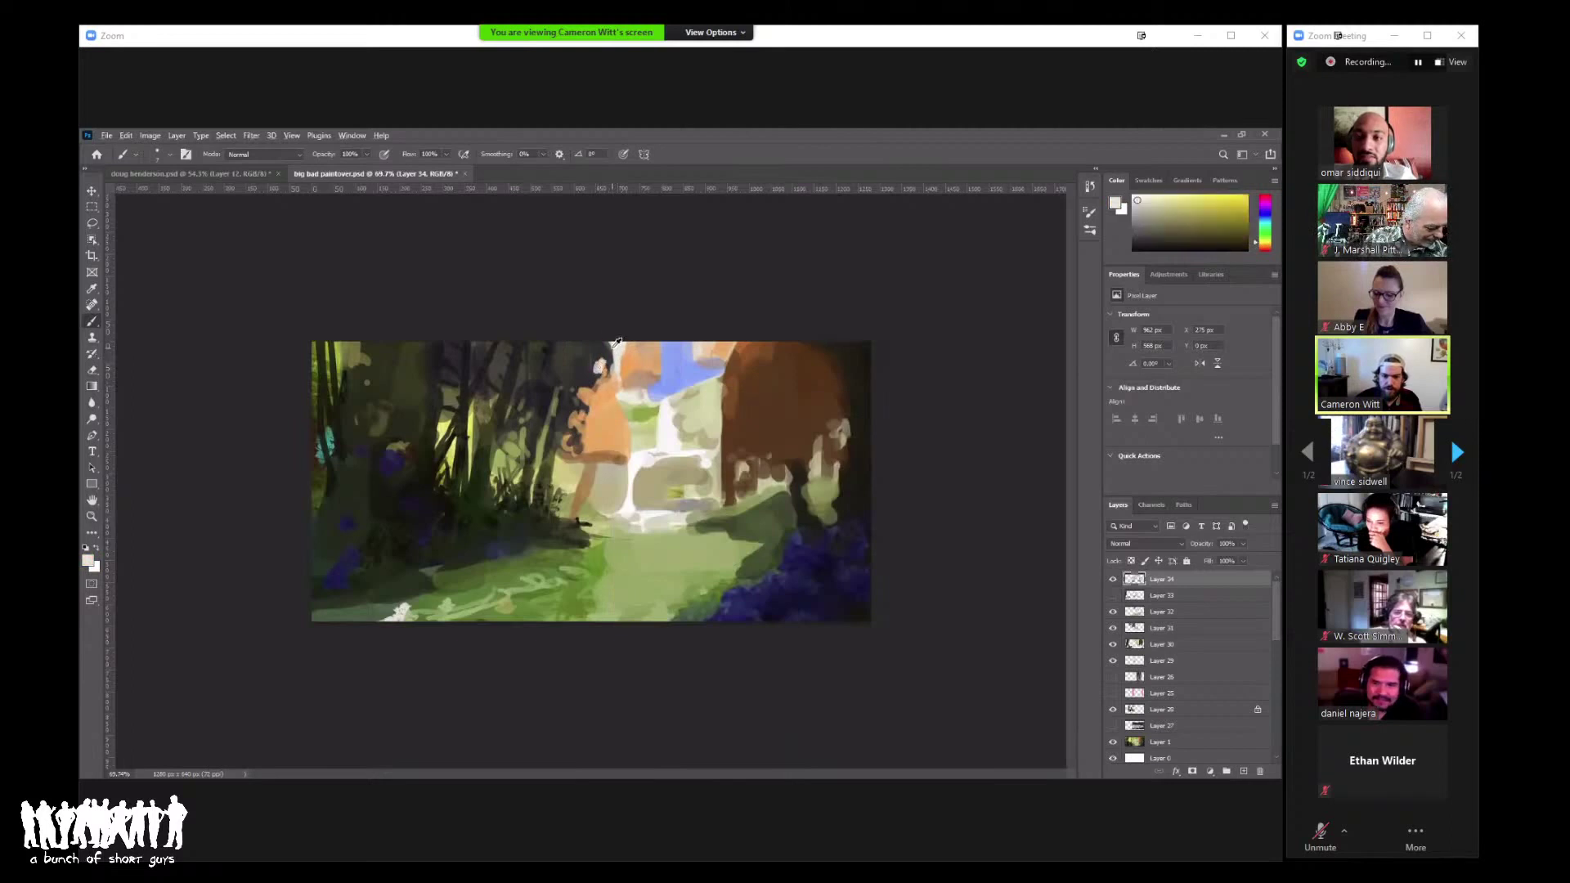
pyautogui.keyDown('alt'); pyautogui.click(605, 352); pyautogui.keyUp('alt')
pyautogui.keyDown('alt'); pyautogui.click(609, 345); pyautogui.keyUp('alt')
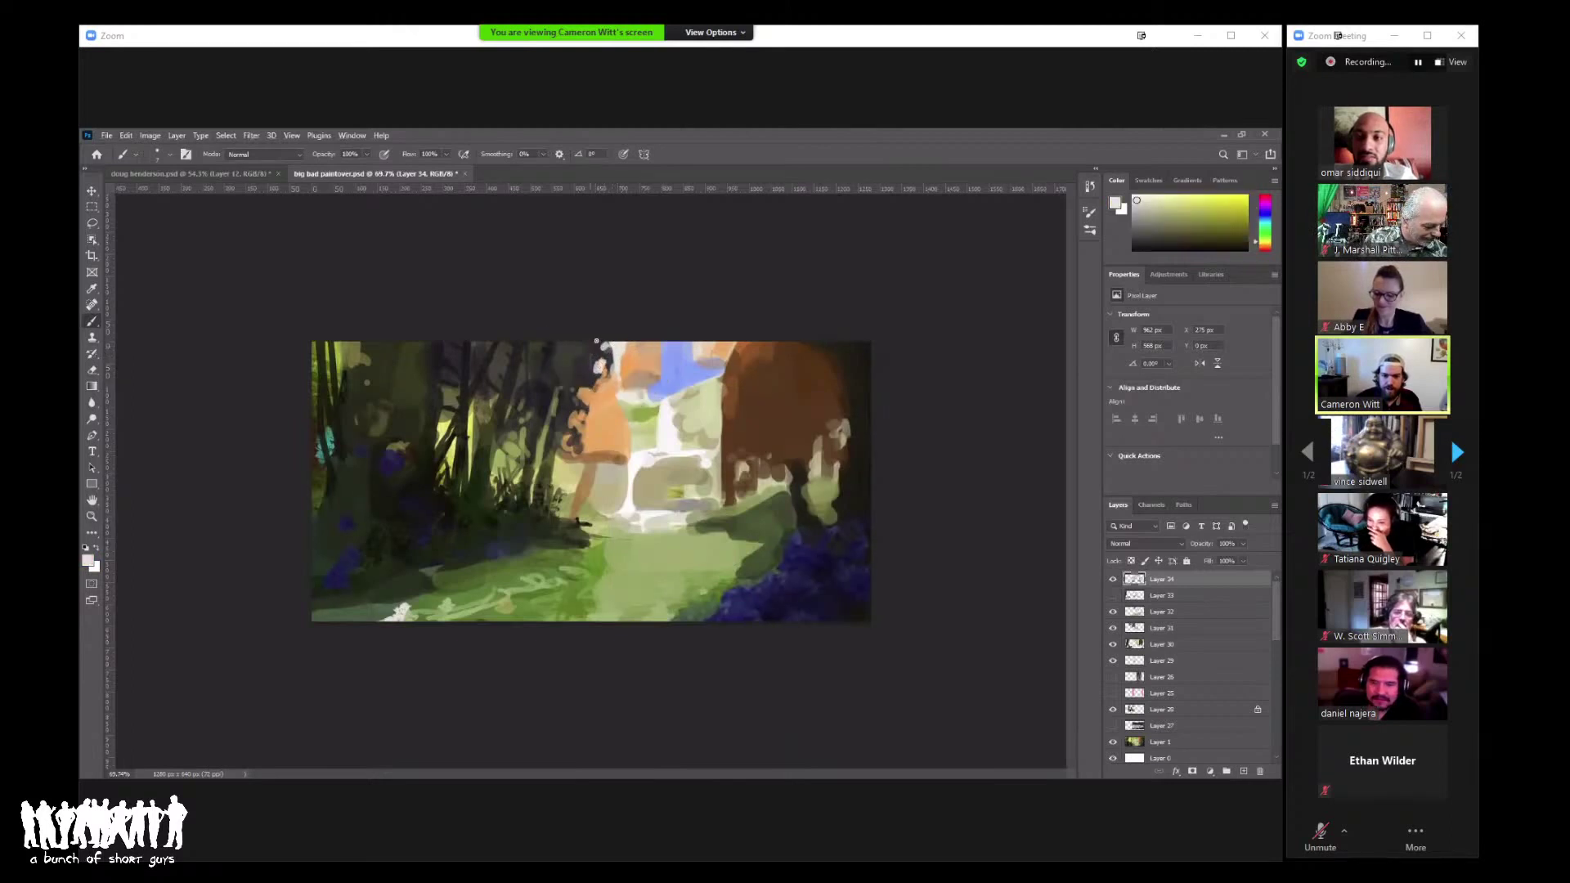
# Step: Paint pale yellow light gaps between the dark trunks and check the whole image at a reduced size
pyautogui.keyDown('alt'); pyautogui.click(475, 420); pyautogui.keyUp('alt')
pyautogui.moveTo(498, 375); pyautogui.dragTo(495, 384)
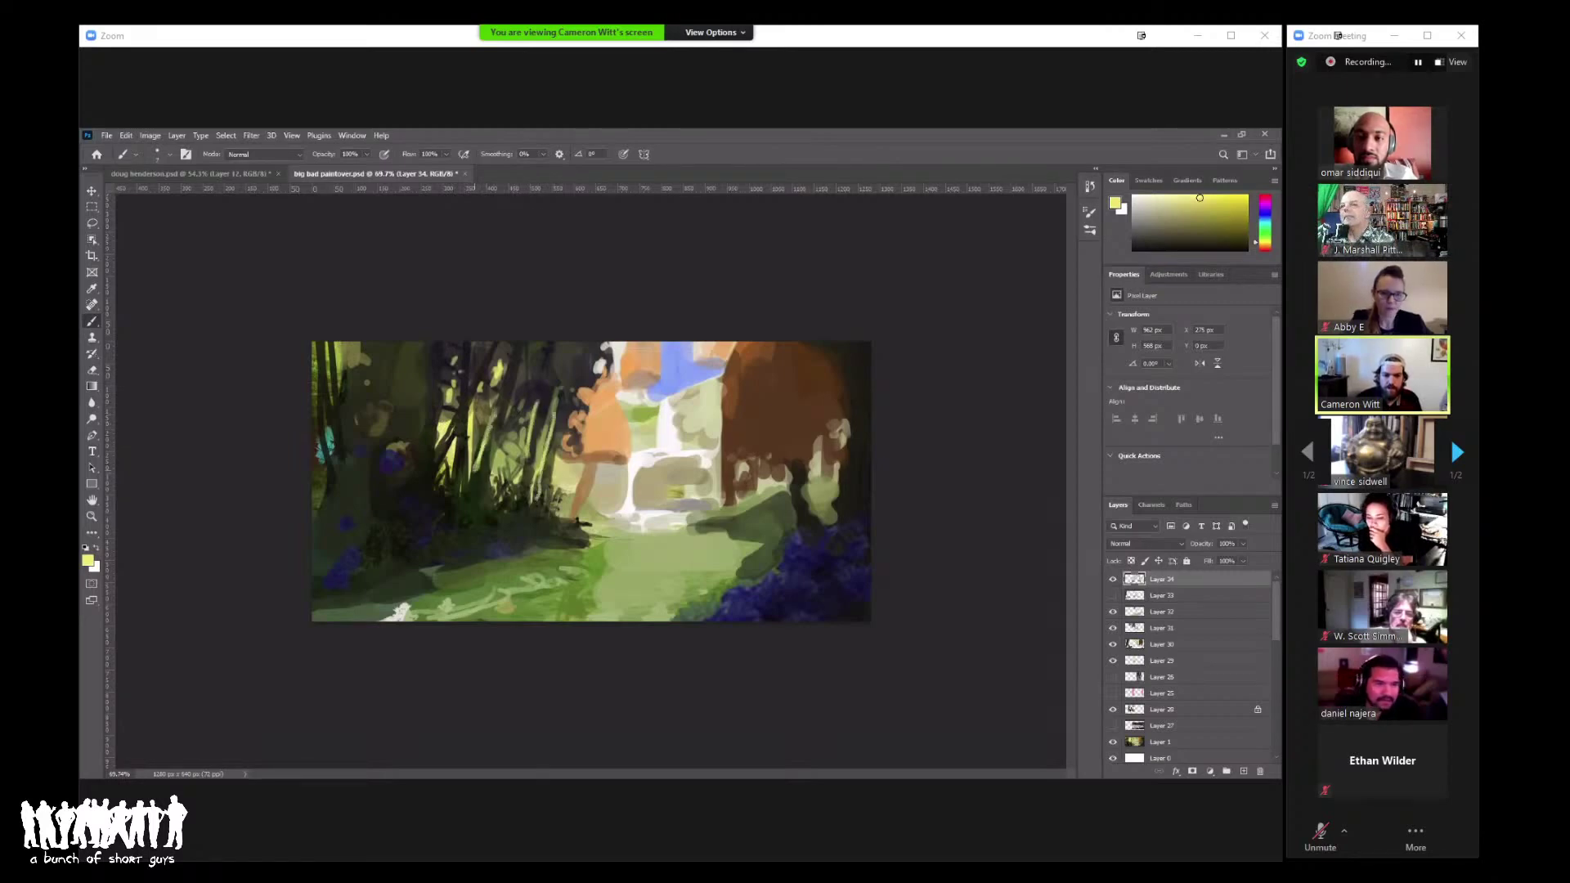
pyautogui.press('z')
pyautogui.moveTo(520, 358); pyautogui.dragTo(482, 360)
pyautogui.moveTo(869, 511); pyautogui.dragTo(858, 506)
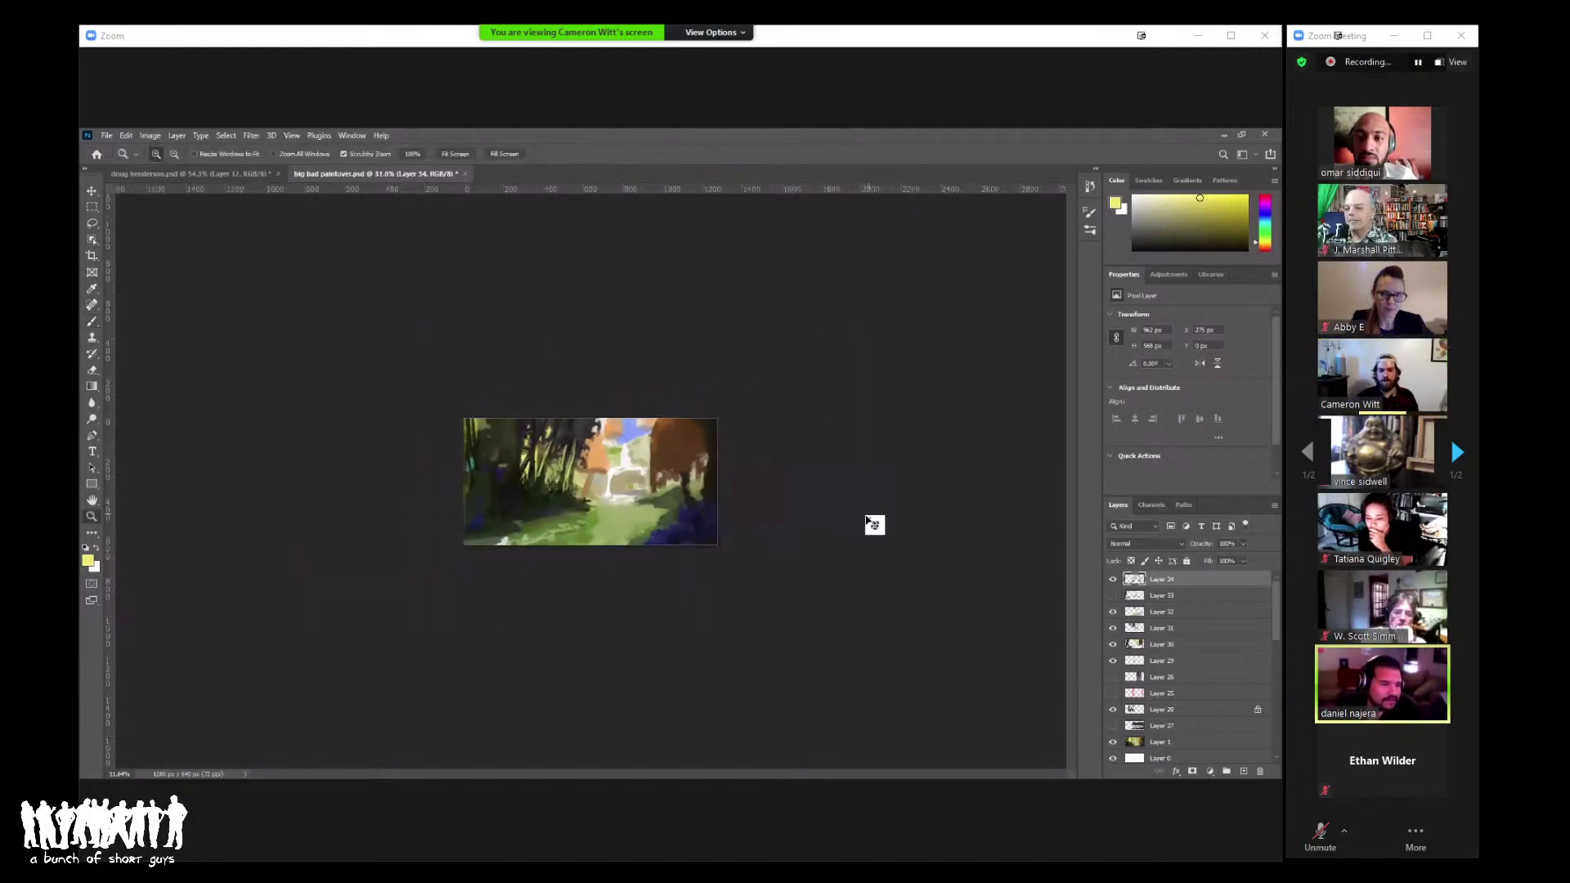
pyautogui.scroll(4, 850, 513)
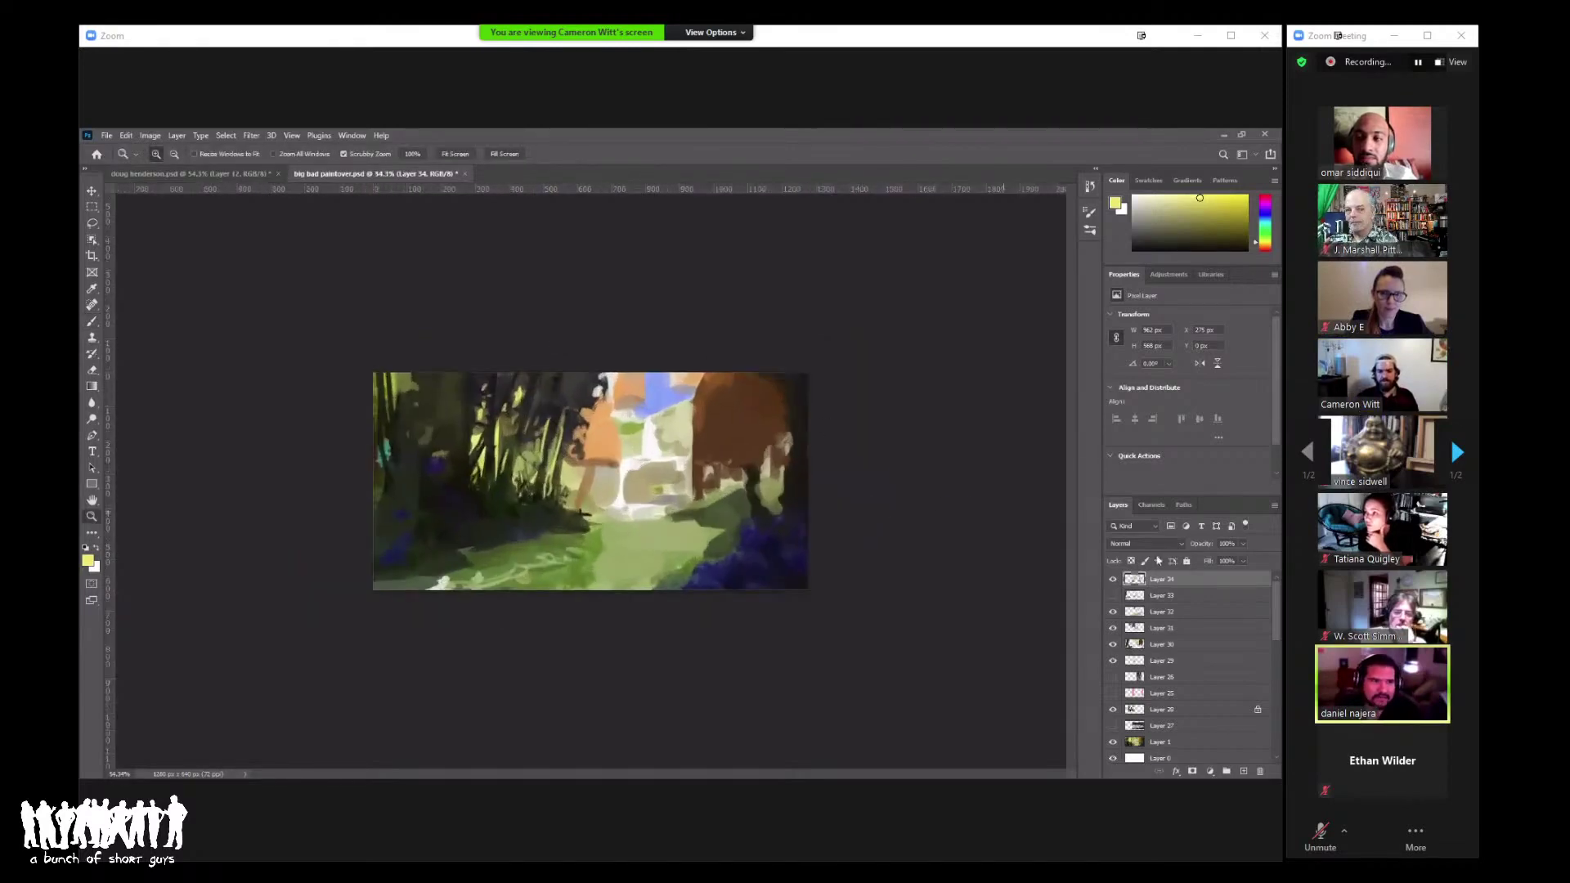
pyautogui.click(1210, 771)
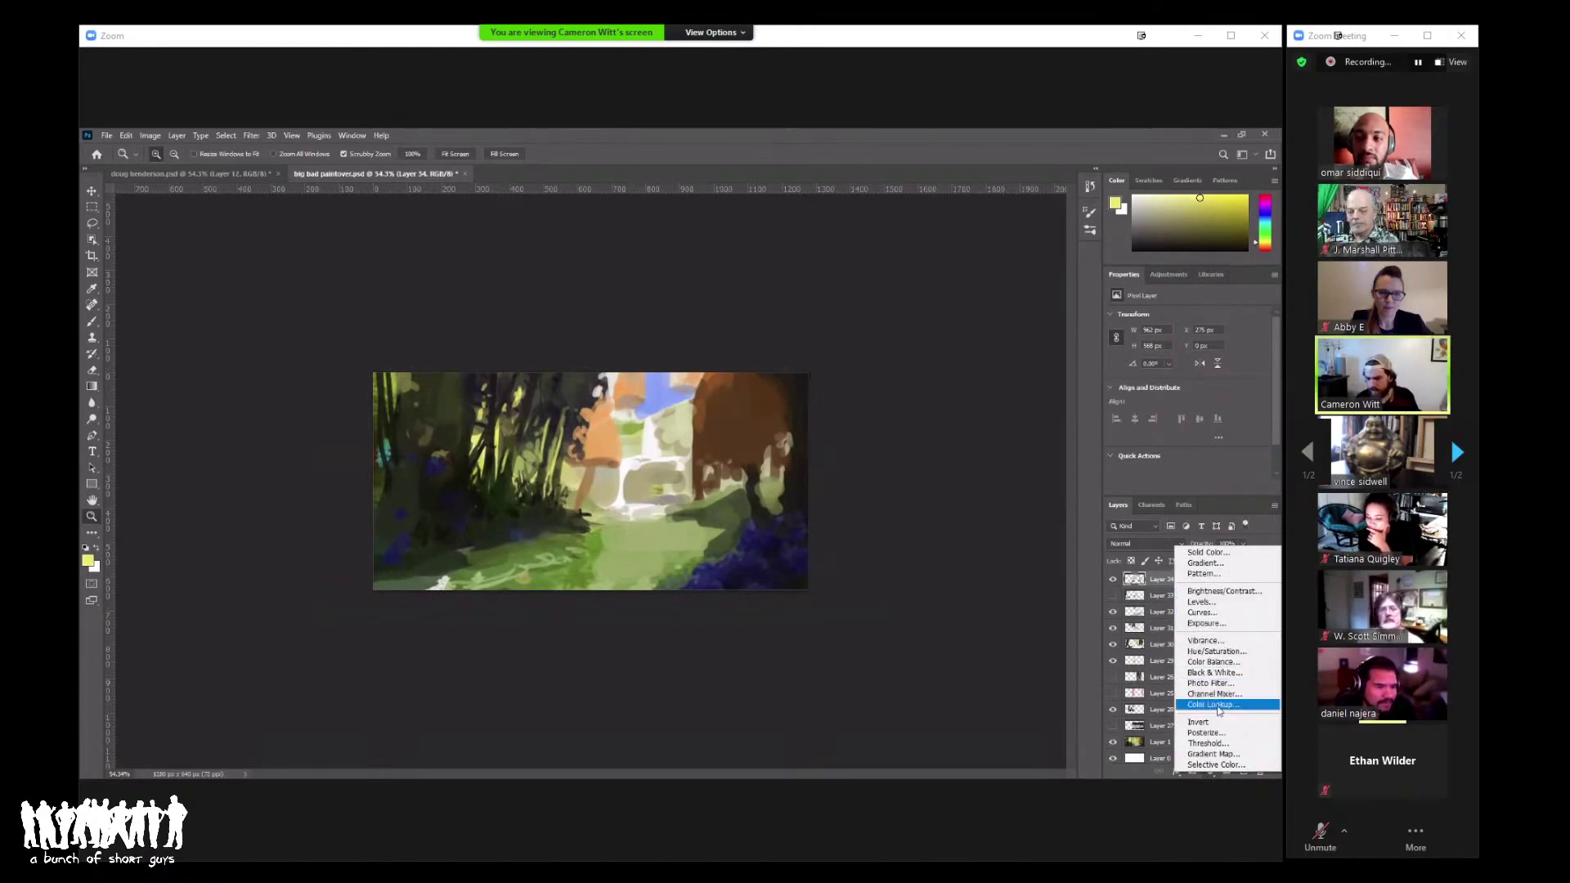
pyautogui.click(975, 621)
pyautogui.moveTo(810, 531); pyautogui.dragTo(795, 527)
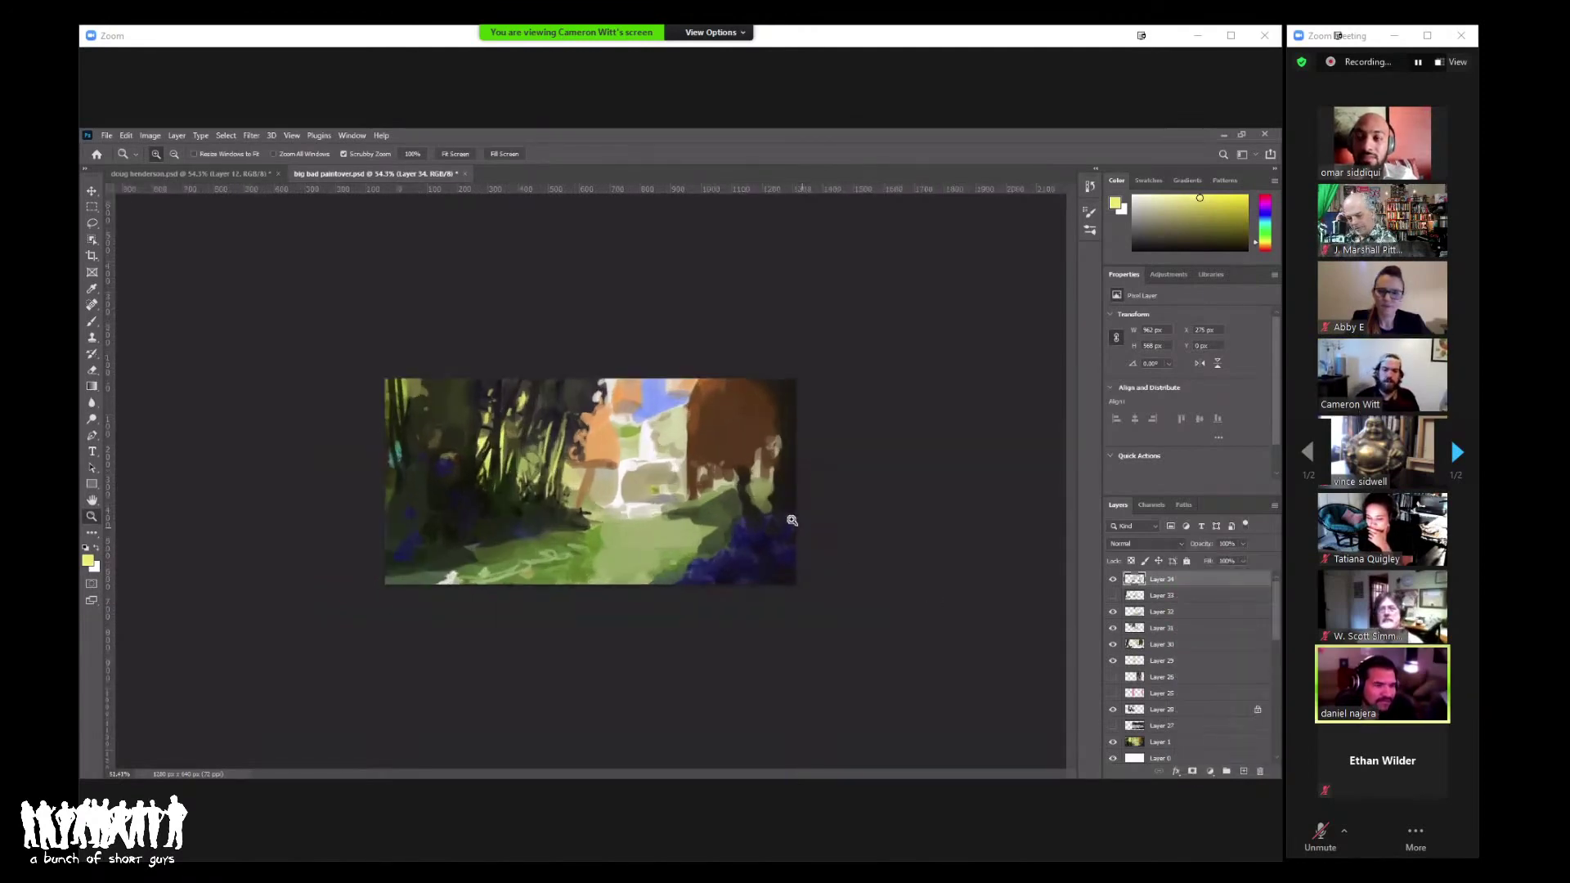
# Step: Sample dark violet tones from the foliage and touch up the light gaps between the dark trunks
pyautogui.moveTo(578, 443); pyautogui.dragTo(644, 431)
pyautogui.keyDown('alt'); pyautogui.click(506, 369); pyautogui.keyUp('alt')
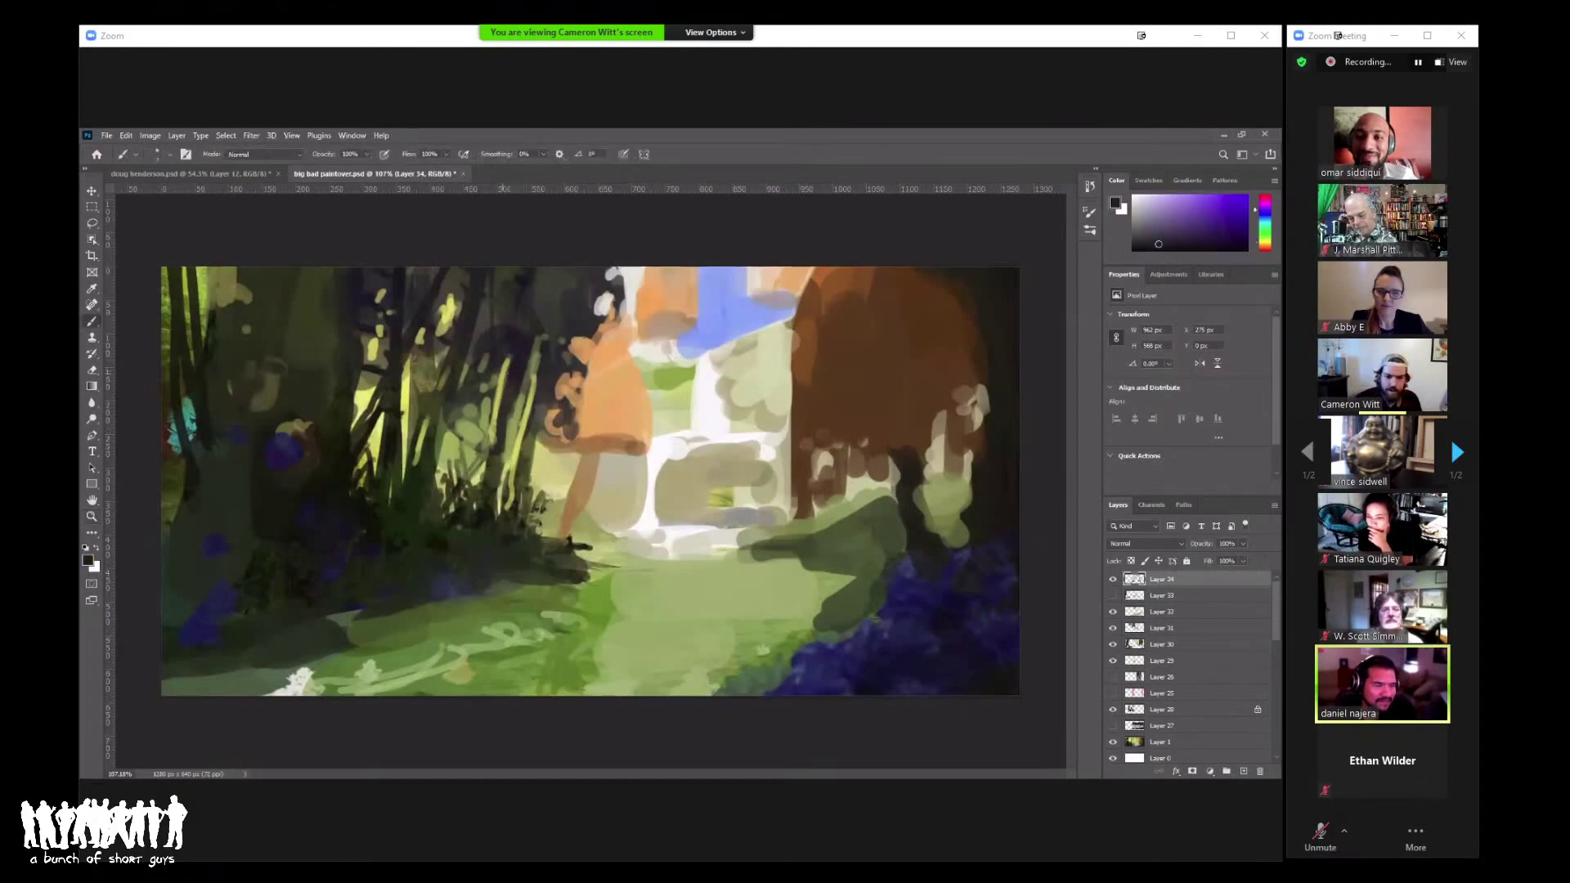
pyautogui.keyDown('alt'); pyautogui.click(490, 397); pyautogui.keyUp('alt')
pyautogui.keyDown('alt'); pyautogui.click(514, 329); pyautogui.keyUp('alt')
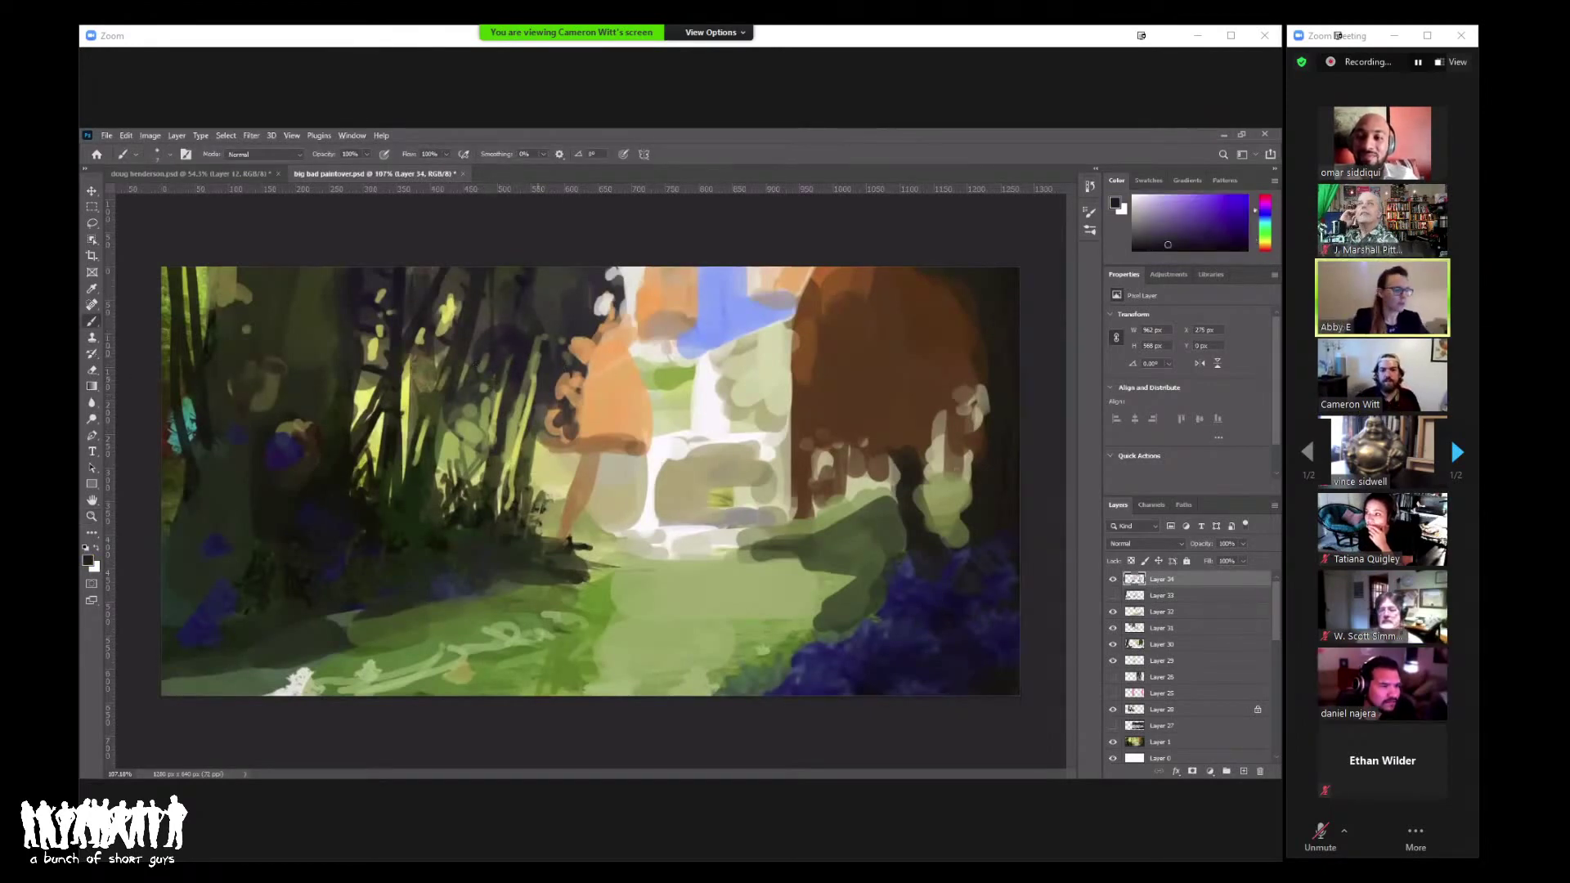
# Step: Flip the canvas horizontally and check the forest composition at a reduced size
pyautogui.click(1210, 771)
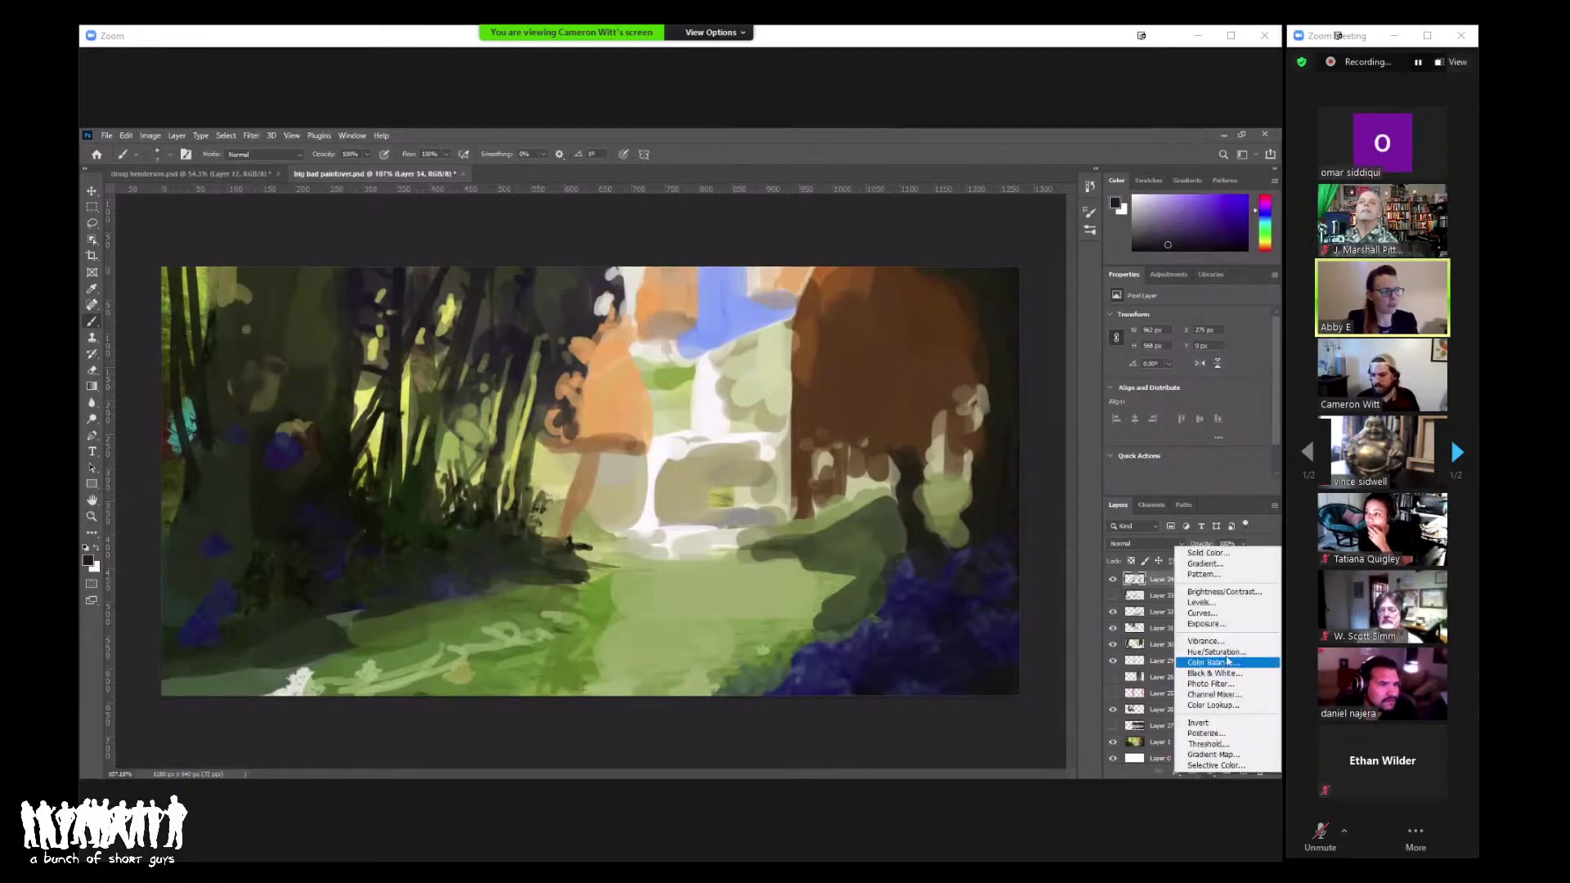
pyautogui.click(739, 534)
pyautogui.hotkey('ctrl', 'space')
pyautogui.moveTo(740, 534); pyautogui.dragTo(703, 524)
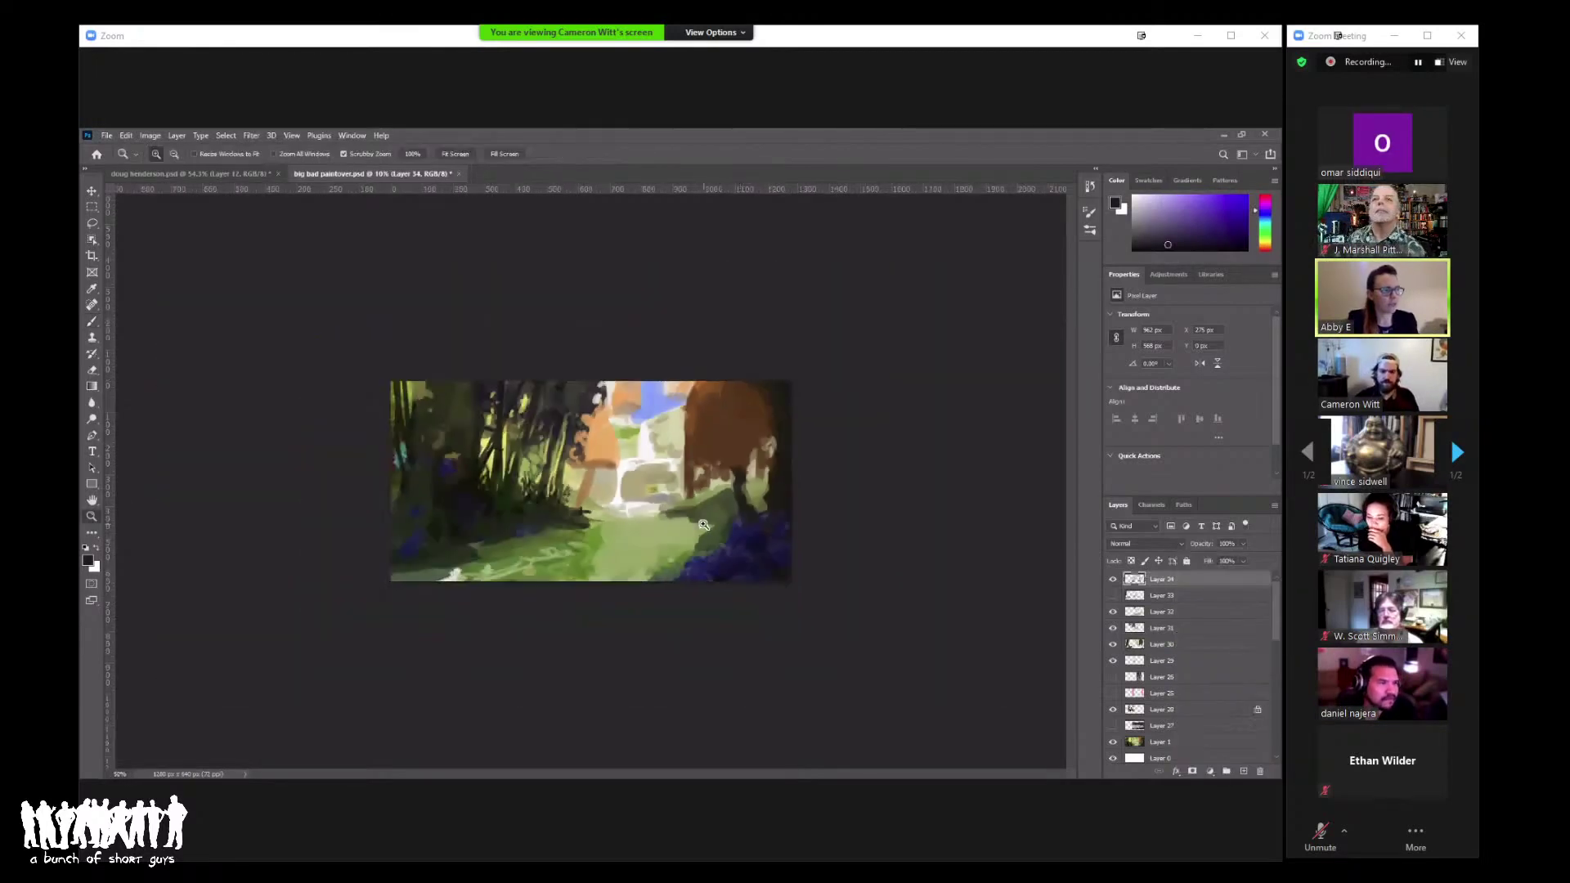
pyautogui.hotkey('ctrl', 'shift', 'h')
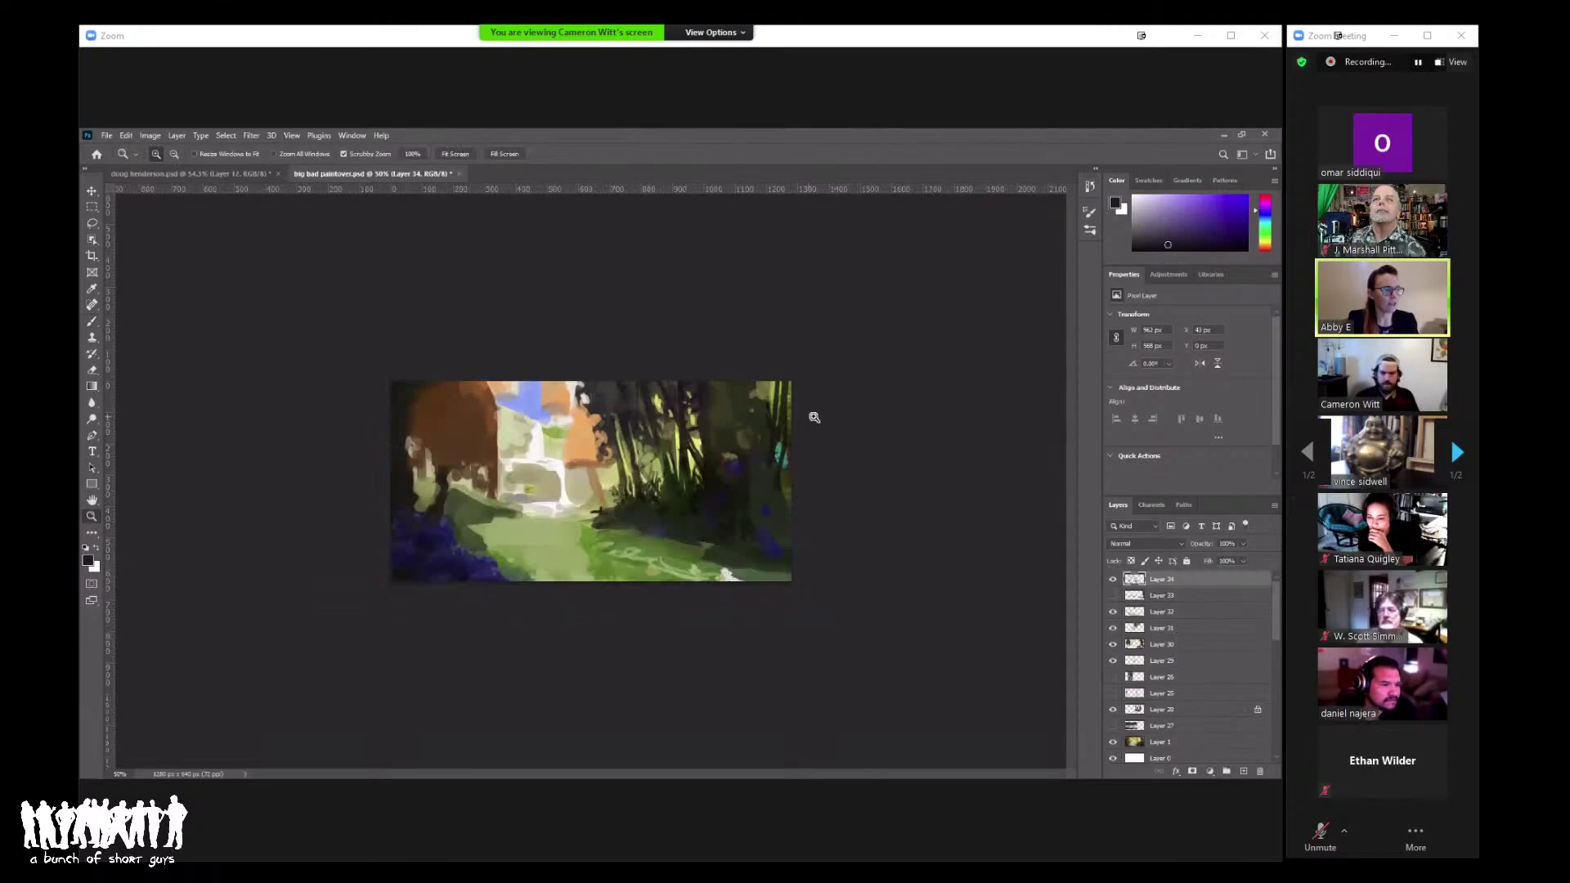
pyautogui.moveTo(811, 416); pyautogui.dragTo(809, 410)
# Step: Sample olive green with a larger brush, paint an opening beside the outermost trunks, and define its edge with dark green
pyautogui.press('b')
pyautogui.keyDown('alt'); pyautogui.click(865, 342); pyautogui.keyUp('alt')
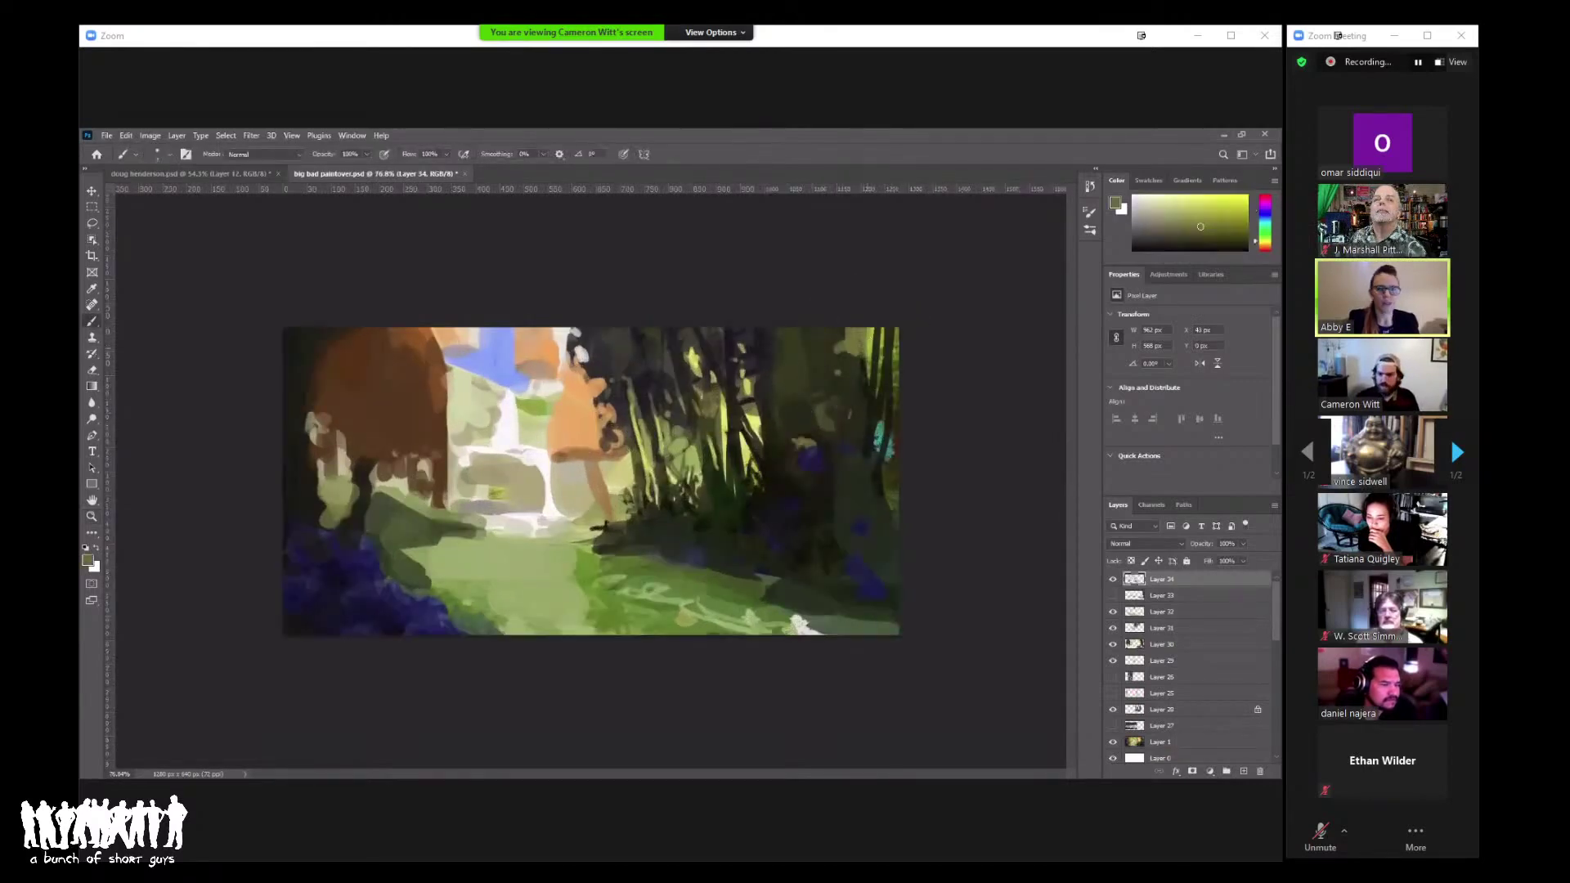
pyautogui.rightClick(903, 335)
pyautogui.moveTo(864, 342); pyautogui.dragTo(895, 505)
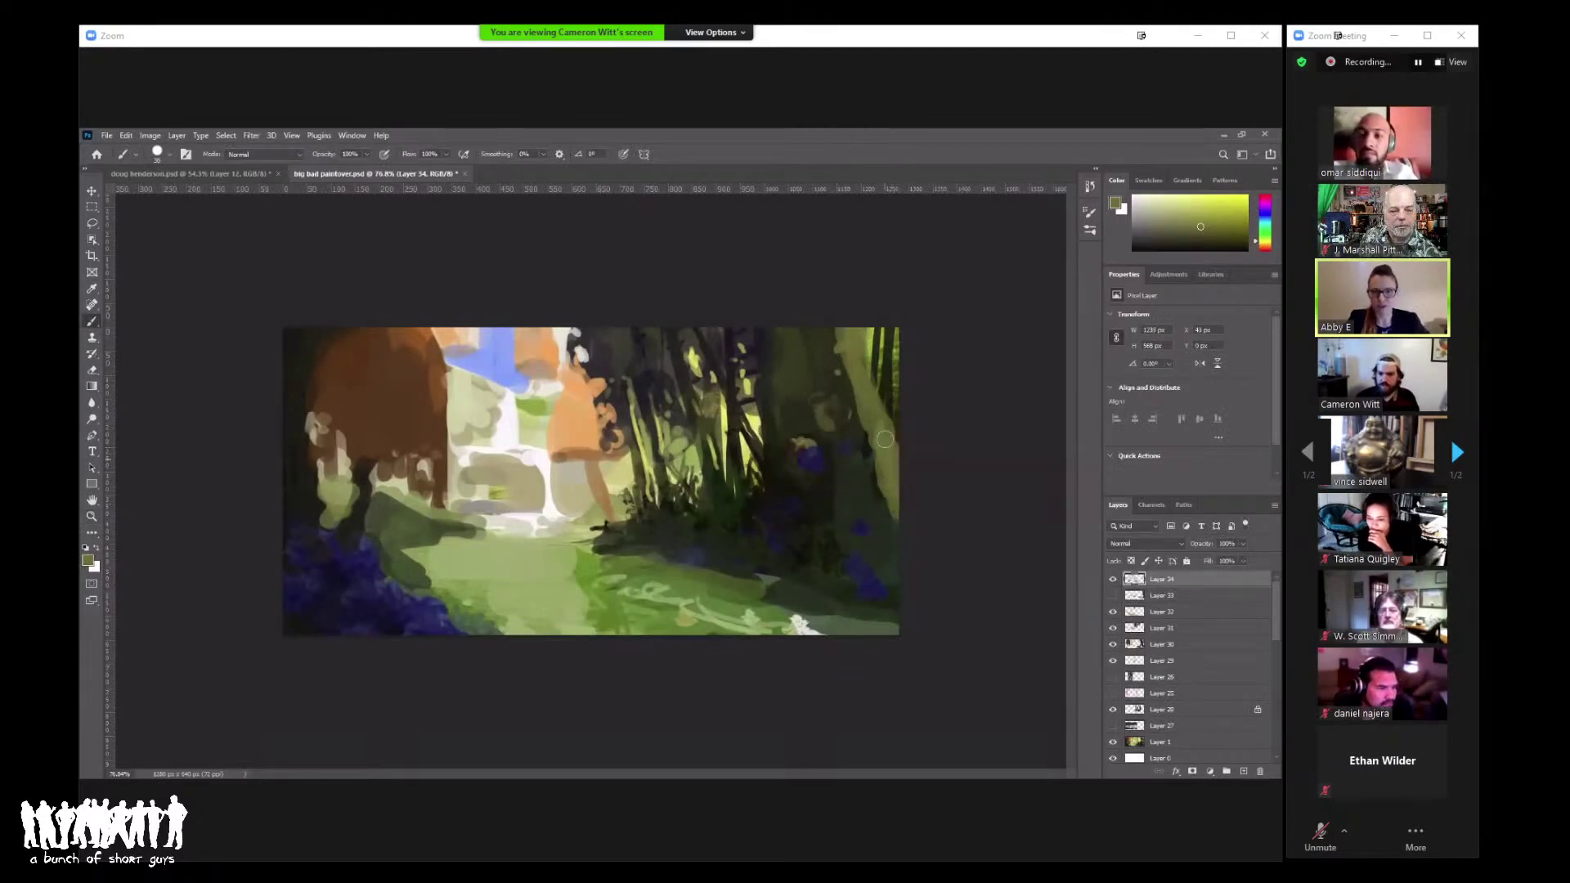
pyautogui.keyDown('alt'); pyautogui.click(870, 445); pyautogui.keyUp('alt')
pyautogui.moveTo(870, 445); pyautogui.dragTo(872, 458)
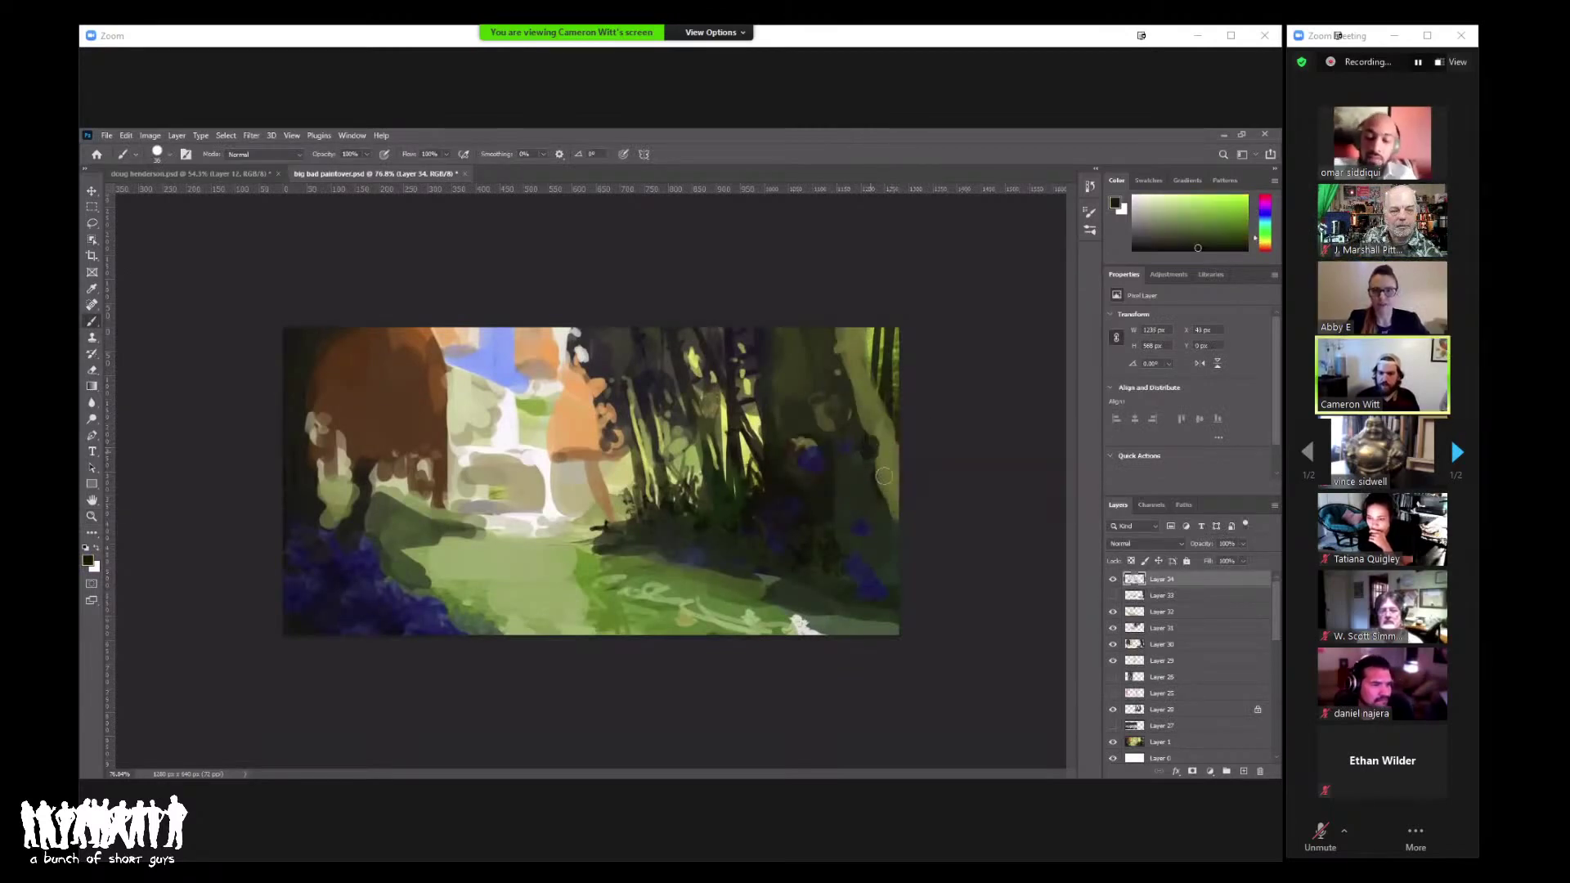
# Step: Shrink the brush and paint a thin dark forked trunk over the olive opening at the painting's right edge
pyautogui.rightClick(865, 386)
pyautogui.click(940, 349)
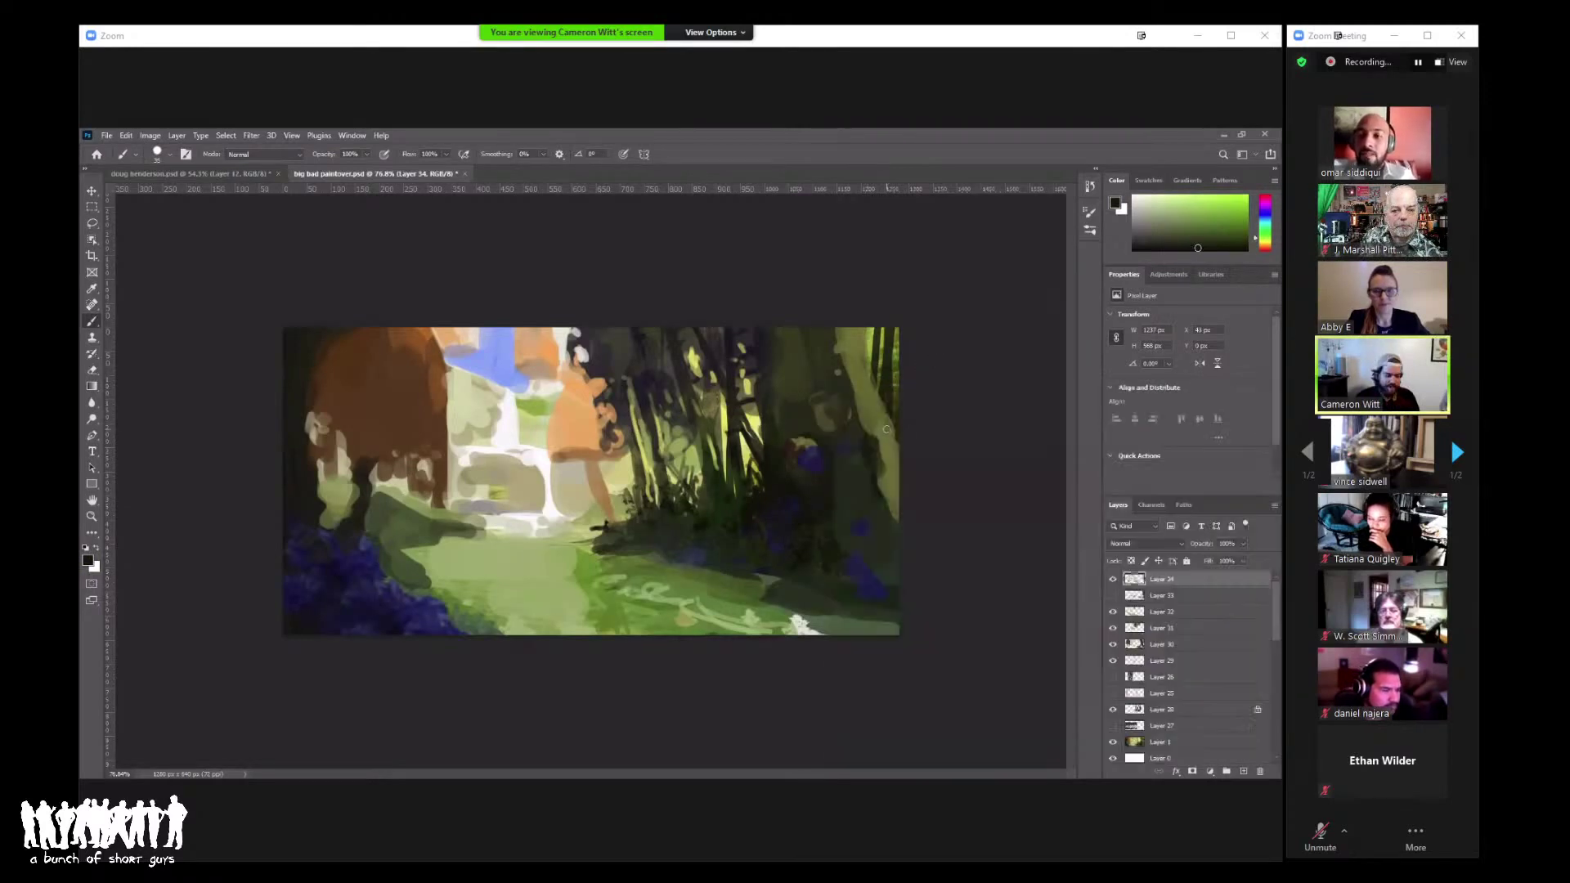
pyautogui.press('[')
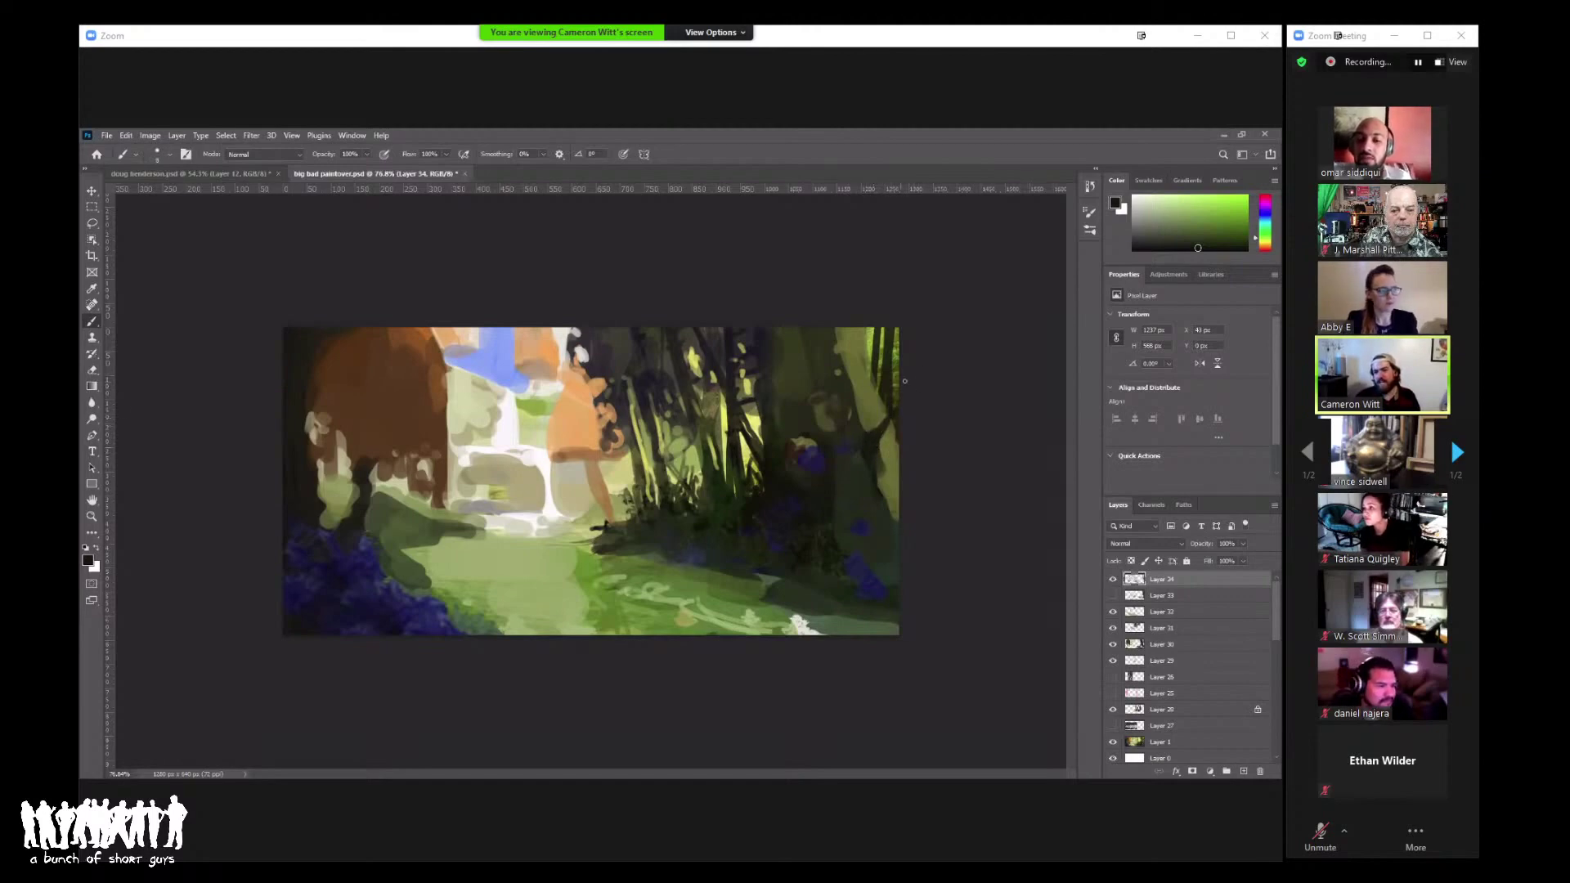
# Step: Enlarge the brush and cover the dark stripes in the painting's upper right corner with sampled olive and bright greens
pyautogui.keyDown('alt'); pyautogui.click(873, 403); pyautogui.keyUp('alt')
pyautogui.rightClick(935, 355)
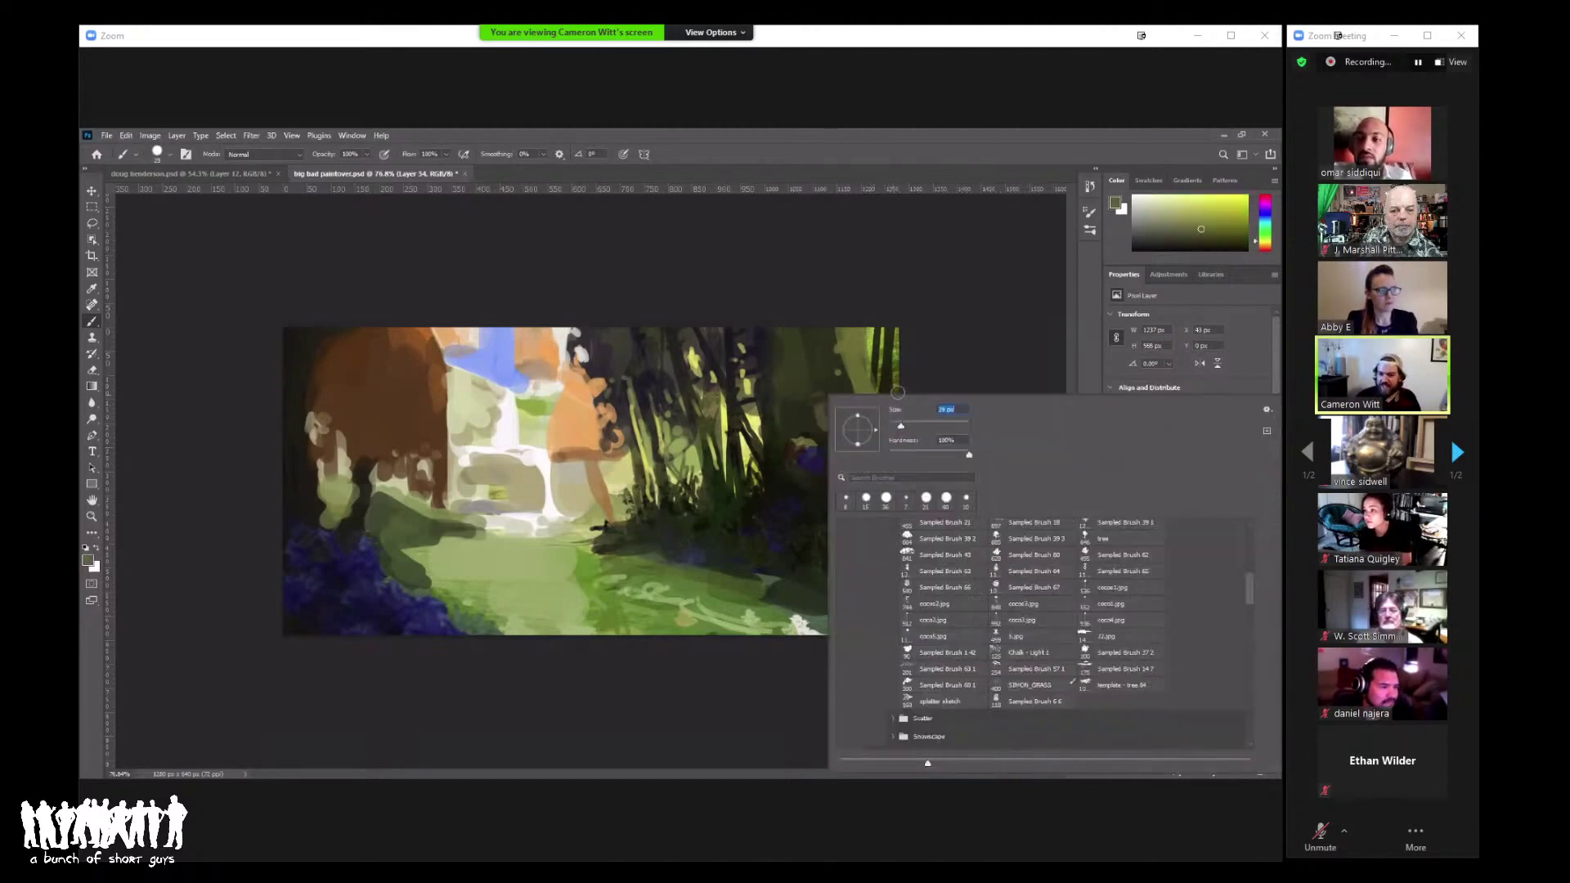
pyautogui.moveTo(898, 392)
pyautogui.mouseDown()
pyautogui.moveTo(882, 410)
pyautogui.moveTo(891, 381)
pyautogui.mouseUp()
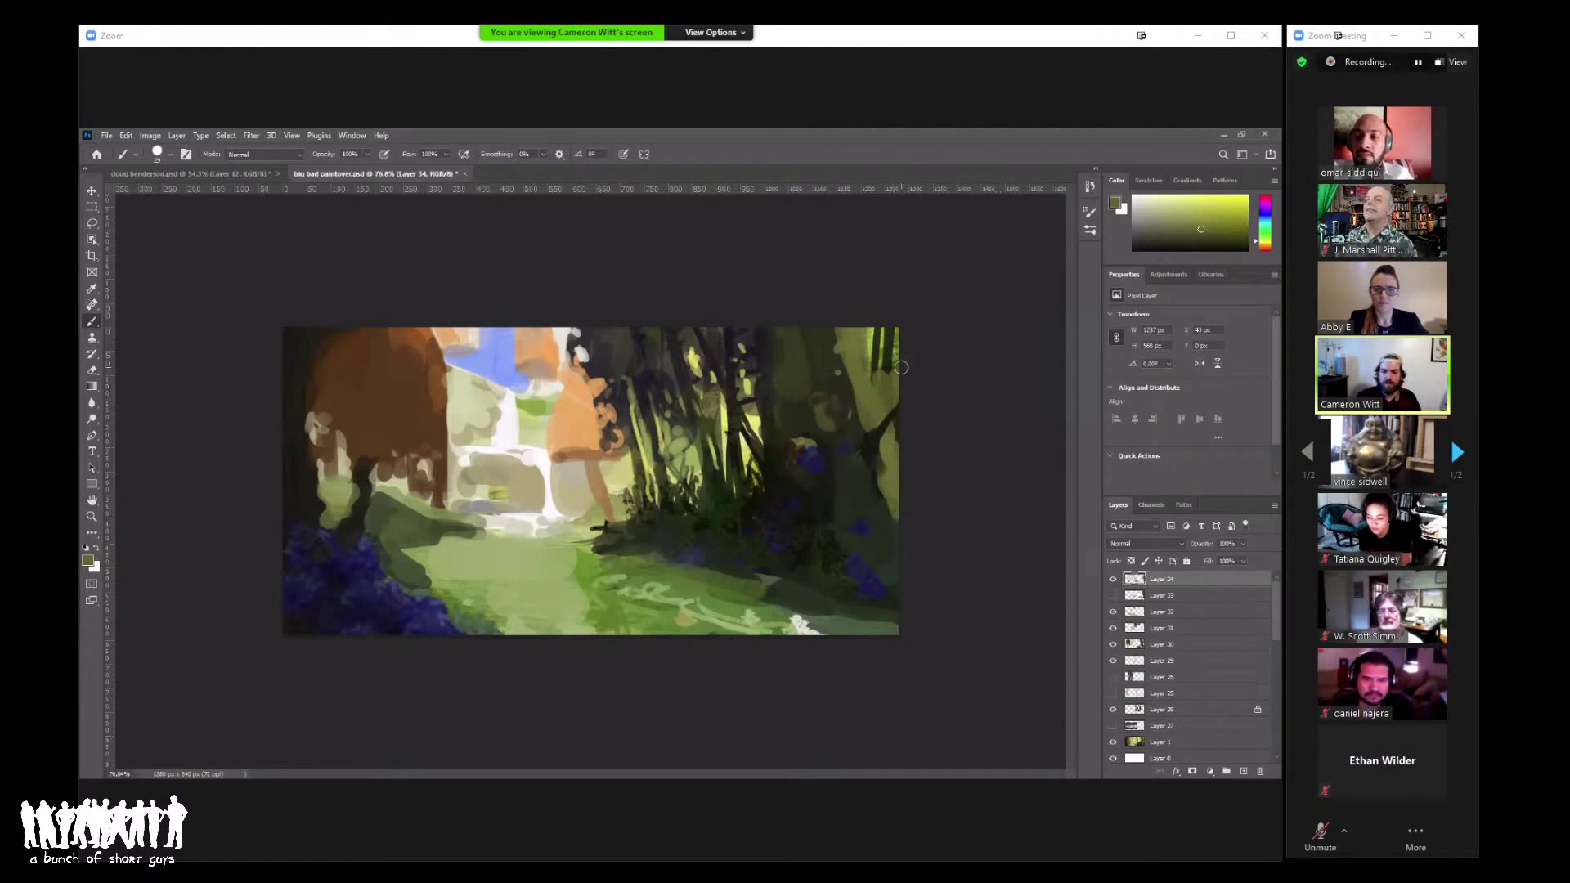
pyautogui.keyDown('alt'); pyautogui.click(851, 341); pyautogui.keyUp('alt')
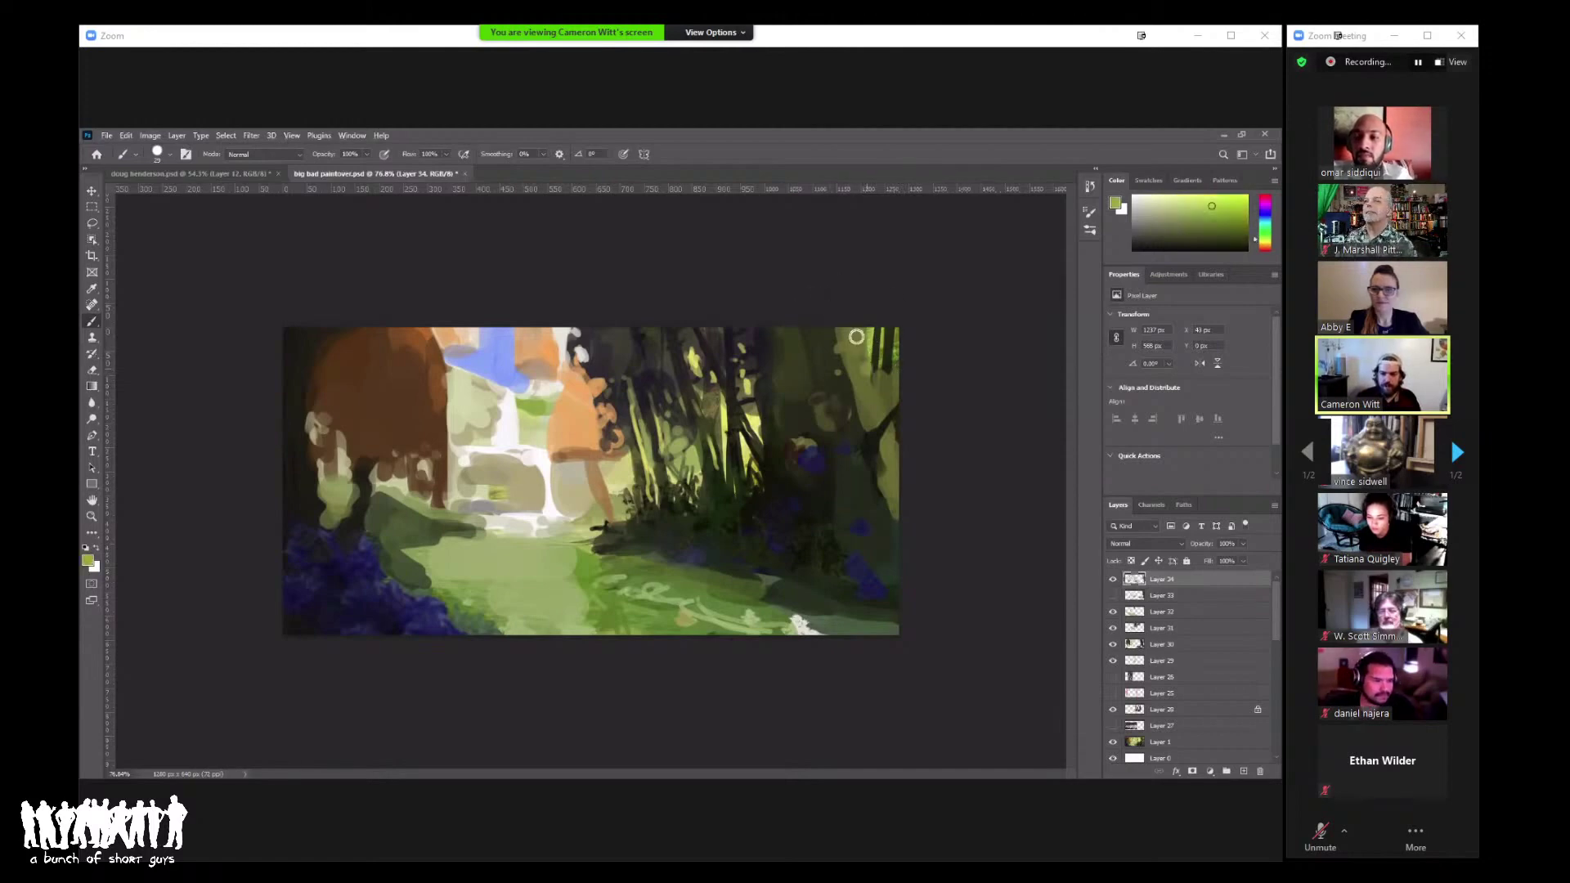
pyautogui.moveTo(856, 337)
pyautogui.mouseDown()
pyautogui.moveTo(871, 381)
pyautogui.moveTo(895, 366)
pyautogui.moveTo(871, 389)
pyautogui.moveTo(851, 321)
pyautogui.moveTo(877, 411)
pyautogui.moveTo(871, 355)
pyautogui.mouseUp()
pyautogui.keyDown('alt'); pyautogui.click(868, 352); pyautogui.keyUp('alt')
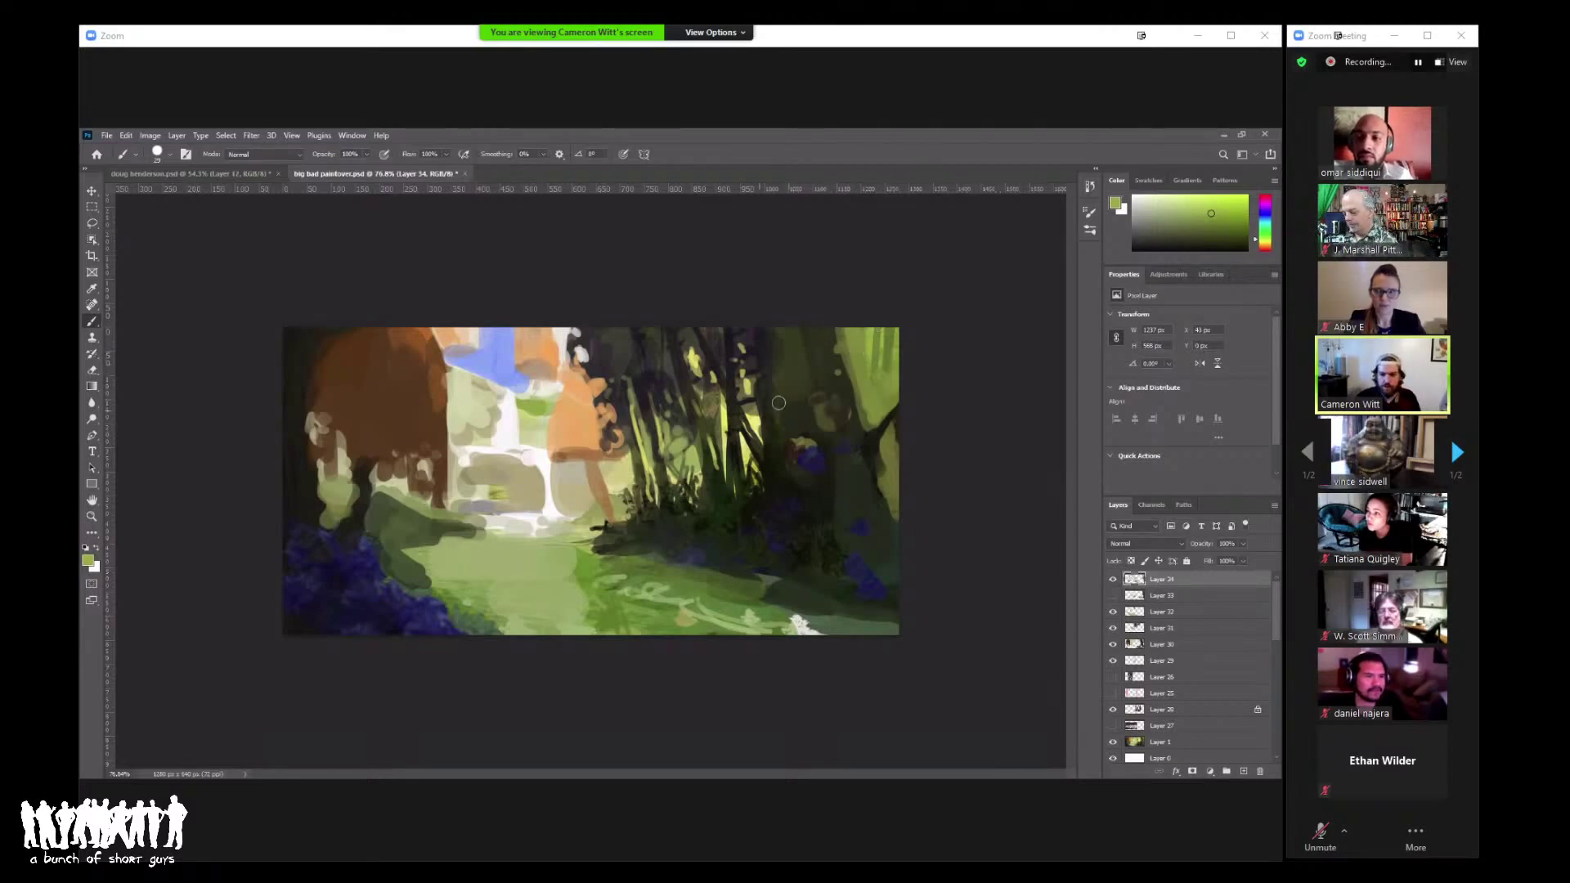
# Step: Sample pale yellow, paint a vertical light gap beside the large dark trunk, and trim its edge with dark green
pyautogui.keyDown('alt'); pyautogui.click(757, 421); pyautogui.keyUp('alt')
pyautogui.moveTo(771, 420)
pyautogui.mouseDown()
pyautogui.moveTo(777, 436)
pyautogui.moveTo(769, 386)
pyautogui.mouseUp()
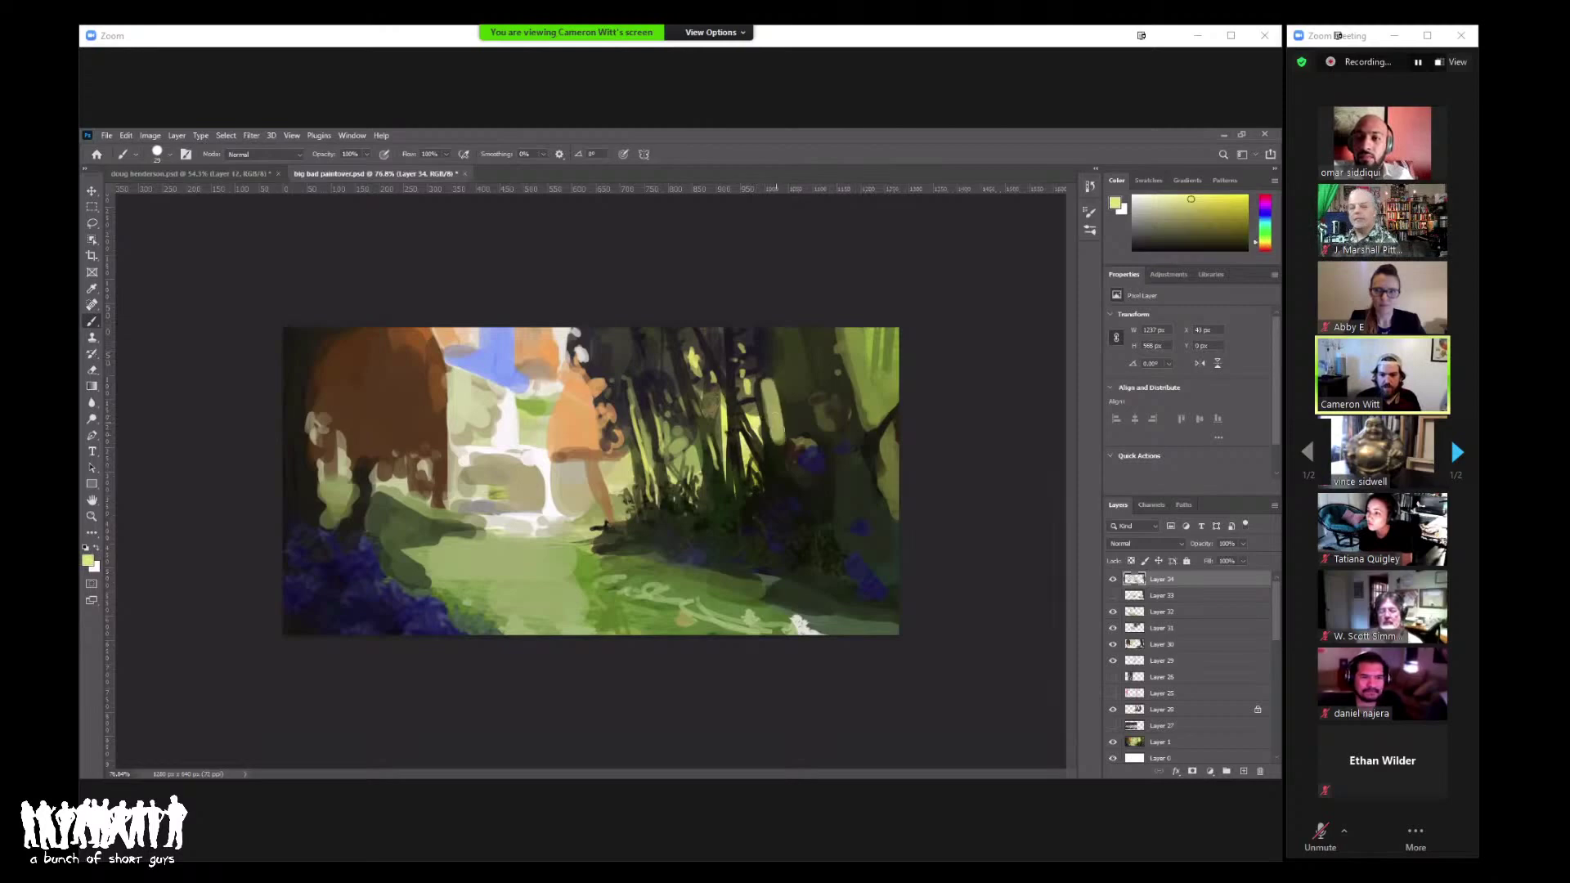
pyautogui.keyDown('alt'); pyautogui.click(787, 417); pyautogui.keyUp('alt')
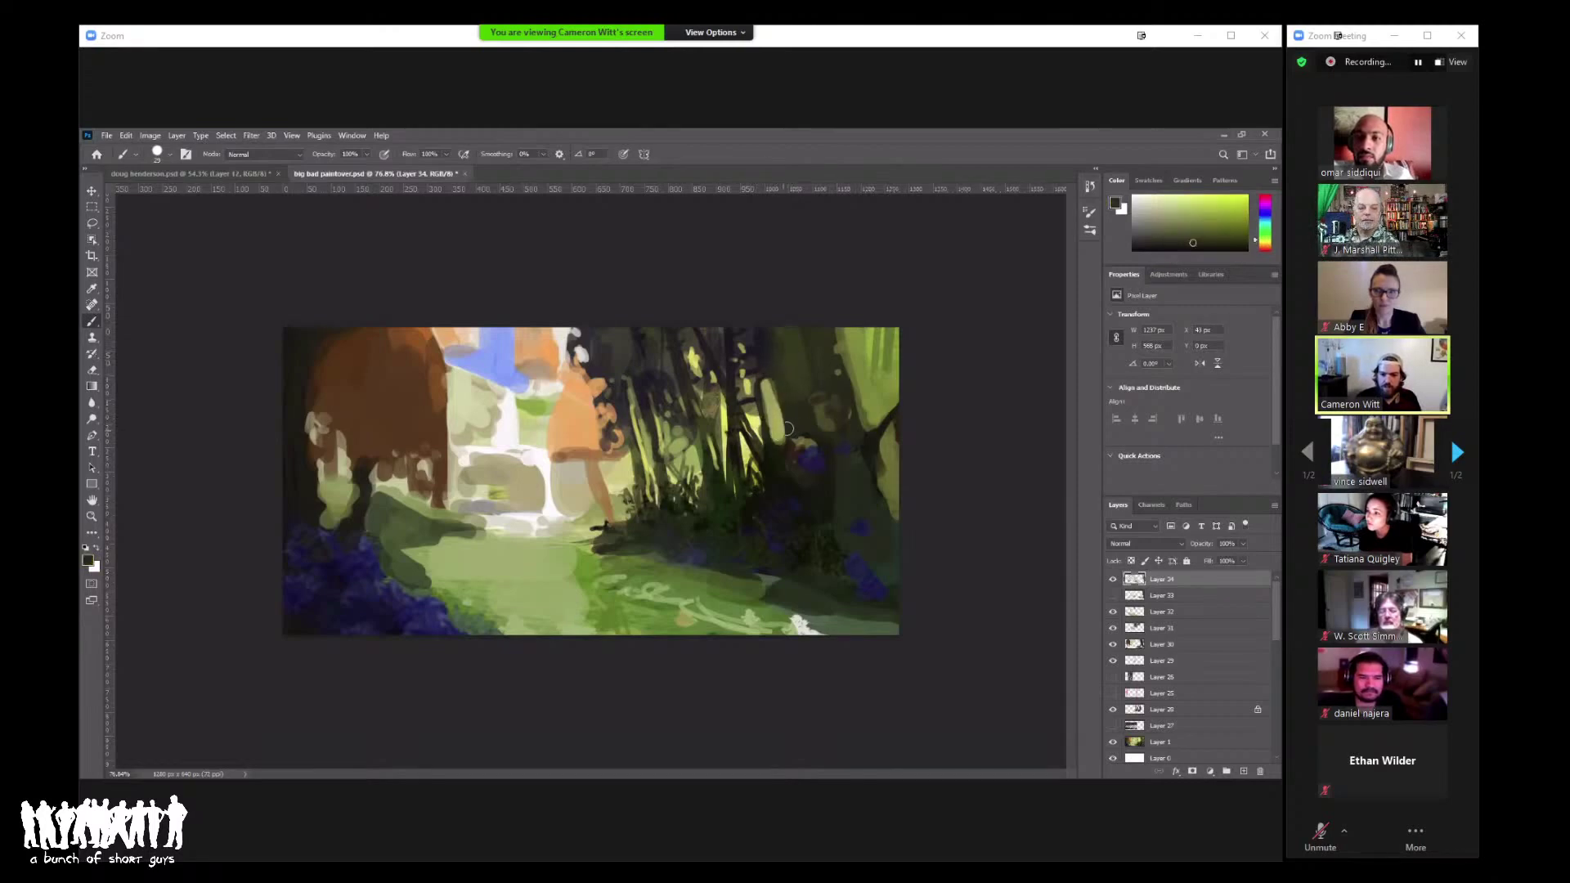
pyautogui.keyDown('alt'); pyautogui.click(786, 433); pyautogui.keyUp('alt')
# Step: Narrow the pale gap with sampled dark green, undo one stroke and repaint with a finer brush
pyautogui.rightClick(787, 434)
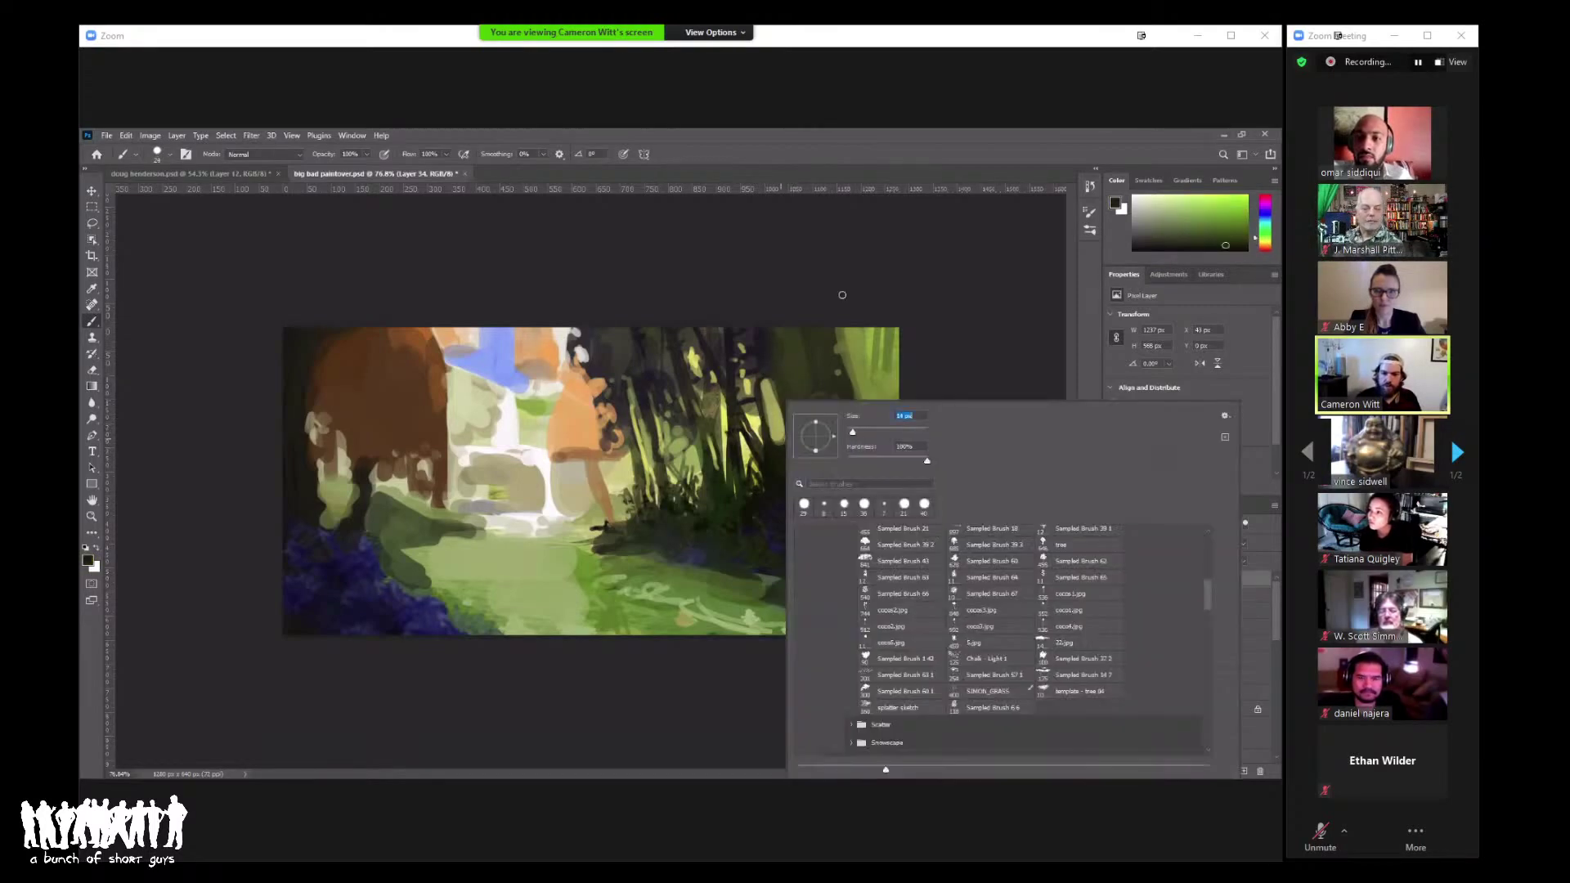
pyautogui.click(766, 396)
pyautogui.moveTo(767, 388); pyautogui.dragTo(781, 450)
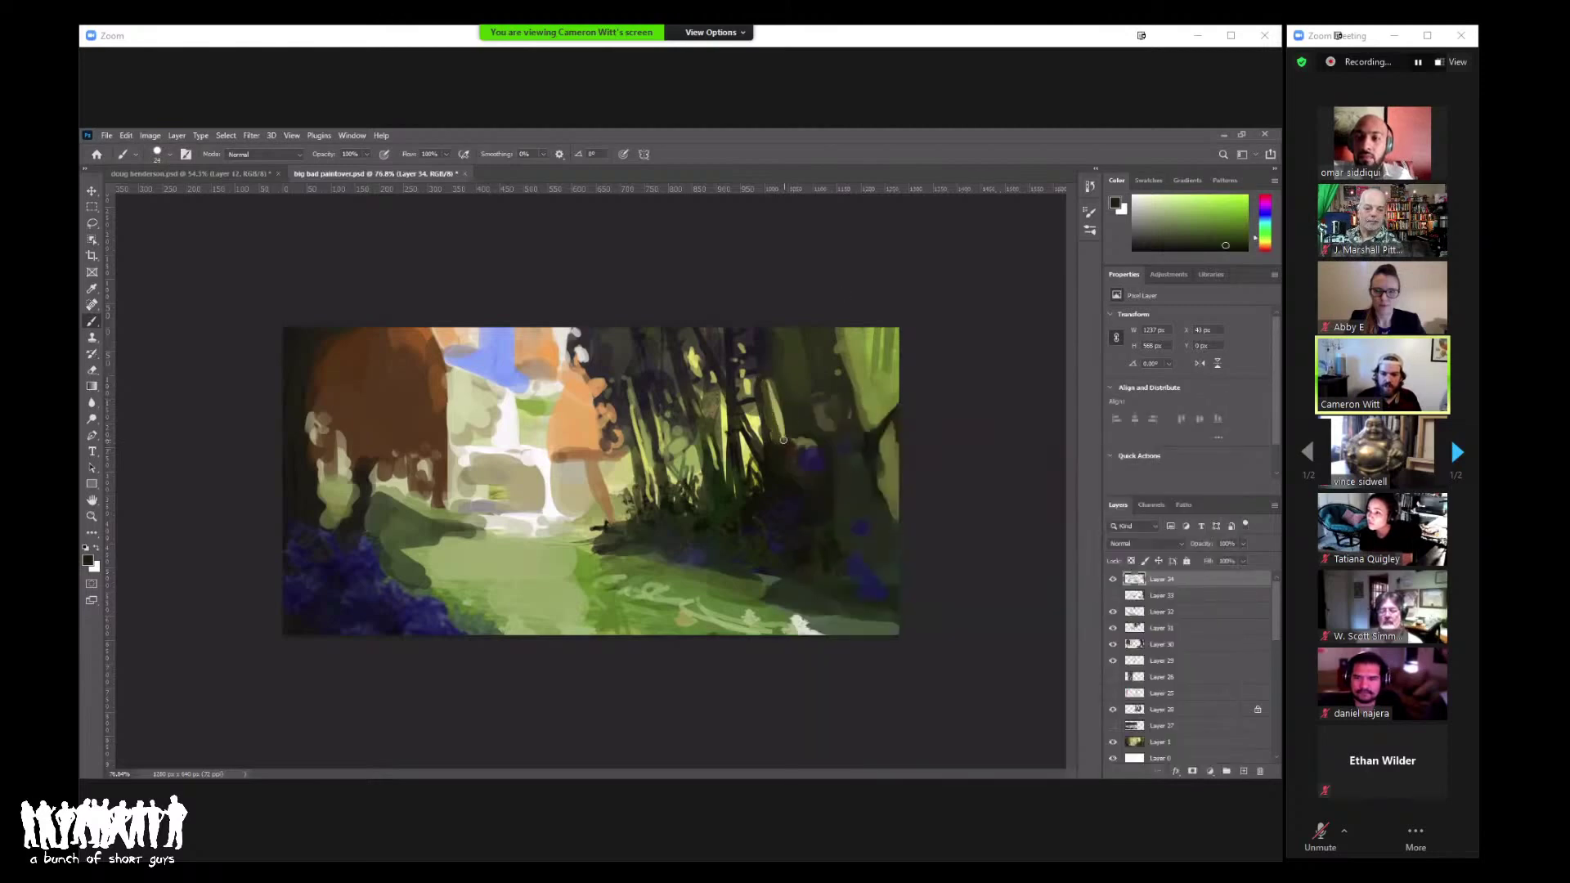
pyautogui.hotkey('ctrl', 'z')
pyautogui.press('[')
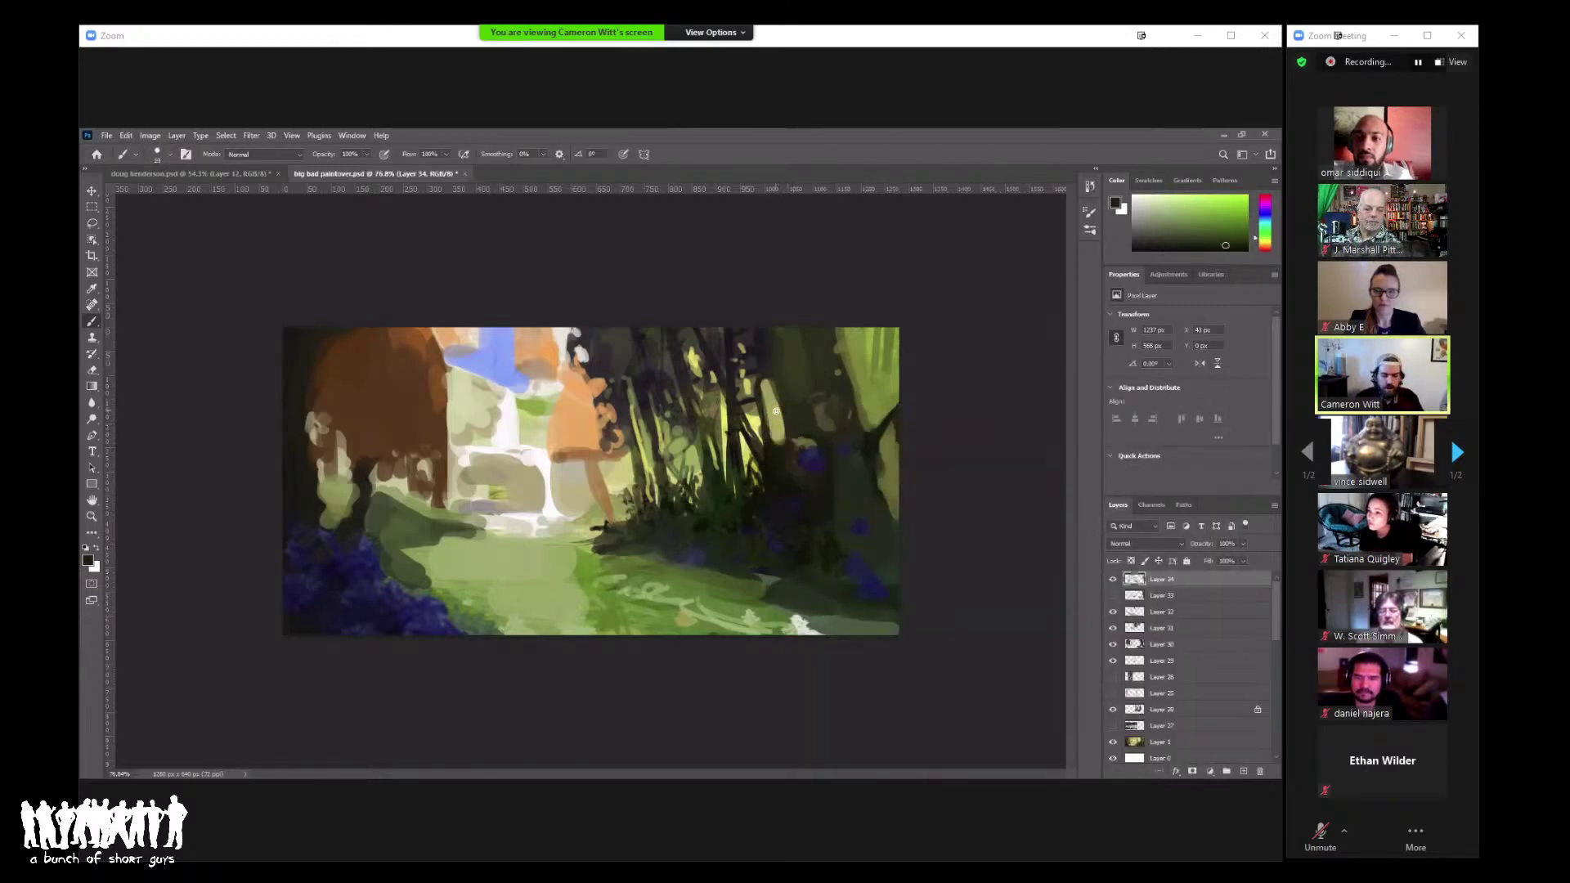
pyautogui.press('[')
pyautogui.moveTo(764, 382)
pyautogui.mouseDown()
pyautogui.moveTo(777, 440)
pyautogui.moveTo(756, 381)
pyautogui.mouseUp()
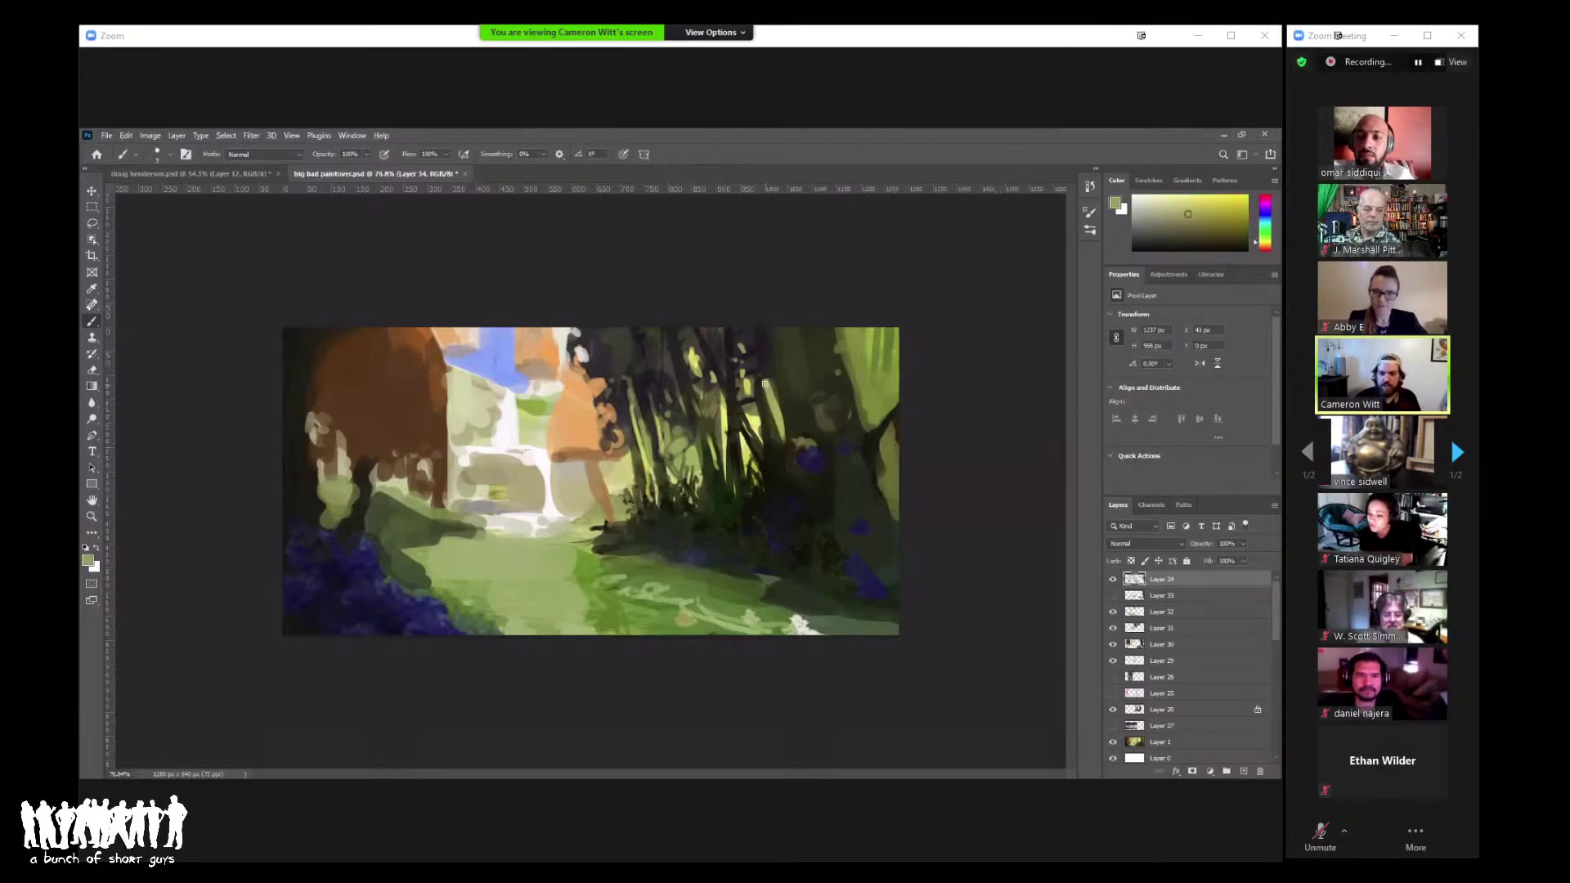
# Step: Alternate sampled olive and dark tones to refine the branches and edges around the pale gap
pyautogui.keyDown('alt'); pyautogui.click(766, 367); pyautogui.keyUp('alt')
pyautogui.keyDown('alt'); pyautogui.click(762, 371); pyautogui.keyUp('alt')
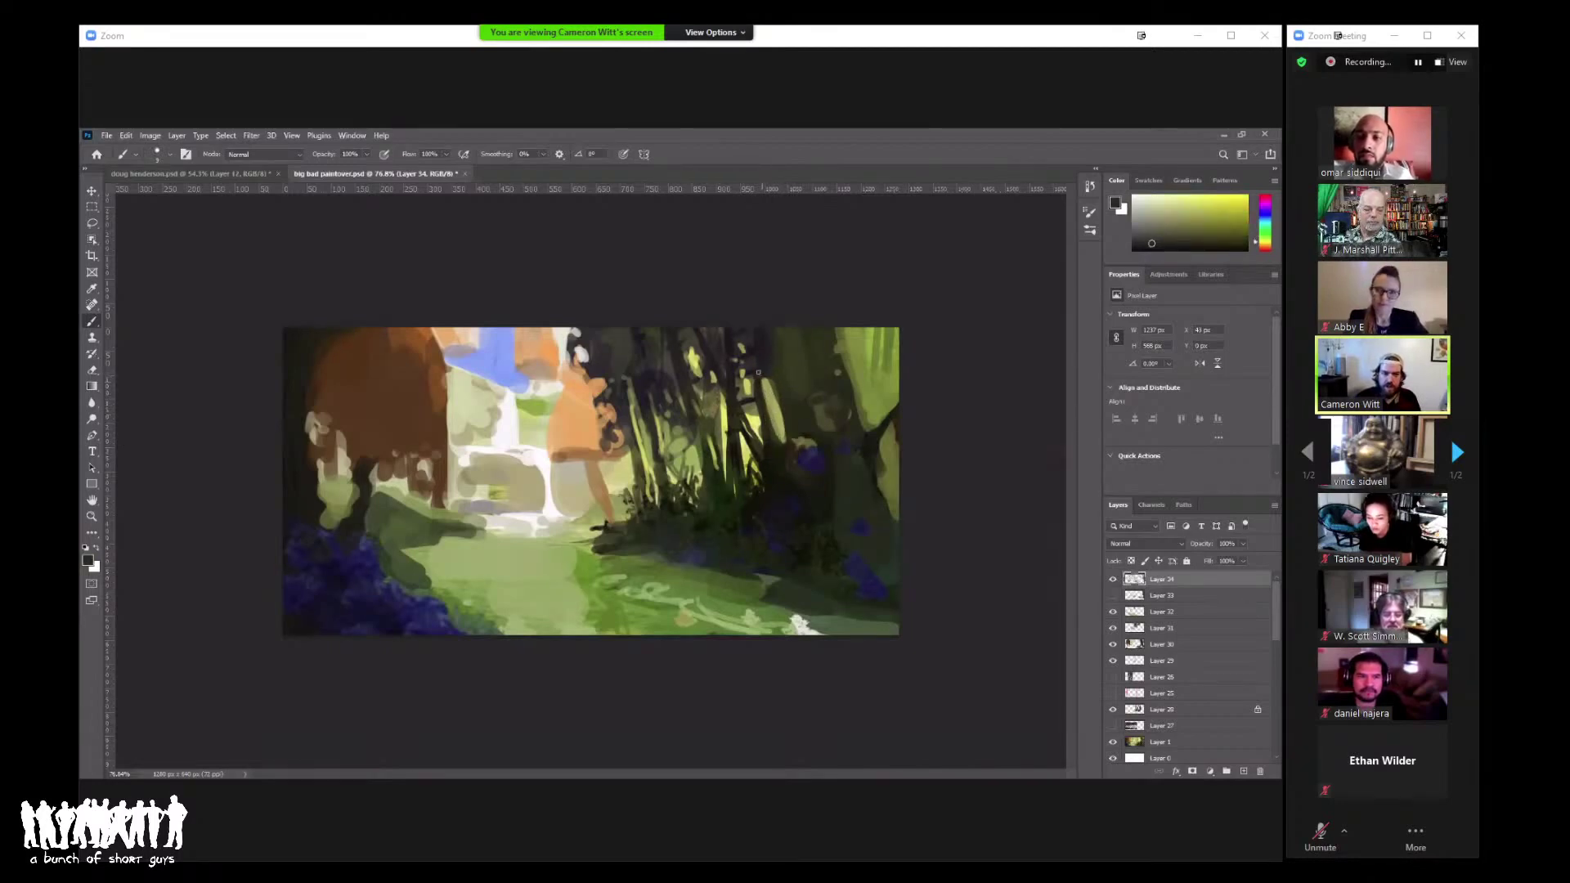
pyautogui.keyDown('alt'); pyautogui.click(762, 383); pyautogui.keyUp('alt')
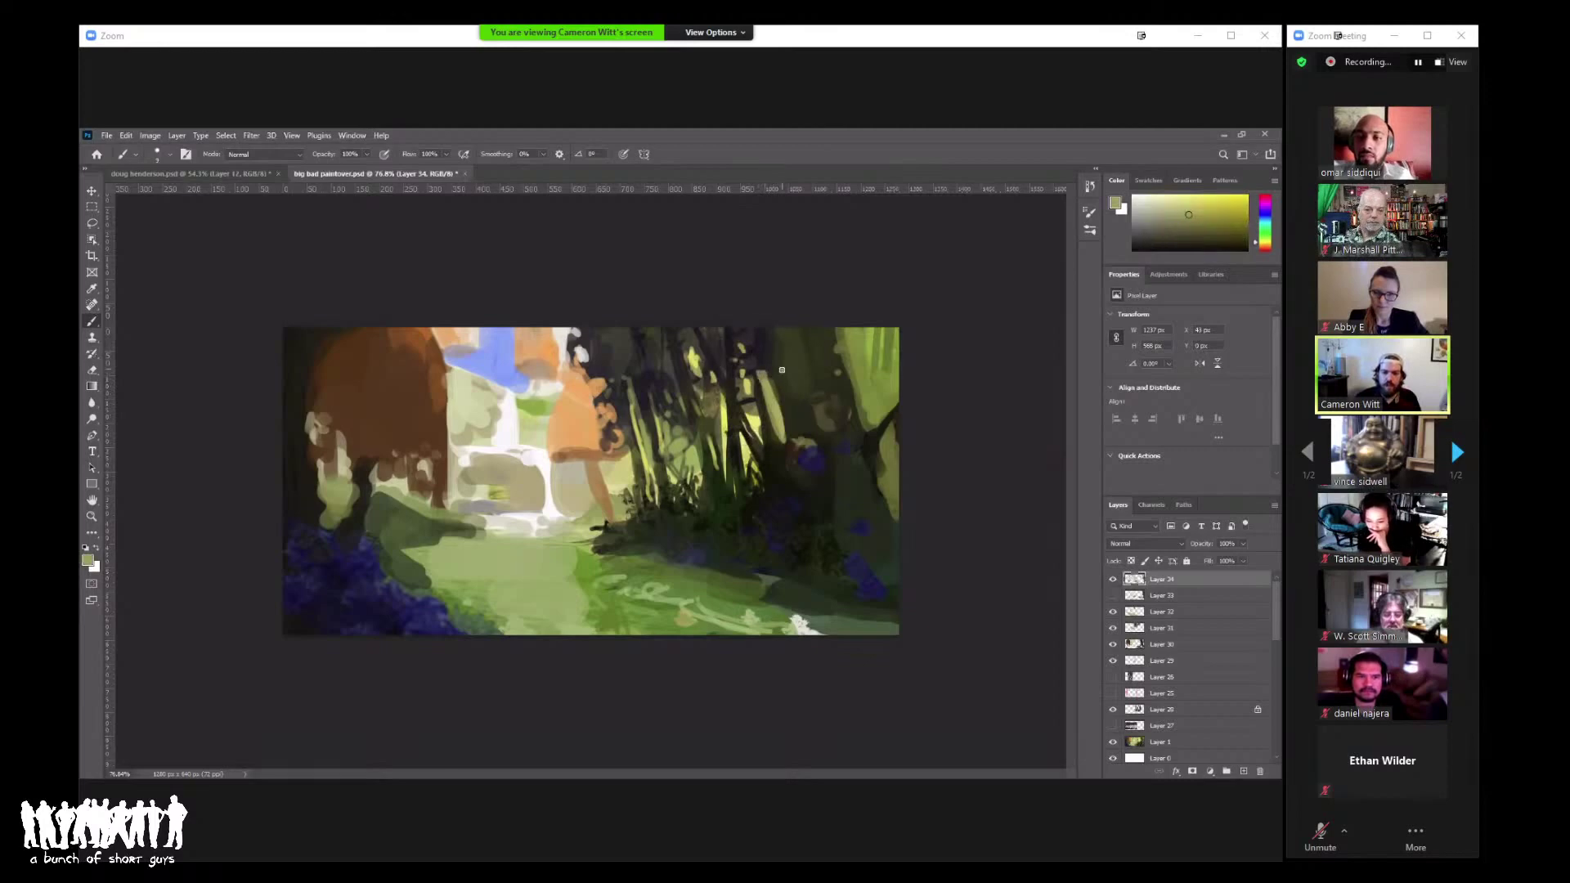
pyautogui.keyDown('alt'); pyautogui.click(793, 409); pyautogui.keyUp('alt')
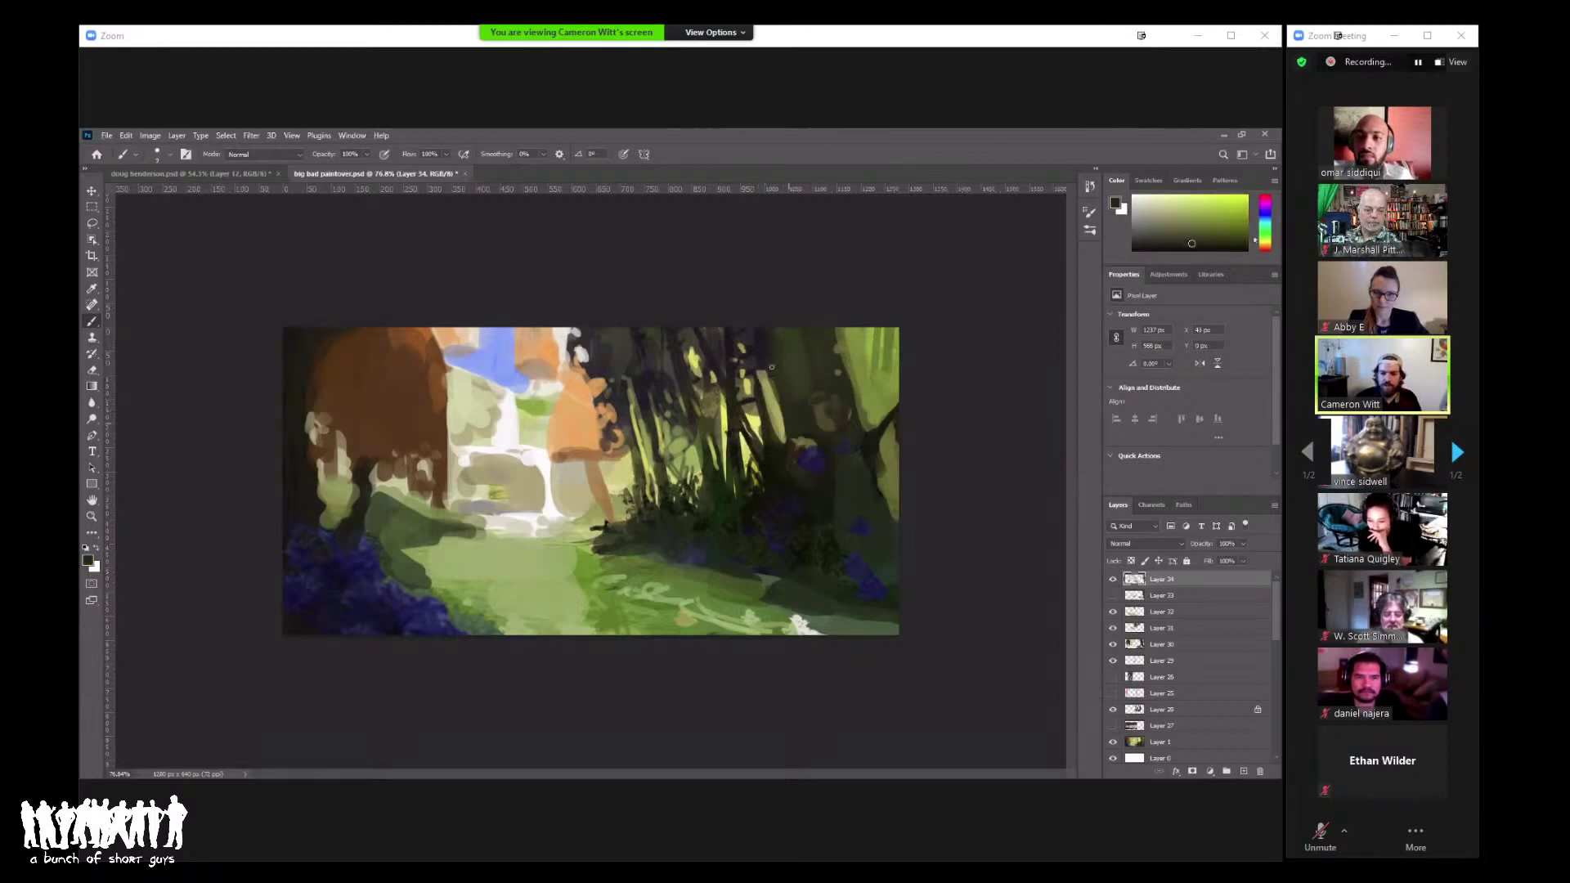
pyautogui.keyDown('alt'); pyautogui.click(798, 439); pyautogui.keyUp('alt')
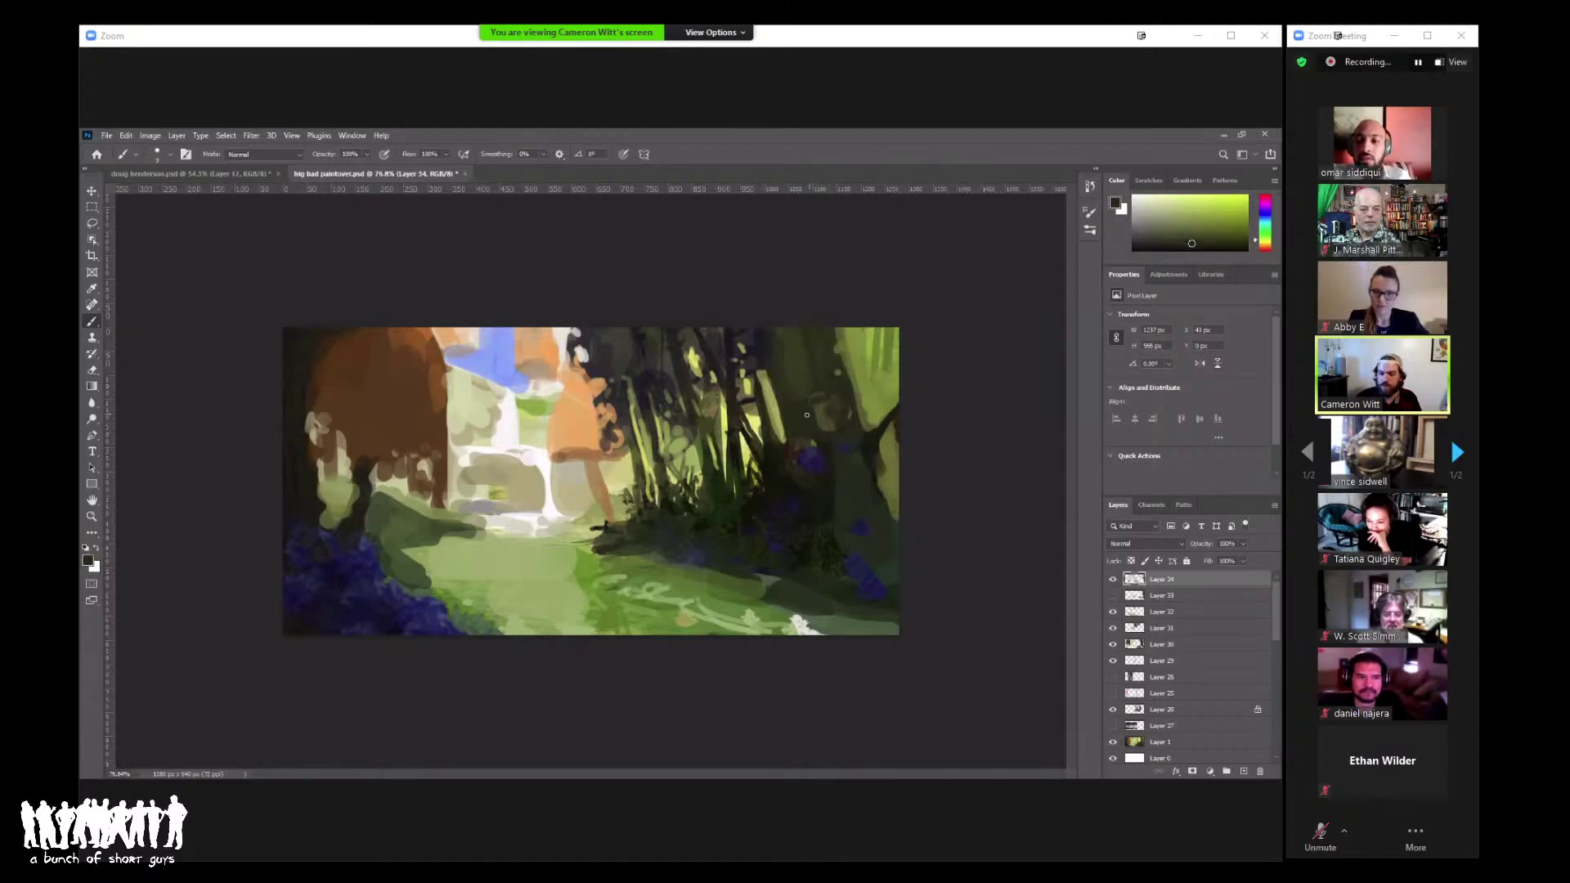
# Step: Enlarge the brush, paint an olive strip up to the canvas edge above the pale gap, and restate the adjoining trunk in dark green
pyautogui.moveTo(807, 414)
pyautogui.mouseDown()
pyautogui.moveTo(777, 407)
pyautogui.moveTo(818, 399)
pyautogui.mouseUp()
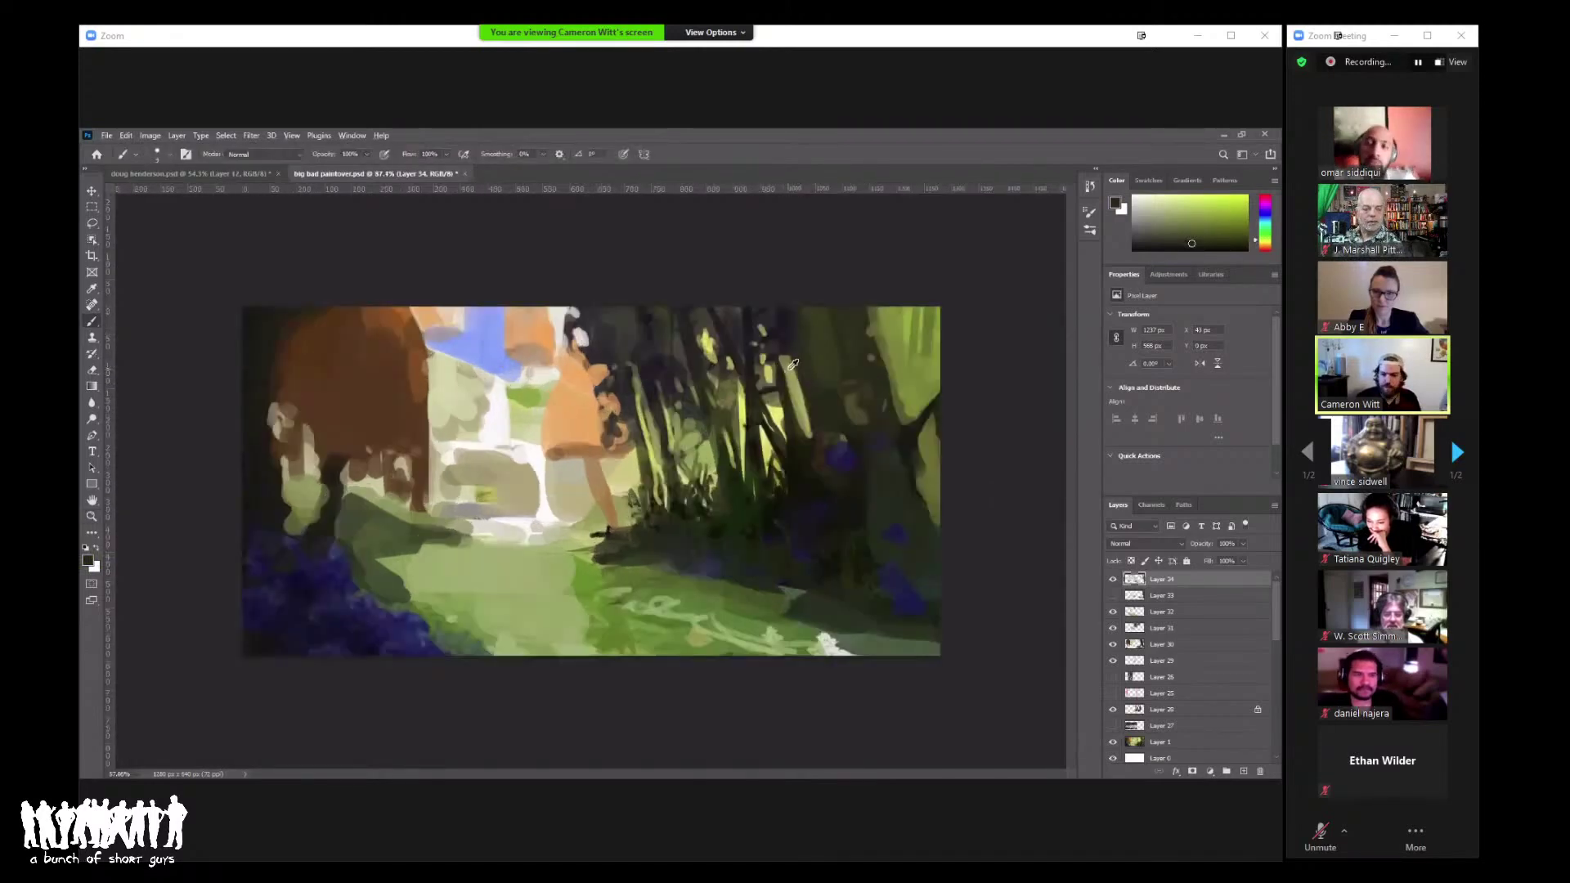
pyautogui.keyDown('alt'); pyautogui.click(793, 363); pyautogui.keyUp('alt')
pyautogui.rightClick(879, 383)
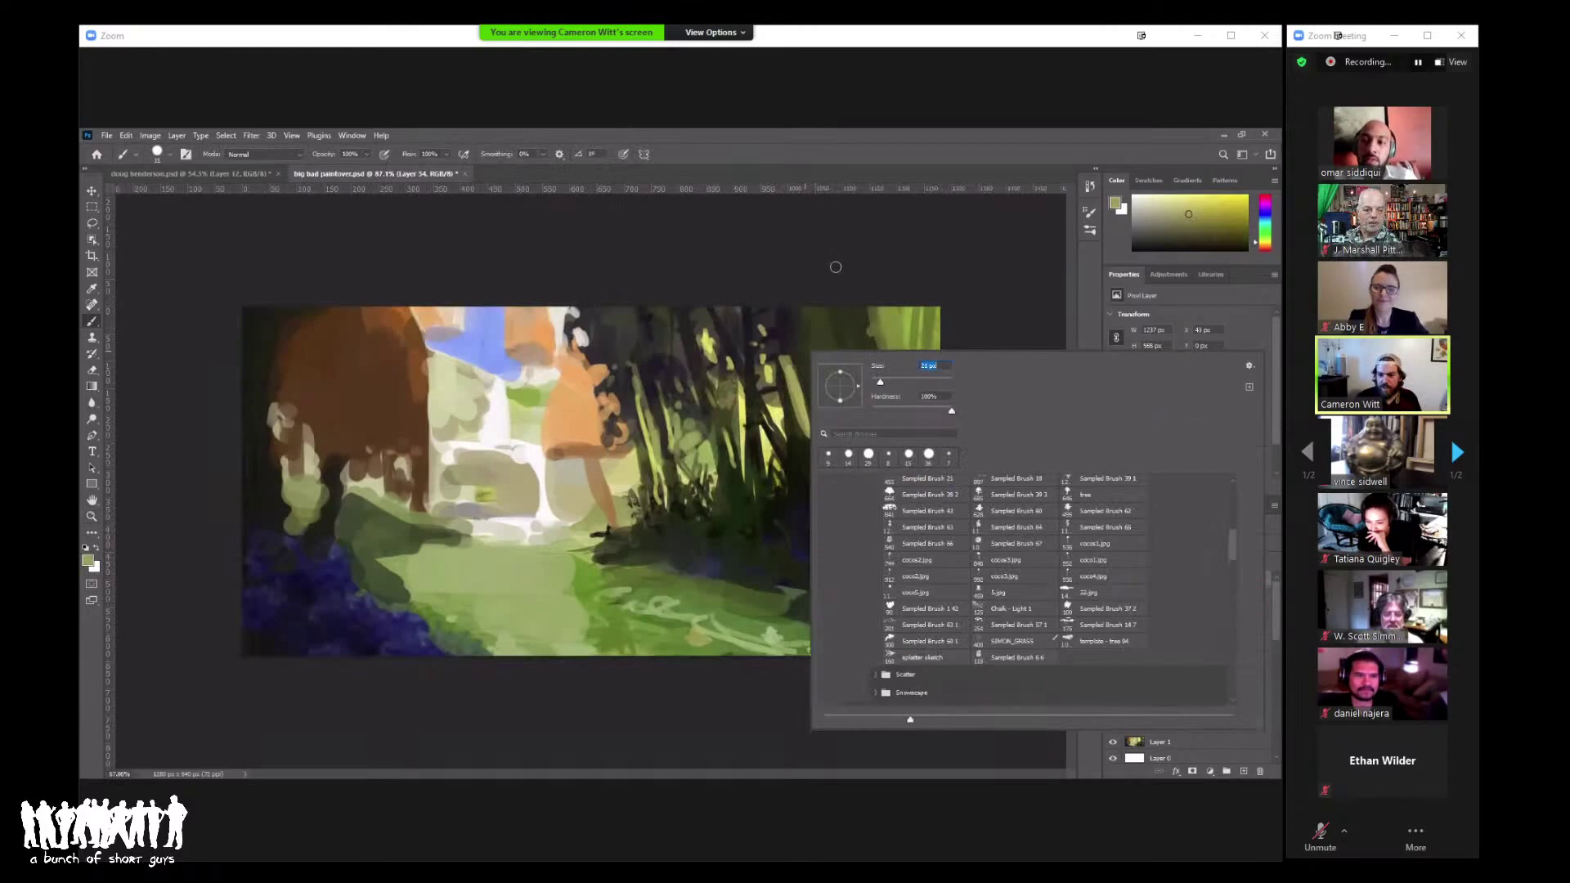
pyautogui.click(774, 288)
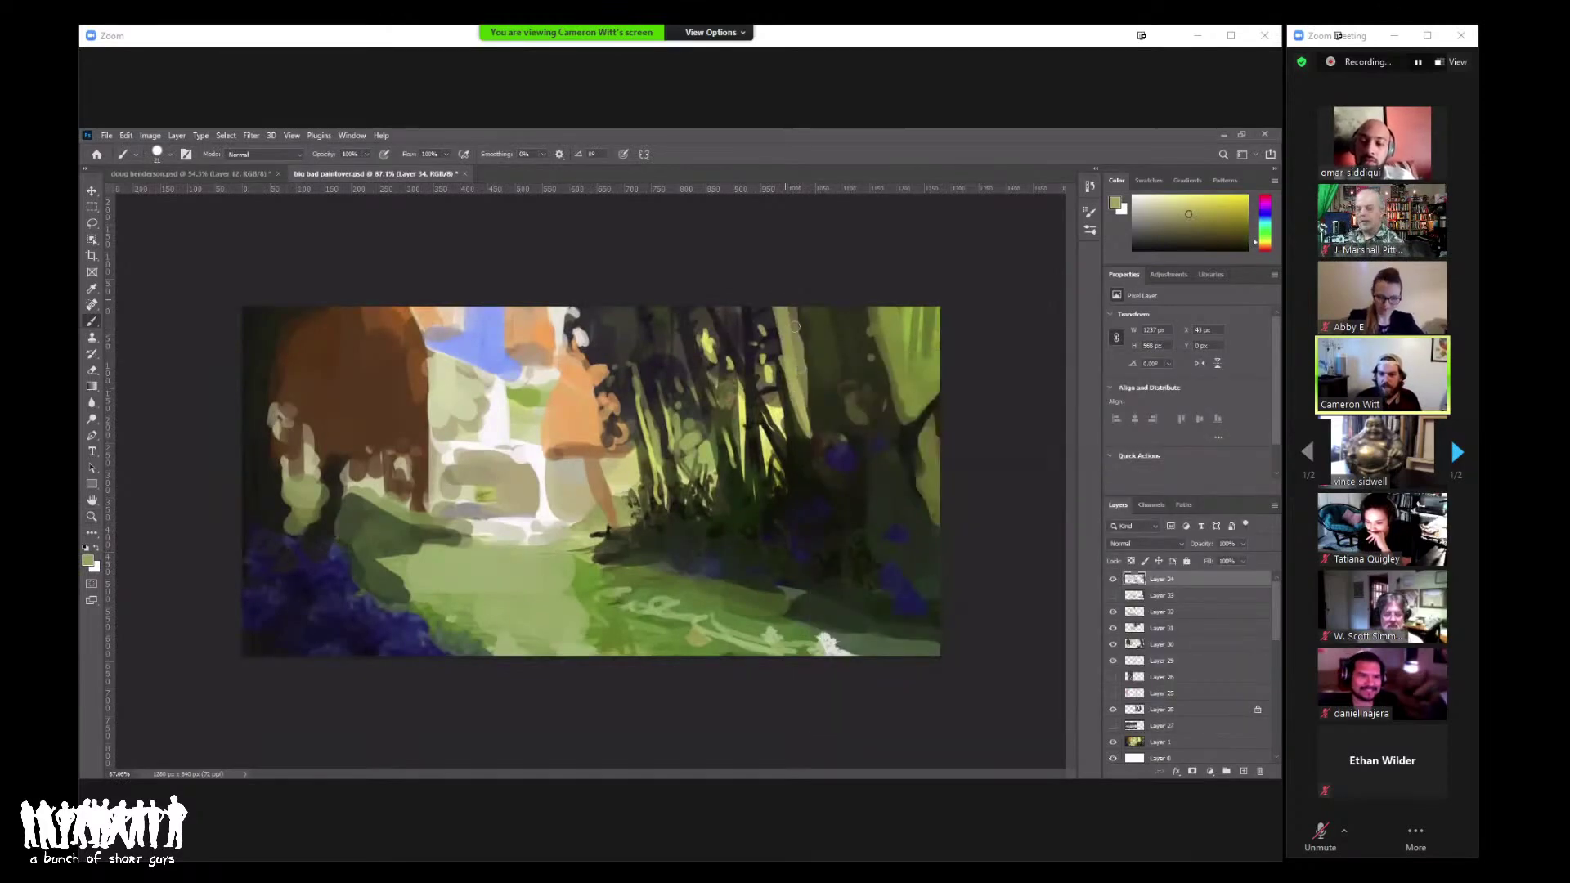
pyautogui.keyDown('alt'); pyautogui.click(821, 389); pyautogui.keyUp('alt')
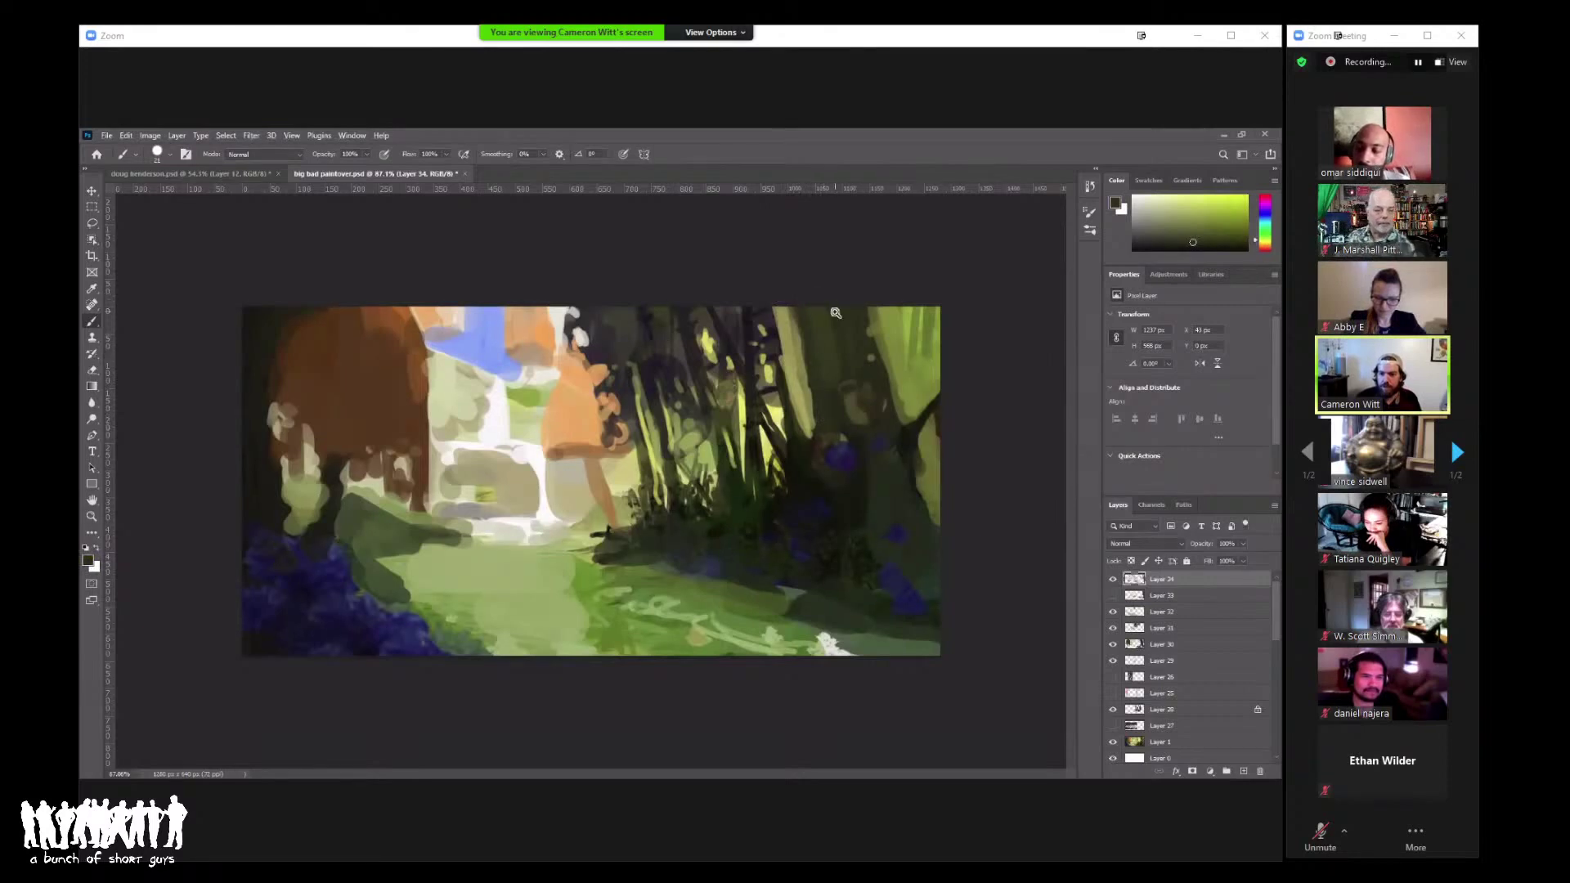
pyautogui.moveTo(836, 313)
pyautogui.mouseDown()
pyautogui.moveTo(813, 343)
pyautogui.moveTo(822, 361)
pyautogui.mouseUp()
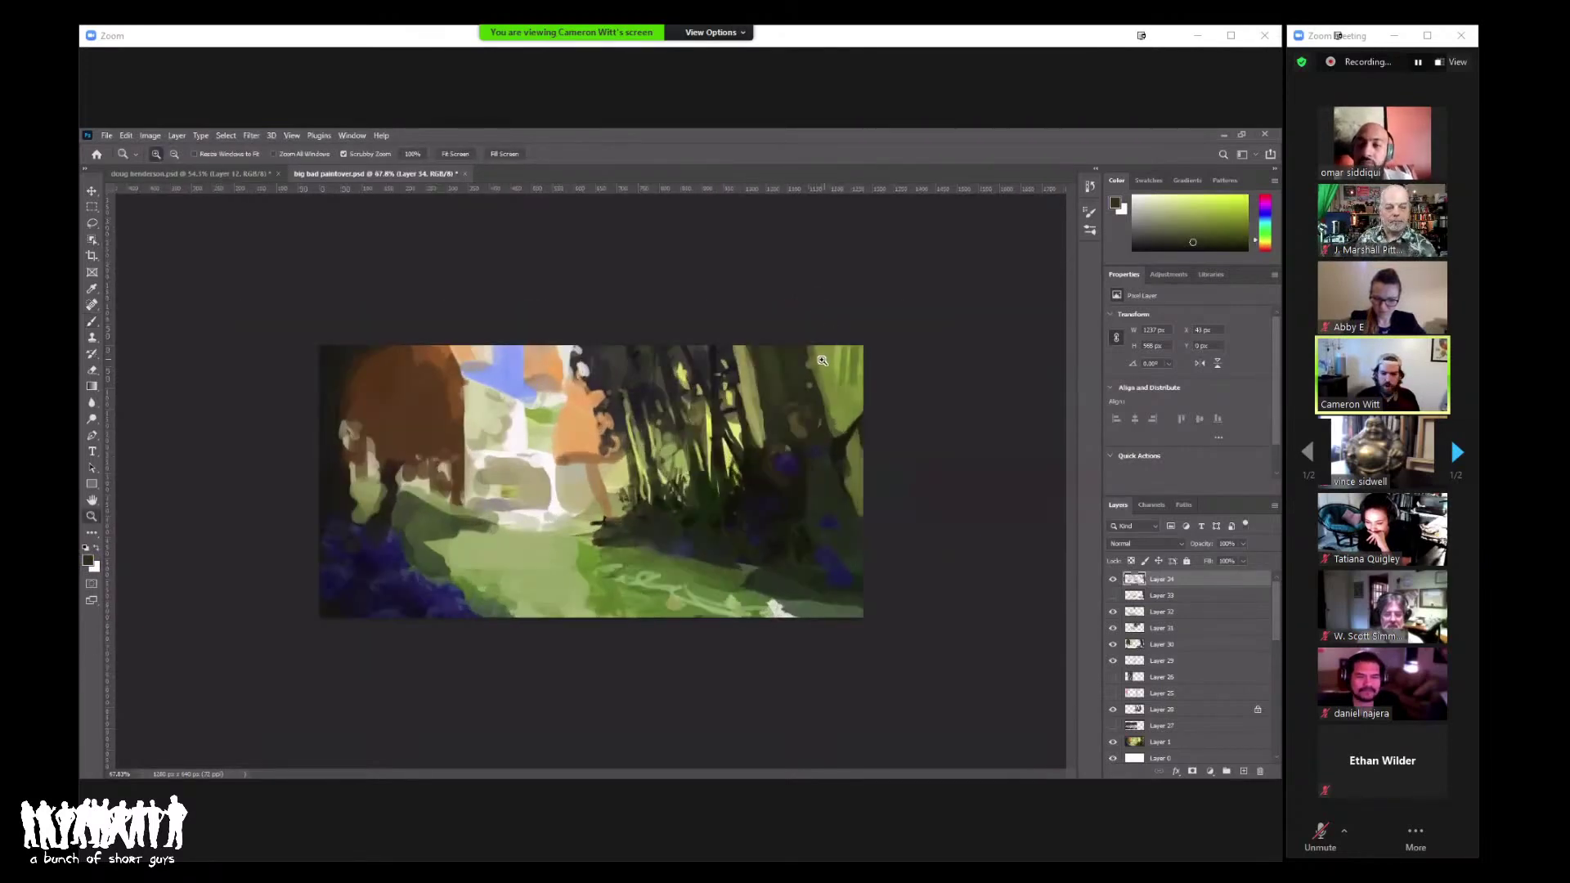
# Step: Sample pale yellow, adjust the brush size and paint small light gaps beside the large dark trunk
pyautogui.keyDown('alt'); pyautogui.click(728, 396); pyautogui.keyUp('alt')
pyautogui.rightClick(790, 368)
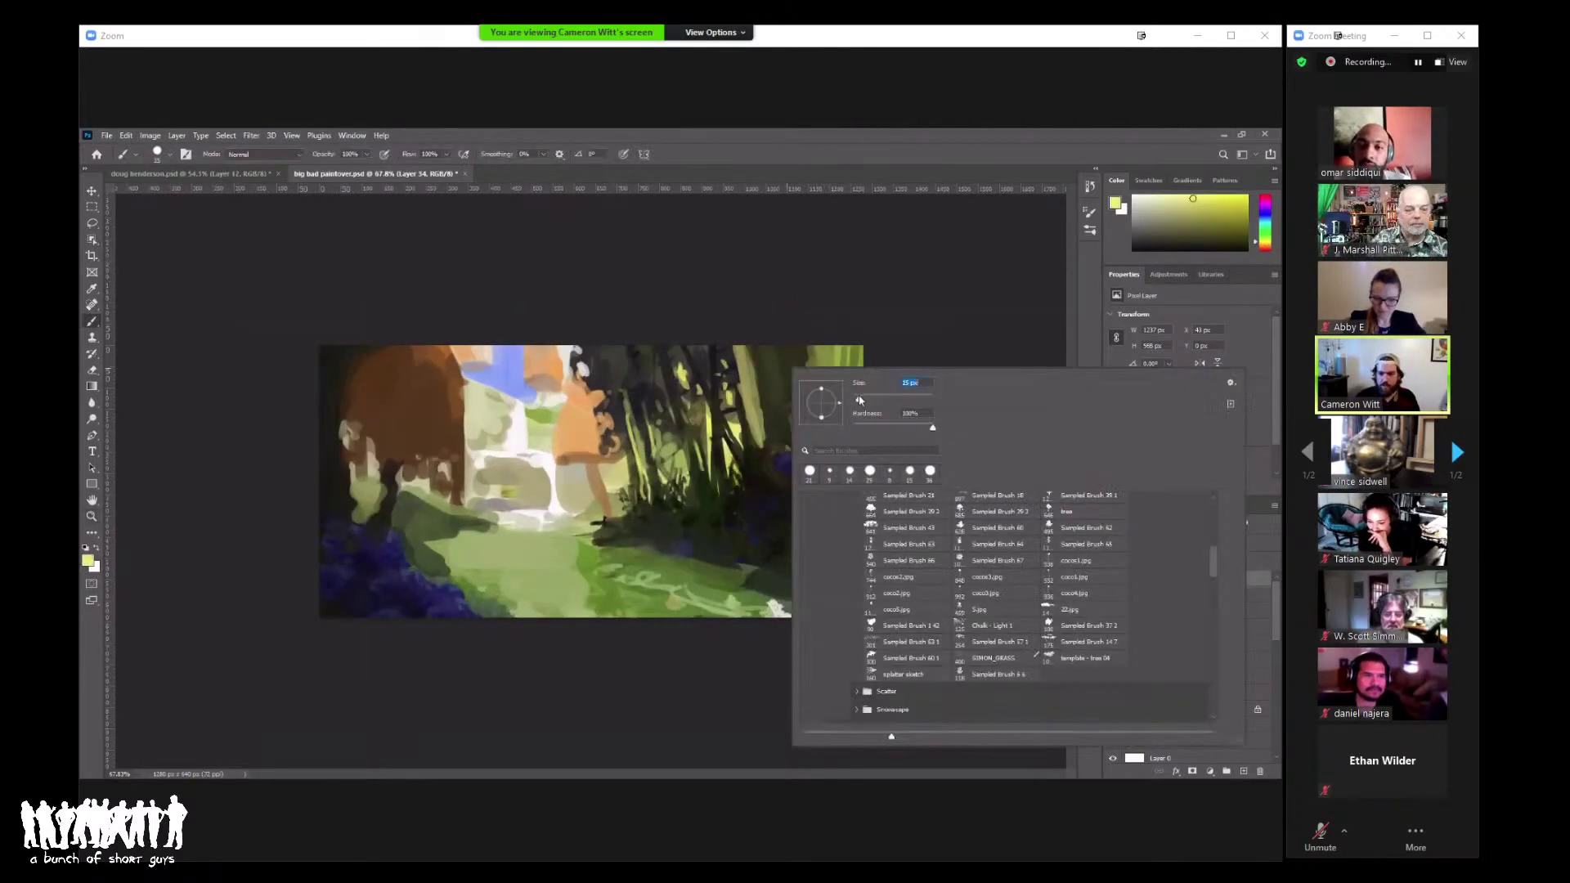
pyautogui.click(826, 309)
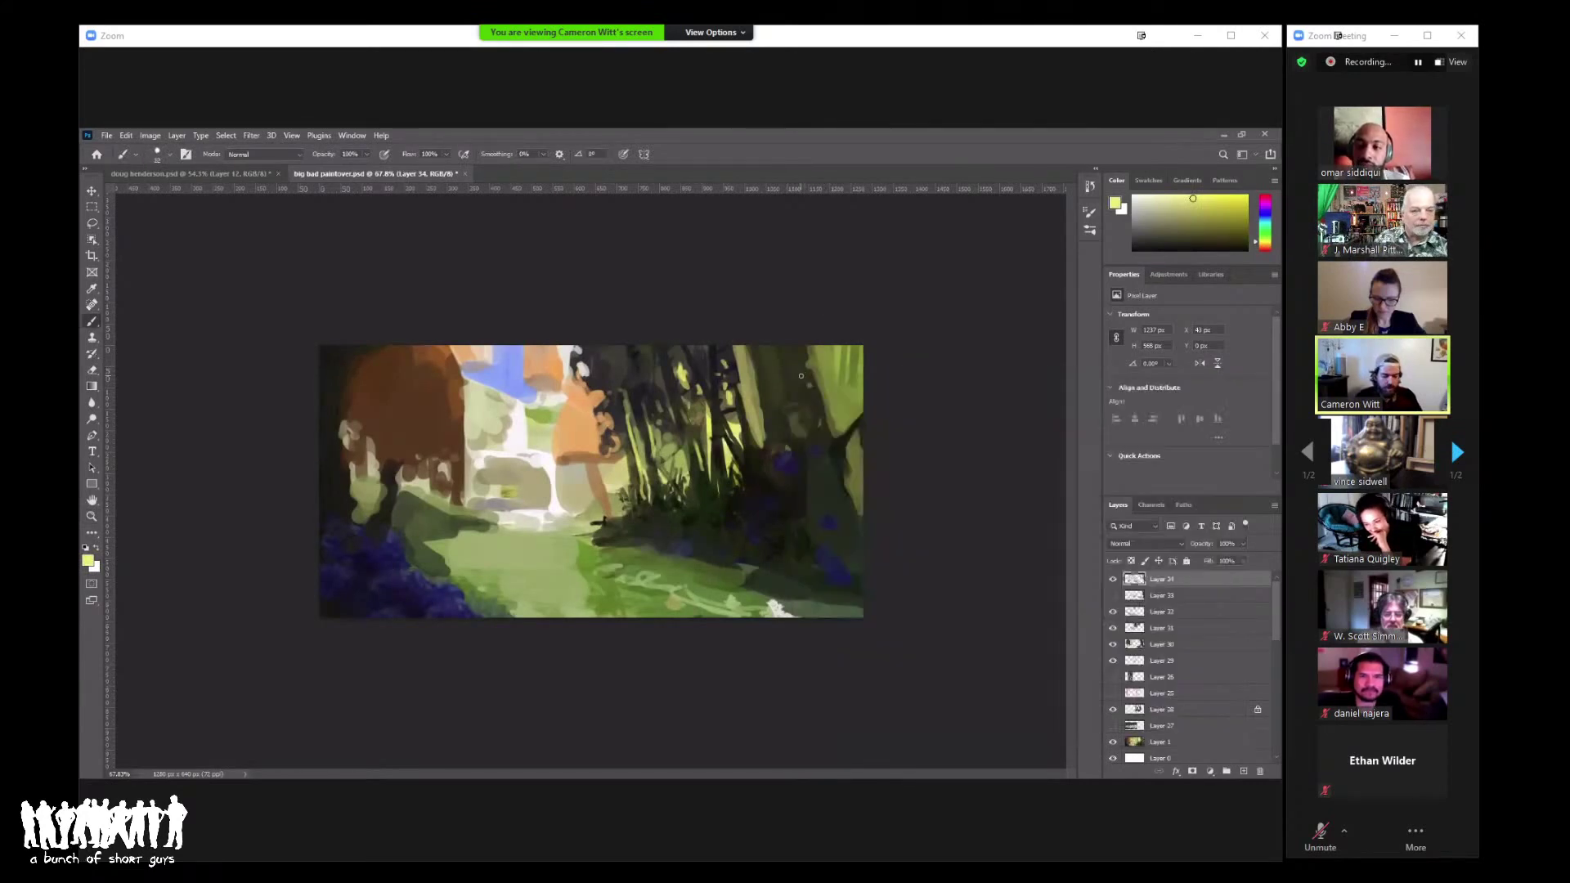
pyautogui.keyDown('alt'); pyautogui.click(747, 389); pyautogui.keyUp('alt')
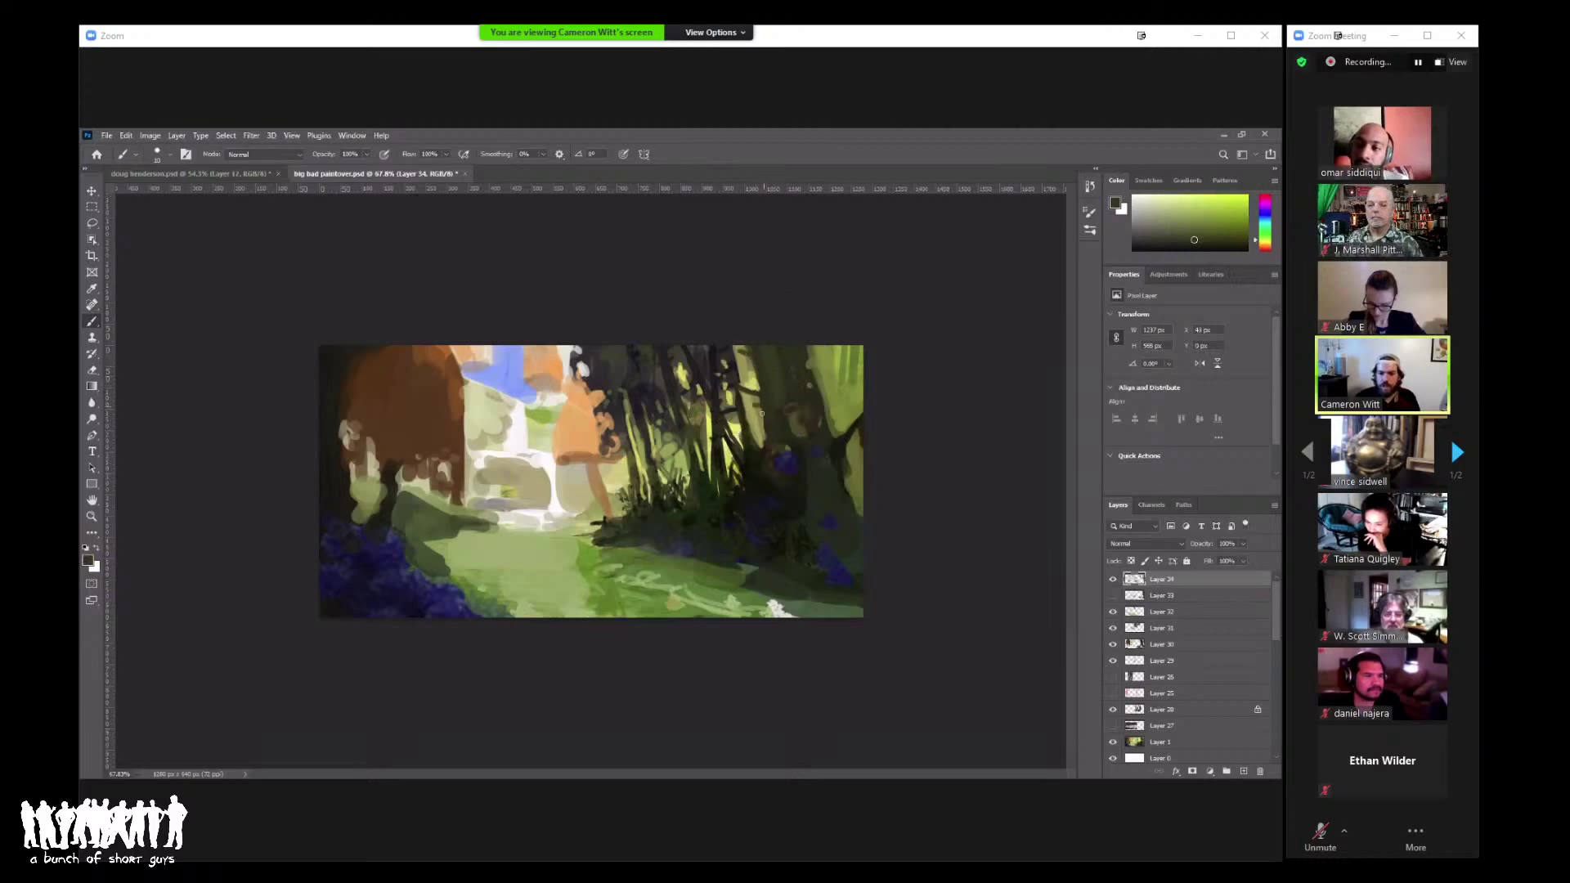
# Step: Sample dark greens, add dark strokes to the large trunks and paint over the blue flower patches beneath them
pyautogui.moveTo(801, 397)
pyautogui.mouseDown()
pyautogui.moveTo(782, 392)
pyautogui.moveTo(802, 400)
pyautogui.mouseUp()
pyautogui.keyDown('alt'); pyautogui.click(817, 378); pyautogui.keyUp('alt')
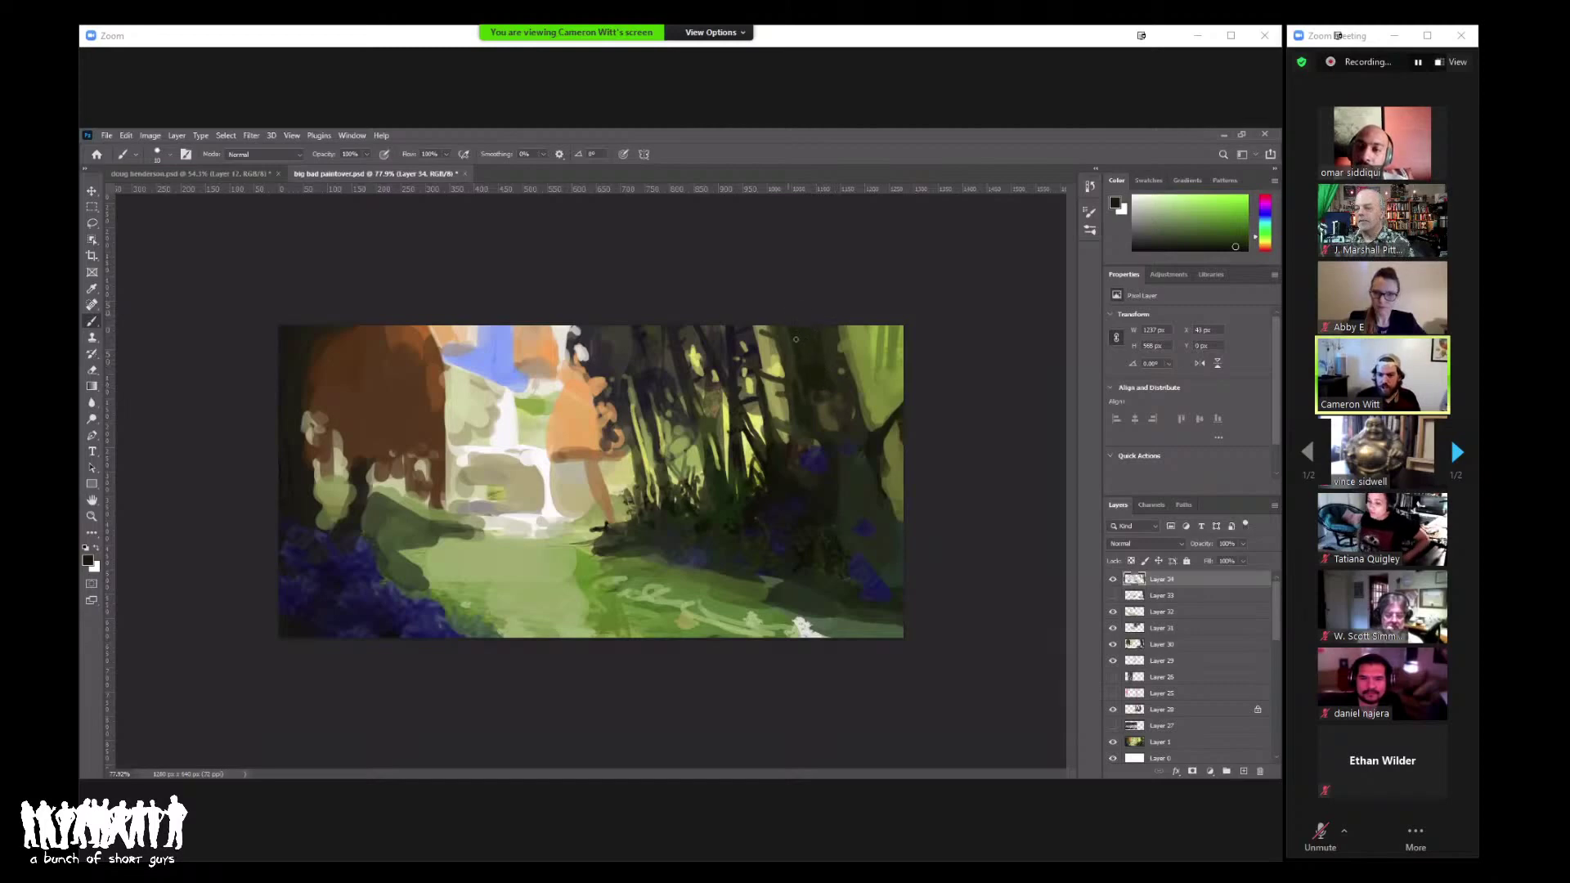
pyautogui.keyDown('alt'); pyautogui.click(802, 377); pyautogui.keyUp('alt')
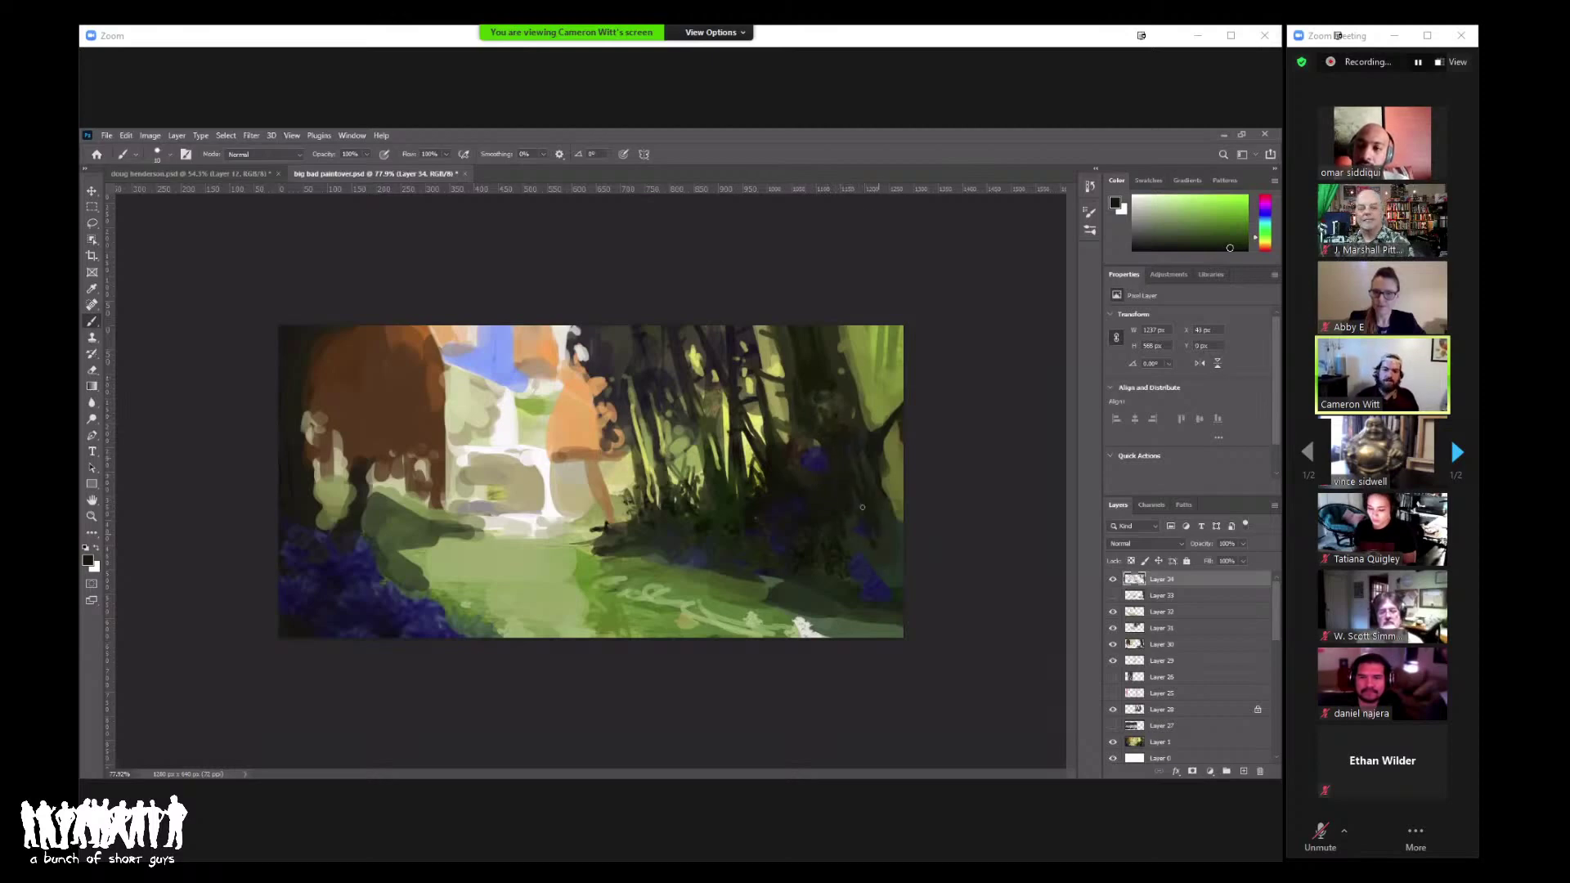
pyautogui.moveTo(861, 556); pyautogui.dragTo(897, 583)
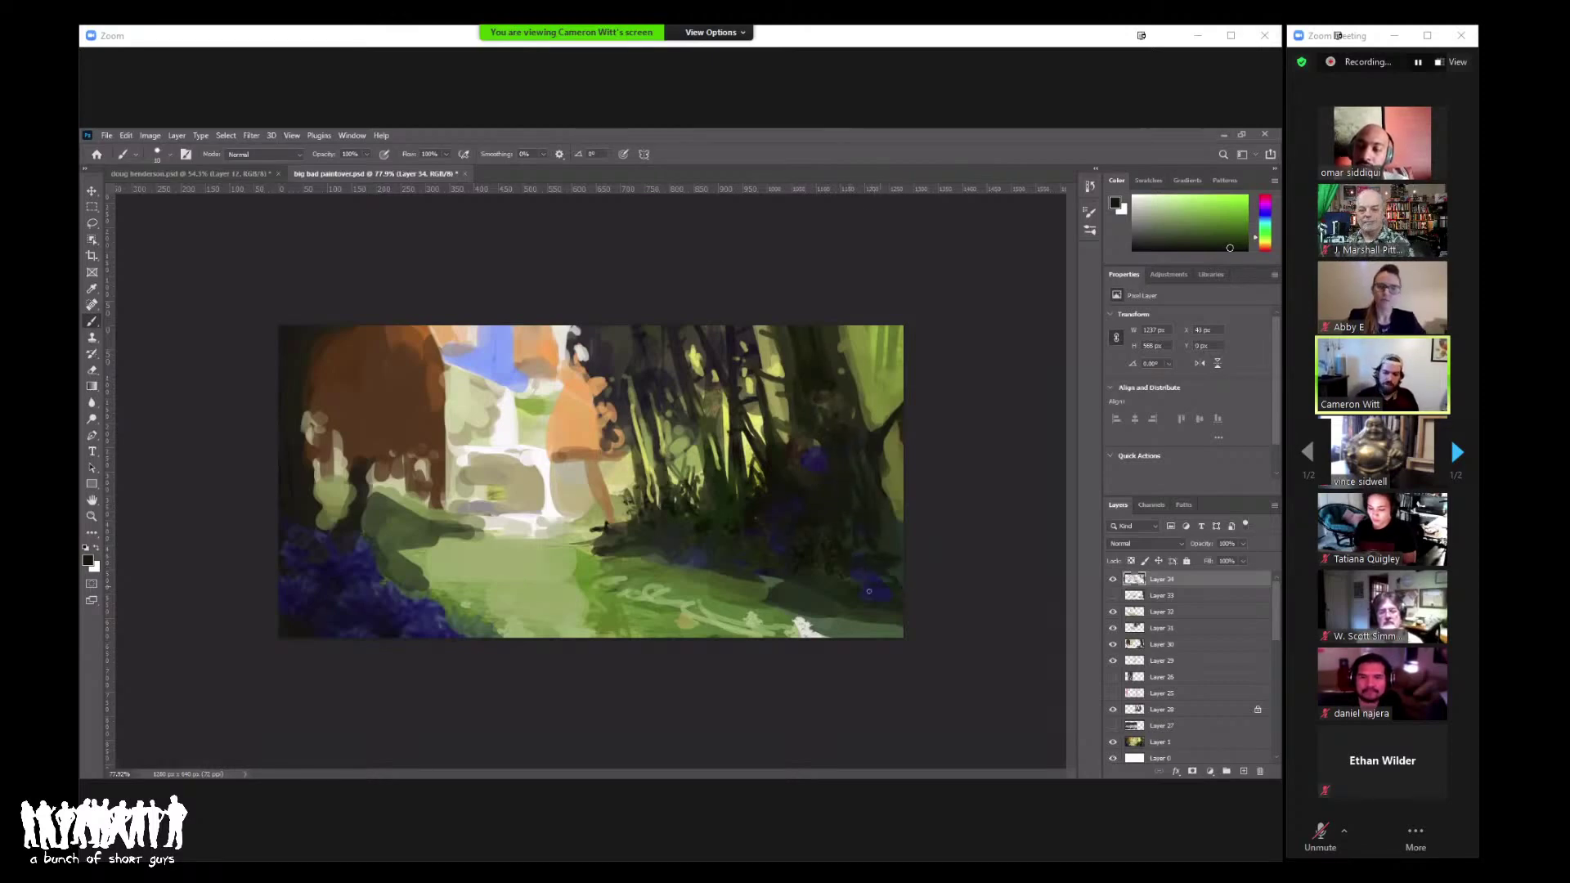
# Step: Finish the dark strokes near the blue flower patches and flip the canvas horizontally to check the composition
pyautogui.moveTo(869, 503); pyautogui.dragTo(824, 501)
pyautogui.hotkey('ctrl', 'shift', 'h')
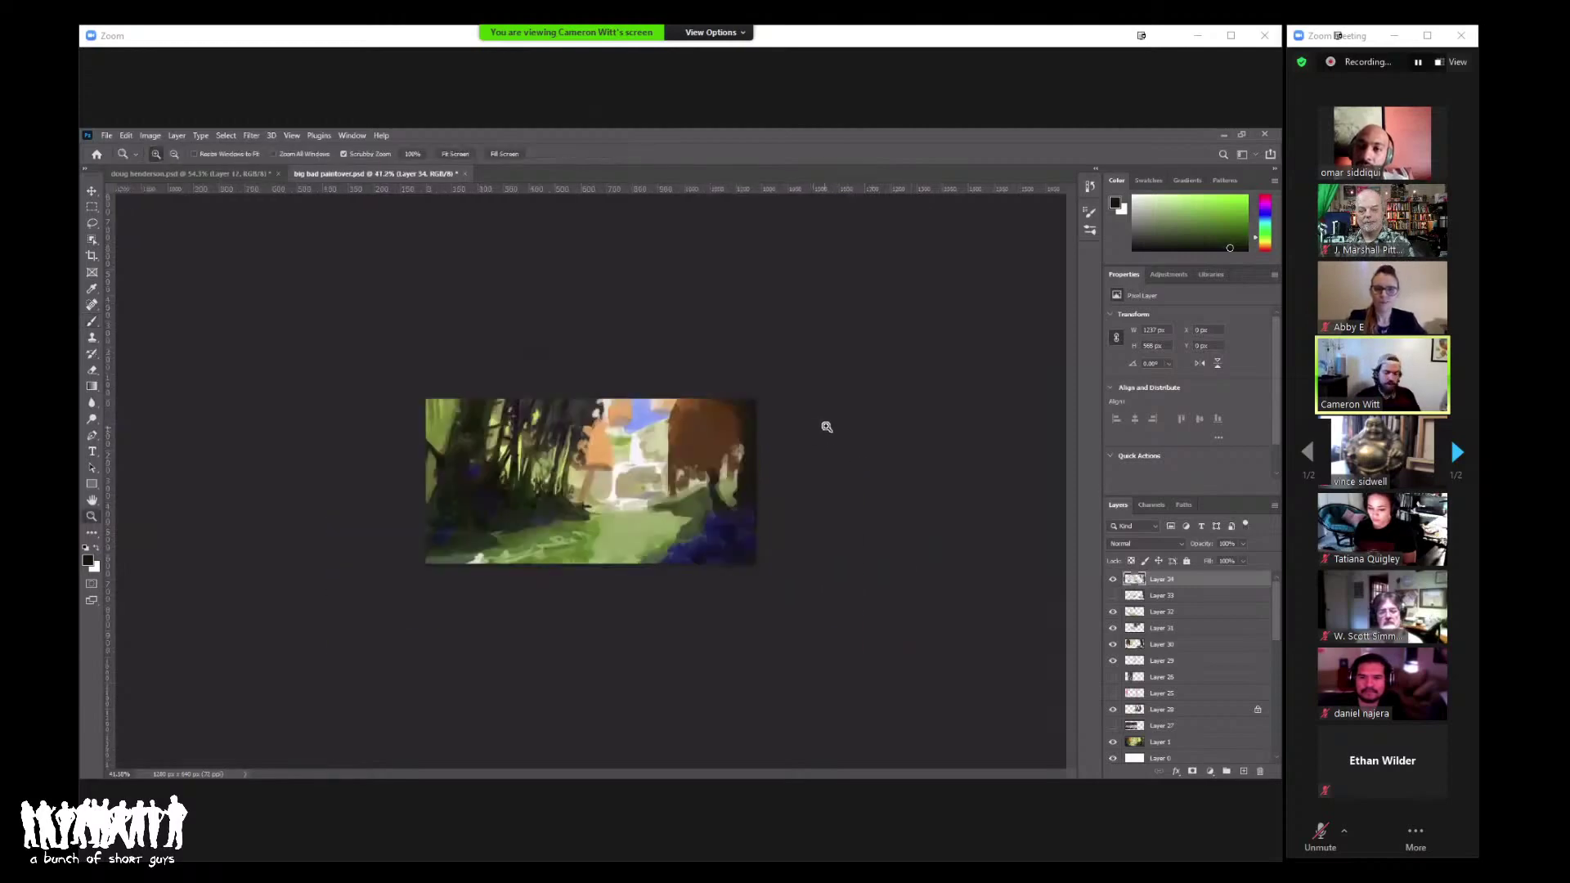
pyautogui.moveTo(439, 458); pyautogui.dragTo(476, 390)
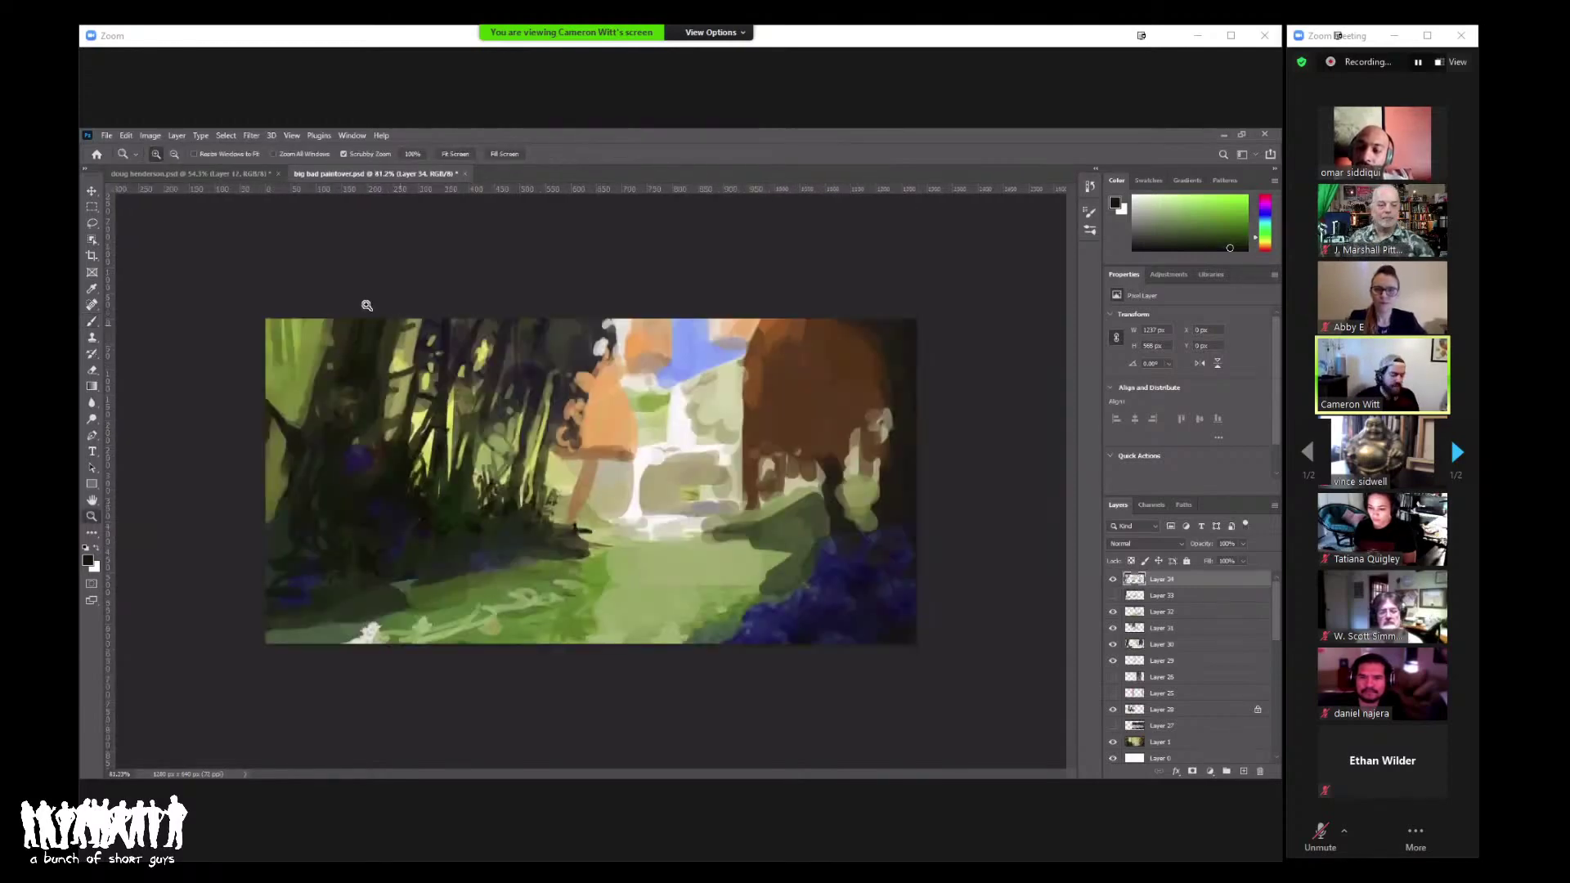
# Step: Sample olive greens, adjust the brush size and paint over the light gap at the canvas's left edge
pyautogui.press('b')
pyautogui.moveTo(333, 352); pyautogui.dragTo(285, 342)
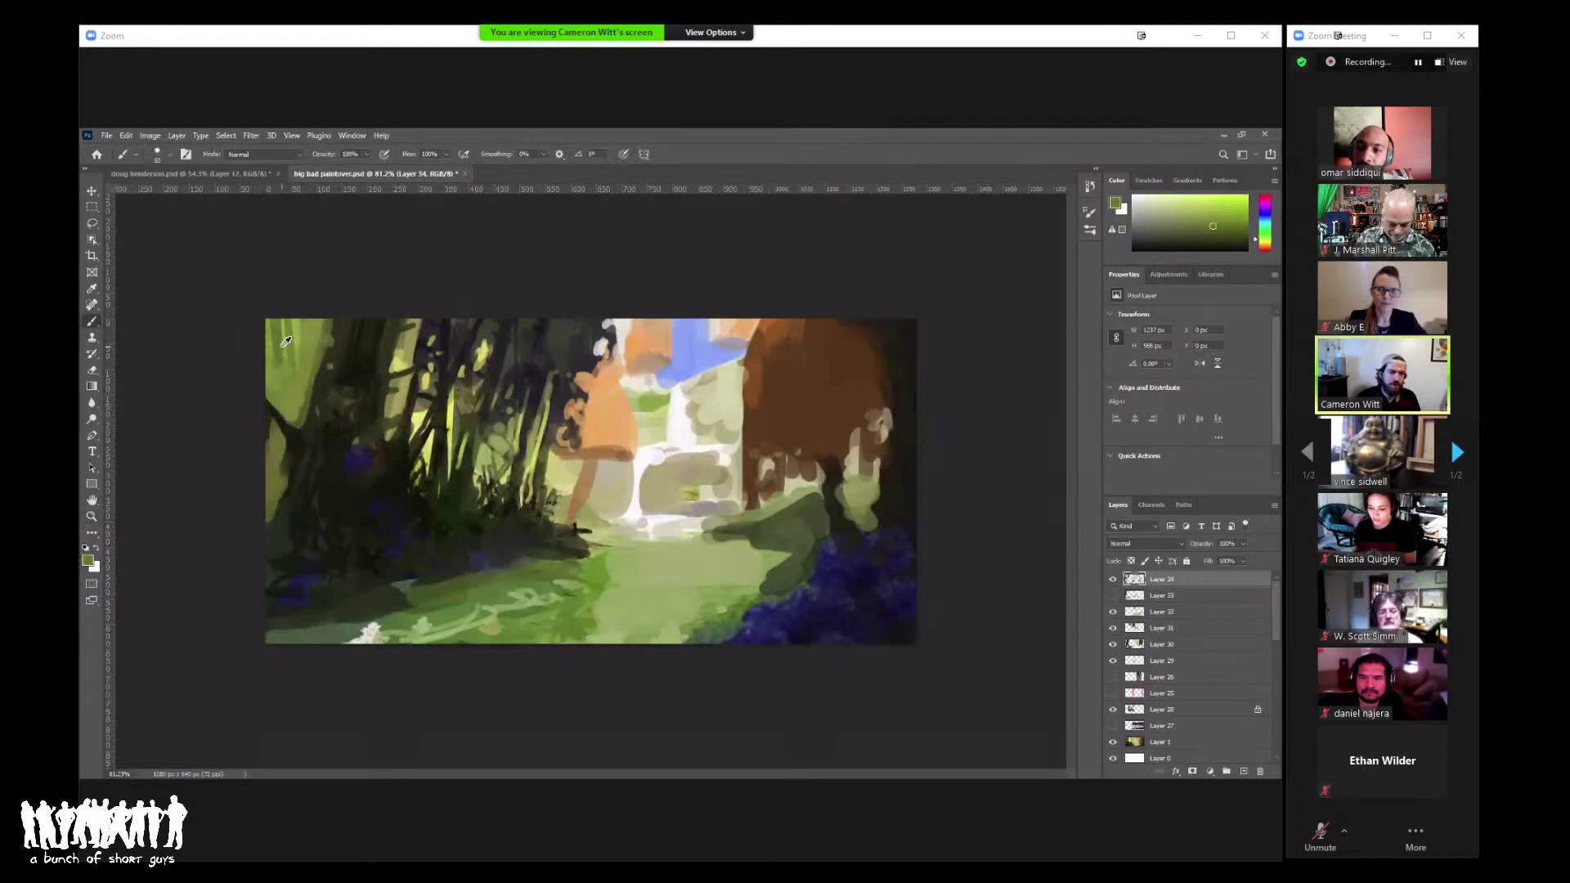
pyautogui.rightClick(306, 336)
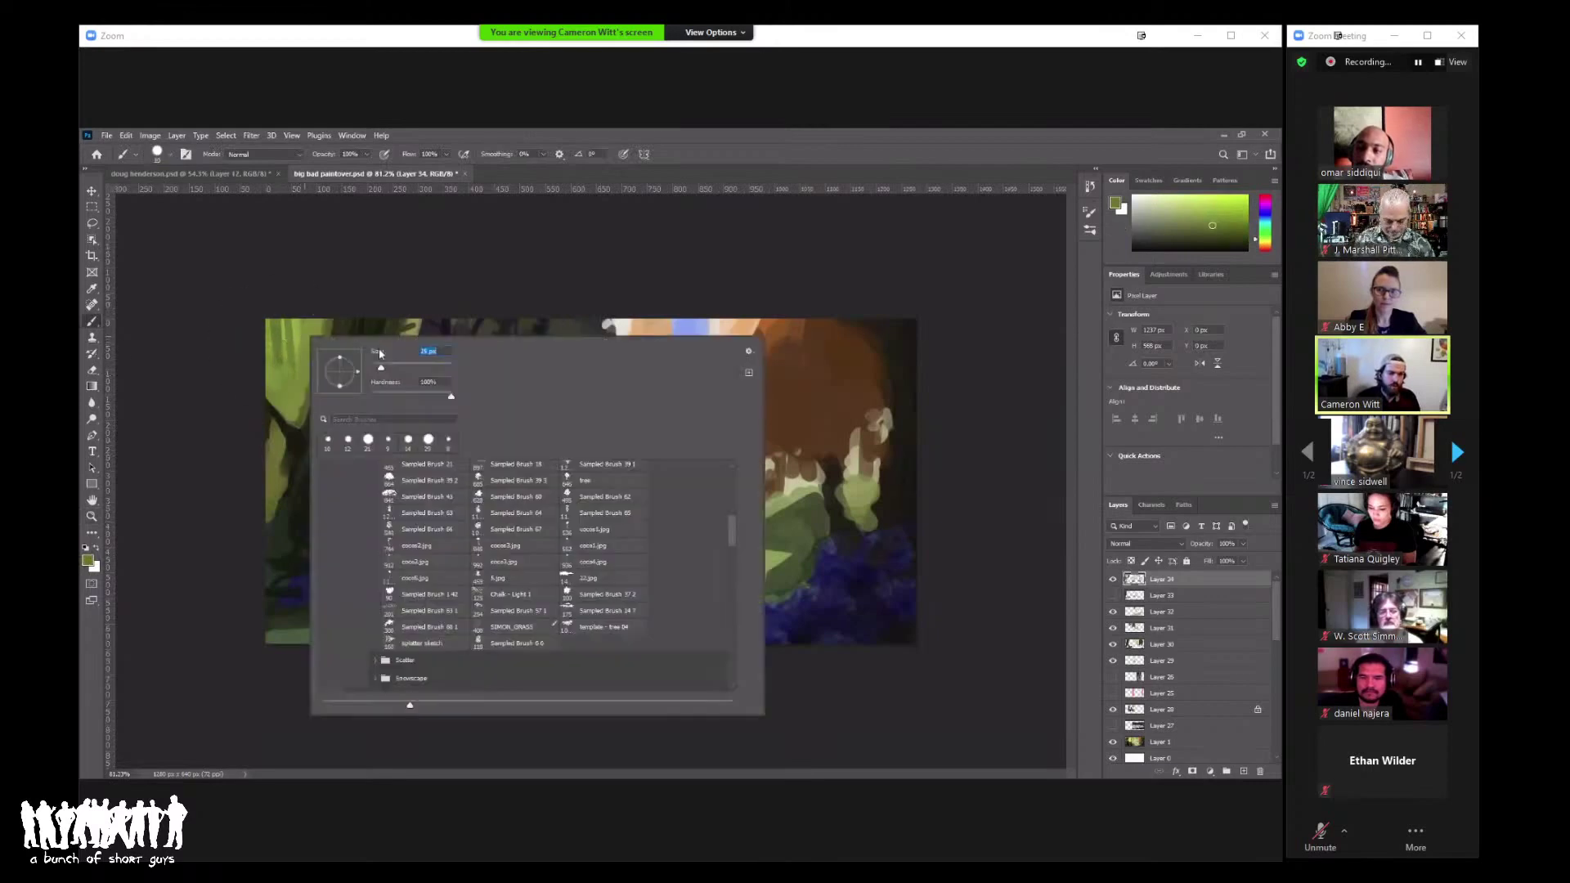
pyautogui.click(361, 284)
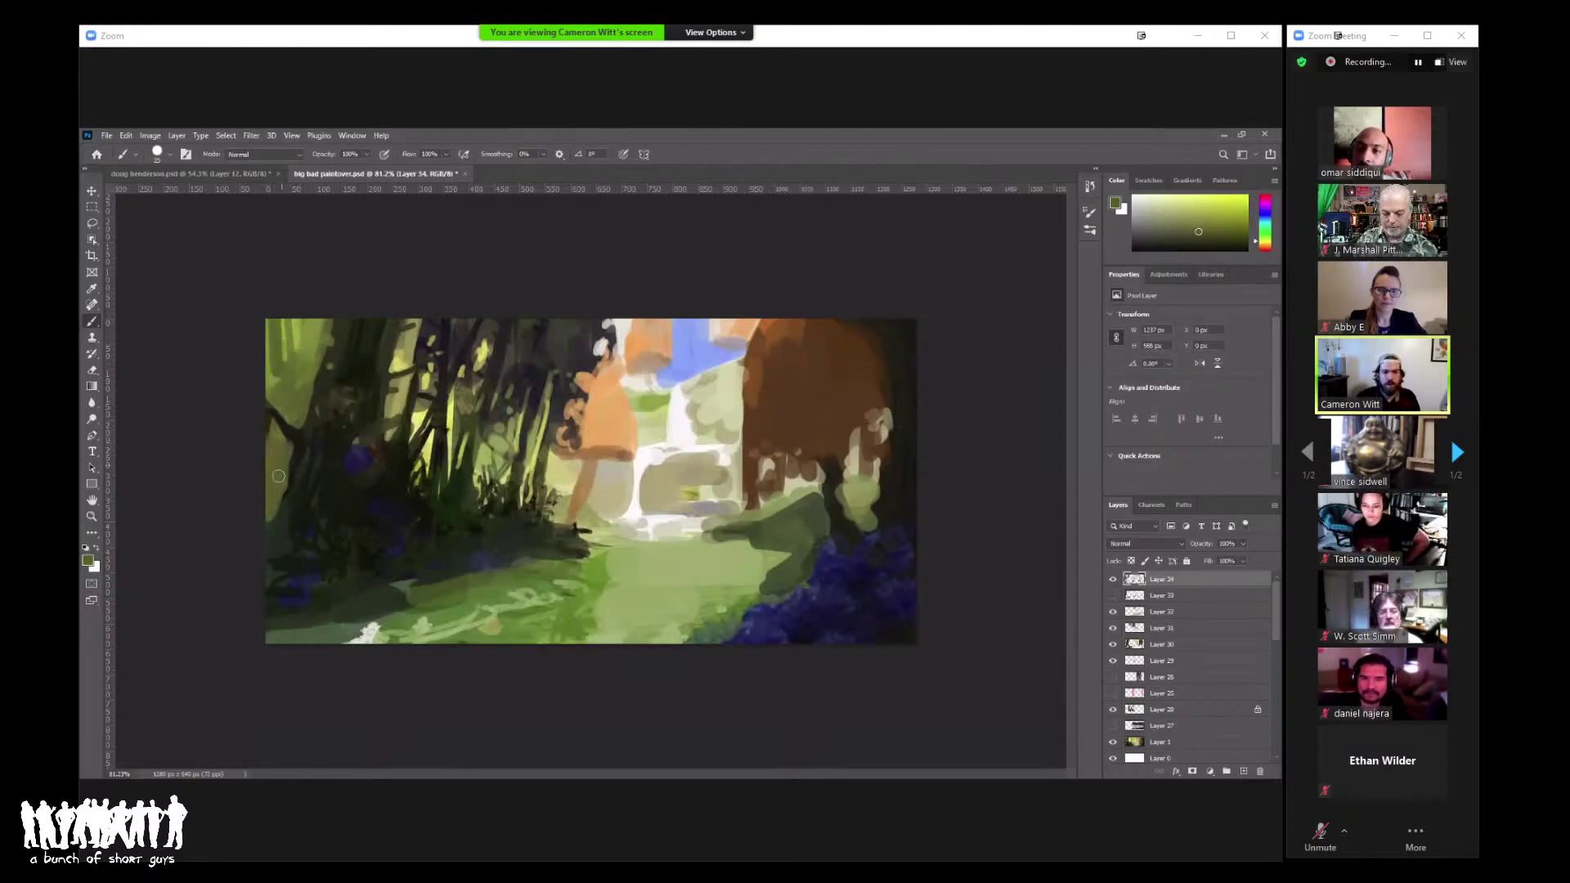
# Step: Sample a dark green, reduce the brush size and paint thin dark branches across the olive gap beside the large trunks
pyautogui.press('z')
pyautogui.moveTo(572, 343); pyautogui.dragTo(509, 341)
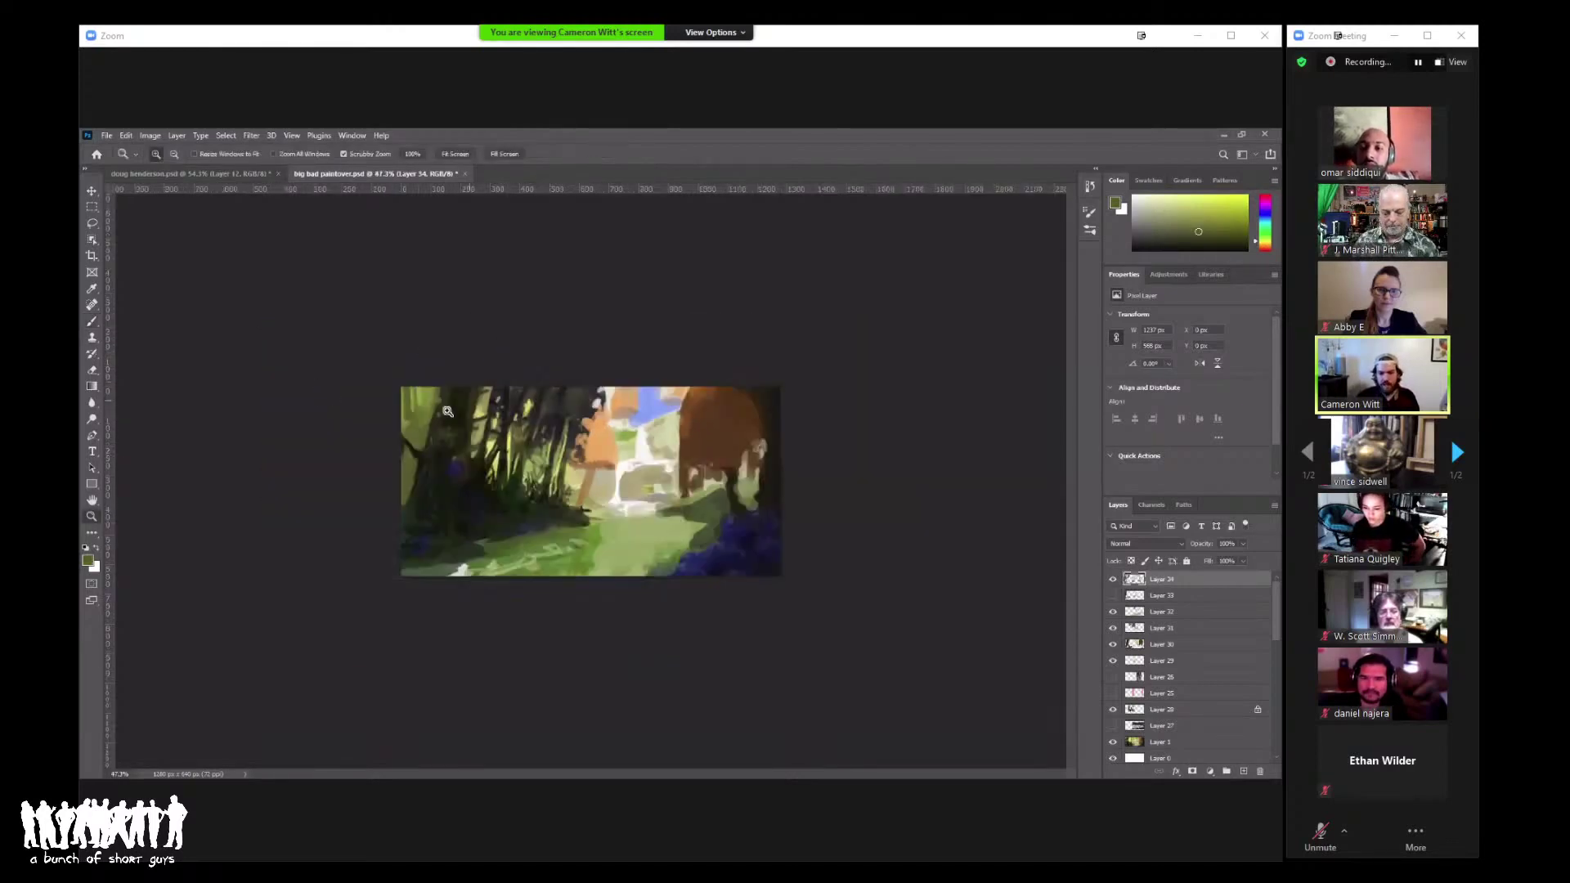
pyautogui.moveTo(484, 409); pyautogui.dragTo(543, 408)
pyautogui.press('b')
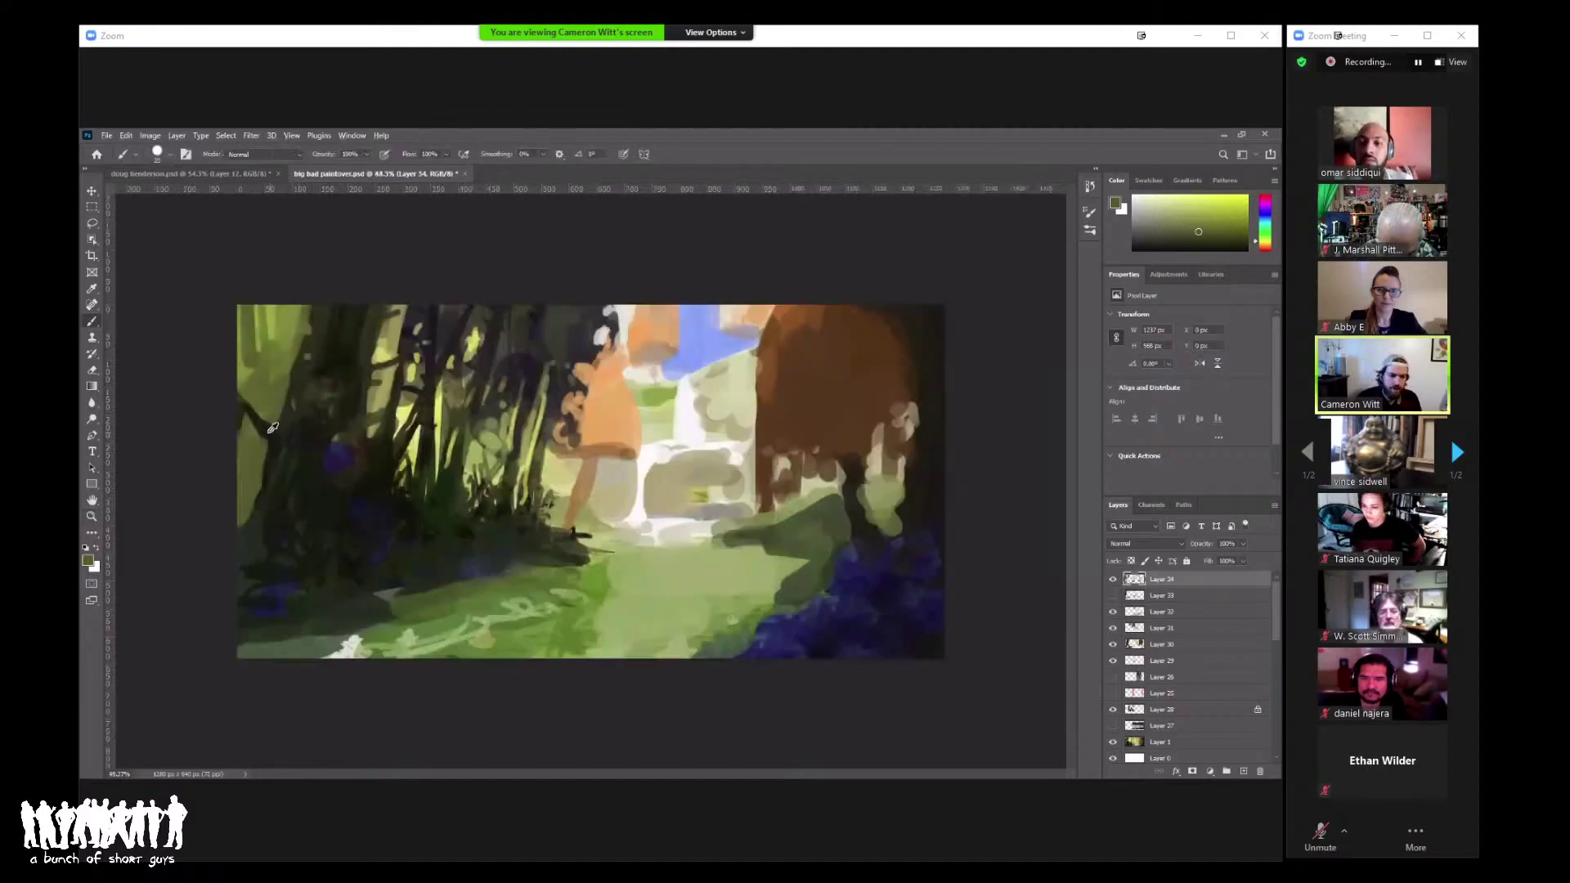
pyautogui.keyDown('alt'); pyautogui.click(269, 434); pyautogui.keyUp('alt')
pyautogui.rightClick(361, 351)
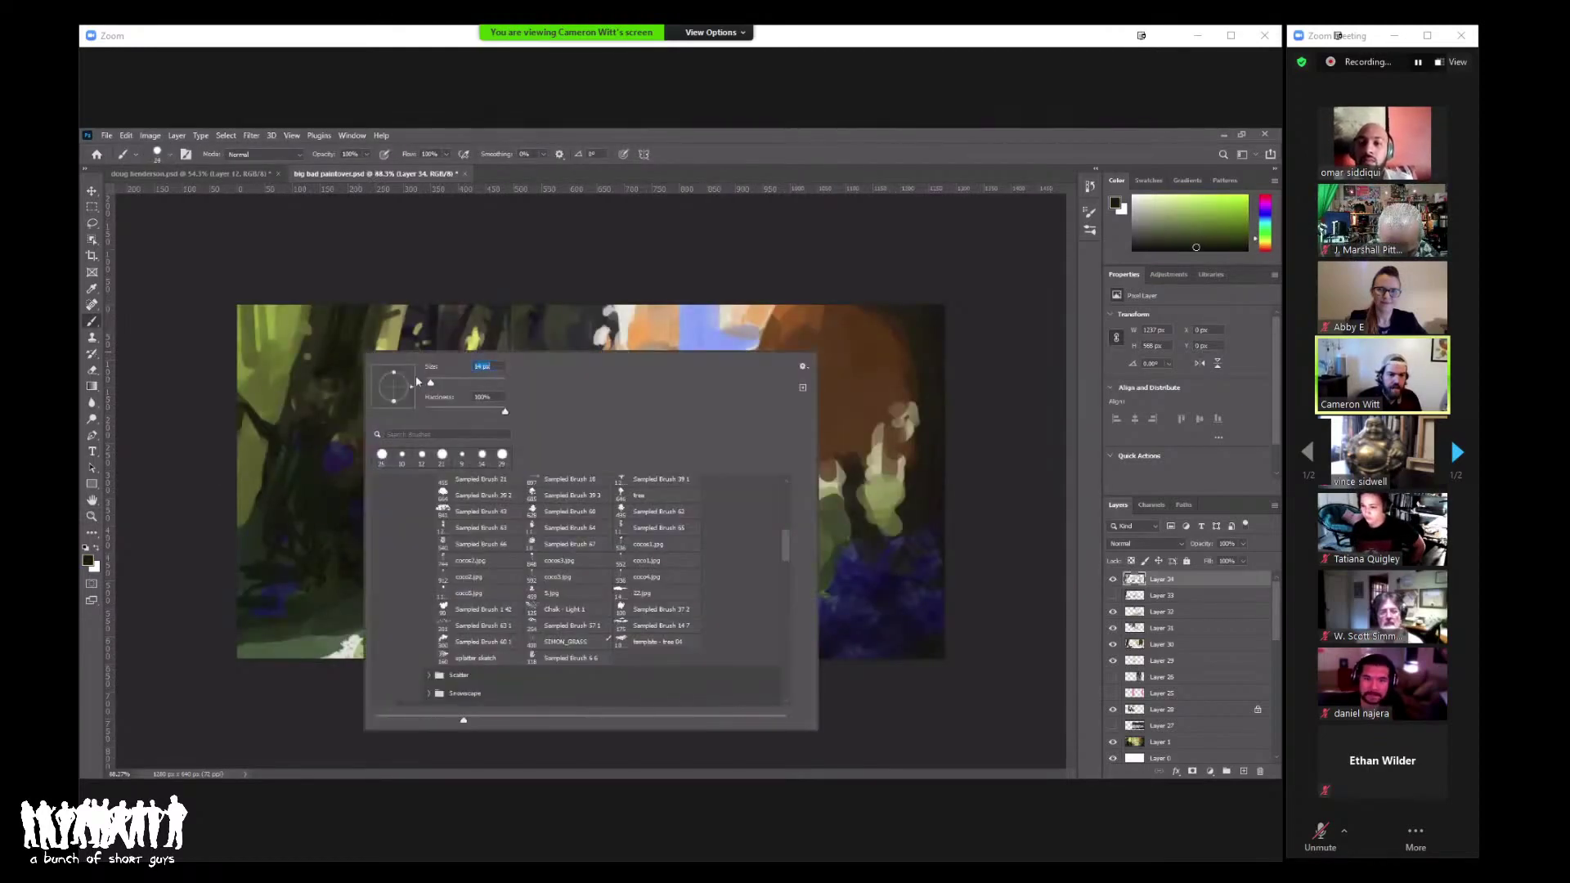
pyautogui.click(352, 255)
pyautogui.press('[')
pyautogui.press('[')
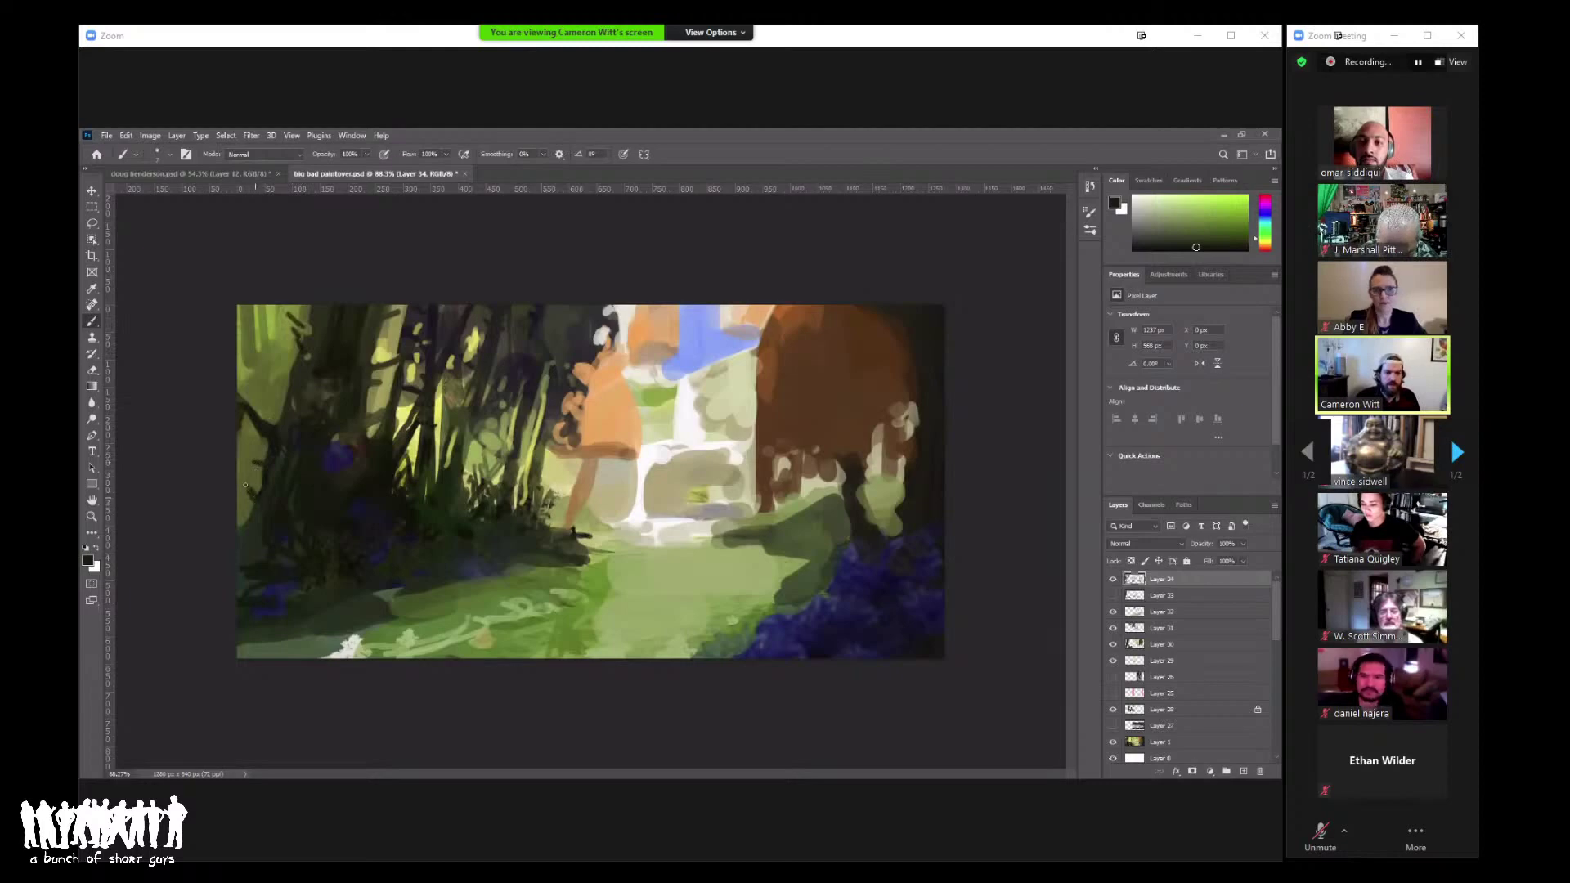
# Step: Sample dark greens from the undergrowth and trunks, enlarge the brush slightly and rework the large dark trunks
pyautogui.press('z')
pyautogui.moveTo(523, 347)
pyautogui.mouseDown()
pyautogui.moveTo(458, 340)
pyautogui.moveTo(459, 362)
pyautogui.moveTo(549, 409)
pyautogui.mouseUp()
pyautogui.press('b')
pyautogui.keyDown('alt'); pyautogui.click(308, 518); pyautogui.keyUp('alt')
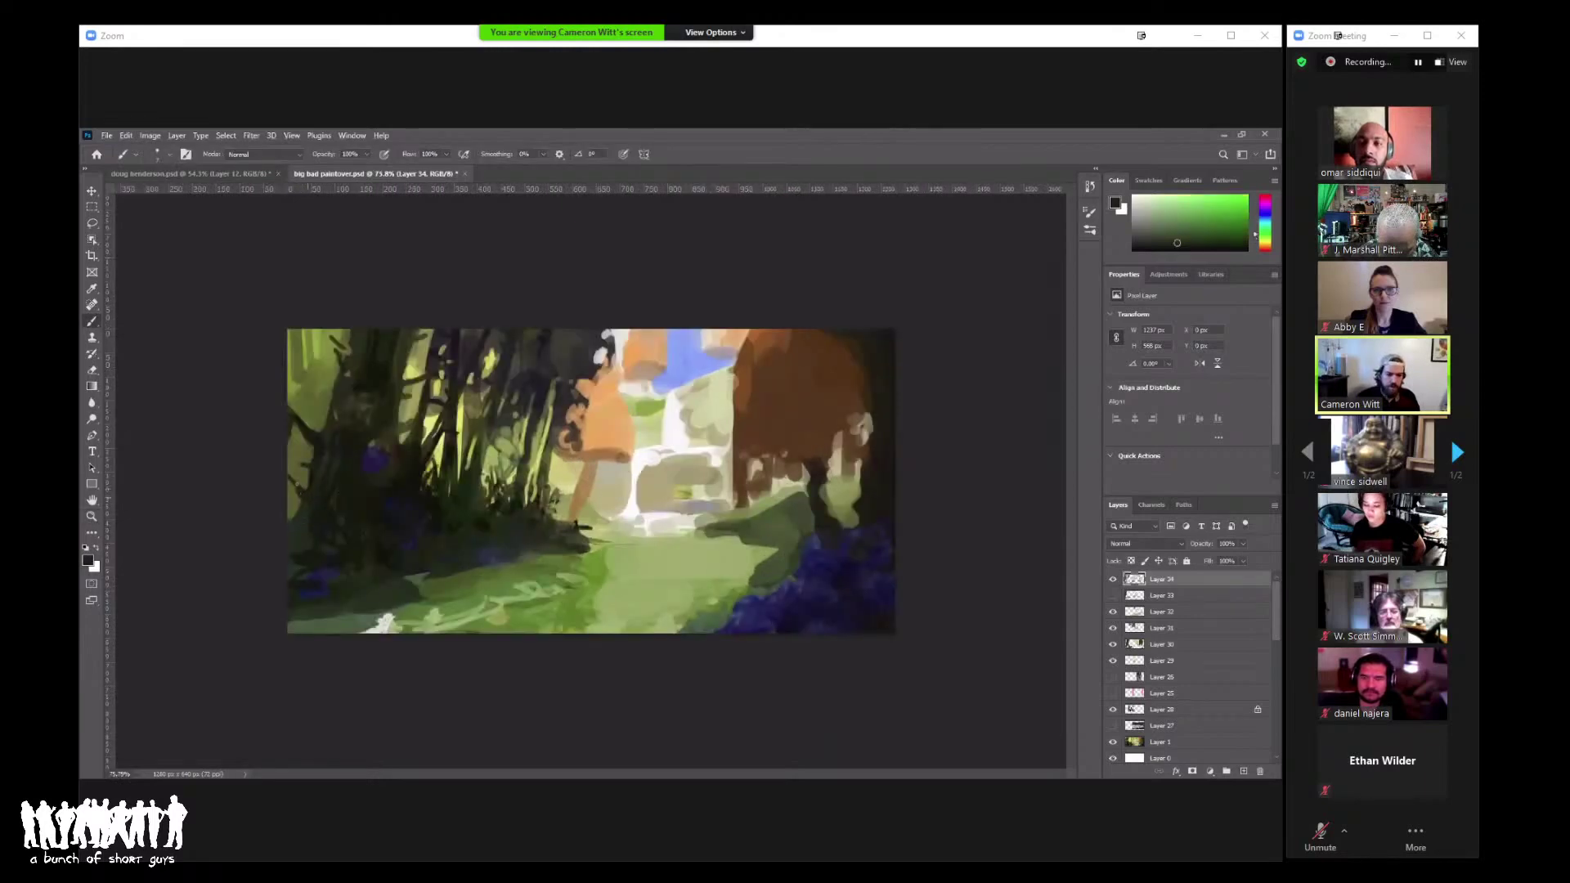
pyautogui.rightClick(381, 368)
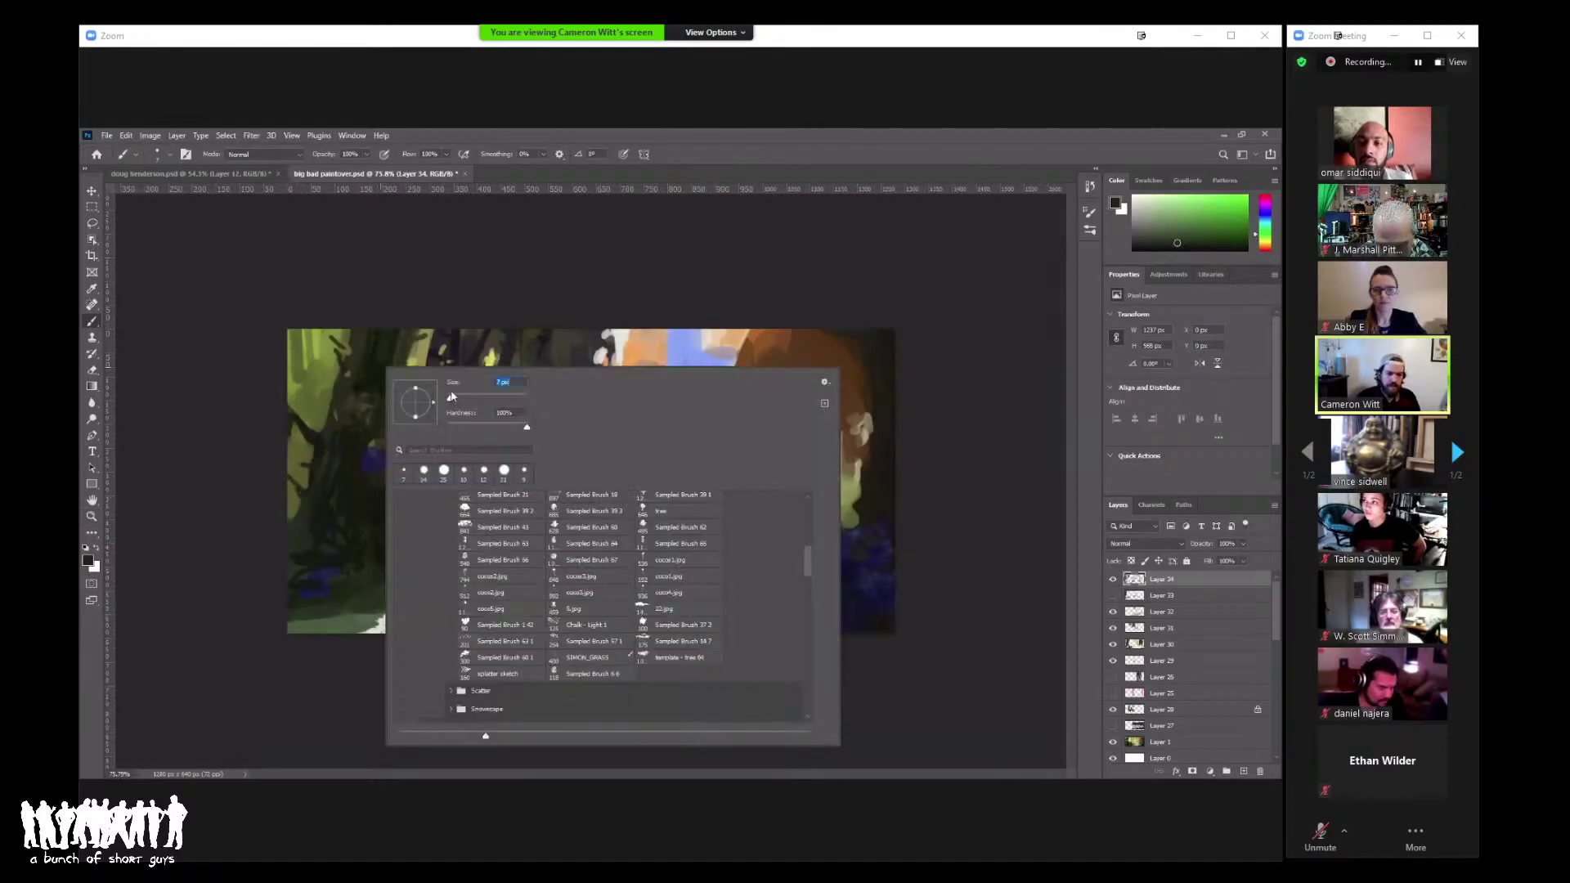
pyautogui.moveTo(450, 397); pyautogui.dragTo(453, 396)
pyautogui.click(412, 301)
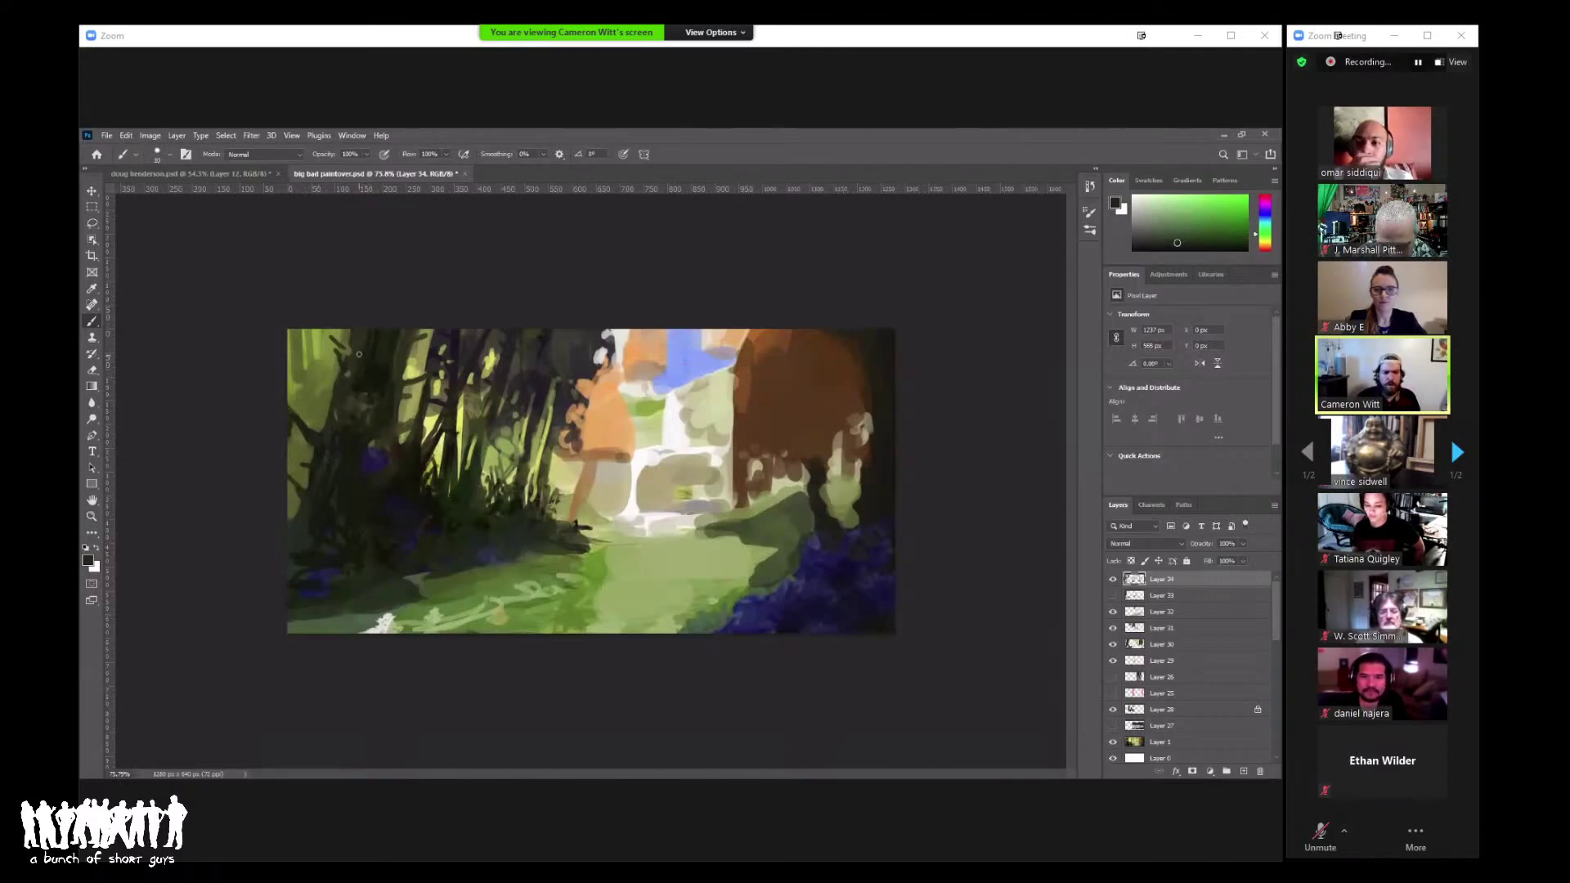
pyautogui.keyDown('alt'); pyautogui.click(353, 348); pyautogui.keyUp('alt')
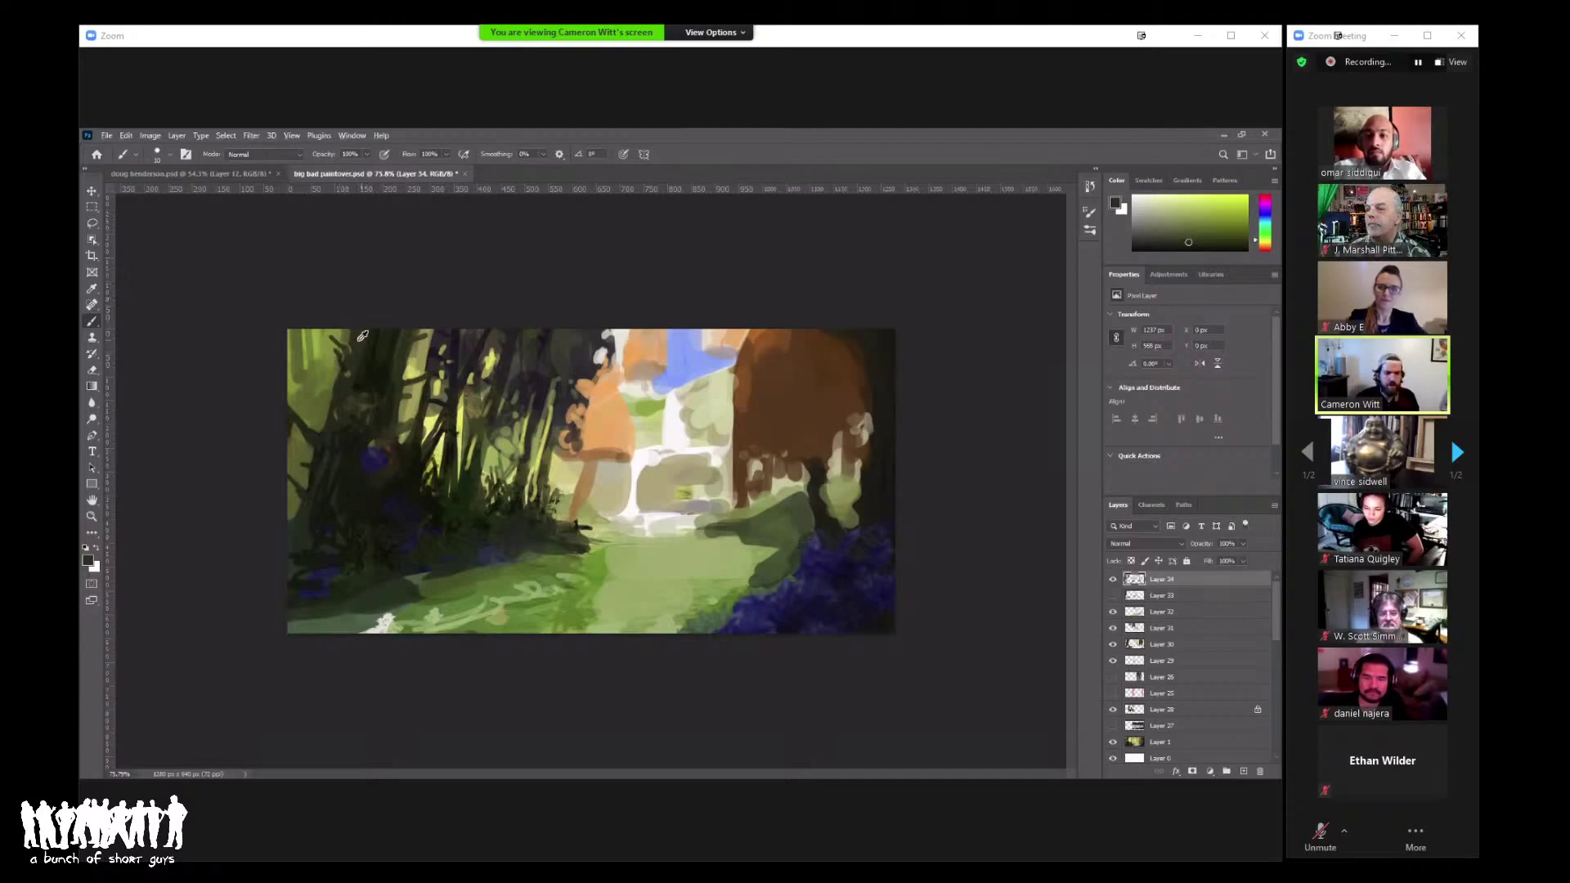
pyautogui.keyDown('alt'); pyautogui.click(358, 340); pyautogui.keyUp('alt')
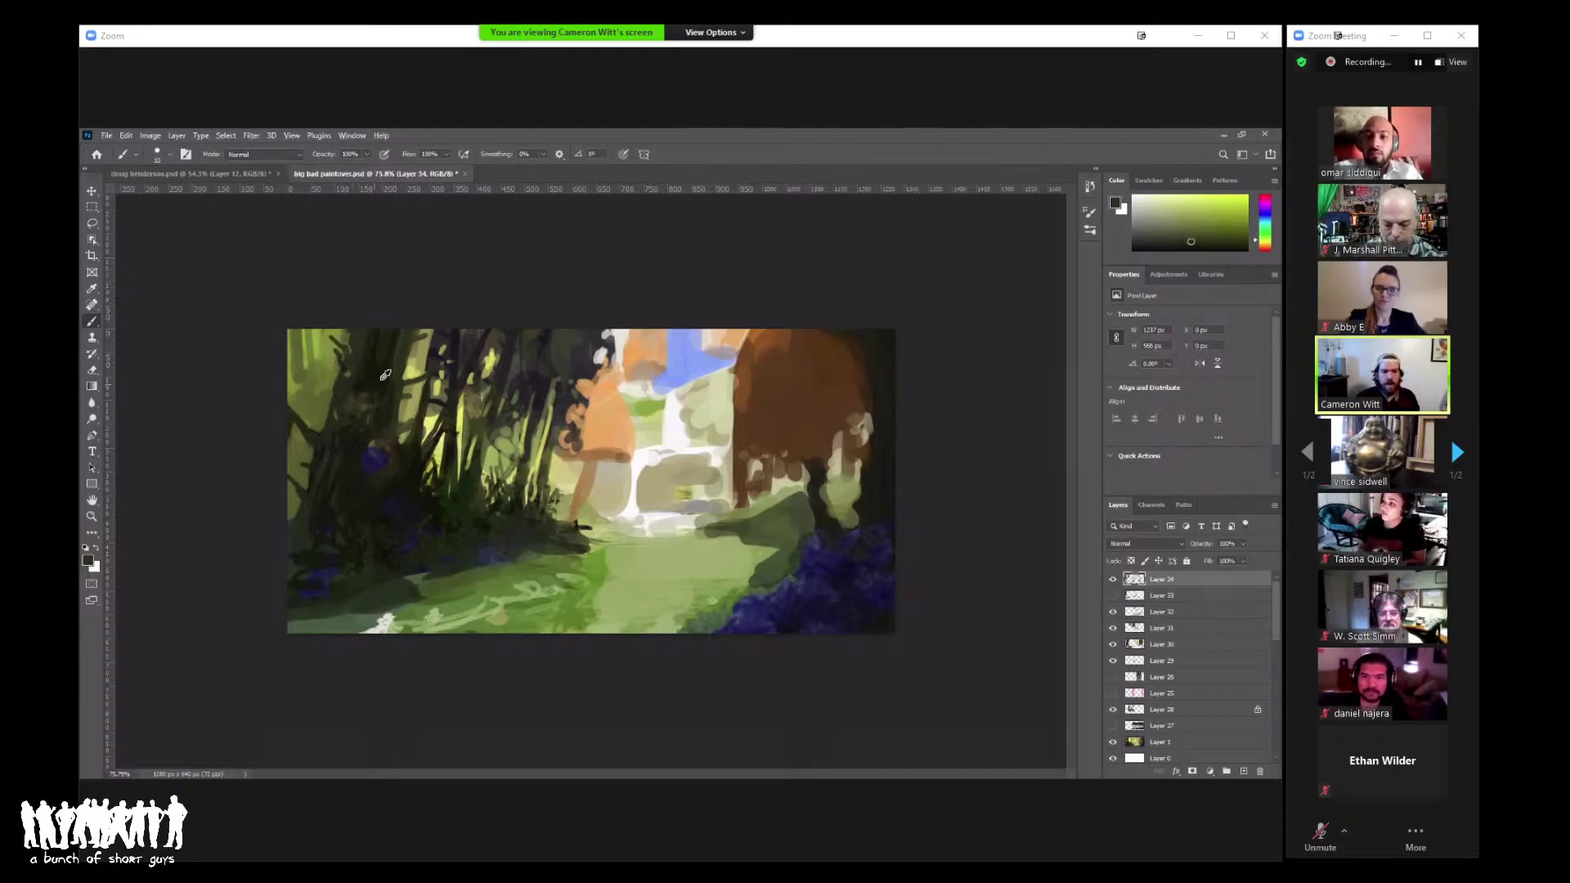
# Step: Sample pale olive from between the trunks and add light touches in the gap at the canvas's left edge
pyautogui.keyDown('alt'); pyautogui.click(405, 360); pyautogui.keyUp('alt')
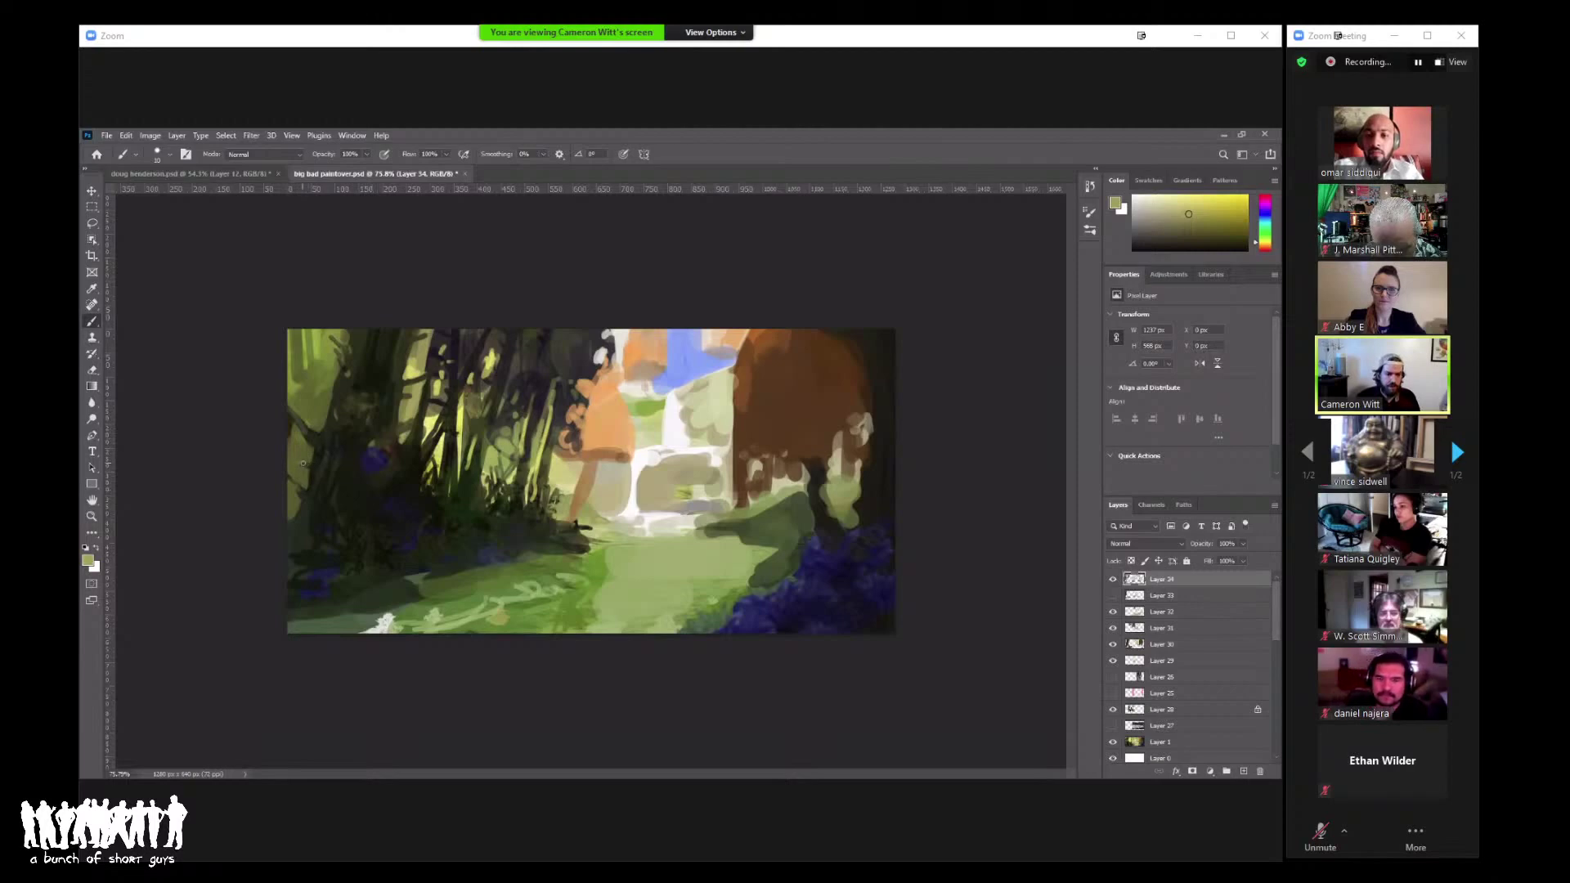
pyautogui.press('z')
pyautogui.moveTo(330, 417); pyautogui.dragTo(385, 375)
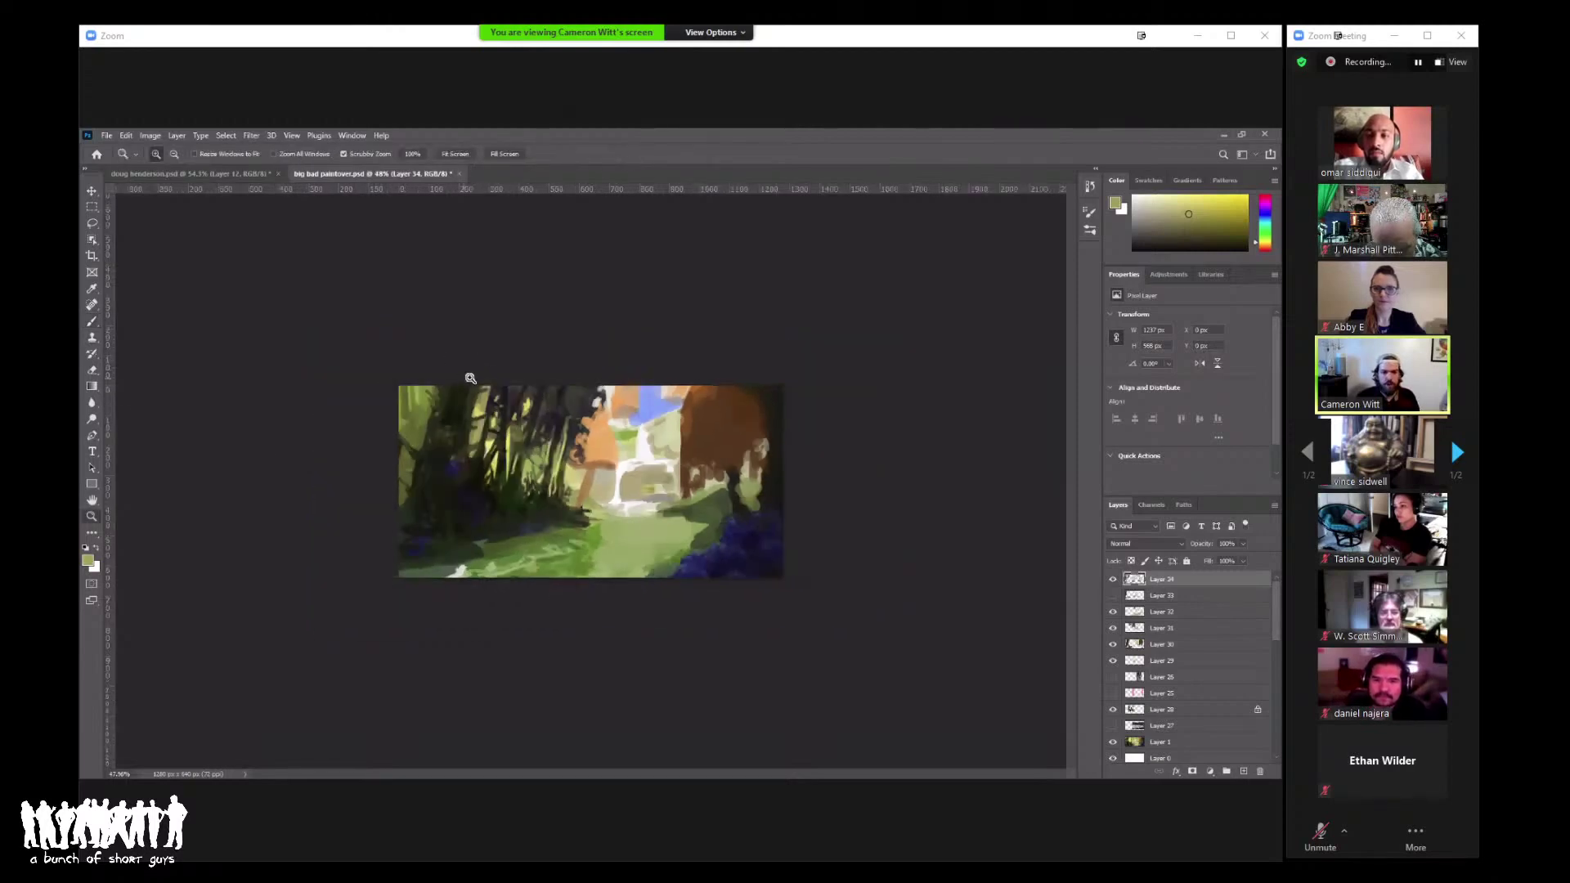
pyautogui.click(470, 377)
pyautogui.press('b')
# Step: Enlarge the brush and sample a dark green from the large trunks for painting the canvas's left edge
pyautogui.rightClick(691, 433)
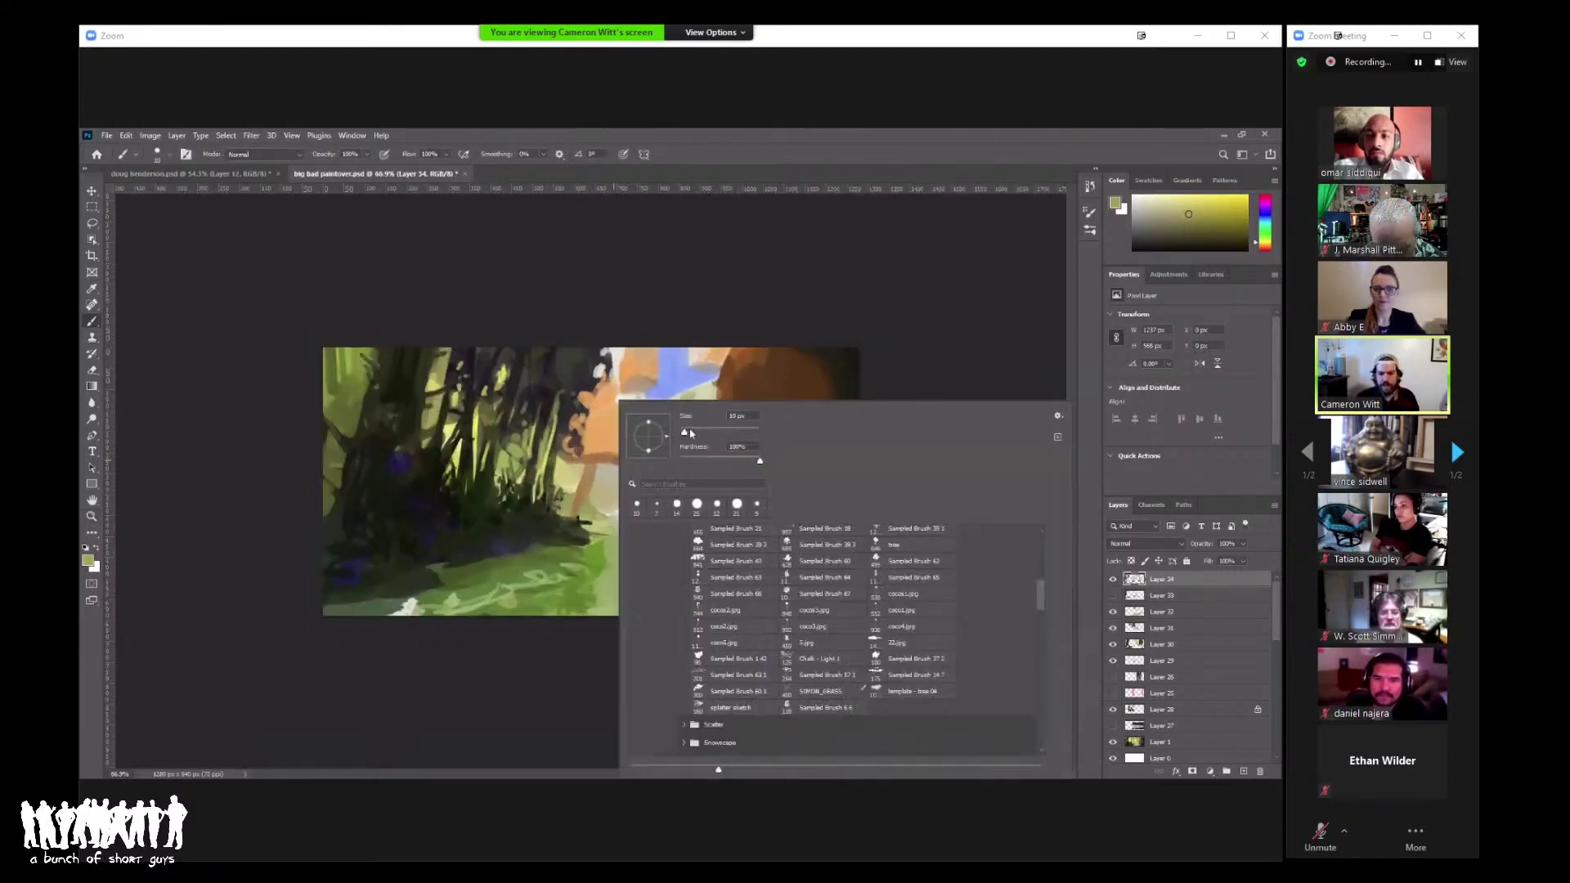
pyautogui.press('Escape')
pyautogui.press('z')
pyautogui.hotkey('ctrl', '-')
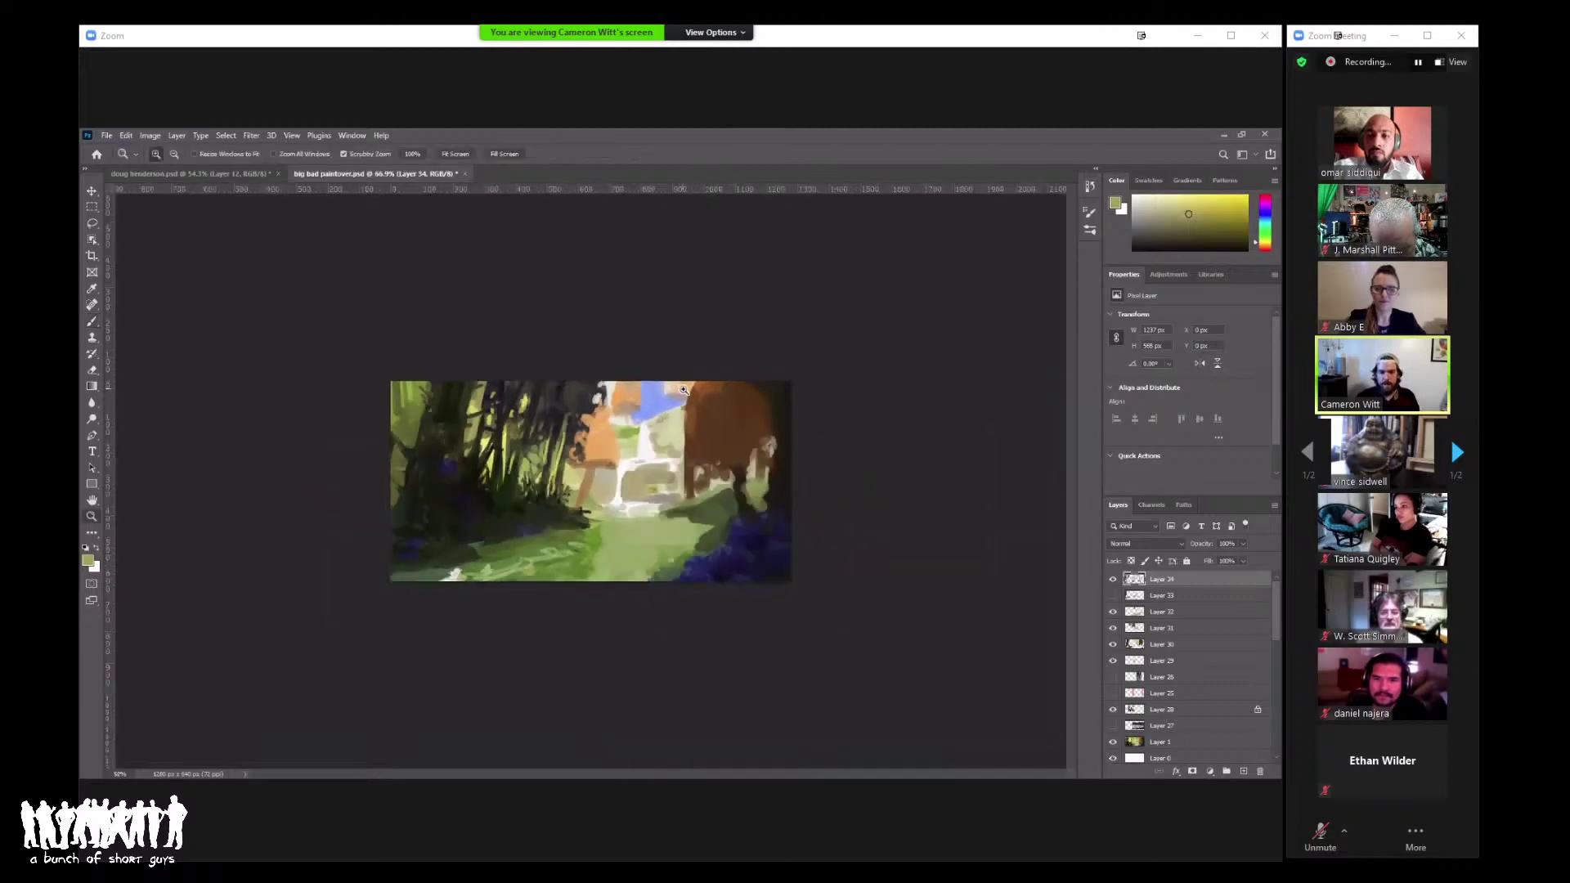
pyautogui.moveTo(688, 421)
pyautogui.mouseDown()
pyautogui.moveTo(716, 418)
pyautogui.moveTo(555, 468)
pyautogui.moveTo(535, 447)
pyautogui.mouseUp()
pyautogui.press('b')
pyautogui.keyDown('alt'); pyautogui.click(413, 474); pyautogui.keyUp('alt')
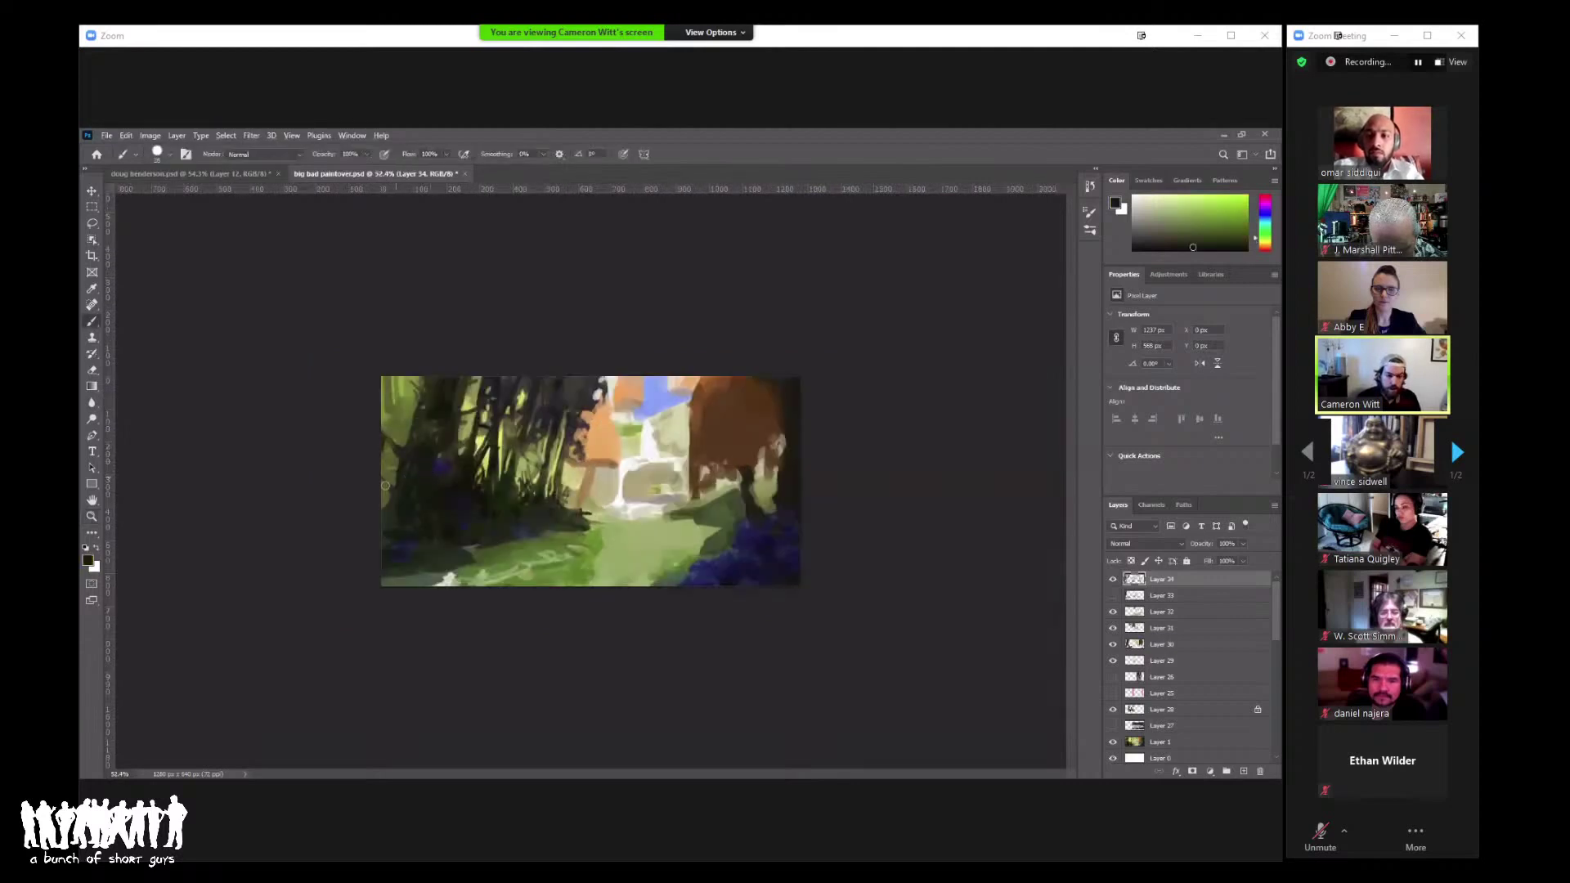
pyautogui.moveTo(388, 434); pyautogui.dragTo(379, 500)
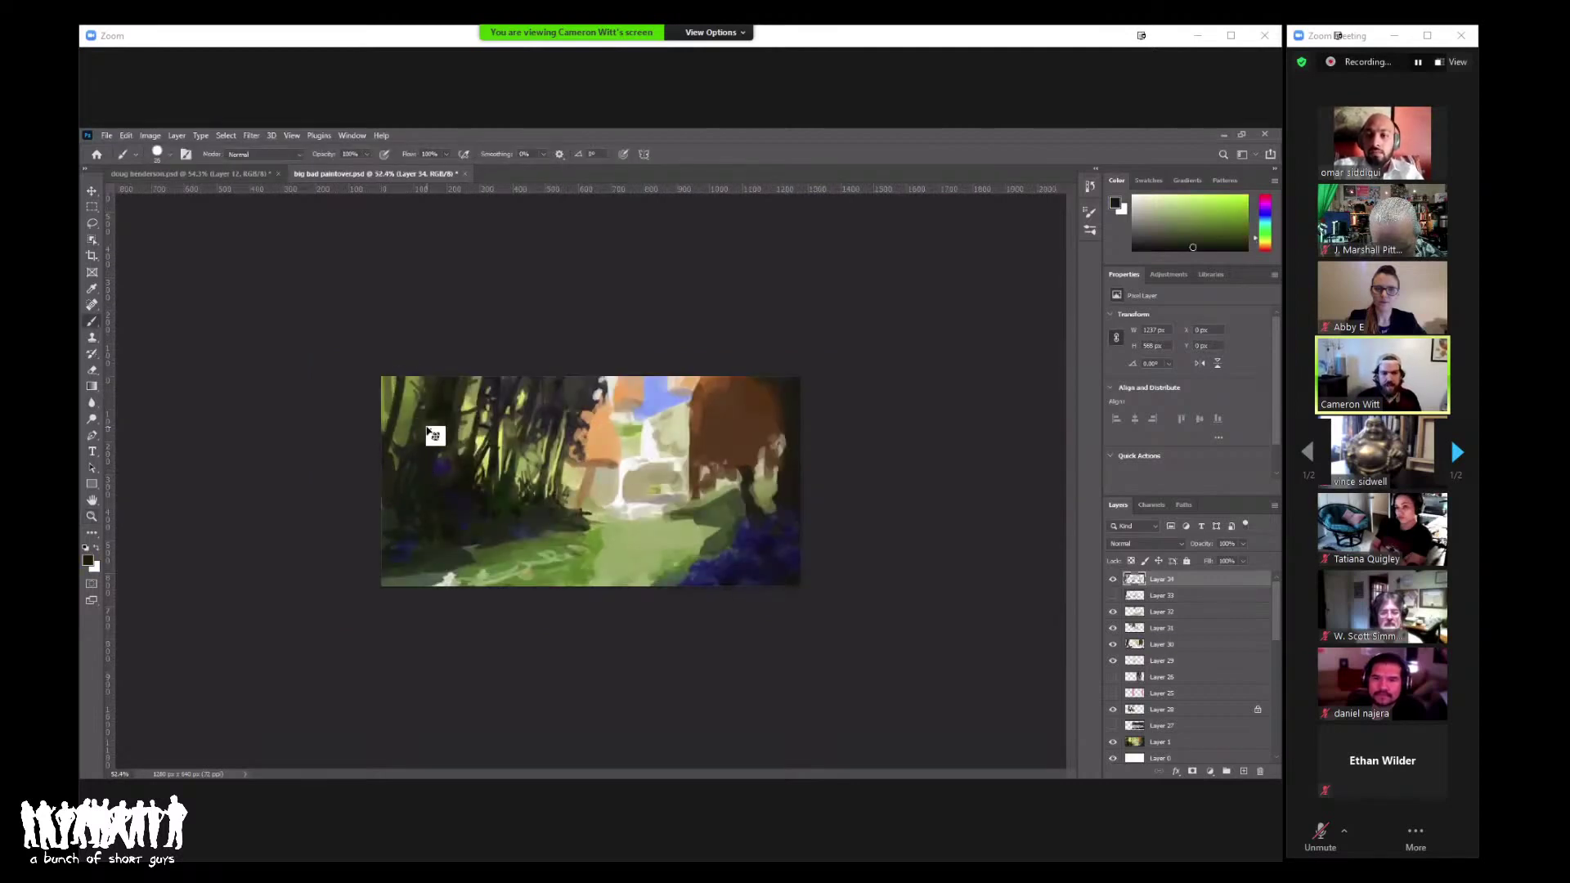
pyautogui.hotkey('ctrl', 'z')
pyautogui.hotkey('ctrl', 'z')
# Step: Paint a long dark trunk down the canvas's left edge over the olive gap, and reduce the brush size for finer strokes
pyautogui.moveTo(393, 365); pyautogui.dragTo(382, 510)
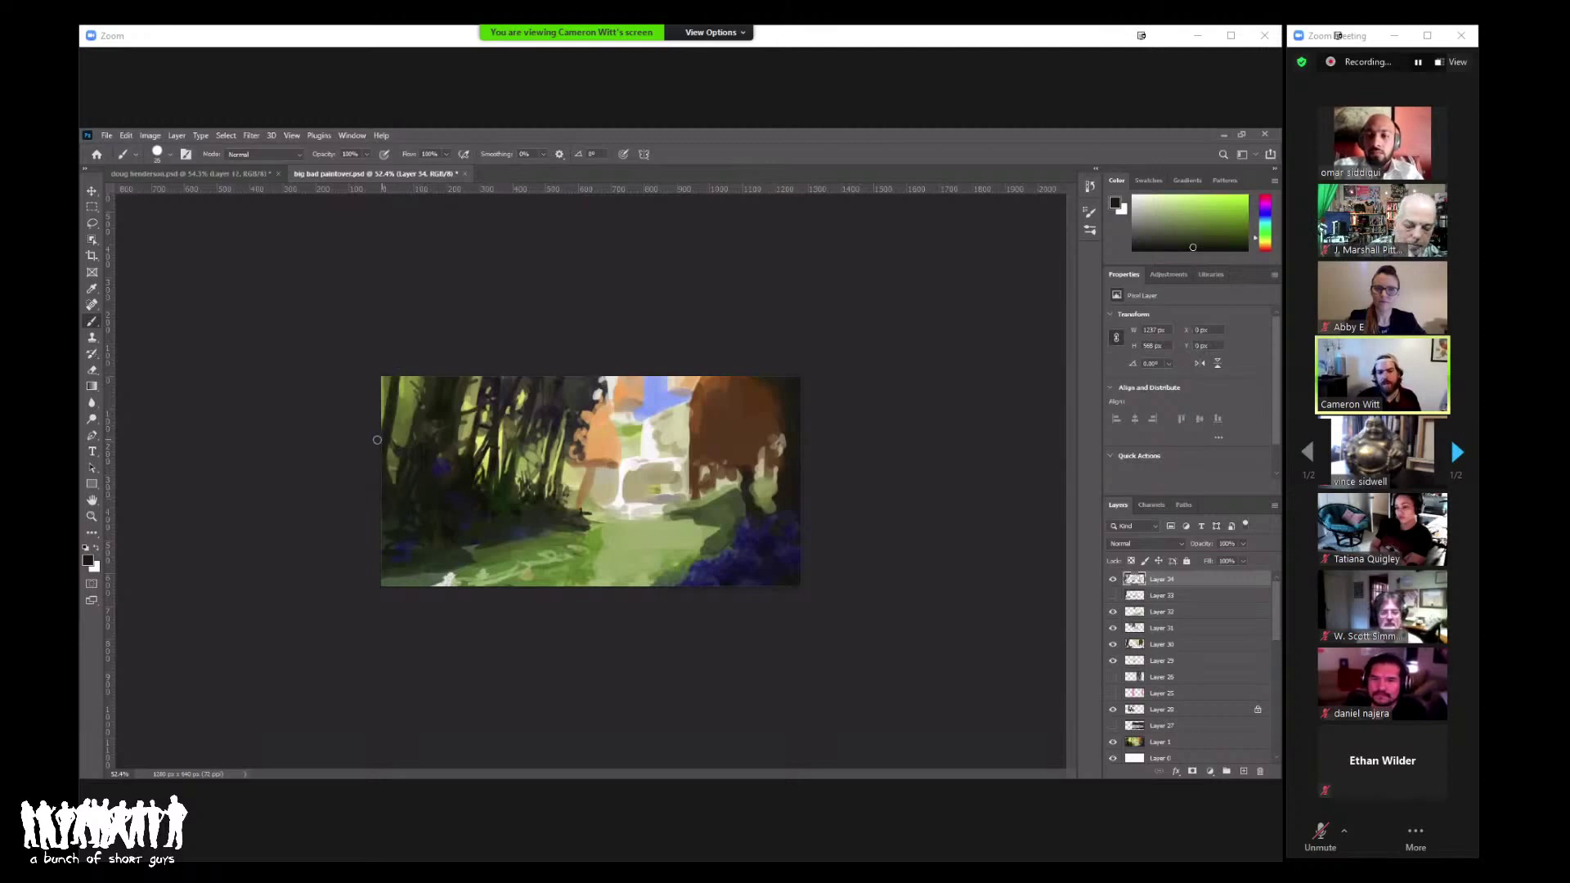
pyautogui.moveTo(380, 435); pyautogui.dragTo(389, 329)
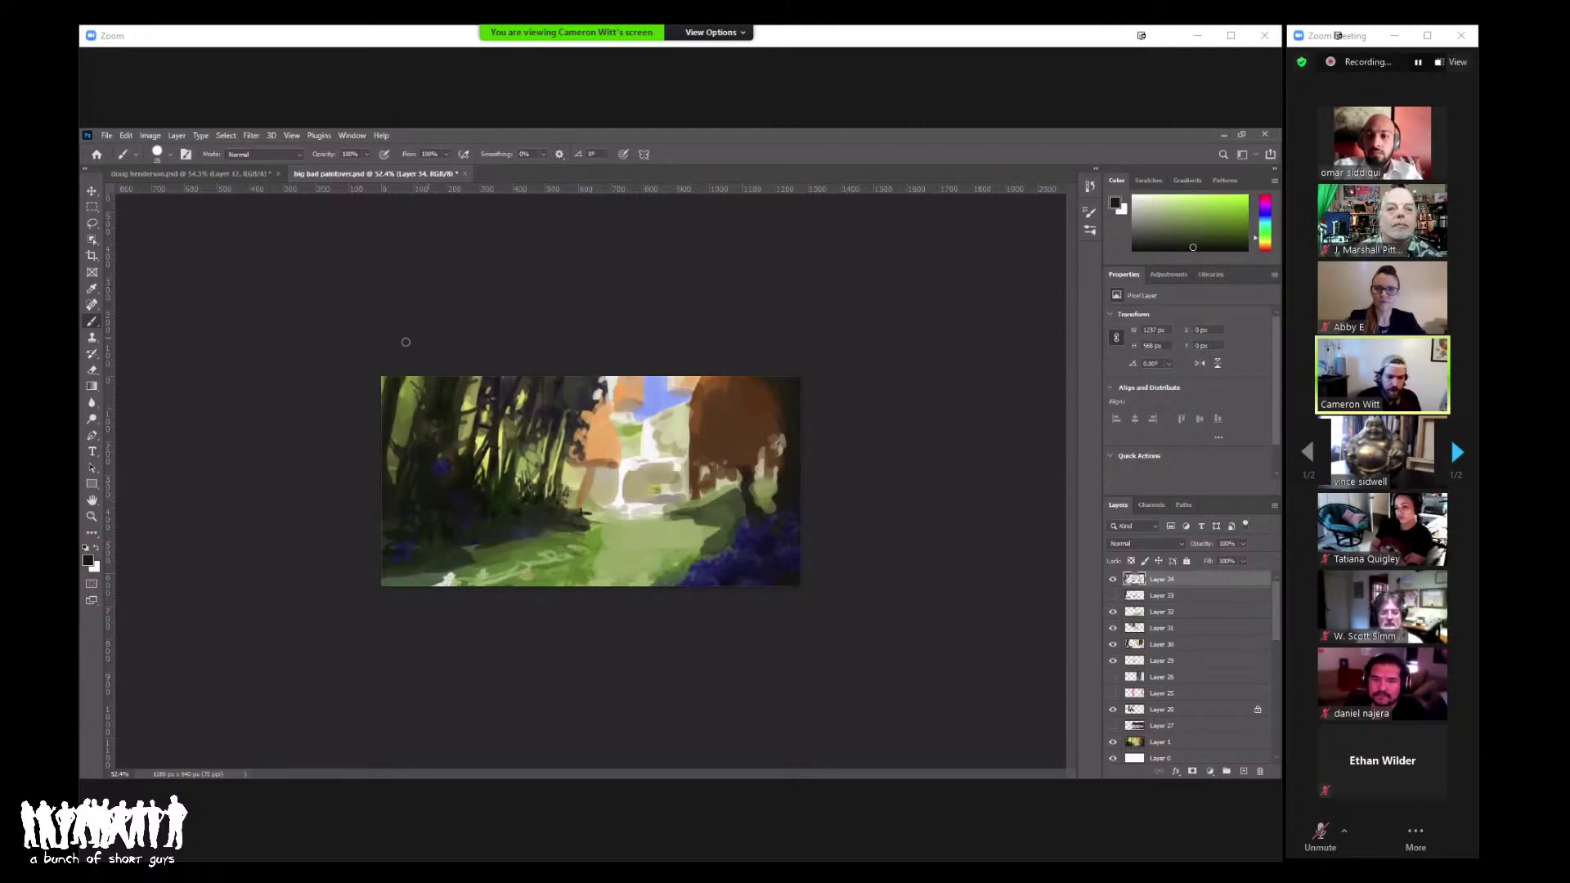
pyautogui.rightClick(486, 371)
pyautogui.click(450, 396)
pyautogui.rightClick(458, 389)
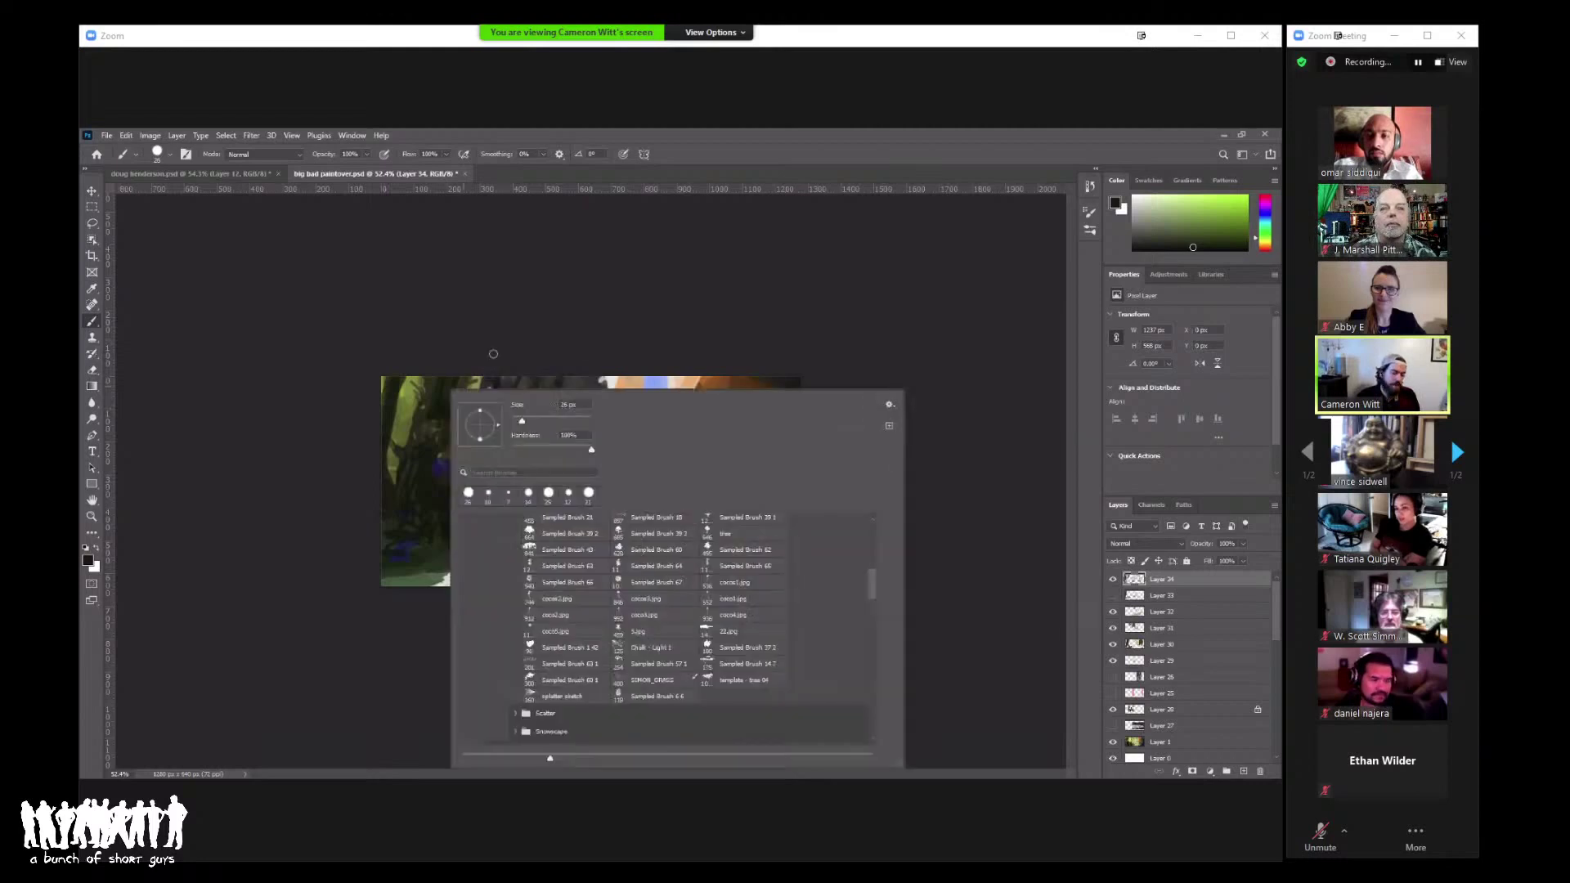
pyautogui.click(493, 354)
pyautogui.rightClick(472, 403)
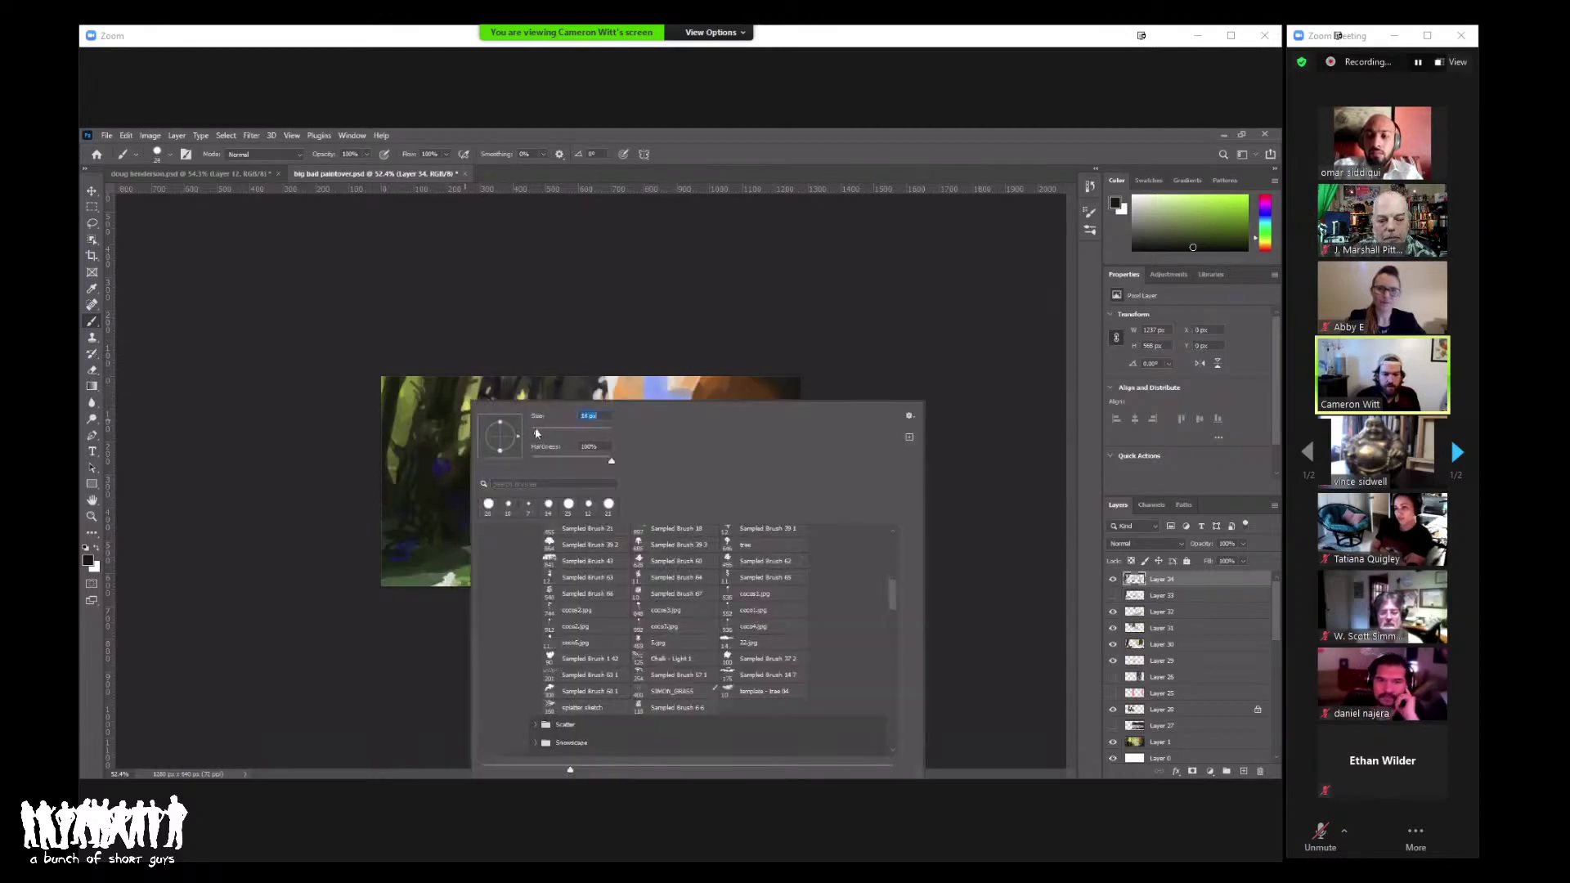
pyautogui.press('Escape')
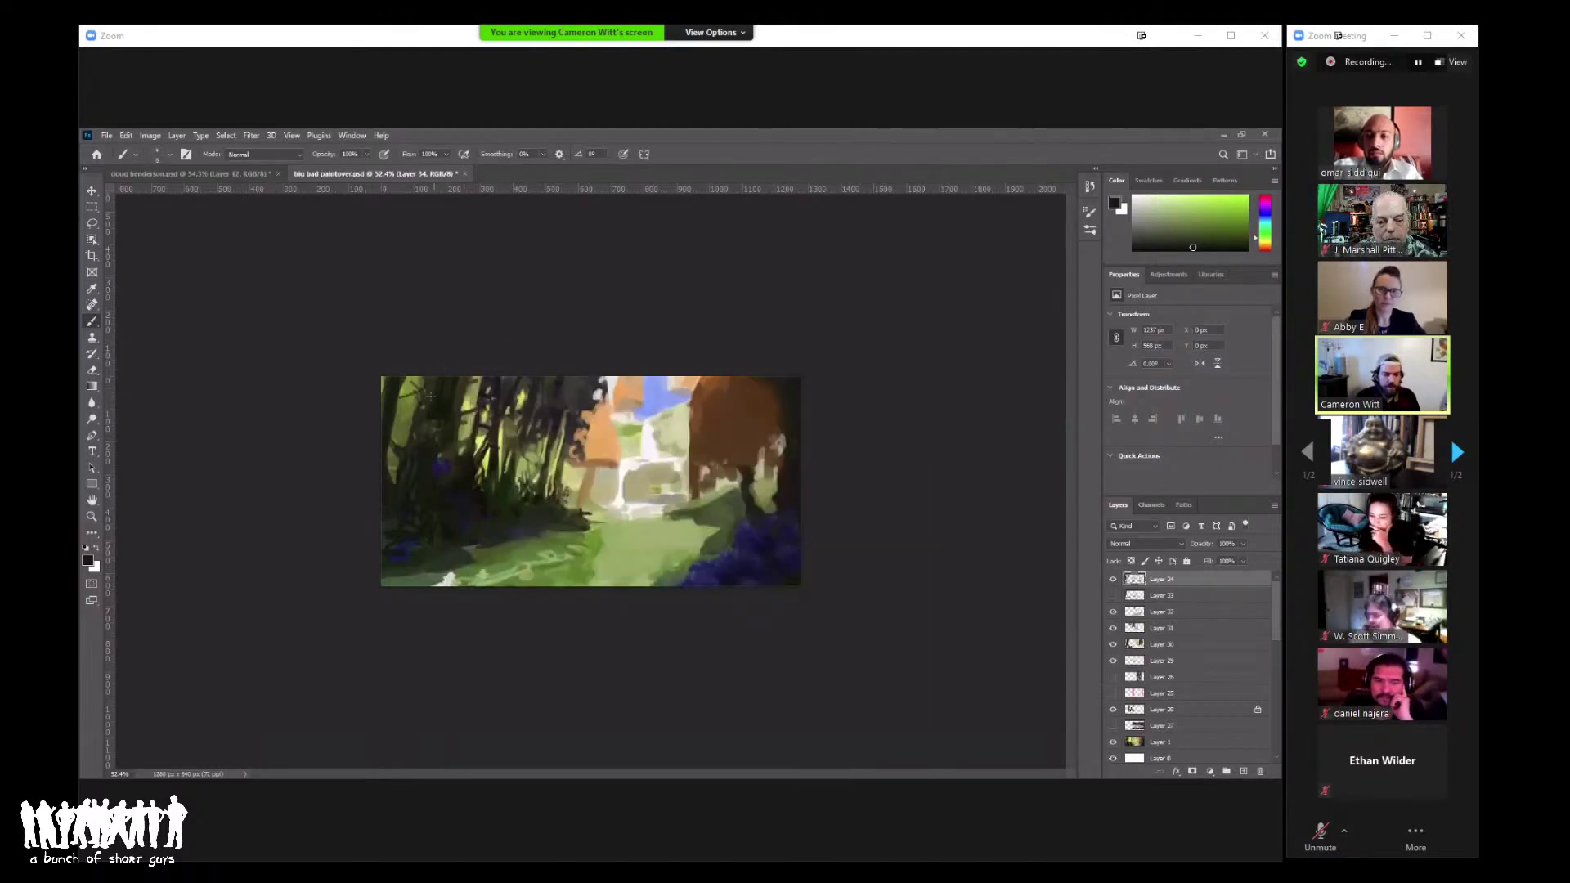
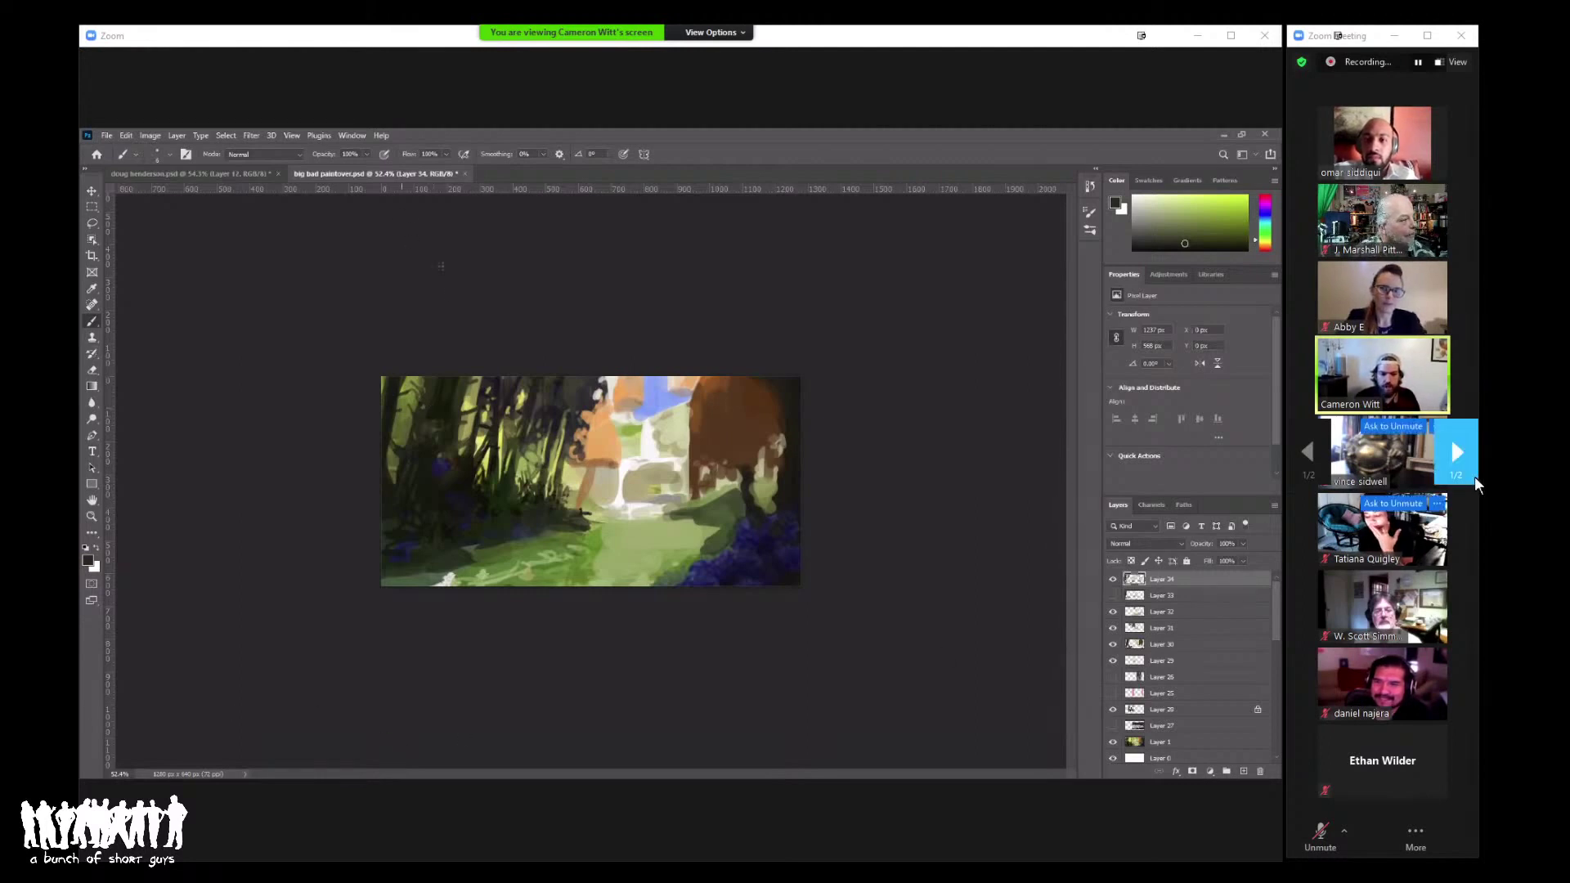
pyautogui.click(1459, 460)
pyautogui.click(1308, 454)
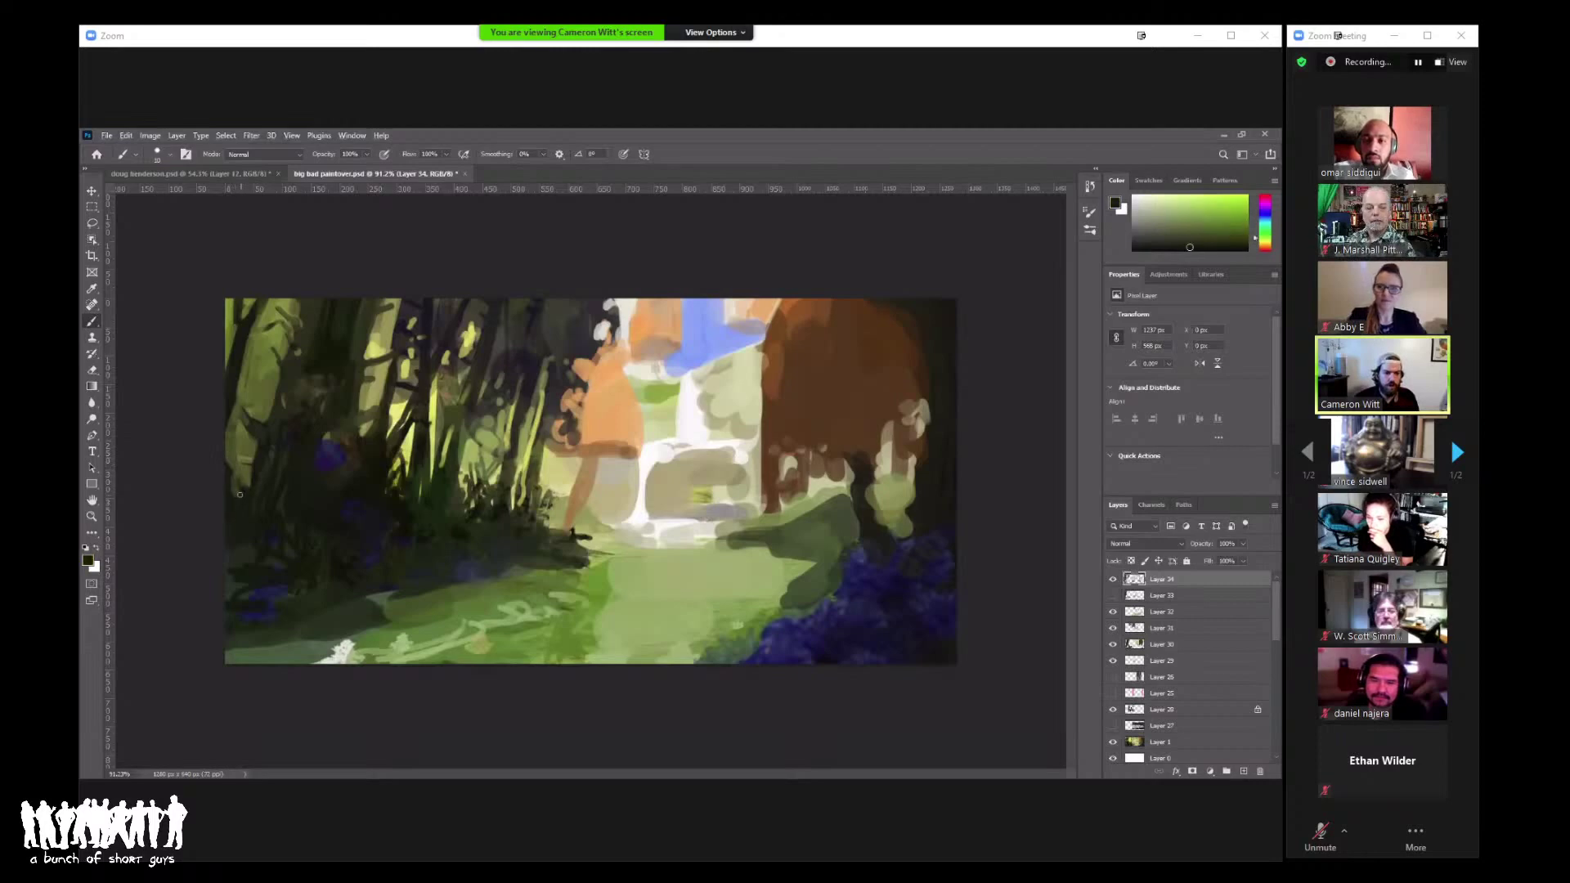
# Step: Sample olive green from beside the leftmost trunk and dab small light touches into the gap at the canvas's left edge
pyautogui.moveTo(372, 368); pyautogui.dragTo(315, 362)
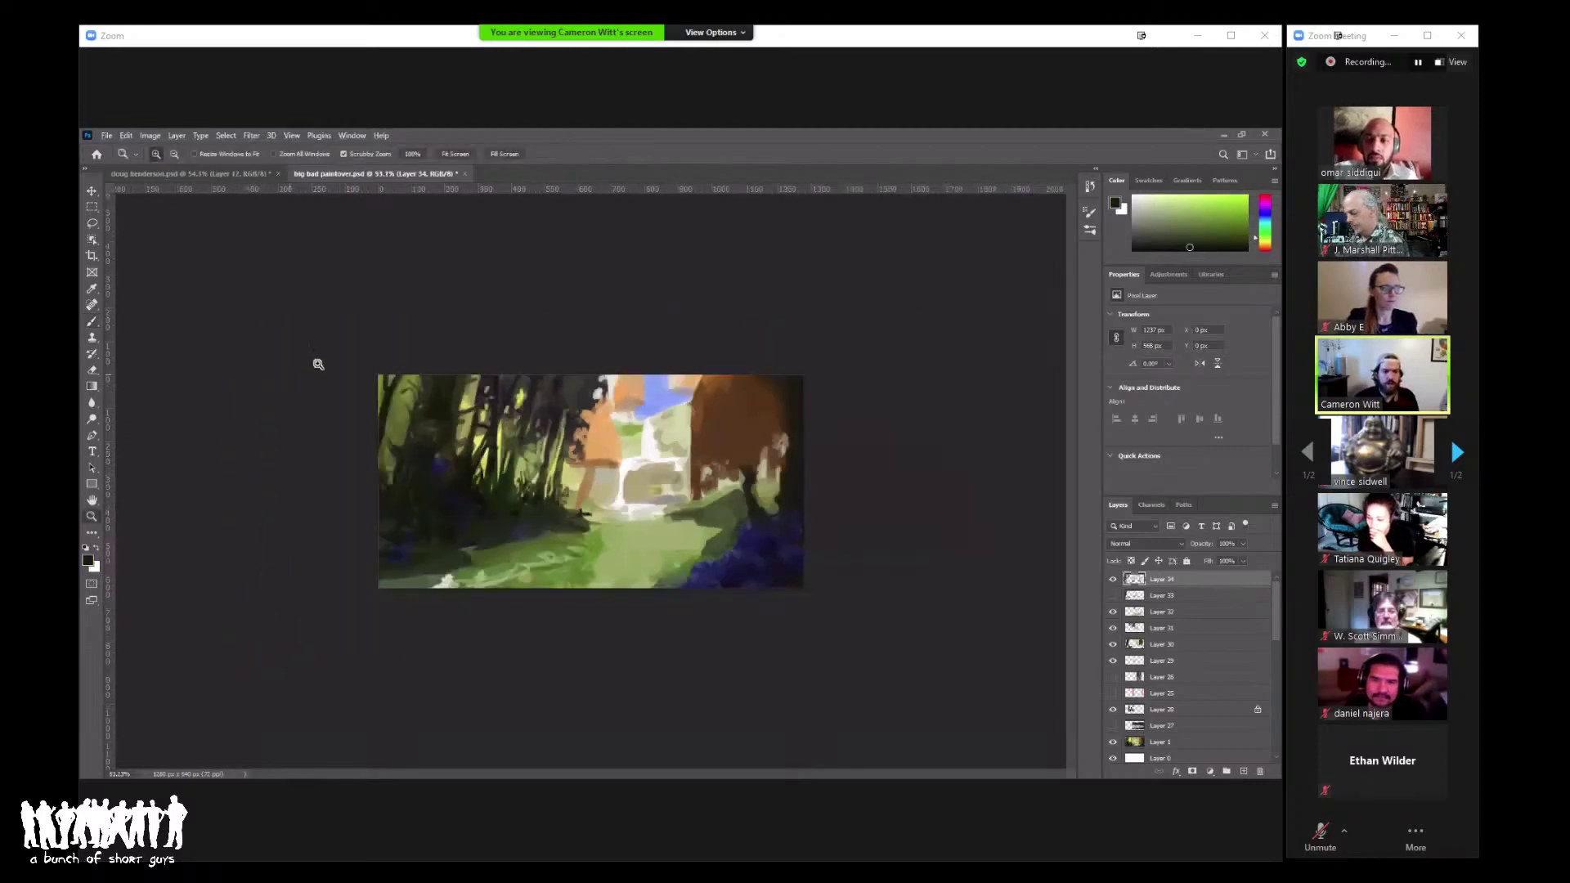
pyautogui.moveTo(375, 414); pyautogui.dragTo(425, 415)
pyautogui.keyDown('alt'); pyautogui.click(301, 428); pyautogui.keyUp('alt')
pyautogui.moveTo(291, 431); pyautogui.dragTo(270, 418)
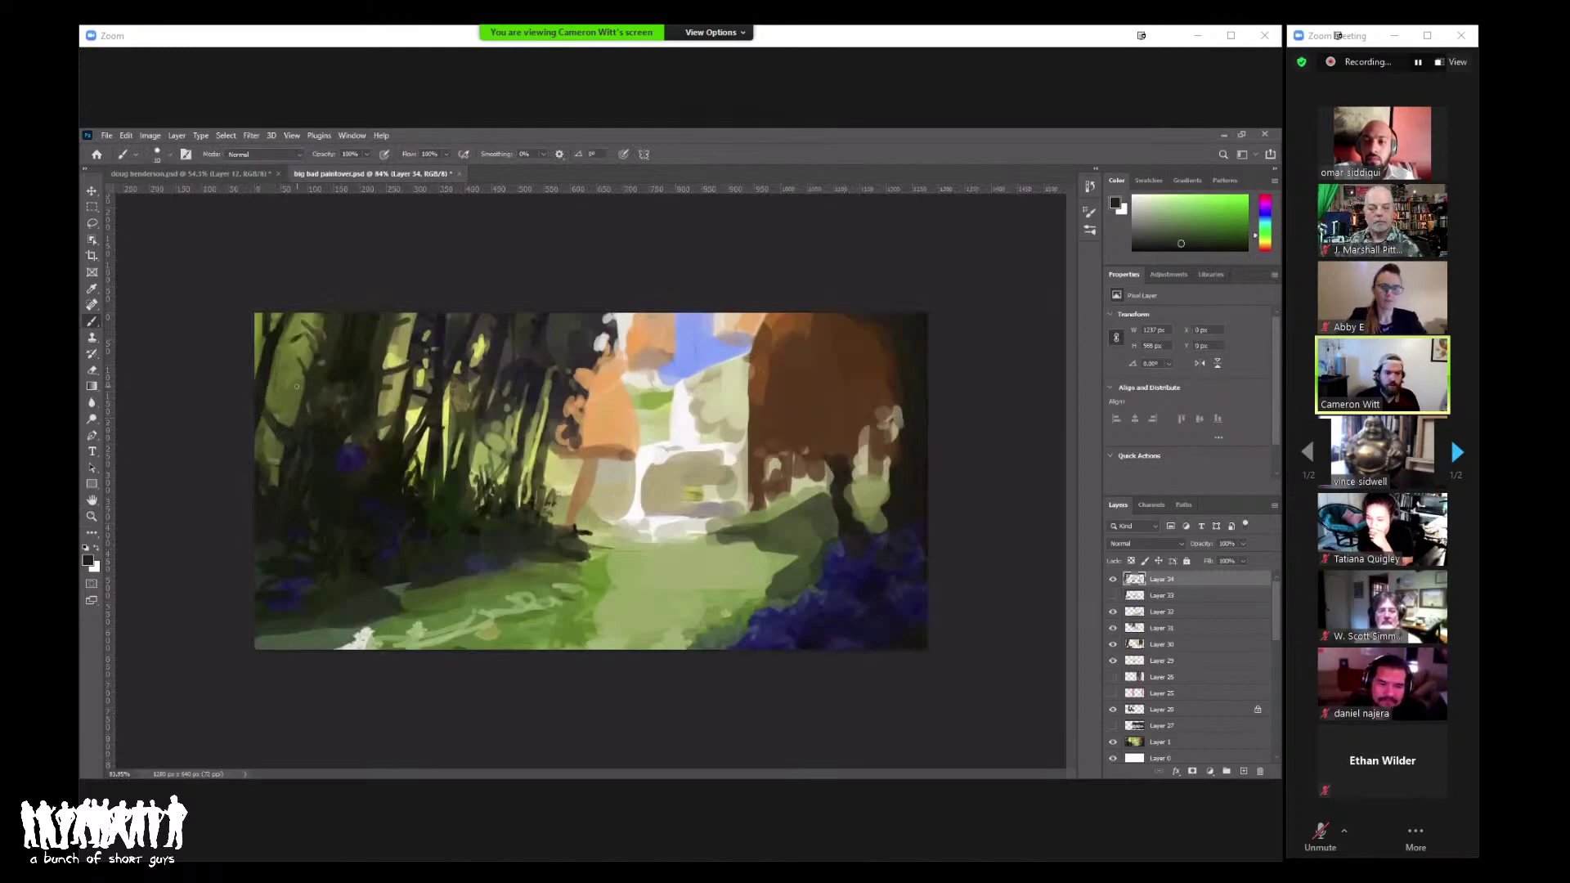
pyautogui.keyDown('alt'); pyautogui.click(282, 426); pyautogui.keyUp('alt')
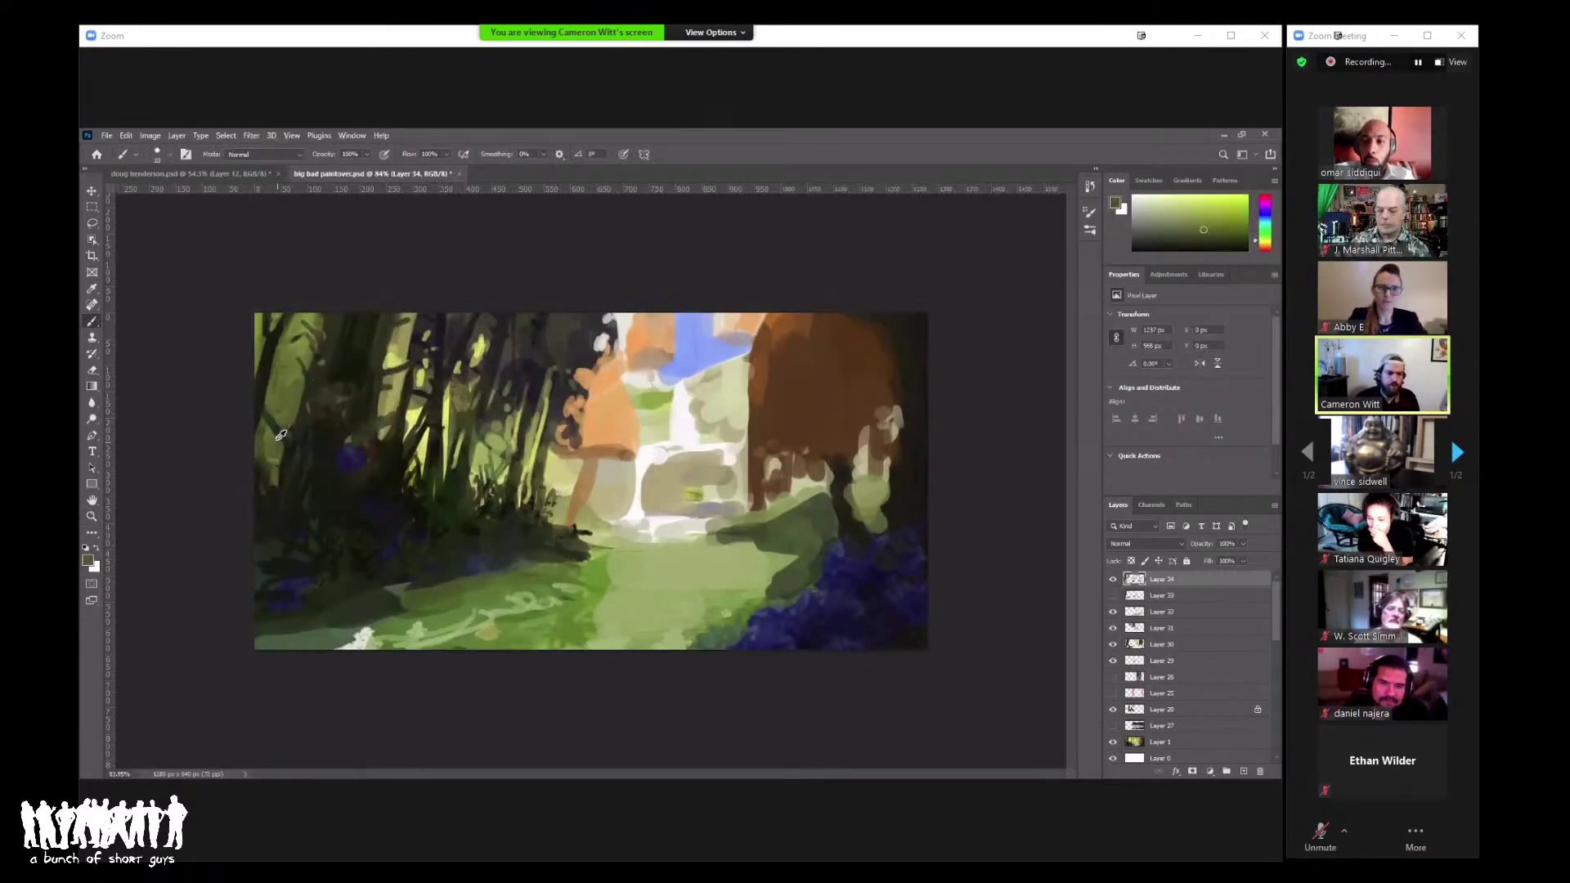
pyautogui.keyDown('alt'); pyautogui.click(261, 416); pyautogui.keyUp('alt')
pyautogui.keyDown('alt'); pyautogui.click(263, 418); pyautogui.keyUp('alt')
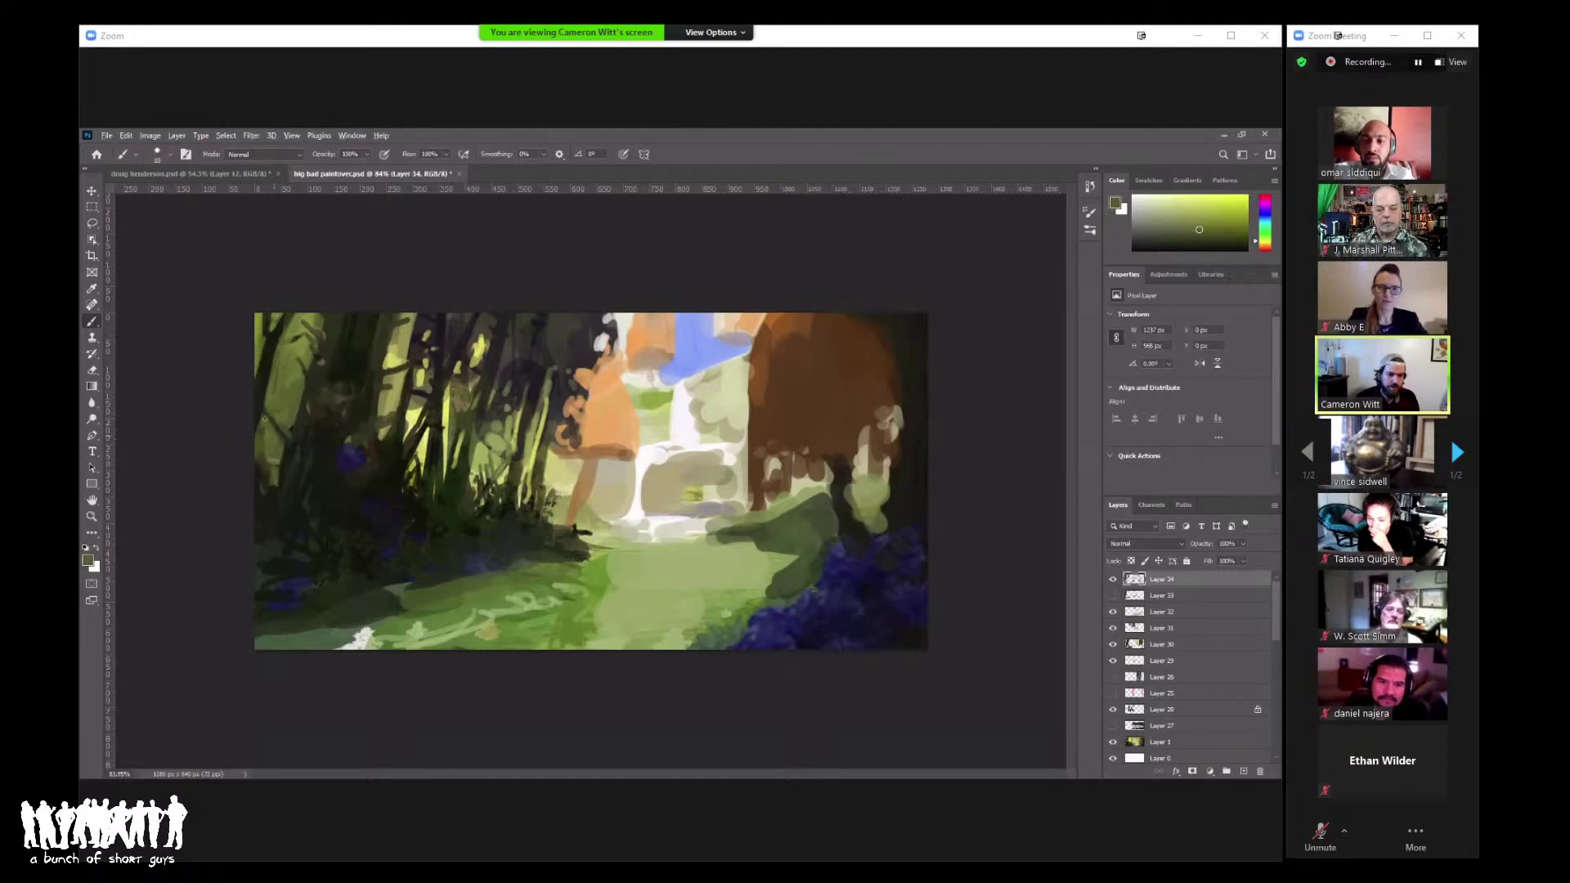
# Step: Sample dark greens from the trunks and paint small dark strokes around the trunk and lower gap at the canvas's left edge
pyautogui.keyDown('alt'); pyautogui.click(290, 436); pyautogui.keyUp('alt')
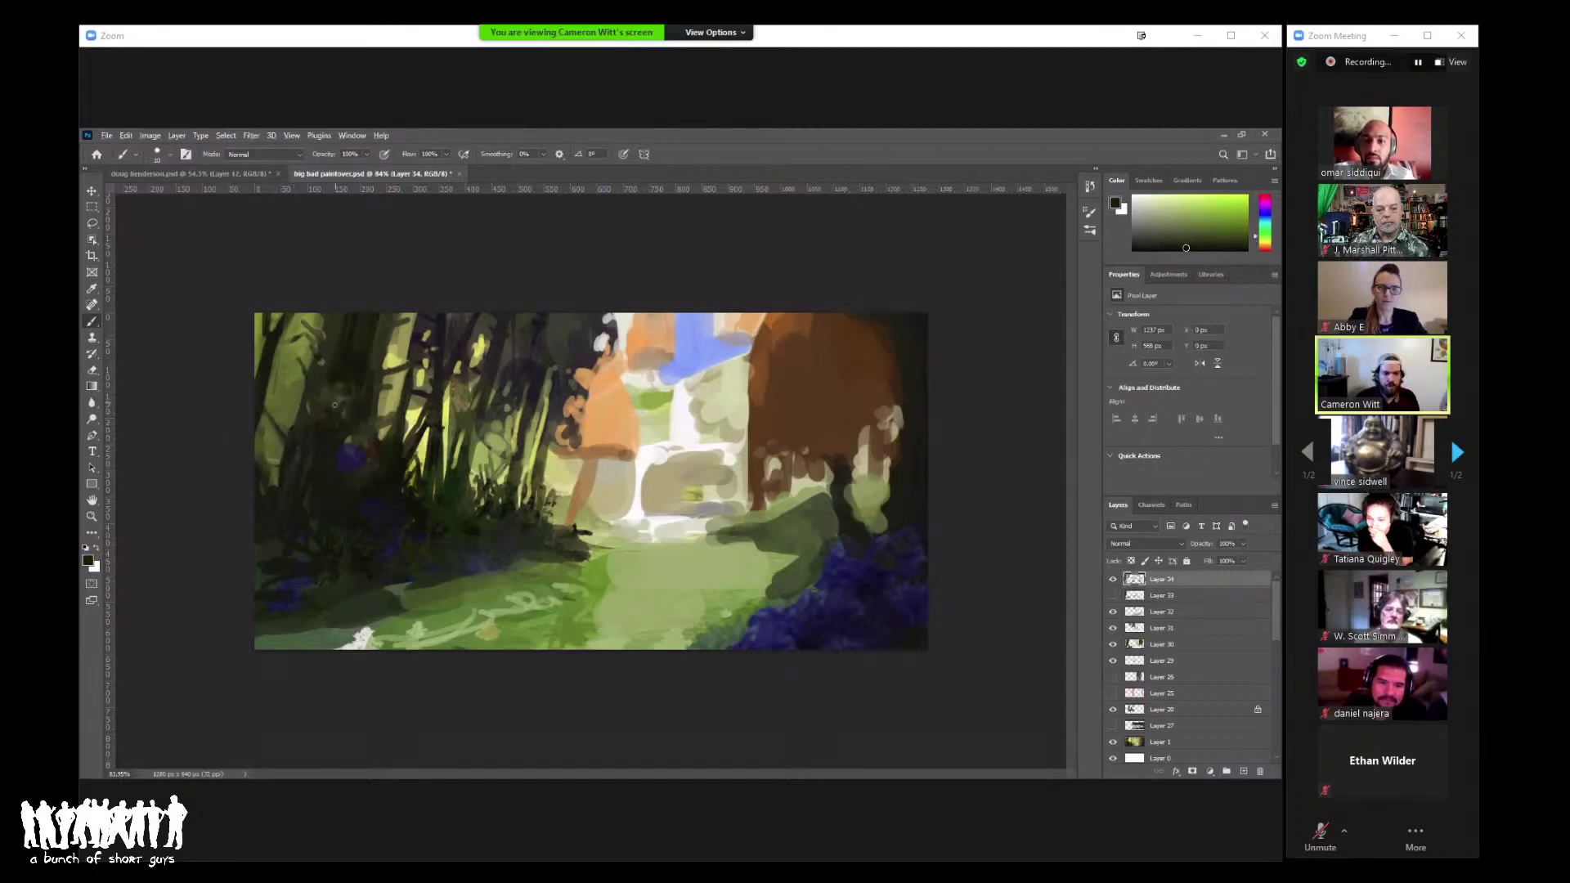
pyautogui.keyDown('alt'); pyautogui.click(335, 405); pyautogui.keyUp('alt')
pyautogui.press('z')
pyautogui.moveTo(449, 344); pyautogui.dragTo(395, 333)
pyautogui.moveTo(337, 384); pyautogui.dragTo(364, 387)
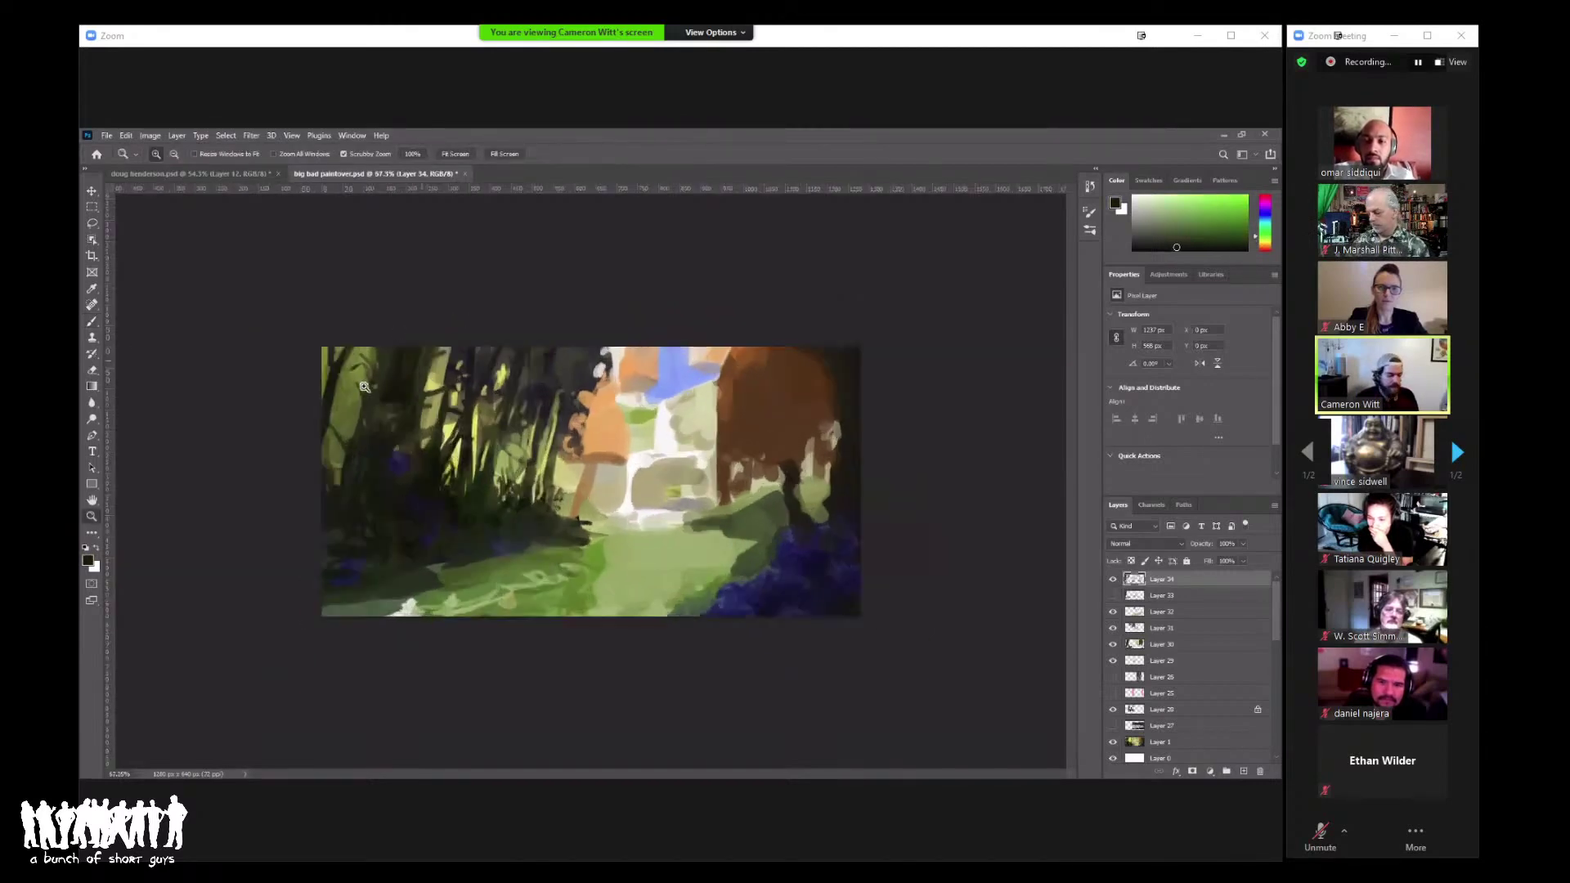
pyautogui.press('b')
pyautogui.keyDown('alt'); pyautogui.click(337, 418); pyautogui.keyUp('alt')
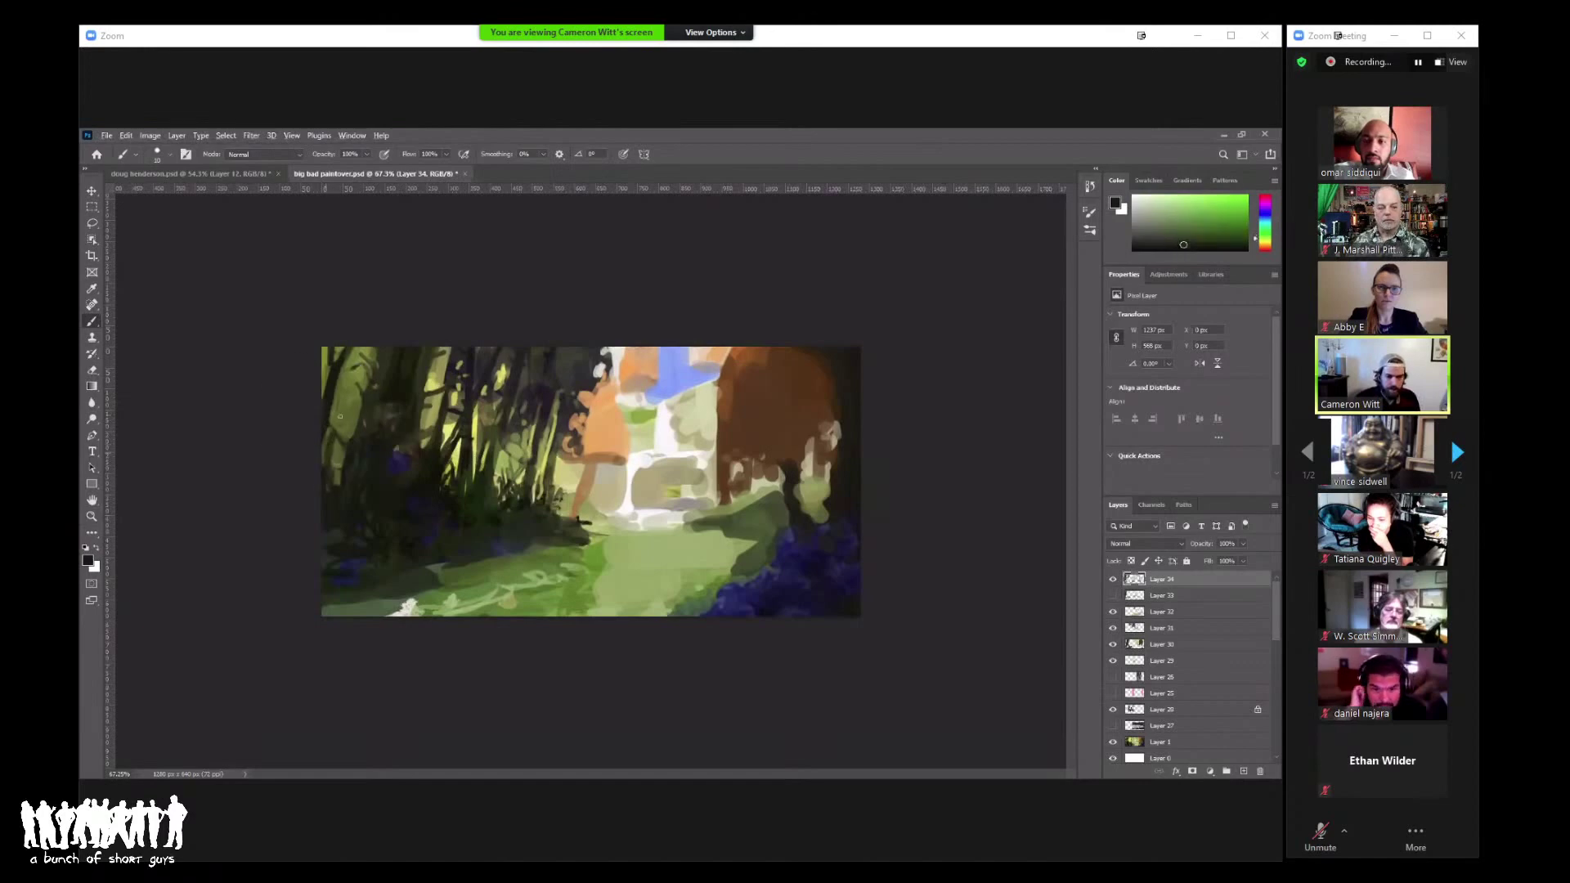
pyautogui.moveTo(335, 462); pyautogui.dragTo(336, 483)
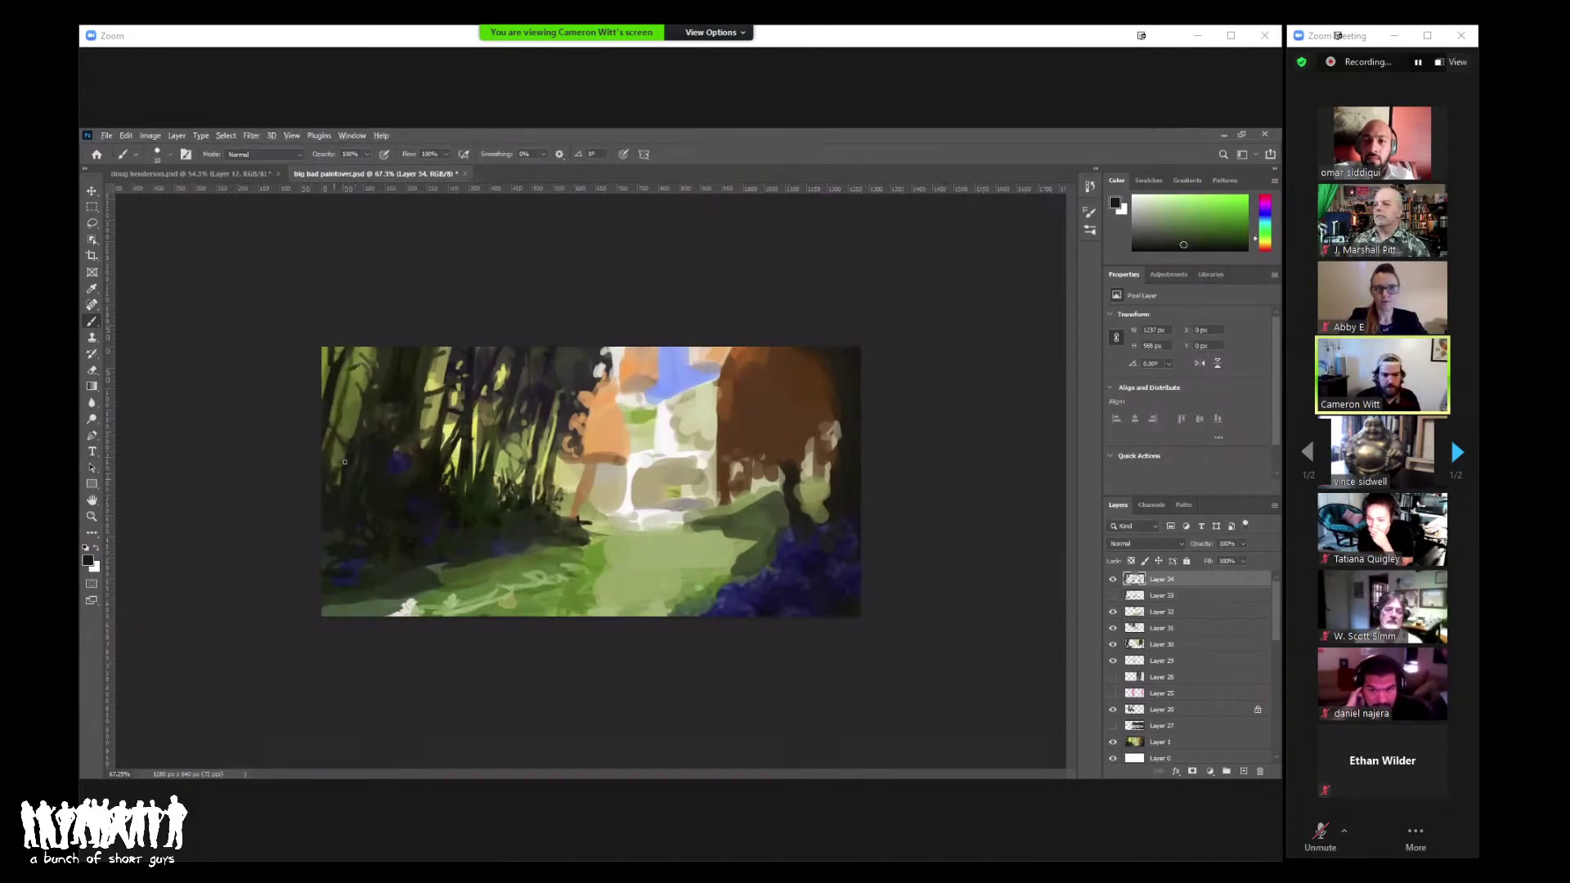
pyautogui.keyDown('alt'); pyautogui.click(346, 459); pyautogui.keyUp('alt')
# Step: Flip the painting horizontally and add a new layer above the others for further brushwork
pyautogui.press('z')
pyautogui.moveTo(548, 367)
pyautogui.mouseDown()
pyautogui.moveTo(506, 364)
pyautogui.moveTo(686, 425)
pyautogui.mouseUp()
pyautogui.press('z')
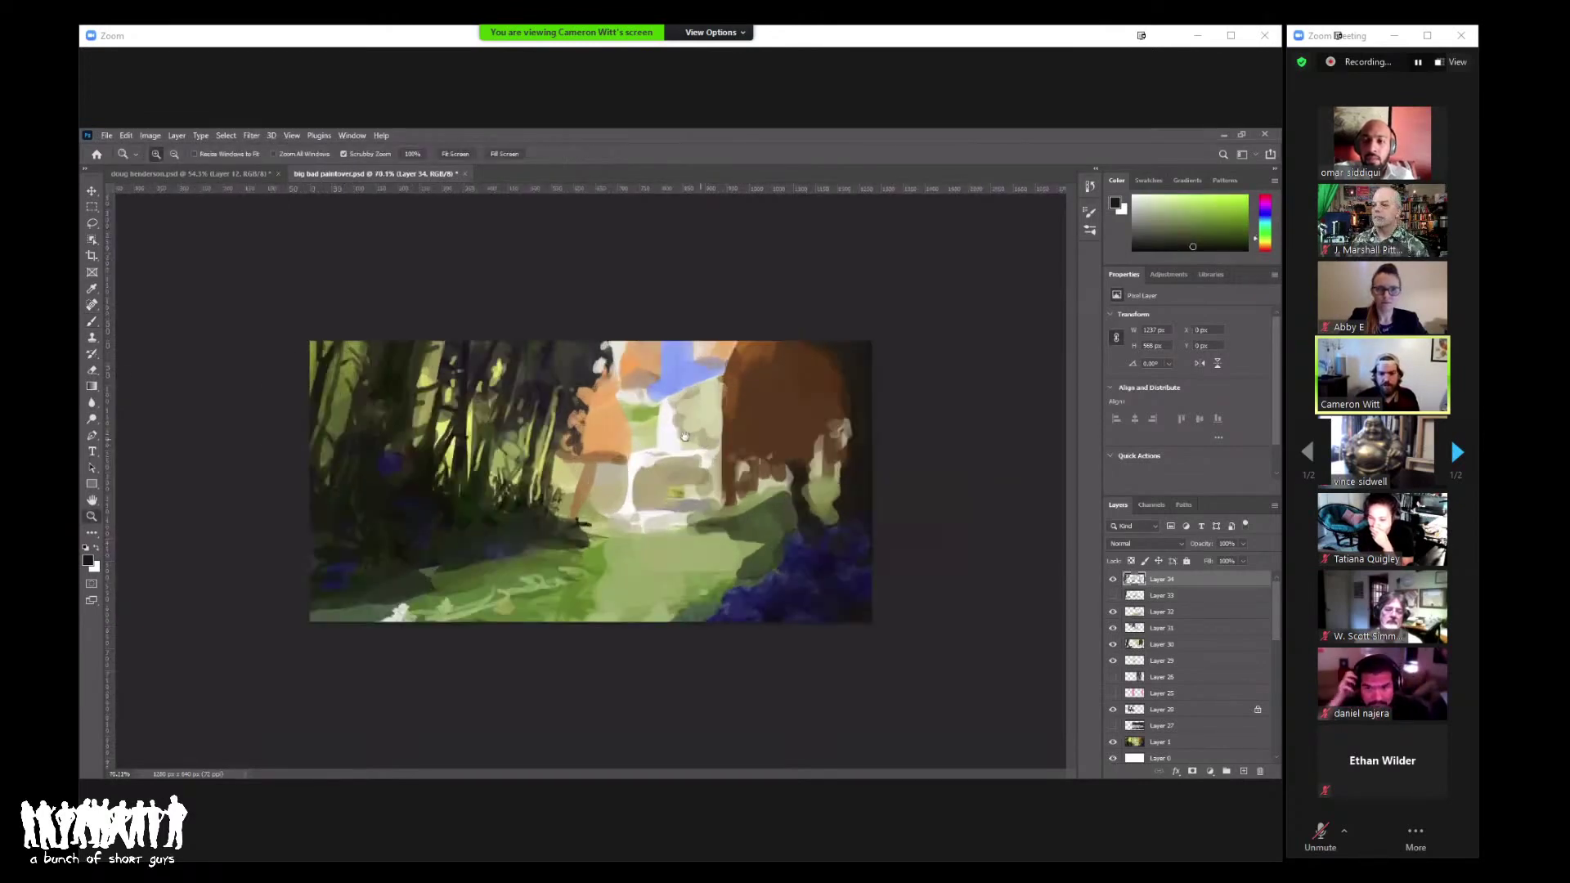
pyautogui.hotkey('ctrl', 'shift', 'h')
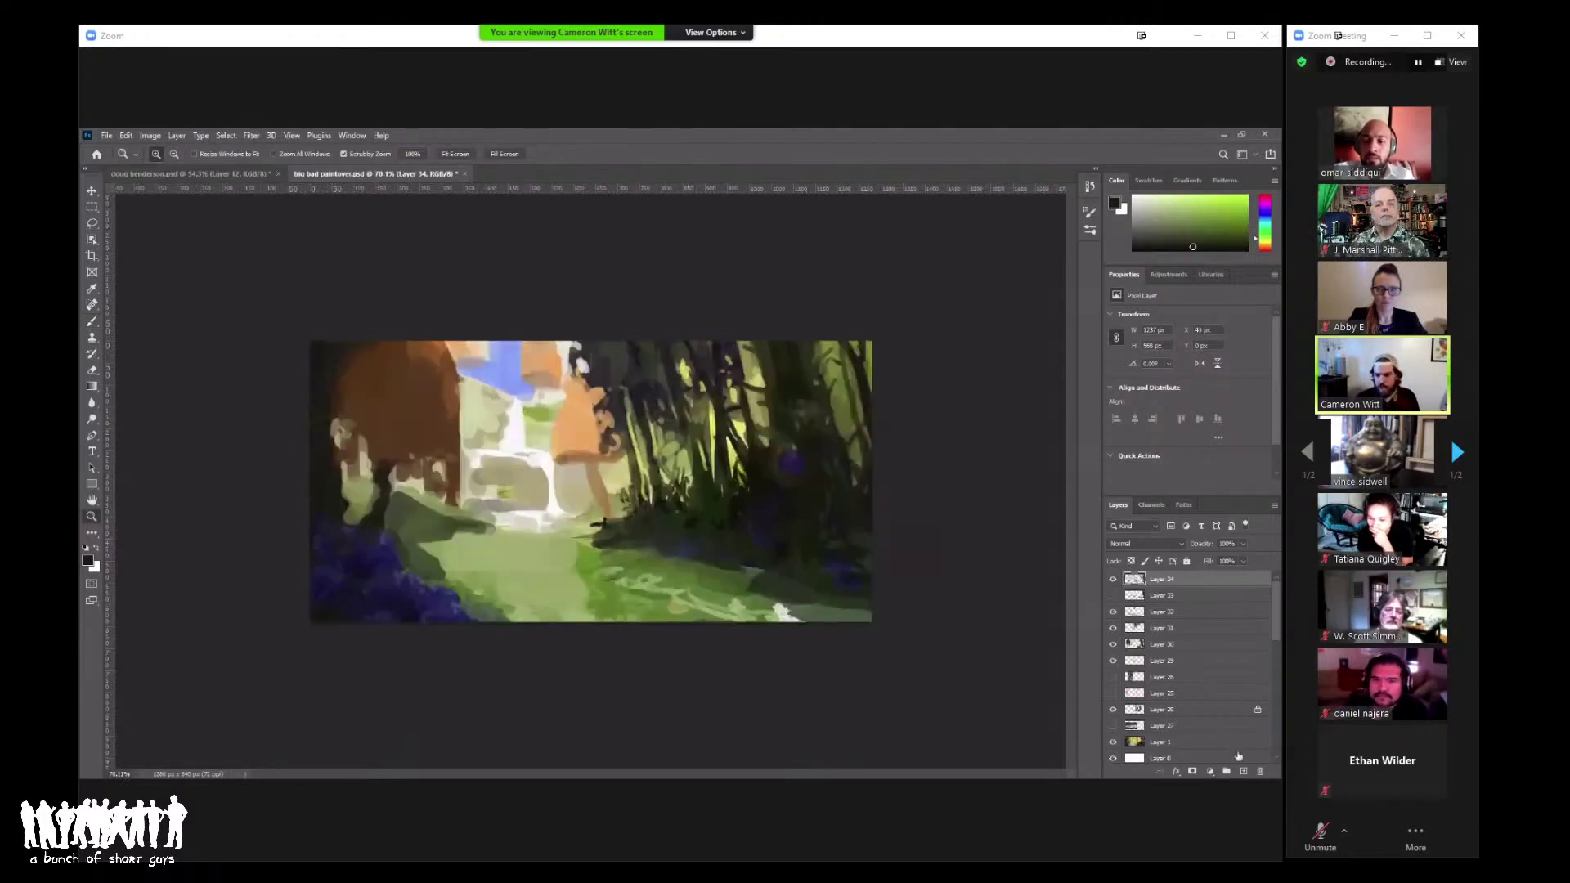
pyautogui.click(1243, 771)
pyautogui.press('b')
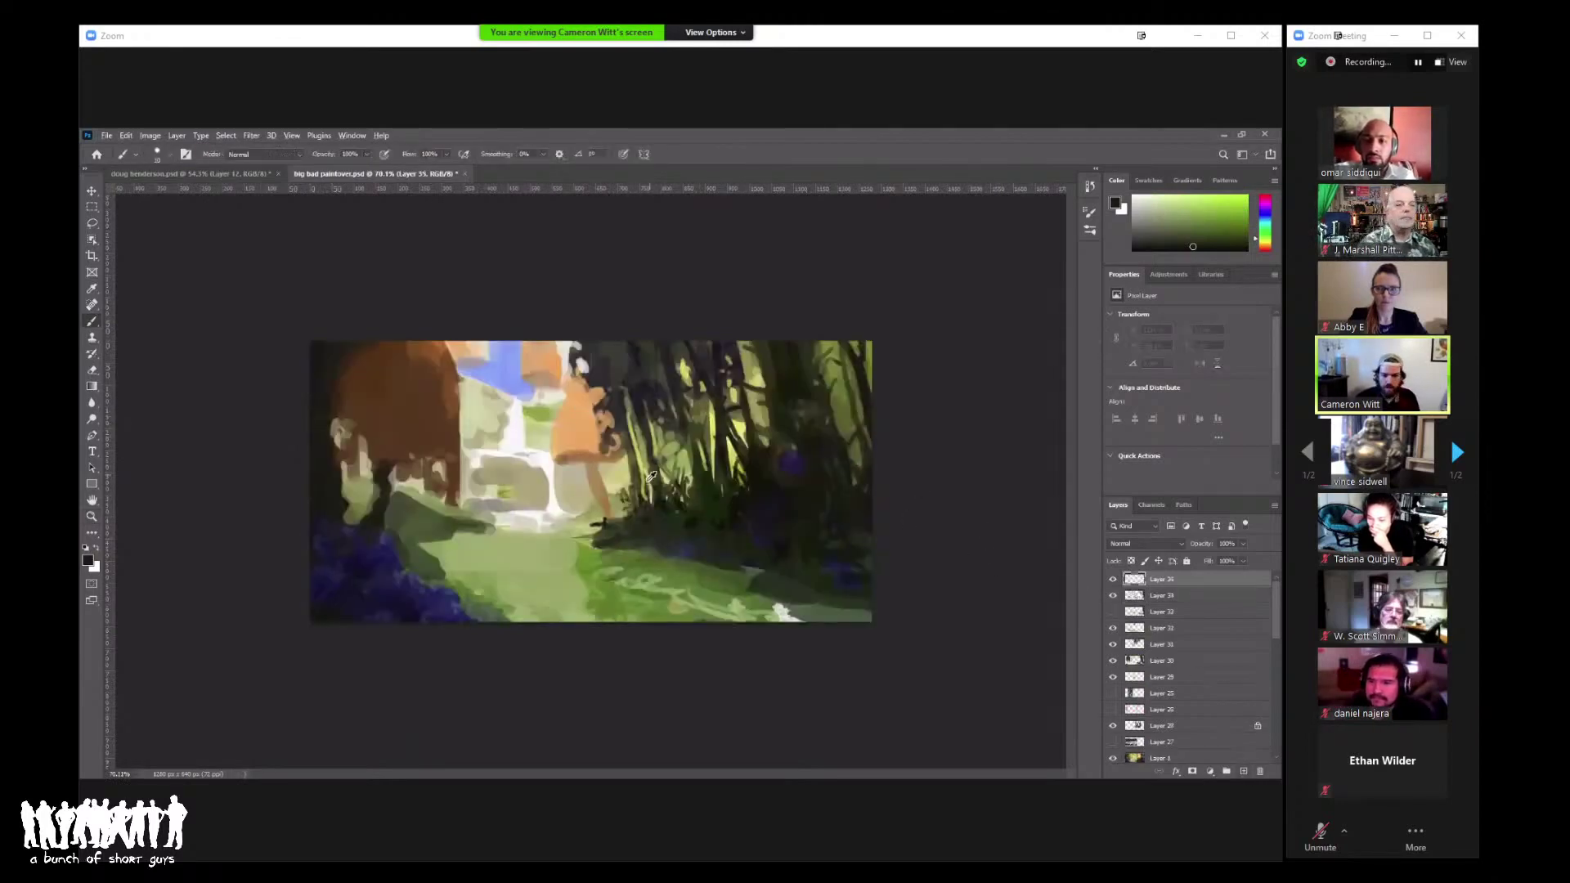
# Step: Sample pale green from between the trunks, enlarge the brush to about 84 px and try broad strokes over the large trunks and undergrowth
pyautogui.keyDown('alt'); pyautogui.click(694, 402); pyautogui.keyUp('alt')
pyautogui.rightClick(703, 400)
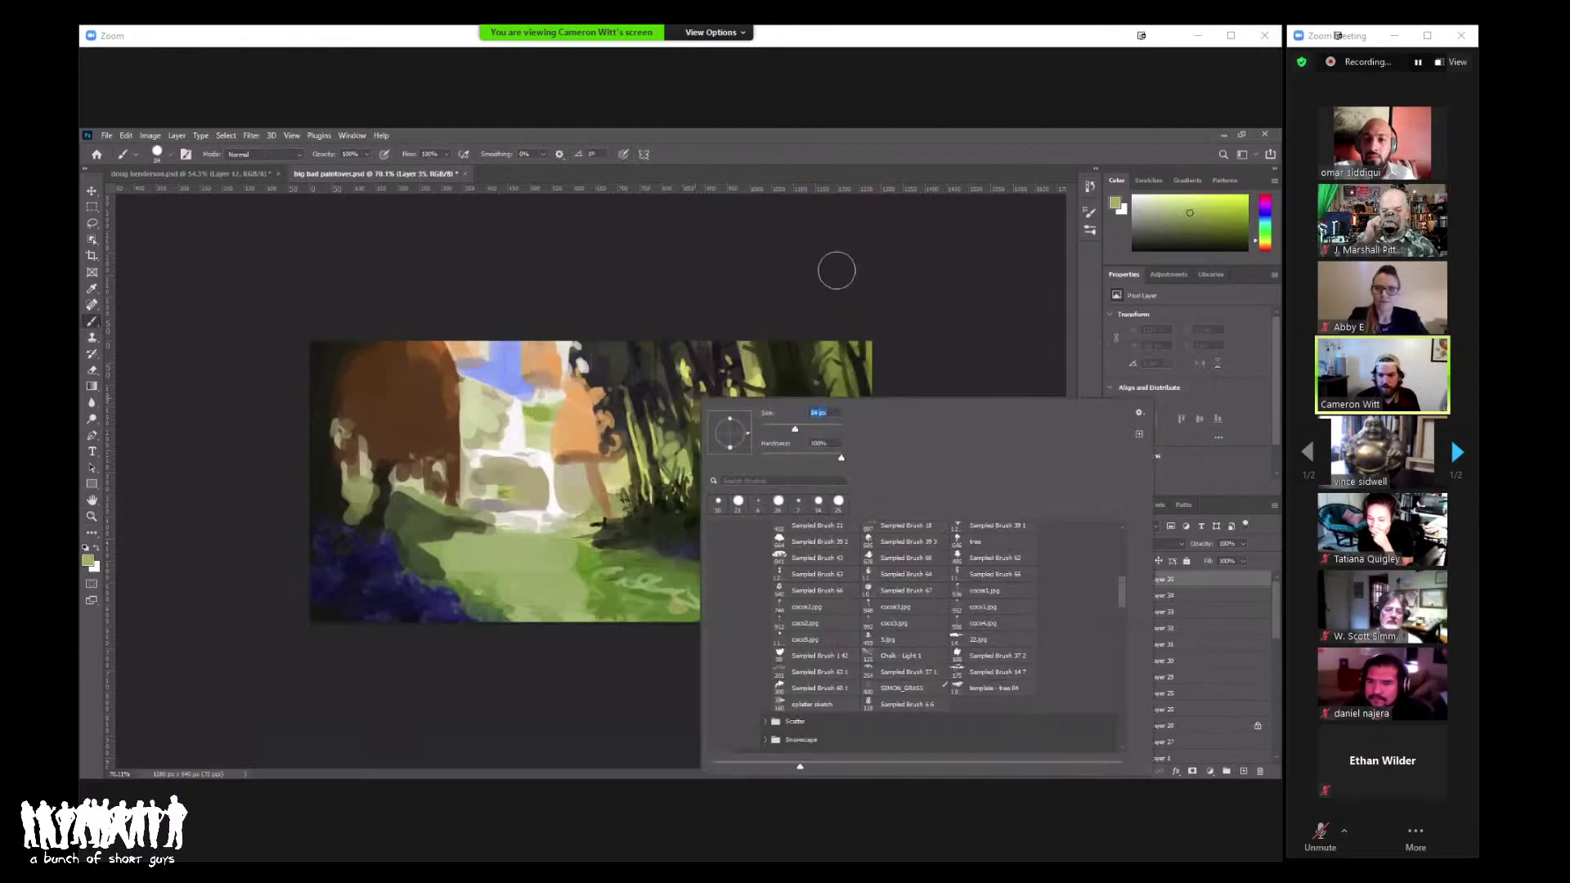
pyautogui.moveTo(773, 342); pyautogui.dragTo(806, 452)
pyautogui.hotkey('ctrl', 'z')
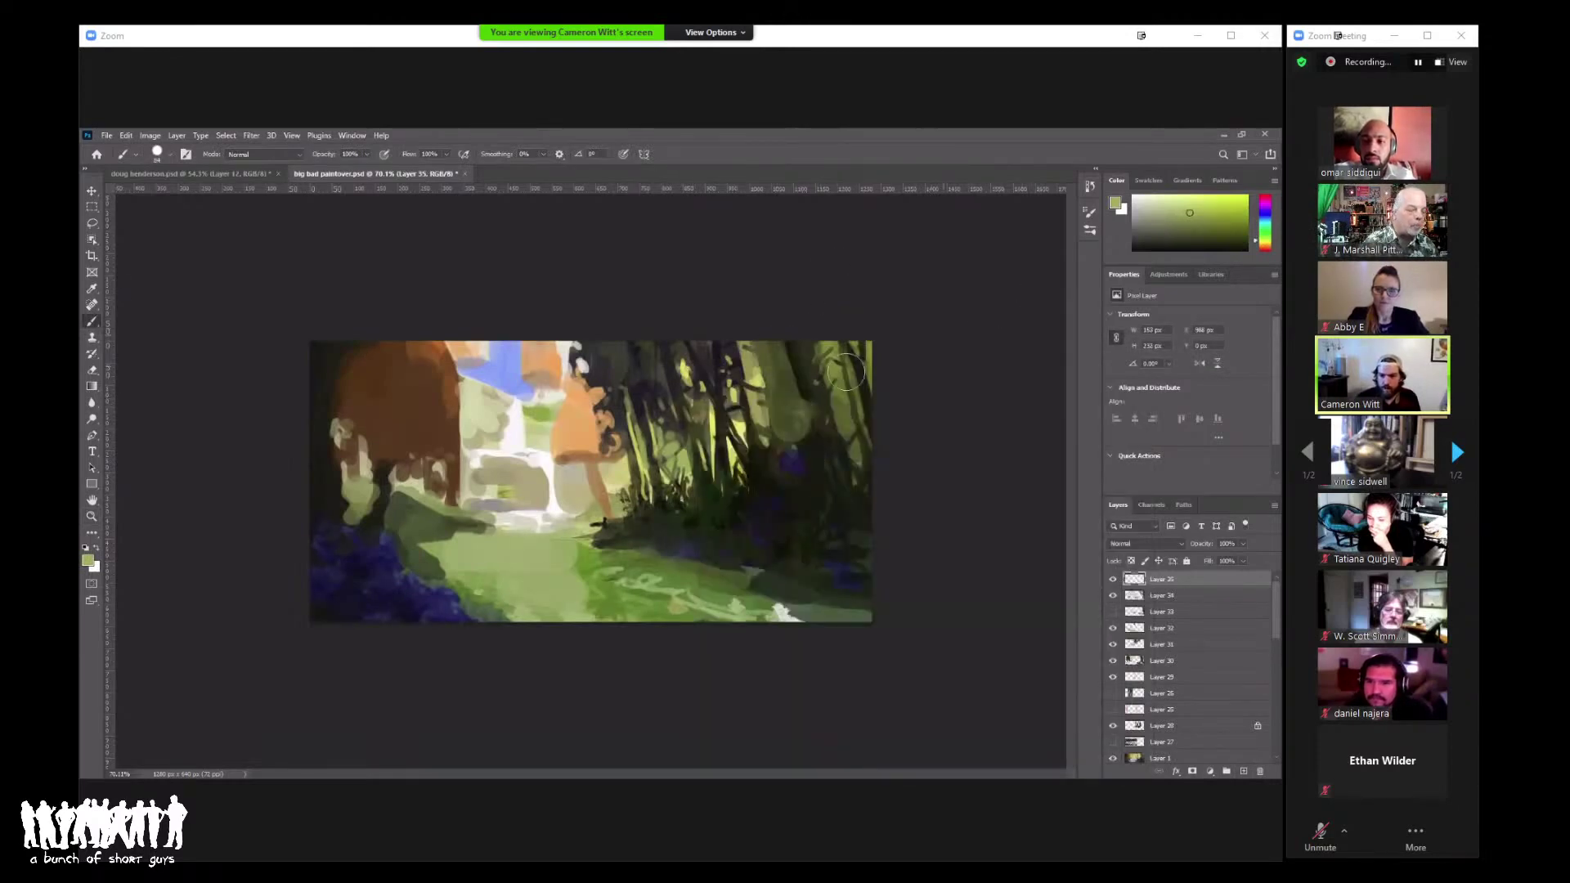
pyautogui.keyDown('alt'); pyautogui.click(802, 375); pyautogui.keyUp('alt')
pyautogui.hotkey('ctrl', 'z')
pyautogui.moveTo(797, 351)
pyautogui.mouseDown()
pyautogui.moveTo(790, 448)
pyautogui.moveTo(756, 502)
pyautogui.moveTo(869, 532)
pyautogui.moveTo(692, 478)
pyautogui.mouseUp()
pyautogui.moveTo(760, 392)
pyautogui.mouseDown()
pyautogui.moveTo(701, 391)
pyautogui.moveTo(756, 417)
pyautogui.mouseUp()
# Step: Sample dark greens from the forest and paint broad dark strokes down the large trunk near the canvas's right edge
pyautogui.press('b')
pyautogui.keyDown('alt'); pyautogui.click(740, 461); pyautogui.keyUp('alt')
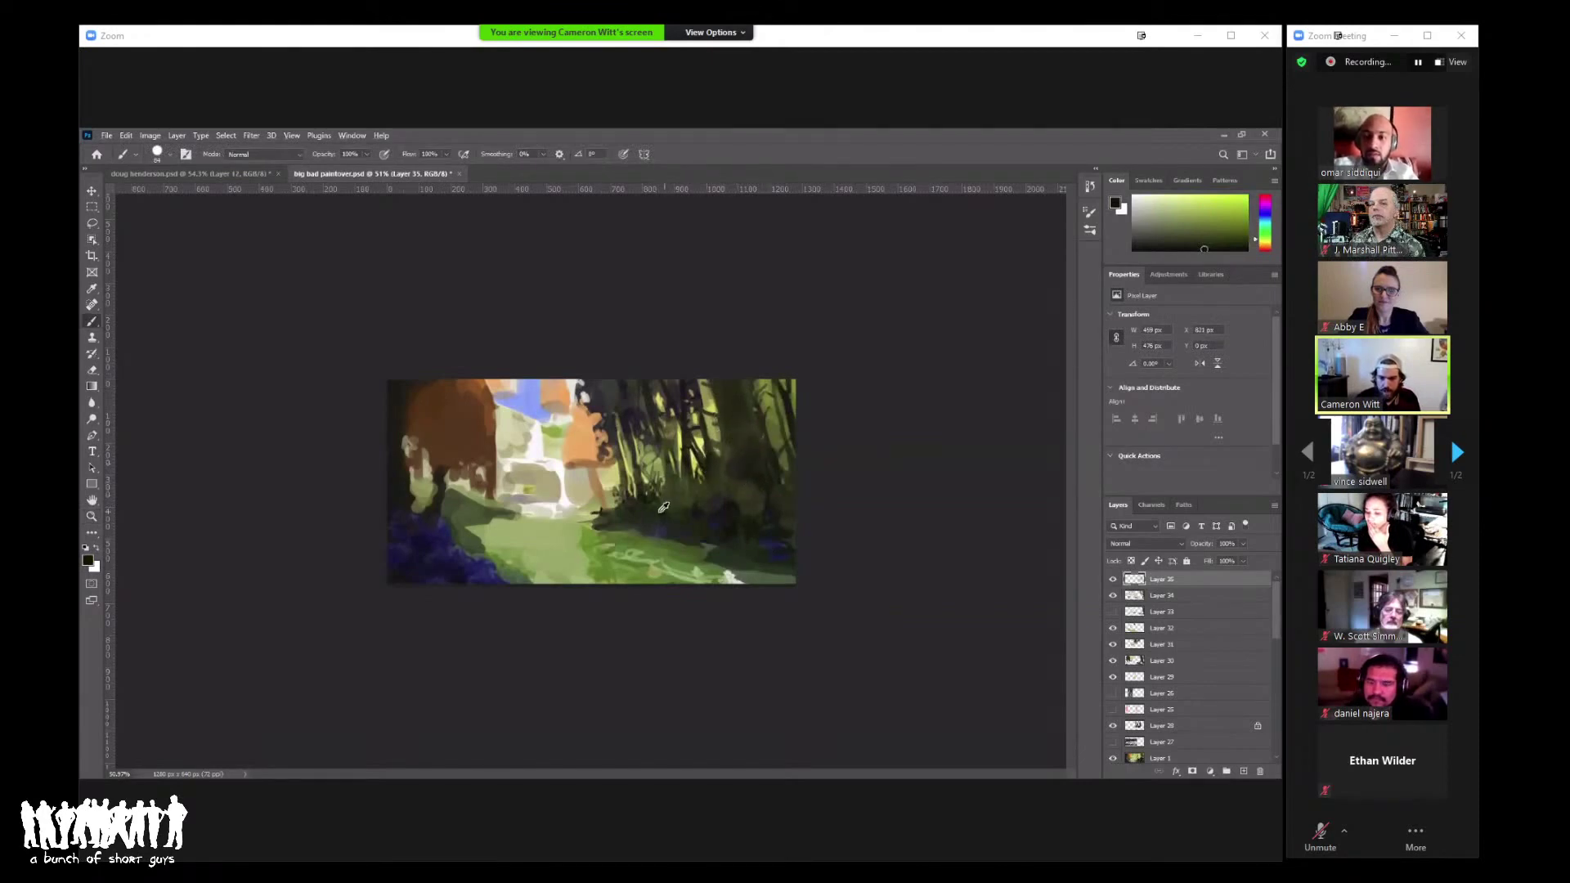
pyautogui.keyDown('alt'); pyautogui.click(739, 414); pyautogui.keyUp('alt')
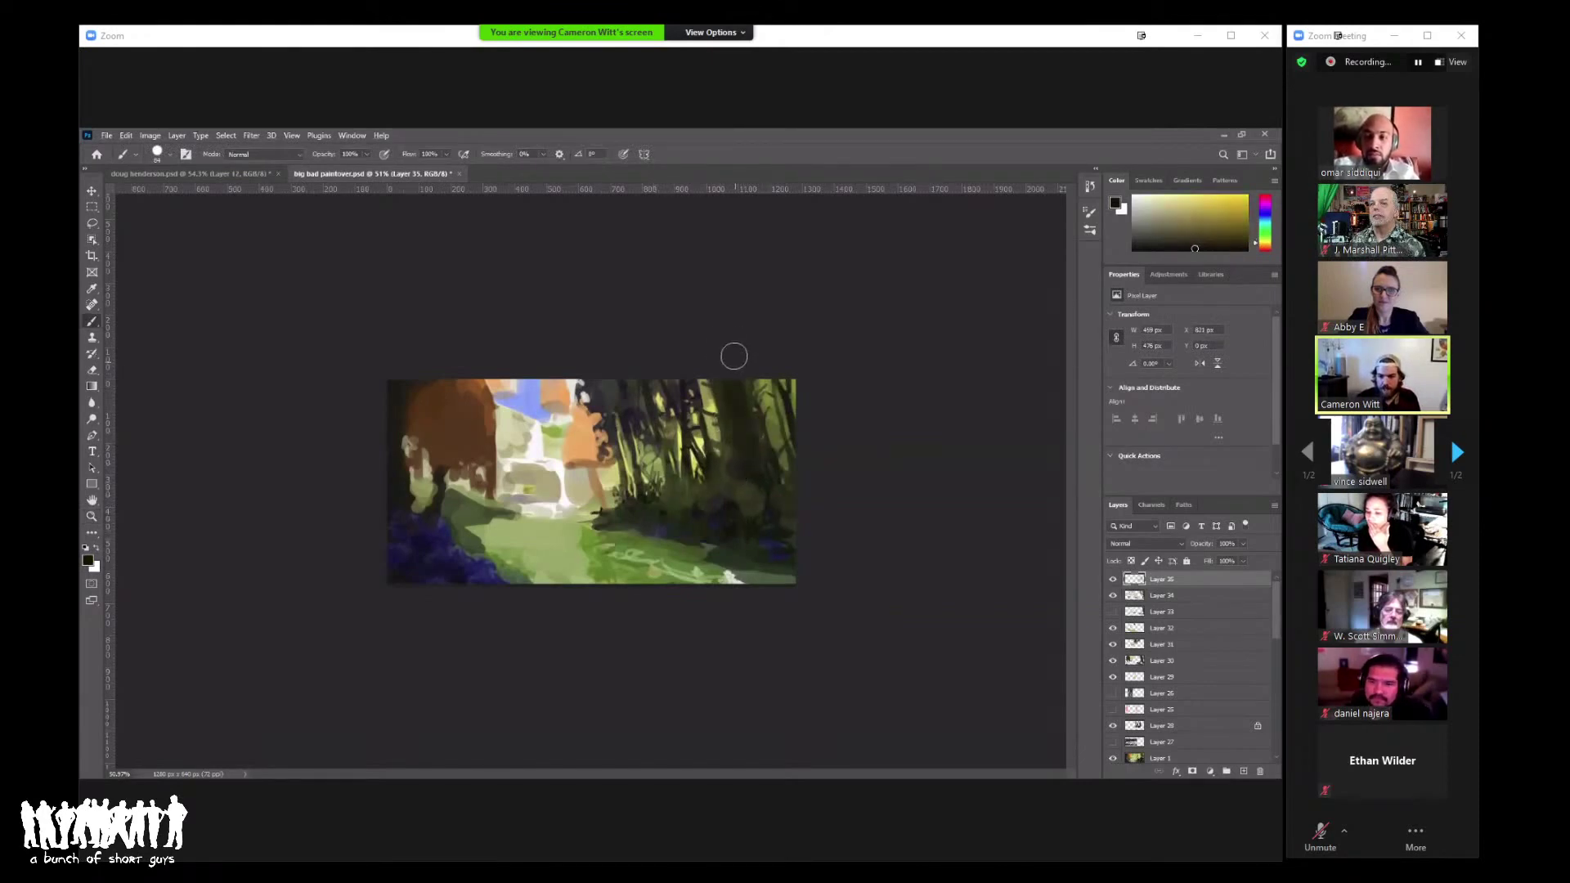
pyautogui.moveTo(735, 395); pyautogui.dragTo(753, 458)
pyautogui.moveTo(733, 392); pyautogui.dragTo(762, 490)
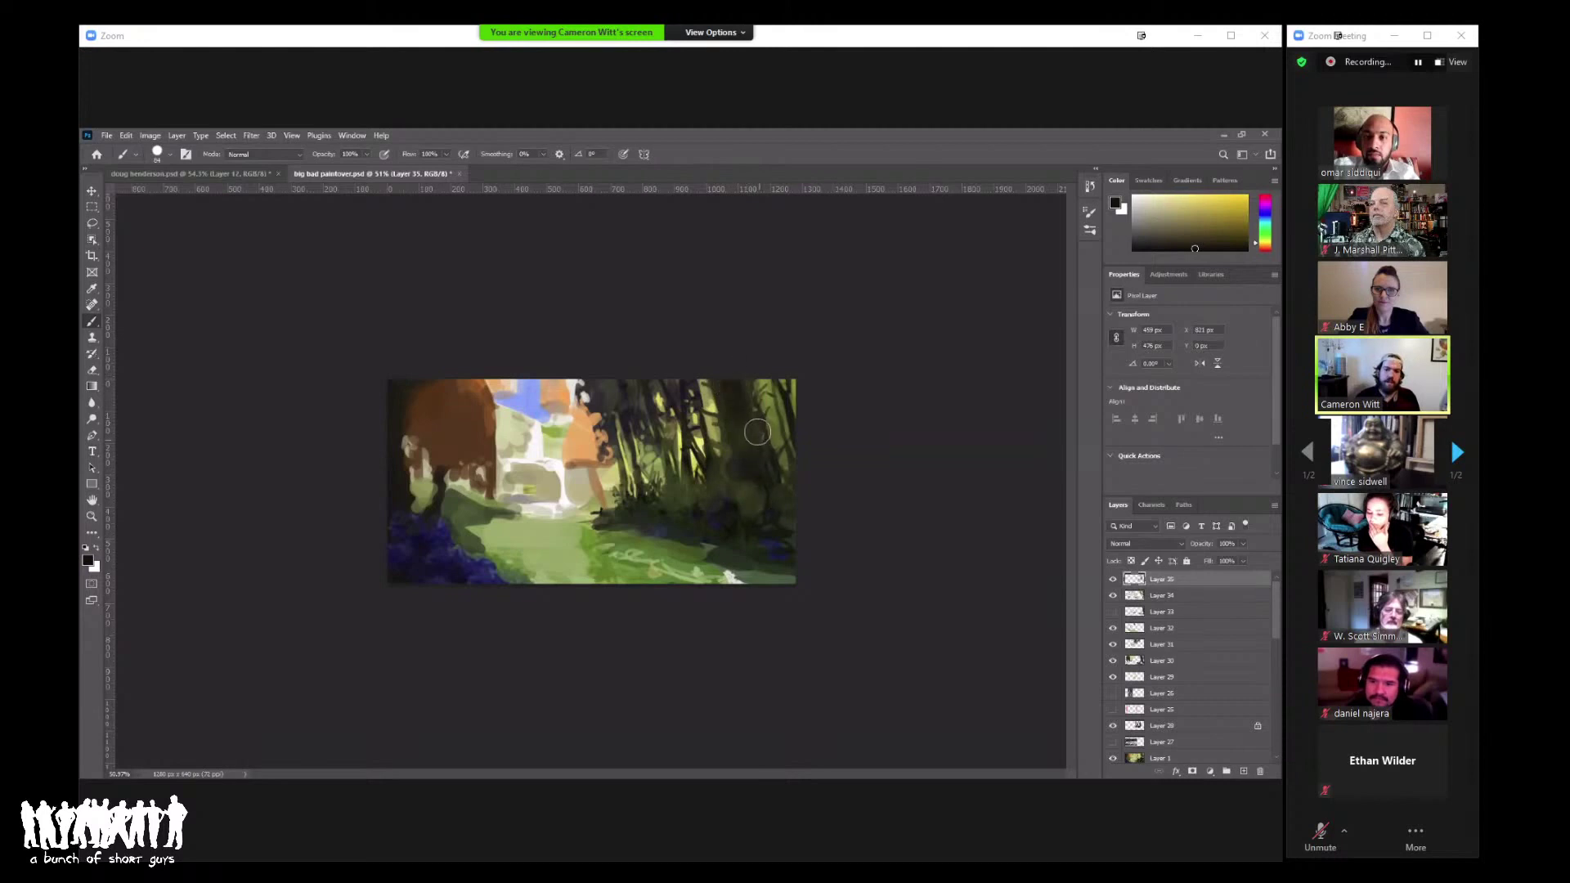
pyautogui.moveTo(742, 430)
pyautogui.mouseDown()
pyautogui.moveTo(762, 477)
pyautogui.moveTo(752, 410)
pyautogui.mouseUp()
# Step: Check the darkened trunks at different magnifications and reduce the brush size to 24 px for finer strokes
pyautogui.hotkey('ctrl', 'space')
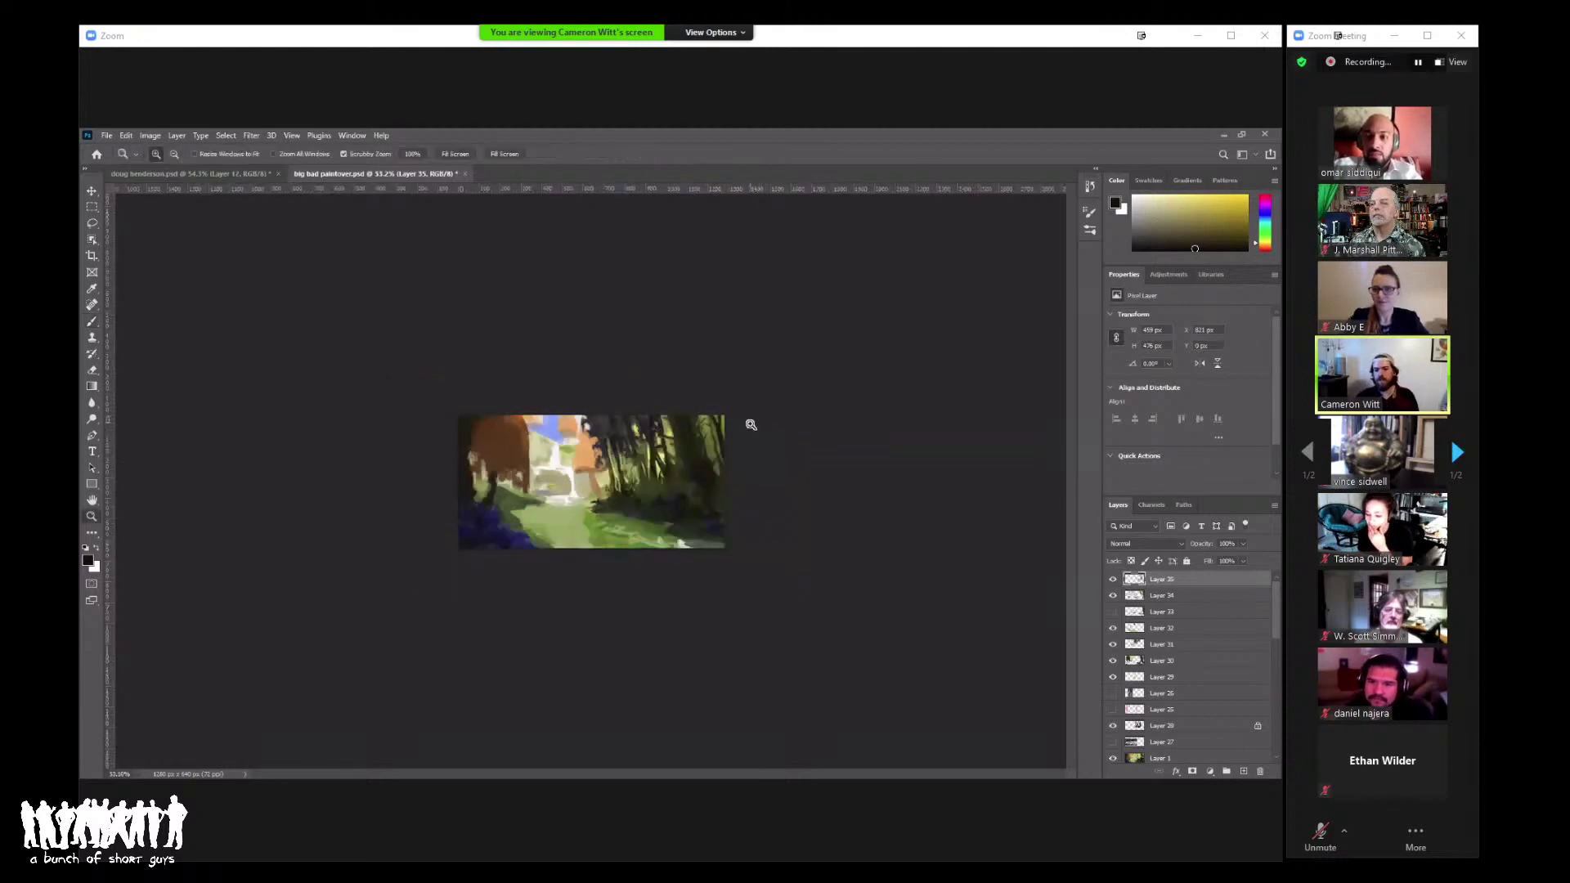
pyautogui.click(736, 463)
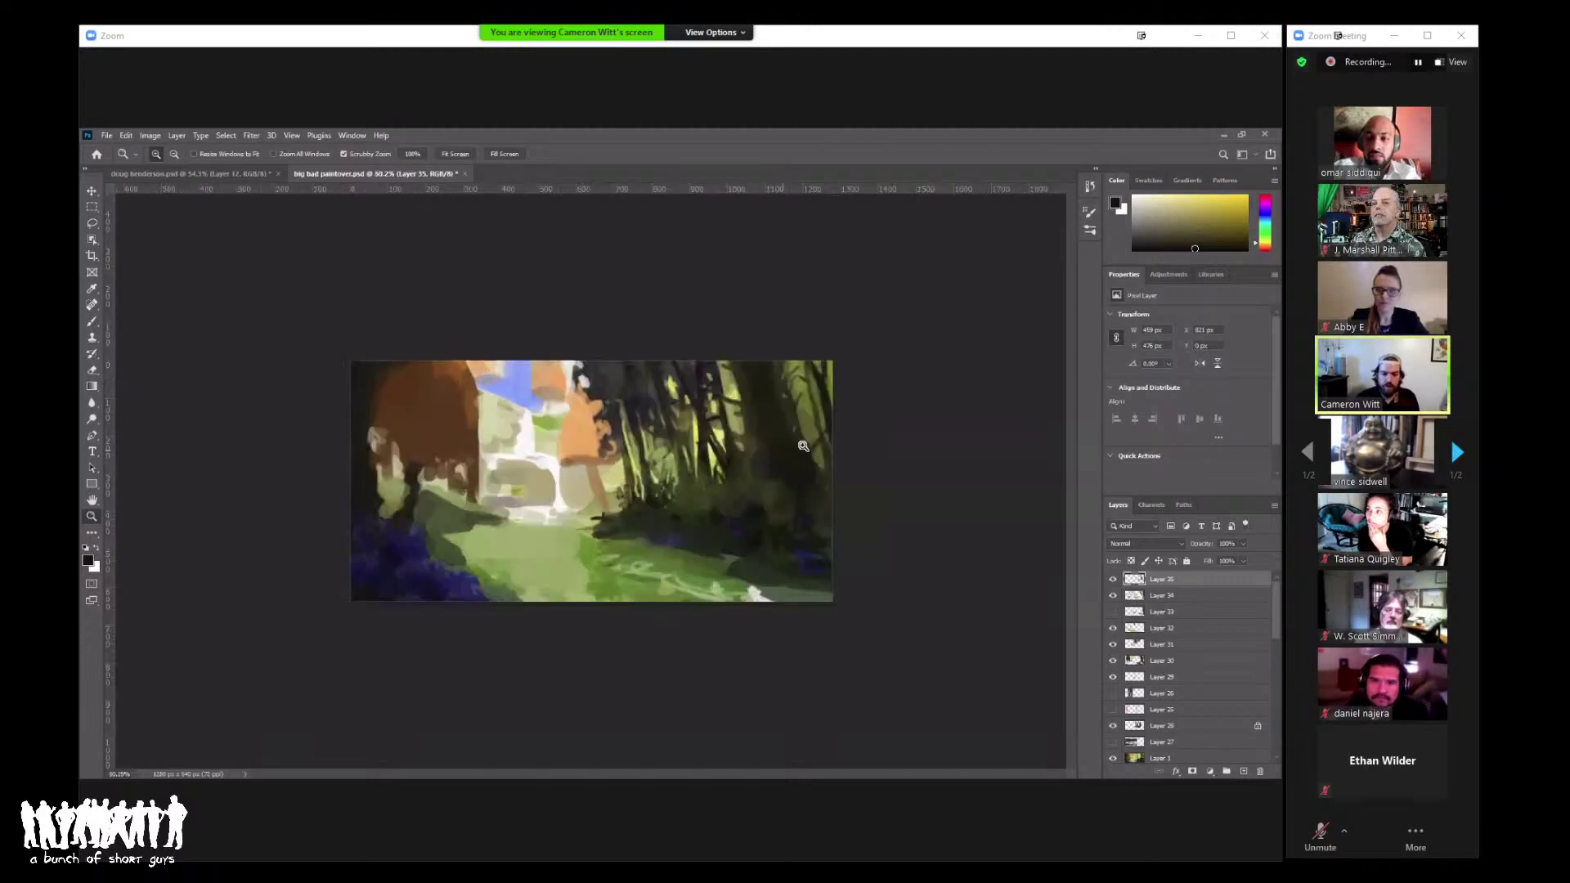
pyautogui.click(803, 445)
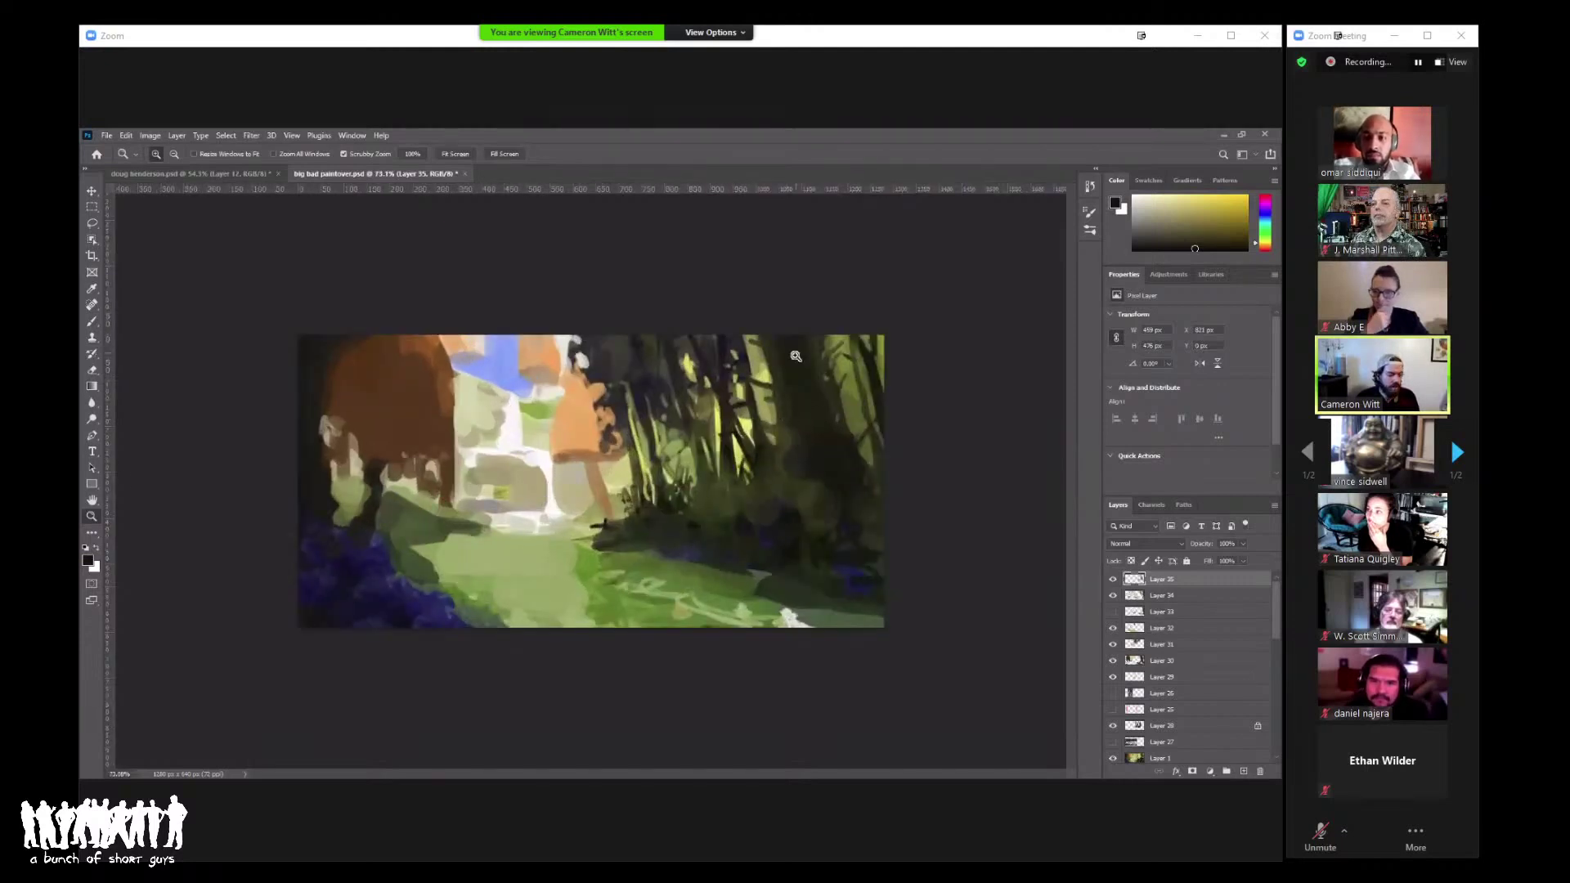
pyautogui.click(797, 425)
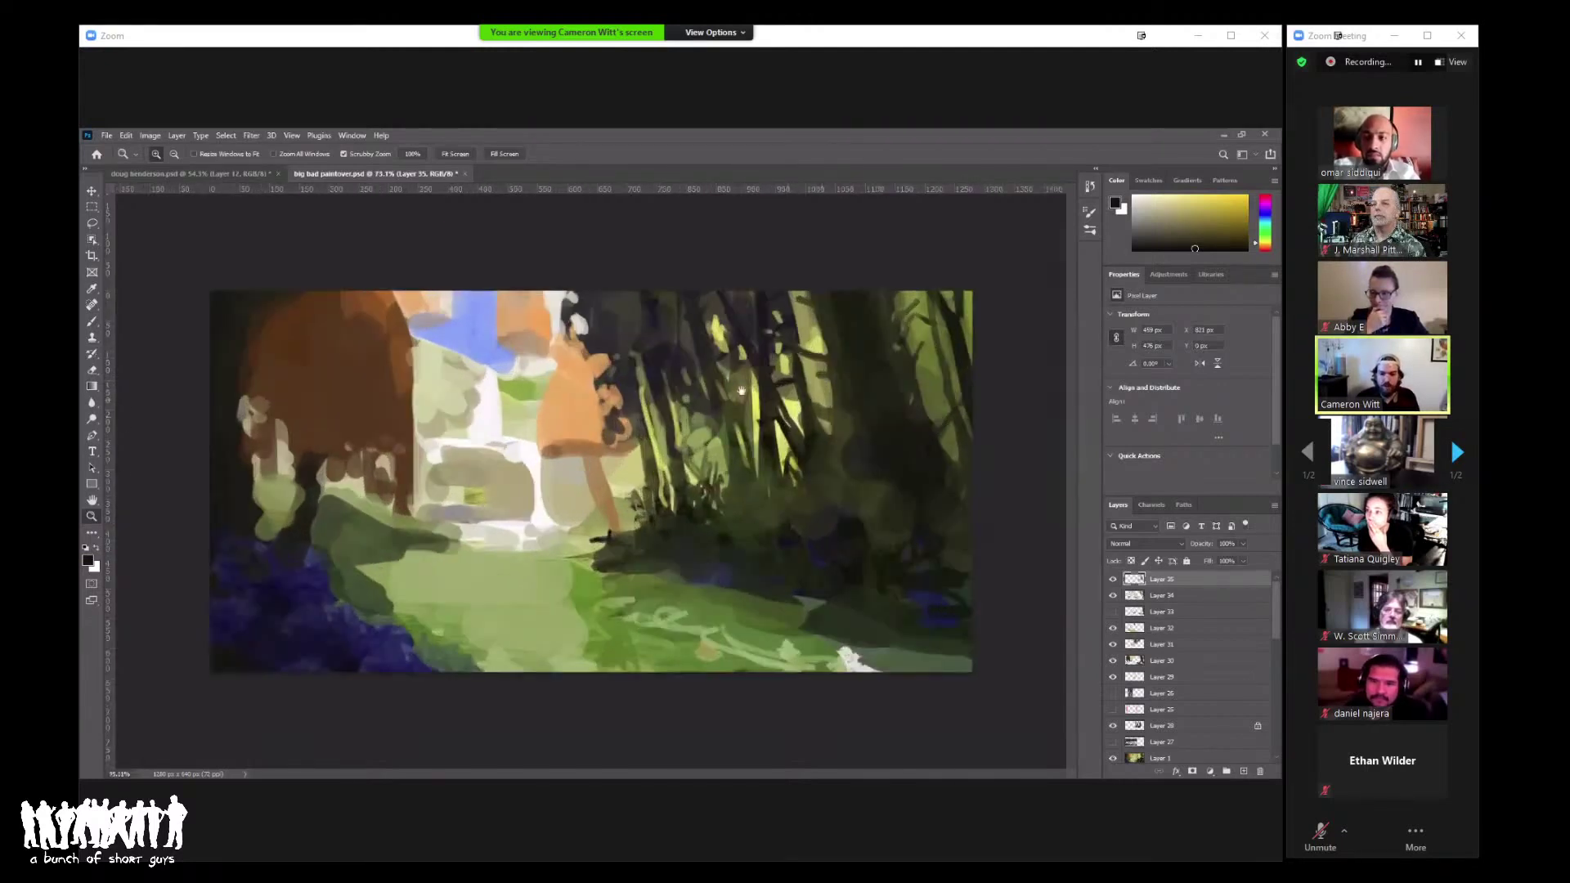
pyautogui.press('b')
pyautogui.rightClick(915, 445)
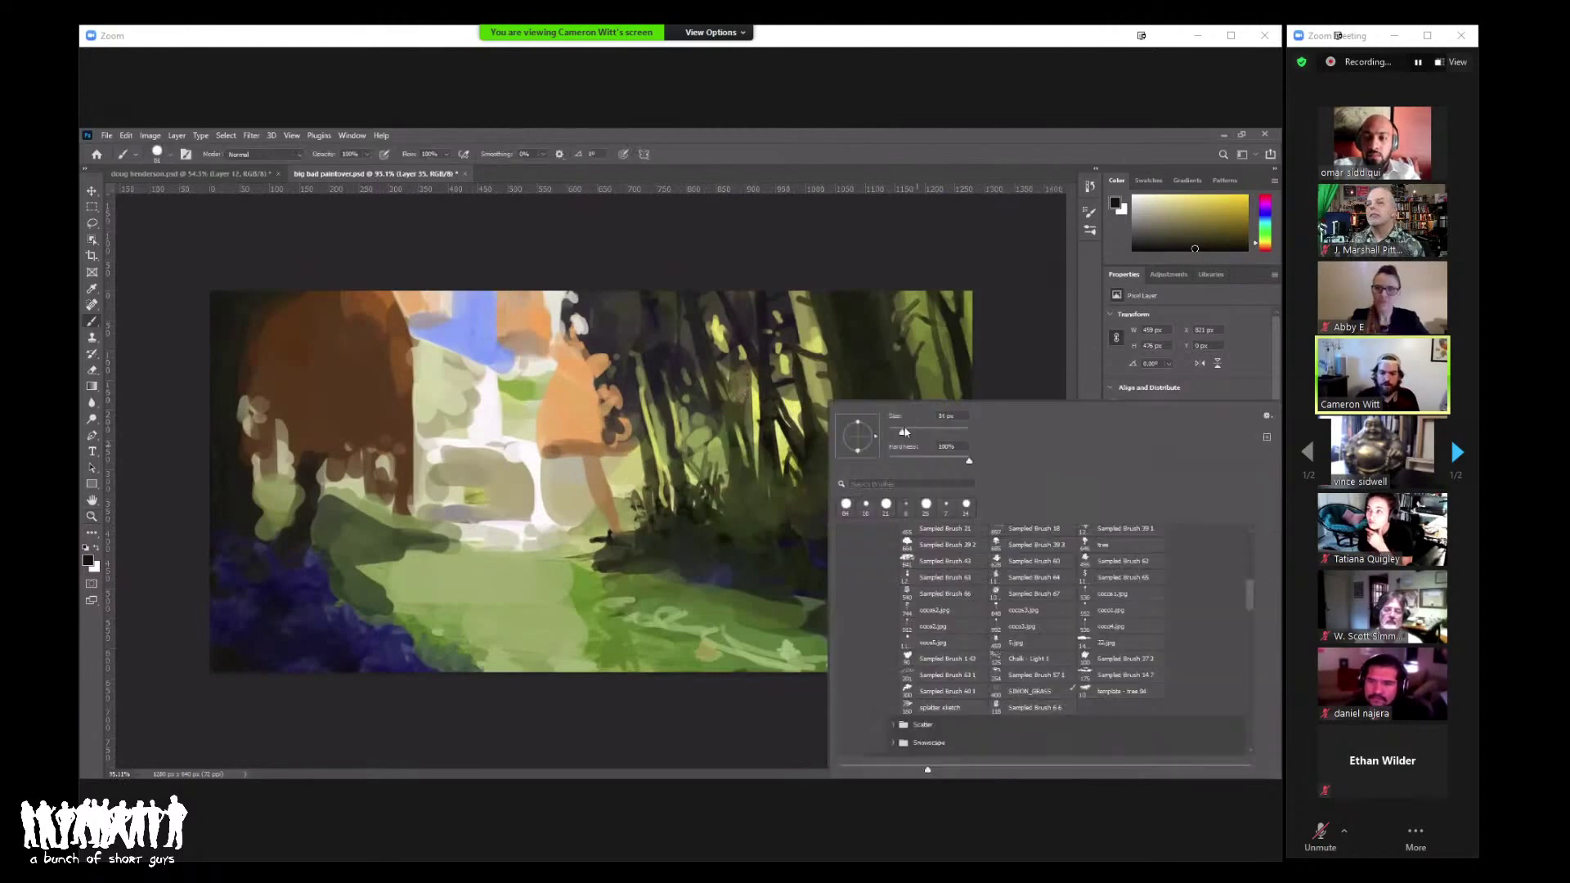
pyautogui.click(1018, 347)
pyautogui.press('[')
pyautogui.press('[')
pyautogui.press('[')
pyautogui.rightClick(893, 448)
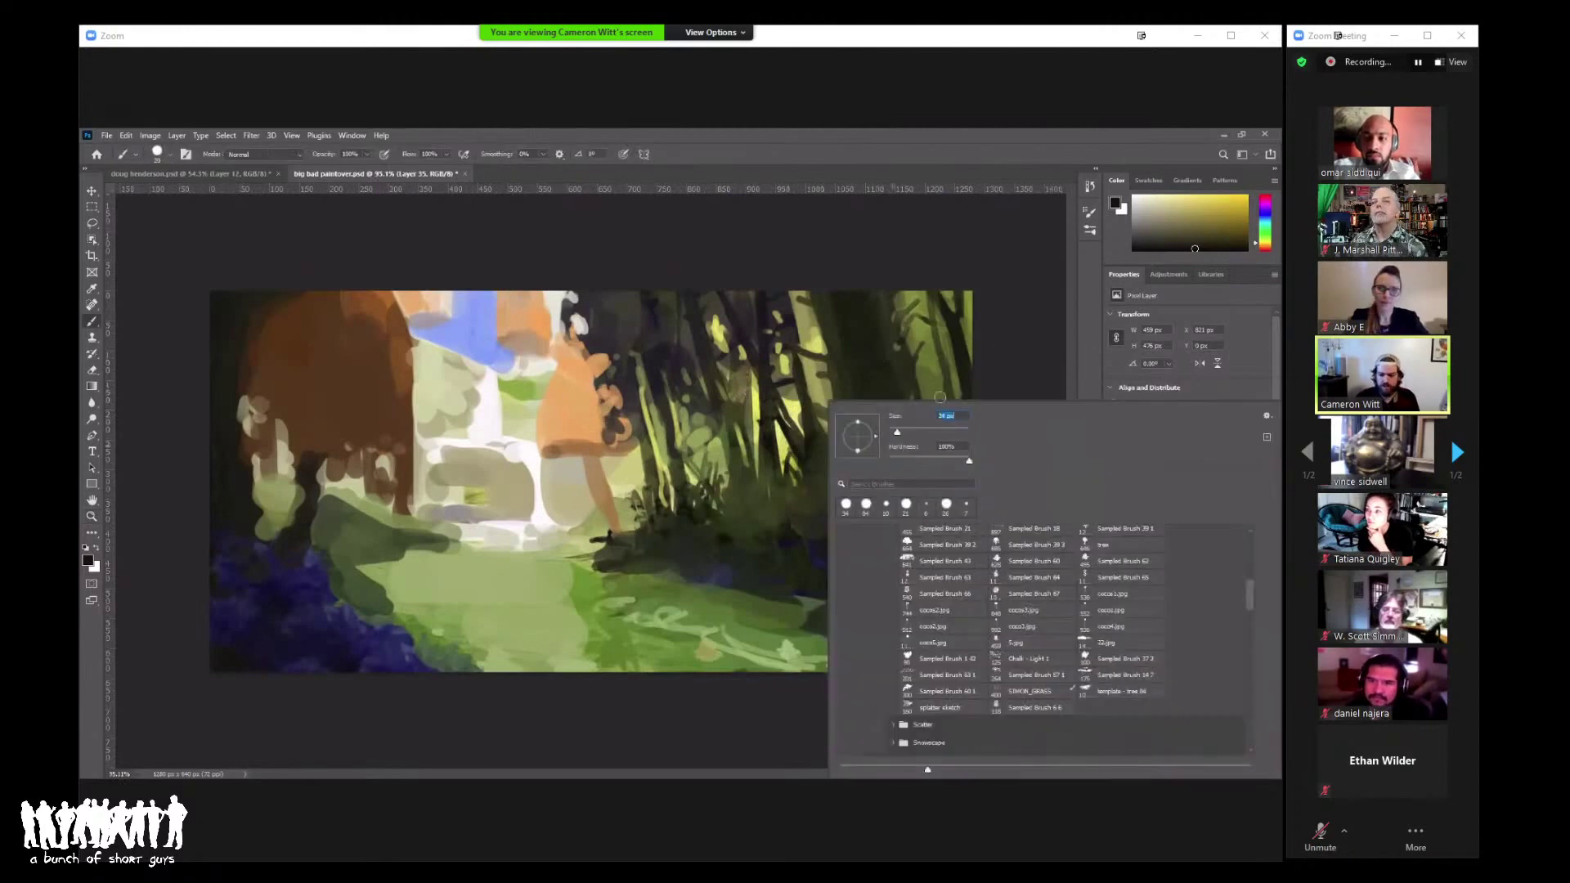
pyautogui.click(1031, 361)
# Step: Sample near-black greens at the base of the large trunk and paint fine strokes around the trunk and undergrowth
pyautogui.keyDown('alt'); pyautogui.click(862, 515); pyautogui.keyUp('alt')
pyautogui.moveTo(860, 516); pyautogui.dragTo(859, 479)
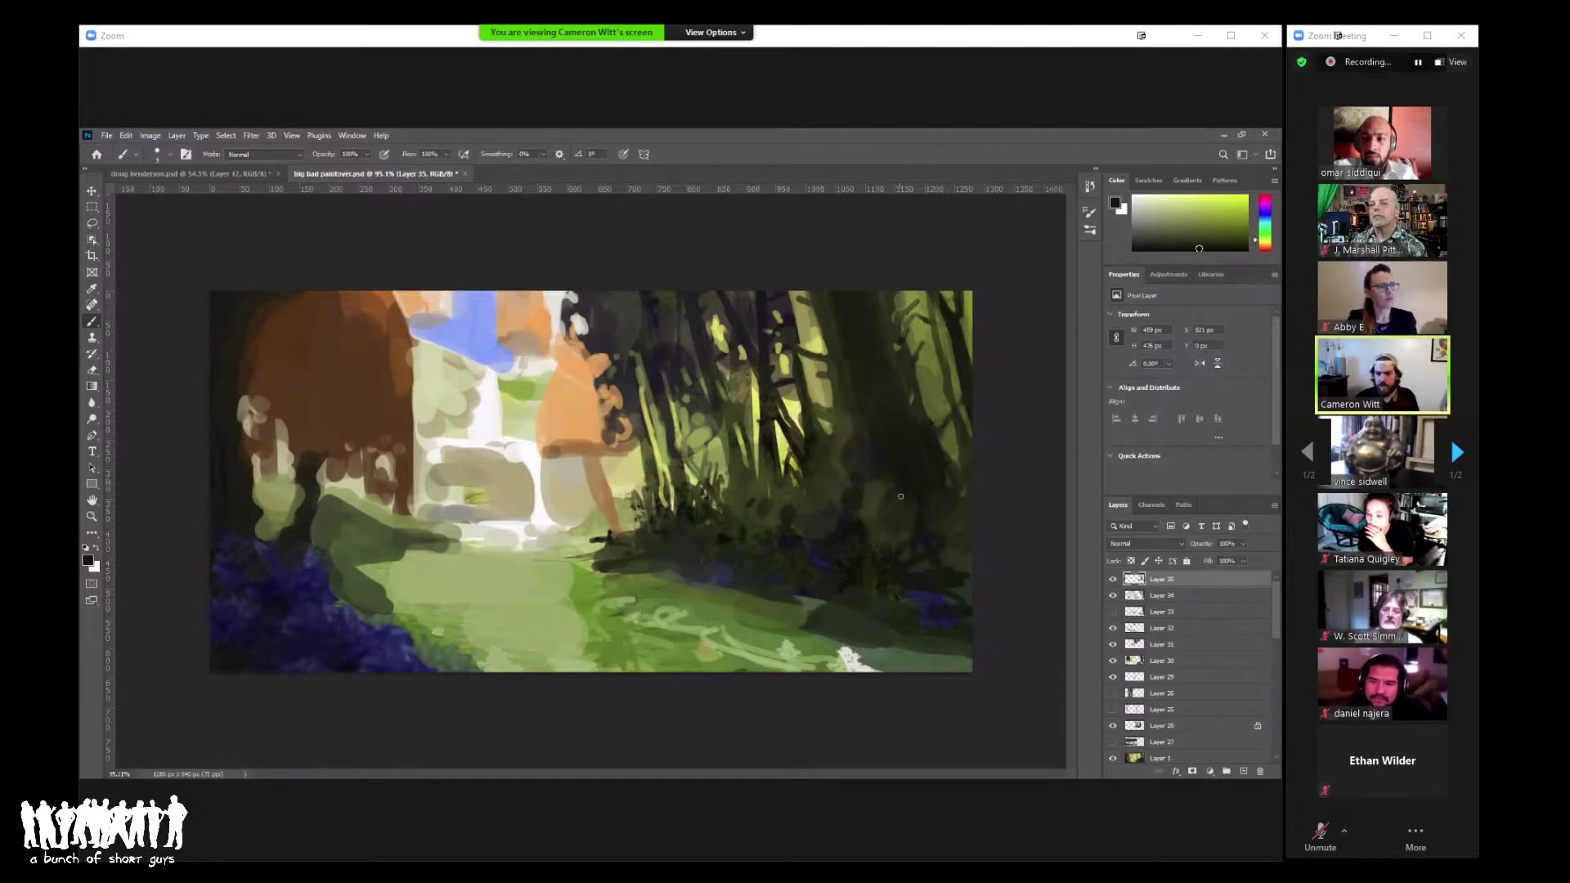
pyautogui.keyDown('alt'); pyautogui.click(856, 523); pyautogui.keyUp('alt')
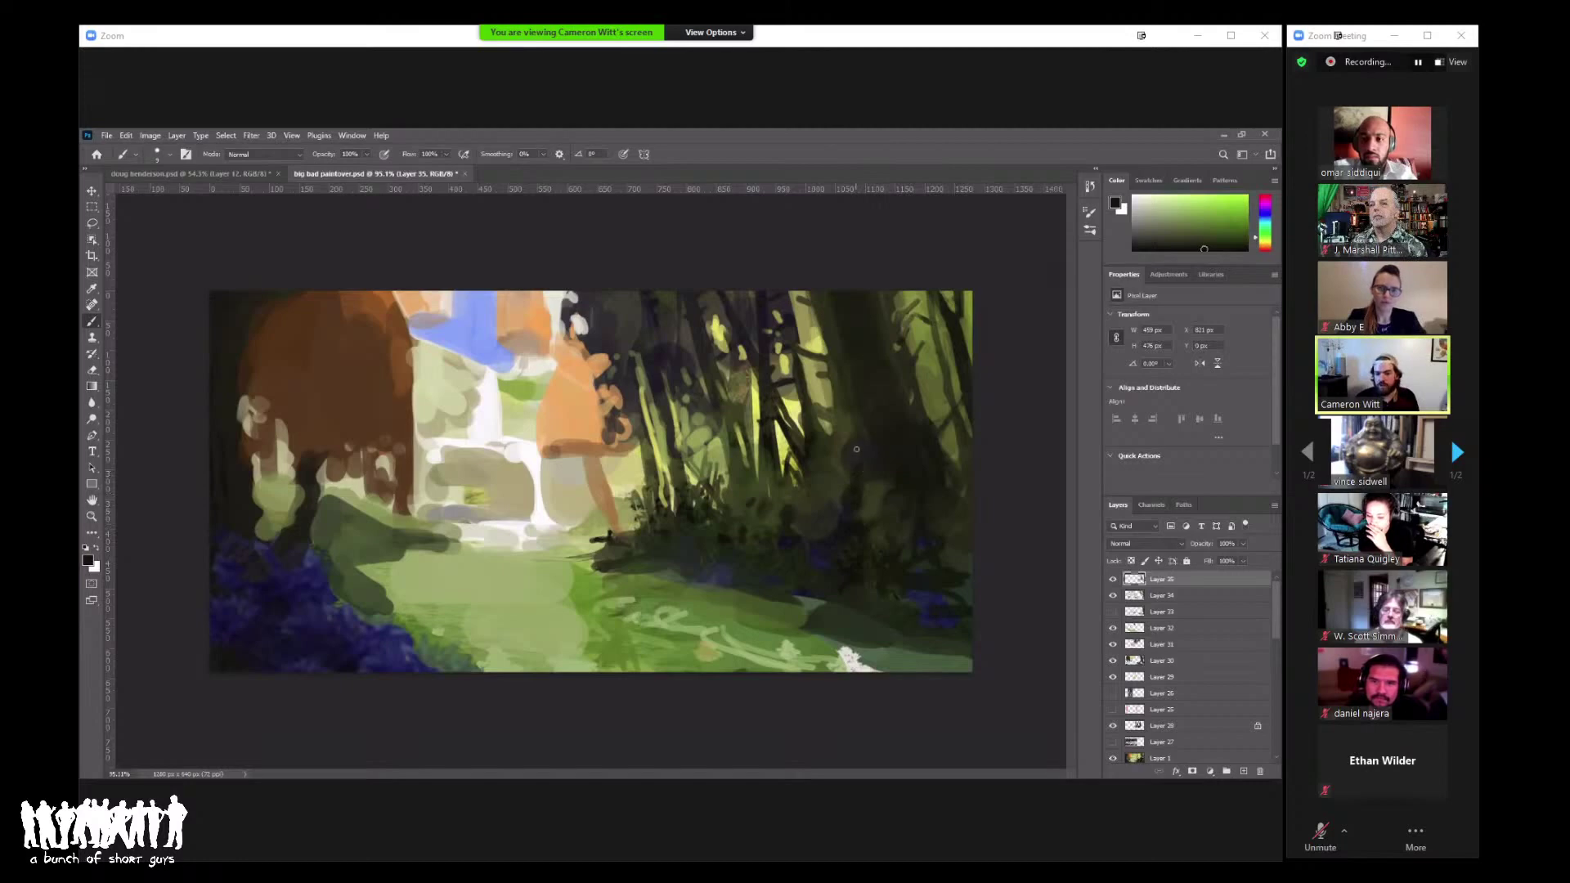
pyautogui.press('z')
pyautogui.moveTo(930, 429); pyautogui.dragTo(904, 445)
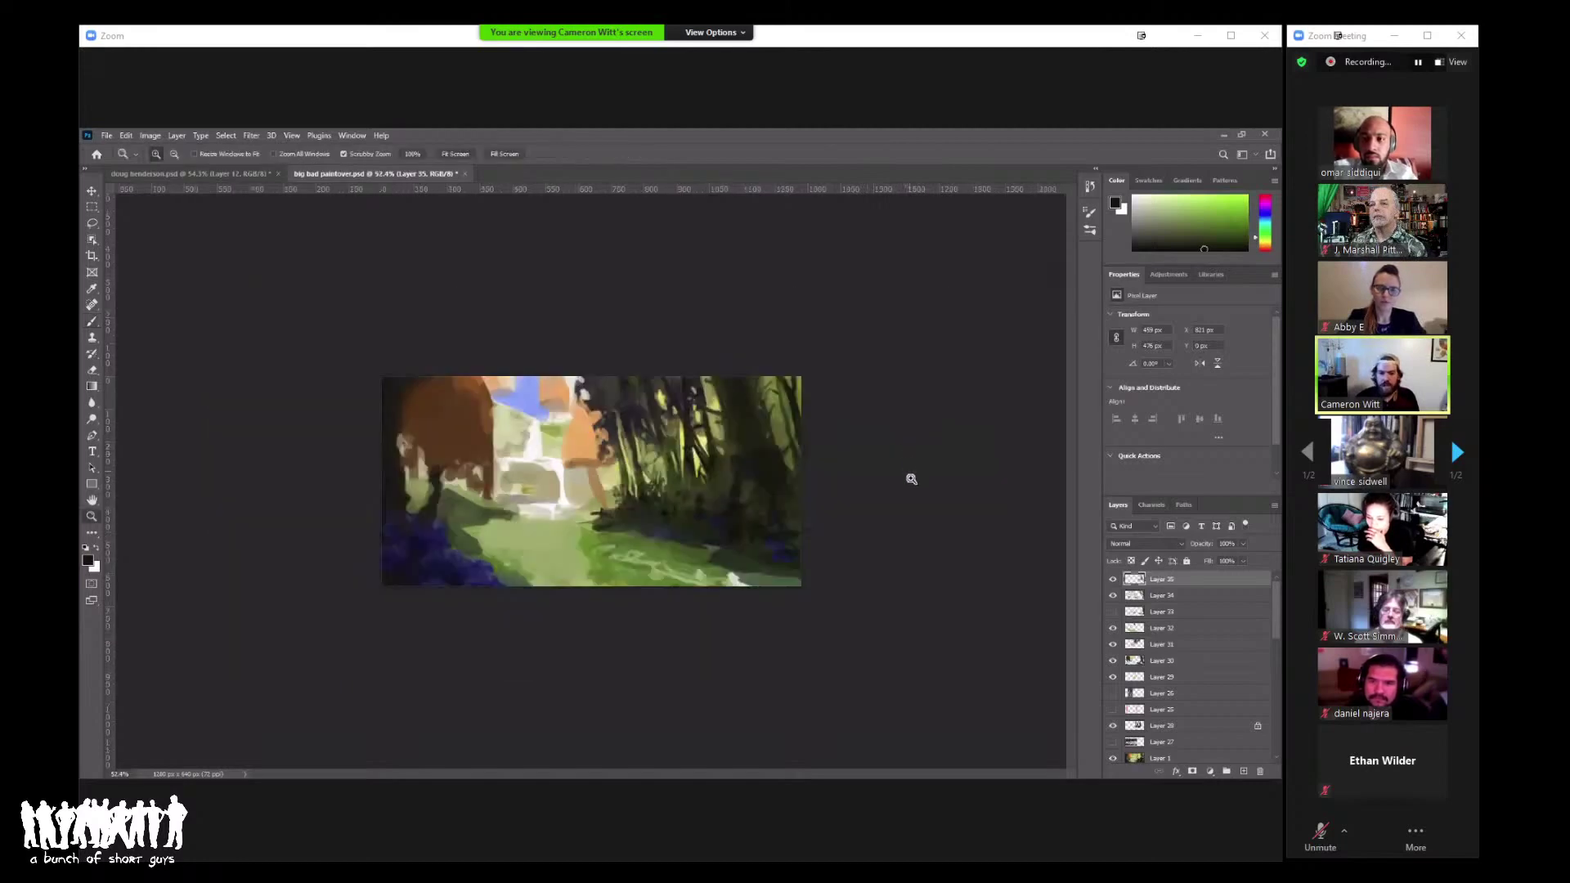
pyautogui.moveTo(820, 490); pyautogui.dragTo(838, 489)
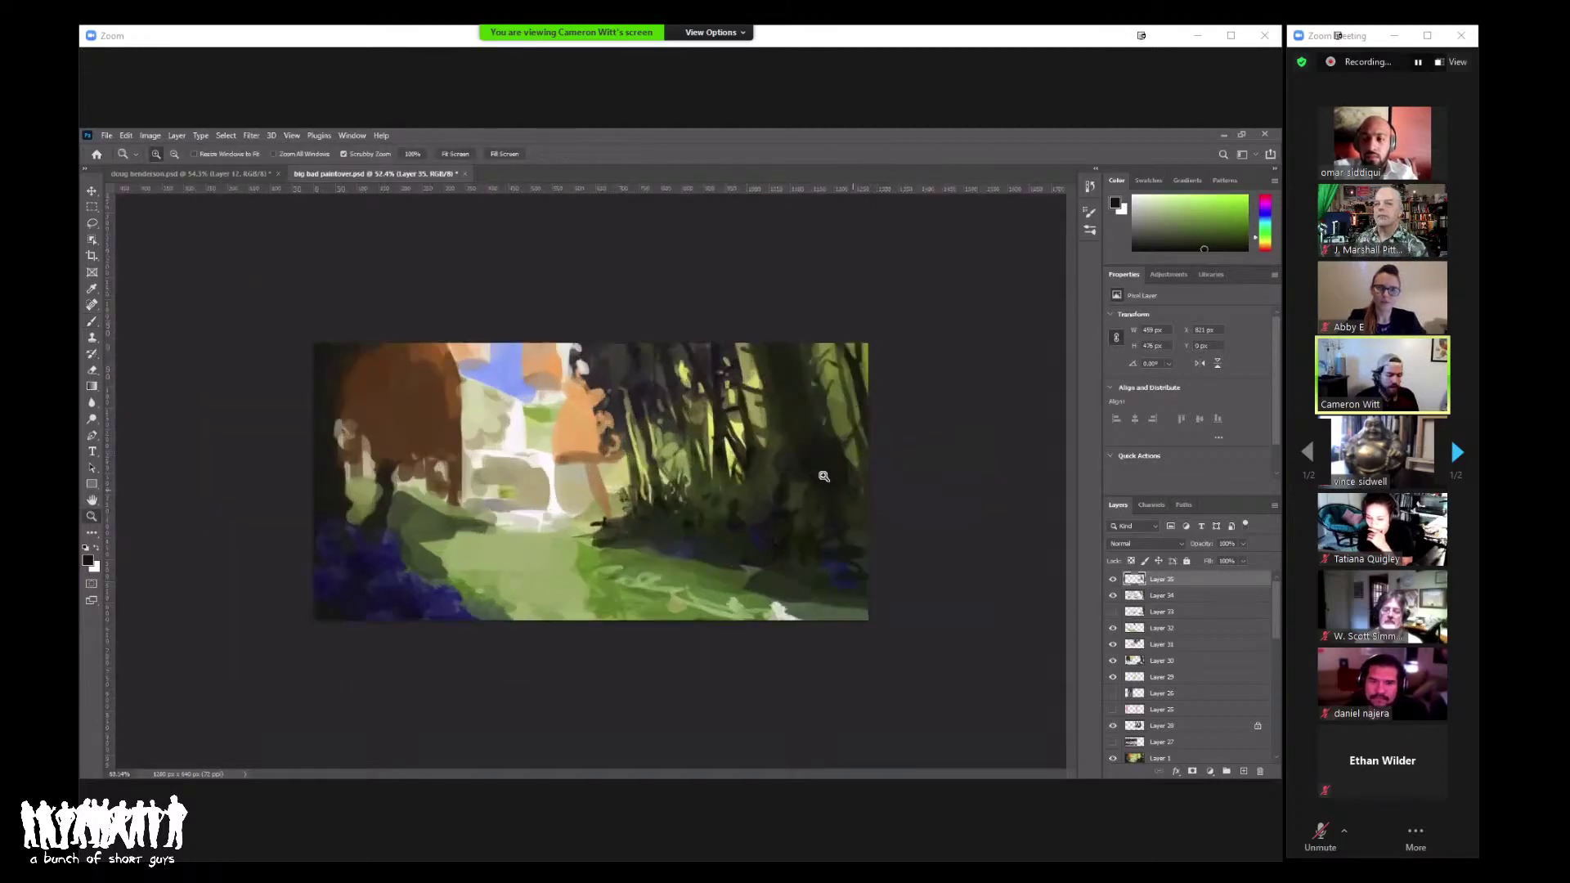
pyautogui.press('b')
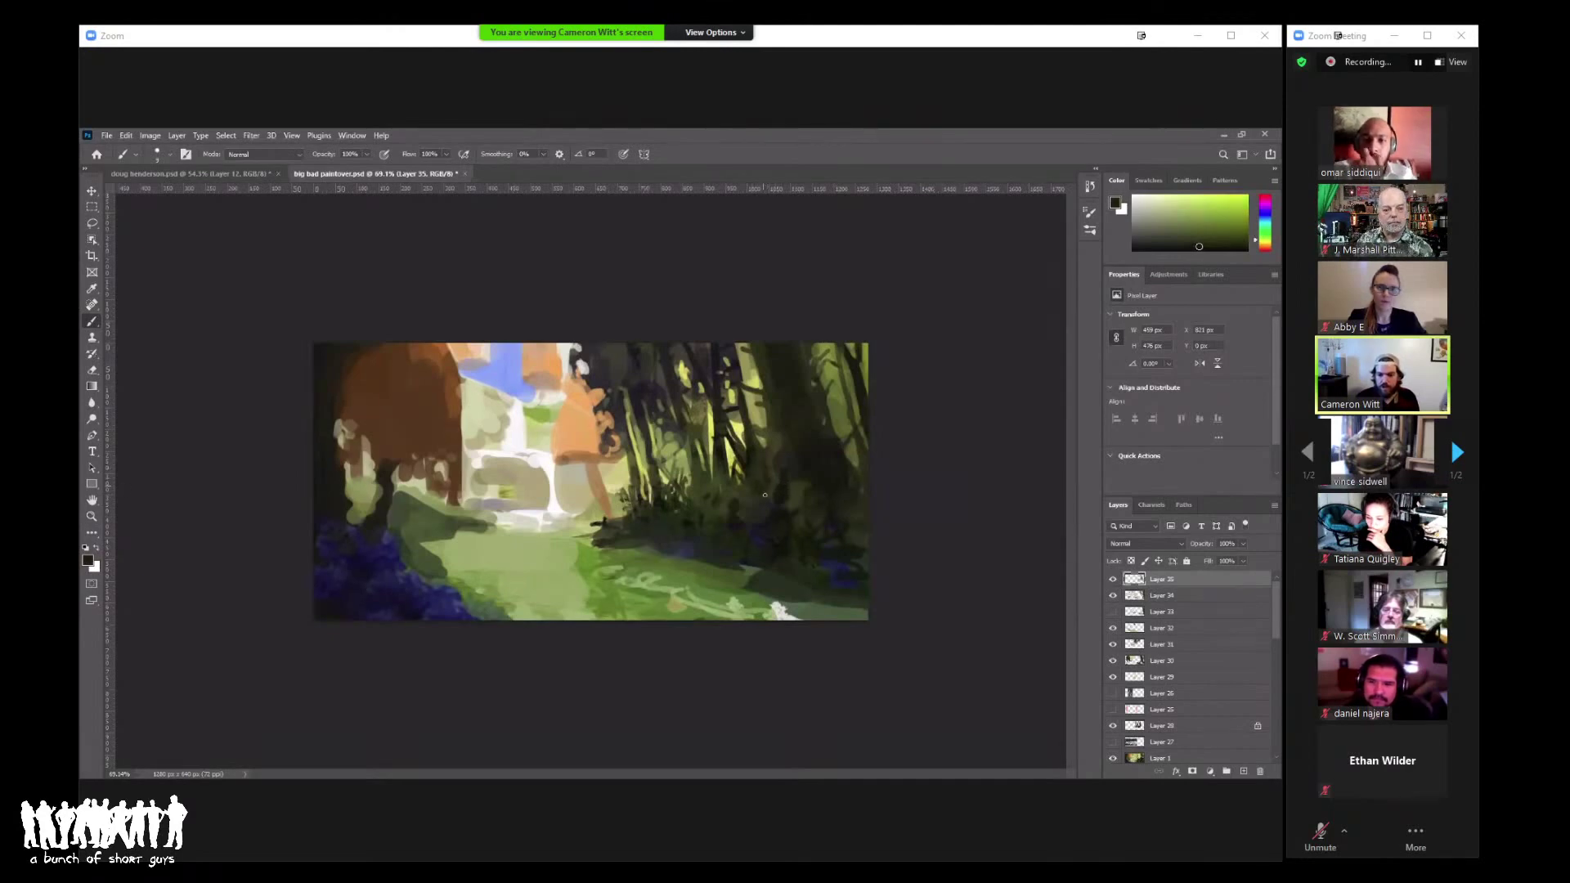
pyautogui.moveTo(801, 487)
pyautogui.mouseDown()
pyautogui.moveTo(809, 466)
pyautogui.moveTo(724, 514)
pyautogui.mouseUp()
# Step: Sample near-white from the foot of the bright wall and brush light highlights onto the sunlit path
pyautogui.press('z')
pyautogui.press('b')
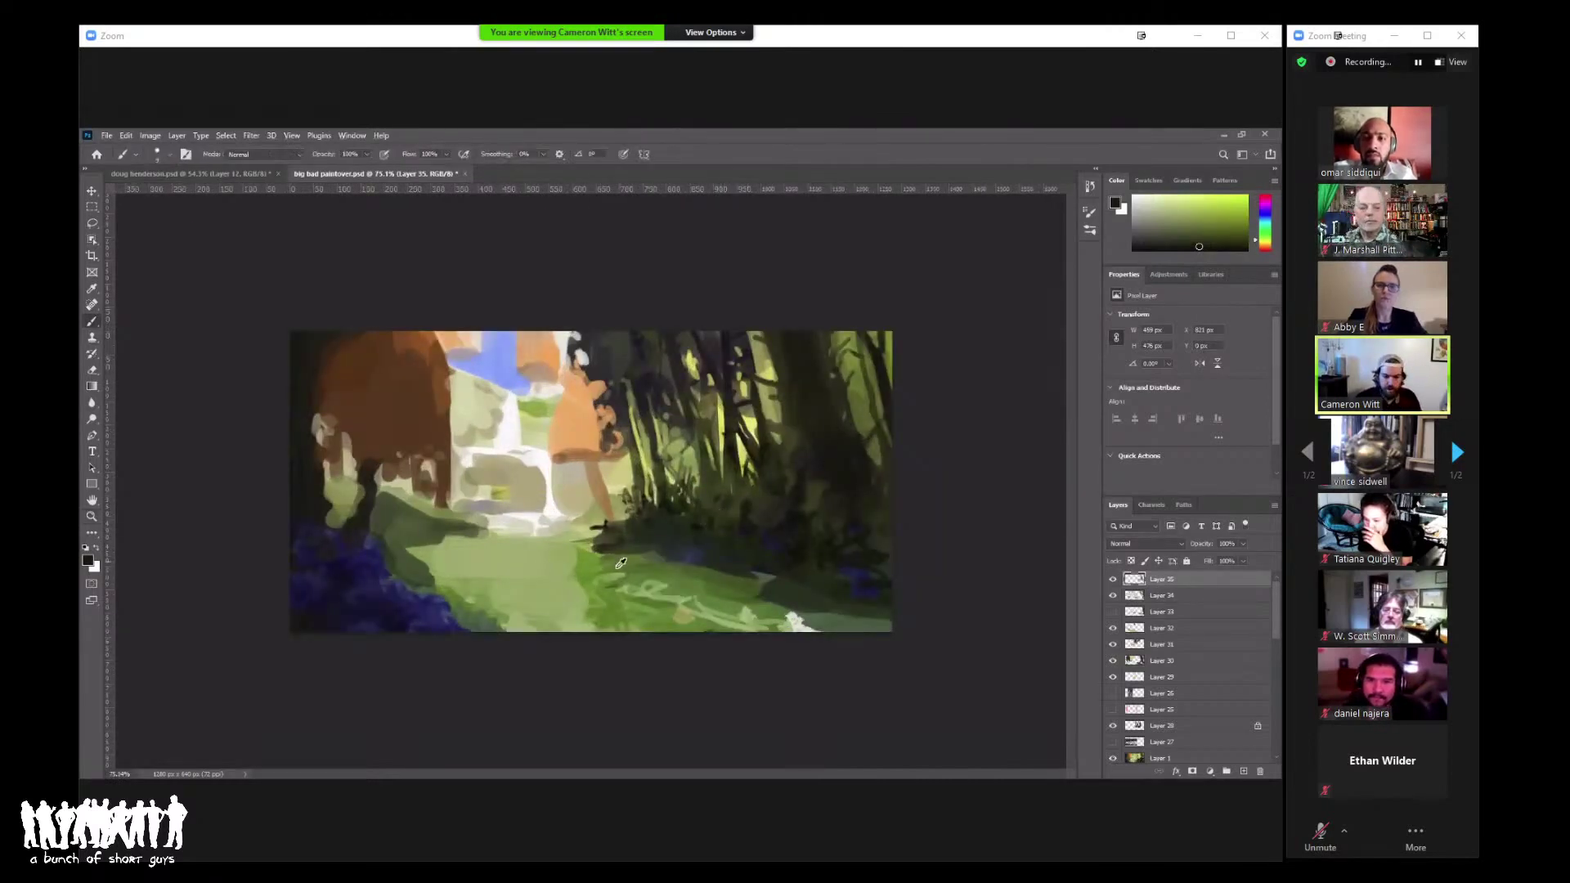
pyautogui.keyDown('alt'); pyautogui.click(543, 530); pyautogui.keyUp('alt')
pyautogui.keyDown('alt'); pyautogui.click(542, 531); pyautogui.keyUp('alt')
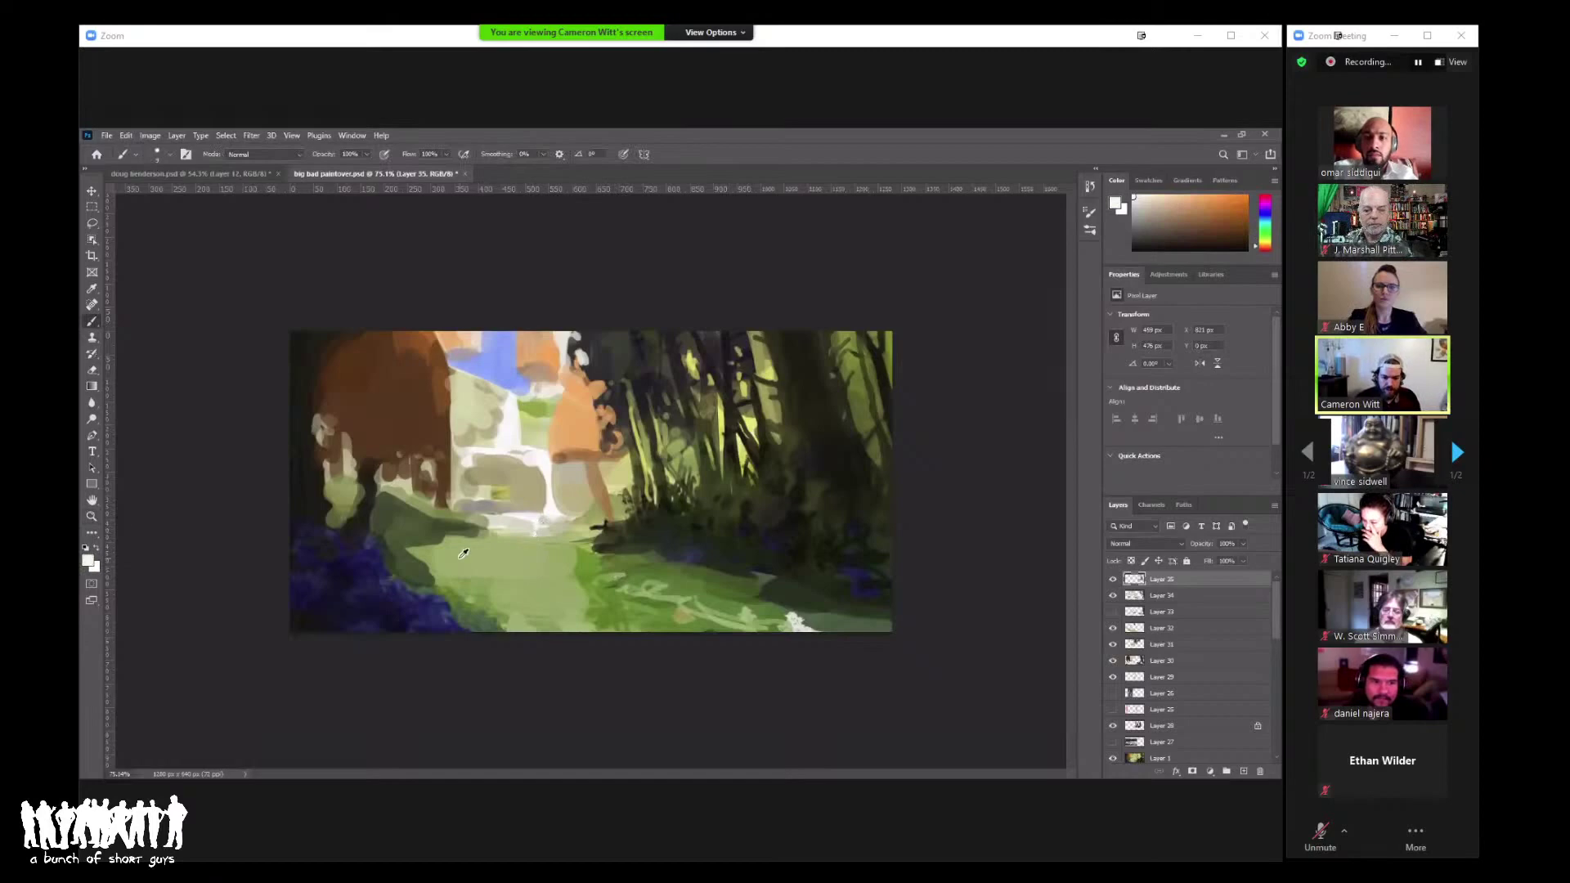
pyautogui.moveTo(448, 547)
pyautogui.mouseDown()
pyautogui.moveTo(464, 552)
pyautogui.moveTo(440, 566)
pyautogui.mouseUp()
pyautogui.moveTo(582, 570)
pyautogui.mouseDown()
pyautogui.moveTo(562, 559)
pyautogui.moveTo(595, 565)
pyautogui.mouseUp()
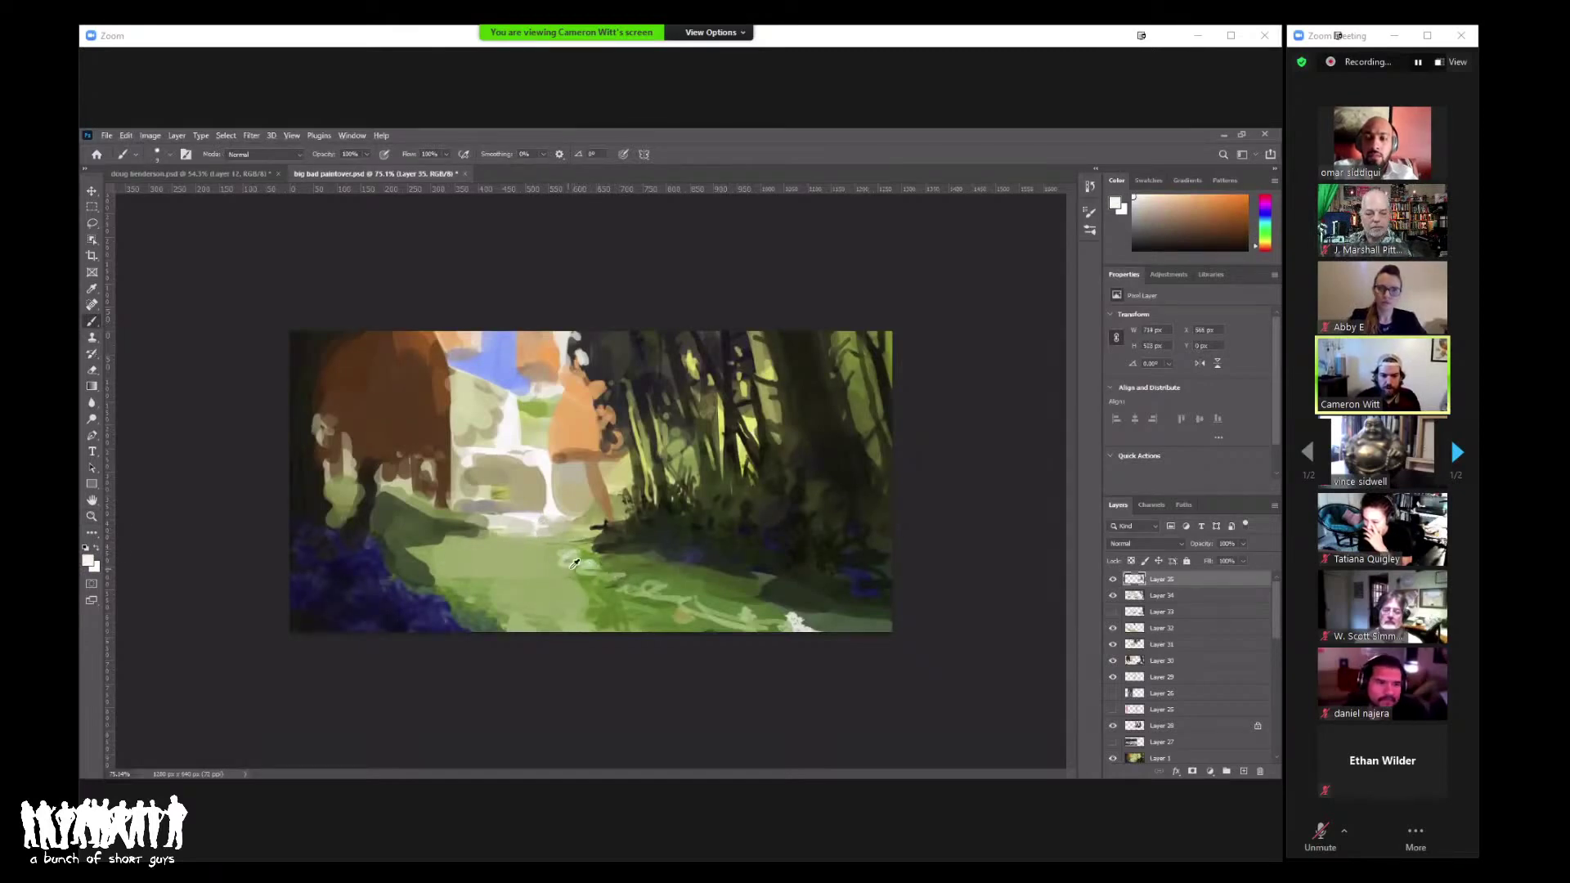
# Step: Sample pale and dark greens around the path, adjust the brush size and soften the new highlights beside the shadowed bank
pyautogui.keyDown('alt'); pyautogui.click(564, 564); pyautogui.keyUp('alt')
pyautogui.keyDown('alt'); pyautogui.click(559, 564); pyautogui.keyUp('alt')
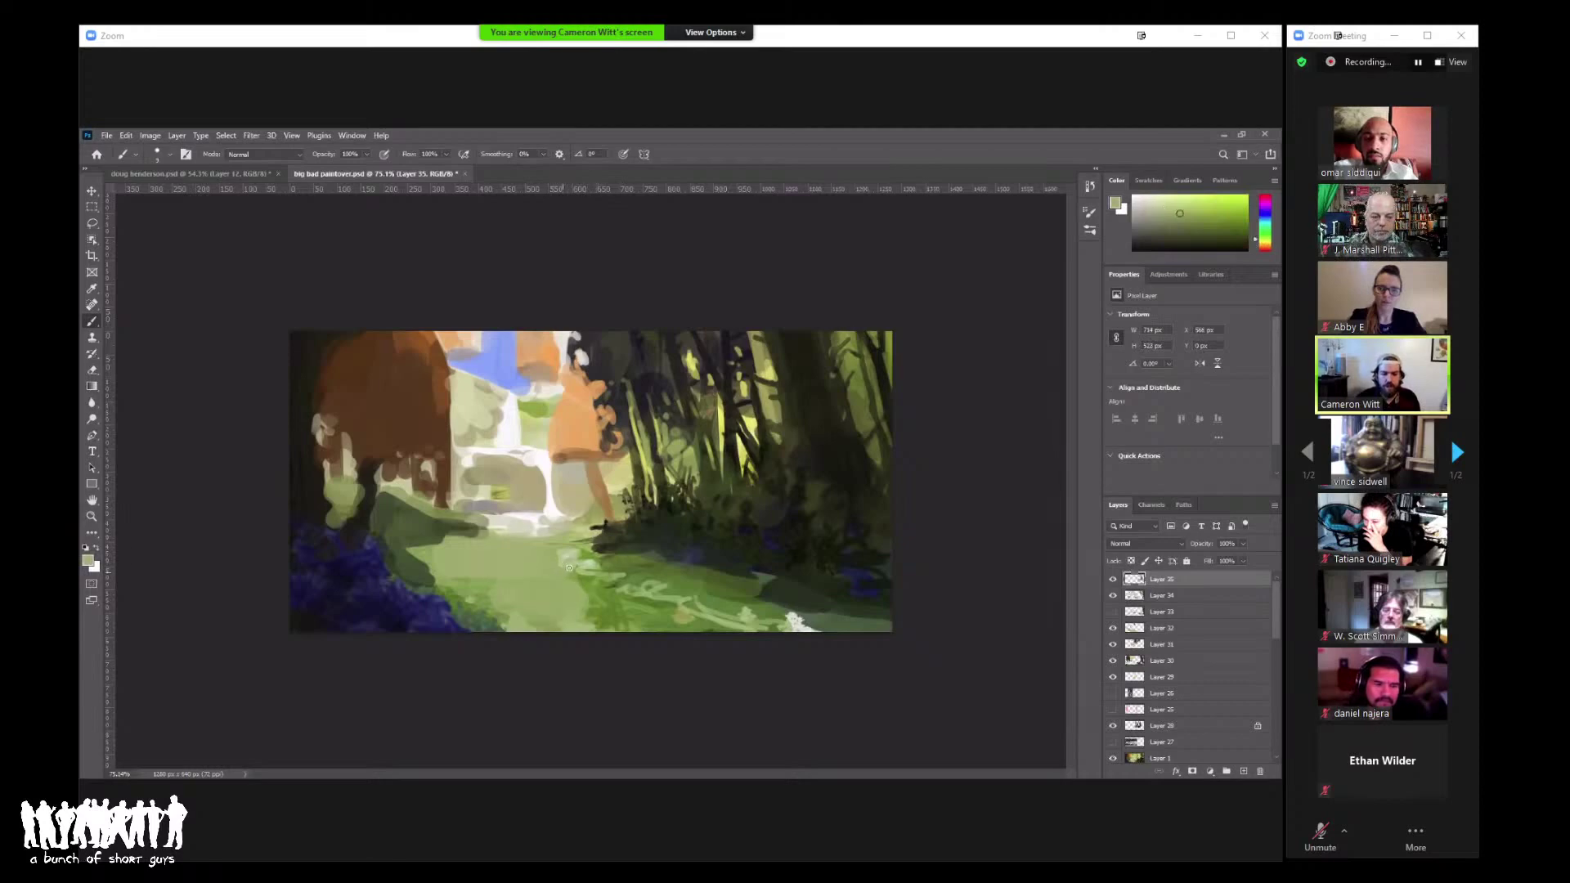
pyautogui.rightClick(735, 435)
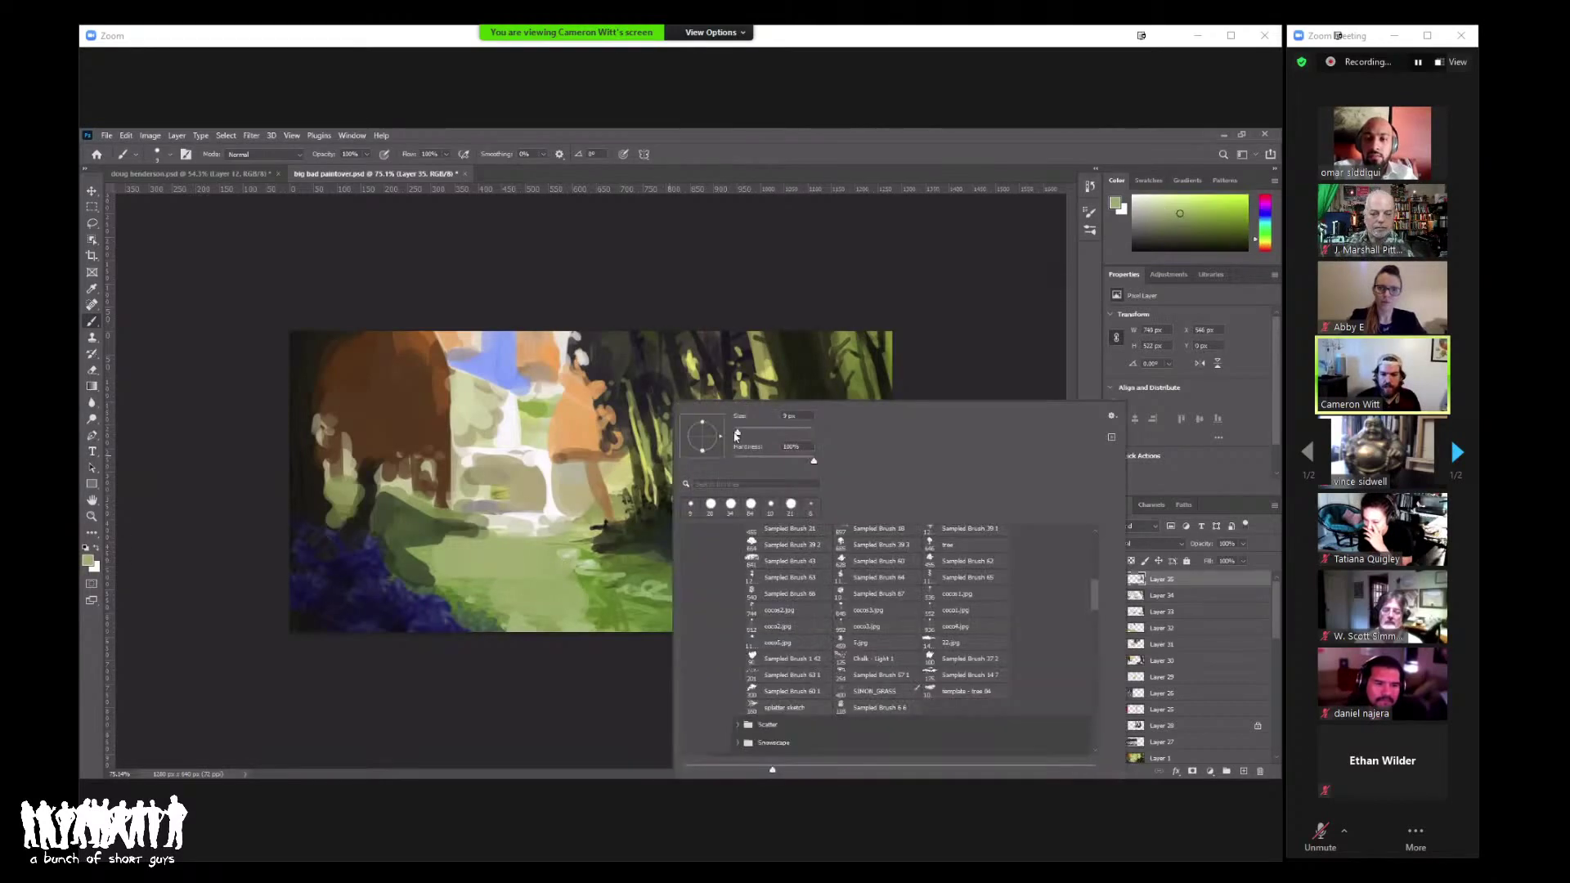
pyautogui.click(743, 327)
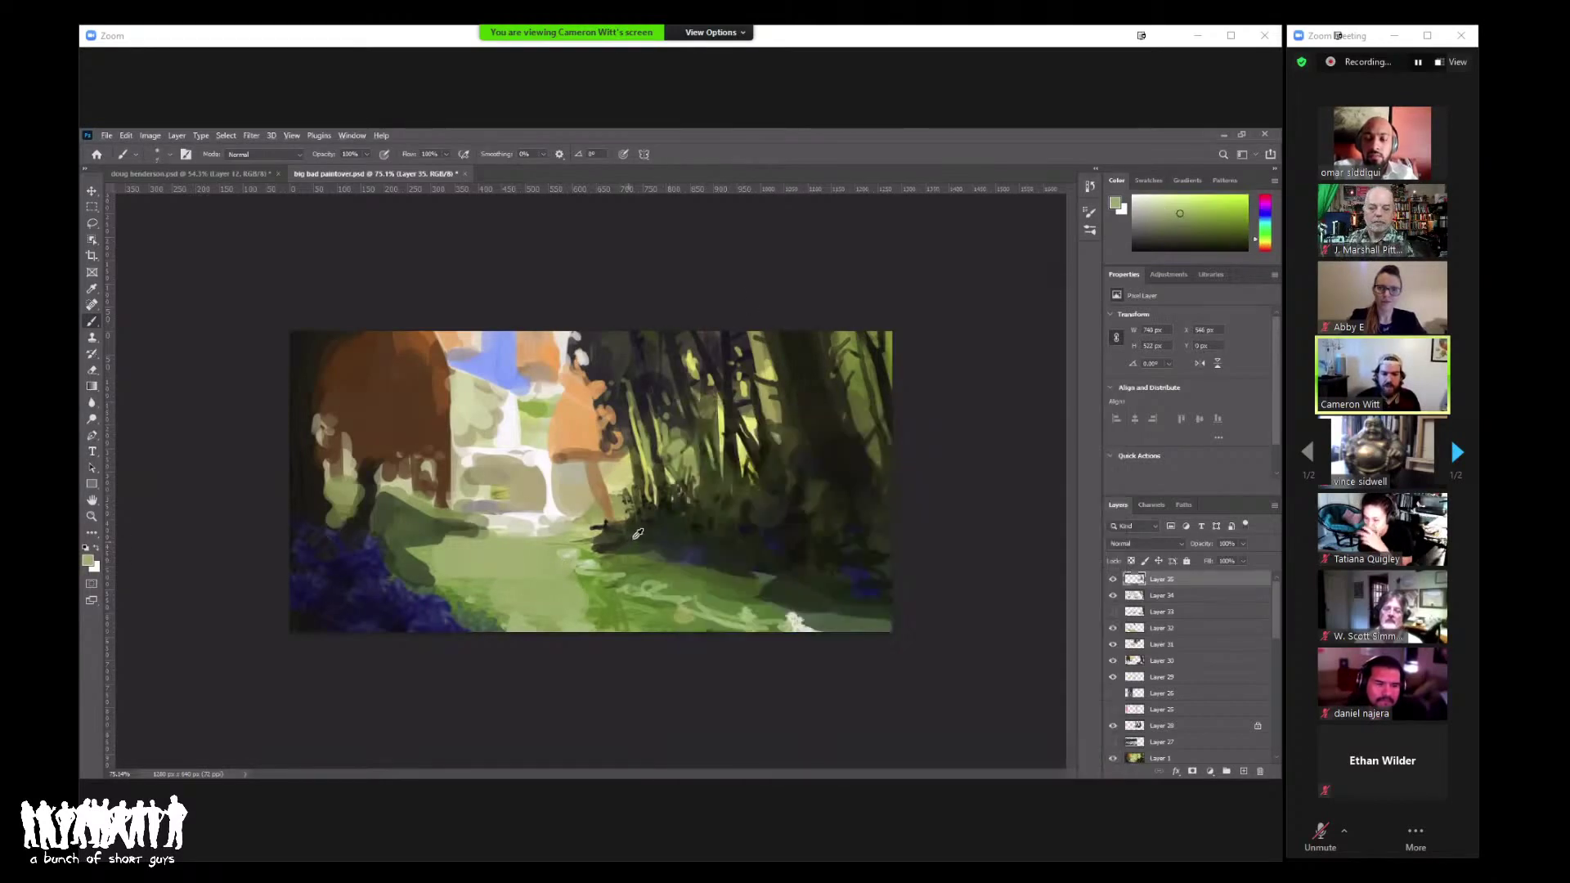
pyautogui.keyDown('alt'); pyautogui.click(609, 541); pyautogui.keyUp('alt')
pyautogui.moveTo(570, 544); pyautogui.dragTo(568, 556)
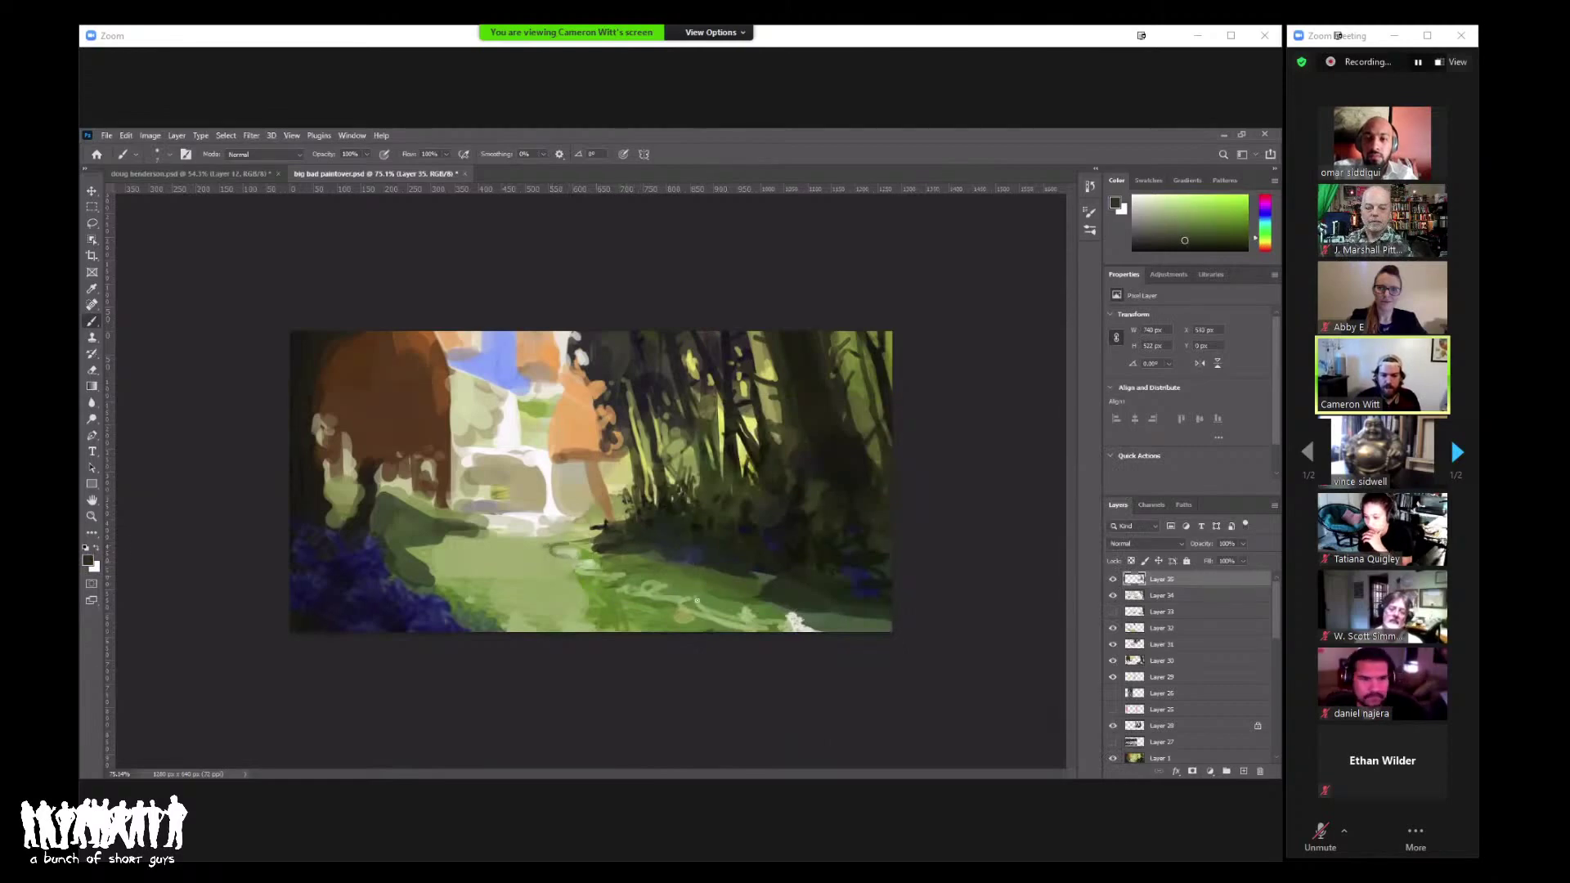
# Step: Sample near-white, near-black and pale greens and brush thin curved light and dark strokes across the grass beside the path
pyautogui.moveTo(686, 610)
pyautogui.mouseDown()
pyautogui.moveTo(680, 626)
pyautogui.moveTo(721, 631)
pyautogui.mouseUp()
pyautogui.keyDown('alt'); pyautogui.click(748, 555); pyautogui.keyUp('alt')
pyautogui.keyDown('alt'); pyautogui.click(791, 620); pyautogui.keyUp('alt')
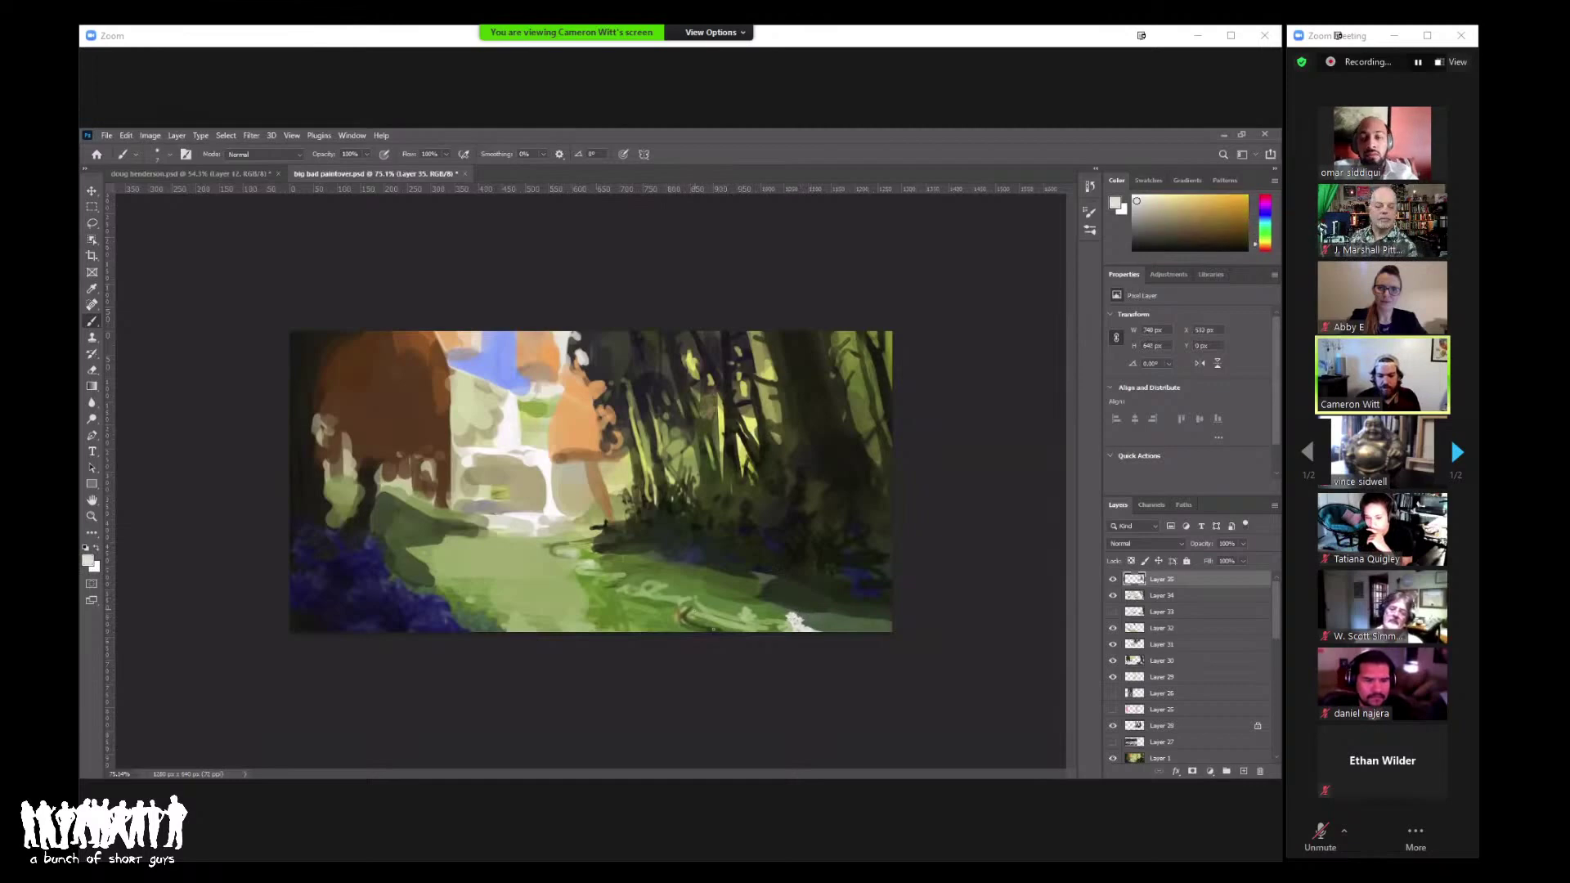
pyautogui.keyDown('alt'); pyautogui.click(786, 536); pyautogui.keyUp('alt')
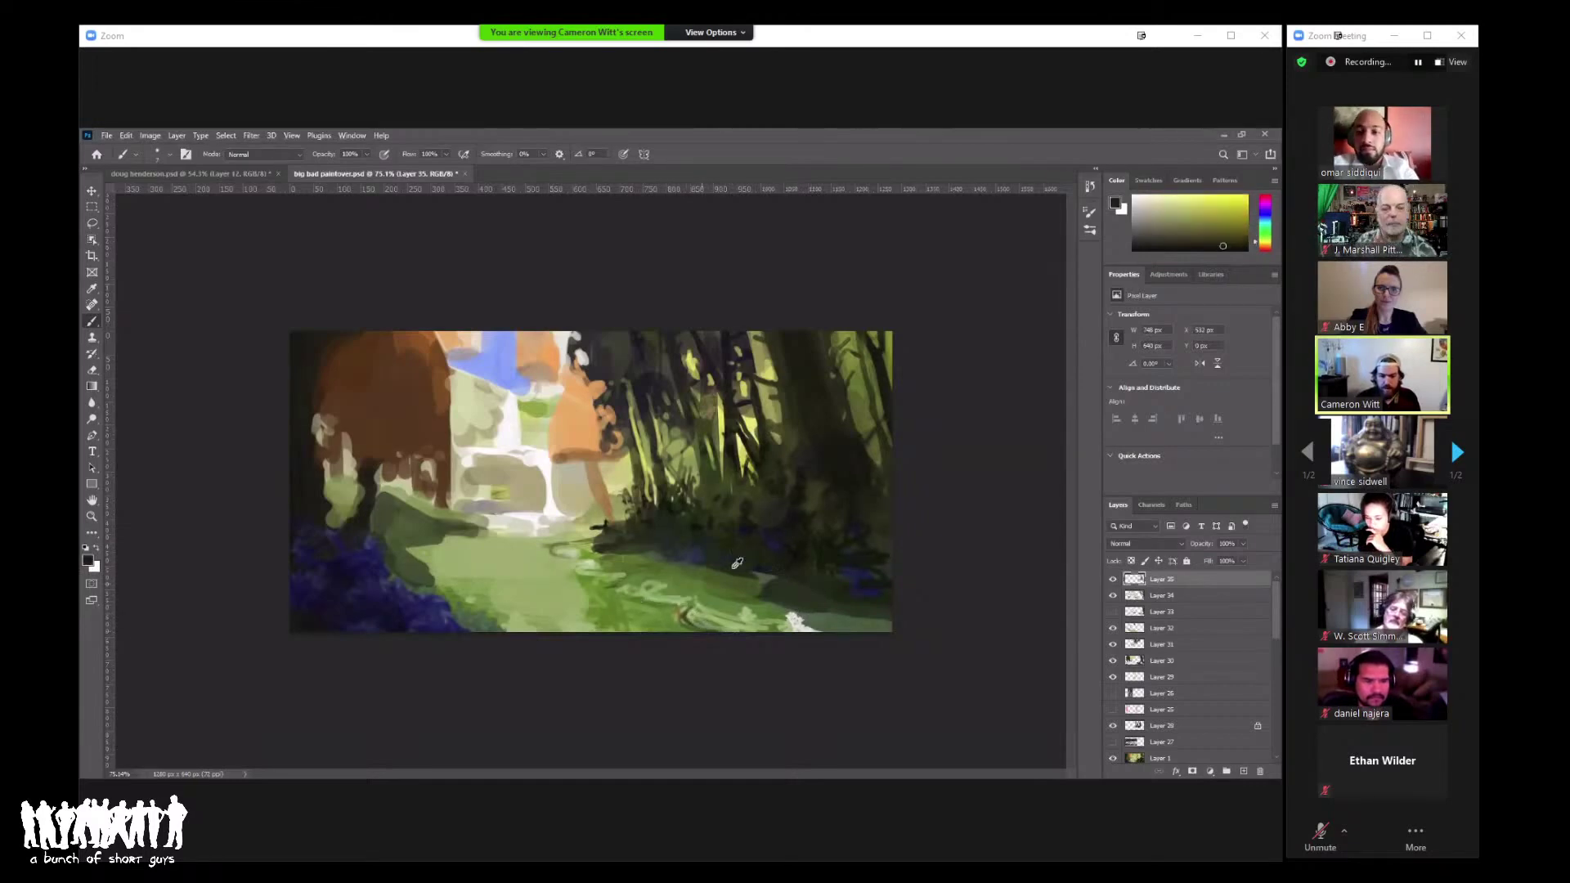
pyautogui.keyDown('alt'); pyautogui.click(652, 609); pyautogui.keyUp('alt')
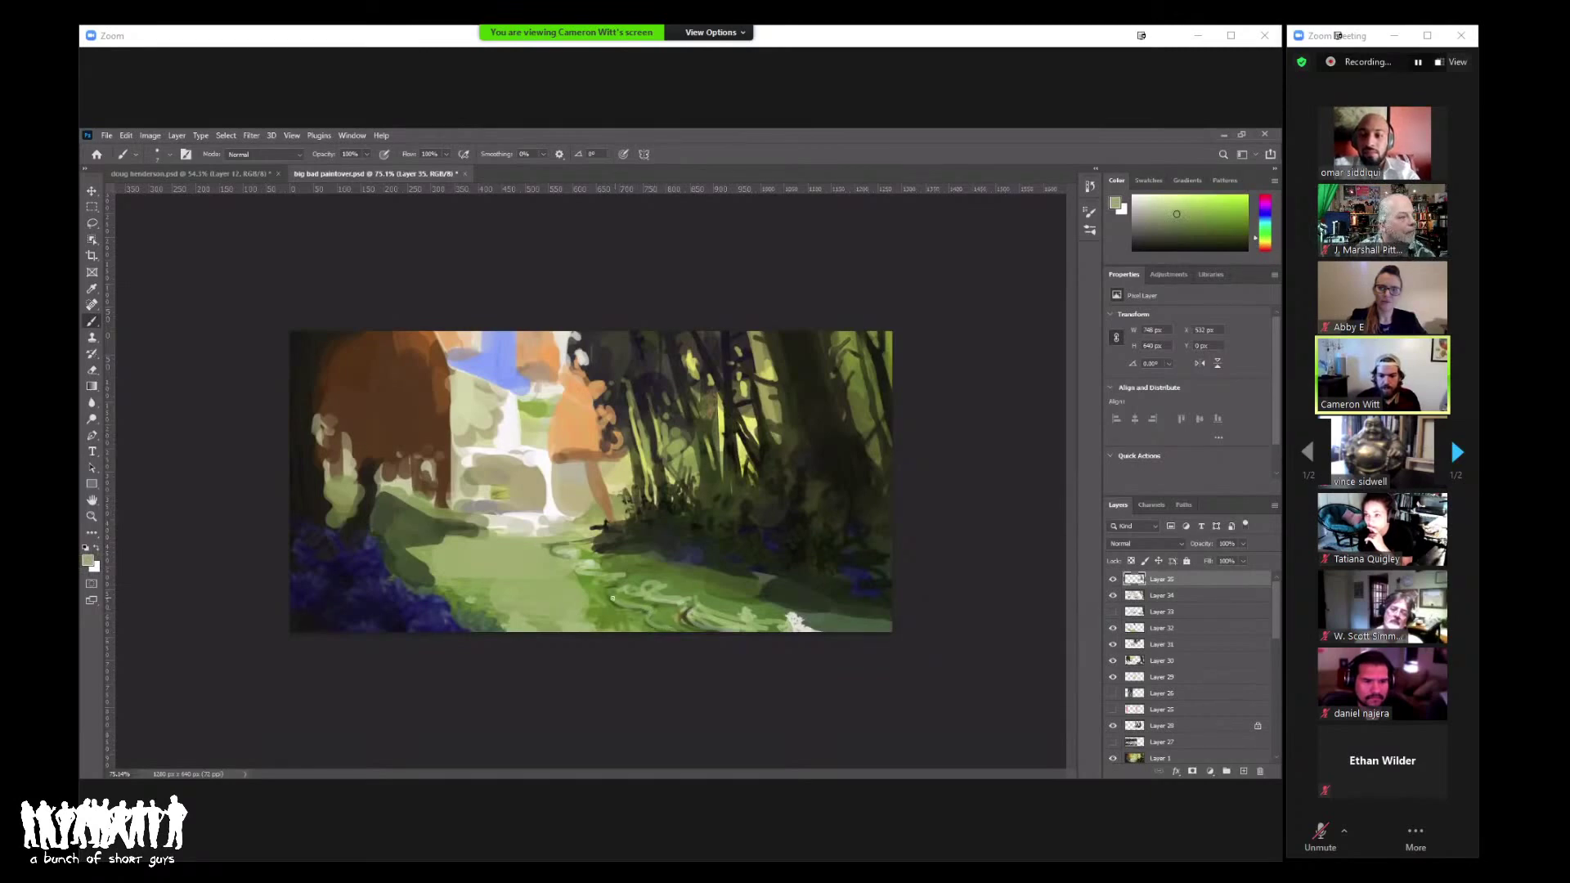
pyautogui.keyDown('alt'); pyautogui.click(659, 567); pyautogui.keyUp('alt')
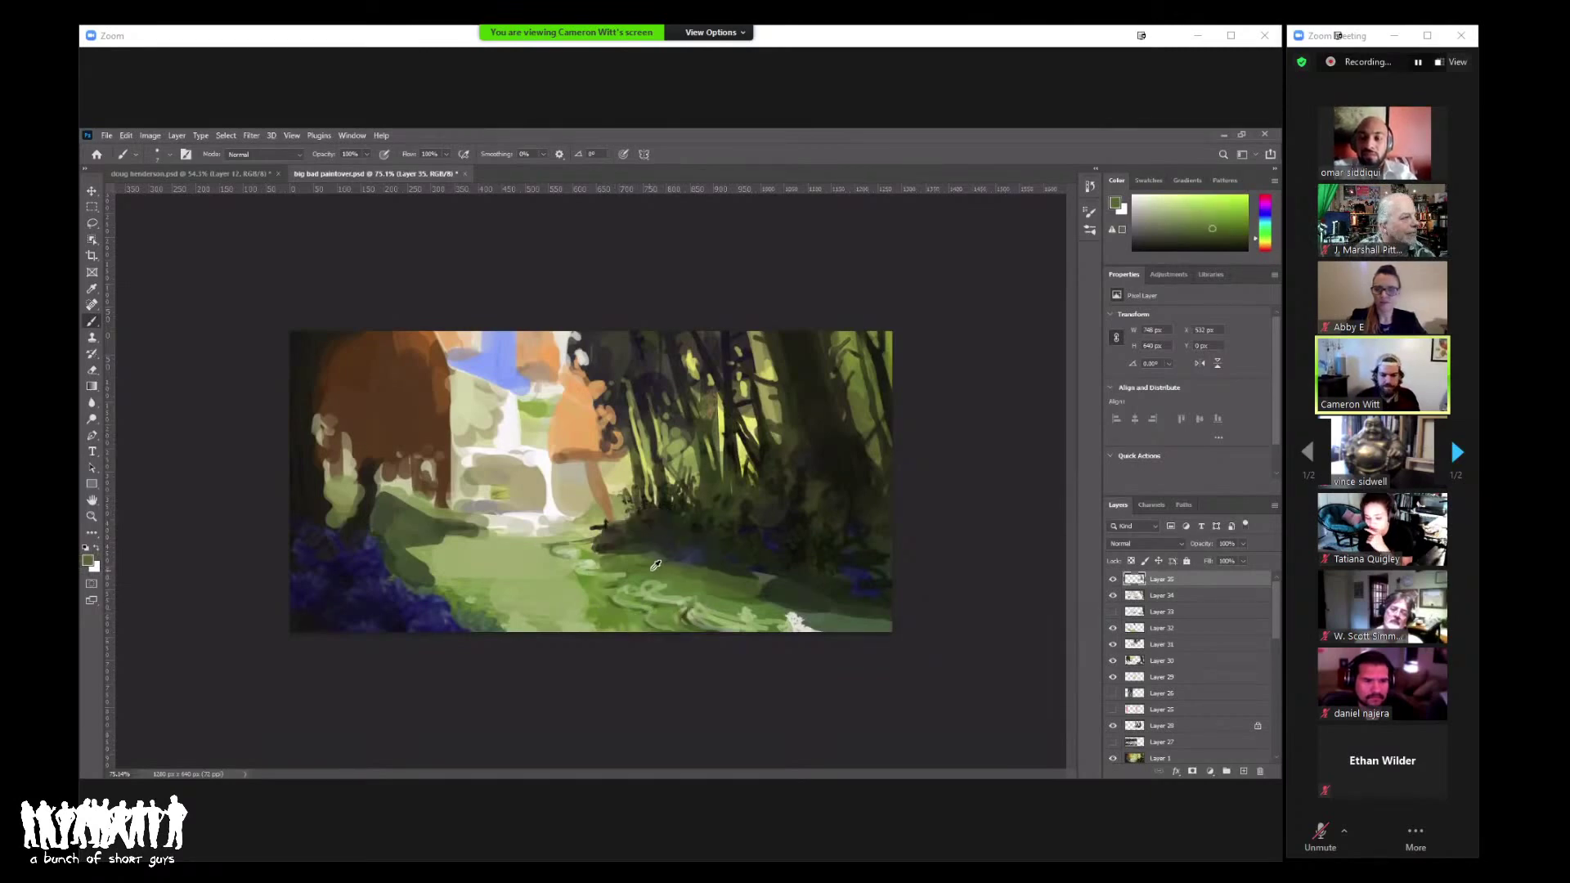
# Step: Enlarge the brush, sample mid greens and paint over the busy curved strokes on the foreground grass
pyautogui.rightClick(703, 458)
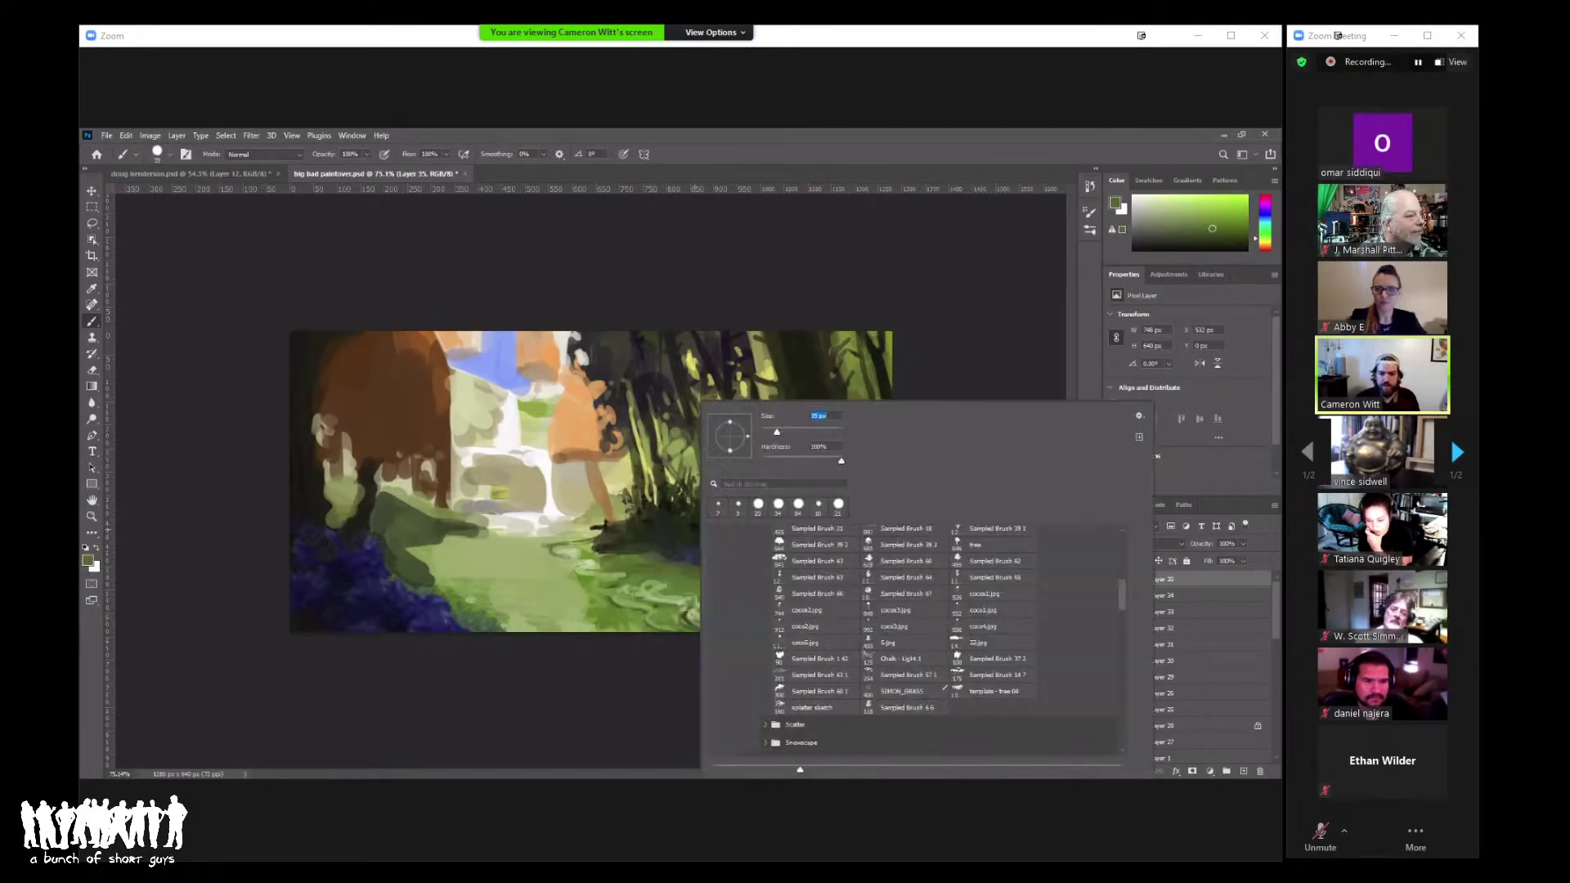
pyautogui.moveTo(693, 605); pyautogui.dragTo(724, 619)
pyautogui.keyDown('alt'); pyautogui.click(640, 628); pyautogui.keyUp('alt')
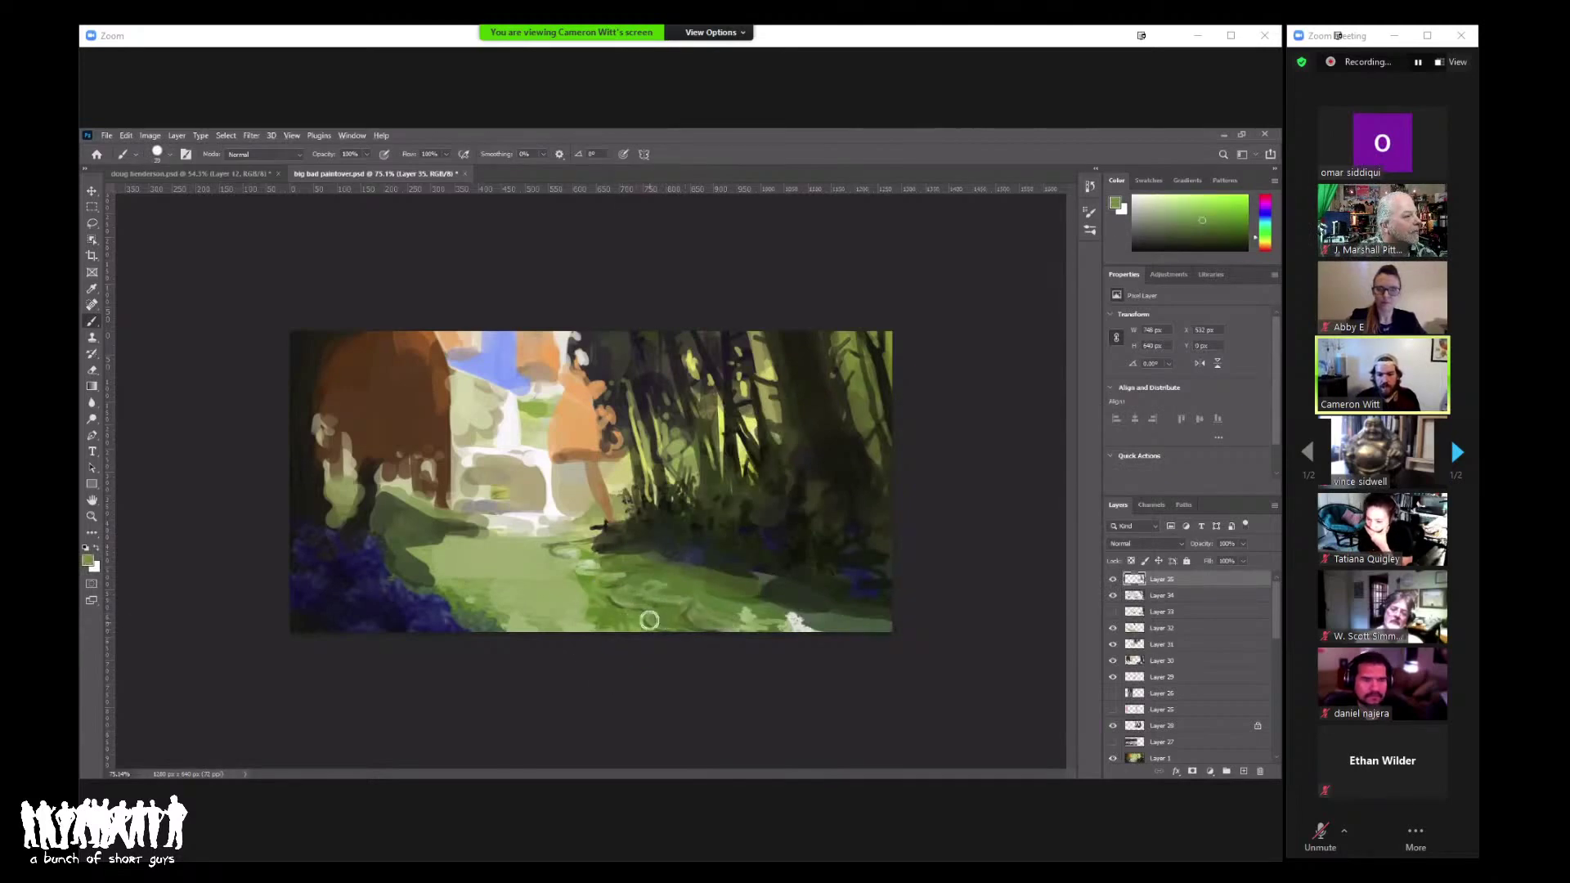
pyautogui.press('z')
pyautogui.moveTo(777, 560); pyautogui.dragTo(737, 546)
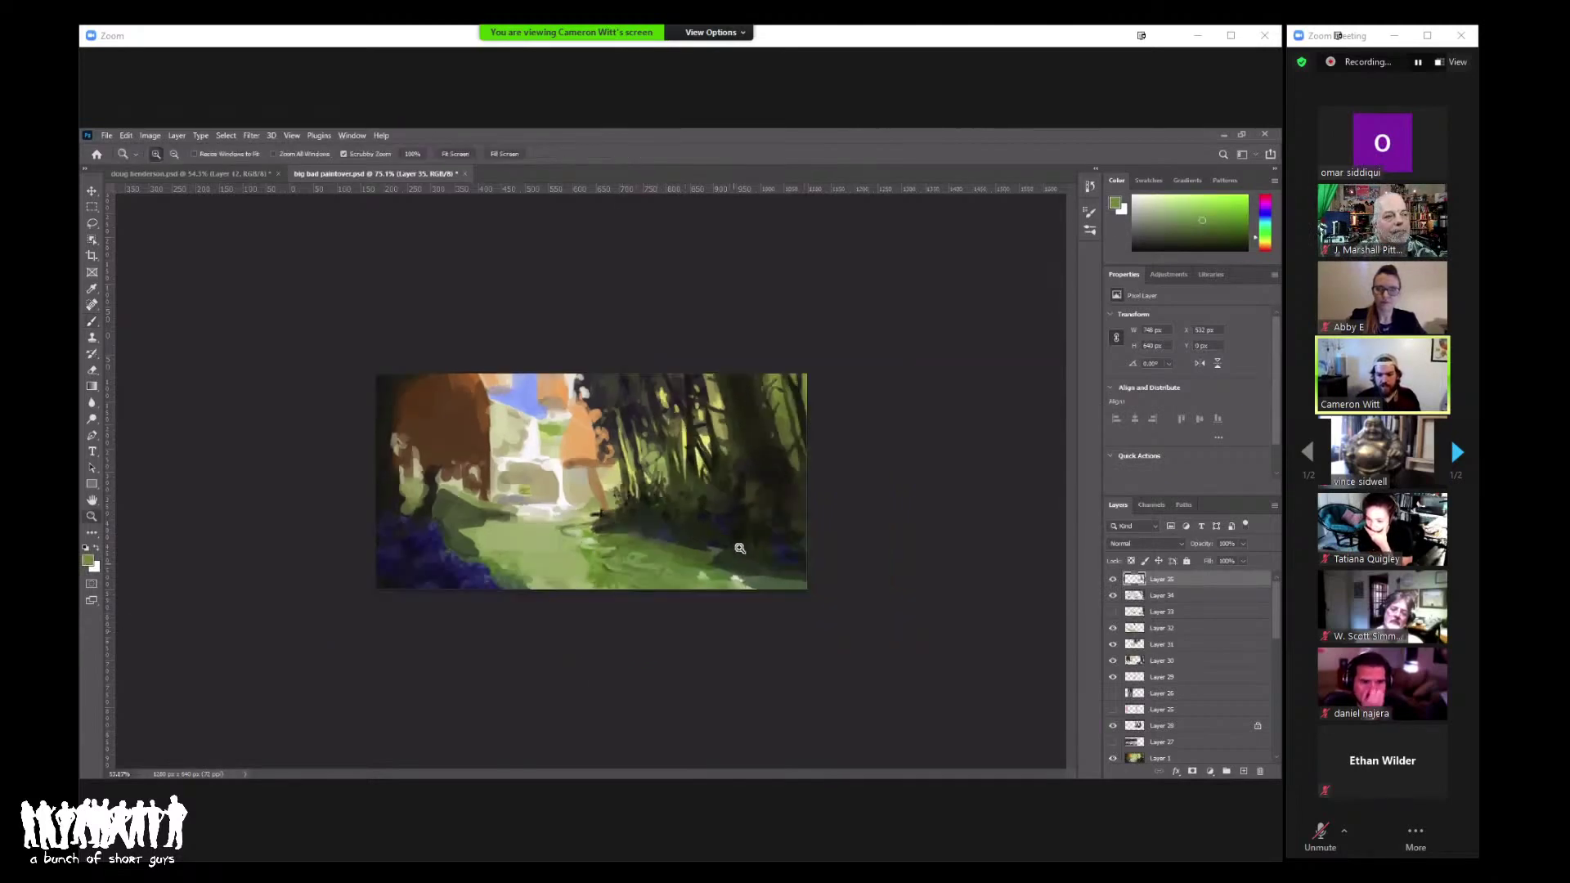
pyautogui.moveTo(609, 539); pyautogui.dragTo(664, 542)
pyautogui.press('b')
pyautogui.keyDown('alt'); pyautogui.click(660, 582); pyautogui.keyUp('alt')
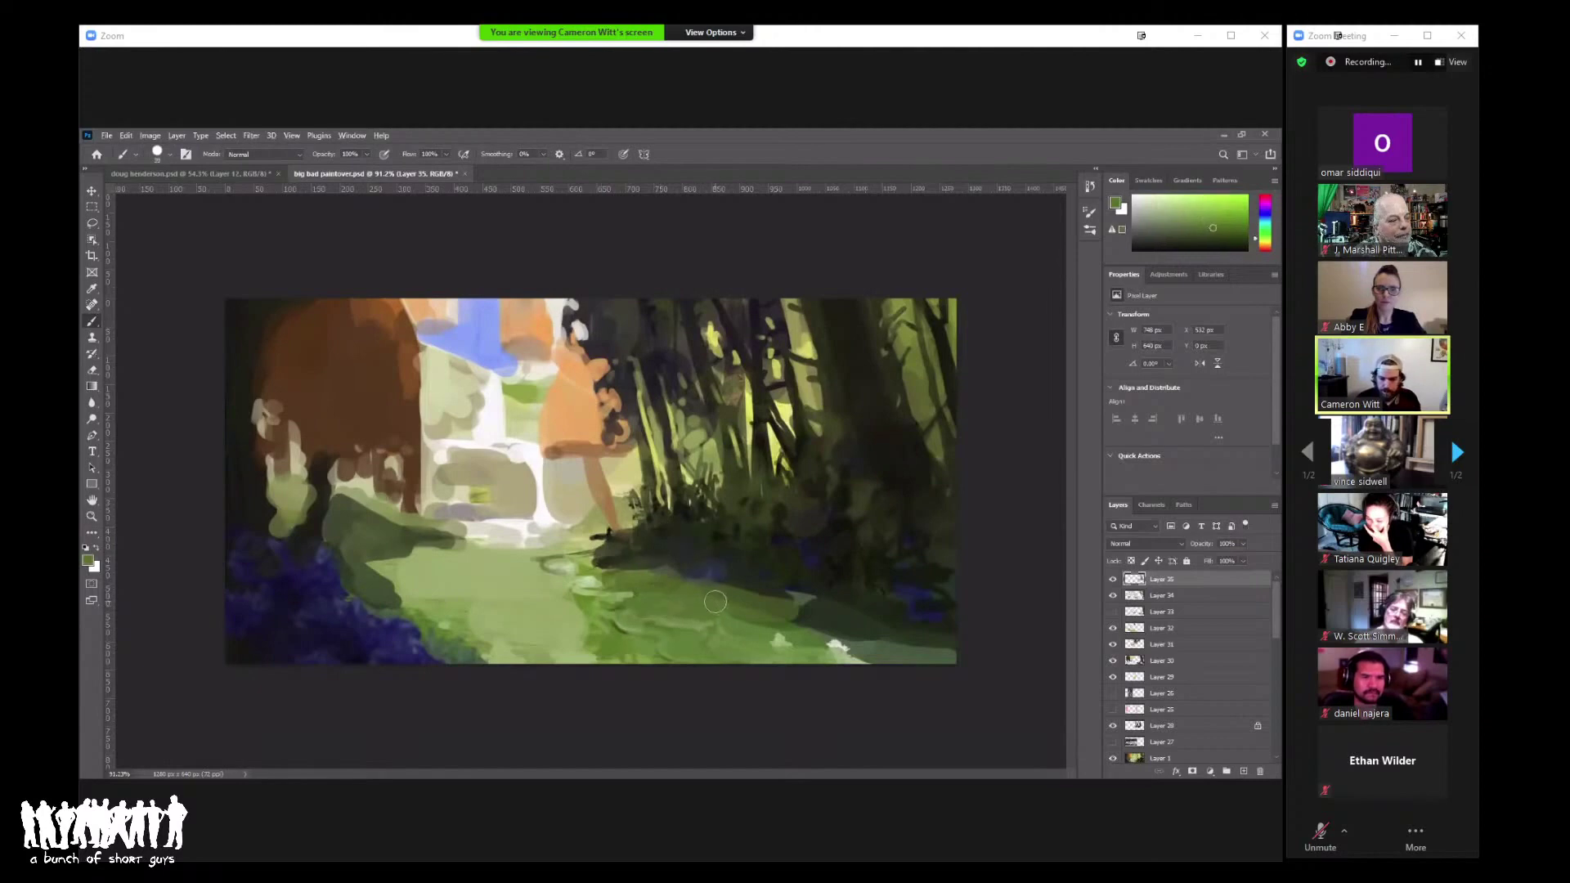
# Step: Sample near-white from the foreground highlight, reduce the brush size and paint pale curved highlights across the shaded grass
pyautogui.scroll(1, 739, 516)
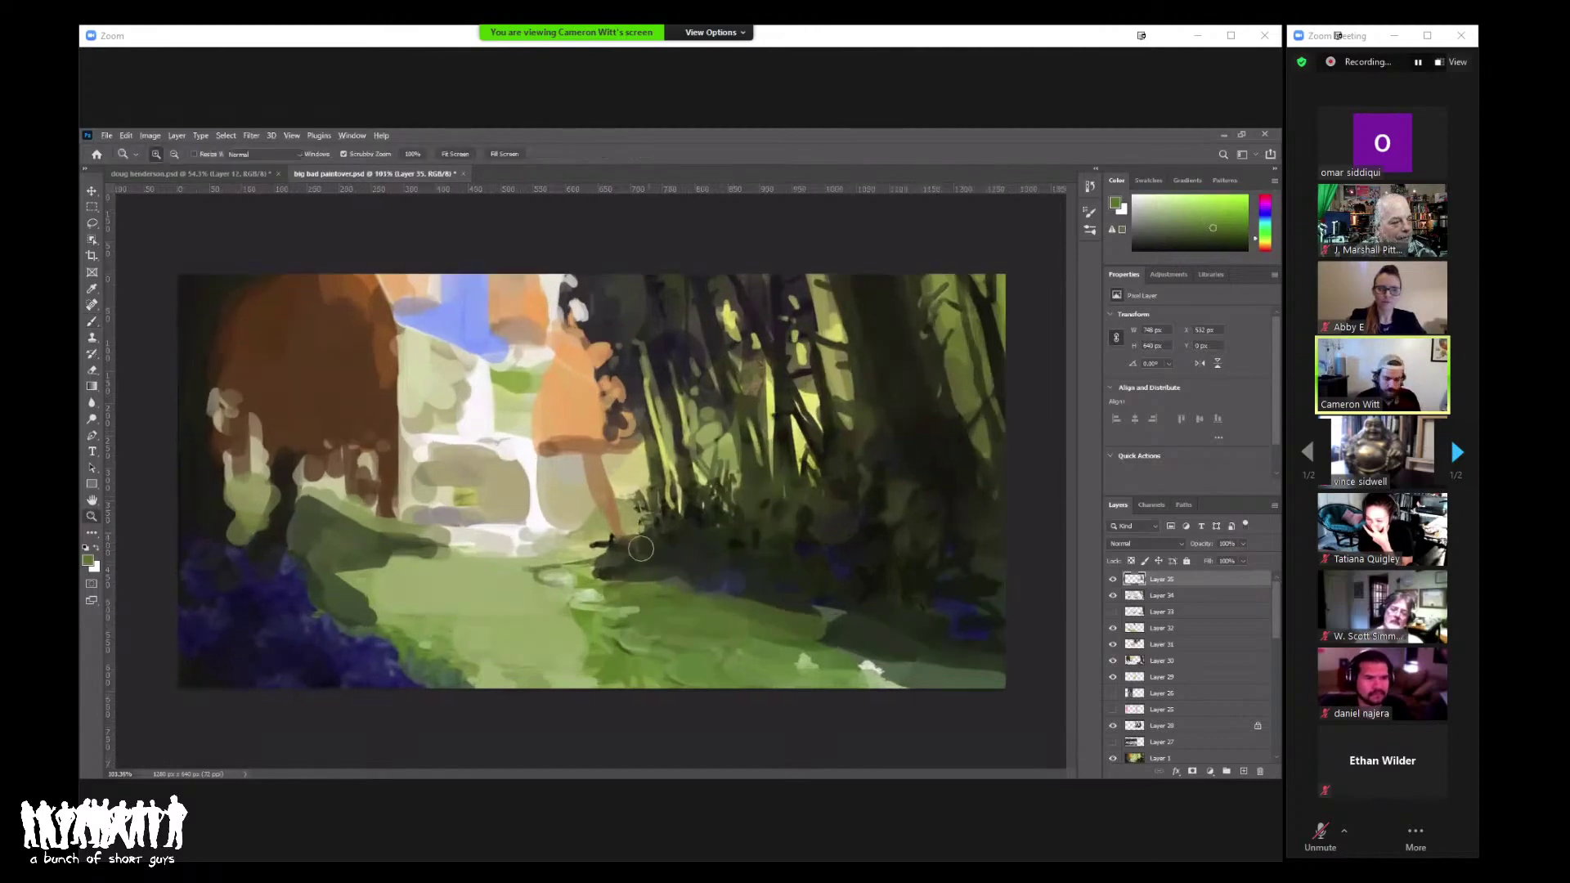
pyautogui.keyDown('alt'); pyautogui.click(858, 636); pyautogui.keyUp('alt')
pyautogui.keyDown('alt'); pyautogui.click(868, 662); pyautogui.keyUp('alt')
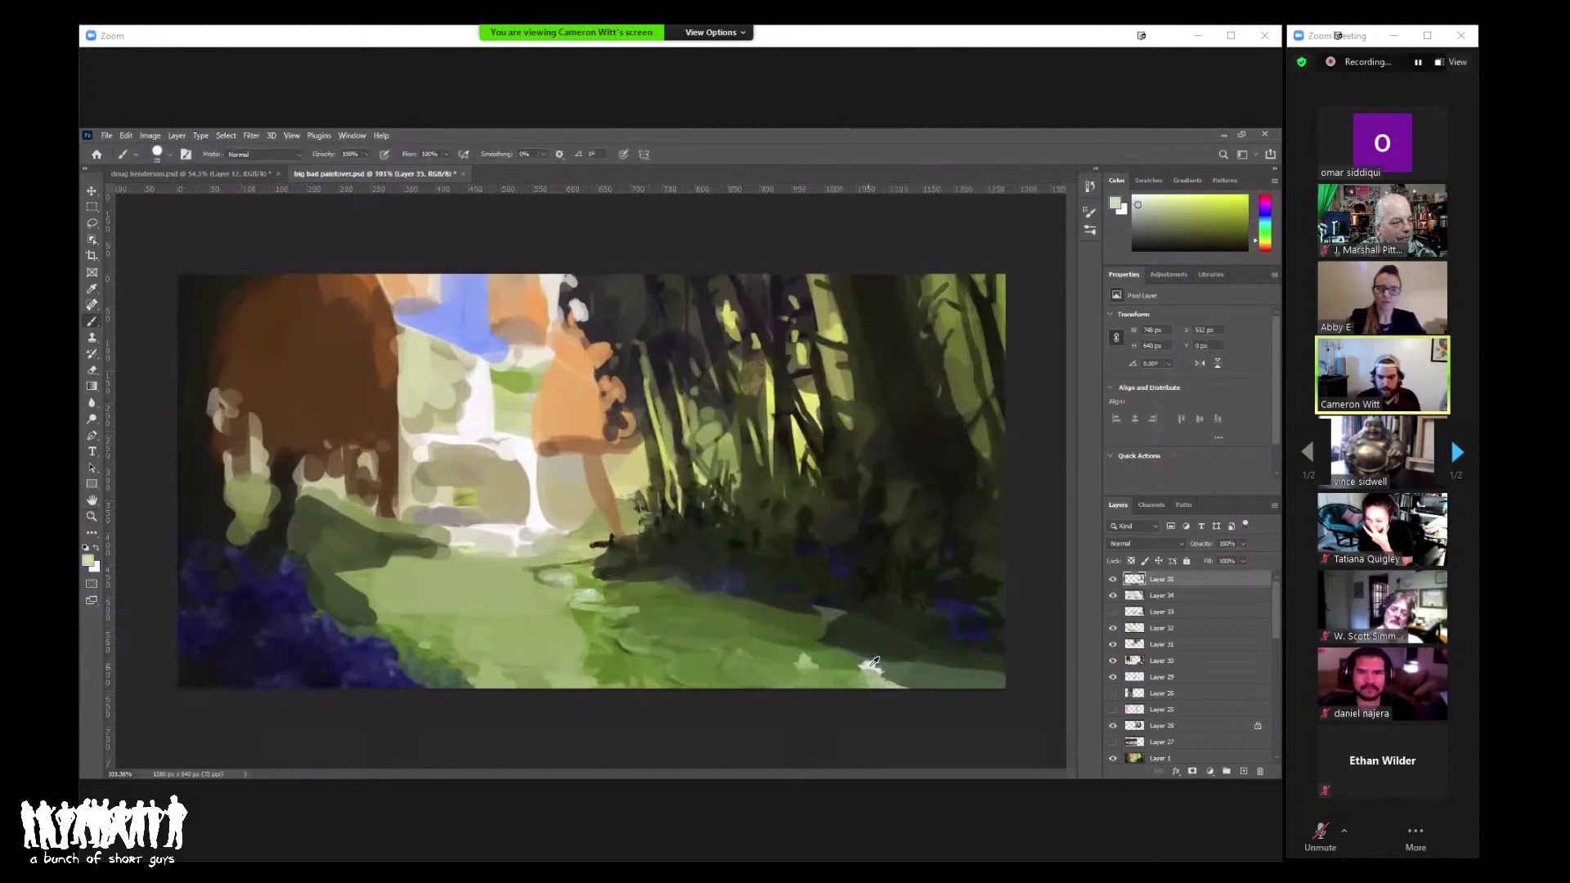
pyautogui.rightClick(795, 434)
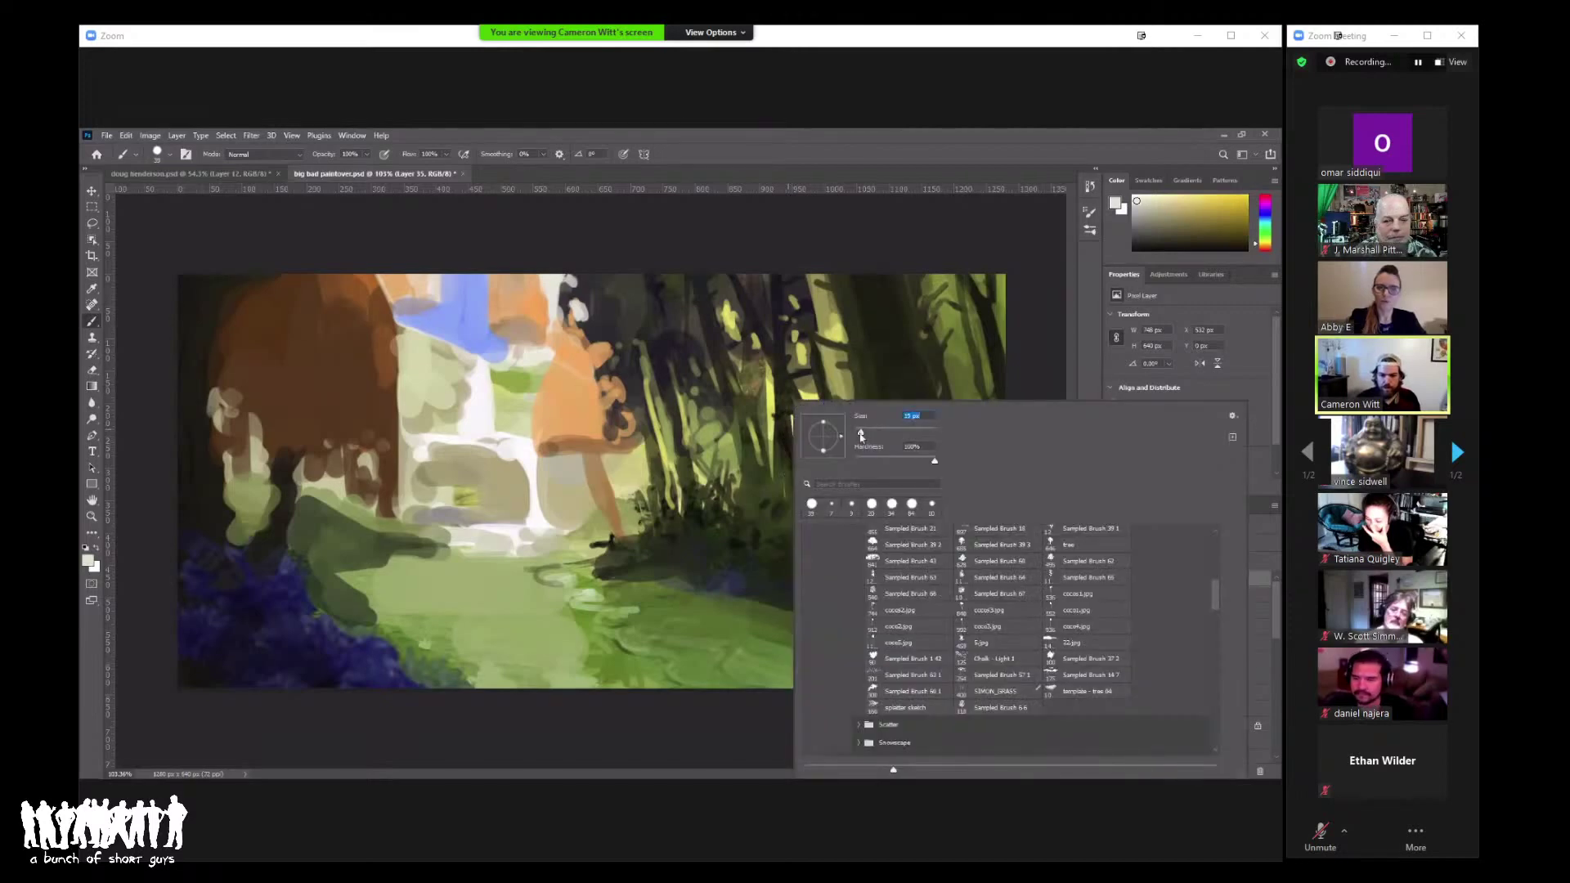
pyautogui.click(827, 284)
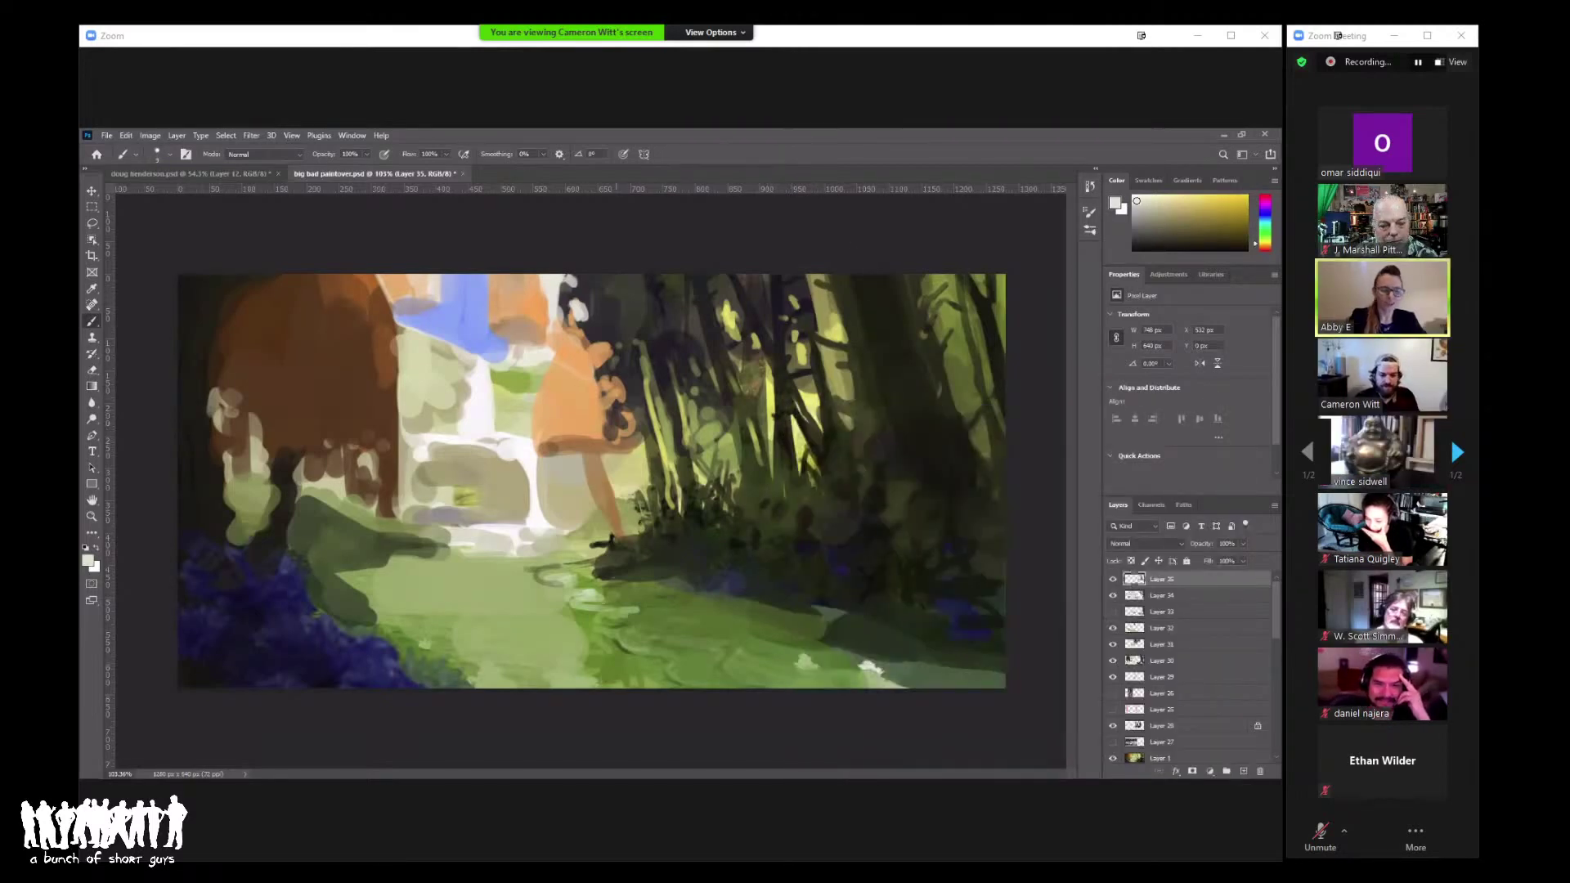
pyautogui.moveTo(642, 611); pyautogui.dragTo(680, 604)
pyautogui.moveTo(697, 623)
pyautogui.mouseDown()
pyautogui.moveTo(668, 637)
pyautogui.moveTo(817, 670)
pyautogui.mouseUp()
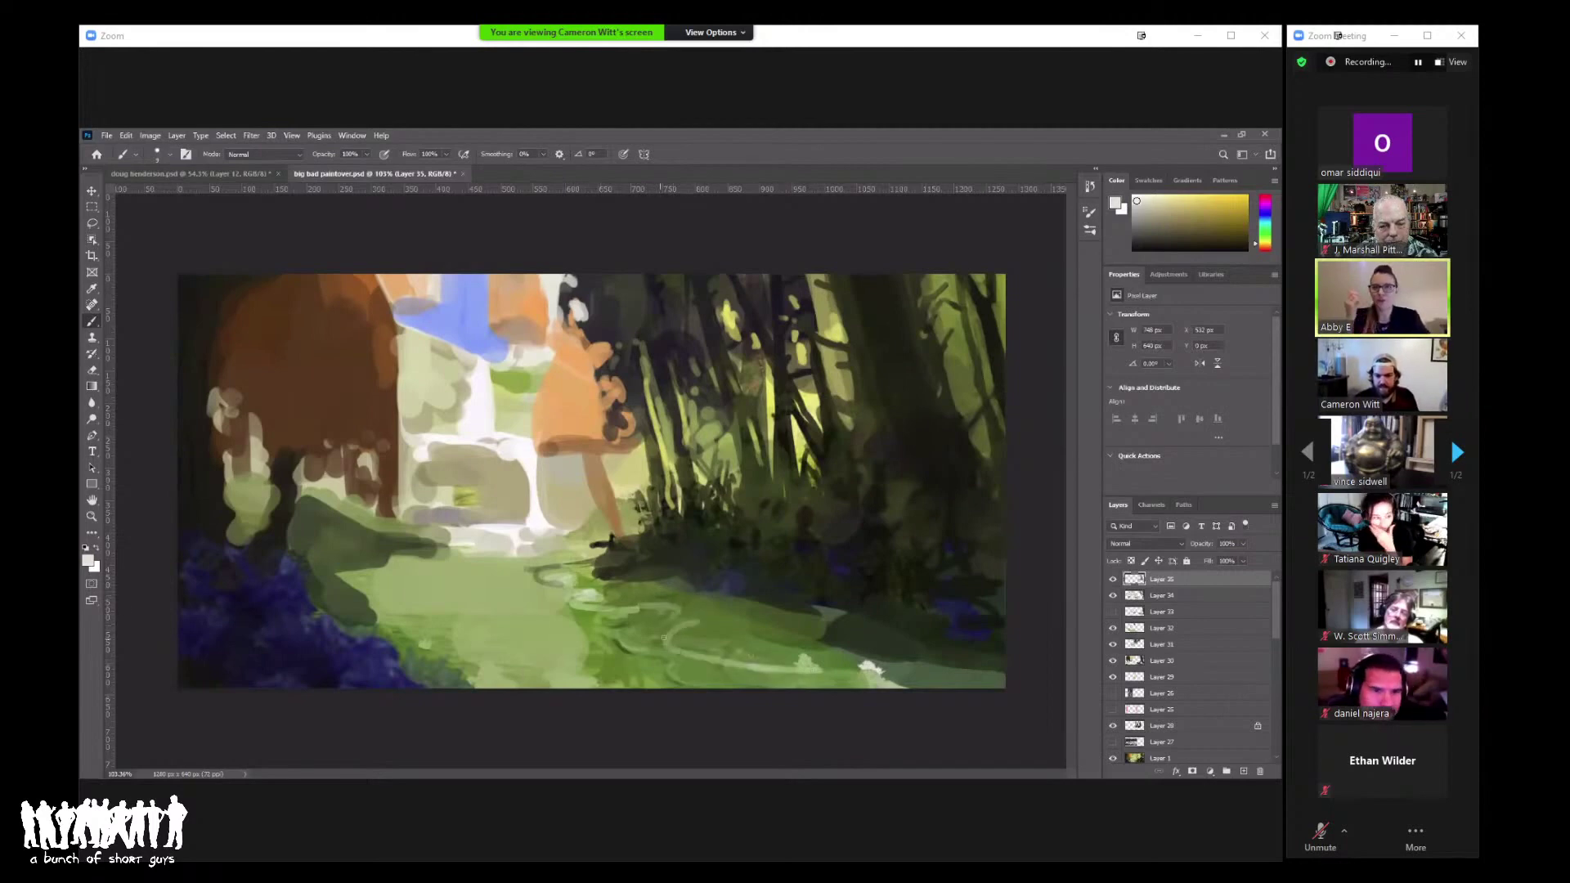
# Step: Undo the trial mark on the path, sample a dark green and paint small shadow patches across the sunlit path
pyautogui.moveTo(711, 532); pyautogui.dragTo(703, 500)
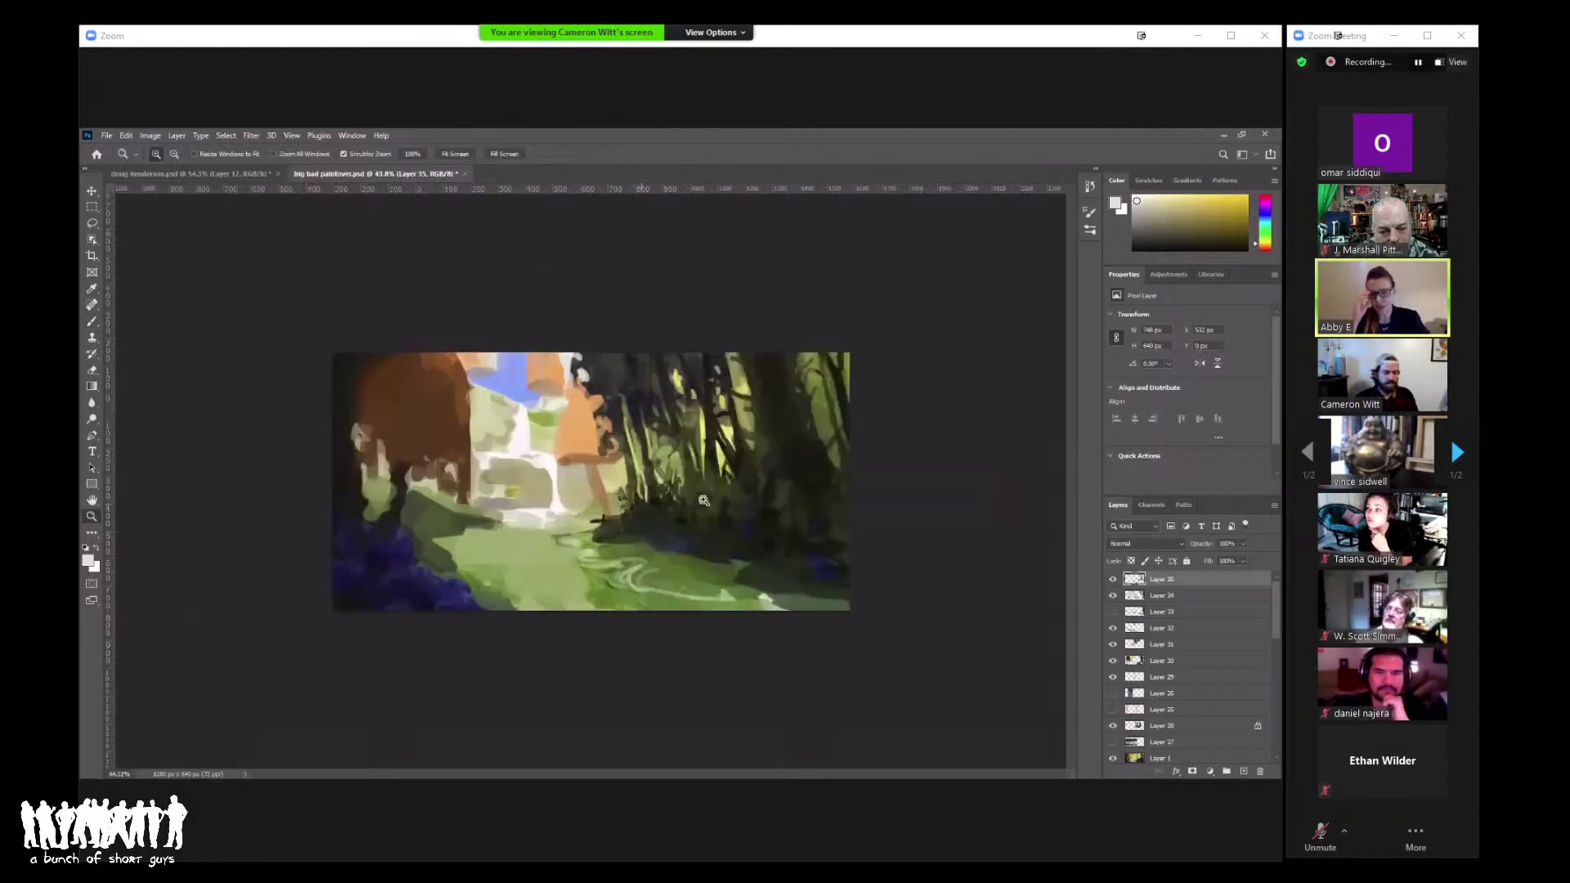
pyautogui.press('b')
pyautogui.keyDown('alt'); pyautogui.click(718, 518); pyautogui.keyUp('alt')
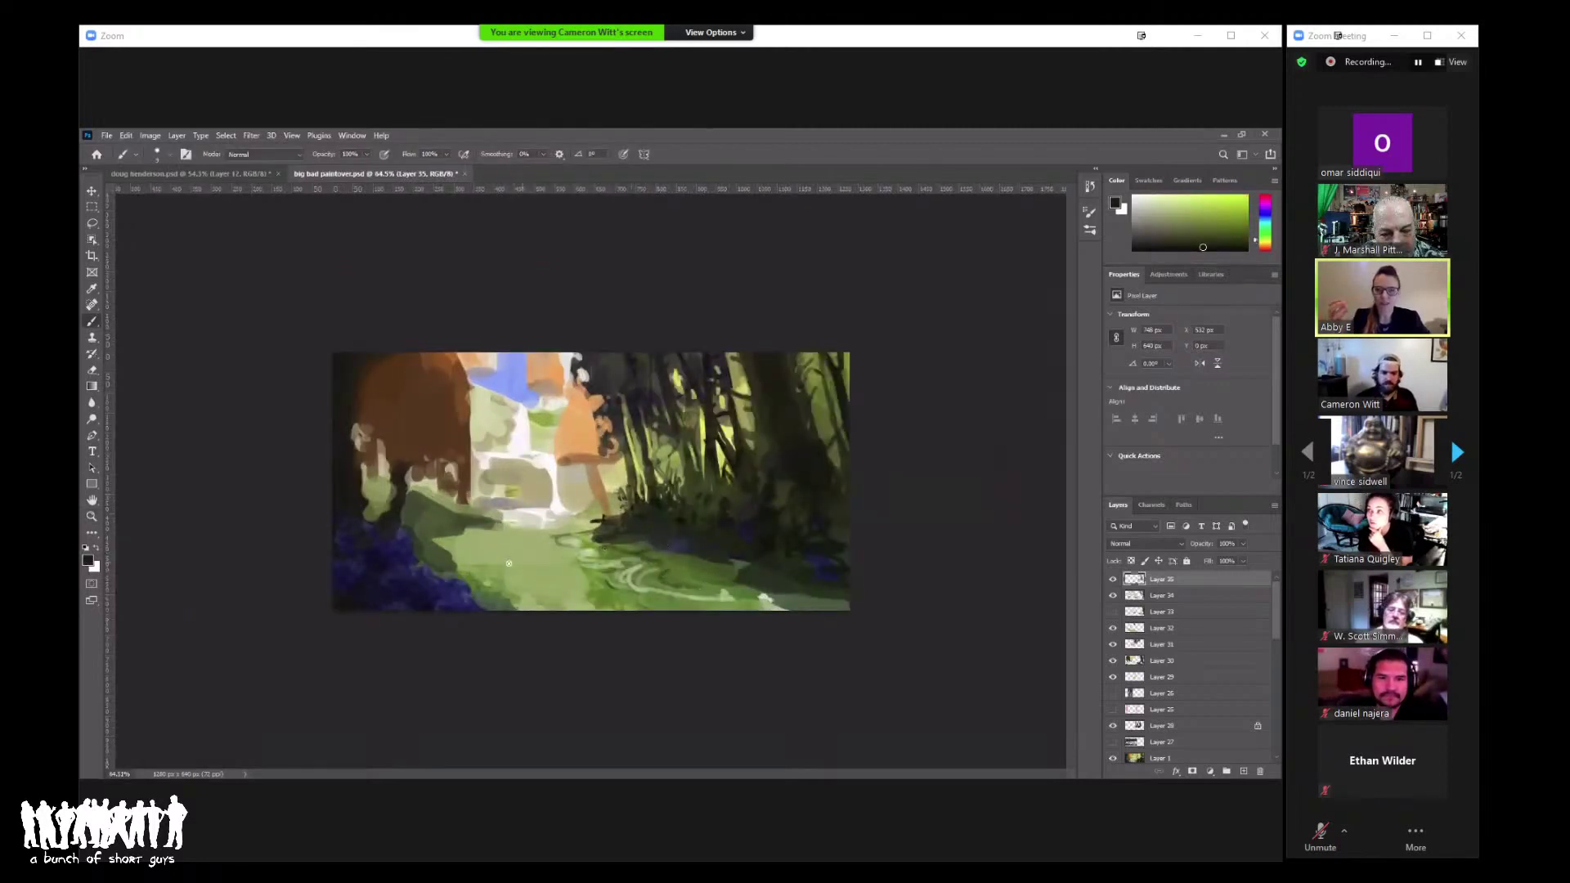
pyautogui.hotkey('ctrl', 'z')
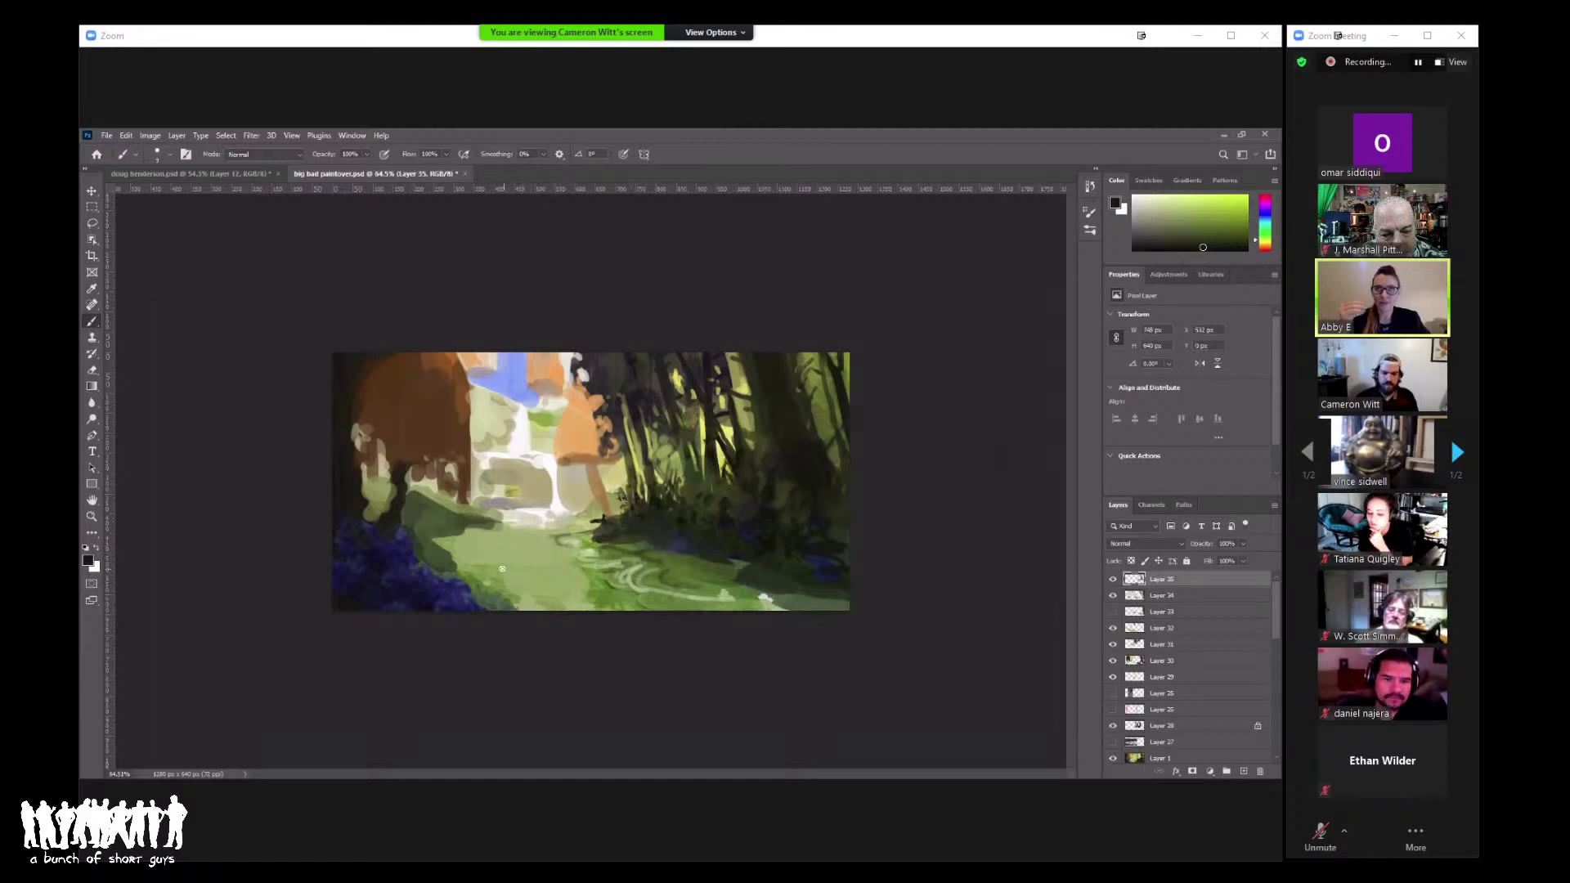
pyautogui.keyDown('alt'); pyautogui.click(455, 552); pyautogui.keyUp('alt')
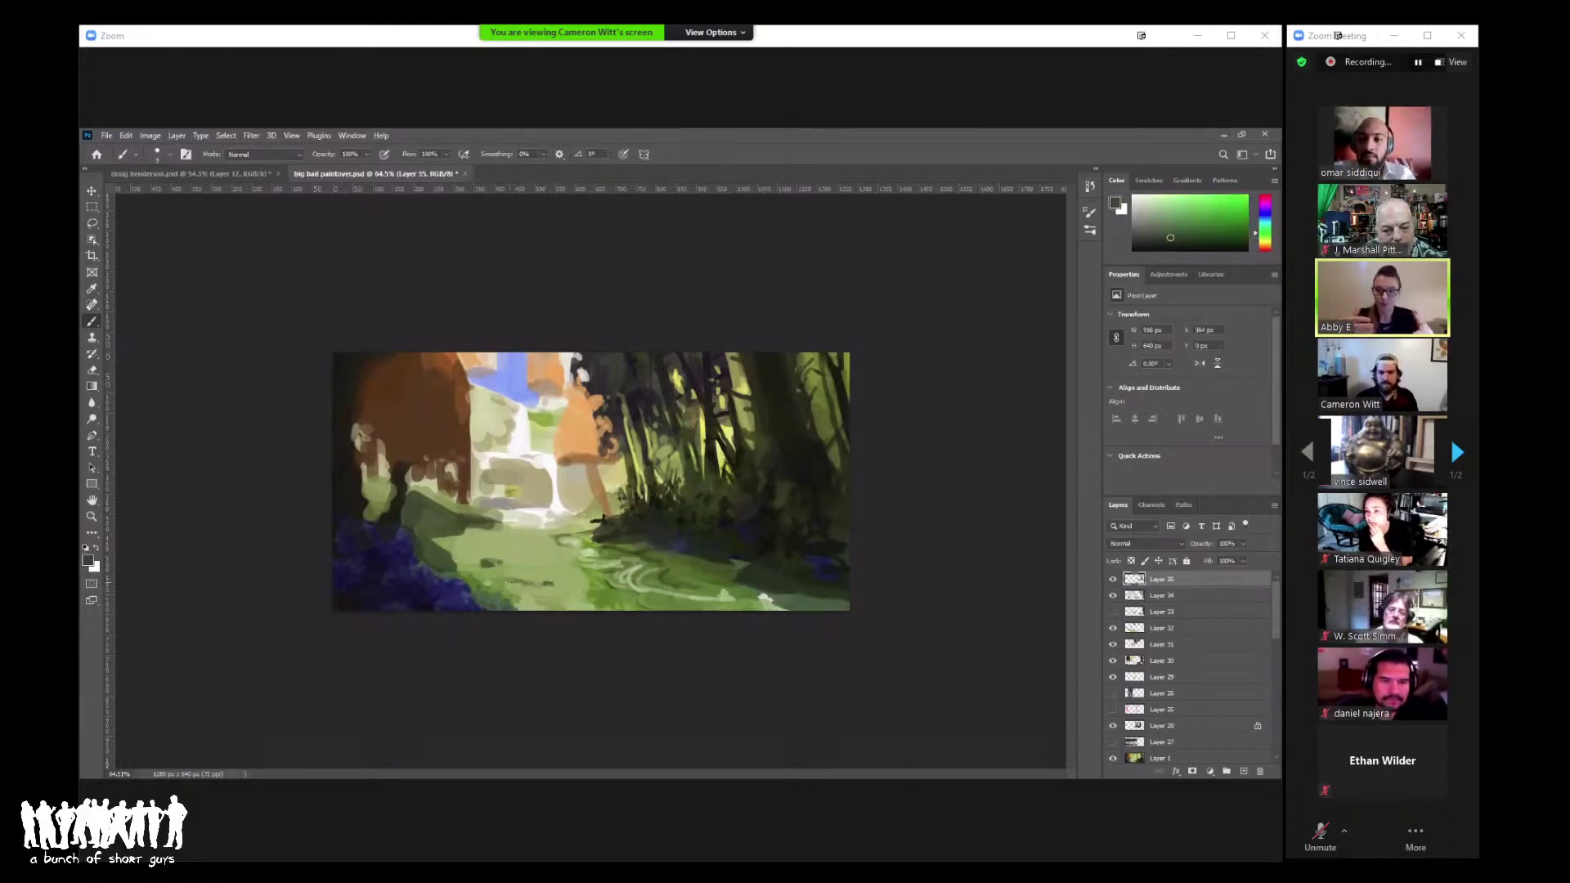
pyautogui.moveTo(513, 581)
pyautogui.mouseDown()
pyautogui.moveTo(462, 582)
pyautogui.moveTo(550, 564)
pyautogui.mouseUp()
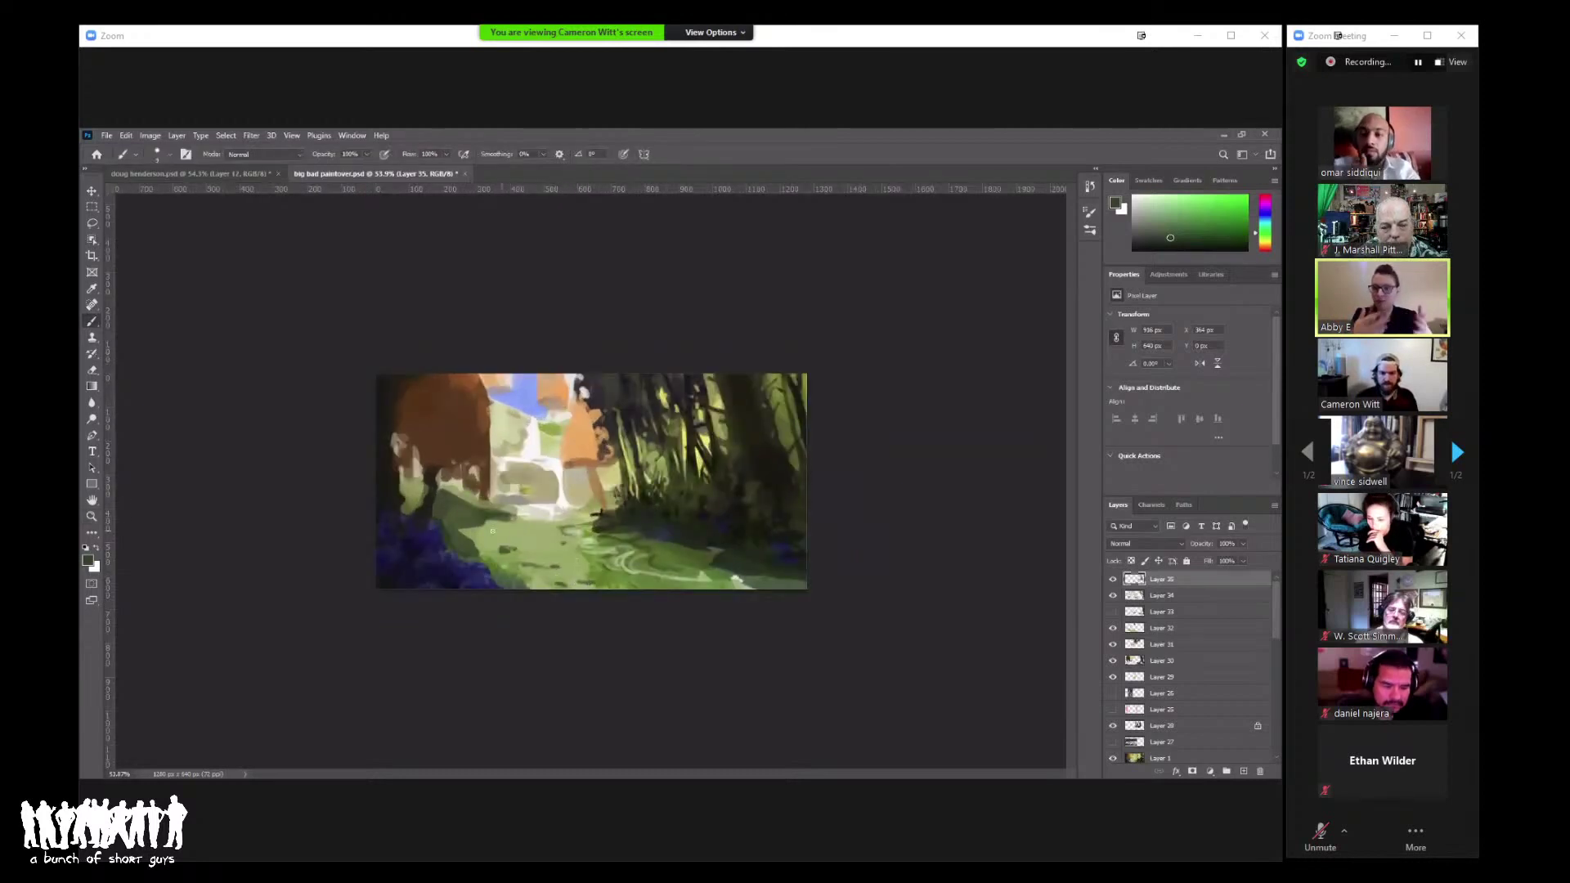
pyautogui.moveTo(482, 533); pyautogui.dragTo(493, 534)
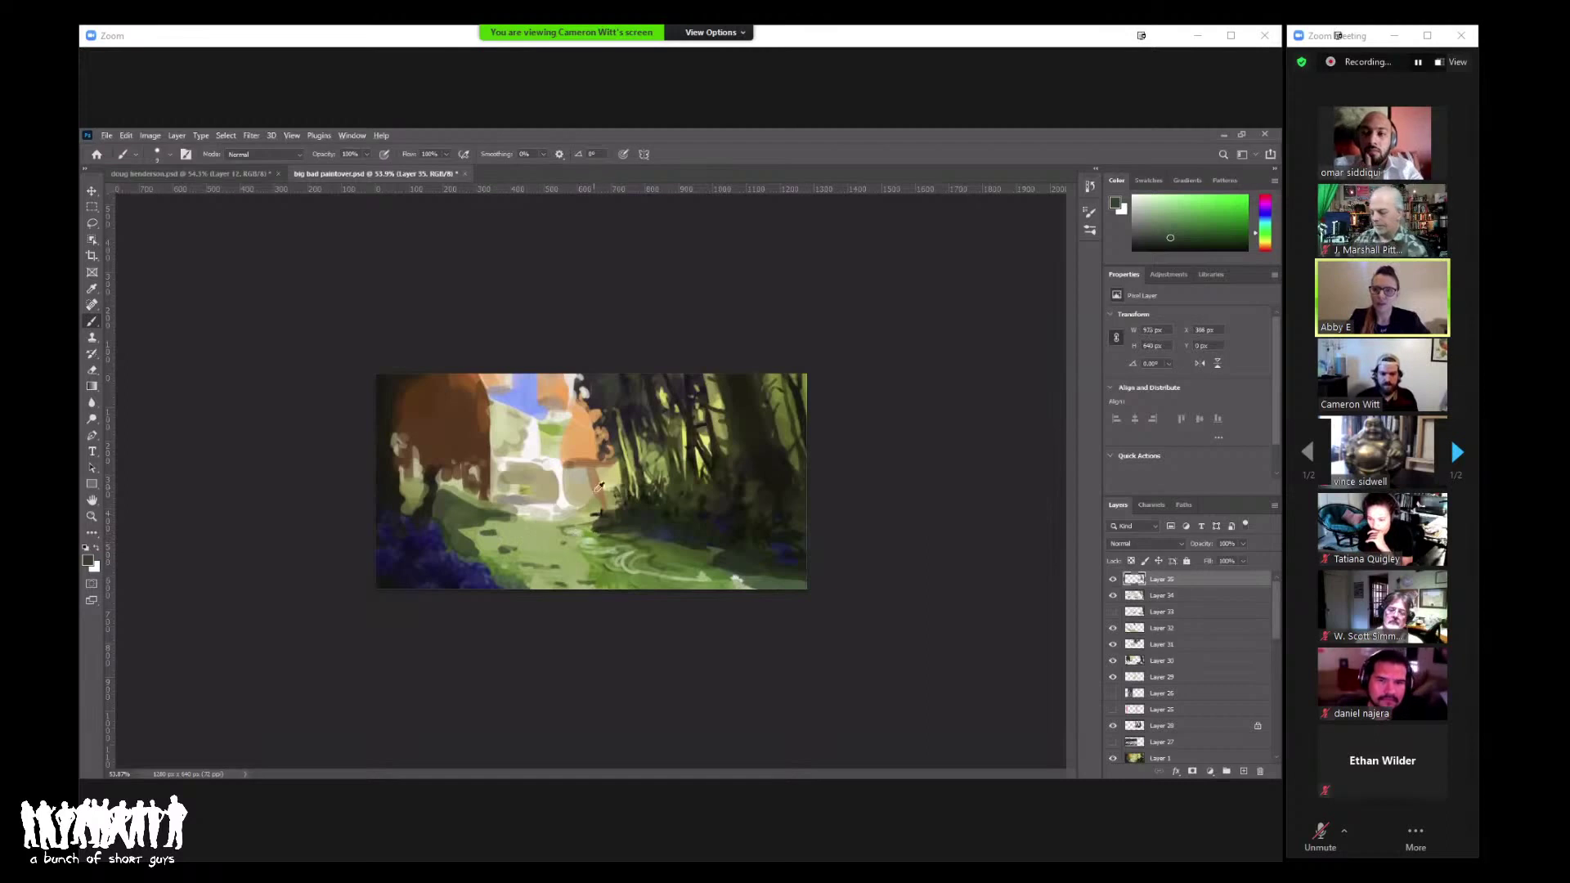
# Step: Sample yellow from a light gap between the trunks, shift its hue to green and brush accents around the path's shadow patches
pyautogui.keyDown('alt'); pyautogui.click(713, 445); pyautogui.keyUp('alt')
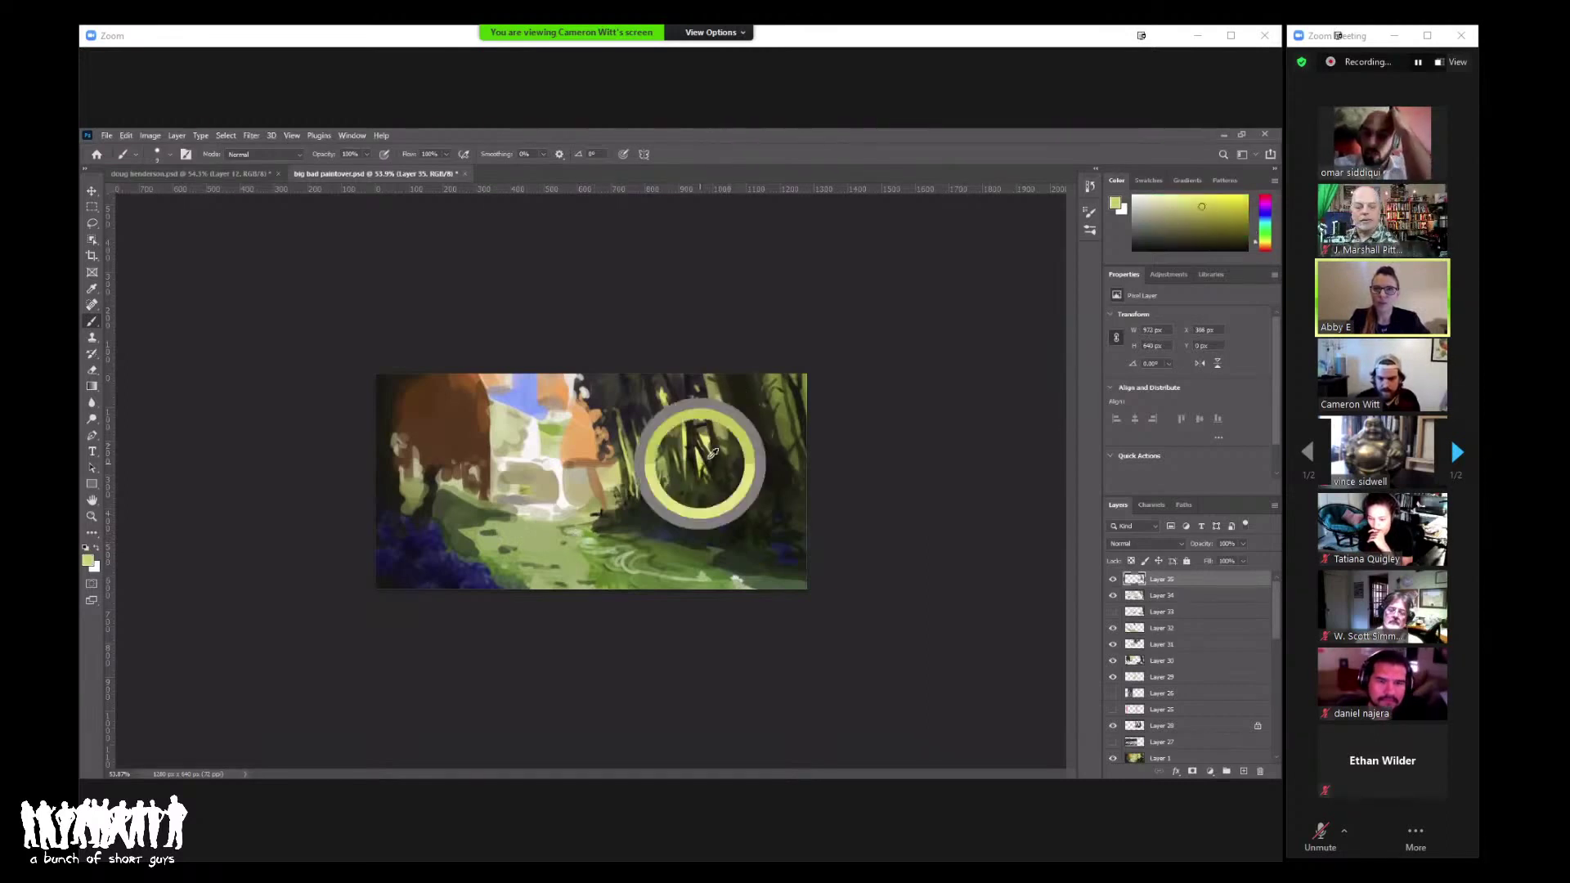
pyautogui.click(1265, 239)
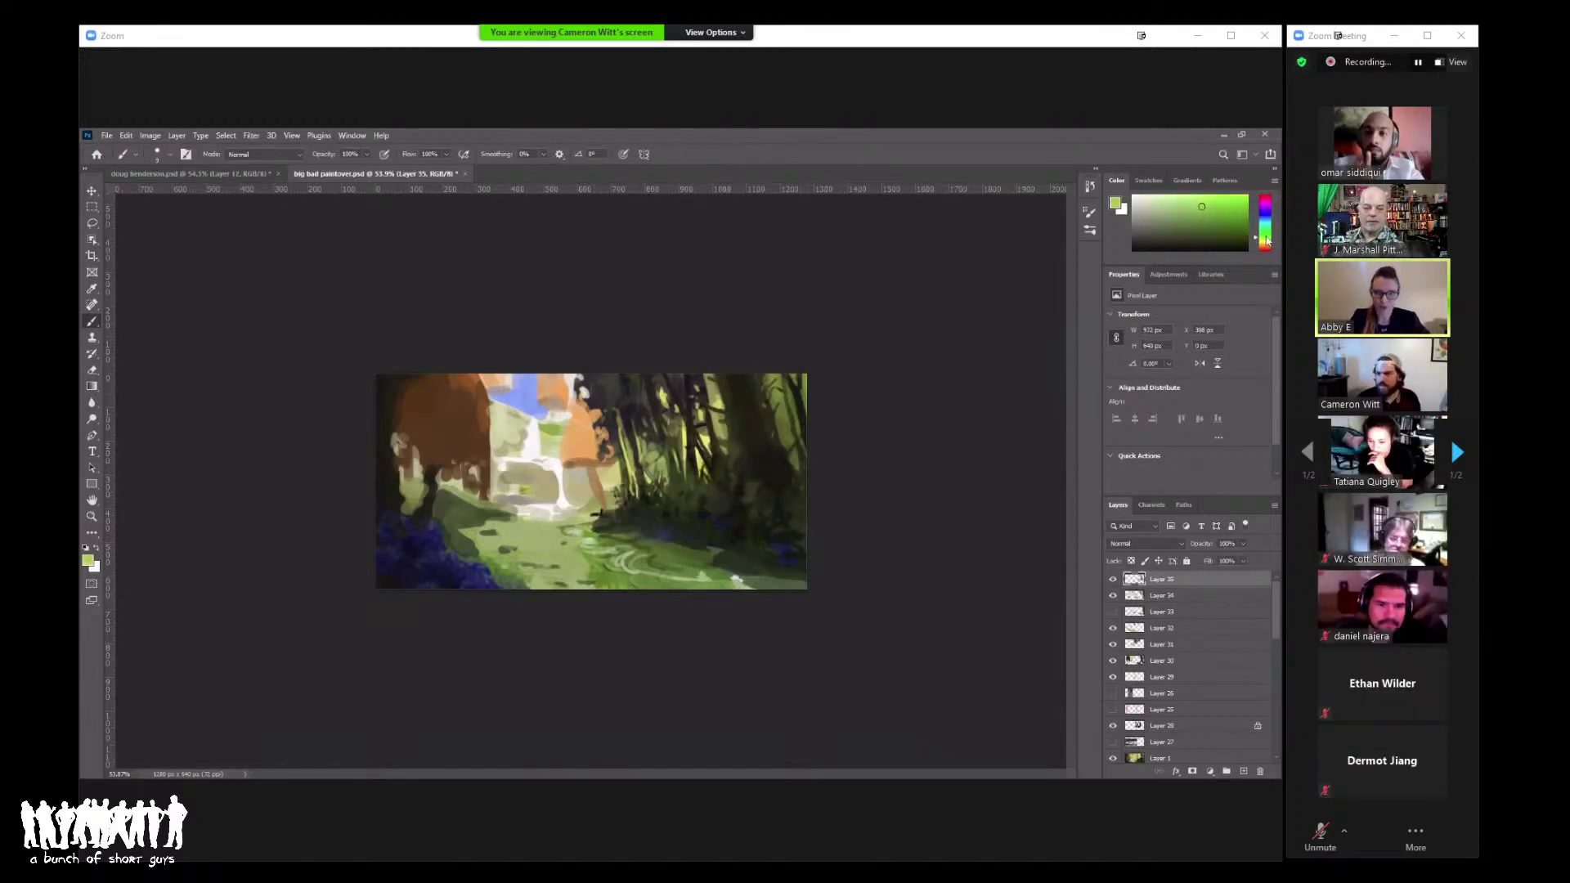
pyautogui.moveTo(565, 494); pyautogui.dragTo(636, 495)
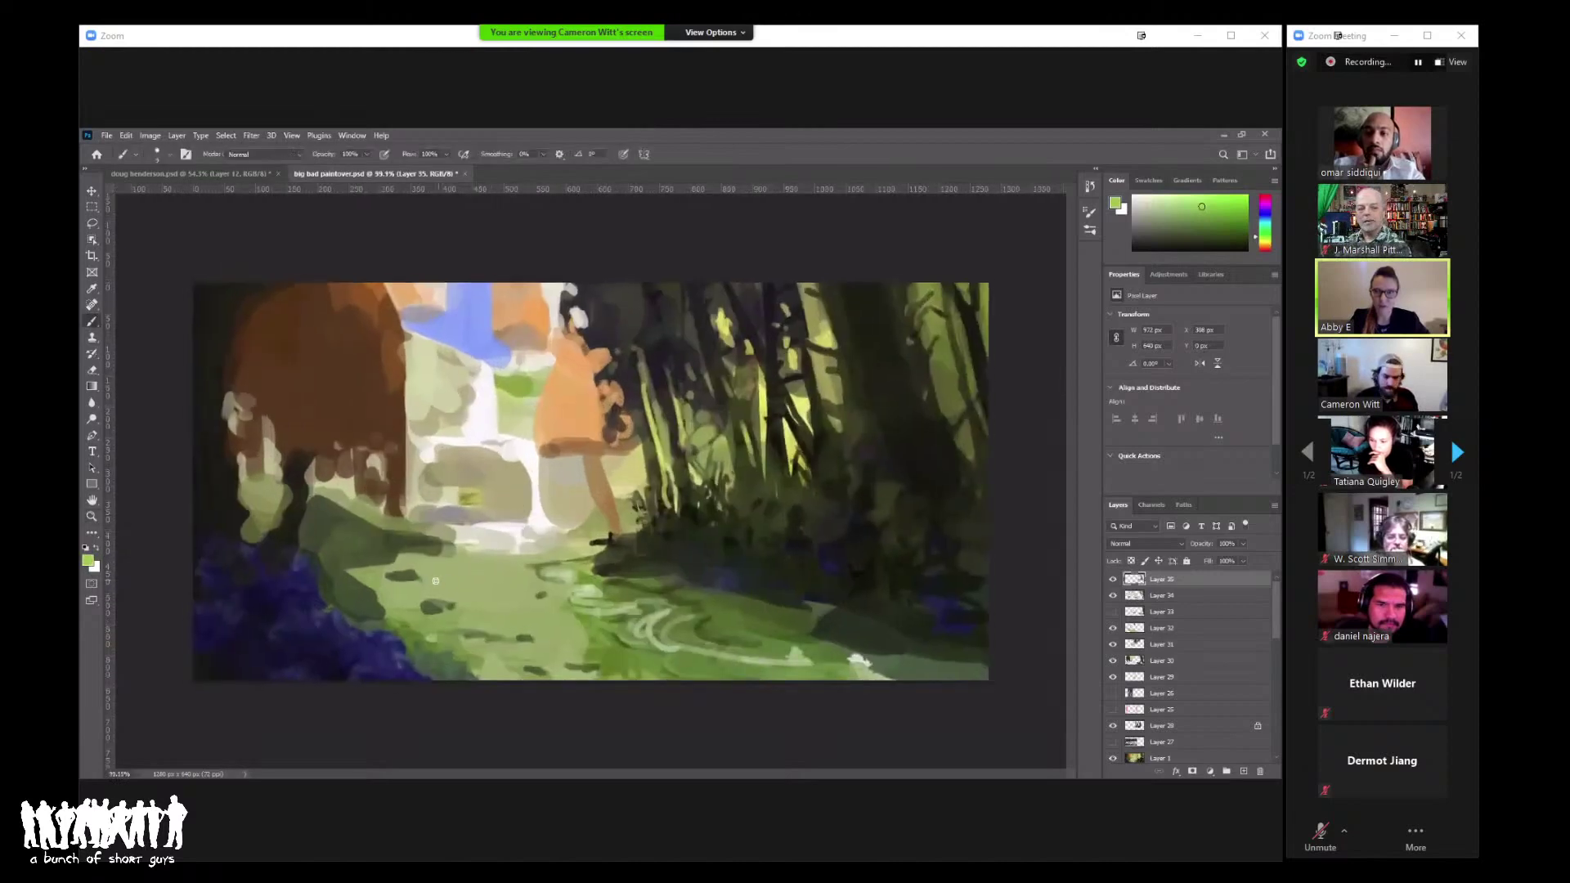
pyautogui.moveTo(418, 573); pyautogui.dragTo(396, 574)
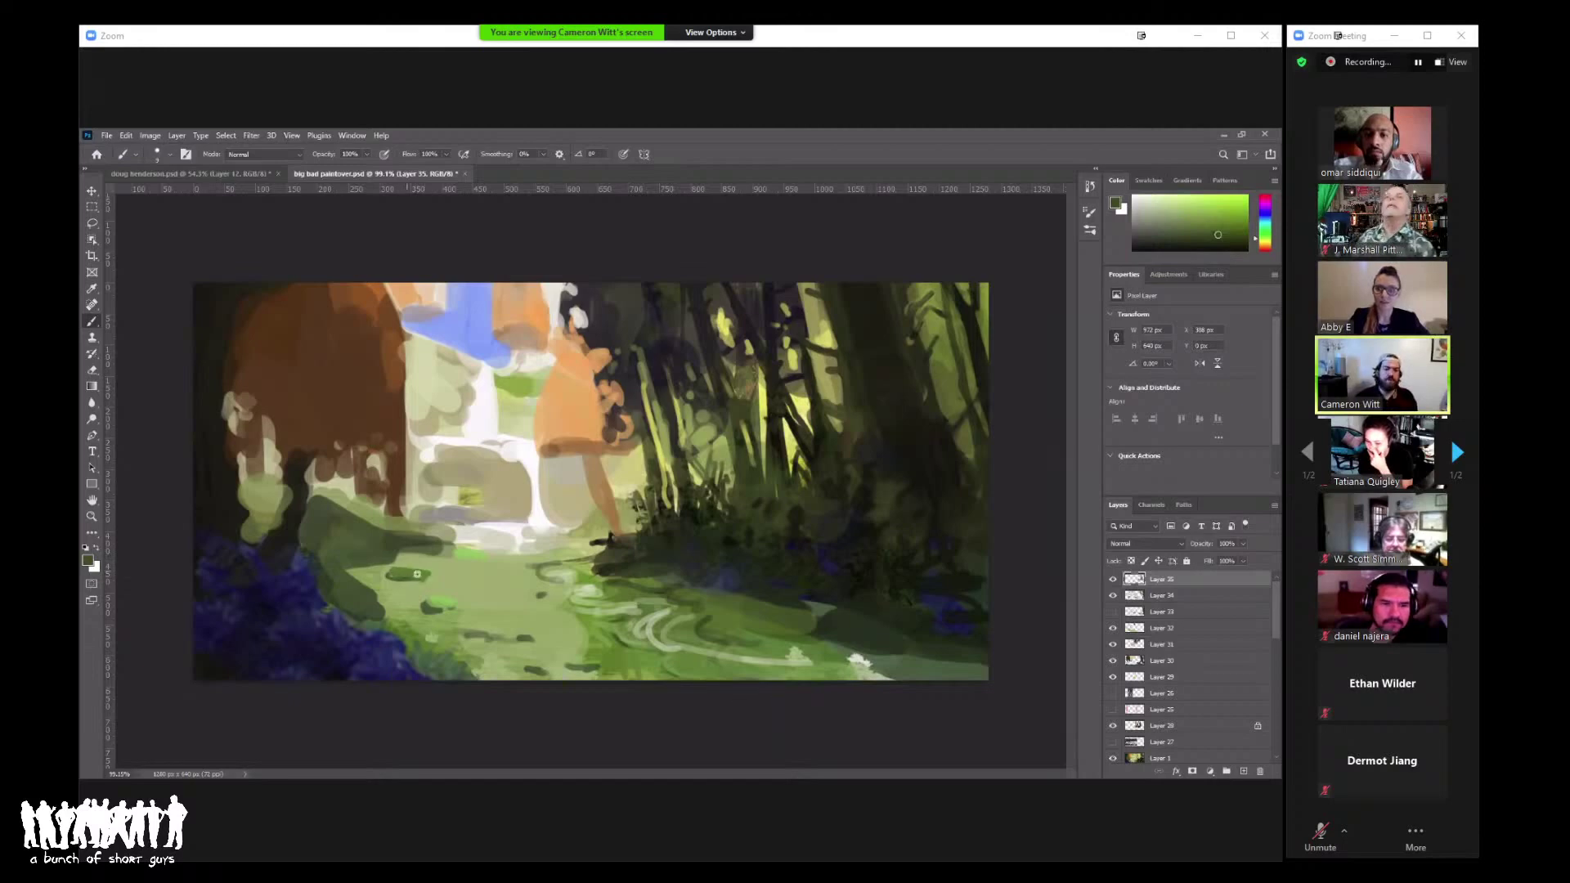
# Step: Sample mid and pale greens and refine the small patches on the path below the grassy mound
pyautogui.keyDown('alt'); pyautogui.click(459, 605); pyautogui.keyUp('alt')
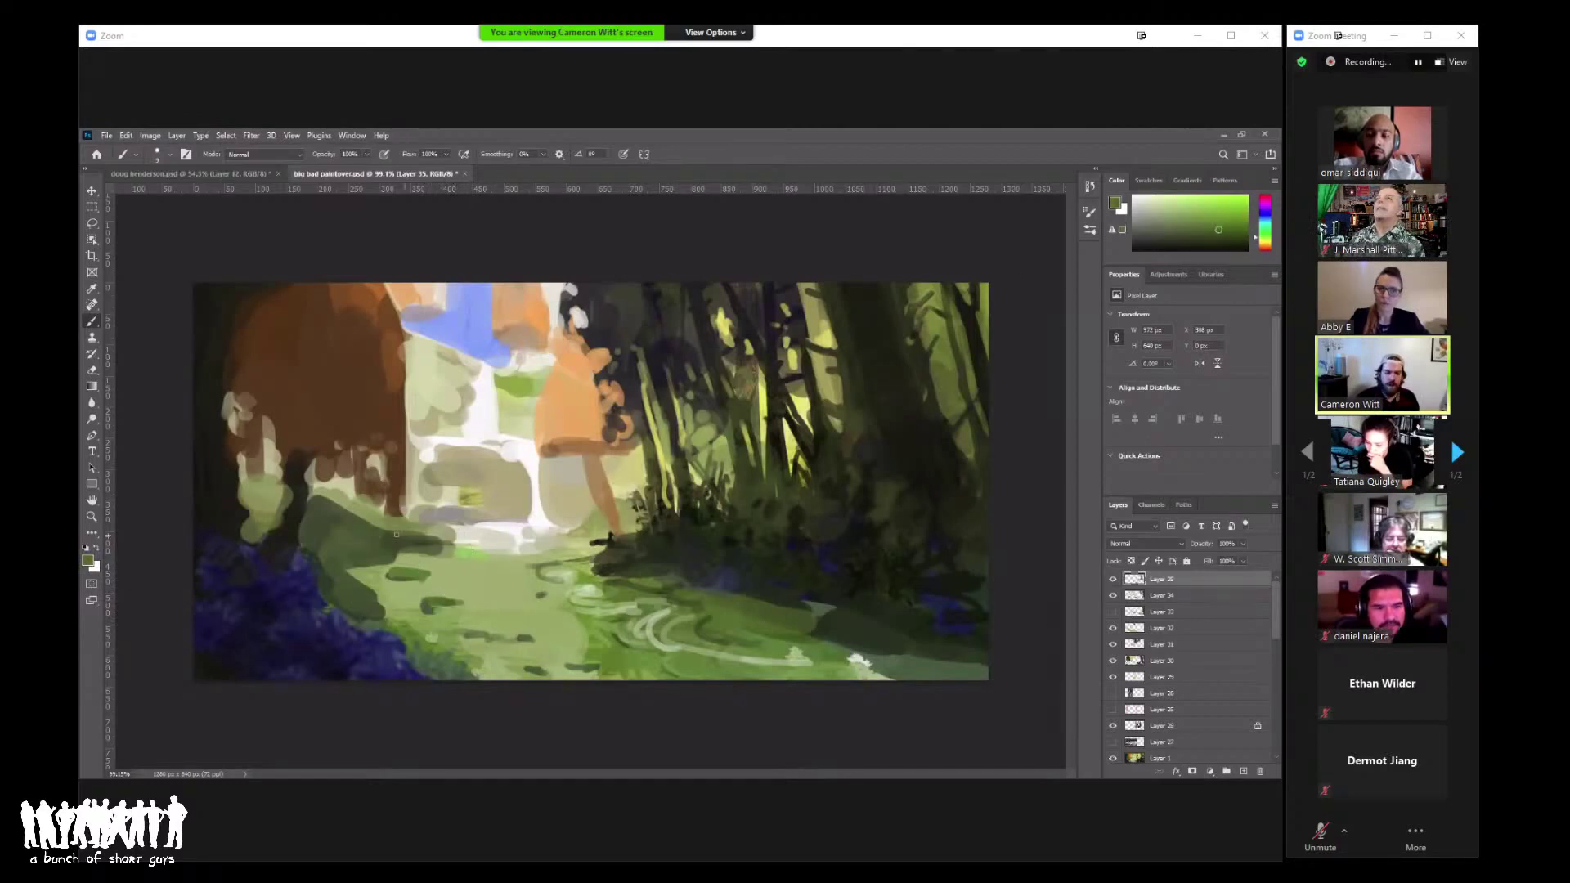
pyautogui.keyDown('alt'); pyautogui.click(415, 566); pyautogui.keyUp('alt')
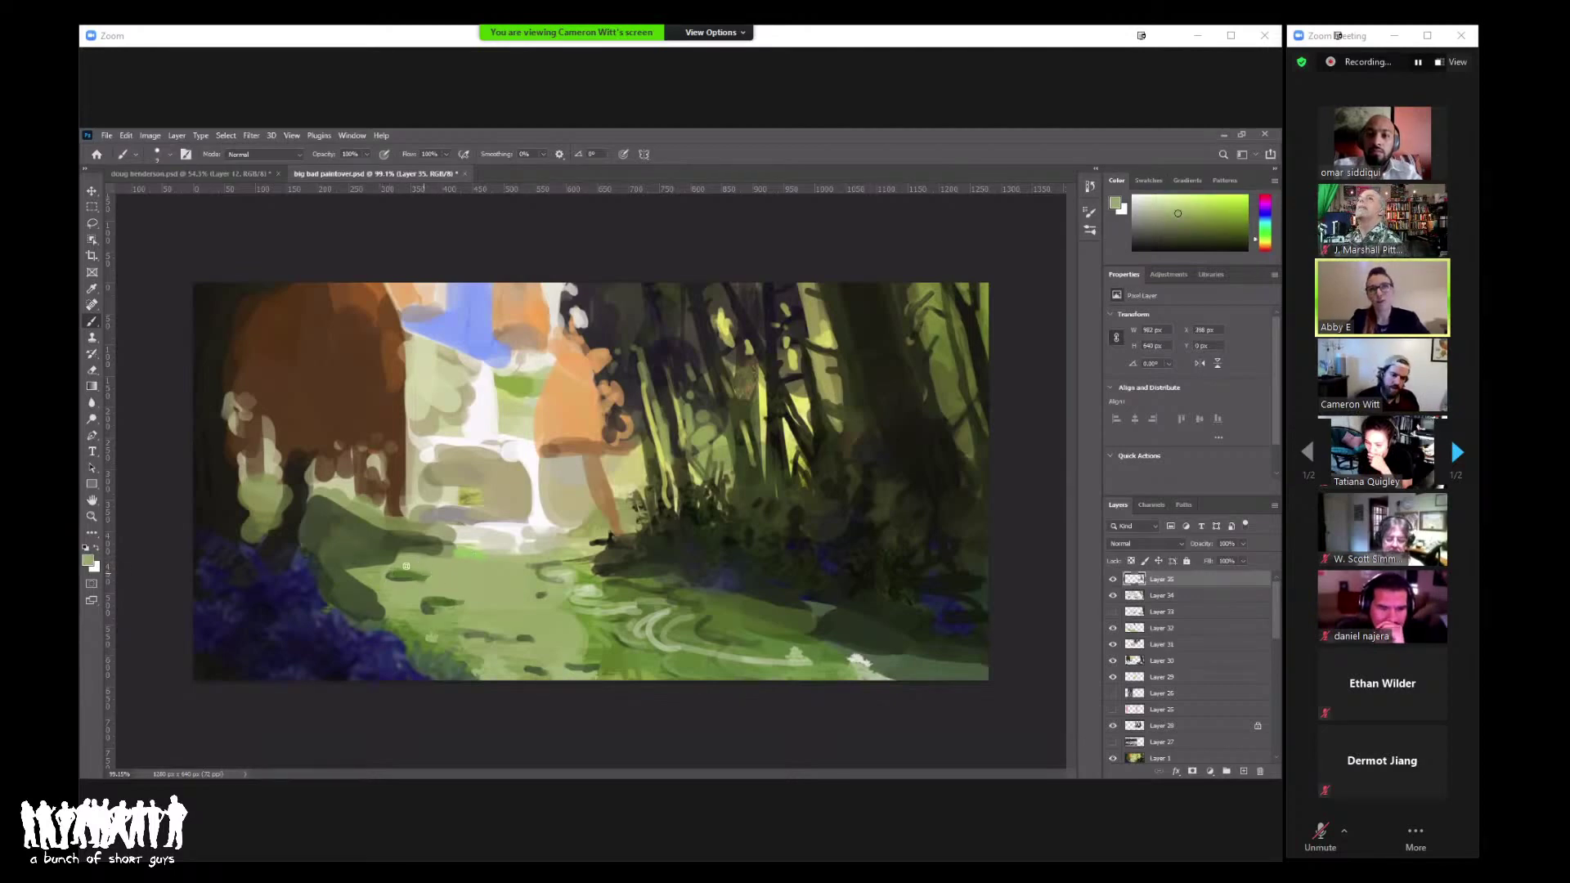
pyautogui.hotkey('ctrl', 'space')
pyautogui.moveTo(517, 511)
pyautogui.mouseDown()
pyautogui.moveTo(417, 509)
pyautogui.moveTo(545, 497)
pyautogui.mouseUp()
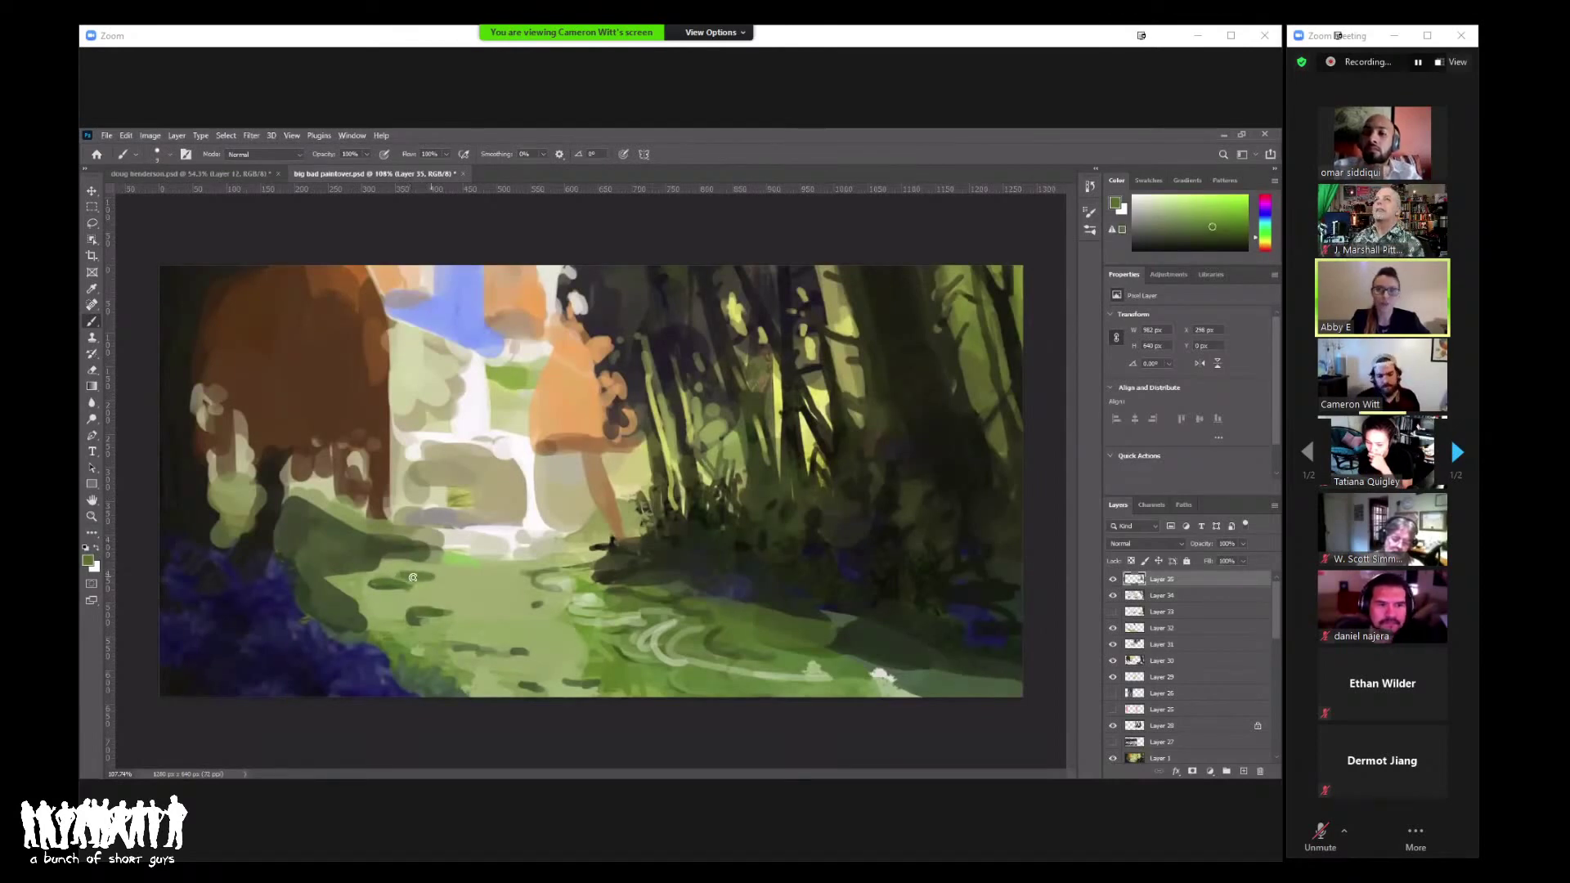
pyautogui.hotkey('ctrl', 'space')
pyautogui.moveTo(536, 517)
pyautogui.mouseDown()
pyautogui.moveTo(460, 515)
pyautogui.moveTo(550, 515)
pyautogui.mouseUp()
pyautogui.press('b')
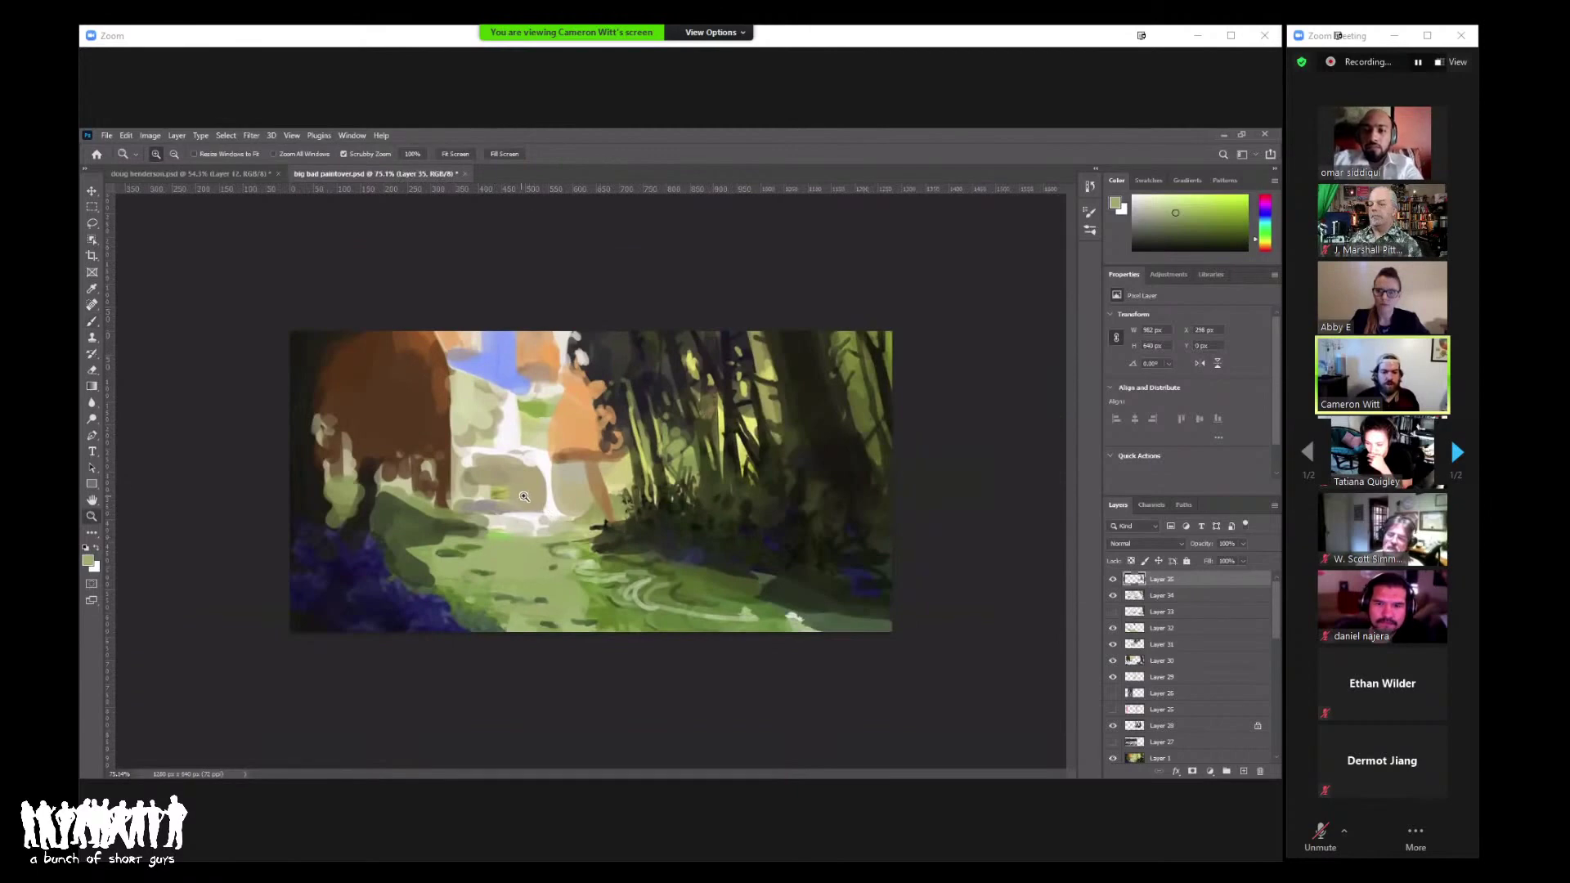
# Step: Add a new layer above the painted layers and choose a saturated red as the brush colour
pyautogui.moveTo(520, 498); pyautogui.dragTo(561, 478)
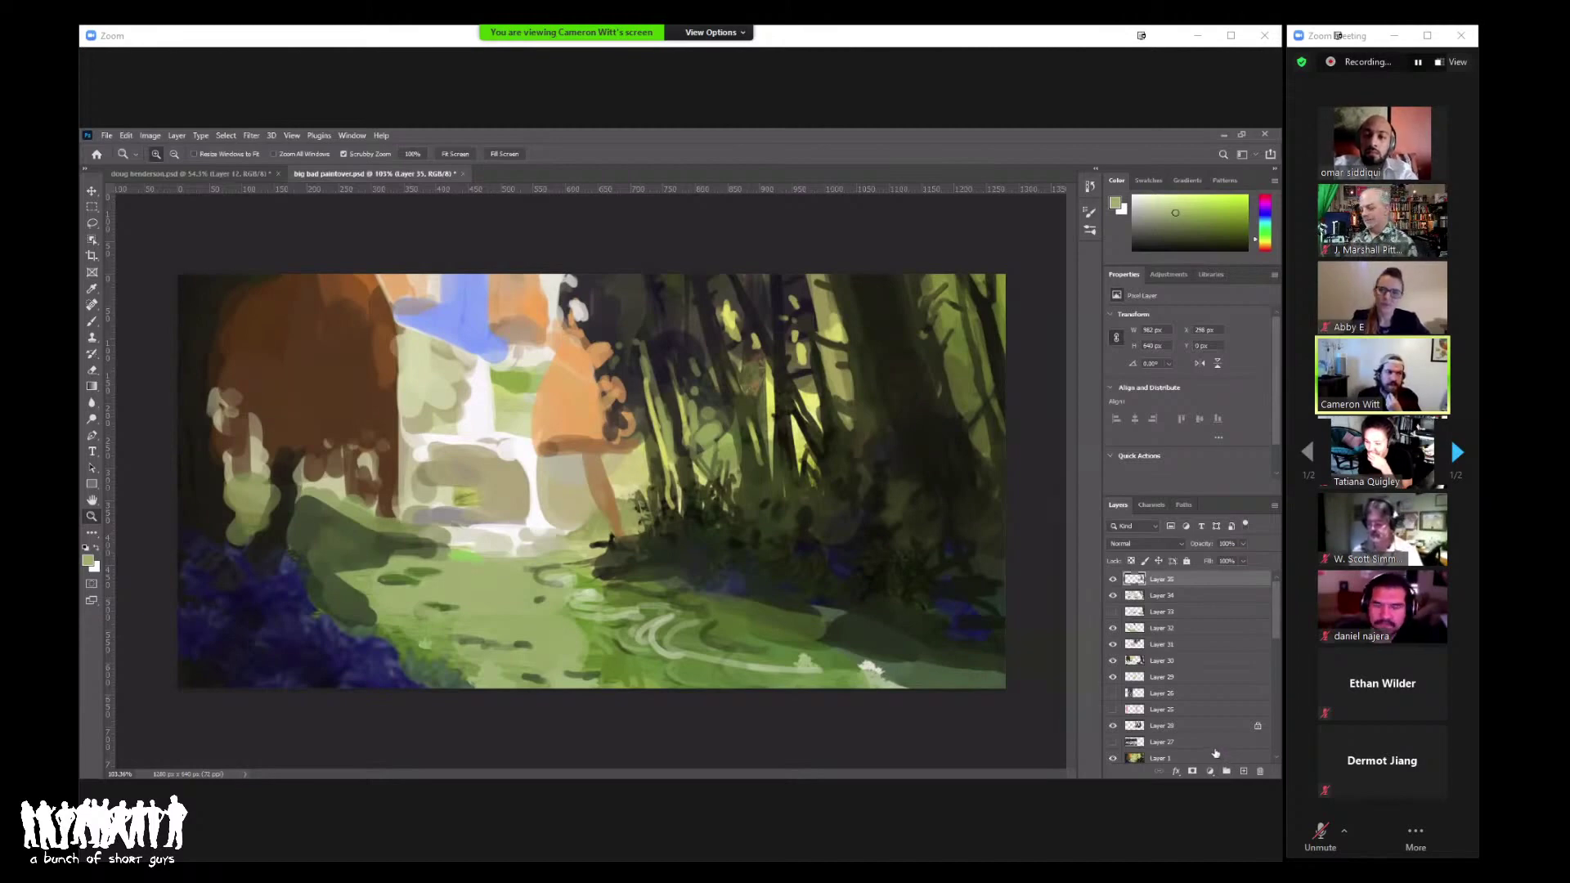
pyautogui.moveTo(605, 452); pyautogui.dragTo(564, 454)
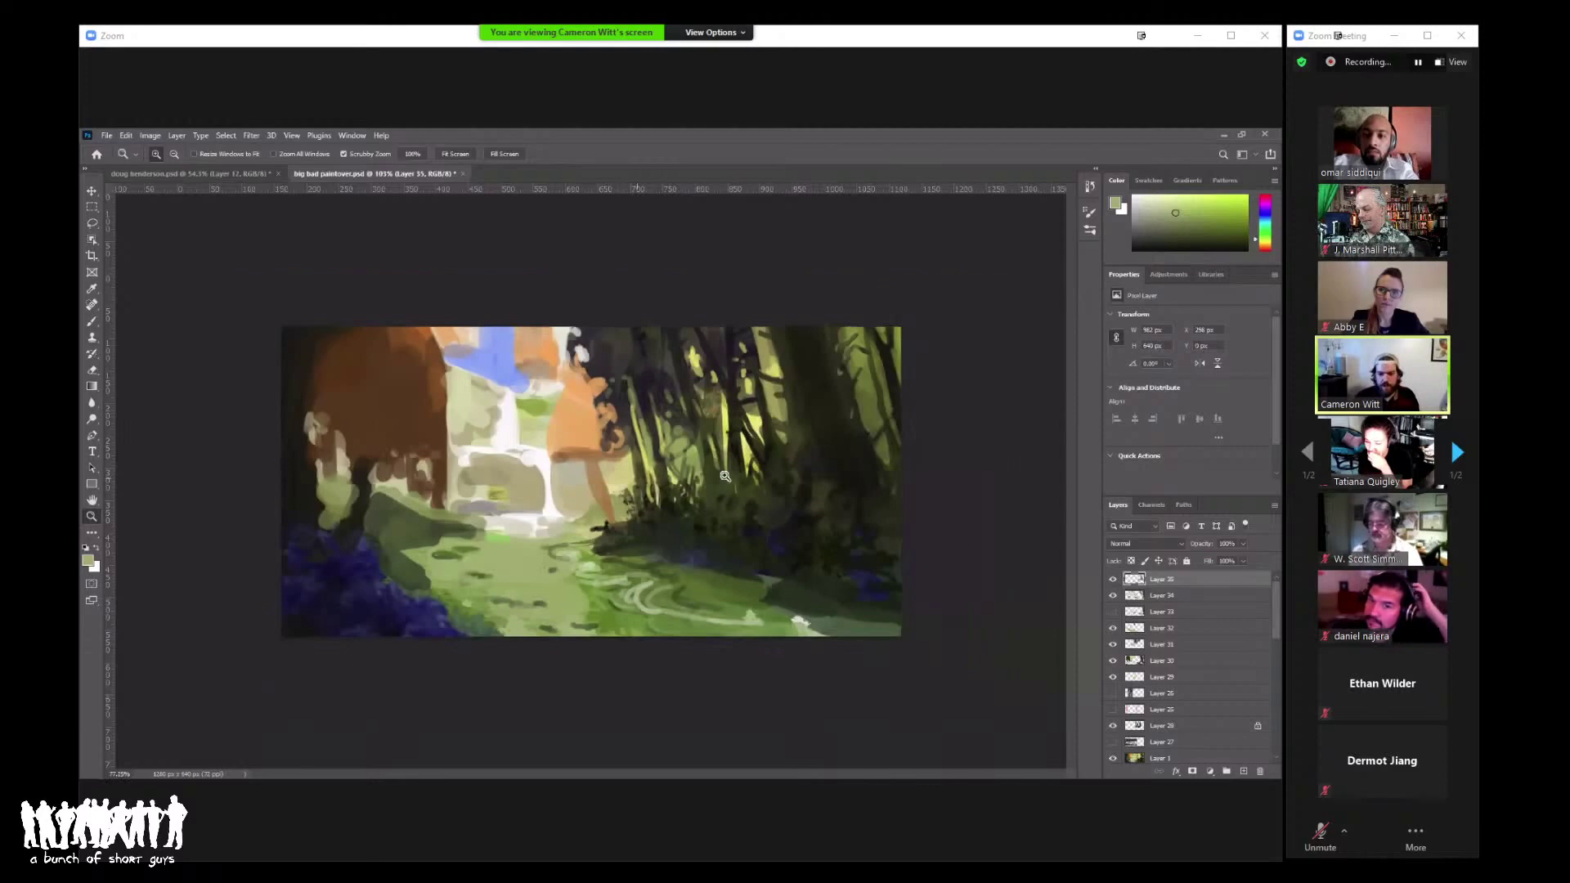
pyautogui.click(1257, 771)
pyautogui.hotkey('ctrl', '+')
pyautogui.press('b')
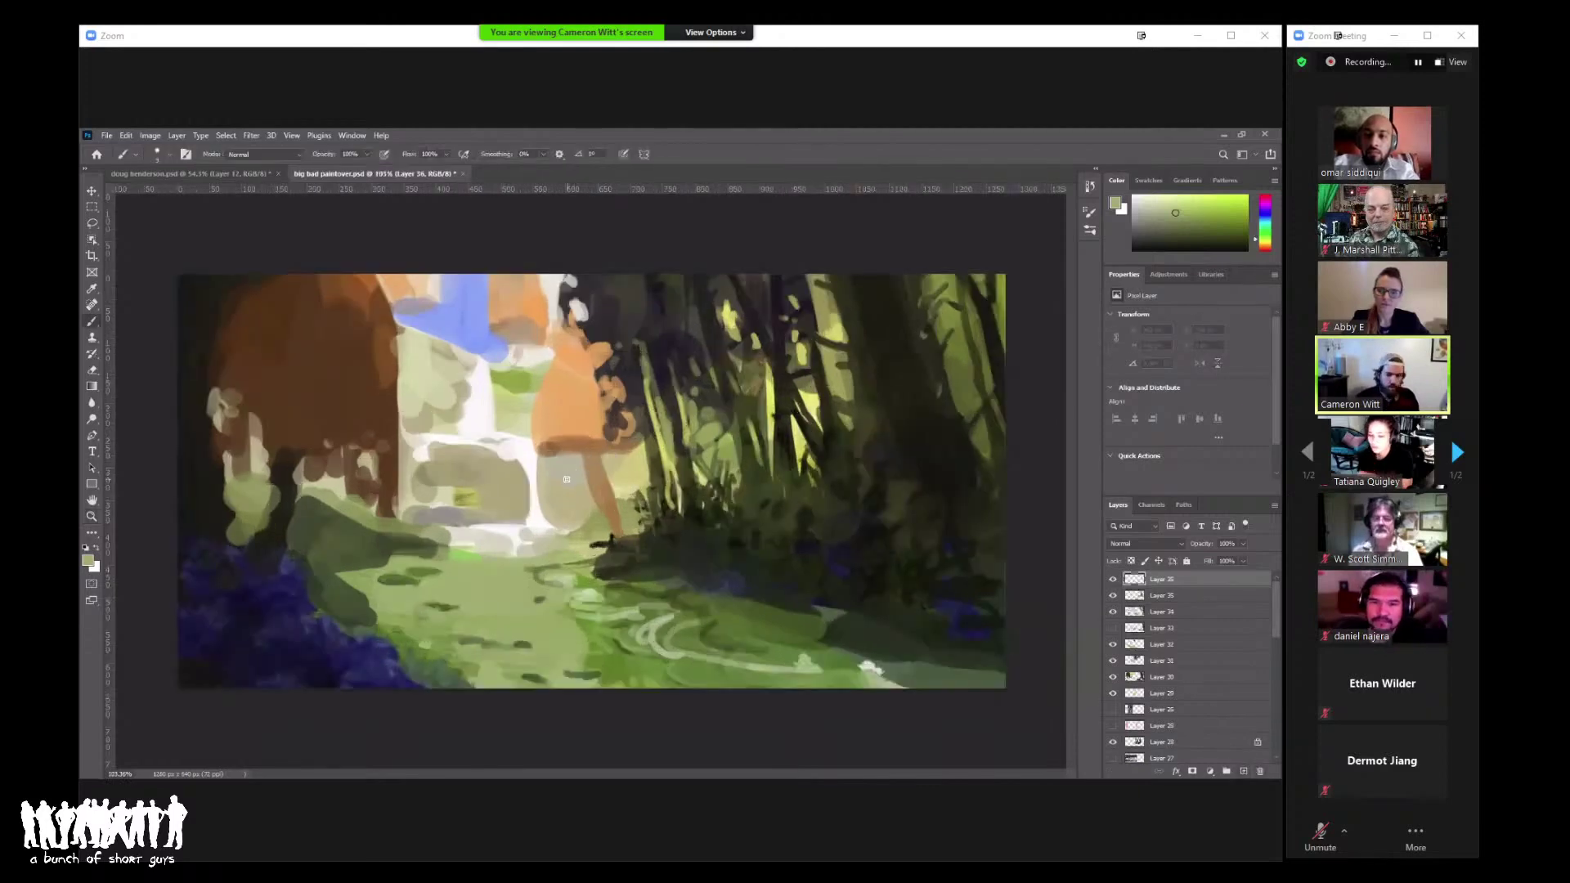
pyautogui.press('z')
pyautogui.moveTo(591, 440); pyautogui.dragTo(557, 443)
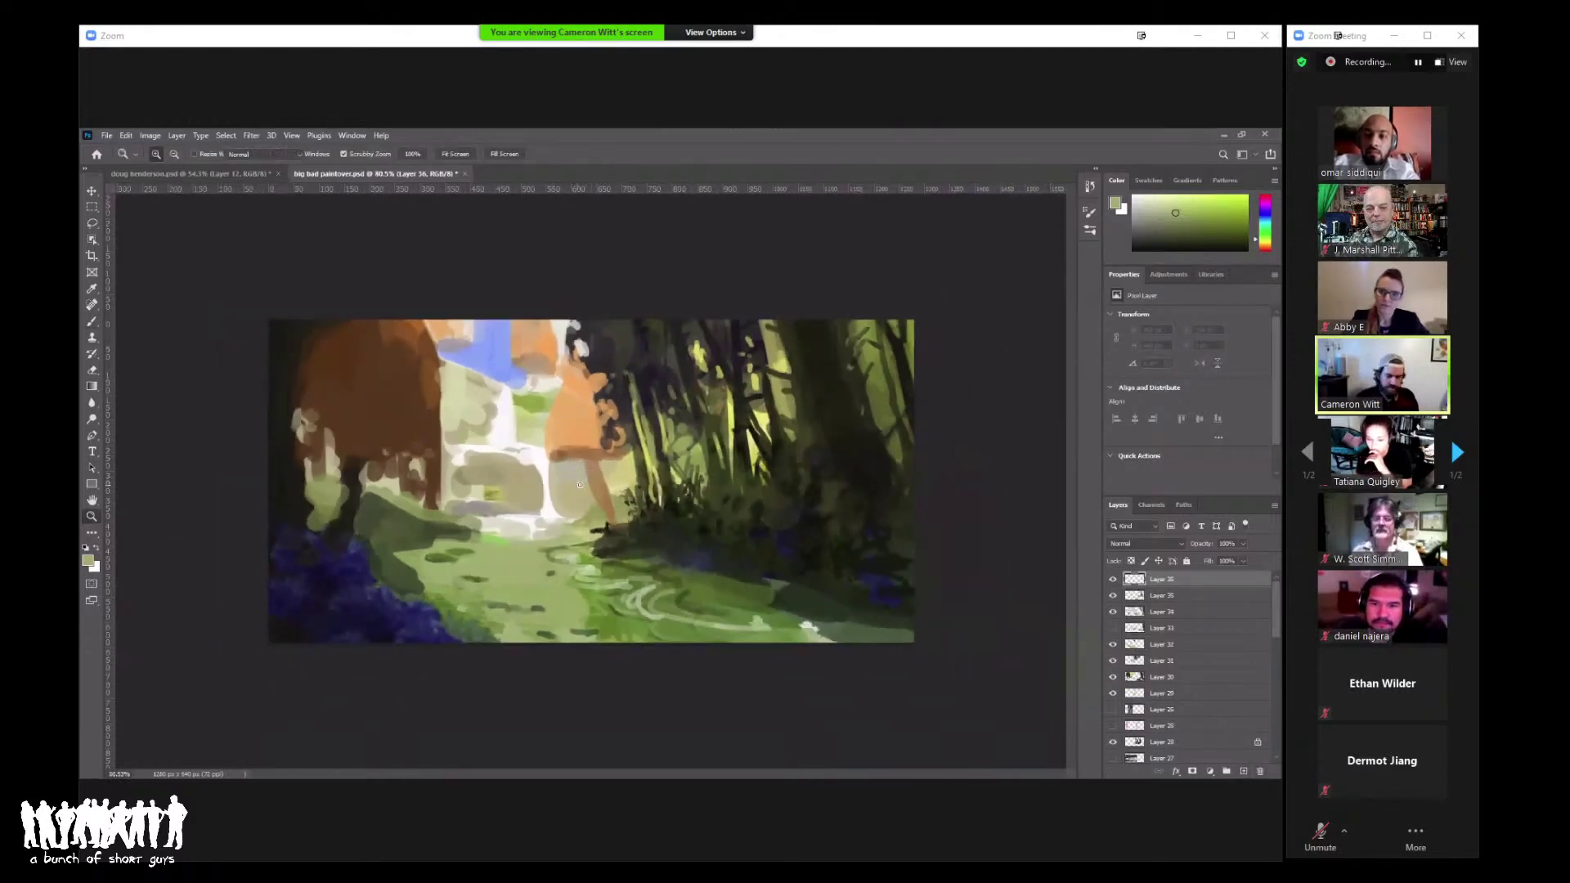
pyautogui.press('b')
pyautogui.rightClick(579, 485)
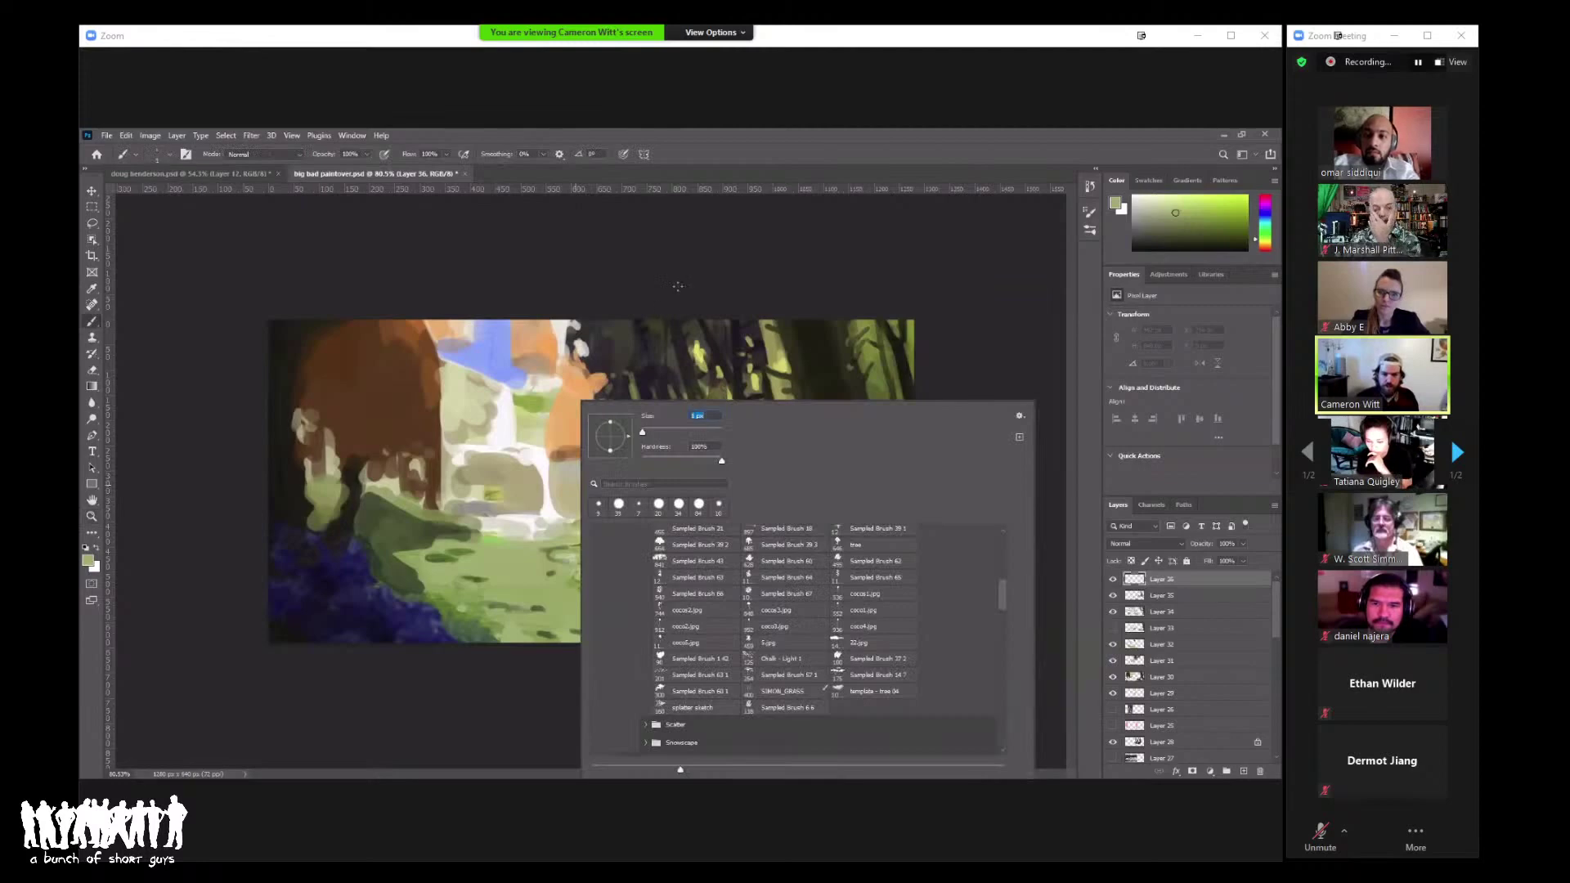
pyautogui.press('Escape')
pyautogui.click(1265, 249)
pyautogui.moveTo(1229, 207); pyautogui.dragTo(1270, 184)
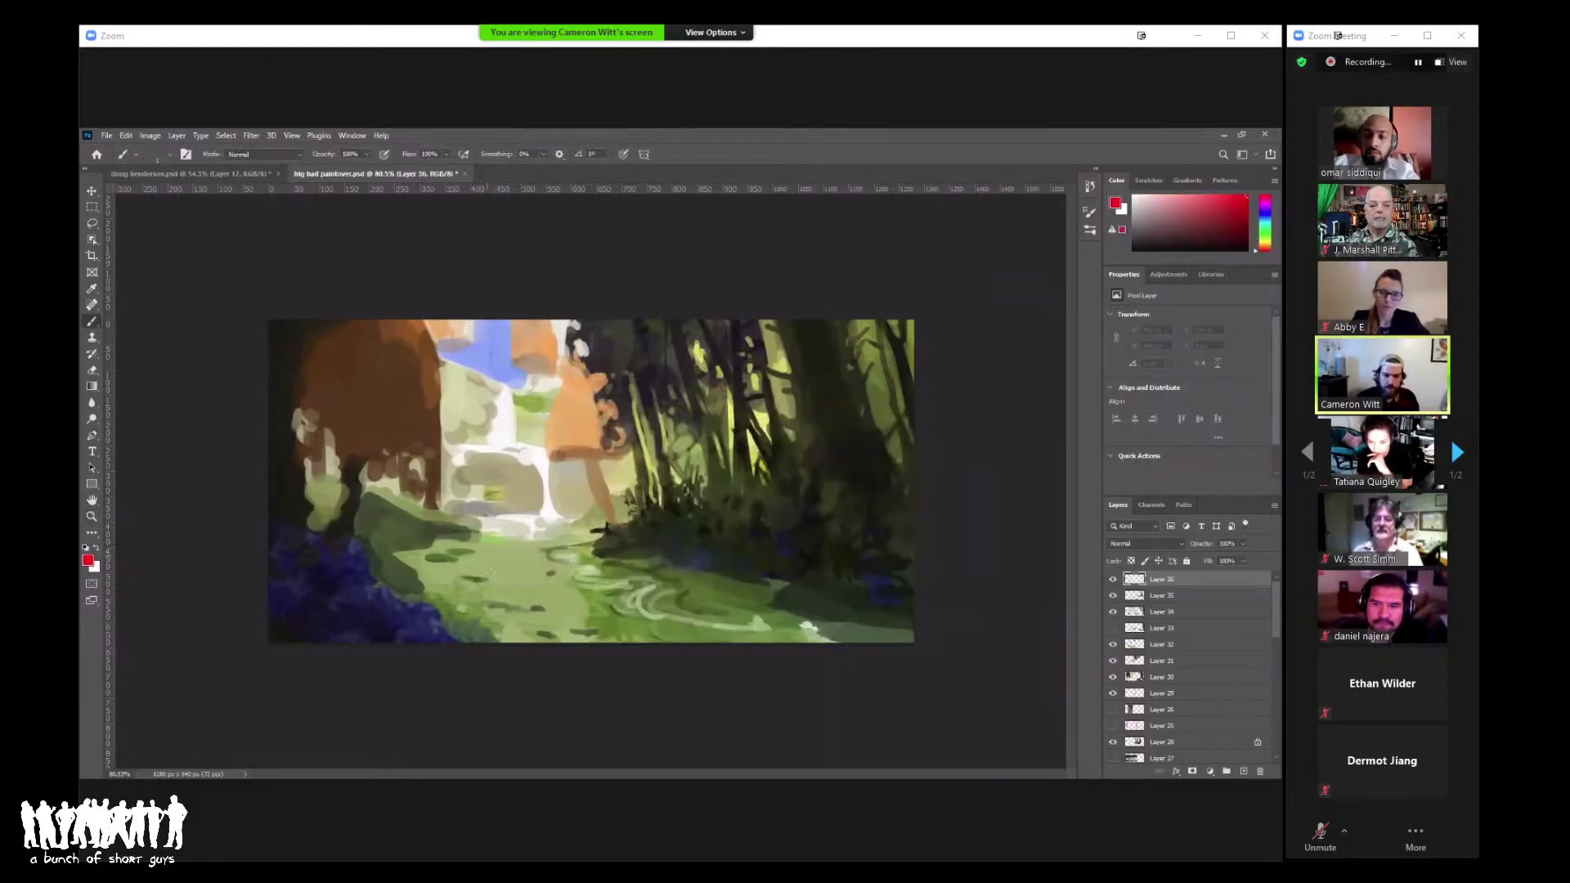
# Step: Enlarge the brush and draw a red rectangle with crossing diagonals and a marked centre over the middle of the painting
pyautogui.rightClick(483, 484)
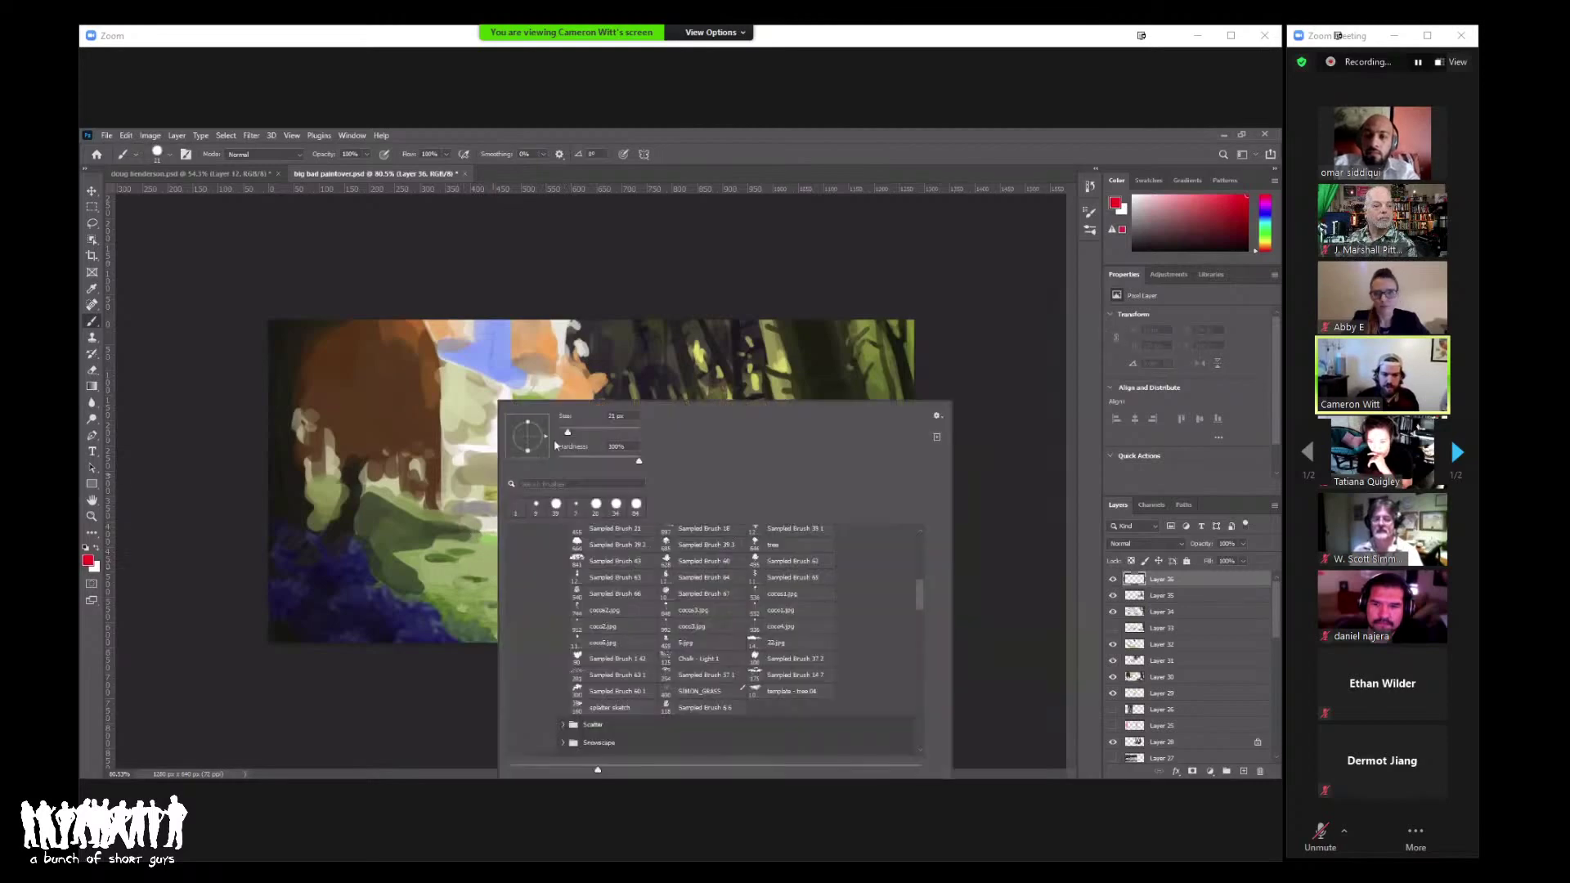
pyautogui.moveTo(432, 577)
pyautogui.mouseDown()
pyautogui.moveTo(834, 395)
pyautogui.moveTo(811, 578)
pyautogui.moveTo(432, 582)
pyautogui.moveTo(831, 394)
pyautogui.mouseUp()
pyautogui.moveTo(439, 399); pyautogui.dragTo(759, 587)
pyautogui.moveTo(607, 478); pyautogui.dragTo(611, 494)
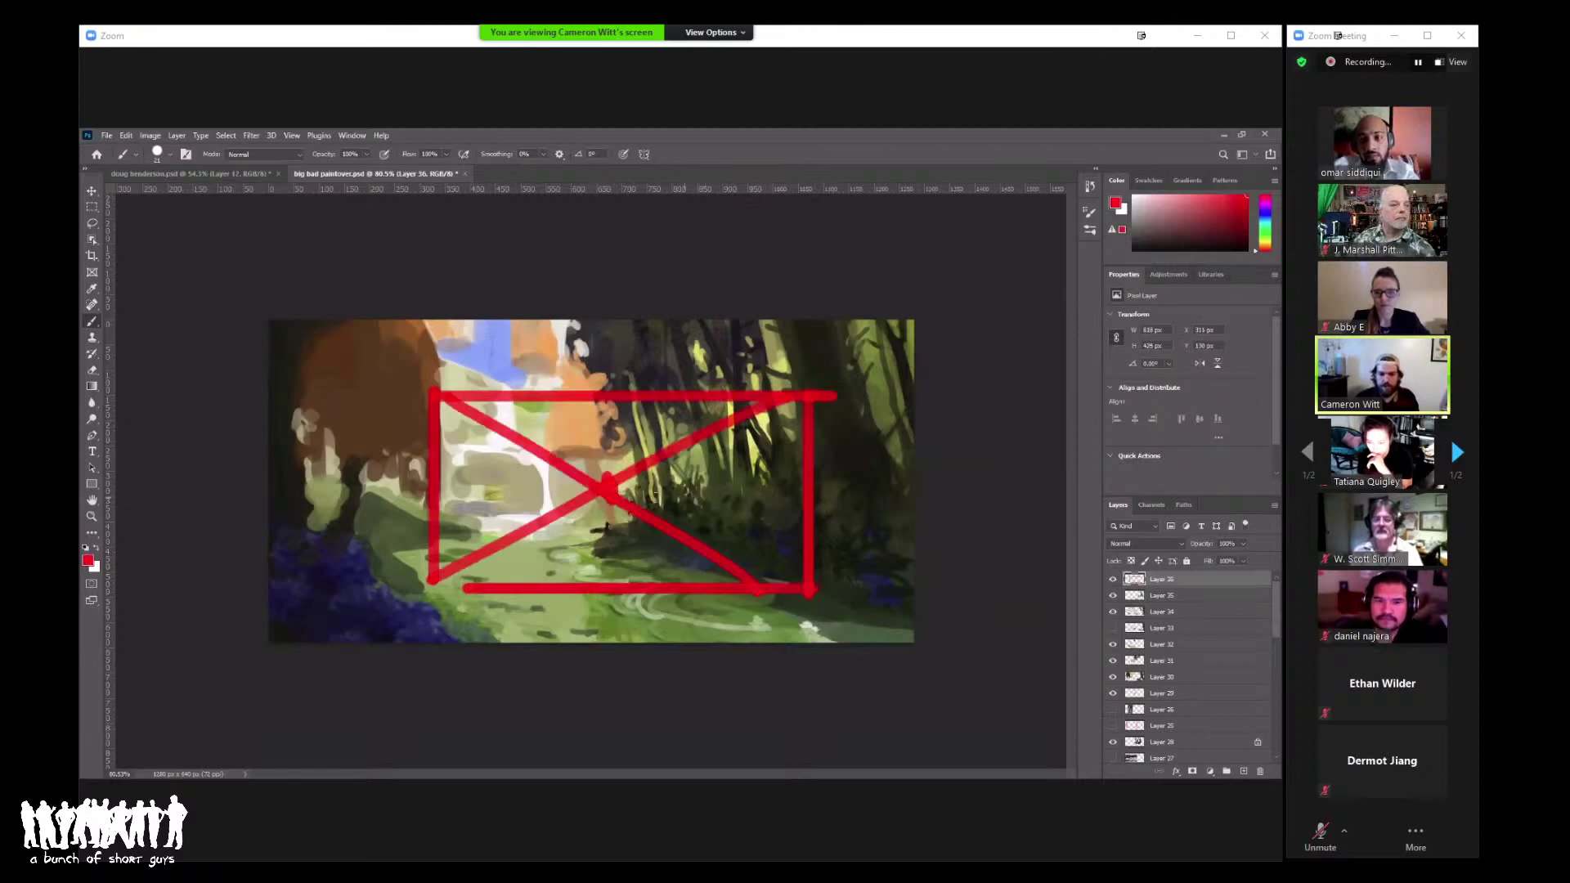
# Step: Hide the red rectangle diagram and add a new layer on top for another drawing
pyautogui.click(1112, 579)
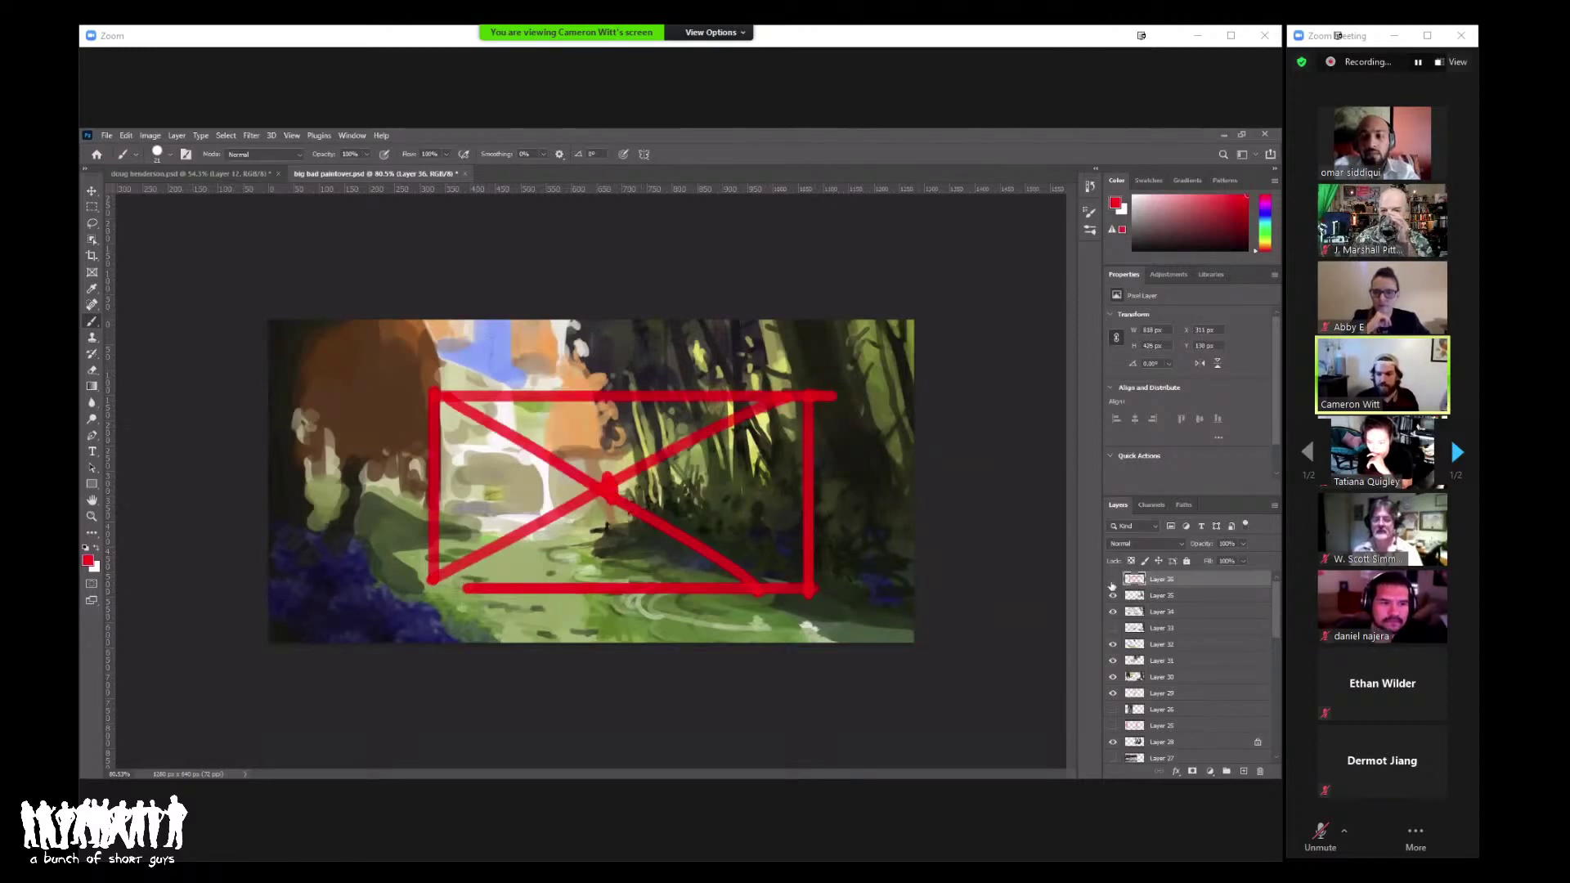
pyautogui.click(1242, 770)
pyautogui.press('z')
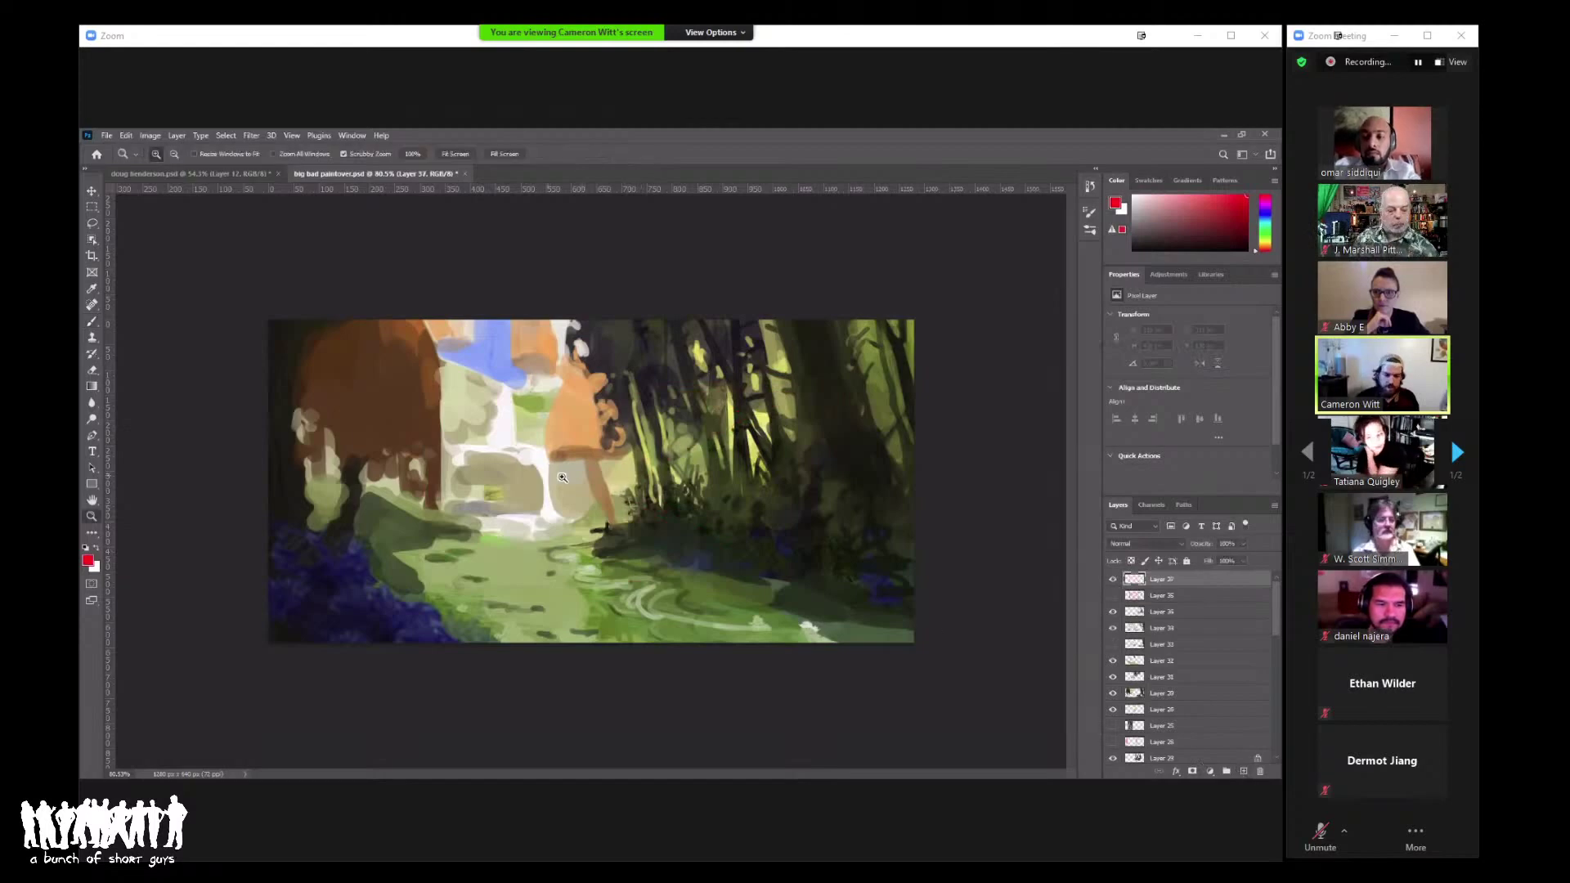
pyautogui.moveTo(550, 477); pyautogui.dragTo(558, 476)
pyautogui.press('b')
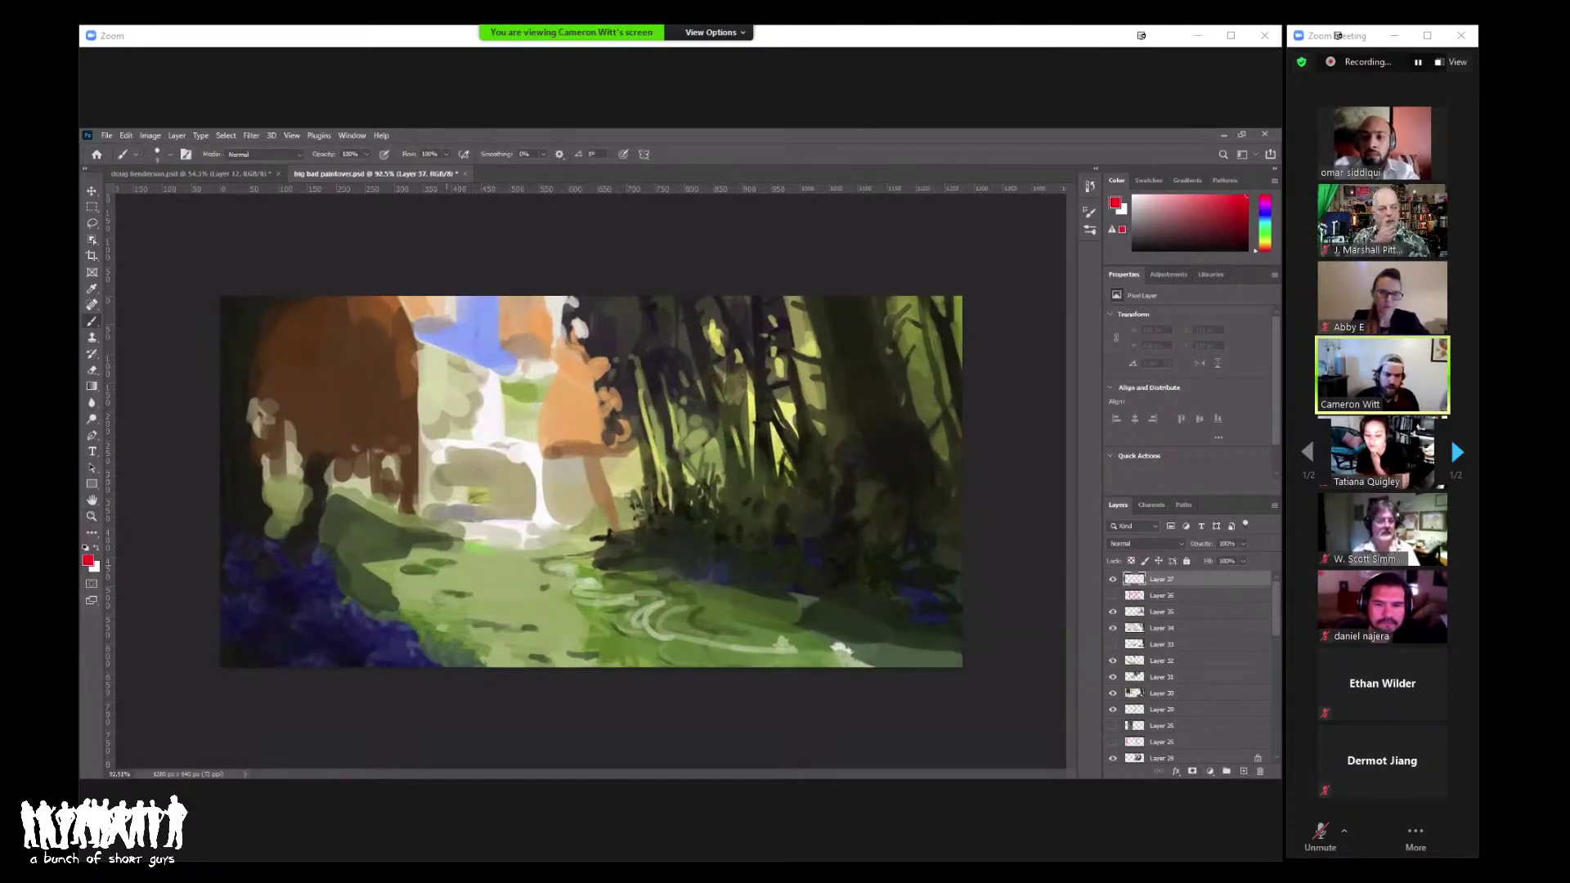
# Step: Draw a red slanted four-sided box face over the path, redoing its upper diagonal and near vertical edge closer to the far edge
pyautogui.moveTo(446, 575); pyautogui.dragTo(445, 442)
pyautogui.keyDown('shift'); pyautogui.click(599, 570); pyautogui.keyUp('shift')
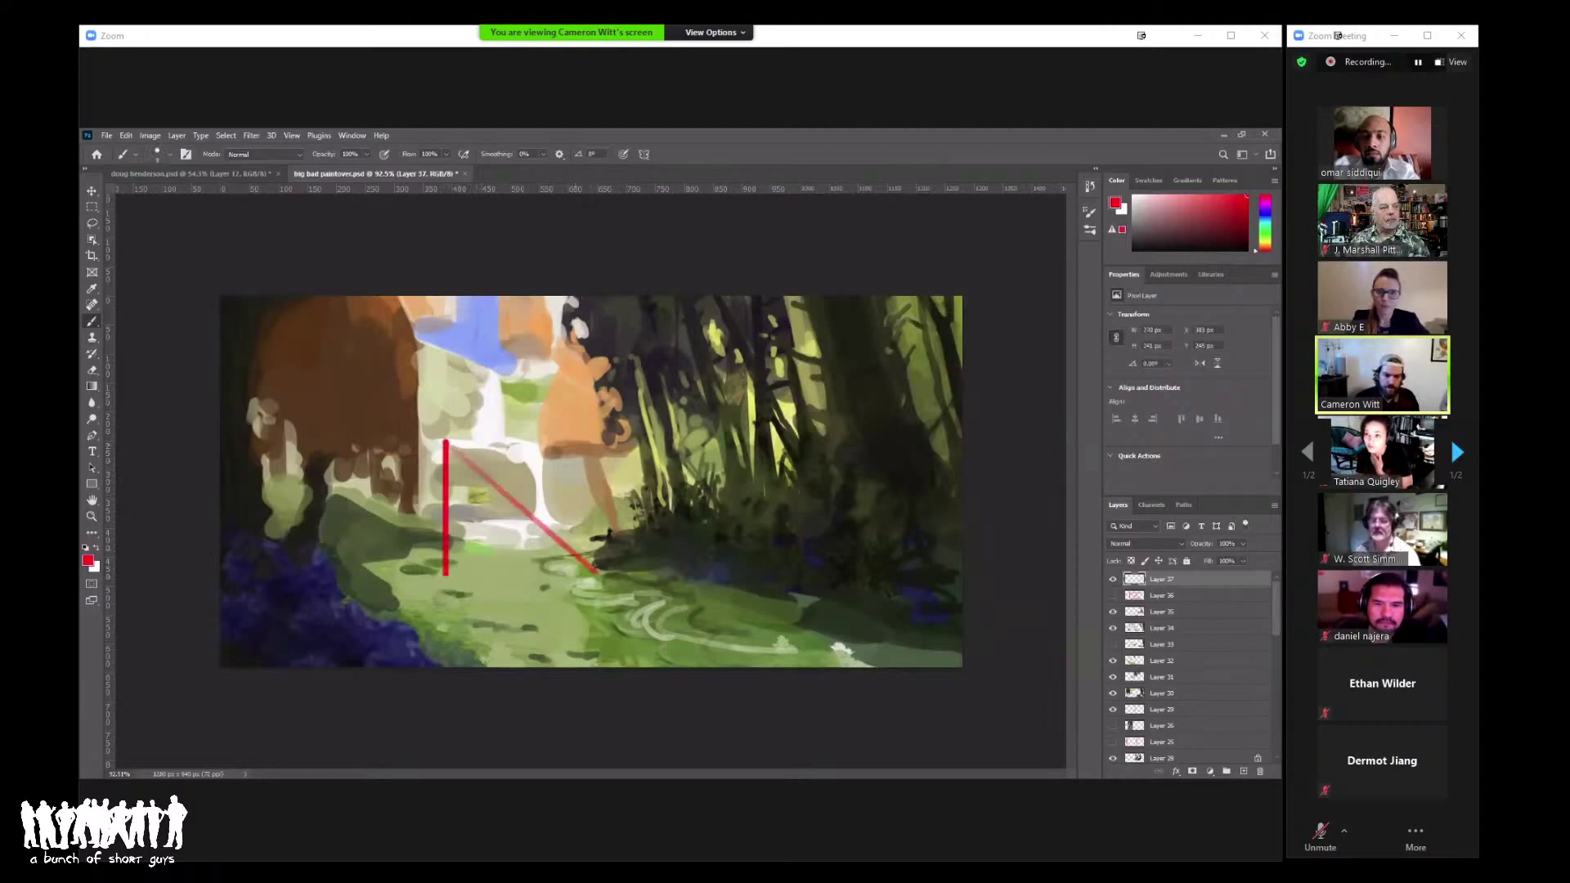
pyautogui.moveTo(592, 572); pyautogui.dragTo(593, 669)
pyautogui.hotkey('ctrl', 'z')
pyautogui.hotkey('ctrl', 'z')
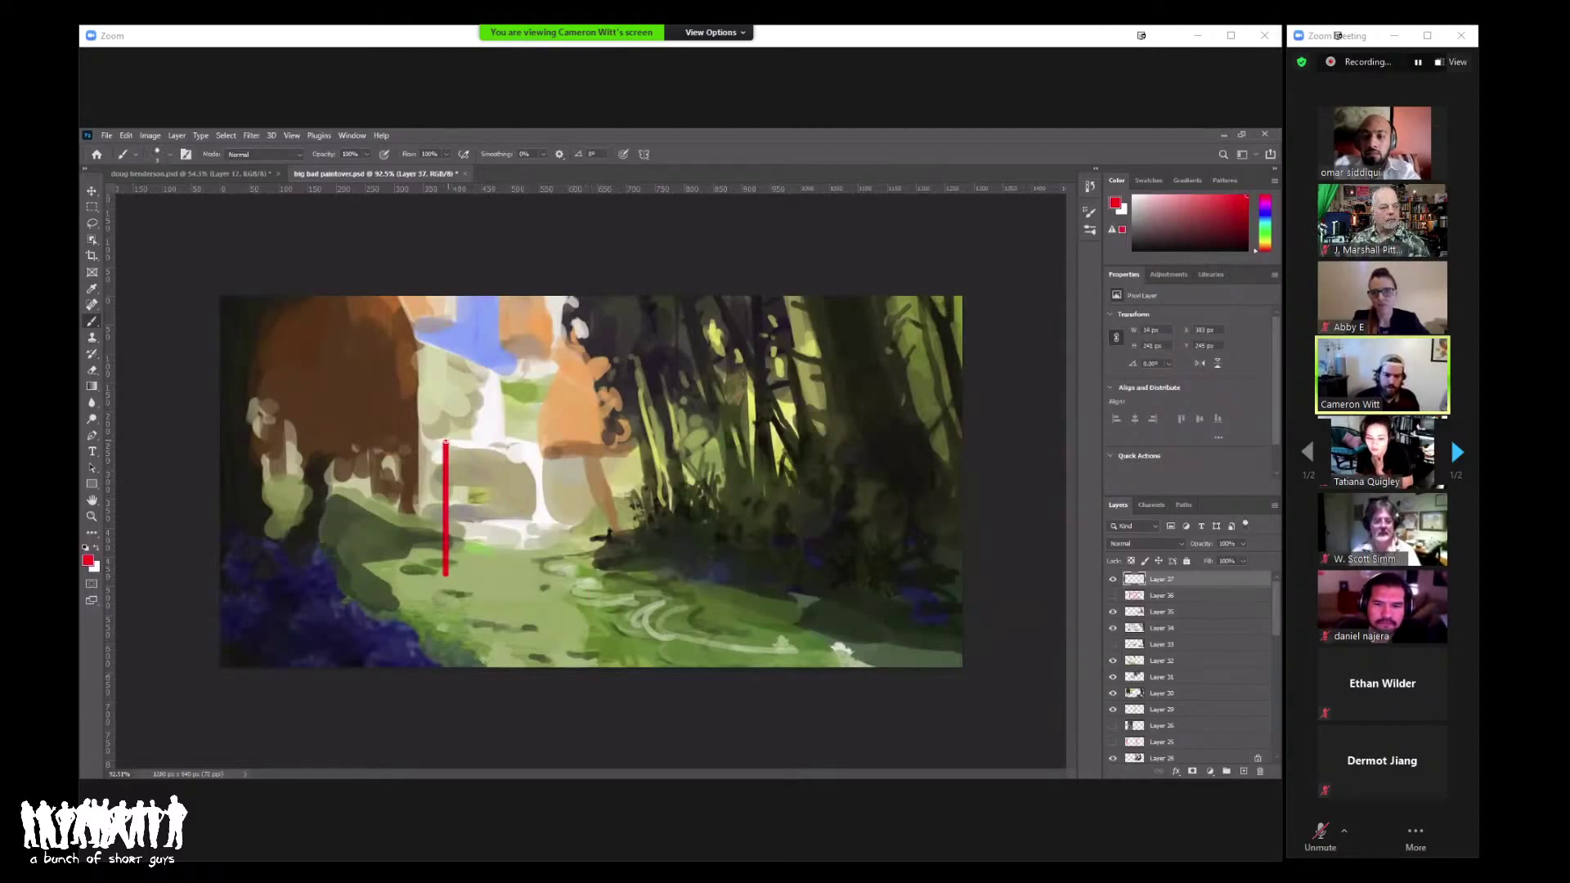
pyautogui.keyDown('shift'); pyautogui.click(548, 542); pyautogui.keyUp('shift')
pyautogui.moveTo(547, 541); pyautogui.dragTo(547, 665)
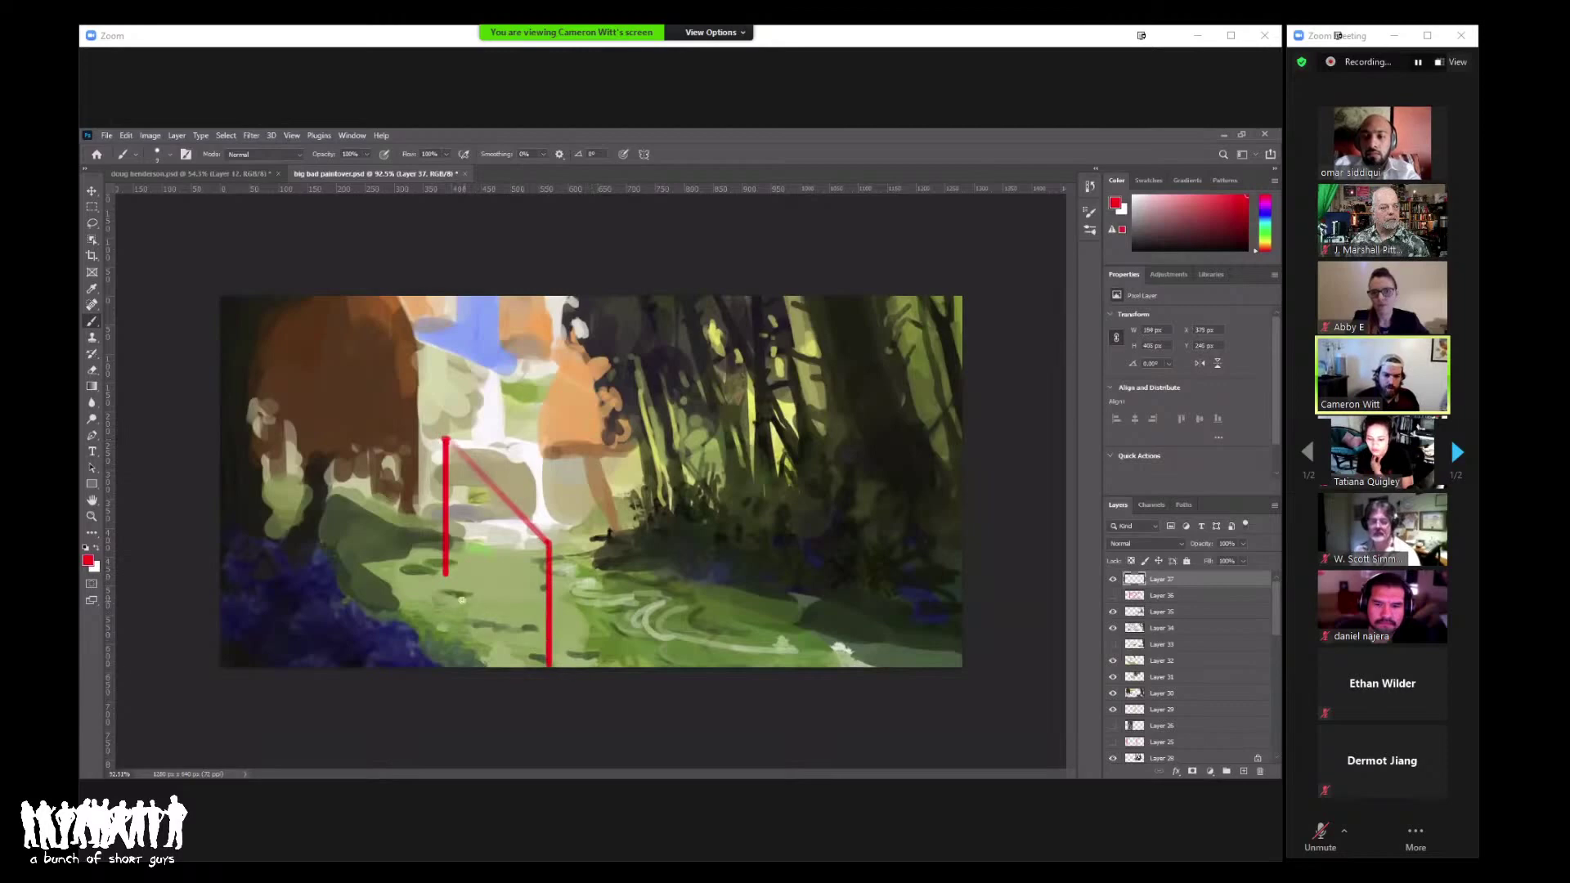
pyautogui.keyDown('shift'); pyautogui.click(448, 575); pyautogui.keyUp('shift')
pyautogui.keyDown('shift'); pyautogui.click(567, 674); pyautogui.keyUp('shift')
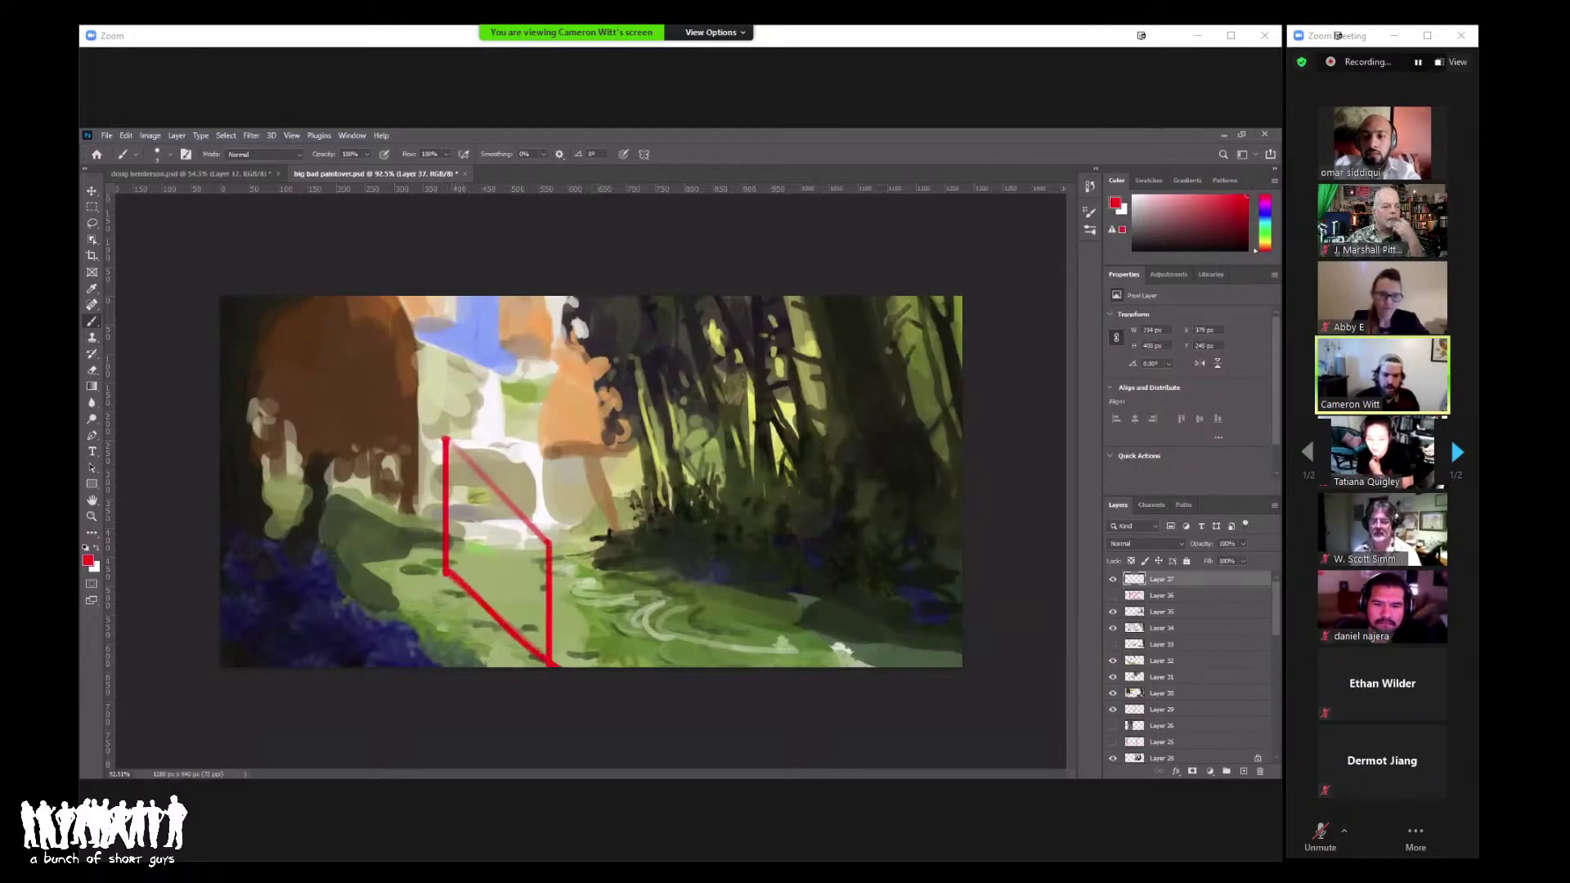
# Step: Extend red receding edges from the slanted face toward the trees and close them into a perspective box
pyautogui.moveTo(445, 435); pyautogui.dragTo(640, 357)
pyautogui.moveTo(549, 543); pyautogui.dragTo(687, 471)
pyautogui.hotkey('ctrl', 'z')
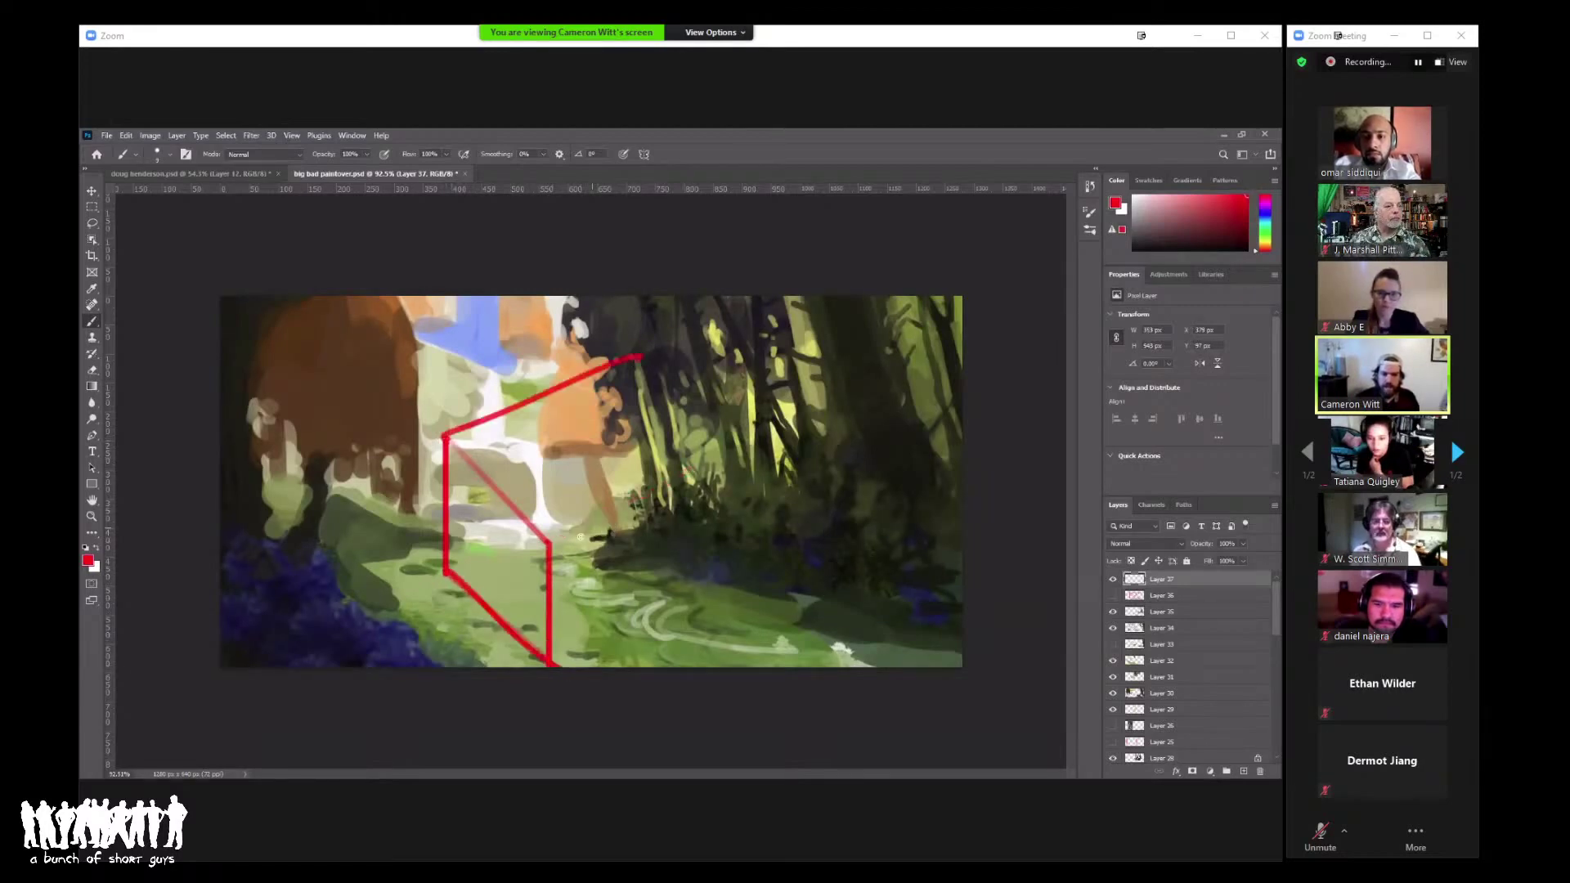
pyautogui.moveTo(560, 538); pyautogui.dragTo(719, 455)
pyautogui.moveTo(639, 355)
pyautogui.mouseDown()
pyautogui.moveTo(750, 461)
pyautogui.moveTo(753, 605)
pyautogui.mouseUp()
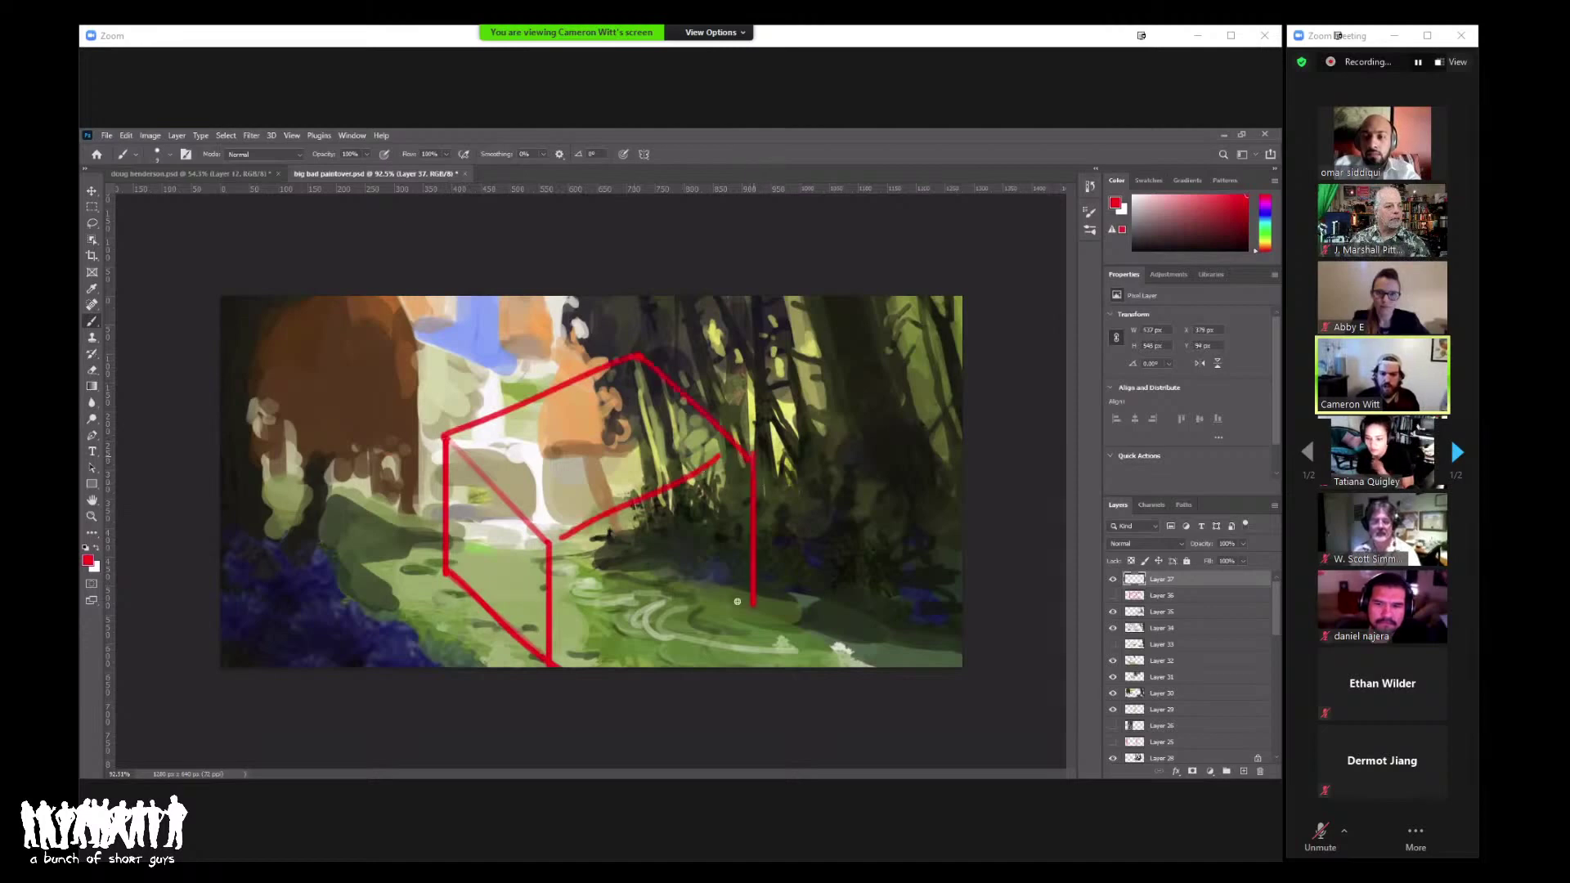
pyautogui.click(560, 673)
pyautogui.keyDown('shift'); pyautogui.click(791, 570); pyautogui.keyUp('shift')
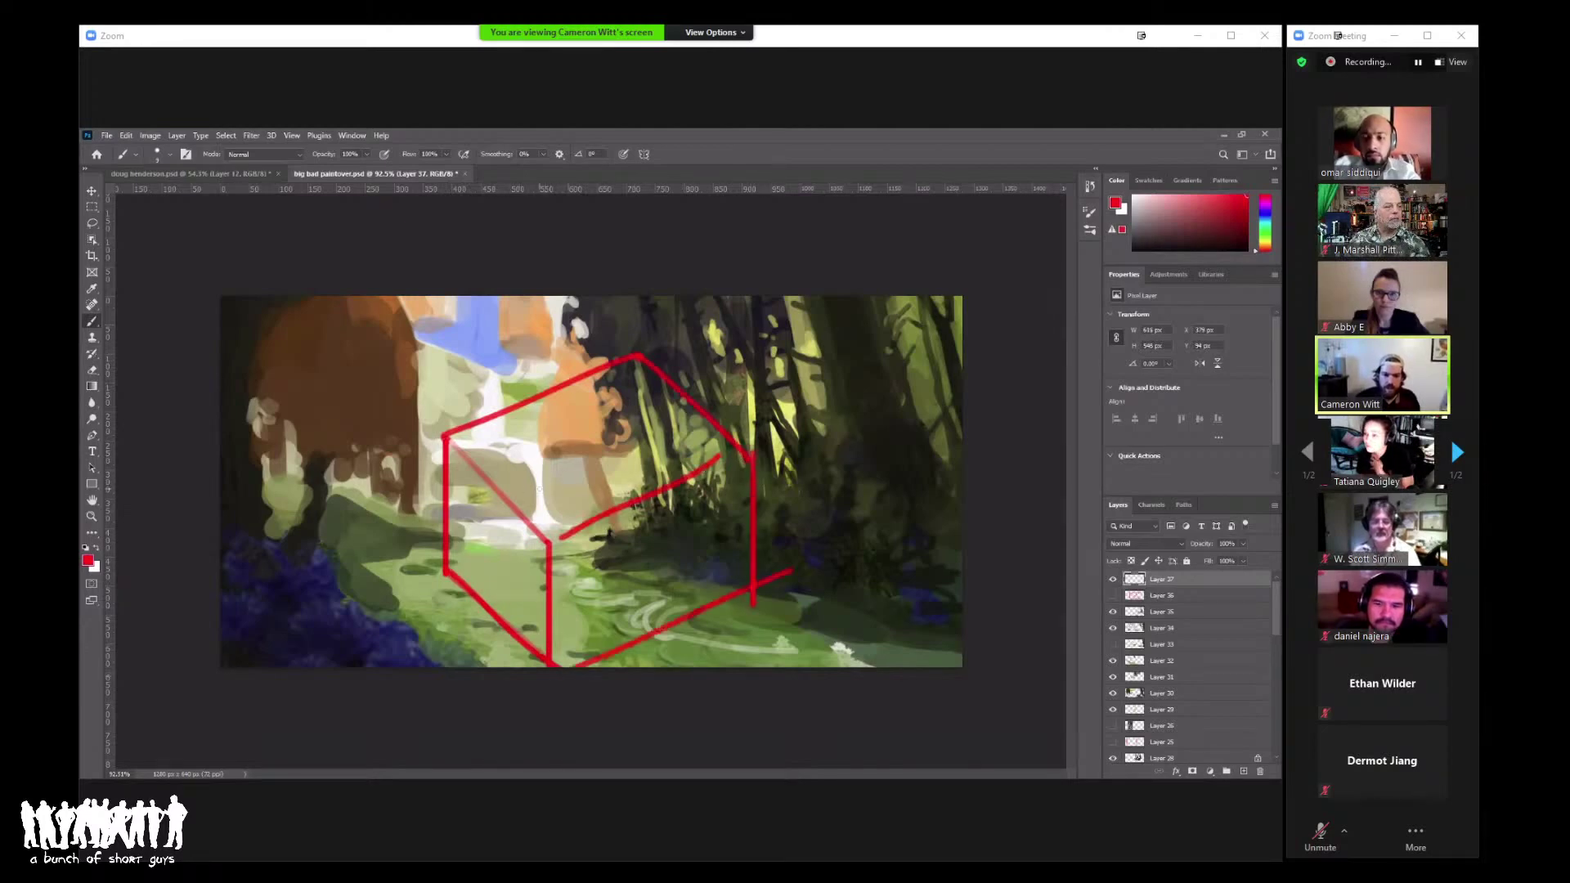
# Step: Sketch a red round form with short tail strokes on the box's slanted face and bracket lines beside it
pyautogui.moveTo(478, 477)
pyautogui.mouseDown()
pyautogui.moveTo(529, 471)
pyautogui.moveTo(517, 520)
pyautogui.moveTo(475, 511)
pyautogui.moveTo(528, 525)
pyautogui.moveTo(501, 545)
pyautogui.mouseUp()
pyautogui.moveTo(505, 524); pyautogui.dragTo(463, 553)
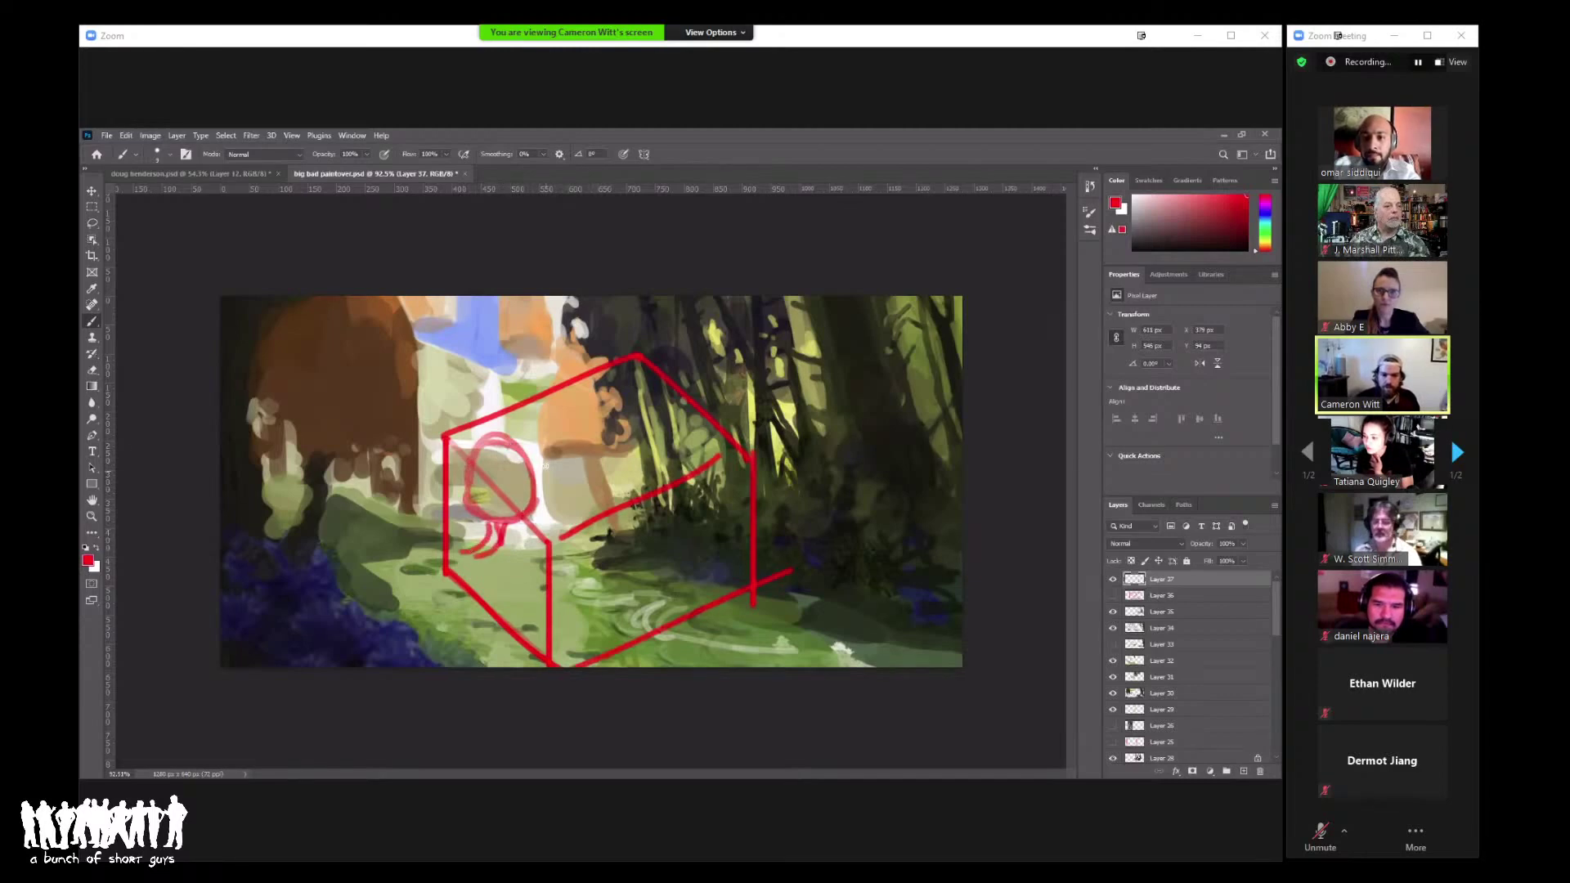
pyautogui.moveTo(536, 416)
pyautogui.mouseDown()
pyautogui.moveTo(542, 480)
pyautogui.moveTo(503, 414)
pyautogui.moveTo(558, 439)
pyautogui.mouseUp()
pyautogui.moveTo(501, 419); pyautogui.dragTo(562, 438)
pyautogui.moveTo(557, 437)
pyautogui.mouseDown()
pyautogui.moveTo(556, 510)
pyautogui.moveTo(576, 415)
pyautogui.mouseUp()
pyautogui.moveTo(557, 503)
pyautogui.mouseDown()
pyautogui.moveTo(600, 500)
pyautogui.moveTo(587, 505)
pyautogui.mouseUp()
# Step: Add red curved and diagonal ground lines along the path, small scribbles near the box's lower edge and a line across the orange tree
pyautogui.moveTo(581, 508)
pyautogui.mouseDown()
pyautogui.moveTo(583, 543)
pyautogui.moveTo(797, 663)
pyautogui.mouseUp()
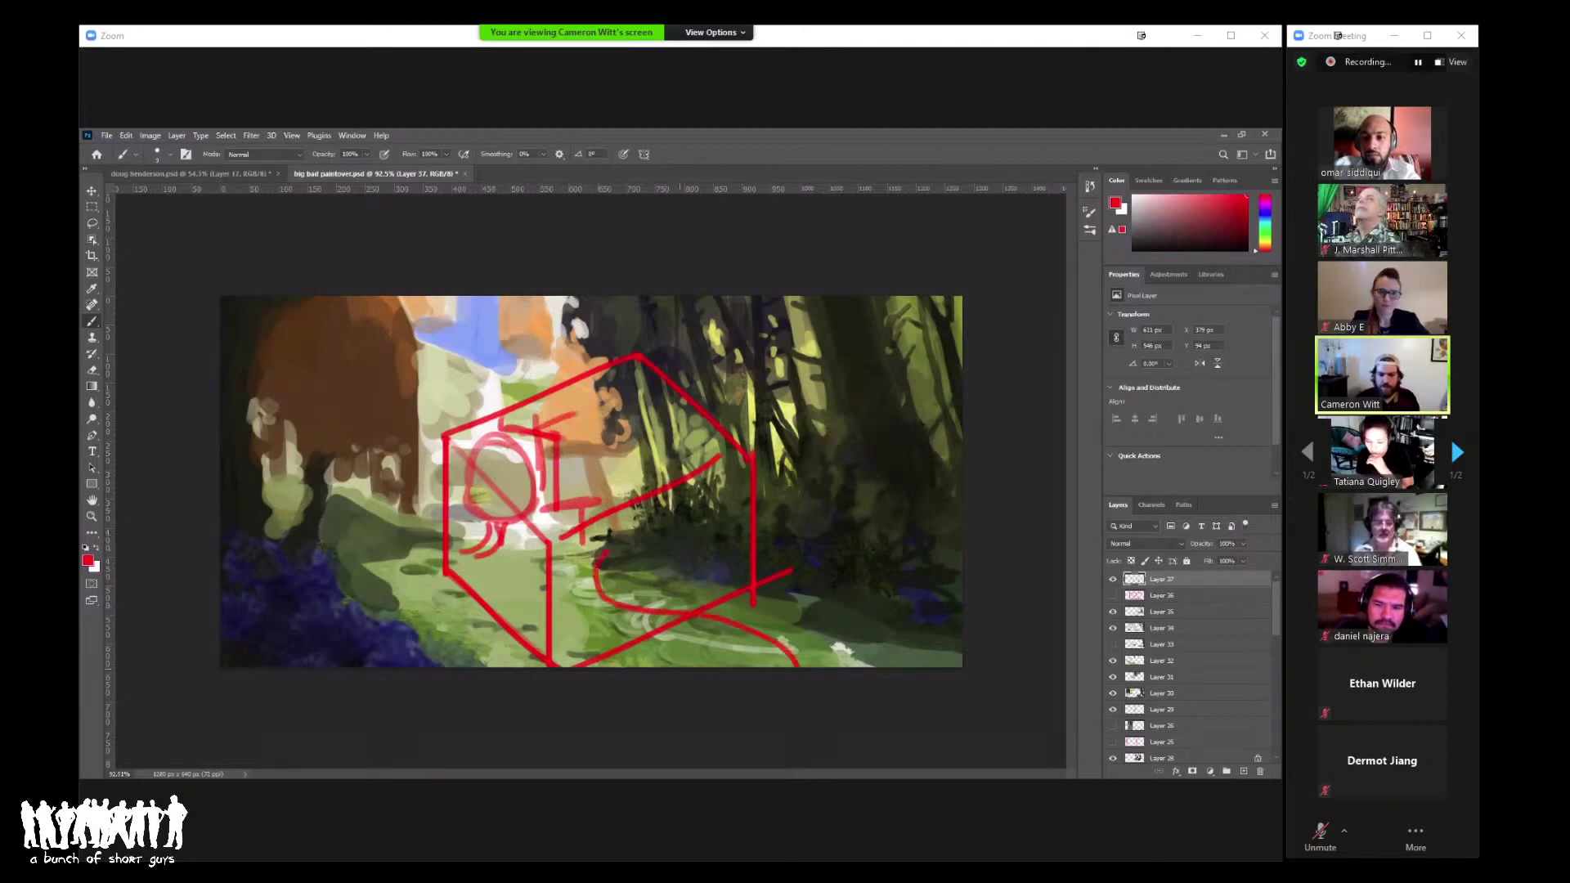
pyautogui.moveTo(756, 558); pyautogui.dragTo(883, 667)
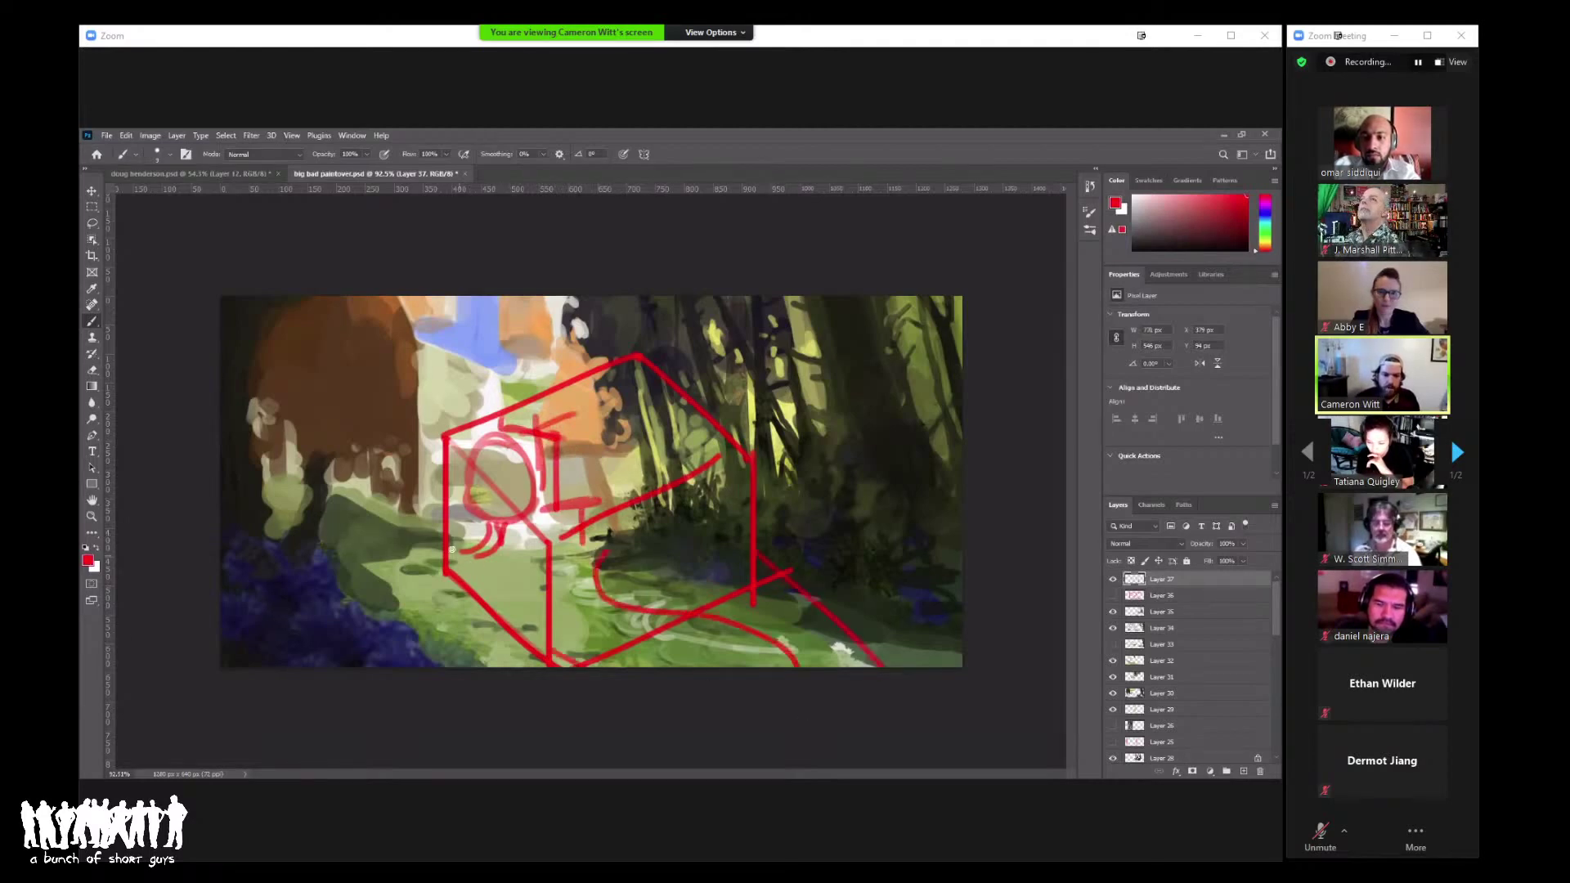
pyautogui.moveTo(451, 548)
pyautogui.mouseDown()
pyautogui.moveTo(473, 588)
pyautogui.moveTo(474, 556)
pyautogui.moveTo(483, 590)
pyautogui.moveTo(524, 615)
pyautogui.mouseUp()
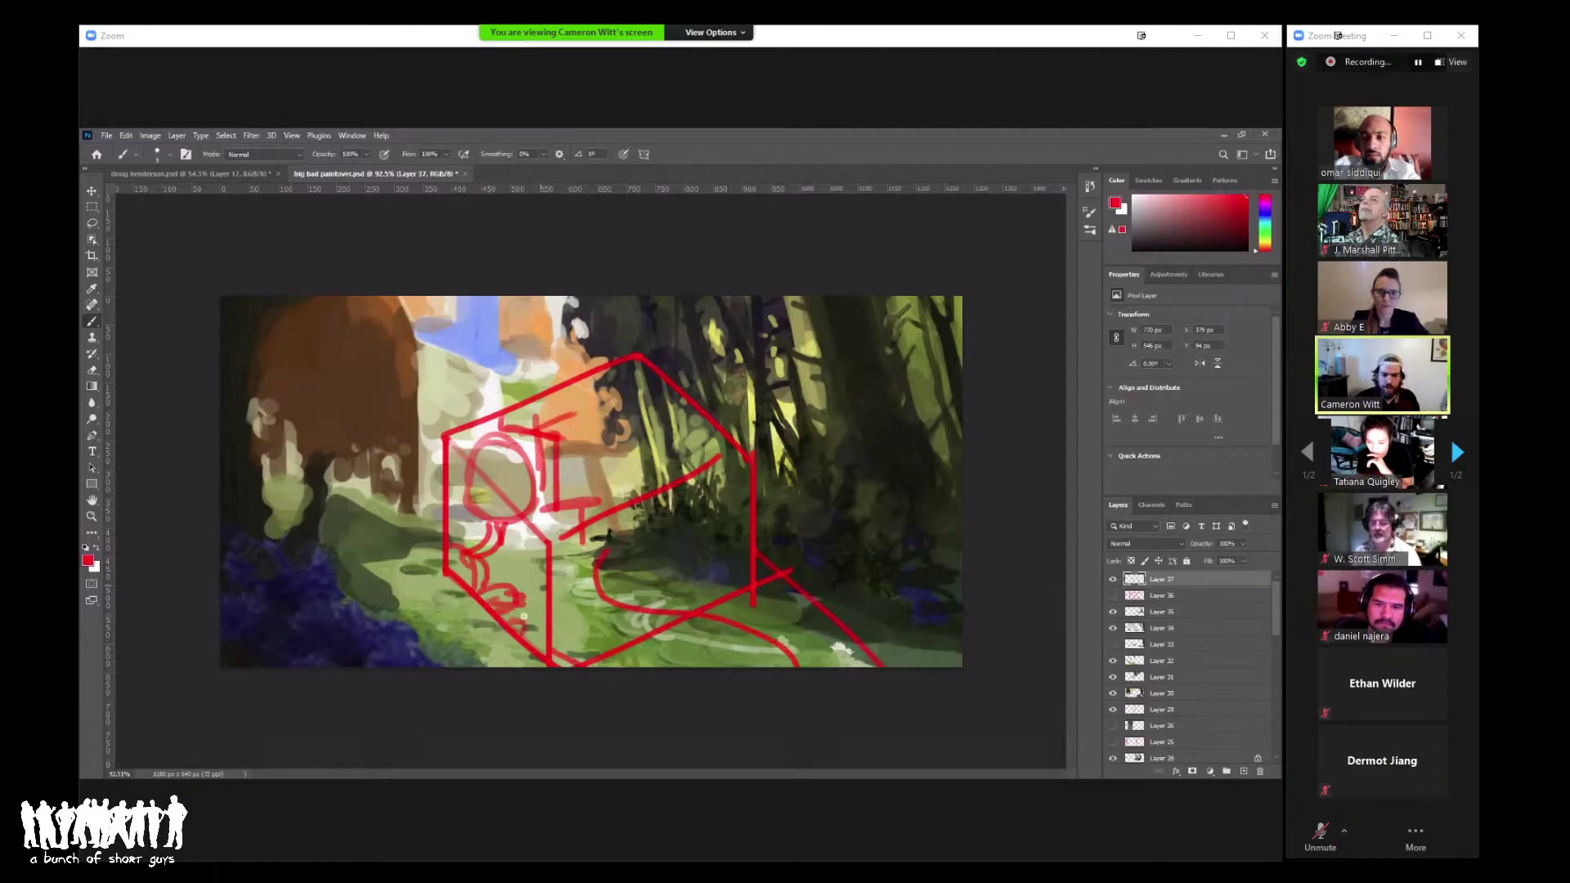
pyautogui.moveTo(584, 424)
pyautogui.mouseDown()
pyautogui.moveTo(556, 436)
pyautogui.moveTo(621, 400)
pyautogui.moveTo(594, 391)
pyautogui.mouseUp()
pyautogui.hotkey('ctrl', 'space')
pyautogui.moveTo(864, 500)
pyautogui.mouseDown()
pyautogui.moveTo(758, 548)
pyautogui.moveTo(852, 500)
pyautogui.mouseUp()
pyautogui.press('b')
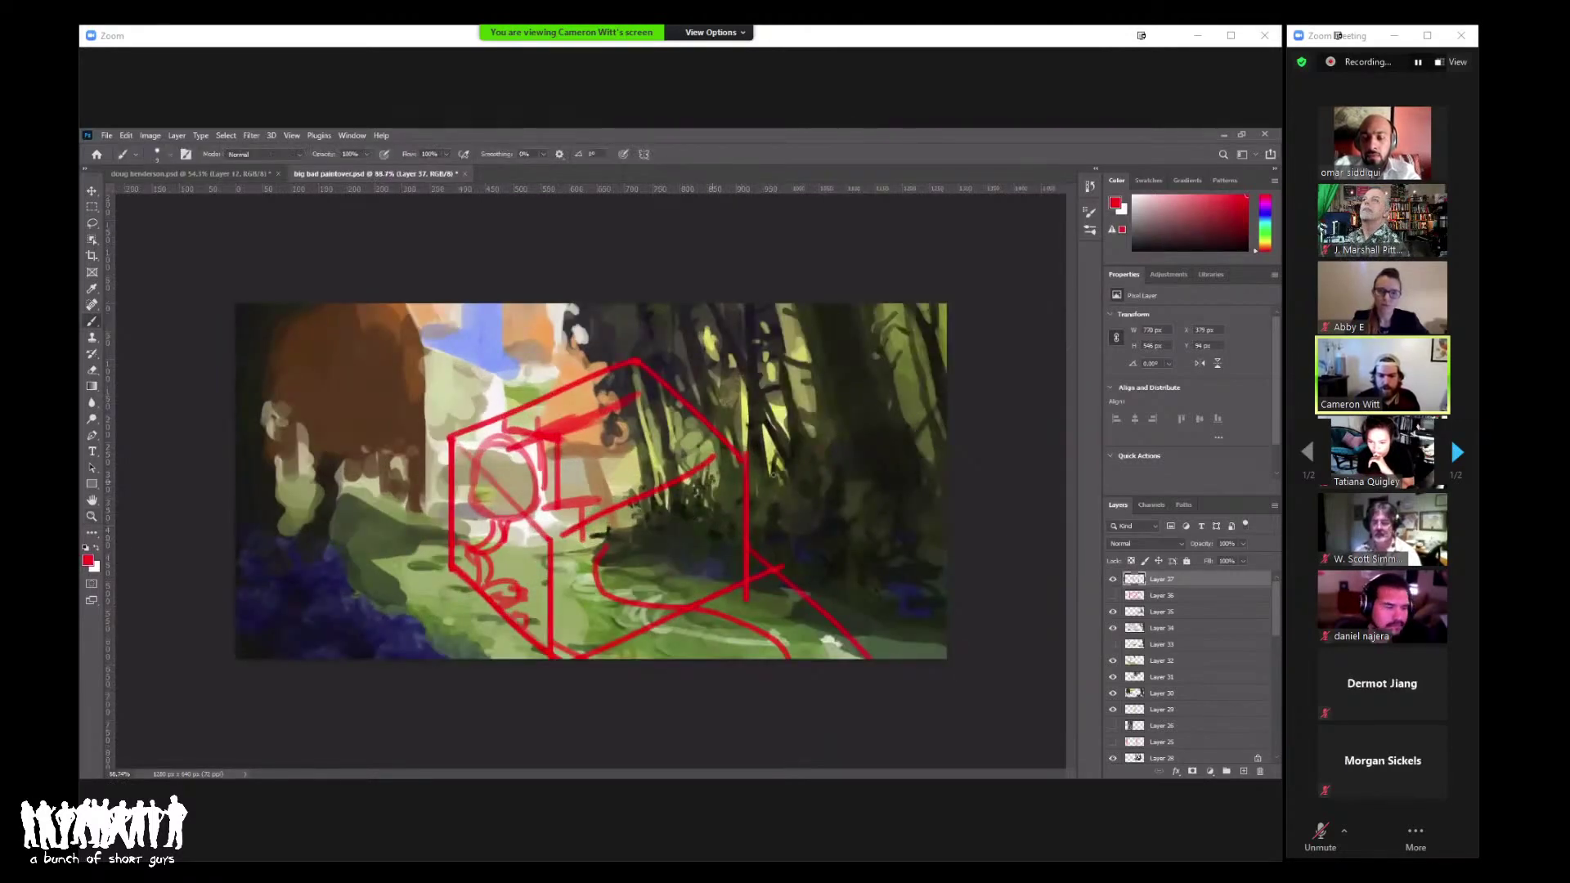
# Step: Hide the perspective box diagram and add a new layer on top
pyautogui.click(1113, 579)
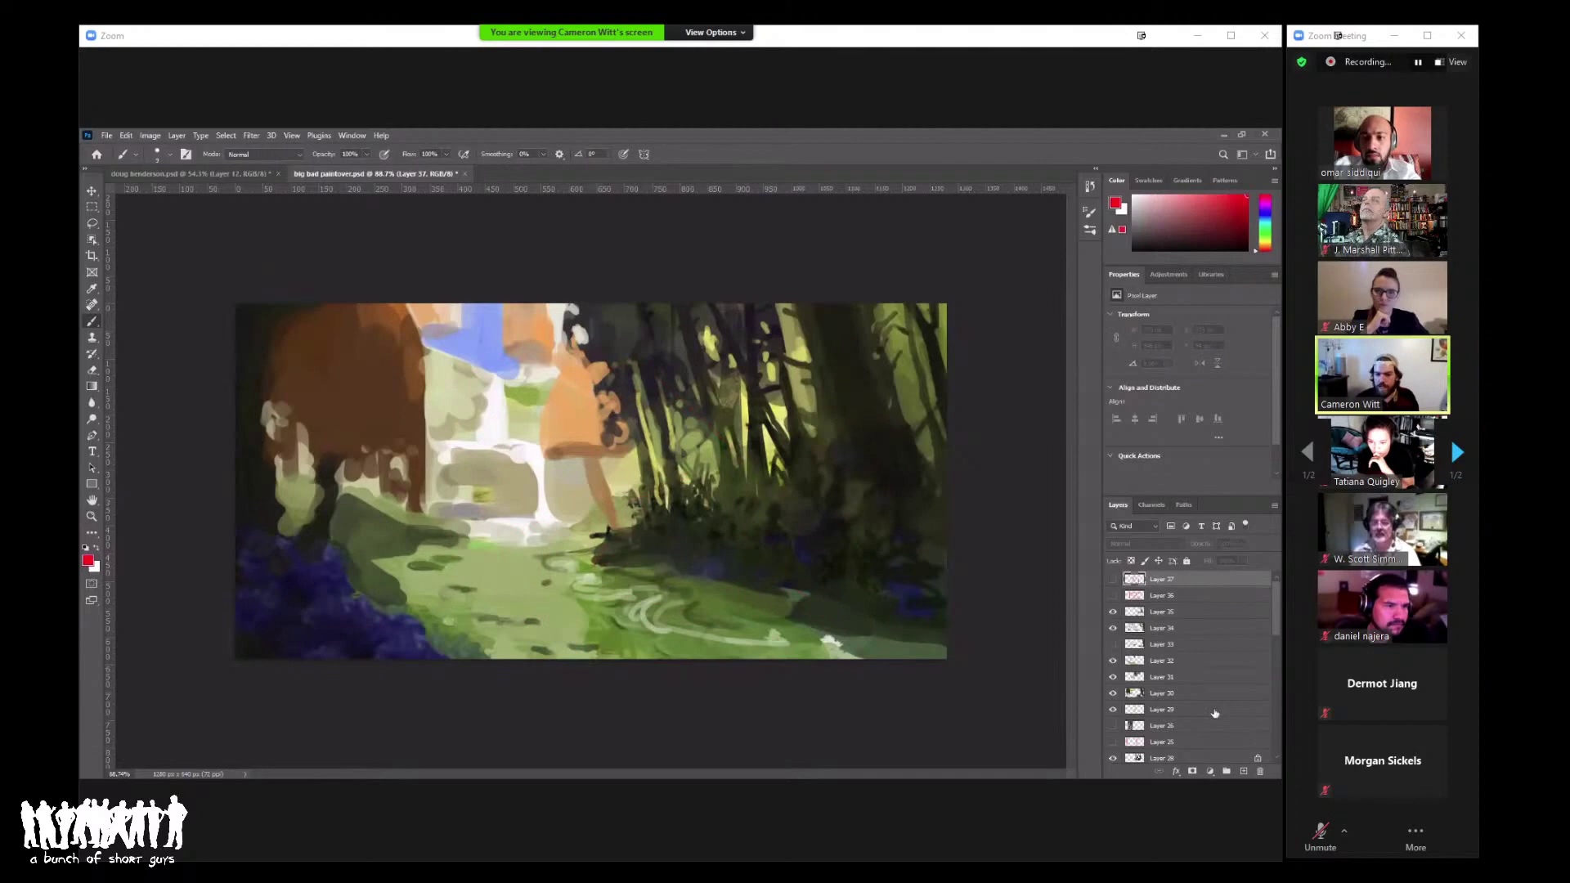
pyautogui.click(1243, 771)
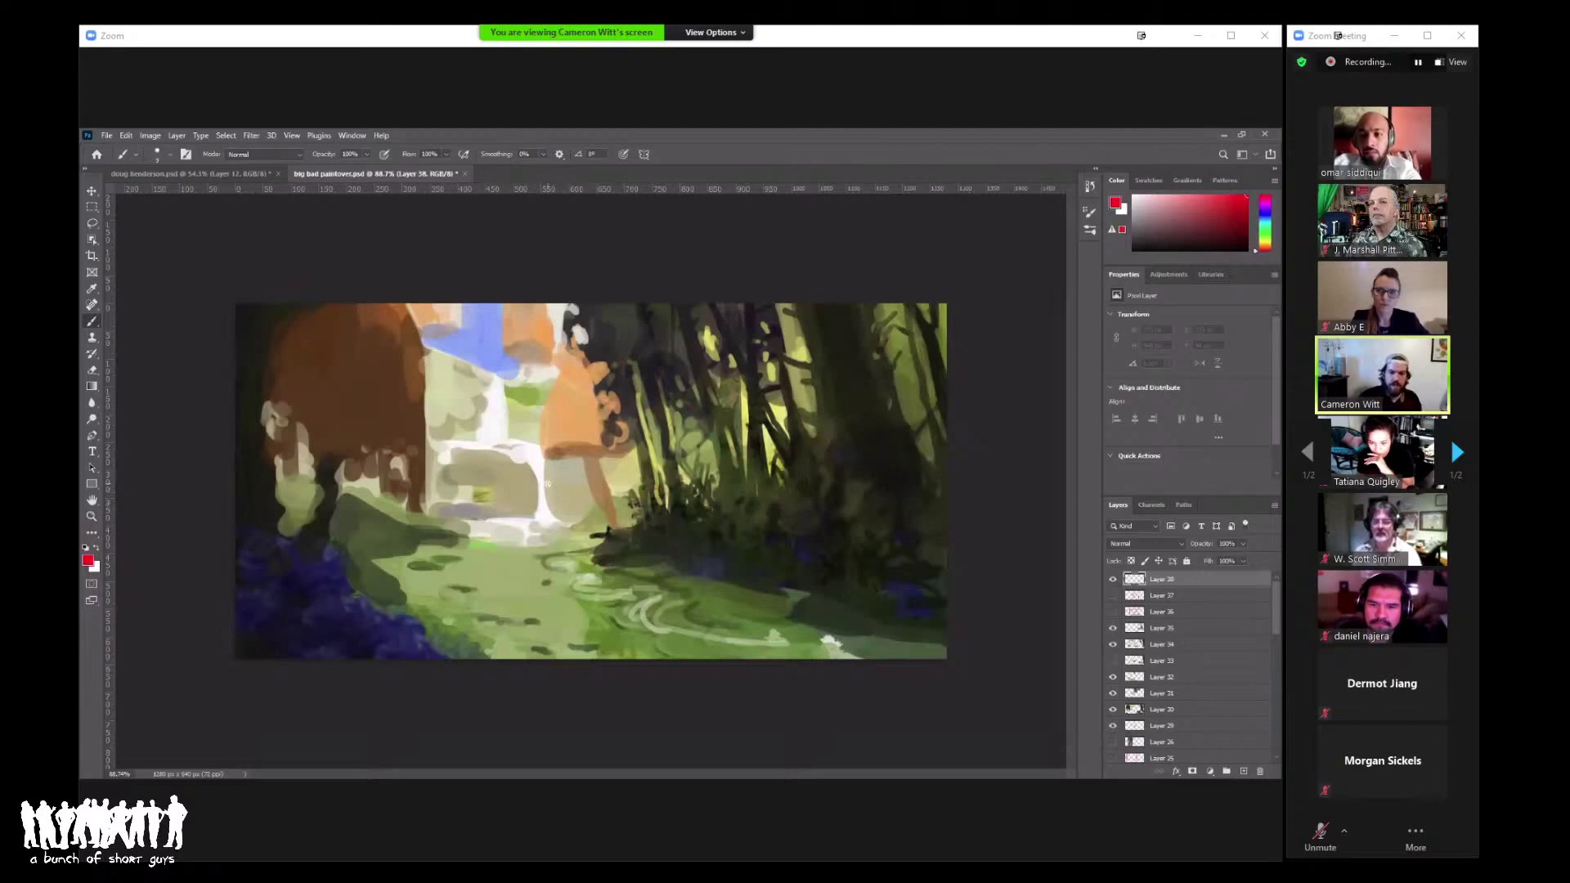
# Step: Sketch a small red box with outward arrows and a circle above it near the orange tree, and undo these strokes
pyautogui.moveTo(597, 495)
pyautogui.mouseDown()
pyautogui.moveTo(587, 456)
pyautogui.moveTo(633, 449)
pyautogui.moveTo(630, 488)
pyautogui.moveTo(600, 494)
pyautogui.moveTo(666, 433)
pyautogui.moveTo(644, 478)
pyautogui.moveTo(665, 436)
pyautogui.moveTo(546, 507)
pyautogui.mouseUp()
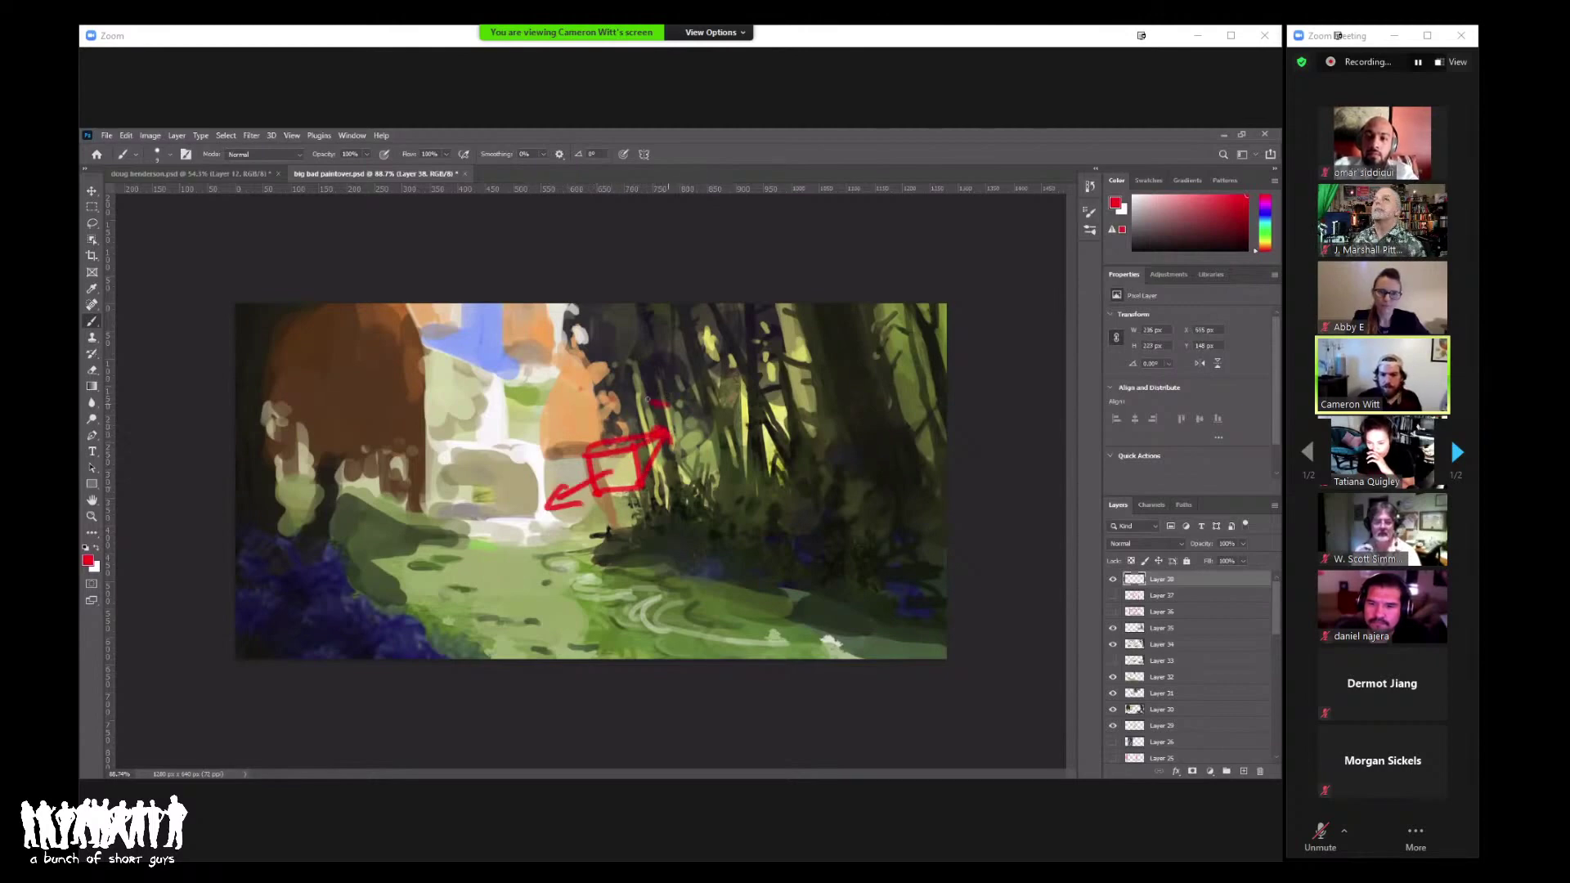
pyautogui.moveTo(648, 399)
pyautogui.mouseDown()
pyautogui.moveTo(667, 405)
pyautogui.moveTo(711, 350)
pyautogui.mouseUp()
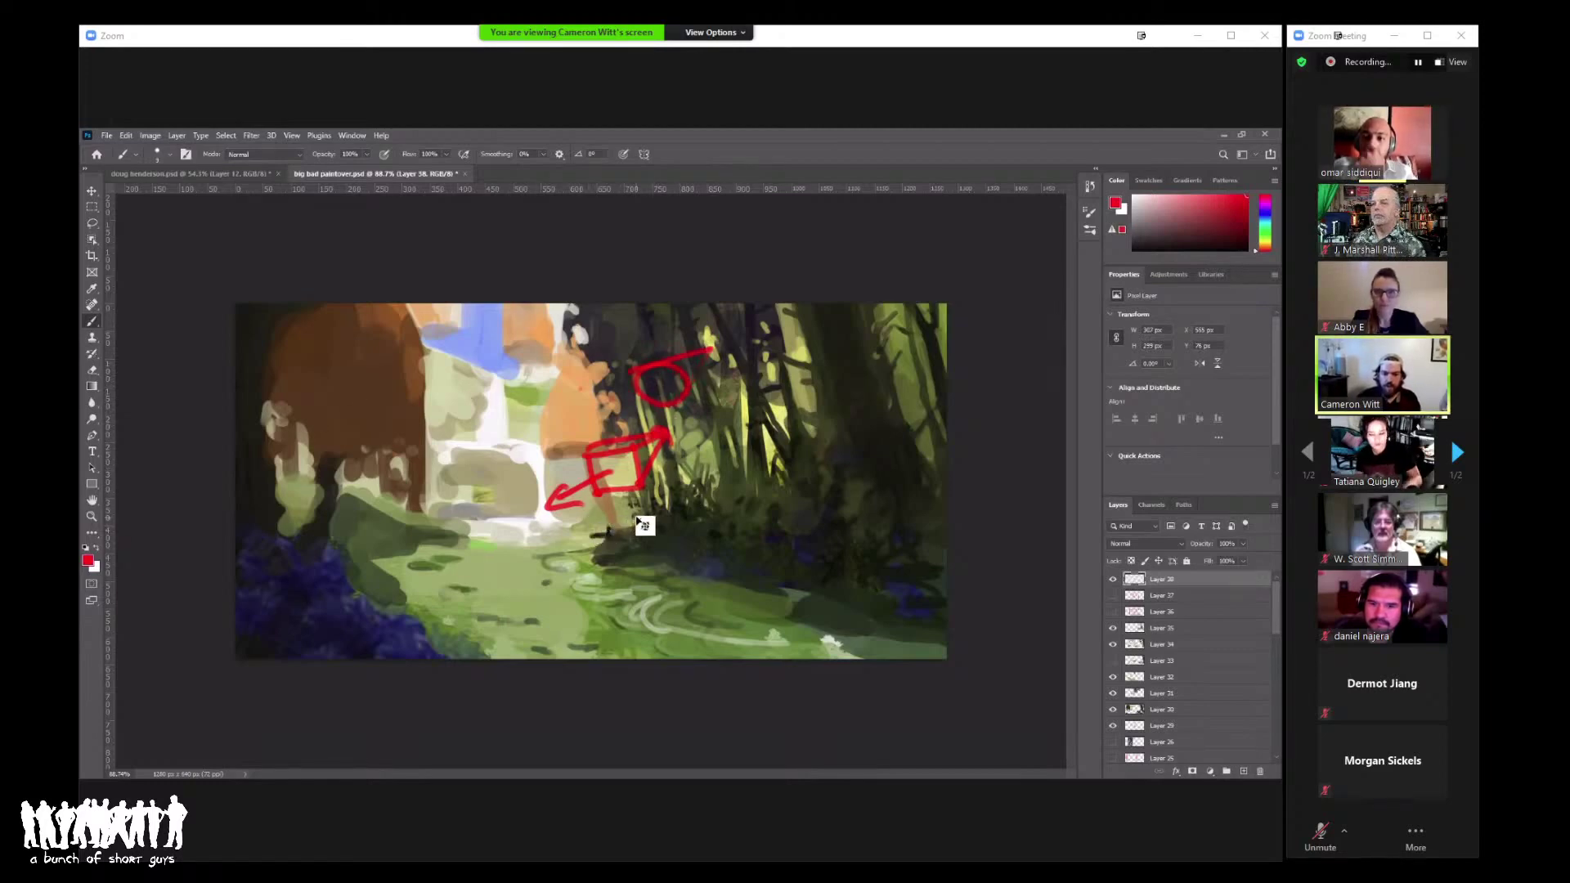
pyautogui.hotkey('ctrl', 'z')
pyautogui.hotkey('ctrl', 'z')
pyautogui.hotkey('ctrl', 'z')
pyautogui.hotkey('ctrl', 'z')
pyautogui.hotkey('ctrl', 'z')
pyautogui.hotkey('ctrl', 'z')
pyautogui.hotkey('ctrl', 'z')
pyautogui.hotkey('ctrl', 'z')
pyautogui.hotkey('ctrl', 'z')
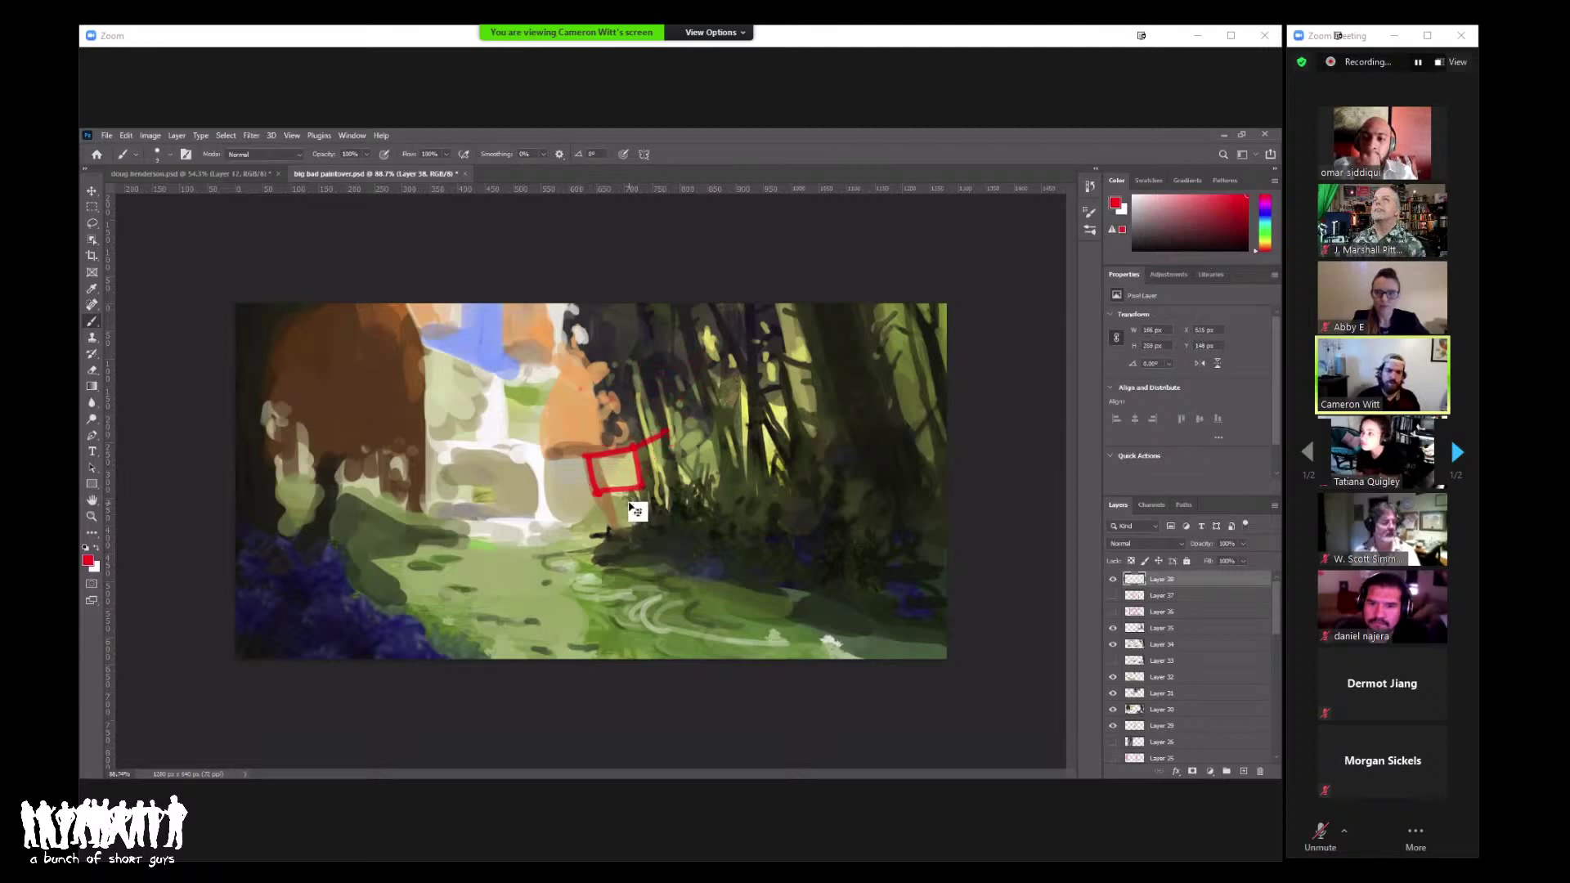
pyautogui.hotkey('ctrl', 'z')
pyautogui.hotkey('ctrl', 'z')
pyautogui.hotkey('ctrl', 'z')
pyautogui.hotkey('ctrl', 'z')
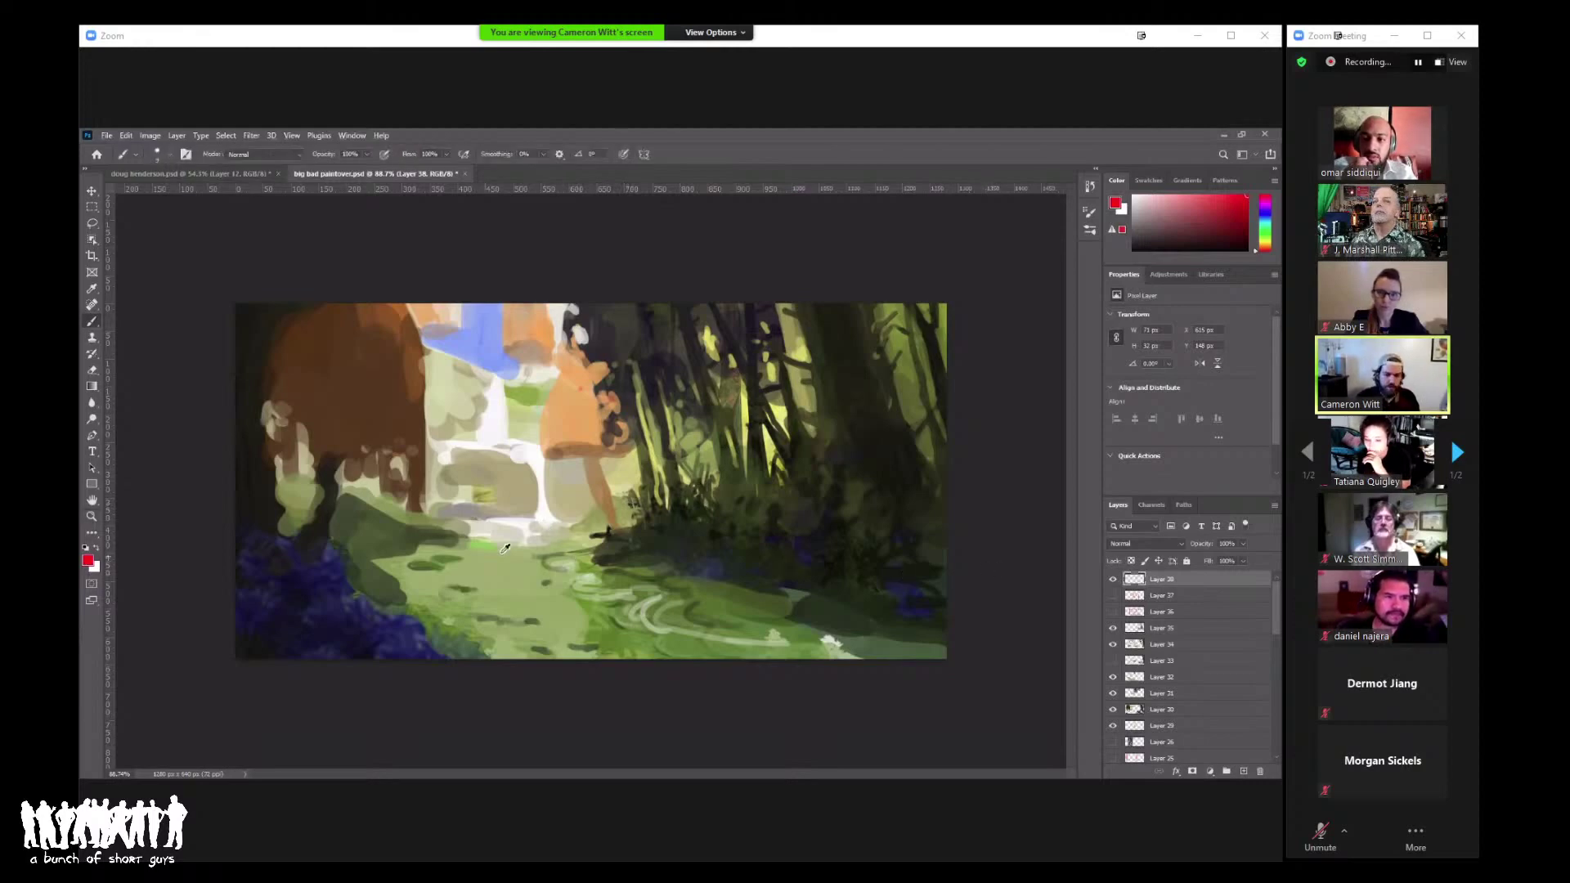
# Step: Try a white stroke beside the orange tree and a black upright mark on the pale building, undoing each
pyautogui.keyDown('alt'); pyautogui.click(540, 544); pyautogui.keyUp('alt')
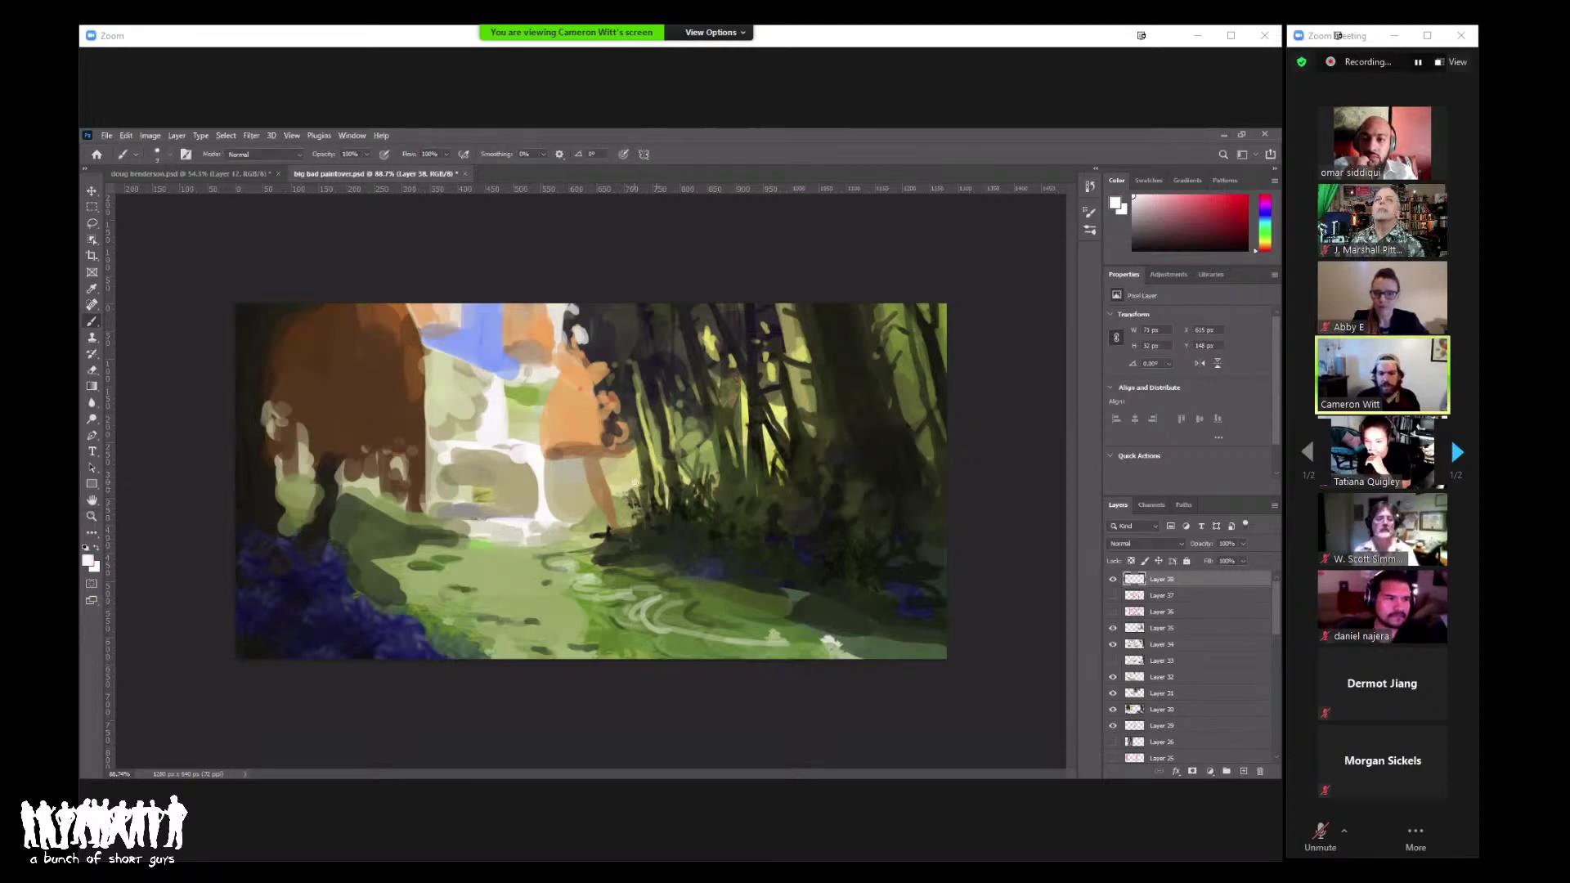
pyautogui.moveTo(636, 472); pyautogui.dragTo(624, 505)
pyautogui.hotkey('ctrl', 'z')
pyautogui.hotkey('ctrl', 'z')
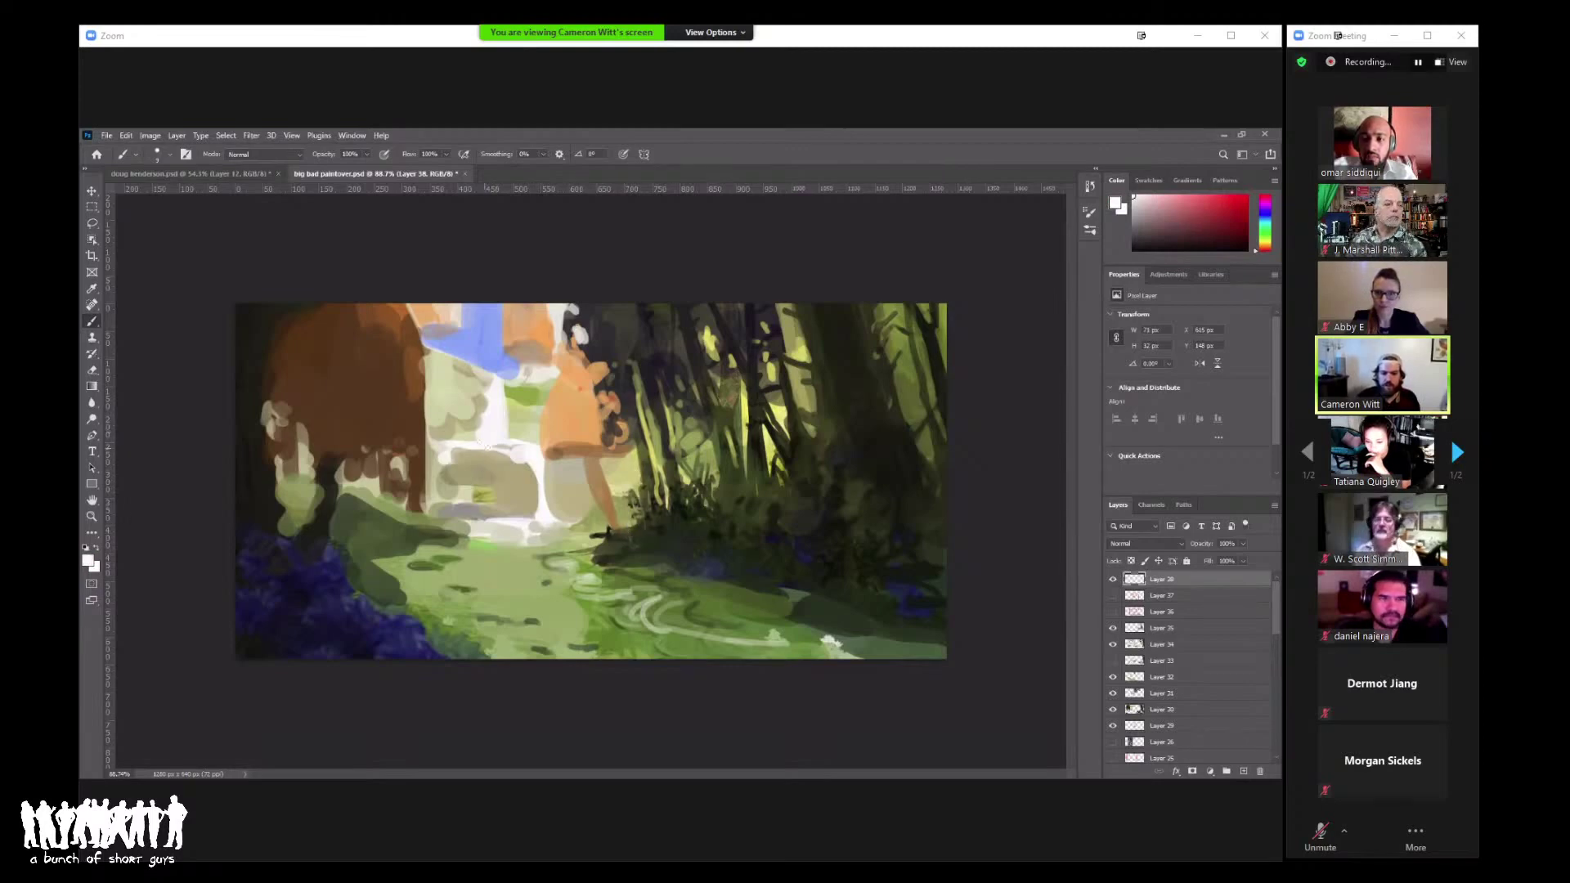
pyautogui.press('d')
pyautogui.moveTo(485, 443)
pyautogui.mouseDown()
pyautogui.moveTo(483, 418)
pyautogui.moveTo(481, 448)
pyautogui.mouseUp()
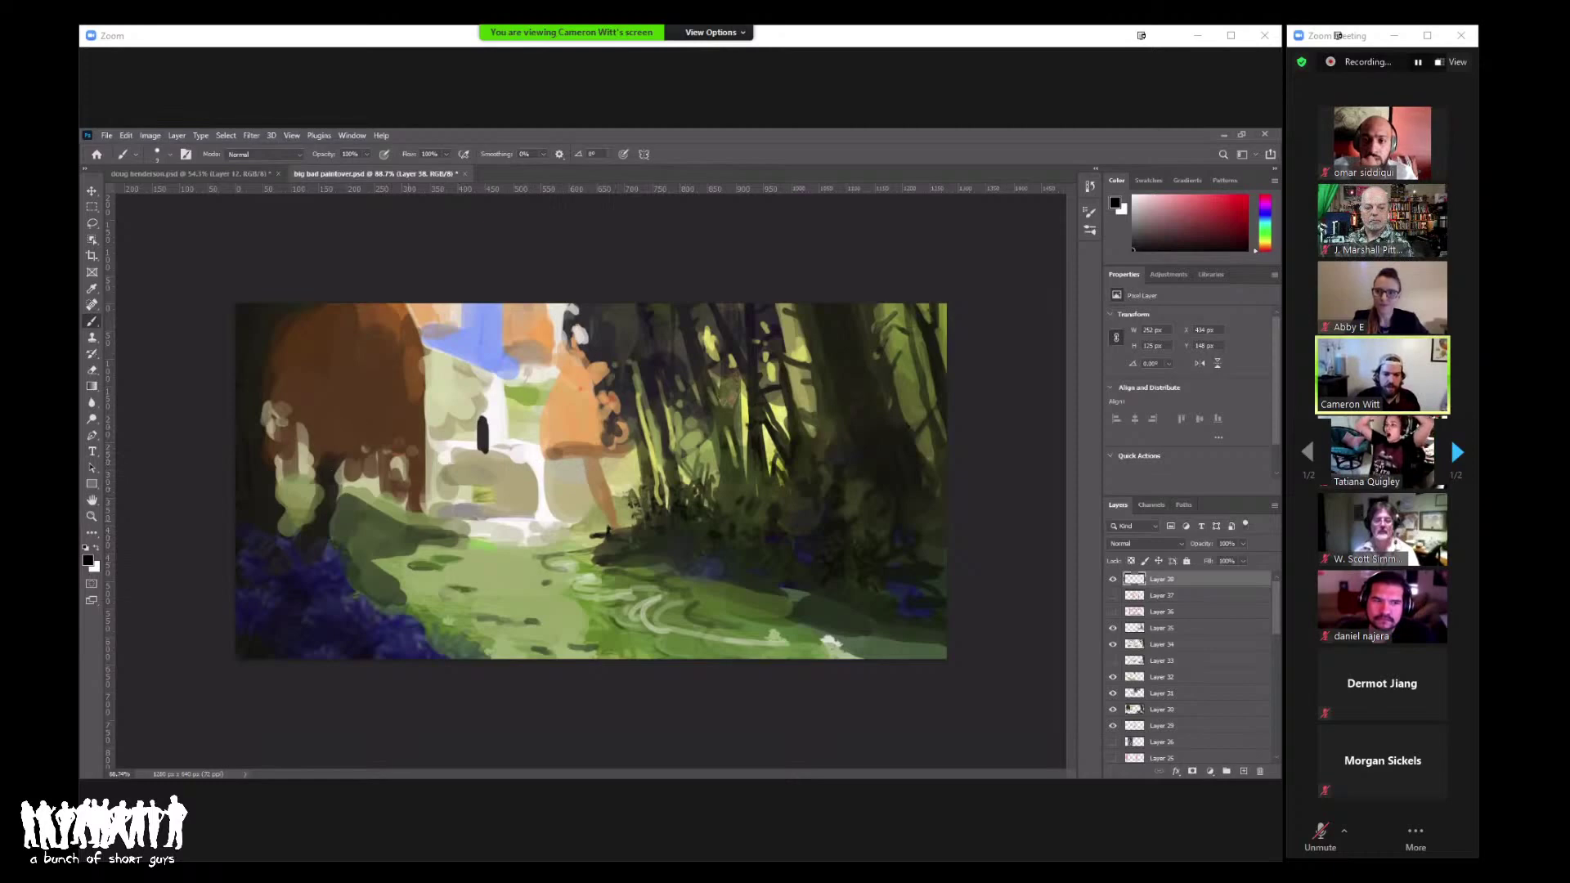
pyautogui.hotkey('ctrl', 'z')
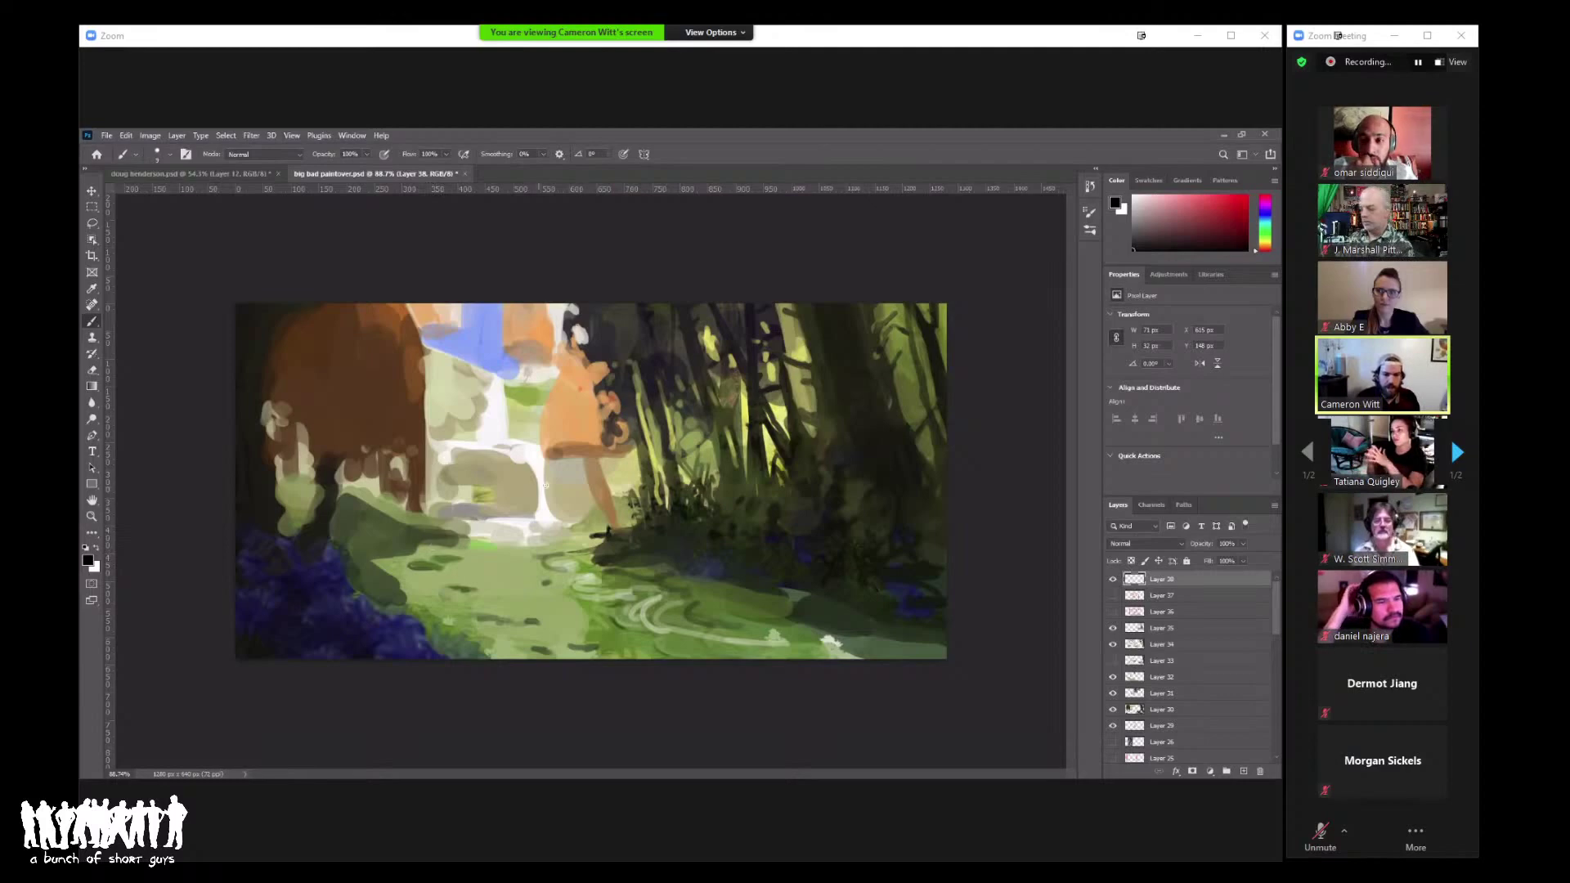
# Step: Sample olive and dark greens from the painting and reshape the small shadow patches on the upper path
pyautogui.keyDown('alt'); pyautogui.click(777, 449); pyautogui.keyUp('alt')
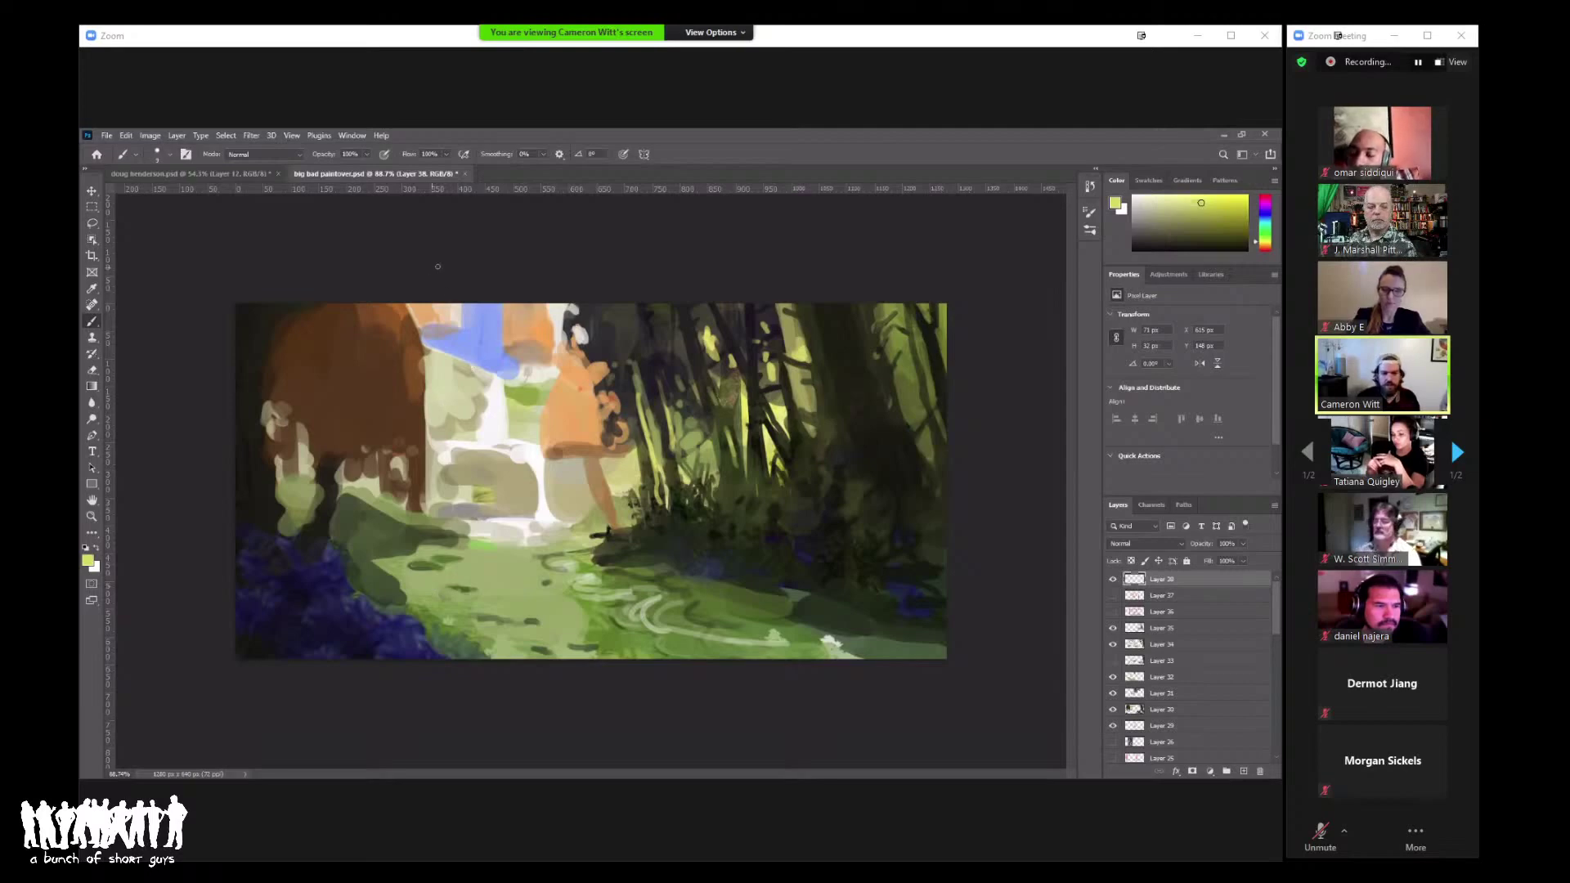
pyautogui.keyDown('alt'); pyautogui.click(366, 487); pyautogui.keyUp('alt')
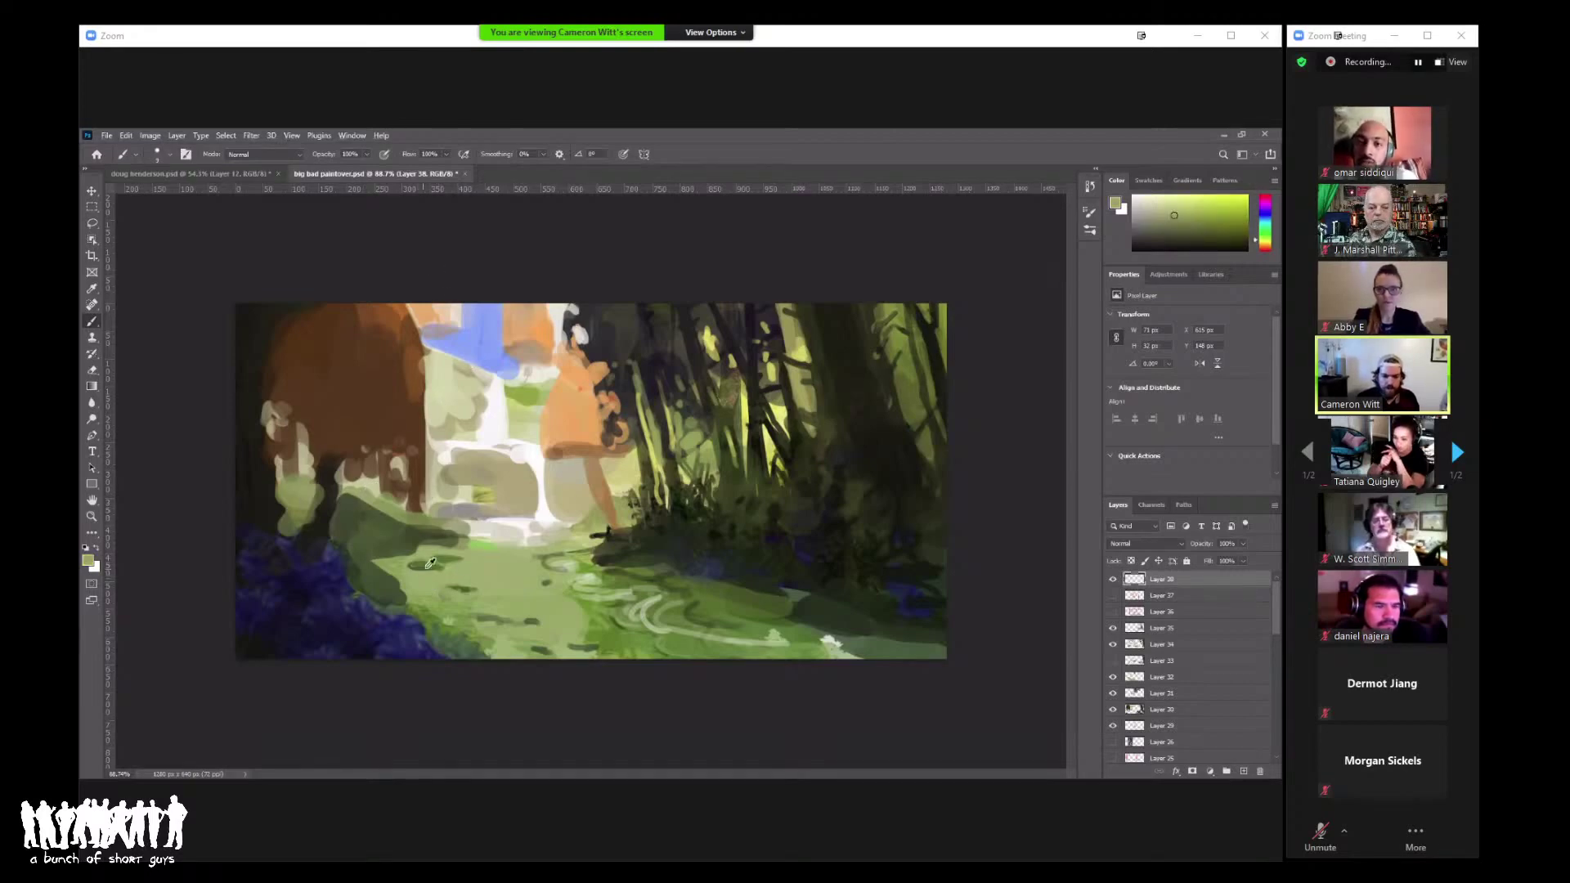
pyautogui.keyDown('alt'); pyautogui.click(382, 579); pyautogui.keyUp('alt')
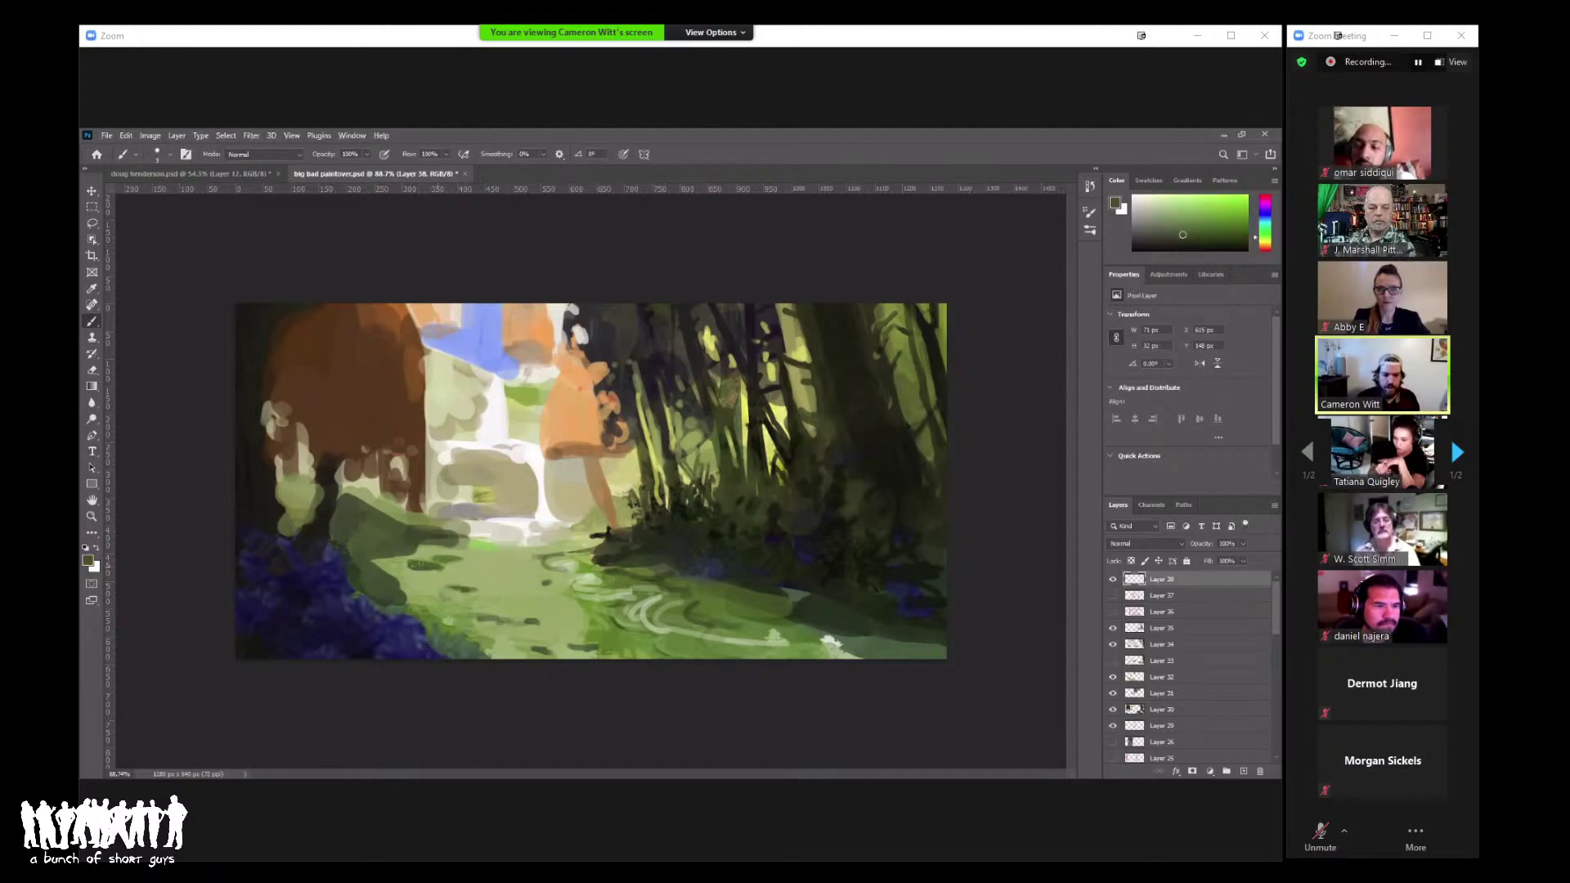
pyautogui.keyDown('alt'); pyautogui.click(437, 566); pyautogui.keyUp('alt')
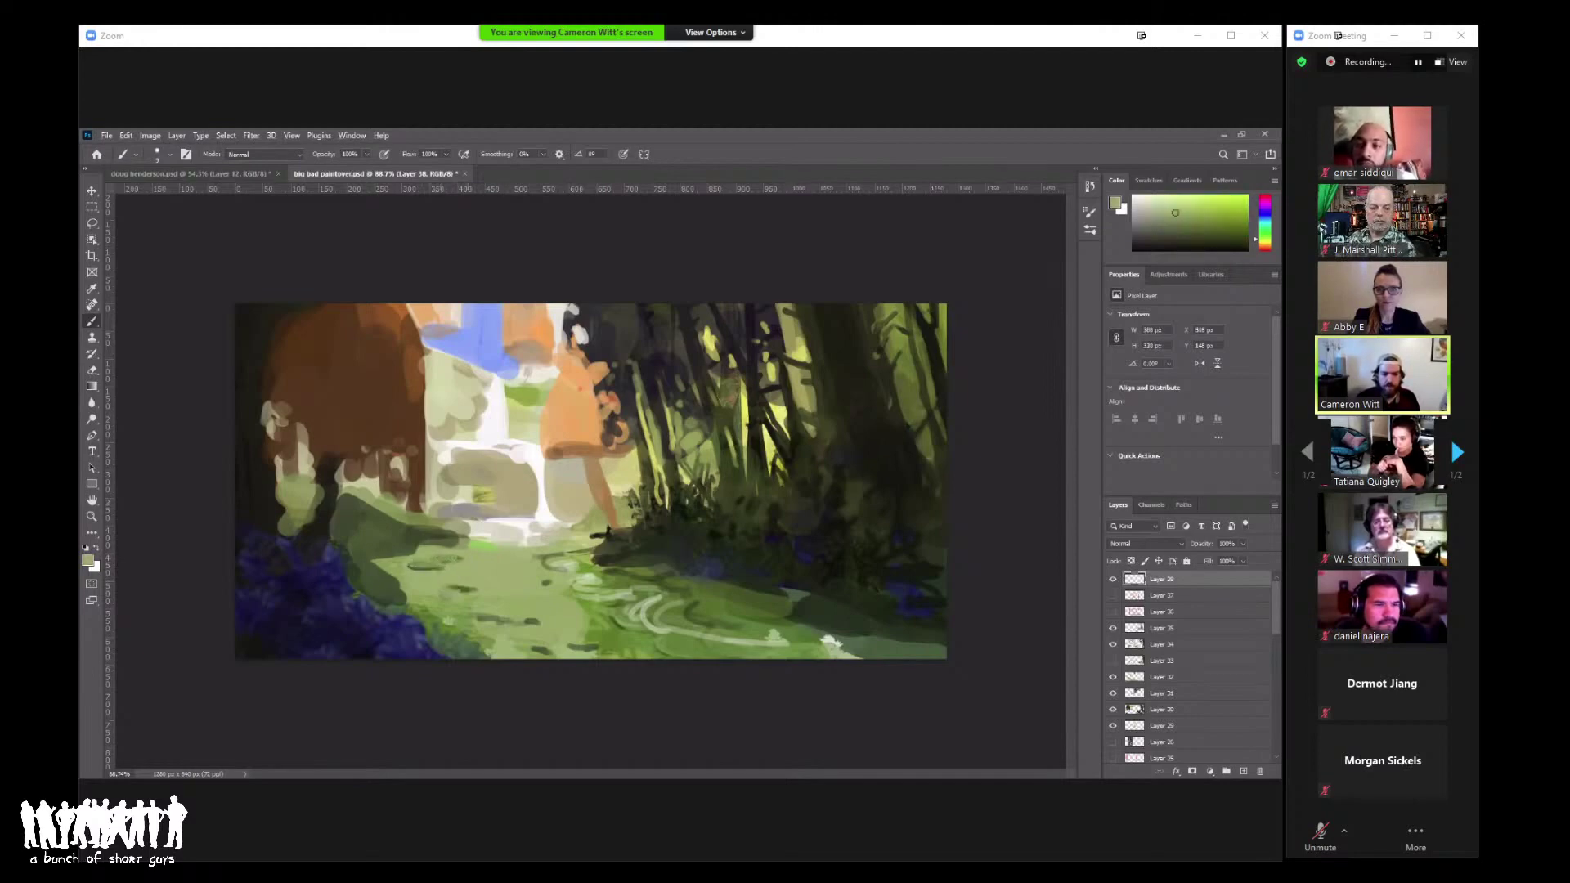
pyautogui.keyDown('alt'); pyautogui.click(421, 564); pyautogui.keyUp('alt')
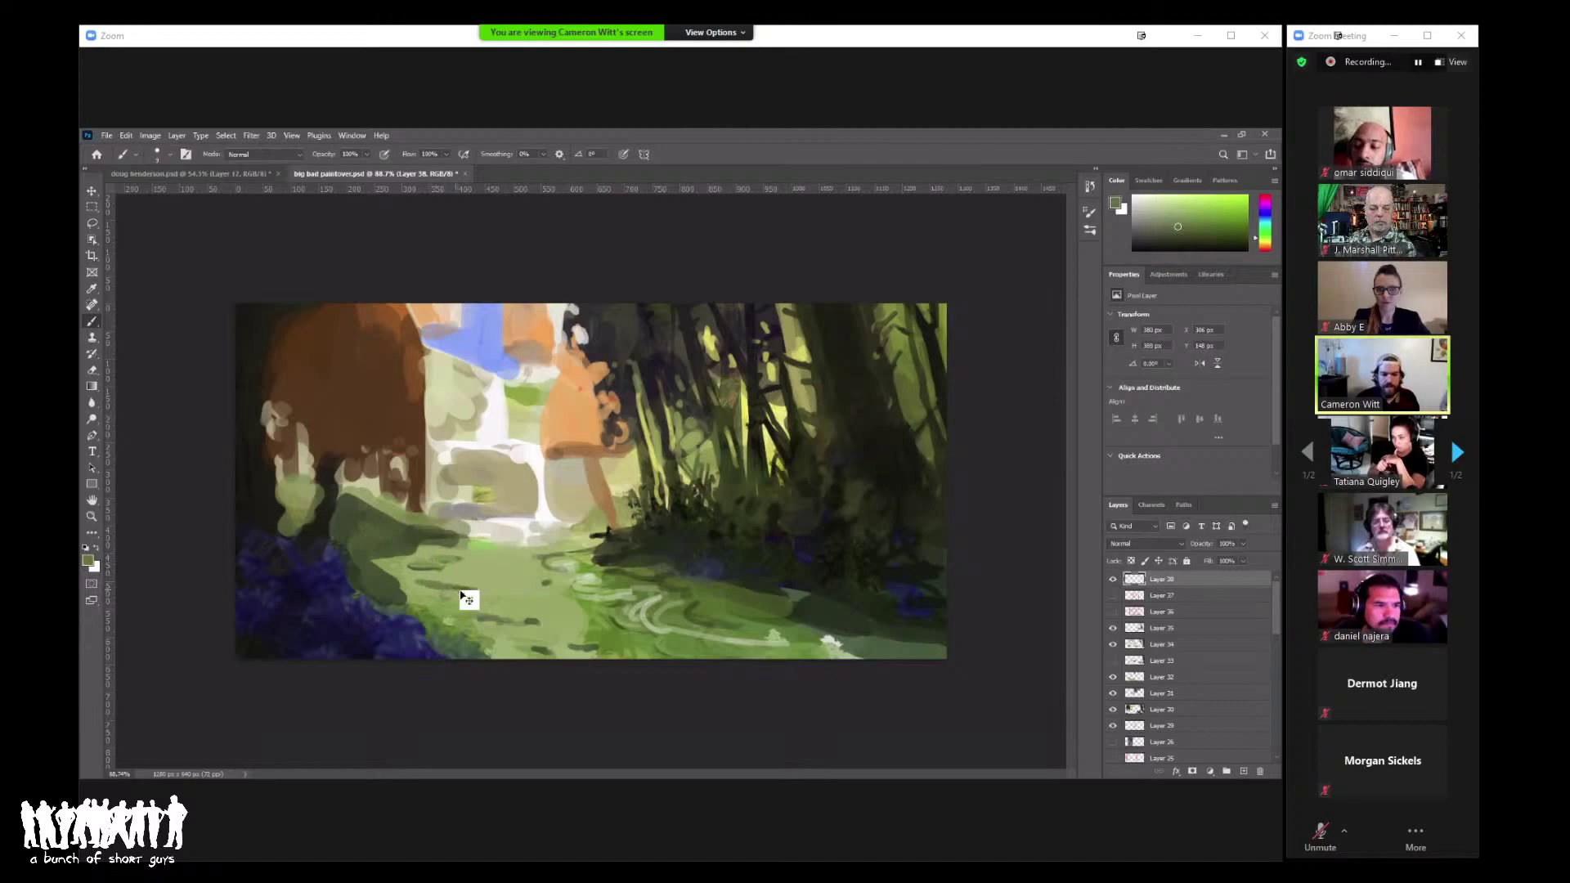
pyautogui.keyDown('alt'); pyautogui.click(384, 603); pyautogui.keyUp('alt')
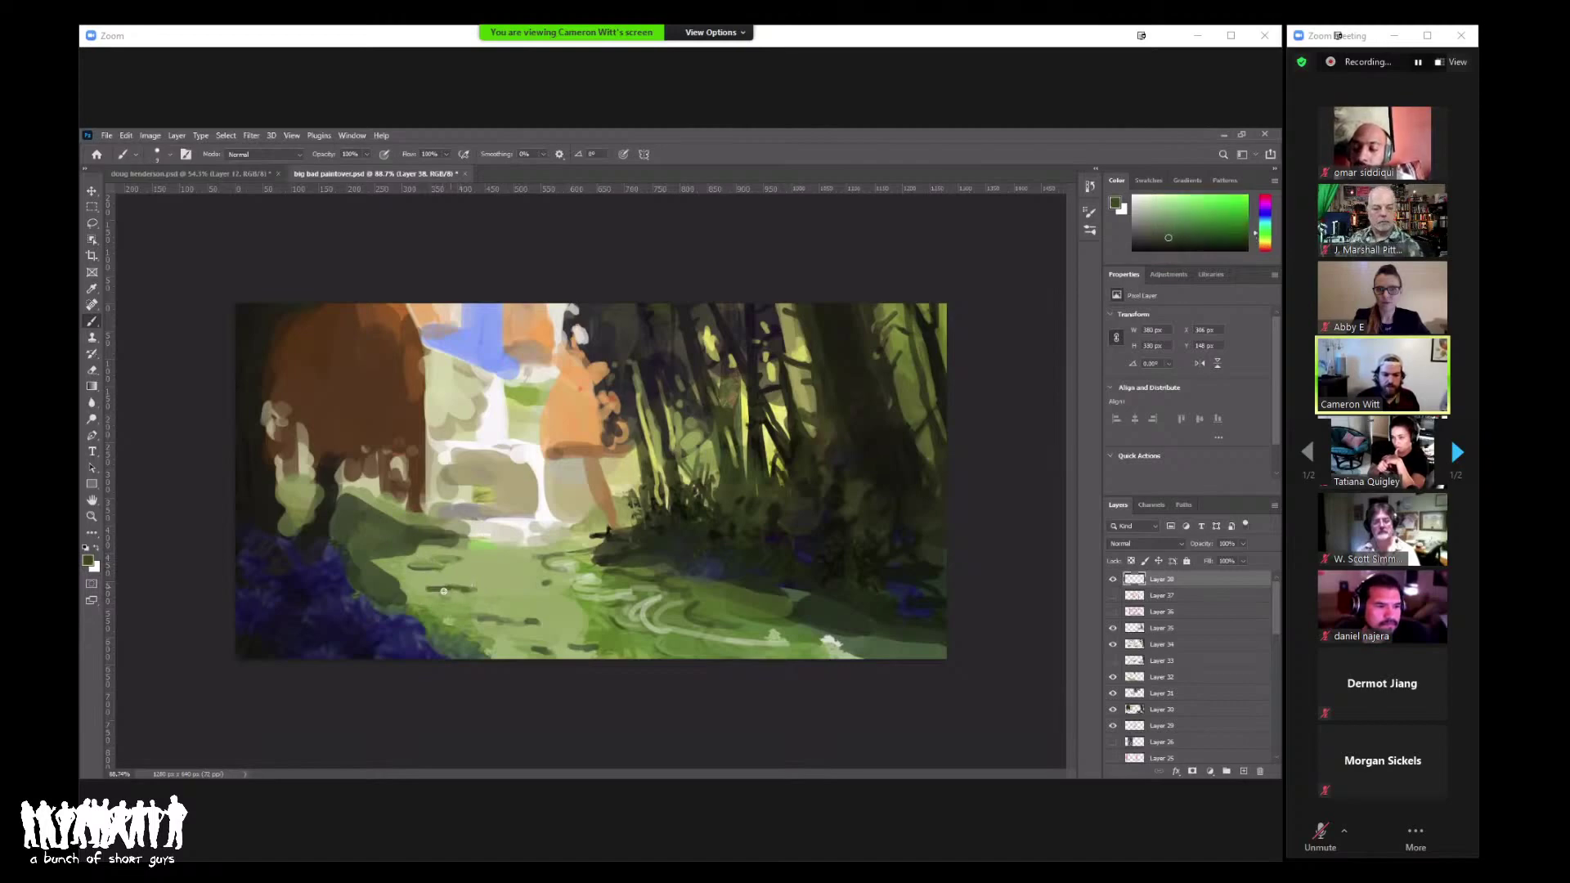
pyautogui.keyDown('alt'); pyautogui.click(421, 560); pyautogui.keyUp('alt')
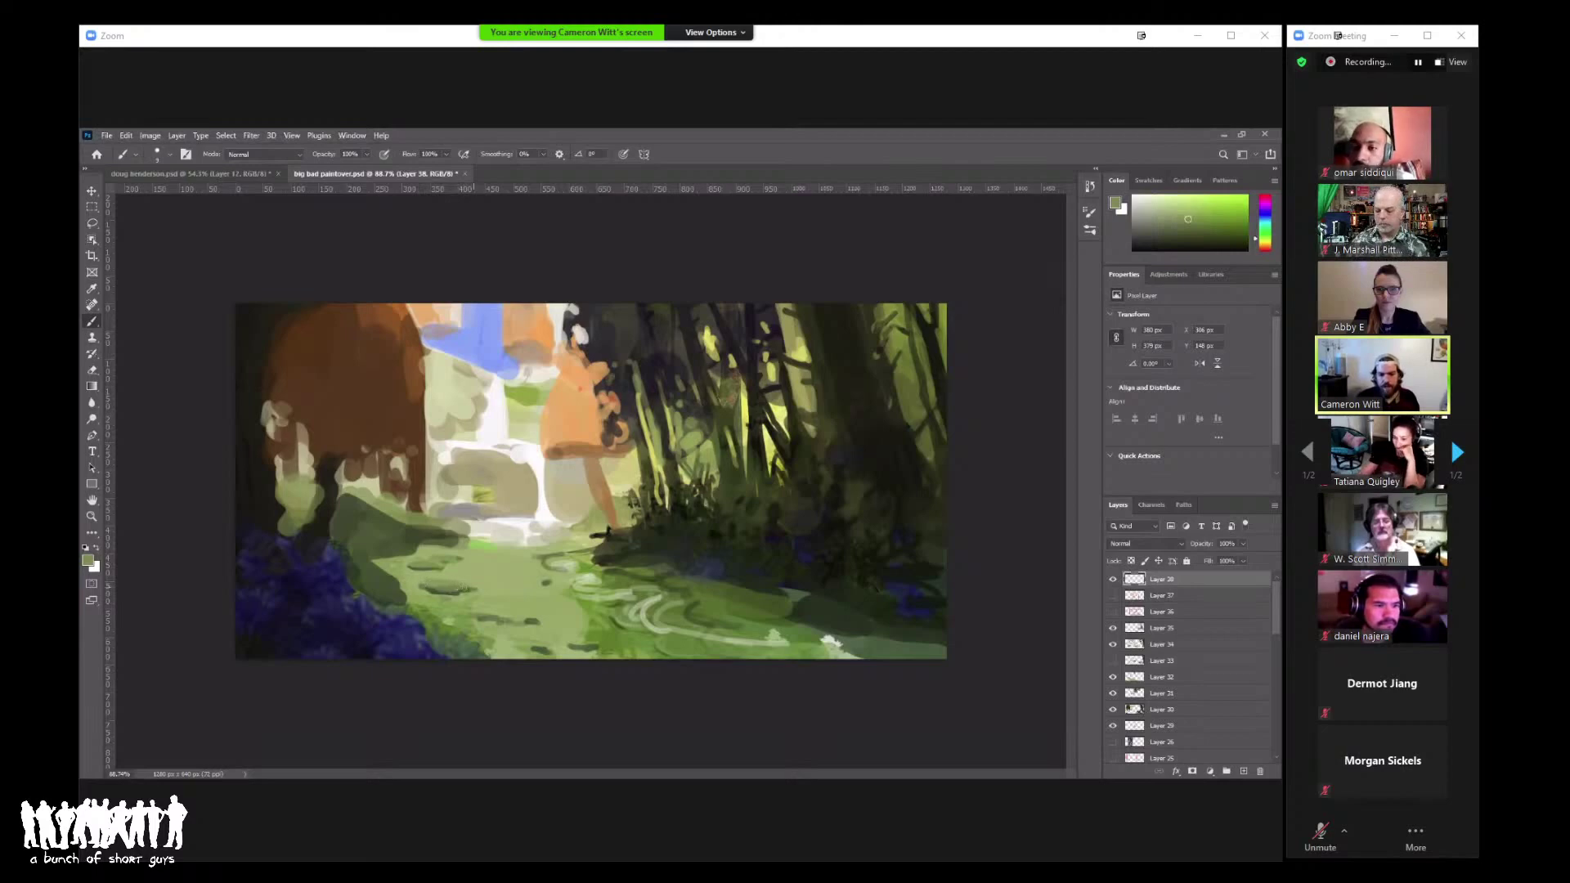
# Step: Sample dark and lighter greens and paint a wider shadowed patch across the lower path
pyautogui.keyDown('alt'); pyautogui.click(354, 572); pyautogui.keyUp('alt')
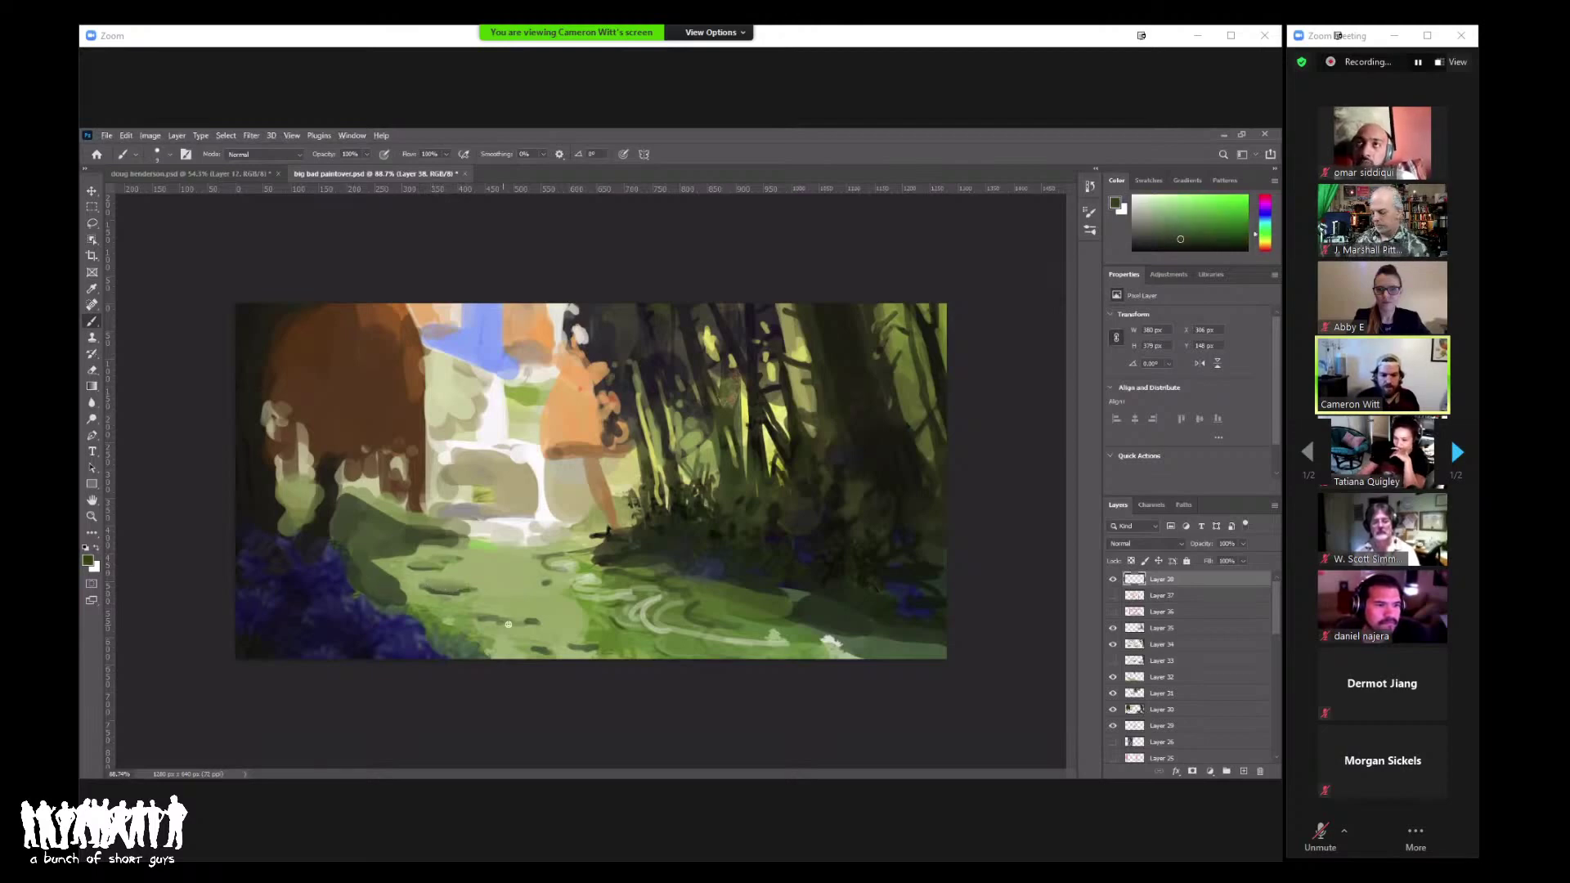
pyautogui.moveTo(474, 614); pyautogui.dragTo(521, 611)
pyautogui.keyDown('alt'); pyautogui.click(522, 610); pyautogui.keyUp('alt')
pyautogui.moveTo(510, 606); pyautogui.dragTo(478, 609)
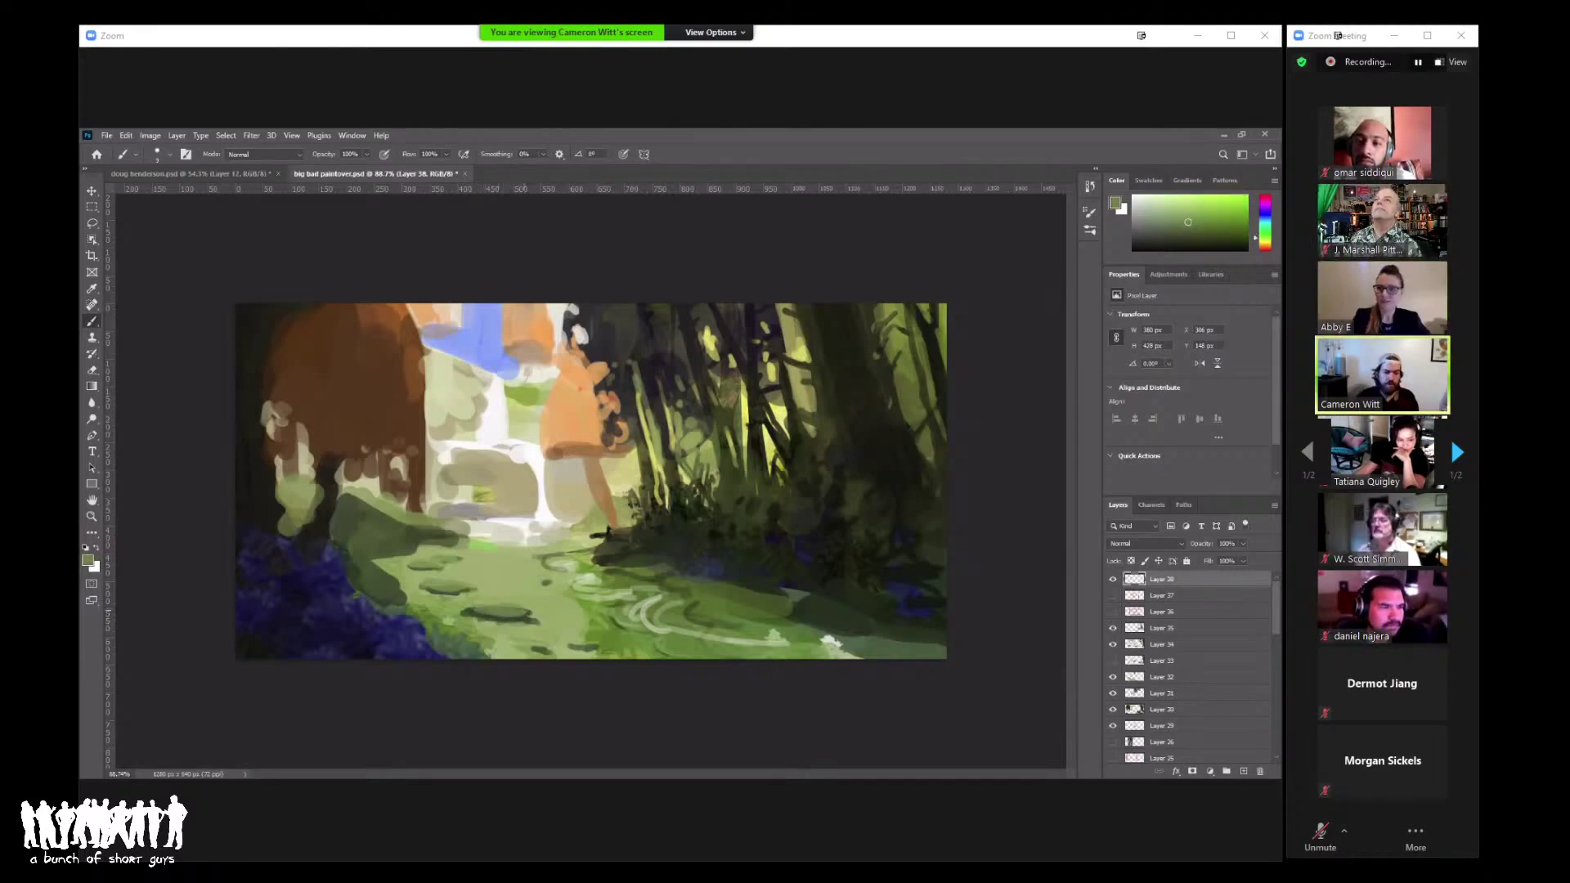
pyautogui.keyDown('alt'); pyautogui.click(509, 595); pyautogui.keyUp('alt')
pyautogui.keyDown('alt'); pyautogui.click(464, 584); pyautogui.keyUp('alt')
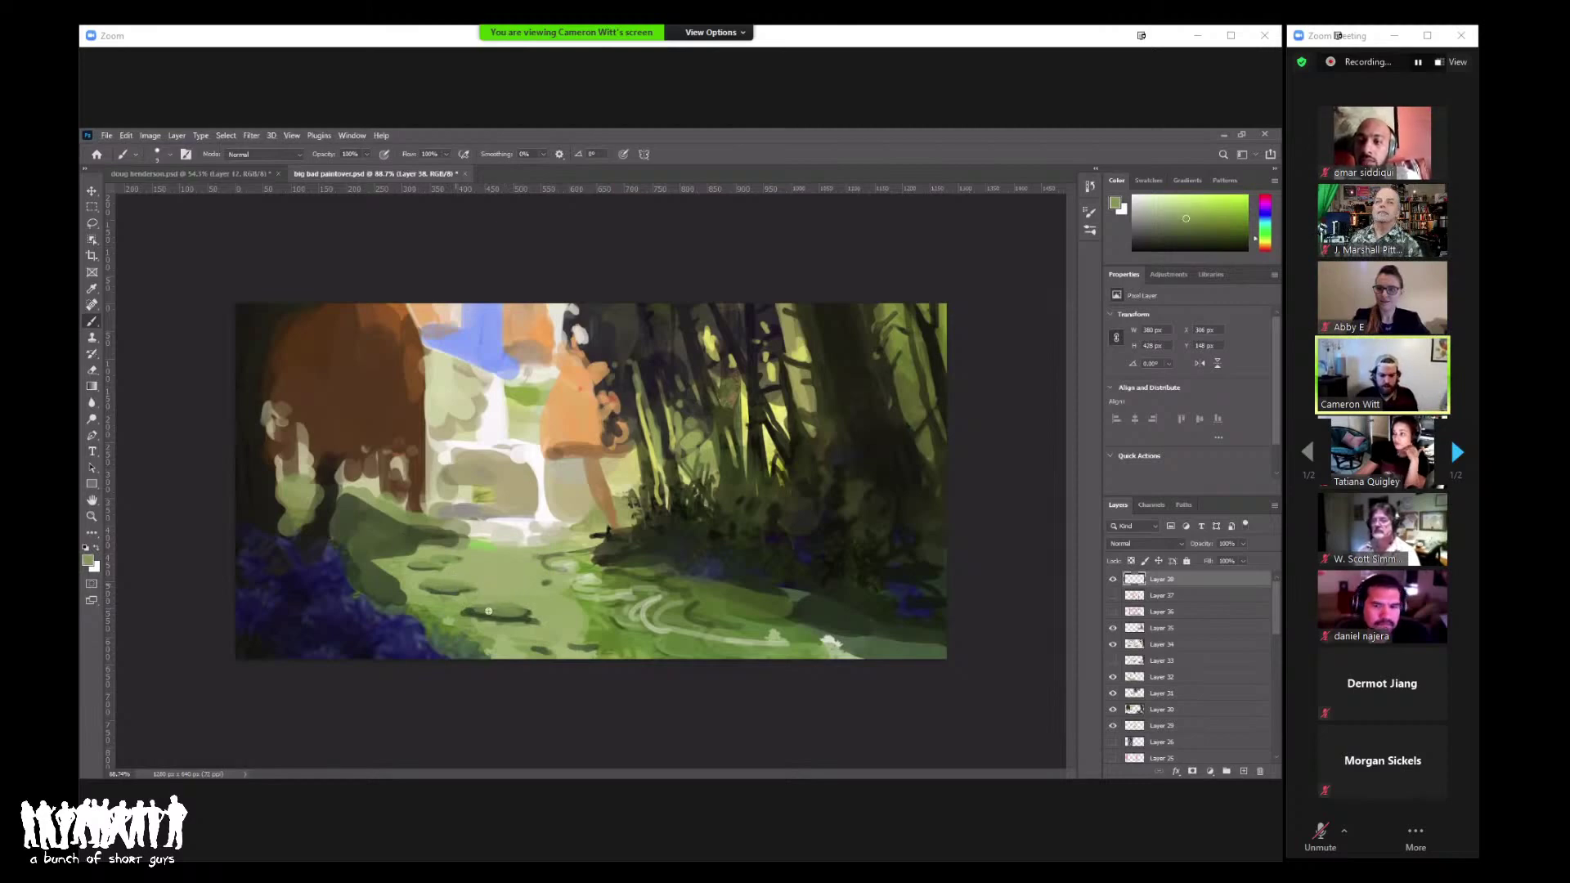
# Step: Touch up the edges of the shadow patches on the lower path with sampled greens
pyautogui.keyDown('alt'); pyautogui.click(522, 606); pyautogui.keyUp('alt')
pyautogui.keyDown('alt'); pyautogui.click(522, 598); pyautogui.keyUp('alt')
pyautogui.keyDown('alt'); pyautogui.click(504, 584); pyautogui.keyUp('alt')
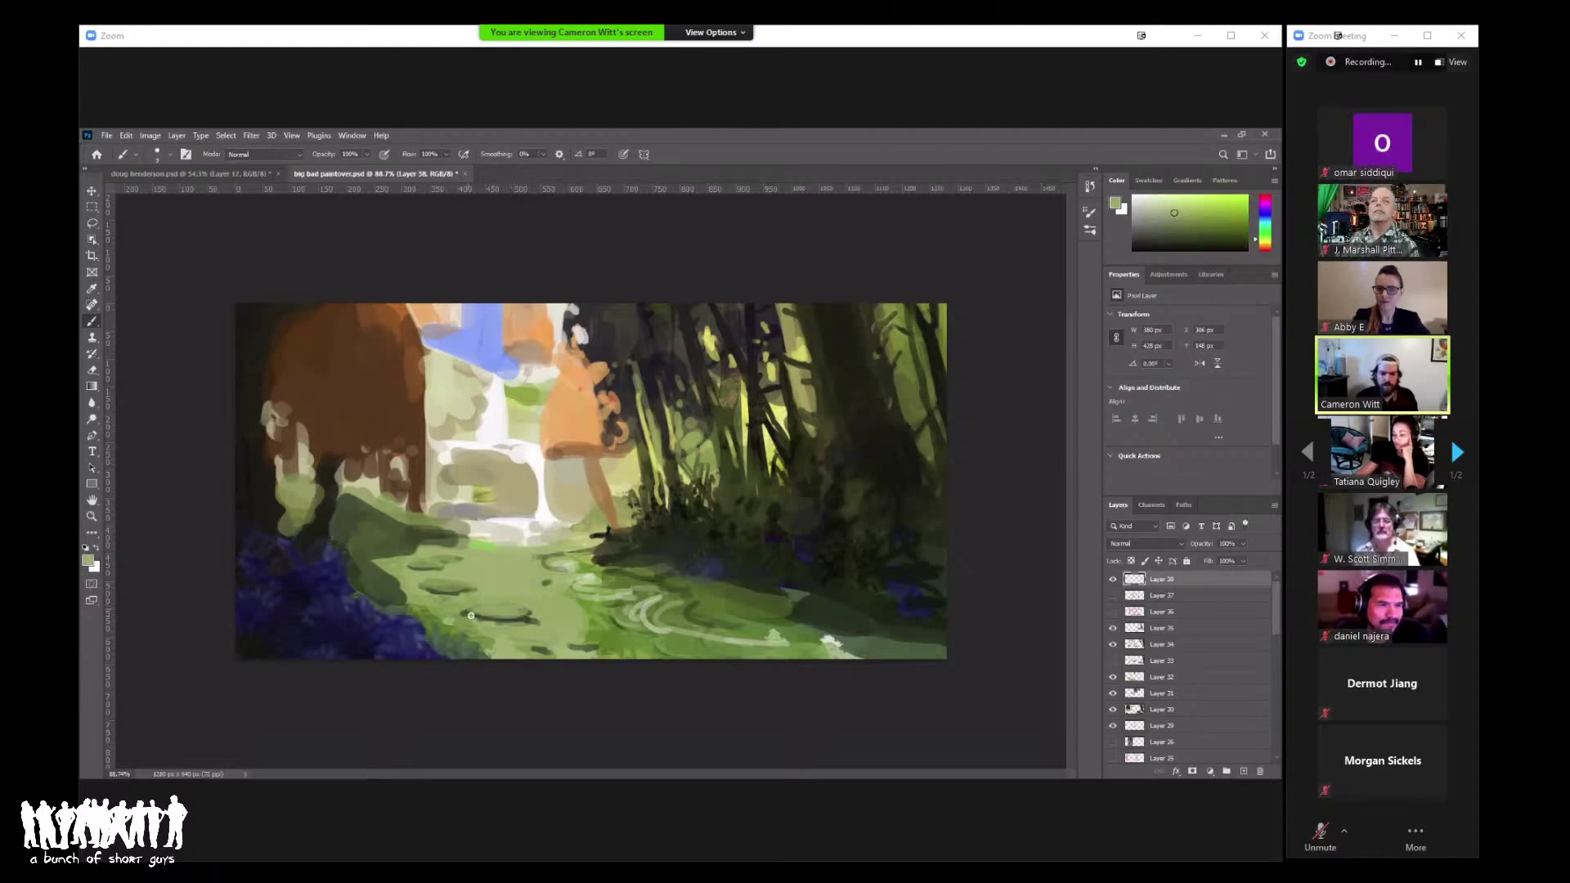
# Step: Flip the whole canvas horizontally to check the composition in mirror view
pyautogui.press('z')
pyautogui.moveTo(569, 577); pyautogui.dragTo(536, 573)
pyautogui.moveTo(568, 532); pyautogui.dragTo(588, 514)
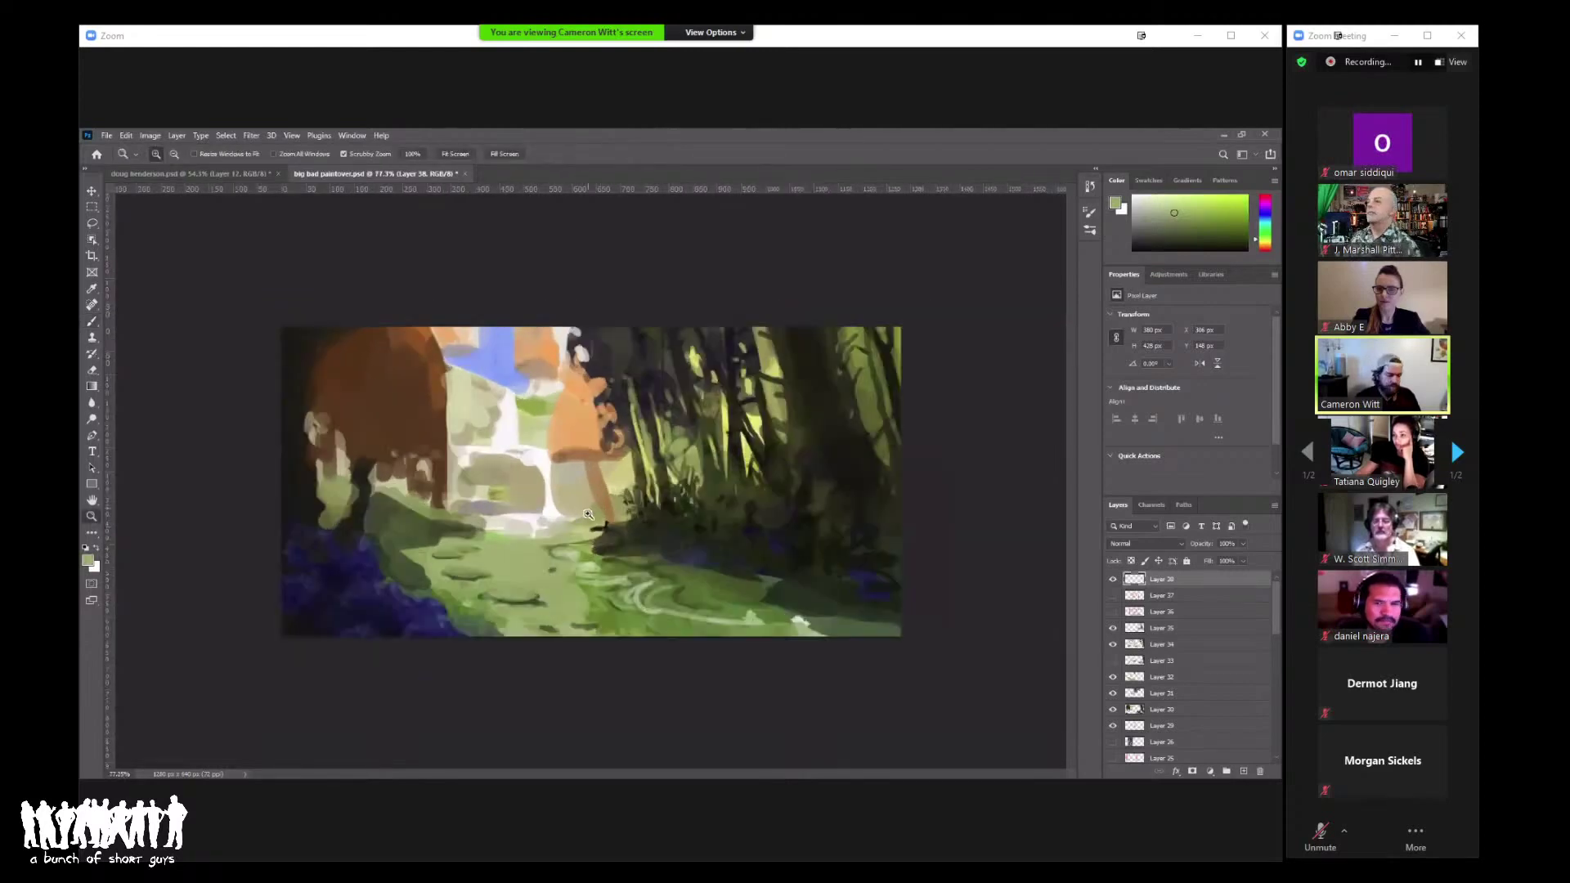
pyautogui.hotkey('ctrl', 'shift', 'h')
pyautogui.moveTo(725, 579); pyautogui.dragTo(750, 586)
pyautogui.press('b')
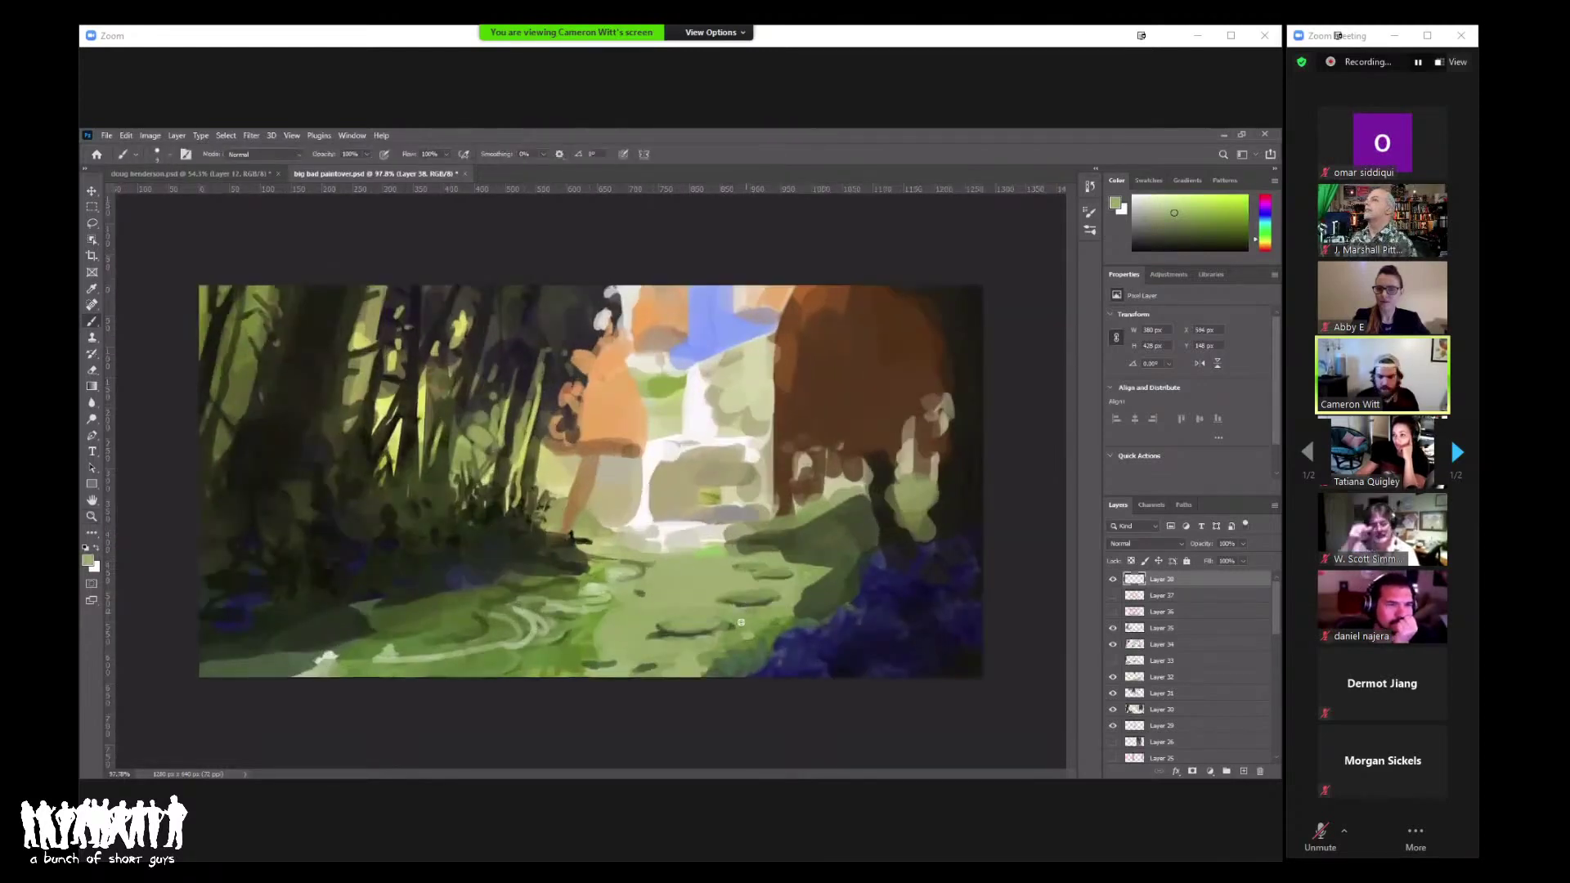
# Step: Sample dark and lighter greens and refine the dark patch on the lower path
pyautogui.keyDown('alt'); pyautogui.click(665, 633); pyautogui.keyUp('alt')
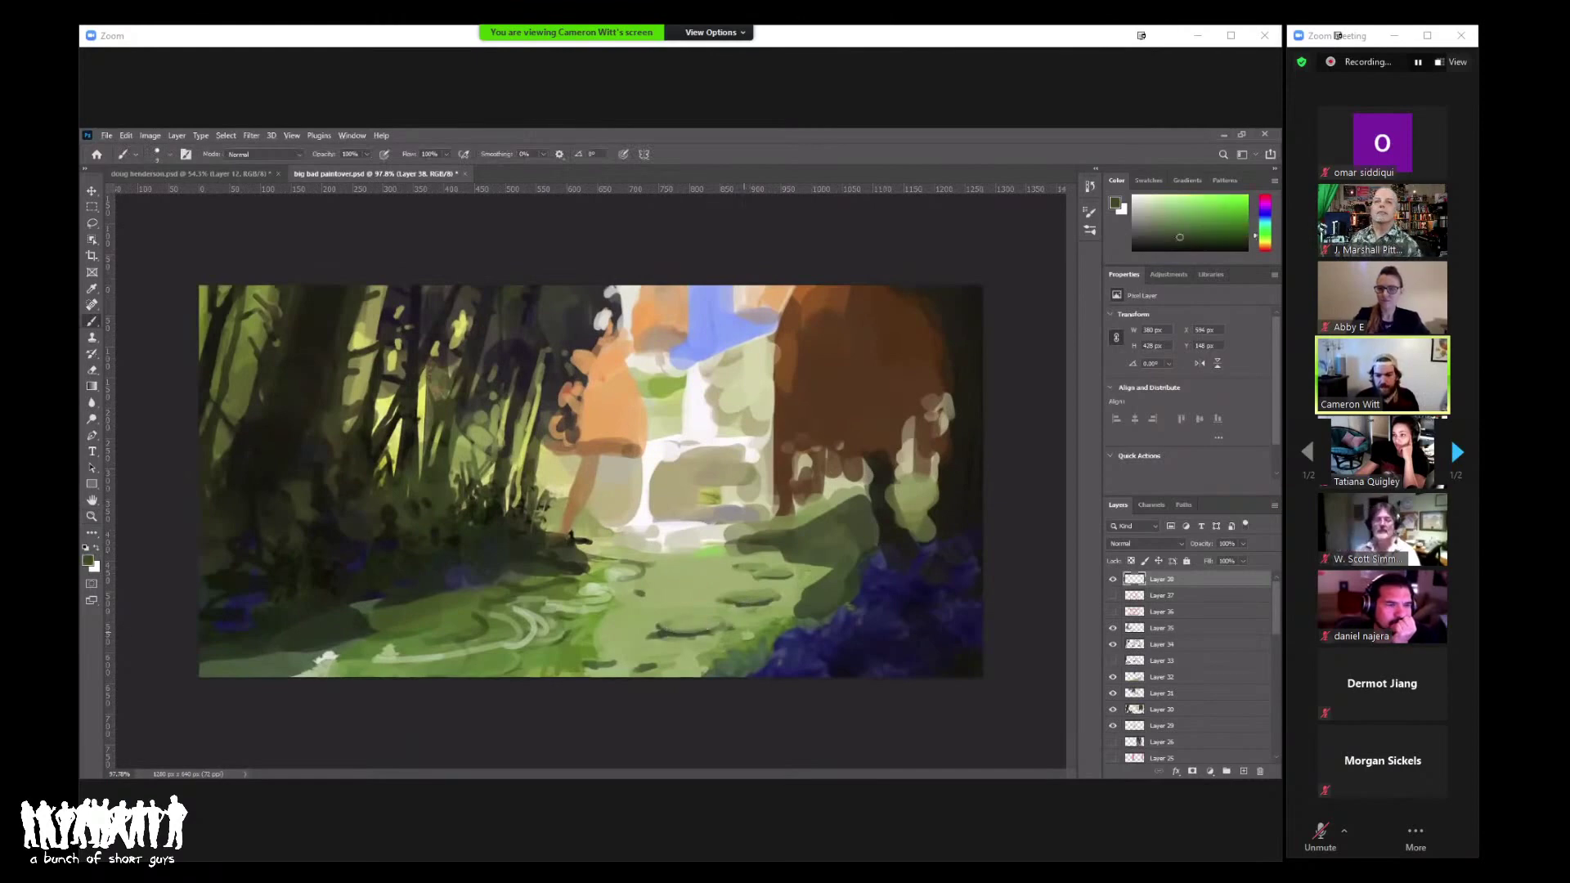
pyautogui.moveTo(719, 629); pyautogui.dragTo(760, 630)
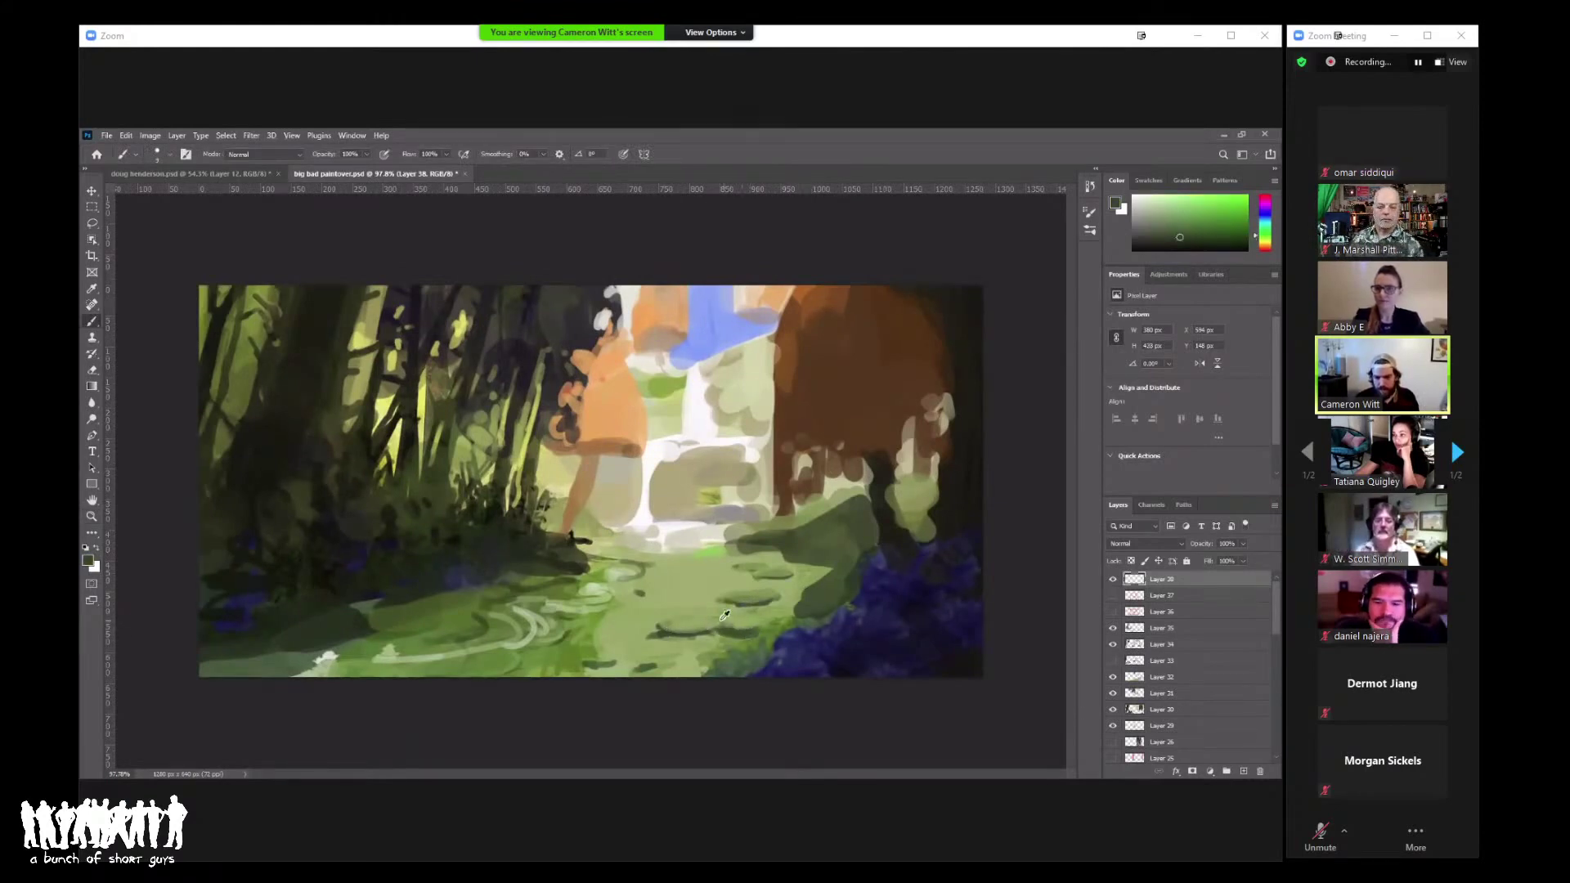
pyautogui.keyDown('alt'); pyautogui.click(749, 597); pyautogui.keyUp('alt')
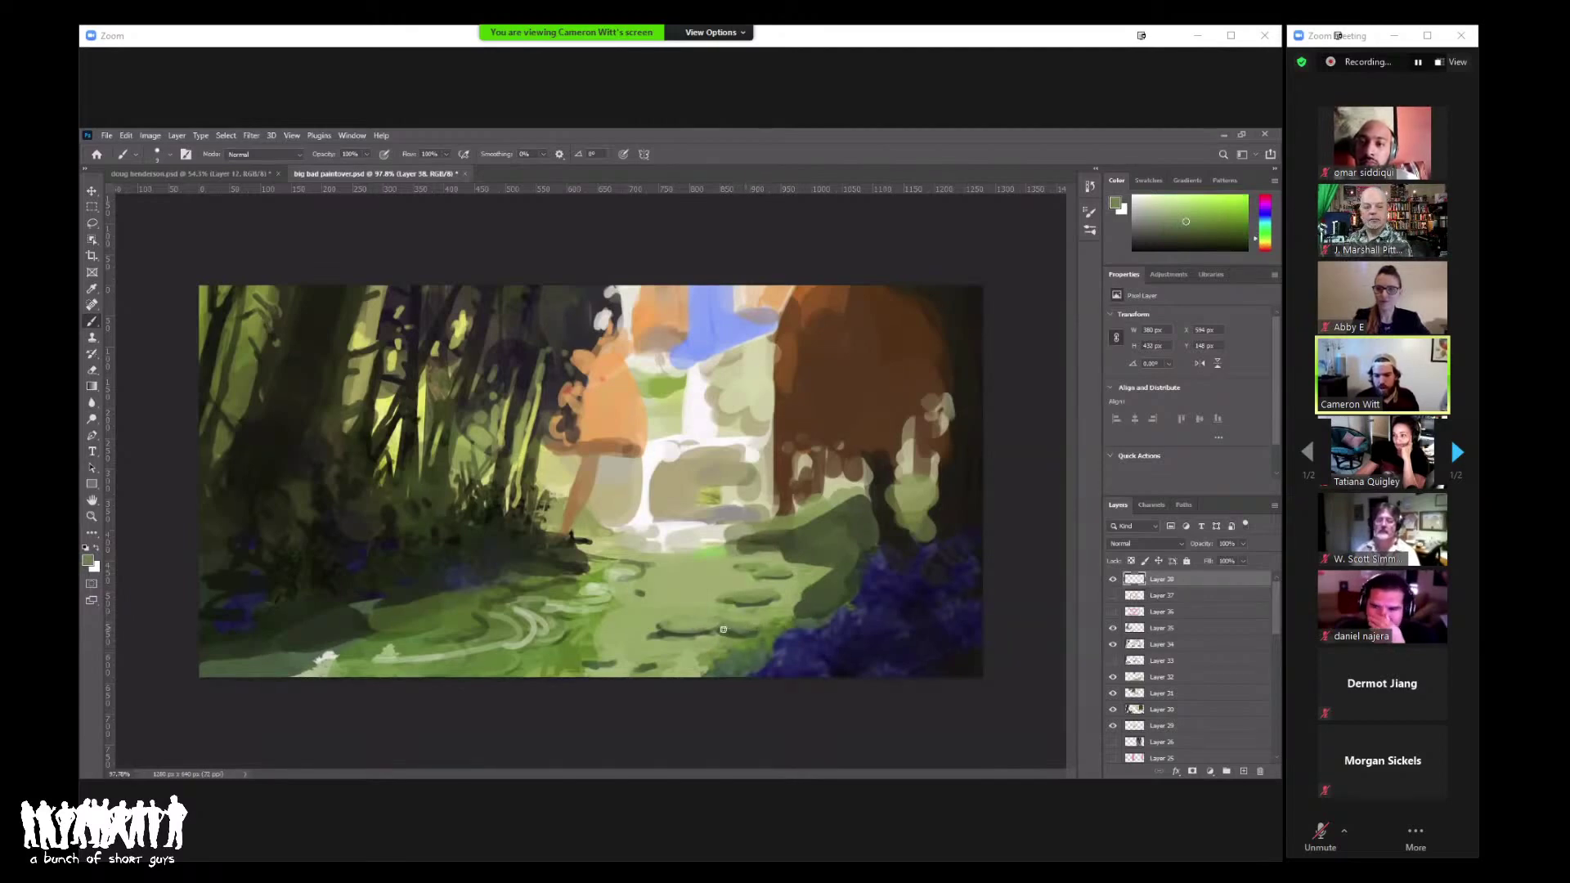
pyautogui.keyDown('alt'); pyautogui.click(717, 617); pyautogui.keyUp('alt')
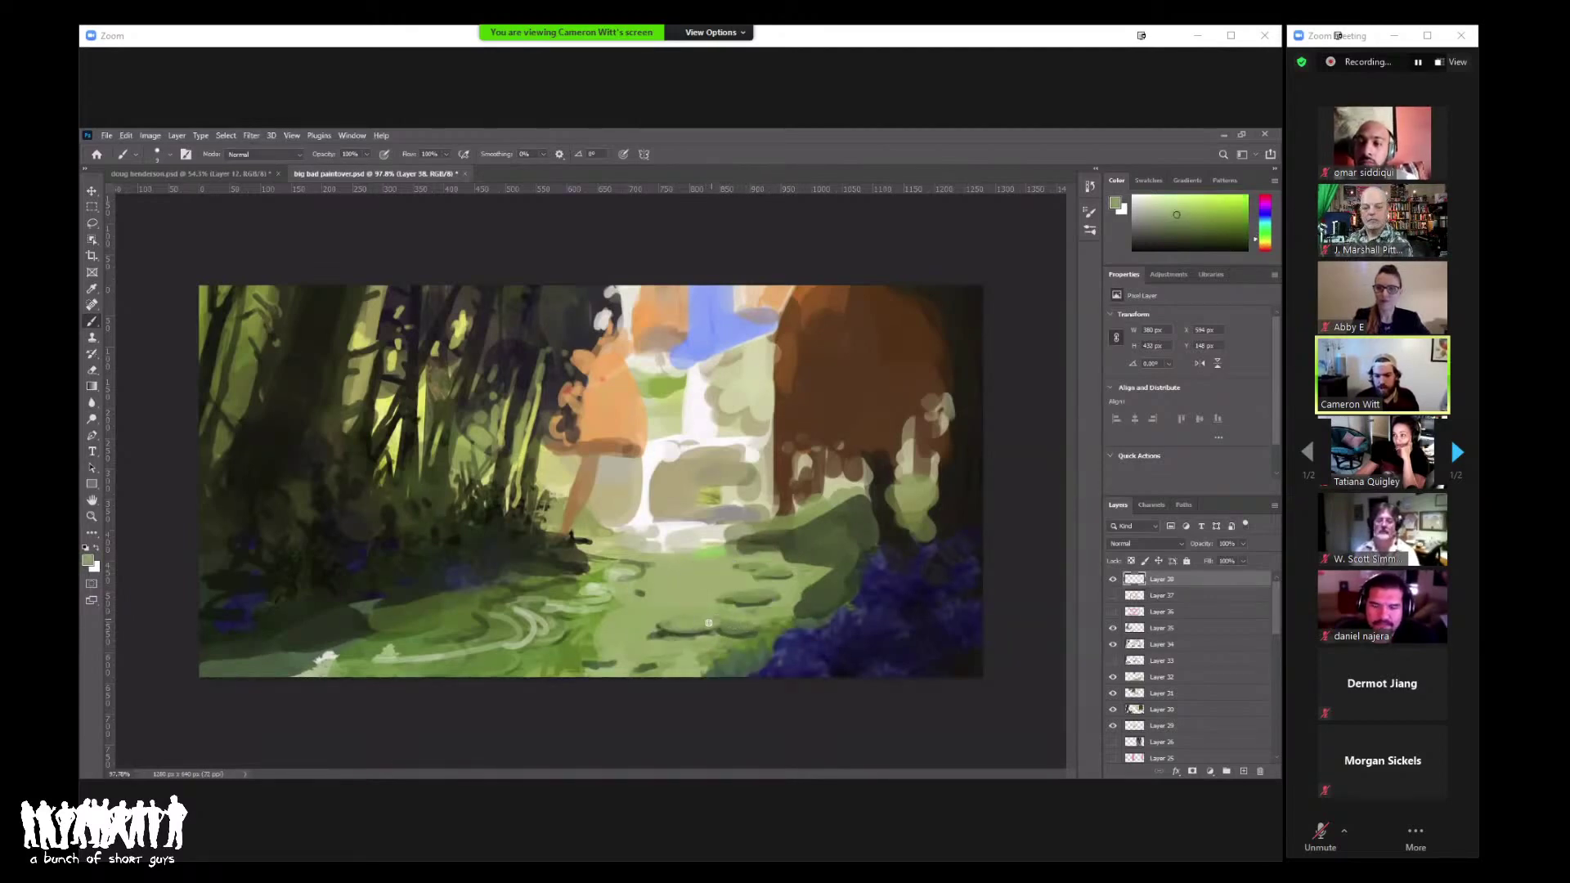
pyautogui.press('z')
pyautogui.moveTo(868, 531); pyautogui.dragTo(809, 528)
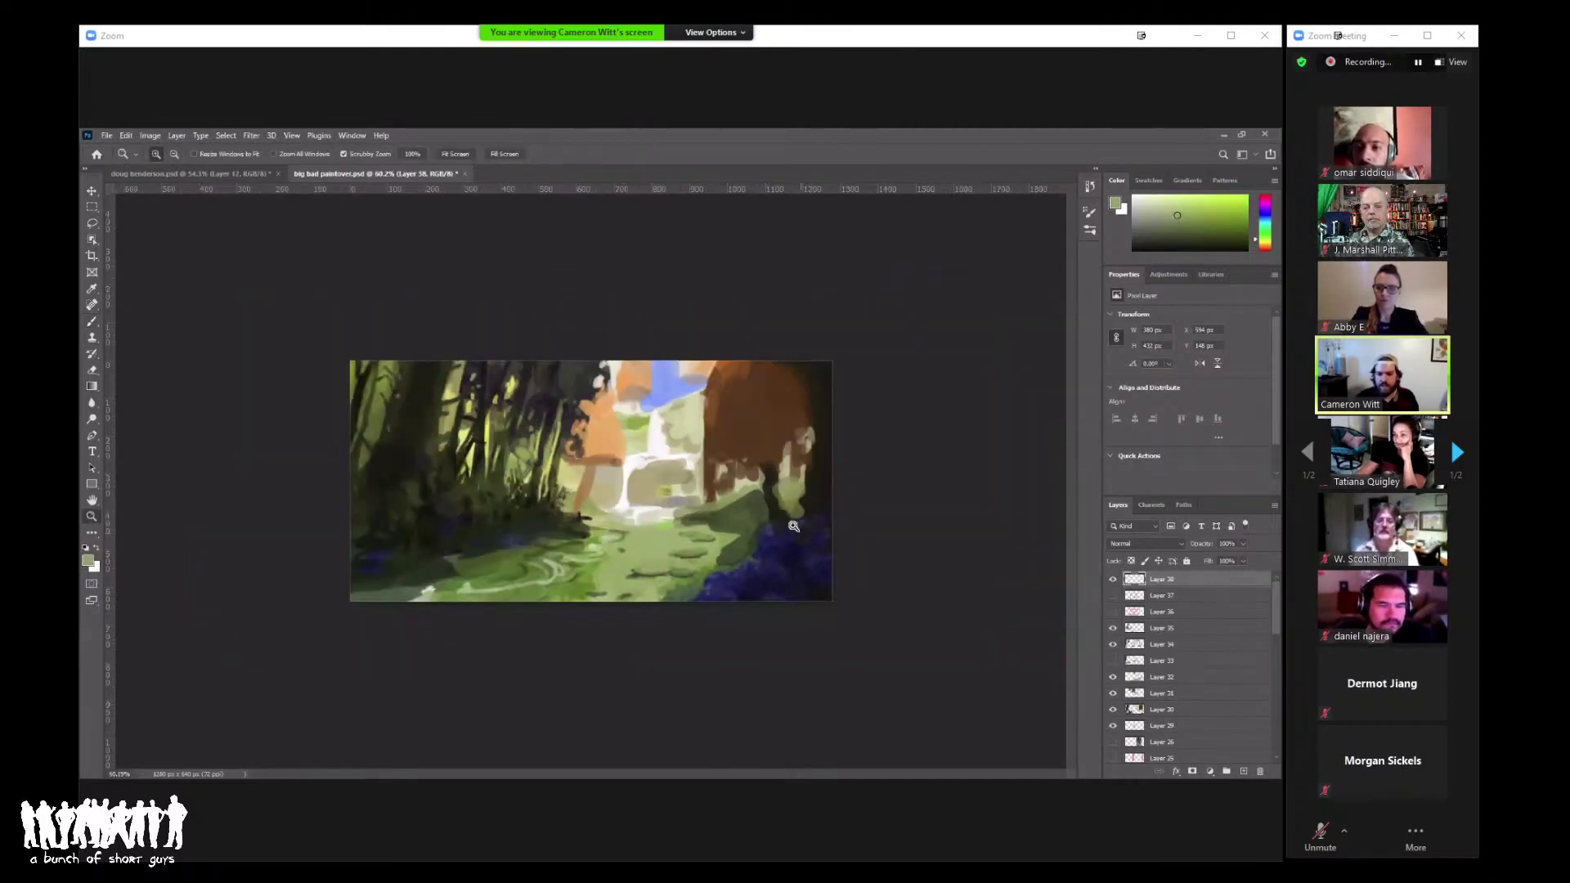
pyautogui.moveTo(799, 533); pyautogui.dragTo(827, 529)
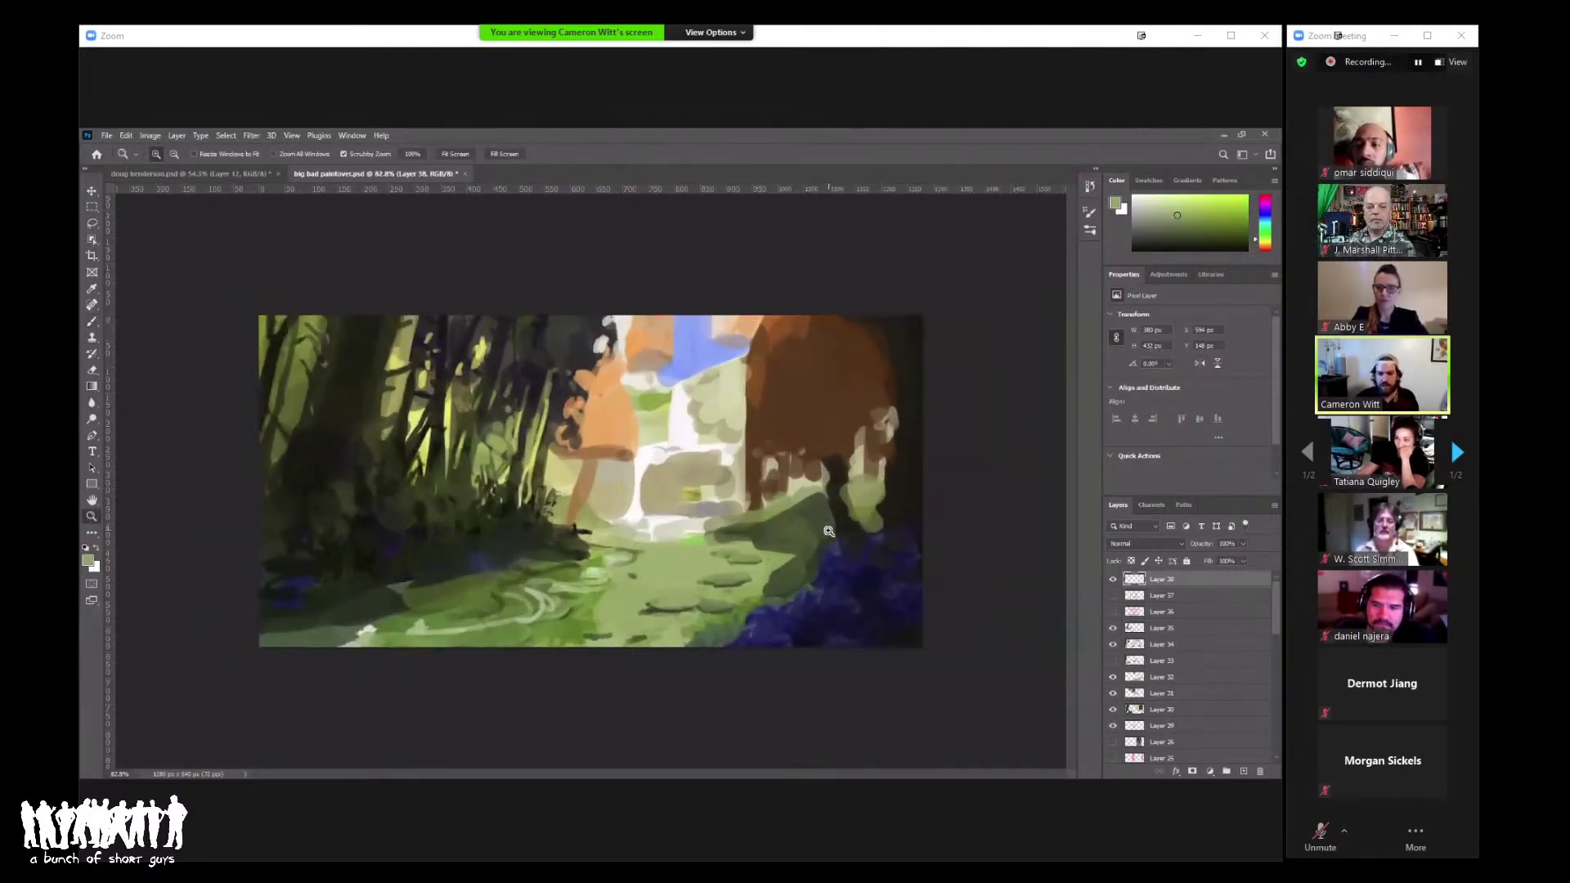
# Step: Sample an orange-brown, adjust the brush, and paint over the foliage edge of the orange tree beside the dark woods
pyautogui.press('b')
pyautogui.keyDown('alt'); pyautogui.click(600, 450); pyautogui.keyUp('alt')
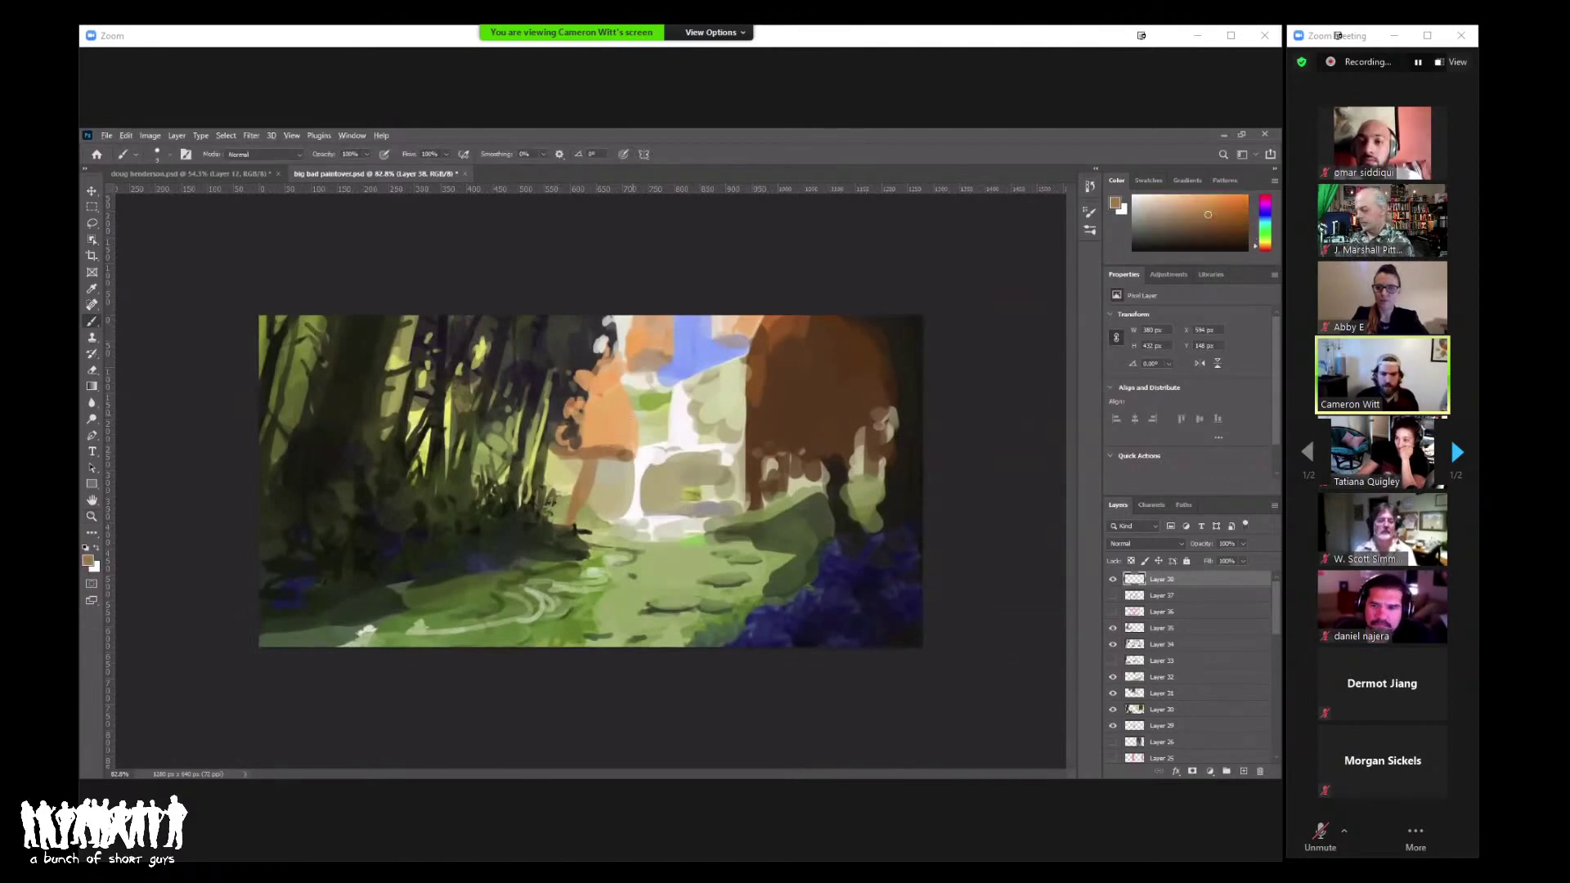
pyautogui.rightClick(635, 414)
pyautogui.moveTo(607, 386)
pyautogui.mouseDown()
pyautogui.moveTo(633, 448)
pyautogui.moveTo(600, 397)
pyautogui.moveTo(592, 434)
pyautogui.moveTo(573, 398)
pyautogui.mouseUp()
pyautogui.press('z')
pyautogui.moveTo(760, 372); pyautogui.dragTo(704, 370)
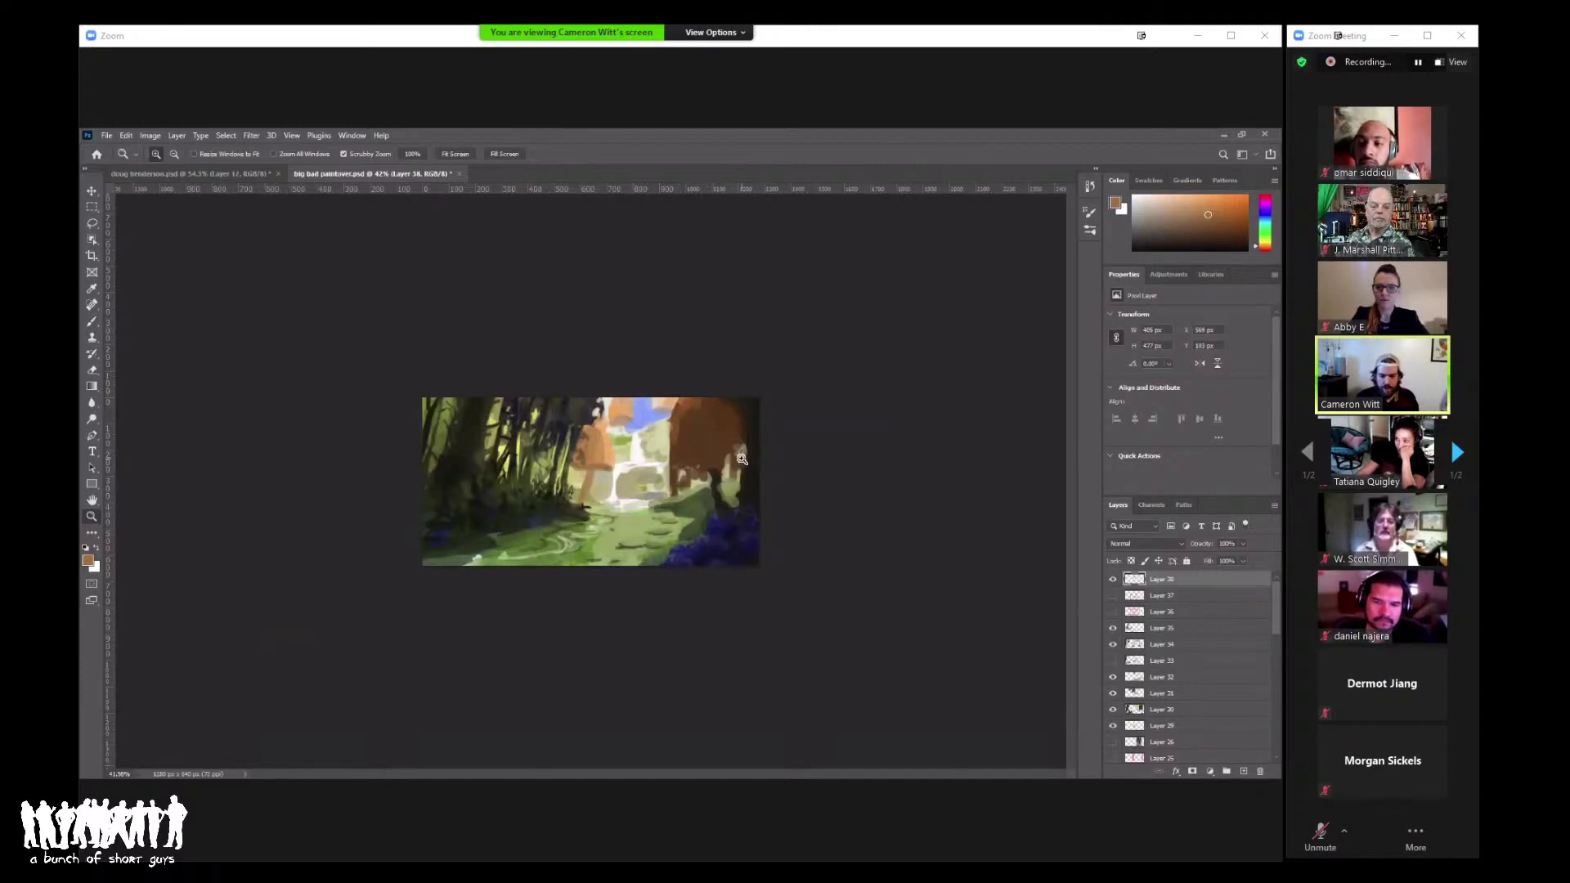
pyautogui.moveTo(739, 460); pyautogui.dragTo(768, 459)
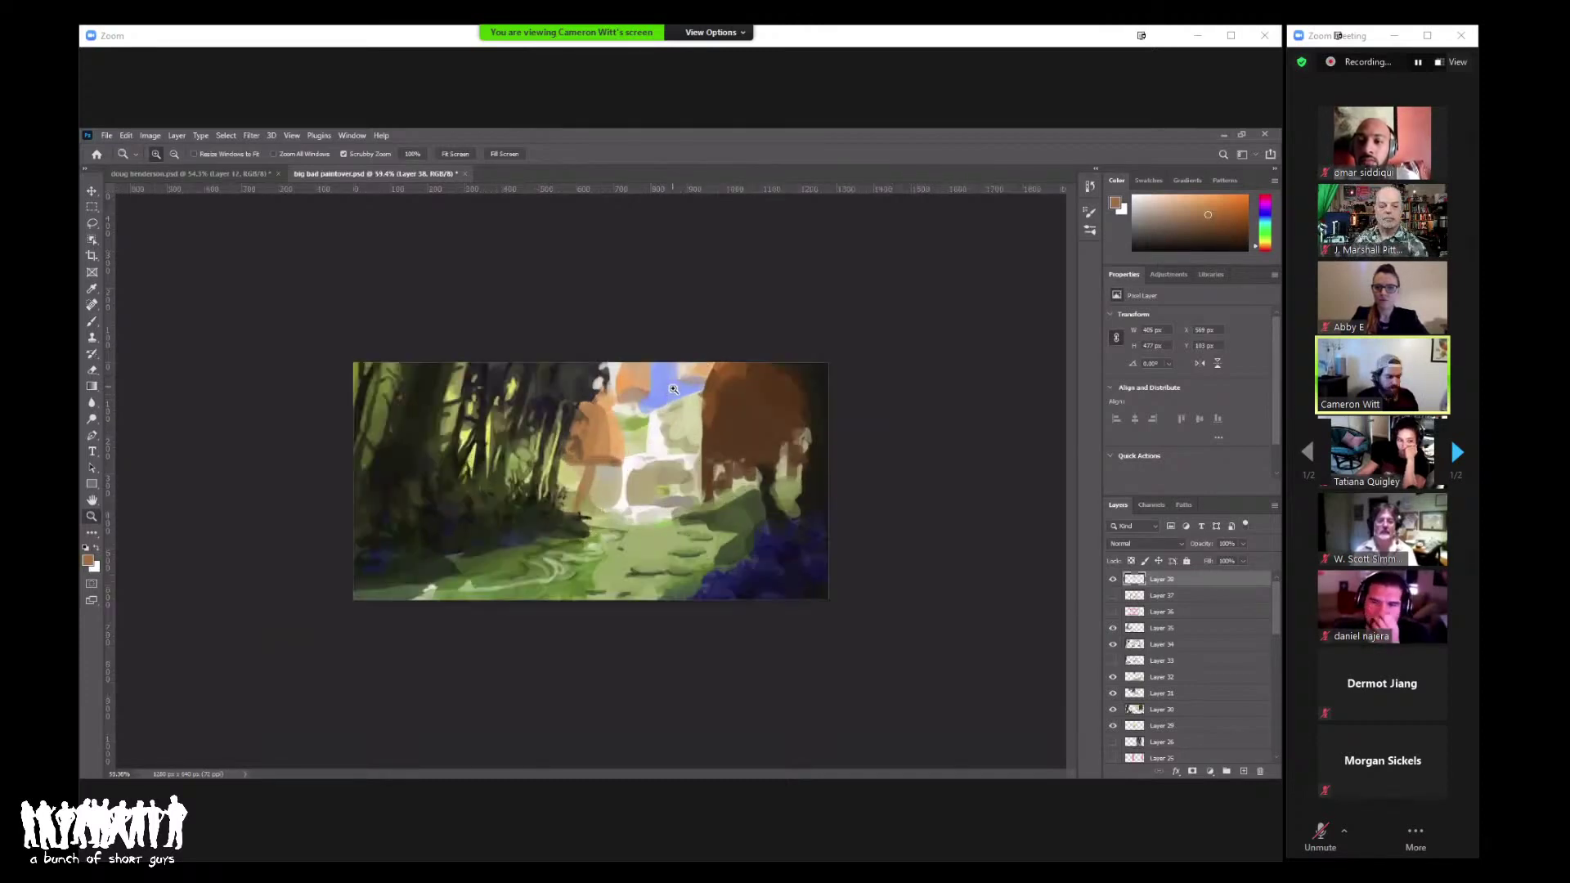
# Step: Try long white diagonal strokes from the sky past the orange tree and across the whole scene, undoing each
pyautogui.press('b')
pyautogui.keyDown('alt'); pyautogui.click(661, 393); pyautogui.keyUp('alt')
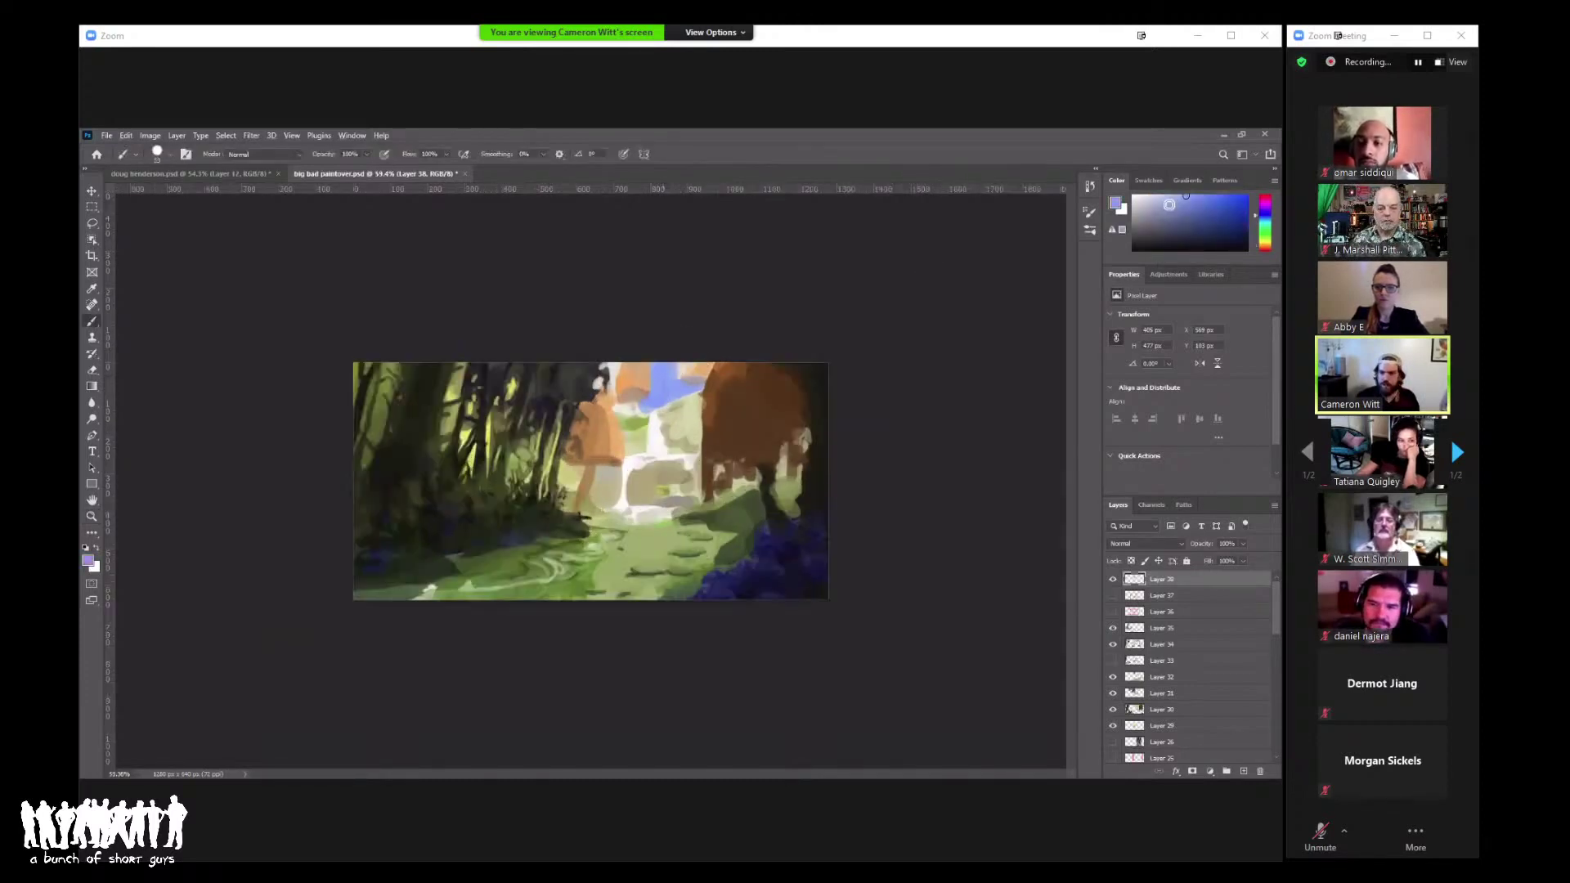
pyautogui.moveTo(1169, 202); pyautogui.dragTo(1127, 177)
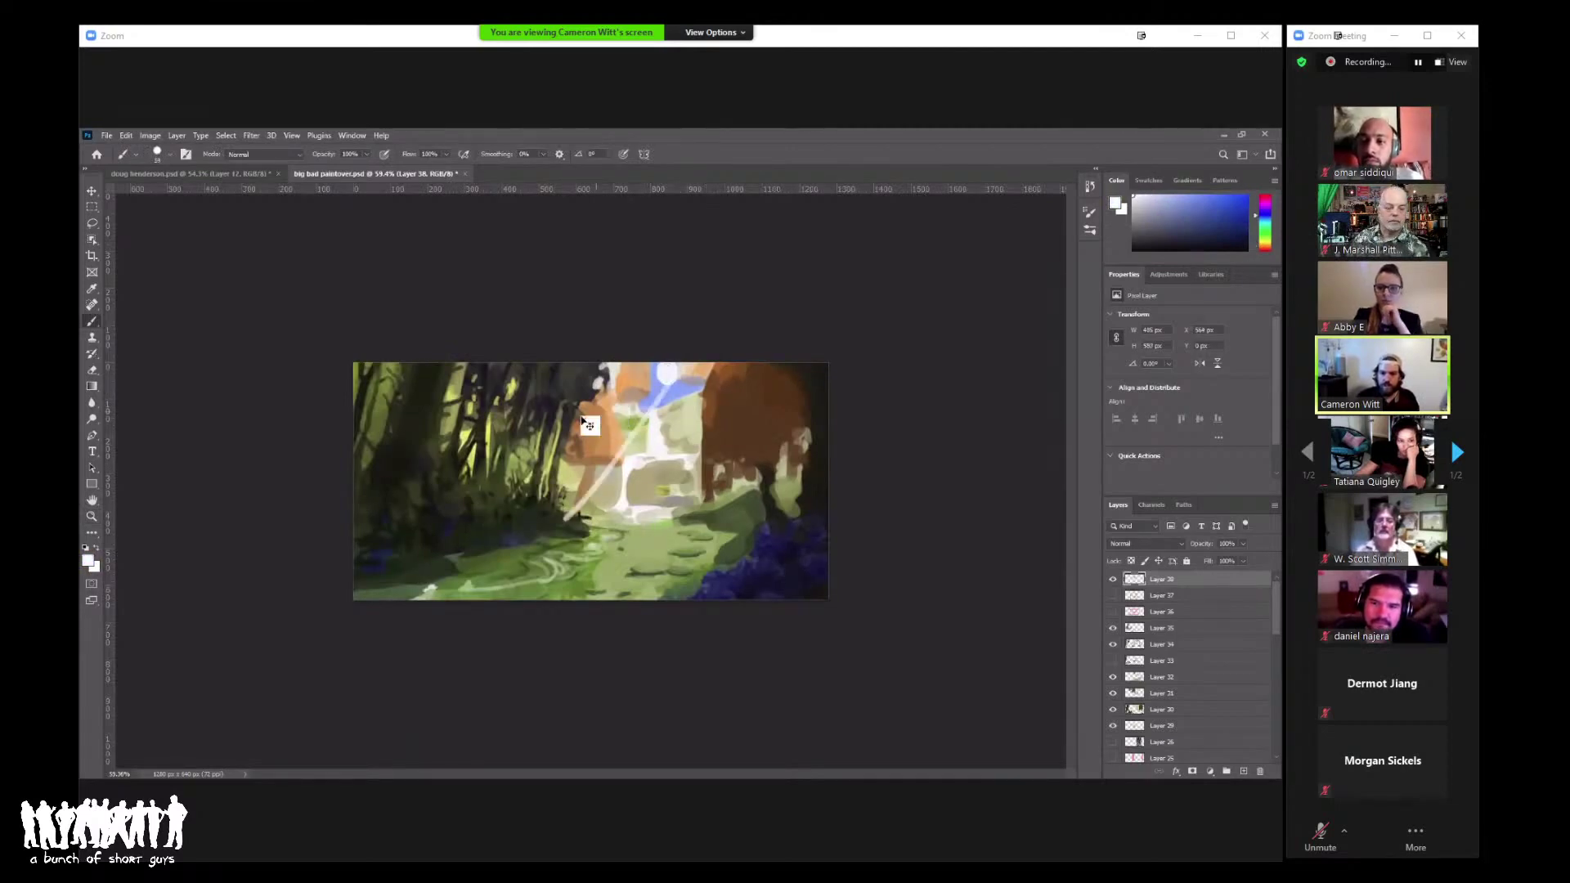
pyautogui.hotkey('ctrl', 'z')
pyautogui.moveTo(452, 421); pyautogui.dragTo(740, 549)
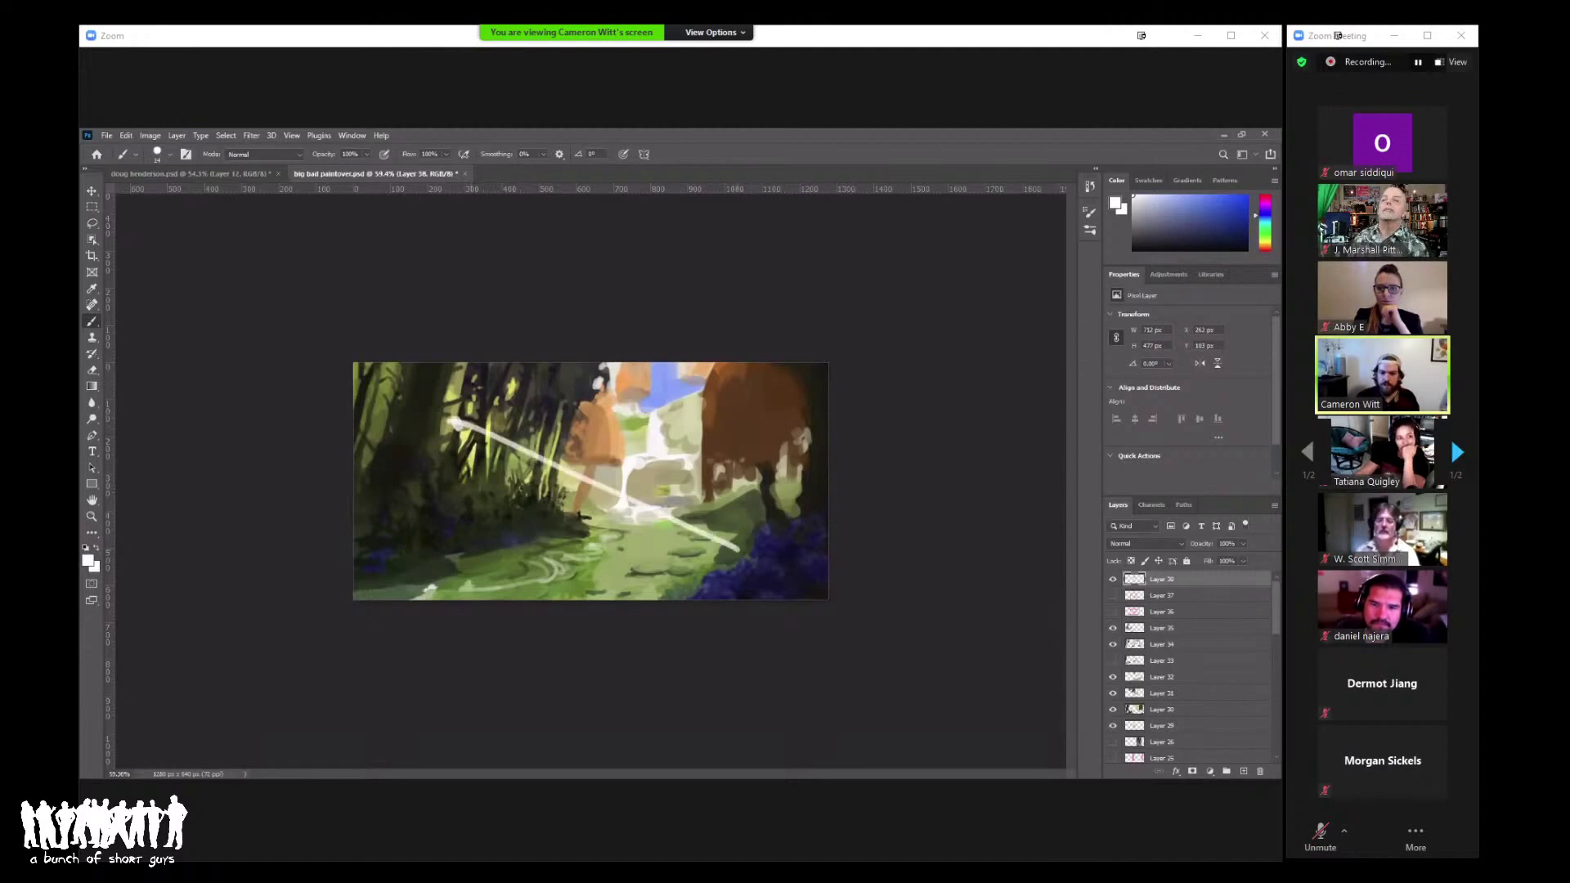
pyautogui.hotkey('ctrl', 'z')
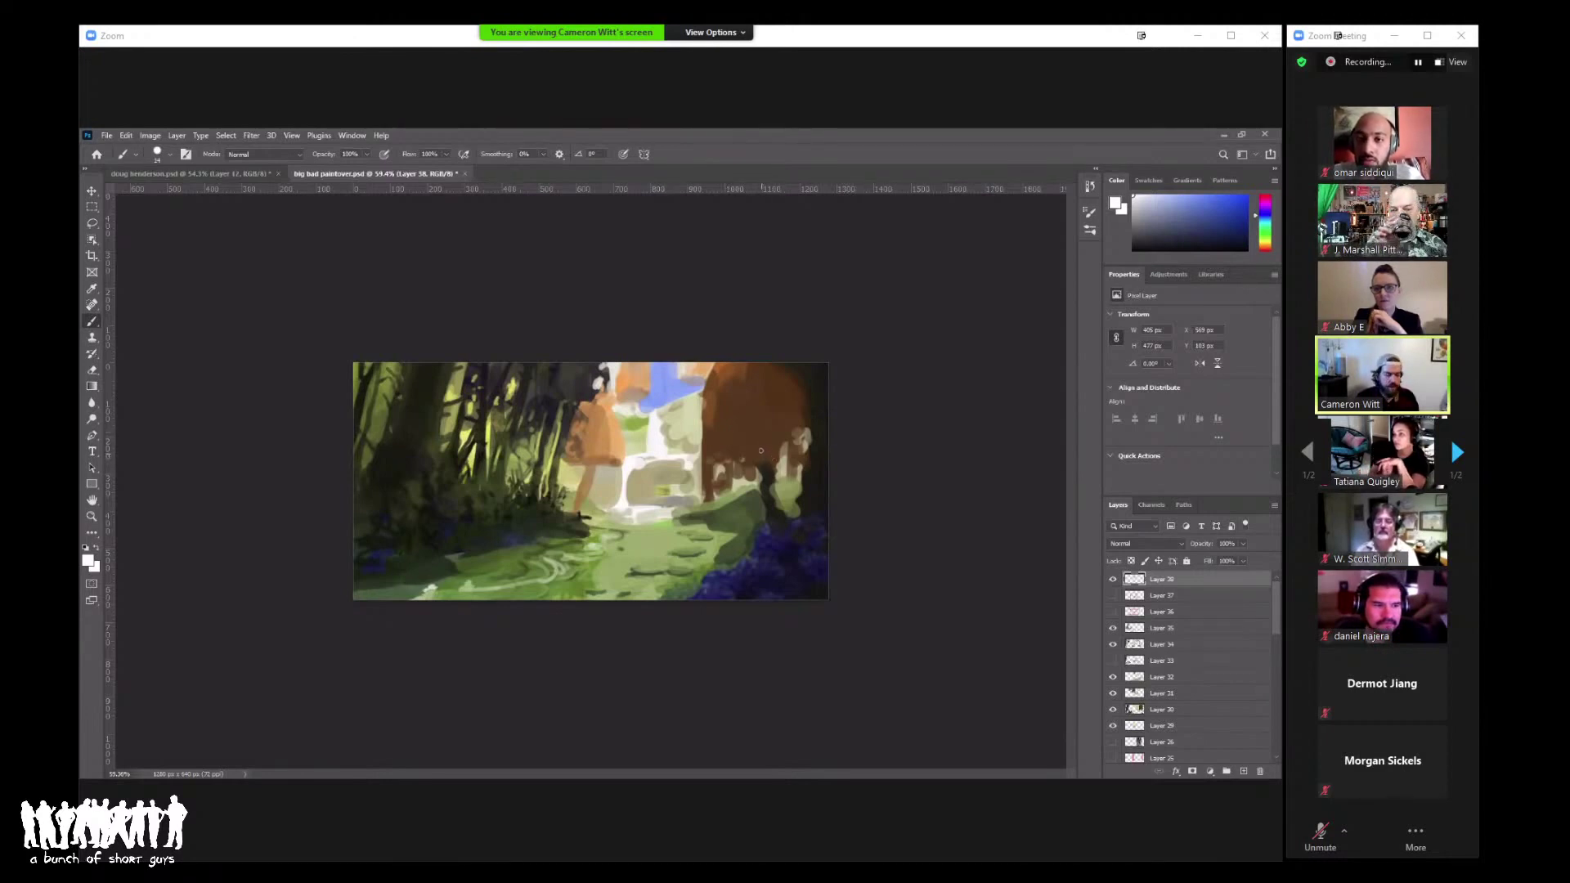
# Step: Sample a near-black and outline the large brown tree and a smaller domed tree over the pale building, each with a curved underside
pyautogui.keyDown('alt'); pyautogui.click(769, 475); pyautogui.keyUp('alt')
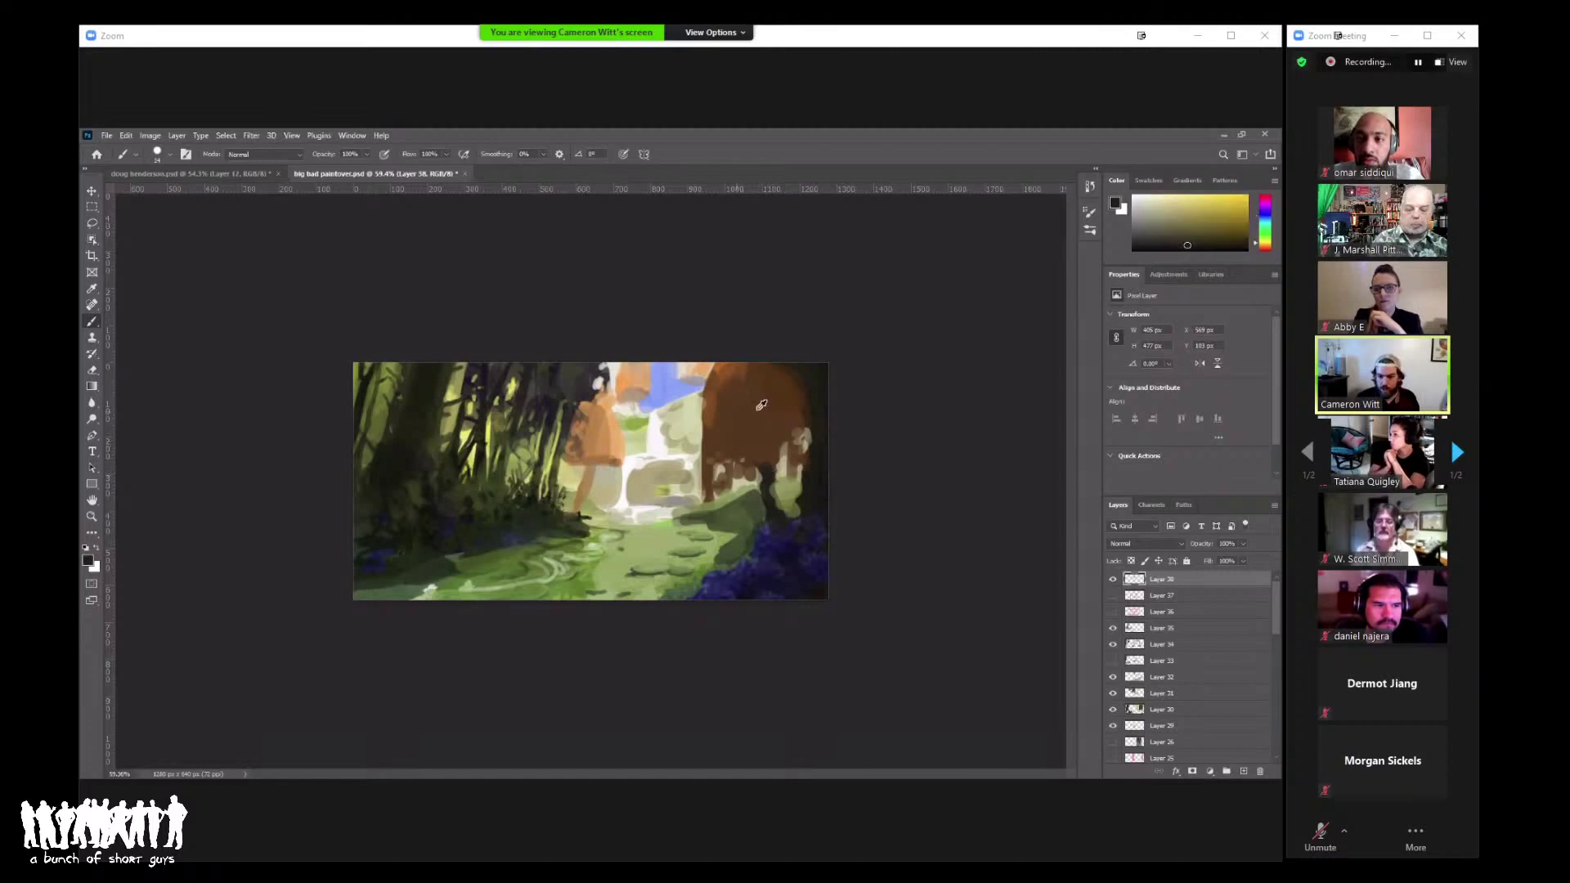
pyautogui.moveTo(703, 455)
pyautogui.mouseDown()
pyautogui.moveTo(803, 464)
pyautogui.moveTo(728, 456)
pyautogui.moveTo(809, 425)
pyautogui.mouseUp()
pyautogui.moveTo(702, 402); pyautogui.dragTo(696, 466)
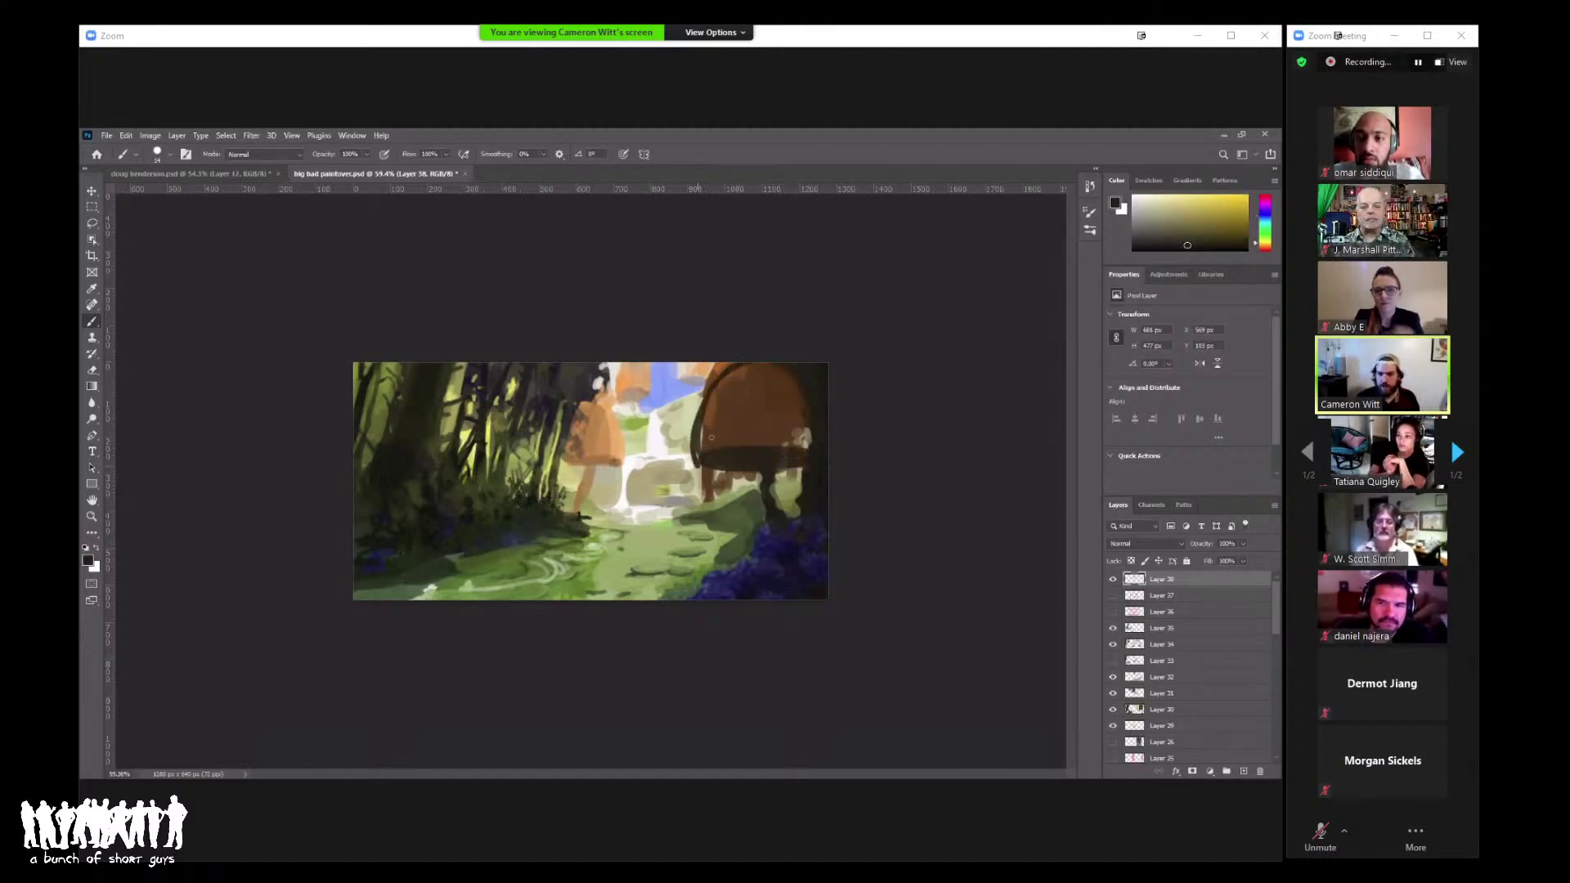
pyautogui.moveTo(640, 419)
pyautogui.mouseDown()
pyautogui.moveTo(589, 468)
pyautogui.moveTo(654, 465)
pyautogui.moveTo(652, 505)
pyautogui.moveTo(623, 504)
pyautogui.mouseUp()
pyautogui.hotkey('ctrl', 'z')
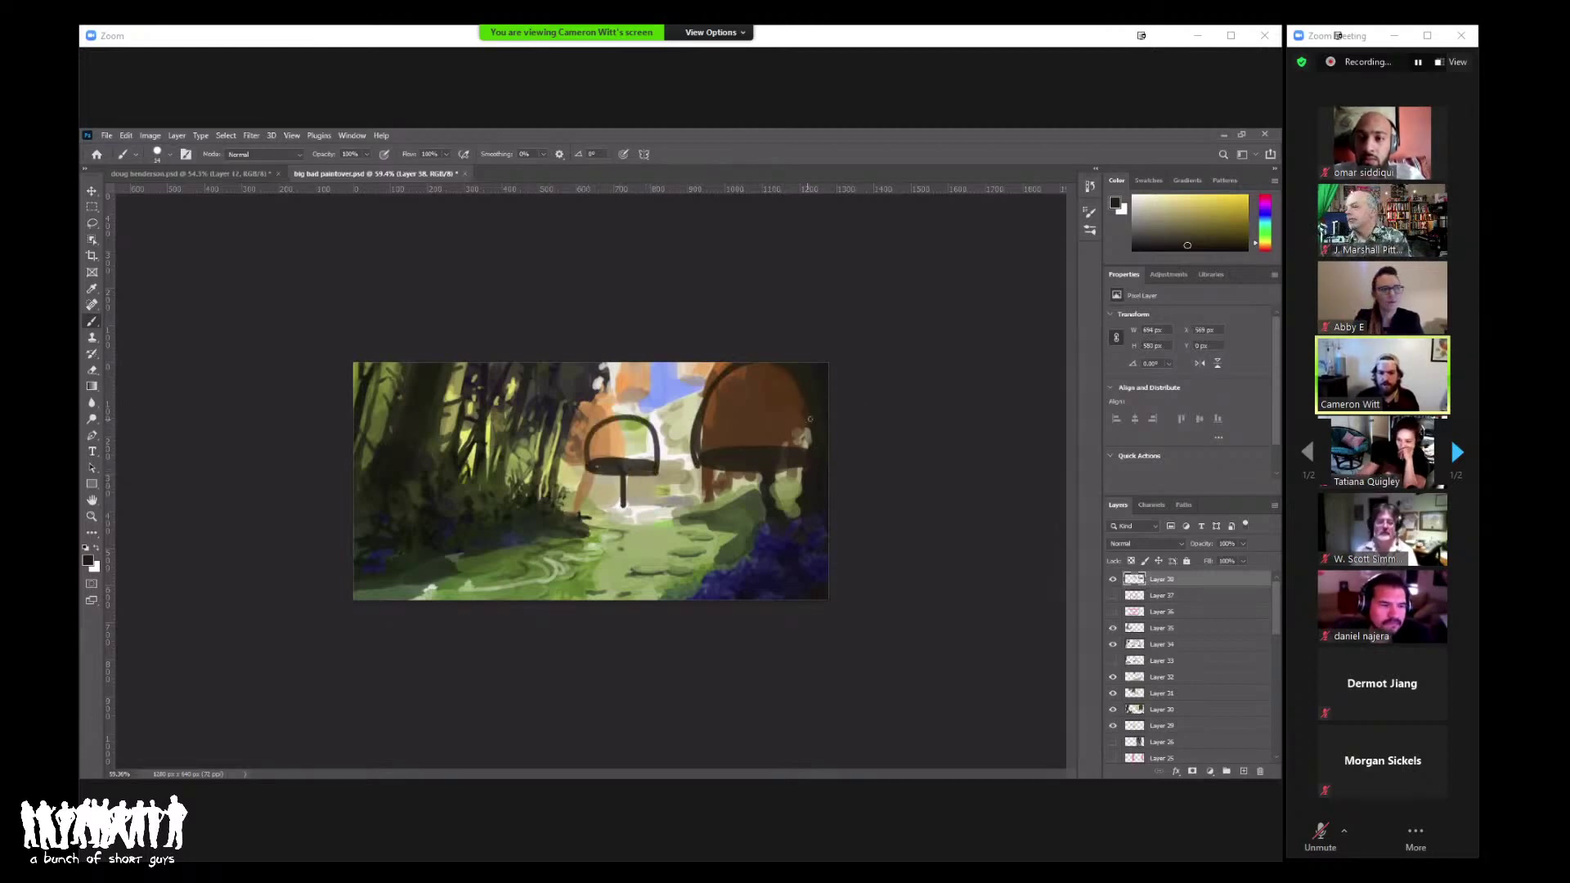
pyautogui.keyDown('alt'); pyautogui.click(601, 449); pyautogui.keyUp('alt')
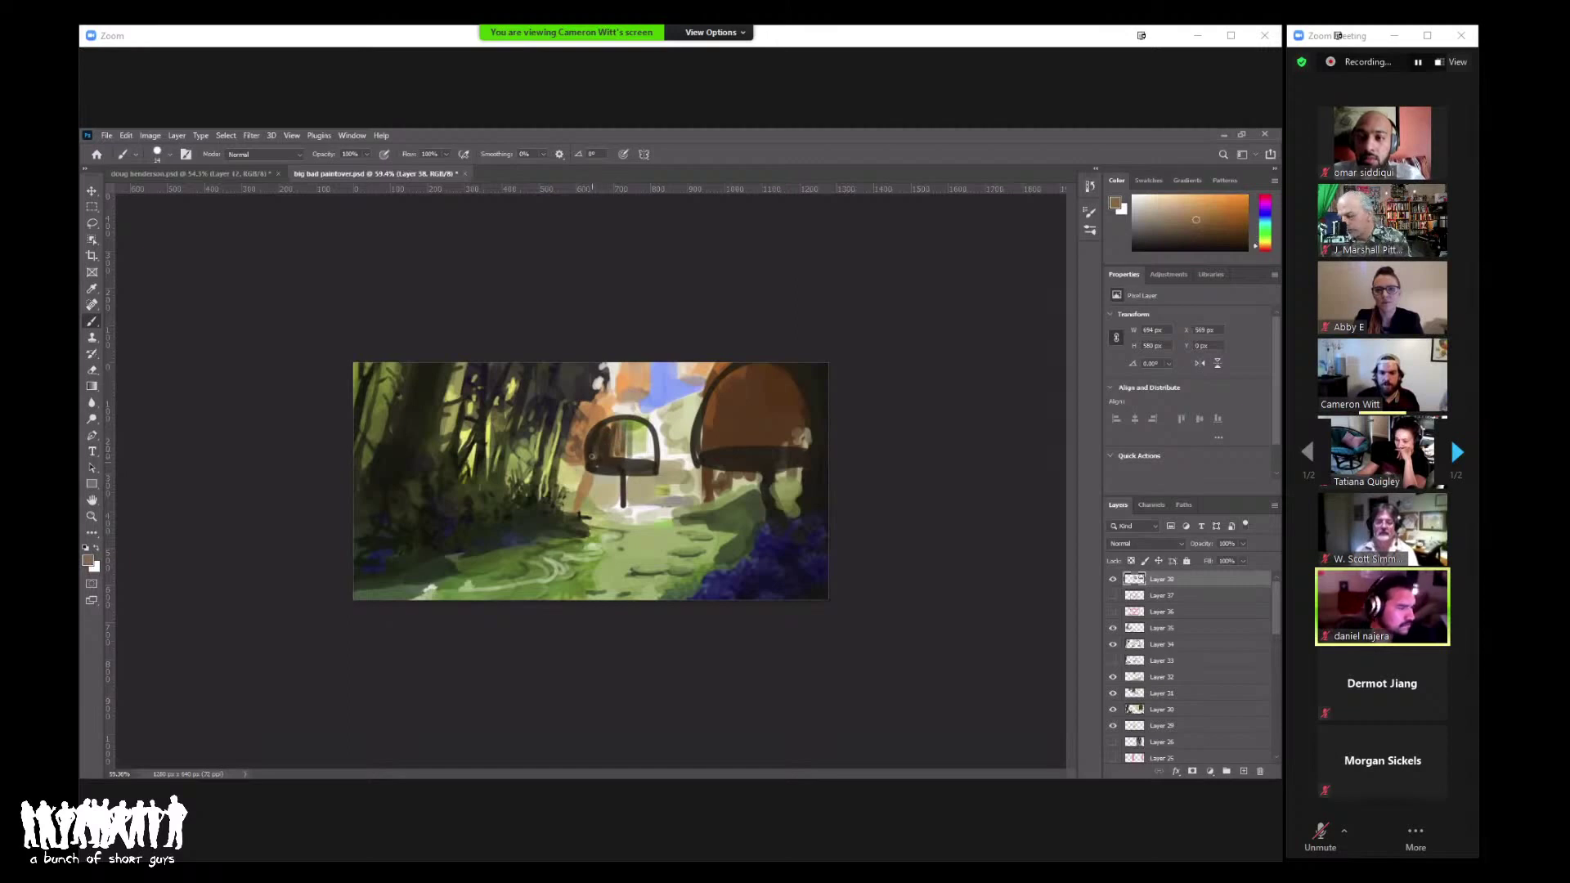
pyautogui.keyDown('alt'); pyautogui.click(659, 452); pyautogui.keyUp('alt')
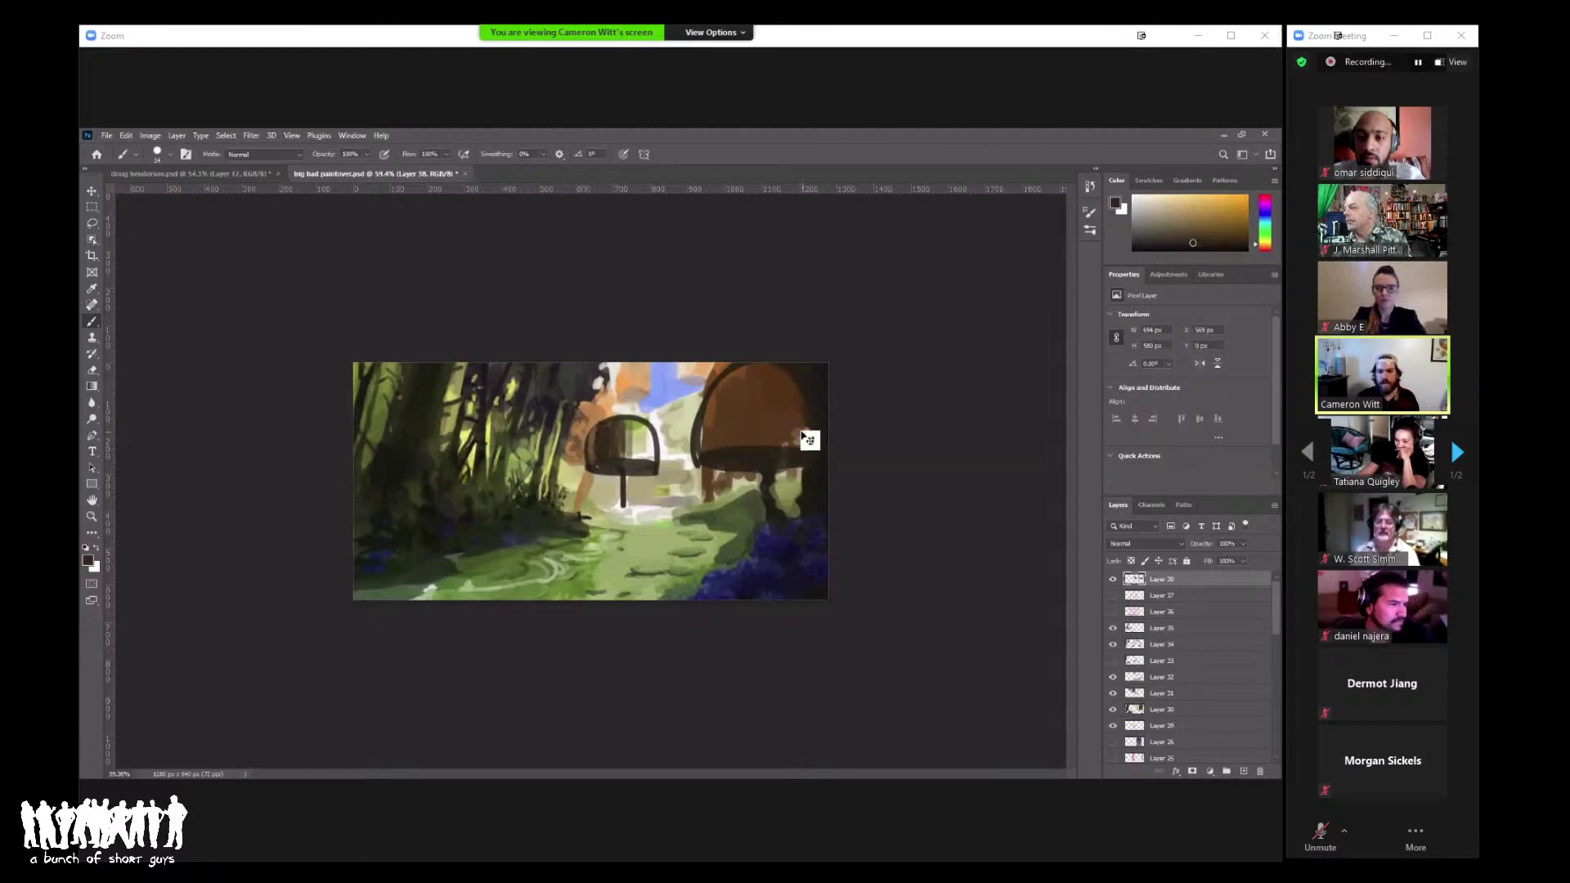
# Step: Enlarge the eraser and erase the dark dome outlines from the building and the brown tree
pyautogui.press('z')
pyautogui.moveTo(820, 441); pyautogui.dragTo(756, 446)
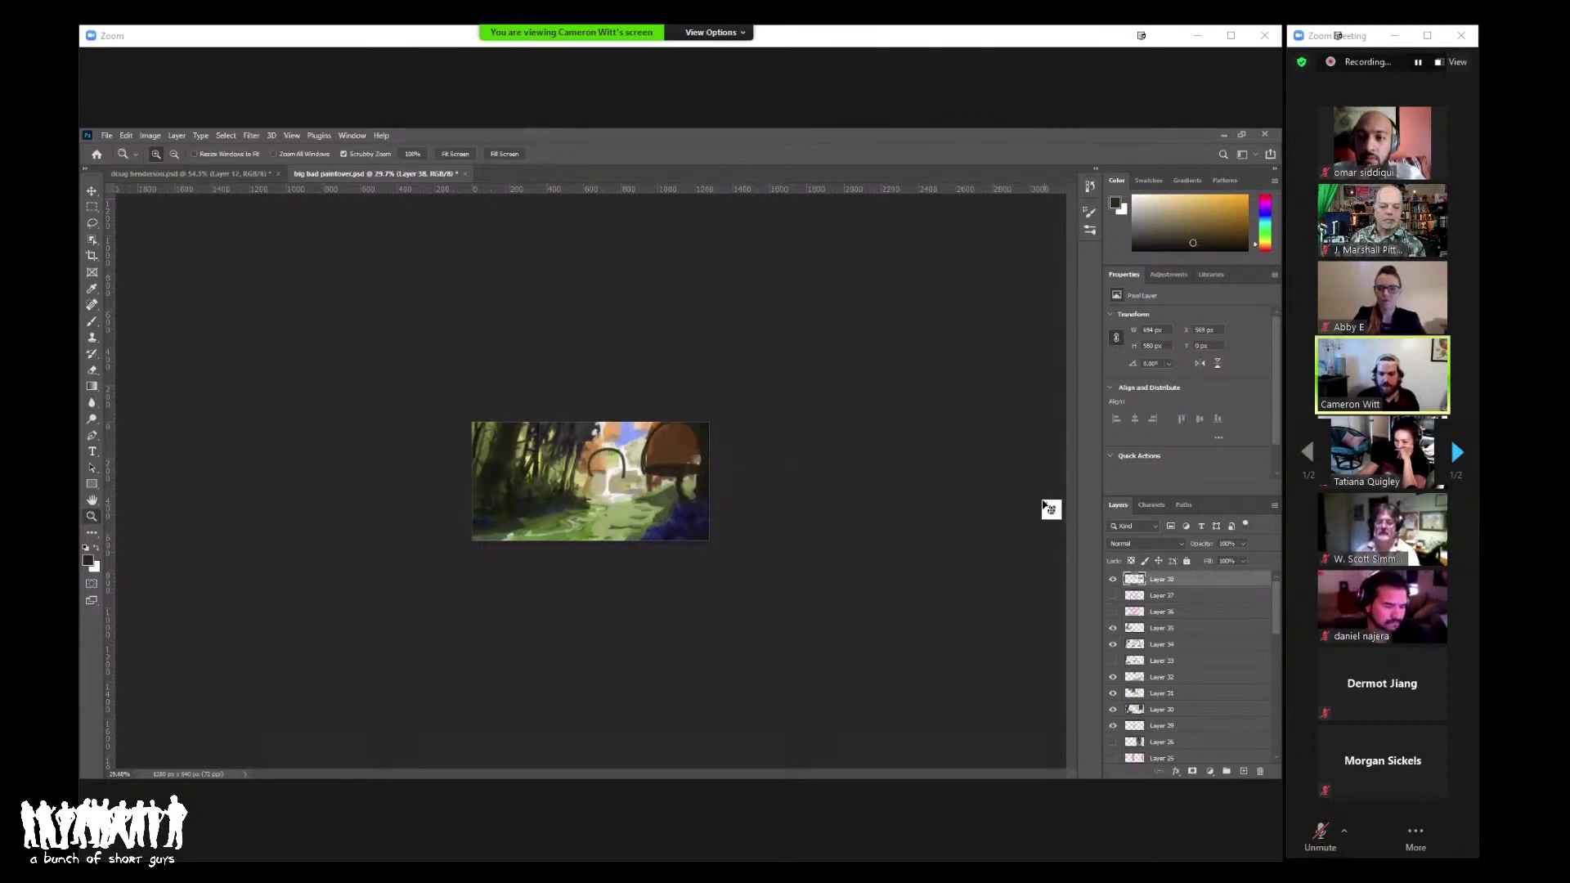
pyautogui.click(1112, 583)
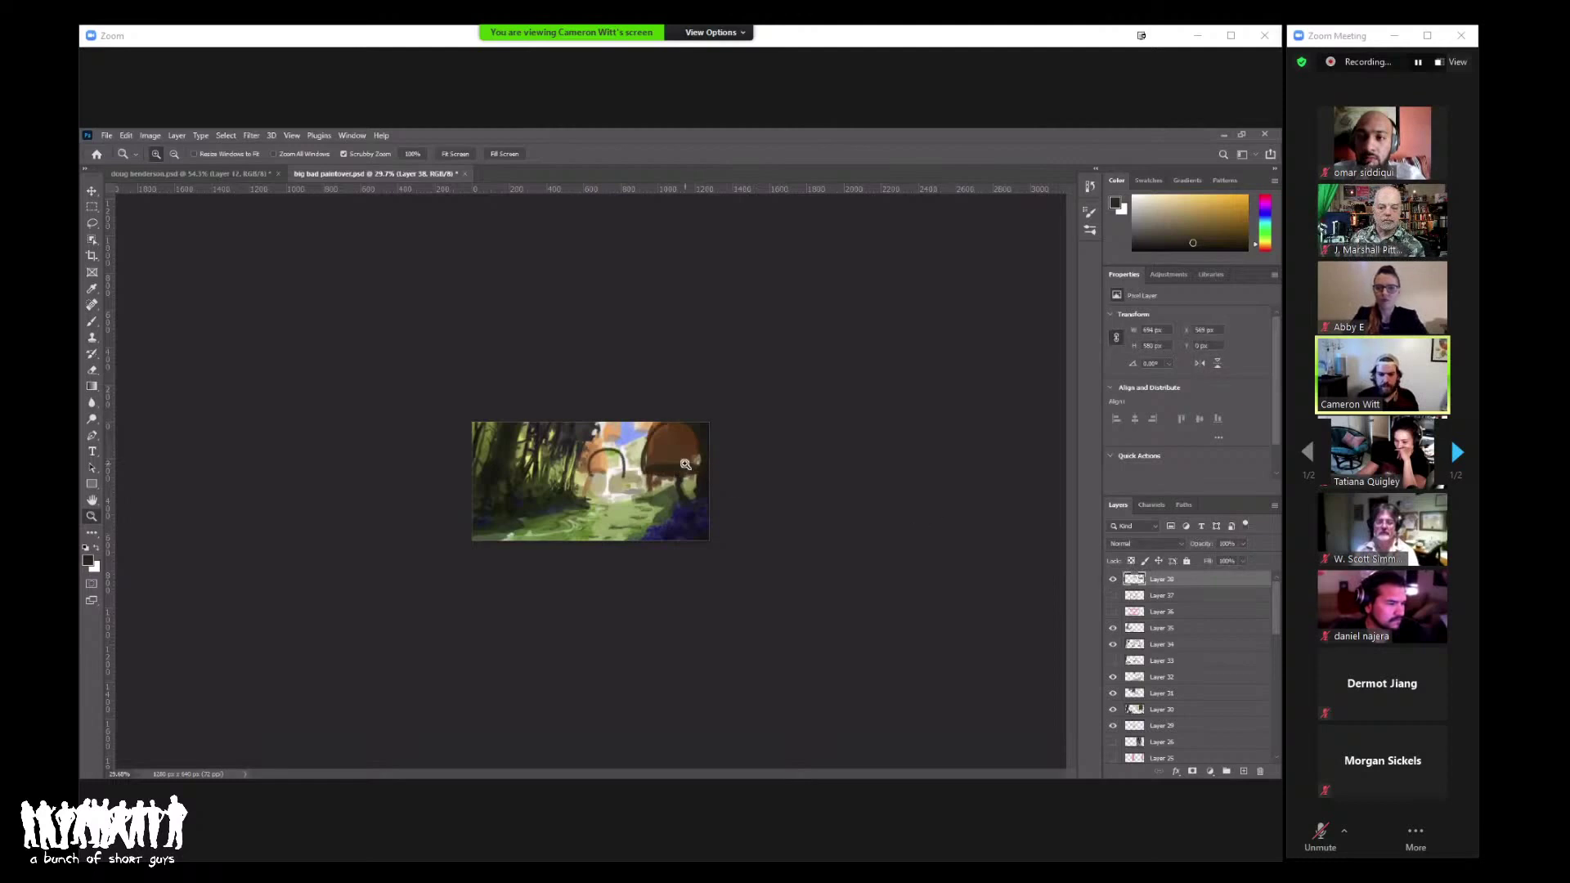
pyautogui.moveTo(626, 475)
pyautogui.mouseDown()
pyautogui.moveTo(658, 474)
pyautogui.moveTo(632, 443)
pyautogui.moveTo(583, 460)
pyautogui.moveTo(684, 406)
pyautogui.mouseUp()
pyautogui.press('e')
pyautogui.rightClick(665, 463)
pyautogui.click(747, 428)
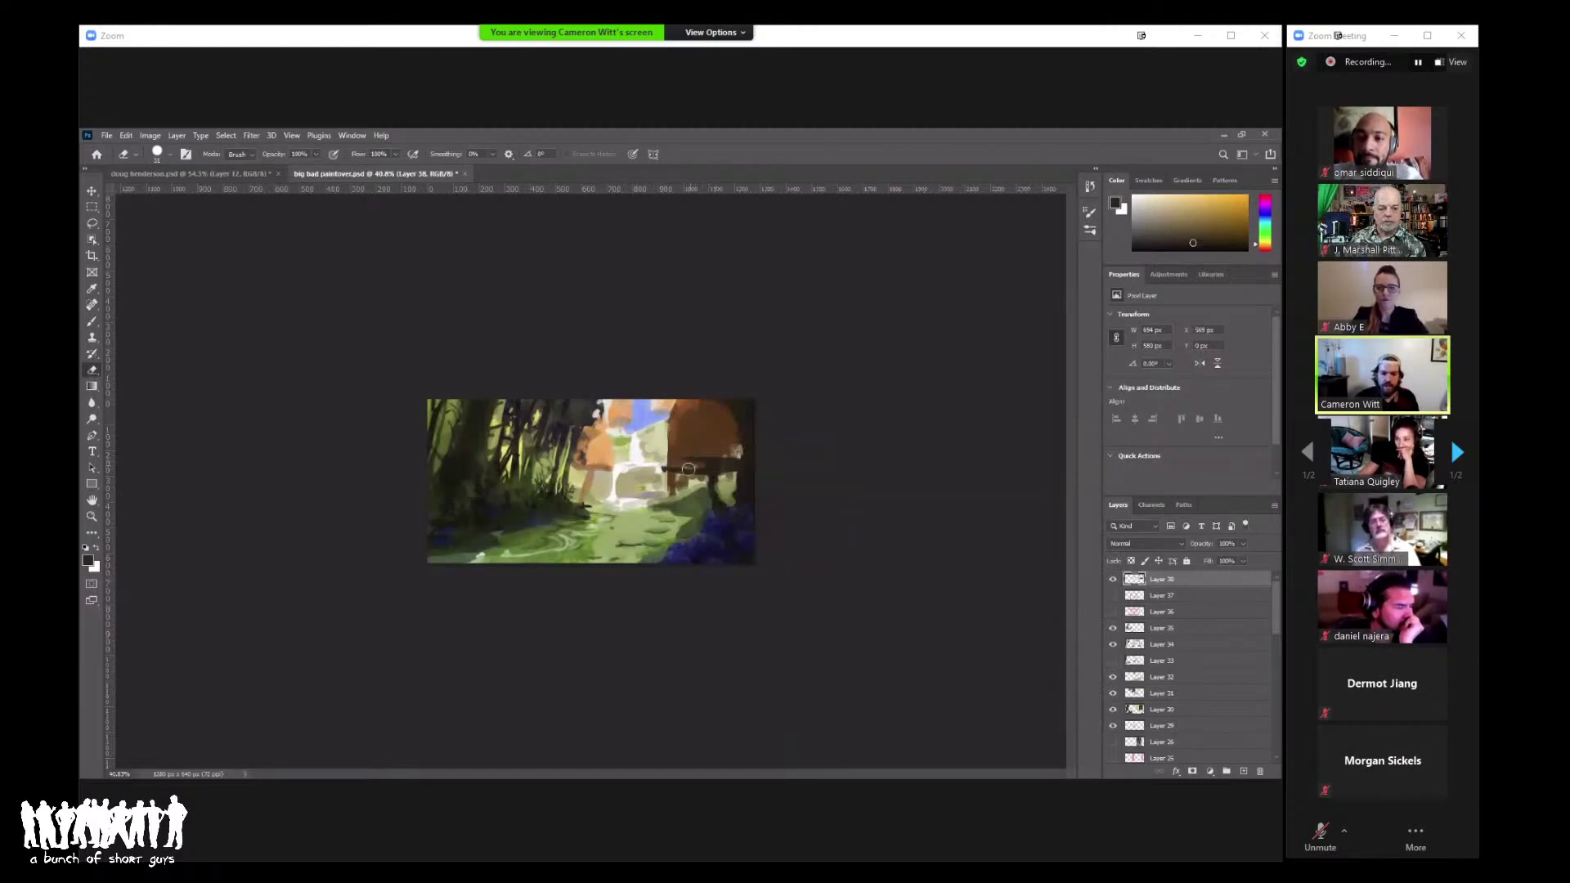
pyautogui.moveTo(689, 470)
pyautogui.mouseDown()
pyautogui.moveTo(668, 469)
pyautogui.moveTo(720, 465)
pyautogui.mouseUp()
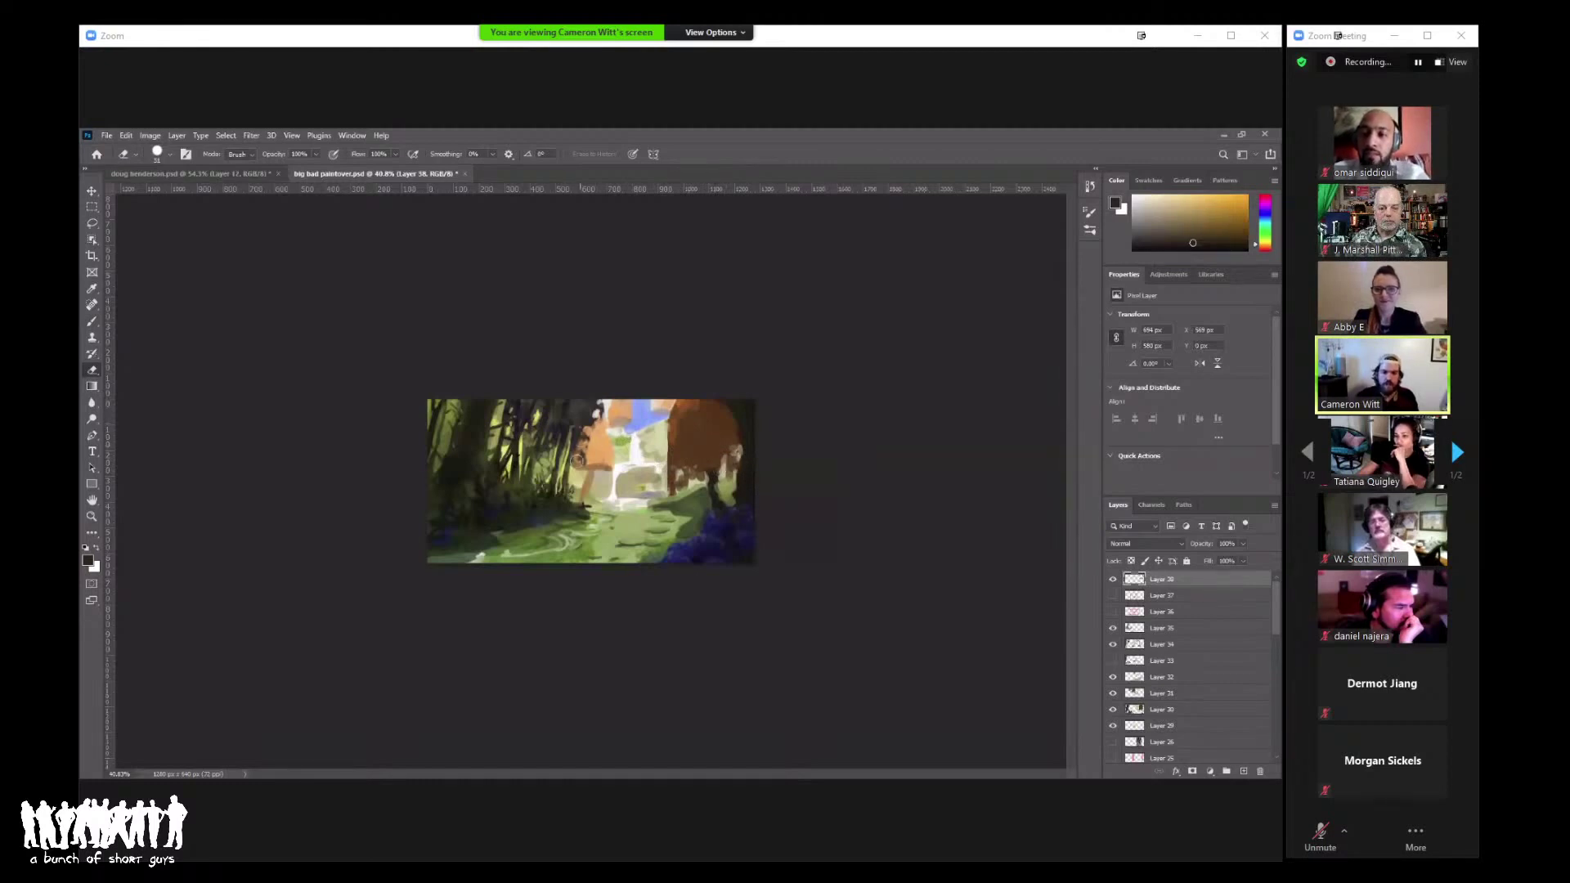
# Step: Sample a dark orange-brown, adjust the brush size, and paint shading on the outer side of the orange tree's foliage
pyautogui.press('b')
pyautogui.scroll(3, 621, 450)
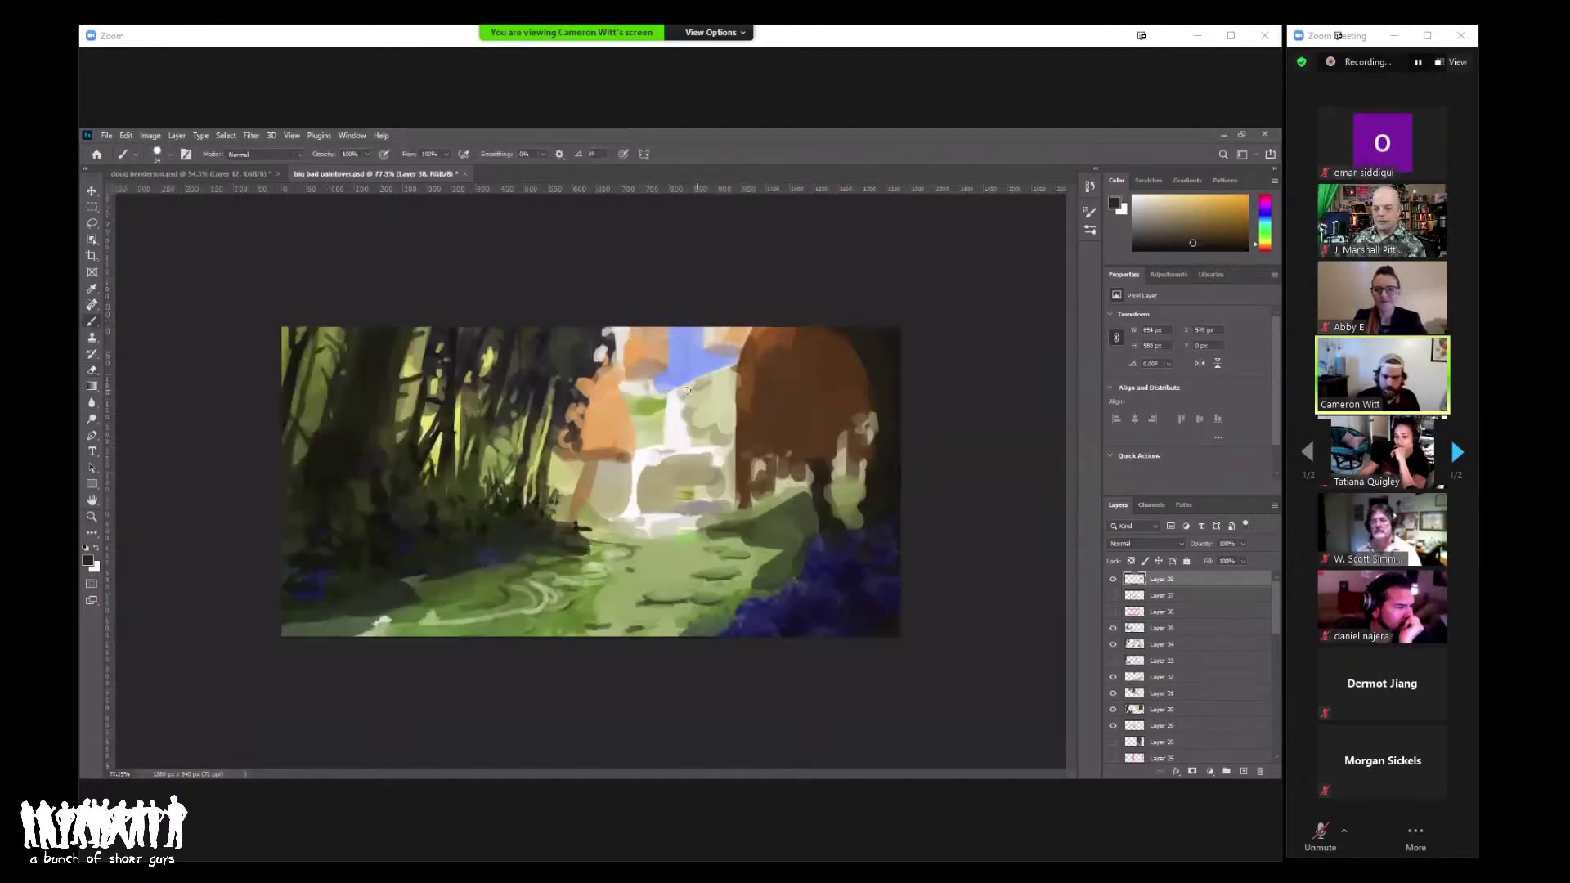
pyautogui.keyDown('alt'); pyautogui.click(639, 422); pyautogui.keyUp('alt')
pyautogui.rightClick(642, 415)
pyautogui.click(714, 430)
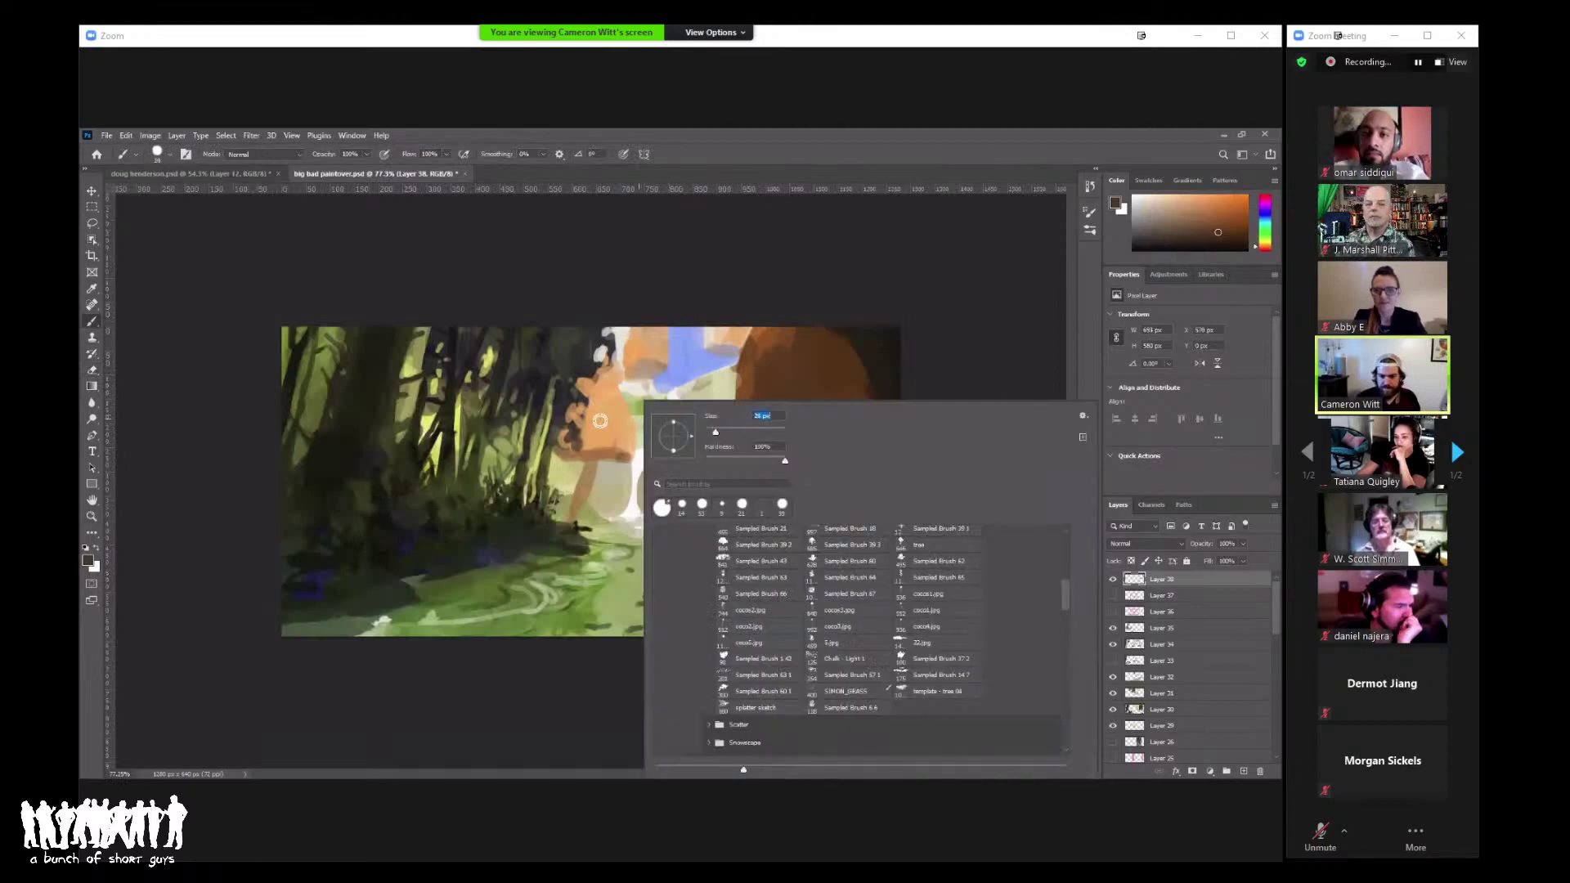
pyautogui.moveTo(575, 445)
pyautogui.mouseDown()
pyautogui.moveTo(583, 399)
pyautogui.moveTo(606, 442)
pyautogui.moveTo(583, 395)
pyautogui.moveTo(572, 432)
pyautogui.mouseUp()
pyautogui.press('z')
pyautogui.moveTo(734, 387); pyautogui.dragTo(676, 386)
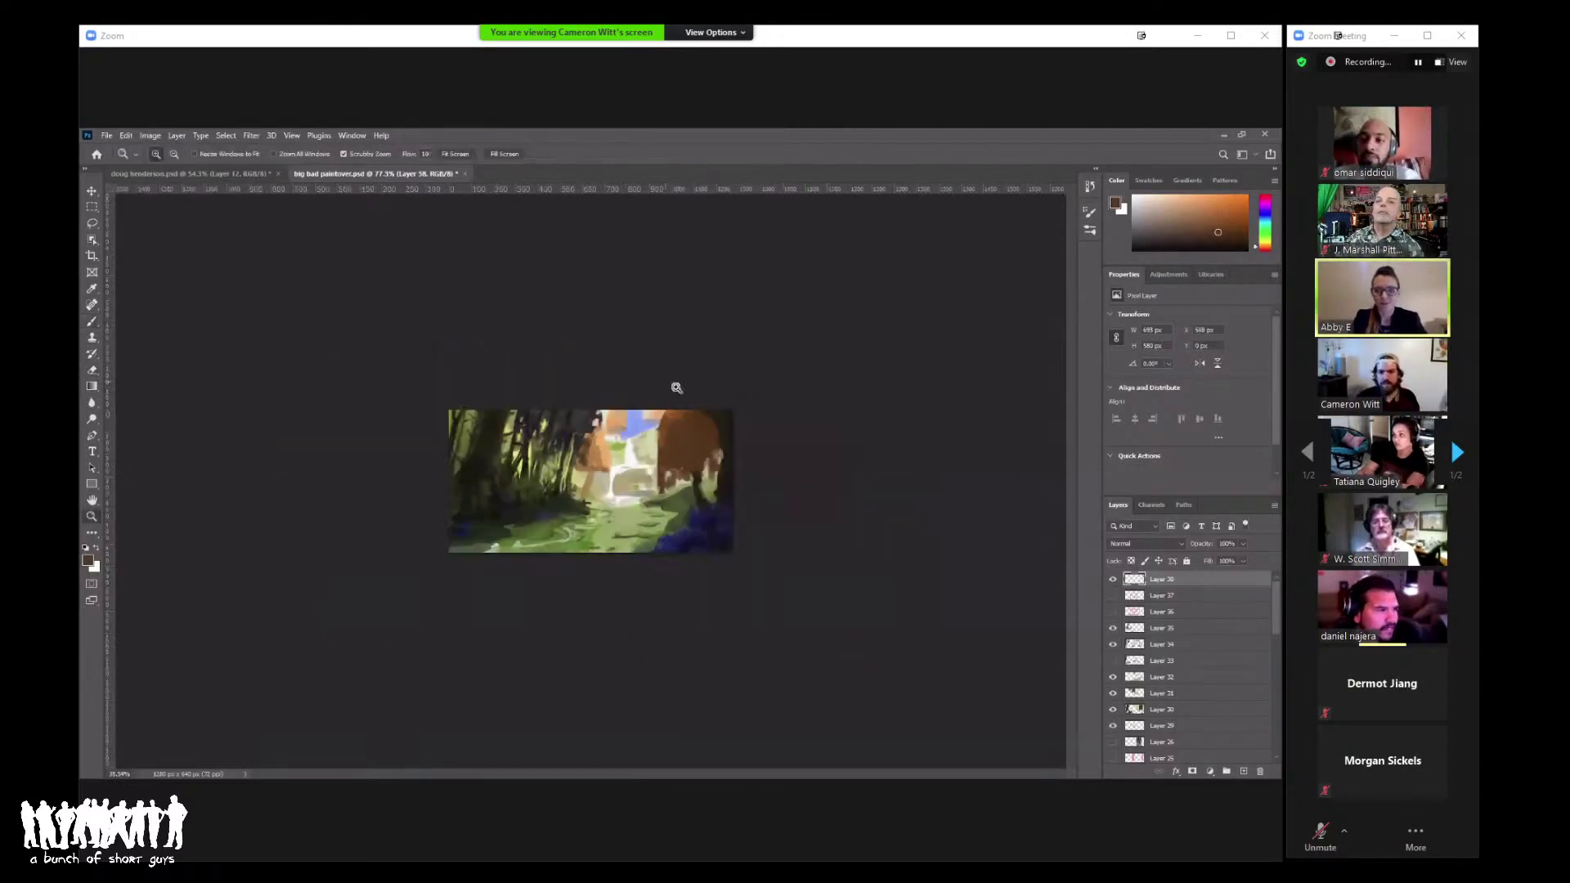
pyautogui.moveTo(646, 442); pyautogui.dragTo(667, 442)
# Step: Choose a clump-shaped sampled brush, reduce its size, and set the foreground colour to white
pyautogui.press('b')
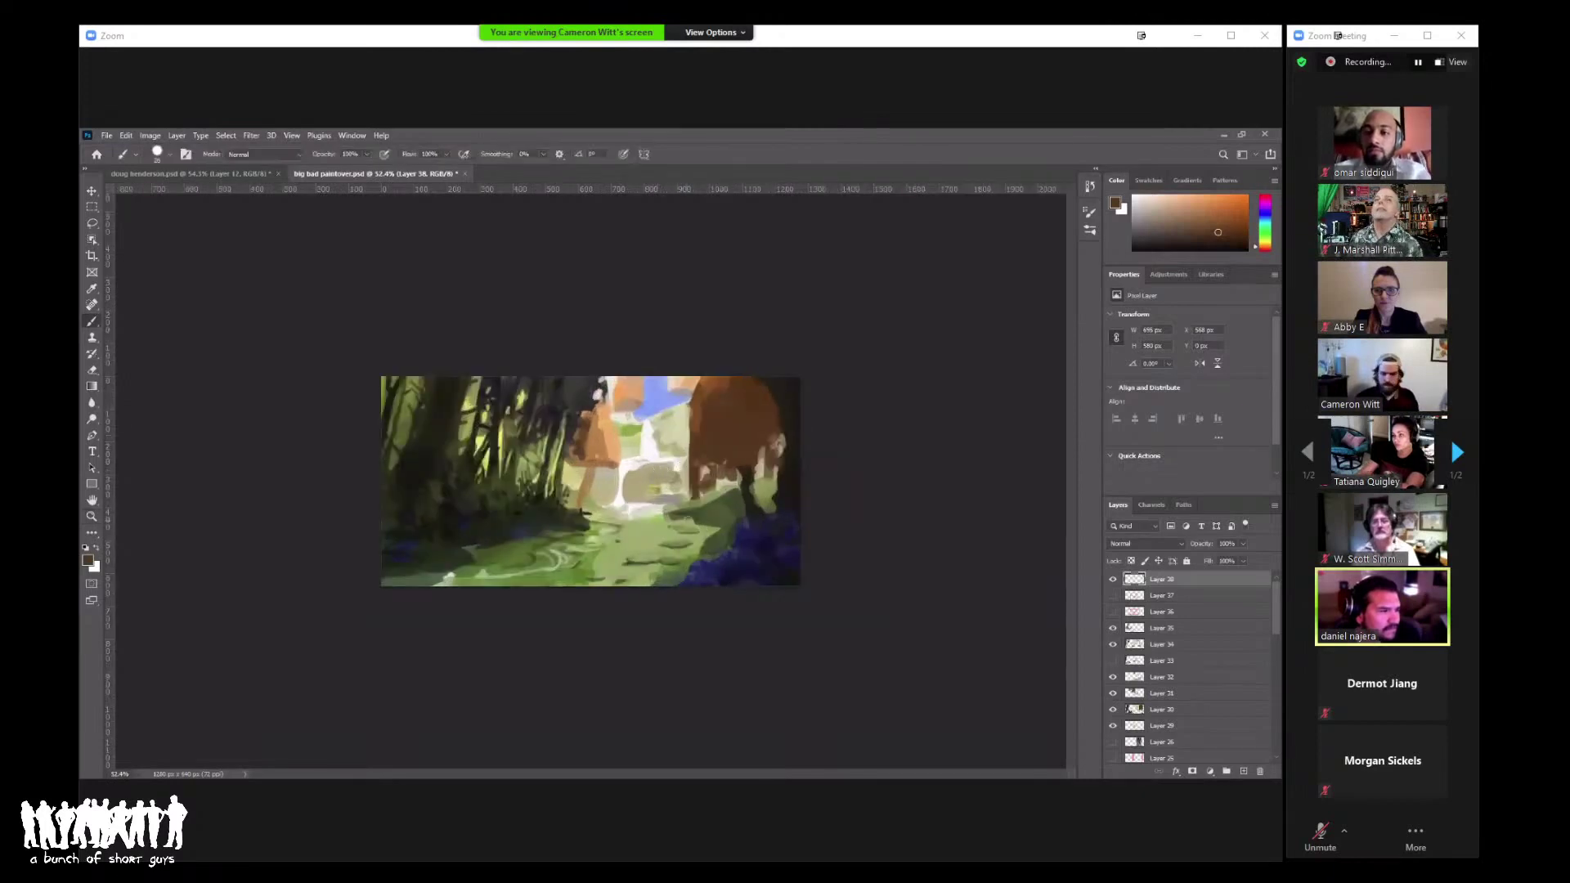
pyautogui.keyDown('alt'); pyautogui.click(449, 574); pyautogui.keyUp('alt')
pyautogui.rightClick(619, 478)
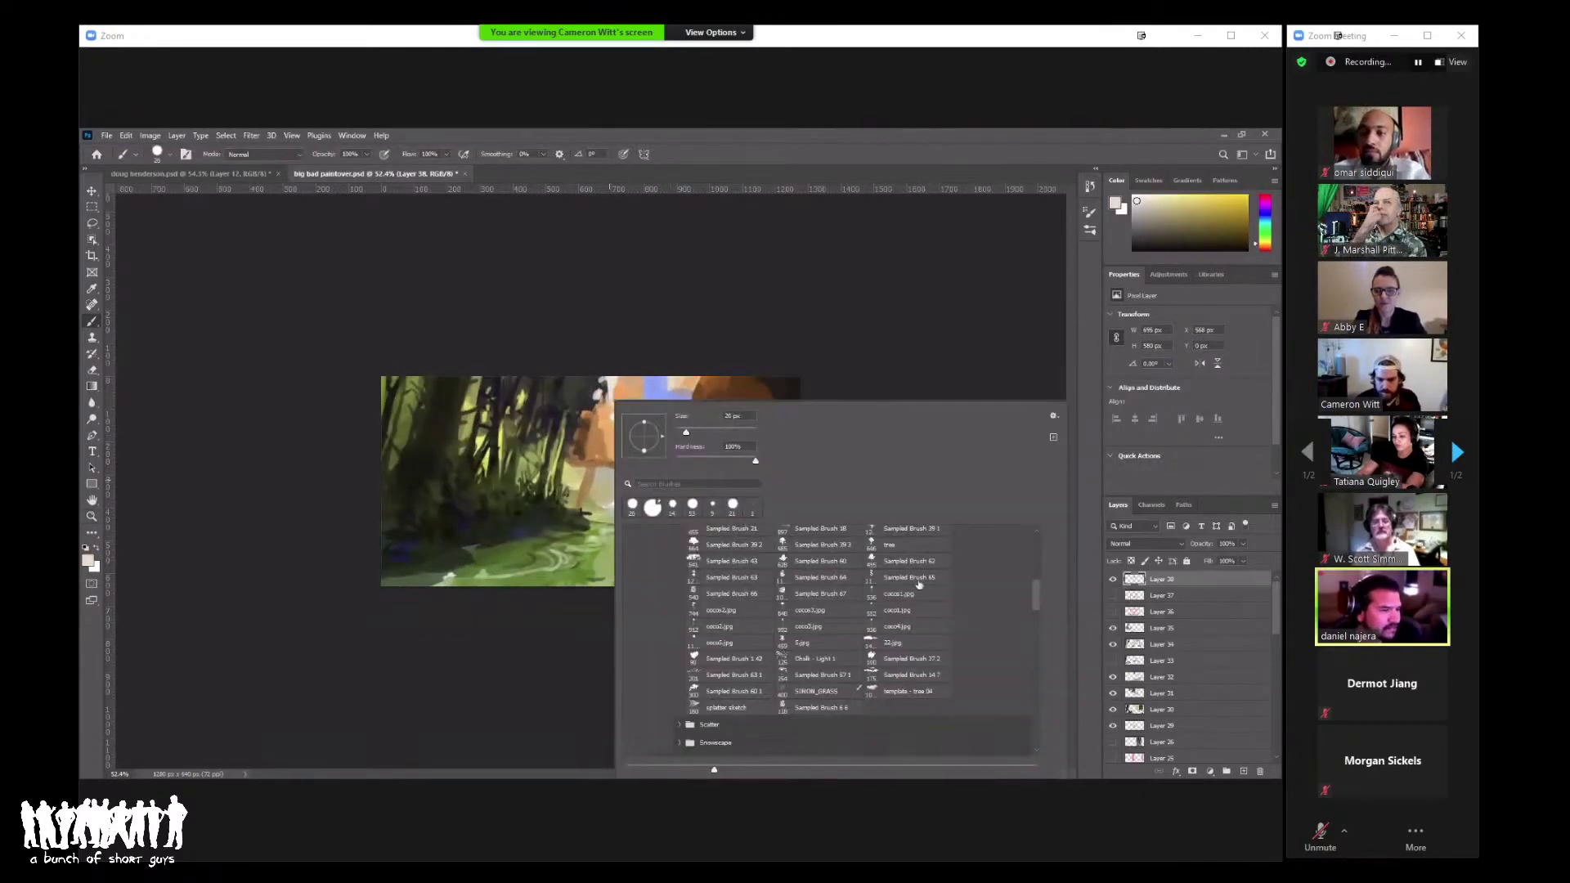
pyautogui.click(734, 544)
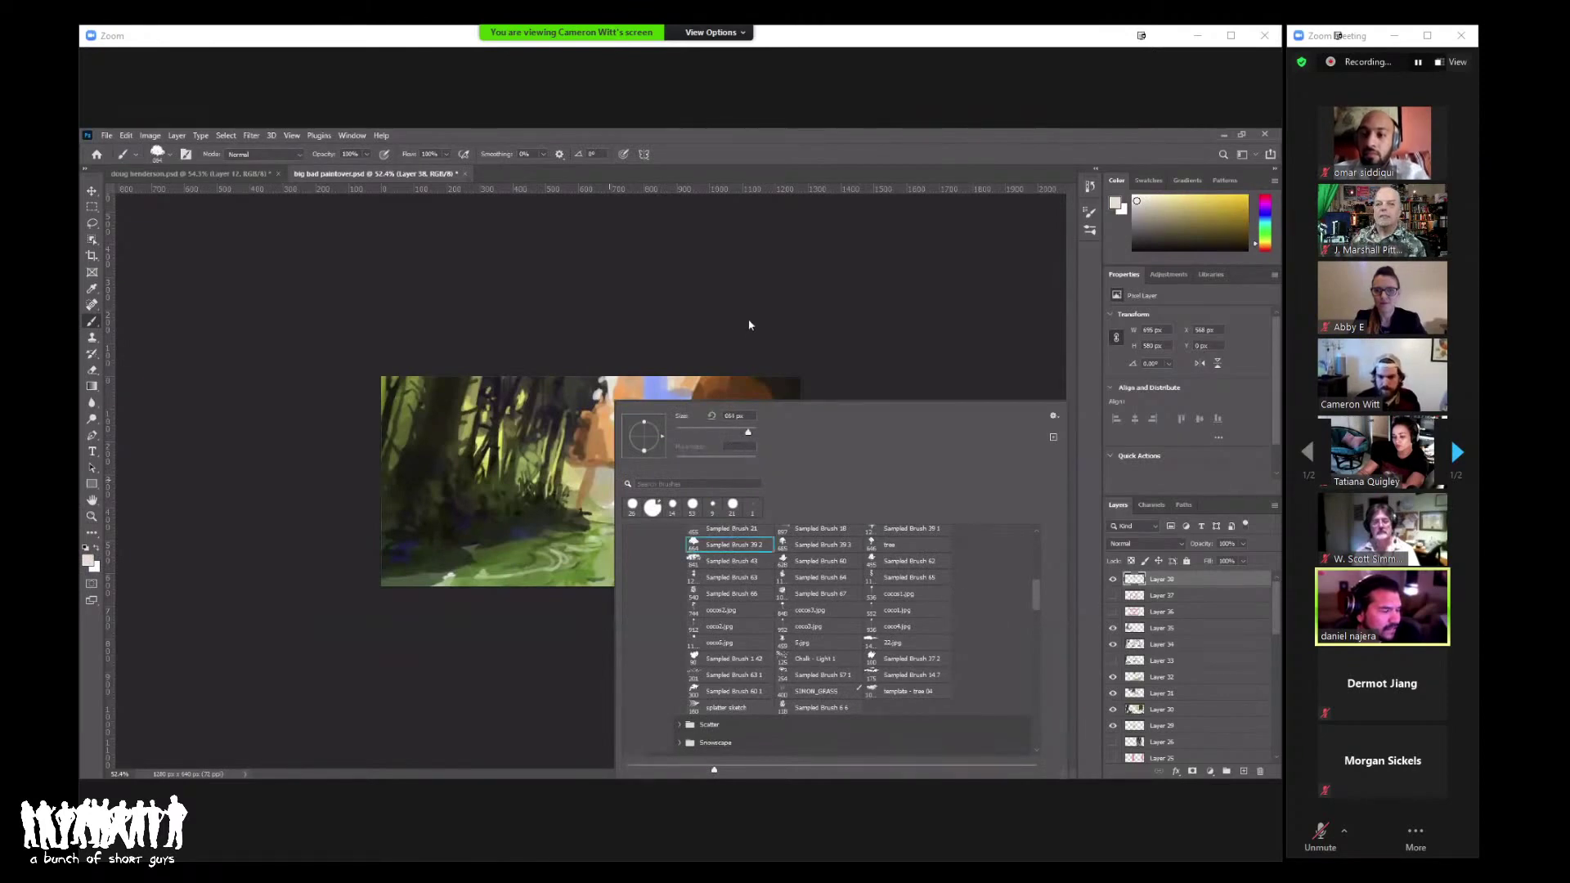
pyautogui.click(820, 561)
pyautogui.click(712, 433)
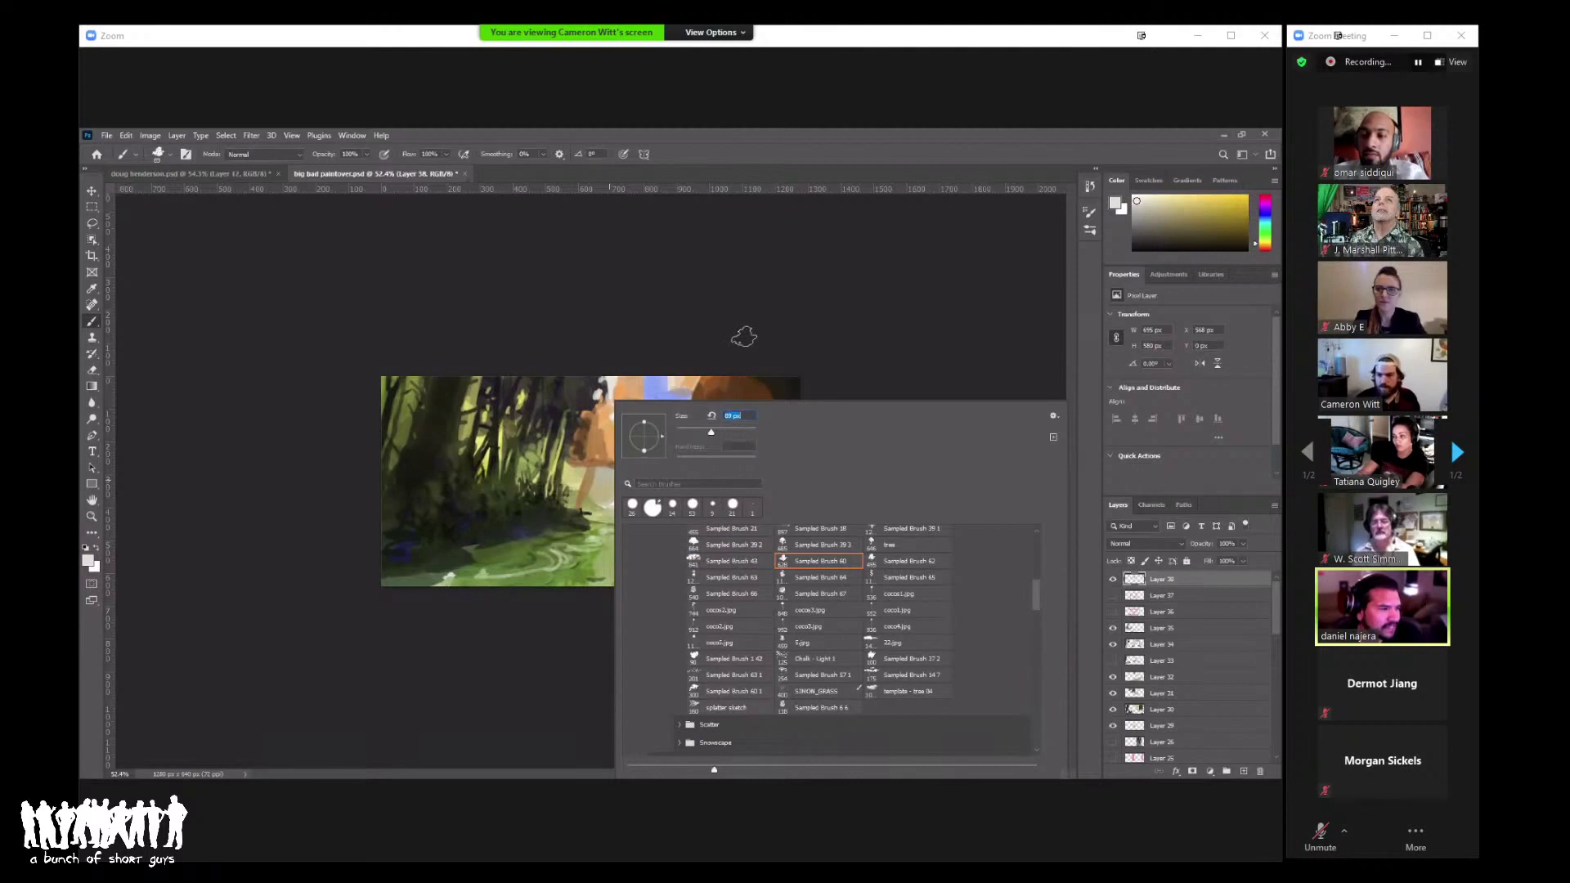
pyautogui.click(744, 337)
pyautogui.press('d')
pyautogui.press('x')
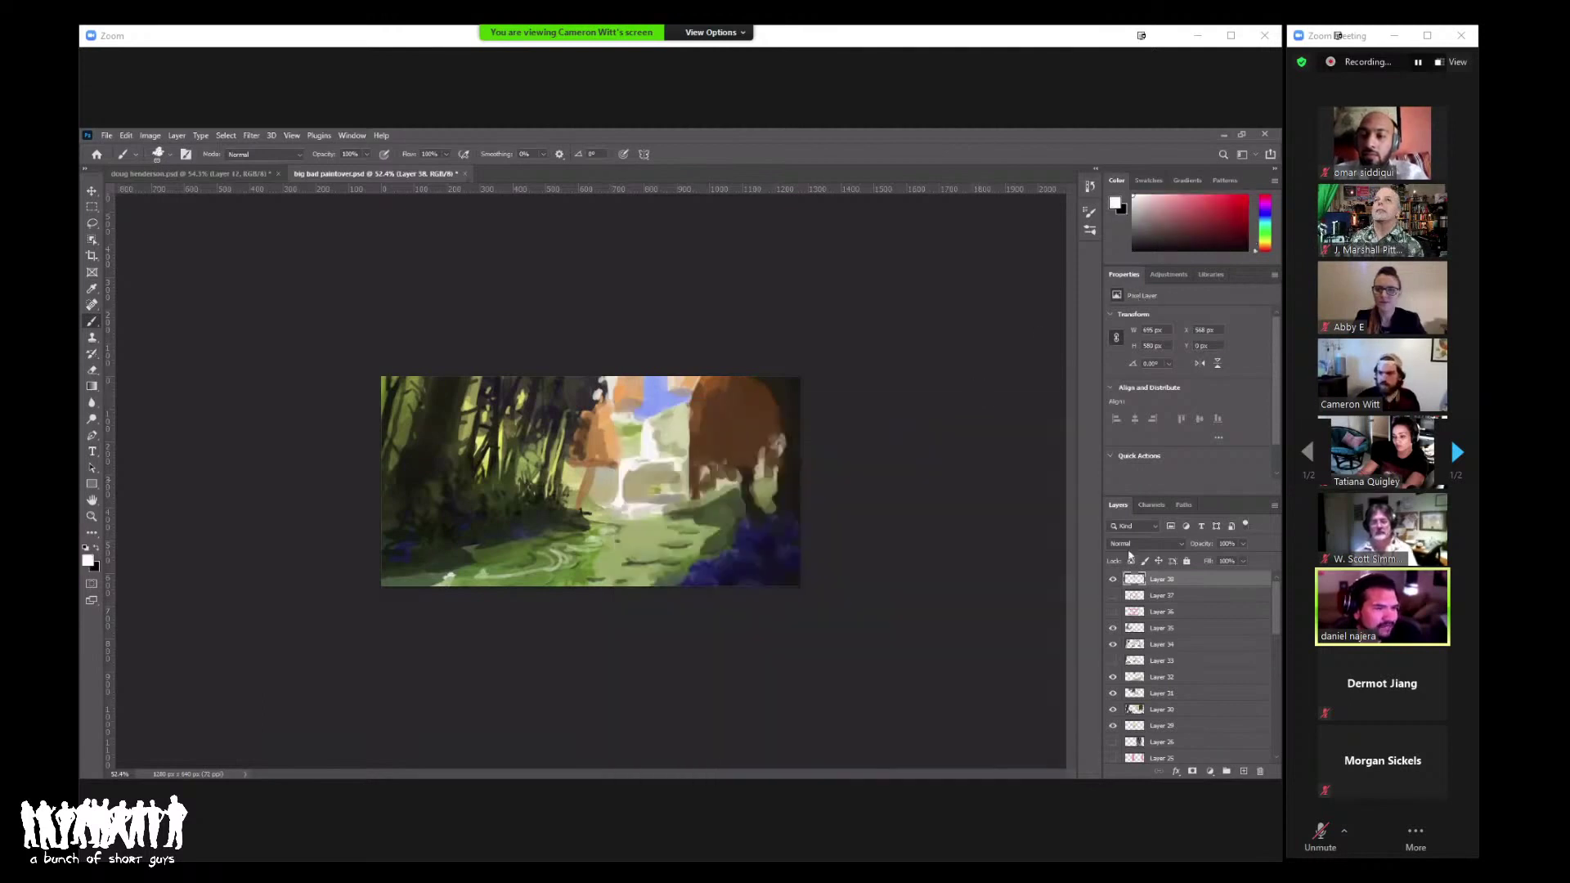
# Step: Add a new layer and stamp white clumps along the stream and lower path
pyautogui.click(1242, 772)
pyautogui.click(526, 564)
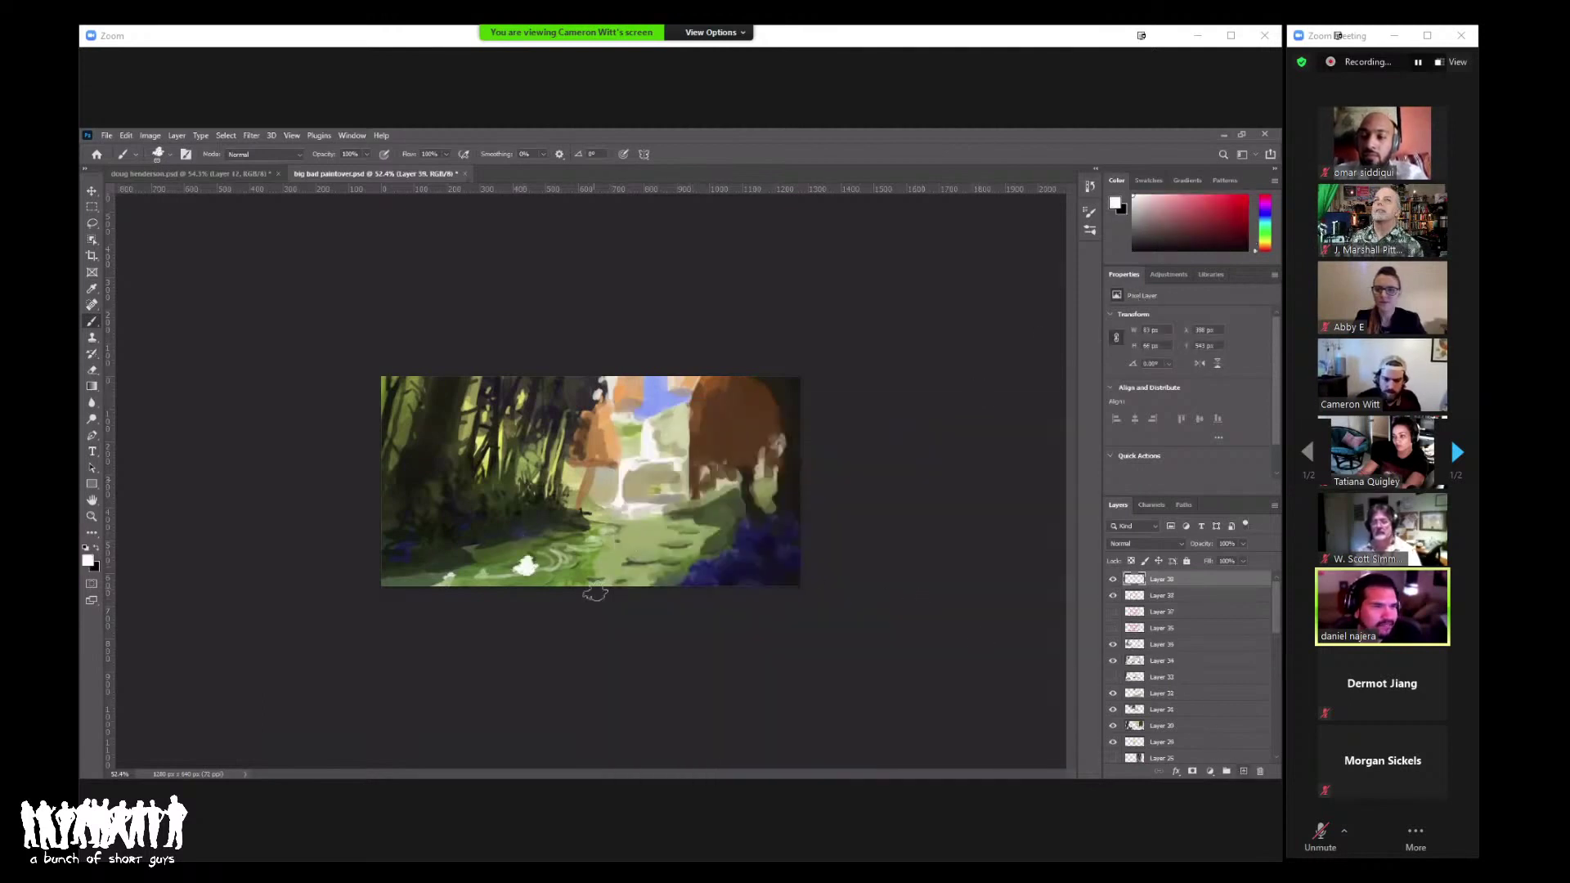
pyautogui.click(598, 580)
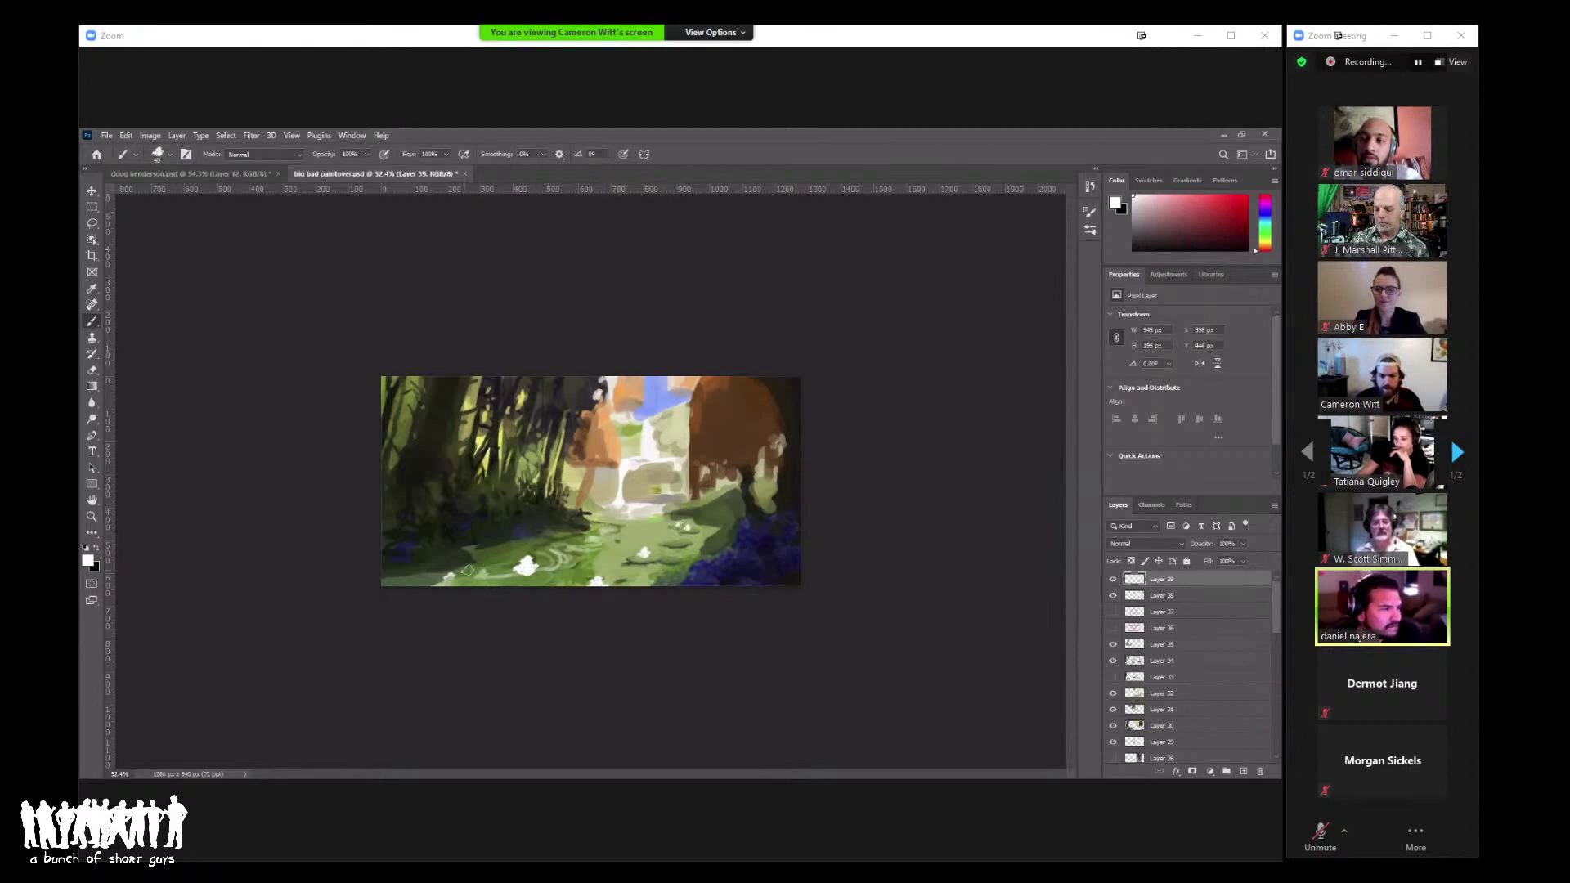
# Step: Stamp a white clump near the lower-left stream bank and undo the extra one placed at the canvas corner
pyautogui.click(439, 568)
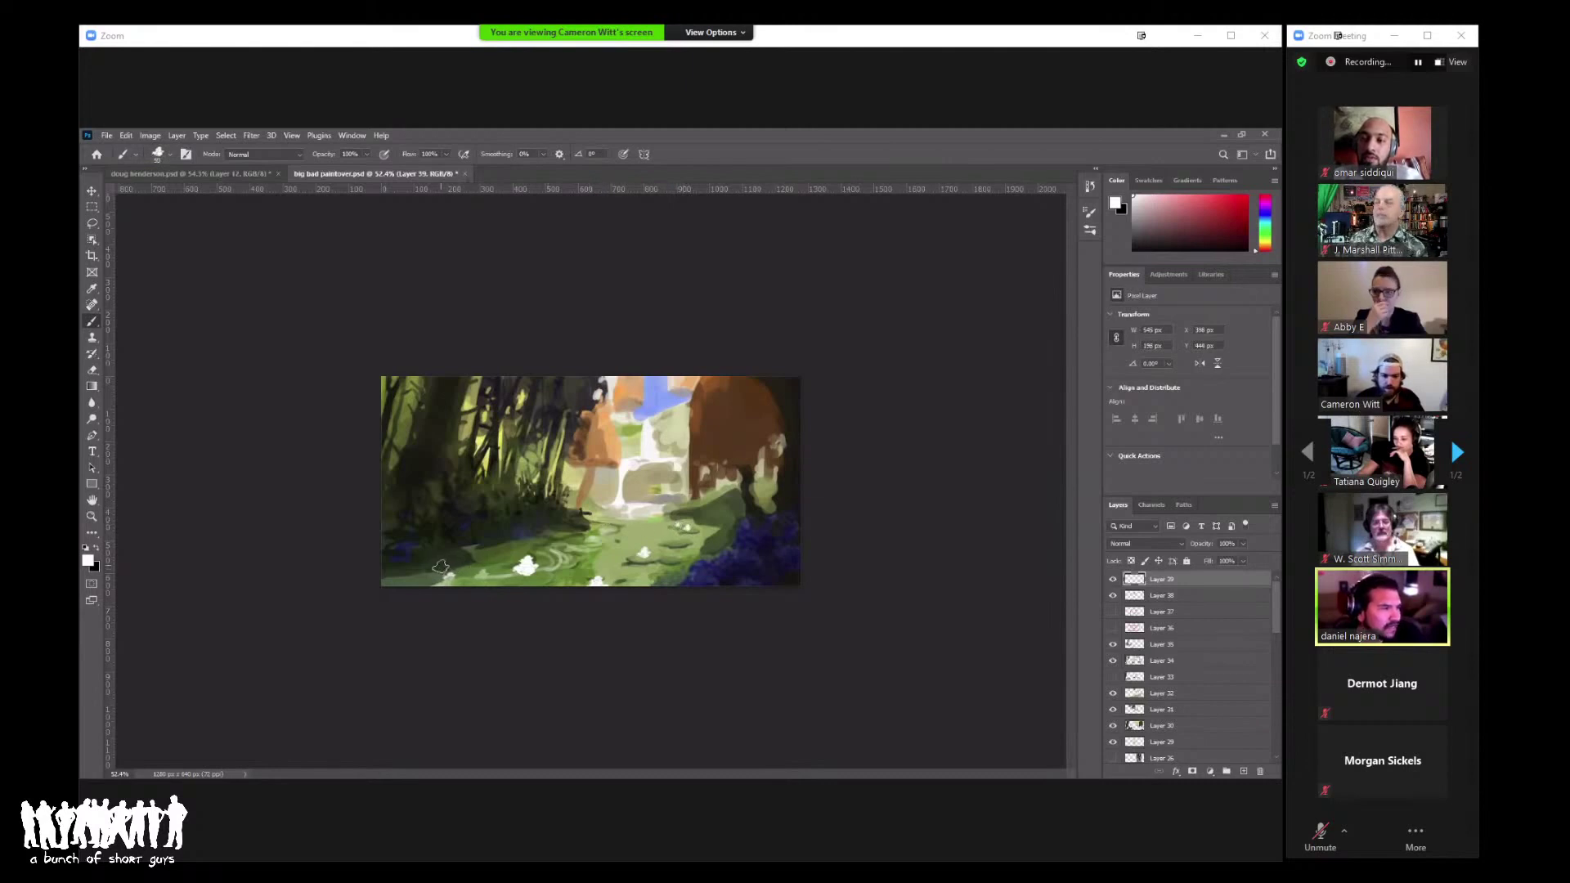
pyautogui.click(392, 568)
pyautogui.hotkey('ctrl', 'z')
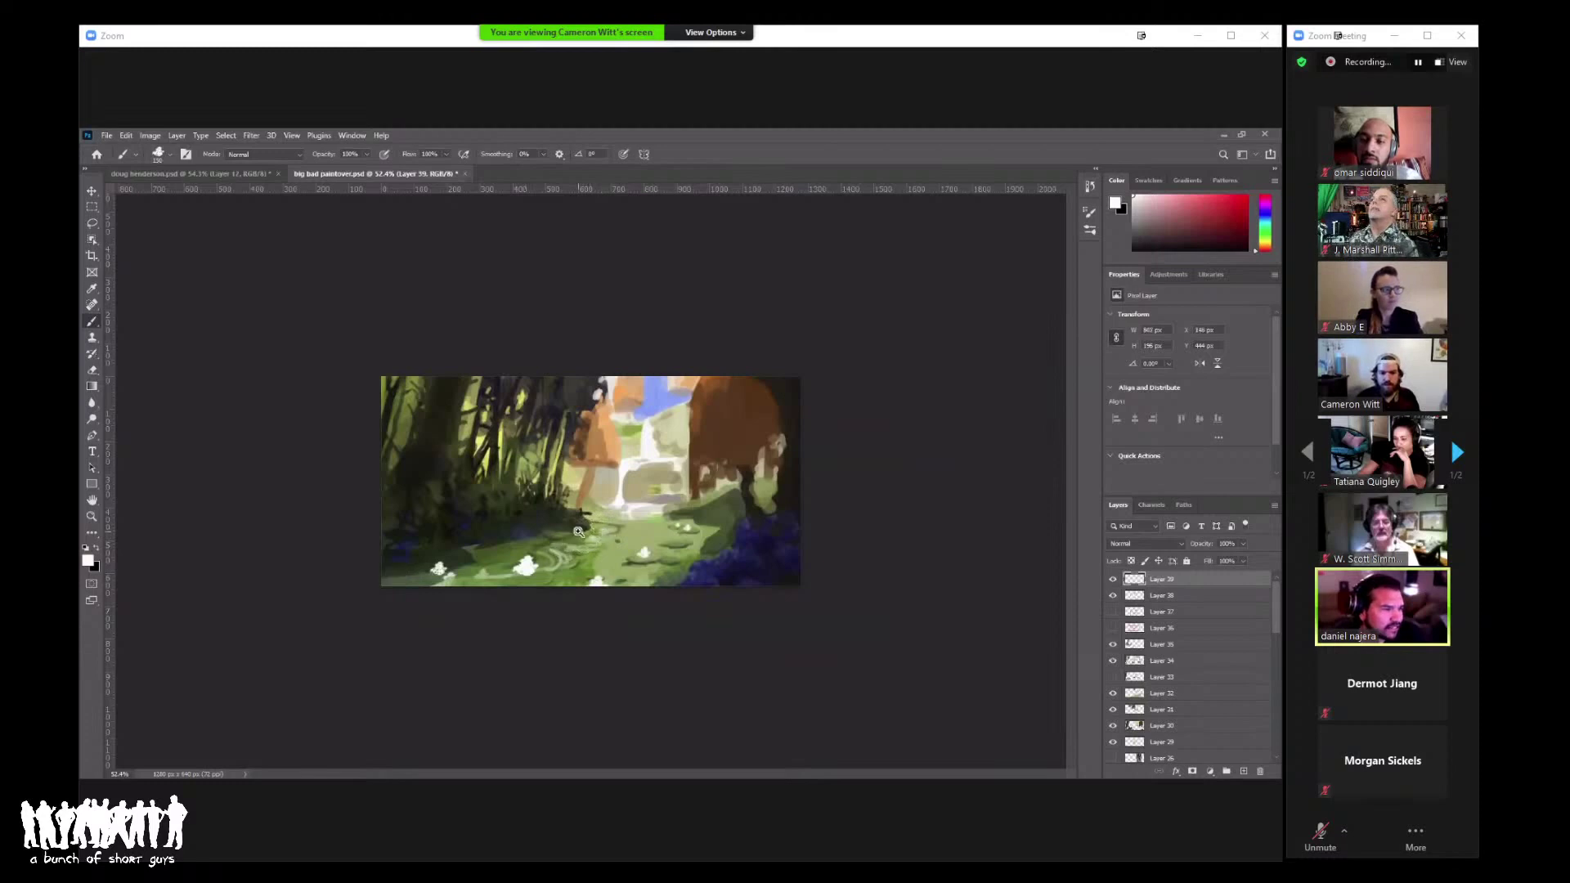
pyautogui.moveTo(591, 536); pyautogui.dragTo(559, 529)
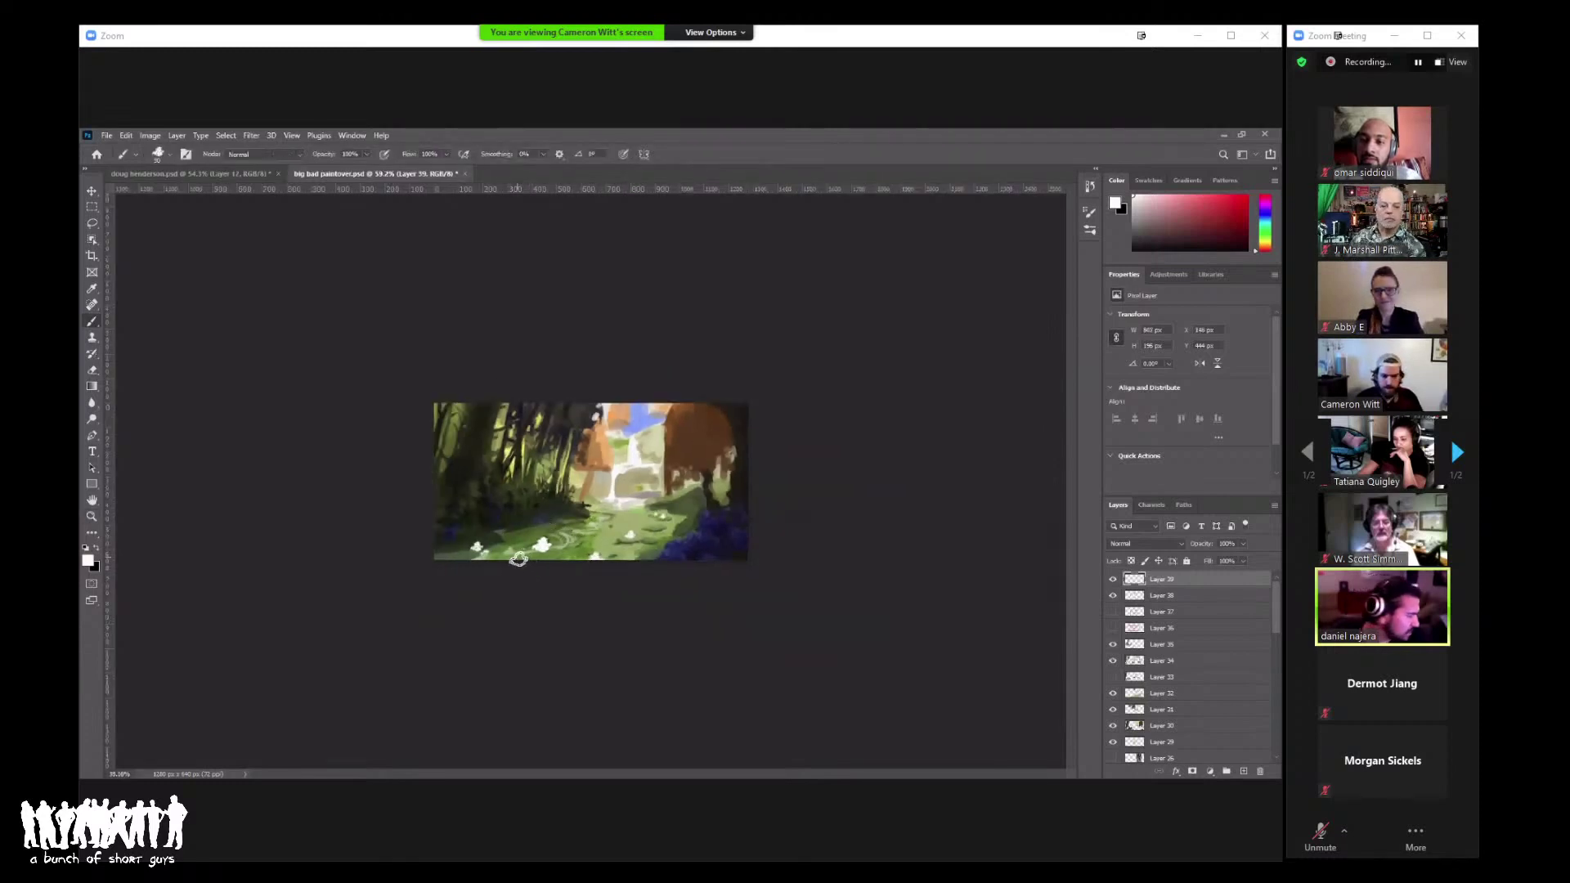
# Step: Flip the painting horizontally to check its composition
pyautogui.press('z')
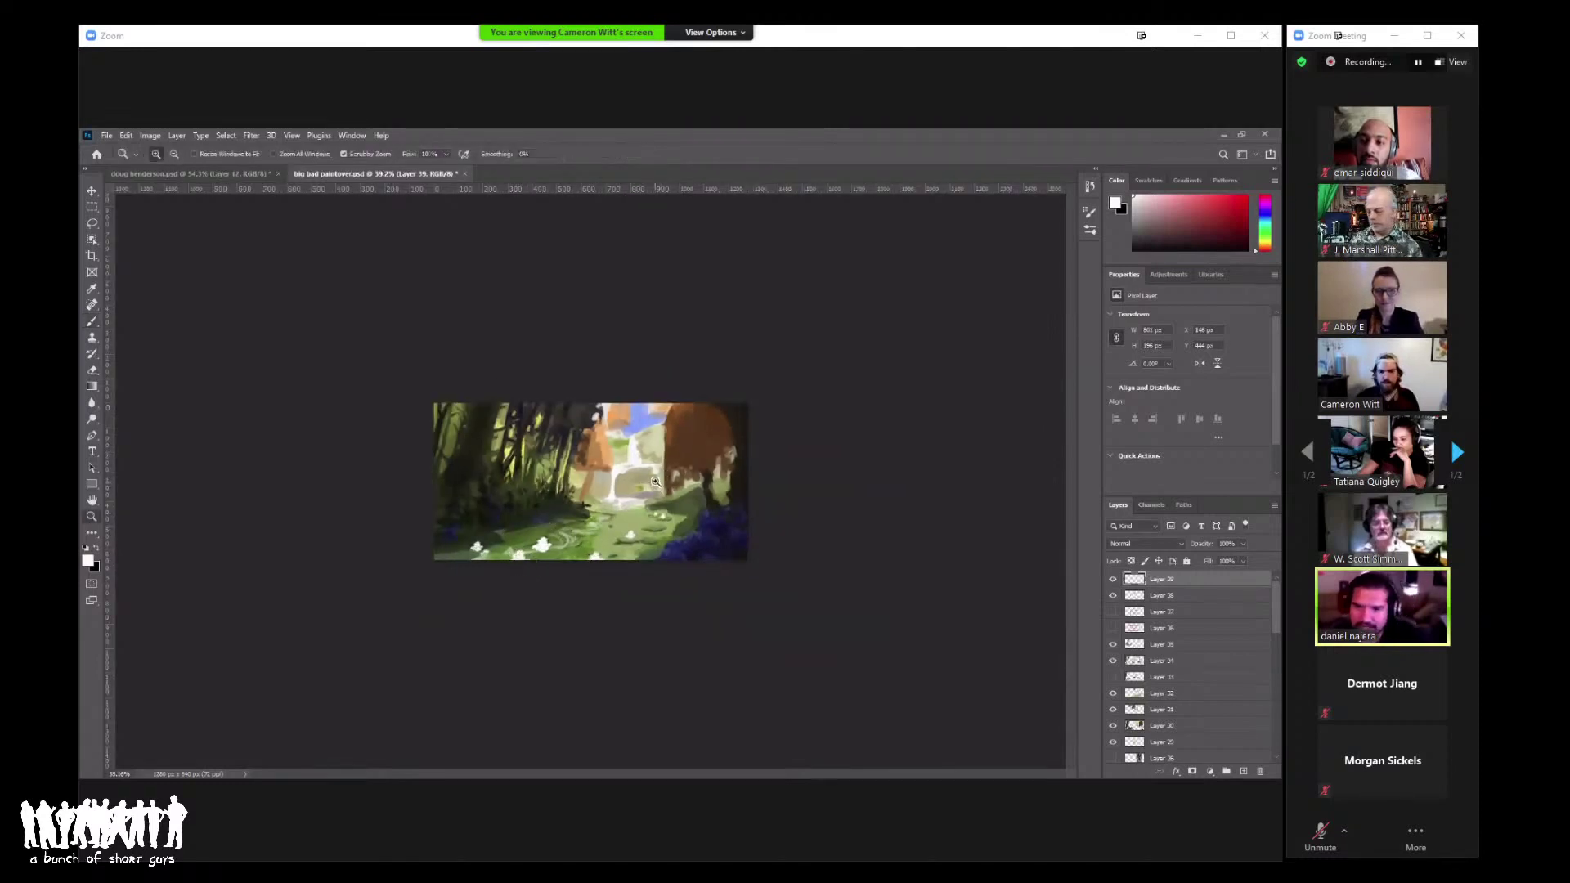
pyautogui.moveTo(651, 482)
pyautogui.mouseDown()
pyautogui.moveTo(619, 479)
pyautogui.moveTo(752, 461)
pyautogui.mouseUp()
pyautogui.hotkey('ctrl', 'shift', 'h')
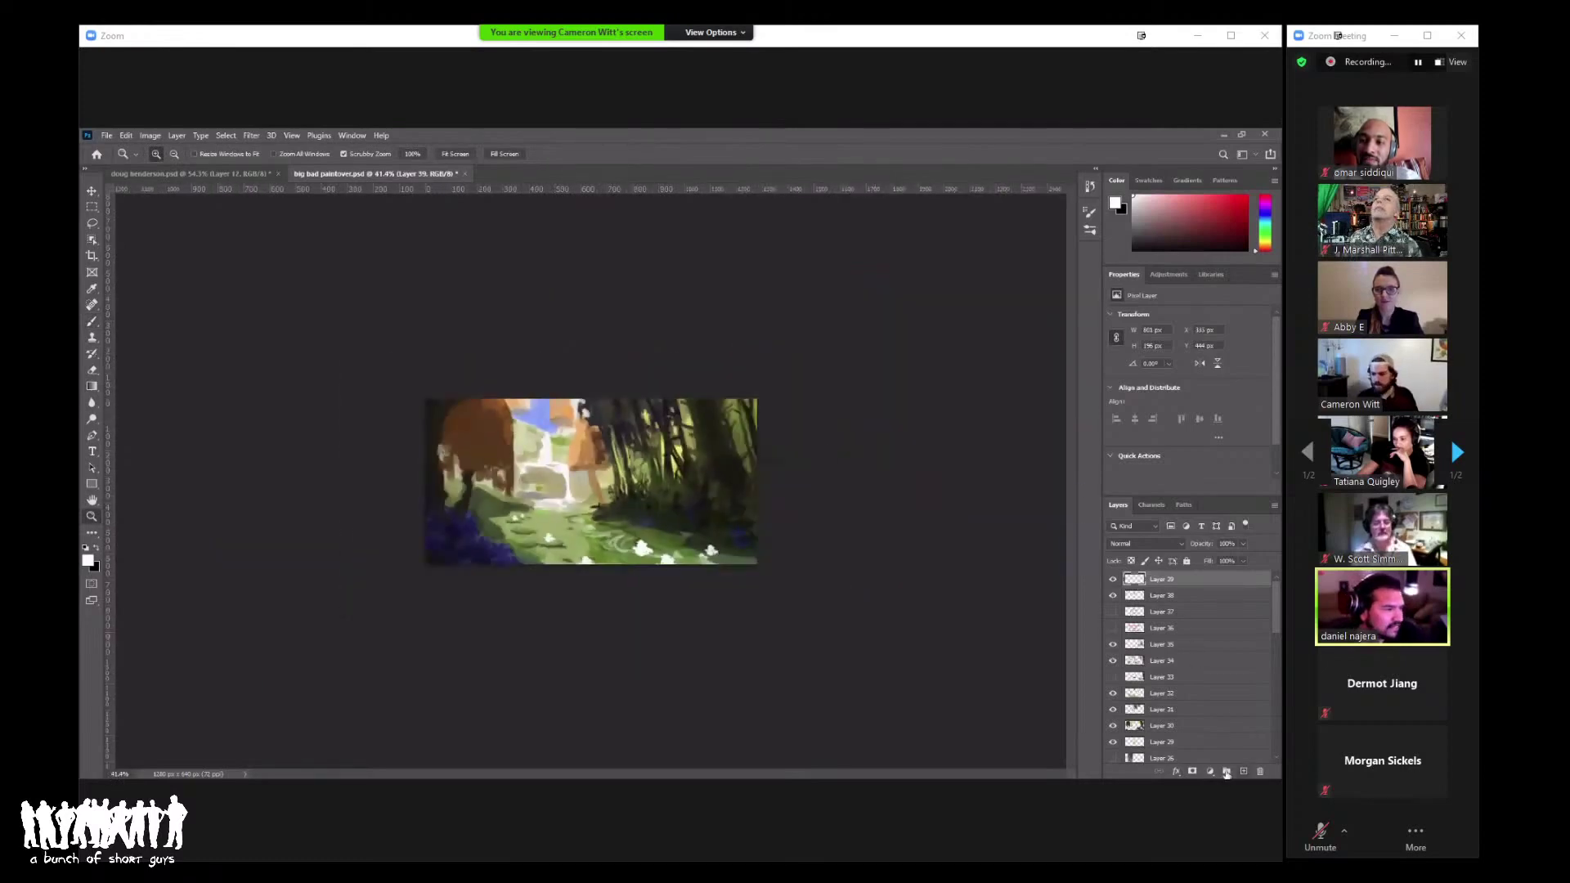
# Step: Add a Color Lookup adjustment layer above the painting layers
pyautogui.click(1210, 771)
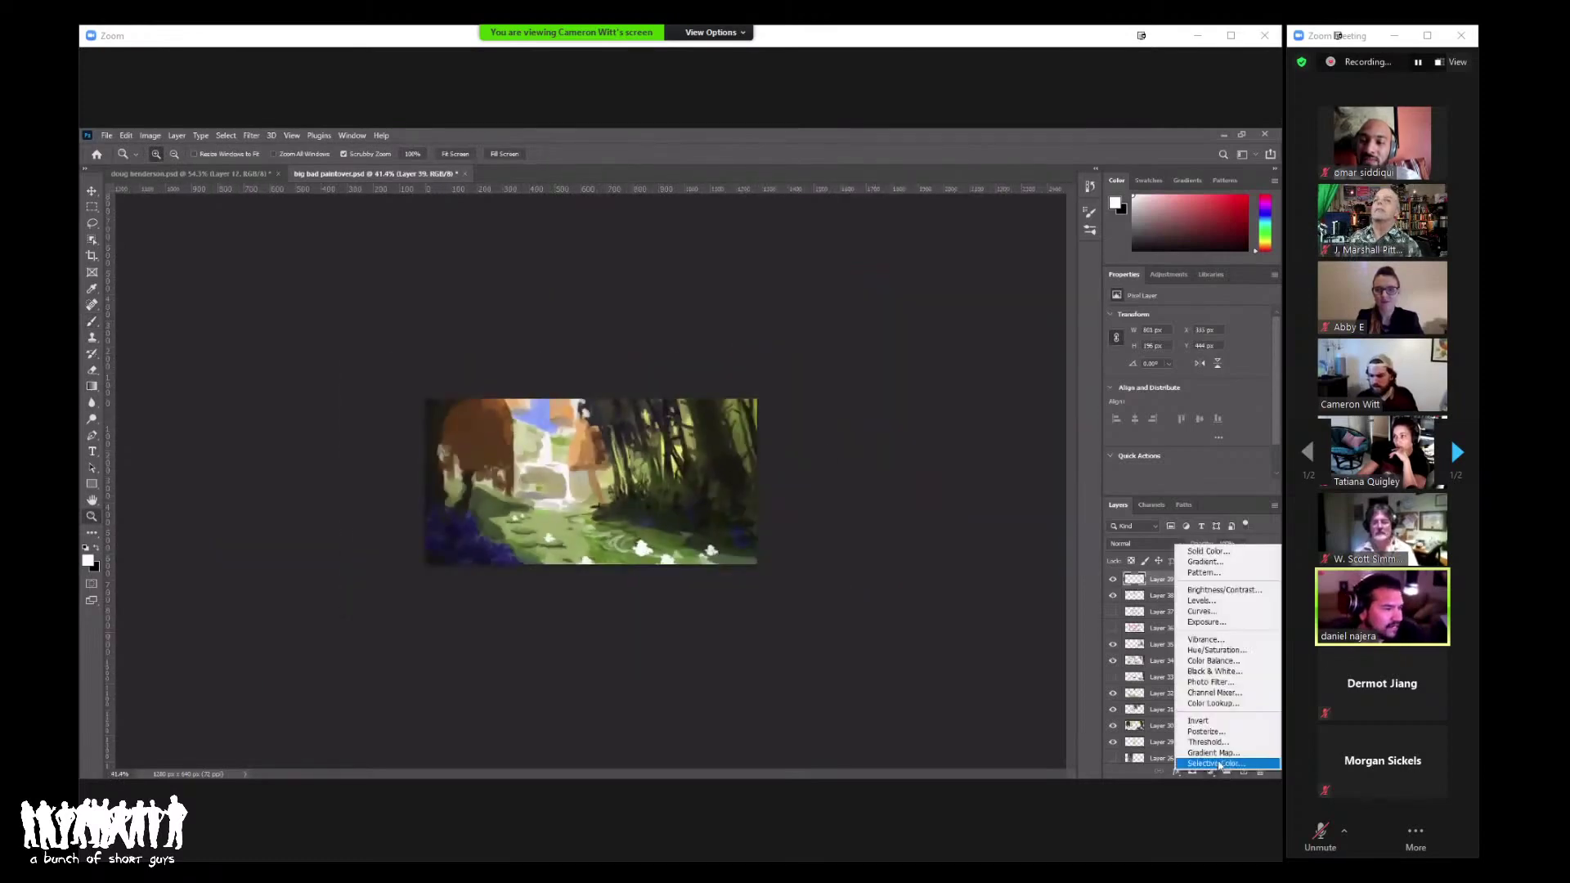
pyautogui.click(1217, 704)
# Step: Preview the 3DLUT presets one after another on the Color Lookup adjustment, from 2Strip.look through the Kodak film looks
pyautogui.click(1210, 317)
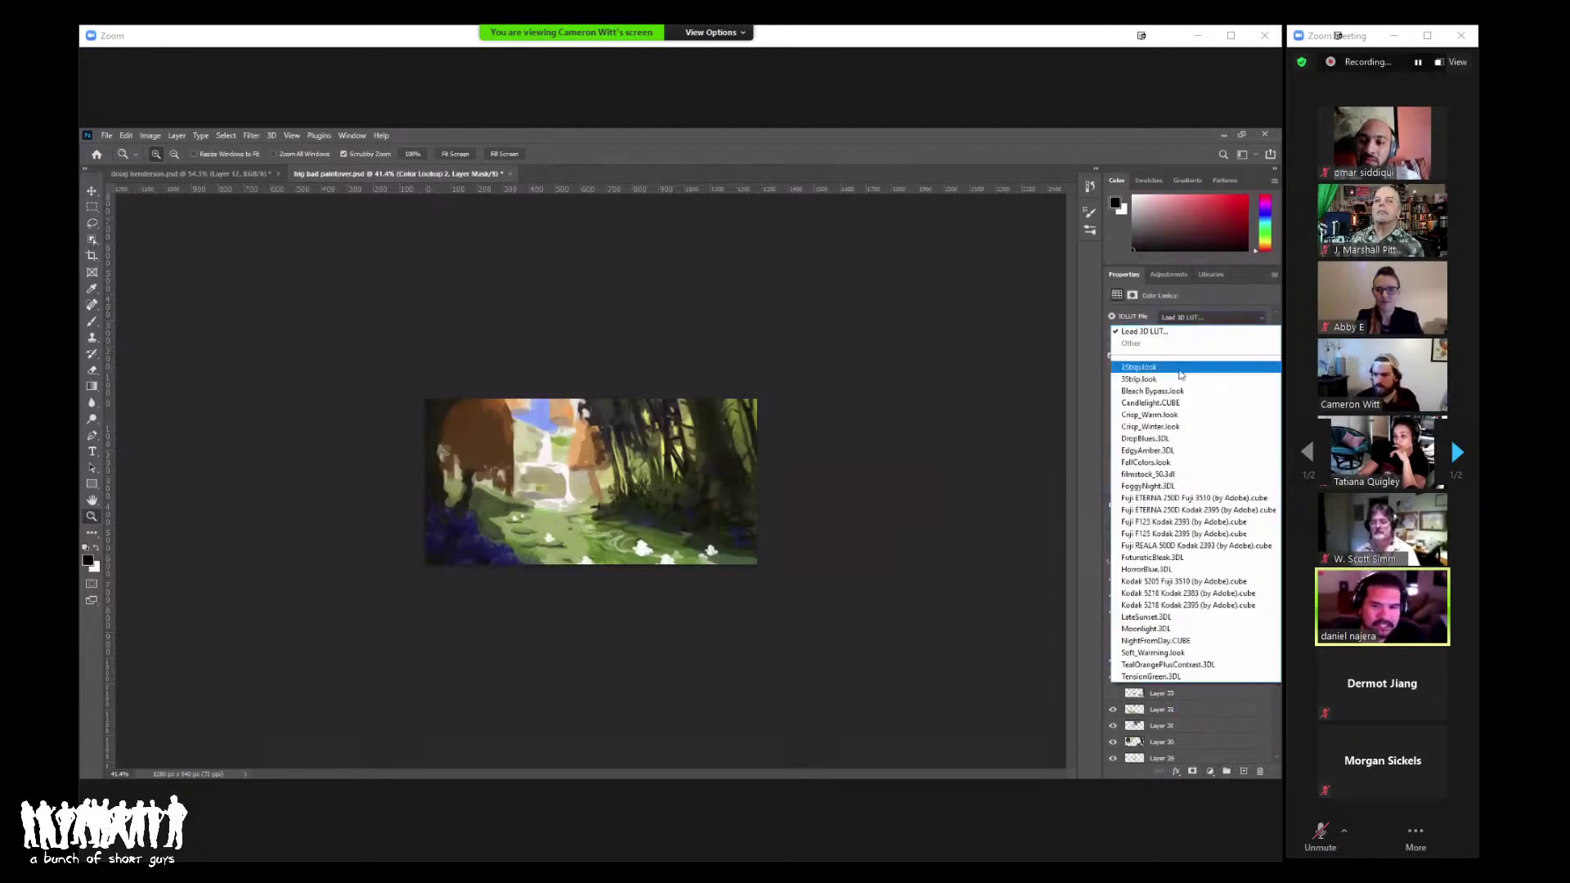
pyautogui.click(1172, 371)
pyautogui.press('Down')
pyautogui.press('Down')
pyautogui.press('Down')
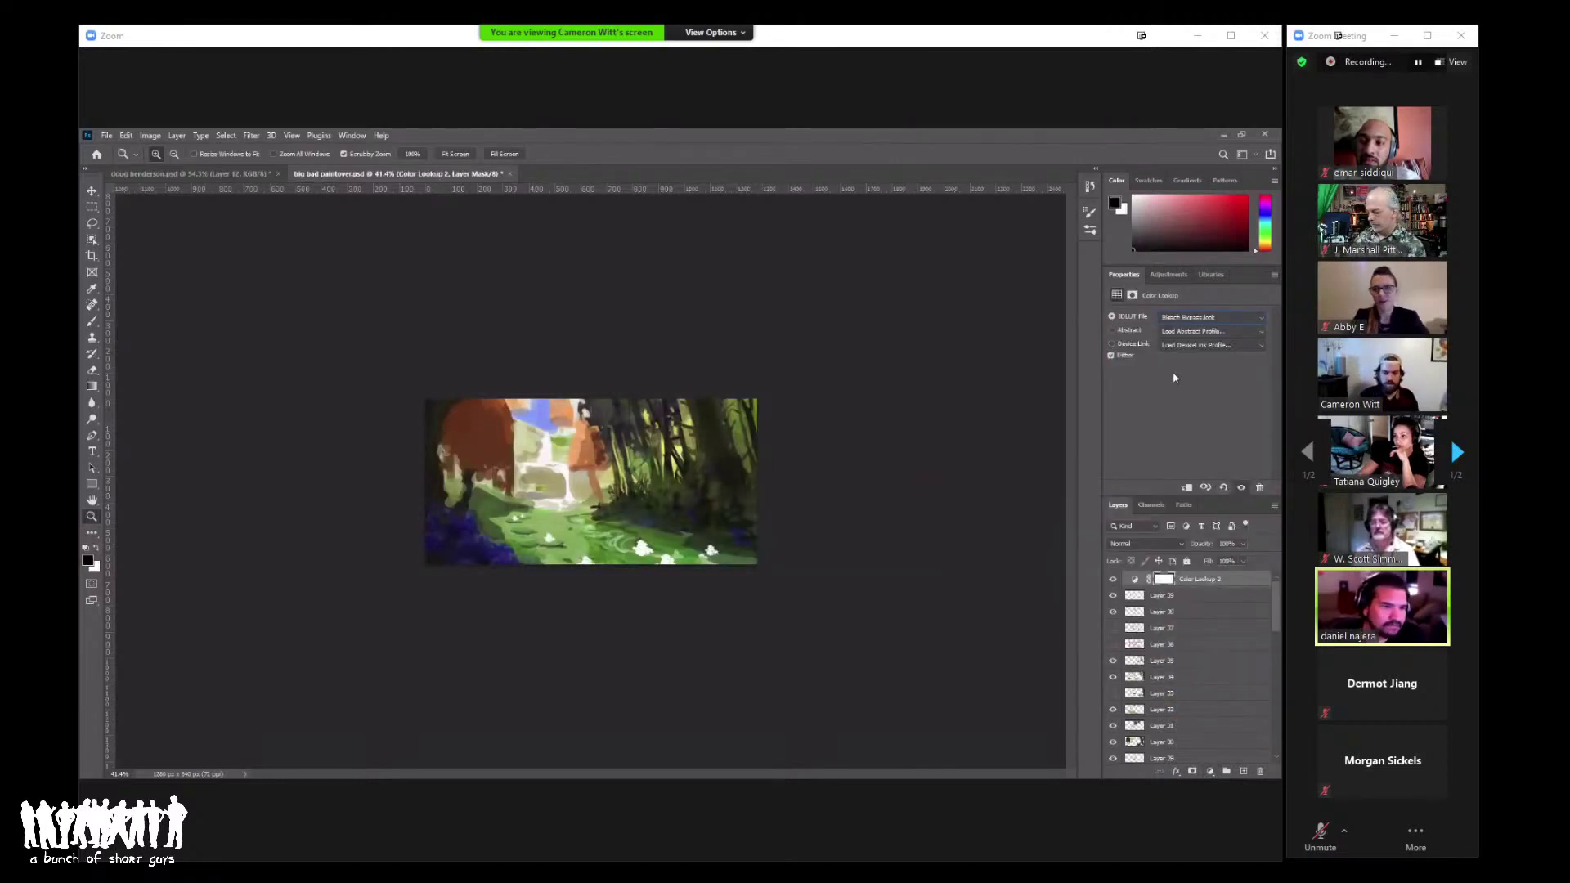
pyautogui.press('Down')
pyautogui.press('Down')
pyautogui.press('Down')
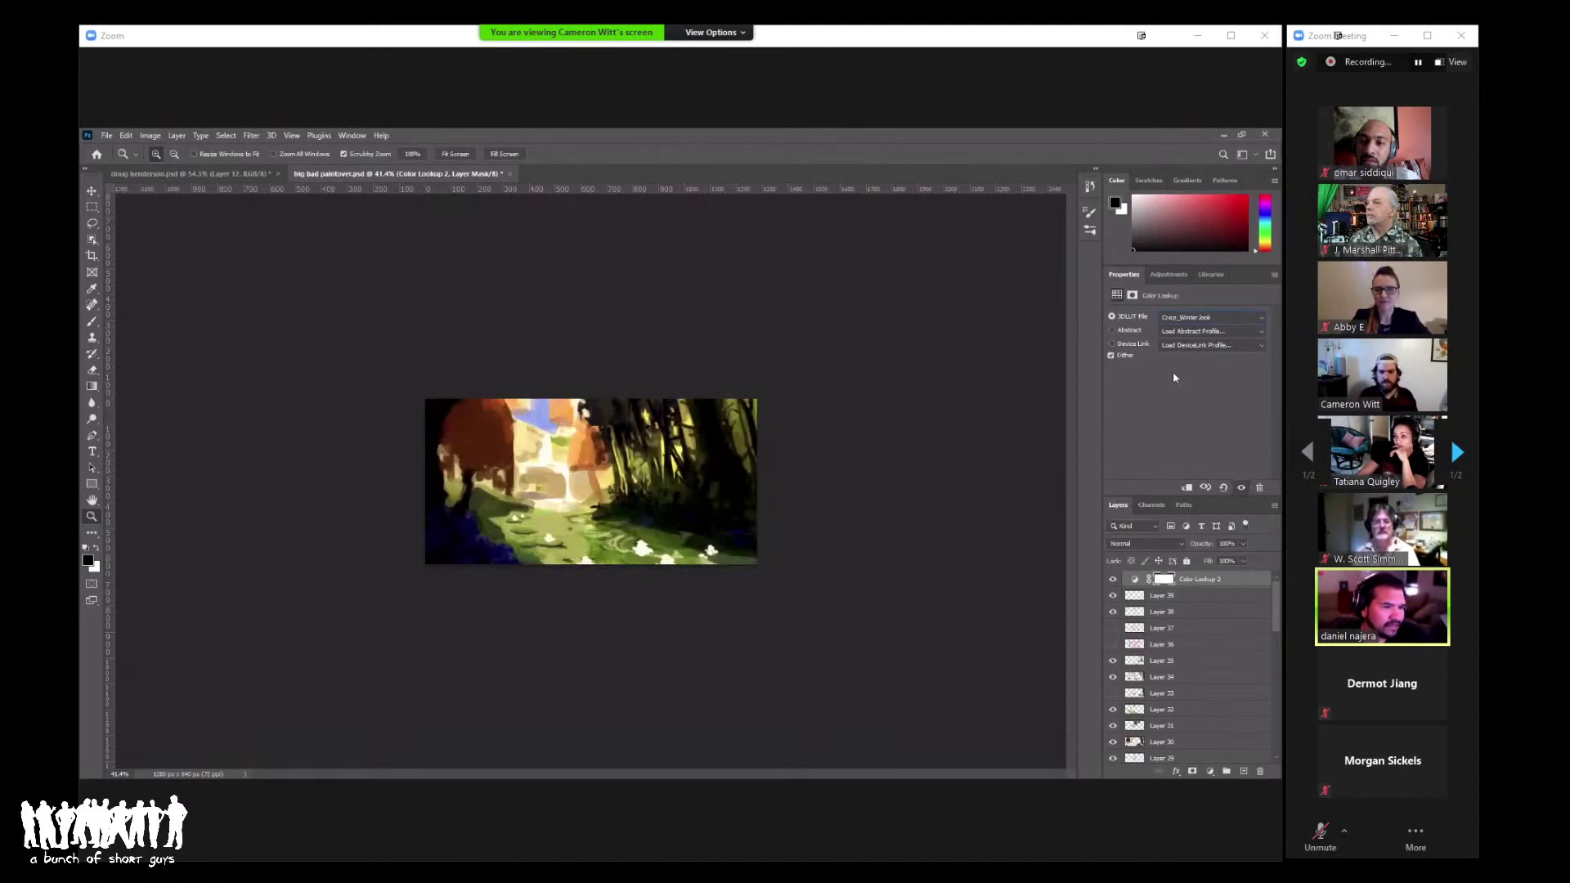
pyautogui.press('Down')
pyautogui.press('Down')
pyautogui.press('Down')
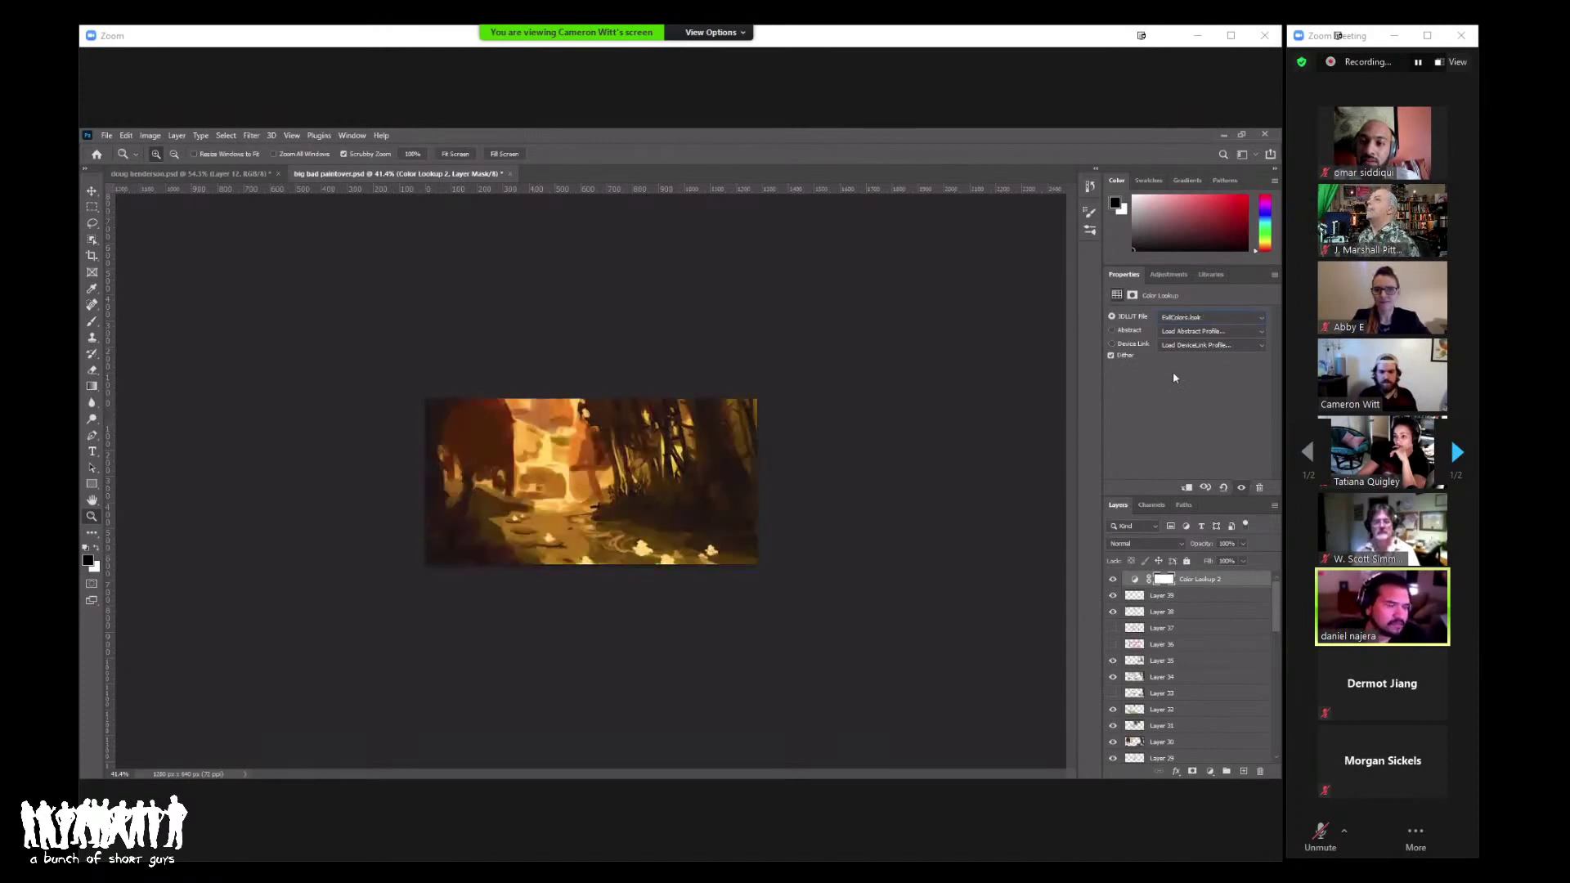
pyautogui.press('Down')
pyautogui.press('Down')
pyautogui.press('Down')
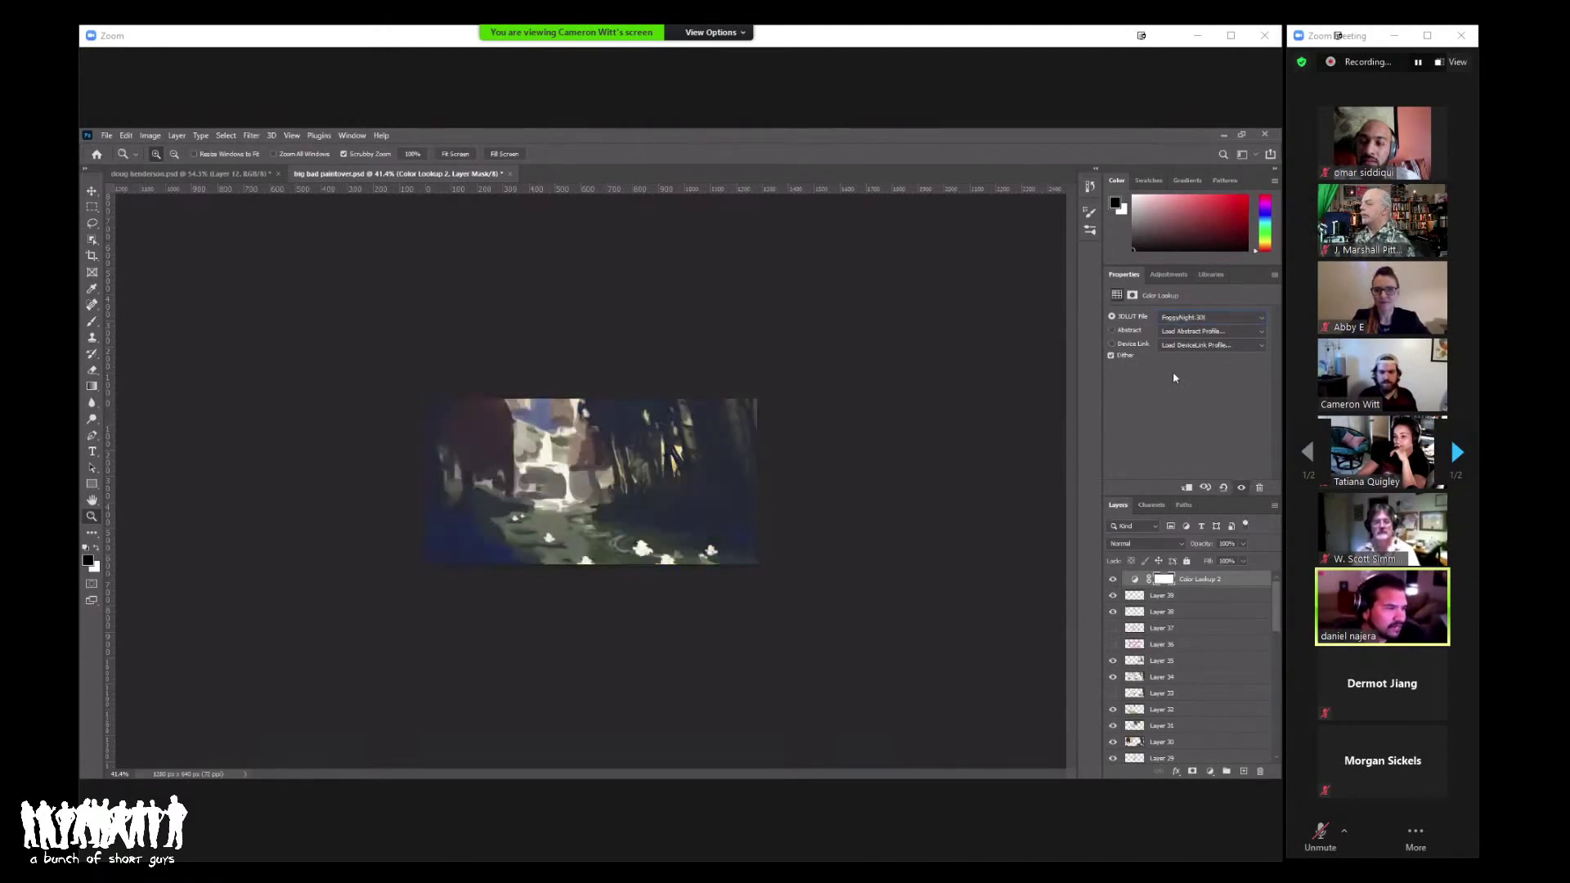
pyautogui.press('Down')
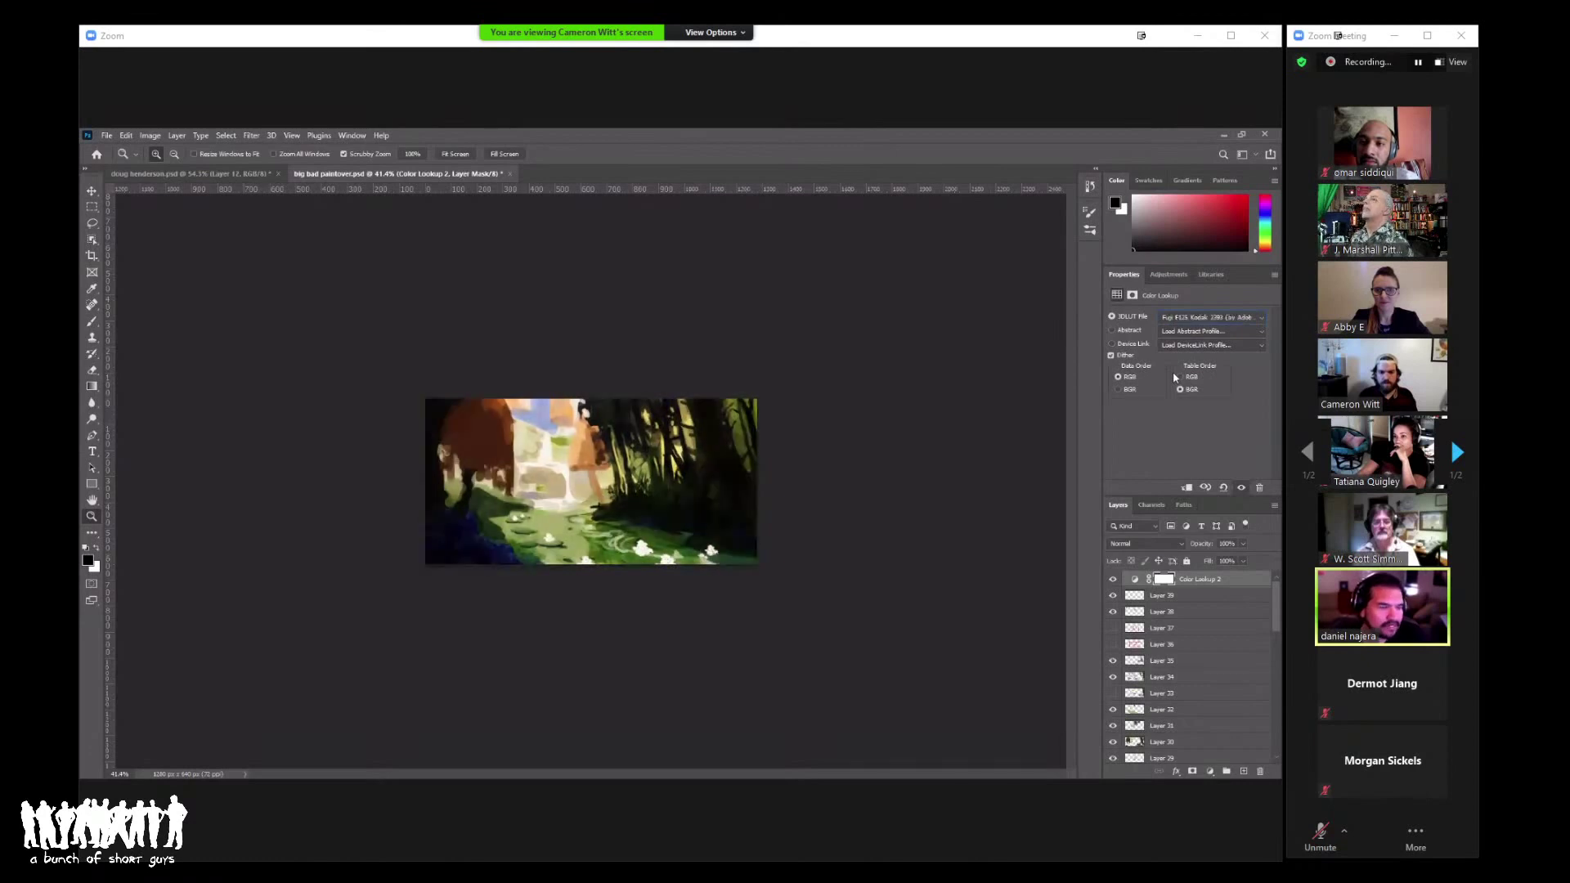
pyautogui.press('Down')
pyautogui.press('Down')
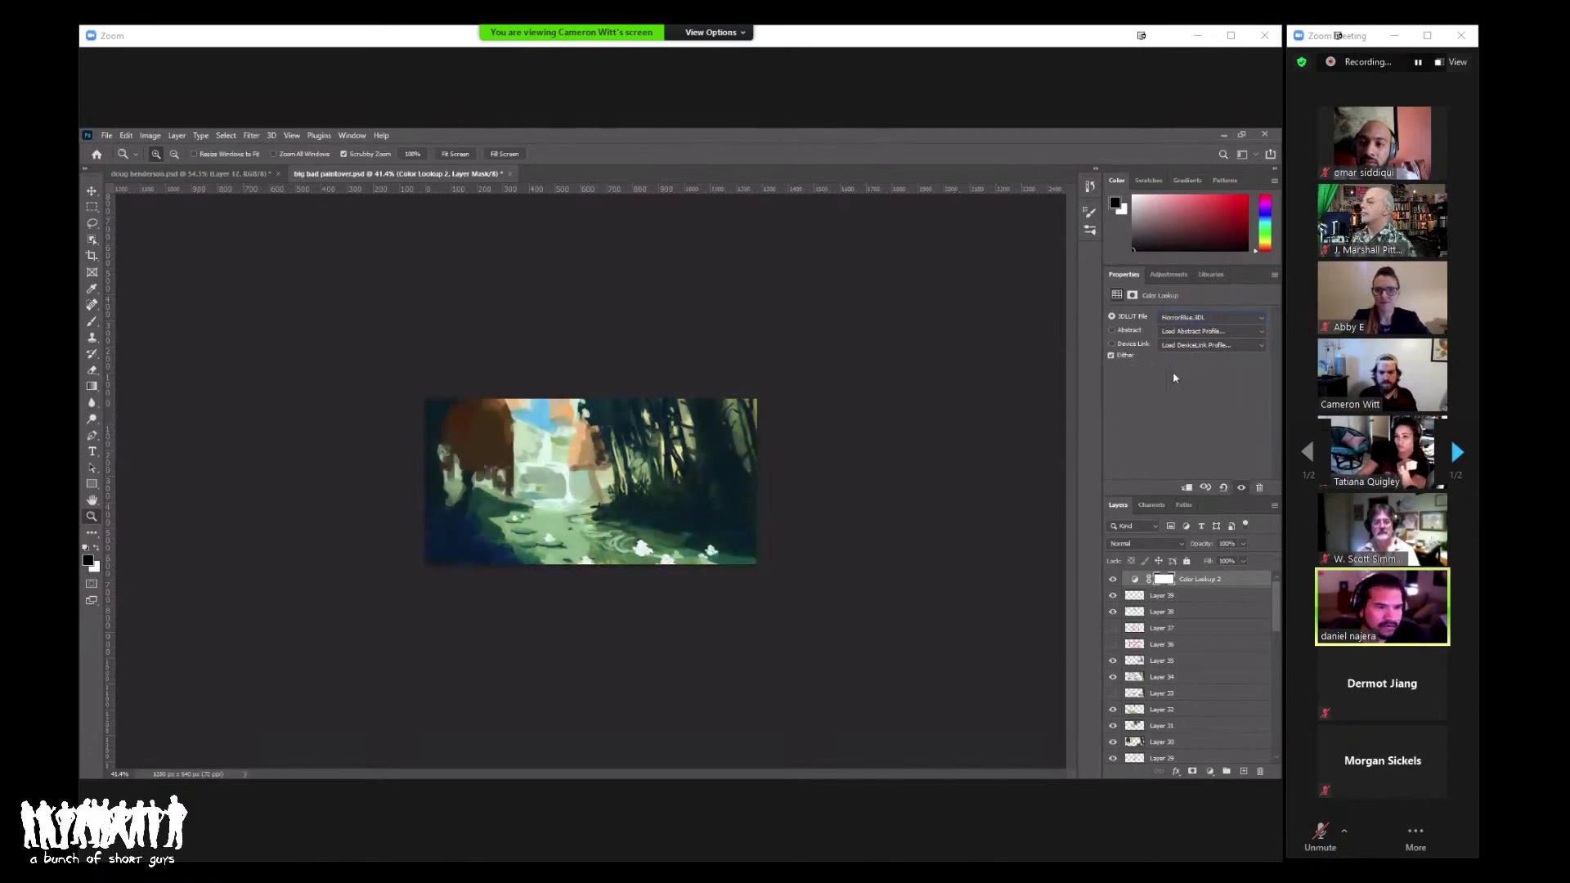
pyautogui.press('Down')
pyautogui.press('Down')
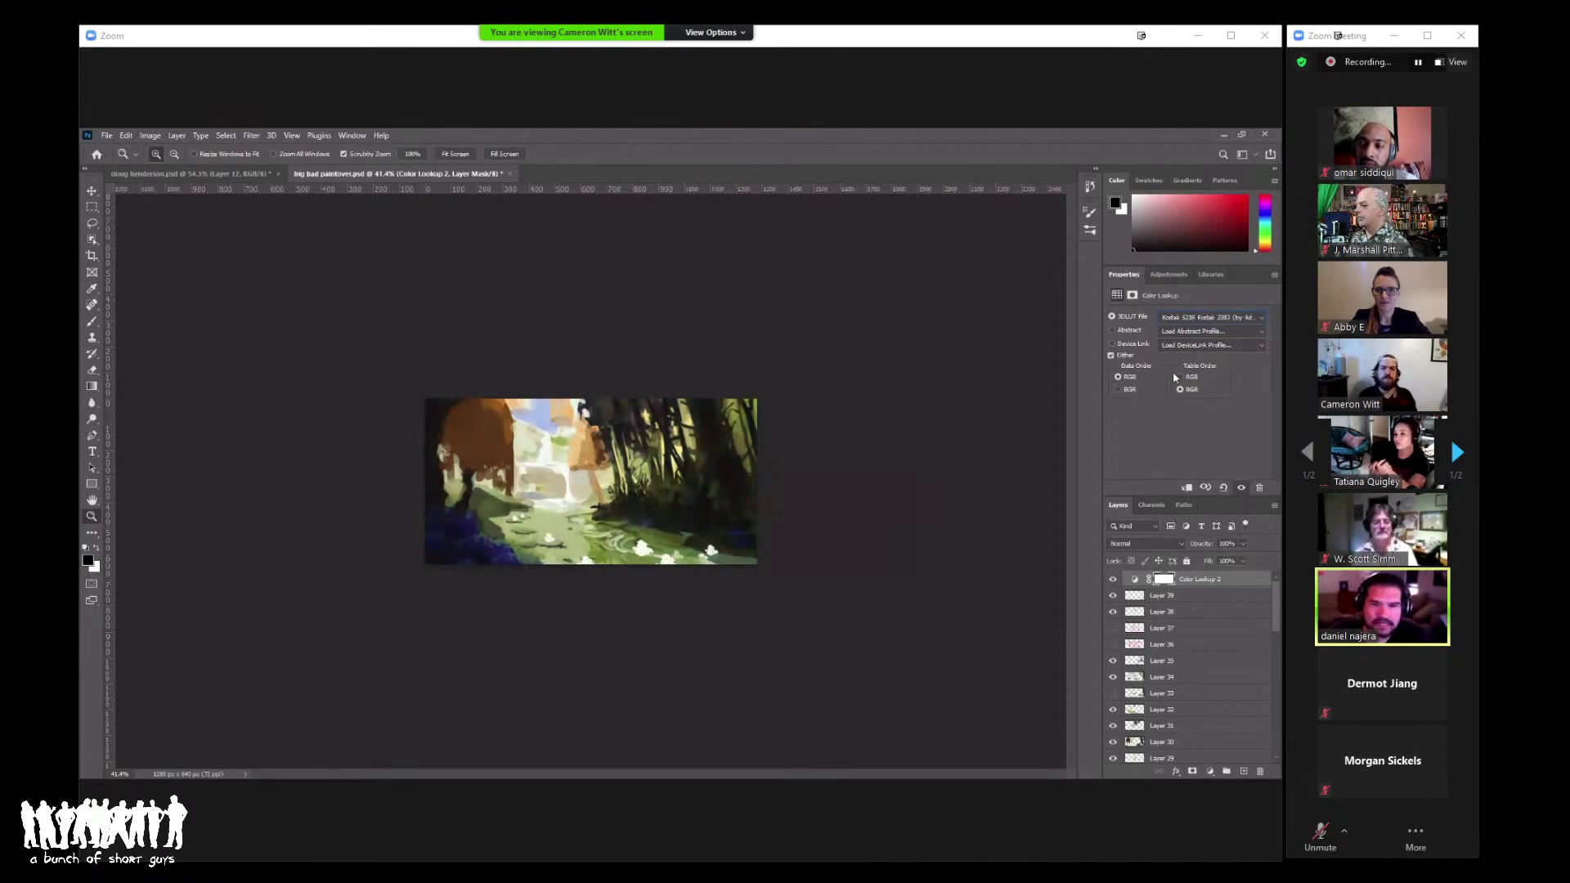
pyautogui.press('Down')
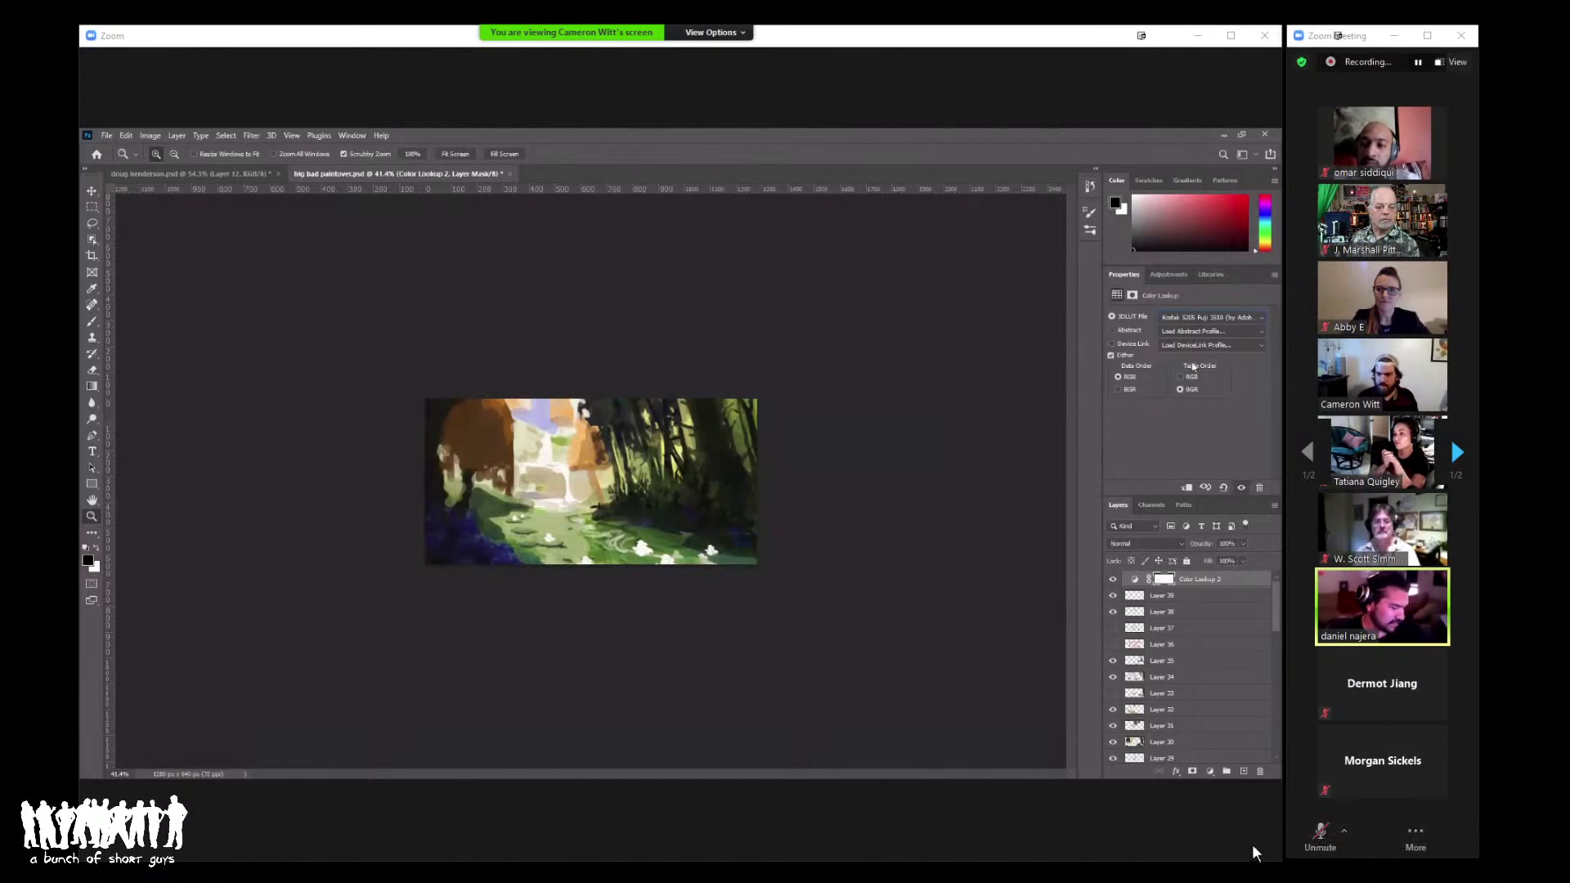
# Step: Try a Device Link profile, then set it to Smokey and toggle the Color Lookup layer off and on to compare
pyautogui.click(1205, 332)
pyautogui.click(1211, 333)
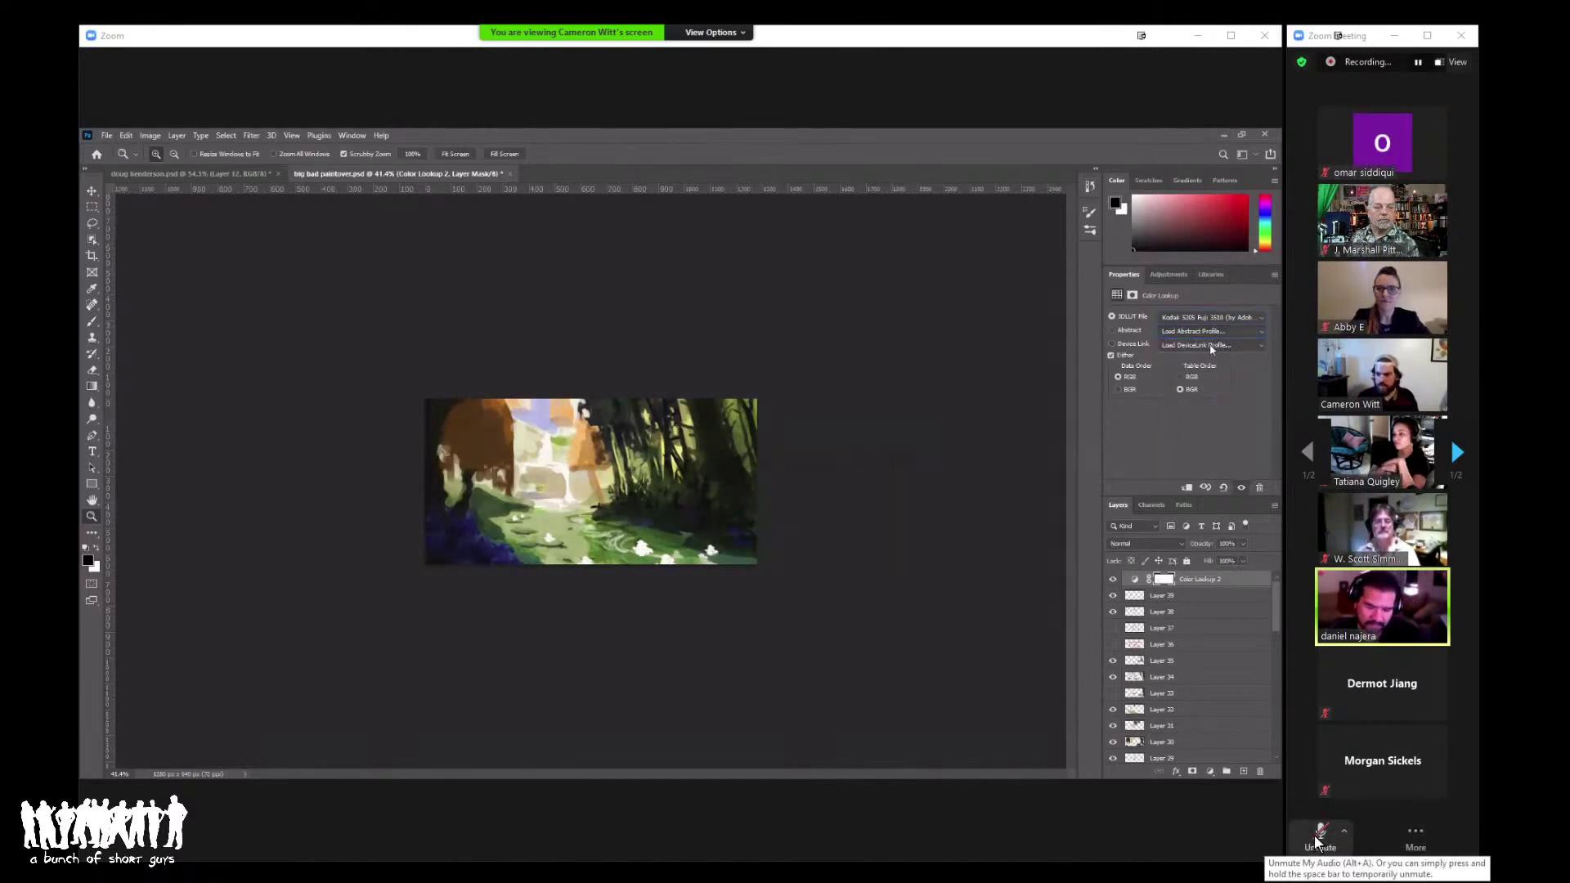
pyautogui.click(1212, 346)
pyautogui.click(1195, 394)
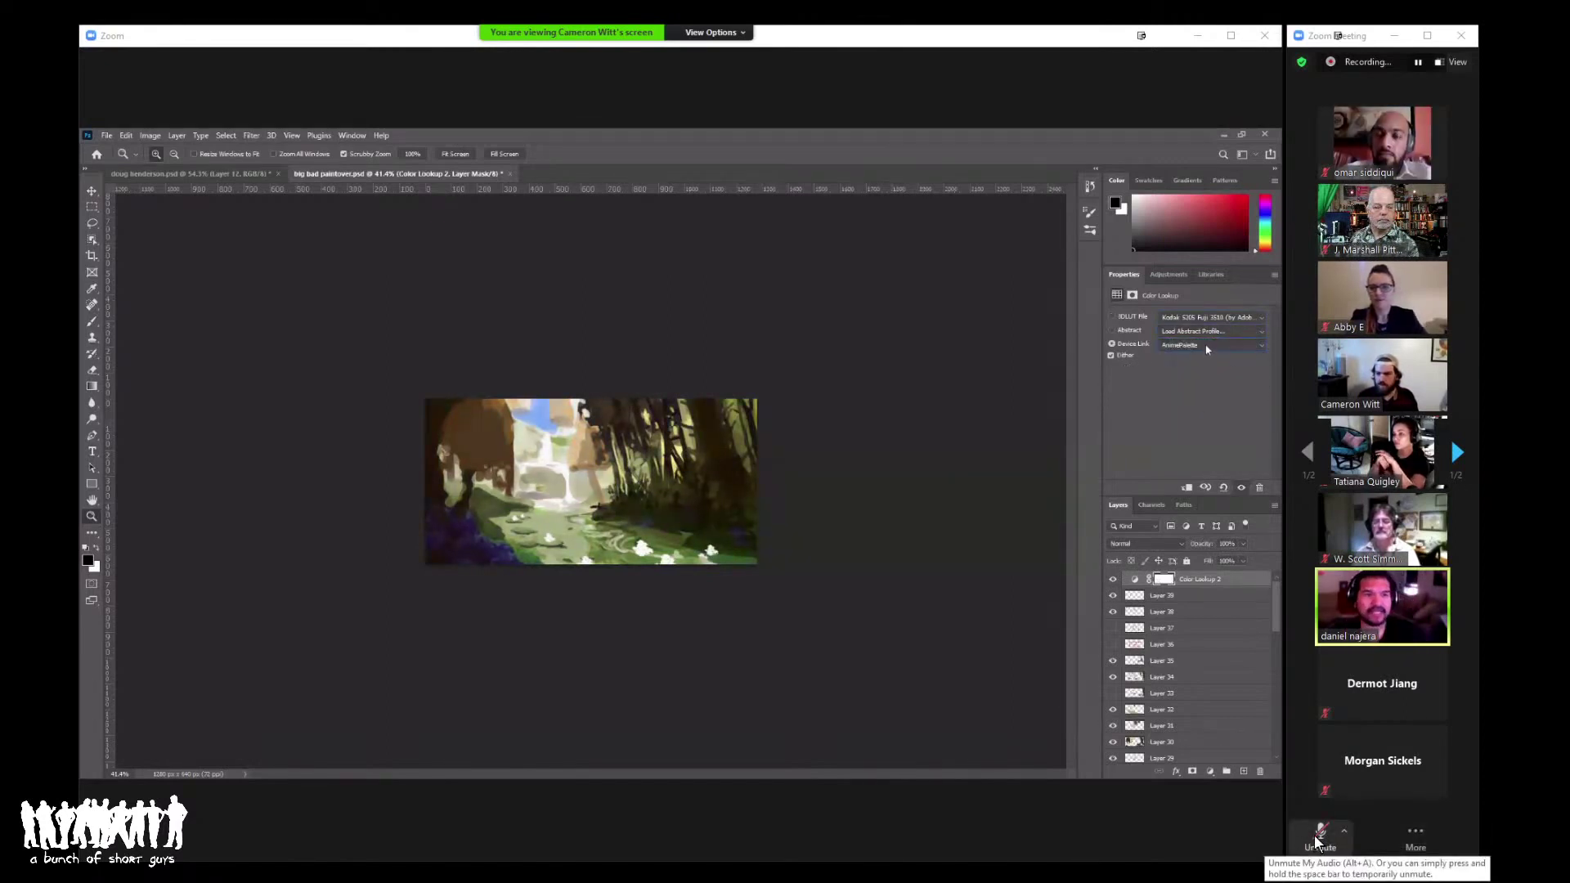
pyautogui.click(1205, 346)
pyautogui.click(1196, 432)
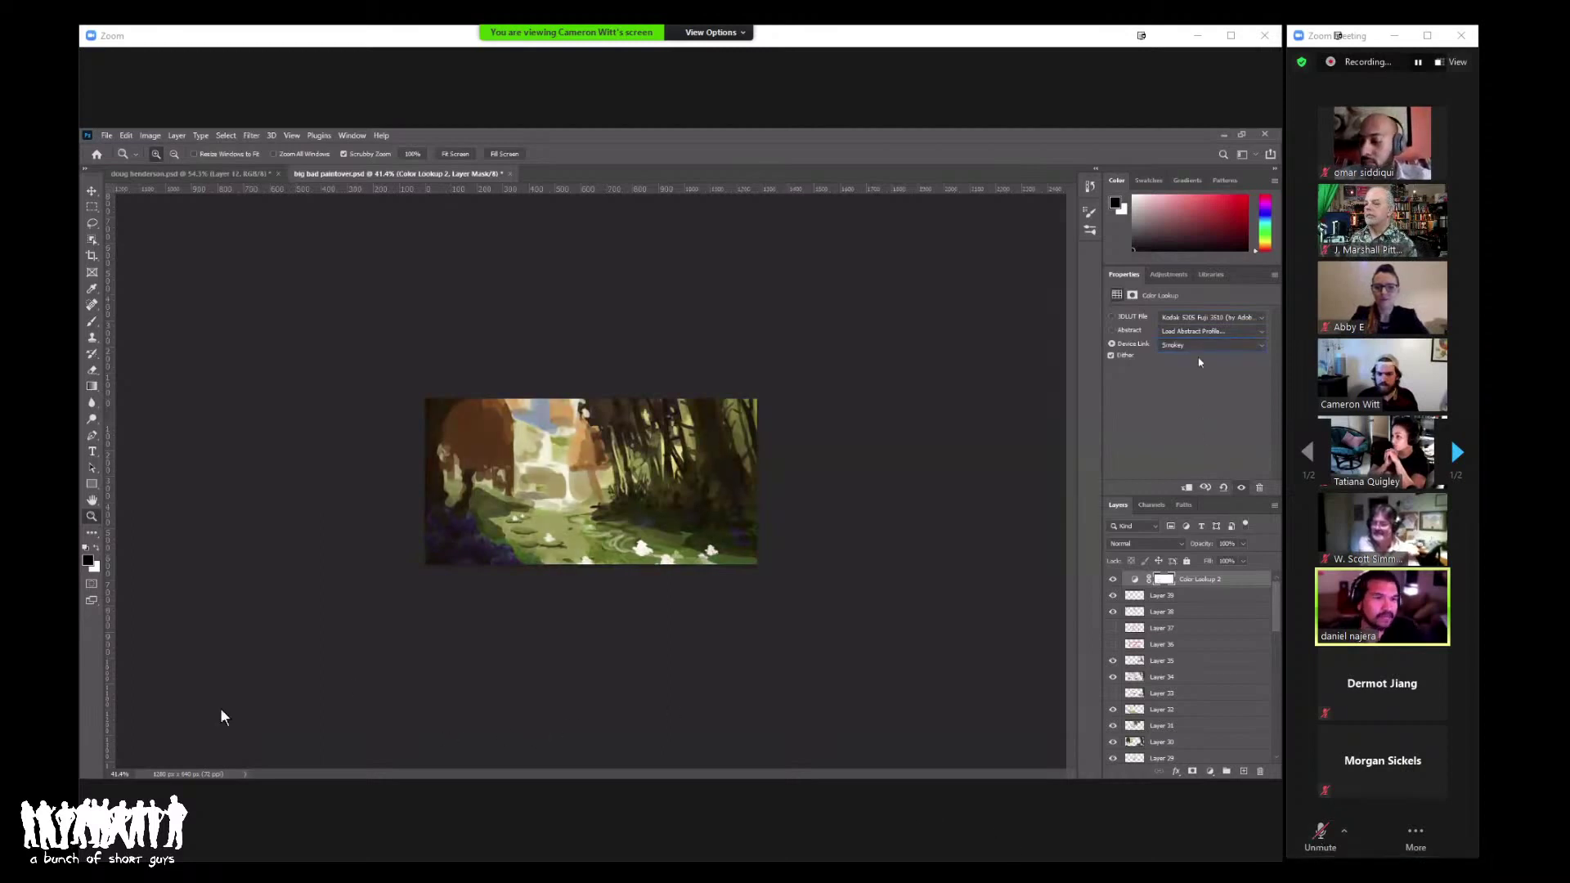
pyautogui.click(1112, 578)
pyautogui.click(1112, 579)
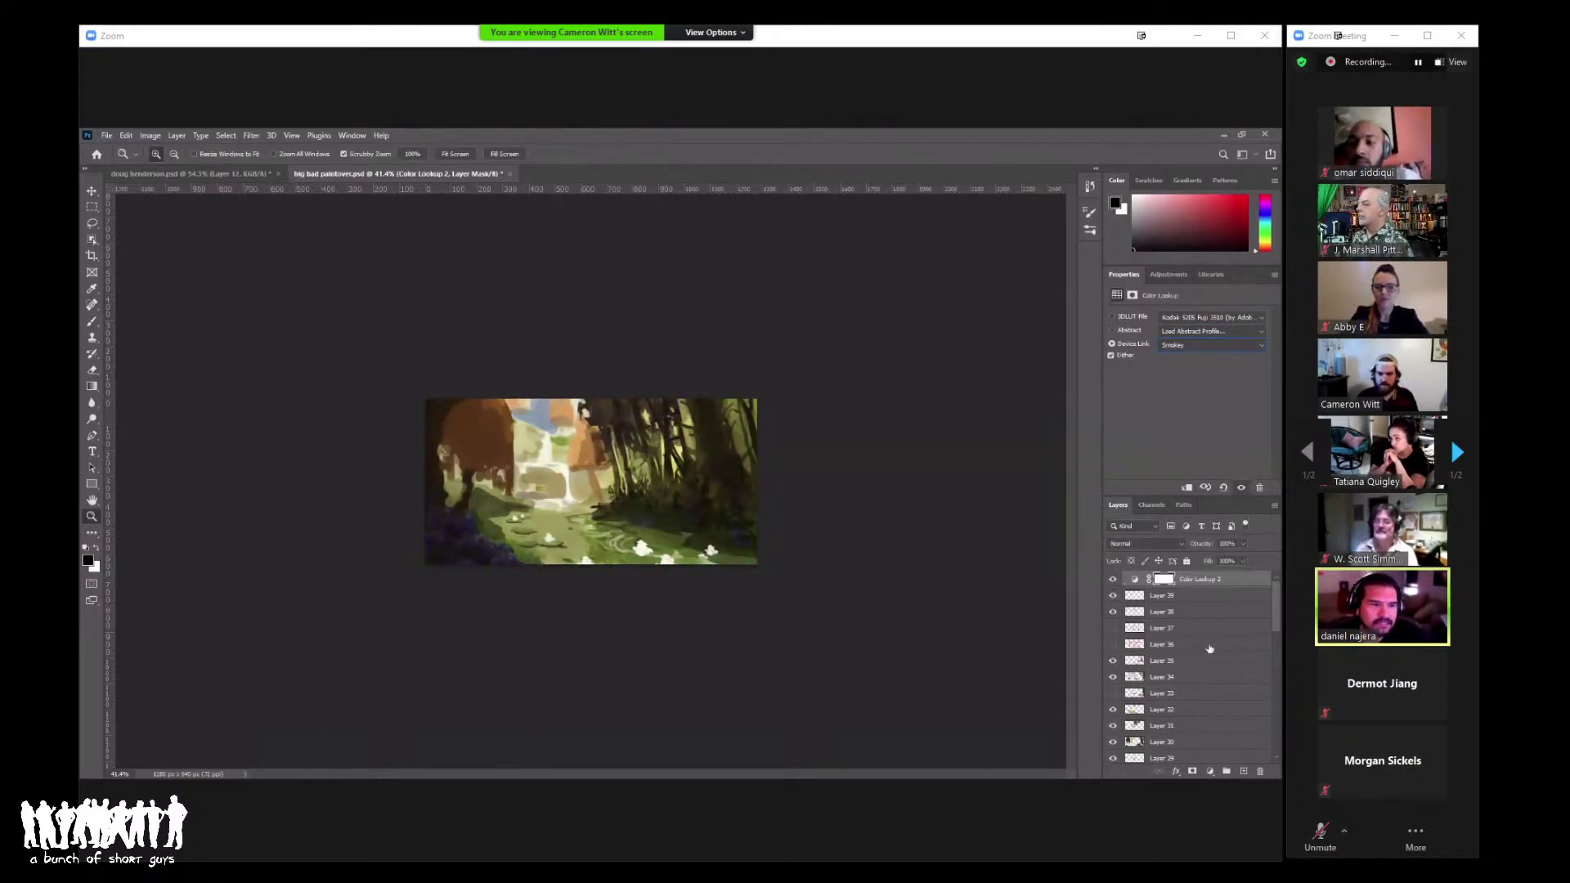
# Step: Add a Hue/Saturation adjustment clipped to the Color Lookup layer and shift its hue slightly into the negative
pyautogui.click(1210, 771)
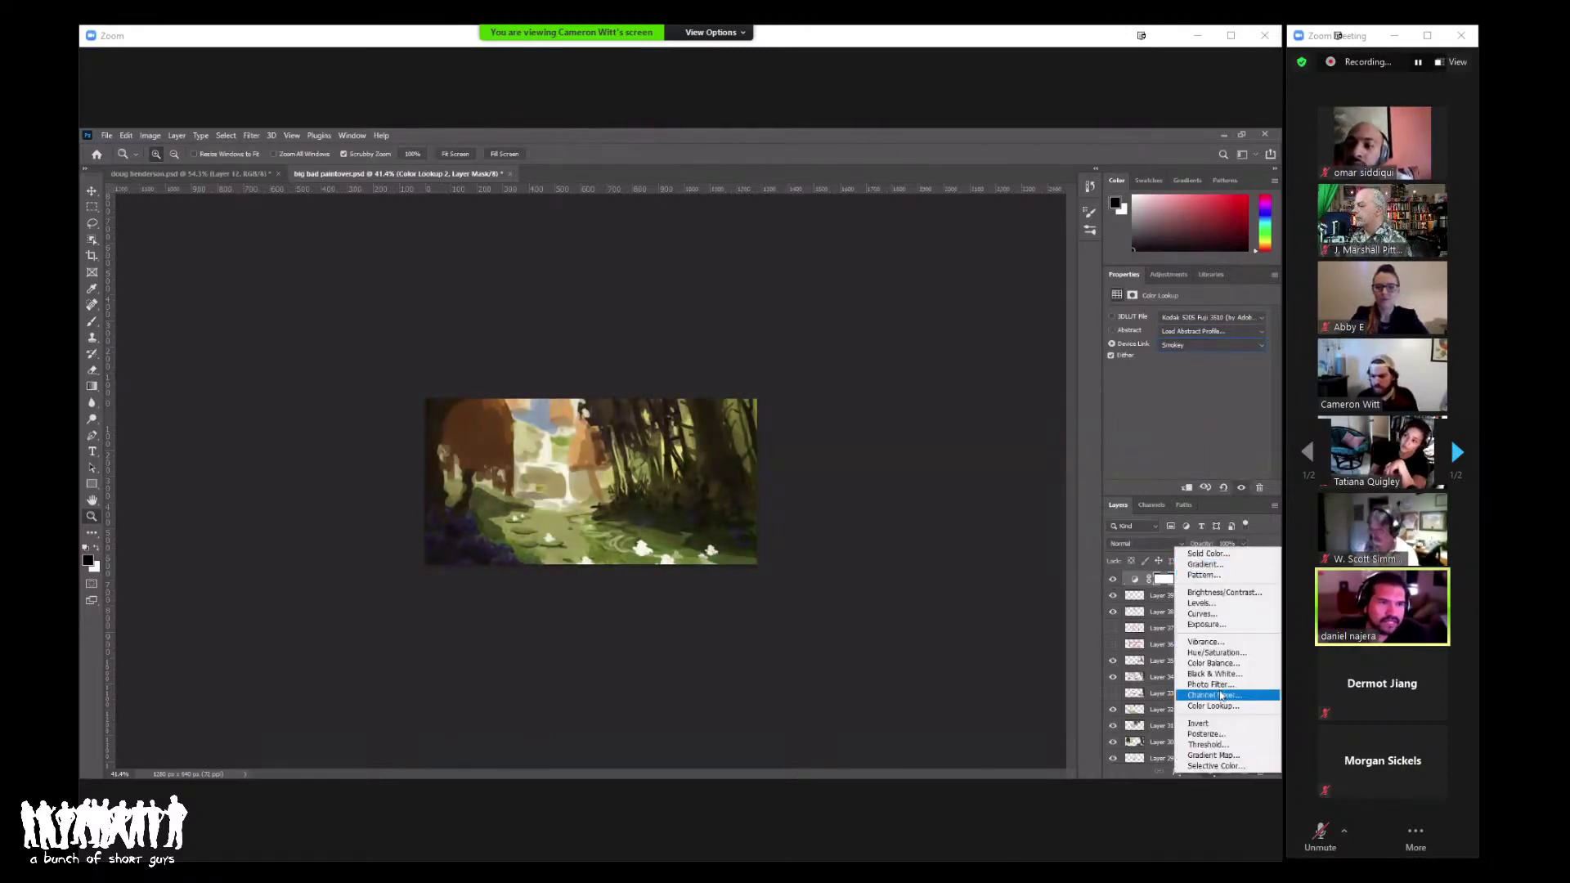
pyautogui.click(1215, 653)
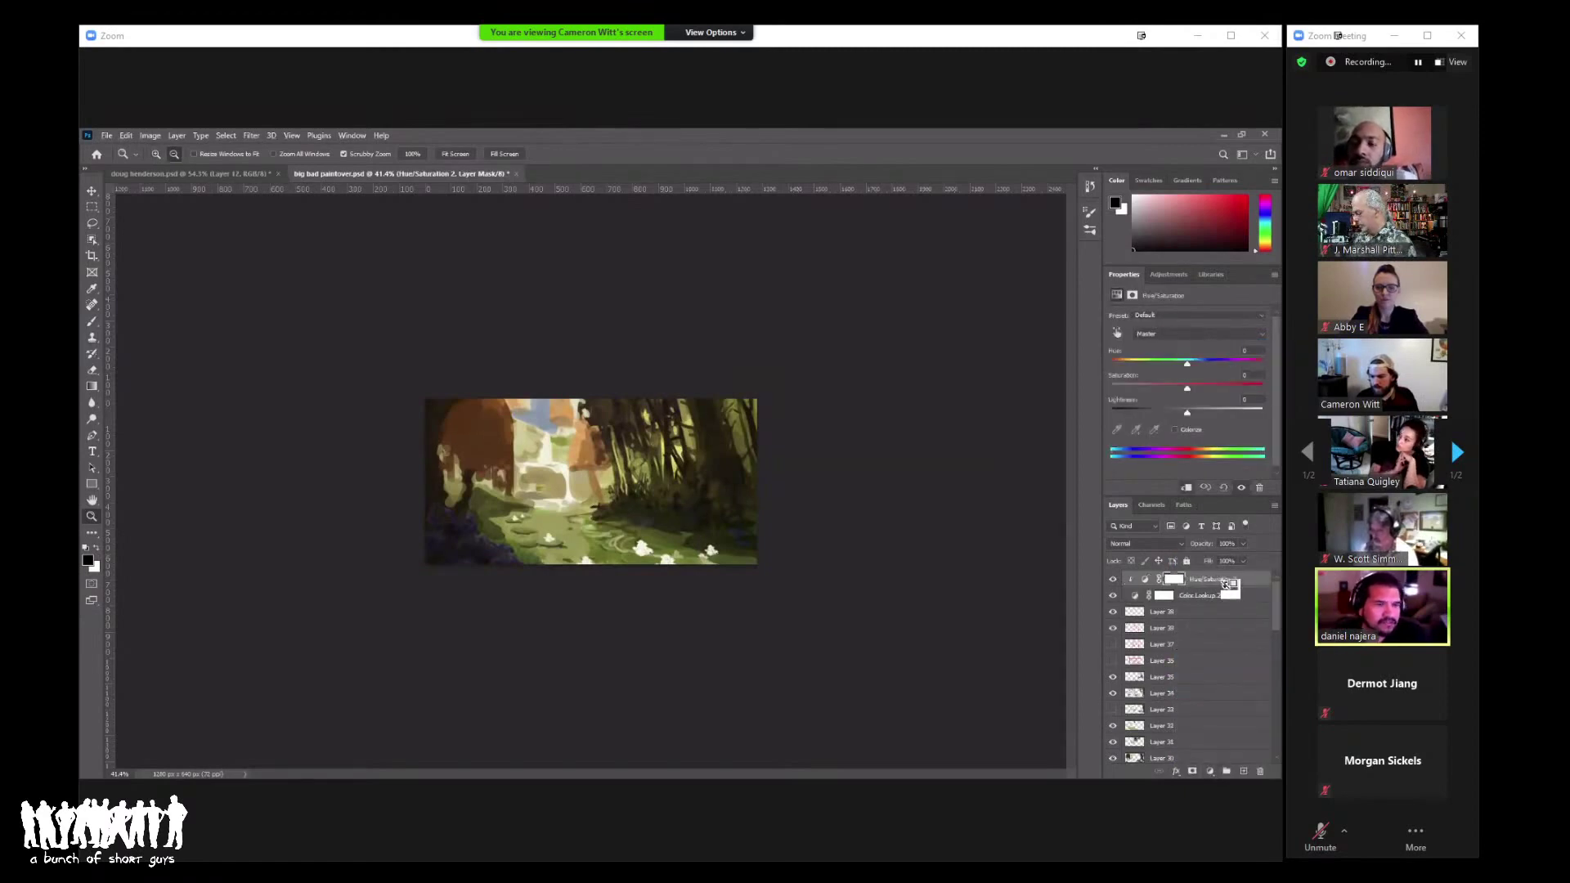
pyautogui.moveTo(1186, 366)
pyautogui.mouseDown()
pyautogui.moveTo(1201, 365)
pyautogui.moveTo(1185, 369)
pyautogui.mouseUp()
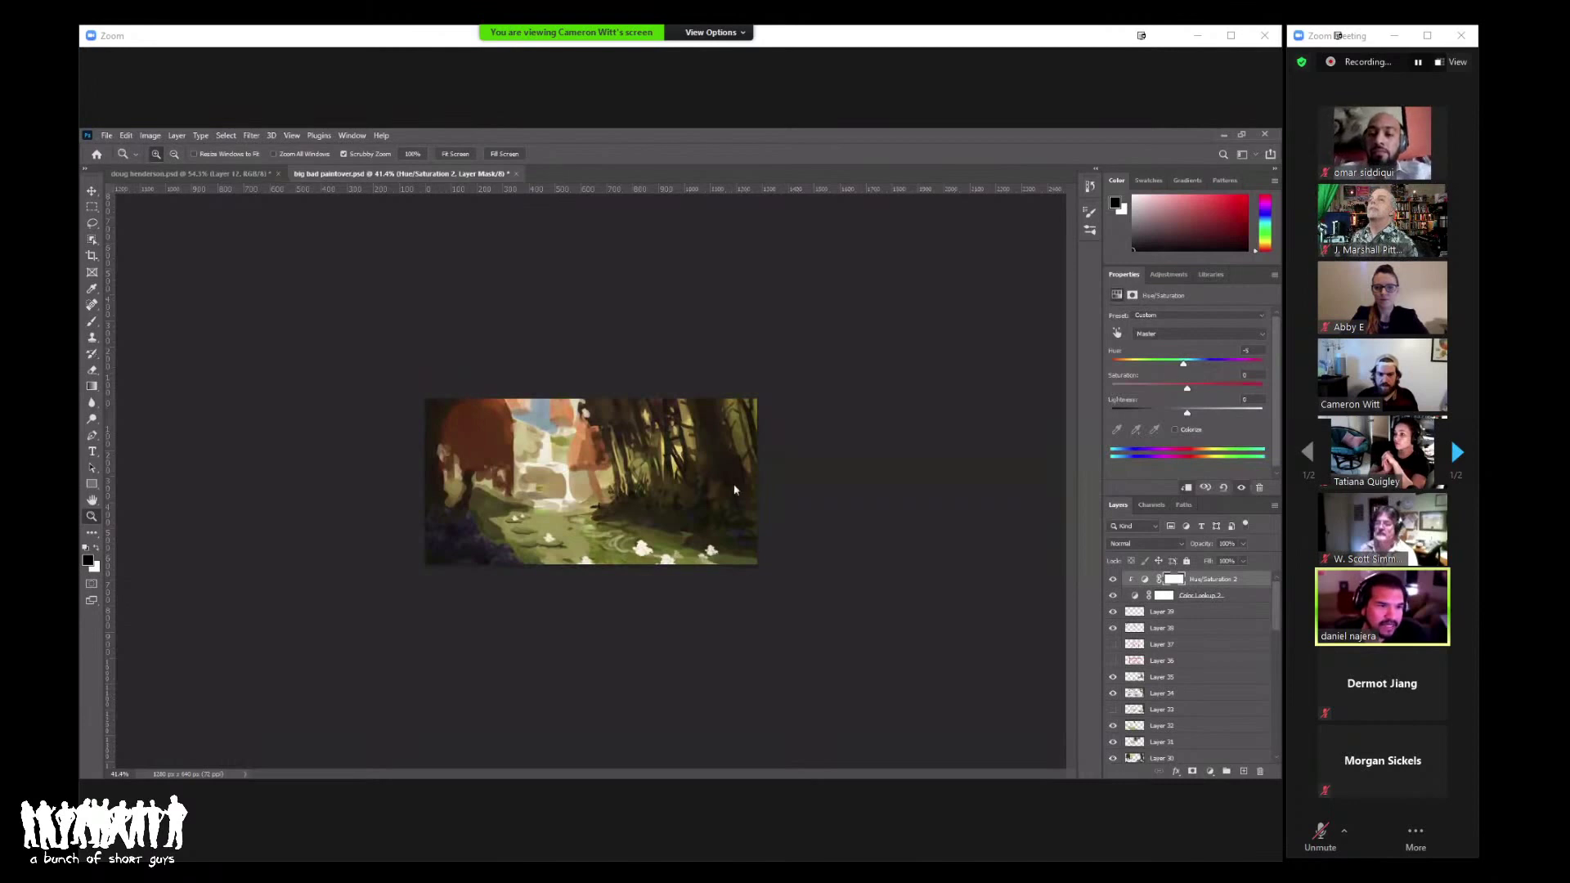
# Step: Mask the Hue/Saturation shift with black gradients over the lower foreground and the forest side
pyautogui.moveTo(665, 517); pyautogui.dragTo(601, 505)
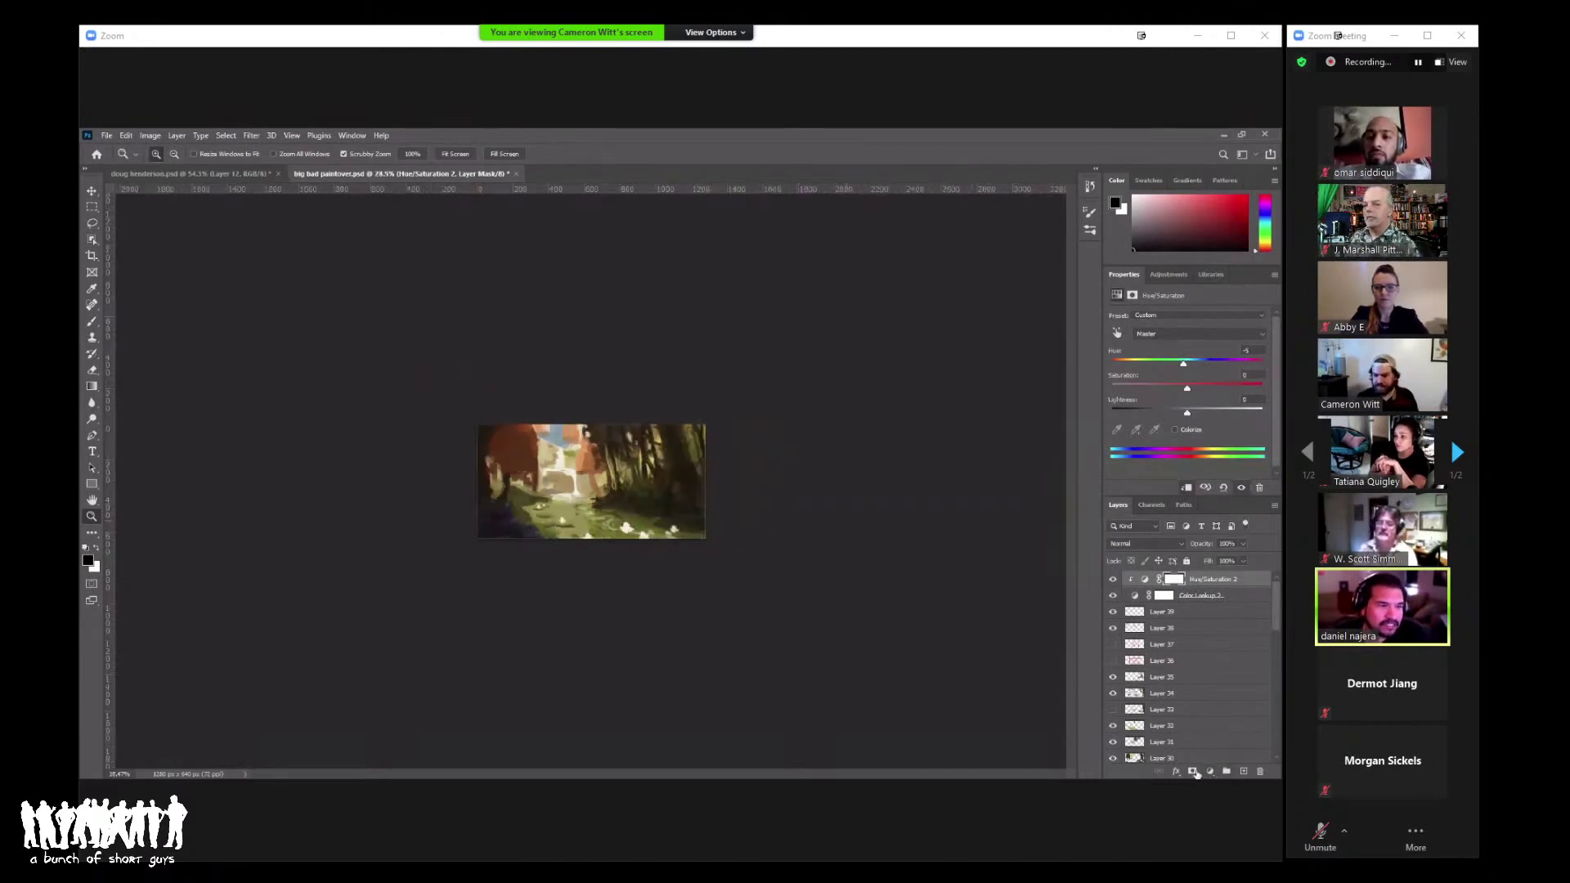
pyautogui.press('g')
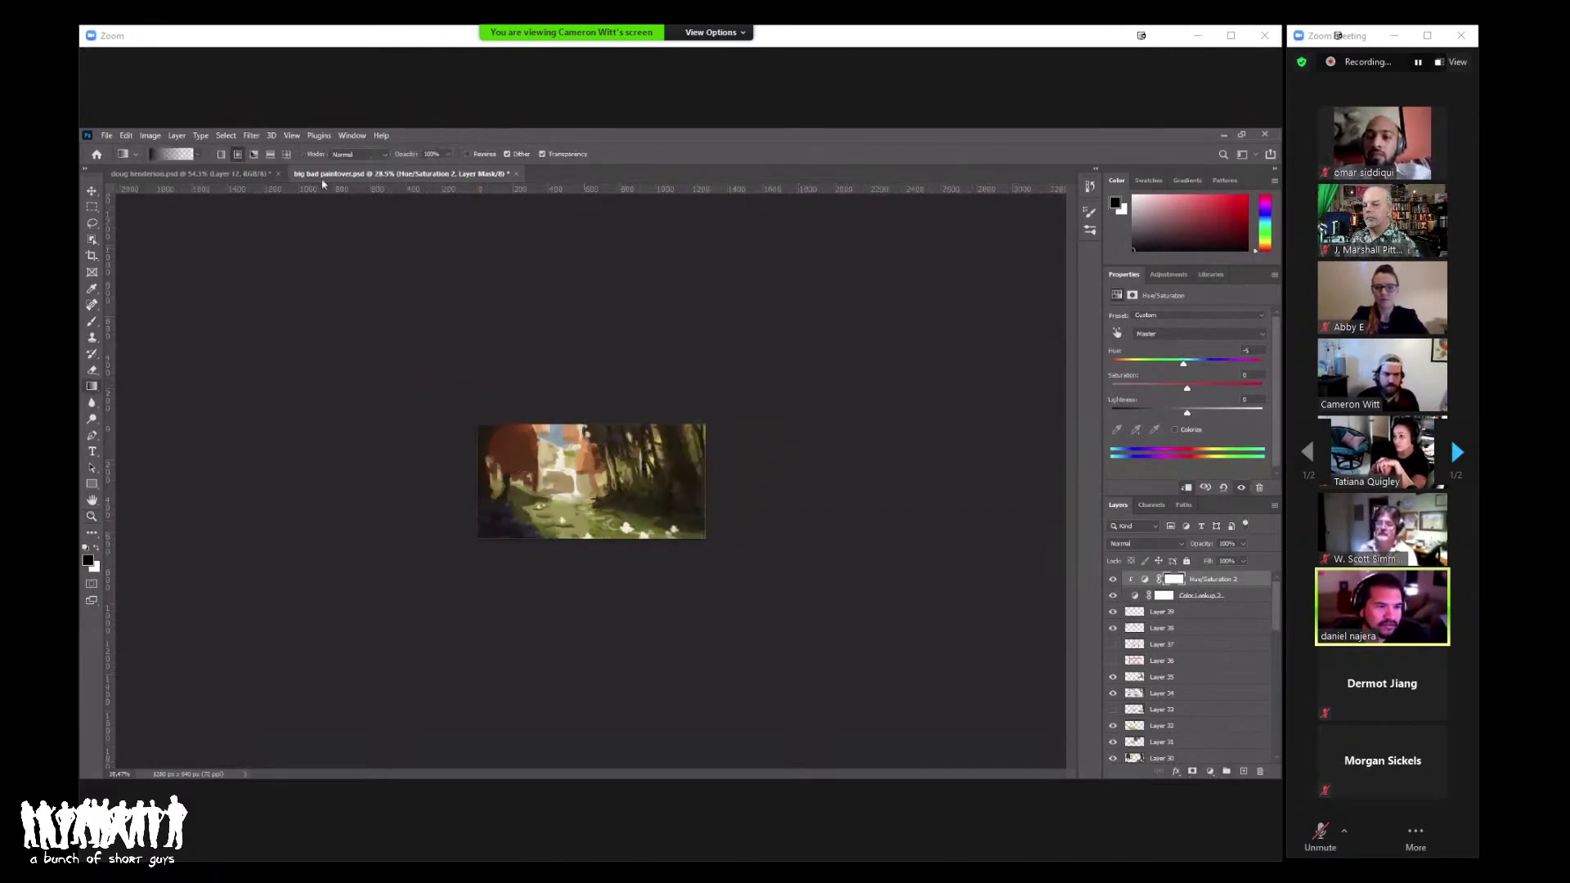
pyautogui.moveTo(606, 525); pyautogui.dragTo(631, 557)
pyautogui.press('x')
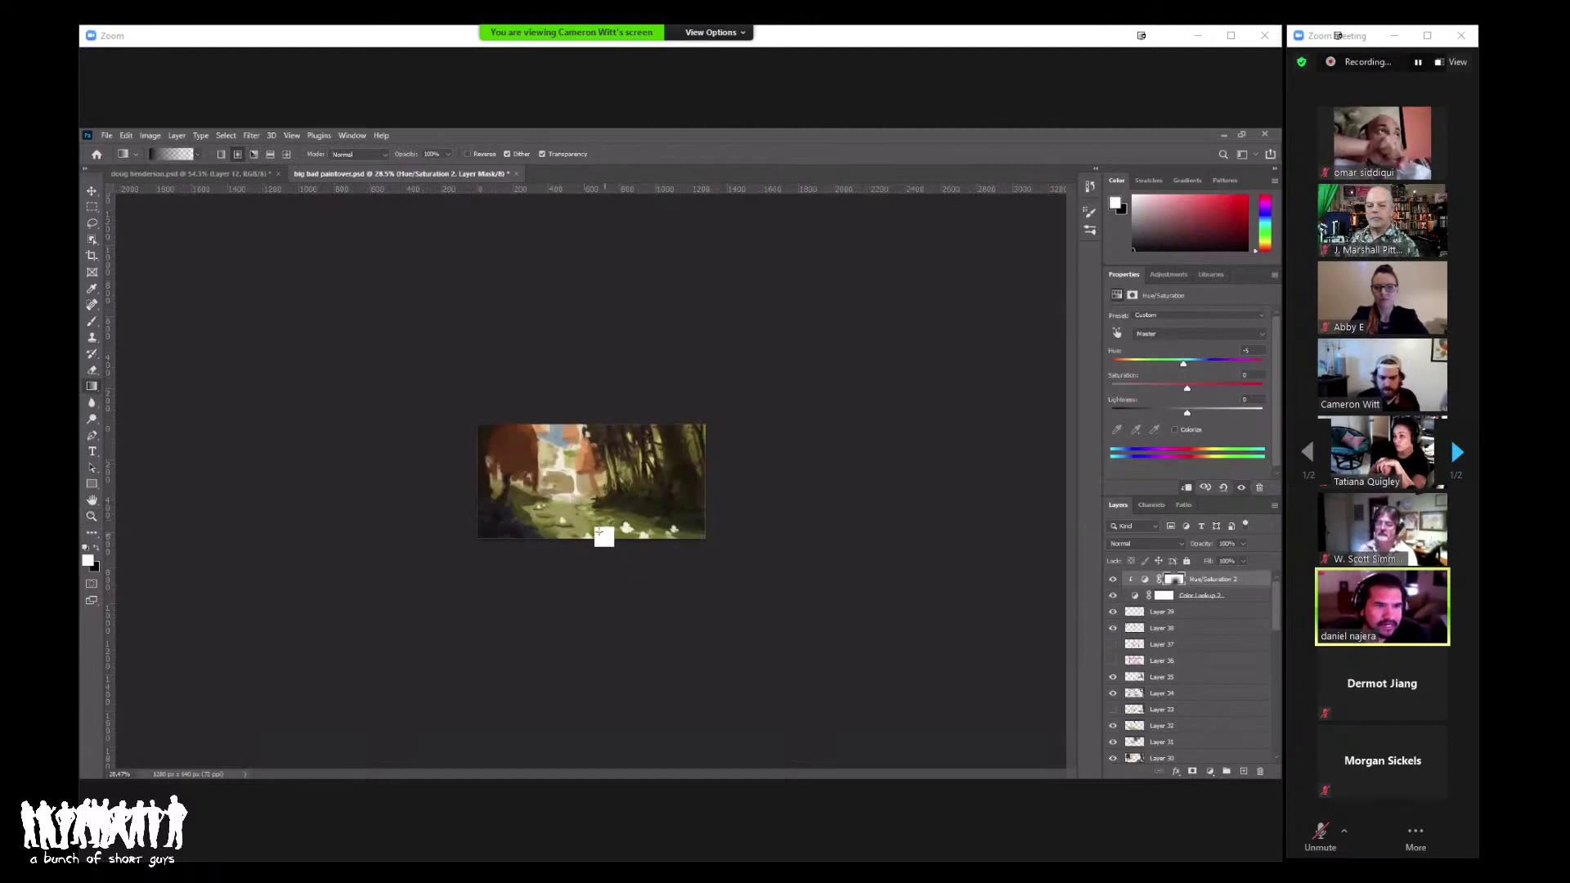
pyautogui.press('x')
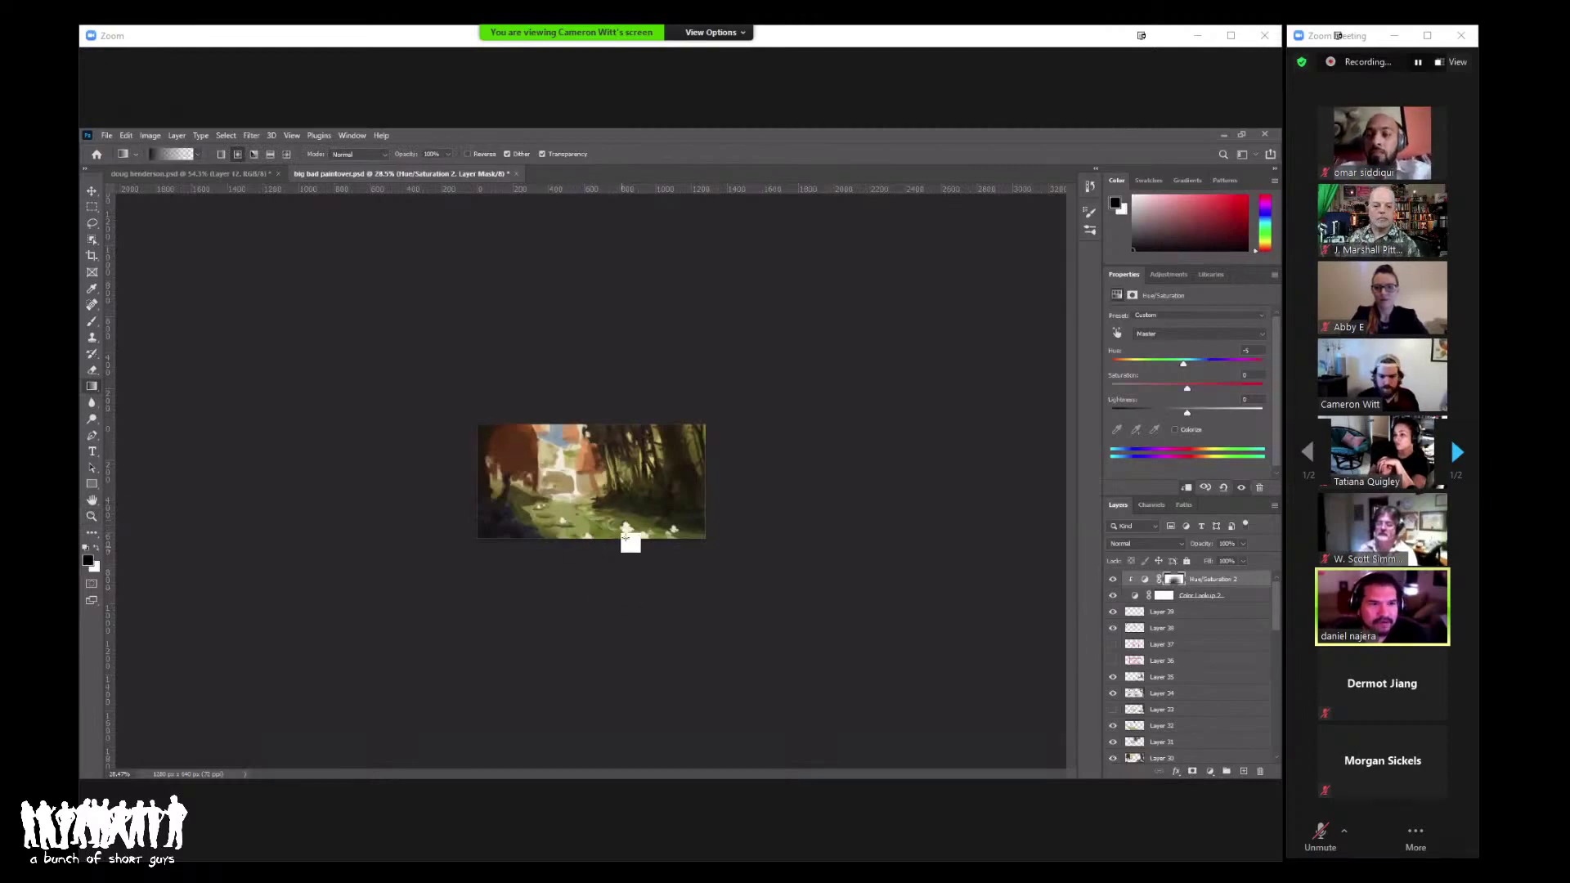
pyautogui.press('z')
pyautogui.moveTo(667, 486); pyautogui.dragTo(695, 480)
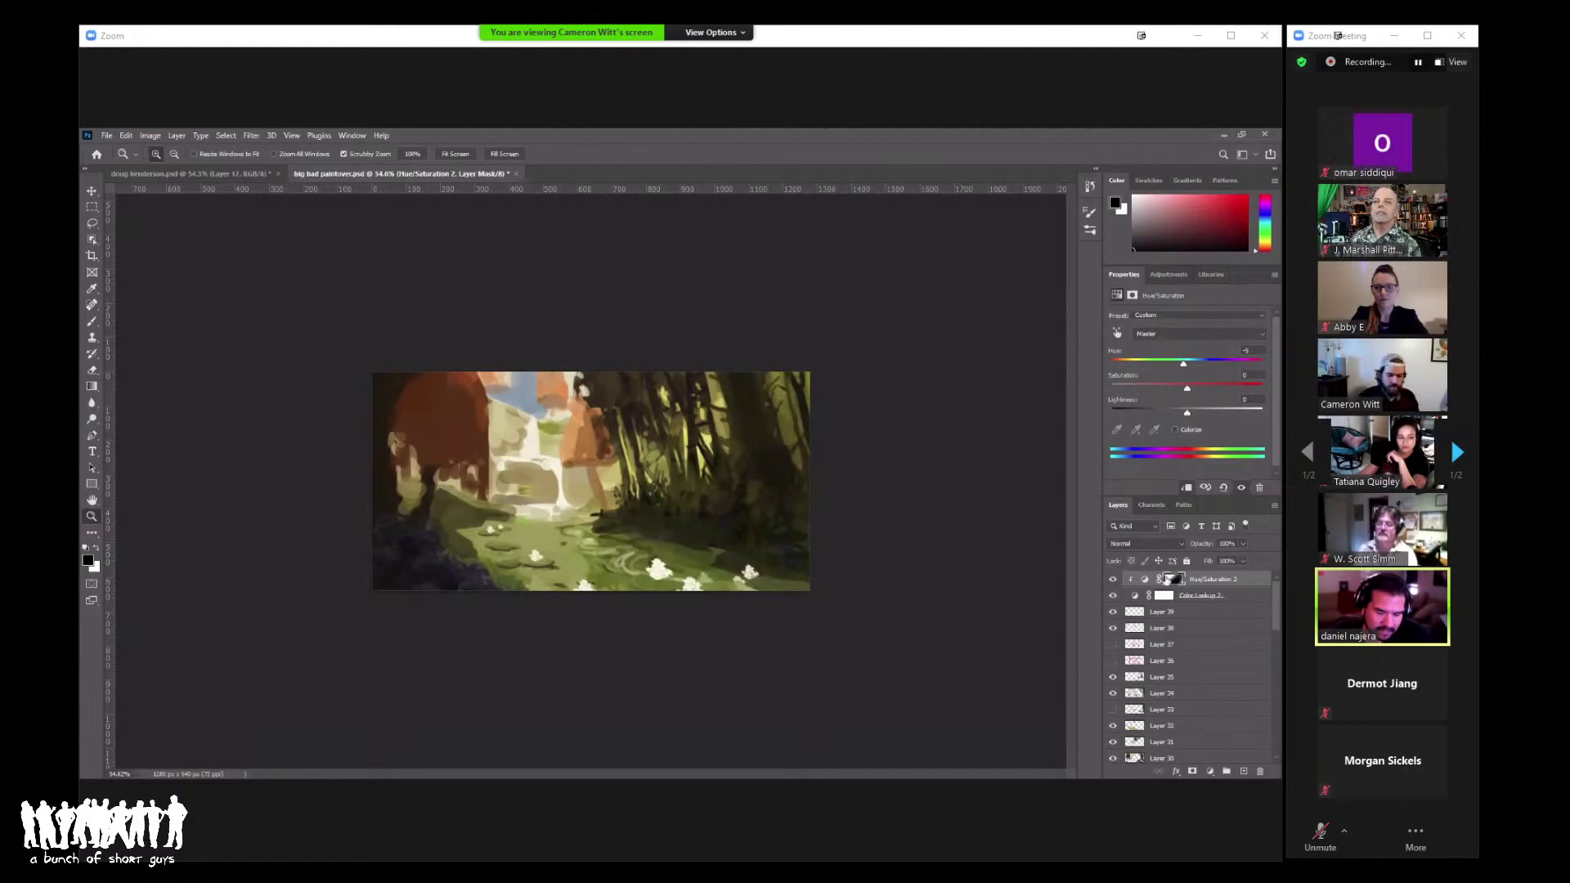
# Step: Group the Hue/Saturation and Color Lookup adjustment layers together
pyautogui.keyDown('shift'); pyautogui.click(1209, 598); pyautogui.keyUp('shift')
pyautogui.moveTo(1209, 598); pyautogui.dragTo(1060, 566)
pyautogui.hotkey('ctrl', 'g')
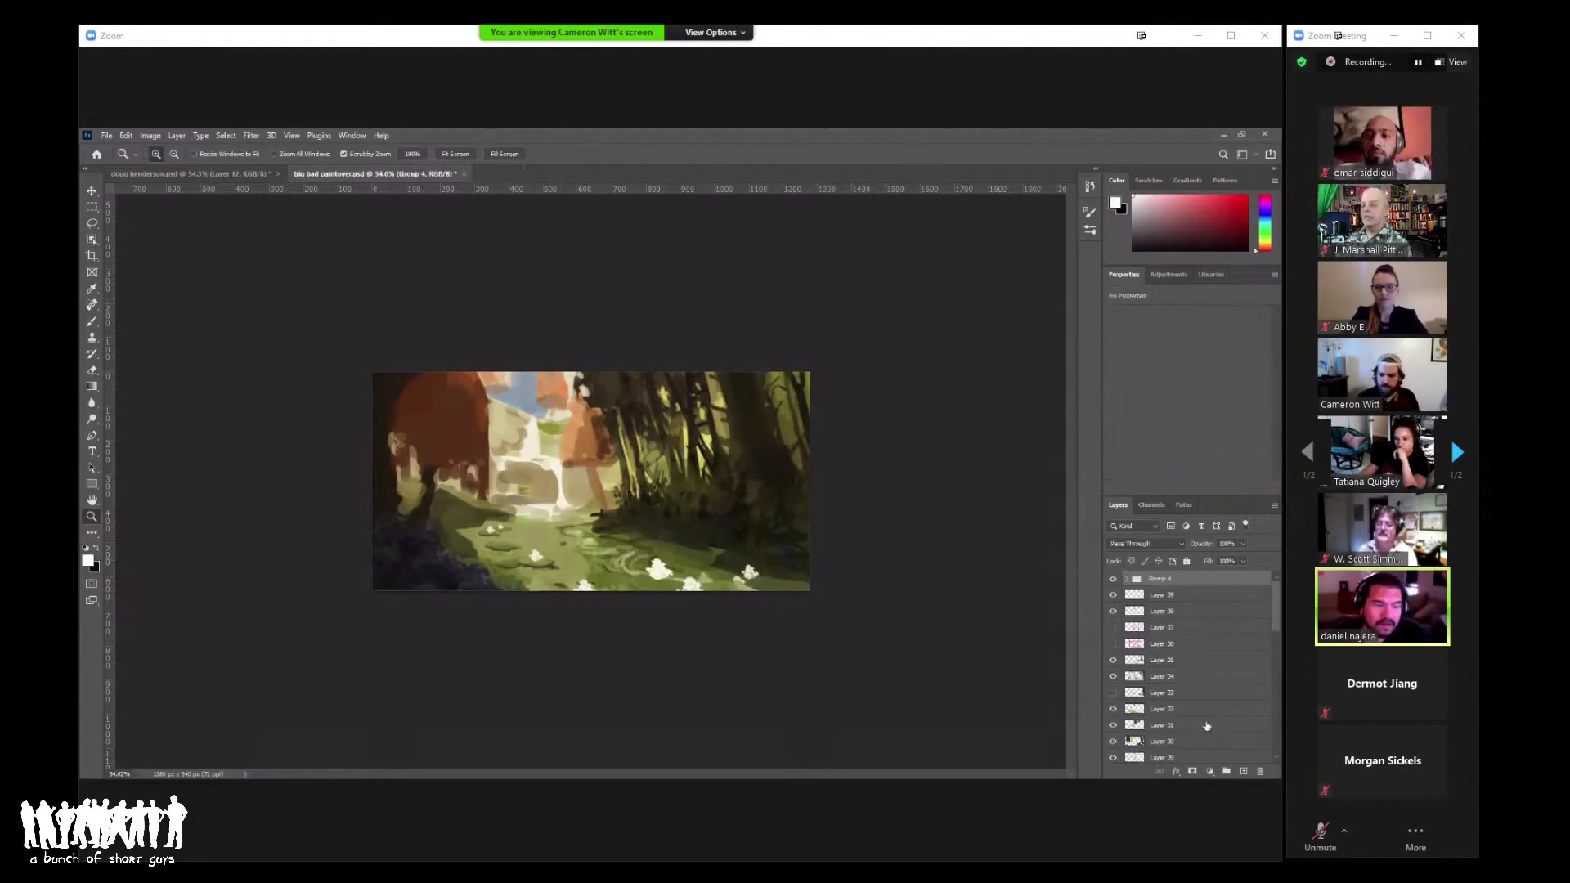
# Step: Add a layer mask to the adjustment group and fade its effect from the blue bushes and lower foreground with black gradients
pyautogui.click(1193, 773)
pyautogui.press('x')
pyautogui.press('g')
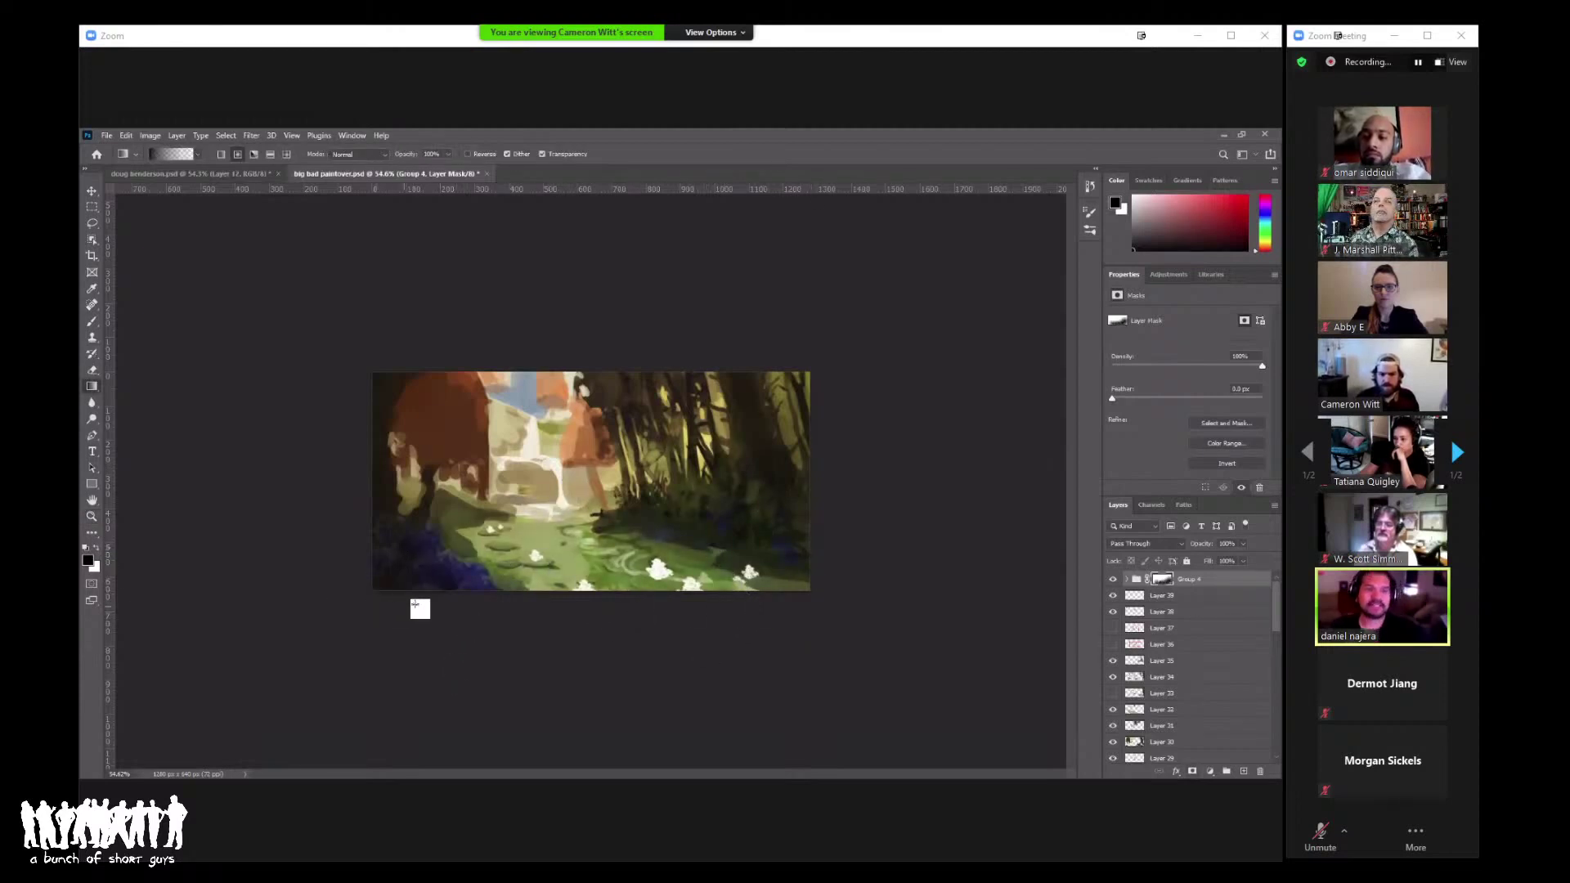
pyautogui.press('x')
pyautogui.press('z')
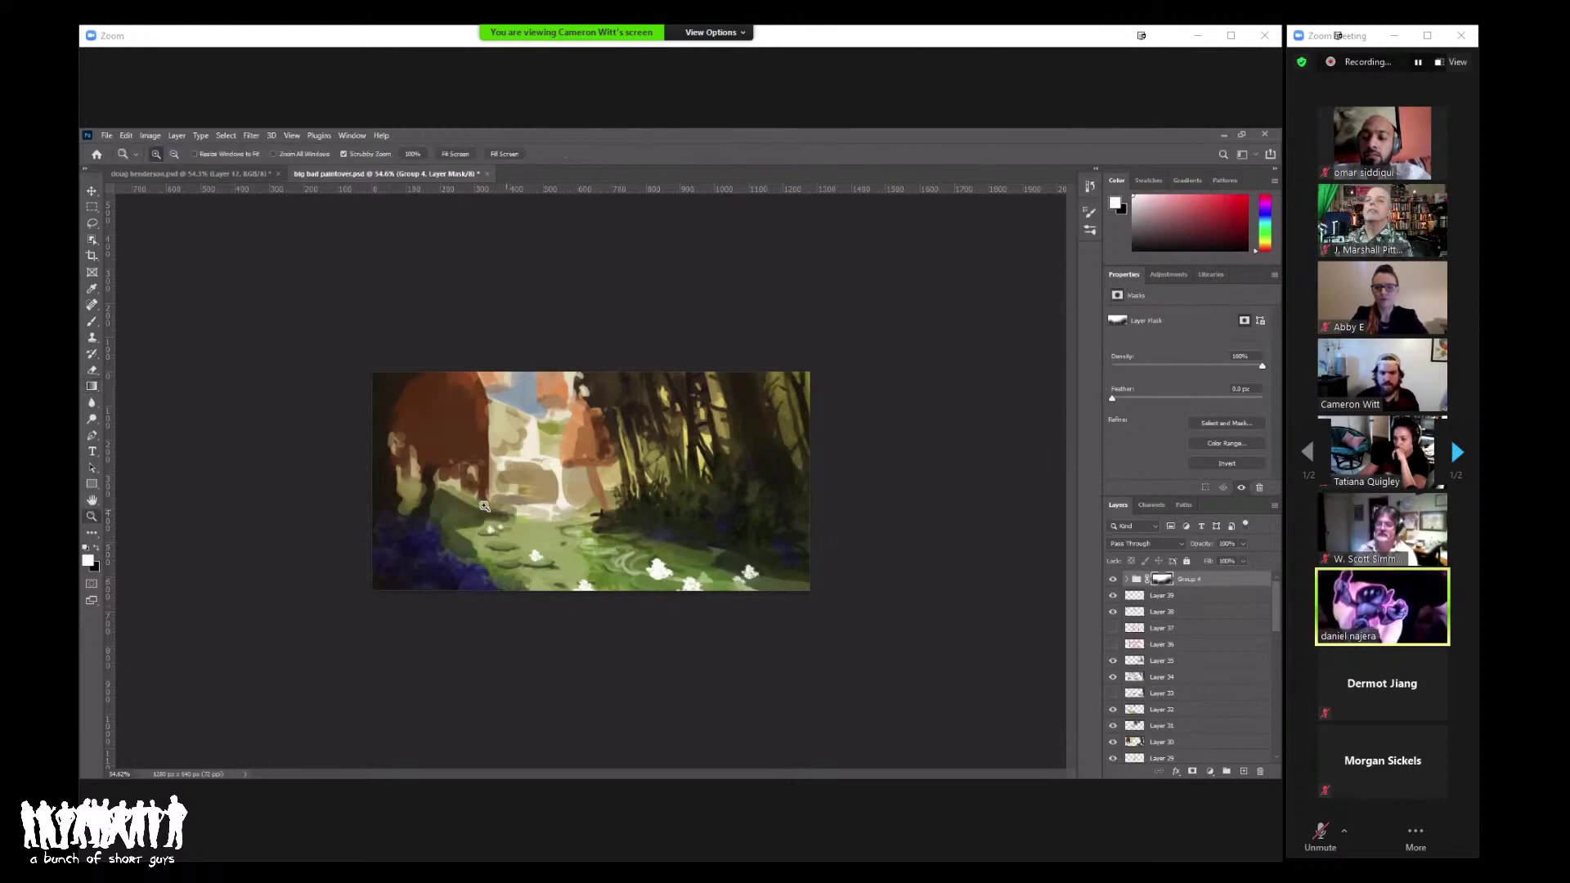
pyautogui.keyDown('alt'); pyautogui.click(484, 506); pyautogui.keyUp('alt')
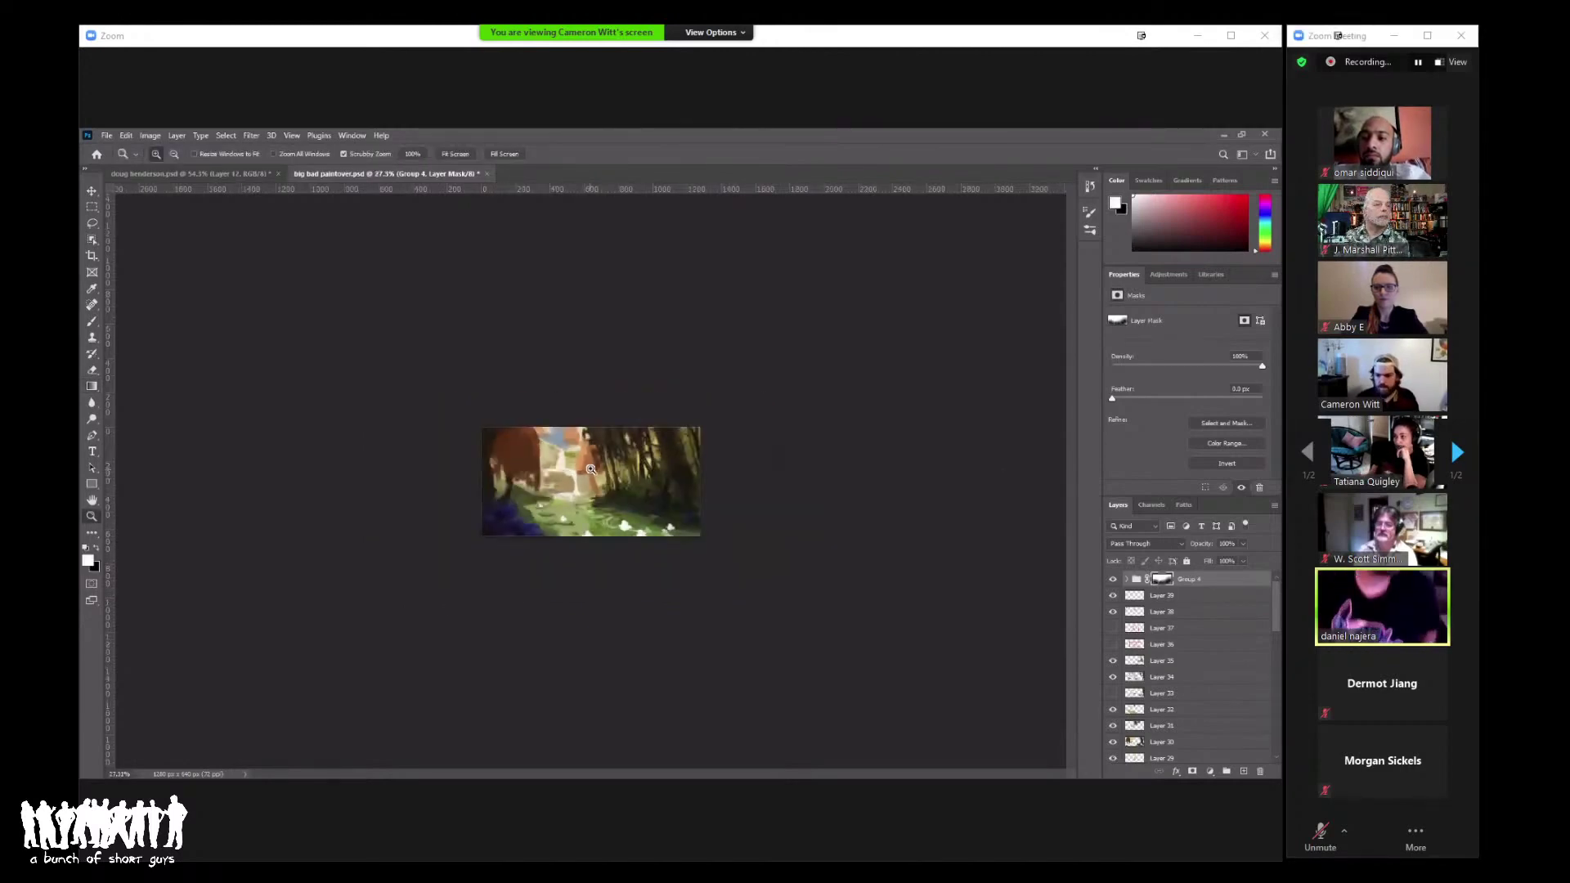
# Step: Disable the adjustment group's mask and add a new layer above the group
pyautogui.click(591, 469)
pyautogui.click(1243, 773)
pyautogui.moveTo(644, 430); pyautogui.dragTo(659, 429)
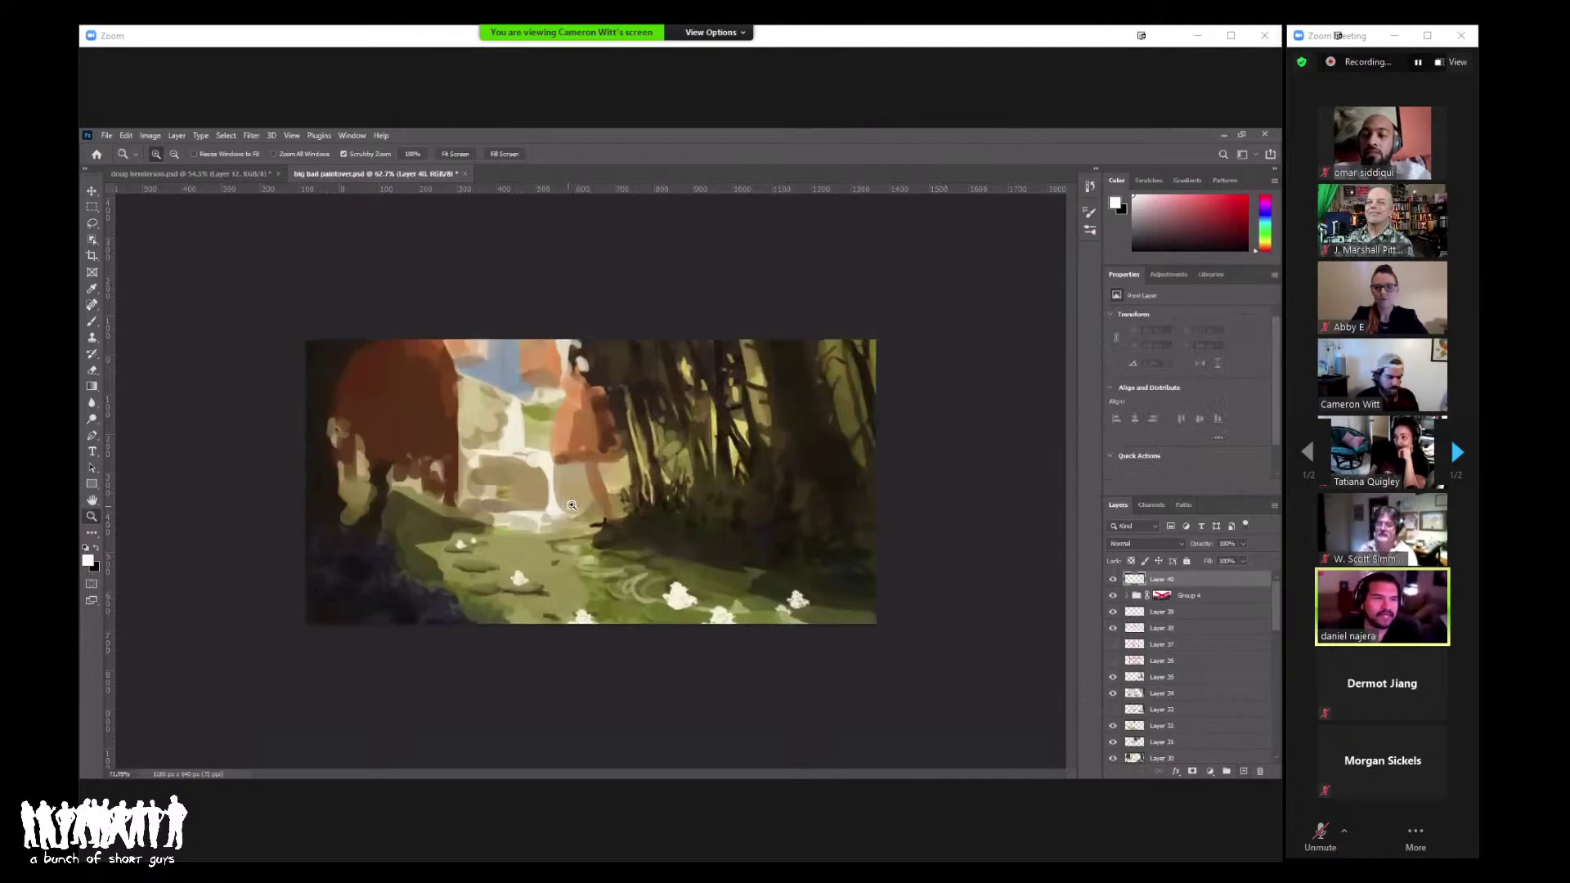
# Step: Choose a Hard Round brush from the brush presets for painting on the new layer
pyautogui.press('b')
pyautogui.rightClick(658, 426)
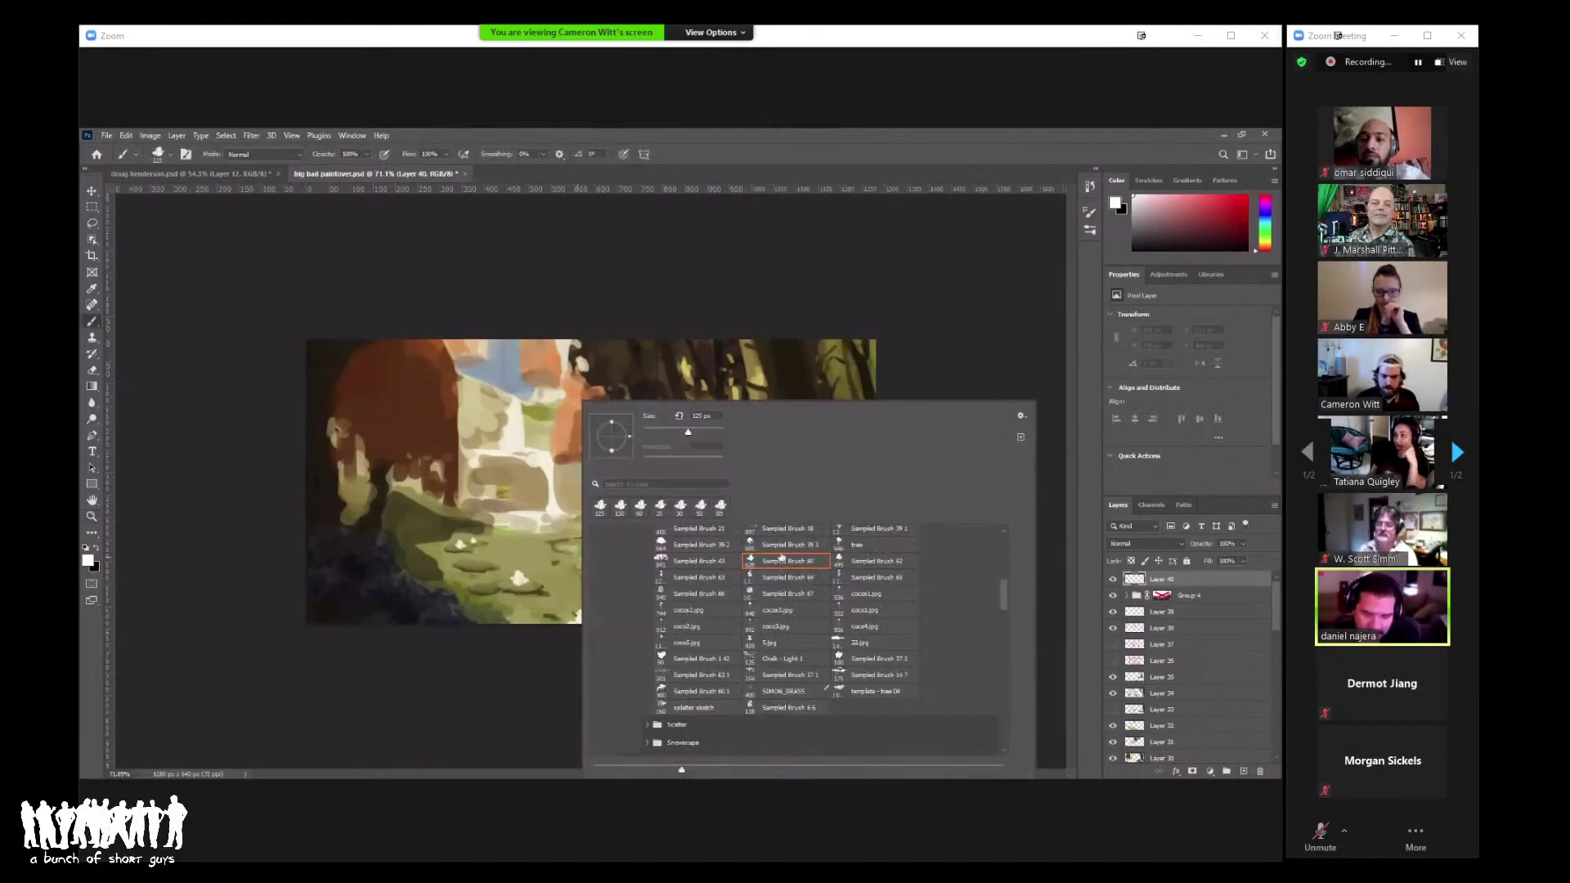
pyautogui.moveTo(1003, 604); pyautogui.dragTo(998, 733)
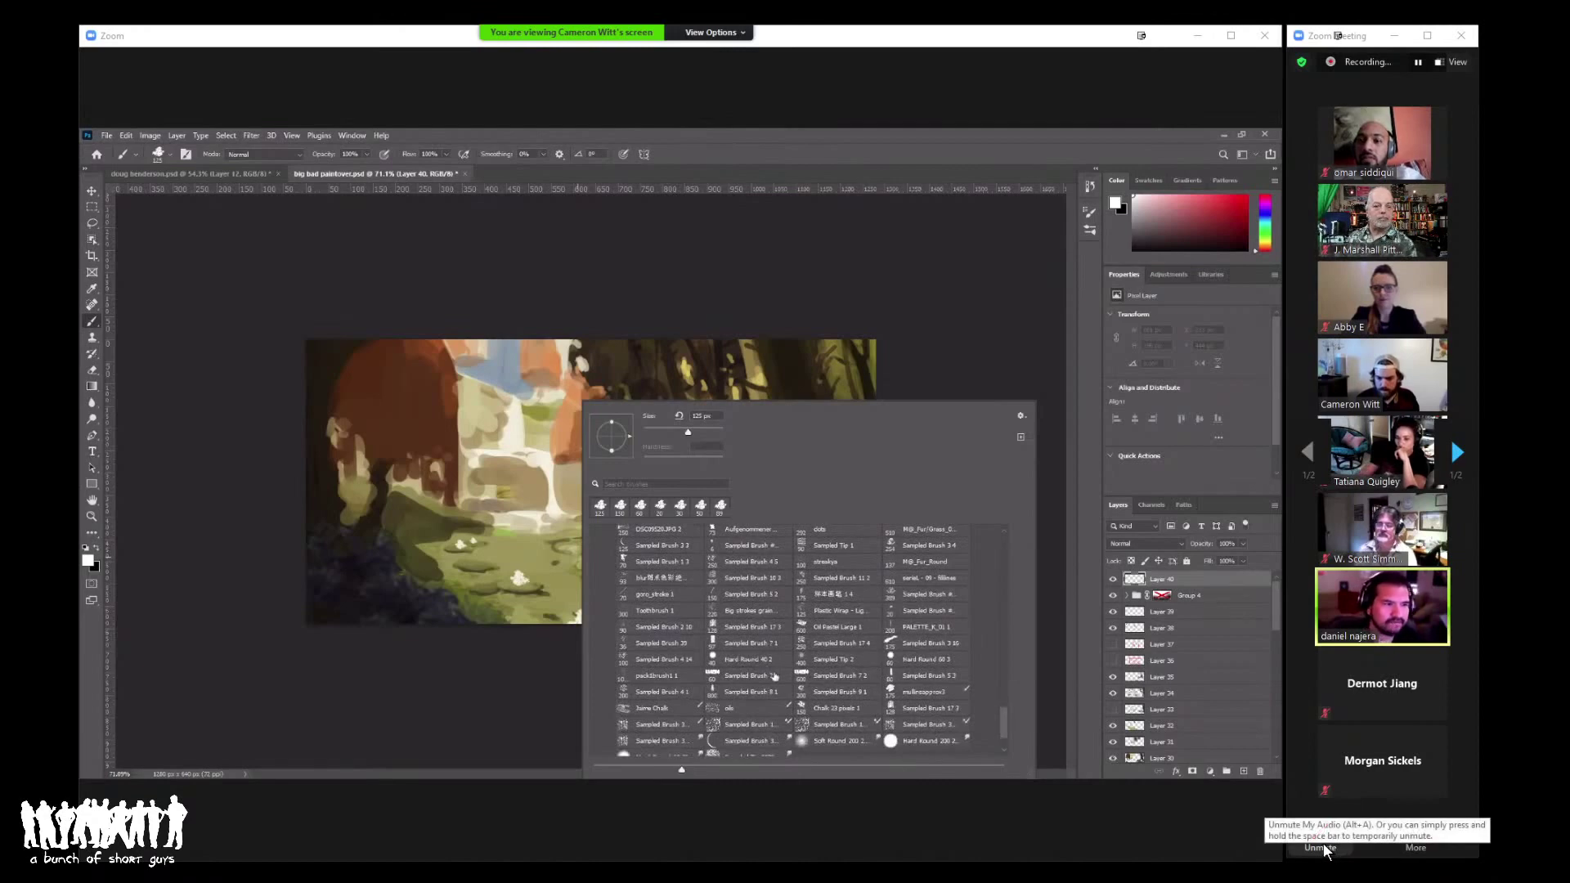
pyautogui.click(920, 660)
pyautogui.click(933, 353)
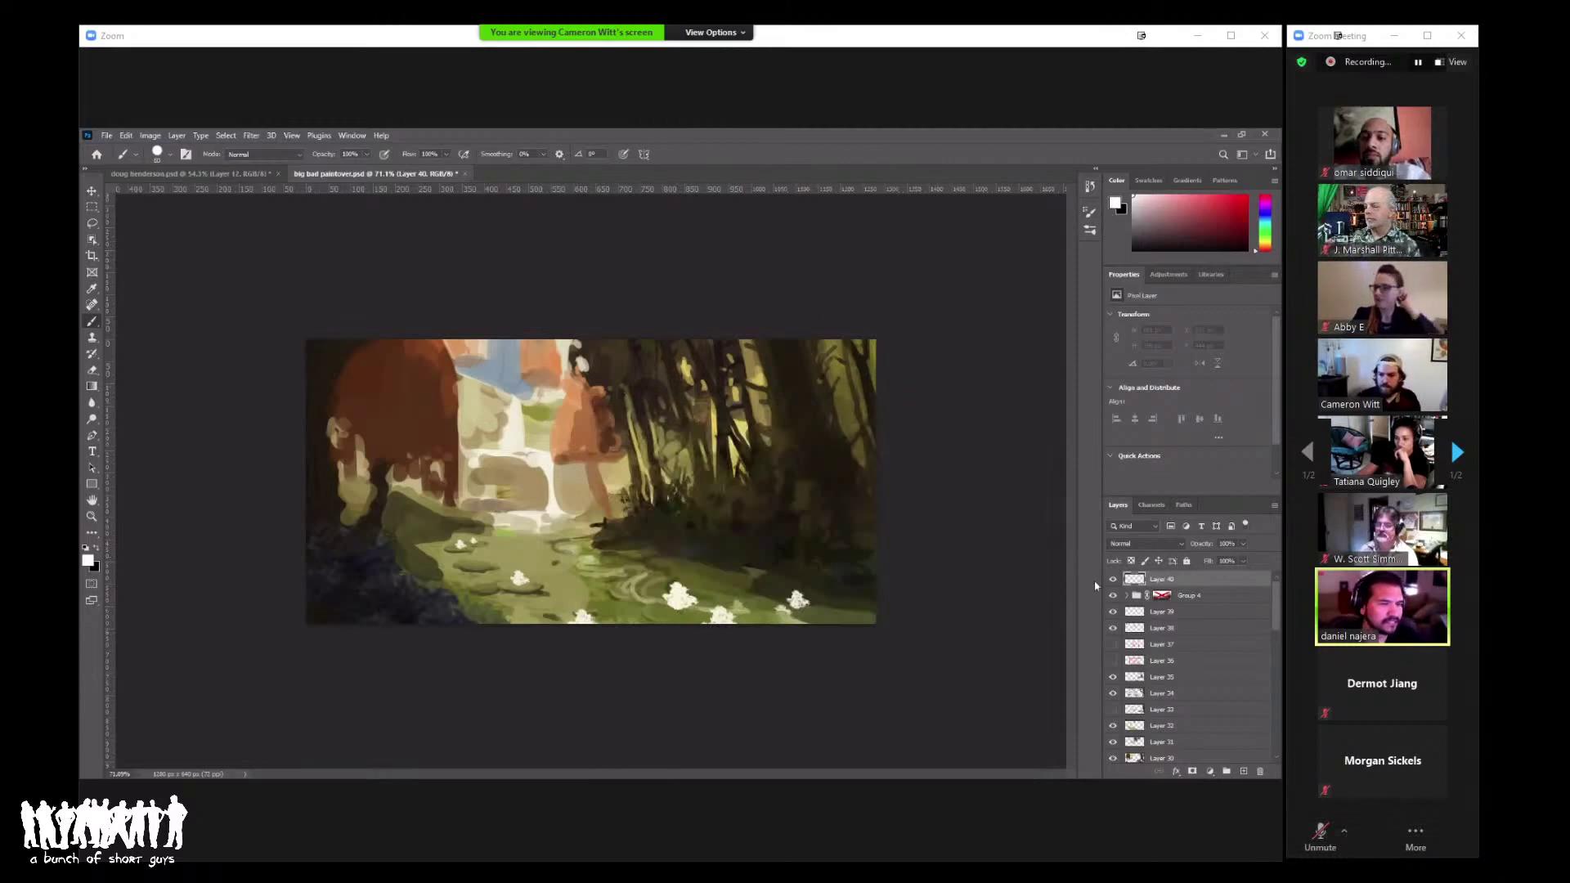
# Step: Temporarily hide the adjustment group to sample the sky's saturated blue as the brush colour, with the group shown again at the end
pyautogui.click(1111, 596)
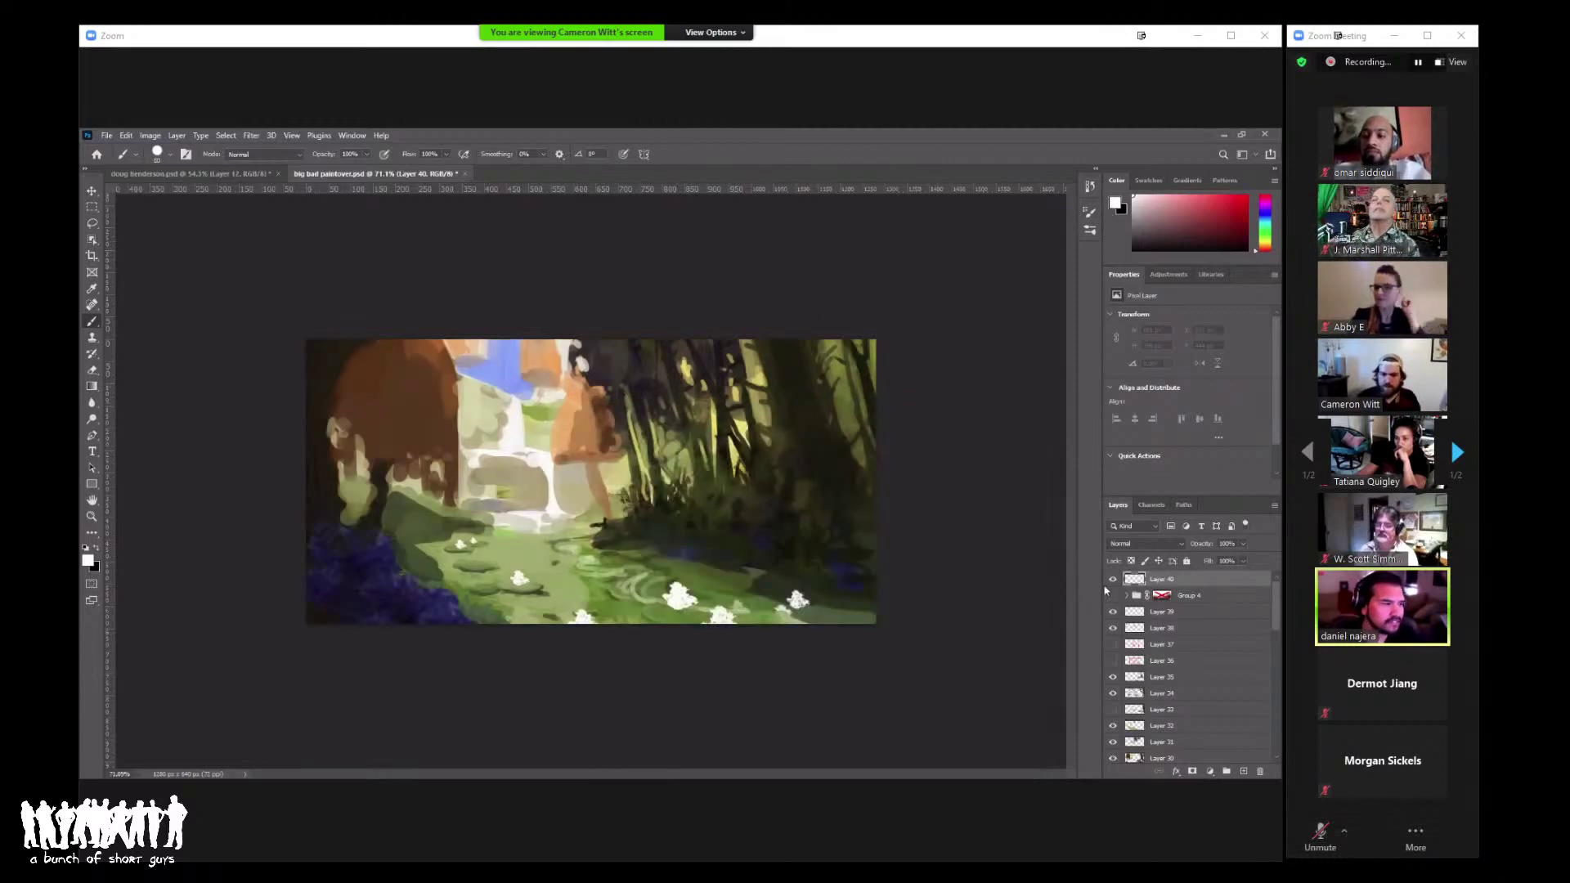
pyautogui.keyDown('alt'); pyautogui.click(511, 386); pyautogui.keyUp('alt')
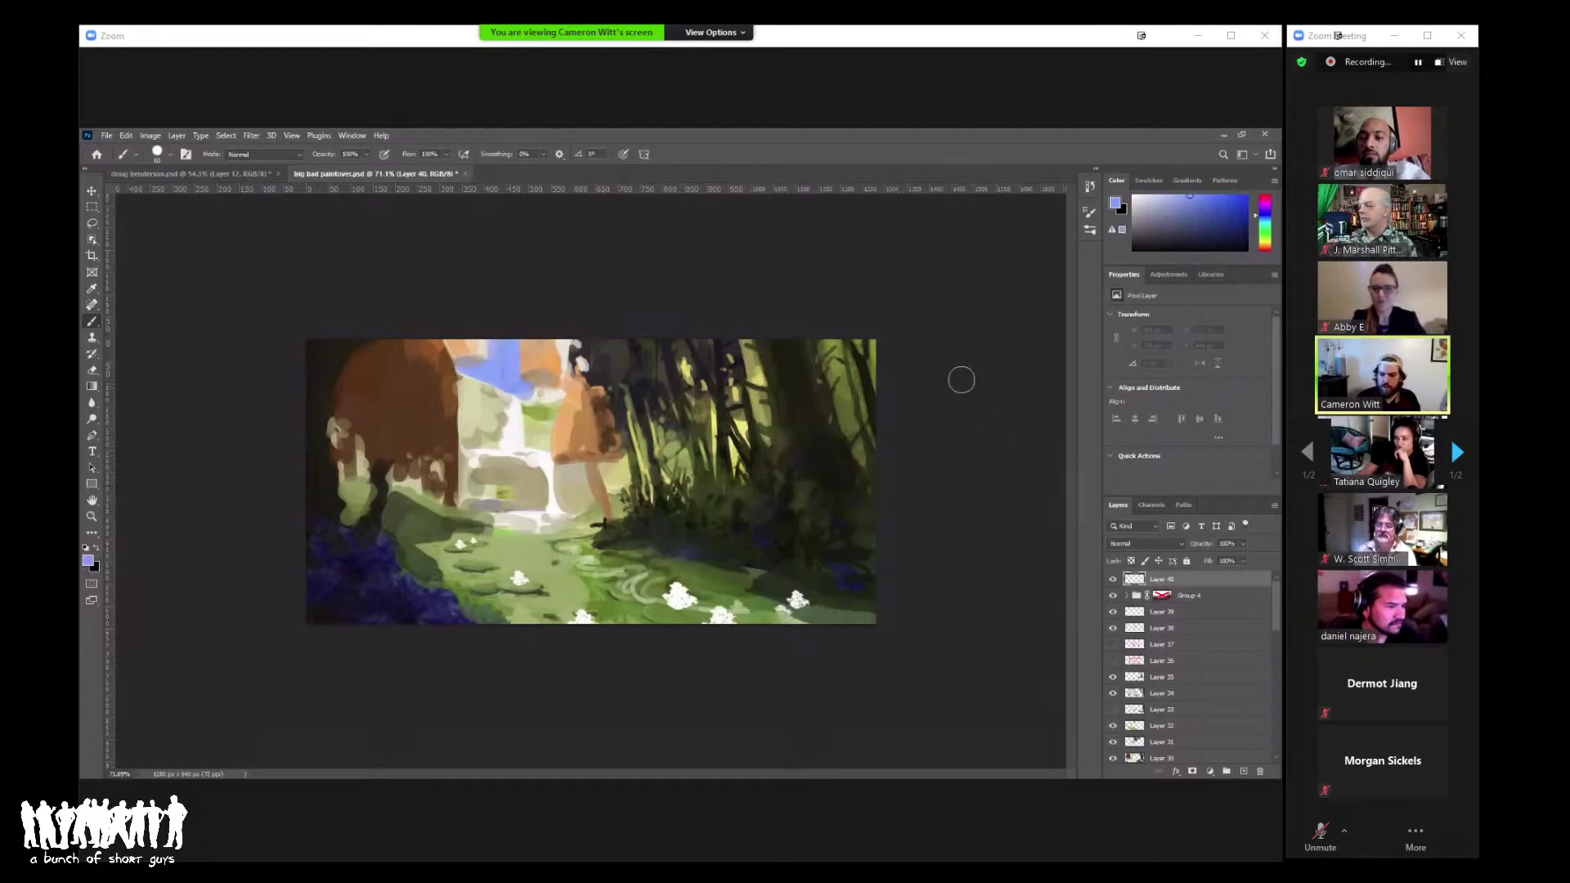
pyautogui.hotkey('ctrl', 'z')
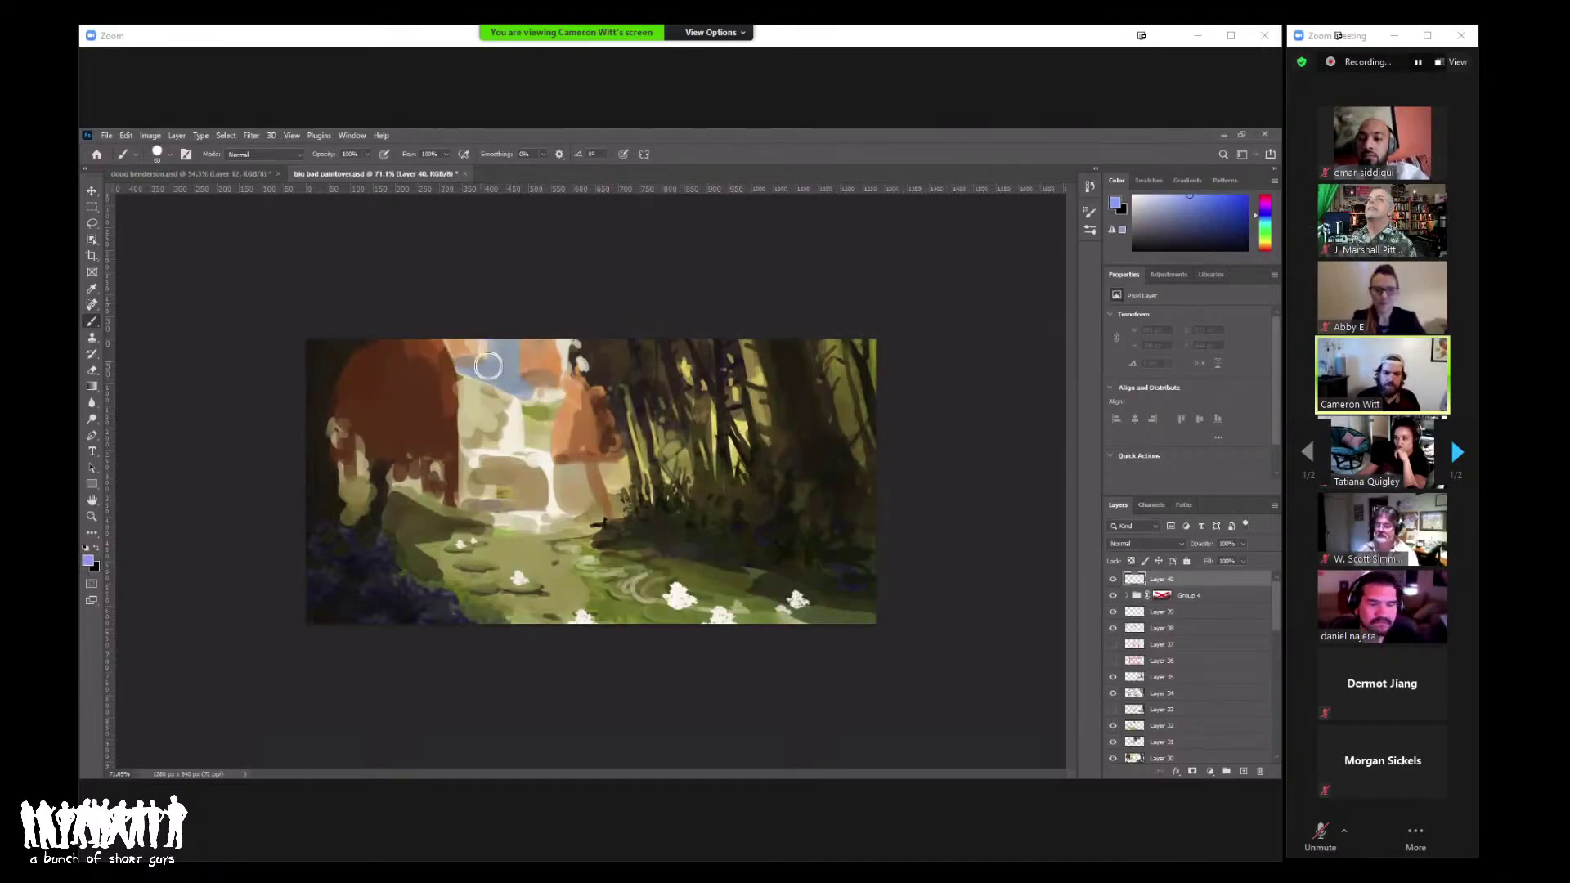
# Step: Reduce the brush size and paint the sky patch between the orange foliage with the sampled blue on the layer above the adjustment group
pyautogui.rightClick(564, 361)
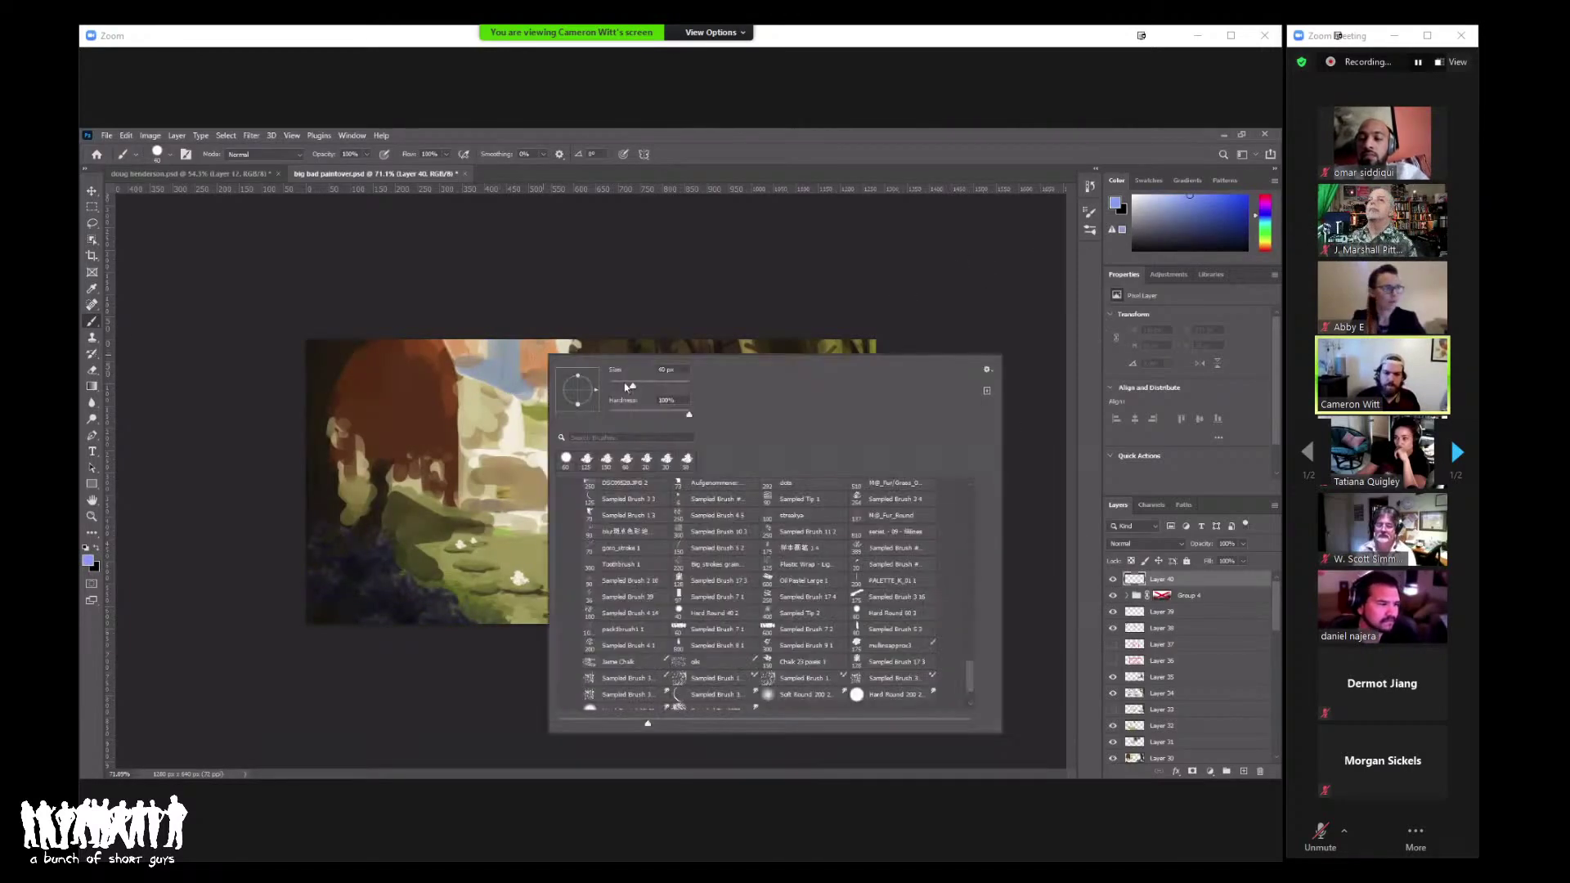
pyautogui.moveTo(626, 388); pyautogui.dragTo(621, 387)
pyautogui.moveTo(512, 365)
pyautogui.mouseDown()
pyautogui.moveTo(498, 324)
pyautogui.moveTo(499, 357)
pyautogui.mouseUp()
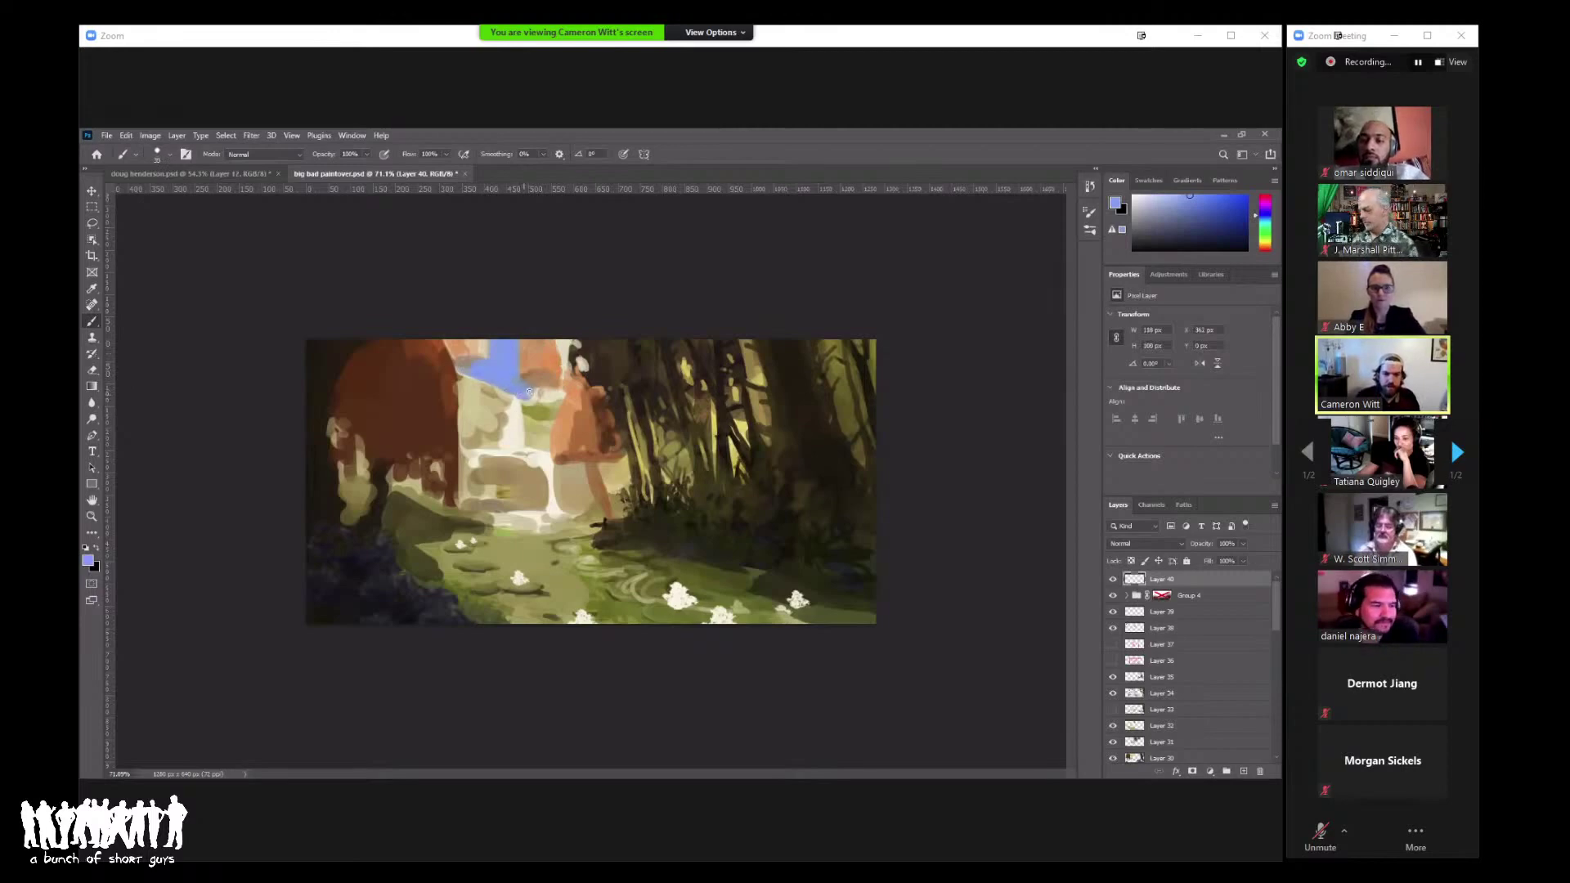
pyautogui.moveTo(529, 392)
pyautogui.mouseDown()
pyautogui.moveTo(507, 334)
pyautogui.moveTo(488, 374)
pyautogui.mouseUp()
pyautogui.press('z')
pyautogui.moveTo(614, 356); pyautogui.dragTo(560, 363)
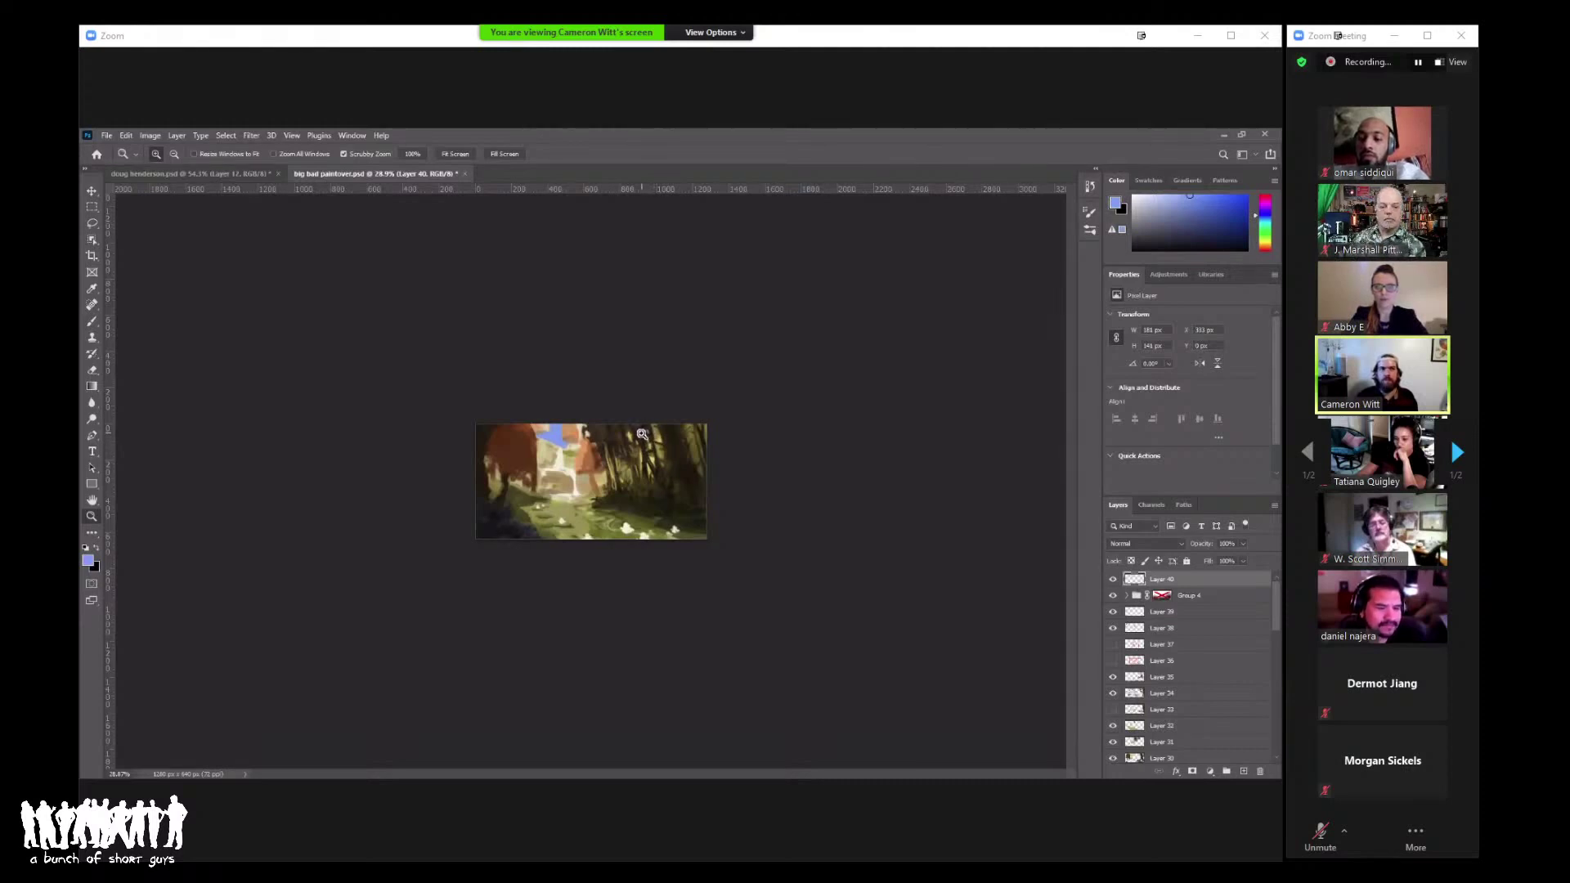
pyautogui.moveTo(568, 455); pyautogui.dragTo(636, 408)
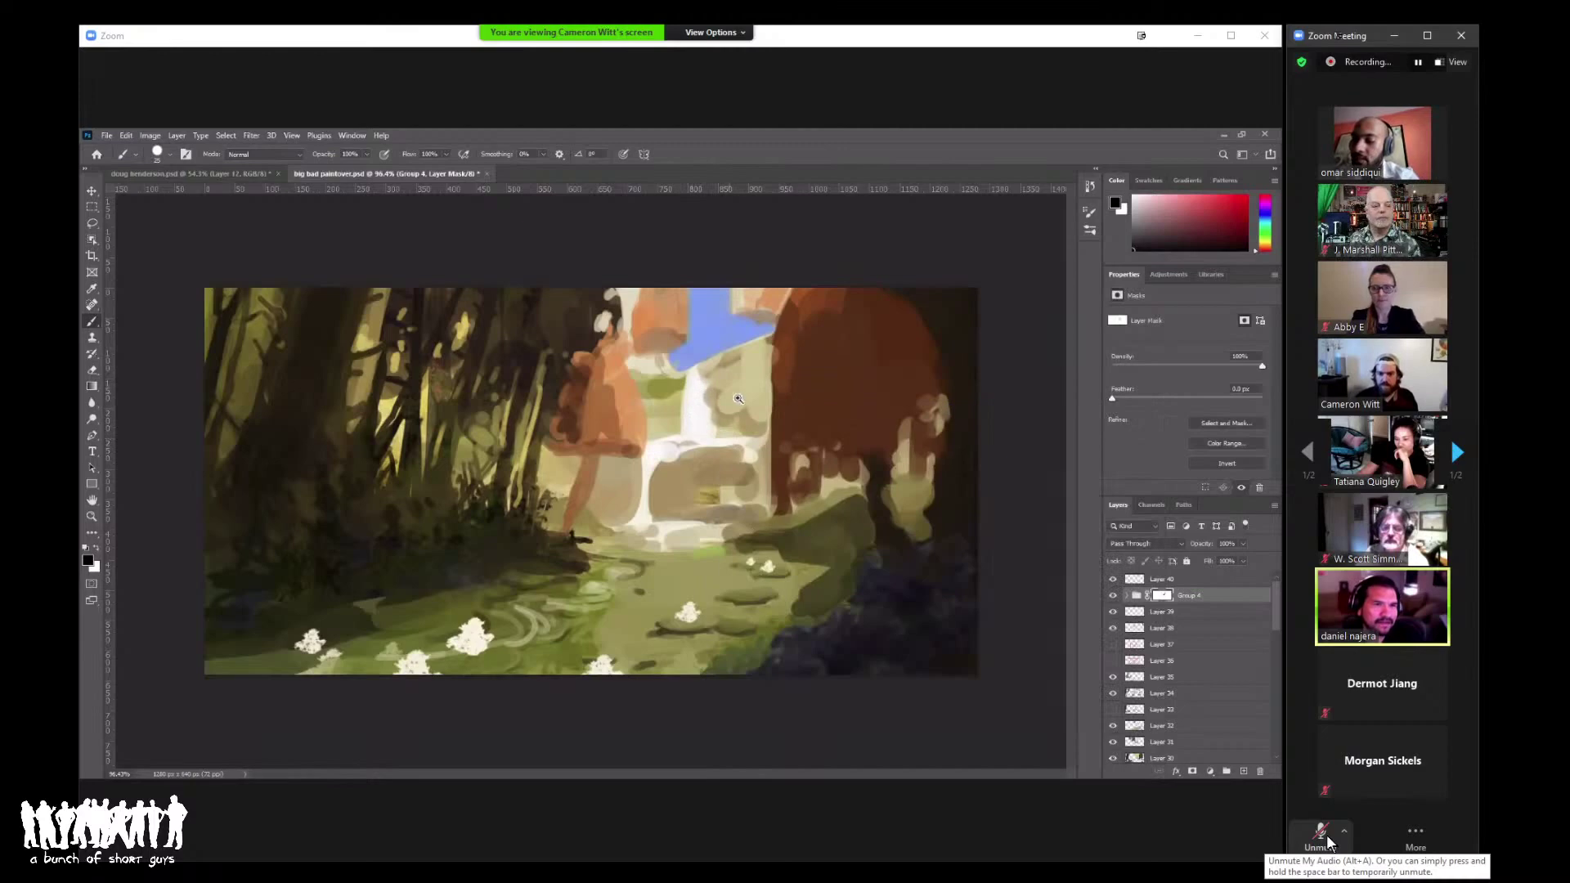
# Step: Unmute the microphone in the Zoom meeting
pyautogui.click(1328, 842)
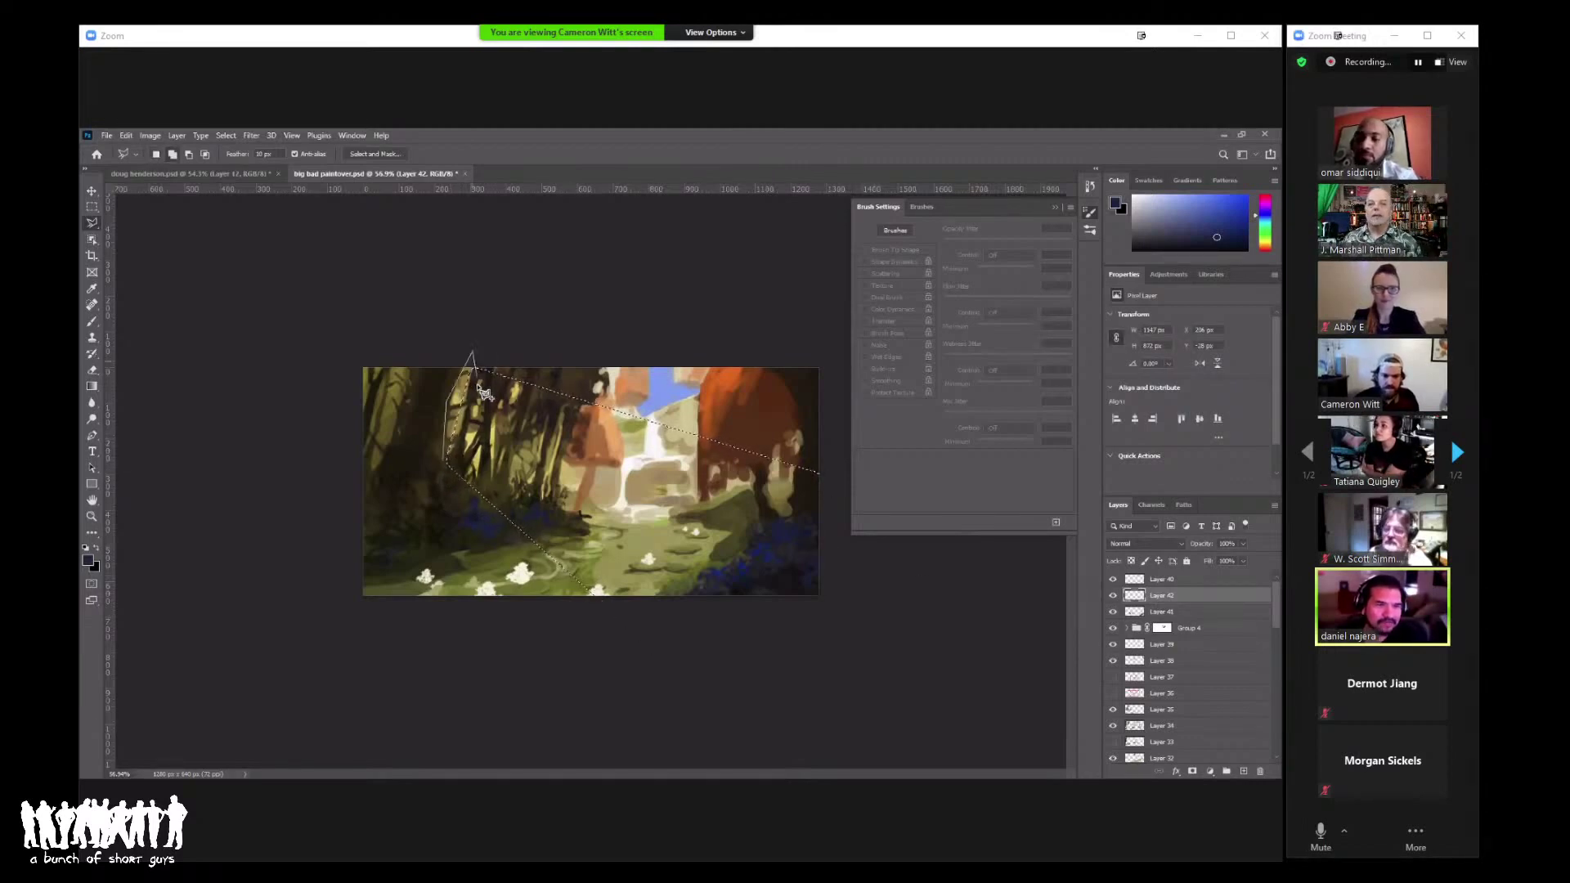
# Step: Close the polygonal lasso outline at the upper edge of the dark forest trees on Layer 42
pyautogui.click(471, 354)
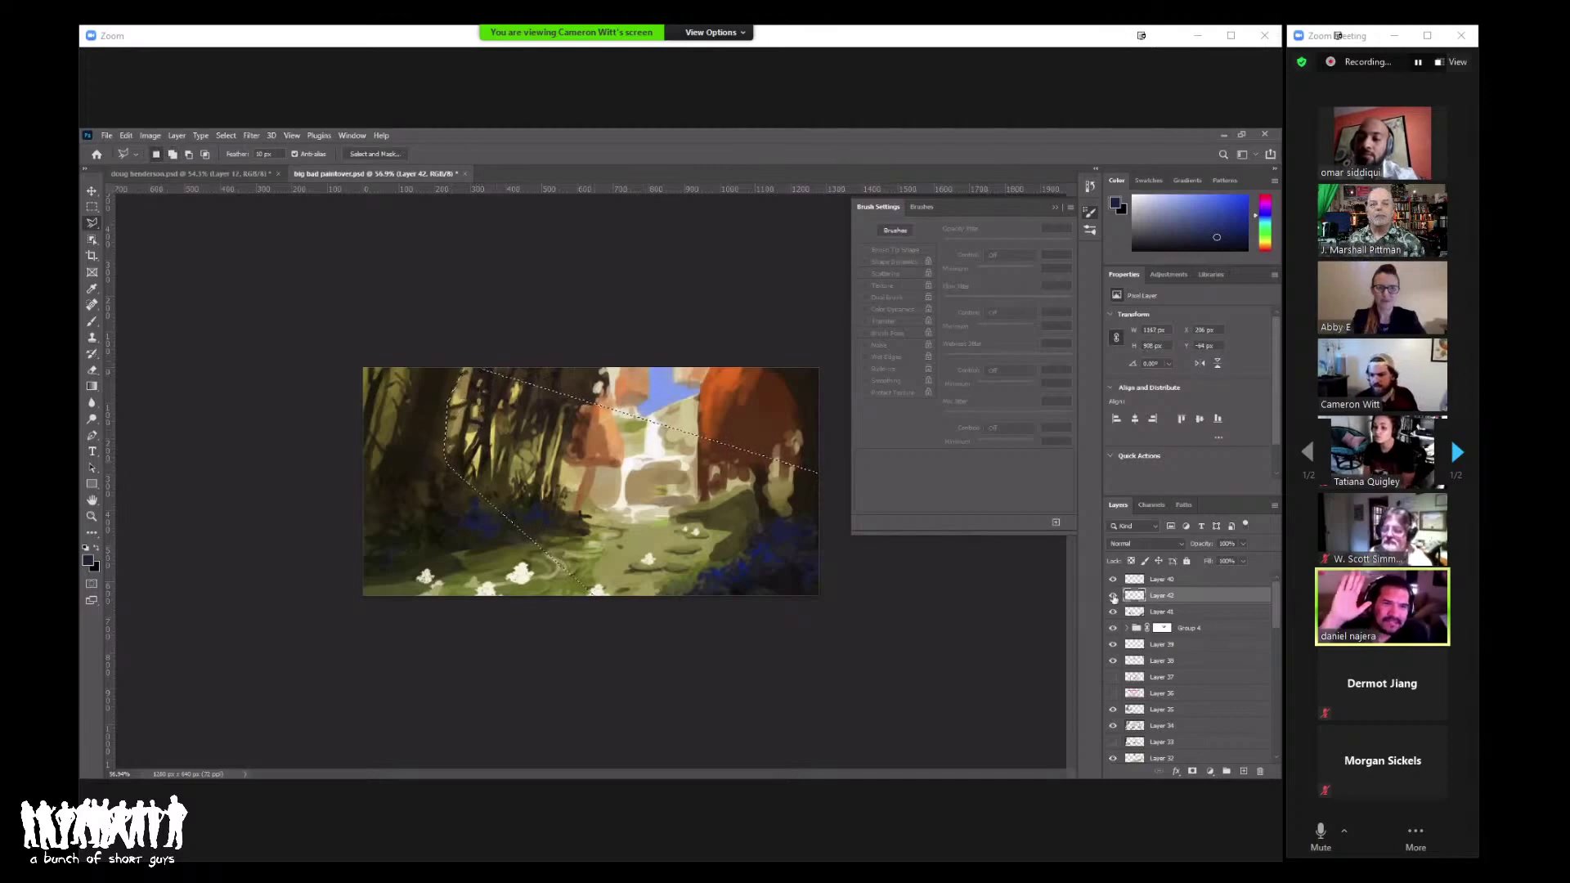